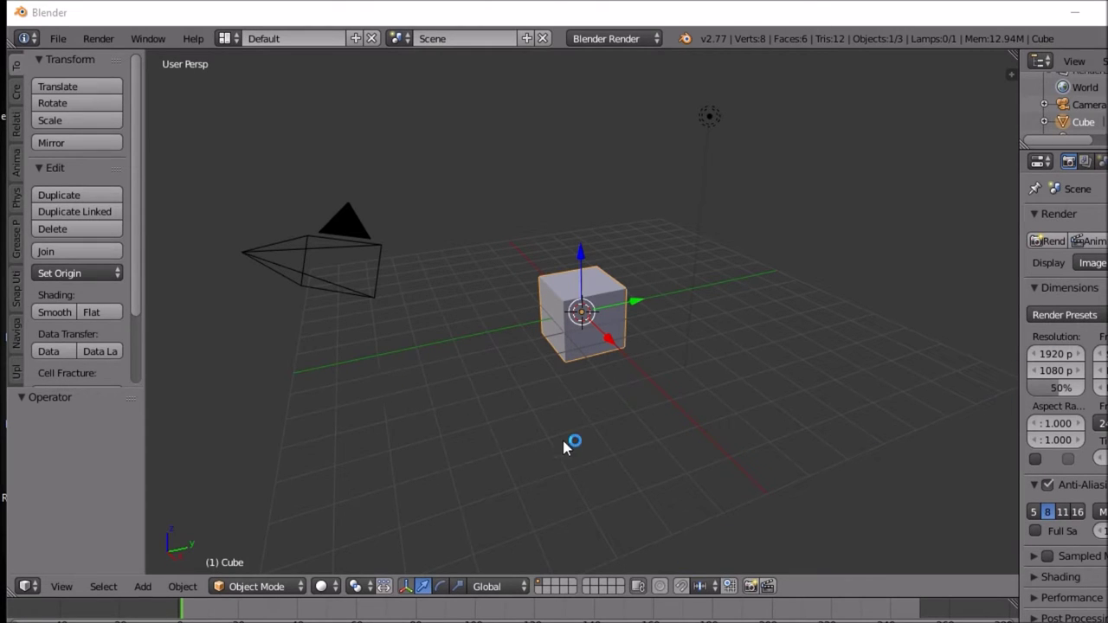
# Step: Scale the default cube up uniformly by about 1.861 and raise it about 1.637 along the Z axis
pyautogui.moveTo(615, 401); pyautogui.dragTo(590, 338, button='middle')
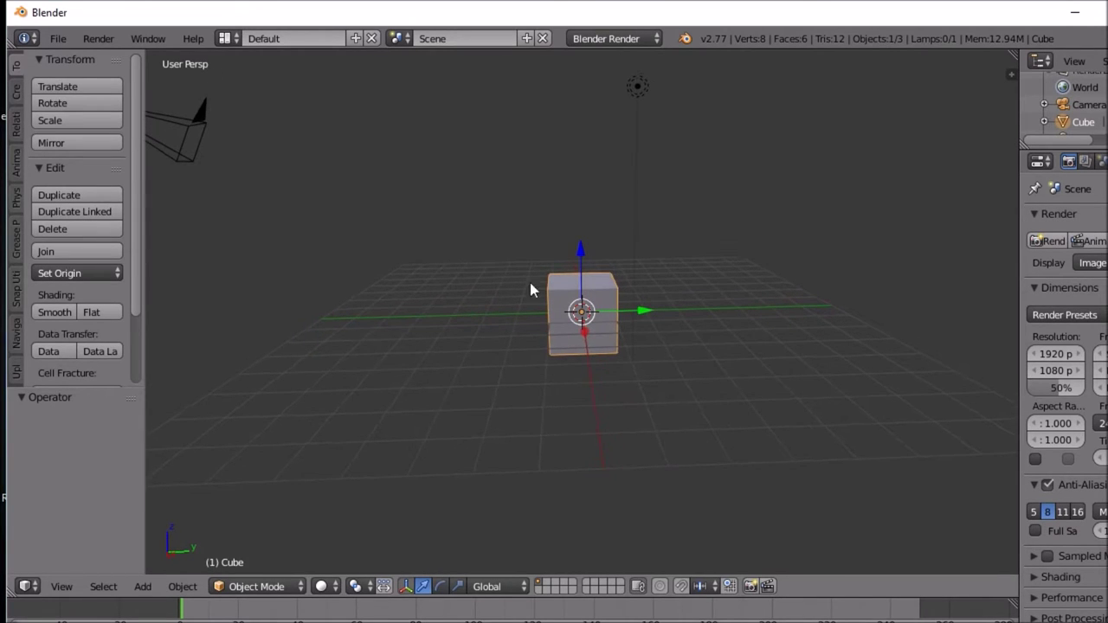
pyautogui.moveTo(586, 329)
pyautogui.mouseDown(button='middle')
pyautogui.moveTo(571, 367)
pyautogui.moveTo(572, 322)
pyautogui.mouseUp(button='middle')
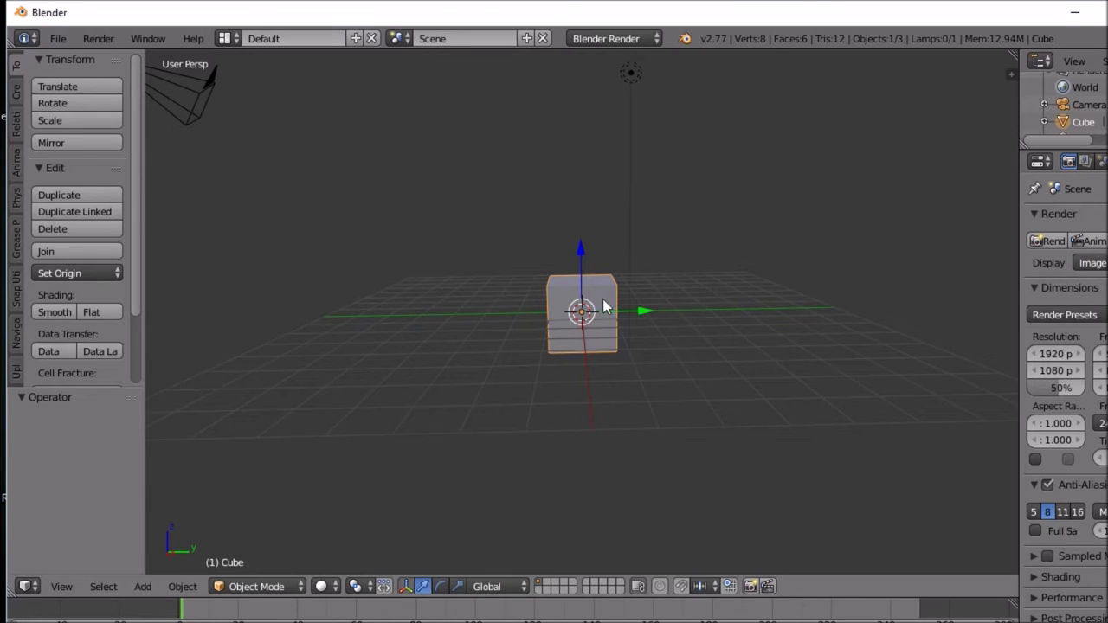
pyautogui.press('s')
pyautogui.click(597, 268)
pyautogui.press('g')
pyautogui.rightClick(600, 261)
pyautogui.press('g')
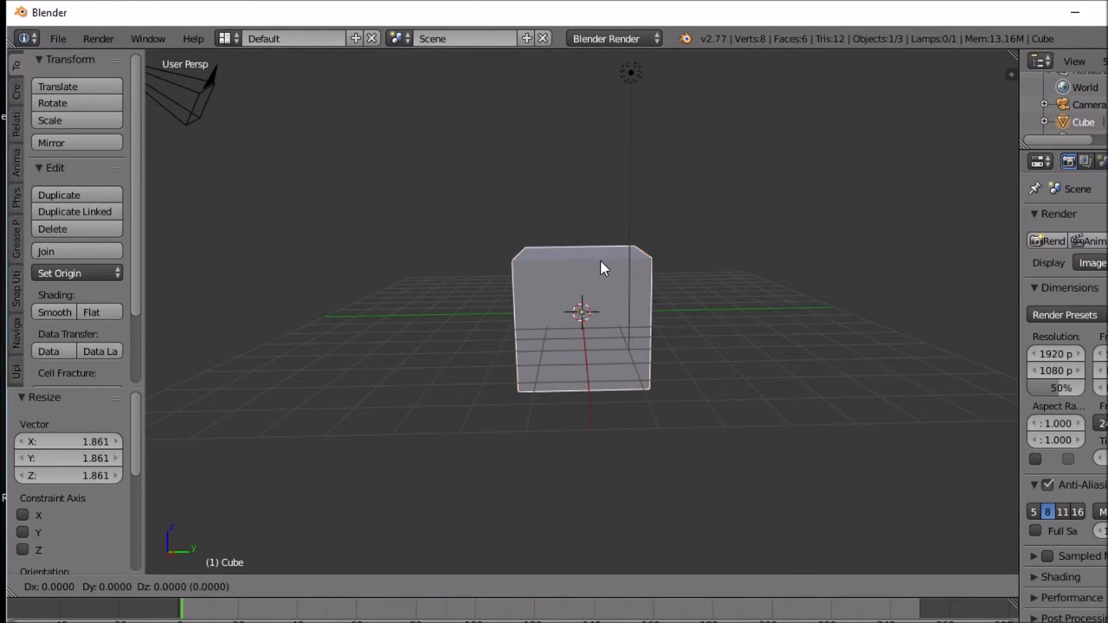
pyautogui.press('z')
pyautogui.click(597, 209)
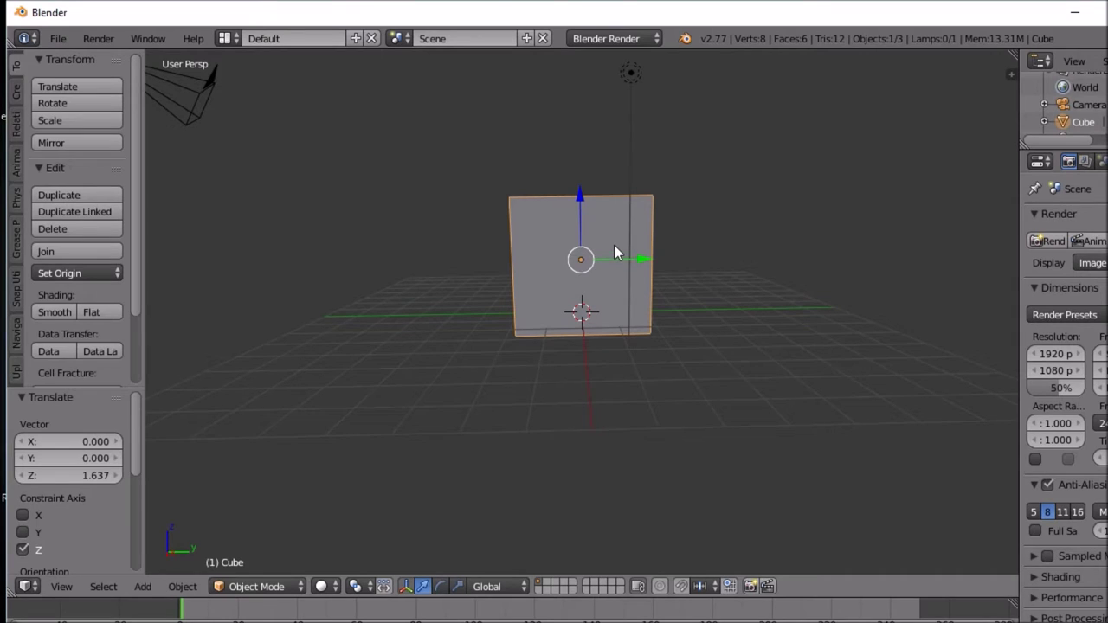
# Step: Thin the cube into an upright slab by scaling it to about 0.215 along the Y axis
pyautogui.moveTo(614, 243); pyautogui.dragTo(604, 276, button='middle')
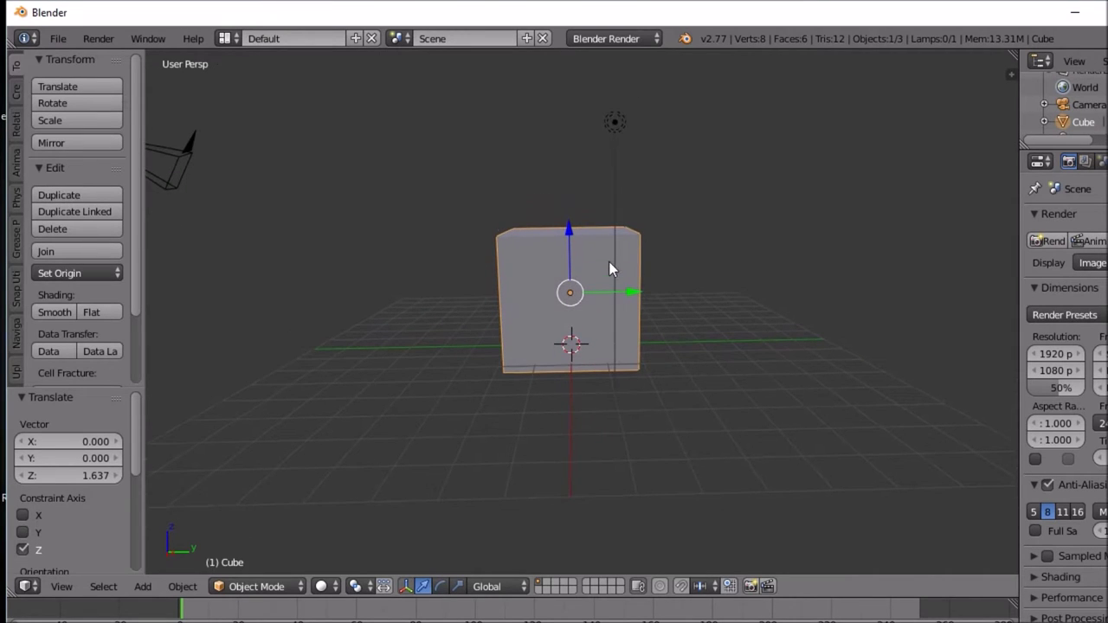
pyautogui.moveTo(538, 254); pyautogui.dragTo(602, 258, button='middle')
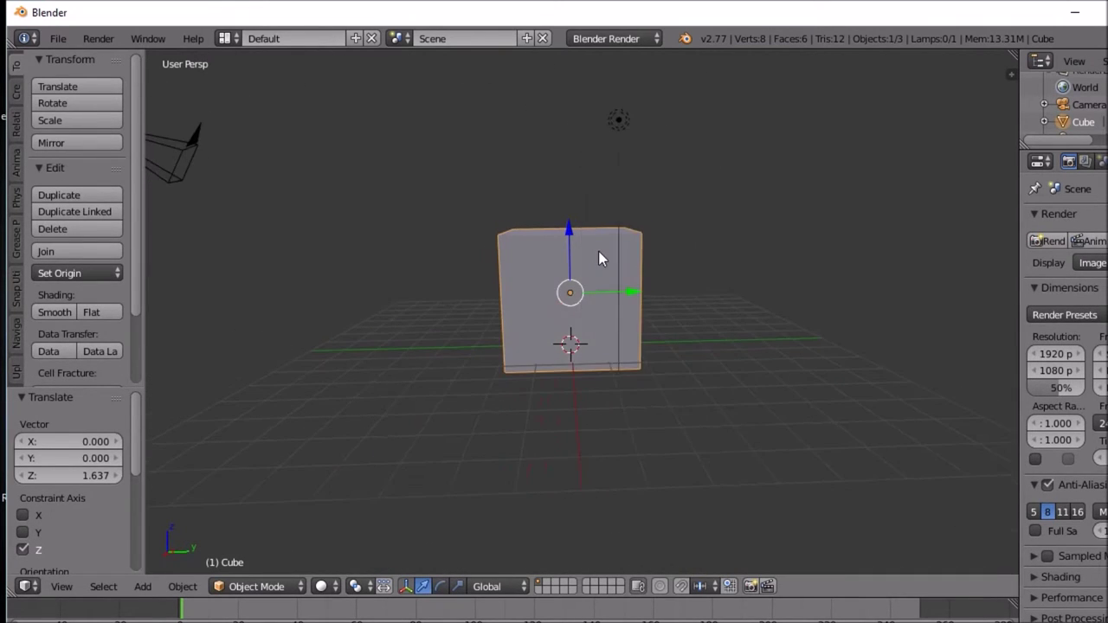
pyautogui.press('s')
pyautogui.press('y')
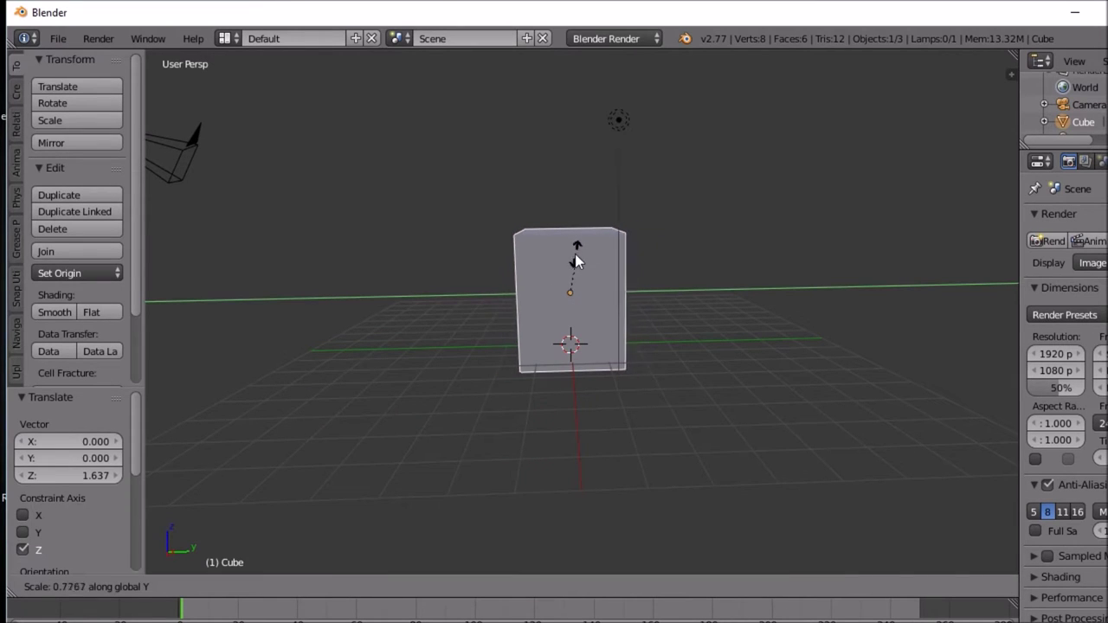
pyautogui.click(576, 290)
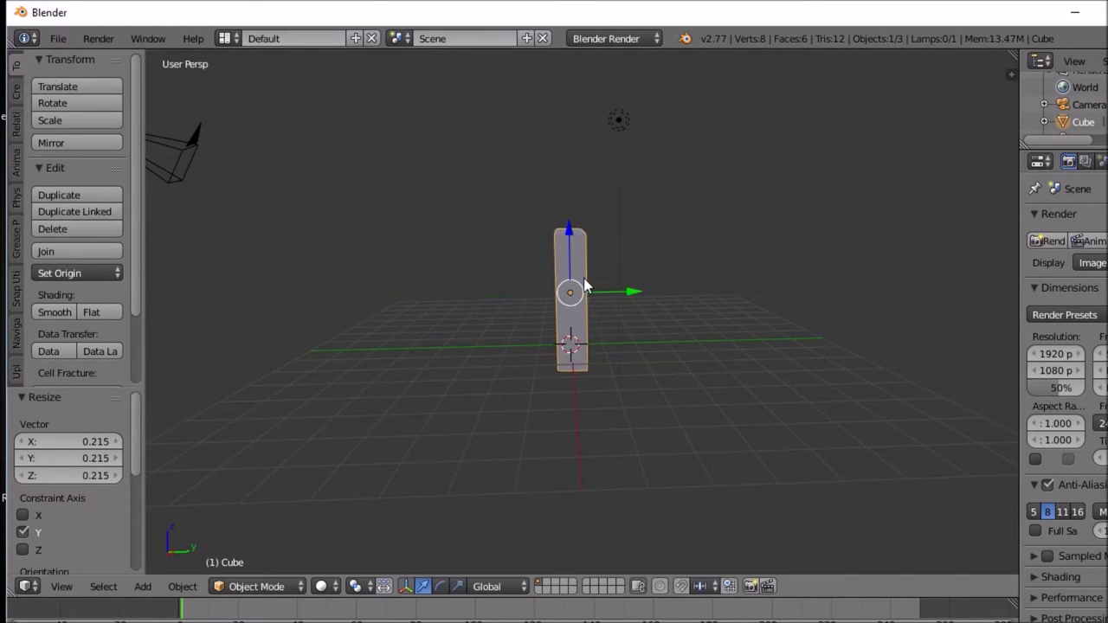
# Step: Duplicate the upright slab, leaving the copy in the same place as the original
pyautogui.moveTo(571, 289); pyautogui.dragTo(535, 286, button='middle')
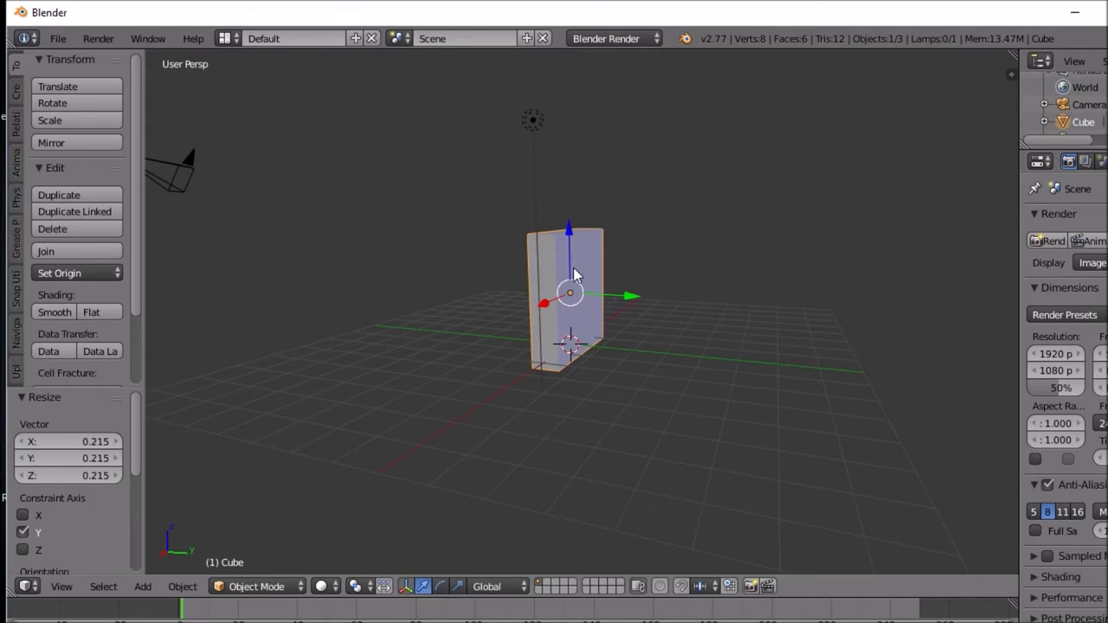
pyautogui.moveTo(574, 274); pyautogui.dragTo(620, 284, button='middle')
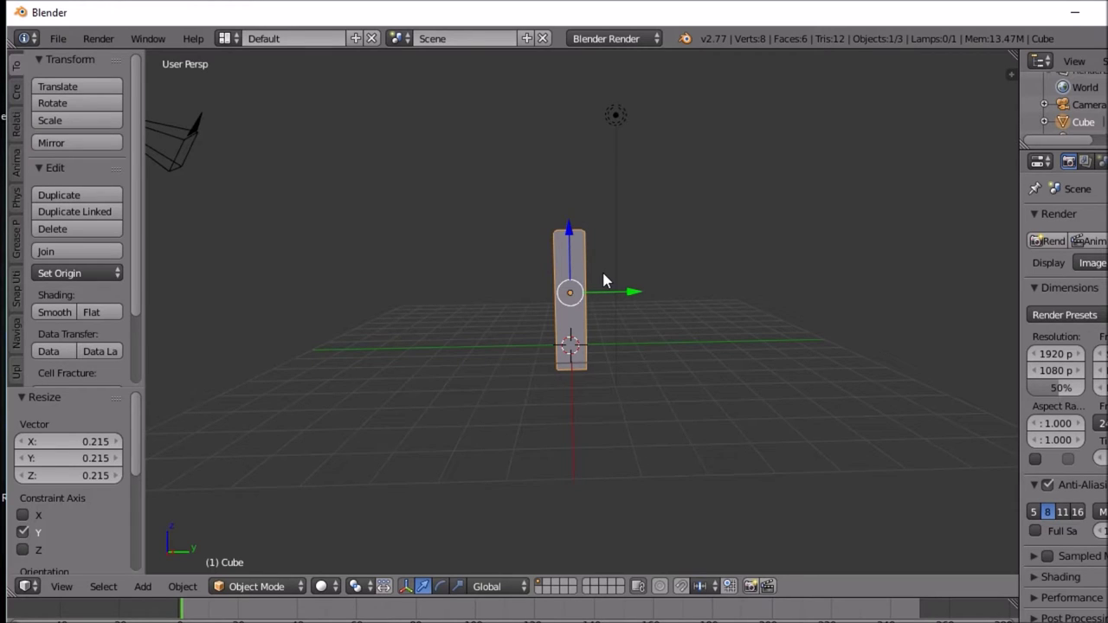
pyautogui.hotkey('shift', 'd')
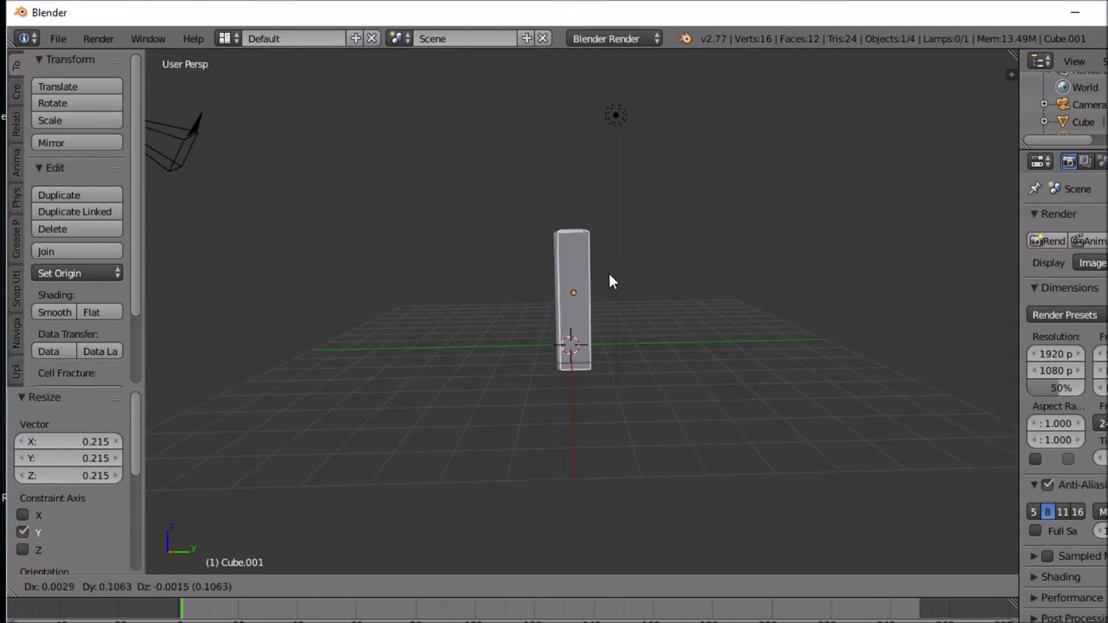
pyautogui.rightClick(610, 274)
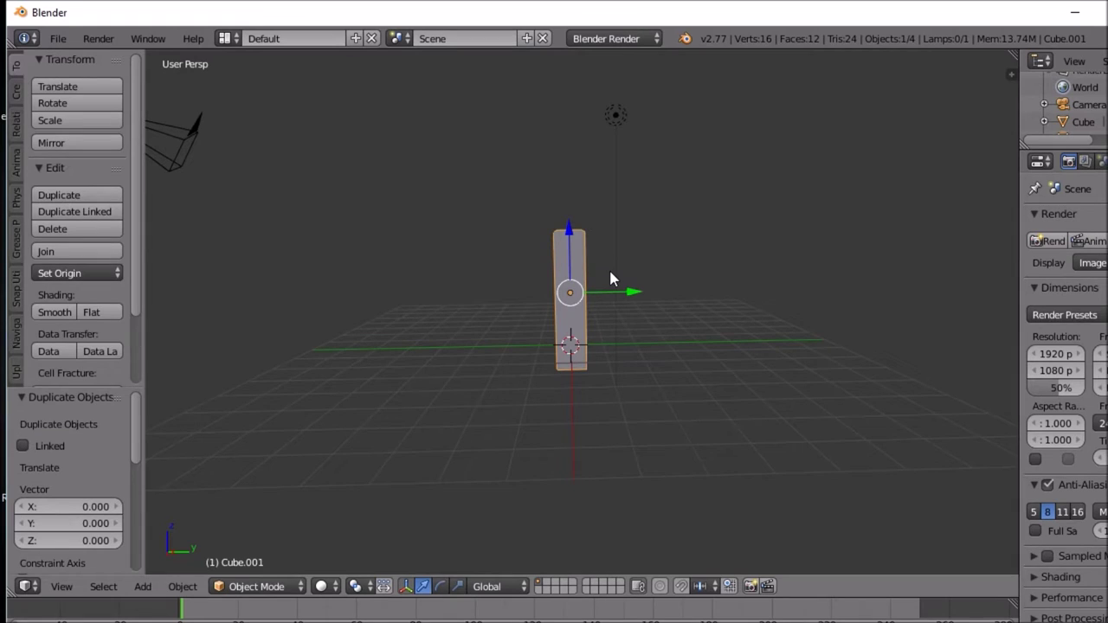
pyautogui.press('g')
pyautogui.press('r')
pyautogui.press('9')
pyautogui.press('0')
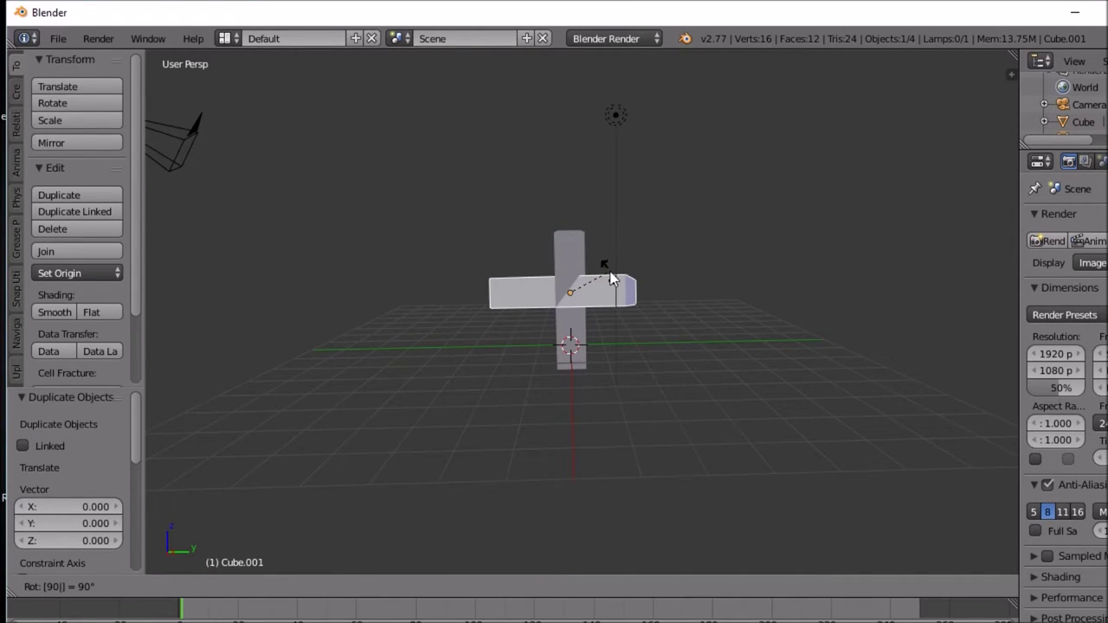
pyautogui.rightClick(611, 278)
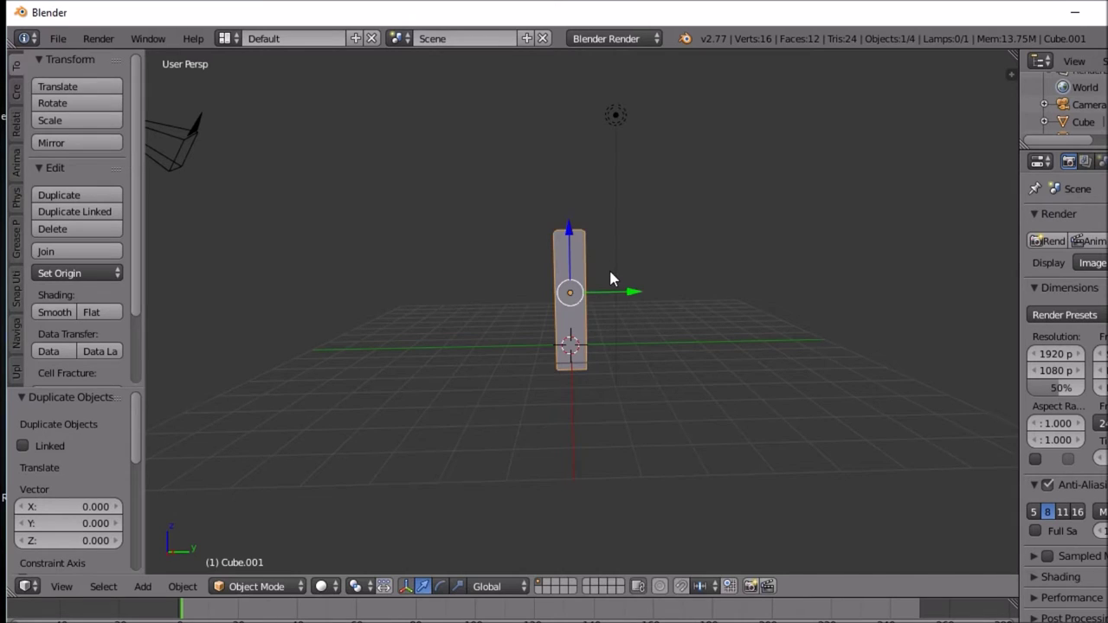
# Step: Rotate the duplicate slab 90° in the right orthographic view and move it about 0.627 along Y and 1.117 along Z
pyautogui.press('KP_1')
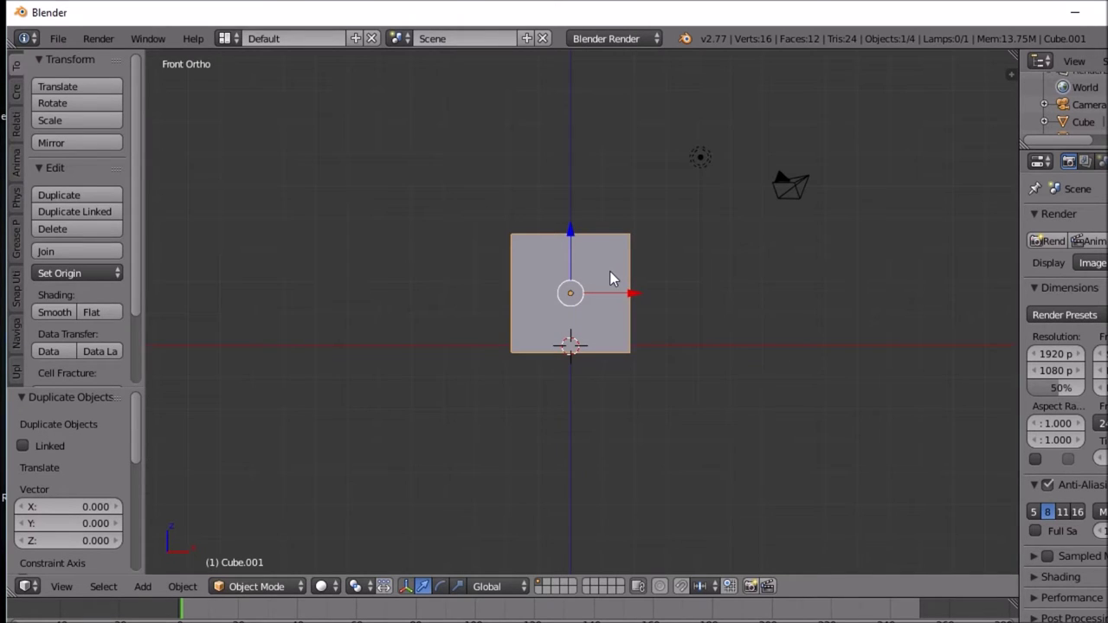
pyautogui.press('KP_3')
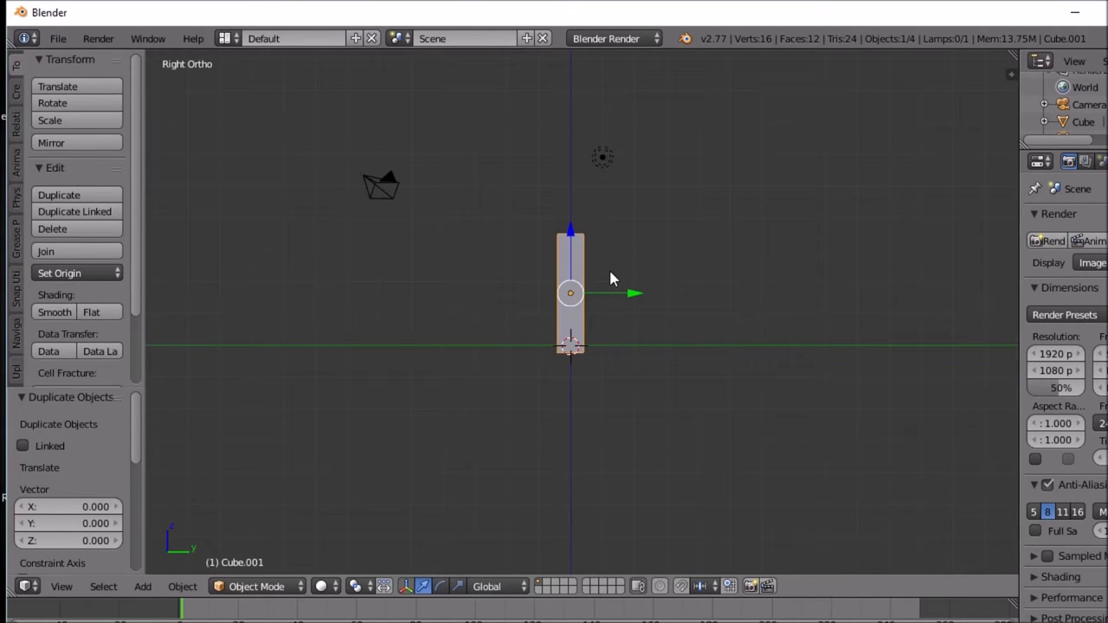
pyautogui.write('r90')
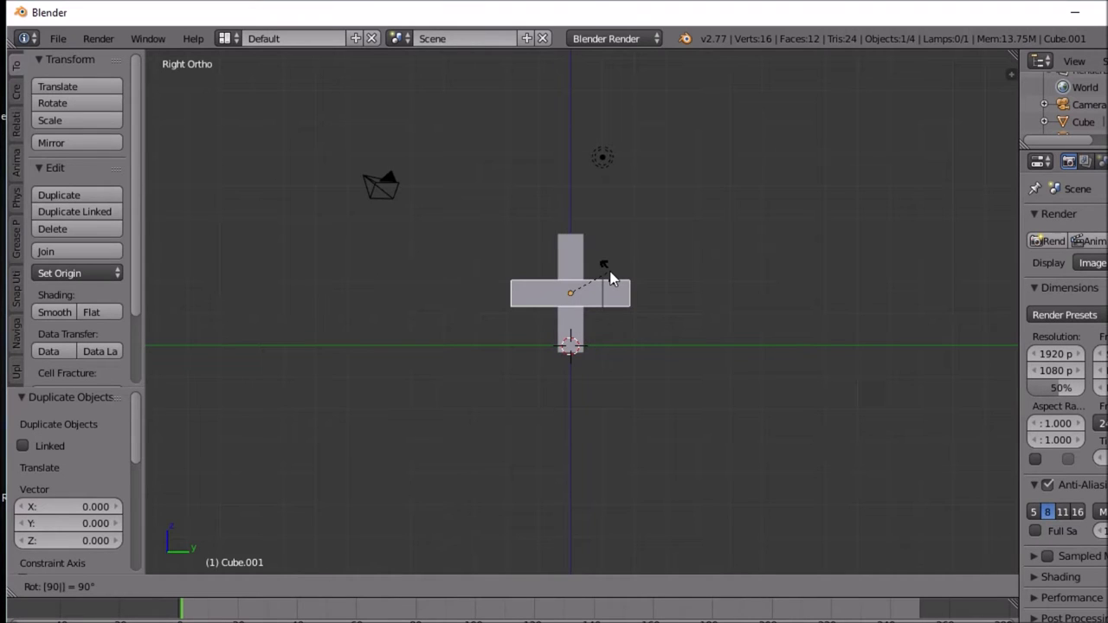
pyautogui.press('Return')
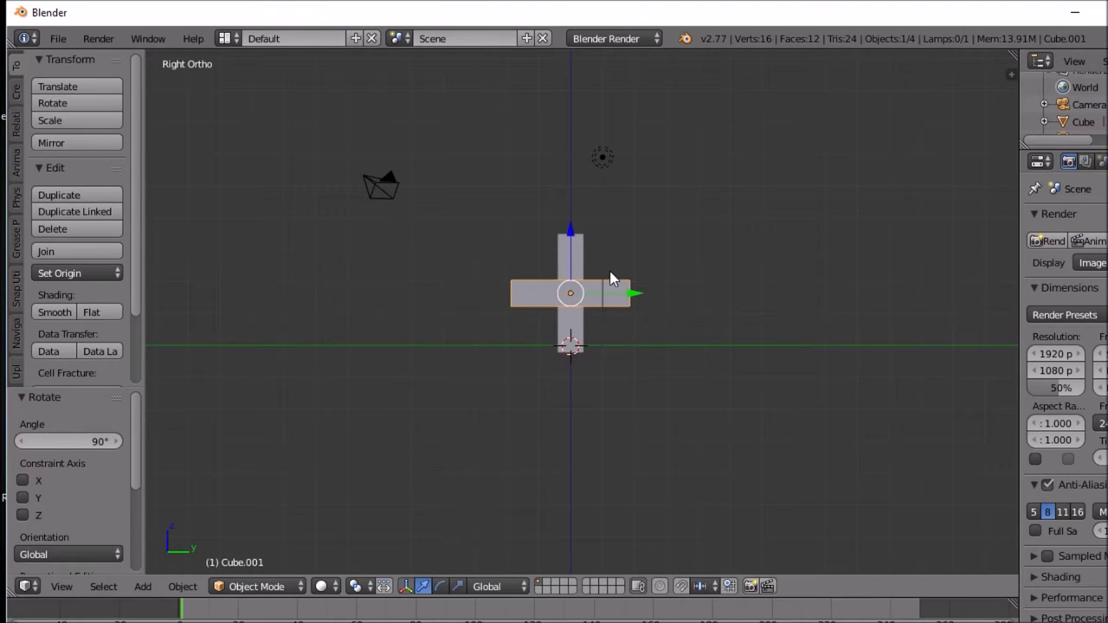
pyautogui.press('g')
pyautogui.click(631, 244)
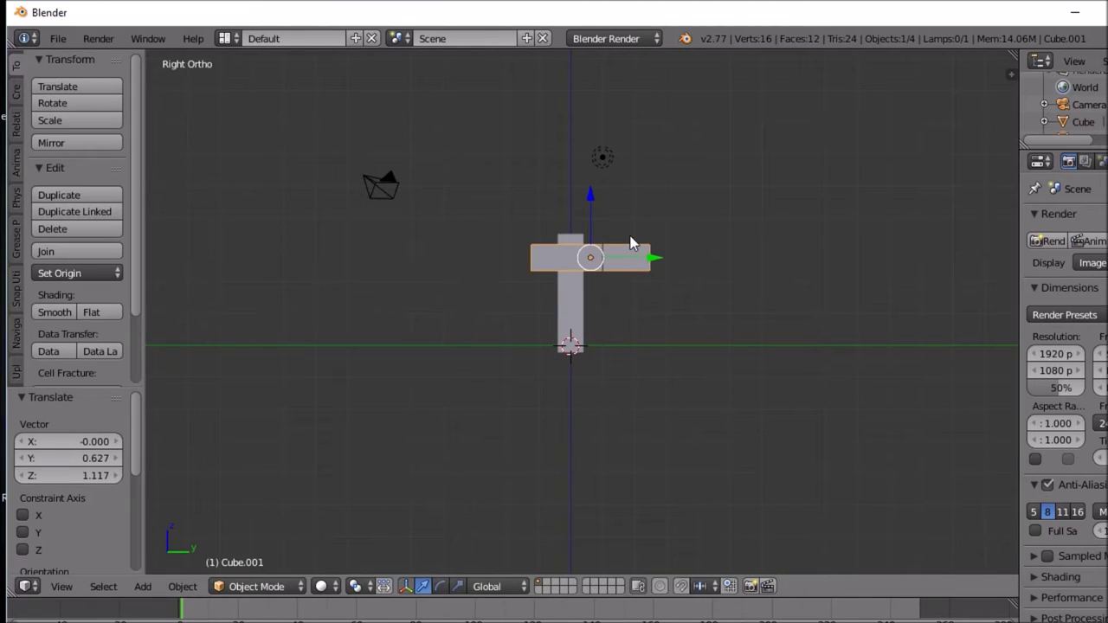
pyautogui.press('s')
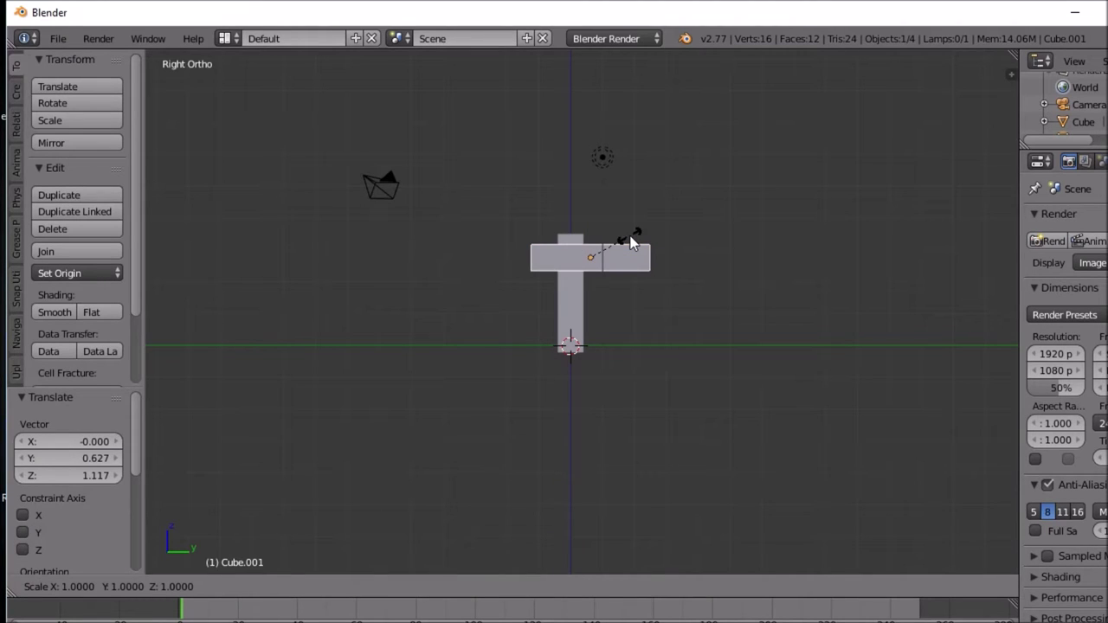
pyautogui.press('x')
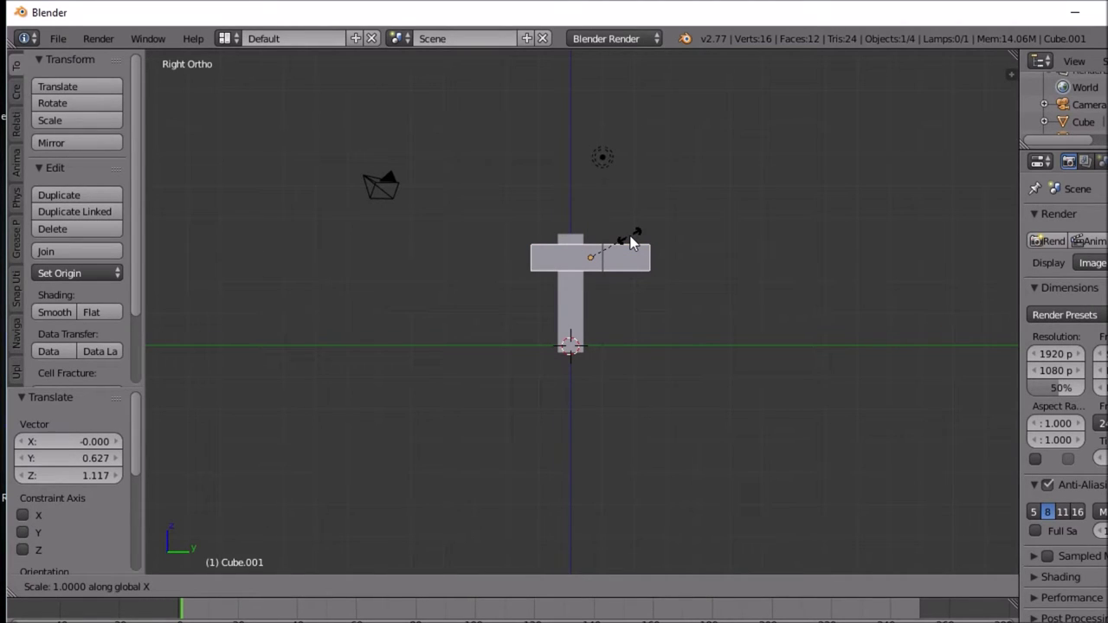
pyautogui.press('Escape')
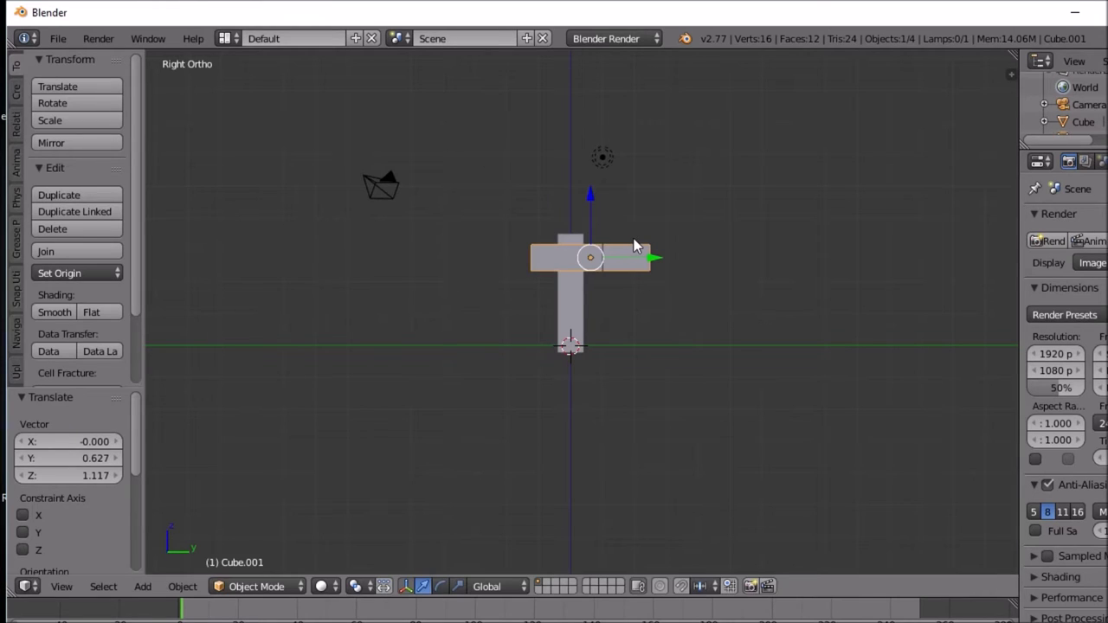
# Step: Scale the horizontal slab down to about 0.490 along Y and about 0.344 along Z to form a thin ledge
pyautogui.press('s')
pyautogui.press('y')
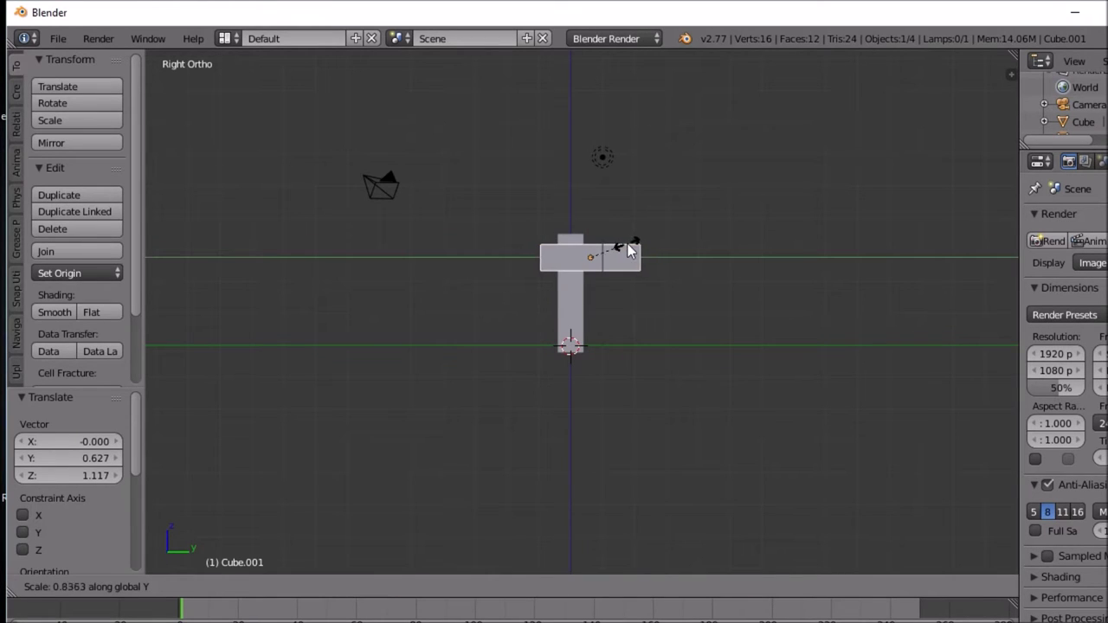
pyautogui.click(611, 247)
pyautogui.moveTo(610, 247); pyautogui.dragTo(430, 301, button='middle')
pyautogui.moveTo(569, 277); pyautogui.dragTo(707, 257, button='middle')
pyautogui.press('Tab')
pyautogui.press('s')
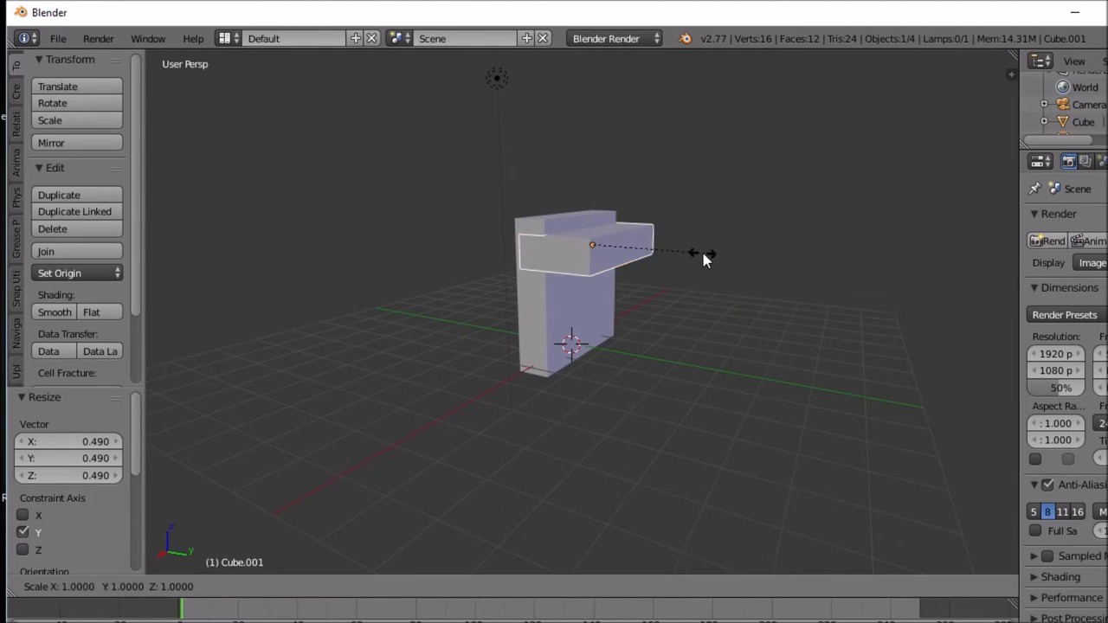
pyautogui.press('z')
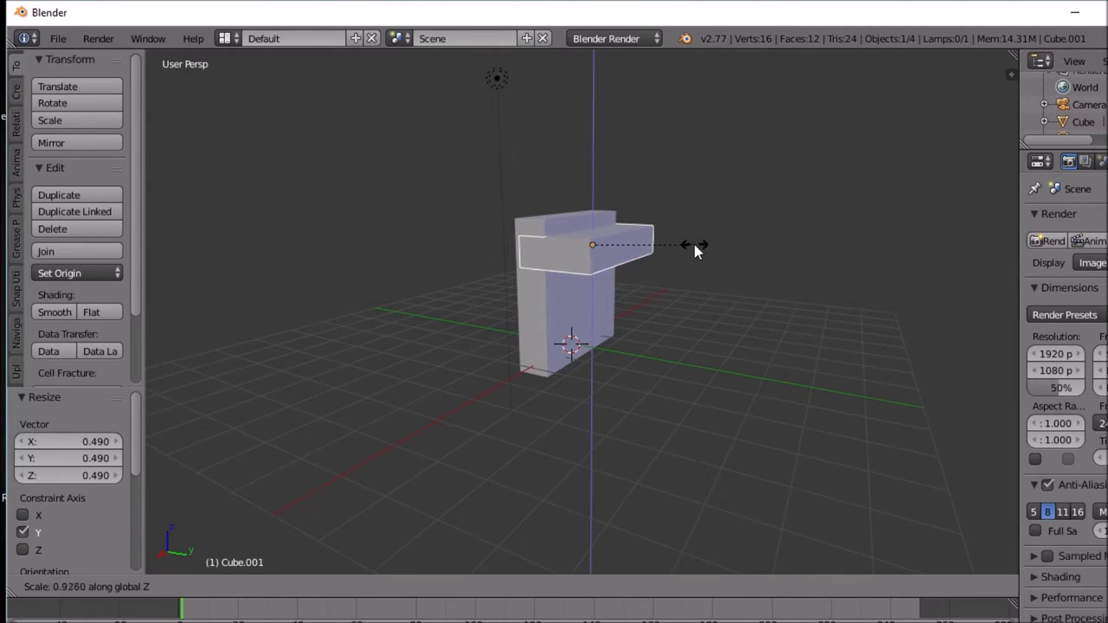
pyautogui.click(633, 255)
# Step: Scale the ledge uniformly to about 0.937 and tilt it about 10.3° downward as seen from the side
pyautogui.moveTo(633, 257); pyautogui.dragTo(472, 275, button='middle')
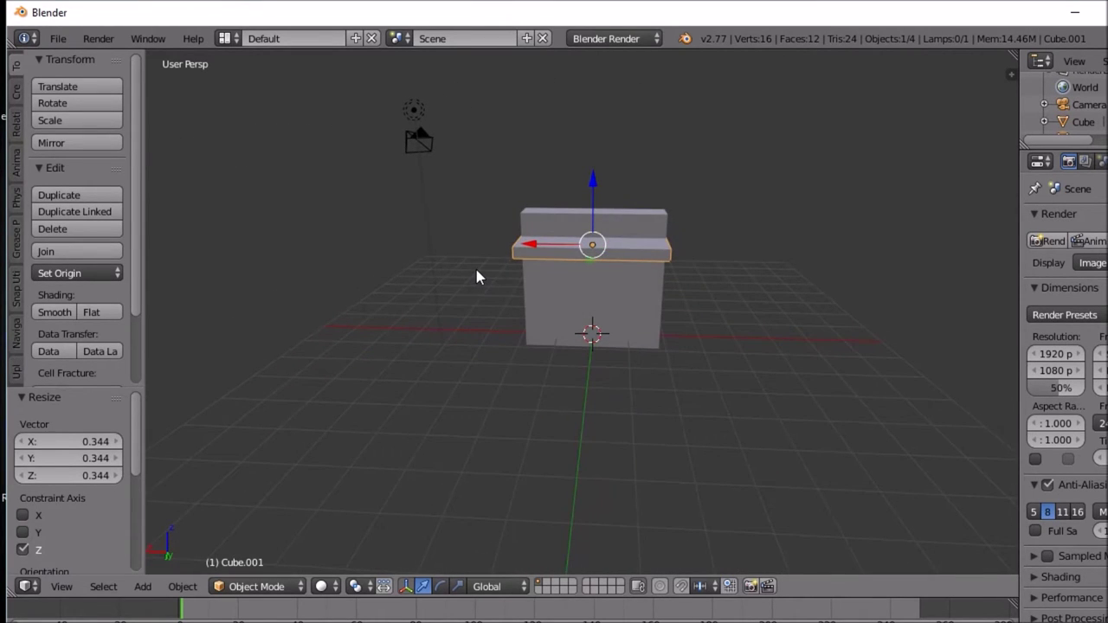
pyautogui.press('s')
pyautogui.click(483, 266)
pyautogui.moveTo(483, 267); pyautogui.dragTo(697, 247, button='middle')
pyautogui.press('r')
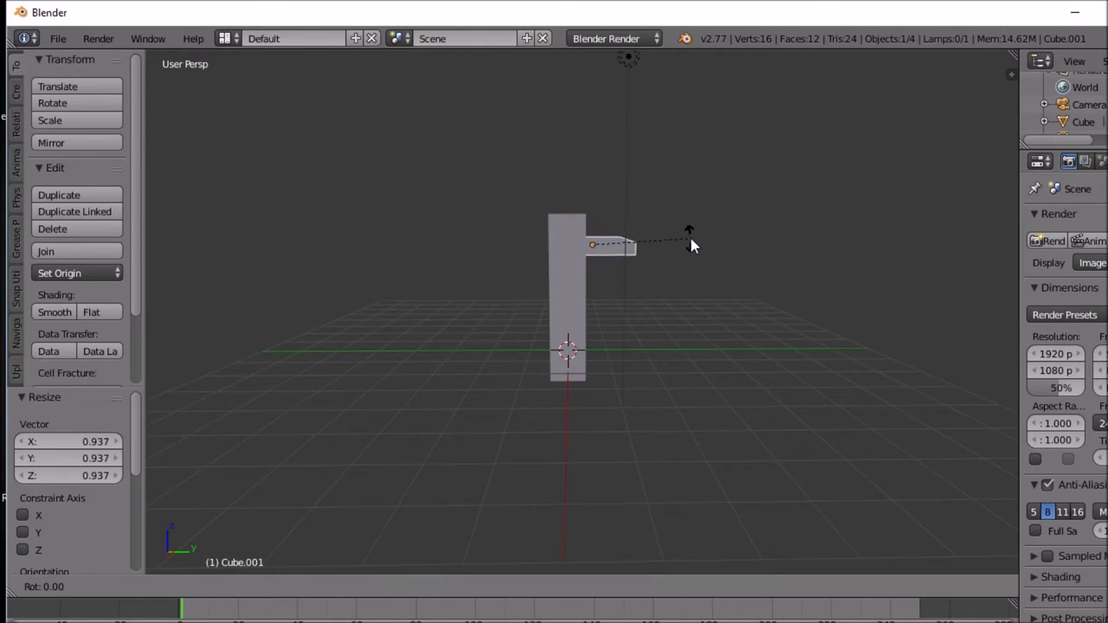
pyautogui.click(688, 259)
# Step: Raise the tilted ledge about 0.479 along the Z axis, near the top of the upright slab
pyautogui.moveTo(690, 246); pyautogui.dragTo(525, 242, button='middle')
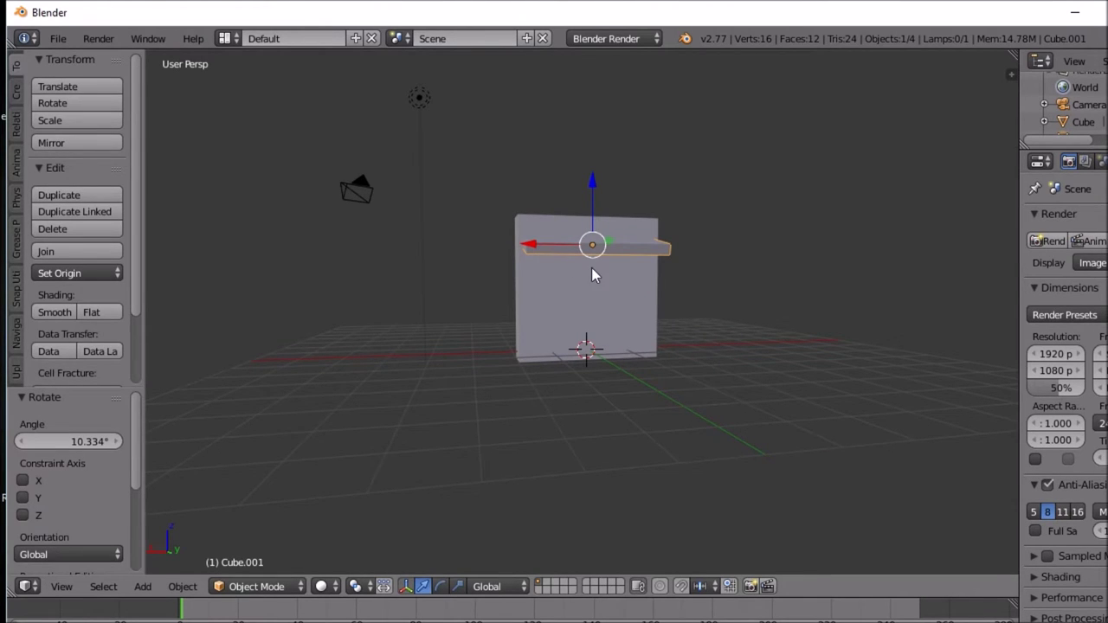
pyautogui.moveTo(595, 264); pyautogui.dragTo(657, 294, button='middle')
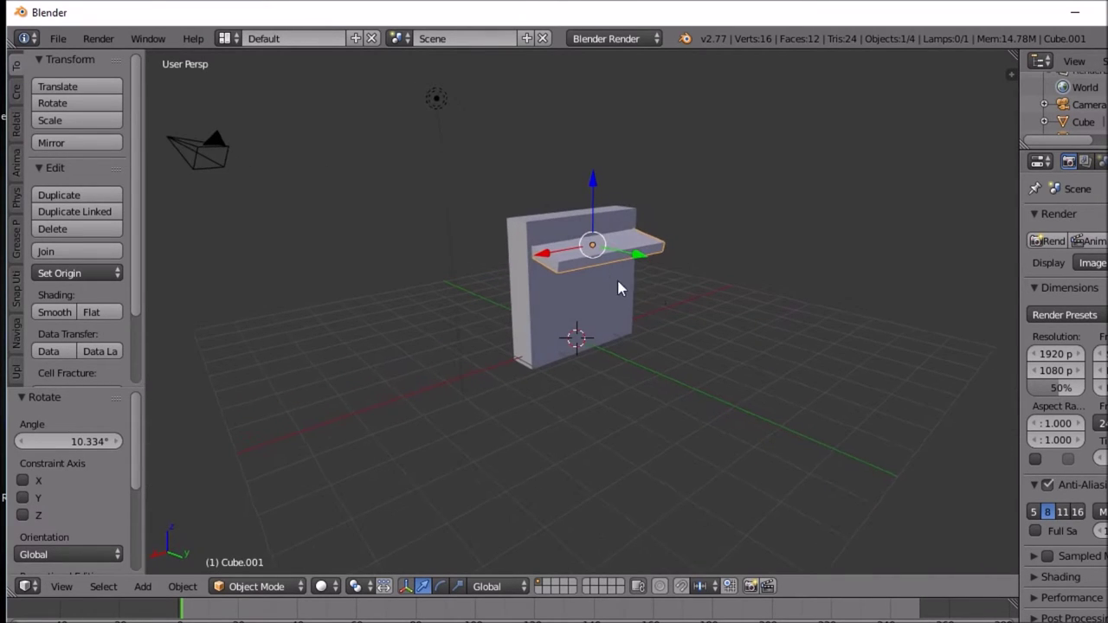
pyautogui.moveTo(608, 248); pyautogui.dragTo(510, 216, button='middle')
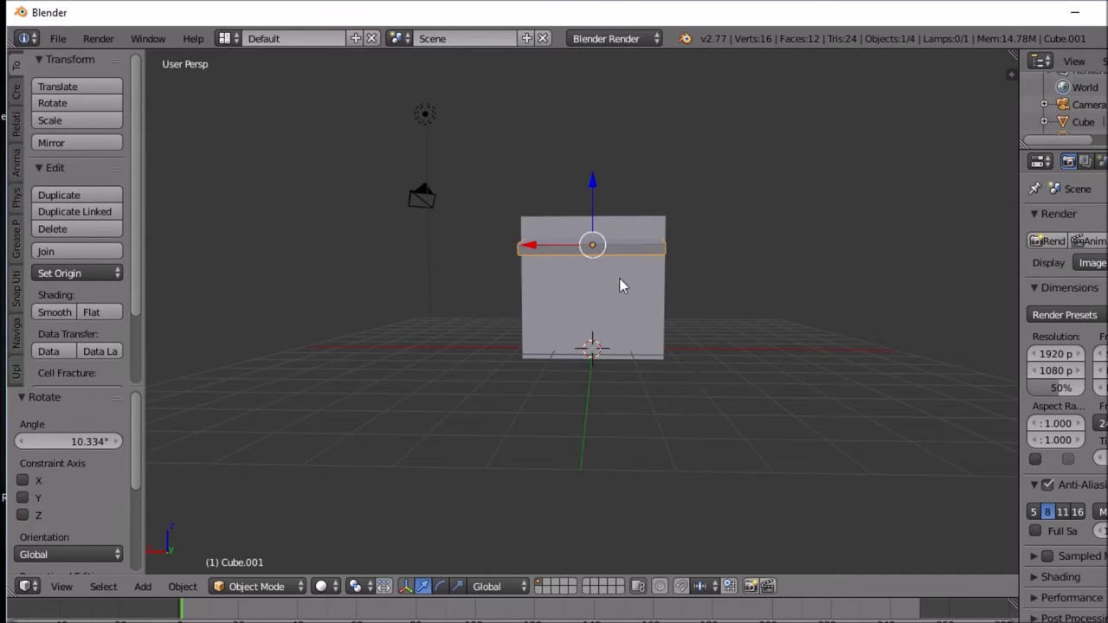
pyautogui.press('g')
pyautogui.press('z')
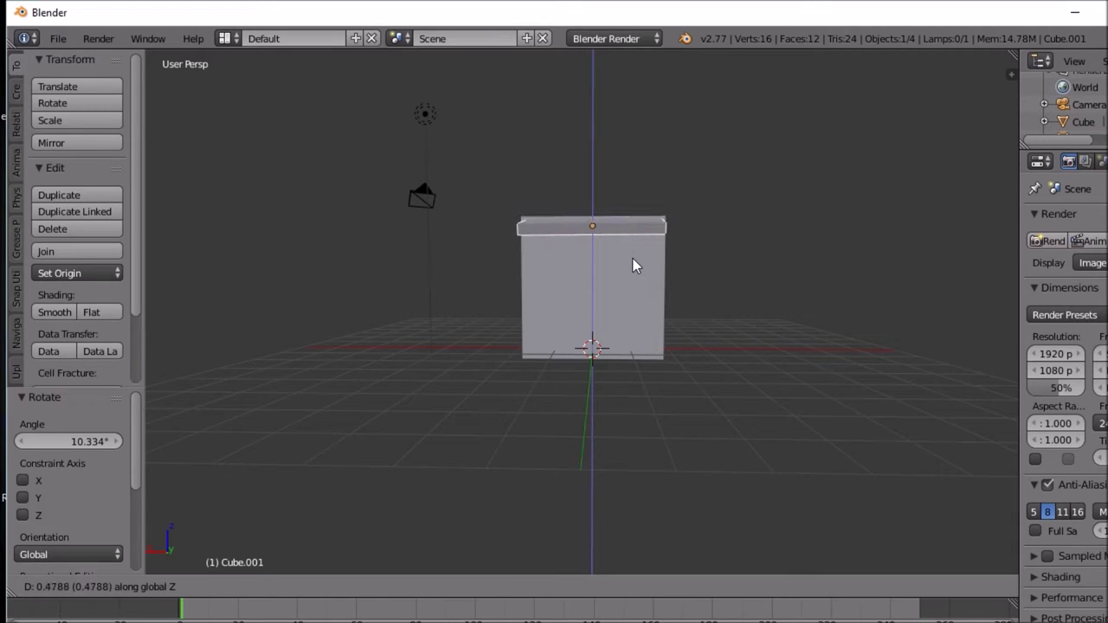
pyautogui.click(634, 266)
# Step: Select the upright slab and stretch it by about 1.590 along the Z axis
pyautogui.moveTo(635, 266); pyautogui.dragTo(564, 303, button='middle')
pyautogui.rightClick(580, 317)
pyautogui.press('s')
pyautogui.press('z')
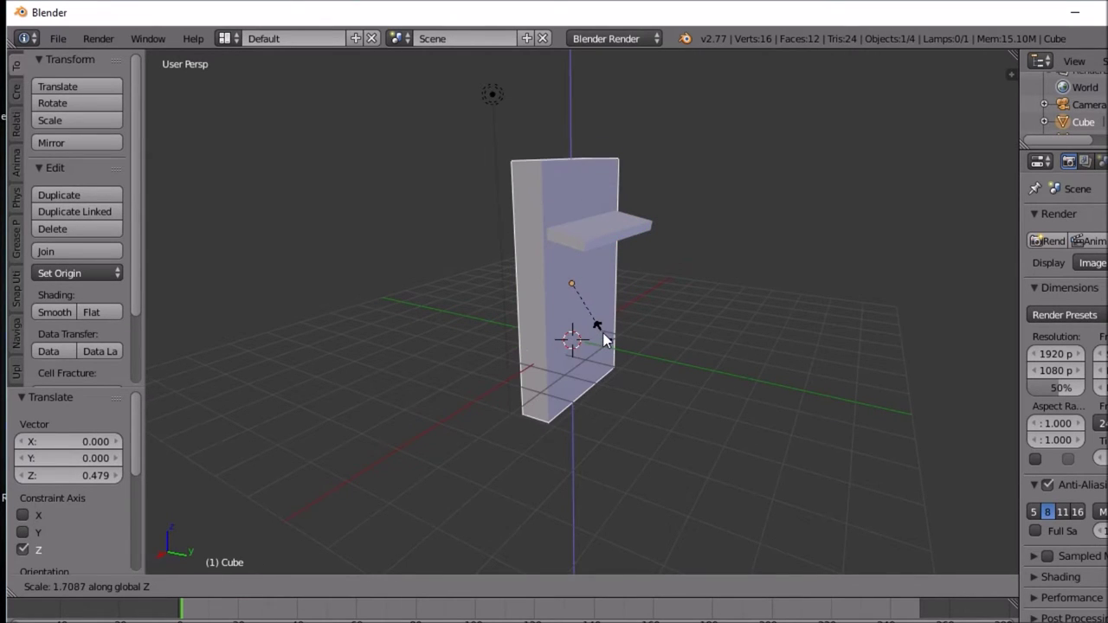
pyautogui.click(605, 326)
# Step: Select the tilted ledge and raise it about 0.959 along Z toward the stretched slab's upper edge
pyautogui.rightClick(603, 246)
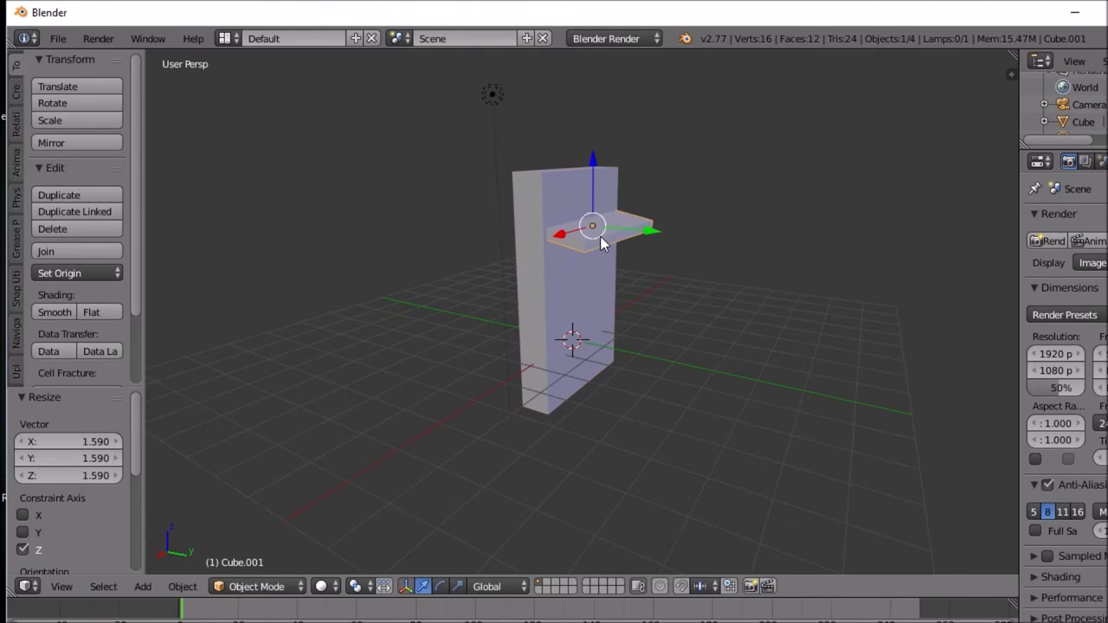
pyautogui.press('g')
pyautogui.press('z')
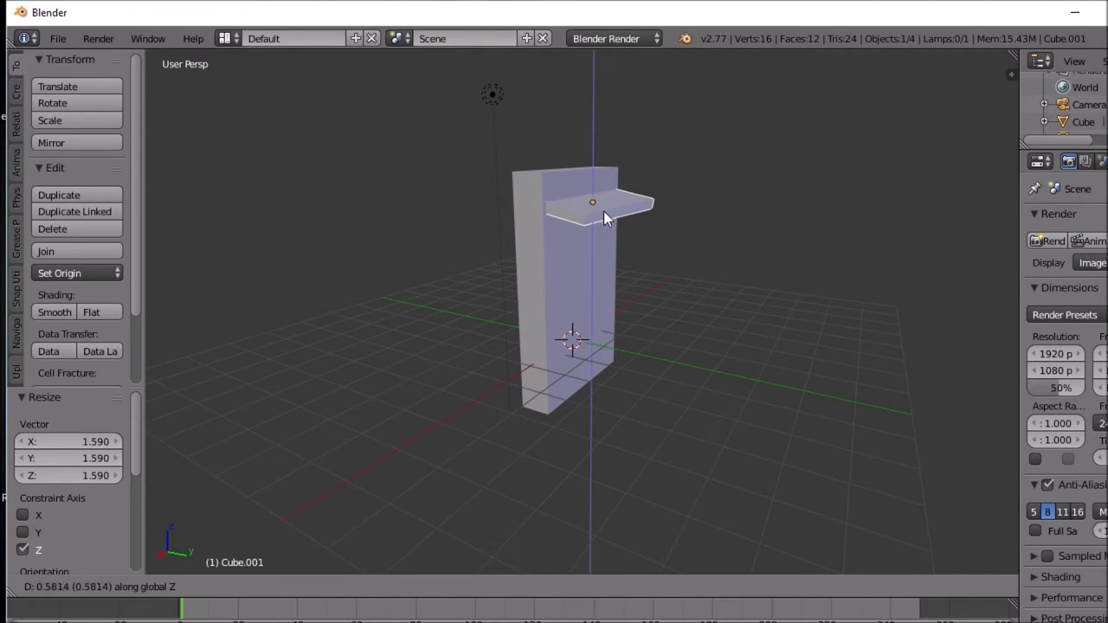
pyautogui.click(598, 205)
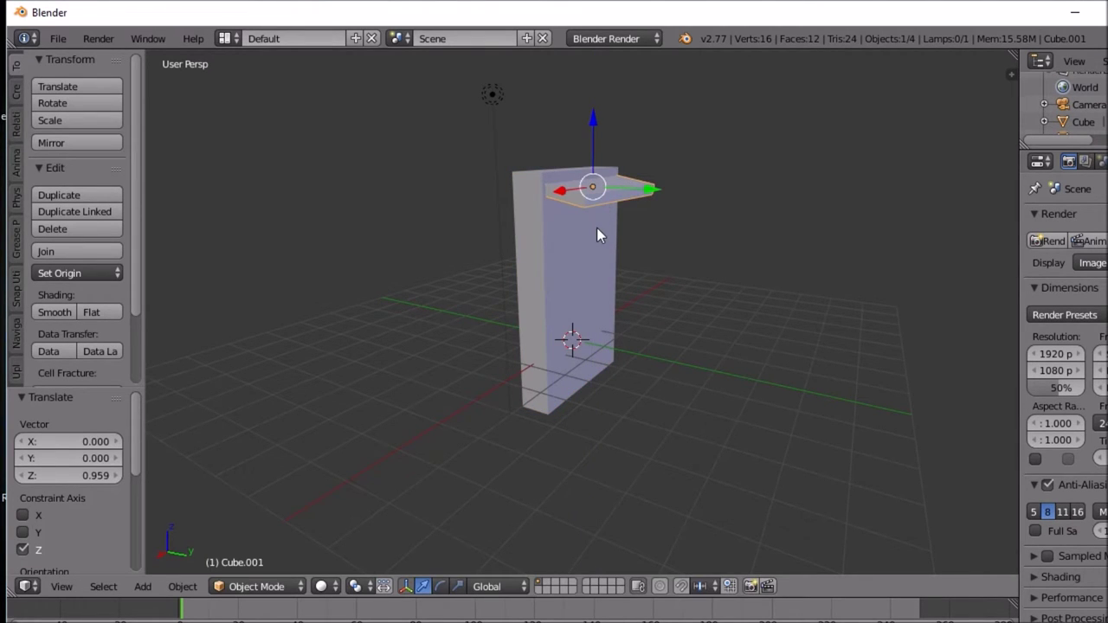
# Step: Select the upright slab and widen it by about 1.774 along the X axis
pyautogui.moveTo(596, 228); pyautogui.dragTo(479, 223, button='middle')
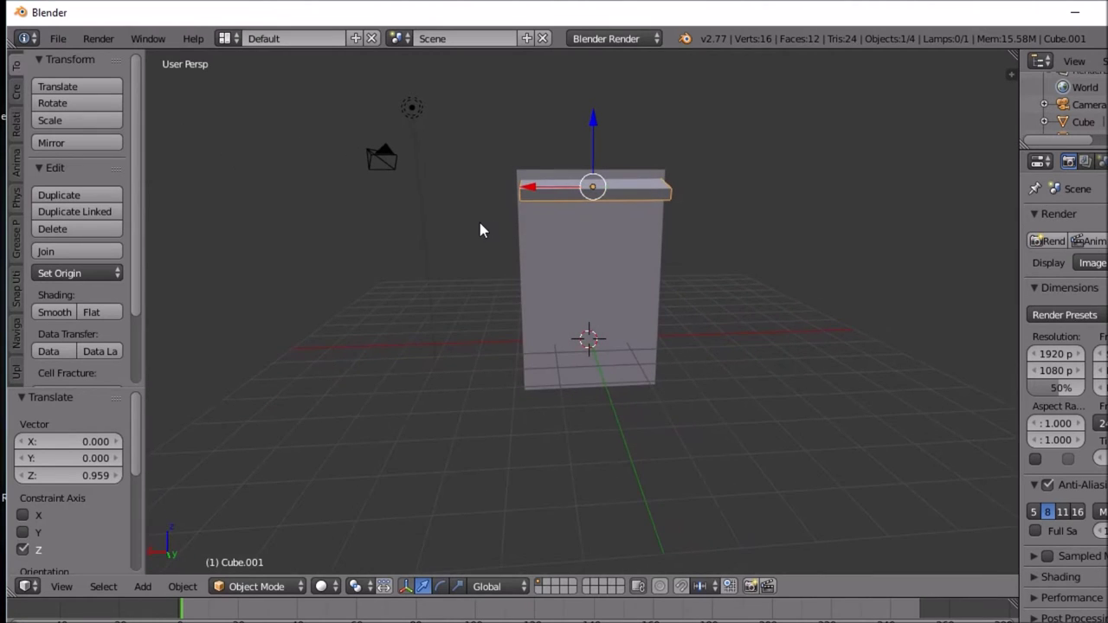
pyautogui.moveTo(566, 262); pyautogui.dragTo(519, 270, button='middle')
pyautogui.rightClick(668, 288)
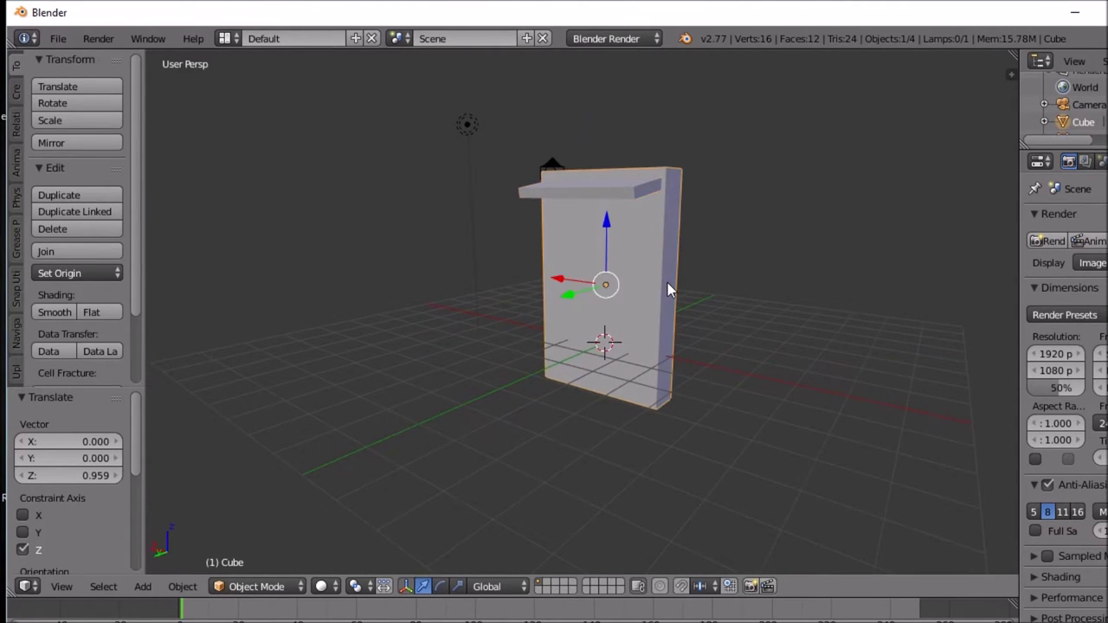
pyautogui.moveTo(668, 288); pyautogui.dragTo(724, 278, button='middle')
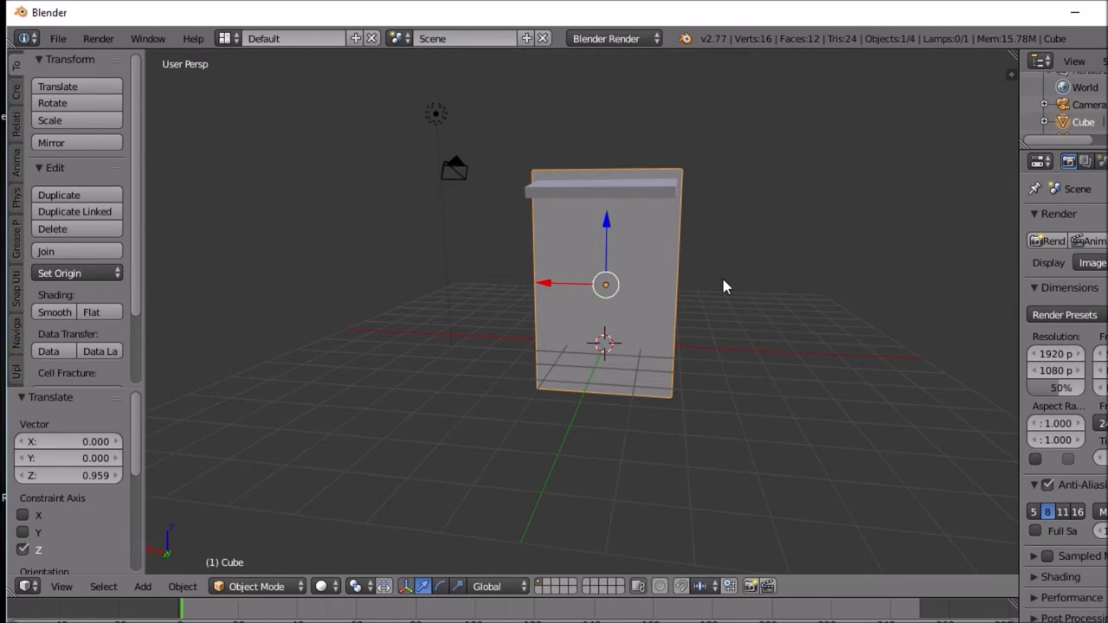
pyautogui.press('s')
pyautogui.press('x')
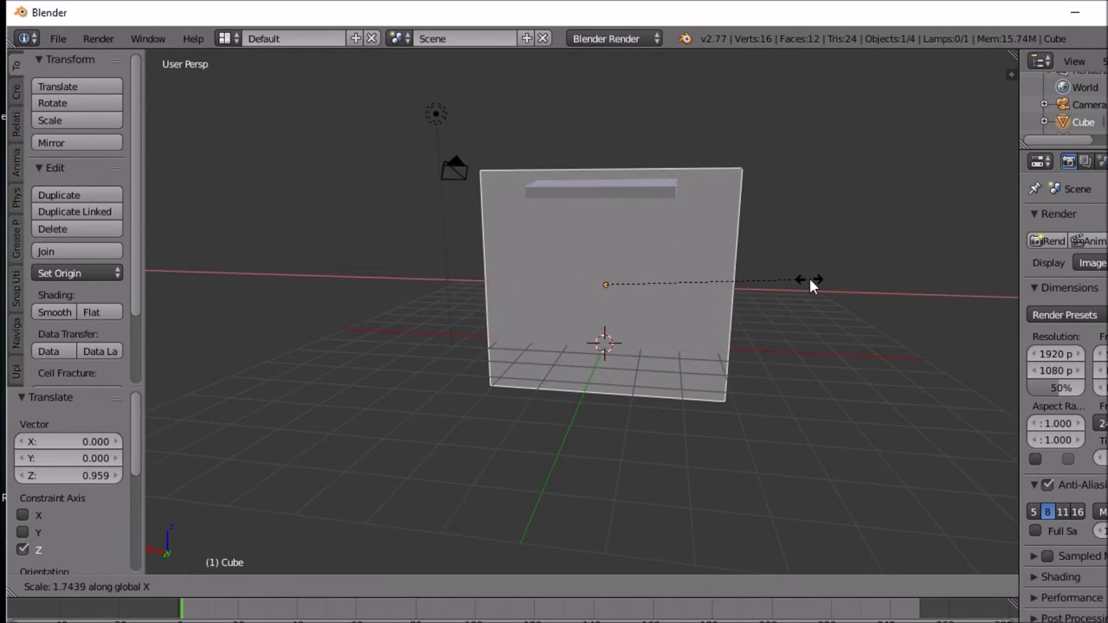
pyautogui.click(812, 280)
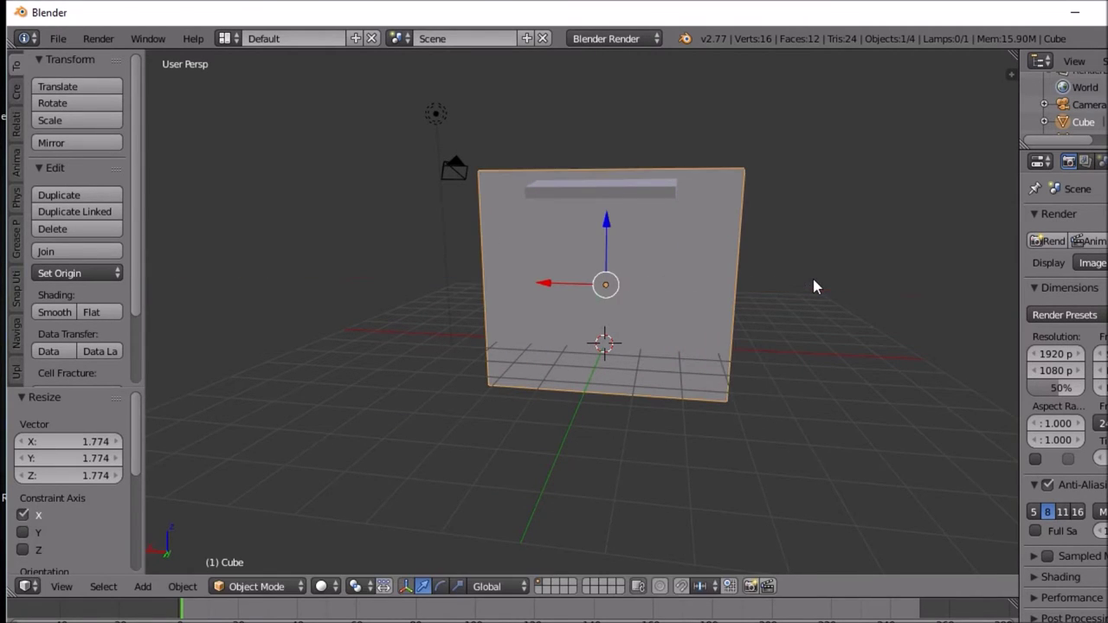
# Step: Select the tilted ledge and stretch it by about 1.740 along X to match the slab's width
pyautogui.rightClick(632, 185)
pyautogui.press('s')
pyautogui.press('x')
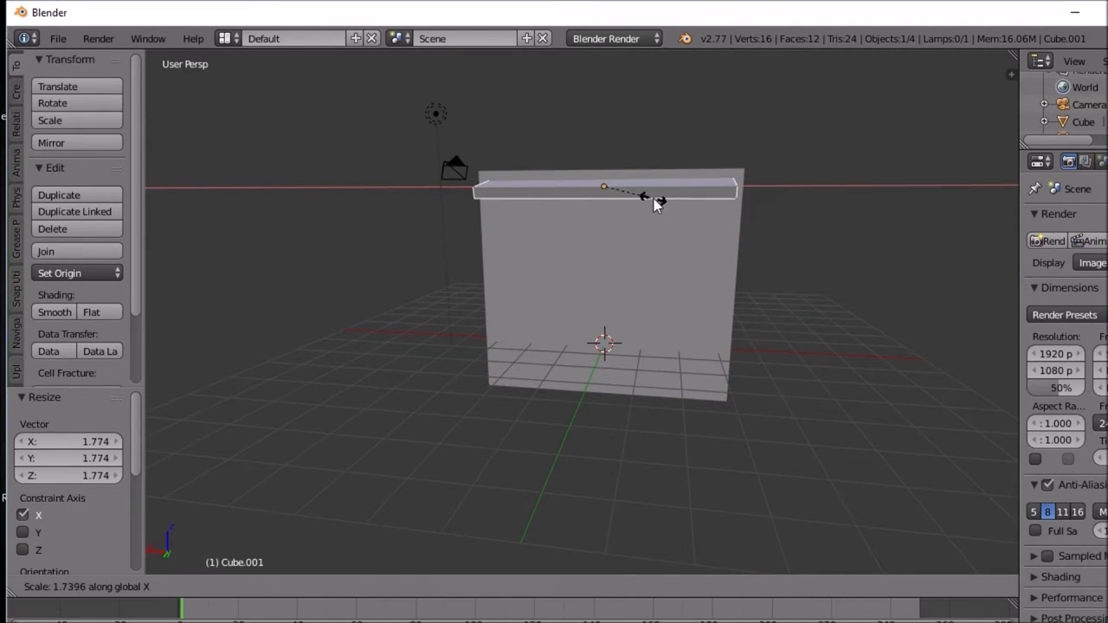
pyautogui.click(656, 198)
pyautogui.moveTo(655, 199)
pyautogui.mouseDown(button='middle')
pyautogui.moveTo(688, 204)
pyautogui.moveTo(665, 202)
pyautogui.moveTo(663, 216)
pyautogui.mouseUp(button='middle')
# Step: Cut two evenly spaced vertical edge loops through the upright slab's mesh in Edit Mode, without sliding them
pyautogui.press('Tab')
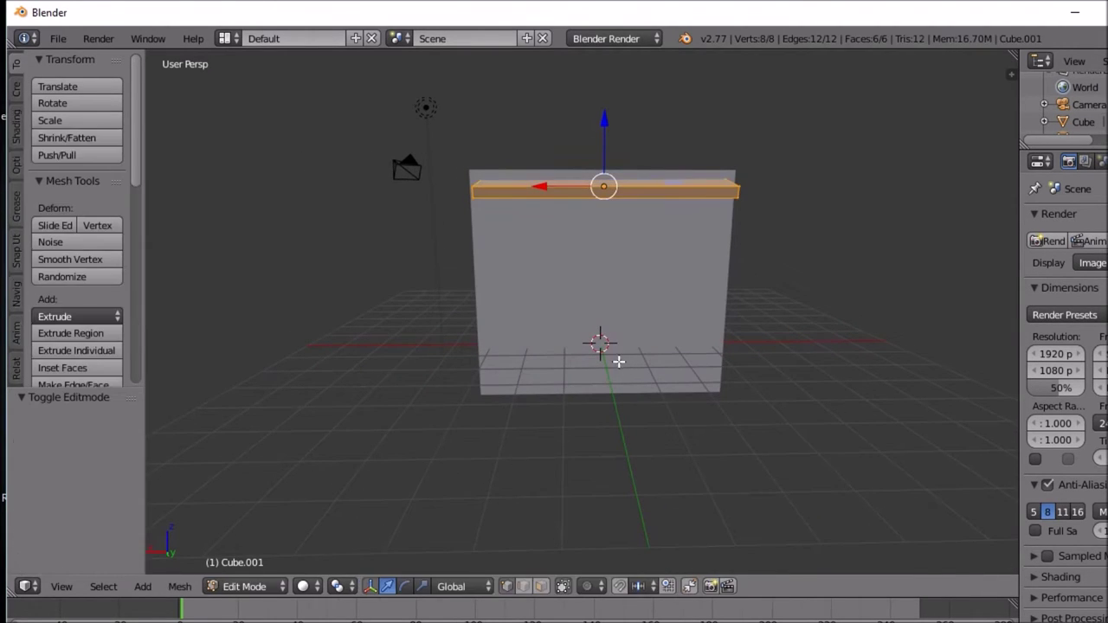
pyautogui.press('Tab')
pyautogui.rightClick(608, 291)
pyautogui.moveTo(609, 294); pyautogui.dragTo(610, 286, button='middle')
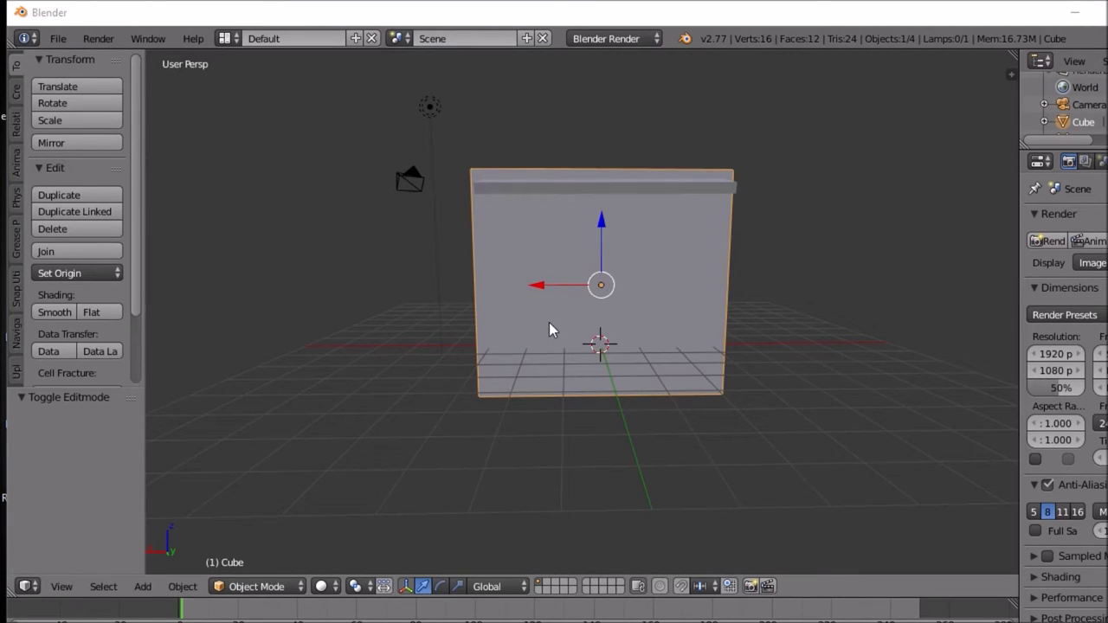
pyautogui.press('Tab')
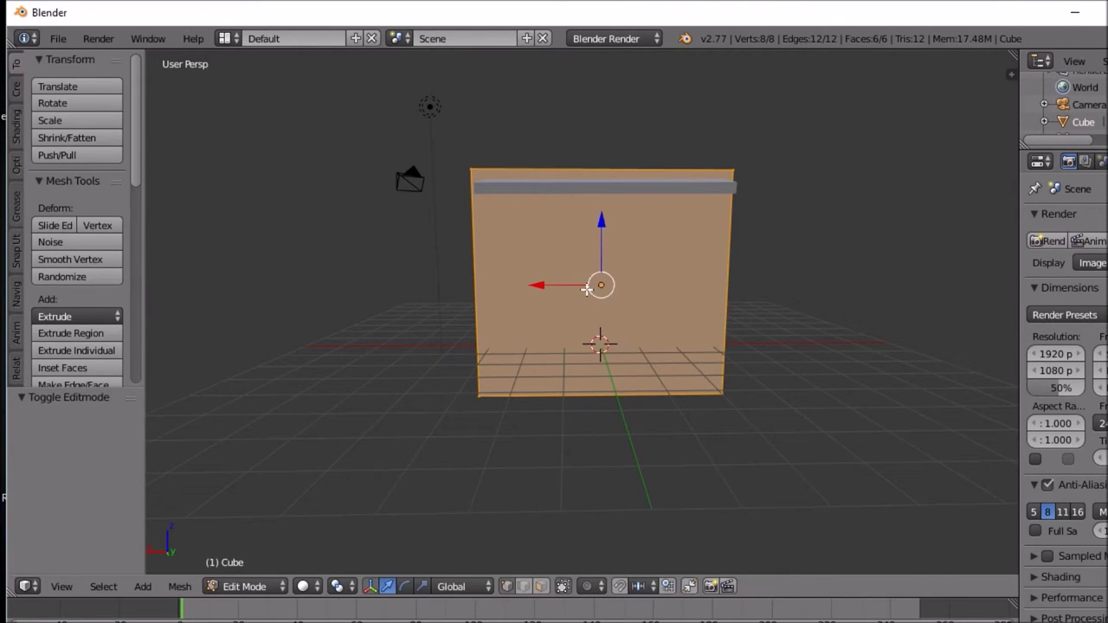
pyautogui.hotkey('ctrl', 'r')
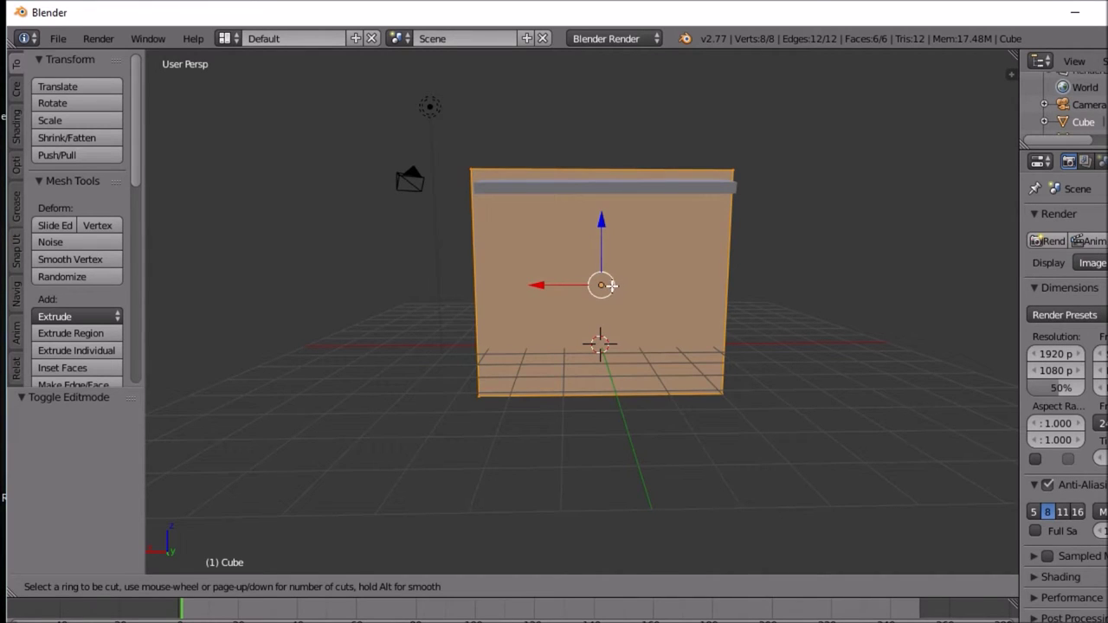
pyautogui.press('Escape')
pyautogui.hotkey('ctrl', 'r')
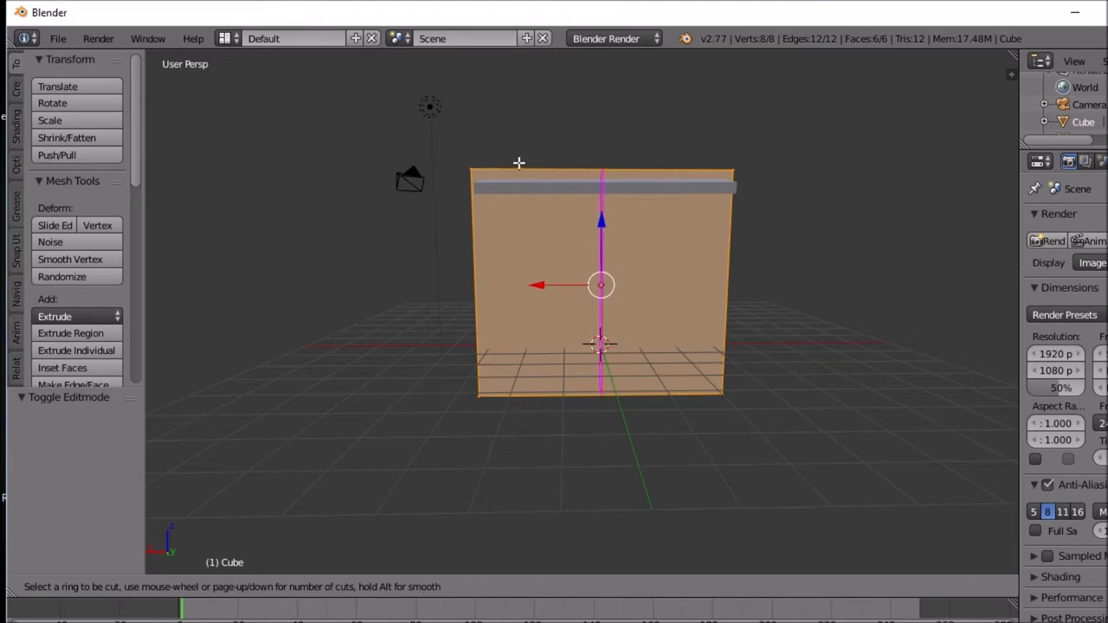
pyautogui.scroll(1, 604, 216)
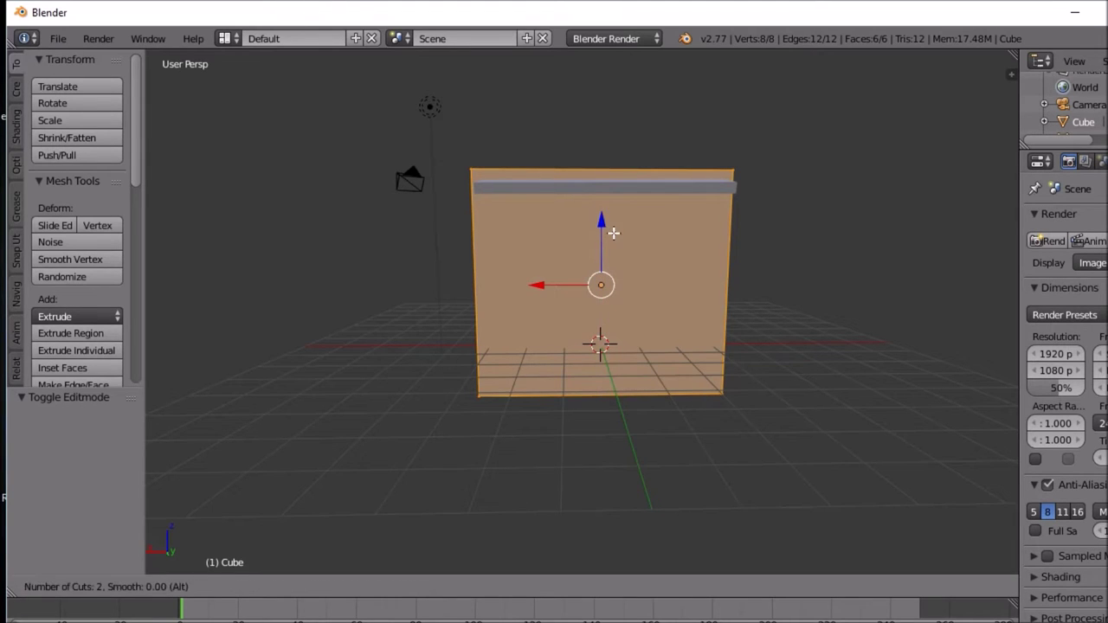
pyautogui.click(596, 164)
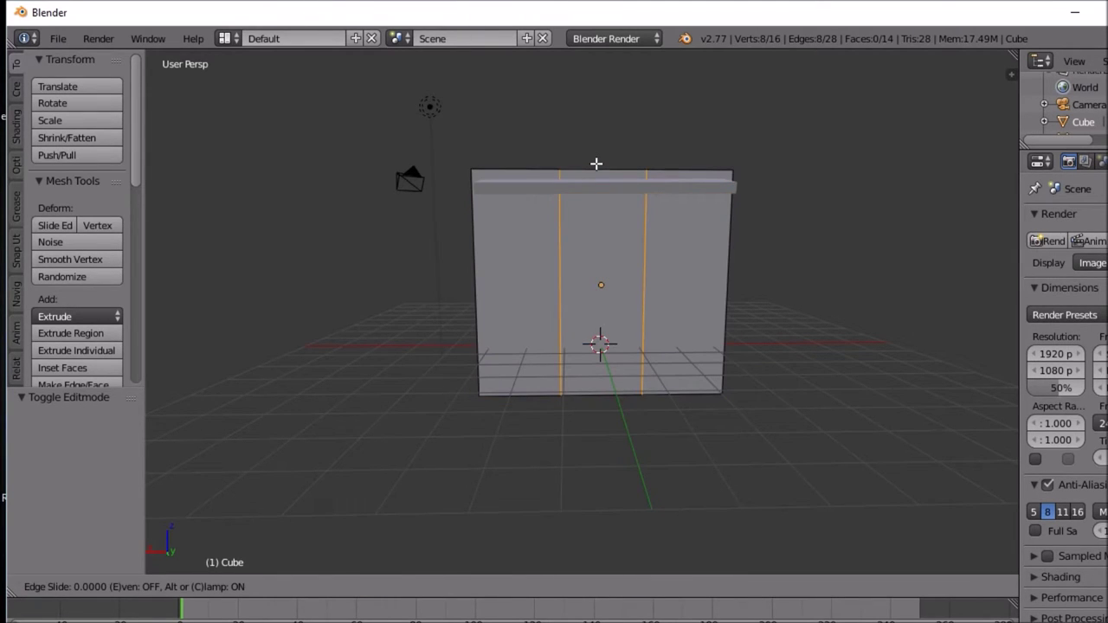
pyautogui.rightClick(596, 163)
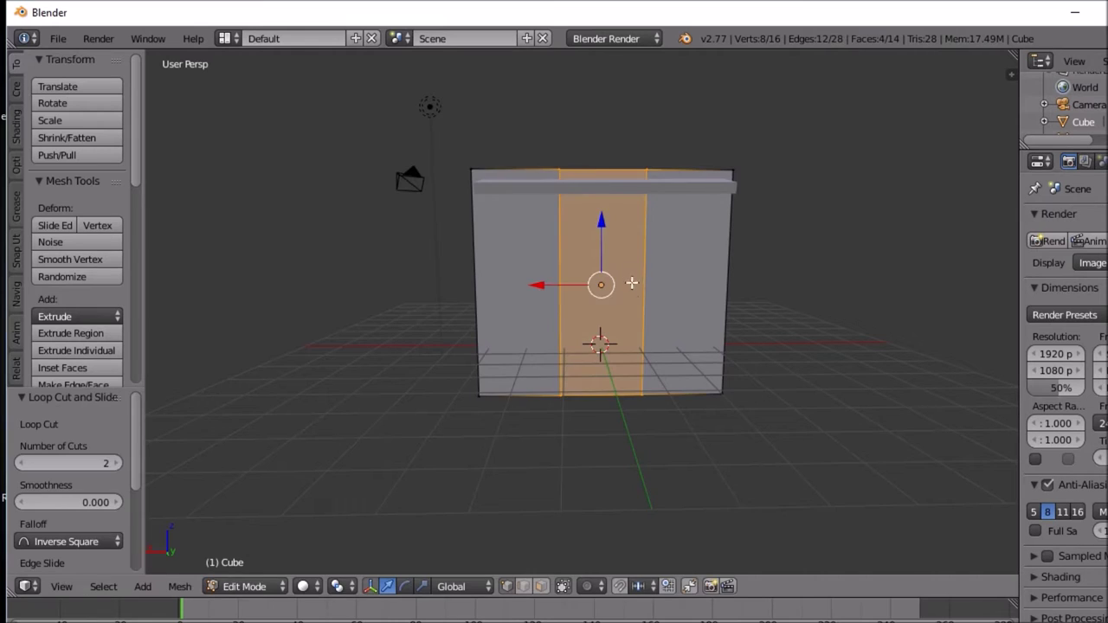
pyautogui.press('s')
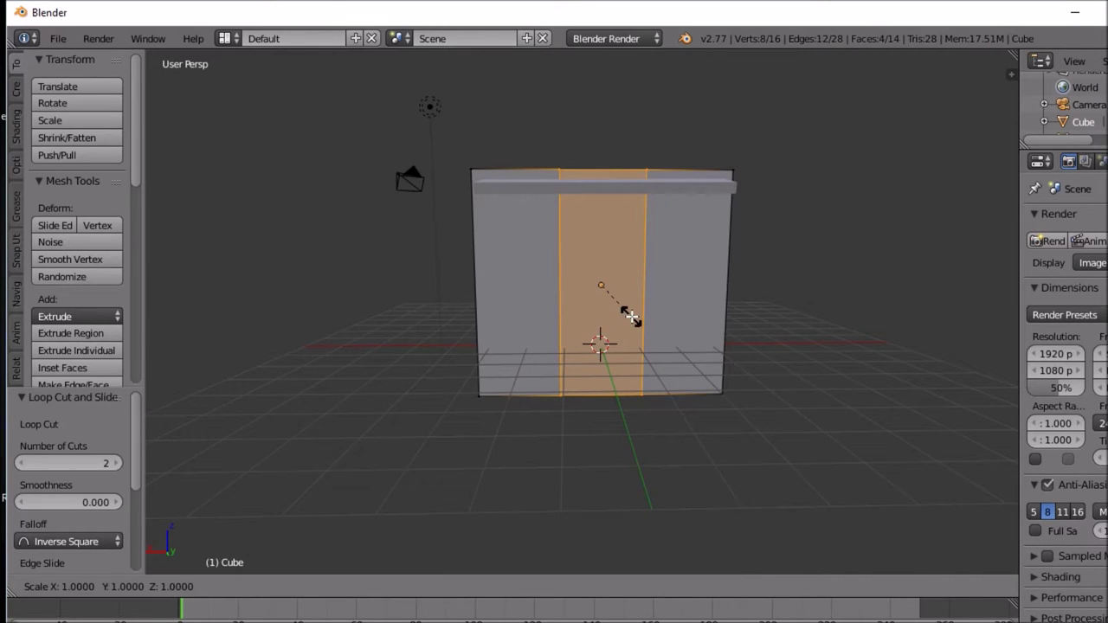
pyautogui.rightClick(632, 316)
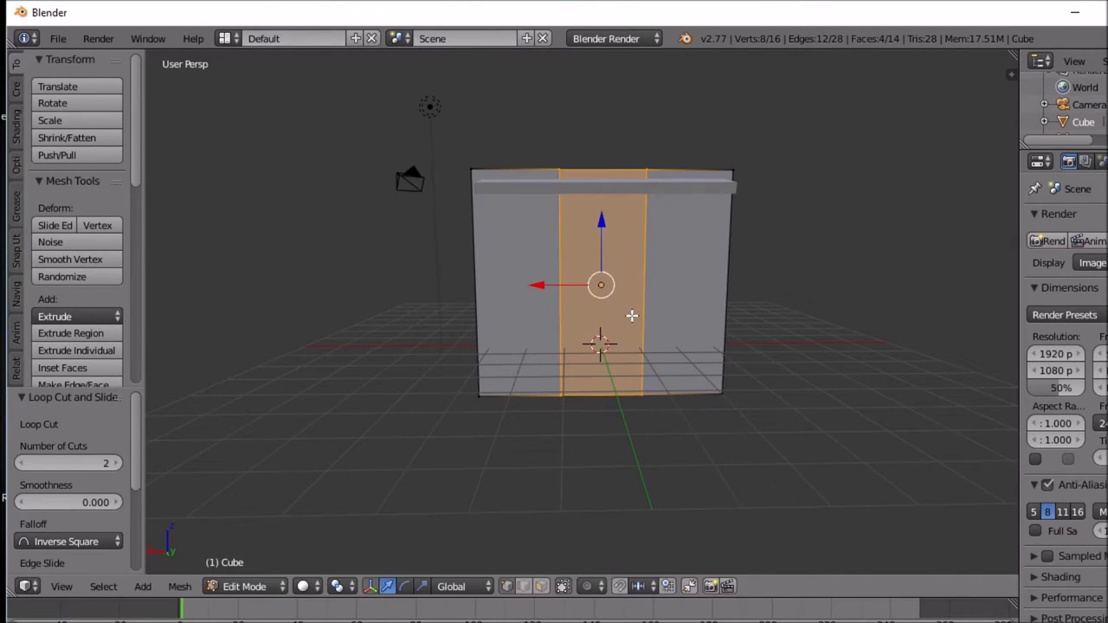
pyautogui.press('s')
pyautogui.press('y')
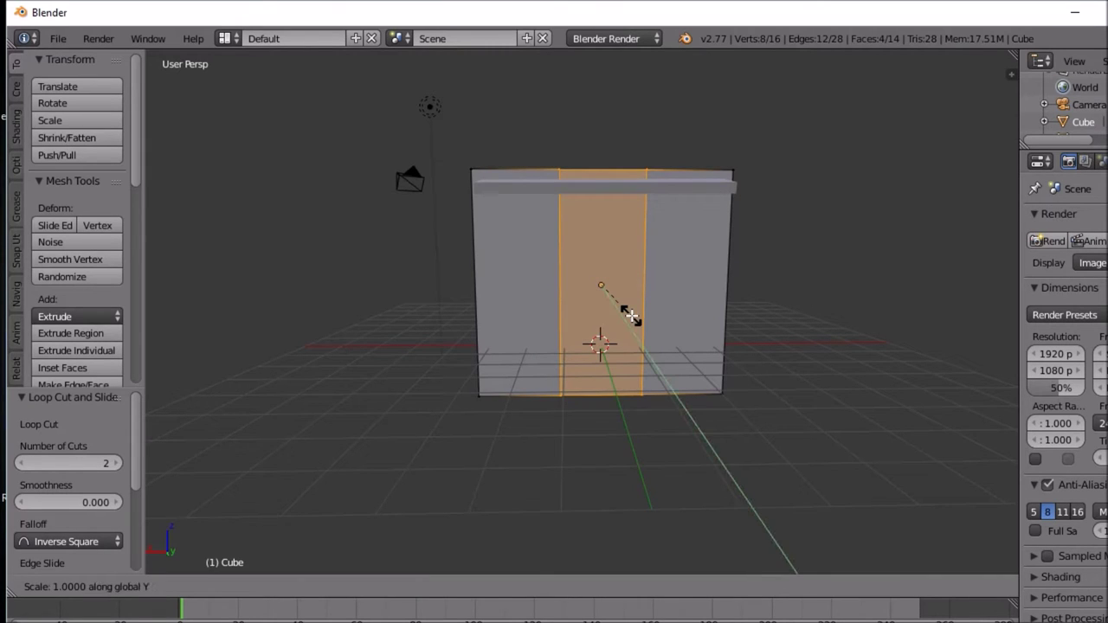
pyautogui.rightClick(632, 316)
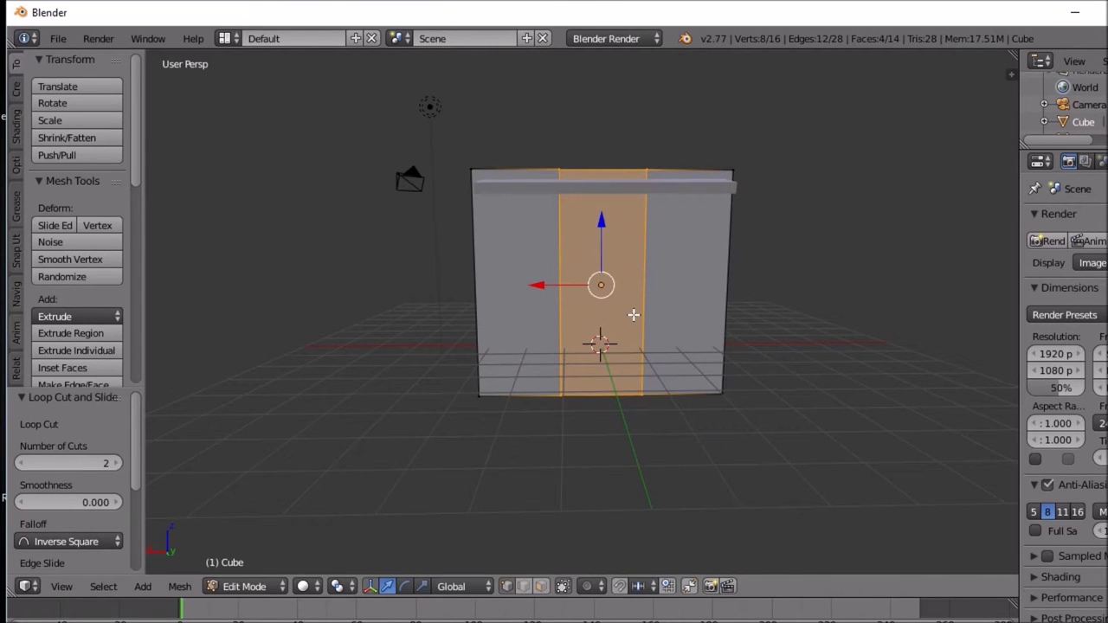
# Step: Spread the slab's two vertical edge loops apart by scaling them about 1.919 along the X axis
pyautogui.press('s')
pyautogui.press('x')
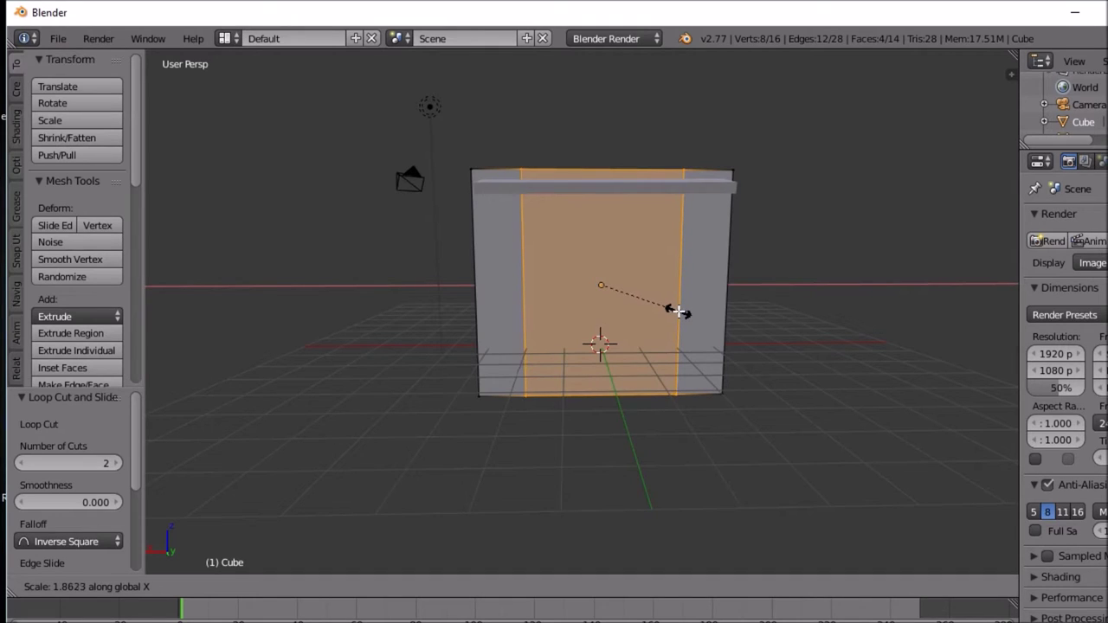
pyautogui.click(680, 310)
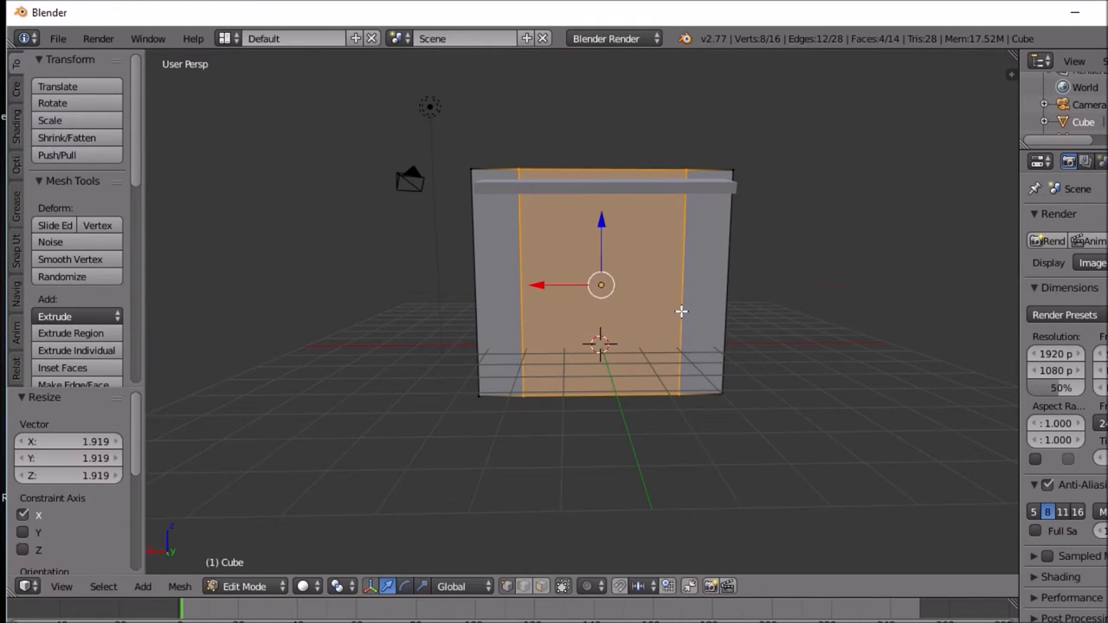
# Step: Return to Object Mode, select the tilted ledge and raise it about 0.2 along the Z axis
pyautogui.moveTo(665, 309); pyautogui.dragTo(765, 337, button='middle')
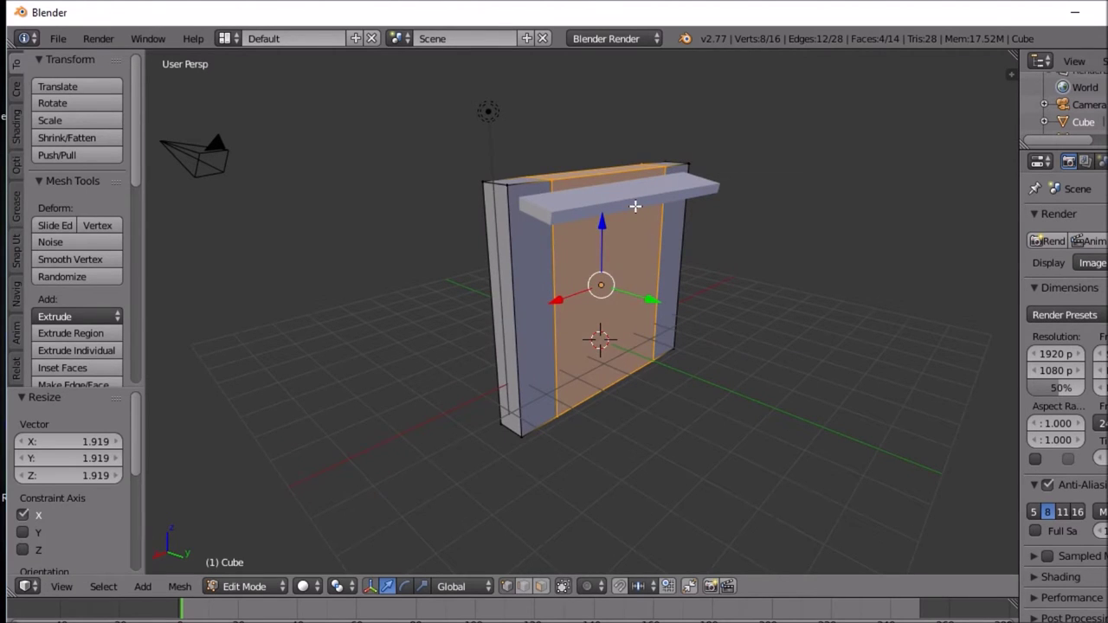
pyautogui.press('Tab')
pyautogui.rightClick(636, 206)
pyautogui.press('g')
pyautogui.press('z')
pyautogui.click(637, 204)
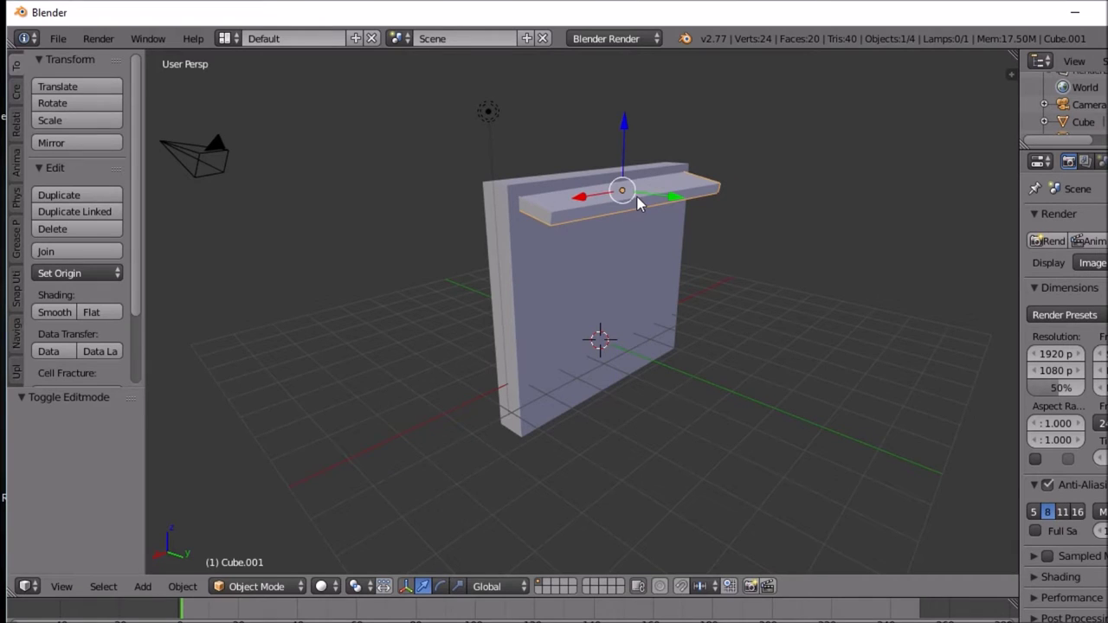
pyautogui.moveTo(638, 204); pyautogui.dragTo(730, 187, button='middle')
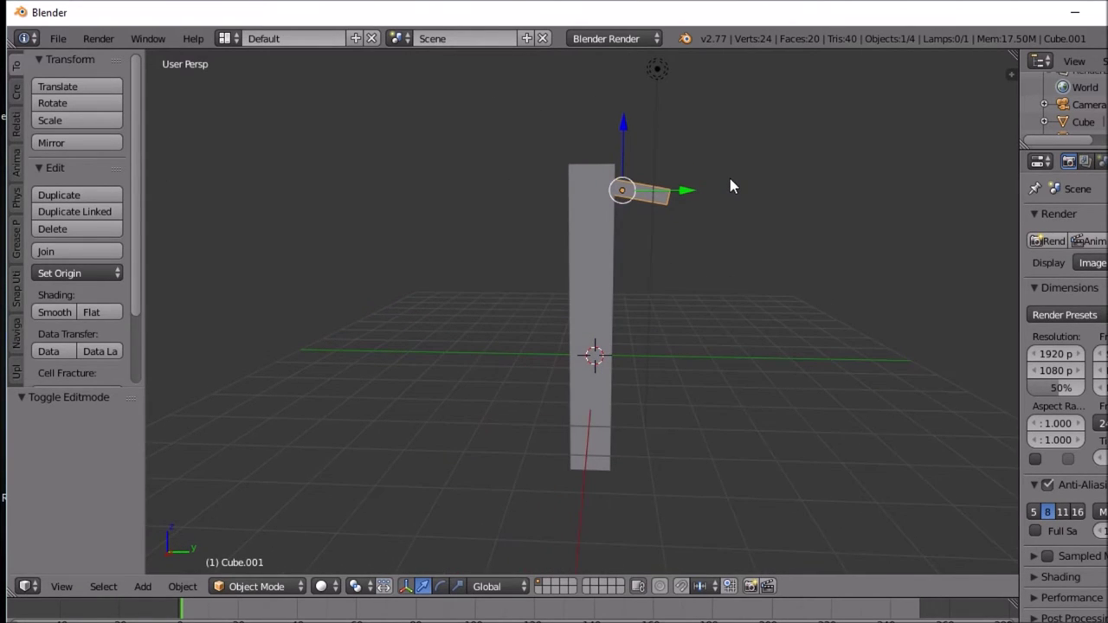
pyautogui.press('g')
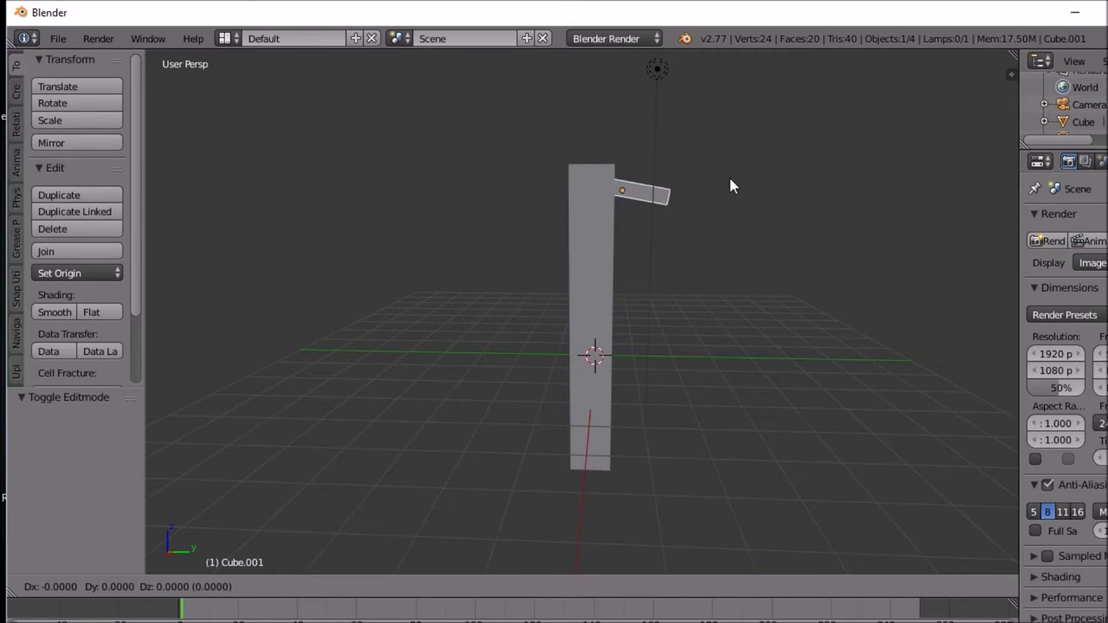
pyautogui.press('z')
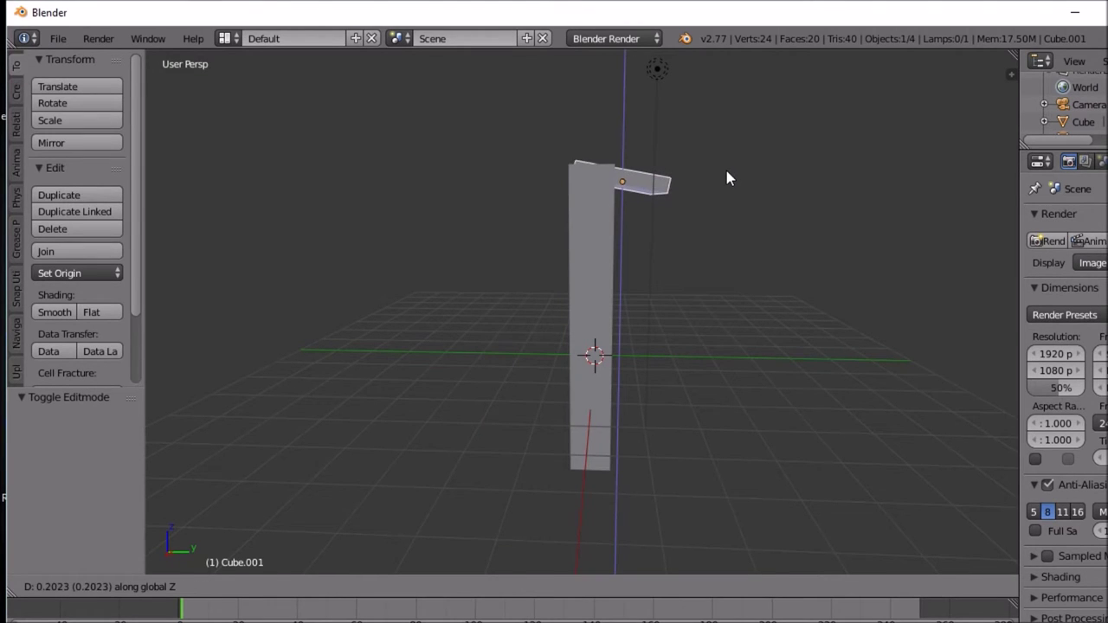
pyautogui.click(724, 175)
# Step: Select the upright slab and open its mesh in Edit Mode
pyautogui.moveTo(724, 175); pyautogui.dragTo(513, 218, button='middle')
pyautogui.moveTo(624, 302); pyautogui.dragTo(584, 295, button='middle')
pyautogui.moveTo(609, 257); pyautogui.dragTo(682, 286, button='middle')
pyautogui.press('Tab')
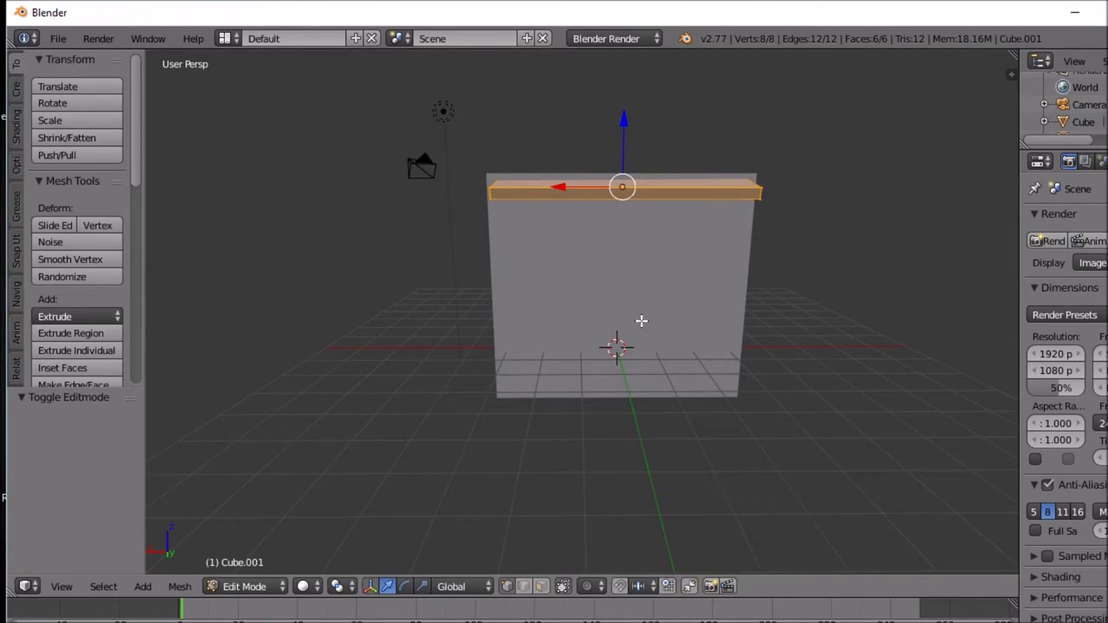
pyautogui.press('Tab')
pyautogui.rightClick(640, 312)
pyautogui.press('Tab')
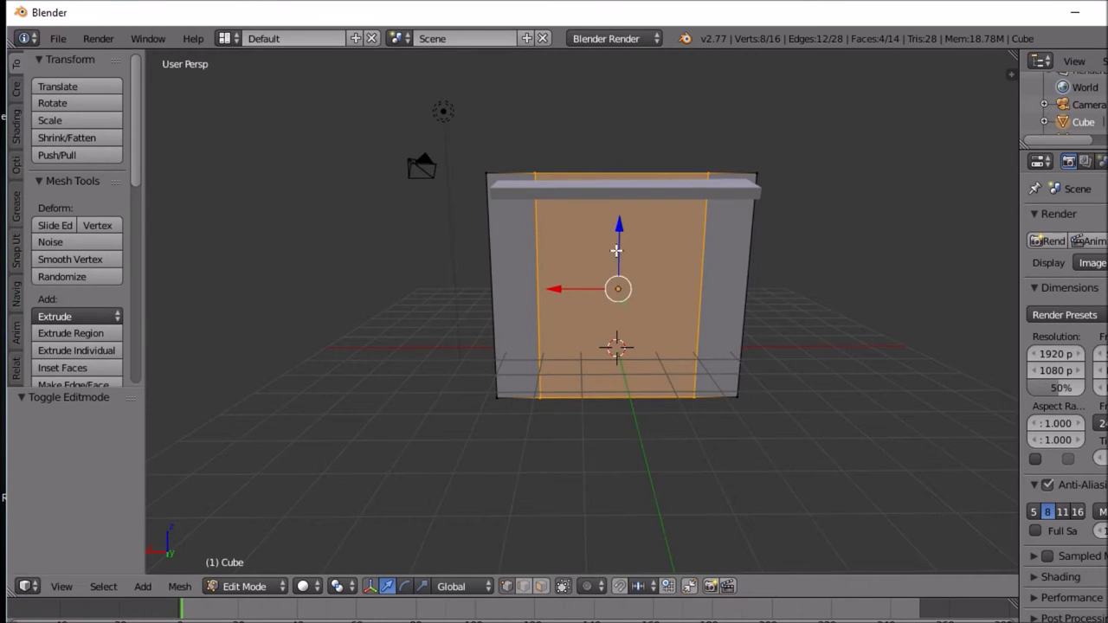
# Step: Examine the slab and ledge in the front and right orthographic views
pyautogui.moveTo(616, 251)
pyautogui.mouseDown(button='middle')
pyautogui.moveTo(672, 265)
pyautogui.moveTo(735, 237)
pyautogui.moveTo(585, 253)
pyautogui.moveTo(635, 260)
pyautogui.moveTo(627, 255)
pyautogui.mouseUp(button='middle')
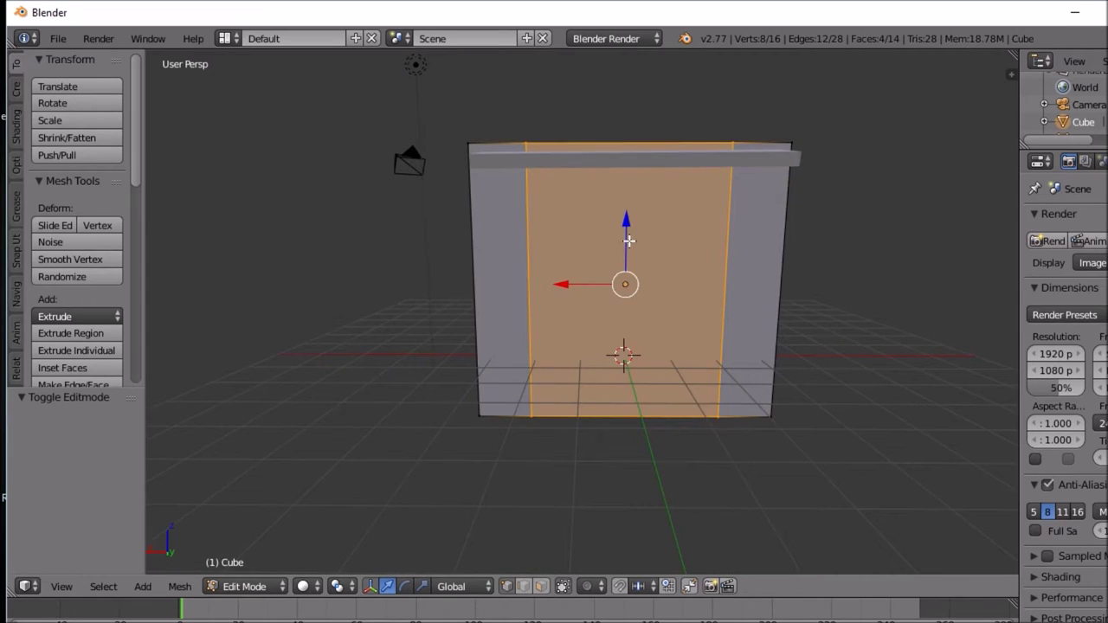
pyautogui.press('KP_1')
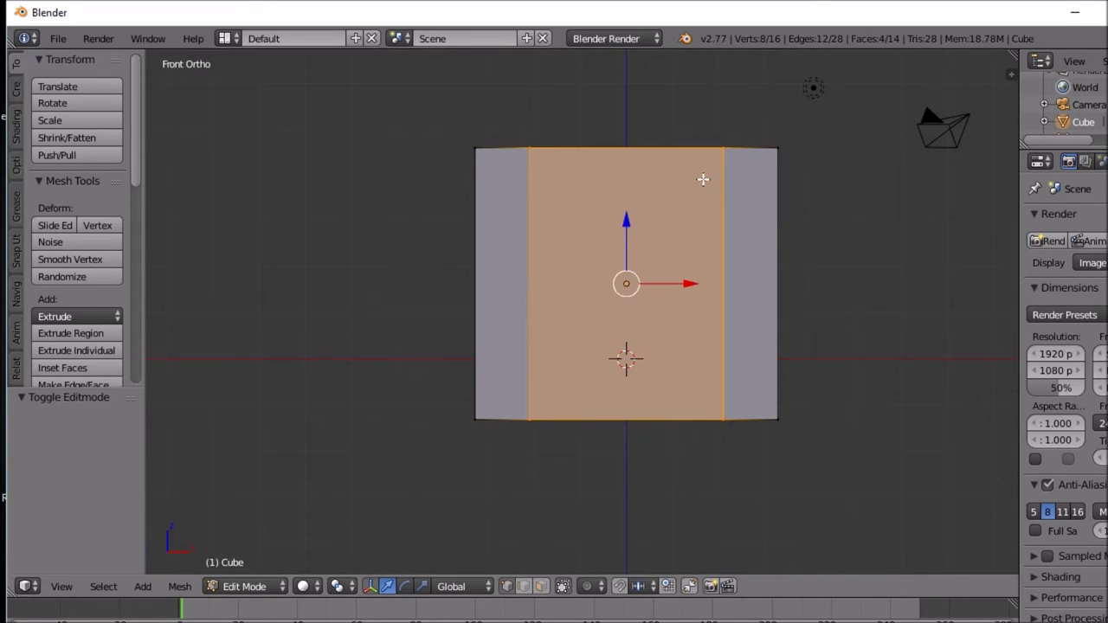
pyautogui.press('KP_3')
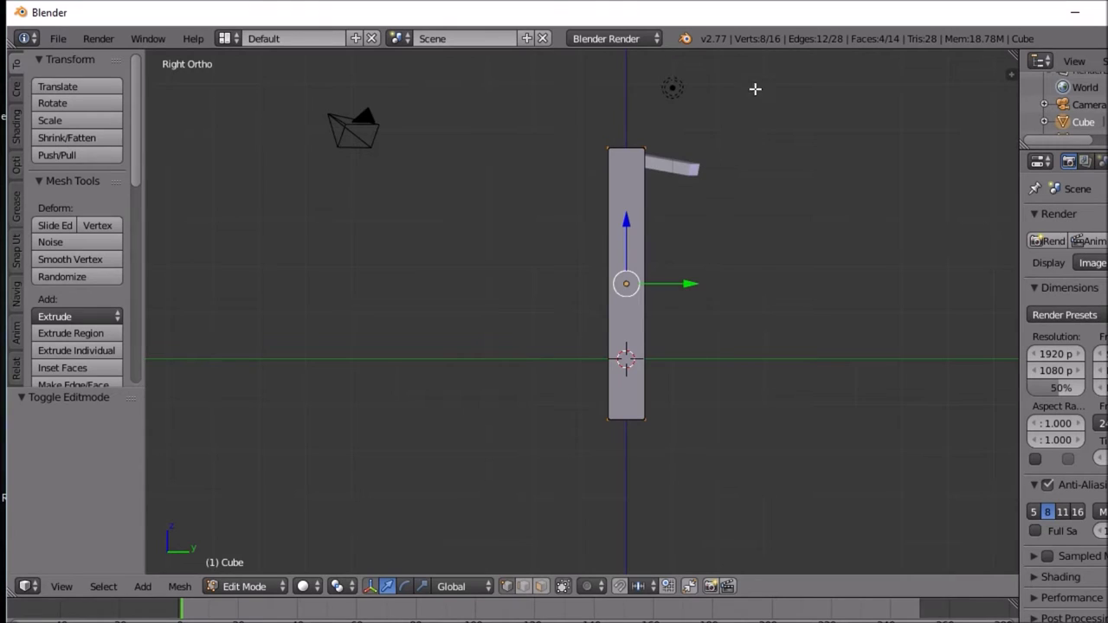
pyautogui.click(628, 219)
pyautogui.click(627, 219)
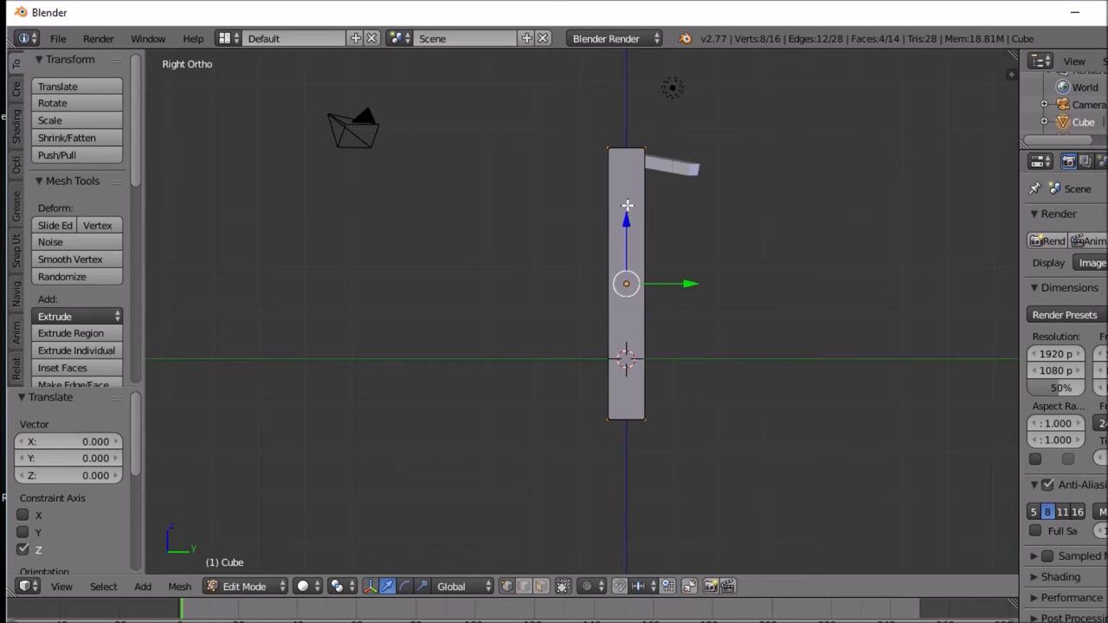
pyautogui.moveTo(634, 227); pyautogui.dragTo(450, 254, button='middle')
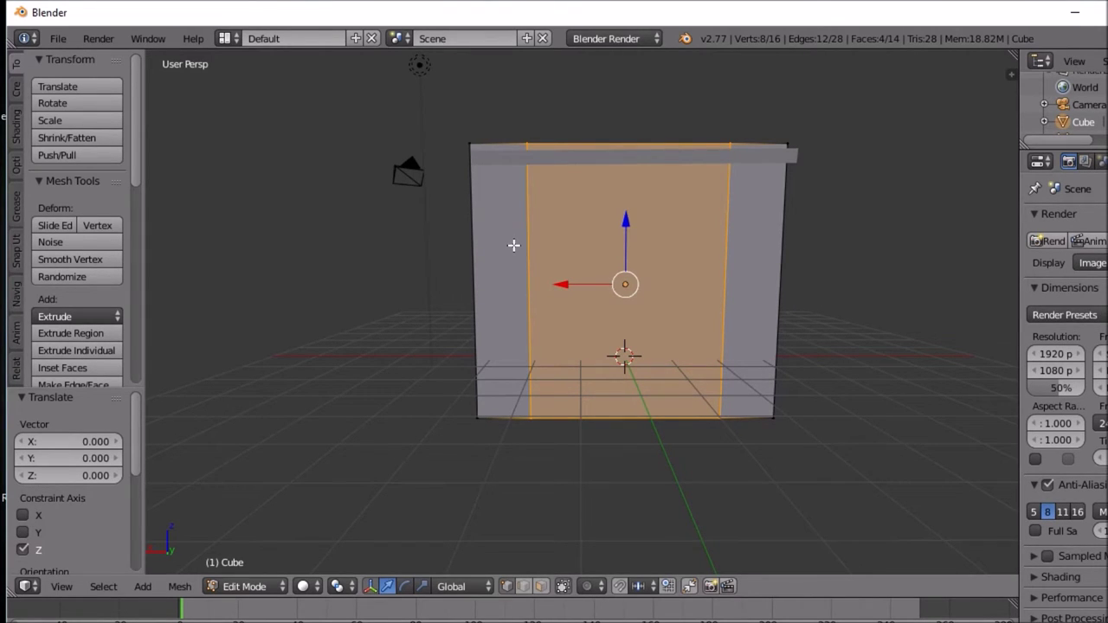
# Step: Add a 32-vertex circle of radius 1 to the slab's mesh and lower it about 2.307 along the Z axis
pyautogui.hotkey('shift', 'a')
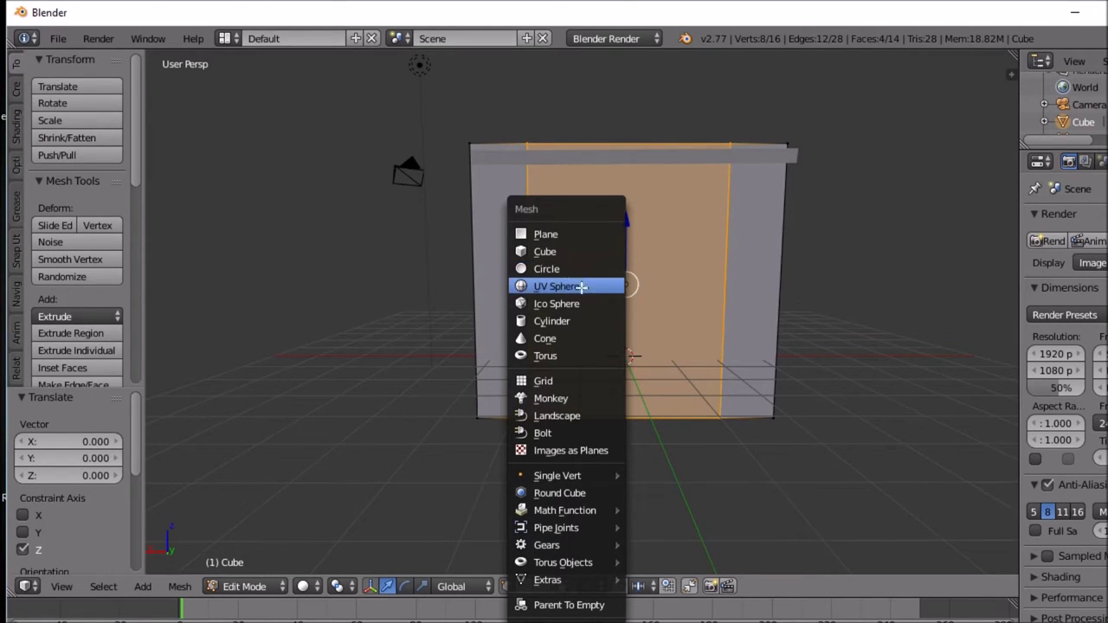
pyautogui.click(568, 269)
pyautogui.moveTo(609, 355); pyautogui.dragTo(609, 378, button='middle')
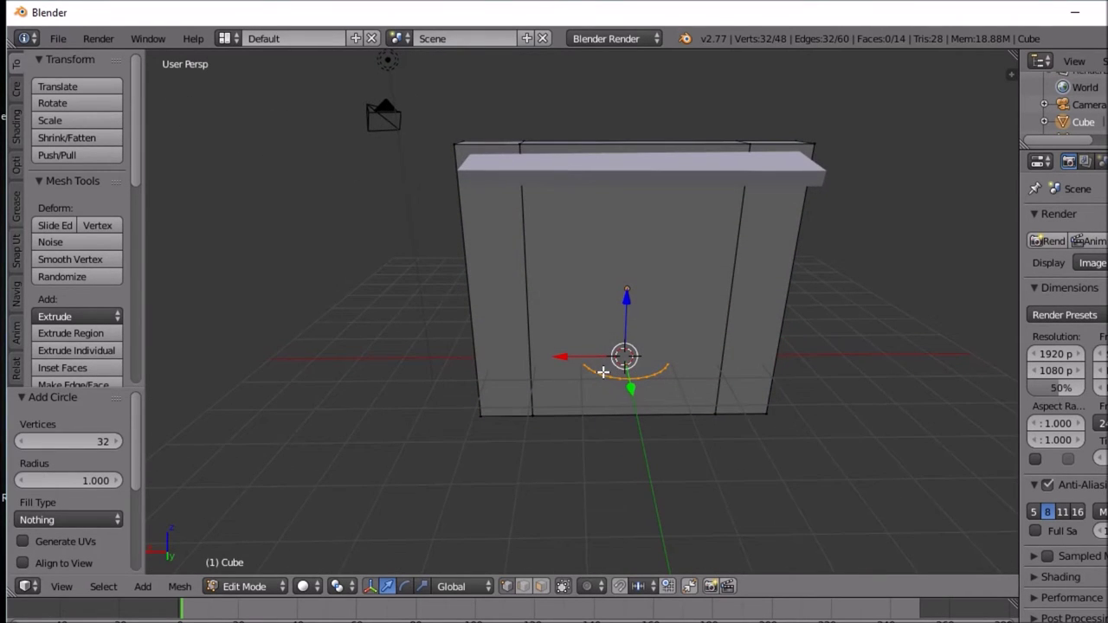
pyautogui.press('g')
pyautogui.press('z')
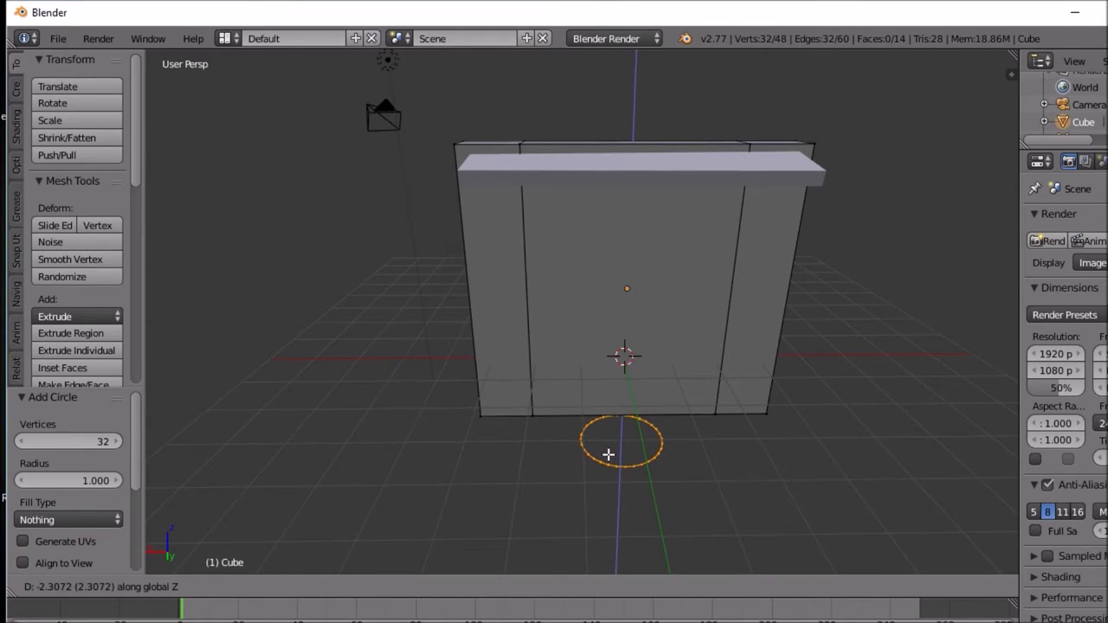
pyautogui.click(608, 454)
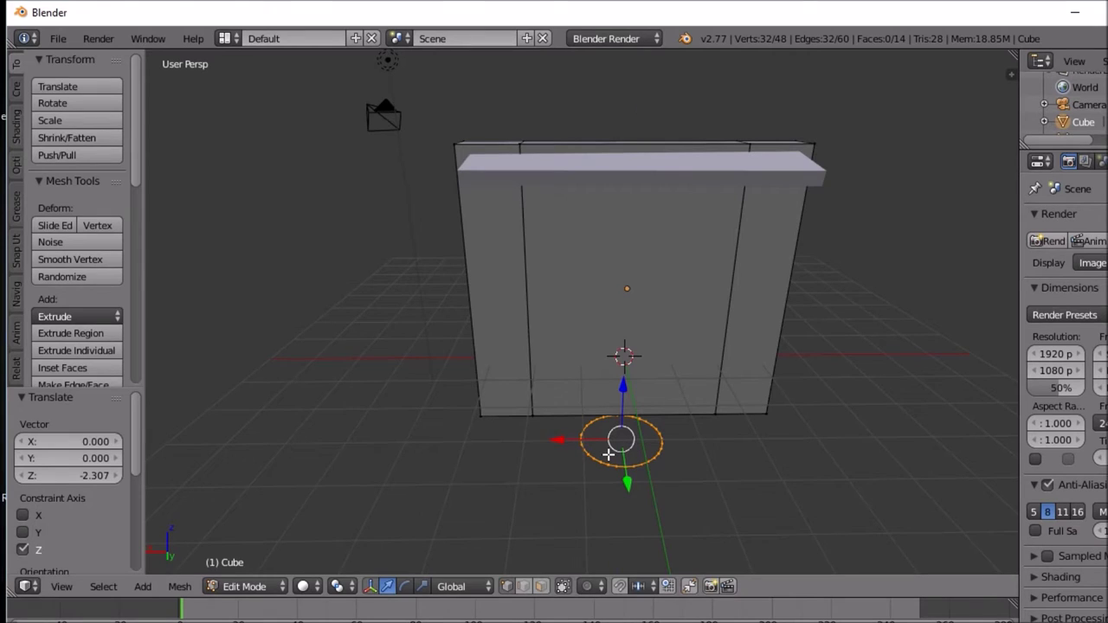
# Step: Move the circle about 2.972 along the X axis and scale it uniformly to about 0.608
pyautogui.press('g')
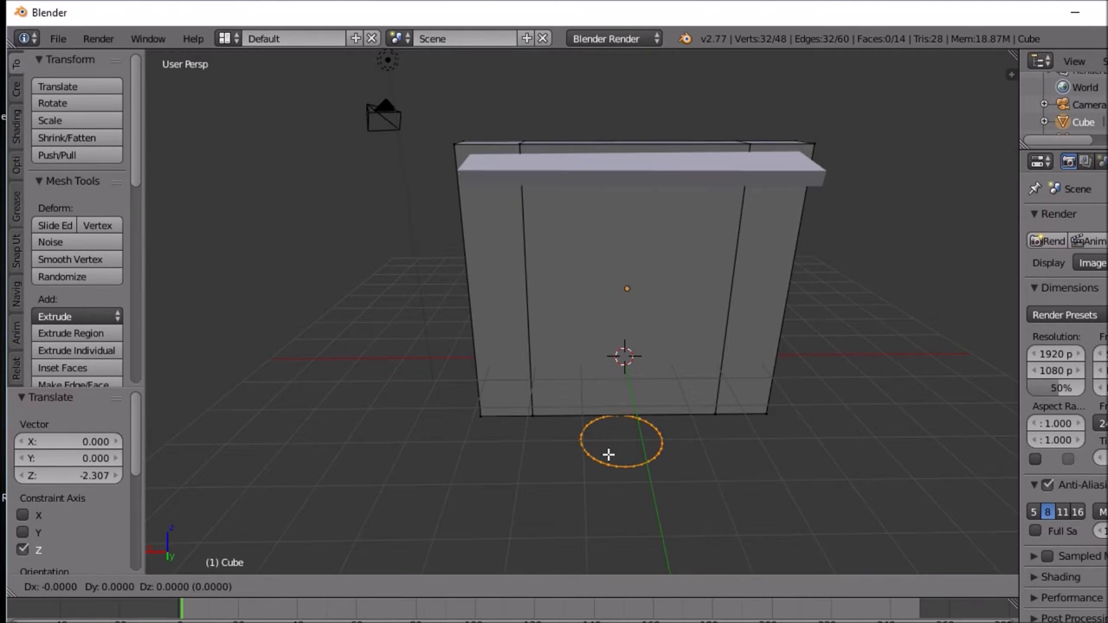
pyautogui.press('x')
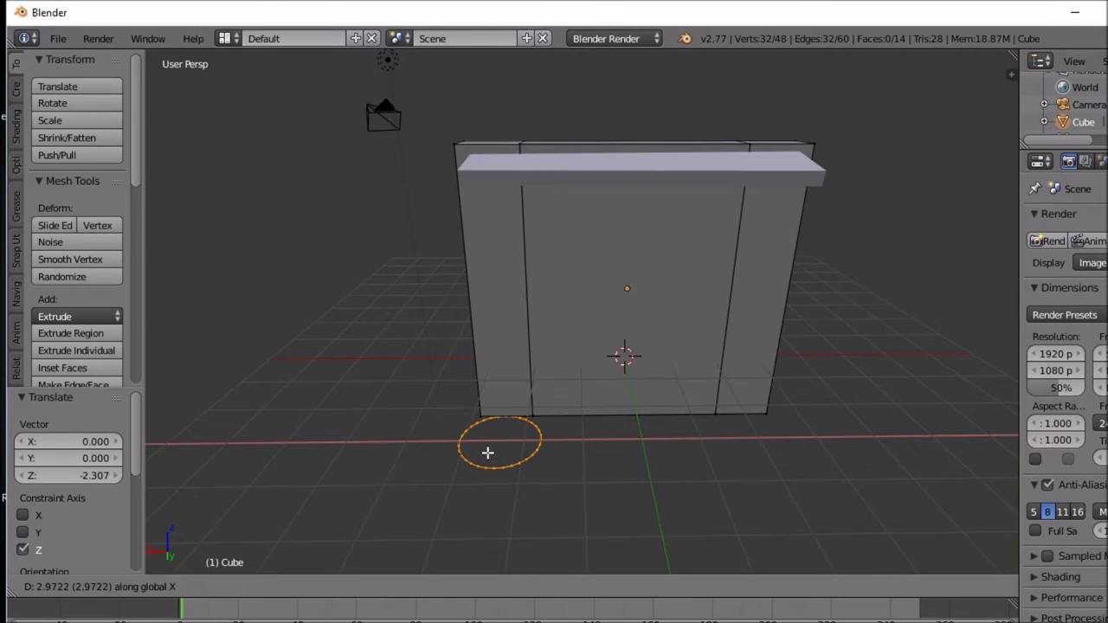
pyautogui.click(487, 453)
pyautogui.press('s')
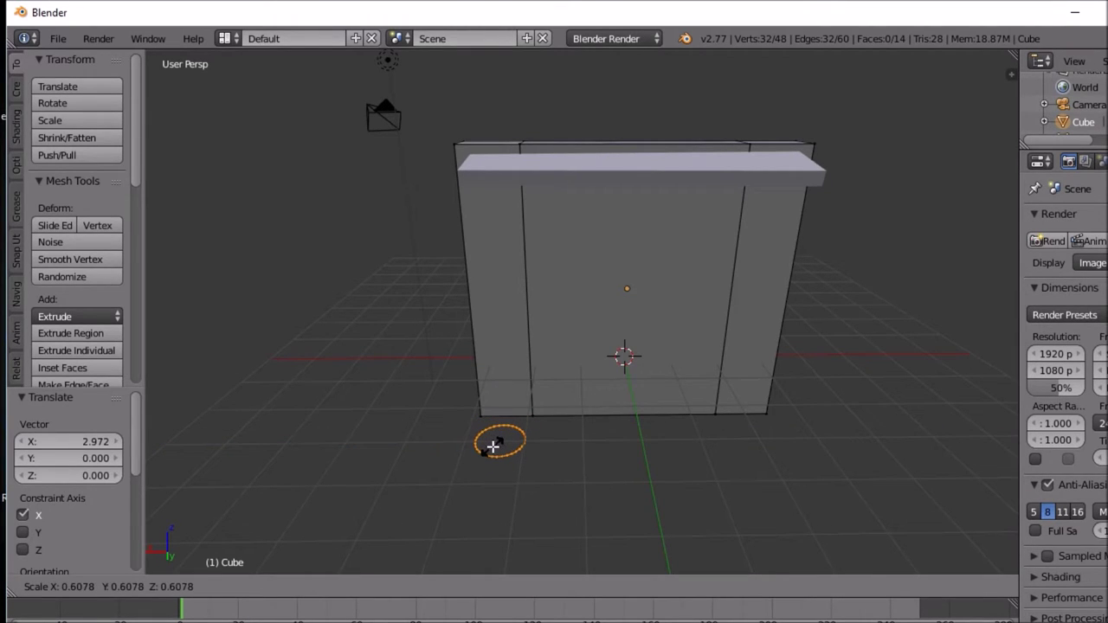
pyautogui.click(492, 446)
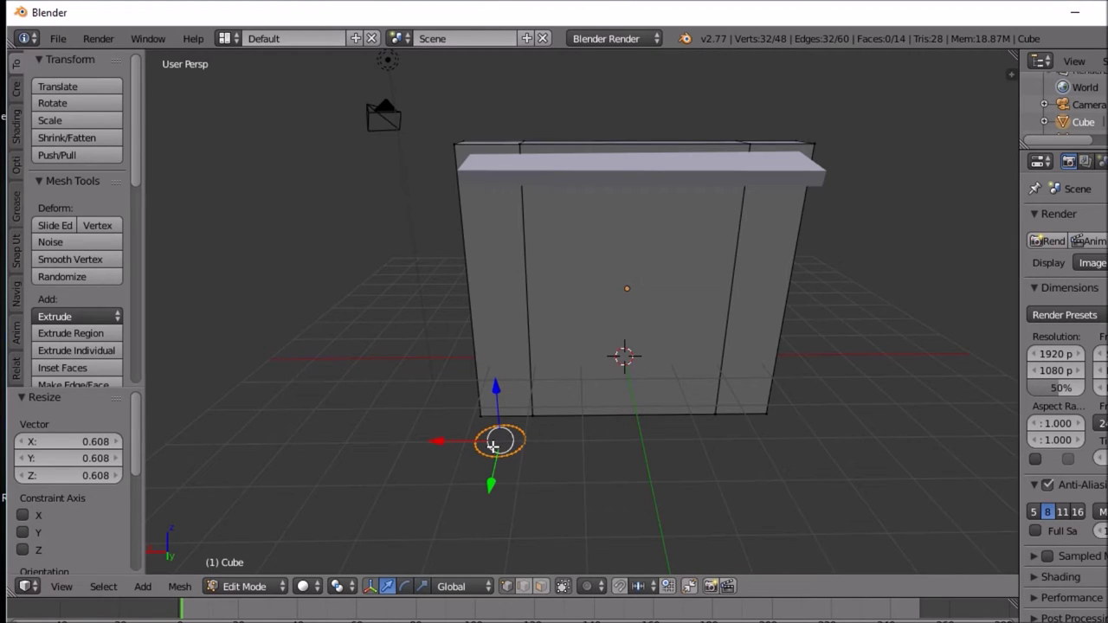
# Step: Duplicate the circle and move the copy about -6.502 along the X axis, near the slab's opposite corner
pyautogui.hotkey('shift', 'd')
pyautogui.rightClick(537, 435)
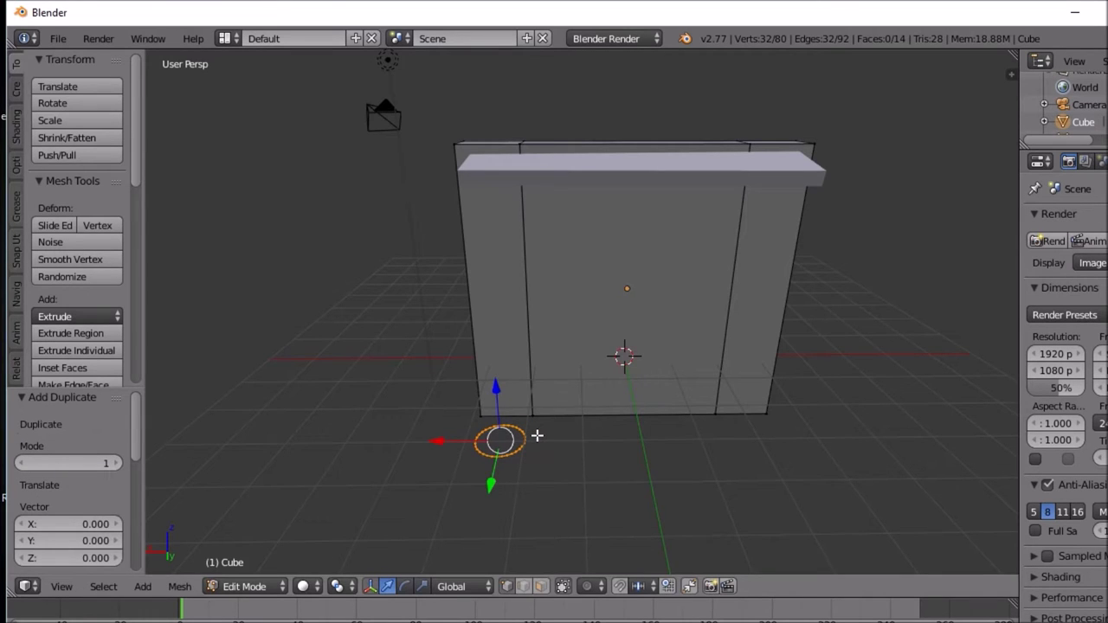
pyautogui.press('g')
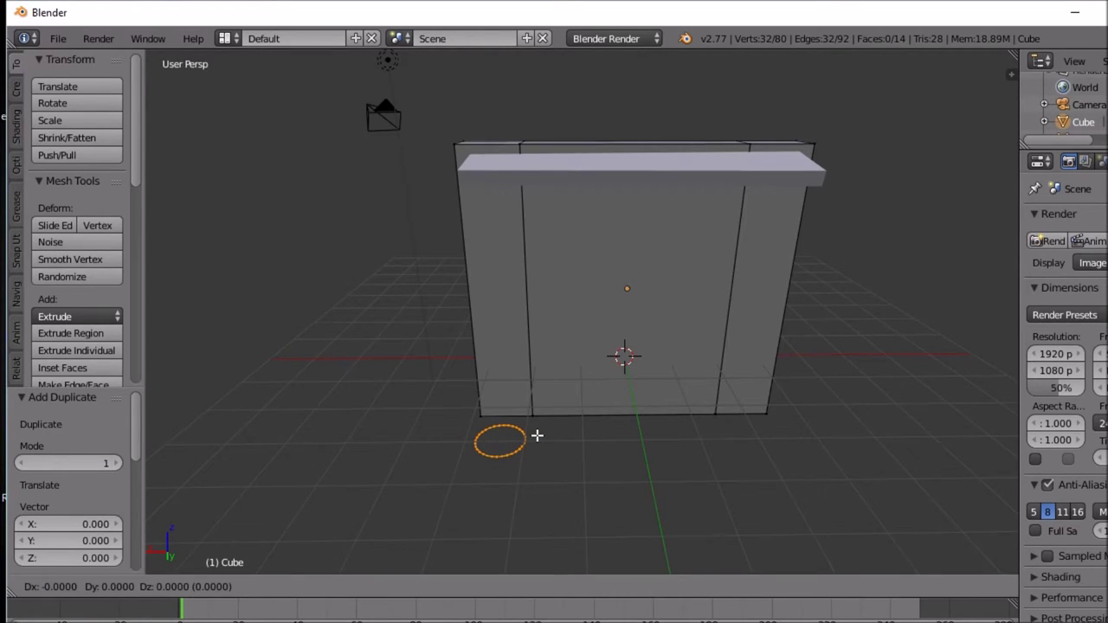
pyautogui.press('x')
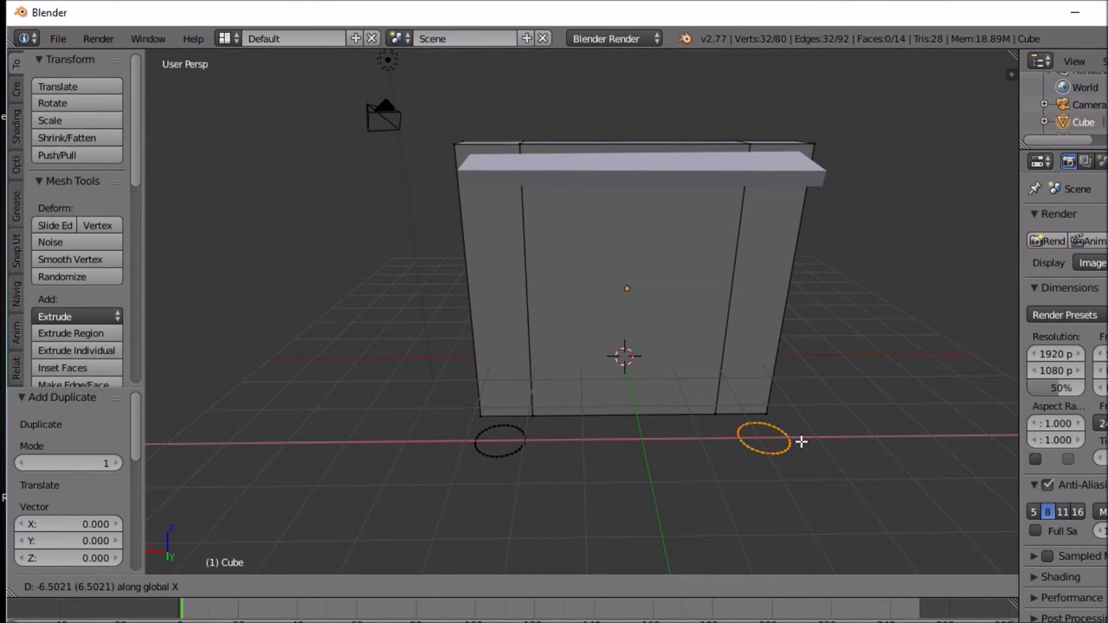
pyautogui.click(801, 442)
# Step: Select both whole circles and move them about 1.465 along the Y axis, in front of the slab
pyautogui.moveTo(799, 440); pyautogui.dragTo(938, 384, button='middle')
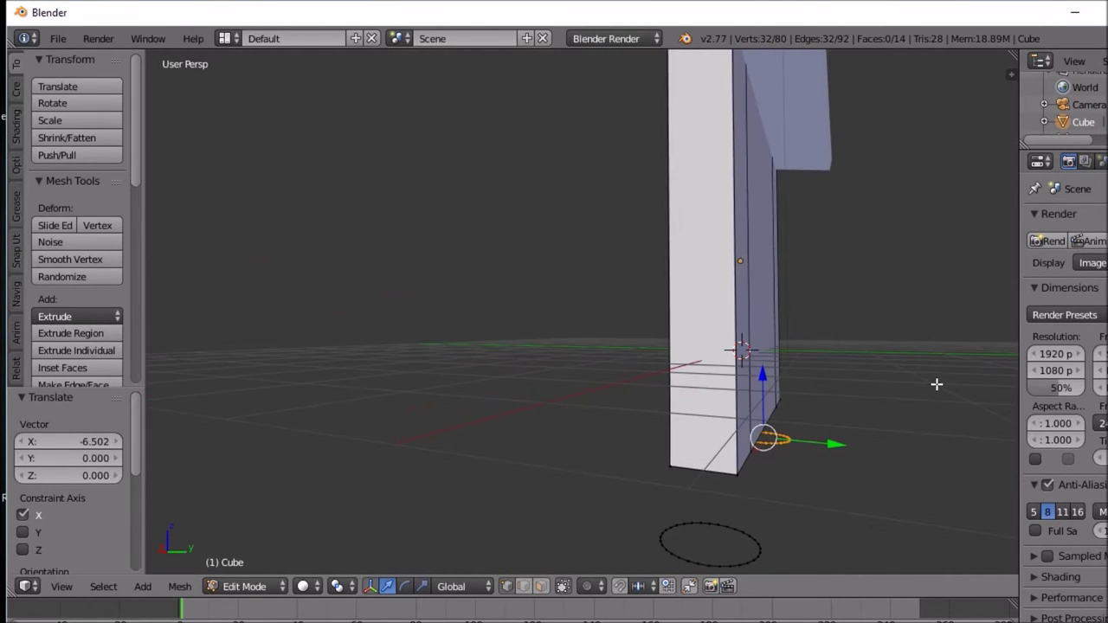
pyautogui.rightClick(761, 549)
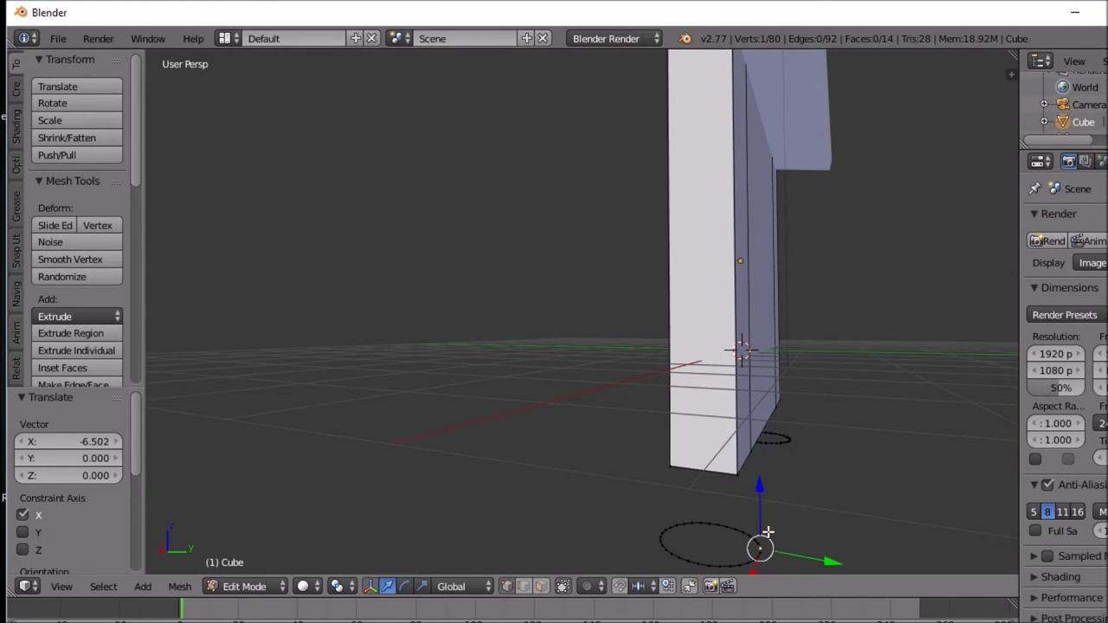
pyautogui.hotkey('ctrl', 'l')
pyautogui.keyDown('shift'); pyautogui.rightClick(790, 445); pyautogui.keyUp('shift')
pyautogui.hotkey('ctrl', 'l')
pyautogui.moveTo(790, 445); pyautogui.dragTo(810, 439, button='middle')
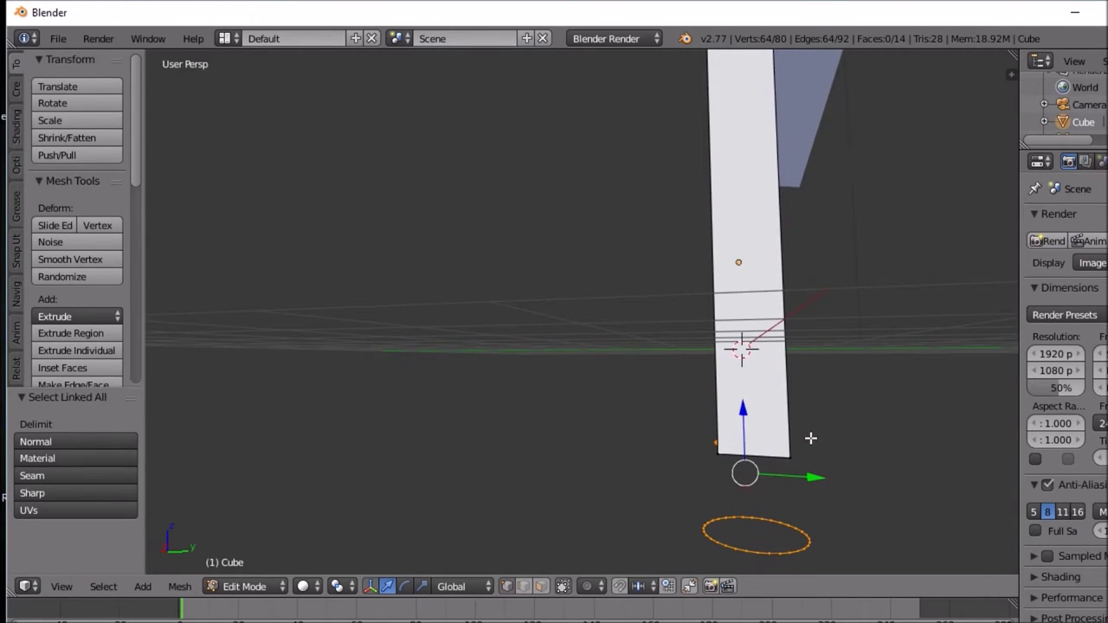
pyautogui.press('g')
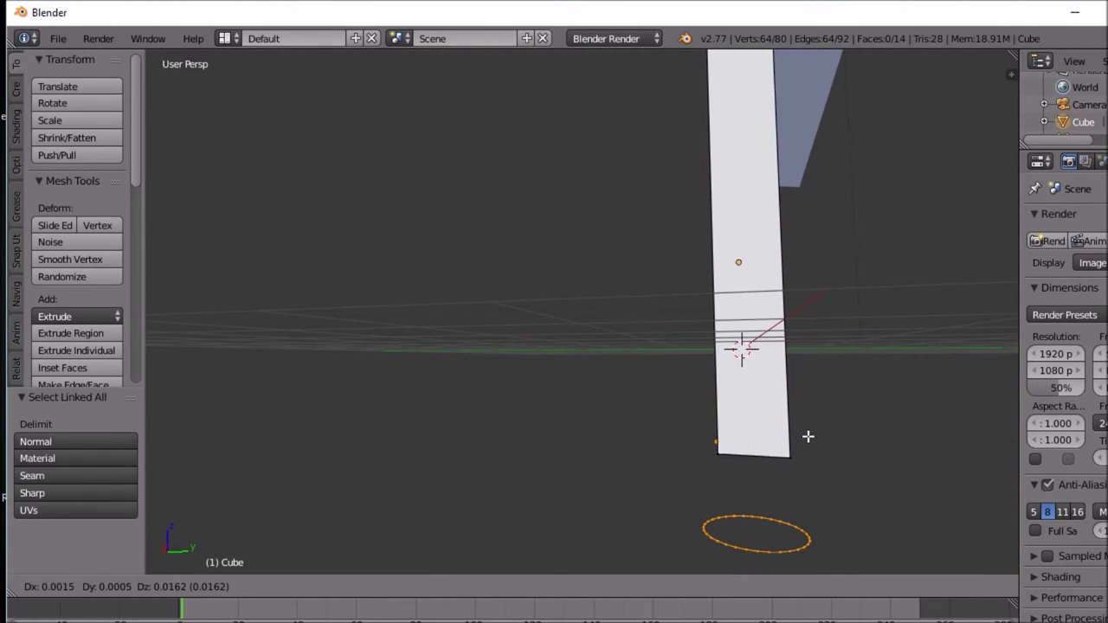
pyautogui.press('y')
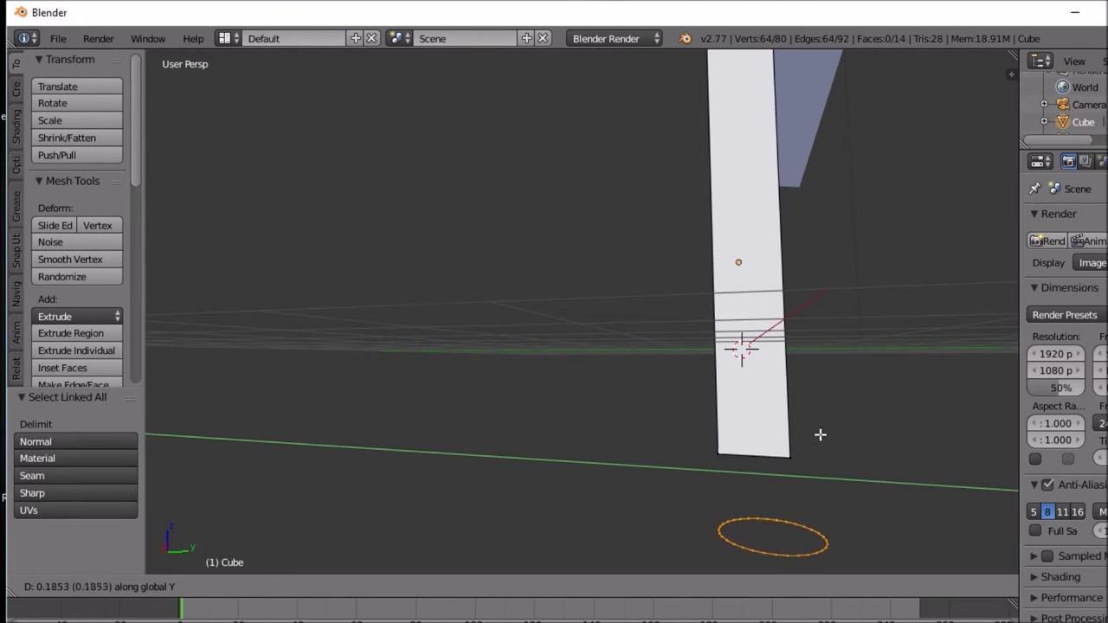
pyautogui.click(895, 433)
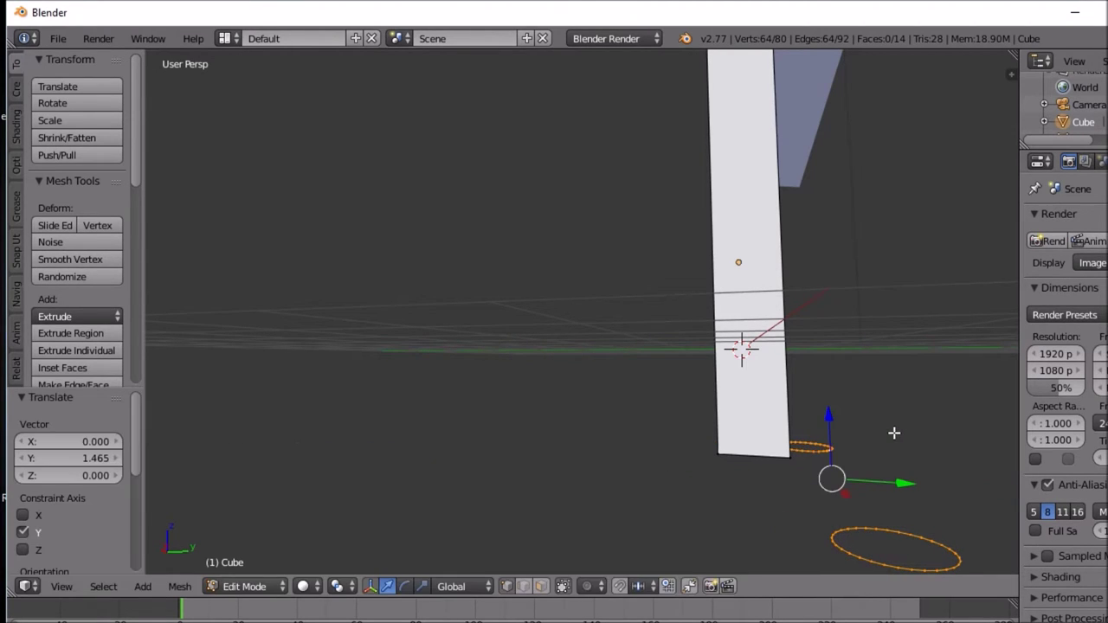
# Step: Raise both circles about 0.959 along the Z axis
pyautogui.press('g')
pyautogui.press('z')
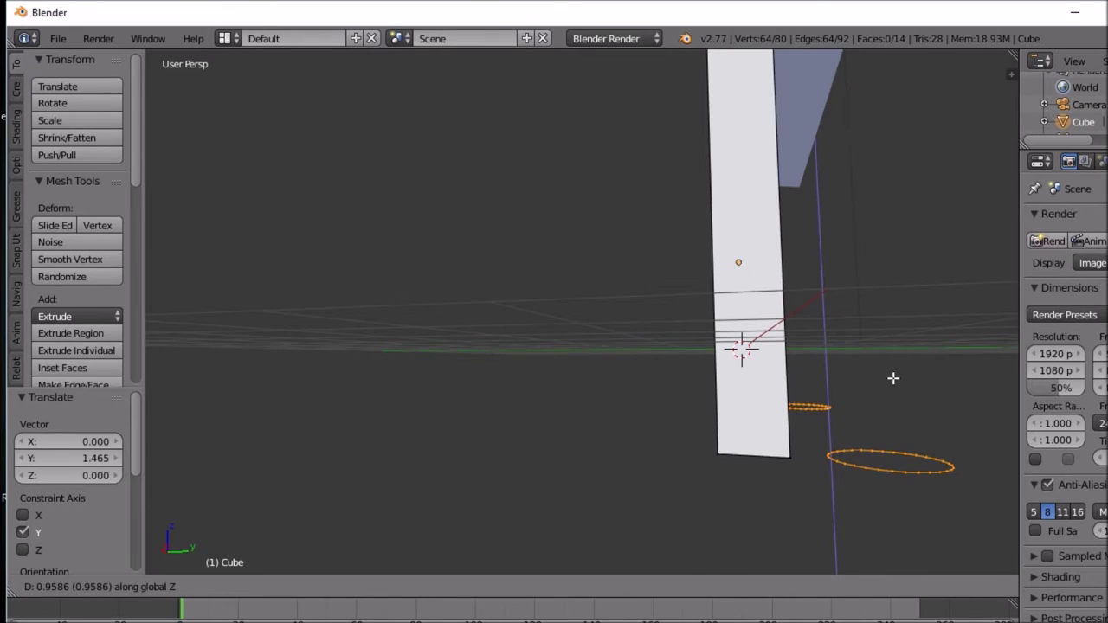
pyautogui.click(893, 379)
# Step: Select all linked vertices of the duplicated circle only
pyautogui.moveTo(893, 379); pyautogui.dragTo(701, 383, button='middle')
pyautogui.rightClick(867, 449)
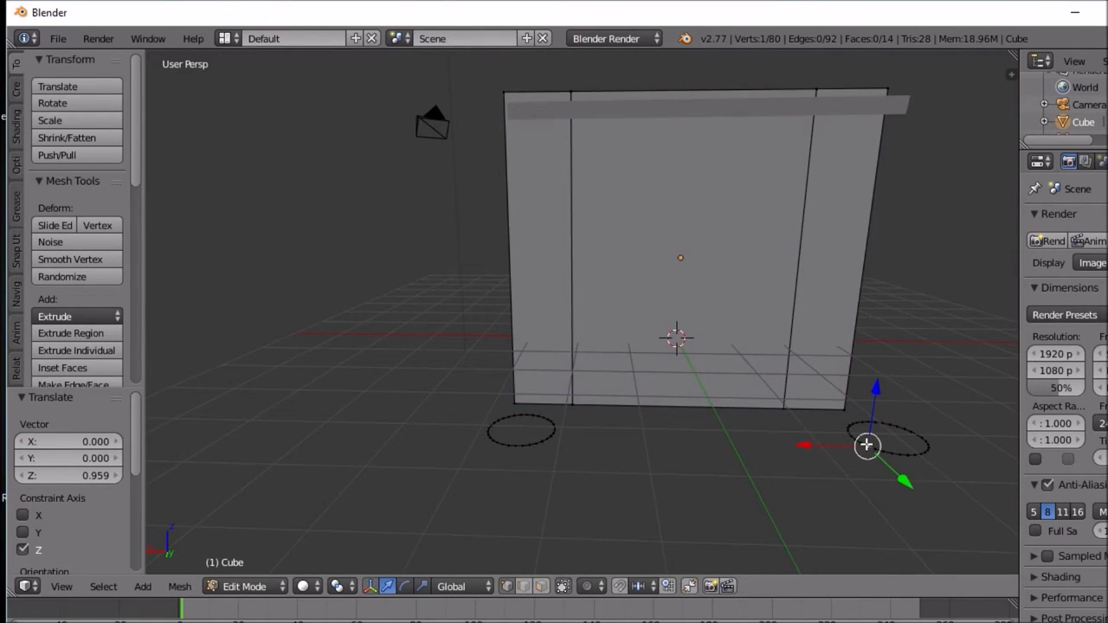
pyautogui.hotkey('ctrl', 'l')
pyautogui.press('g')
pyautogui.press('z')
pyautogui.press('Escape')
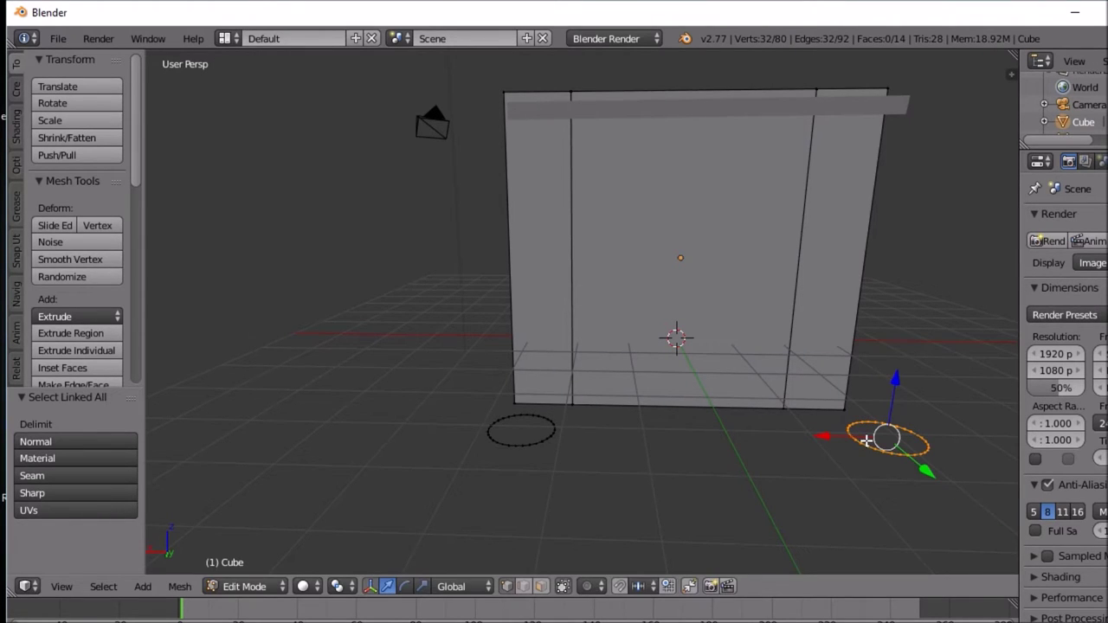
# Step: Shift the duplicated circle inward about 0.521 along the X axis
pyautogui.press('g')
pyautogui.press('x')
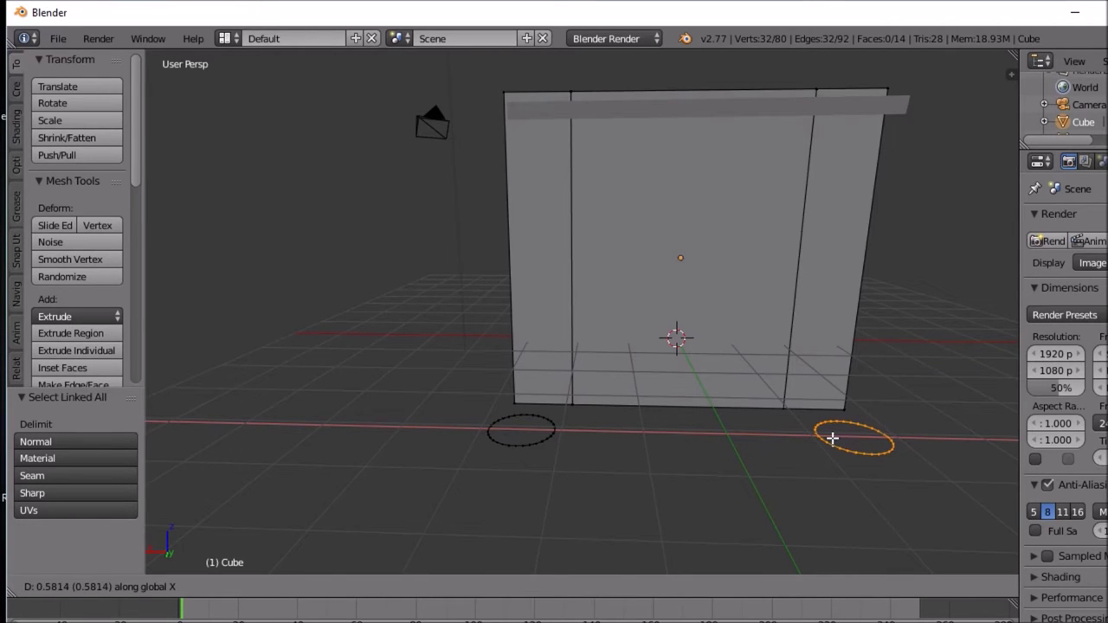
pyautogui.click(833, 438)
# Step: Select both whole circles and extrude them upward about 5.291 along the Z axis into columns
pyautogui.moveTo(834, 438); pyautogui.dragTo(839, 410, button='middle')
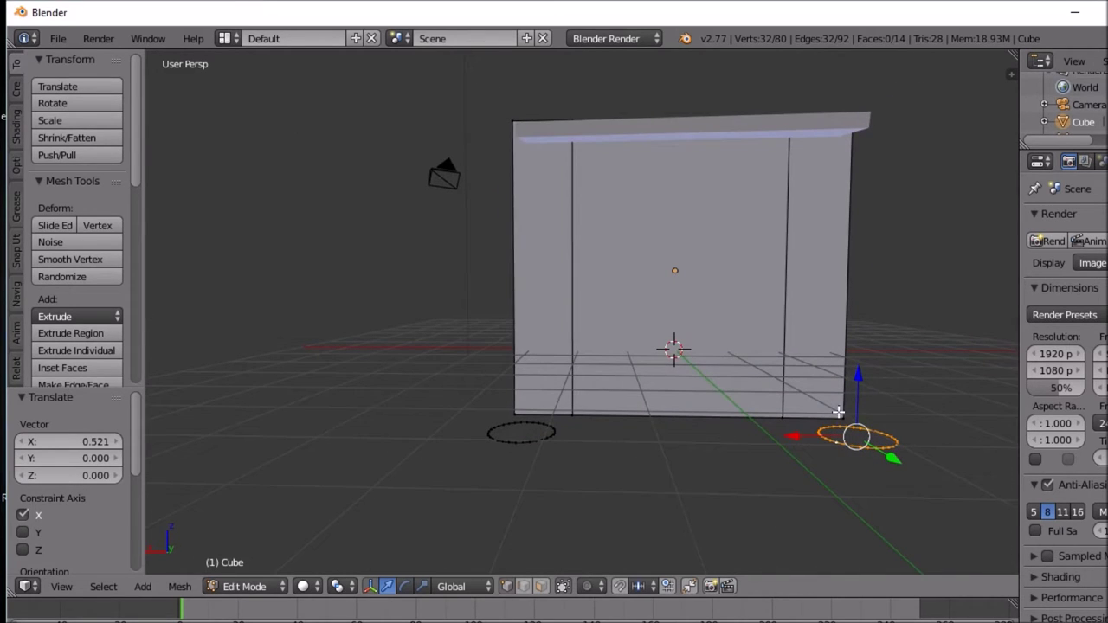
pyautogui.keyDown('shift'); pyautogui.rightClick(532, 441); pyautogui.keyUp('shift')
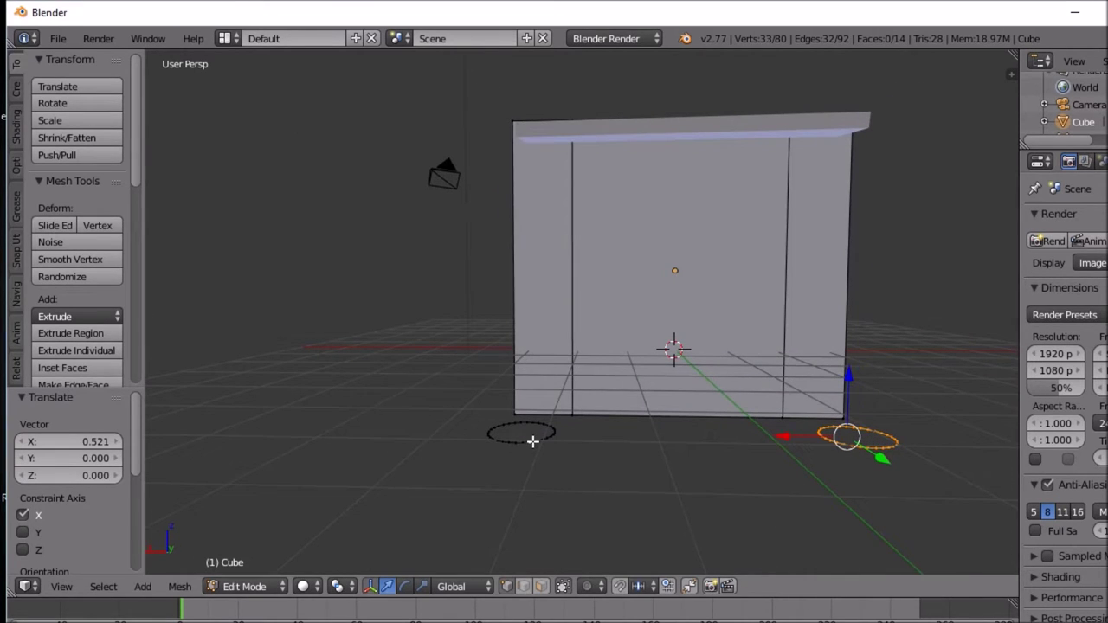
pyautogui.hotkey('ctrl', 'l')
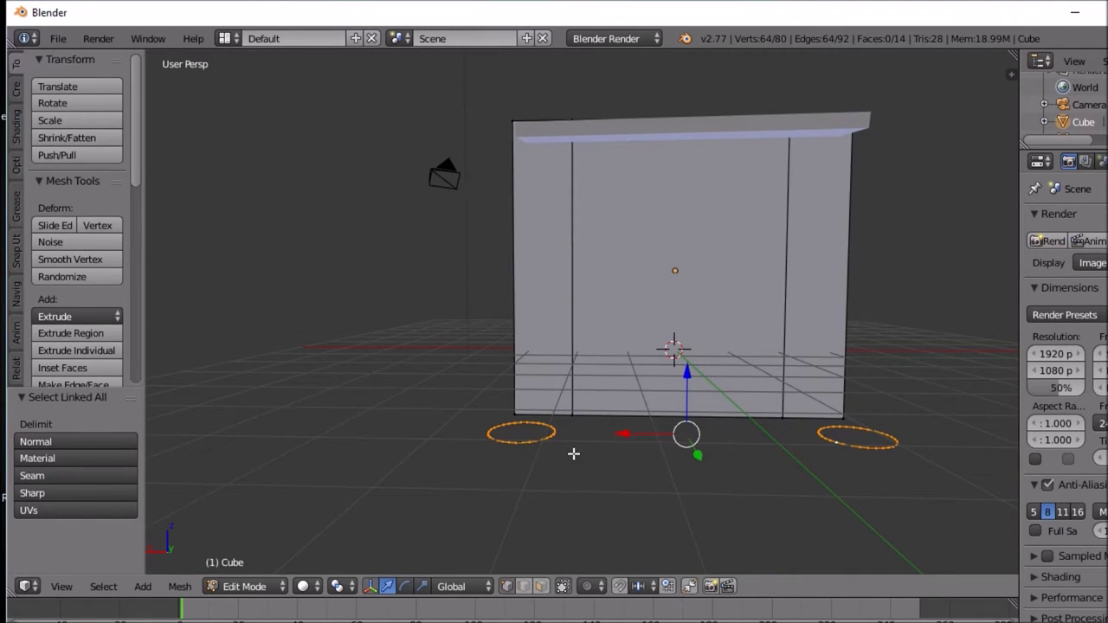
pyautogui.keyDown('ctrl'); pyautogui.click(547, 442); pyautogui.keyUp('ctrl')
pyautogui.hotkey('ctrl', 'z')
pyautogui.press('e')
pyautogui.press('z')
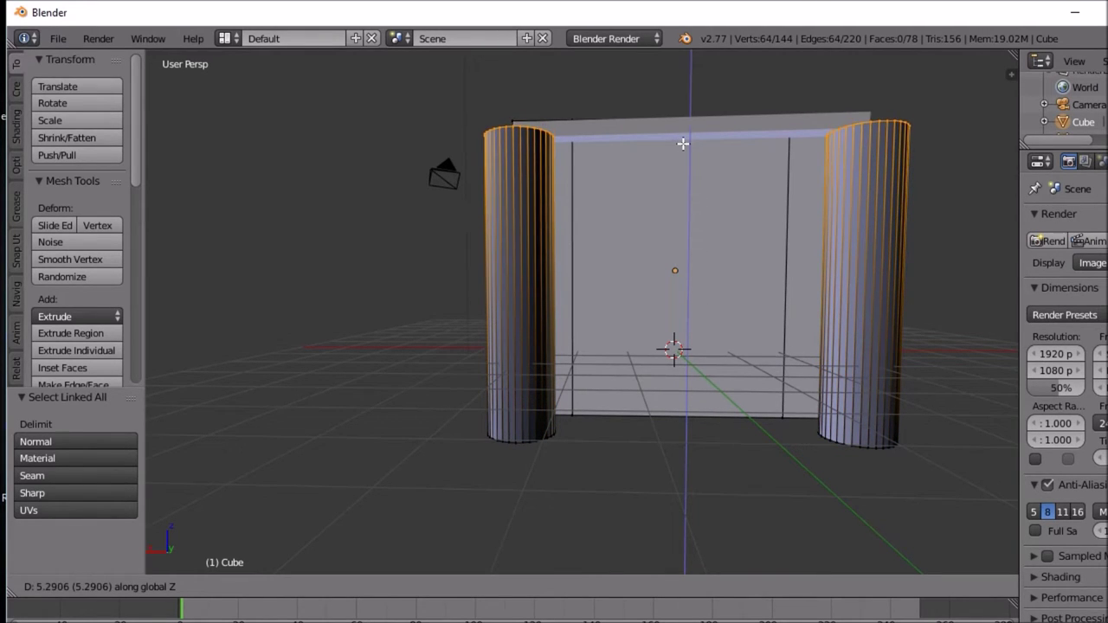
pyautogui.click(683, 143)
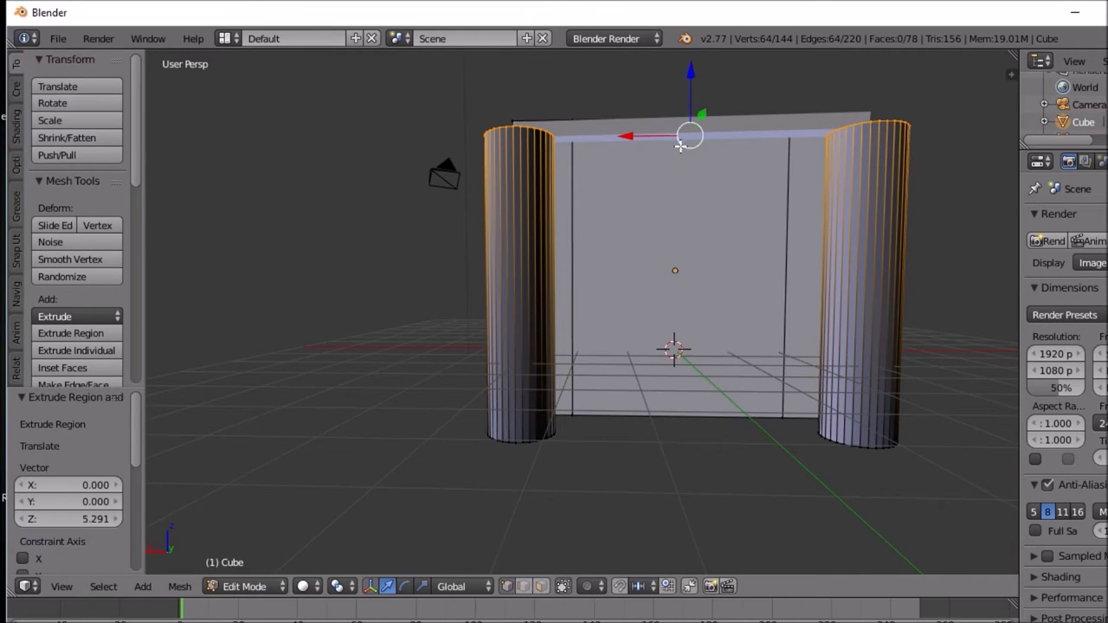
# Step: Select both whole columns and scale them together uniformly to about 0.79 in the top orthographic view
pyautogui.moveTo(683, 144); pyautogui.dragTo(709, 297, button='middle')
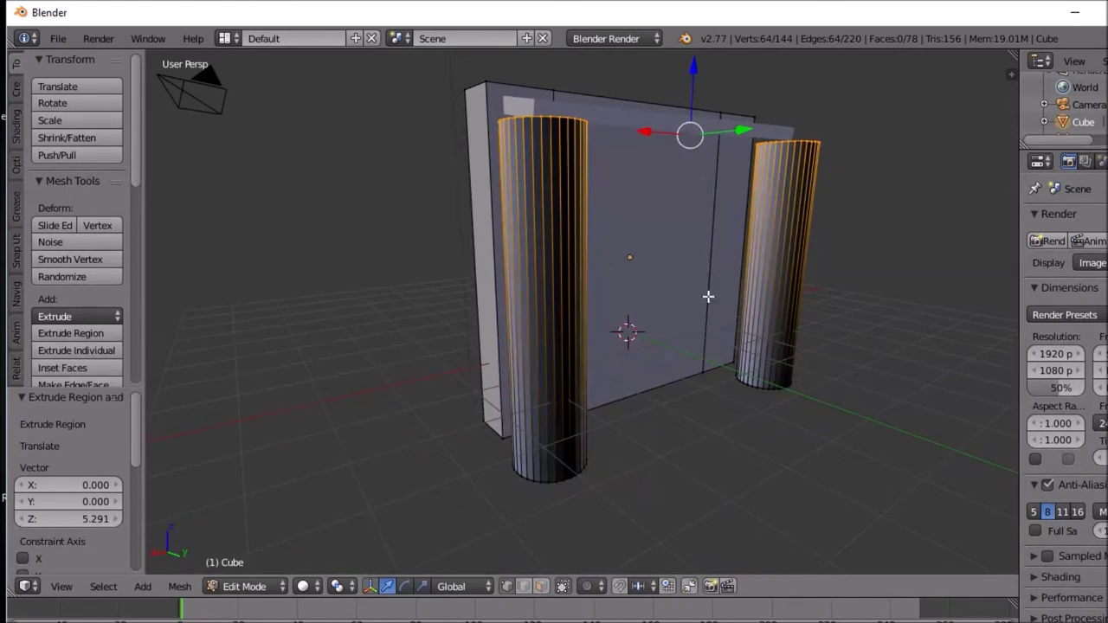
pyautogui.rightClick(565, 484)
pyautogui.press('g')
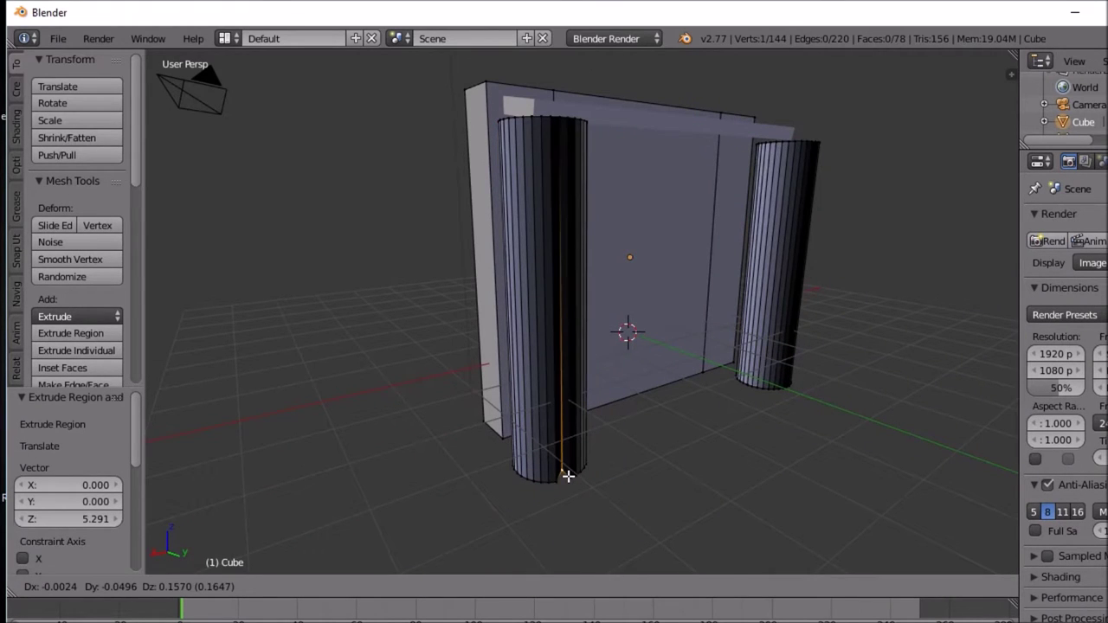
pyautogui.rightClick(567, 475)
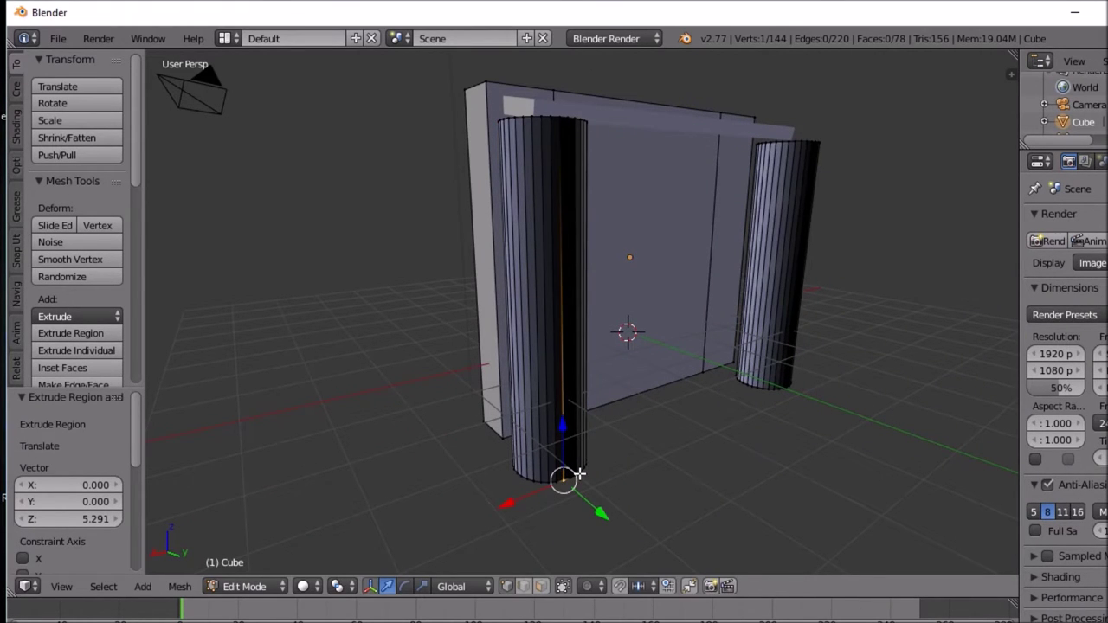
pyautogui.hotkey('ctrl', 'l')
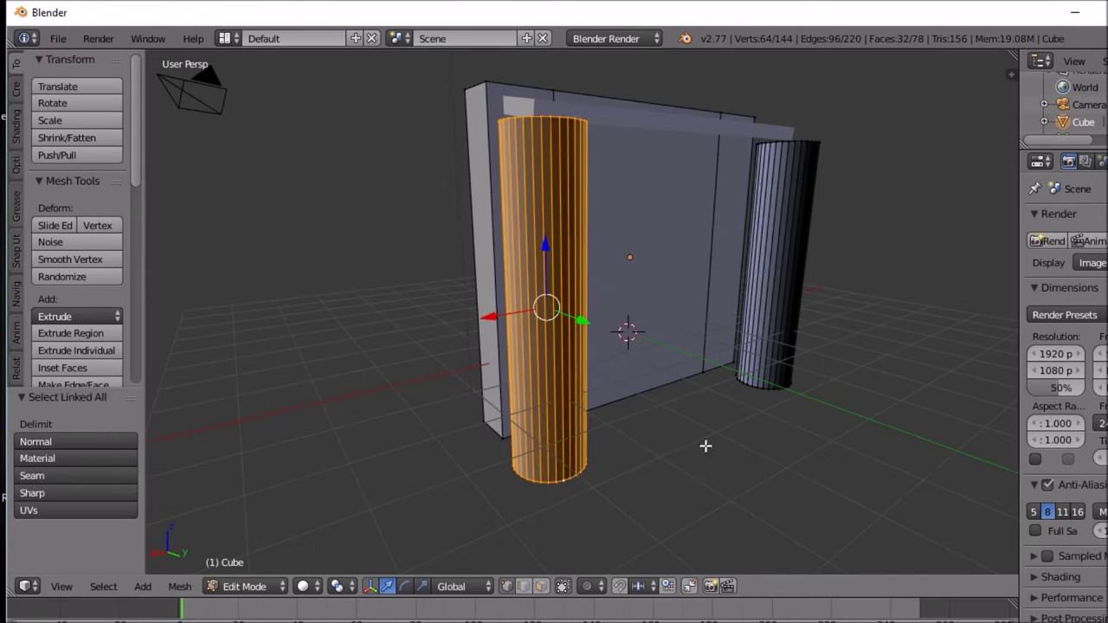
pyautogui.keyDown('ctrl'); pyautogui.rightClick(763, 380); pyautogui.keyUp('ctrl')
pyautogui.hotkey('ctrl', 'l')
pyautogui.moveTo(762, 385); pyautogui.dragTo(683, 454, button='middle')
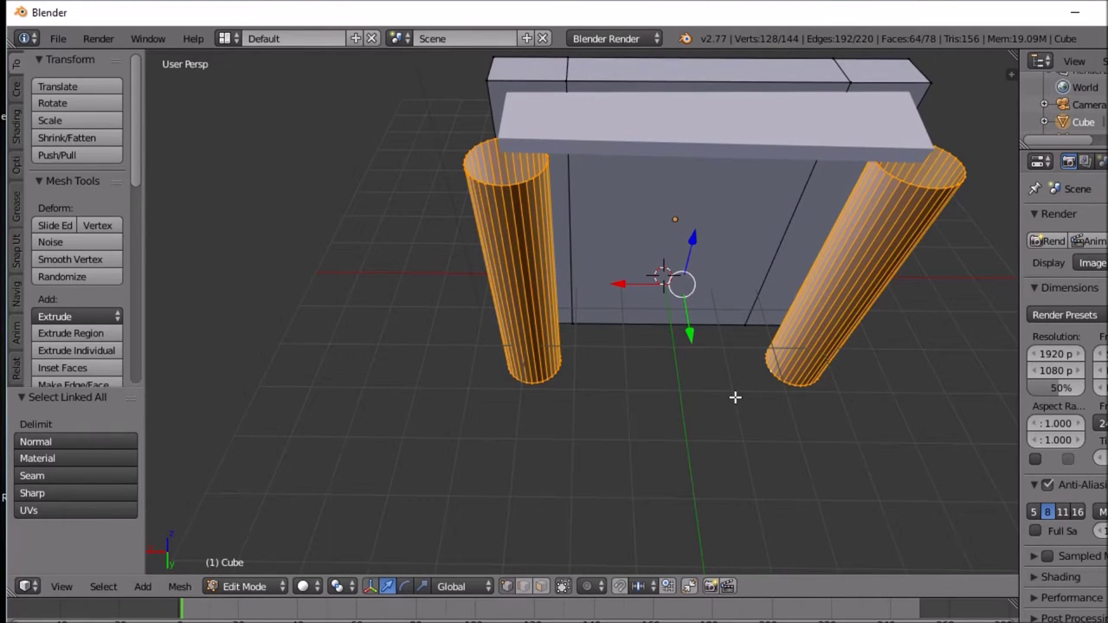
pyautogui.press('KP_7')
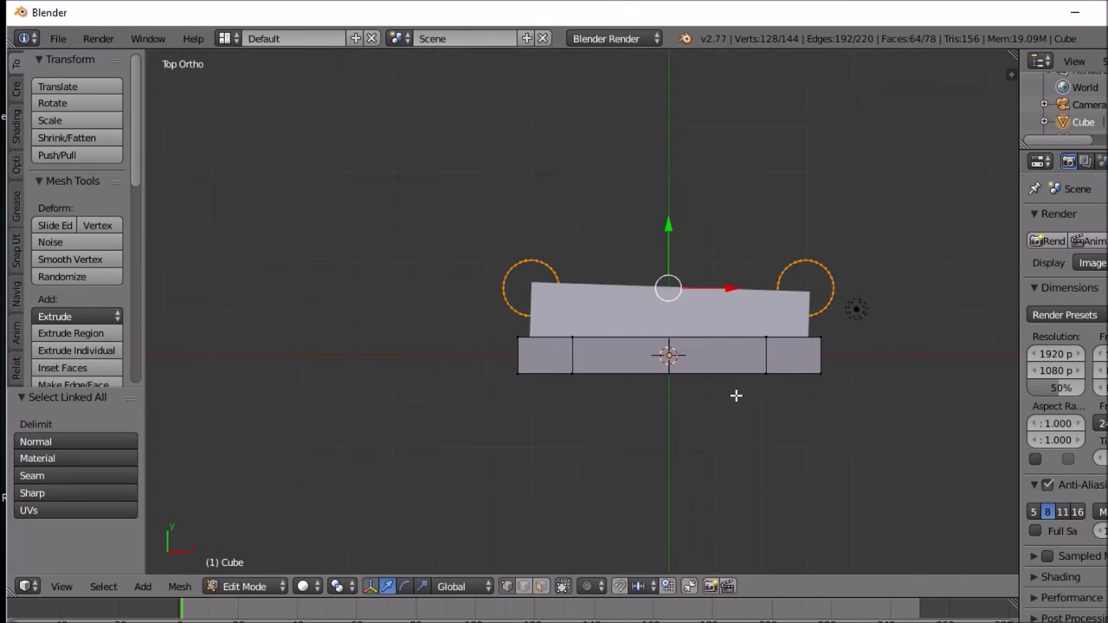
pyautogui.press('s')
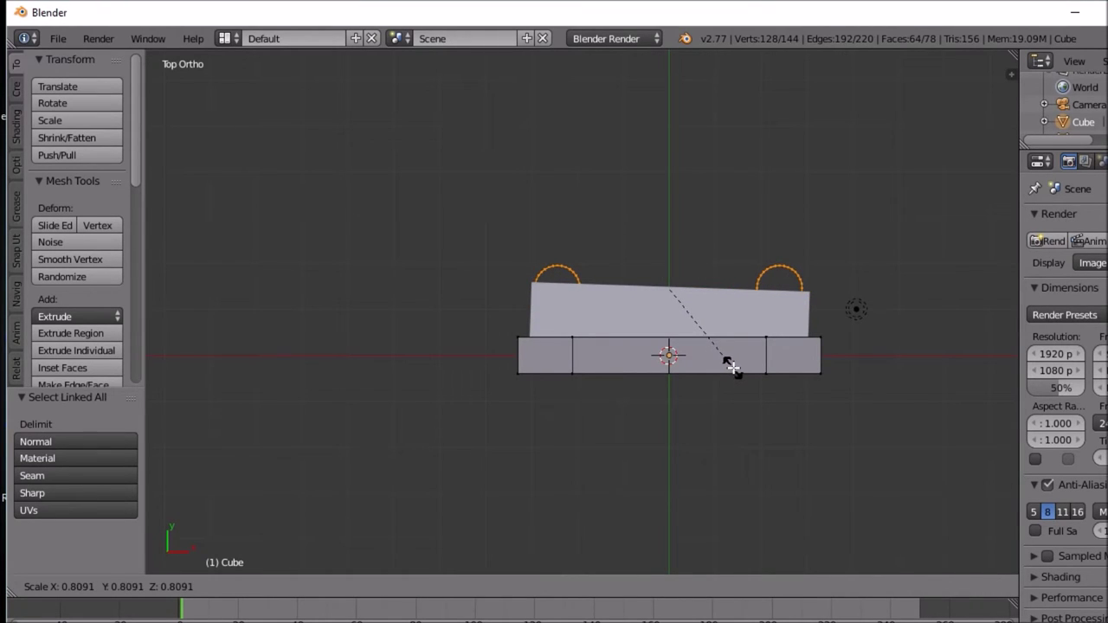
pyautogui.click(730, 365)
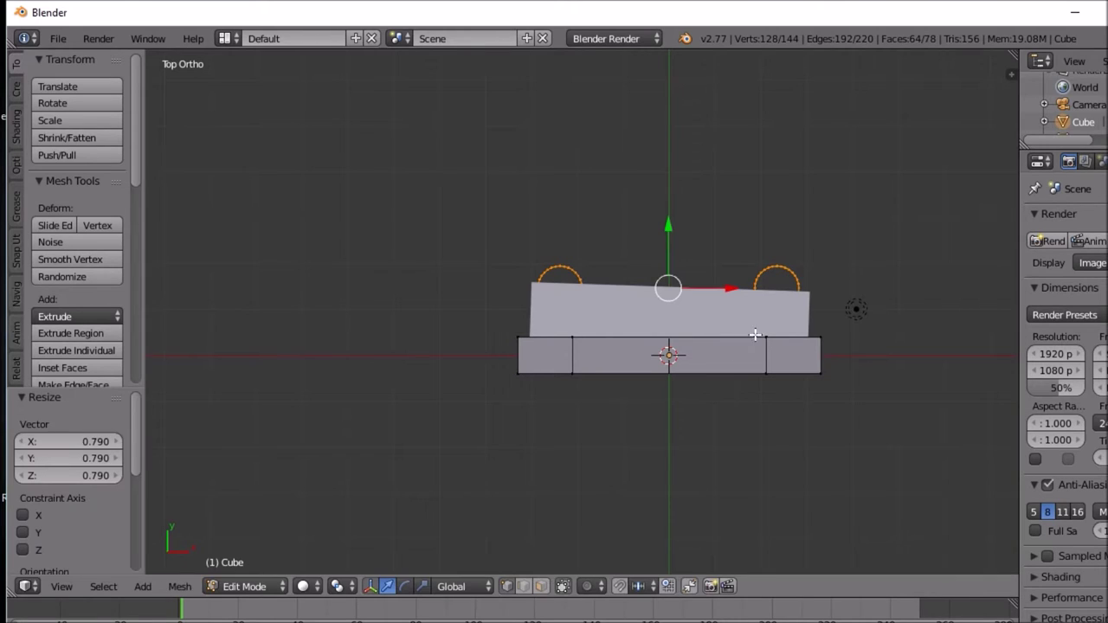
# Step: Leave the column mesh's Edit Mode and rotate the tilted ledge object about -1.871° in the top view
pyautogui.press('Tab')
pyautogui.rightClick(754, 308)
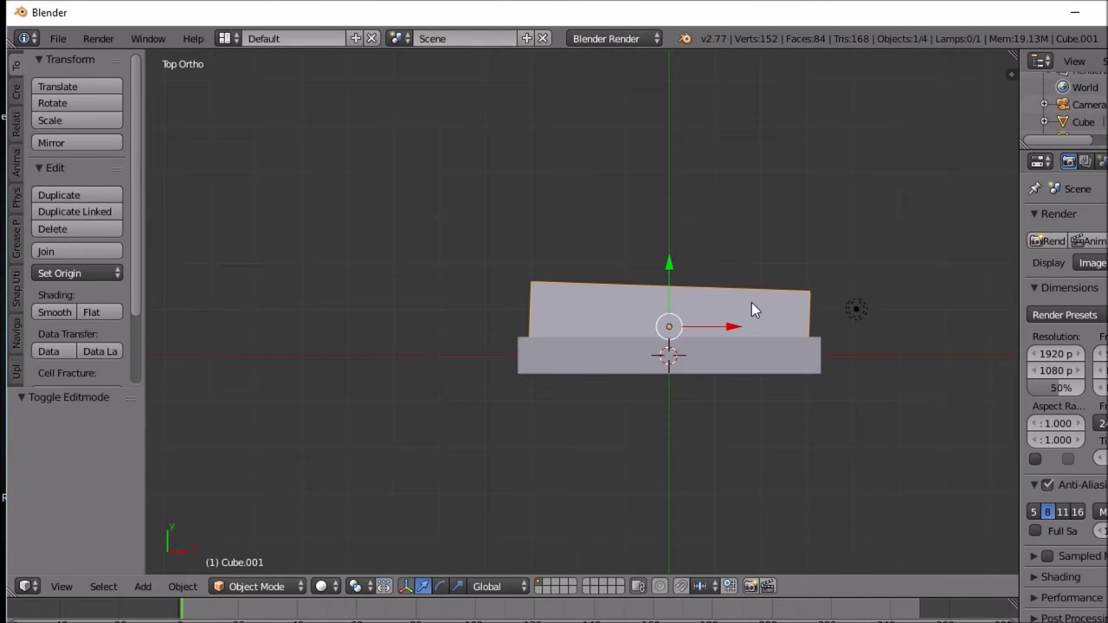
pyautogui.press('r')
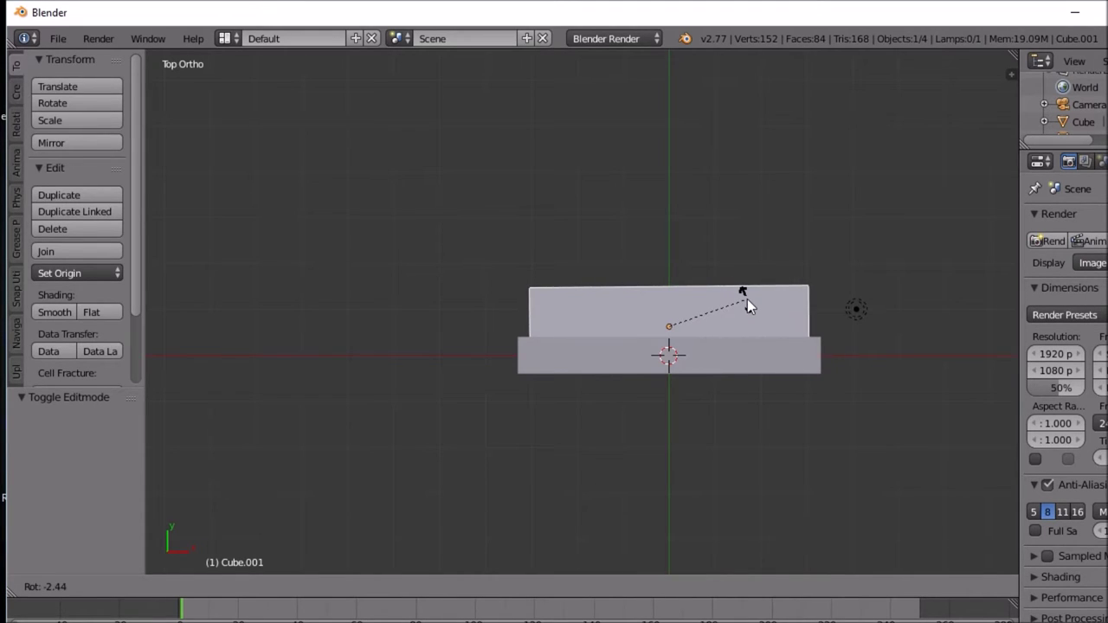
pyautogui.click(749, 307)
pyautogui.moveTo(749, 307); pyautogui.dragTo(668, 346, button='middle')
pyautogui.moveTo(693, 390); pyautogui.dragTo(641, 354, button='middle')
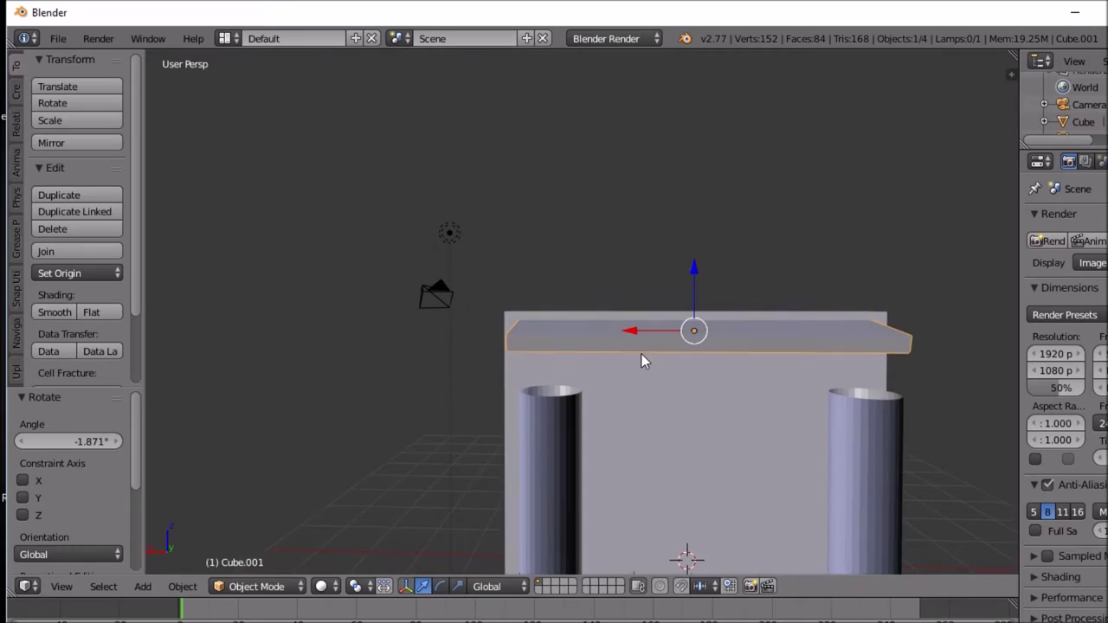
# Step: Select the slab-and-columns object and enter Edit Mode on it
pyautogui.moveTo(594, 464); pyautogui.dragTo(626, 437, button='middle')
pyautogui.rightClick(600, 402)
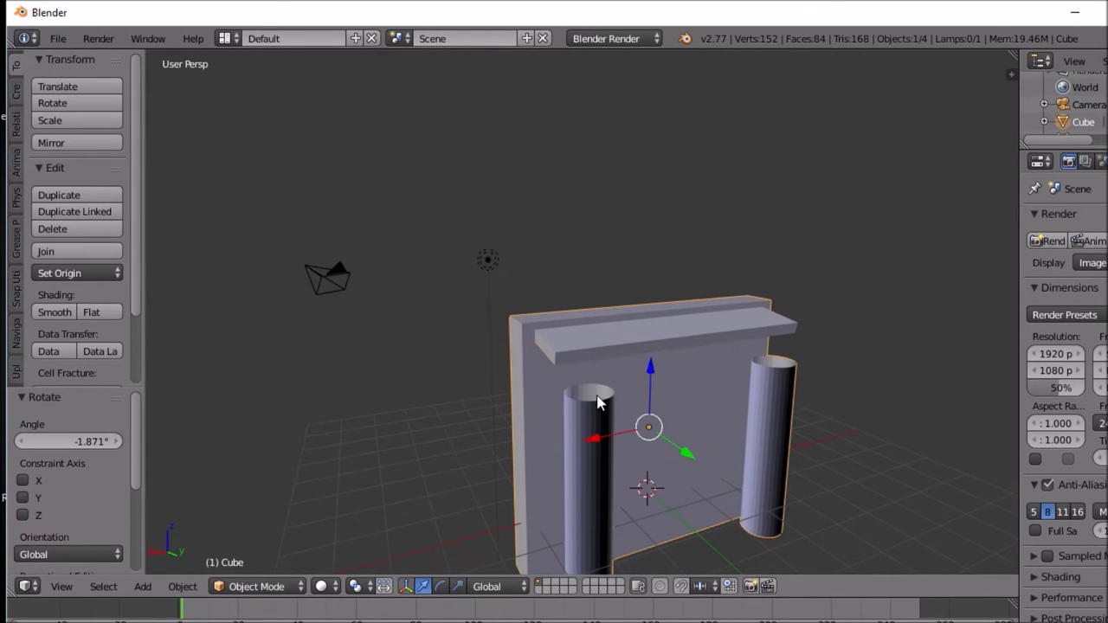
pyautogui.press('Tab')
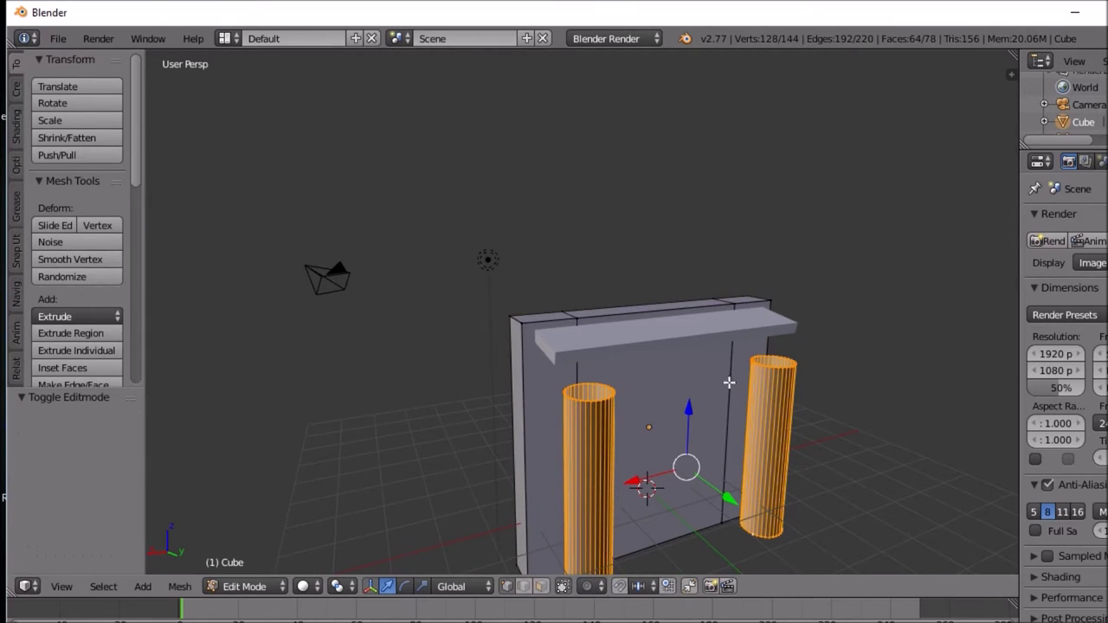
pyautogui.press('g')
pyautogui.press('z')
pyautogui.rightClick(597, 389)
pyautogui.rightClick(580, 402)
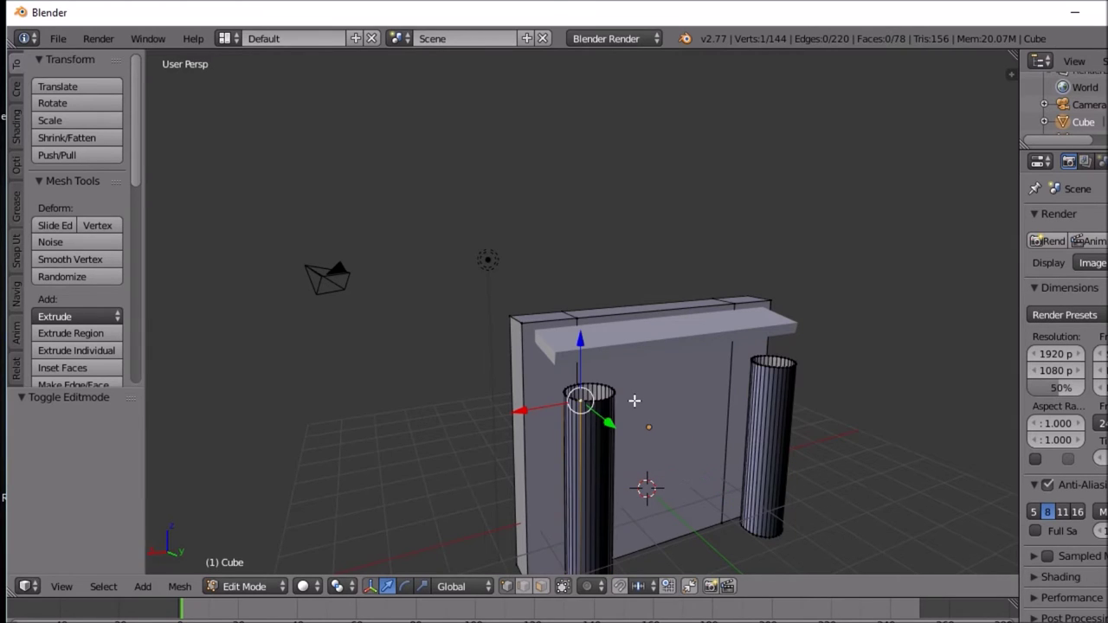
pyautogui.hotkey('ctrl', 'l')
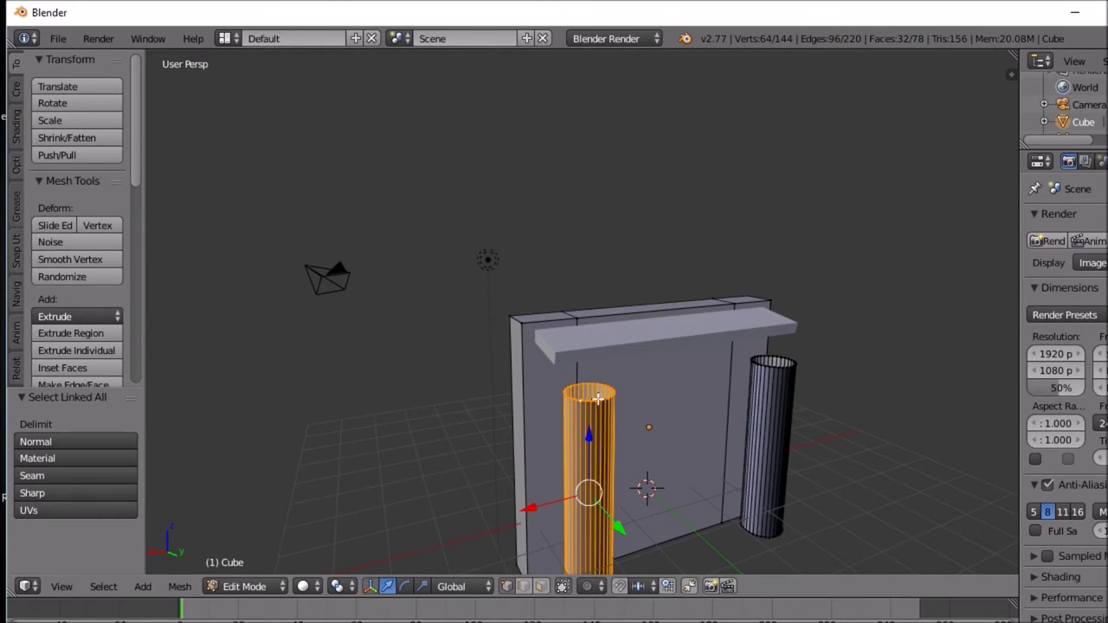
pyautogui.rightClick(596, 398)
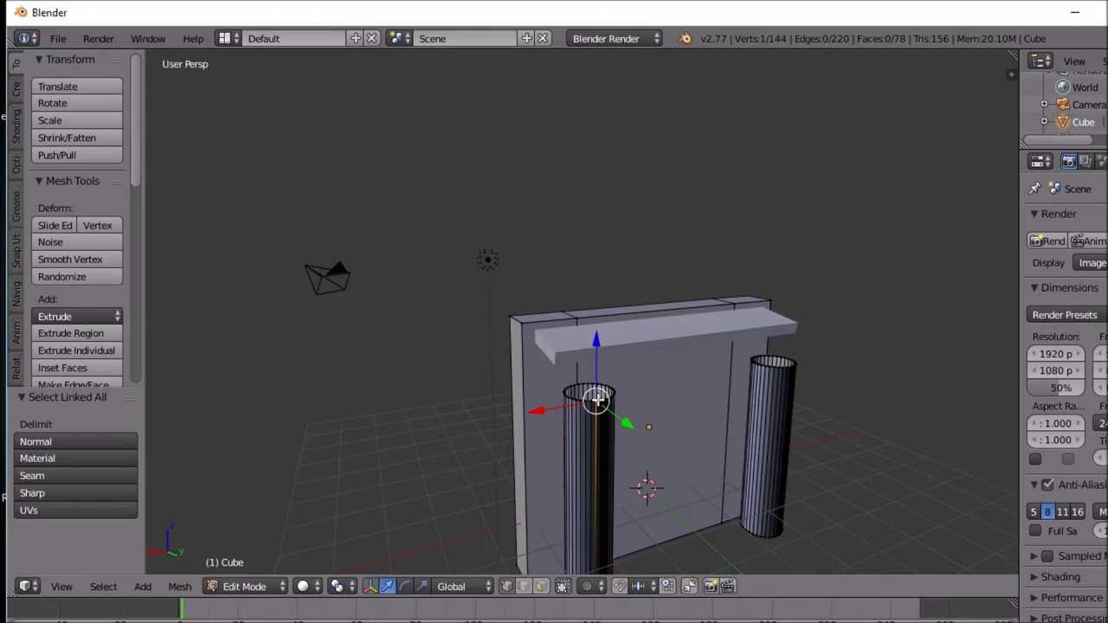
pyautogui.hotkey('ctrl', 'l')
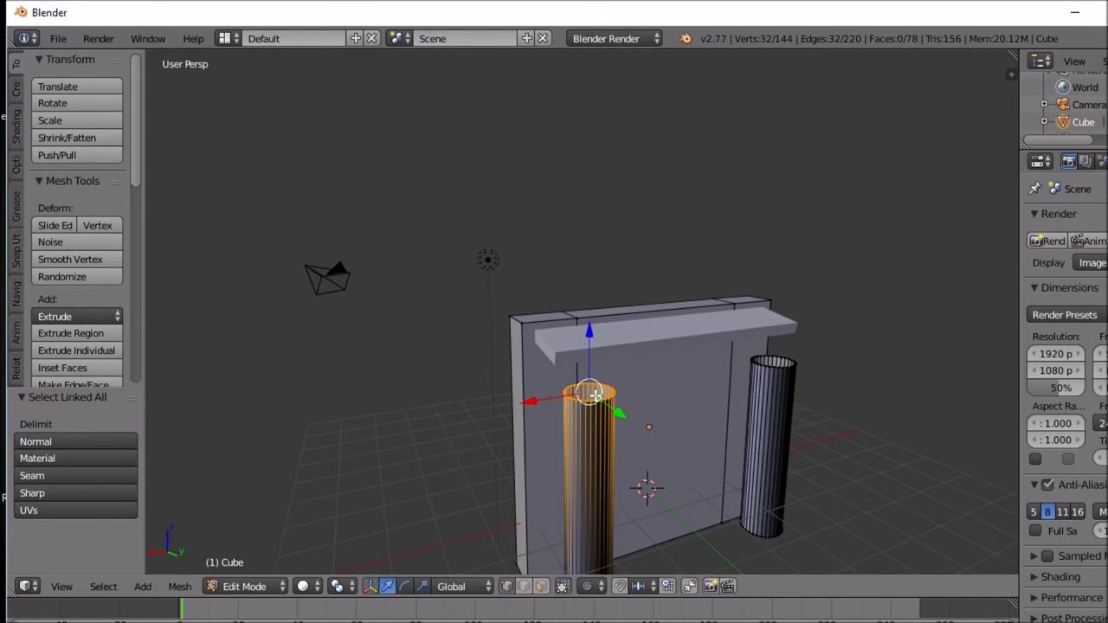
pyautogui.rightClick(753, 365)
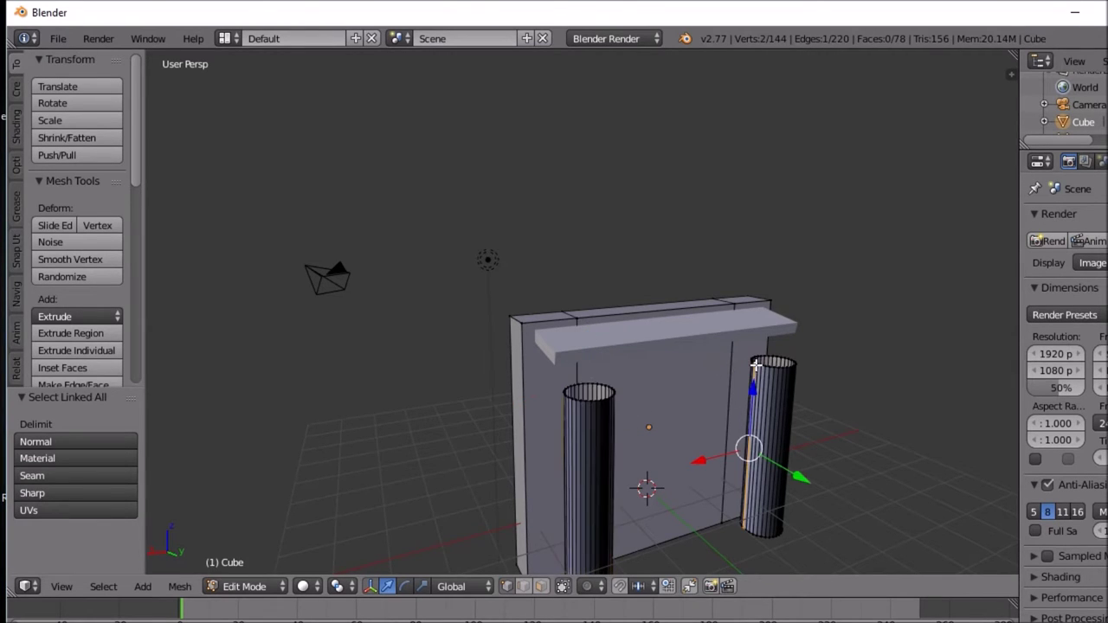
pyautogui.rightClick(758, 366)
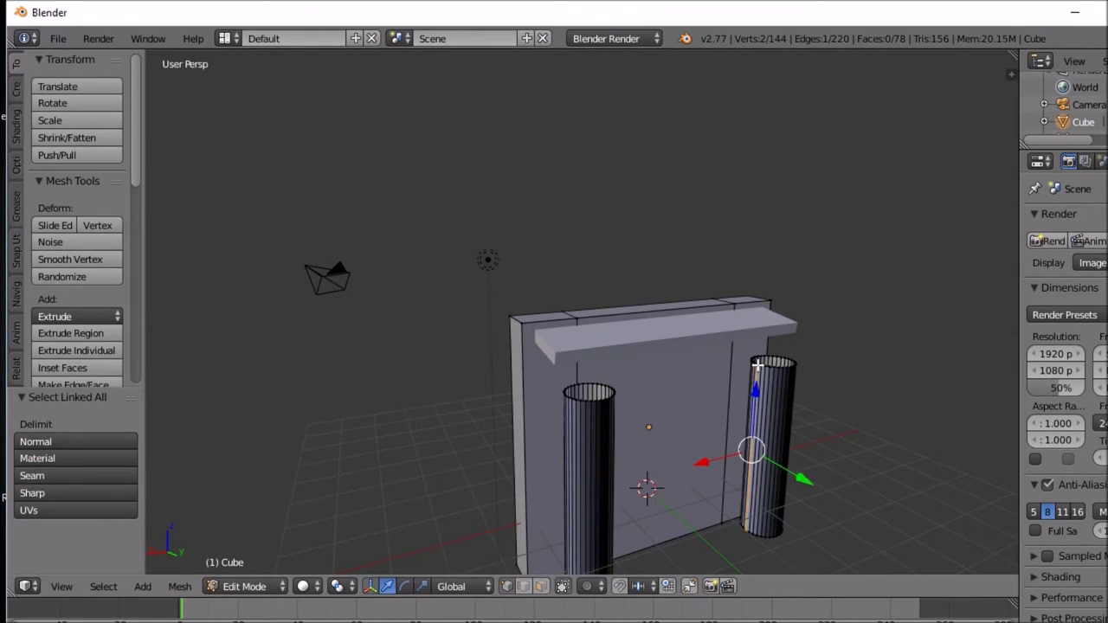
# Step: Select the top edge loops of both columns and raise them about 0.657 along the Z axis to the ledge
pyautogui.rightClick(602, 400)
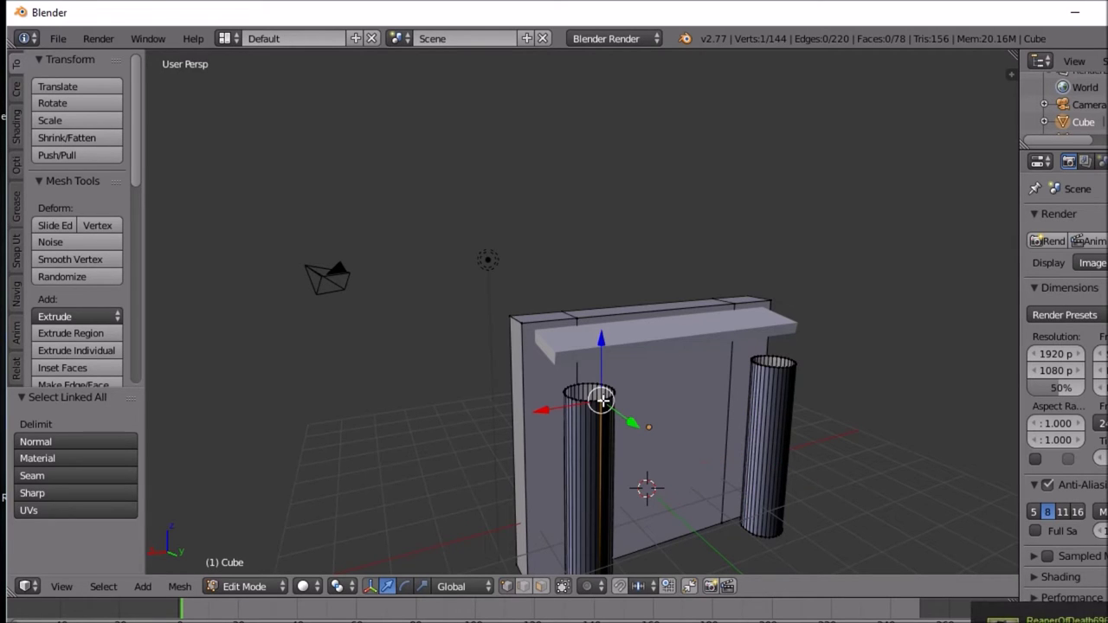
pyautogui.hotkey('ctrl', 'l')
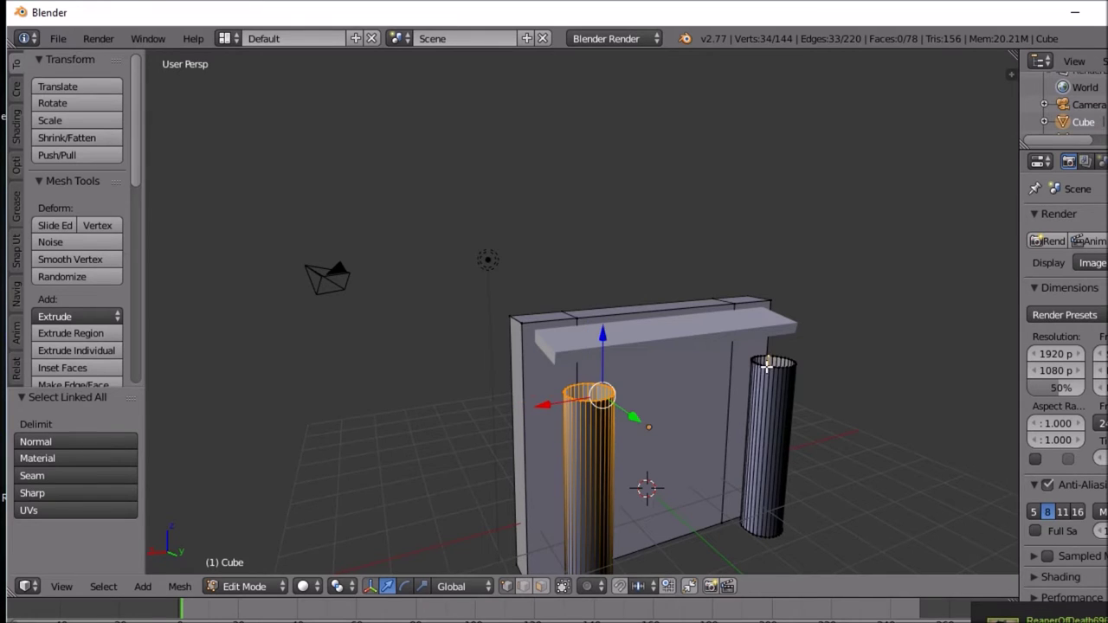
pyautogui.press('l')
pyautogui.moveTo(706, 406); pyautogui.dragTo(627, 381, button='middle')
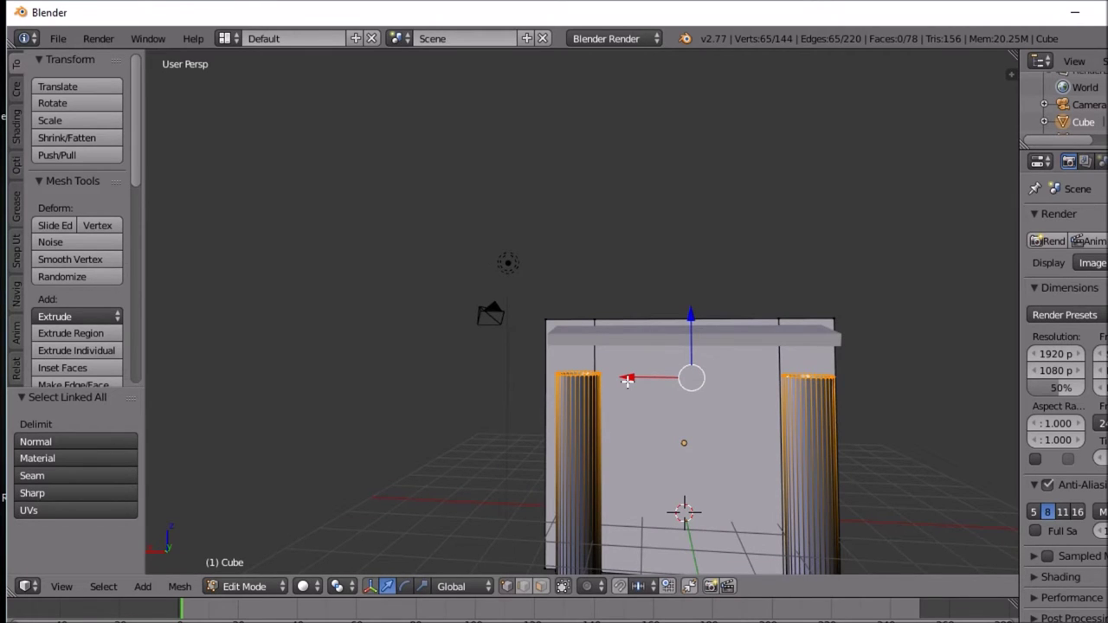
pyautogui.press('g')
pyautogui.press('z')
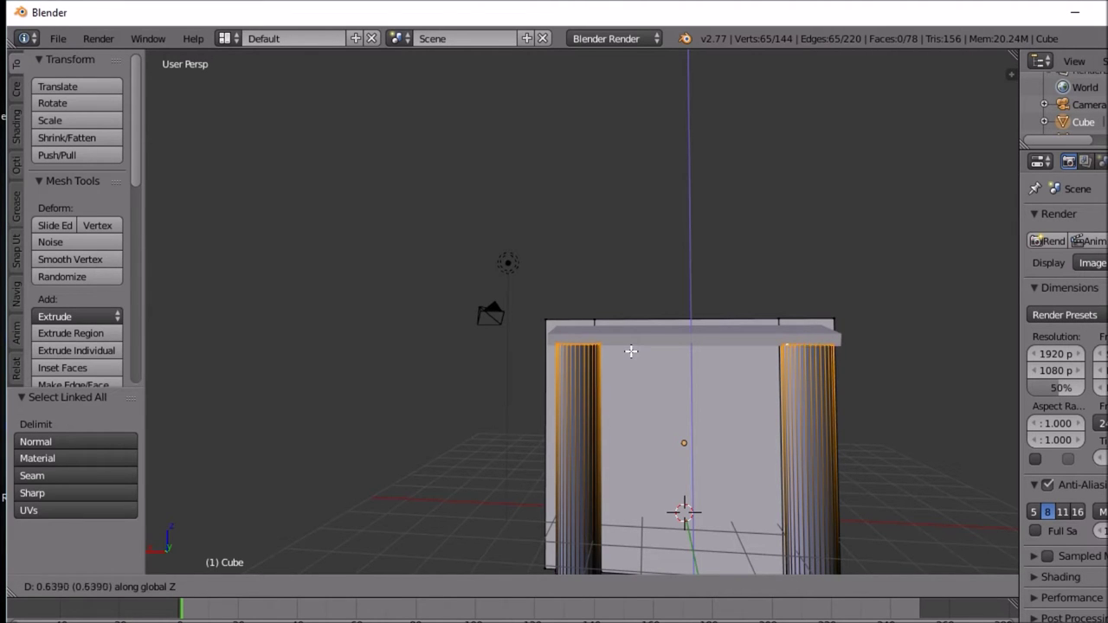
pyautogui.click(631, 350)
# Step: Examine from the side and front how the raised column tops meet the ledge
pyautogui.moveTo(631, 350); pyautogui.dragTo(806, 384, button='middle')
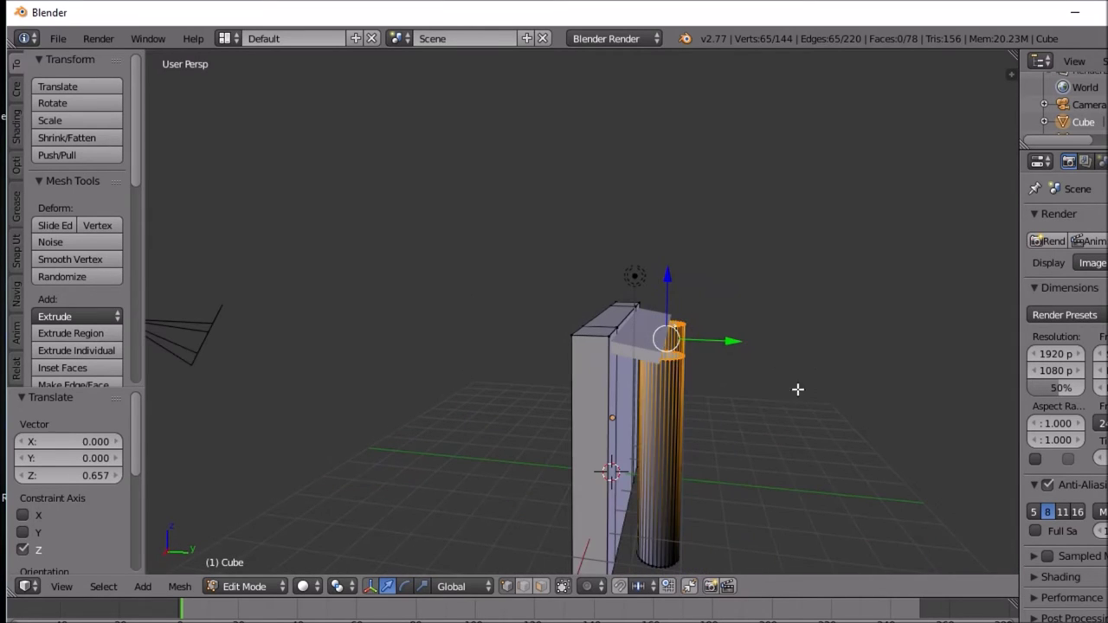
pyautogui.moveTo(750, 436); pyautogui.dragTo(773, 420, button='middle')
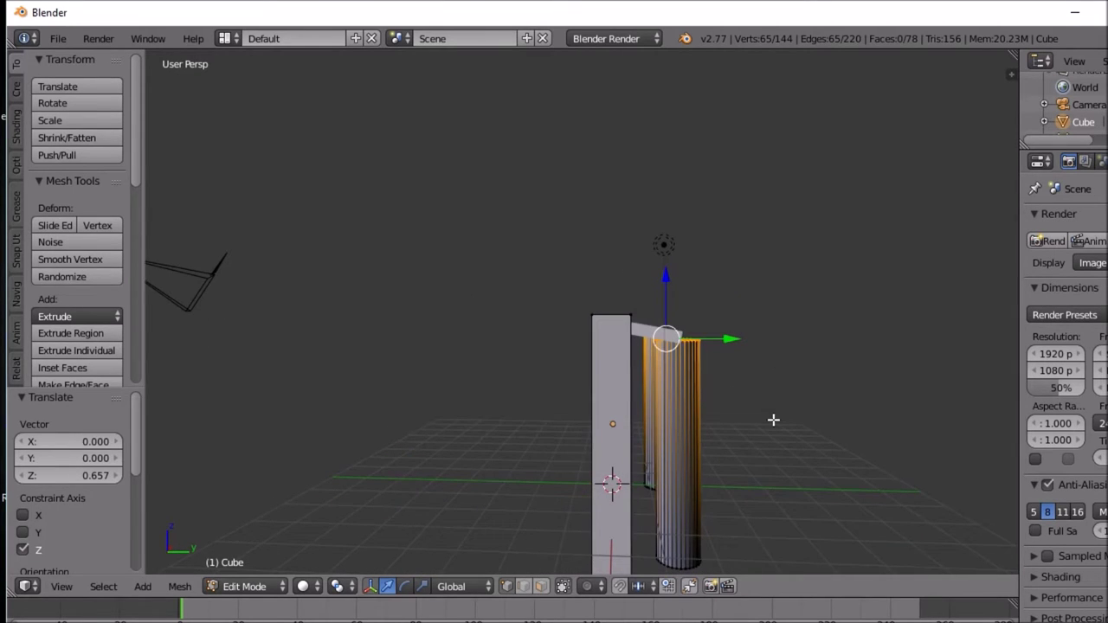
pyautogui.moveTo(774, 410); pyautogui.dragTo(680, 439, button='middle')
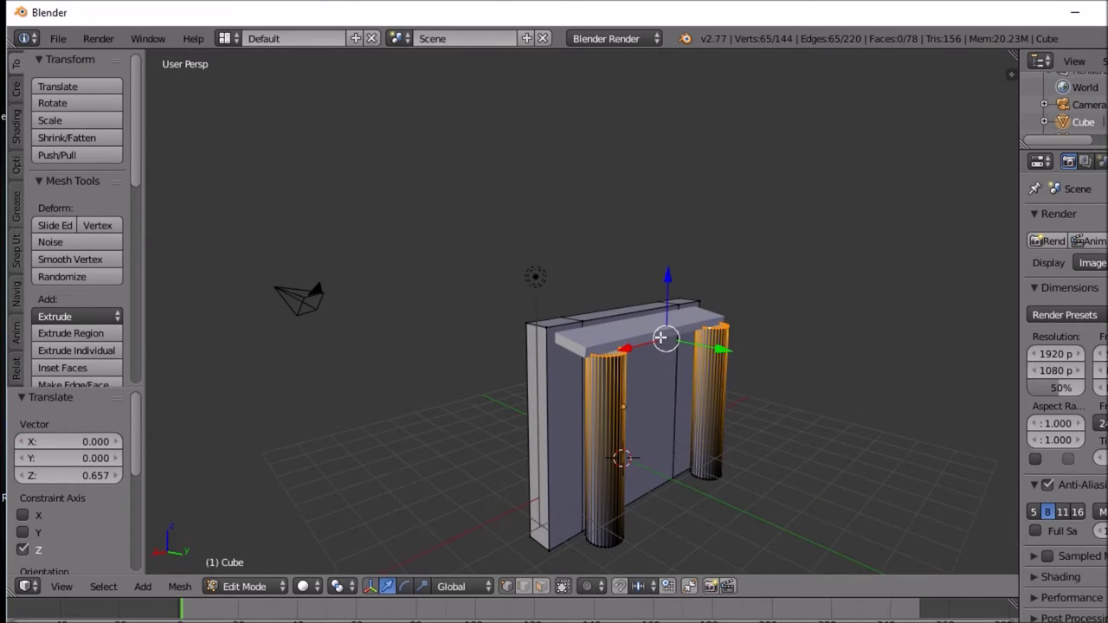
pyautogui.moveTo(608, 415); pyautogui.dragTo(518, 397, button='middle')
pyautogui.moveTo(638, 458)
pyautogui.mouseDown(button='middle')
pyautogui.moveTo(628, 432)
pyautogui.moveTo(625, 447)
pyautogui.mouseUp(button='middle')
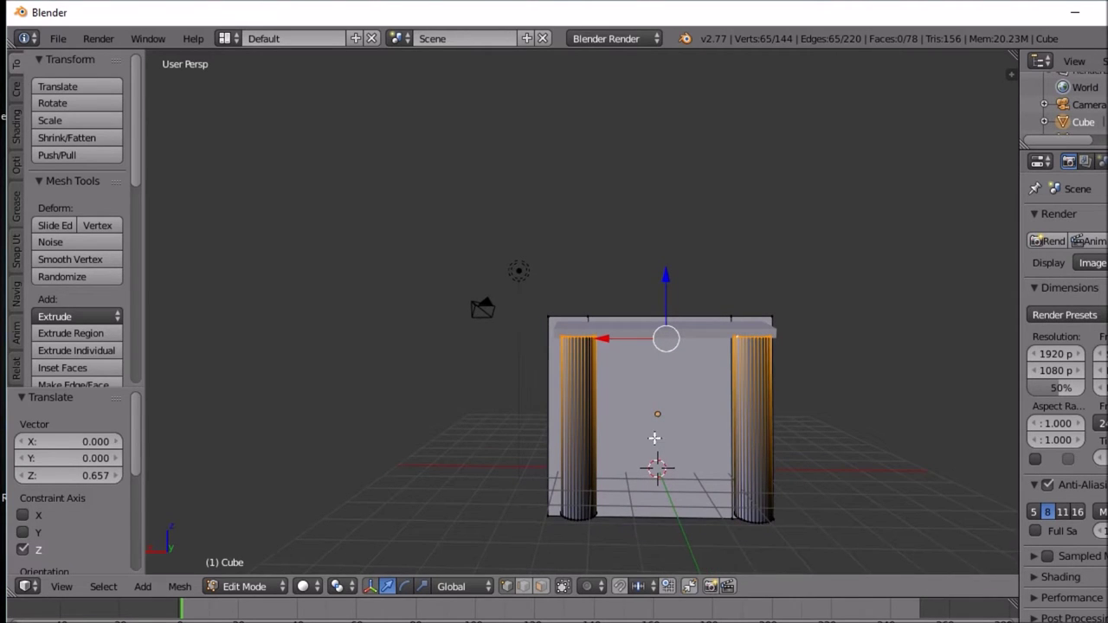
pyautogui.moveTo(601, 378); pyautogui.dragTo(644, 403, button='middle')
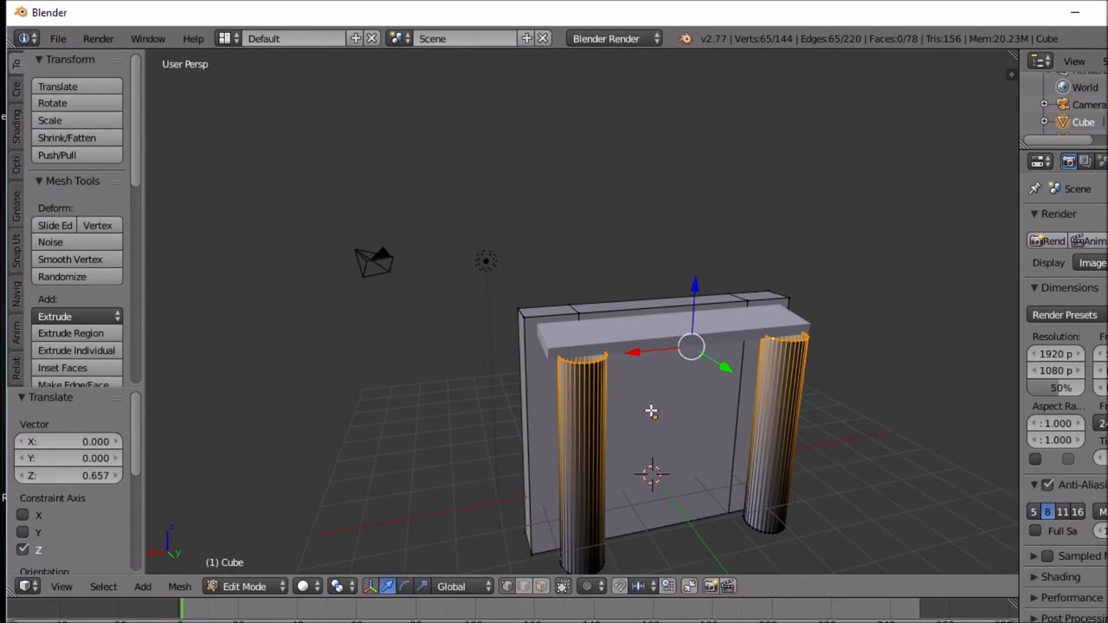
pyautogui.moveTo(651, 411); pyautogui.dragTo(805, 382, button='middle')
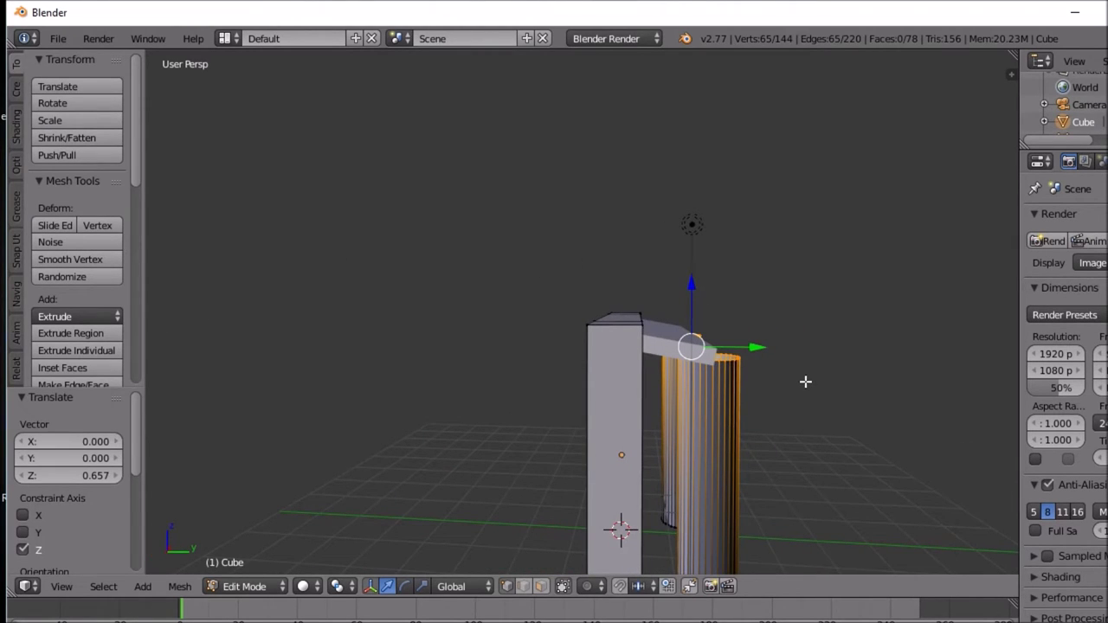
# Step: Select all linked geometry of both columns and move them toward the slab about -0.399 along the Y axis
pyautogui.press('g')
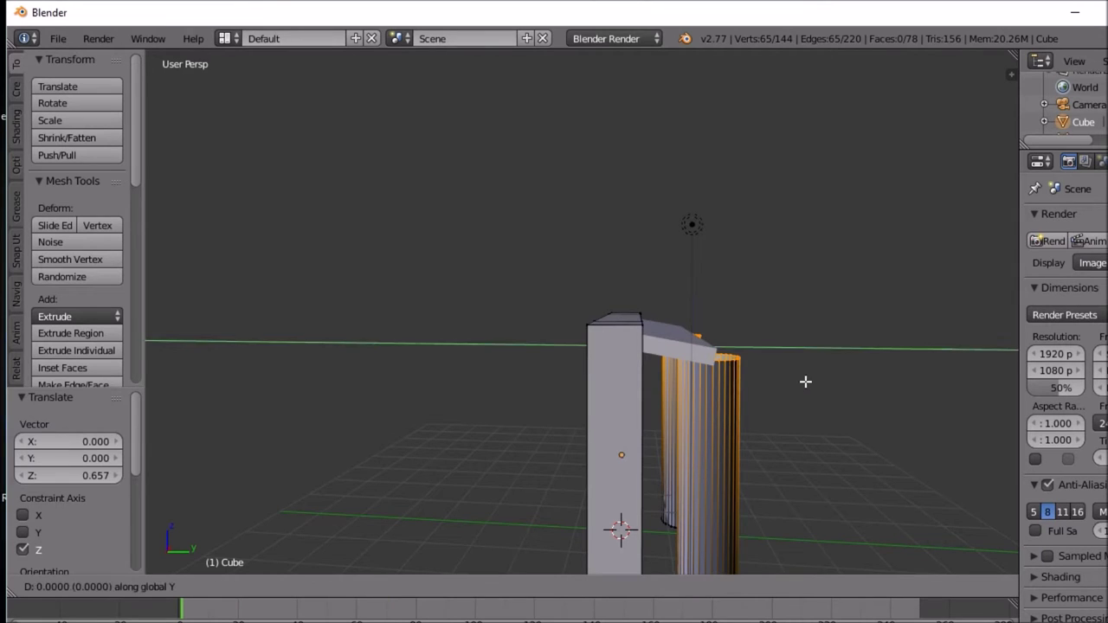
pyautogui.rightClick(789, 380)
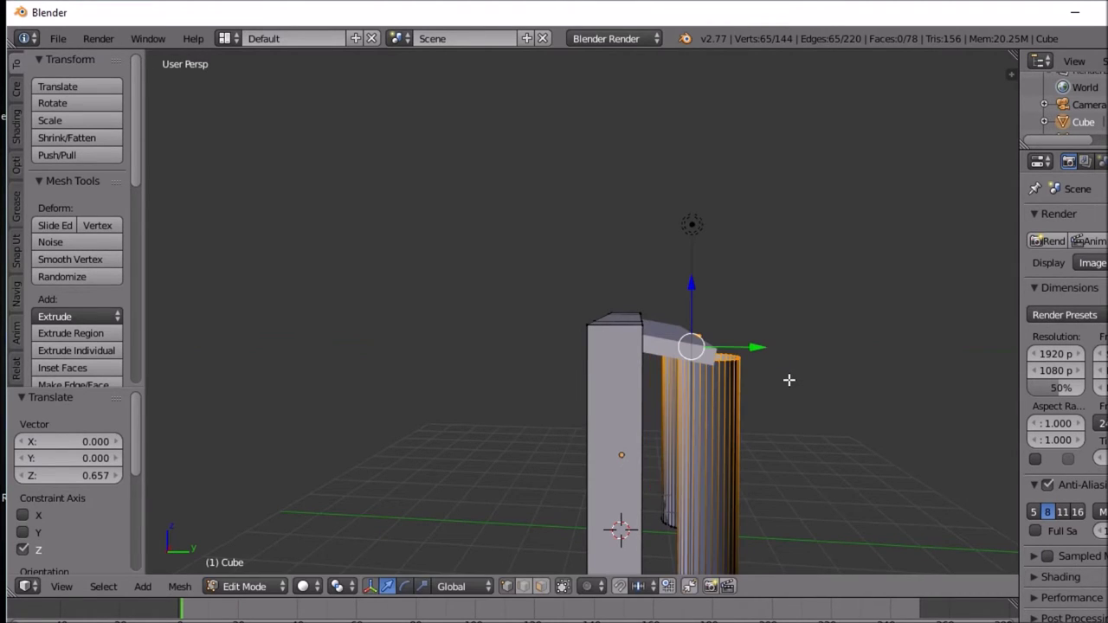
pyautogui.hotkey('ctrl', 'l')
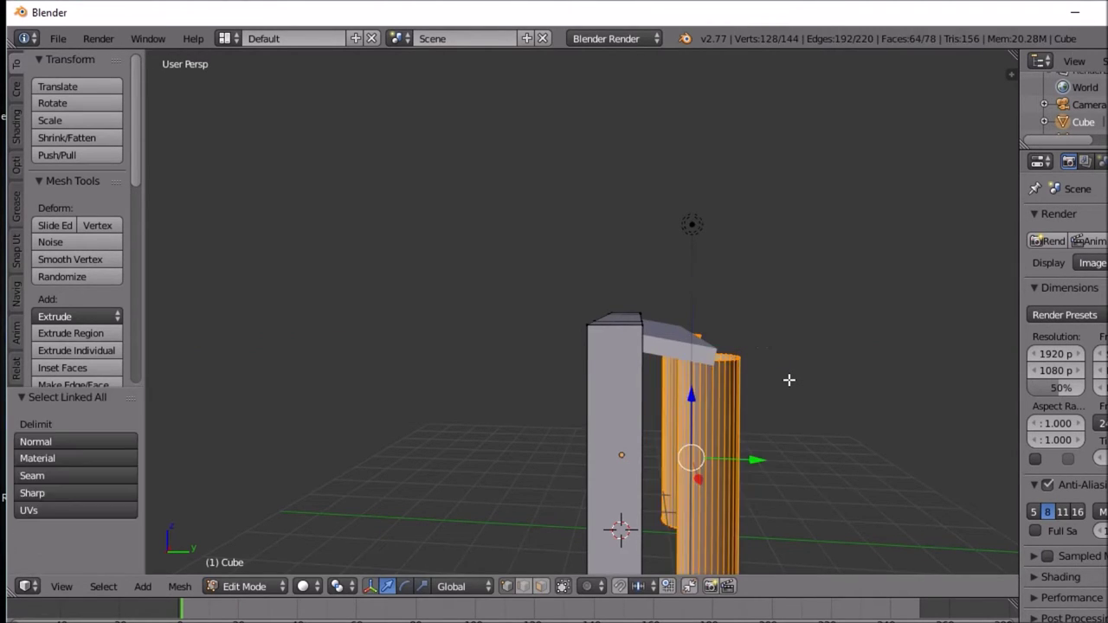
pyautogui.press('g')
pyautogui.press('y')
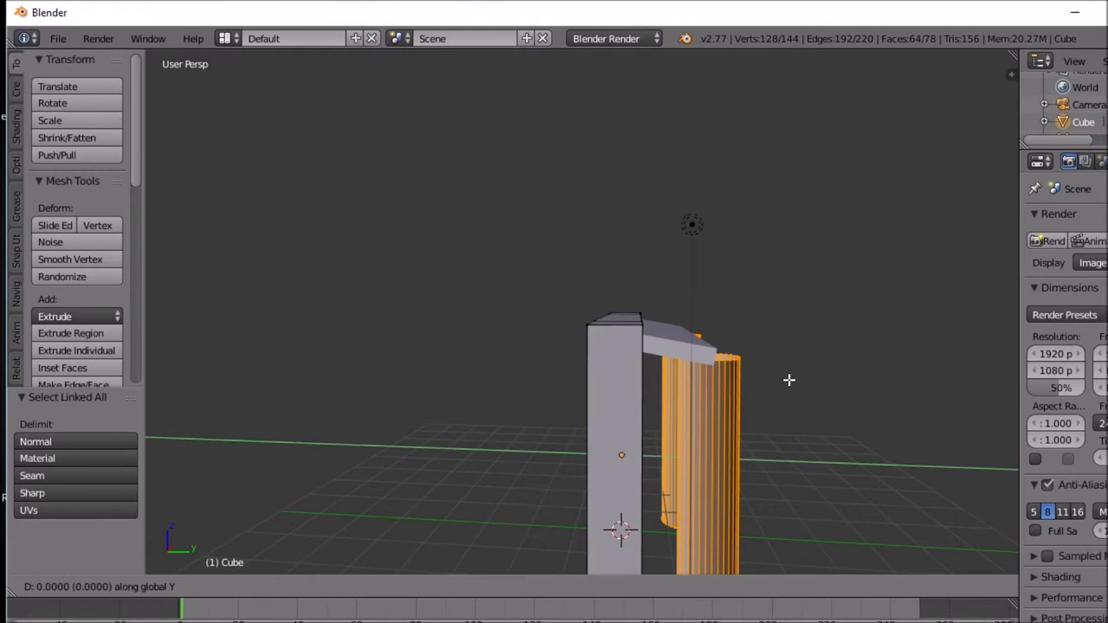
pyautogui.click(769, 381)
# Step: Move both columns about -0.126 further along the Y axis so they sit under the ledge
pyautogui.moveTo(769, 382); pyautogui.dragTo(758, 407, button='middle')
pyautogui.press('g')
pyautogui.press('y')
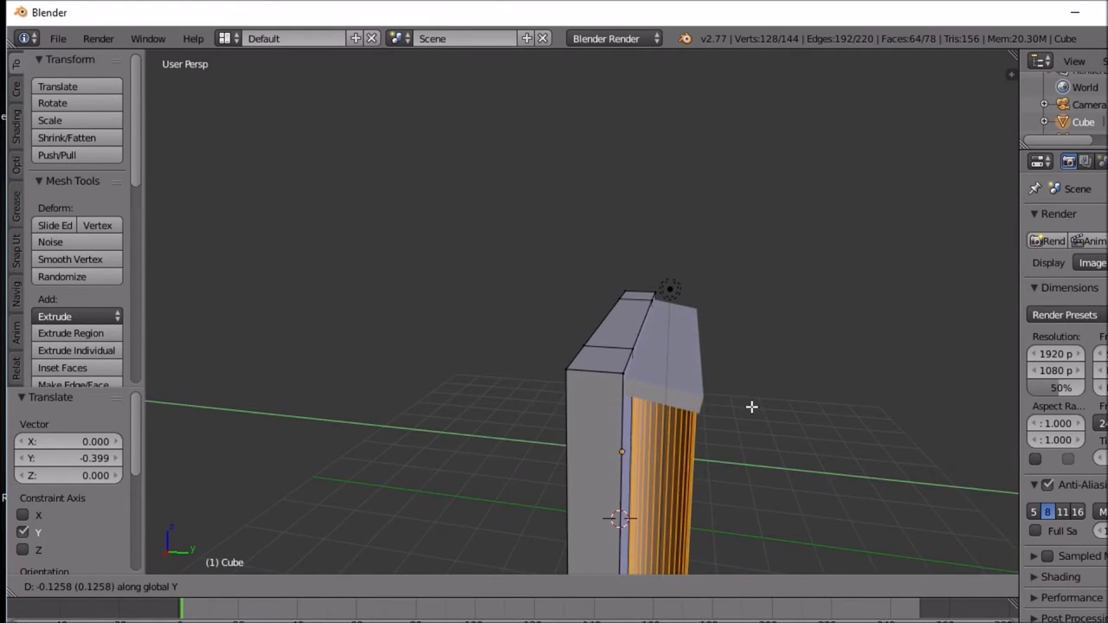
pyautogui.click(750, 403)
# Step: Select the bottom edge loops of both columns and lower them about 0.418 along the Z axis
pyautogui.moveTo(749, 403); pyautogui.dragTo(613, 333, button='middle')
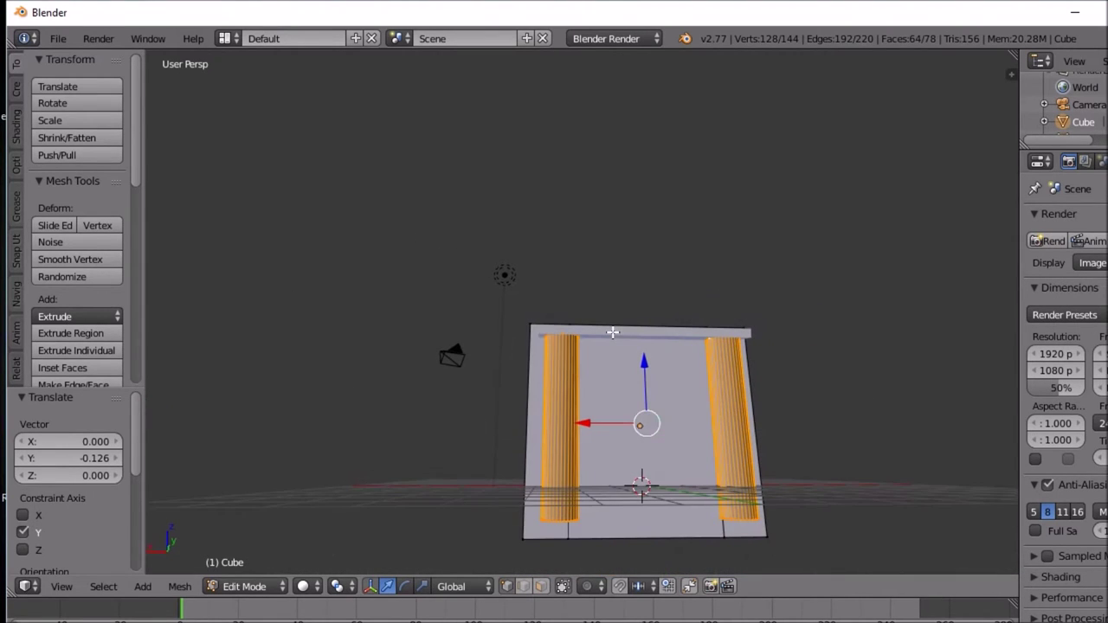
pyautogui.moveTo(591, 522)
pyautogui.mouseDown(button='middle')
pyautogui.moveTo(586, 540)
pyautogui.moveTo(591, 529)
pyautogui.mouseUp(button='middle')
pyautogui.rightClick(564, 521)
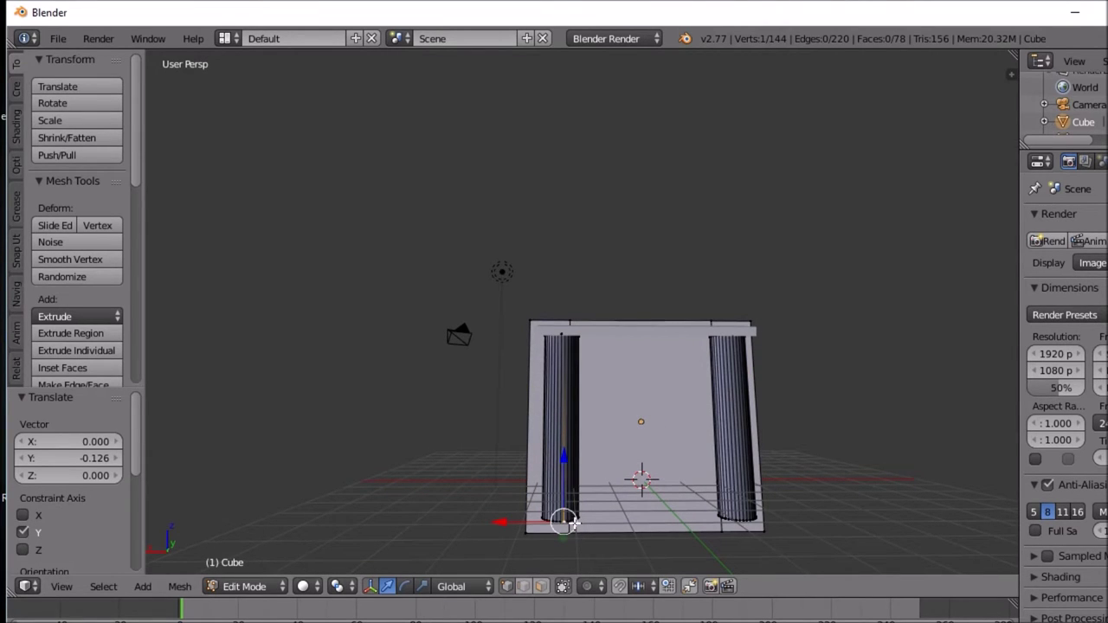
pyautogui.keyDown('alt'); pyautogui.rightClick(573, 522); pyautogui.keyUp('alt')
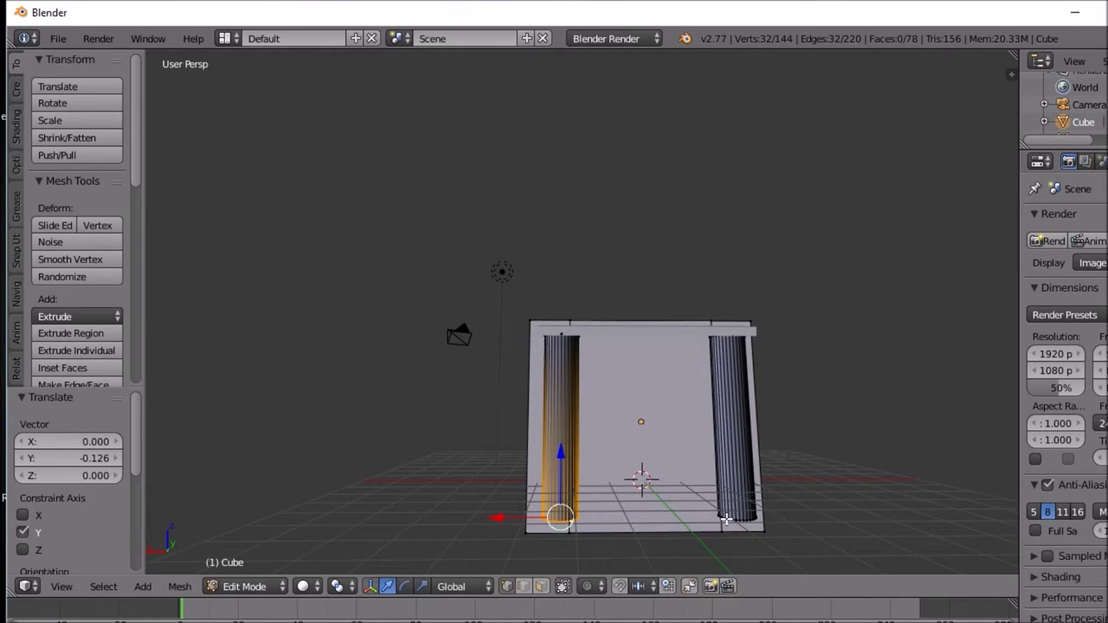
pyautogui.press('l')
pyautogui.press('g')
pyautogui.press('z')
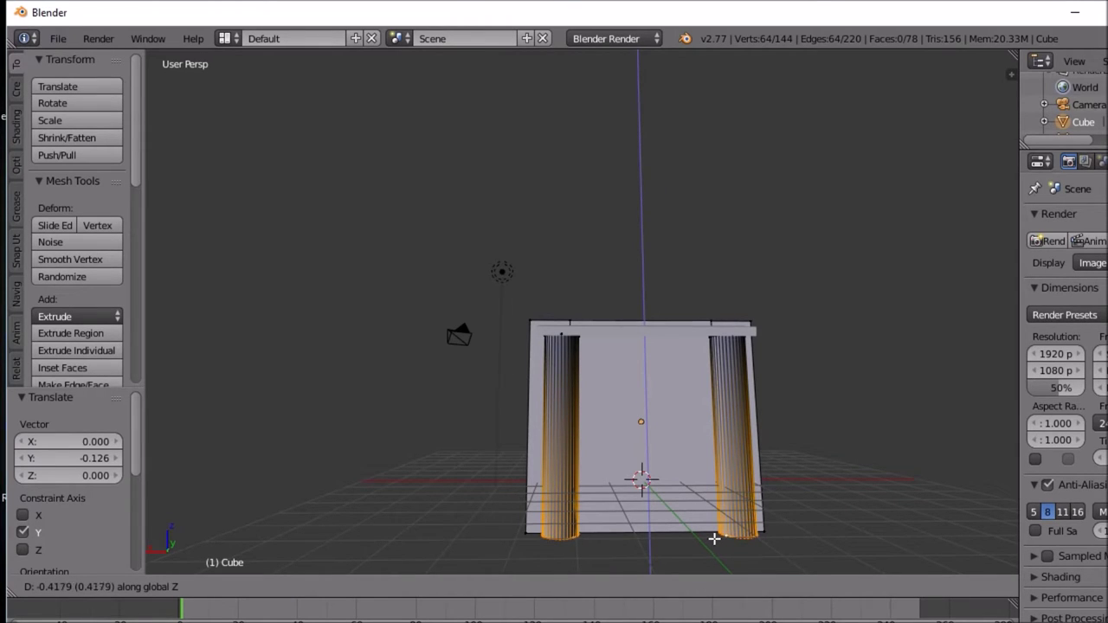
pyautogui.click(714, 539)
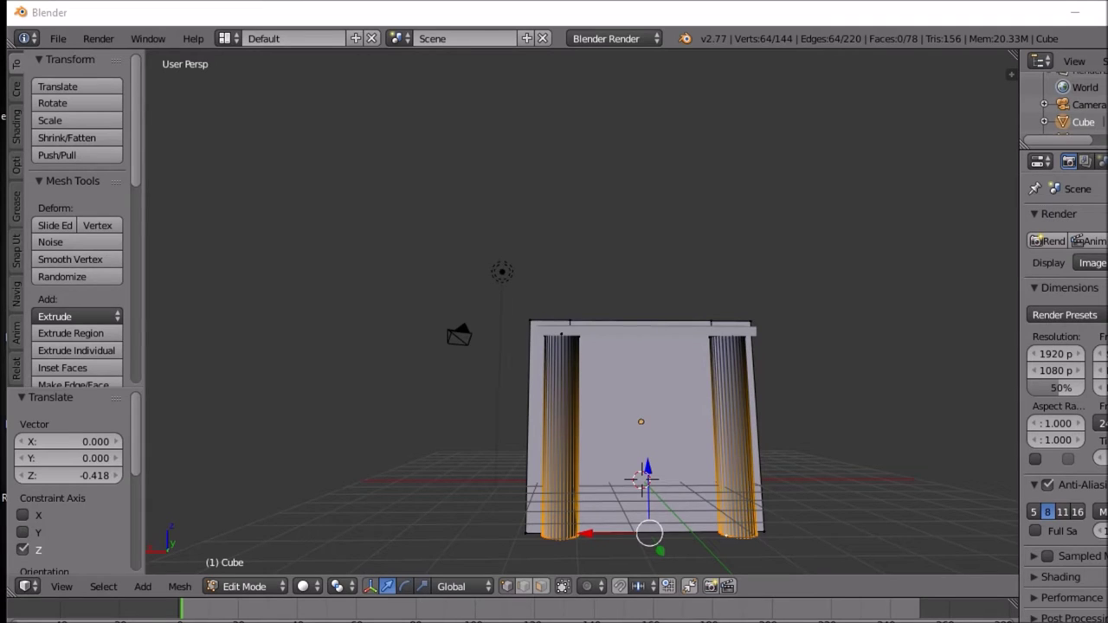
# Step: Switch to face selection and select the middle section of the slab's top face
pyautogui.moveTo(645, 432); pyautogui.dragTo(626, 471, button='middle')
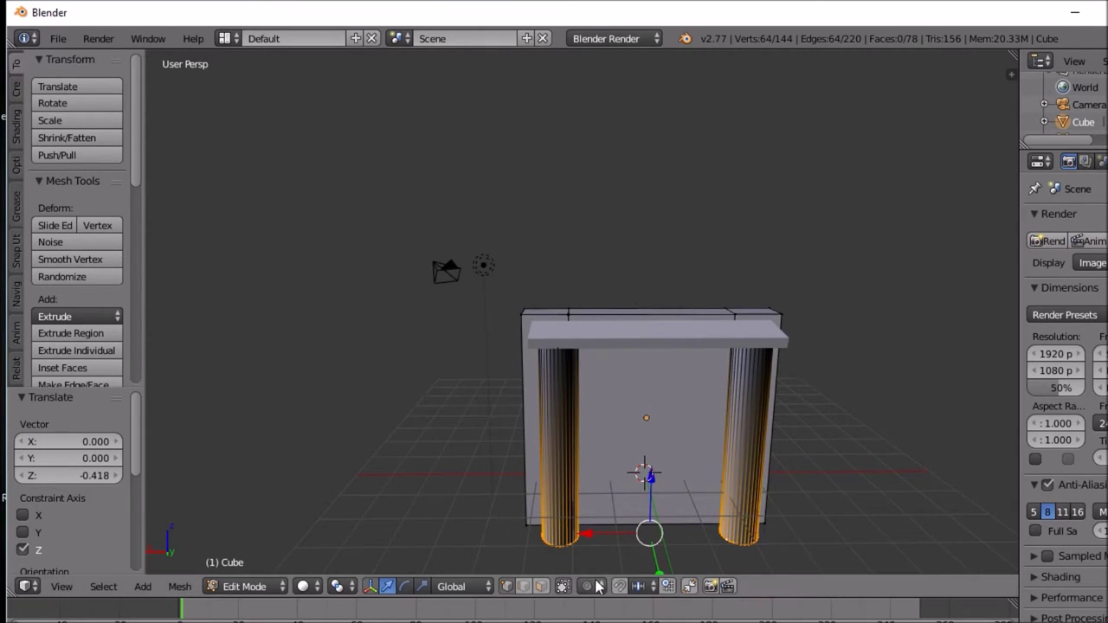
pyautogui.click(542, 589)
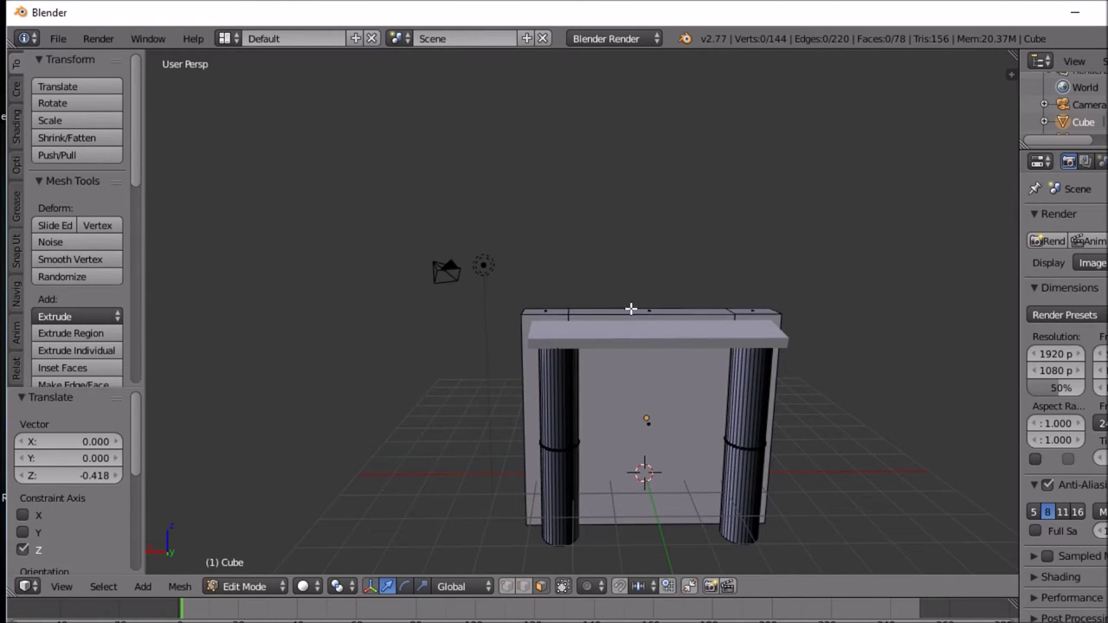
pyautogui.rightClick(631, 309)
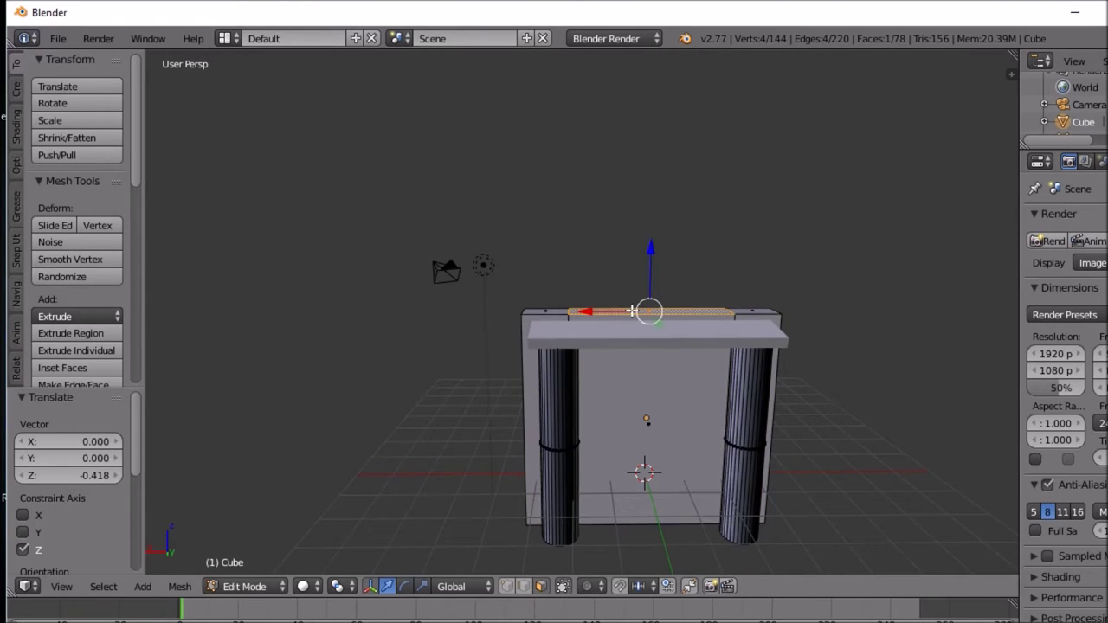
pyautogui.press('g')
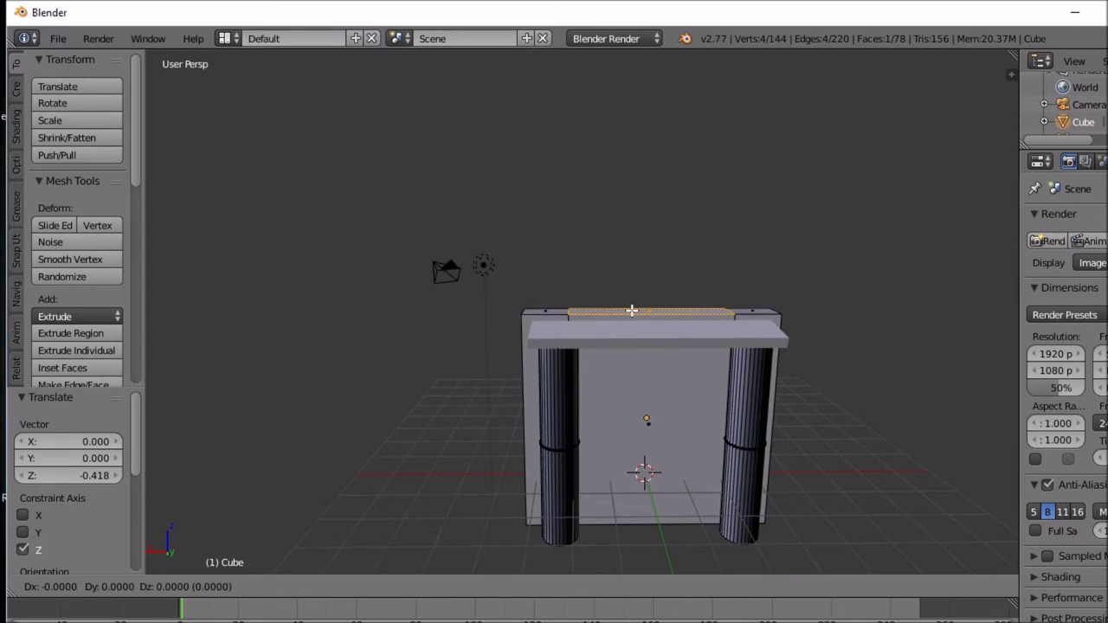
pyautogui.press('z')
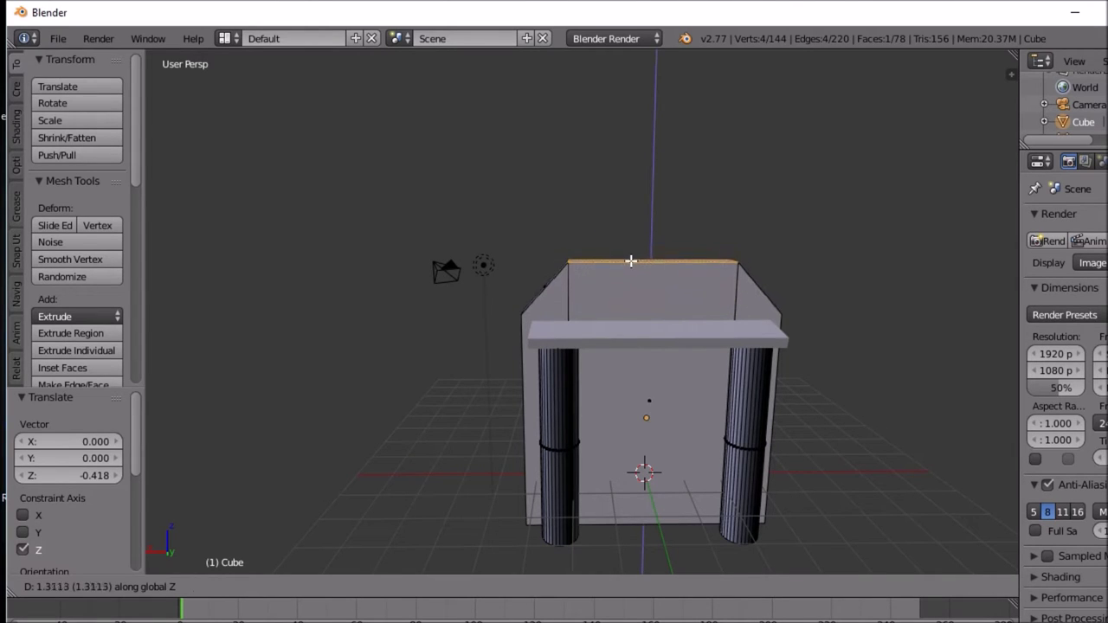
pyautogui.press('Escape')
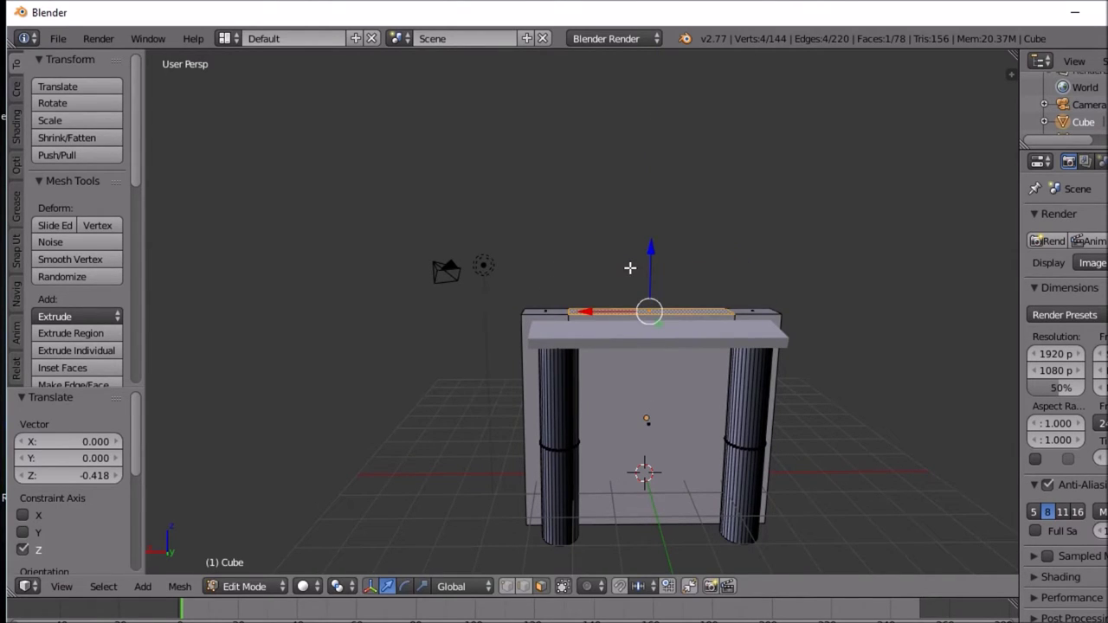
# Step: Raise the selected middle top face about 0.640 along the Z axis, sloping the slab's shoulders
pyautogui.press('g')
pyautogui.press('z')
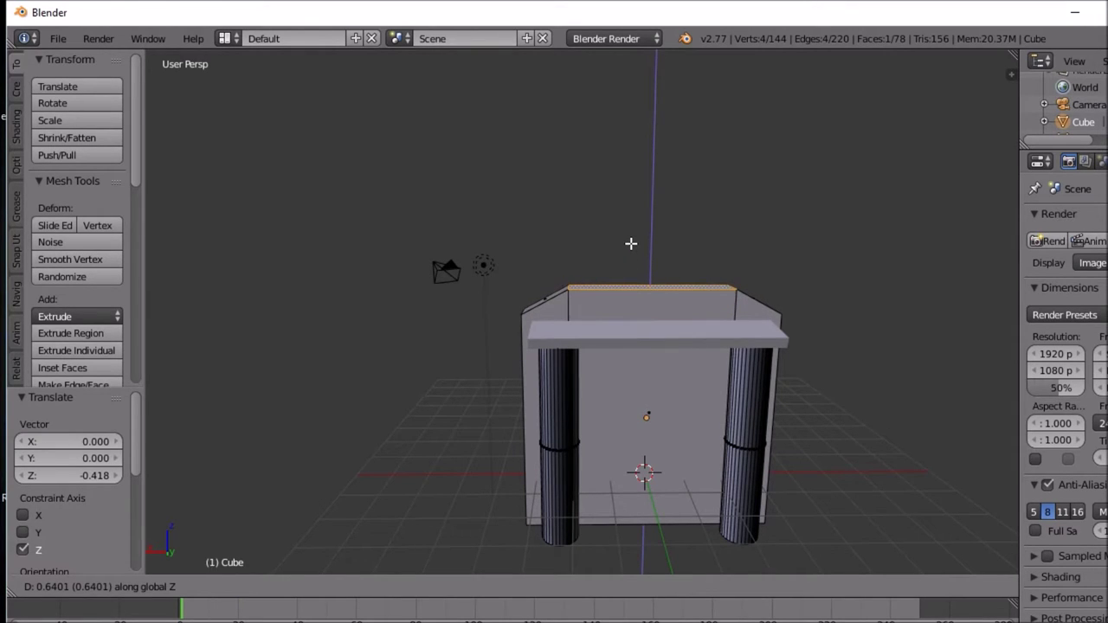
pyautogui.click(630, 244)
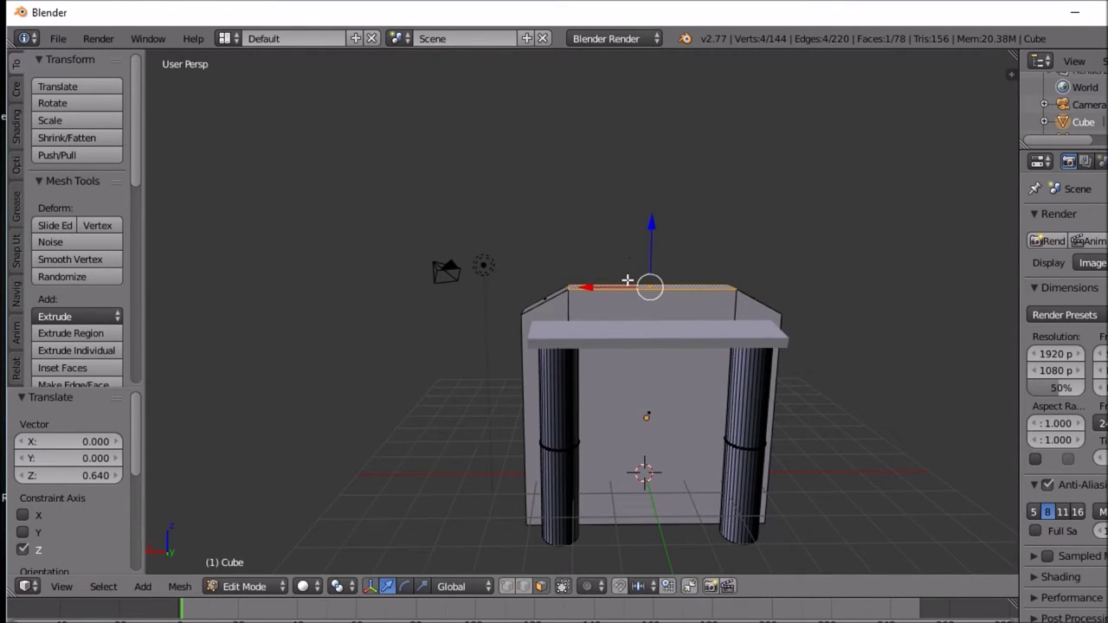
# Step: Extrude the raised top face upward about 1.265 and scale it to about 1.257 so the new section flares outward
pyautogui.press('e')
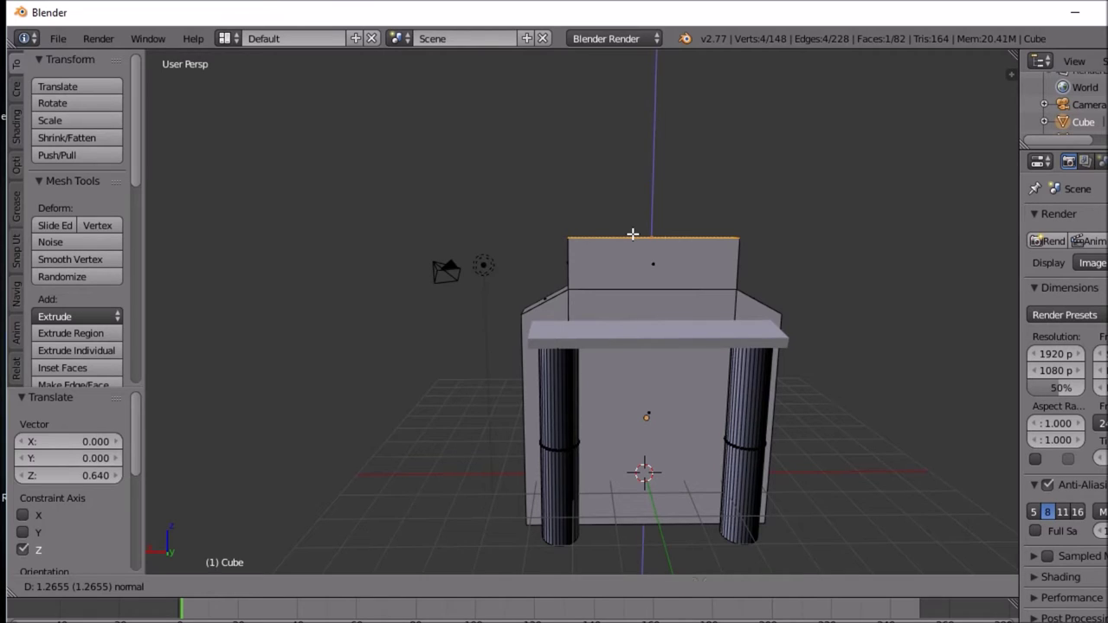
pyautogui.click(633, 234)
pyautogui.press('s')
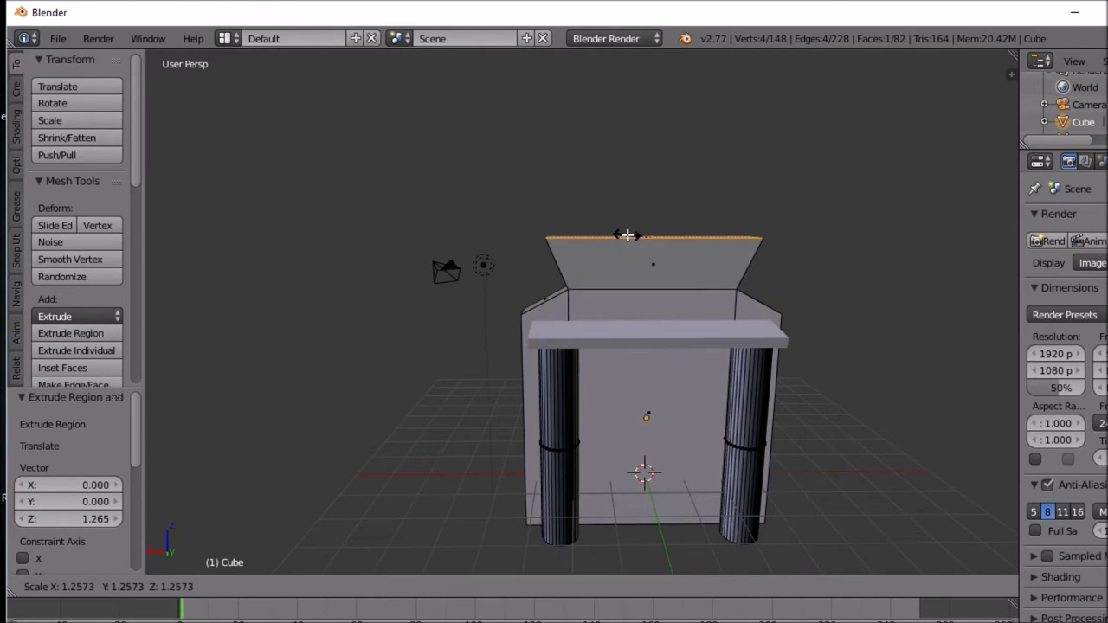
pyautogui.click(627, 235)
# Step: Add two vertical loop cuts through the flared section and slab, and spread them apart along the X axis
pyautogui.moveTo(626, 234); pyautogui.dragTo(652, 240, button='middle')
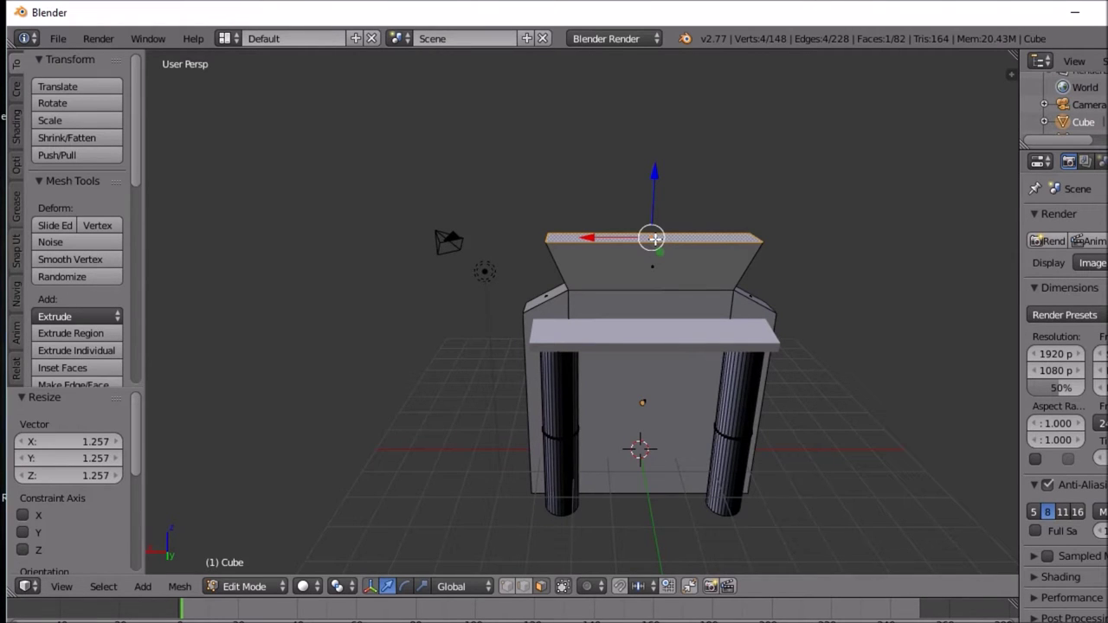
pyautogui.moveTo(652, 239)
pyautogui.mouseDown(button='middle')
pyautogui.moveTo(808, 242)
pyautogui.moveTo(651, 241)
pyautogui.mouseUp(button='middle')
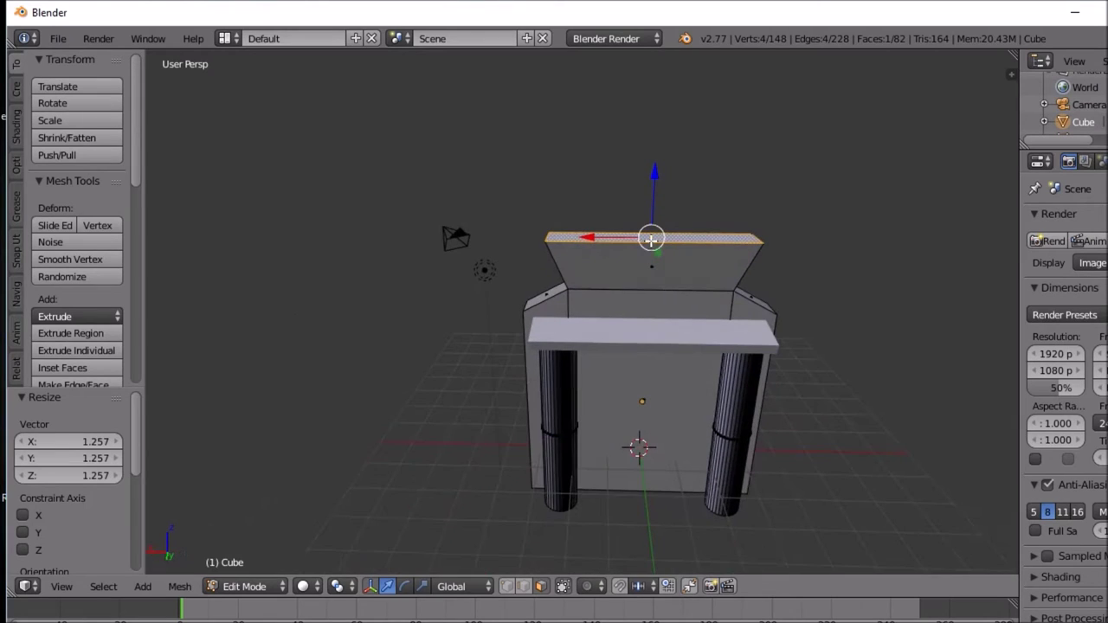
pyautogui.hotkey('ctrl', 'e')
pyautogui.hotkey('ctrl', 'r')
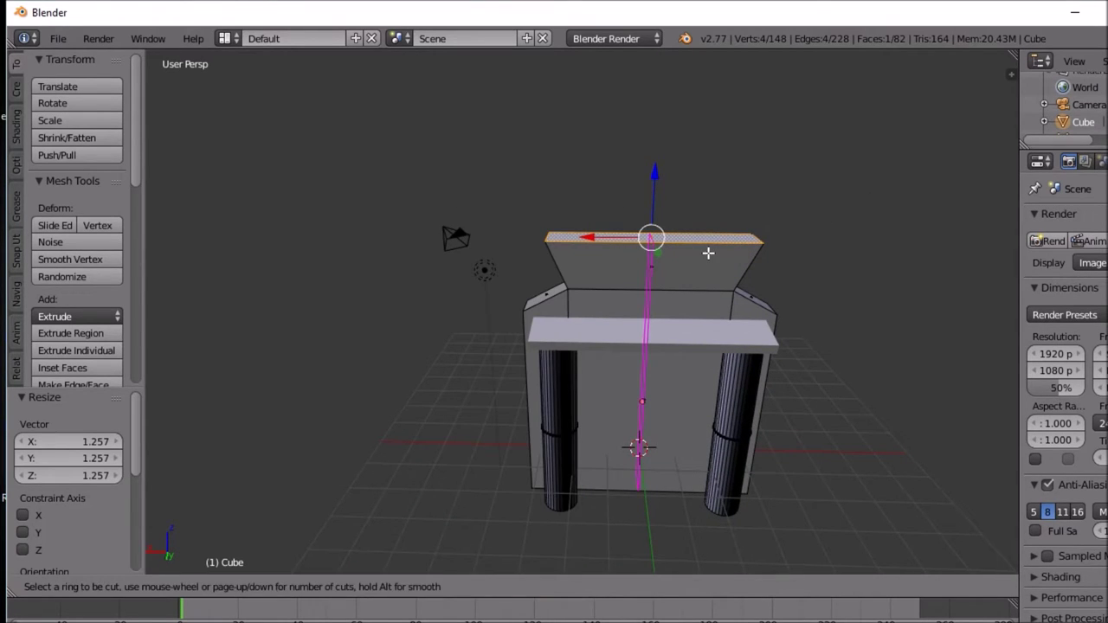
pyautogui.scroll(1, 708, 252)
pyautogui.click(708, 252)
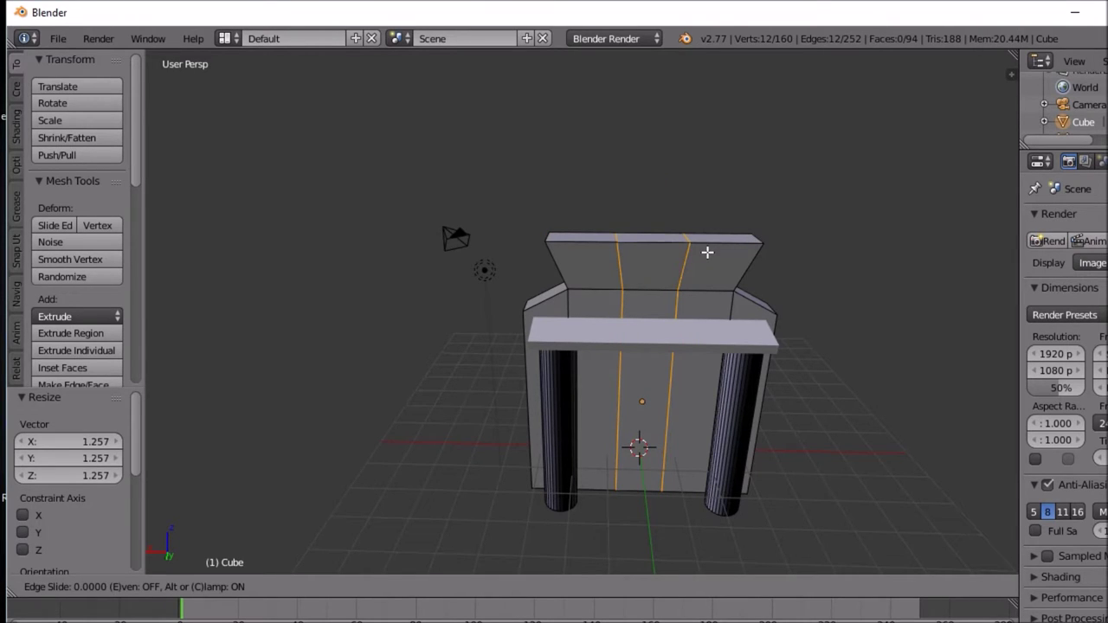
pyautogui.rightClick(707, 252)
pyautogui.press('s')
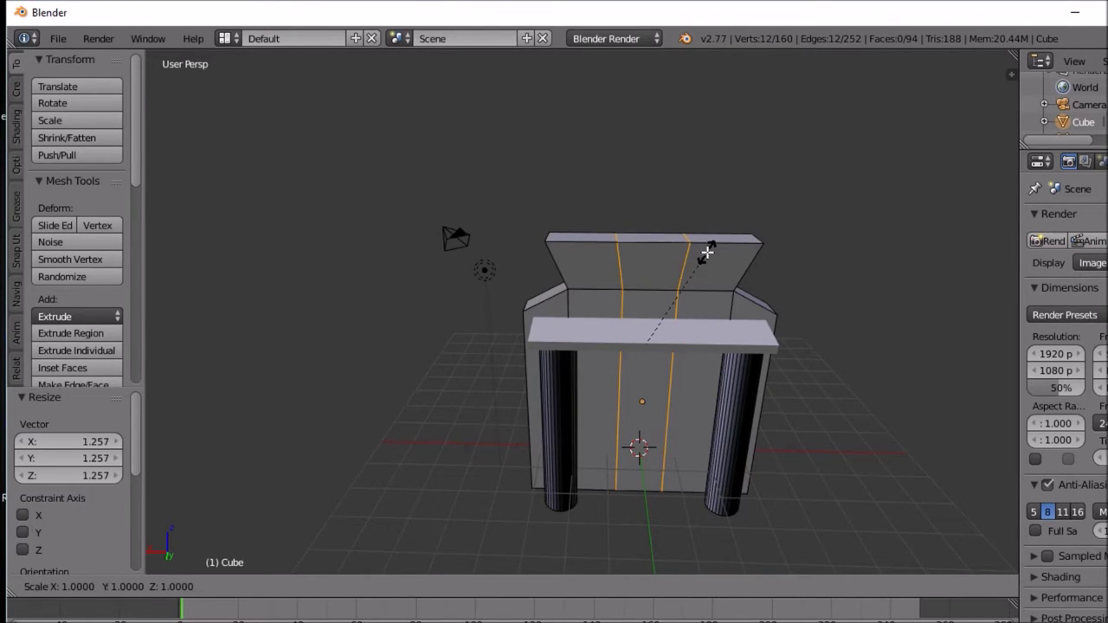
pyautogui.press('x')
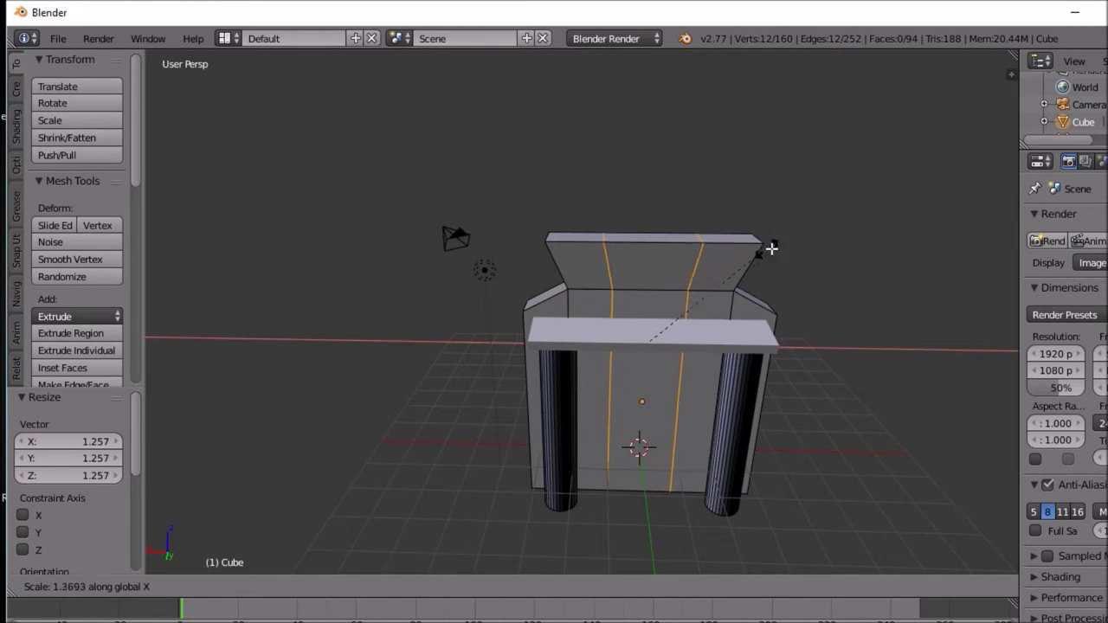
pyautogui.click(841, 248)
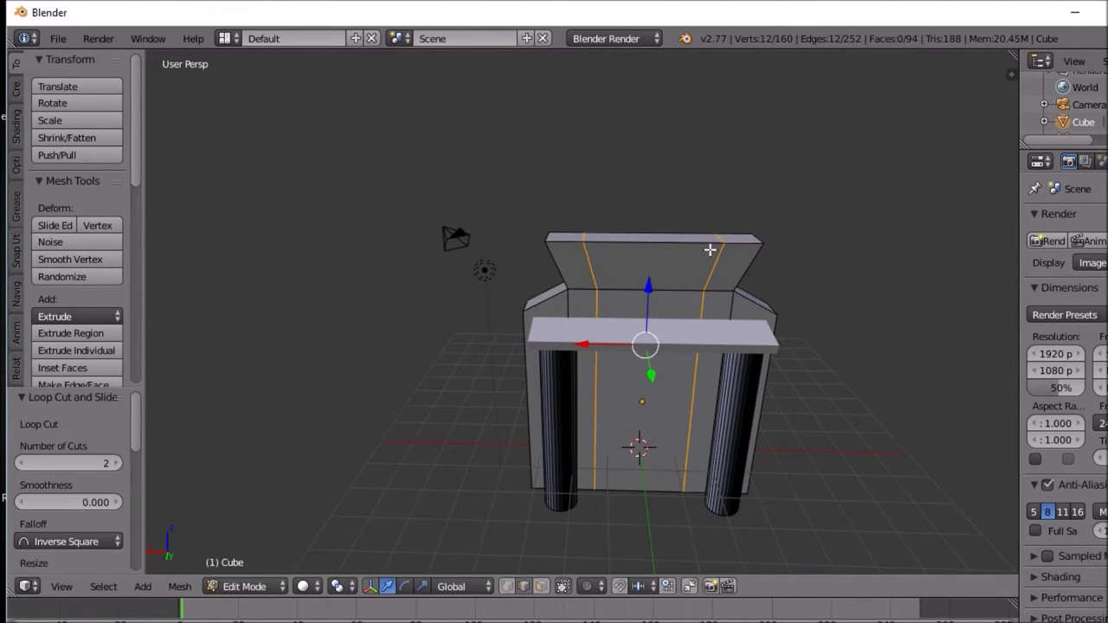
# Step: Select the middle top face between the new loops in face selection and extrude it upward about 1.430
pyautogui.click(540, 587)
pyautogui.rightClick(642, 238)
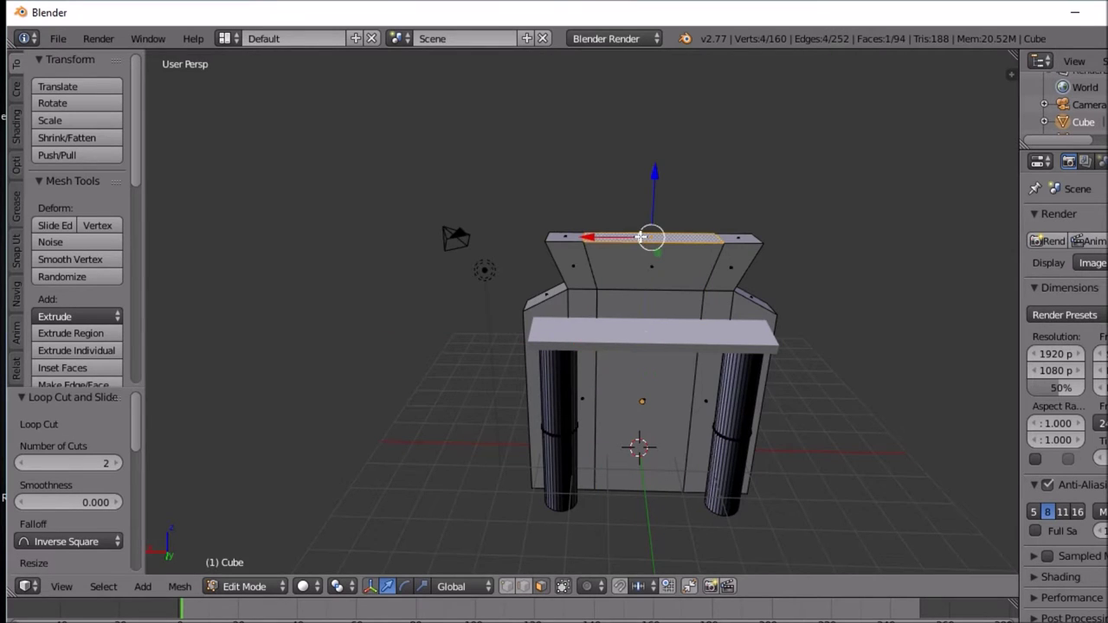
pyautogui.press('e')
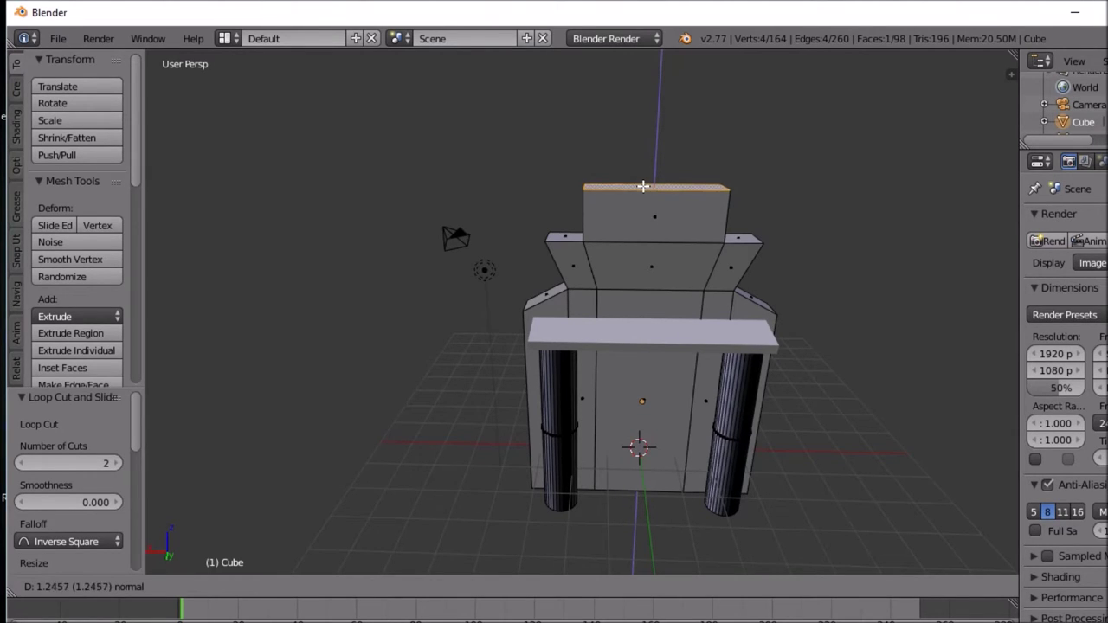
pyautogui.click(641, 183)
# Step: Inset the front face of the topmost block about 0.046 and extrude it inward about -0.599 to form a recess
pyautogui.moveTo(644, 229); pyautogui.dragTo(743, 216, button='middle')
pyautogui.rightClick(686, 213)
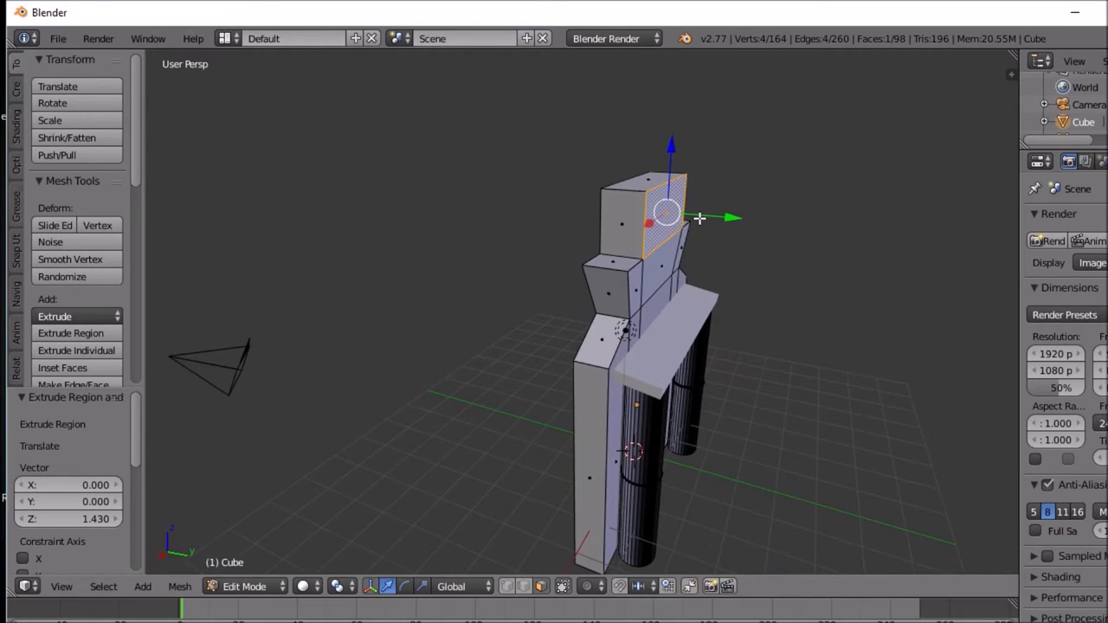
pyautogui.press('i')
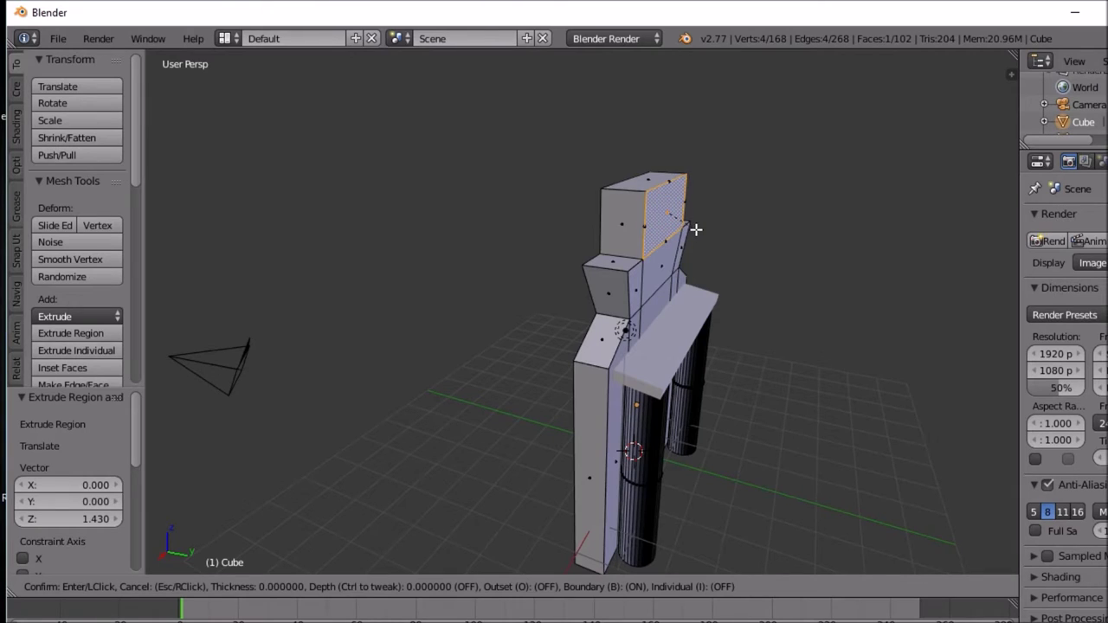
pyautogui.click(696, 224)
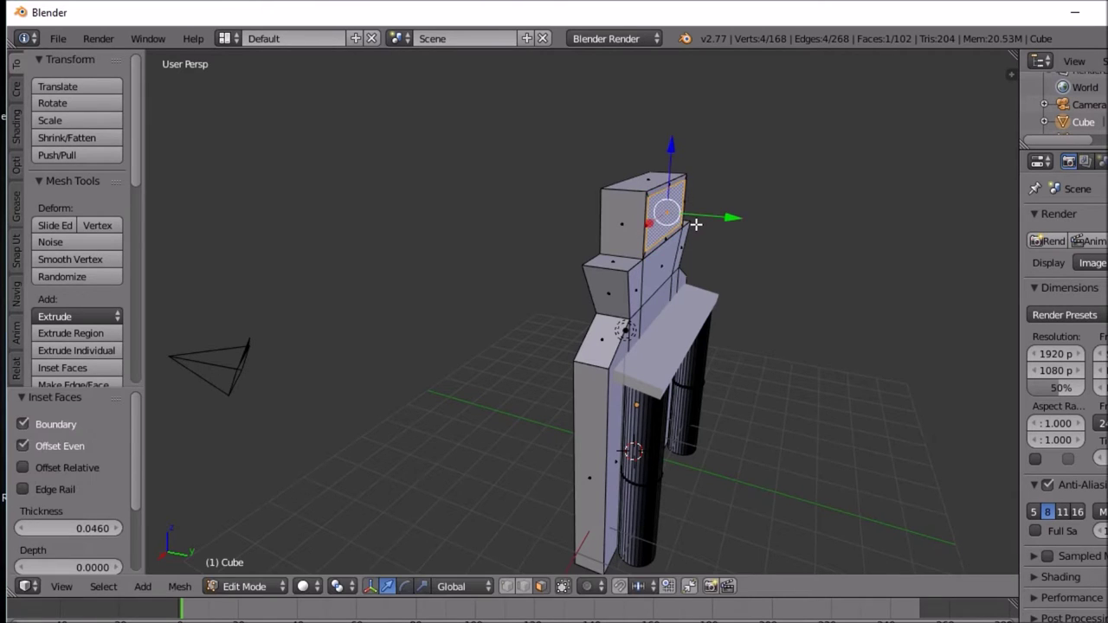
pyautogui.press('e')
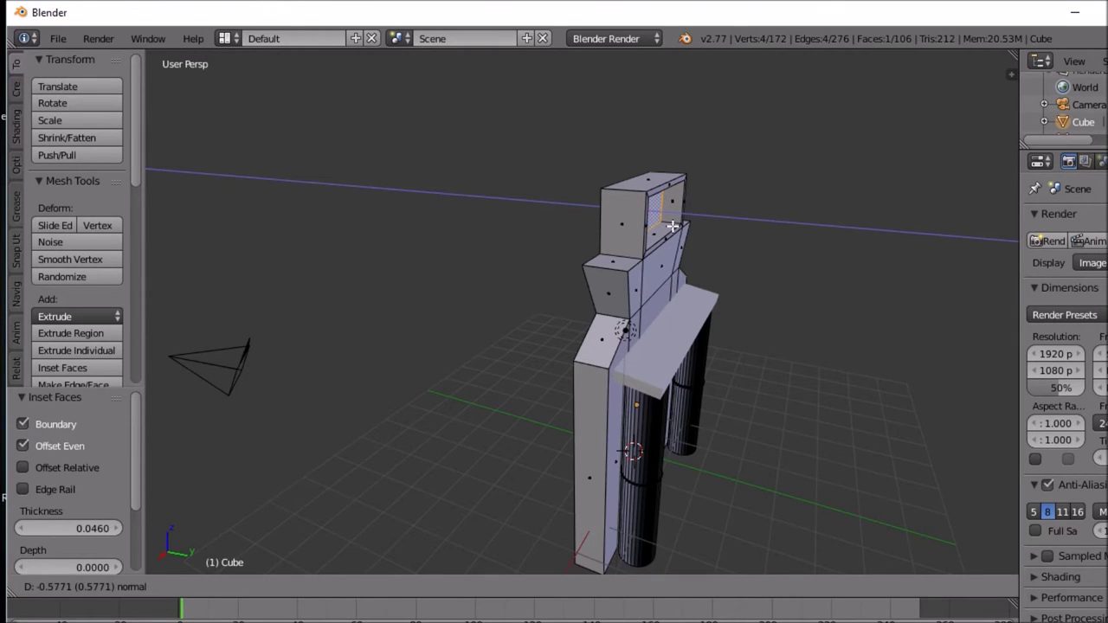
pyautogui.click(672, 226)
# Step: Select the middle front face of the flared section below the recessed block
pyautogui.moveTo(672, 226); pyautogui.dragTo(762, 260, button='middle')
pyautogui.rightClick(679, 253)
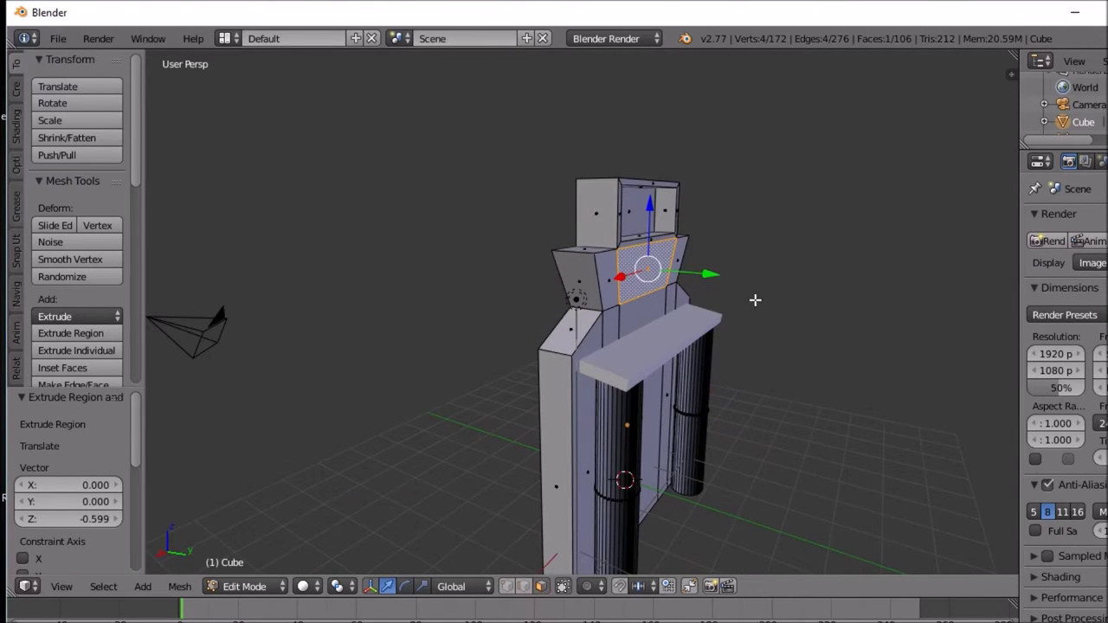
pyautogui.press('e')
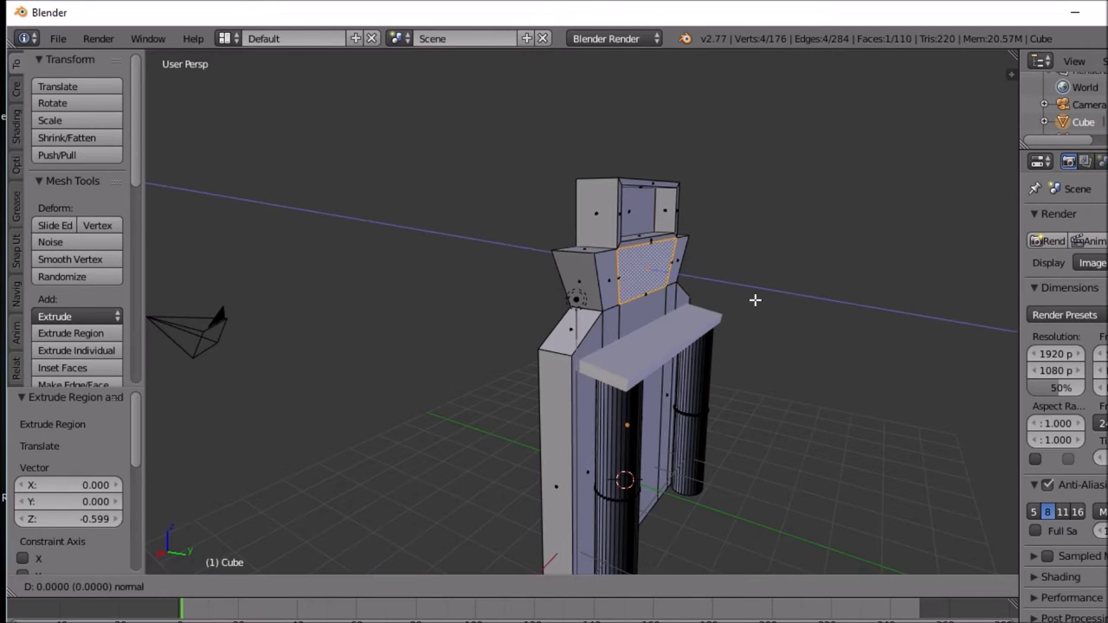
pyautogui.press('y')
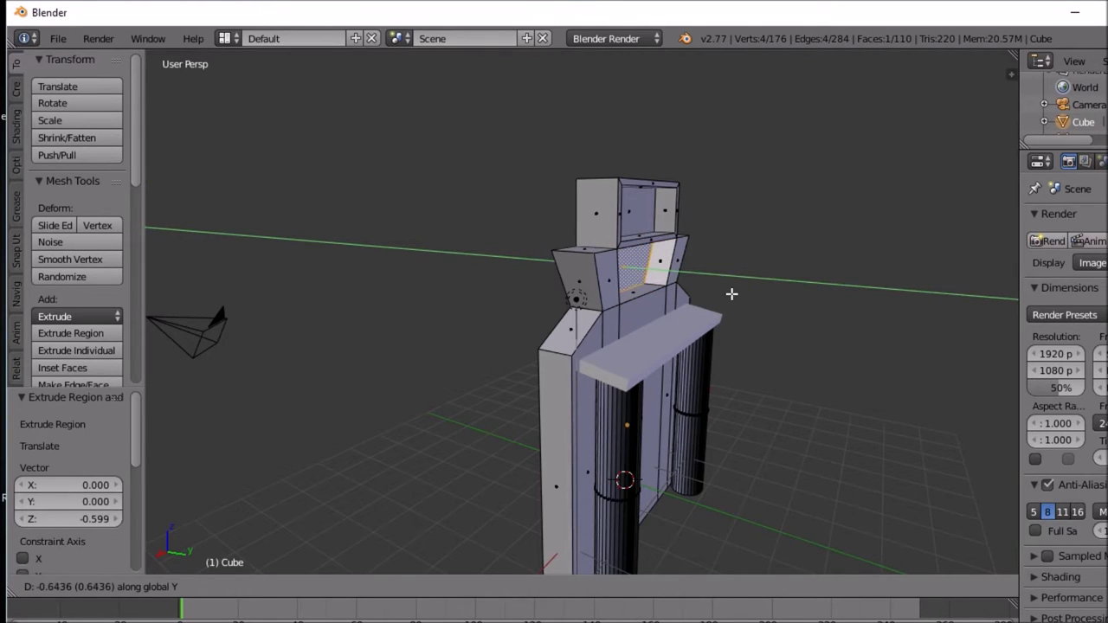
pyautogui.press('Escape')
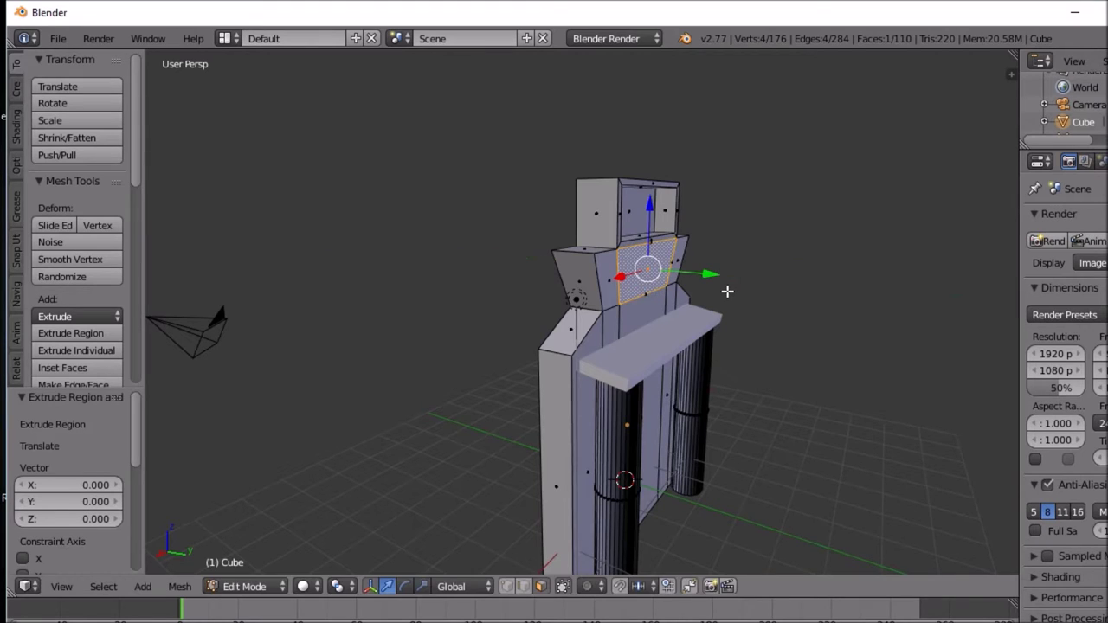
# Step: Inset the flared section's middle front face about 0.0432 and extrude it inward about -0.749 along the Y axis
pyautogui.press('i')
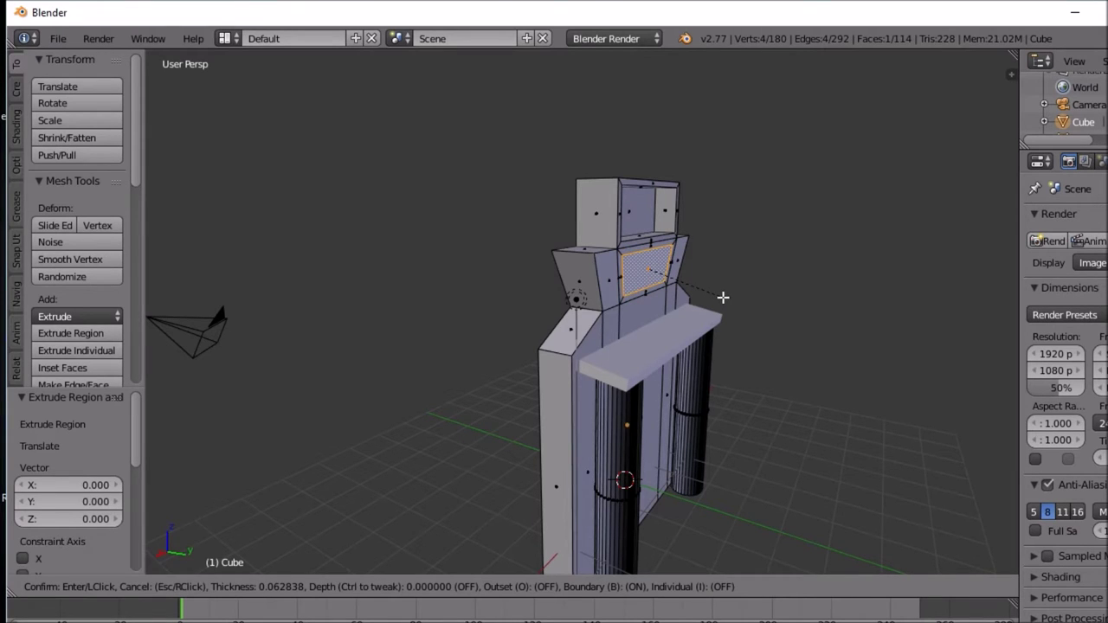
pyautogui.click(723, 297)
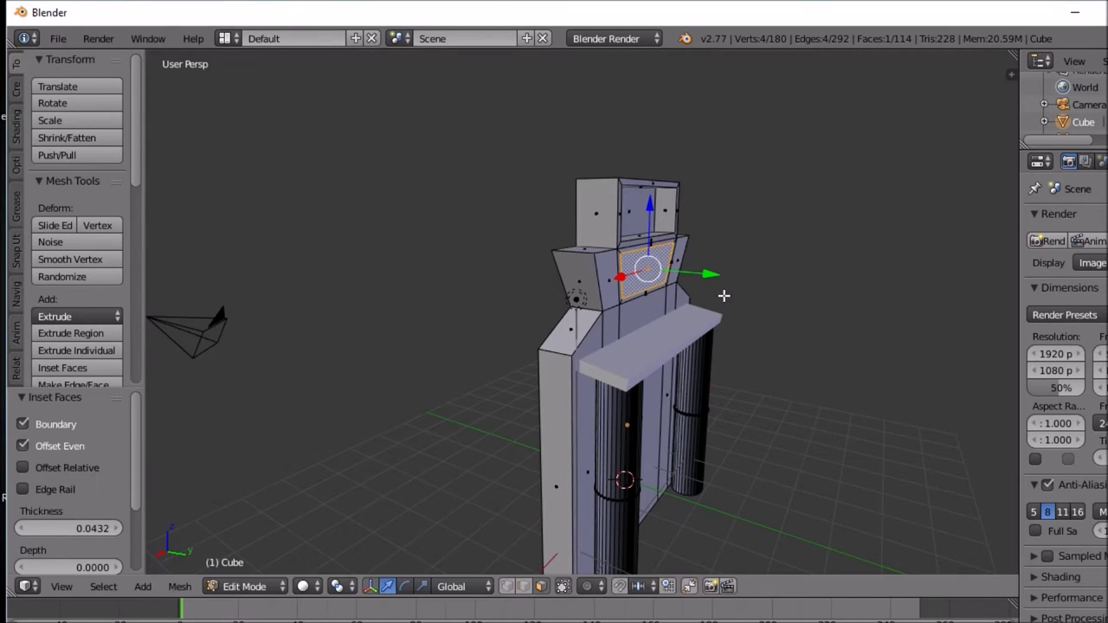
pyautogui.press('e')
pyautogui.press('y')
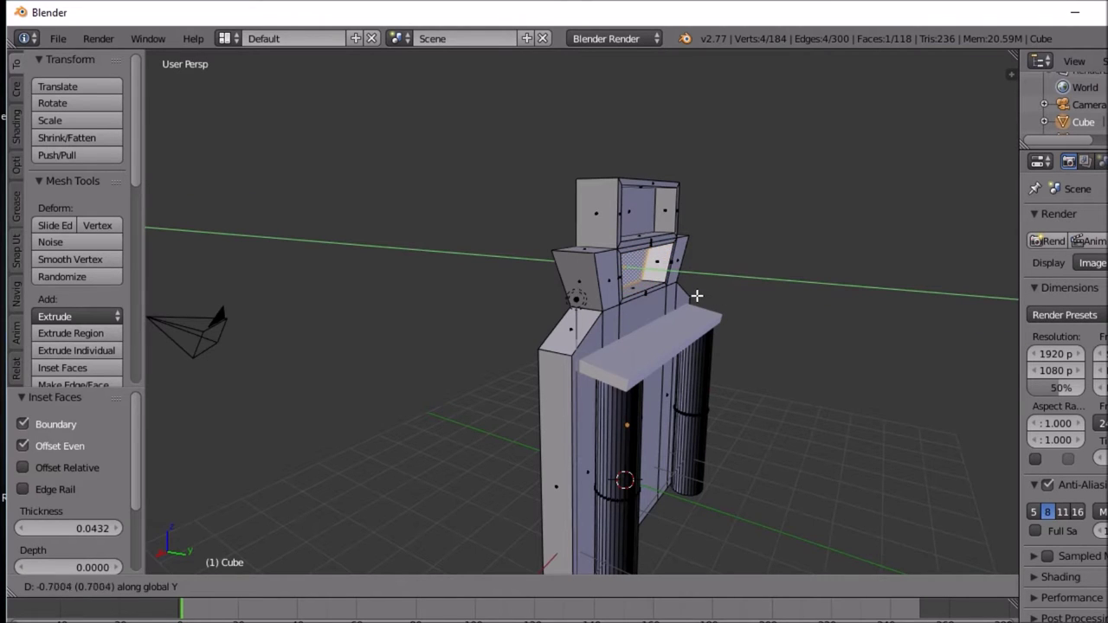
pyautogui.click(697, 296)
# Step: Select the top face of the uppermost block and extrude it upward about 0.827
pyautogui.moveTo(698, 295); pyautogui.dragTo(591, 291, button='middle')
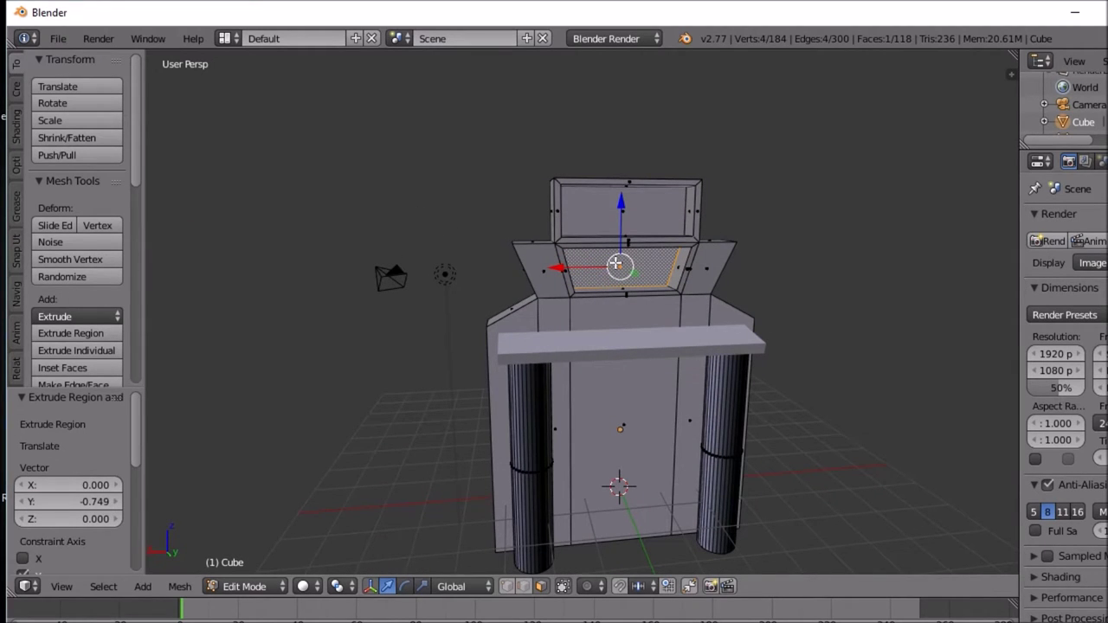
pyautogui.moveTo(636, 214); pyautogui.dragTo(616, 149, button='middle')
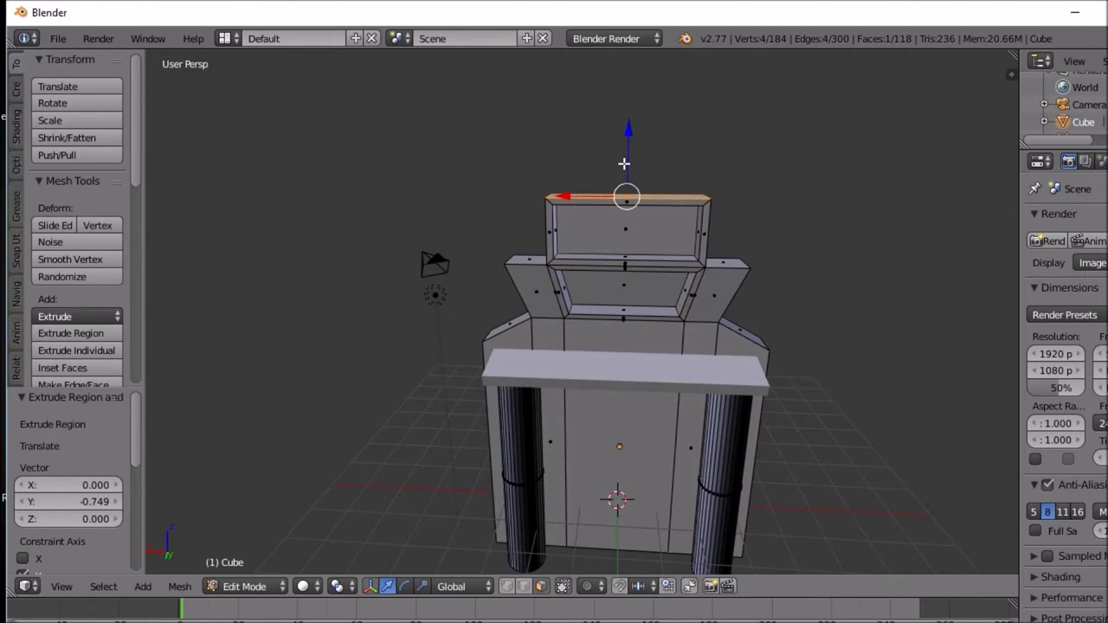
pyautogui.moveTo(633, 168); pyautogui.dragTo(635, 154, button='middle')
pyautogui.press('e')
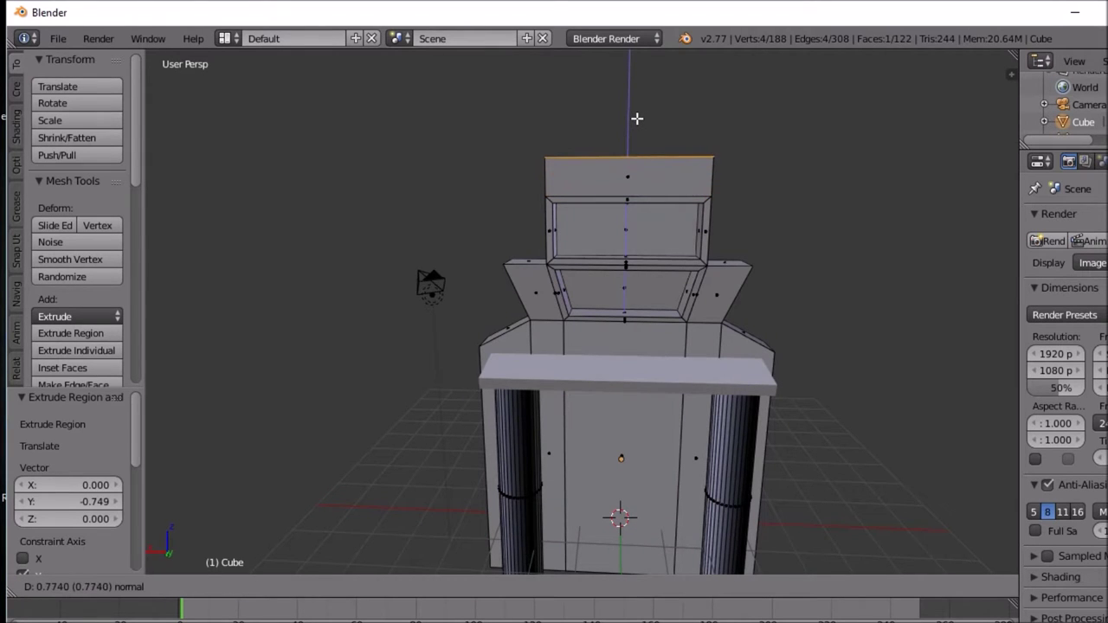
pyautogui.click(636, 115)
# Step: Add a vertical loop cut through the centre of the whole structure, without sliding it off the middle
pyautogui.moveTo(639, 142); pyautogui.dragTo(645, 179, button='middle')
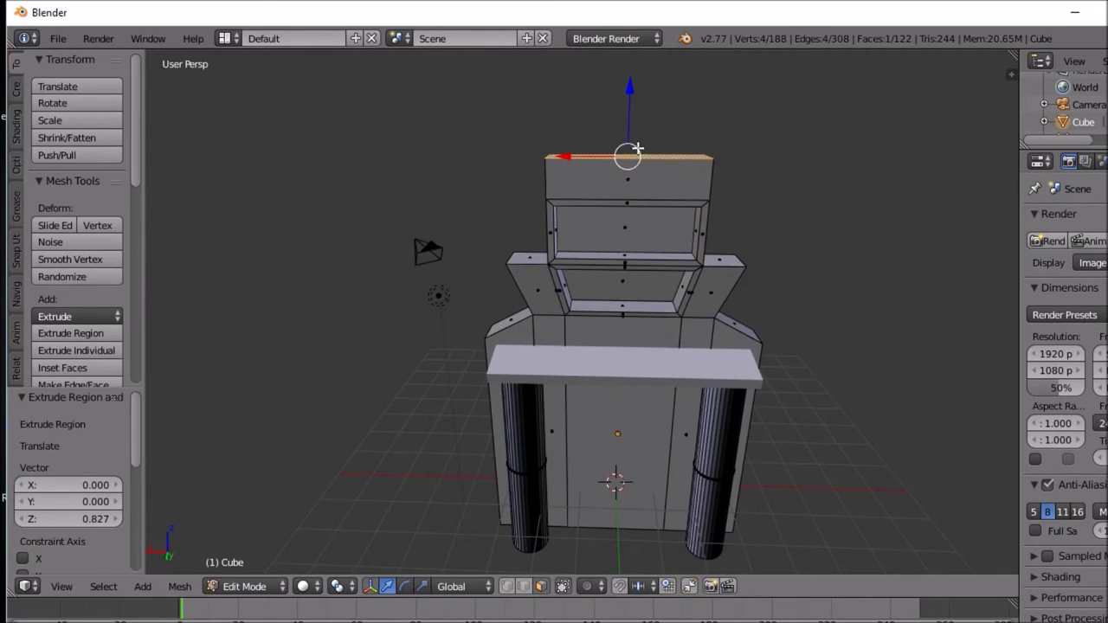
pyautogui.hotkey('ctrl', 'r')
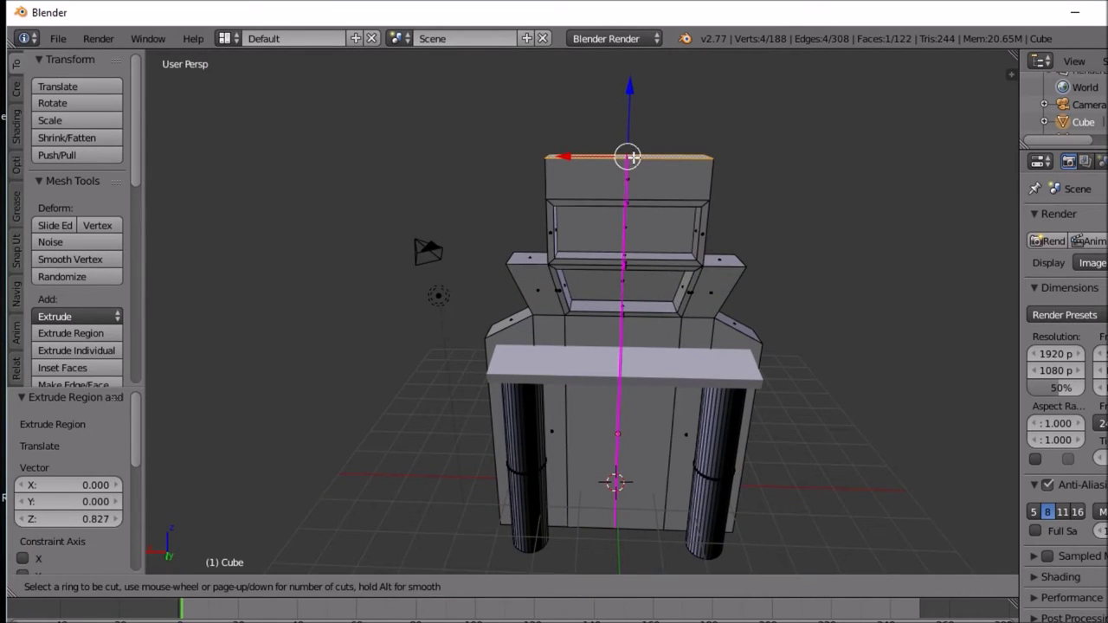
pyautogui.click(632, 154)
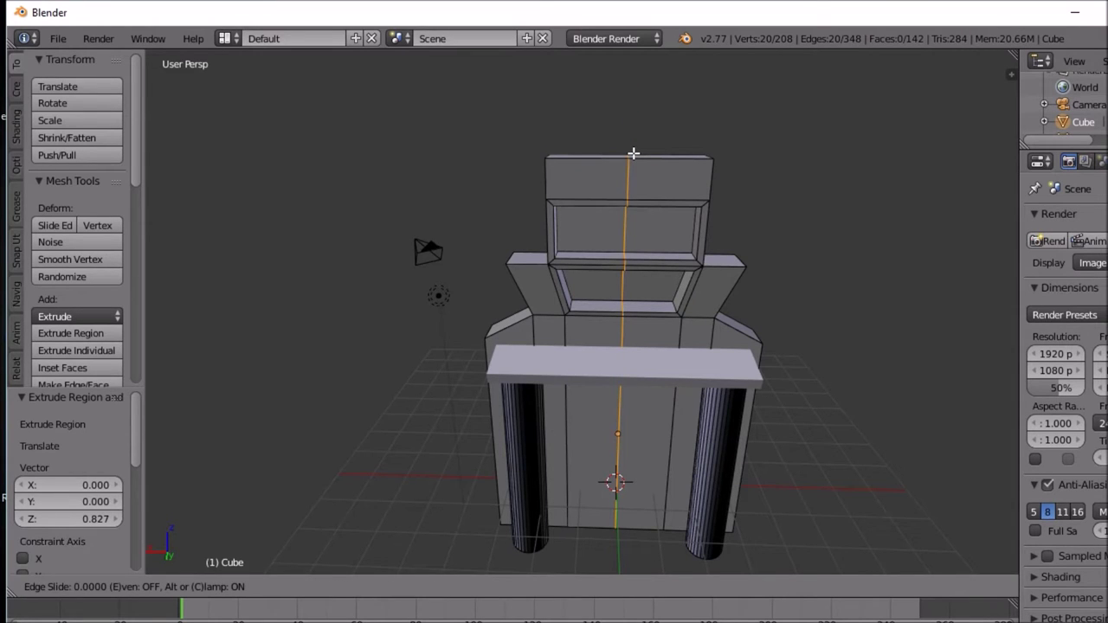
pyautogui.click(633, 154)
# Step: Add two vertical loop cuts on either side of the centre cut, slid outward about 0.41 and -0.44 toward the top block's ends
pyautogui.moveTo(581, 168); pyautogui.dragTo(595, 238, button='middle')
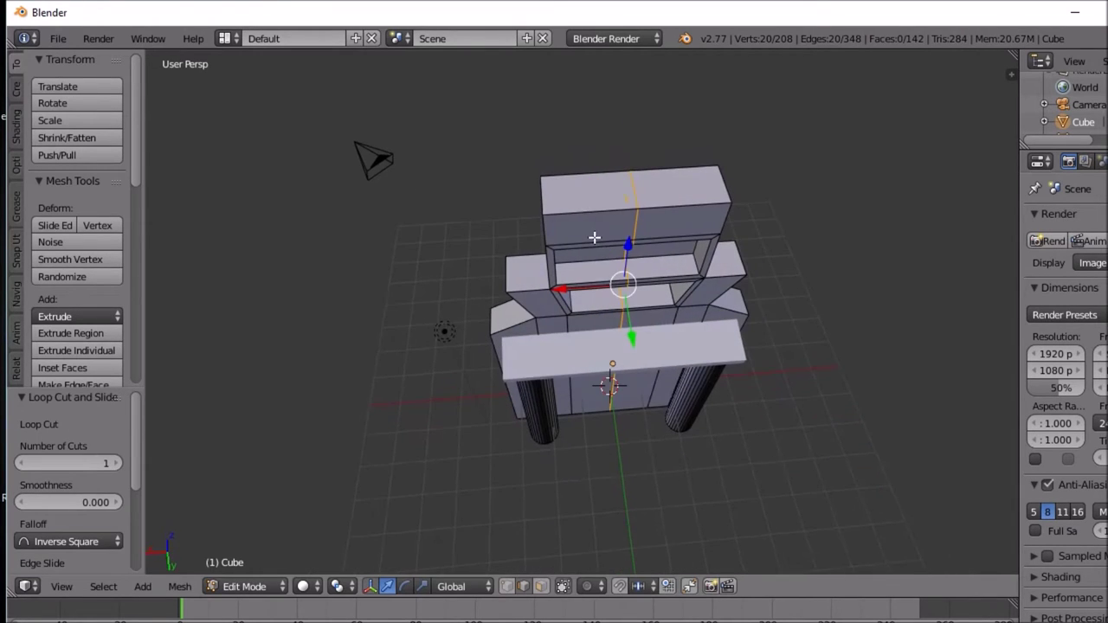
pyautogui.hotkey('ctrl', 'r')
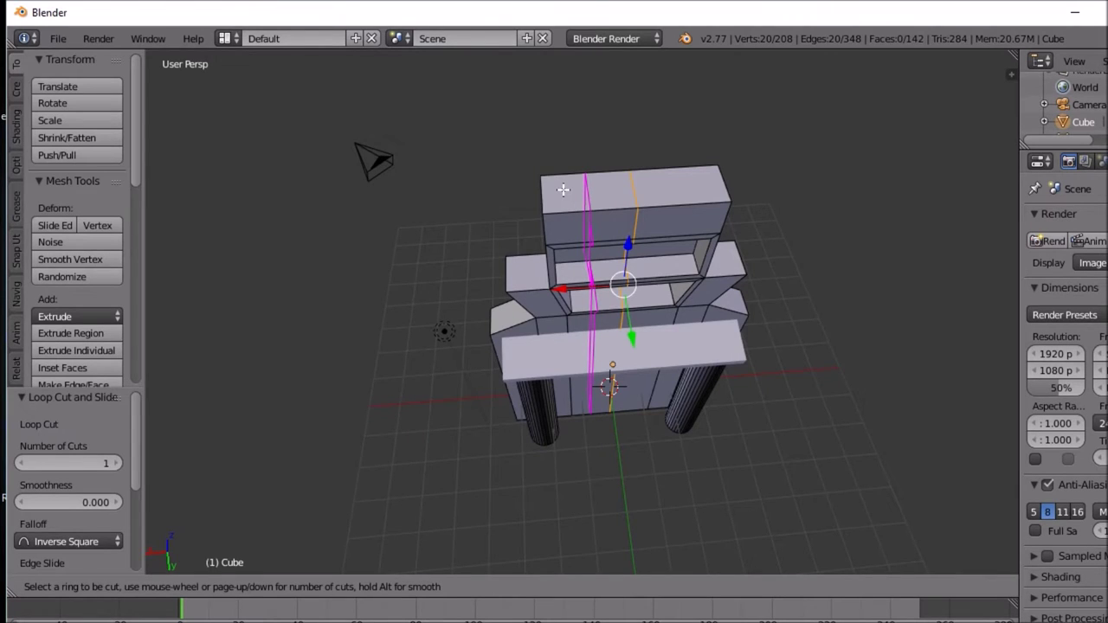
pyautogui.click(574, 173)
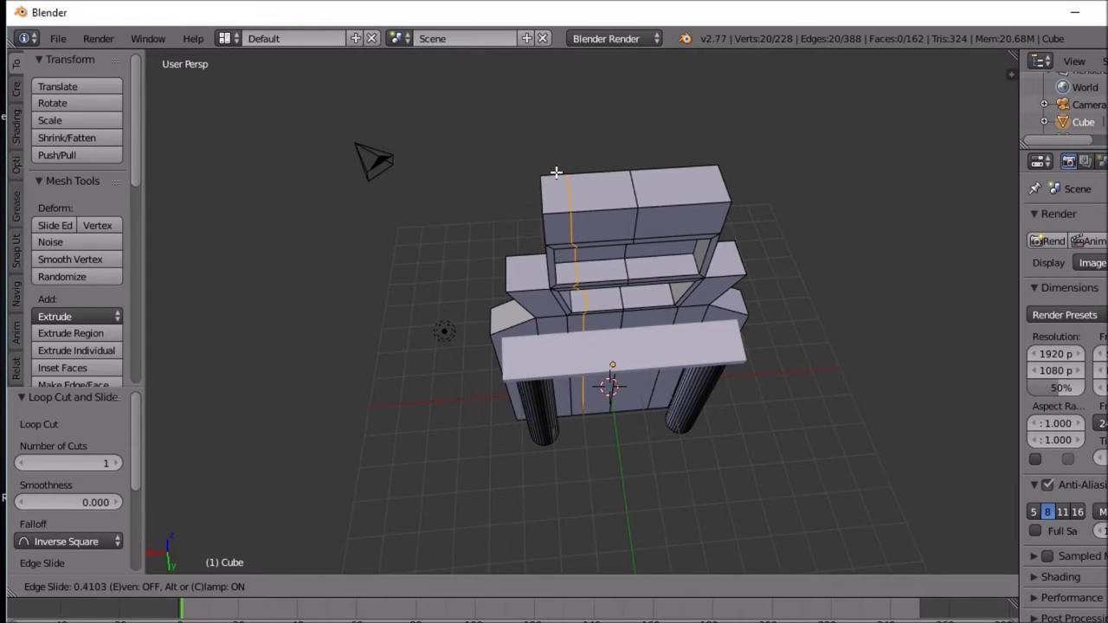
pyautogui.click(556, 172)
pyautogui.hotkey('ctrl', 'r')
pyautogui.click(694, 179)
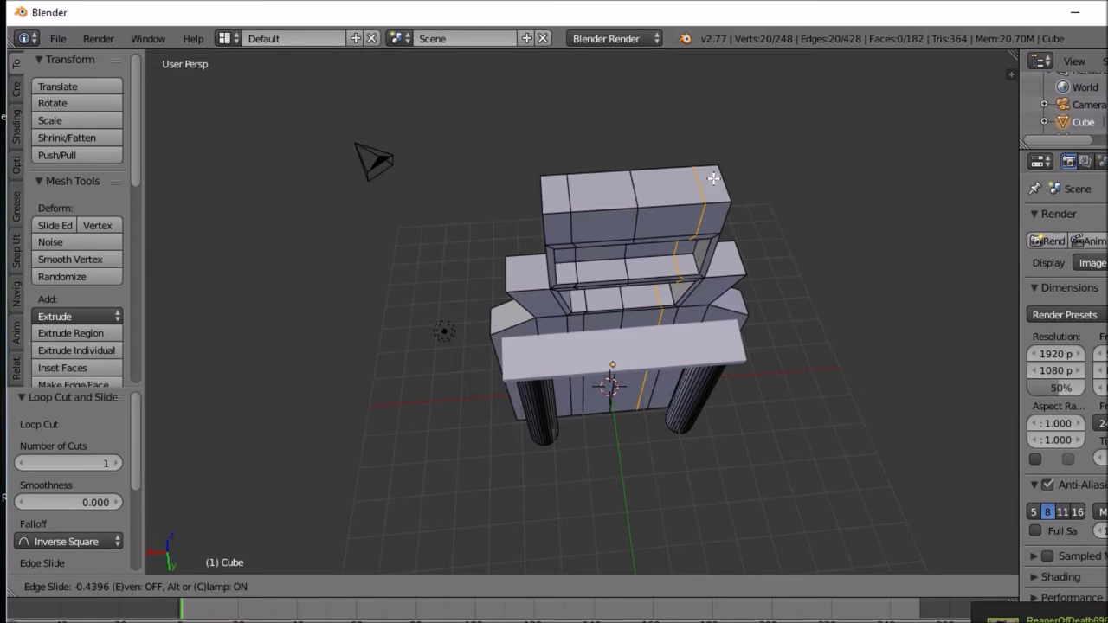
pyautogui.click(711, 177)
# Step: Select the two outer end faces on top of the uppermost block and extrude them upward about 0.354
pyautogui.moveTo(712, 177); pyautogui.dragTo(692, 165, button='middle')
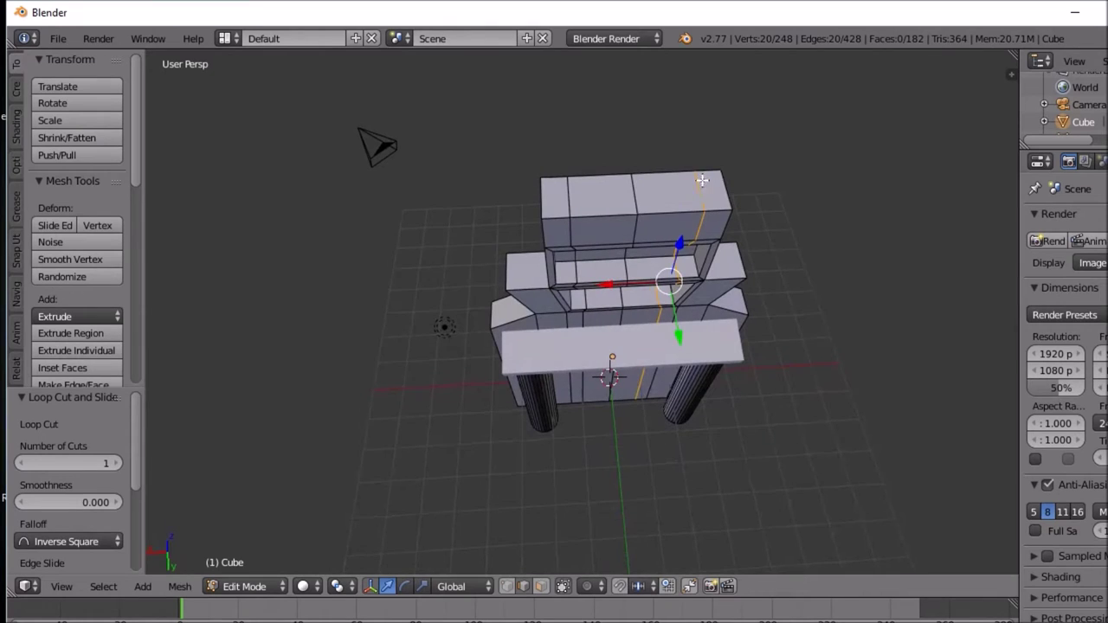
pyautogui.click(540, 587)
pyautogui.rightClick(555, 205)
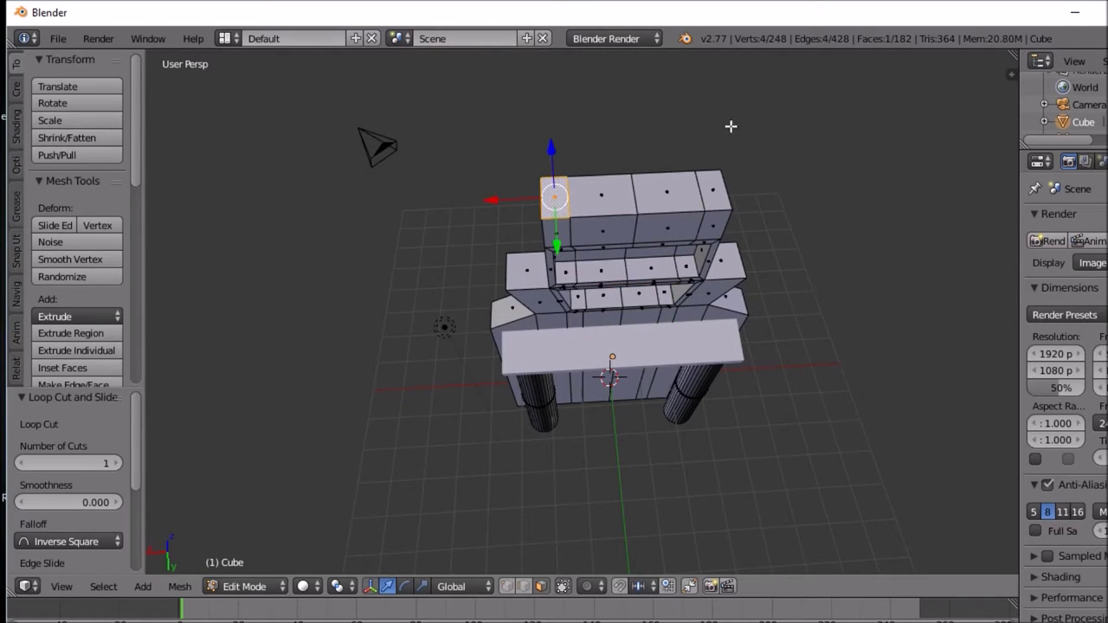
pyautogui.keyDown('shift'); pyautogui.rightClick(715, 197); pyautogui.keyUp('shift')
pyautogui.moveTo(715, 197); pyautogui.dragTo(652, 119, button='middle')
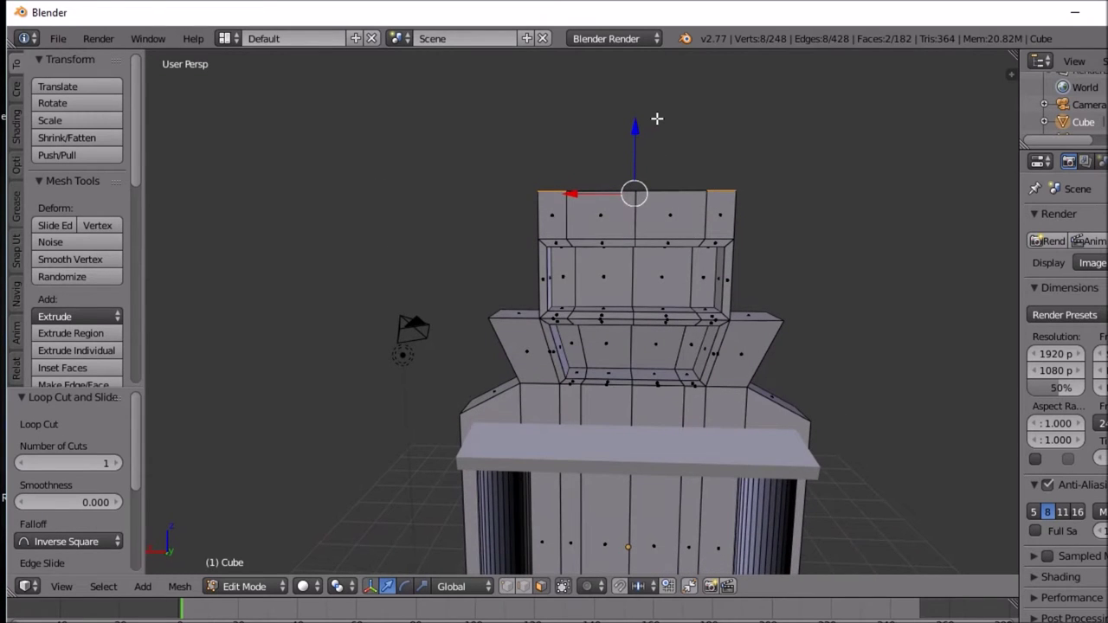
pyautogui.press('e')
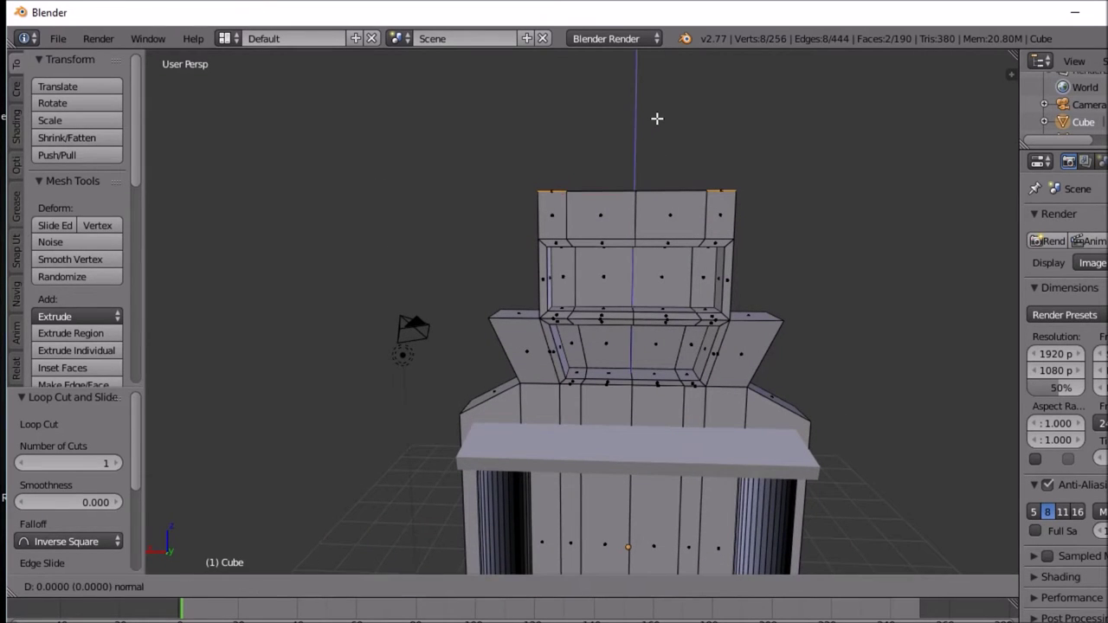
pyautogui.click(662, 99)
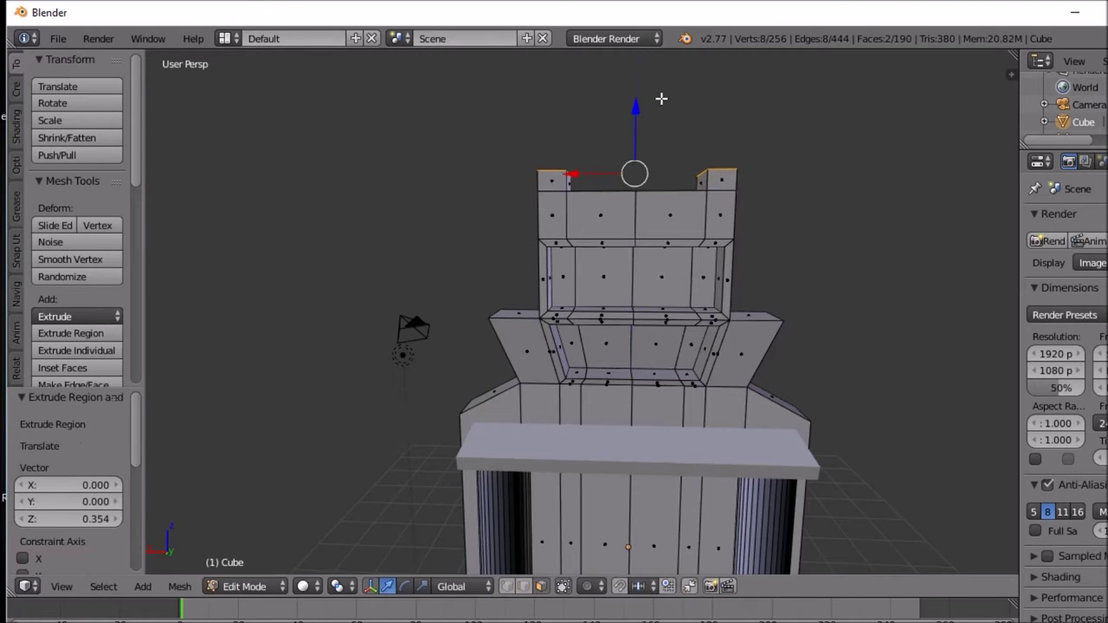
pyautogui.press('r')
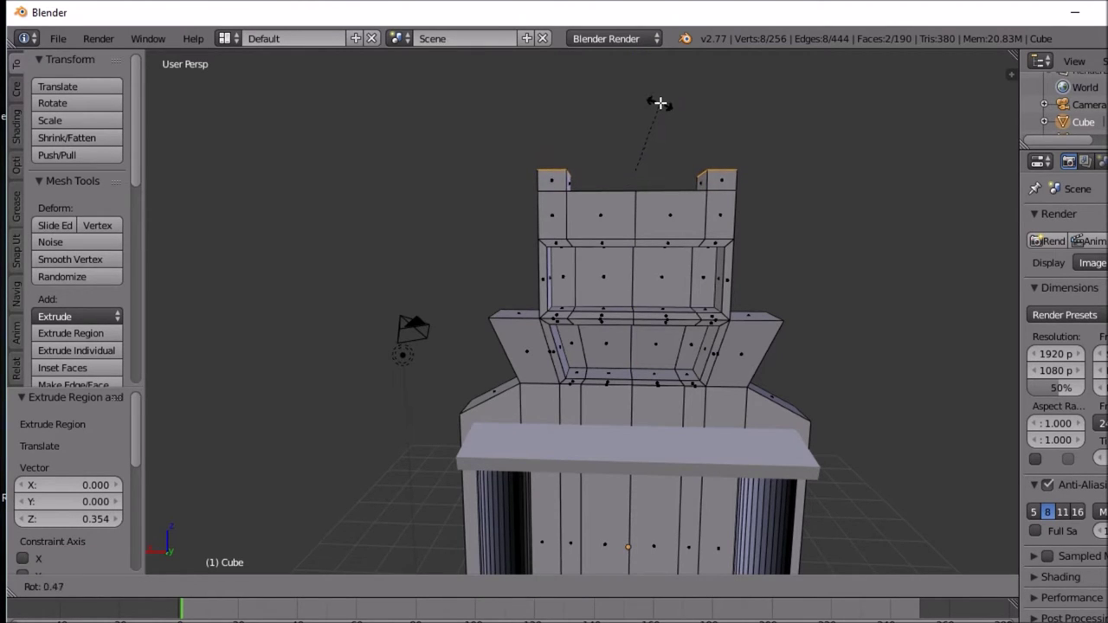
pyautogui.click(659, 104)
pyautogui.moveTo(722, 223); pyautogui.dragTo(730, 272, button='middle')
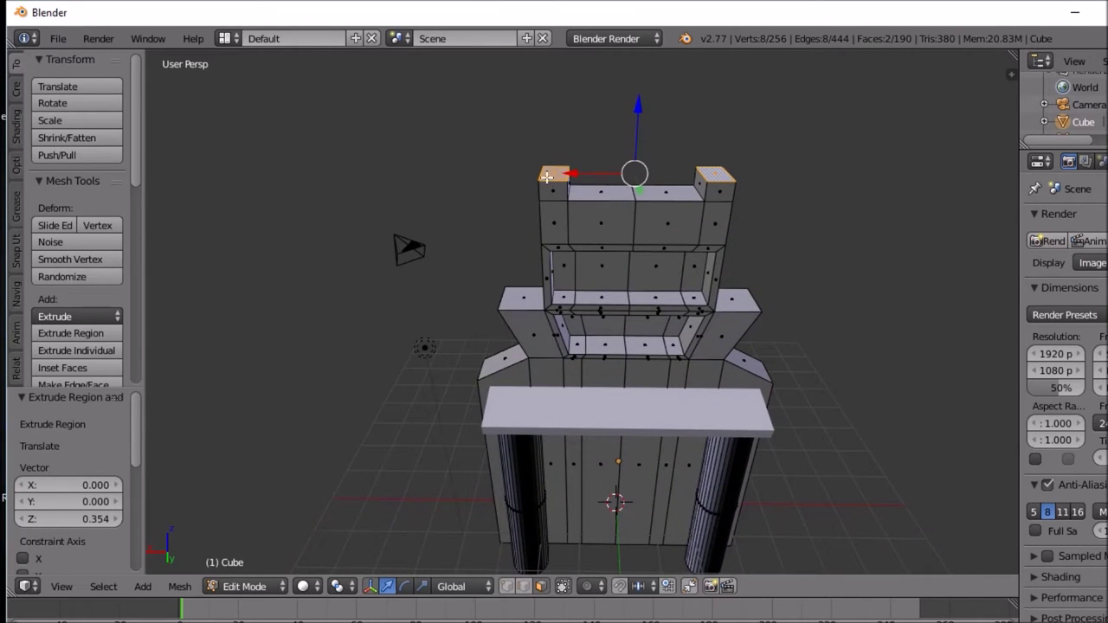
pyautogui.moveTo(547, 171)
pyautogui.mouseDown(button='middle')
pyautogui.moveTo(584, 161)
pyautogui.moveTo(551, 183)
pyautogui.mouseUp(button='middle')
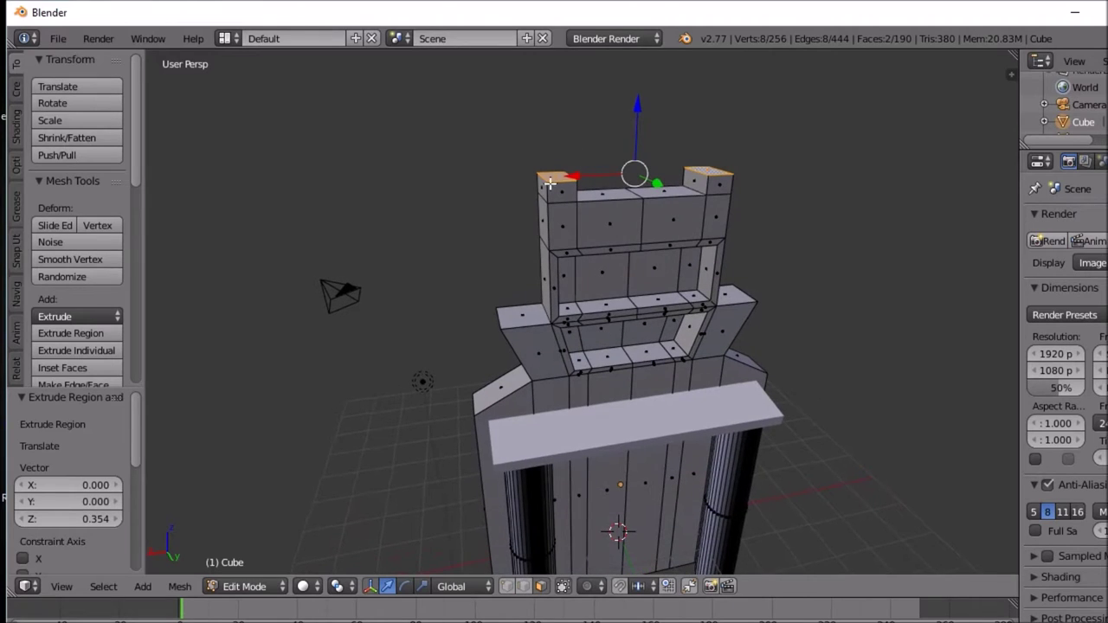
# Step: Move the left corner block's outer top edge by about X -0.054, Y -0.064, Z 0.184 to slope its top
pyautogui.click(524, 586)
pyautogui.rightClick(542, 177)
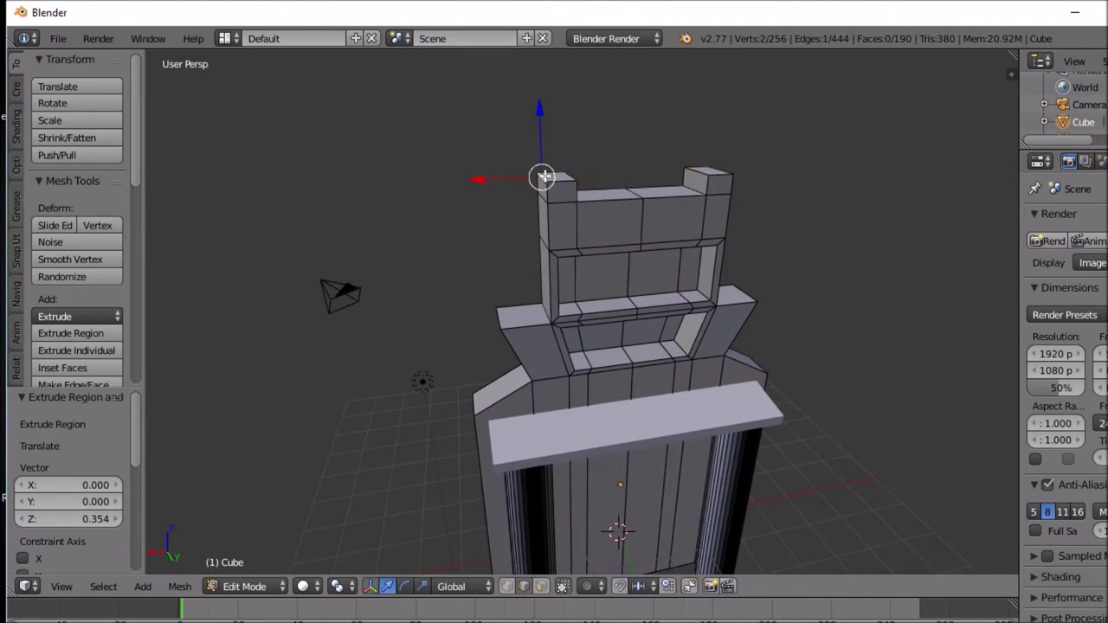
pyautogui.moveTo(561, 219)
pyautogui.mouseDown(button='middle')
pyautogui.moveTo(523, 202)
pyautogui.moveTo(559, 208)
pyautogui.mouseUp(button='middle')
pyautogui.press('r')
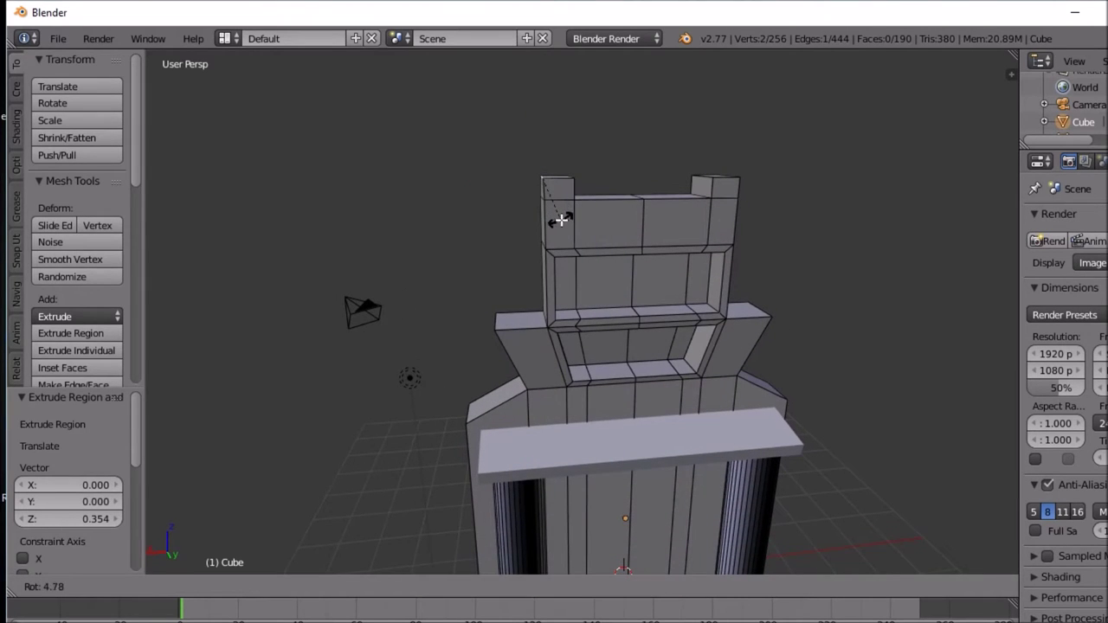
pyautogui.rightClick(636, 225)
pyautogui.moveTo(544, 198); pyautogui.dragTo(428, 195, button='middle')
pyautogui.press('g')
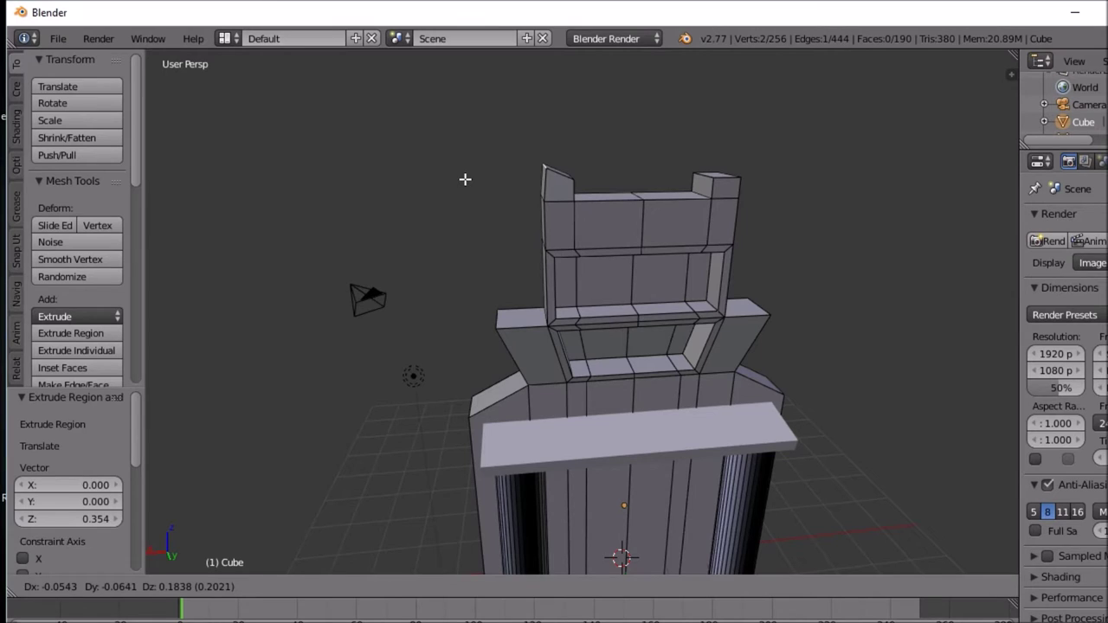
pyautogui.click(465, 179)
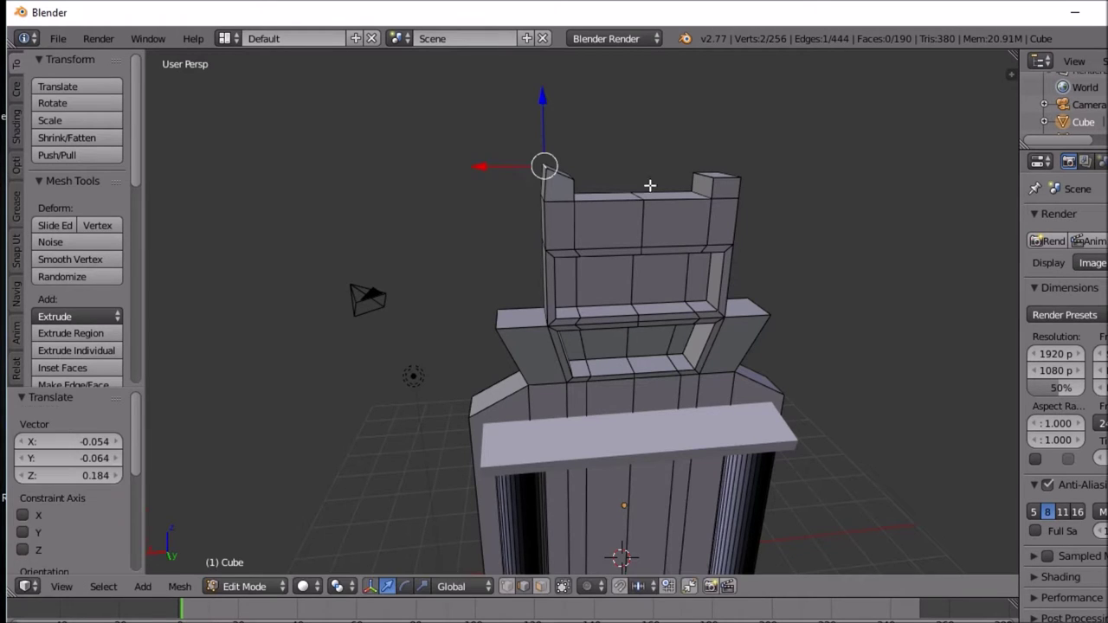
# Step: Move the right corner block's outer top edge by about X 0.051, Y -0.031, Z 0.122 to slope its top
pyautogui.rightClick(721, 172)
pyautogui.press('g')
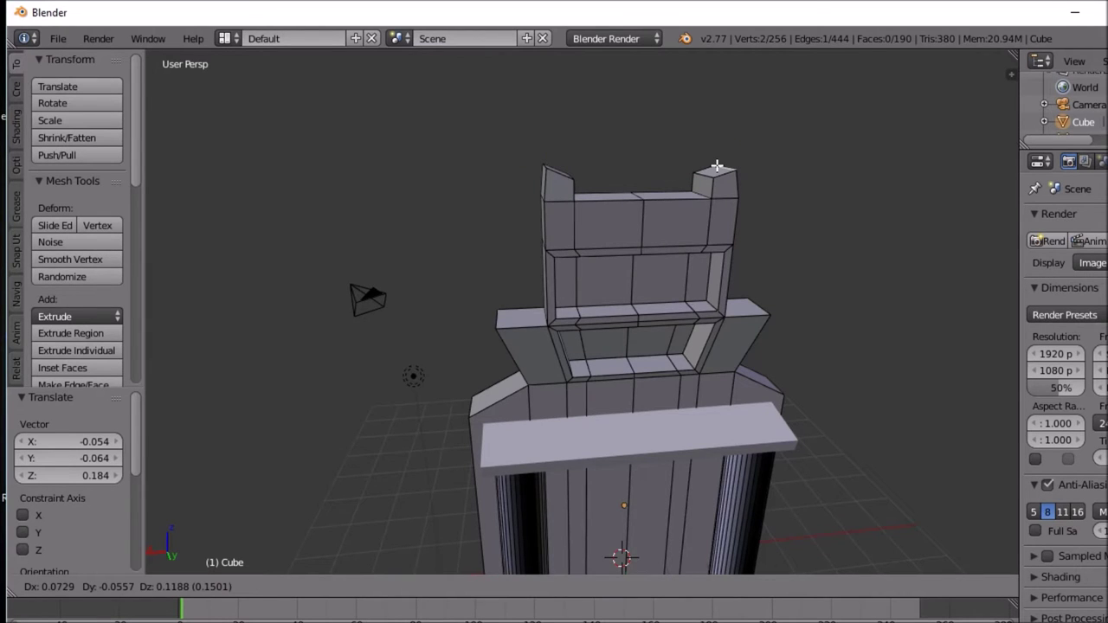
pyautogui.rightClick(717, 164)
pyautogui.moveTo(716, 167); pyautogui.dragTo(688, 167, button='middle')
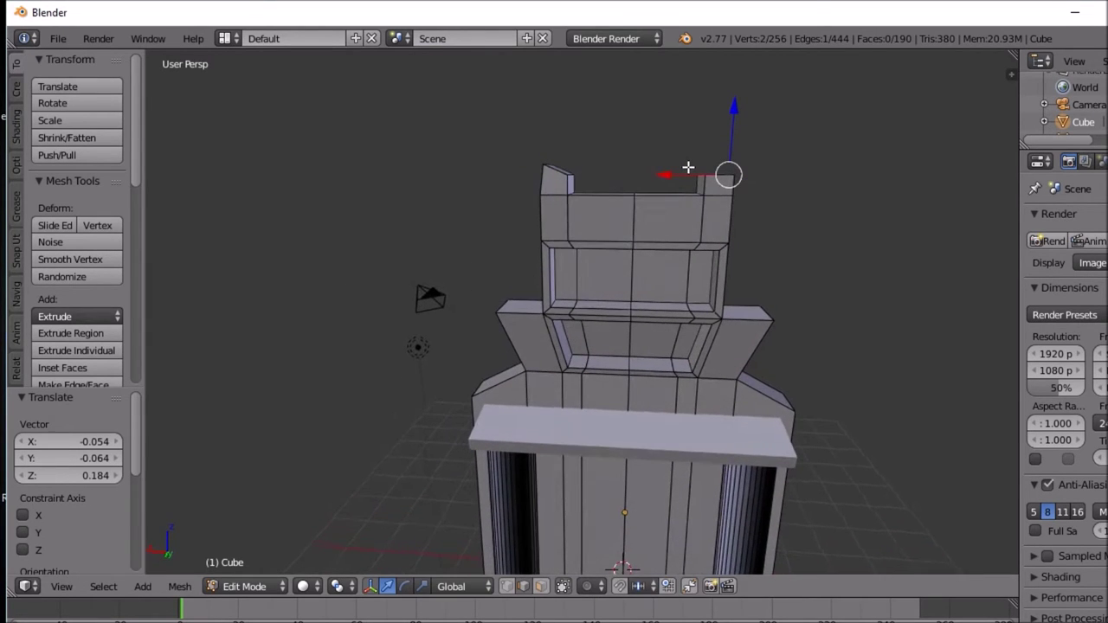
pyautogui.press('g')
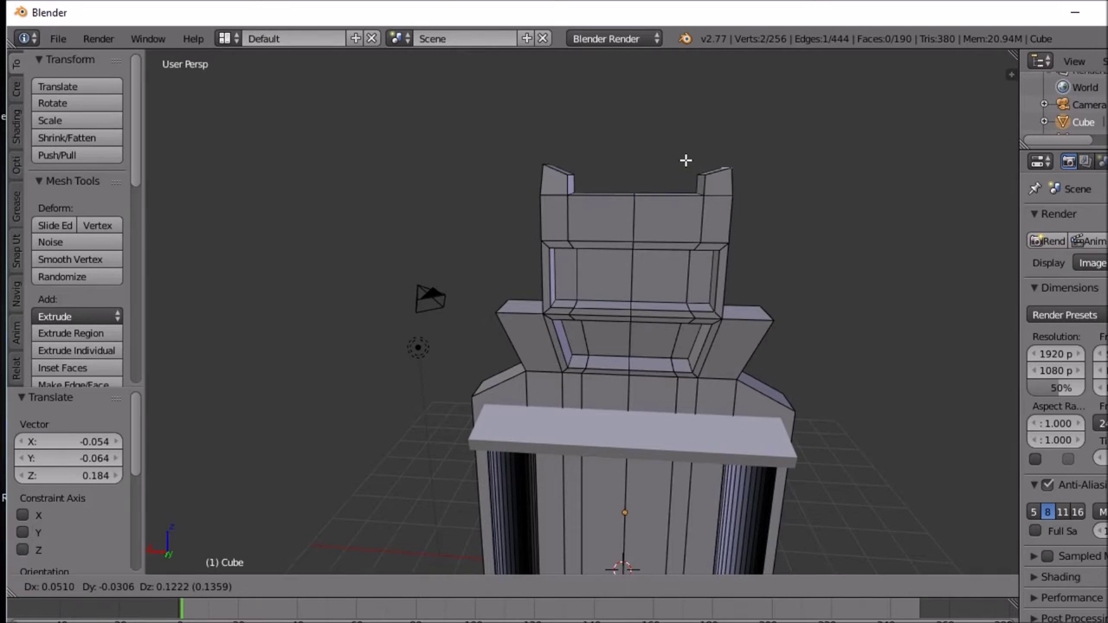
pyautogui.click(685, 160)
# Step: Add a horizontal loop cut around the main slab and slide it up about -0.41, to just below the ledge
pyautogui.moveTo(695, 242); pyautogui.dragTo(707, 280, button='middle')
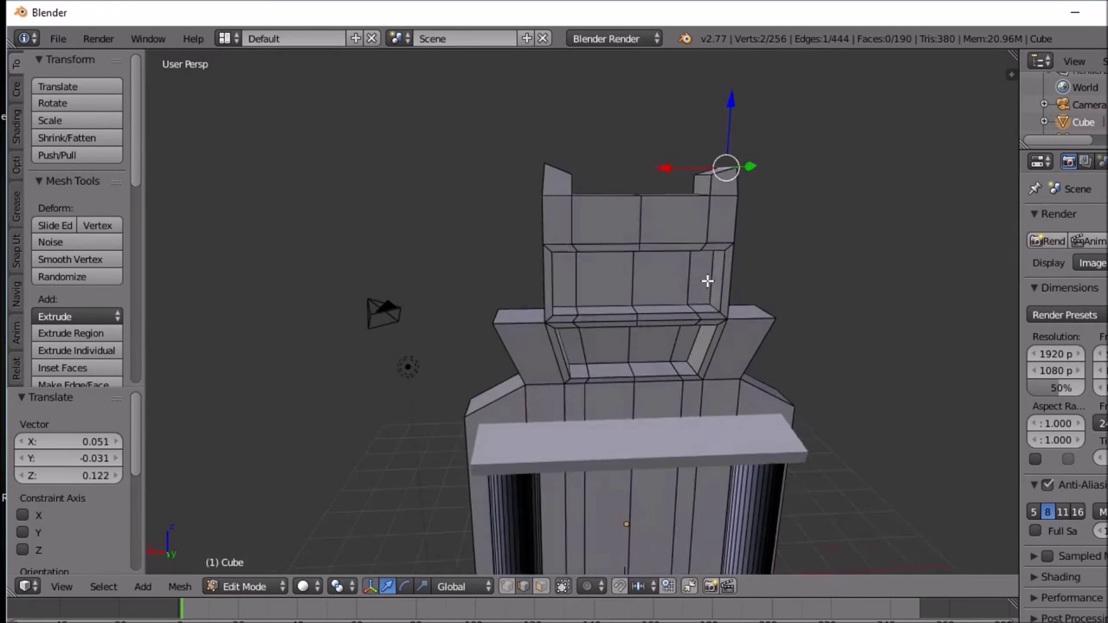
pyautogui.scroll(-2, 706, 280)
pyautogui.moveTo(646, 329); pyautogui.dragTo(678, 313, button='middle')
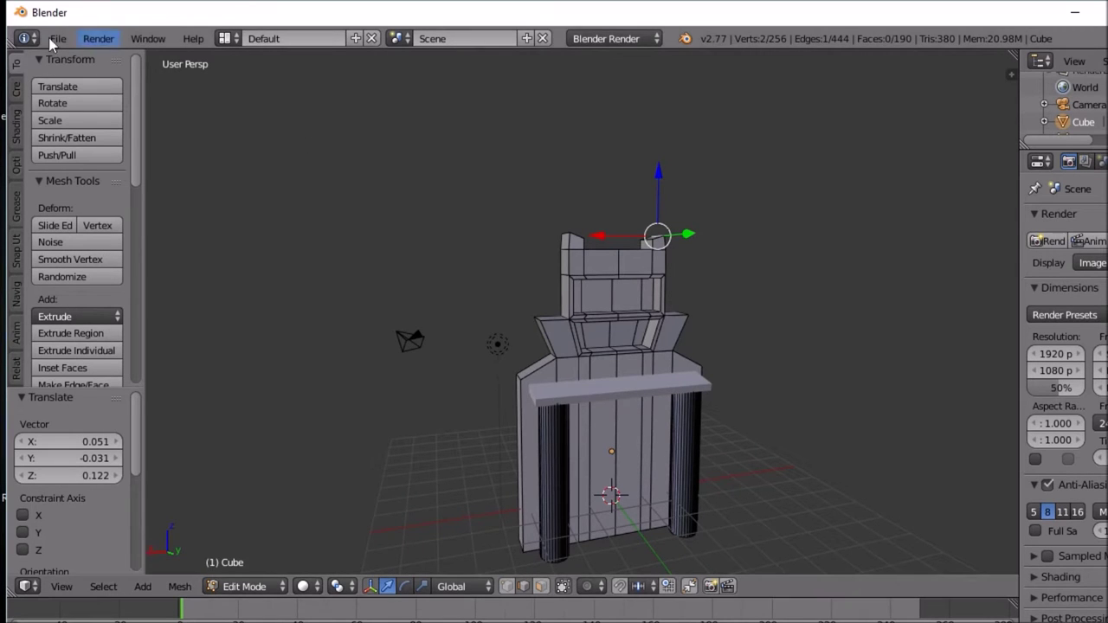
pyautogui.moveTo(539, 407); pyautogui.dragTo(516, 374, button='middle')
pyautogui.moveTo(601, 477); pyautogui.dragTo(599, 497, button='middle')
pyautogui.rightClick(602, 482)
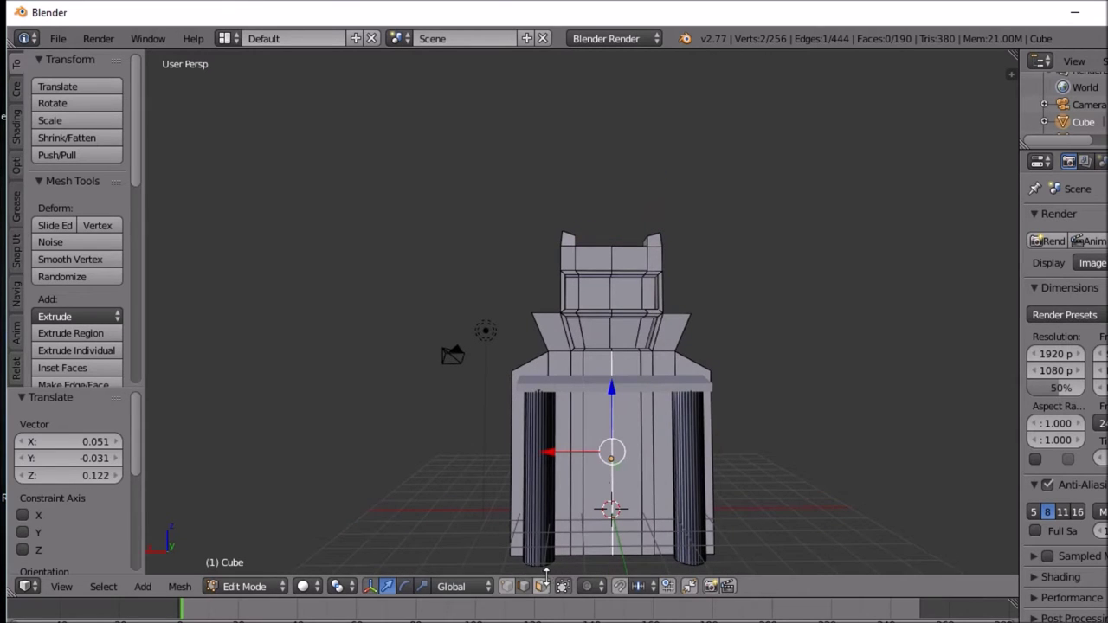
pyautogui.press('a')
pyautogui.rightClick(620, 470)
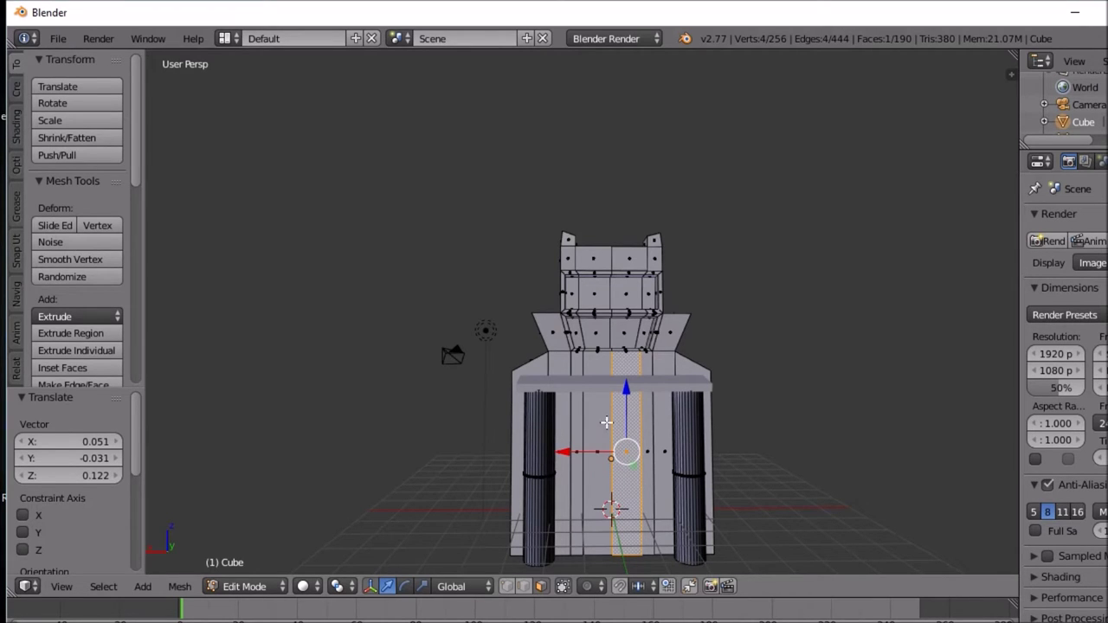
pyautogui.hotkey('ctrl', 'r')
pyautogui.click(608, 416)
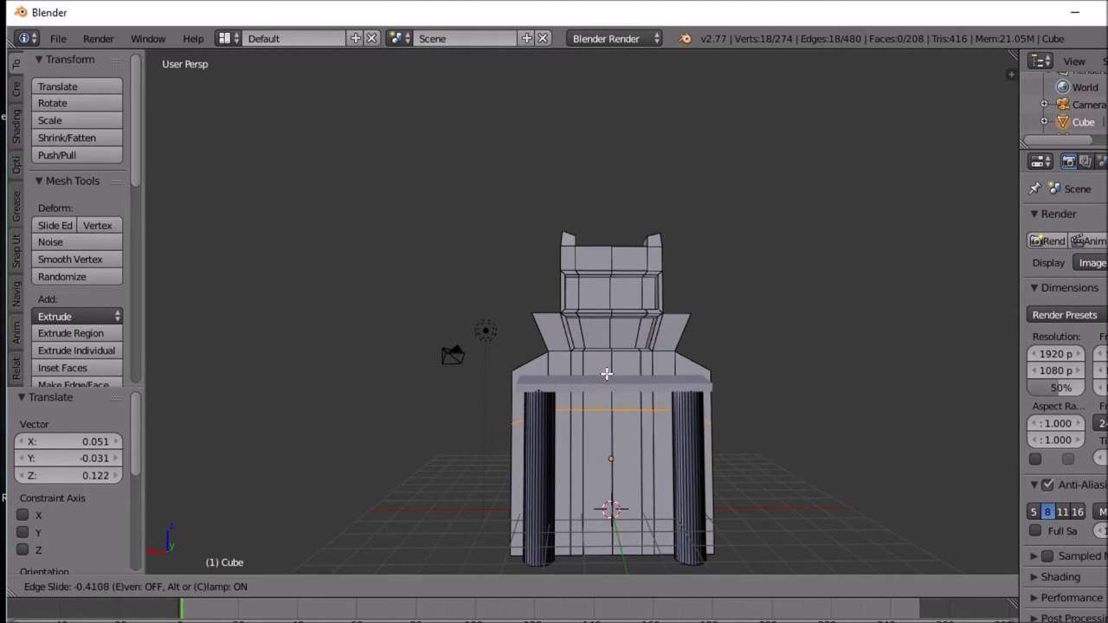
pyautogui.click(607, 374)
# Step: Add a second horizontal loop cut around the main slab's lower part and slide it about 0.88 toward the base
pyautogui.rightClick(615, 436)
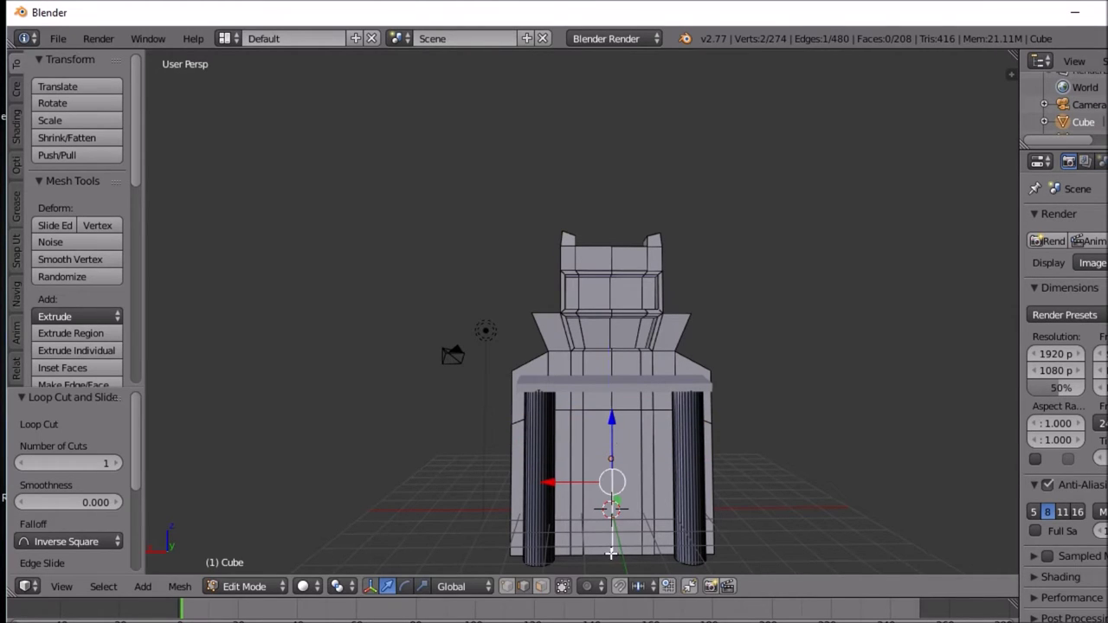
pyautogui.hotkey('ctrl', 'r')
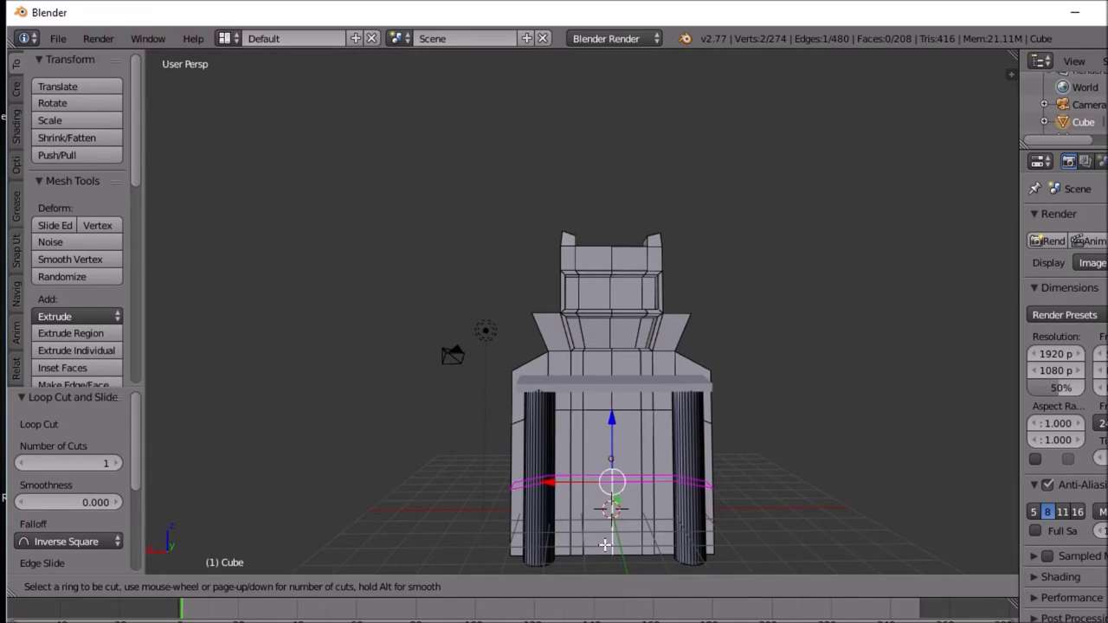
pyautogui.click(606, 545)
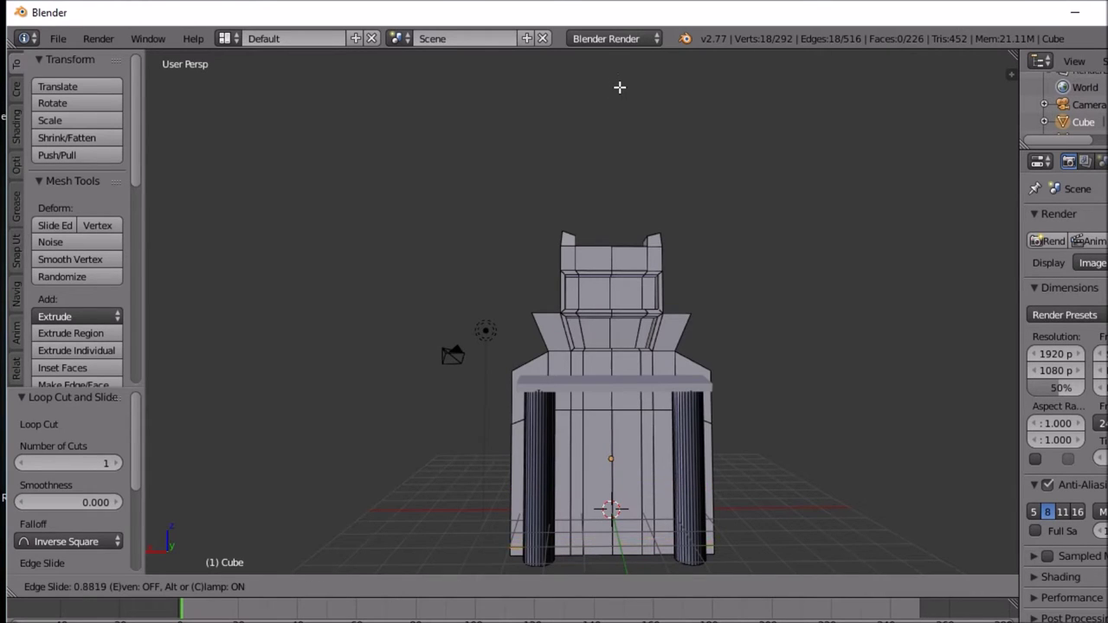
pyautogui.click(620, 84)
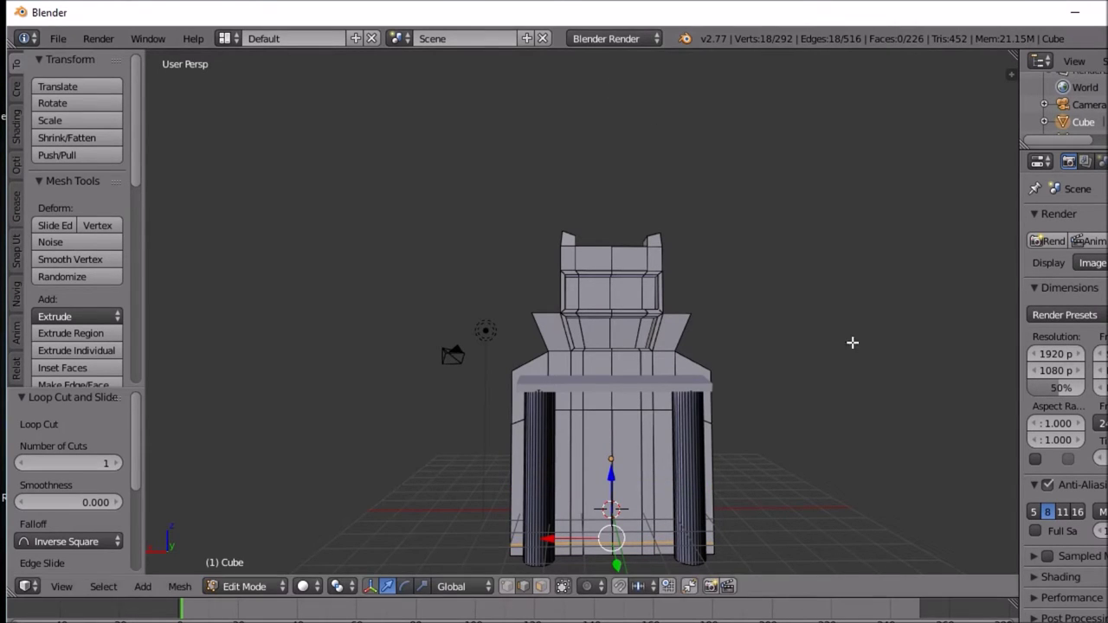
# Step: Select the four central faces of the slab between the columns and extrude them about -0.599 along Y as a recessed doorway
pyautogui.click(541, 587)
pyautogui.rightClick(609, 496)
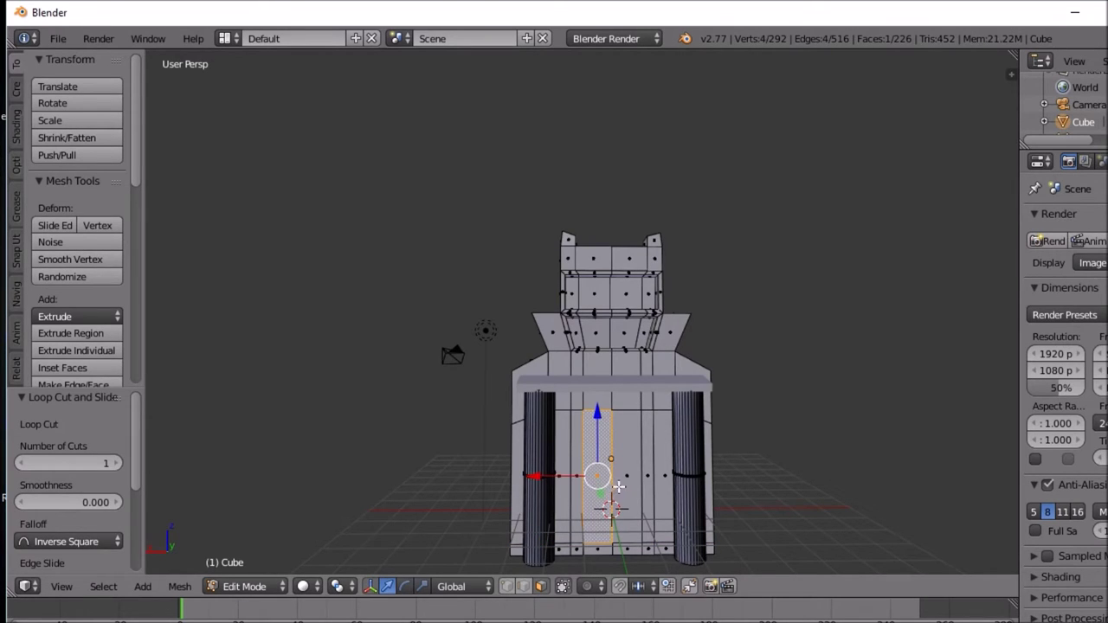
pyautogui.keyDown('shift'); pyautogui.rightClick(624, 478); pyautogui.keyUp('shift')
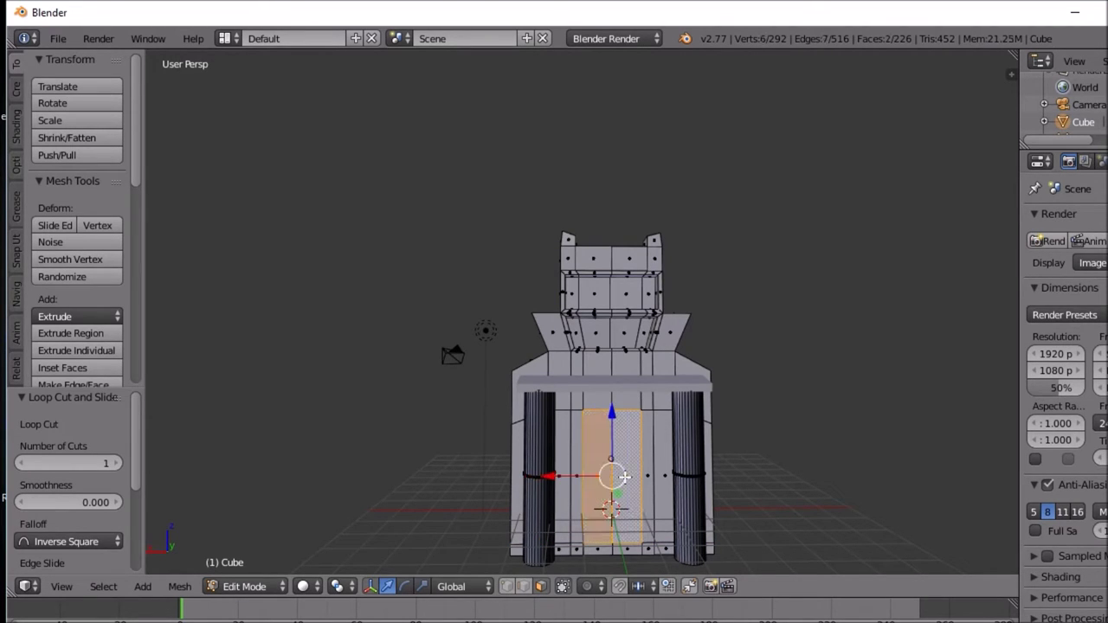
pyautogui.keyDown('shift'); pyautogui.rightClick(648, 469); pyautogui.keyUp('shift')
pyautogui.keyDown('shift'); pyautogui.rightClick(575, 465); pyautogui.keyUp('shift')
pyautogui.moveTo(575, 465); pyautogui.dragTo(695, 455, button='middle')
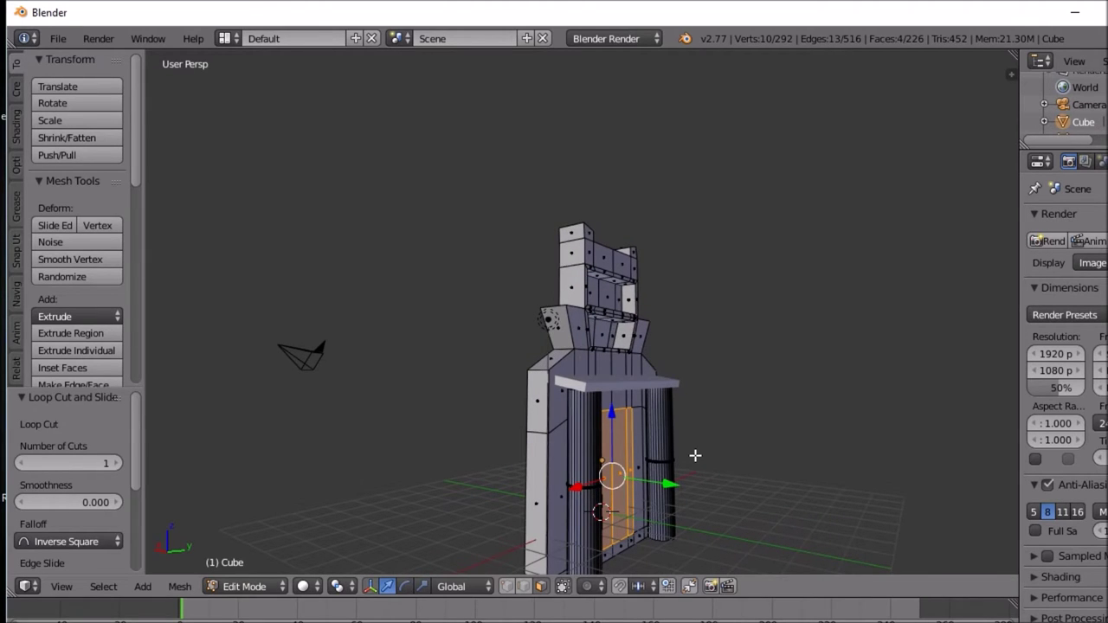
pyautogui.press('e')
pyautogui.press('y')
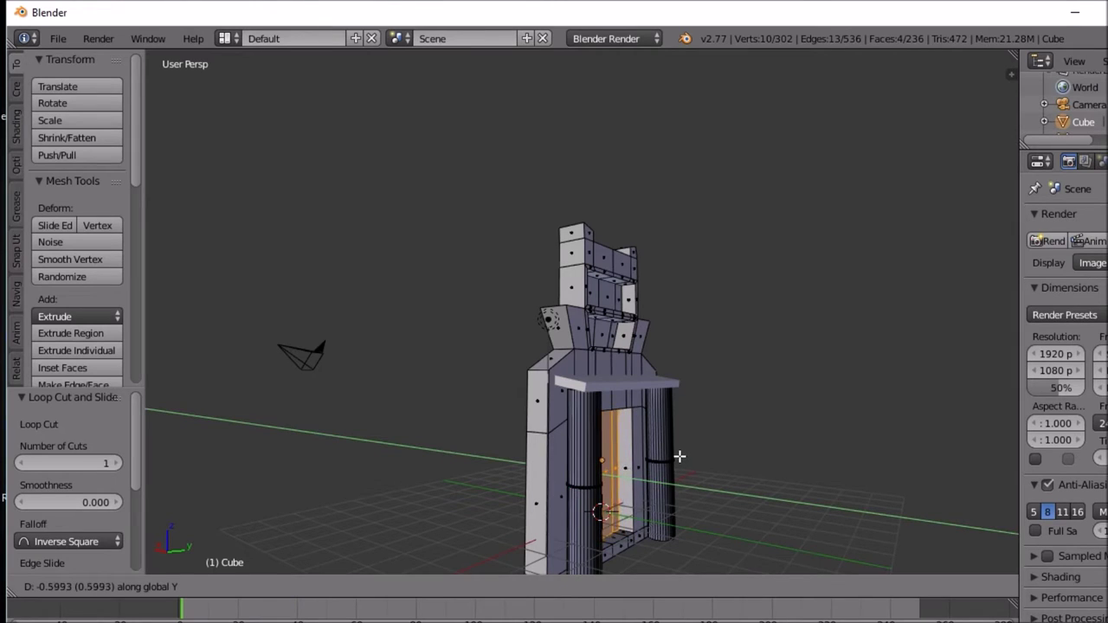
pyautogui.click(681, 456)
pyautogui.moveTo(681, 456); pyautogui.dragTo(571, 450, button='middle')
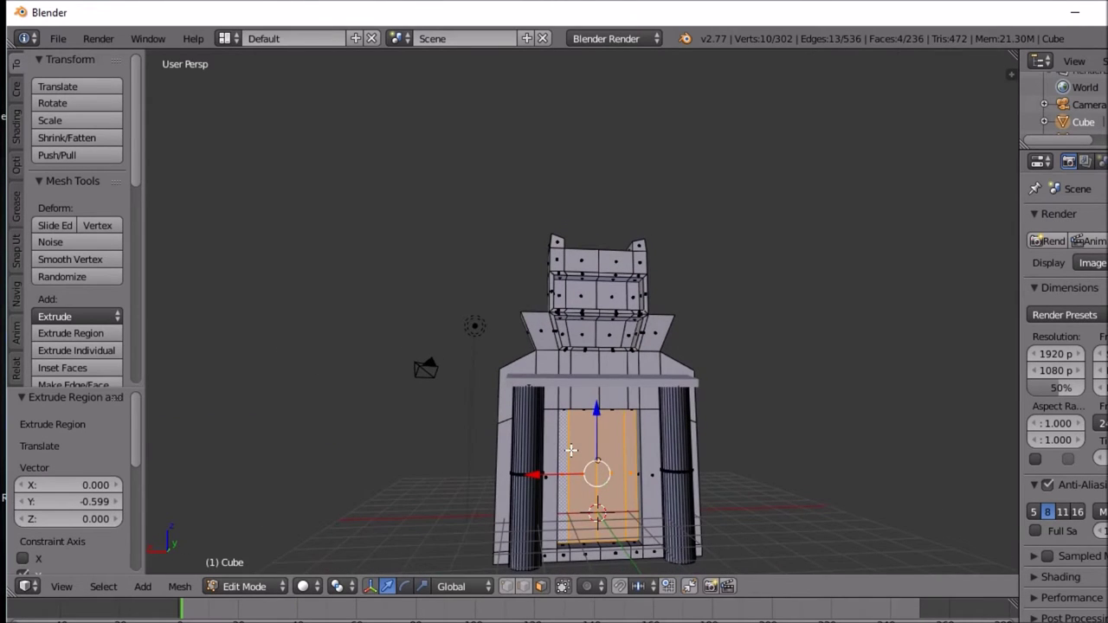
pyautogui.press('Tab')
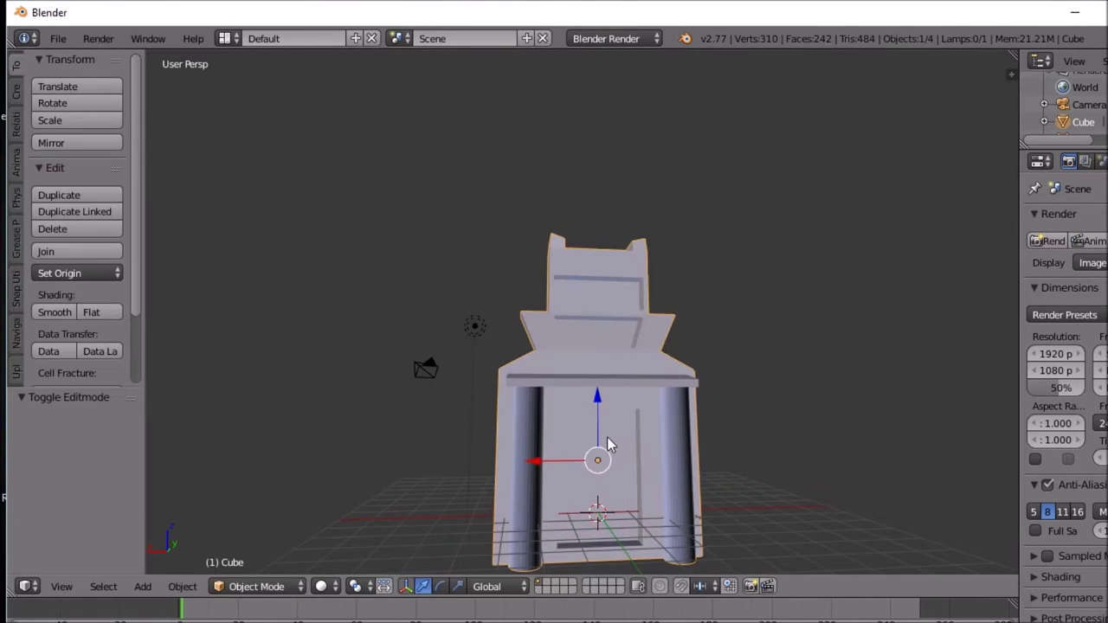
# Step: Select both large columns with all their linked geometry and recalculate their normals to face outside
pyautogui.moveTo(610, 440); pyautogui.dragTo(549, 441, button='middle')
pyautogui.press('Tab')
pyautogui.press('Tab')
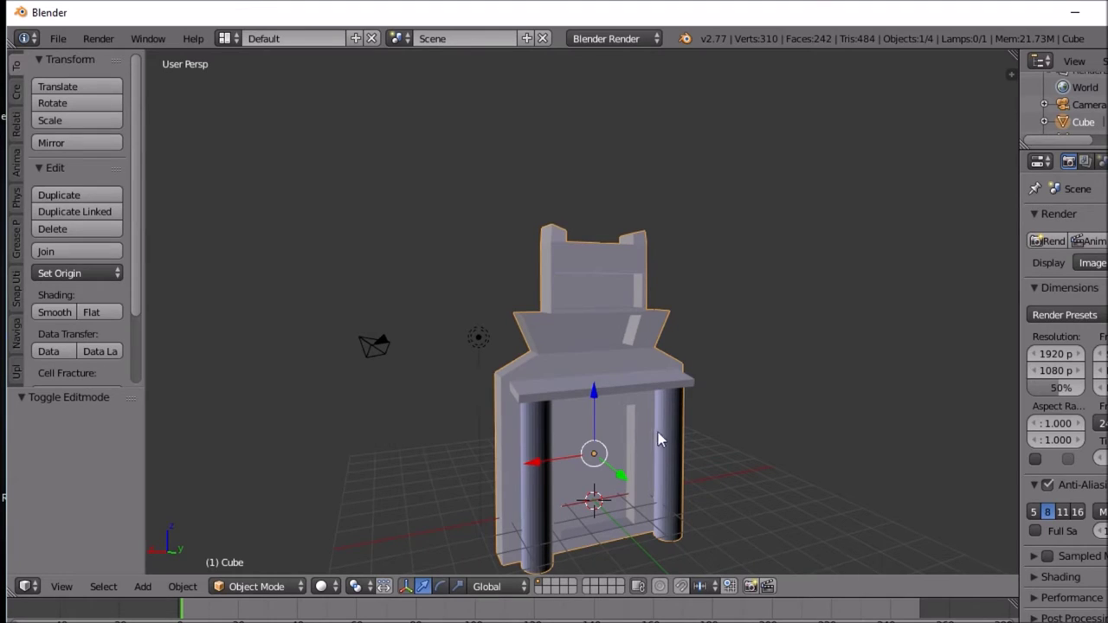
pyautogui.press('Tab')
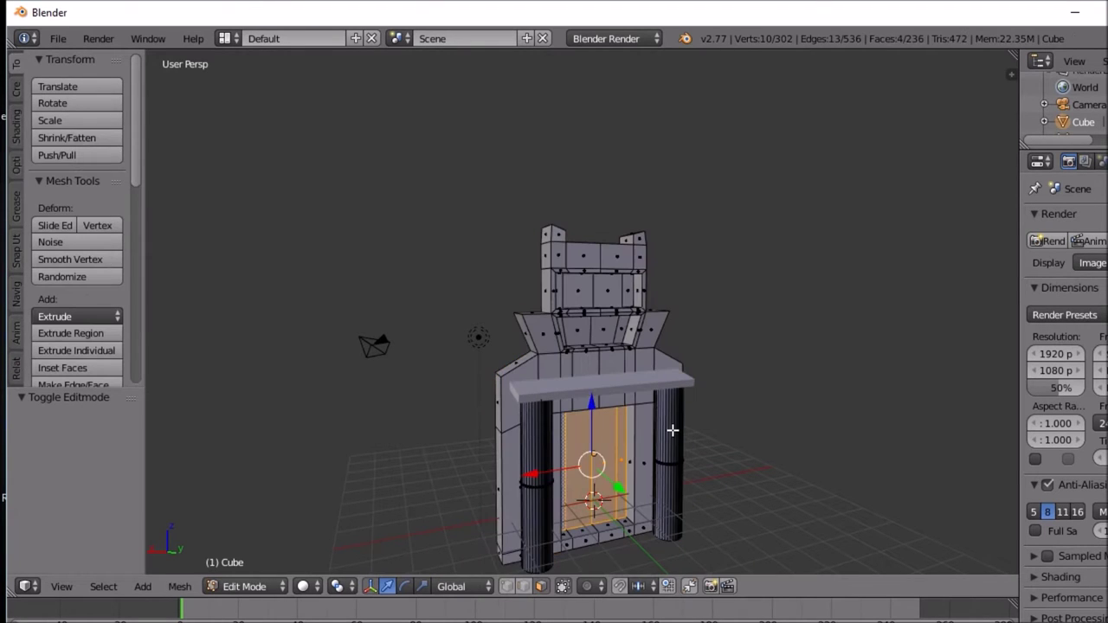
pyautogui.keyDown('alt'); pyautogui.rightClick(672, 430); pyautogui.keyUp('alt')
pyautogui.hotkey('ctrl', 'l')
pyautogui.keyDown('ctrl'); pyautogui.rightClick(547, 439); pyautogui.keyUp('ctrl')
pyautogui.hotkey('ctrl', 'l')
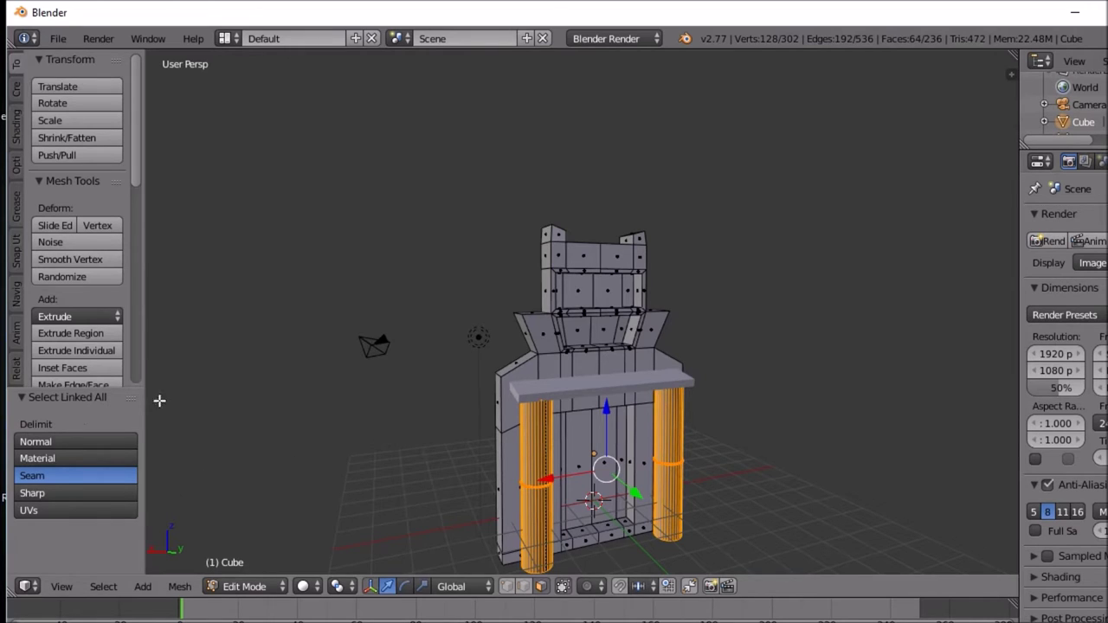
pyautogui.hotkey('ctrl', 'n')
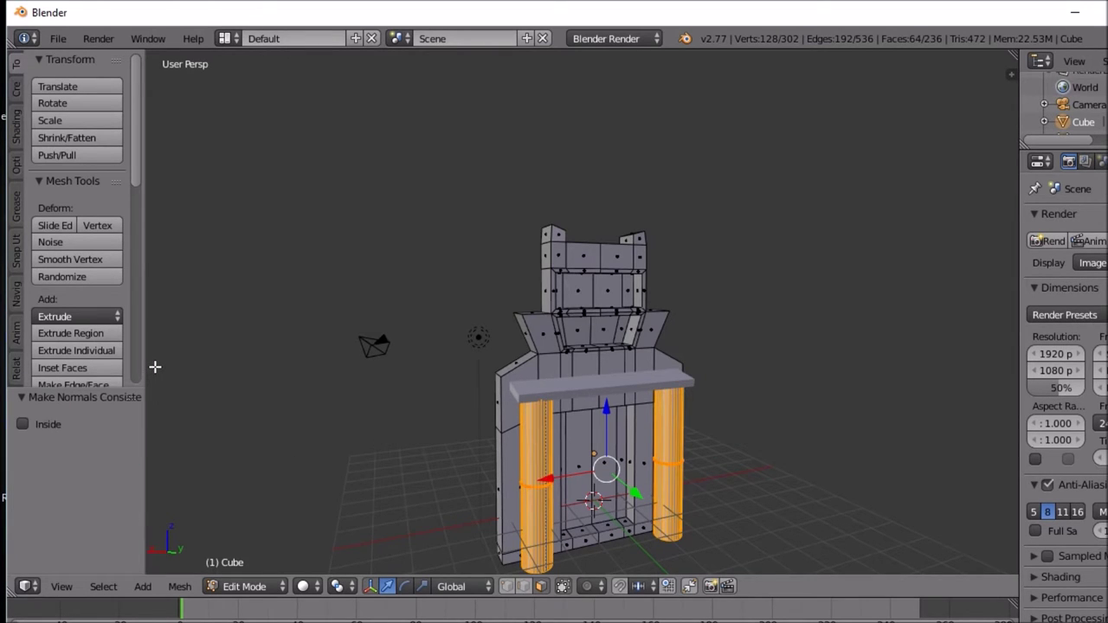
pyautogui.press('Tab')
# Step: Examine the columns' shading and the front of the building from several angles
pyautogui.moveTo(576, 395)
pyautogui.mouseDown(button='middle')
pyautogui.moveTo(526, 360)
pyautogui.moveTo(667, 374)
pyautogui.moveTo(580, 390)
pyautogui.mouseUp(button='middle')
pyautogui.moveTo(338, 378); pyautogui.dragTo(452, 405, button='middle')
pyautogui.scroll(5, 603, 373)
pyautogui.scroll(-2, 565, 442)
pyautogui.moveTo(618, 458); pyautogui.dragTo(654, 506, button='middle')
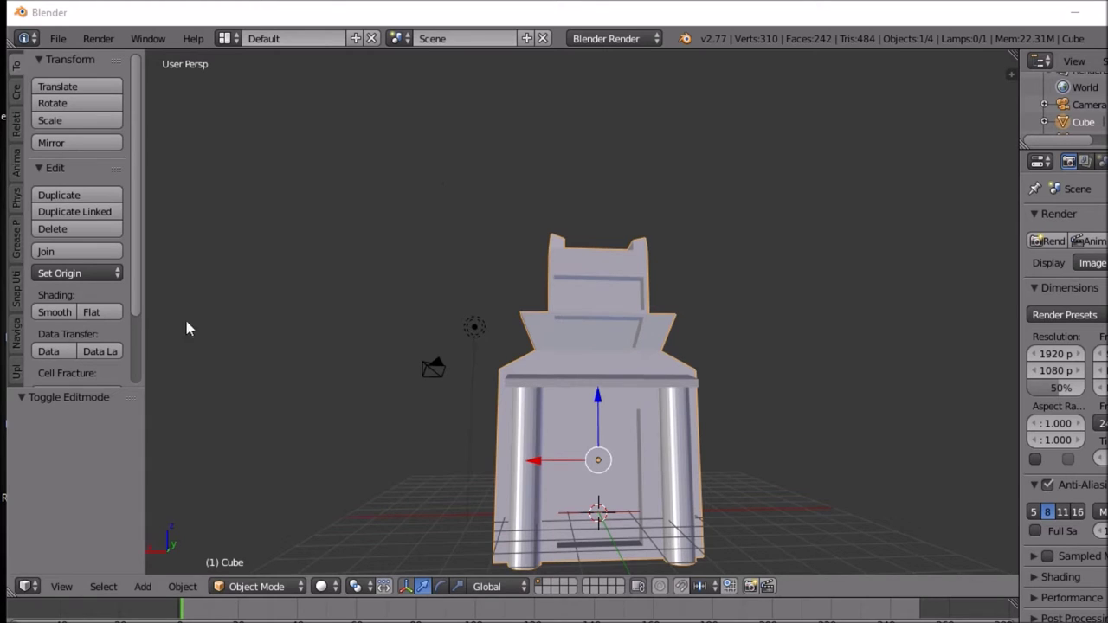
pyautogui.moveTo(616, 407); pyautogui.dragTo(612, 458, button='middle')
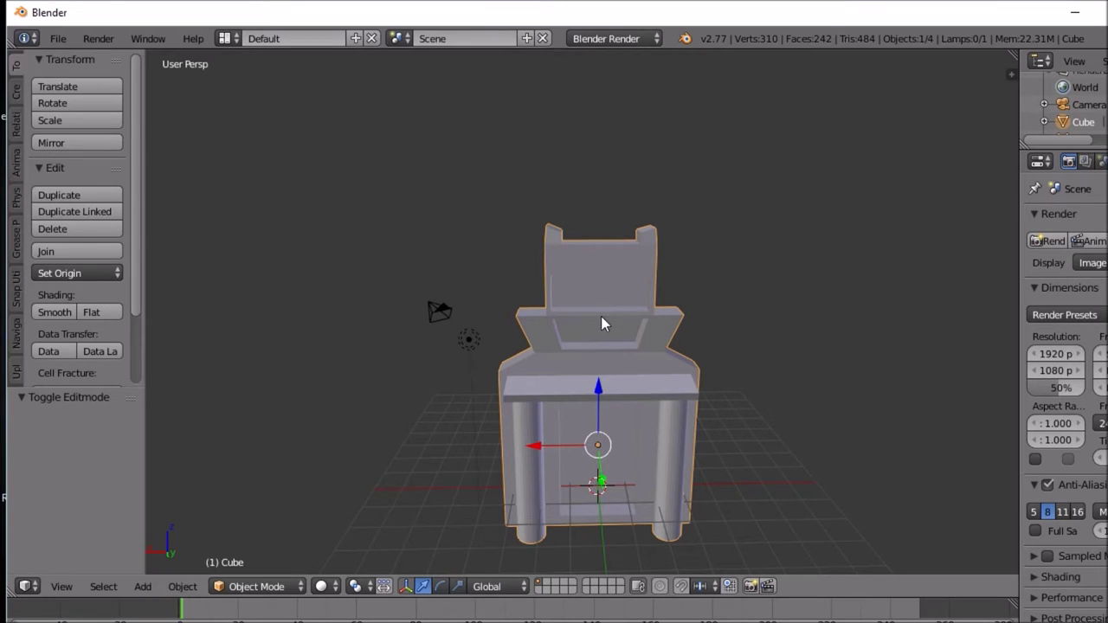
pyautogui.moveTo(644, 349); pyautogui.dragTo(682, 374, button='middle')
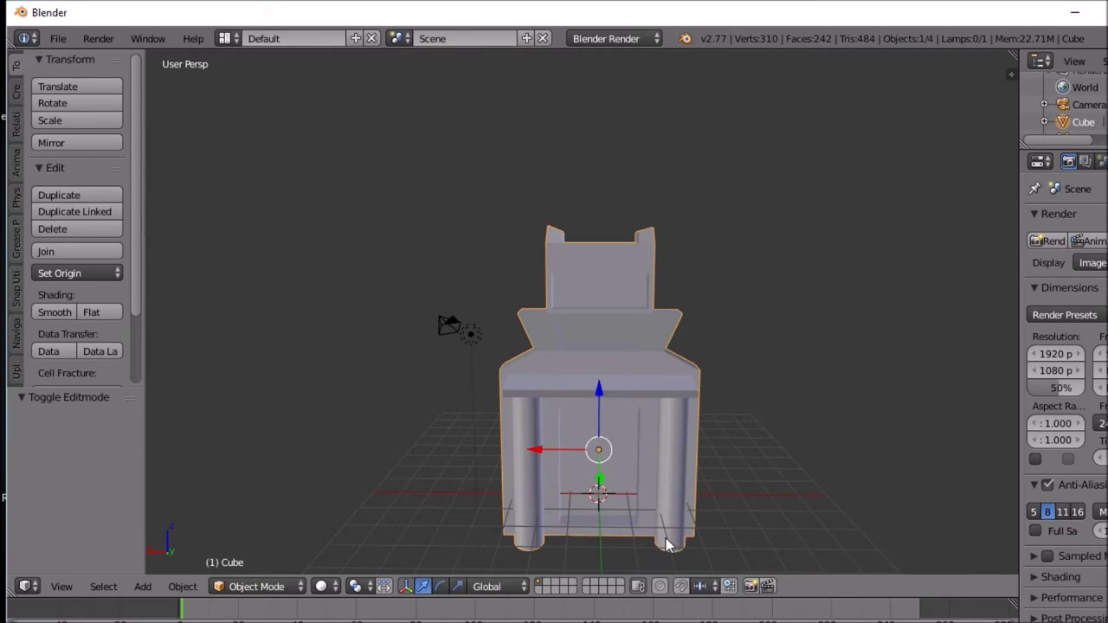
# Step: Duplicate both columns about 5.41 up along Z and scale the copies uniformly to about 0.281
pyautogui.press('Tab')
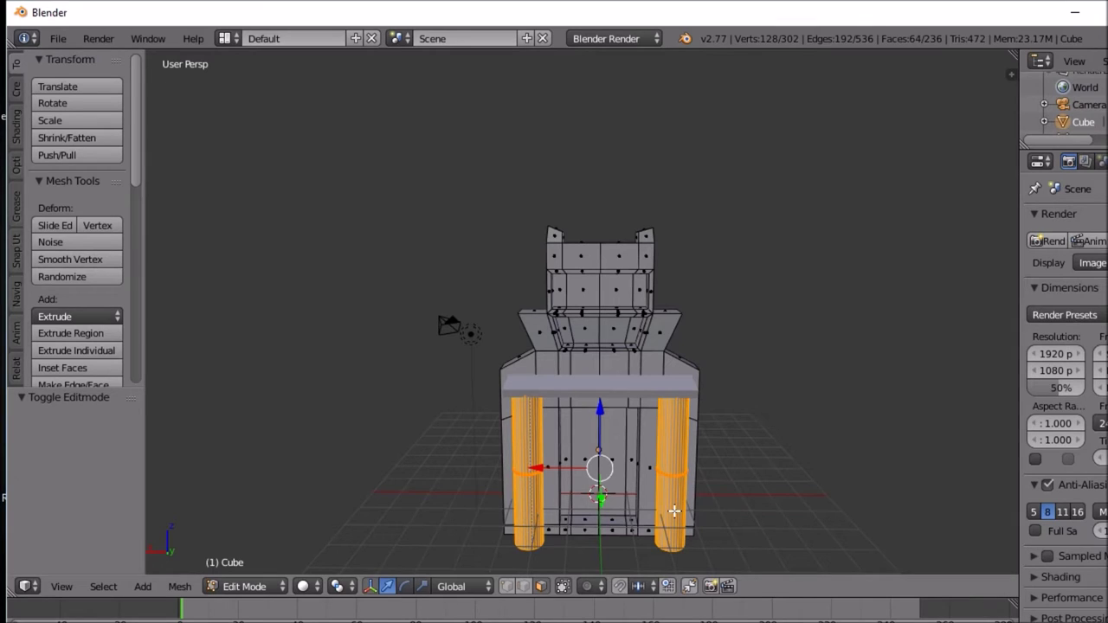
pyautogui.press('e')
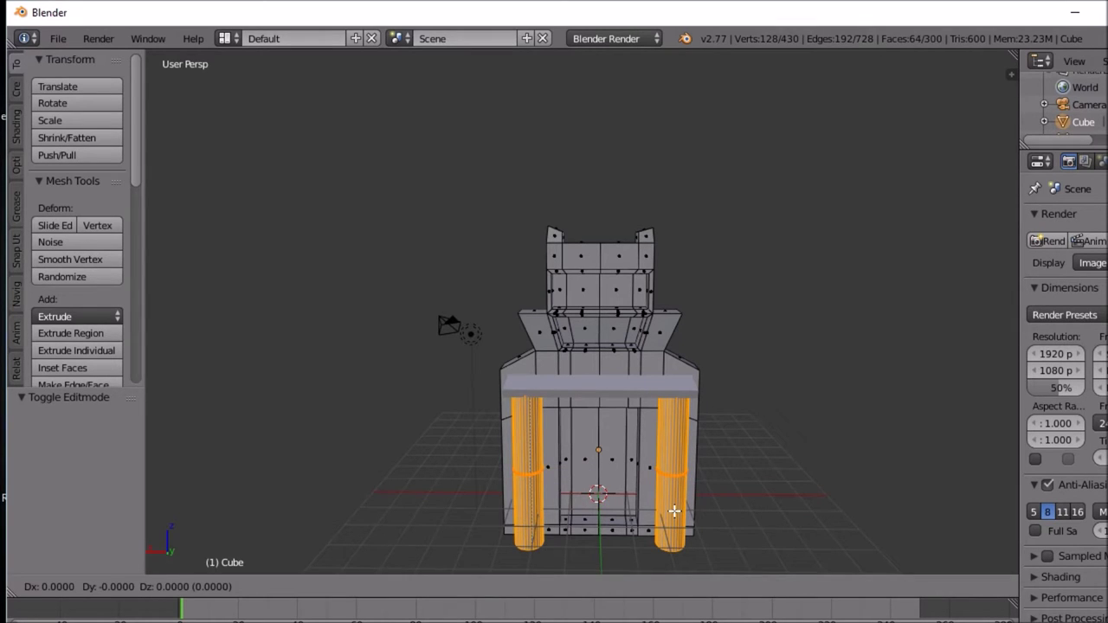
pyautogui.rightClick(675, 511)
pyautogui.press('z')
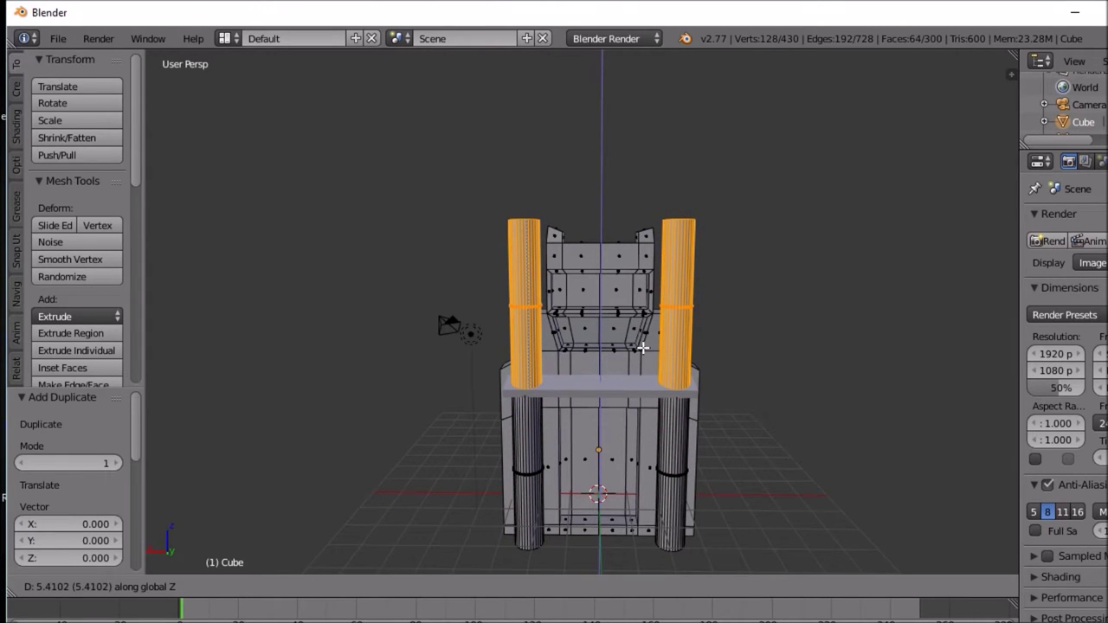
pyautogui.click(643, 348)
pyautogui.moveTo(643, 346)
pyautogui.mouseDown(button='middle')
pyautogui.moveTo(785, 366)
pyautogui.moveTo(812, 351)
pyautogui.moveTo(647, 368)
pyautogui.mouseUp(button='middle')
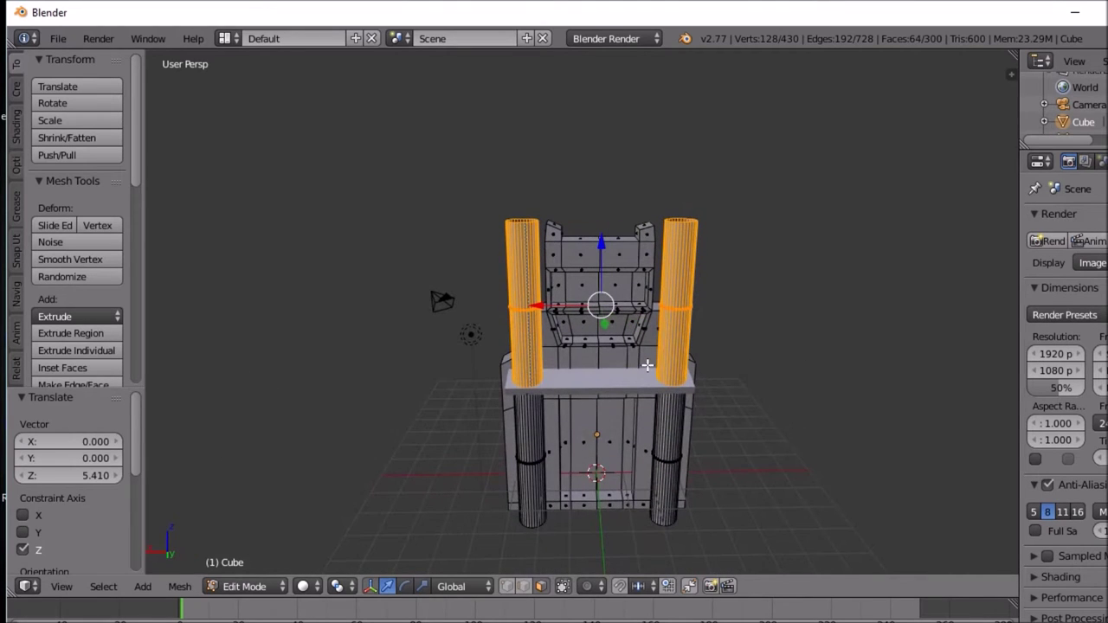
pyautogui.press('s')
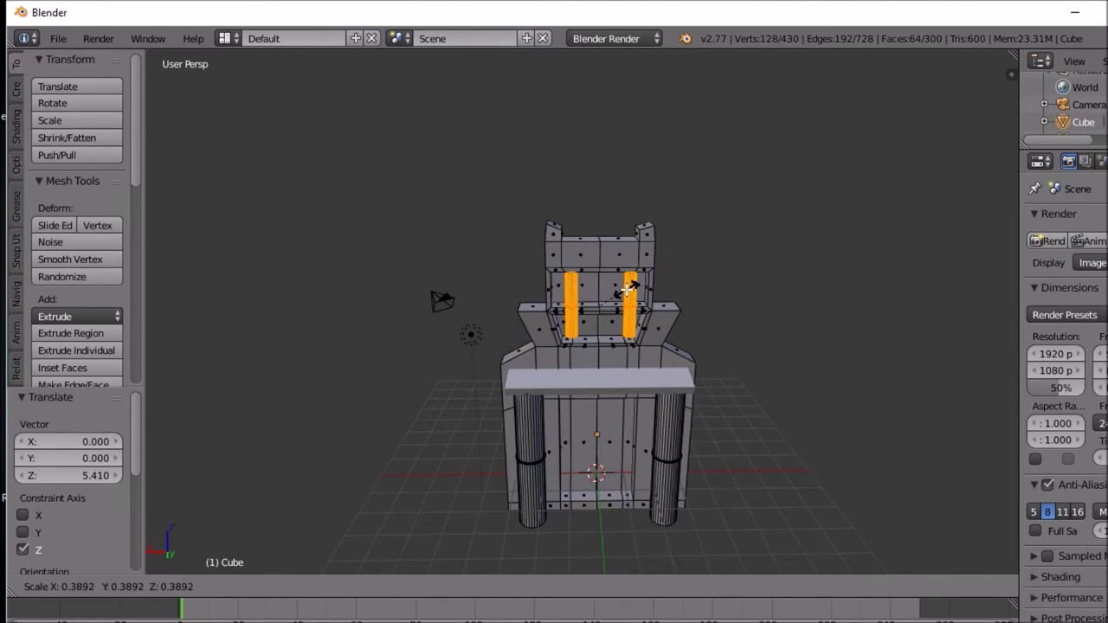
pyautogui.click(620, 295)
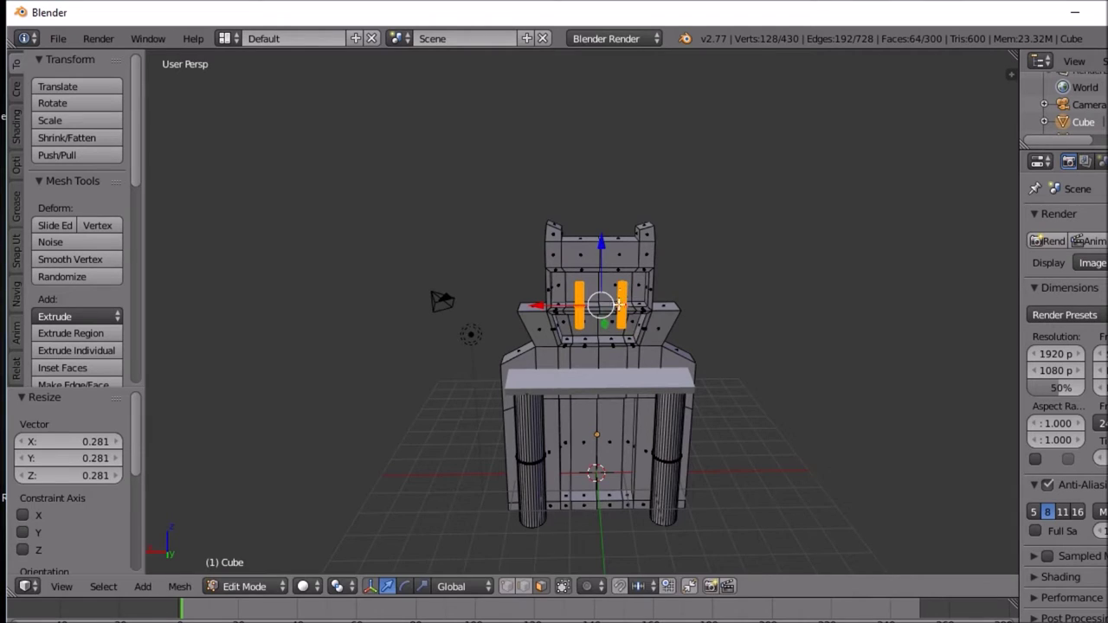
pyautogui.press('g')
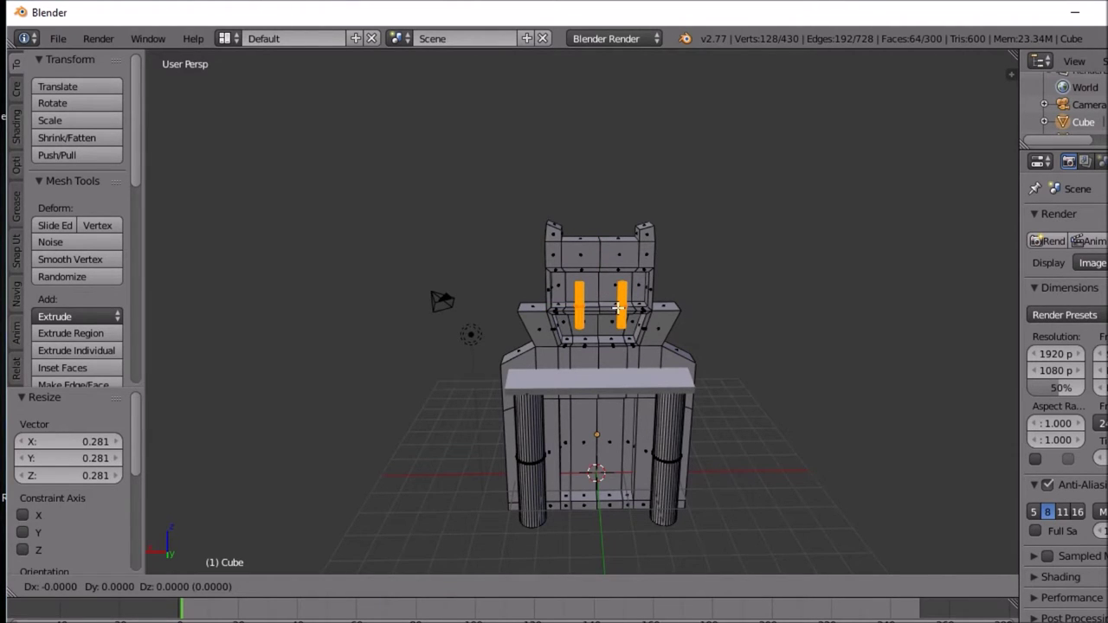
pyautogui.press('x')
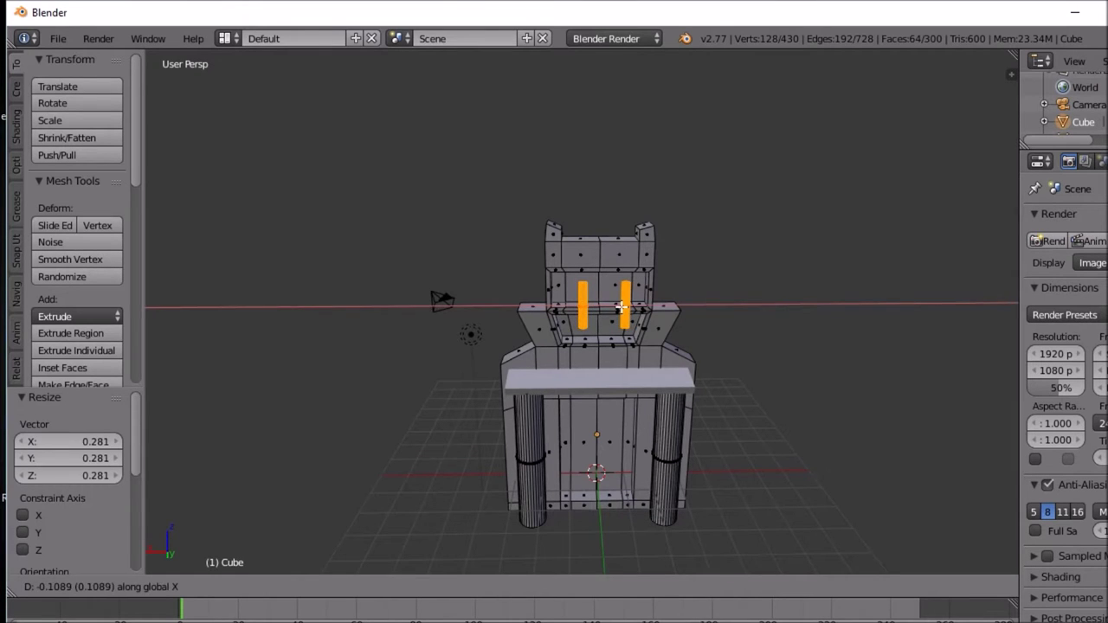
pyautogui.click(606, 306)
# Step: Move the pair of small columns about -1.812 along Z, down to the ledge
pyautogui.moveTo(606, 306)
pyautogui.mouseDown(button='middle')
pyautogui.moveTo(736, 281)
pyautogui.moveTo(787, 257)
pyautogui.moveTo(774, 294)
pyautogui.moveTo(616, 288)
pyautogui.mouseUp(button='middle')
pyautogui.press('g')
pyautogui.press('z')
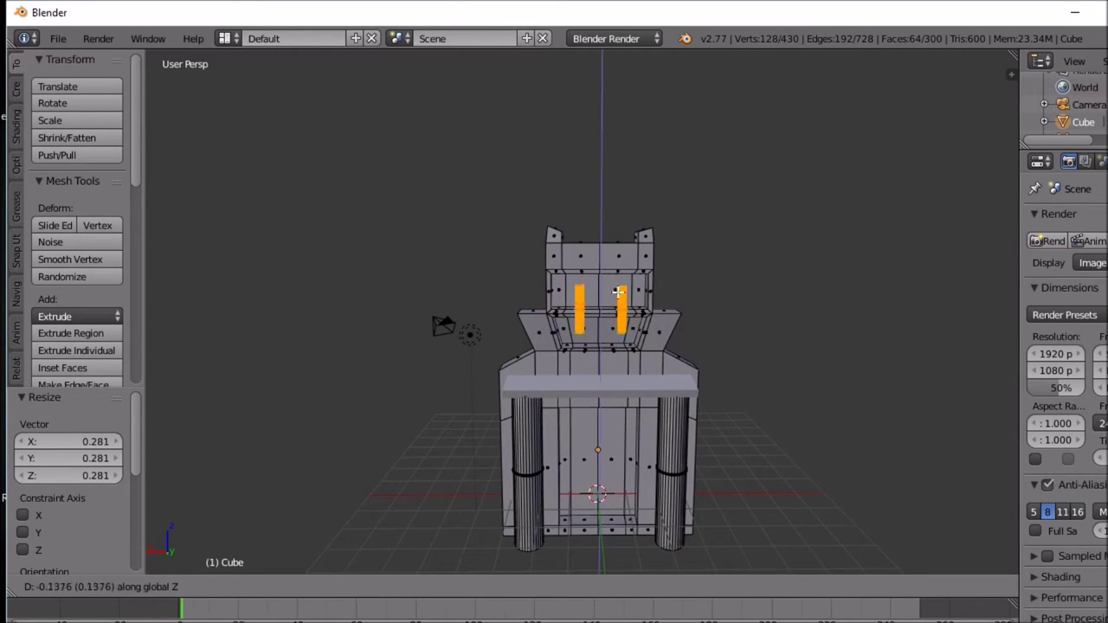
pyautogui.click(618, 344)
pyautogui.moveTo(619, 344); pyautogui.dragTo(765, 319, button='middle')
pyautogui.scroll(4, 663, 361)
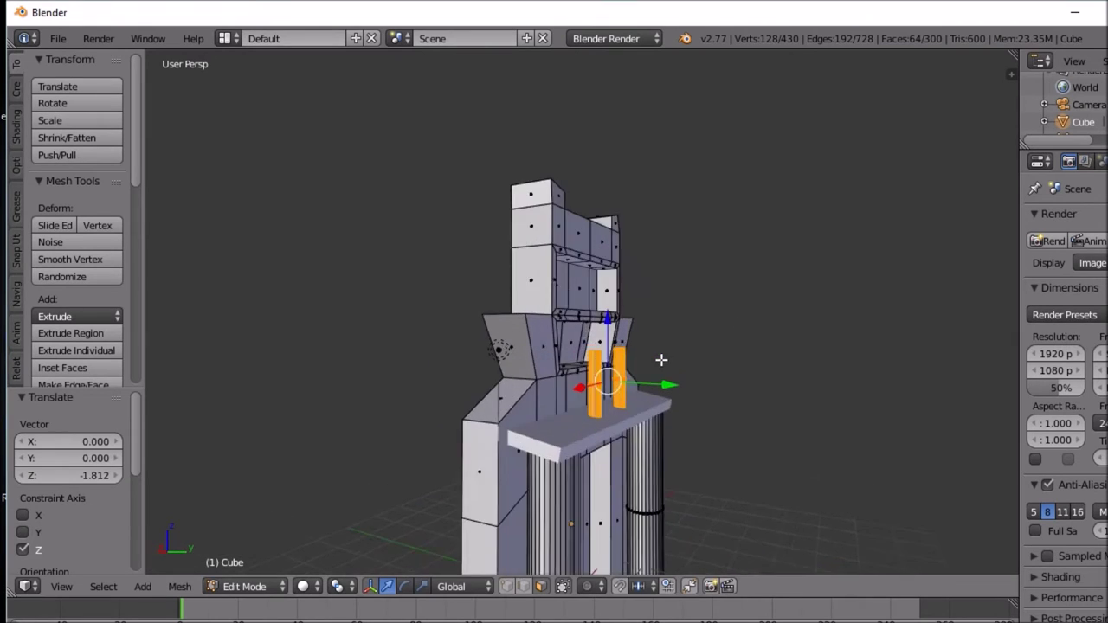
# Step: Deselect everything, then select only the left small column, as seen from above, with all its linked geometry
pyautogui.moveTo(654, 364); pyautogui.dragTo(518, 531, button='middle')
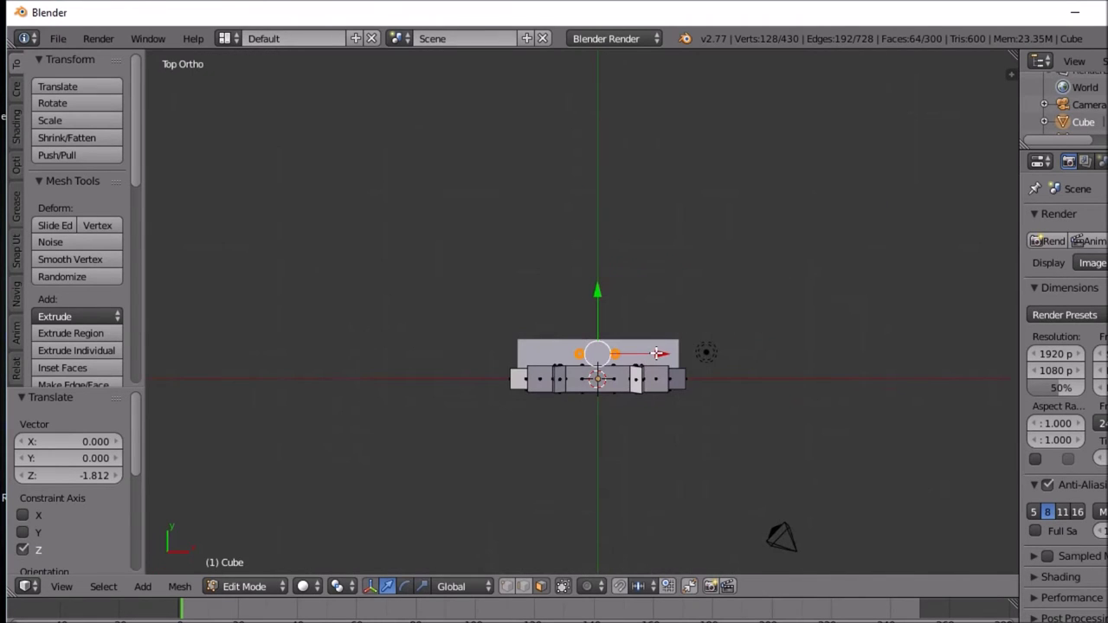
pyautogui.scroll(6, 755, 363)
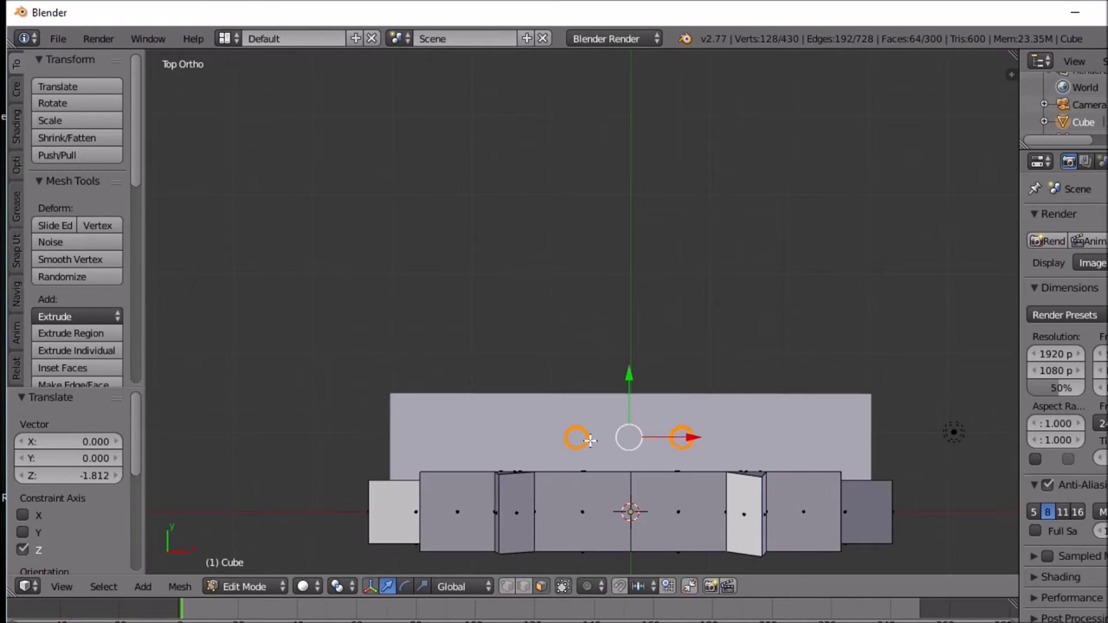
pyautogui.press('a')
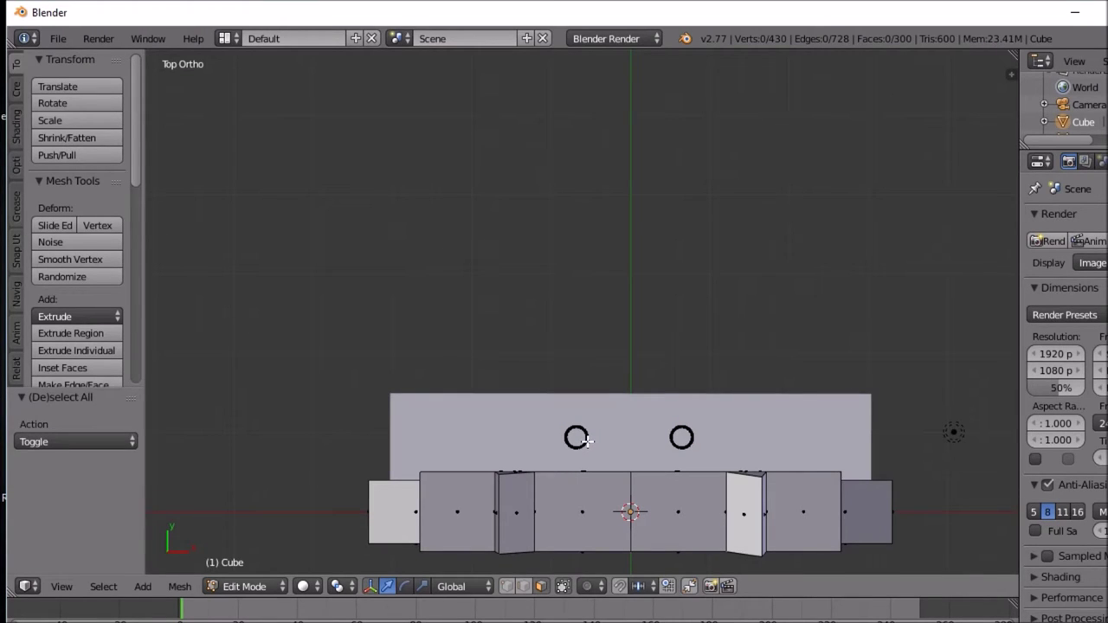
pyautogui.hotkey('ctrl', 'l')
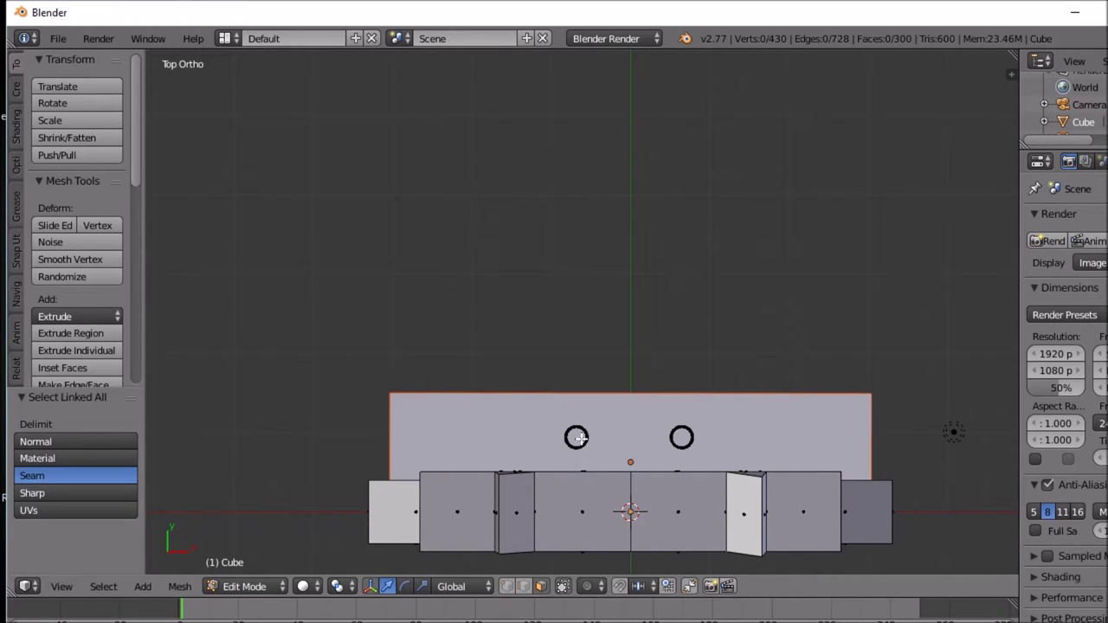
pyautogui.scroll(3, 580, 433)
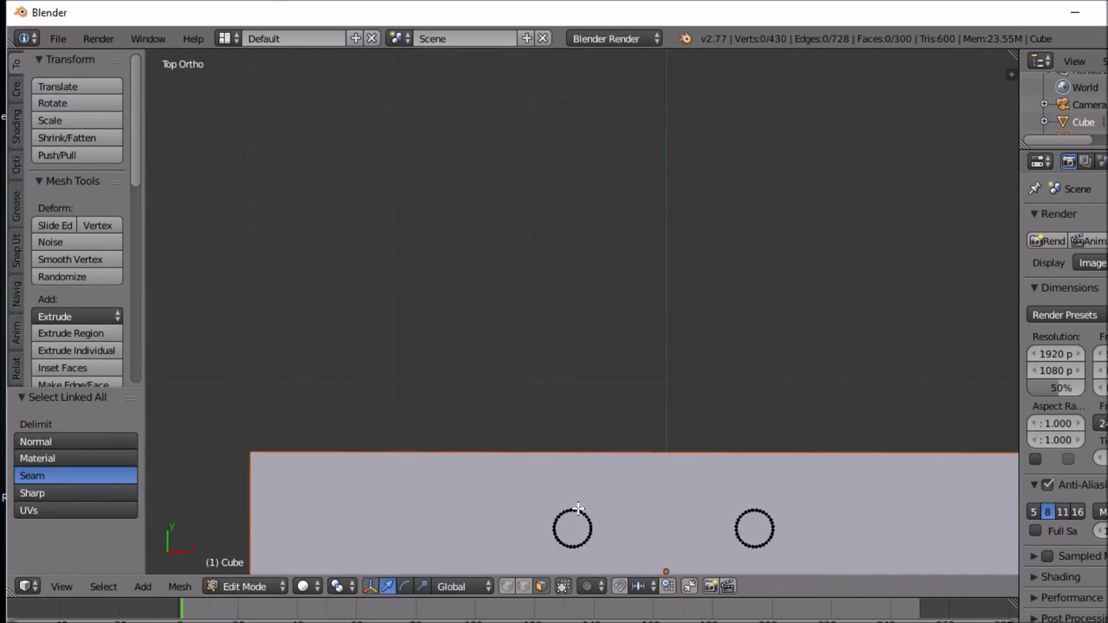
pyautogui.press('Tab')
pyautogui.press('Tab')
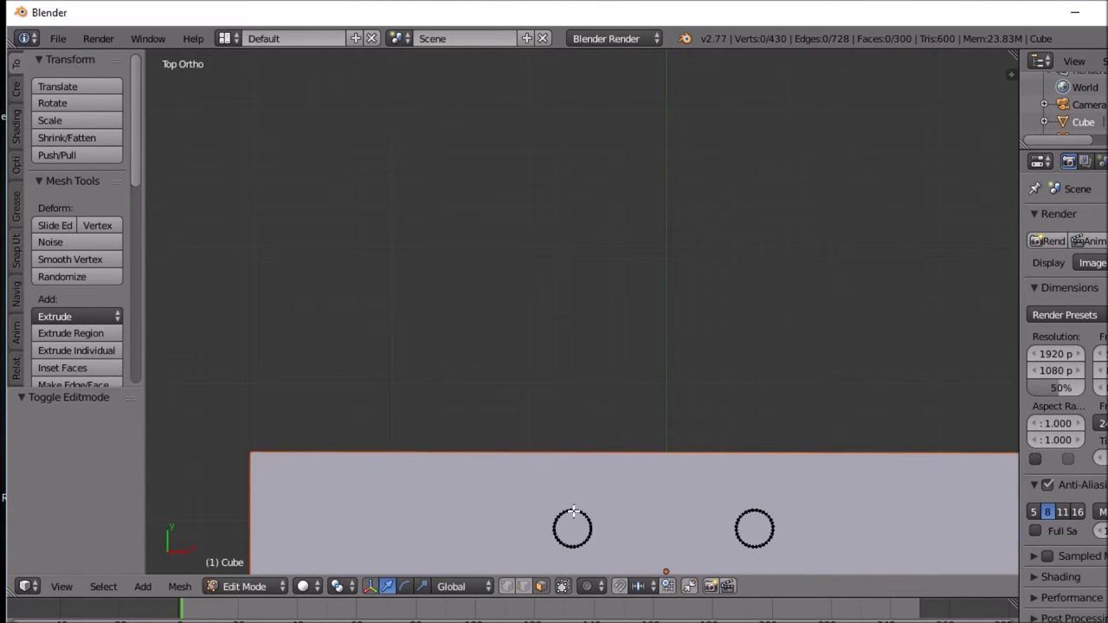
pyautogui.press('Tab')
pyautogui.scroll(-2, 575, 515)
pyautogui.moveTo(579, 514); pyautogui.dragTo(566, 464, button='middle')
pyautogui.scroll(2, 566, 463)
pyautogui.press('Tab')
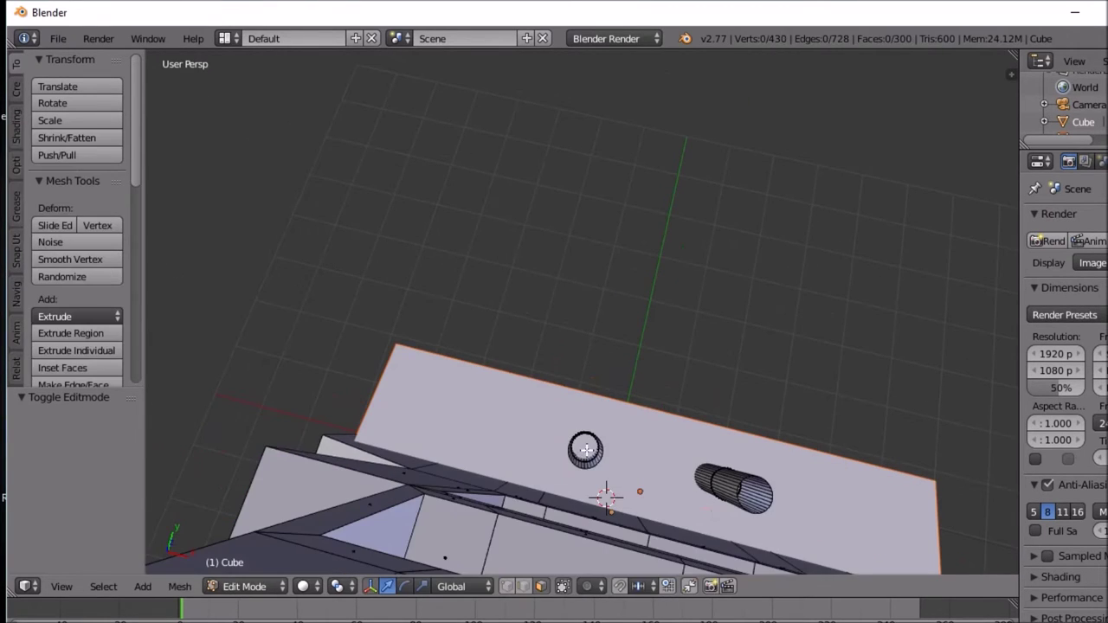
pyautogui.rightClick(591, 439)
pyautogui.hotkey('ctrl', 'l')
# Step: In a wireframe top view, move the selected small column about -1.686 along X, to the middle of the large column's circle
pyautogui.moveTo(628, 480); pyautogui.dragTo(664, 482, button='middle')
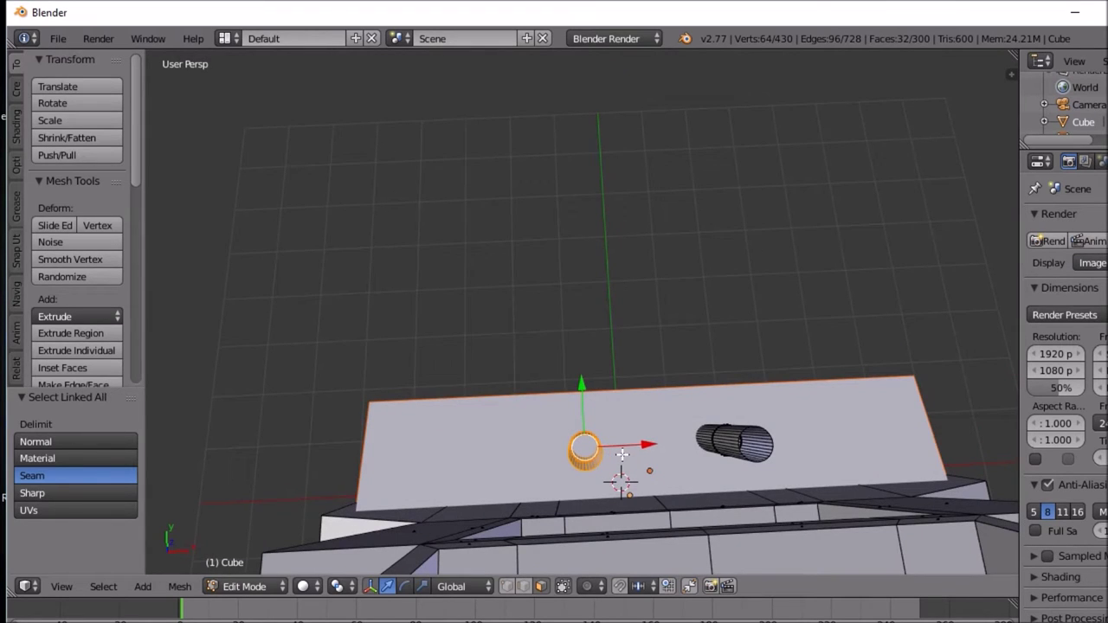
pyautogui.press('KP_7')
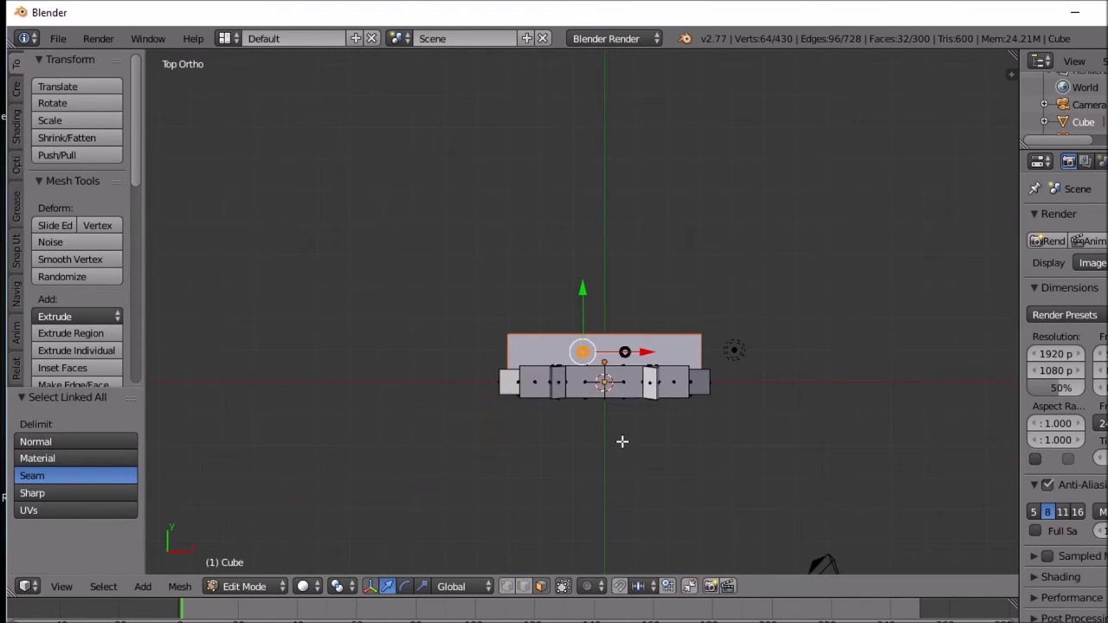
pyautogui.scroll(5, 557, 402)
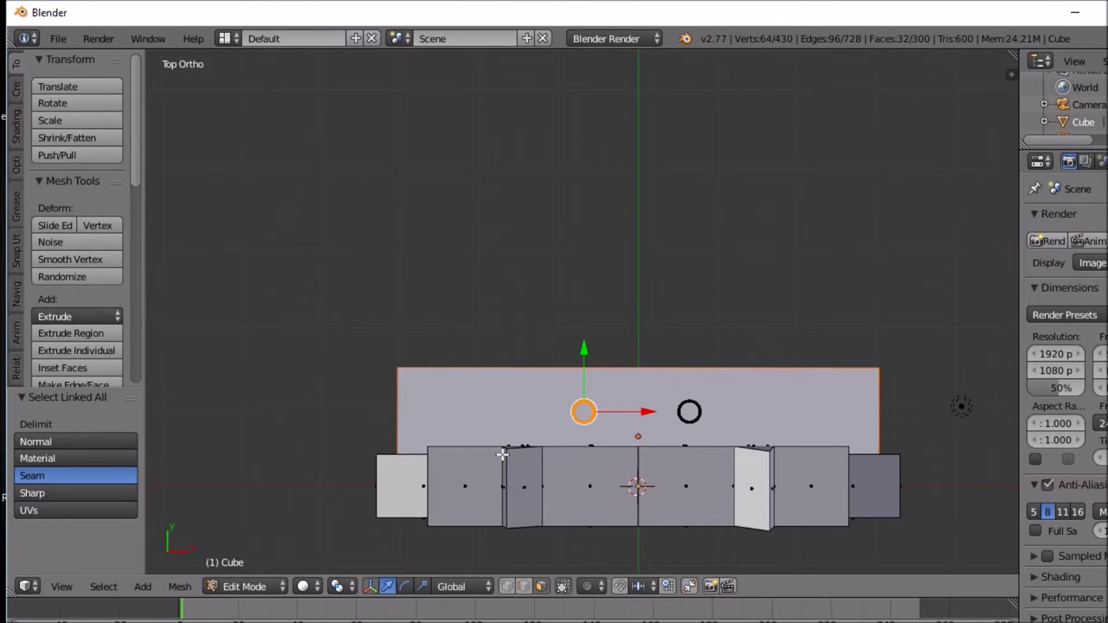
pyautogui.press('z')
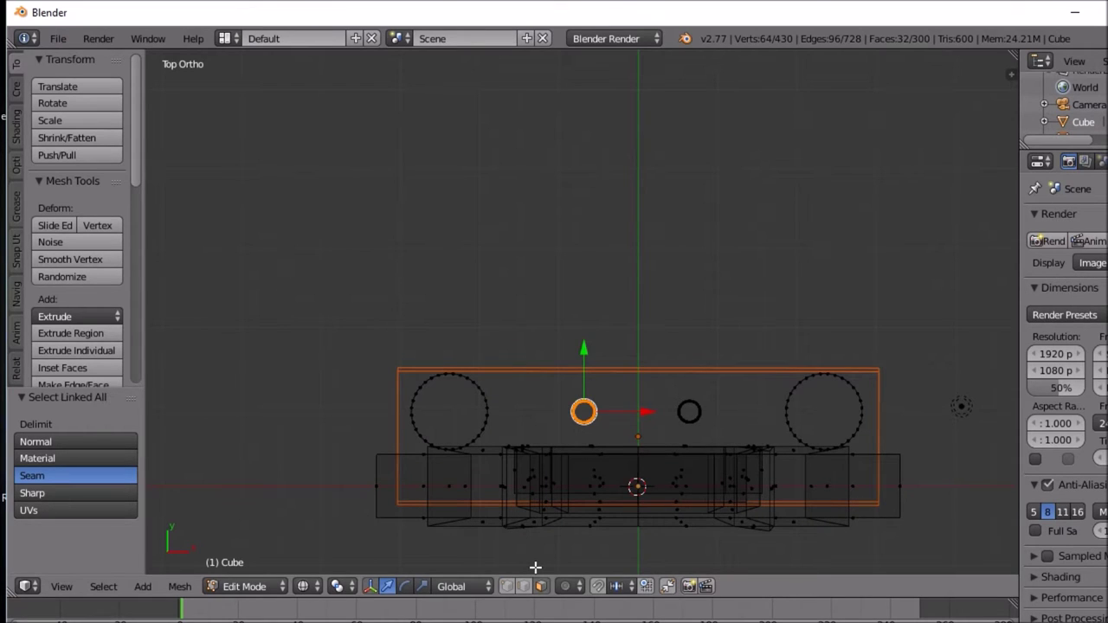
pyautogui.press('g')
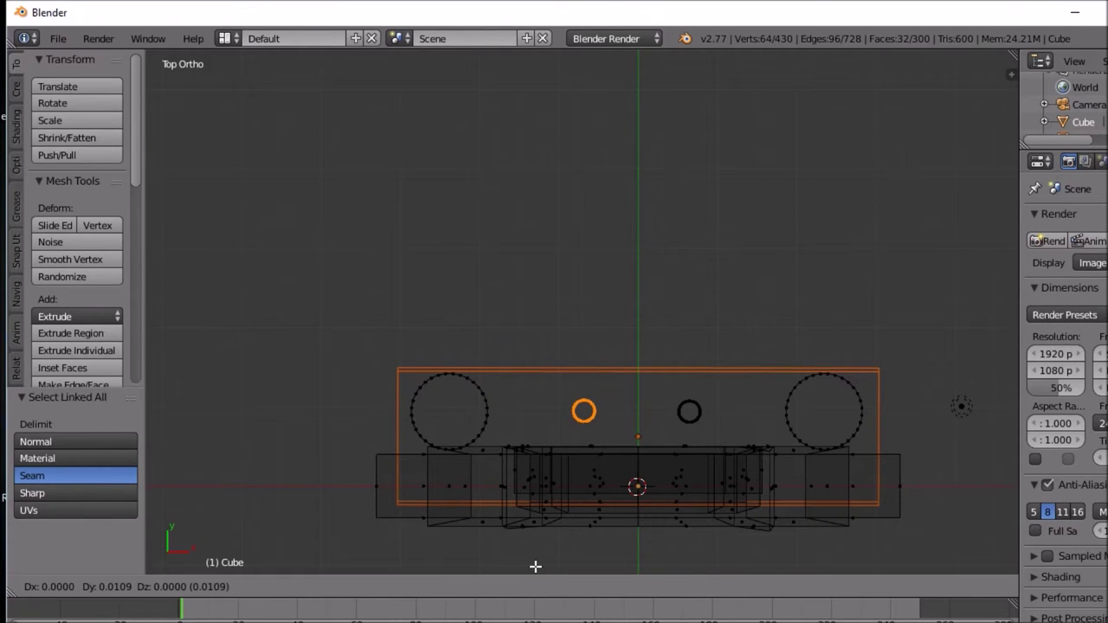
pyautogui.press('x')
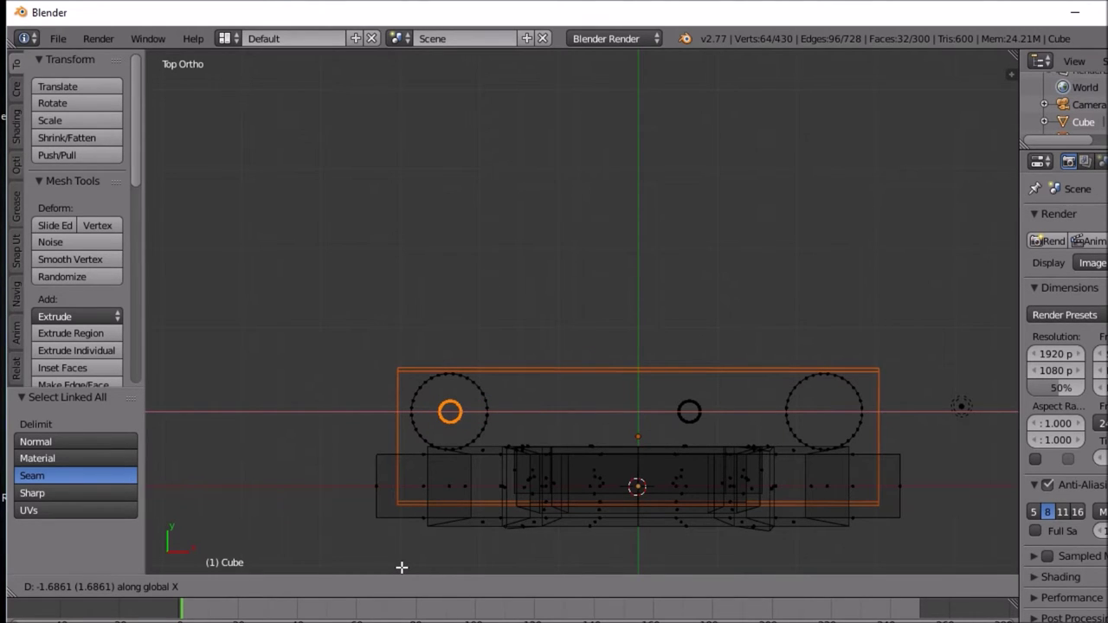
pyautogui.click(402, 567)
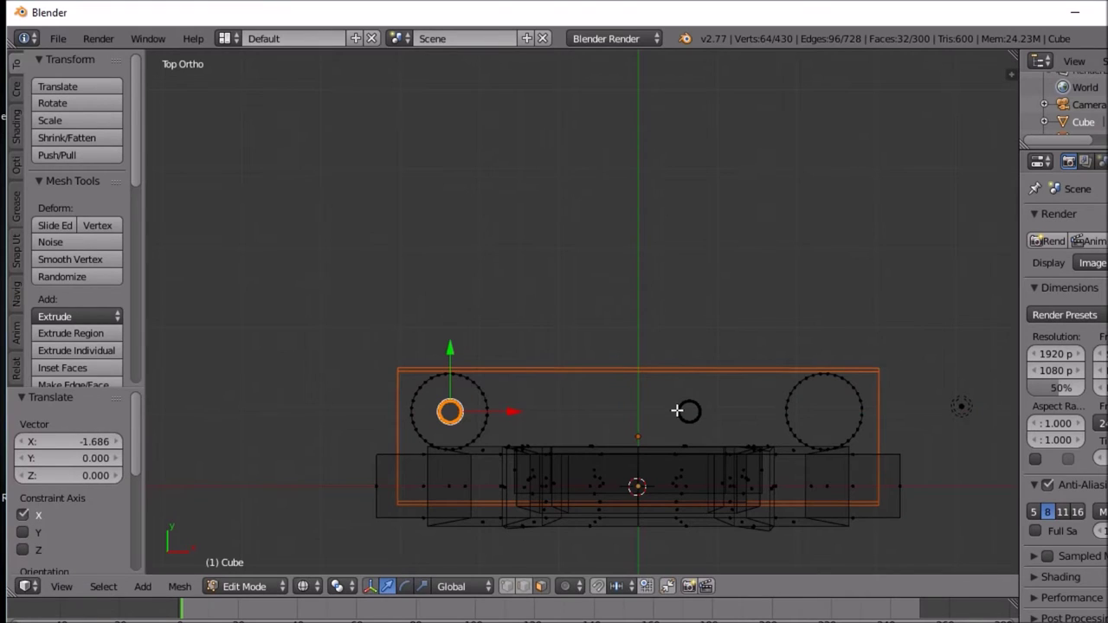
# Step: Select all linked geometry of the other small column and move it about 1.73 along X, onto the second large column's circle
pyautogui.rightClick(681, 405)
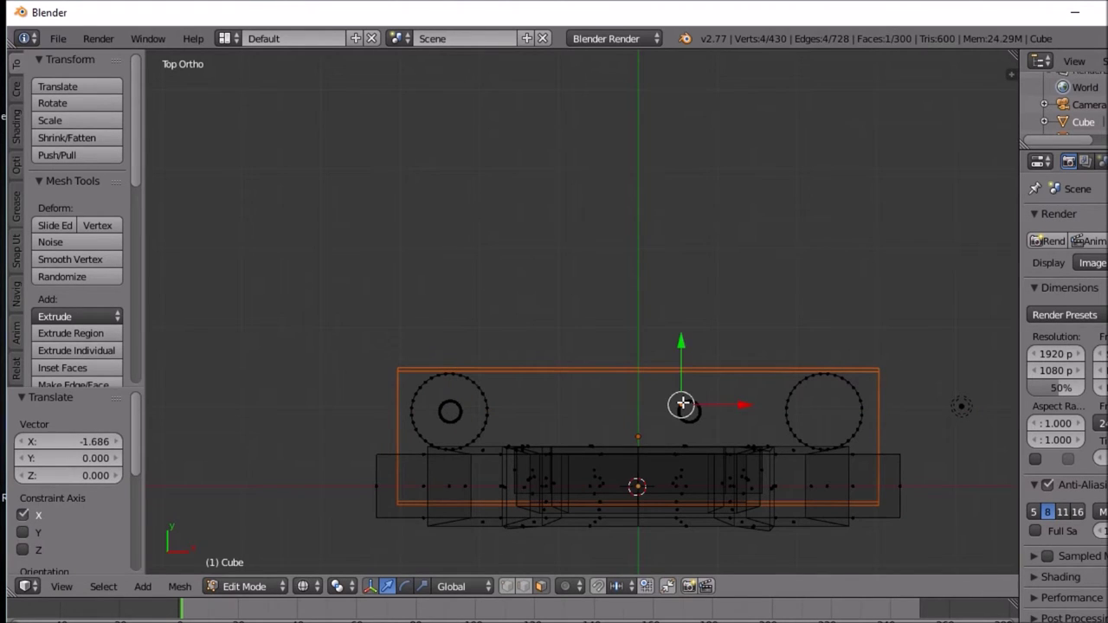
pyautogui.hotkey('ctrl', 'l')
pyautogui.press('g')
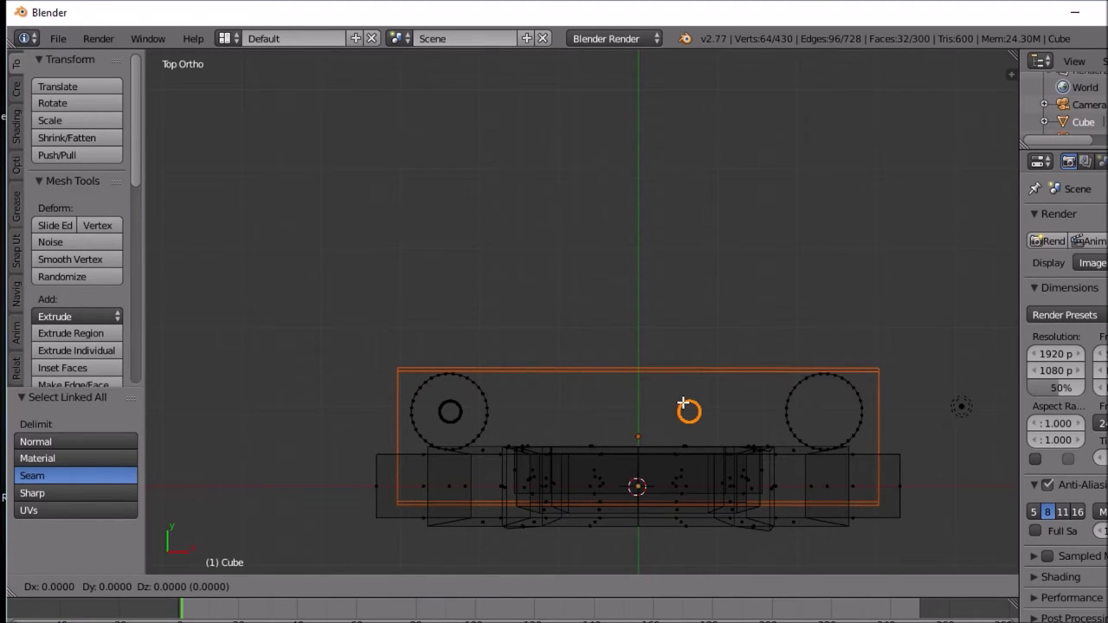
pyautogui.press('x')
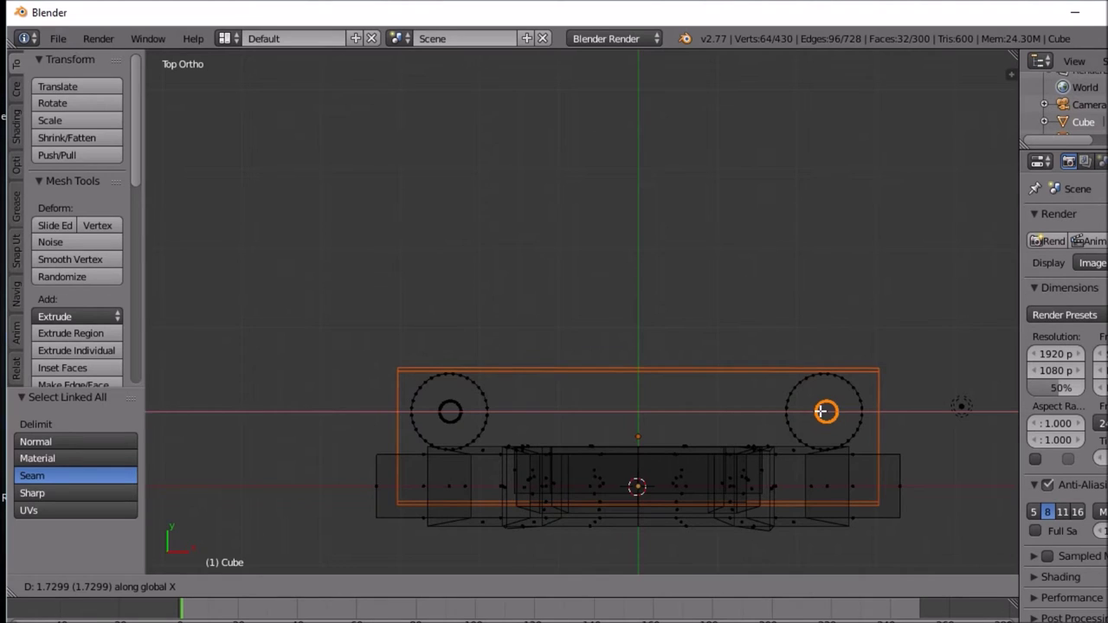
pyautogui.click(821, 411)
# Step: Restore solid shading and examine the placement of the small columns on the ledge, briefly in Object Mode
pyautogui.moveTo(821, 411); pyautogui.dragTo(819, 410, button='middle')
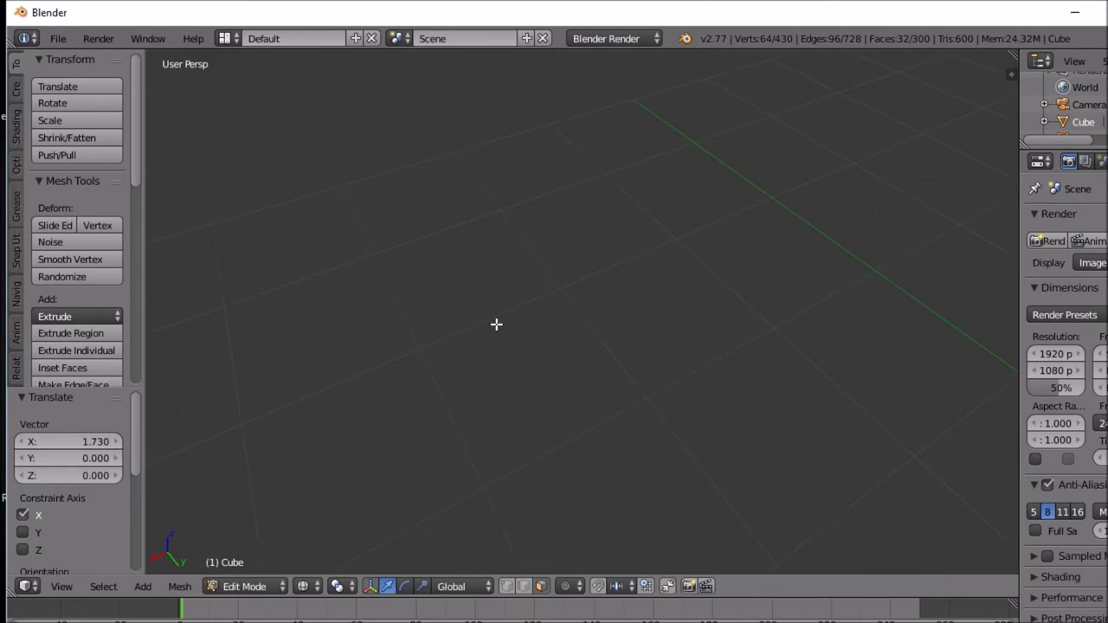
pyautogui.moveTo(504, 321); pyautogui.dragTo(767, 396, button='middle')
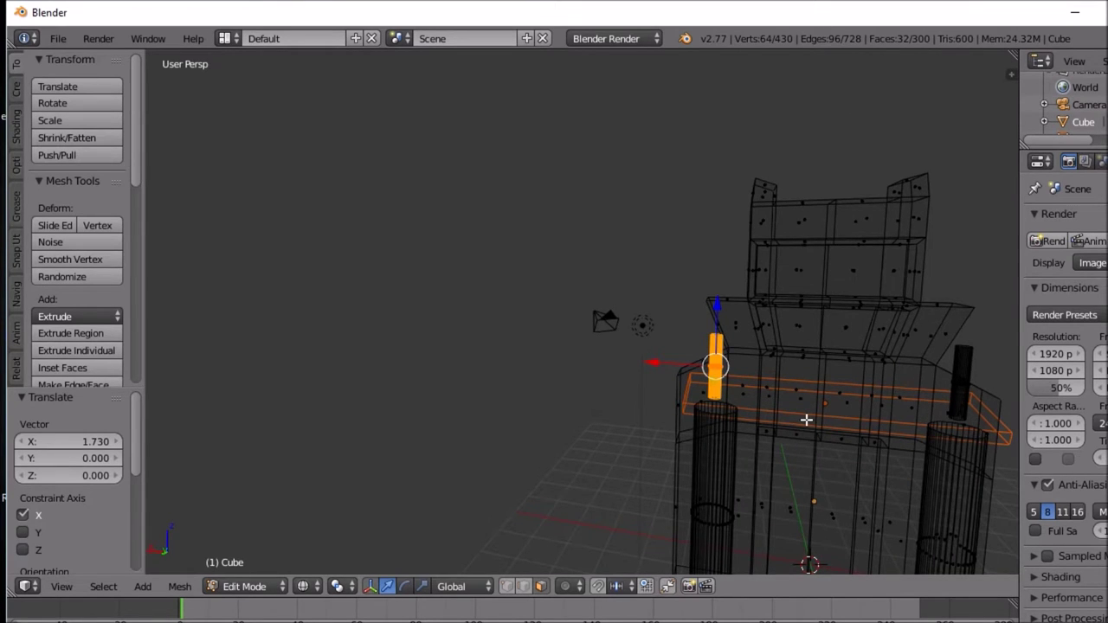
pyautogui.press('z')
pyautogui.moveTo(855, 427)
pyautogui.mouseDown(button='middle')
pyautogui.moveTo(930, 437)
pyautogui.moveTo(790, 381)
pyautogui.moveTo(866, 403)
pyautogui.moveTo(896, 438)
pyautogui.moveTo(813, 394)
pyautogui.moveTo(731, 388)
pyautogui.moveTo(845, 362)
pyautogui.moveTo(847, 405)
pyautogui.moveTo(779, 410)
pyautogui.mouseUp(button='middle')
pyautogui.press('Tab')
pyautogui.scroll(2, 873, 408)
pyautogui.scroll(-4, 780, 380)
pyautogui.scroll(-1, 779, 379)
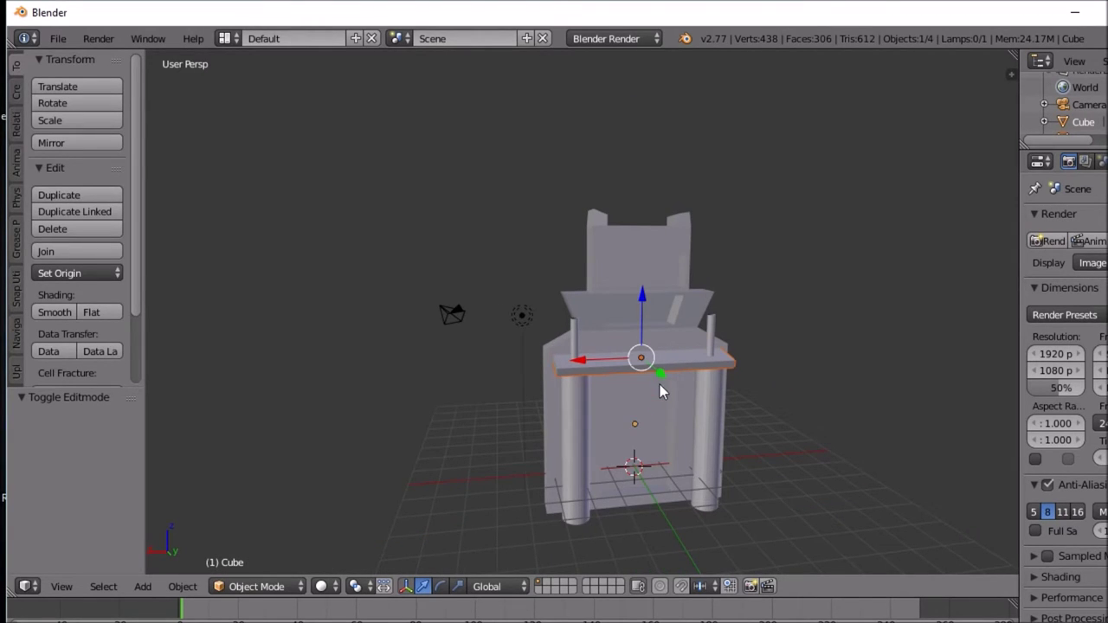
pyautogui.scroll(2, 660, 384)
pyautogui.moveTo(660, 396)
pyautogui.mouseDown(button='middle')
pyautogui.moveTo(626, 376)
pyautogui.moveTo(637, 389)
pyautogui.moveTo(647, 378)
pyautogui.moveTo(644, 388)
pyautogui.mouseUp(button='middle')
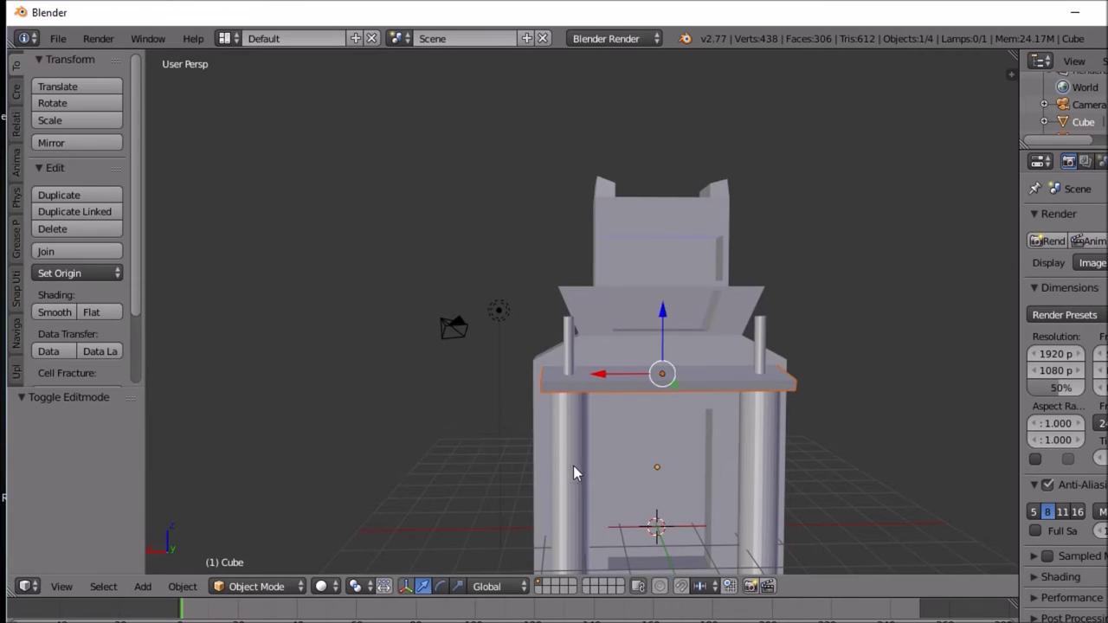
pyautogui.press('Tab')
# Step: Try to select the ring around the middle of the left large column in face selection mode
pyautogui.hotkey('ctrl', 'r')
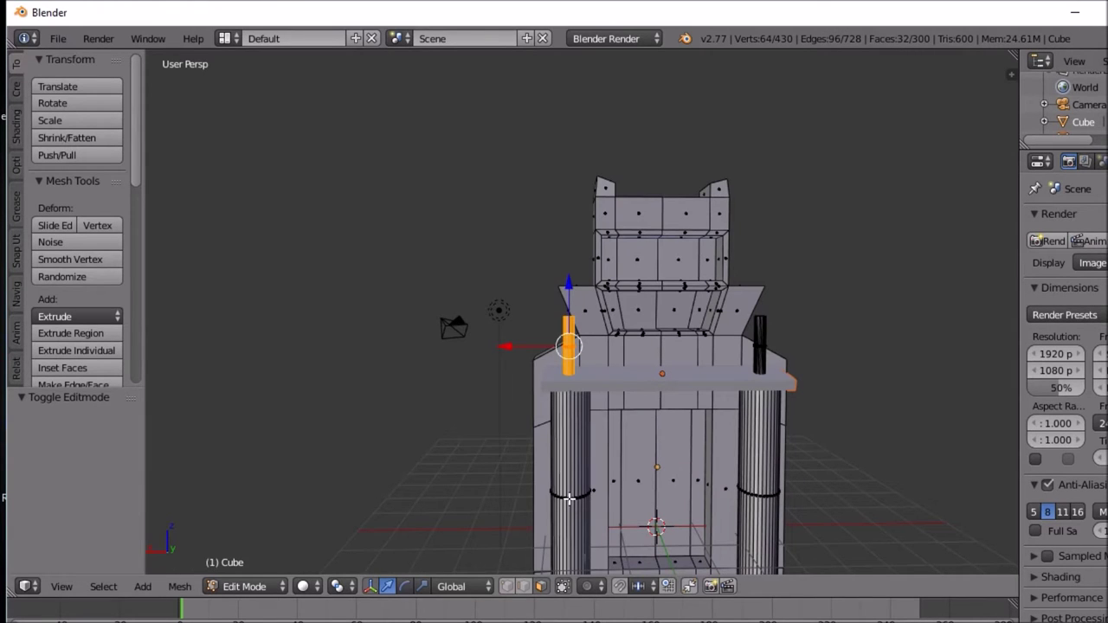
pyautogui.rightClick(569, 496)
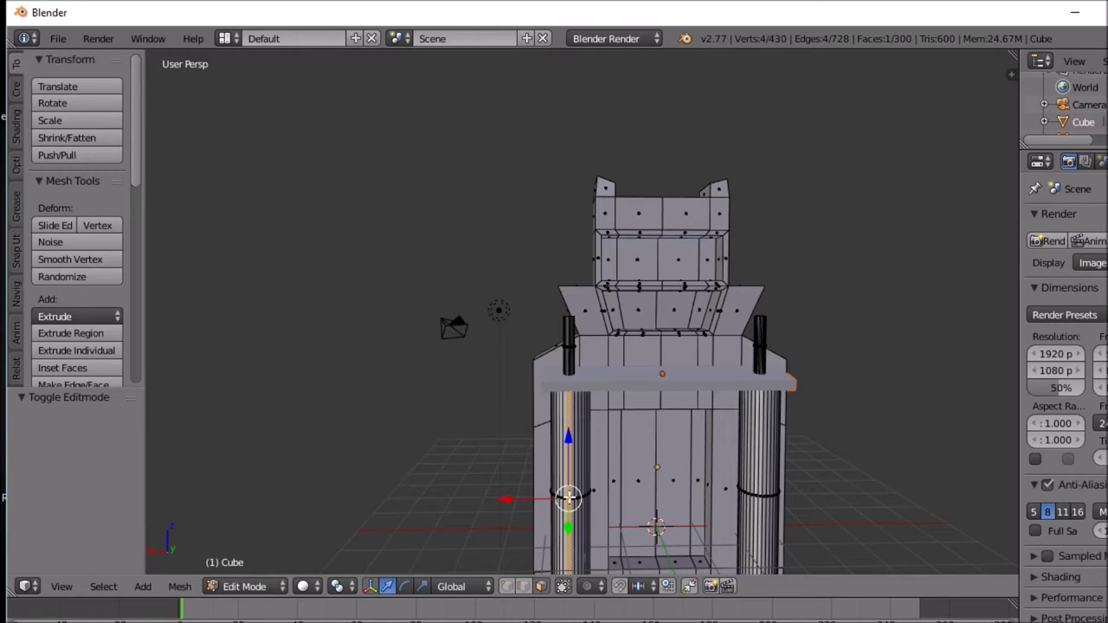
pyautogui.keyDown('alt'); pyautogui.rightClick(570, 495); pyautogui.keyUp('alt')
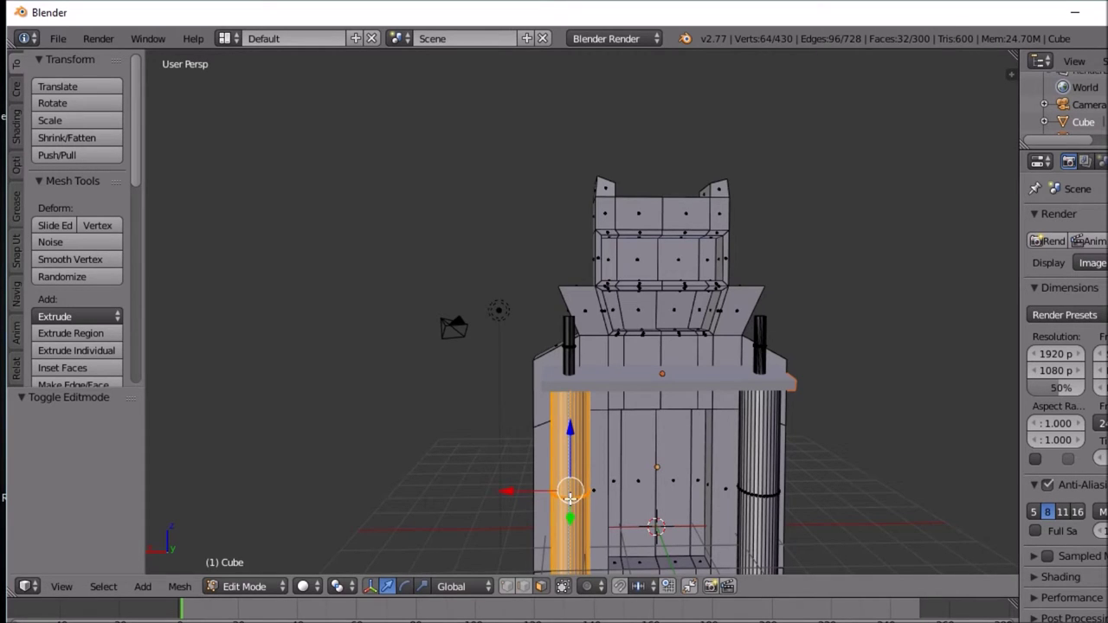
pyautogui.rightClick(556, 494)
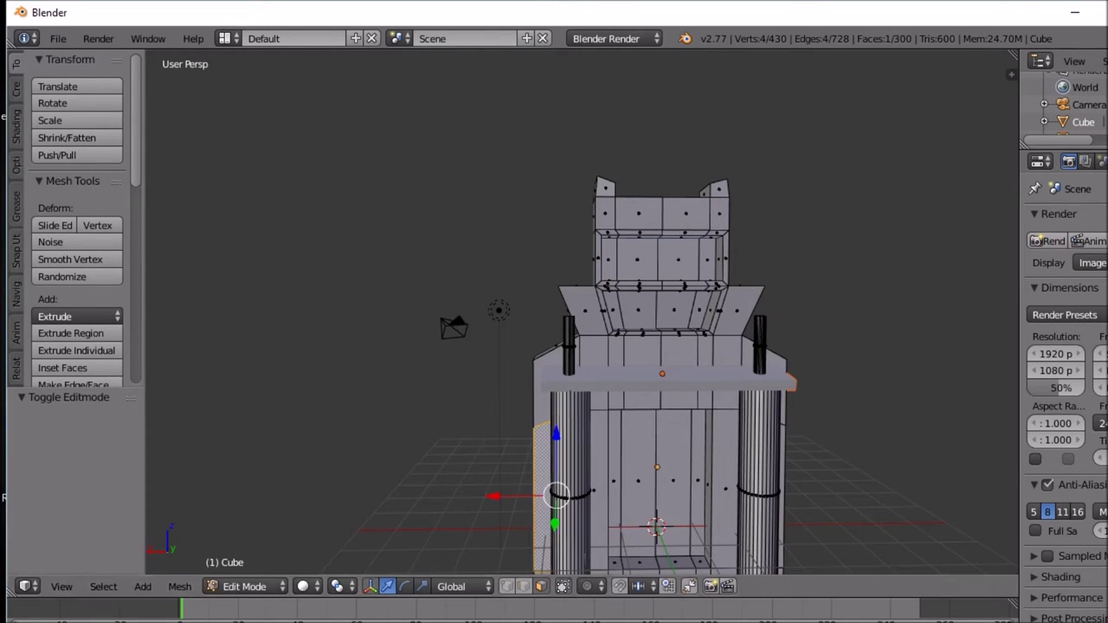
# Step: Switch to vertex selection and add a single horizontal loop cut around the middle of each large column
pyautogui.click(525, 587)
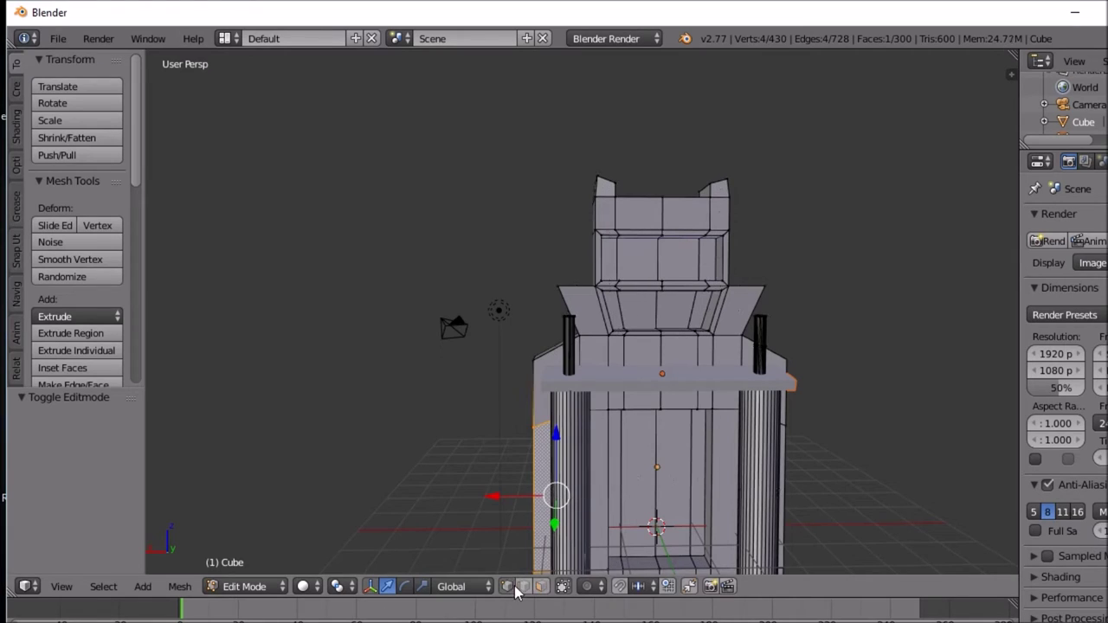
pyautogui.hotkey('ctrl', 'r')
pyautogui.click(575, 504)
pyautogui.click(576, 504)
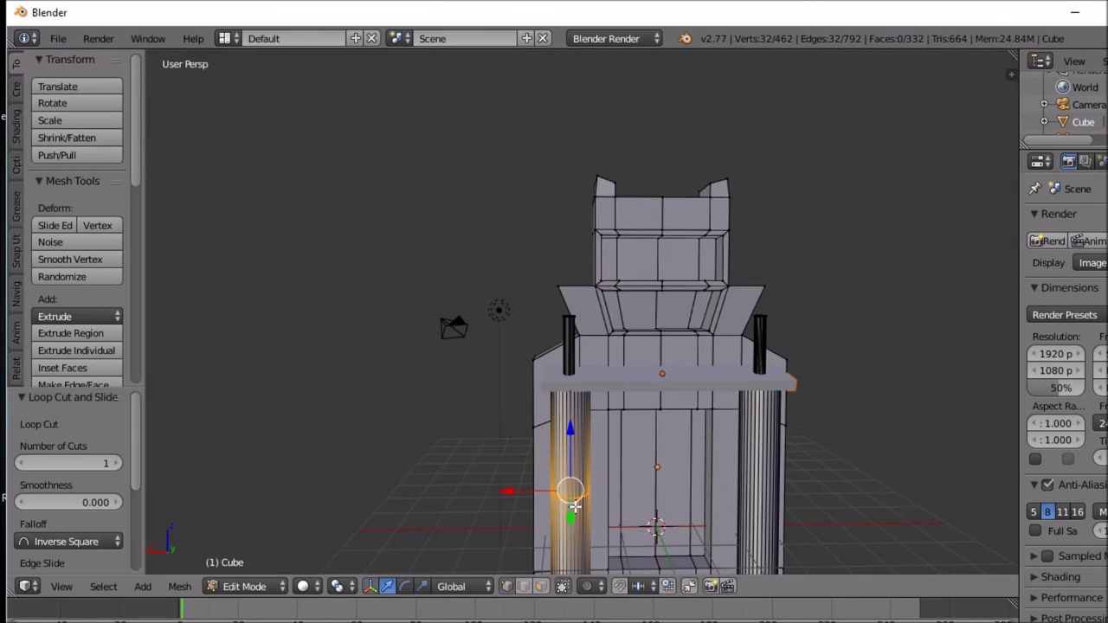
pyautogui.hotkey('ctrl', 'r')
pyautogui.click(764, 502)
pyautogui.click(764, 502)
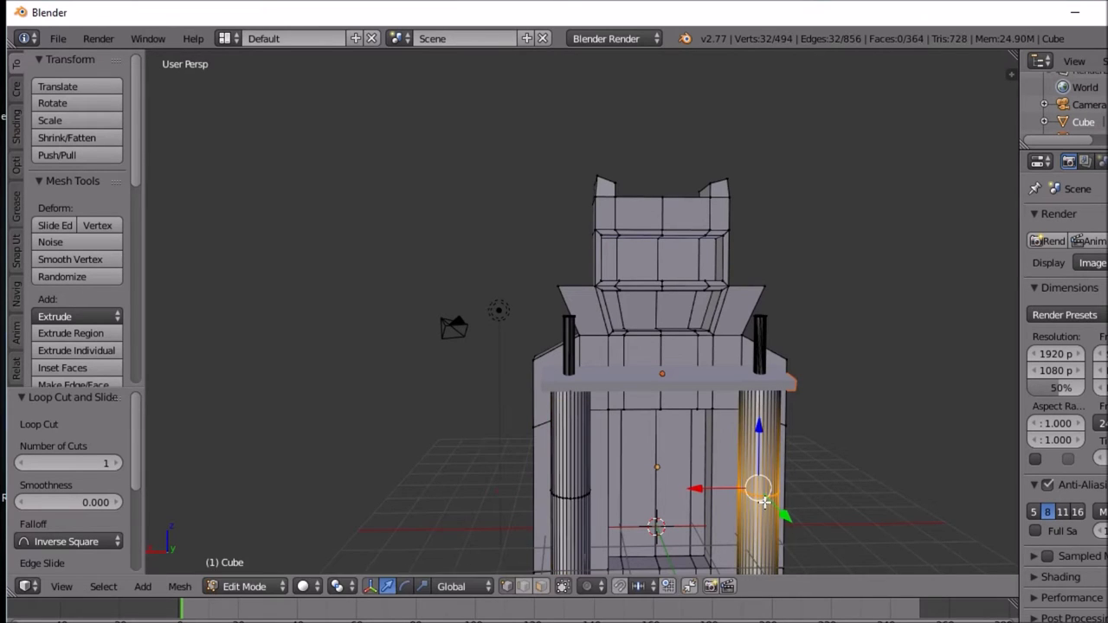
# Step: Select the middle edge loops of both large columns together
pyautogui.moveTo(655, 507)
pyautogui.mouseDown(button='middle')
pyautogui.moveTo(675, 501)
pyautogui.moveTo(656, 495)
pyautogui.mouseUp(button='middle')
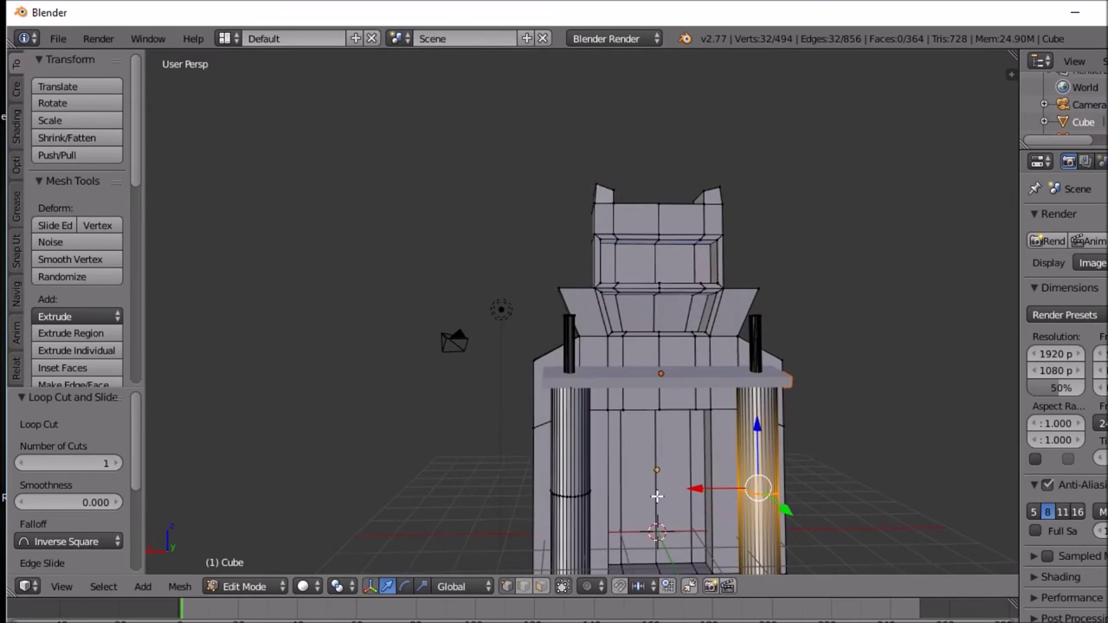
pyautogui.keyDown('alt'); pyautogui.rightClick(576, 495); pyautogui.keyUp('alt')
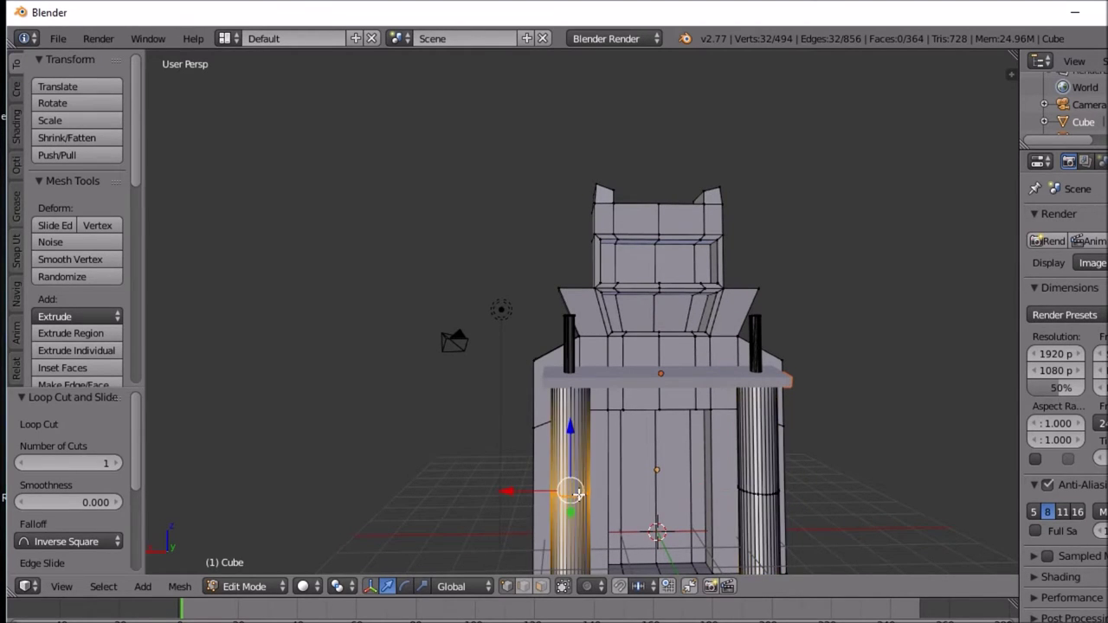
pyautogui.keyDown('alt'); pyautogui.keyDown('shift'); pyautogui.rightClick(762, 495); pyautogui.keyUp('shift'); pyautogui.keyUp('alt')
pyautogui.keyDown('alt'); pyautogui.keyDown('shift'); pyautogui.rightClick(767, 493); pyautogui.keyUp('shift'); pyautogui.keyUp('alt')
pyautogui.moveTo(741, 495); pyautogui.dragTo(738, 500, button='middle')
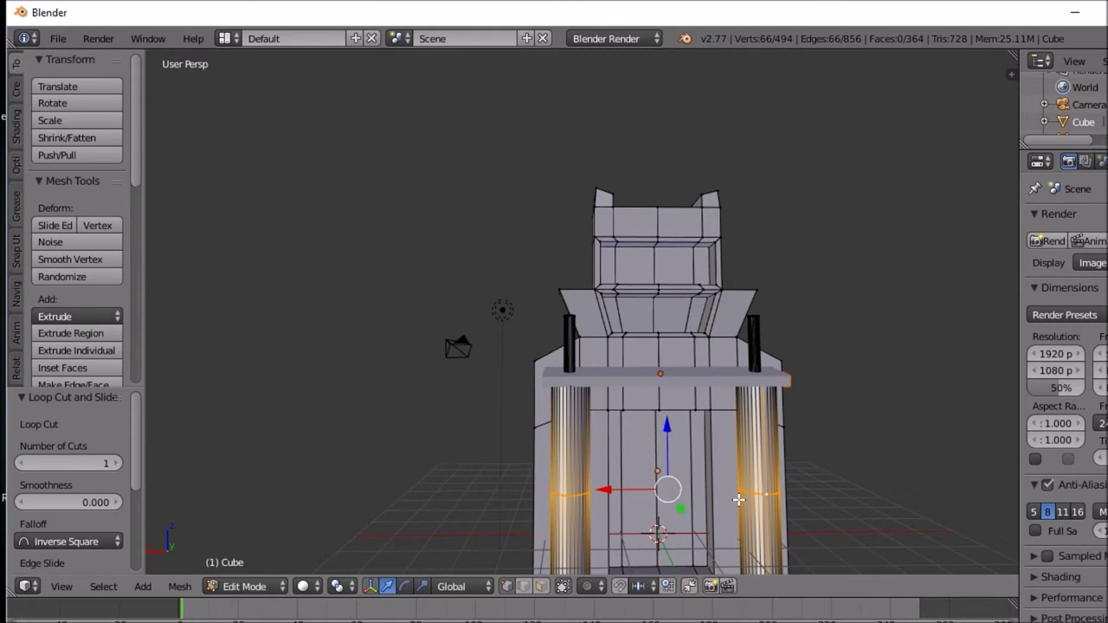
pyautogui.press('s')
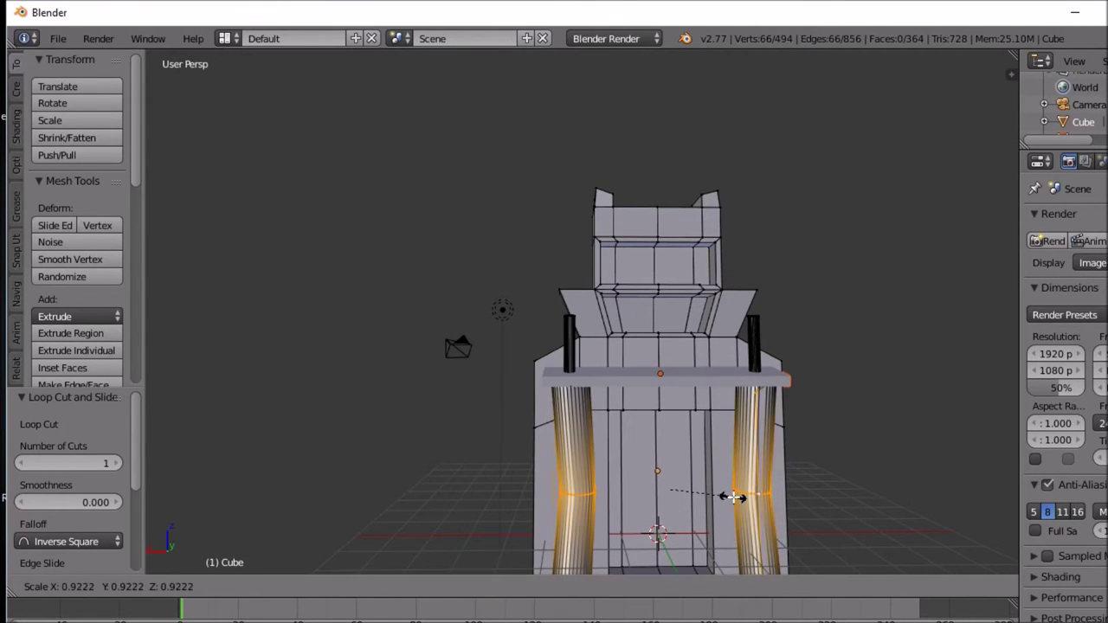
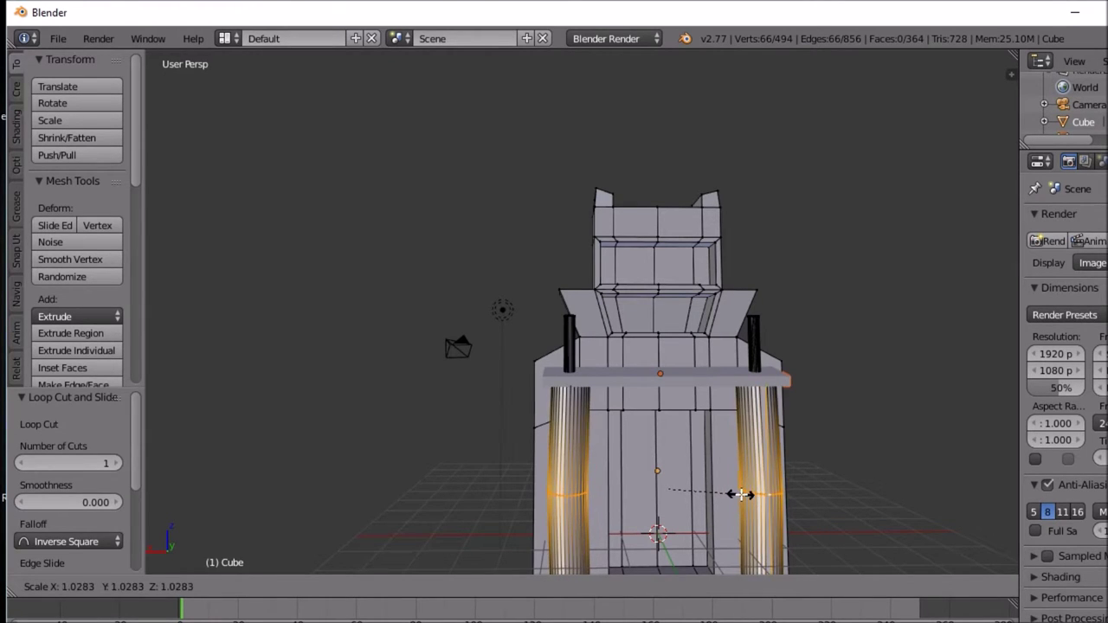
pyautogui.rightClick(740, 494)
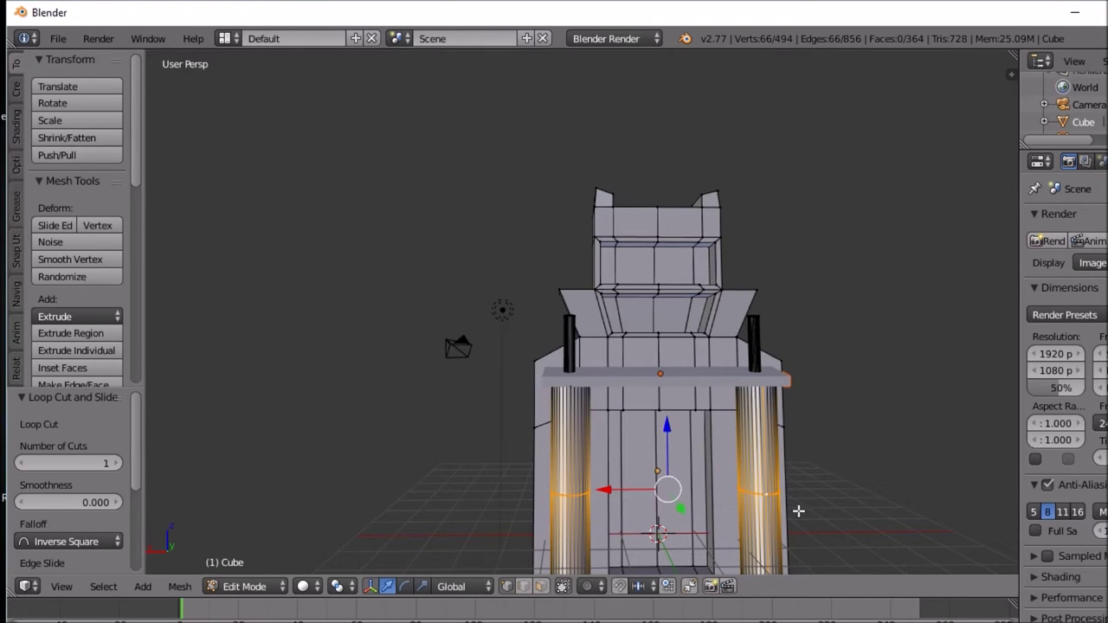
pyautogui.press('s')
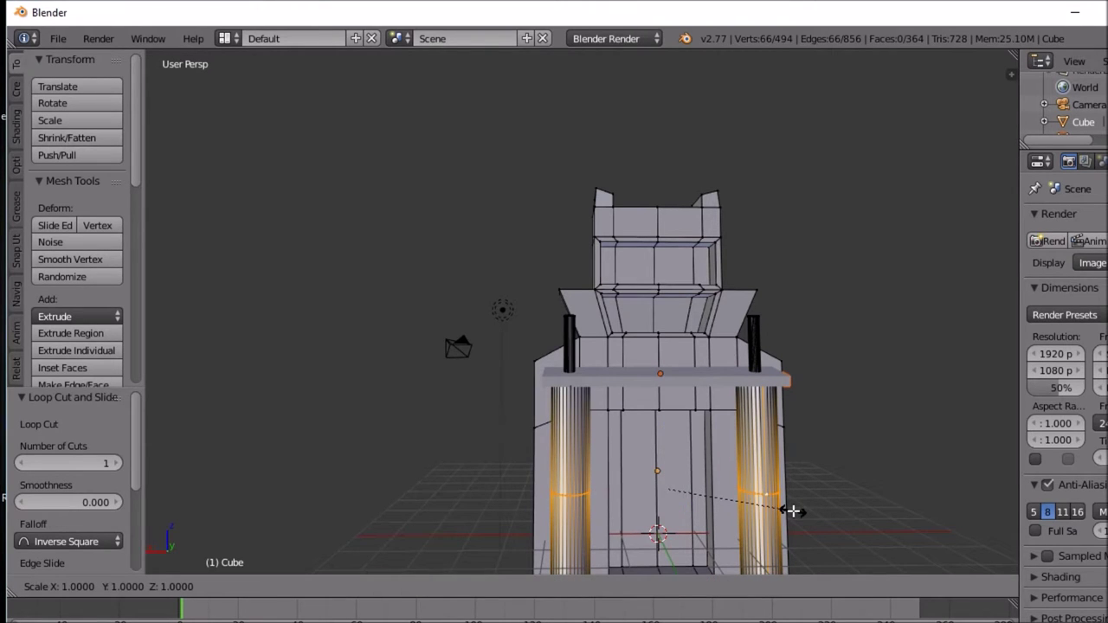
pyautogui.press('y')
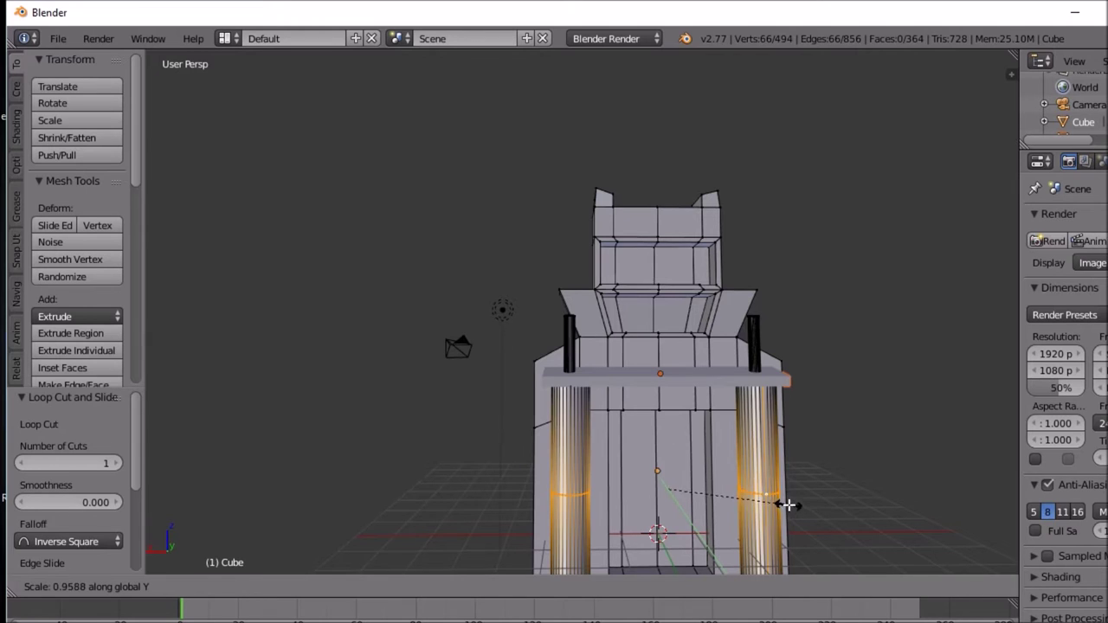
pyautogui.click(737, 501)
# Step: Examine the large columns and the building's front from the side, the front and below, also in Object Mode
pyautogui.moveTo(737, 502); pyautogui.dragTo(865, 514, button='middle')
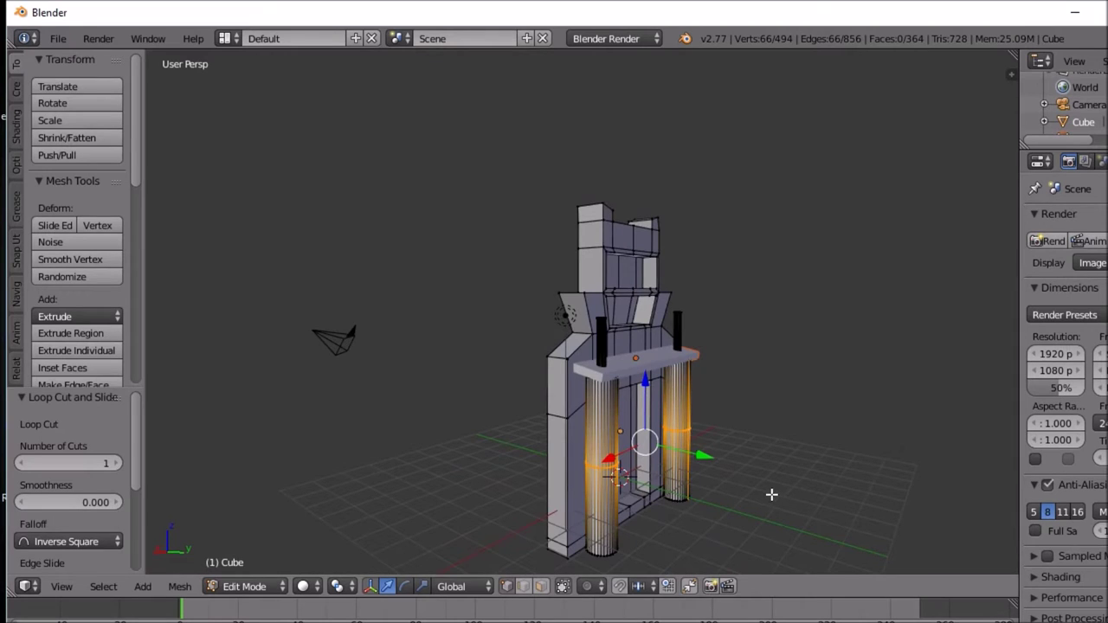
pyautogui.moveTo(723, 473); pyautogui.dragTo(613, 447, button='middle')
pyautogui.scroll(3, 616, 444)
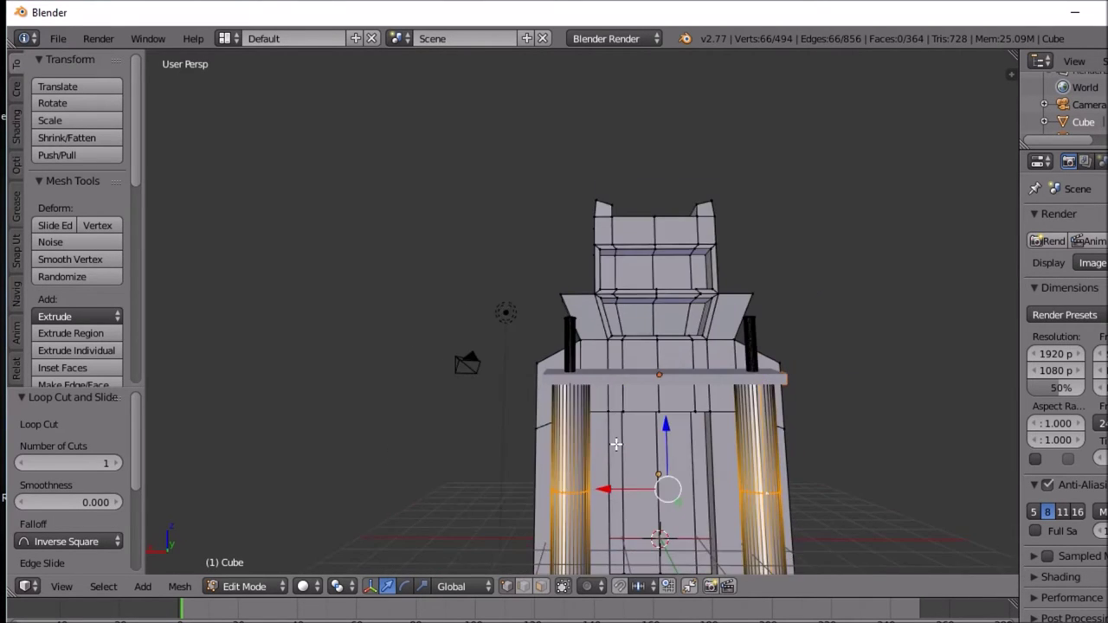
pyautogui.keyDown('shift'); pyautogui.moveTo(678, 458); pyautogui.dragTo(646, 424, button='middle'); pyautogui.keyUp('shift')
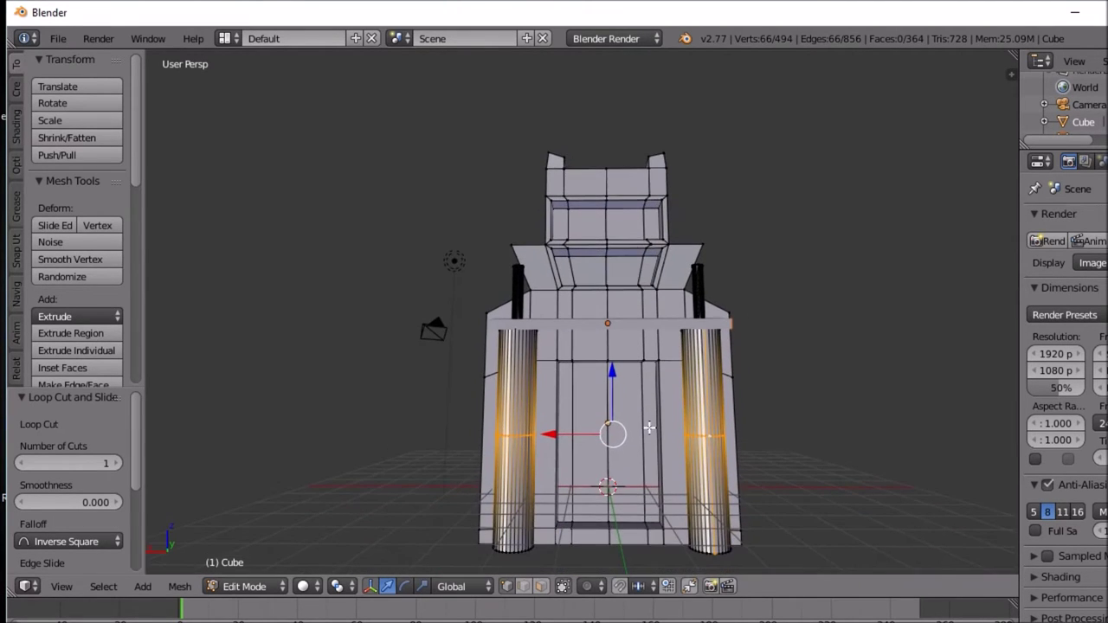
pyautogui.press('Tab')
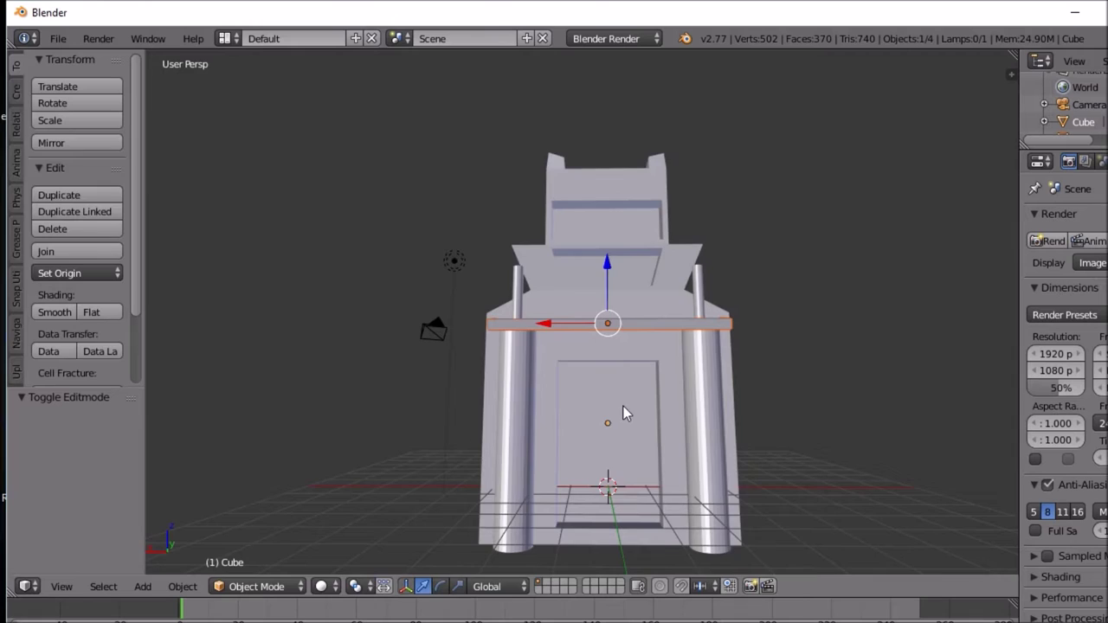
pyautogui.press('Tab')
pyautogui.moveTo(626, 408); pyautogui.dragTo(612, 378, button='middle')
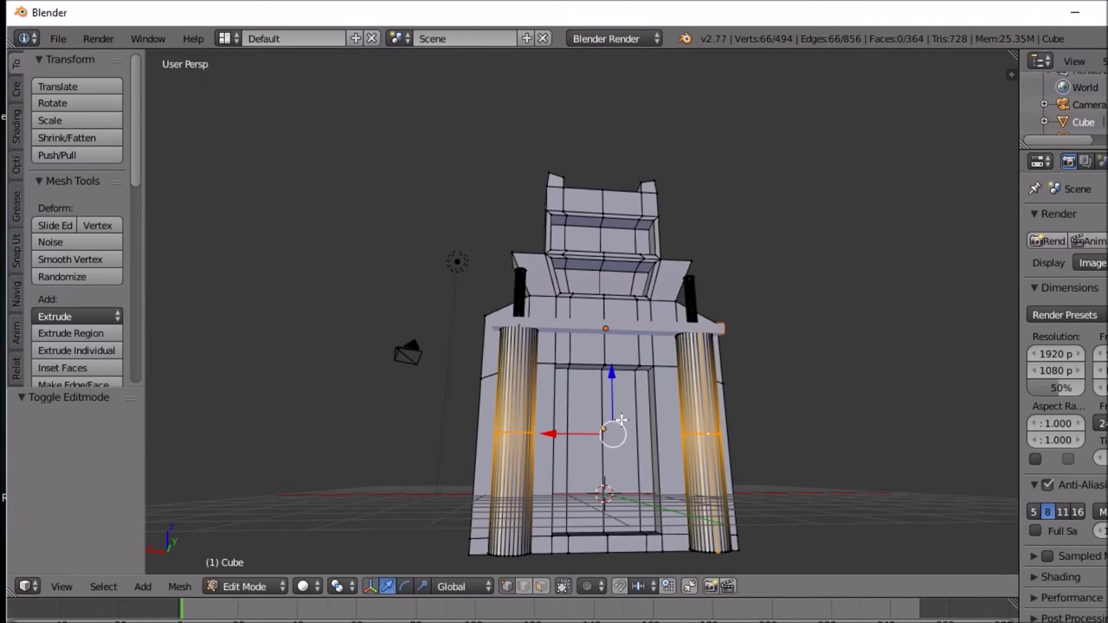
pyautogui.moveTo(616, 396); pyautogui.dragTo(652, 343, button='middle')
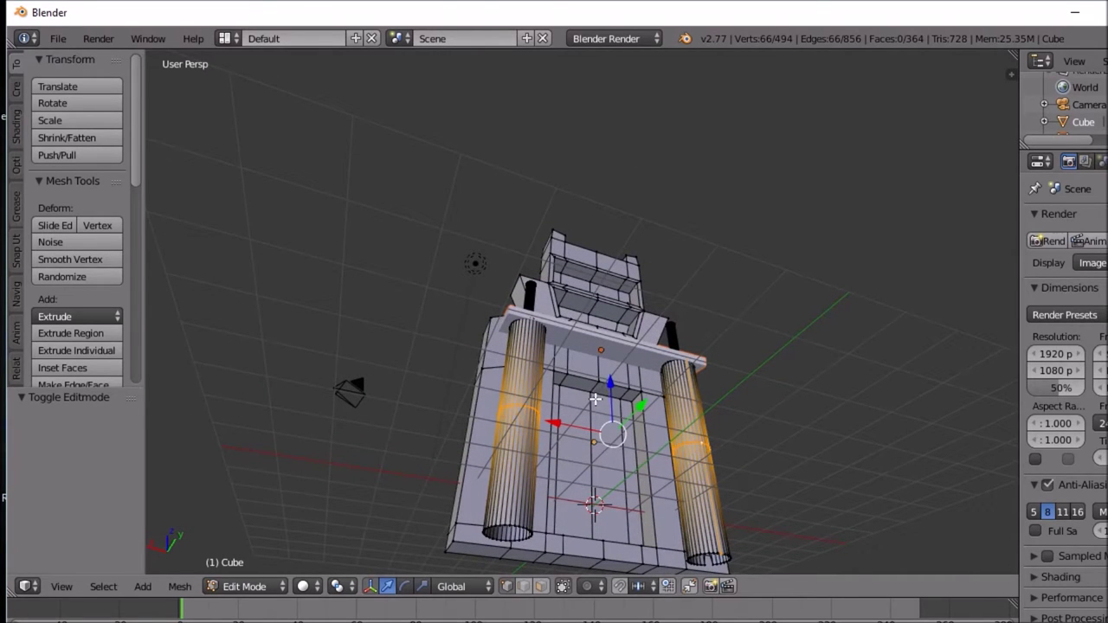
# Step: In face selection mode, move the two central back faces of the doorway recess about -0.215 along Y and delete them
pyautogui.moveTo(595, 398); pyautogui.dragTo(594, 398, button='middle')
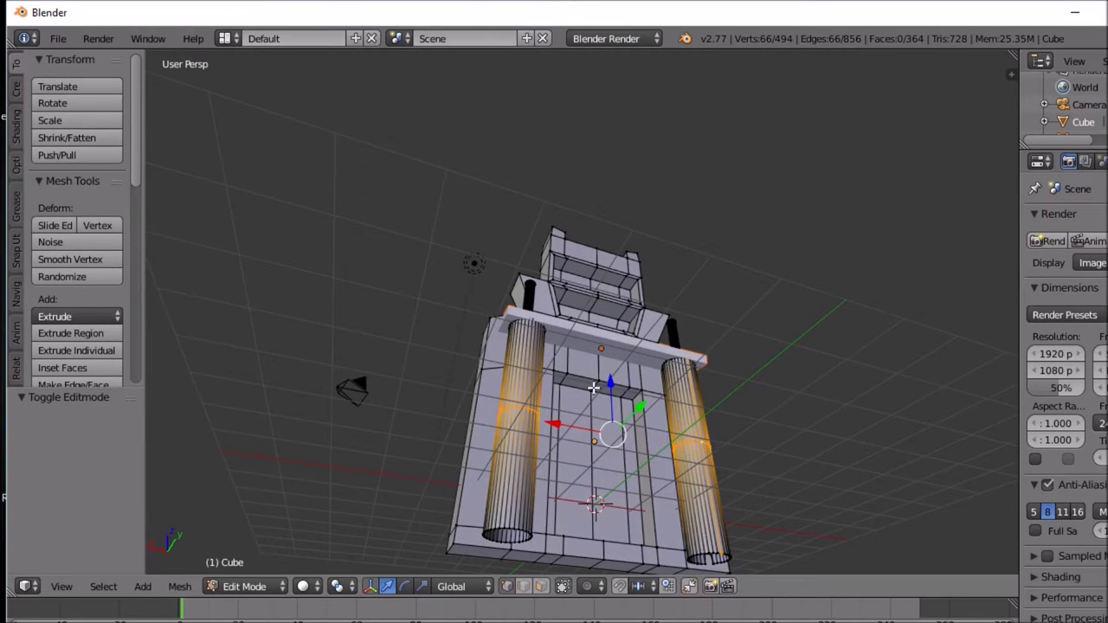
pyautogui.rightClick(593, 388)
pyautogui.moveTo(596, 441); pyautogui.dragTo(601, 489, button='middle')
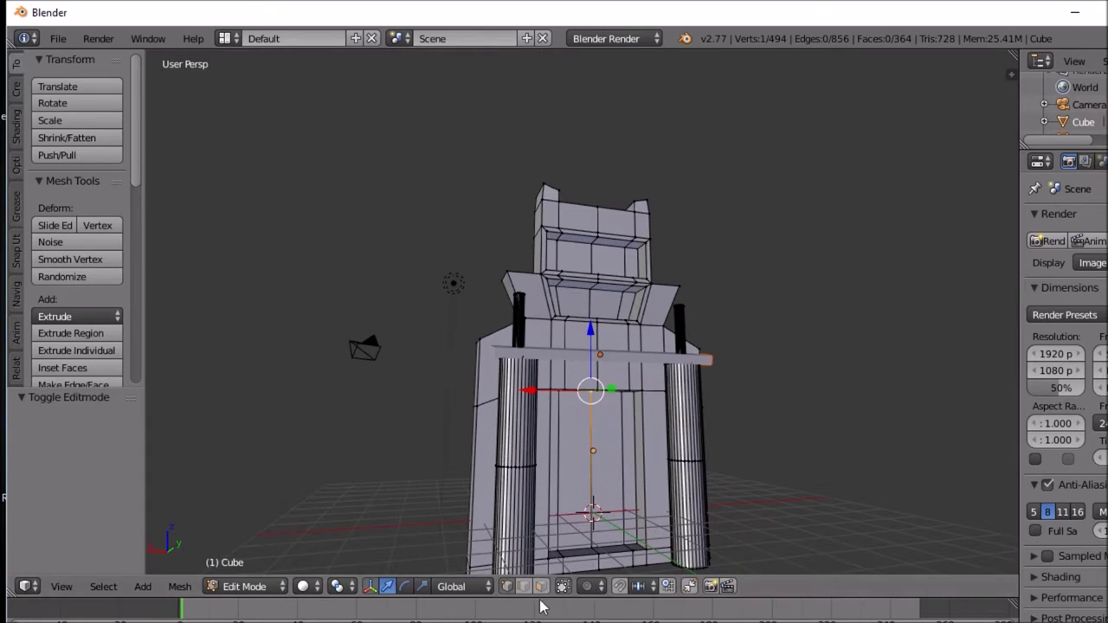
pyautogui.click(541, 587)
pyautogui.rightClick(609, 491)
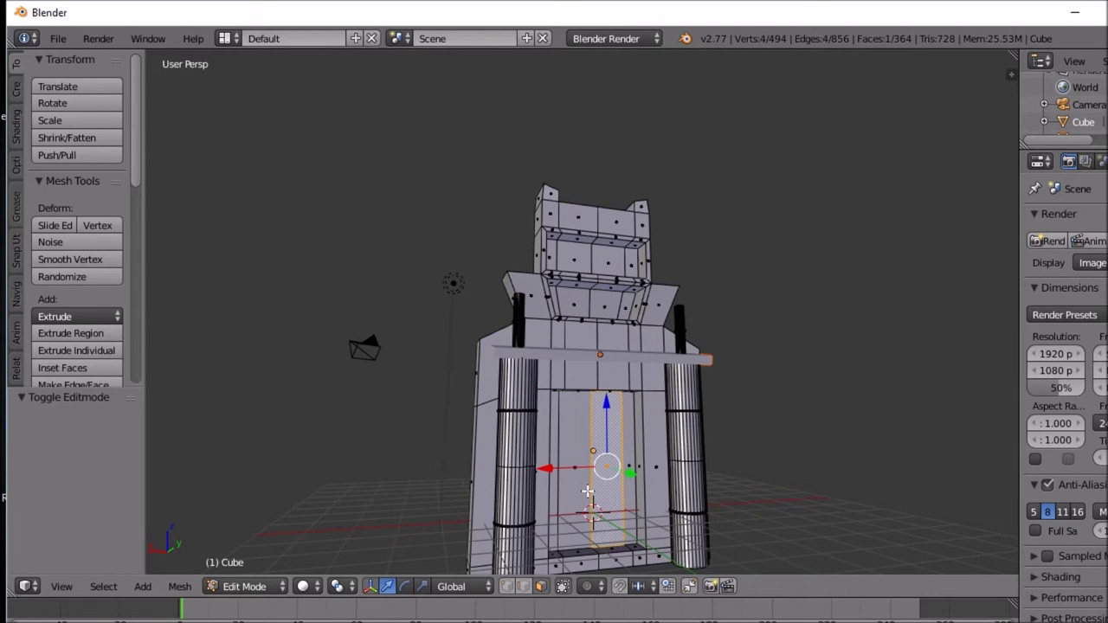
pyautogui.keyDown('shift'); pyautogui.rightClick(580, 492); pyautogui.keyUp('shift')
pyautogui.moveTo(582, 494); pyautogui.dragTo(757, 504, button='middle')
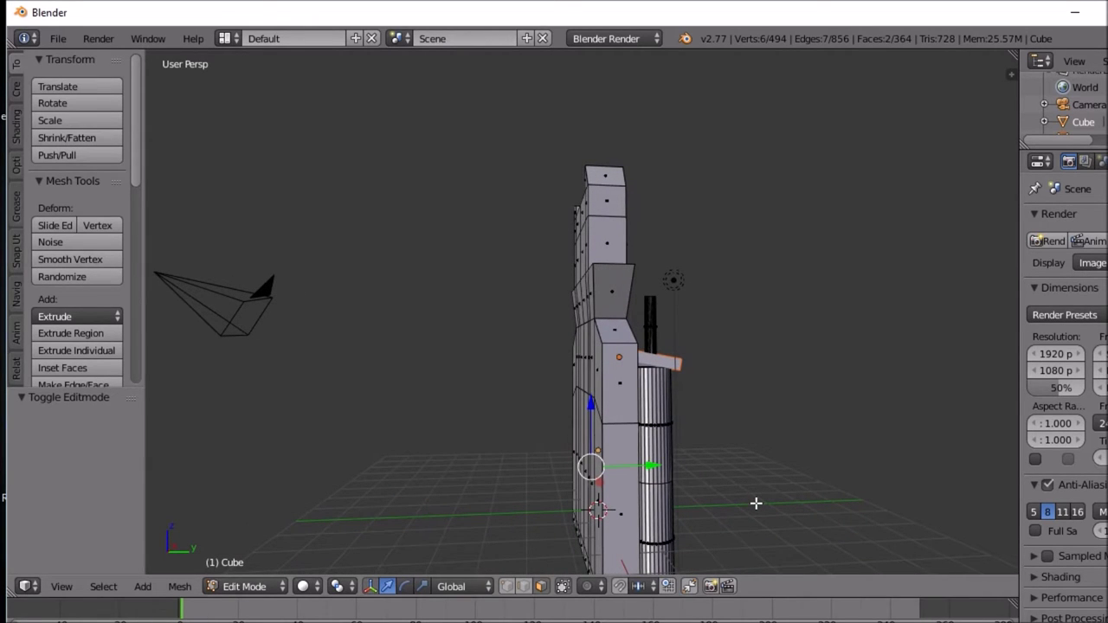
pyautogui.press('g')
pyautogui.press('y')
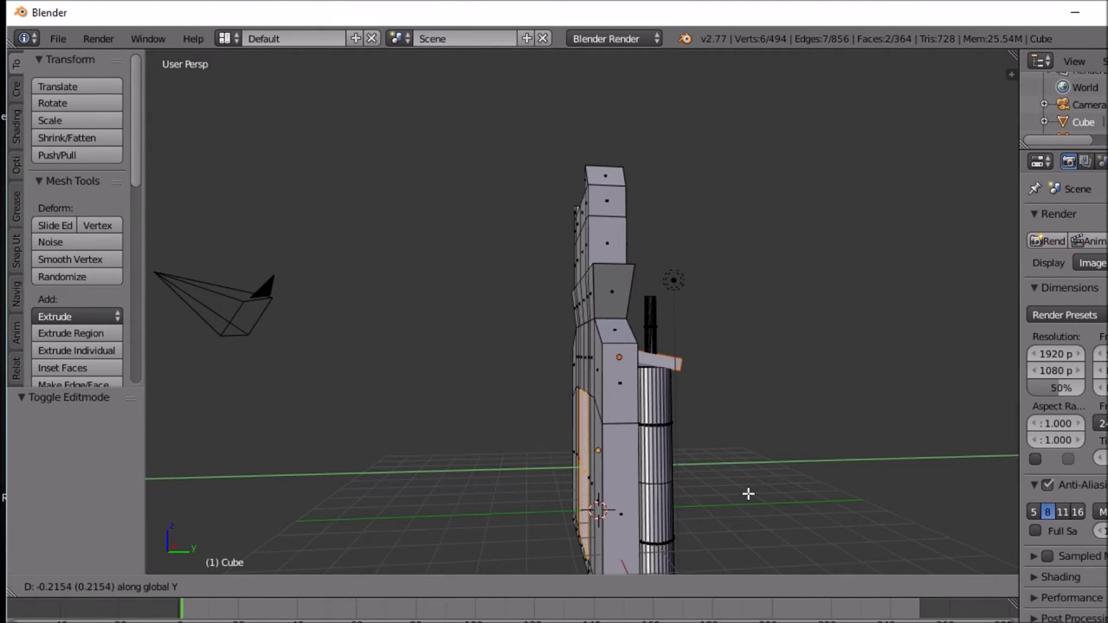
pyautogui.click(748, 494)
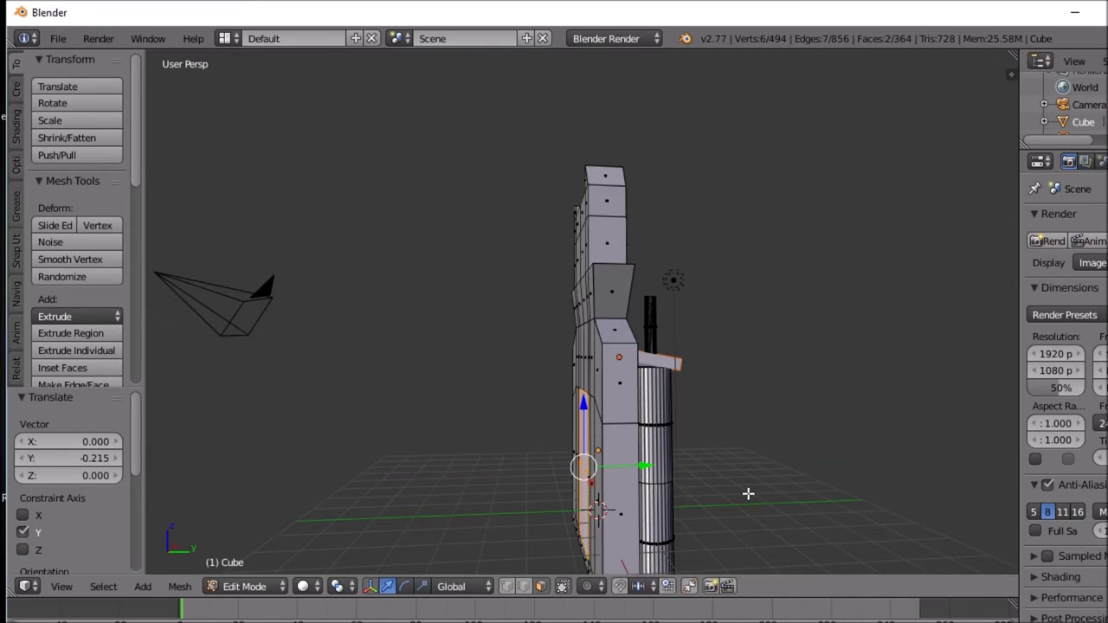
pyautogui.press('x')
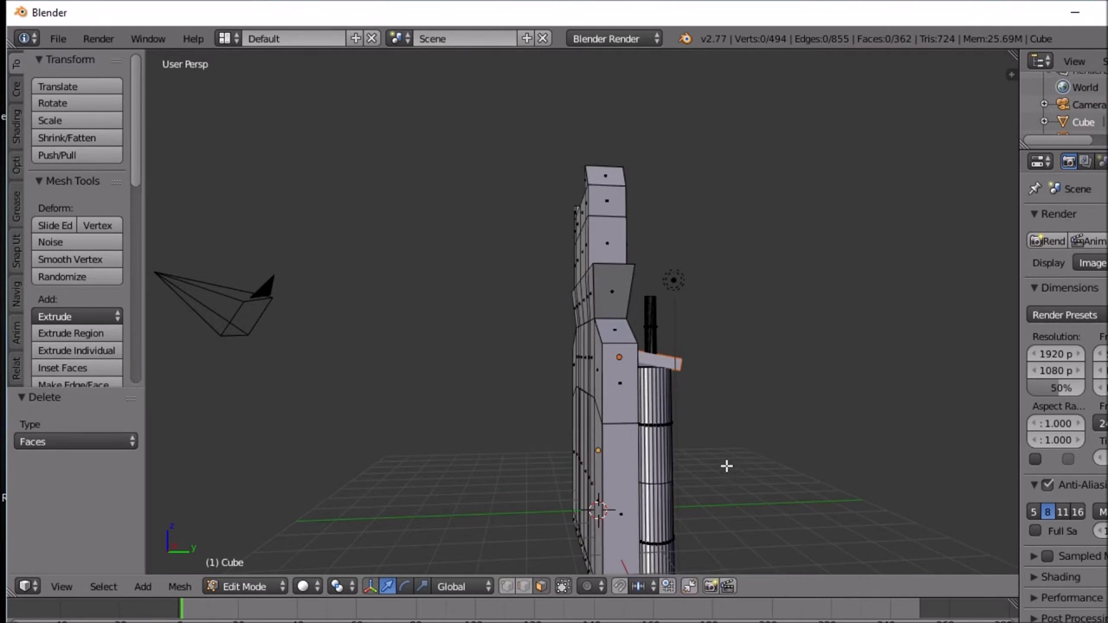
# Step: Try to delete the two central faces behind the doorway together with the narrow face on each side of them
pyautogui.moveTo(727, 466); pyautogui.dragTo(573, 463, button='middle')
pyautogui.rightClick(596, 459)
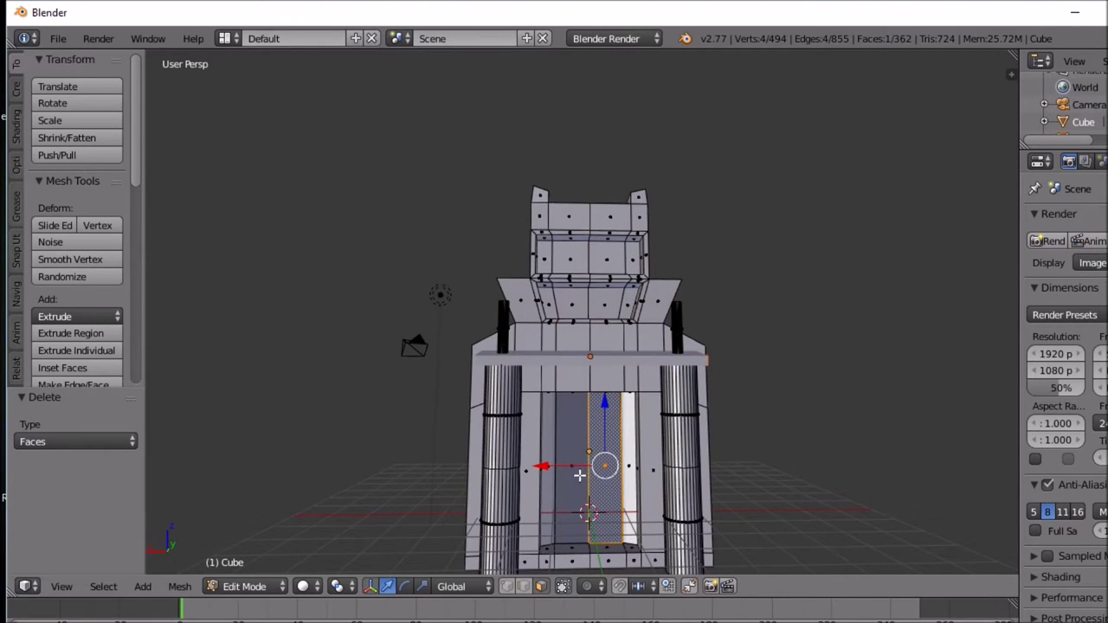
pyautogui.keyDown('shift'); pyautogui.rightClick(571, 469); pyautogui.keyUp('shift')
pyautogui.keyDown('shift'); pyautogui.rightClick(550, 467); pyautogui.keyUp('shift')
pyautogui.keyDown('shift'); pyautogui.rightClick(629, 466); pyautogui.keyUp('shift')
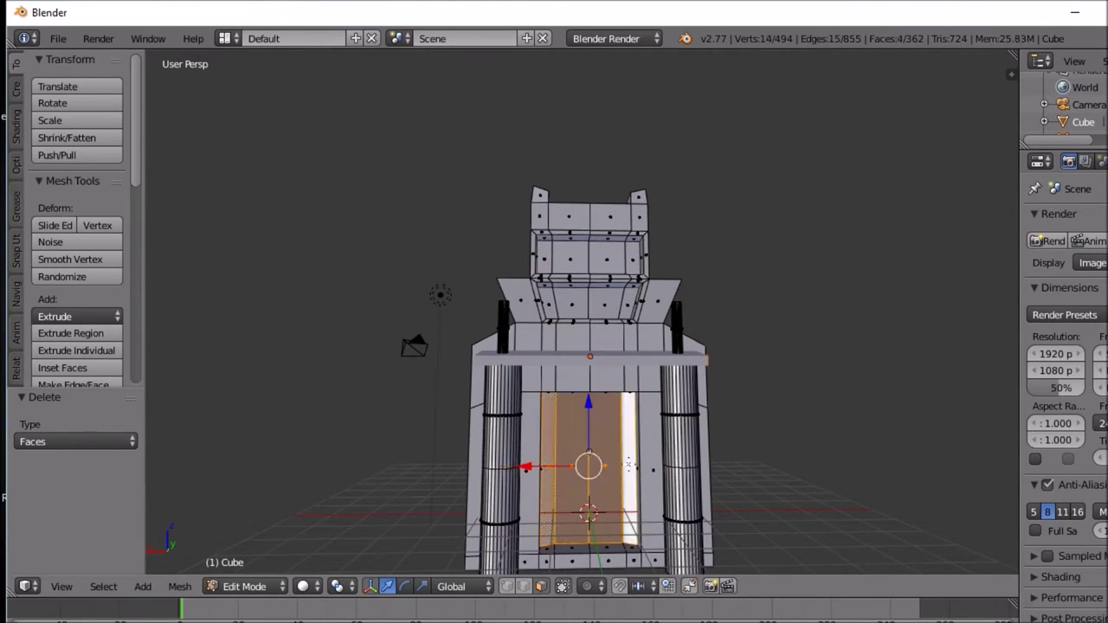
pyautogui.press('x')
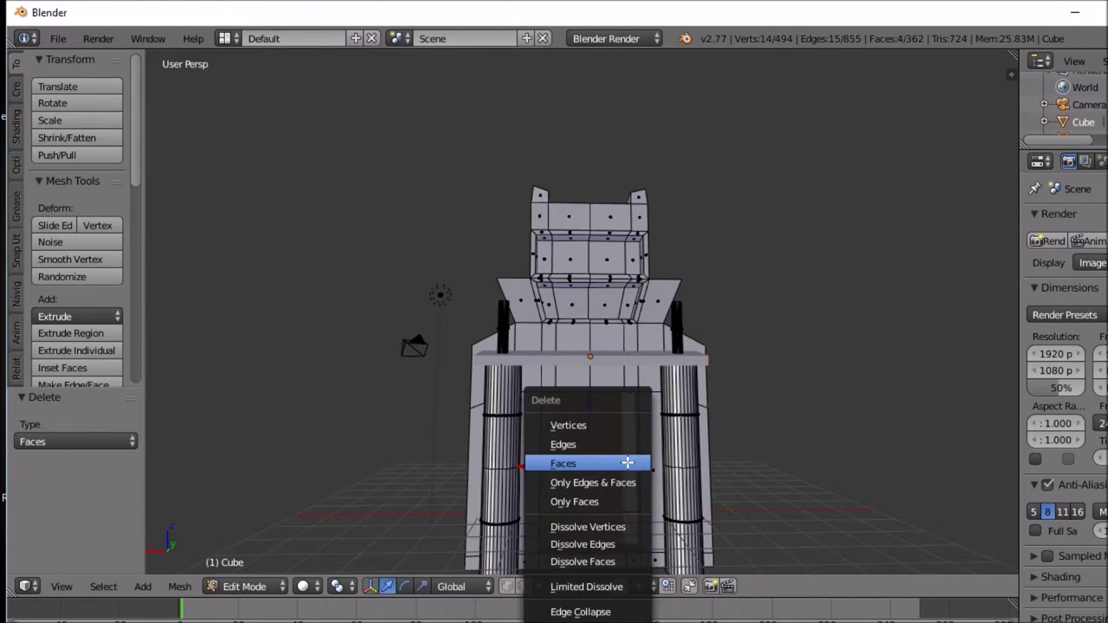
pyautogui.click(628, 465)
# Step: Try to delete the two remaining narrow faces along the sides of the doorway opening
pyautogui.moveTo(628, 465)
pyautogui.mouseDown(button='middle')
pyautogui.moveTo(678, 455)
pyautogui.moveTo(643, 462)
pyautogui.mouseUp(button='middle')
pyautogui.rightClick(630, 466)
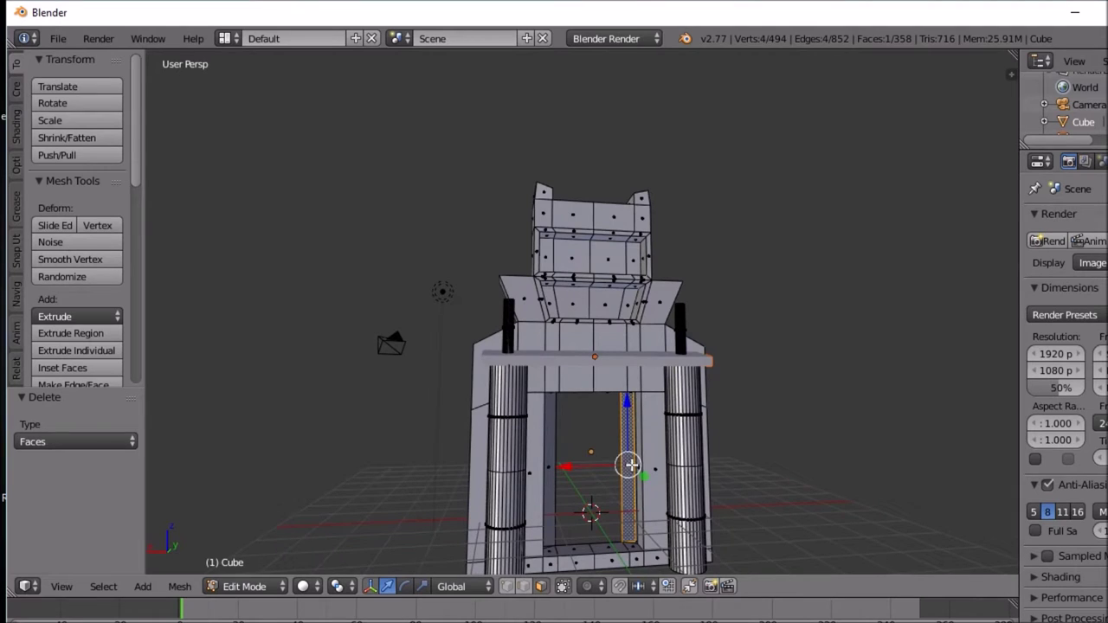
pyautogui.keyDown('shift'); pyautogui.rightClick(553, 473); pyautogui.keyUp('shift')
pyautogui.press('x')
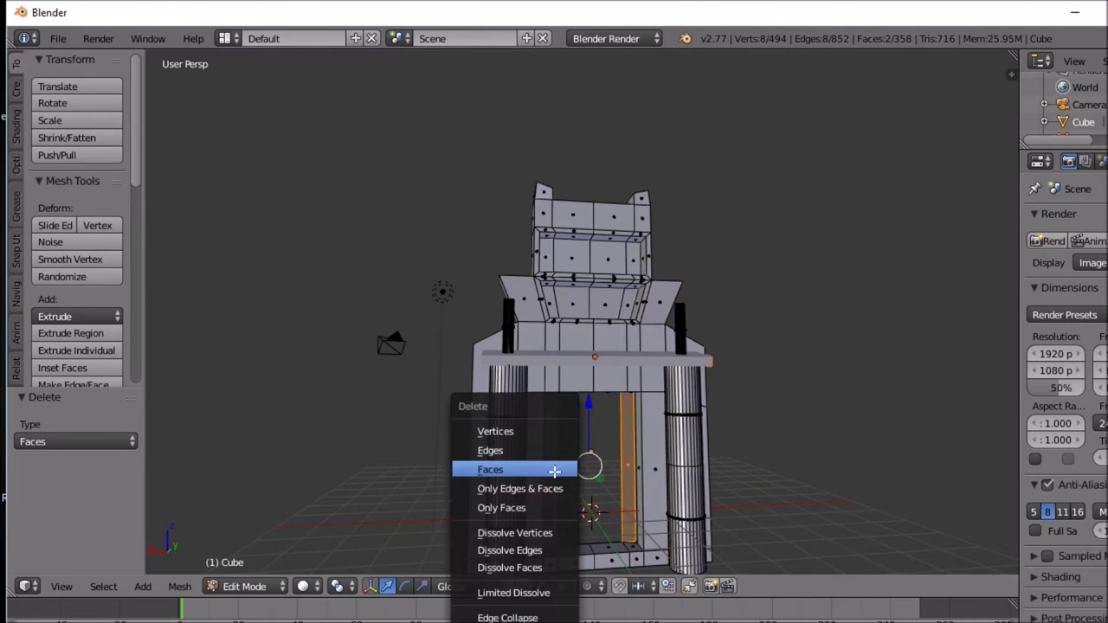
pyautogui.click(555, 470)
# Step: Try to raise the middle edge on the underside of the doorway's top by about 0.498 along Z
pyautogui.moveTo(556, 470); pyautogui.dragTo(582, 413, button='middle')
pyautogui.rightClick(596, 416)
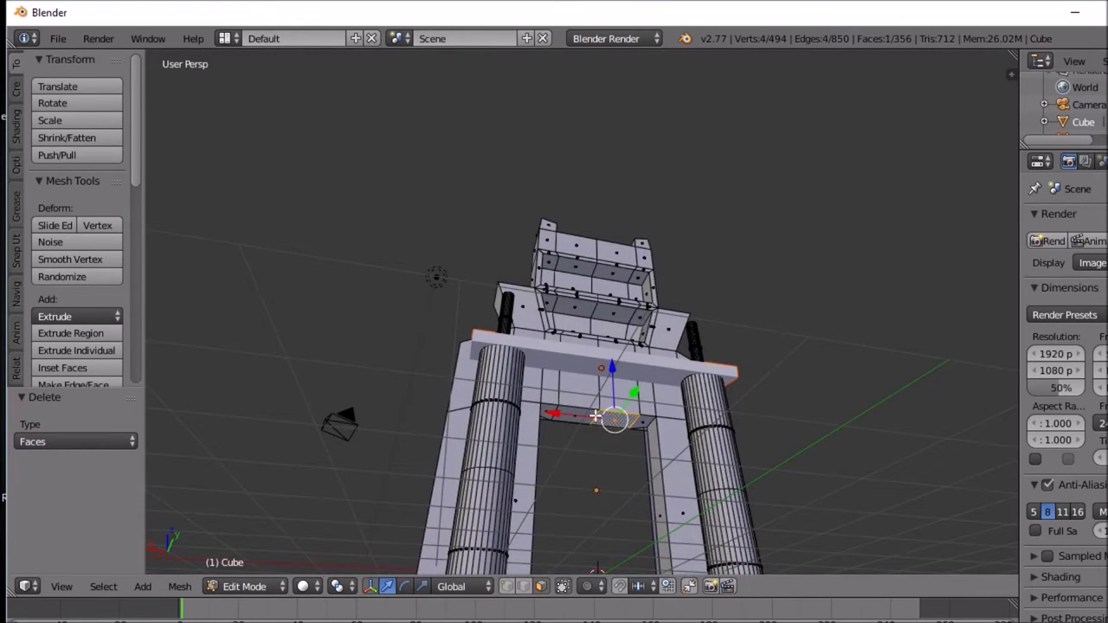
pyautogui.click(523, 587)
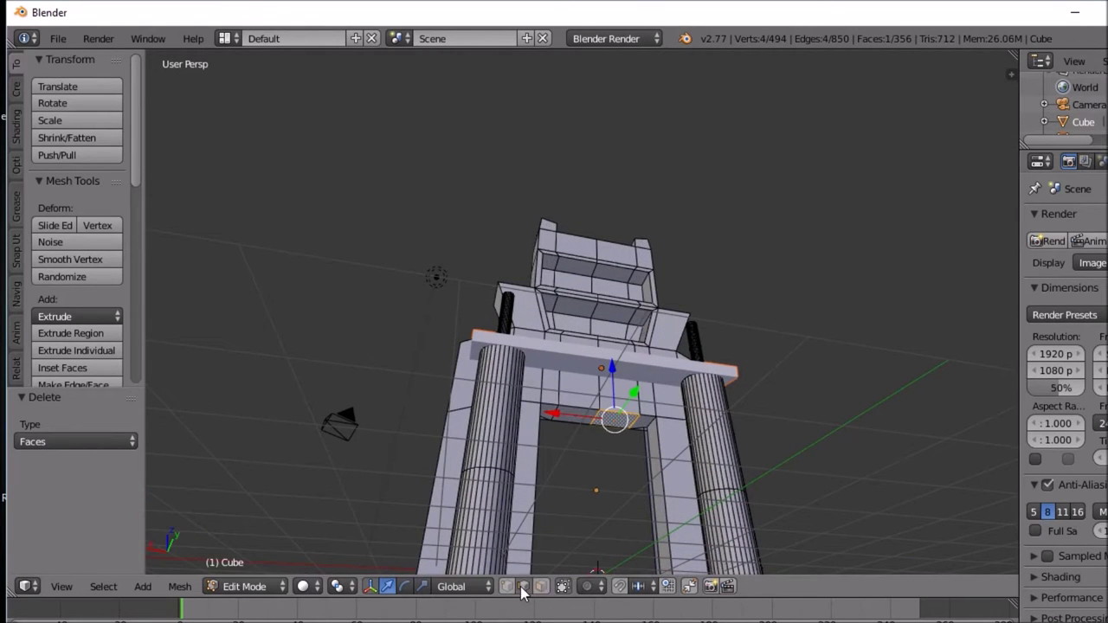
pyautogui.rightClick(598, 420)
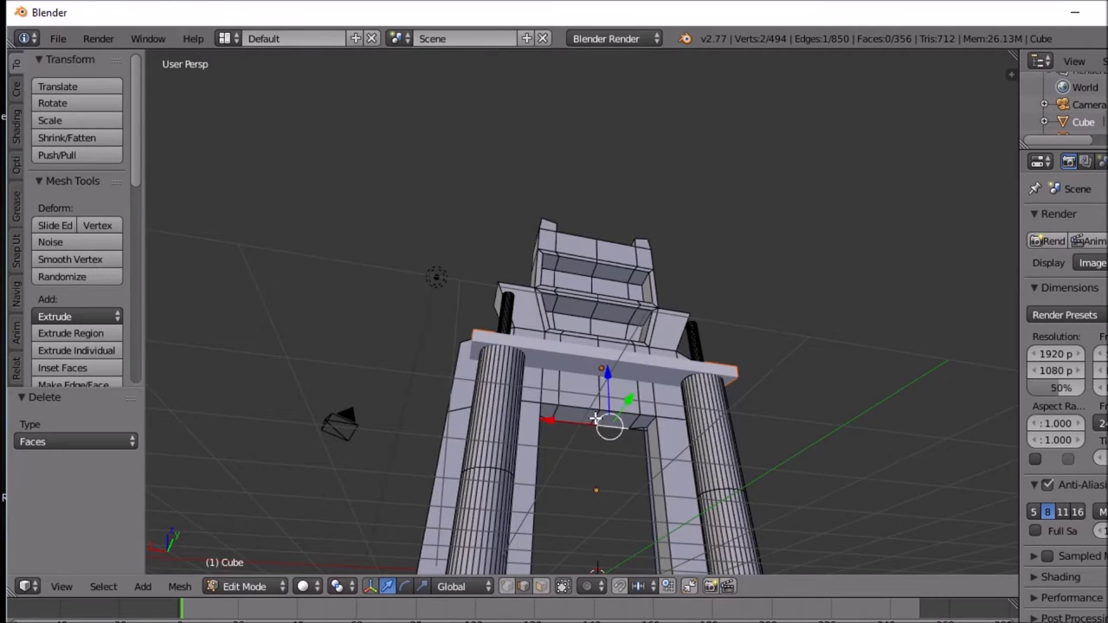
pyautogui.moveTo(594, 419); pyautogui.dragTo(570, 478, button='middle')
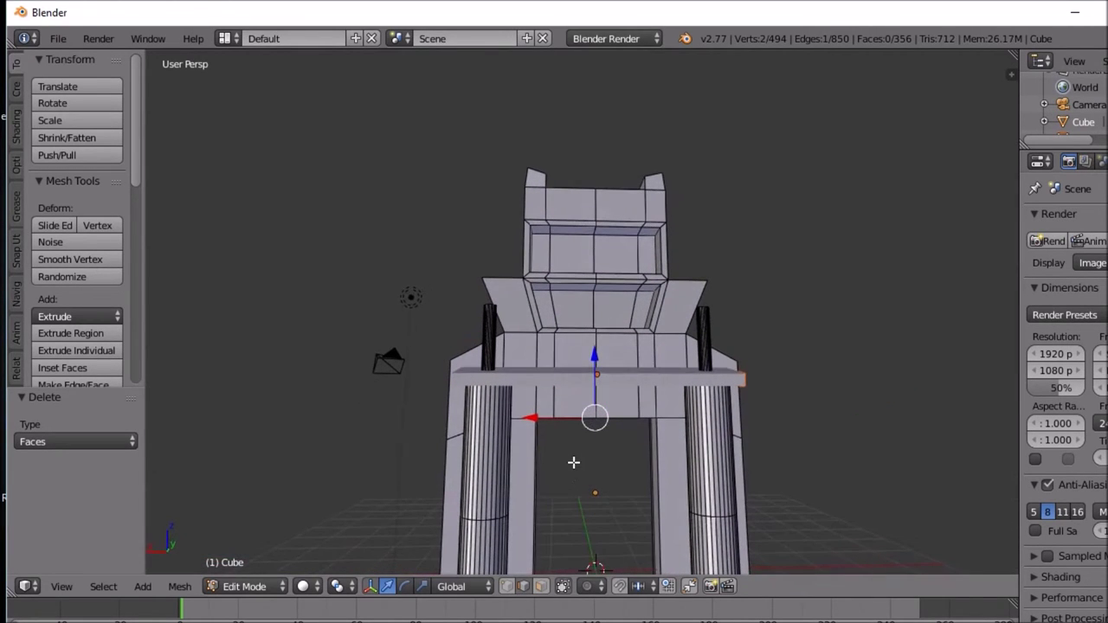
pyautogui.press('g')
pyautogui.press('z')
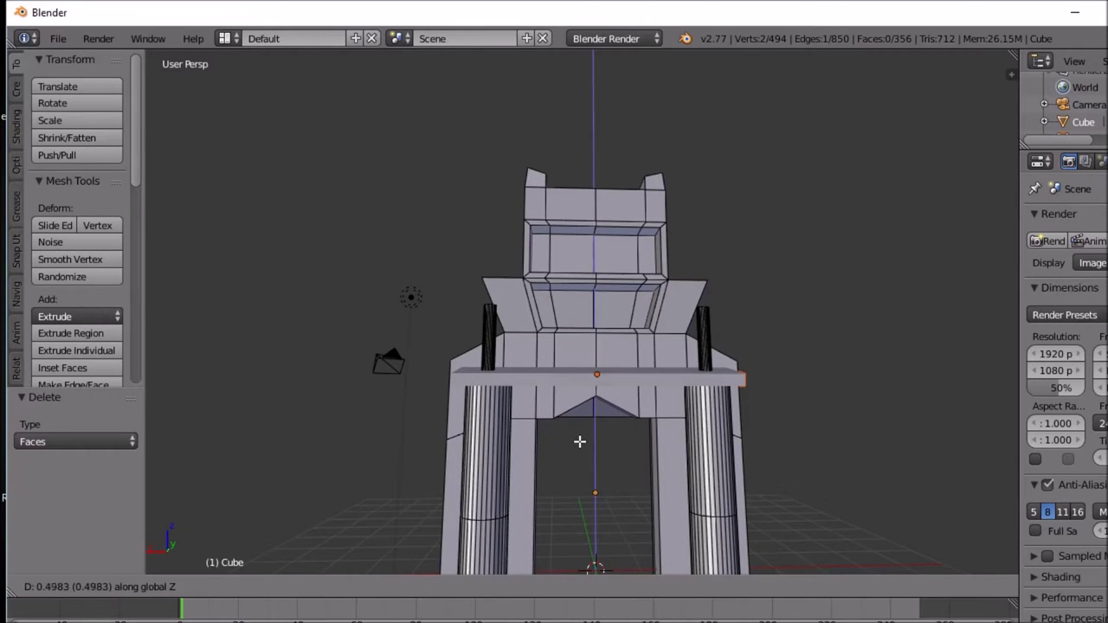
pyautogui.click(580, 441)
# Step: Undo the raised top edge and the last two face deletions in the doorway
pyautogui.moveTo(579, 444); pyautogui.dragTo(655, 514, button='middle')
pyautogui.rightClick(655, 512)
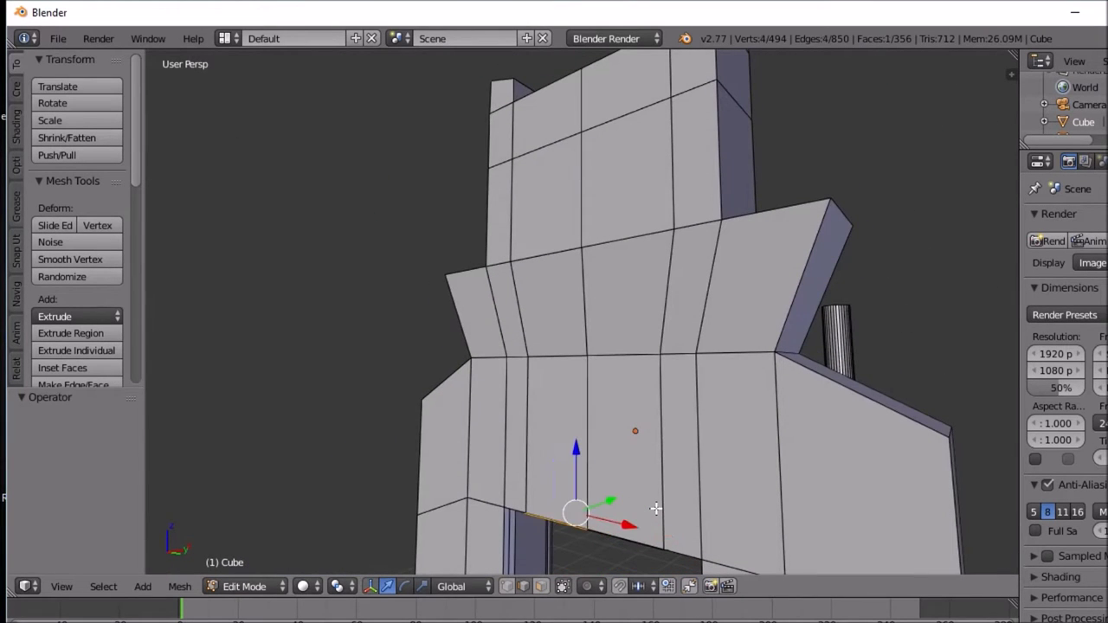
pyautogui.press('3')
pyautogui.moveTo(656, 506); pyautogui.dragTo(367, 421, button='middle')
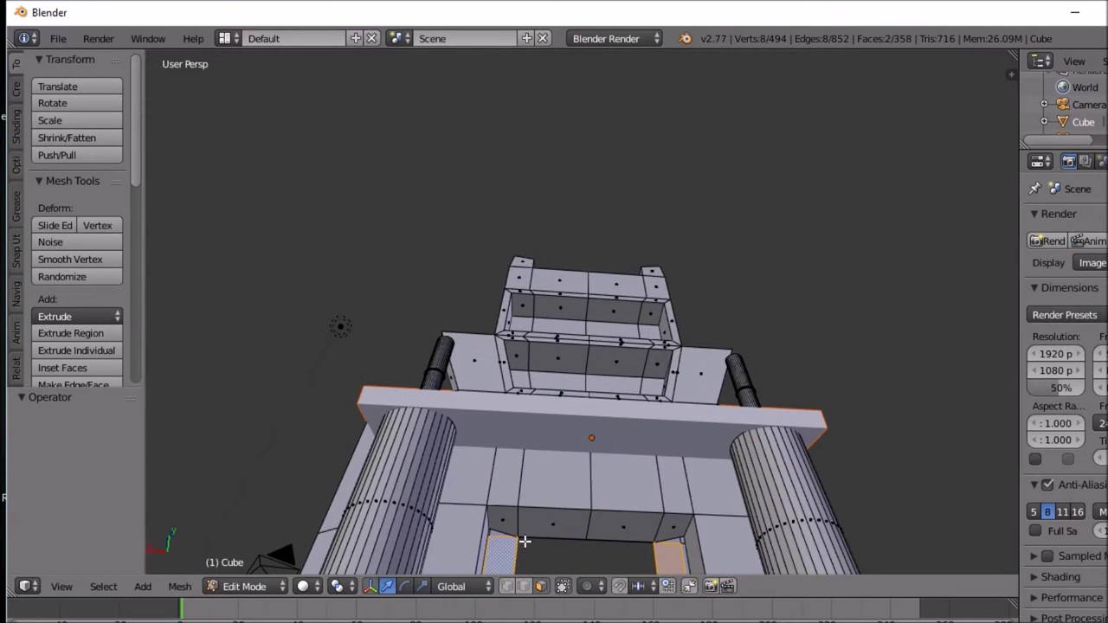
pyautogui.press('KP_8')
pyautogui.press('KP_8')
pyautogui.press('KP_8')
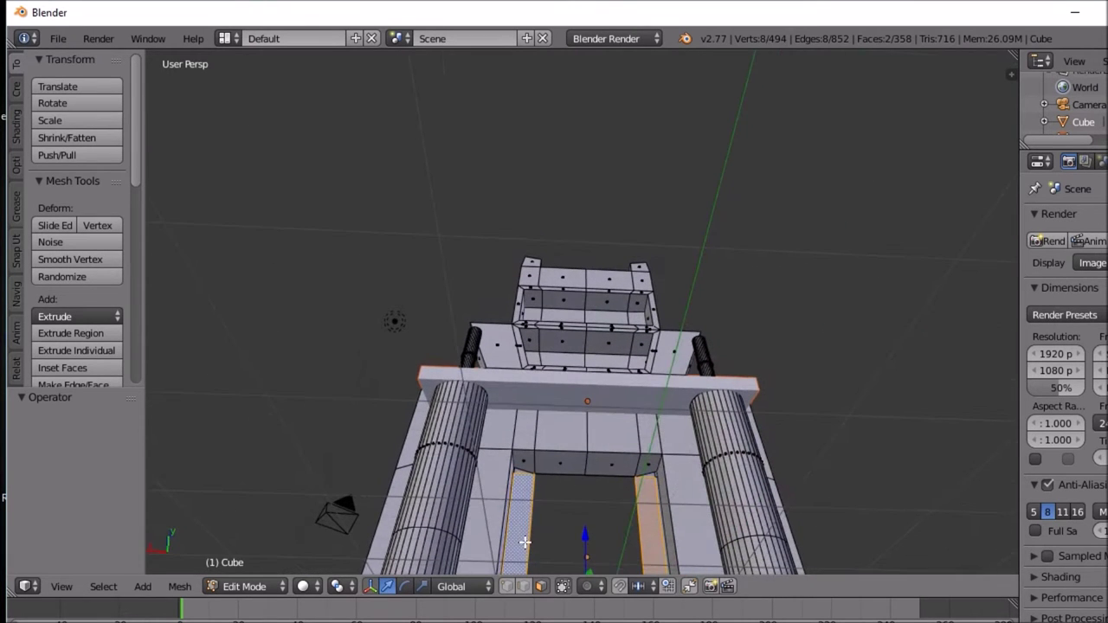
pyautogui.press('f')
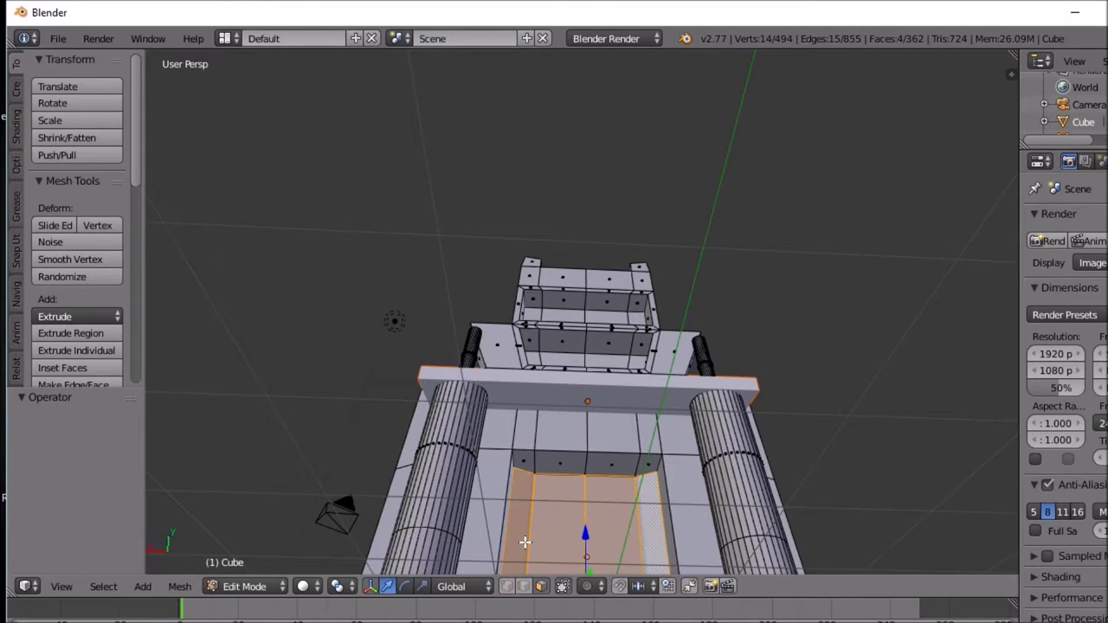
pyautogui.press('KP_4')
pyautogui.press('KP_6')
pyautogui.press('KP_8')
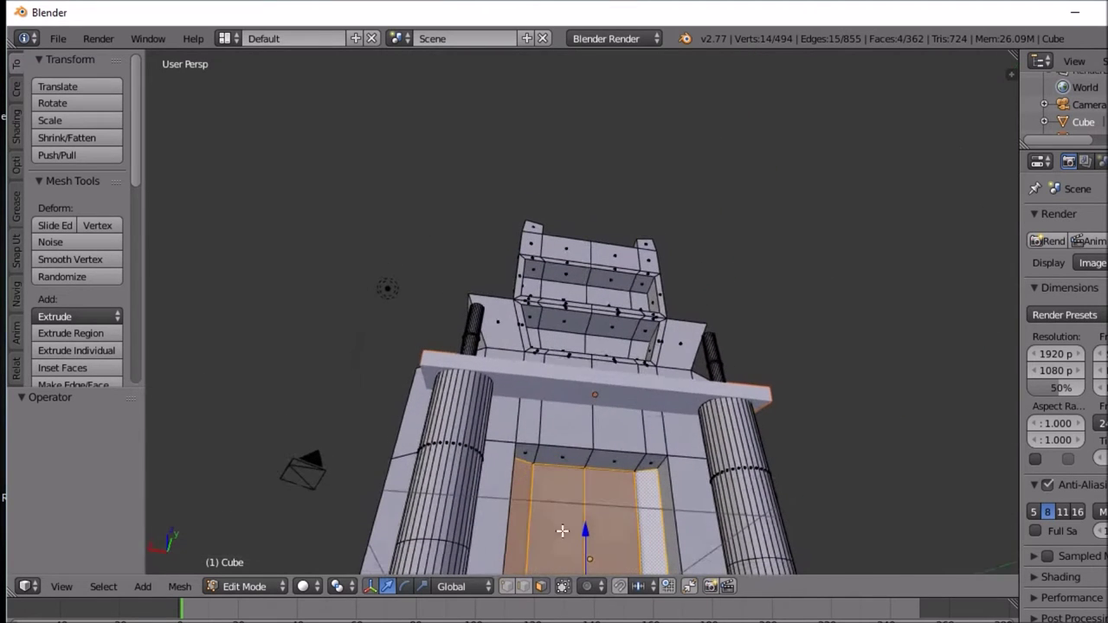
# Step: In edge selection mode, raise the middle edge of the doorway's top about 0.66 along Z to form a peak
pyautogui.rightClick(587, 464)
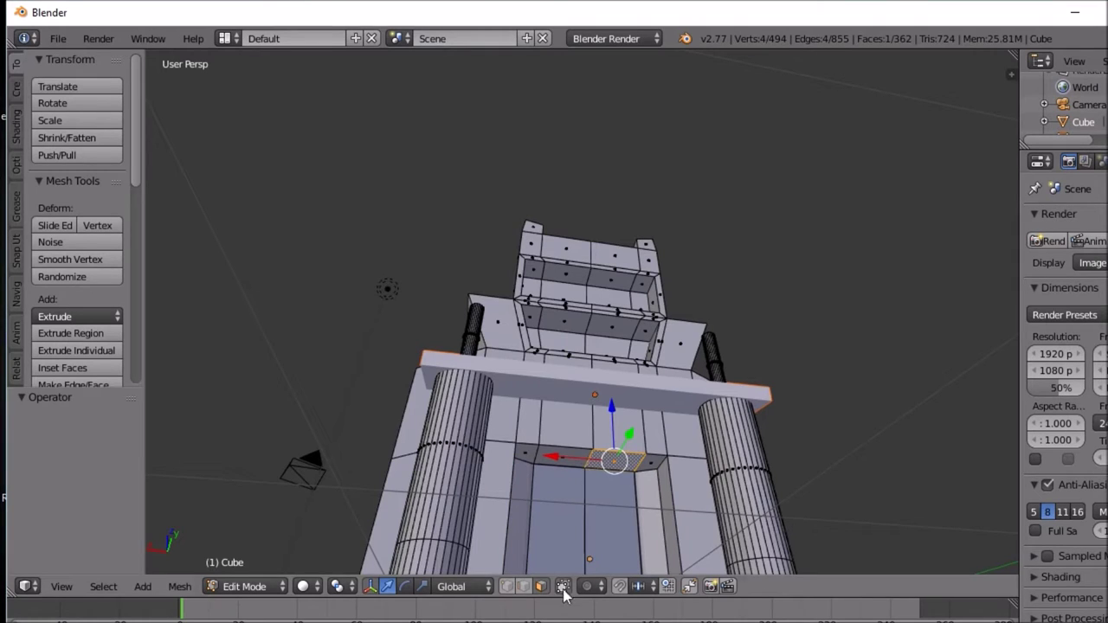
pyautogui.click(522, 586)
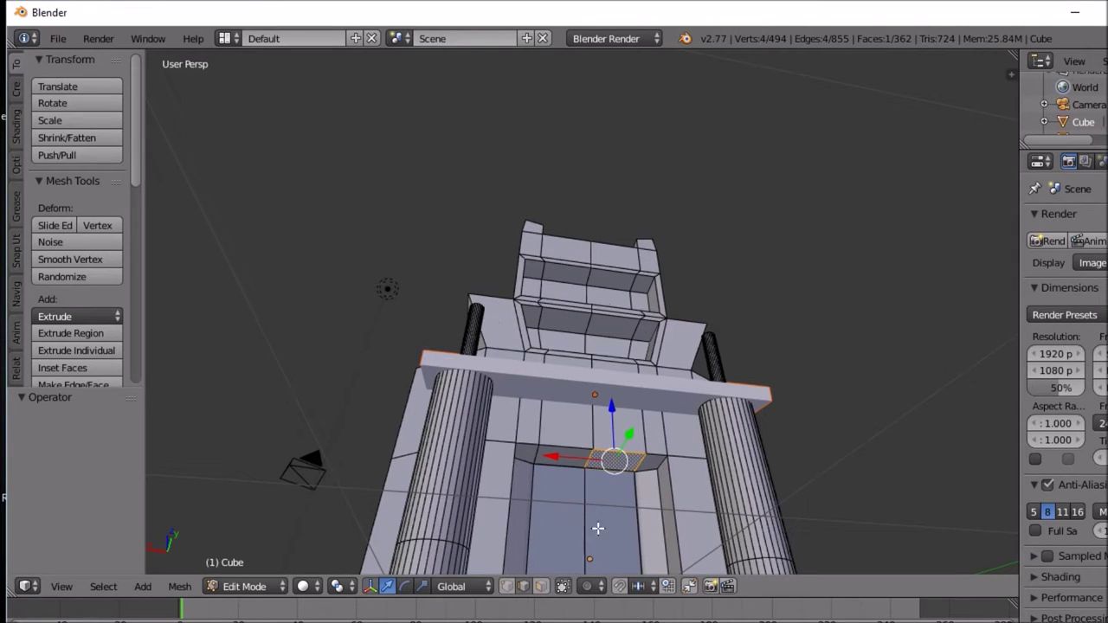
pyautogui.rightClick(589, 461)
pyautogui.press('g')
pyautogui.press('z')
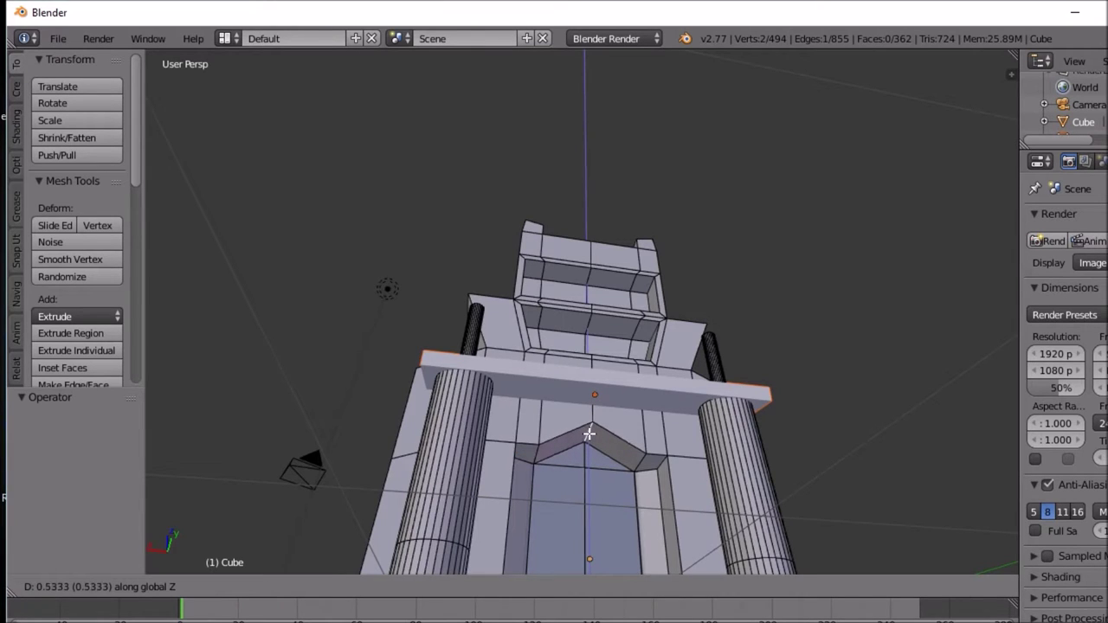
pyautogui.click(588, 427)
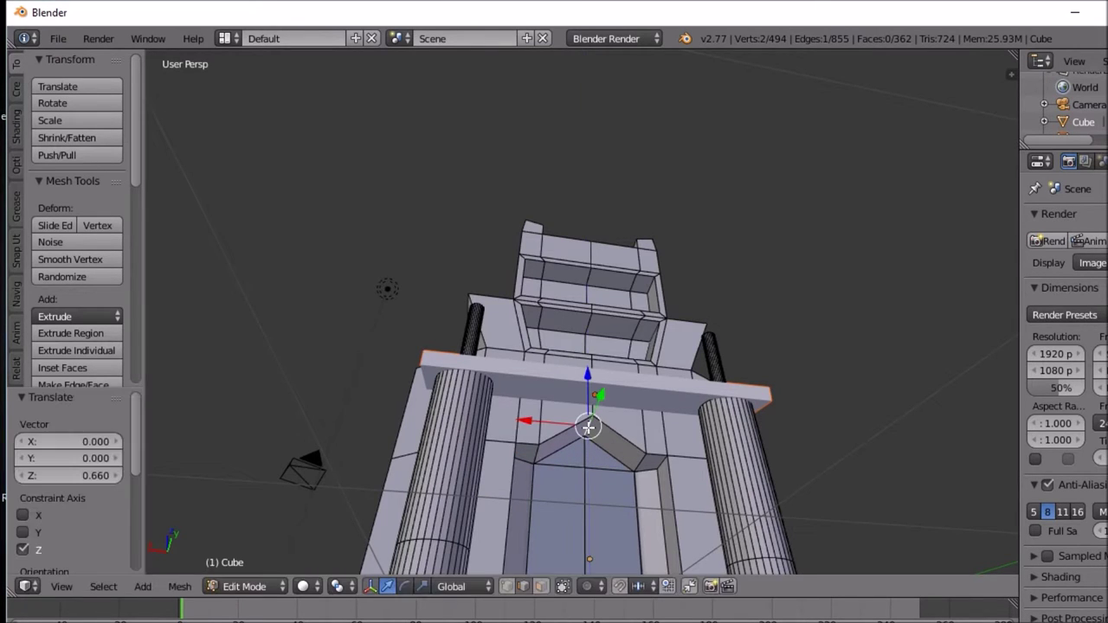
# Step: Raise the two edges on either side of the doorway's peak together by about 0.427 along Z to shape an arch
pyautogui.rightClick(537, 458)
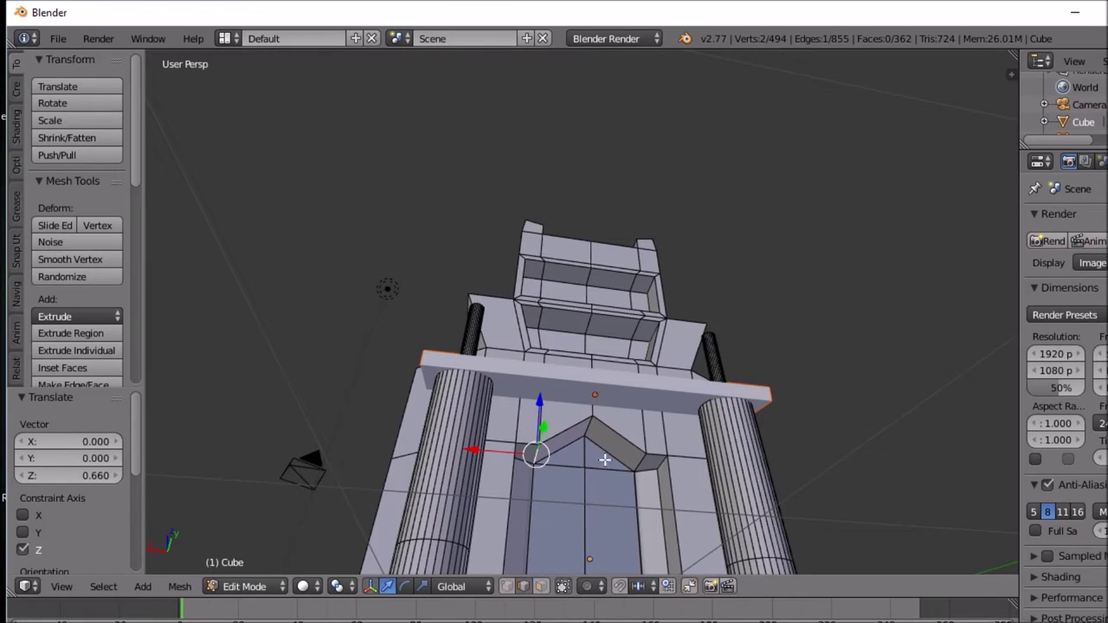
pyautogui.keyDown('shift'); pyautogui.rightClick(637, 465); pyautogui.keyUp('shift')
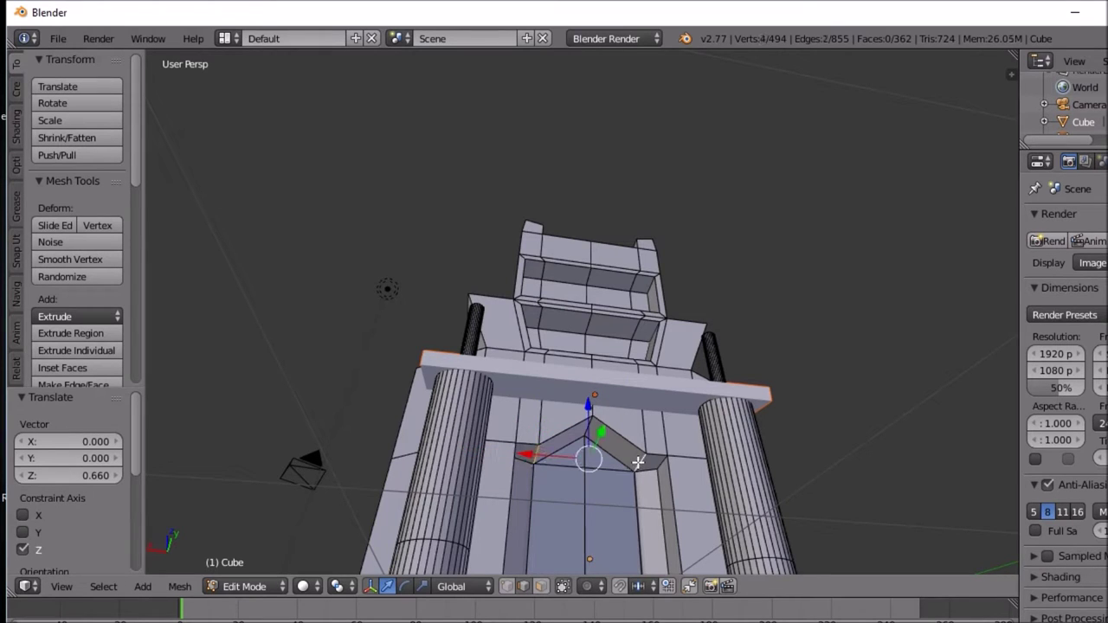
pyautogui.press('g')
pyautogui.press('z')
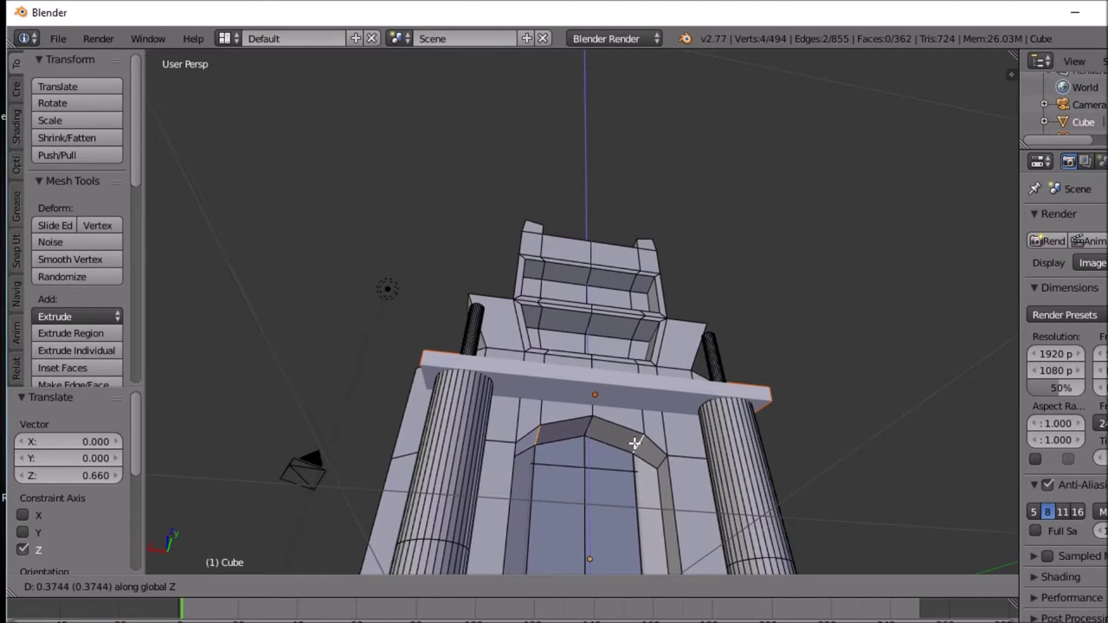
pyautogui.click(634, 441)
pyautogui.moveTo(634, 442); pyautogui.dragTo(618, 510, button='middle')
# Step: In face selection mode, select the two tall central faces behind the arched doorway and the two faces above them
pyautogui.rightClick(606, 502)
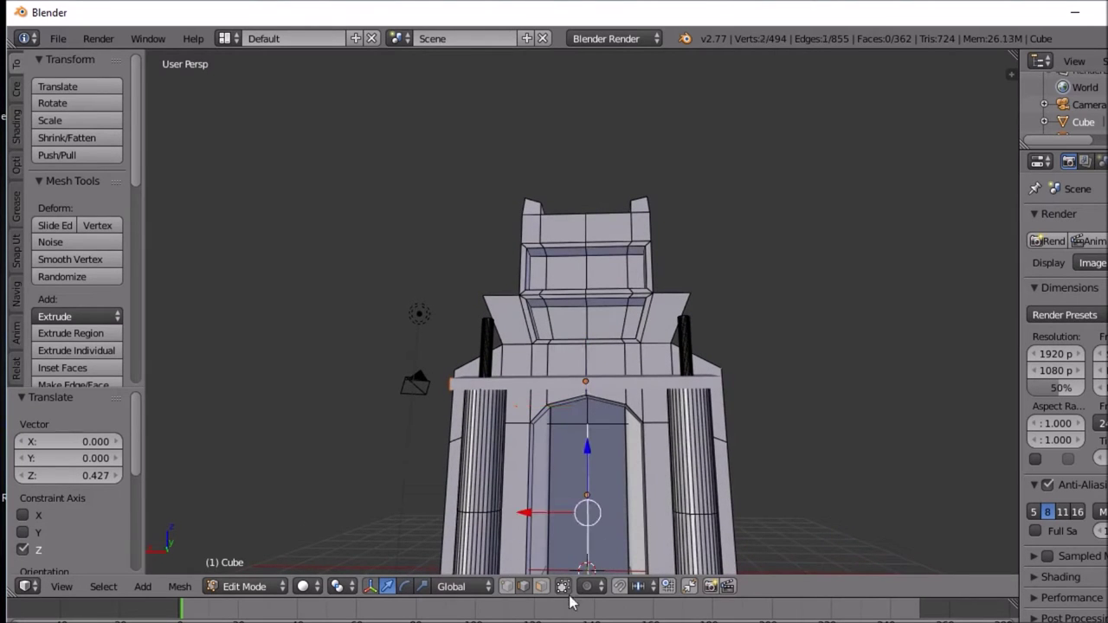
pyautogui.click(541, 586)
pyautogui.rightClick(611, 495)
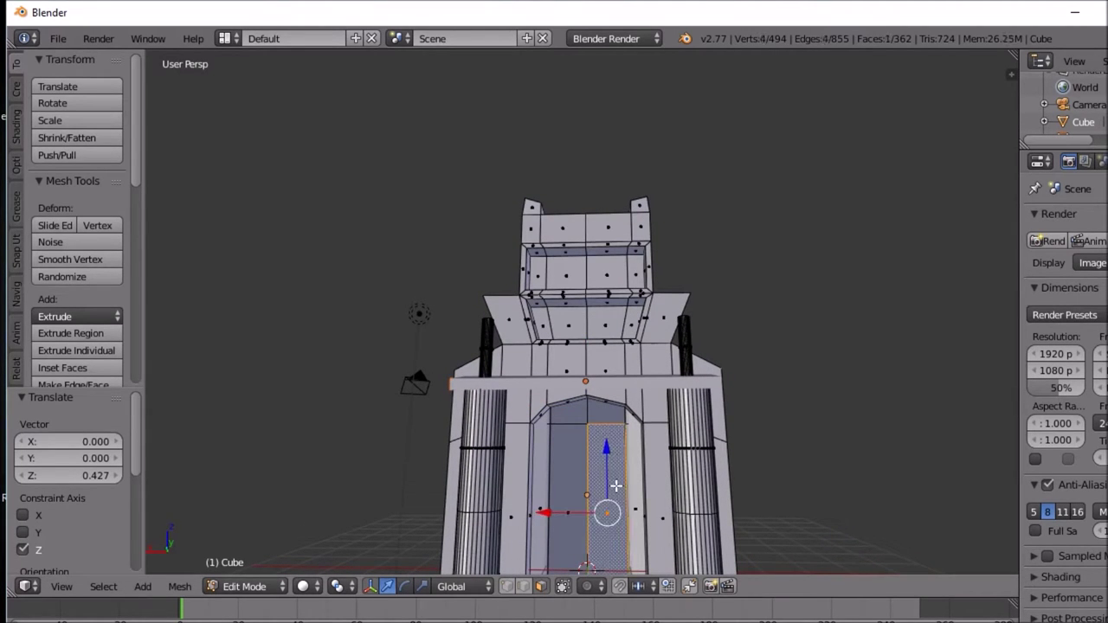
pyautogui.keyDown('shift'); pyautogui.rightClick(569, 462); pyautogui.keyUp('shift')
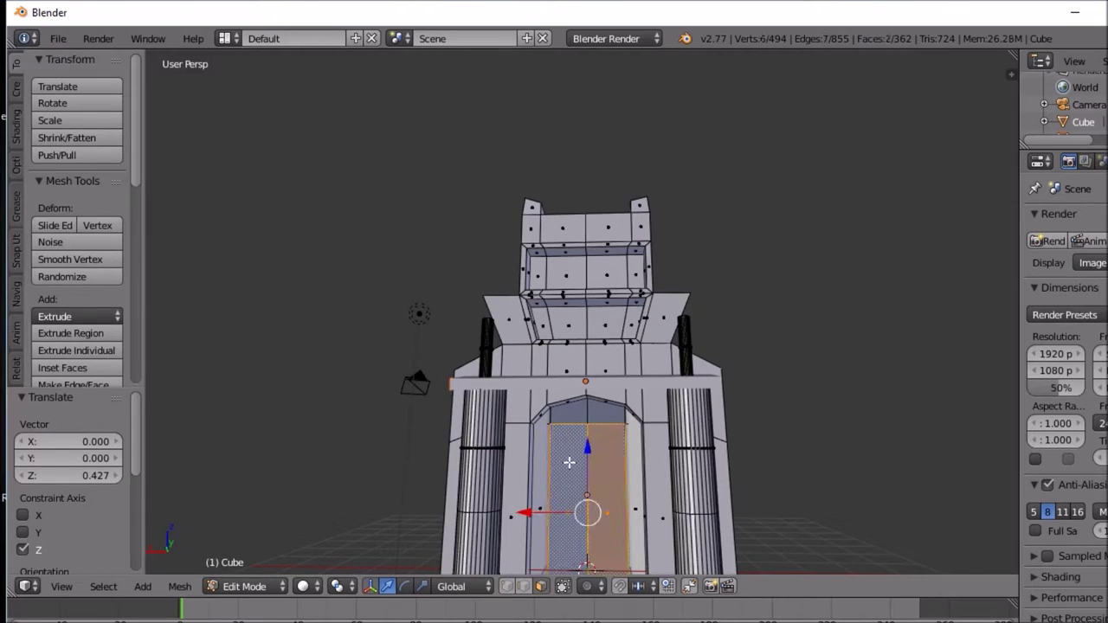
pyautogui.keyDown('shift'); pyautogui.rightClick(582, 418); pyautogui.keyUp('shift')
pyautogui.keyDown('shift'); pyautogui.rightClick(602, 418); pyautogui.keyUp('shift')
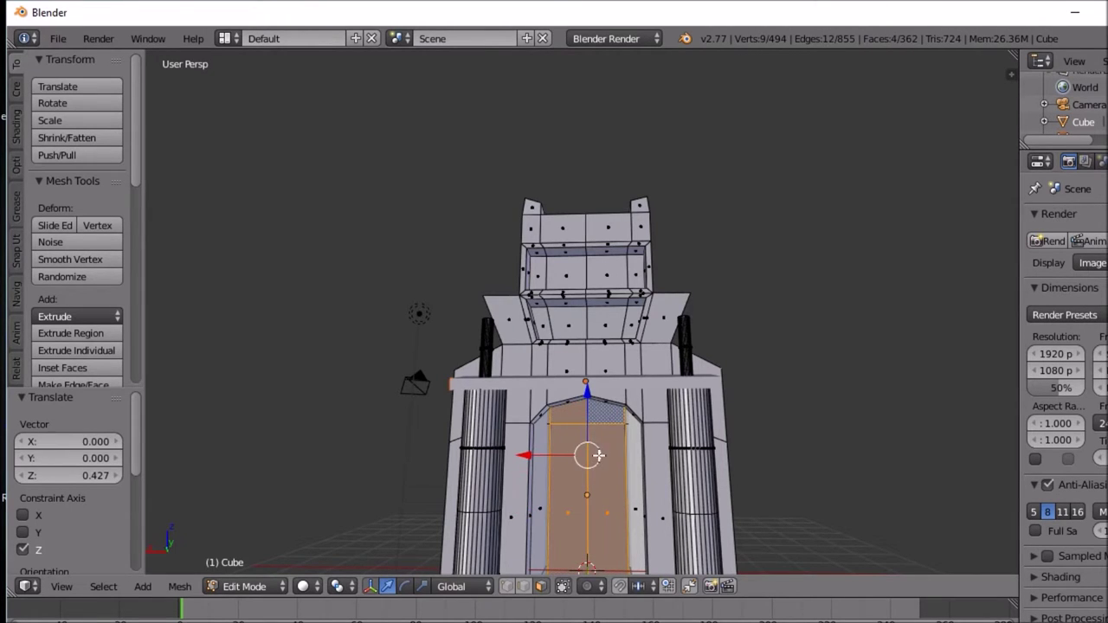
# Step: Examine the selected doorway faces from the side in wireframe shading
pyautogui.moveTo(598, 456); pyautogui.dragTo(627, 454, button='middle')
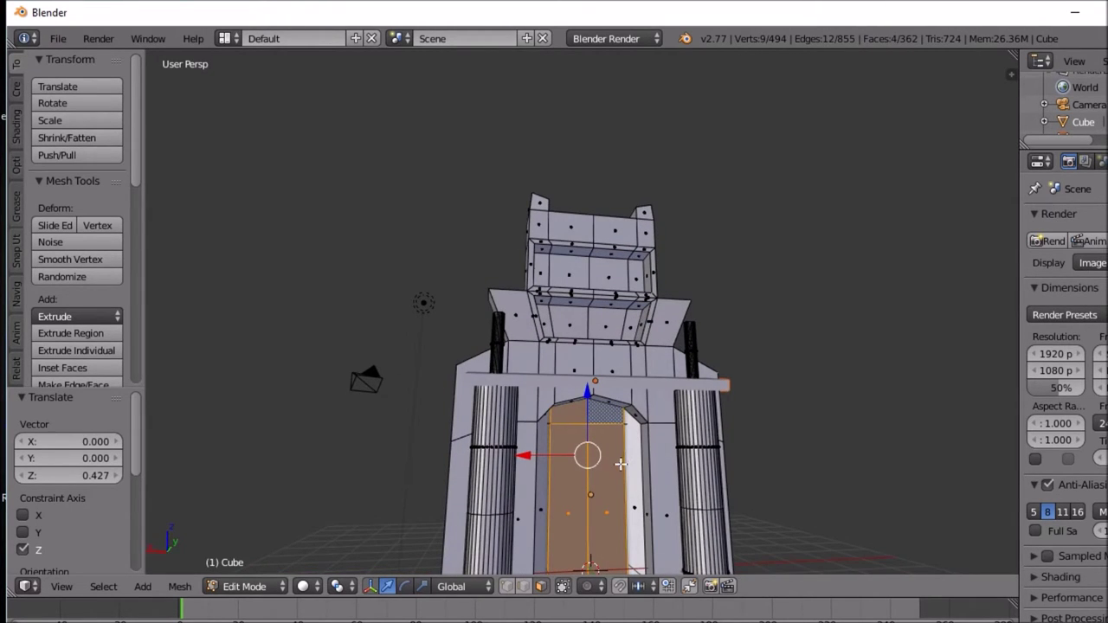
pyautogui.press('z')
pyautogui.press('z')
pyautogui.press('z')
pyautogui.press('z')
pyautogui.press('z')
pyautogui.moveTo(621, 461); pyautogui.dragTo(870, 460, button='middle')
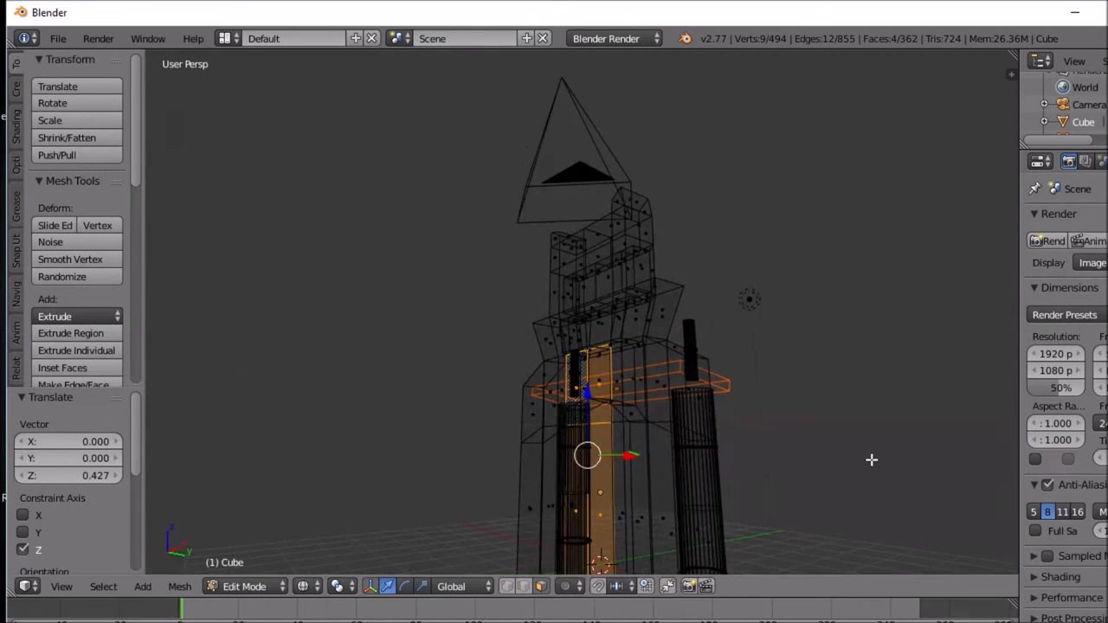
# Step: Back in solid shading, deselect the two faces above the doorway and delete the two tall faces that fill its back
pyautogui.press('z')
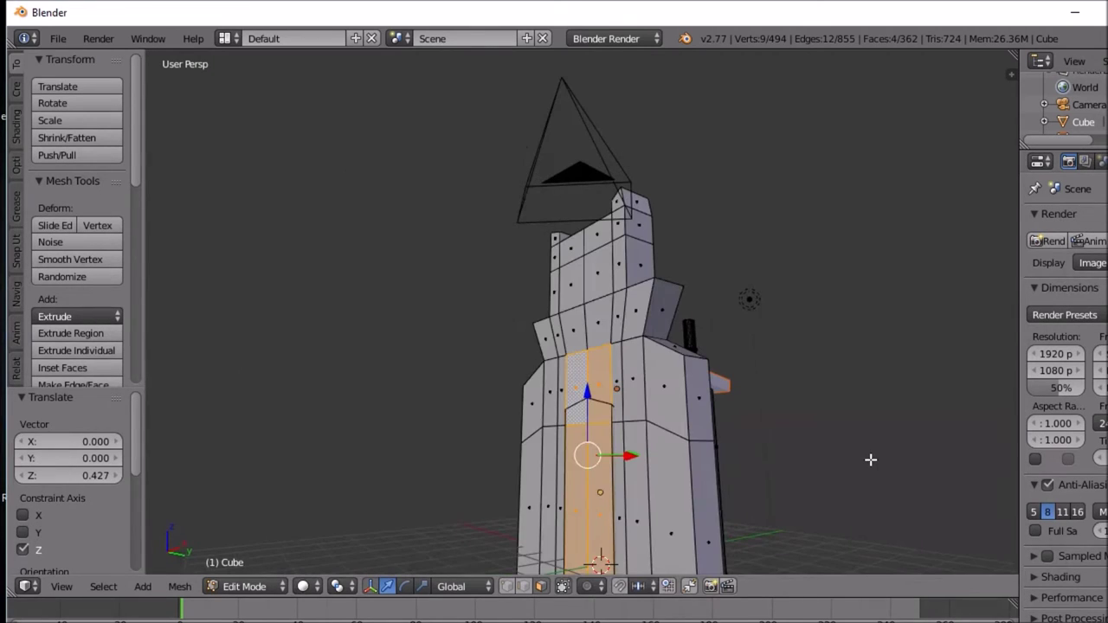
pyautogui.keyDown('shift'); pyautogui.click(604, 394); pyautogui.keyUp('shift')
pyautogui.keyDown('shift'); pyautogui.click(584, 382); pyautogui.keyUp('shift')
pyautogui.moveTo(585, 382); pyautogui.dragTo(438, 455, button='middle')
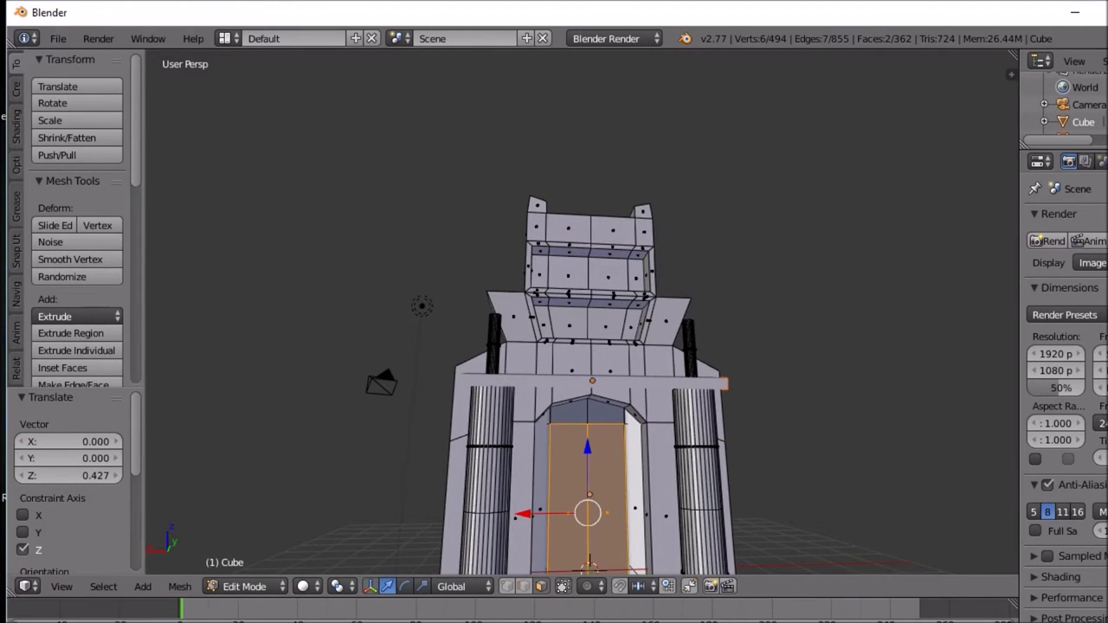
pyautogui.press('x')
pyautogui.press('Escape')
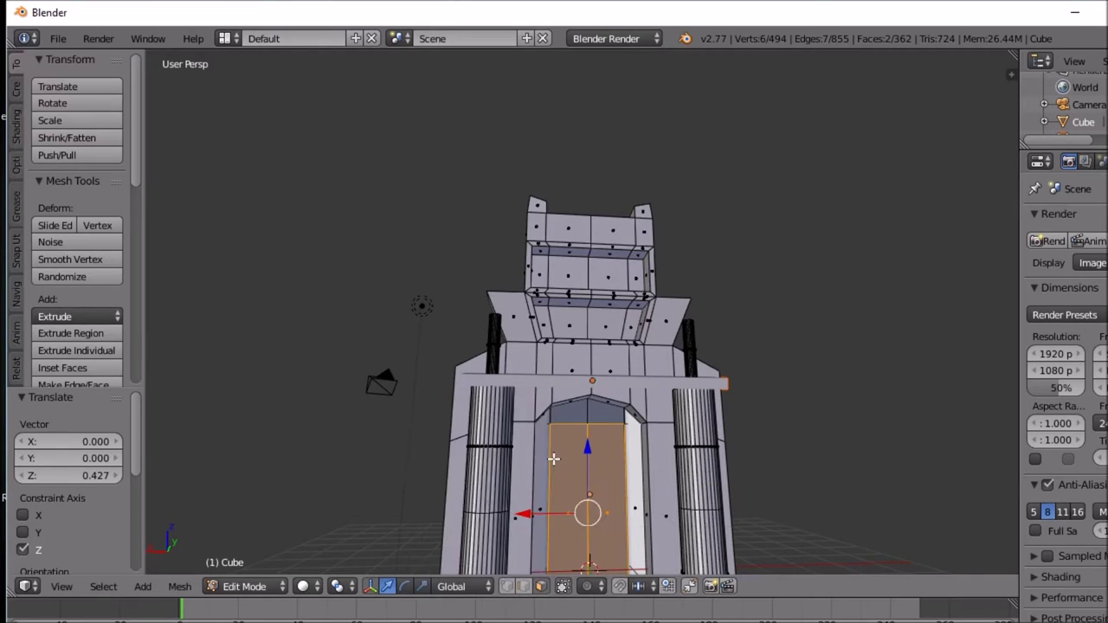
pyautogui.press('x')
pyautogui.click(586, 463)
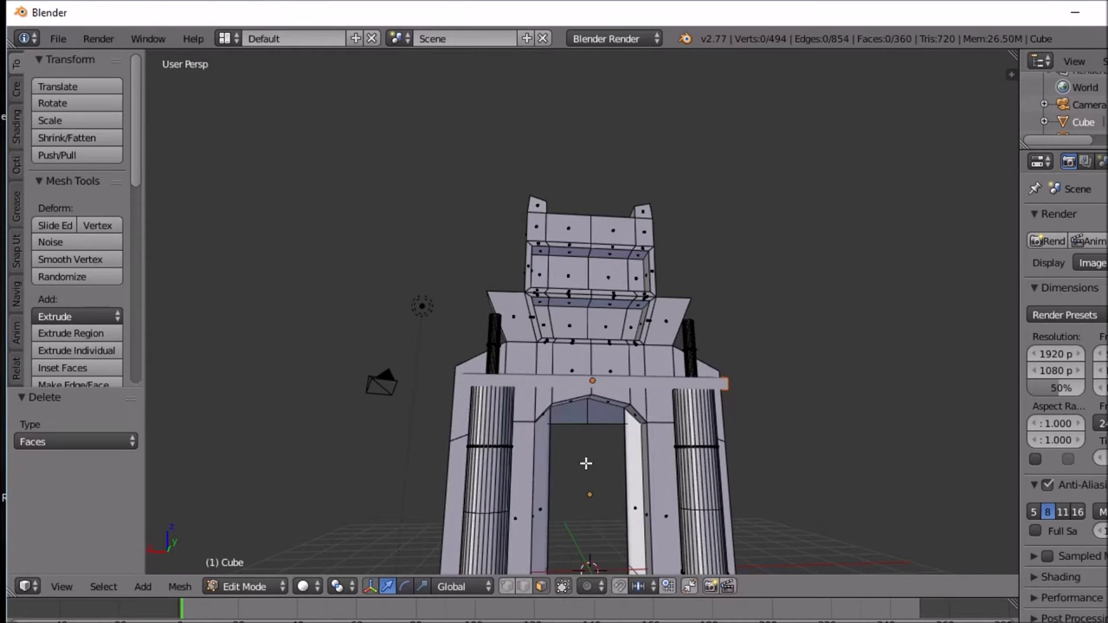
# Step: In edge selection mode, select one of the two horizontal edges across the top of the doorway's rear opening
pyautogui.moveTo(585, 463); pyautogui.dragTo(608, 426, button='middle')
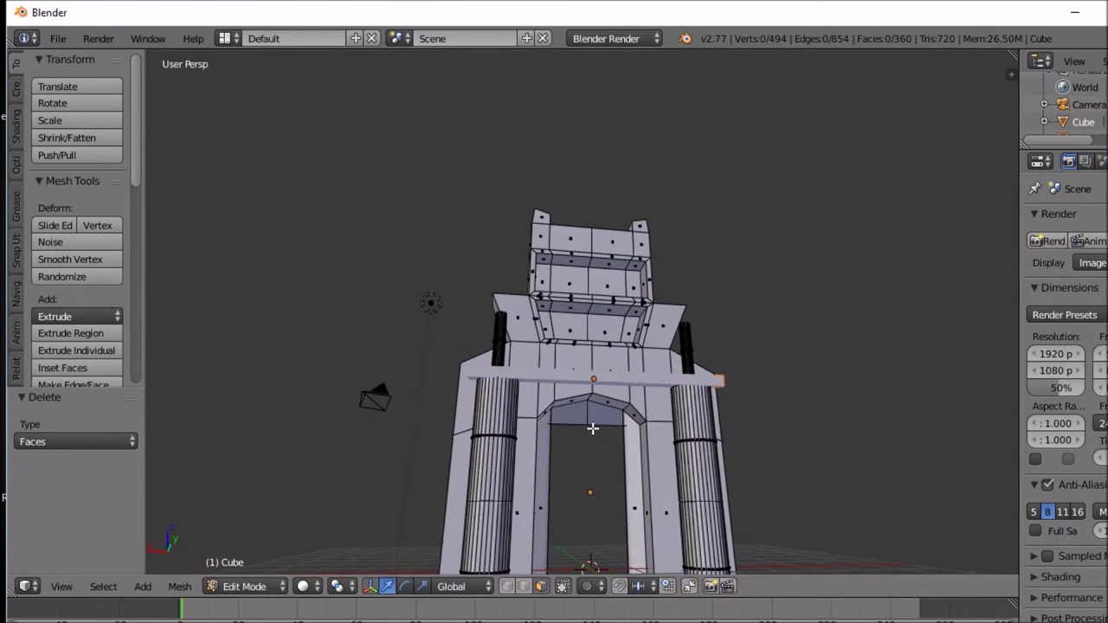
pyautogui.click(524, 586)
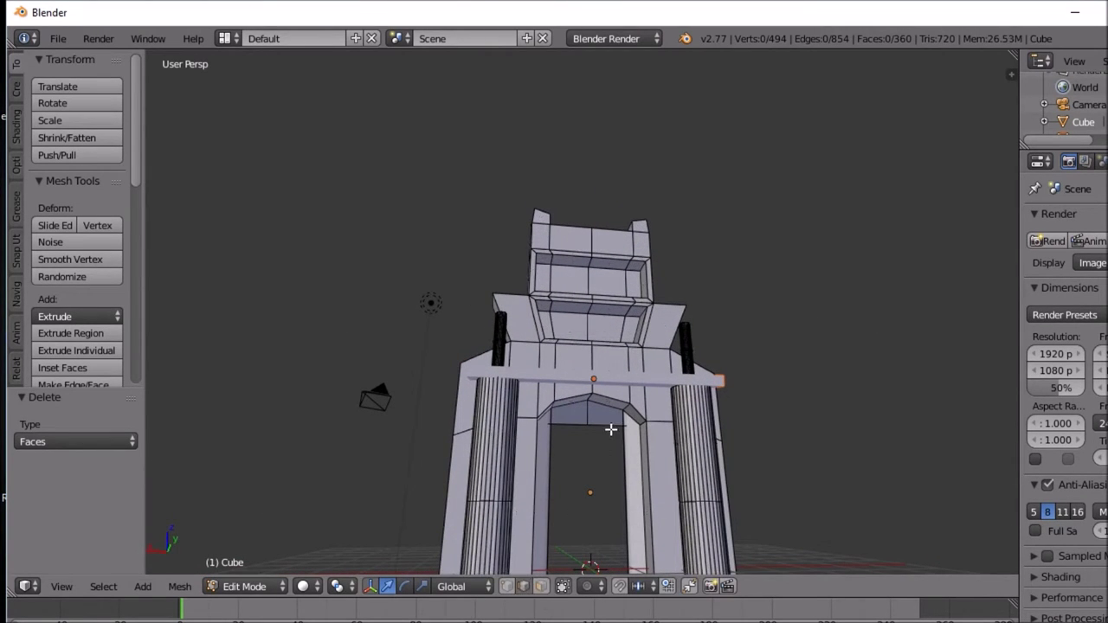
pyautogui.rightClick(592, 422)
pyautogui.moveTo(585, 439); pyautogui.dragTo(573, 470, button='middle')
pyautogui.press('e')
pyautogui.press('z')
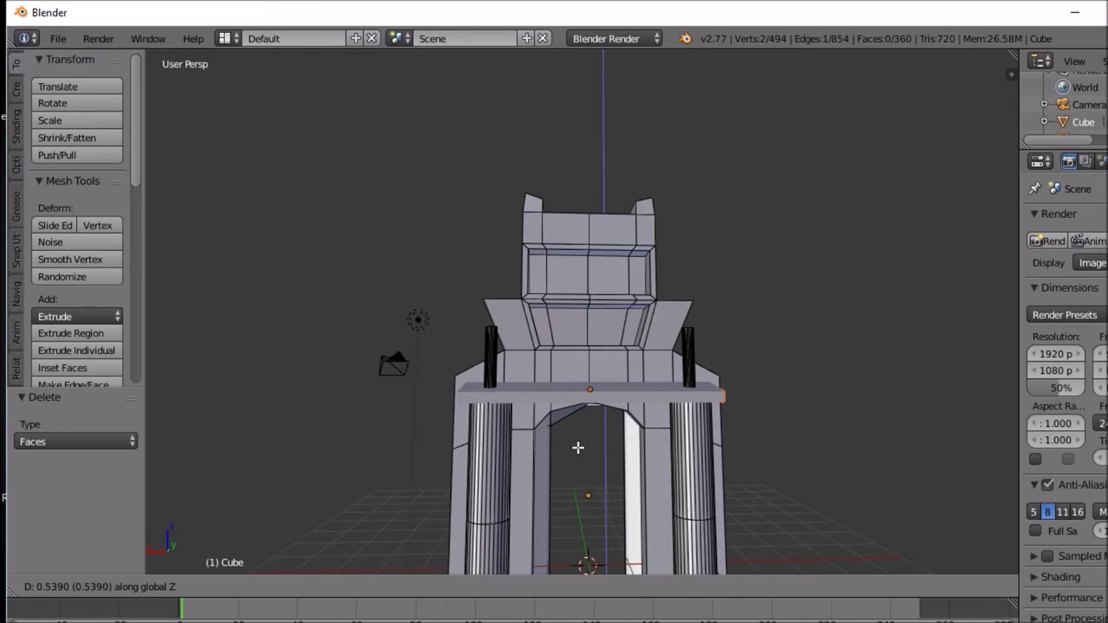
pyautogui.click(578, 448)
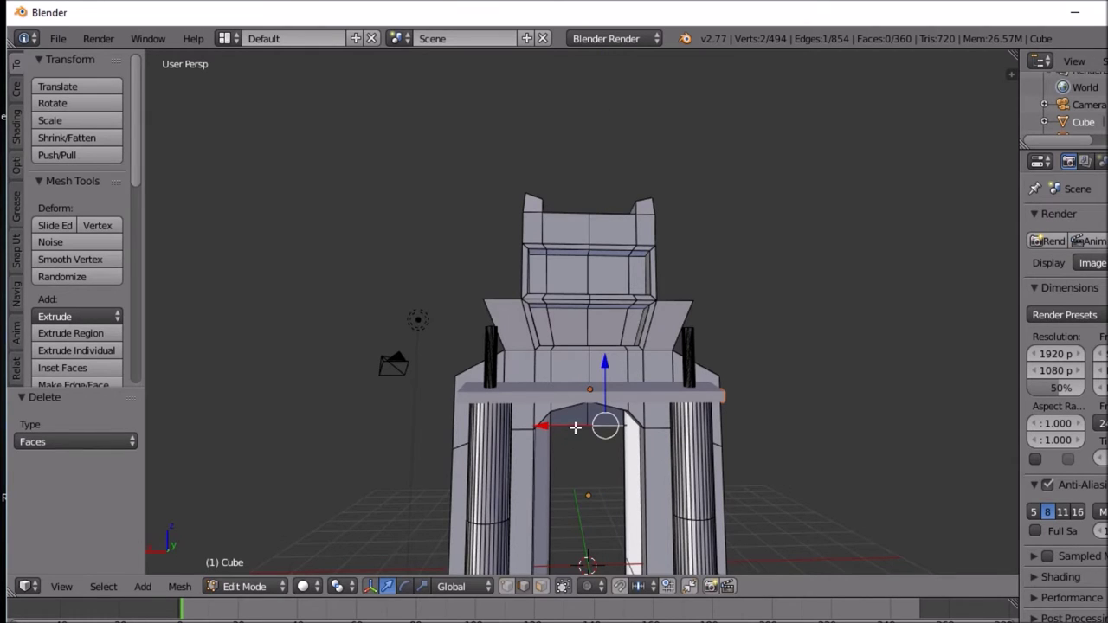
# Step: Add the adjoining horizontal edge to the selection and raise both edges about 0.628 along Z
pyautogui.keyDown('shift'); pyautogui.rightClick(576, 426); pyautogui.keyUp('shift')
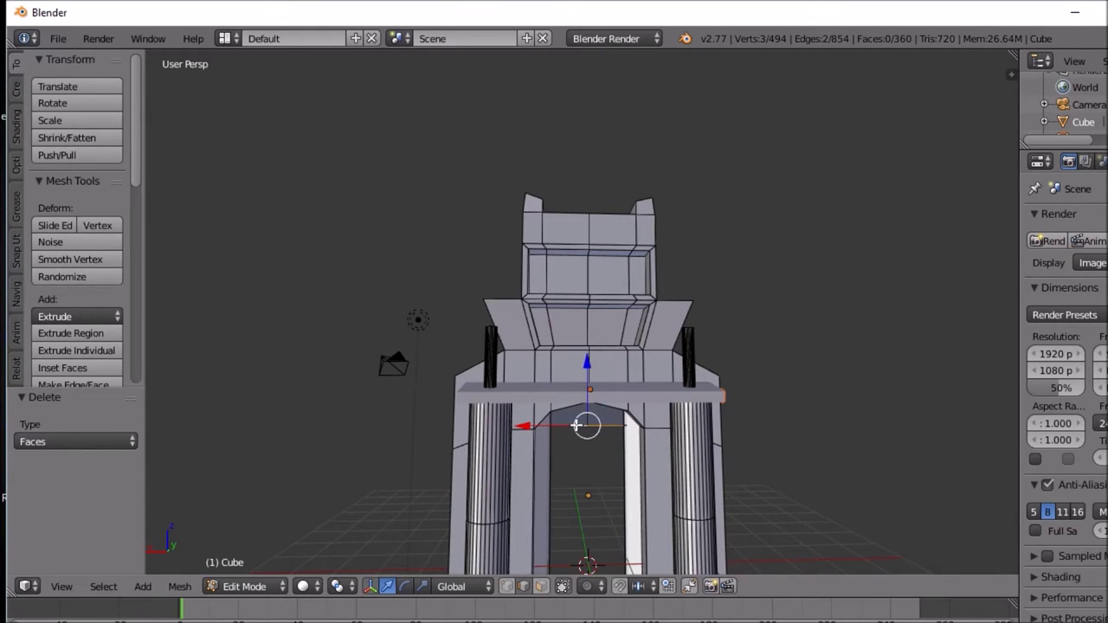
pyautogui.press('g')
pyautogui.press('z')
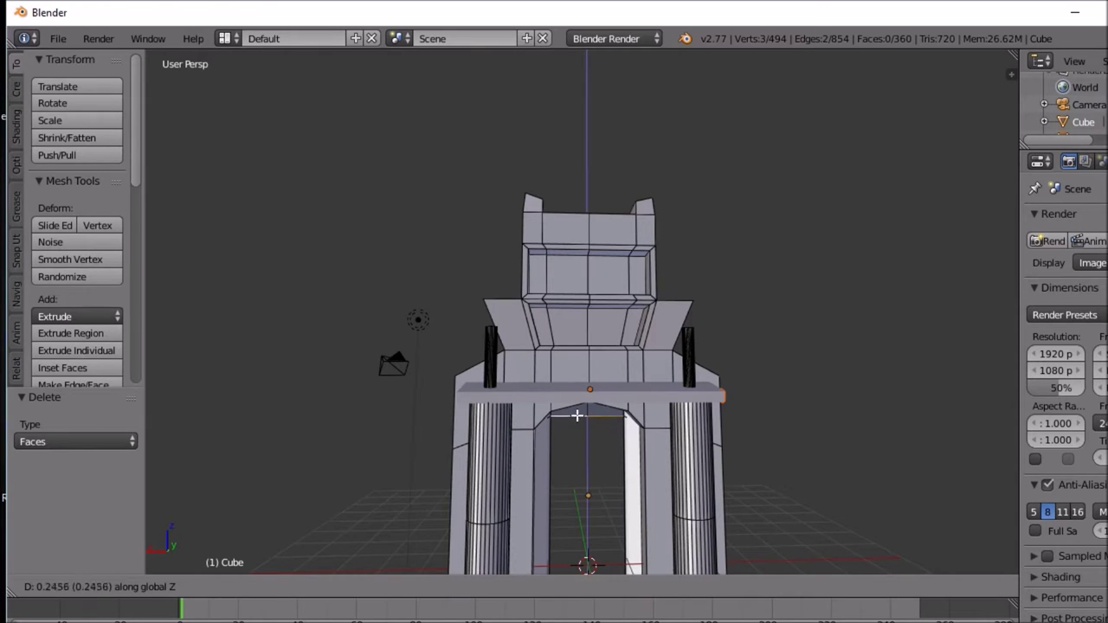
pyautogui.click(578, 404)
# Step: Select the two vertical edges at the sides of the doorway's rear opening and scale them to about 0.927
pyautogui.moveTo(578, 404); pyautogui.dragTo(623, 476, button='middle')
pyautogui.rightClick(555, 475)
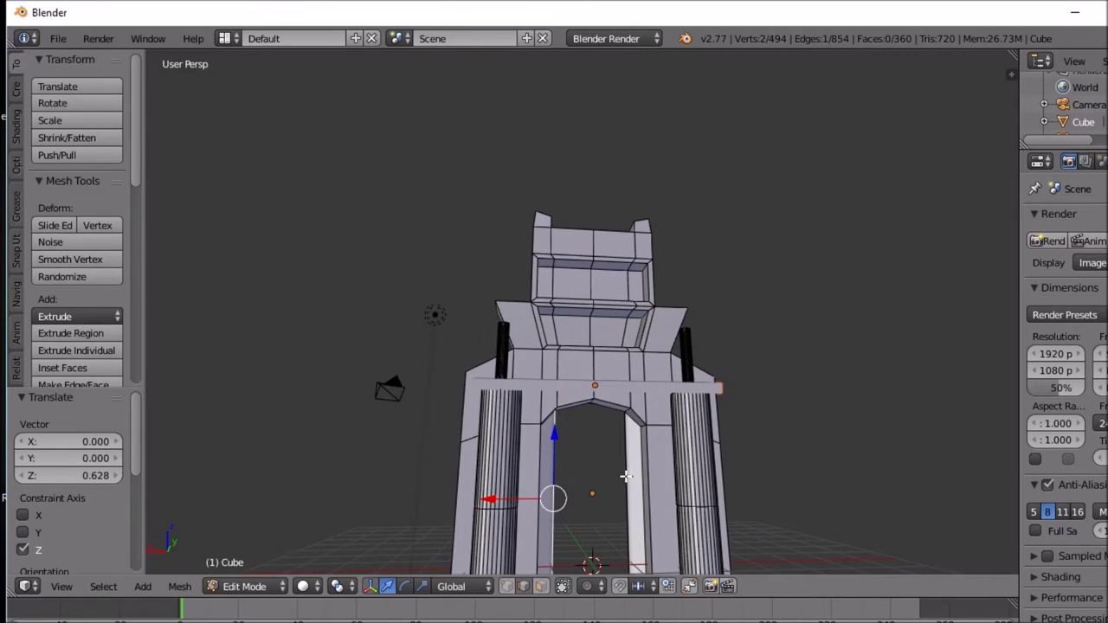
pyautogui.keyDown('shift'); pyautogui.rightClick(627, 478); pyautogui.keyUp('shift')
pyautogui.moveTo(627, 477); pyautogui.dragTo(149, 497, button='middle')
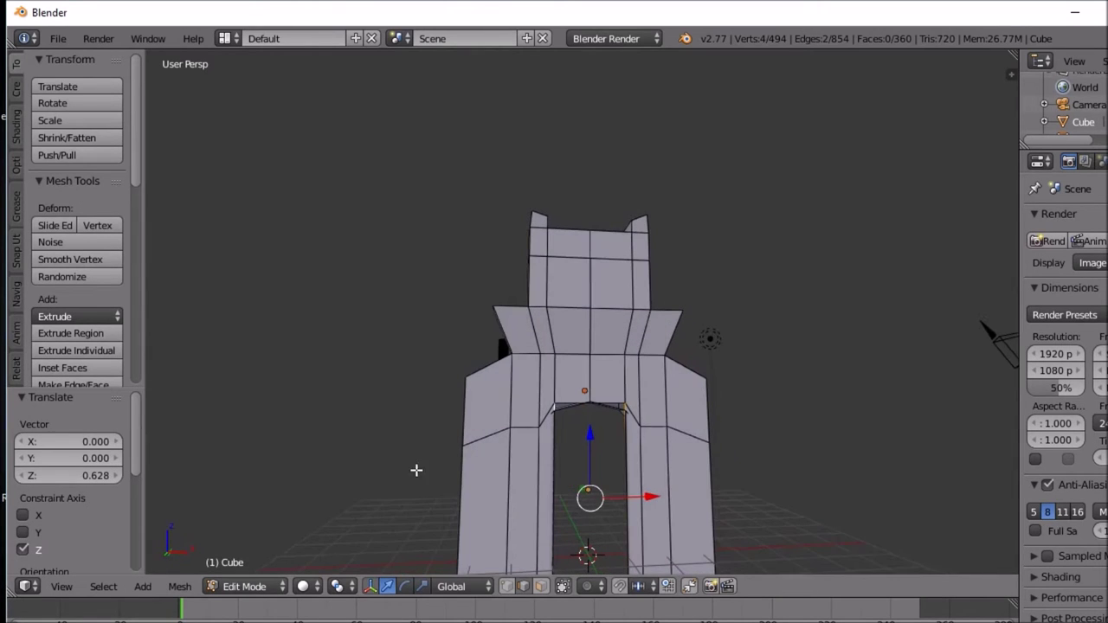
pyautogui.scroll(3, 566, 455)
pyautogui.moveTo(566, 473); pyautogui.dragTo(528, 396, button='middle')
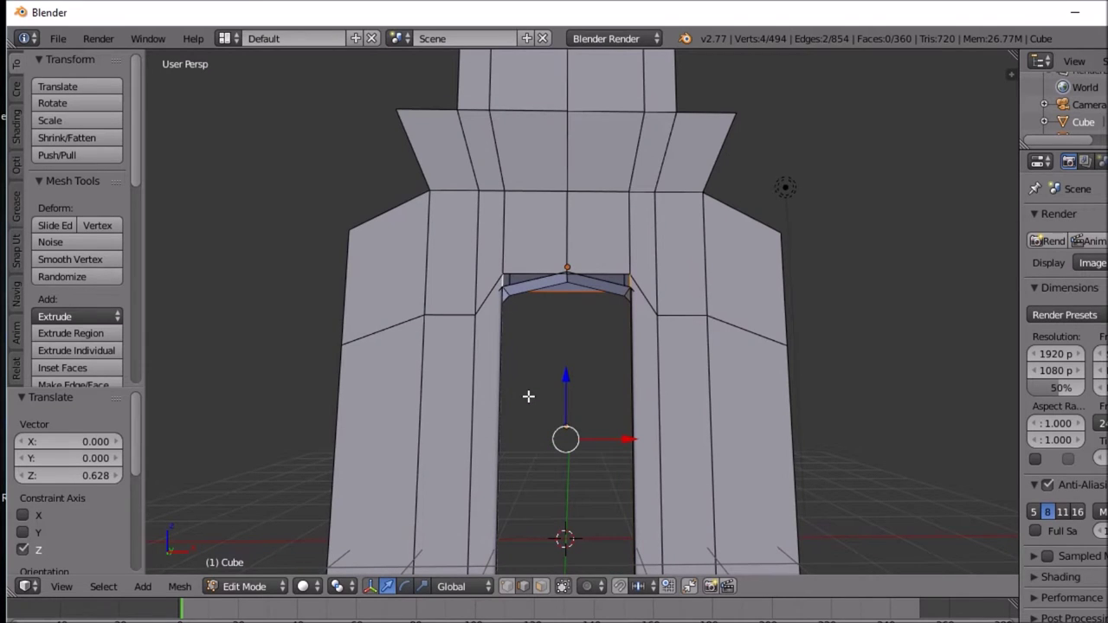
pyautogui.press('s')
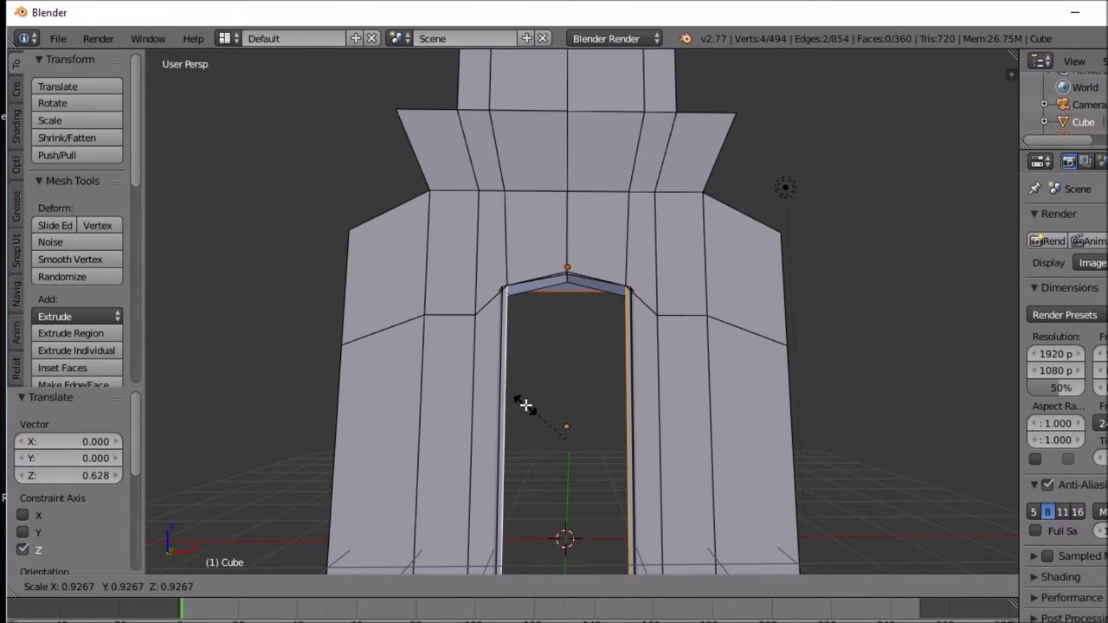
pyautogui.click(526, 405)
# Step: Move the rear vertical edge on the doorway's positive-X side outward by about 0.099 along X
pyautogui.moveTo(547, 383); pyautogui.dragTo(159, 398, button='middle')
pyautogui.rightClick(505, 418)
pyautogui.press('g')
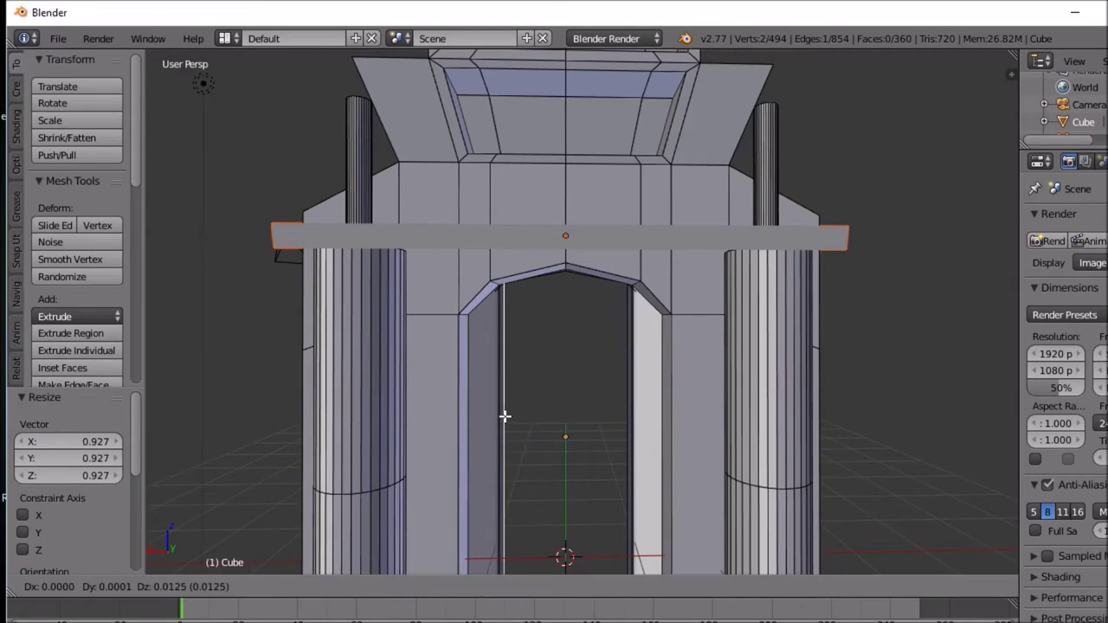
pyautogui.press('x')
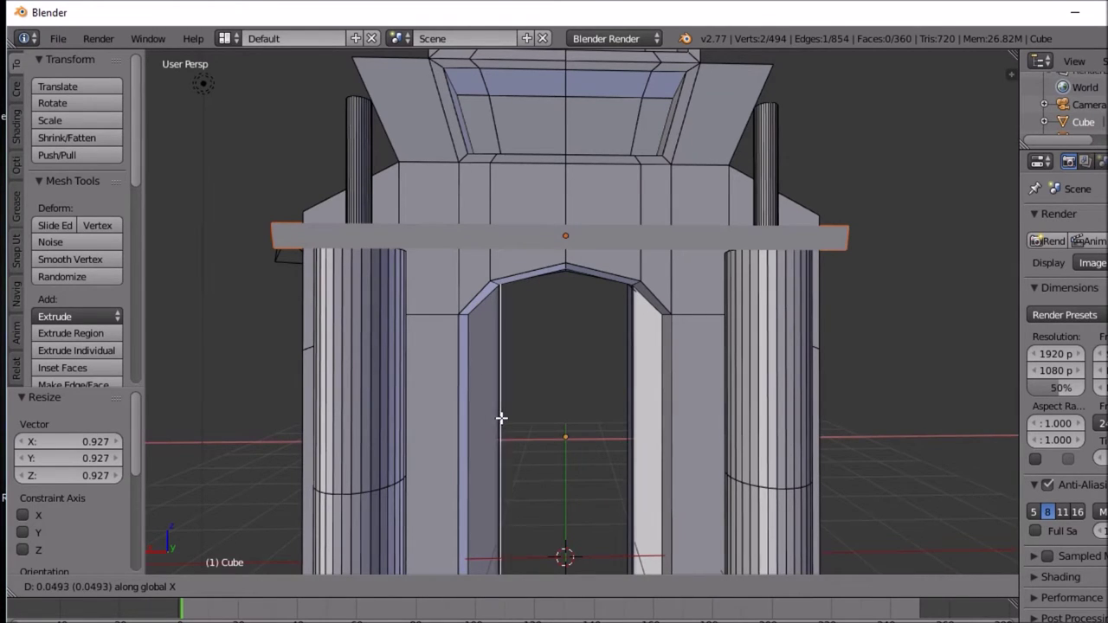
pyautogui.click(499, 418)
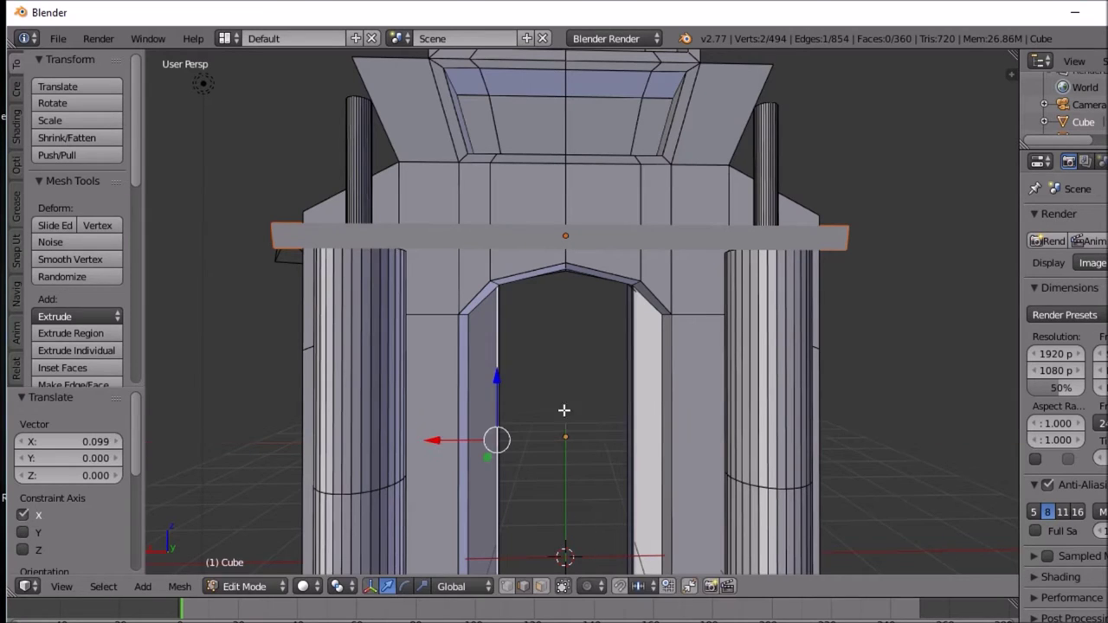
# Step: Move the opposite rear vertical edge of the doorway outward by about -0.089 along X
pyautogui.rightClick(621, 378)
pyautogui.press('x')
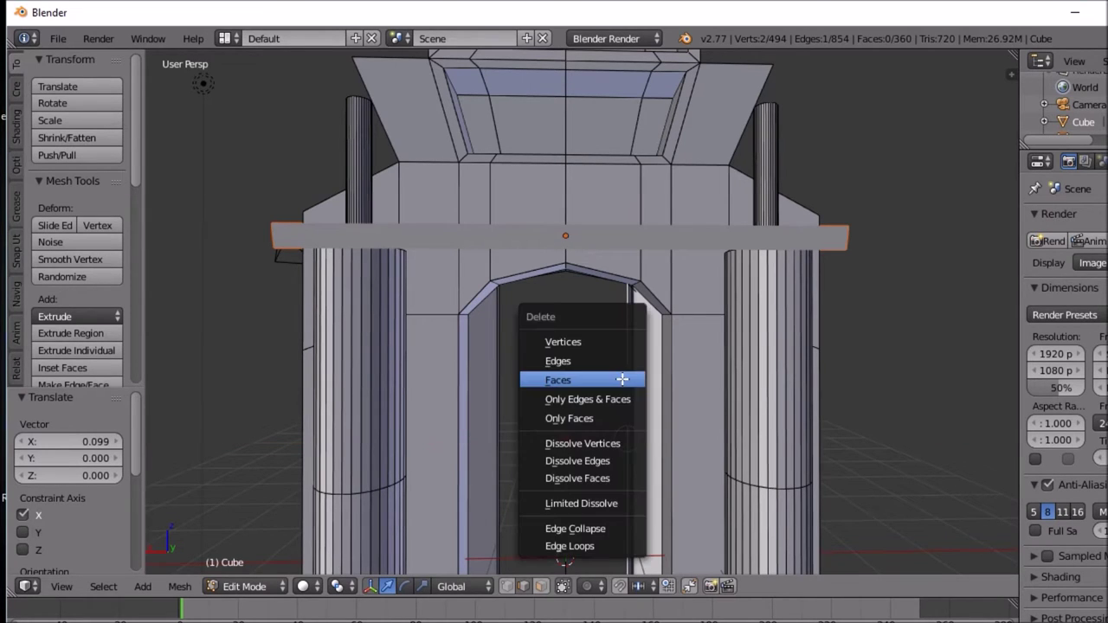
pyautogui.rightClick(620, 379)
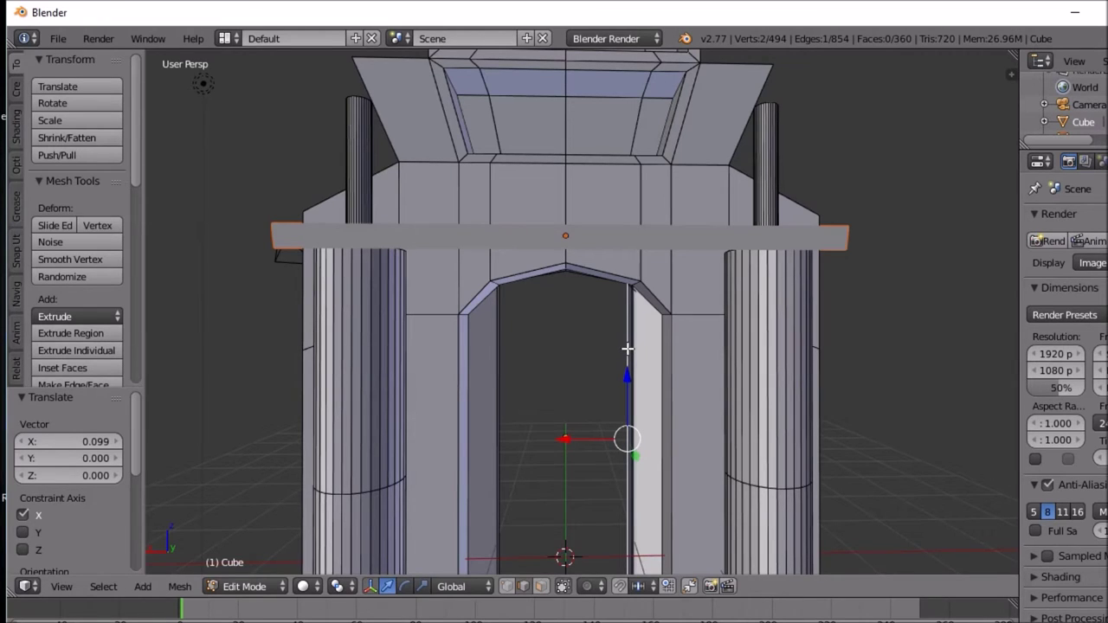
pyautogui.press('g')
pyautogui.press('x')
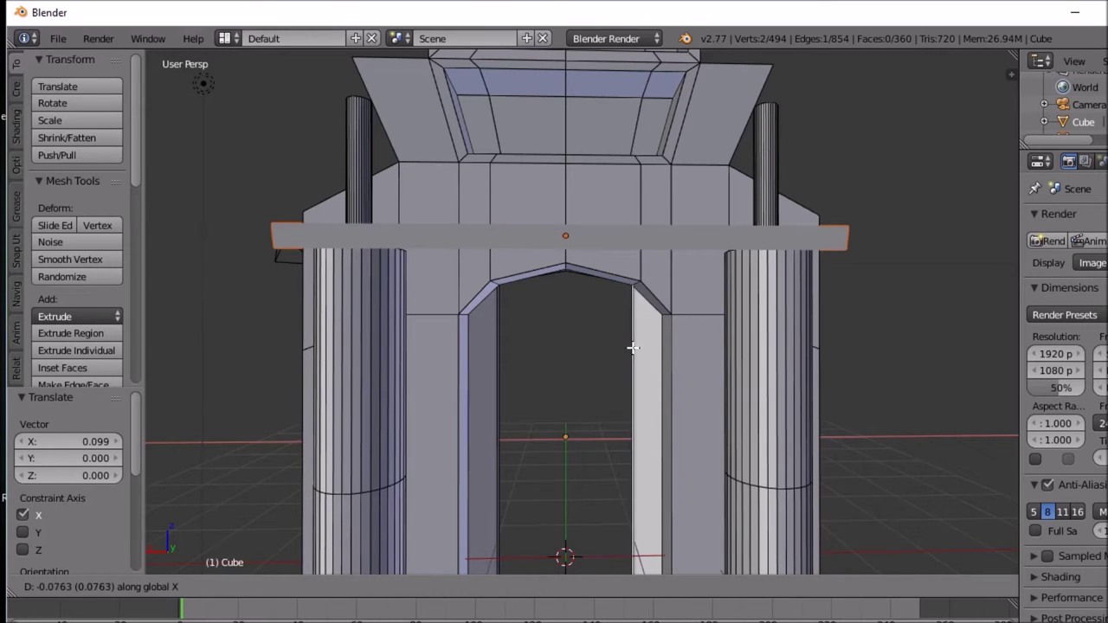
pyautogui.click(633, 348)
pyautogui.moveTo(586, 364); pyautogui.dragTo(560, 351, button='middle')
pyautogui.scroll(-3, 653, 392)
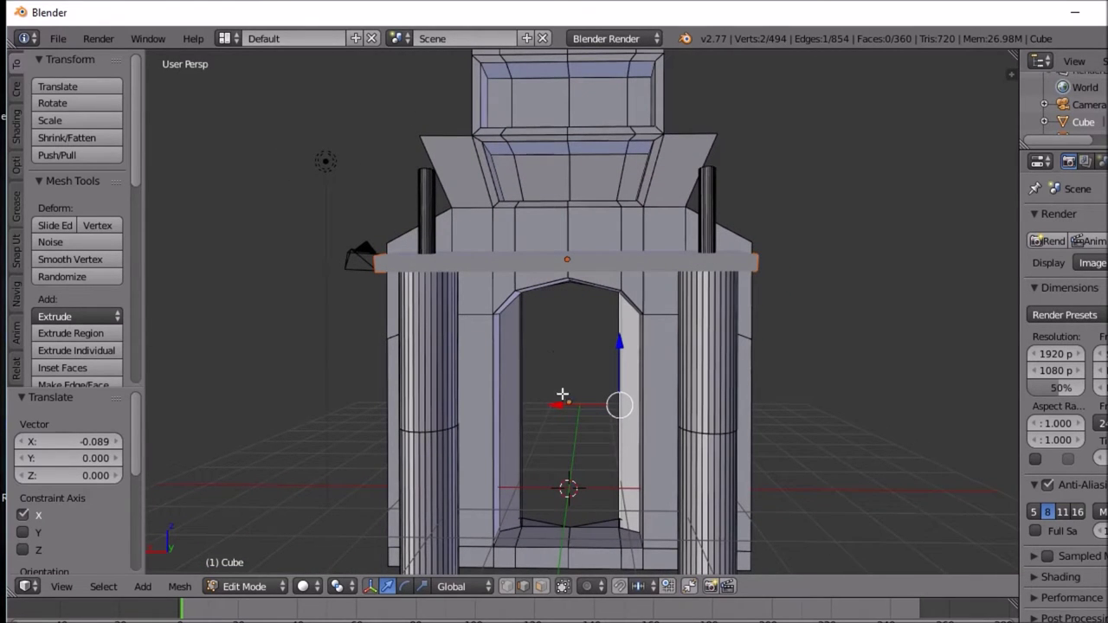
pyautogui.moveTo(555, 518); pyautogui.dragTo(908, 487, button='middle')
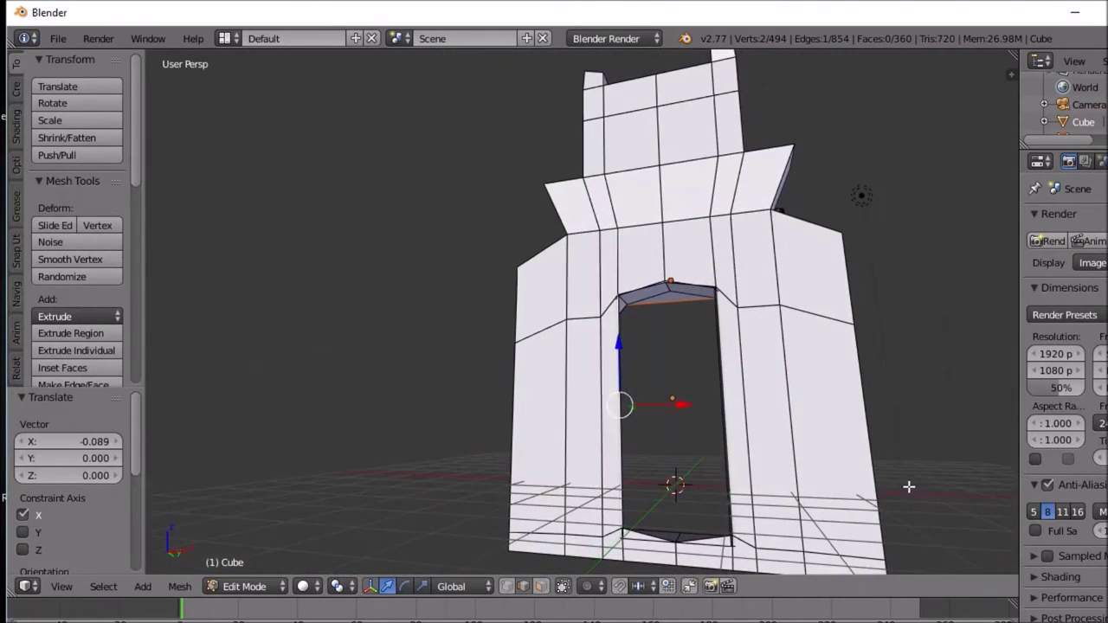
pyautogui.keyDown('shift'); pyautogui.rightClick(710, 538); pyautogui.keyUp('shift')
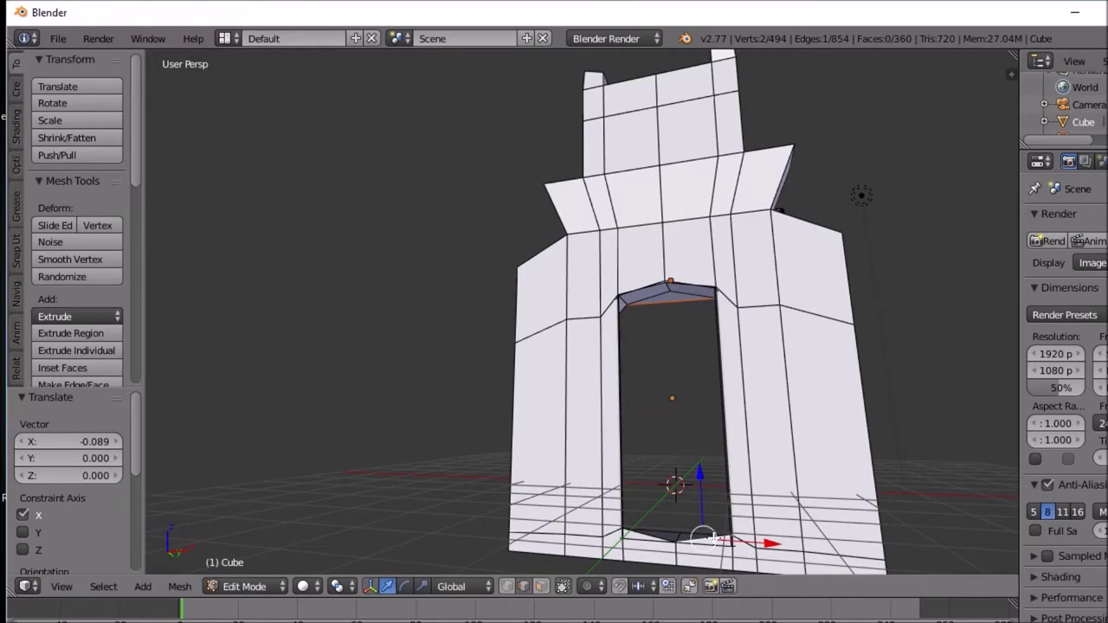
pyautogui.press('g')
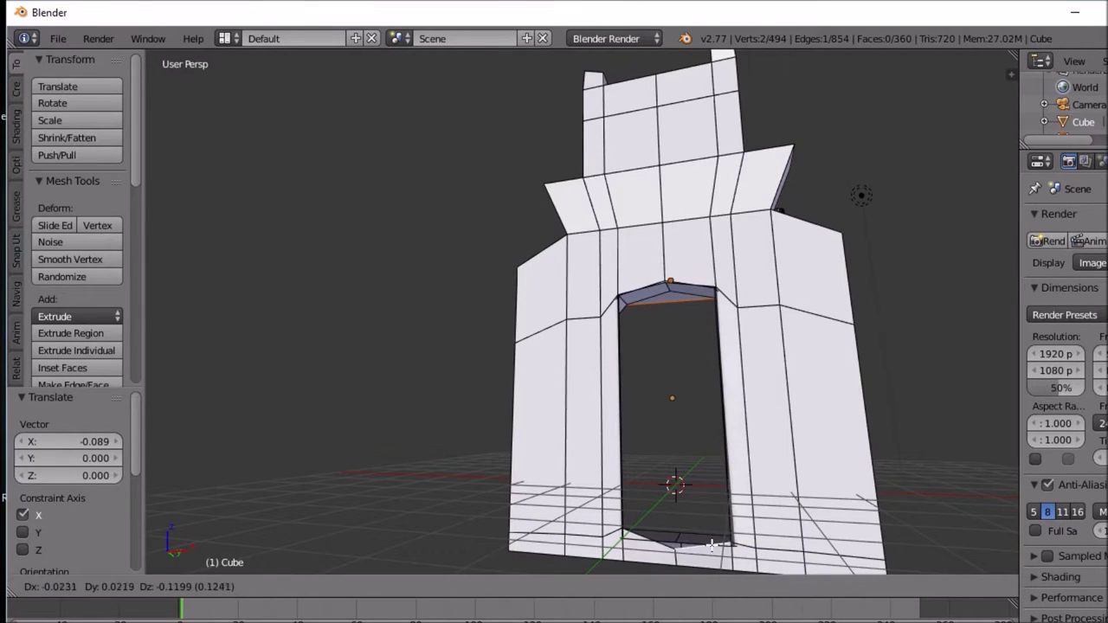
pyautogui.rightClick(681, 545)
pyautogui.moveTo(675, 542); pyautogui.dragTo(791, 180, button='middle')
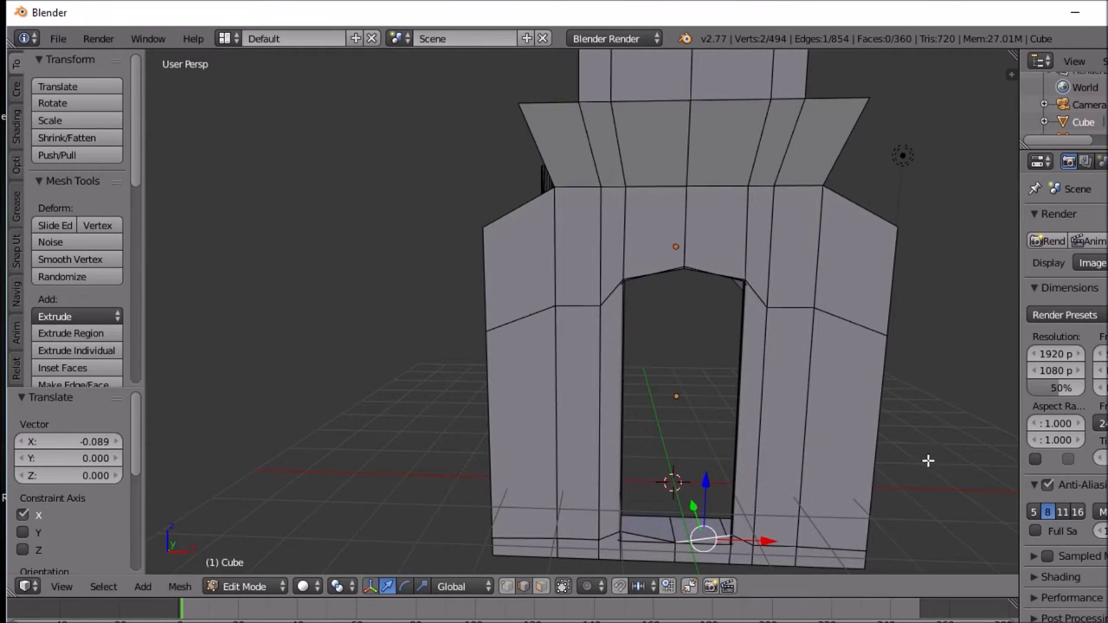
pyautogui.rightClick(677, 548)
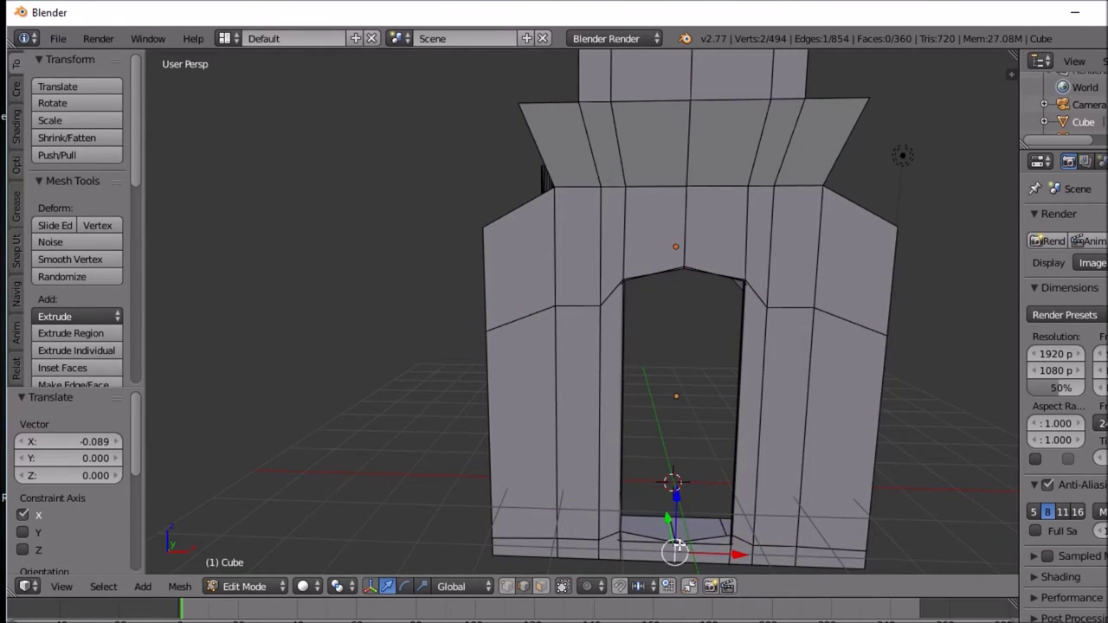
pyautogui.press('g')
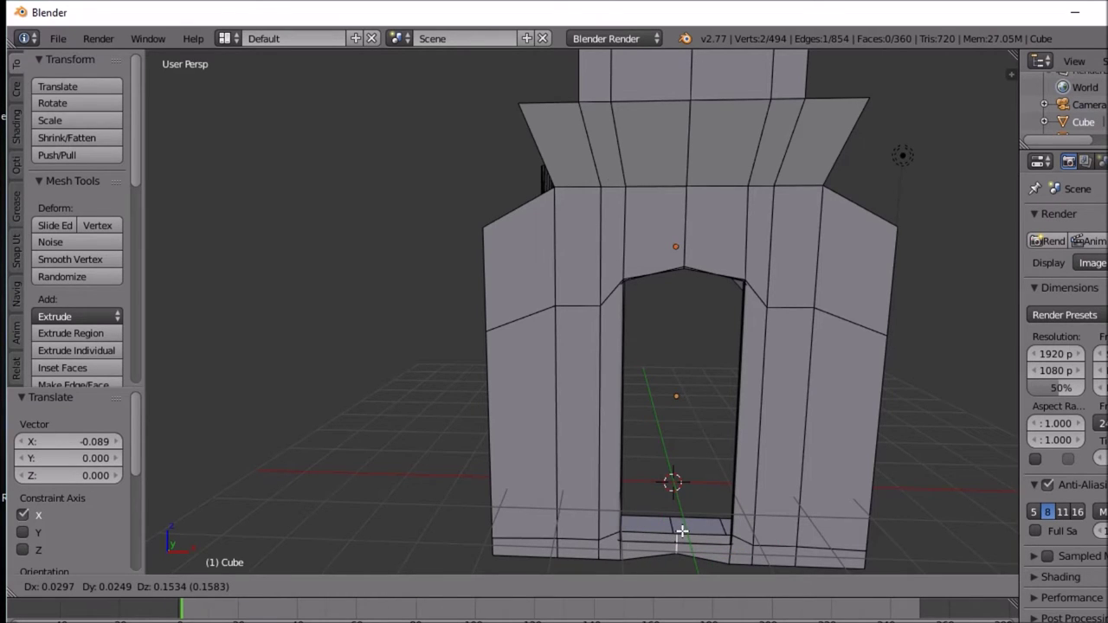
pyautogui.click(682, 532)
pyautogui.rightClick(676, 532)
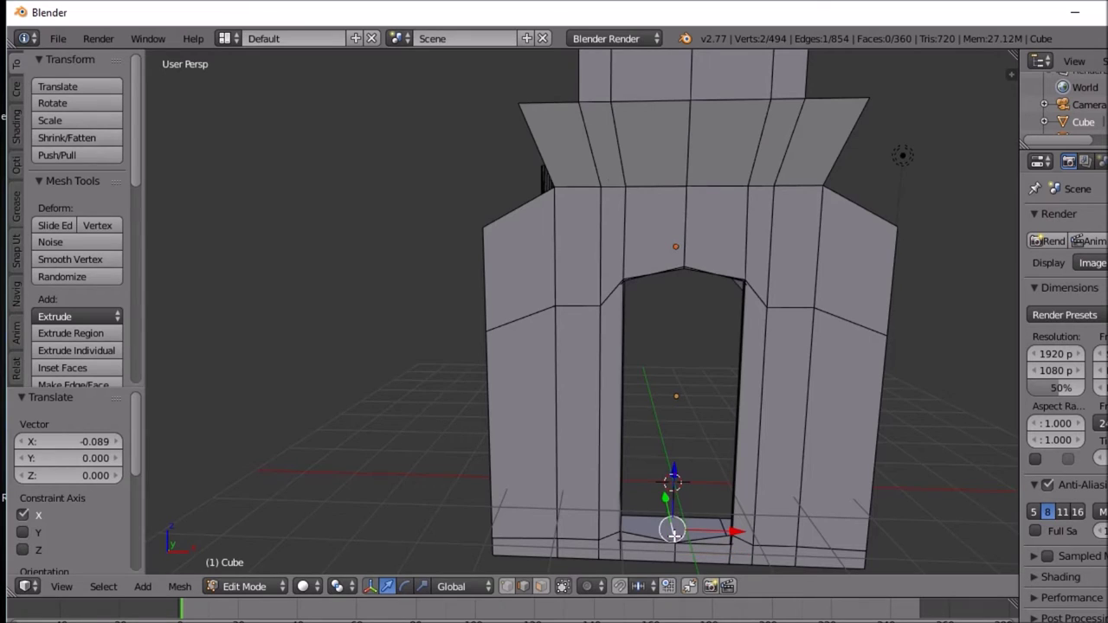
pyautogui.press('e')
pyautogui.press('z')
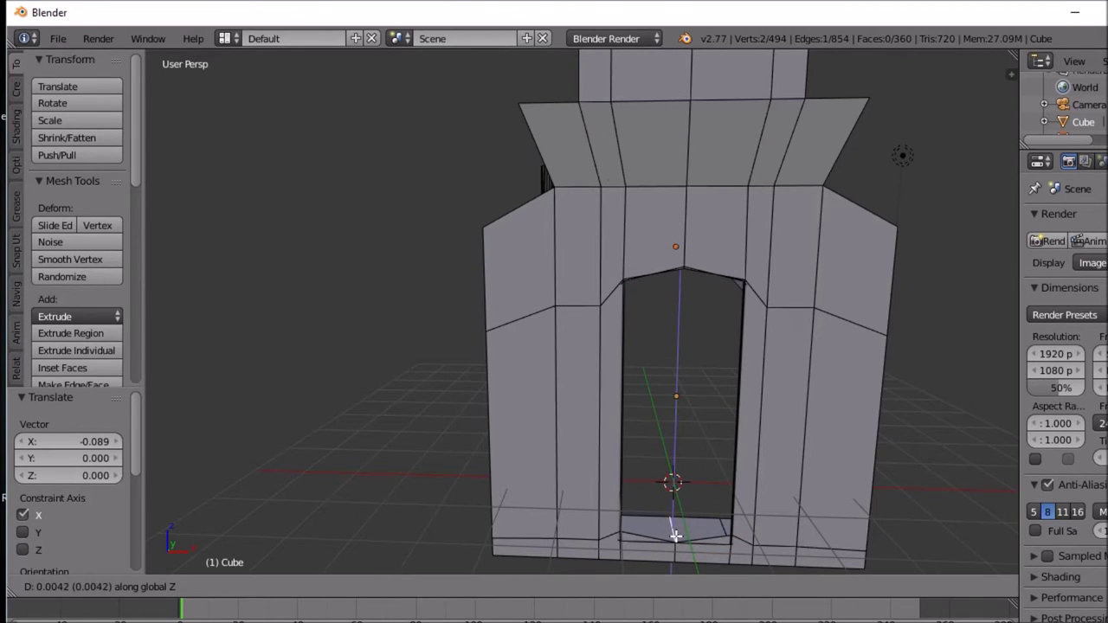
pyautogui.rightClick(674, 533)
pyautogui.rightClick(675, 551)
pyautogui.rightClick(677, 543)
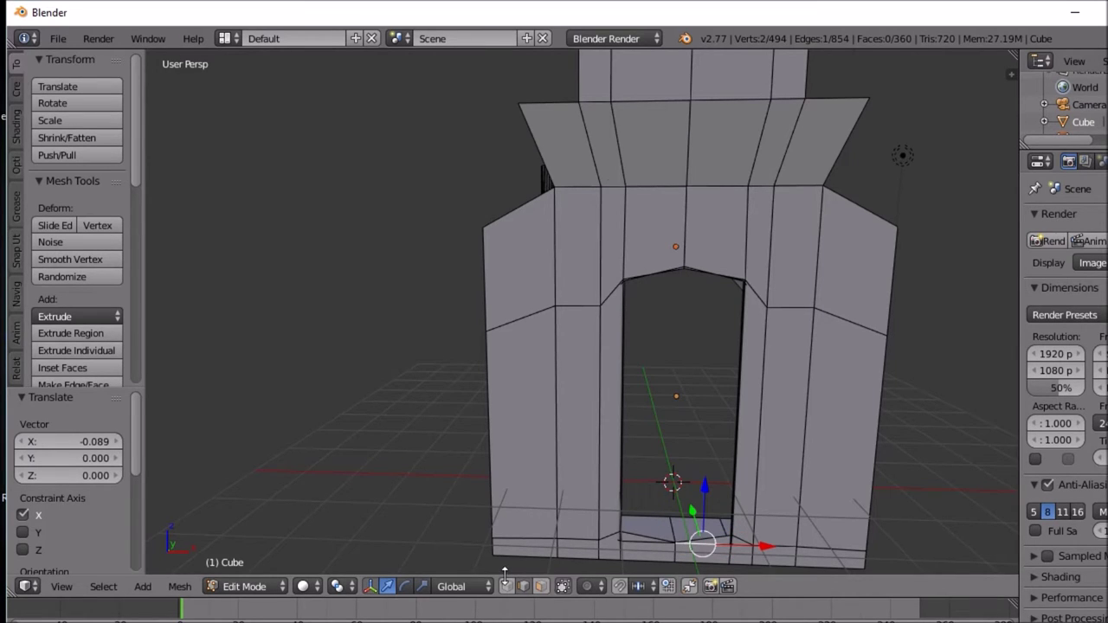
# Step: In vertex selection mode, select the middle vertex on the rear edge of the doorway's threshold
pyautogui.keyDown('alt'); pyautogui.rightClick(628, 561); pyautogui.keyUp('alt')
pyautogui.rightClick(676, 546)
pyautogui.press('z')
pyautogui.press('z')
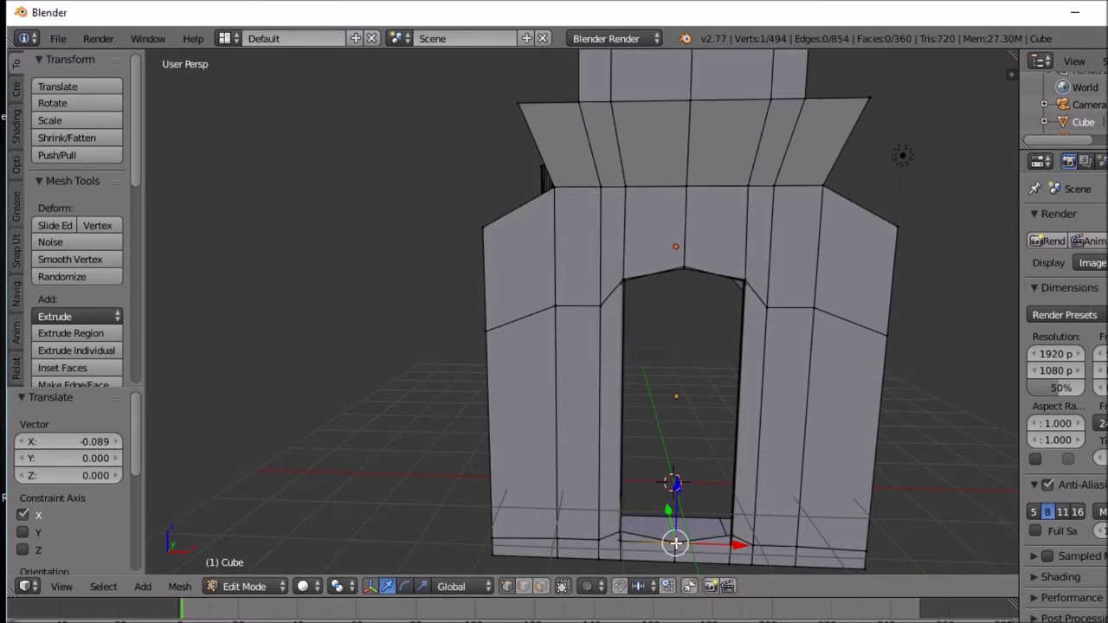
pyautogui.press('g')
pyautogui.press('z')
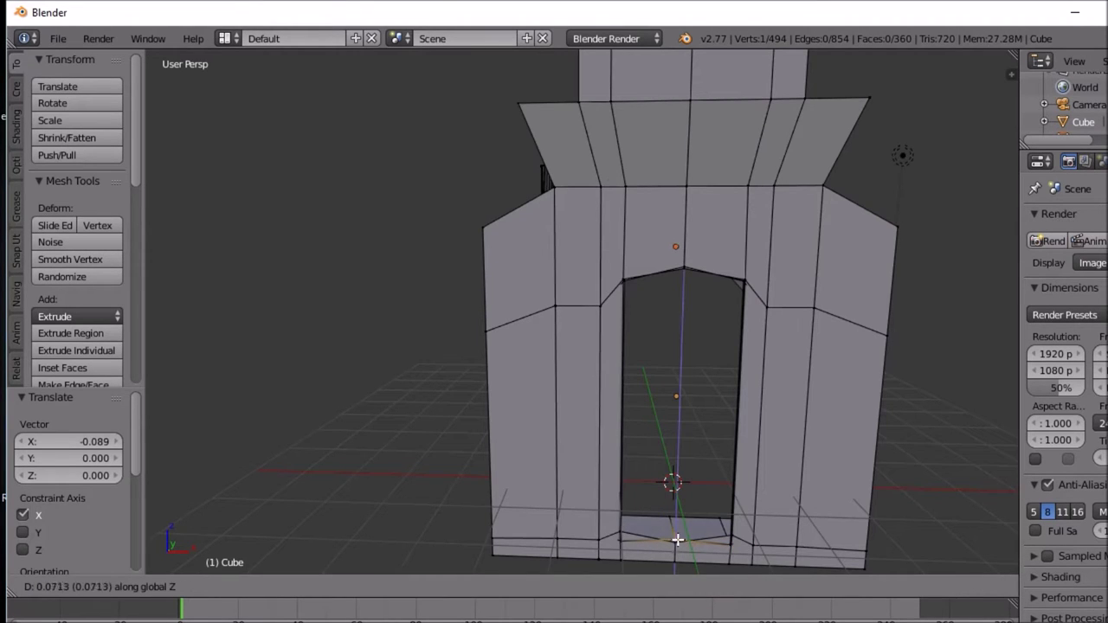
pyautogui.rightClick(675, 543)
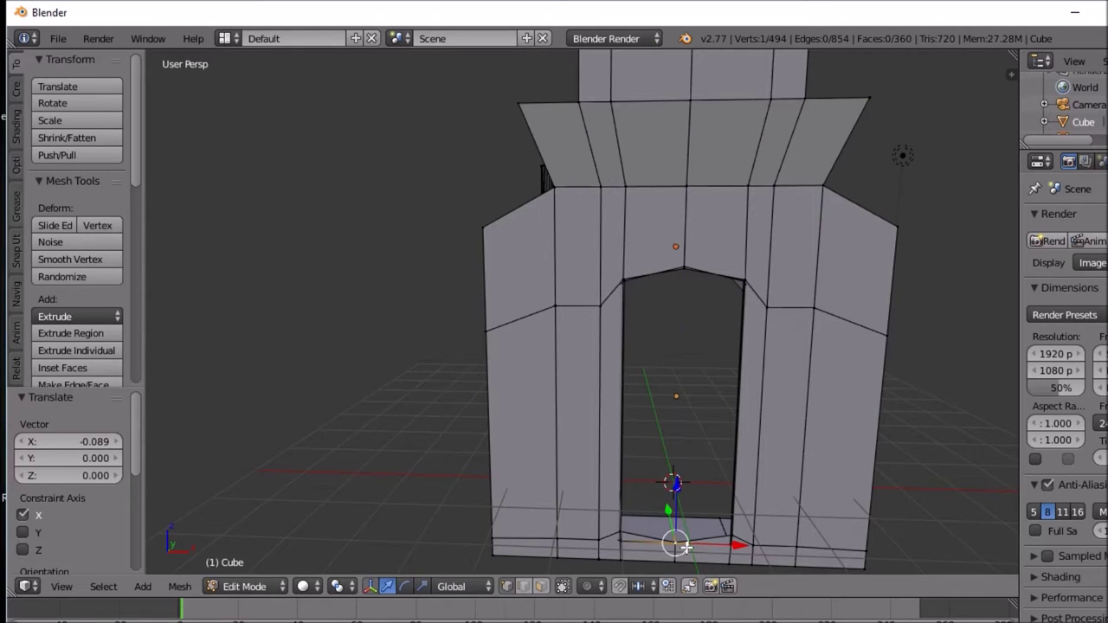
pyautogui.scroll(4, 677, 544)
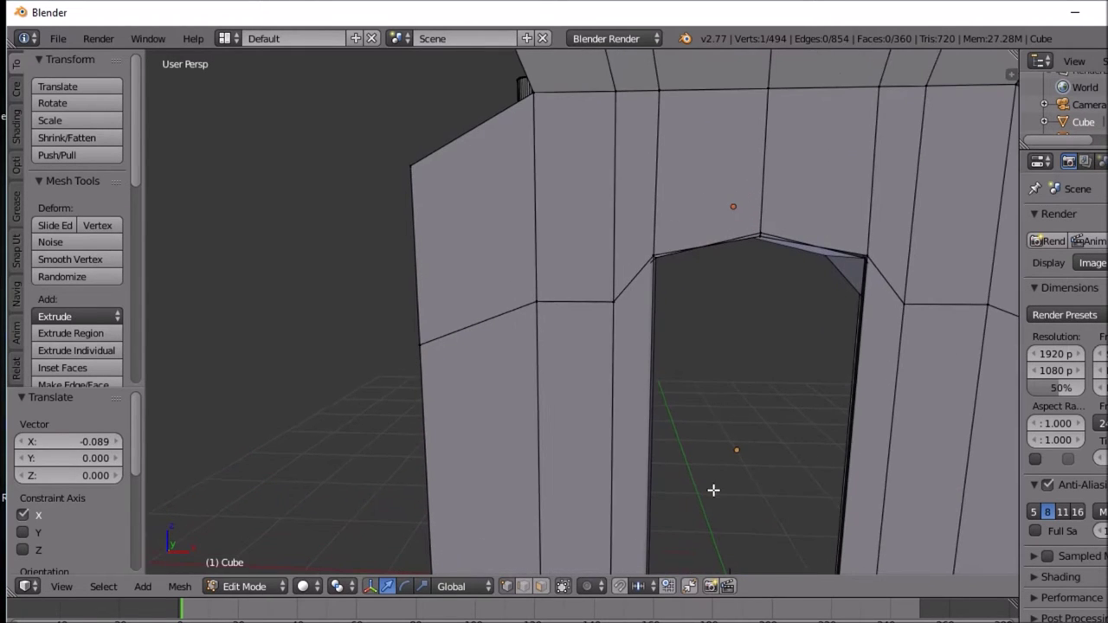
pyautogui.moveTo(722, 444); pyautogui.dragTo(698, 478, button='middle')
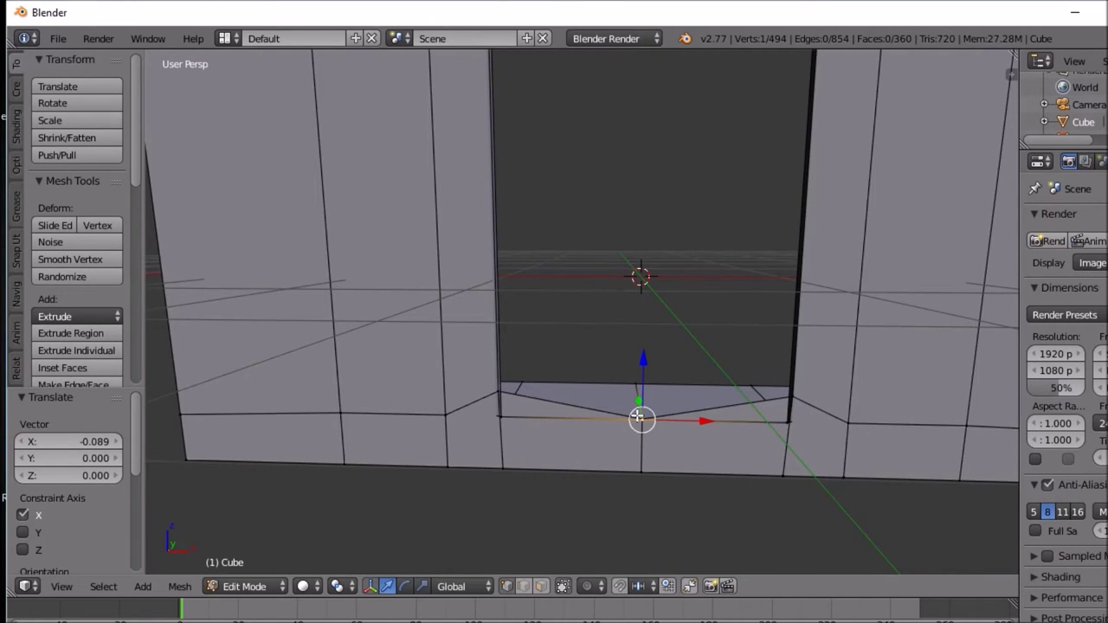
pyautogui.press('g')
pyautogui.press('z')
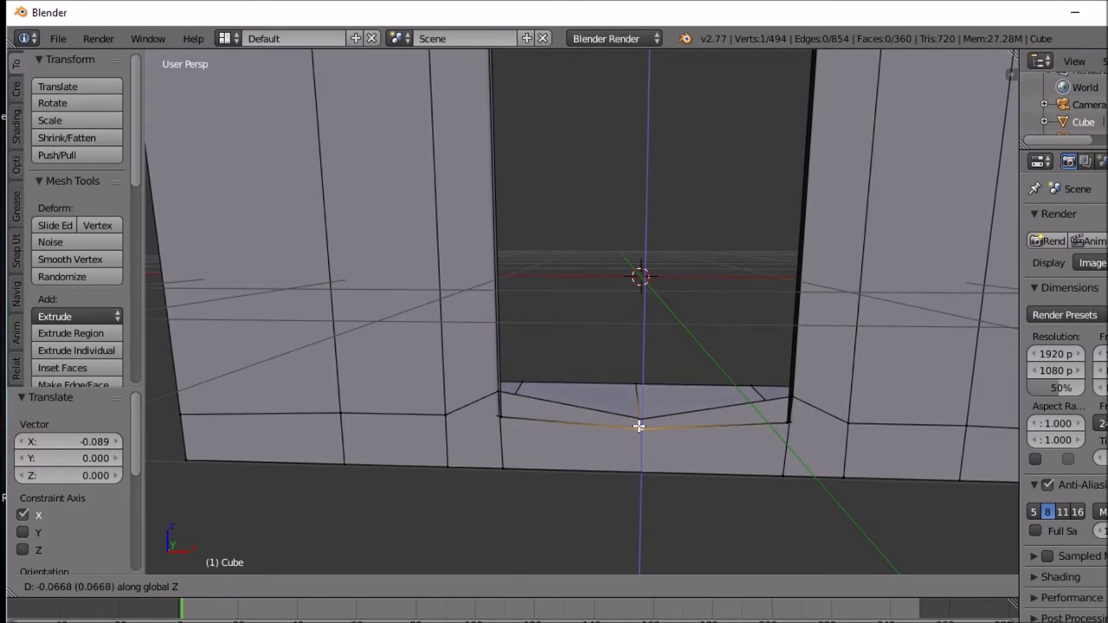
pyautogui.rightClick(639, 426)
# Step: Select the middle vertex on the sagging upper edge of the threshold's rear and raise it 0.166 along Z
pyautogui.rightClick(641, 417)
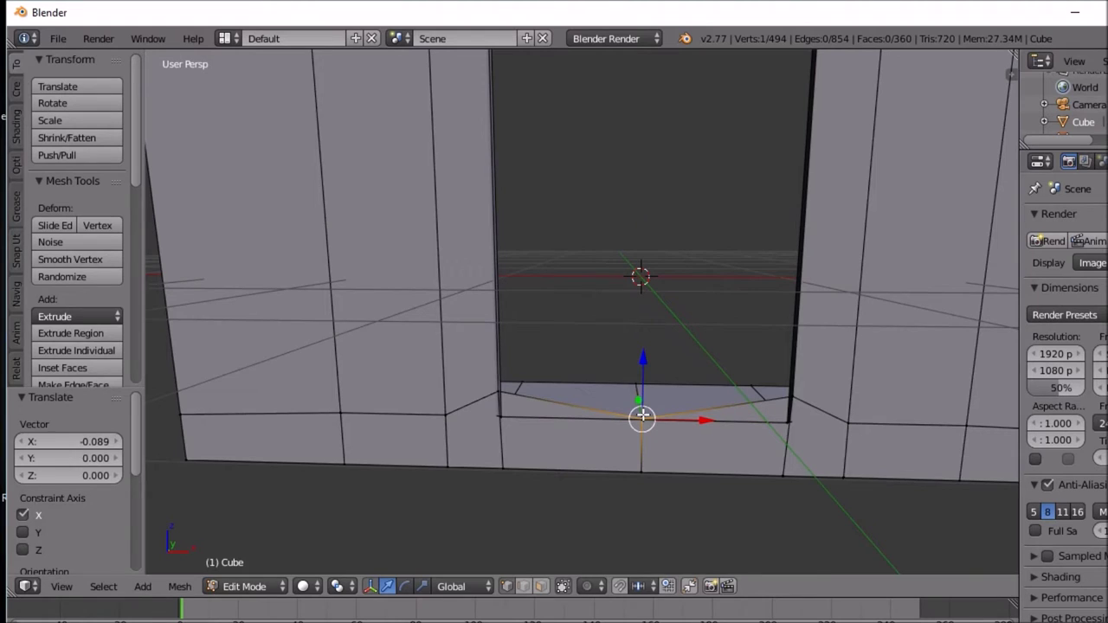
pyautogui.press('g')
pyautogui.press('z')
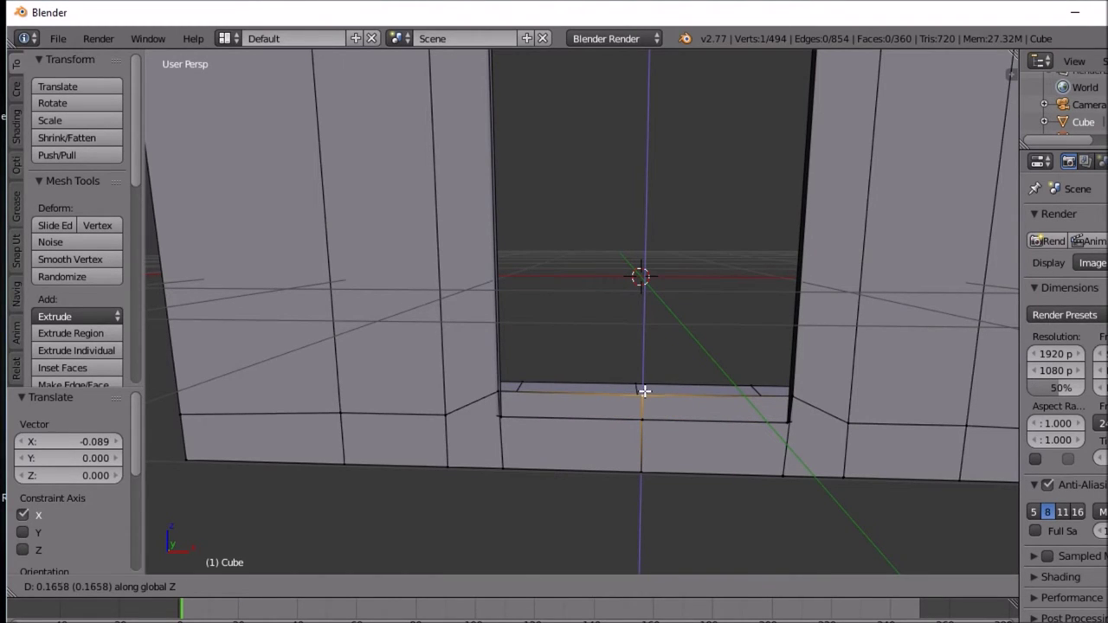
pyautogui.click(644, 391)
pyautogui.moveTo(644, 394); pyautogui.dragTo(714, 420, button='middle')
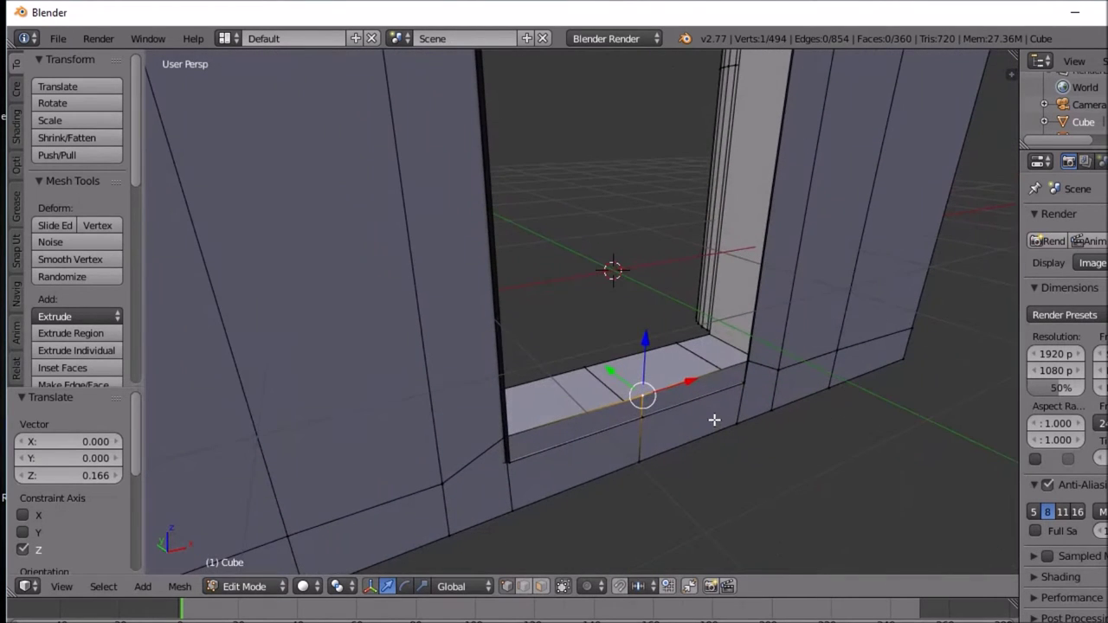
pyautogui.scroll(-5, 629, 426)
pyautogui.moveTo(629, 425)
pyautogui.mouseDown(button='middle')
pyautogui.moveTo(666, 403)
pyautogui.moveTo(606, 406)
pyautogui.moveTo(623, 410)
pyautogui.mouseUp(button='middle')
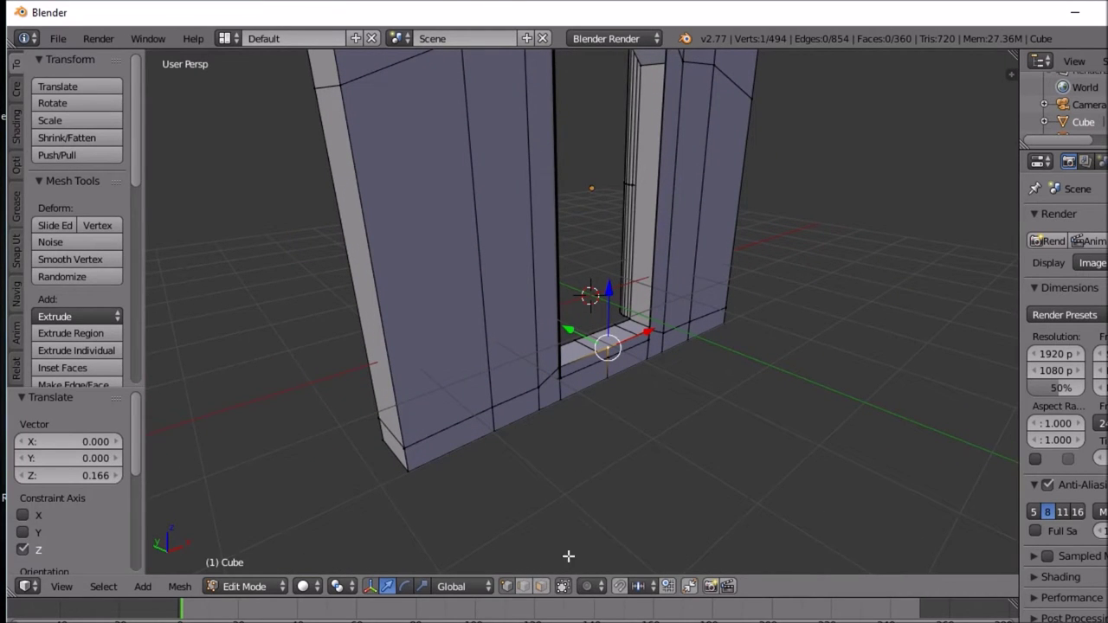
# Step: Clear the selection, switch to face selection mode and select the two rear faces of the doorway's threshold
pyautogui.rightClick(543, 589)
pyautogui.press('a')
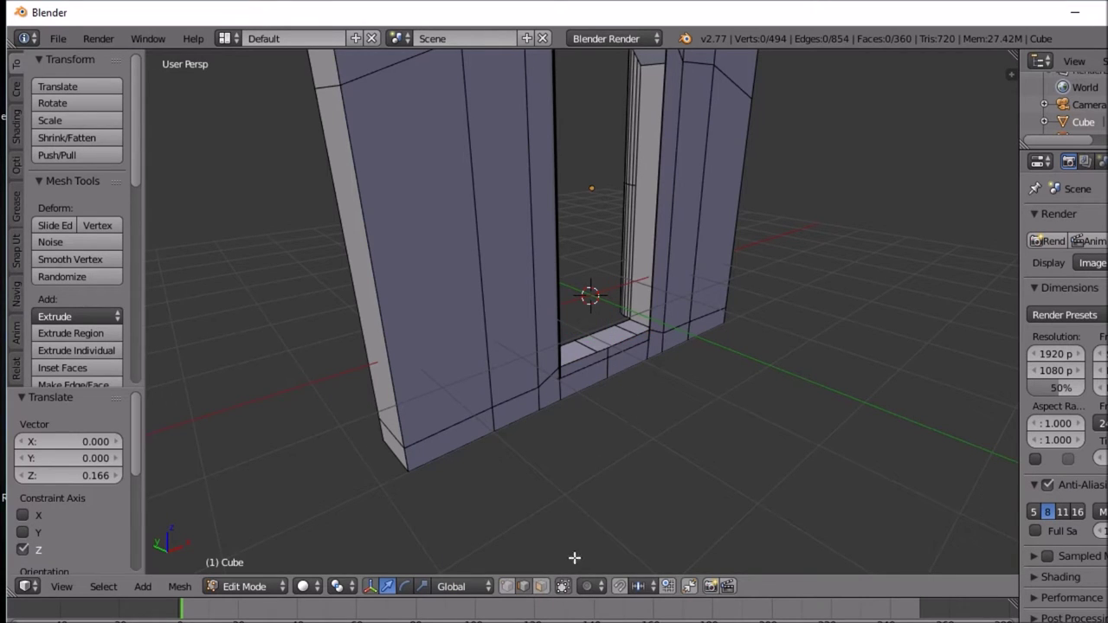
pyautogui.click(541, 586)
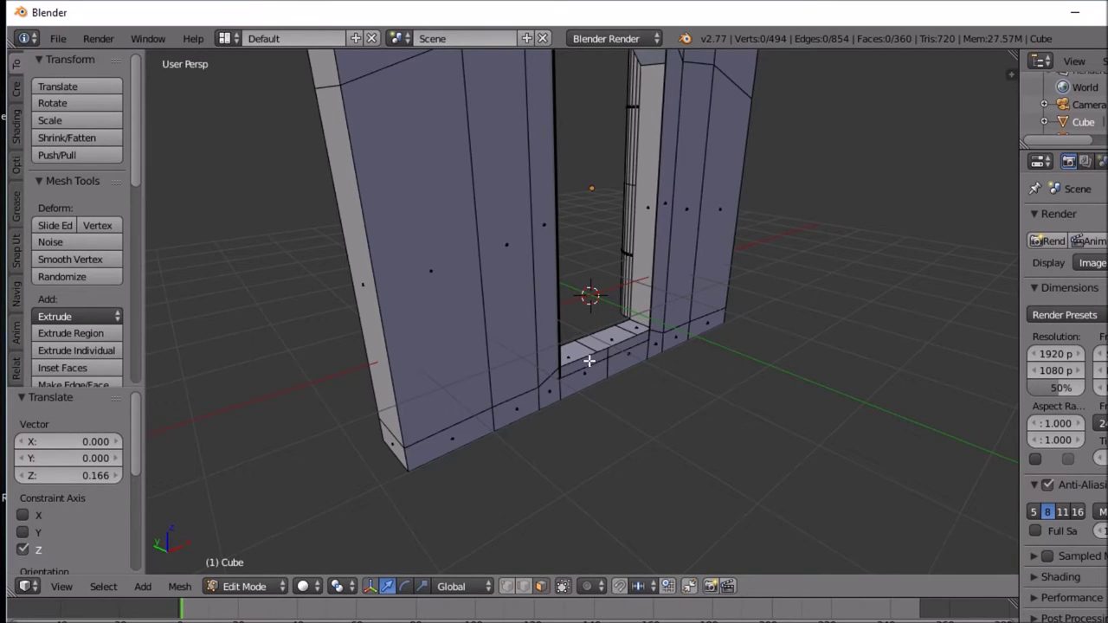
pyautogui.rightClick(589, 360)
pyautogui.keyDown('shift'); pyautogui.rightClick(627, 357); pyautogui.keyUp('shift')
pyautogui.moveTo(601, 399); pyautogui.dragTo(909, 367, button='middle')
pyautogui.press('s')
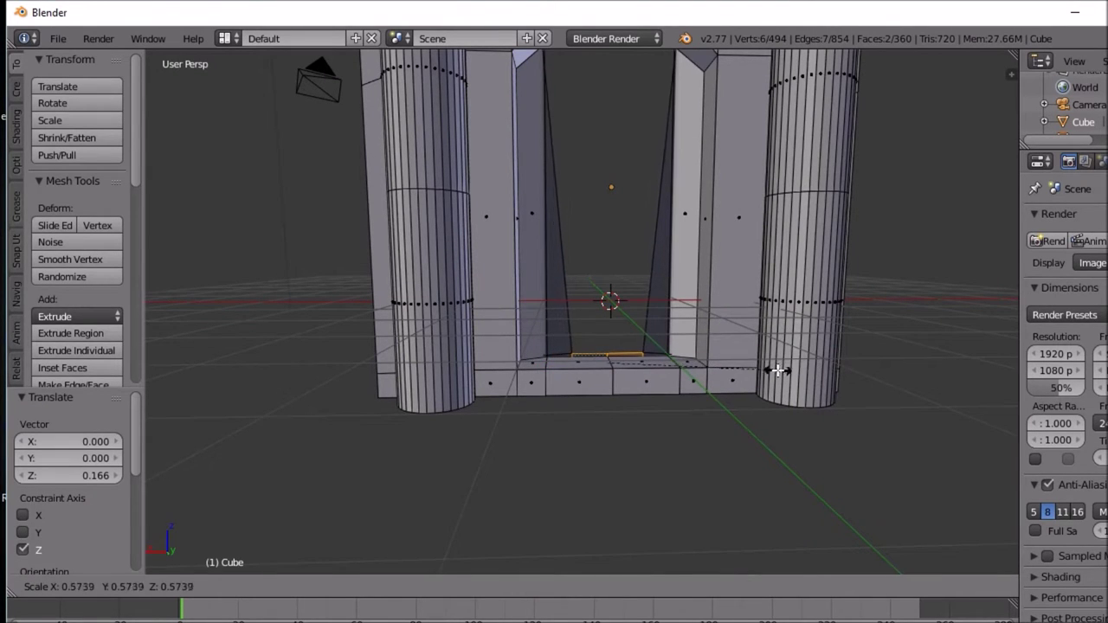
pyautogui.press('Escape')
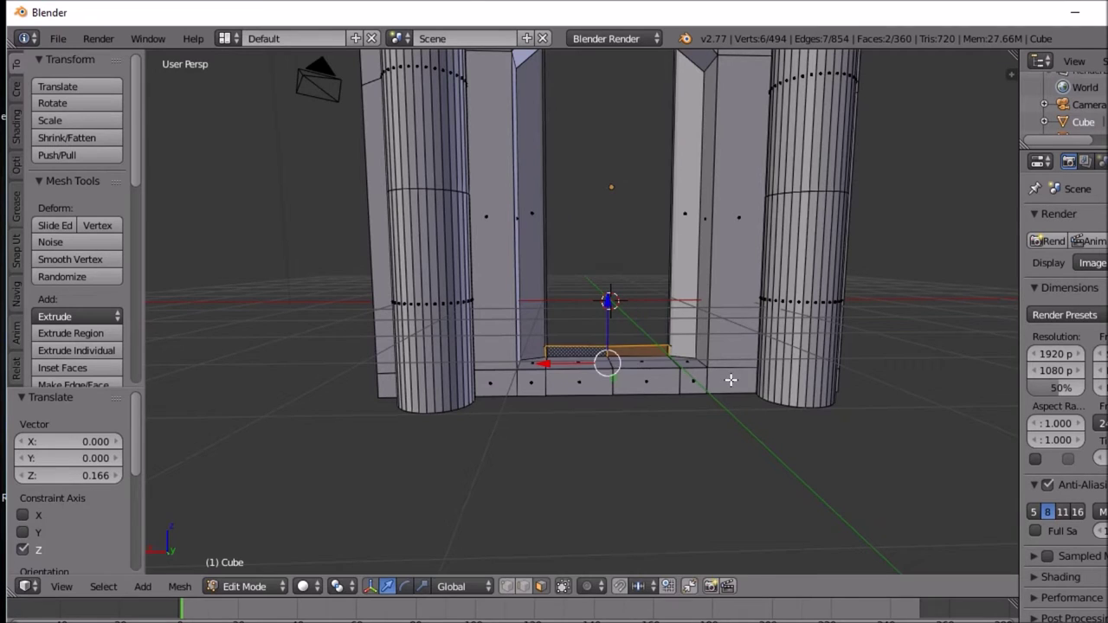
# Step: Extrude the two rear threshold faces by -0.412 along Y, away from the wall
pyautogui.moveTo(731, 378); pyautogui.dragTo(535, 372, button='middle')
pyautogui.press('e')
pyautogui.press('y')
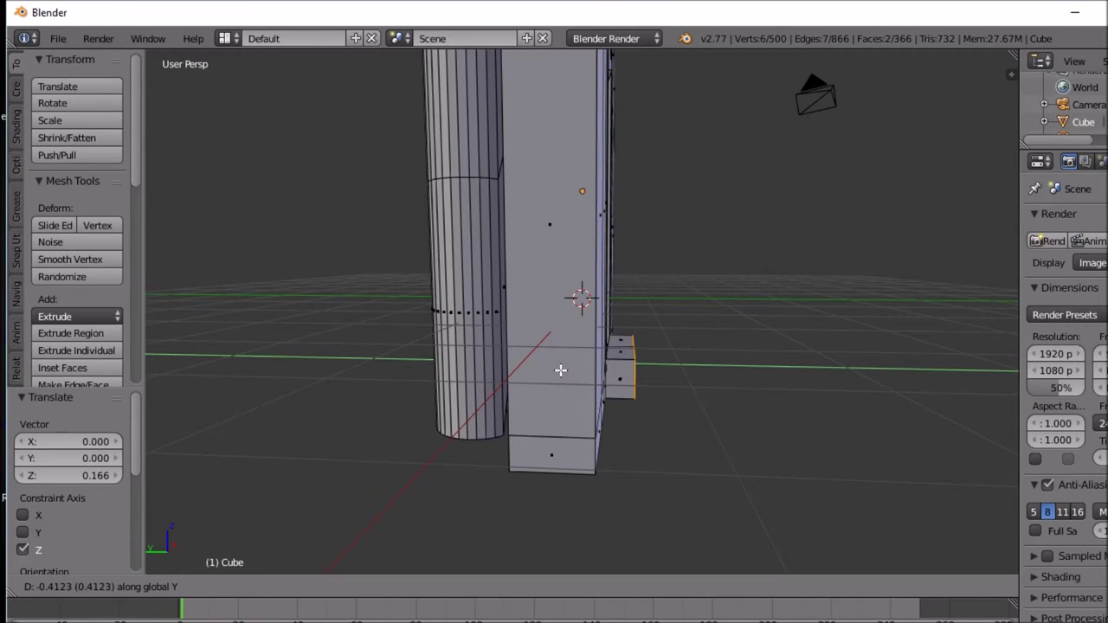
pyautogui.click(562, 371)
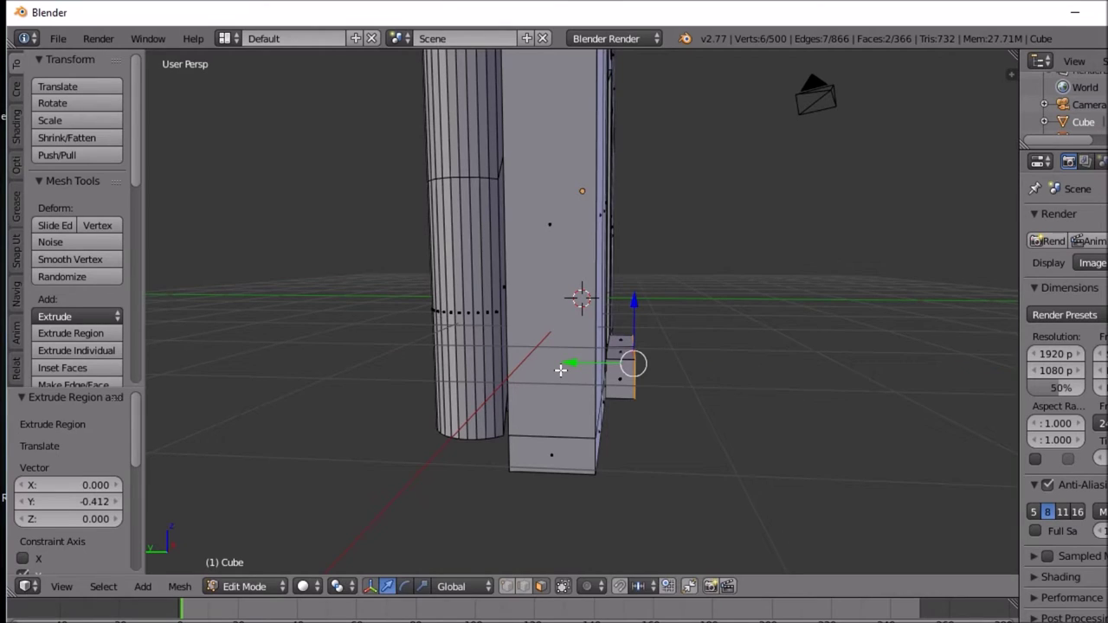
# Step: Extrude the same end faces outward three more times, by about 0.503, 0.511 and 0.439, to form equal stair segments
pyautogui.press('e')
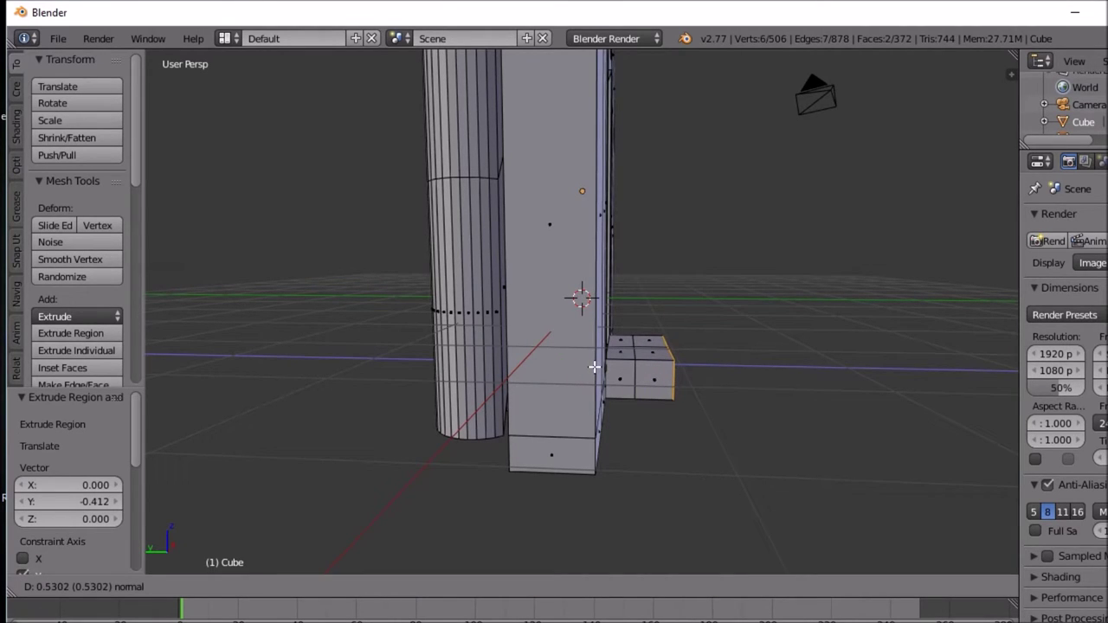
pyautogui.click(592, 366)
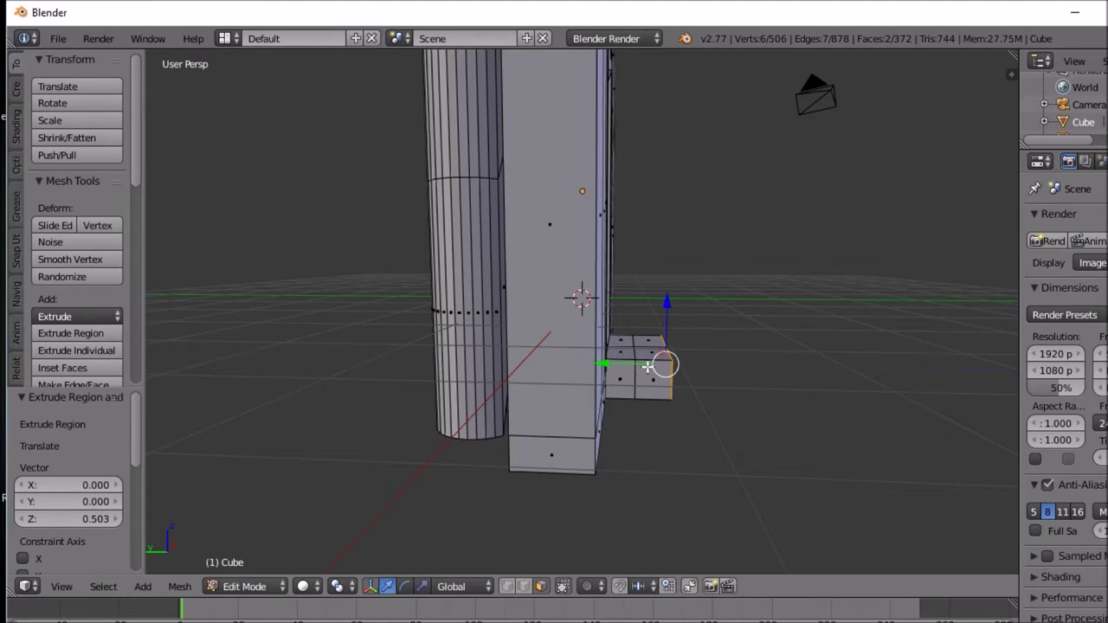
pyautogui.press('e')
pyautogui.click(681, 366)
pyautogui.press('e')
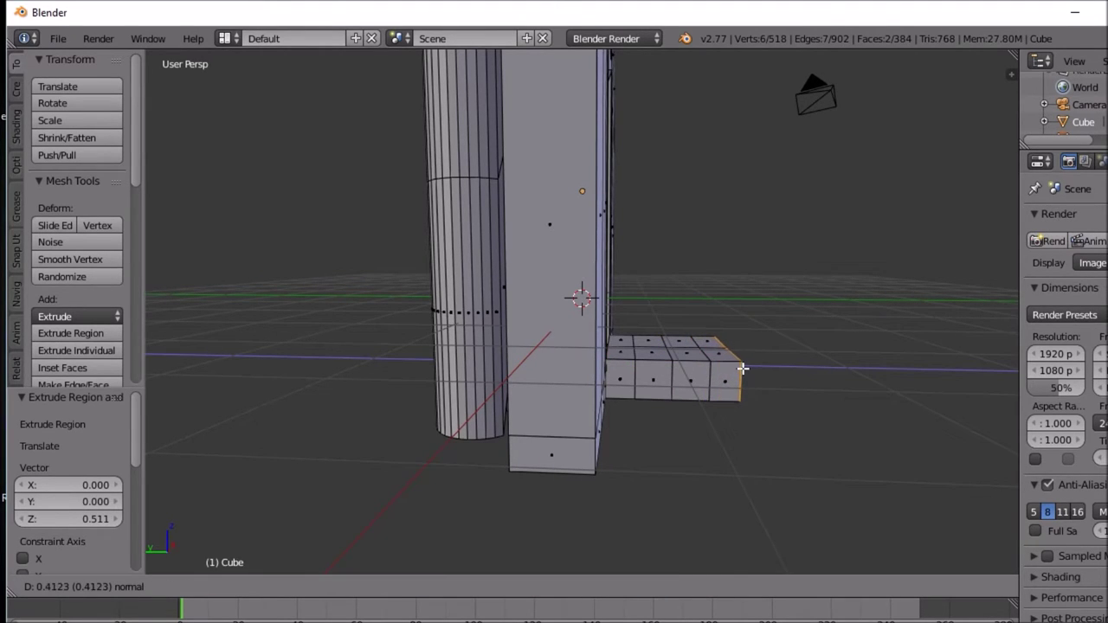
pyautogui.click(745, 369)
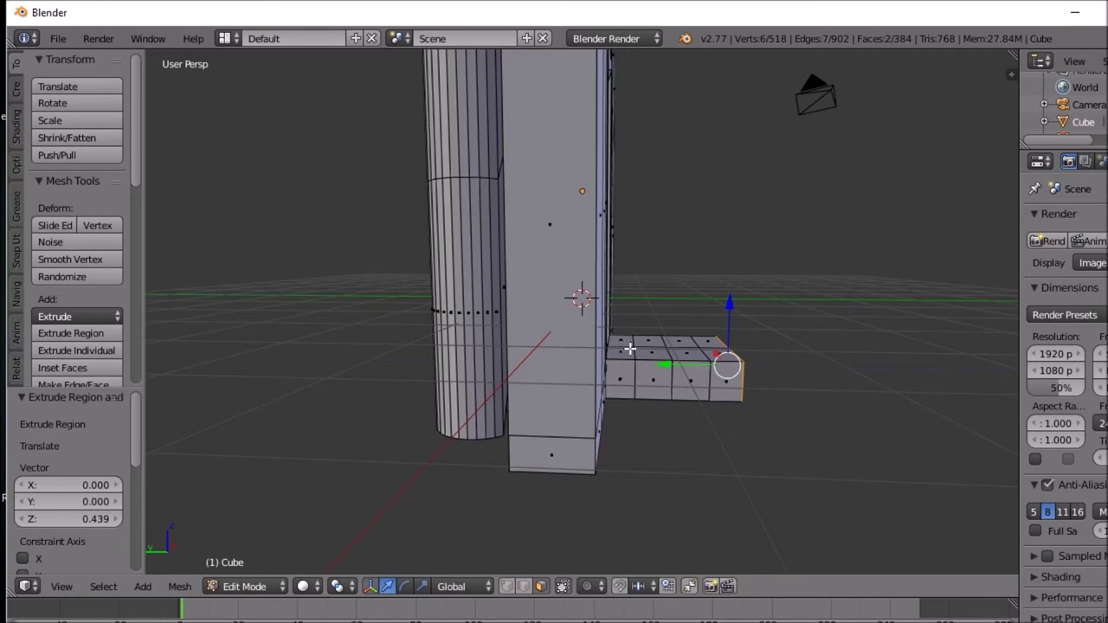
# Step: Select the two top faces of the outermost segment behind the doorway and extrude them up by about 0.566
pyautogui.rightClick(719, 352)
pyautogui.moveTo(720, 351); pyautogui.dragTo(723, 357, button='middle')
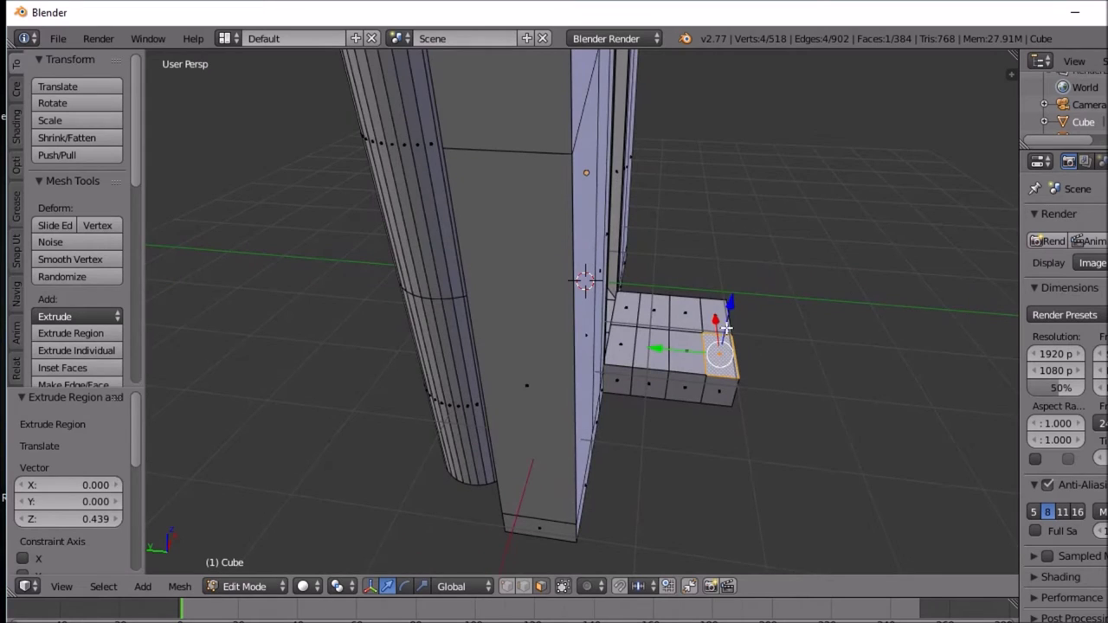
pyautogui.keyDown('shift'); pyautogui.rightClick(722, 320); pyautogui.keyUp('shift')
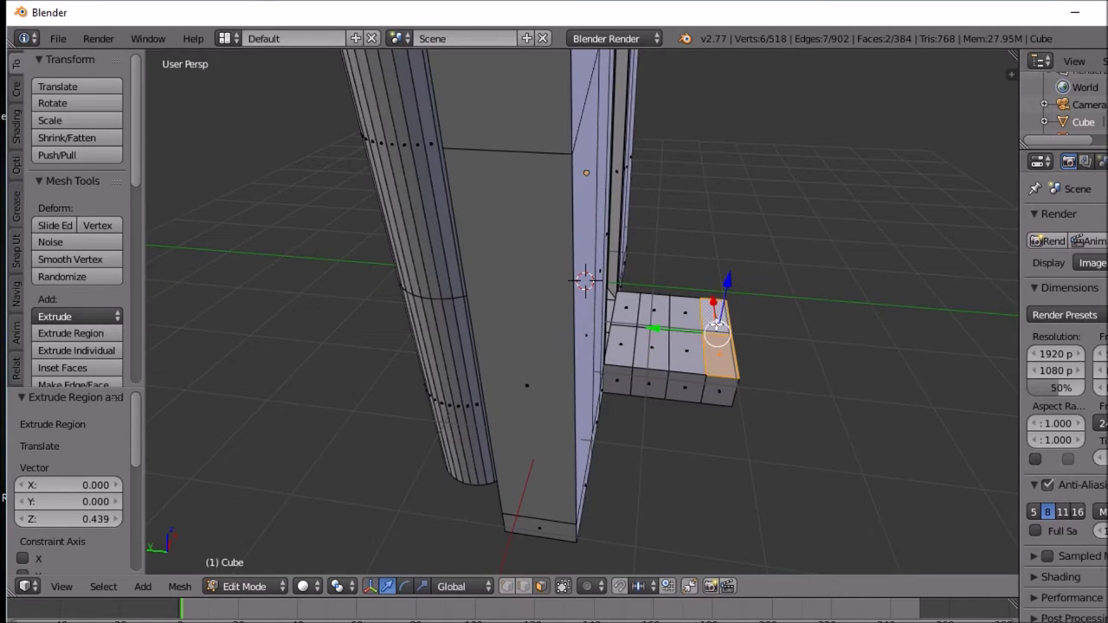
pyautogui.moveTo(718, 330); pyautogui.dragTo(725, 272, button='middle')
pyautogui.press('e')
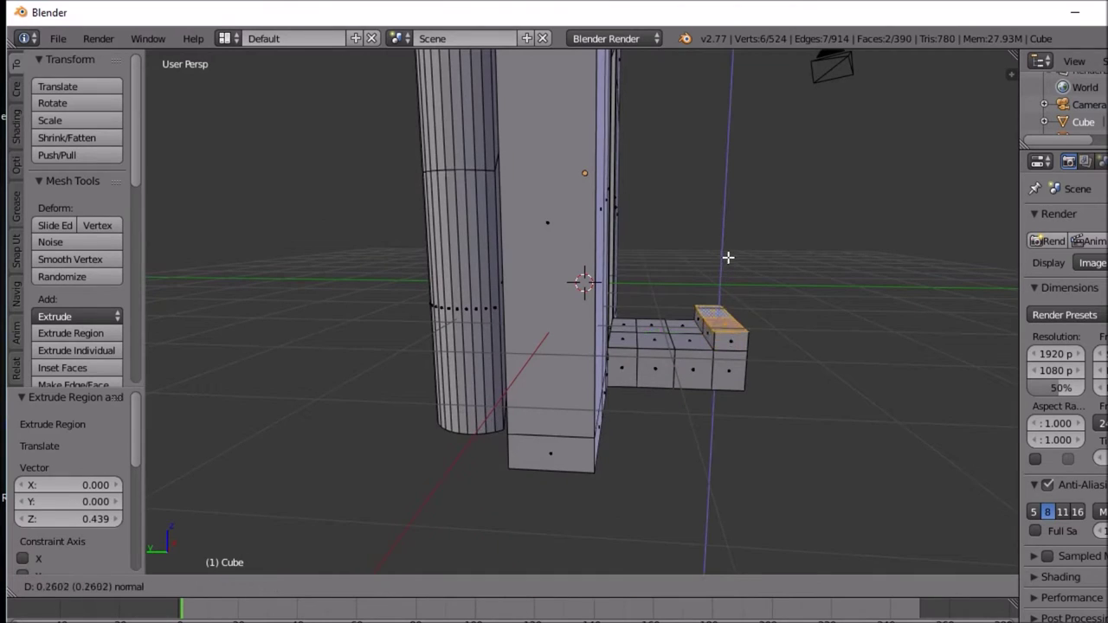
pyautogui.click(724, 241)
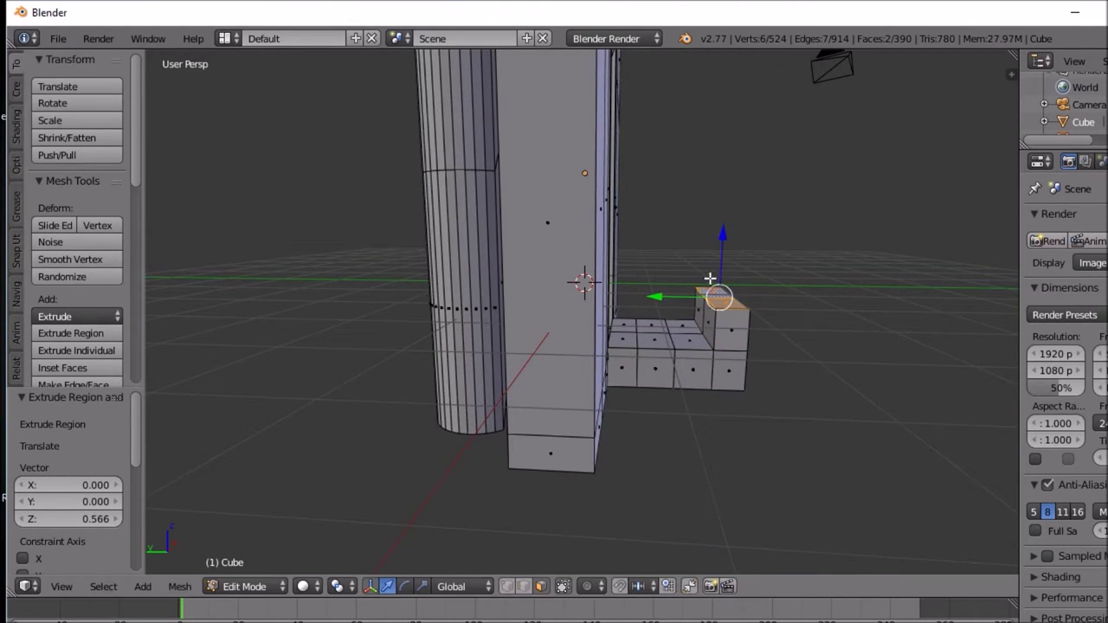
# Step: Select the two top faces of the second segment from the outer end and extrude them up by about 0.331
pyautogui.rightClick(690, 333)
pyautogui.keyDown('shift'); pyautogui.rightClick(684, 327); pyautogui.keyUp('shift')
pyautogui.press('g')
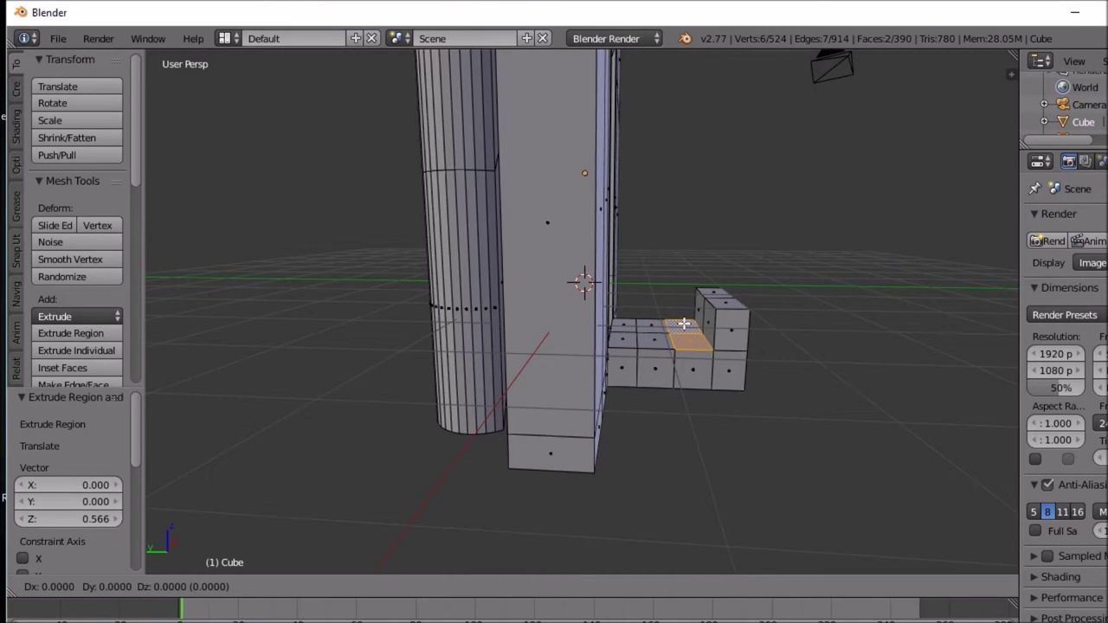
pyautogui.rightClick(684, 323)
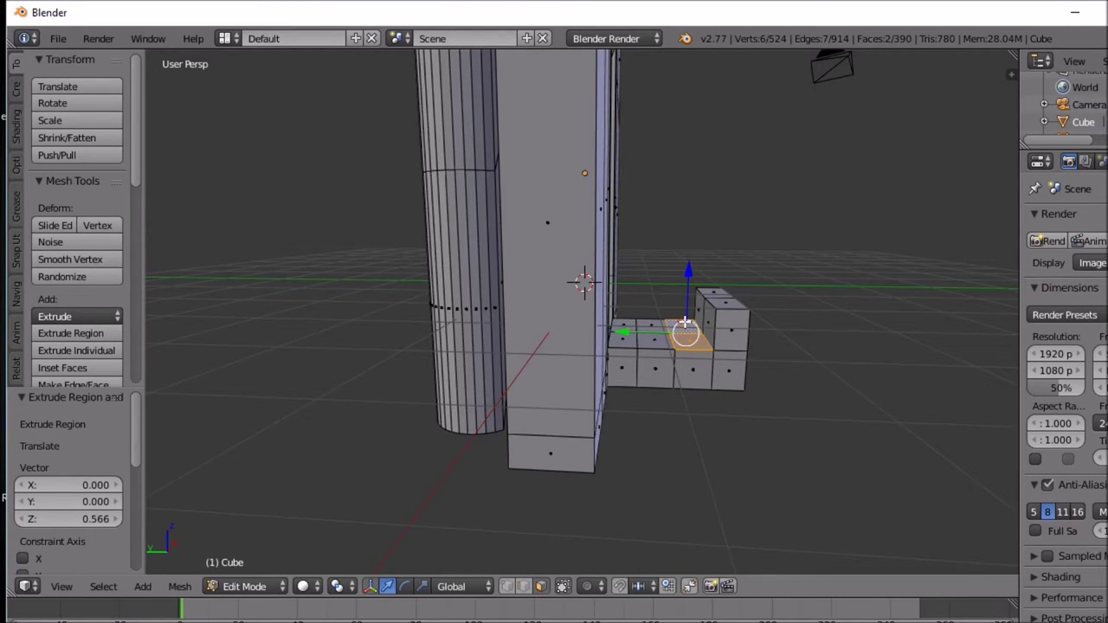
pyautogui.press('e')
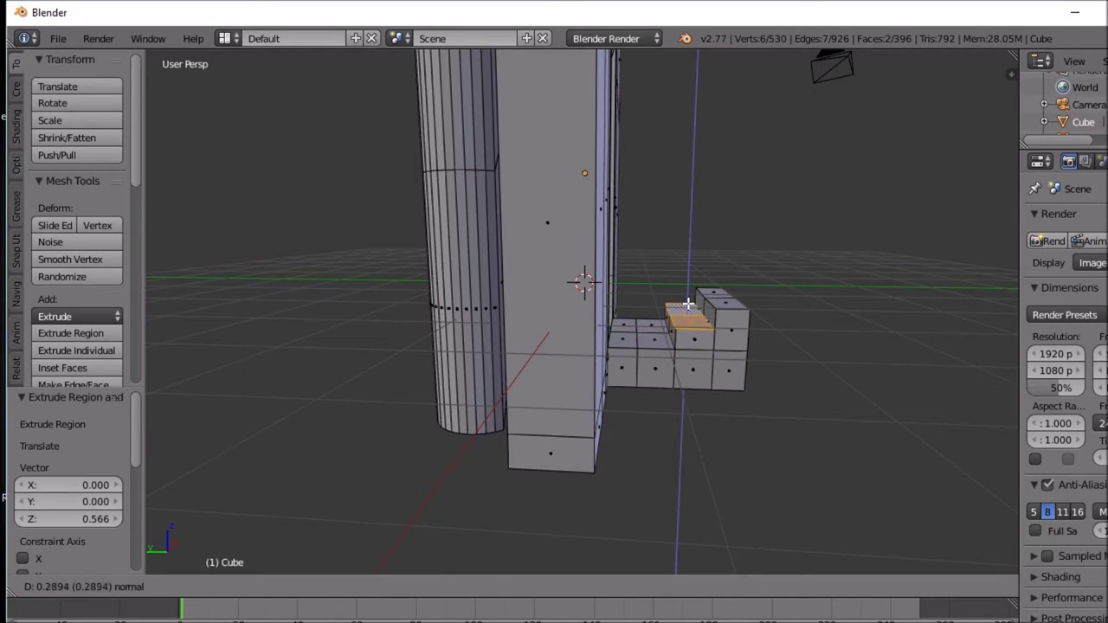
pyautogui.click(684, 313)
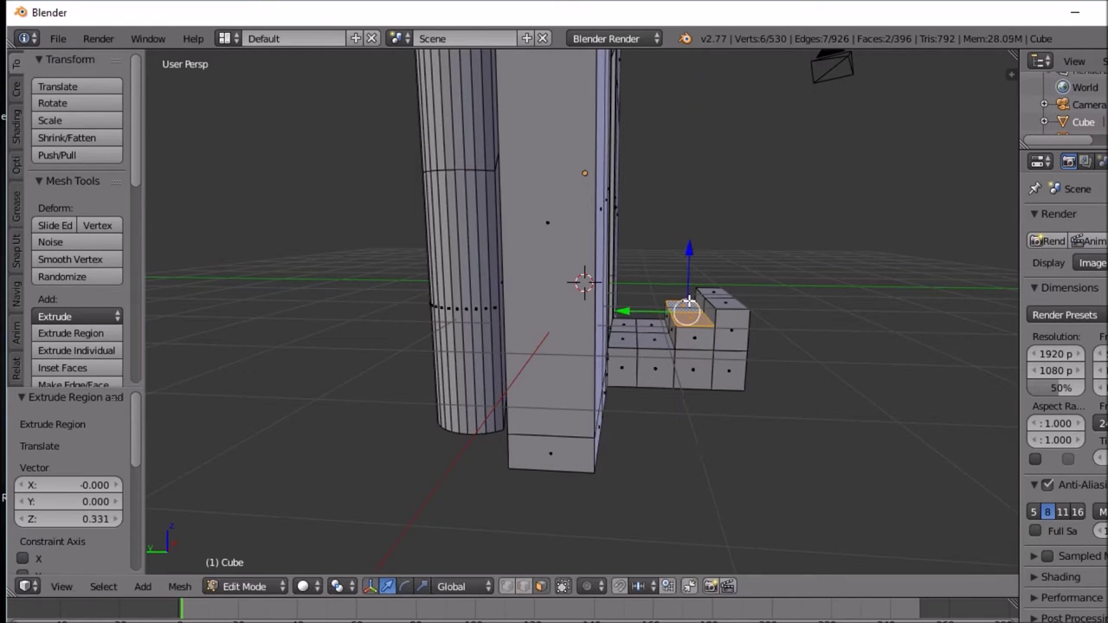
# Step: Select the two top faces of the third segment from the outer end and extrude them up by about 0.151
pyautogui.rightClick(651, 327)
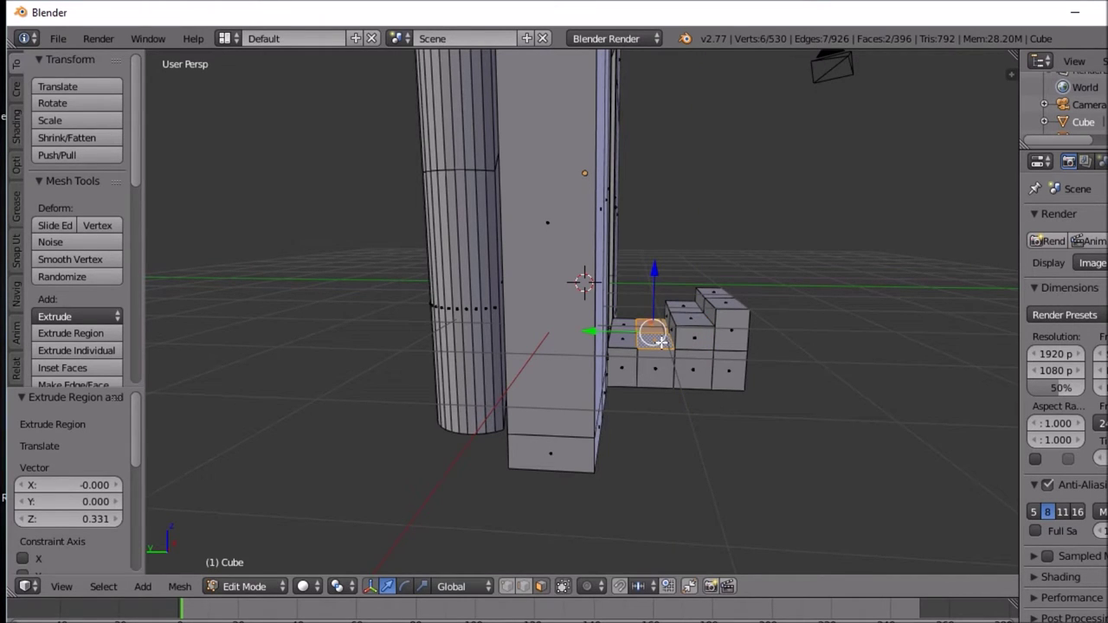
pyautogui.press('e')
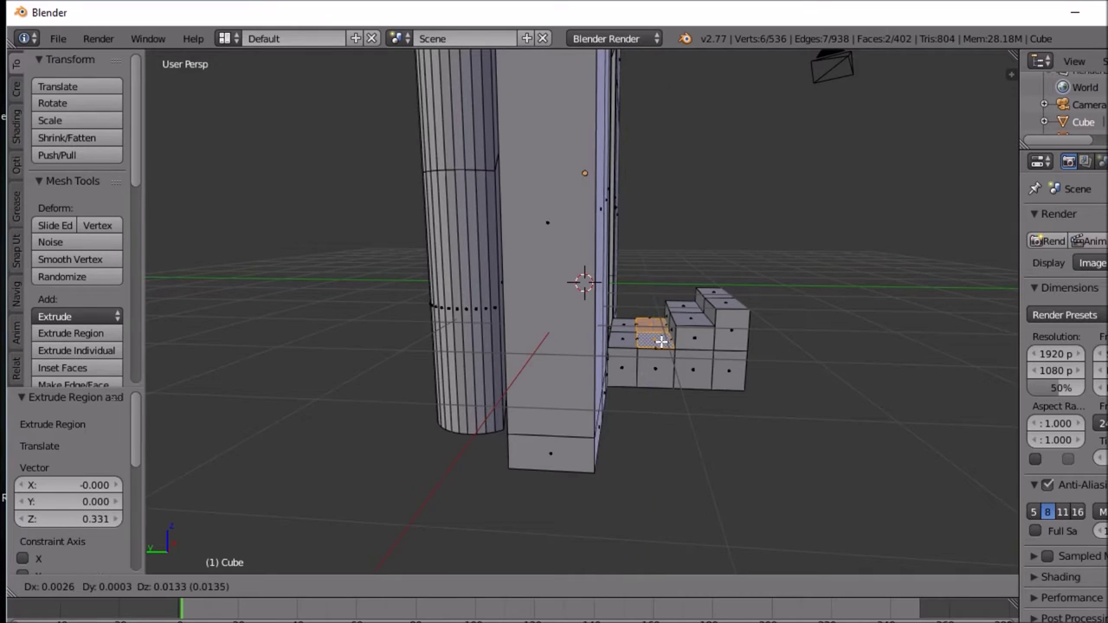
pyautogui.rightClick(664, 329)
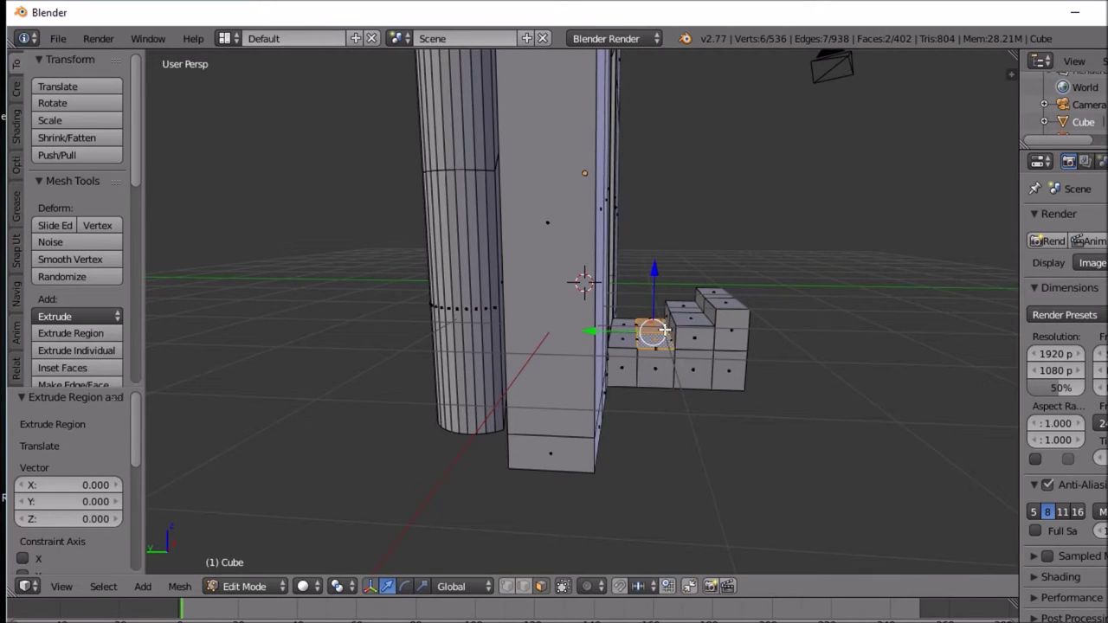
pyautogui.press('e')
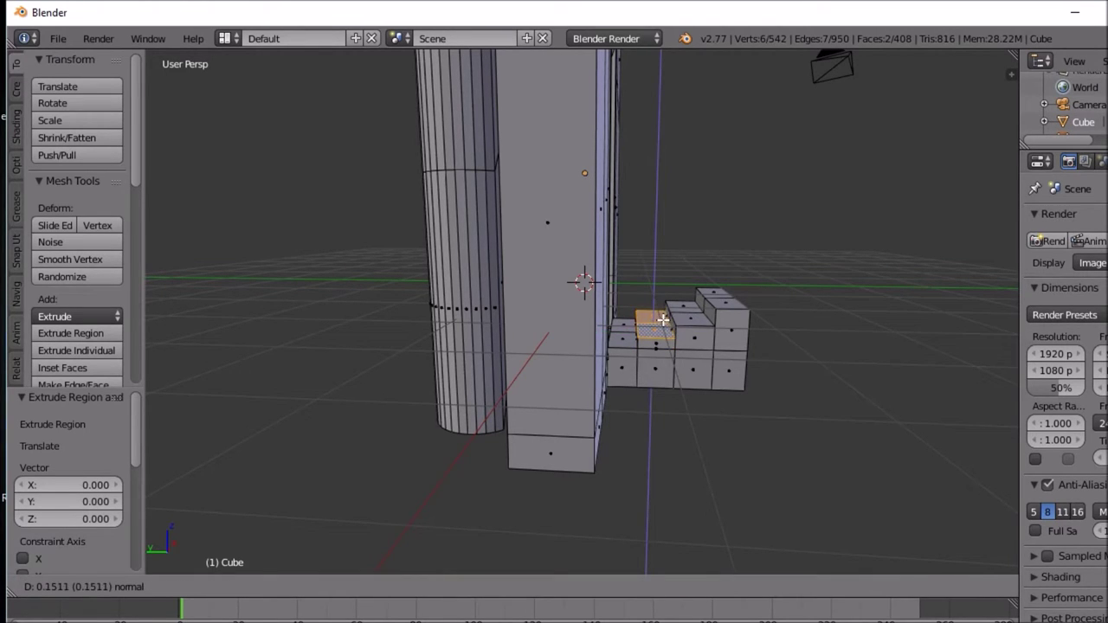
pyautogui.click(662, 320)
# Step: Select the four faces on the outer end of the stairs and extrude them outward by about 0.978 as a landing
pyautogui.moveTo(662, 320); pyautogui.dragTo(759, 329, button='middle')
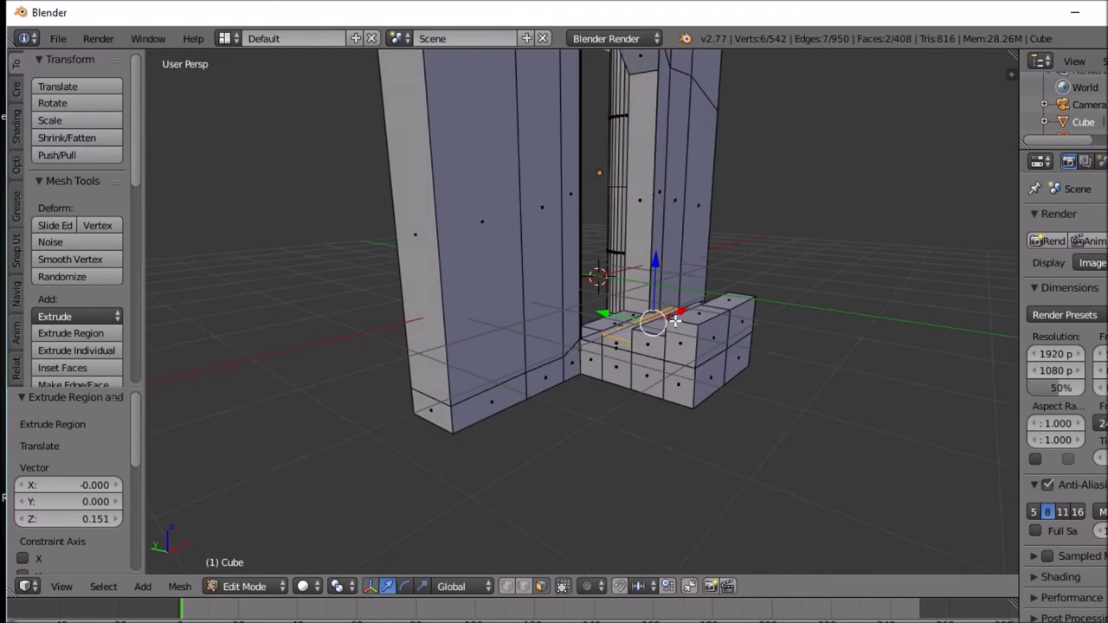
pyautogui.rightClick(721, 336)
pyautogui.keyDown('shift'); pyautogui.rightClick(735, 335); pyautogui.keyUp('shift')
pyautogui.keyDown('shift'); pyautogui.rightClick(724, 370); pyautogui.keyUp('shift')
pyautogui.keyDown('shift'); pyautogui.rightClick(732, 366); pyautogui.keyUp('shift')
pyautogui.moveTo(732, 365); pyautogui.dragTo(790, 365, button='middle')
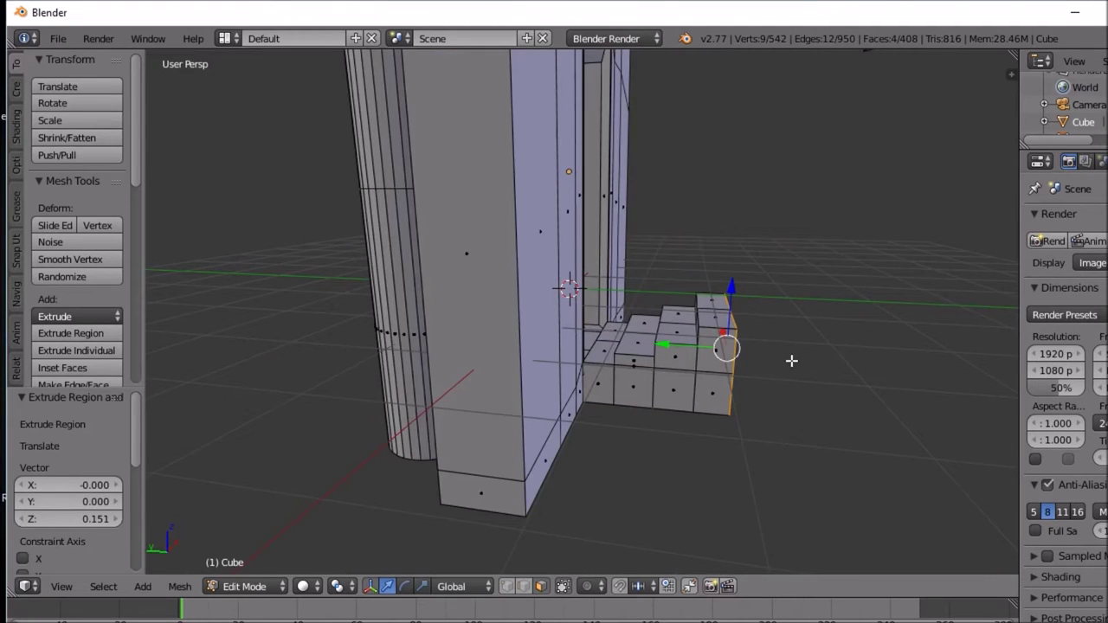
pyautogui.press('e')
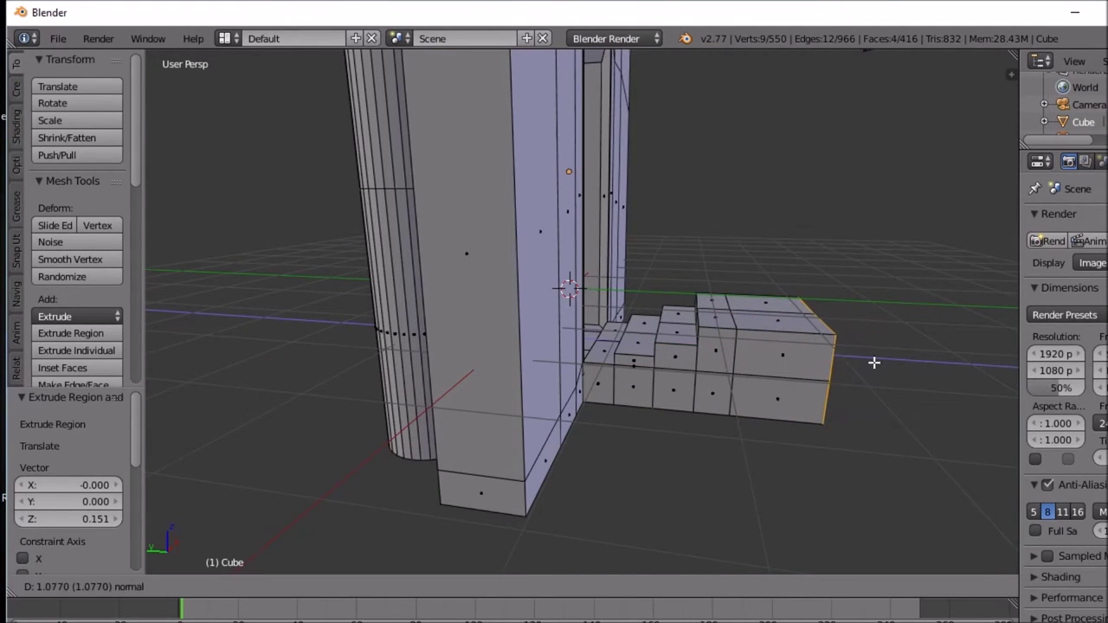
pyautogui.click(866, 363)
# Step: View the steps through the doorway from the front and switch to edge selection mode
pyautogui.moveTo(866, 362); pyautogui.dragTo(903, 363, button='middle')
pyautogui.moveTo(919, 430); pyautogui.dragTo(918, 413, button='middle')
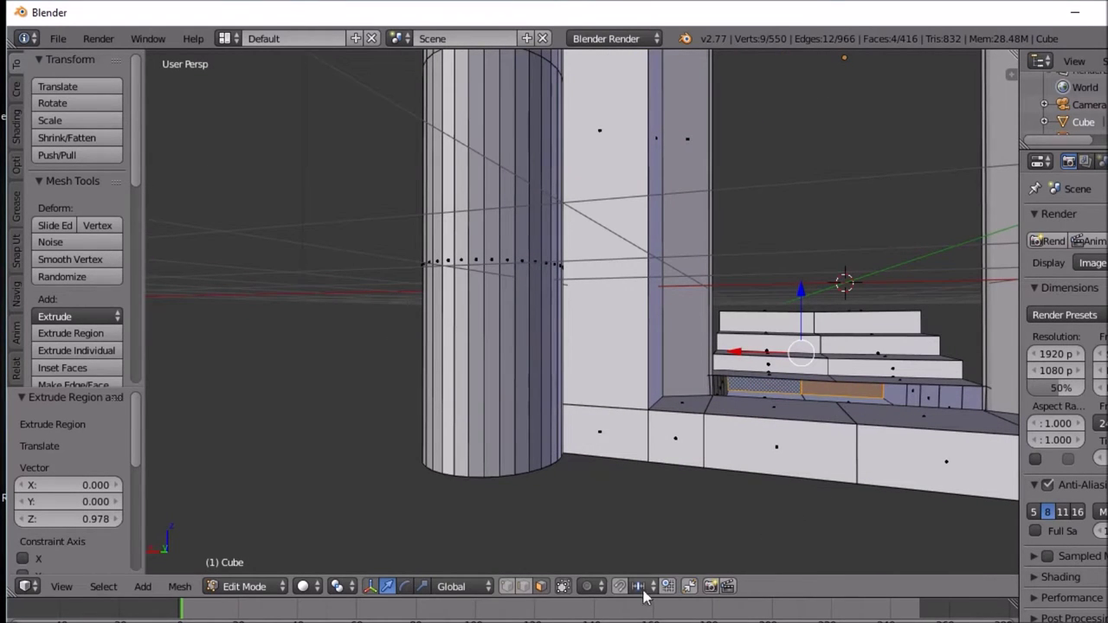
pyautogui.click(524, 586)
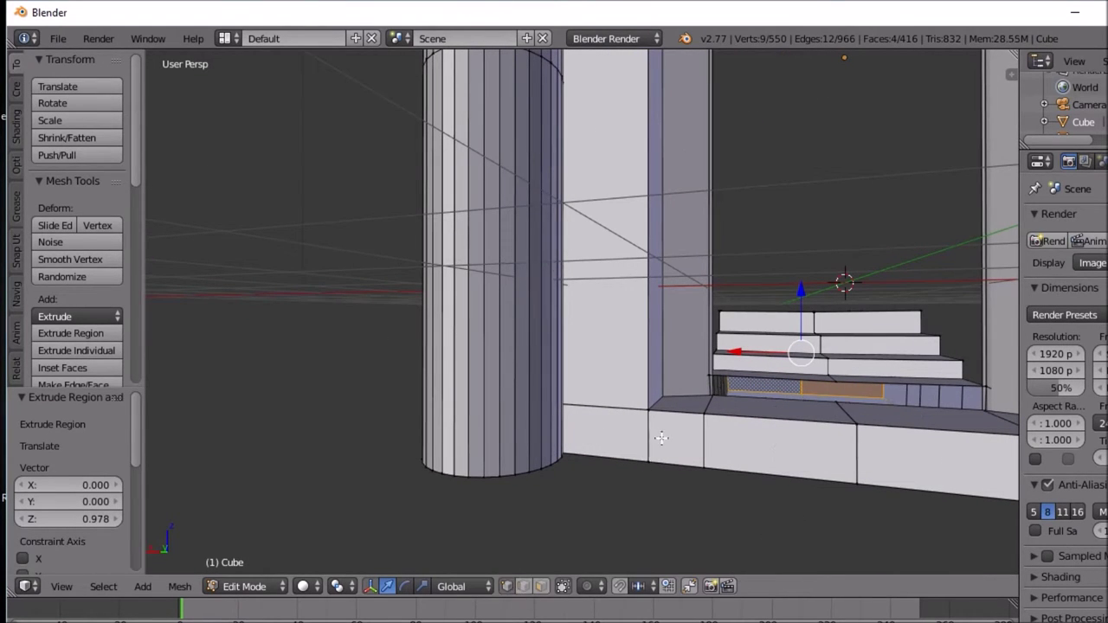
# Step: Fill the gap beneath the lowest stair with a face spanning the four corner vertices of the doorway
pyautogui.rightClick(708, 375)
pyautogui.keyDown('shift'); pyautogui.rightClick(710, 392); pyautogui.keyUp('shift')
pyautogui.keyDown('shift'); pyautogui.rightClick(988, 390); pyautogui.keyUp('shift')
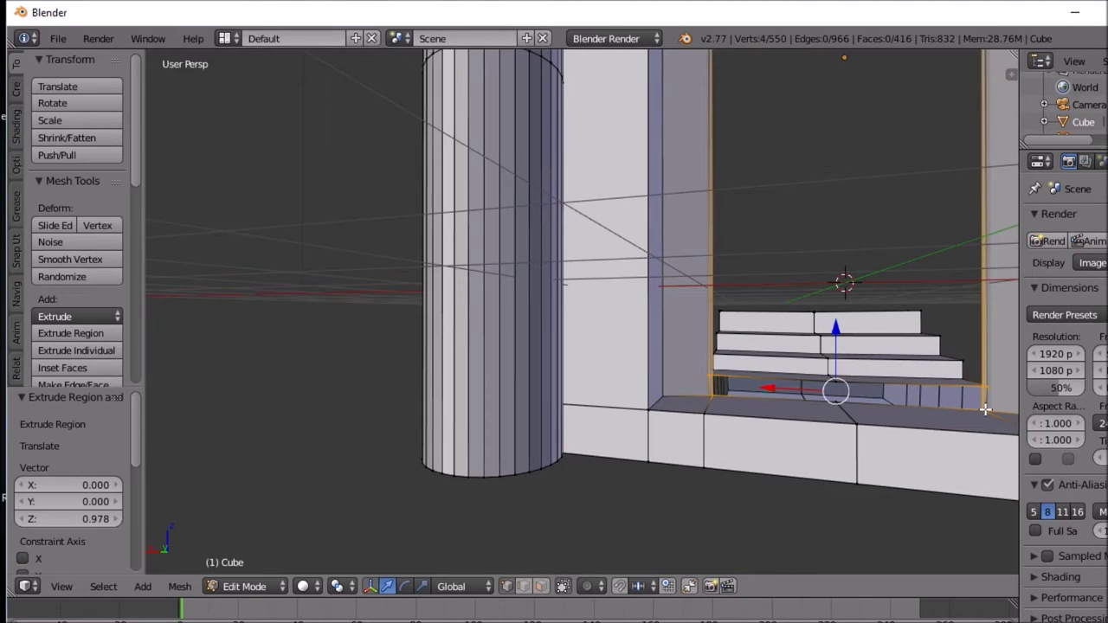
pyautogui.press('f')
pyautogui.moveTo(984, 408); pyautogui.dragTo(997, 439, button='middle')
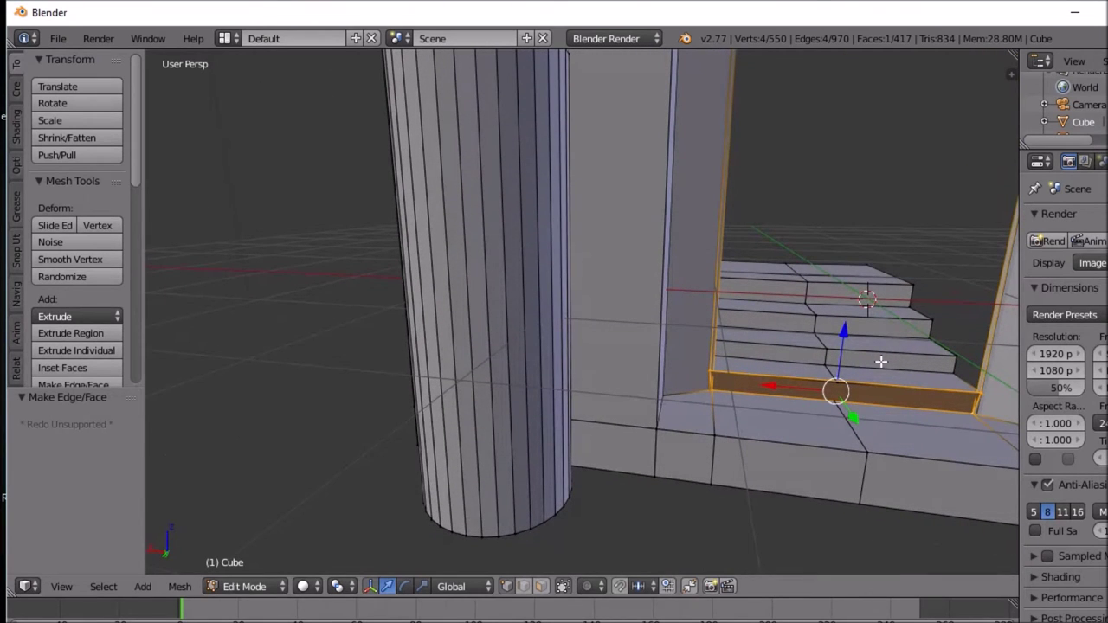
pyautogui.press('s')
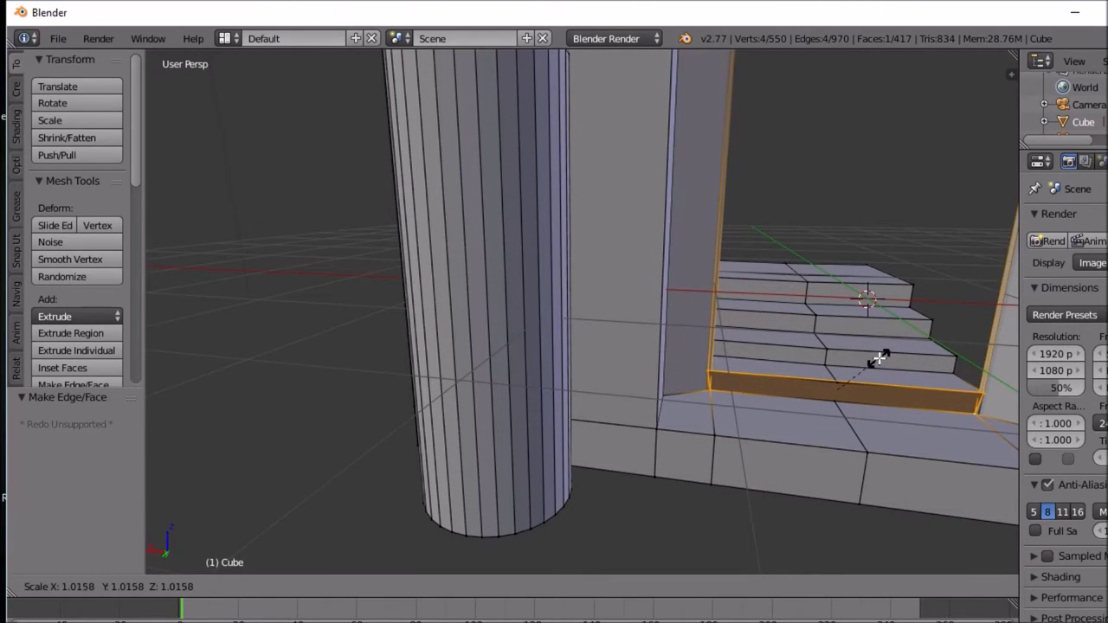
pyautogui.press('Escape')
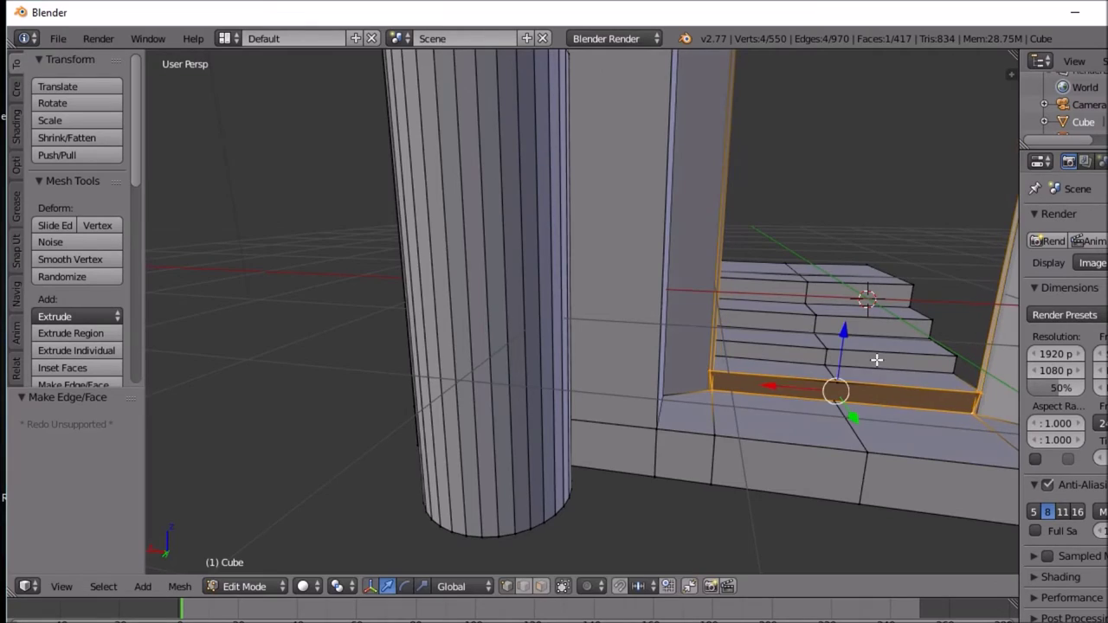
pyautogui.moveTo(878, 360); pyautogui.dragTo(971, 341, button='middle')
pyautogui.moveTo(198, 344); pyautogui.dragTo(860, 349, button='middle')
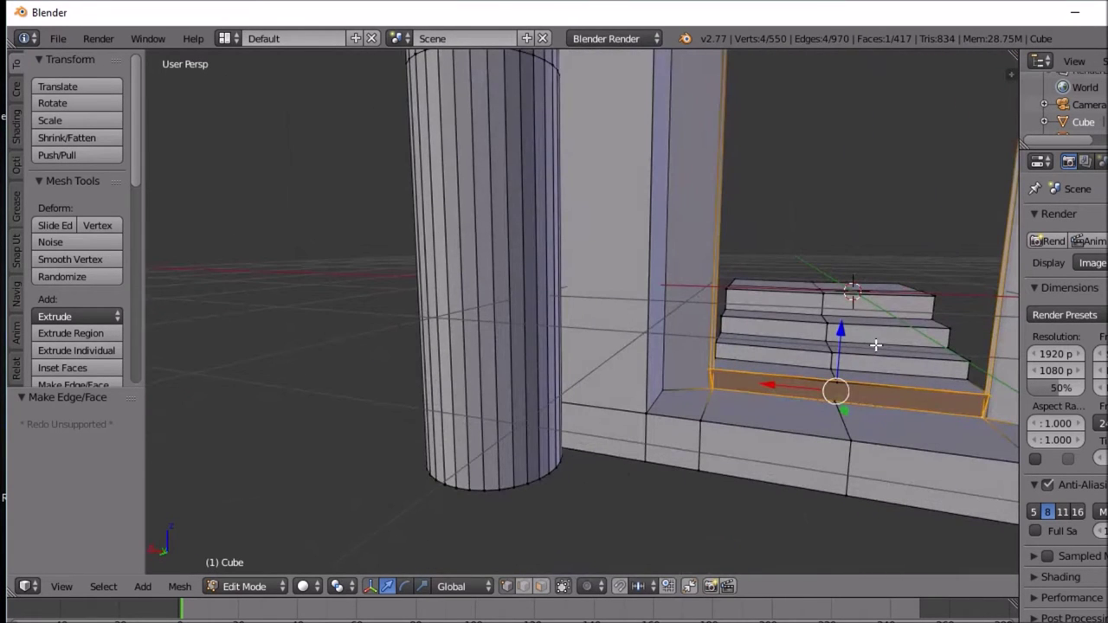
# Step: Undo the gap fill, the stair extrusions and the preceding edits to the doorway opening
pyautogui.hotkey('ctrl', 'z')
pyautogui.hotkey('ctrl', 'z')
pyautogui.hotkey('ctrl', 'z')
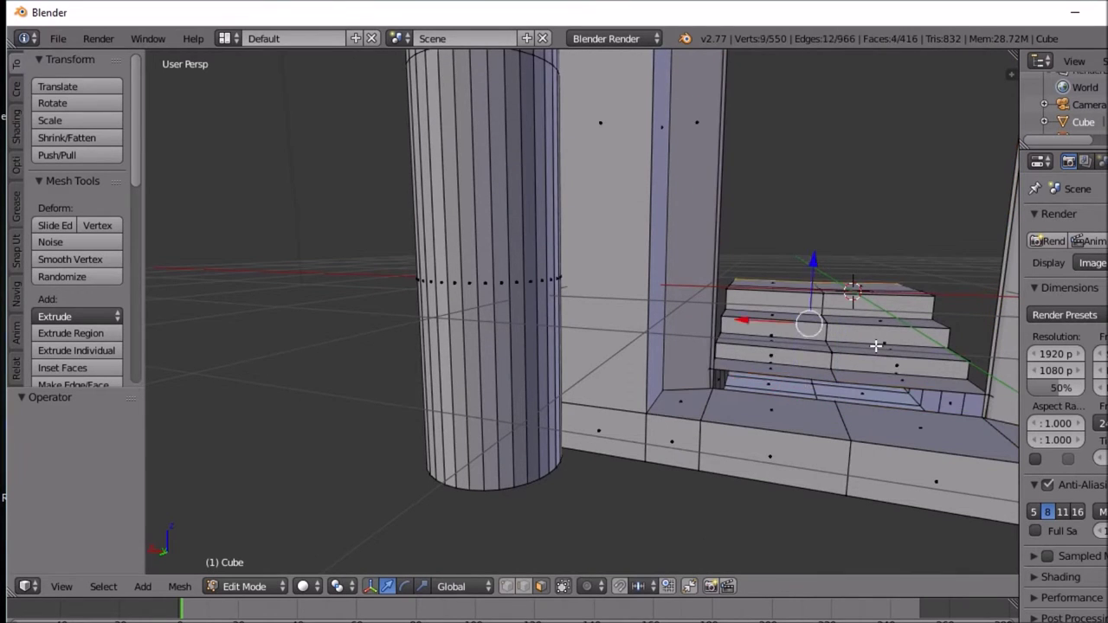
pyautogui.hotkey('ctrl', 'z')
pyautogui.hotkey('ctrl', 'z')
pyautogui.hotkey('ctrl', 'z')
pyautogui.hotkey('ctrl', 'z')
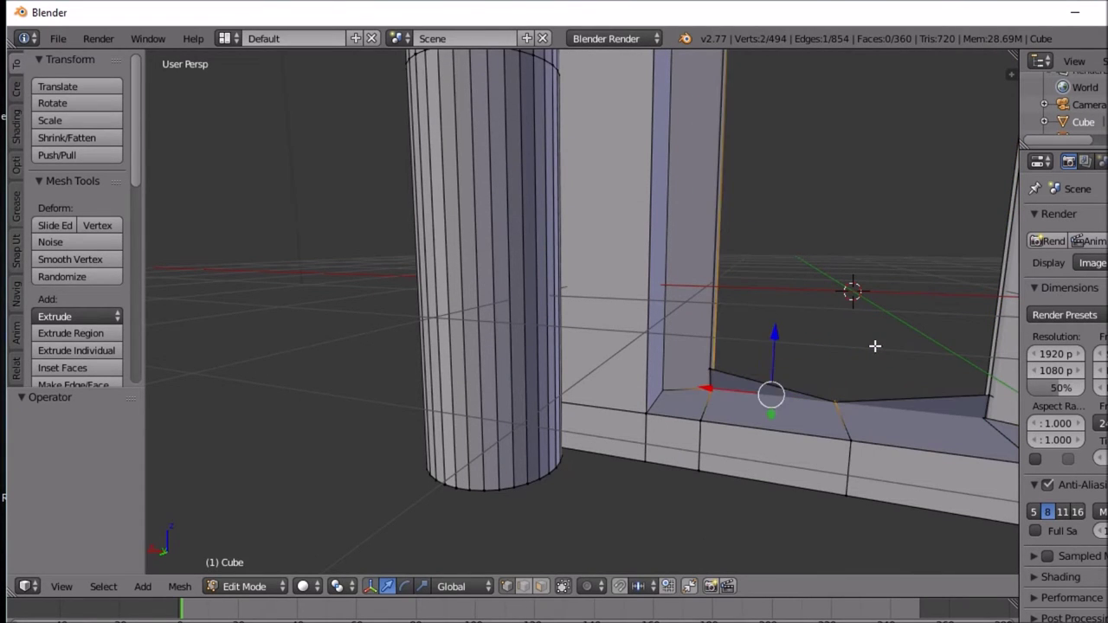
pyautogui.hotkey('ctrl', 'z')
pyautogui.hotkey('ctrl', 'z')
pyautogui.hotkey('ctrl', 'z')
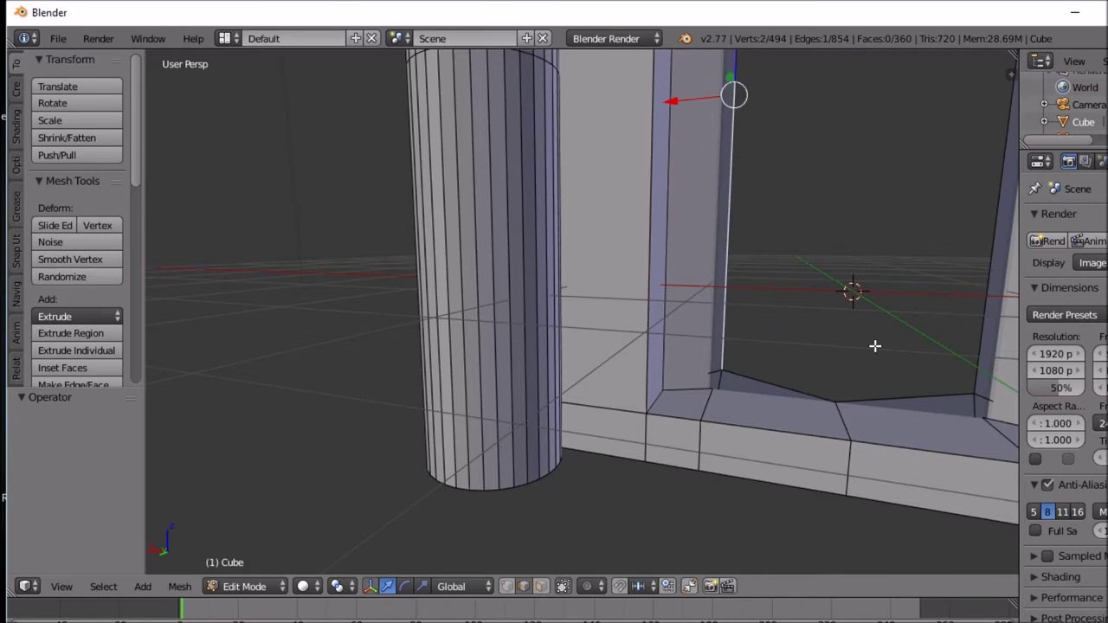
# Step: Fill the open rear of the doorway with two adjoining faces from the selected edges
pyautogui.moveTo(874, 346); pyautogui.dragTo(611, 355, button='middle')
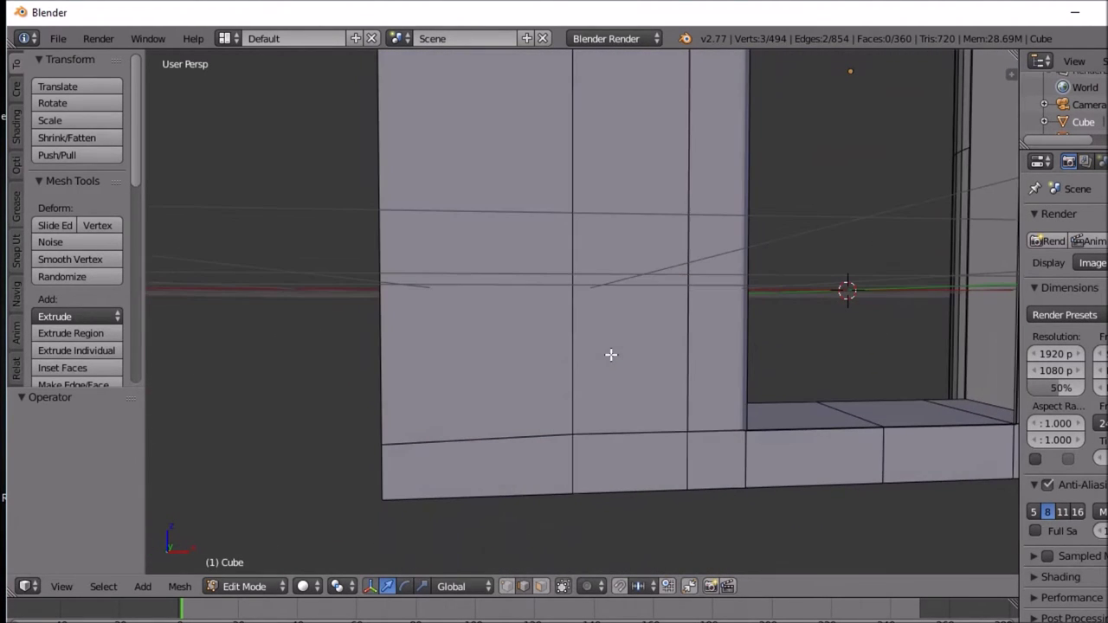
pyautogui.hotkey('ctrl', 'Tab')
pyautogui.press('3')
pyautogui.press('f')
pyautogui.press('f')
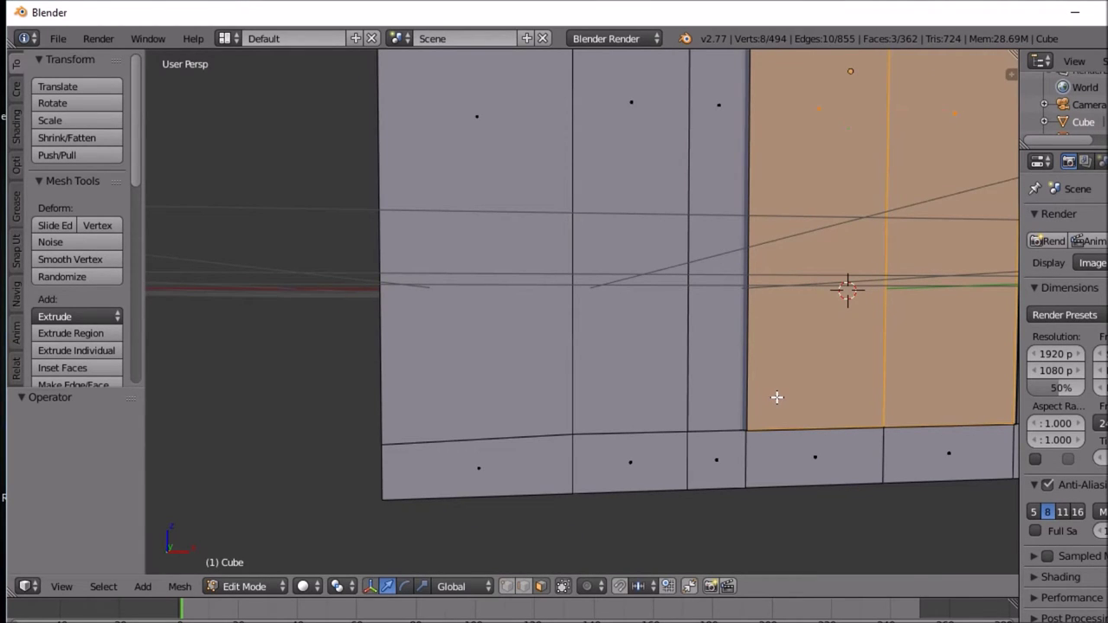
pyautogui.rightClick(777, 397)
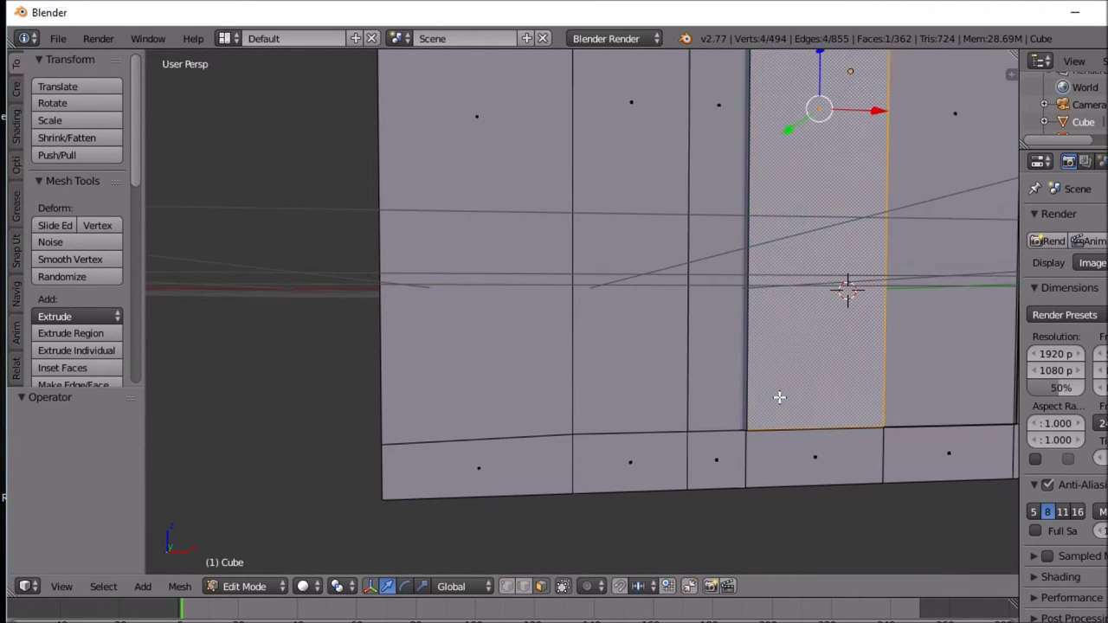
pyautogui.moveTo(783, 393); pyautogui.dragTo(884, 396, button='middle')
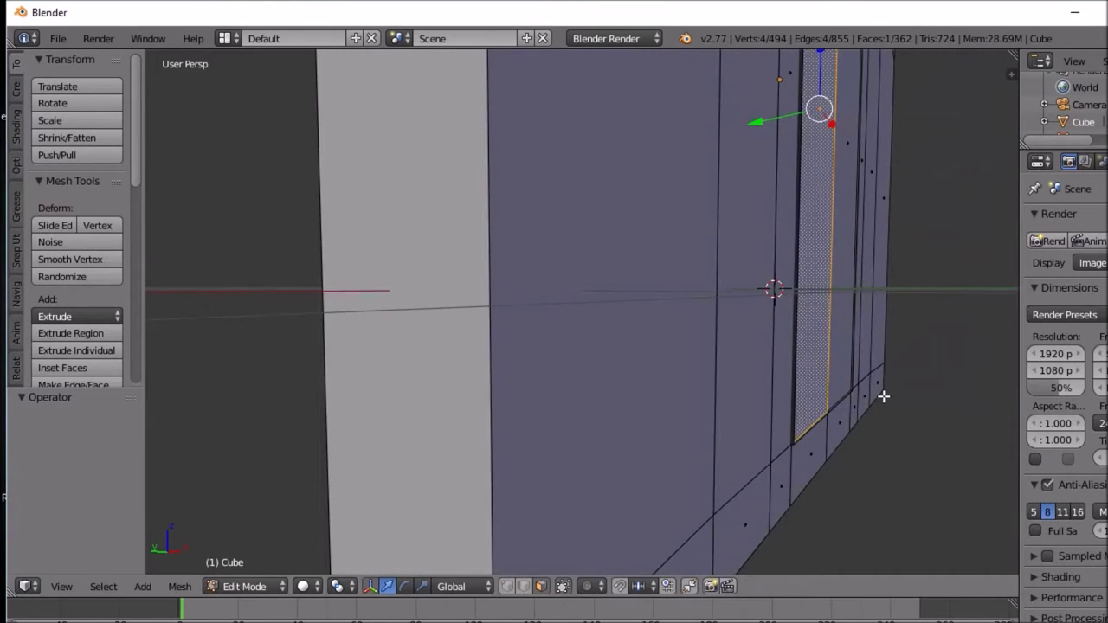
# Step: Remove doubles across the whole building mesh with a merge distance of 0.0001, then deselect everything
pyautogui.press('a')
pyautogui.keyDown('ctrl'); pyautogui.keyDown('alt'); pyautogui.rightClick(878, 392); pyautogui.keyUp('alt'); pyautogui.keyUp('ctrl')
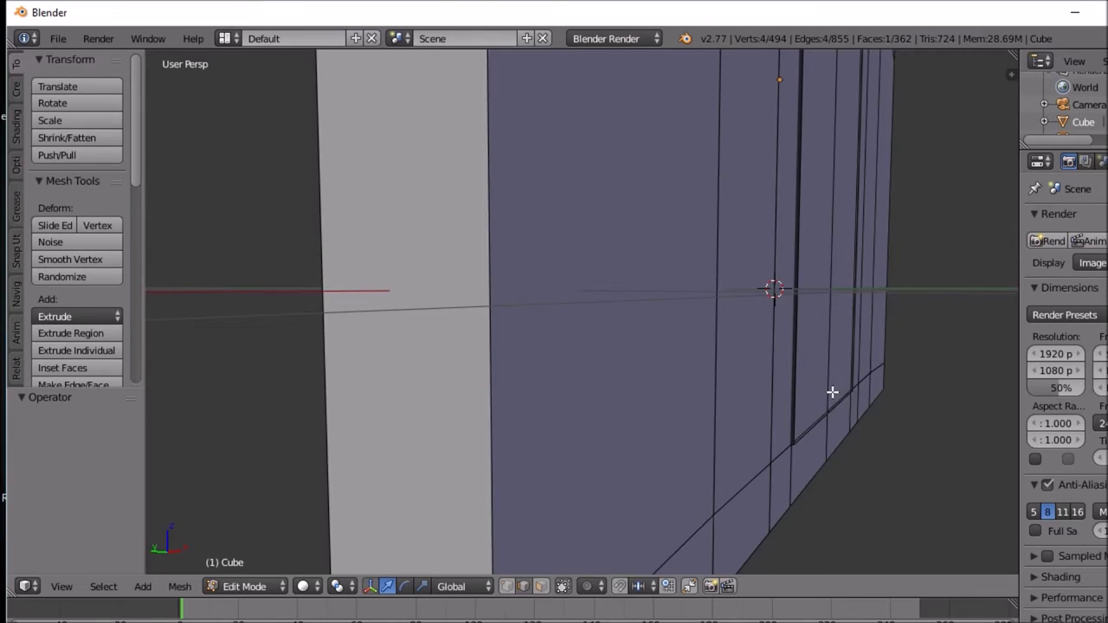
pyautogui.scroll(-5, 832, 392)
pyautogui.press('a')
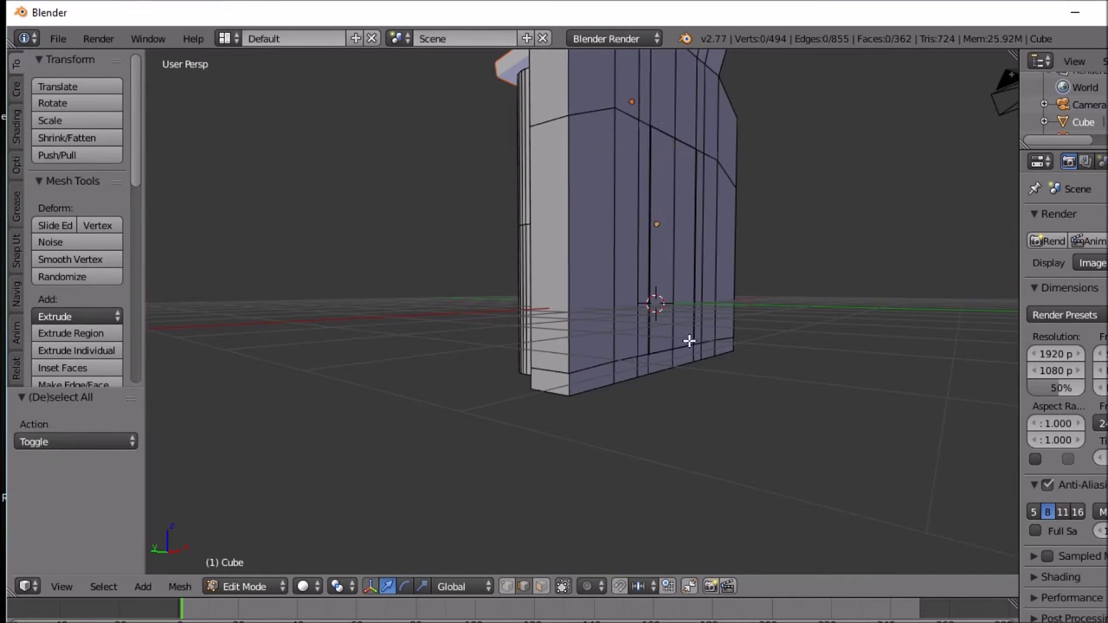
pyautogui.press('a')
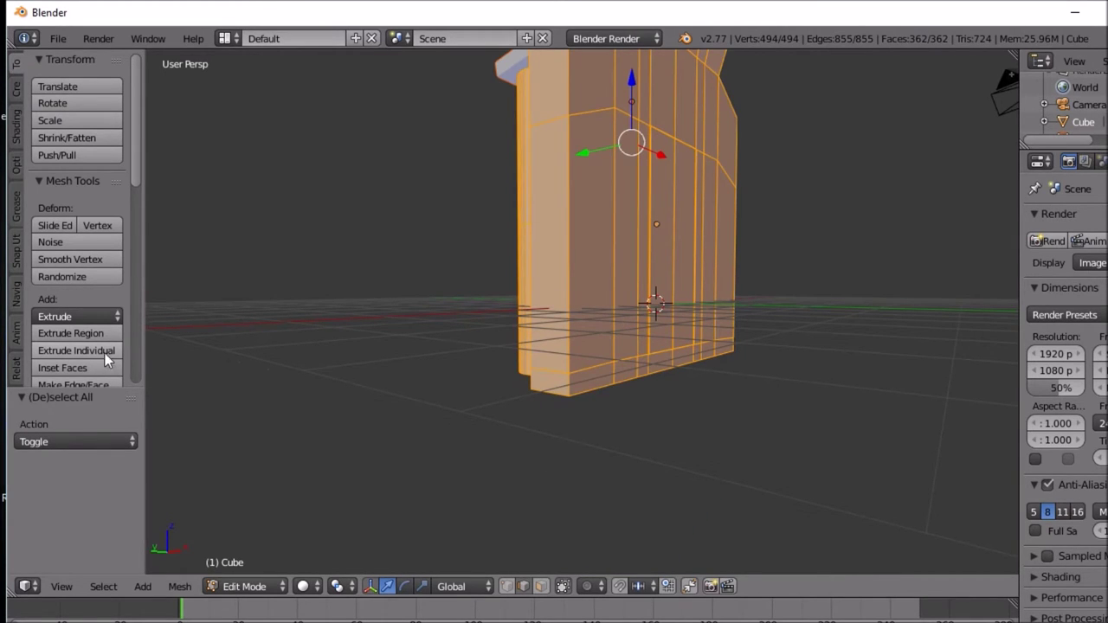
pyautogui.scroll(-8, 106, 338)
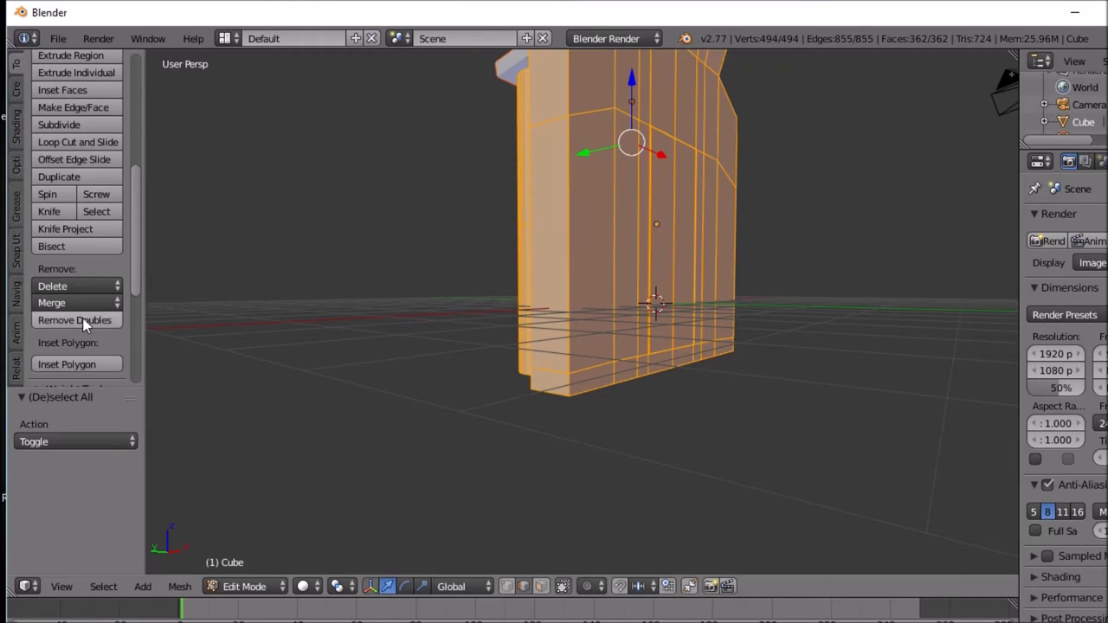
pyautogui.click(83, 319)
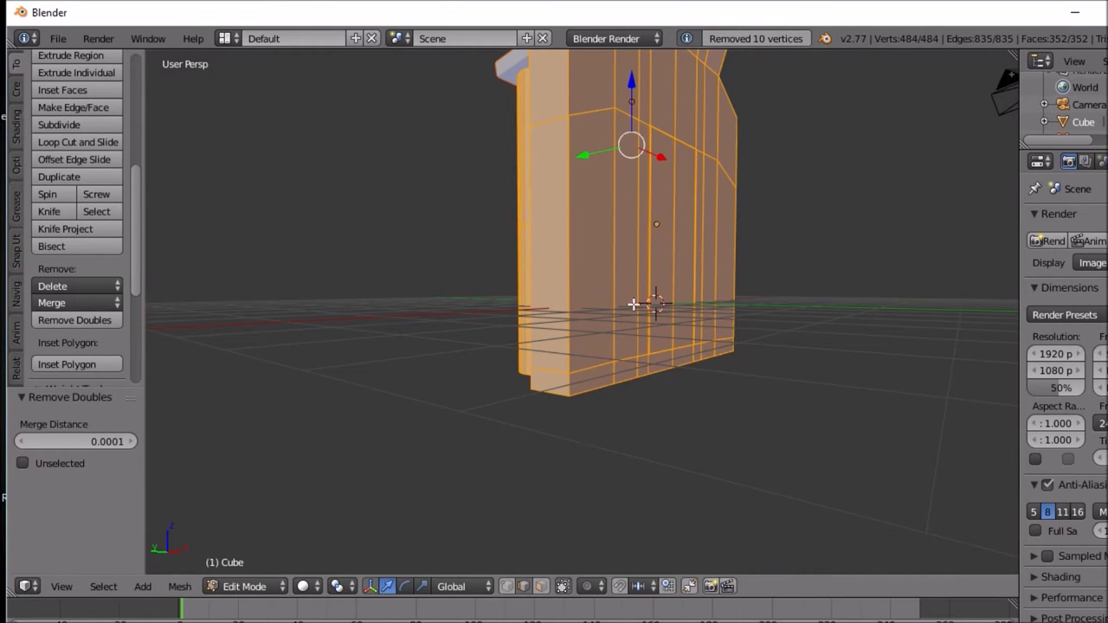
pyautogui.press('Tab')
pyautogui.press('Tab')
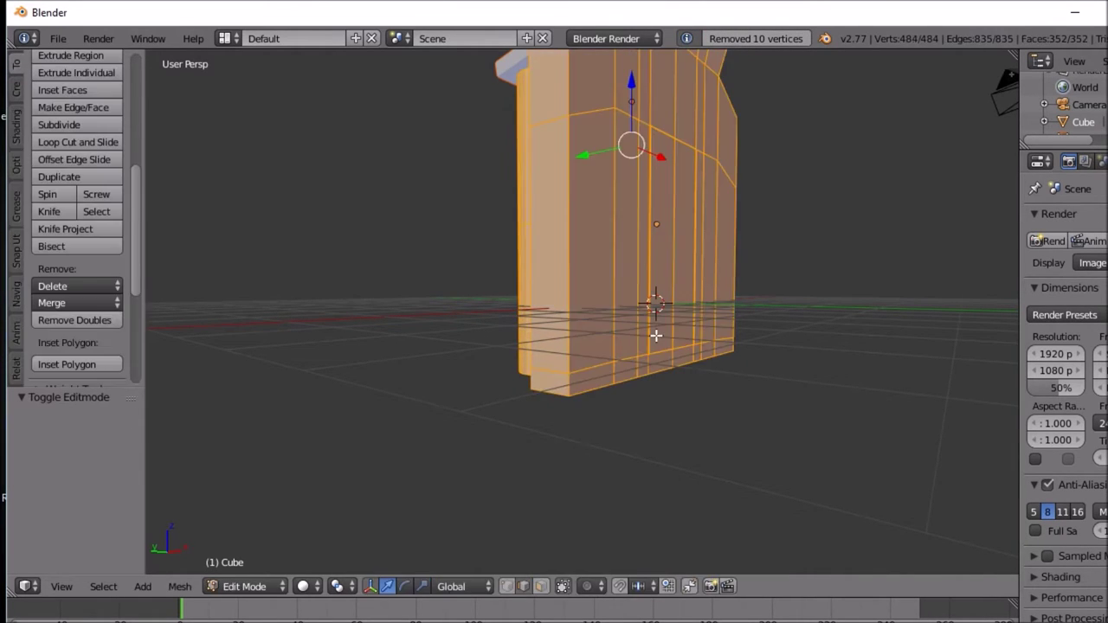
pyautogui.press('a')
# Step: Raise the centre edge above the doorway by about 0.7 along Z to form the arch's peak
pyautogui.scroll(5, 662, 342)
pyautogui.scroll(-4, 661, 339)
pyautogui.scroll(4, 702, 297)
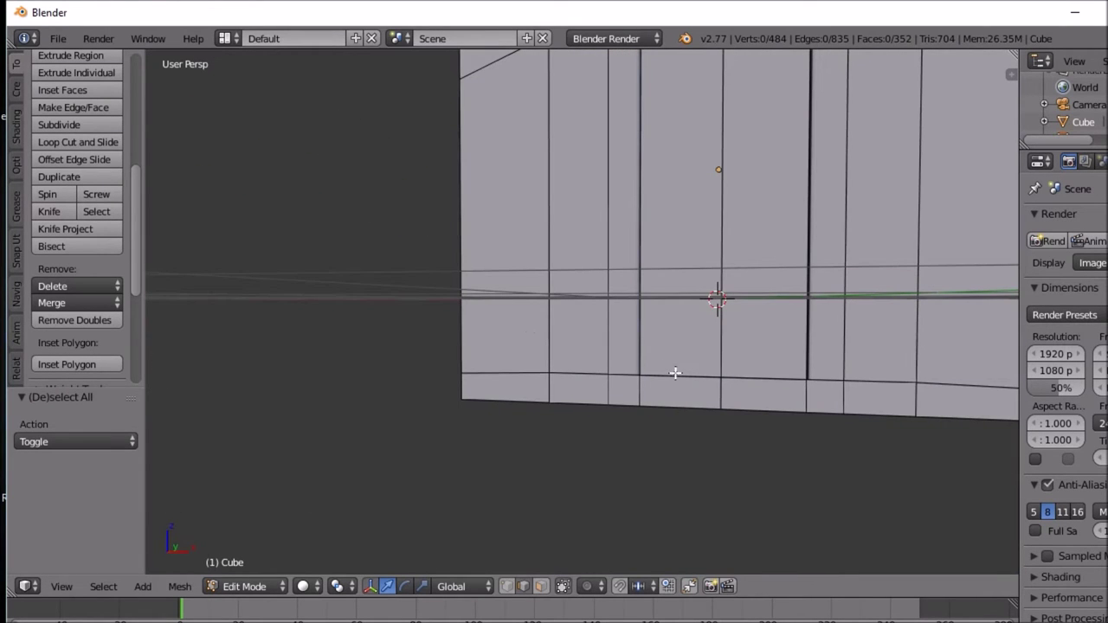
pyautogui.moveTo(710, 379); pyautogui.dragTo(354, 356, button='middle')
pyautogui.moveTo(682, 212); pyautogui.dragTo(638, 278, button='middle')
pyautogui.moveTo(571, 245); pyautogui.dragTo(549, 243, button='middle')
pyautogui.rightClick(526, 226)
pyautogui.press('g')
pyautogui.press('z')
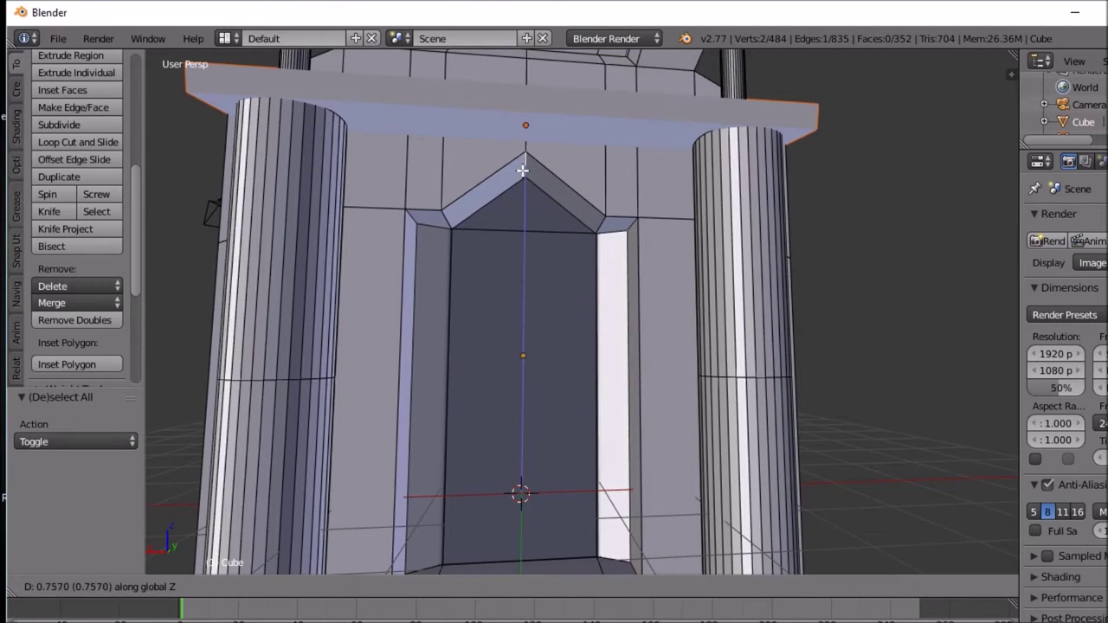
pyautogui.click(522, 174)
# Step: Raise the two edges flanking the arch's peak by about 0.327 along Z to round the doorway
pyautogui.rightClick(602, 226)
pyautogui.keyDown('shift'); pyautogui.rightClick(445, 221); pyautogui.keyUp('shift')
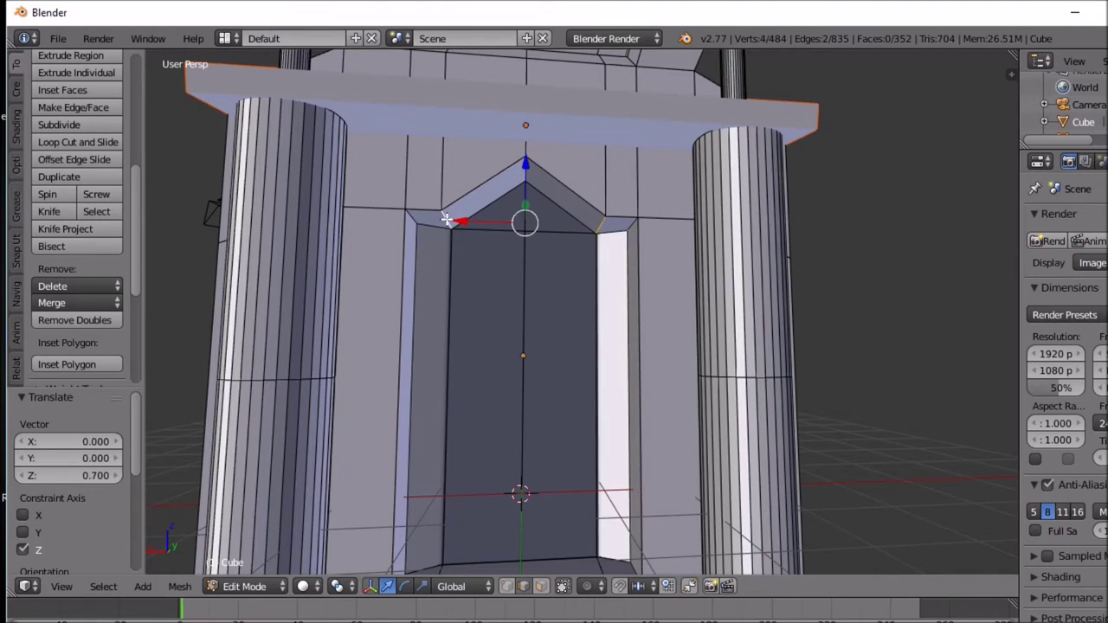
pyautogui.press('g')
pyautogui.press('z')
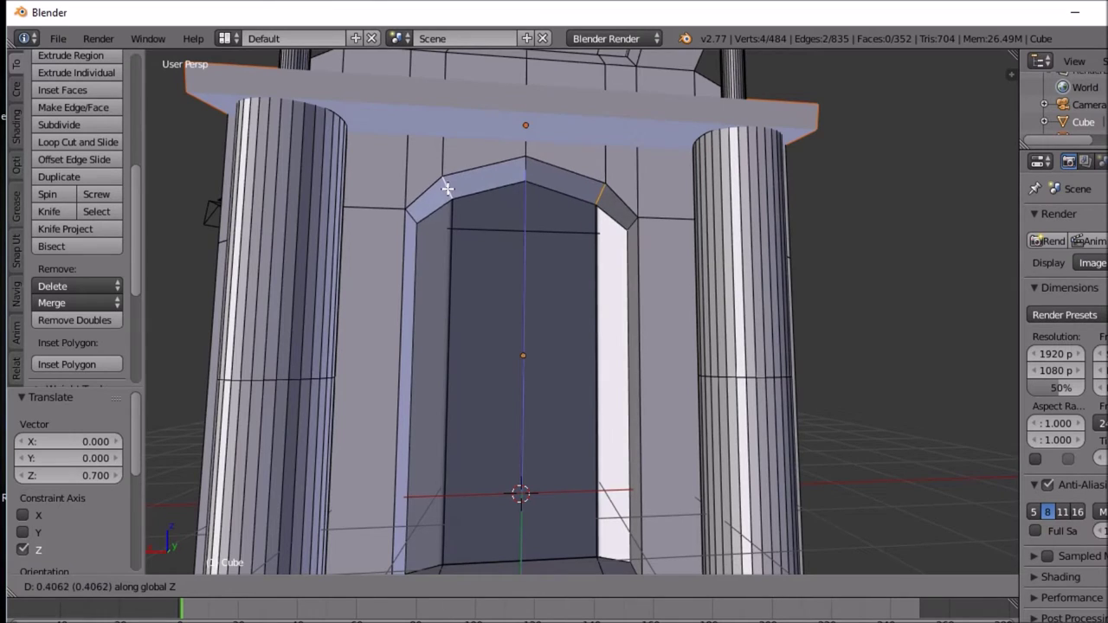
pyautogui.click(447, 193)
pyautogui.moveTo(462, 228)
pyautogui.mouseDown(button='middle')
pyautogui.moveTo(472, 260)
pyautogui.moveTo(493, 225)
pyautogui.moveTo(453, 242)
pyautogui.moveTo(498, 232)
pyautogui.moveTo(445, 240)
pyautogui.mouseUp(button='middle')
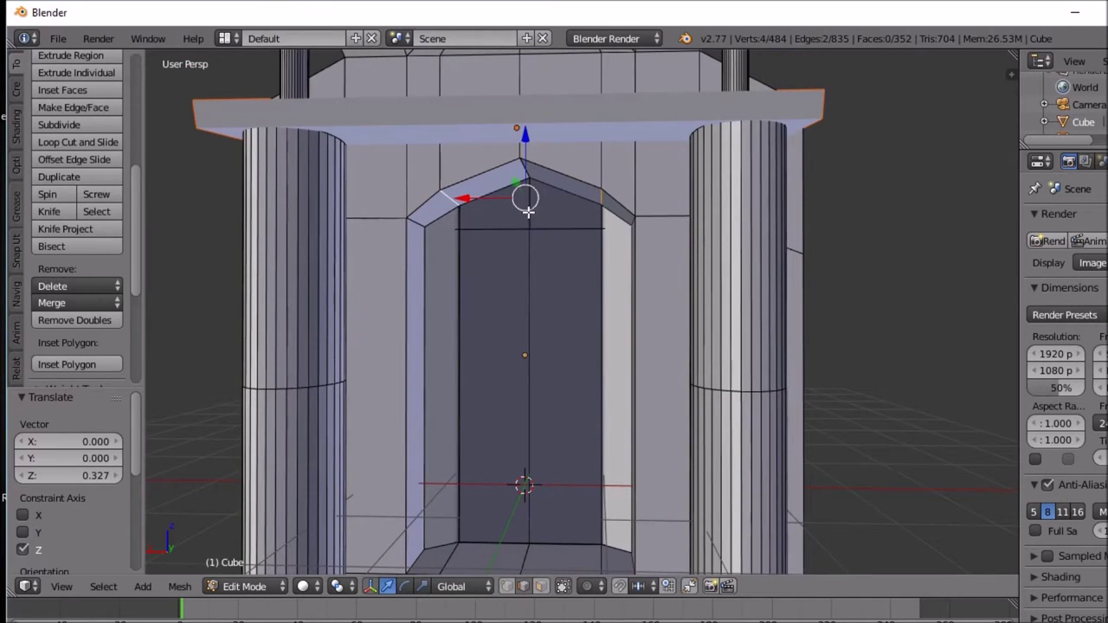
pyautogui.moveTo(536, 208); pyautogui.dragTo(549, 211, button='middle')
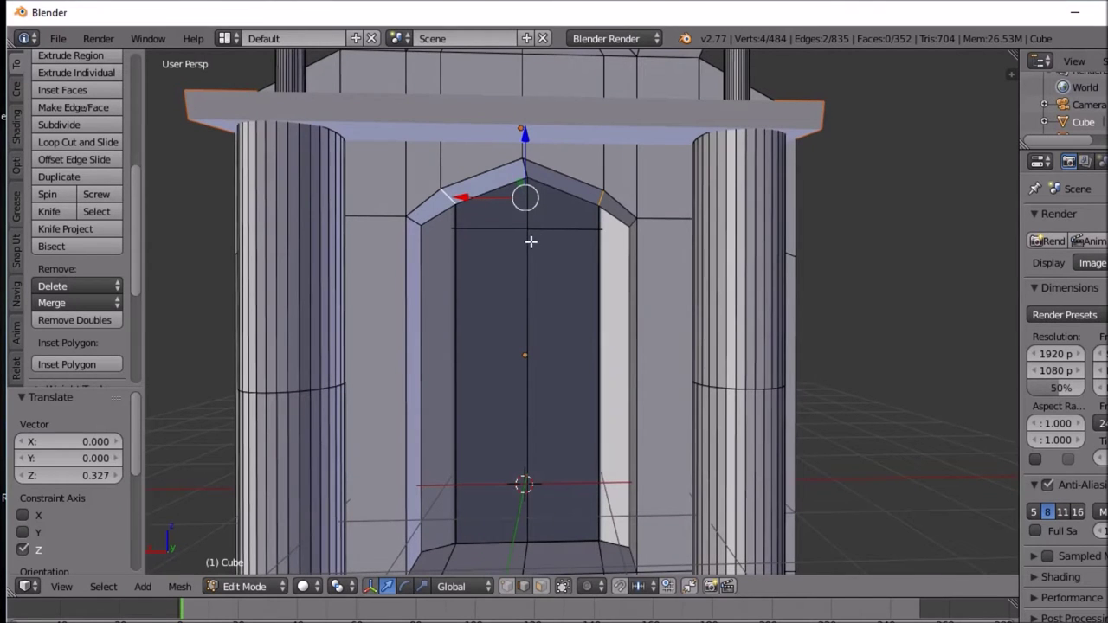
# Step: In face selection, extrude one inner side face of the doorway about 0.65 into the opening
pyautogui.moveTo(533, 241); pyautogui.dragTo(574, 359, button='middle')
pyautogui.rightClick(572, 359)
pyautogui.press('3')
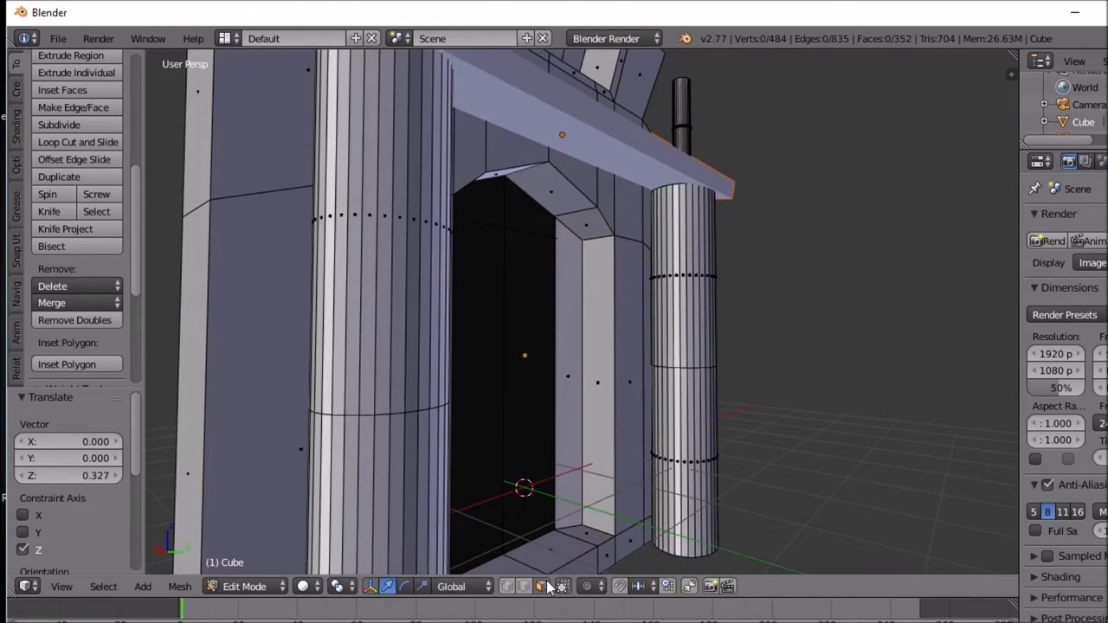
pyautogui.rightClick(563, 383)
pyautogui.moveTo(540, 449); pyautogui.dragTo(383, 490, button='middle')
pyautogui.moveTo(443, 350); pyautogui.dragTo(623, 371, button='middle')
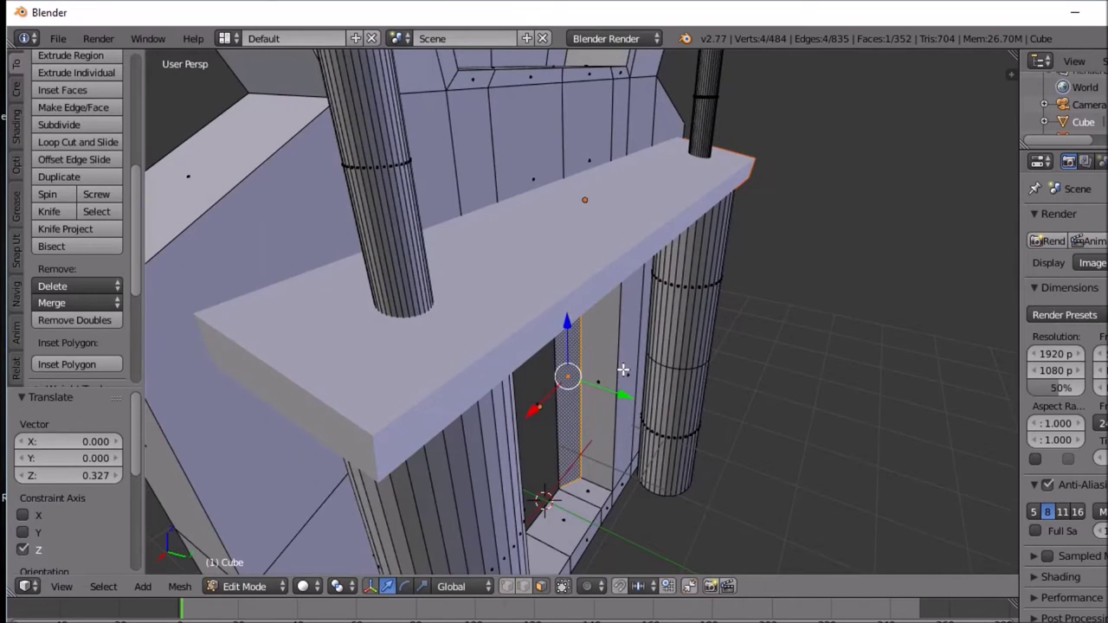
pyautogui.press('e')
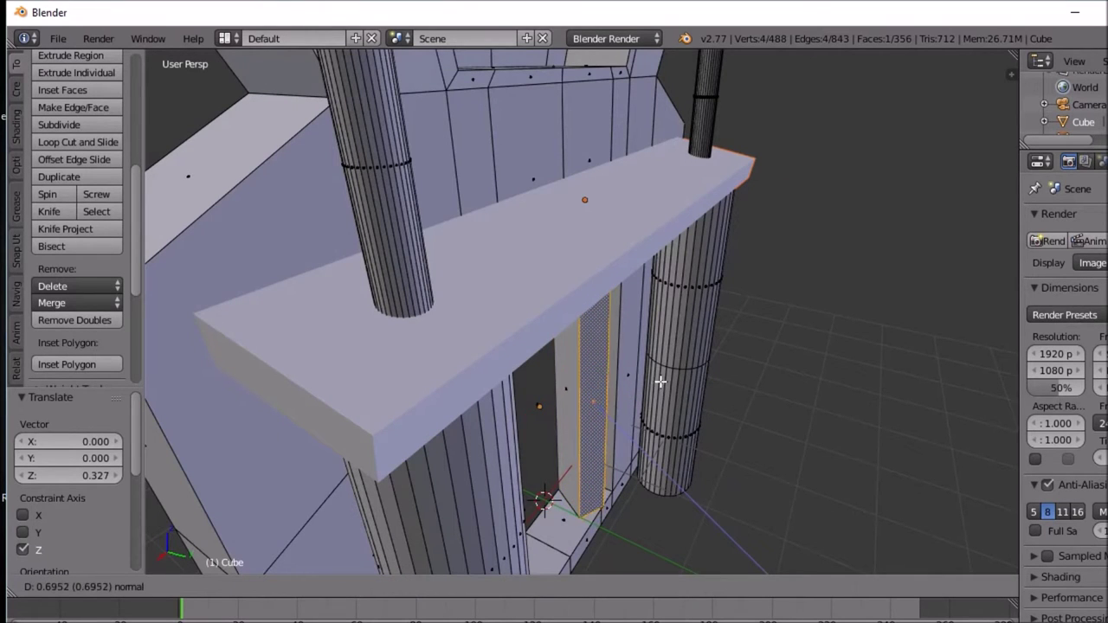
pyautogui.click(656, 379)
pyautogui.moveTo(656, 379); pyautogui.dragTo(548, 329, button='middle')
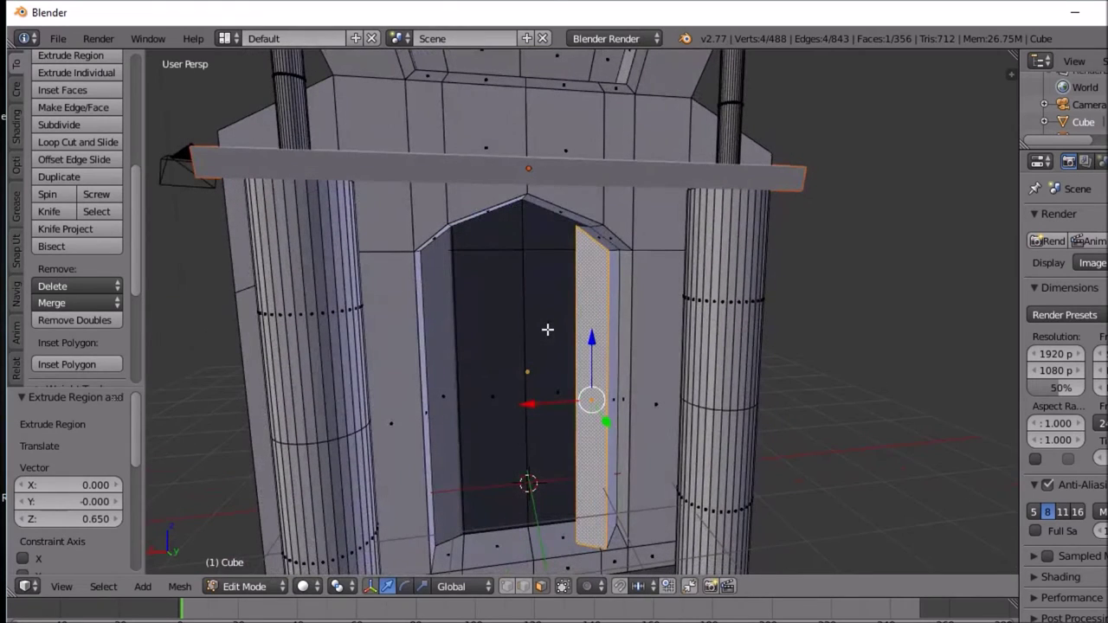
# Step: Try moving the extruded side face back toward the jamb, then undo the move and the extrusion
pyautogui.press('g')
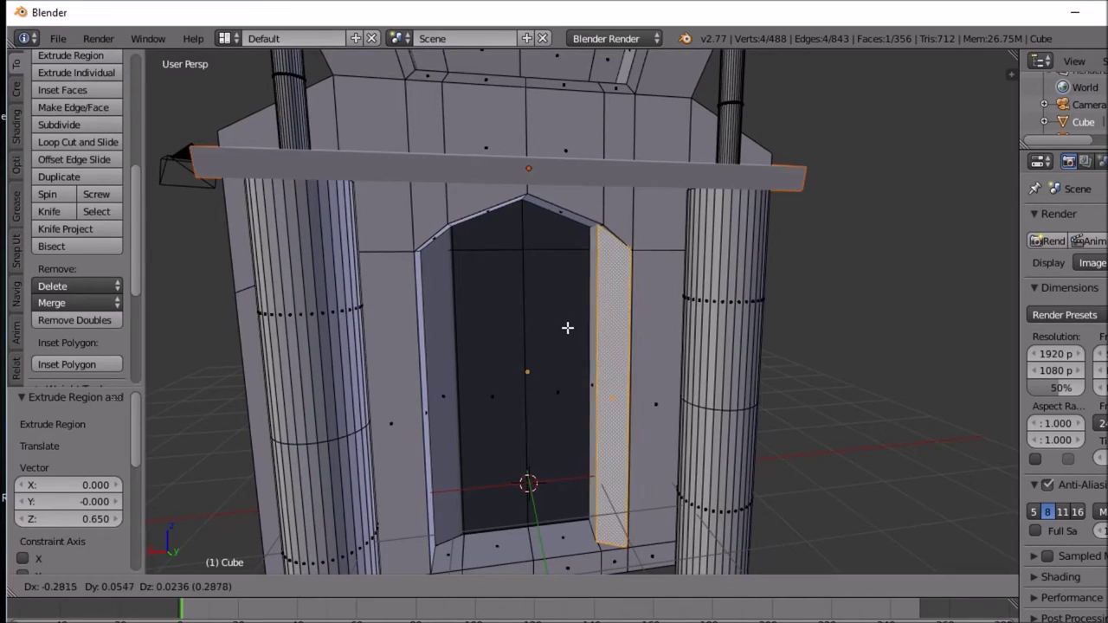
pyautogui.click(567, 328)
pyautogui.moveTo(569, 326); pyautogui.dragTo(509, 353, button='middle')
pyautogui.hotkey('ctrl', 'z')
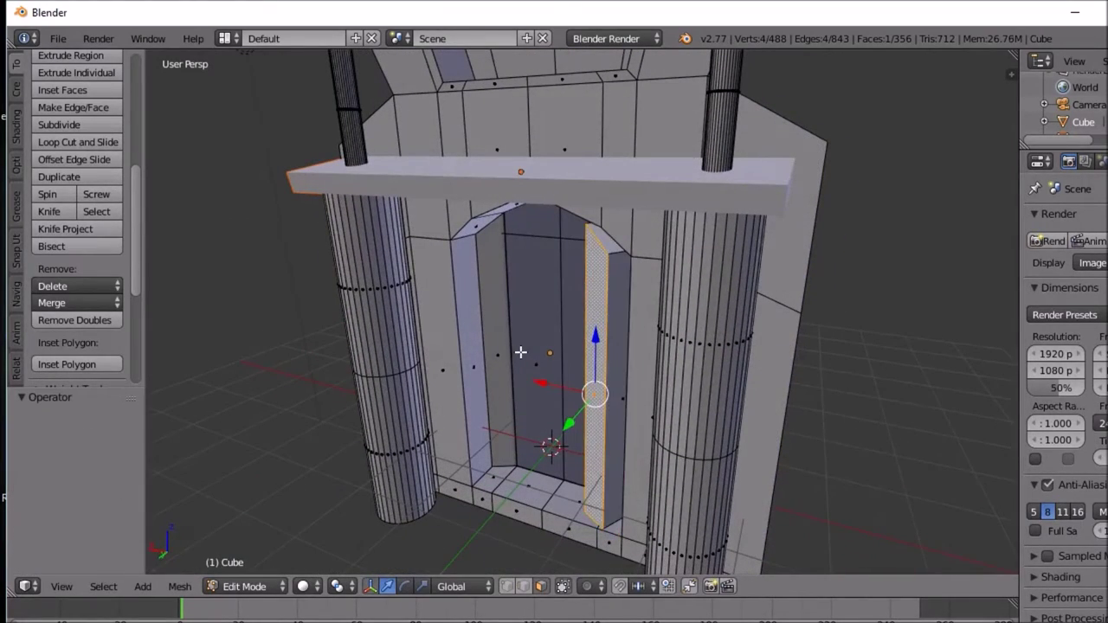
pyautogui.moveTo(521, 351); pyautogui.dragTo(566, 326, button='middle')
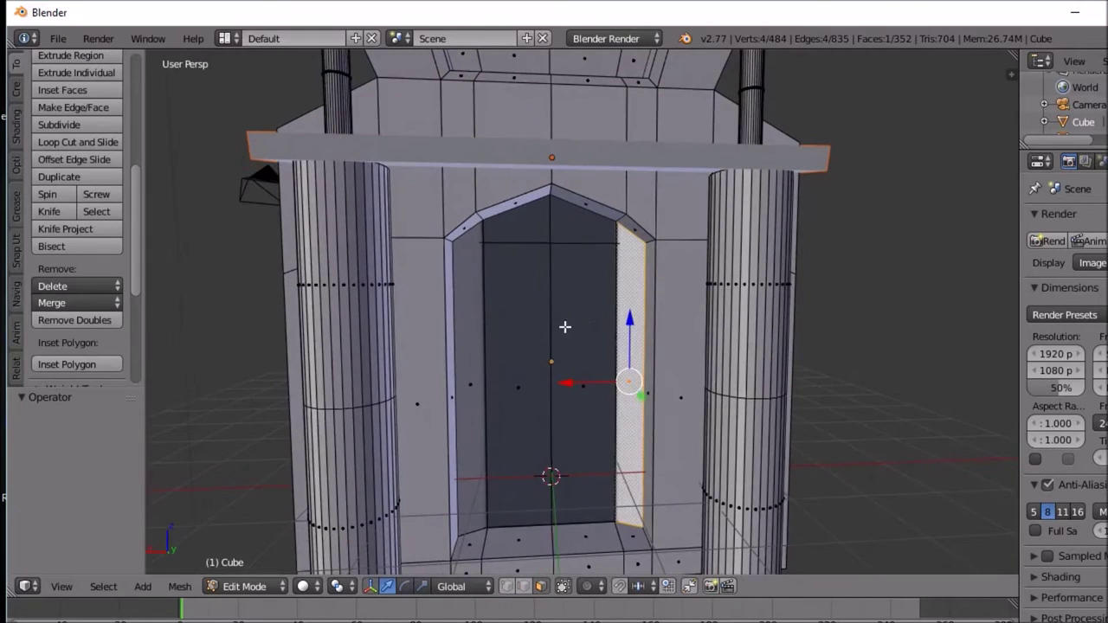
# Step: Delete the two tall rectangular faces closing the doorway below the arch, and return to vertex selection
pyautogui.rightClick(562, 339)
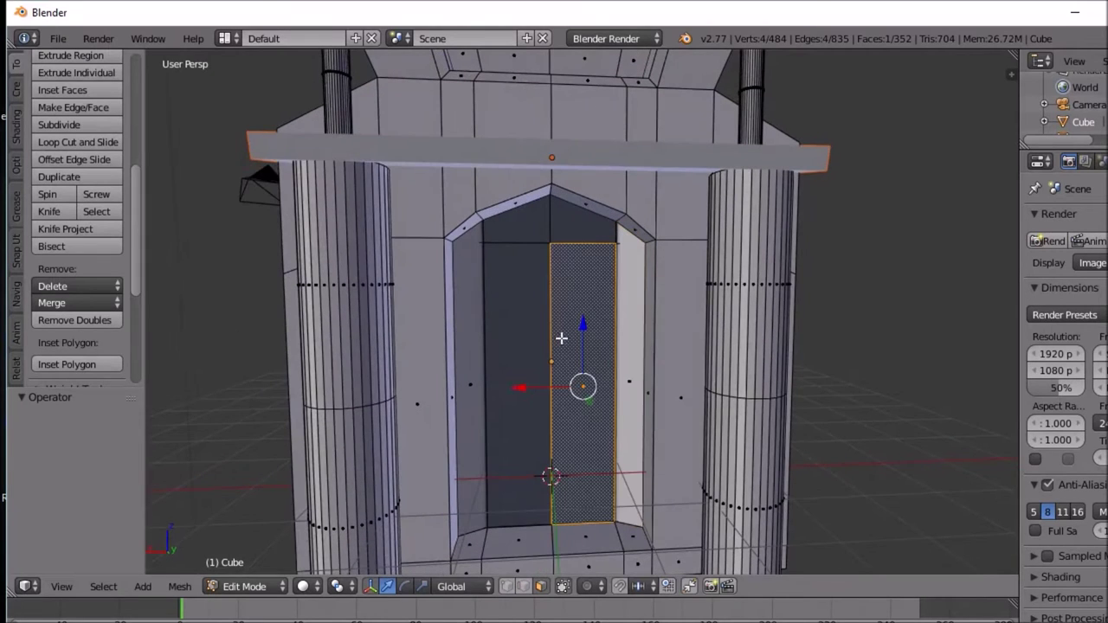
pyautogui.keyDown('shift'); pyautogui.rightClick(520, 354); pyautogui.keyUp('shift')
pyautogui.moveTo(521, 353); pyautogui.dragTo(536, 333, button='middle')
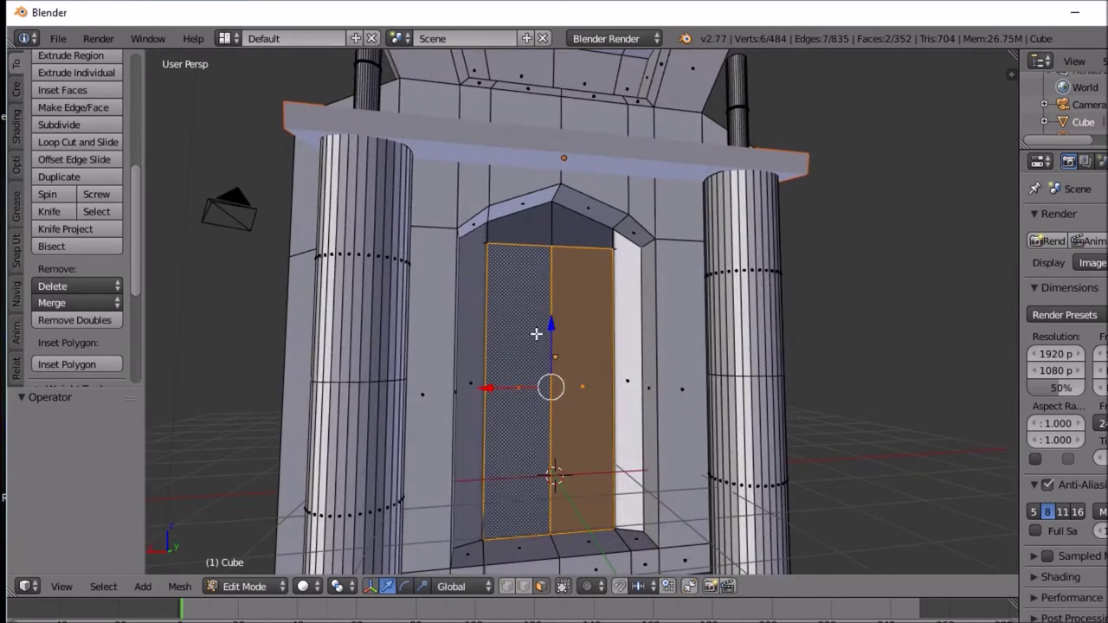
pyautogui.press('x')
pyautogui.click(538, 330)
pyautogui.moveTo(546, 332)
pyautogui.mouseDown(button='middle')
pyautogui.moveTo(542, 423)
pyautogui.moveTo(542, 372)
pyautogui.moveTo(507, 317)
pyautogui.moveTo(523, 326)
pyautogui.moveTo(537, 314)
pyautogui.mouseUp(button='middle')
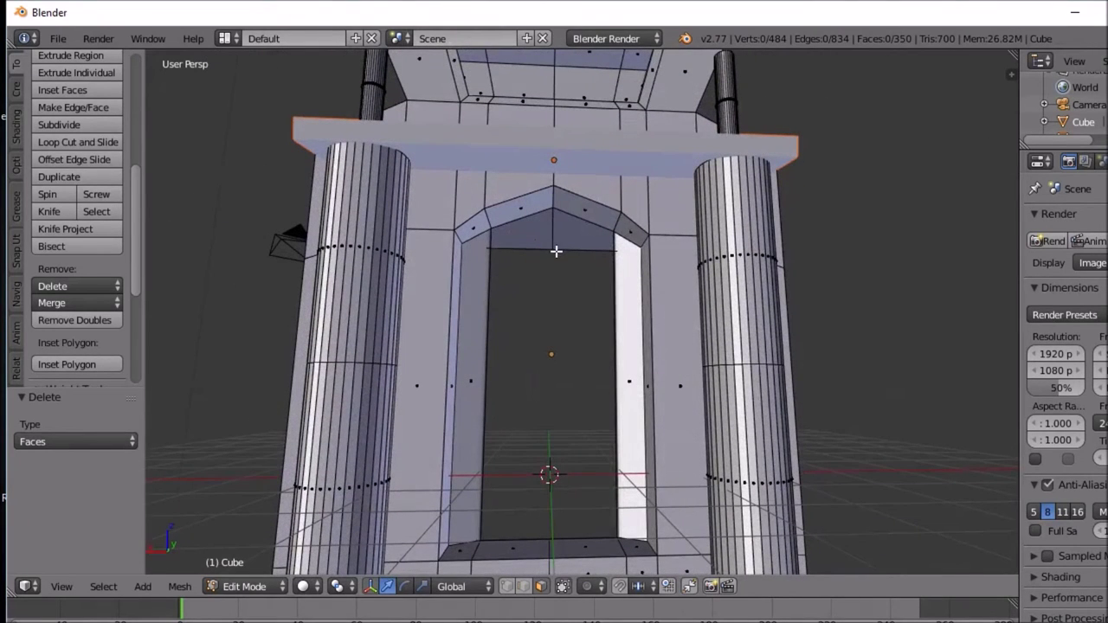
pyautogui.moveTo(524, 528); pyautogui.dragTo(531, 555, button='middle')
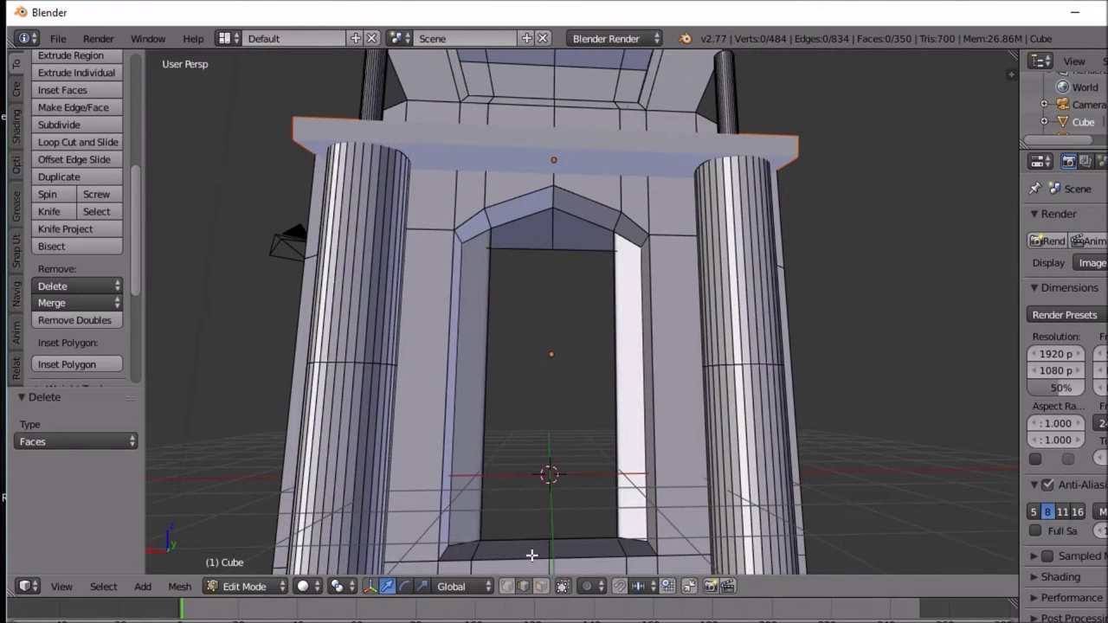
pyautogui.rightClick(551, 250)
pyautogui.rightClick(552, 249)
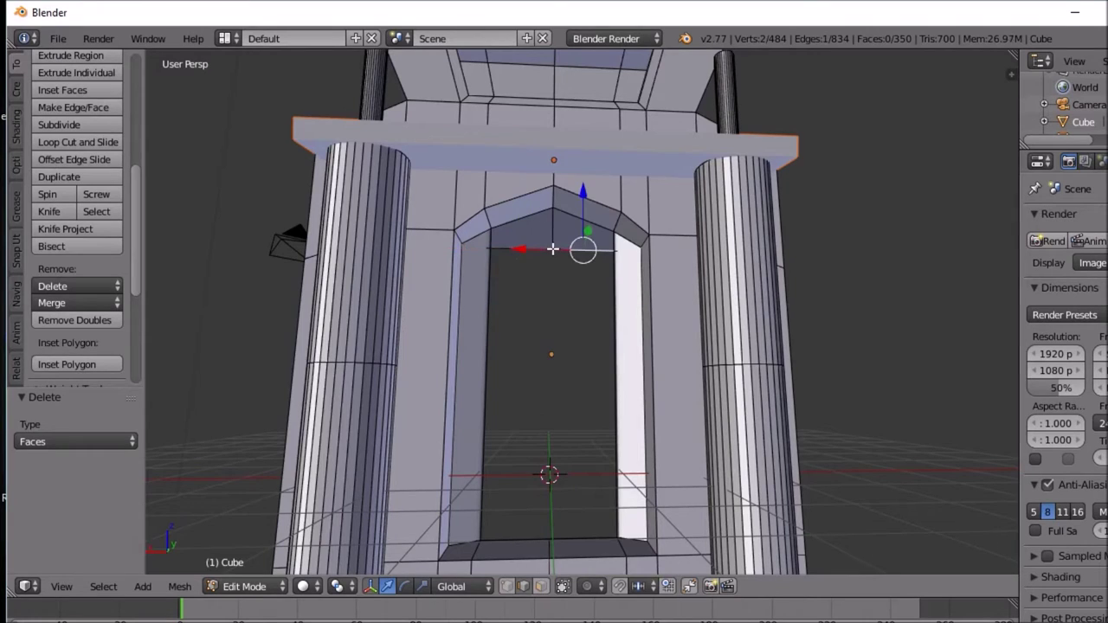
pyautogui.press('g')
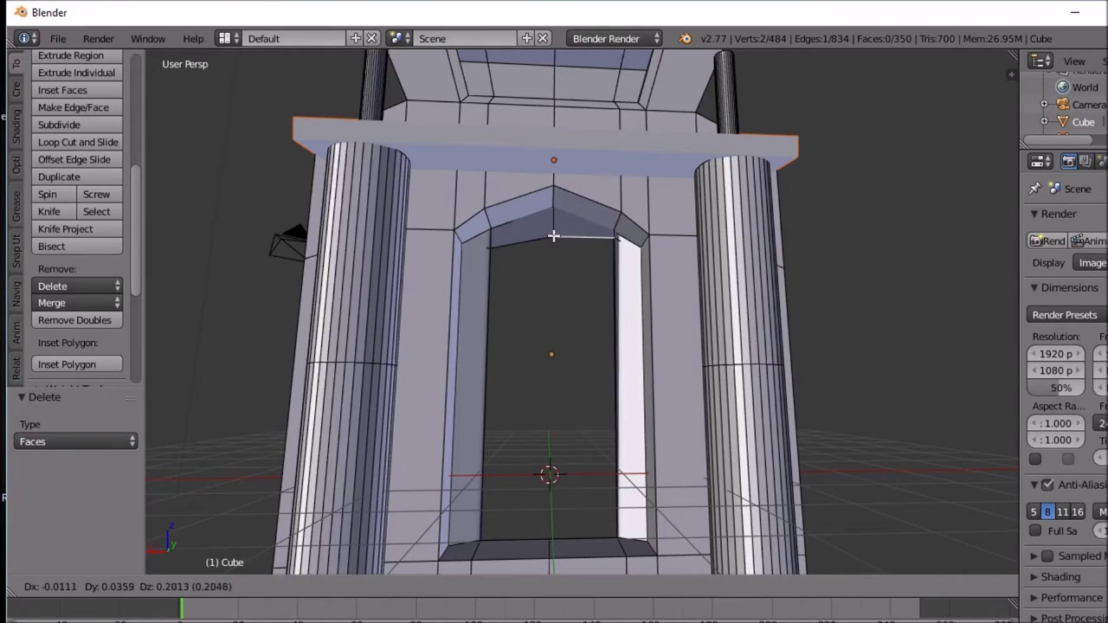
pyautogui.press('Escape')
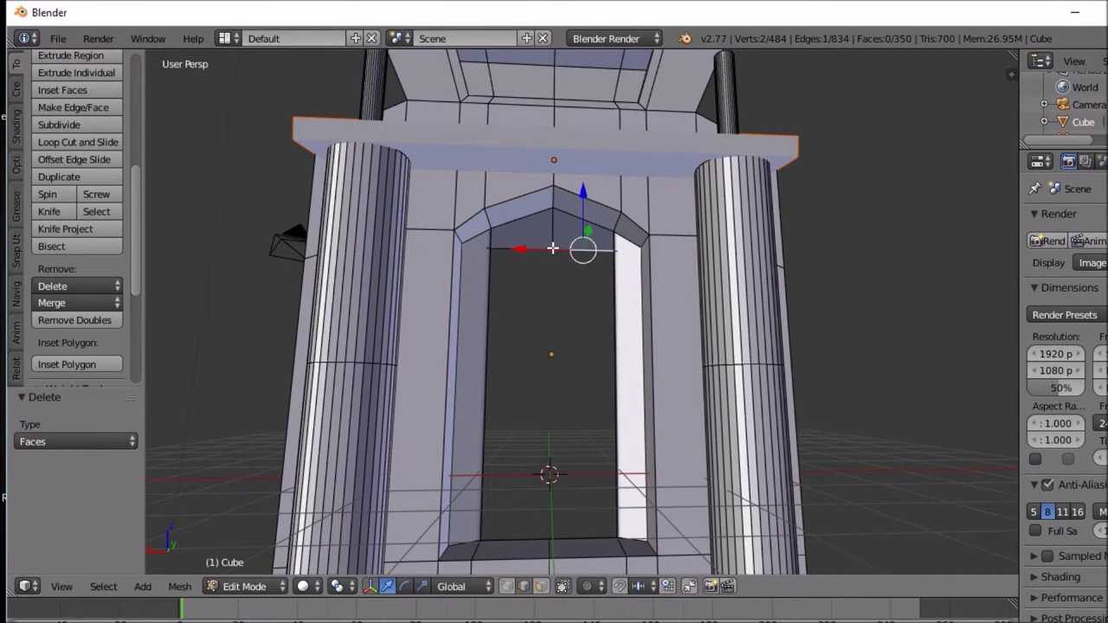
# Step: In vertex selection, raise the middle vertex of the doorway's inner top edge about 0.729 along Z to the arch's peak
pyautogui.click(508, 587)
pyautogui.rightClick(551, 250)
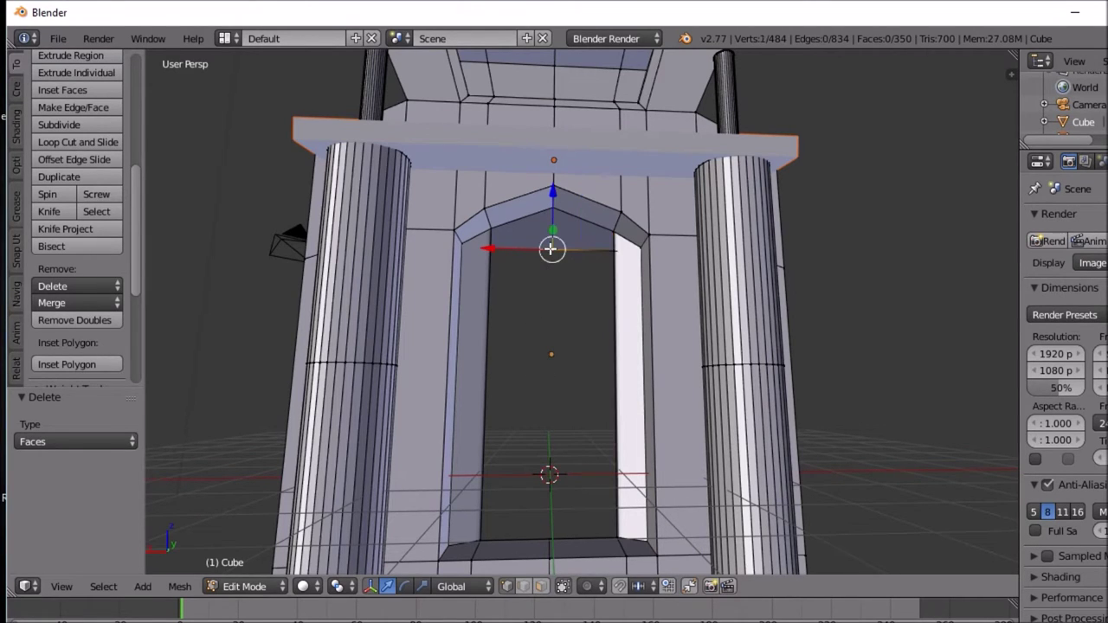
pyautogui.press('g')
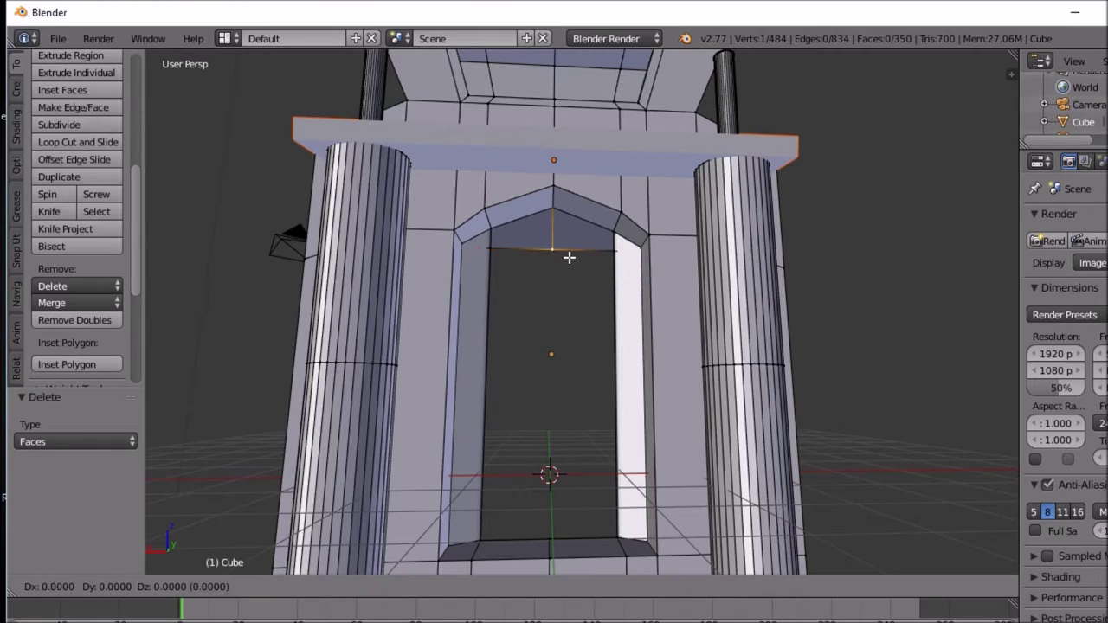
pyautogui.press('z')
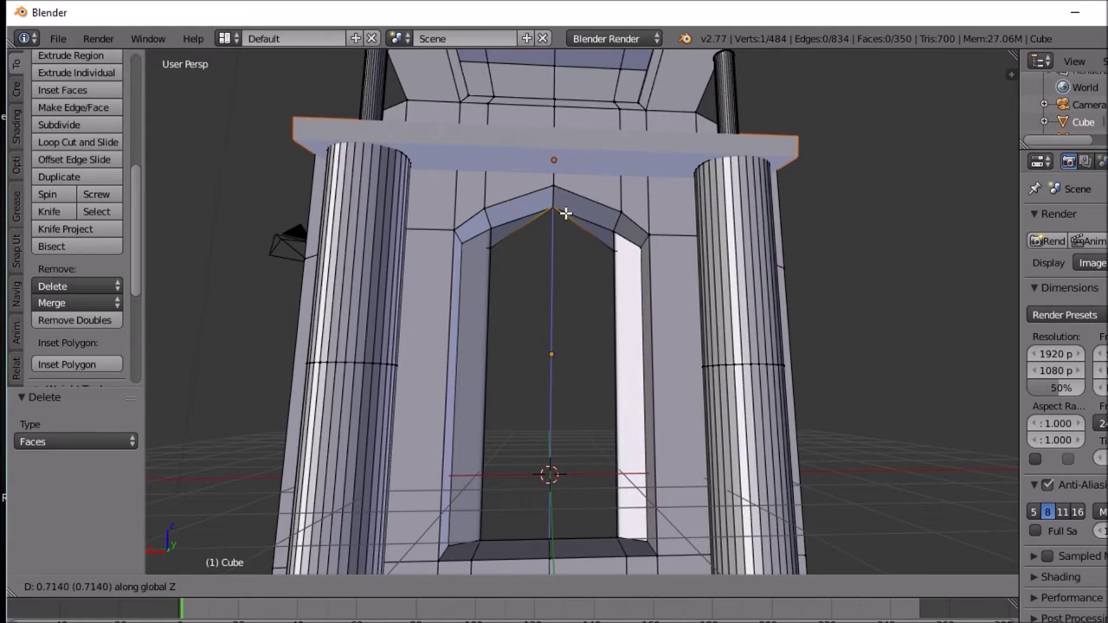
pyautogui.click(565, 213)
# Step: Raise the two inner corner vertices flanking the arch's peak about 0.342 along Z to follow the arch
pyautogui.rightClick(487, 247)
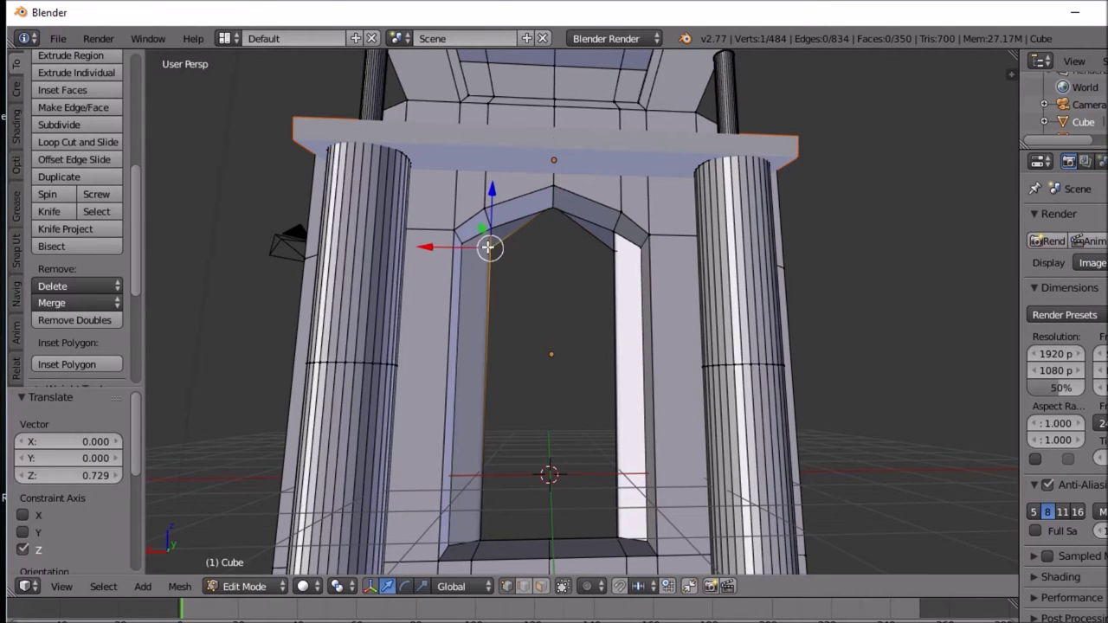
pyautogui.keyDown('shift'); pyautogui.rightClick(613, 250); pyautogui.keyUp('shift')
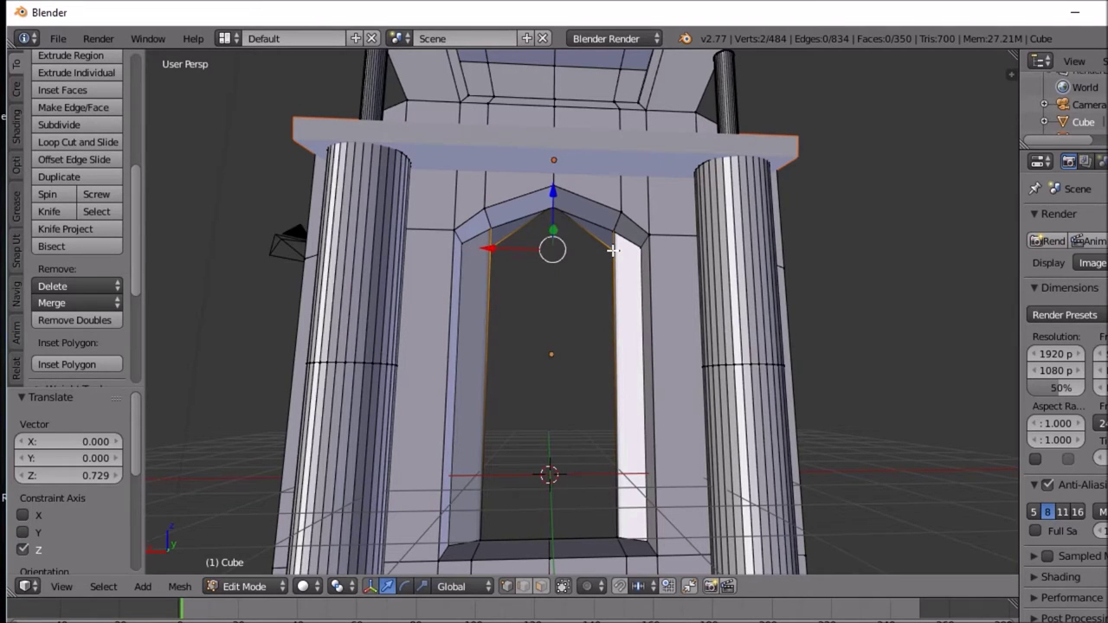
pyautogui.press('g')
pyautogui.press('z')
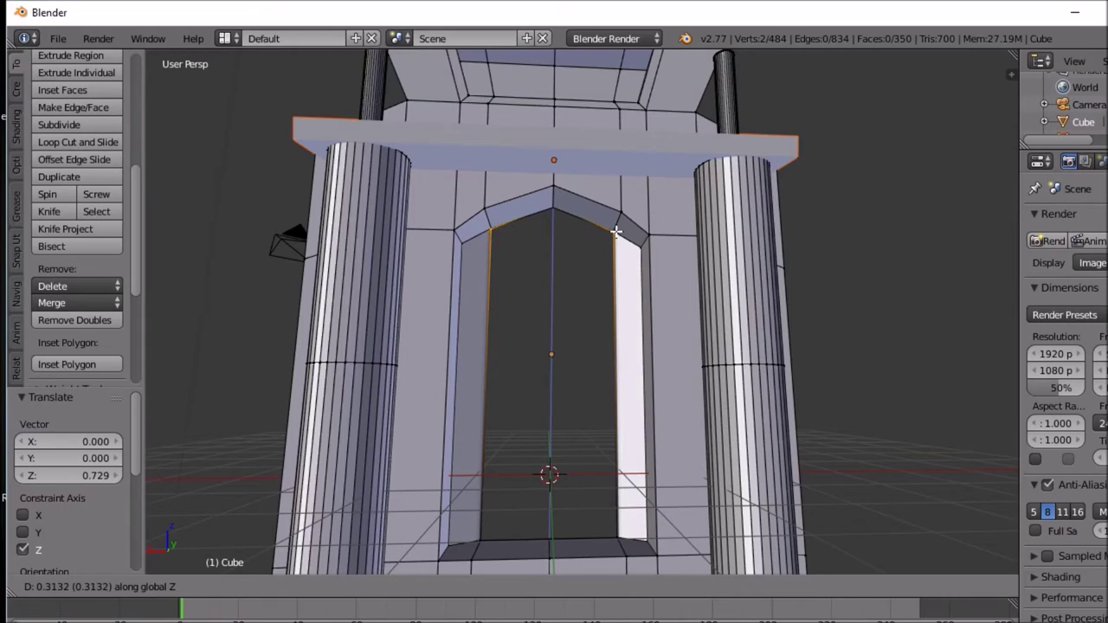
pyautogui.click(615, 229)
# Step: In face selection, extrude the two small wall faces below the doorway on the column-free side outward about 0.476
pyautogui.moveTo(597, 251); pyautogui.dragTo(995, 291, button='middle')
pyautogui.scroll(5, 675, 236)
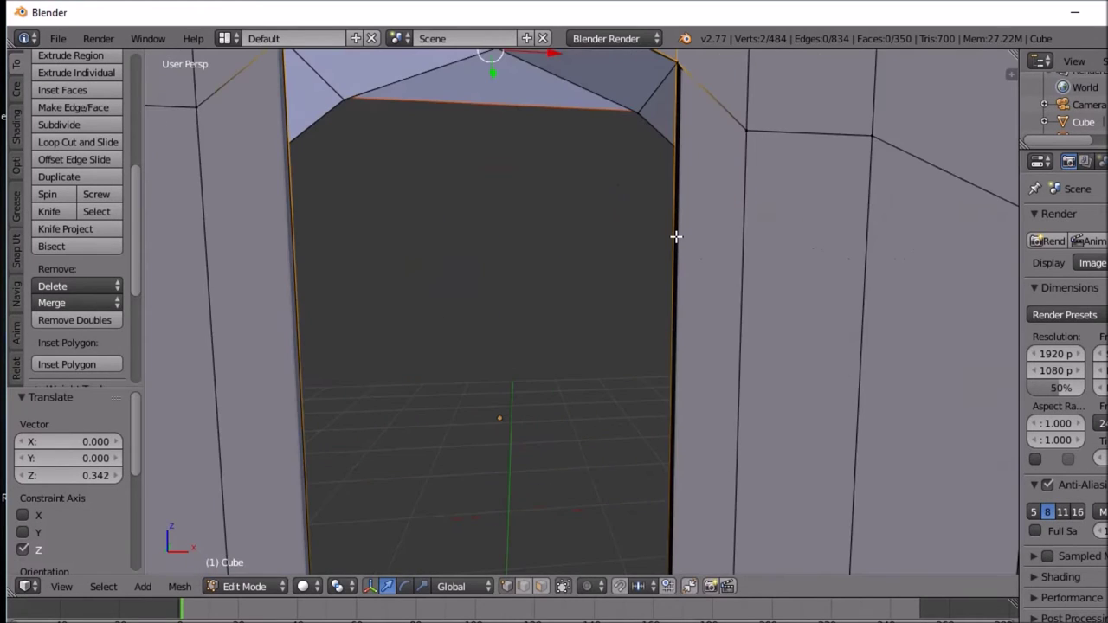
pyautogui.scroll(-3, 680, 257)
pyautogui.moveTo(685, 277); pyautogui.dragTo(558, 235, button='middle')
pyautogui.scroll(-2, 604, 260)
pyautogui.scroll(-2, 604, 259)
pyautogui.scroll(1, 542, 244)
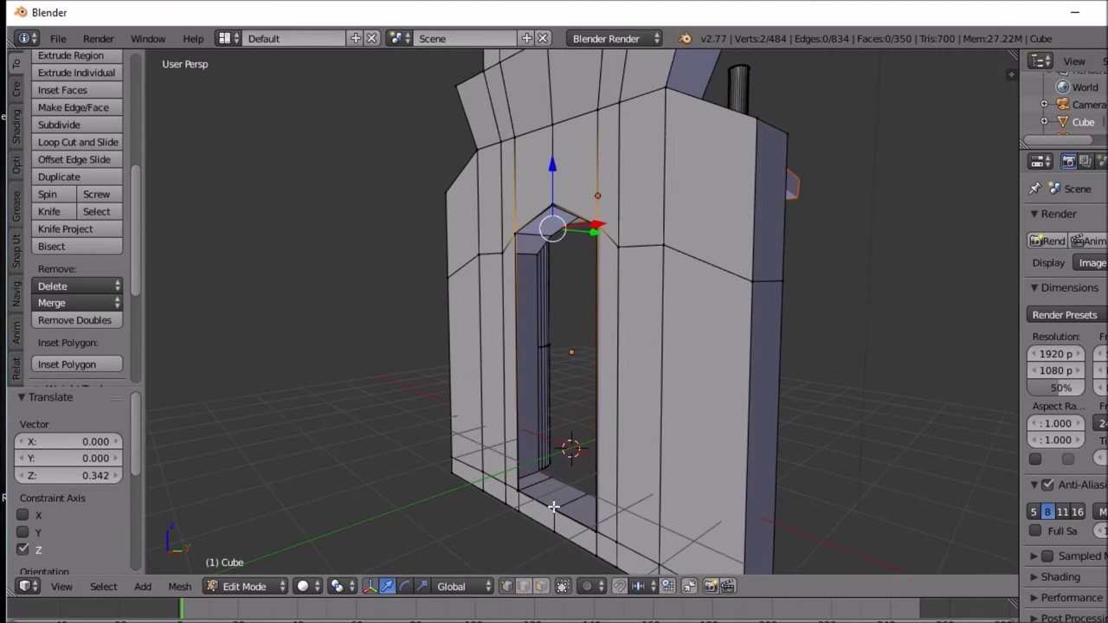
pyautogui.click(541, 587)
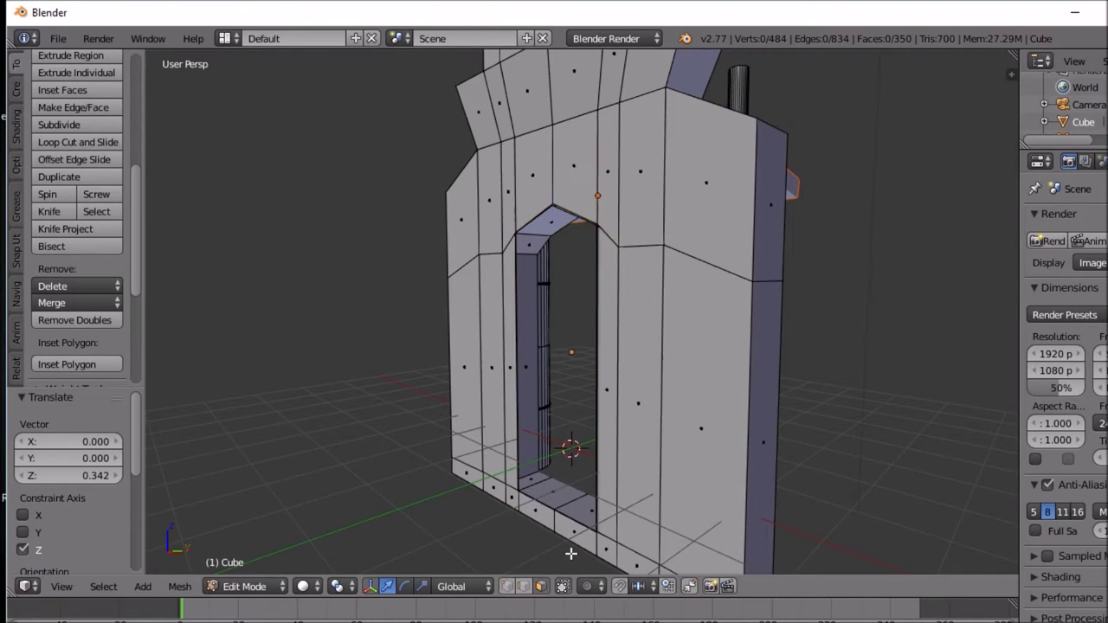
pyautogui.click(565, 530)
pyautogui.keyDown('shift'); pyautogui.click(559, 524); pyautogui.keyUp('shift')
pyautogui.moveTo(558, 524); pyautogui.dragTo(467, 485, button='middle')
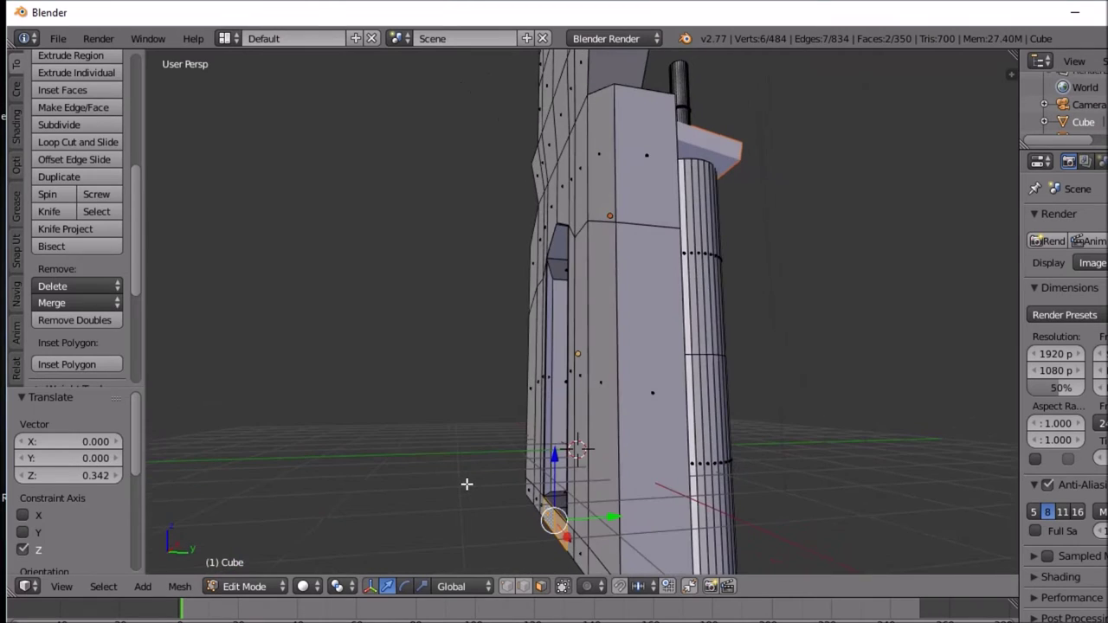
pyautogui.press('e')
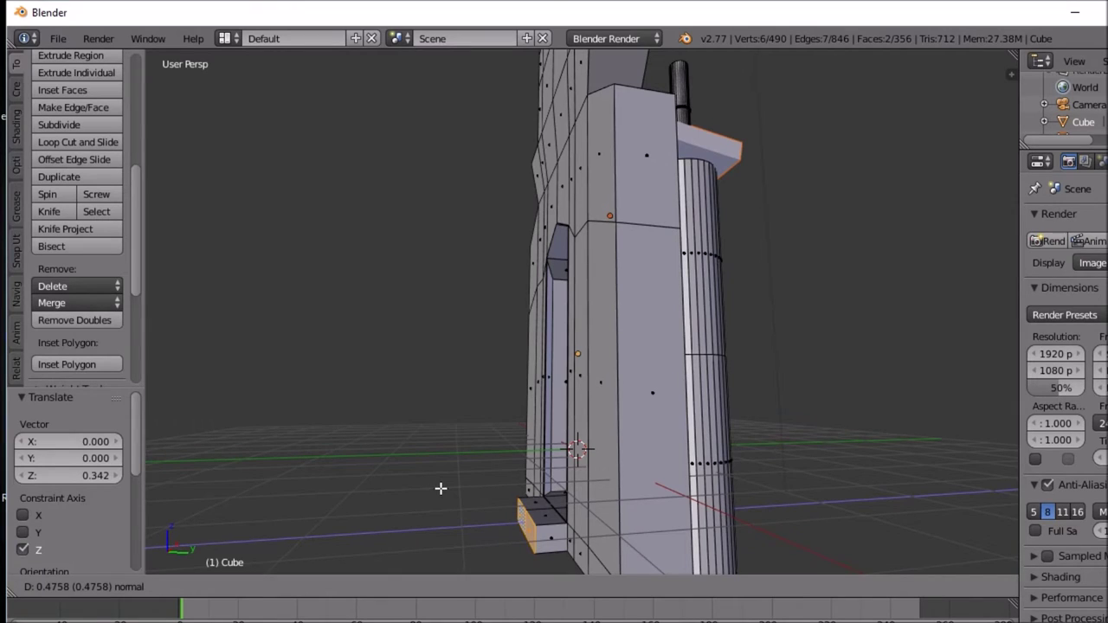
pyautogui.click(440, 488)
# Step: Extrude the same two faces outward three more times, by about 0.544, 0.506 and 0.479, to lengthen the block
pyautogui.press('e')
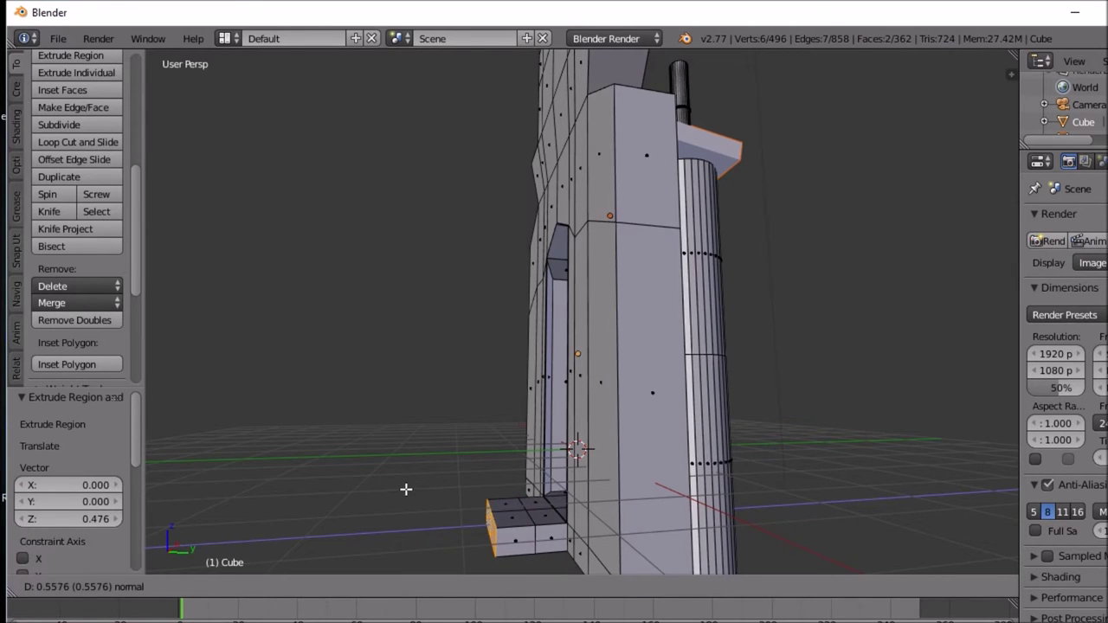
pyautogui.click(407, 489)
pyautogui.press('e')
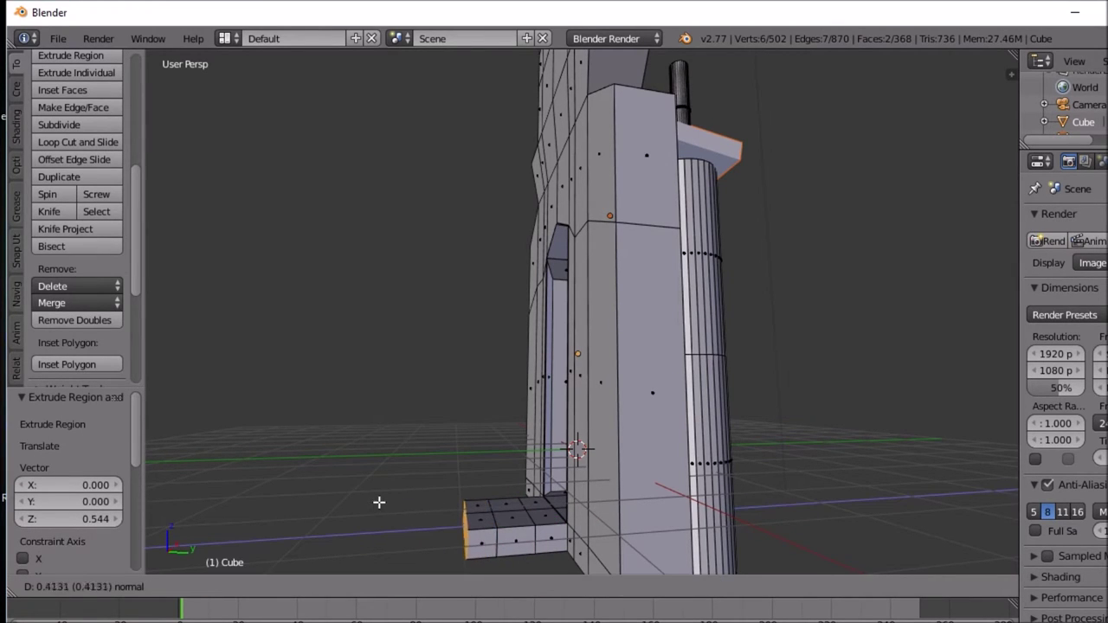
pyautogui.click(373, 501)
pyautogui.press('e')
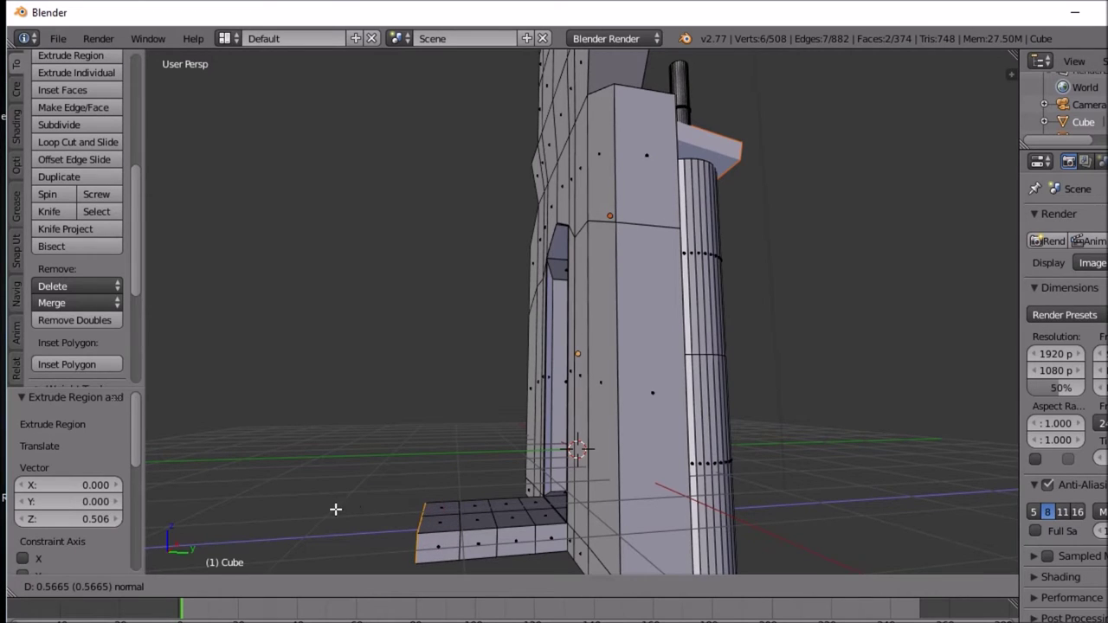
pyautogui.click(342, 507)
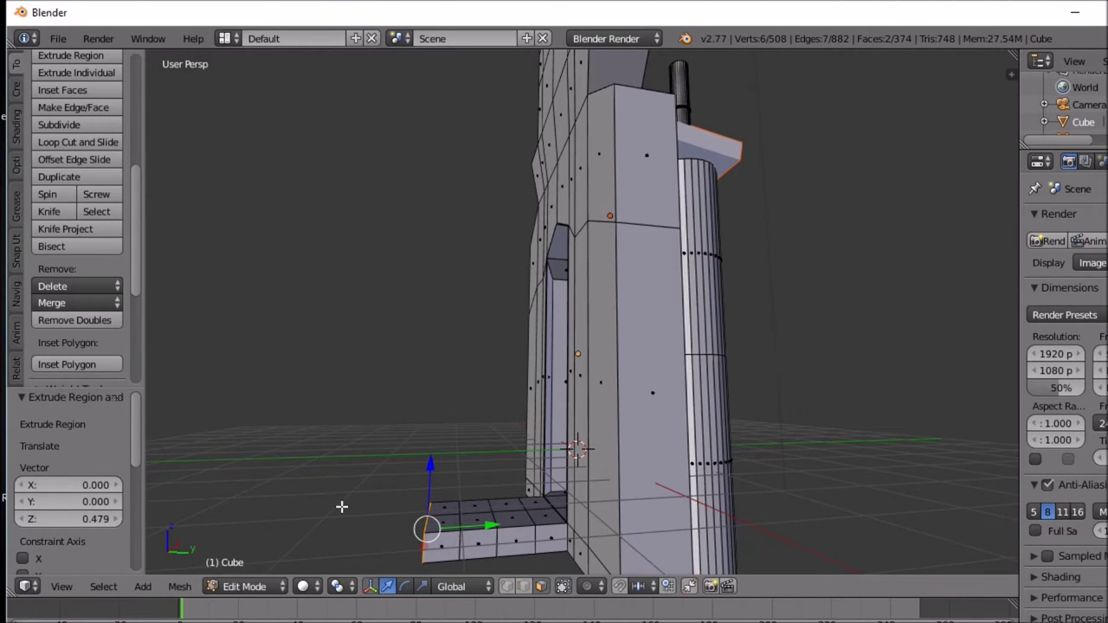
# Step: Extrude the two top faces of the block's outermost segment upward about 0.598
pyautogui.rightClick(445, 522)
pyautogui.keyDown('shift'); pyautogui.rightClick(444, 511); pyautogui.keyUp('shift')
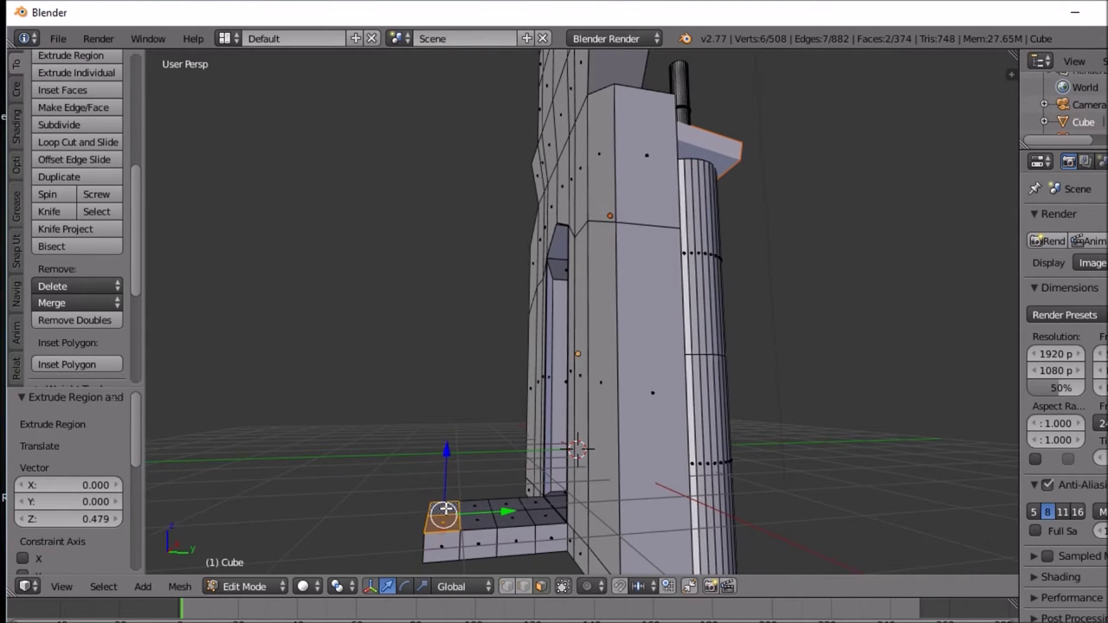
pyautogui.press('e')
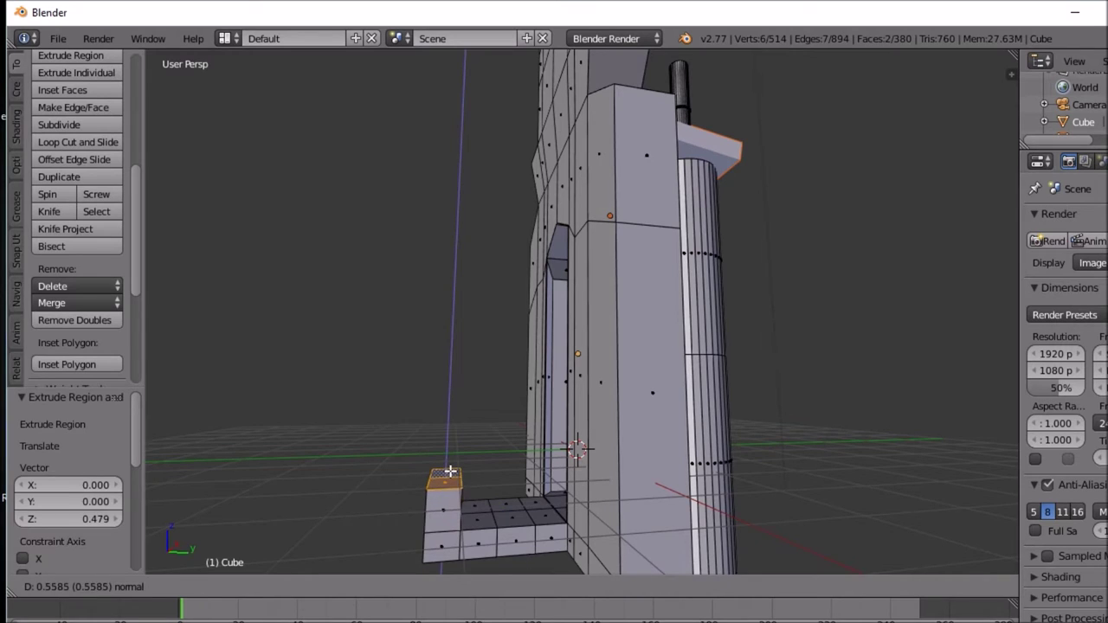
pyautogui.click(450, 469)
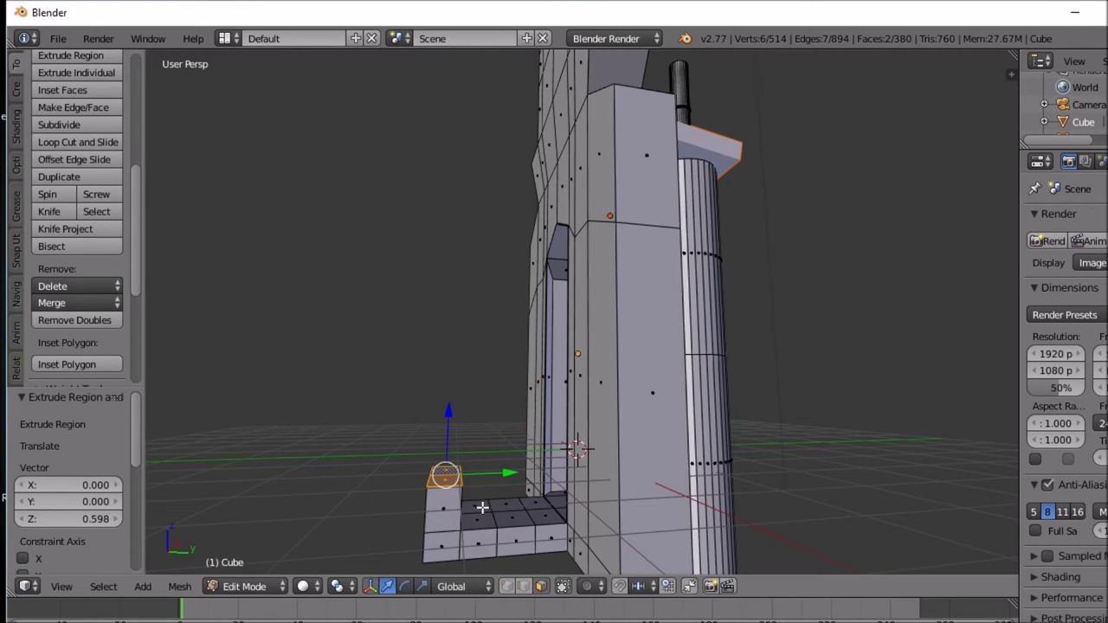
pyautogui.keyDown('shift'); pyautogui.rightClick(478, 504); pyautogui.keyUp('shift')
pyautogui.keyDown('shift'); pyautogui.rightClick(479, 518); pyautogui.keyUp('shift')
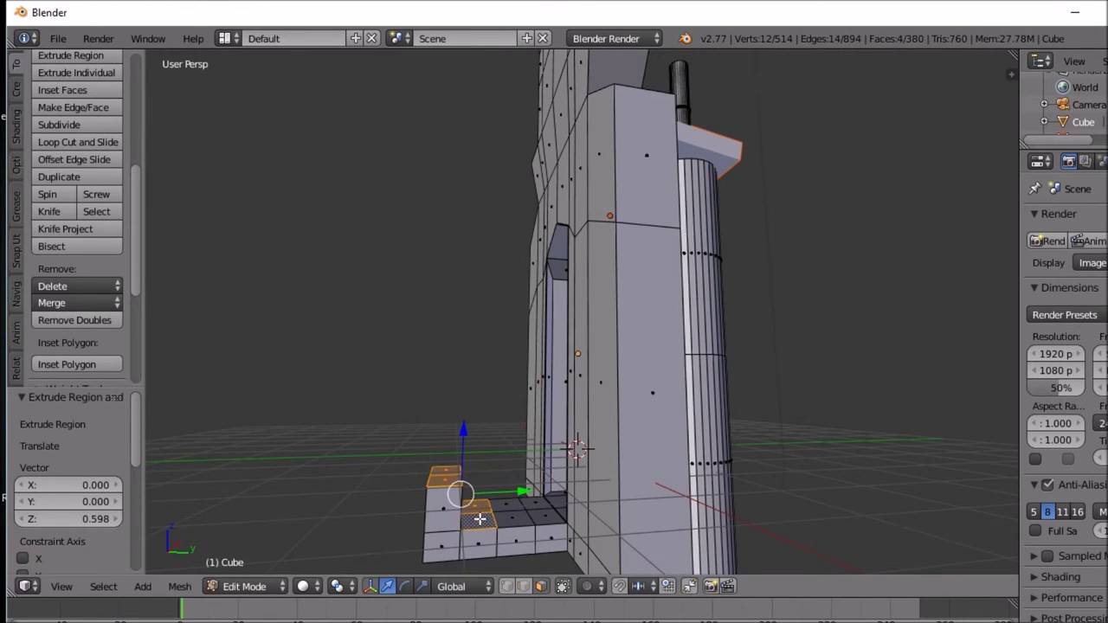
pyautogui.press('e')
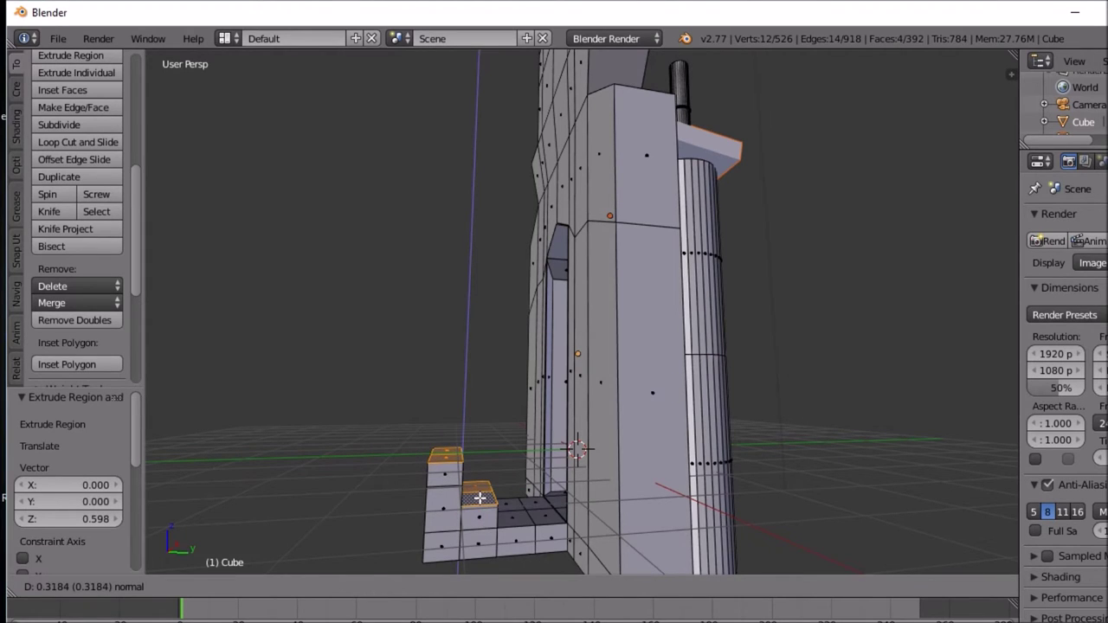
pyautogui.rightClick(480, 499)
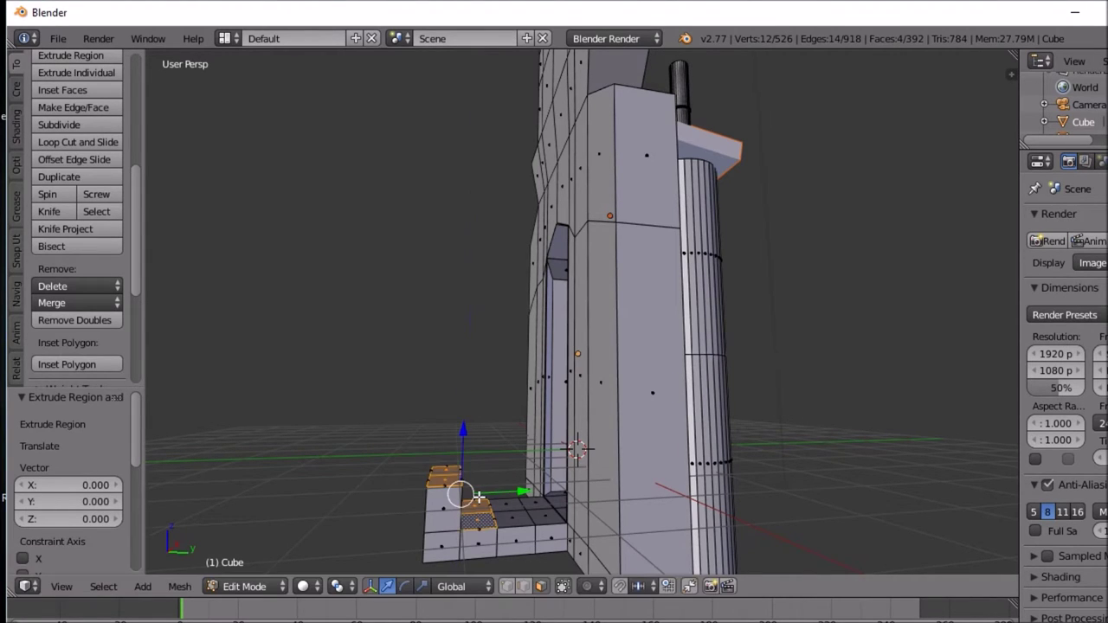
# Step: Extrude only the two top faces of the segment beside the raised end upward about 0.316
pyautogui.rightClick(480, 511)
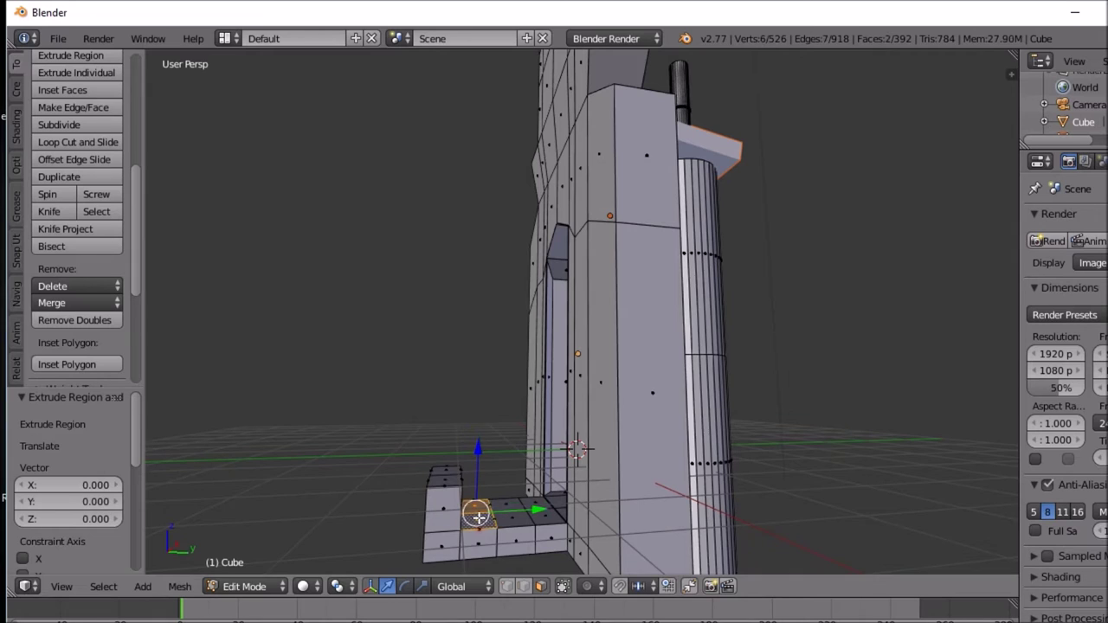
pyautogui.press('e')
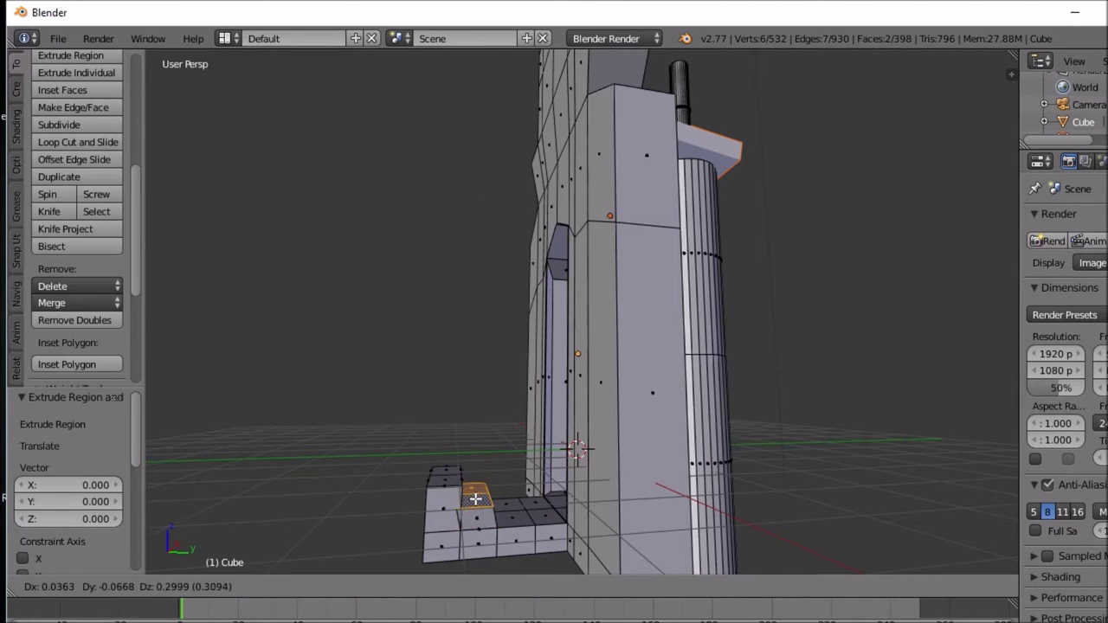
pyautogui.rightClick(477, 500)
pyautogui.press('e')
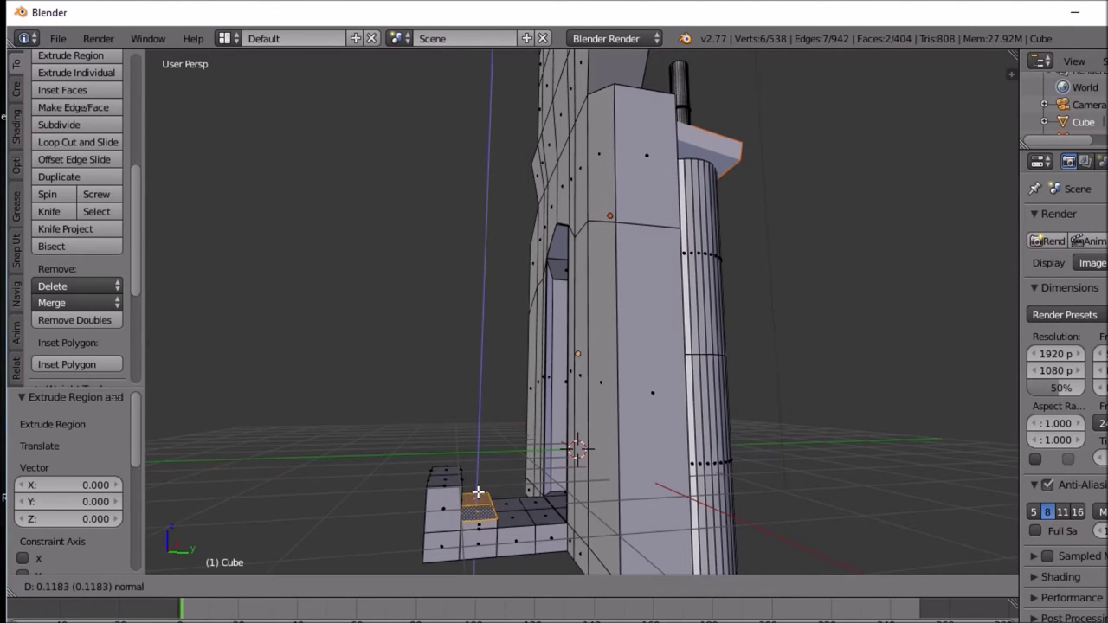
pyautogui.click(480, 479)
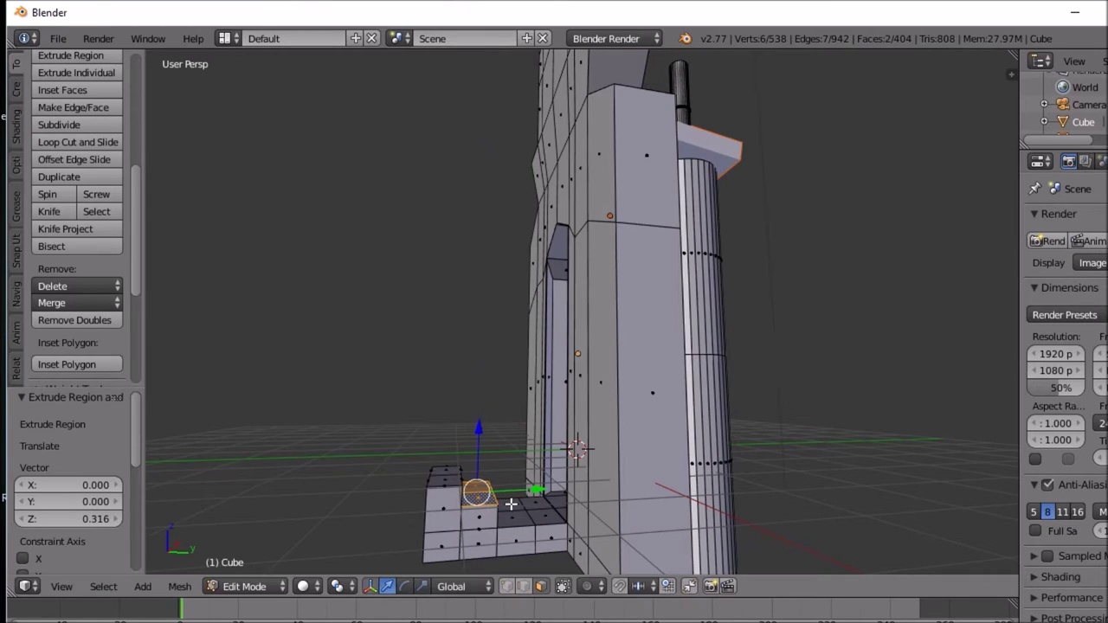
# Step: Extrude the two top faces of the third segment from the outer end upward about 0.213 as another step
pyautogui.rightClick(508, 504)
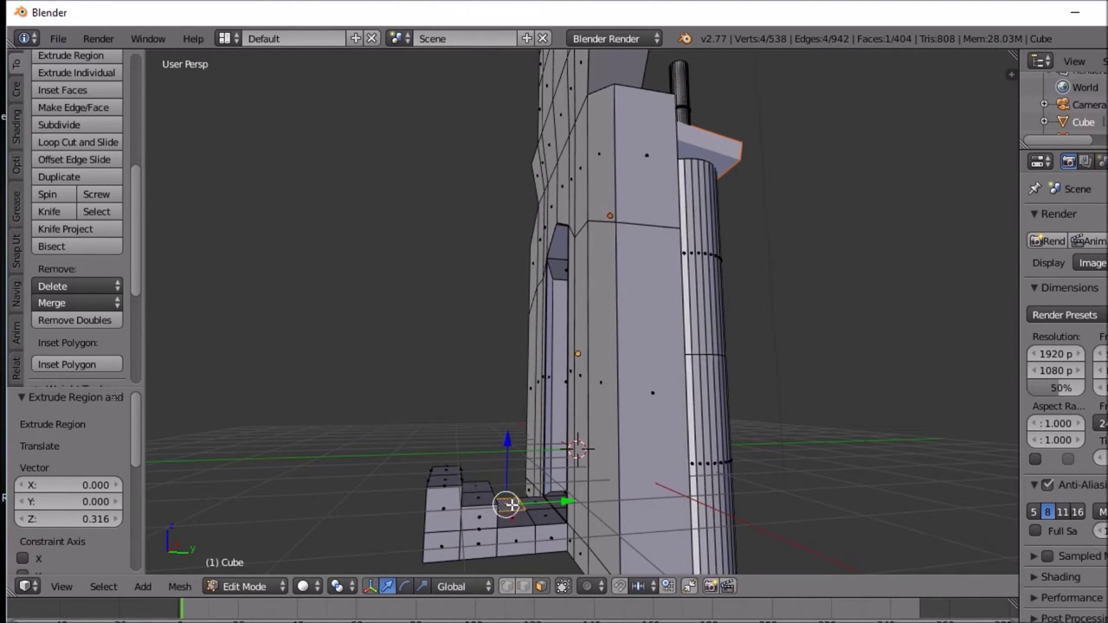
pyautogui.keyDown('shift'); pyautogui.rightClick(510, 522); pyautogui.keyUp('shift')
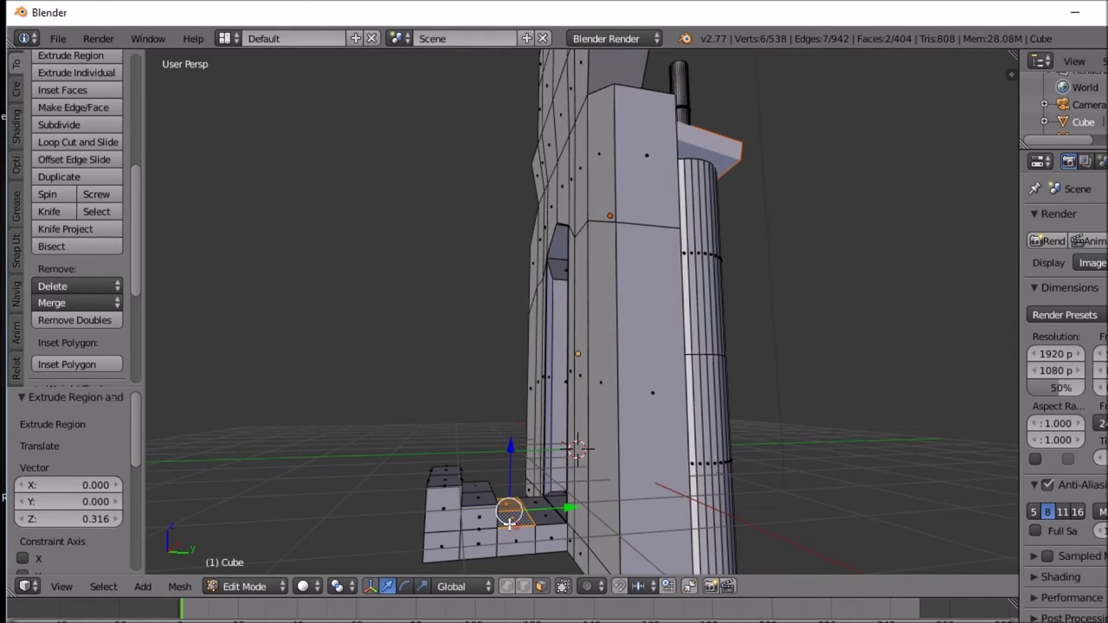
pyautogui.press('e')
pyautogui.click(509, 506)
# Step: Raise the two top faces of the second segment from the outer end about 0.136 along Z
pyautogui.moveTo(509, 506); pyautogui.dragTo(465, 517, button='middle')
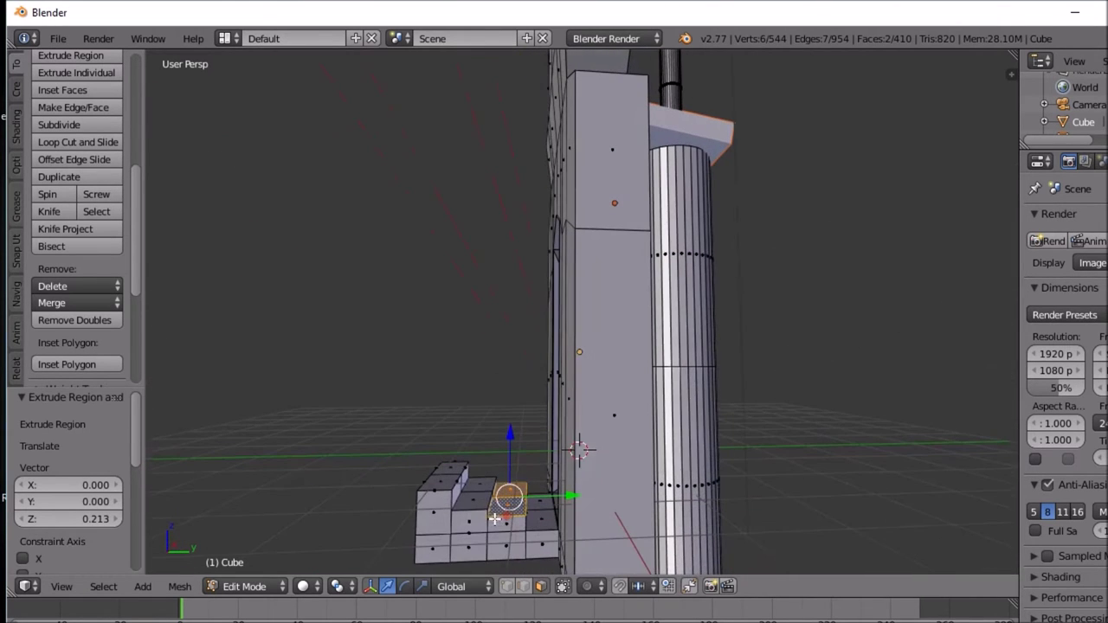
pyautogui.rightClick(475, 503)
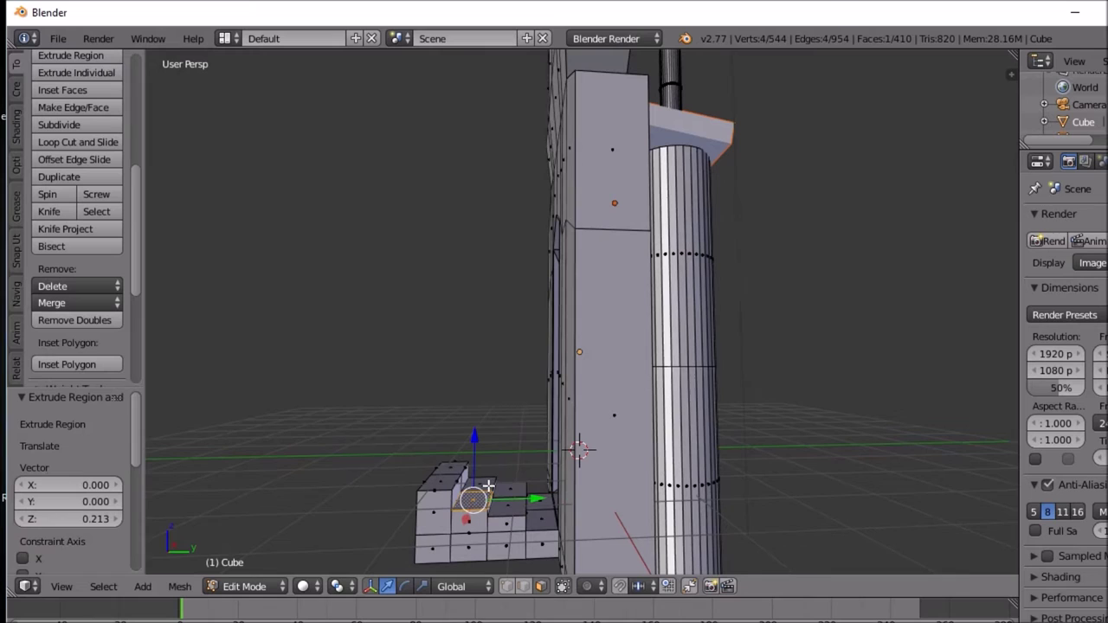
pyautogui.keyDown('shift'); pyautogui.rightClick(489, 490); pyautogui.keyUp('shift')
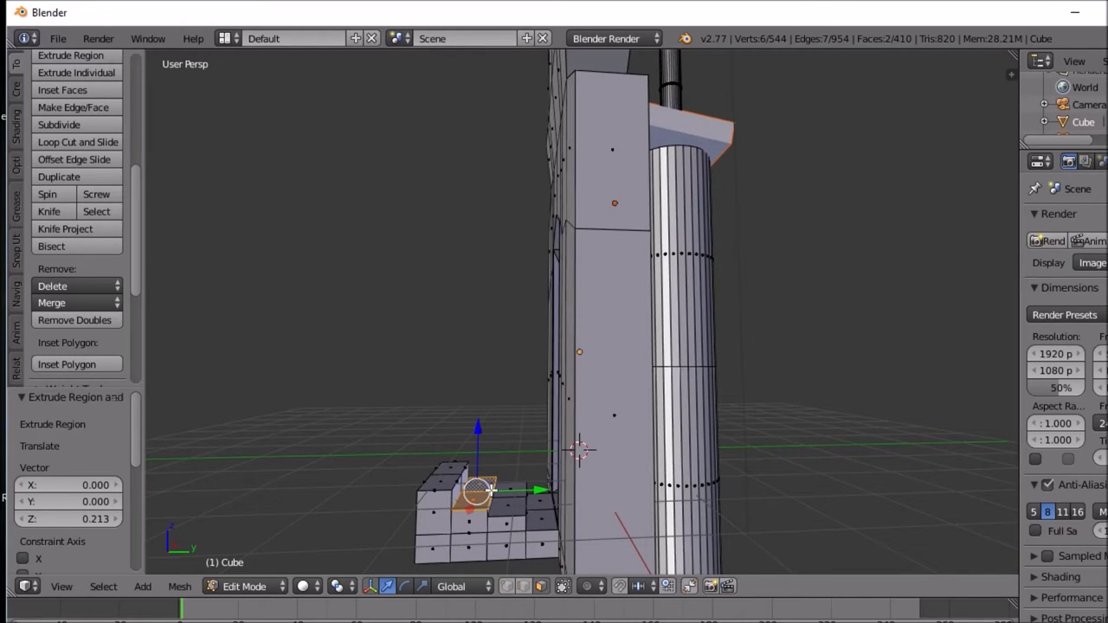
pyautogui.press('g')
pyautogui.press('z')
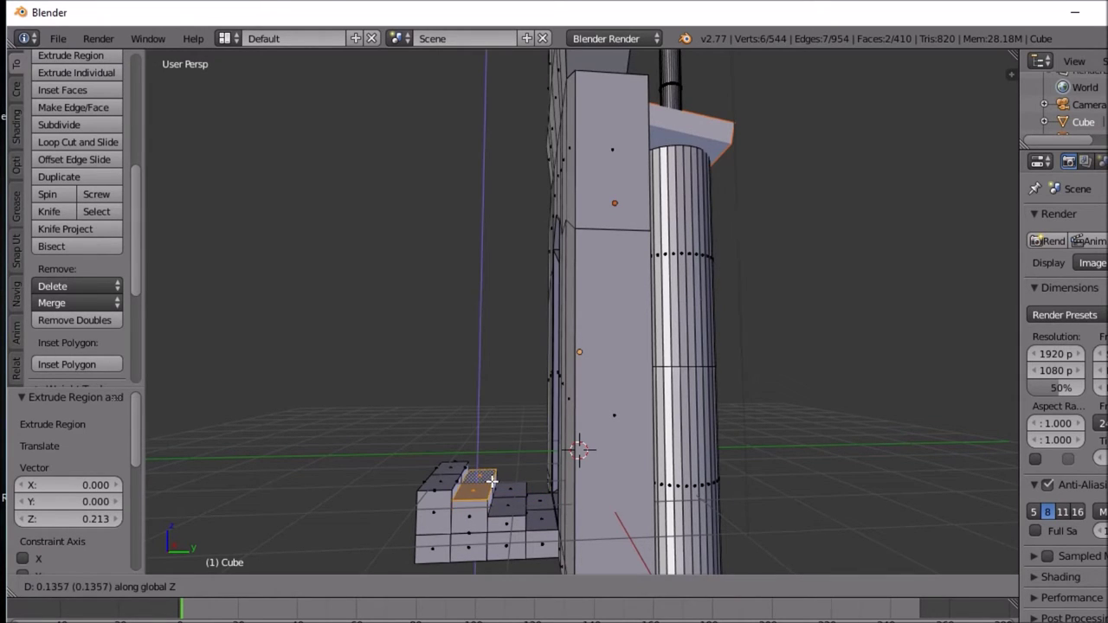
pyautogui.click(491, 482)
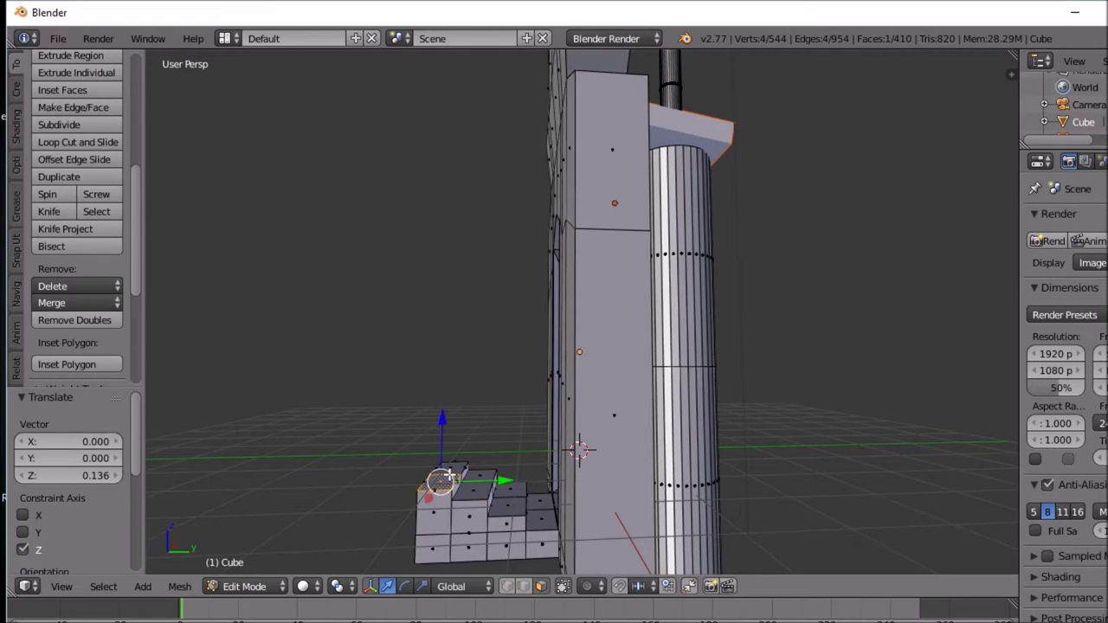
# Step: Raise the two top faces of the outermost stair segment by 0.216 along Z
pyautogui.press('g')
pyautogui.press('z')
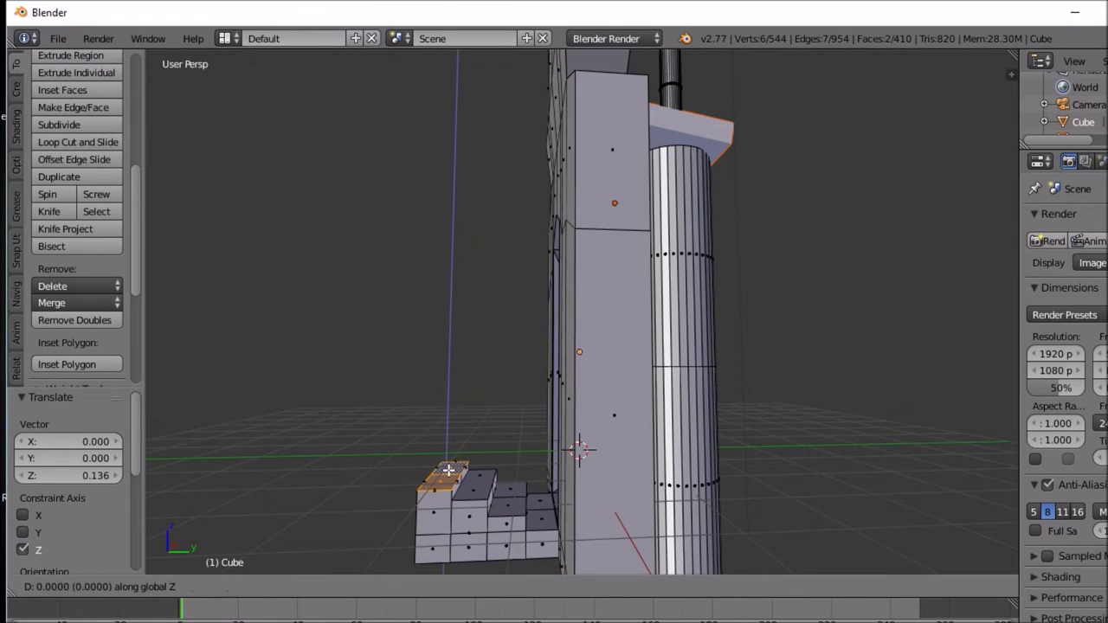
pyautogui.click(451, 456)
pyautogui.moveTo(448, 465); pyautogui.dragTo(501, 468, button='middle')
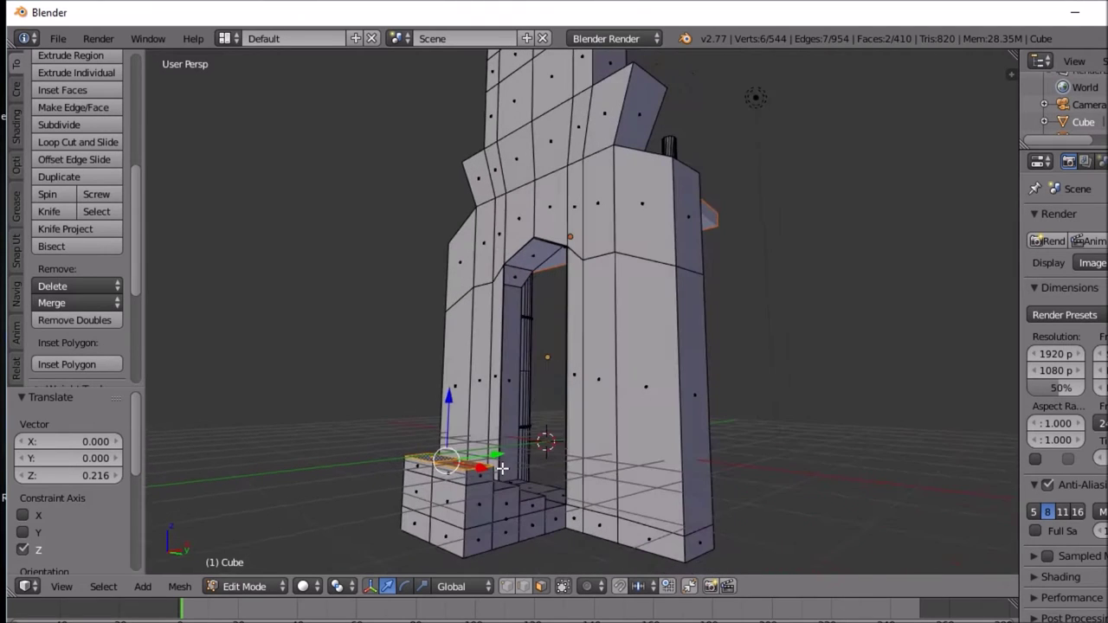
# Step: Extrude the six faces on the outer end of the tallest stair segment outward 1.918 to form a landing
pyautogui.rightClick(459, 481)
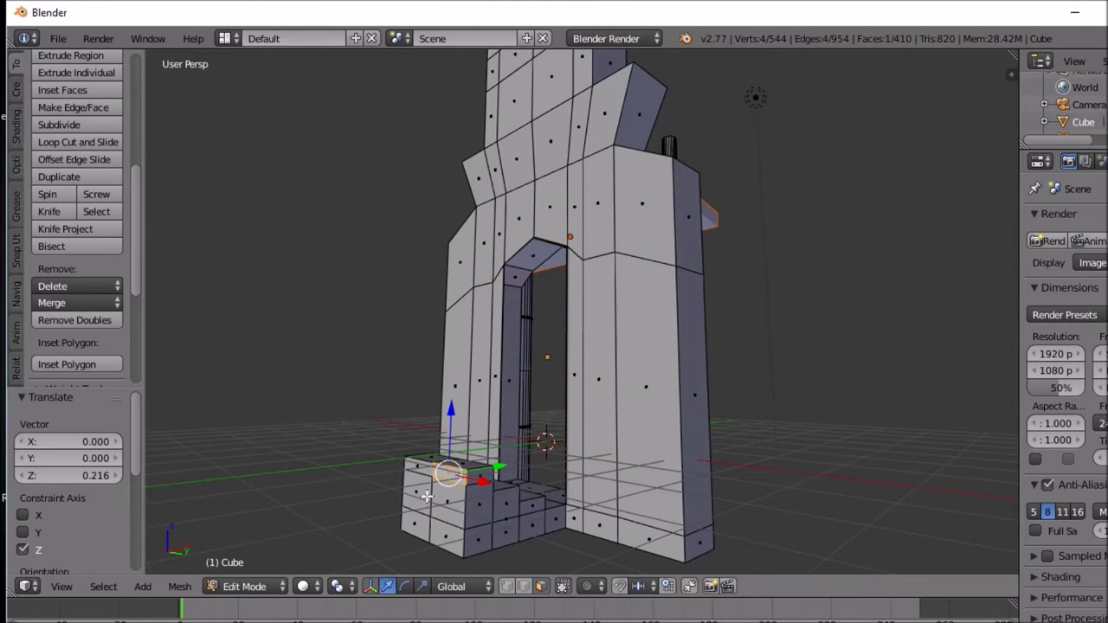
pyautogui.keyDown('shift'); pyautogui.rightClick(419, 472); pyautogui.keyUp('shift')
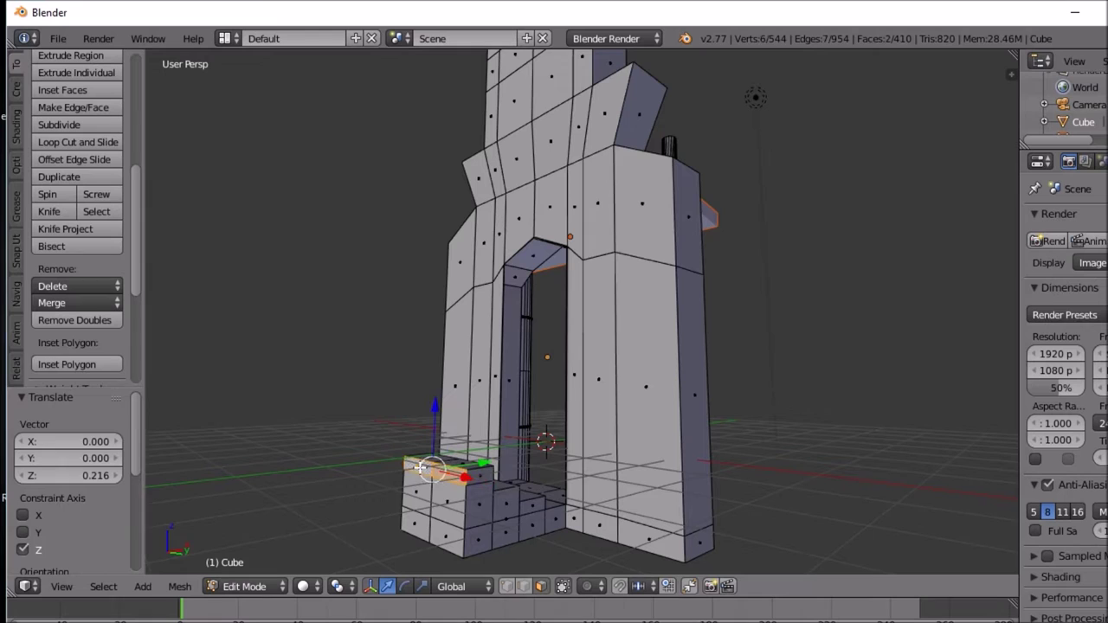
pyautogui.keyDown('shift'); pyautogui.rightClick(422, 486); pyautogui.keyUp('shift')
pyautogui.keyDown('shift'); pyautogui.rightClick(436, 502); pyautogui.keyUp('shift')
pyautogui.keyDown('shift'); pyautogui.rightClick(413, 528); pyautogui.keyUp('shift')
pyautogui.keyDown('shift'); pyautogui.rightClick(447, 537); pyautogui.keyUp('shift')
pyautogui.moveTo(453, 534); pyautogui.dragTo(379, 532, button='middle')
pyautogui.press('e')
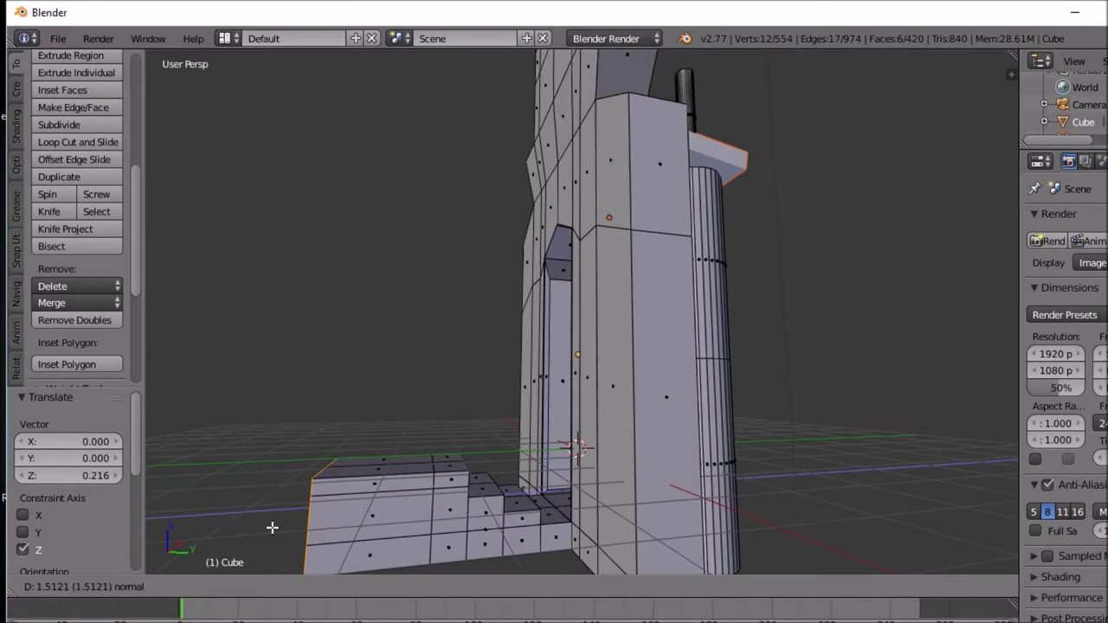
pyautogui.click(242, 527)
# Step: Examine the staircase and landing through the arched doorway from the front, both near and far
pyautogui.moveTo(303, 513); pyautogui.dragTo(220, 504, button='middle')
pyautogui.scroll(3, 251, 524)
pyautogui.scroll(-3, 251, 525)
pyautogui.scroll(4, 167, 511)
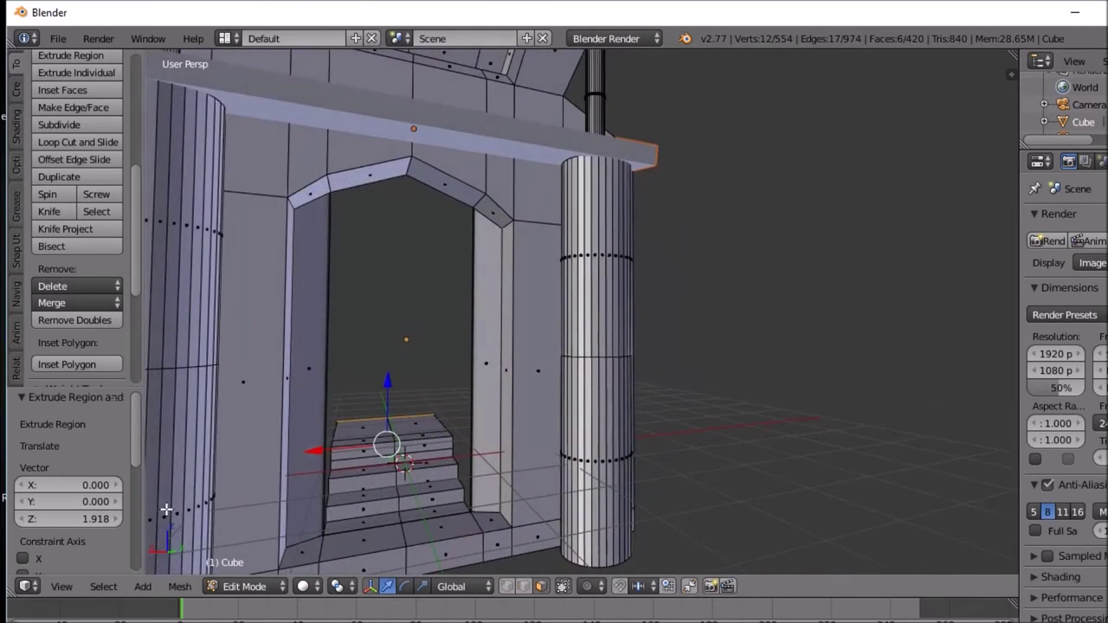
pyautogui.scroll(-3, 166, 511)
pyautogui.moveTo(433, 435); pyautogui.dragTo(430, 424, button='middle')
pyautogui.scroll(2, 431, 418)
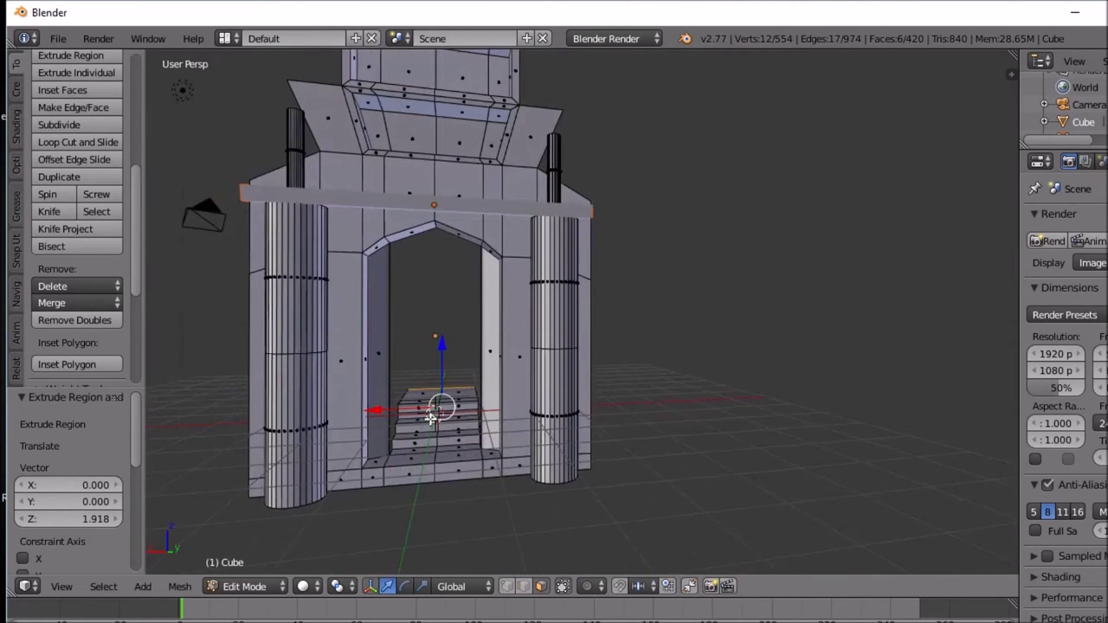
pyautogui.scroll(3, 430, 418)
pyautogui.scroll(-3, 430, 418)
pyautogui.scroll(3, 430, 419)
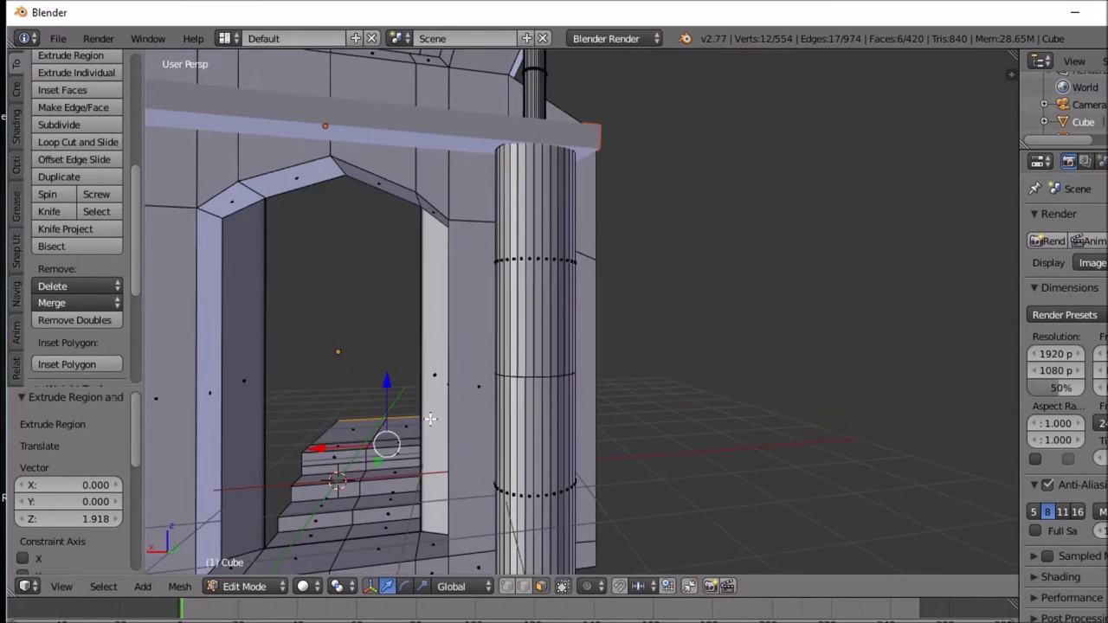
pyautogui.scroll(-3, 430, 415)
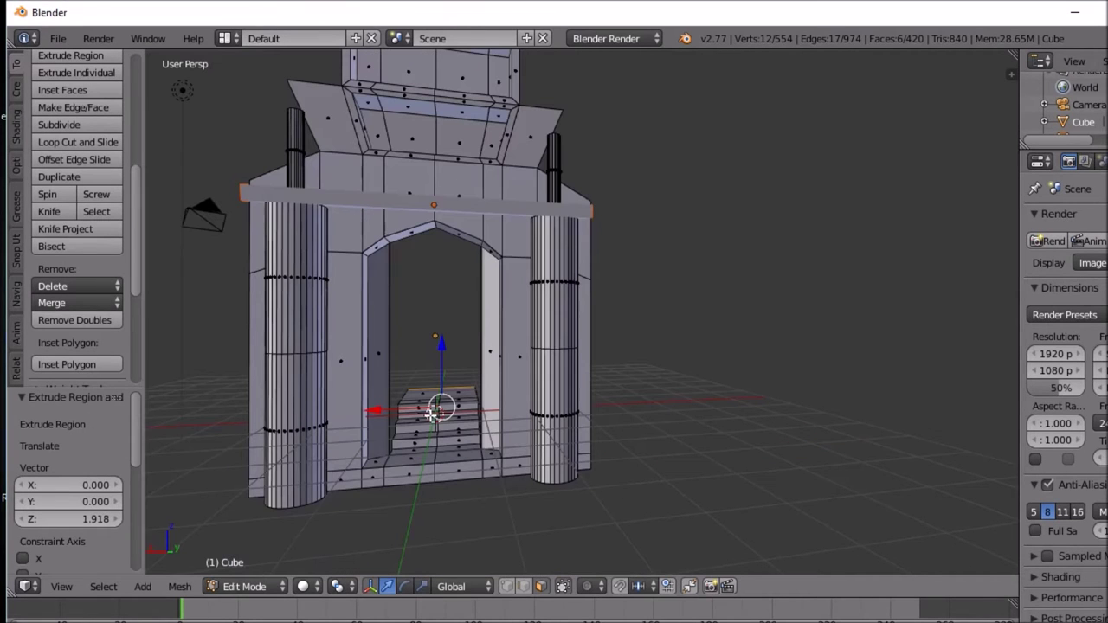
# Step: Select the three stacked side faces on each side of the landing block, six faces in all
pyautogui.moveTo(430, 416); pyautogui.dragTo(468, 431, button='middle')
pyautogui.rightClick(465, 417)
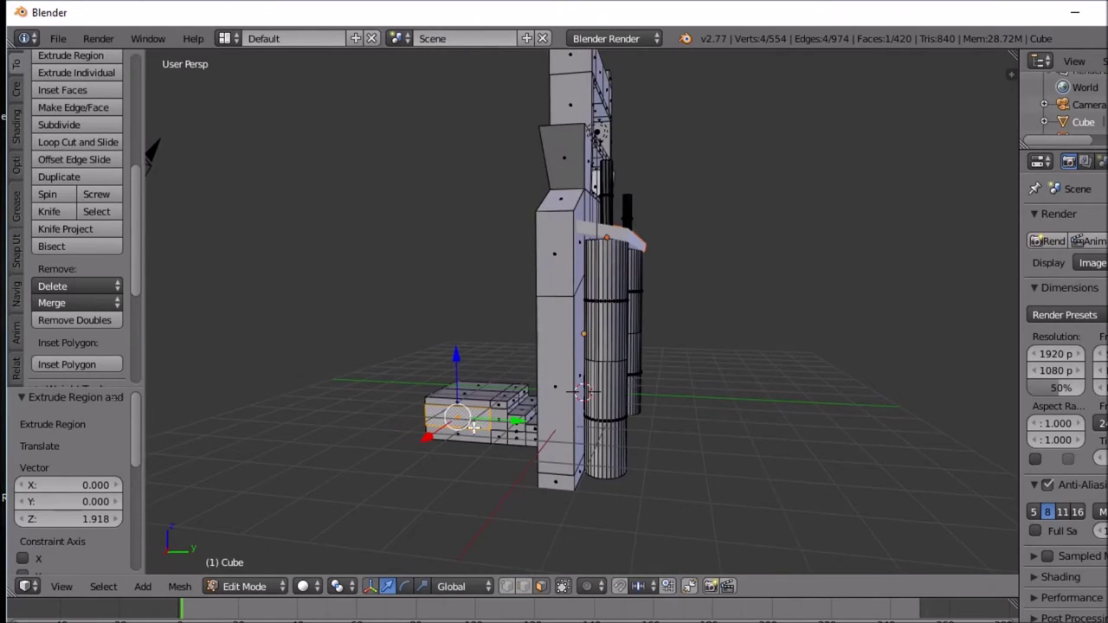
pyautogui.keyDown('shift'); pyautogui.rightClick(468, 439); pyautogui.keyUp('shift')
pyautogui.moveTo(468, 439); pyautogui.dragTo(311, 444, button='middle')
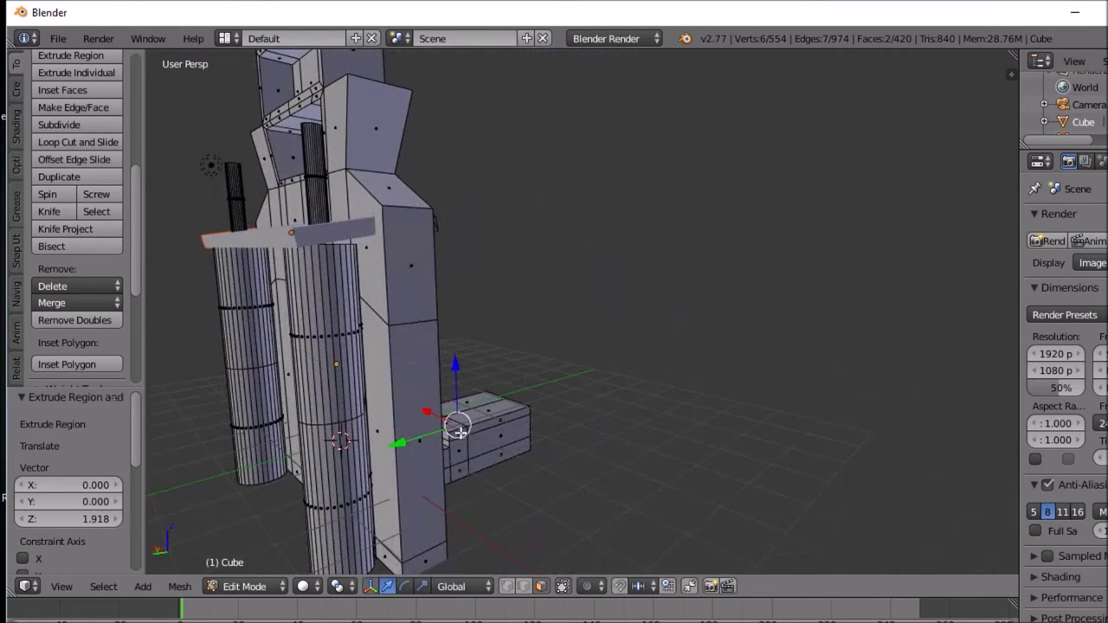
pyautogui.keyDown('shift'); pyautogui.rightClick(510, 426); pyautogui.keyUp('shift')
pyautogui.keyDown('shift'); pyautogui.rightClick(506, 422); pyautogui.keyUp('shift')
pyautogui.keyDown('shift'); pyautogui.rightClick(510, 449); pyautogui.keyUp('shift')
pyautogui.moveTo(466, 455); pyautogui.dragTo(684, 439, button='middle')
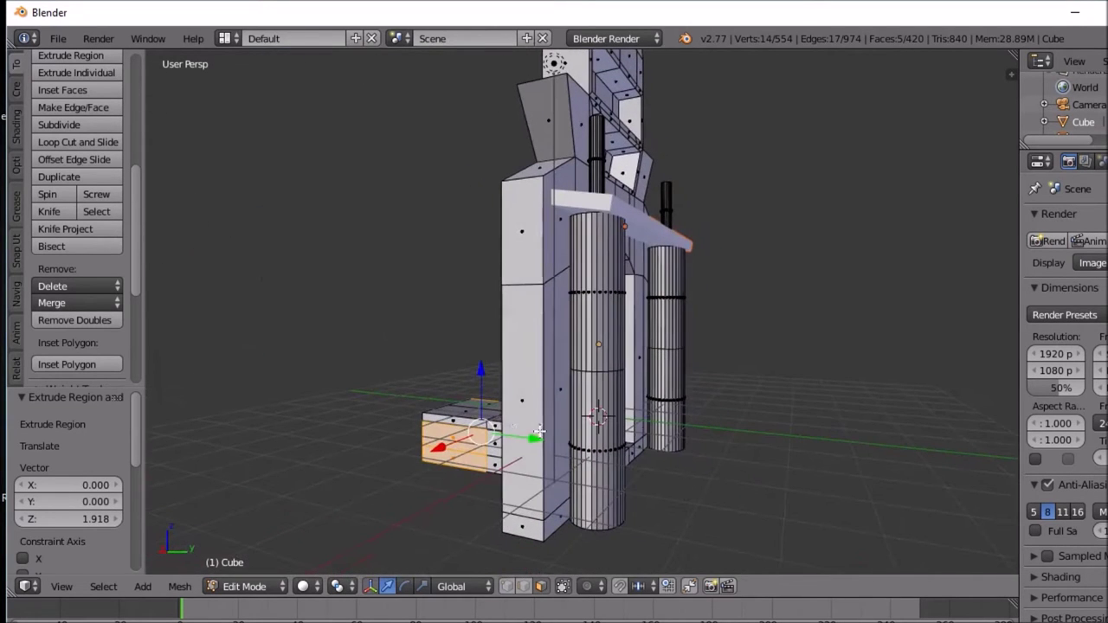
pyautogui.keyDown('shift'); pyautogui.rightClick(463, 424); pyautogui.keyUp('shift')
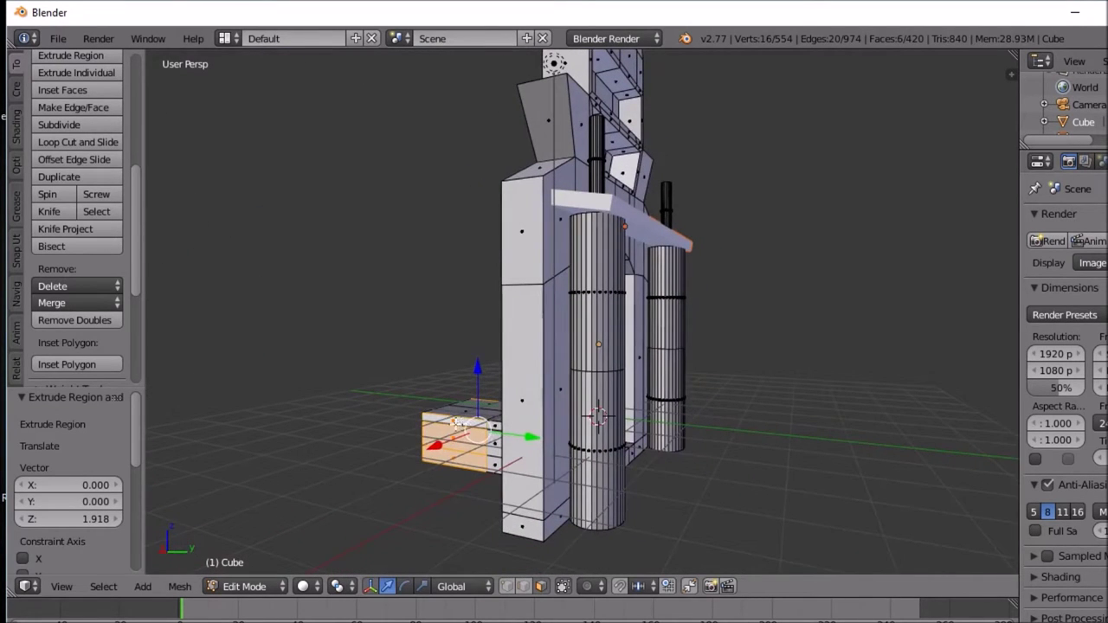
pyautogui.moveTo(463, 424); pyautogui.dragTo(344, 419, button='middle')
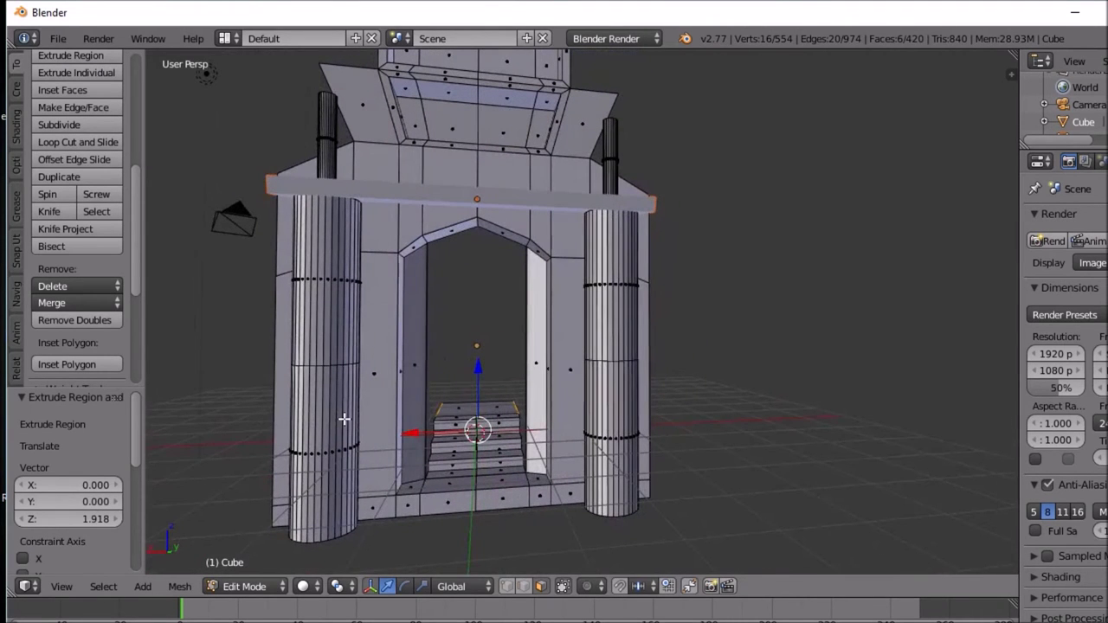
# Step: Try to extrude the landing's side faces as a region and along their vertex normals, and undo the attempt
pyautogui.press('e')
pyautogui.press('Escape')
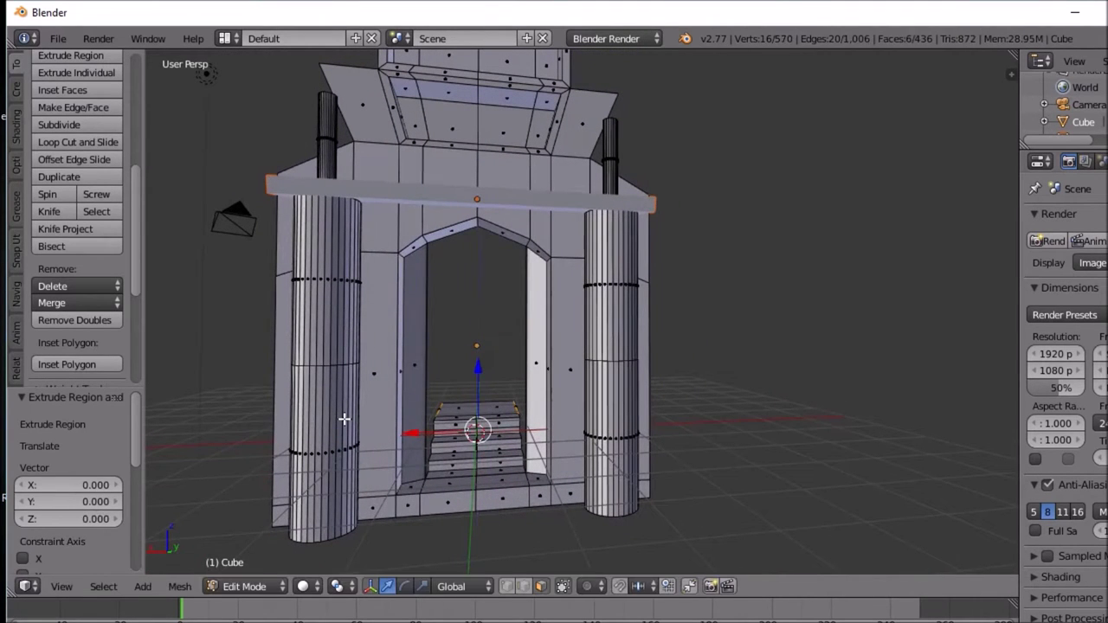
pyautogui.hotkey('alt', 'e')
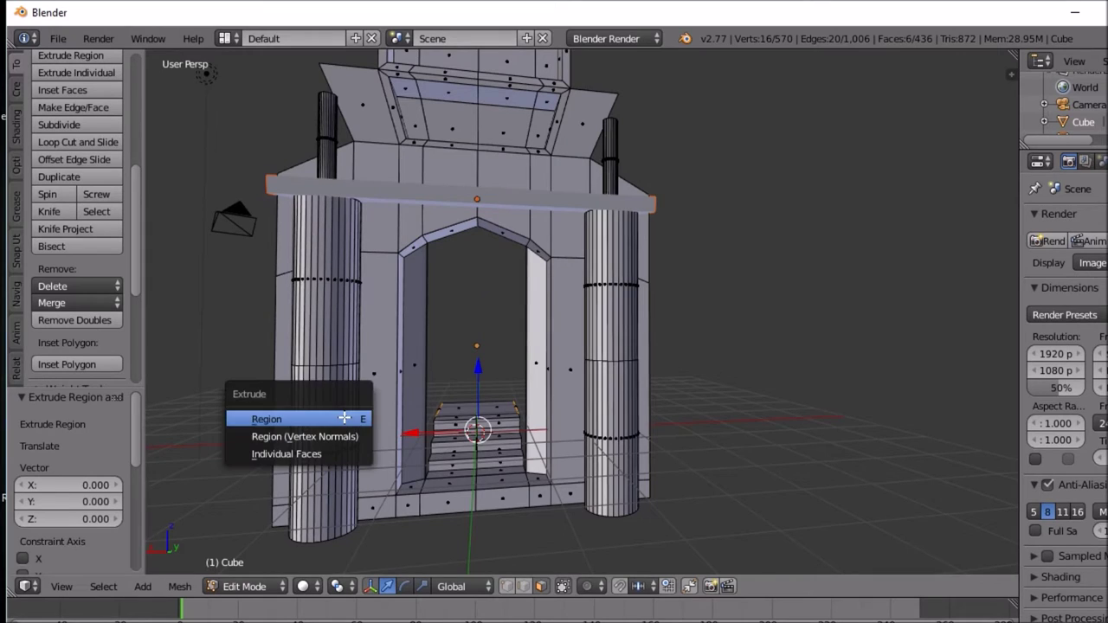
pyautogui.click(344, 435)
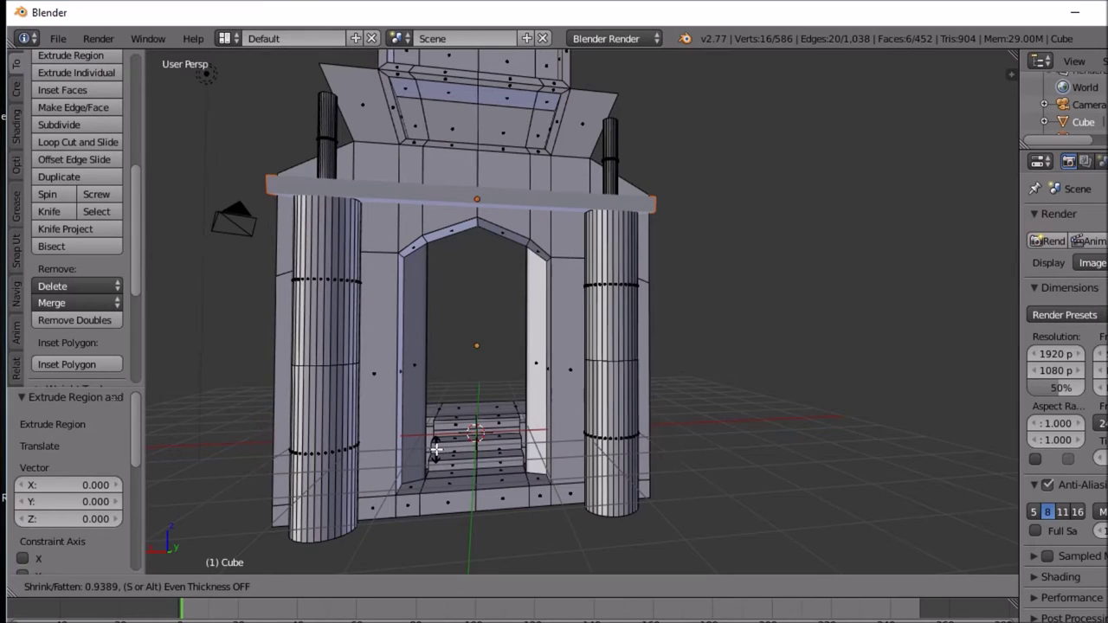
pyautogui.click(435, 449)
pyautogui.moveTo(441, 447); pyautogui.dragTo(817, 489, button='middle')
pyautogui.hotkey('ctrl', 'z')
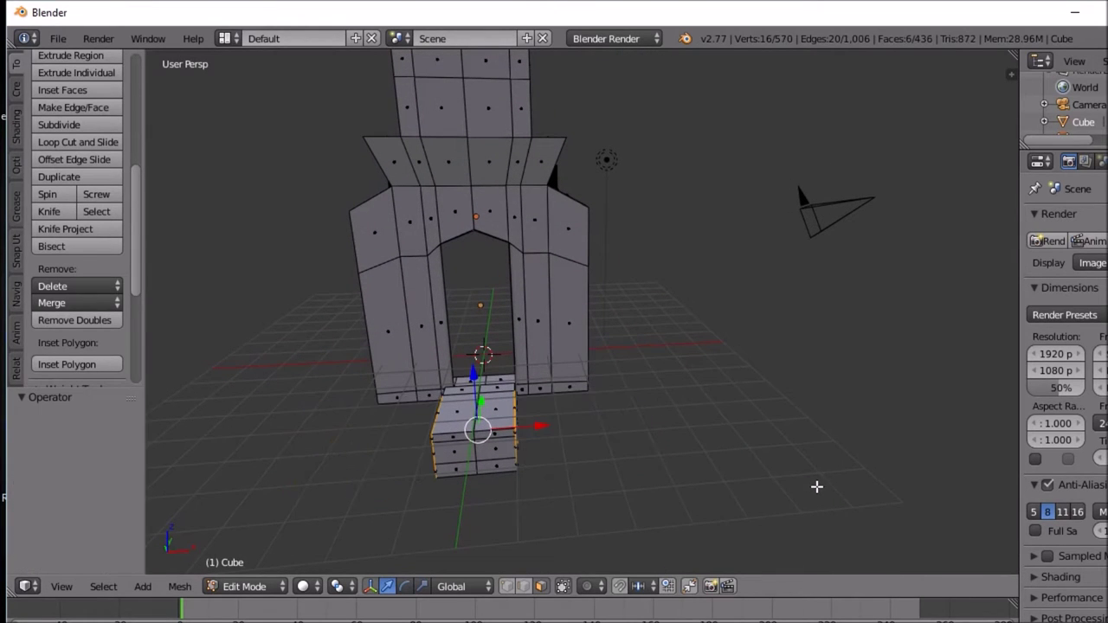
pyautogui.press('e')
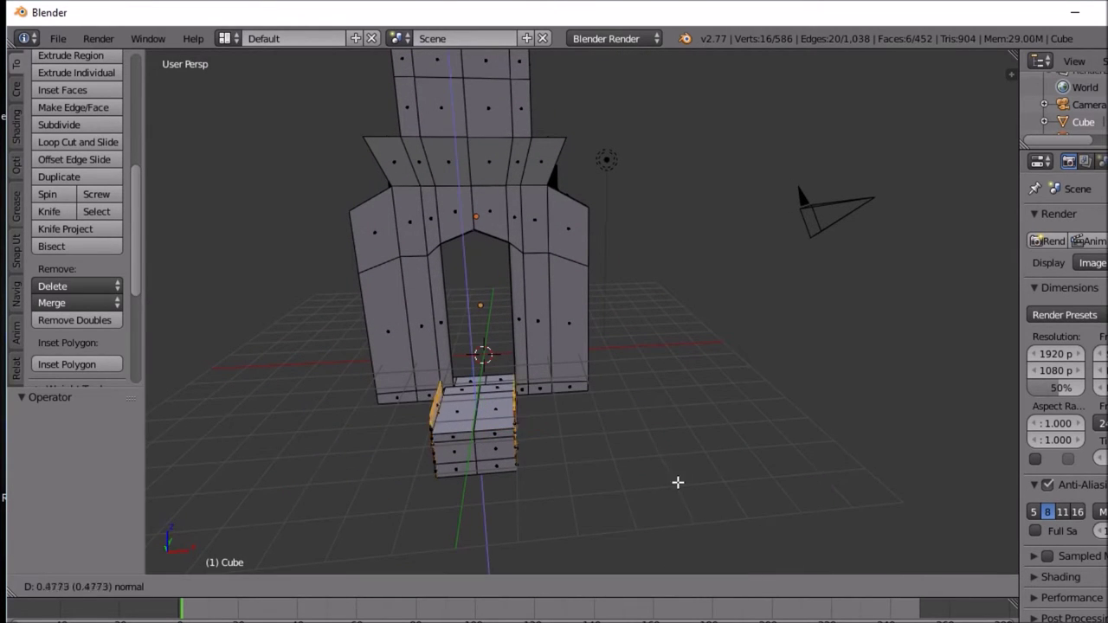
pyautogui.rightClick(620, 471)
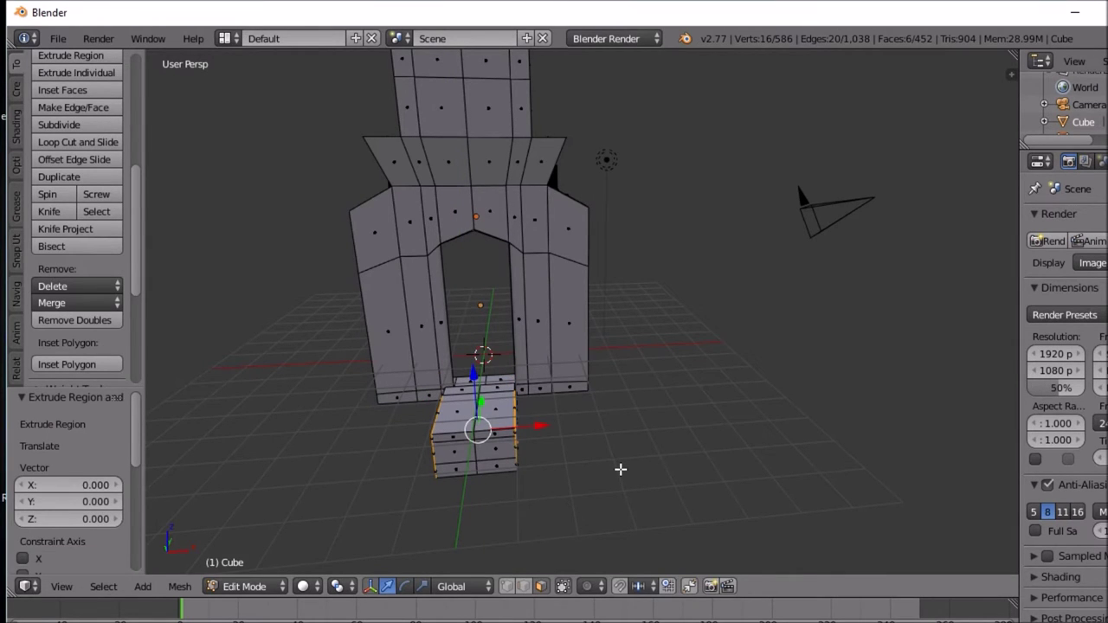
# Step: Extrude the landing's six side faces outward along their vertex normals with an offset of -0.626
pyautogui.hotkey('alt', 'e')
pyautogui.click(620, 470)
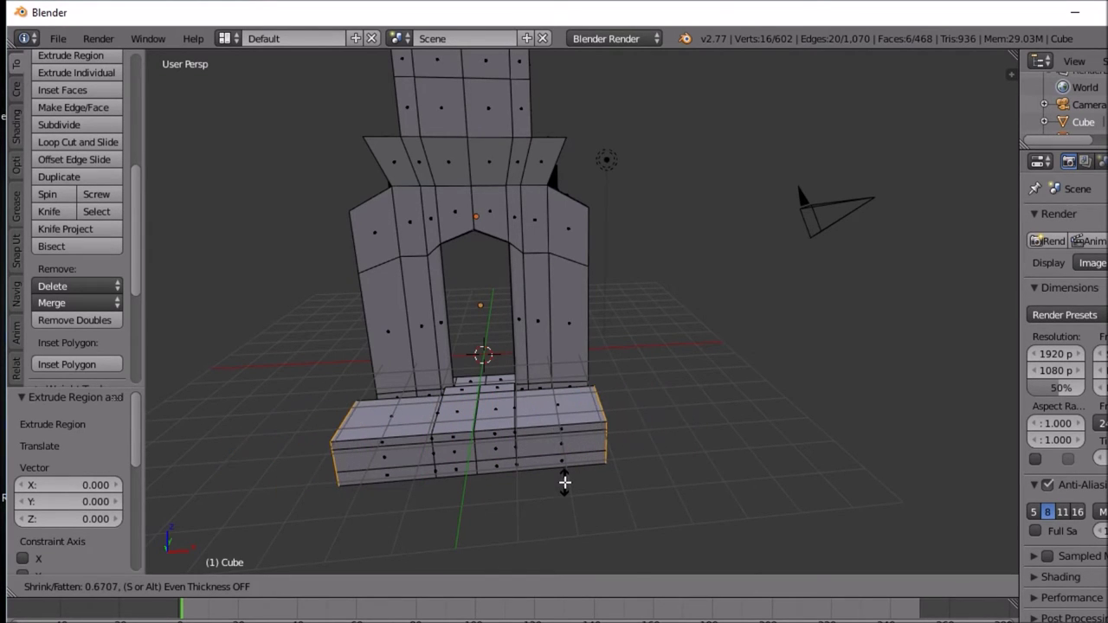
pyautogui.click(565, 482)
# Step: Examine the widened landing and the whole entrance from the front and behind, including in Object Mode
pyautogui.moveTo(567, 477); pyautogui.dragTo(223, 399, button='middle')
pyautogui.scroll(-3, 397, 361)
pyautogui.scroll(2, 397, 362)
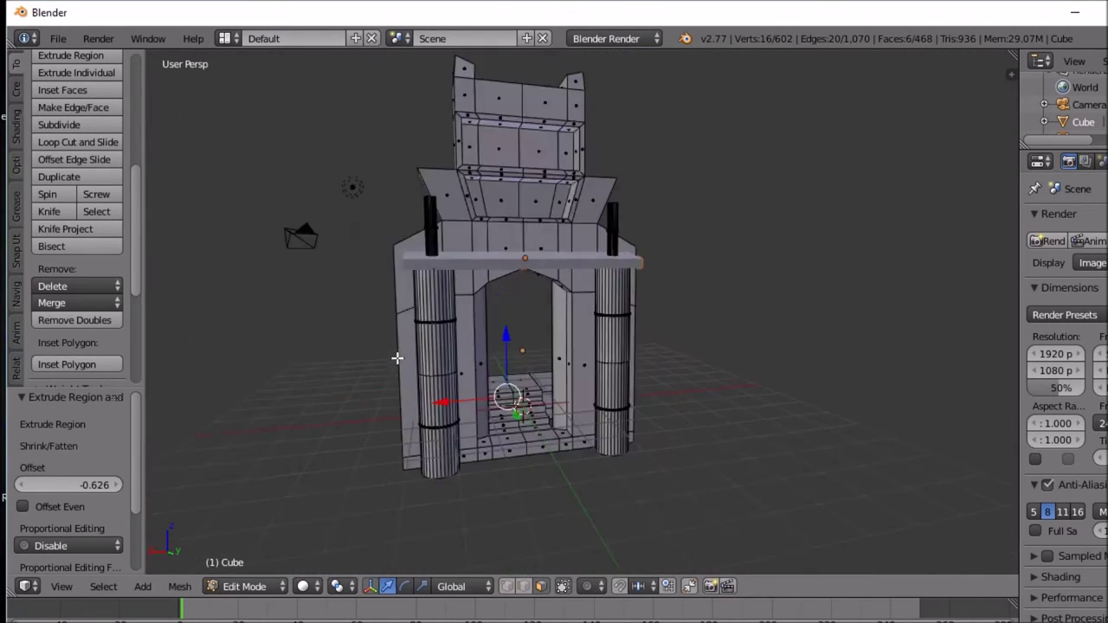
pyautogui.moveTo(440, 348); pyautogui.dragTo(601, 388, button='middle')
pyautogui.scroll(3, 516, 381)
pyautogui.moveTo(451, 442); pyautogui.dragTo(395, 430, button='middle')
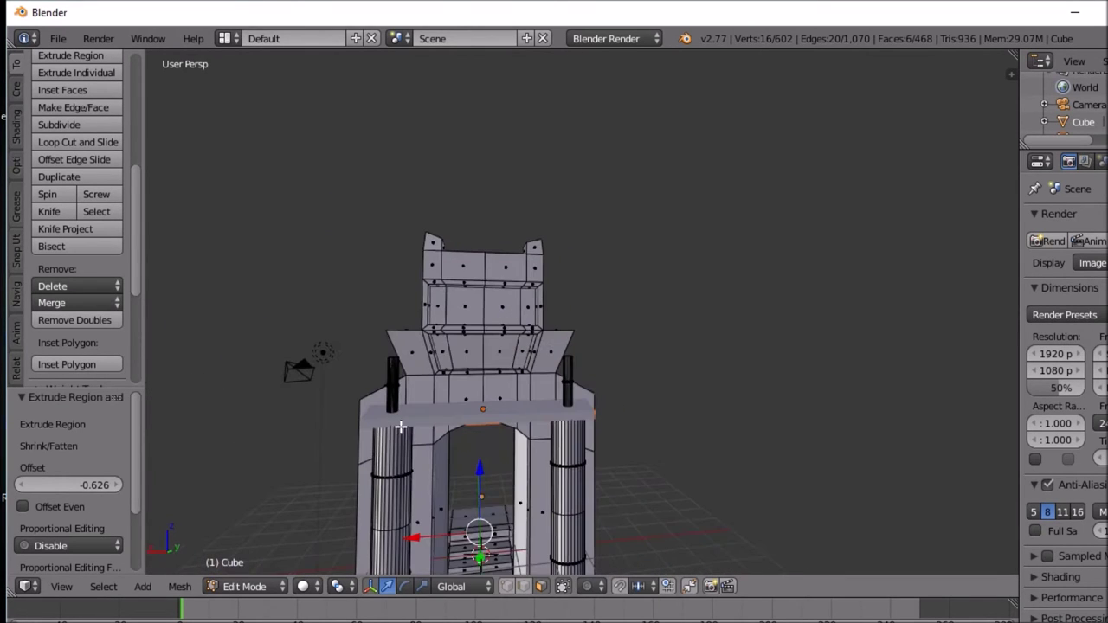
pyautogui.scroll(-3, 401, 426)
pyautogui.scroll(2, 401, 426)
pyautogui.scroll(-2, 401, 426)
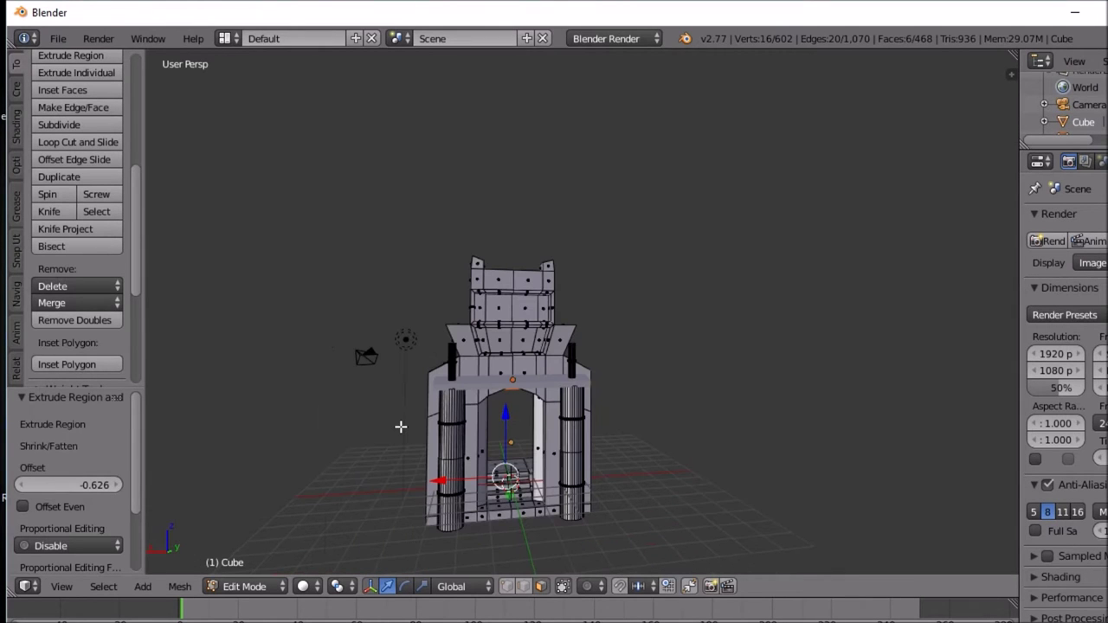
pyautogui.press('Tab')
pyautogui.moveTo(396, 422); pyautogui.dragTo(359, 409, button='middle')
pyautogui.press('Tab')
pyautogui.press('Tab')
pyautogui.scroll(3, 524, 463)
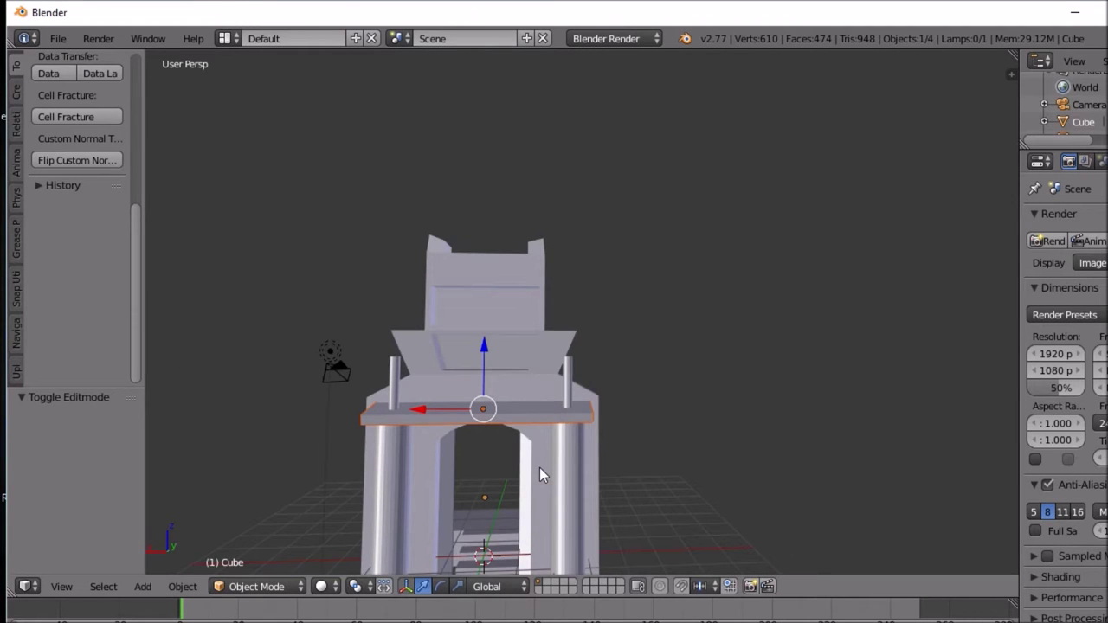
pyautogui.moveTo(514, 475); pyautogui.dragTo(669, 463, button='middle')
pyautogui.moveTo(477, 483)
pyautogui.mouseDown(button='middle')
pyautogui.moveTo(436, 484)
pyautogui.moveTo(445, 473)
pyautogui.moveTo(483, 531)
pyautogui.moveTo(474, 475)
pyautogui.moveTo(547, 424)
pyautogui.moveTo(445, 490)
pyautogui.mouseUp(button='middle')
# Step: In Edit Mode, extrude all twelve faces on the widened landing's outer end outward 3.226 to lengthen the platform
pyautogui.press('Tab')
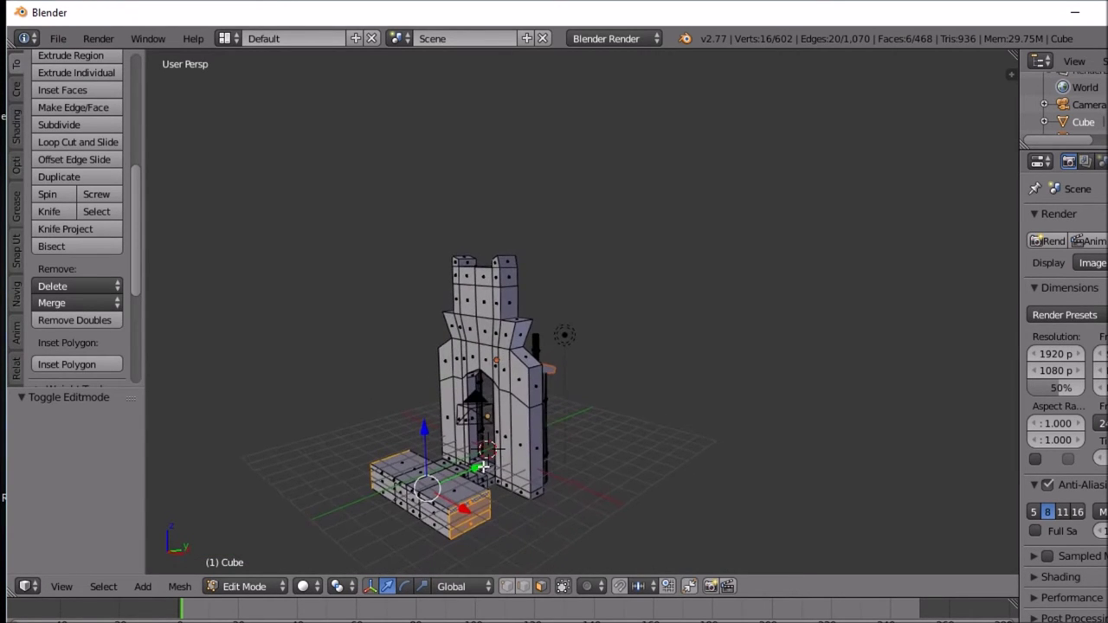
pyautogui.rightClick(456, 498)
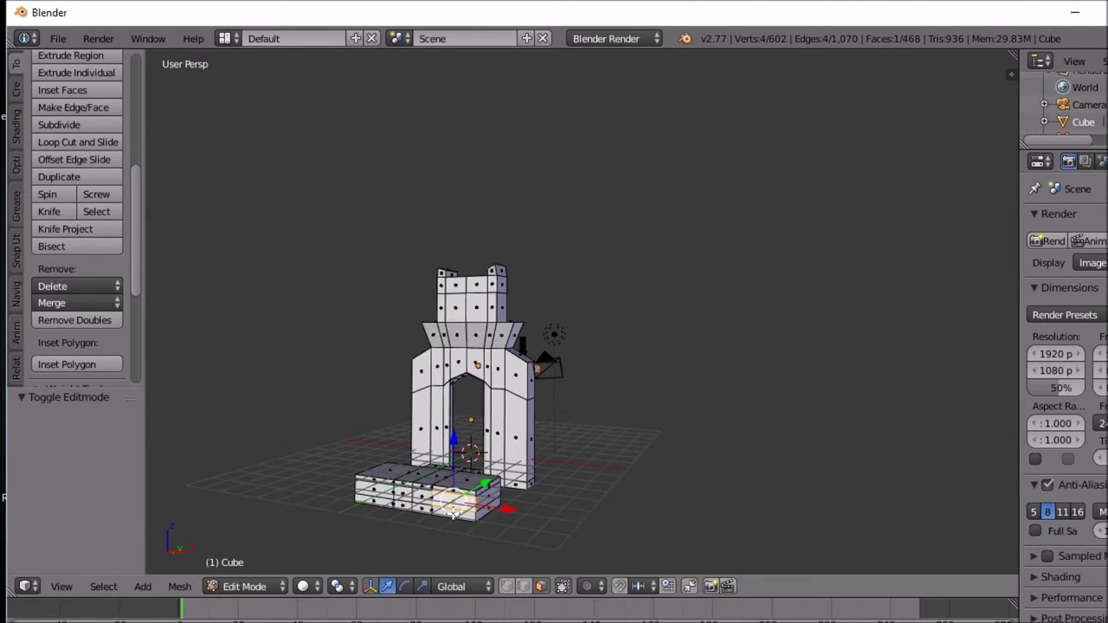
pyautogui.keyDown('shift'); pyautogui.rightClick(452, 511); pyautogui.keyUp('shift')
pyautogui.keyDown('shift'); pyautogui.rightClick(451, 493); pyautogui.keyUp('shift')
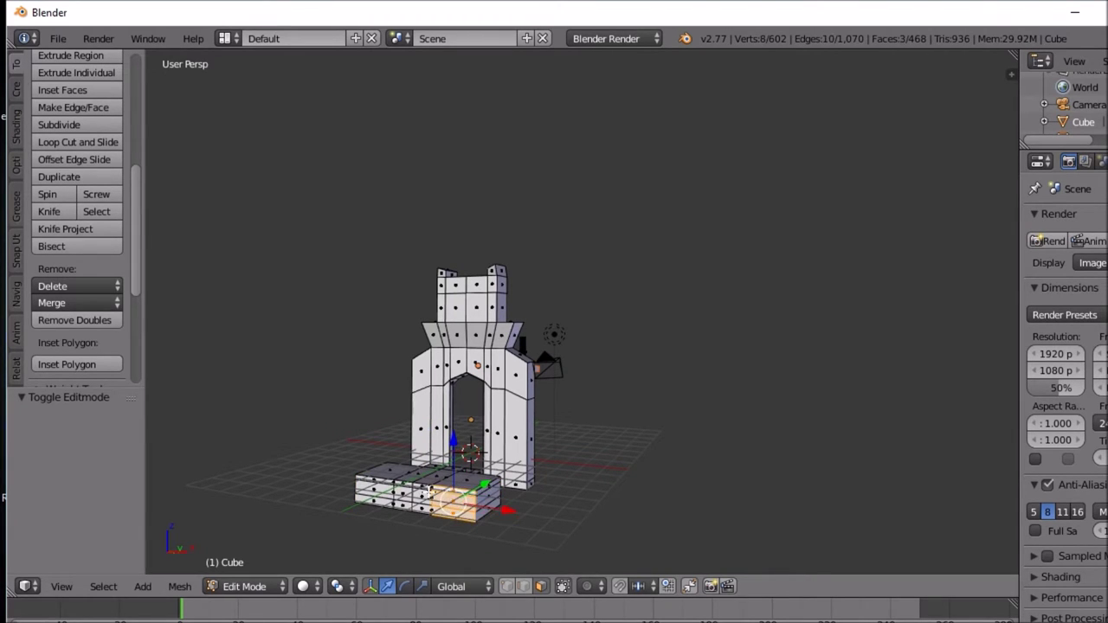
pyautogui.keyDown('shift'); pyautogui.rightClick(425, 493); pyautogui.keyUp('shift')
pyautogui.keyDown('shift'); pyautogui.rightClick(425, 492); pyautogui.keyUp('shift')
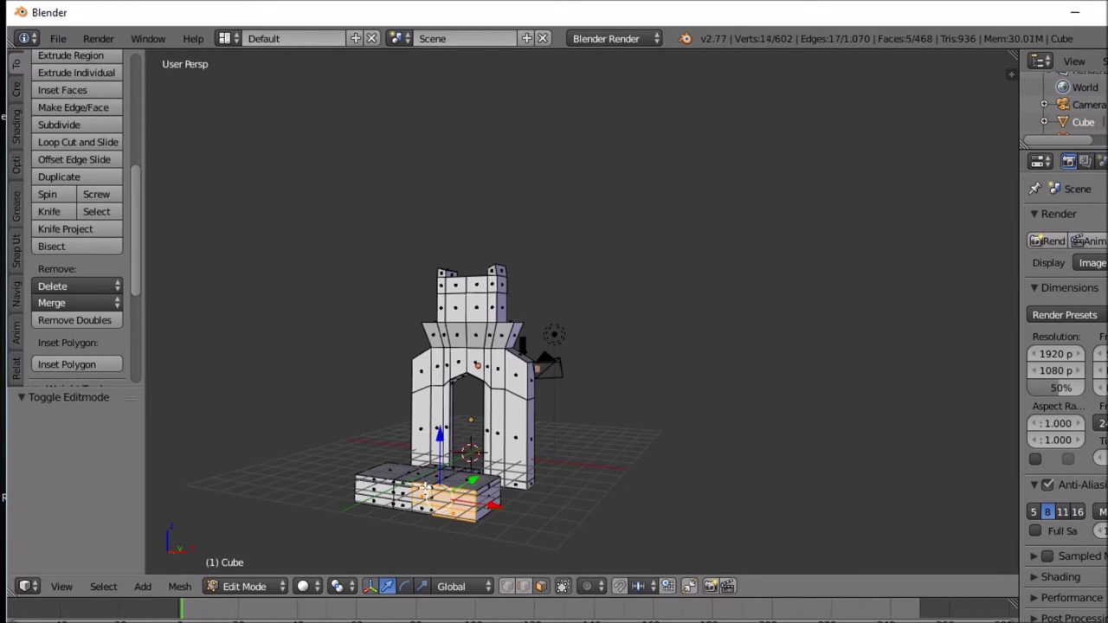
pyautogui.keyDown('shift'); pyautogui.rightClick(424, 501); pyautogui.keyUp('shift')
pyautogui.keyDown('shift'); pyautogui.rightClick(422, 501); pyautogui.keyUp('shift')
pyautogui.keyDown('shift'); pyautogui.rightClick(422, 507); pyautogui.keyUp('shift')
pyautogui.keyDown('shift'); pyautogui.rightClick(401, 488); pyautogui.keyUp('shift')
pyautogui.keyDown('shift'); pyautogui.rightClick(400, 495); pyautogui.keyUp('shift')
pyautogui.keyDown('shift'); pyautogui.rightClick(393, 493); pyautogui.keyUp('shift')
pyautogui.keyDown('shift'); pyautogui.rightClick(381, 482); pyautogui.keyUp('shift')
pyautogui.keyDown('shift'); pyautogui.rightClick(380, 490); pyautogui.keyUp('shift')
pyautogui.keyDown('shift'); pyautogui.rightClick(378, 501); pyautogui.keyUp('shift')
pyautogui.moveTo(378, 500); pyautogui.dragTo(320, 479, button='middle')
pyautogui.press('e')
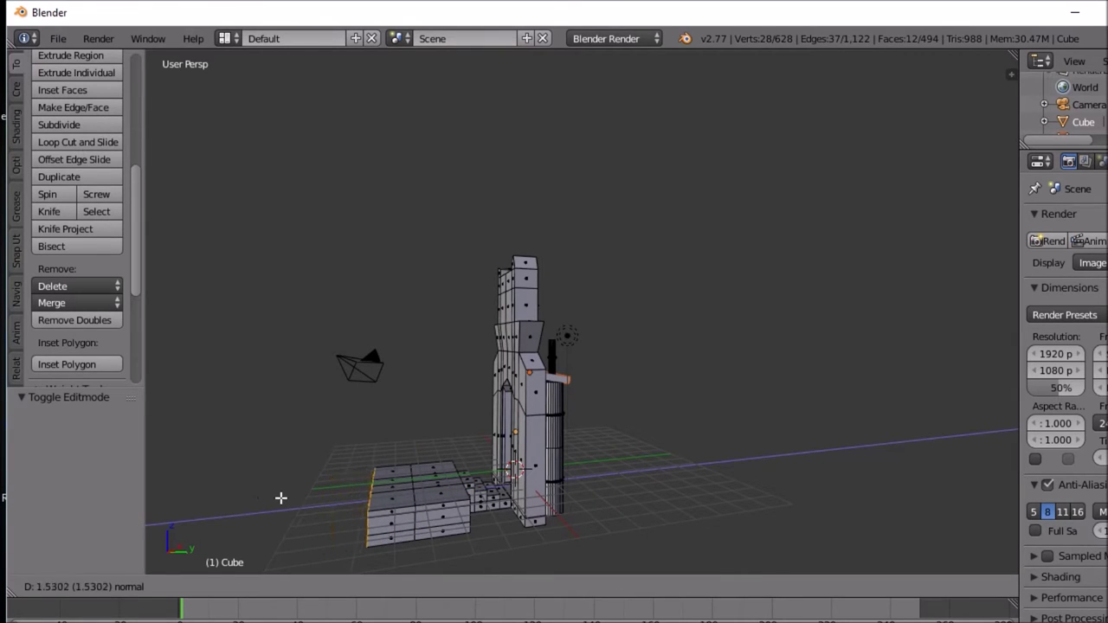
pyautogui.click(232, 500)
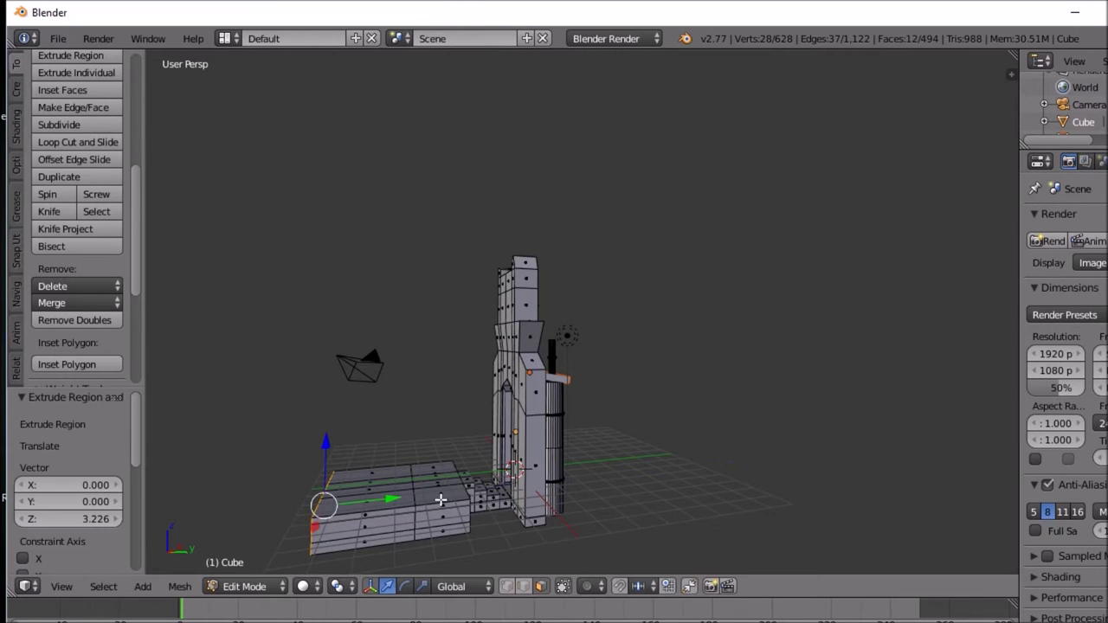
# Step: Extrude the four top faces in the platform row nearest the stairs upward 4.418 to form a wall behind the doorway
pyautogui.moveTo(440, 500); pyautogui.dragTo(475, 516, button='middle')
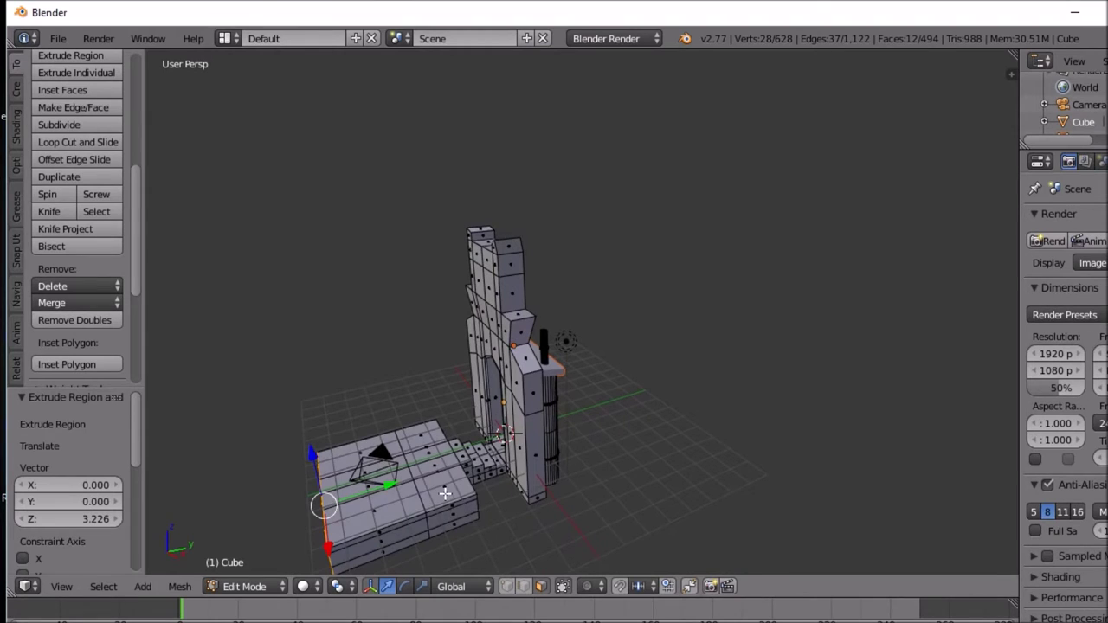
pyautogui.rightClick(442, 490)
pyautogui.rightClick(426, 441)
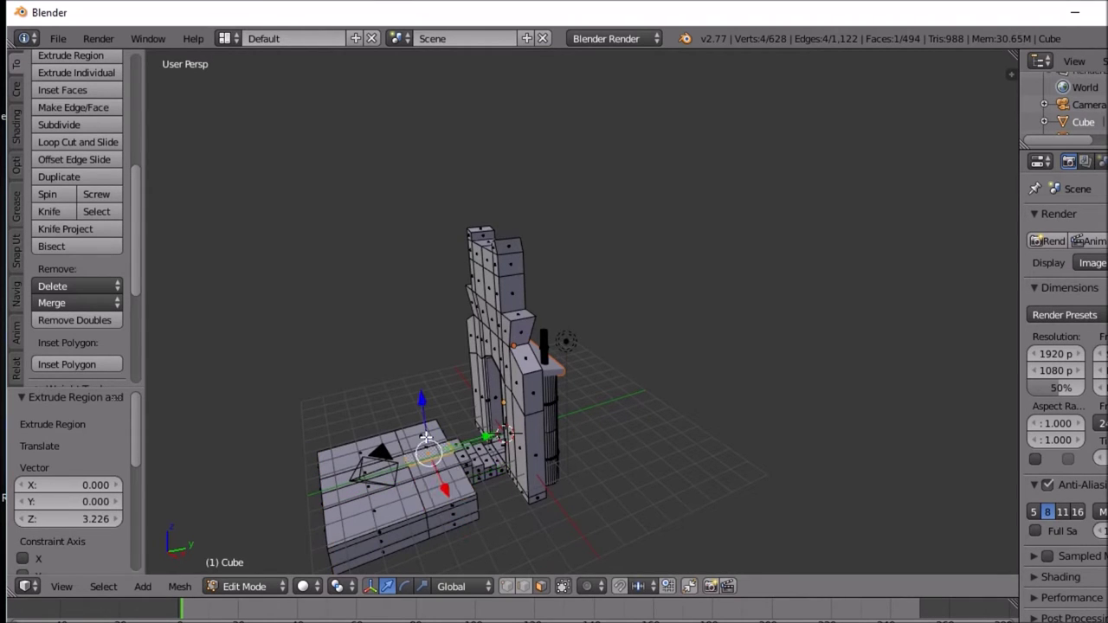
pyautogui.keyDown('shift'); pyautogui.rightClick(425, 438); pyautogui.keyUp('shift')
pyautogui.keyDown('shift'); pyautogui.rightClick(437, 468); pyautogui.keyUp('shift')
pyautogui.keyDown('shift'); pyautogui.rightClick(445, 488); pyautogui.keyUp('shift')
pyautogui.moveTo(449, 492); pyautogui.dragTo(269, 450, button='middle')
pyautogui.press('e')
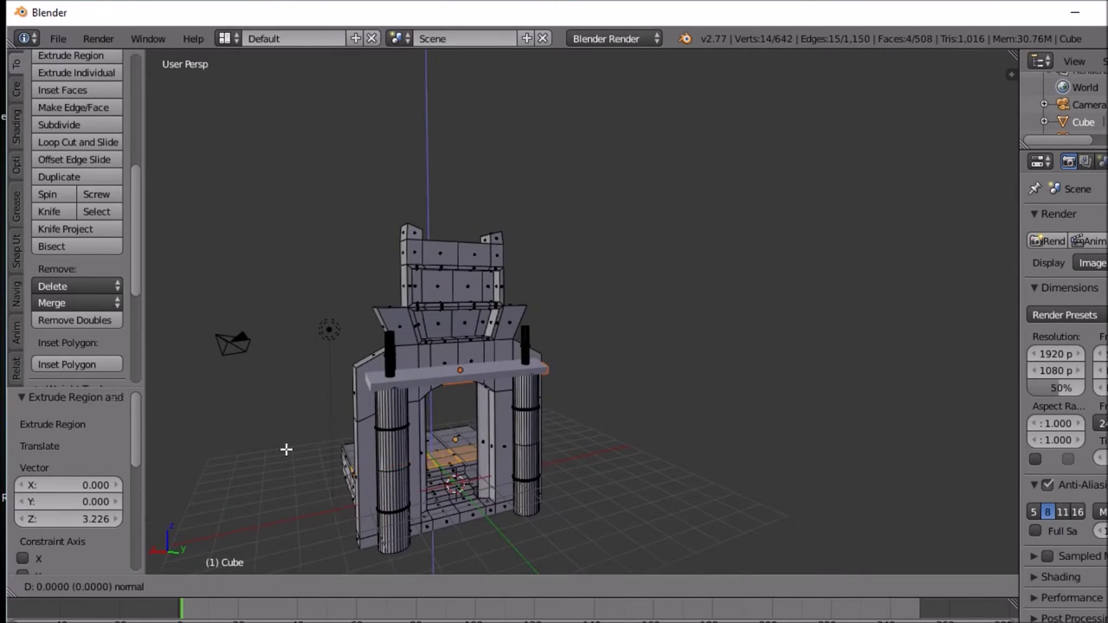
pyautogui.click(295, 347)
pyautogui.moveTo(297, 346); pyautogui.dragTo(269, 329, button='middle')
pyautogui.moveTo(400, 408)
pyautogui.mouseDown(button='middle')
pyautogui.moveTo(560, 420)
pyautogui.moveTo(422, 397)
pyautogui.moveTo(407, 433)
pyautogui.moveTo(392, 397)
pyautogui.moveTo(389, 424)
pyautogui.moveTo(389, 412)
pyautogui.mouseUp(button='middle')
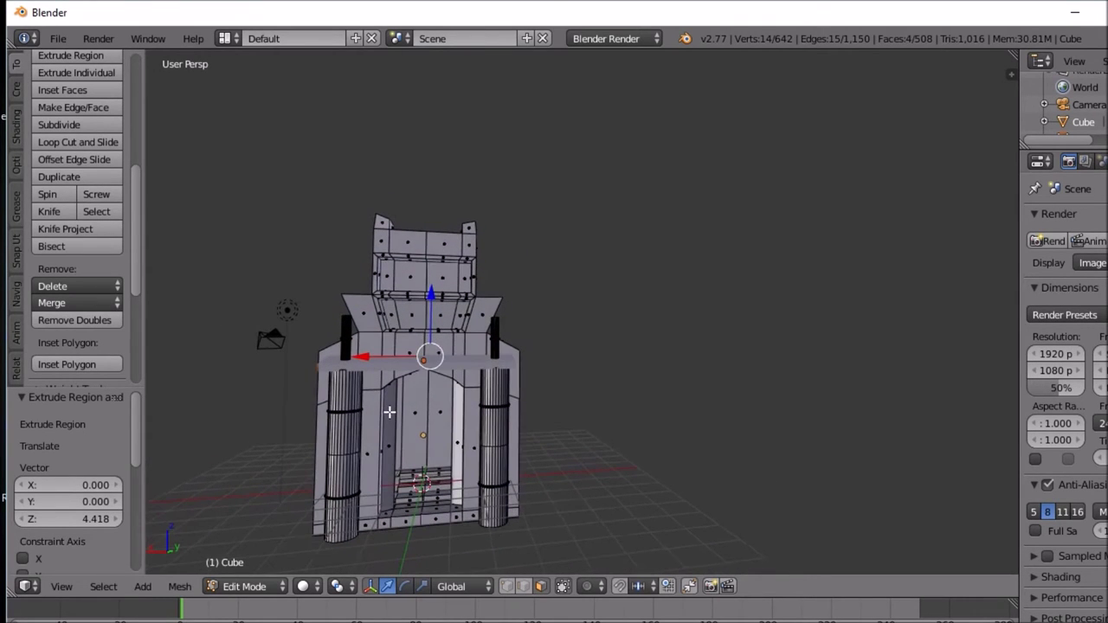
# Step: Add a single loop cut across the two middle columns of the wall behind the doorway, slid up close to its top
pyautogui.hotkey('ctrl', 'e')
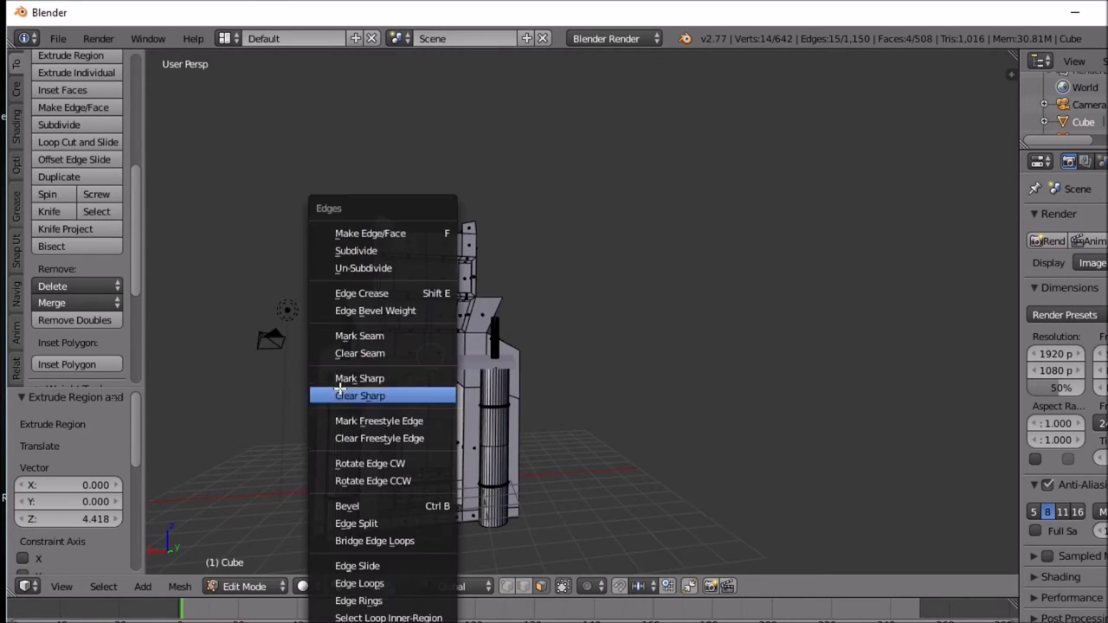
pyautogui.hotkey('ctrl', 'r')
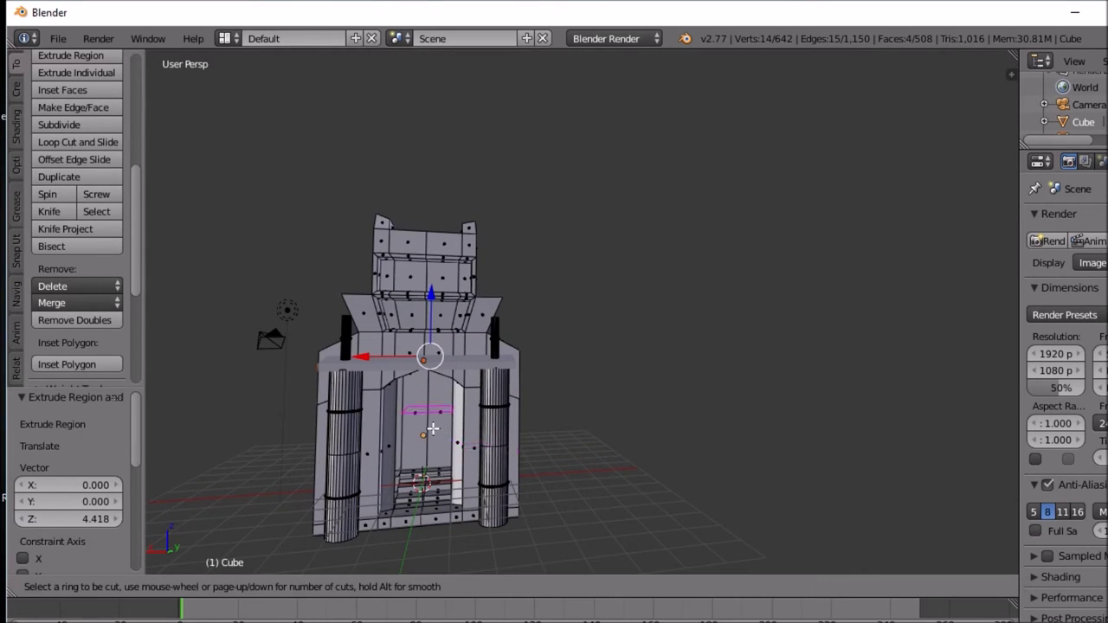
pyautogui.click(431, 428)
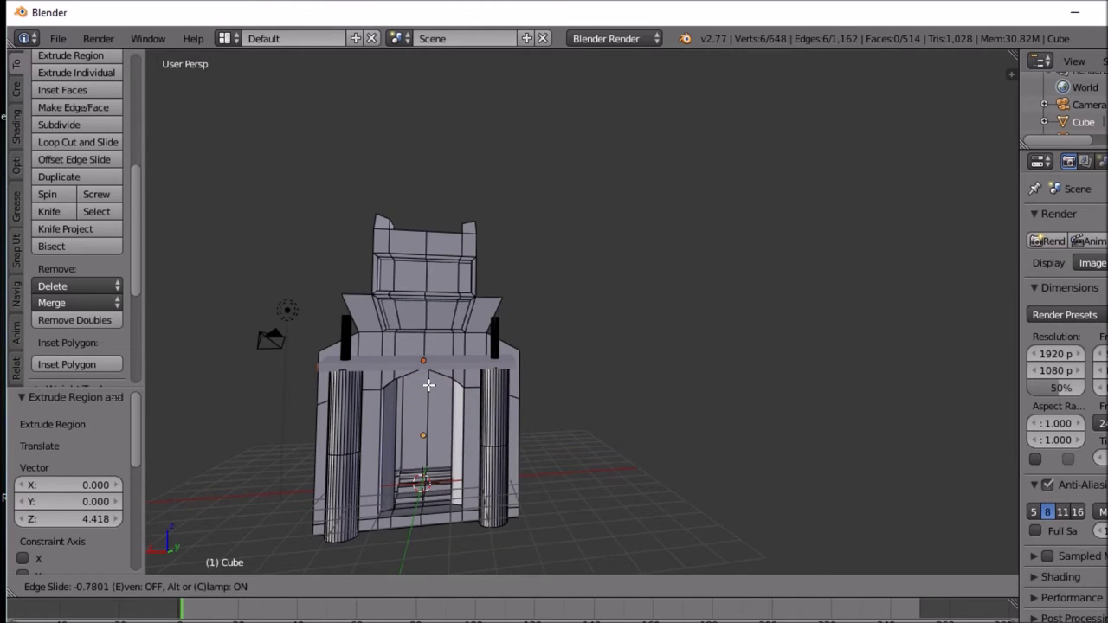
pyautogui.click(429, 385)
# Step: Raise the loop cut's middle vertex on the wall's doorway side 0.243 along Z to form a peak
pyautogui.moveTo(429, 386); pyautogui.dragTo(569, 389, button='middle')
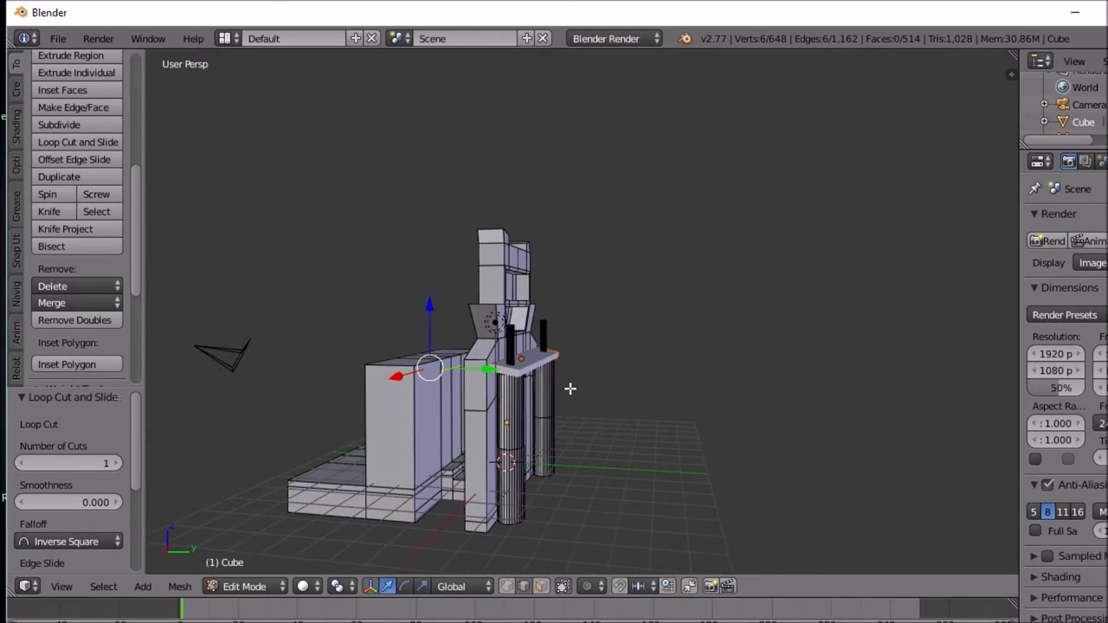
pyautogui.scroll(4, 454, 376)
pyautogui.moveTo(459, 381); pyautogui.dragTo(485, 394, button='middle')
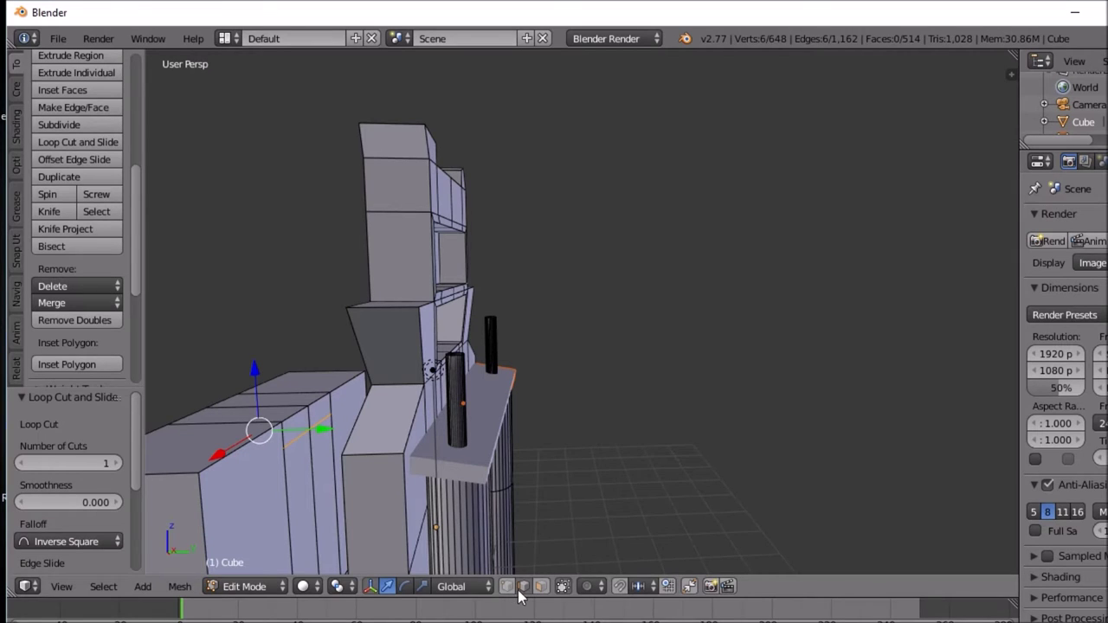
pyautogui.hotkey('shift', 'r')
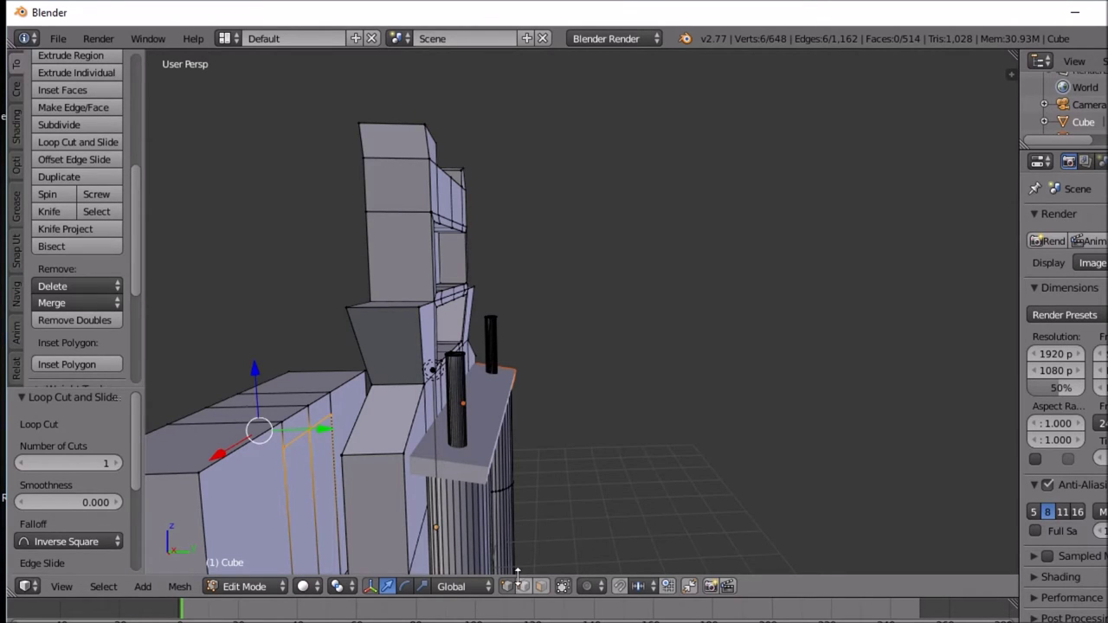
pyautogui.rightClick(310, 430)
pyautogui.press('g')
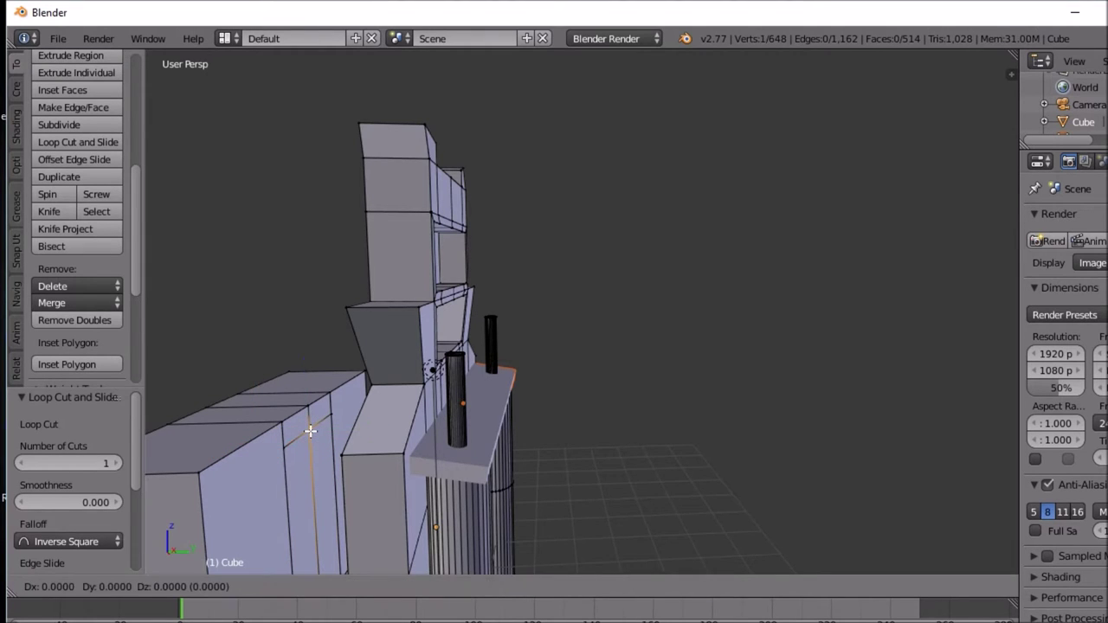
pyautogui.press('z')
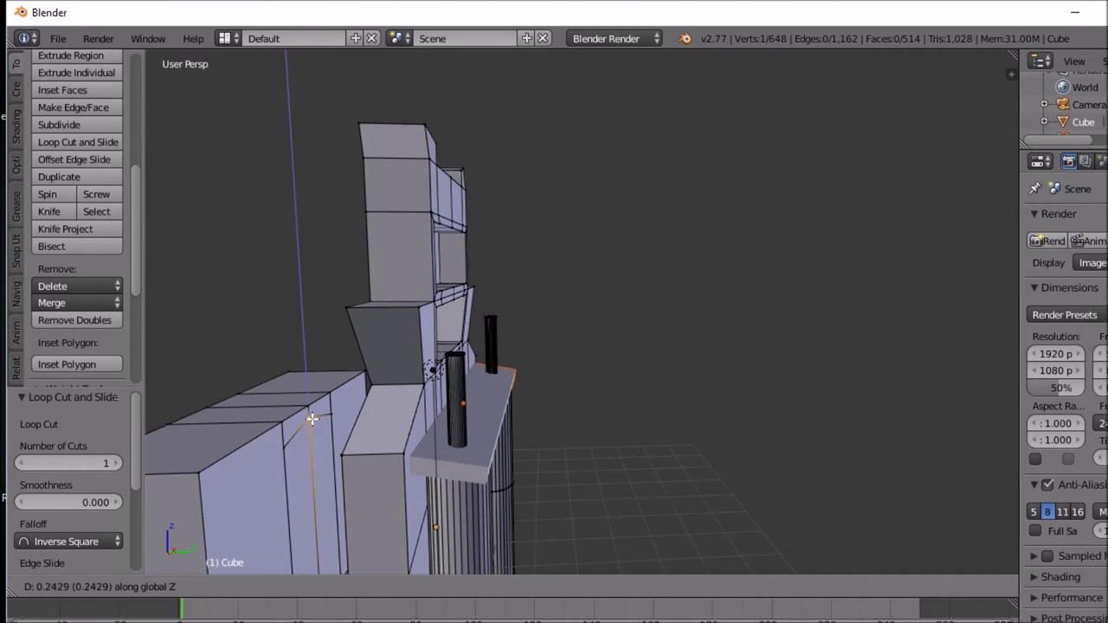
pyautogui.click(311, 423)
pyautogui.moveTo(309, 421); pyautogui.dragTo(169, 365, button='middle')
pyautogui.moveTo(443, 398); pyautogui.dragTo(571, 450, button='middle')
pyautogui.scroll(-5, 425, 434)
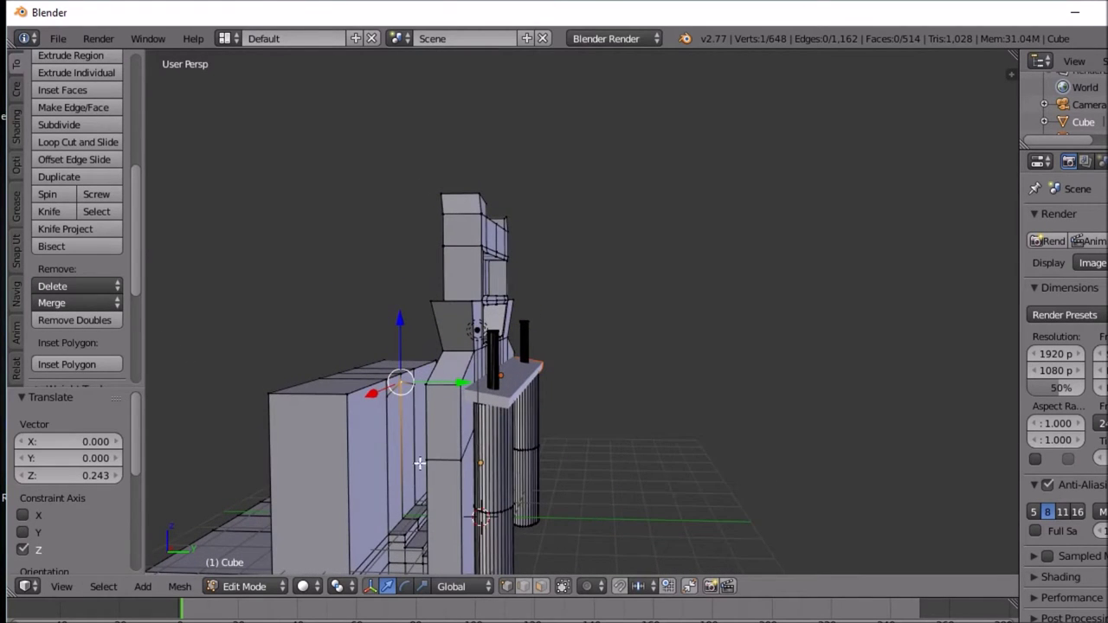
# Step: Lower the two vertices on either side of the peak by 0.153 along Z to deepen the pointed arch outline
pyautogui.scroll(3, 424, 465)
pyautogui.moveTo(430, 465); pyautogui.dragTo(435, 463, button='middle')
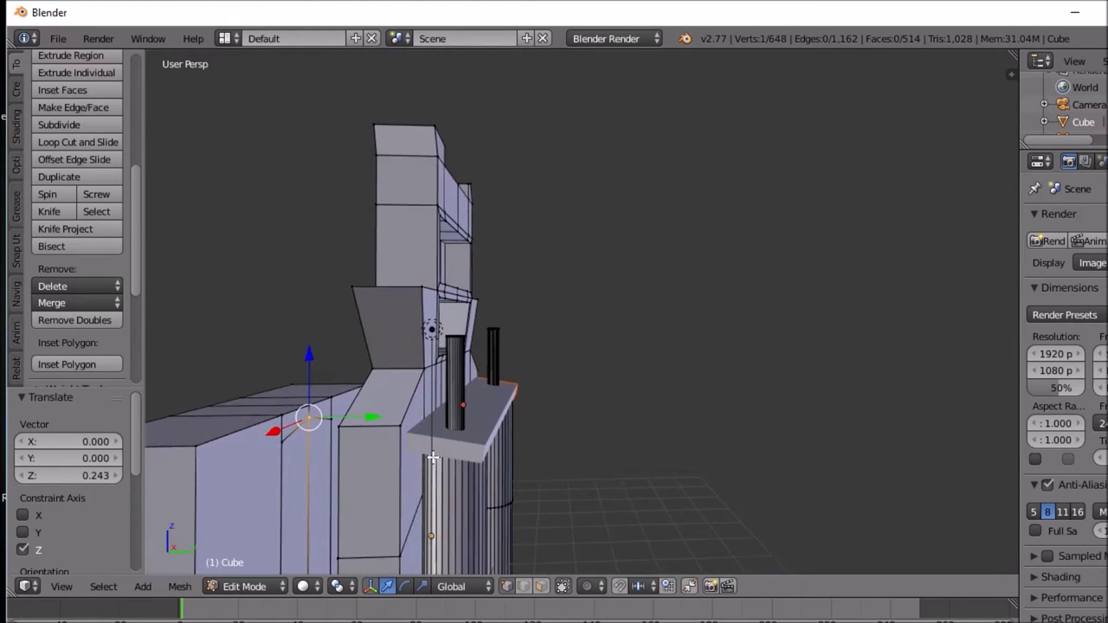
pyautogui.rightClick(286, 443)
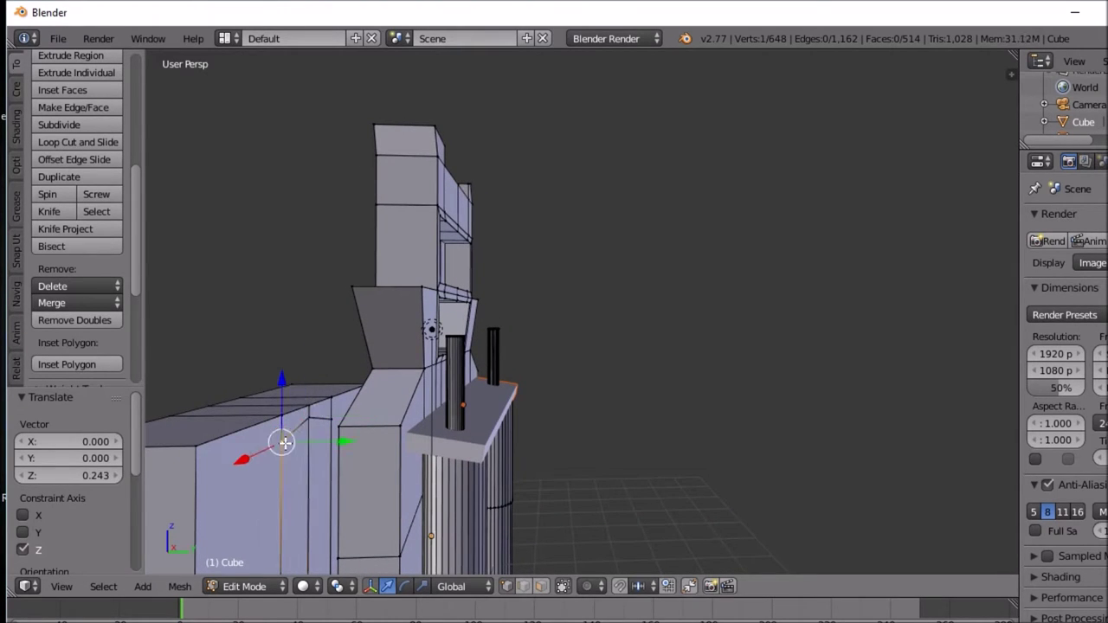
pyautogui.keyDown('shift'); pyautogui.rightClick(330, 432); pyautogui.keyUp('shift')
pyautogui.press('g')
pyautogui.press('z')
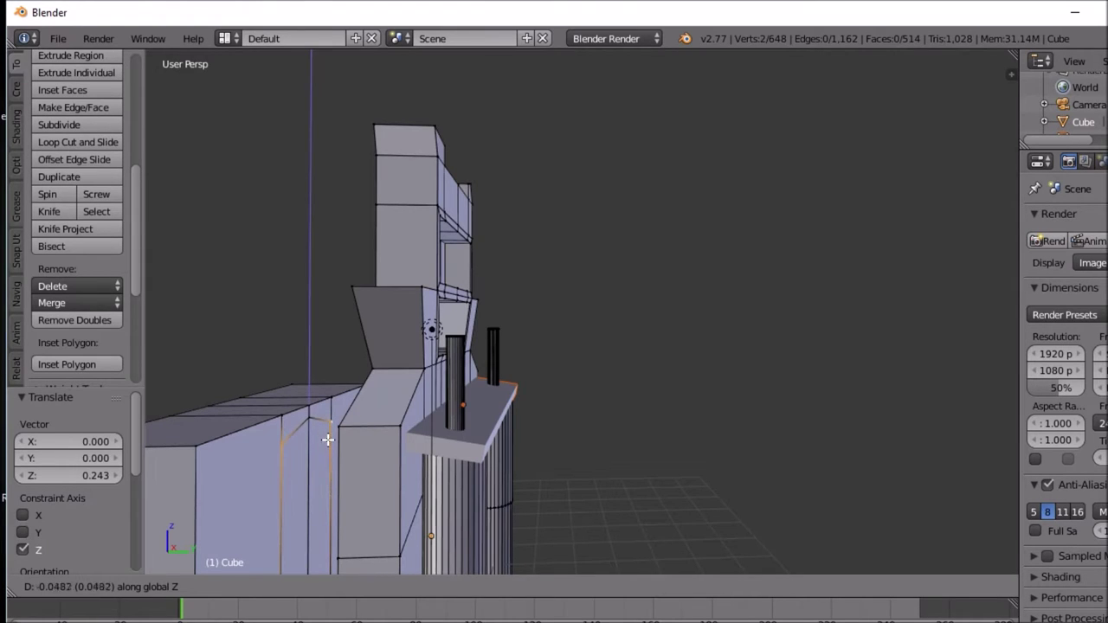
pyautogui.click(329, 444)
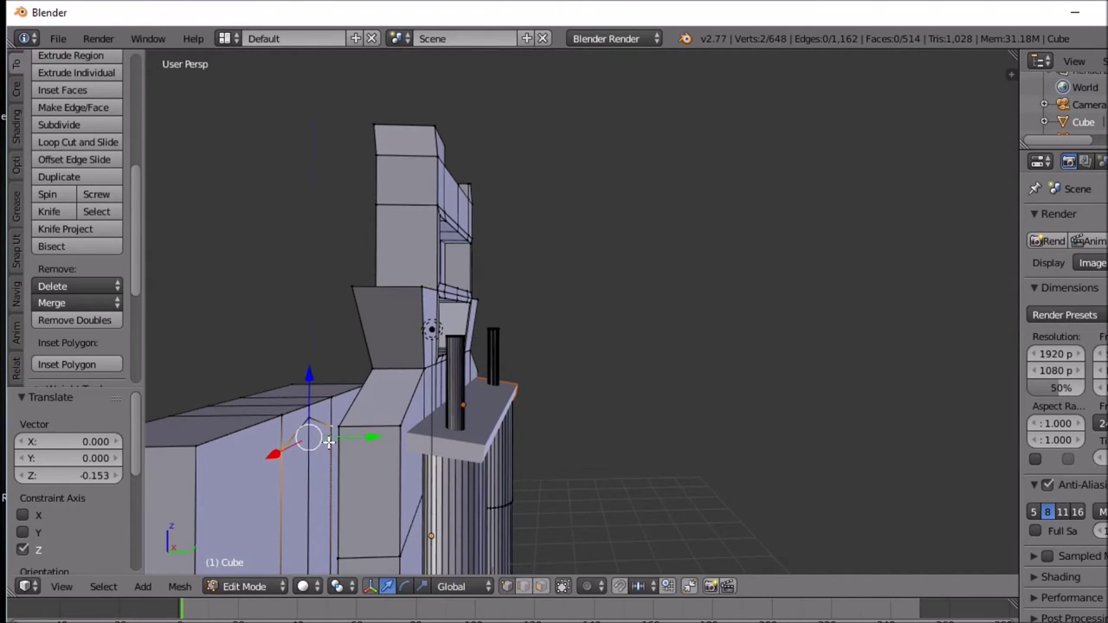
# Step: In face select mode, select all four faces along the top of the interior wall
pyautogui.moveTo(307, 441); pyautogui.dragTo(318, 474, button='middle')
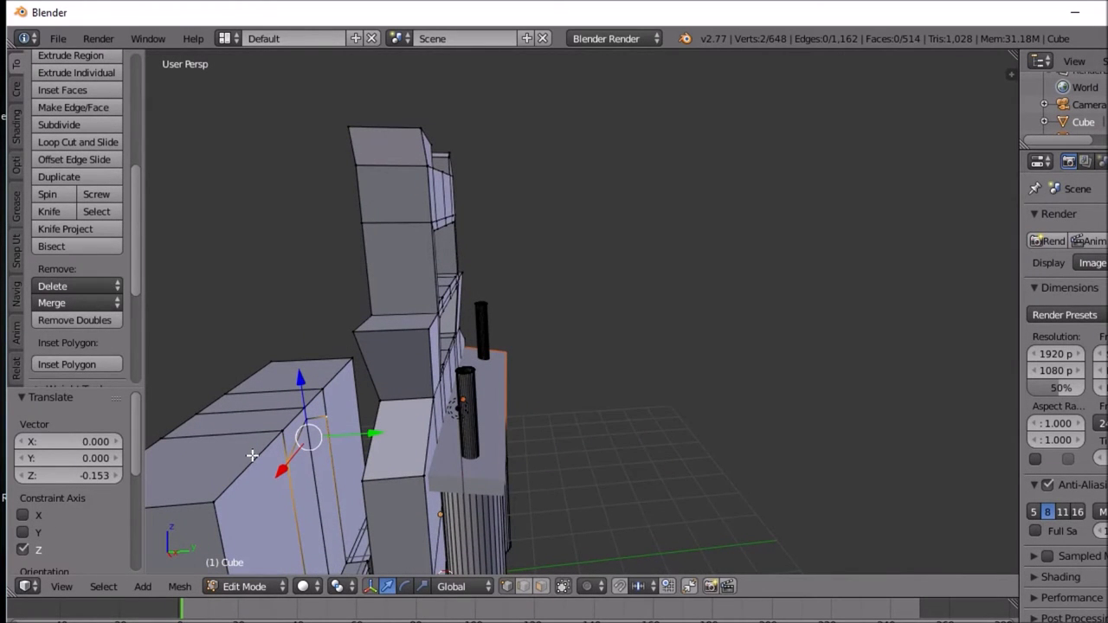
pyautogui.click(540, 586)
pyautogui.rightClick(238, 444)
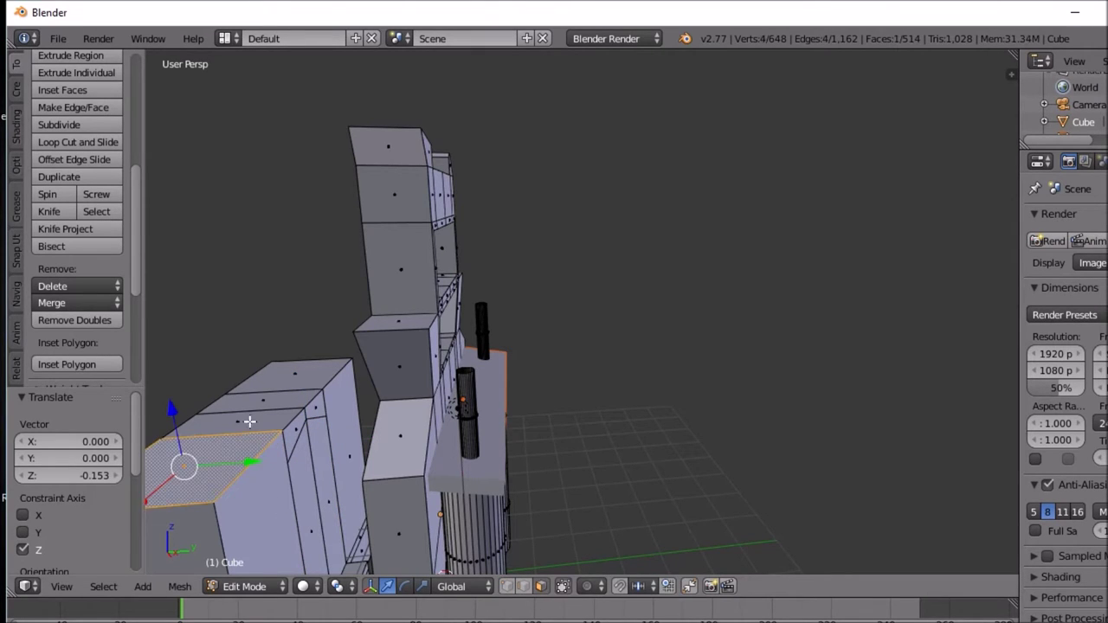
pyautogui.keyDown('shift'); pyautogui.rightClick(247, 424); pyautogui.keyUp('shift')
pyautogui.keyDown('shift'); pyautogui.rightClick(260, 403); pyautogui.keyUp('shift')
pyautogui.keyDown('shift'); pyautogui.rightClick(274, 383); pyautogui.keyUp('shift')
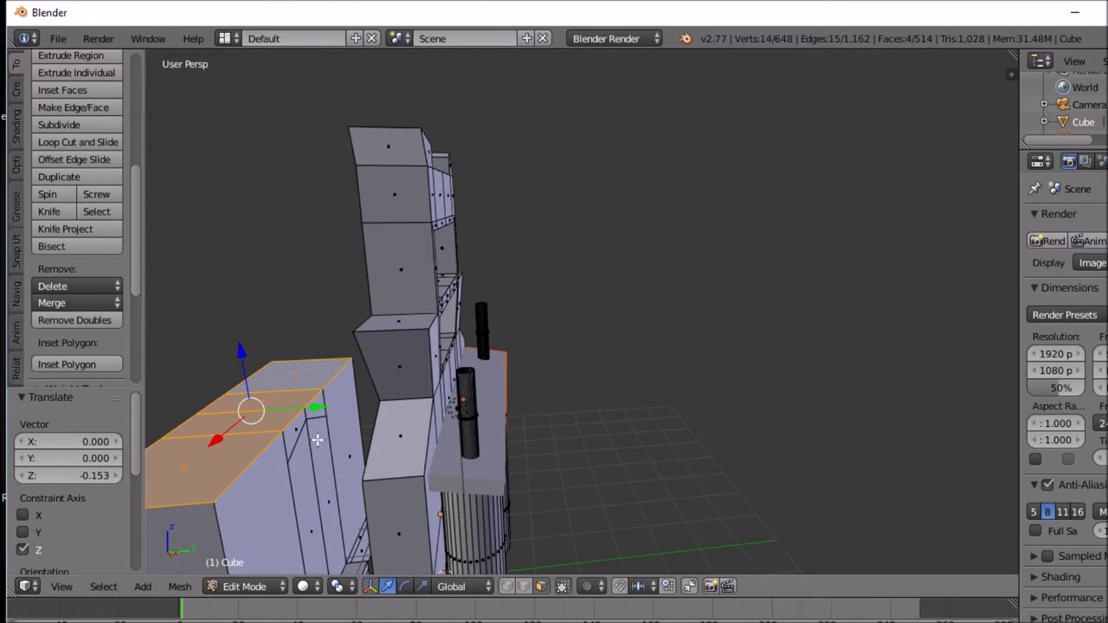
pyautogui.press('i')
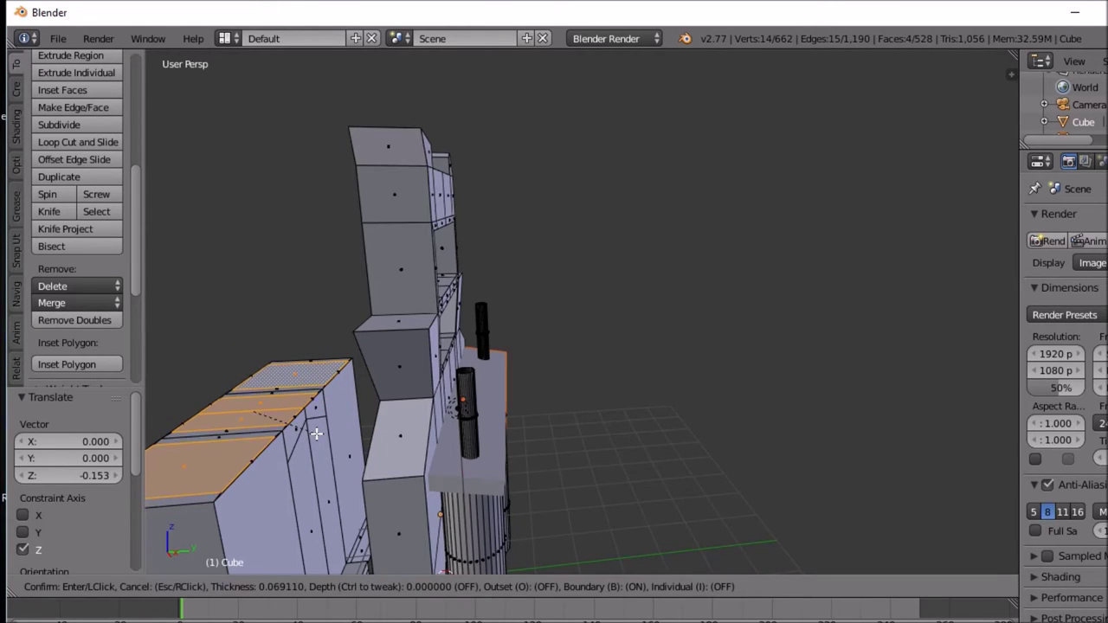
pyautogui.press('Escape')
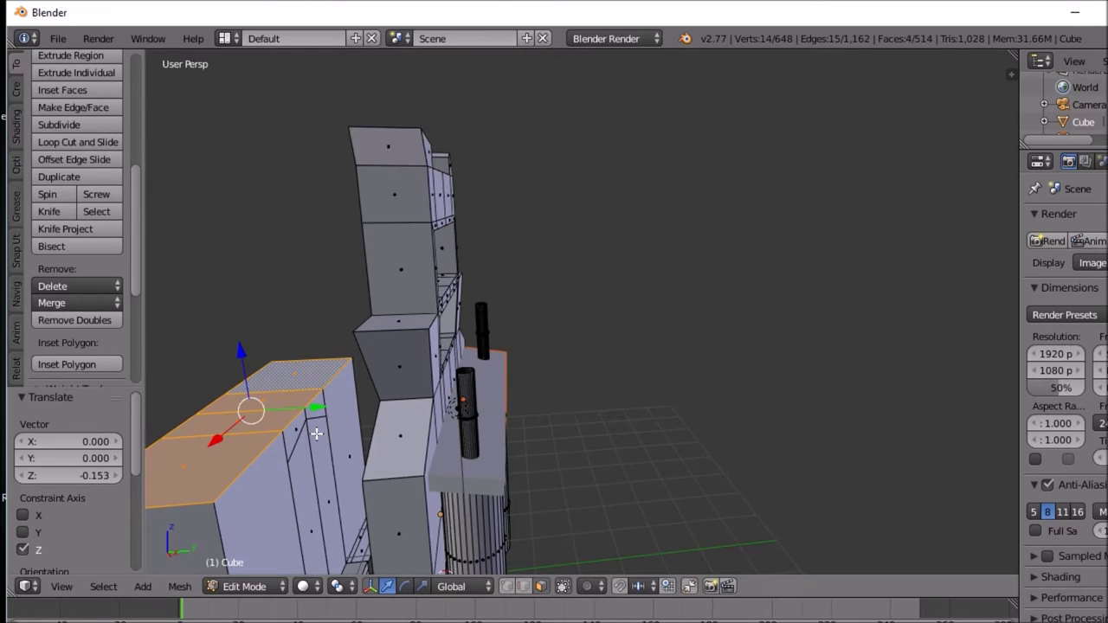
pyautogui.press('s')
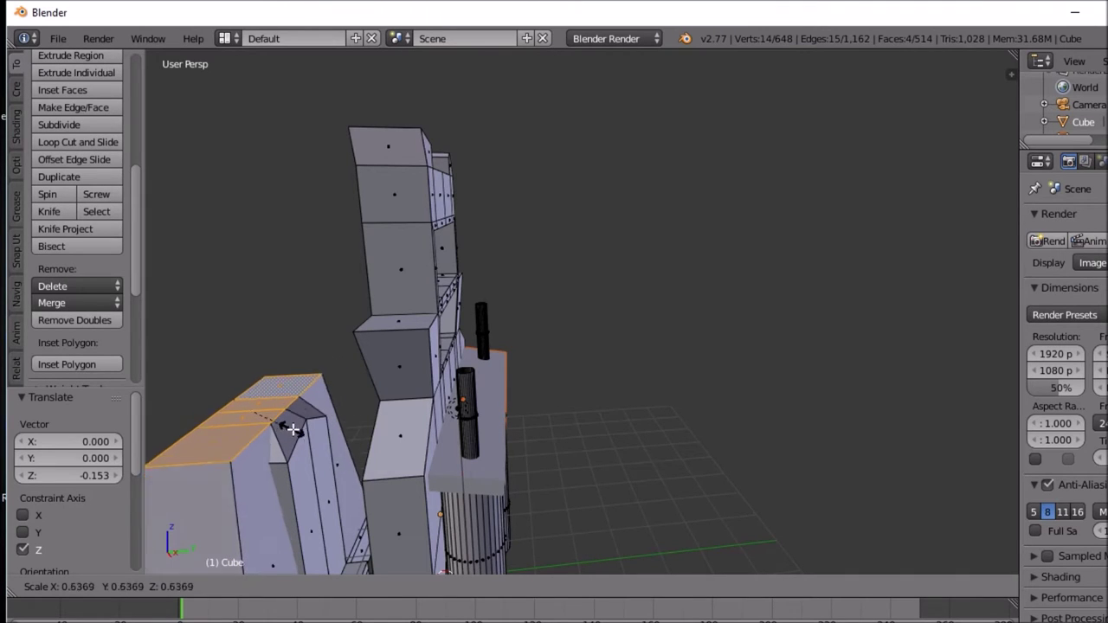
pyautogui.press('Escape')
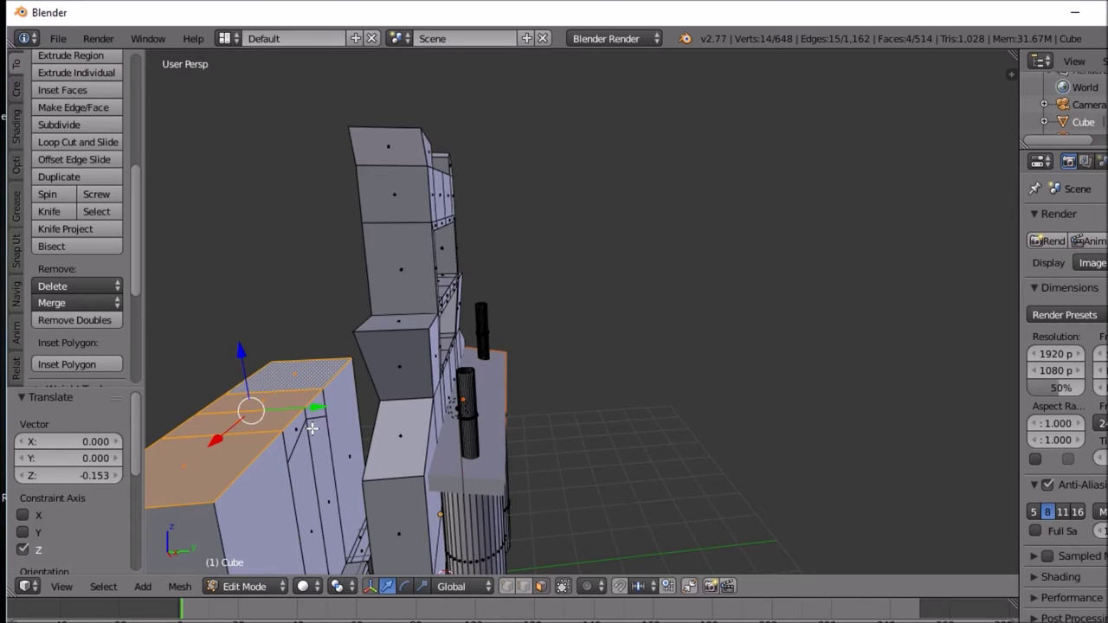
# Step: Extrude the wall's four top faces upward 1.400 and scale them to 0.494 to form a tapered top
pyautogui.press('e')
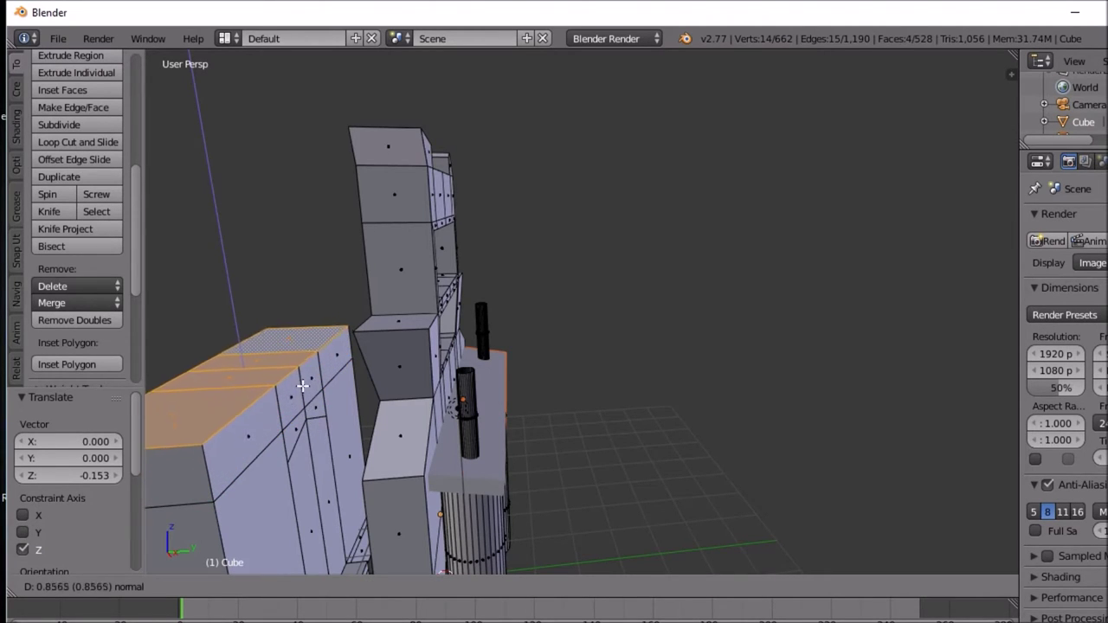
pyautogui.click(295, 362)
pyautogui.press('s')
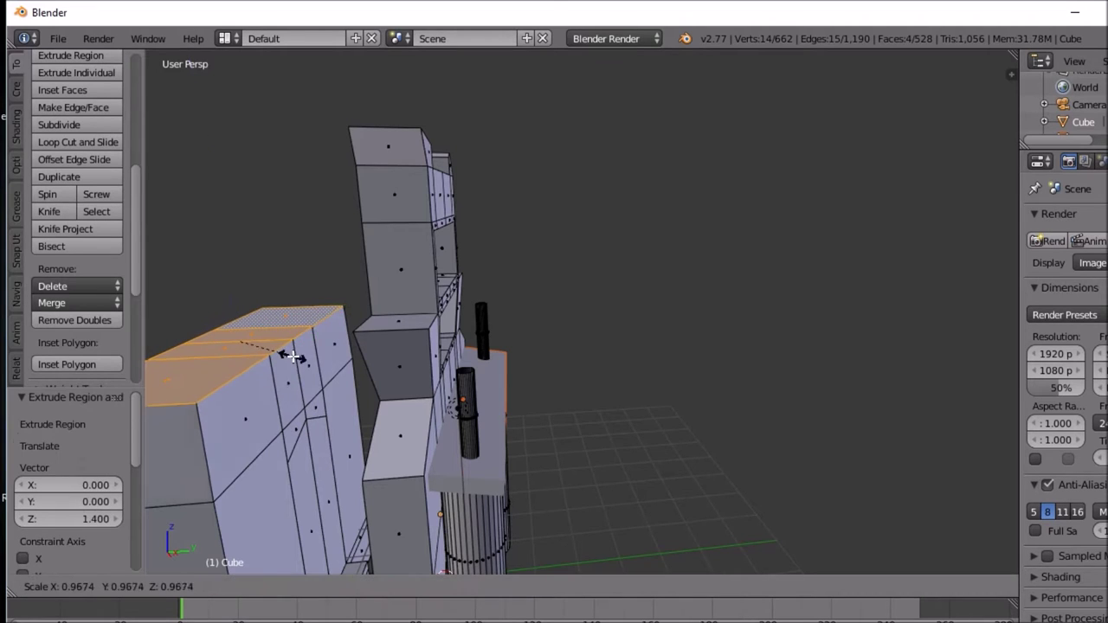
pyautogui.click(261, 324)
# Step: In vertex select mode, raise the loop cut's middle vertex on the wall's rear side 0.327 along Z
pyautogui.moveTo(285, 366); pyautogui.dragTo(537, 339, button='middle')
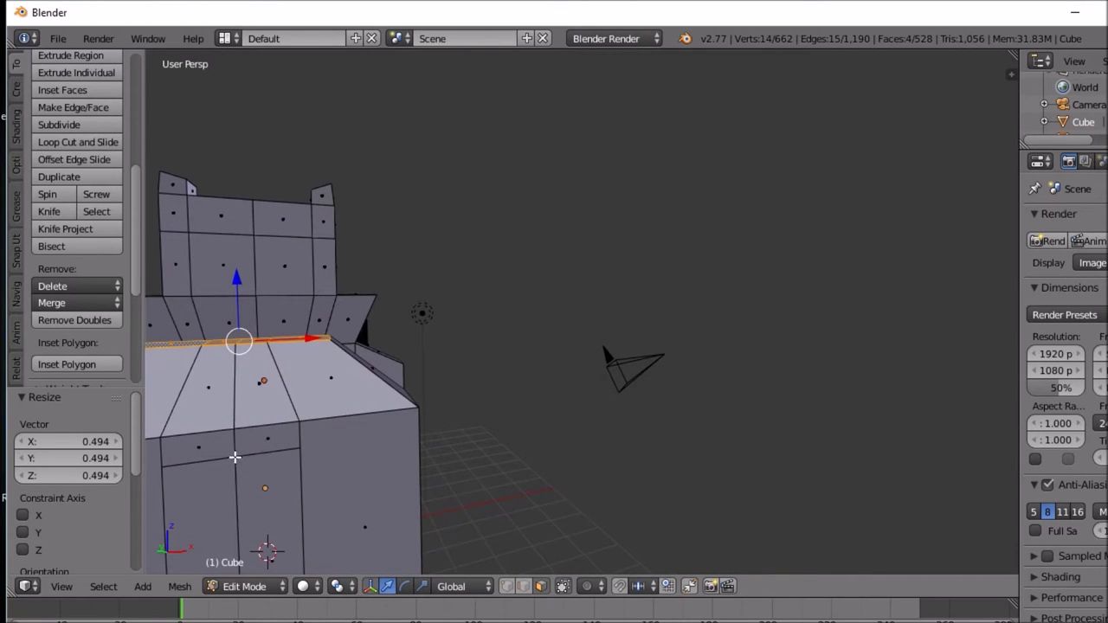
pyautogui.click(507, 586)
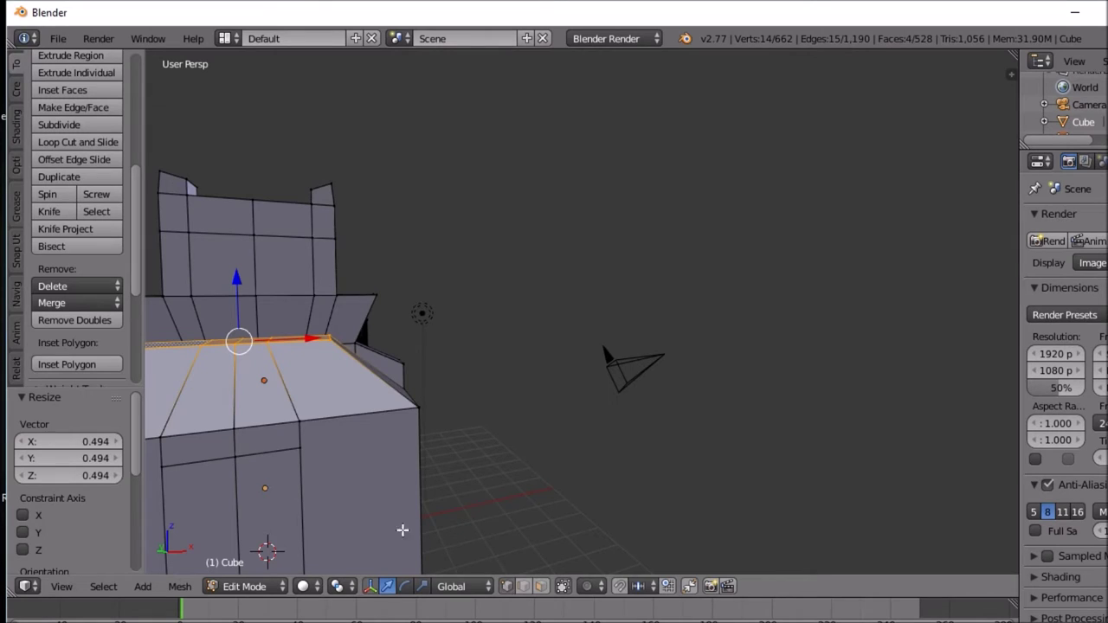
pyautogui.rightClick(237, 457)
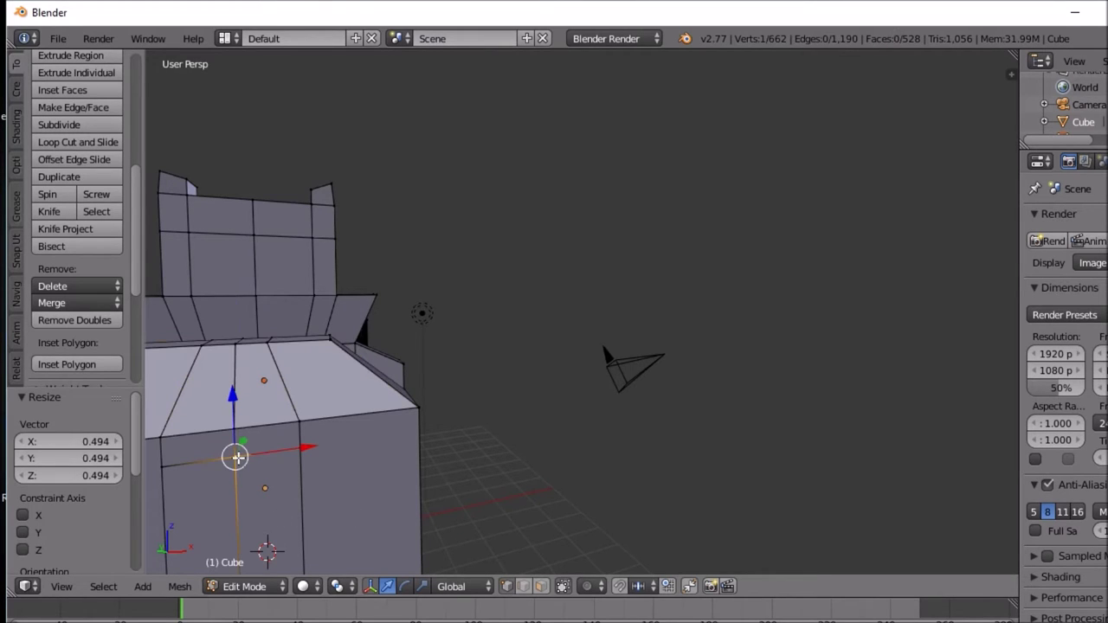
pyautogui.press('g')
pyautogui.press('z')
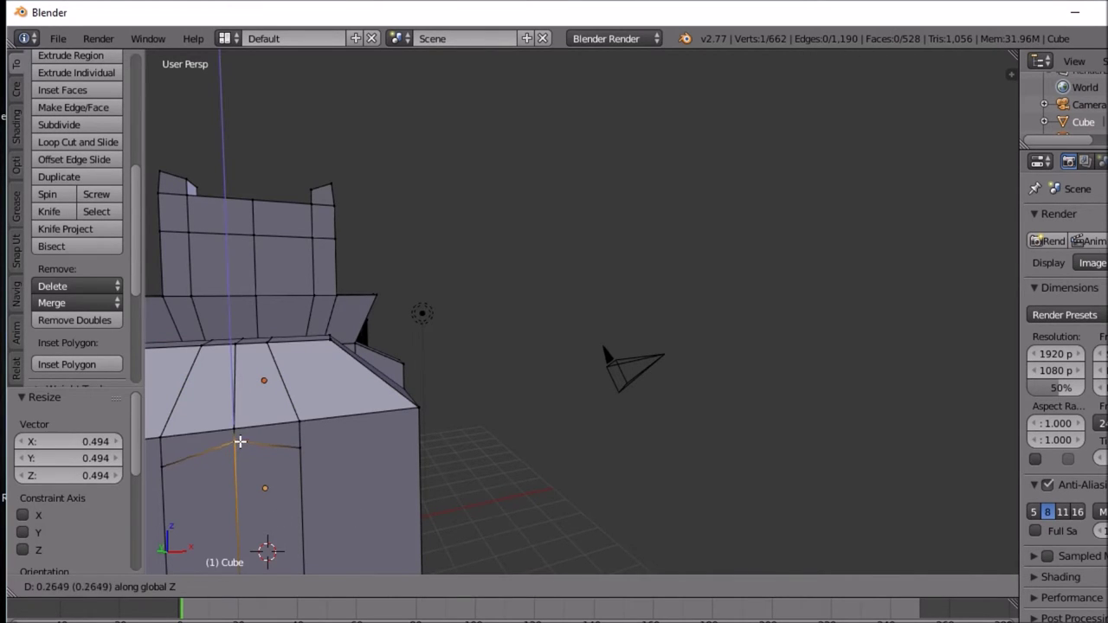
pyautogui.click(238, 440)
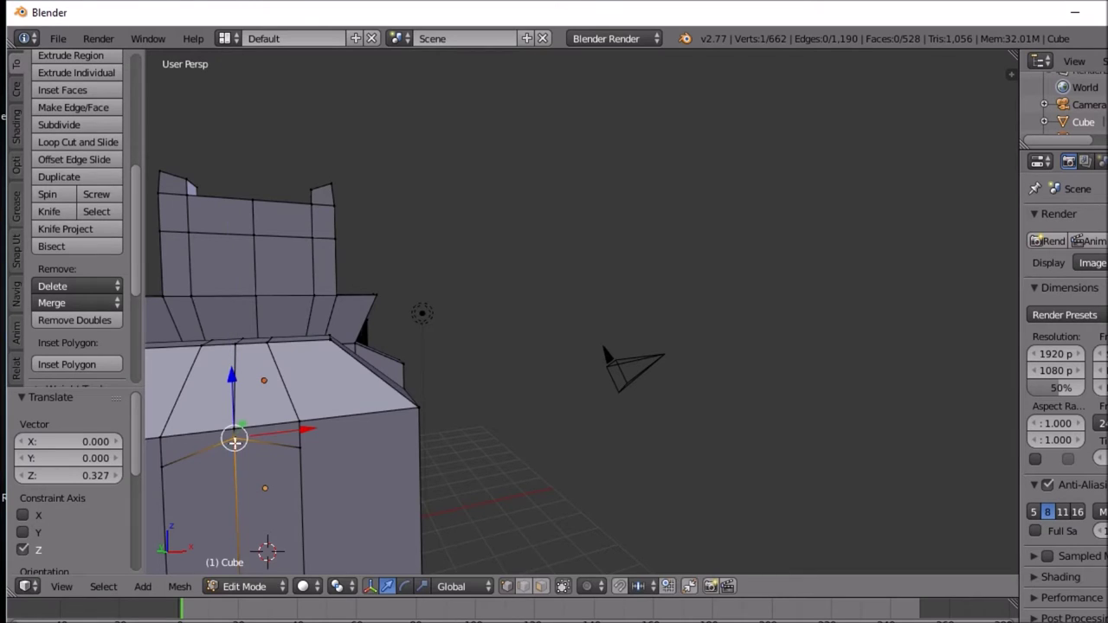
# Step: Try a second loop cut lower across the wall's two middle columns, and undo it together with the rear vertex move
pyautogui.moveTo(179, 464); pyautogui.dragTo(408, 472, button='middle')
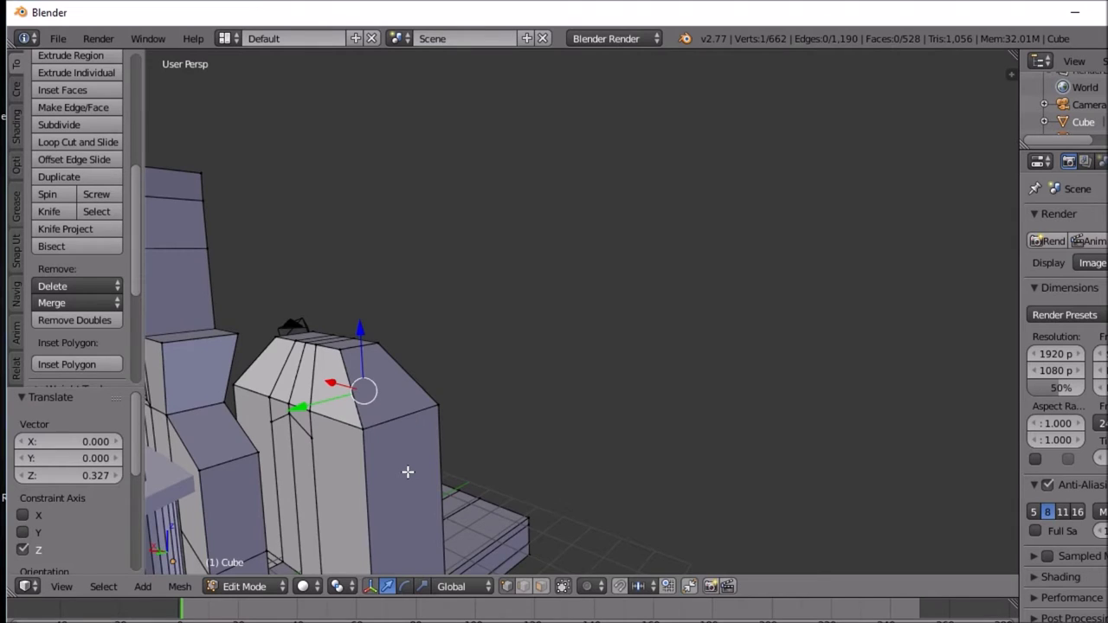
pyautogui.moveTo(408, 472)
pyautogui.mouseDown(button='middle')
pyautogui.moveTo(280, 470)
pyautogui.moveTo(413, 454)
pyautogui.mouseUp(button='middle')
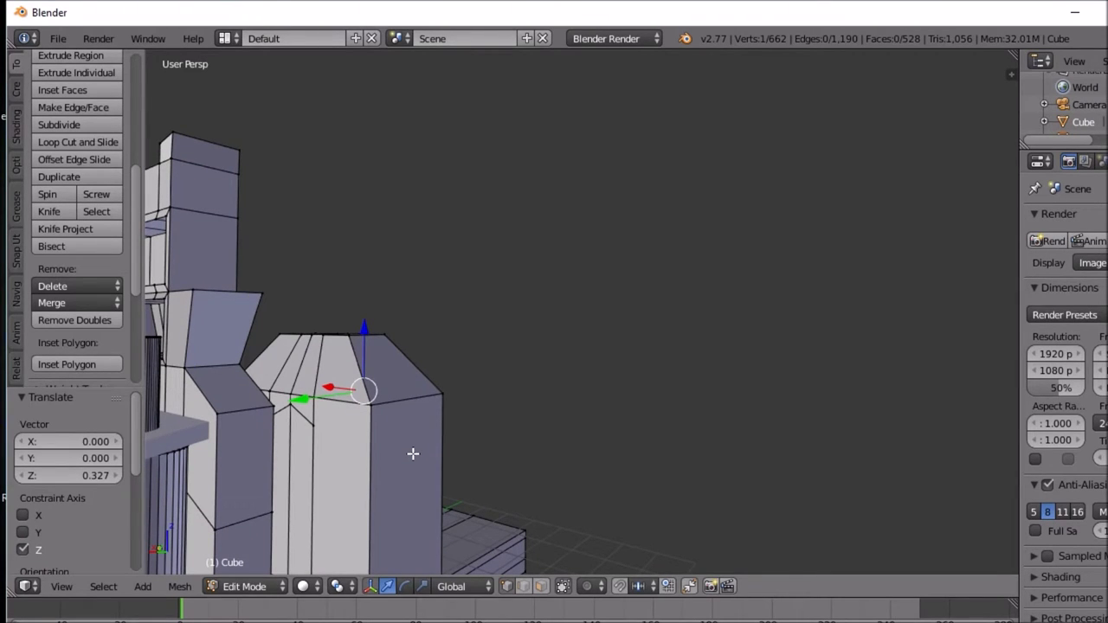
pyautogui.moveTo(413, 453); pyautogui.dragTo(422, 452, button='middle')
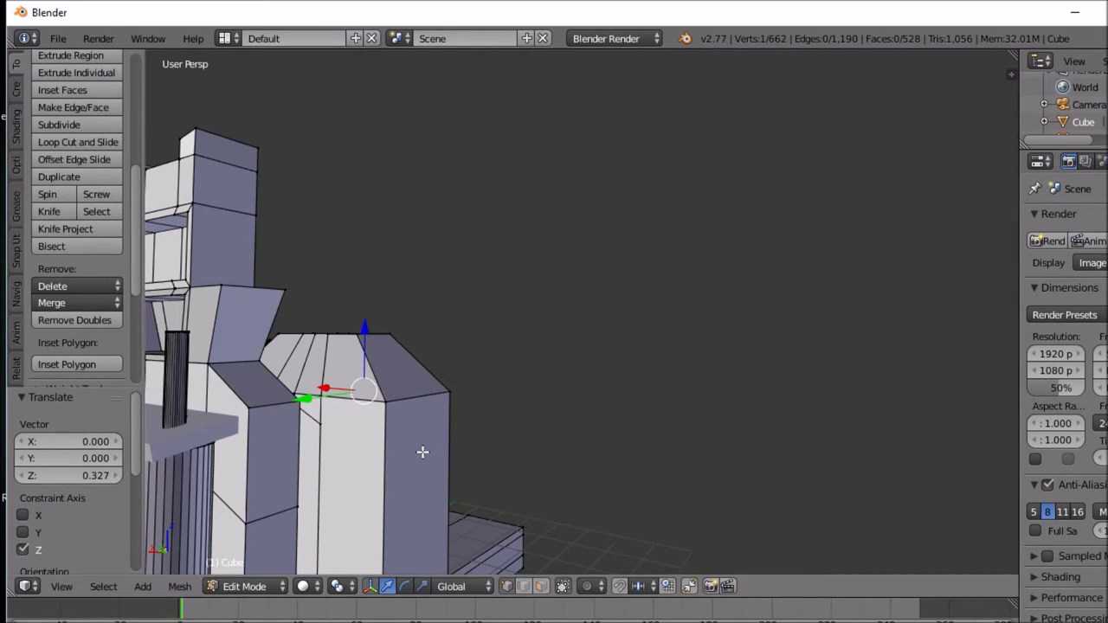
pyautogui.moveTo(422, 451)
pyautogui.mouseDown(button='middle')
pyautogui.moveTo(542, 408)
pyautogui.moveTo(536, 426)
pyautogui.moveTo(373, 458)
pyautogui.moveTo(421, 450)
pyautogui.moveTo(407, 462)
pyautogui.mouseUp(button='middle')
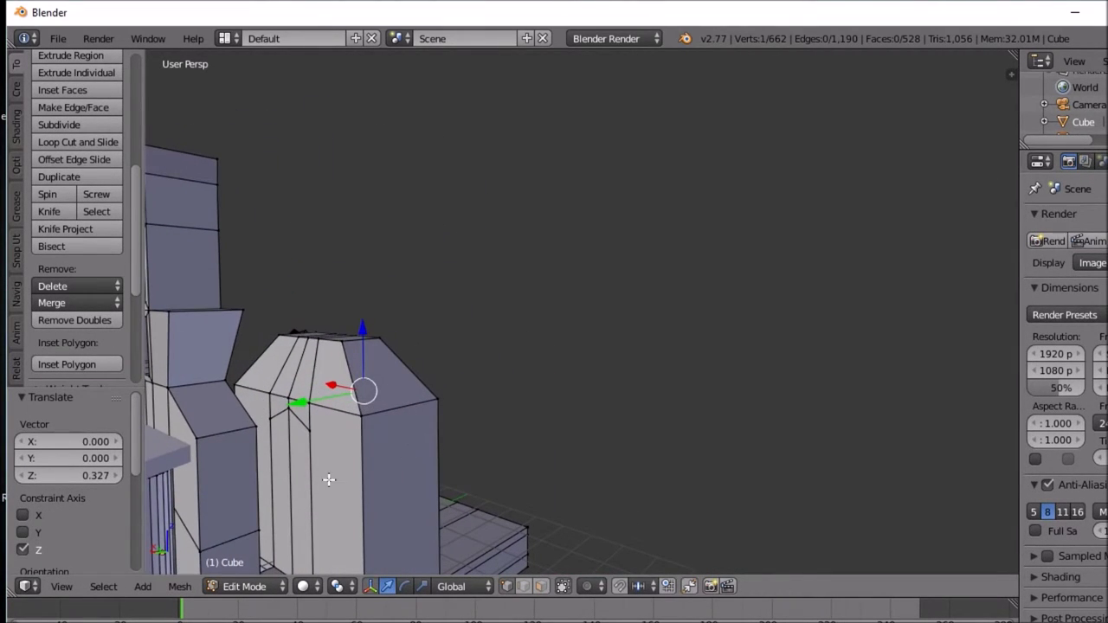
pyautogui.hotkey('ctrl', 'r')
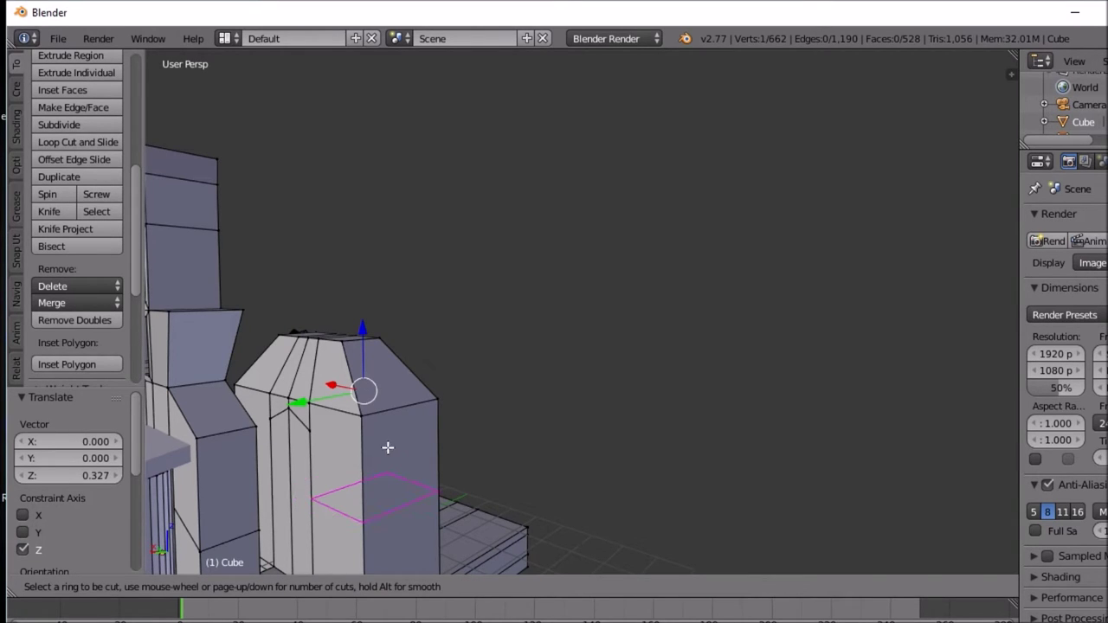
pyautogui.click(307, 487)
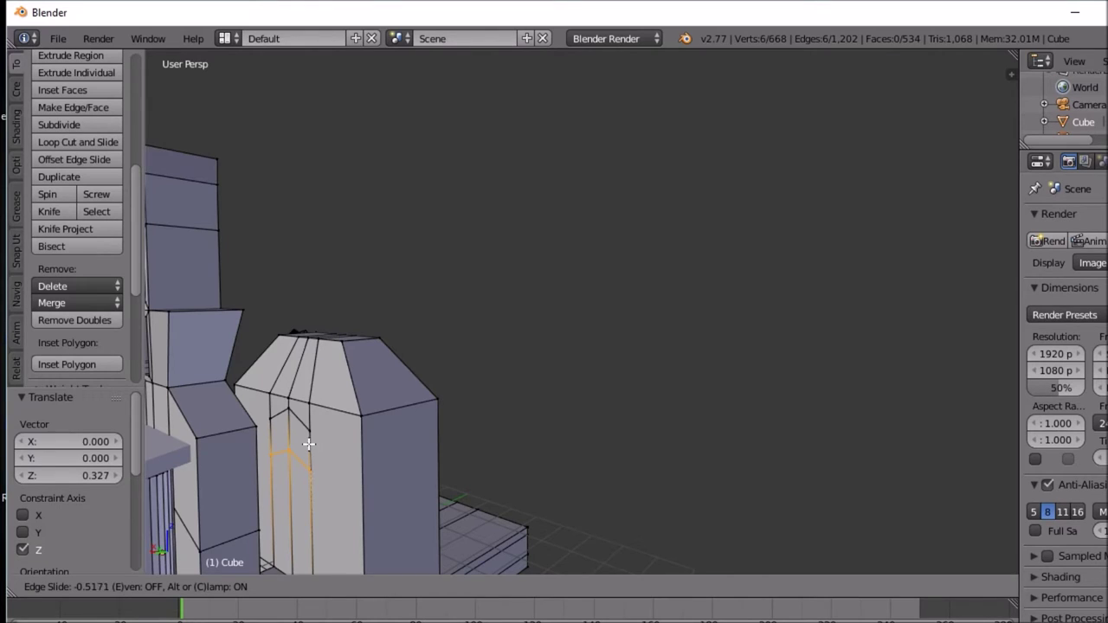
pyautogui.click(309, 444)
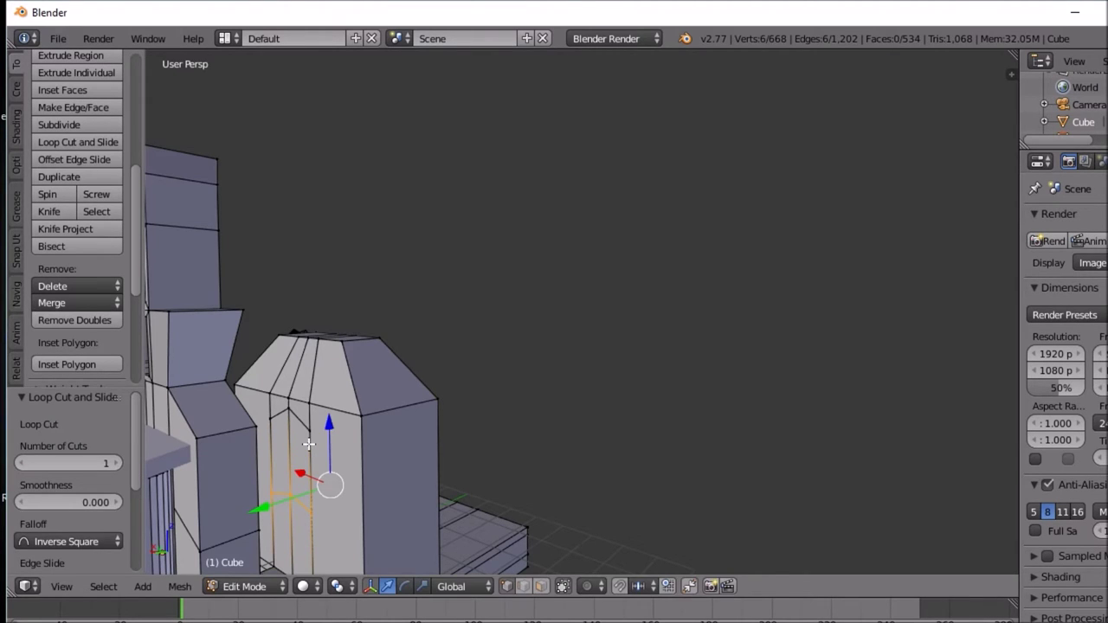
pyautogui.hotkey('ctrl', 'z')
pyautogui.hotkey('ctrl', 'z')
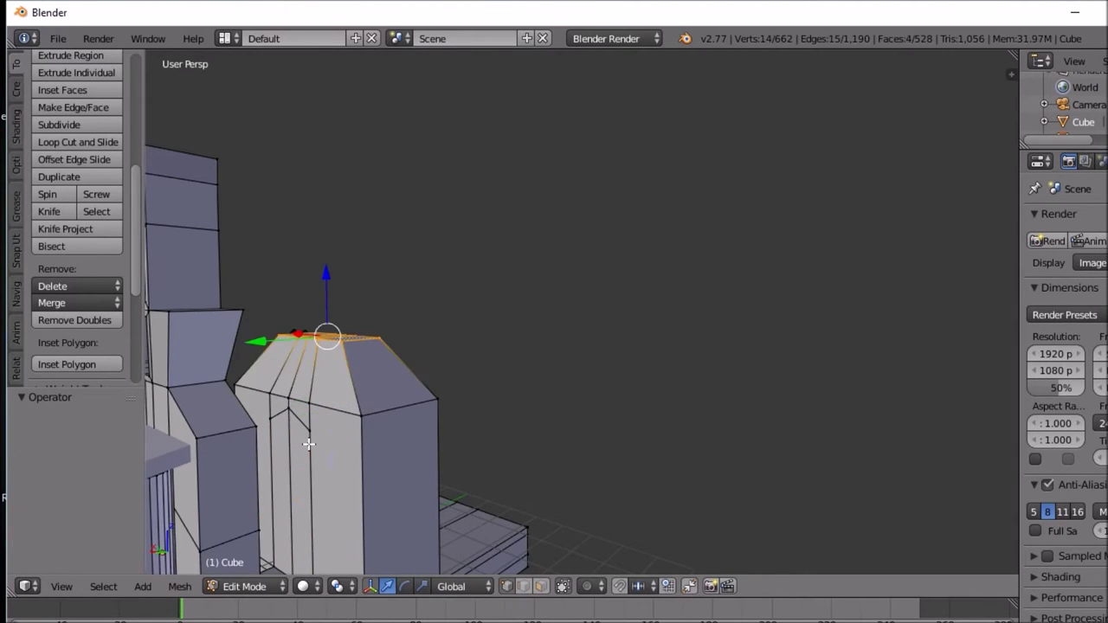
# Step: Undo the interior wall's tapered top extrusion and the vertex moves that formed its pointed arch
pyautogui.hotkey('ctrl', 'z')
pyautogui.hotkey('ctrl', 'z')
pyautogui.hotkey('ctrl', 'z')
pyautogui.hotkey('ctrl', 'z')
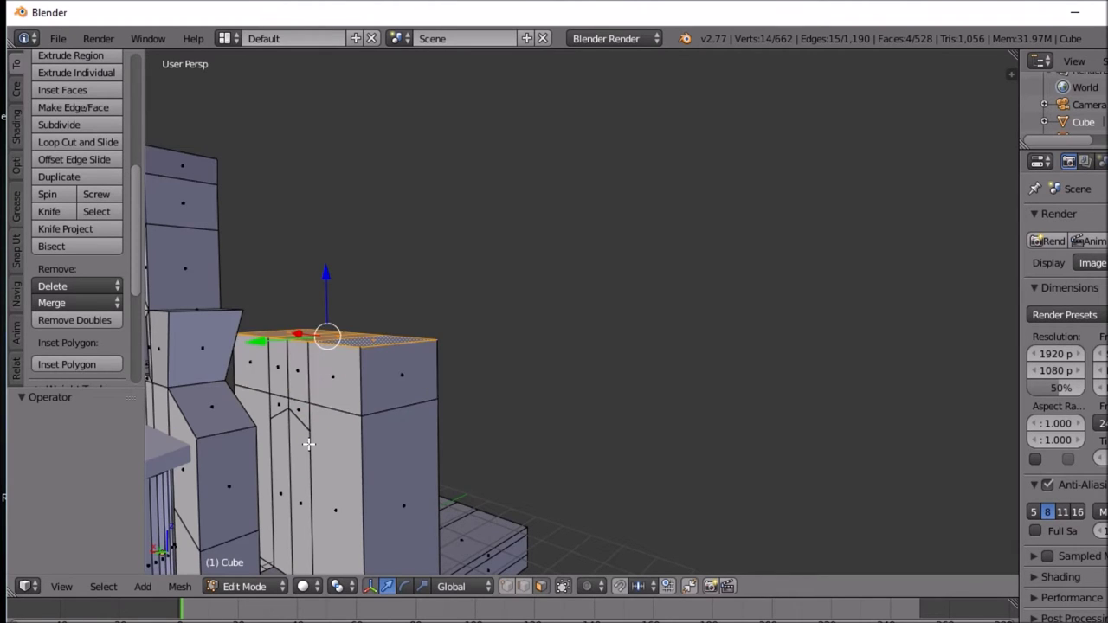
pyautogui.hotkey('ctrl', 'z')
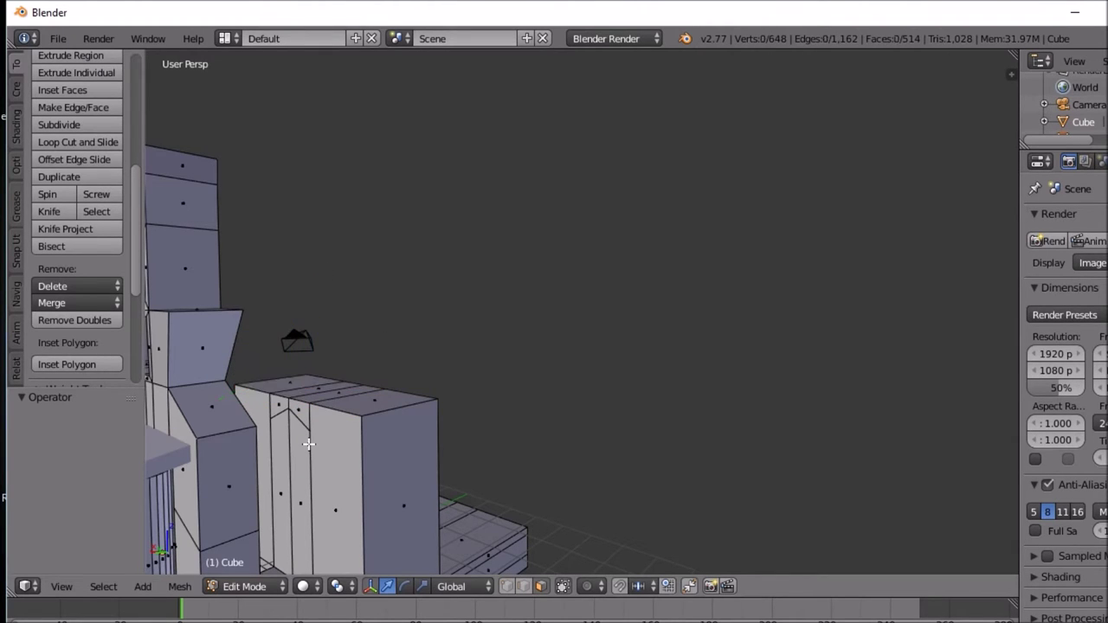
pyautogui.hotkey('ctrl', 'z')
pyautogui.hotkey('ctrl', 'z')
pyautogui.hotkey('ctrl', 'z')
pyautogui.hotkey('ctrl', 'z')
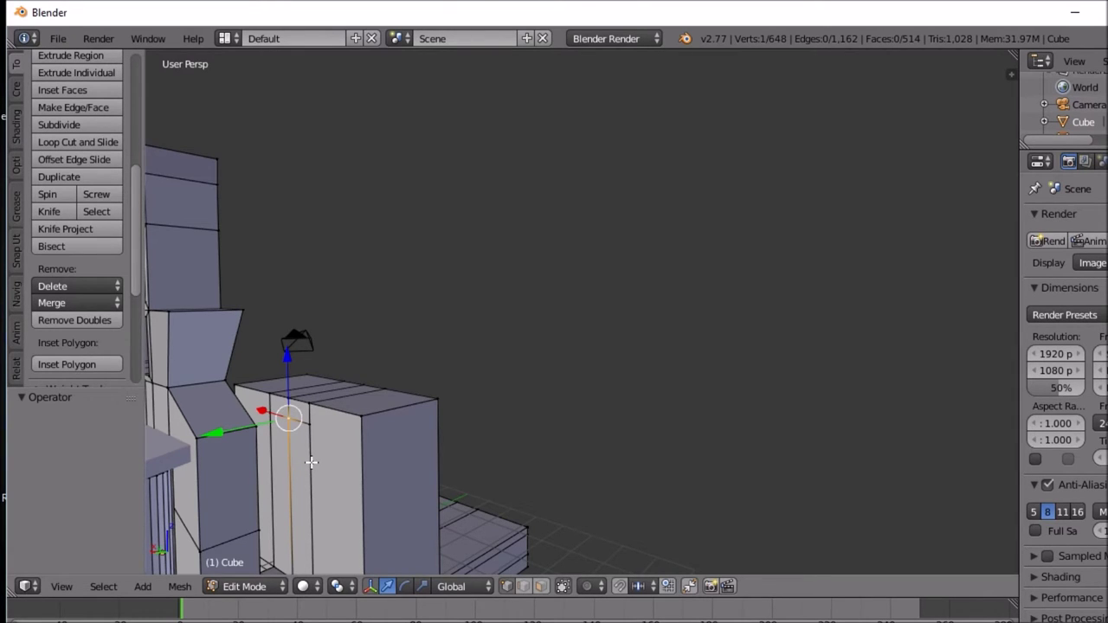
# Step: Try a single loop cut across the wall's two middle columns below the existing cut, and undo it
pyautogui.moveTo(299, 474)
pyautogui.mouseDown(button='middle')
pyautogui.moveTo(290, 471)
pyautogui.moveTo(306, 486)
pyautogui.mouseUp(button='middle')
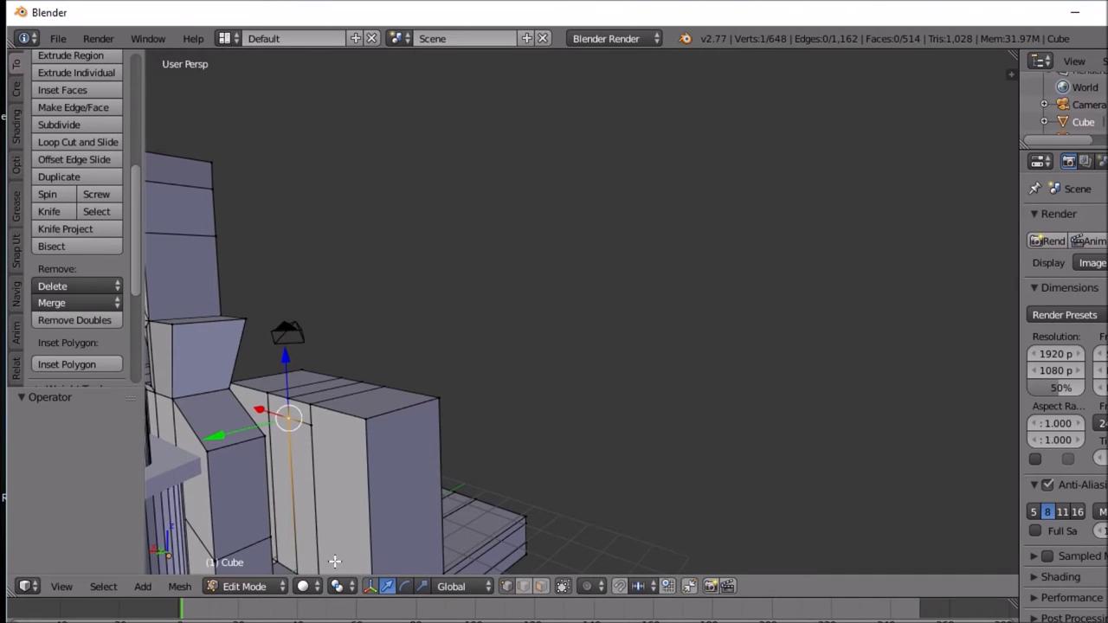
pyautogui.hotkey('ctrl', 'r')
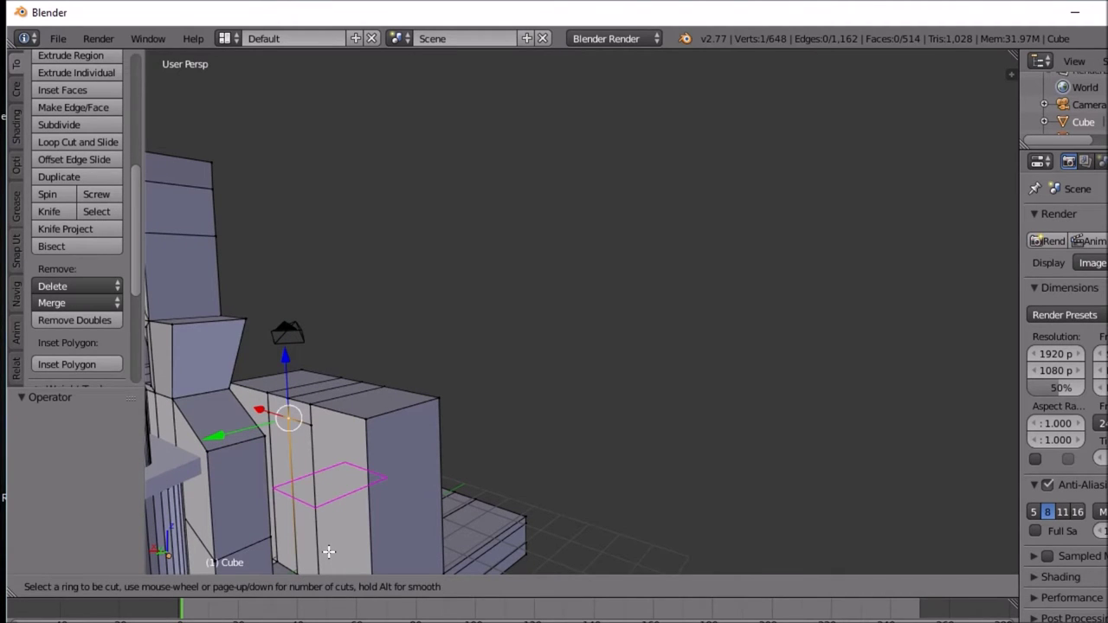
pyautogui.click(329, 551)
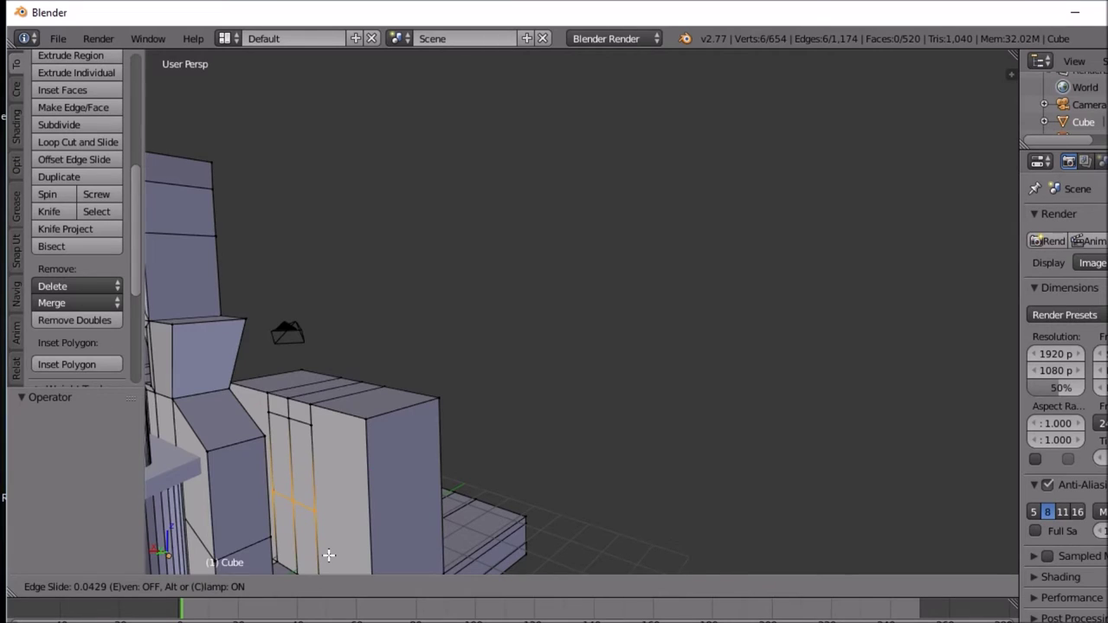
pyautogui.click(330, 555)
pyautogui.hotkey('alt', 'm')
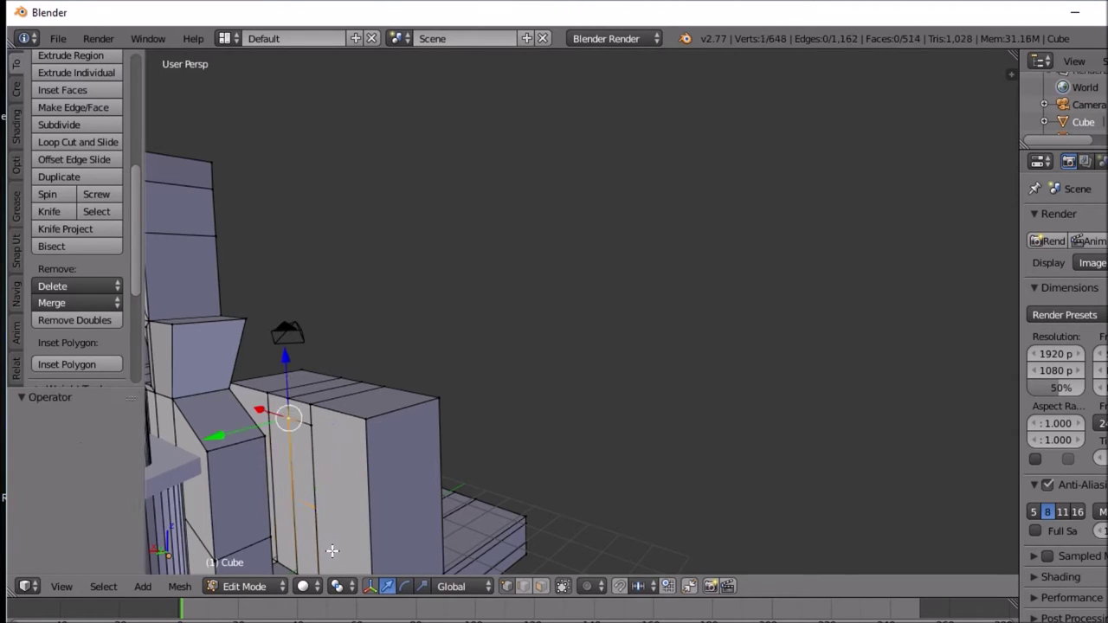
# Step: Add three horizontal loop cuts across the interior wall's two middle columns, below the existing cut
pyautogui.hotkey('ctrl', 'r')
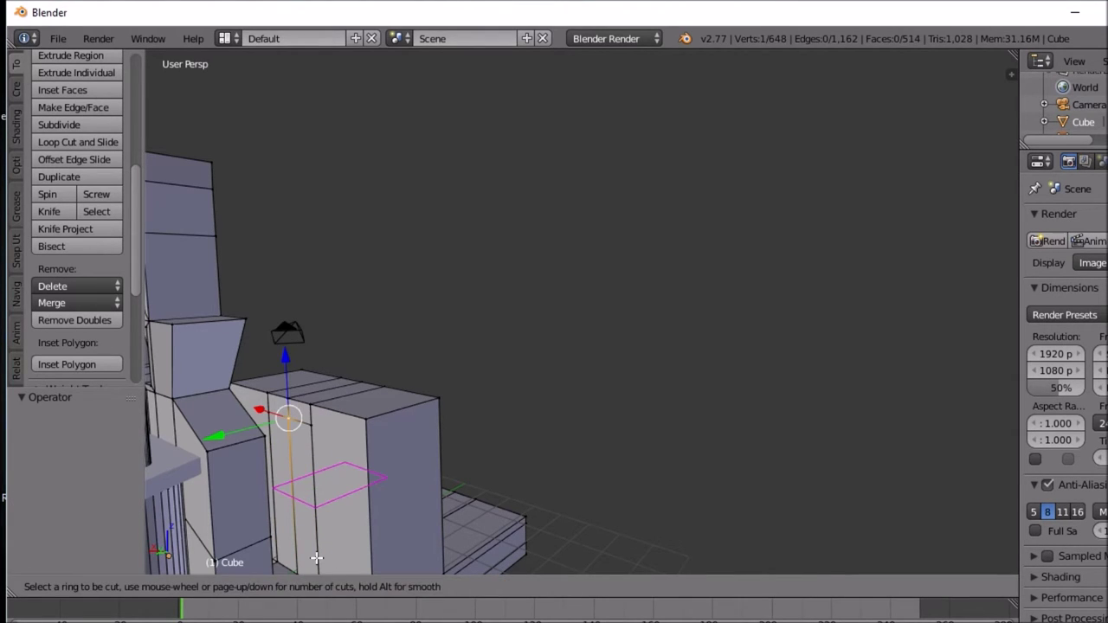
pyautogui.scroll(1, 317, 558)
pyautogui.scroll(1, 317, 558)
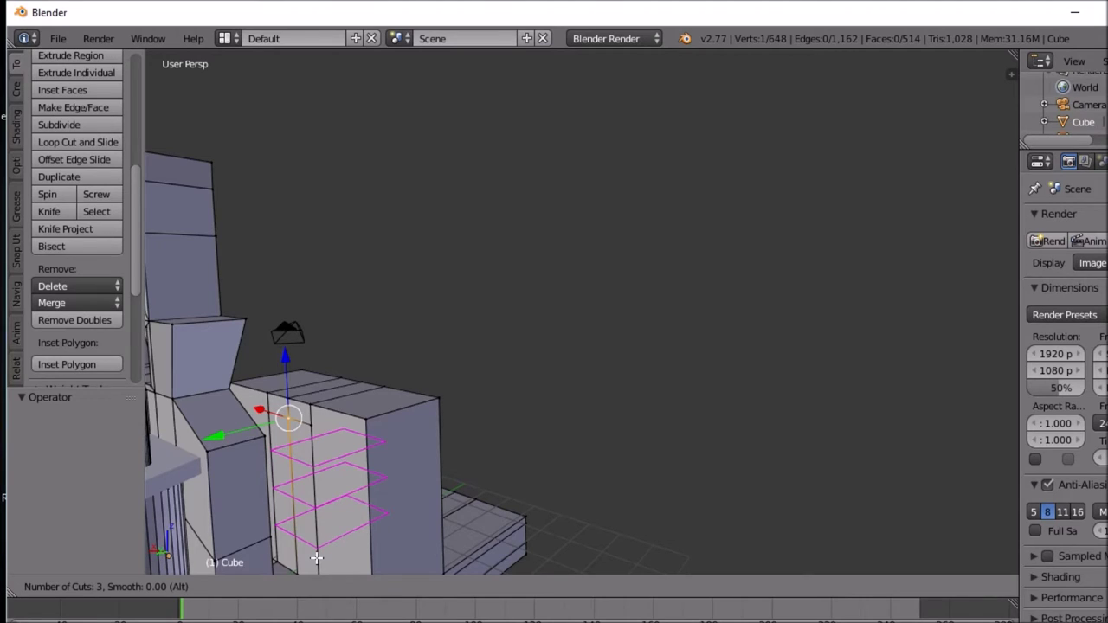
pyautogui.scroll(-1, 316, 559)
pyautogui.scroll(1, 317, 559)
pyautogui.click(317, 558)
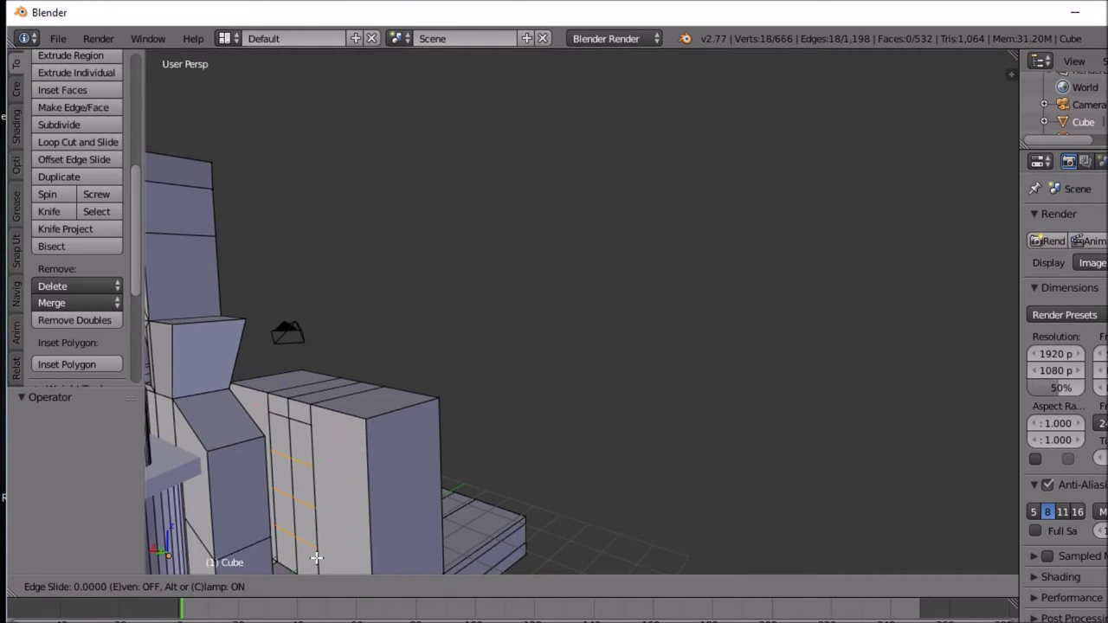
pyautogui.click(315, 63)
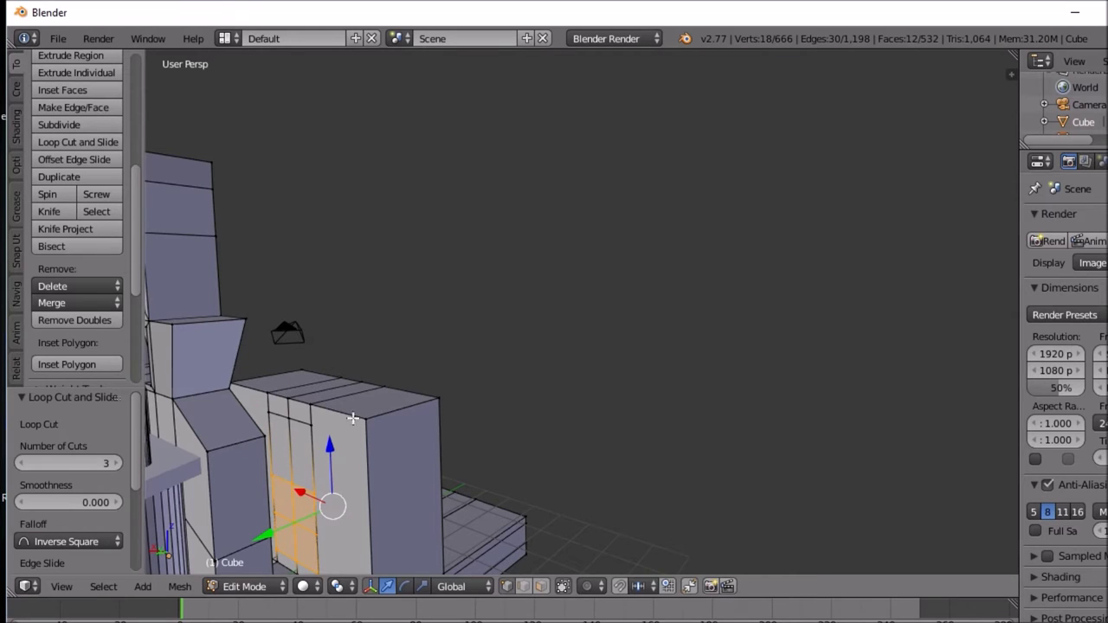
# Step: Scale the three new loop cuts to 0.558 along Z and move them -0.578 along Z
pyautogui.press('s')
pyautogui.press('z')
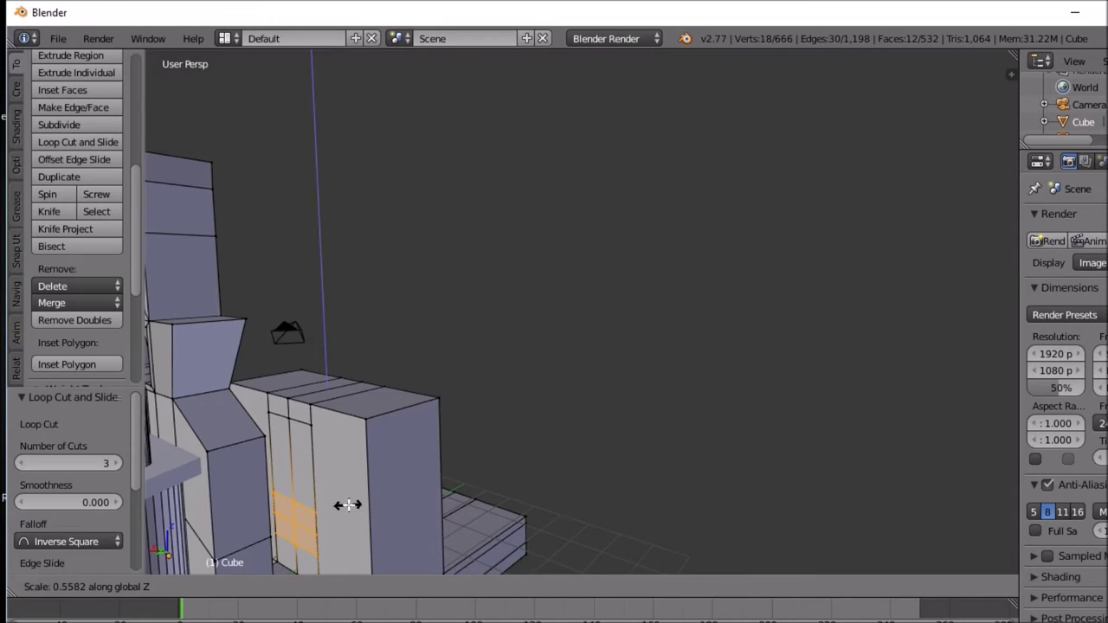
pyautogui.click(348, 505)
pyautogui.press('g')
pyautogui.press('z')
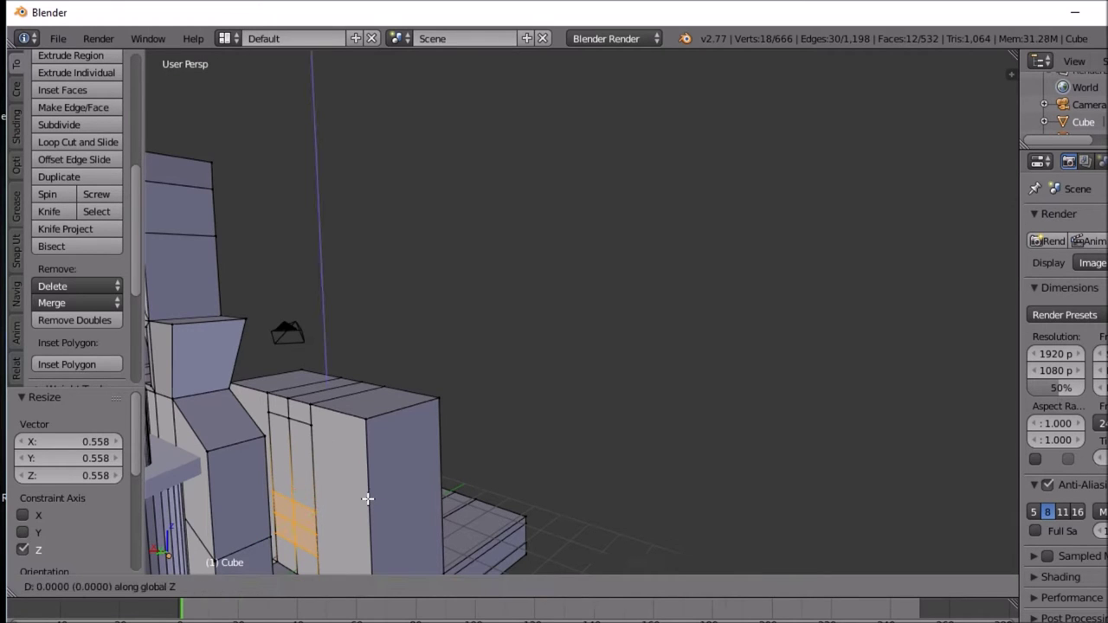
pyautogui.click(359, 523)
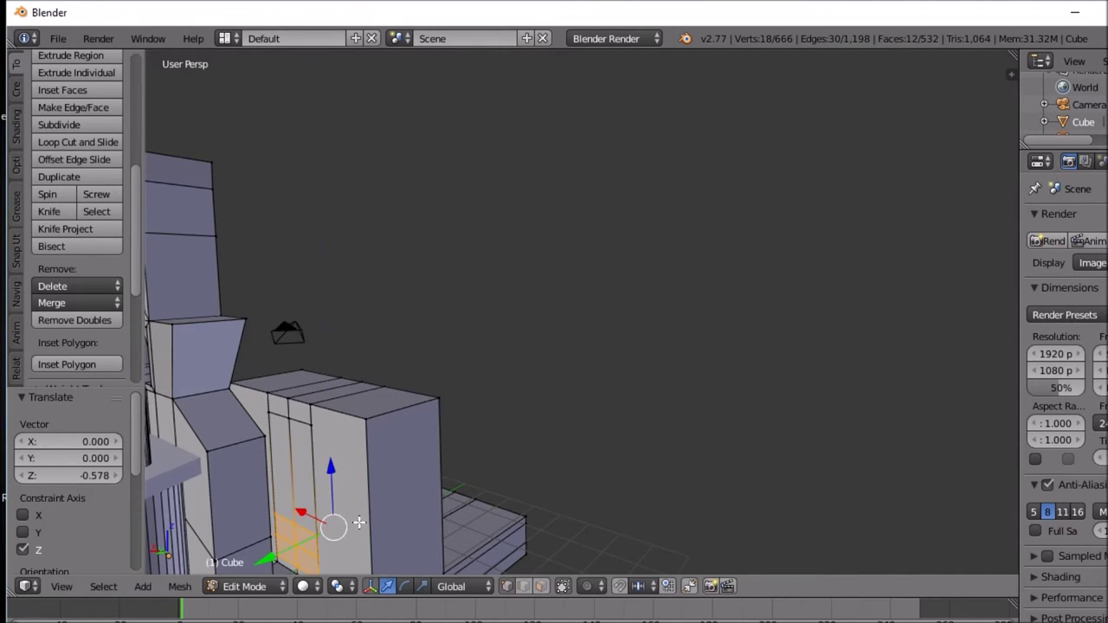
# Step: Select a corner vertex of the new loop cuts on the wall and try to shift it along X
pyautogui.moveTo(322, 530)
pyautogui.mouseDown(button='middle')
pyautogui.moveTo(329, 520)
pyautogui.moveTo(326, 546)
pyautogui.mouseUp(button='middle')
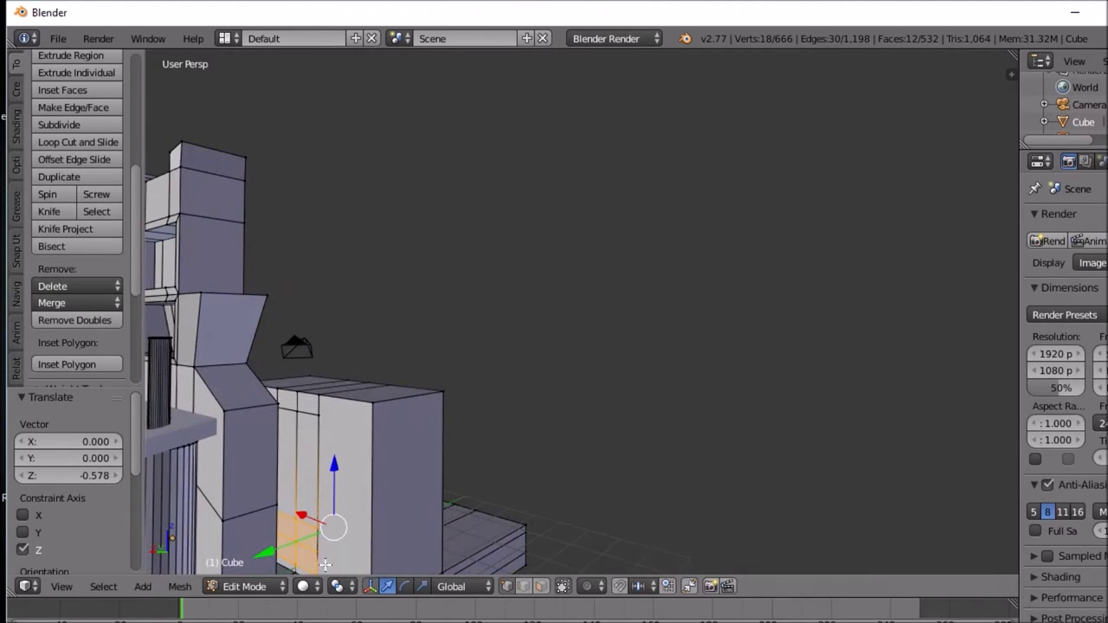
pyautogui.rightClick(316, 552)
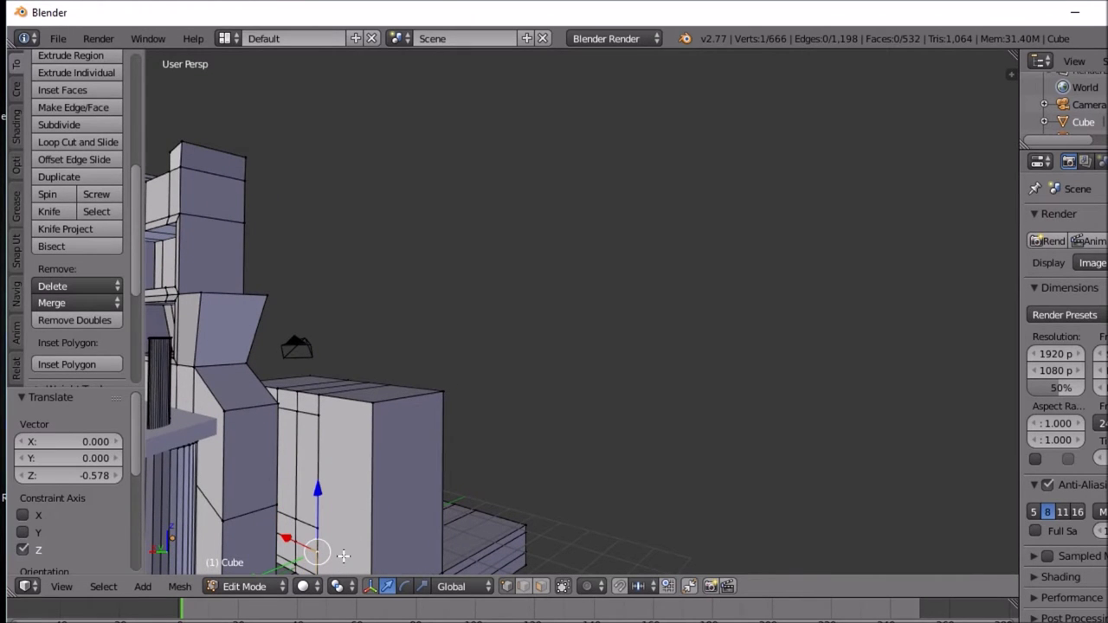
pyautogui.moveTo(344, 556); pyautogui.dragTo(485, 548, button='middle')
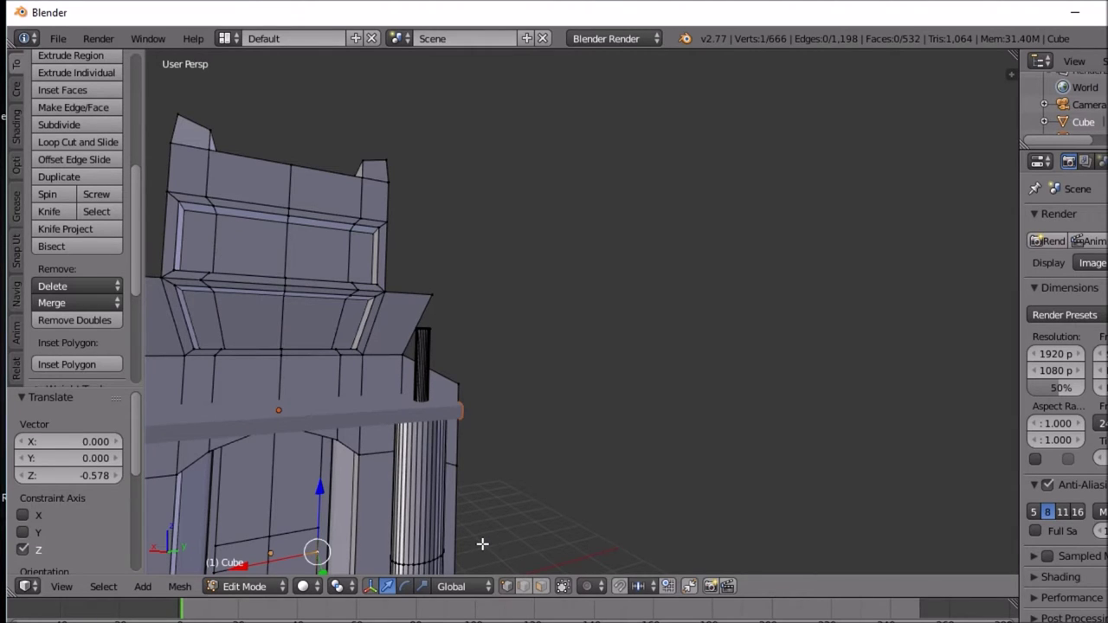
pyautogui.press('g')
pyautogui.press('x')
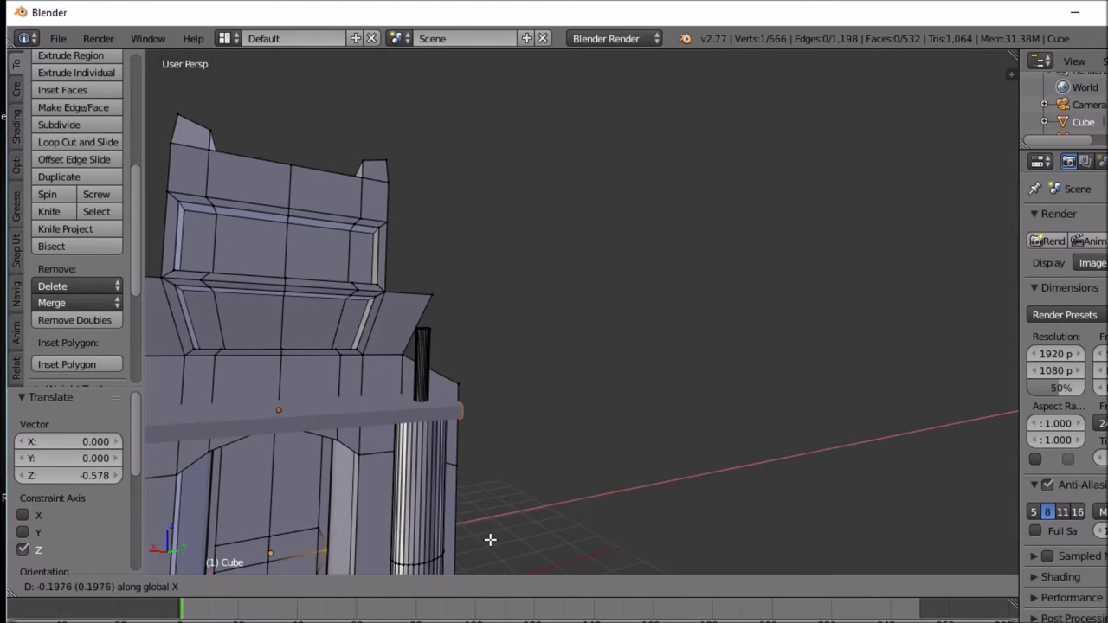
pyautogui.click(469, 542)
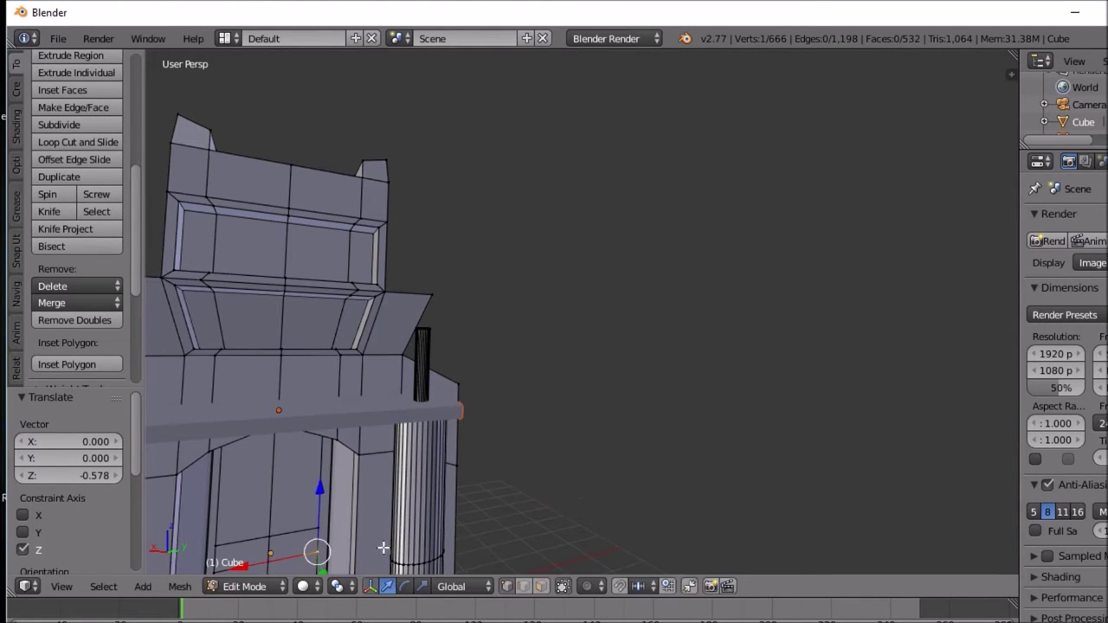
# Step: Examine the whole entrance model and the interior wall behind the doorway from the front and the side
pyautogui.moveTo(314, 549); pyautogui.dragTo(396, 528, button='middle')
pyautogui.scroll(-2, 422, 501)
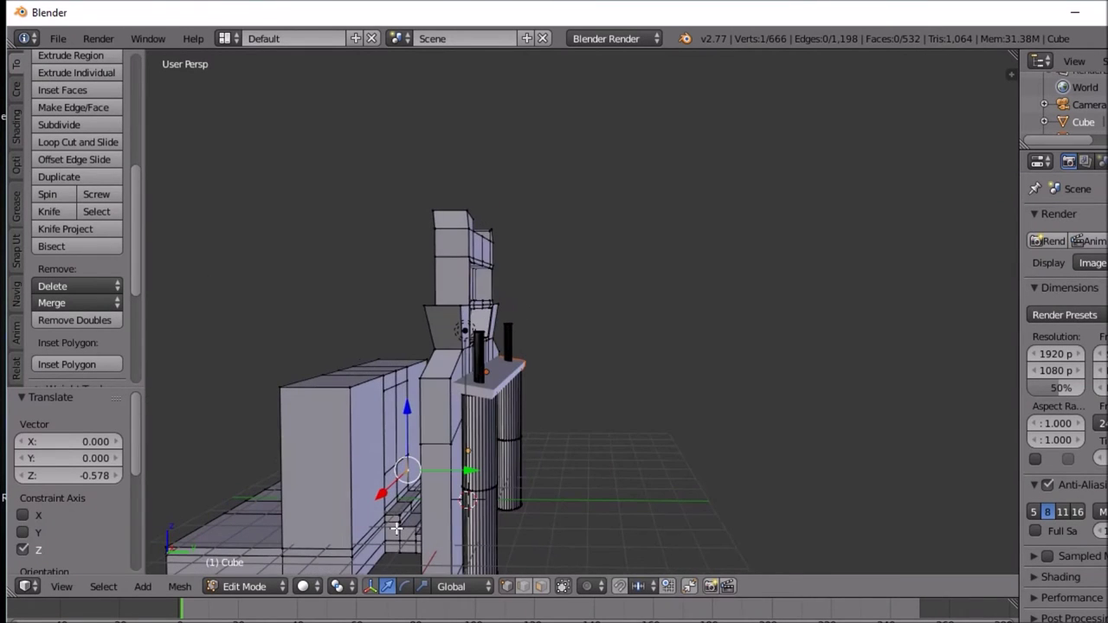
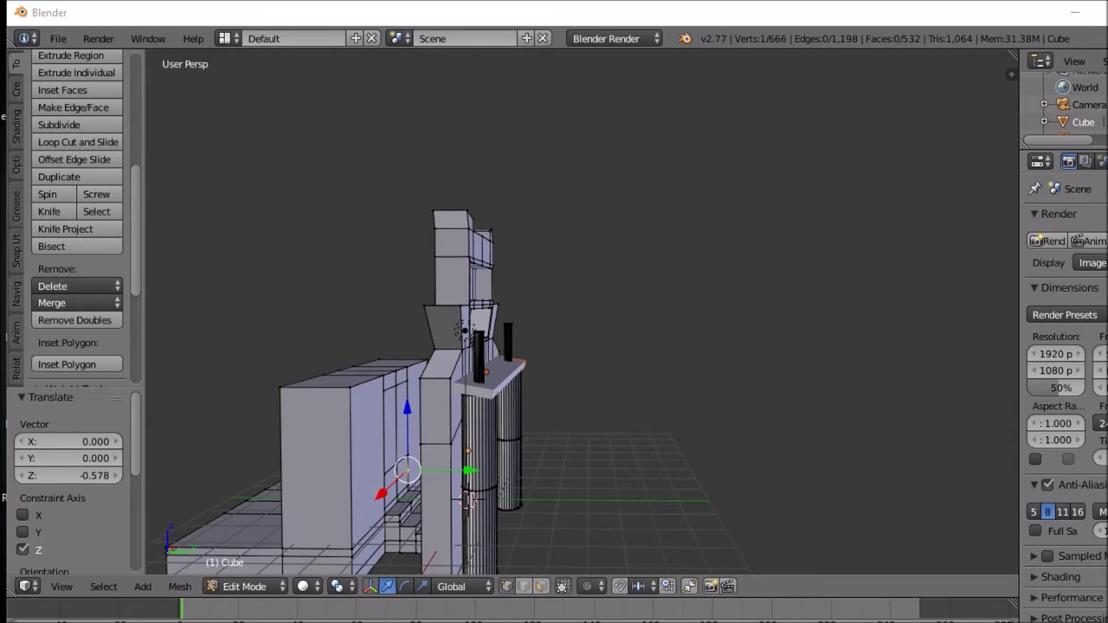
pyautogui.moveTo(435, 378); pyautogui.dragTo(370, 390, button='middle')
pyautogui.scroll(-3, 292, 356)
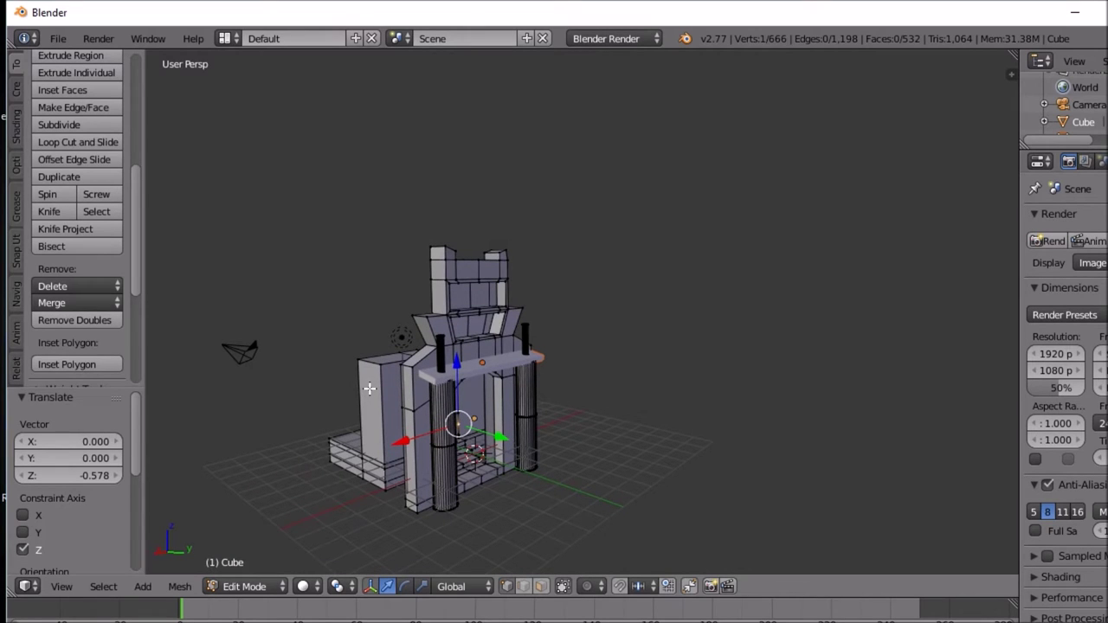
pyautogui.moveTo(468, 373)
pyautogui.mouseDown(button='middle')
pyautogui.moveTo(477, 367)
pyautogui.moveTo(457, 367)
pyautogui.mouseUp(button='middle')
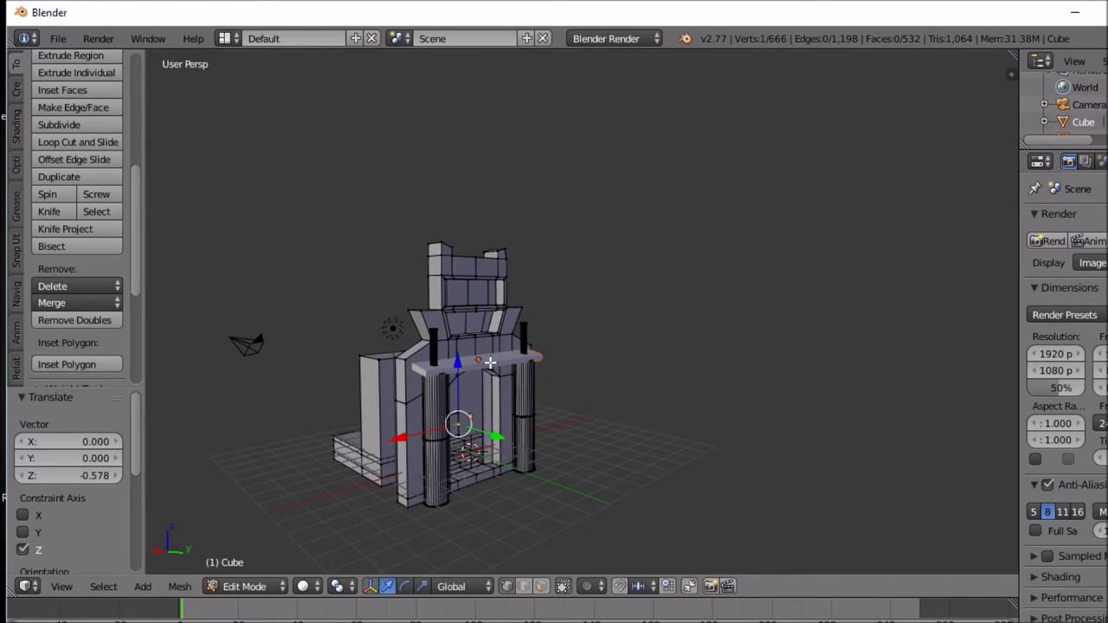
pyautogui.moveTo(431, 427); pyautogui.dragTo(367, 422, button='middle')
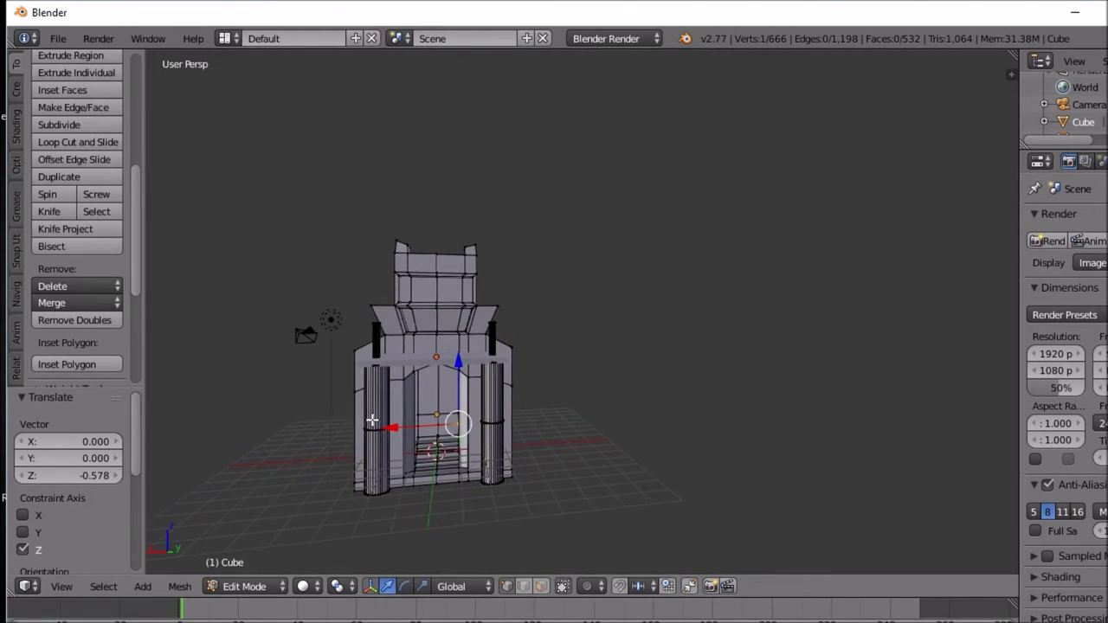
pyautogui.scroll(3, 372, 422)
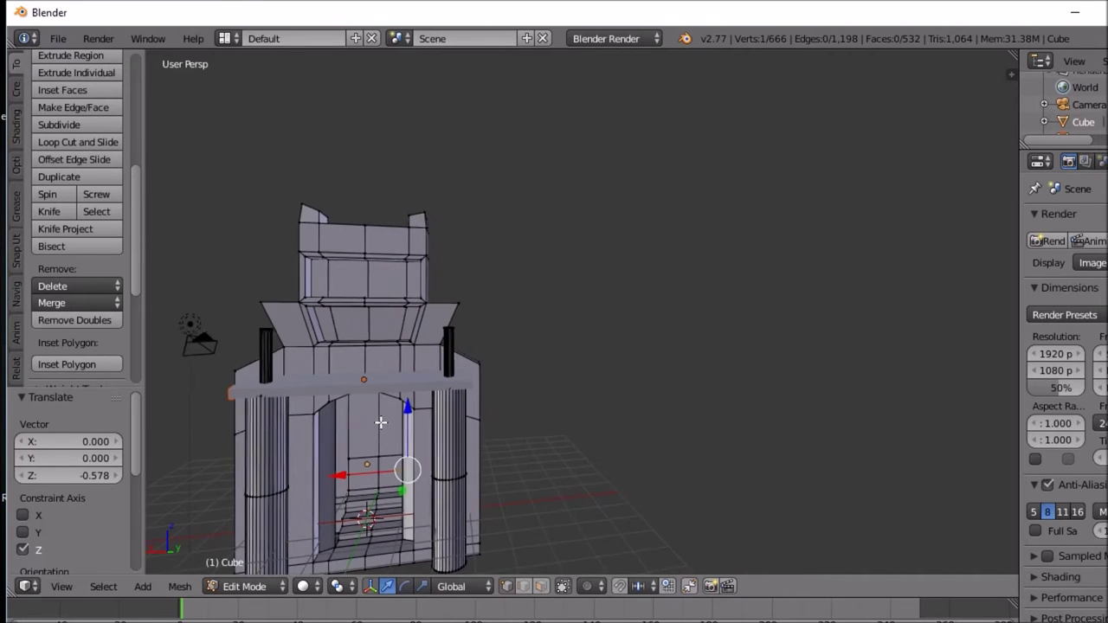
pyautogui.scroll(-2, 384, 423)
pyautogui.scroll(2, 383, 423)
pyautogui.moveTo(384, 423); pyautogui.dragTo(554, 425, button='middle')
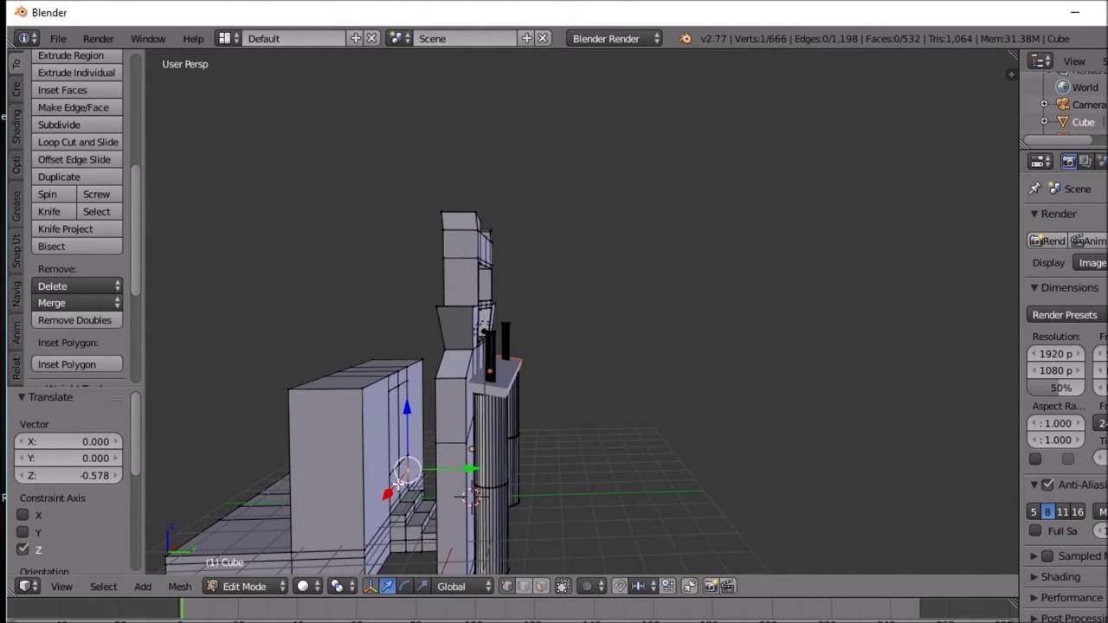
# Step: Undo the three loop cuts in the wall's middle columns together with their scaling and move
pyautogui.hotkey('ctrl', 'z')
pyautogui.hotkey('ctrl', 'z')
pyautogui.hotkey('ctrl', 'z')
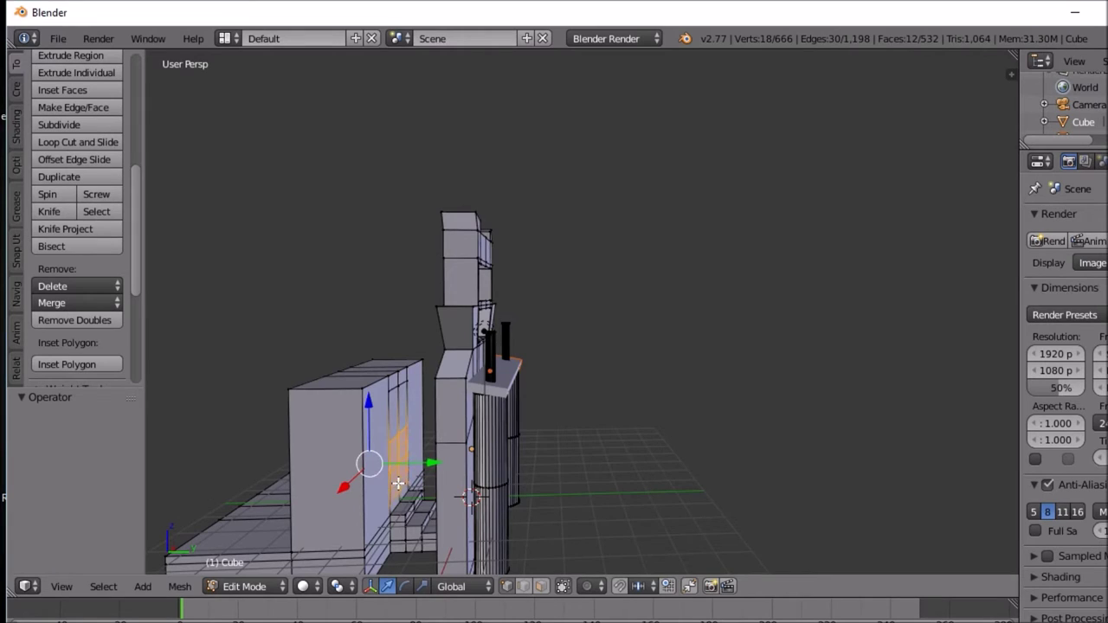
pyautogui.moveTo(399, 478); pyautogui.dragTo(394, 466, button='middle')
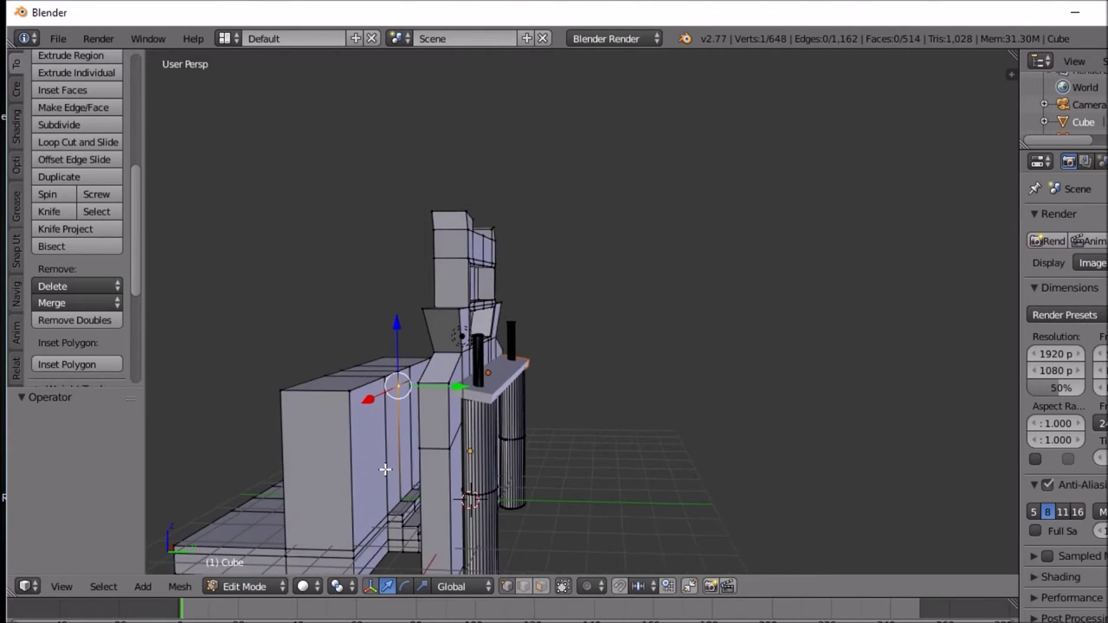
# Step: In face select mode, select the two tall middle faces on the interior wall's side facing the entrance
pyautogui.click(541, 587)
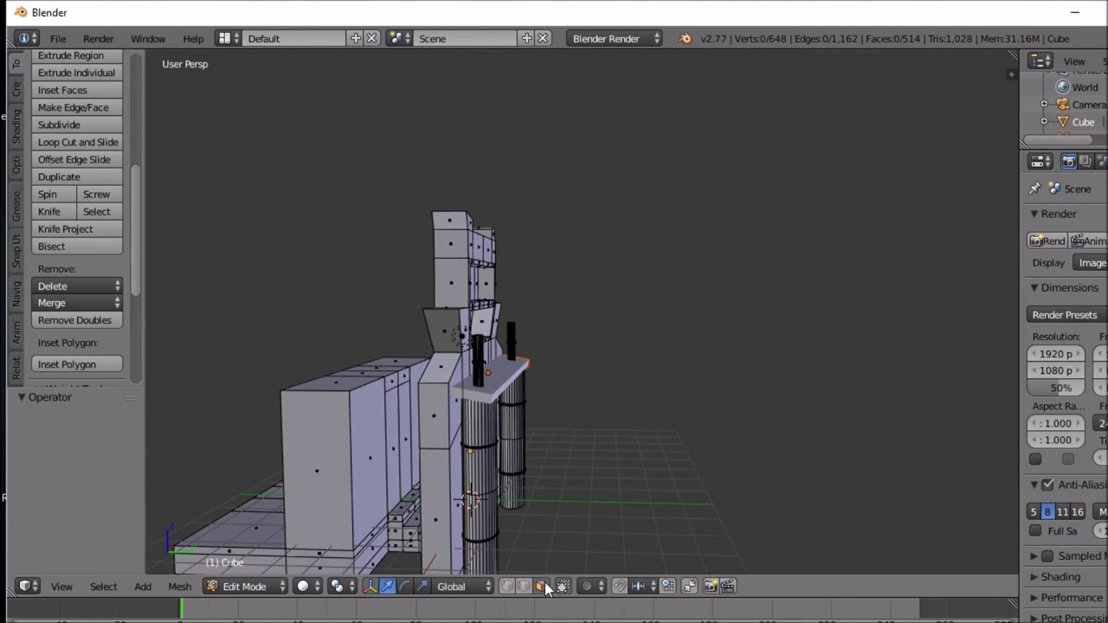
pyautogui.rightClick(394, 458)
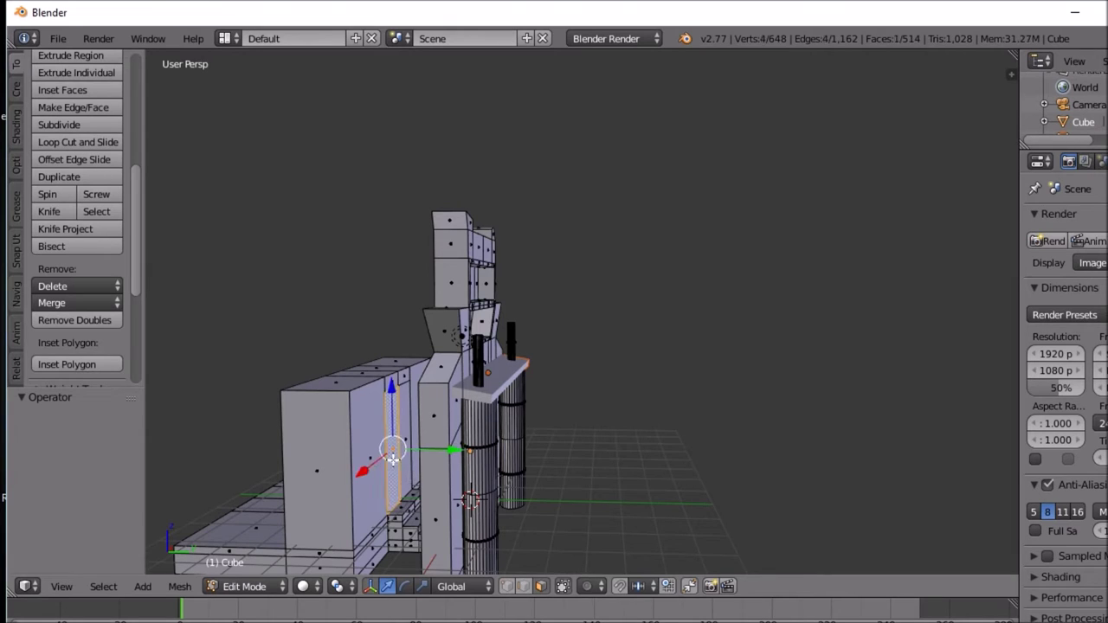
pyautogui.keyDown('shift'); pyautogui.rightClick(404, 449); pyautogui.keyUp('shift')
pyautogui.moveTo(398, 448); pyautogui.dragTo(448, 436, button='middle')
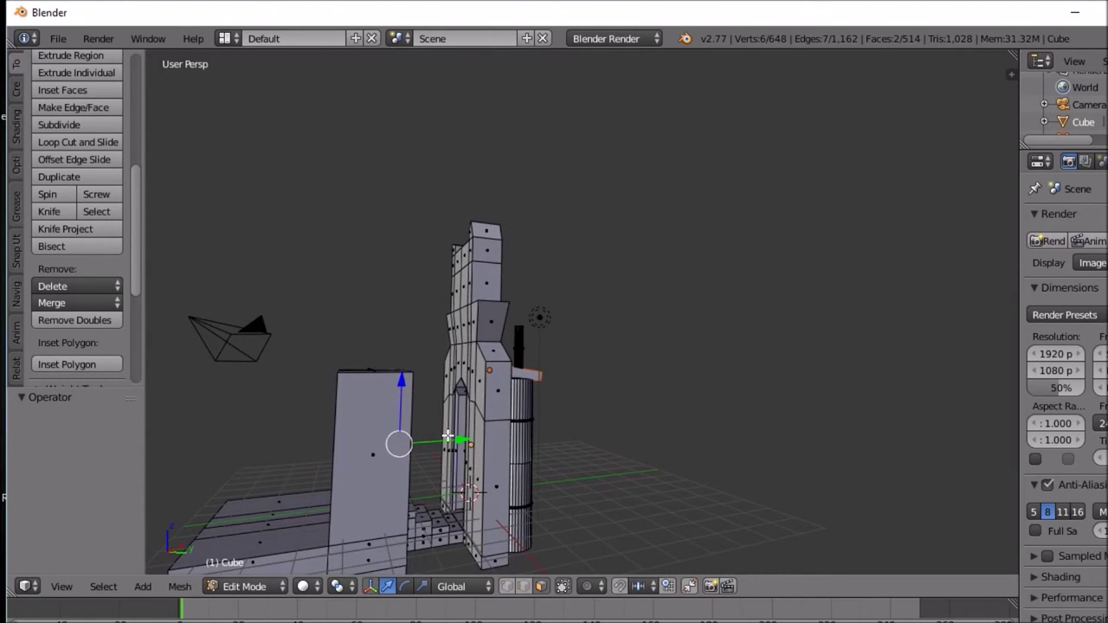
# Step: Extrude the wall's two tall middle faces in place with zero offset, using wireframe display to check them
pyautogui.press('z')
pyautogui.moveTo(448, 438); pyautogui.dragTo(441, 437, button='middle')
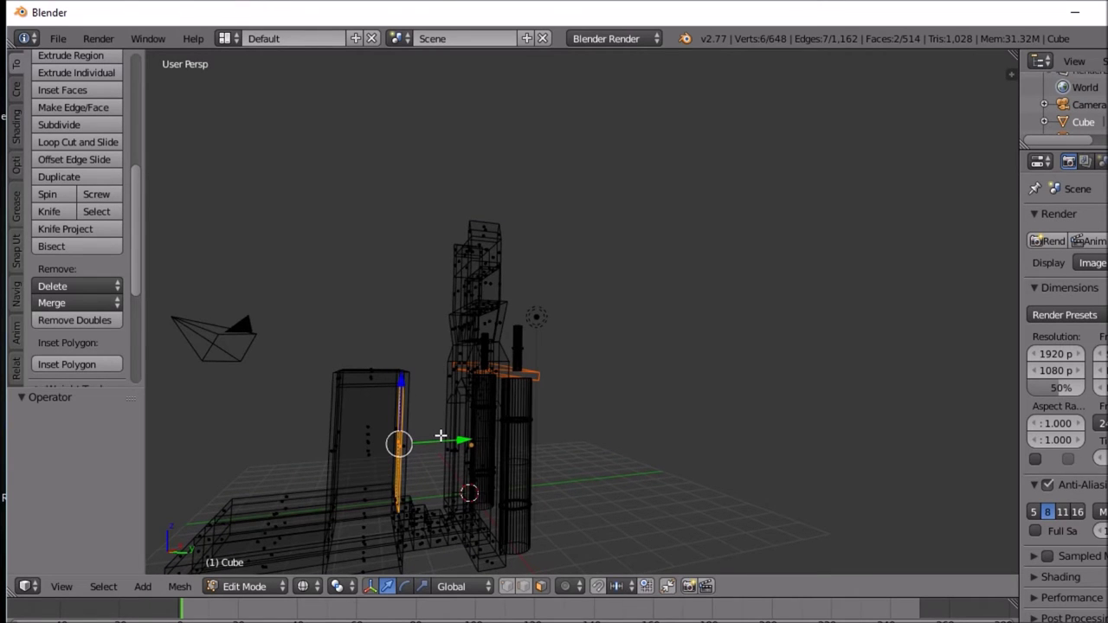
pyautogui.press('e')
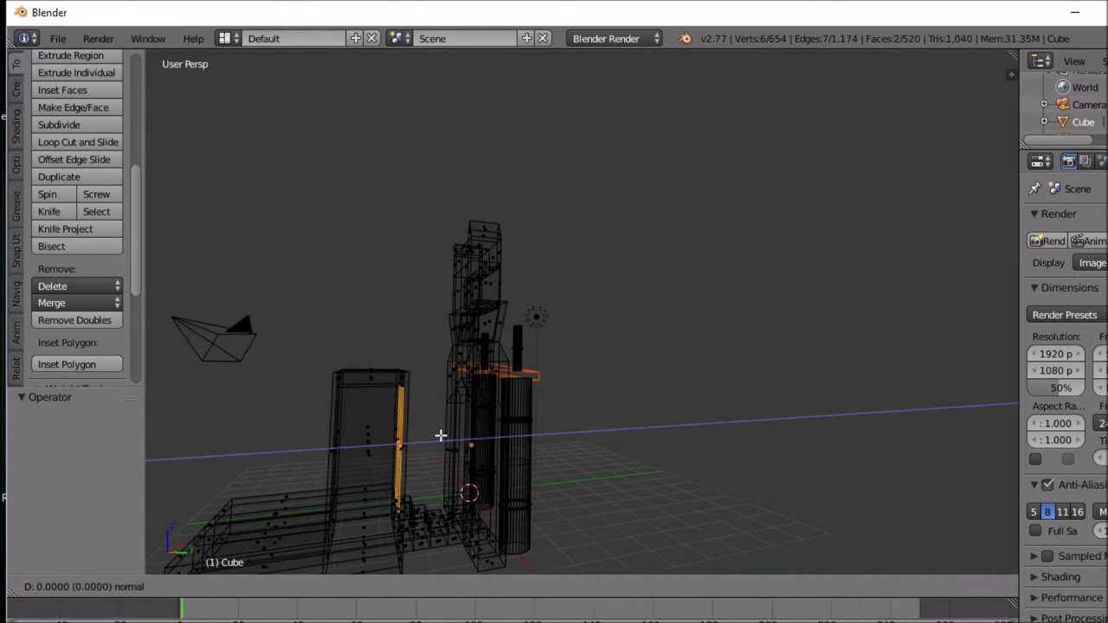
pyautogui.click(440, 437)
pyautogui.moveTo(440, 437); pyautogui.dragTo(375, 448, button='middle')
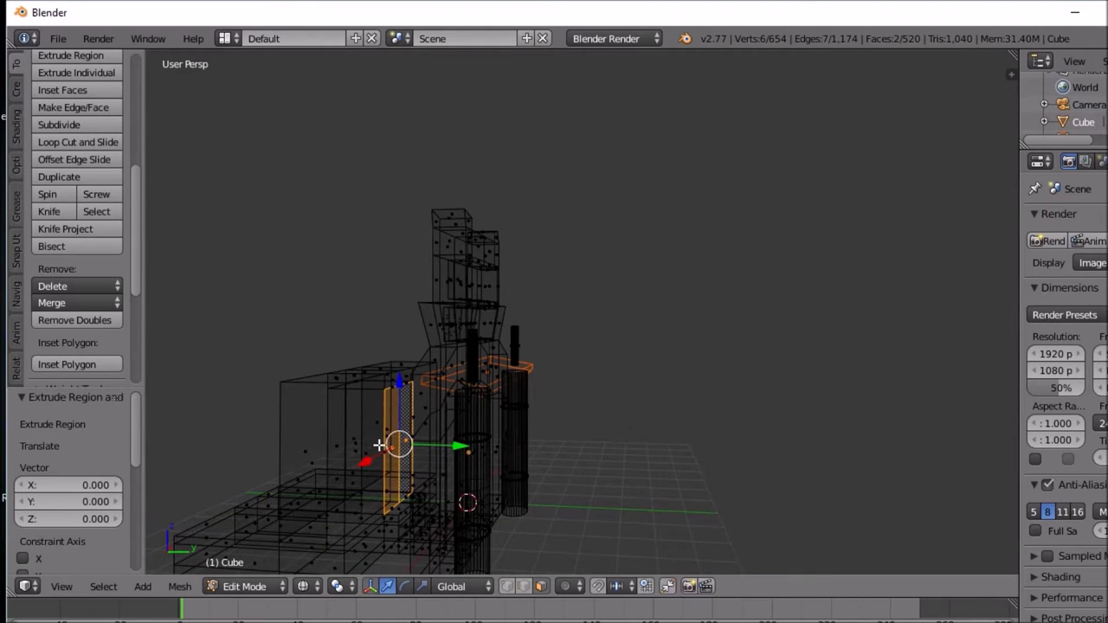
pyautogui.press('z')
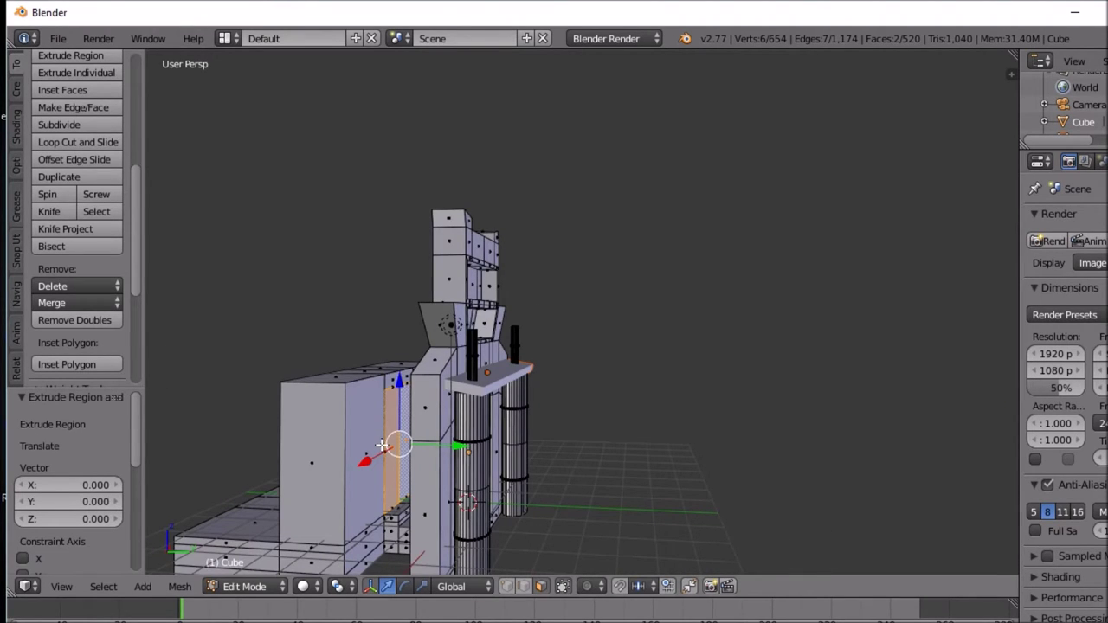
# Step: Inset the interior wall's two tall middle faces with a thickness of 0.065, and extrude the inset faces in place
pyautogui.press('i')
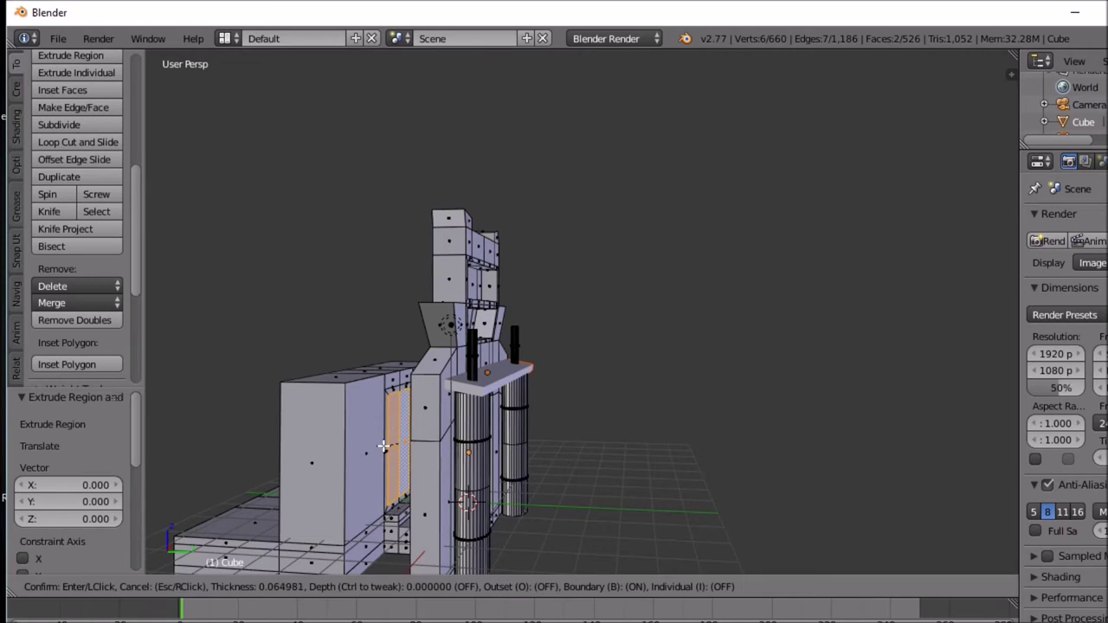
pyautogui.click(383, 446)
pyautogui.moveTo(385, 445); pyautogui.dragTo(426, 444, button='middle')
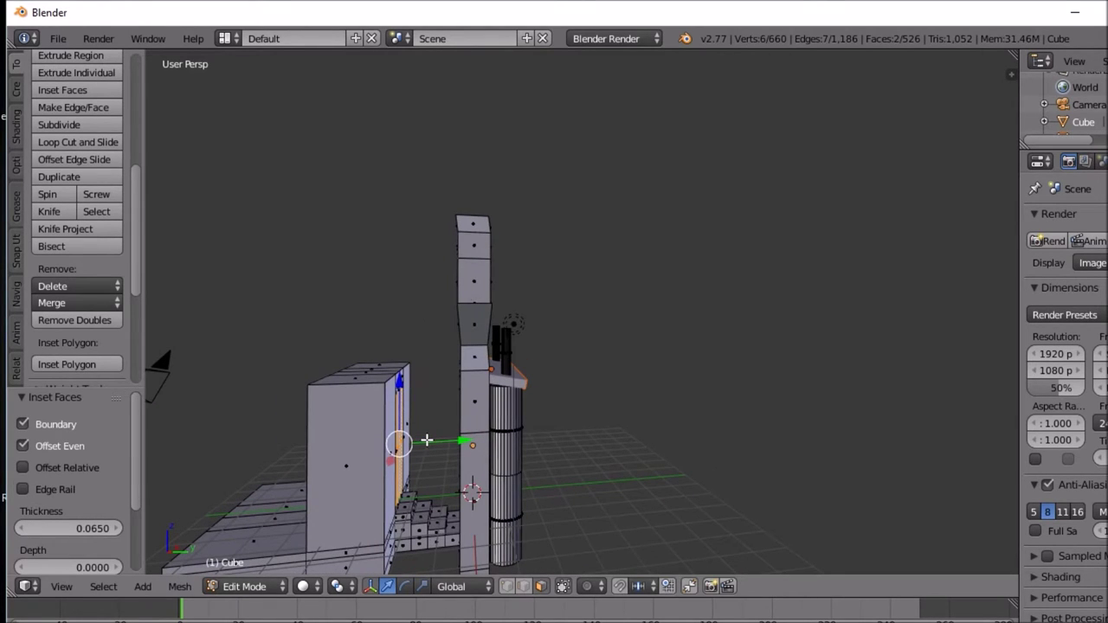
pyautogui.press('e')
pyautogui.rightClick(427, 440)
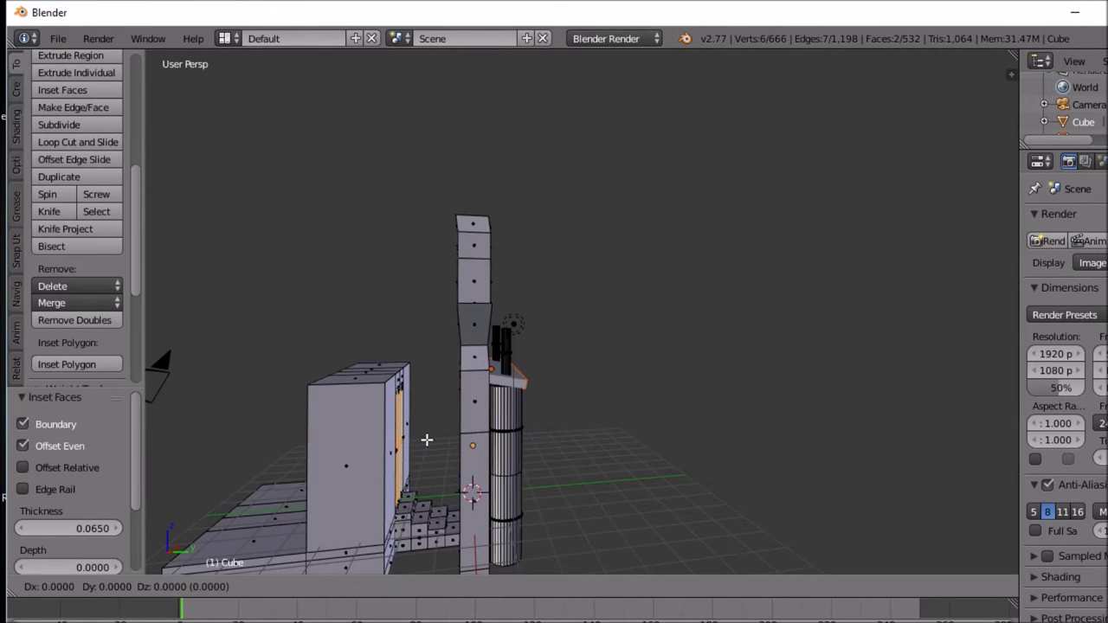
# Step: Extrude the inset faces -2.166 along the global Y axis through the wall's thickness, using wireframe display
pyautogui.press('z')
pyautogui.moveTo(439, 439); pyautogui.dragTo(444, 432, button='middle')
pyautogui.press('e')
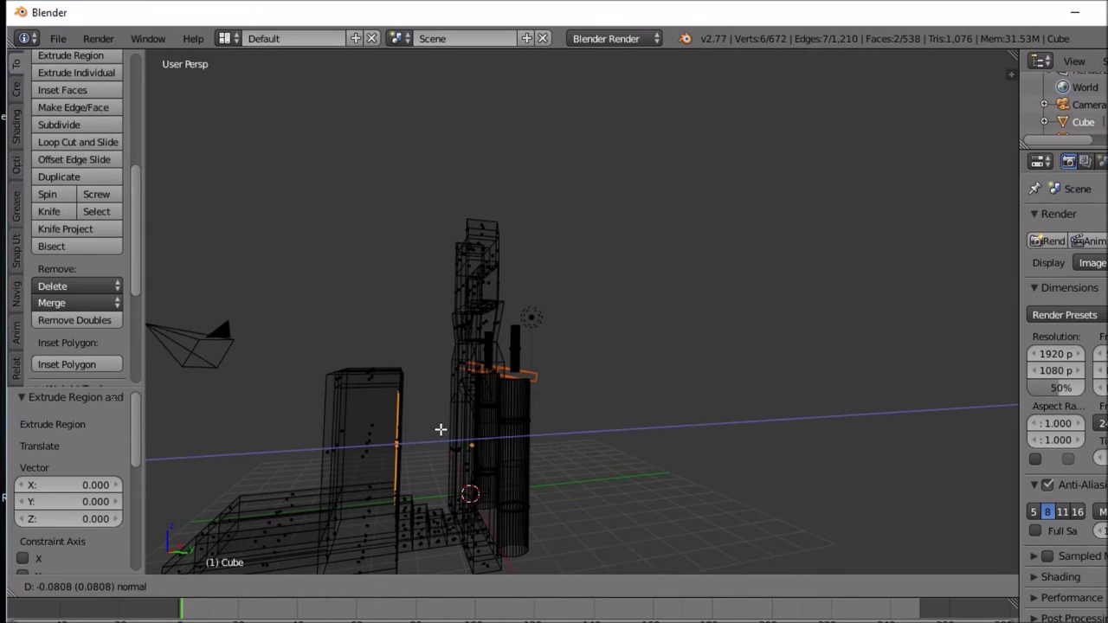
pyautogui.press('y')
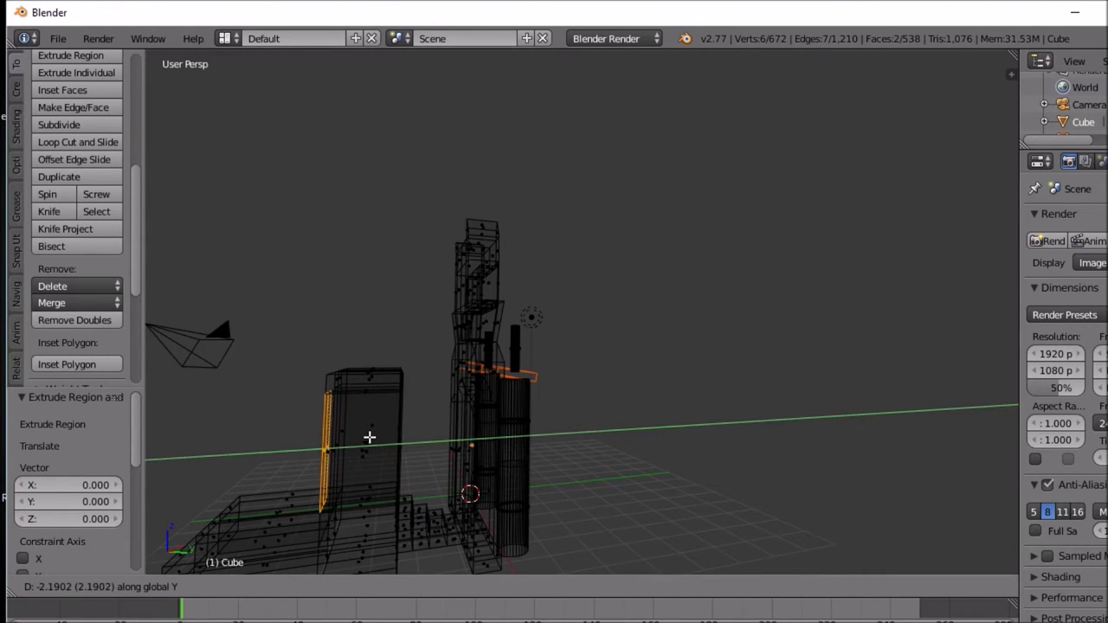
pyautogui.click(370, 437)
pyautogui.moveTo(370, 437); pyautogui.dragTo(419, 439, button='middle')
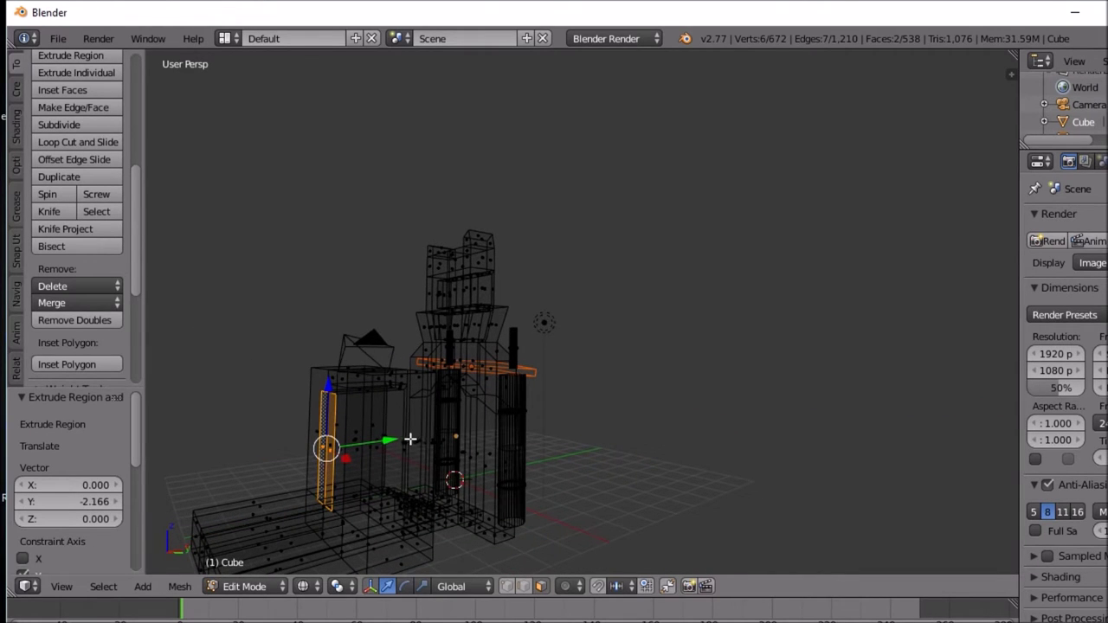
# Step: Try deleting the extruded end faces, inspect the wall's rear in solid display, and undo the deletion
pyautogui.press('x')
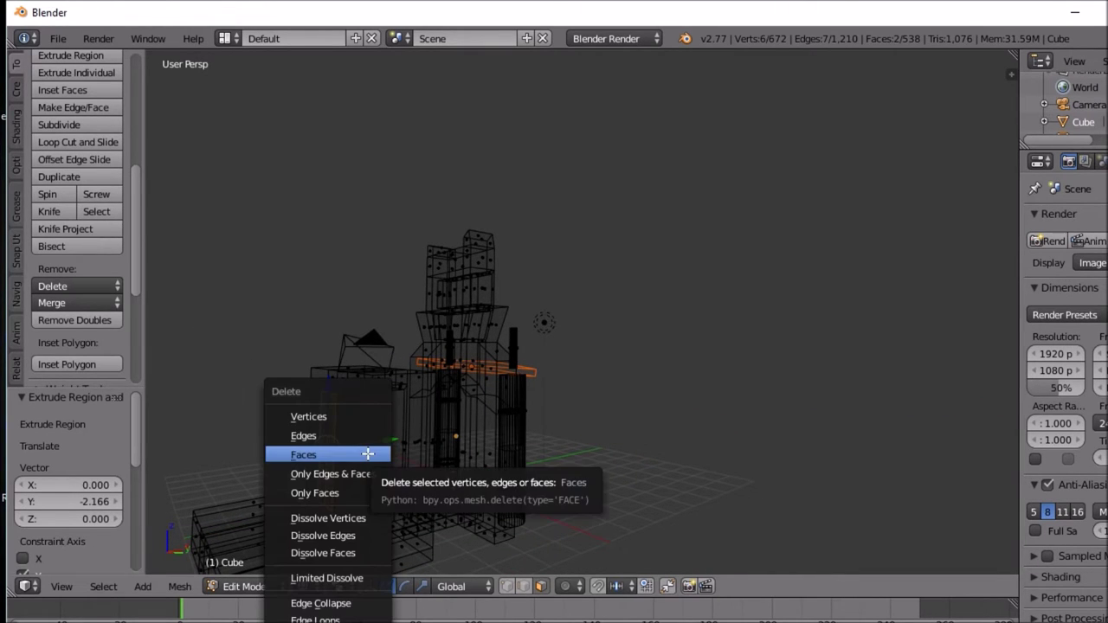
pyautogui.click(368, 454)
pyautogui.press('z')
pyautogui.moveTo(365, 453)
pyautogui.mouseDown(button='middle')
pyautogui.moveTo(449, 452)
pyautogui.moveTo(355, 465)
pyautogui.mouseUp(button='middle')
pyautogui.hotkey('ctrl', 'z')
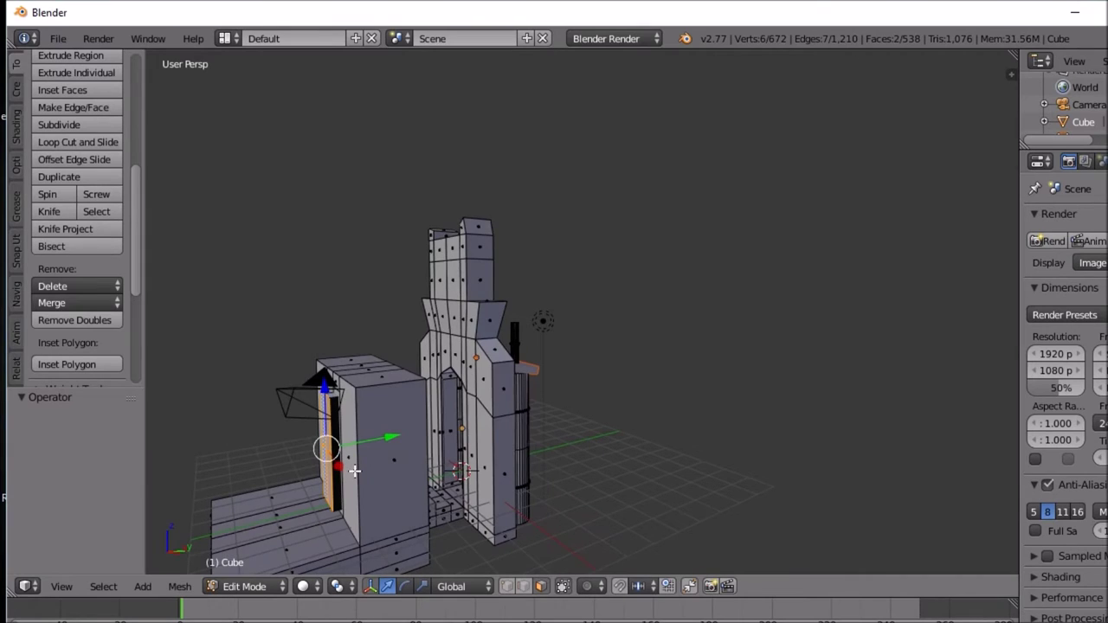
# Step: Move the extruded end faces 0.237 along the global Y axis and delete them
pyautogui.press('g')
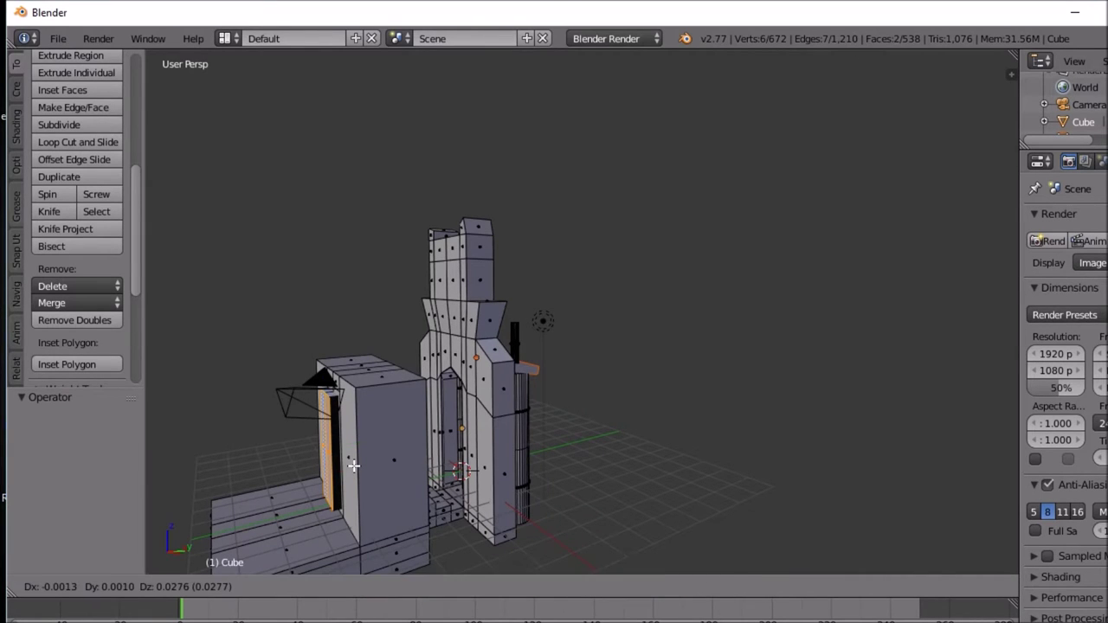
pyautogui.press('y')
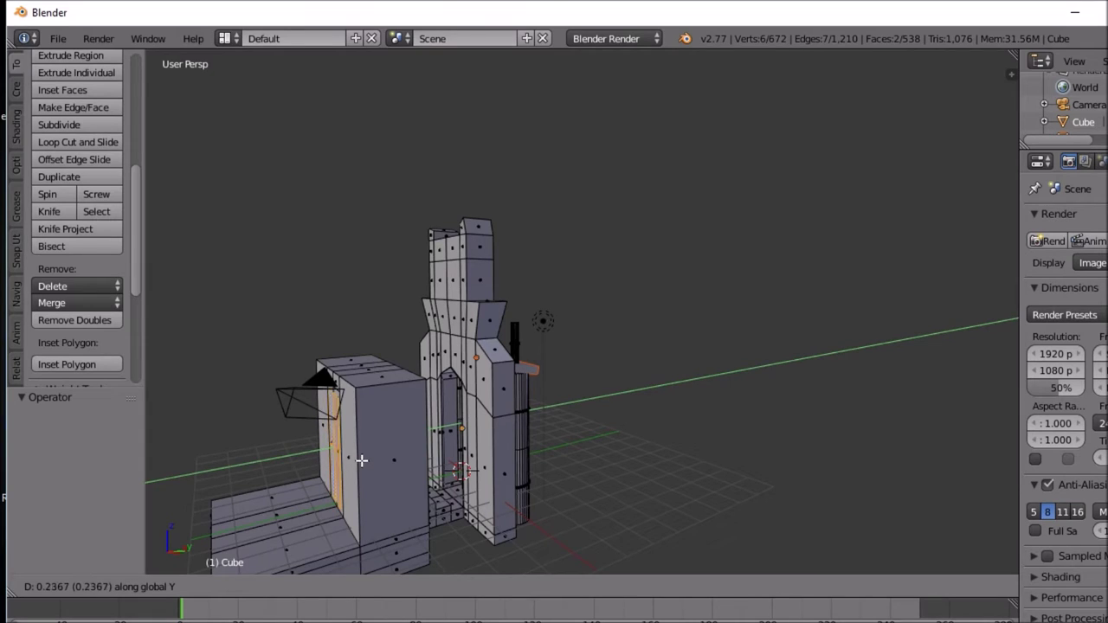
pyautogui.click(362, 460)
pyautogui.press('x')
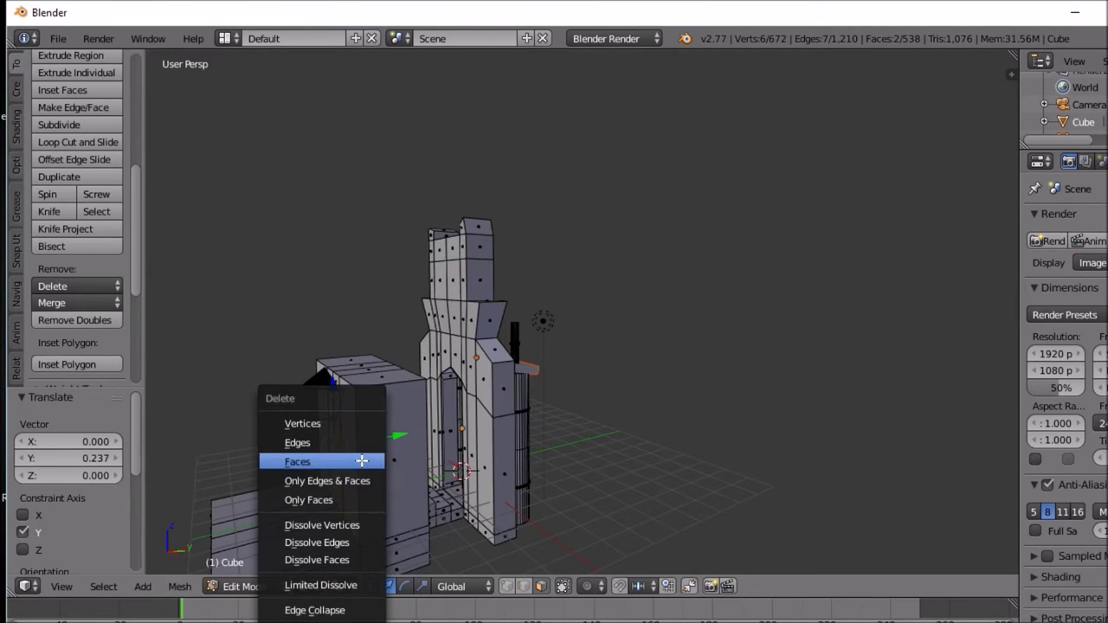
pyautogui.click(361, 459)
# Step: Delete the two tall middle faces on the wall's rear side
pyautogui.moveTo(348, 445); pyautogui.dragTo(364, 429, button='middle')
pyautogui.rightClick(342, 442)
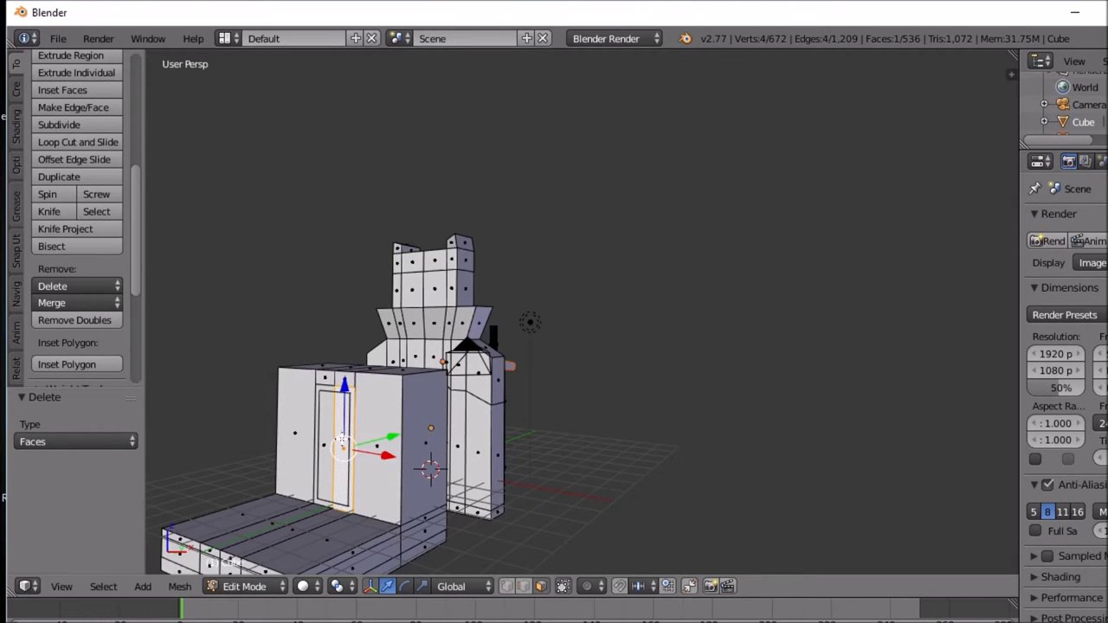
pyautogui.keyDown('shift'); pyautogui.rightClick(330, 444); pyautogui.keyUp('shift')
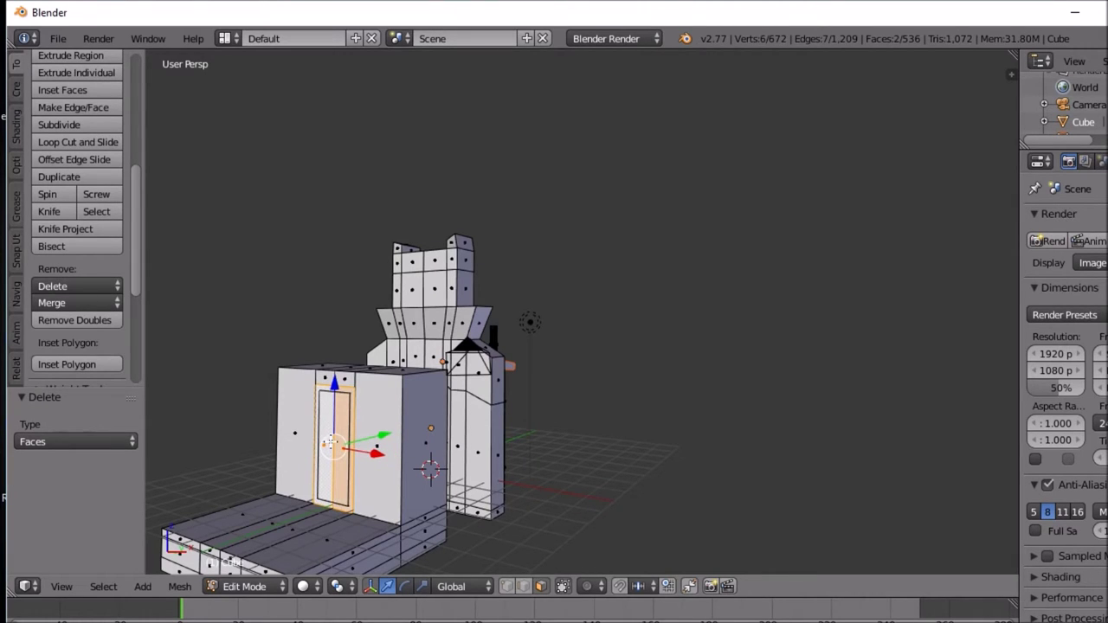
pyautogui.press('x')
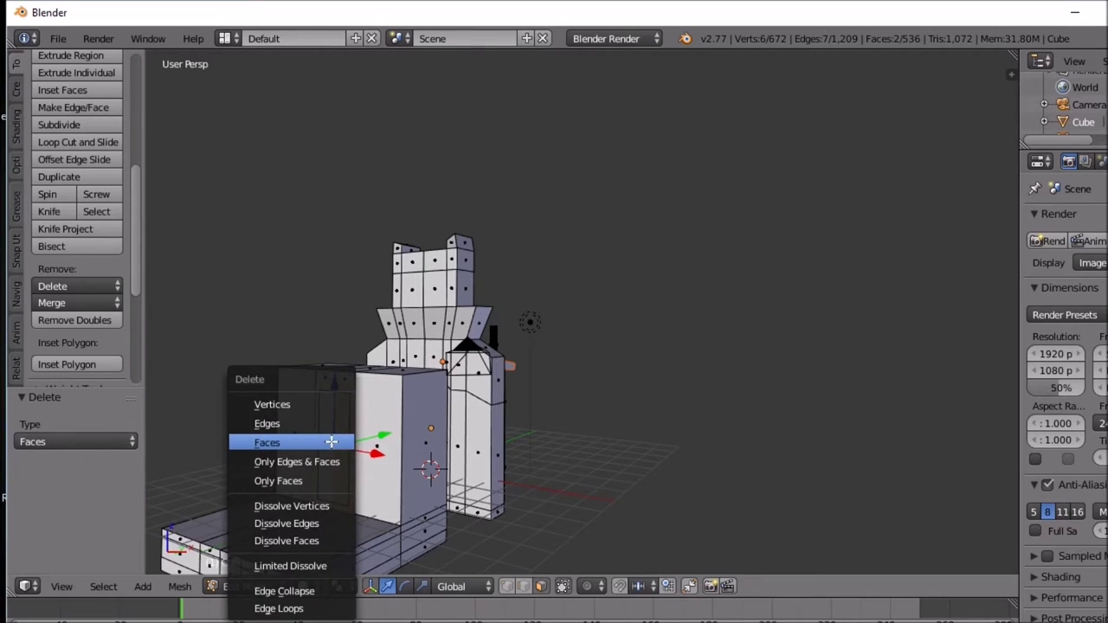
pyautogui.click(334, 442)
pyautogui.moveTo(331, 441)
pyautogui.mouseDown(button='middle')
pyautogui.moveTo(458, 453)
pyautogui.moveTo(515, 423)
pyautogui.moveTo(425, 436)
pyautogui.moveTo(445, 442)
pyautogui.moveTo(468, 413)
pyautogui.moveTo(347, 460)
pyautogui.moveTo(245, 468)
pyautogui.moveTo(173, 453)
pyautogui.moveTo(245, 433)
pyautogui.moveTo(344, 427)
pyautogui.mouseUp(button='middle')
pyautogui.scroll(3, 376, 435)
# Step: Undo the face deletions, the move, the extrusions and the inset on the wall's middle faces
pyautogui.hotkey('ctrl', 'z')
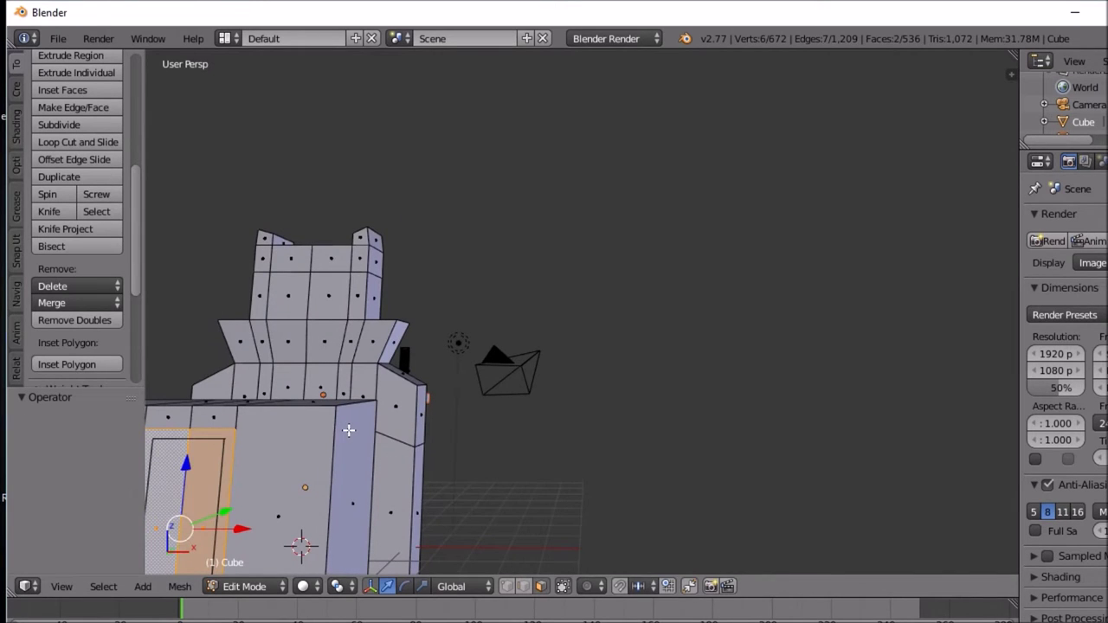
pyautogui.hotkey('ctrl', 'z')
pyautogui.hotkey('ctrl', 'z')
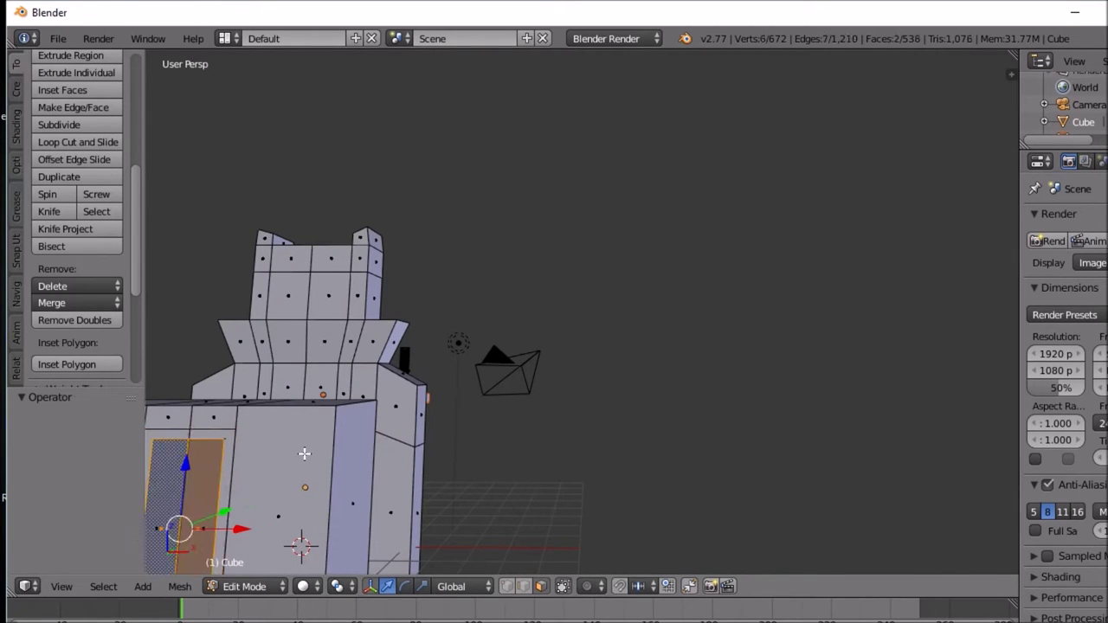
pyautogui.hotkey('ctrl', 'z')
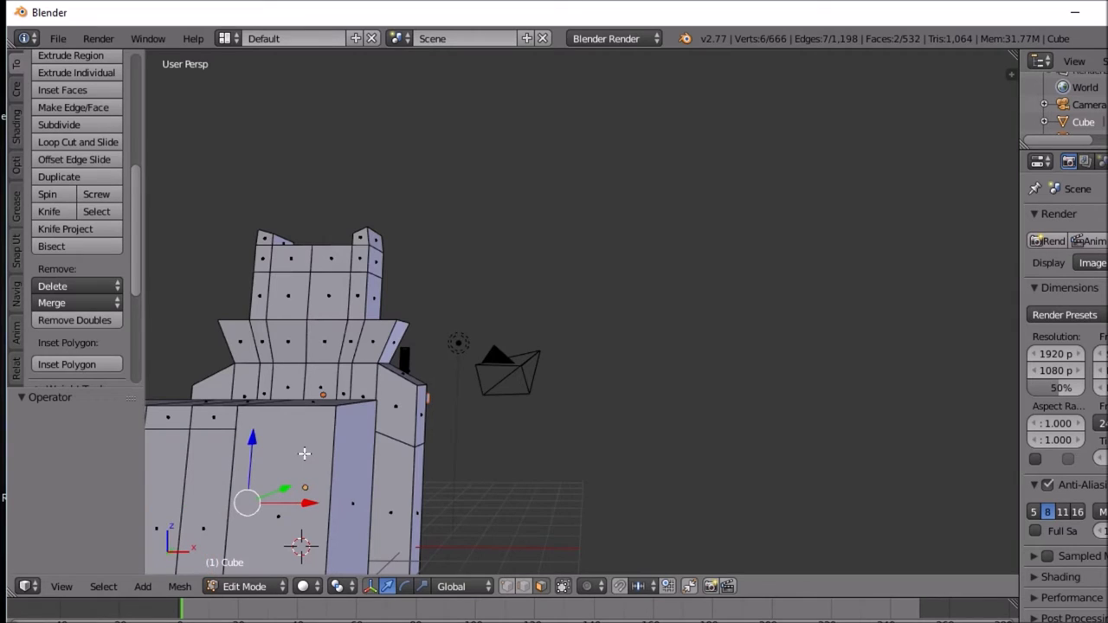
pyautogui.moveTo(246, 468); pyautogui.dragTo(964, 451, button='middle')
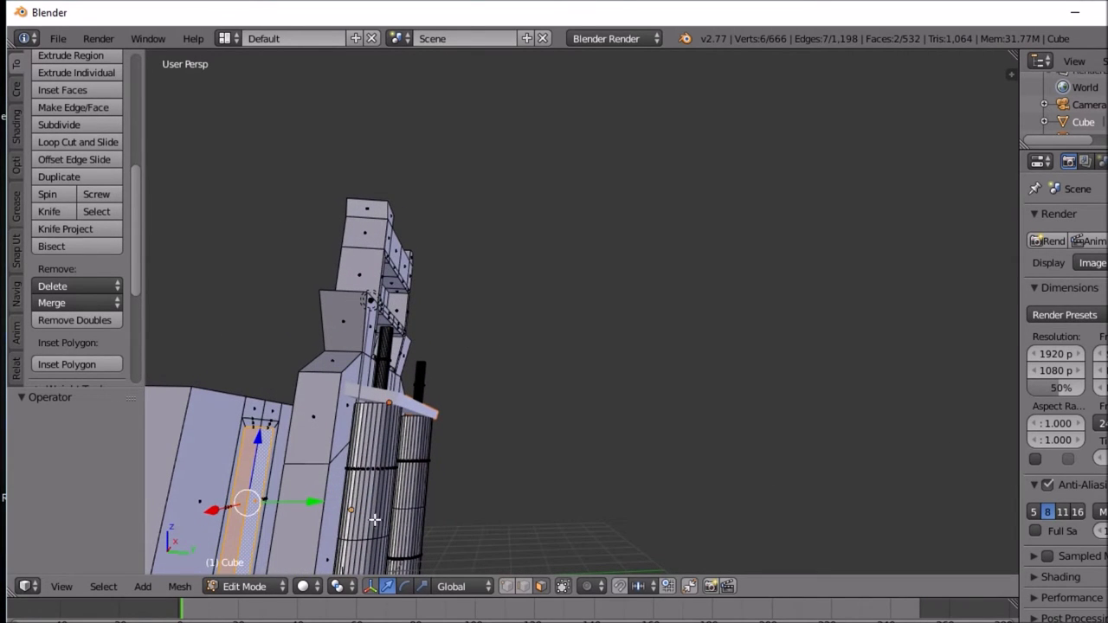
pyautogui.hotkey('ctrl', 'z')
pyautogui.moveTo(321, 494); pyautogui.dragTo(372, 511, button='middle')
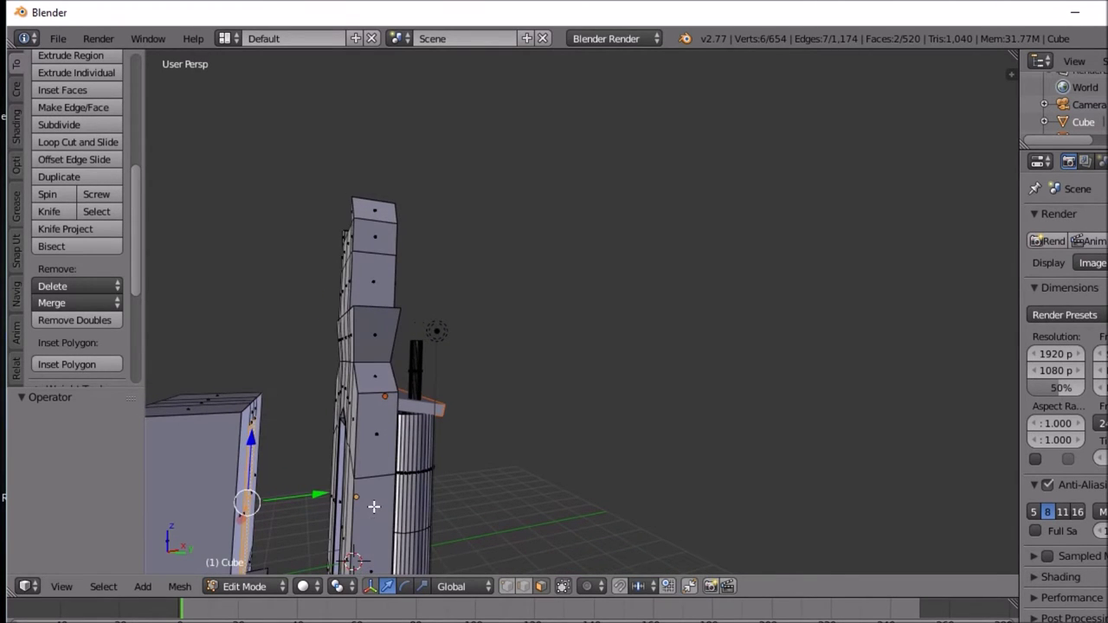
# Step: Extrude the wall's two tall middle faces -1.930 along the global Y axis to its rear side, using wireframe display
pyautogui.moveTo(373, 505); pyautogui.dragTo(425, 490, button='middle')
pyautogui.press('z')
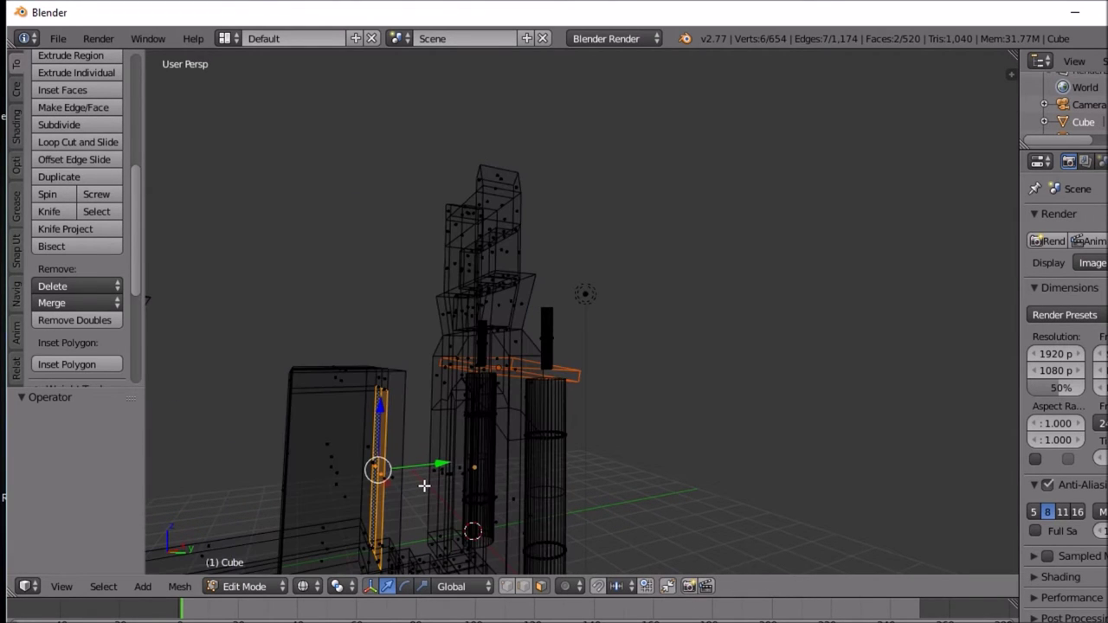
pyautogui.press('e')
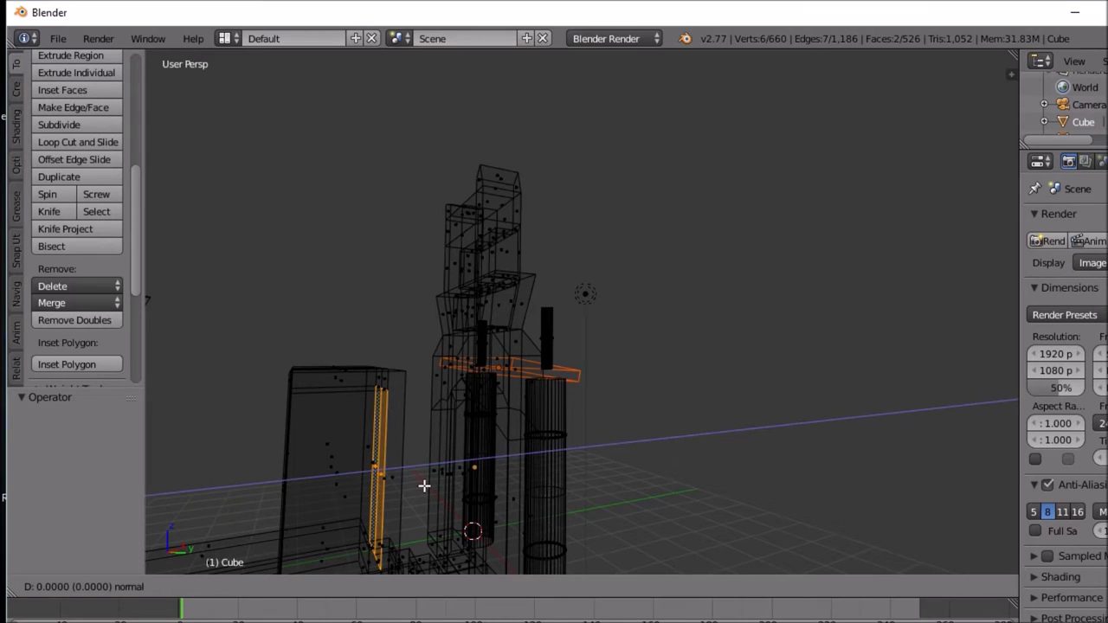
pyautogui.press('y')
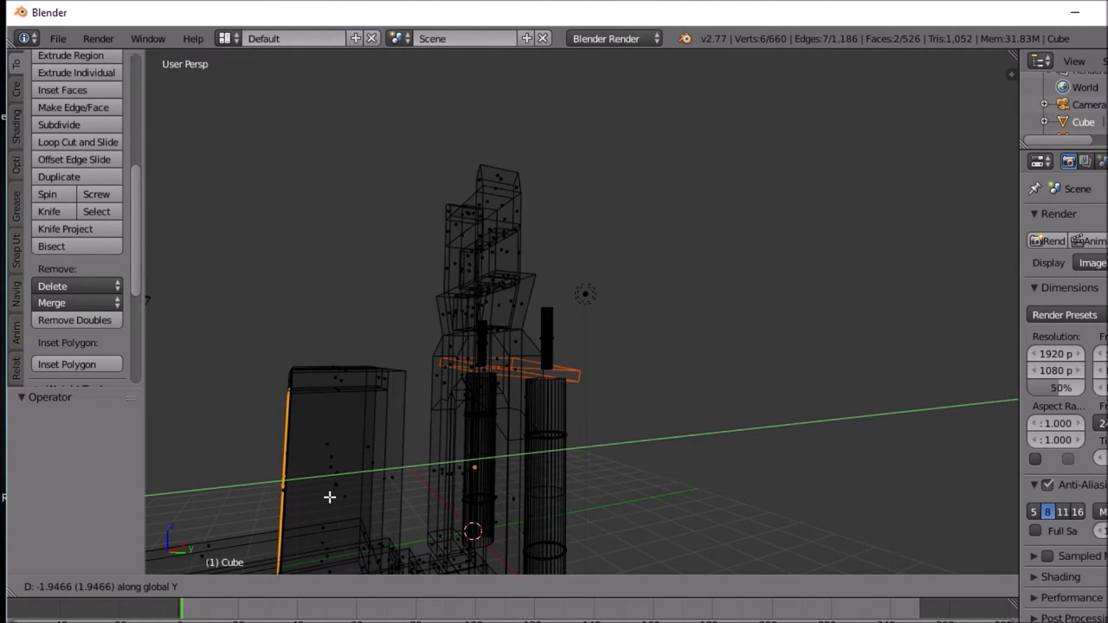
pyautogui.click(330, 497)
pyautogui.moveTo(328, 495); pyautogui.dragTo(382, 488, button='middle')
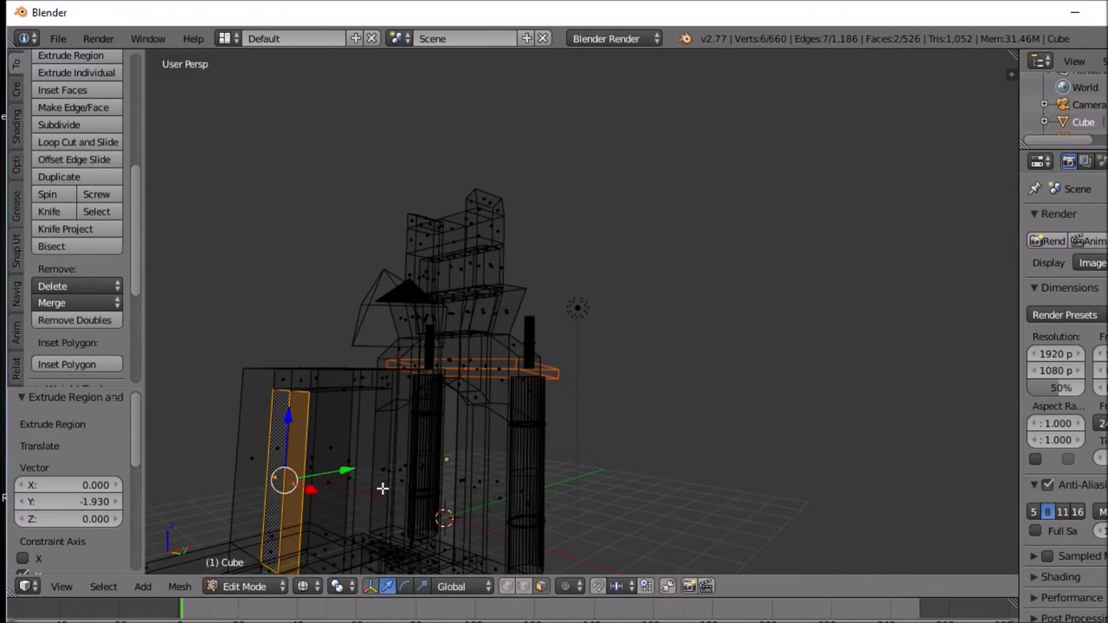
# Step: Delete the extruded end faces and the wall's two coinciding rear middle faces to open a doorway through the wall
pyautogui.press('z')
pyautogui.press('x')
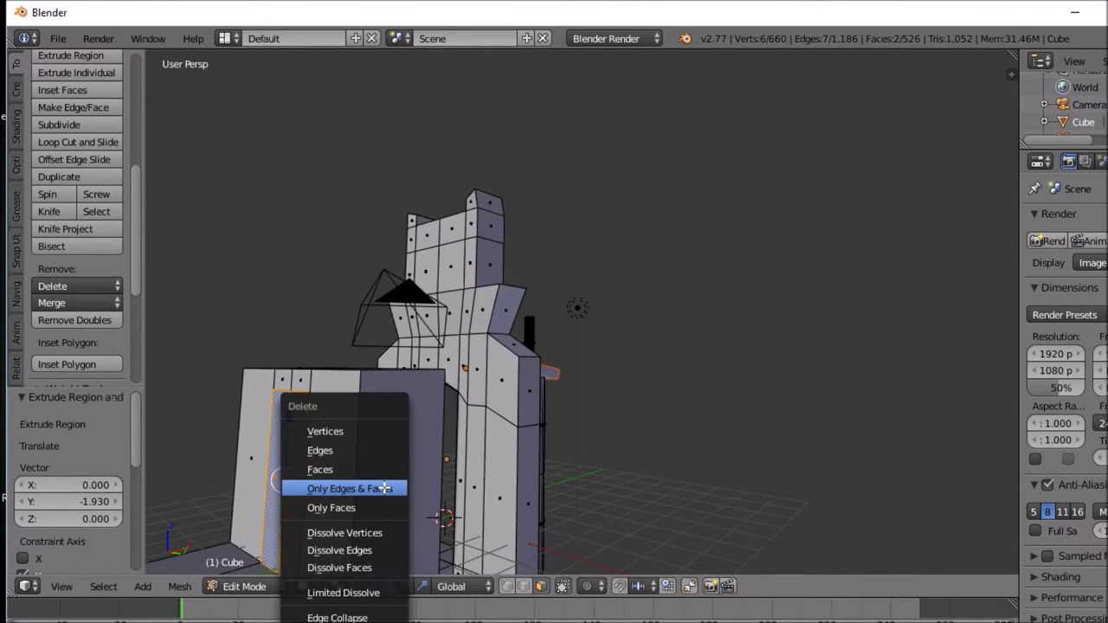
pyautogui.click(373, 469)
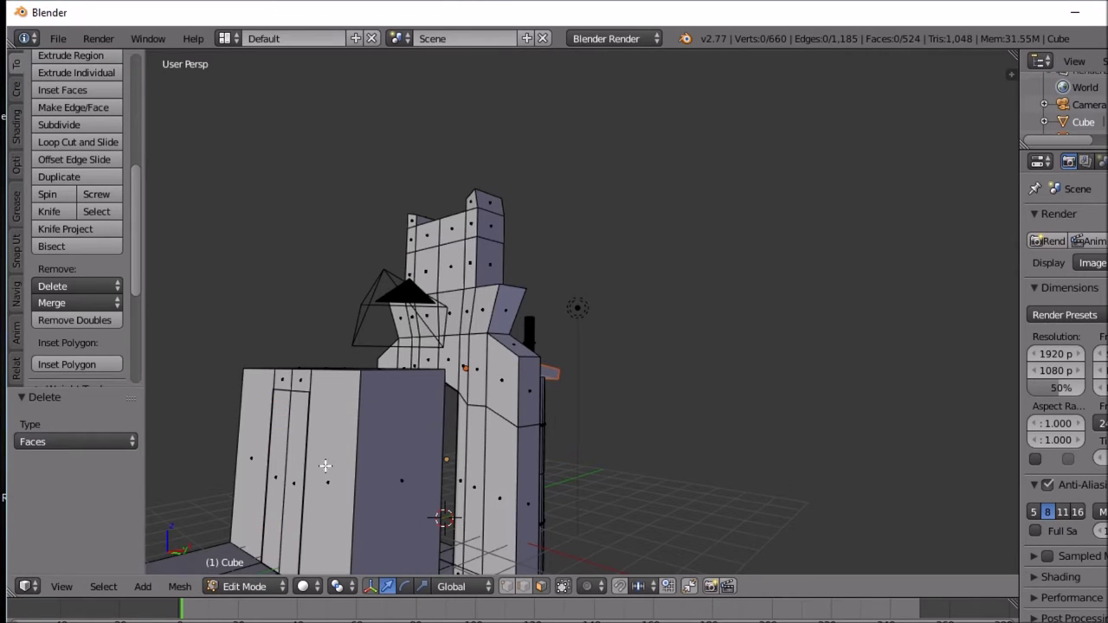
pyautogui.rightClick(299, 481)
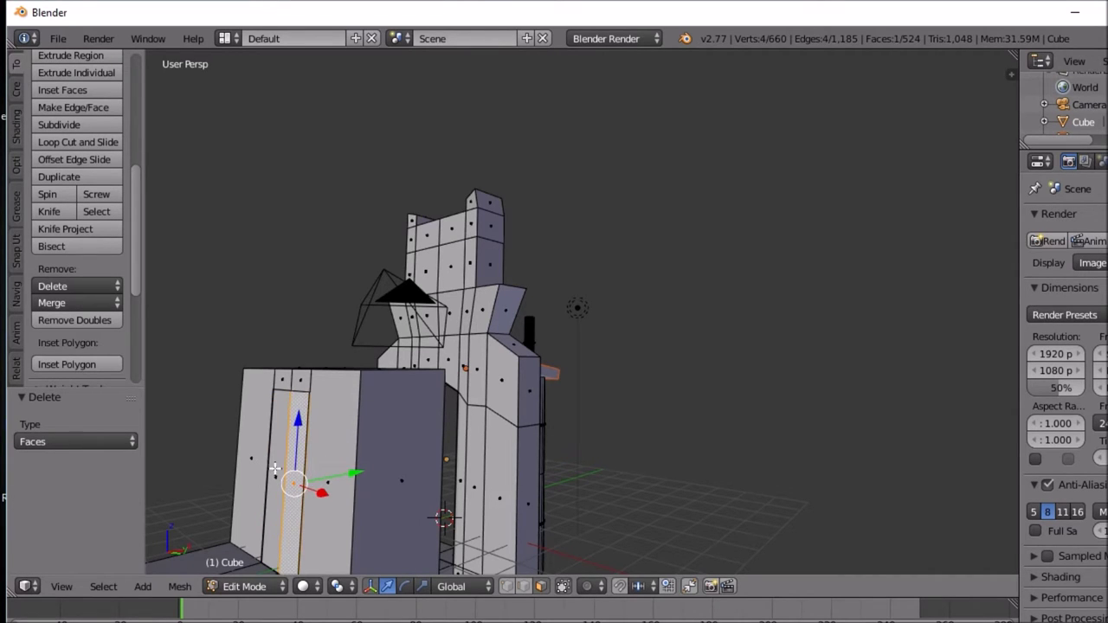
pyautogui.keyDown('shift'); pyautogui.rightClick(293, 468); pyautogui.keyUp('shift')
pyautogui.press('x')
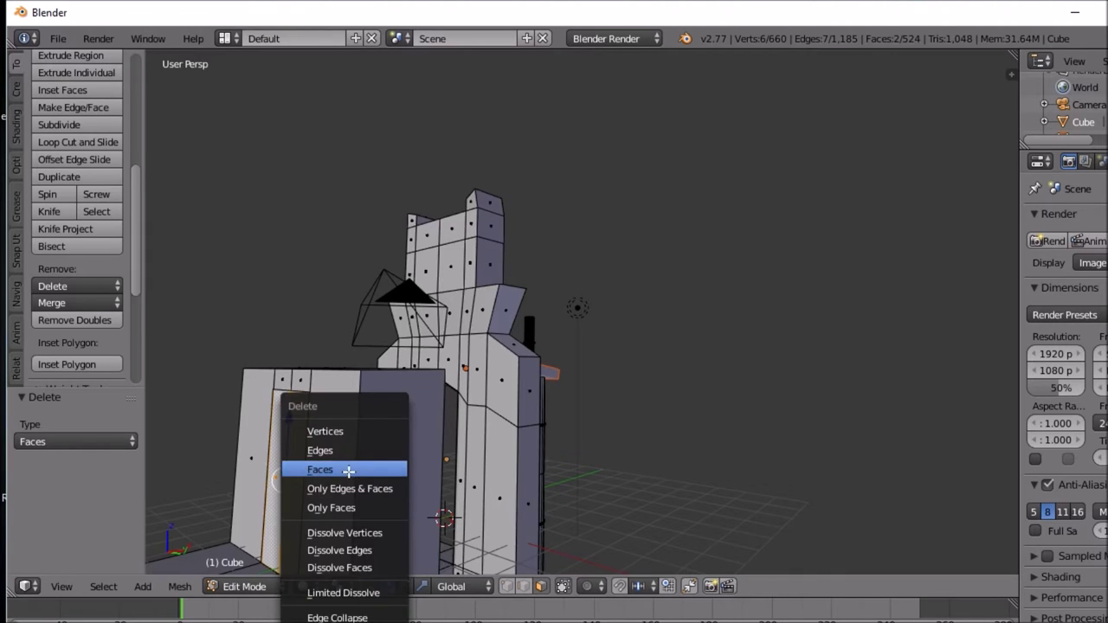
pyautogui.click(349, 468)
pyautogui.moveTo(361, 472); pyautogui.dragTo(474, 498, button='middle')
# Step: Extrude the wall's four top faces upward by 2.349 and scale them to 0.448 to form a tapered top
pyautogui.rightClick(345, 352)
pyautogui.keyDown('shift'); pyautogui.rightClick(293, 362); pyautogui.keyUp('shift')
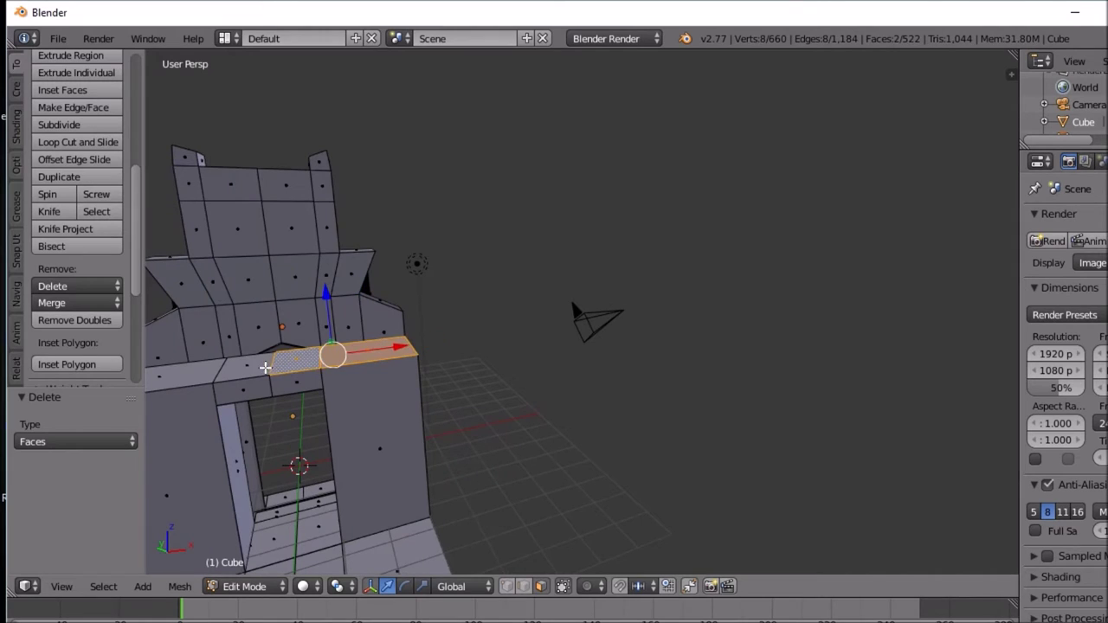
pyautogui.keyDown('shift'); pyautogui.rightClick(253, 369); pyautogui.keyUp('shift')
pyautogui.keyDown('shift'); pyautogui.rightClick(172, 367); pyautogui.keyUp('shift')
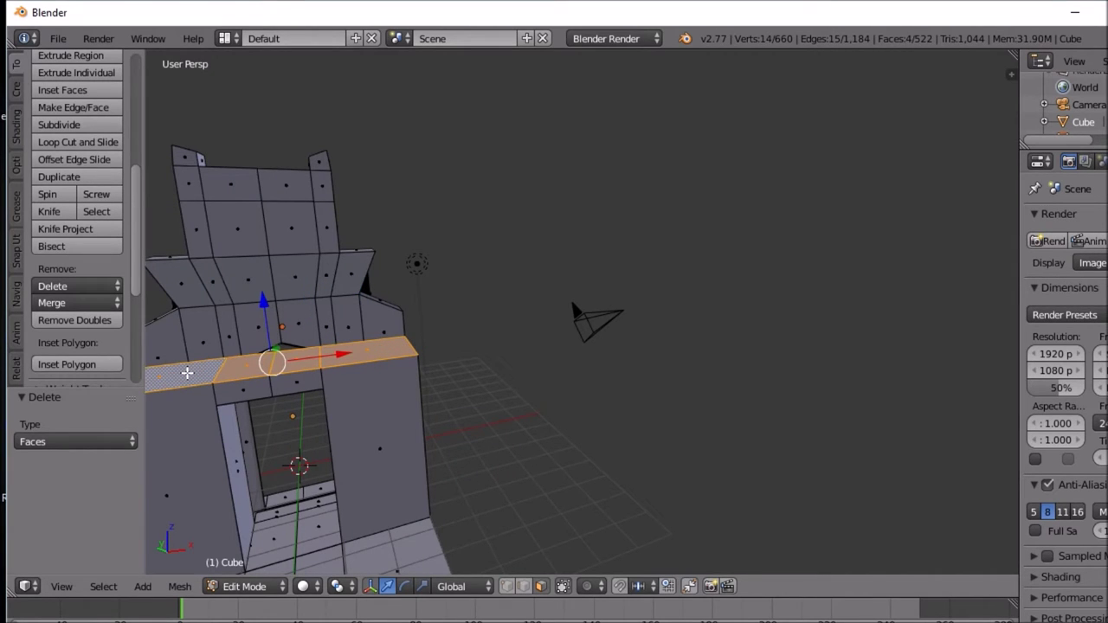
pyautogui.press('e')
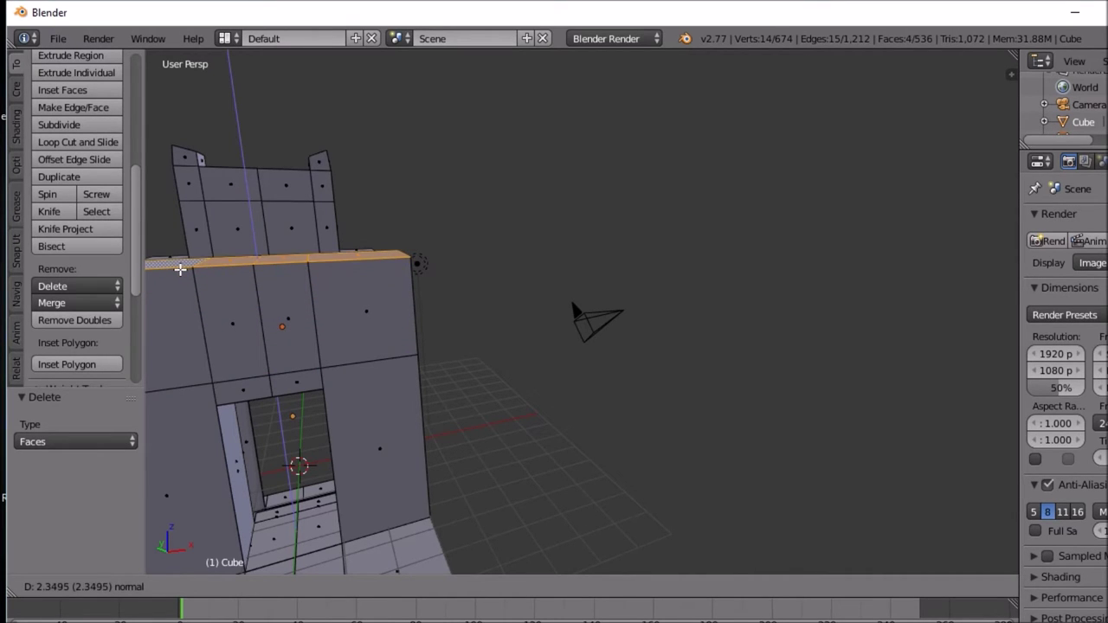
pyautogui.click(181, 269)
pyautogui.press('s')
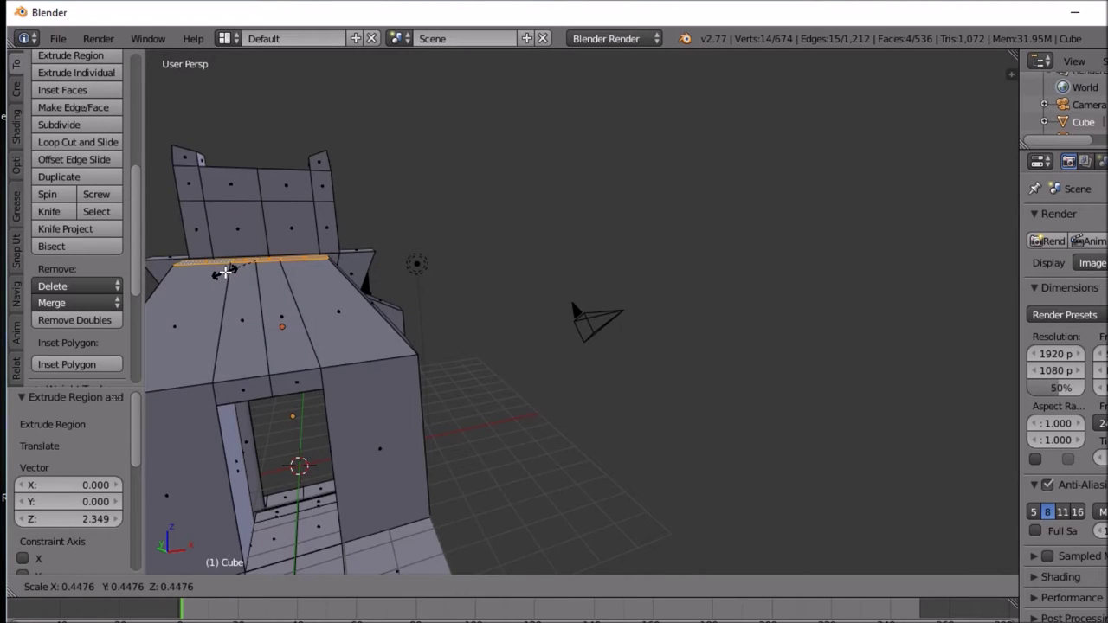
pyautogui.click(224, 271)
# Step: Raise the middle edge under the interior wall's doorway lintel 0.502 along the global Z axis
pyautogui.moveTo(224, 272); pyautogui.dragTo(358, 226, button='middle')
pyautogui.scroll(4, 240, 391)
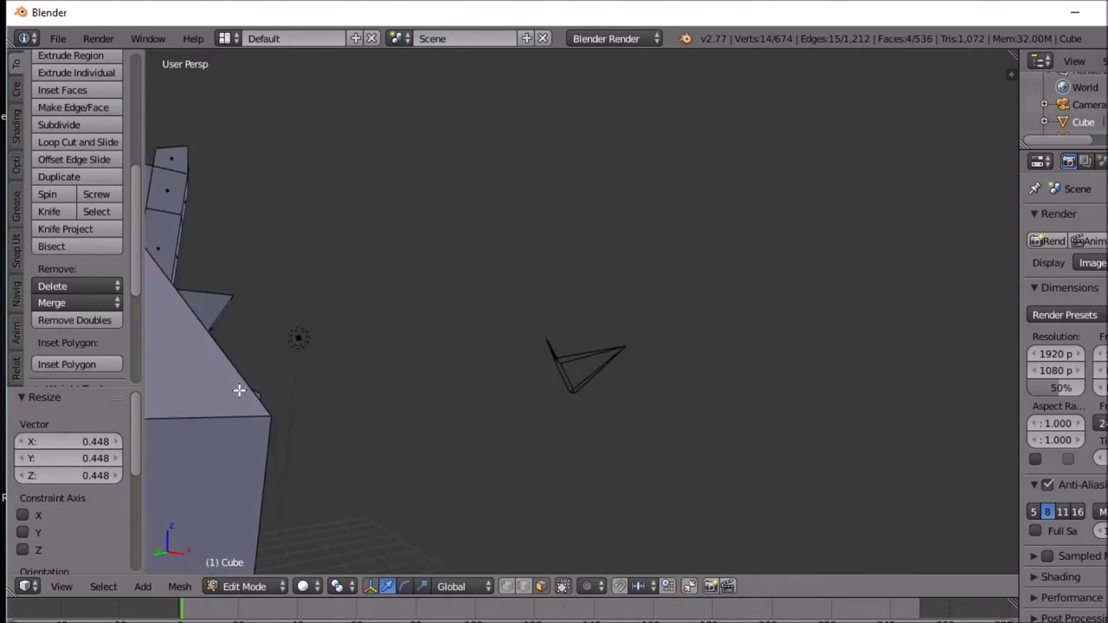
pyautogui.moveTo(243, 378); pyautogui.dragTo(264, 328, button='middle')
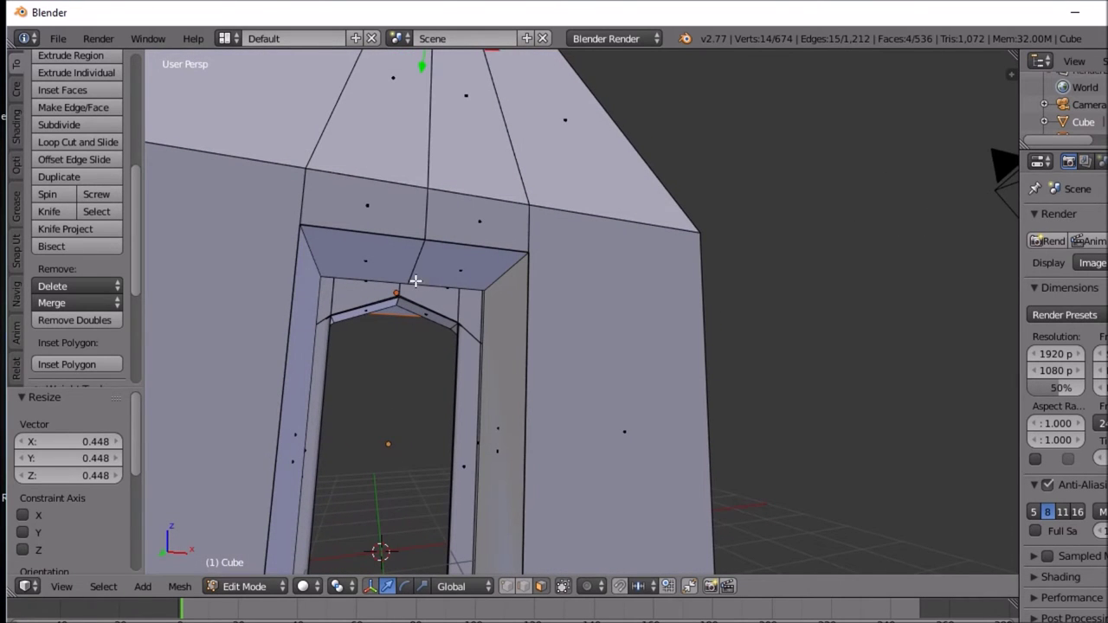
pyautogui.click(524, 586)
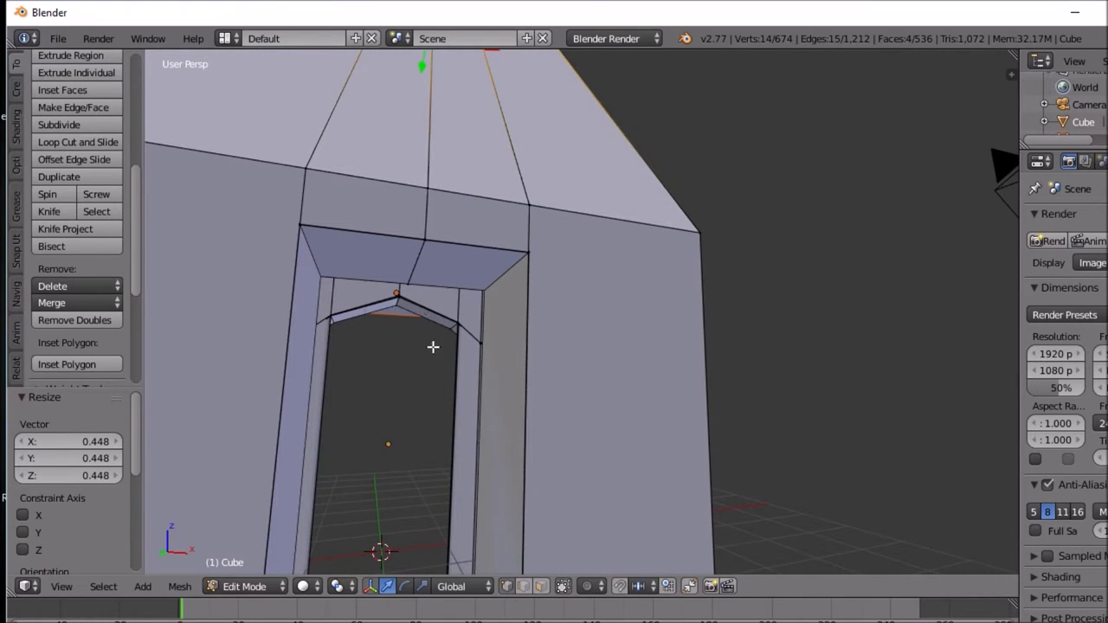
pyautogui.rightClick(416, 268)
pyautogui.keyDown('shift'); pyautogui.rightClick(418, 258); pyautogui.keyUp('shift')
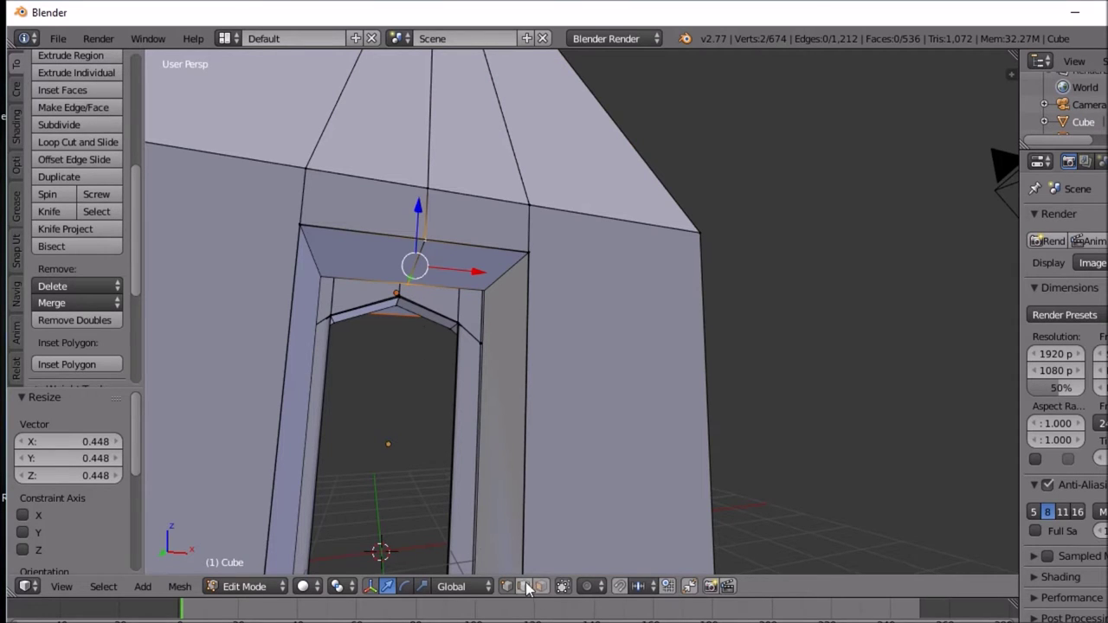
pyautogui.press('j')
pyautogui.rightClick(413, 268)
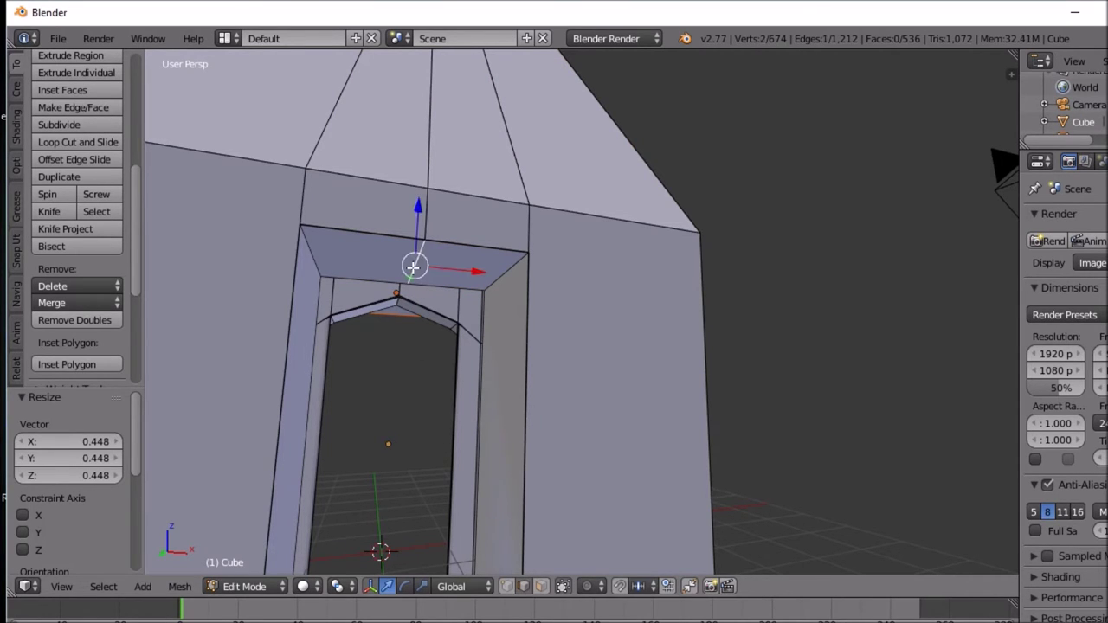
pyautogui.press('g')
pyautogui.press('z')
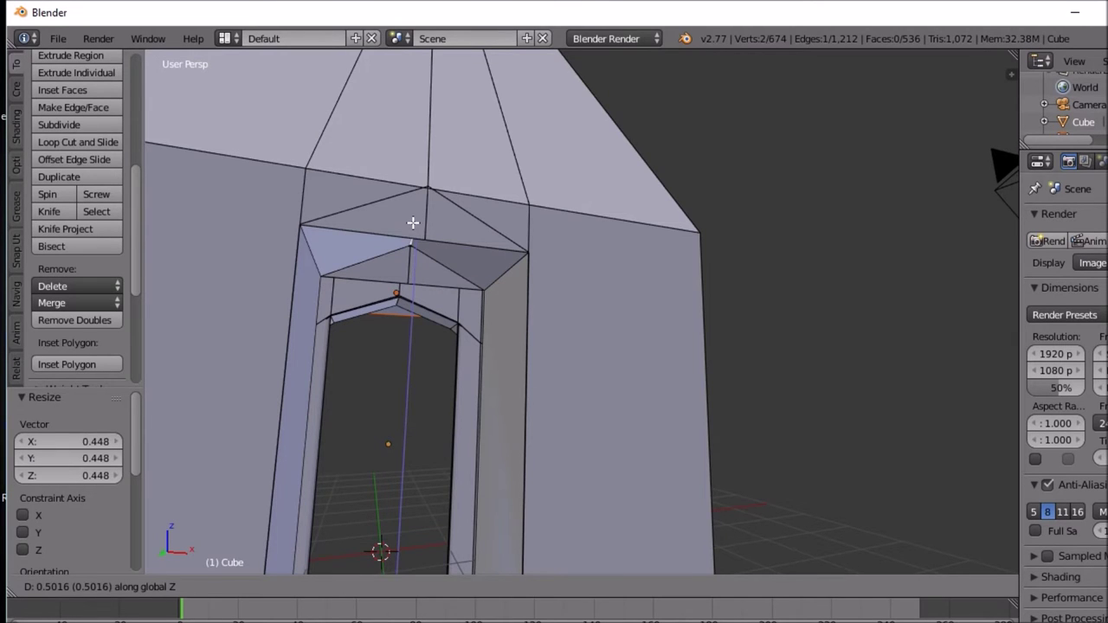
pyautogui.click(413, 222)
# Step: Raise the two remaining middle vertices of the doorway lintel 0.510 along the global Z axis to meet the peak
pyautogui.rightClick(408, 283)
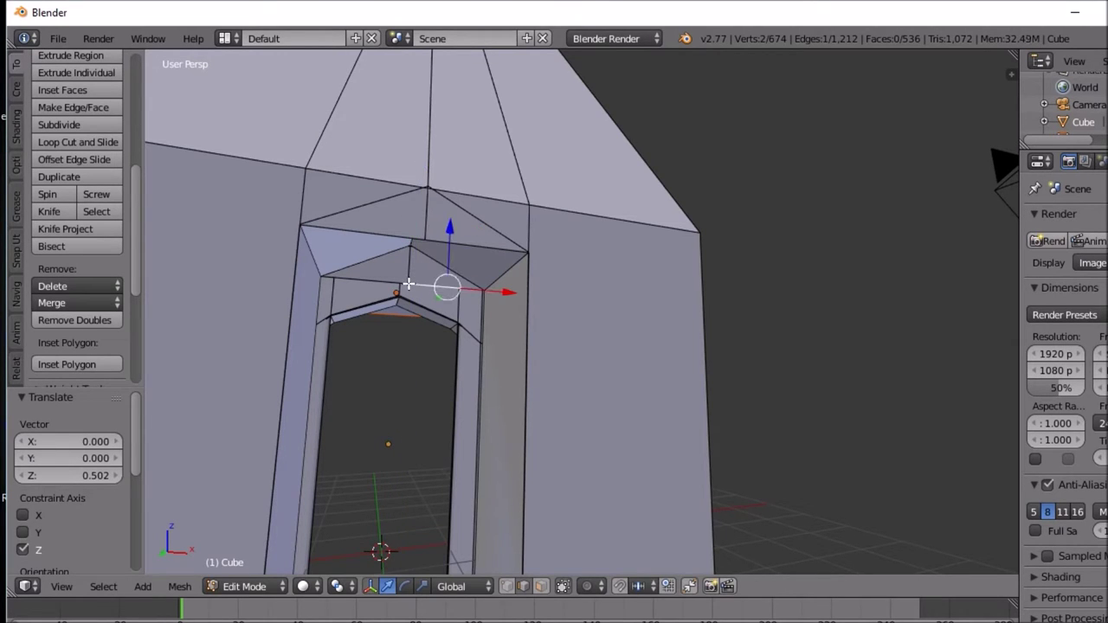
pyautogui.click(507, 586)
pyautogui.rightClick(409, 282)
pyautogui.keyDown('shift'); pyautogui.rightClick(426, 244); pyautogui.keyUp('shift')
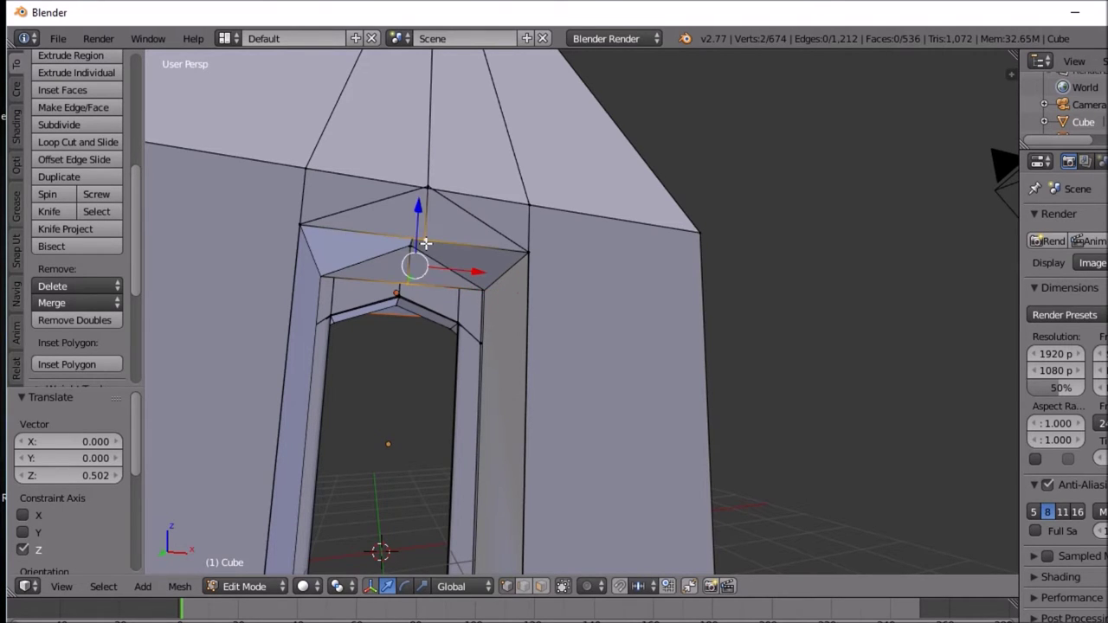
pyautogui.press('g')
pyautogui.press('z')
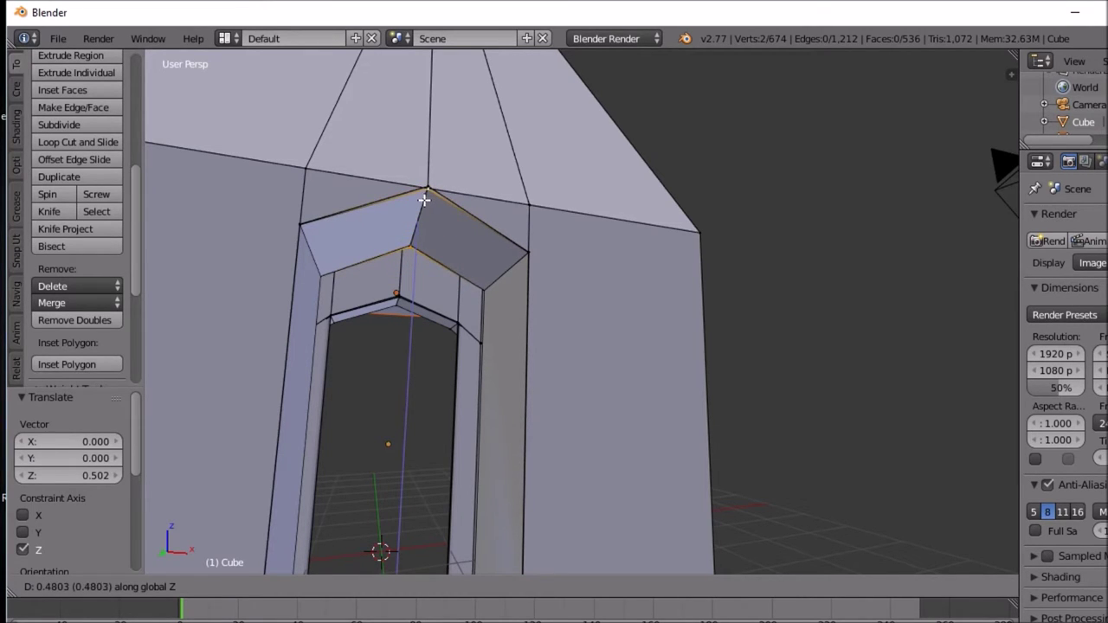
pyautogui.click(424, 197)
# Step: Undo both upward moves of the doorway lintel's middle vertices and clear the selection
pyautogui.moveTo(424, 200); pyautogui.dragTo(405, 232, button='middle')
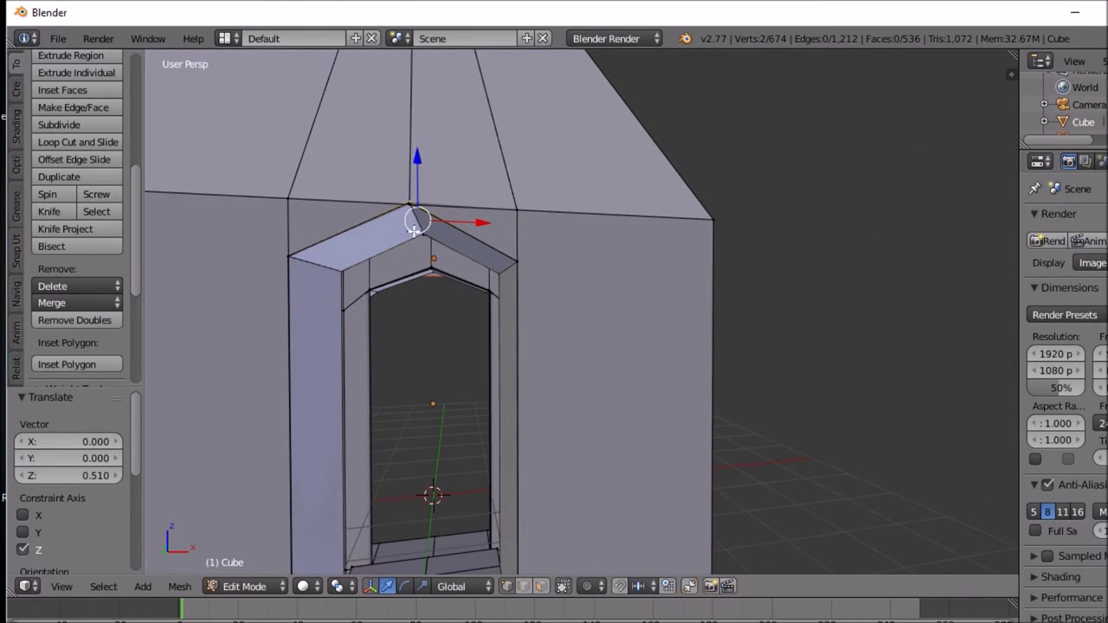
pyautogui.hotkey('ctrl', 'z')
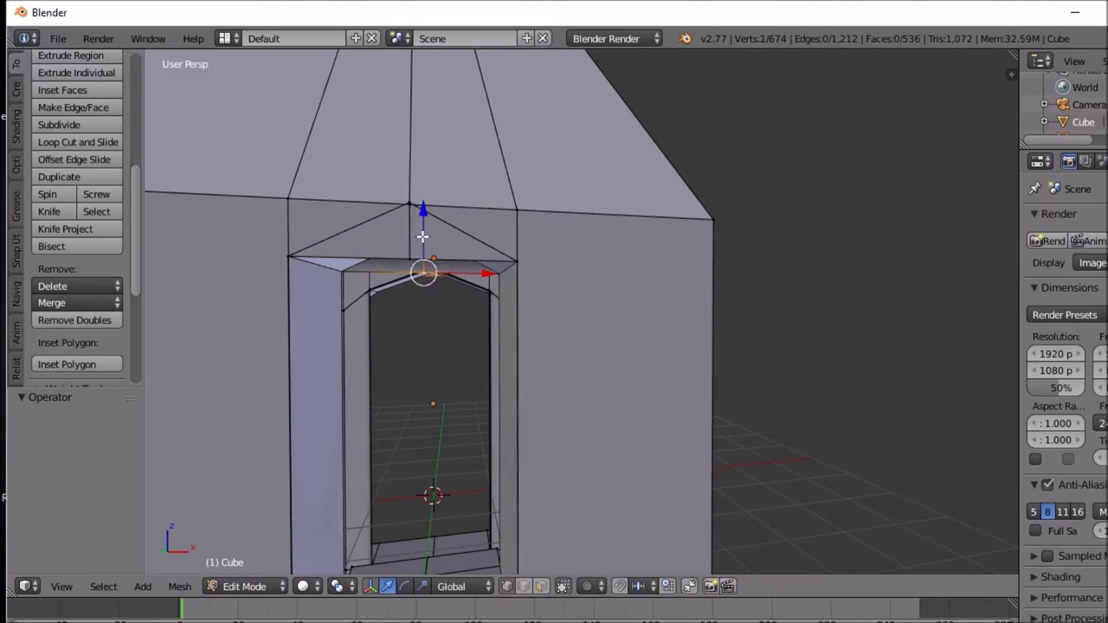
pyautogui.keyDown('shift'); pyautogui.rightClick(422, 236); pyautogui.keyUp('shift')
pyautogui.press('a')
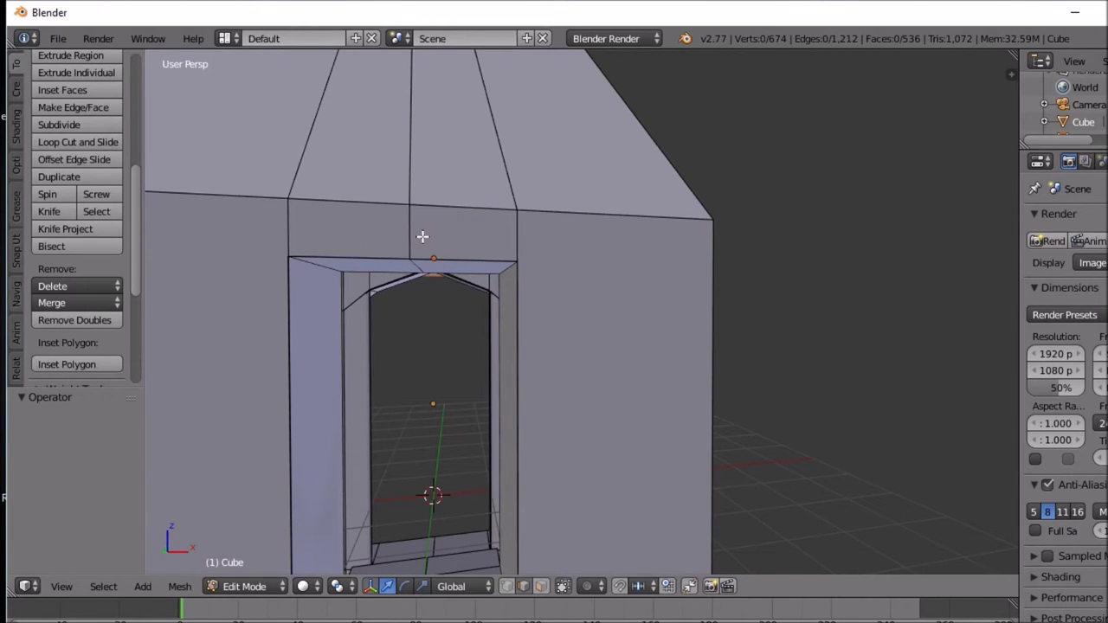
# Step: Box-select the doorway lintel's middle vertices through the mesh and raise them 0.208 along the global Z axis
pyautogui.moveTo(421, 248)
pyautogui.mouseDown(button='middle')
pyautogui.moveTo(445, 228)
pyautogui.moveTo(435, 235)
pyautogui.mouseUp(button='middle')
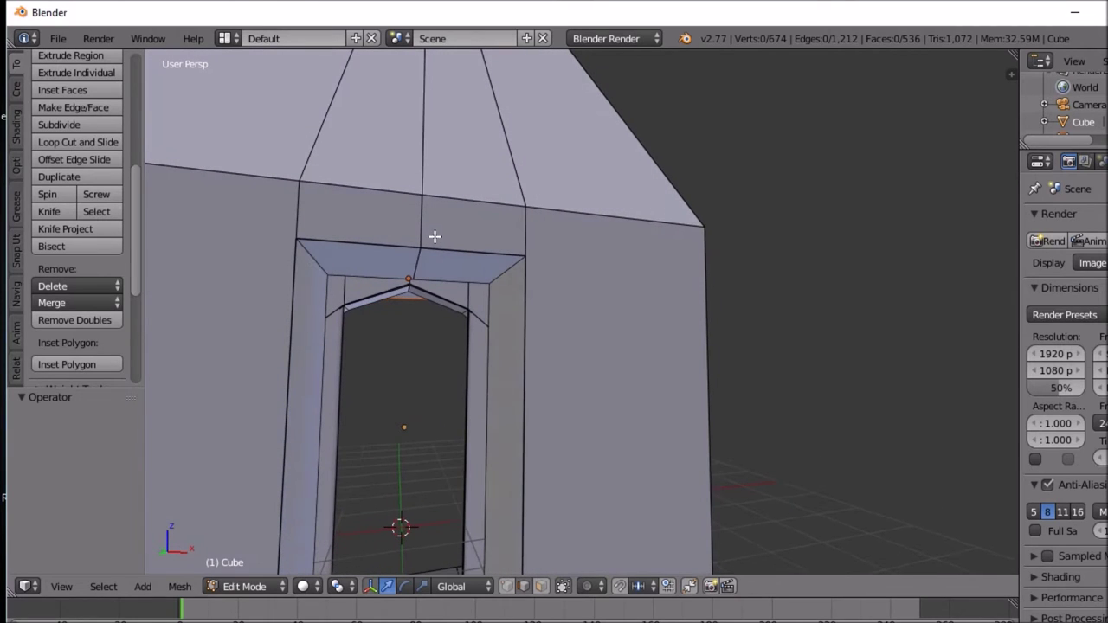
pyautogui.moveTo(409, 245)
pyautogui.mouseDown(button='middle')
pyautogui.moveTo(413, 154)
pyautogui.moveTo(421, 235)
pyautogui.mouseUp(button='middle')
pyautogui.press('z')
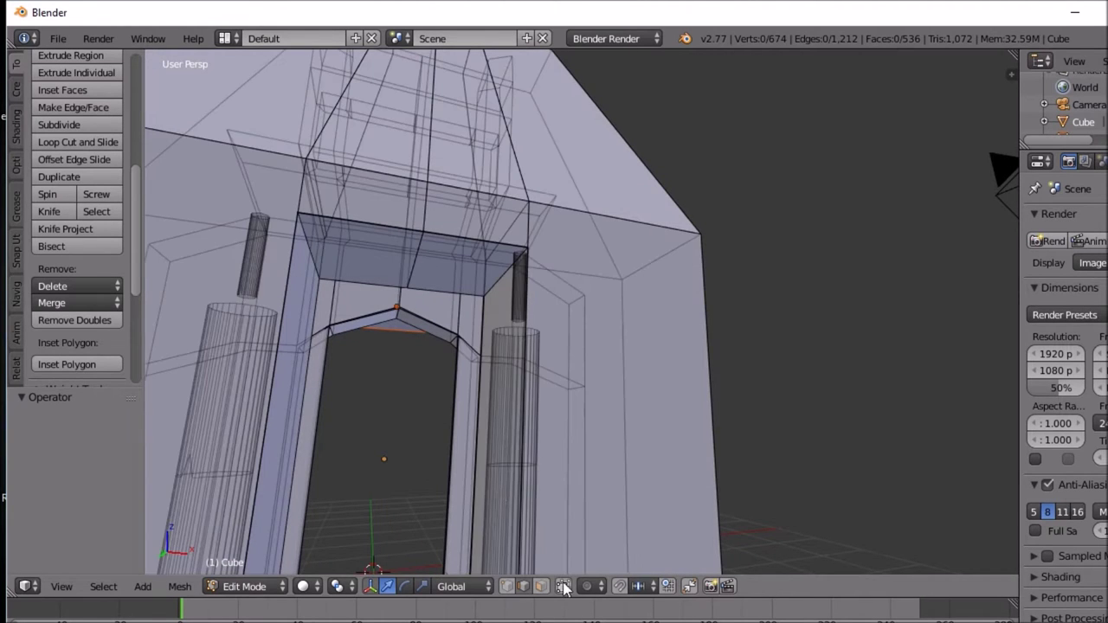
pyautogui.moveTo(356, 291); pyautogui.dragTo(347, 338, button='middle')
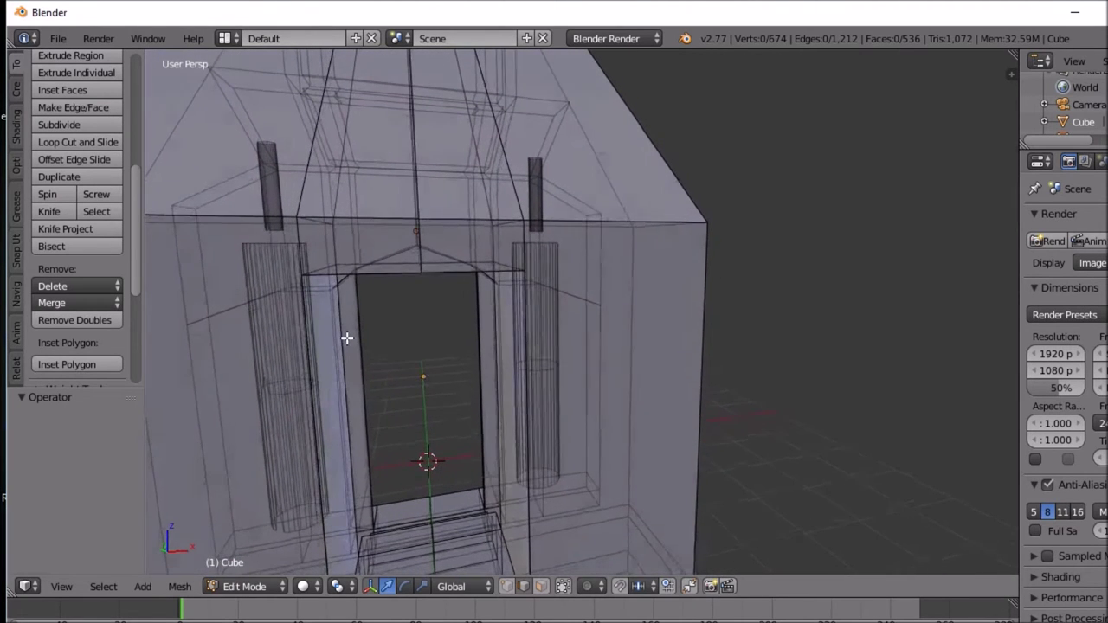
pyautogui.press('b')
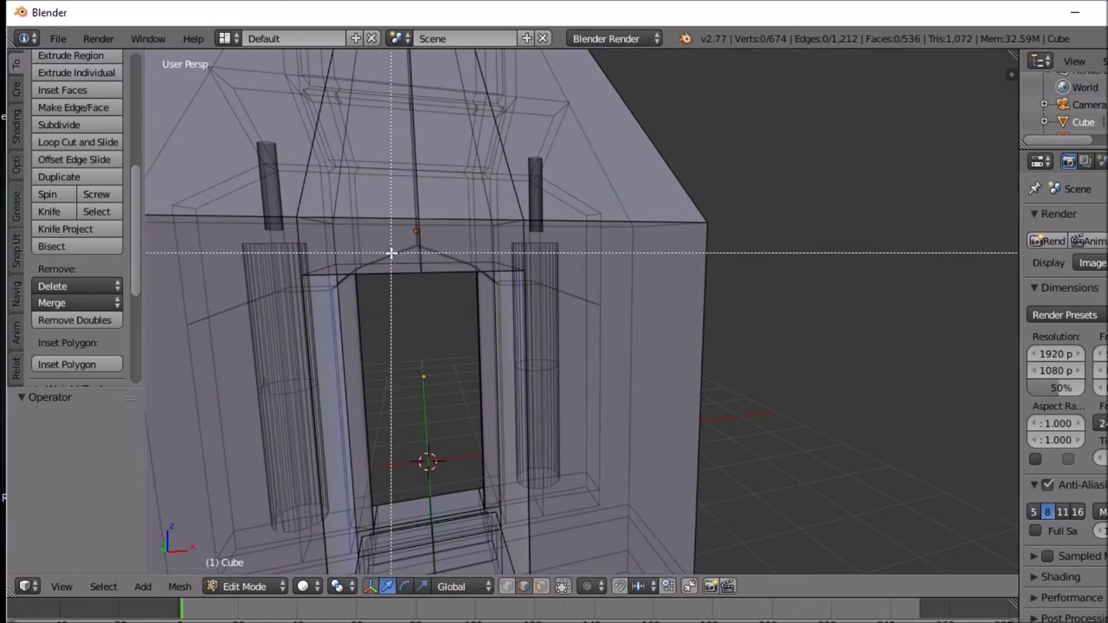
pyautogui.moveTo(407, 258); pyautogui.dragTo(442, 286)
pyautogui.moveTo(440, 285)
pyautogui.mouseDown(button='middle')
pyautogui.moveTo(458, 246)
pyautogui.moveTo(433, 260)
pyautogui.moveTo(447, 284)
pyautogui.mouseUp(button='middle')
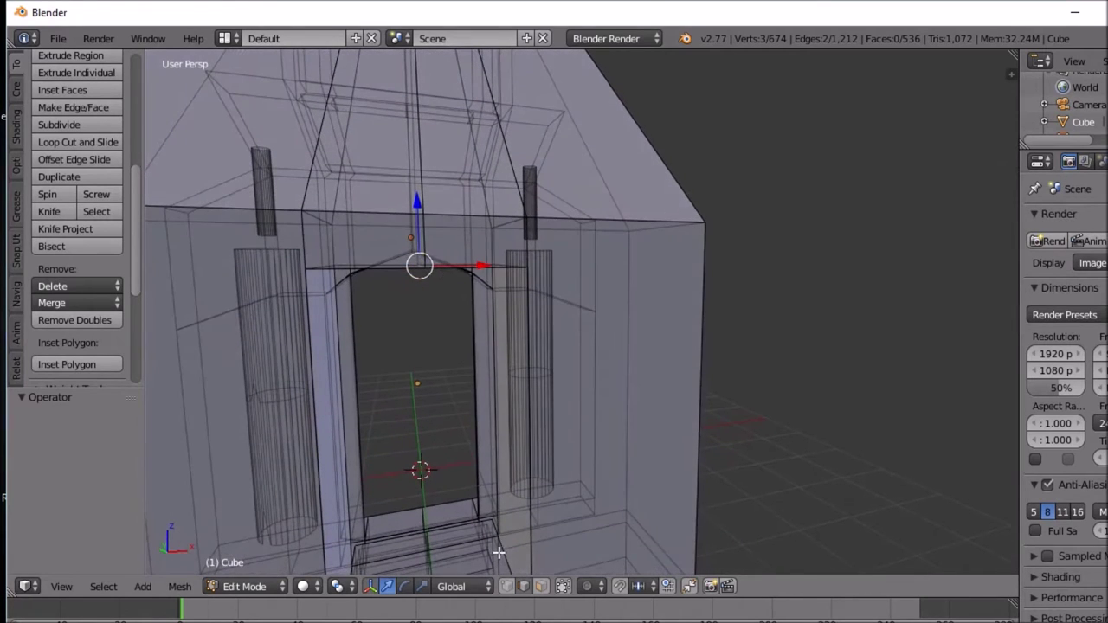
pyautogui.click(523, 586)
pyautogui.moveTo(412, 302)
pyautogui.mouseDown(button='middle')
pyautogui.moveTo(422, 317)
pyautogui.moveTo(453, 309)
pyautogui.moveTo(423, 321)
pyautogui.moveTo(418, 306)
pyautogui.moveTo(415, 322)
pyautogui.mouseUp(button='middle')
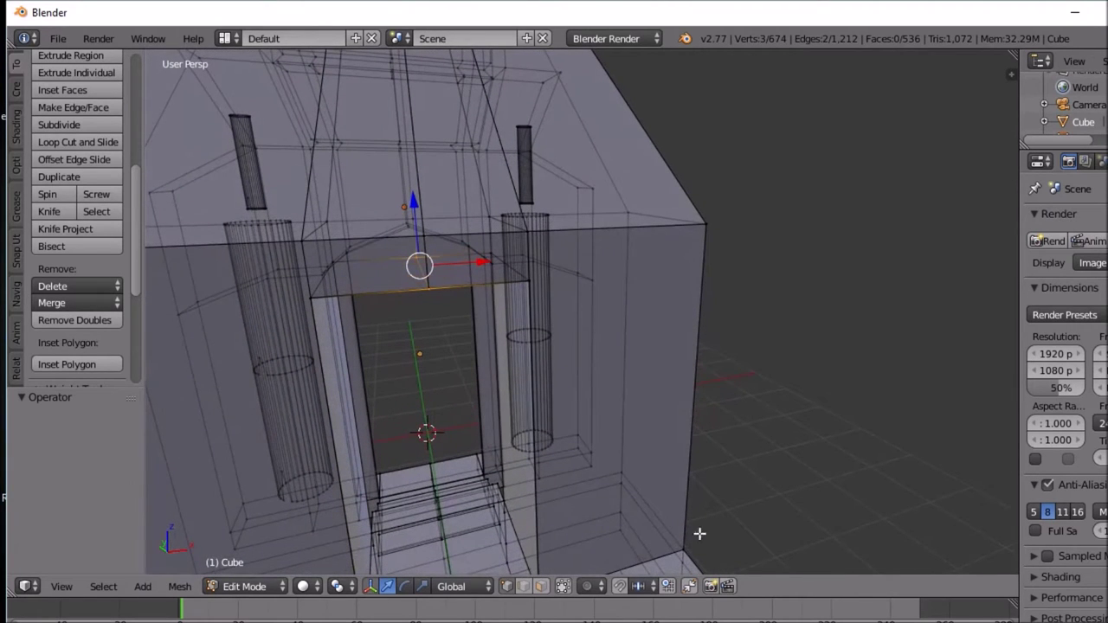
pyautogui.click(564, 586)
pyautogui.moveTo(376, 419); pyautogui.dragTo(377, 377, button='middle')
pyautogui.press('g')
pyautogui.press('z')
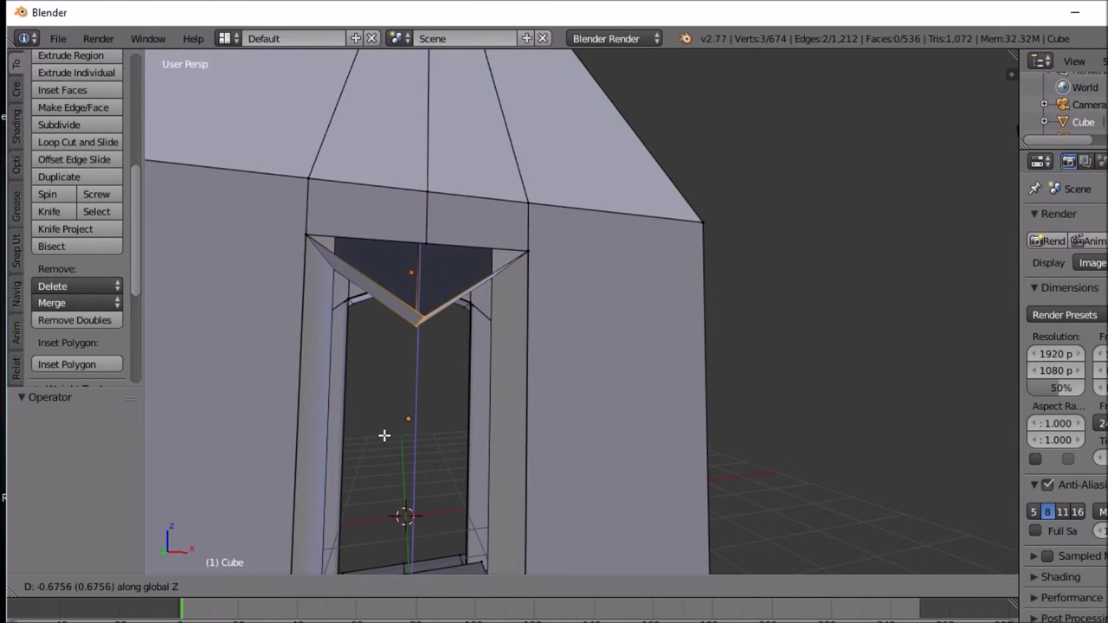
pyautogui.click(377, 360)
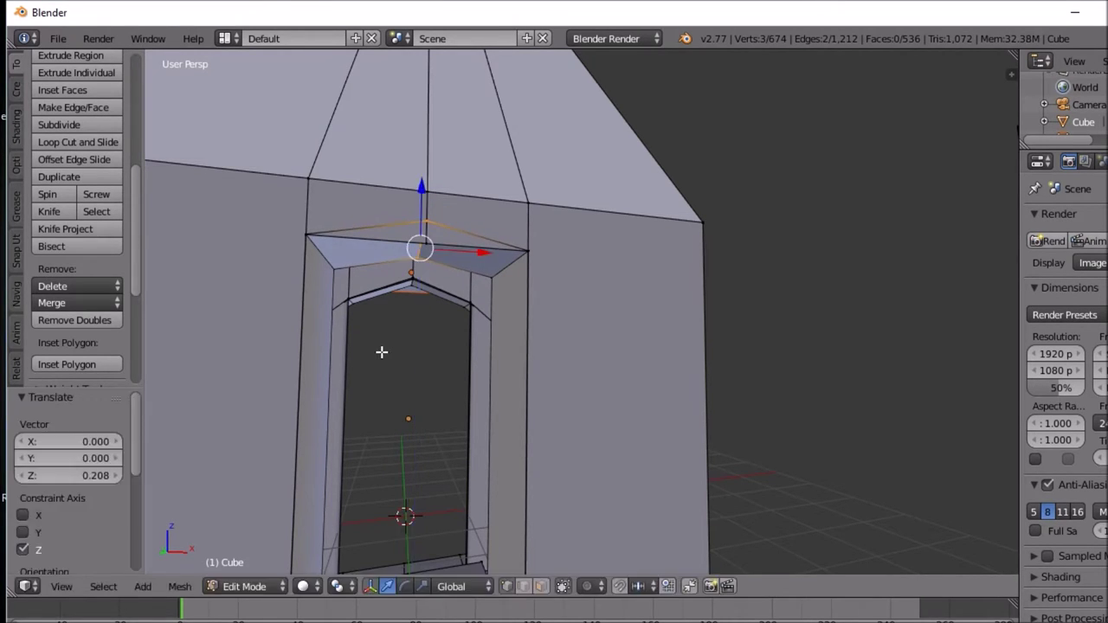
# Step: Raise the leftover middle vertex on the doorway's near face 0.212 along the global Z axis to meet the peak
pyautogui.keyDown('shift'); pyautogui.rightClick(427, 244); pyautogui.keyUp('shift')
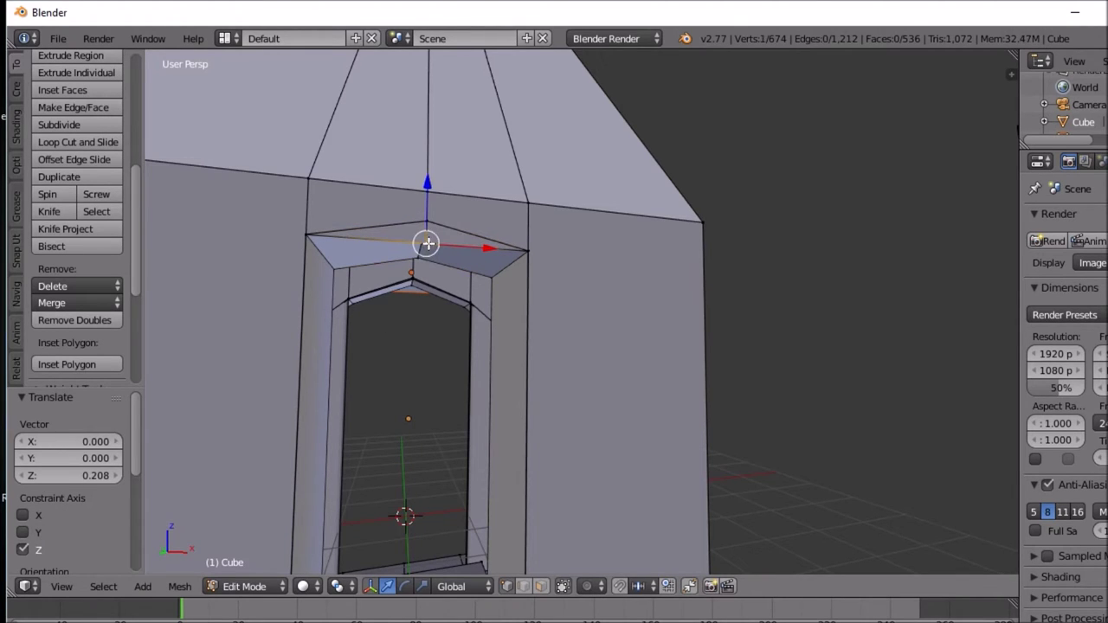
pyautogui.press('g')
pyautogui.press('z')
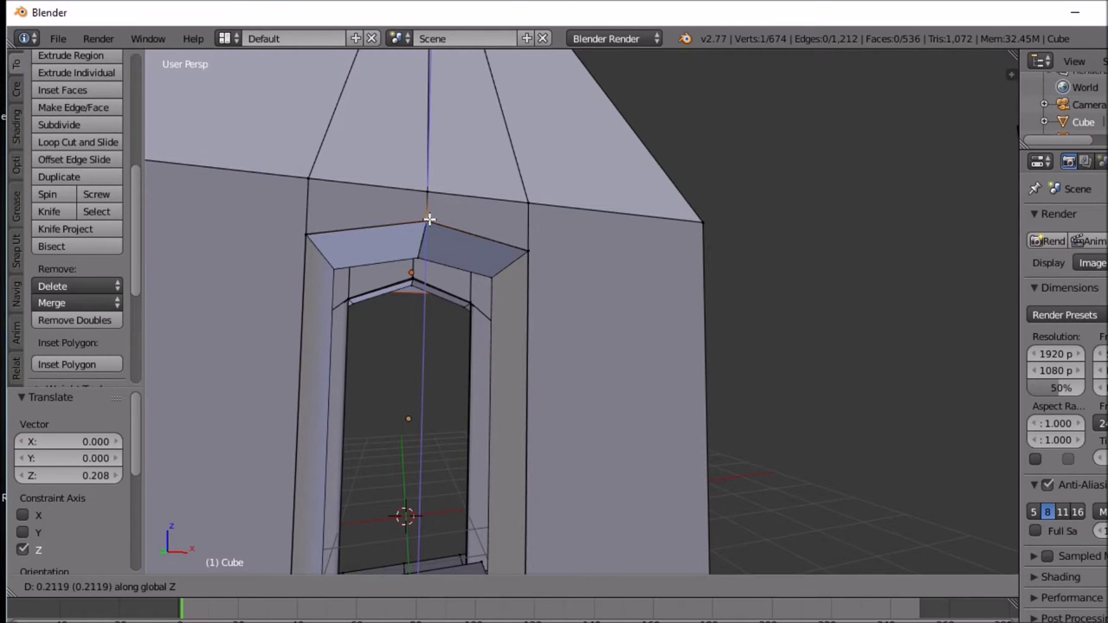
pyautogui.click(429, 220)
# Step: Examine the peaked doorway and the whole building from the front, back and sides
pyautogui.moveTo(423, 249); pyautogui.dragTo(679, 288, button='middle')
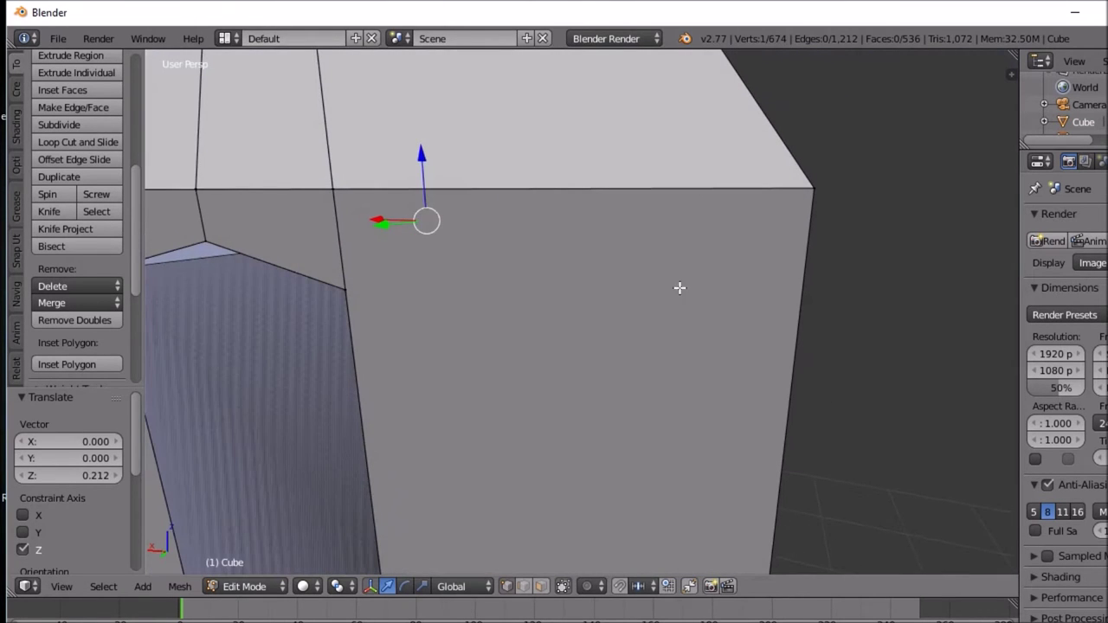
pyautogui.moveTo(419, 325); pyautogui.dragTo(499, 290, button='middle')
pyautogui.scroll(-10, 499, 290)
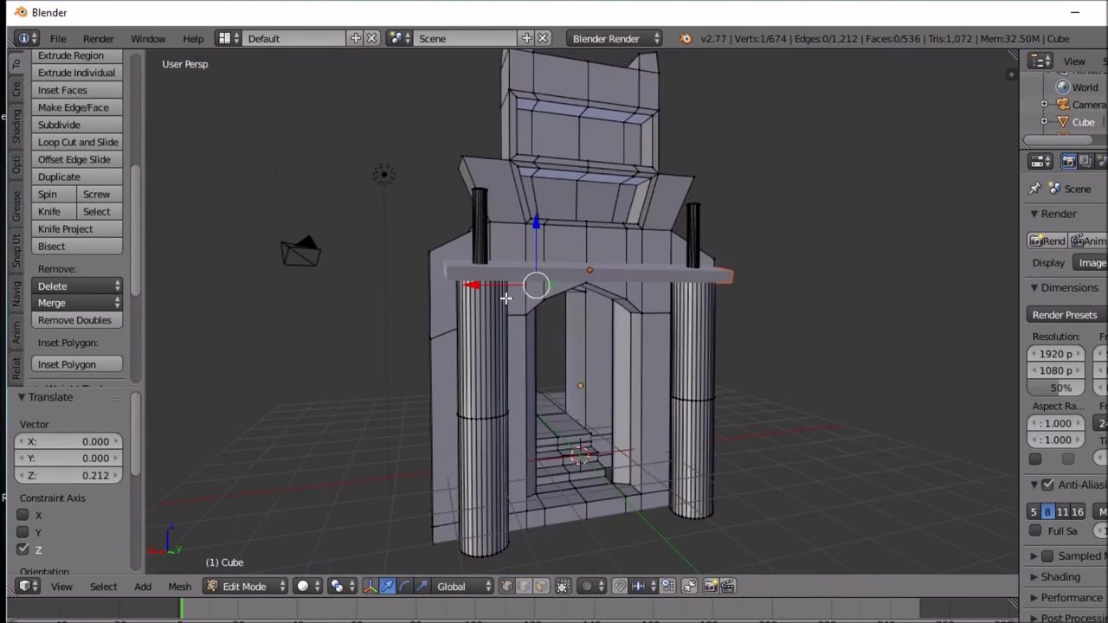
pyautogui.moveTo(488, 286)
pyautogui.mouseDown(button='middle')
pyautogui.moveTo(476, 290)
pyautogui.moveTo(488, 288)
pyautogui.mouseUp(button='middle')
pyautogui.scroll(3, 533, 344)
pyautogui.moveTo(532, 344); pyautogui.dragTo(746, 366, button='middle')
pyautogui.scroll(-5, 451, 346)
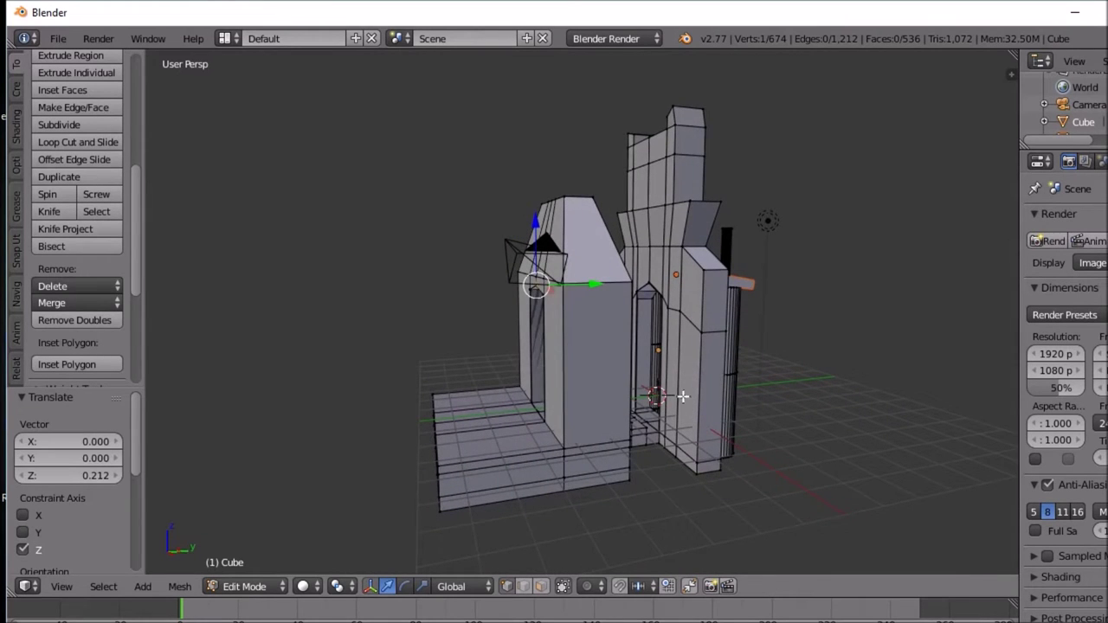
pyautogui.scroll(-4, 612, 307)
pyautogui.scroll(5, 612, 308)
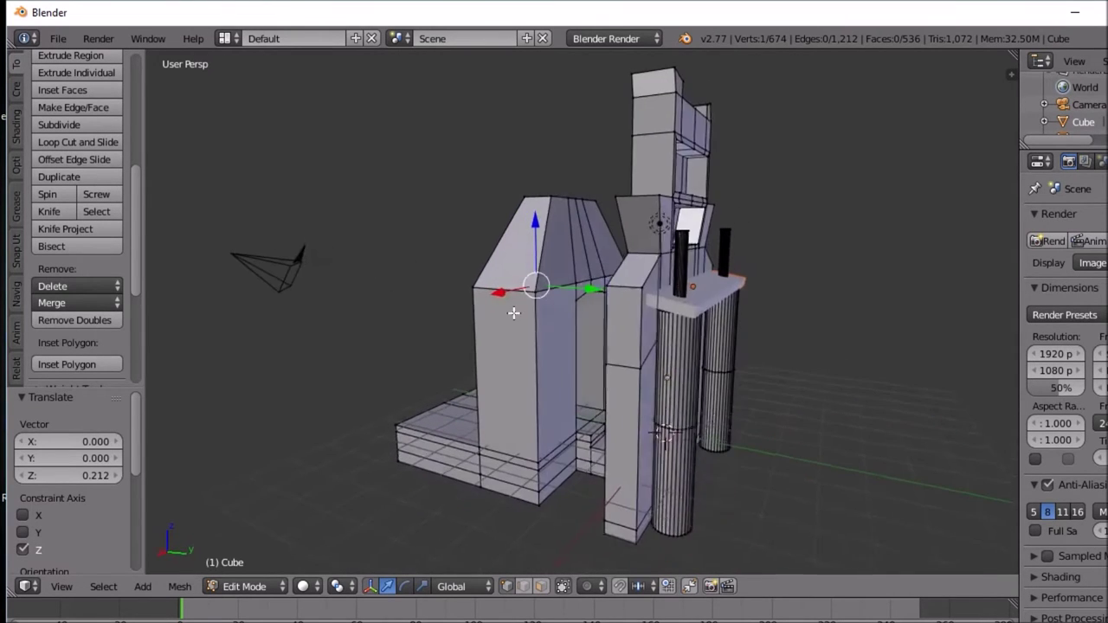
pyautogui.moveTo(625, 423); pyautogui.dragTo(612, 405, button='middle')
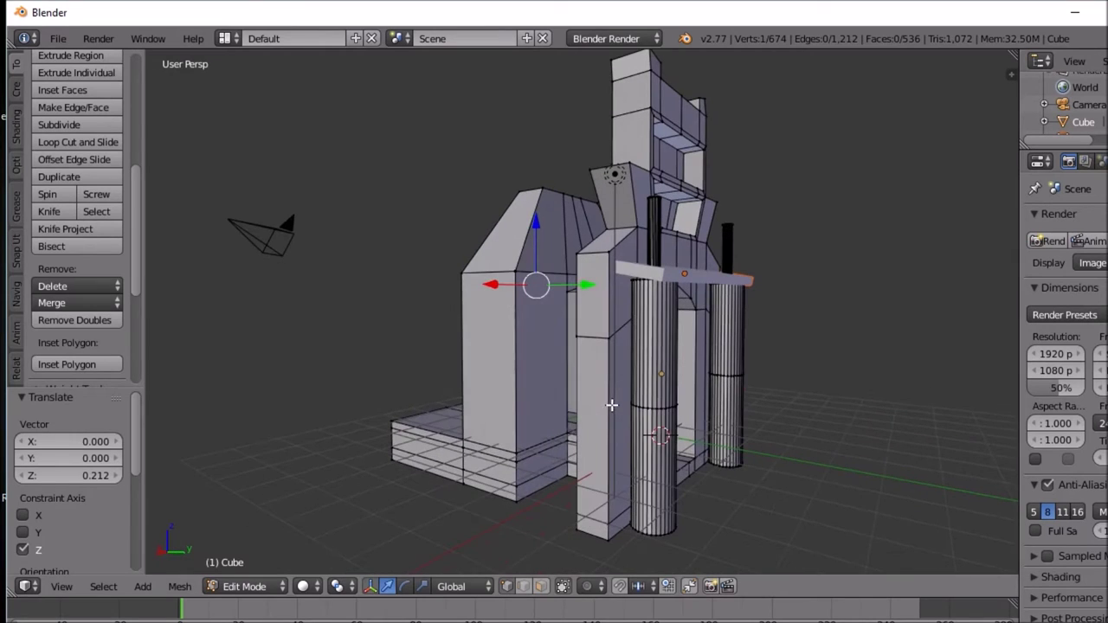
# Step: Select all linked faces of the large front column on the positive X side, using face selection mode
pyautogui.click(542, 586)
pyautogui.click(590, 403)
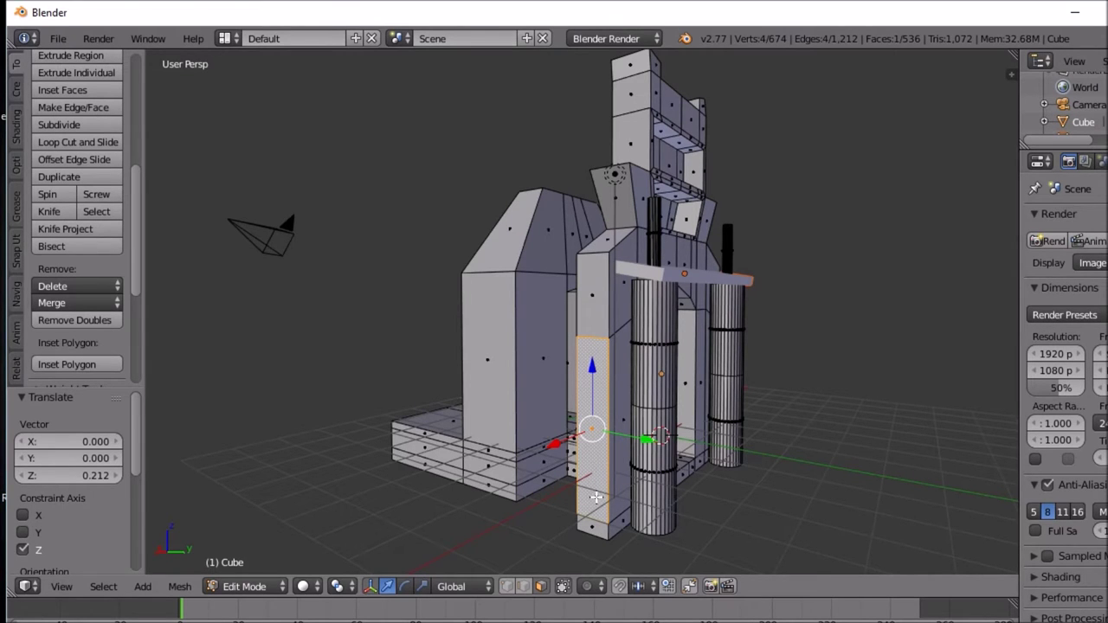
pyautogui.moveTo(638, 439)
pyautogui.mouseDown(button='middle')
pyautogui.moveTo(514, 435)
pyautogui.moveTo(616, 444)
pyautogui.mouseUp(button='middle')
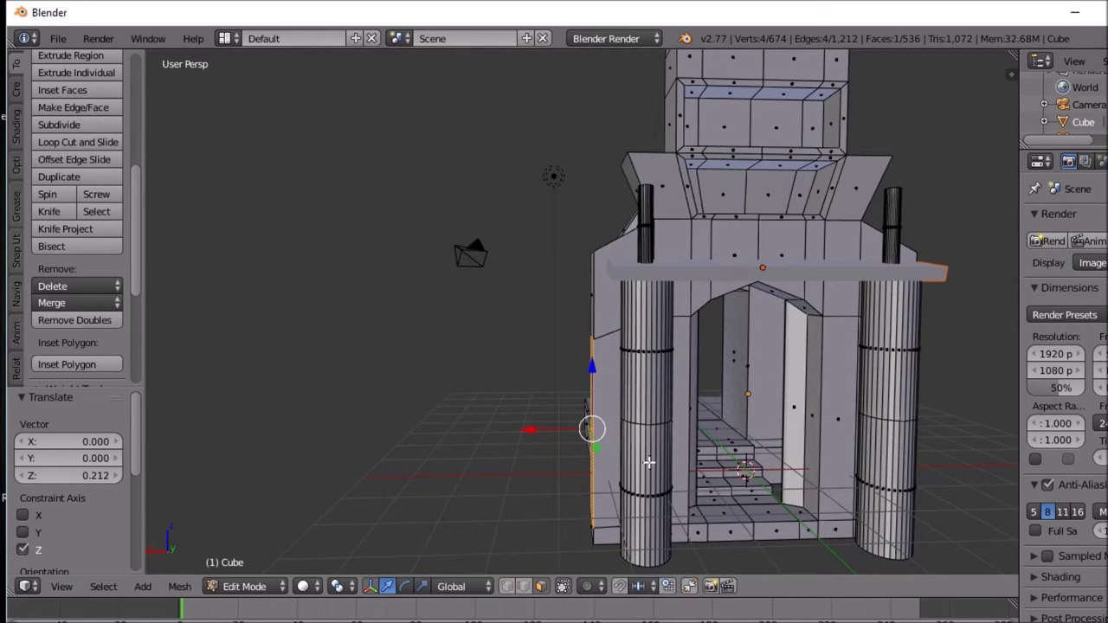
pyautogui.keyDown('alt'); pyautogui.rightClick(648, 462); pyautogui.keyUp('alt')
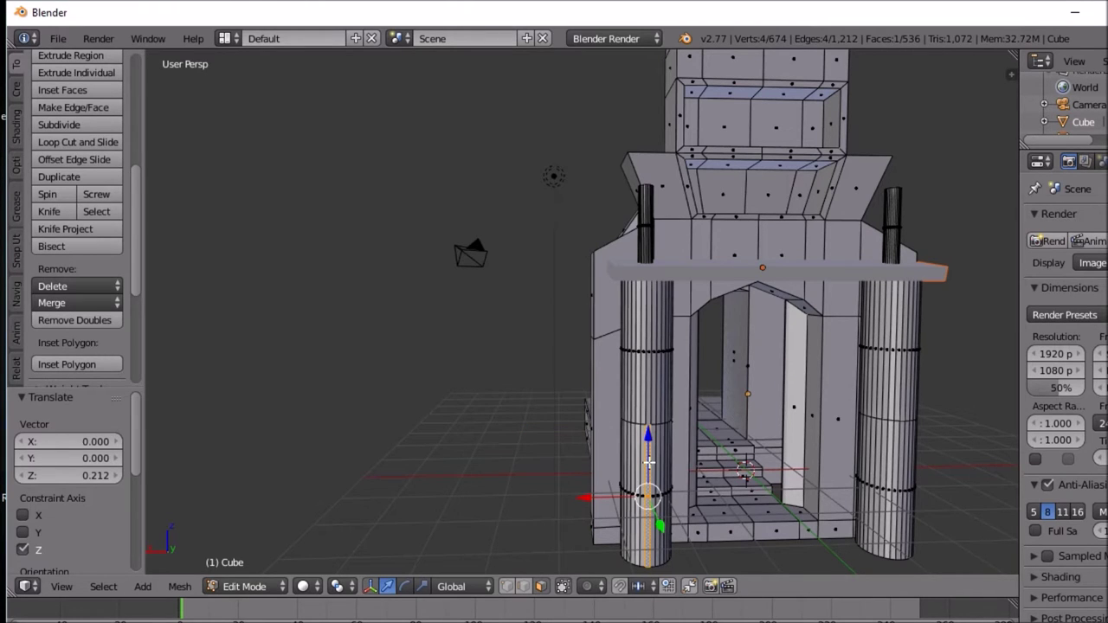
pyautogui.hotkey('ctrl', 'l')
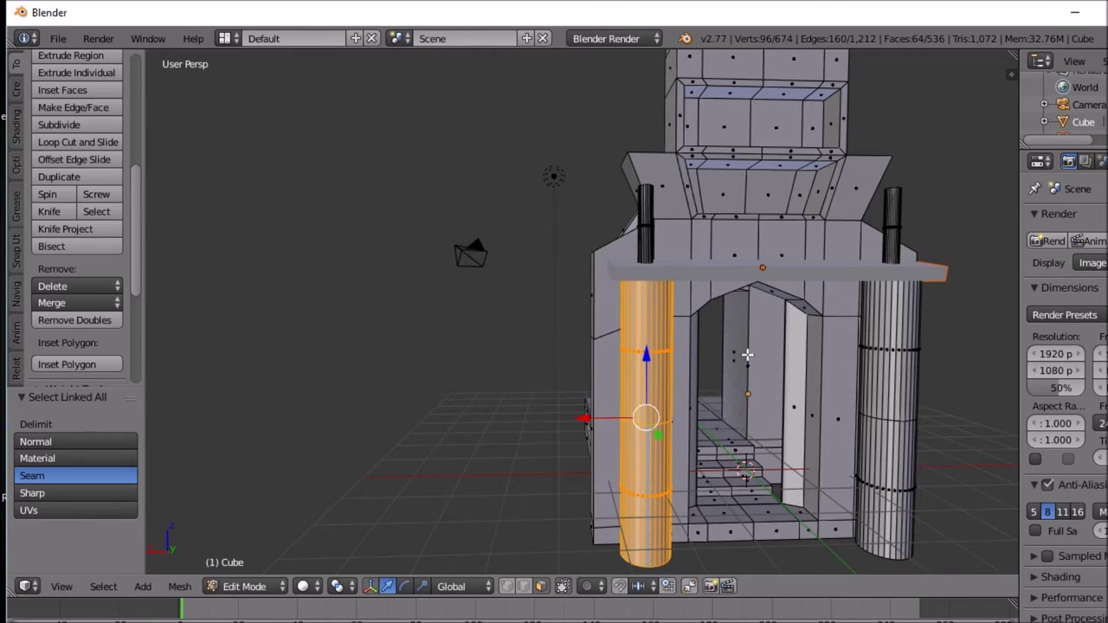
pyautogui.moveTo(882, 354); pyautogui.dragTo(894, 405, button='middle')
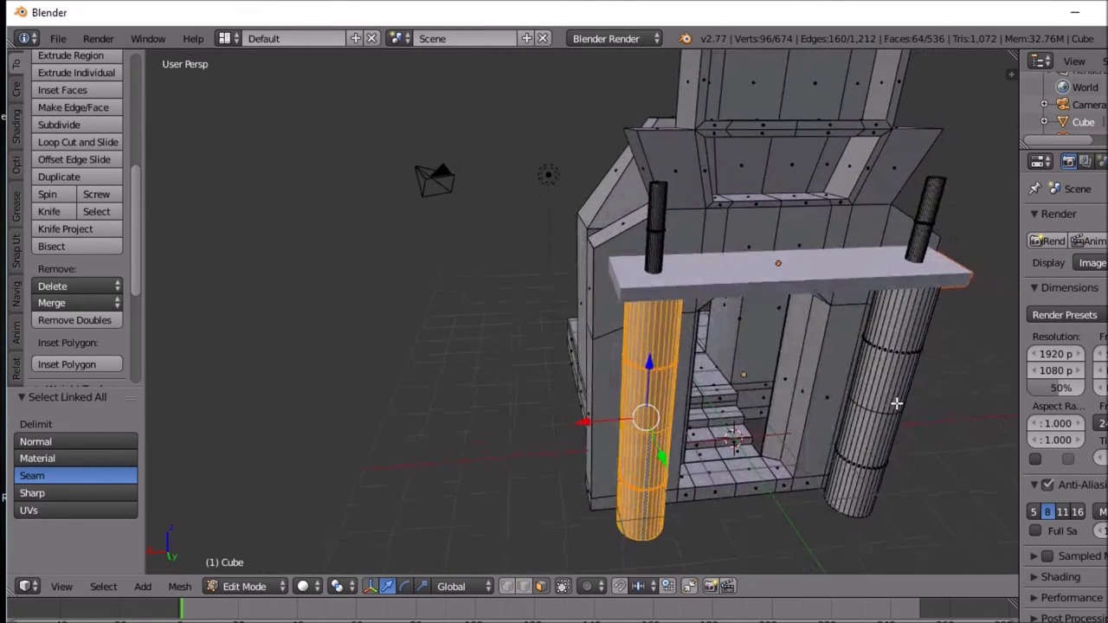
# Step: Add a Mirror modifier across the X axis to the building mesh
pyautogui.press('Tab')
pyautogui.press('Tab')
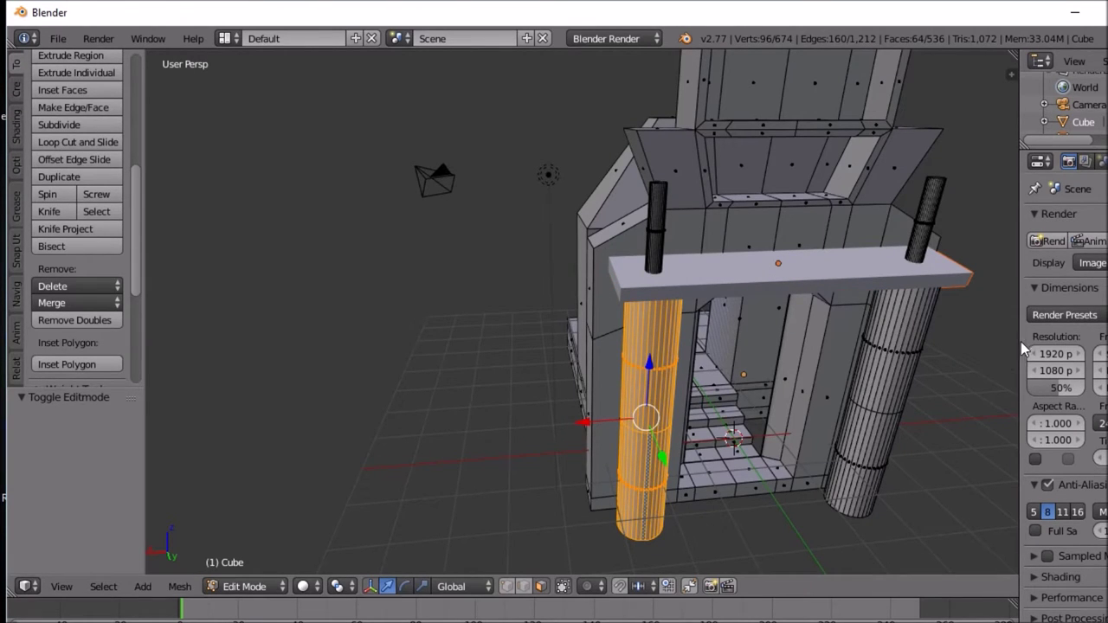
pyautogui.moveTo(1022, 346); pyautogui.dragTo(953, 344)
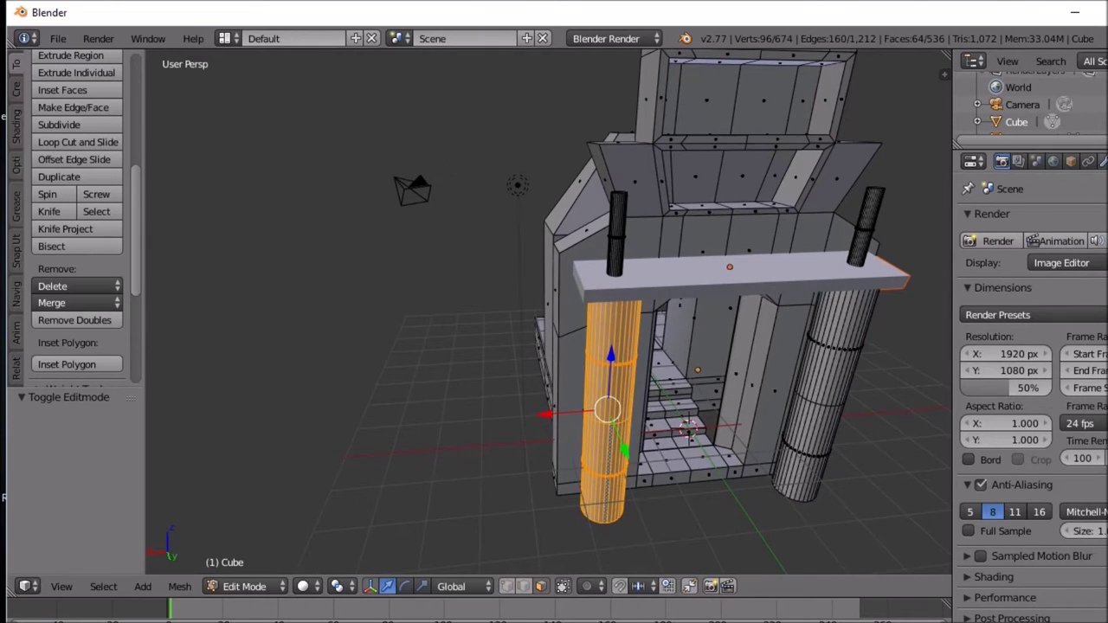
pyautogui.click(1103, 162)
pyautogui.click(1029, 218)
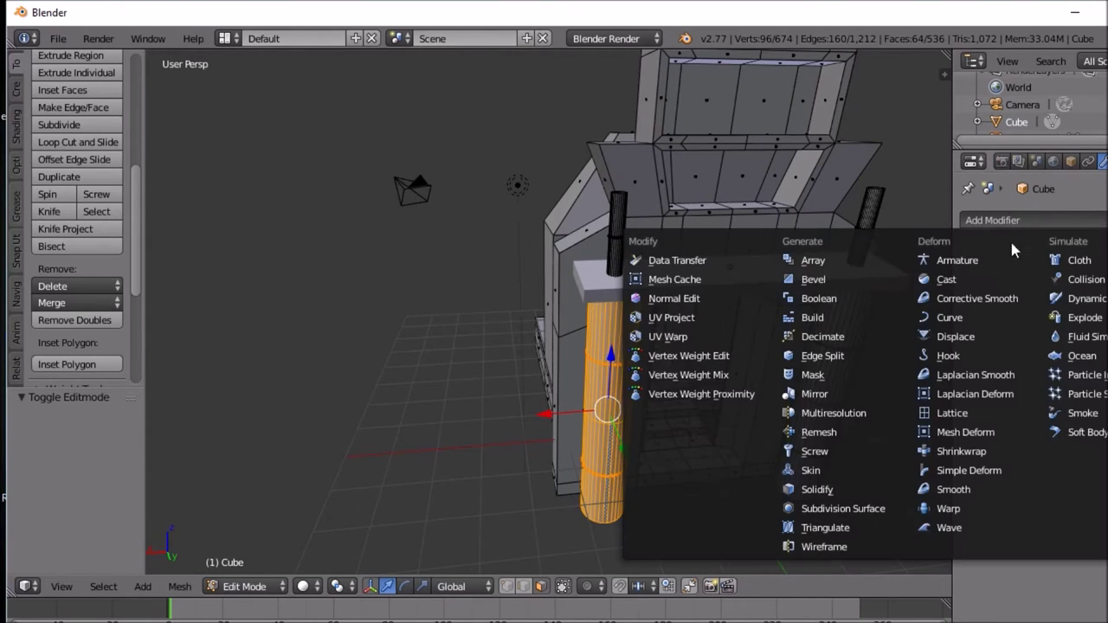
pyautogui.click(836, 394)
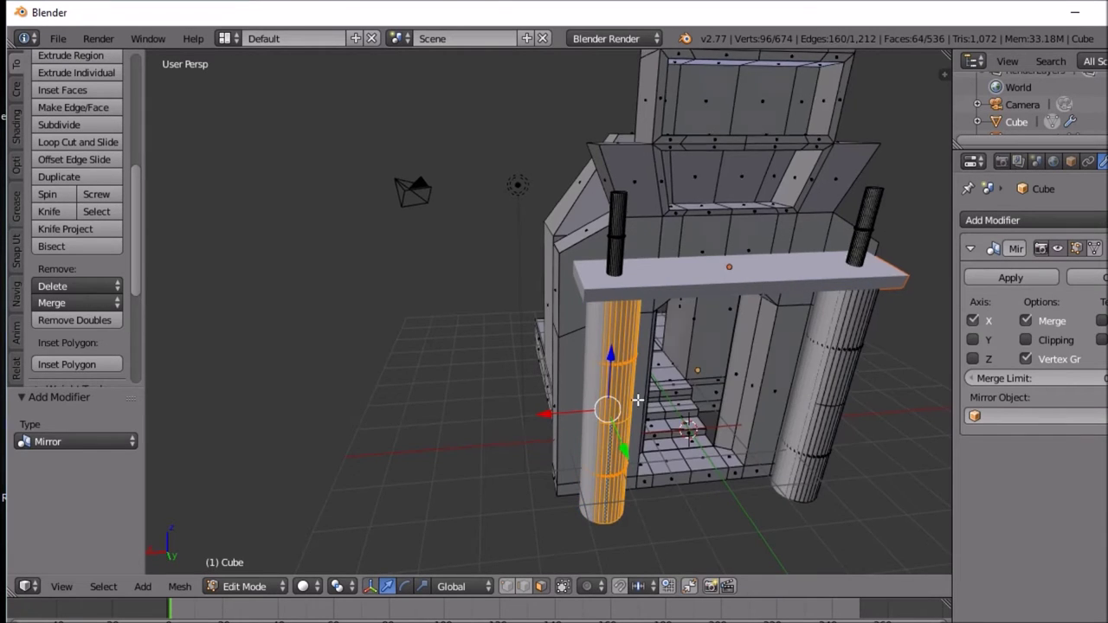
# Step: Move the selected front column 2.203 along the global X axis, out past the front wall's side
pyautogui.moveTo(638, 403); pyautogui.dragTo(611, 362, button='middle')
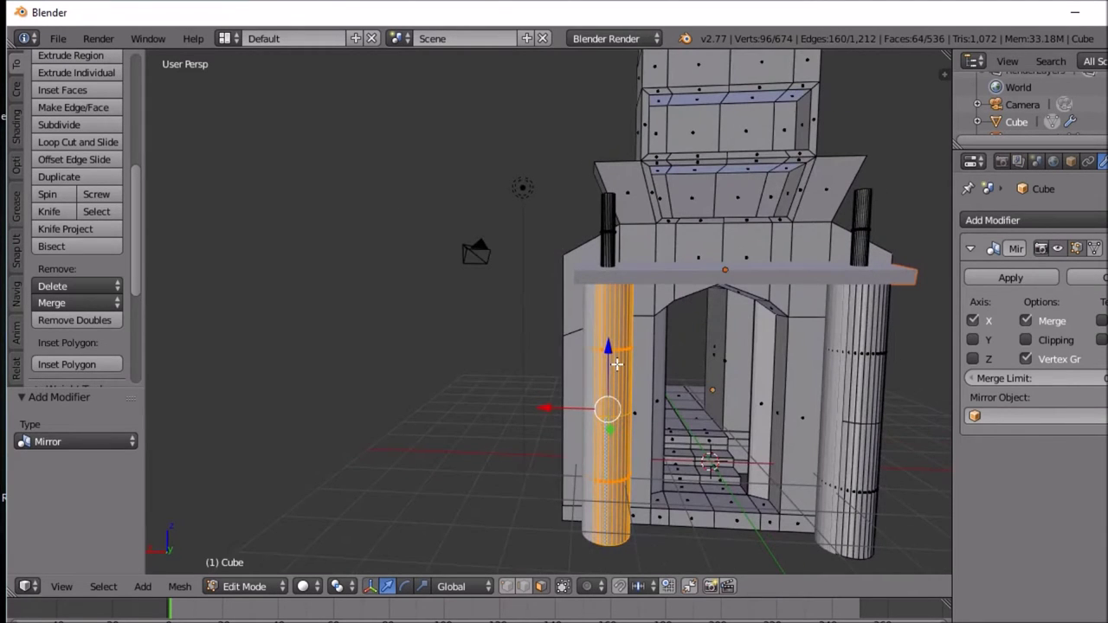
pyautogui.press('g')
pyautogui.press('x')
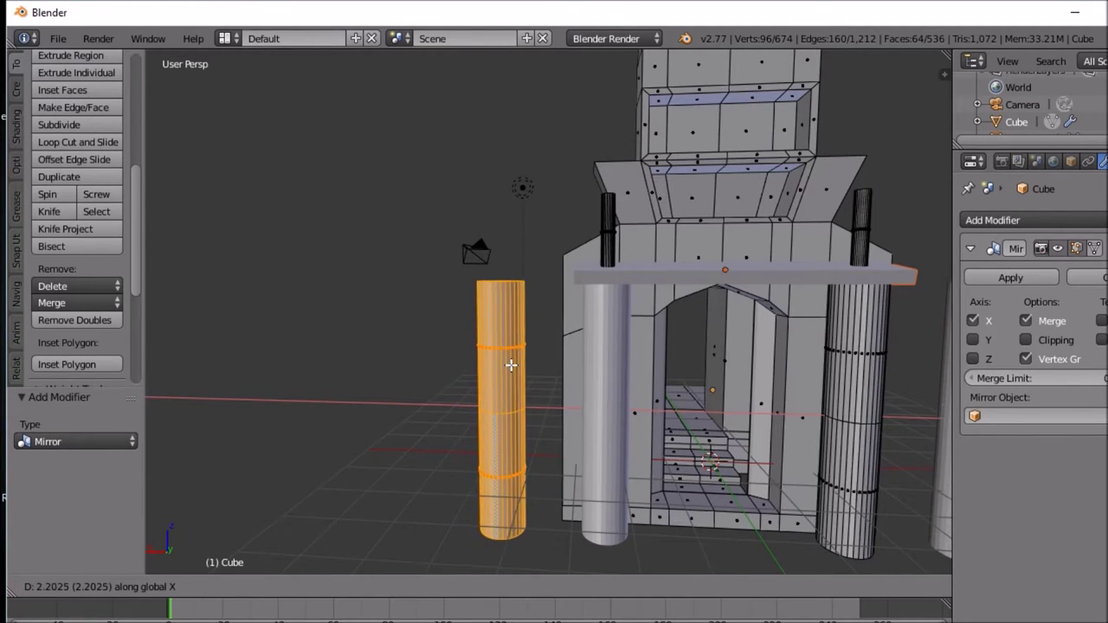
pyautogui.click(503, 365)
# Step: Duplicate the outer column and move the copy -2.332 along the global Y axis, toward the back of the building
pyautogui.moveTo(495, 366); pyautogui.dragTo(740, 403, button='middle')
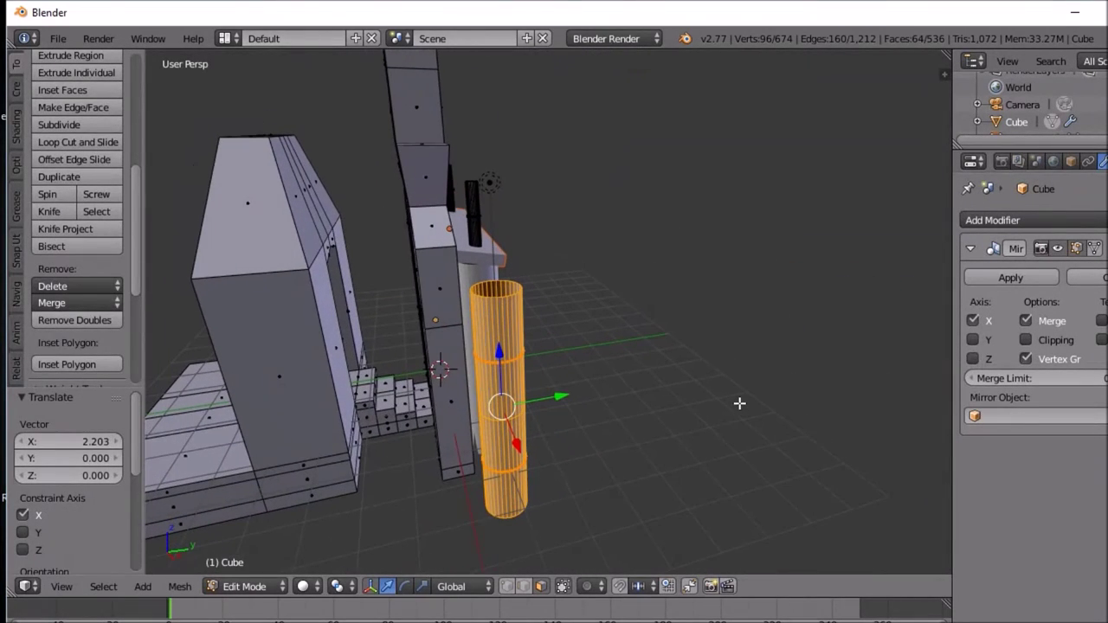
pyautogui.hotkey('shift', 'd')
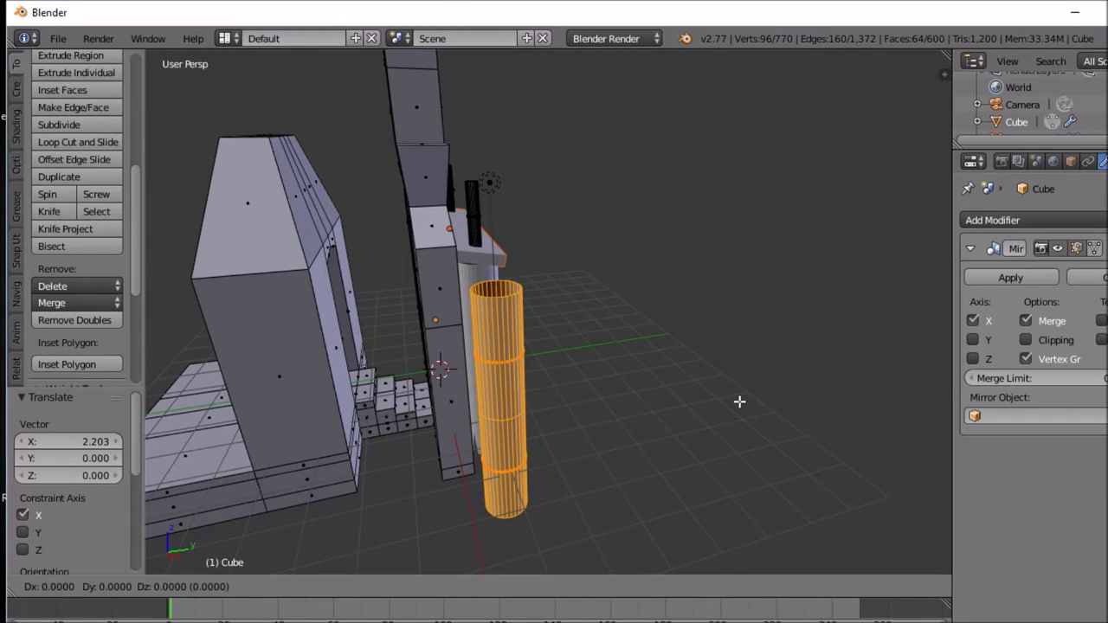
pyautogui.press('g')
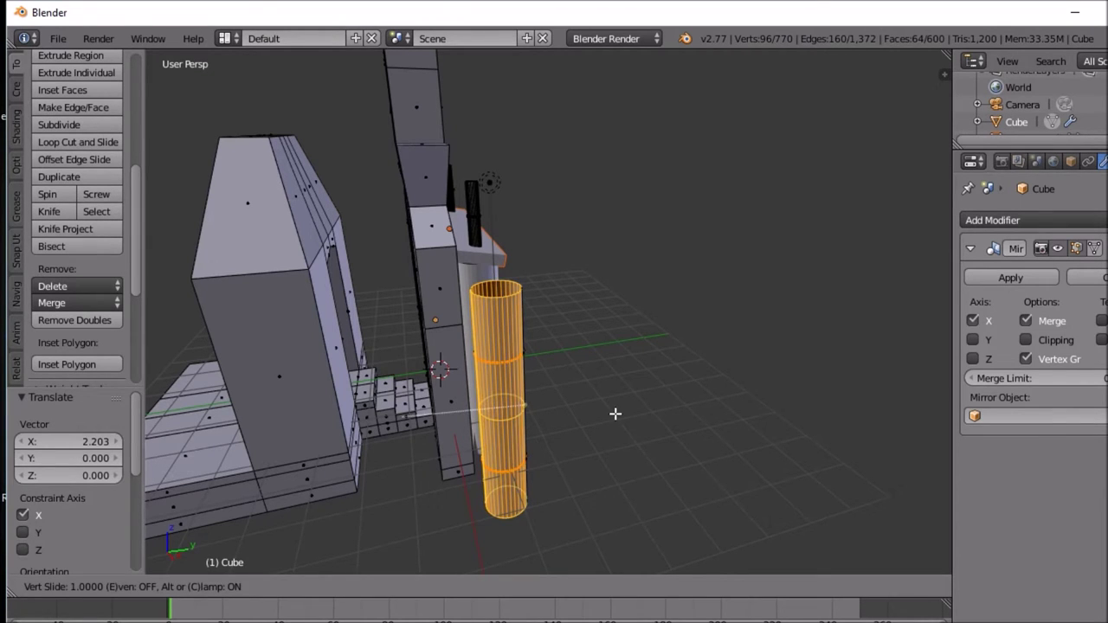
pyautogui.rightClick(620, 411)
pyautogui.press('g')
pyautogui.press('y')
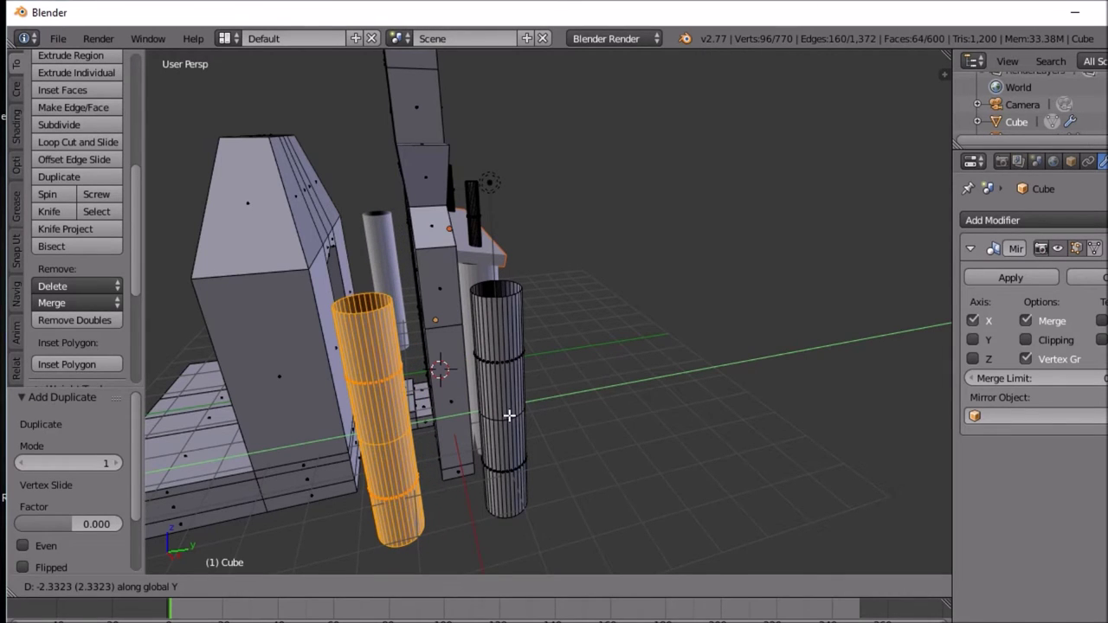
pyautogui.click(509, 415)
# Step: Duplicate the second outer column and move this copy -1.991 along the global Y axis to extend the row of columns
pyautogui.moveTo(510, 415)
pyautogui.mouseDown(button='middle')
pyautogui.moveTo(586, 386)
pyautogui.moveTo(537, 433)
pyautogui.moveTo(528, 408)
pyautogui.mouseUp(button='middle')
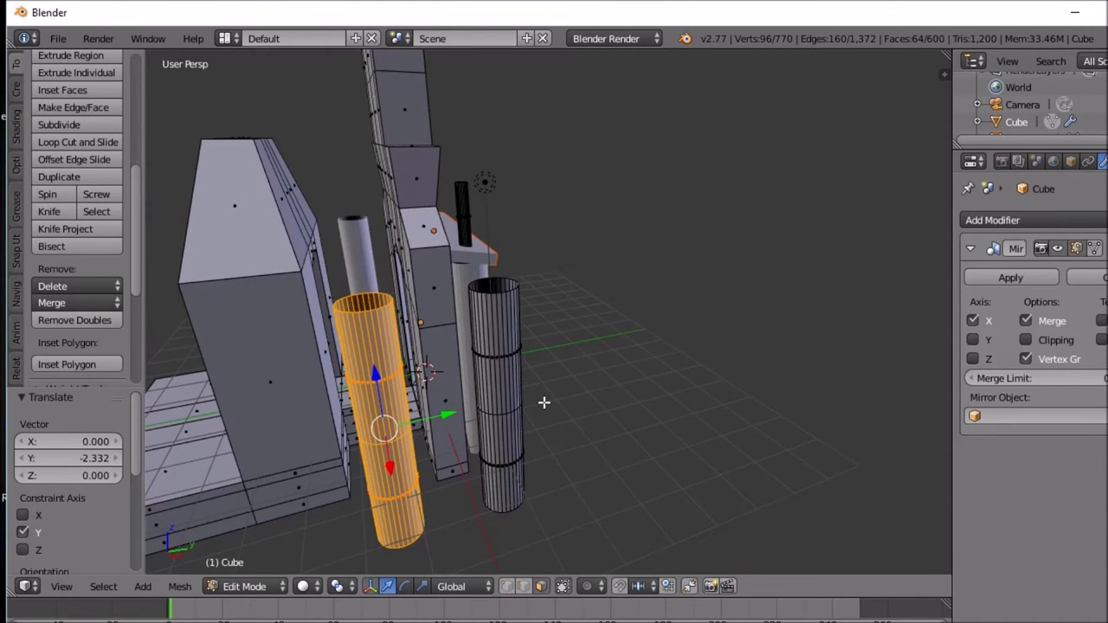
pyautogui.press('g')
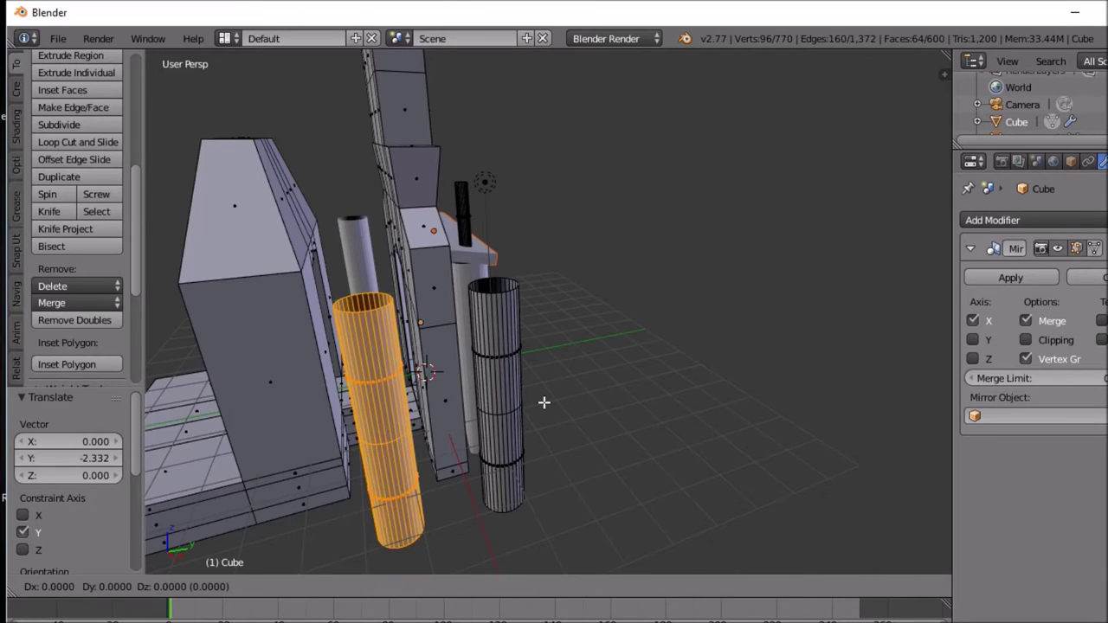
pyautogui.press('Escape')
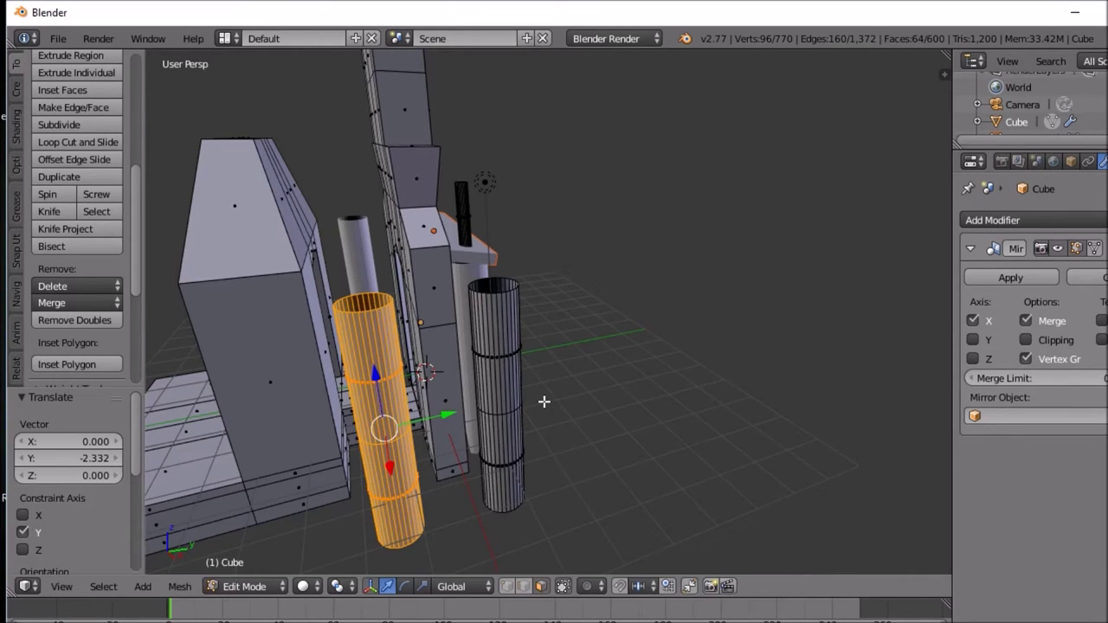
pyautogui.hotkey('shift', 'd')
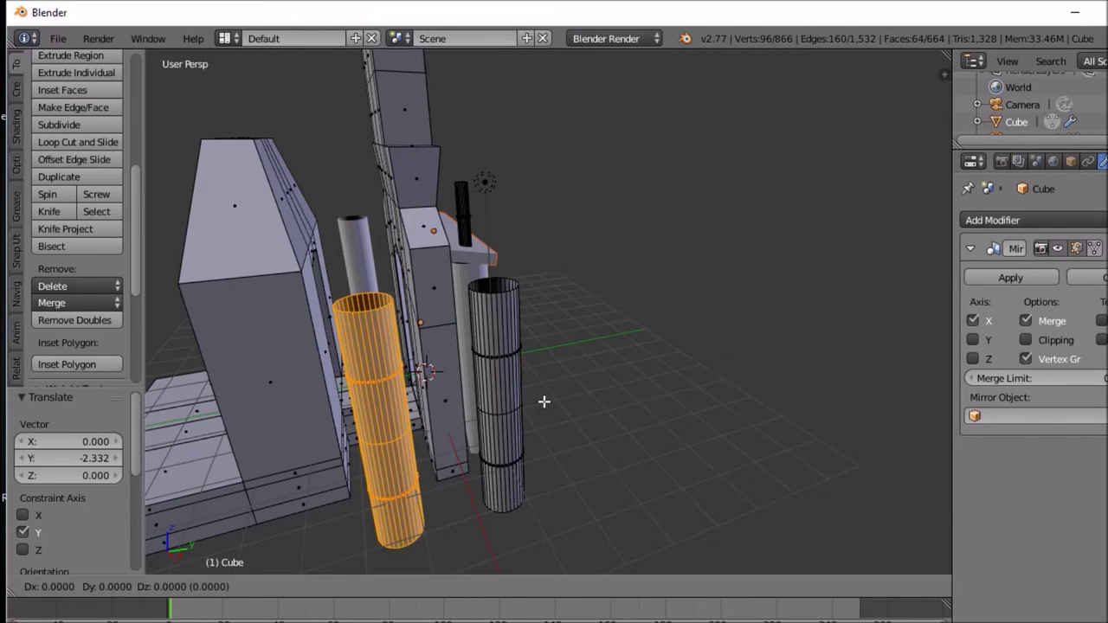
pyautogui.press('g')
pyautogui.press('Escape')
pyautogui.press('g')
pyautogui.press('y')
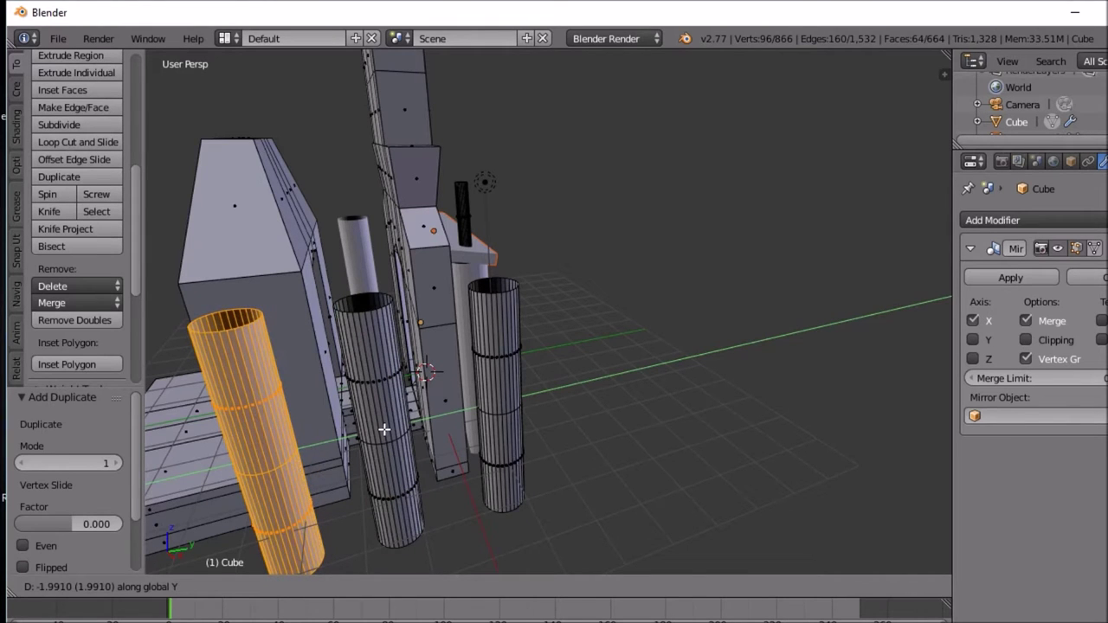
pyautogui.click(383, 428)
pyautogui.moveTo(488, 420); pyautogui.dragTo(309, 370, button='middle')
pyautogui.scroll(-5, 303, 374)
pyautogui.moveTo(423, 382); pyautogui.dragTo(446, 420, button='middle')
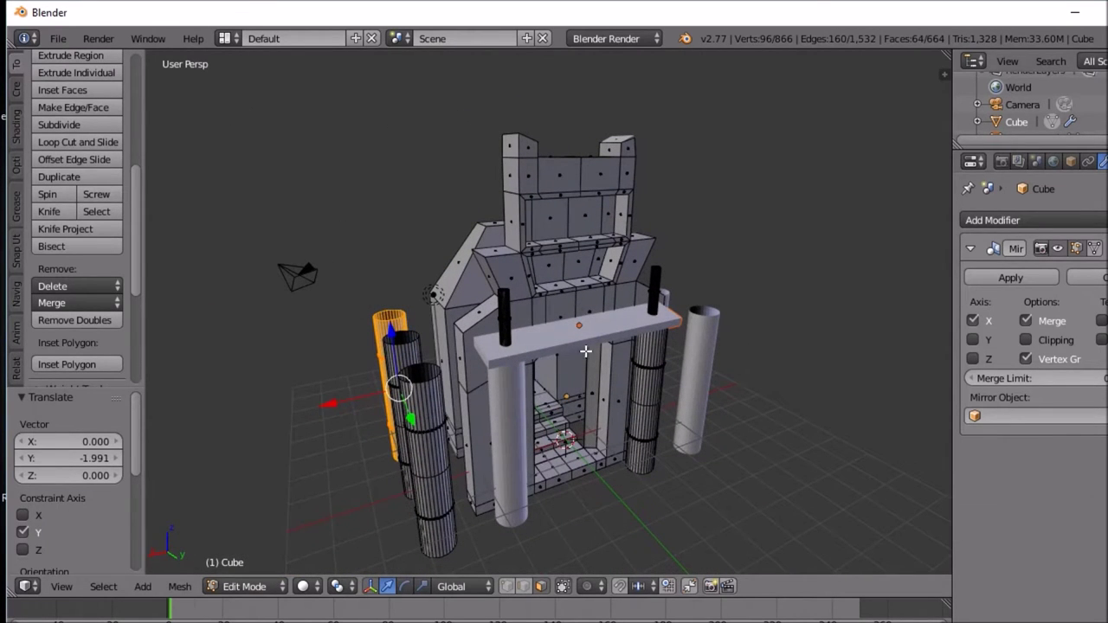
pyautogui.moveTo(521, 390); pyautogui.dragTo(572, 347, button='middle')
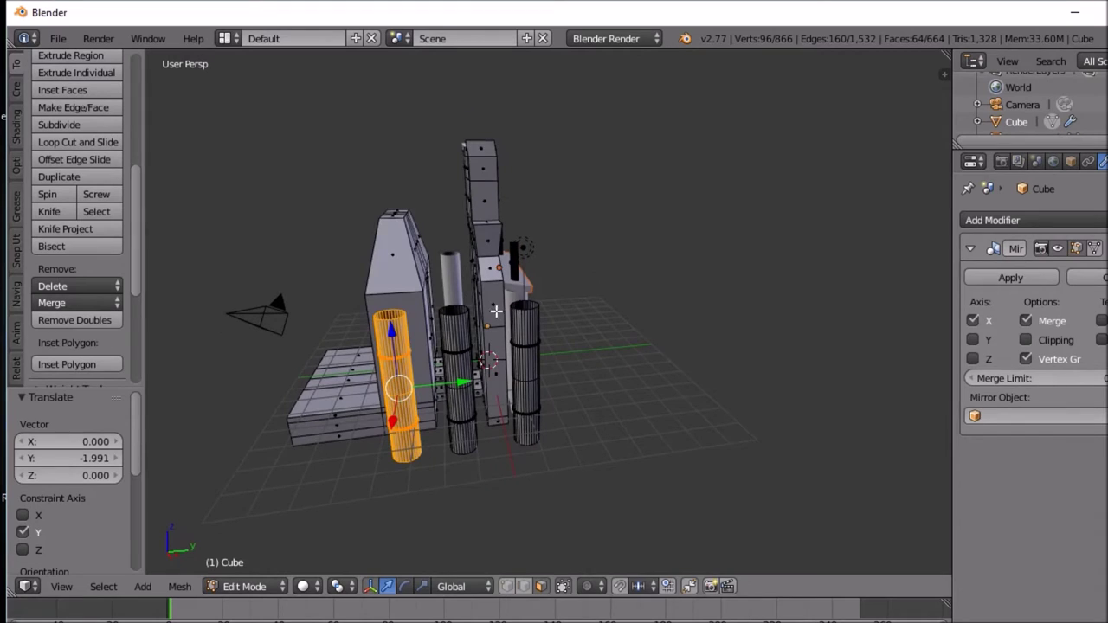
# Step: Select the three lower outer side faces on each side of the front wall and extrude them outward along their normals by 0.273
pyautogui.rightClick(495, 310)
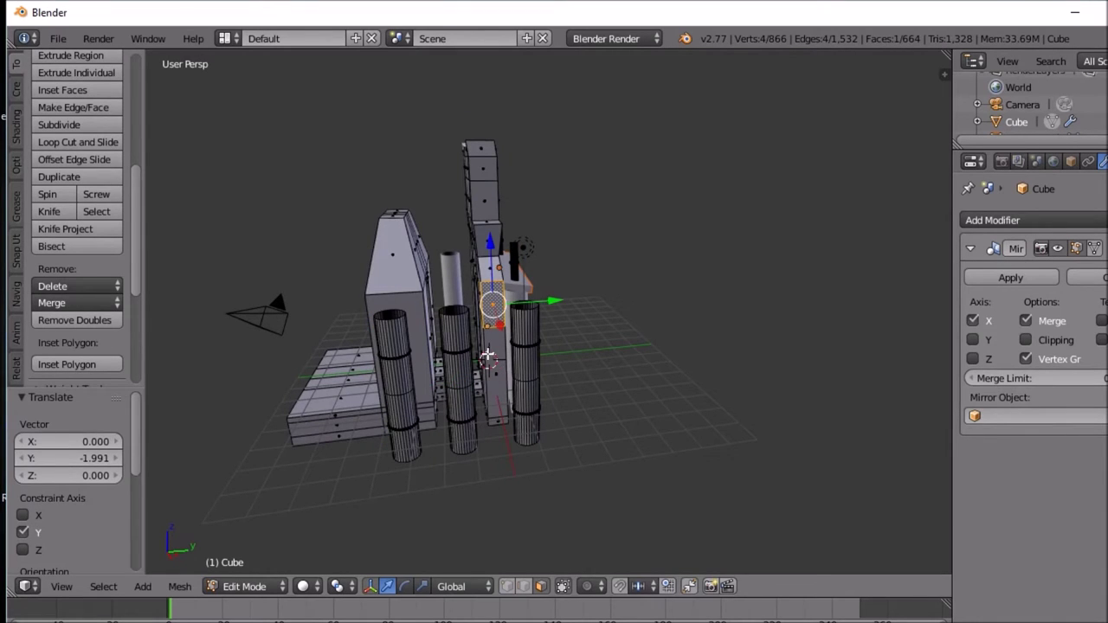
pyautogui.keyDown('shift'); pyautogui.rightClick(504, 374); pyautogui.keyUp('shift')
pyautogui.keyDown('shift'); pyautogui.rightClick(497, 416); pyautogui.keyUp('shift')
pyautogui.keyDown('shift'); pyautogui.rightClick(497, 400); pyautogui.keyUp('shift')
pyautogui.keyDown('shift'); pyautogui.rightClick(501, 417); pyautogui.keyUp('shift')
pyautogui.moveTo(501, 417); pyautogui.dragTo(561, 316, button='middle')
pyautogui.keyDown('shift'); pyautogui.rightClick(641, 349); pyautogui.keyUp('shift')
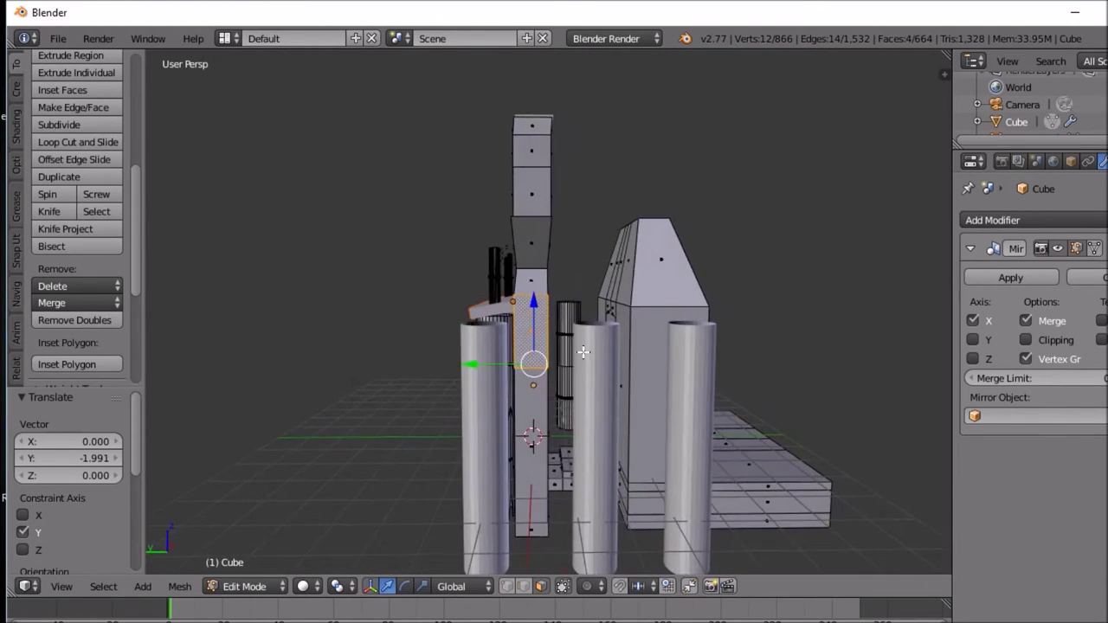
pyautogui.keyDown('shift'); pyautogui.rightClick(531, 394); pyautogui.keyUp('shift')
pyautogui.keyDown('shift'); pyautogui.rightClick(536, 531); pyautogui.keyUp('shift')
pyautogui.moveTo(536, 531); pyautogui.dragTo(745, 514, button='middle')
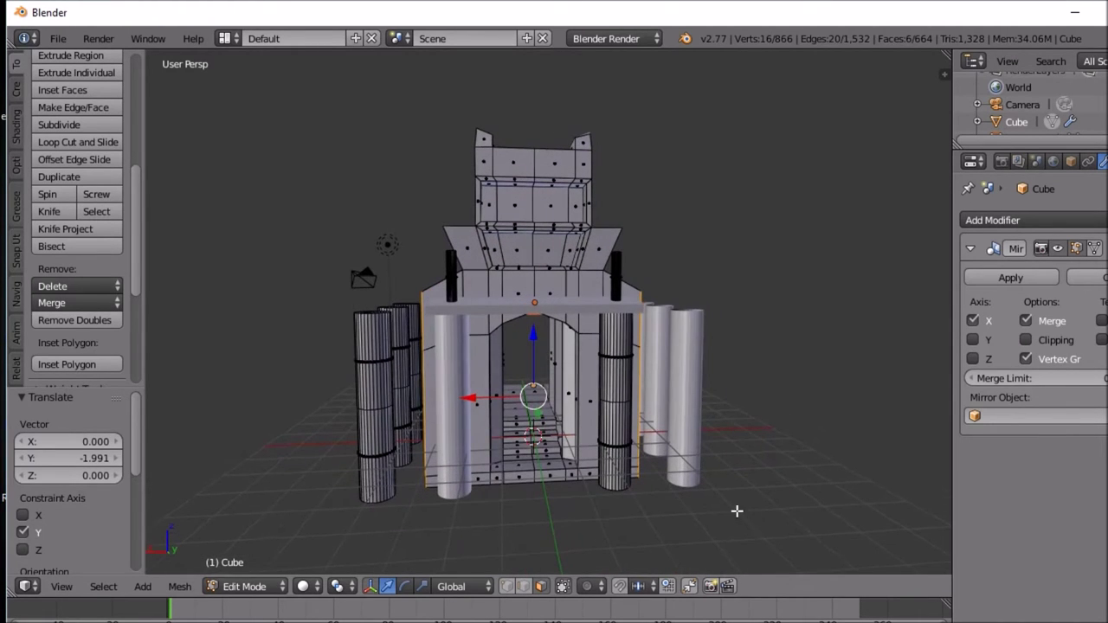
pyautogui.press('e')
pyautogui.rightClick(619, 421)
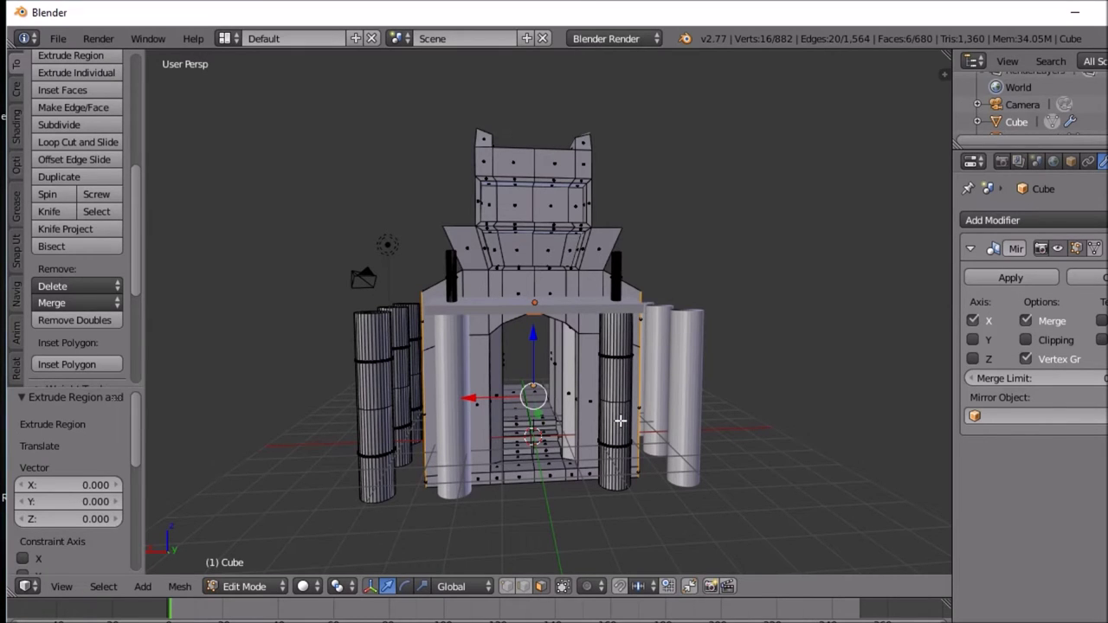
pyautogui.hotkey('alt', 'e')
pyautogui.click(620, 422)
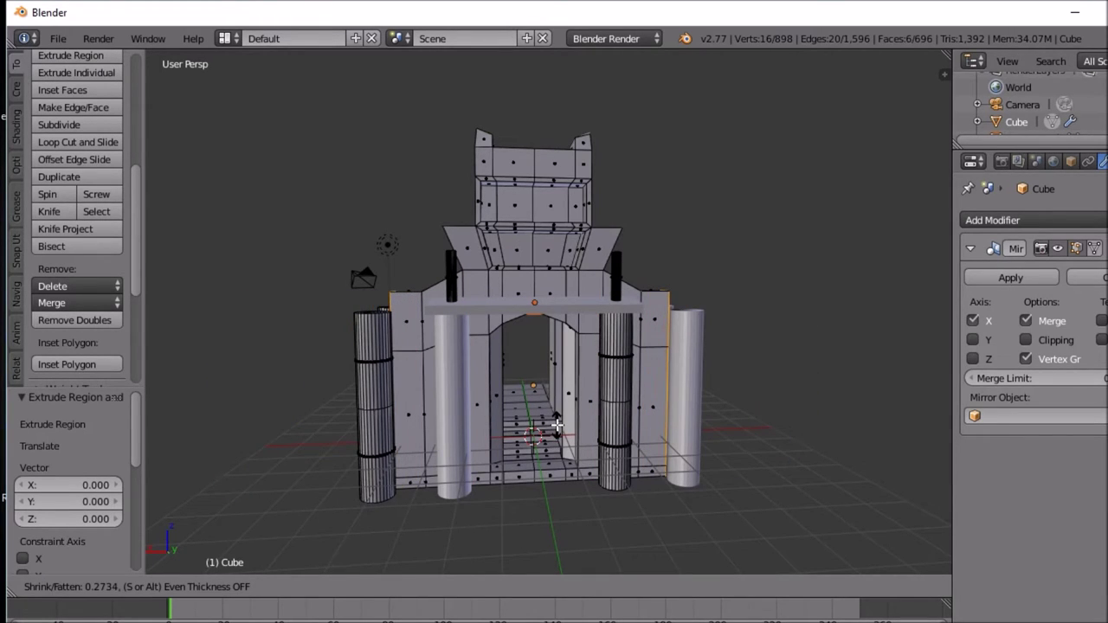
pyautogui.click(556, 425)
# Step: Extrude the upper front faces of the front wall's two side extensions 0.985 forward along their normals
pyautogui.moveTo(603, 408); pyautogui.dragTo(670, 398, button='middle')
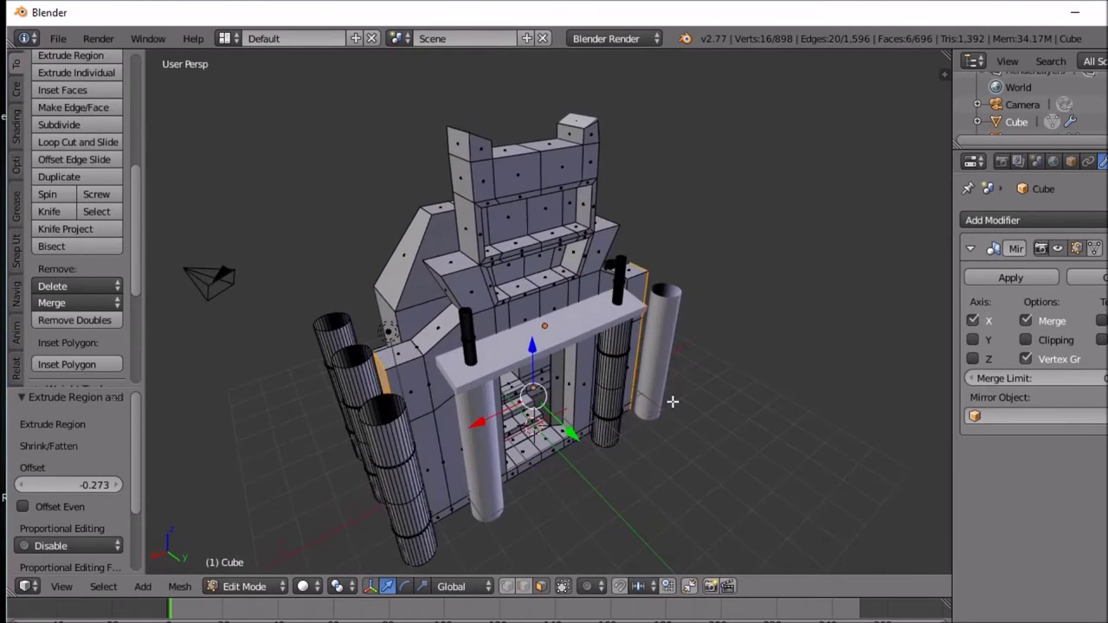
pyautogui.moveTo(433, 408); pyautogui.dragTo(422, 356, button='middle')
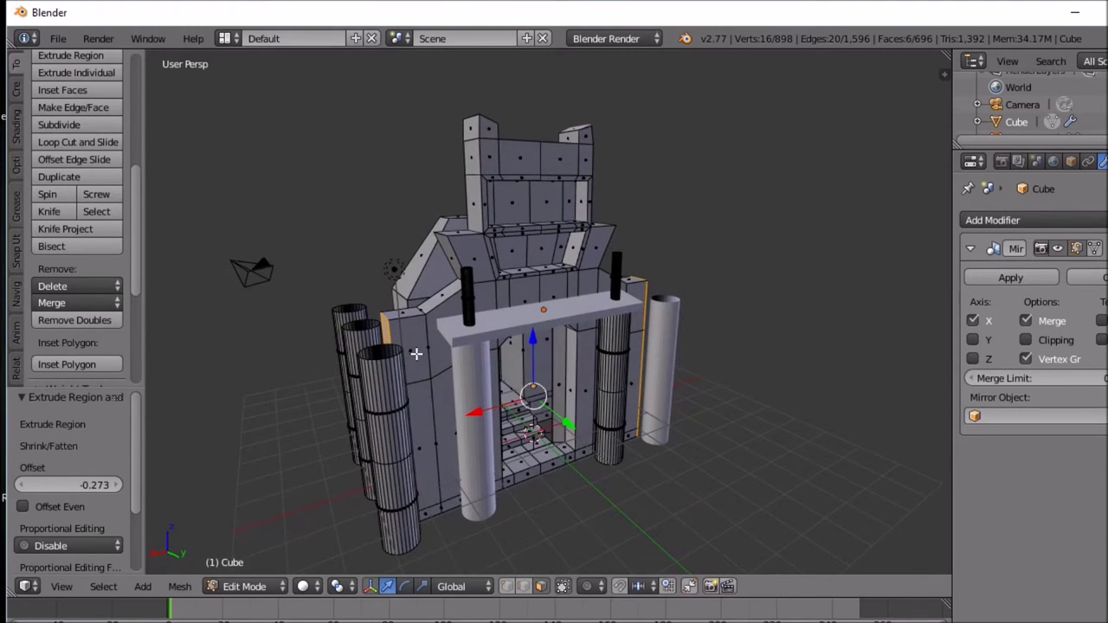
pyautogui.rightClick(423, 357)
pyautogui.moveTo(555, 373); pyautogui.dragTo(417, 382, button='middle')
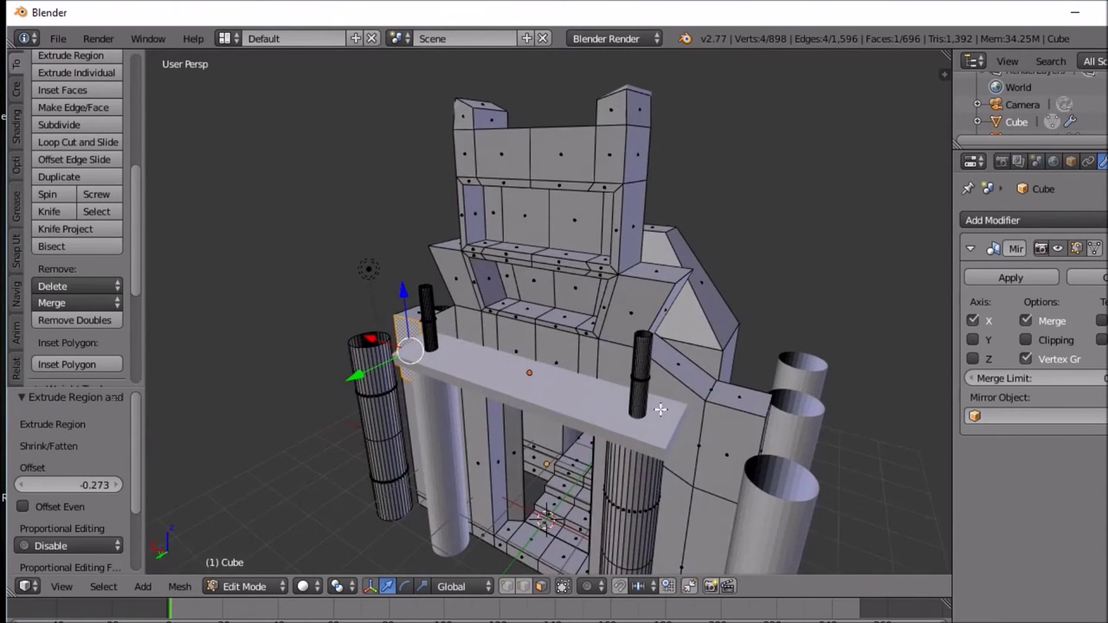
pyautogui.keyDown('shift'); pyautogui.rightClick(703, 442); pyautogui.keyUp('shift')
pyautogui.moveTo(703, 441); pyautogui.dragTo(596, 433, button='middle')
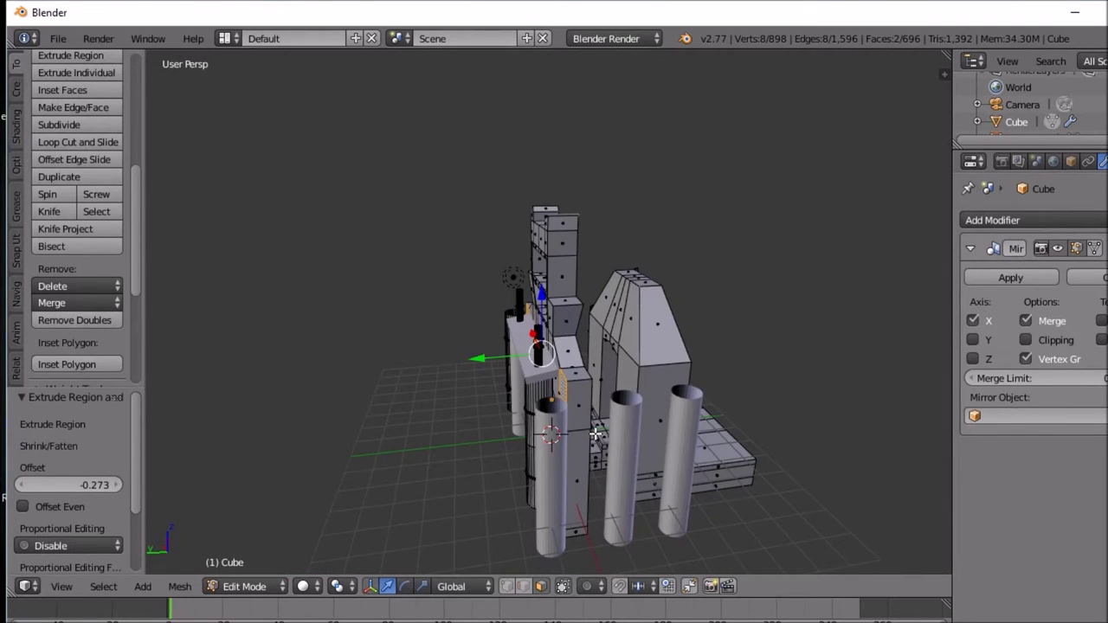
pyautogui.press('e')
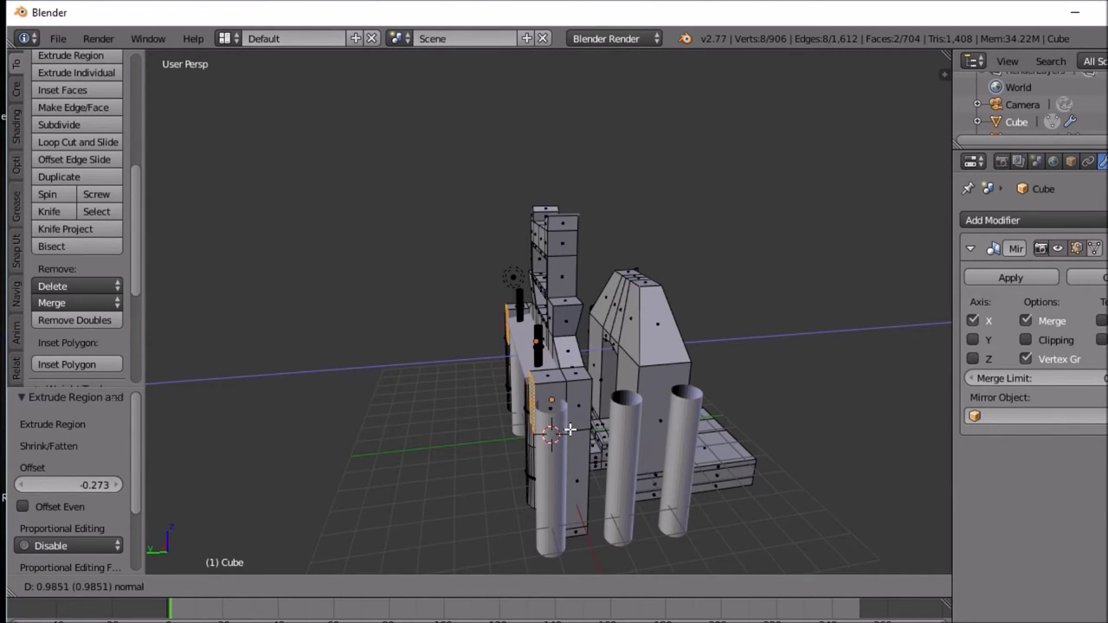
pyautogui.click(569, 429)
# Step: Select the whole frontmost outer column and move it -0.793 along the global X axis, beneath the projecting block
pyautogui.moveTo(572, 424); pyautogui.dragTo(750, 388, button='middle')
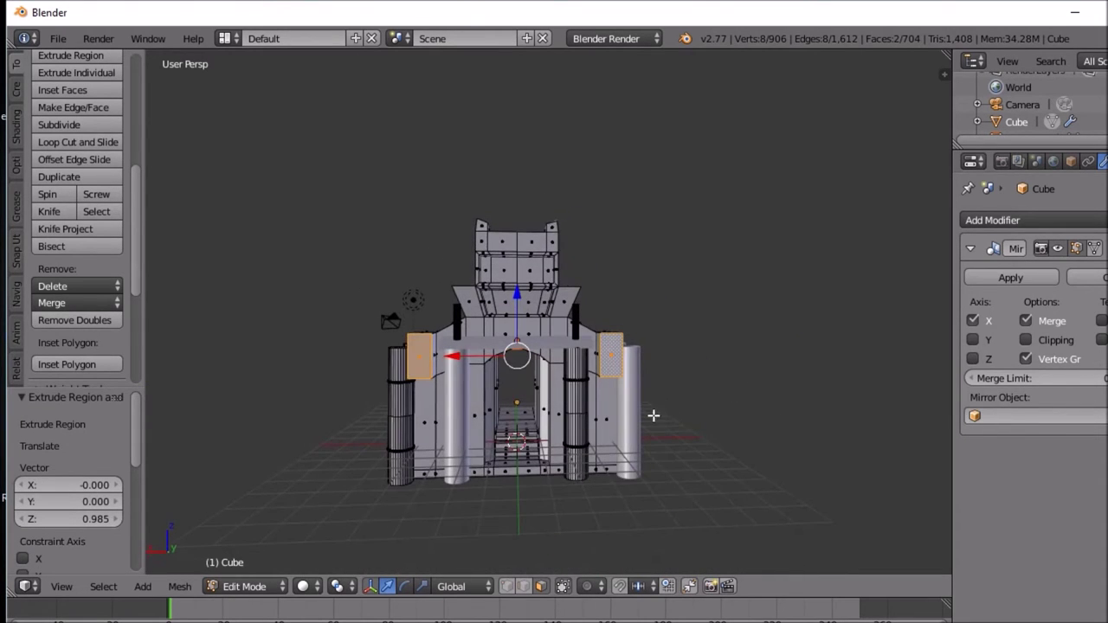
pyautogui.scroll(3, 649, 415)
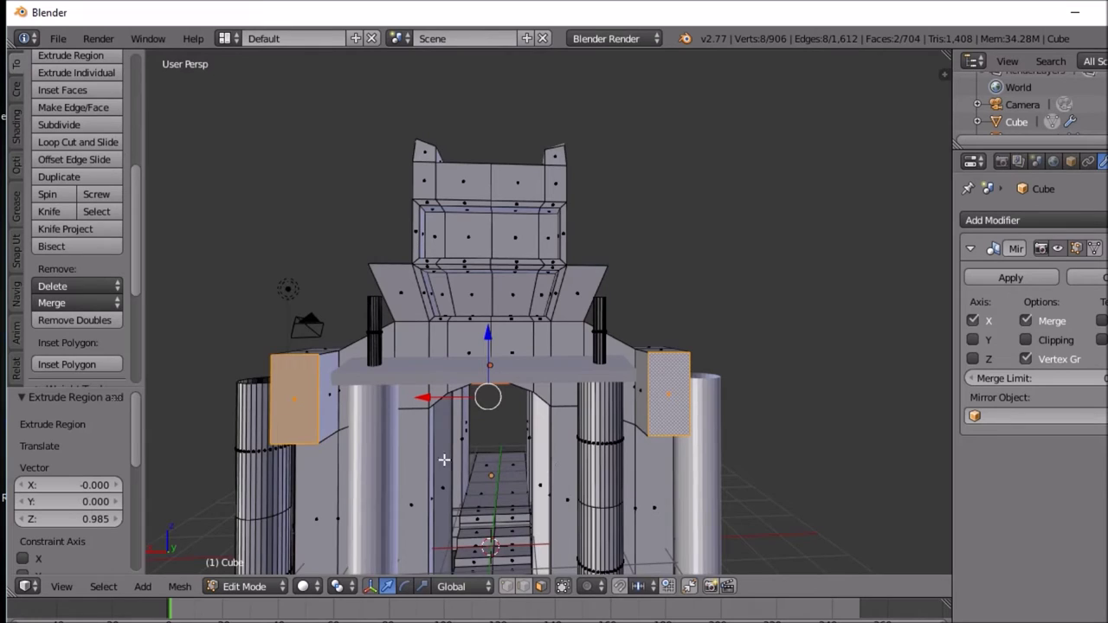
pyautogui.rightClick(264, 472)
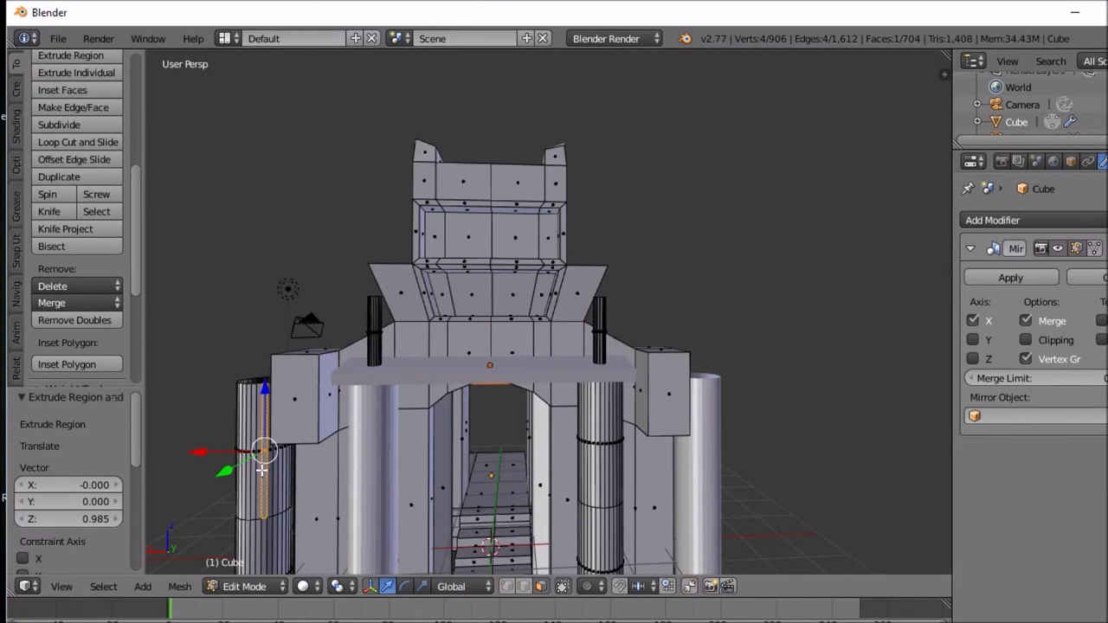
pyautogui.hotkey('ctrl', 'l')
pyautogui.press('g')
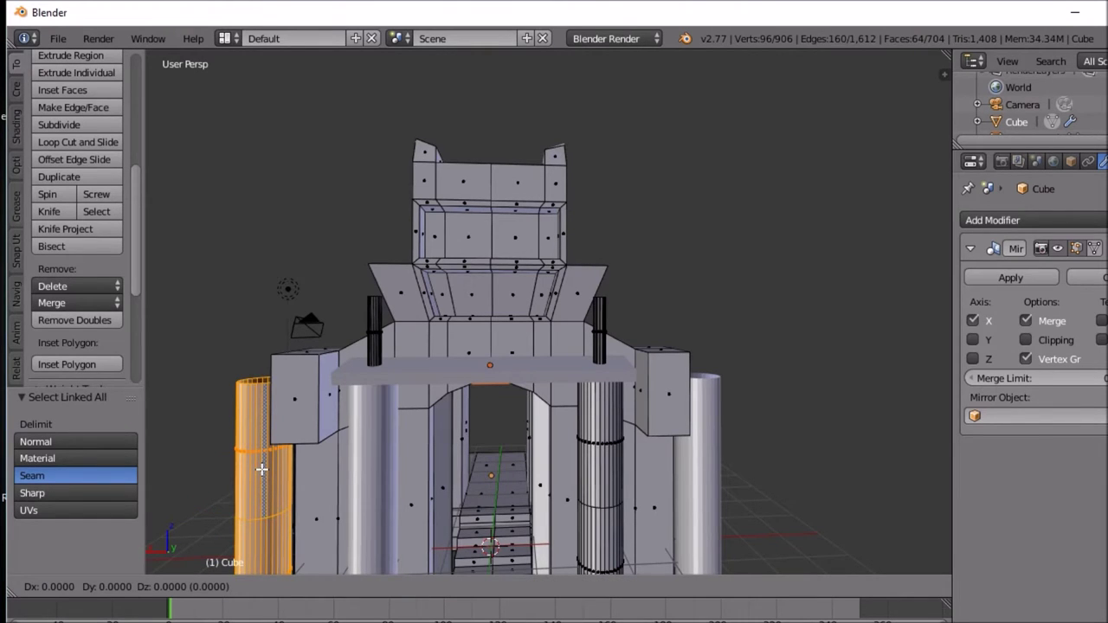
pyautogui.press('x')
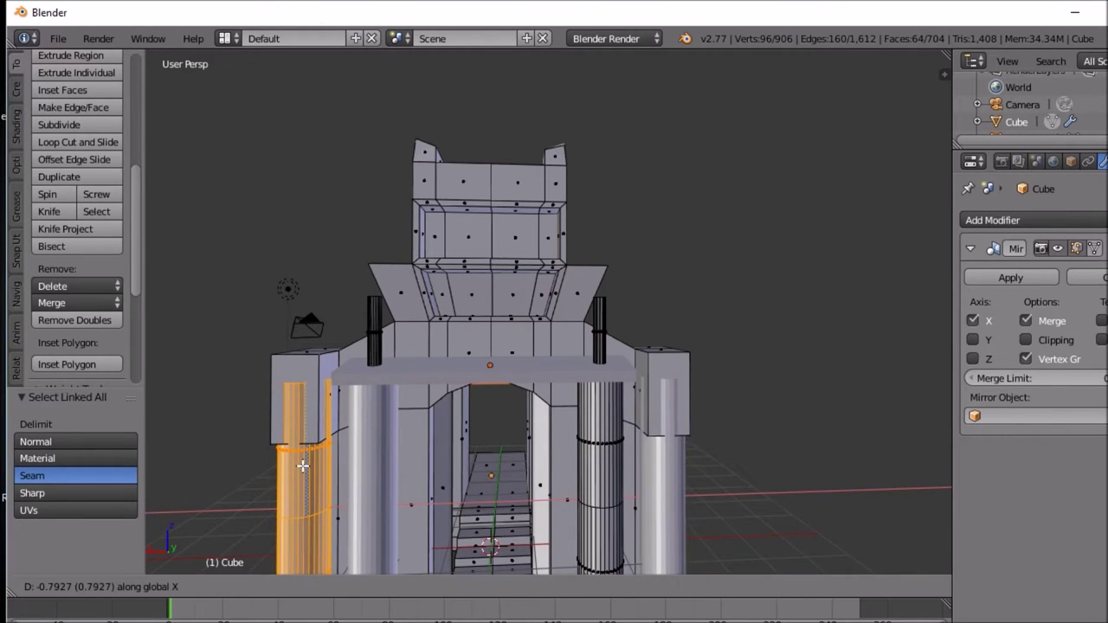
pyautogui.click(302, 465)
# Step: Scale the column beneath the projecting block uniformly to 0.807
pyautogui.moveTo(303, 466); pyautogui.dragTo(514, 460, button='middle')
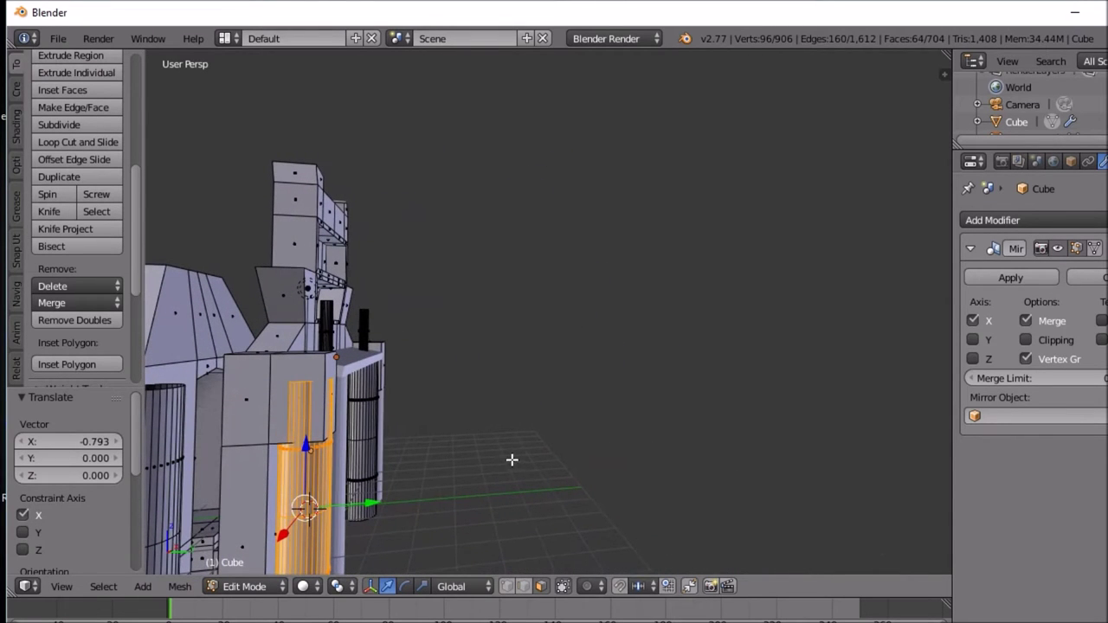
pyautogui.press('s')
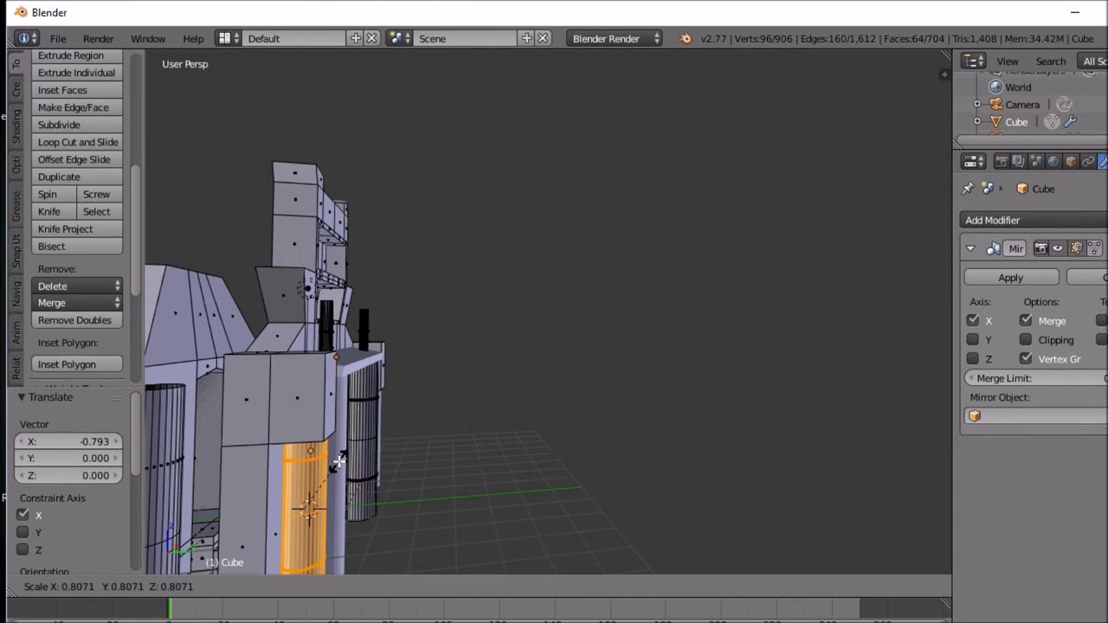
pyautogui.click(338, 461)
pyautogui.moveTo(338, 461); pyautogui.dragTo(155, 459, button='middle')
pyautogui.scroll(-3, 156, 458)
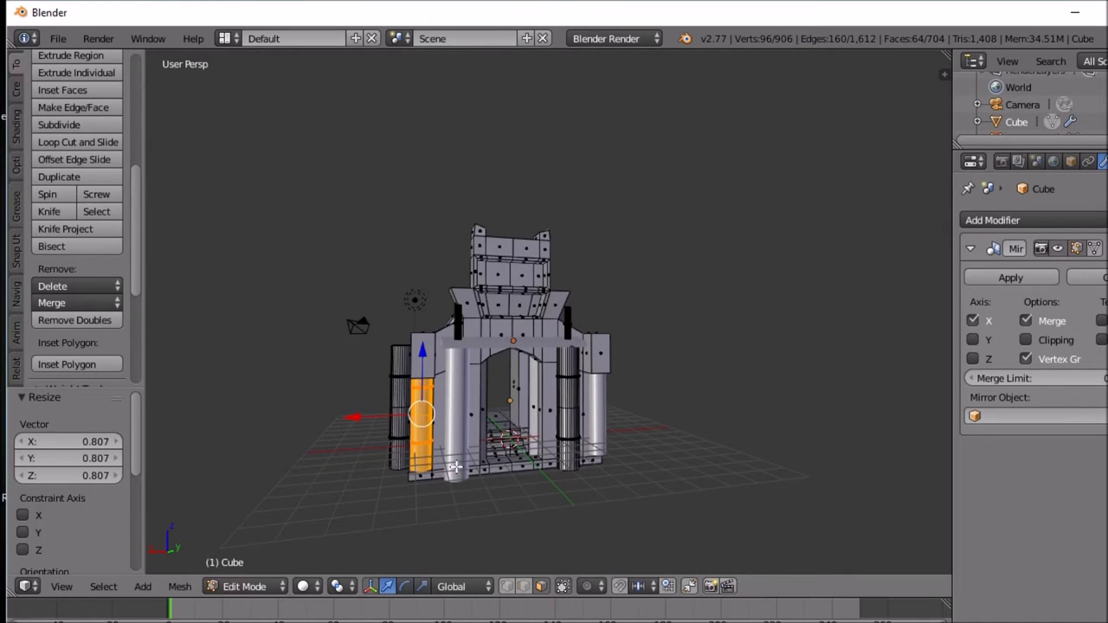
# Step: Scale the column beneath the projecting side block by 1.236 along the global Z axis
pyautogui.press('s')
pyautogui.press('z')
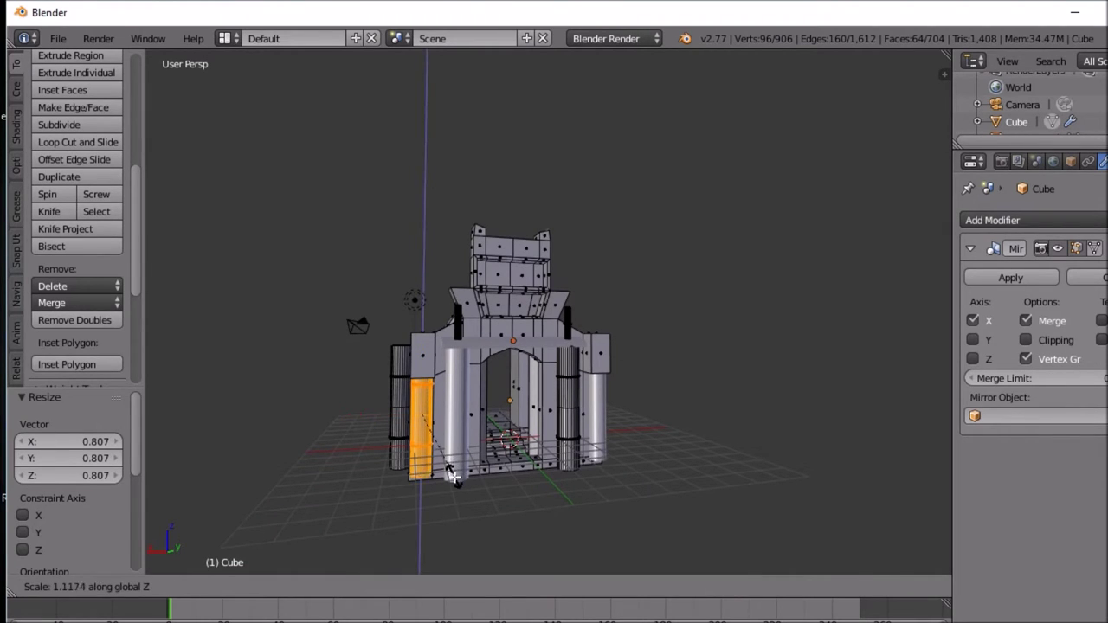
pyautogui.click(455, 485)
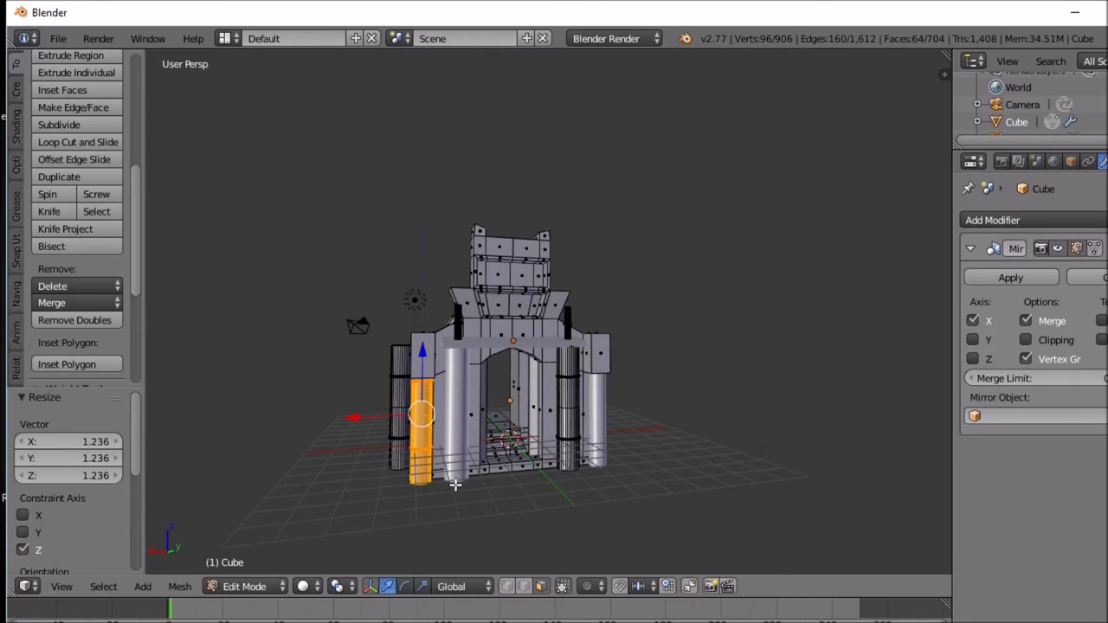
# Step: Examine the entrance front in object and edit mode, checking the columns, side blocks and the recesses above the ledge
pyautogui.press('Tab')
pyautogui.moveTo(459, 474); pyautogui.dragTo(425, 507, button='middle')
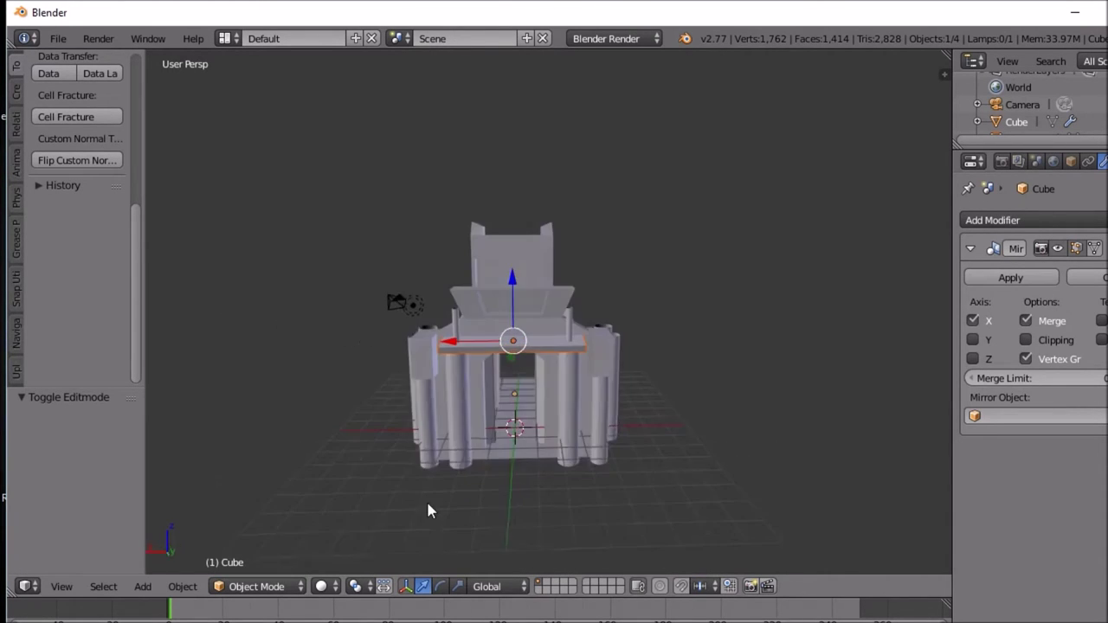
pyautogui.scroll(4, 507, 468)
pyautogui.moveTo(542, 430); pyautogui.dragTo(533, 488, button='middle')
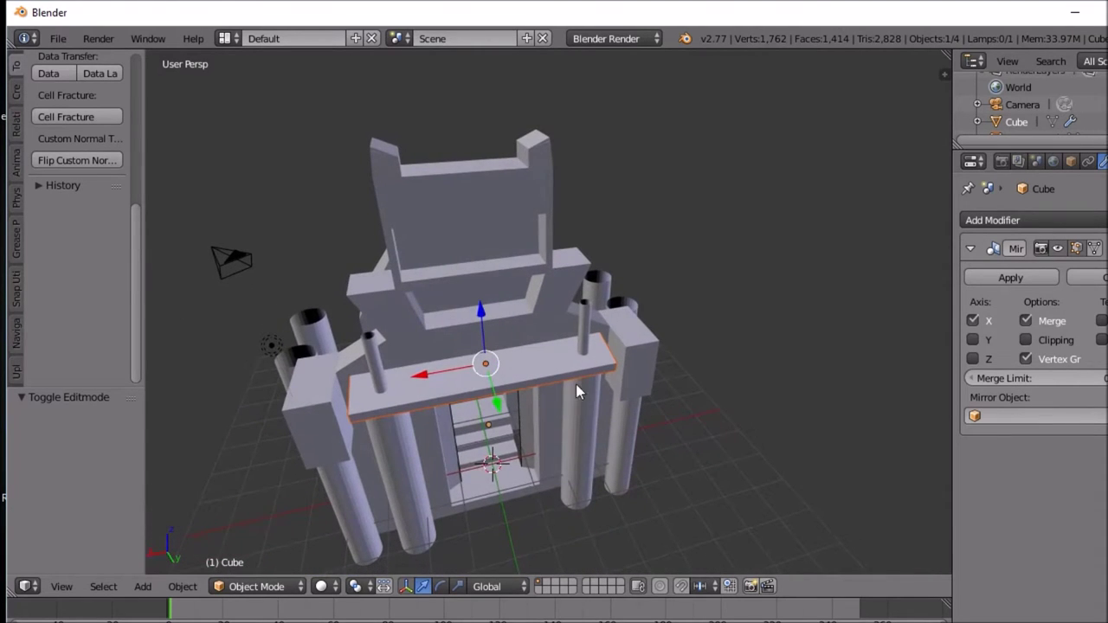
pyautogui.press('Tab')
pyautogui.moveTo(583, 312); pyautogui.dragTo(614, 308, button='middle')
pyautogui.scroll(6, 614, 308)
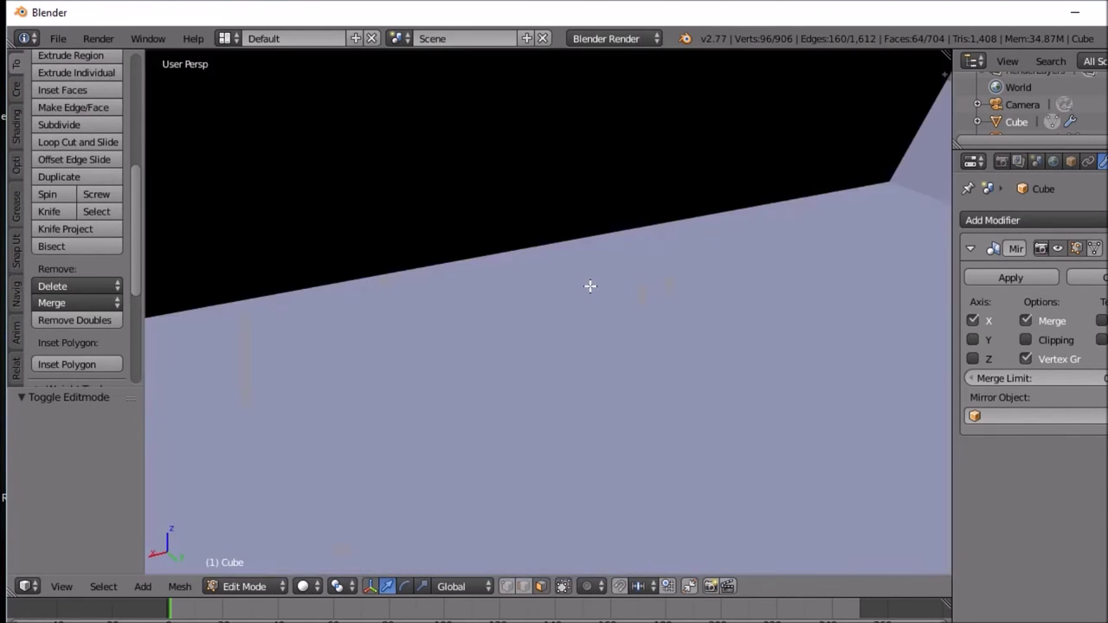
pyautogui.scroll(-3, 589, 286)
pyautogui.scroll(-1, 532, 289)
pyautogui.scroll(3, 532, 290)
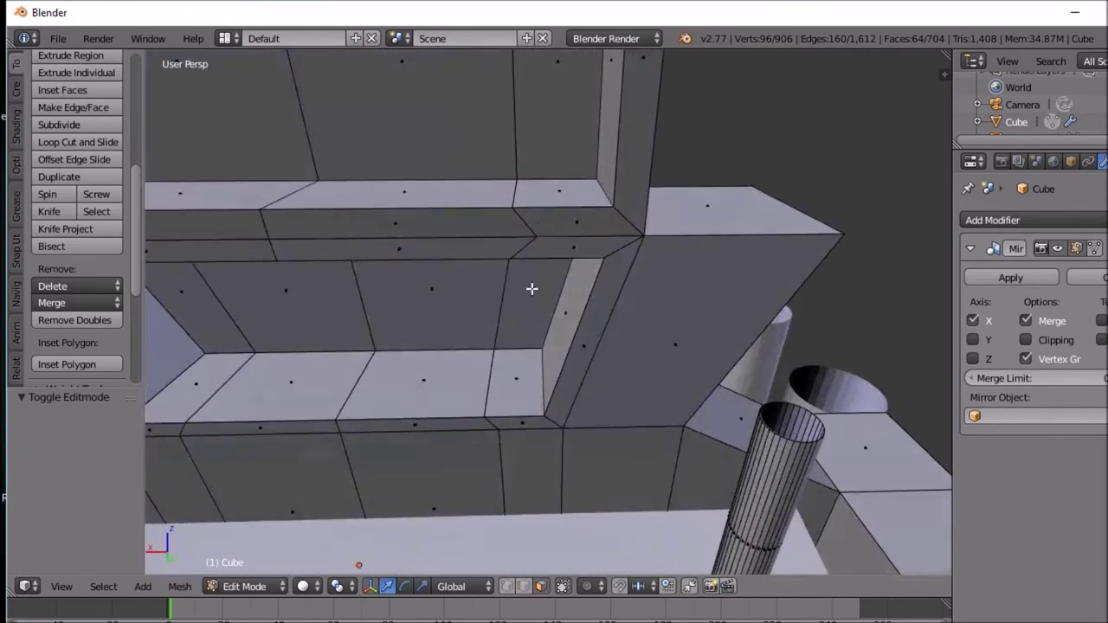
pyautogui.scroll(-8, 544, 285)
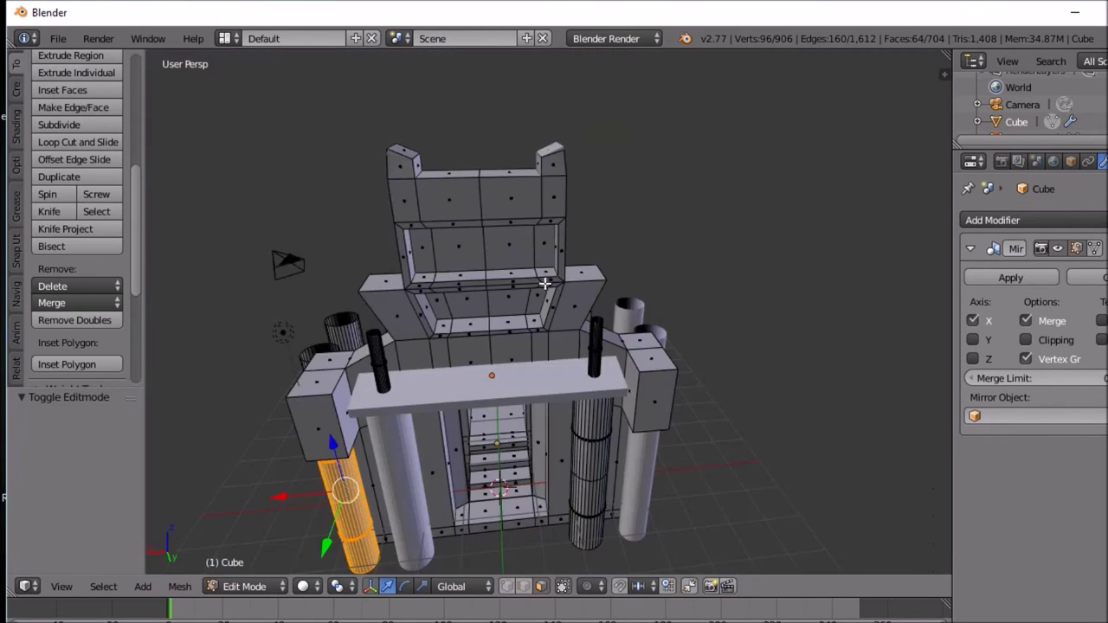
pyautogui.press('Tab')
pyautogui.press('Tab')
# Step: Duplicate the whole small column on the ledge and offset the copy by X -1.832, Y 0.240, Z -0.017 towards the ledge's middle
pyautogui.rightClick(380, 362)
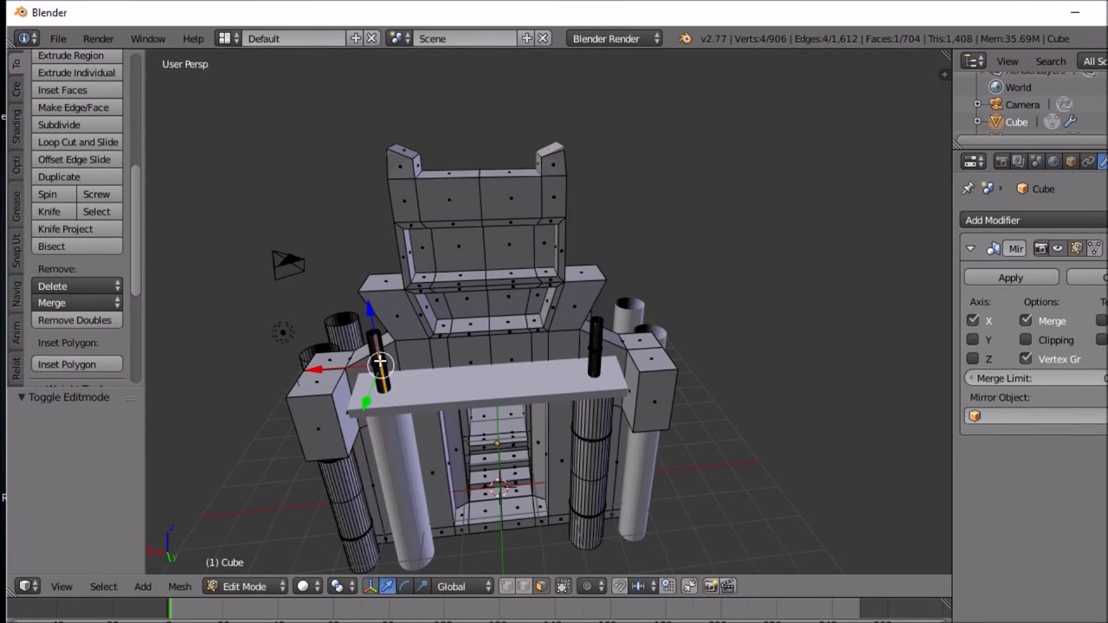
pyautogui.hotkey('ctrl', 'l')
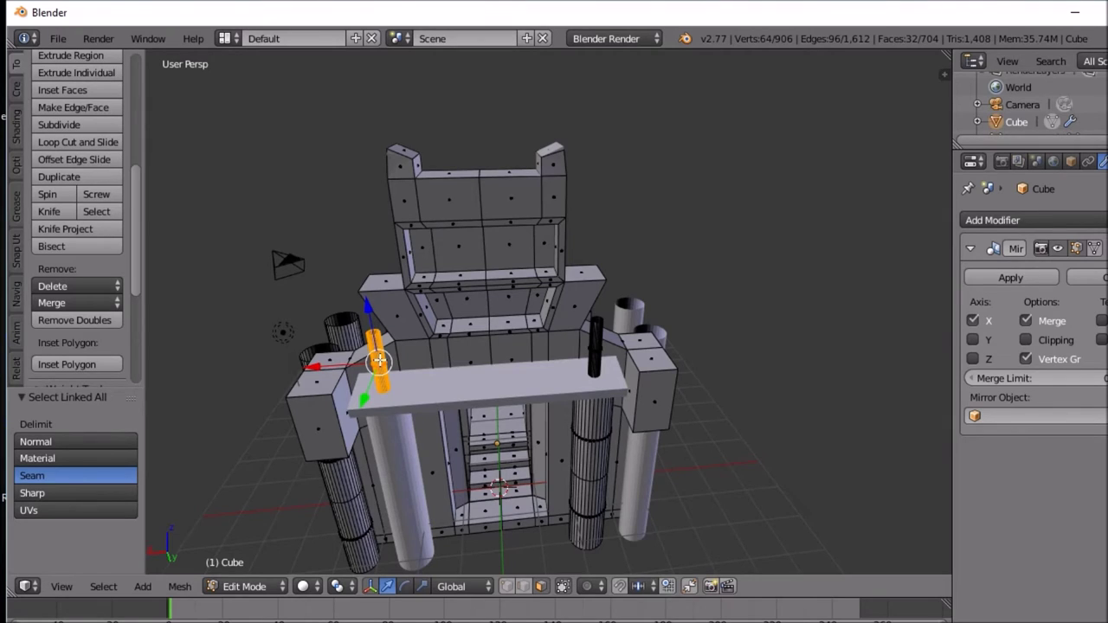
pyautogui.hotkey('shift', 'd')
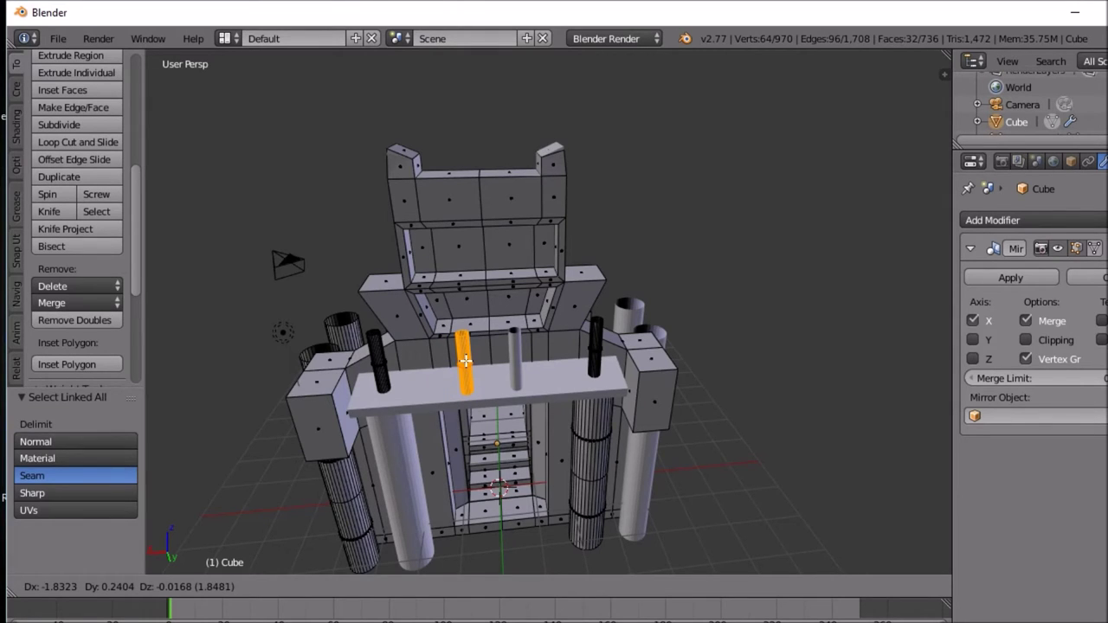
pyautogui.click(466, 361)
# Step: Move the duplicated small column 0.510 up along global Z and -0.925 along global Y, towards the lower recess
pyautogui.moveTo(500, 359); pyautogui.dragTo(712, 324, button='middle')
pyautogui.press('g')
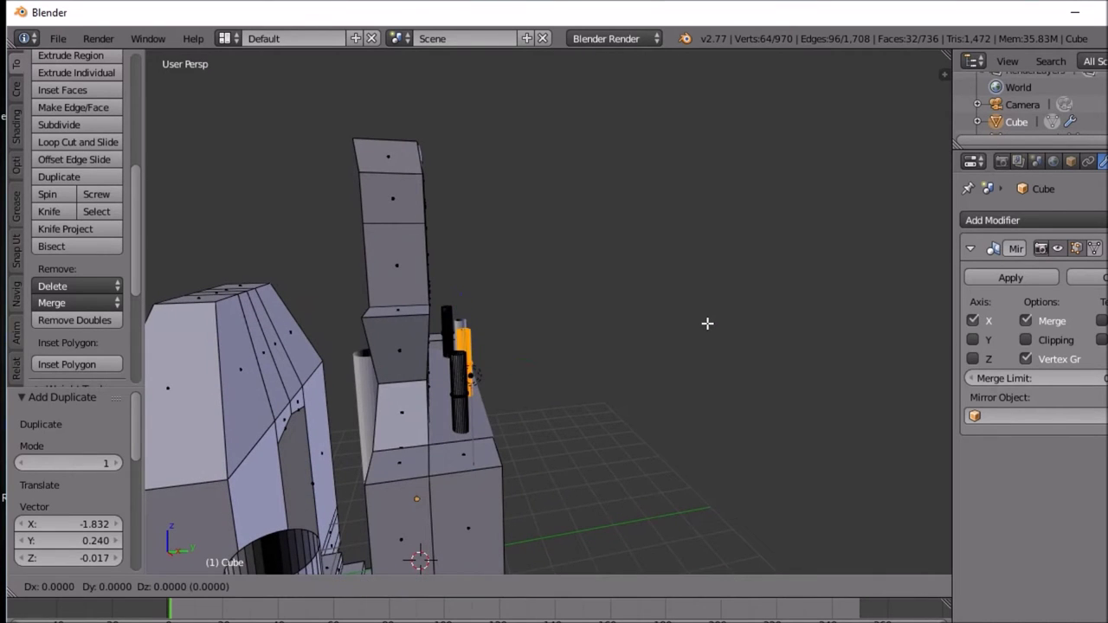
pyautogui.press('z')
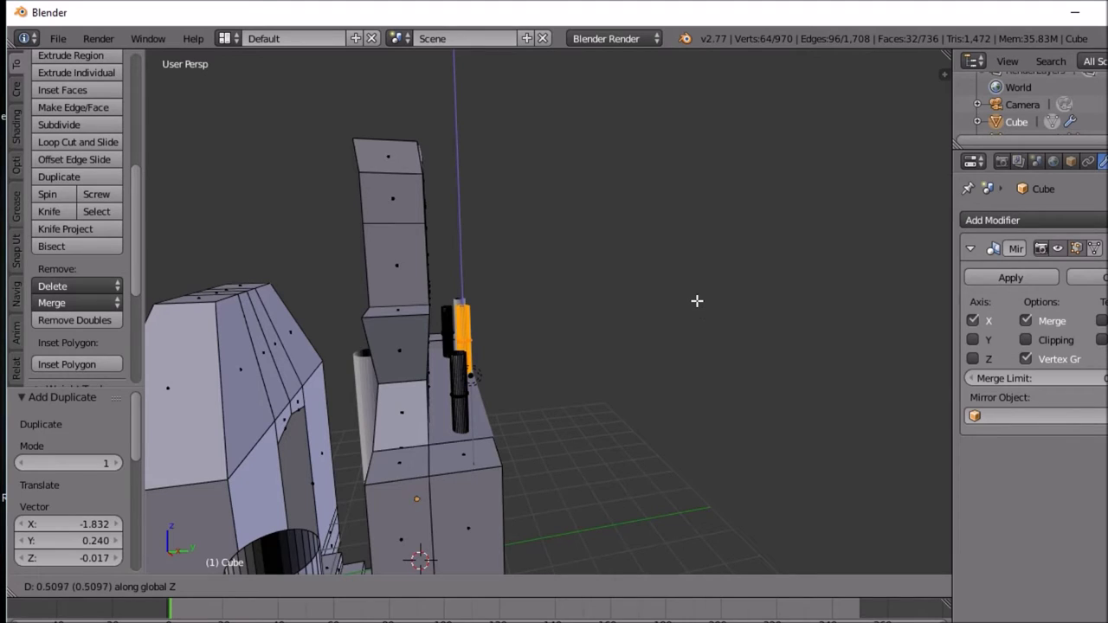
pyautogui.click(697, 301)
pyautogui.press('g')
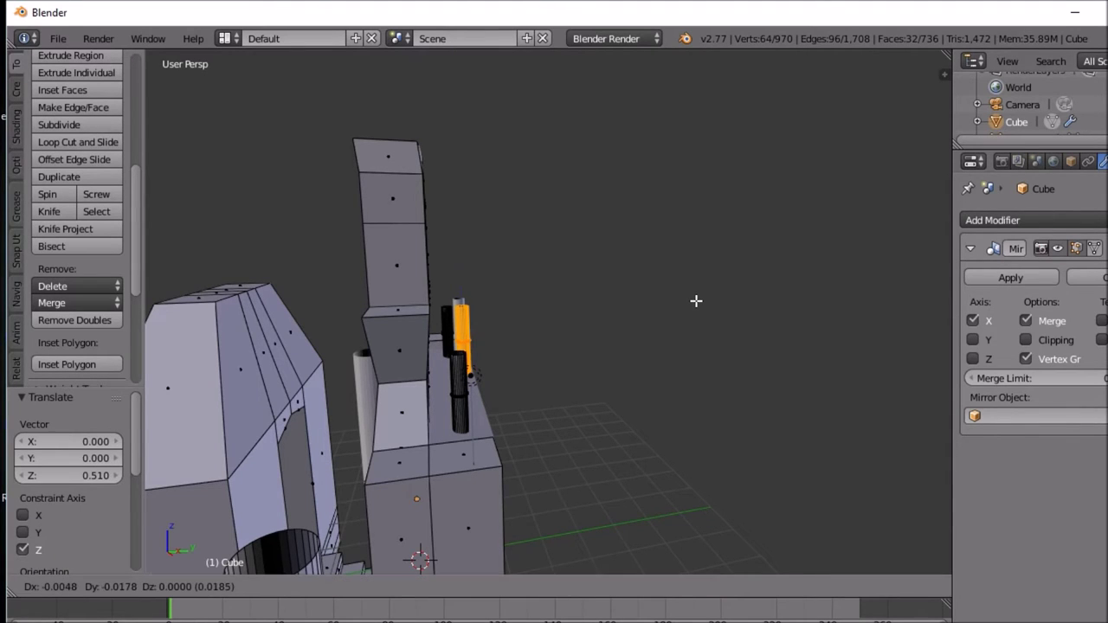
pyautogui.press('y')
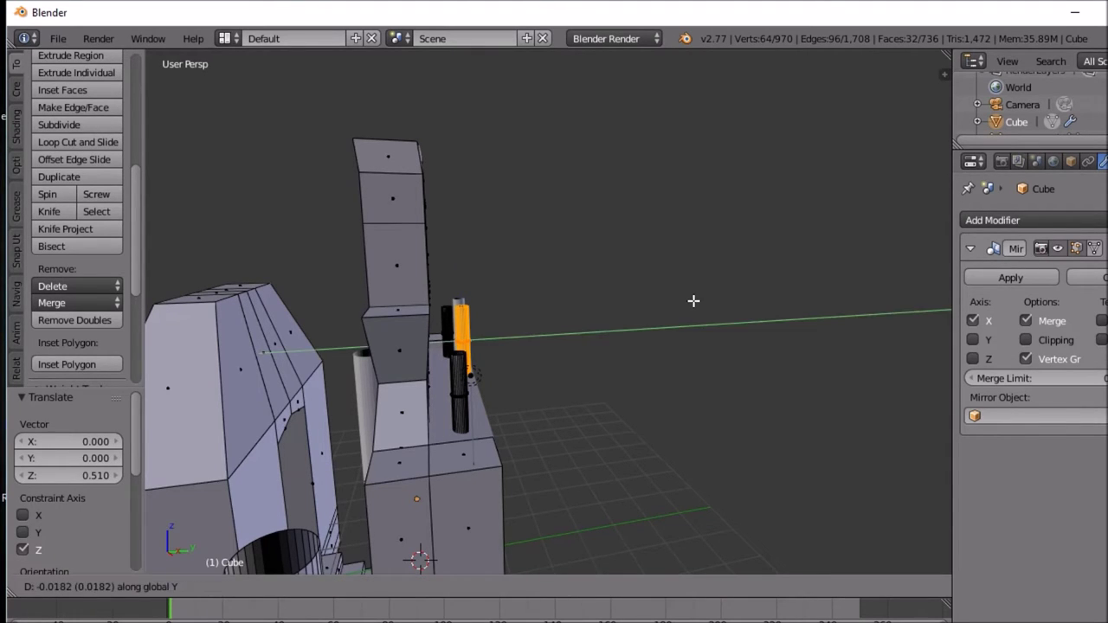
pyautogui.click(652, 305)
# Step: Fit the small column into the lower recess by moving it 0.253 along global Z and -0.167 along global Y
pyautogui.moveTo(652, 305); pyautogui.dragTo(464, 293, button='middle')
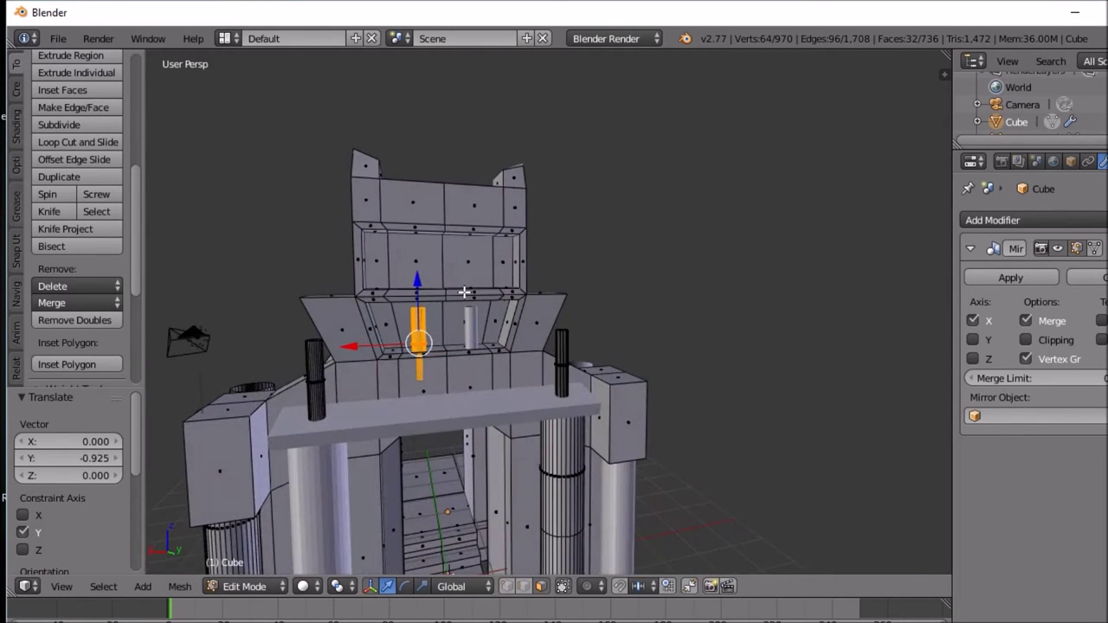
pyautogui.press('g')
pyautogui.press('z')
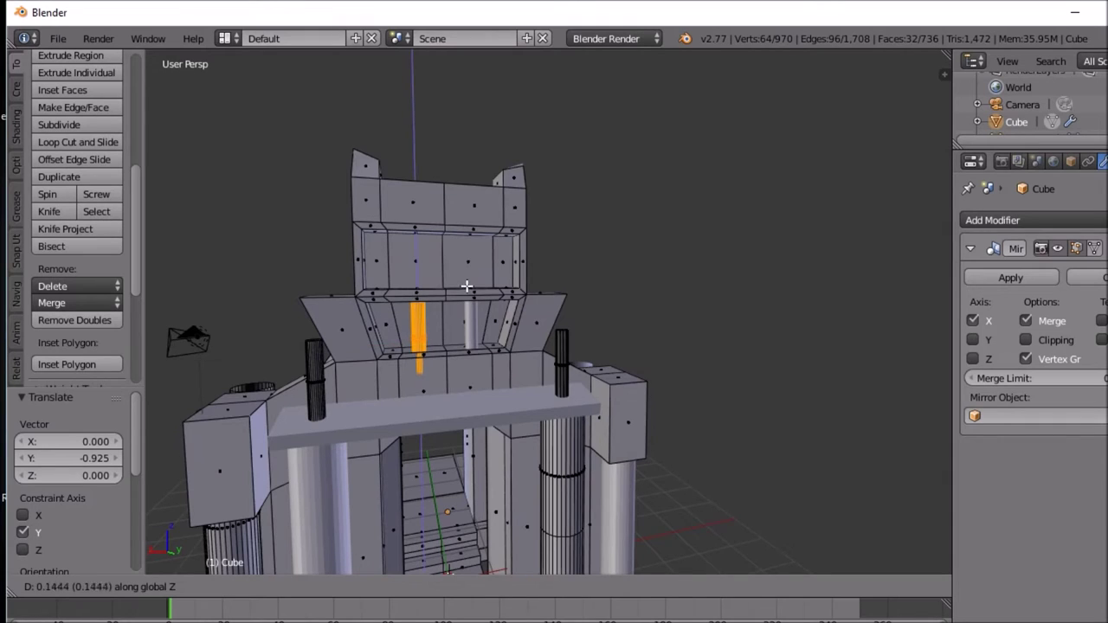
pyautogui.click(466, 280)
pyautogui.moveTo(467, 281); pyautogui.dragTo(615, 361, button='middle')
pyautogui.press('g')
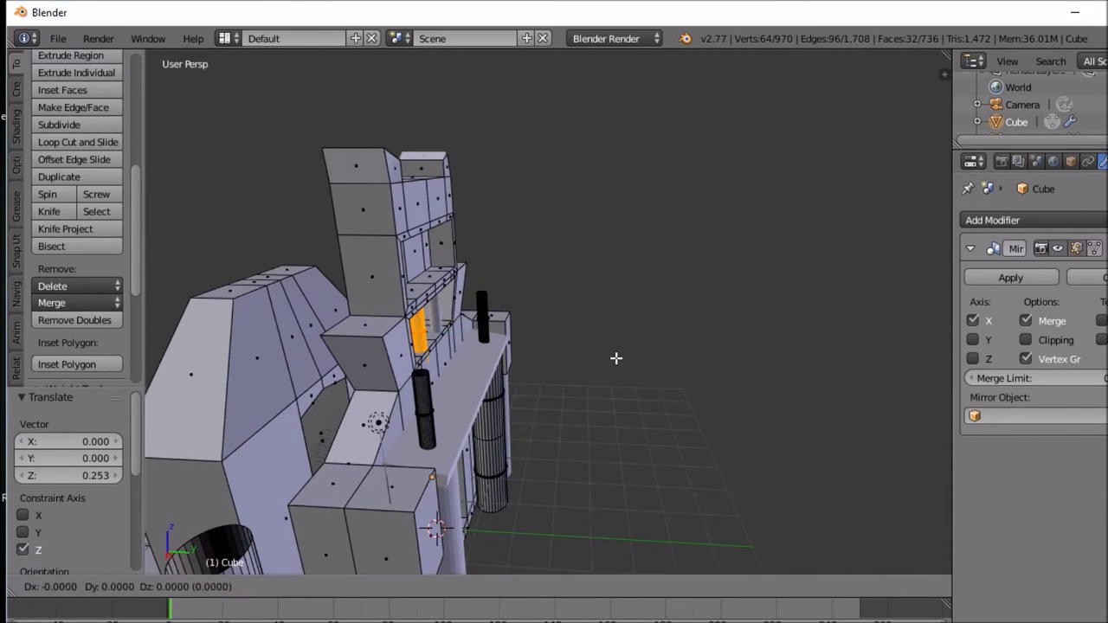
pyautogui.press('y')
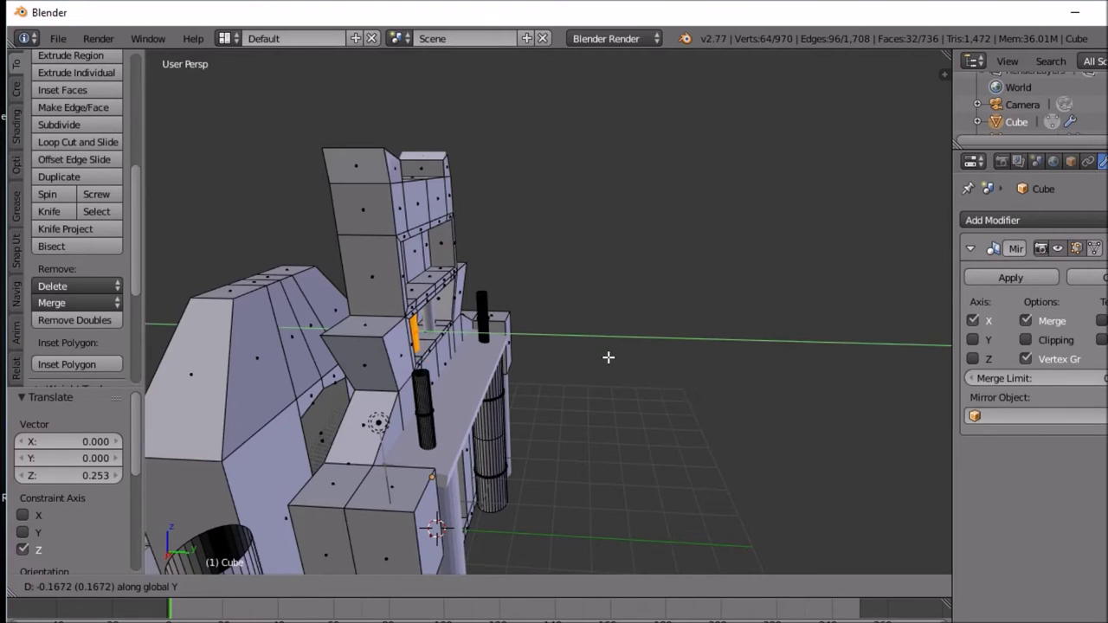
pyautogui.click(609, 356)
# Step: Duplicate the lower recess's column and move the copy 1.258 up along global Z into the upper recess
pyautogui.moveTo(609, 356); pyautogui.dragTo(458, 348, button='middle')
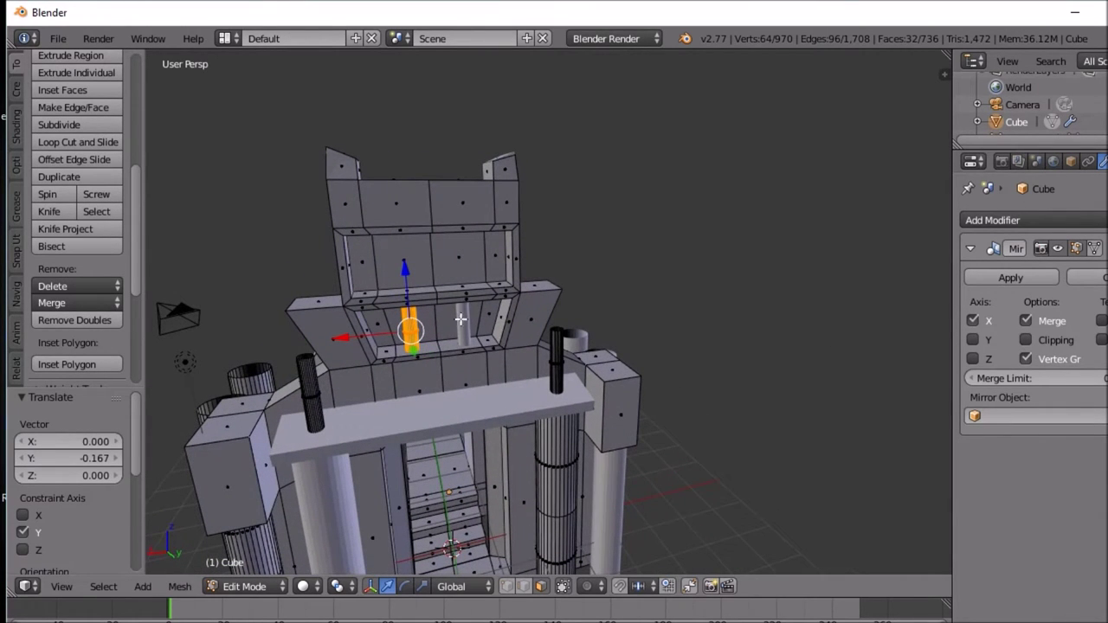
pyautogui.moveTo(485, 319); pyautogui.dragTo(492, 330, button='middle')
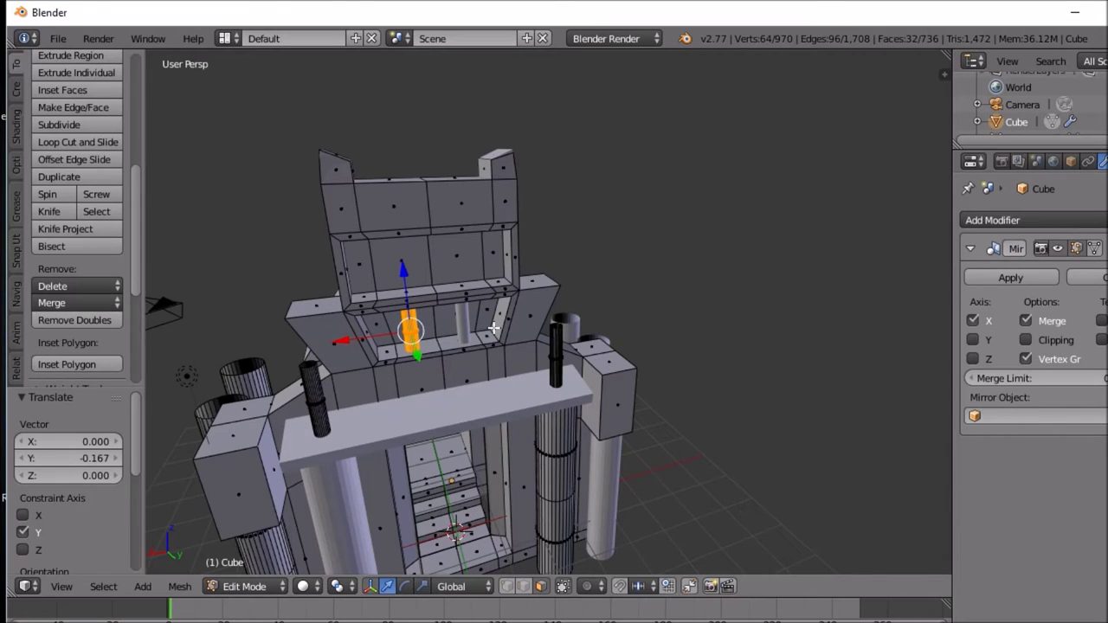
pyautogui.hotkey('shift', 'd')
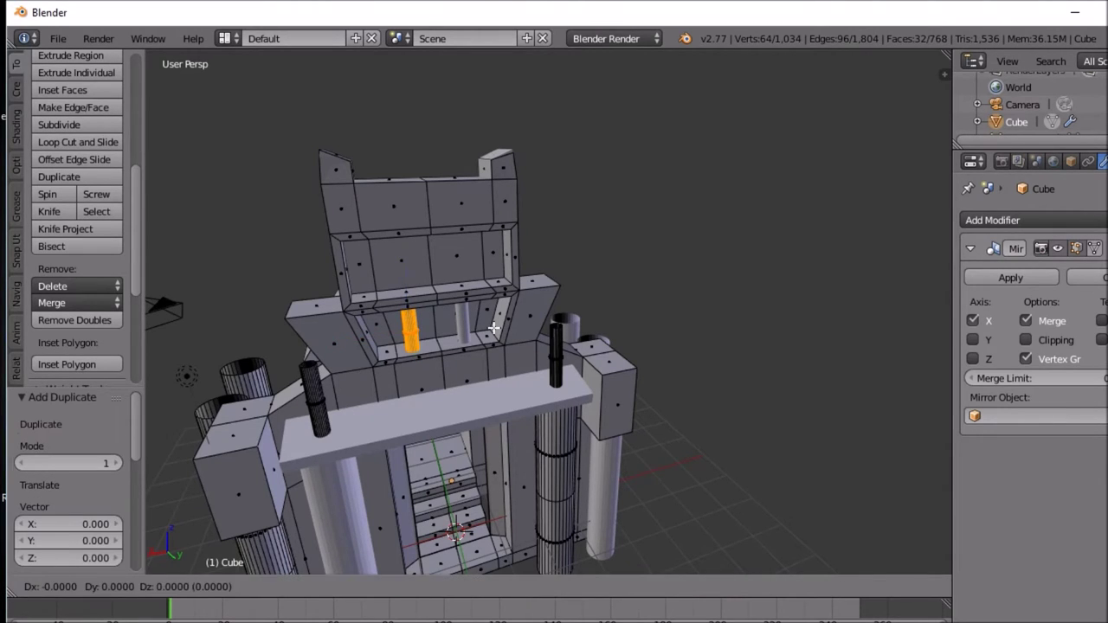
pyautogui.press('z')
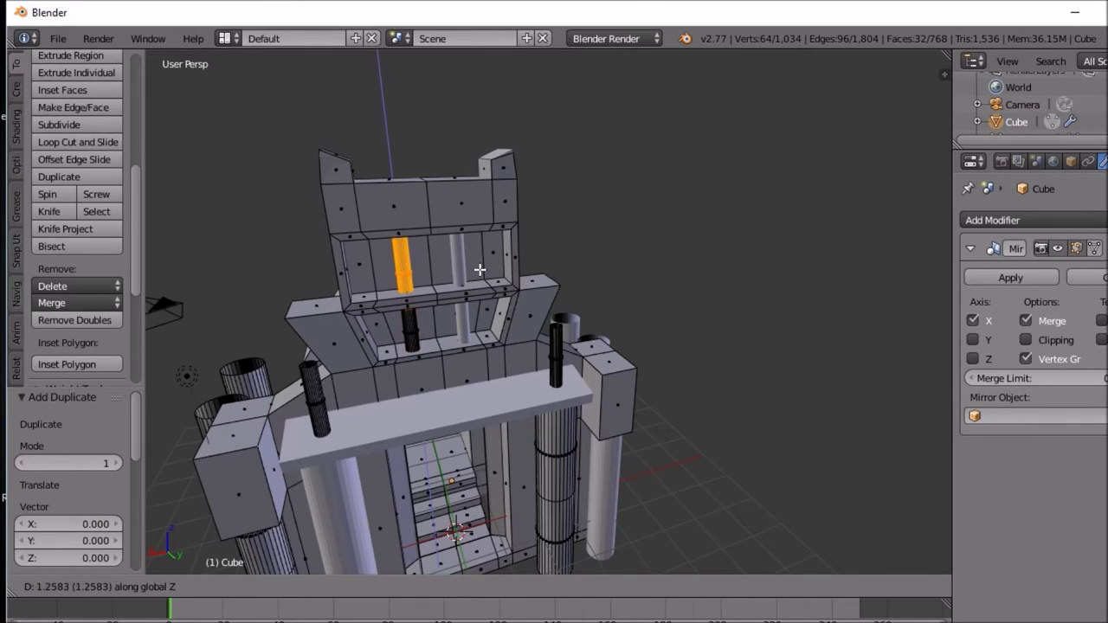
pyautogui.click(480, 270)
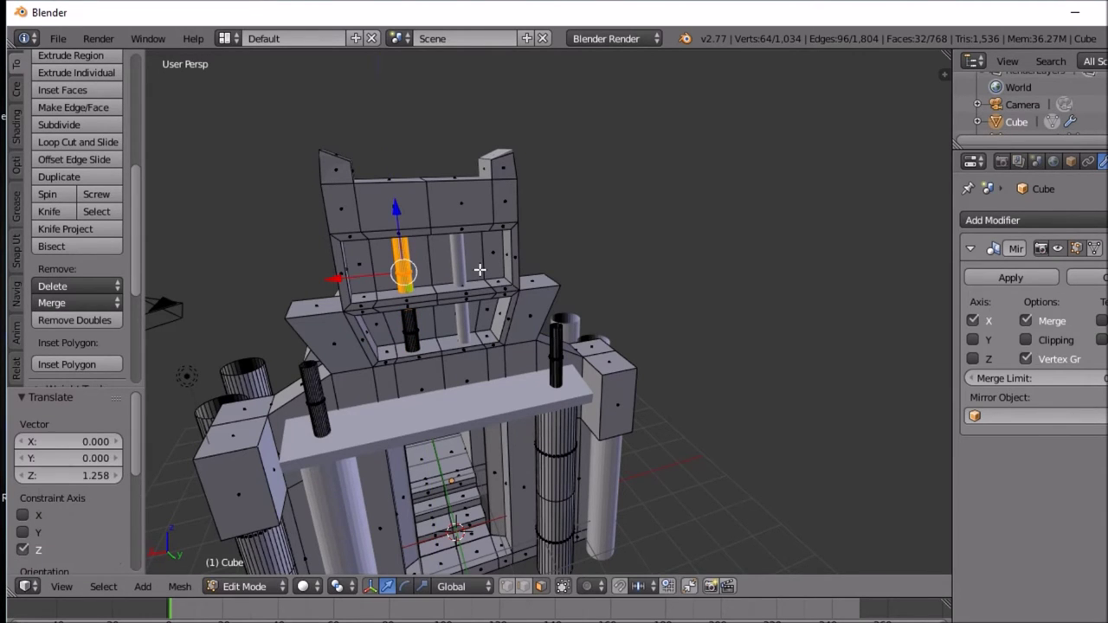
# Step: Duplicate the upper recess's column and move the copy about 0.685 along global X towards the recess's outer side
pyautogui.hotkey('shift', 'd')
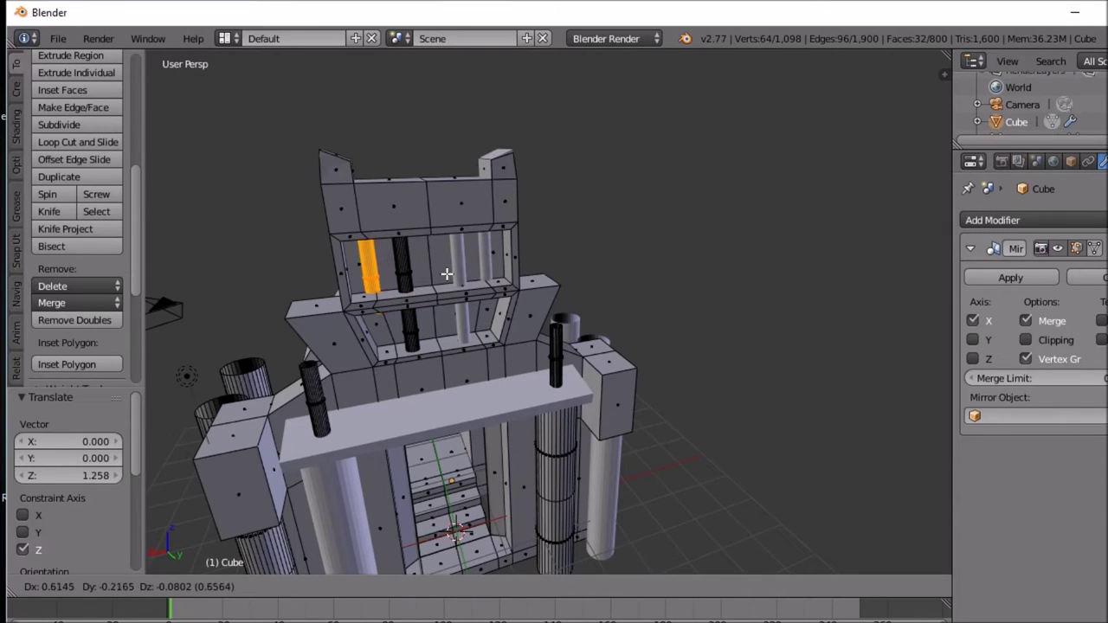
pyautogui.rightClick(446, 274)
pyautogui.press('g')
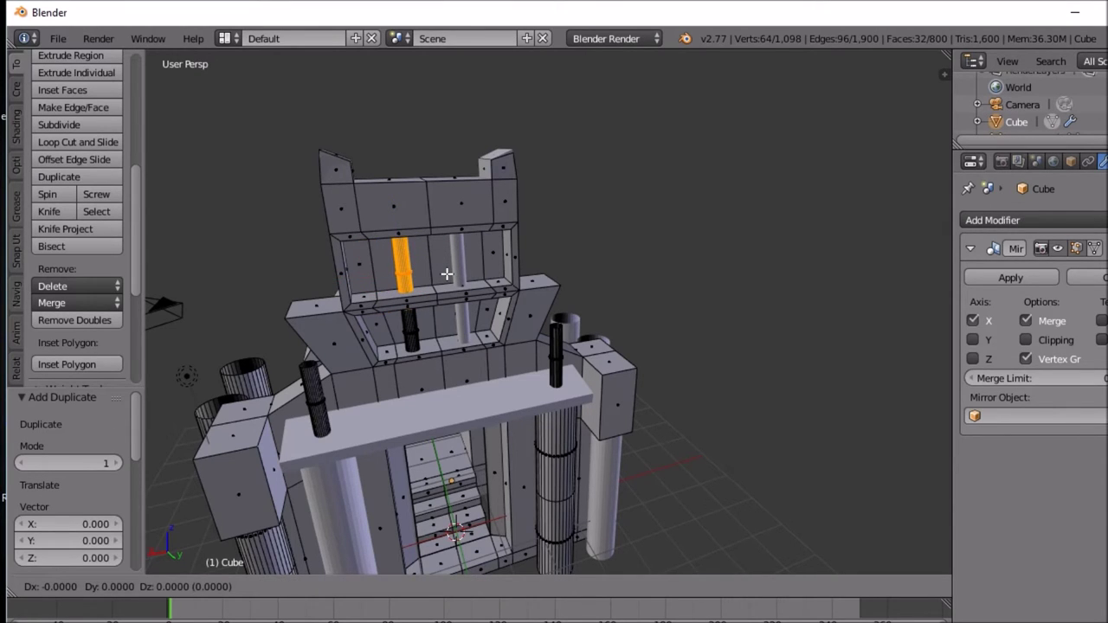
pyautogui.press('x')
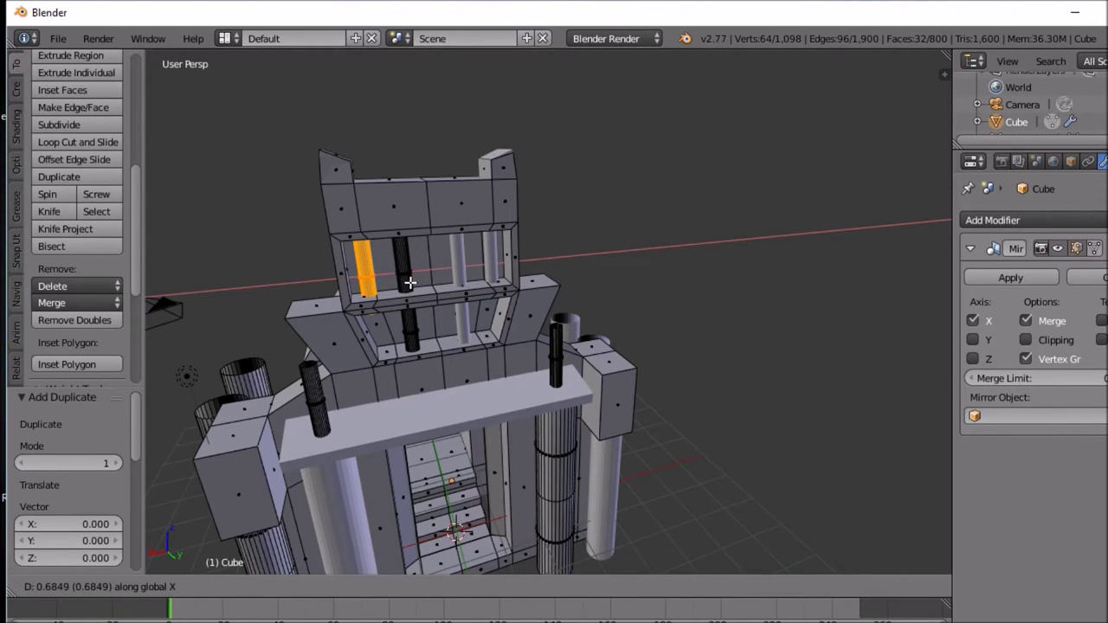
pyautogui.click(408, 284)
pyautogui.moveTo(408, 283); pyautogui.dragTo(428, 267, button='middle')
# Step: Check the outer recess column in wireframe, and raise it about 0.083 along global Z so its base sits within the upper recess
pyautogui.press('Tab')
pyautogui.press('Tab')
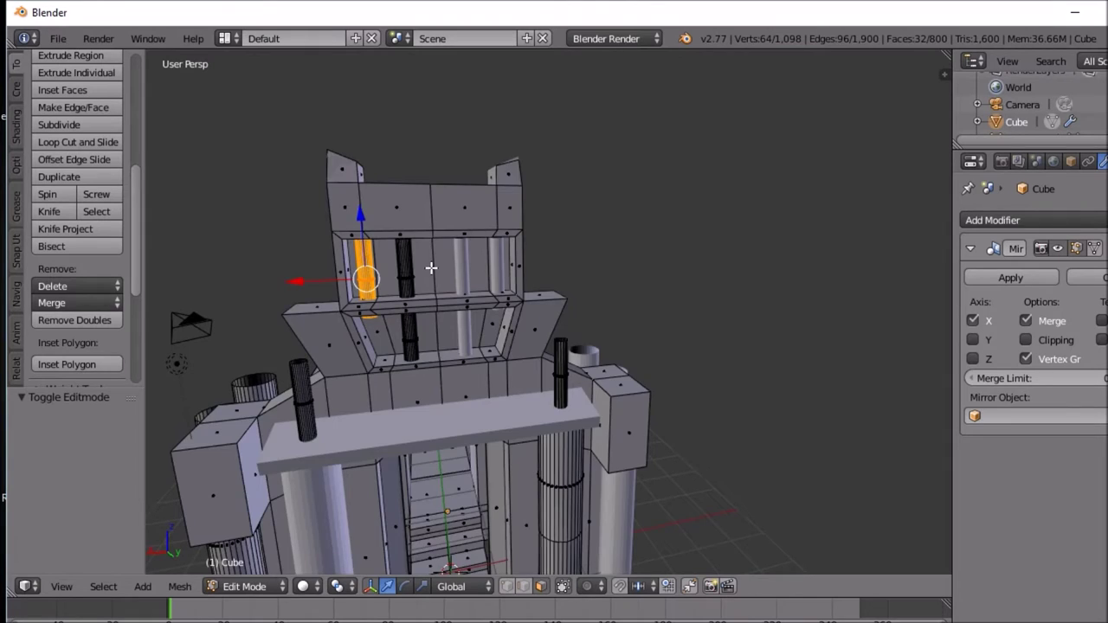
pyautogui.press('z')
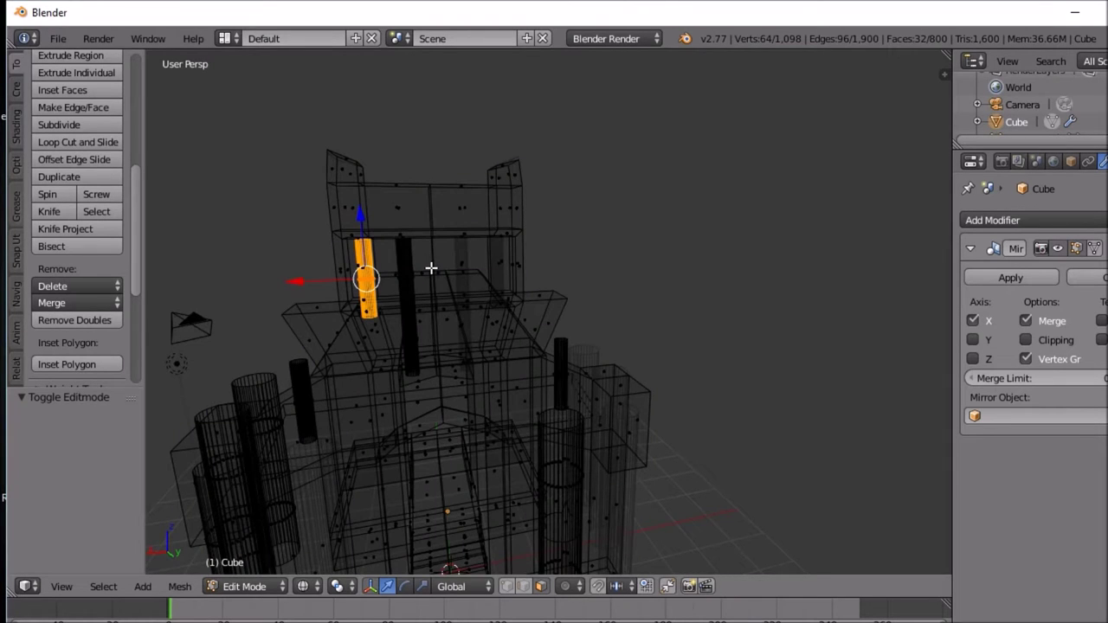
pyautogui.press('z')
pyautogui.press('g')
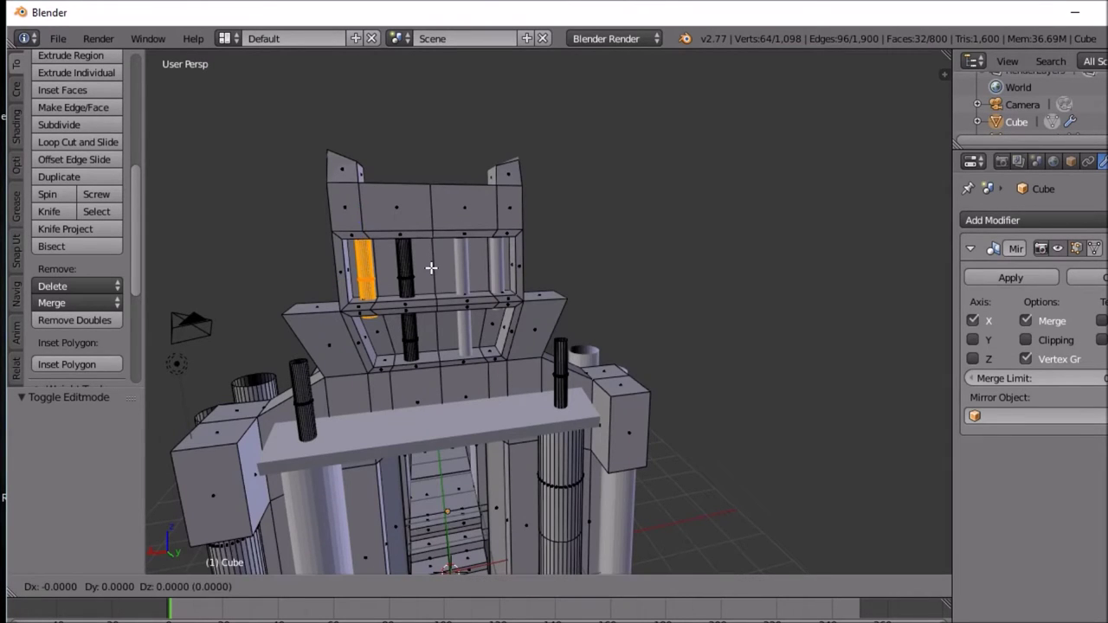
pyautogui.press('z')
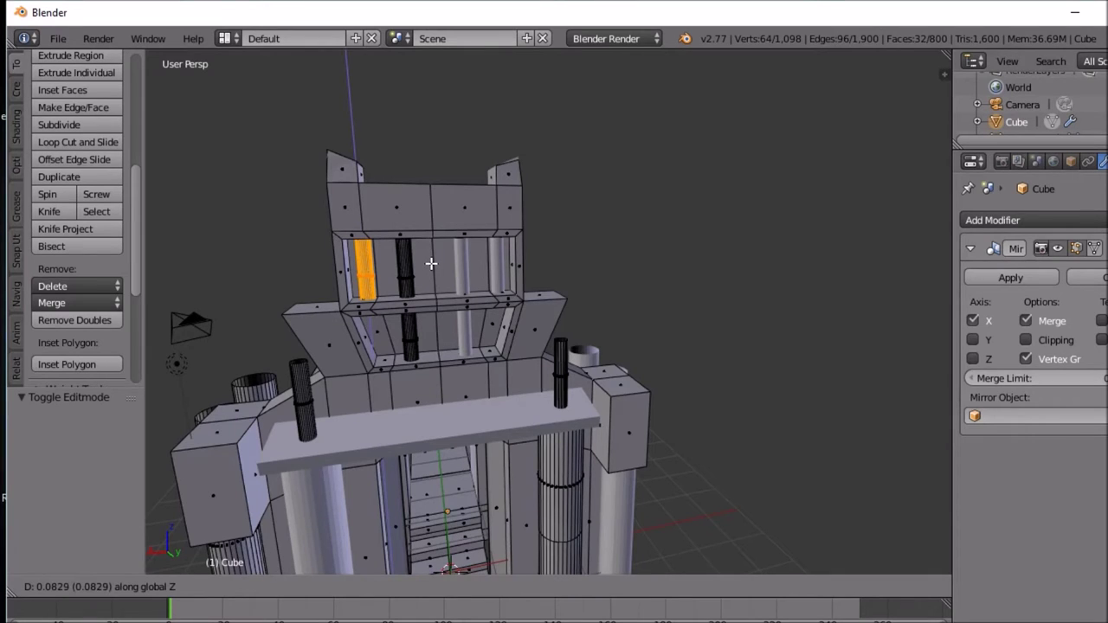
pyautogui.click(431, 263)
pyautogui.moveTo(431, 263); pyautogui.dragTo(449, 283, button='middle')
pyautogui.press('Tab')
pyautogui.press('Tab')
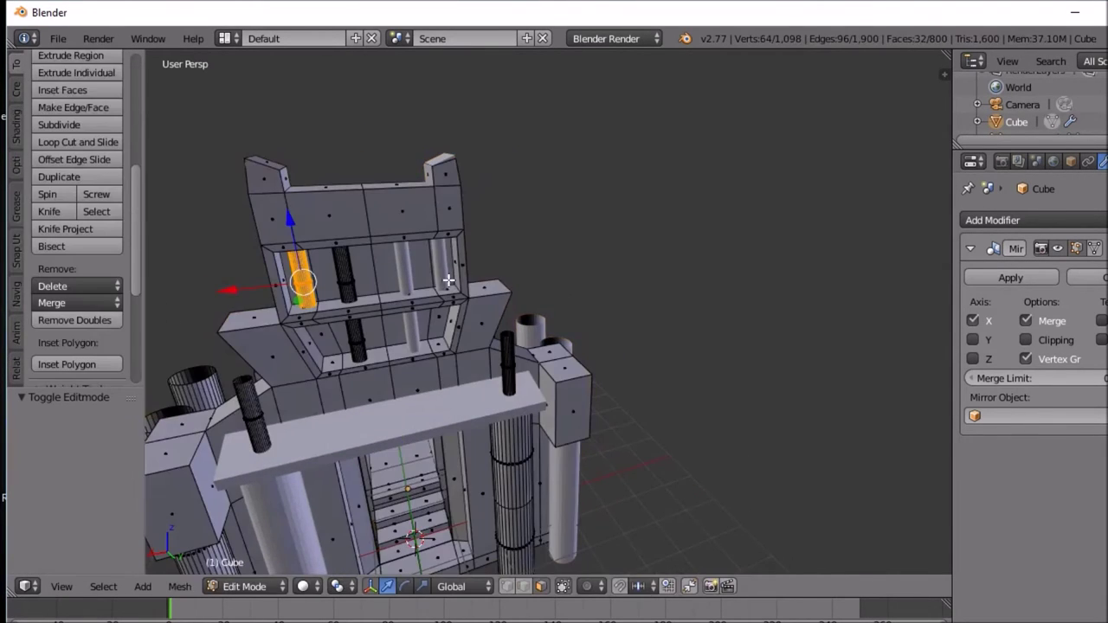
# Step: Select the four front faces of the wall band above the upper recess and inset them by about 0.079
pyautogui.moveTo(414, 292); pyautogui.dragTo(512, 300, button='middle')
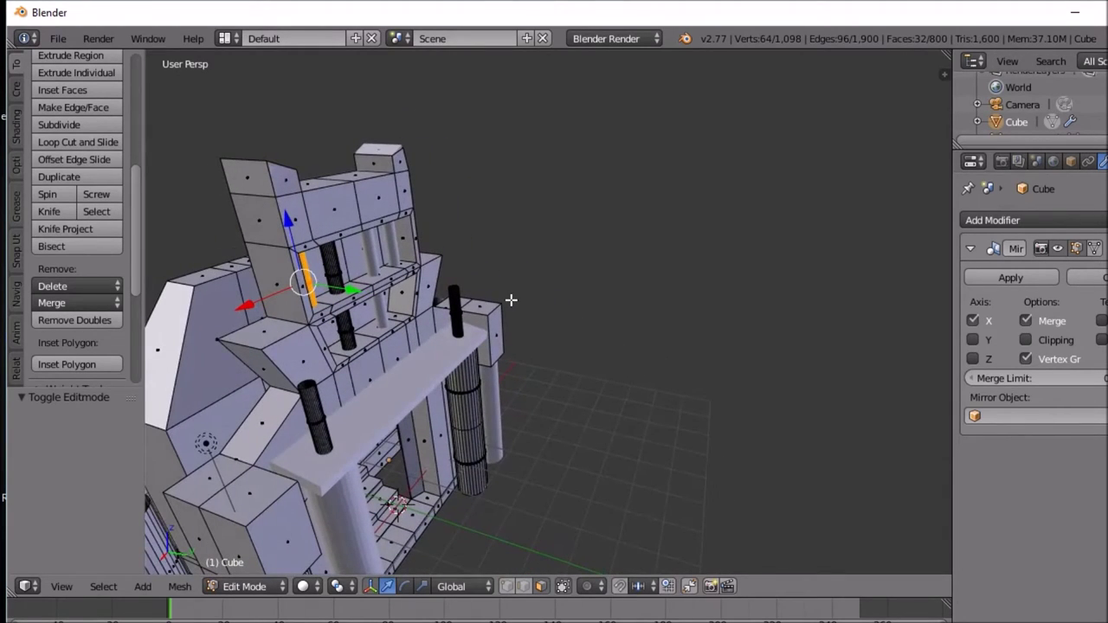
pyautogui.rightClick(301, 217)
pyautogui.keyDown('shift'); pyautogui.rightClick(340, 210); pyautogui.keyUp('shift')
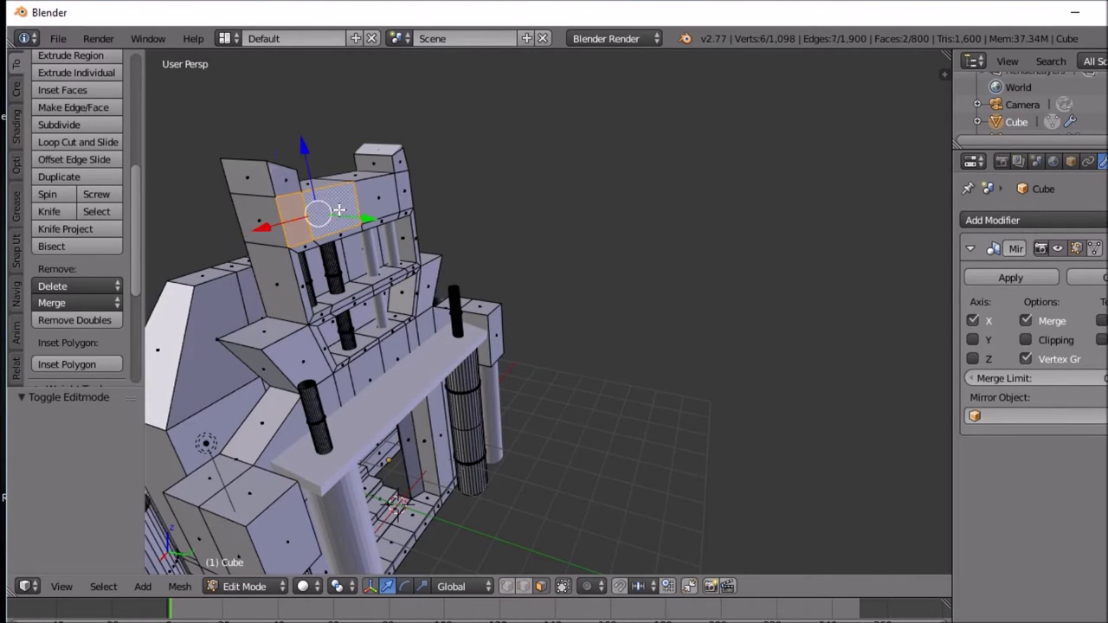
pyautogui.keyDown('shift'); pyautogui.rightClick(393, 190); pyautogui.keyUp('shift')
pyautogui.keyDown('shift'); pyautogui.rightClick(405, 190); pyautogui.keyUp('shift')
pyautogui.moveTo(381, 190); pyautogui.dragTo(300, 213, button='middle')
pyautogui.moveTo(352, 184); pyautogui.dragTo(381, 165, button='middle')
pyautogui.scroll(-5, 386, 160)
pyautogui.moveTo(431, 224); pyautogui.dragTo(342, 379, button='middle')
pyautogui.scroll(3, 466, 238)
pyautogui.scroll(3, 403, 384)
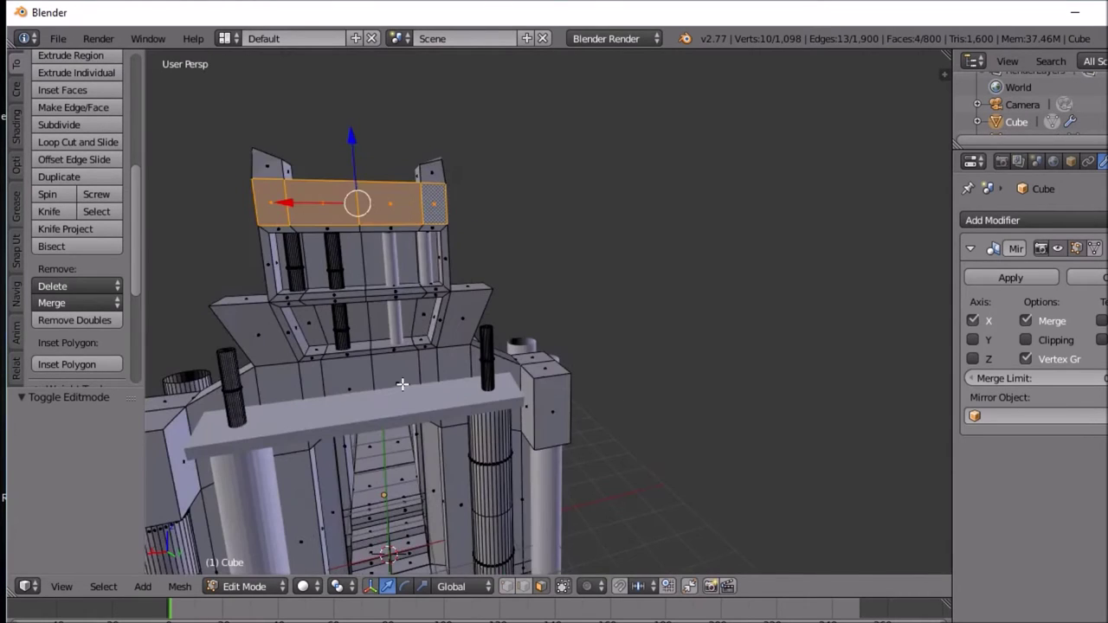
pyautogui.moveTo(403, 385); pyautogui.dragTo(467, 414, button='middle')
pyautogui.moveTo(361, 346); pyautogui.dragTo(412, 326, button='middle')
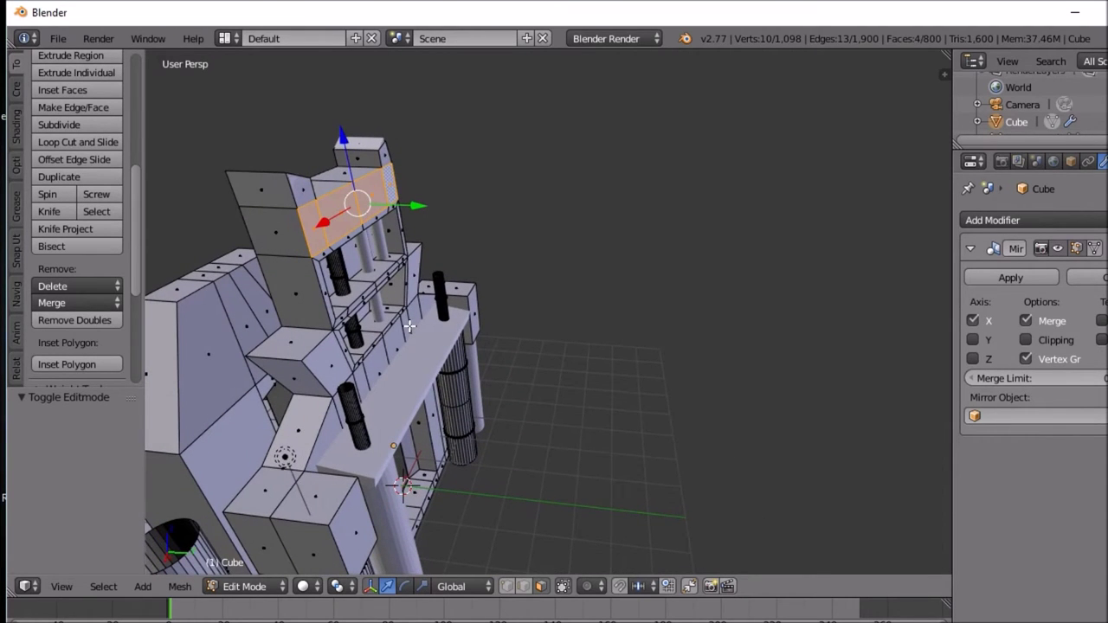
pyautogui.press('i')
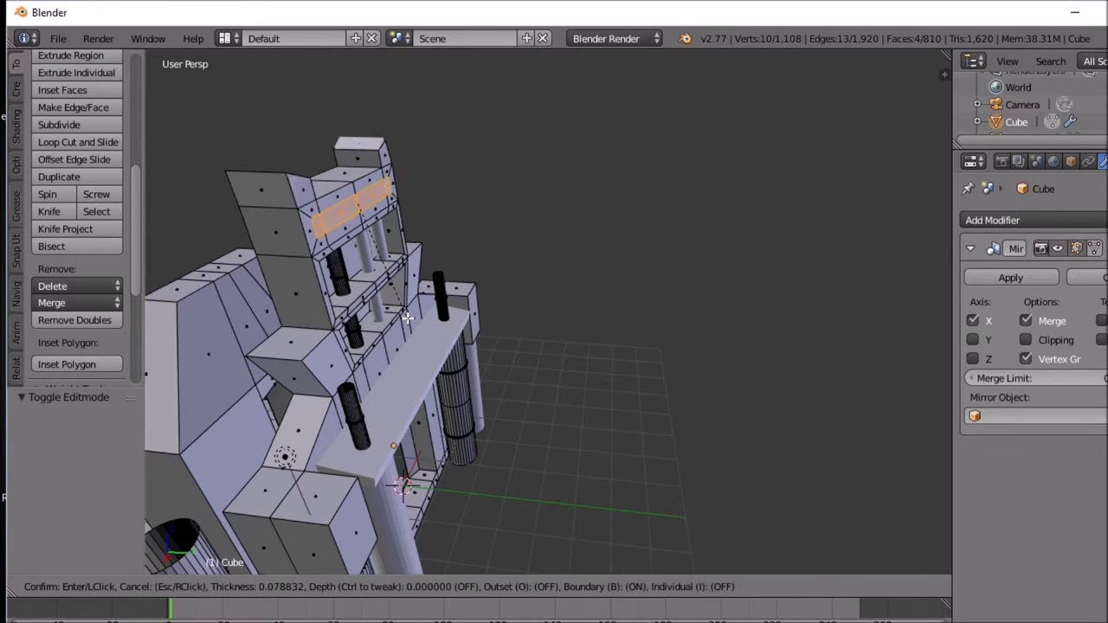
pyautogui.click(407, 317)
# Step: Extrude the inset wall band outward about 0.306 along its normal and check the result in Object Mode
pyautogui.press('e')
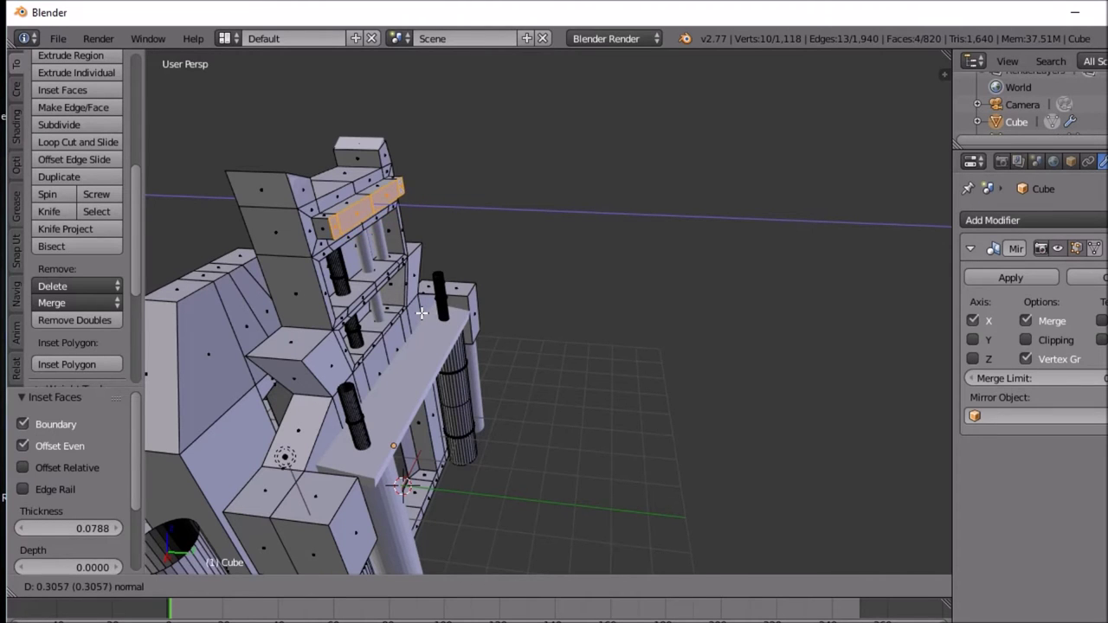
pyautogui.click(421, 313)
pyautogui.press('Tab')
pyautogui.moveTo(421, 313); pyautogui.dragTo(351, 319, button='middle')
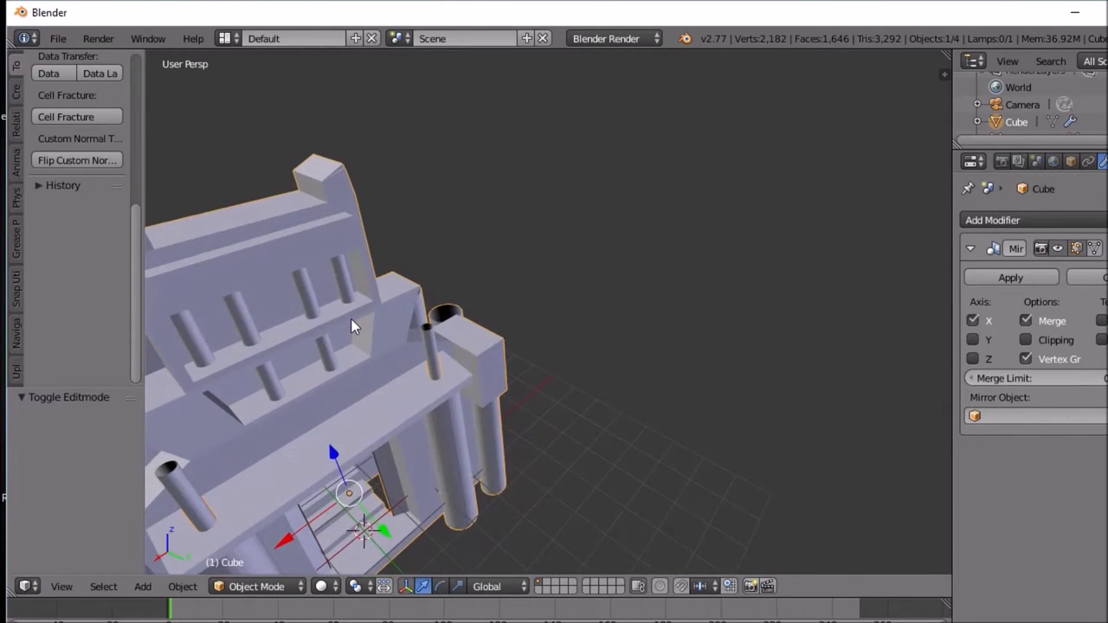
pyautogui.press('Tab')
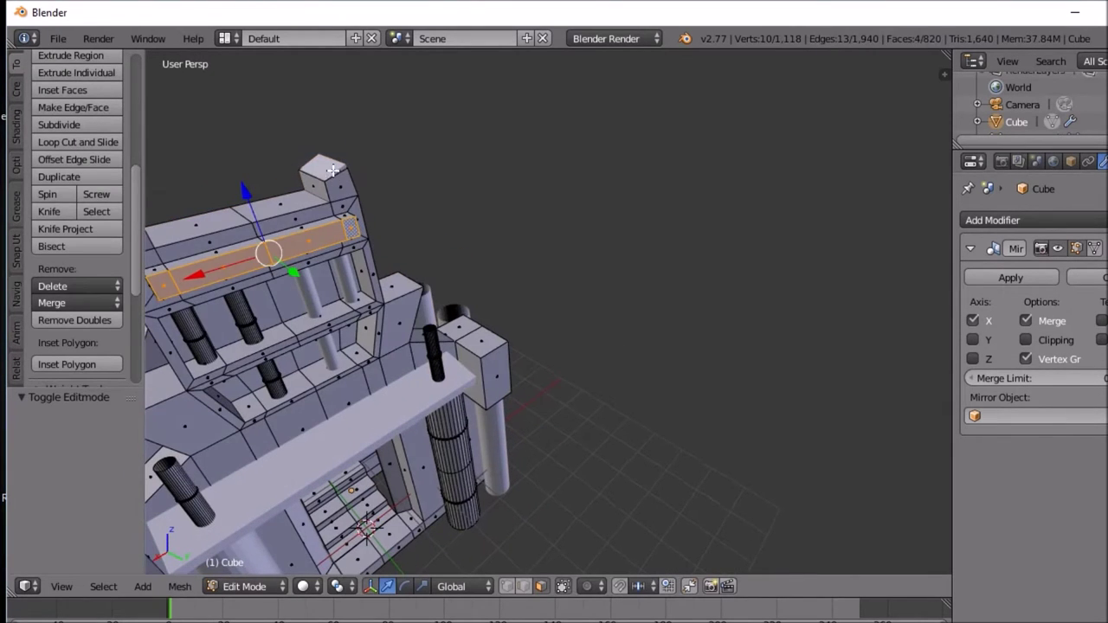
pyautogui.rightClick(324, 169)
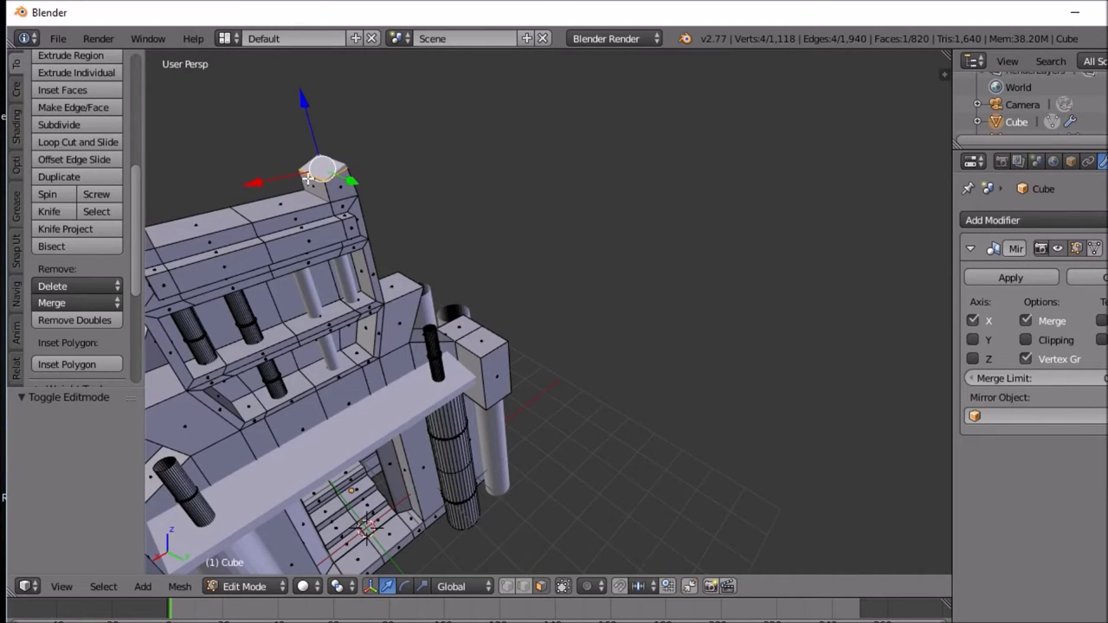
pyautogui.moveTo(240, 240); pyautogui.dragTo(328, 234, button='middle')
pyautogui.moveTo(692, 223); pyautogui.dragTo(643, 151, button='middle')
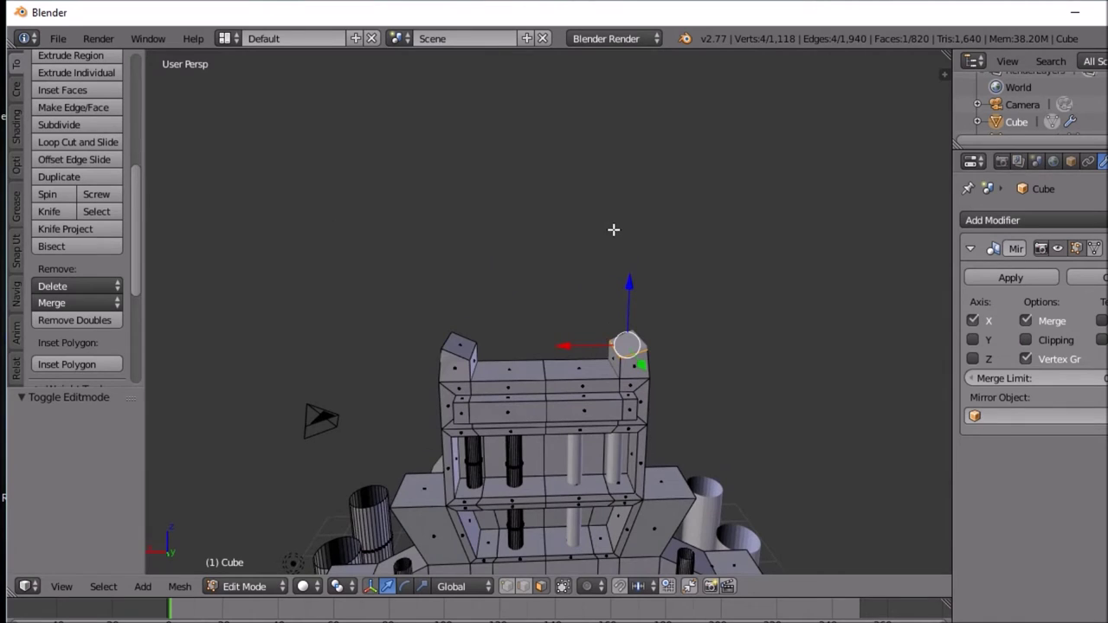
pyautogui.press('e')
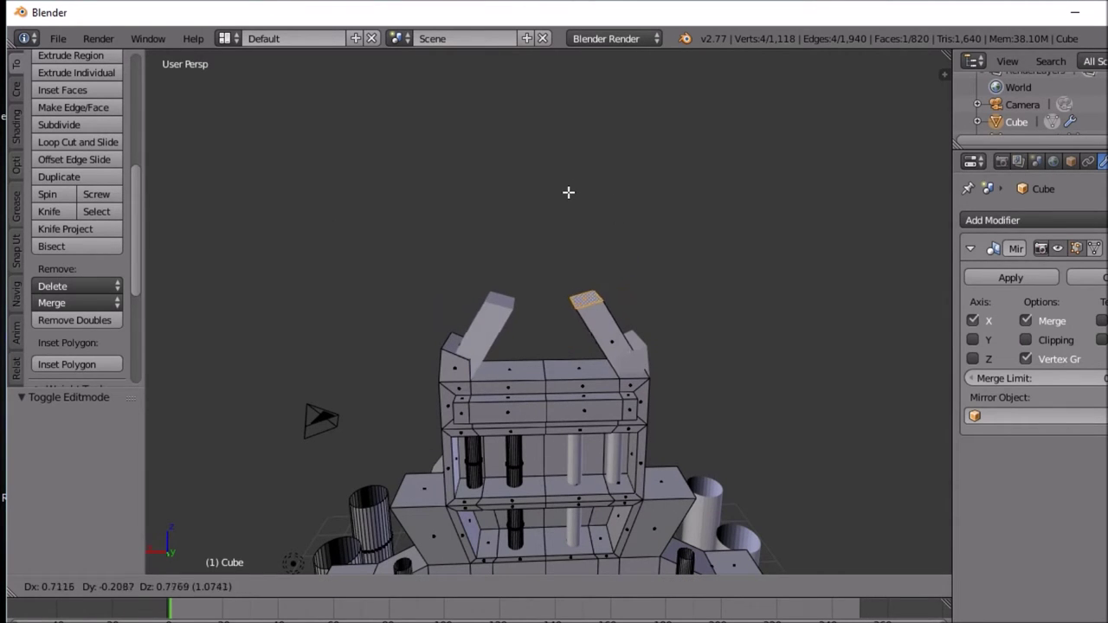
pyautogui.press('Escape')
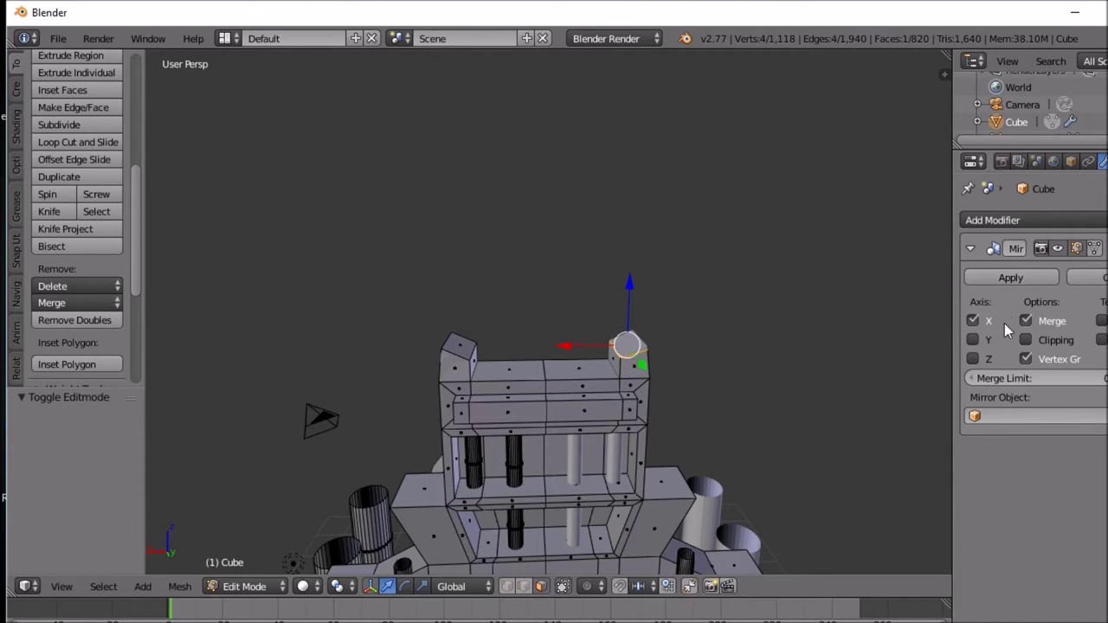
# Step: Apply the Mirror modifier to the building in Object Mode and return to Edit Mode
pyautogui.press('KP_2')
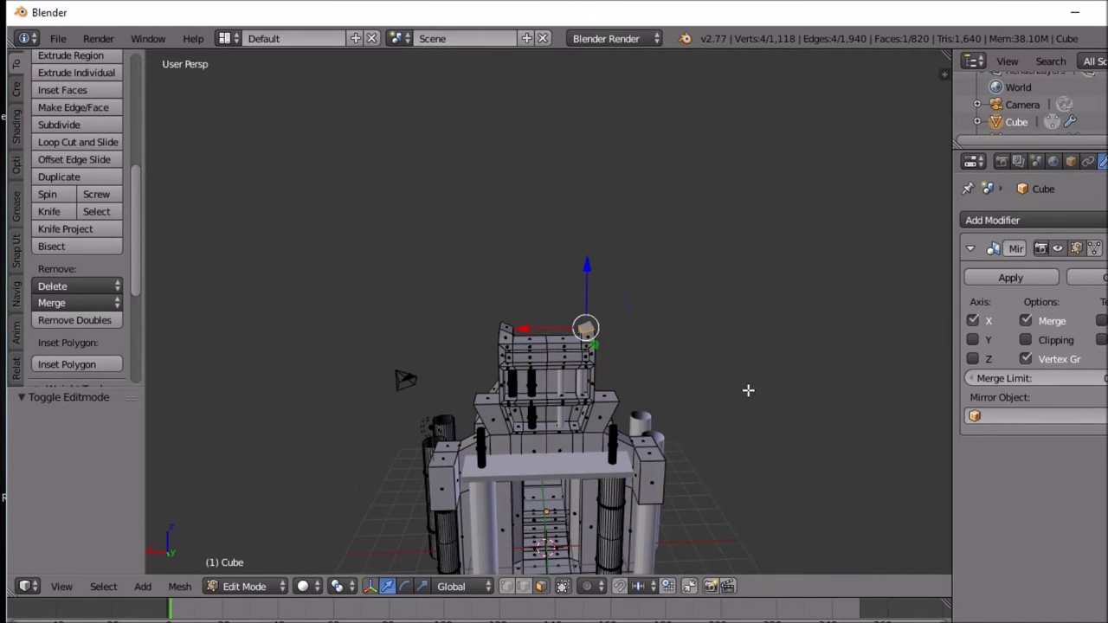
pyautogui.click(1008, 279)
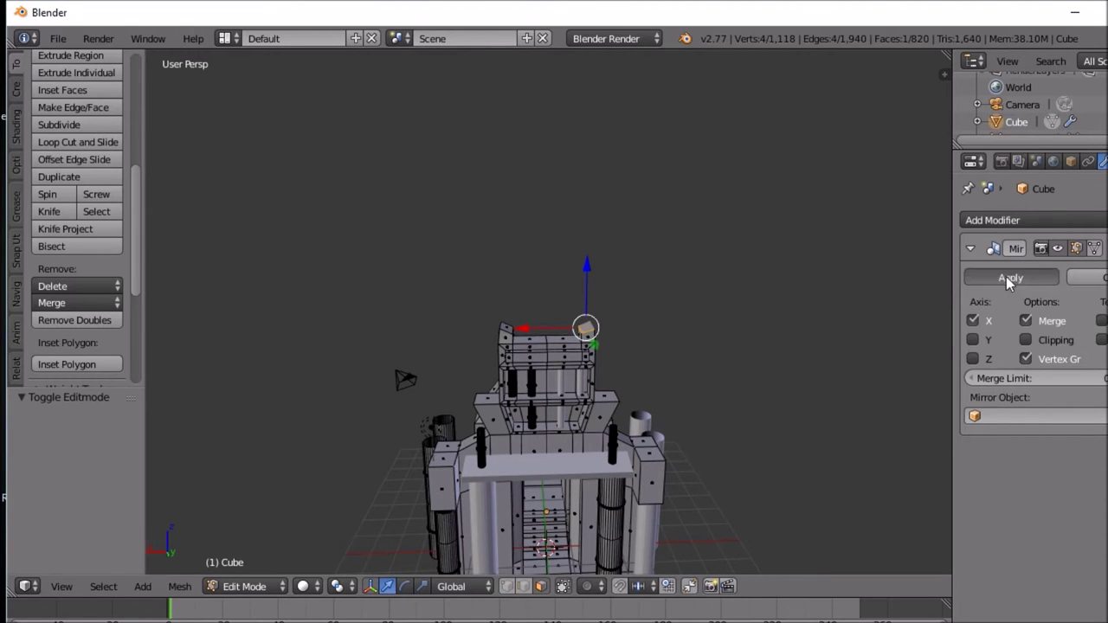
pyautogui.press('Tab')
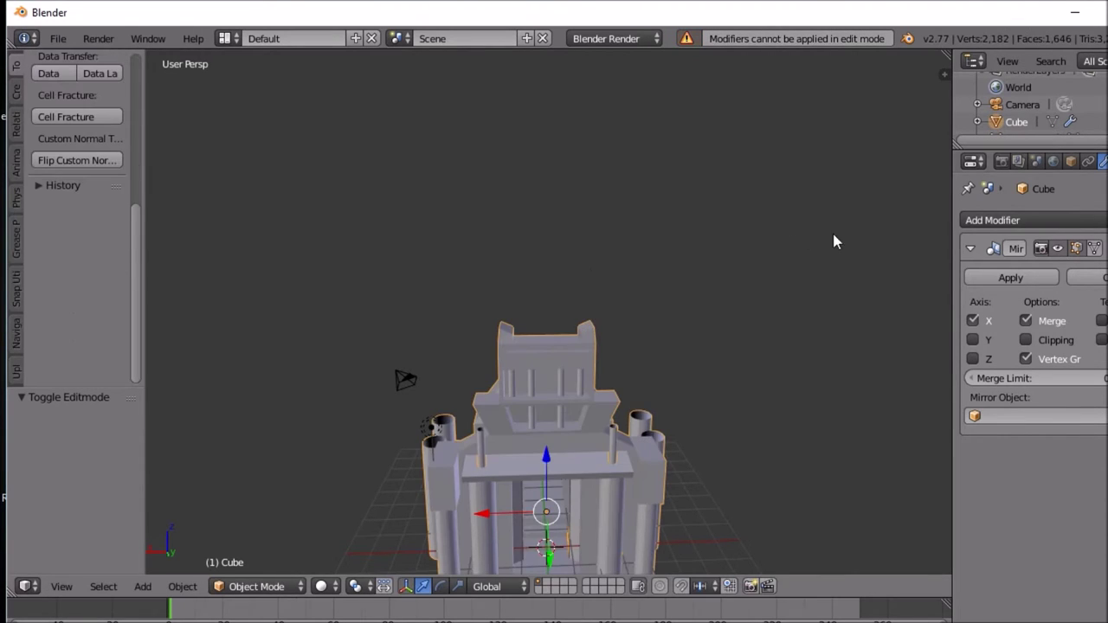
pyautogui.press('Tab')
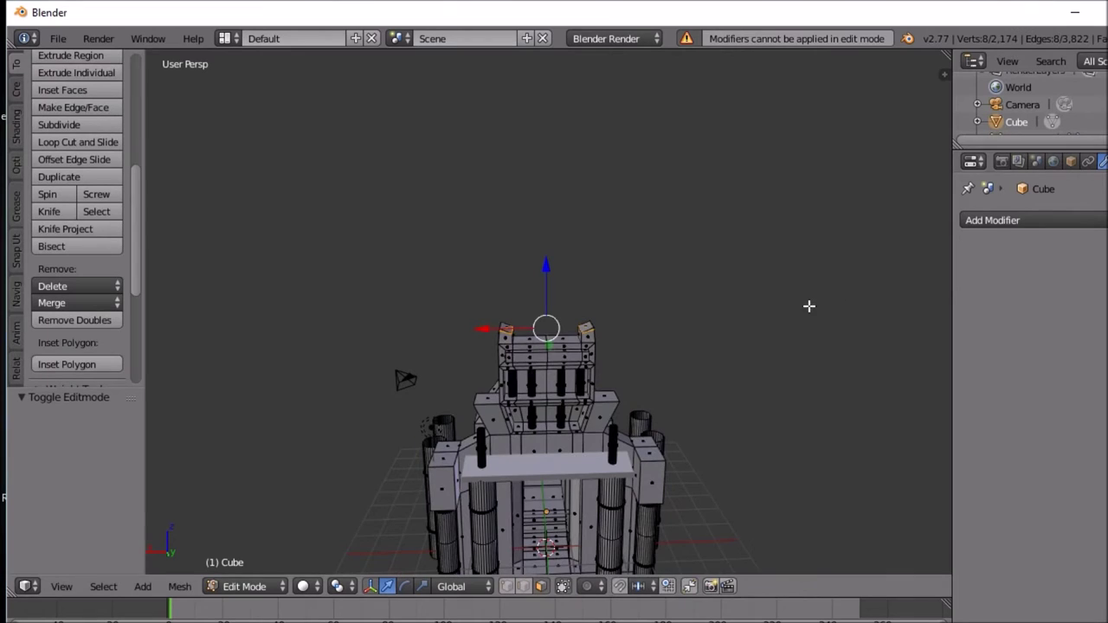
# Step: Extrude the top faces of the two upper corner blocks along their normals, about 1.006 on the right and 1.074 on the left
pyautogui.scroll(3, 661, 364)
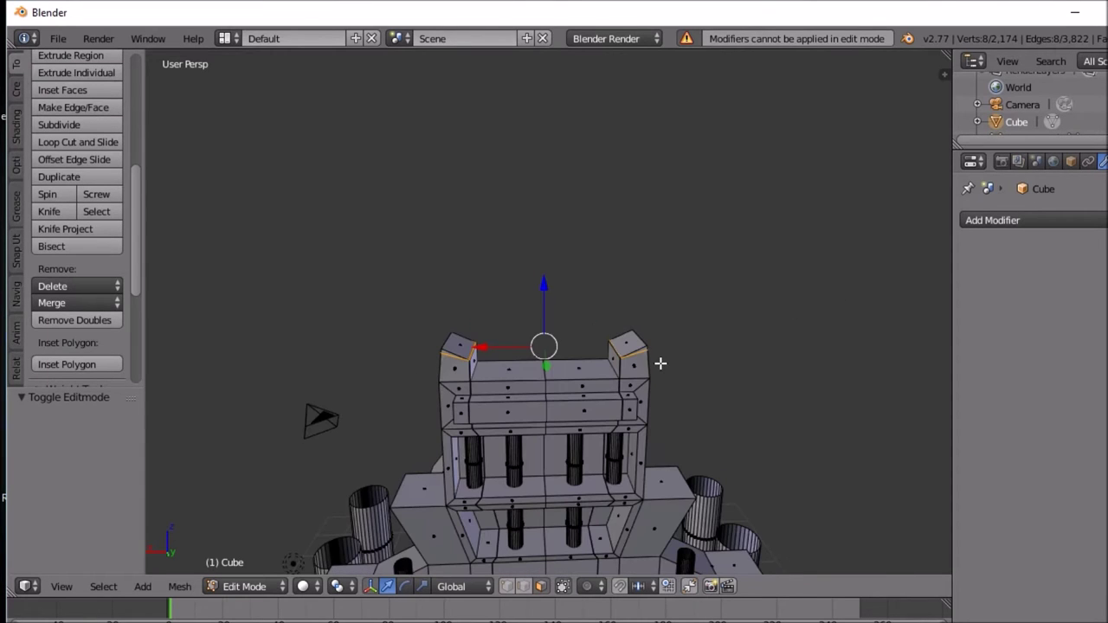
pyautogui.keyDown('alt'); pyautogui.rightClick(627, 342); pyautogui.keyUp('alt')
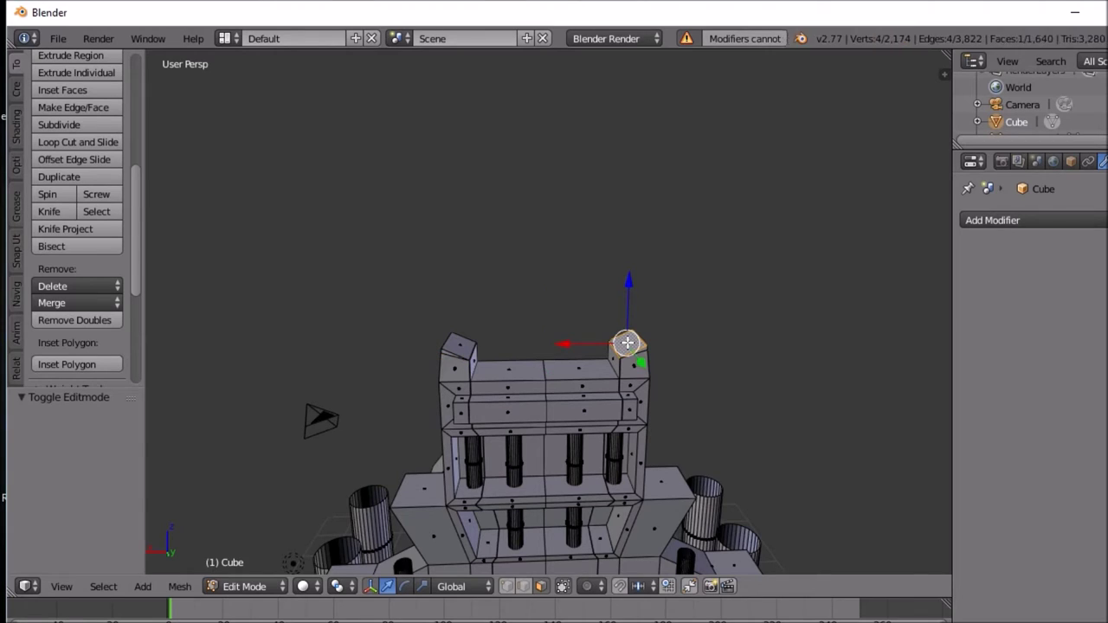
pyautogui.press('e')
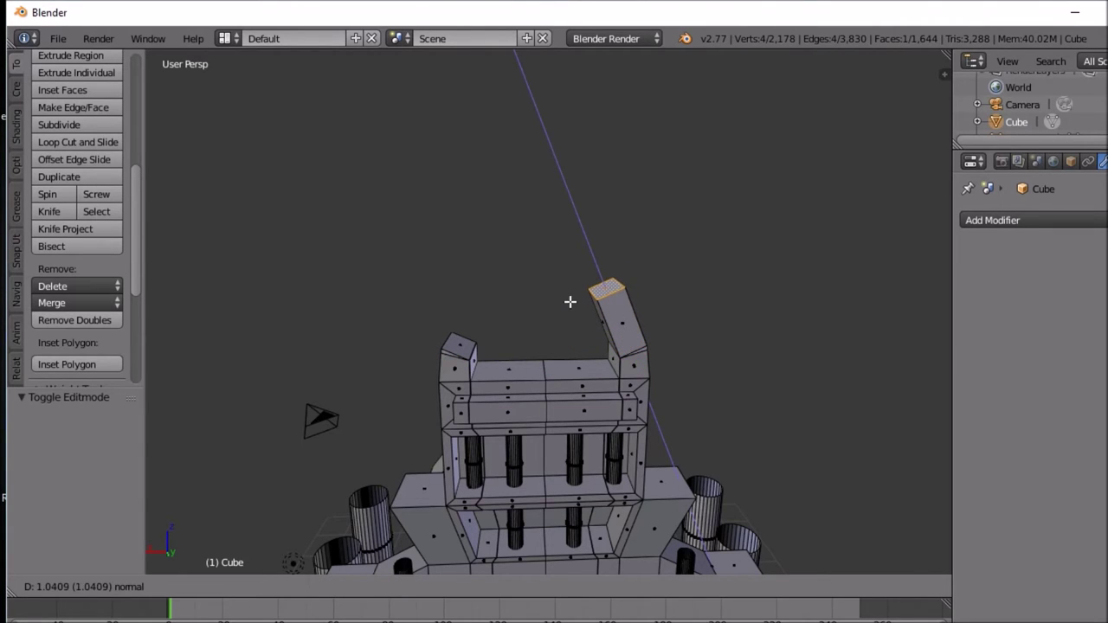
pyautogui.click(578, 301)
pyautogui.keyDown('alt'); pyautogui.rightClick(461, 344); pyautogui.keyUp('alt')
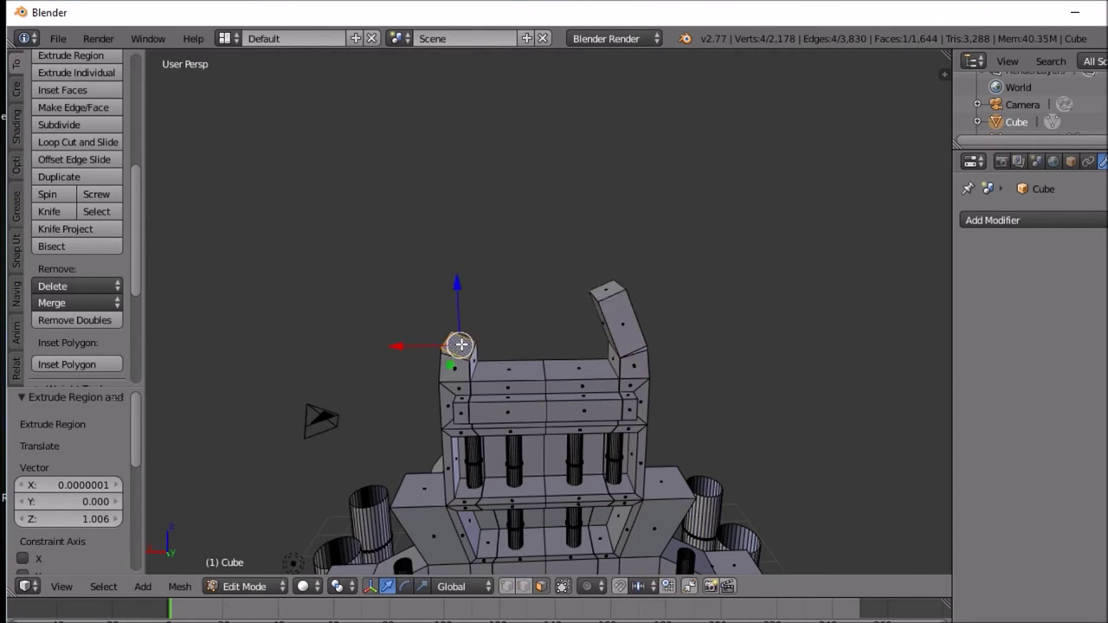
pyautogui.press('e')
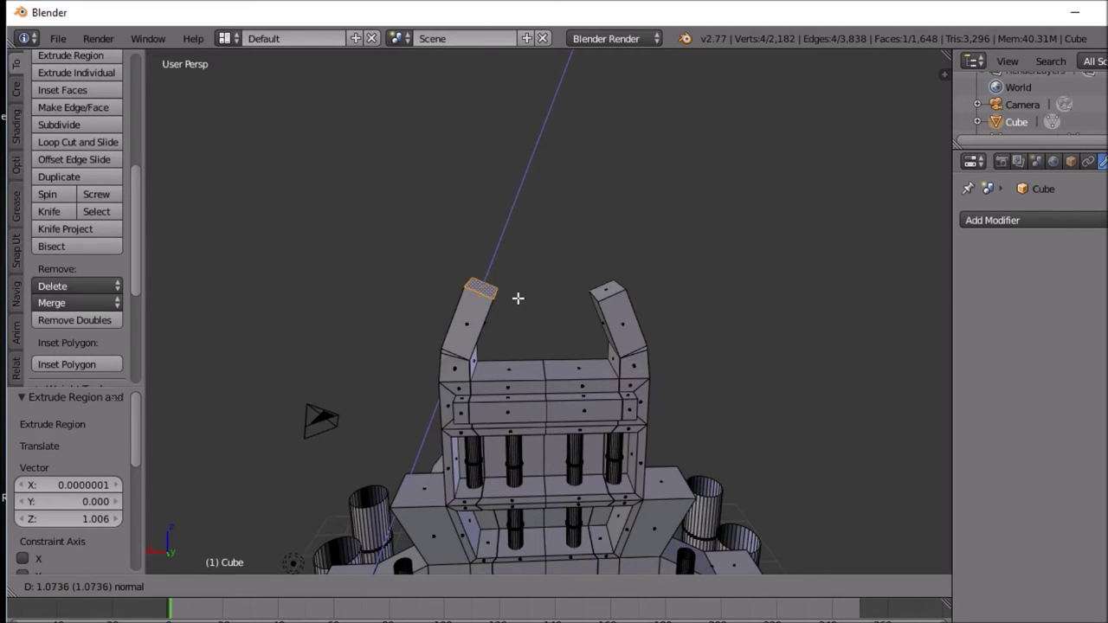
pyautogui.click(518, 297)
# Step: Select the two roof faces between the corner blocks and inset them by about 0.103
pyautogui.moveTo(520, 297); pyautogui.dragTo(522, 269, button='middle')
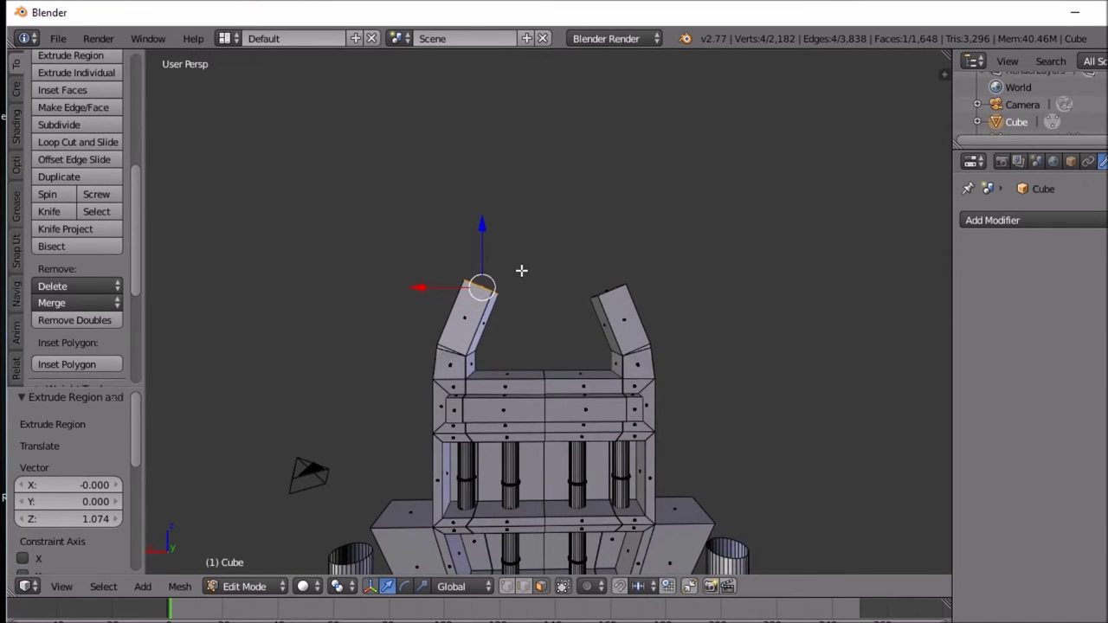
pyautogui.moveTo(597, 307); pyautogui.dragTo(596, 324, button='middle')
pyautogui.scroll(-2, 597, 326)
pyautogui.scroll(2, 596, 326)
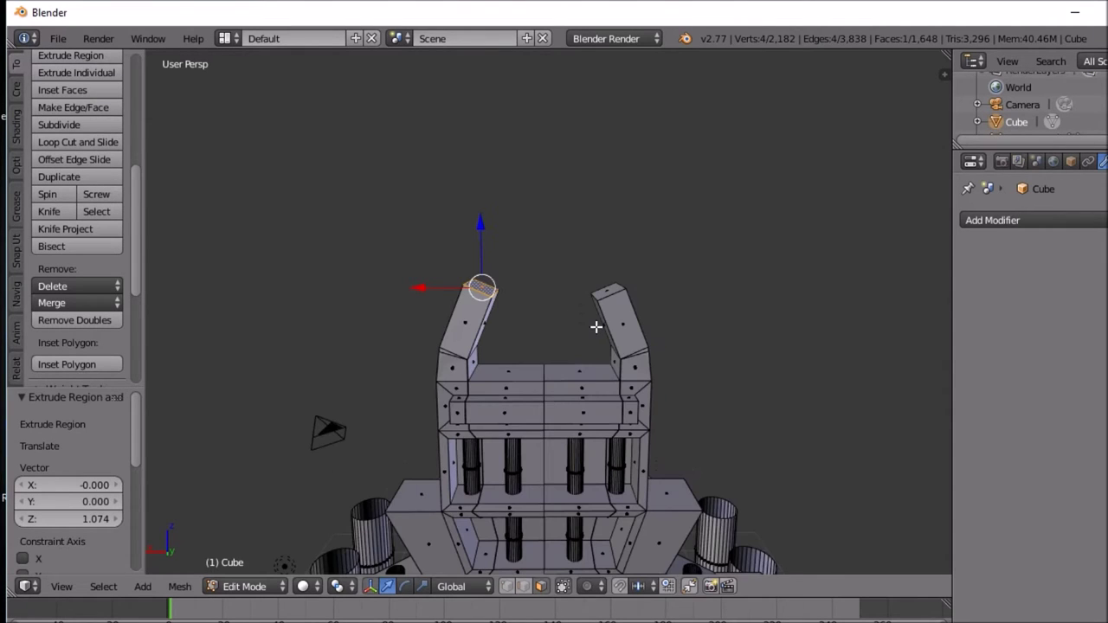
pyautogui.rightClick(576, 375)
pyautogui.keyDown('shift'); pyautogui.rightClick(527, 372); pyautogui.keyUp('shift')
pyautogui.moveTo(527, 373); pyautogui.dragTo(540, 391, button='middle')
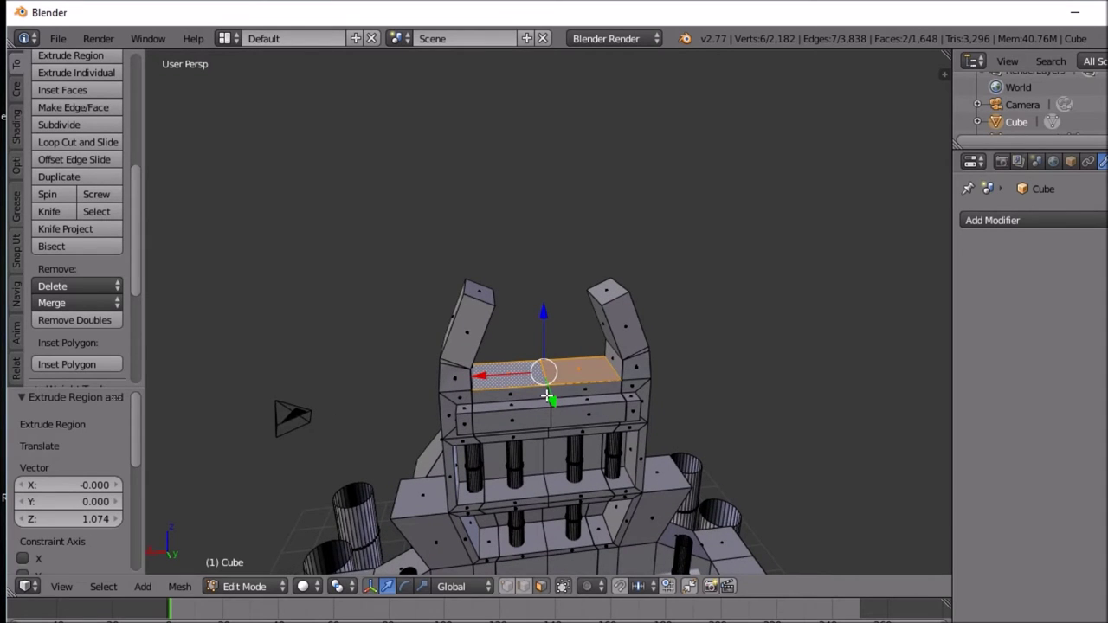
pyautogui.press('i')
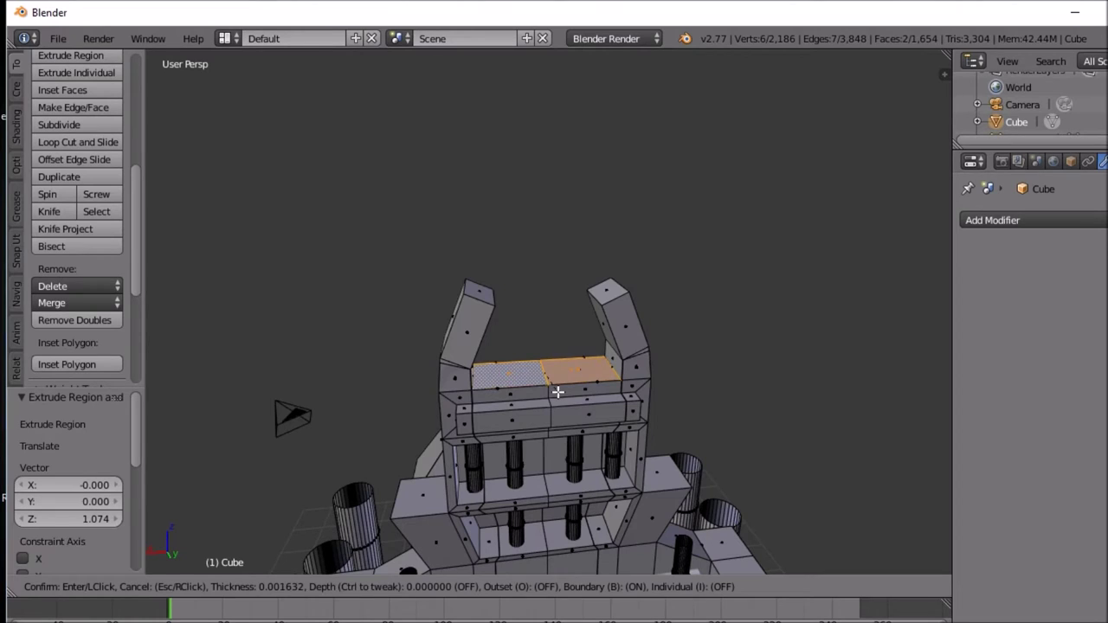
pyautogui.click(552, 390)
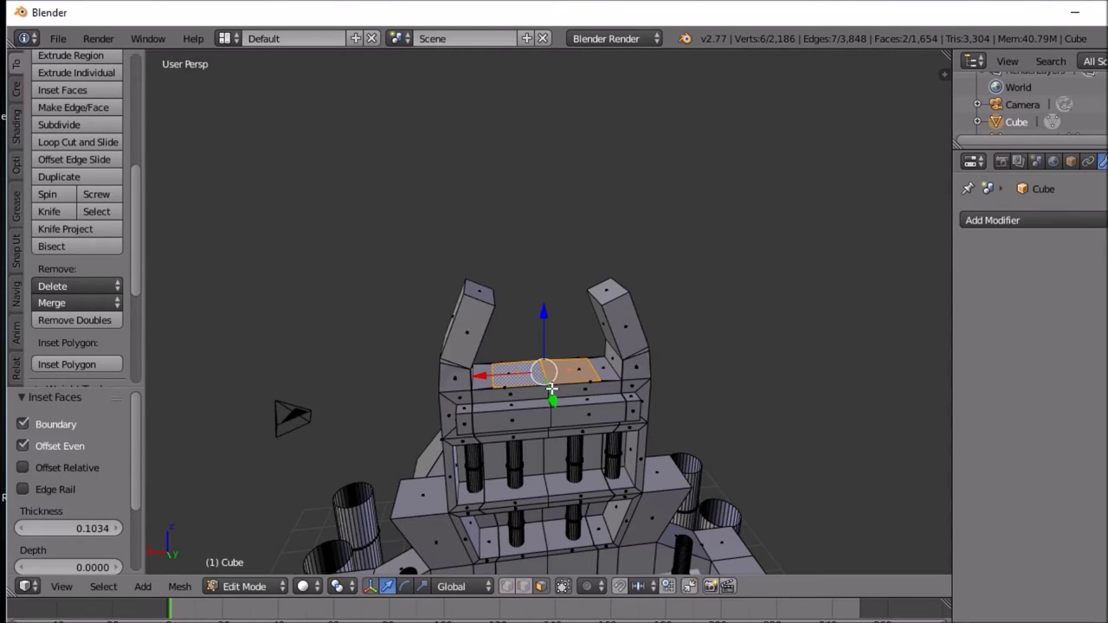
# Step: Extrude the inset roof faces in place scaled to 0.622, and extrude the smaller faces about 0.552 upward
pyautogui.press('s')
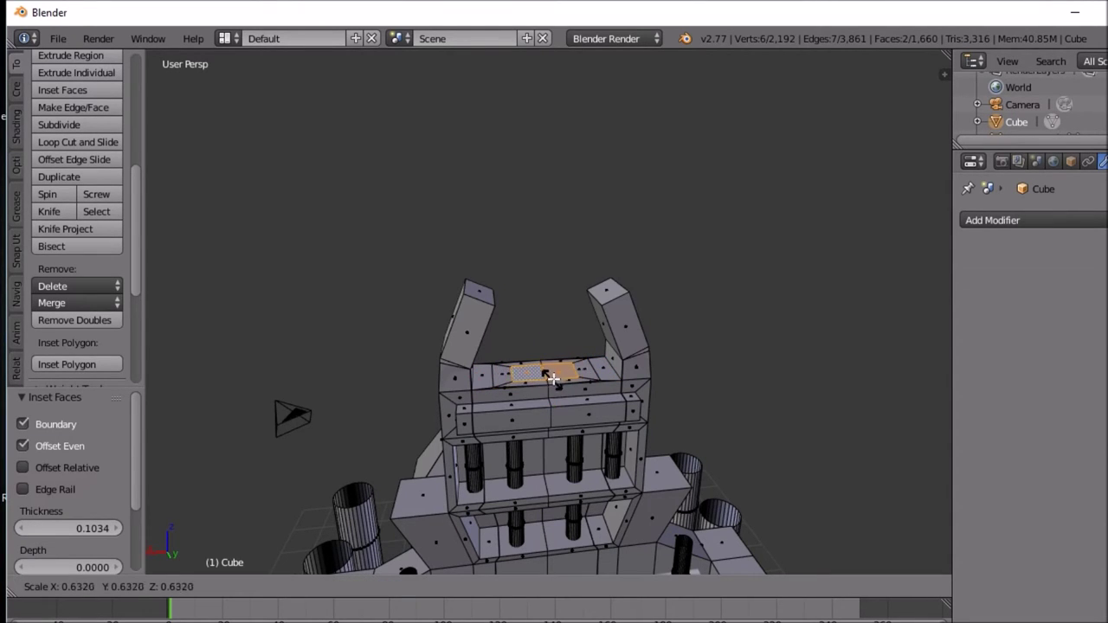
pyautogui.click(554, 377)
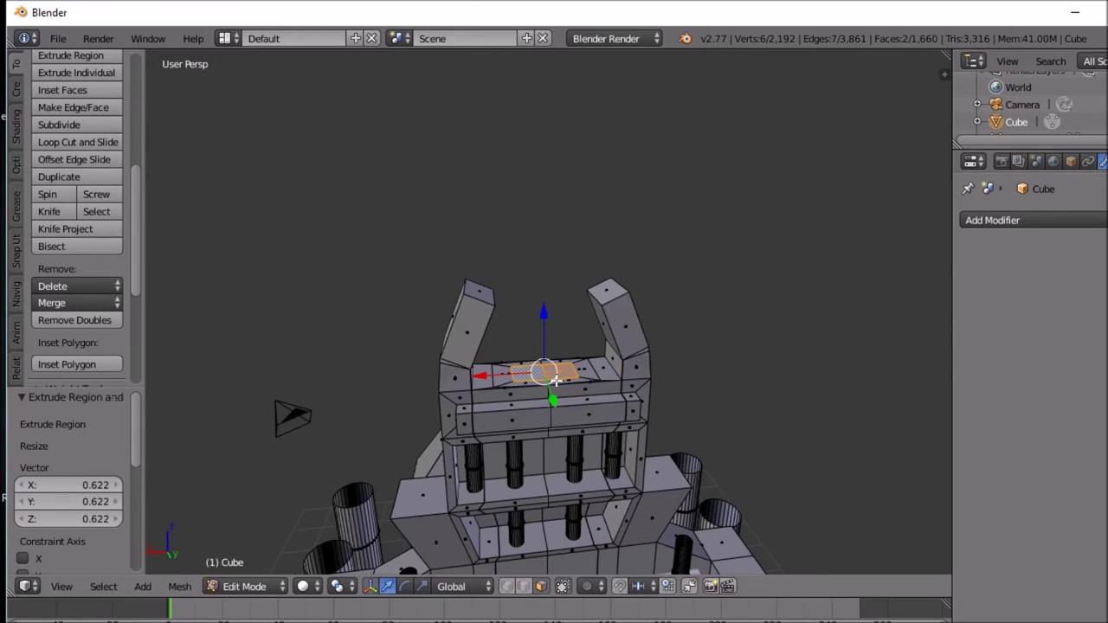
pyautogui.press('e')
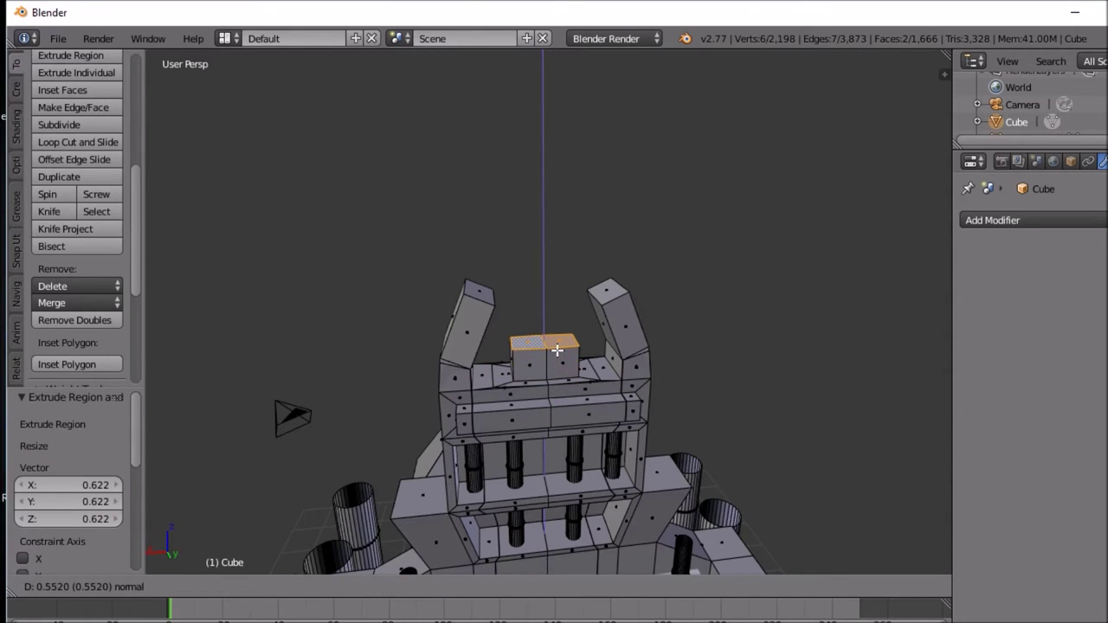
pyautogui.click(557, 350)
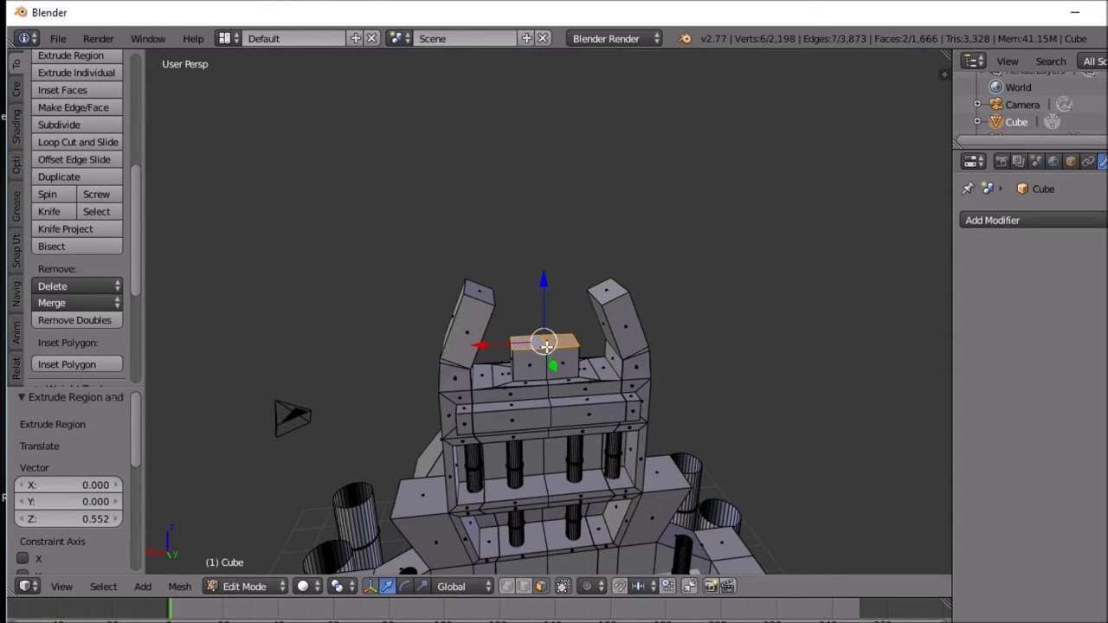
# Step: Raise the middle edge on top of the central roof block about 0.529 along global Z to form a peak
pyautogui.rightClick(559, 344)
pyautogui.click(523, 587)
pyautogui.rightClick(546, 341)
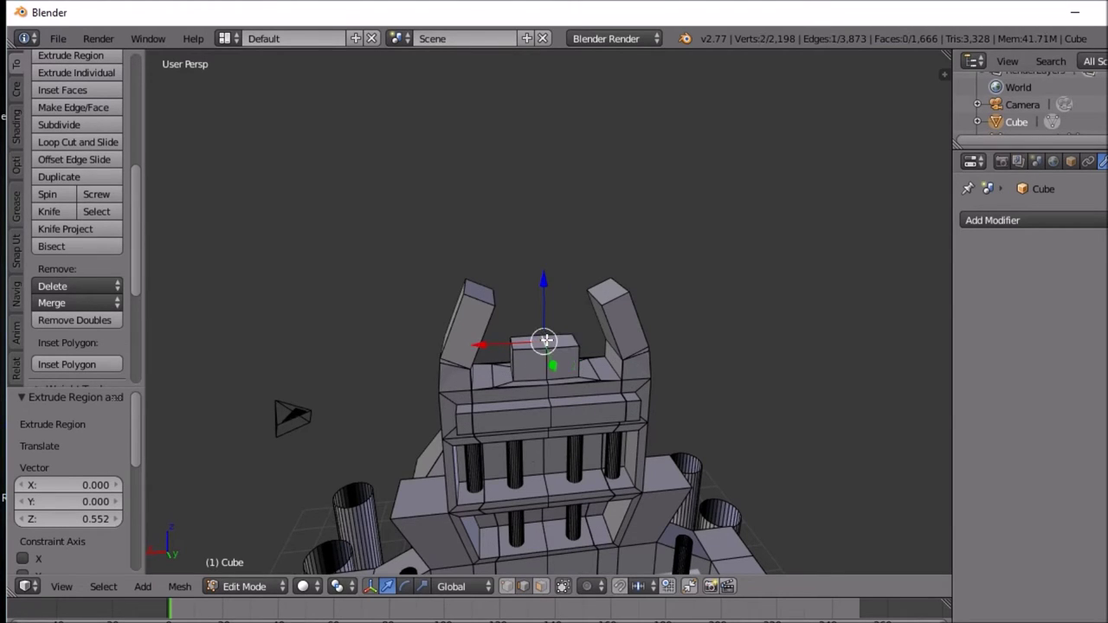
pyautogui.press('g')
pyautogui.press('z')
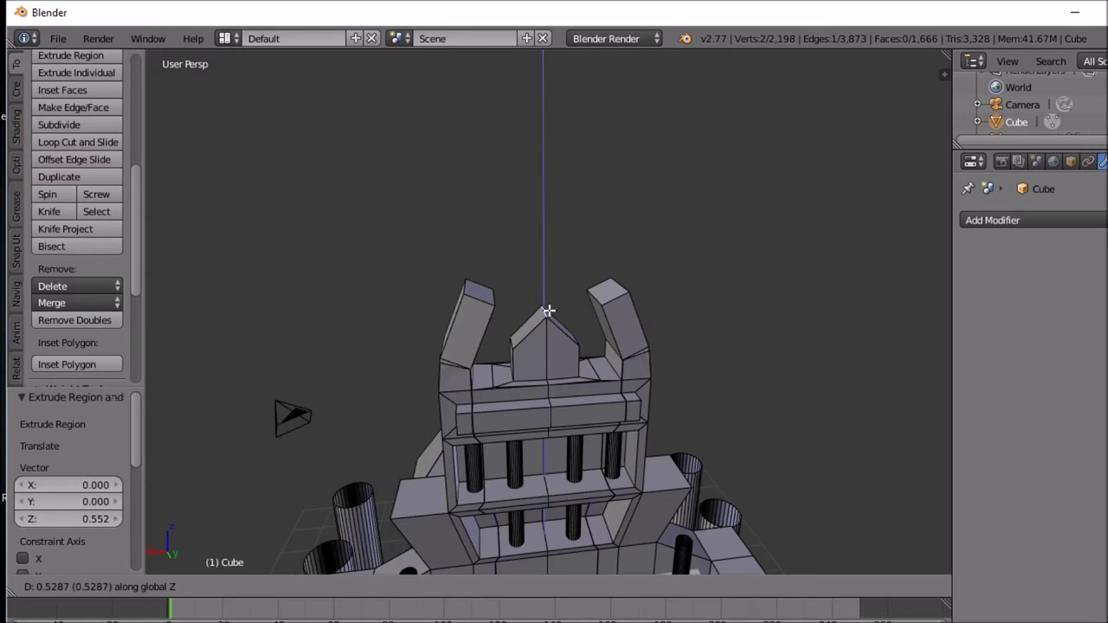
pyautogui.click(549, 310)
# Step: Examine the peaked roof block and the extended corner blocks from different distances, and switch back to face selection
pyautogui.moveTo(549, 310); pyautogui.dragTo(590, 391, button='middle')
pyautogui.scroll(-2, 559, 317)
pyautogui.scroll(-2, 566, 323)
pyautogui.scroll(2, 592, 391)
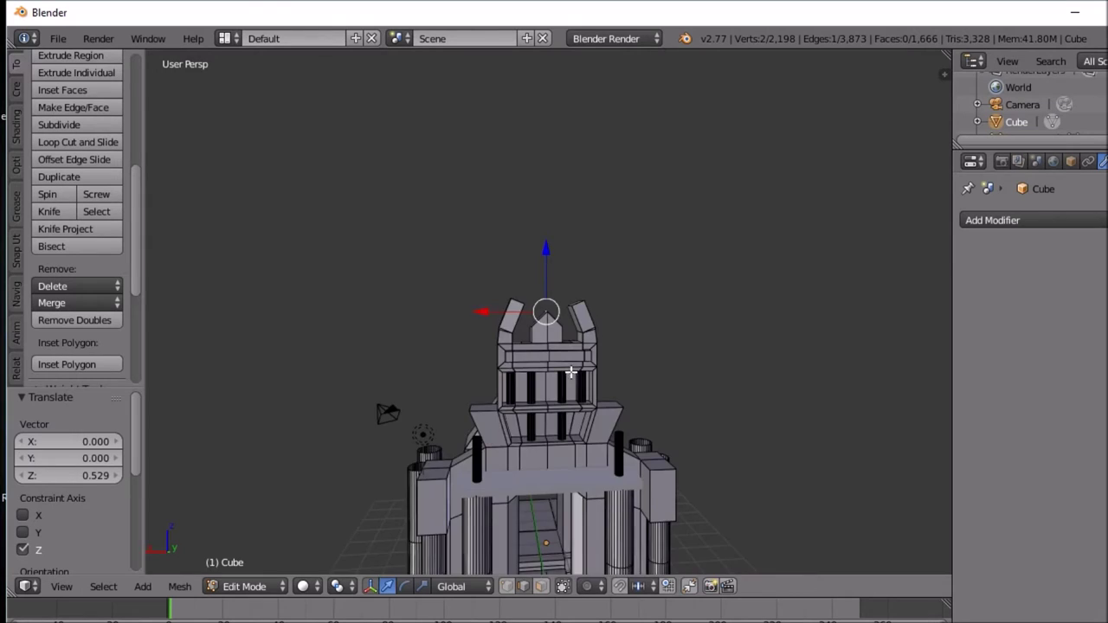
pyautogui.scroll(8, 572, 372)
pyautogui.scroll(-8, 571, 372)
pyautogui.moveTo(519, 321); pyautogui.dragTo(519, 359, button='middle')
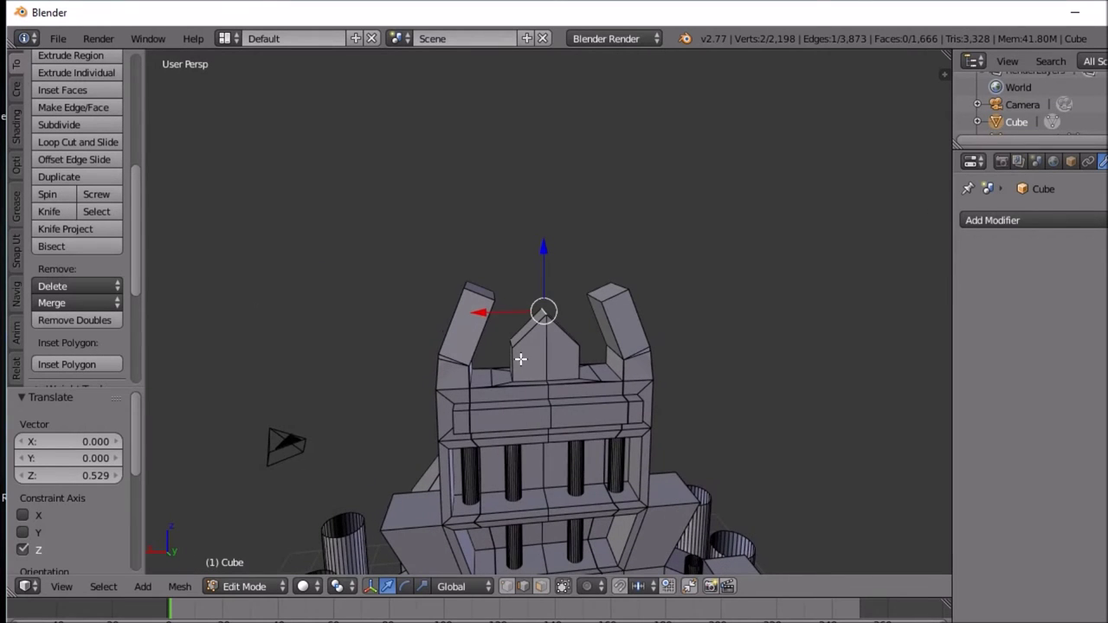
pyautogui.click(540, 586)
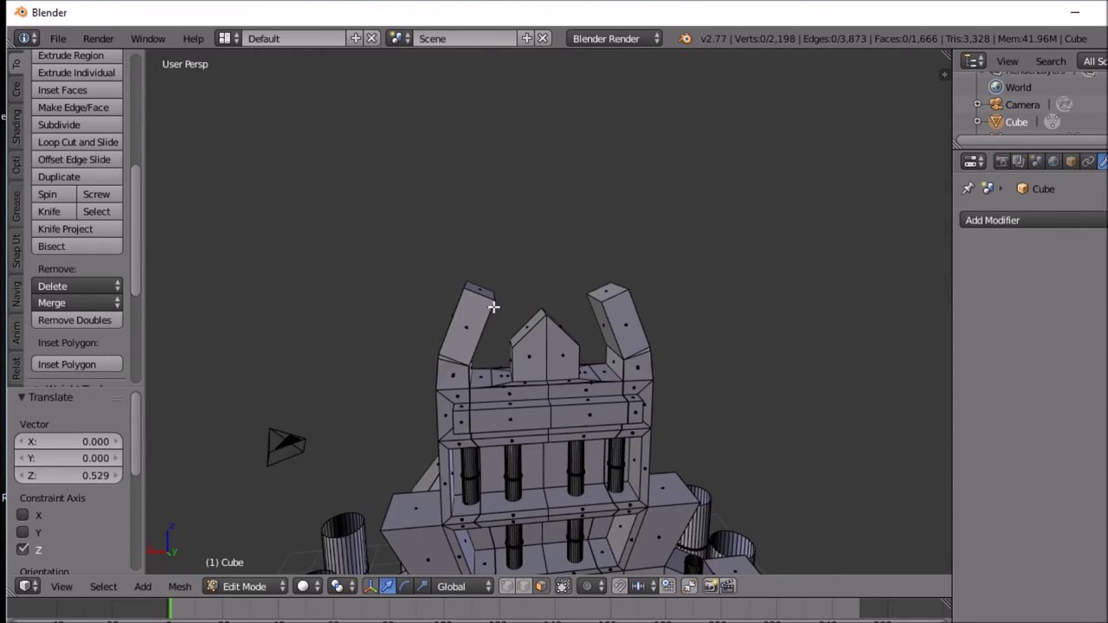
# Step: Lower the top face of one slanted corner extension on the roof by about 0.07 along global Z
pyautogui.click(480, 289)
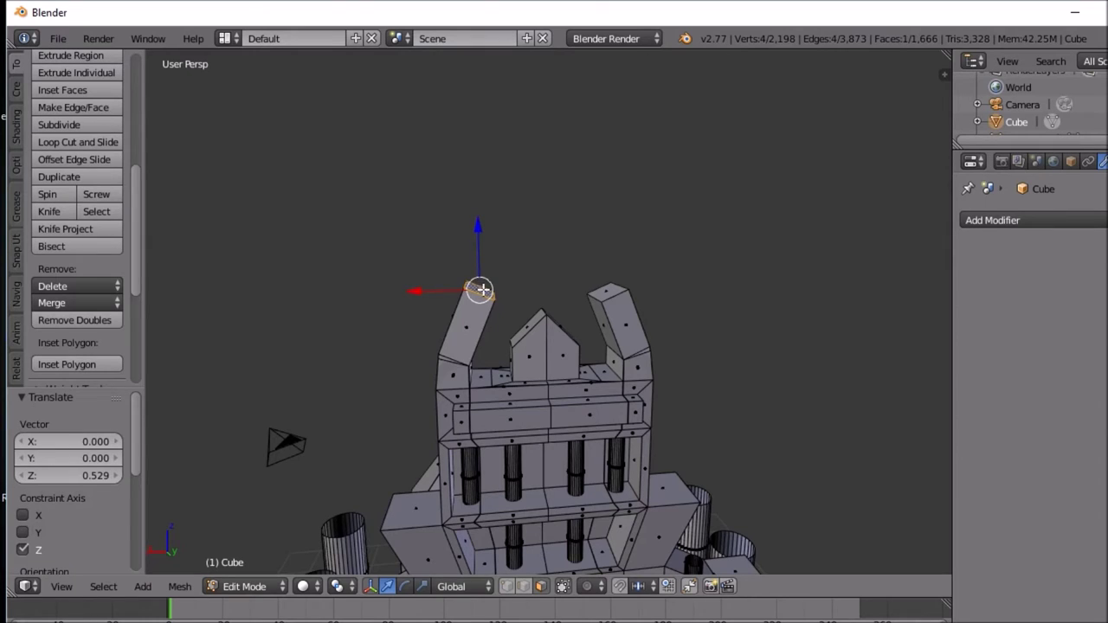
pyautogui.press('g')
pyautogui.press('z')
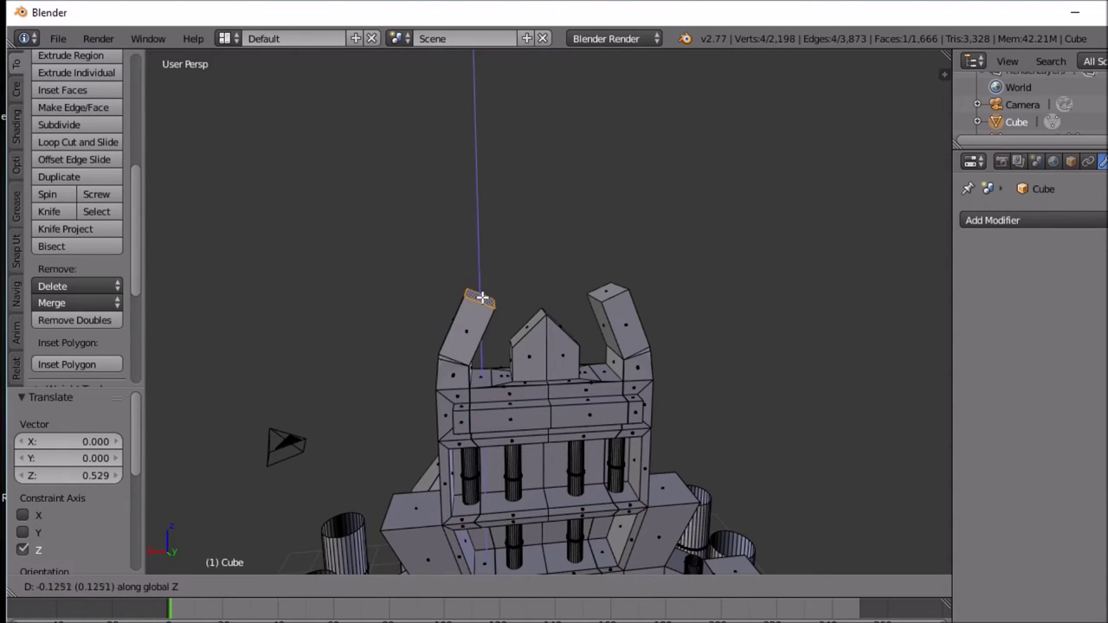
pyautogui.click(482, 295)
# Step: Examine the roof and the whole building front from several angles and distances, in and out of mesh editing
pyautogui.moveTo(483, 295); pyautogui.dragTo(506, 276, button='middle')
pyautogui.scroll(-3, 506, 276)
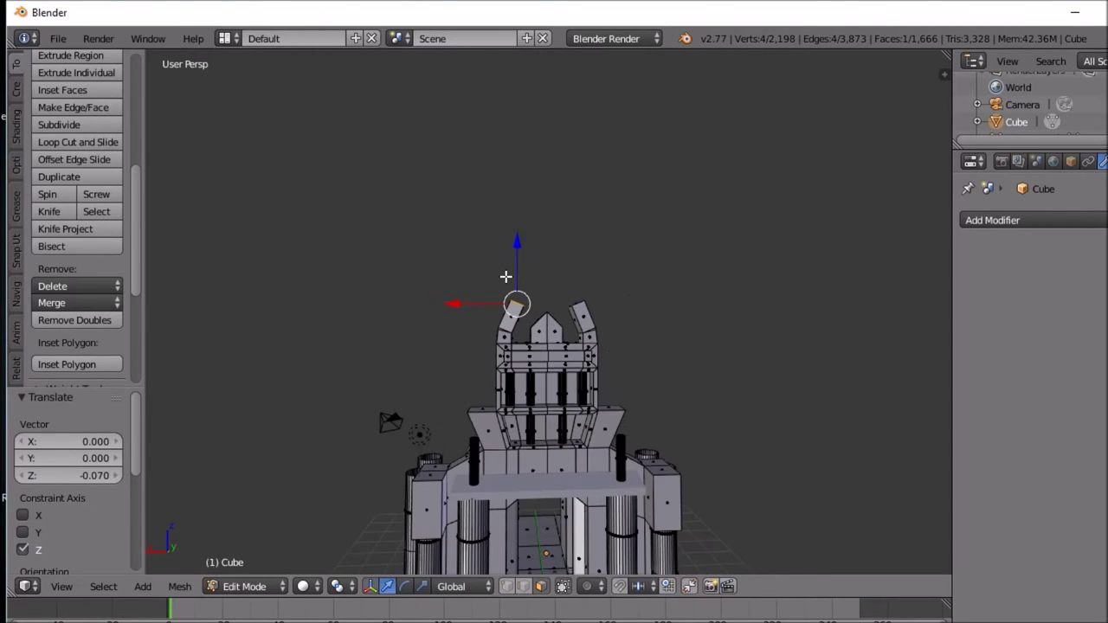
pyautogui.moveTo(569, 354); pyautogui.dragTo(579, 308, button='middle')
pyautogui.moveTo(580, 437)
pyautogui.mouseDown(button='middle')
pyautogui.moveTo(611, 487)
pyautogui.moveTo(554, 448)
pyautogui.moveTo(582, 448)
pyautogui.mouseUp(button='middle')
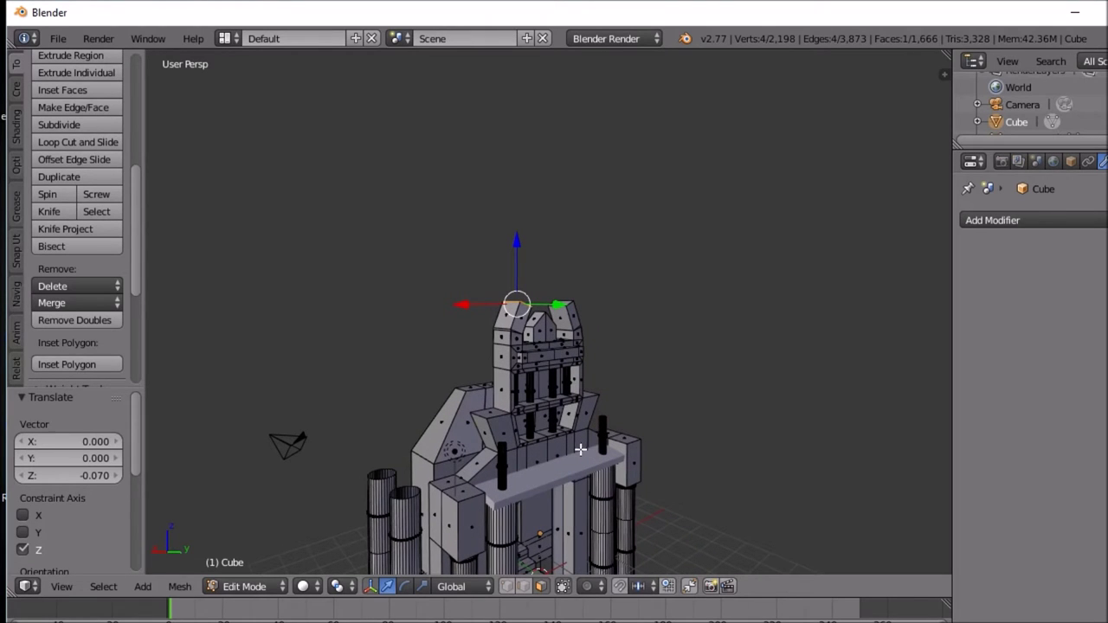
pyautogui.scroll(4, 553, 458)
pyautogui.scroll(-4, 550, 458)
pyautogui.scroll(4, 545, 456)
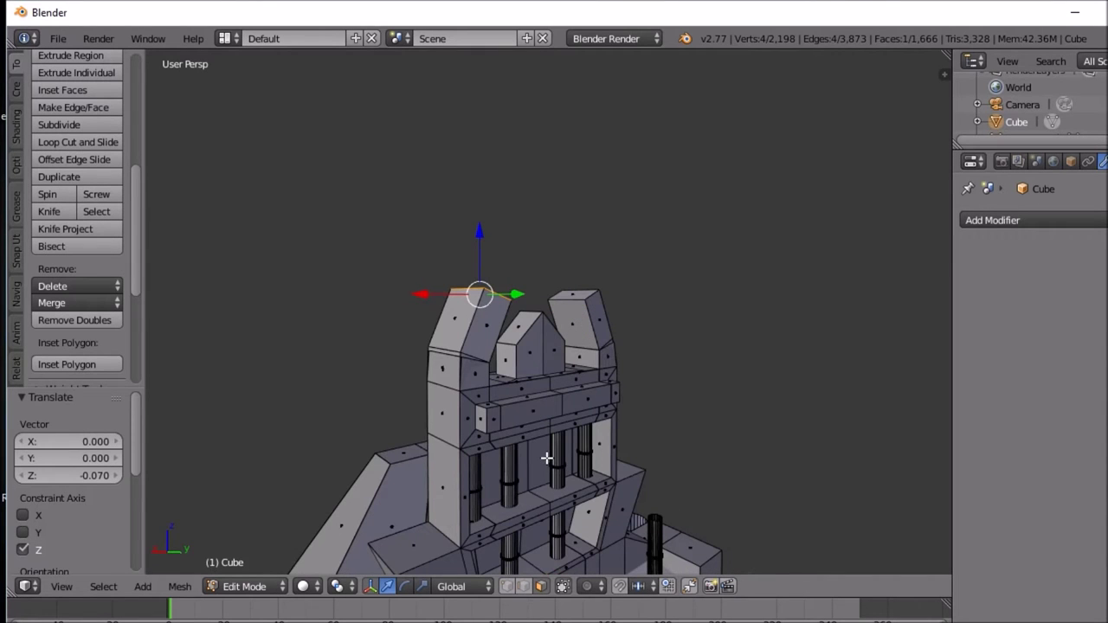
pyautogui.moveTo(557, 462); pyautogui.dragTo(465, 396, button='middle')
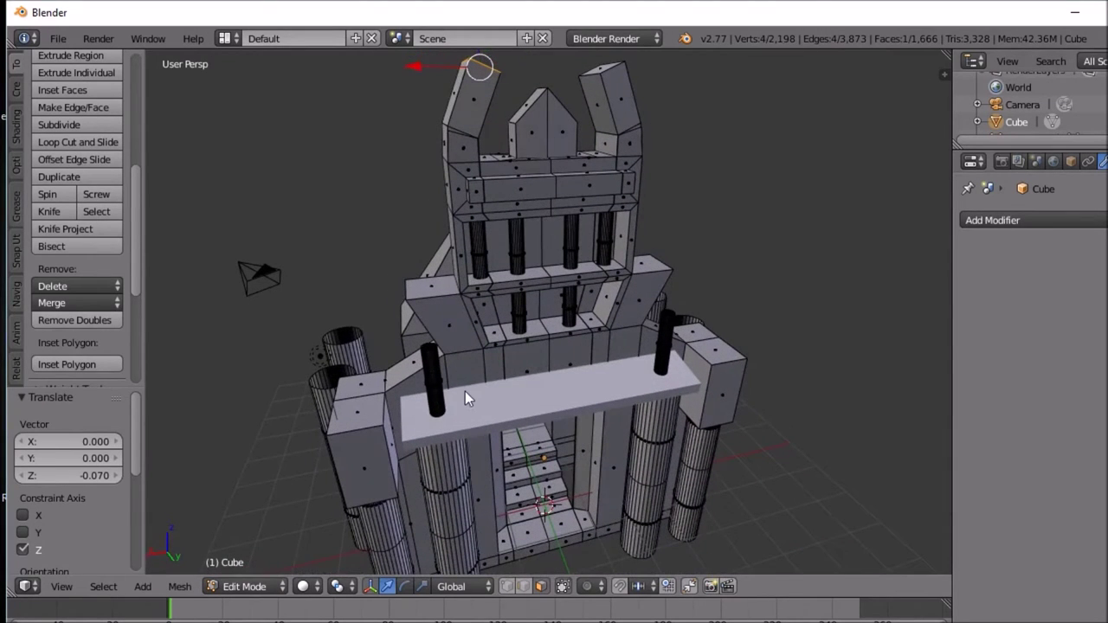
pyautogui.press('Tab')
pyautogui.press('Tab')
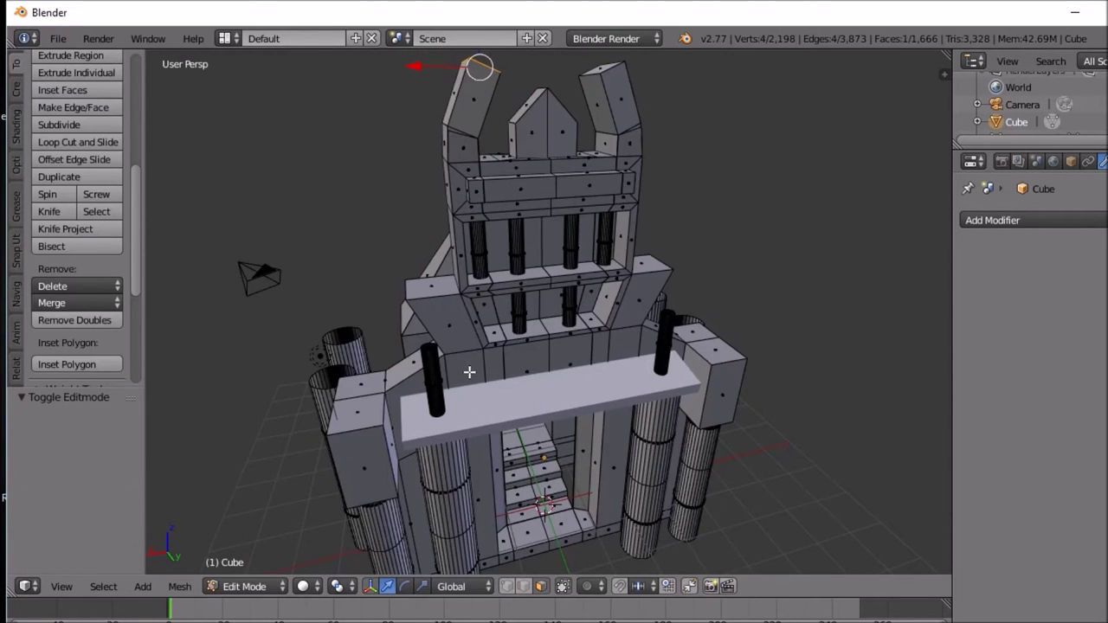
pyautogui.press('Tab')
pyautogui.press('Tab')
# Step: Select the open top rim of the thin column beside the slanted wall at one end of the entrance ledge
pyautogui.rightClick(433, 349)
pyautogui.press('l')
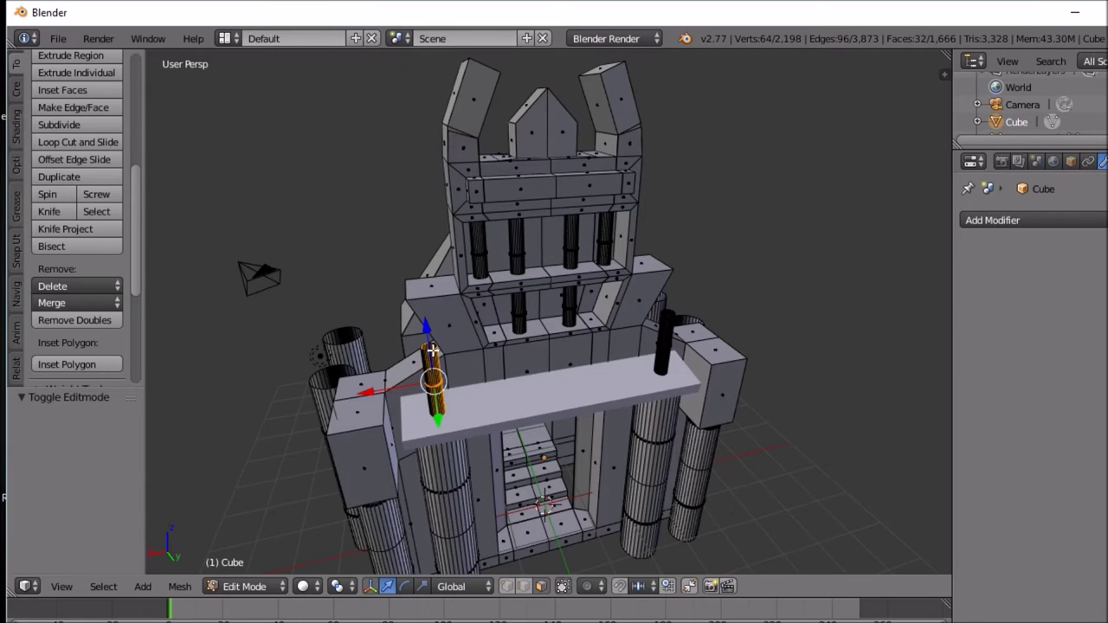
pyautogui.scroll(5, 433, 349)
pyautogui.scroll(-5, 433, 348)
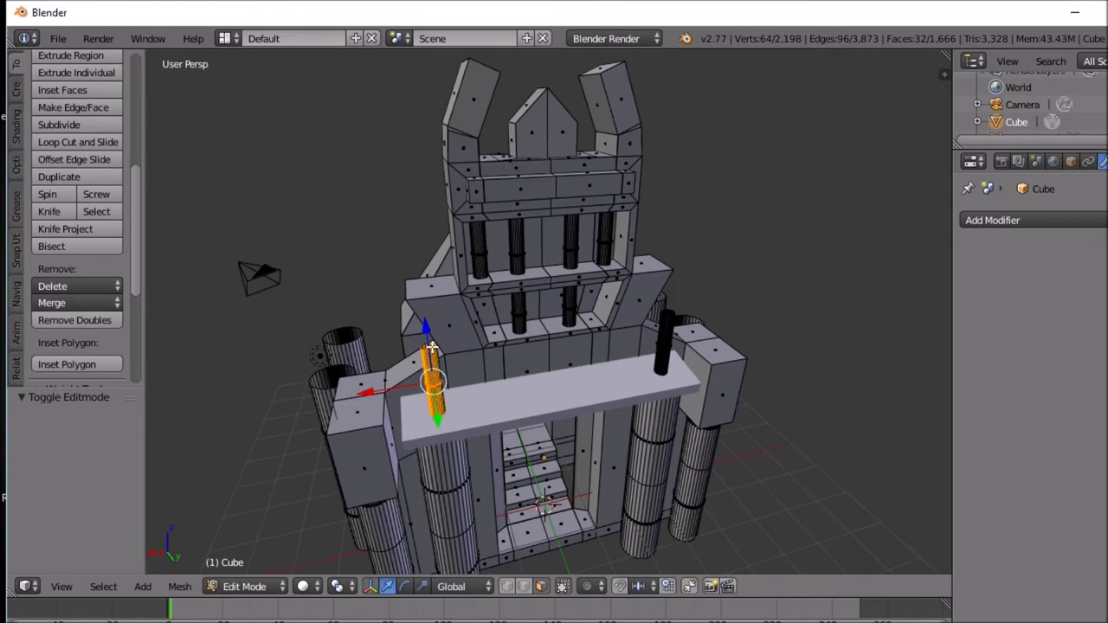
pyautogui.scroll(5, 429, 346)
pyautogui.scroll(-5, 430, 346)
pyautogui.scroll(5, 430, 347)
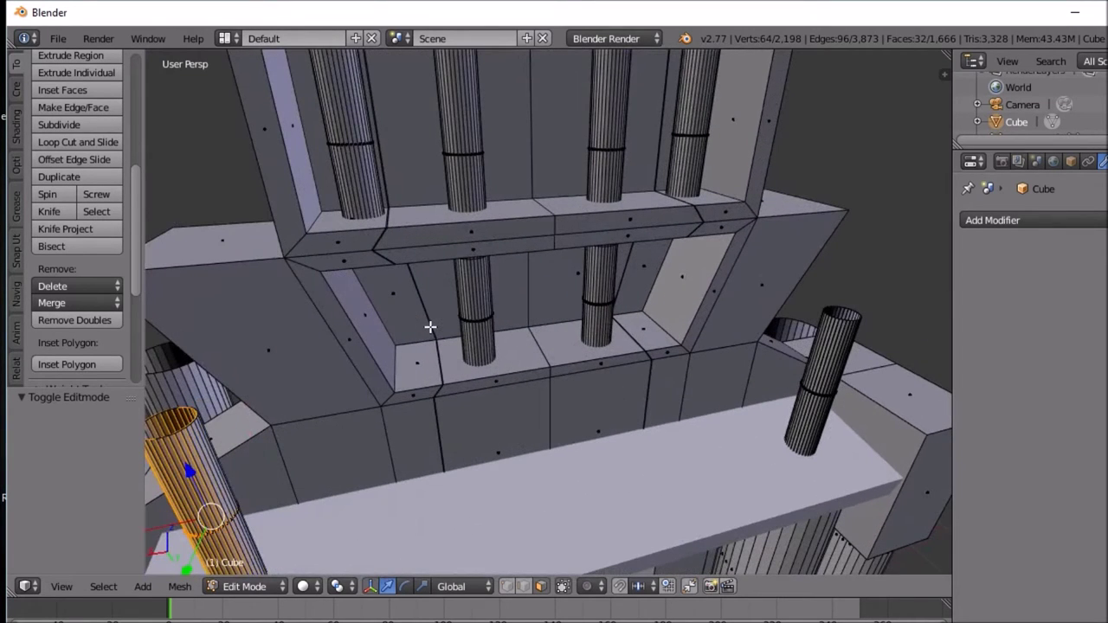
pyautogui.press('KP_Decimal')
pyautogui.rightClick(544, 404)
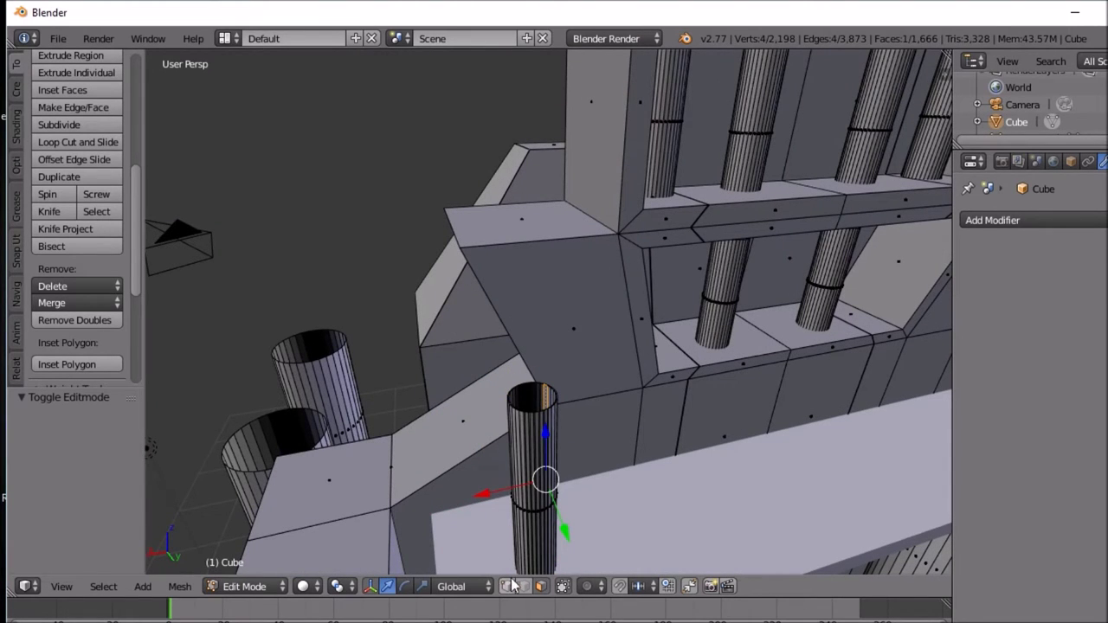
pyautogui.keyDown('alt'); pyautogui.rightClick(555, 398); pyautogui.keyUp('alt')
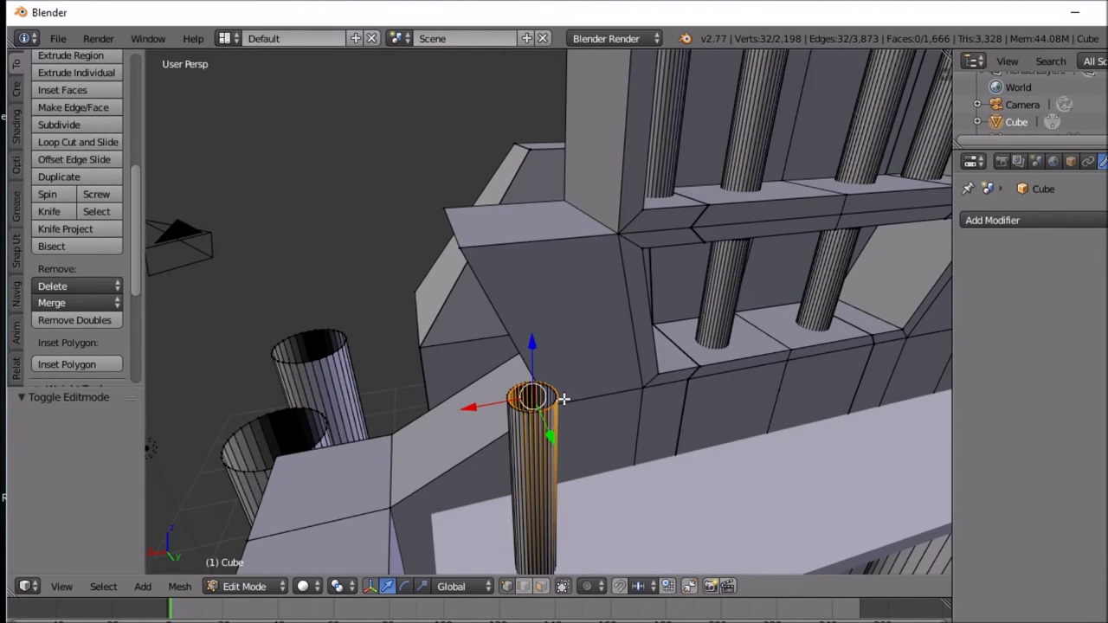
# Step: Cap the thin column by extruding its rim inward scaled to about 0.118 and merging the inner vertices at center
pyautogui.press('e')
pyautogui.press('s')
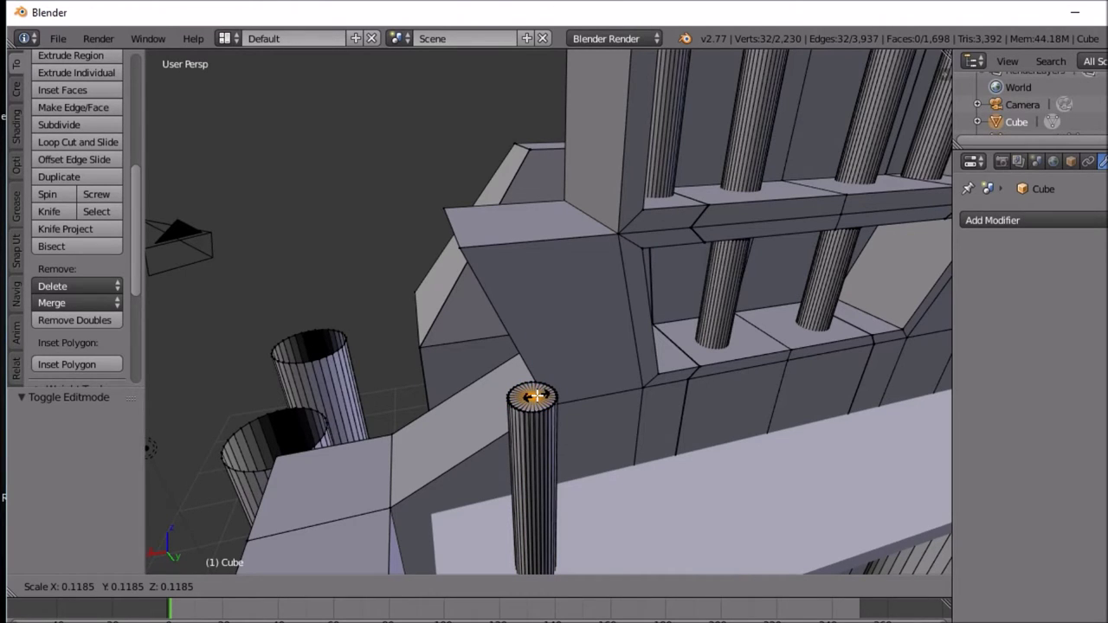
pyautogui.click(537, 395)
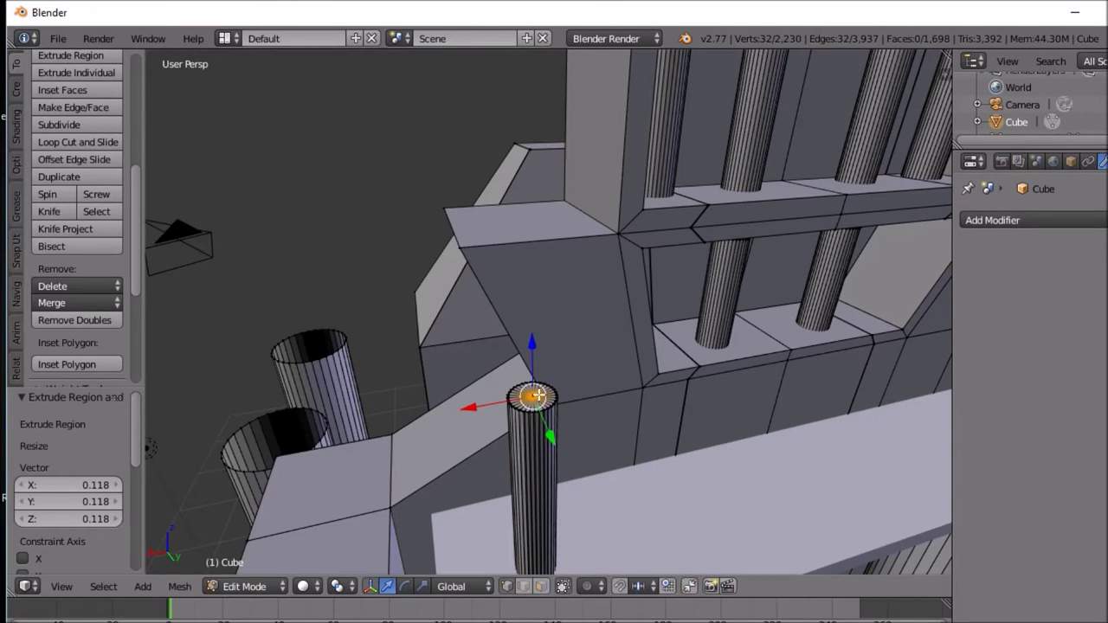
pyautogui.moveTo(632, 391)
pyautogui.mouseDown(button='middle')
pyautogui.moveTo(569, 396)
pyautogui.moveTo(626, 391)
pyautogui.mouseUp(button='middle')
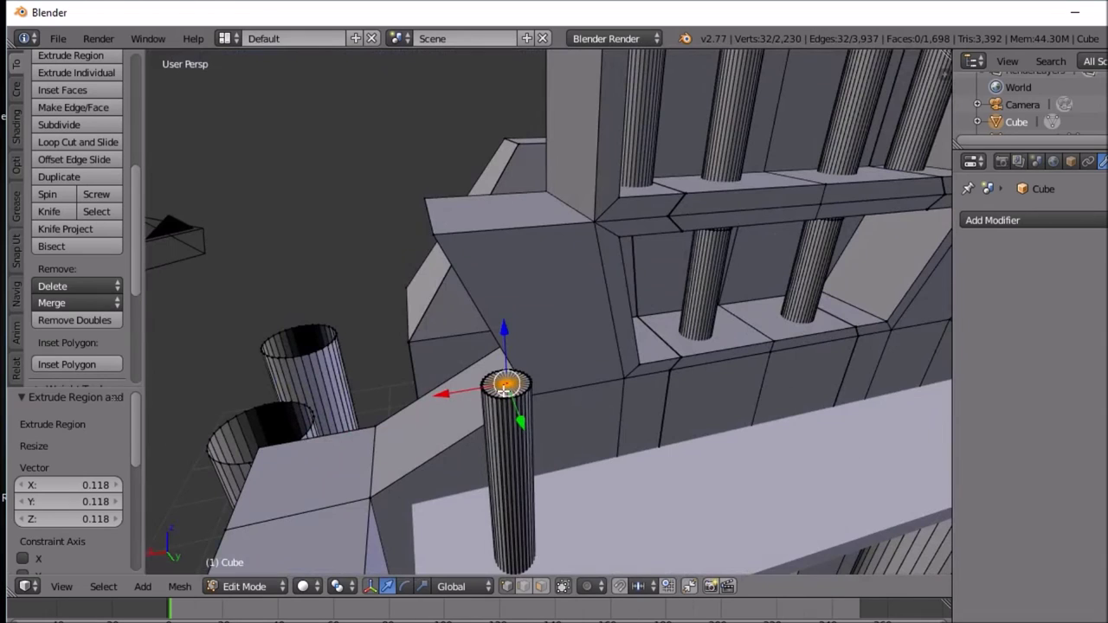
pyautogui.press('w')
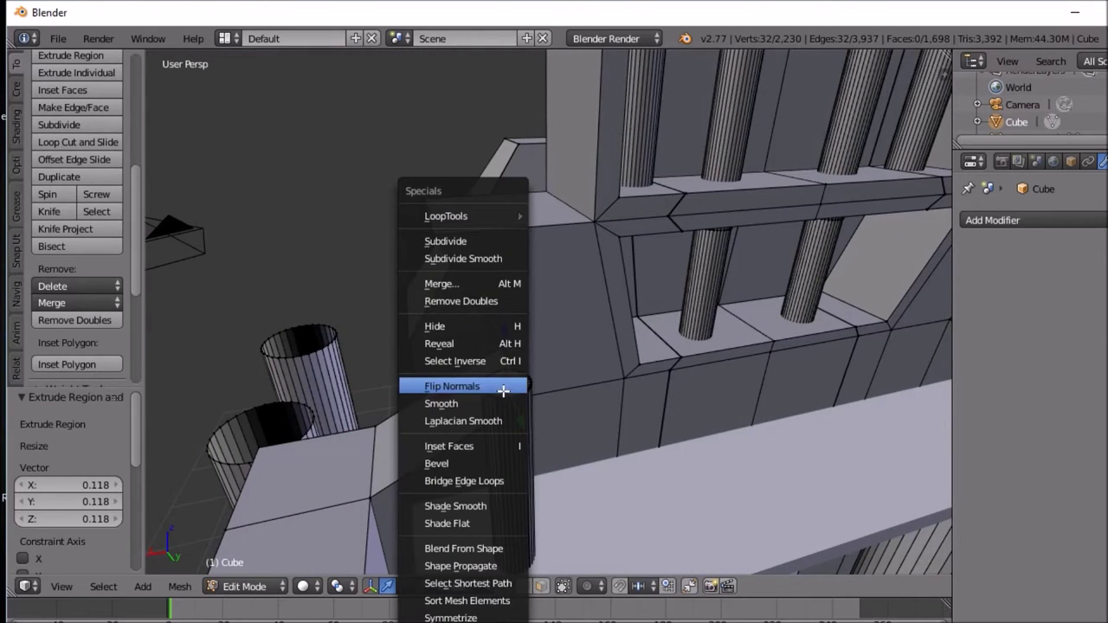
pyautogui.click(493, 284)
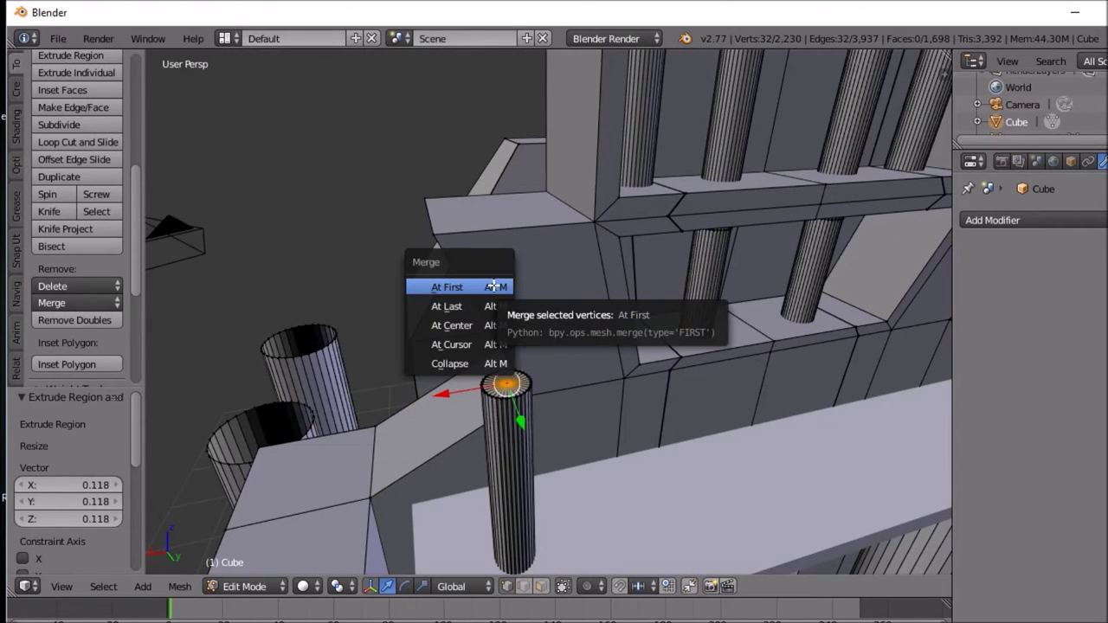
pyautogui.click(499, 325)
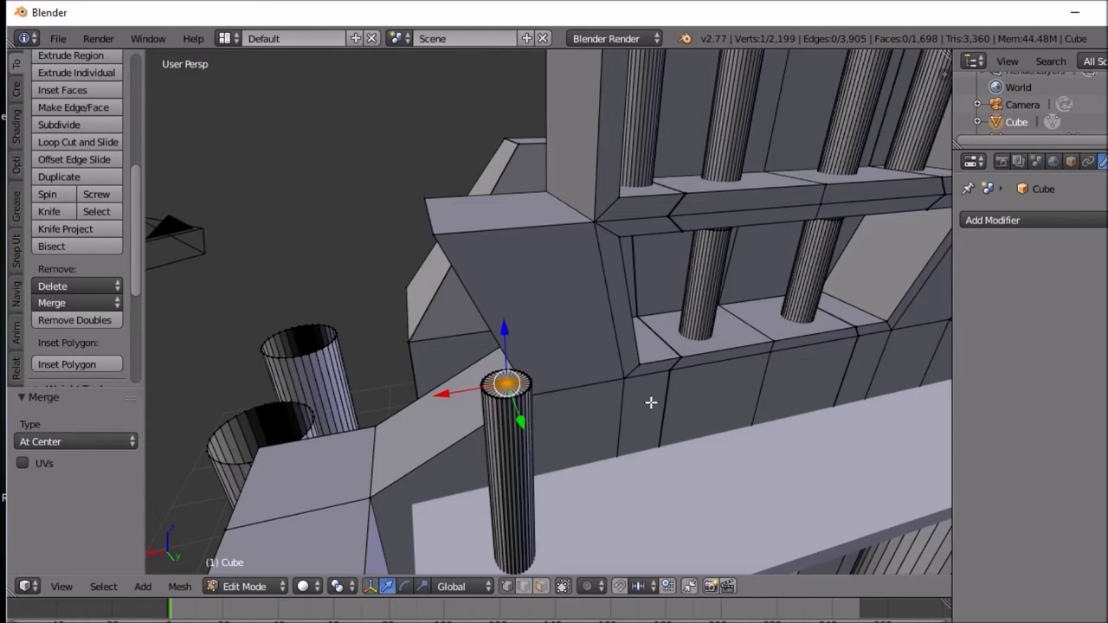
# Step: Try to select the open top rim of the matching thin column at the opposite end of the ledge
pyautogui.moveTo(663, 400); pyautogui.dragTo(601, 396, button='middle')
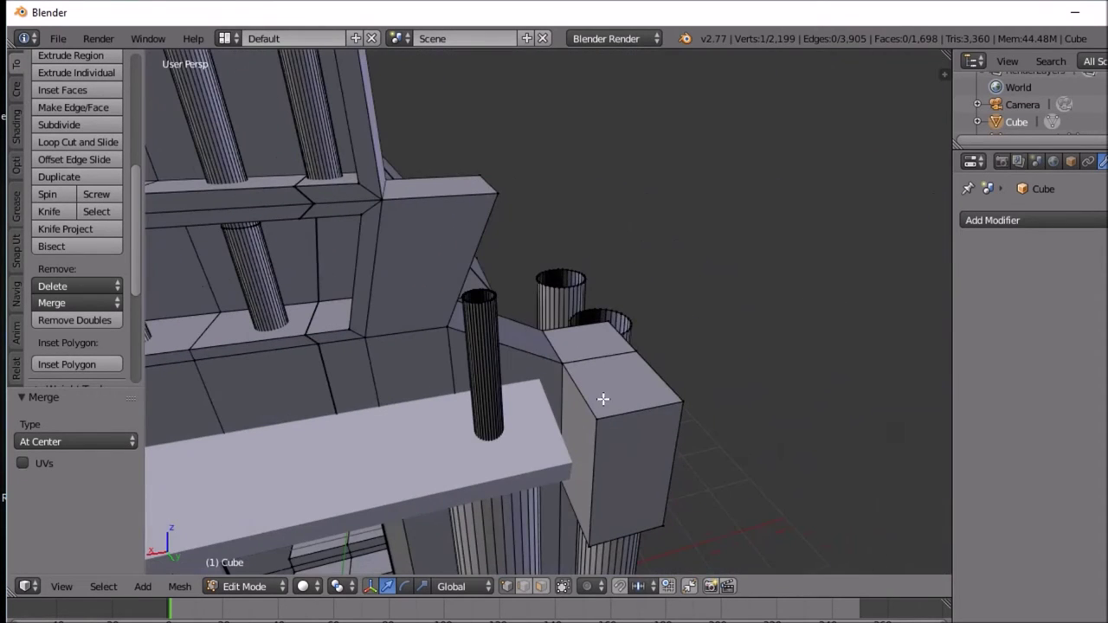
pyautogui.click(490, 301)
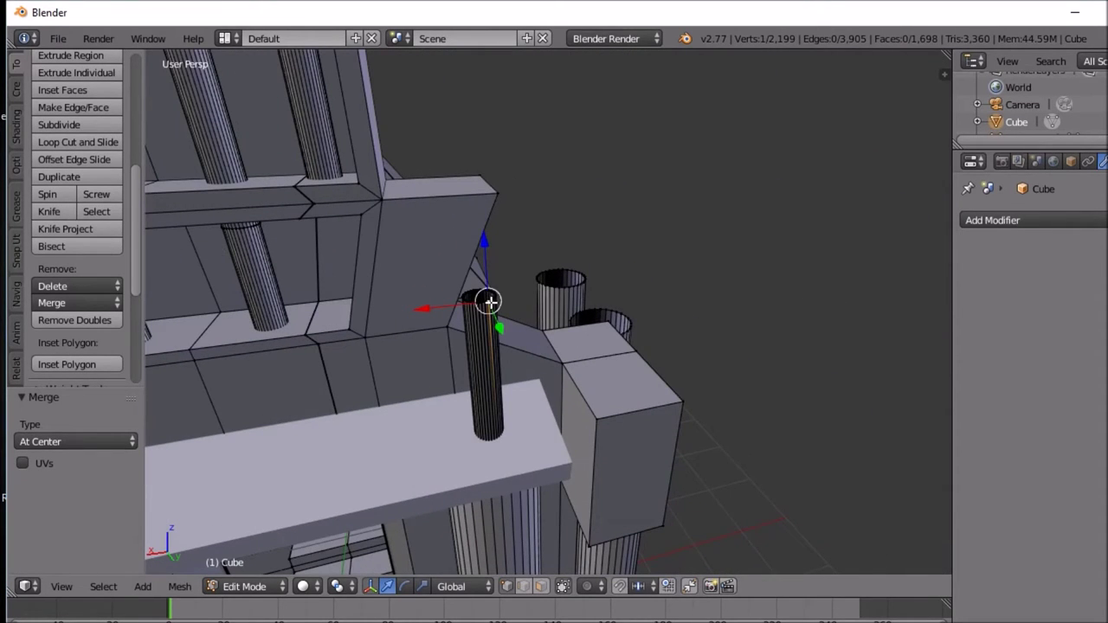
pyautogui.keyDown('shift'); pyautogui.rightClick(491, 302); pyautogui.keyUp('shift')
pyautogui.rightClick(485, 302)
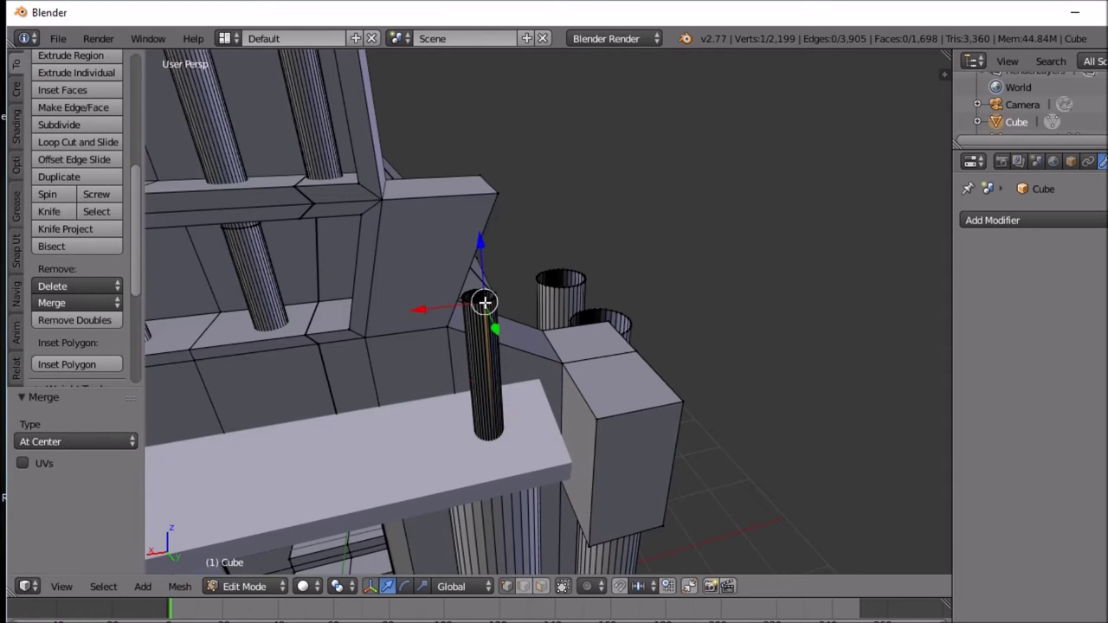
pyautogui.keyDown('shift'); pyautogui.rightClick(484, 302); pyautogui.keyUp('shift')
pyautogui.rightClick(485, 301)
pyautogui.keyDown('shift'); pyautogui.rightClick(484, 300); pyautogui.keyUp('shift')
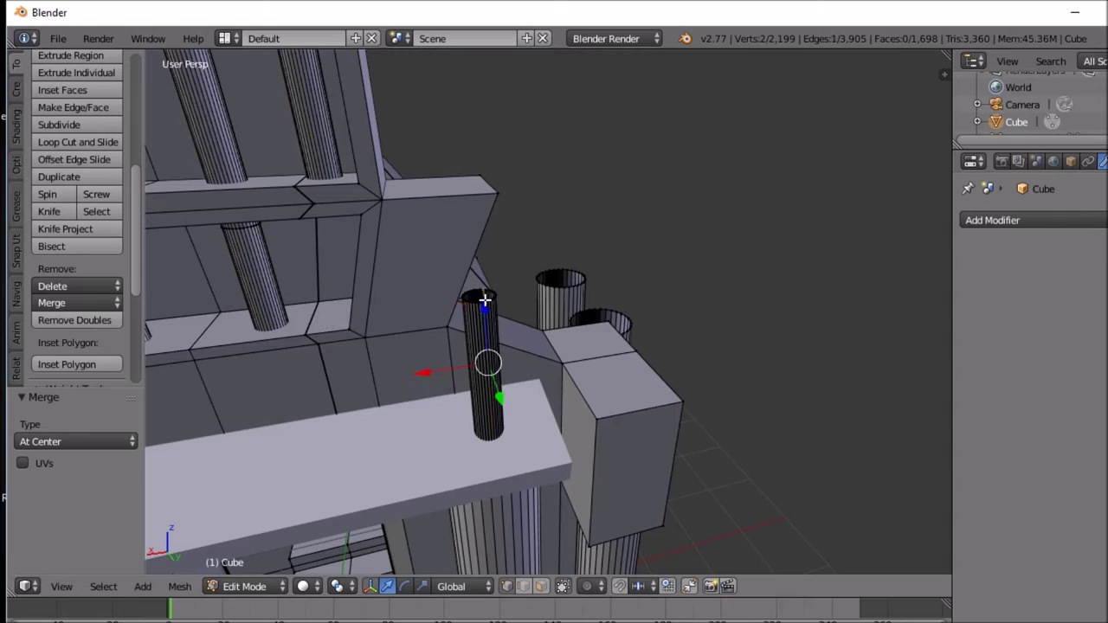
pyautogui.press('KP_Decimal')
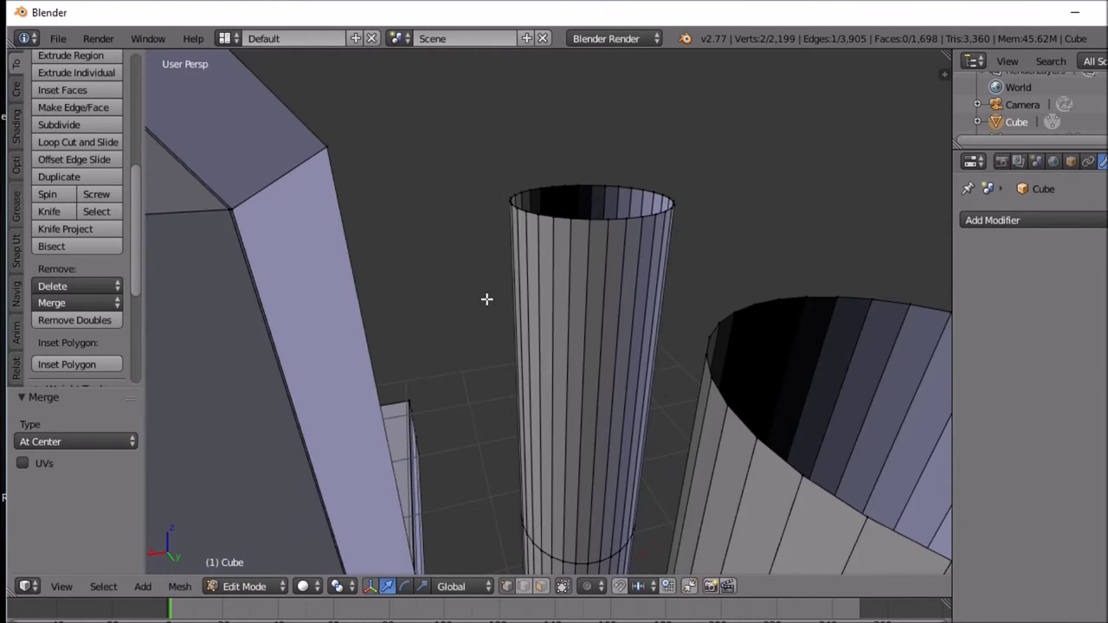
pyautogui.scroll(-5, 487, 299)
pyautogui.scroll(5, 487, 299)
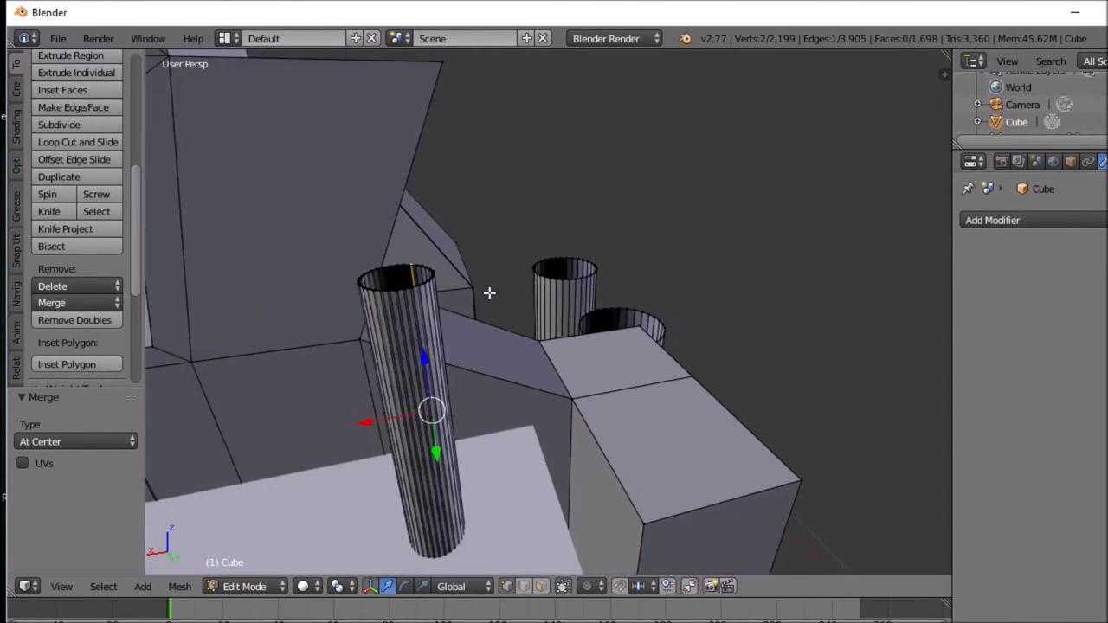
pyautogui.rightClick(408, 275)
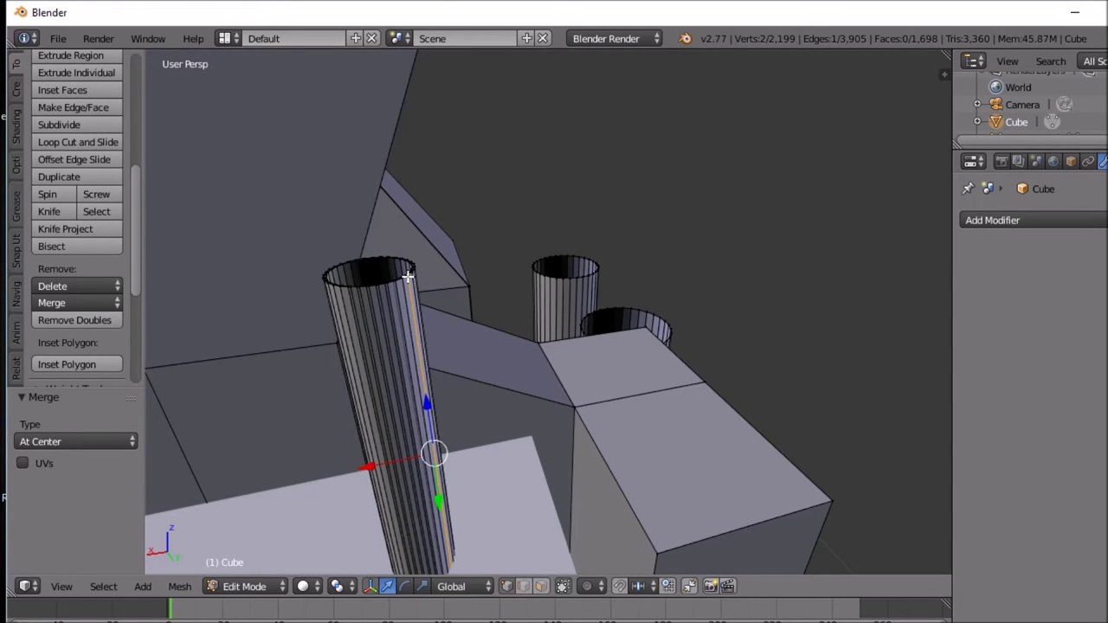
pyautogui.keyDown('alt'); pyautogui.keyDown('shift'); pyautogui.rightClick(408, 276); pyautogui.keyUp('shift'); pyautogui.keyUp('alt')
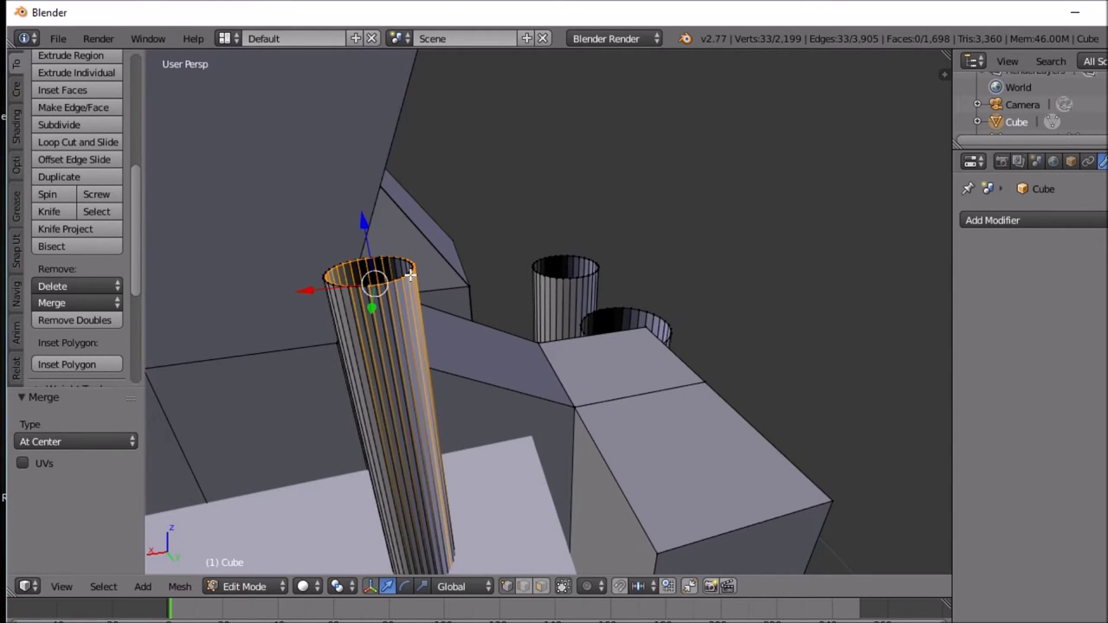
pyautogui.press('e')
pyautogui.press('s')
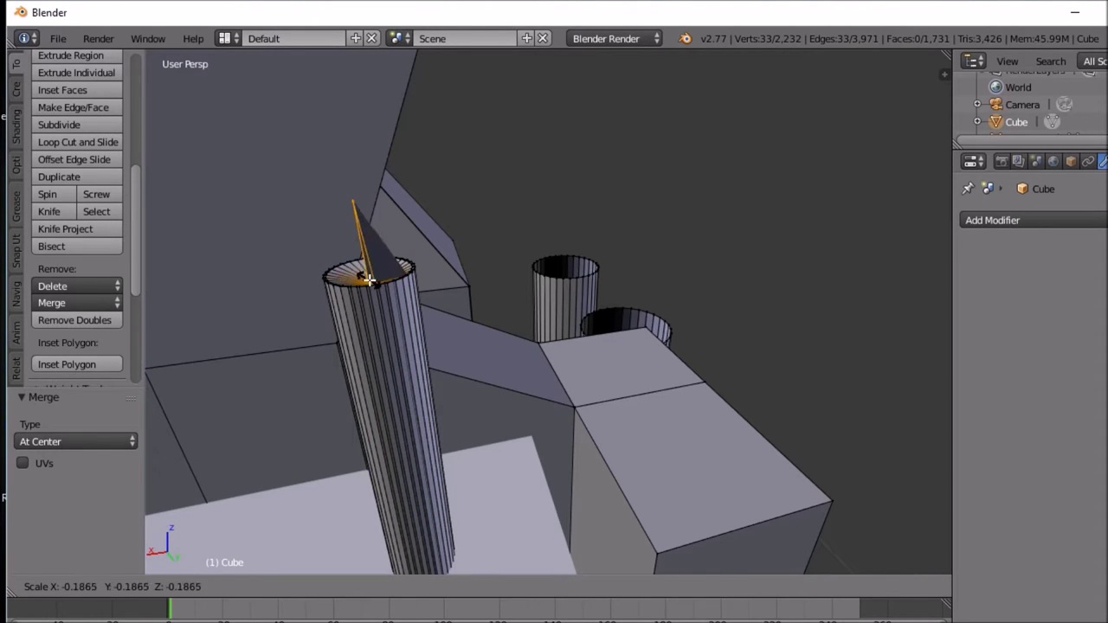
pyautogui.rightClick(385, 276)
pyautogui.moveTo(381, 277)
pyautogui.mouseDown(button='middle')
pyautogui.moveTo(378, 322)
pyautogui.moveTo(357, 307)
pyautogui.moveTo(381, 296)
pyautogui.mouseUp(button='middle')
# Step: Cap the open top of the short column by extruding its rim loop inward and merging the new vertices at center
pyautogui.rightClick(397, 284)
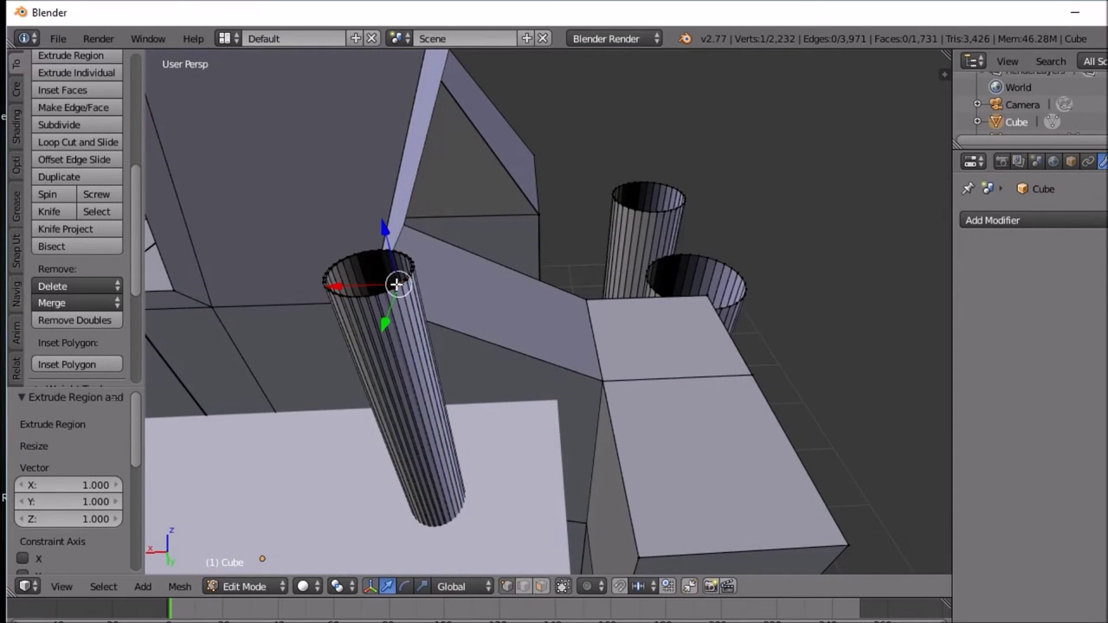
pyautogui.keyDown('shift'); pyautogui.rightClick(399, 282); pyautogui.keyUp('shift')
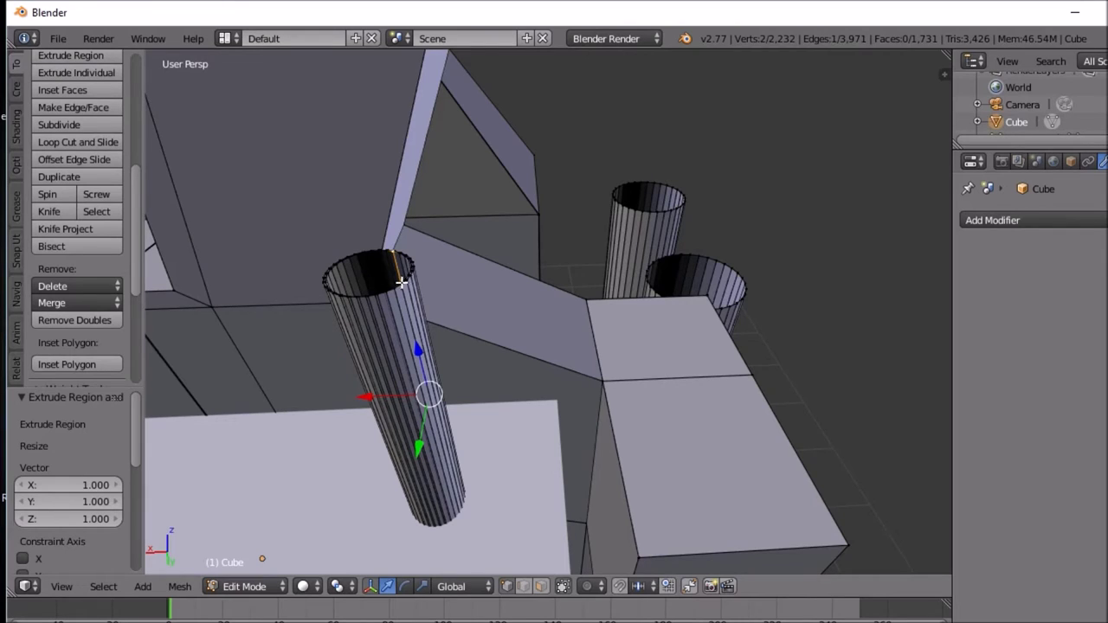
pyautogui.keyDown('alt'); pyautogui.rightClick(403, 282); pyautogui.keyUp('alt')
pyautogui.press('e')
pyautogui.press('s')
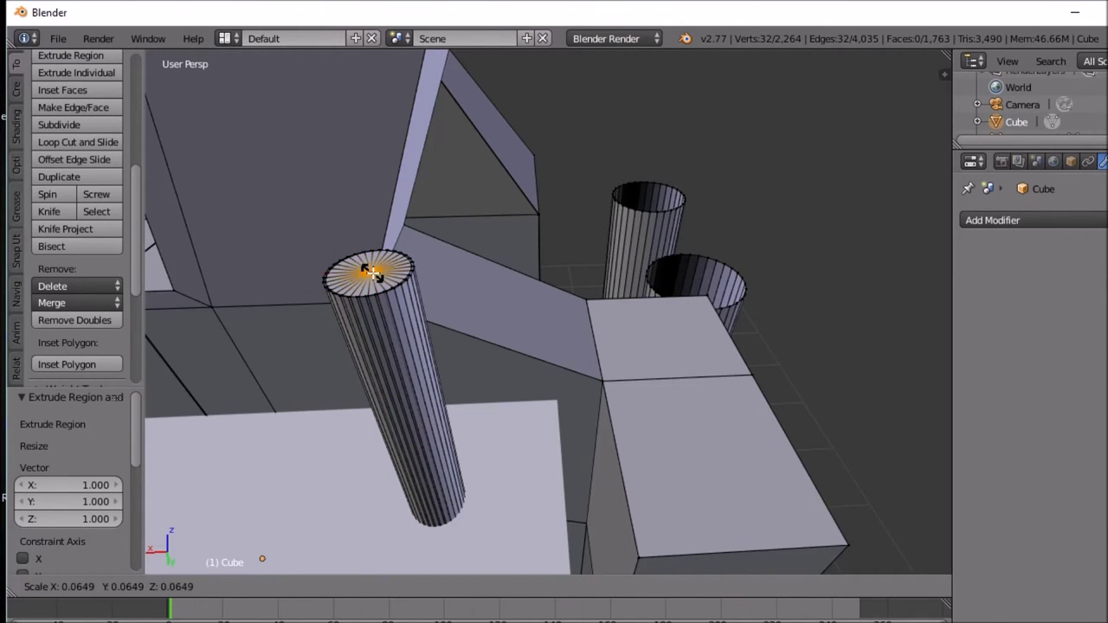
pyautogui.click(372, 273)
pyautogui.press('w')
pyautogui.click(372, 273)
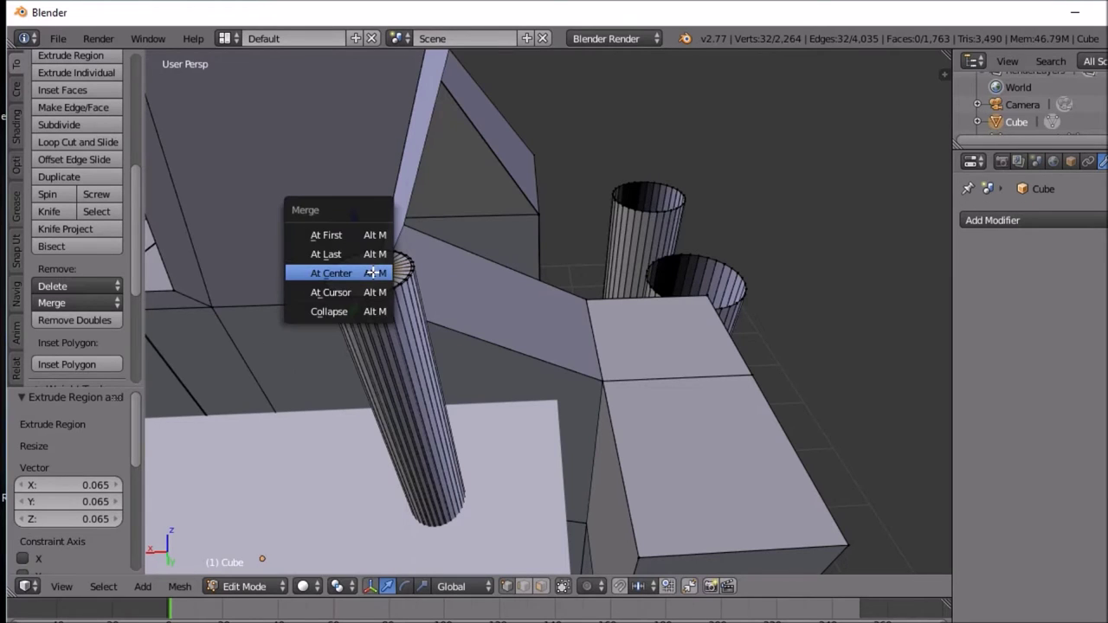
pyautogui.click(372, 273)
# Step: Inset the front faces of both side blocks flanking the entrance with a thickness of about 0.0485
pyautogui.scroll(-5, 394, 272)
pyautogui.moveTo(395, 275); pyautogui.dragTo(427, 216, button='middle')
pyautogui.scroll(-4, 425, 227)
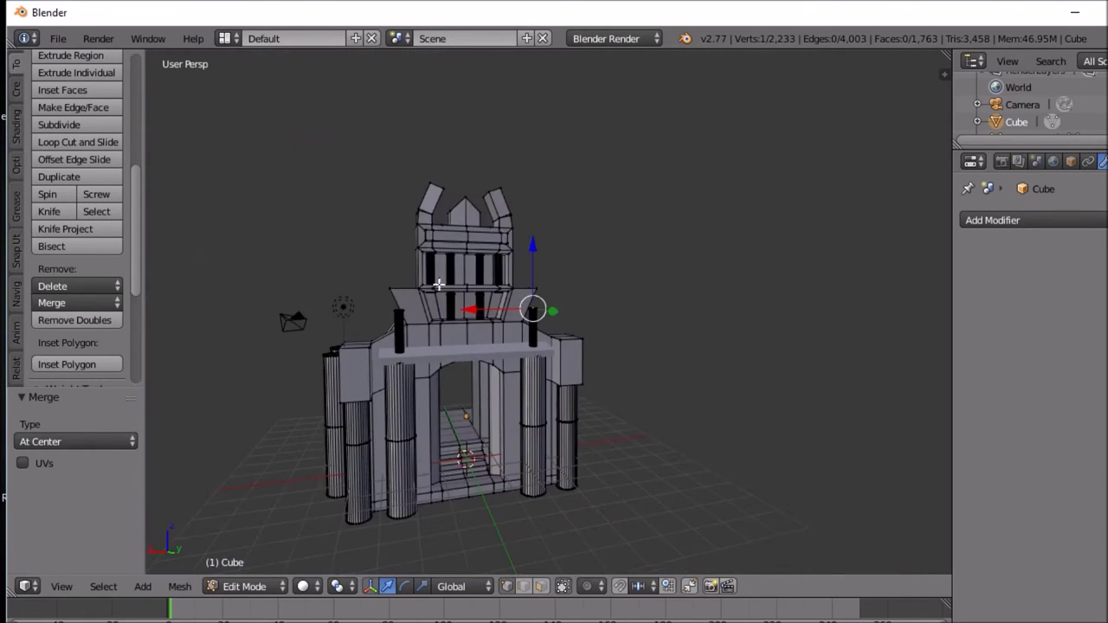
pyautogui.moveTo(493, 361); pyautogui.dragTo(554, 448, button='middle')
pyautogui.scroll(5, 507, 369)
pyautogui.moveTo(481, 482); pyautogui.dragTo(596, 414, button='middle')
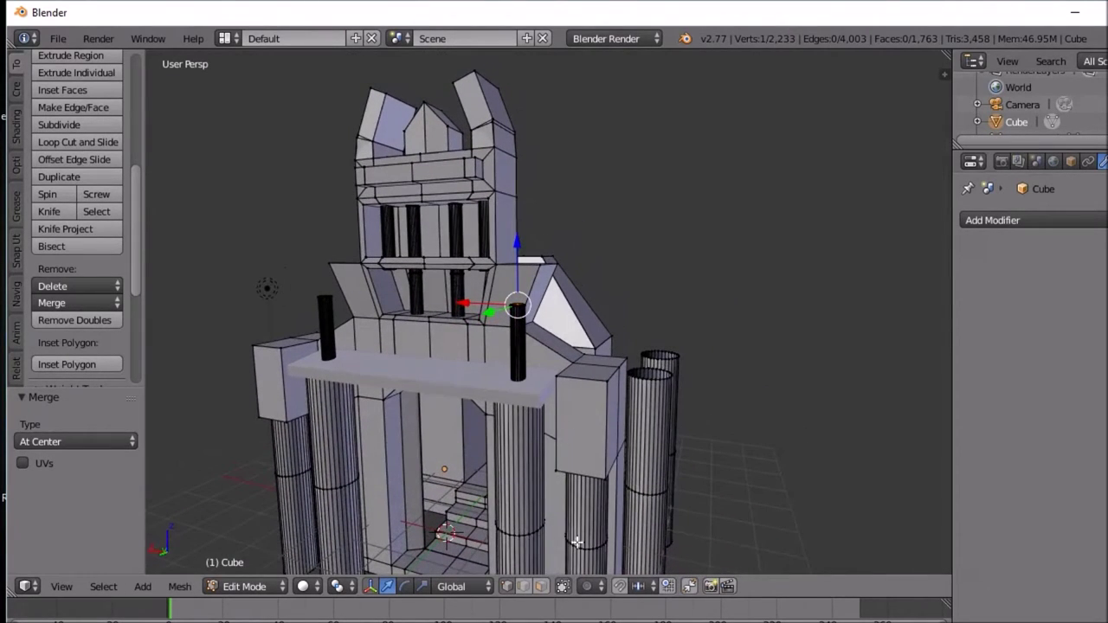
pyautogui.click(540, 586)
pyautogui.rightClick(586, 442)
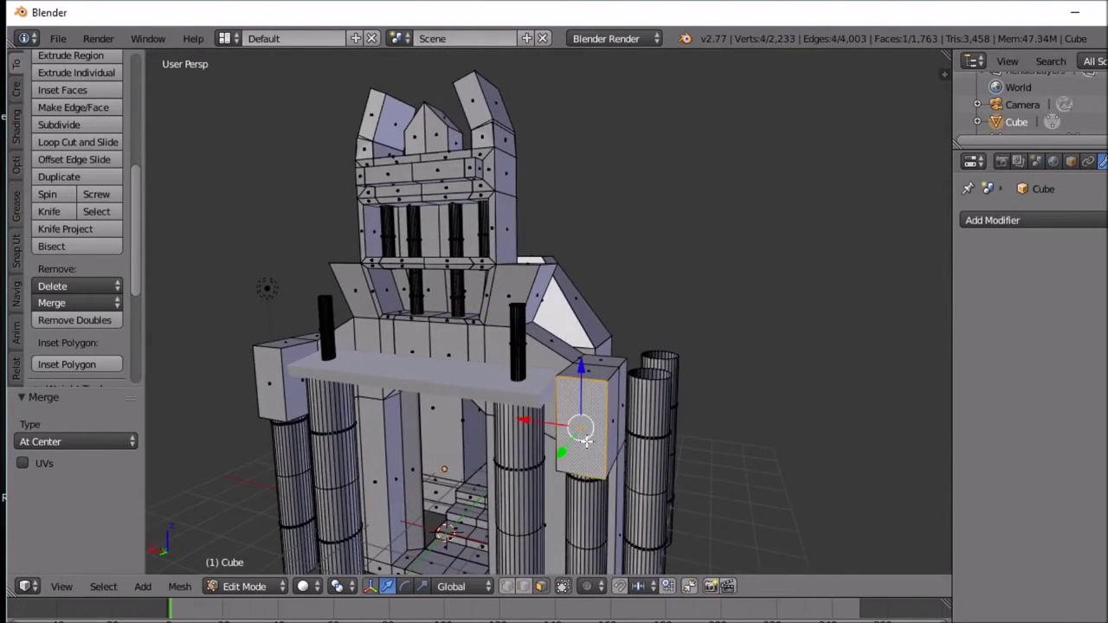
pyautogui.moveTo(586, 442); pyautogui.dragTo(650, 420, button='middle')
pyautogui.moveTo(305, 430); pyautogui.dragTo(390, 420, button='middle')
pyautogui.keyDown('shift'); pyautogui.rightClick(341, 420); pyautogui.keyUp('shift')
pyautogui.press('i')
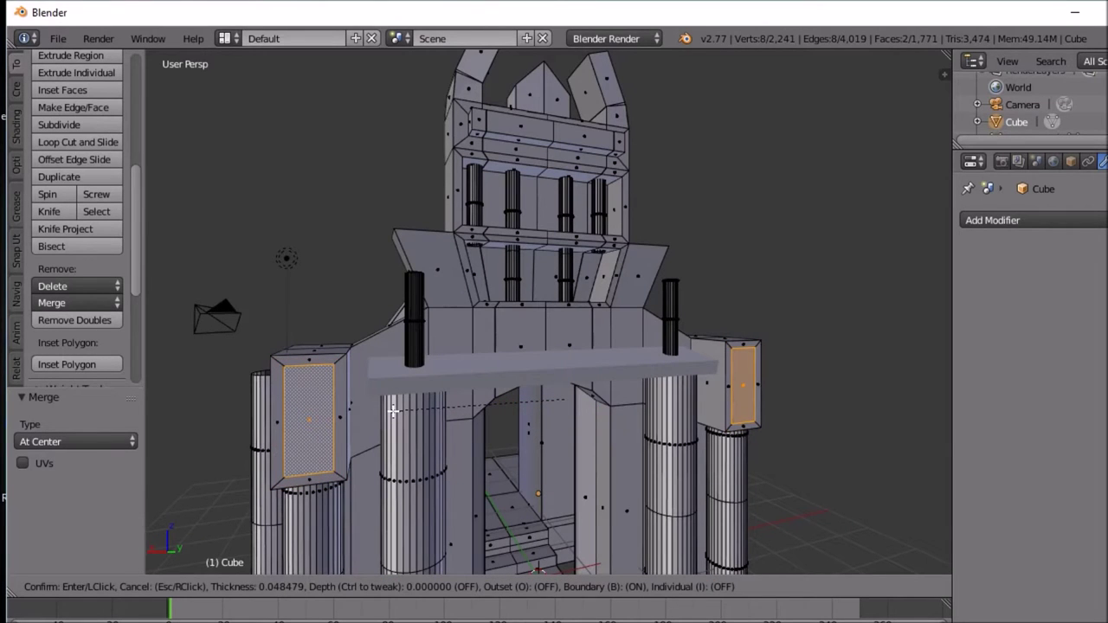
pyautogui.click(394, 411)
# Step: Extrude the two inset block faces outward by about 0.13 and leave mesh editing
pyautogui.moveTo(394, 412); pyautogui.dragTo(461, 406, button='middle')
pyautogui.press('e')
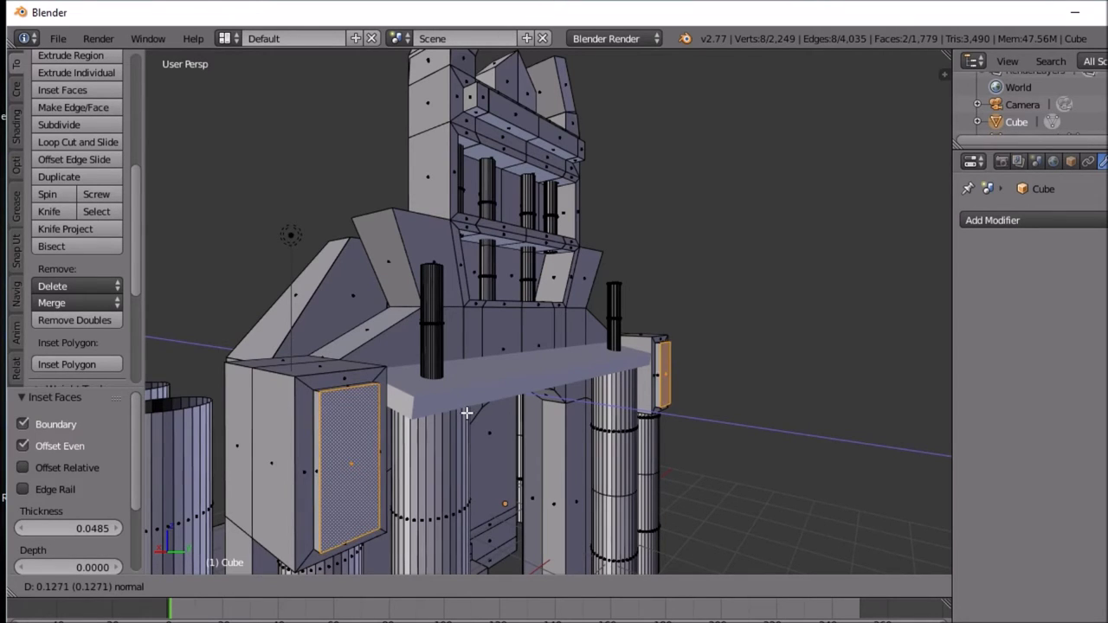
pyautogui.click(468, 414)
pyautogui.press('Tab')
# Step: Switch to editing the slab above the front columns and add one lengthwise loop cut around its sides
pyautogui.scroll(2, 430, 425)
pyautogui.scroll(-4, 430, 423)
pyautogui.moveTo(417, 413); pyautogui.dragTo(459, 389, button='middle')
pyautogui.scroll(3, 394, 414)
pyautogui.press('Tab')
pyautogui.press('Tab')
pyautogui.press('Tab')
pyautogui.rightClick(429, 399)
pyautogui.press('Tab')
pyautogui.rightClick(379, 399)
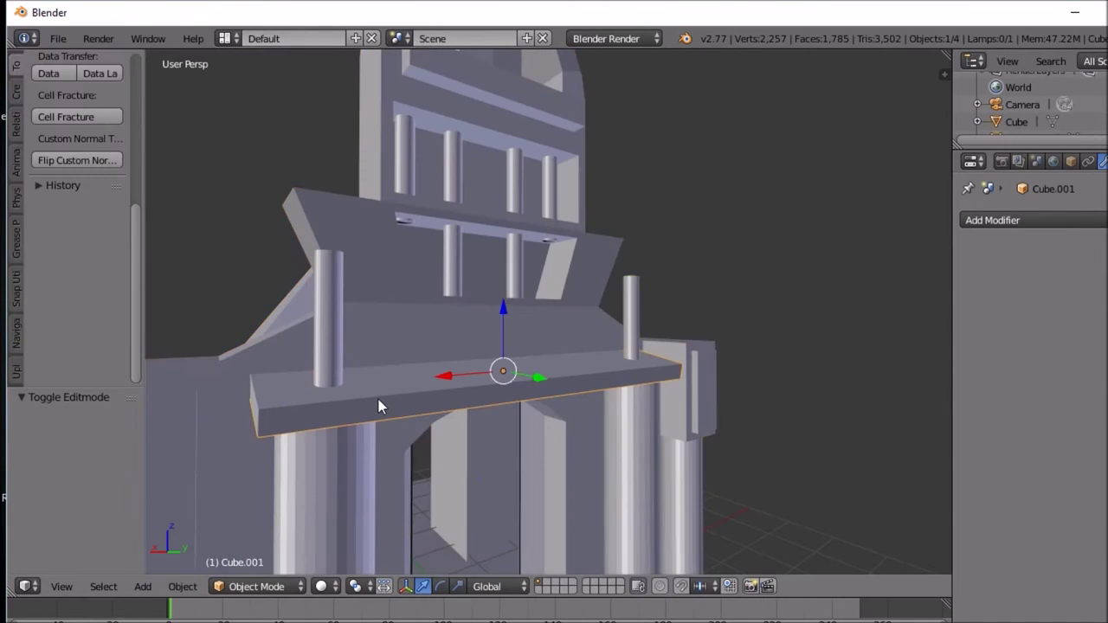
pyautogui.press('Tab')
pyautogui.hotkey('ctrl', 'e')
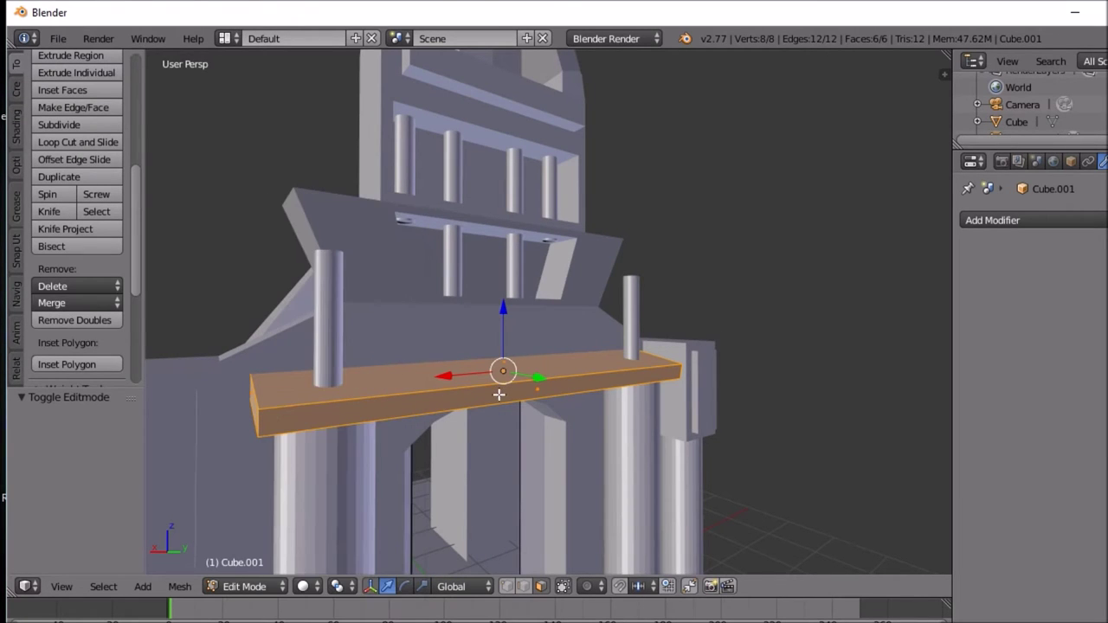
pyautogui.hotkey('ctrl', 'r')
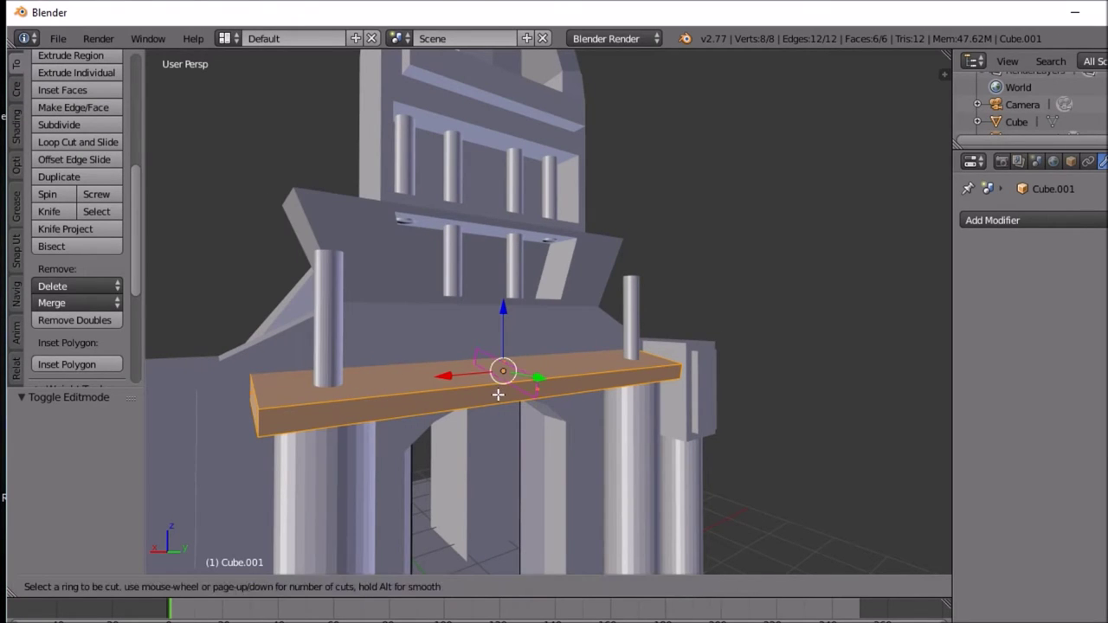
pyautogui.click(269, 420)
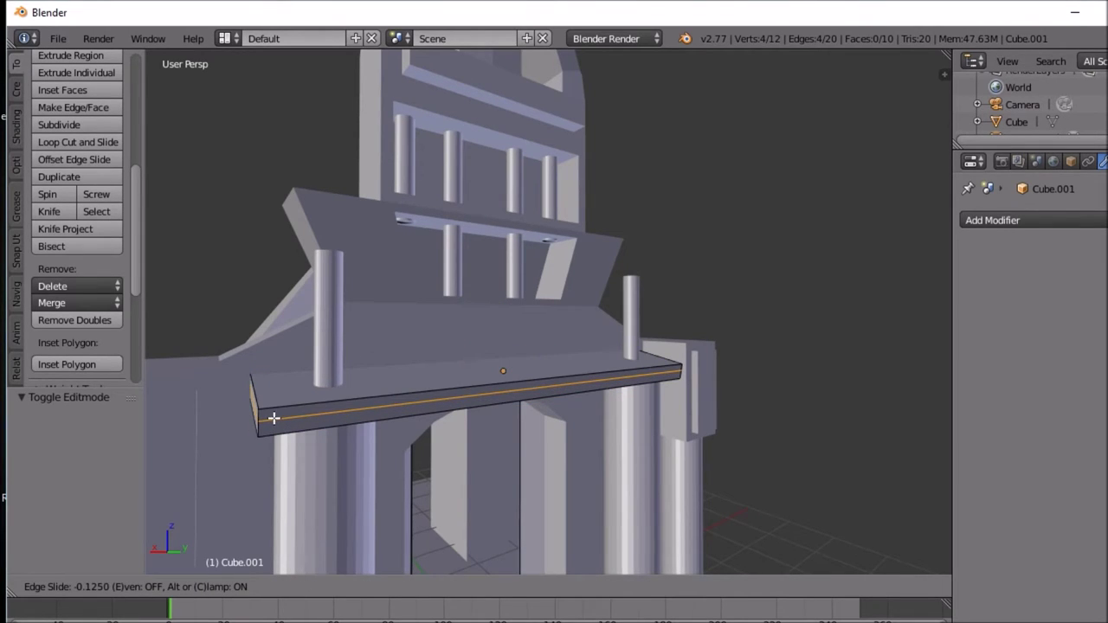
pyautogui.click(274, 418)
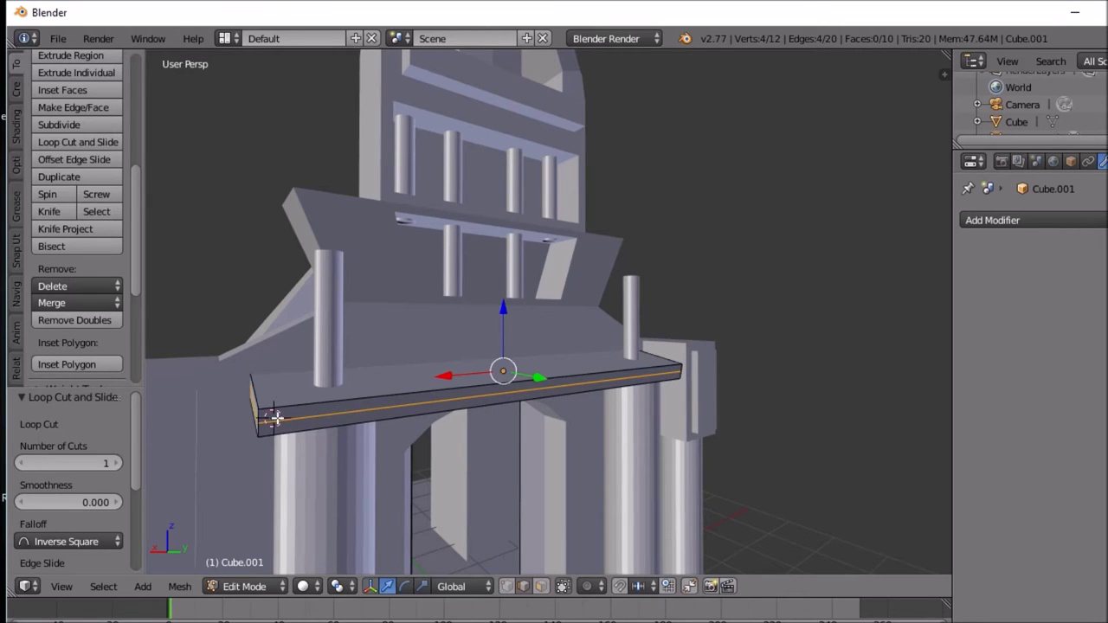
# Step: Extrude the lower strip of the slab's front side outward by about 0.23
pyautogui.moveTo(383, 413); pyautogui.dragTo(434, 411, button='middle')
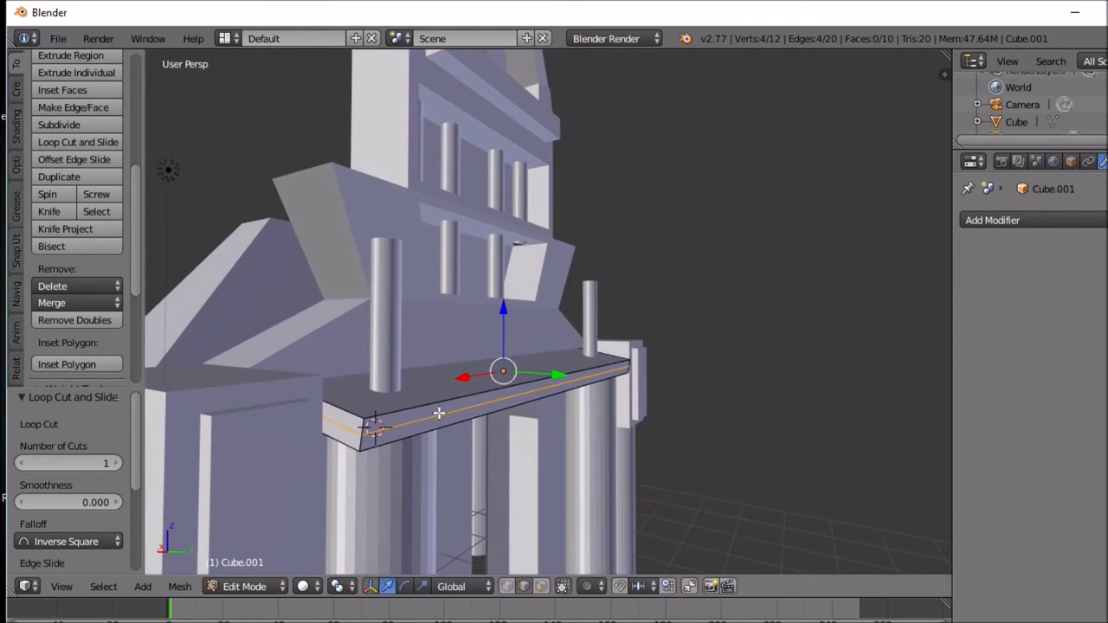
pyautogui.click(542, 587)
pyautogui.rightClick(507, 407)
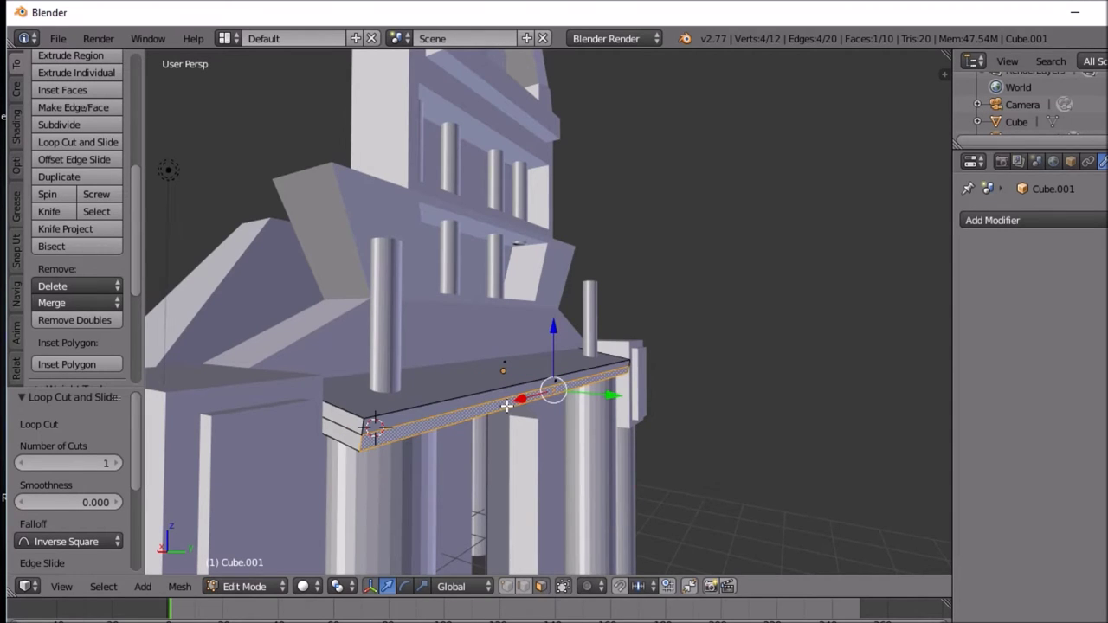
pyautogui.hotkey('ctrl', 'r')
pyautogui.click(511, 408)
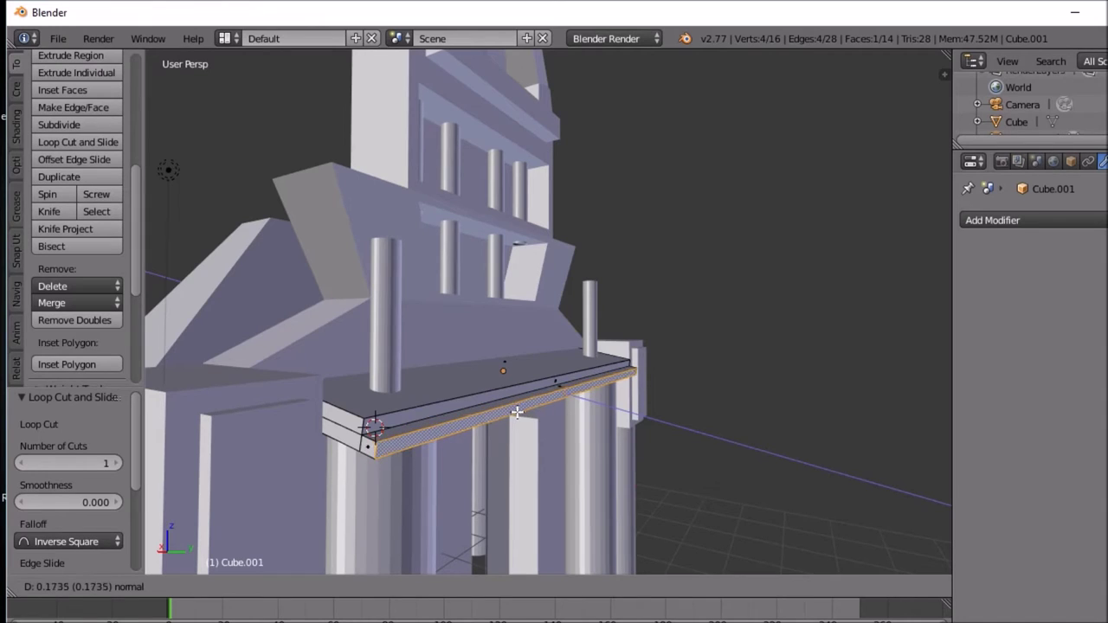
pyautogui.click(515, 412)
# Step: Extrude the upper strip of the slab's front side outward by about 0.11 to form a stepped ledge
pyautogui.hotkey('ctrl', 'r')
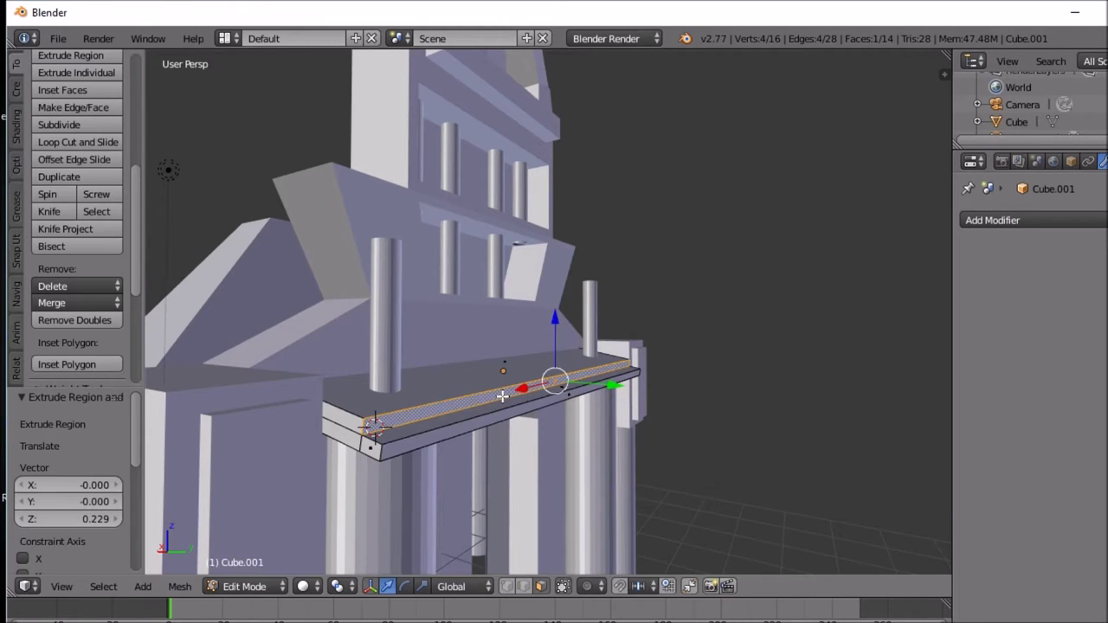
pyautogui.click(506, 396)
pyautogui.click(510, 398)
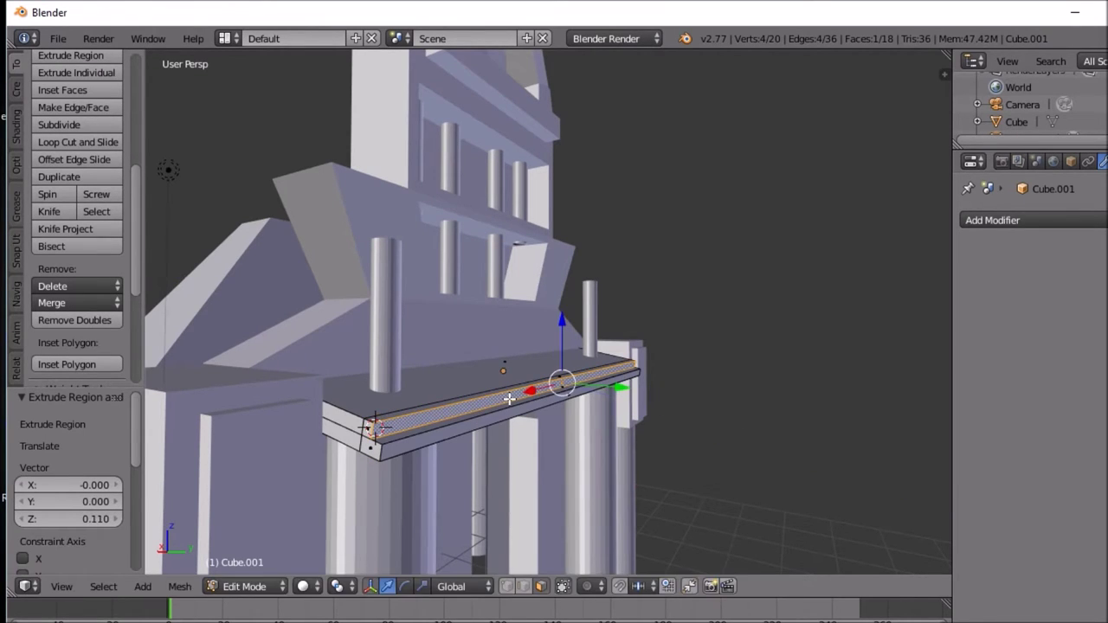
pyautogui.press('Tab')
pyautogui.moveTo(518, 402); pyautogui.dragTo(456, 438, button='middle')
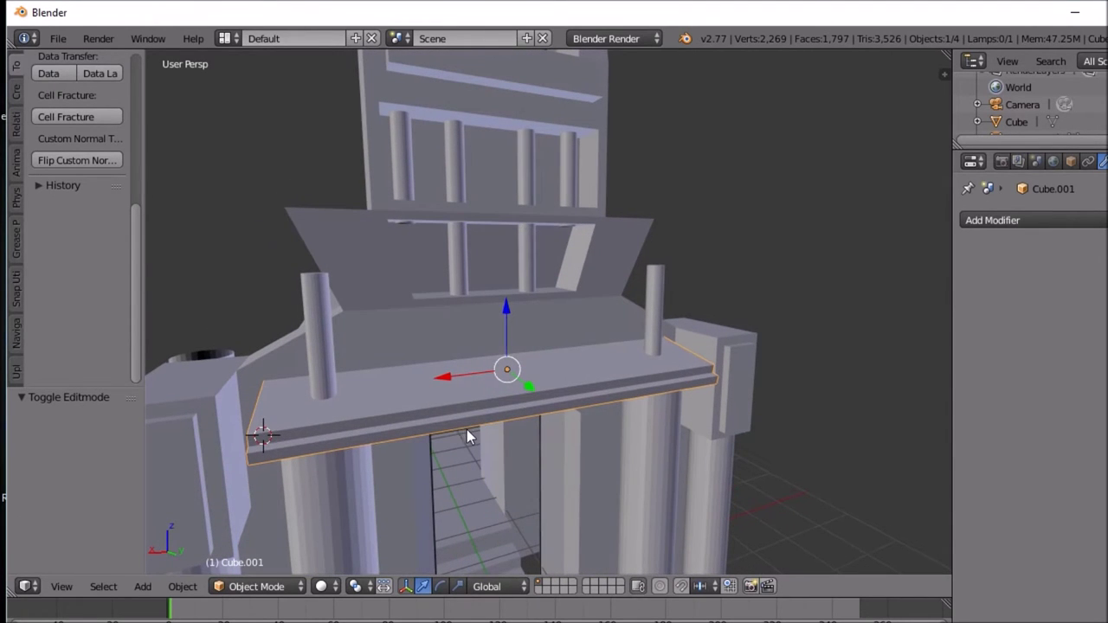
# Step: Extrude the slab's top face upward by about 0.243
pyautogui.press('Tab')
pyautogui.rightClick(487, 383)
pyautogui.press('Tab')
pyautogui.press('Tab')
pyautogui.press('e')
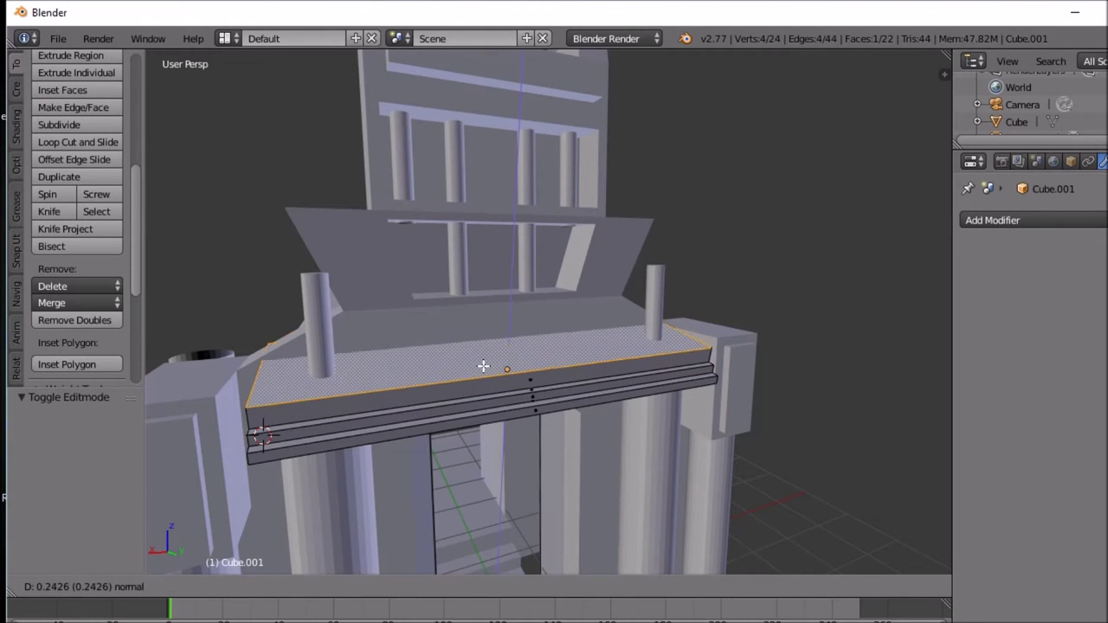
pyautogui.click(483, 366)
# Step: Extrude the slab's top face another 0.177 upward and scale it to about 0.846 for a sloped edge
pyautogui.press('e')
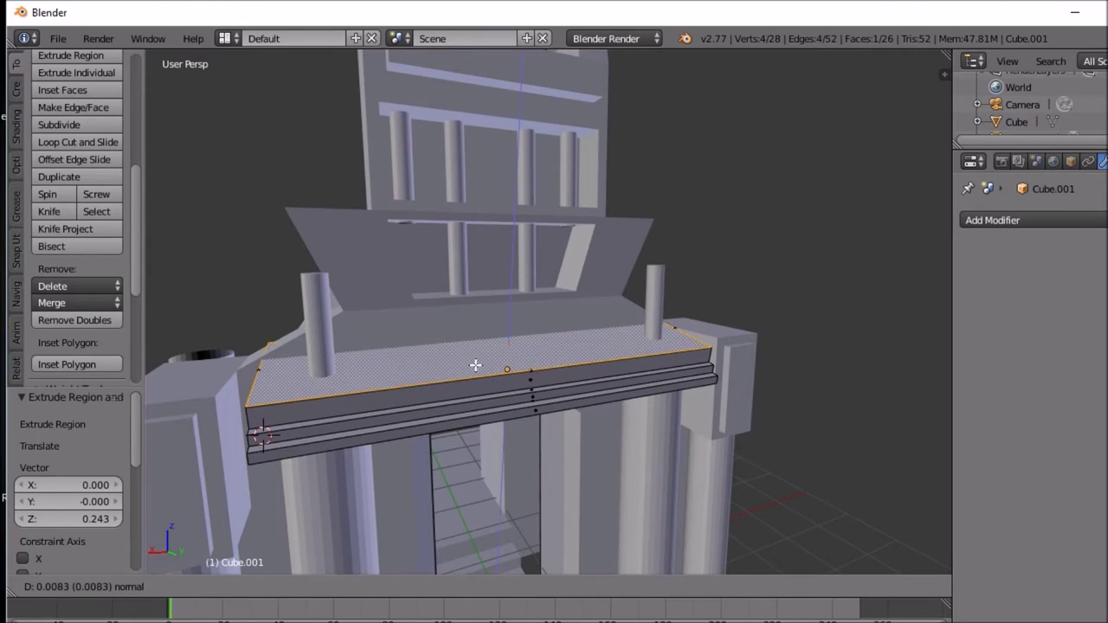
pyautogui.click(470, 353)
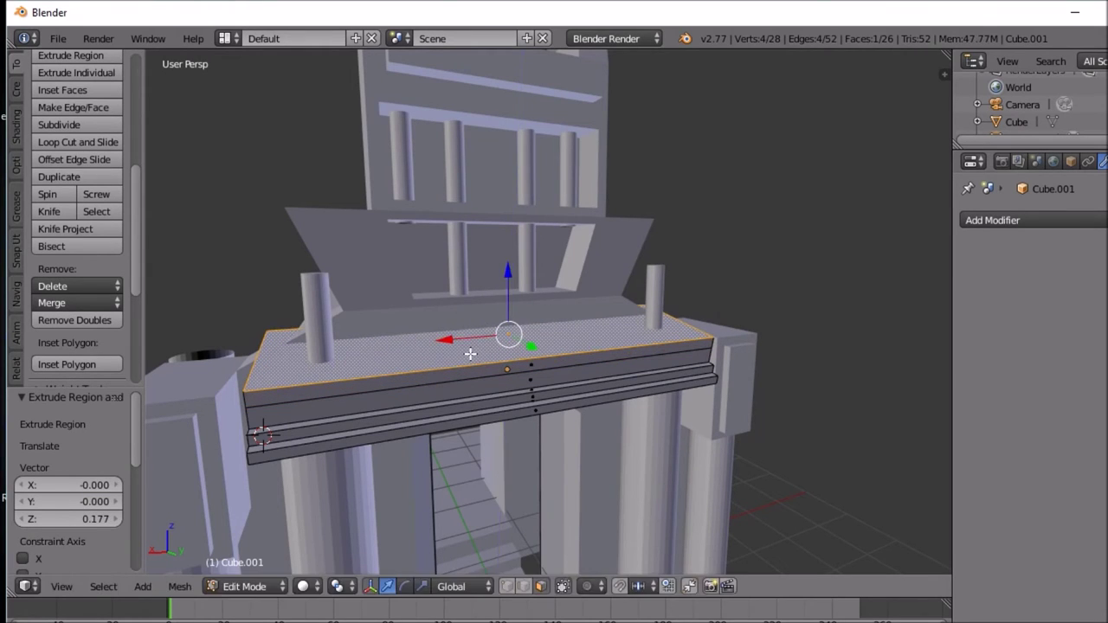
pyautogui.press('s')
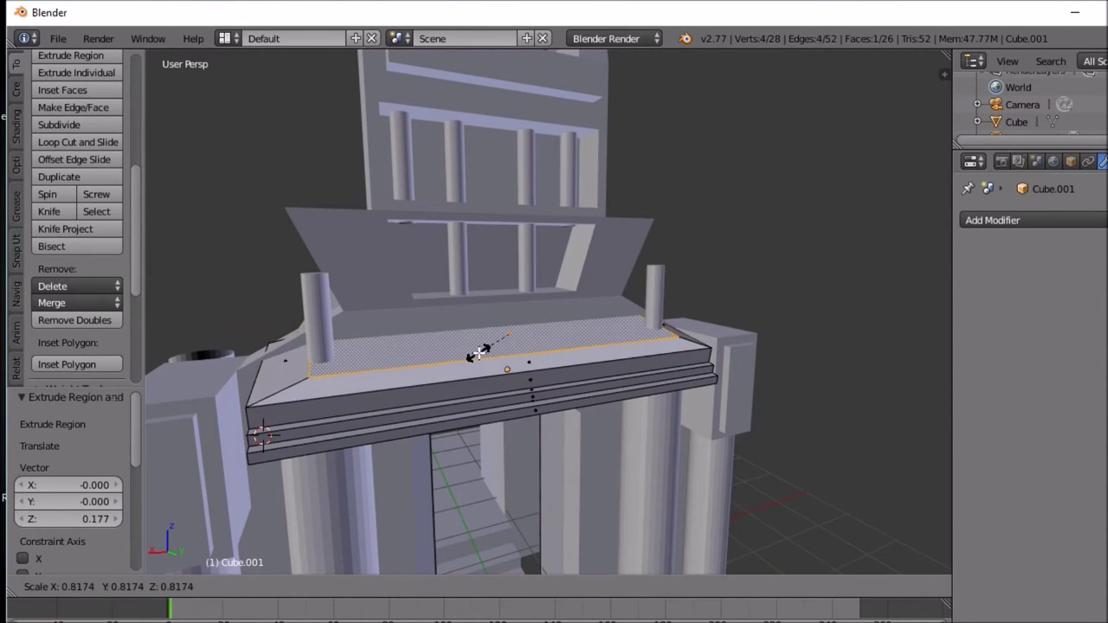
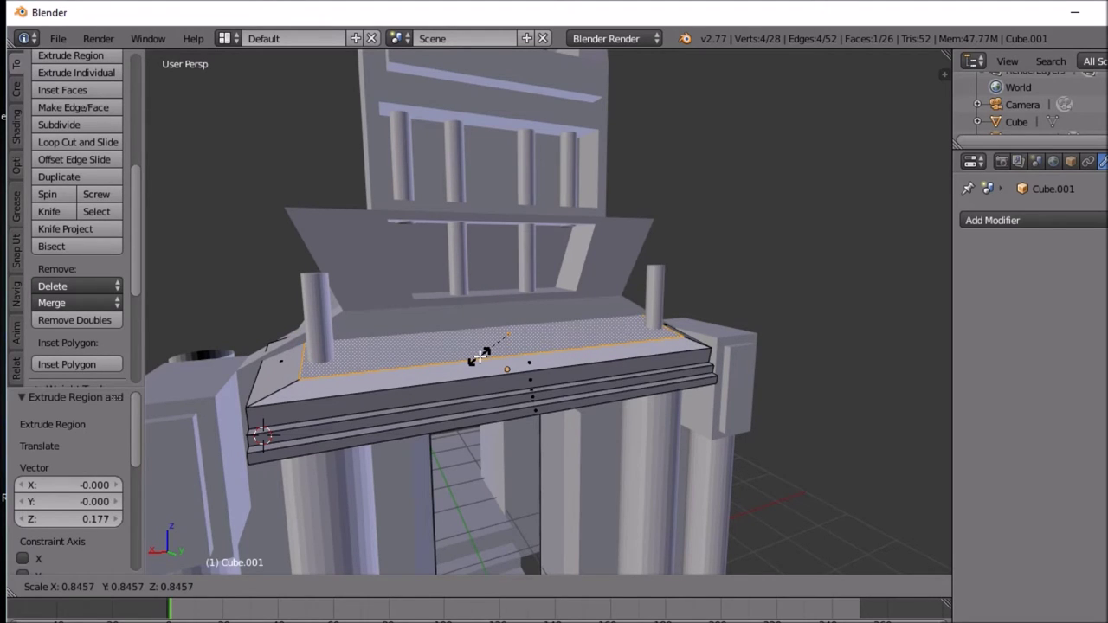
pyautogui.click(481, 357)
# Step: Select all the linked geometry of the slab and lower it by about 0.08 along the Z axis
pyautogui.moveTo(455, 361); pyautogui.dragTo(548, 356, button='middle')
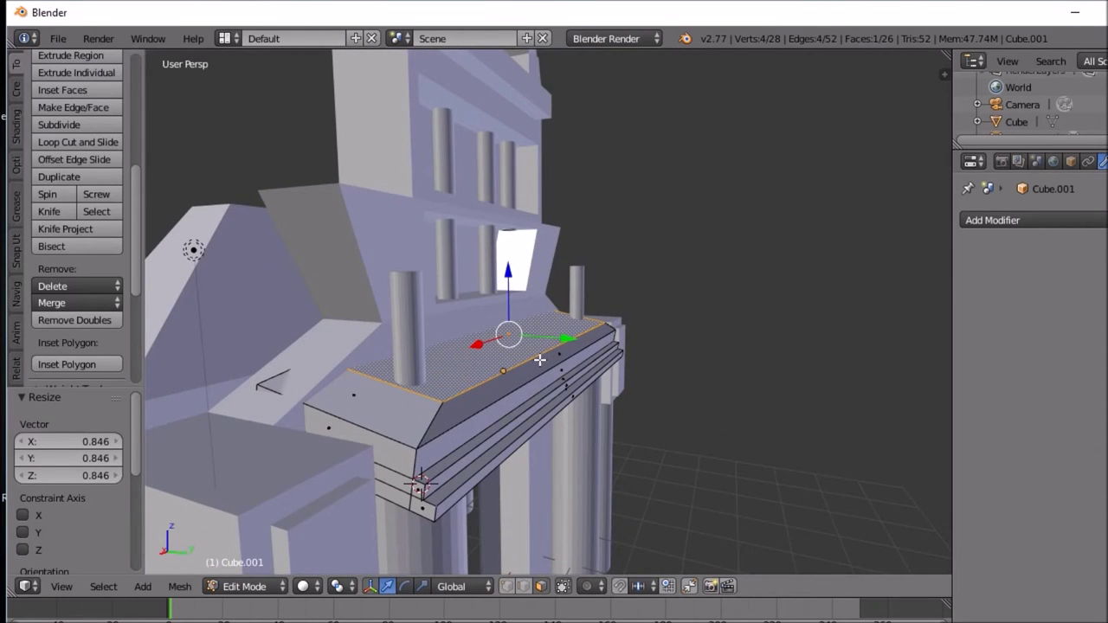
pyautogui.moveTo(359, 394); pyautogui.dragTo(260, 434, button='middle')
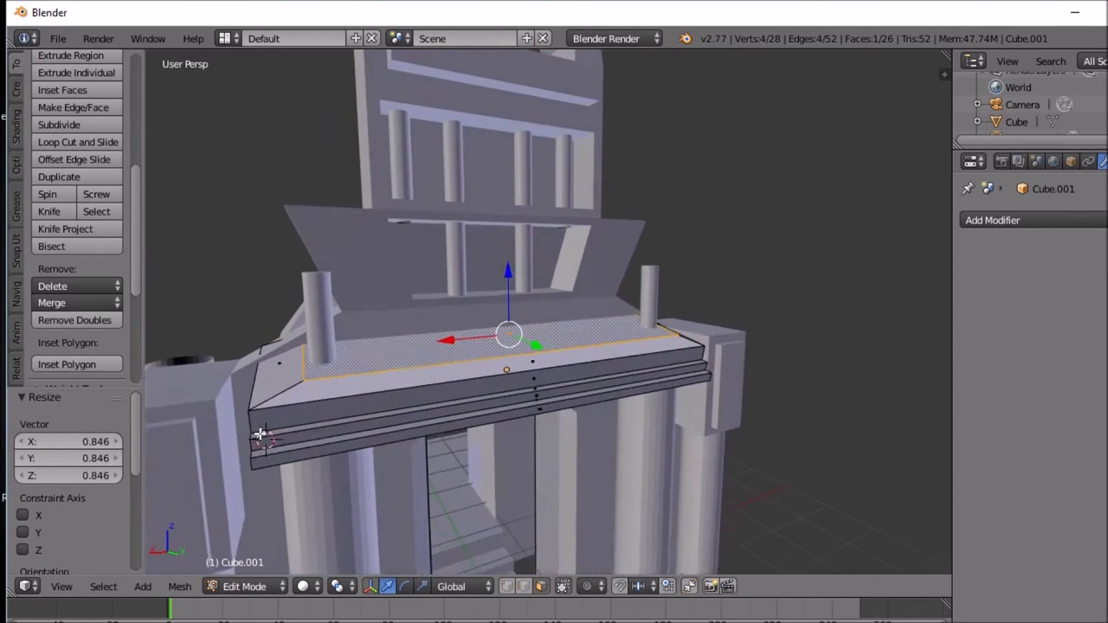
pyautogui.press('Tab')
pyautogui.moveTo(390, 433); pyautogui.dragTo(490, 430, button='middle')
pyautogui.press('Tab')
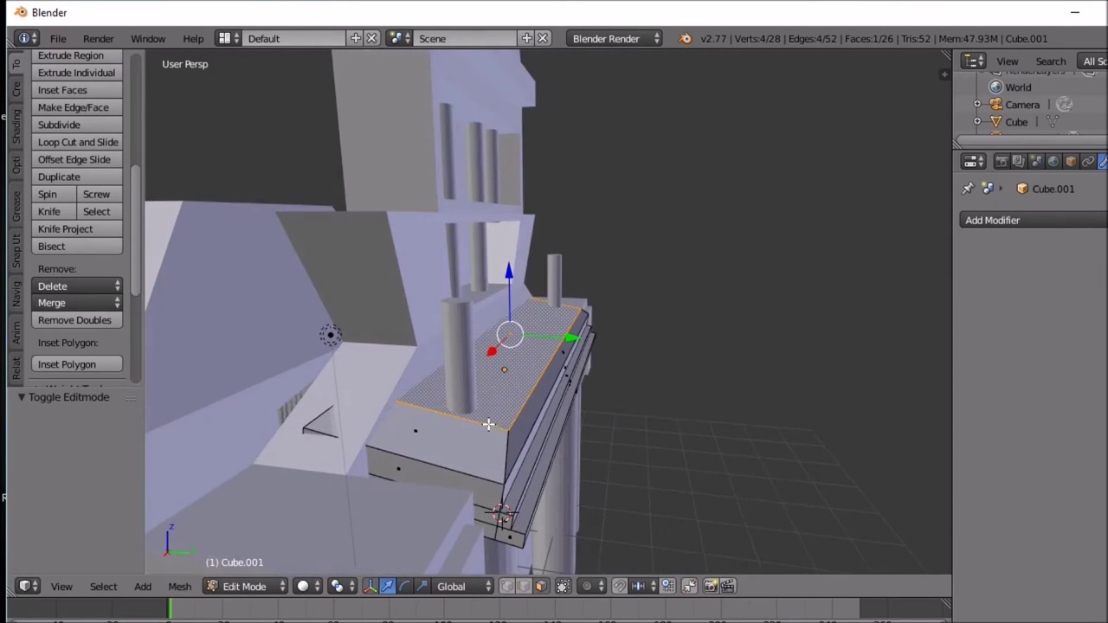
pyautogui.hotkey('ctrl', 'l')
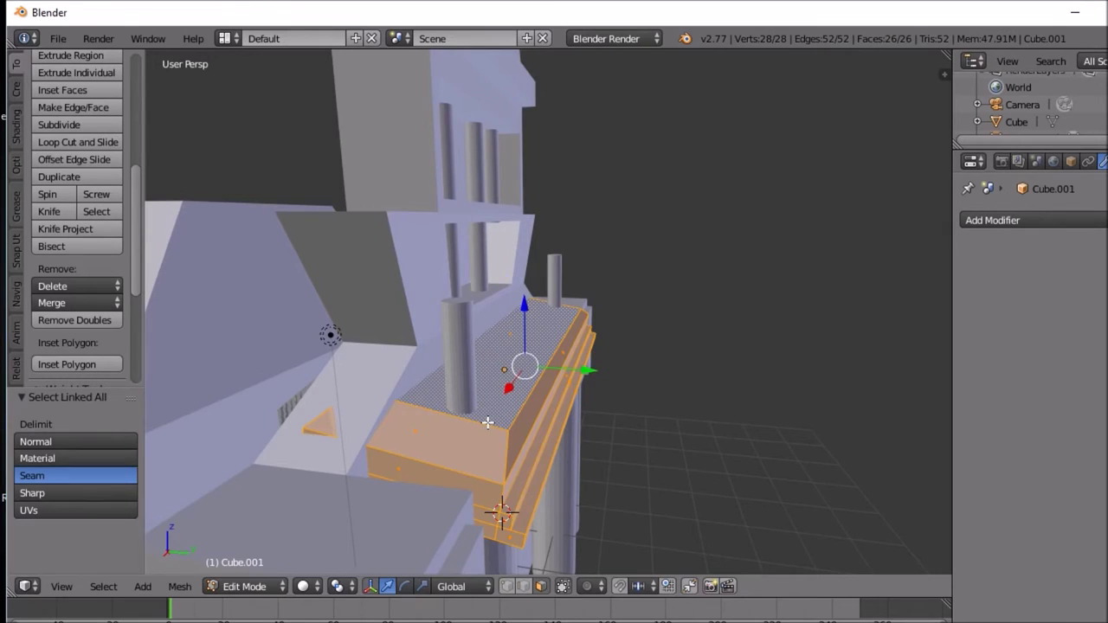
pyautogui.press('g')
pyautogui.press('z')
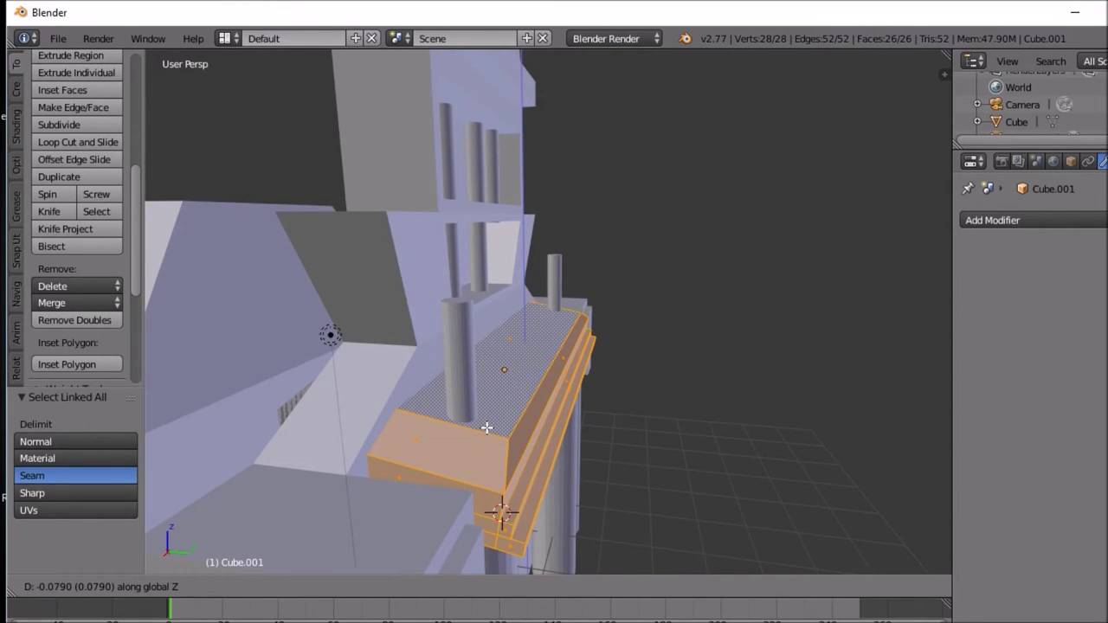
pyautogui.click(486, 428)
pyautogui.moveTo(487, 428); pyautogui.dragTo(453, 460, button='middle')
pyautogui.press('Tab')
pyautogui.press('Tab')
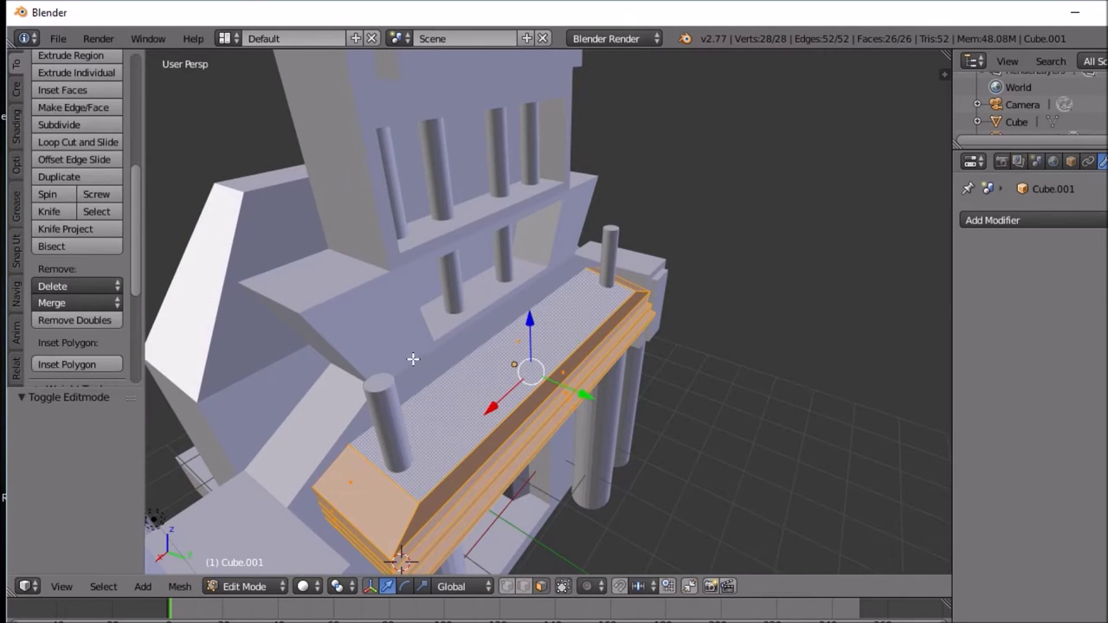
pyautogui.press('Tab')
pyautogui.moveTo(410, 355); pyautogui.dragTo(407, 334, button='middle')
pyautogui.press('Tab')
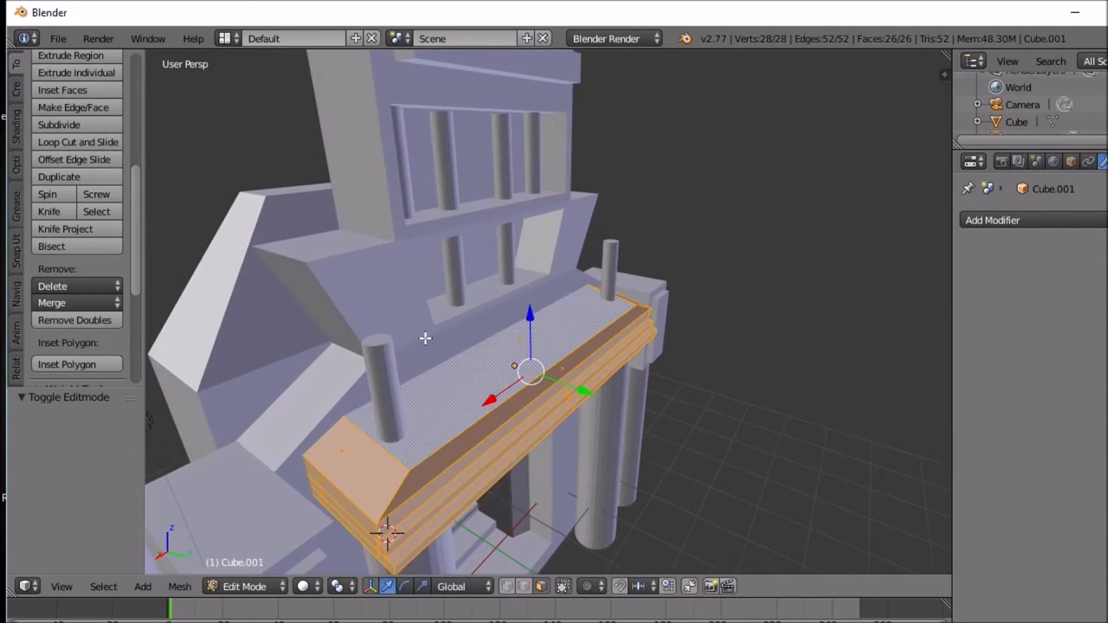
# Step: Switch from editing the slab to editing the main building mesh and select the sloped side face above the slab
pyautogui.press('Tab')
pyautogui.rightClick(360, 300)
pyautogui.press('Tab')
pyautogui.rightClick(370, 282)
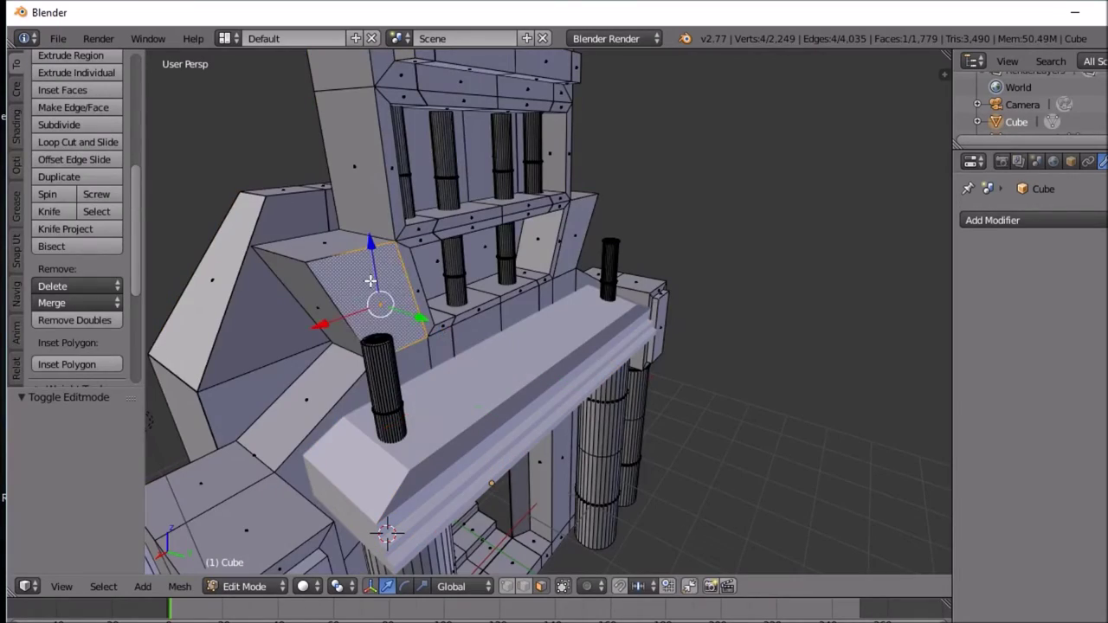
pyautogui.moveTo(371, 281); pyautogui.dragTo(181, 296, button='middle')
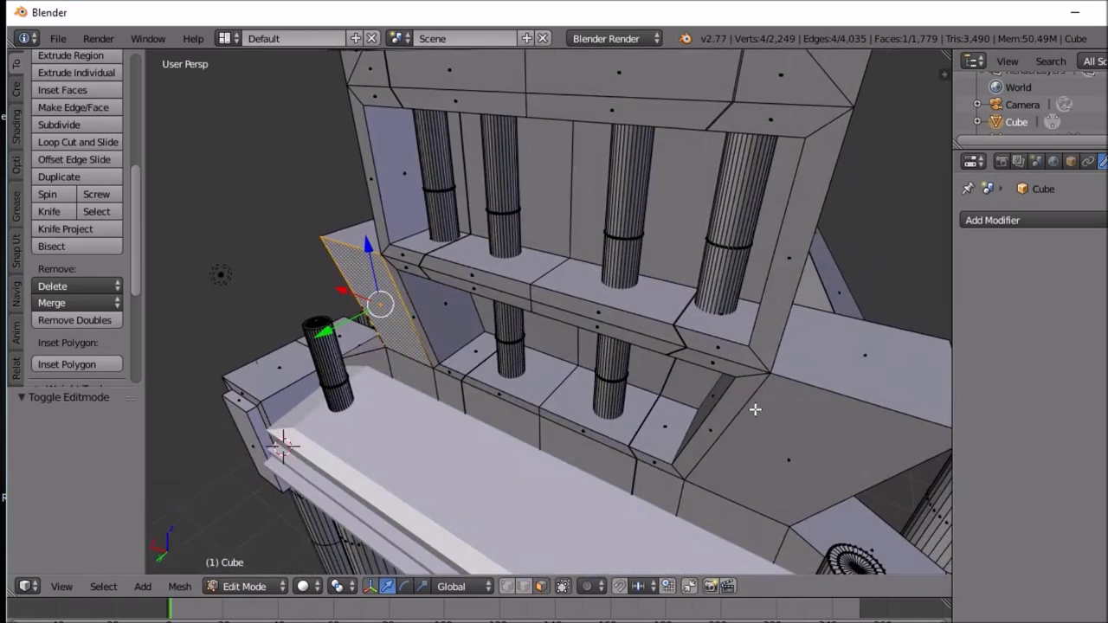
pyautogui.moveTo(771, 421); pyautogui.dragTo(842, 363, button='middle')
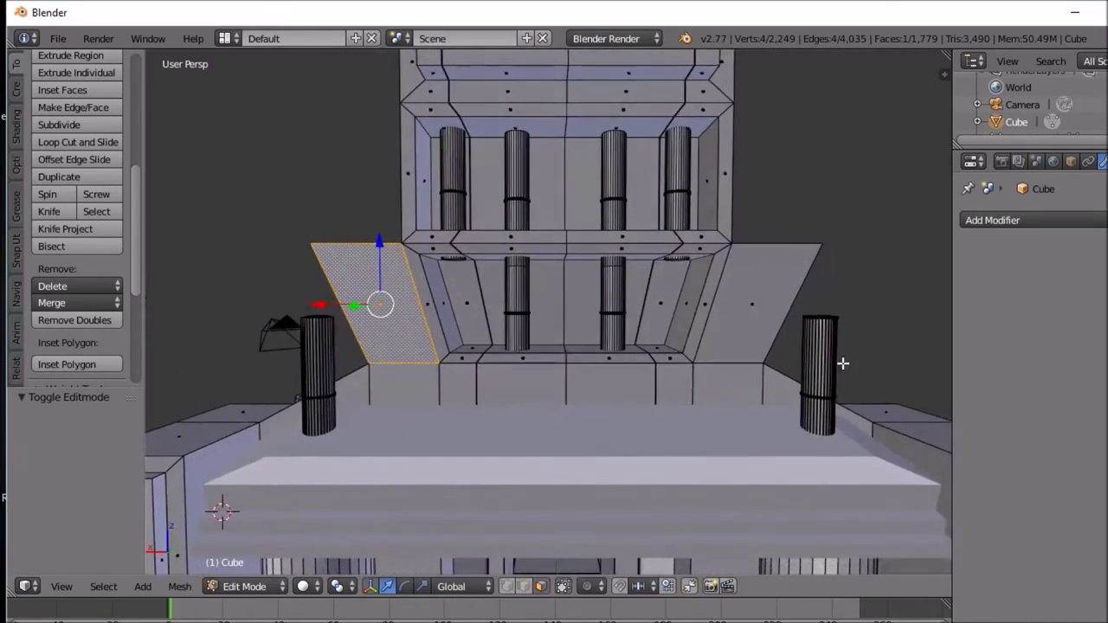
pyautogui.moveTo(604, 367)
pyautogui.mouseDown(button='middle')
pyautogui.moveTo(648, 383)
pyautogui.moveTo(594, 372)
pyautogui.mouseUp(button='middle')
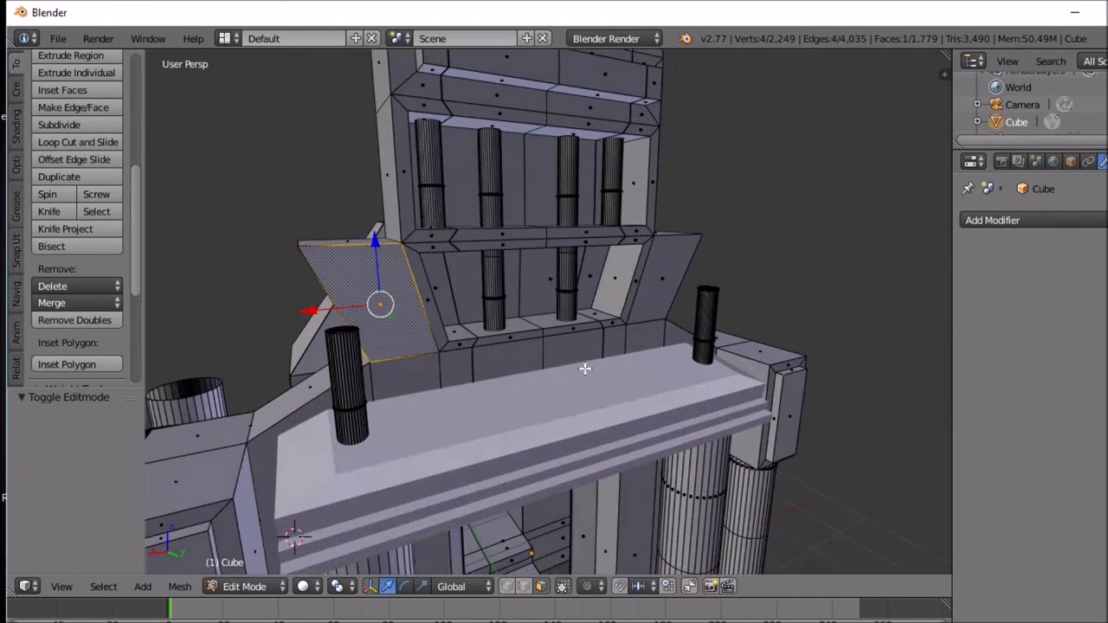
# Step: Extrude the two middle wall faces behind the slab outward by about 0.734
pyautogui.rightClick(527, 361)
pyautogui.keyDown('shift'); pyautogui.rightClick(598, 349); pyautogui.keyUp('shift')
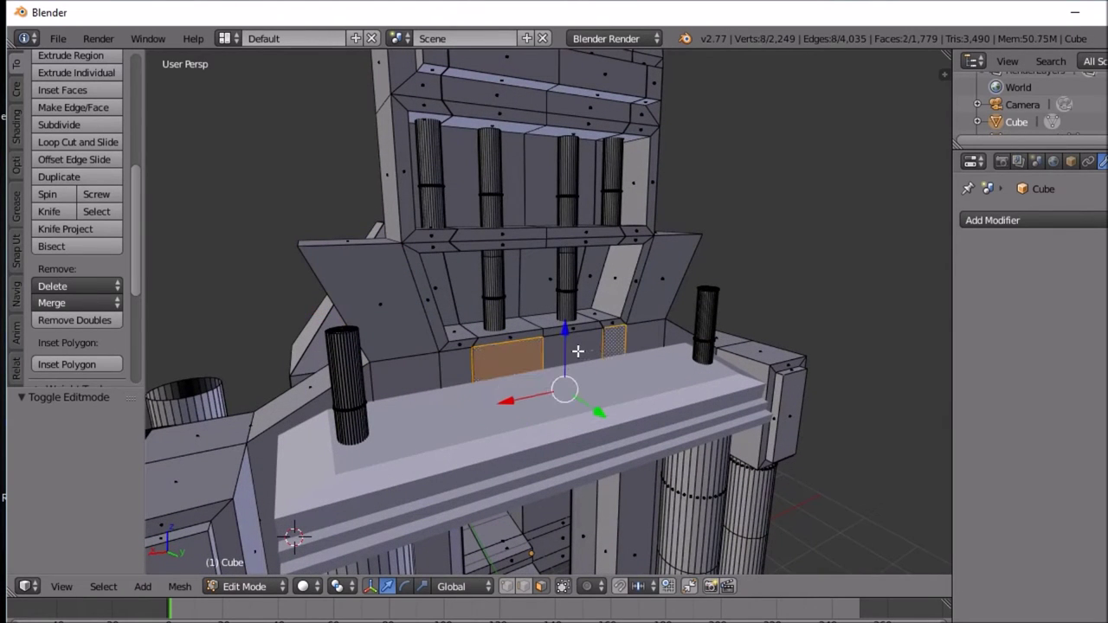
pyautogui.rightClick(576, 350)
pyautogui.keyDown('shift'); pyautogui.rightClick(528, 362); pyautogui.keyUp('shift')
pyautogui.moveTo(529, 362); pyautogui.dragTo(614, 374, button='middle')
pyautogui.press('e')
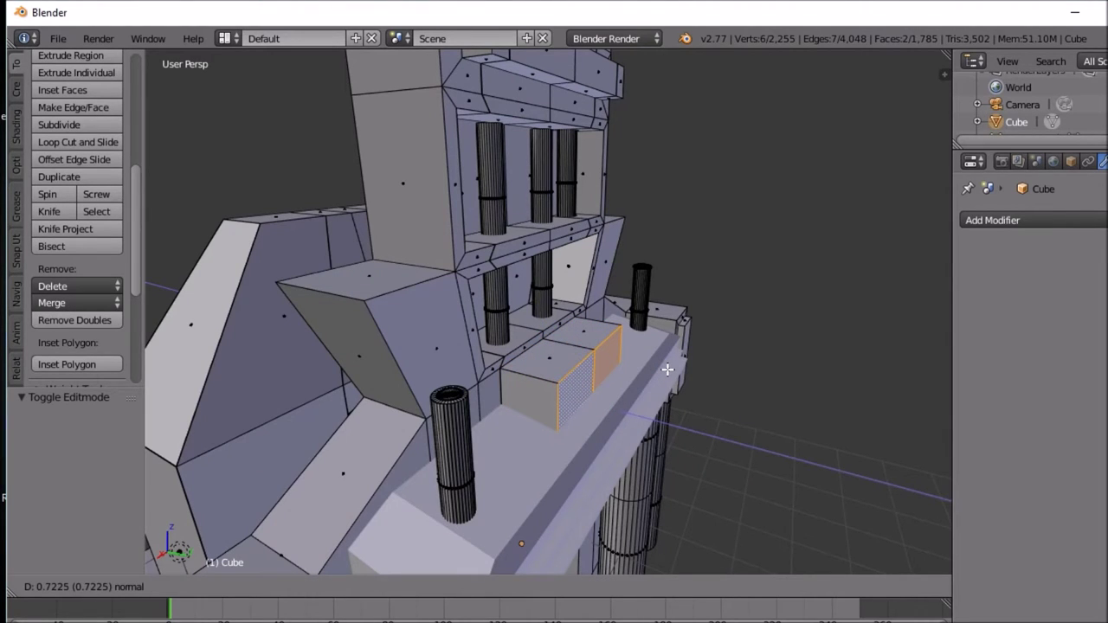
pyautogui.click(667, 369)
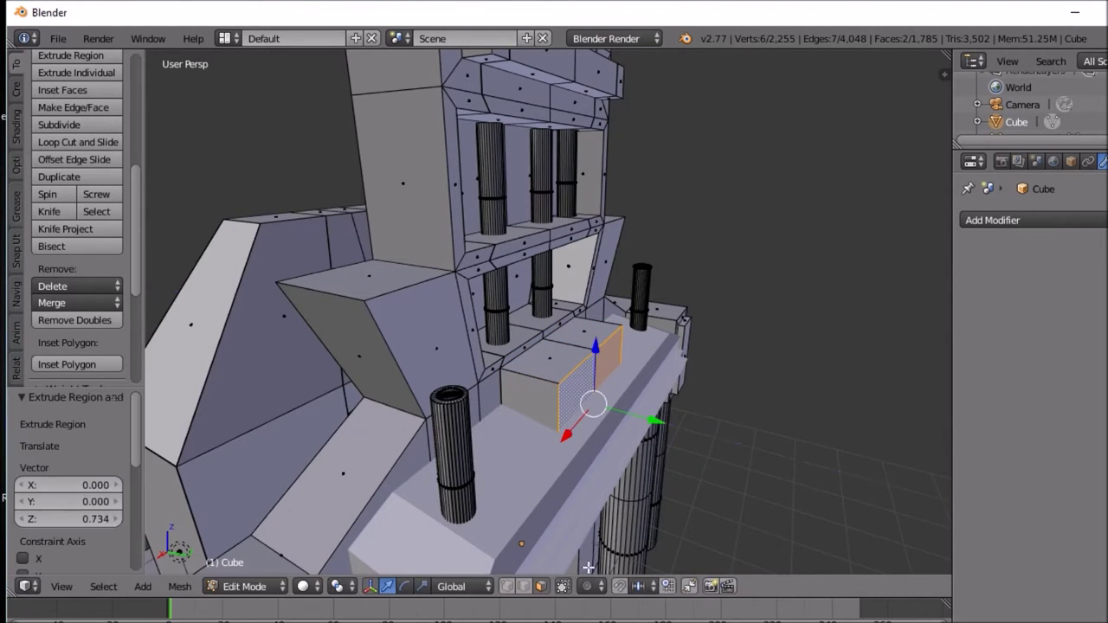
# Step: Select the extruded block's top front edges and move them back by about 0.377 along the Y axis
pyautogui.rightClick(586, 364)
pyautogui.keyDown('shift'); pyautogui.rightClick(605, 346); pyautogui.keyUp('shift')
pyautogui.moveTo(605, 346); pyautogui.dragTo(657, 363, button='middle')
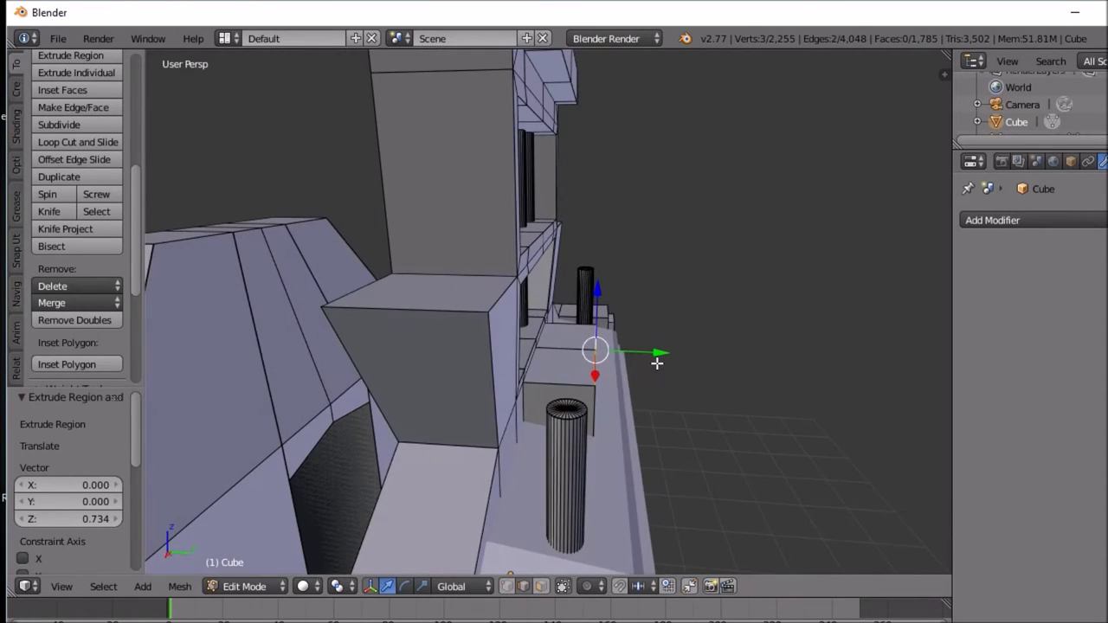
pyautogui.press('g')
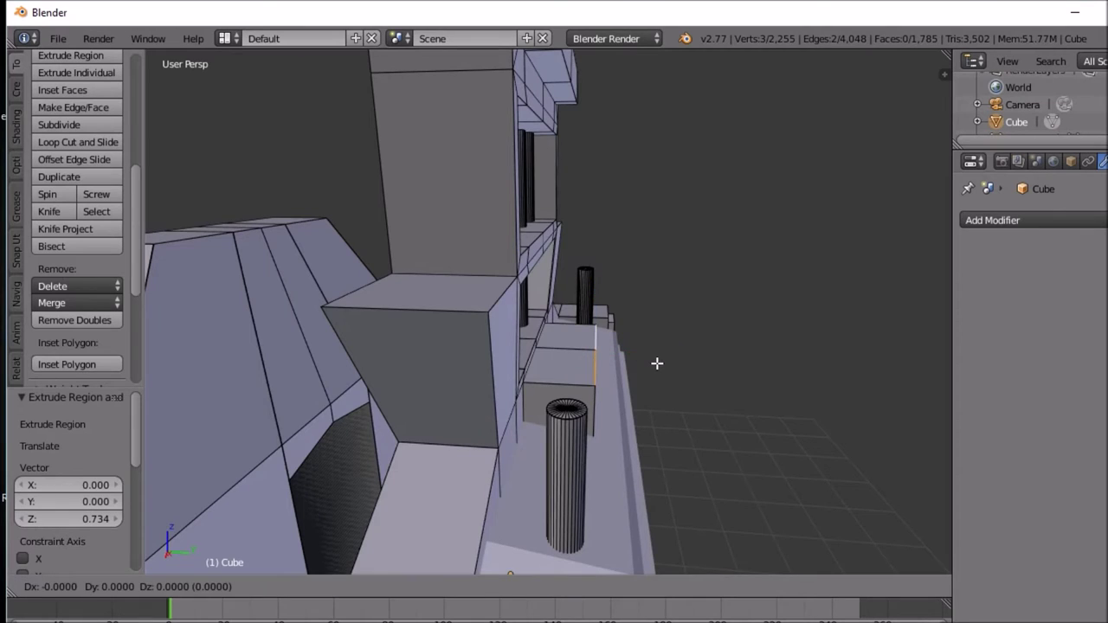
pyautogui.click(648, 361)
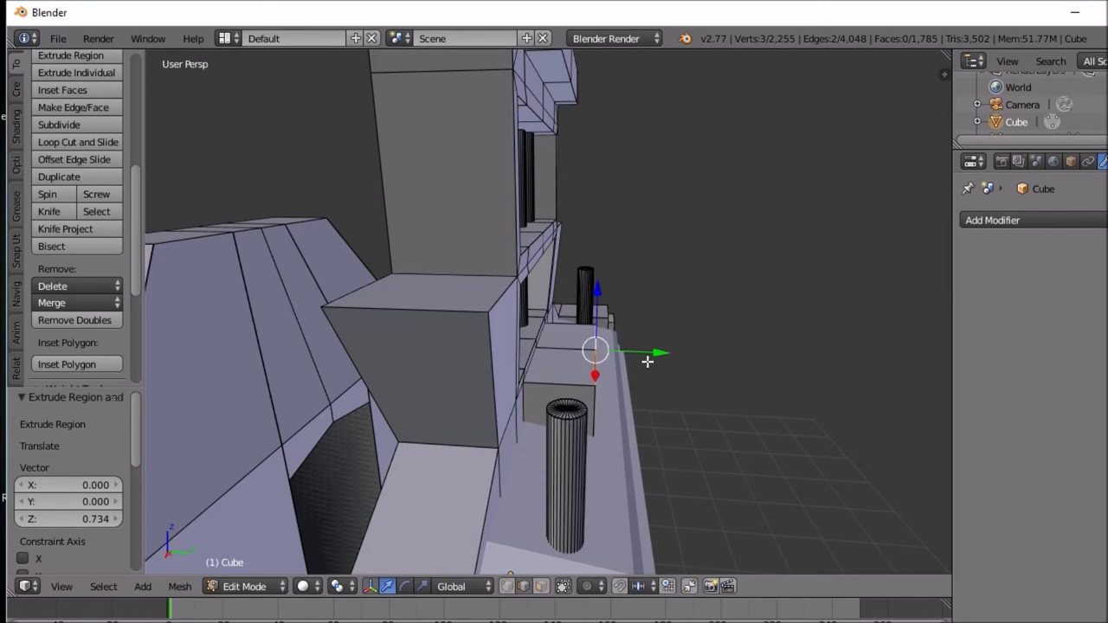
pyautogui.moveTo(648, 361)
pyautogui.mouseDown(button='middle')
pyautogui.moveTo(663, 526)
pyautogui.moveTo(659, 346)
pyautogui.mouseUp(button='middle')
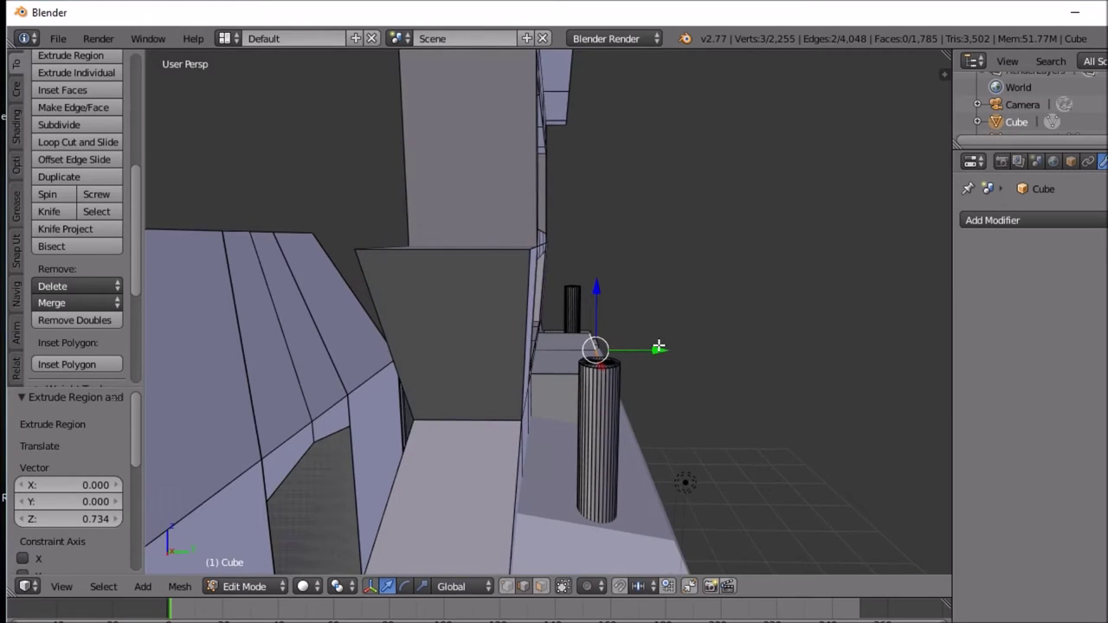
pyautogui.press('g')
pyautogui.press('y')
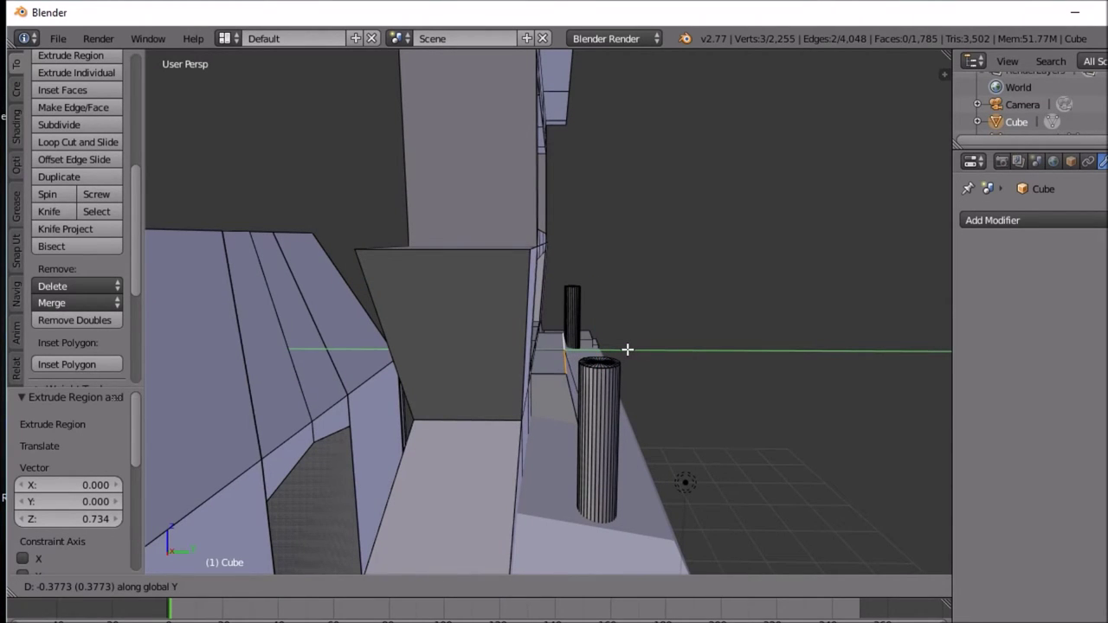
pyautogui.click(628, 350)
# Step: Move the extruded block's top front edges freely and select its two front faces
pyautogui.moveTo(626, 349); pyautogui.dragTo(554, 322, button='middle')
pyautogui.press('Tab')
pyautogui.press('Tab')
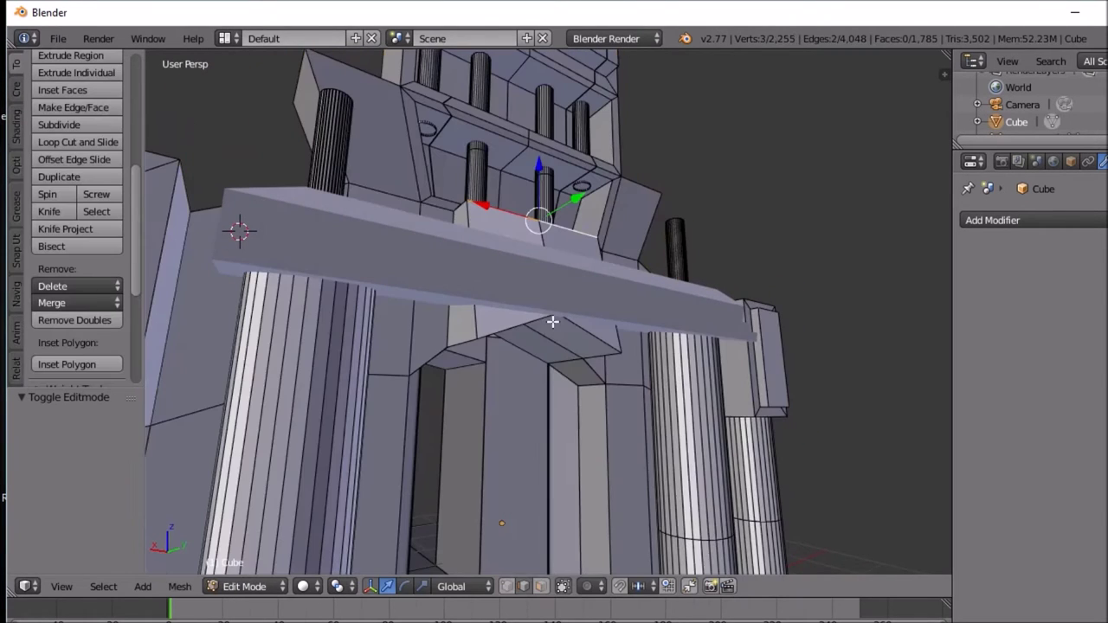
pyautogui.press('Tab')
pyautogui.press('Tab')
pyautogui.moveTo(546, 243); pyautogui.dragTo(566, 259, button='middle')
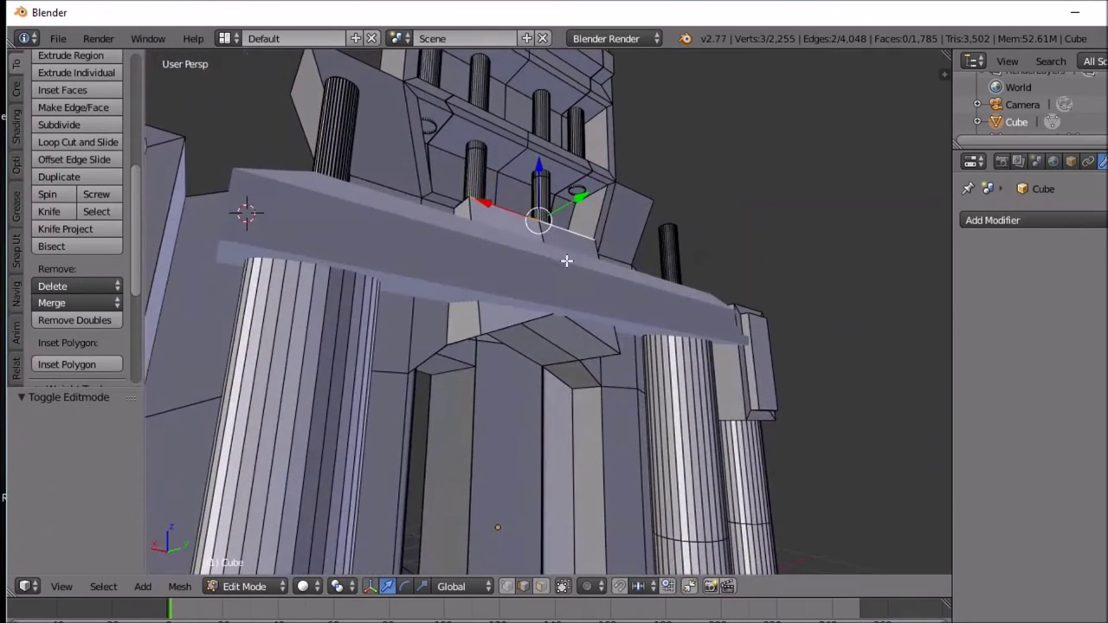
pyautogui.press('g')
pyautogui.click(562, 255)
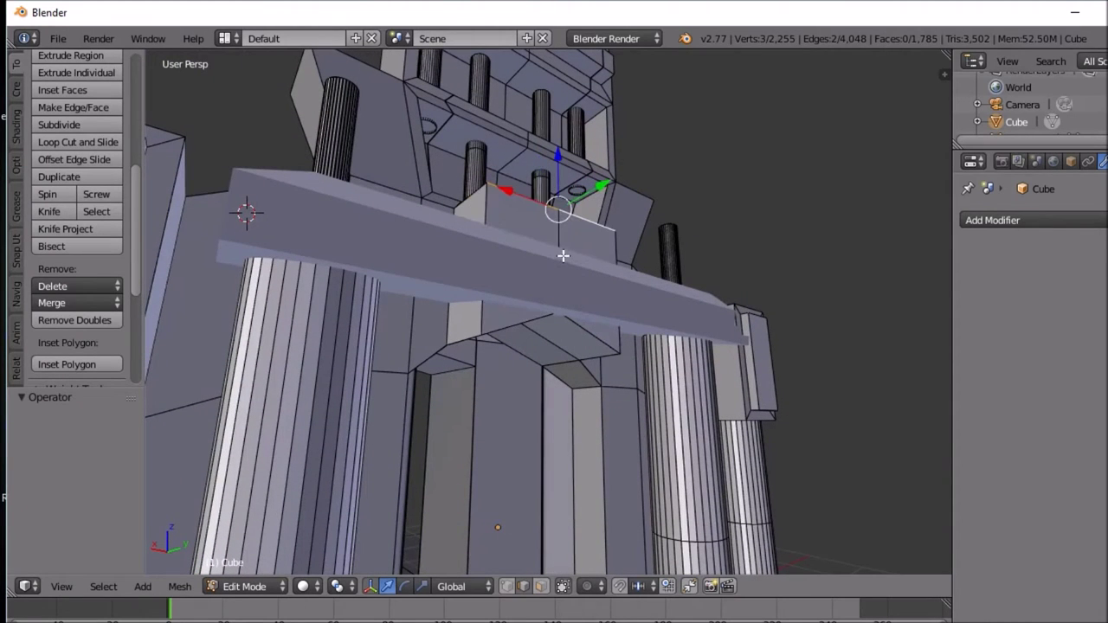
pyautogui.keyDown('shift'); pyautogui.rightClick(563, 255); pyautogui.keyUp('shift')
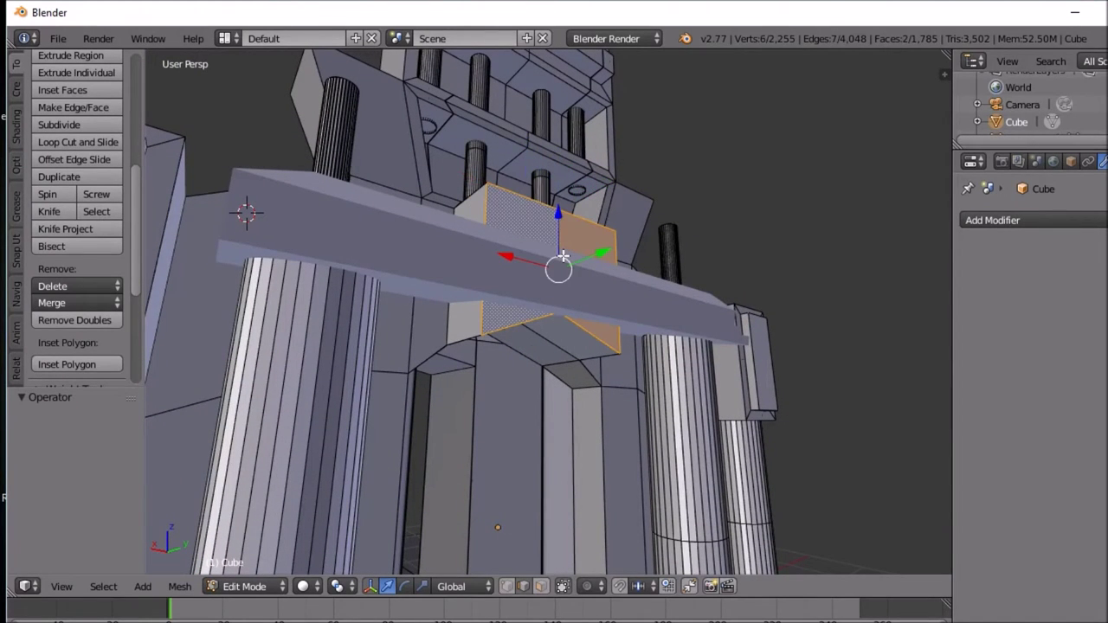
# Step: Undo the block's extrusion and edge moves on the wall behind the slab
pyautogui.hotkey('ctrl', 'z')
pyautogui.moveTo(563, 256); pyautogui.dragTo(541, 324, button='middle')
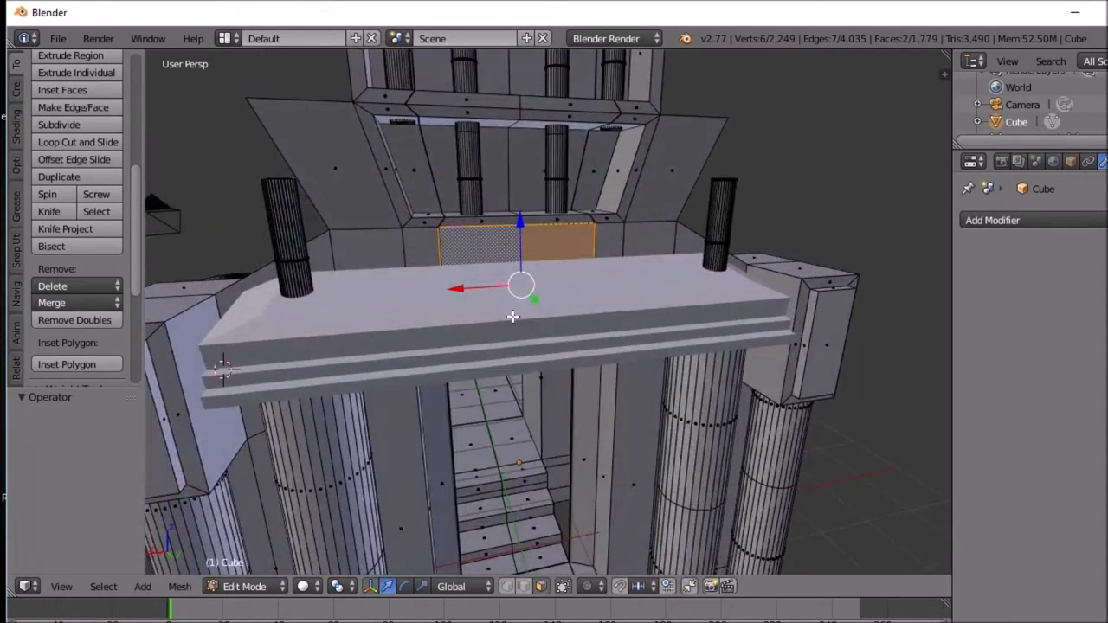
pyautogui.press('Tab')
pyautogui.press('Tab')
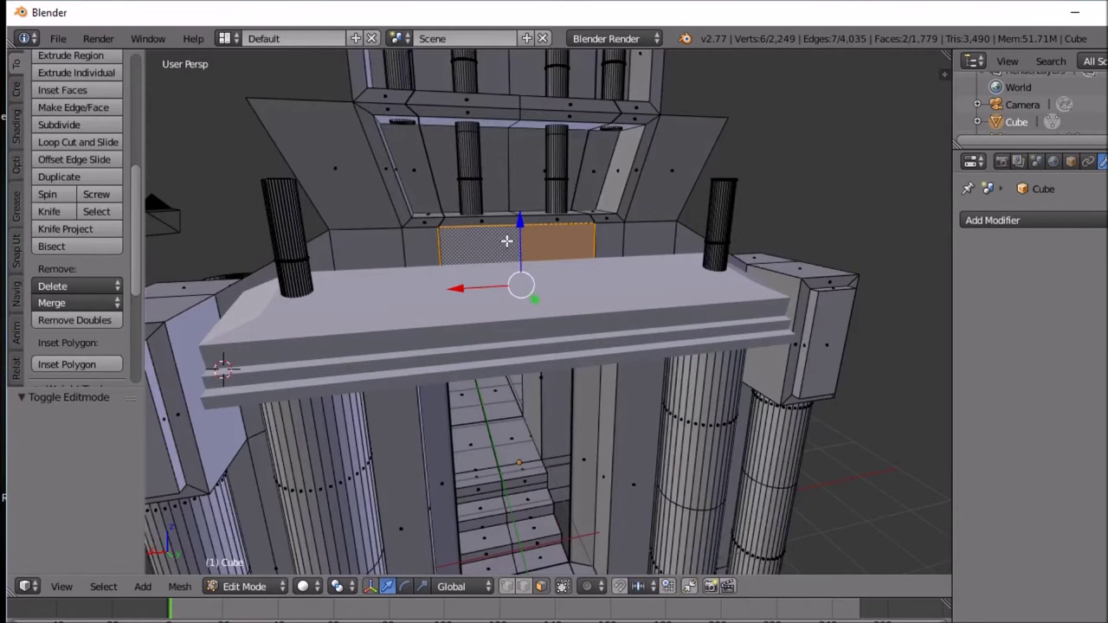
# Step: Try adding a loop cut across the wall faces behind the slab
pyautogui.hotkey('ctrl', 'r')
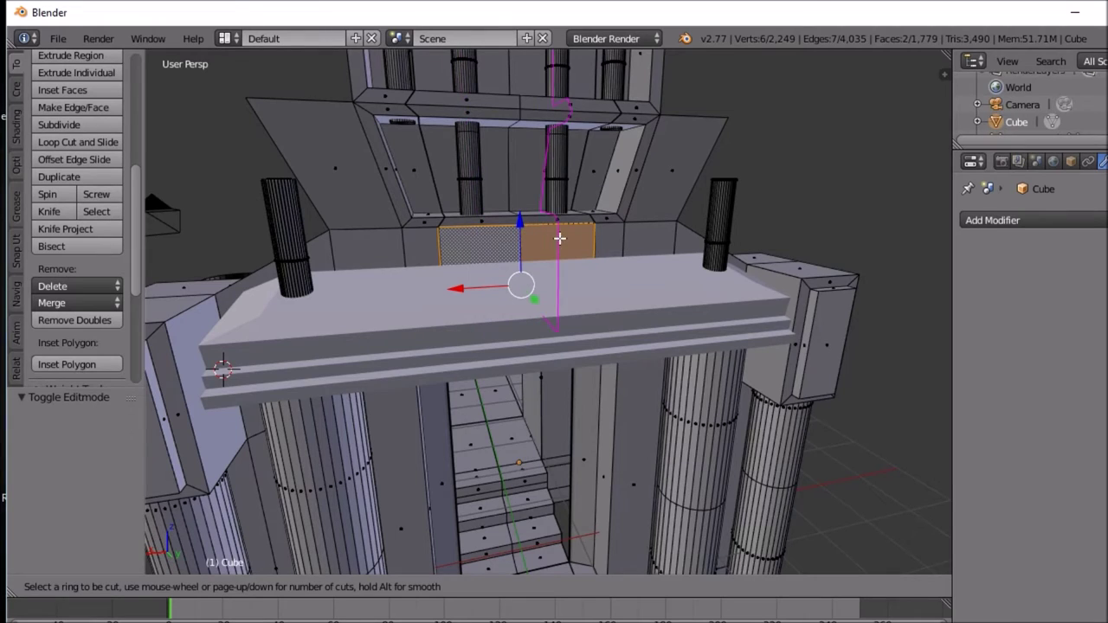
pyautogui.click(440, 257)
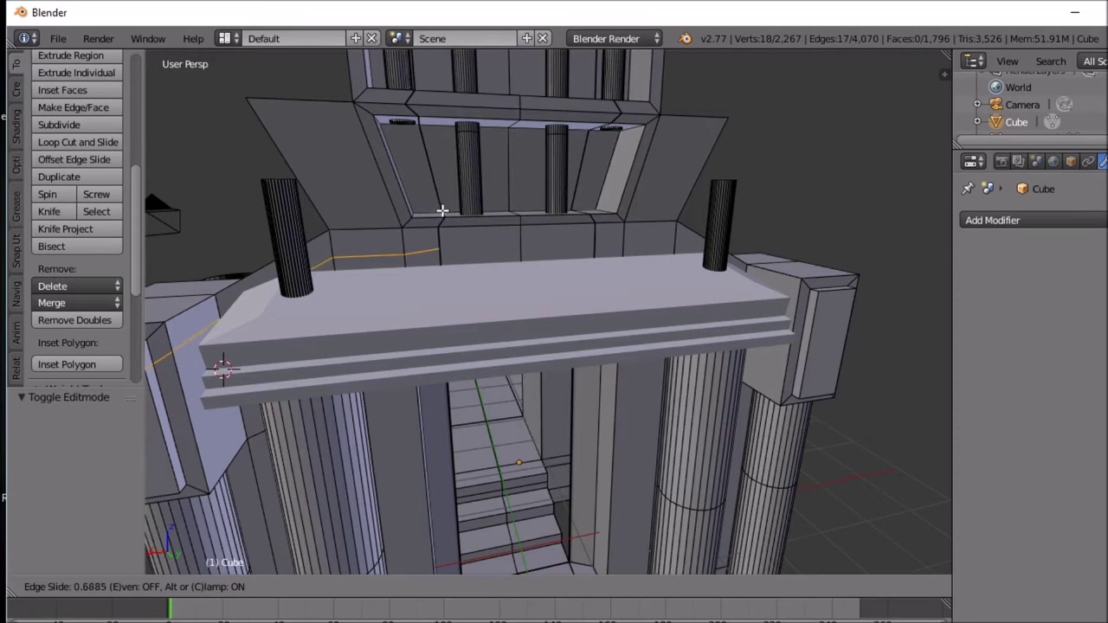
pyautogui.click(507, 267)
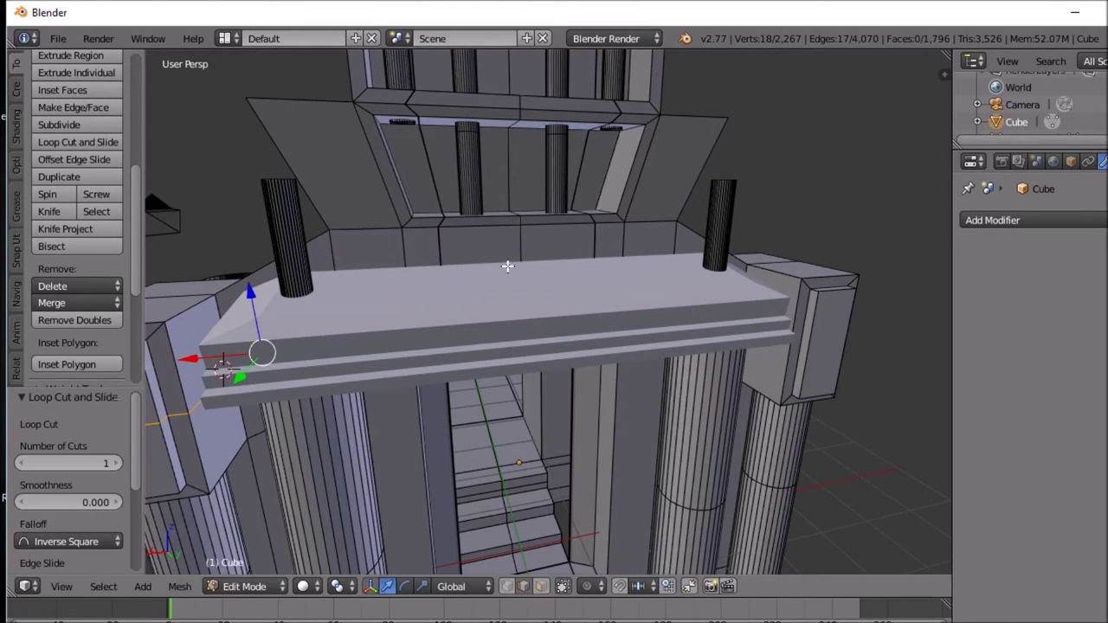
pyautogui.hotkey('ctrl', 'z')
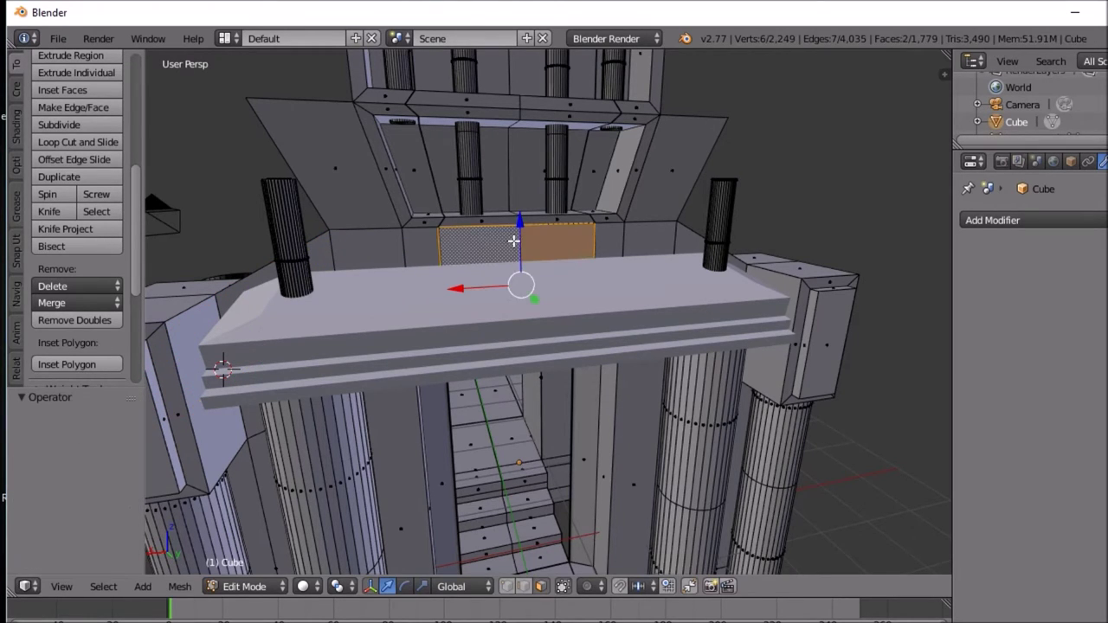
pyautogui.hotkey('ctrl', 'r')
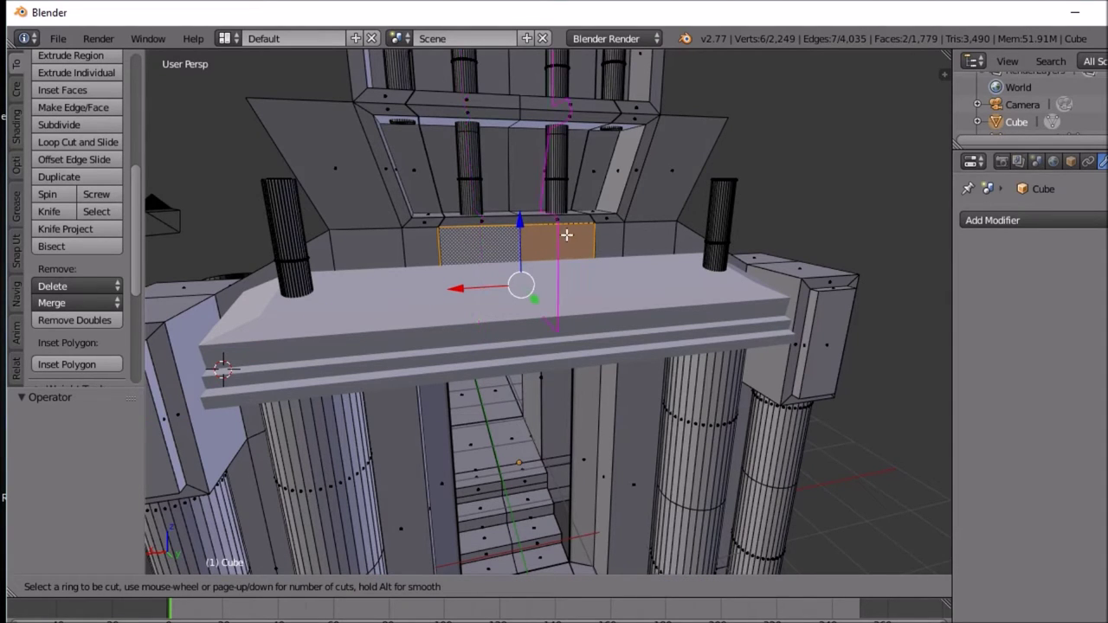
pyautogui.press('Escape')
# Step: Select the two outer columns of the upper opening with their linked geometry and raise them 0.041 along the Z axis
pyautogui.moveTo(604, 267); pyautogui.dragTo(571, 336, button='middle')
pyautogui.press('Tab')
pyautogui.scroll(-5, 570, 327)
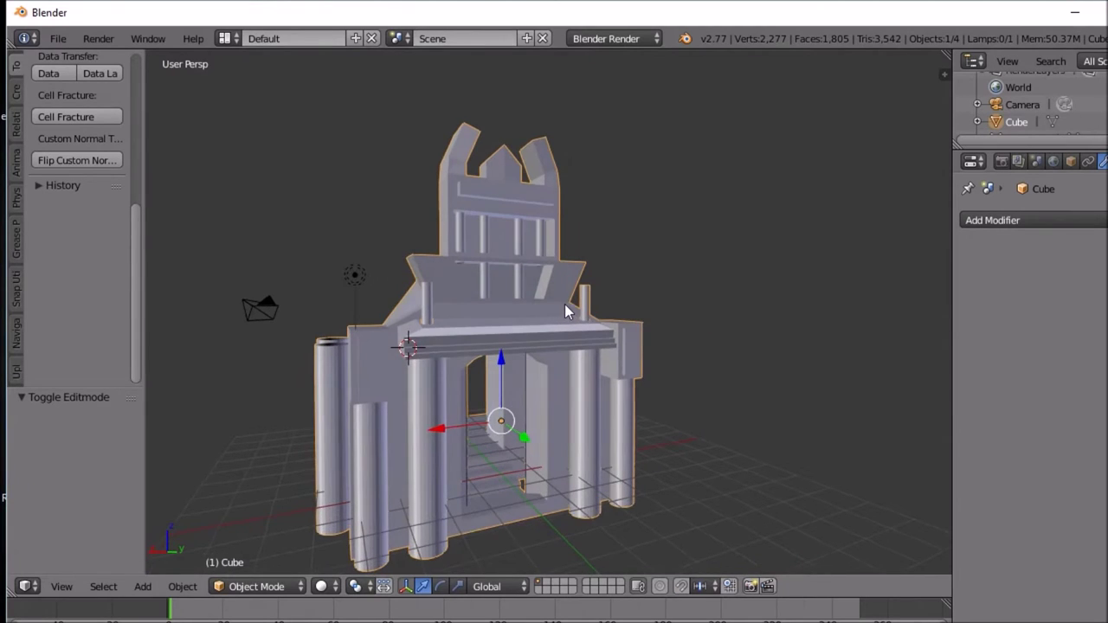
pyautogui.scroll(5, 565, 303)
pyautogui.moveTo(460, 233); pyautogui.dragTo(463, 252, button='middle')
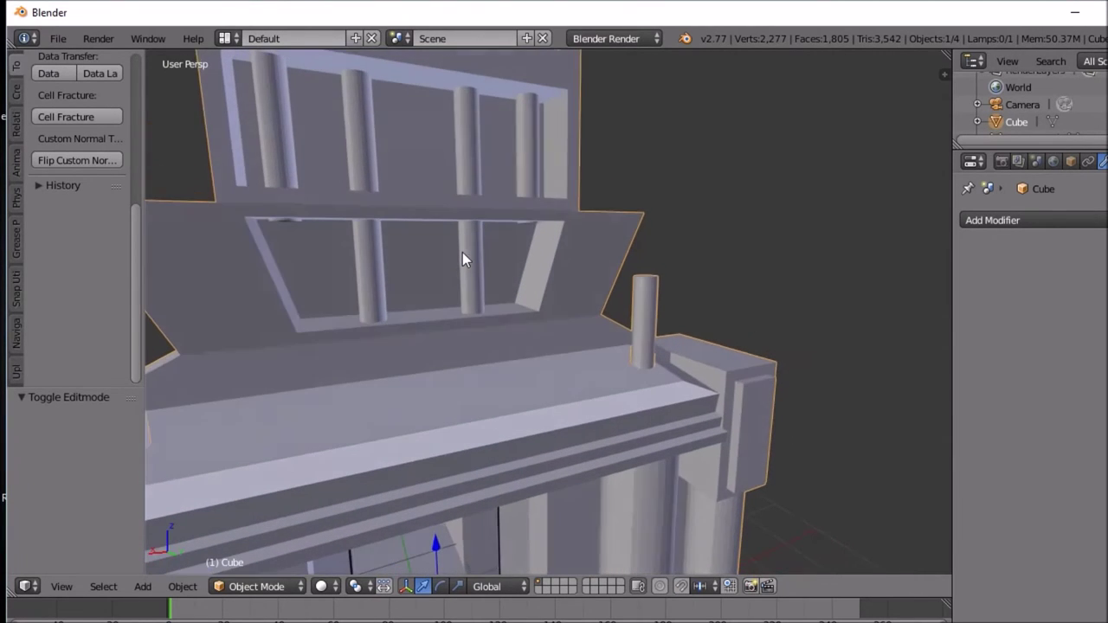
pyautogui.press('Tab')
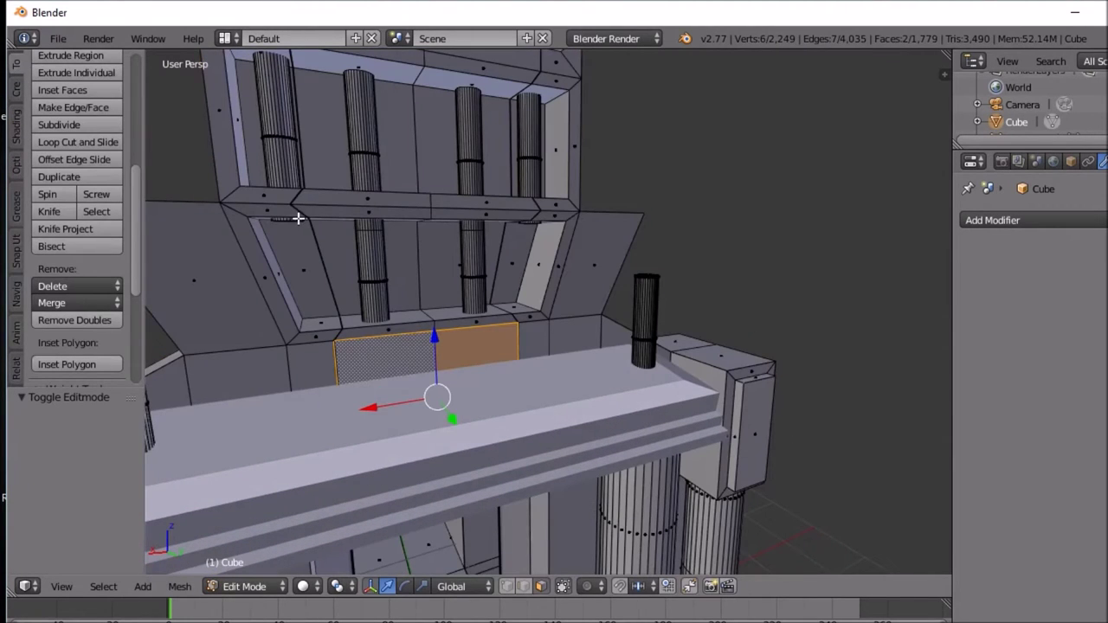
pyautogui.rightClick(298, 220)
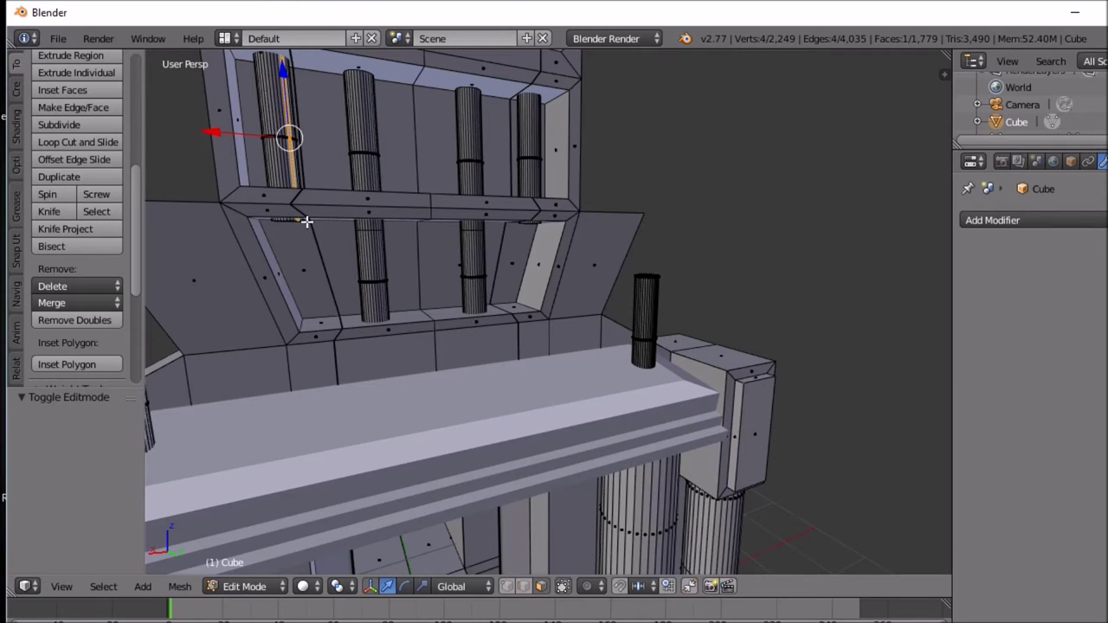
pyautogui.hotkey('ctrl', 'l')
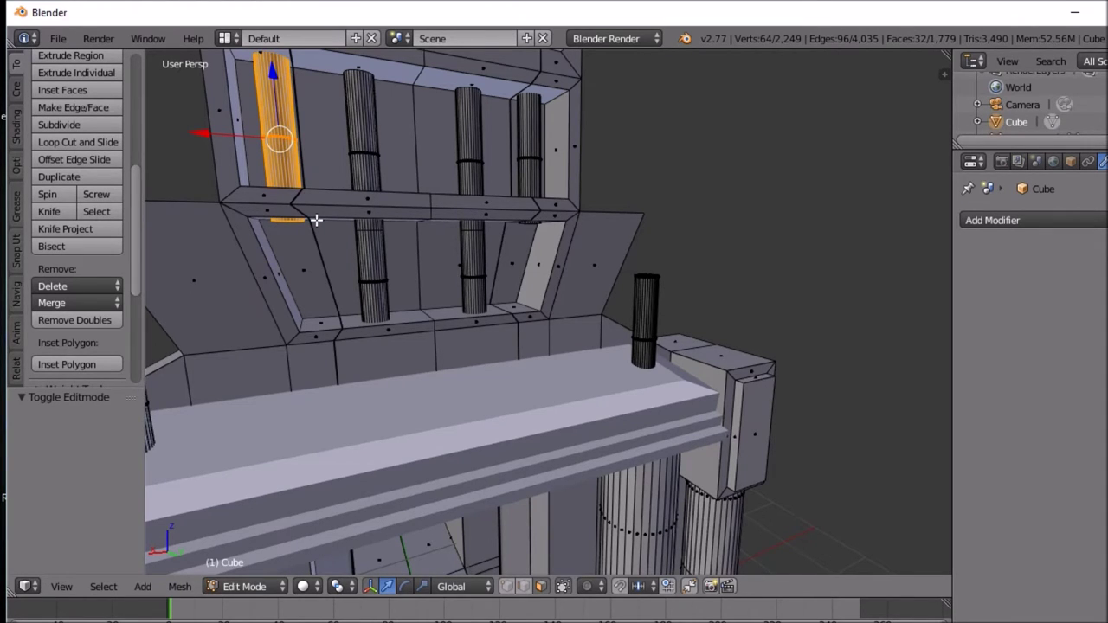
pyautogui.moveTo(317, 220); pyautogui.dragTo(555, 205, button='middle')
pyautogui.press('l')
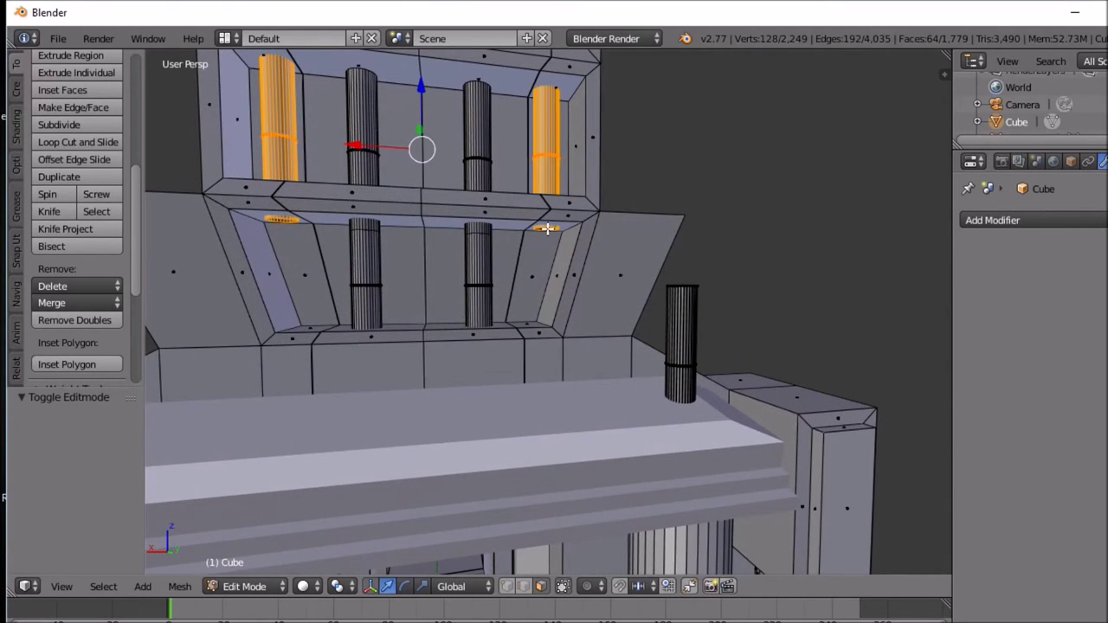
pyautogui.press('g')
pyautogui.press('z')
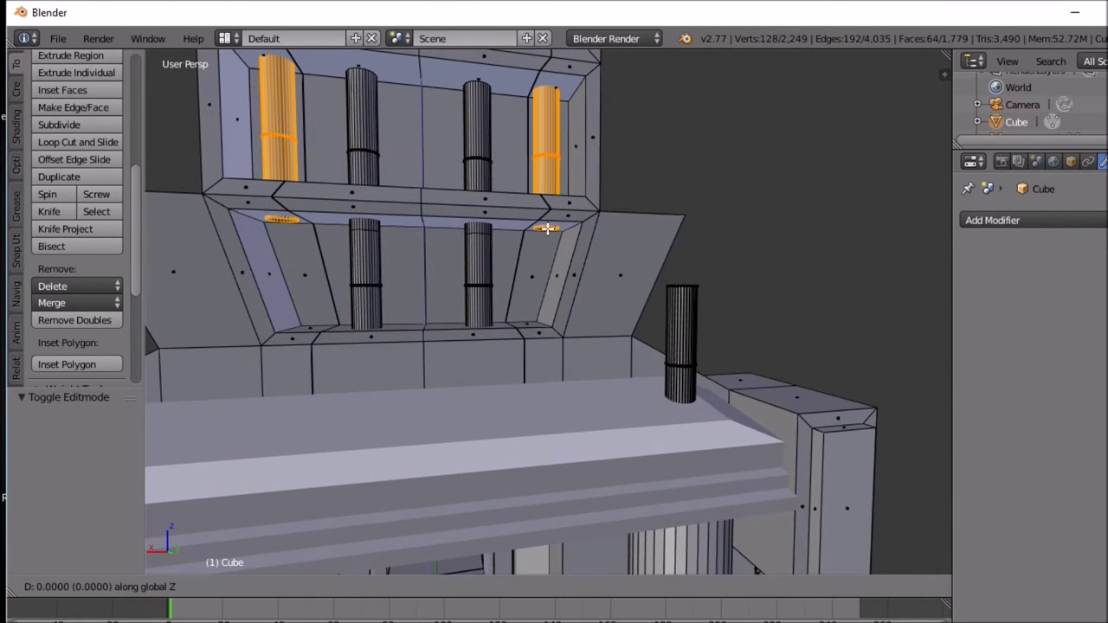
pyautogui.click(546, 224)
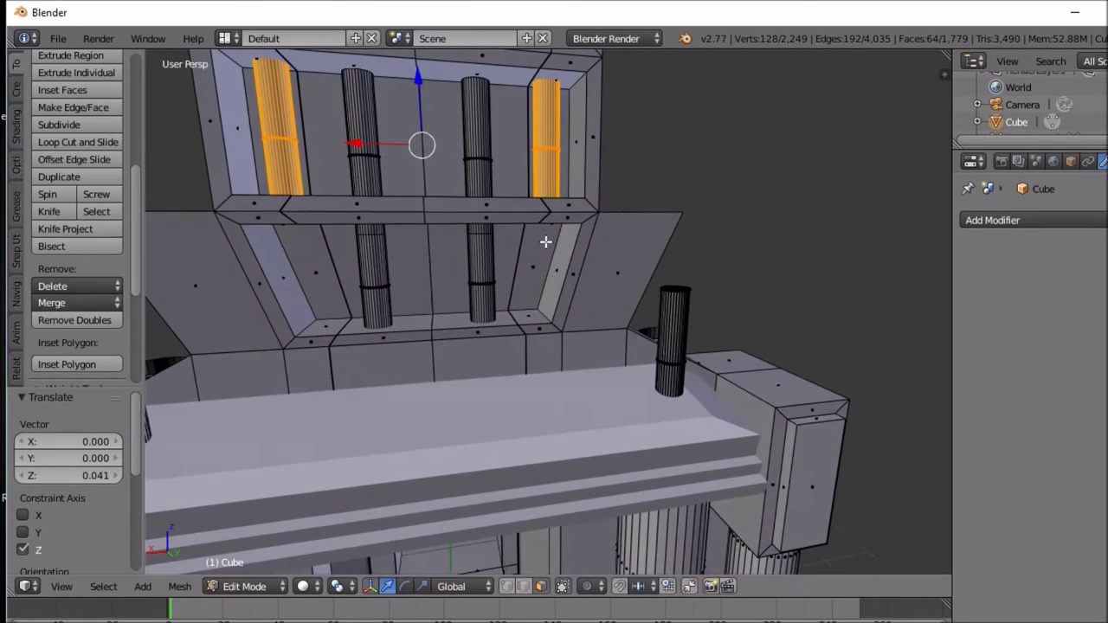
# Step: Examine the raised columns and the whole building from several sides in Object Mode
pyautogui.press('Tab')
pyautogui.moveTo(545, 240); pyautogui.dragTo(728, 255, button='middle')
pyautogui.press('Tab')
pyautogui.press('Tab')
pyautogui.scroll(-5, 600, 268)
pyautogui.press('Tab')
pyautogui.press('Tab')
pyautogui.moveTo(545, 426); pyautogui.dragTo(491, 420, button='middle')
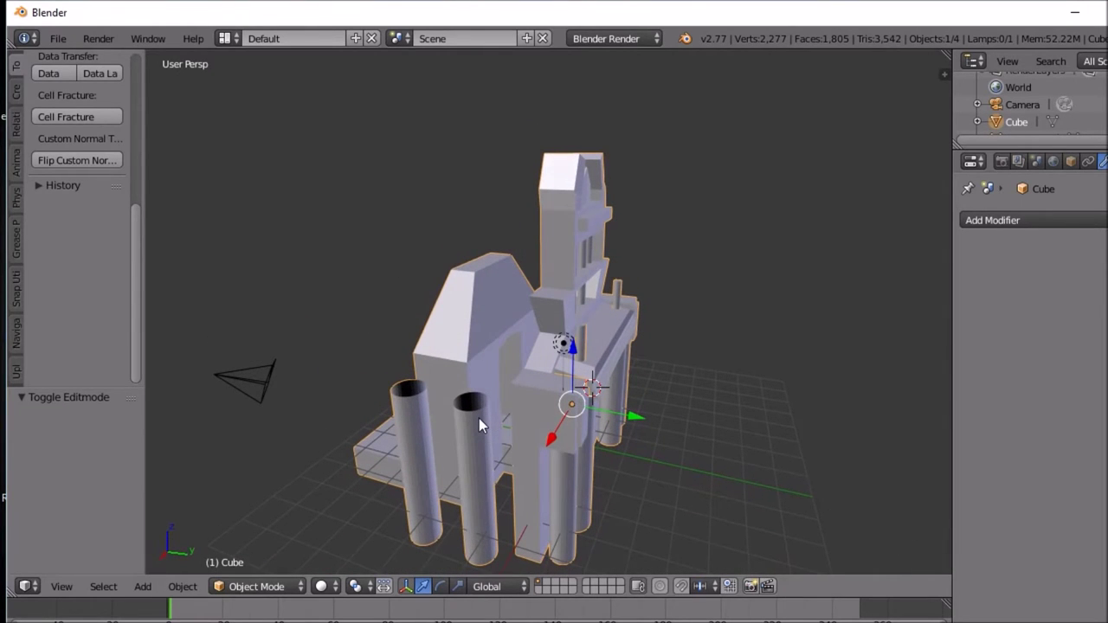
# Step: Select the two free-standing columns on one side of the rear block with their linked geometry and move them -0.590 along X
pyautogui.press('Tab')
pyautogui.rightClick(478, 418)
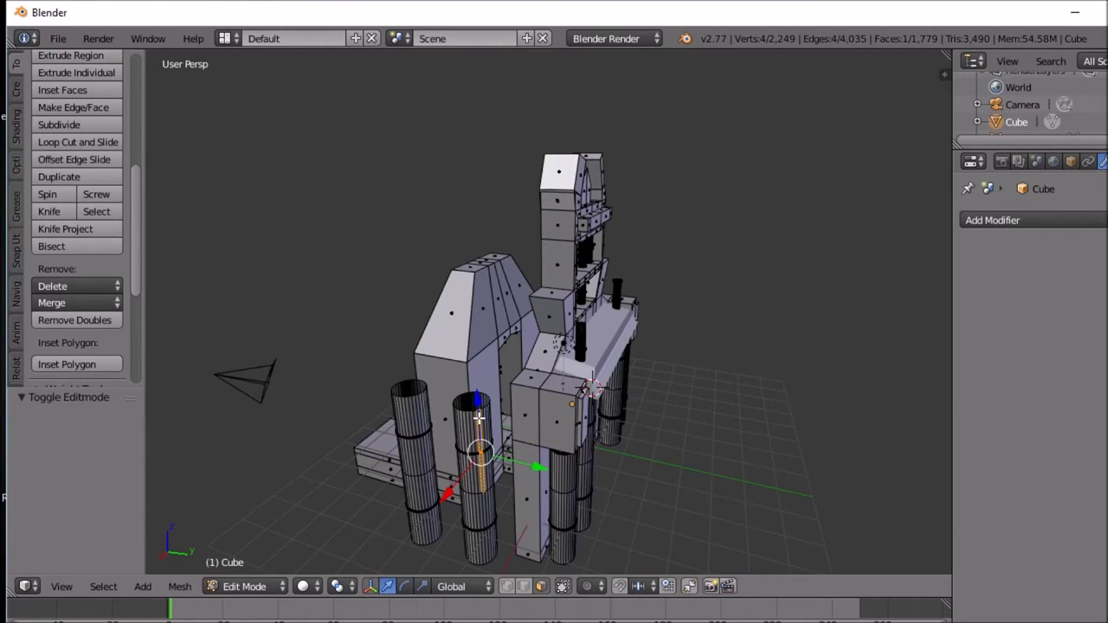
pyautogui.hotkey('ctrl', 'l')
pyautogui.keyDown('ctrl'); pyautogui.rightClick(422, 429); pyautogui.keyUp('ctrl')
pyautogui.hotkey('ctrl', 'l')
pyautogui.moveTo(421, 429); pyautogui.dragTo(708, 390, button='middle')
pyautogui.moveTo(294, 395); pyautogui.dragTo(350, 419, button='middle')
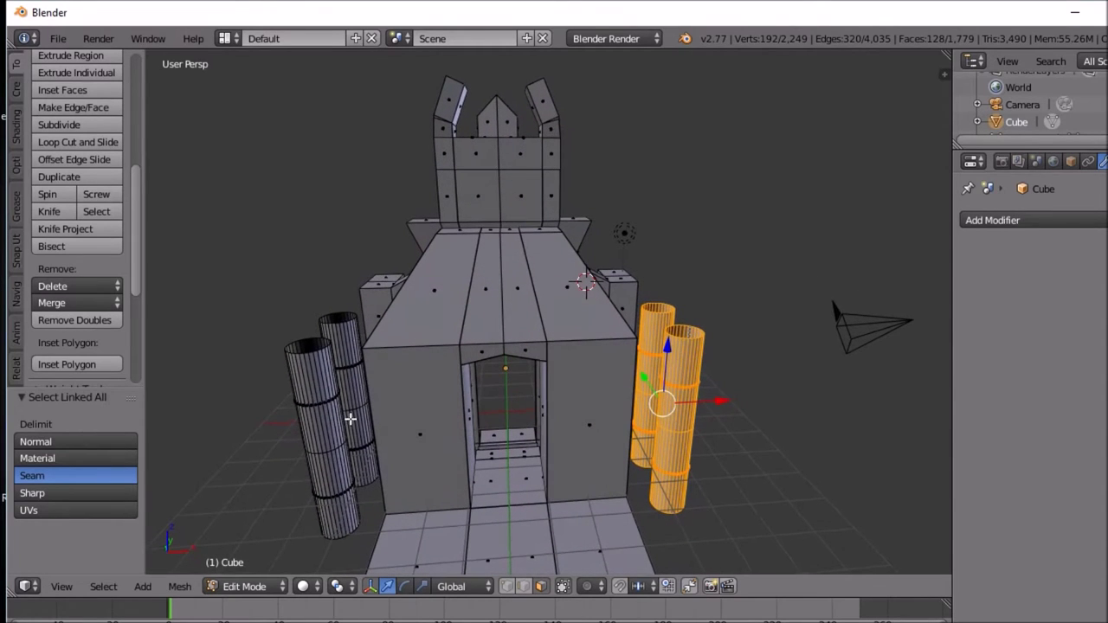
pyautogui.press('g')
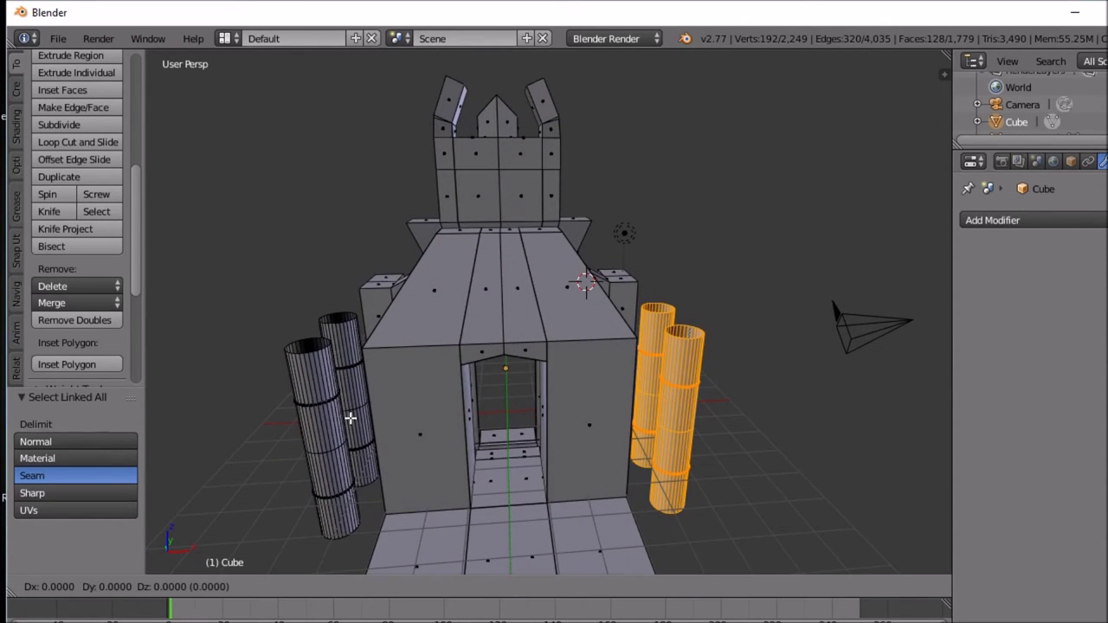
pyautogui.press('x')
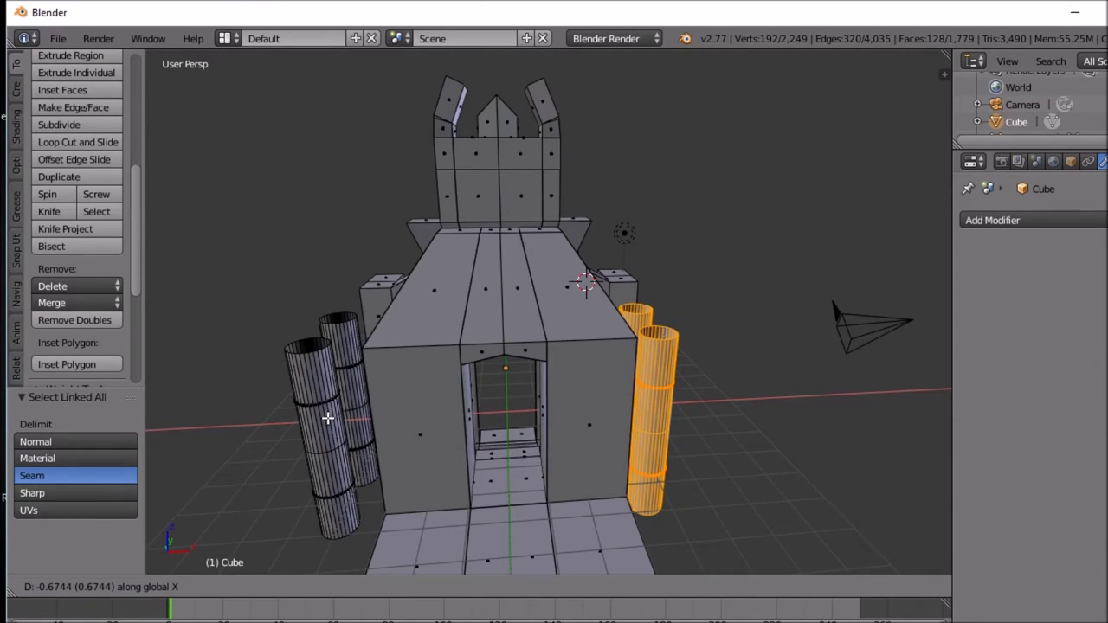
pyautogui.click(330, 415)
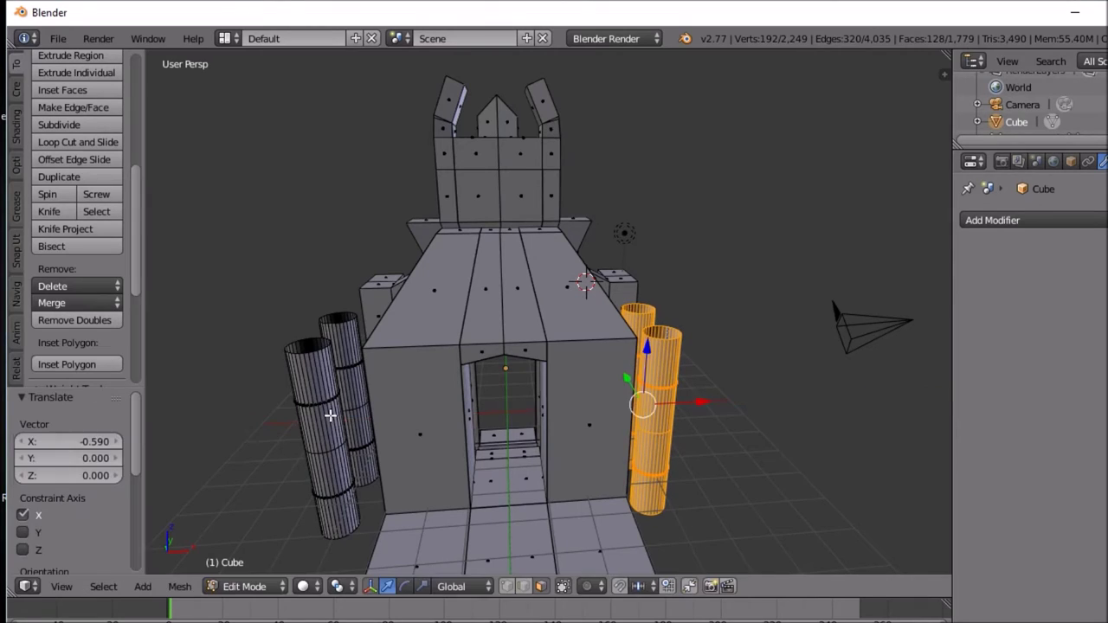
# Step: Delete the vertices of the selected columns, and do the same for the two linked free-standing columns on the opposite side
pyautogui.moveTo(488, 408); pyautogui.dragTo(490, 506, button='middle')
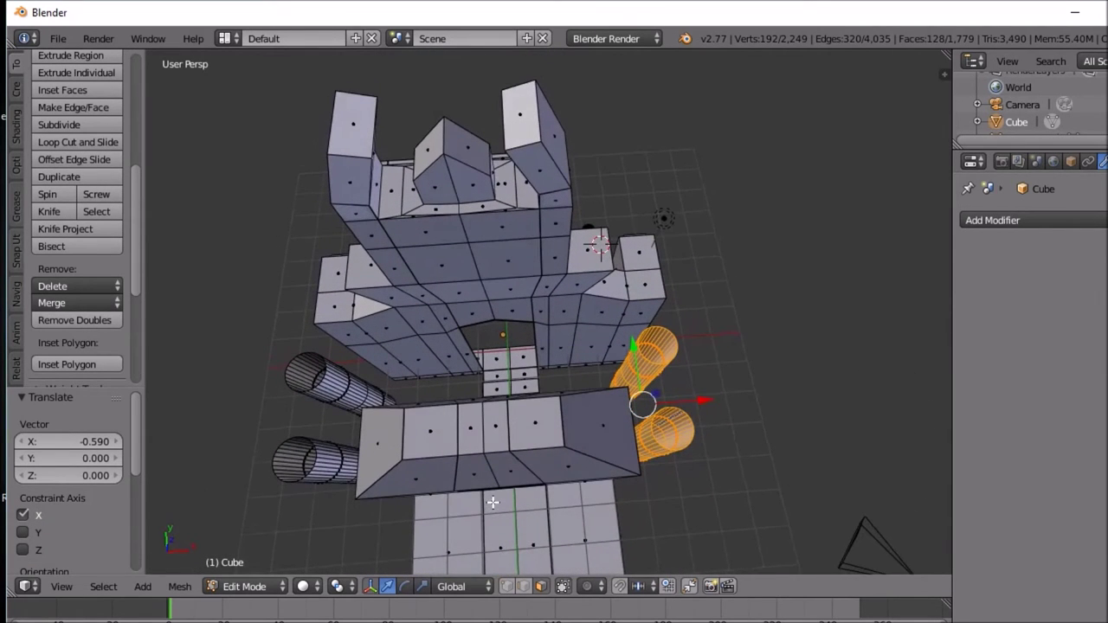
pyautogui.press('x')
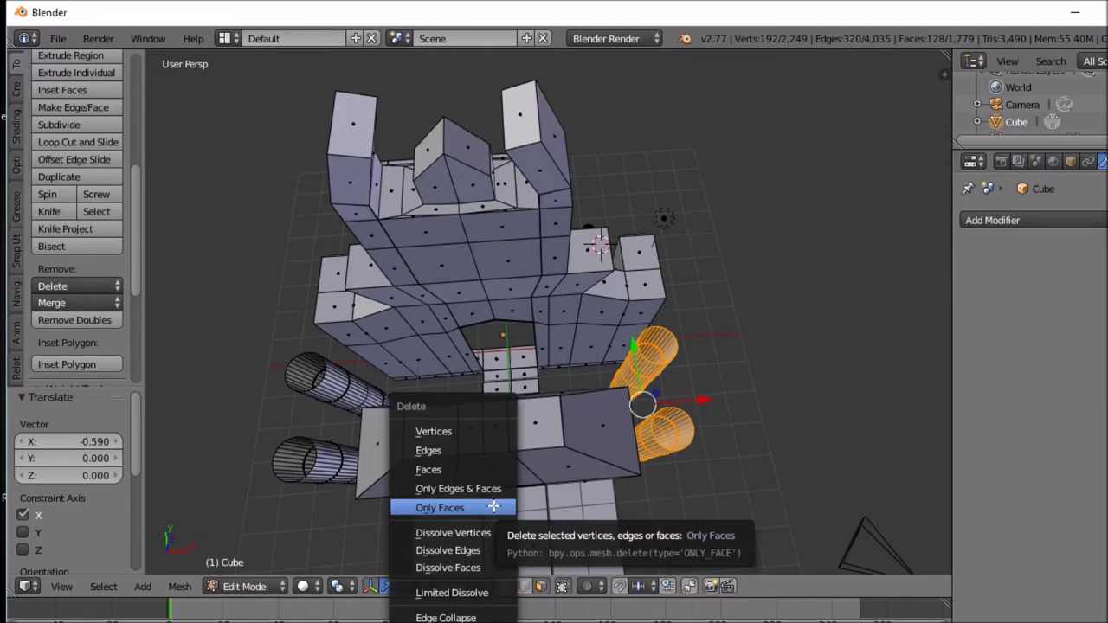
pyautogui.click(482, 431)
pyautogui.rightClick(314, 375)
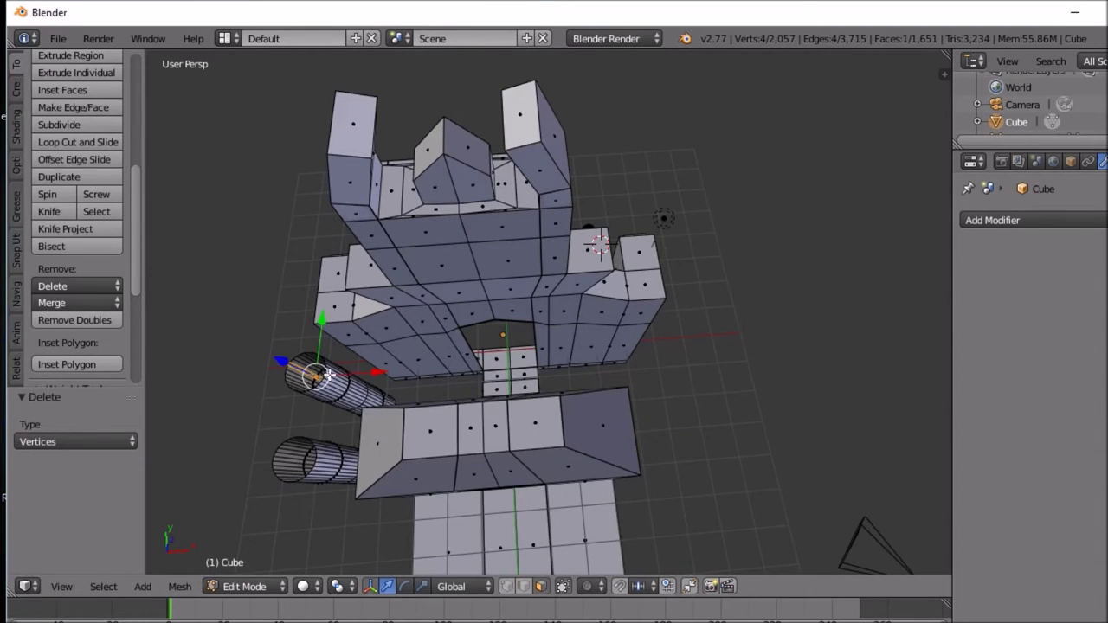
pyautogui.keyDown('ctrl'); pyautogui.rightClick(333, 375); pyautogui.keyUp('ctrl')
pyautogui.hotkey('ctrl', 'l')
pyautogui.keyDown('ctrl'); pyautogui.rightClick(336, 460); pyautogui.keyUp('ctrl')
pyautogui.hotkey('ctrl', 'l')
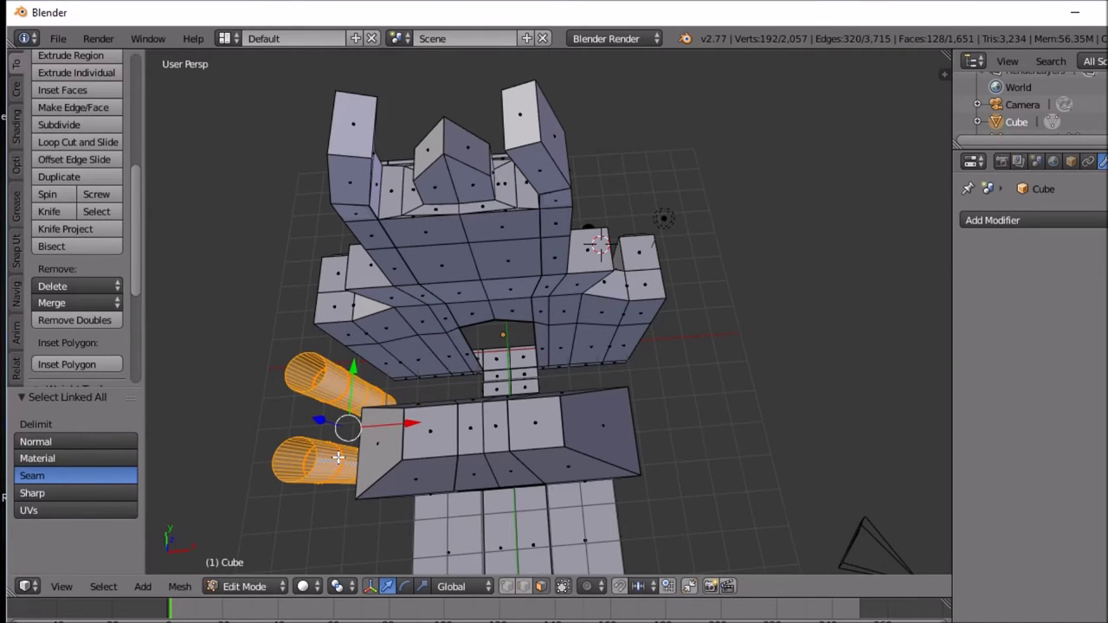
pyautogui.press('x')
pyautogui.click(337, 432)
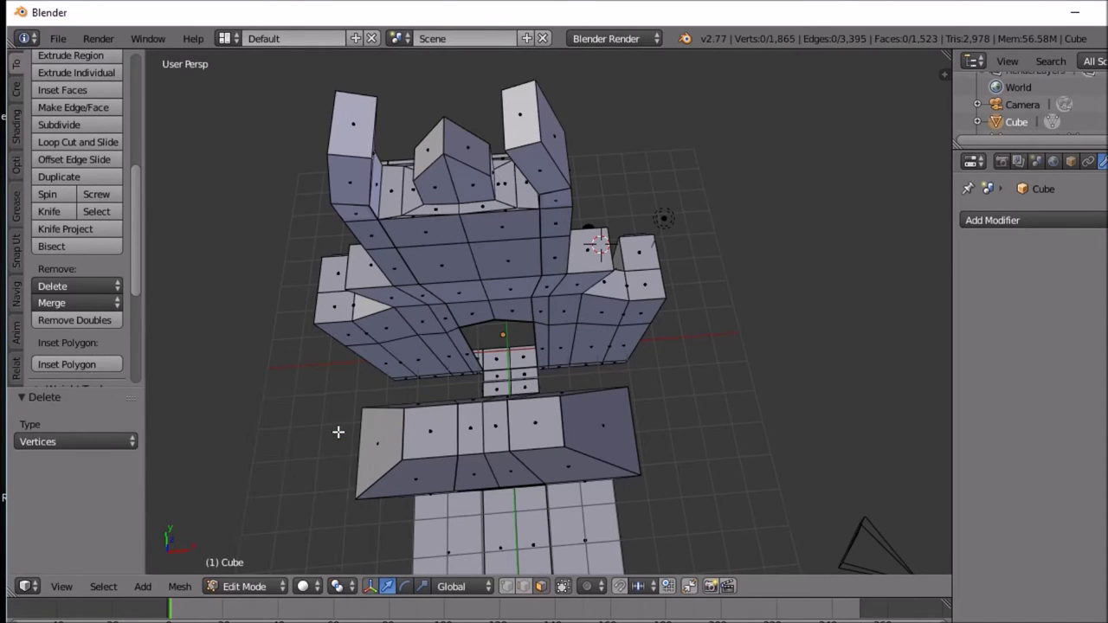
# Step: Examine the building from the front, the sides and the rear, checking the gap between the facade and the rear block
pyautogui.moveTo(348, 430); pyautogui.dragTo(612, 315, button='middle')
pyautogui.scroll(-6, 534, 323)
pyautogui.scroll(-3, 591, 309)
pyautogui.scroll(3, 596, 310)
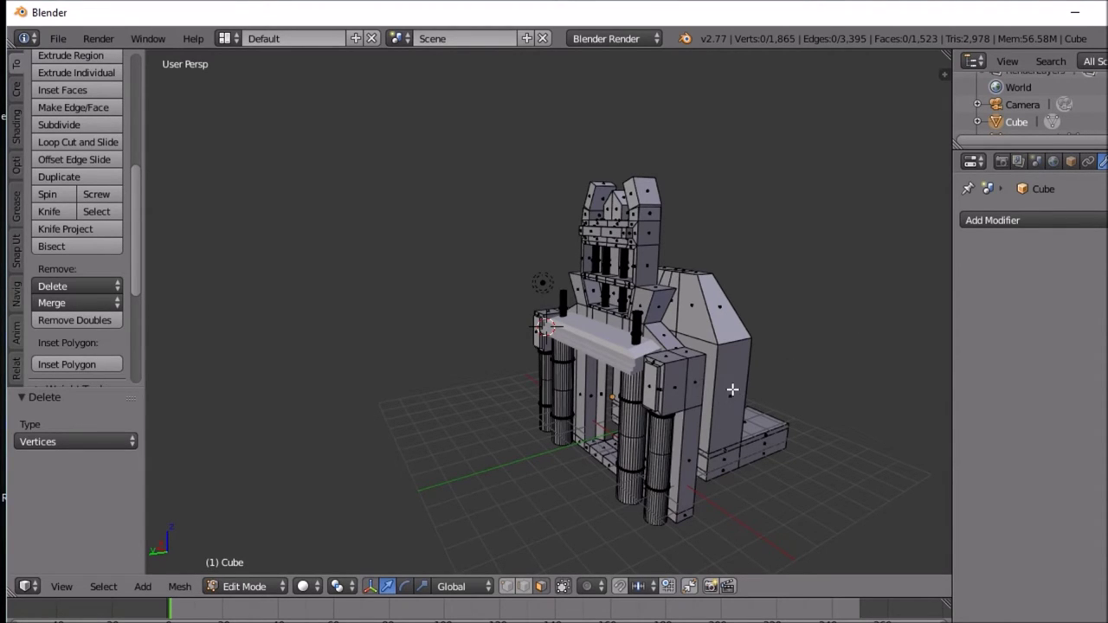
pyautogui.moveTo(691, 397); pyautogui.dragTo(811, 381, button='middle')
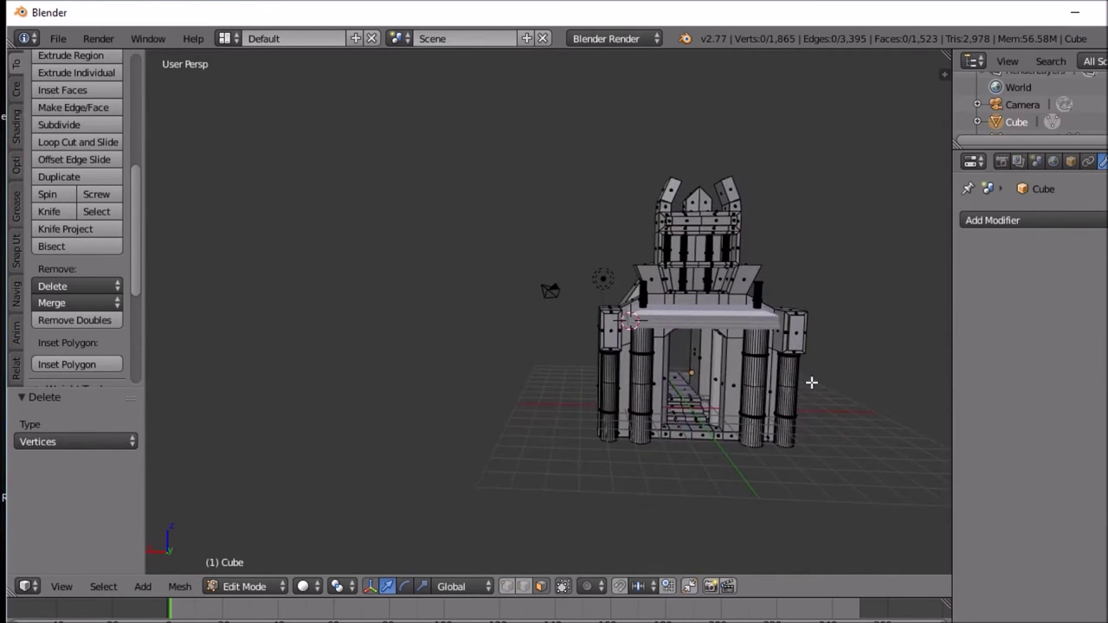
pyautogui.moveTo(690, 367); pyautogui.dragTo(636, 369, button='middle')
pyautogui.scroll(4, 508, 396)
pyautogui.moveTo(507, 396); pyautogui.dragTo(477, 416, button='middle')
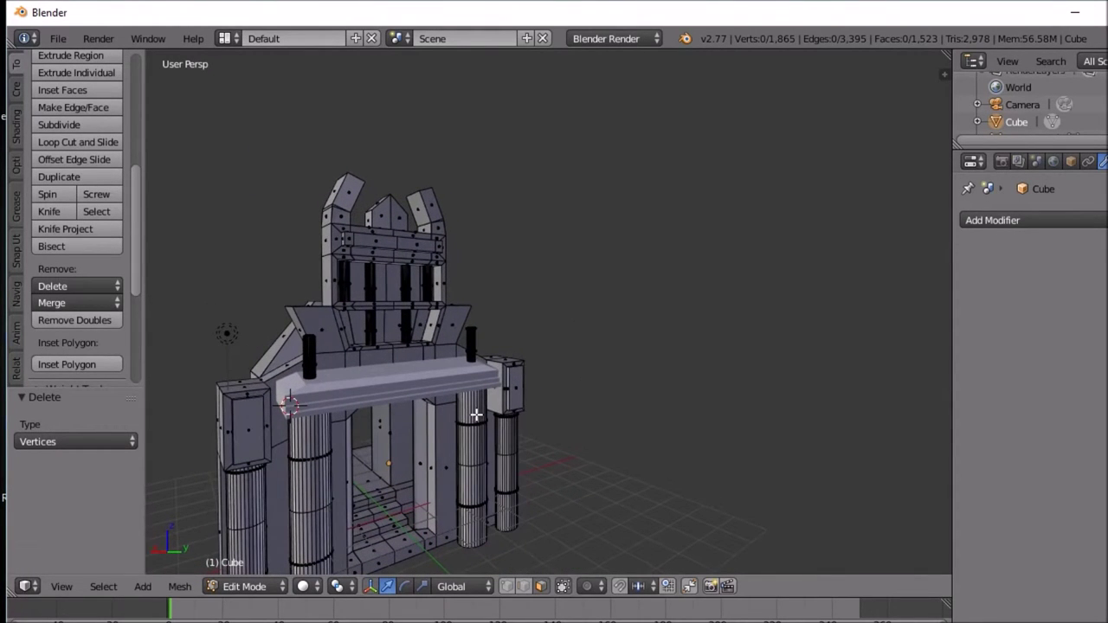
pyautogui.moveTo(389, 393); pyautogui.dragTo(447, 389, button='middle')
pyautogui.scroll(2, 366, 421)
pyautogui.moveTo(507, 472); pyautogui.dragTo(465, 433, button='middle')
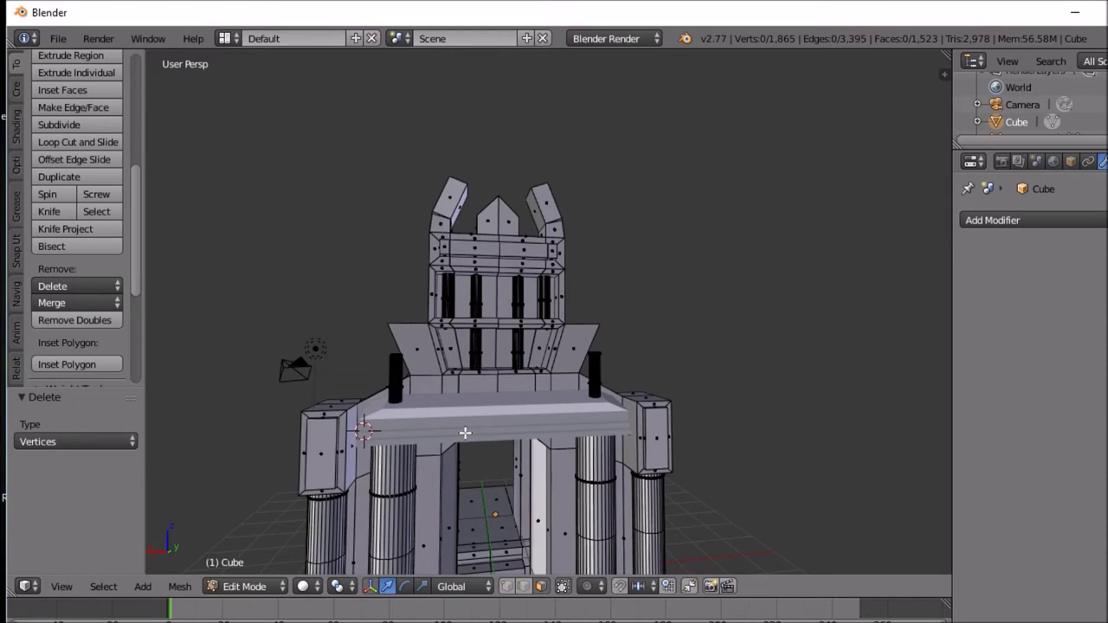
pyautogui.moveTo(464, 433); pyautogui.dragTo(548, 429, button='middle')
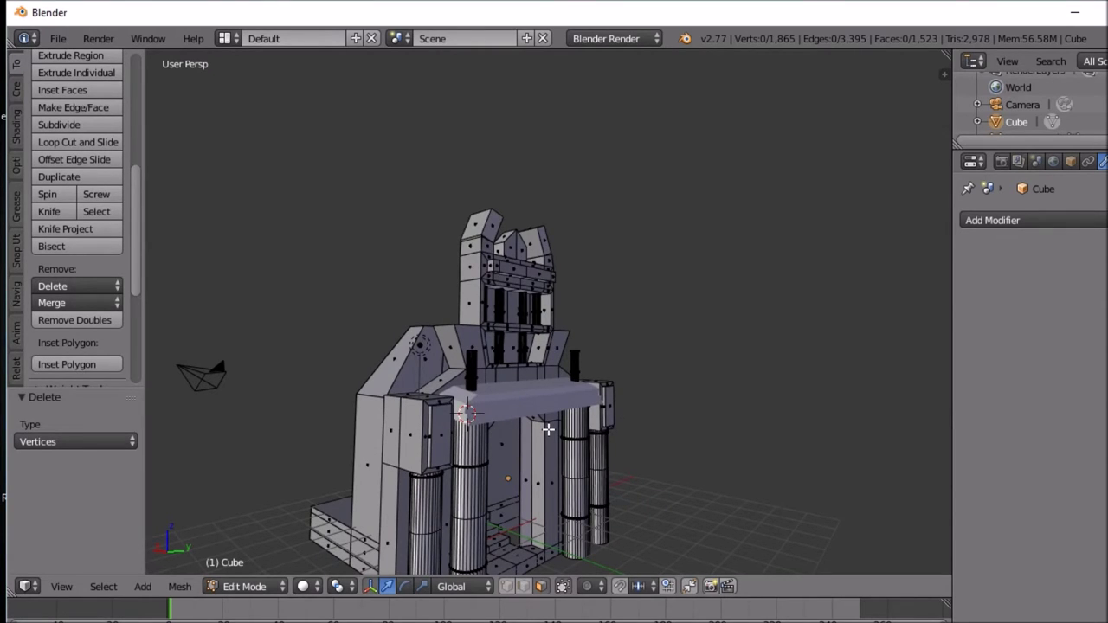
pyautogui.moveTo(549, 429); pyautogui.dragTo(649, 452, button='middle')
pyautogui.moveTo(653, 448); pyautogui.dragTo(648, 470, button='middle')
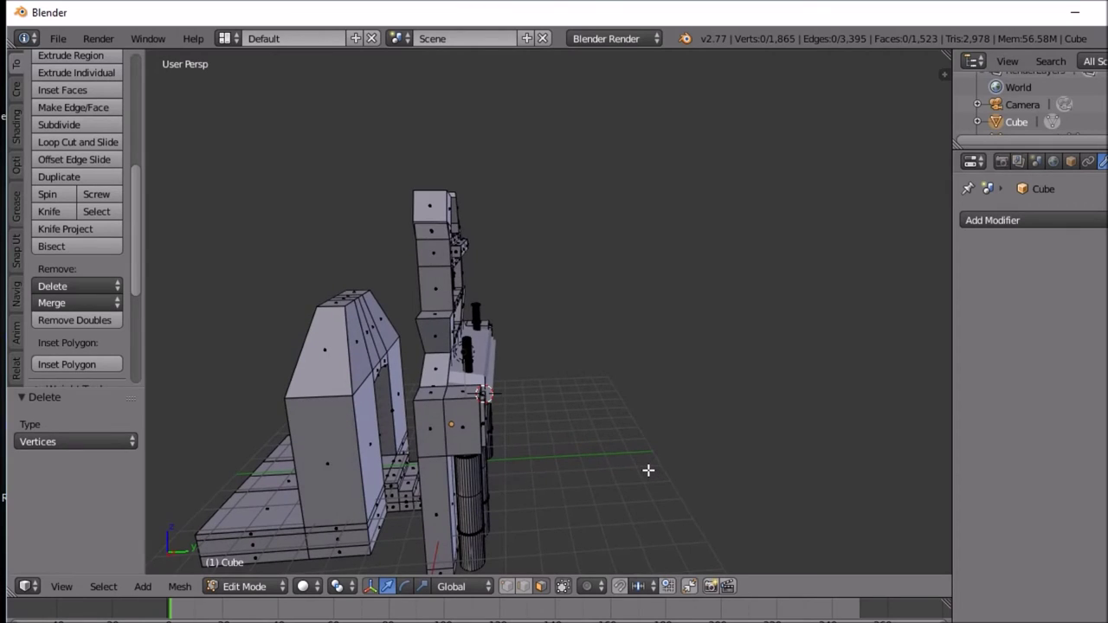
pyautogui.moveTo(410, 484); pyautogui.dragTo(457, 472, button='middle')
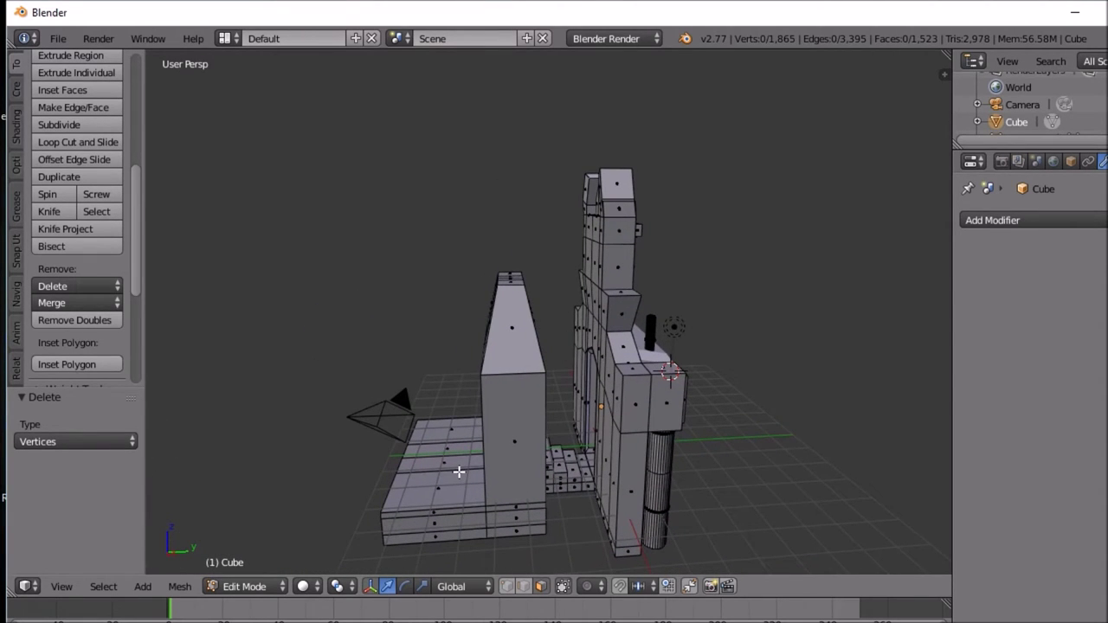
pyautogui.moveTo(634, 432); pyautogui.dragTo(471, 401, button='middle')
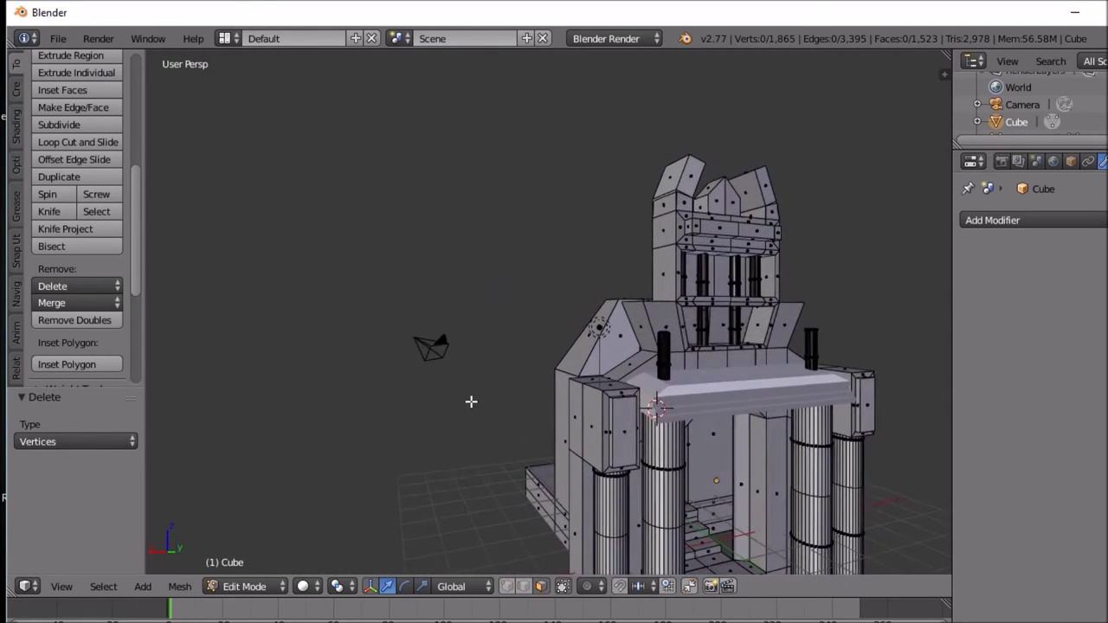
# Step: Select the rear faces of the facade's two outer piers with their base faces and extrude them backwards into long side walls
pyautogui.rightClick(575, 503)
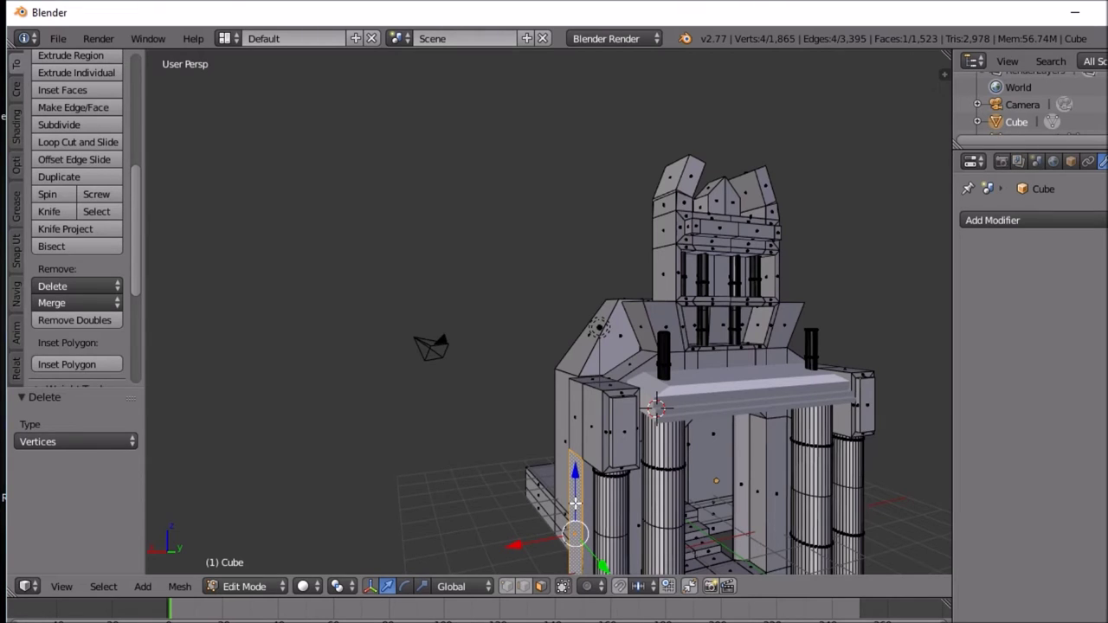
pyautogui.moveTo(527, 469); pyautogui.dragTo(856, 483, button='middle')
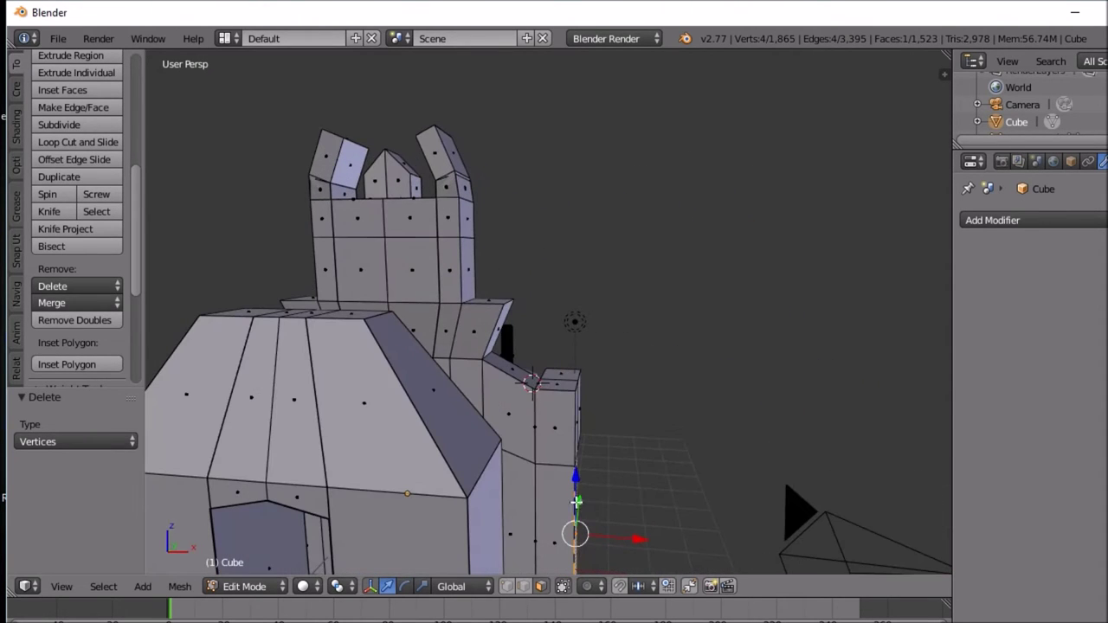
pyautogui.moveTo(373, 505); pyautogui.dragTo(453, 487, button='middle')
pyautogui.rightClick(613, 443)
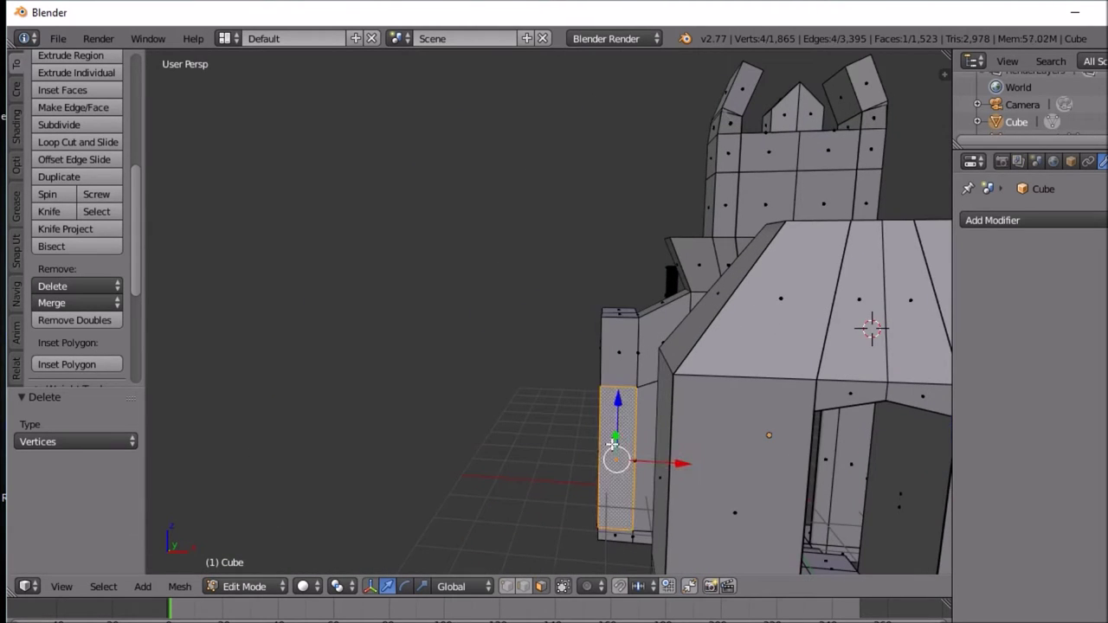
pyautogui.moveTo(845, 435); pyautogui.dragTo(780, 450, button='middle')
pyautogui.keyDown('shift'); pyautogui.rightClick(619, 539); pyautogui.keyUp('shift')
pyautogui.moveTo(762, 483); pyautogui.dragTo(683, 480, button='middle')
pyautogui.keyDown('shift'); pyautogui.rightClick(576, 439); pyautogui.keyUp('shift')
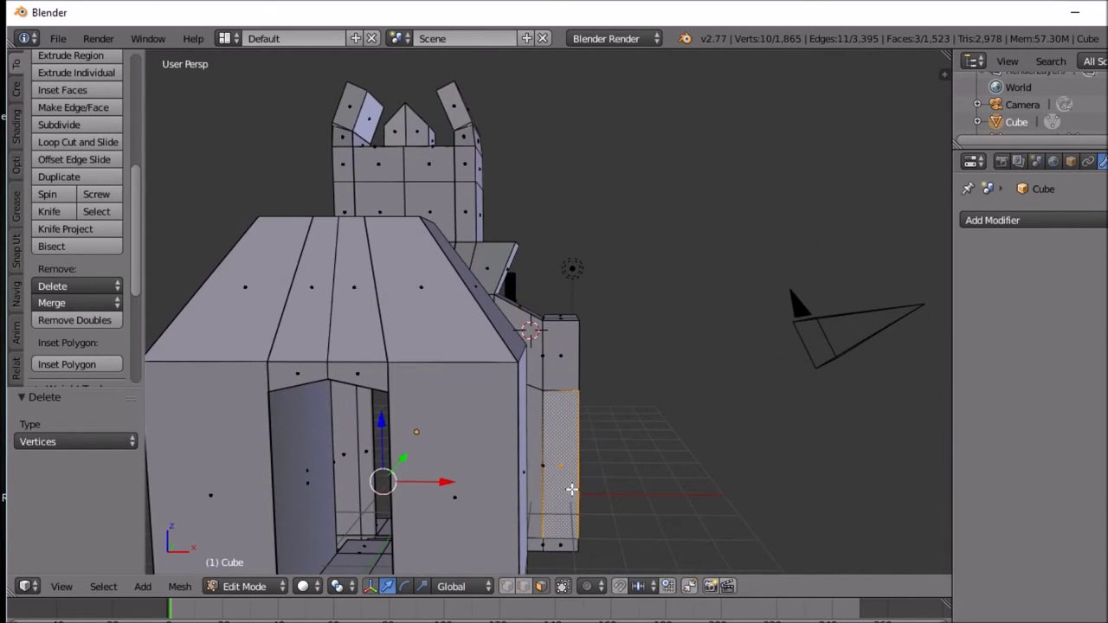
pyautogui.keyDown('shift'); pyautogui.rightClick(561, 545); pyautogui.keyUp('shift')
pyautogui.moveTo(618, 507); pyautogui.dragTo(493, 465, button='middle')
pyautogui.scroll(-5, 499, 470)
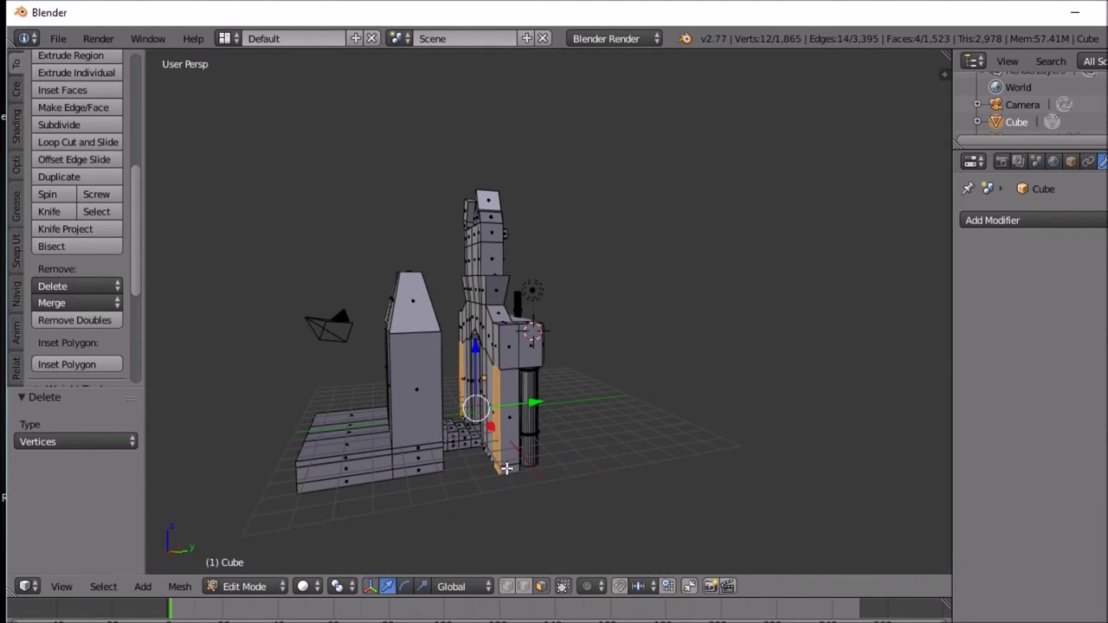
pyautogui.press('e')
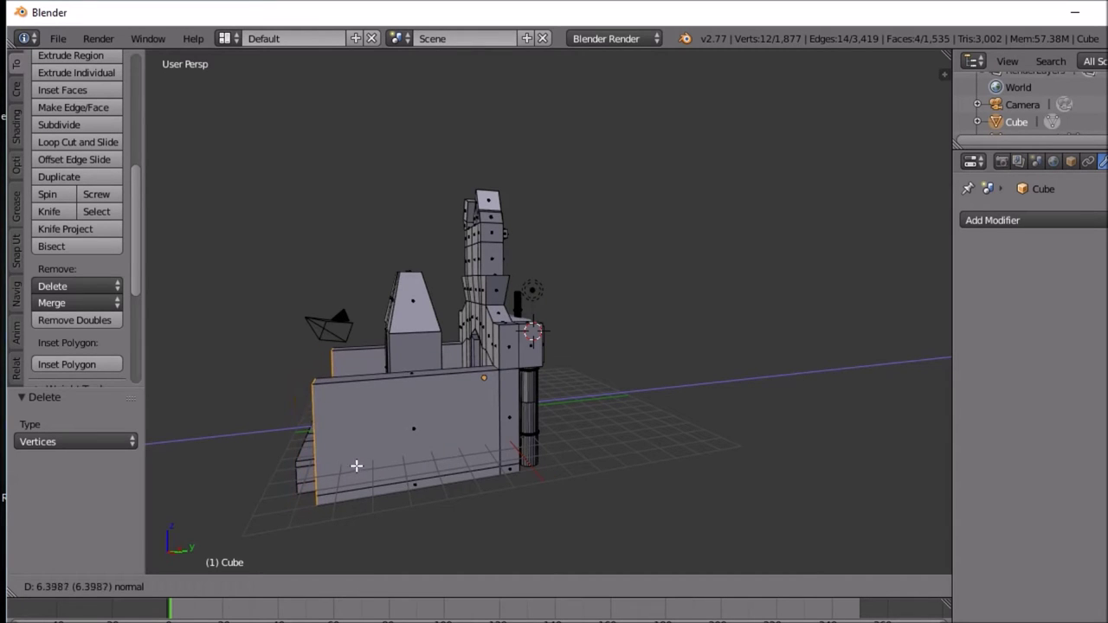
pyautogui.click(344, 465)
# Step: Inspect the extruded side walls in Object Mode and return to editing the mesh
pyautogui.moveTo(372, 455); pyautogui.dragTo(241, 412, button='middle')
pyautogui.press('Tab')
pyautogui.scroll(-4, 198, 424)
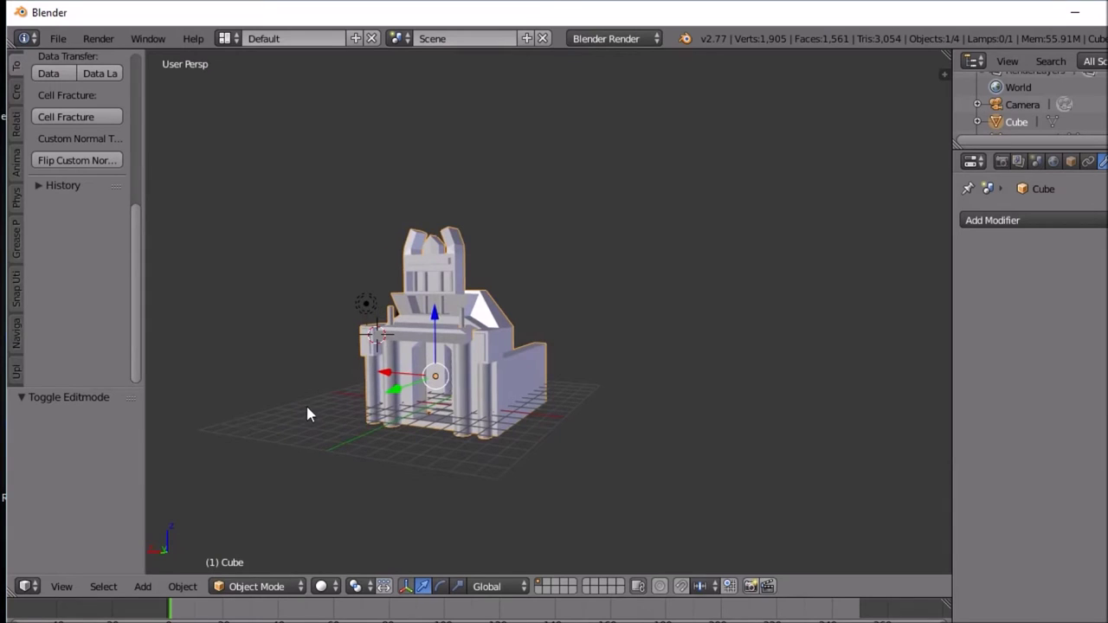
pyautogui.scroll(4, 305, 414)
pyautogui.moveTo(308, 414); pyautogui.dragTo(215, 444, button='middle')
pyautogui.press('Tab')
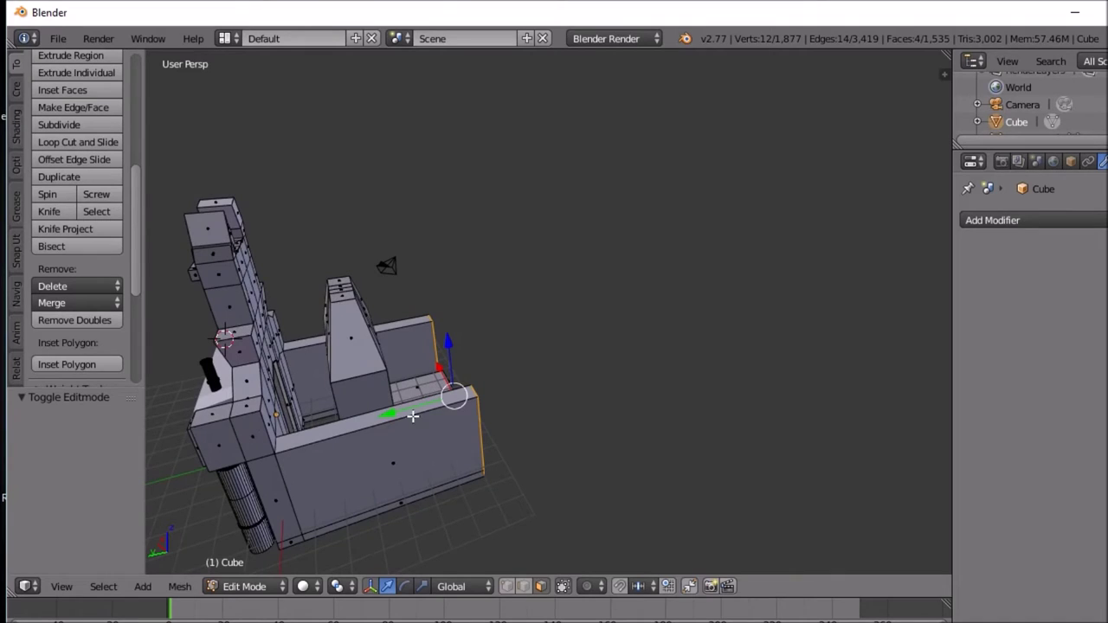
pyautogui.moveTo(415, 429); pyautogui.dragTo(500, 400, button='middle')
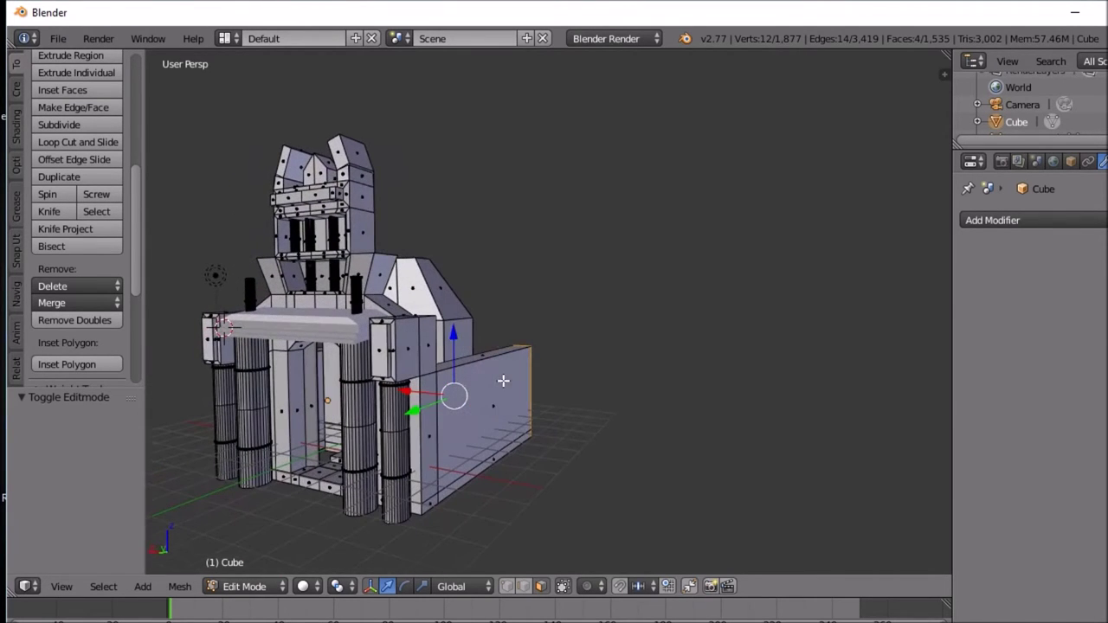
# Step: Select the outer side faces of both front piers with their base faces and extrude them along their normals with an offset of -0.257
pyautogui.rightClick(431, 454)
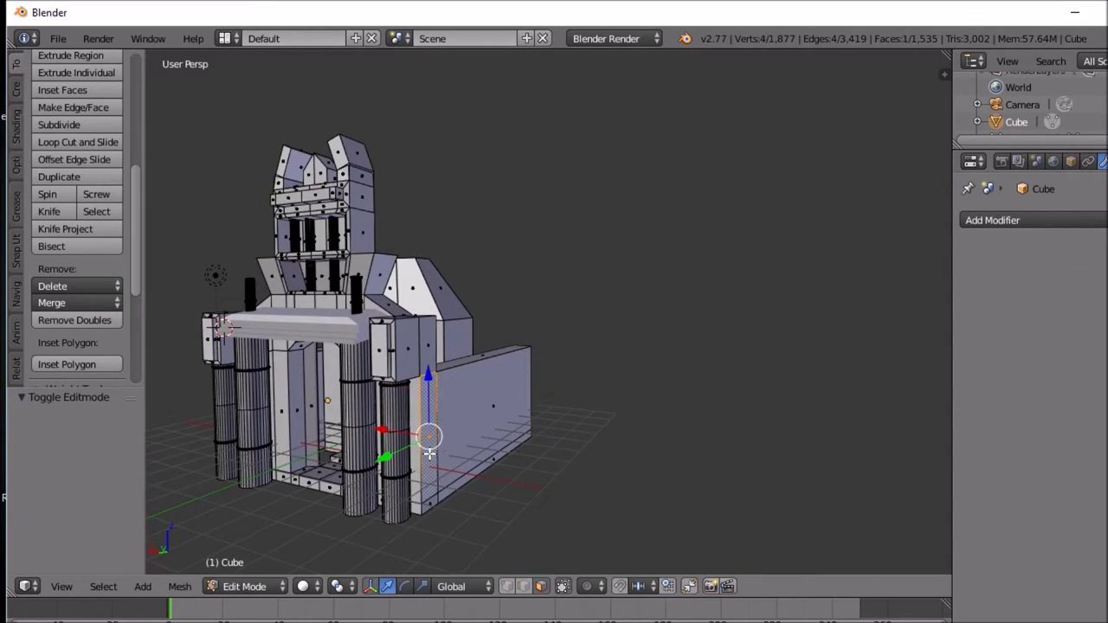
pyautogui.keyDown('shift'); pyautogui.rightClick(427, 506); pyautogui.keyUp('shift')
pyautogui.scroll(2, 363, 485)
pyautogui.moveTo(364, 485); pyautogui.dragTo(407, 455, button='middle')
pyautogui.keyDown('shift'); pyautogui.rightClick(390, 428); pyautogui.keyUp('shift')
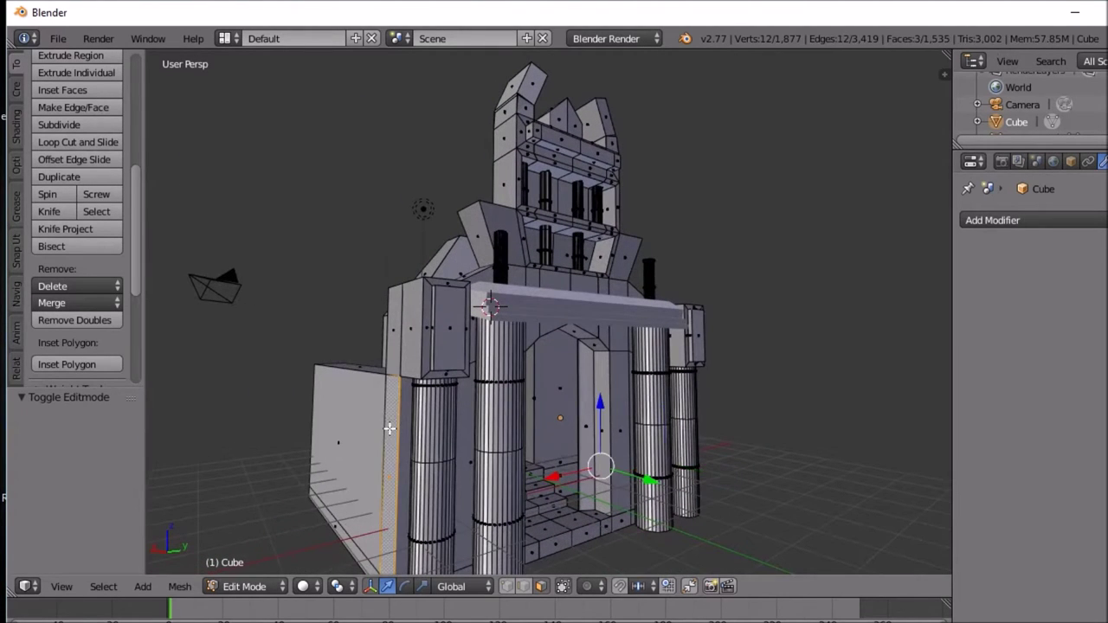
pyautogui.moveTo(387, 468); pyautogui.dragTo(392, 486, button='middle')
pyautogui.keyDown('shift'); pyautogui.rightClick(380, 474); pyautogui.keyUp('shift')
pyautogui.press('e')
pyautogui.rightClick(395, 483)
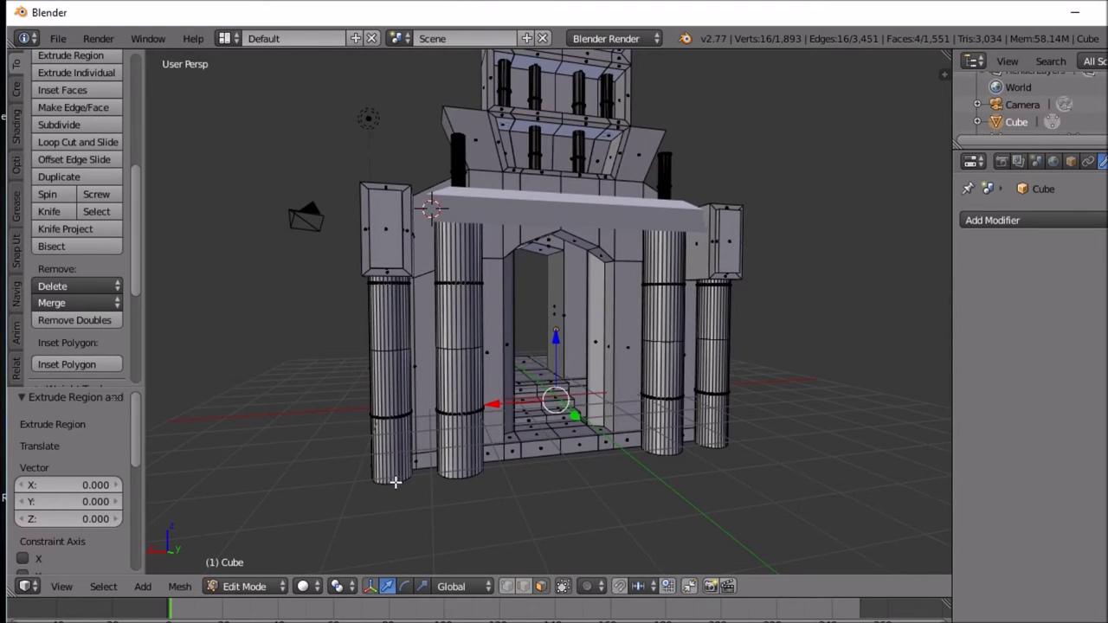
pyautogui.hotkey('alt', 'e')
pyautogui.click(394, 483)
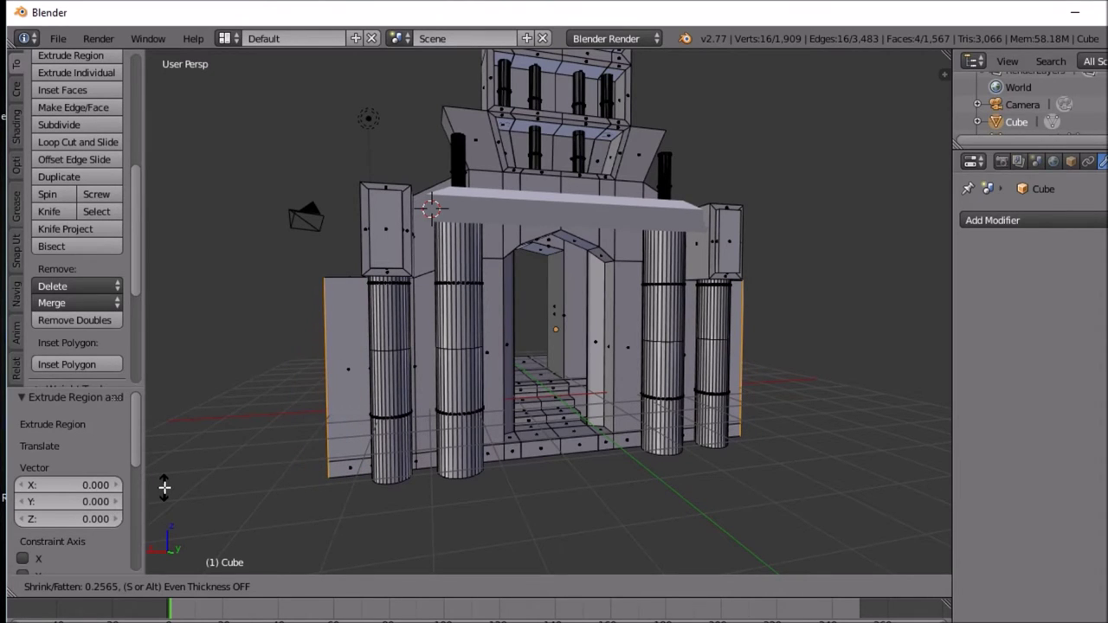
pyautogui.click(164, 488)
# Step: Select the two central front faces of the entrance ledge and try placing a loop cut across them
pyautogui.moveTo(456, 420); pyautogui.dragTo(453, 491, button='middle')
pyautogui.scroll(-6, 418, 430)
pyautogui.scroll(6, 420, 428)
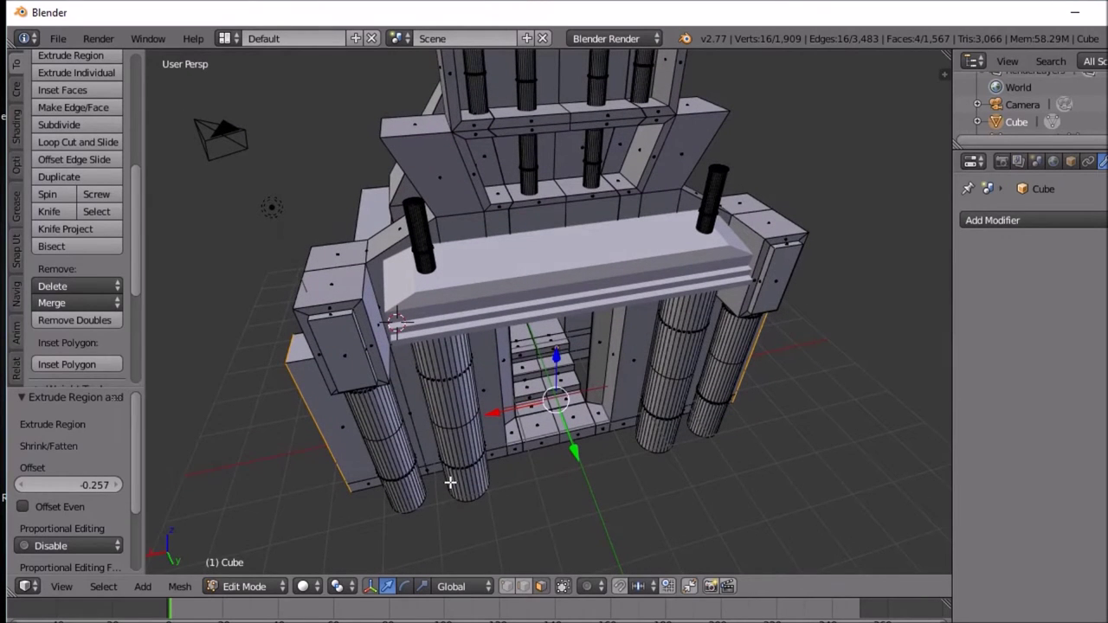
pyautogui.moveTo(449, 476); pyautogui.dragTo(430, 452, button='middle')
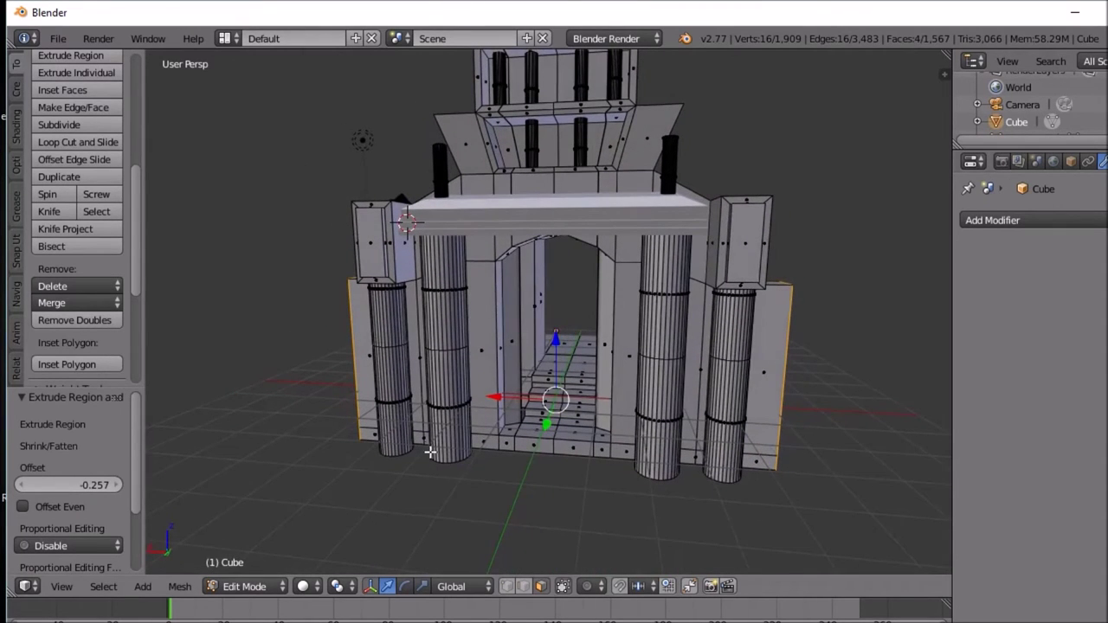
pyautogui.rightClick(567, 450)
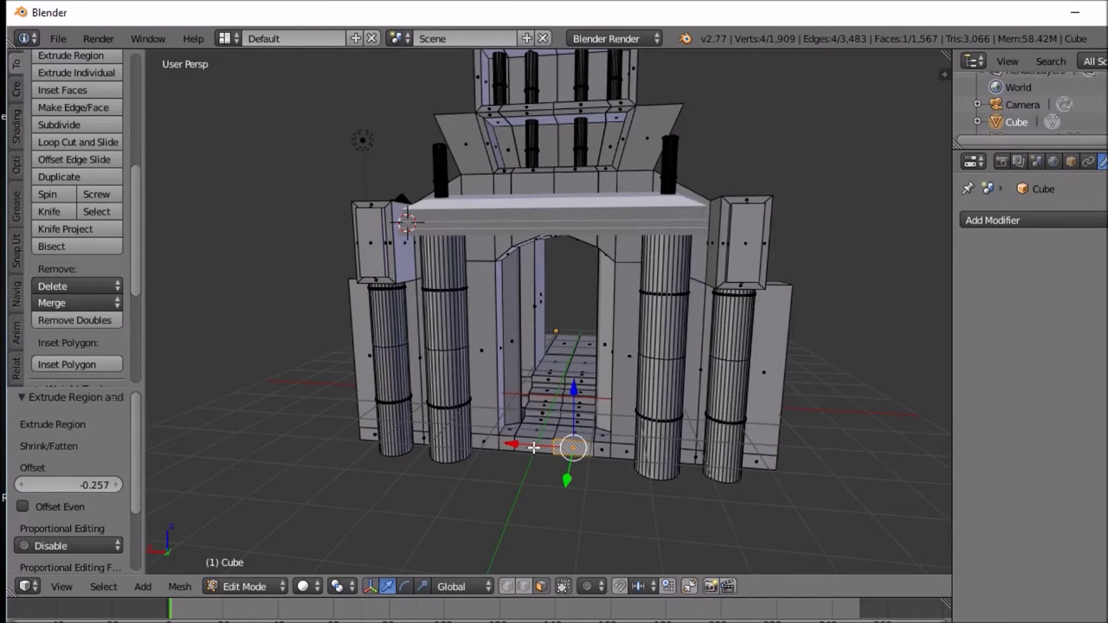
pyautogui.keyDown('shift'); pyautogui.rightClick(534, 447); pyautogui.keyUp('shift')
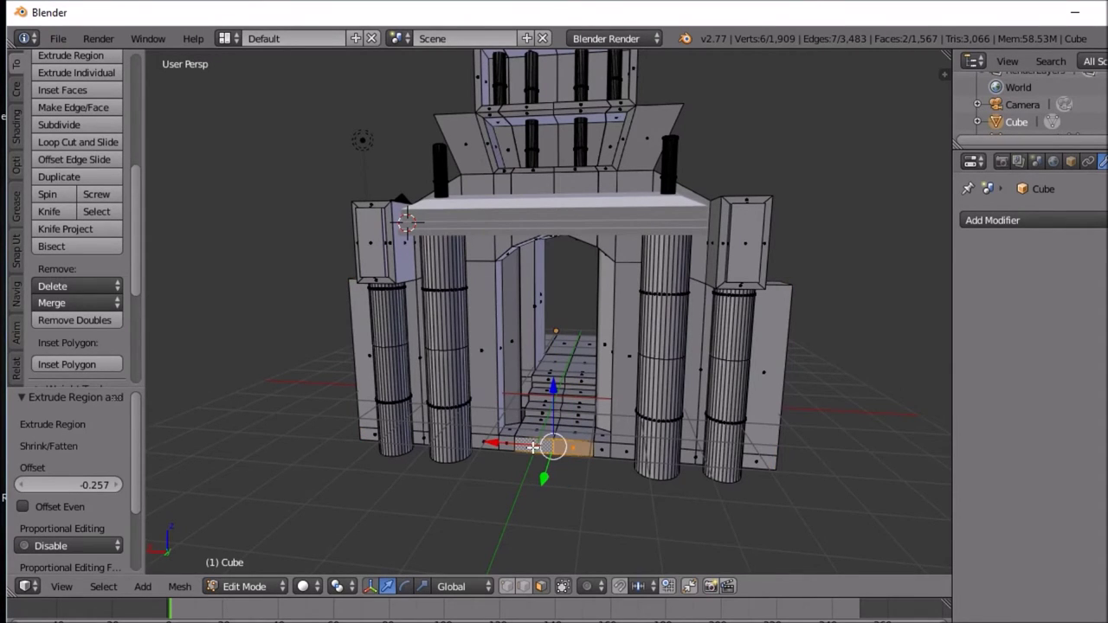
pyautogui.moveTo(549, 448); pyautogui.dragTo(558, 455, button='middle')
pyautogui.scroll(5, 560, 450)
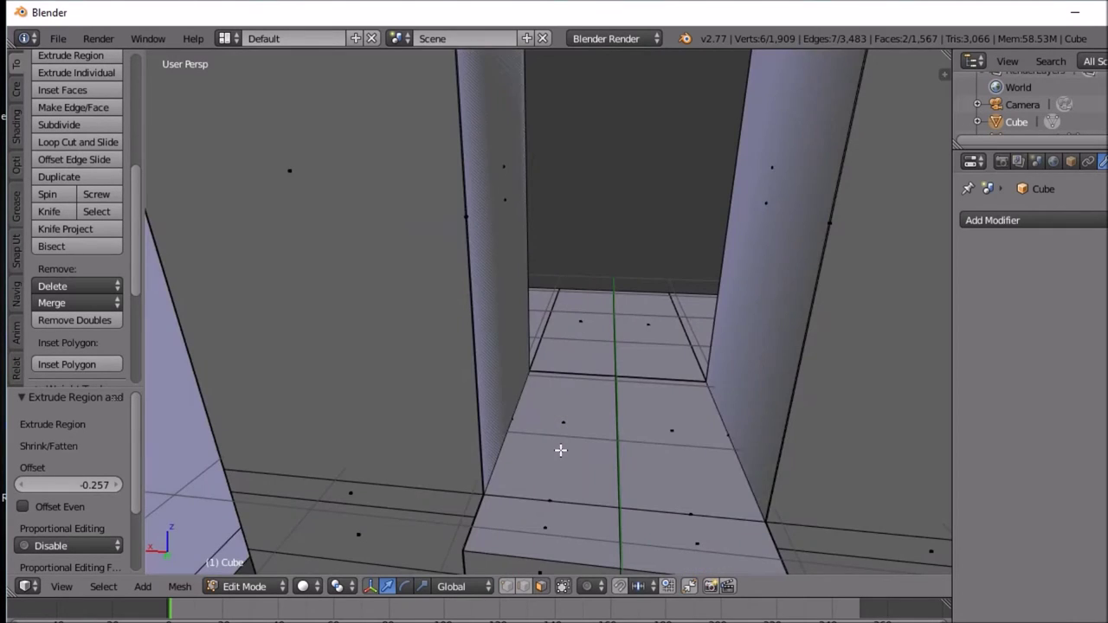
pyautogui.scroll(-5, 562, 451)
pyautogui.moveTo(562, 451); pyautogui.dragTo(622, 421, button='middle')
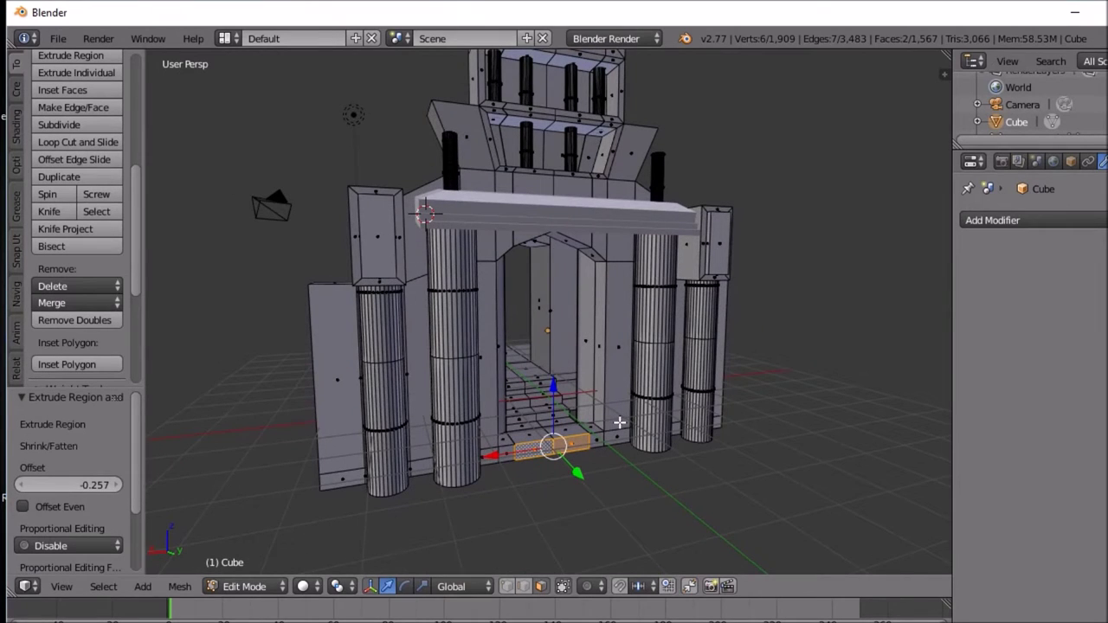
pyautogui.hotkey('ctrl', 'r')
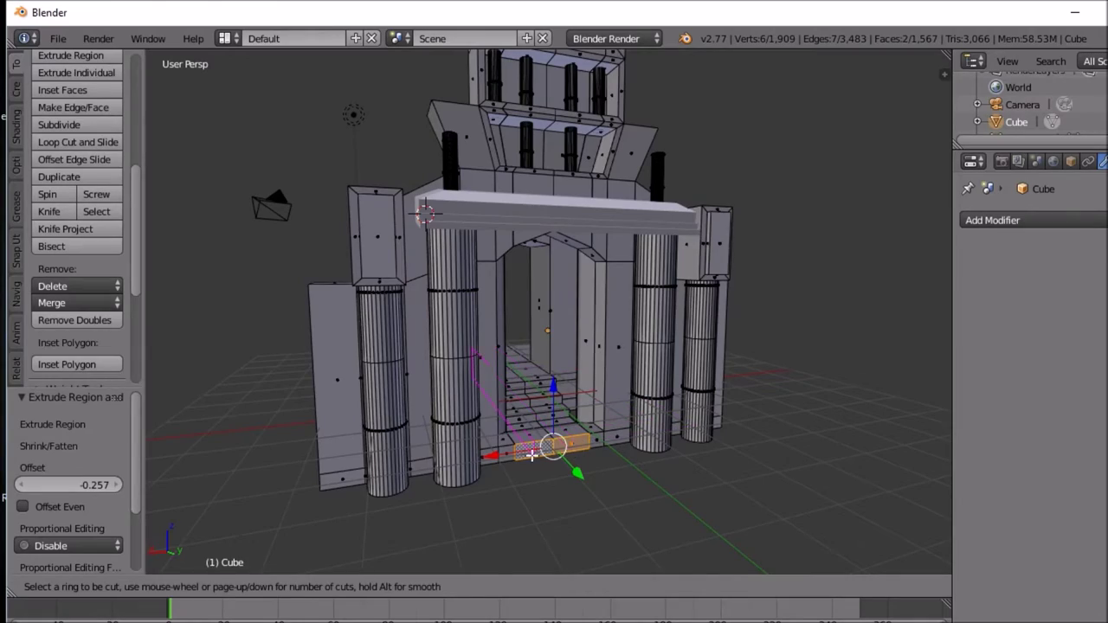
pyautogui.press('Escape')
# Step: Select the middle vertical edge of the entrance ledge's front and move it outwards about 0.61 along the Y axis
pyautogui.moveTo(532, 454); pyautogui.dragTo(502, 473, button='middle')
pyautogui.scroll(6, 553, 465)
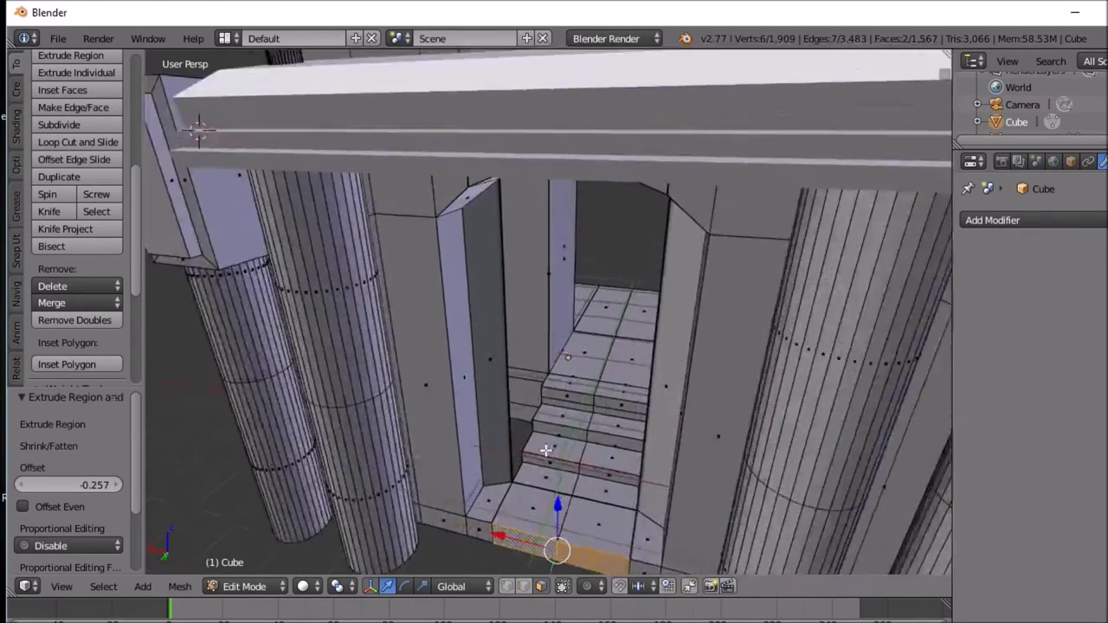
pyautogui.scroll(-2, 546, 442)
pyautogui.scroll(1, 543, 433)
pyautogui.moveTo(543, 432)
pyautogui.mouseDown(button='middle')
pyautogui.moveTo(626, 423)
pyautogui.moveTo(559, 438)
pyautogui.mouseUp(button='middle')
pyautogui.click(562, 586)
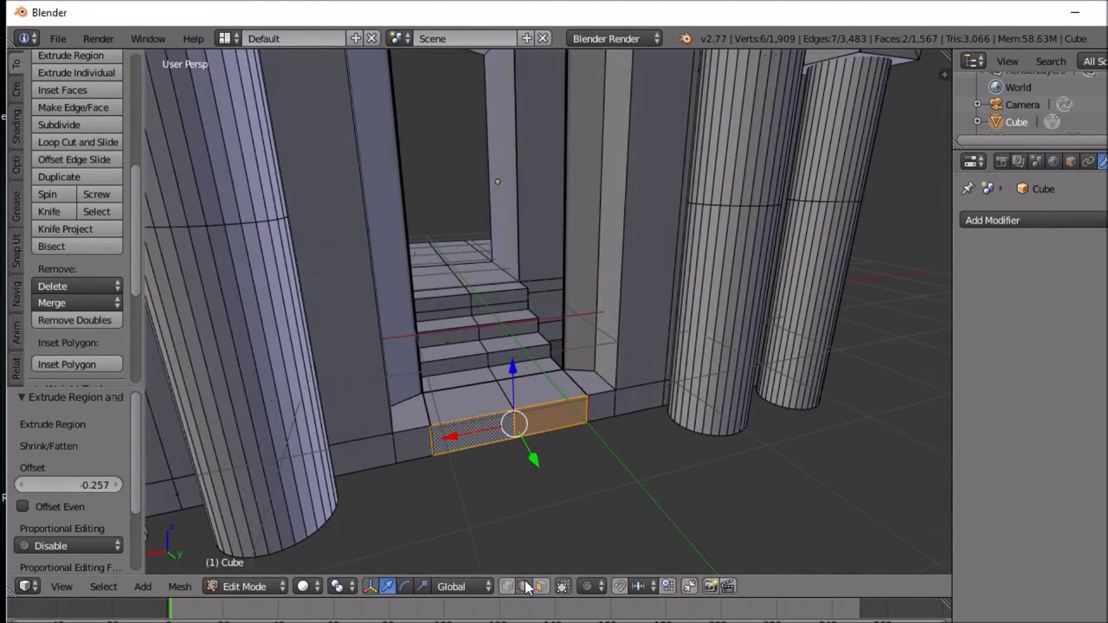
pyautogui.rightClick(515, 424)
pyautogui.press('g')
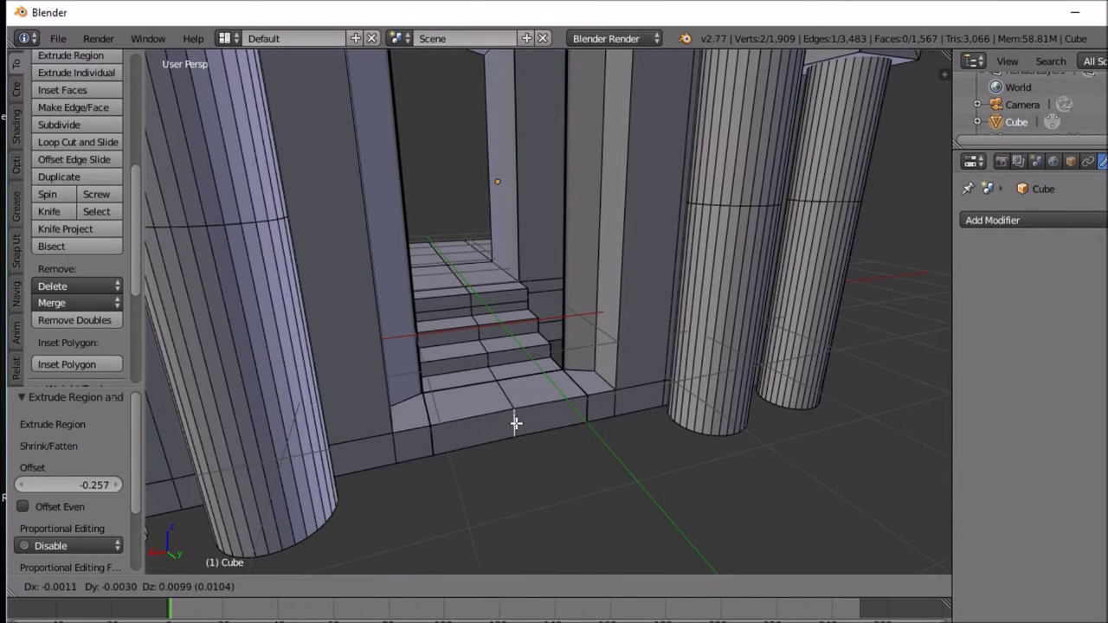
pyautogui.press('y')
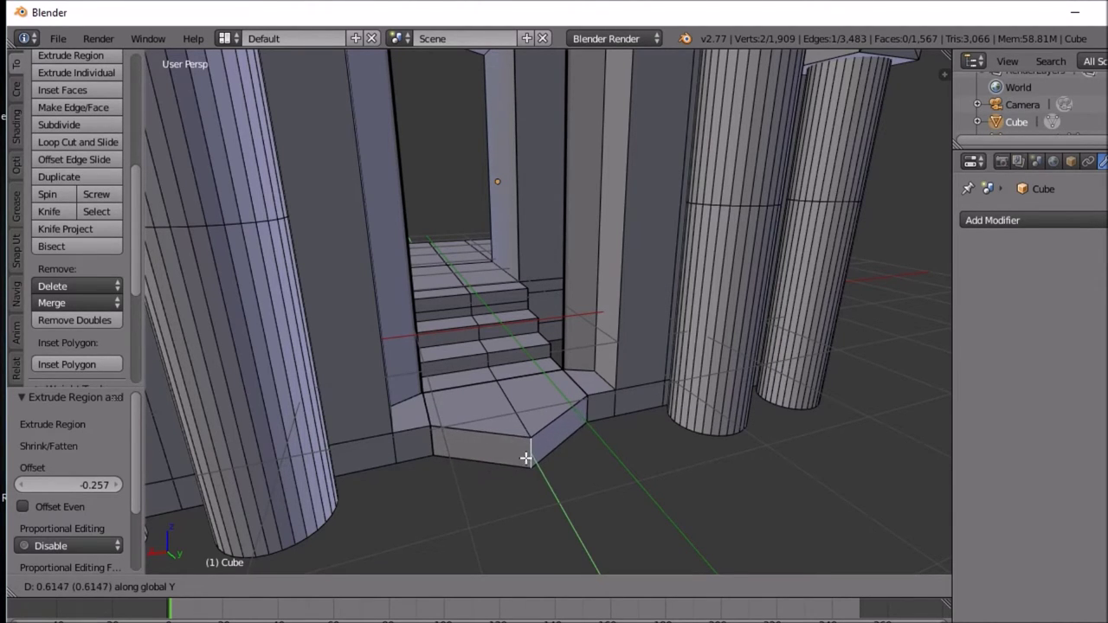
pyautogui.click(527, 457)
# Step: Check the pointed ledge in Object Mode, undo the last round of mesh edits and return to editing the mesh
pyautogui.moveTo(530, 457); pyautogui.dragTo(569, 455, button='middle')
pyautogui.press('Tab')
pyautogui.scroll(-5, 584, 479)
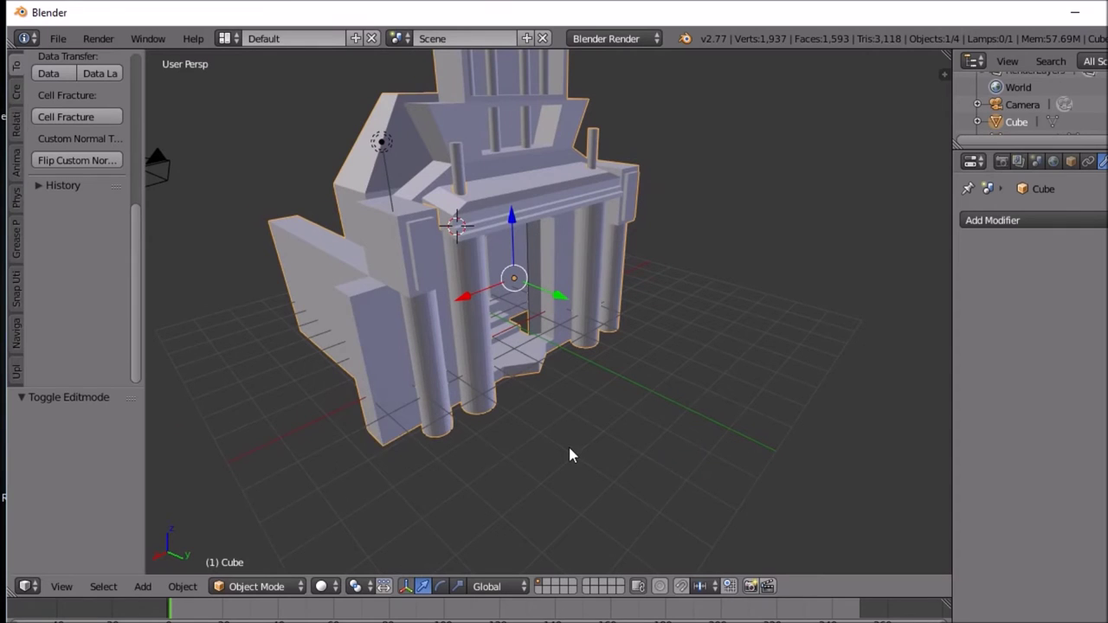
pyautogui.hotkey('ctrl', 'z')
pyautogui.press('Tab')
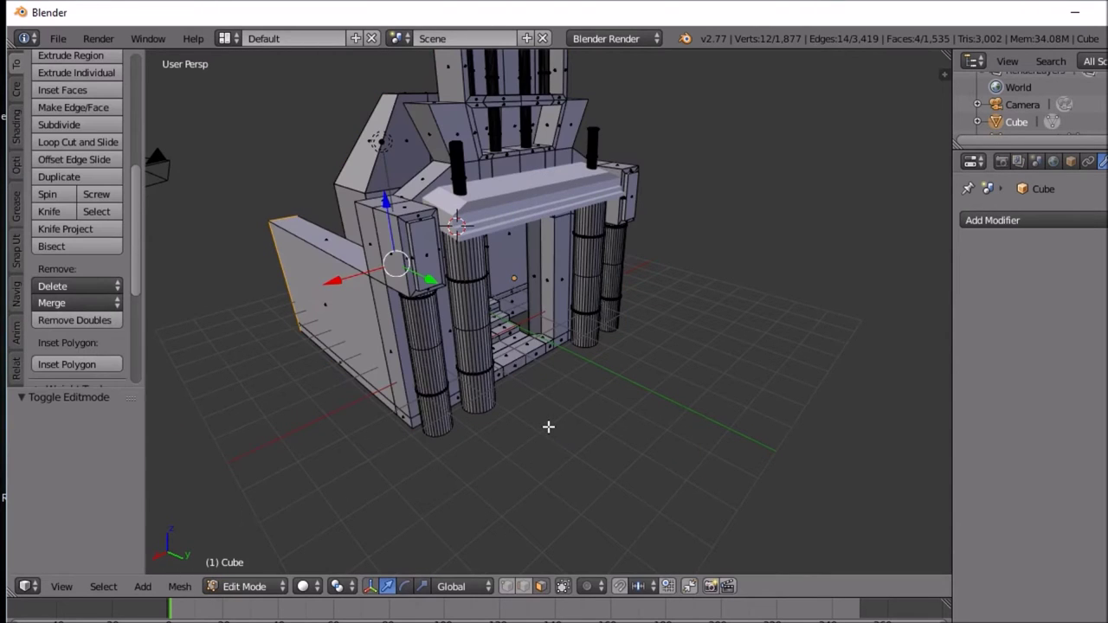
# Step: Select the two central front faces of the entrance ledge and extrude them forwards by about 0.615
pyautogui.moveTo(546, 425); pyautogui.dragTo(517, 388, button='middle')
pyautogui.scroll(5, 535, 428)
pyautogui.rightClick(468, 395)
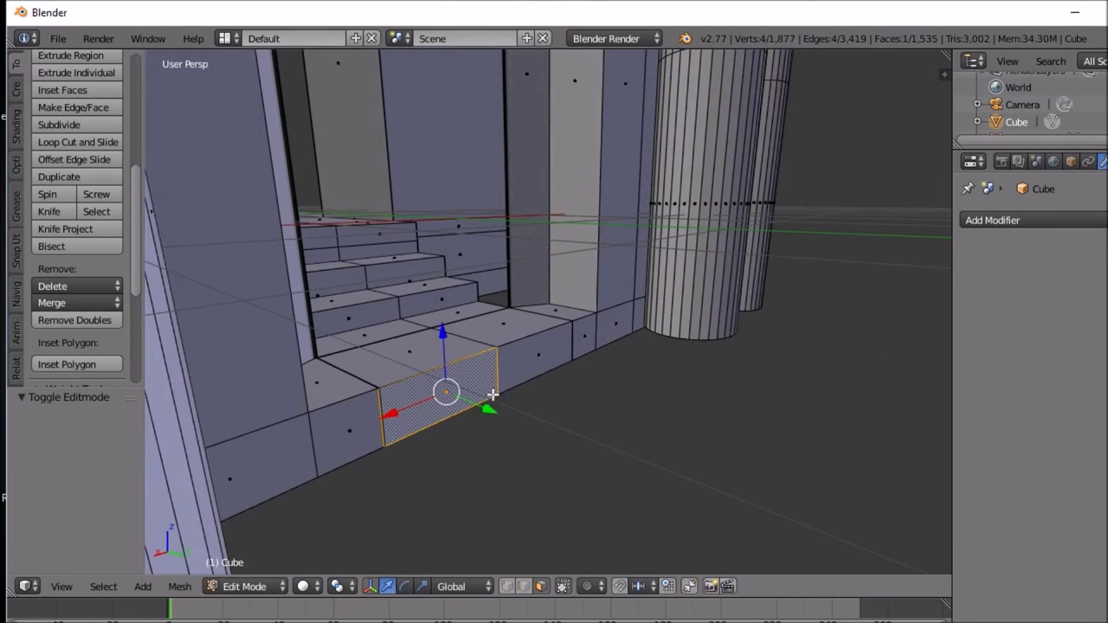
pyautogui.keyDown('shift'); pyautogui.rightClick(534, 363); pyautogui.keyUp('shift')
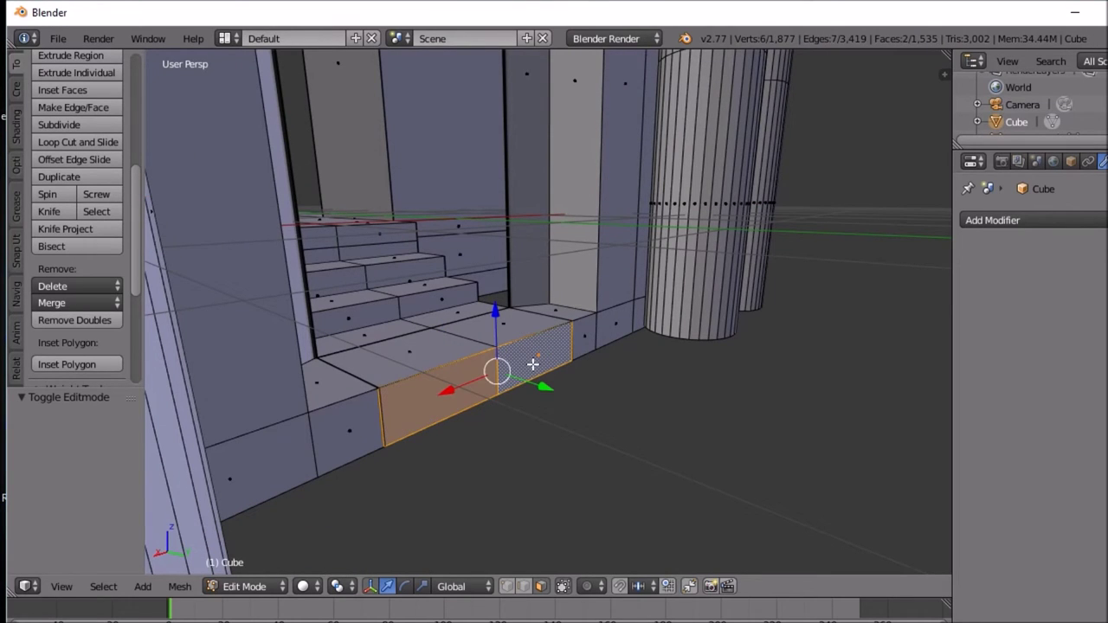
pyautogui.hotkey('ctrl', 'r')
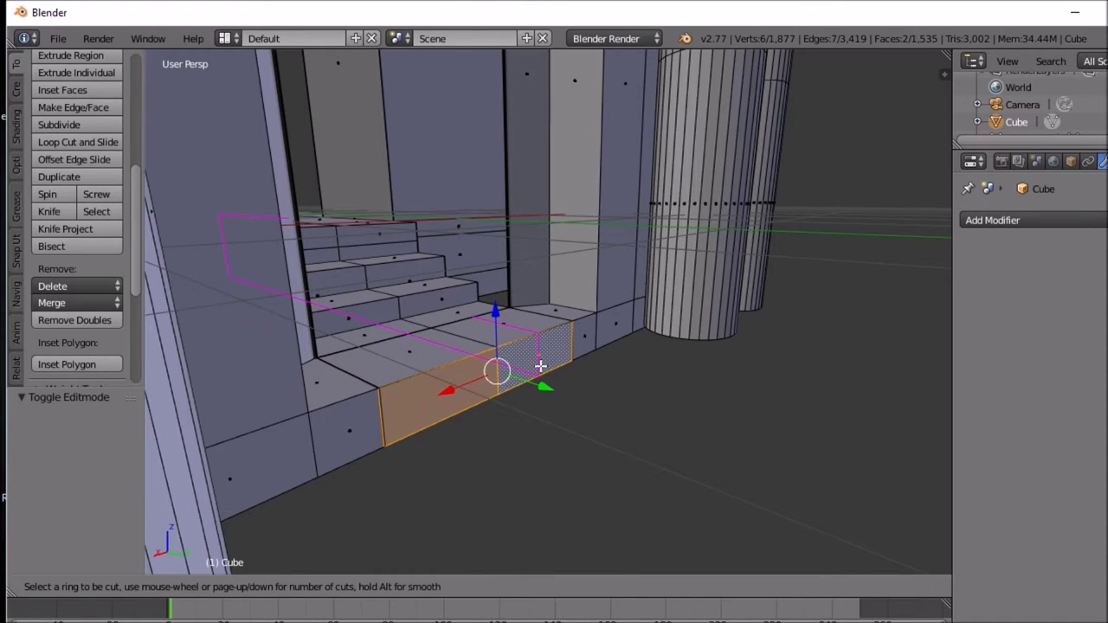
pyautogui.press('Escape')
pyautogui.moveTo(494, 391)
pyautogui.mouseDown(button='middle')
pyautogui.moveTo(530, 390)
pyautogui.moveTo(507, 401)
pyautogui.mouseUp(button='middle')
pyautogui.press('e')
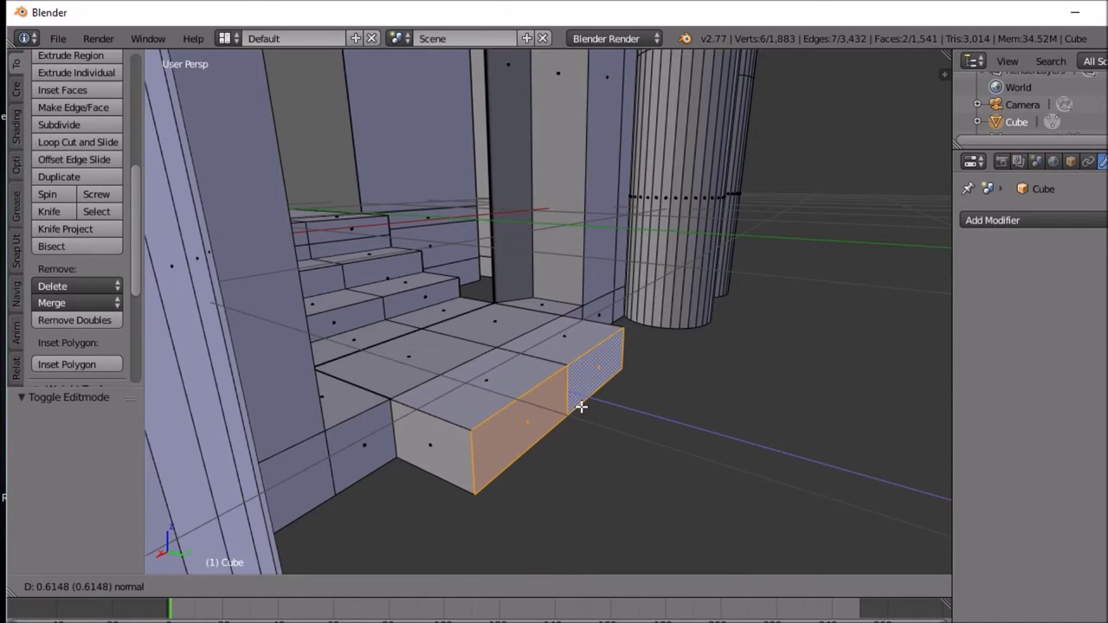
pyautogui.click(581, 407)
# Step: Select the two upper front edges of the extruded ledge and lower them about 0.25 along Z to form a ramp
pyautogui.click(524, 586)
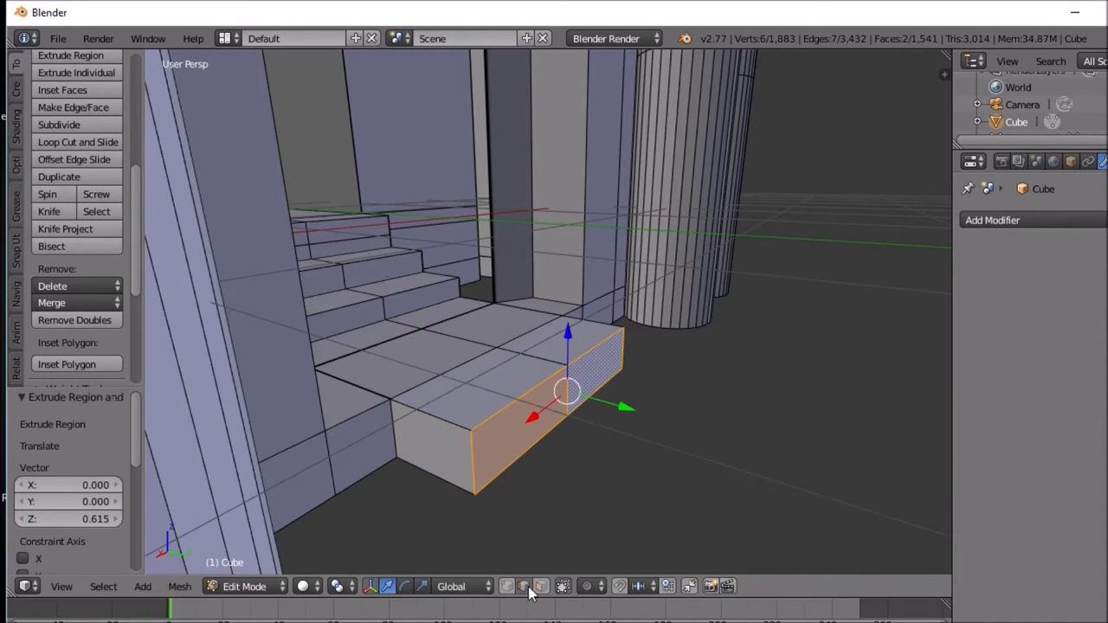
pyautogui.rightClick(535, 389)
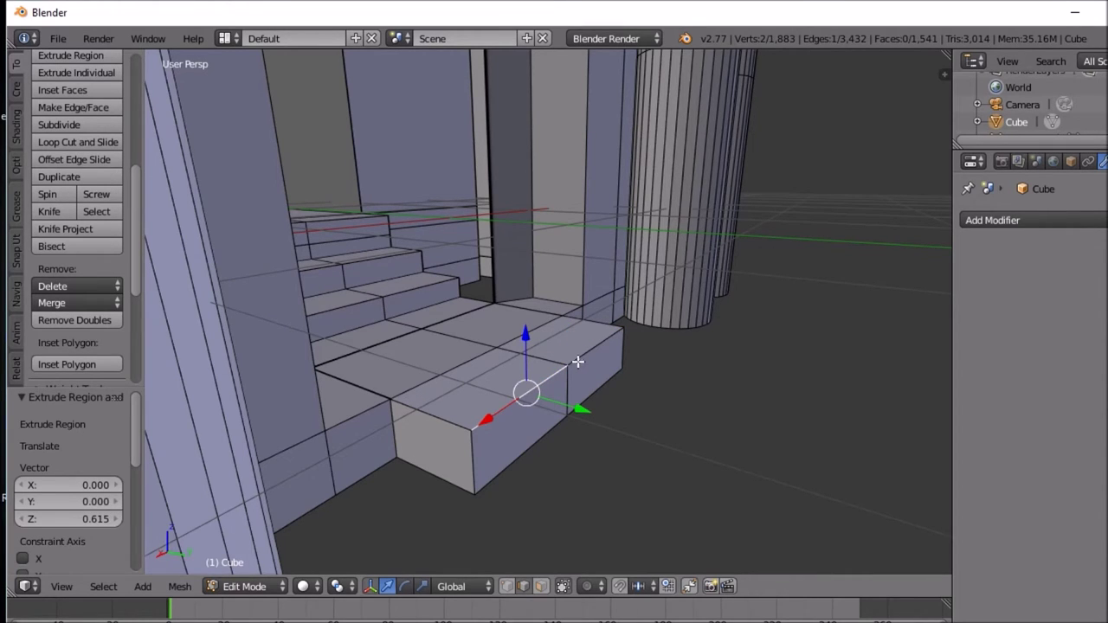
pyautogui.keyDown('shift'); pyautogui.rightClick(576, 361); pyautogui.keyUp('shift')
pyautogui.press('g')
pyautogui.press('z')
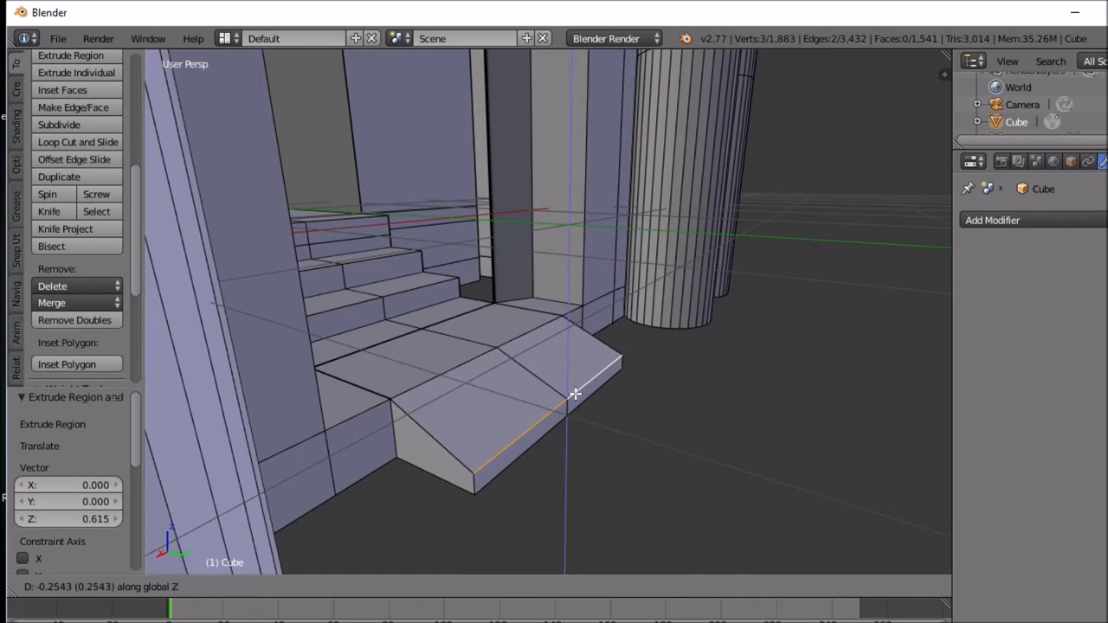
pyautogui.click(575, 395)
# Step: Inspect the sloped entrance ramp in Object Mode and return to editing the mesh
pyautogui.press('Tab')
pyautogui.moveTo(575, 395); pyautogui.dragTo(473, 356, button='middle')
pyautogui.press('Tab')
pyautogui.scroll(-5, 520, 400)
pyautogui.scroll(6, 473, 358)
pyautogui.moveTo(481, 364); pyautogui.dragTo(520, 366, button='middle')
pyautogui.press('Tab')
pyautogui.press('Tab')
# Step: Select the small base faces on both sides of the entrance ramp and extrude them forwards by about 0.624
pyautogui.rightClick(331, 417)
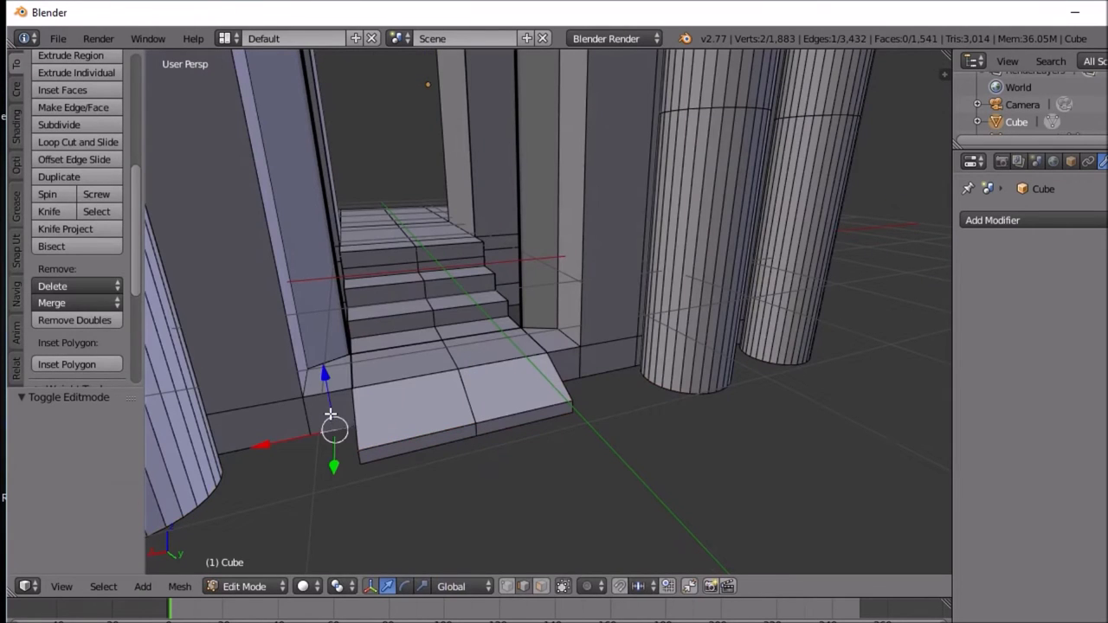
pyautogui.click(541, 588)
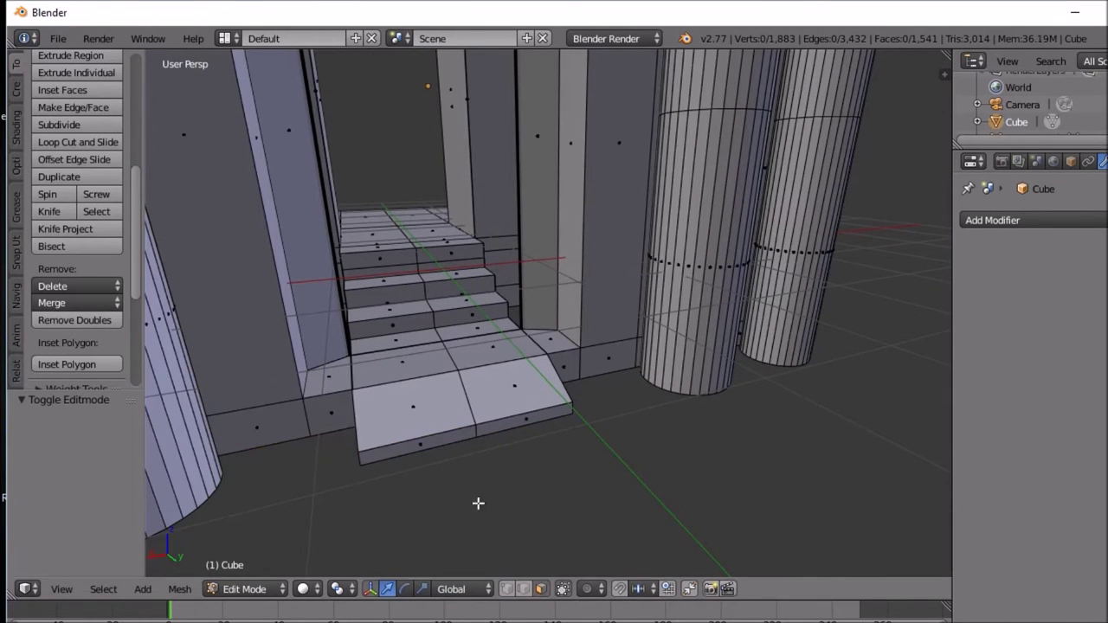
pyautogui.rightClick(337, 422)
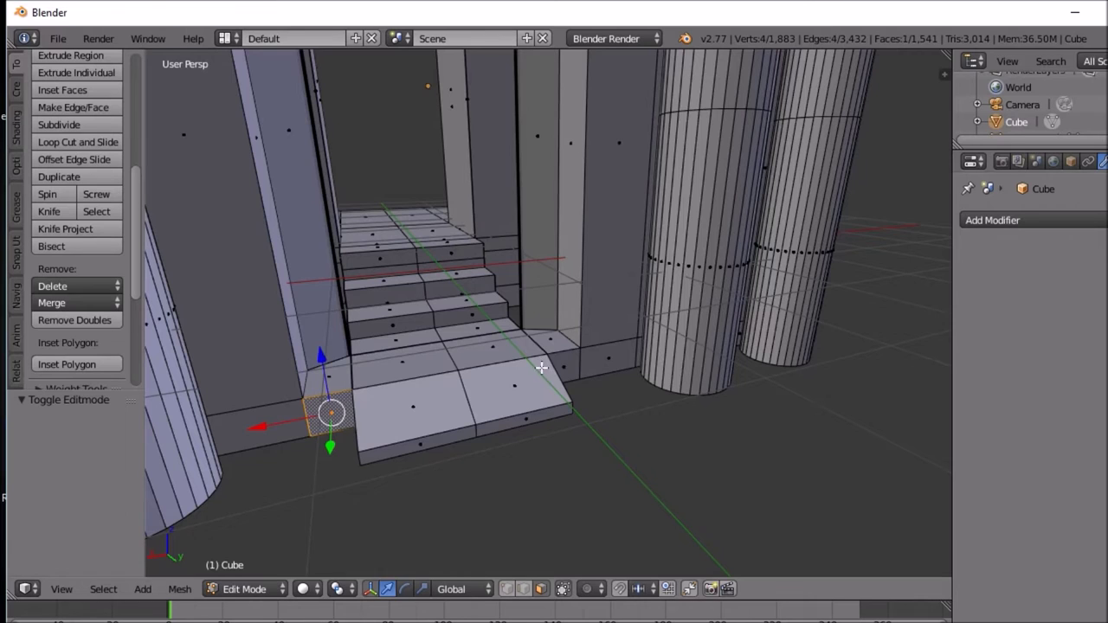
pyautogui.keyDown('shift'); pyautogui.rightClick(501, 391); pyautogui.keyUp('shift')
pyautogui.moveTo(500, 392); pyautogui.dragTo(595, 382, button='middle')
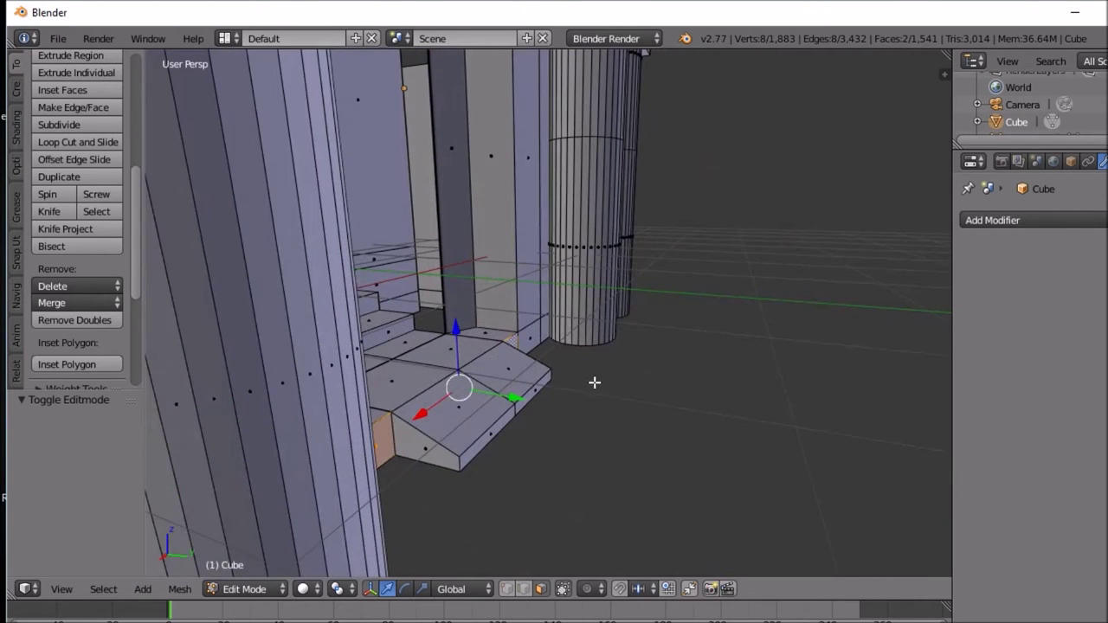
pyautogui.press('e')
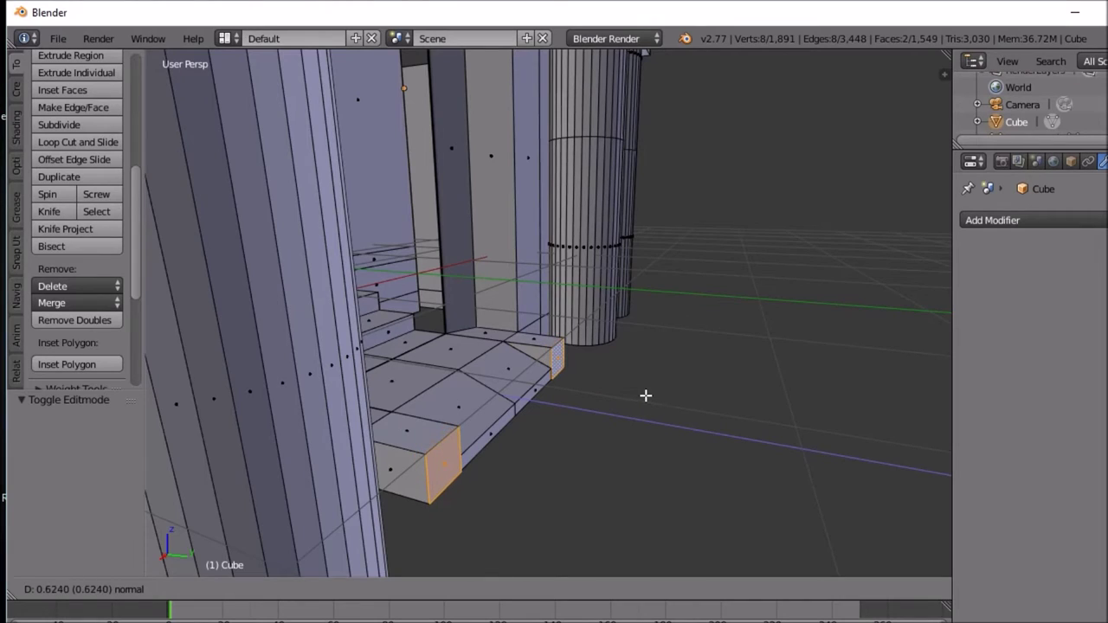
pyautogui.click(645, 395)
# Step: Select the top faces of both ramp side blocks with the adjoining ledge faces and try scaling them to 0.653
pyautogui.moveTo(643, 396); pyautogui.dragTo(566, 377, button='middle')
pyautogui.rightClick(617, 344)
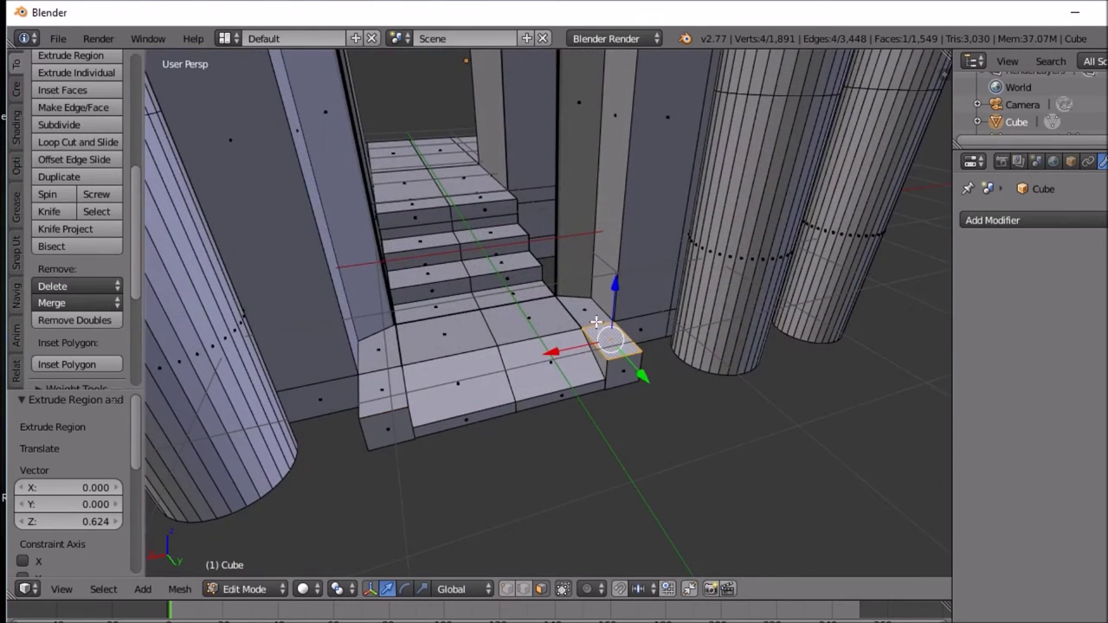
pyautogui.rightClick(593, 319)
pyautogui.keyDown('shift'); pyautogui.rightClick(613, 343); pyautogui.keyUp('shift')
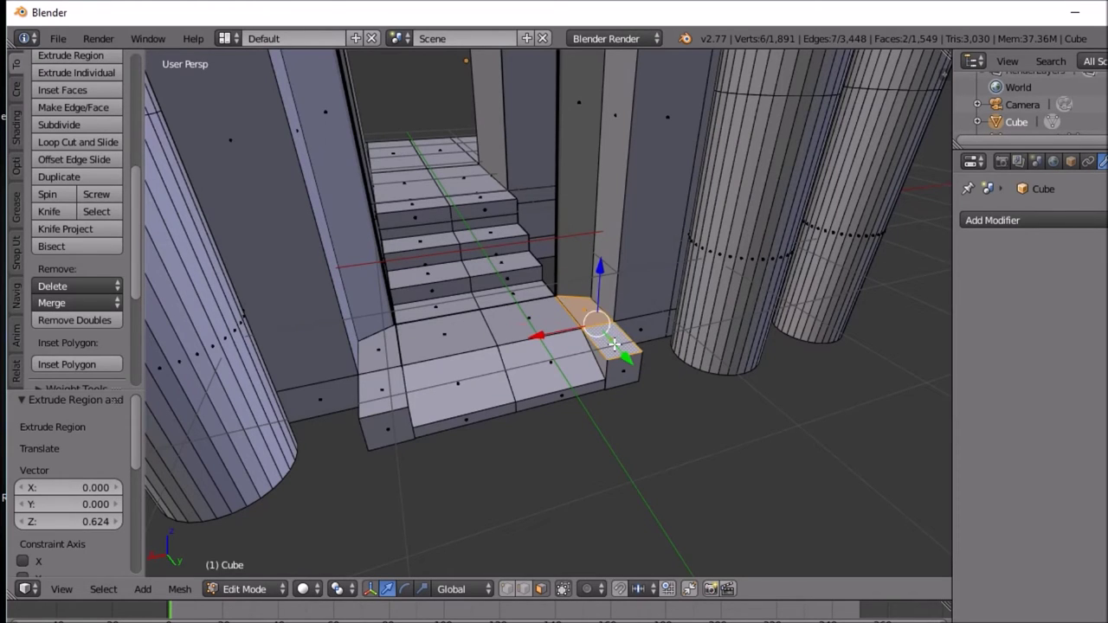
pyautogui.keyDown('shift'); pyautogui.rightClick(377, 355); pyautogui.keyUp('shift')
pyautogui.keyDown('shift'); pyautogui.rightClick(383, 383); pyautogui.keyUp('shift')
pyautogui.moveTo(423, 375)
pyautogui.mouseDown(button='middle')
pyautogui.moveTo(338, 340)
pyautogui.moveTo(435, 358)
pyautogui.mouseUp(button='middle')
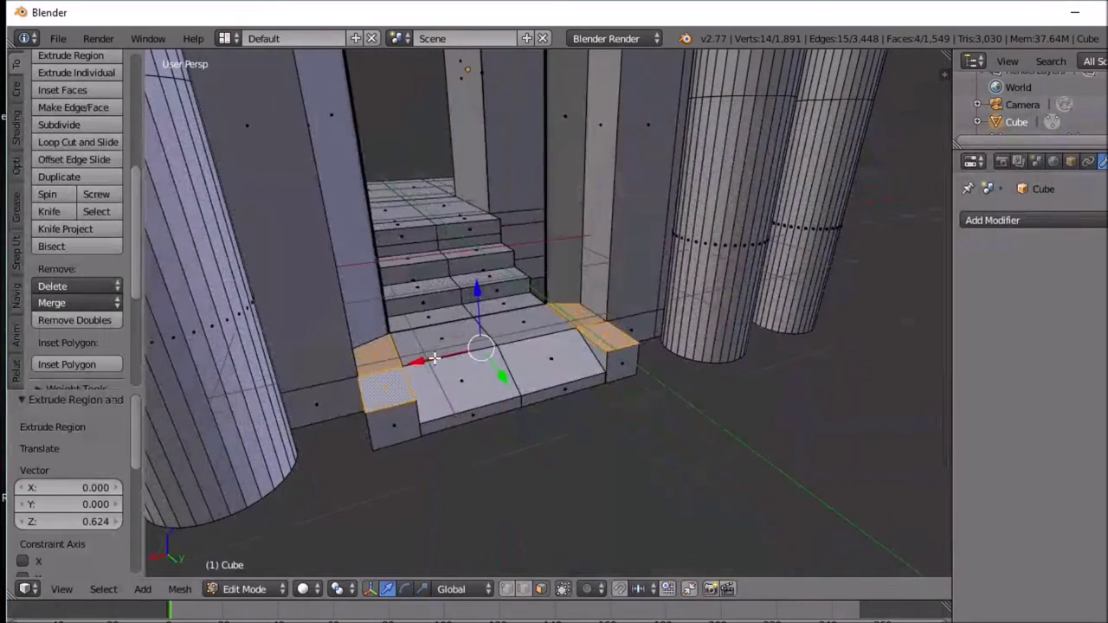
pyautogui.press('s')
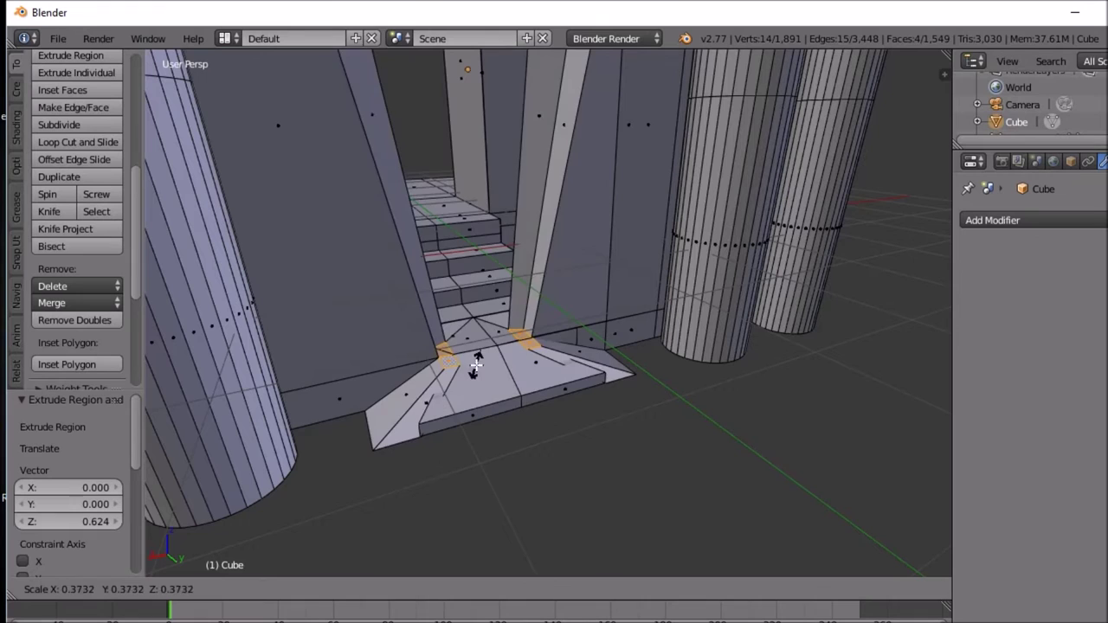
pyautogui.press('Escape')
pyautogui.press('s')
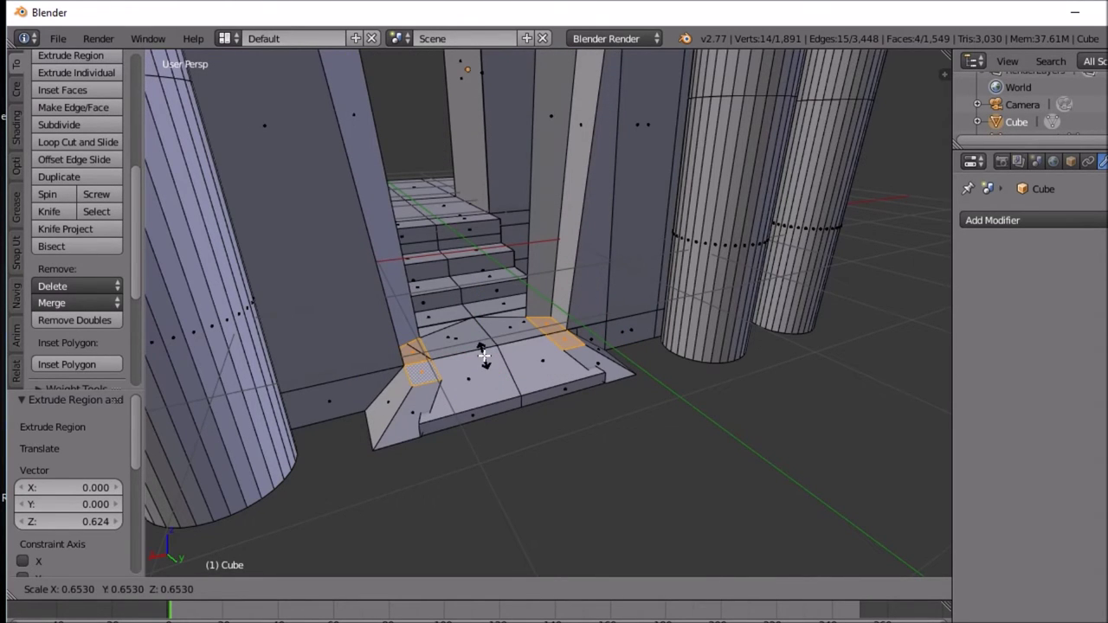
pyautogui.click(484, 355)
pyautogui.scroll(-8, 468, 337)
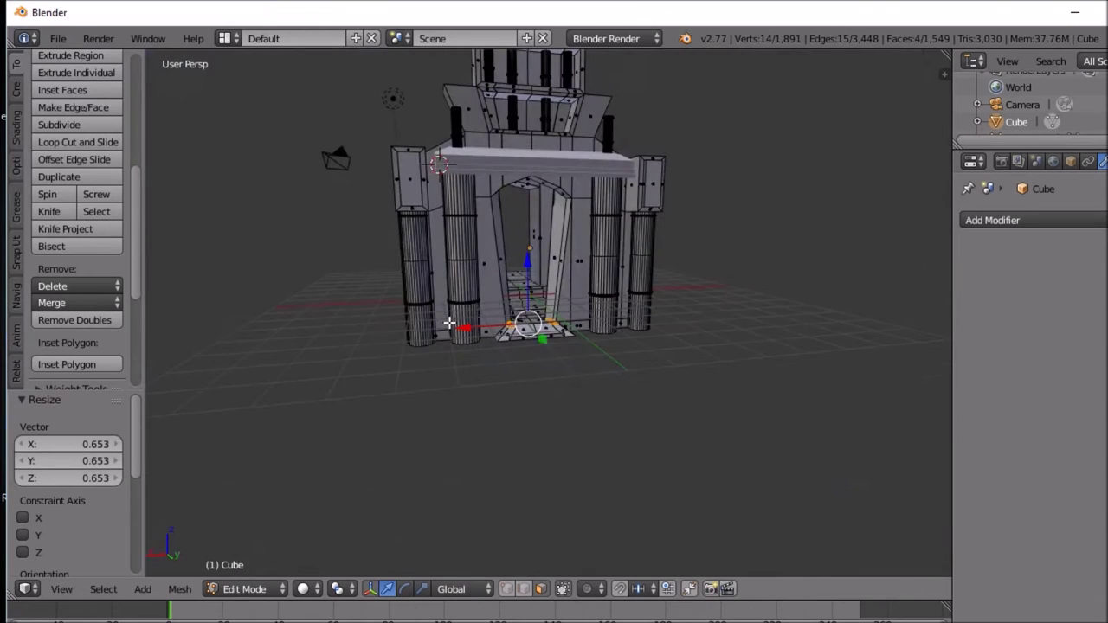
pyautogui.moveTo(449, 323)
pyautogui.mouseDown(button='middle')
pyautogui.moveTo(427, 330)
pyautogui.moveTo(413, 364)
pyautogui.moveTo(438, 334)
pyautogui.moveTo(449, 341)
pyautogui.mouseUp(button='middle')
pyautogui.press('KP_Decimal')
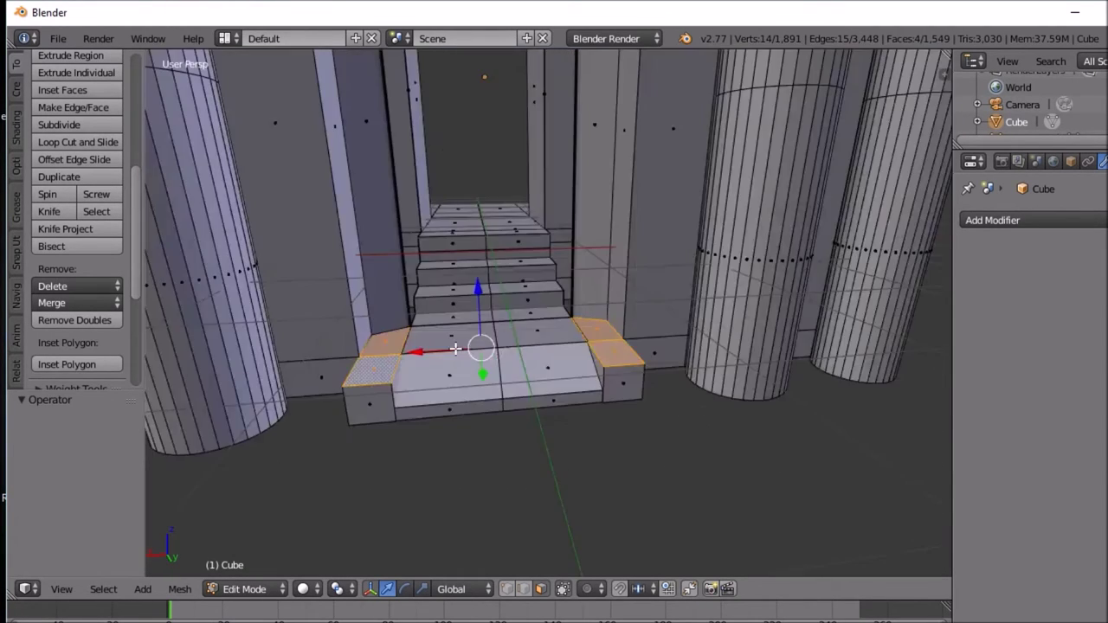
pyautogui.moveTo(512, 349); pyautogui.dragTo(554, 354, button='middle')
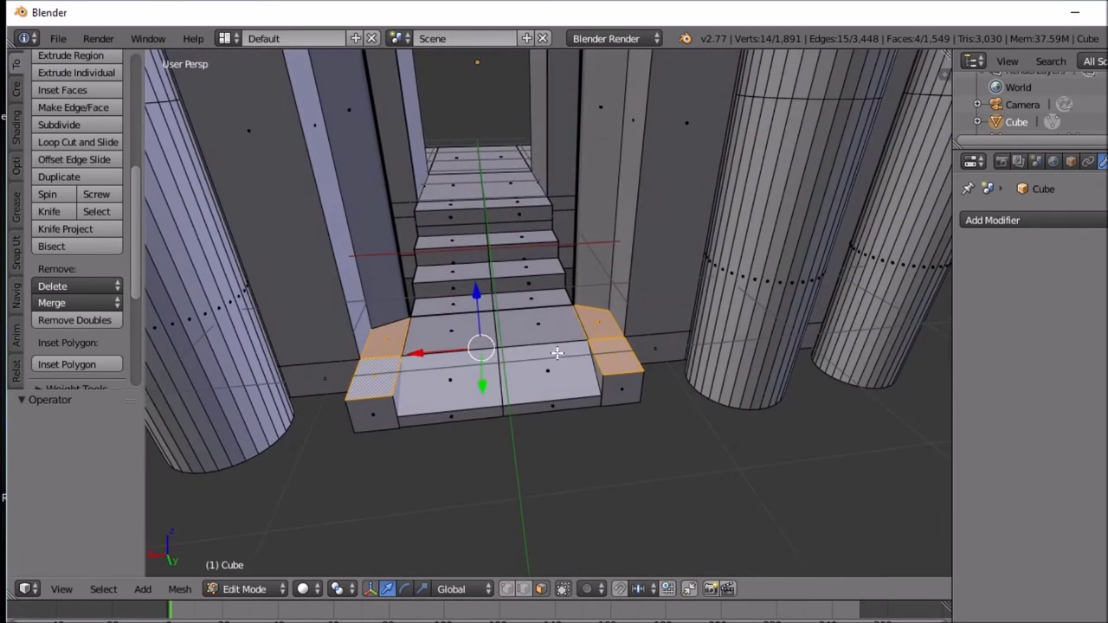
pyautogui.rightClick(603, 321)
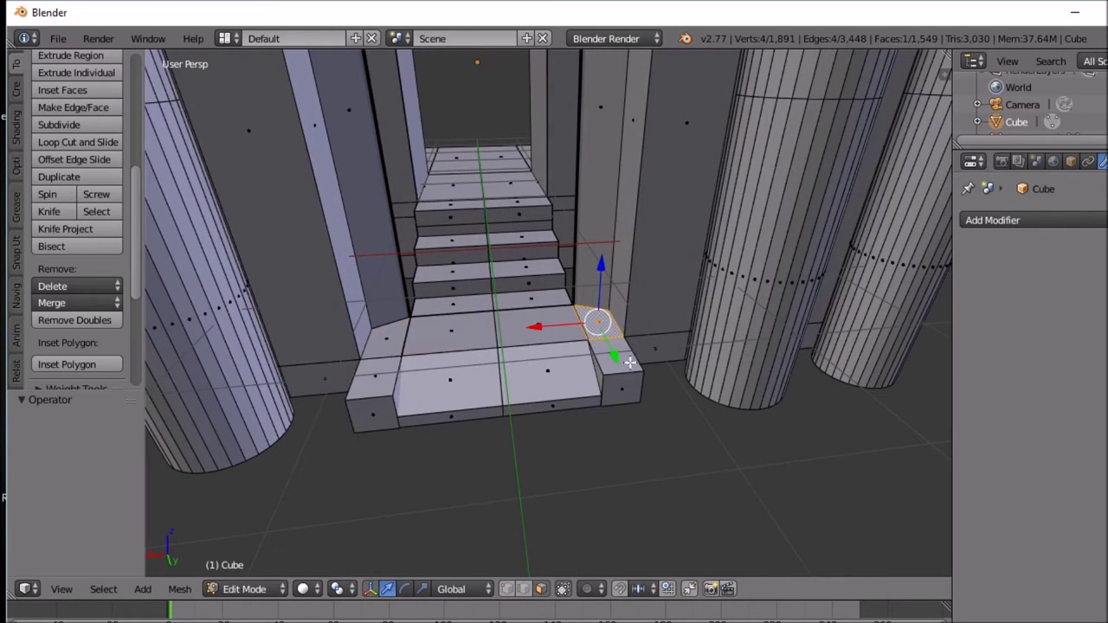
pyautogui.keyDown('shift'); pyautogui.rightClick(612, 356); pyautogui.keyUp('shift')
pyautogui.moveTo(612, 356); pyautogui.dragTo(676, 346, button='middle')
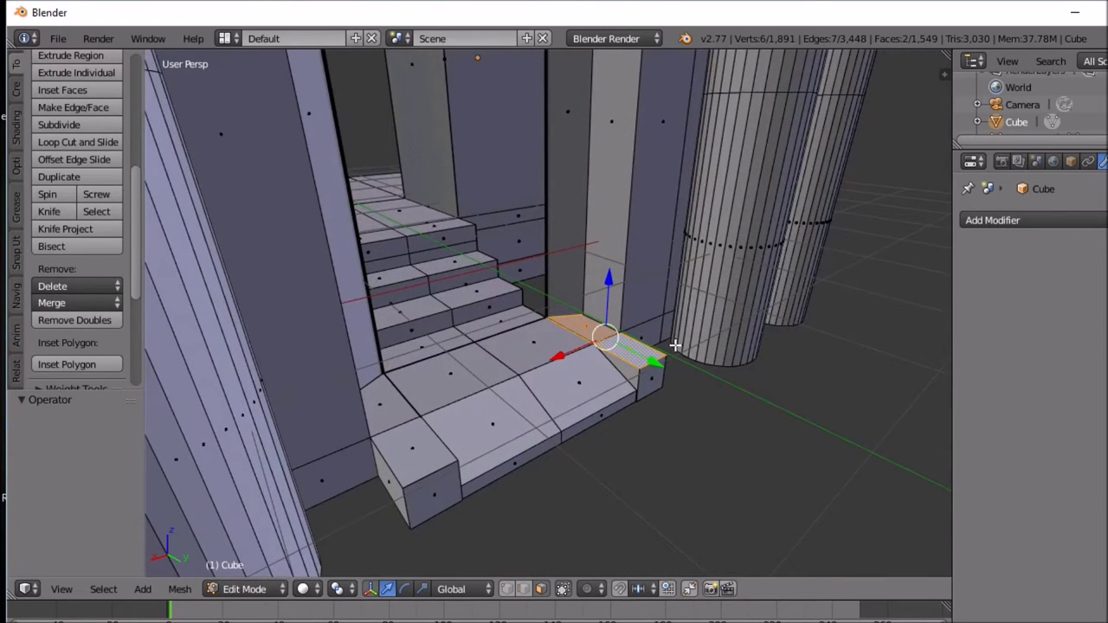
pyautogui.press('s')
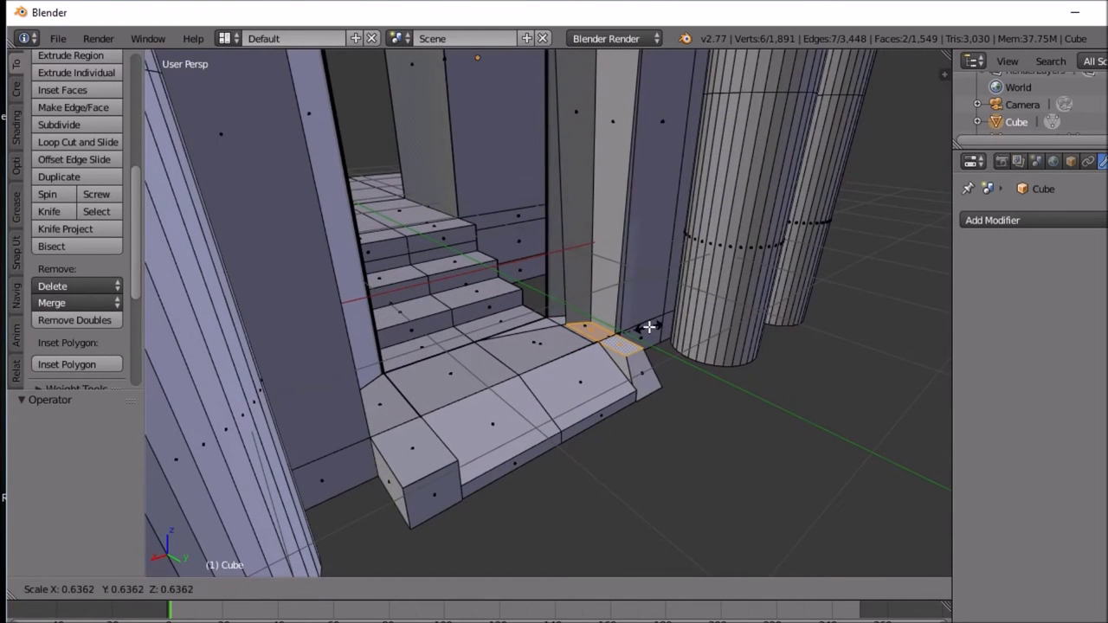
pyautogui.rightClick(649, 327)
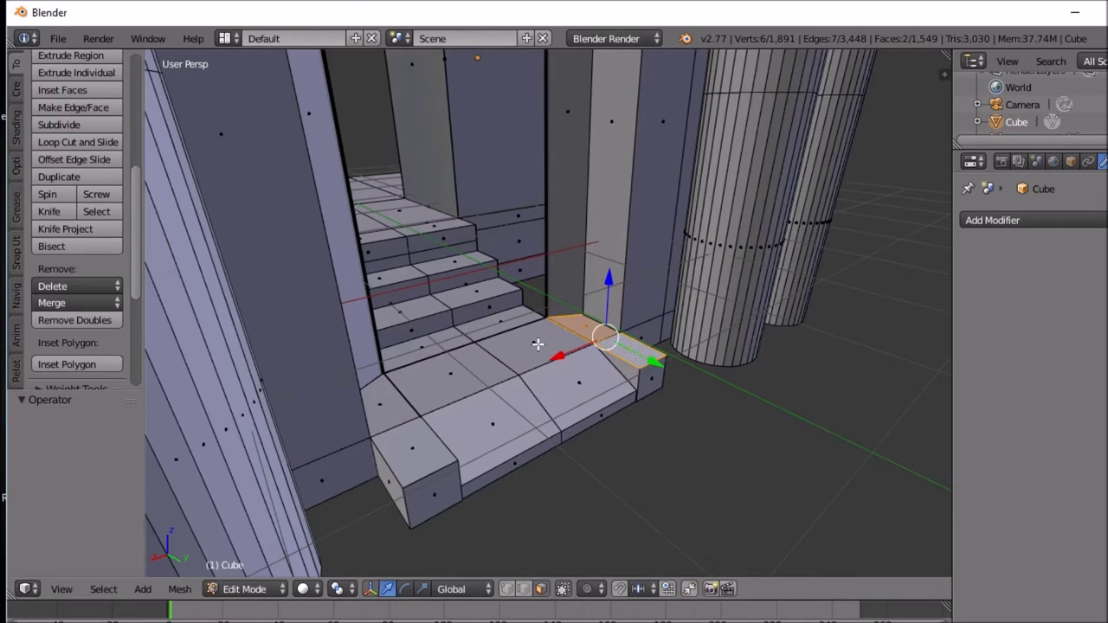
# Step: Select the front faces of both ramp side blocks and extrude them forwards by 0.568
pyautogui.moveTo(494, 396); pyautogui.dragTo(497, 368, button='middle')
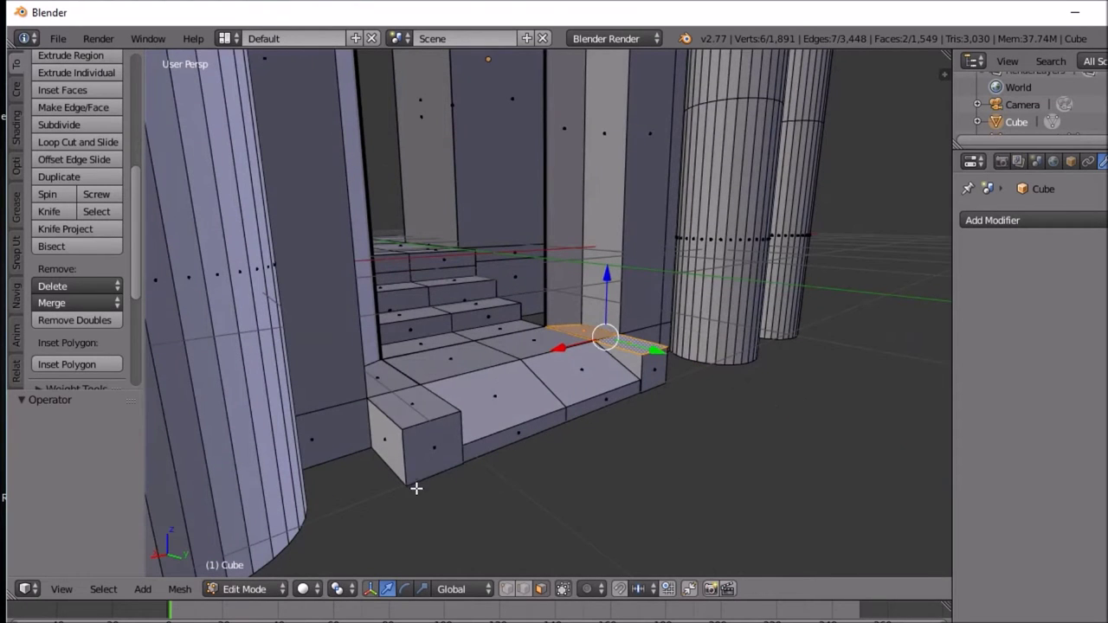
pyautogui.rightClick(414, 463)
pyautogui.keyDown('shift'); pyautogui.rightClick(655, 376); pyautogui.keyUp('shift')
pyautogui.moveTo(654, 375); pyautogui.dragTo(637, 407, button='middle')
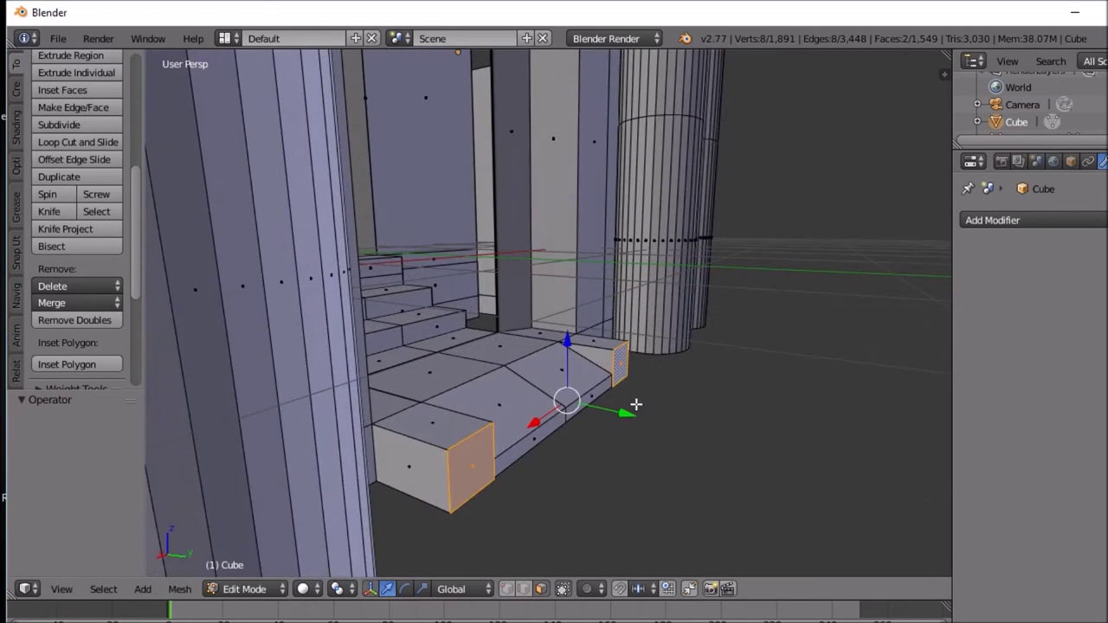
pyautogui.press('e')
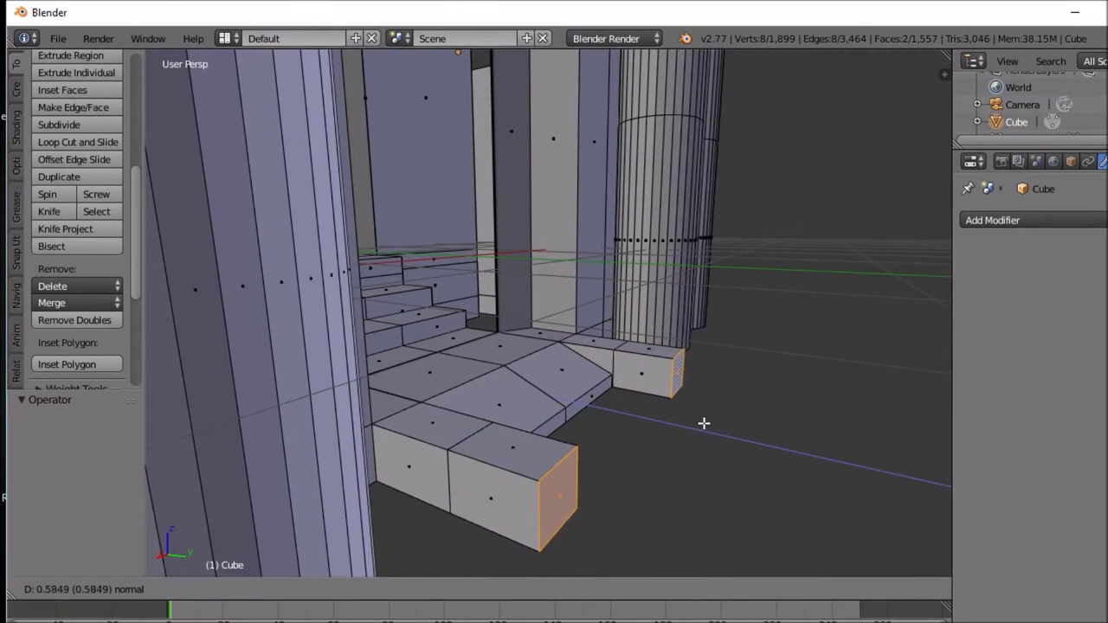
pyautogui.click(702, 425)
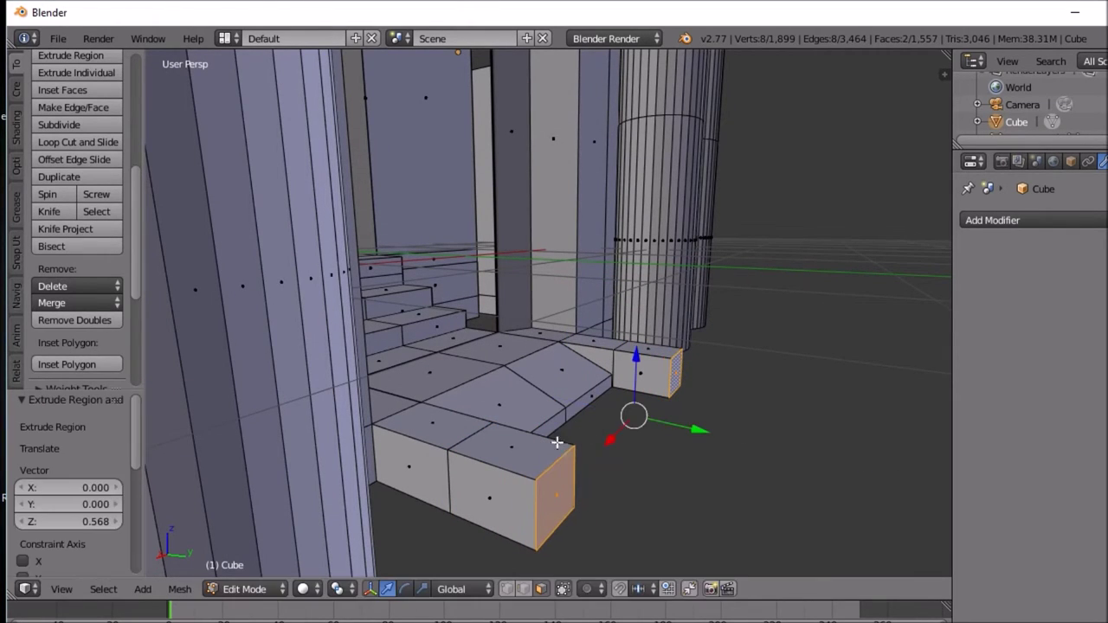
# Step: Select the top faces of the two new front blocks and extrude them upwards by 2.615 to form pillars
pyautogui.rightClick(532, 456)
pyautogui.keyDown('shift'); pyautogui.rightClick(646, 350); pyautogui.keyUp('shift')
pyautogui.moveTo(641, 374); pyautogui.dragTo(479, 405, button='middle')
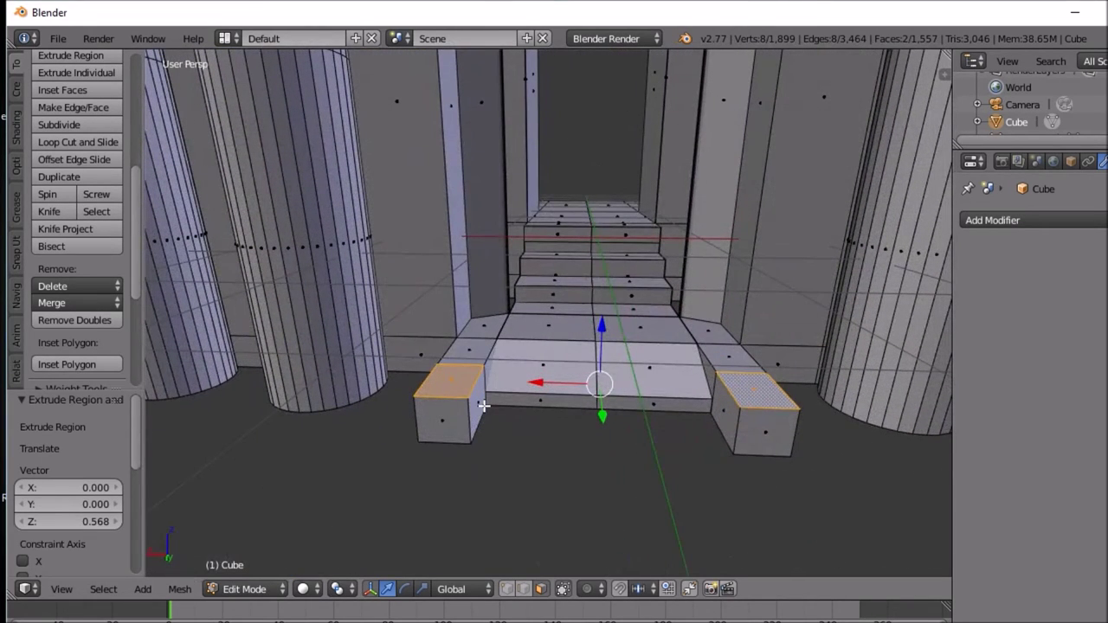
pyautogui.press('e')
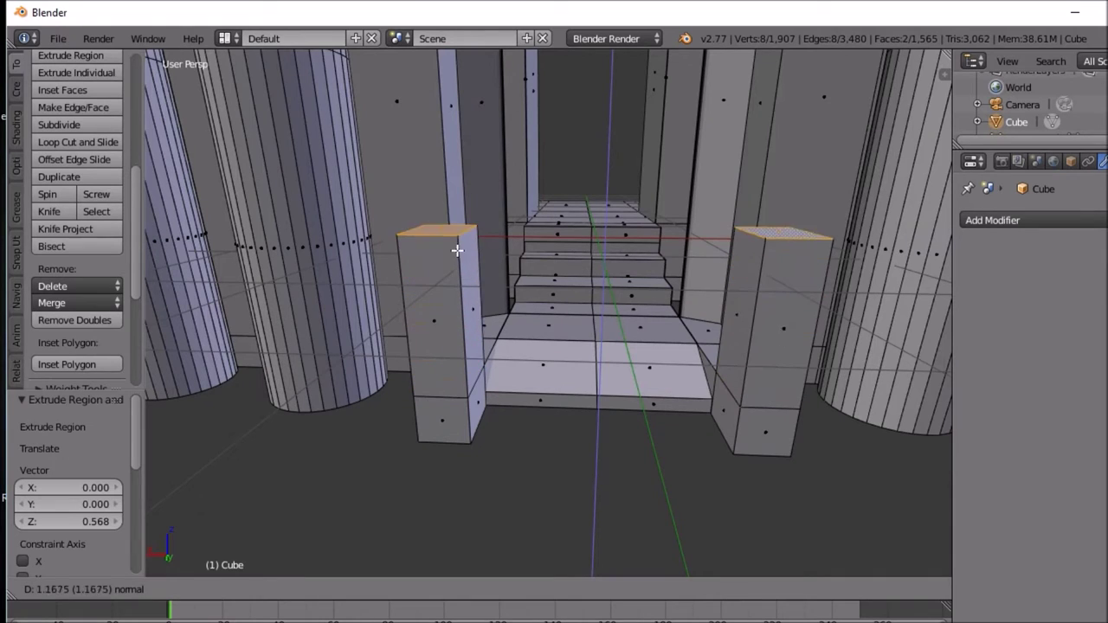
pyautogui.click(423, 530)
# Step: Examine the height of the two entrance pillars in relation to the doorway and the whole facade
pyautogui.scroll(-8, 697, 498)
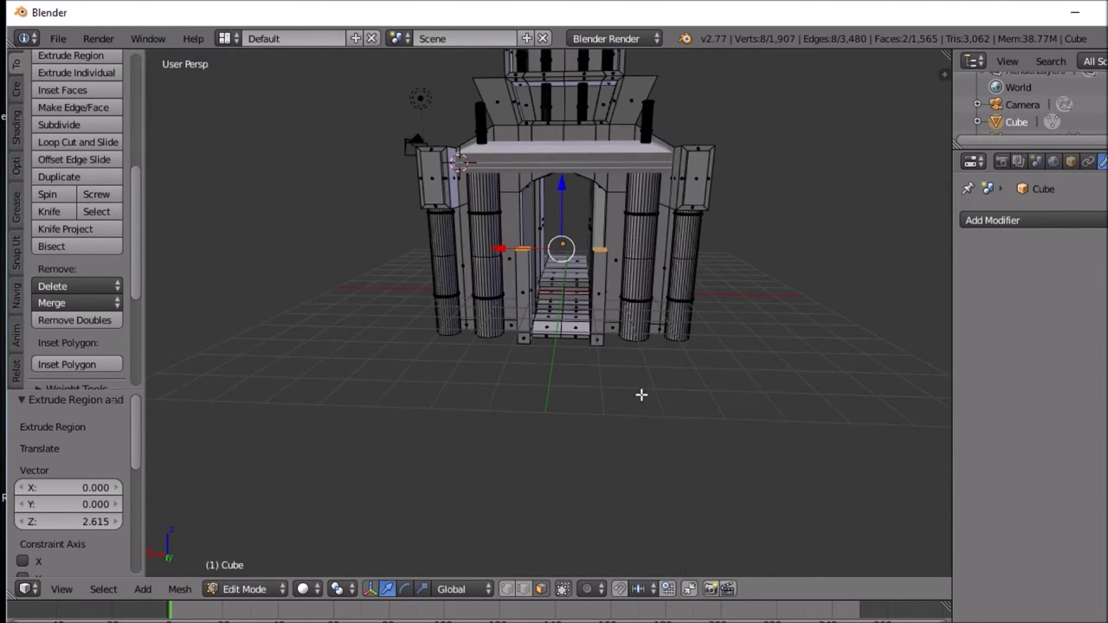
pyautogui.scroll(5, 639, 374)
pyautogui.scroll(-5, 640, 374)
pyautogui.moveTo(628, 346); pyautogui.dragTo(598, 439, button='middle')
pyautogui.scroll(6, 627, 346)
pyautogui.scroll(-2, 618, 346)
pyautogui.scroll(-3, 625, 353)
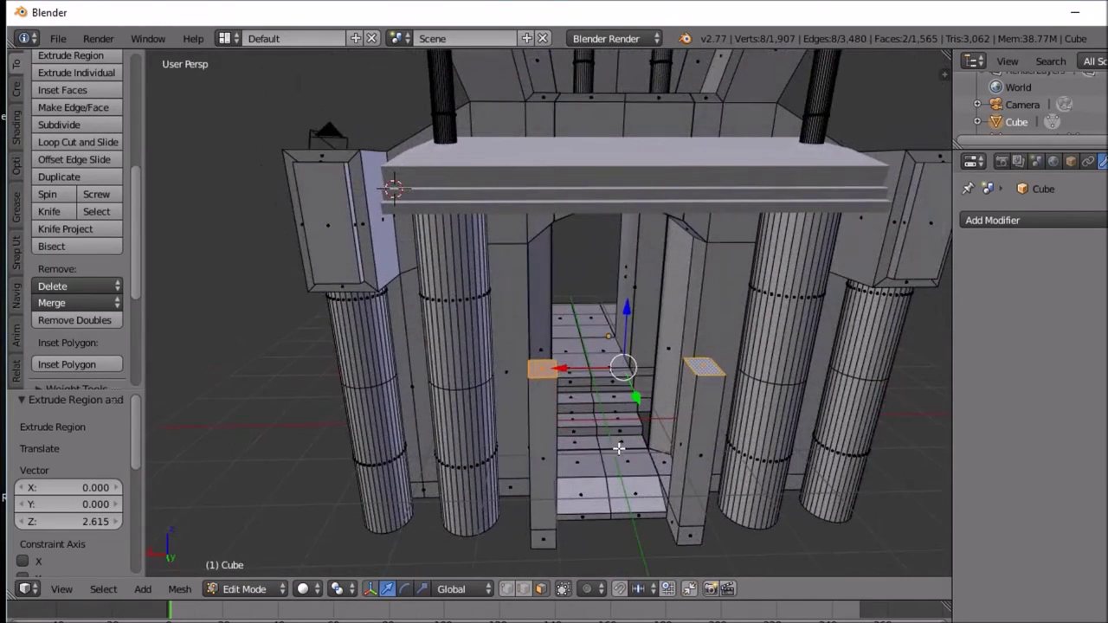
pyautogui.moveTo(663, 428); pyautogui.dragTo(658, 401, button='middle')
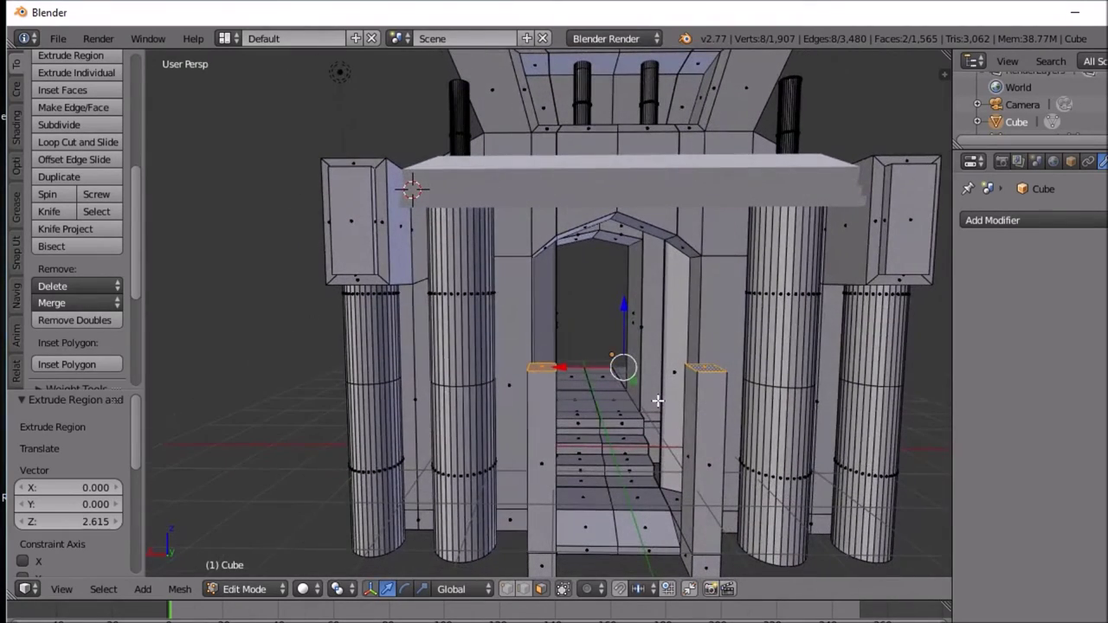
# Step: Try raising the top faces of both entrance pillars by 1.579 along Z, and undo the move
pyautogui.press('g')
pyautogui.press('z')
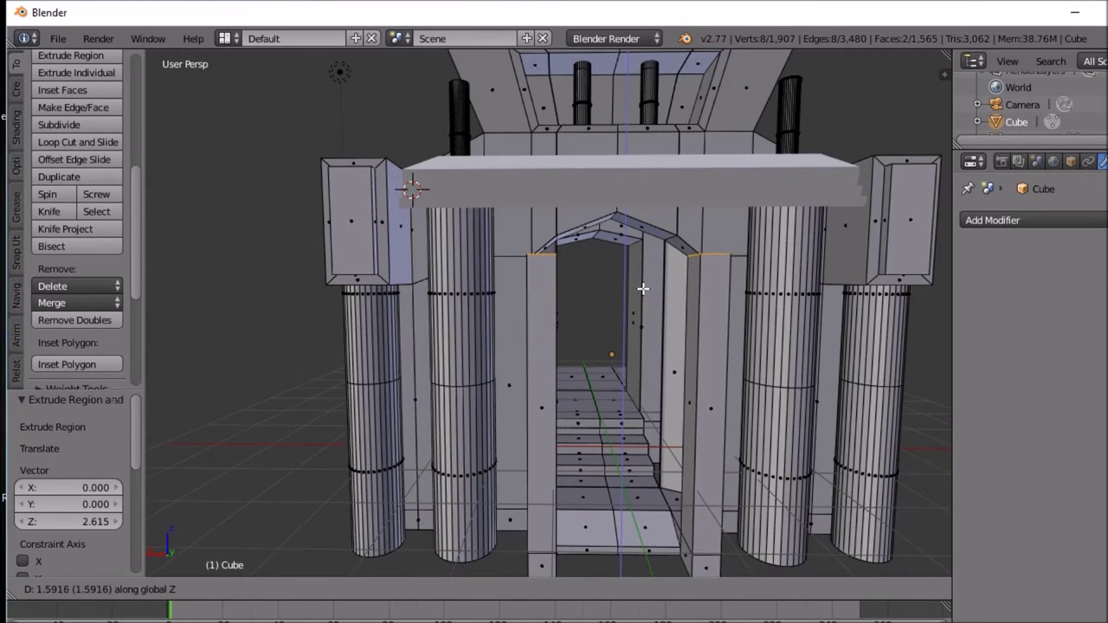
pyautogui.click(645, 290)
pyautogui.moveTo(645, 290); pyautogui.dragTo(635, 355, button='middle')
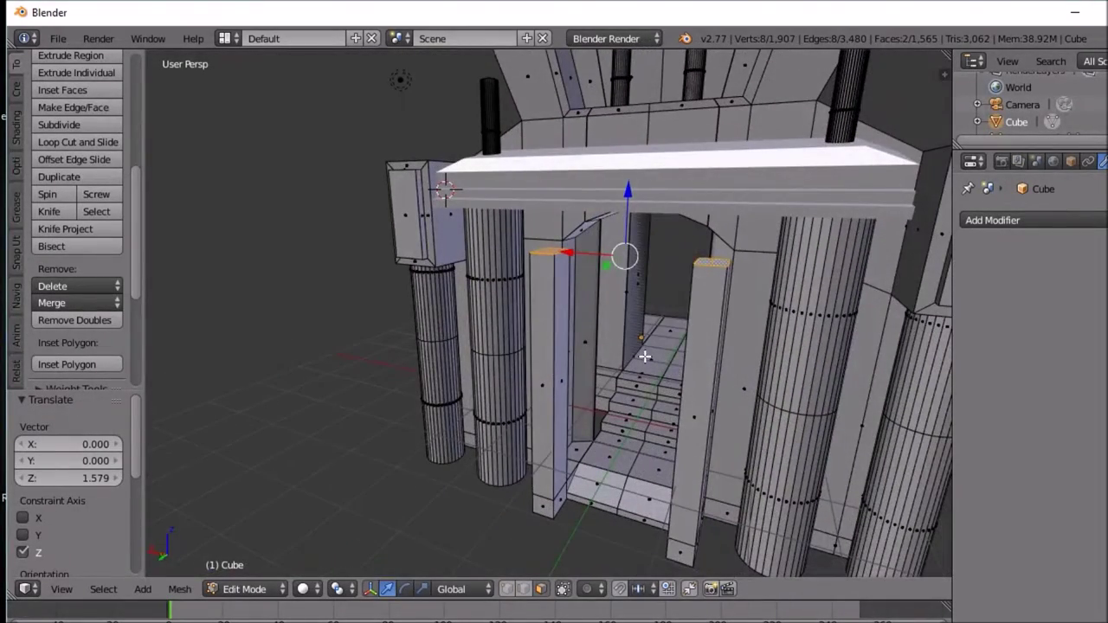
pyautogui.hotkey('ctrl', 'z')
# Step: Try insetting the top faces of both entrance pillars by 0.0297 with a second inset inside, and undo it
pyautogui.moveTo(645, 356); pyautogui.dragTo(701, 367, button='middle')
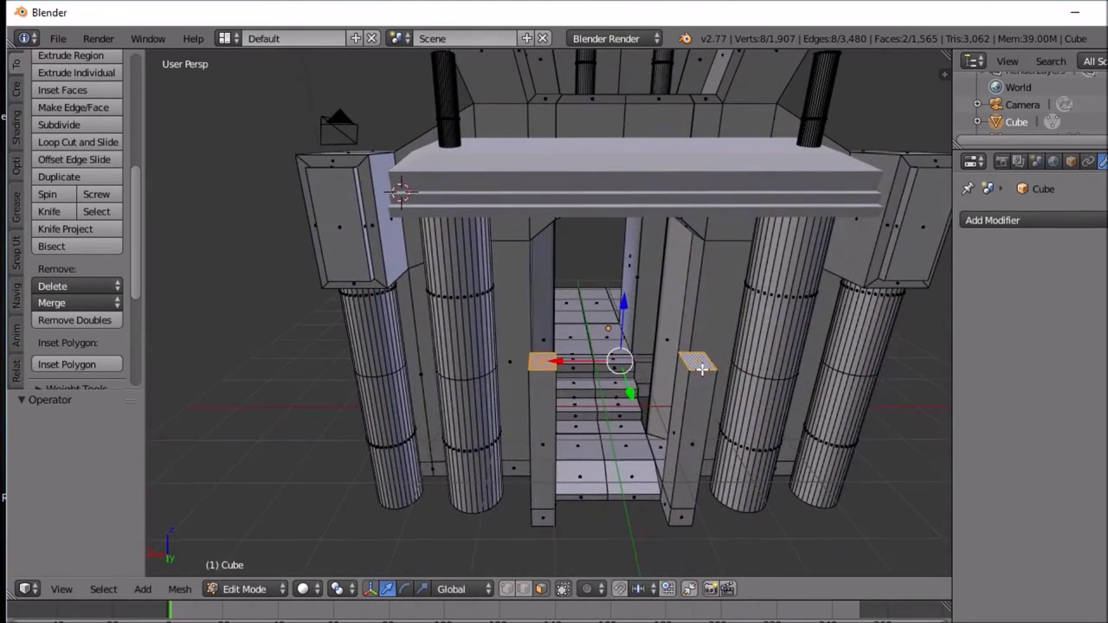
pyautogui.press('i')
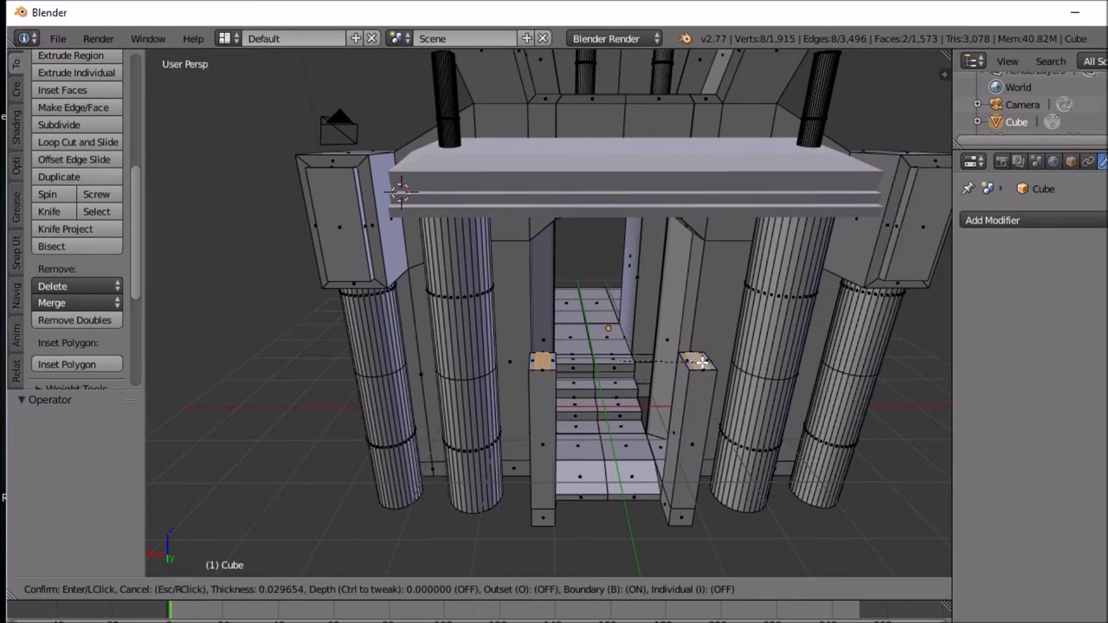
pyautogui.click(700, 362)
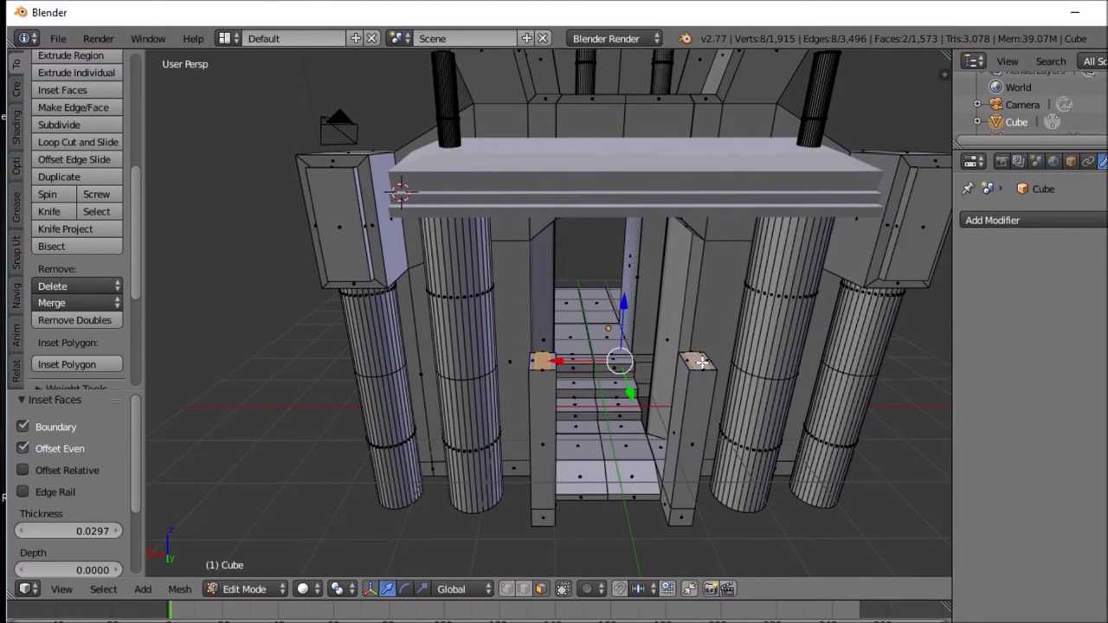
pyautogui.press('i')
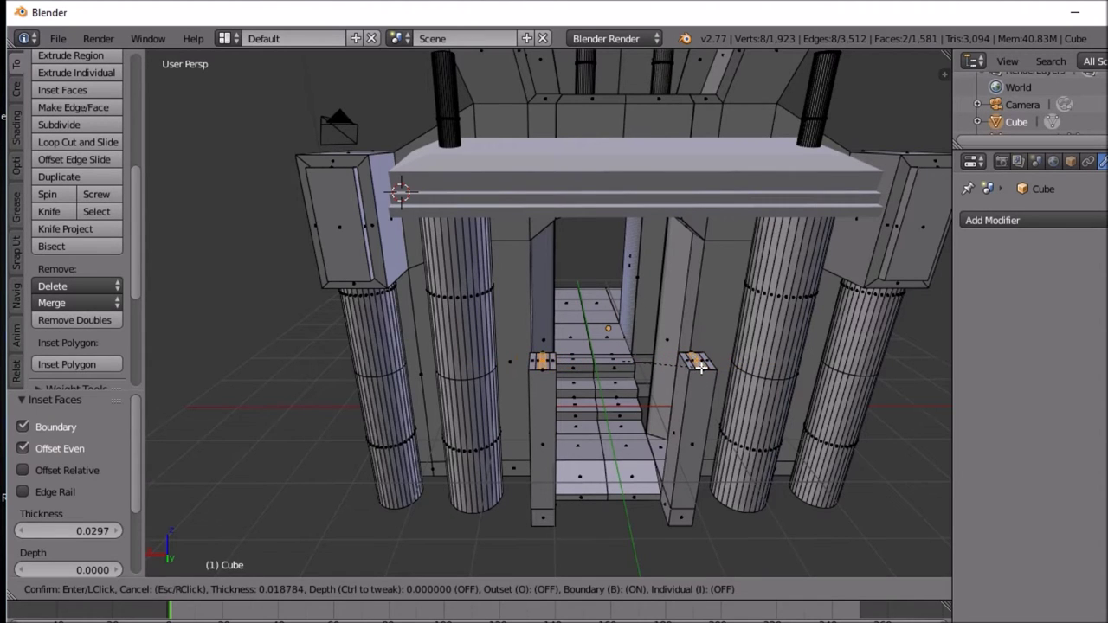
pyautogui.press('Escape')
pyautogui.hotkey('ctrl', 'z')
# Step: Inset the top faces of both entrance pillars with a thickness of 0.0261
pyautogui.moveTo(705, 371); pyautogui.dragTo(705, 448, button='middle')
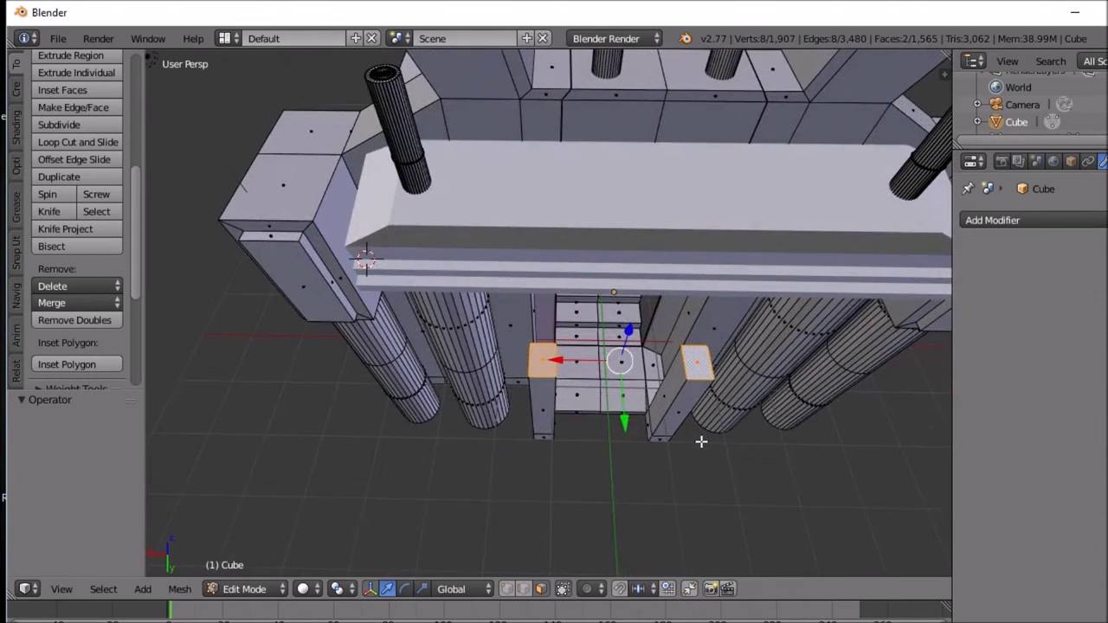
pyautogui.press('i')
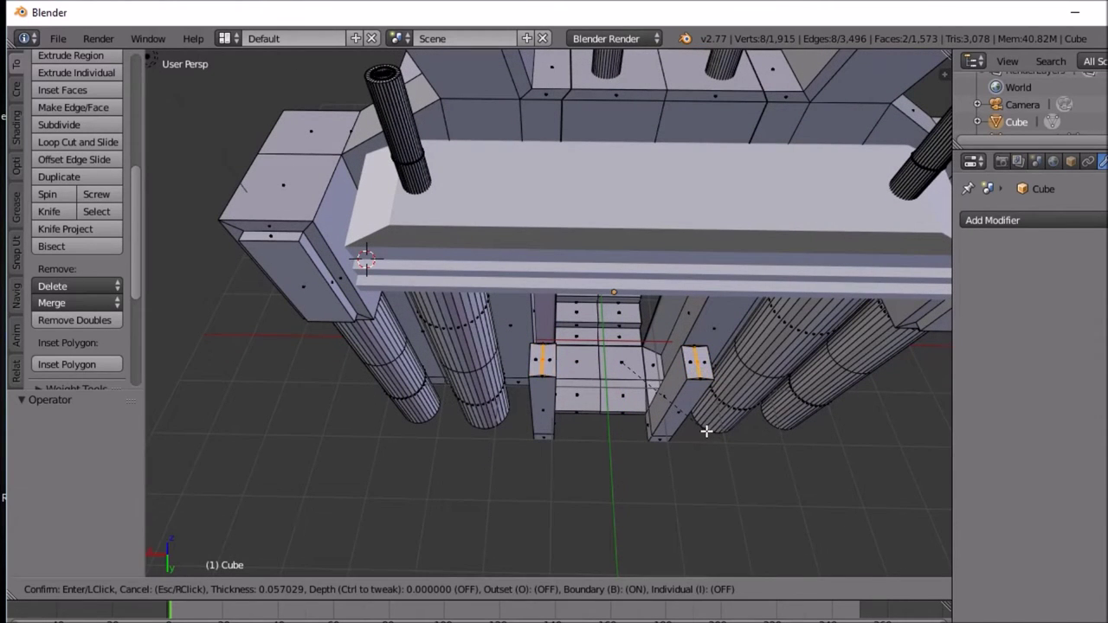
pyautogui.press('Escape')
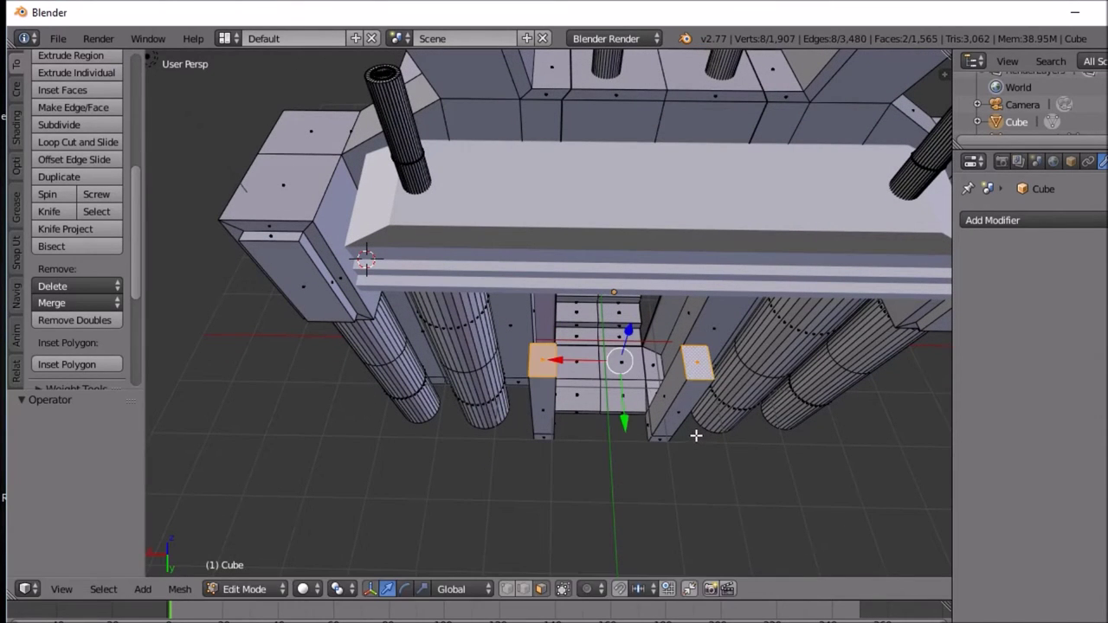
pyautogui.press('i')
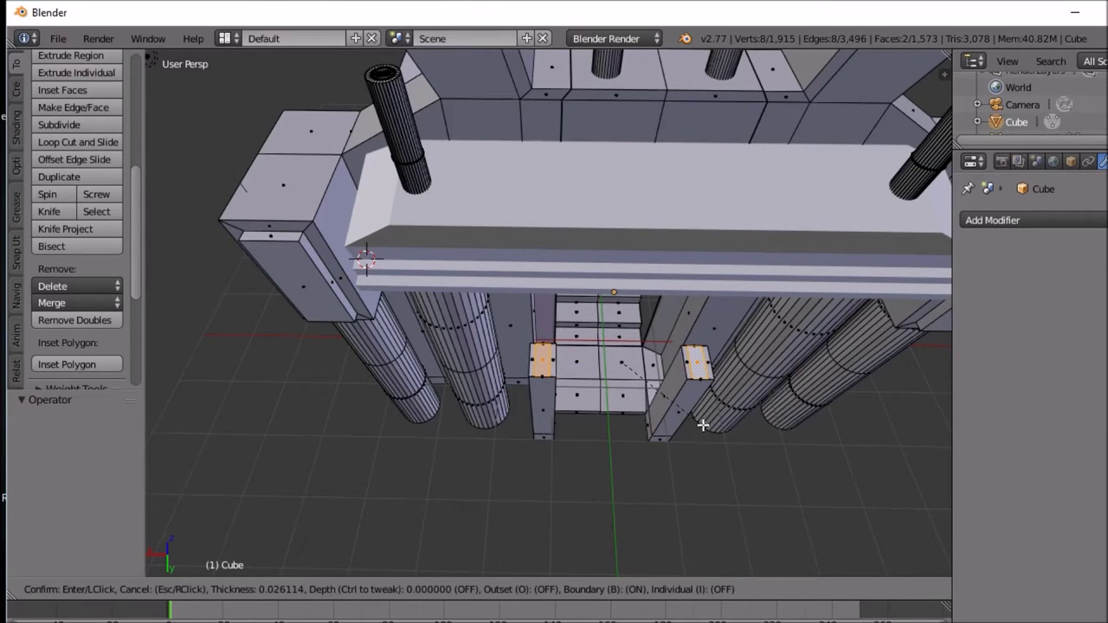
pyautogui.click(703, 426)
# Step: Extrude the inset pillar top faces upwards by about 0.17 and check the pillar caps in Object Mode
pyautogui.moveTo(703, 425); pyautogui.dragTo(722, 378, button='middle')
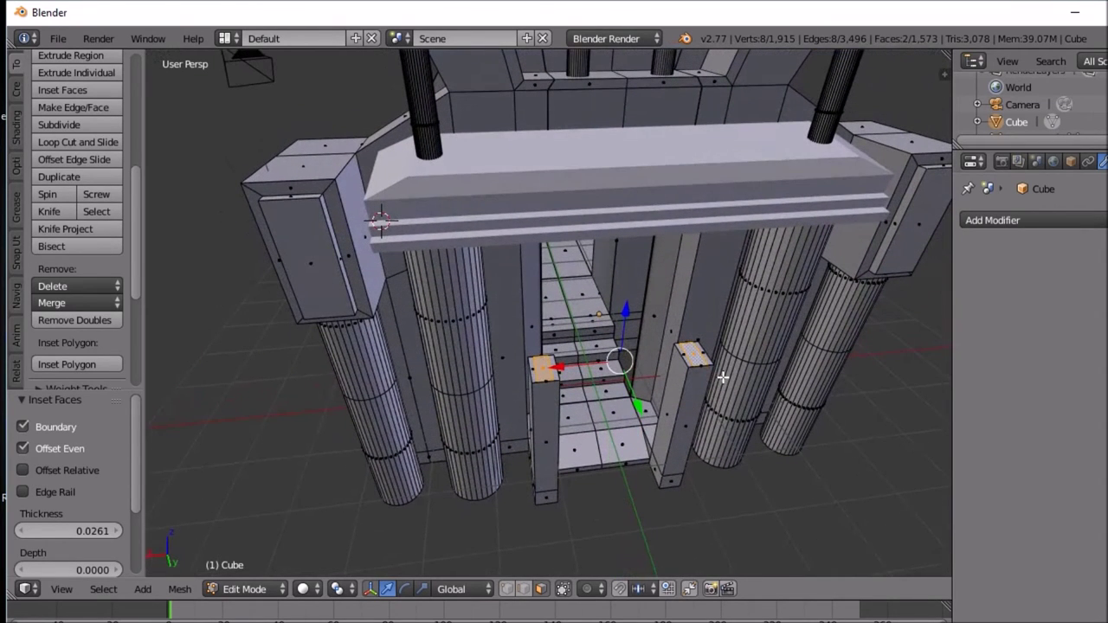
pyautogui.press('e')
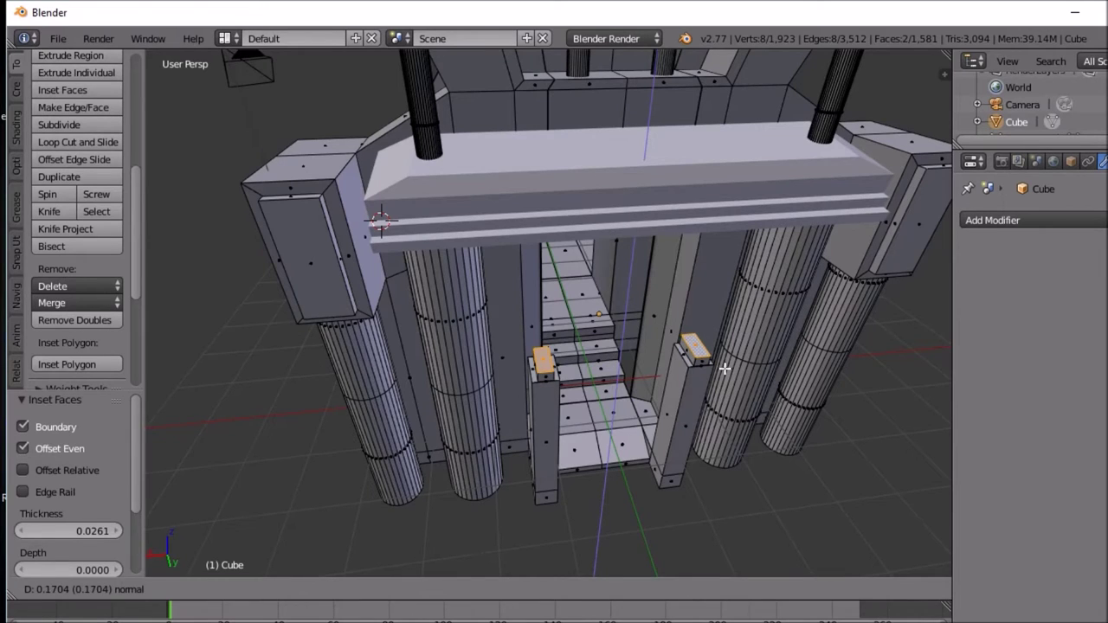
pyautogui.click(724, 371)
pyautogui.press('Tab')
pyautogui.moveTo(727, 380); pyautogui.dragTo(711, 341, button='middle')
pyautogui.scroll(-6, 761, 348)
pyautogui.scroll(6, 712, 344)
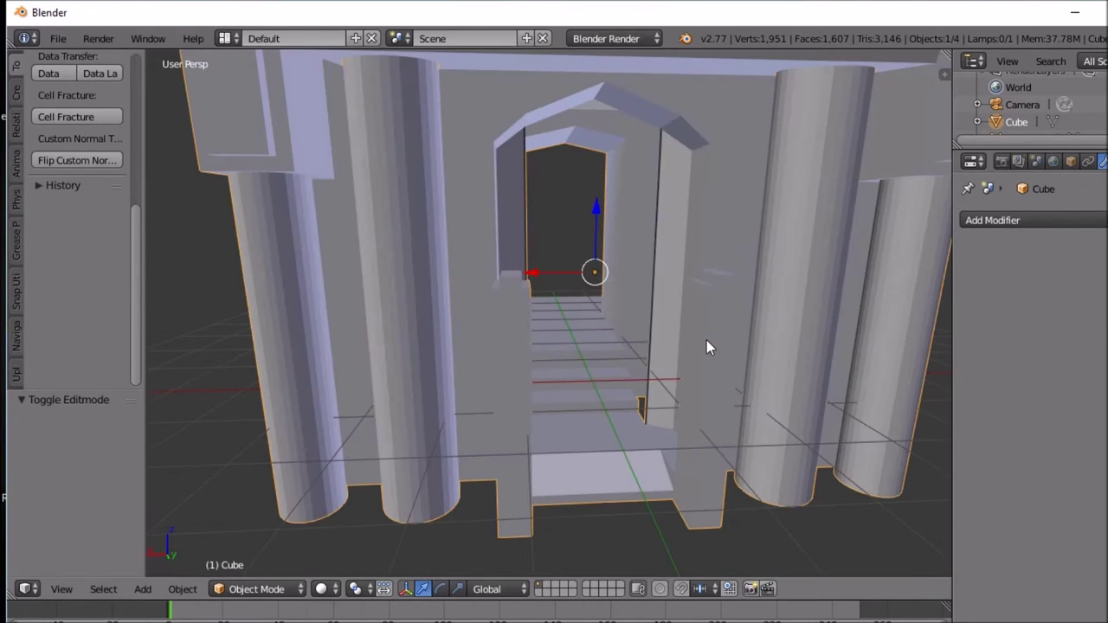
pyautogui.scroll(-3, 707, 342)
pyautogui.press('Tab')
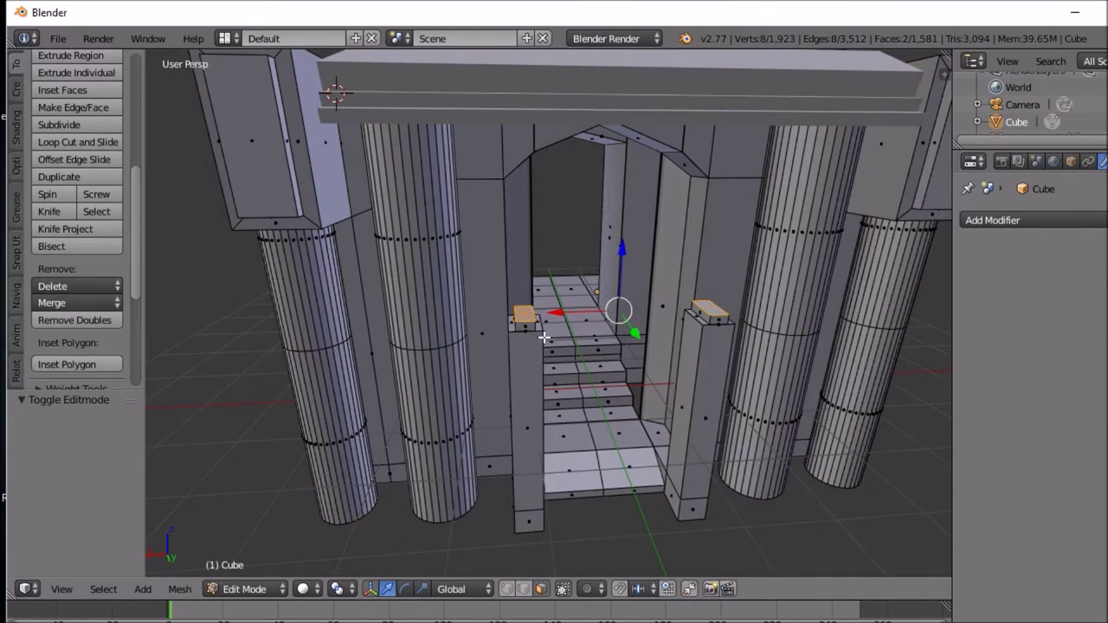
# Step: Add one centred vertical loop cut through each of the two entrance pillars and their caps
pyautogui.hotkey('ctrl', 'r')
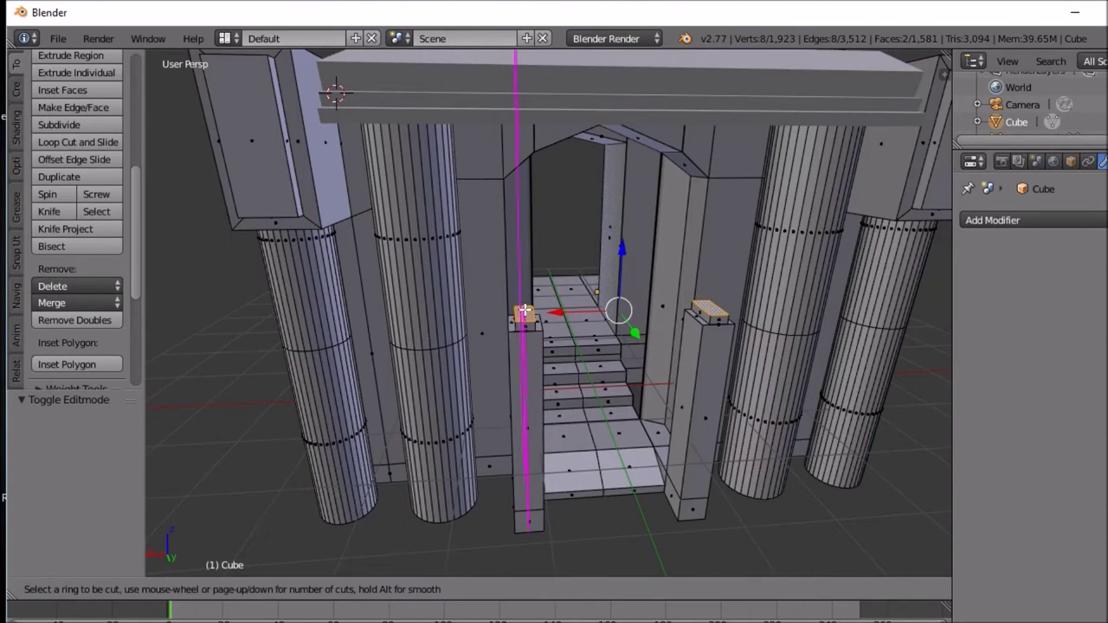
pyautogui.click(525, 309)
pyautogui.rightClick(525, 309)
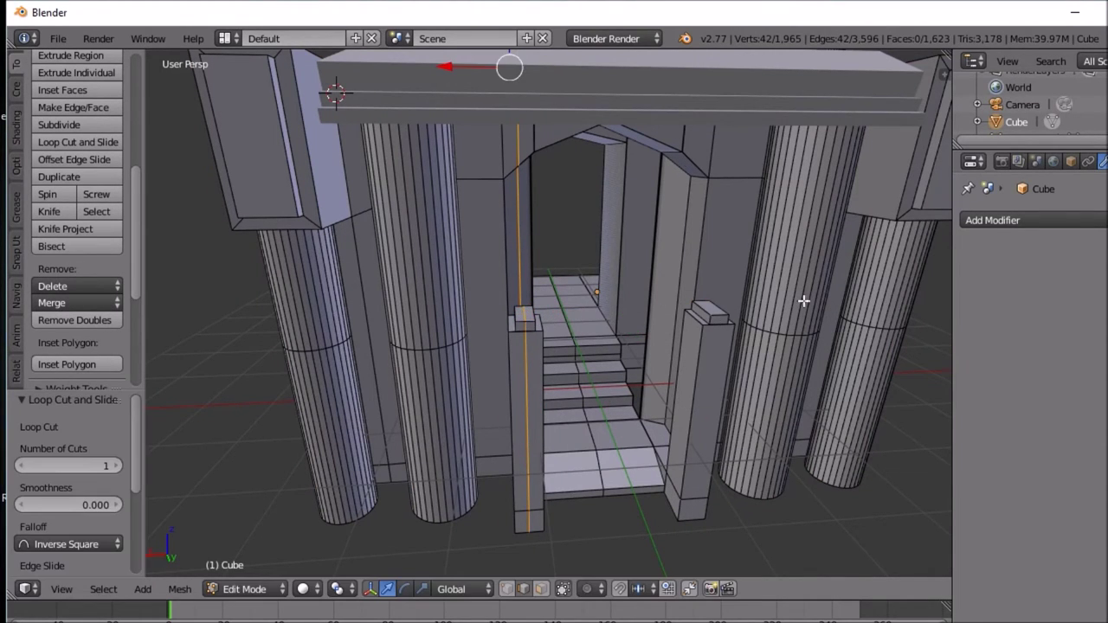
pyautogui.hotkey('ctrl', 'r')
pyautogui.click(713, 312)
pyautogui.rightClick(712, 311)
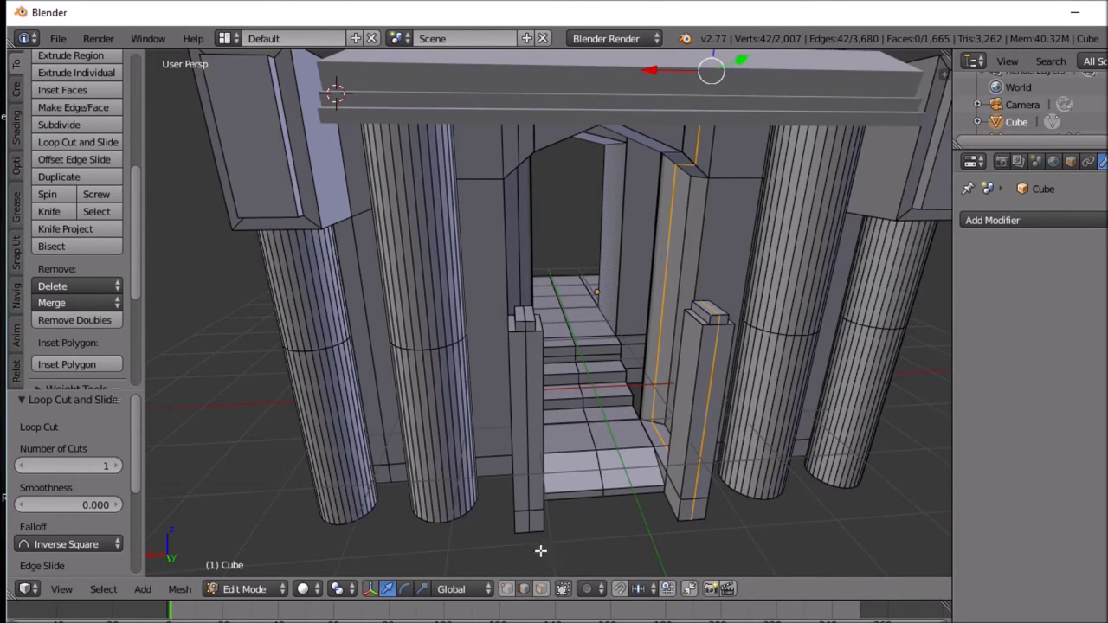
# Step: Raise the centre top edges of both pillar caps about 0.067 along Z into small gables and view the building in Object Mode
pyautogui.rightClick(526, 317)
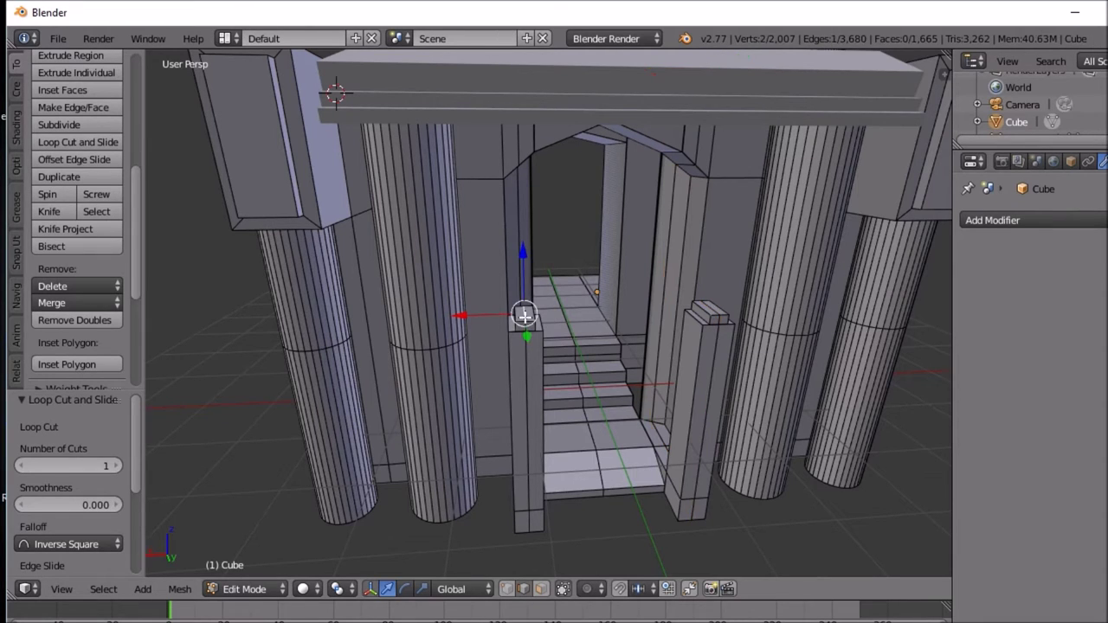
pyautogui.keyDown('shift'); pyautogui.rightClick(706, 315); pyautogui.keyUp('shift')
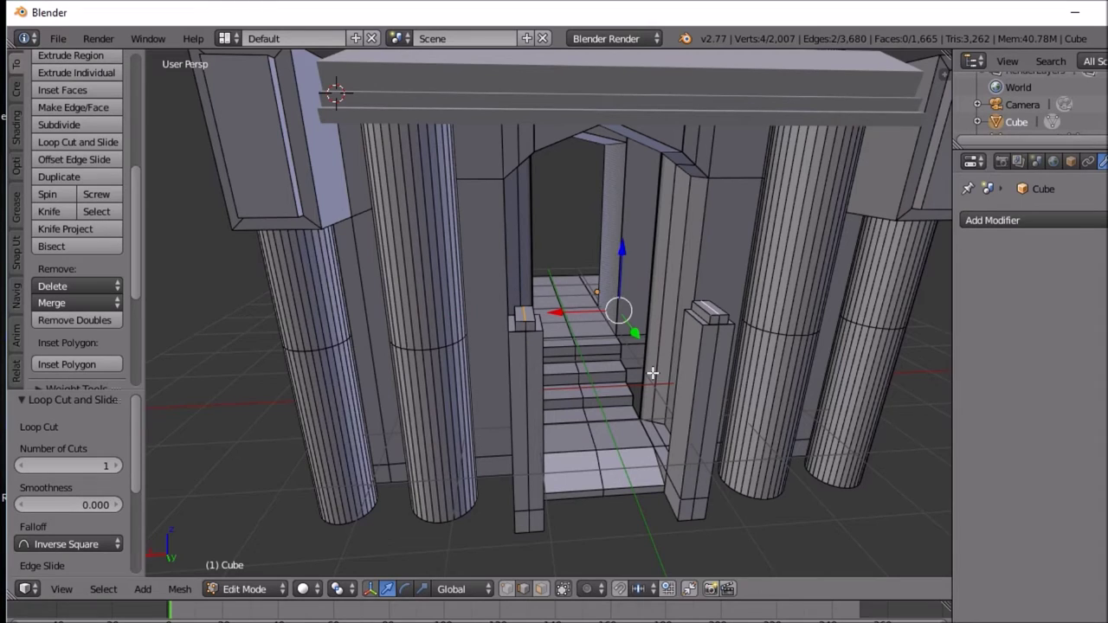
pyautogui.press('g')
pyautogui.press('z')
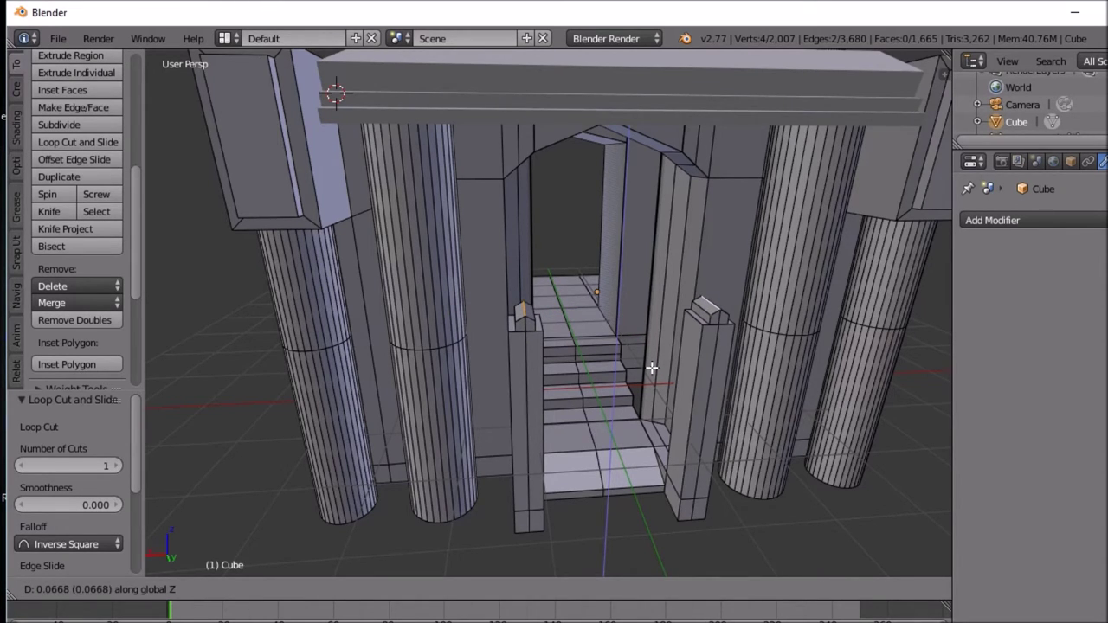
pyautogui.click(651, 368)
pyautogui.moveTo(651, 368)
pyautogui.mouseDown(button='middle')
pyautogui.moveTo(683, 398)
pyautogui.moveTo(625, 372)
pyautogui.moveTo(659, 371)
pyautogui.moveTo(653, 403)
pyautogui.moveTo(621, 408)
pyautogui.moveTo(589, 389)
pyautogui.moveTo(673, 381)
pyautogui.moveTo(591, 394)
pyautogui.moveTo(634, 380)
pyautogui.mouseUp(button='middle')
pyautogui.press('Tab')
pyautogui.scroll(-6, 658, 370)
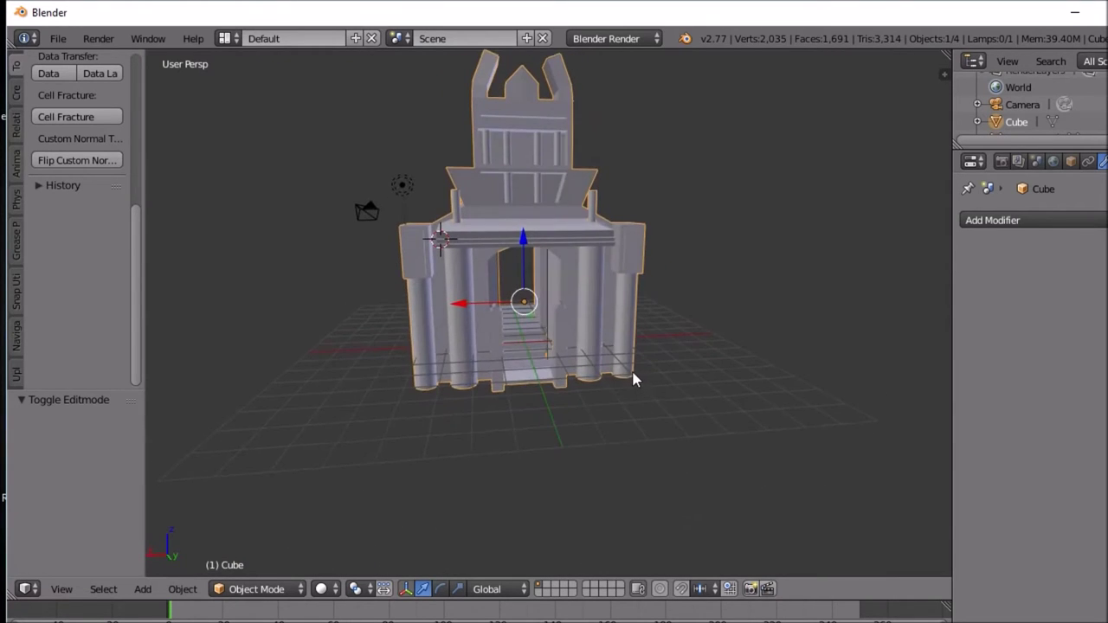
# Step: Examine the finished entrance pillars and the building from the front, side and rear in Object Mode
pyautogui.scroll(6, 633, 378)
pyautogui.scroll(-6, 633, 372)
pyautogui.scroll(6, 633, 371)
pyautogui.press('Tab')
pyautogui.scroll(-6, 633, 372)
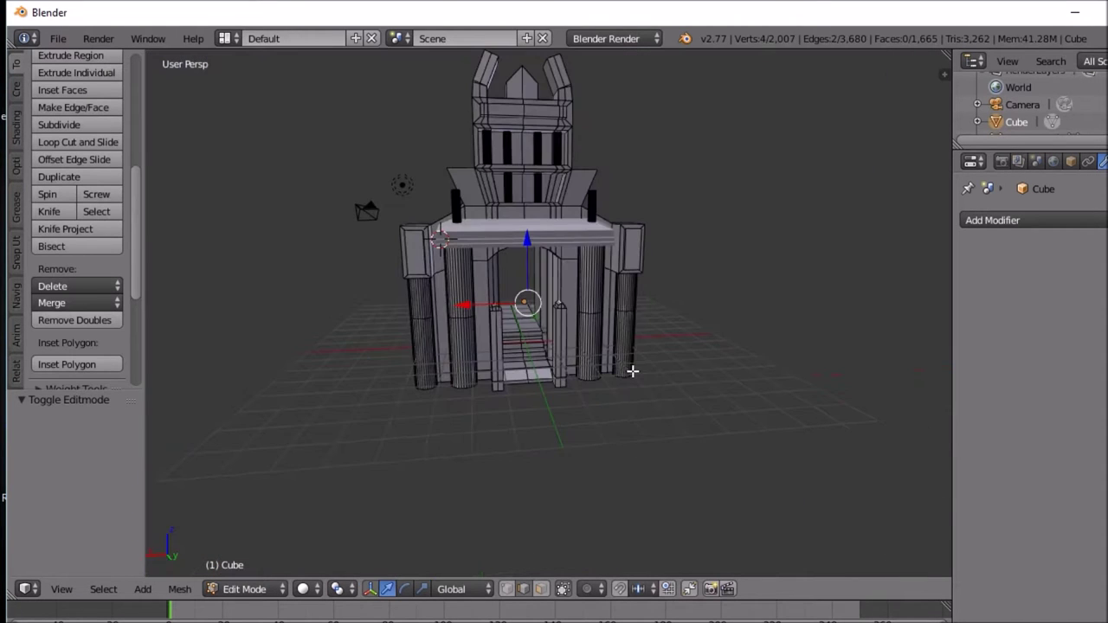
pyautogui.press('Tab')
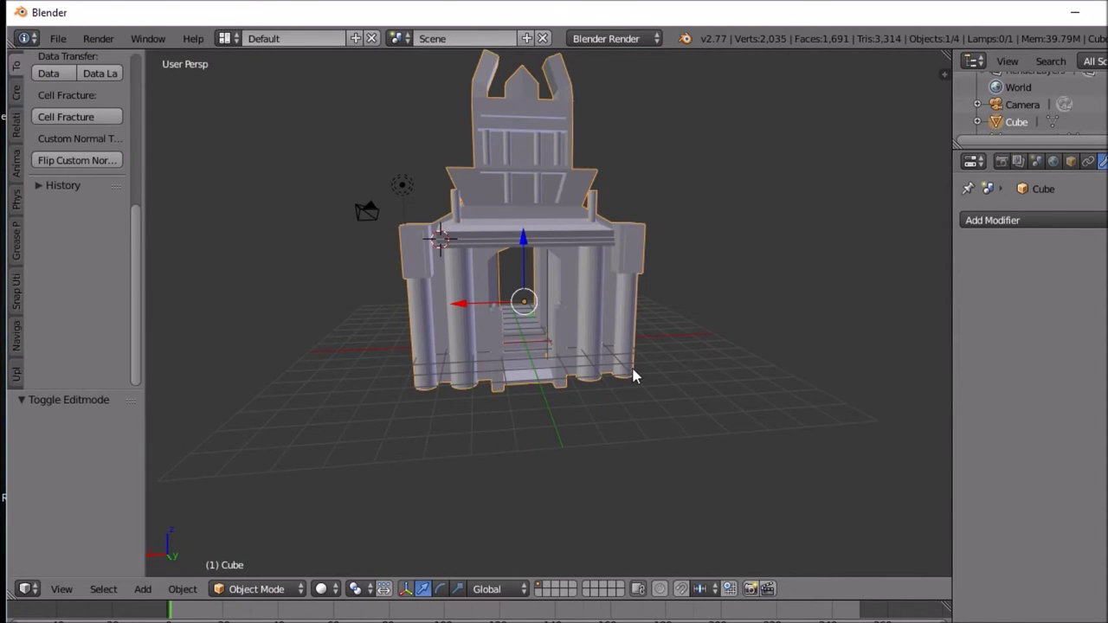
pyautogui.scroll(6, 633, 376)
pyautogui.moveTo(632, 376); pyautogui.dragTo(554, 393, button='middle')
pyautogui.scroll(-6, 557, 394)
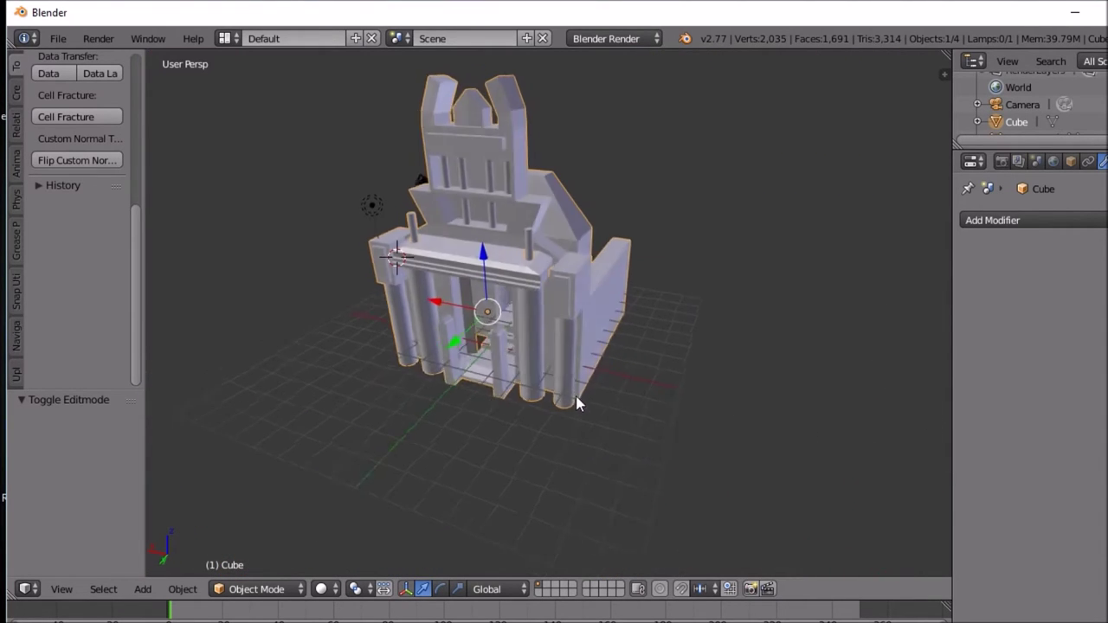
pyautogui.moveTo(577, 403); pyautogui.dragTo(893, 418, button='middle')
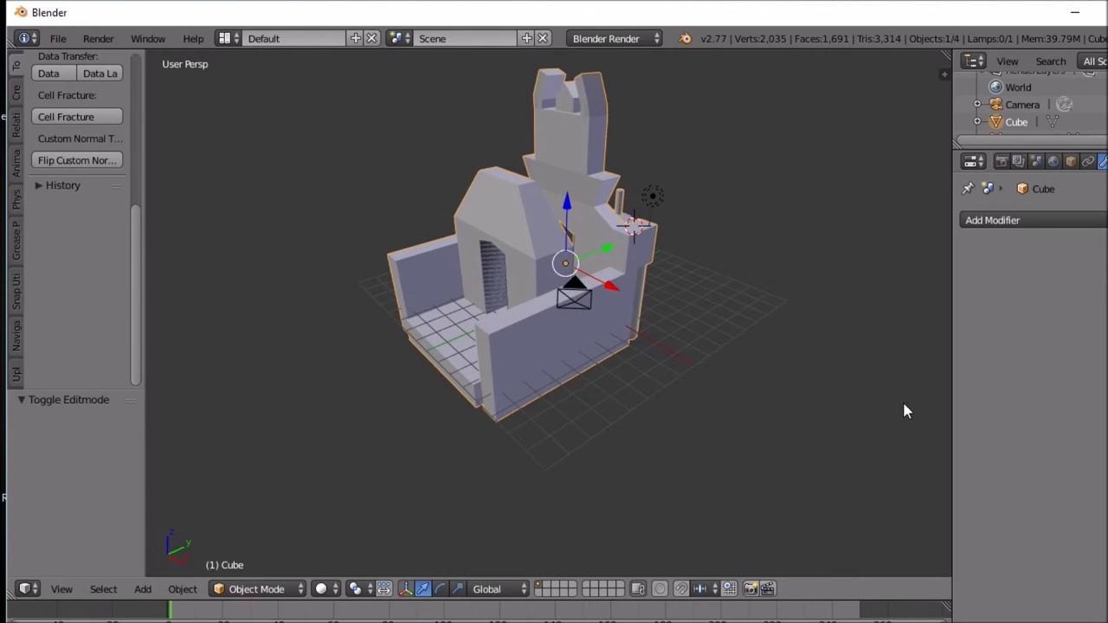
pyautogui.moveTo(906, 411); pyautogui.dragTo(926, 403, button='middle')
# Step: Extrude the two rear wall faces on either side of the back doorway outwards by about 3.14, then view them in Object Mode
pyautogui.press('Tab')
pyautogui.moveTo(564, 300); pyautogui.dragTo(617, 322, button='middle')
pyautogui.rightClick(606, 322)
pyautogui.click(542, 589)
pyautogui.rightClick(579, 317)
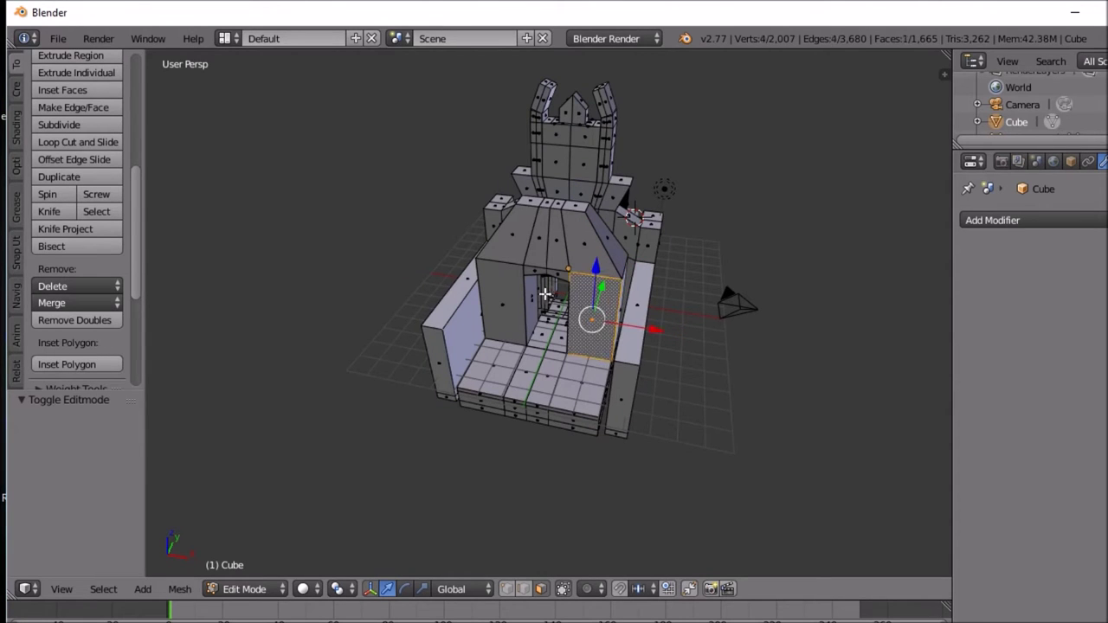
pyautogui.keyDown('shift'); pyautogui.rightClick(510, 295); pyautogui.keyUp('shift')
pyautogui.moveTo(541, 333); pyautogui.dragTo(401, 331, button='middle')
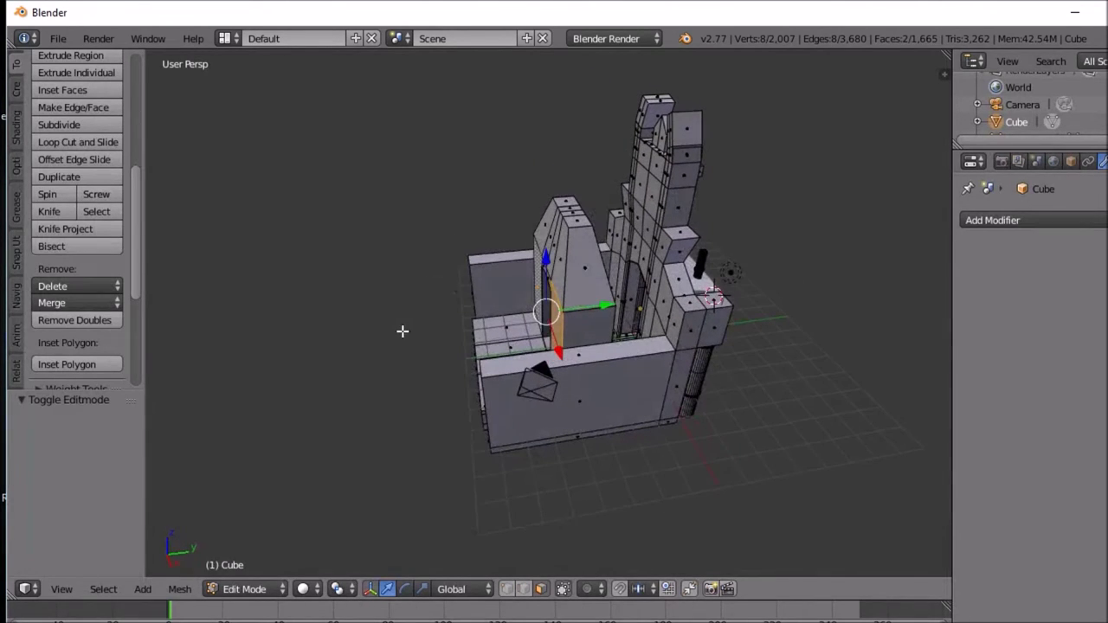
pyautogui.press('e')
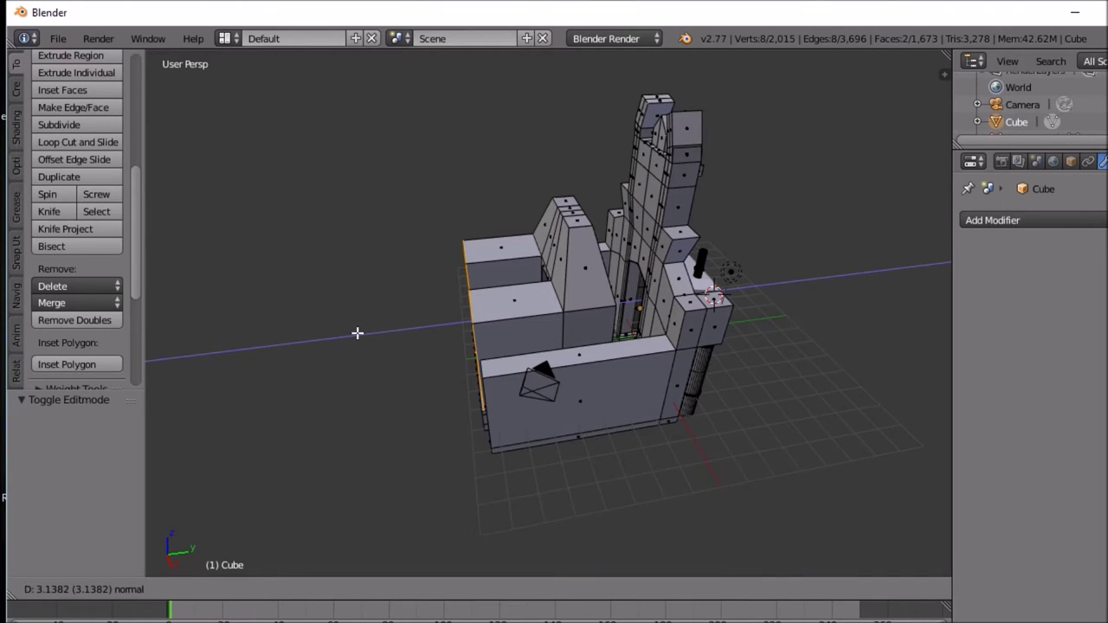
pyautogui.click(357, 333)
pyautogui.moveTo(508, 303); pyautogui.dragTo(687, 280, button='middle')
pyautogui.press('Tab')
pyautogui.moveTo(604, 277)
pyautogui.mouseDown(button='middle')
pyautogui.moveTo(538, 290)
pyautogui.moveTo(501, 340)
pyautogui.moveTo(441, 369)
pyautogui.moveTo(425, 321)
pyautogui.moveTo(512, 317)
pyautogui.moveTo(576, 297)
pyautogui.moveTo(587, 306)
pyautogui.moveTo(589, 283)
pyautogui.mouseUp(button='middle')
# Step: Extrude the two faces above the back doorway outwards by about 2.9 between the side blocks and return to Object Mode
pyautogui.press('Tab')
pyautogui.moveTo(482, 270); pyautogui.dragTo(359, 309, button='middle')
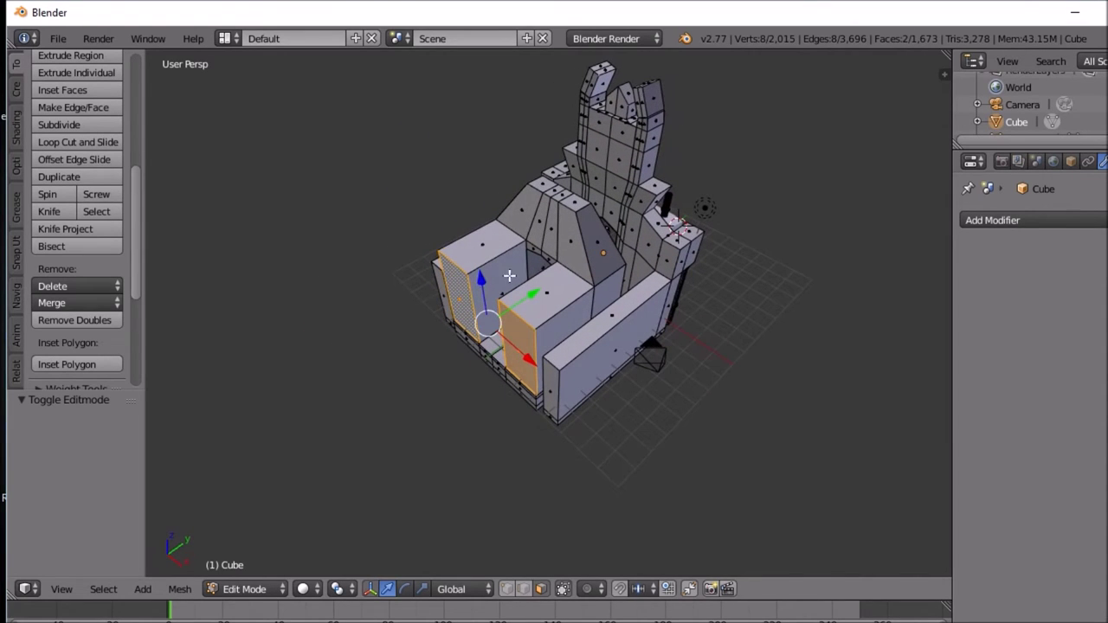
pyautogui.rightClick(552, 261)
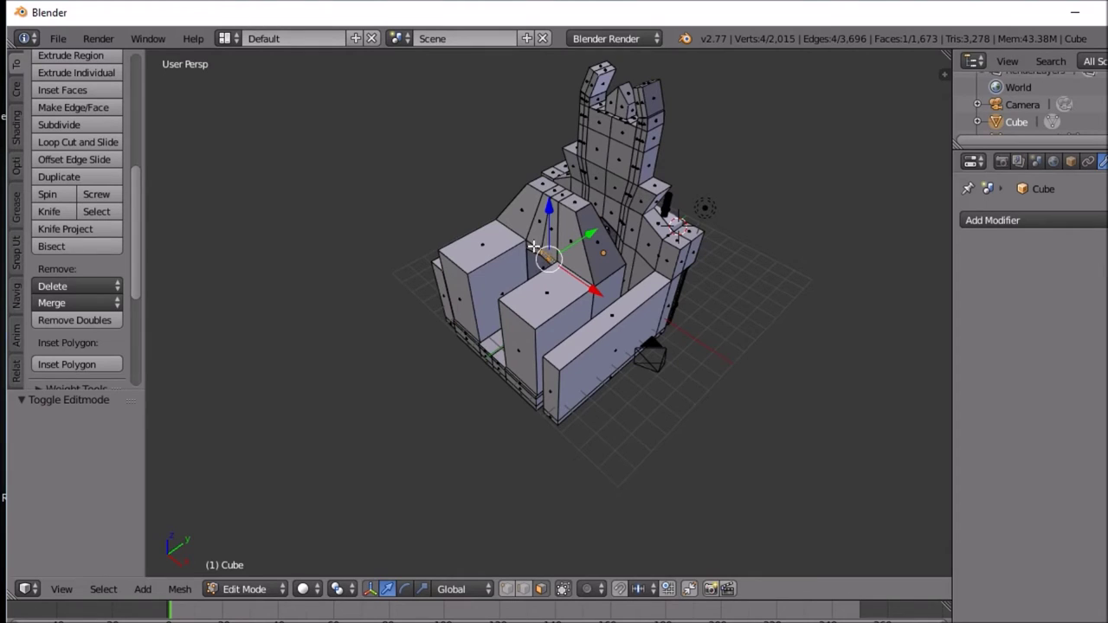
pyautogui.keyDown('shift'); pyautogui.rightClick(534, 250); pyautogui.keyUp('shift')
pyautogui.moveTo(529, 248); pyautogui.dragTo(452, 261, button='middle')
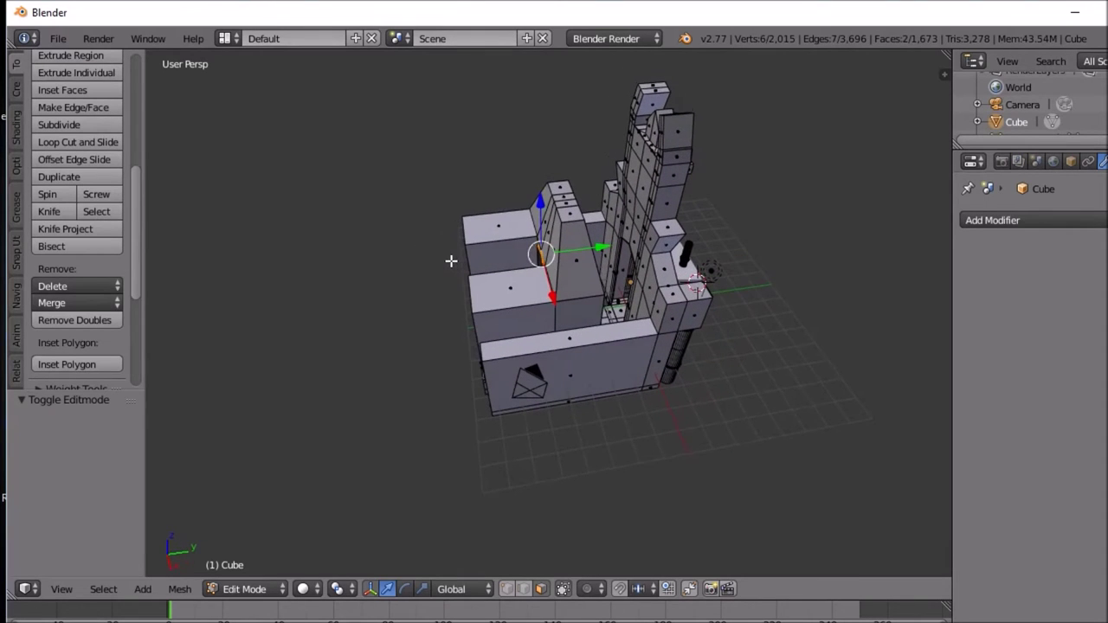
pyautogui.press('e')
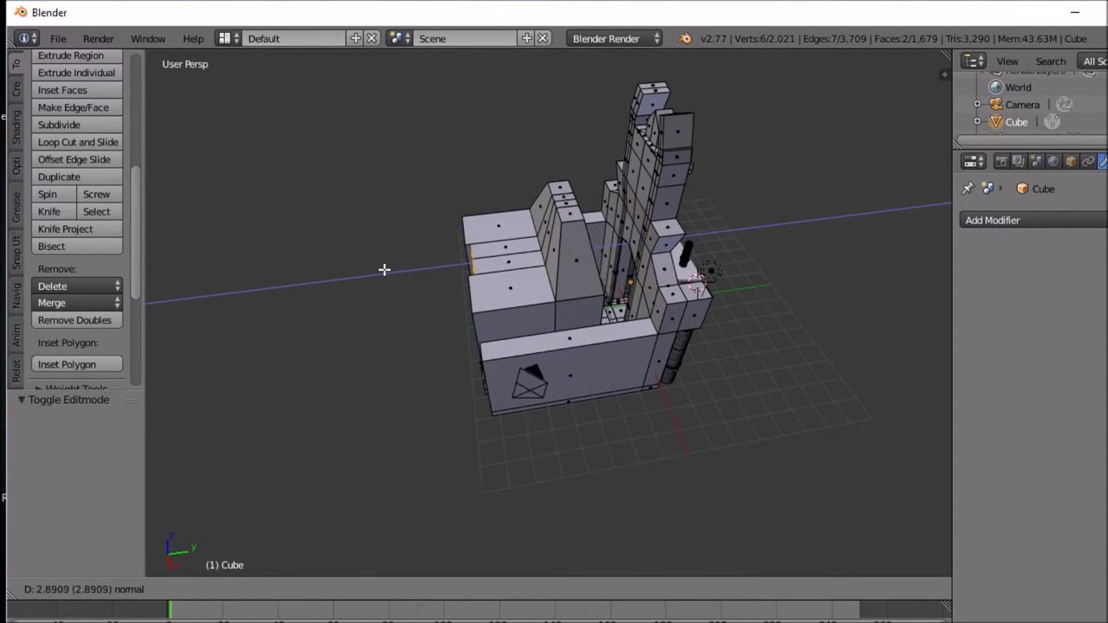
pyautogui.click(381, 272)
pyautogui.moveTo(541, 278); pyautogui.dragTo(456, 283, button='middle')
pyautogui.press('Tab')
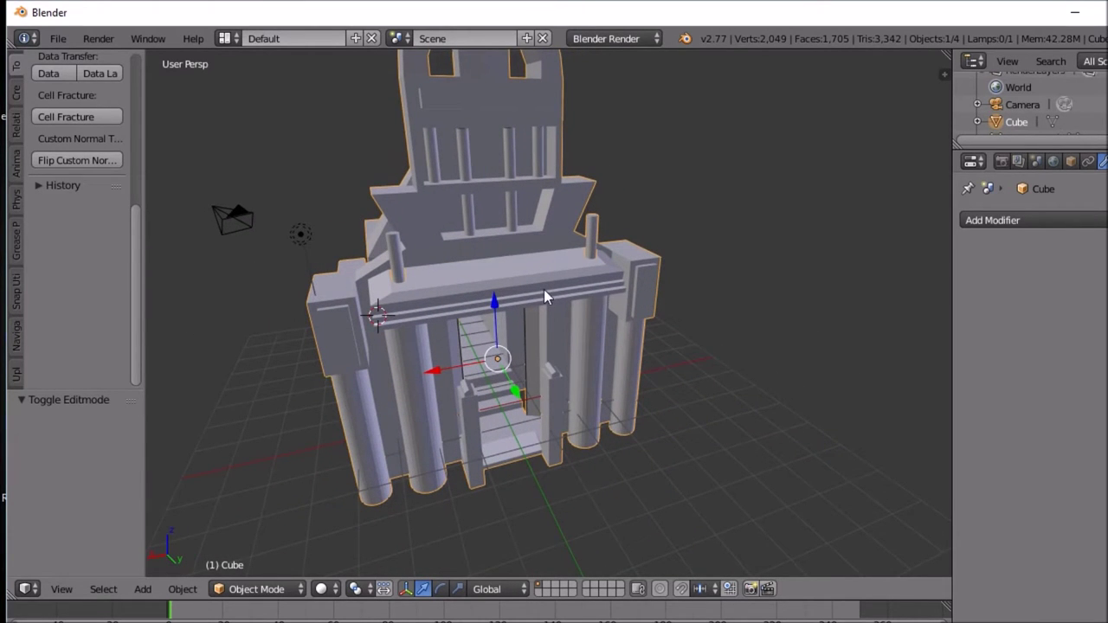
# Step: Inspect the front facade, columns, doorway and interior stairs from several angles and distances
pyautogui.scroll(-3, 544, 297)
pyautogui.moveTo(544, 297); pyautogui.dragTo(573, 248, button='middle')
pyautogui.scroll(5, 486, 289)
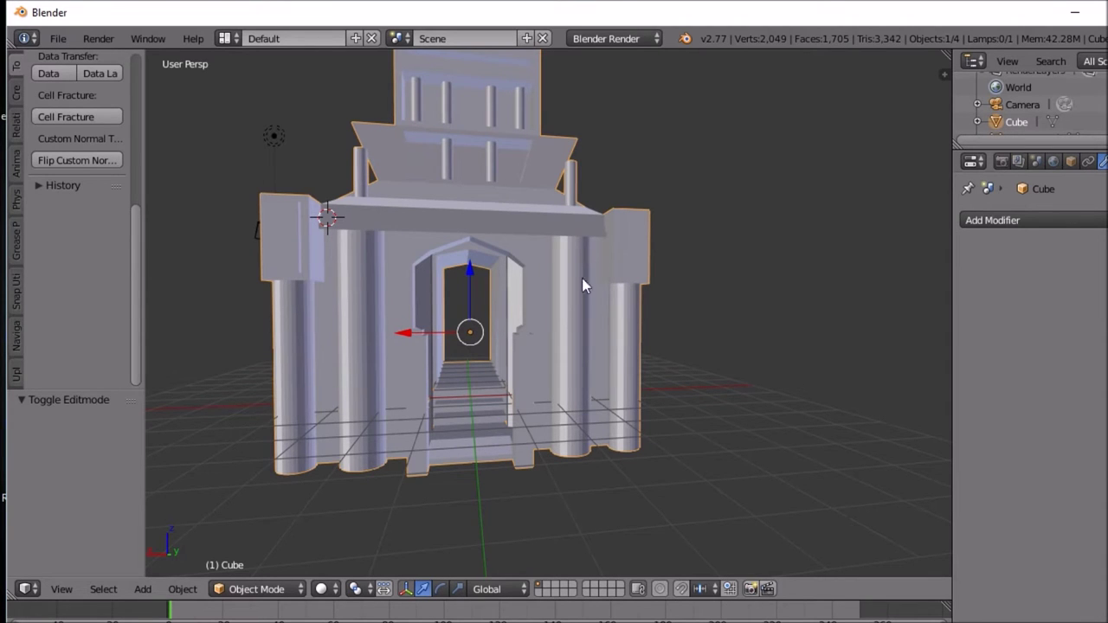
pyautogui.moveTo(547, 311); pyautogui.dragTo(506, 322, button='middle')
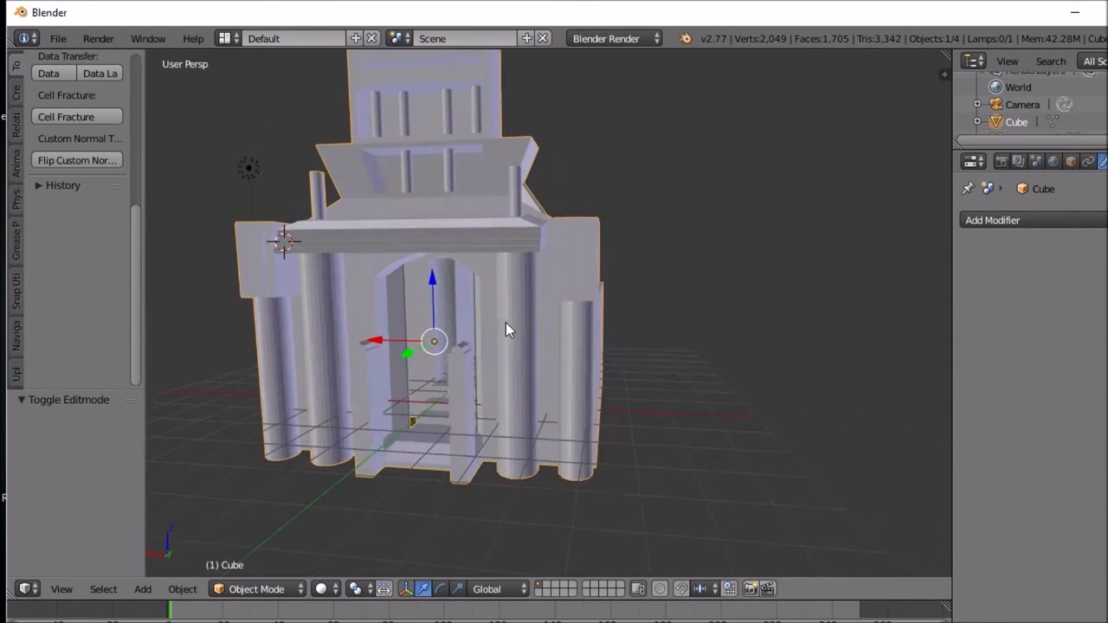
pyautogui.scroll(-5, 506, 323)
pyautogui.scroll(5, 509, 325)
pyautogui.moveTo(508, 322); pyautogui.dragTo(539, 370, button='middle')
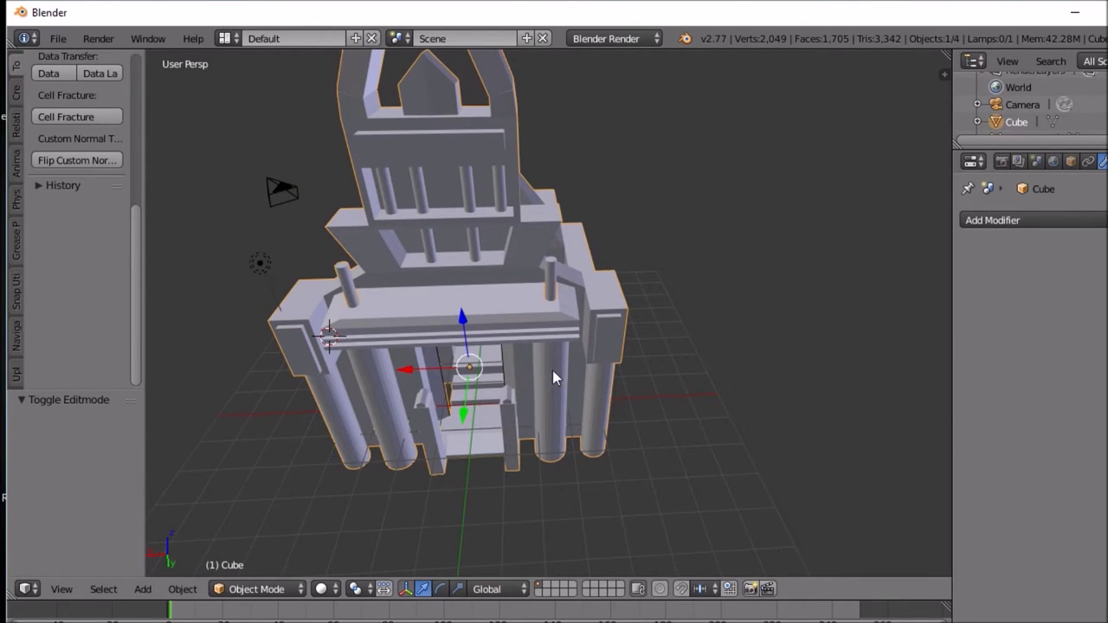
pyautogui.moveTo(581, 334); pyautogui.dragTo(638, 283, button='middle')
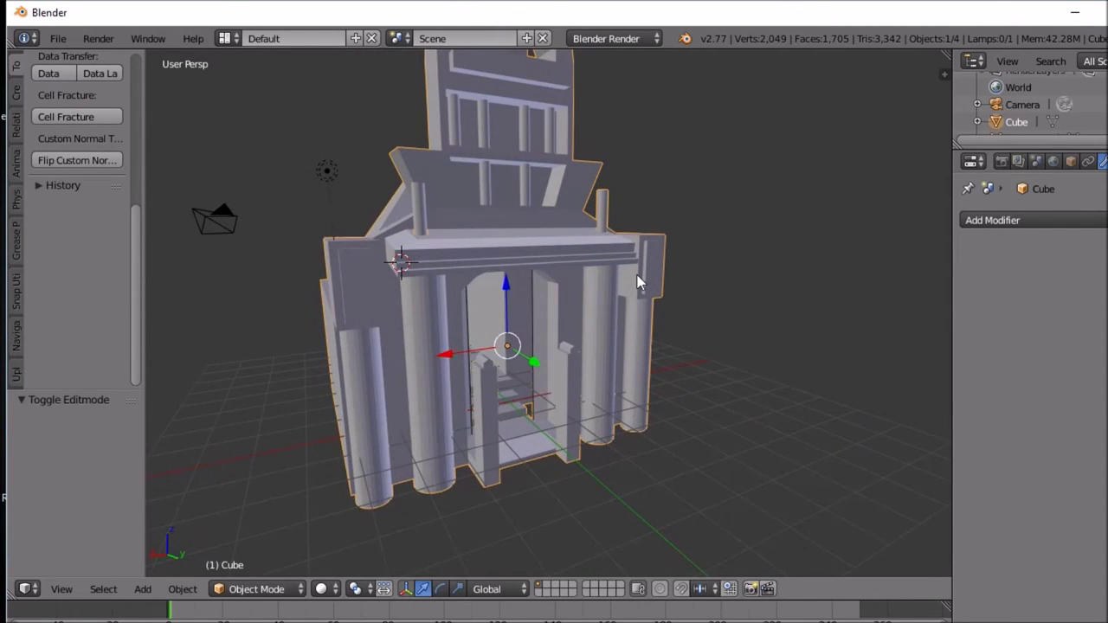
pyautogui.scroll(-4, 636, 275)
pyautogui.scroll(4, 637, 275)
pyautogui.scroll(-4, 637, 275)
pyautogui.scroll(4, 637, 274)
pyautogui.scroll(-4, 637, 281)
pyautogui.scroll(4, 637, 282)
pyautogui.scroll(-4, 541, 343)
pyautogui.scroll(4, 542, 346)
pyautogui.moveTo(570, 380); pyautogui.dragTo(487, 491, button='middle')
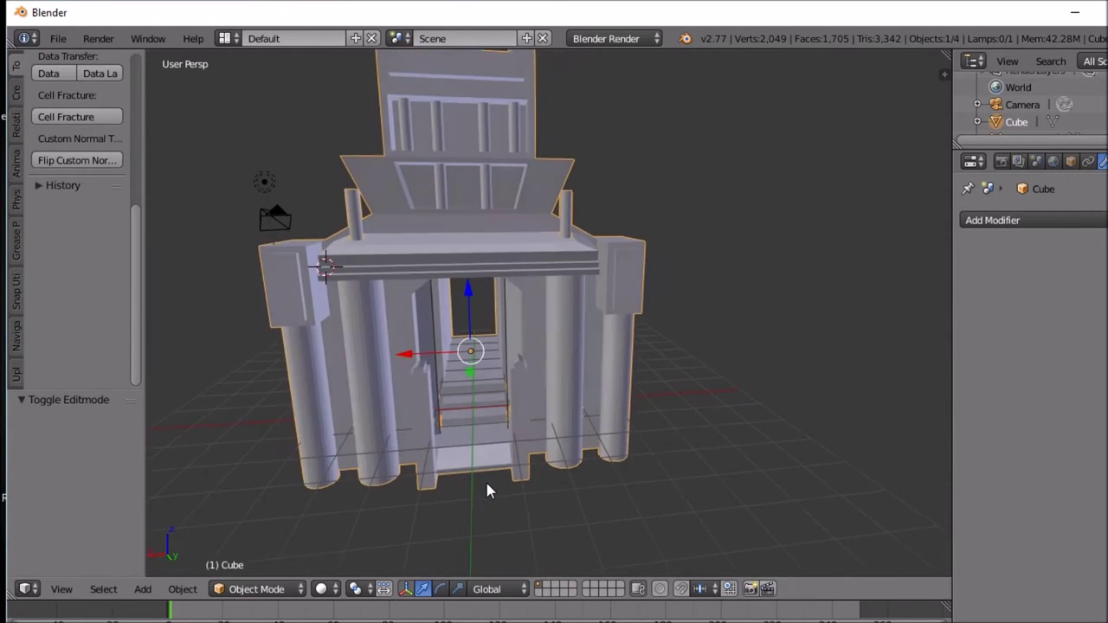
# Step: Place the 3D cursor at the foot of the entrance ramp
pyautogui.click(470, 473)
pyautogui.moveTo(472, 480); pyautogui.dragTo(471, 457, button='middle')
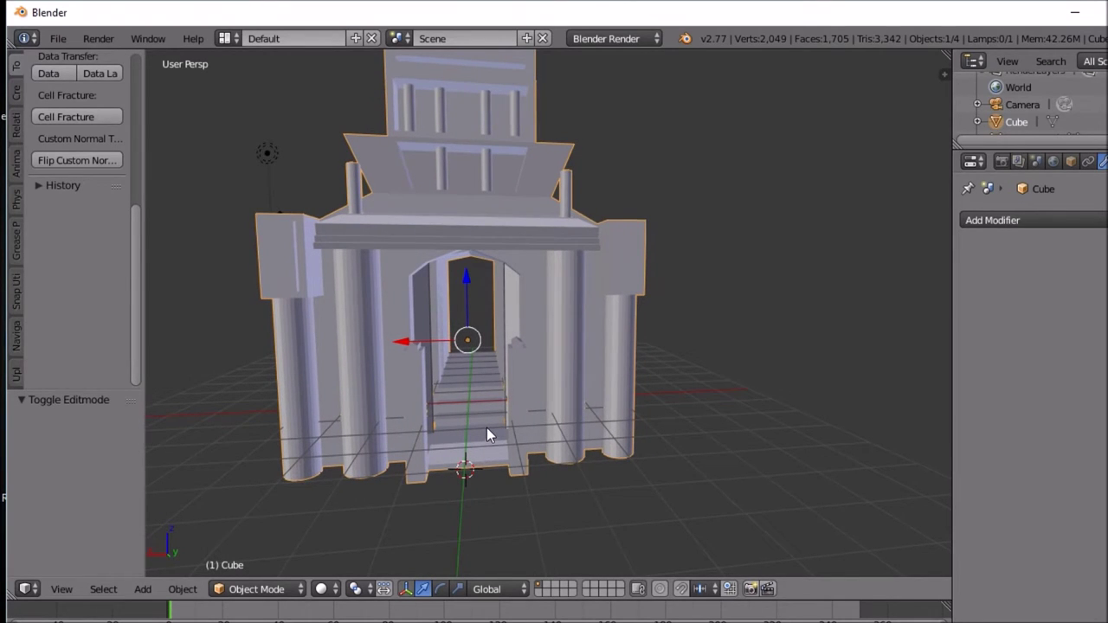
pyautogui.press('Tab')
pyautogui.hotkey('shift', 'a')
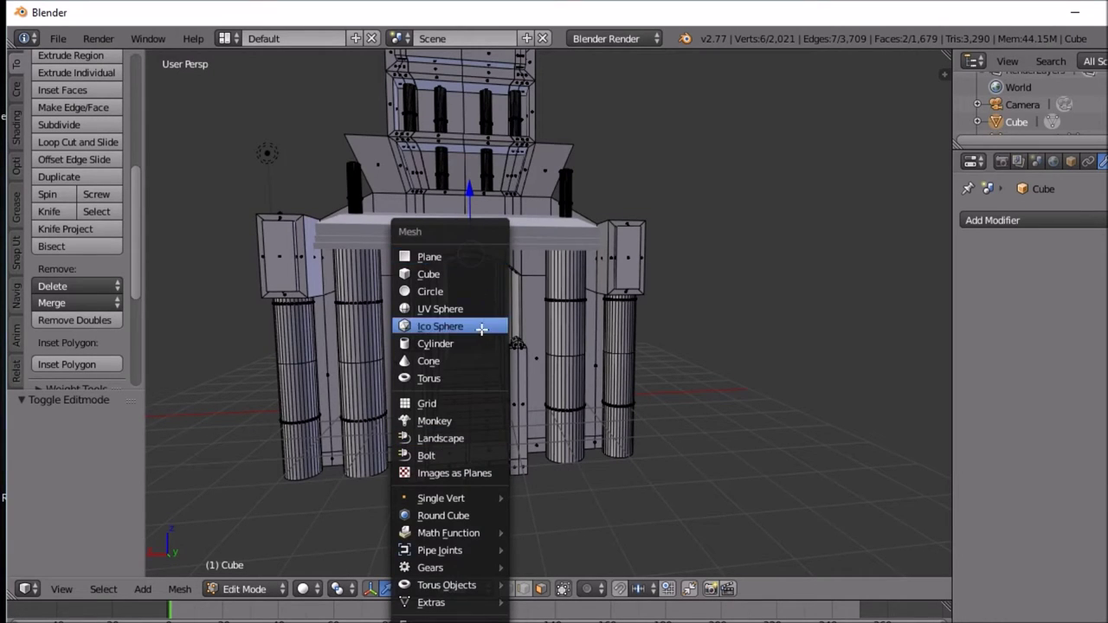
pyautogui.press('Tab')
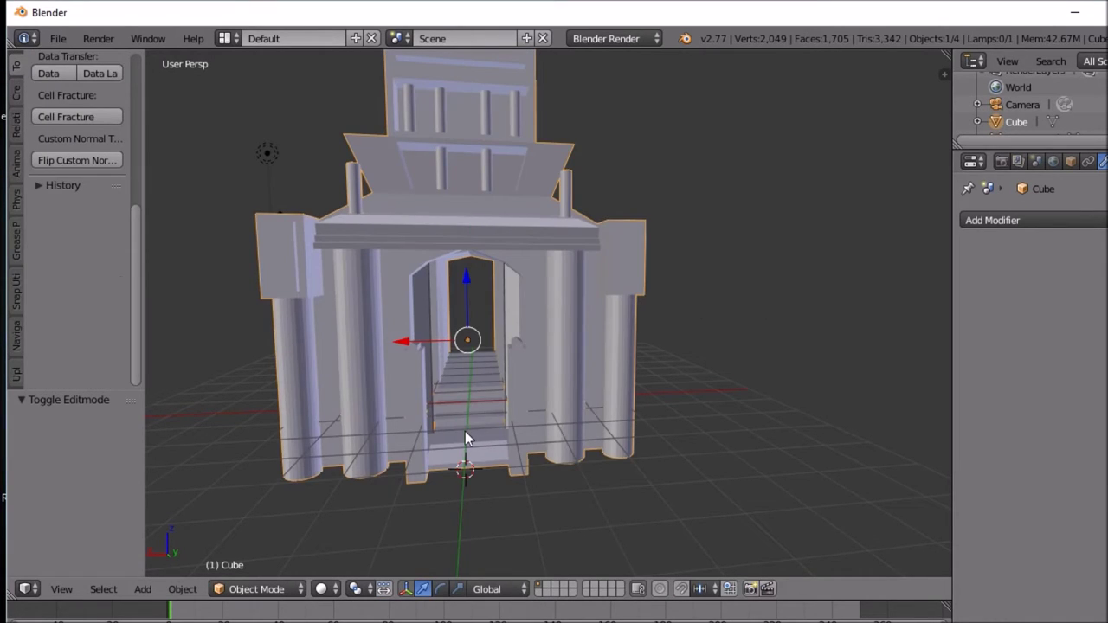
# Step: Add a separate plane mesh object at the 3D cursor and move it 1.089 along Y in front of the entrance
pyautogui.hotkey('shift', 'a')
pyautogui.moveTo(450, 369)
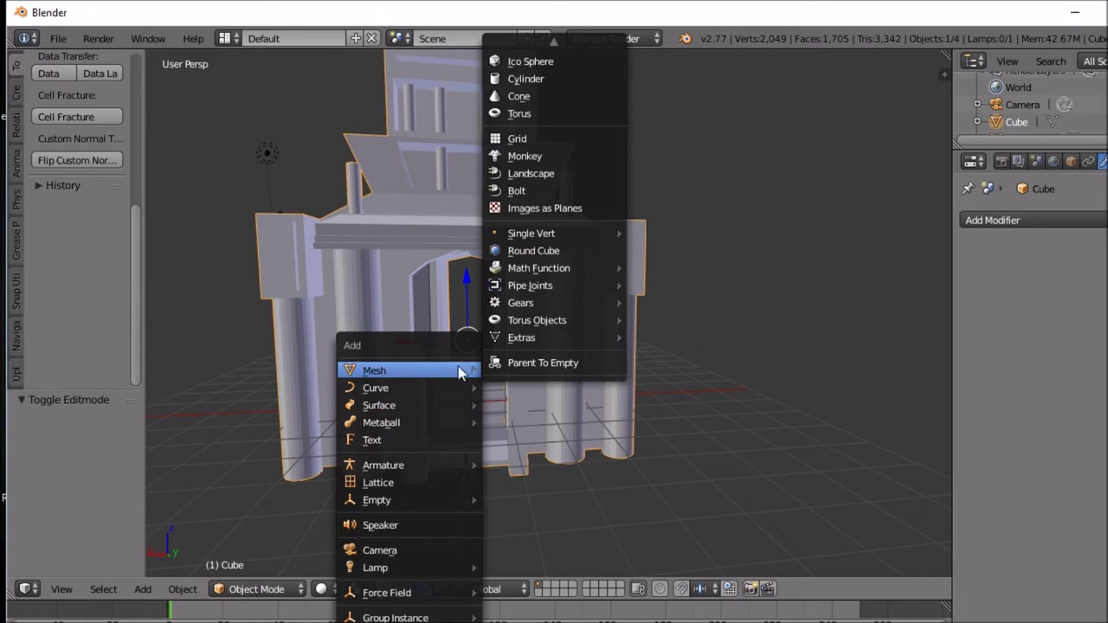
pyautogui.moveTo(548, 38)
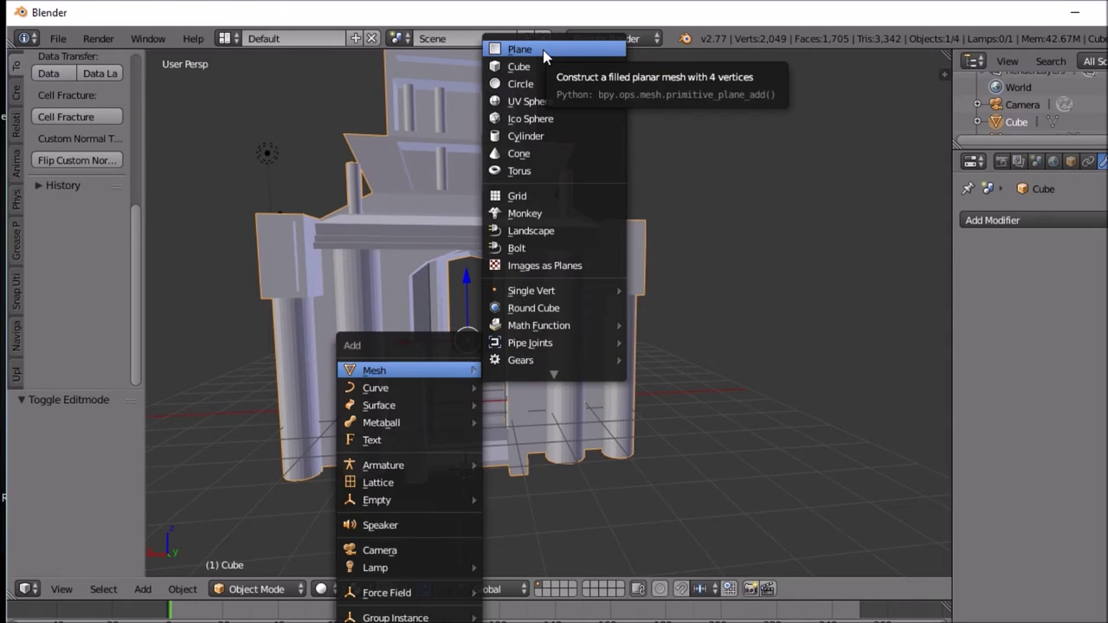
pyautogui.click(545, 53)
pyautogui.moveTo(553, 343); pyautogui.dragTo(389, 326, button='middle')
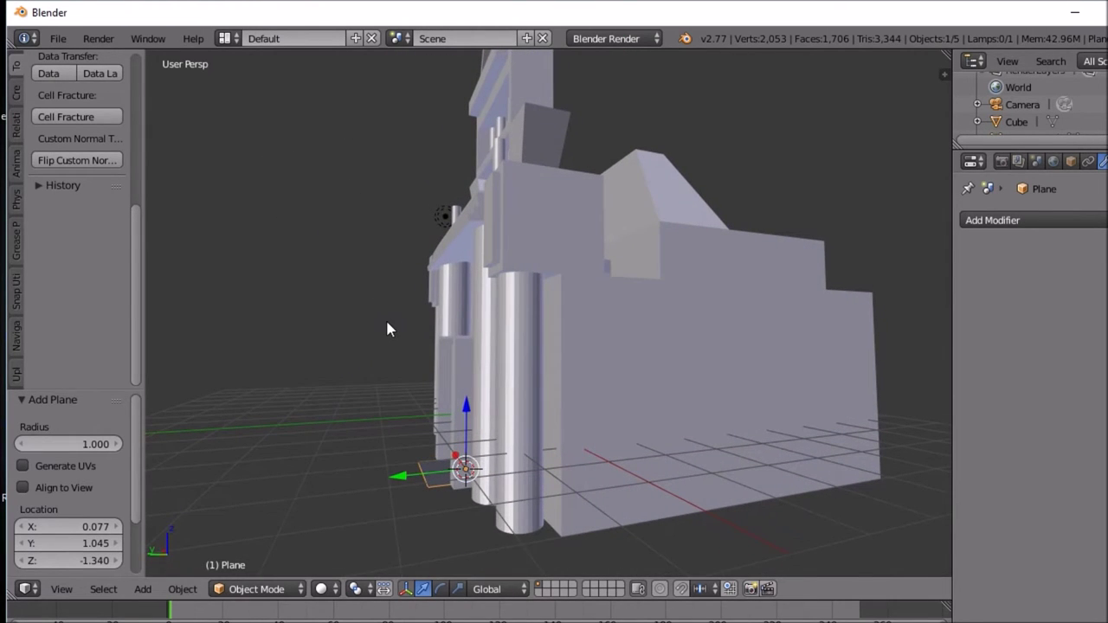
pyautogui.press('g')
pyautogui.press('y')
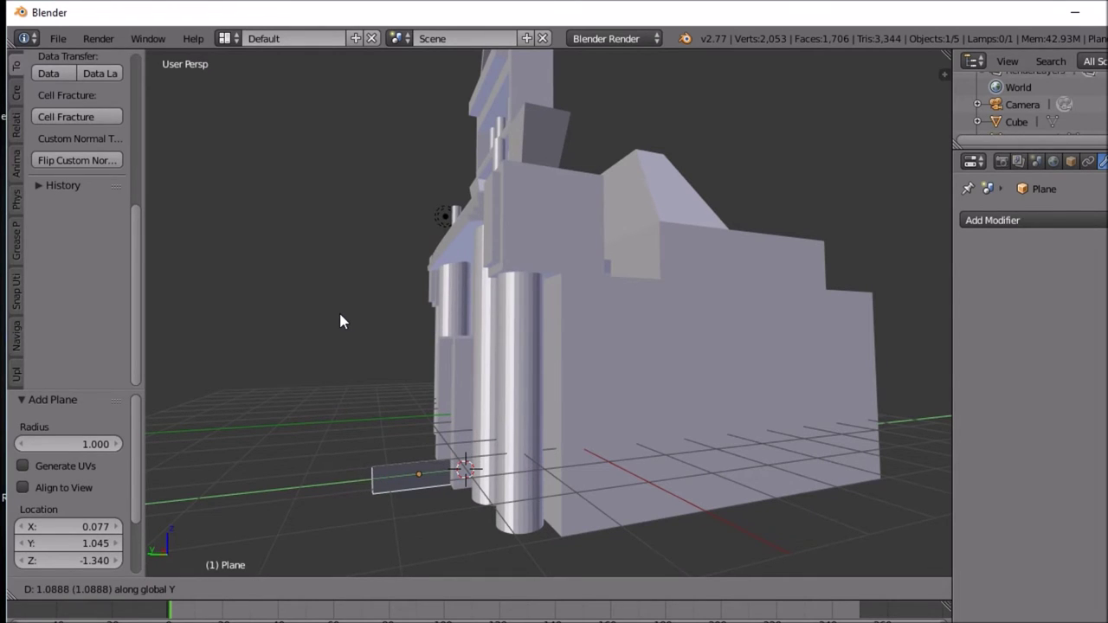
pyautogui.click(340, 317)
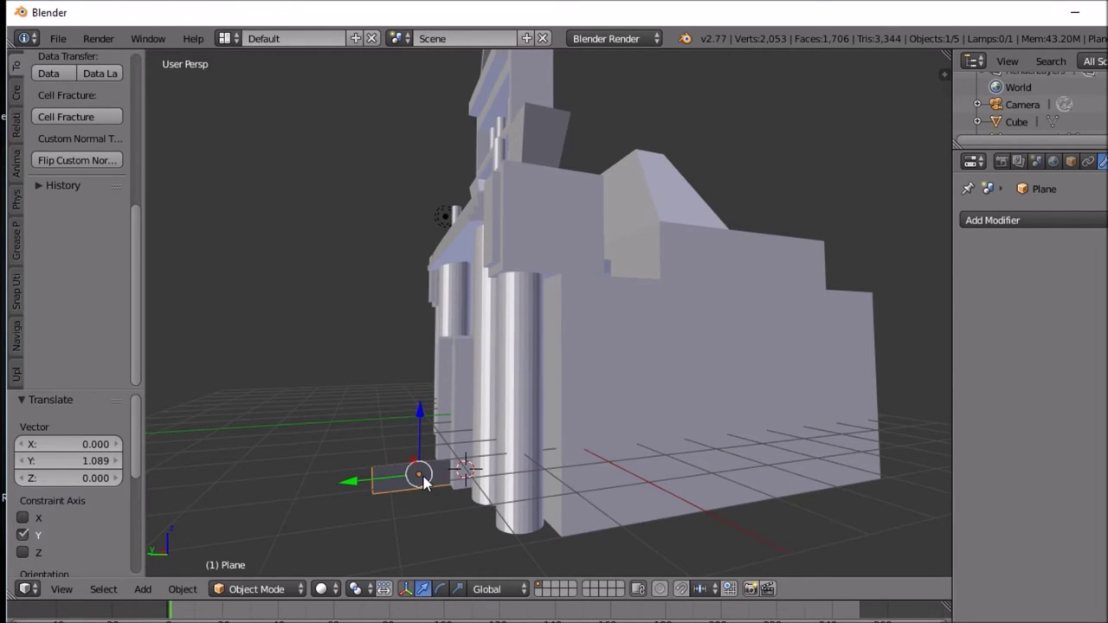
# Step: Extrude the new plane upwards by about 0.215 into a thin slab
pyautogui.press('Tab')
pyautogui.press('e')
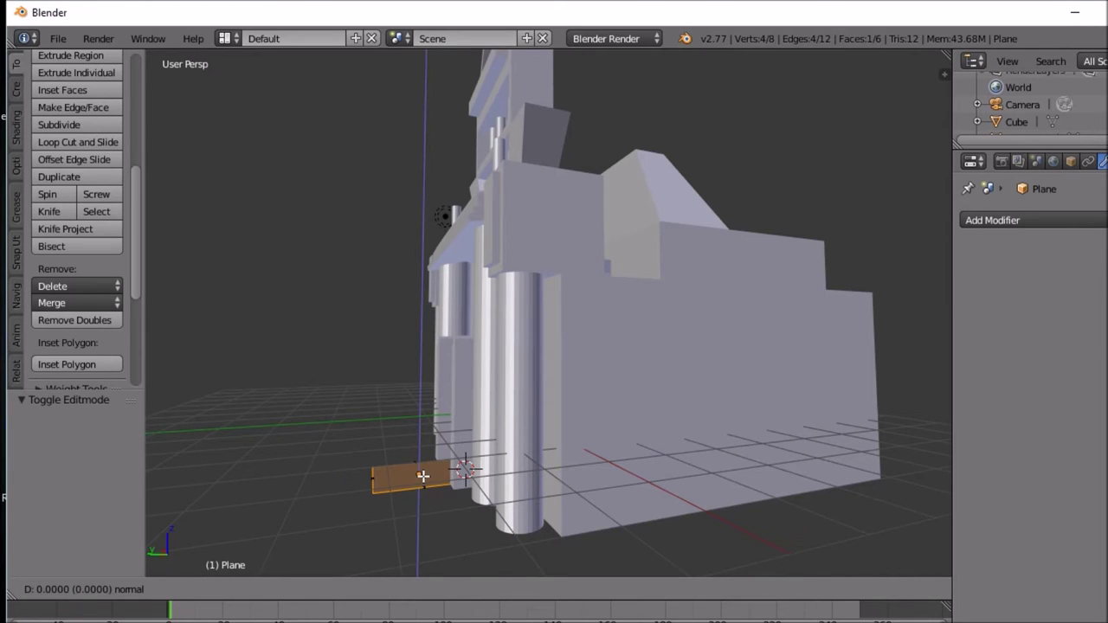
pyautogui.press('z')
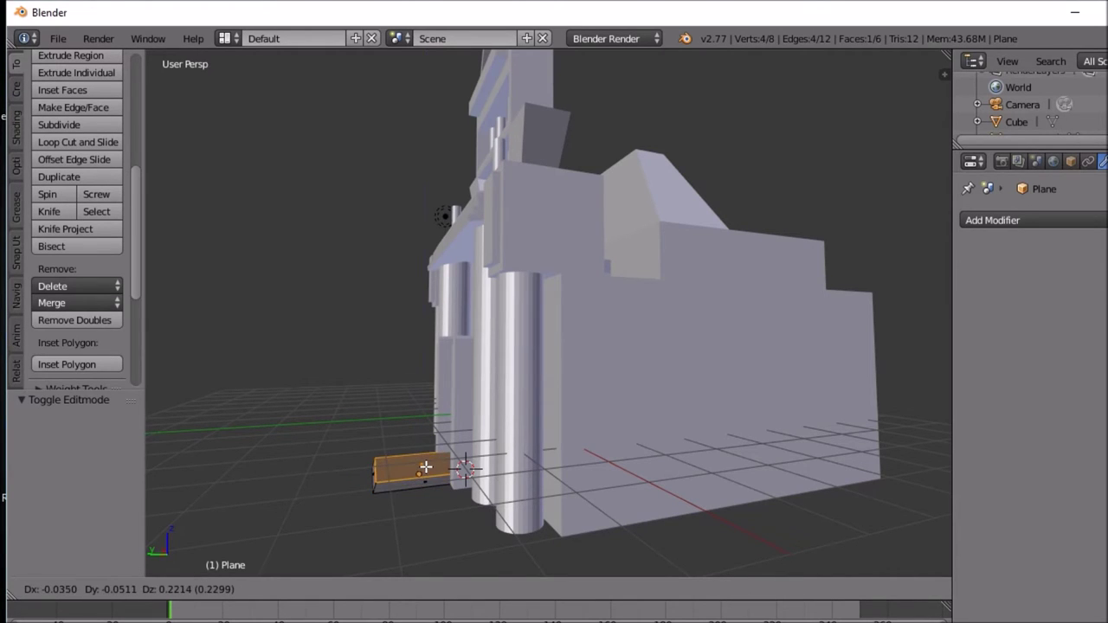
pyautogui.rightClick(425, 466)
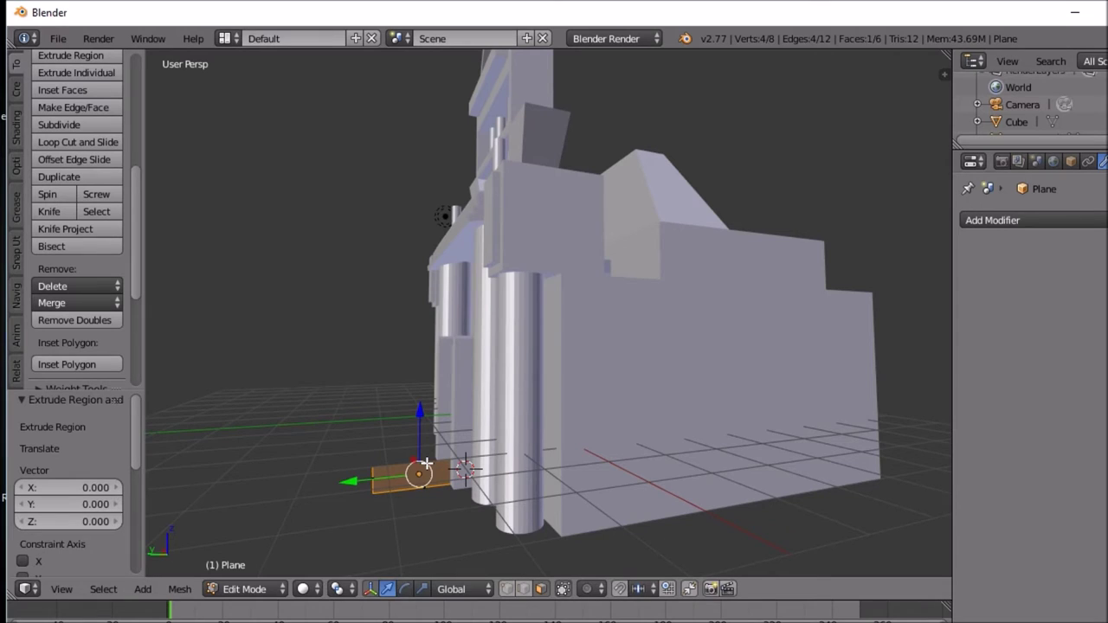
pyautogui.press('e')
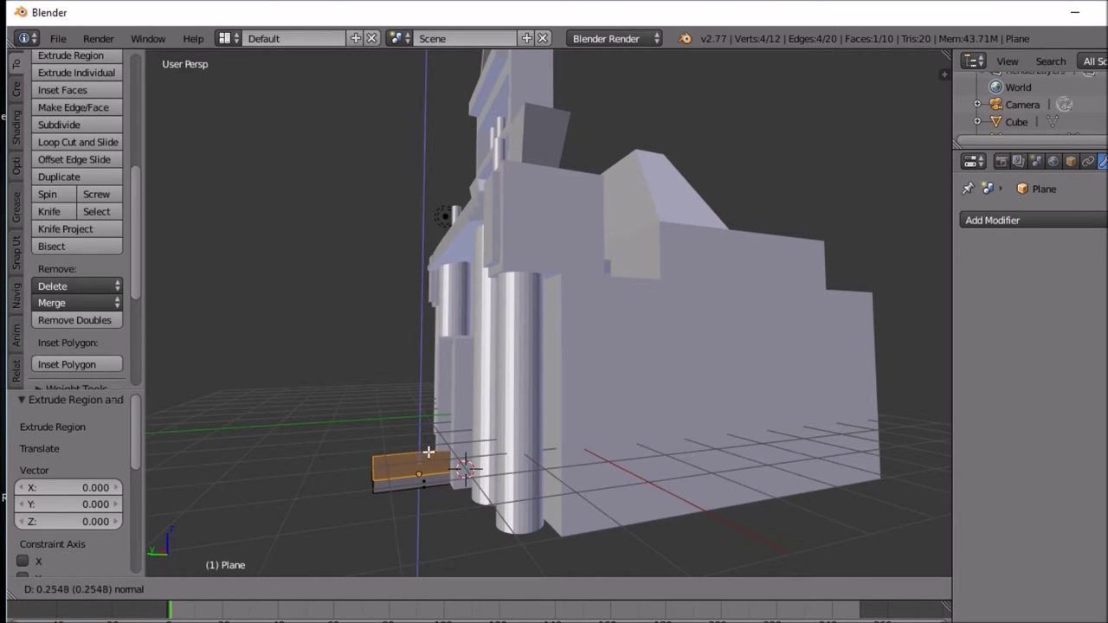
pyautogui.click(429, 454)
pyautogui.moveTo(420, 462); pyautogui.dragTo(425, 465, button='middle')
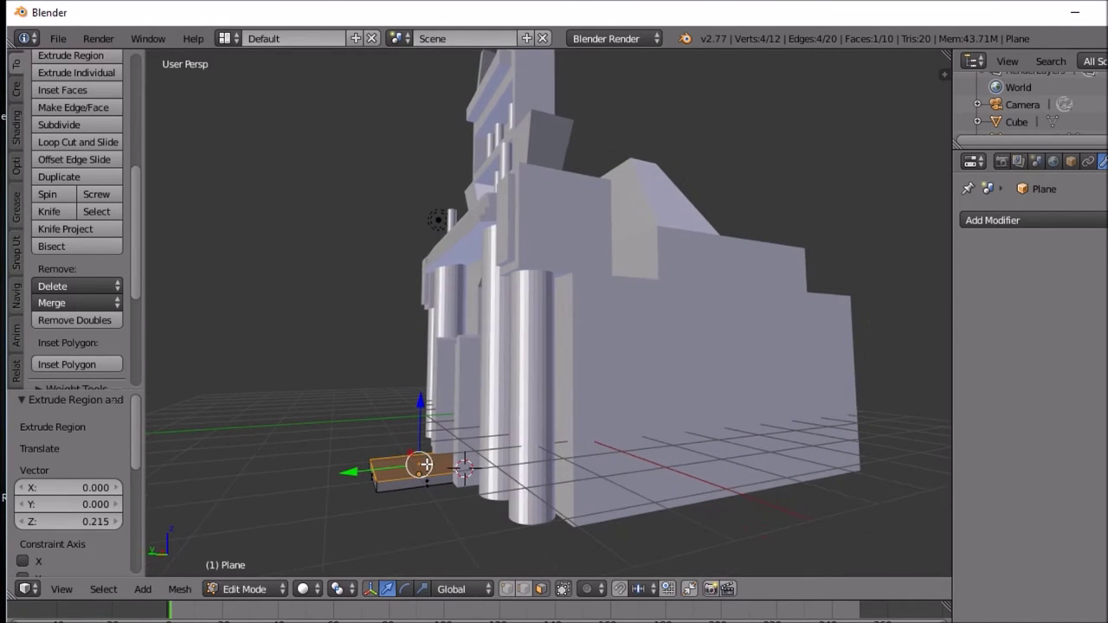
# Step: Select all of the slab's linked geometry and scale it by about 3.635 along Y
pyautogui.hotkey('ctrl', 'l')
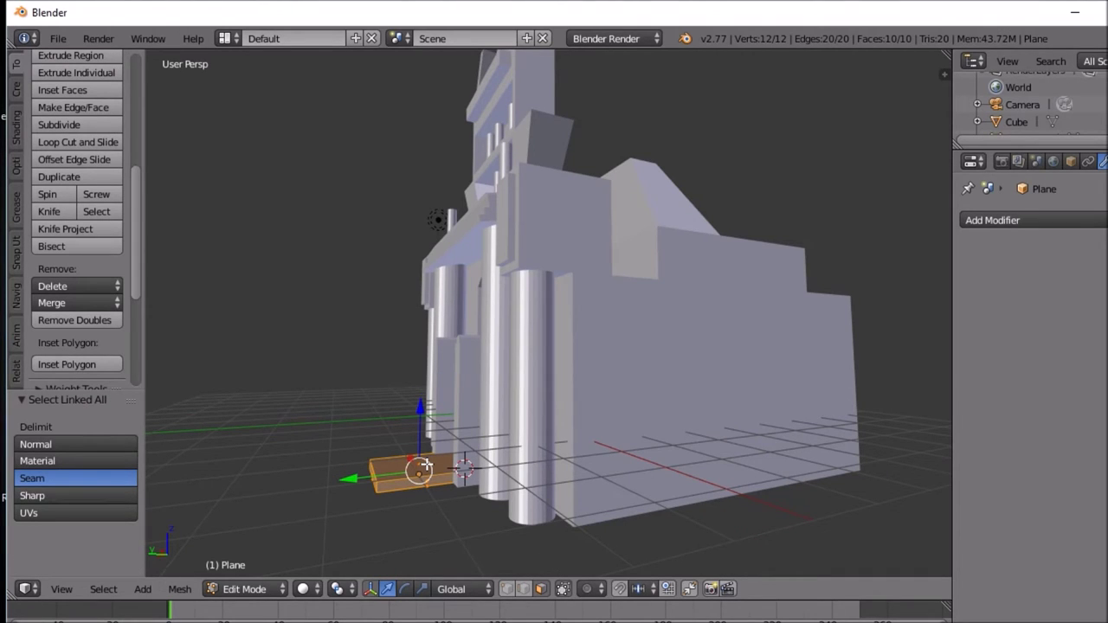
pyautogui.press('s')
pyautogui.press('y')
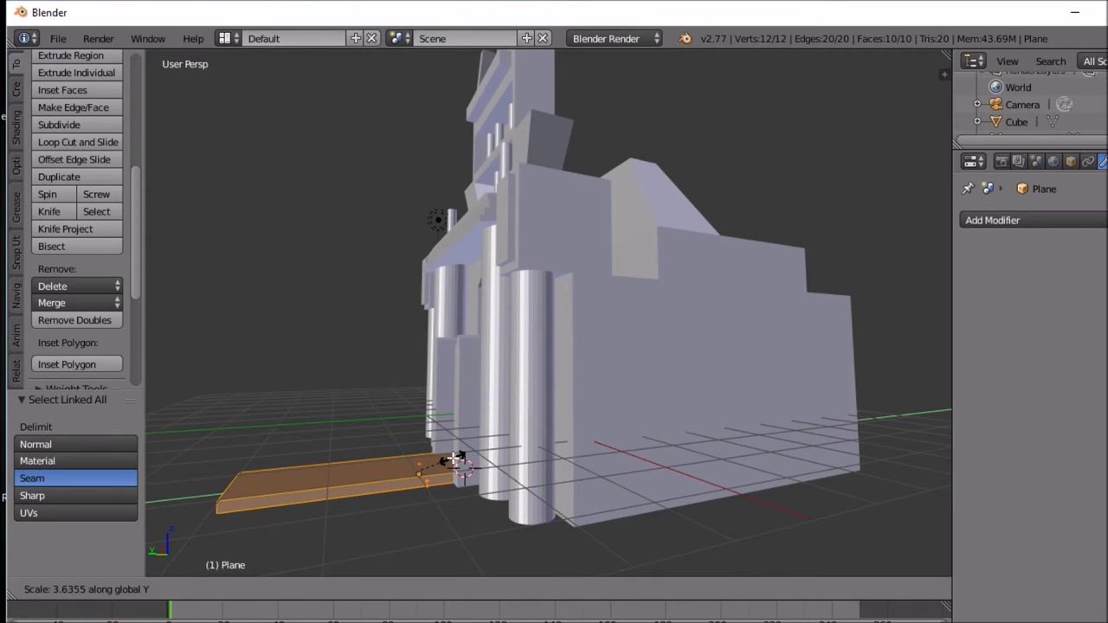
pyautogui.click(457, 458)
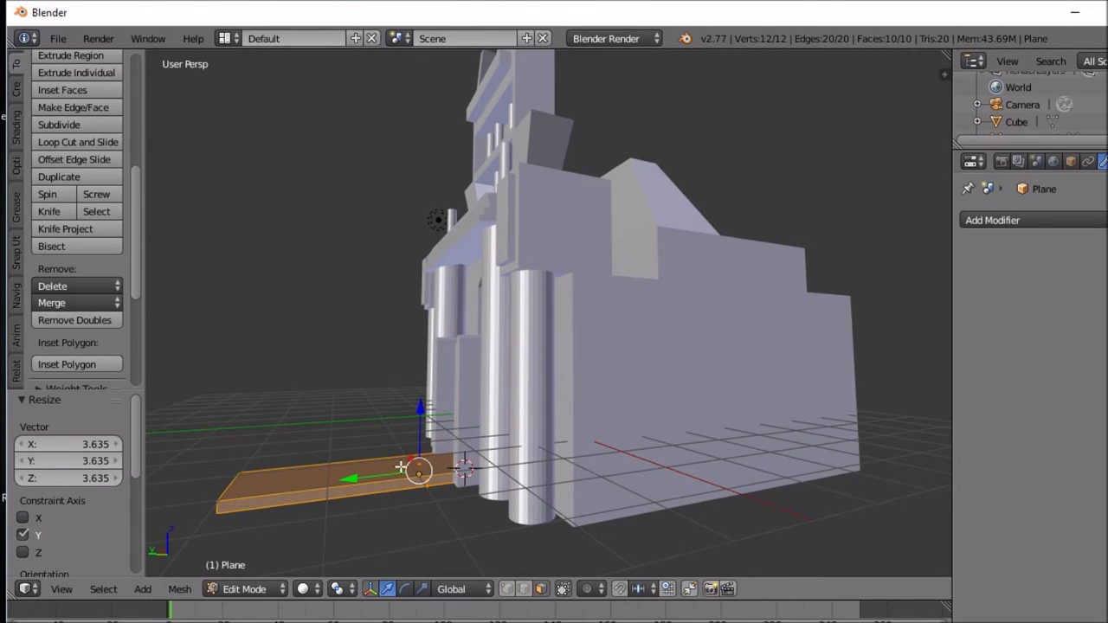
# Step: Add four evenly spaced loop cuts across the length of the walkway slab without sliding them
pyautogui.hotkey('ctrl', 'r')
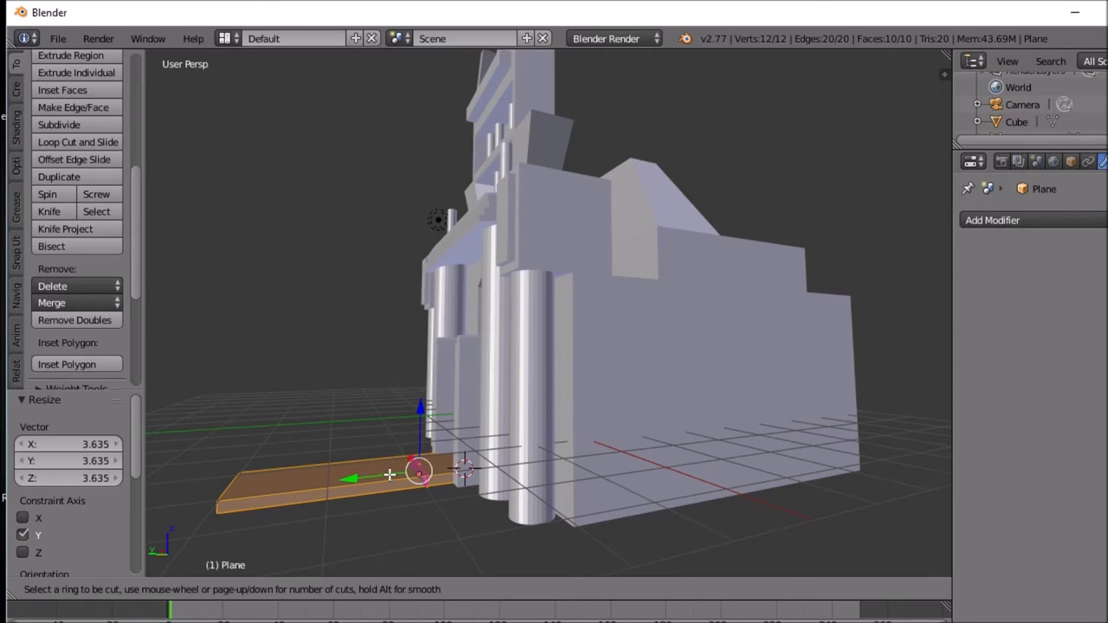
pyautogui.scroll(3, 387, 474)
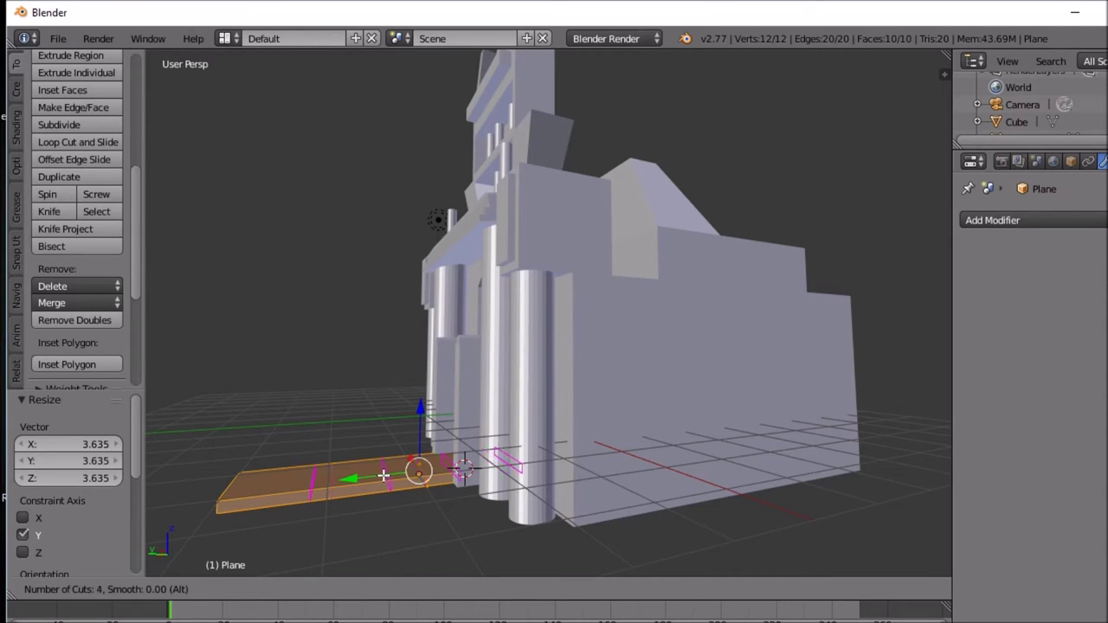
pyautogui.click(384, 476)
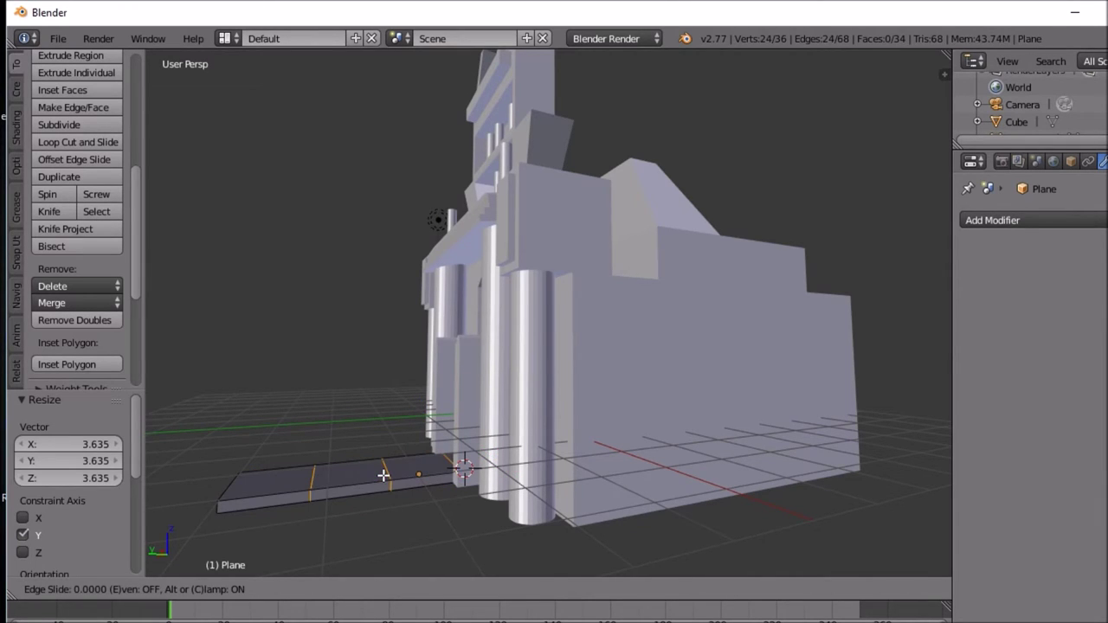
pyautogui.rightClick(384, 475)
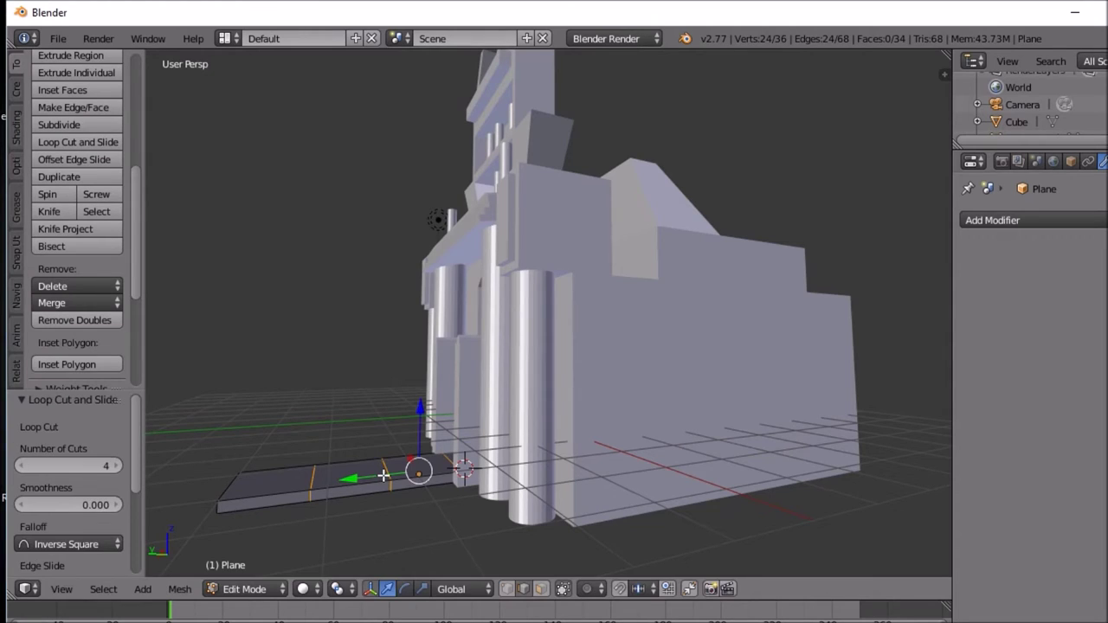
# Step: Select all of the slab's linked geometry and move it 2.594 along Y, away from the entrance
pyautogui.hotkey('ctrl', 'l')
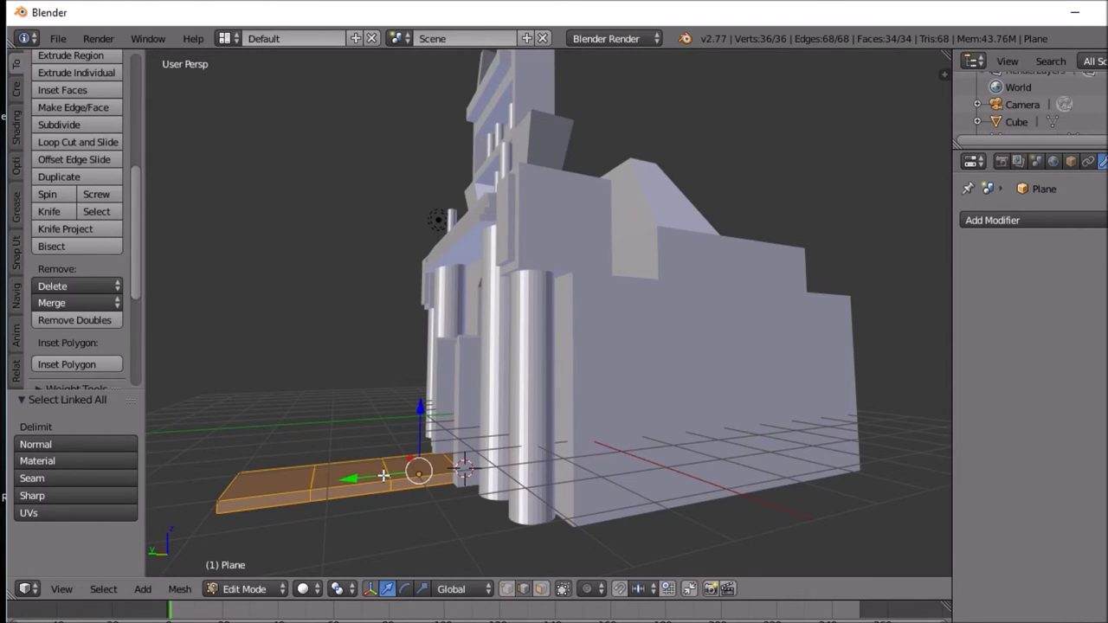
pyautogui.press('g')
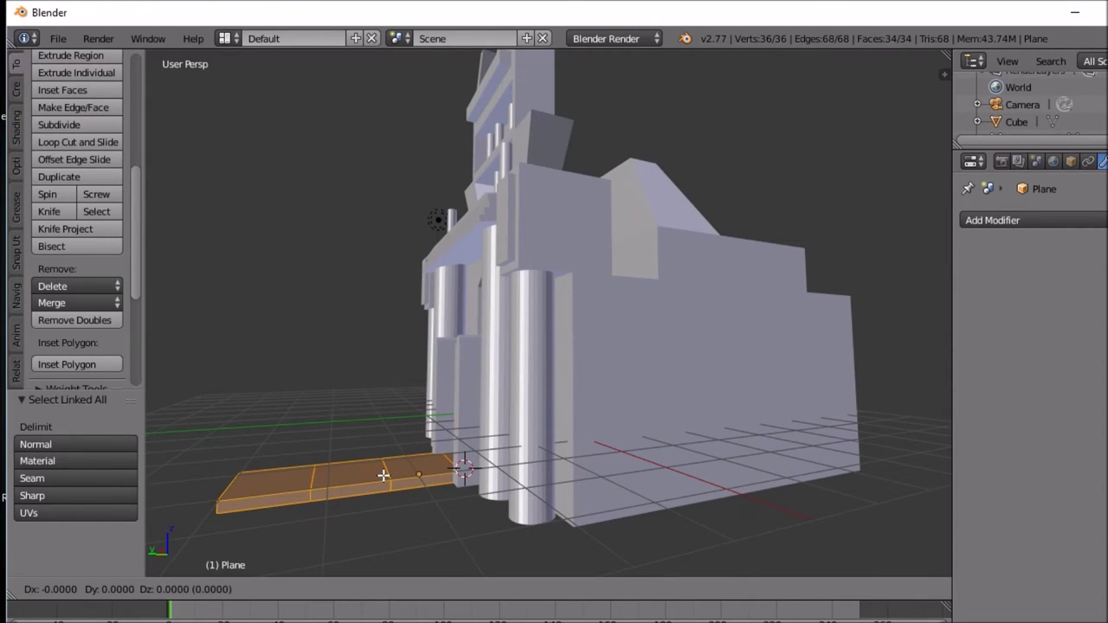
pyautogui.press('y')
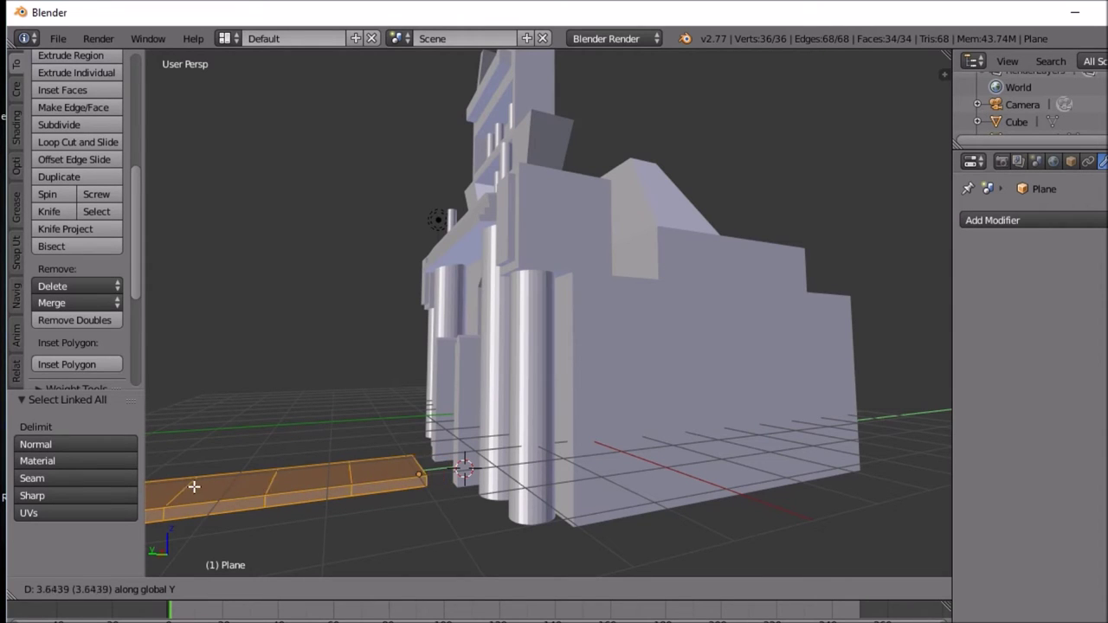
pyautogui.click(255, 472)
# Step: Allow selection through the mesh, box-select the slab's middle section and raise it 0.686 along Z
pyautogui.moveTo(350, 453)
pyautogui.mouseDown(button='middle')
pyautogui.moveTo(421, 487)
pyautogui.moveTo(425, 453)
pyautogui.moveTo(364, 453)
pyautogui.mouseUp(button='middle')
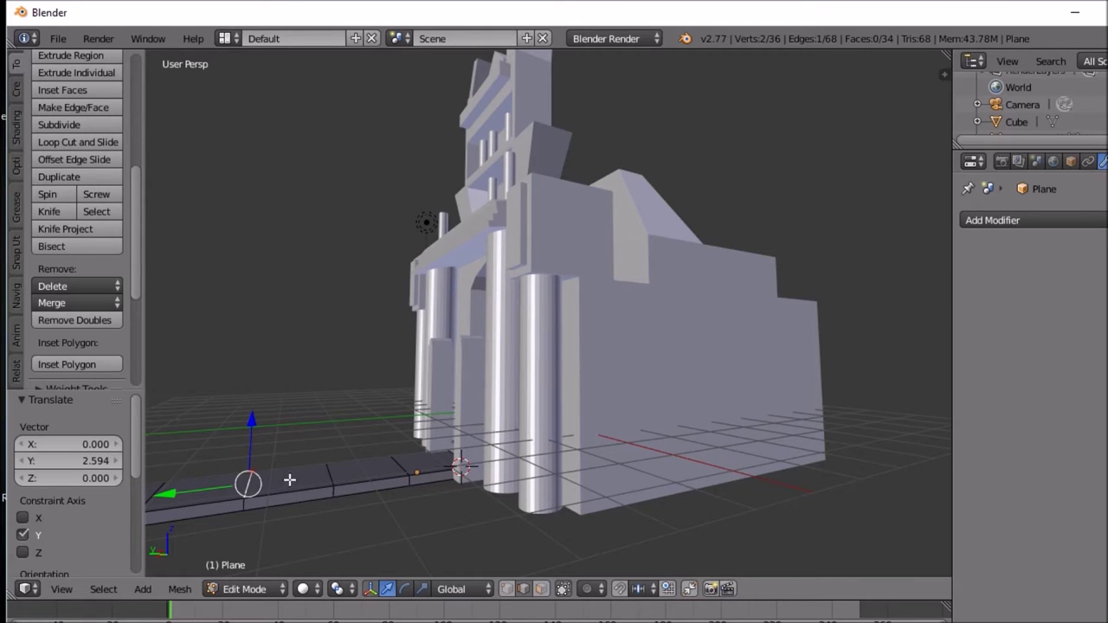
pyautogui.moveTo(249, 479); pyautogui.dragTo(246, 449, button='middle')
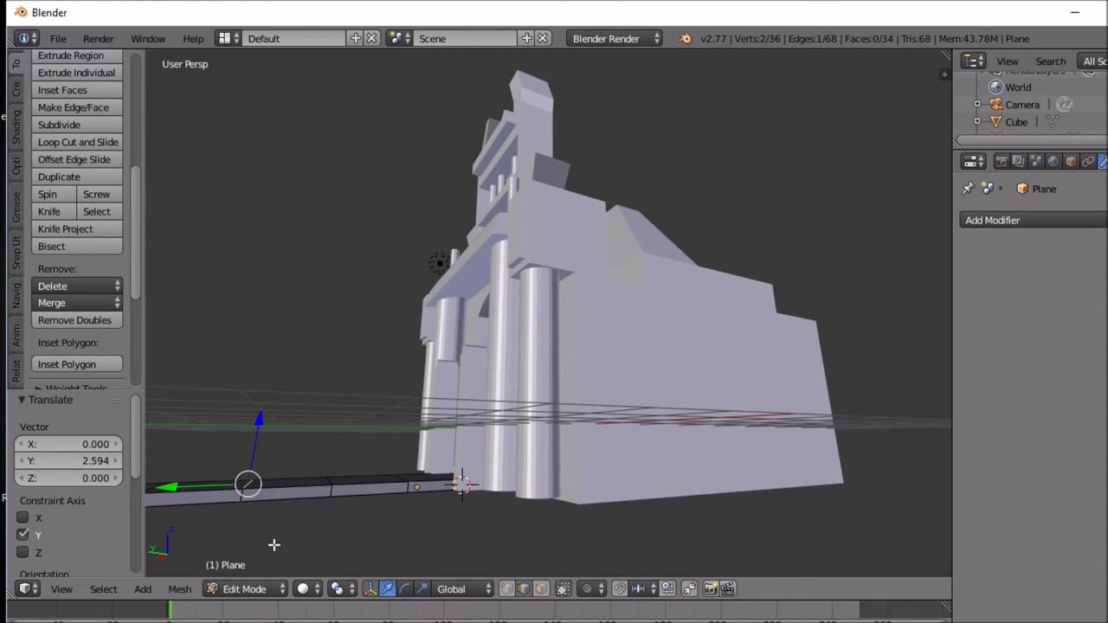
pyautogui.click(561, 590)
pyautogui.press('b')
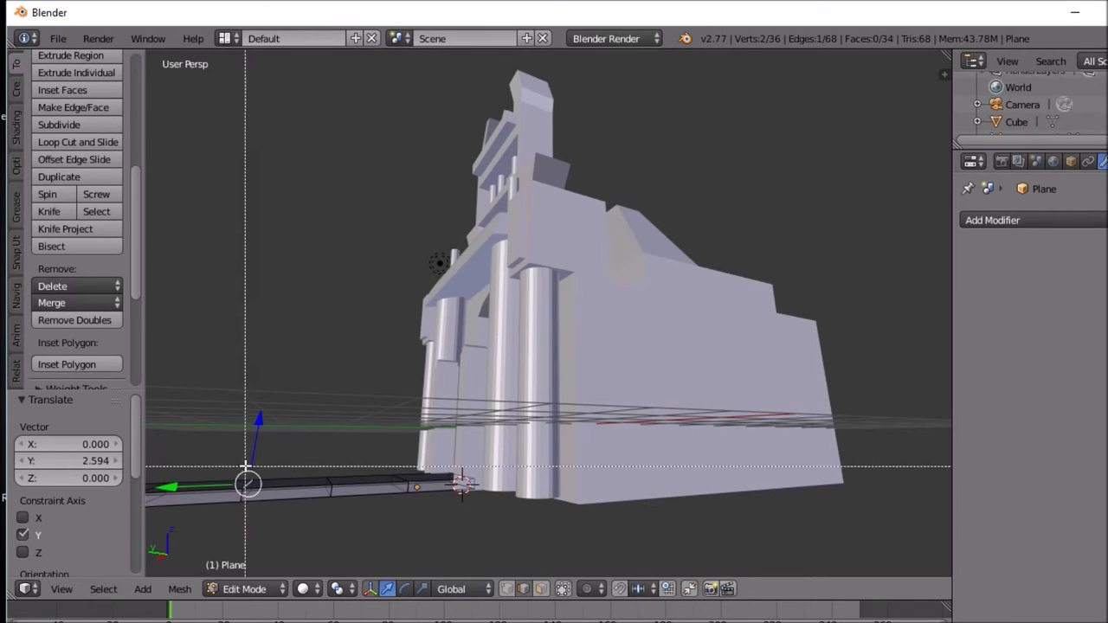
pyautogui.moveTo(221, 414); pyautogui.dragTo(343, 558)
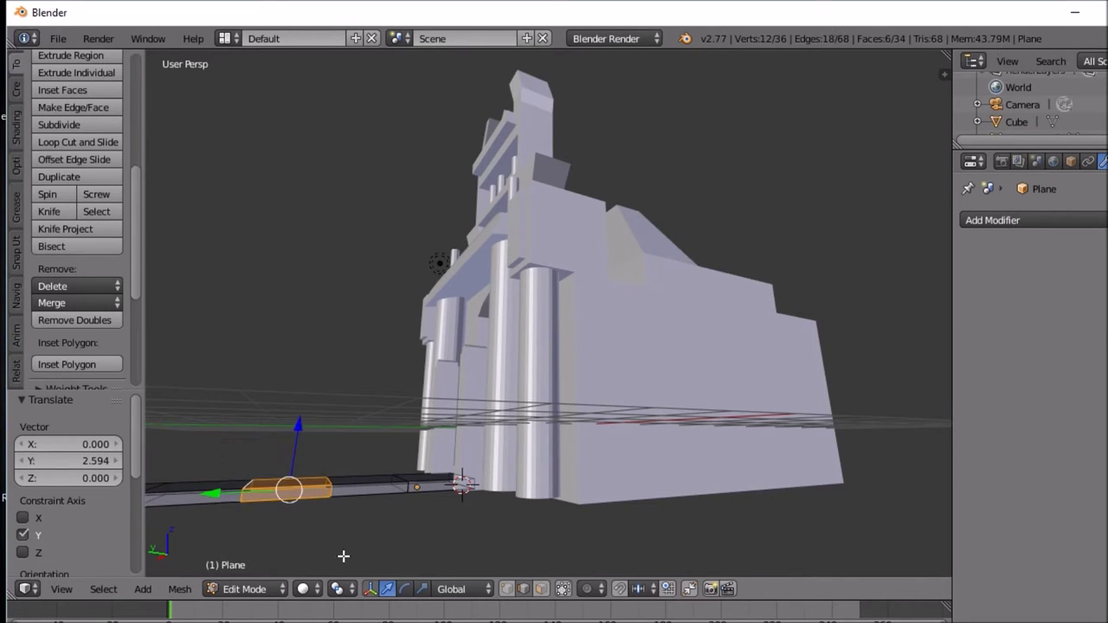
pyautogui.press('g')
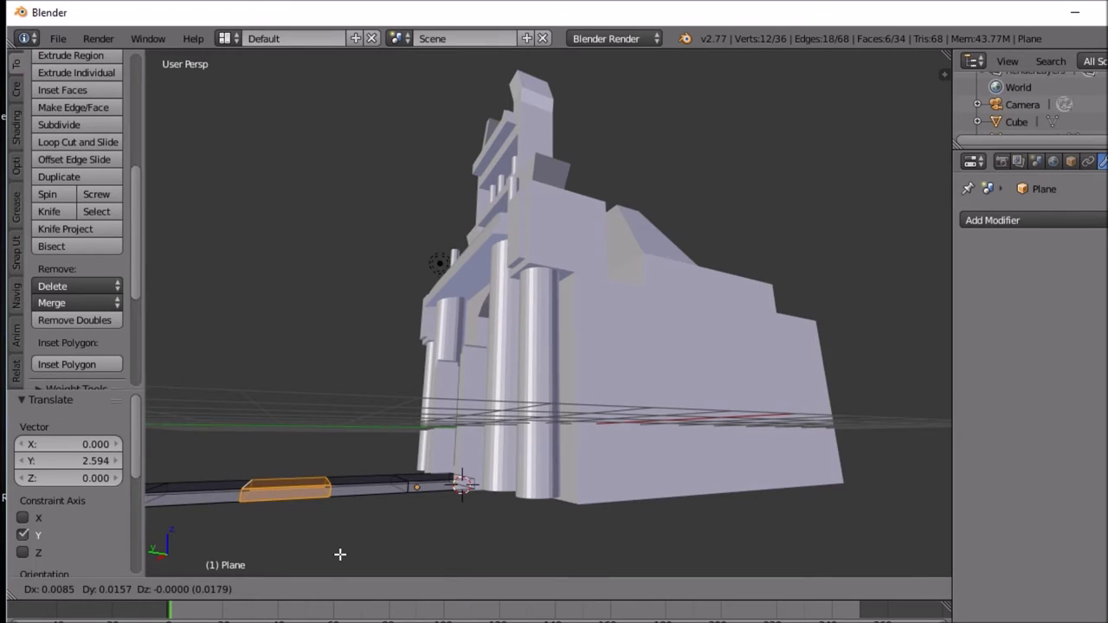
pyautogui.press('z')
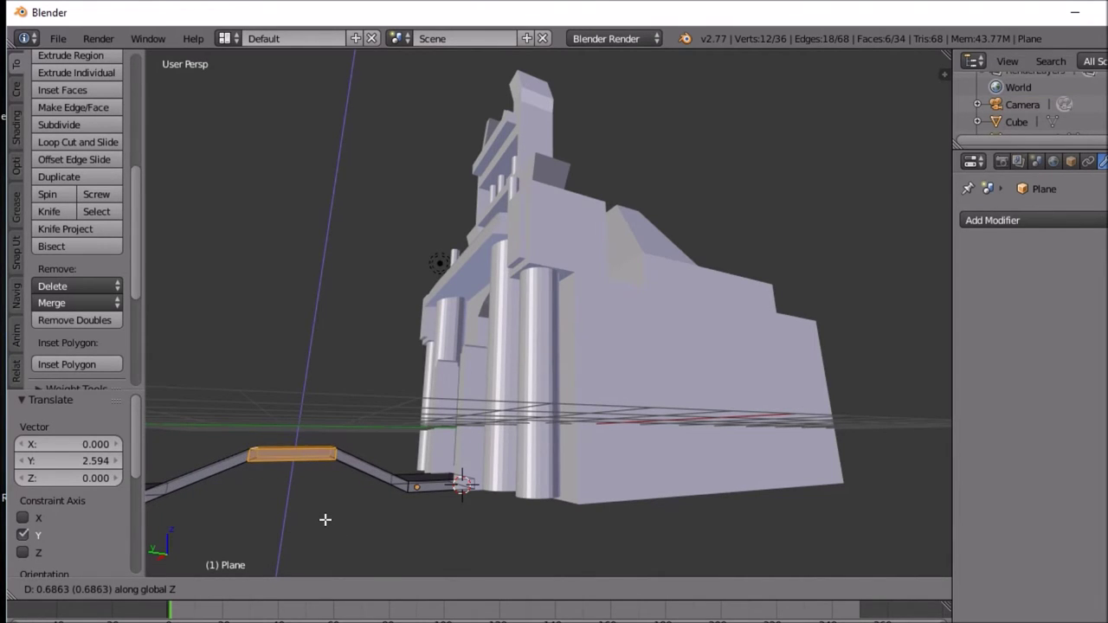
pyautogui.click(325, 520)
# Step: Select the outer edge loops on both sides of the raised section and raise them about 0.485 along Z, forming an arch
pyautogui.moveTo(383, 492)
pyautogui.mouseDown(button='middle')
pyautogui.moveTo(366, 507)
pyautogui.moveTo(354, 489)
pyautogui.moveTo(367, 491)
pyautogui.mouseUp(button='middle')
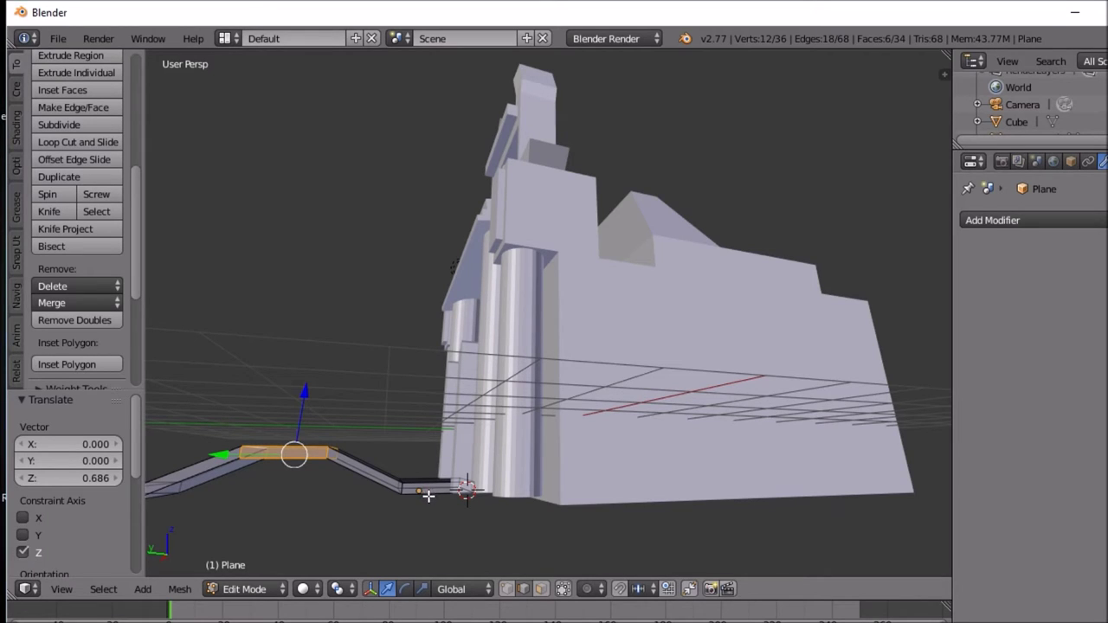
pyautogui.press('a')
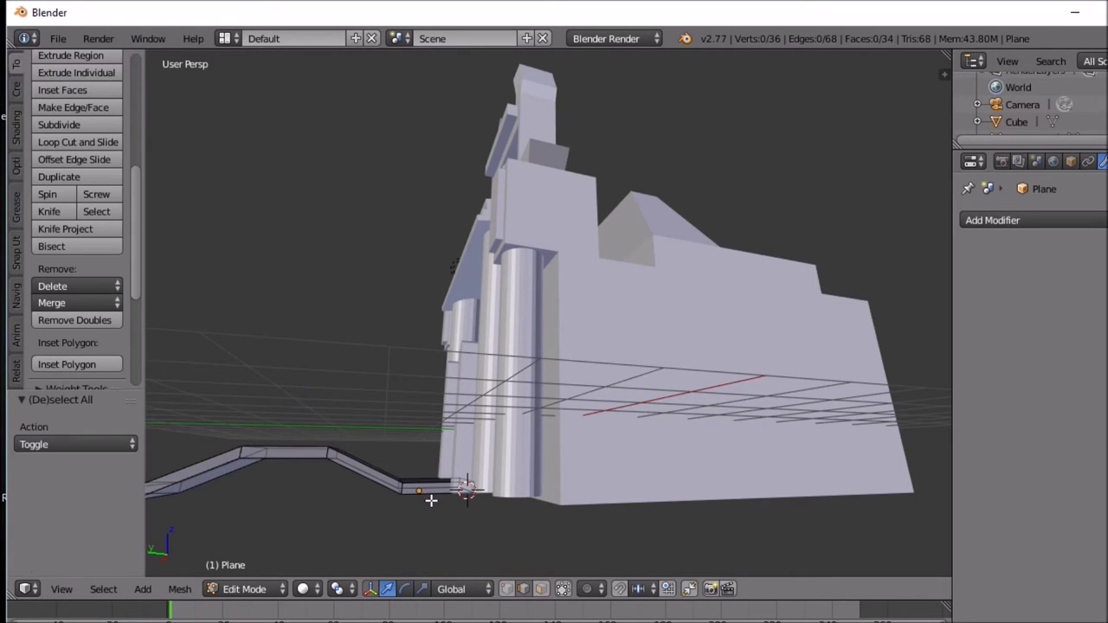
pyautogui.press('b')
pyautogui.moveTo(380, 421); pyautogui.dragTo(415, 546)
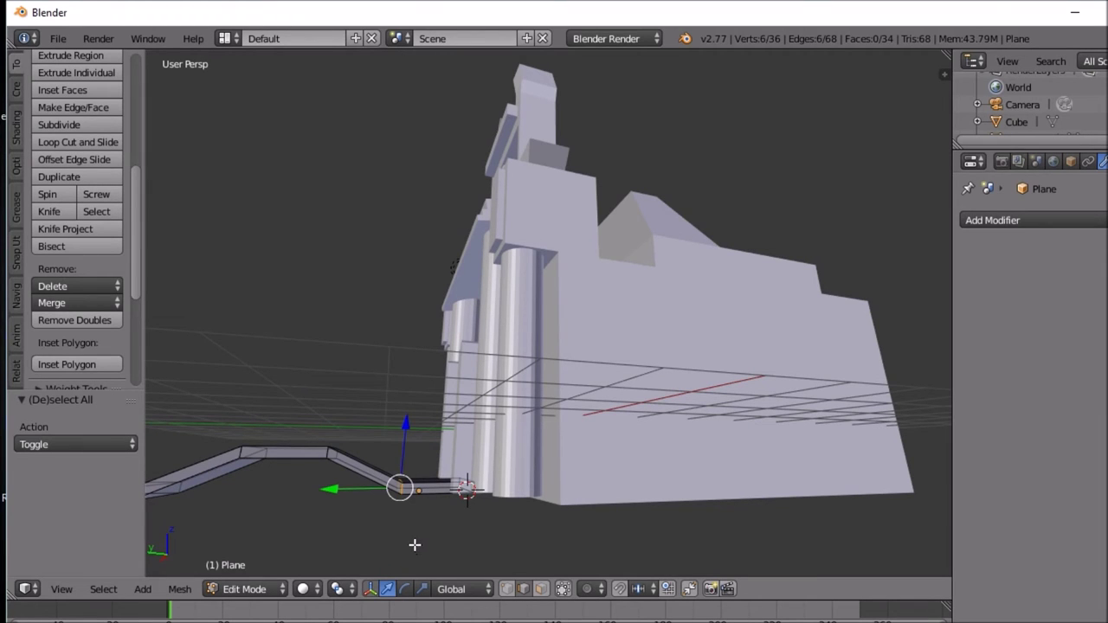
pyautogui.moveTo(390, 527); pyautogui.dragTo(416, 525, button='middle')
pyautogui.scroll(2, 416, 523)
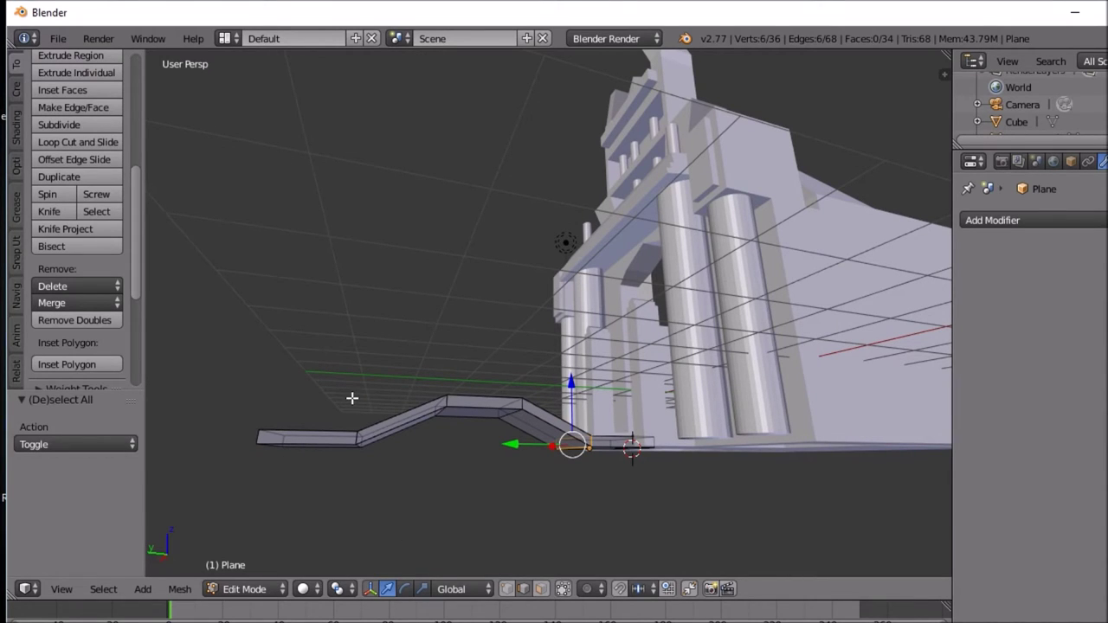
pyautogui.press('b')
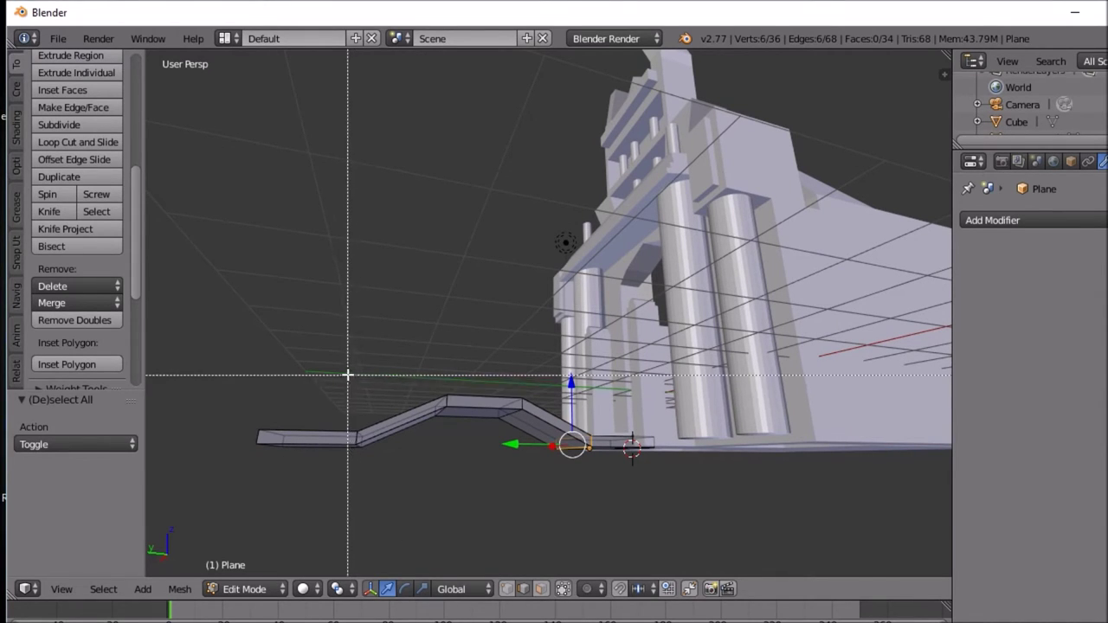
pyautogui.moveTo(334, 365); pyautogui.dragTo(378, 506)
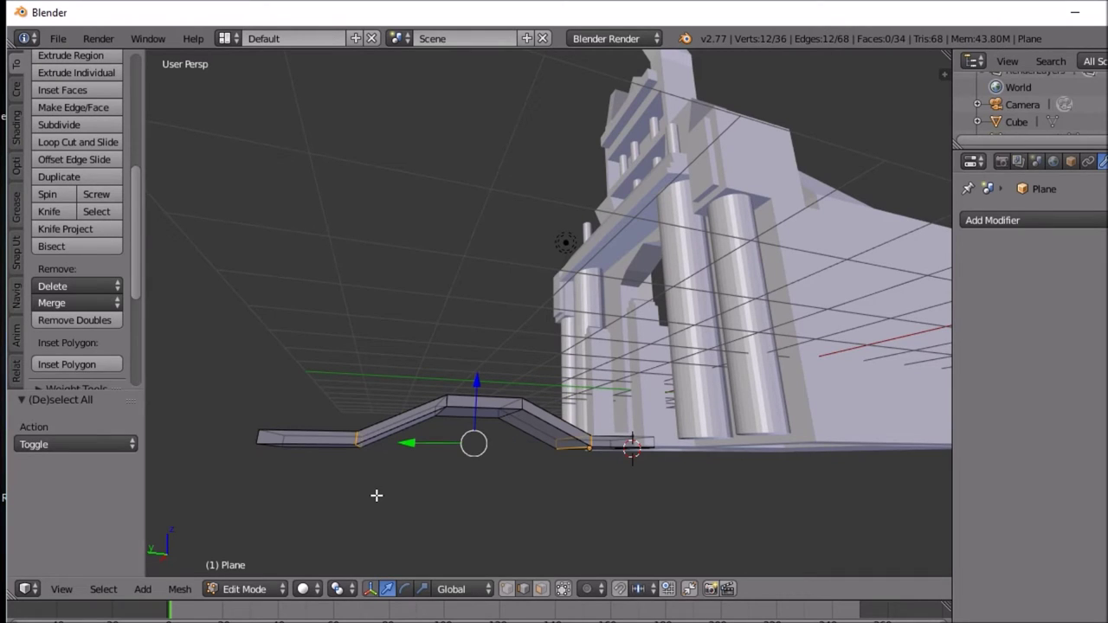
pyautogui.press('g')
pyautogui.press('z')
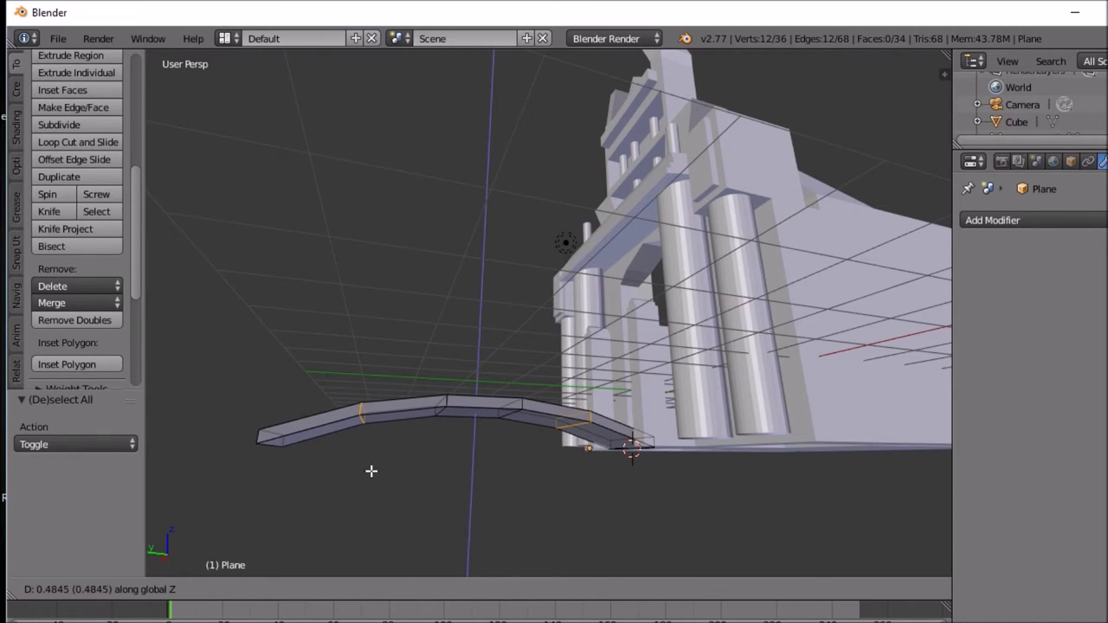
pyautogui.click(371, 471)
# Step: Return to Object Mode and lower the arched walkway by 0.062 along Z
pyautogui.moveTo(372, 470); pyautogui.dragTo(668, 539, button='middle')
pyautogui.press('Tab')
pyautogui.press('g')
pyautogui.press('z')
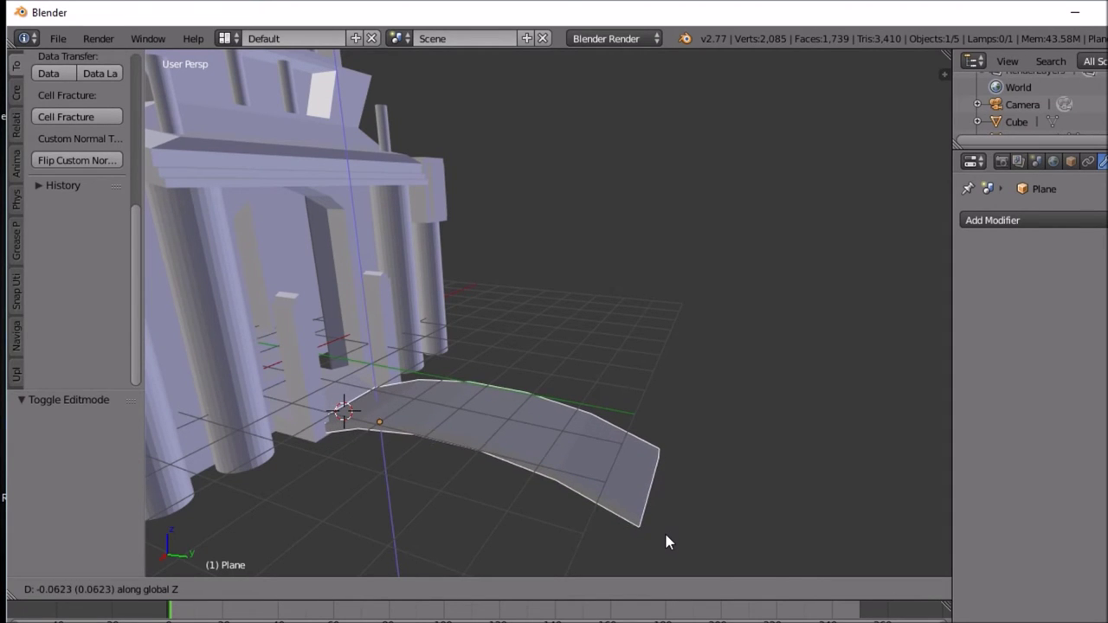
pyautogui.click(664, 531)
# Step: Scale the walkway uniformly to 0.801 so it fits between the entrance posts
pyautogui.moveTo(664, 528); pyautogui.dragTo(542, 523, button='middle')
pyautogui.scroll(5, 551, 514)
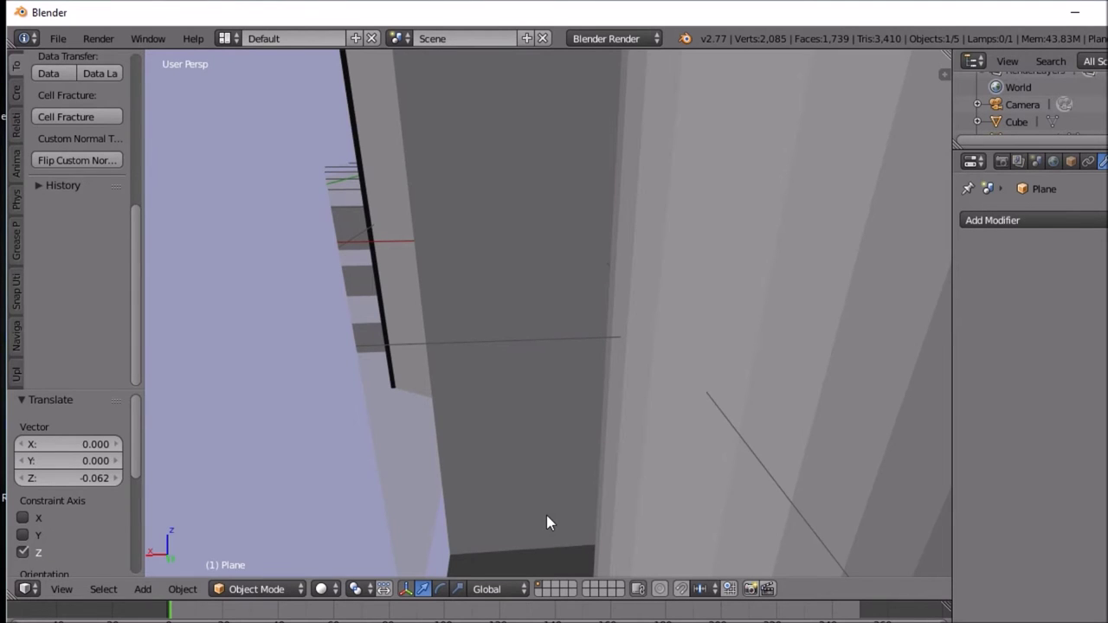
pyautogui.scroll(-5, 543, 513)
pyautogui.scroll(5, 538, 498)
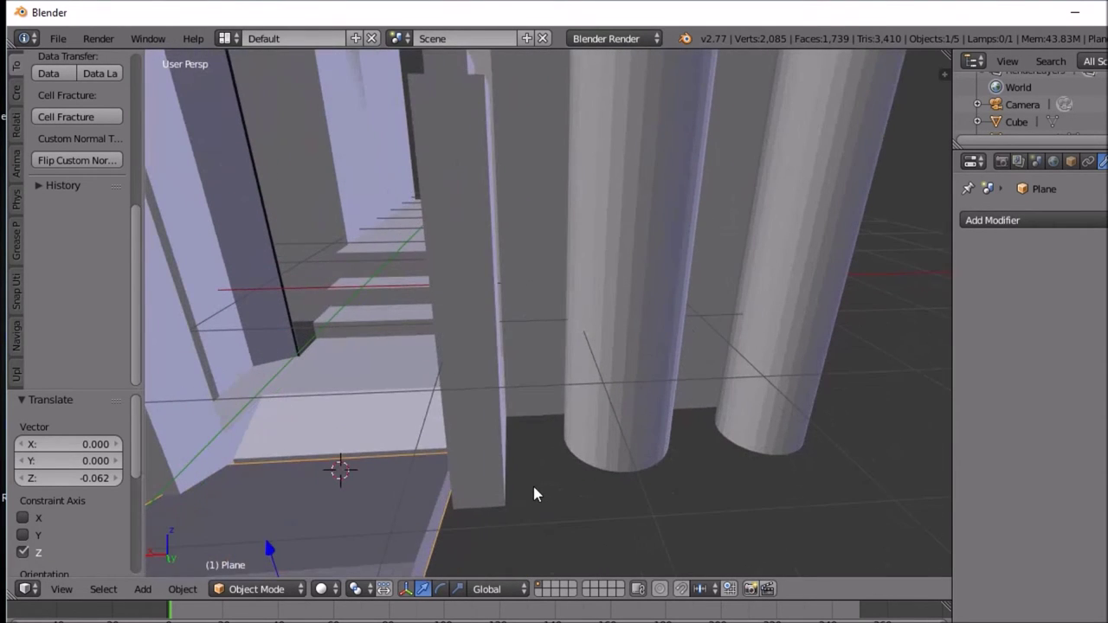
pyautogui.moveTo(393, 485); pyautogui.dragTo(404, 477, button='middle')
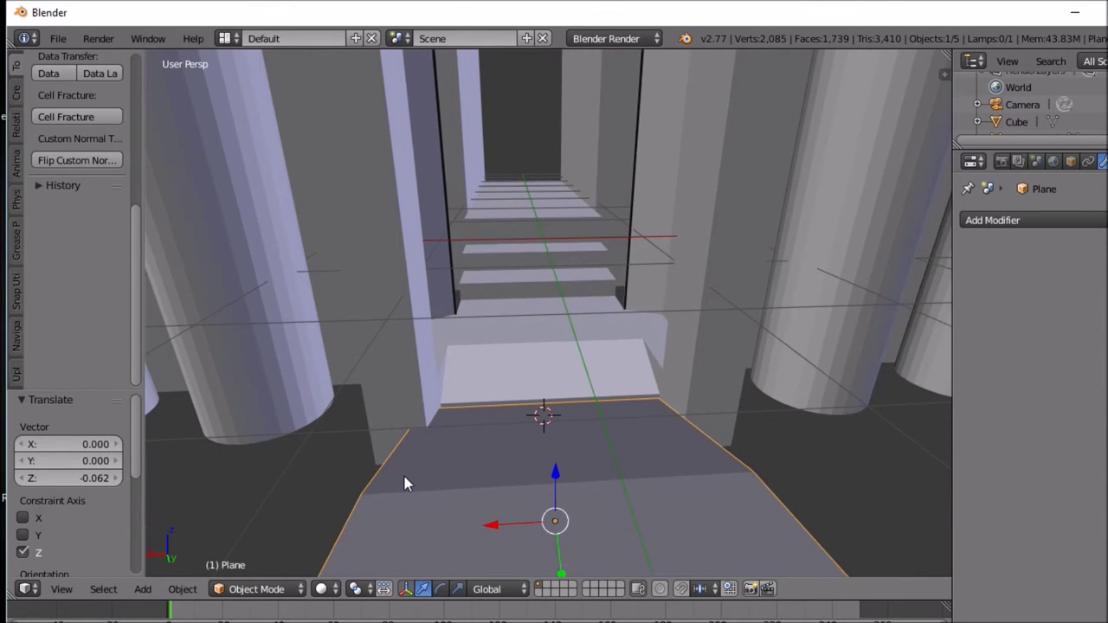
pyautogui.press('s')
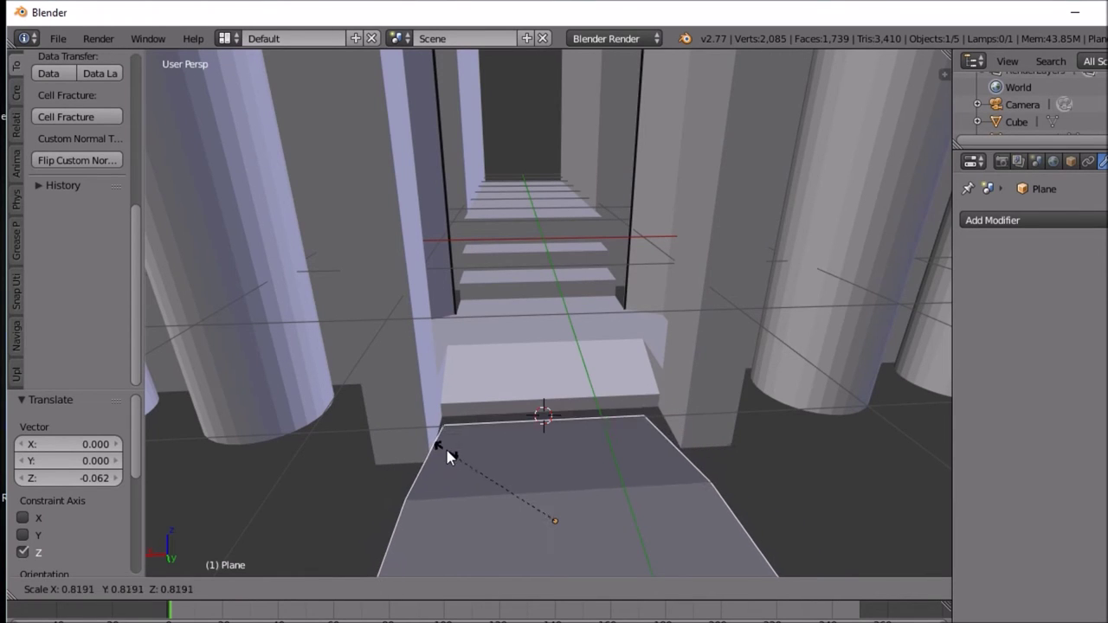
pyautogui.click(457, 441)
# Step: Move the walkway -0.317 along Y and -0.055 along X to line it up with the entrance ramp
pyautogui.moveTo(457, 439)
pyautogui.mouseDown(button='middle')
pyautogui.moveTo(548, 437)
pyautogui.moveTo(458, 427)
pyautogui.mouseUp(button='middle')
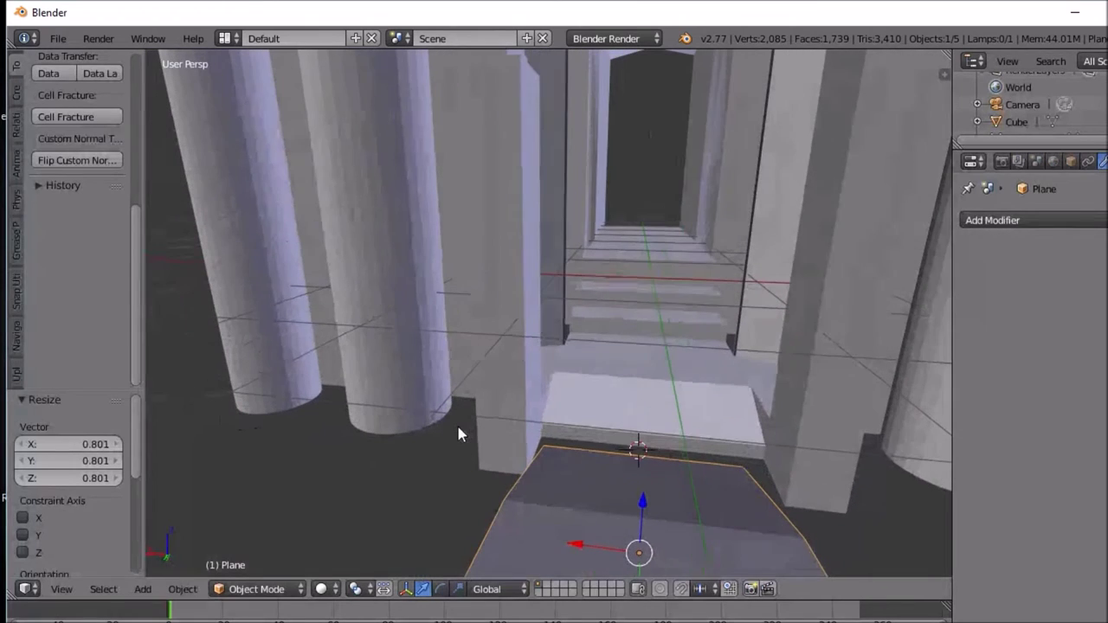
pyautogui.press('g')
pyautogui.press('y')
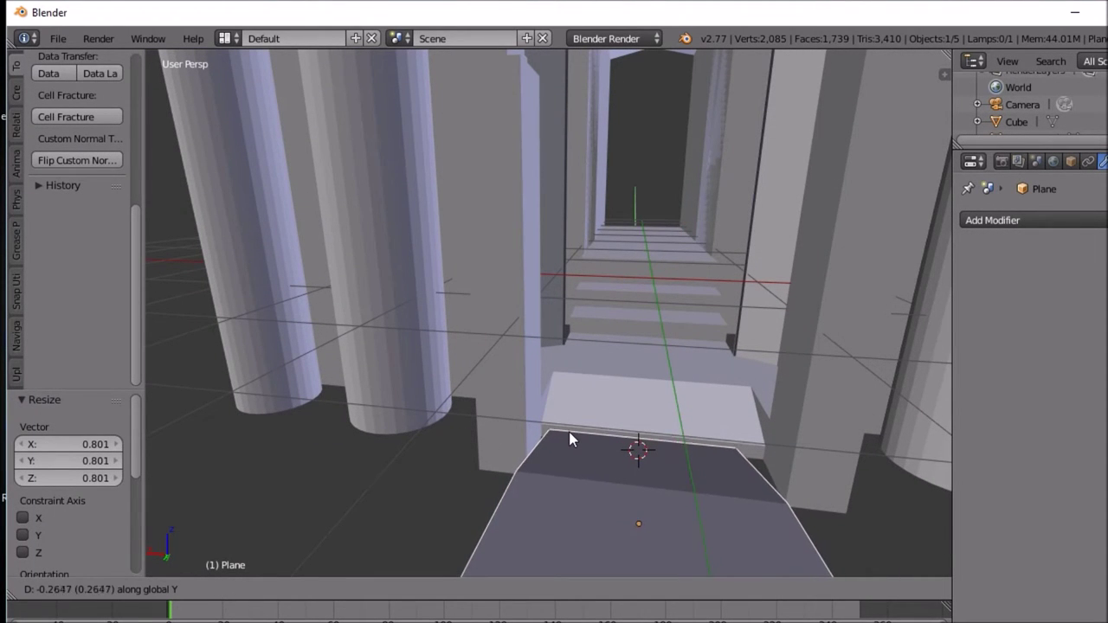
pyautogui.click(568, 427)
pyautogui.moveTo(613, 444); pyautogui.dragTo(626, 515, button='middle')
pyautogui.press('g')
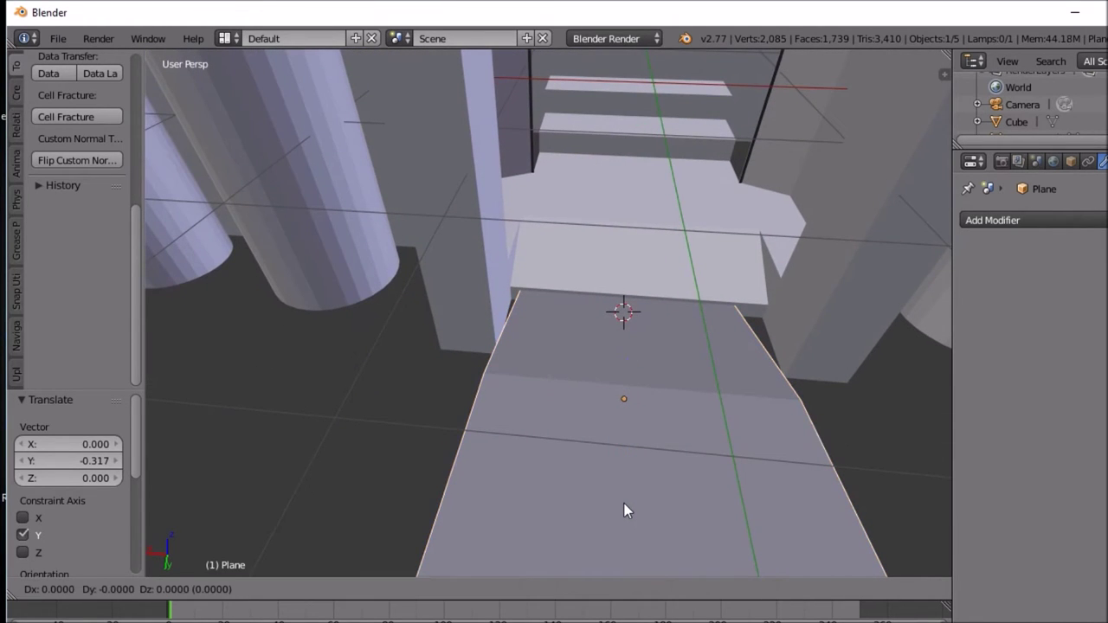
pyautogui.press('x')
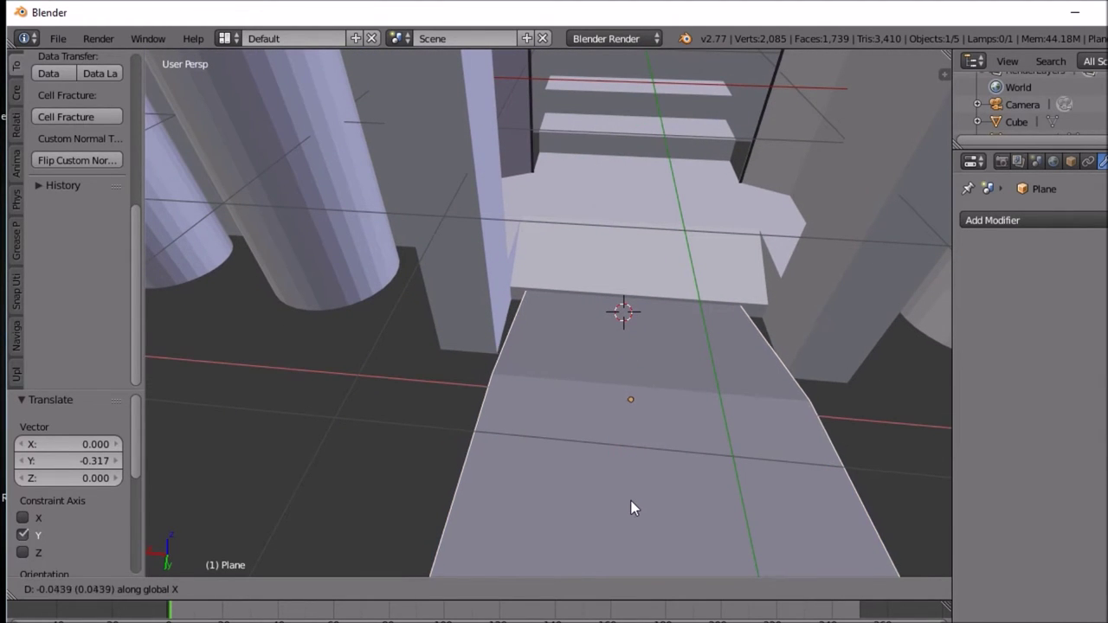
pyautogui.click(635, 511)
# Step: Examine the arched walkway and its connection to the entrance from the front and side
pyautogui.moveTo(638, 514); pyautogui.dragTo(656, 507, button='middle')
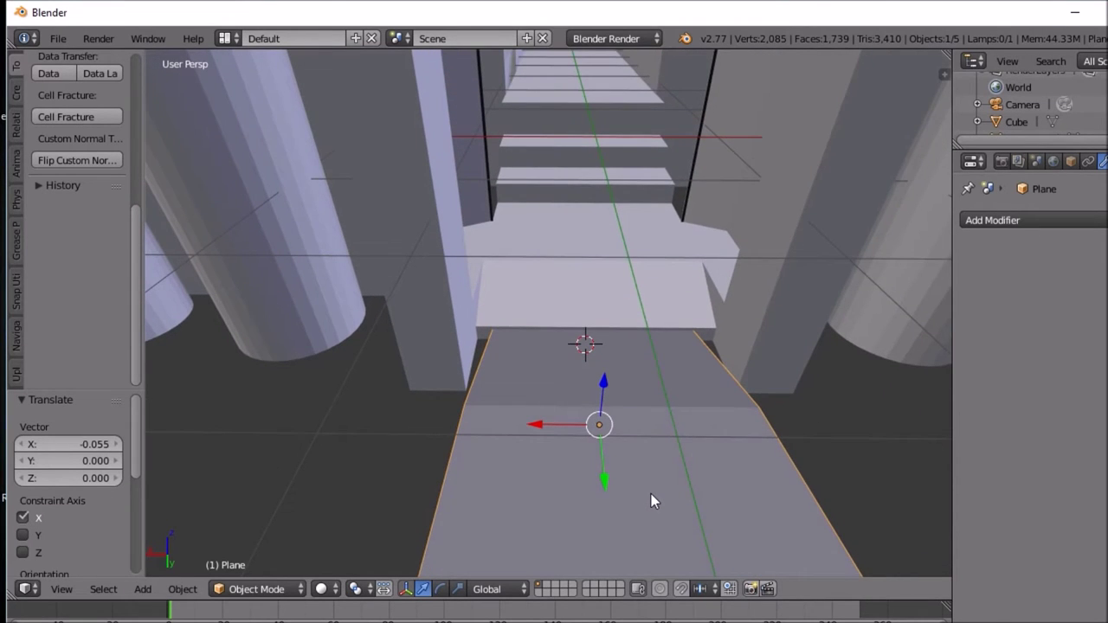
pyautogui.scroll(-6, 651, 494)
pyautogui.moveTo(650, 489); pyautogui.dragTo(486, 446, button='middle')
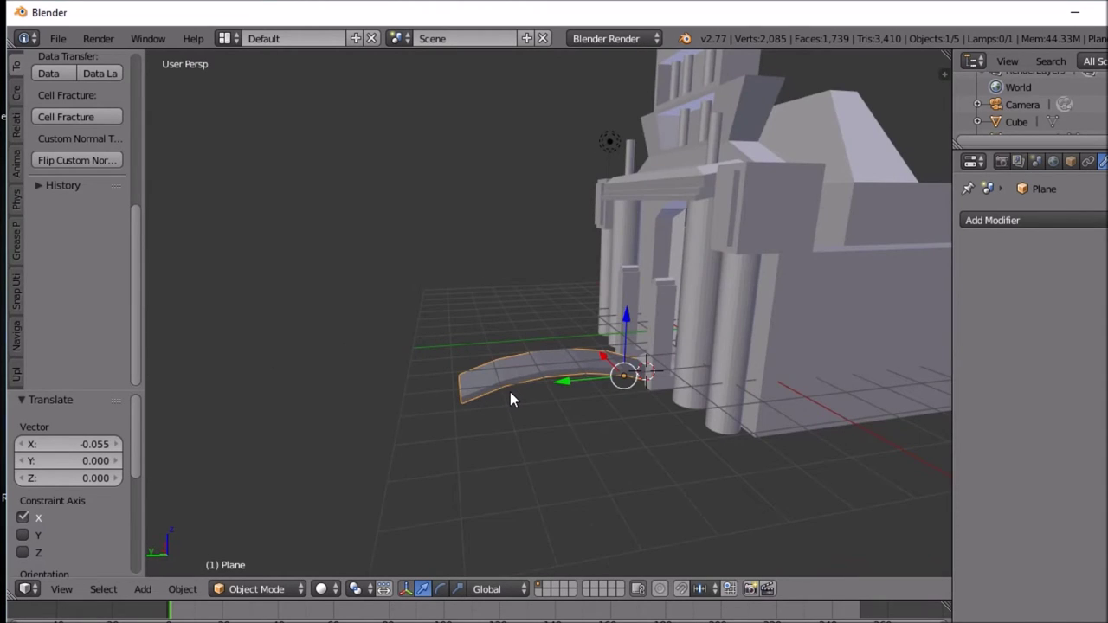
pyautogui.moveTo(510, 392); pyautogui.dragTo(513, 373, button='middle')
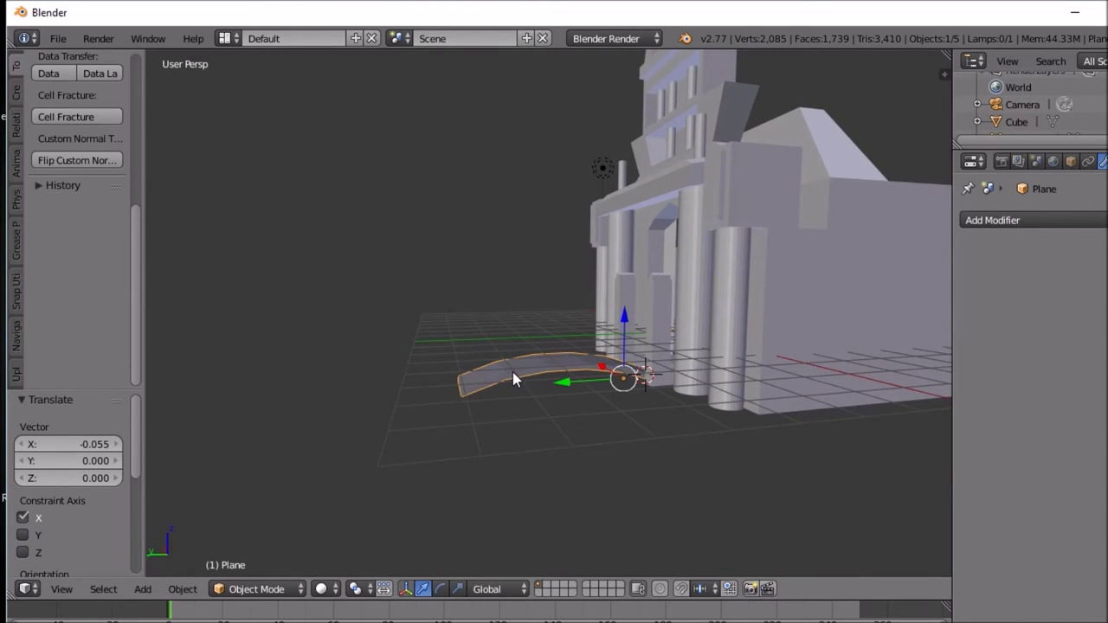
pyautogui.scroll(4, 510, 371)
pyautogui.scroll(-1, 506, 353)
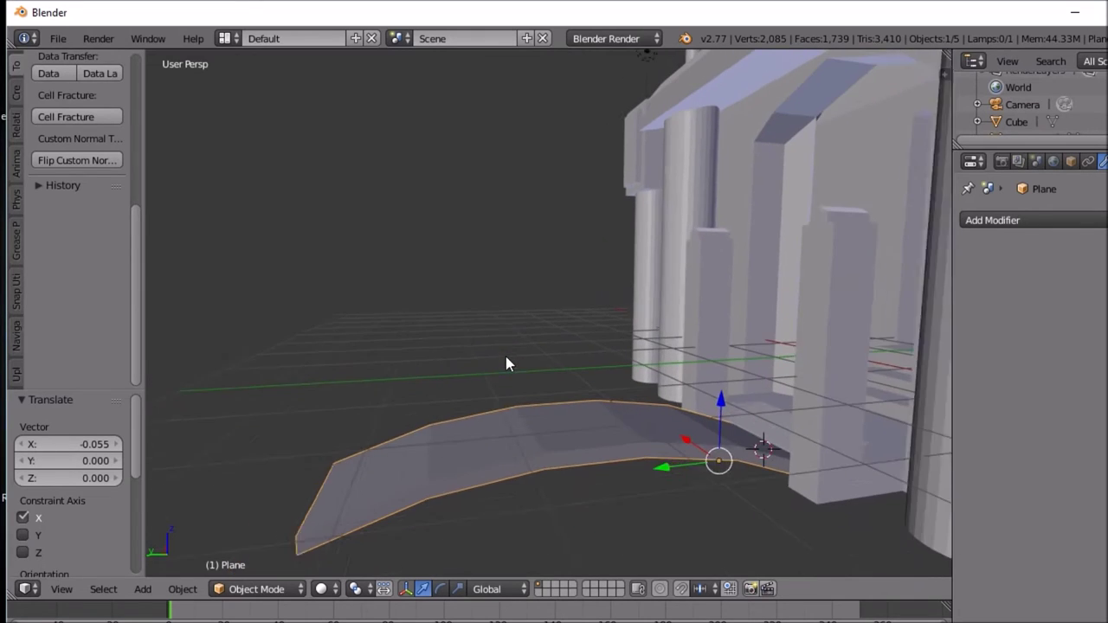
pyautogui.moveTo(508, 365); pyautogui.dragTo(544, 384, button='middle')
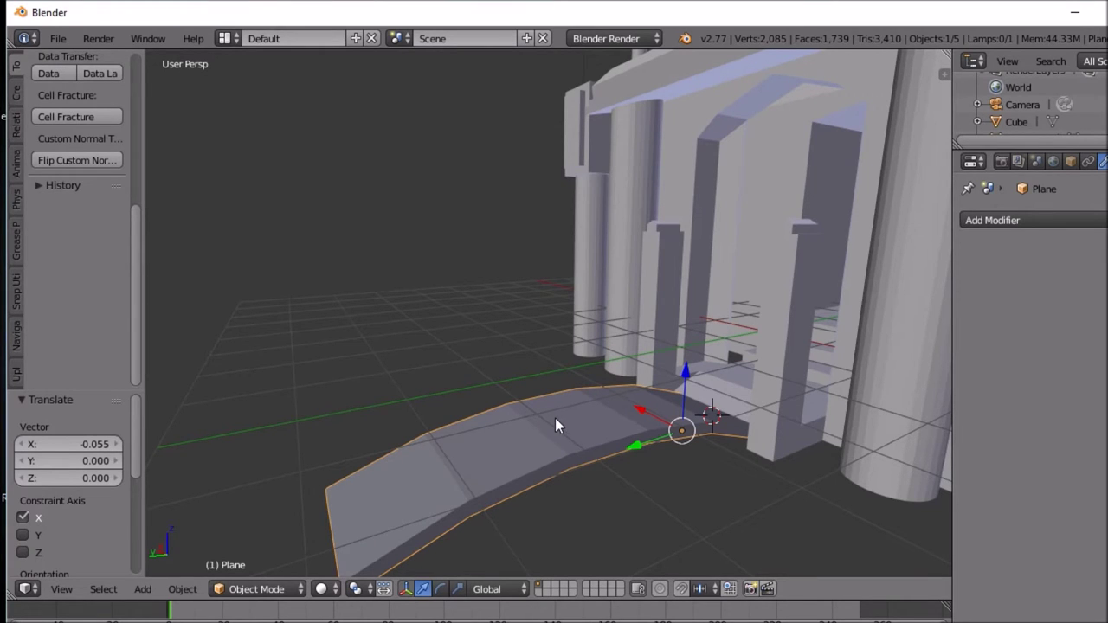
pyautogui.moveTo(559, 418); pyautogui.dragTo(527, 434, button='middle')
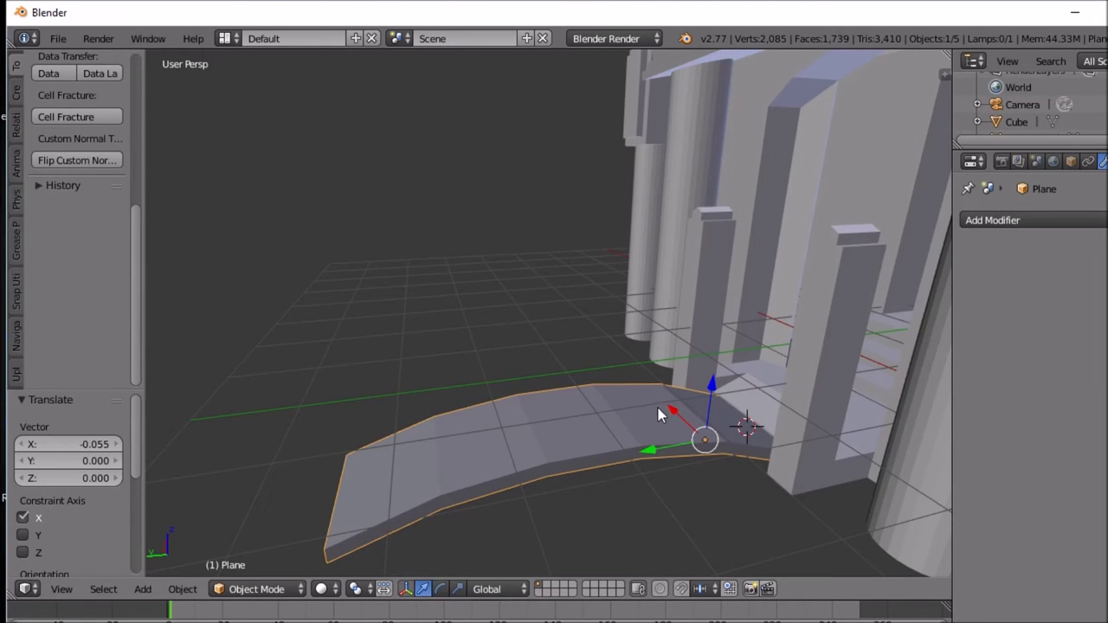
# Step: Enter Edit Mode on the building and select all the linked geometry of one small round column on the upper facade
pyautogui.moveTo(649, 395); pyautogui.dragTo(646, 388, button='middle')
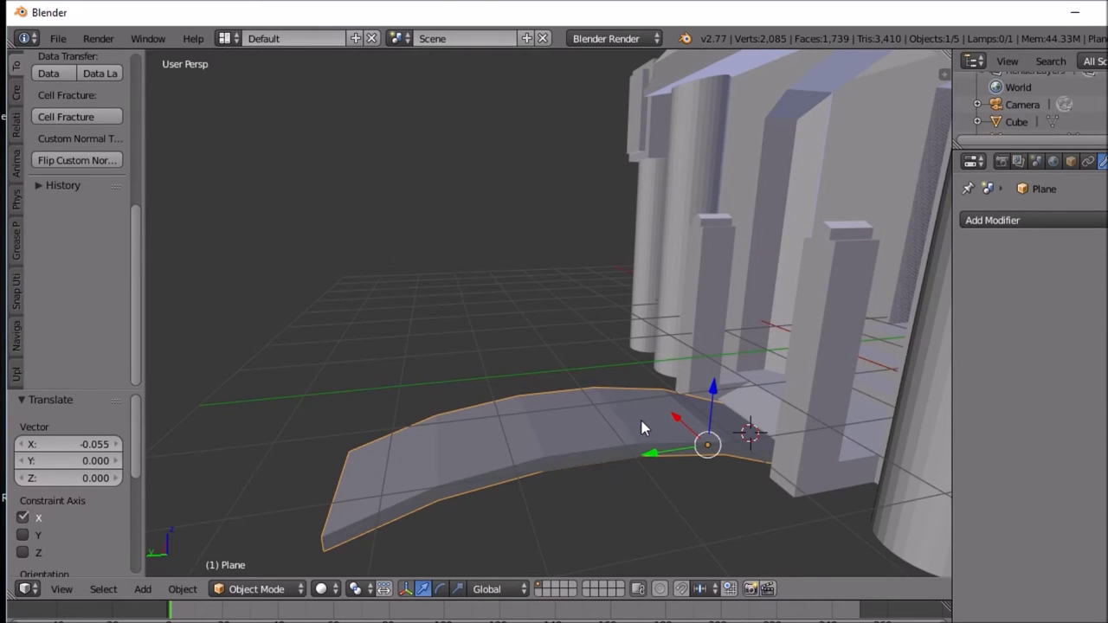
pyautogui.click(652, 409)
pyautogui.click(708, 446)
pyautogui.moveTo(707, 445); pyautogui.dragTo(688, 425, button='middle')
pyautogui.scroll(-4, 702, 442)
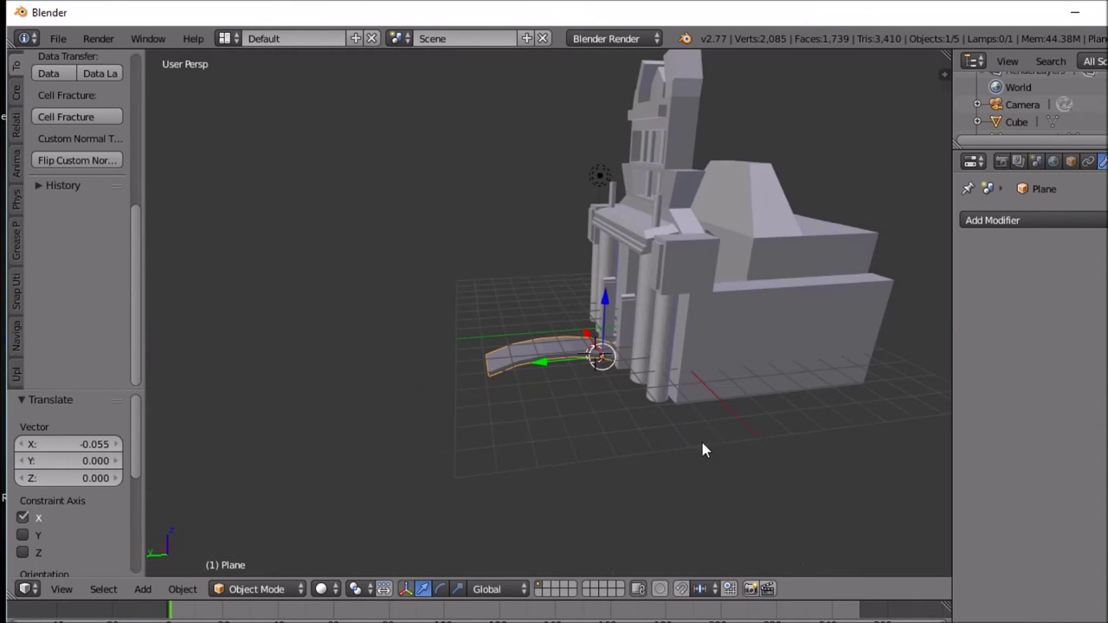
pyautogui.rightClick(642, 149)
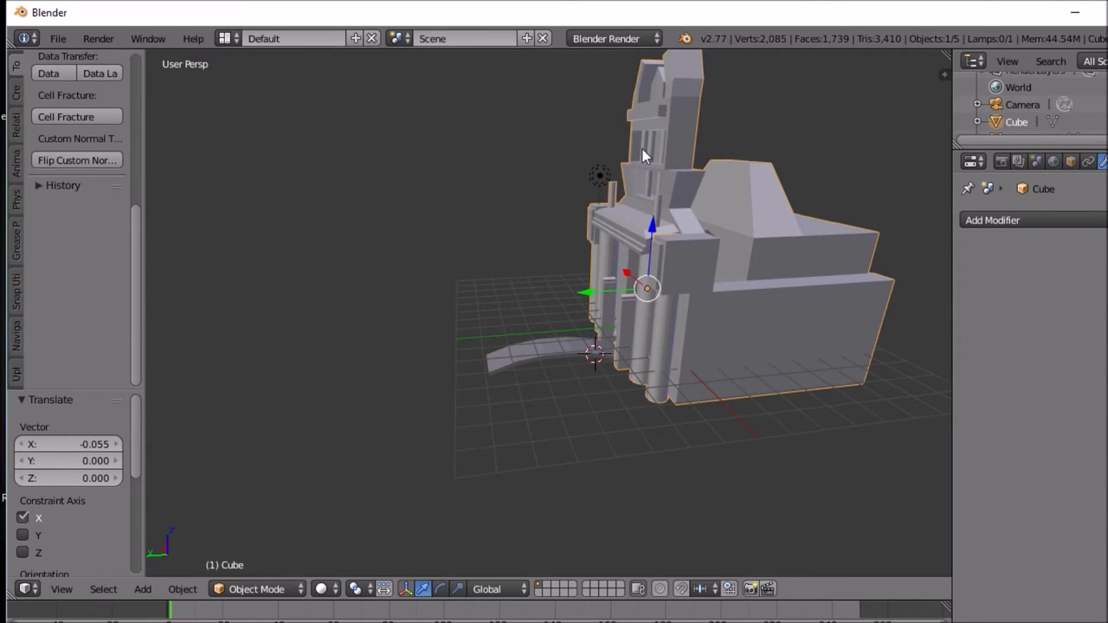
pyautogui.press('Tab')
pyautogui.rightClick(643, 149)
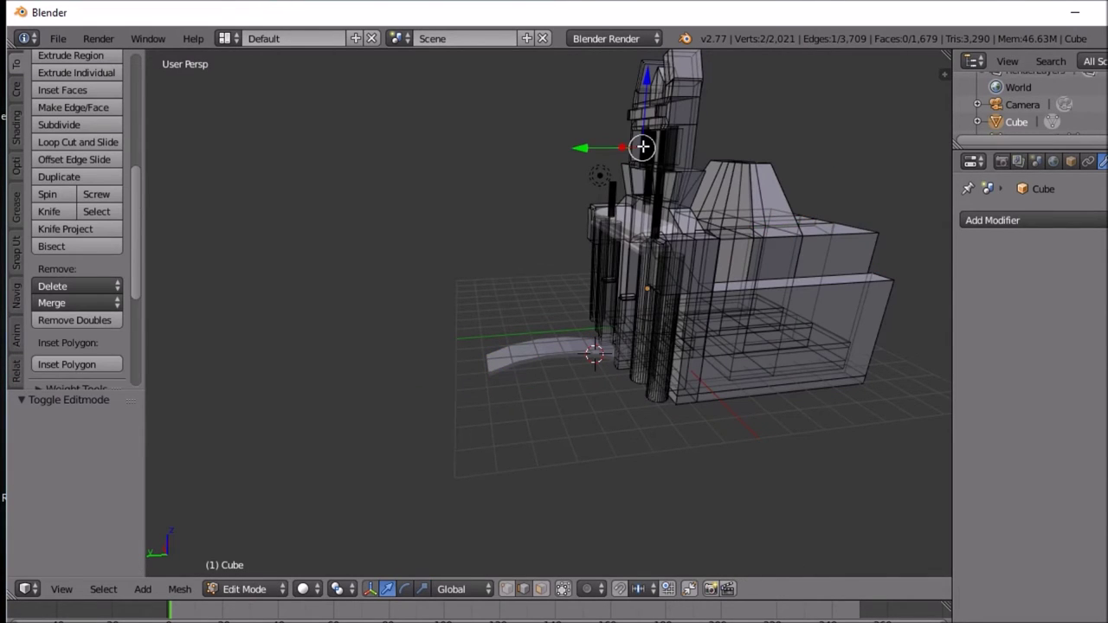
pyautogui.moveTo(643, 149); pyautogui.dragTo(673, 144, button='middle')
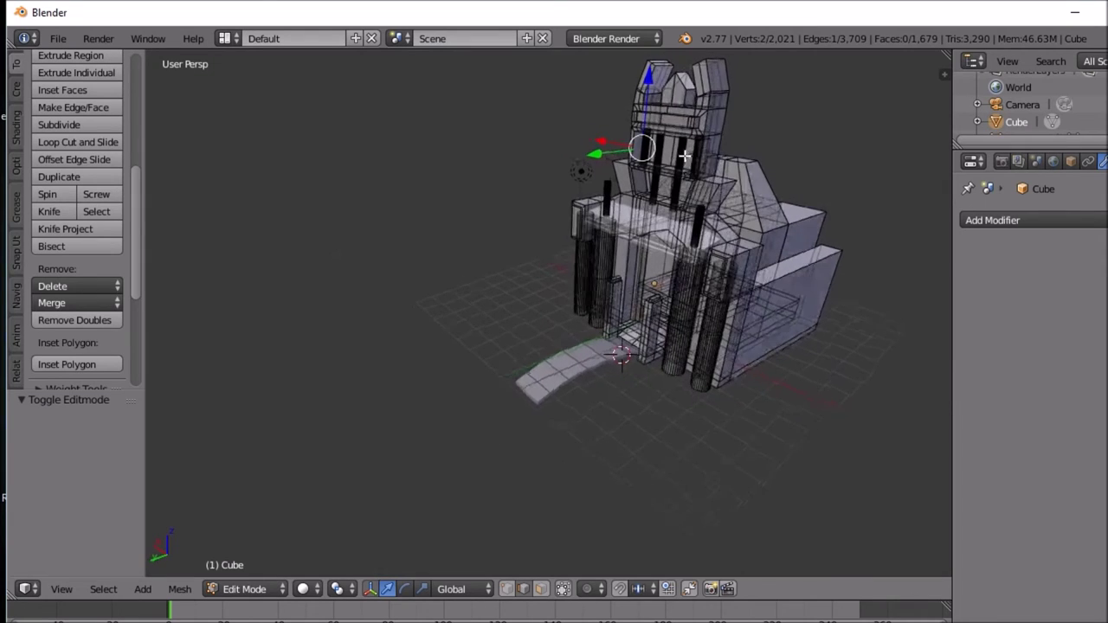
pyautogui.press('KP_Decimal')
pyautogui.scroll(-6, 673, 145)
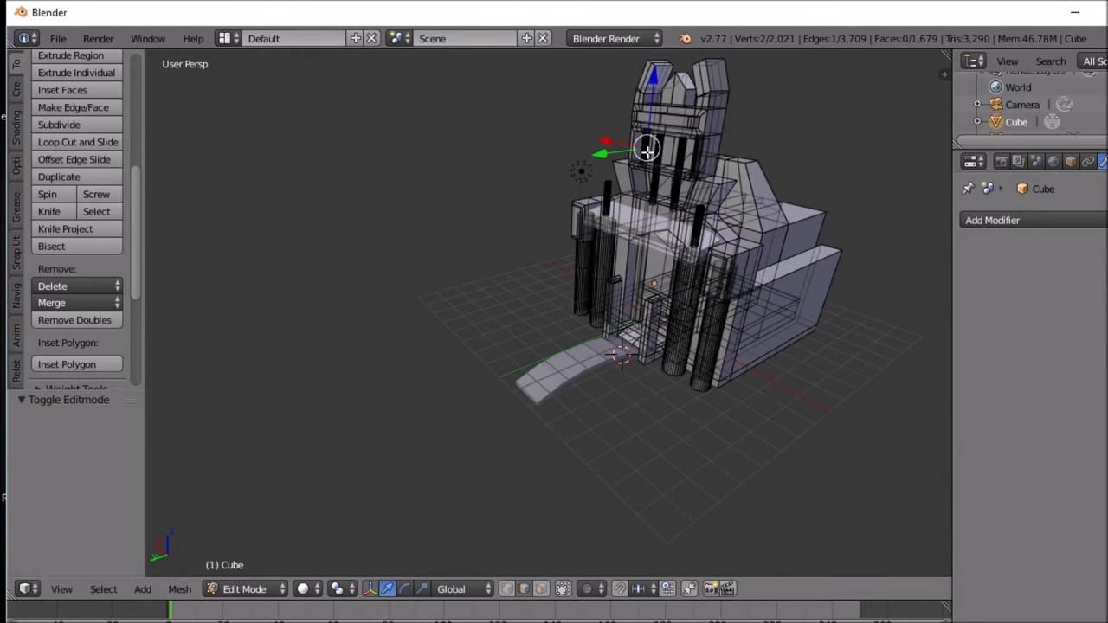
pyautogui.hotkey('ctrl', 'l')
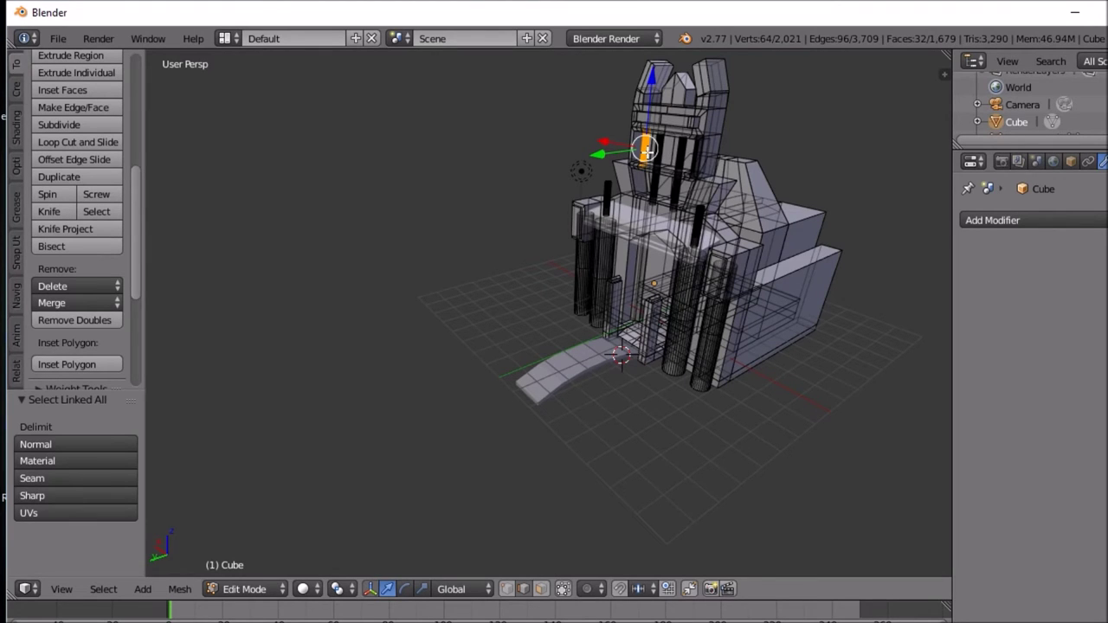
# Step: Duplicate the small upper column and lower the copy by 8.169 along Z to walkway height
pyautogui.moveTo(648, 152); pyautogui.dragTo(589, 136, button='middle')
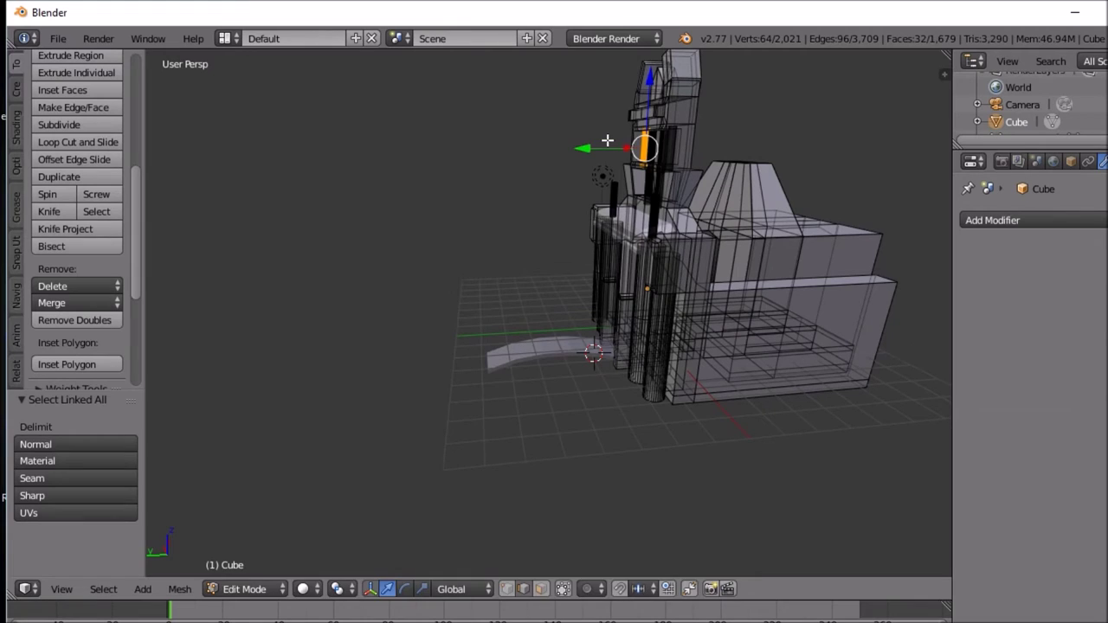
pyautogui.hotkey('shift', 'd')
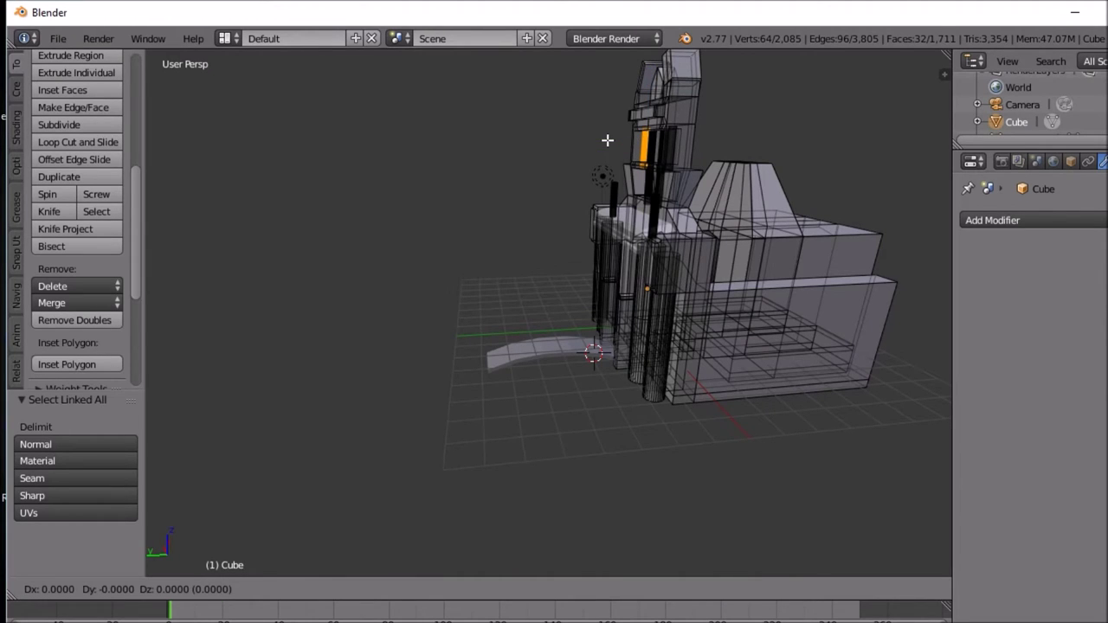
pyautogui.rightClick(608, 140)
pyautogui.press('g')
pyautogui.press('z')
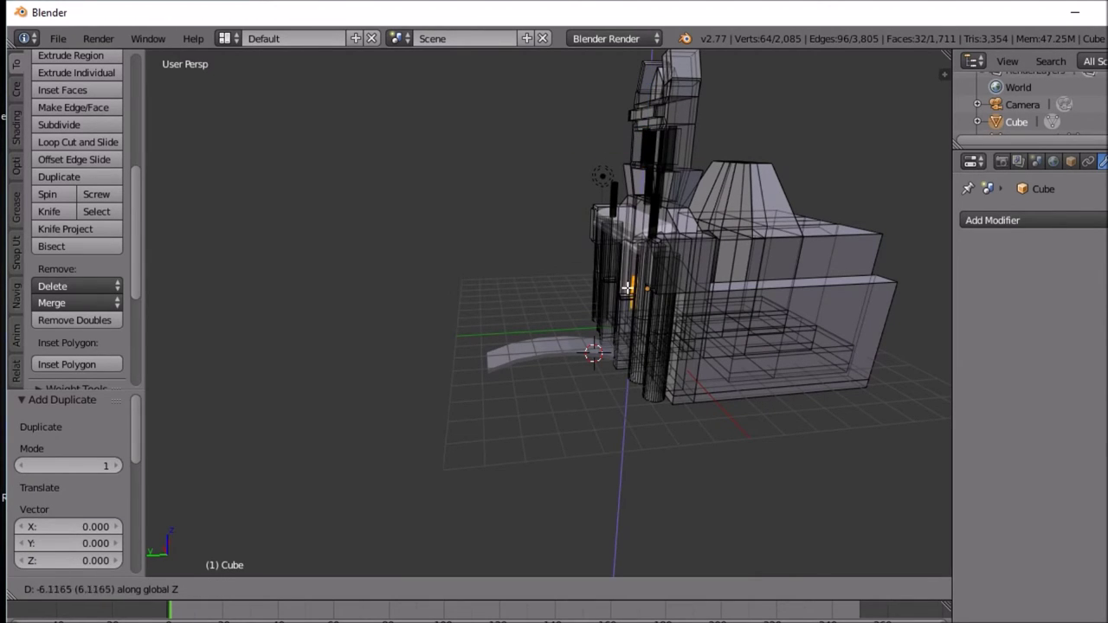
pyautogui.click(629, 331)
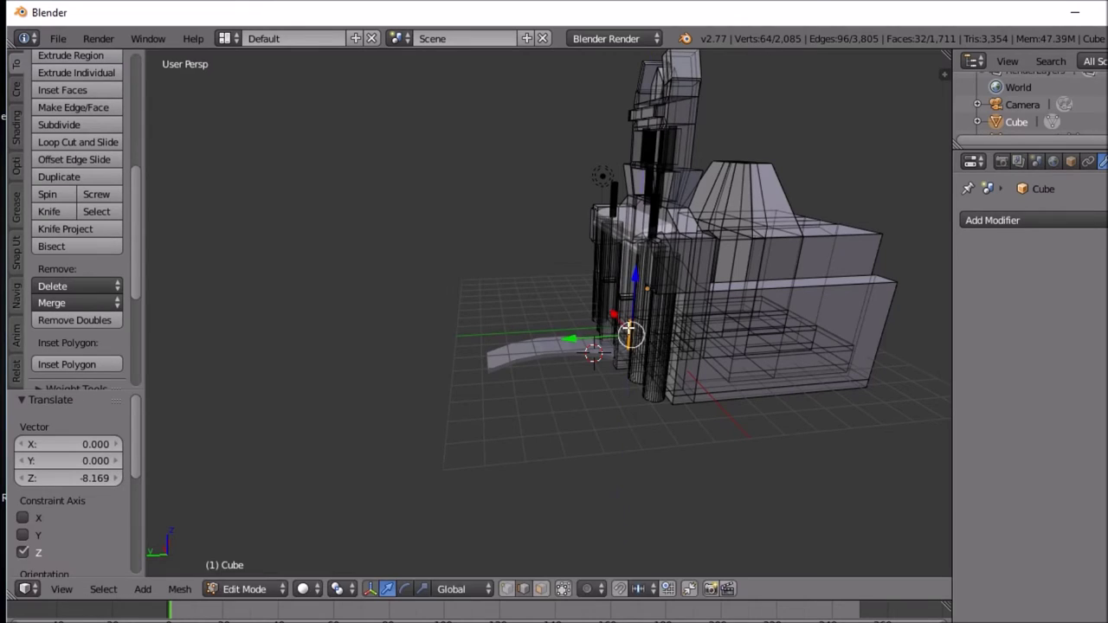
# Step: Move the copied column 4.059 along Y and -0.446 along X to the side edge of the arched walkway
pyautogui.press('g')
pyautogui.press('y')
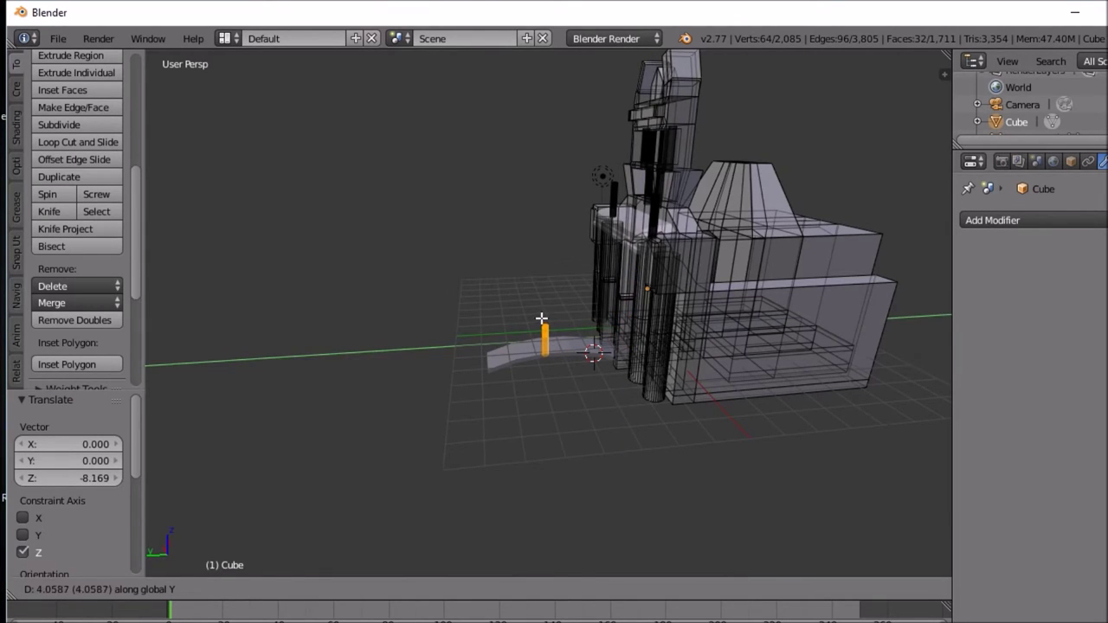
pyautogui.click(548, 319)
pyautogui.scroll(5, 574, 344)
pyautogui.moveTo(577, 344); pyautogui.dragTo(747, 395, button='middle')
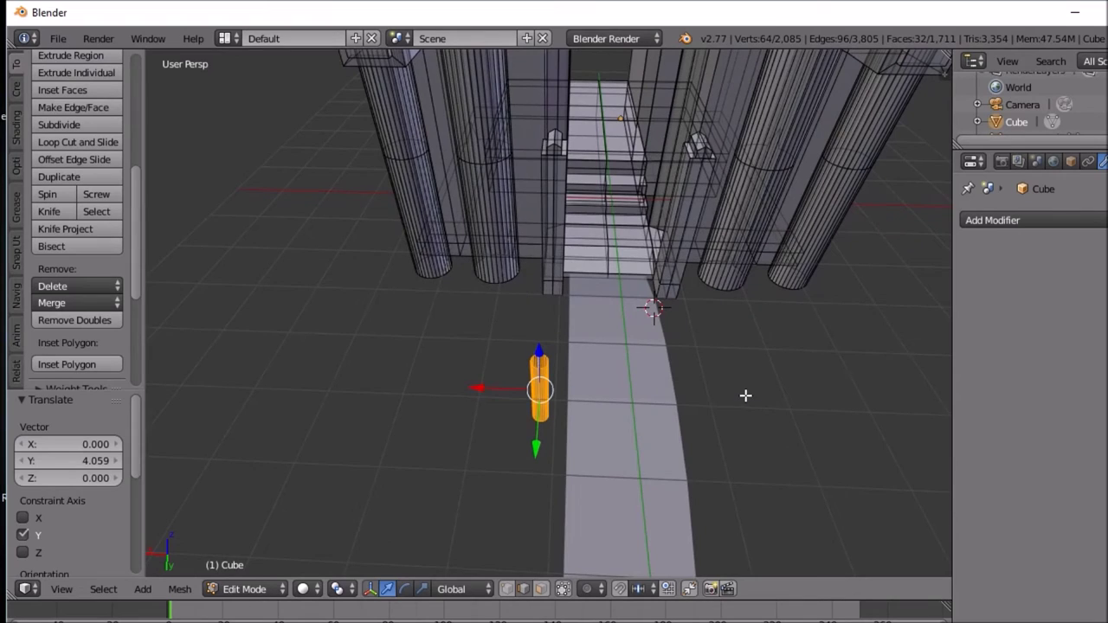
pyautogui.press('g')
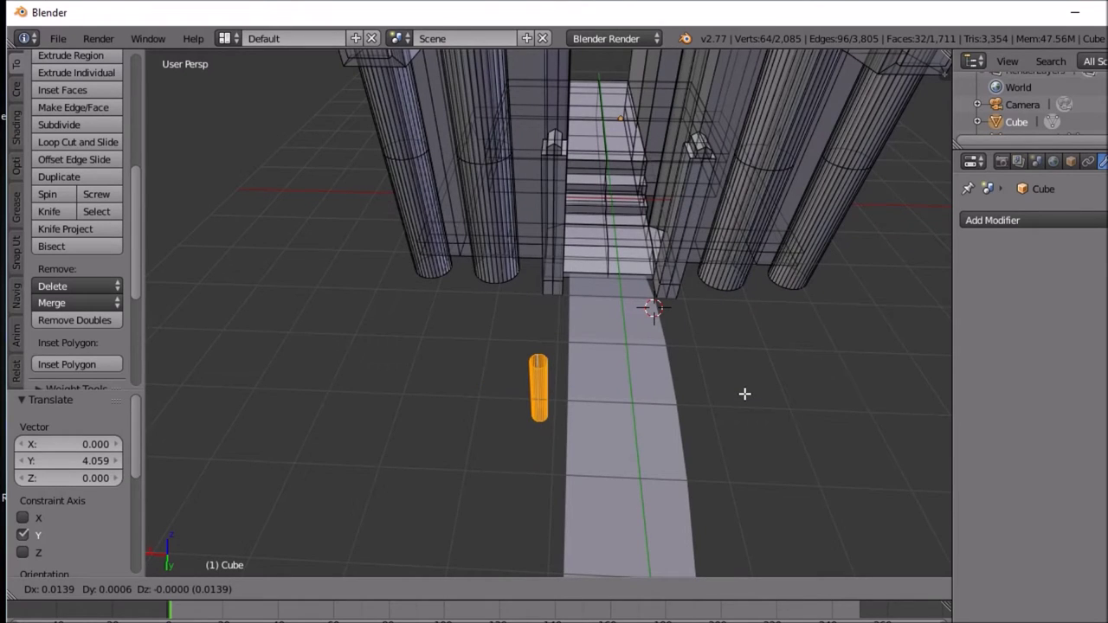
pyautogui.press('x')
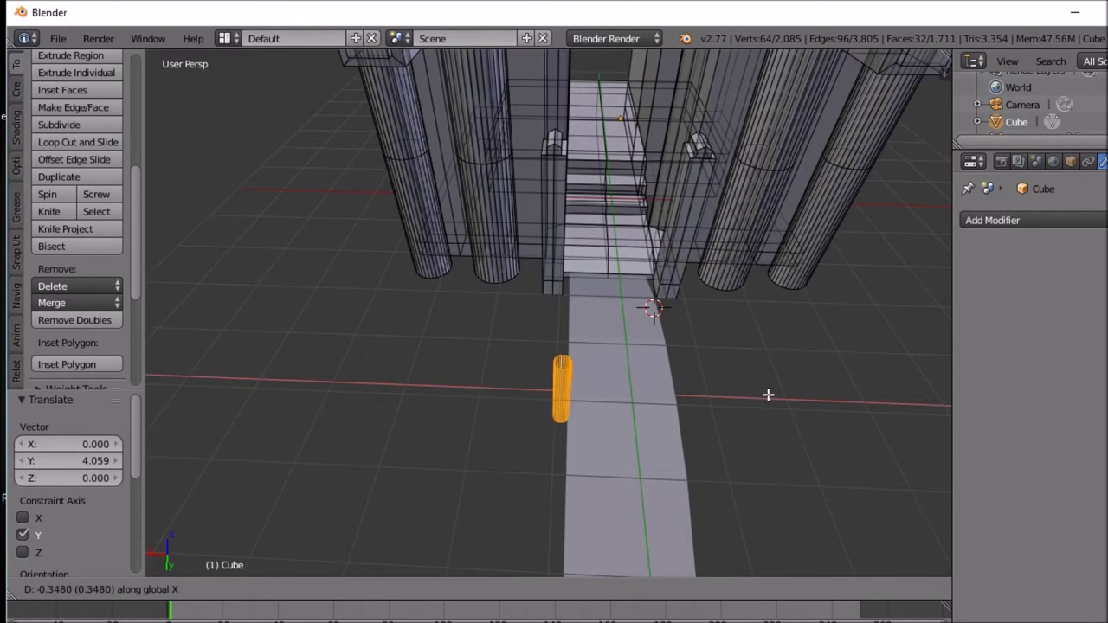
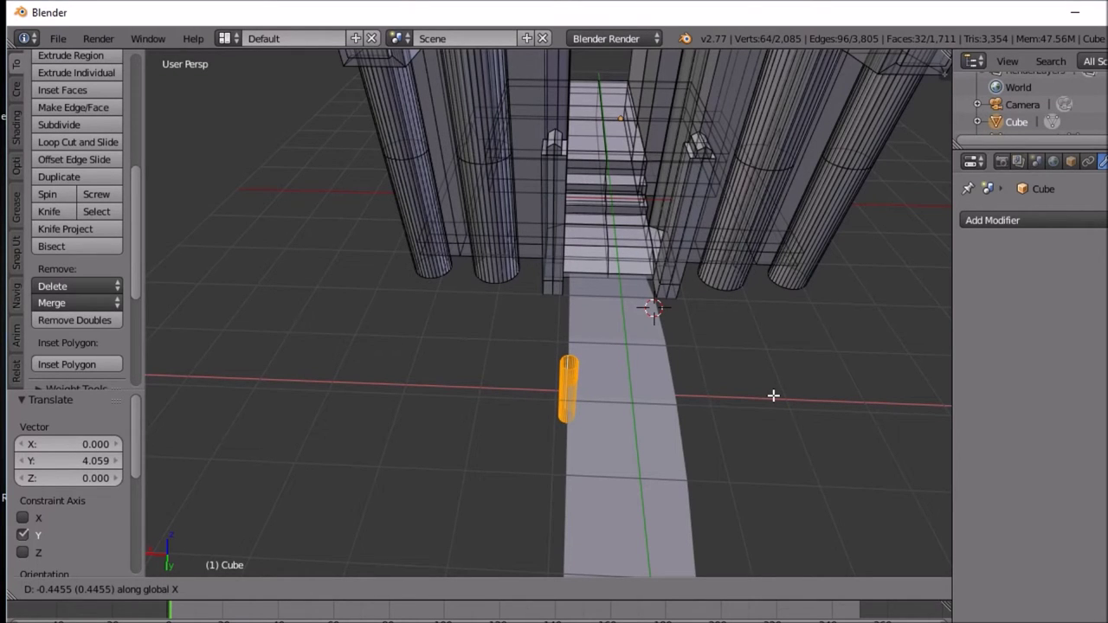
pyautogui.click(773, 396)
pyautogui.moveTo(683, 384); pyautogui.dragTo(852, 296, button='middle')
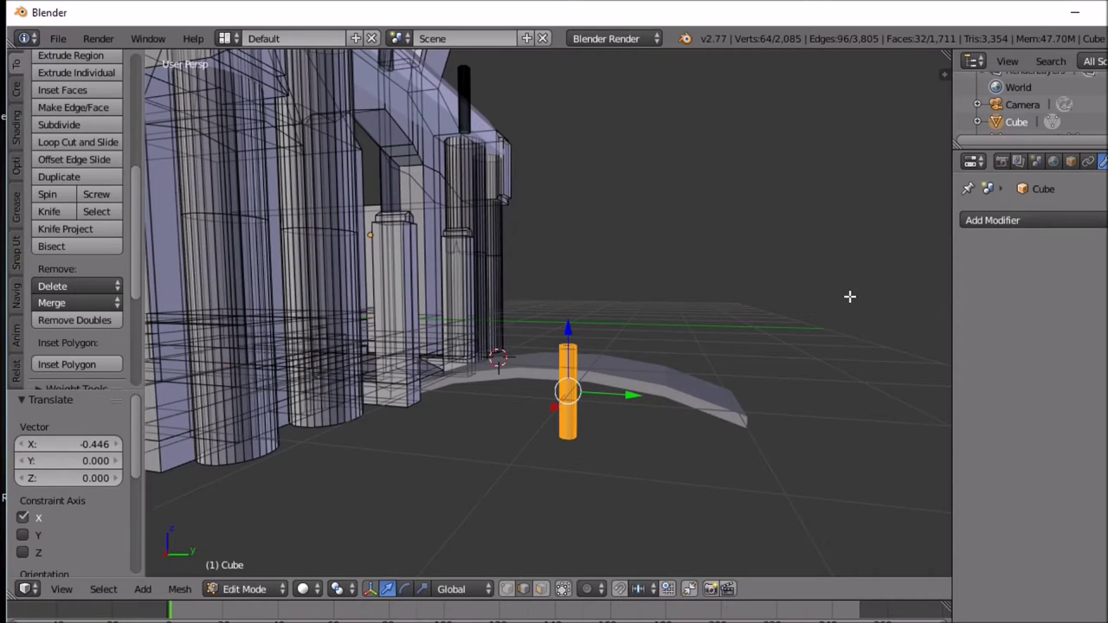
# Step: Scale the copied column down uniformly and lower it by 0.141 along Z as a walkway support post
pyautogui.press('s')
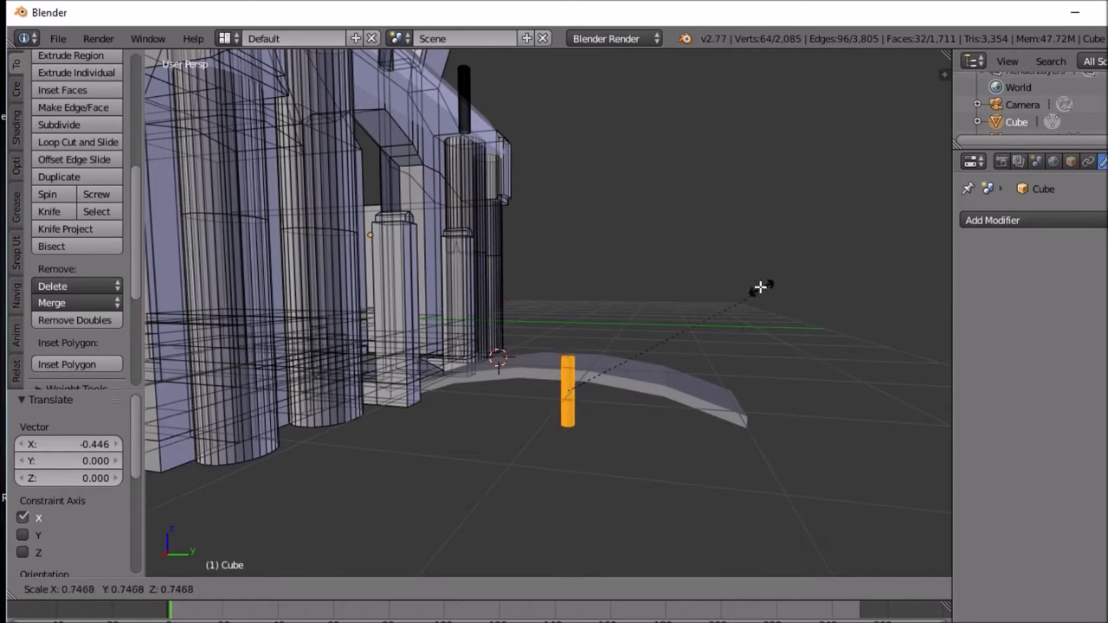
pyautogui.click(572, 270)
pyautogui.press('g')
pyautogui.press('z')
pyautogui.click(574, 278)
pyautogui.moveTo(592, 277); pyautogui.dragTo(543, 409, button='middle')
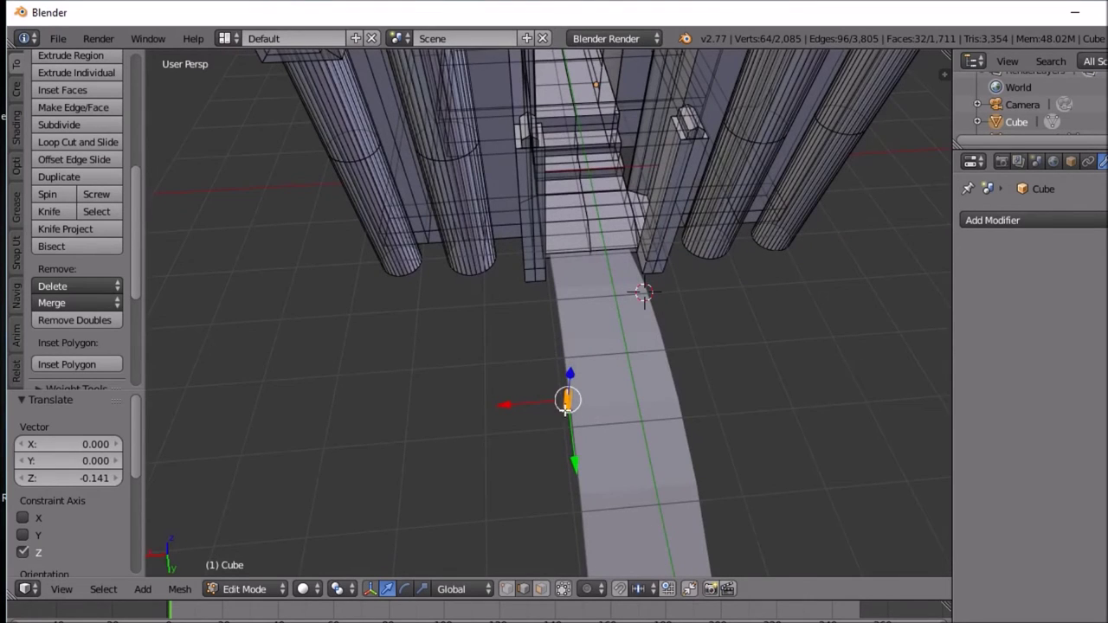
# Step: Shift the support post -0.076 along X so it sits just inside the walkway's edge
pyautogui.scroll(4, 564, 398)
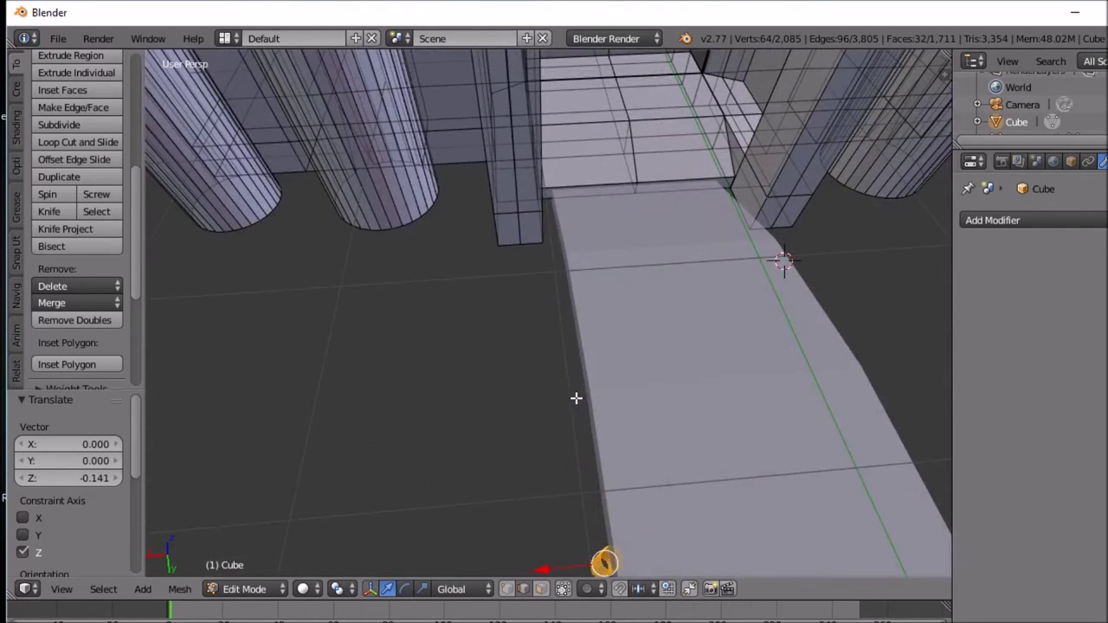
pyautogui.press('g')
pyautogui.press('x')
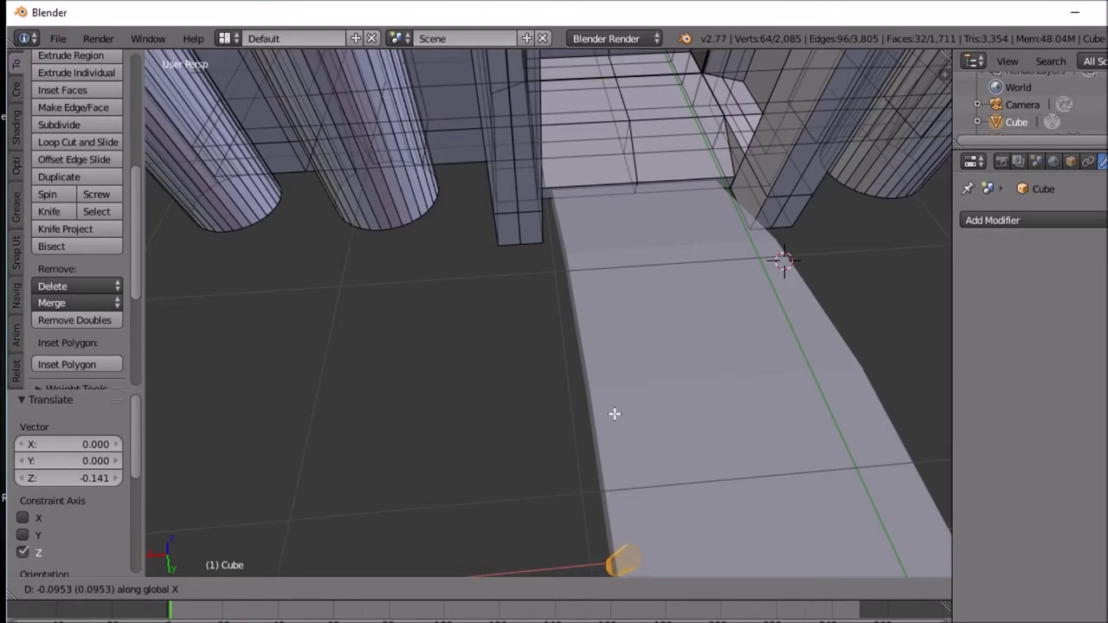
pyautogui.click(611, 413)
pyautogui.moveTo(680, 479)
pyautogui.mouseDown(button='middle')
pyautogui.moveTo(649, 470)
pyautogui.moveTo(656, 513)
pyautogui.moveTo(665, 492)
pyautogui.mouseUp(button='middle')
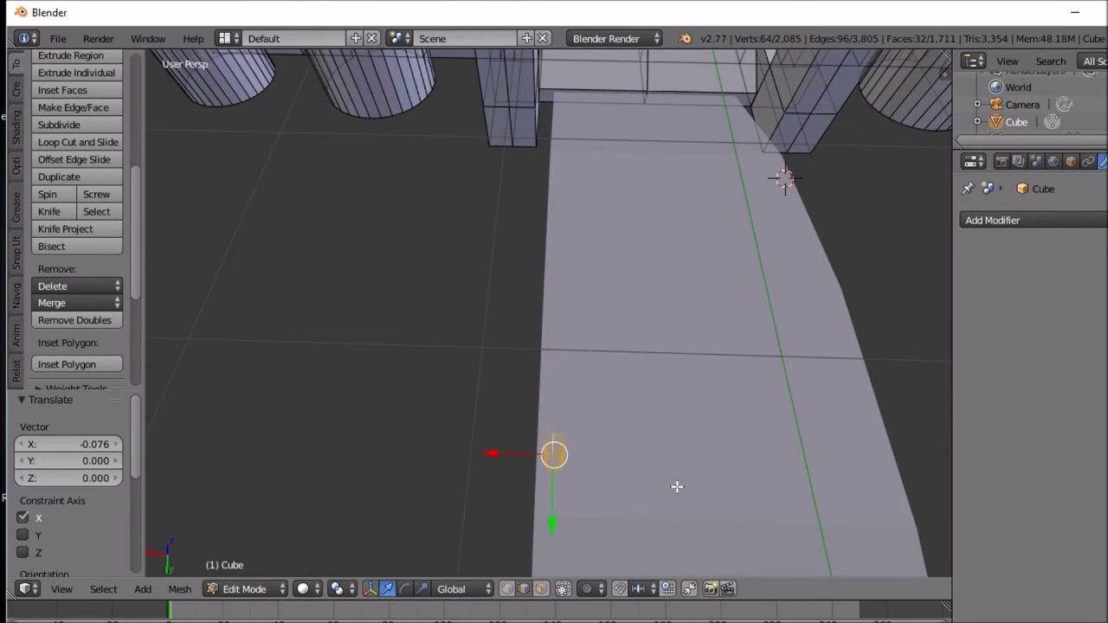
# Step: Duplicate the support post -1.578 along X to the walkway's opposite side, and nudge the copy back along X beneath the walkway's edge
pyautogui.hotkey('shift', 'd')
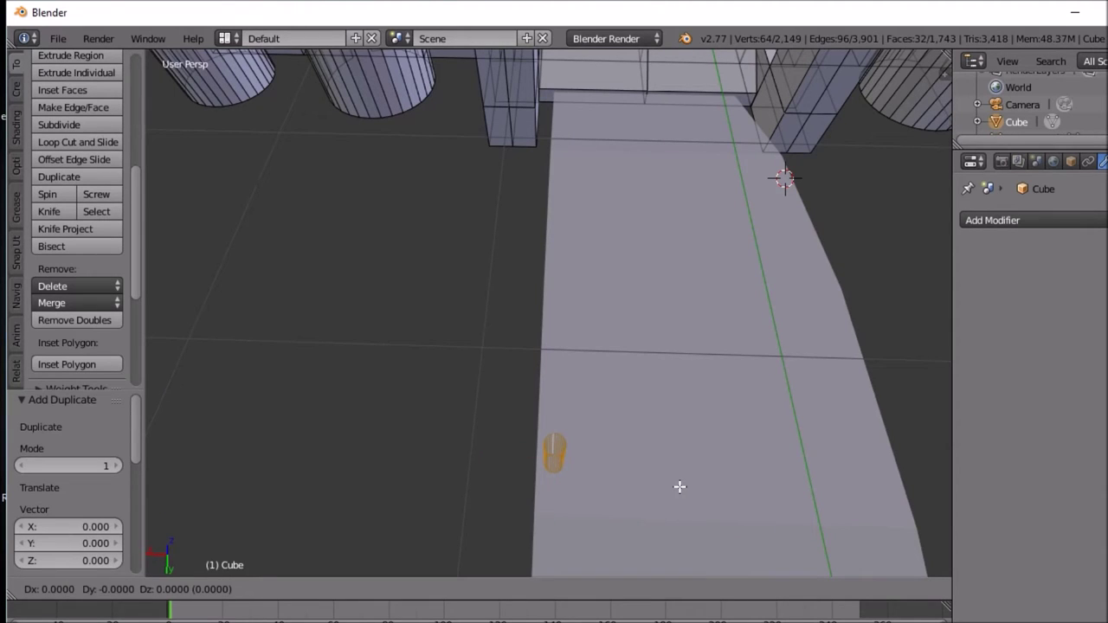
pyautogui.press('x')
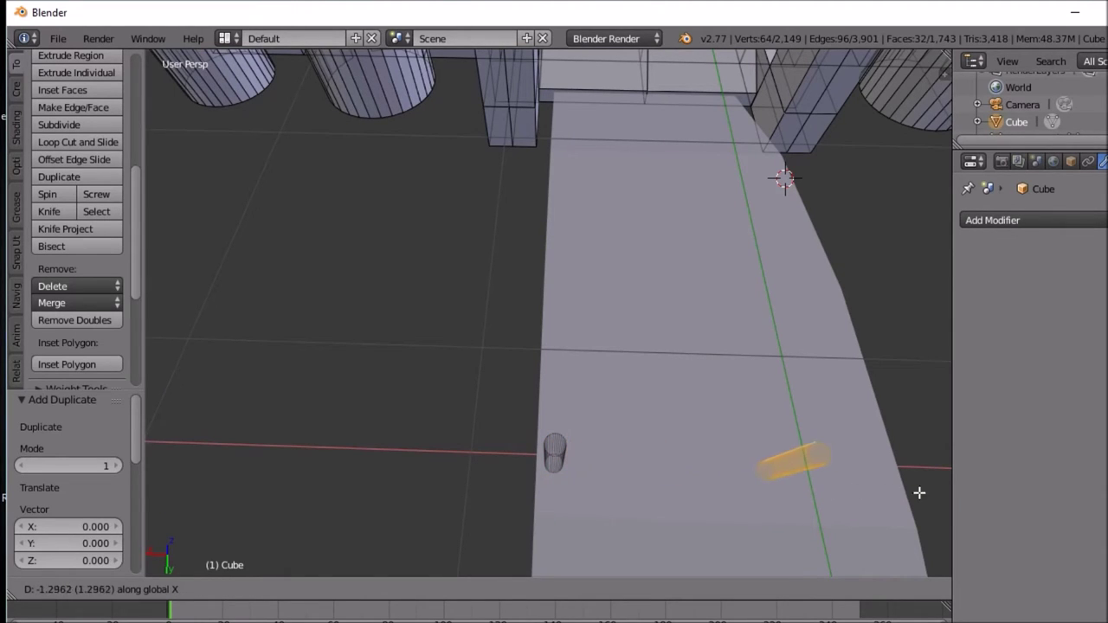
pyautogui.click(163, 492)
pyautogui.moveTo(156, 492); pyautogui.dragTo(795, 410, button='middle')
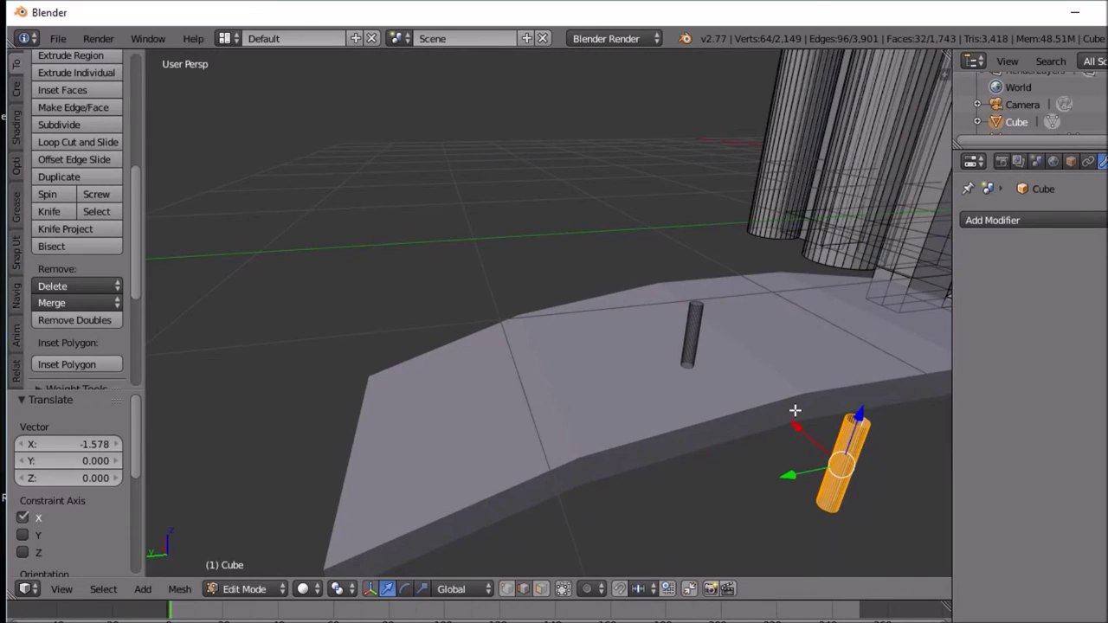
pyautogui.press('g')
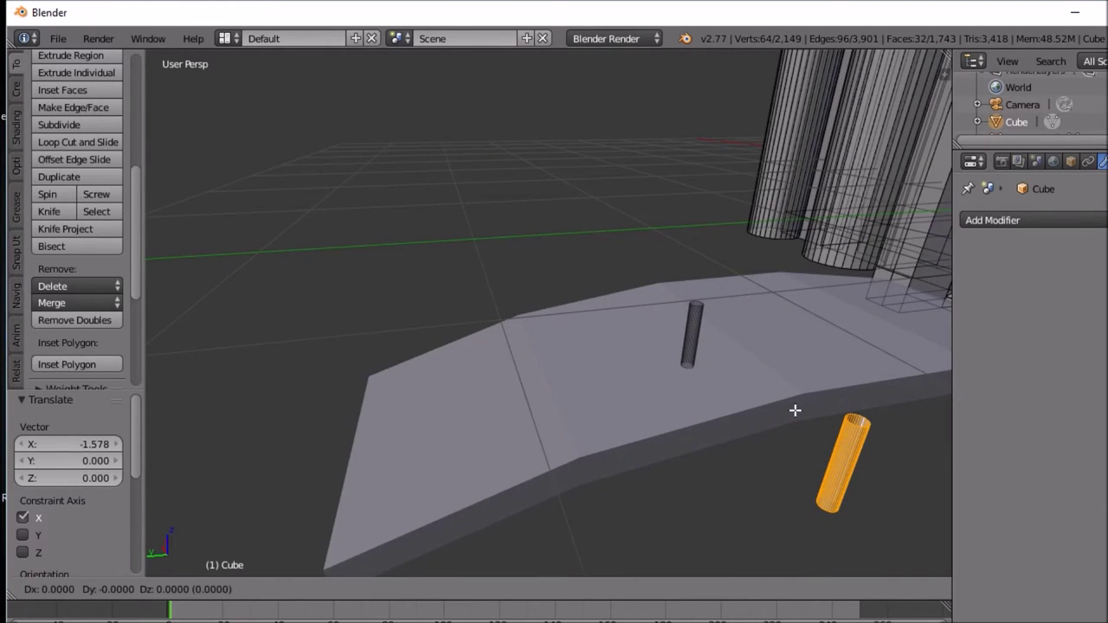
pyautogui.press('x')
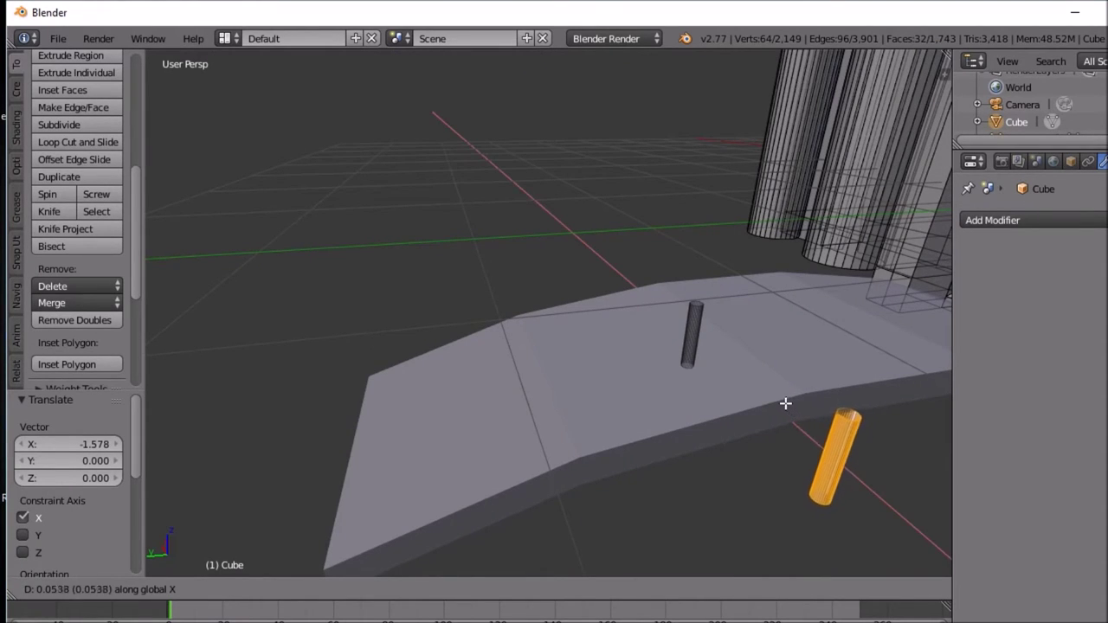
pyautogui.click(773, 396)
pyautogui.moveTo(774, 396); pyautogui.dragTo(708, 389, button='middle')
# Step: Check the posts in Object Mode, and in Edit Mode select both complete posts and duplicate them in place
pyautogui.press('Tab')
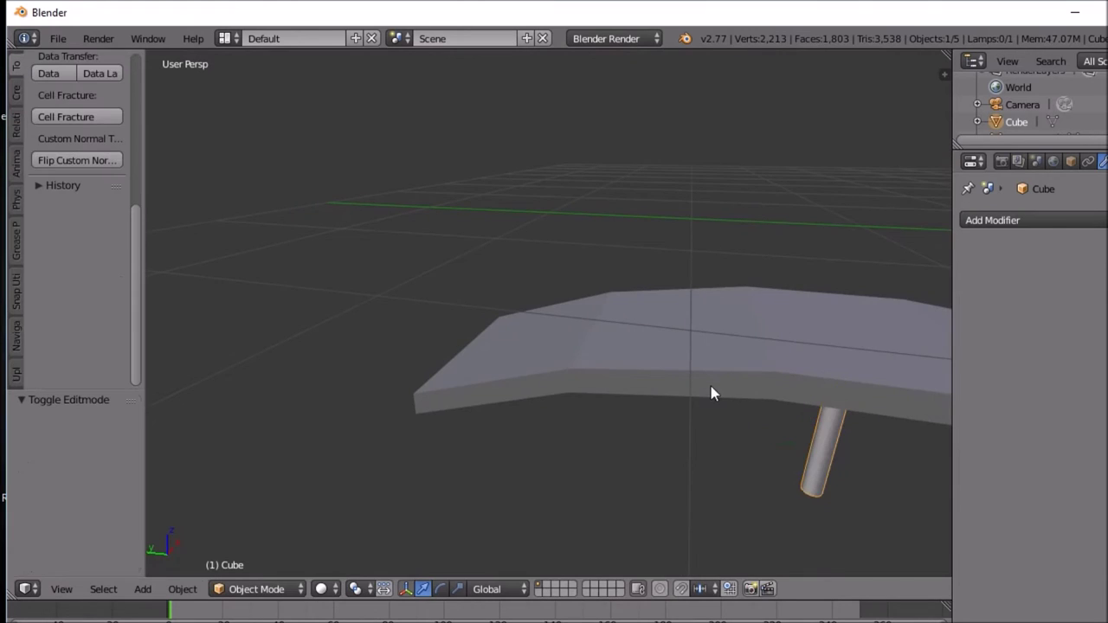
pyautogui.scroll(-5, 749, 373)
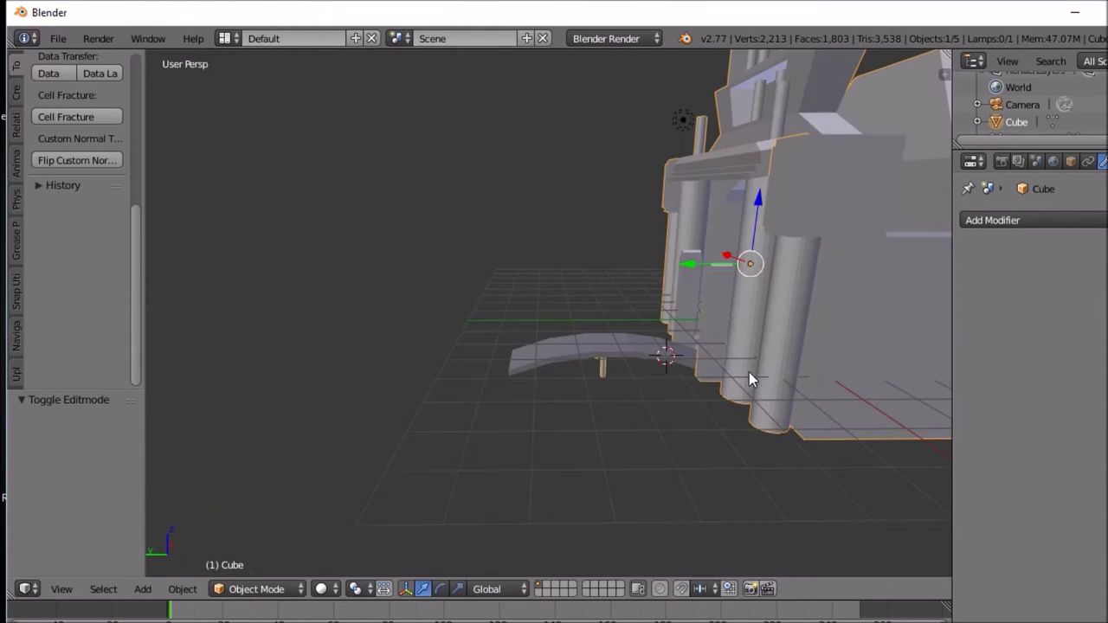
pyautogui.moveTo(749, 372); pyautogui.dragTo(748, 331, button='middle')
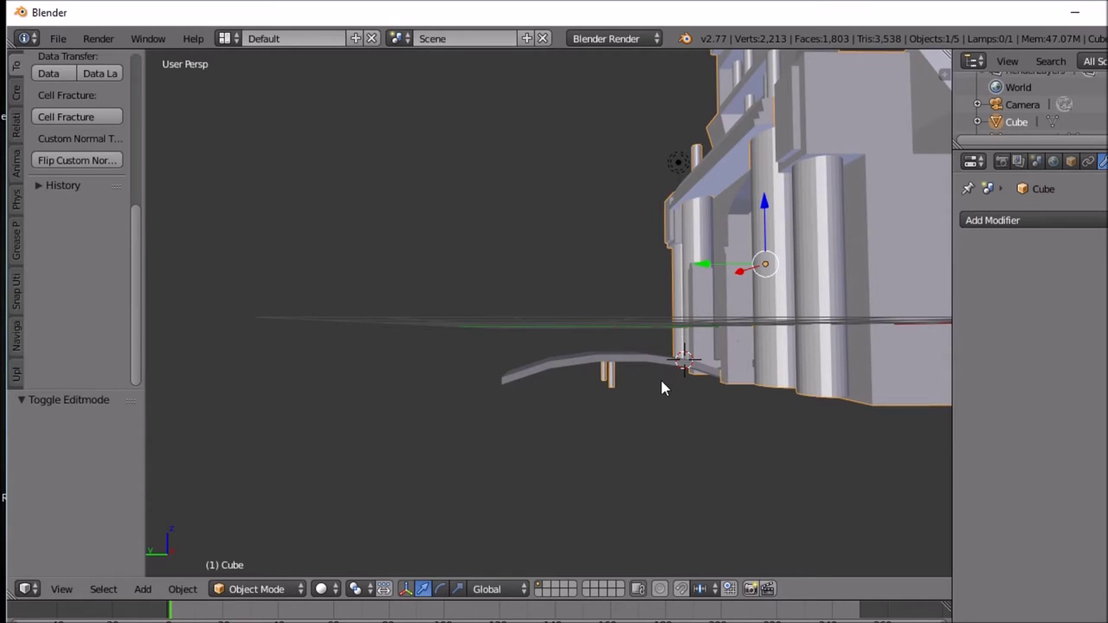
pyautogui.scroll(5, 658, 385)
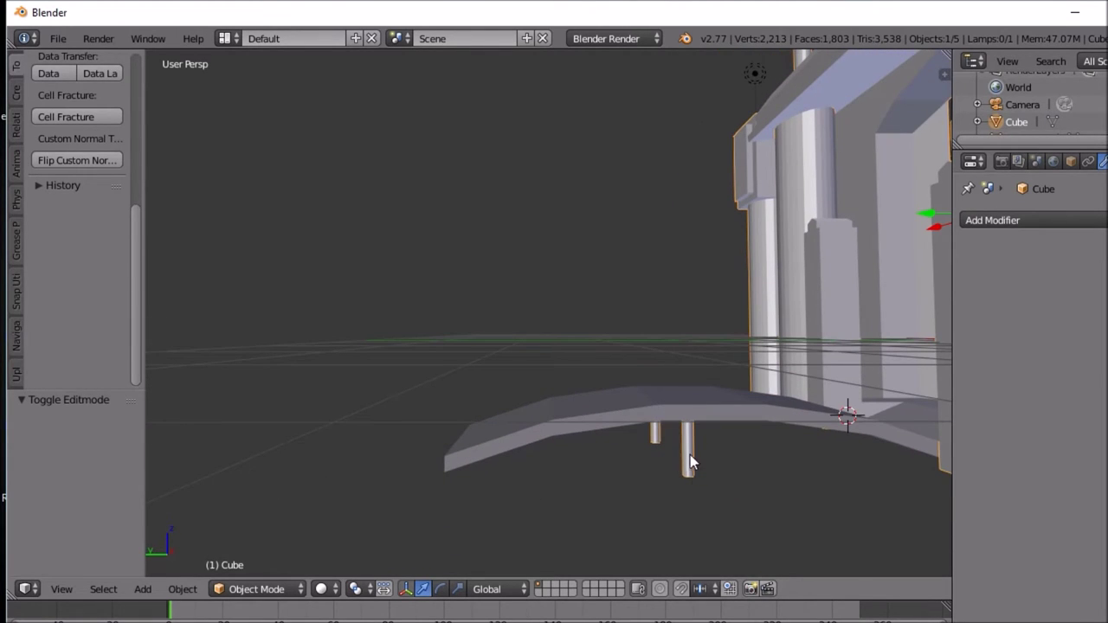
pyautogui.press('Tab')
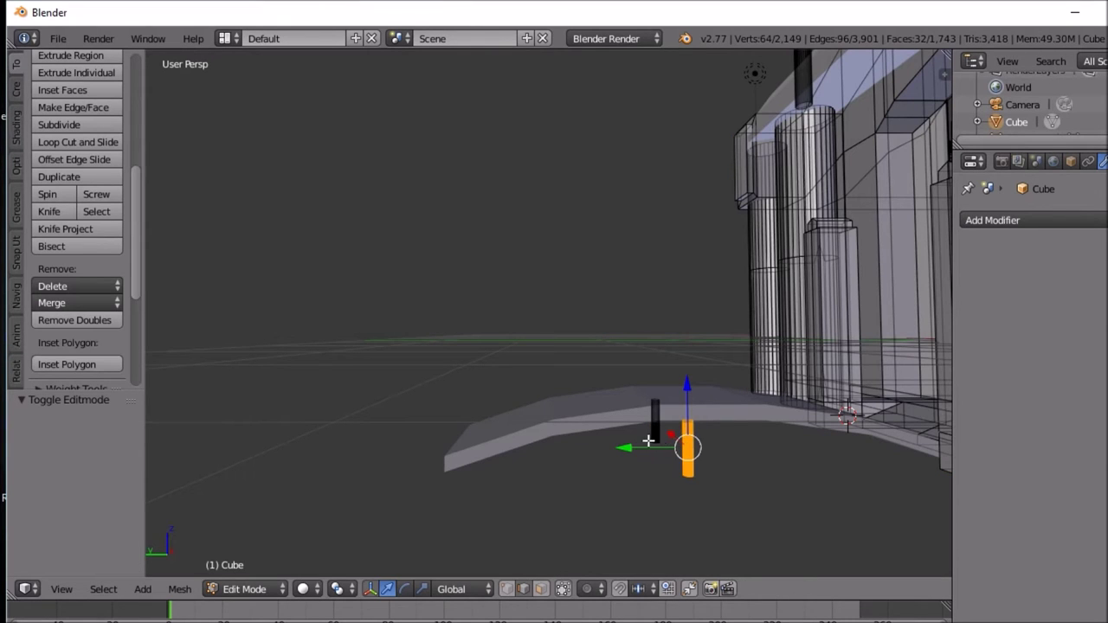
pyautogui.keyDown('ctrl'); pyautogui.rightClick(652, 434); pyautogui.keyUp('ctrl')
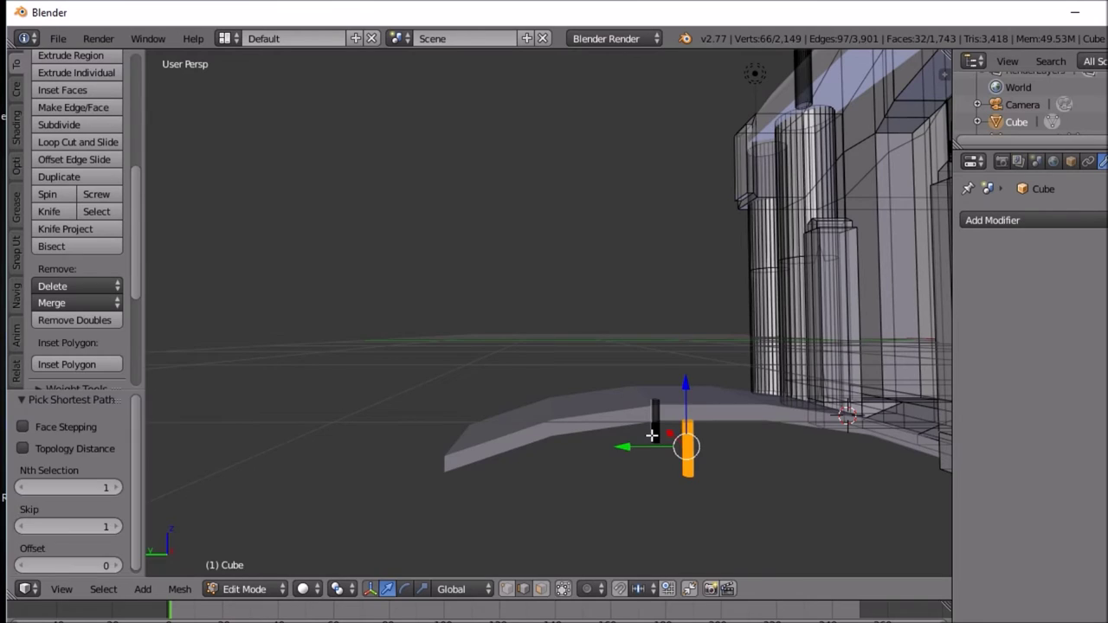
pyautogui.hotkey('ctrl', 'l')
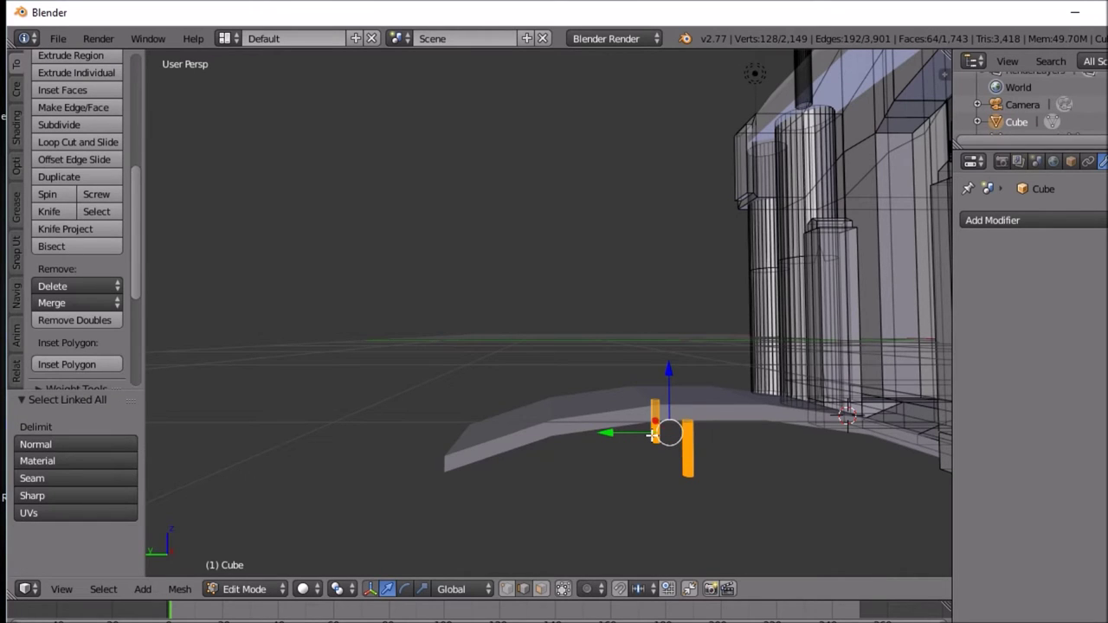
pyautogui.hotkey('shift', 'd')
pyautogui.rightClick(652, 435)
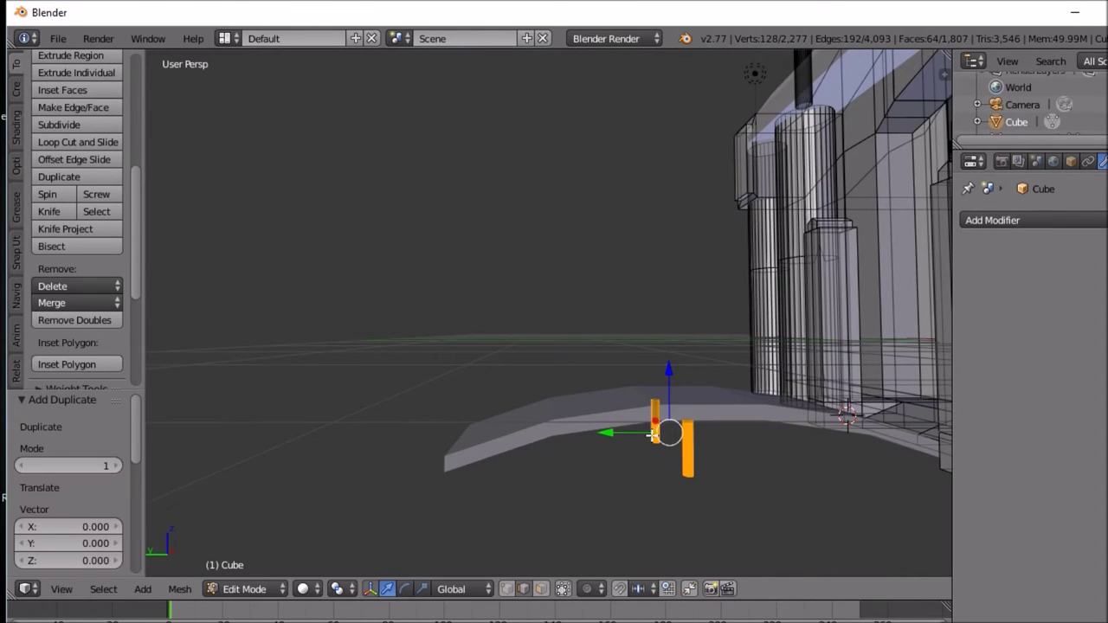
# Step: Move the duplicated pair of support posts -1.222 along Y, toward the building entrance
pyautogui.press('g')
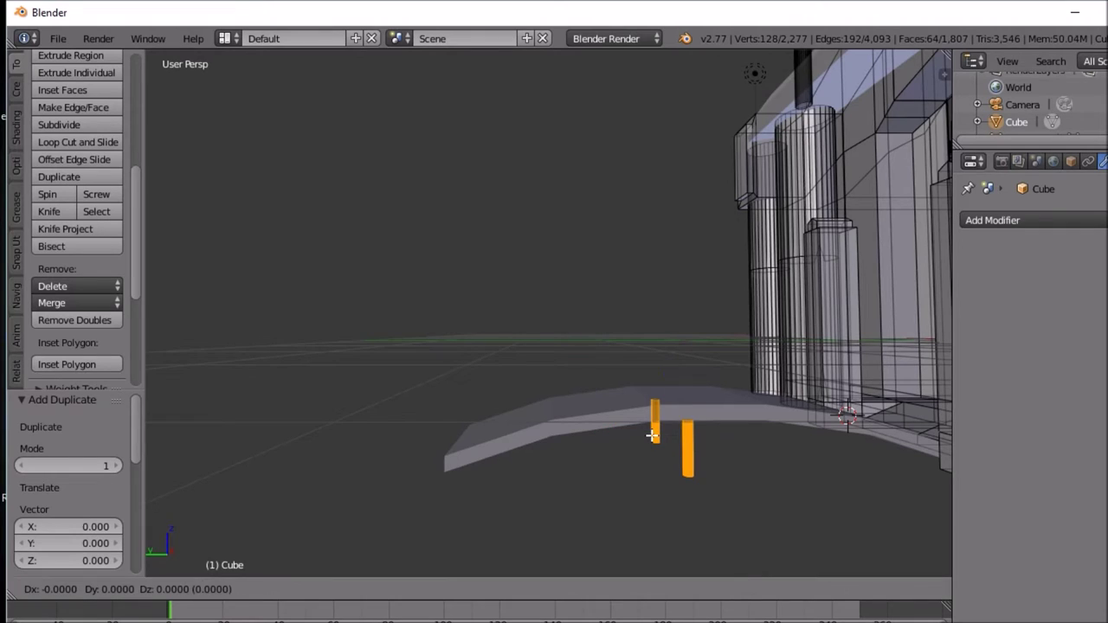
pyautogui.press('y')
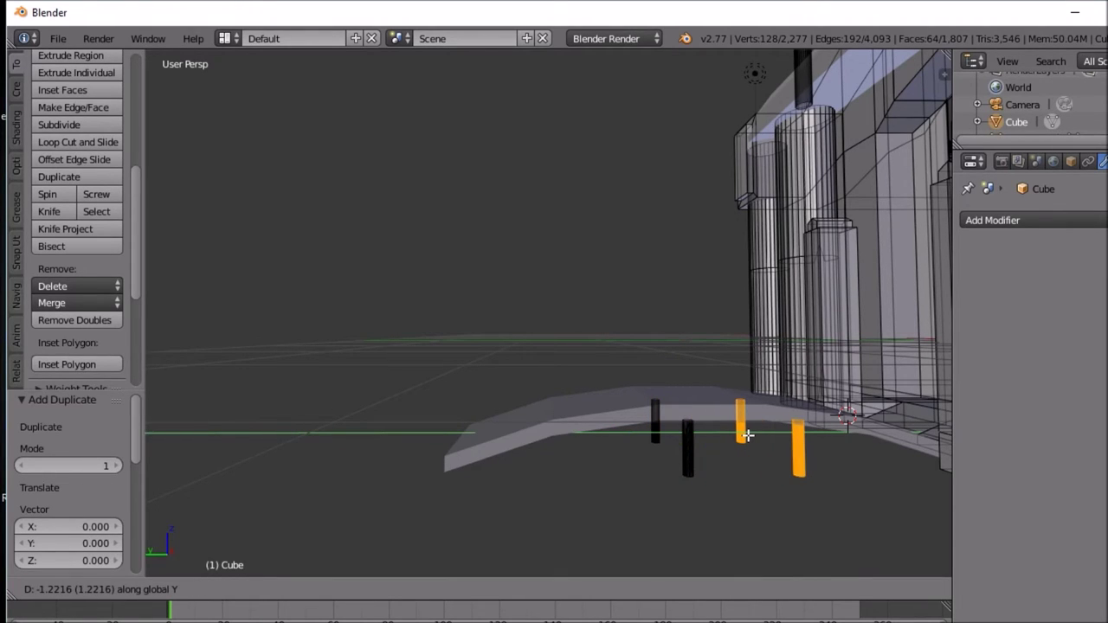
pyautogui.click(747, 436)
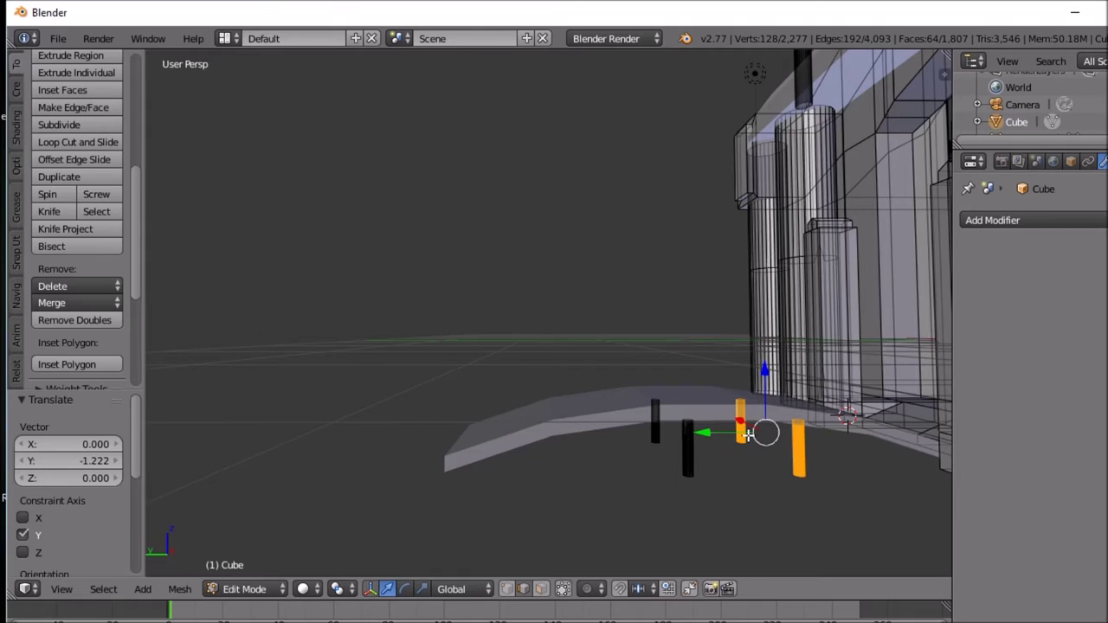
# Step: Duplicate the moved post pair, shift the copy about 2.53 along Y toward the walkway's outer end, and check it in Object Mode
pyautogui.hotkey('shift', 'd')
pyautogui.rightClick(747, 436)
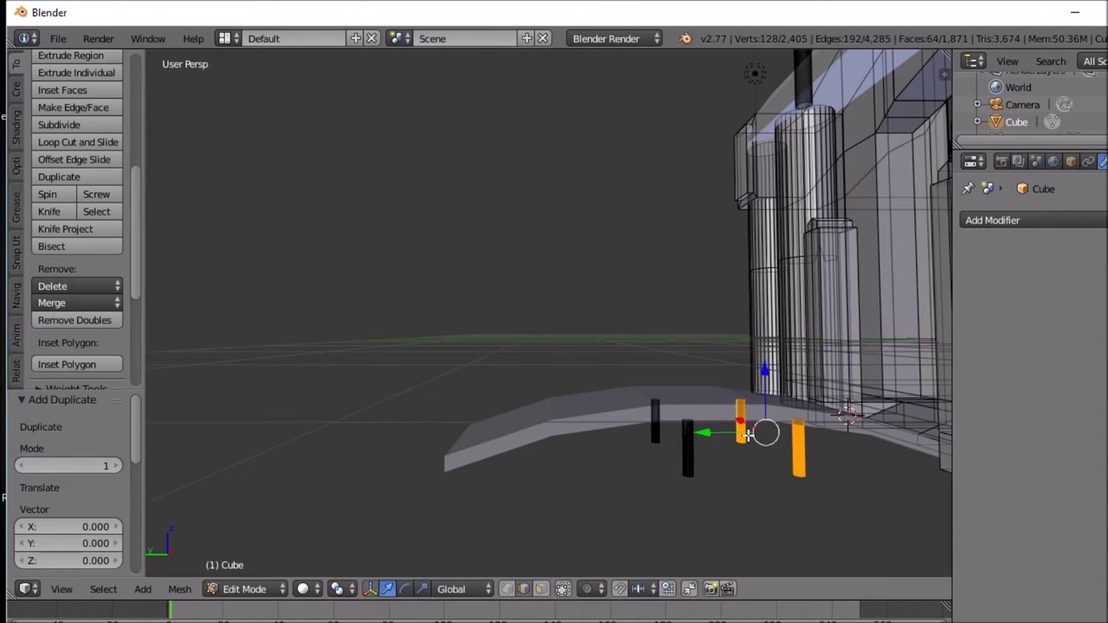
pyautogui.press('g')
pyautogui.press('y')
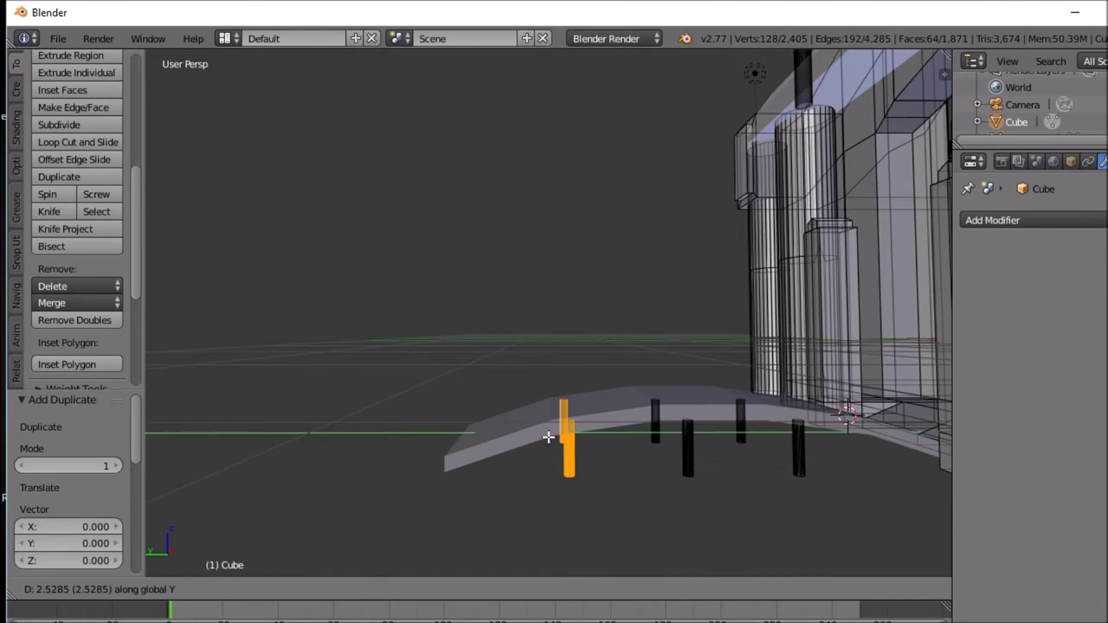
pyautogui.click(548, 437)
pyautogui.moveTo(549, 435); pyautogui.dragTo(698, 465, button='middle')
pyautogui.press('Tab')
pyautogui.press('Tab')
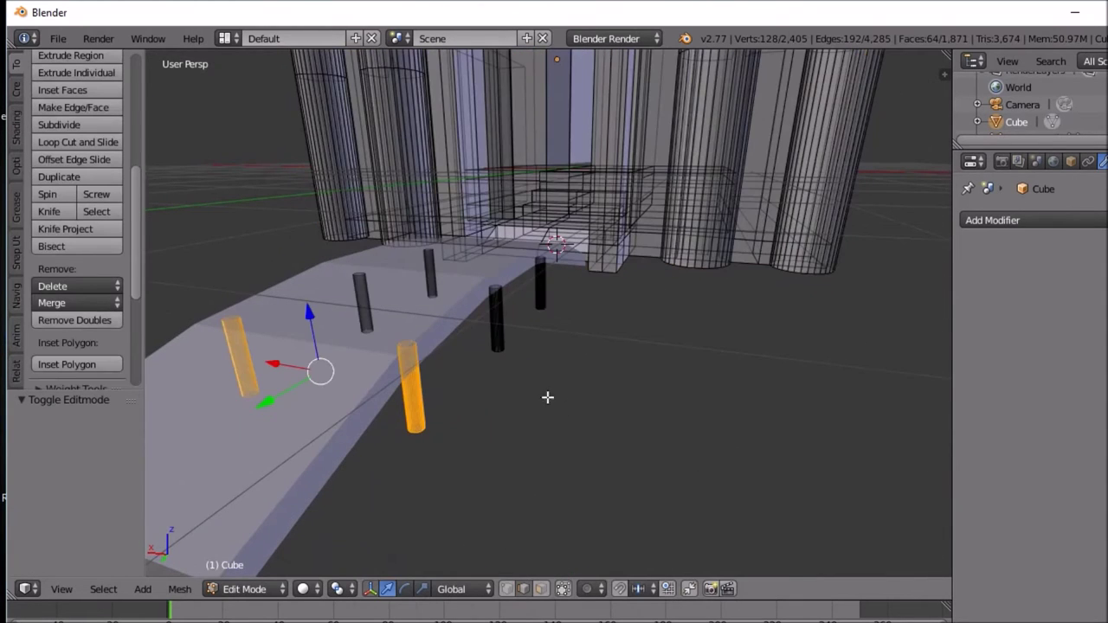
# Step: Select the top rim edge loops of three walkway posts together
pyautogui.moveTo(400, 336); pyautogui.dragTo(424, 357, button='middle')
pyautogui.rightClick(419, 347)
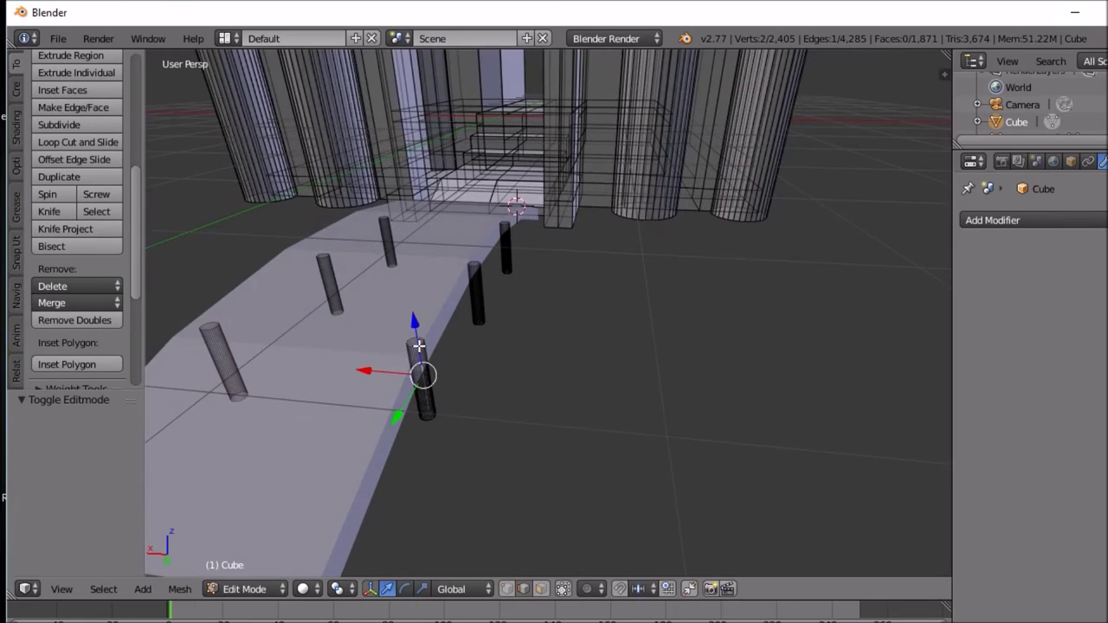
pyautogui.rightClick(418, 343)
pyautogui.rightClick(417, 339)
pyautogui.rightClick(419, 338)
pyautogui.rightClick(418, 338)
pyautogui.moveTo(419, 342); pyautogui.dragTo(448, 354, button='middle')
pyautogui.scroll(5, 529, 482)
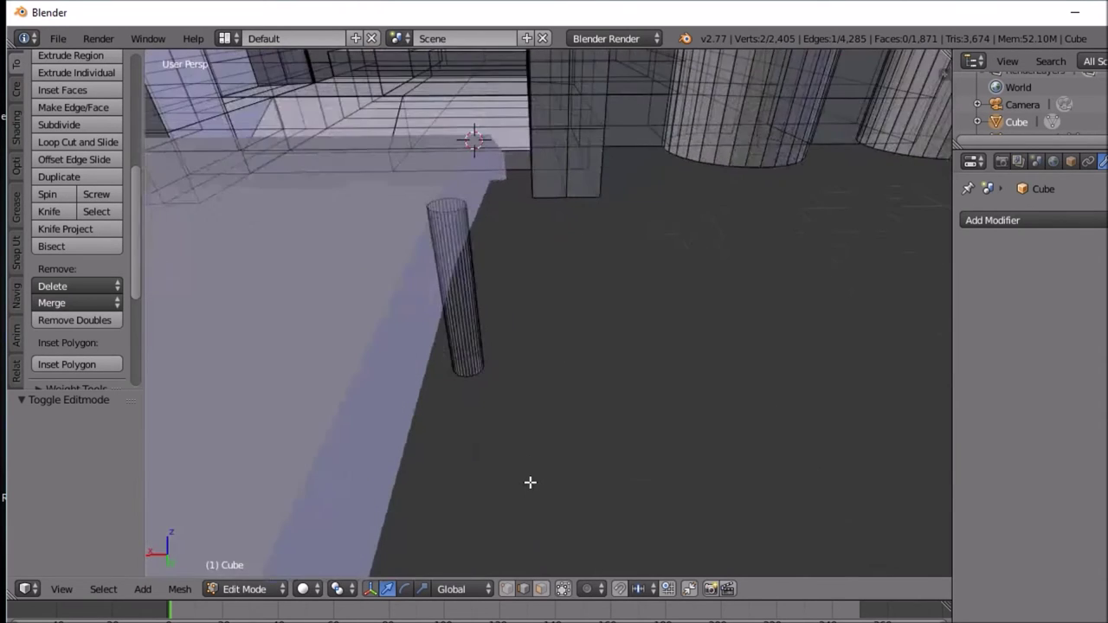
pyautogui.scroll(-2, 531, 483)
pyautogui.rightClick(468, 491)
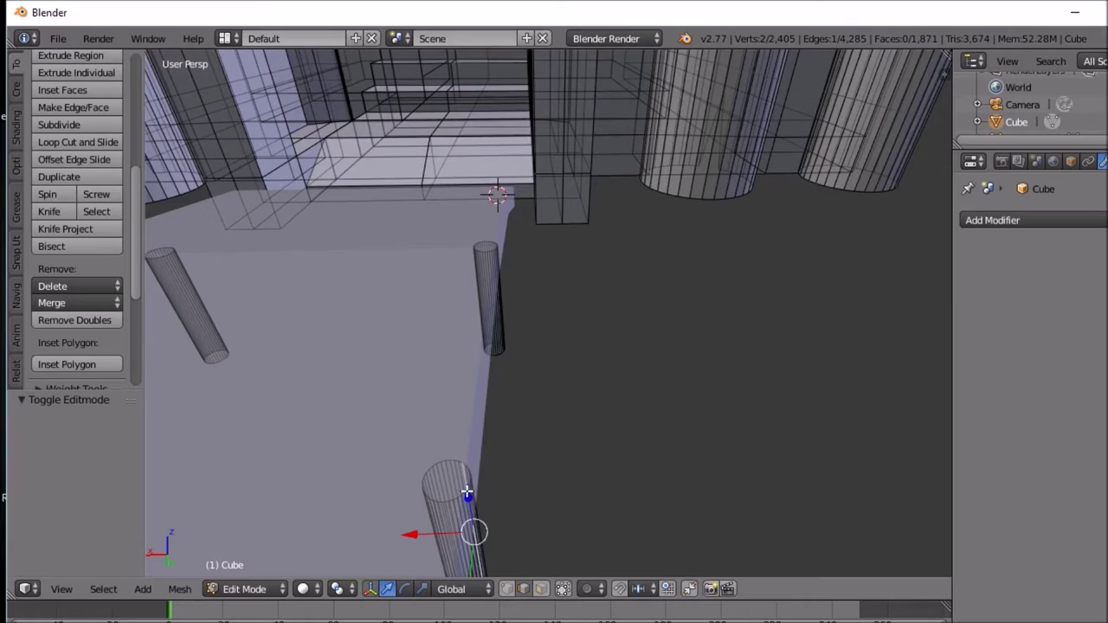
pyautogui.keyDown('alt'); pyautogui.rightClick(467, 492); pyautogui.keyUp('alt')
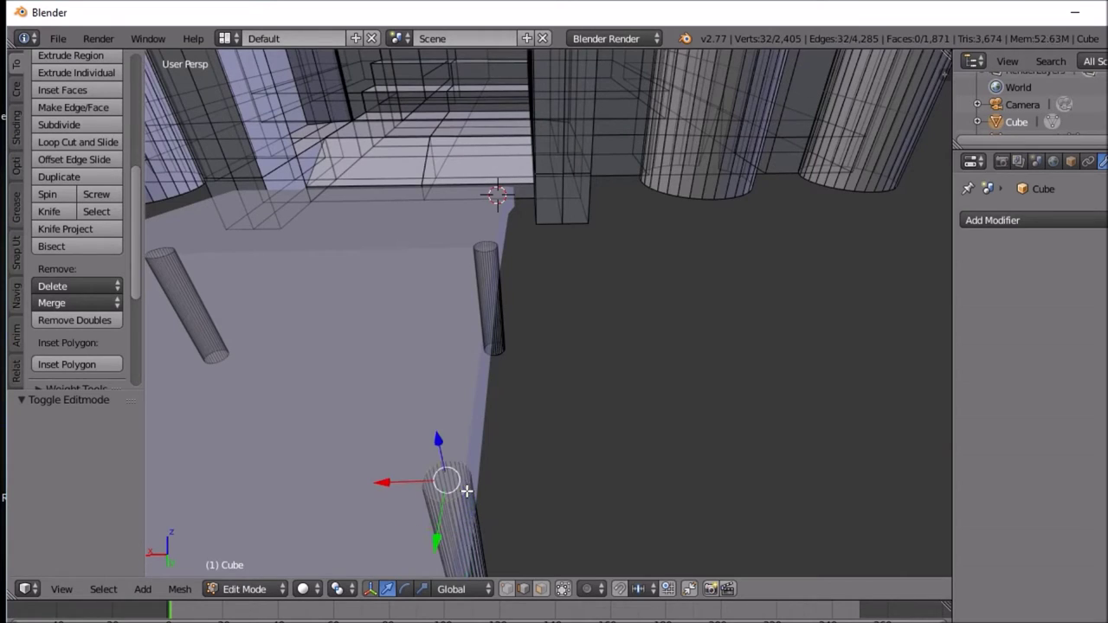
pyautogui.keyDown('alt'); pyautogui.keyDown('shift'); pyautogui.rightClick(486, 250); pyautogui.keyUp('shift'); pyautogui.keyUp('alt')
pyautogui.keyDown('alt'); pyautogui.keyDown('shift'); pyautogui.rightClick(170, 253); pyautogui.keyUp('shift'); pyautogui.keyUp('alt')
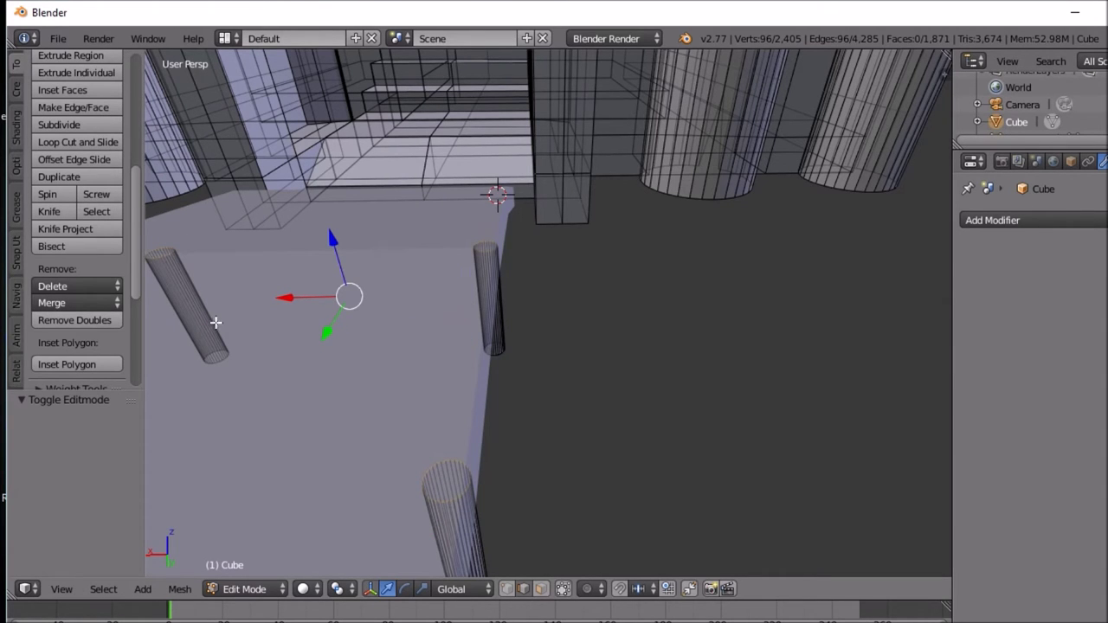
# Step: Add the top rim of a fourth walkway post to the selection
pyautogui.moveTo(248, 344); pyautogui.dragTo(280, 323, button='middle')
pyautogui.scroll(-6, 279, 324)
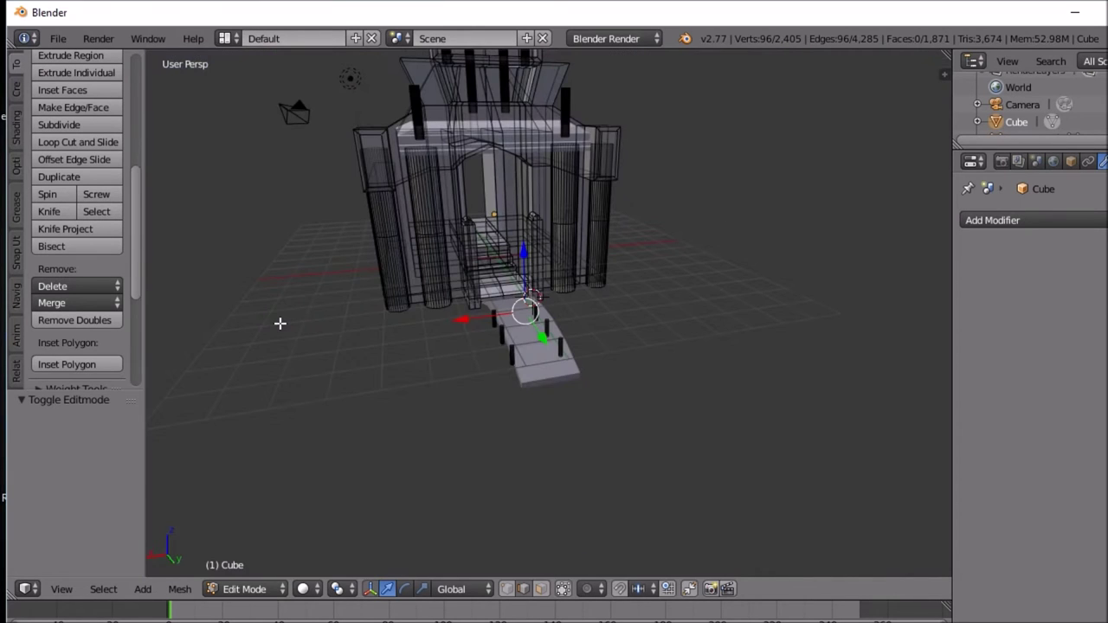
pyautogui.scroll(7, 279, 322)
pyautogui.moveTo(282, 322); pyautogui.dragTo(285, 324, button='middle')
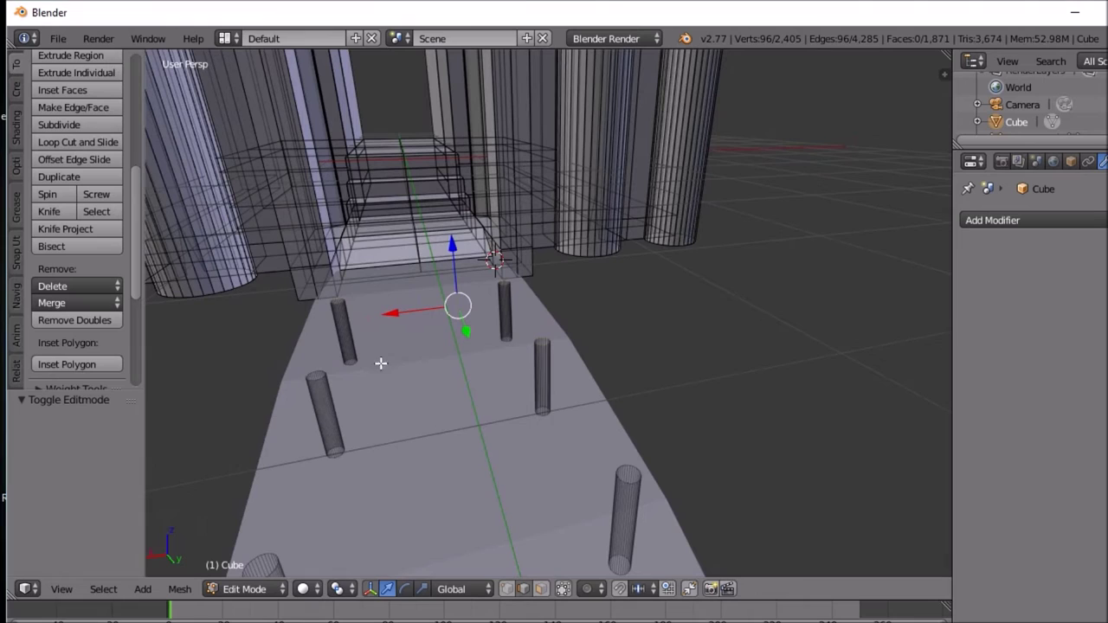
pyautogui.press('l')
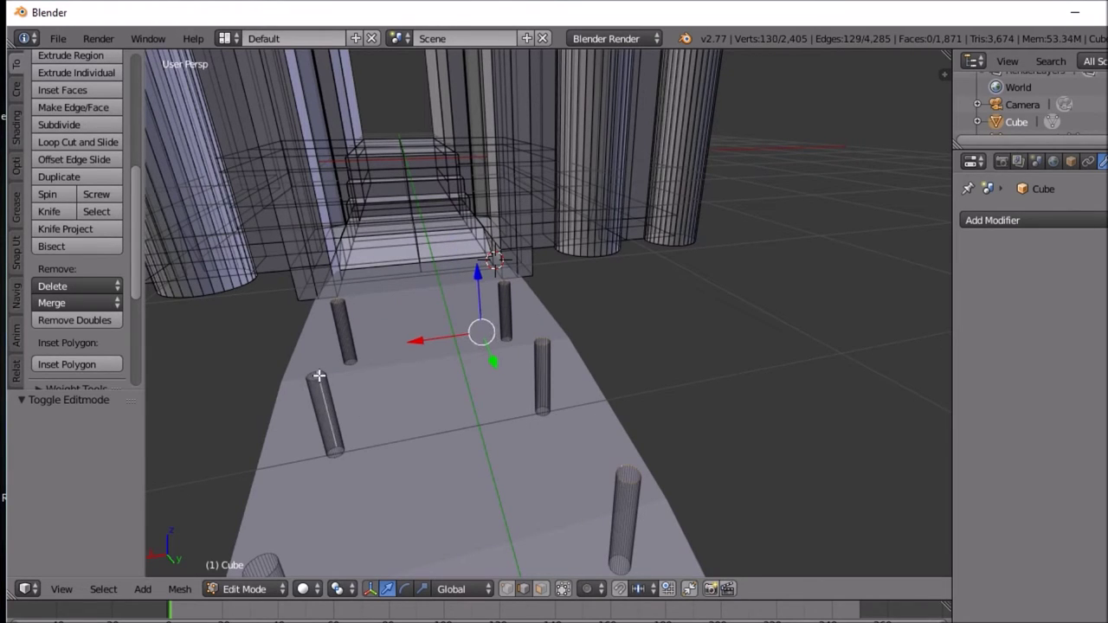
pyautogui.press('l')
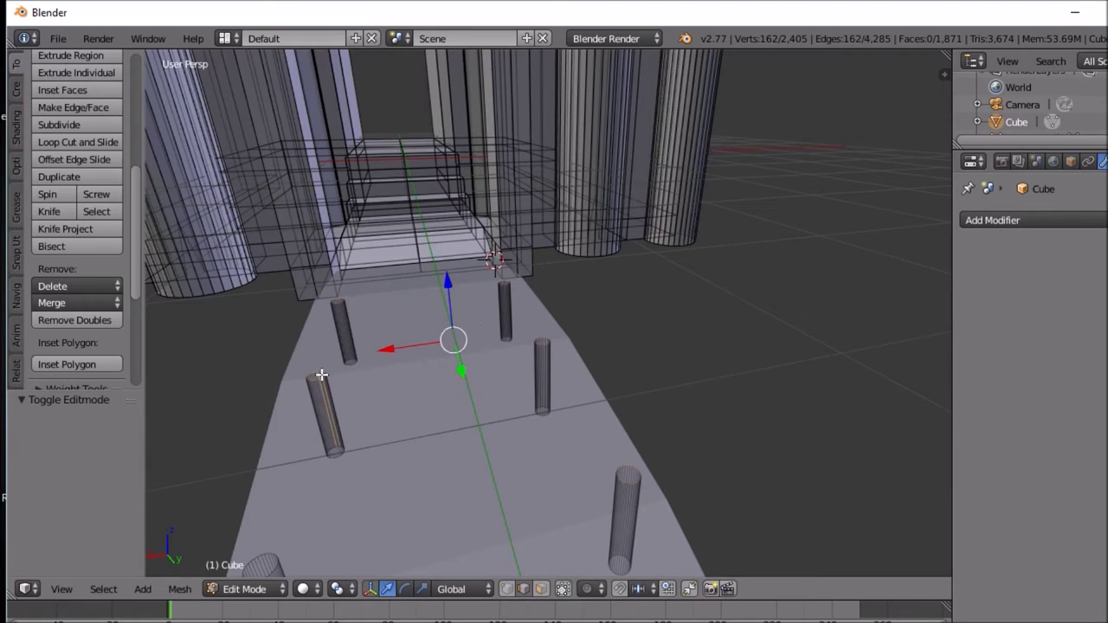
pyautogui.rightClick(315, 370)
pyautogui.rightClick(315, 371)
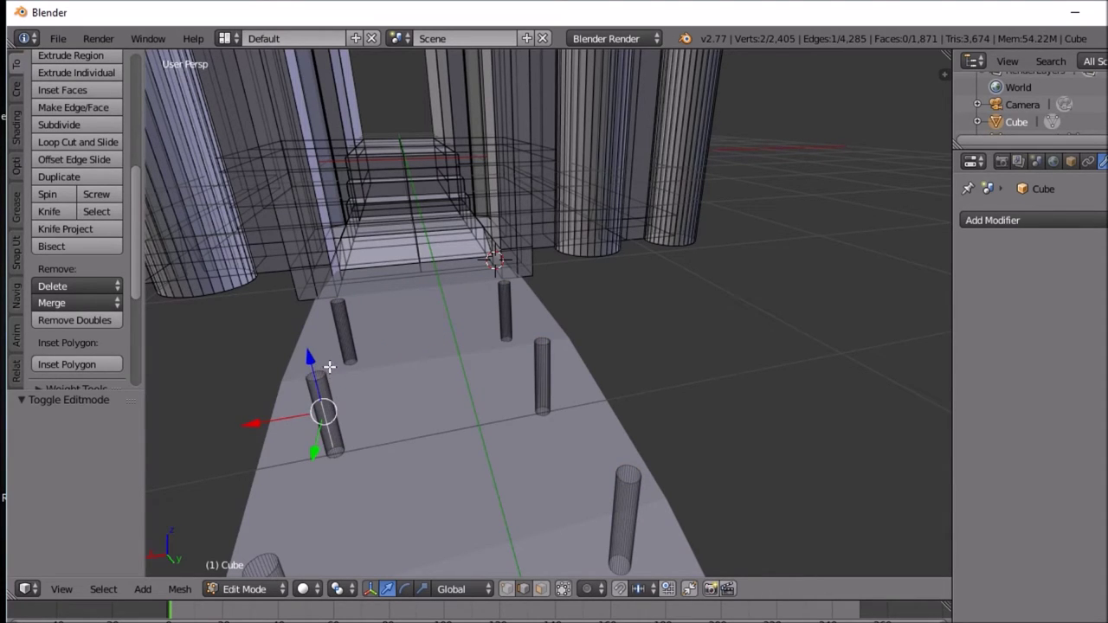
pyautogui.hotkey('ctrl', 'z')
pyautogui.hotkey('ctrl', 'z')
pyautogui.hotkey('ctrl', 'z')
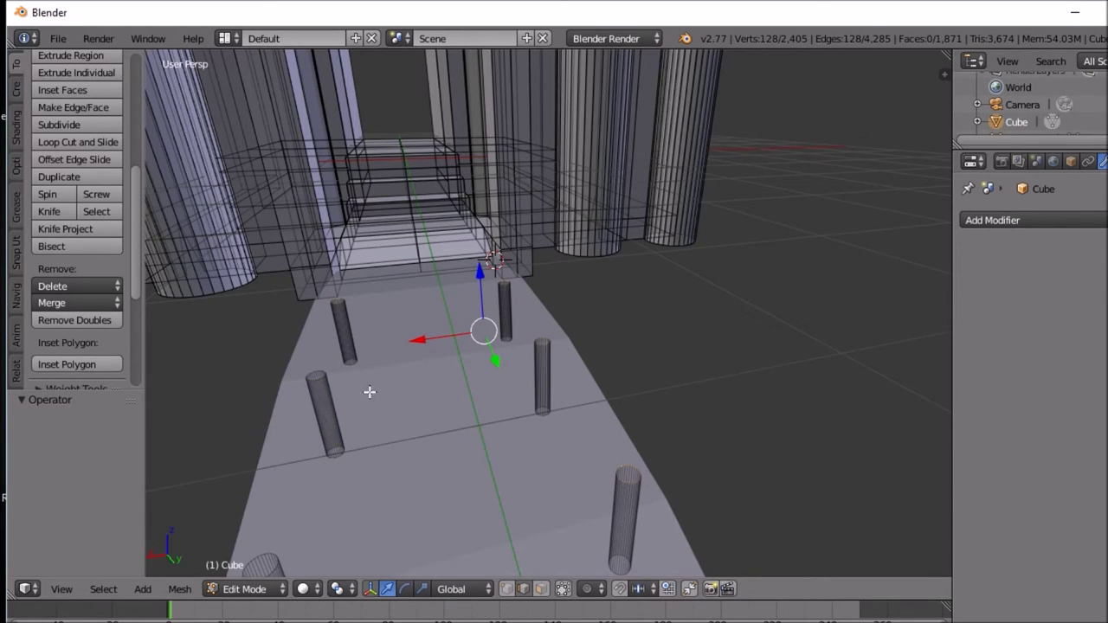
# Step: Add the top rim edge loops of the two remaining posts, so that all six rims are selected
pyautogui.scroll(2, 370, 392)
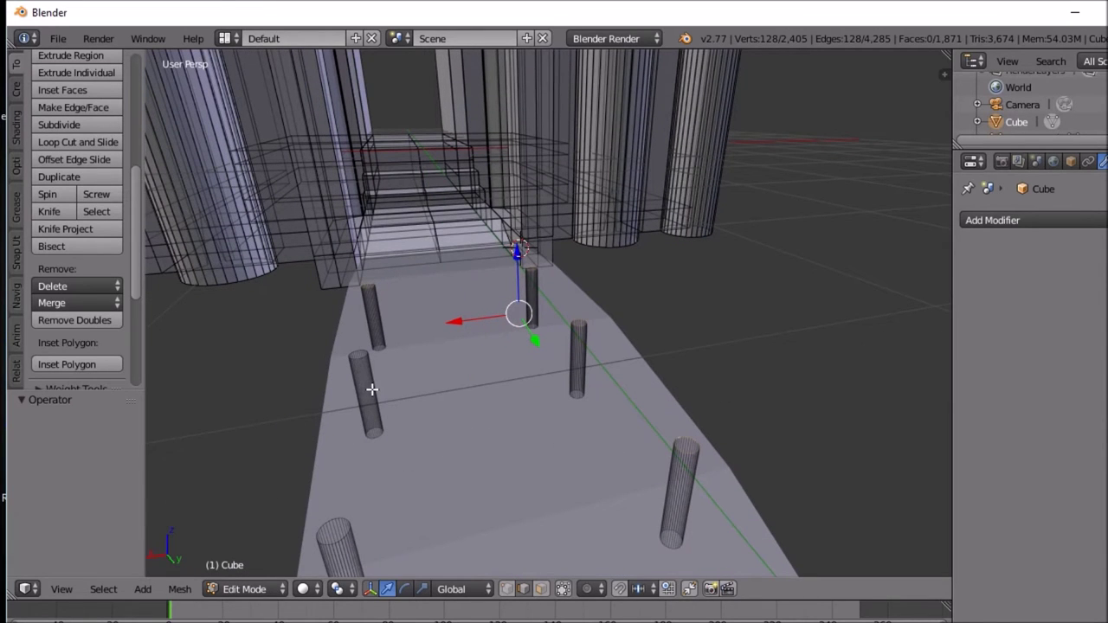
pyautogui.scroll(3, 362, 403)
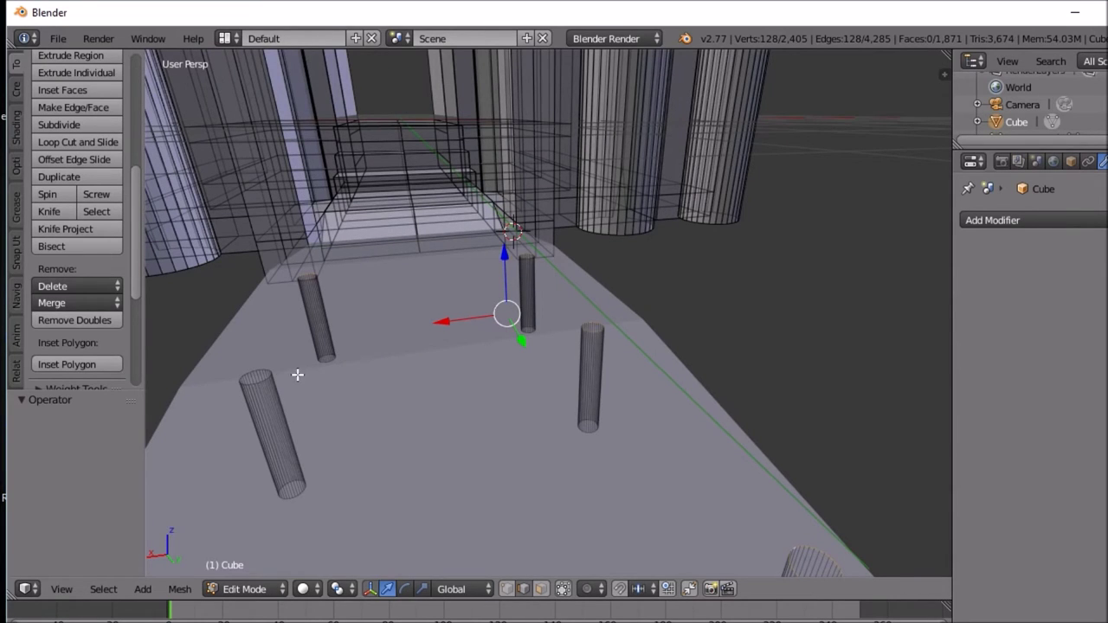
pyautogui.keyDown('alt'); pyautogui.keyDown('shift'); pyautogui.rightClick(271, 374); pyautogui.keyUp('shift'); pyautogui.keyUp('alt')
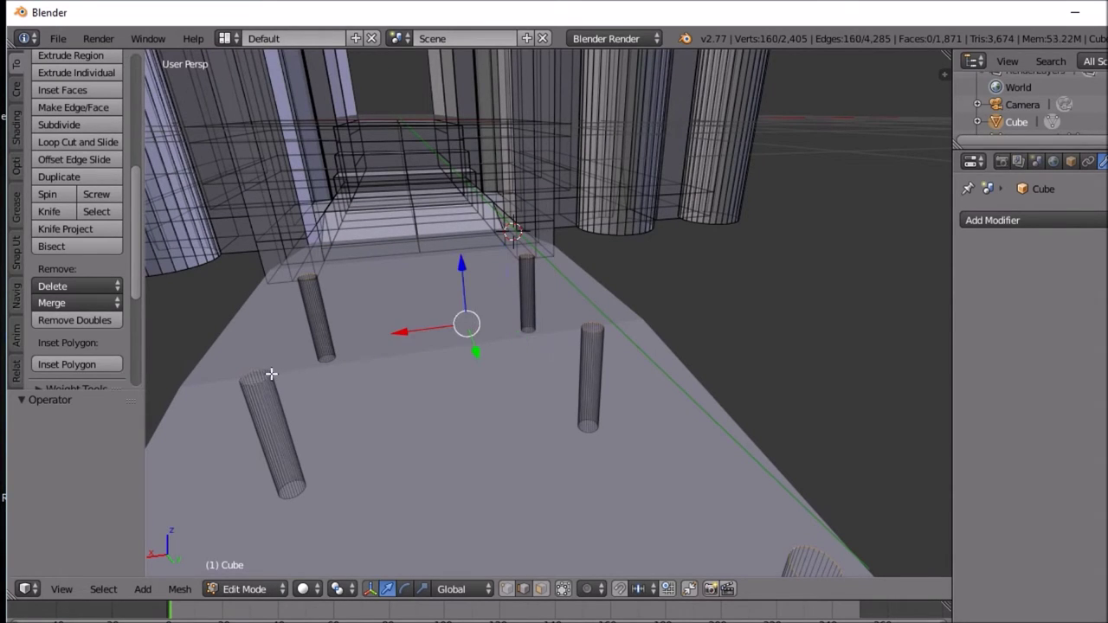
pyautogui.scroll(4, 306, 423)
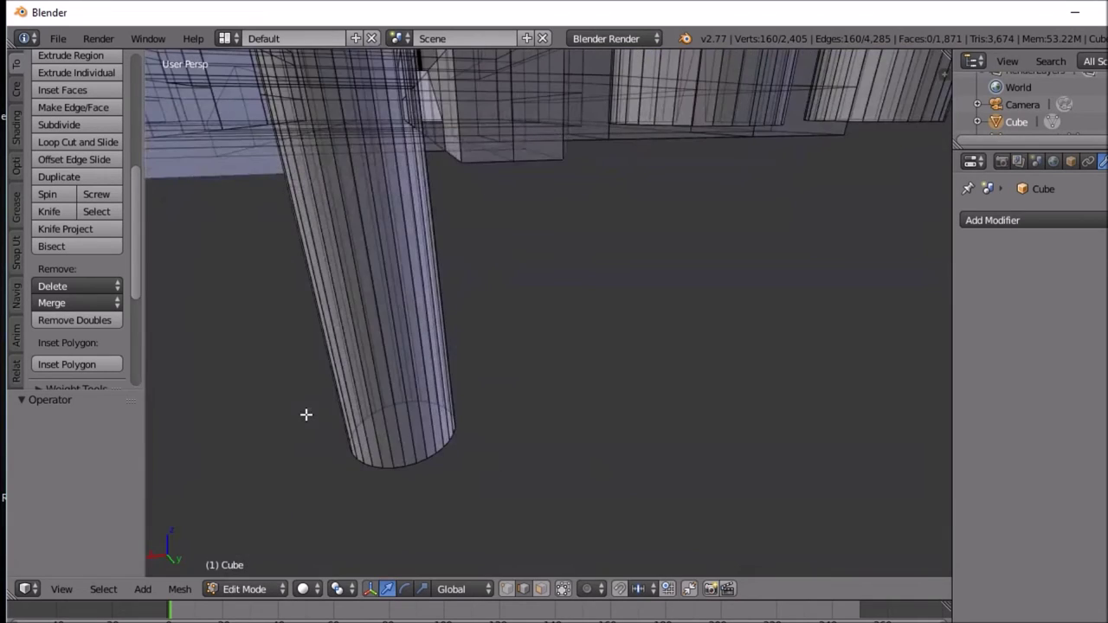
pyautogui.scroll(-3, 307, 422)
pyautogui.scroll(-5, 310, 423)
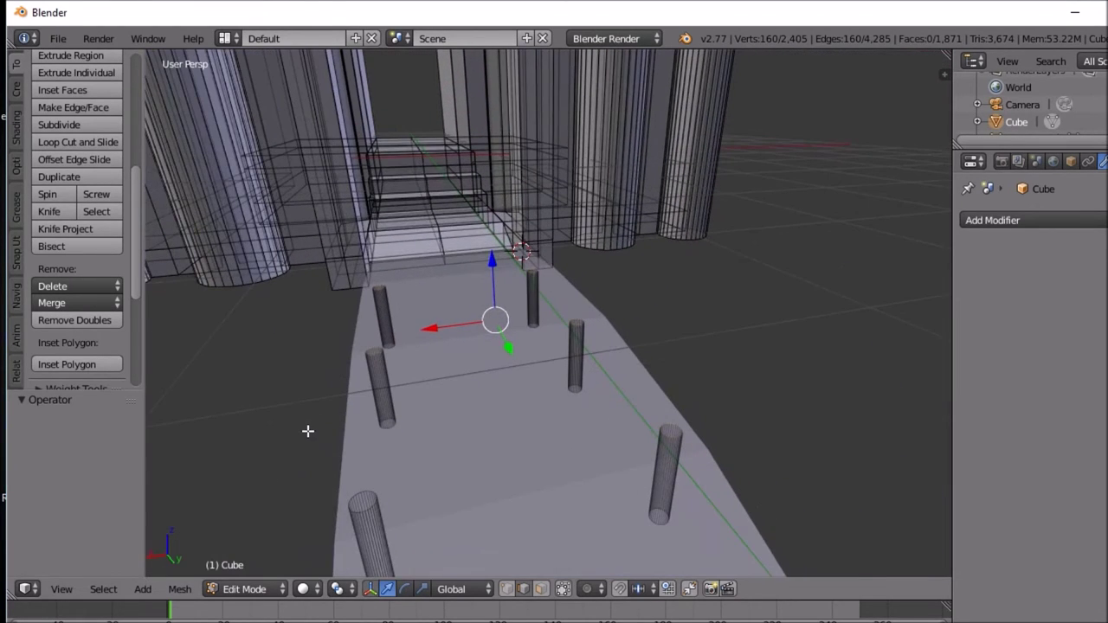
pyautogui.keyDown('shift'); pyautogui.rightClick(373, 501); pyautogui.keyUp('shift')
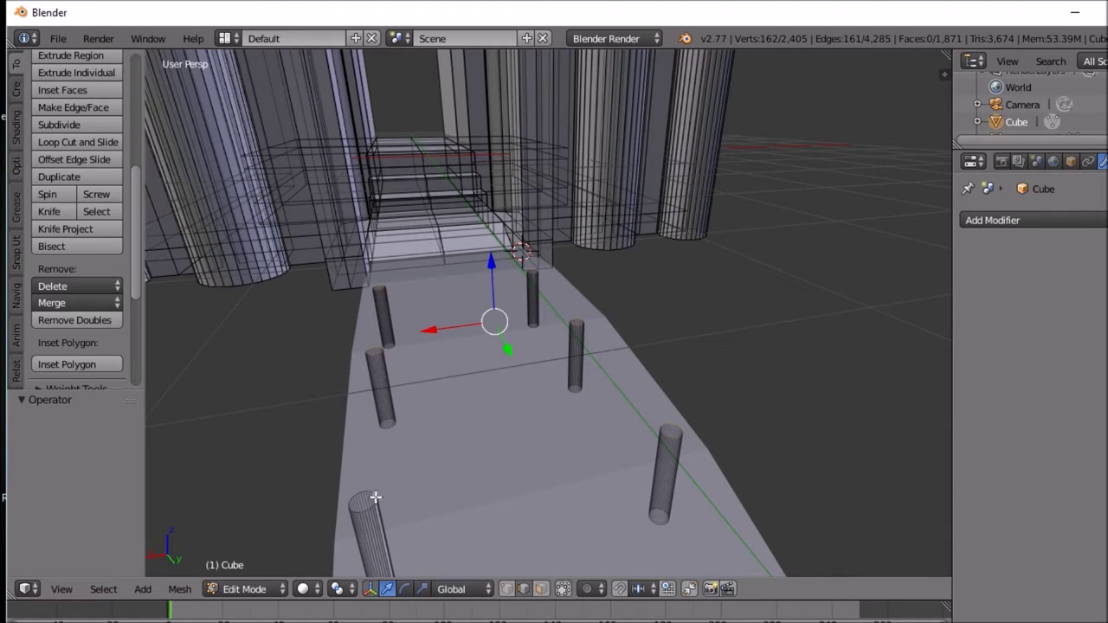
pyautogui.keyDown('shift'); pyautogui.rightClick(376, 495); pyautogui.keyUp('shift')
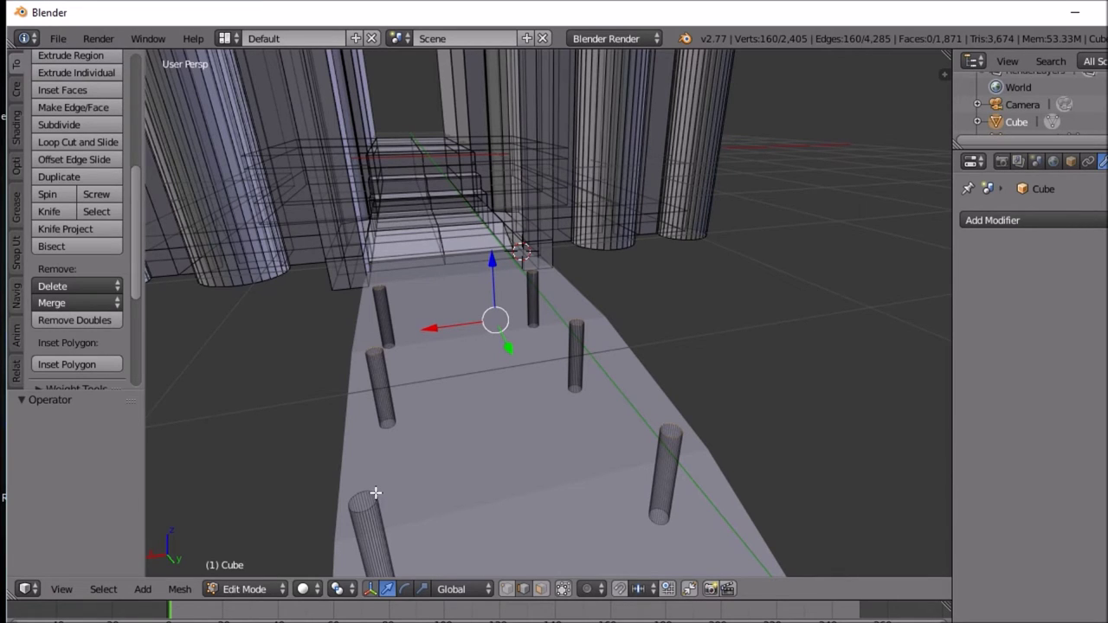
pyautogui.keyDown('alt'); pyautogui.keyDown('shift'); pyautogui.rightClick(377, 495); pyautogui.keyUp('shift'); pyautogui.keyUp('alt')
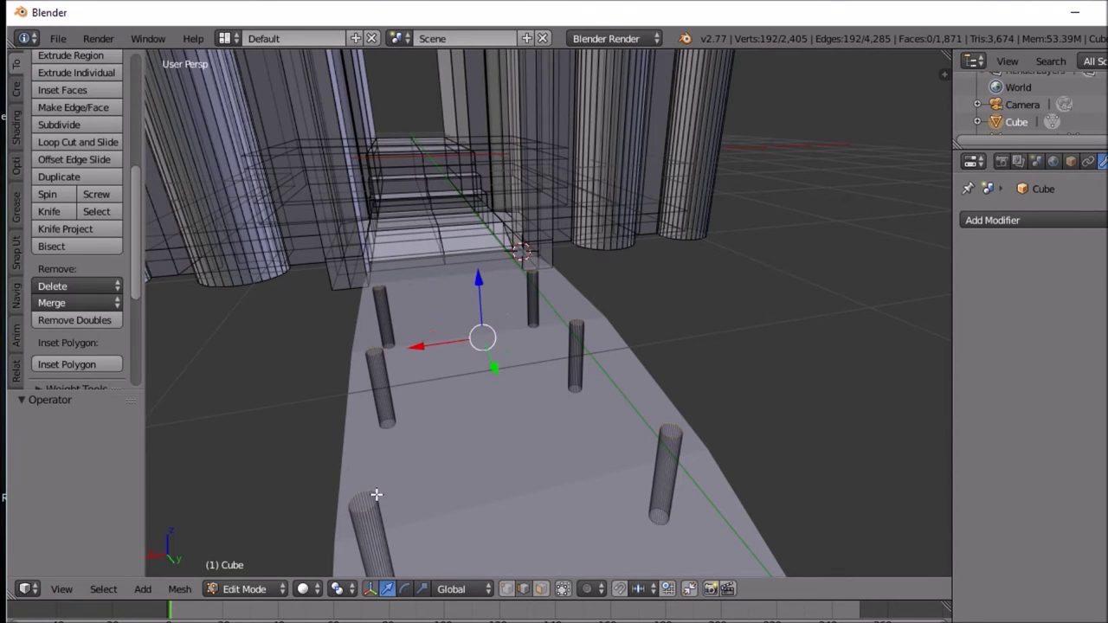
# Step: Extrude the six selected post rims about 0.71 upward along Z so the posts rise above the walkway
pyautogui.press('e')
pyautogui.press('z')
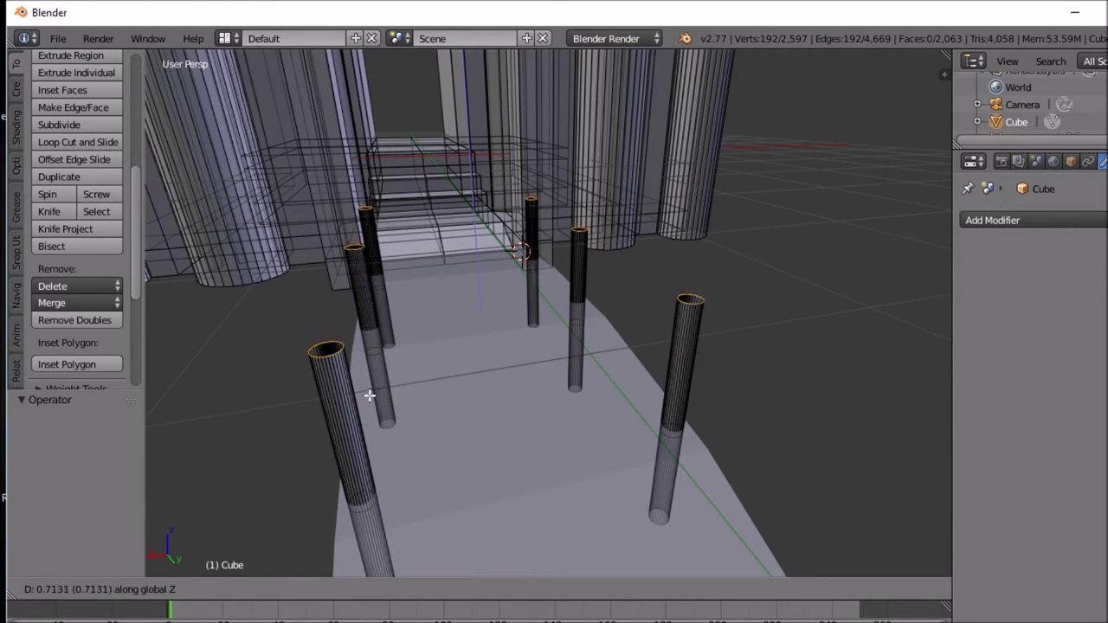
pyautogui.click(370, 399)
# Step: Inspect the extended posts along the walkway in Object Mode, from a distance and close up
pyautogui.moveTo(371, 395); pyautogui.dragTo(250, 372, button='middle')
pyautogui.press('Tab')
pyautogui.scroll(-5, 265, 392)
pyautogui.press('Tab')
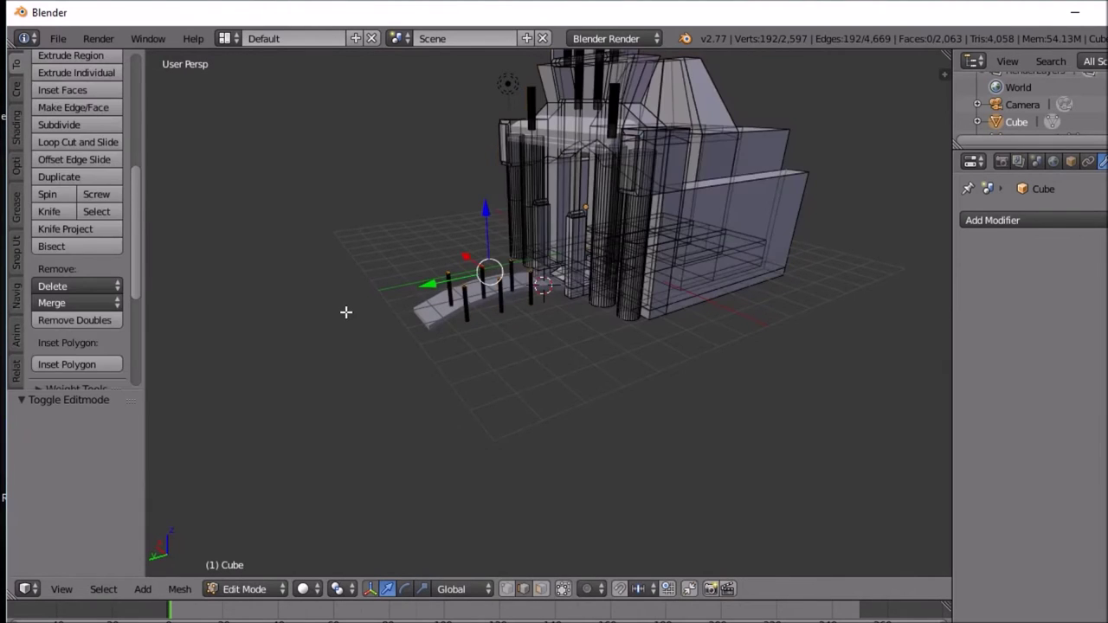
pyautogui.press('Tab')
pyautogui.scroll(6, 348, 312)
pyautogui.moveTo(364, 303); pyautogui.dragTo(381, 308, button='middle')
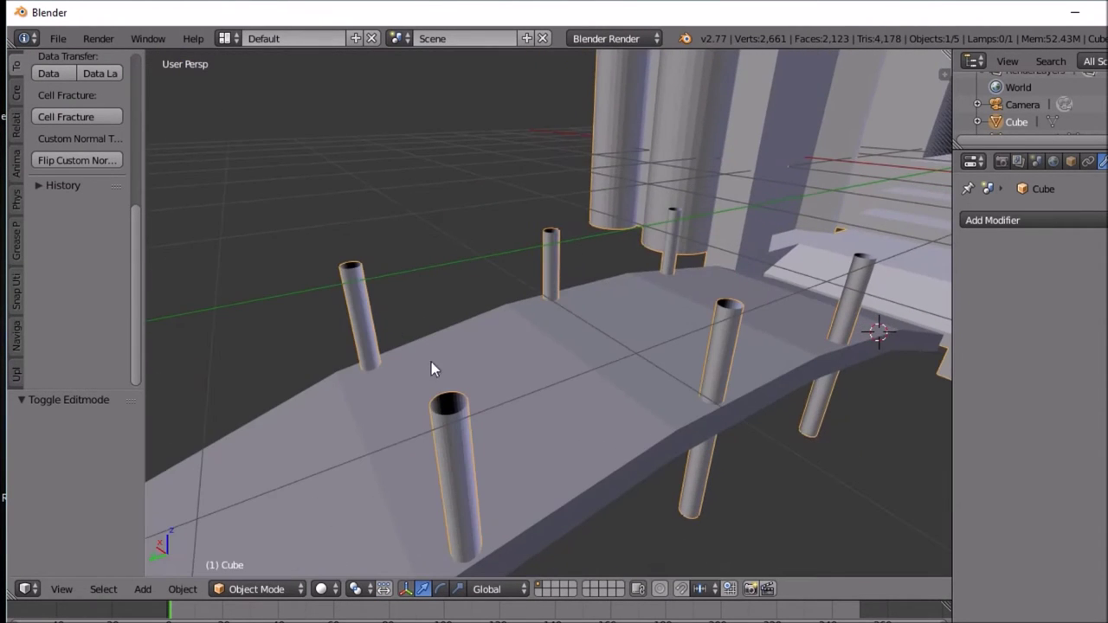
# Step: Try to extrude the six open post rims in Edit Mode and scale the new edges
pyautogui.press('Tab')
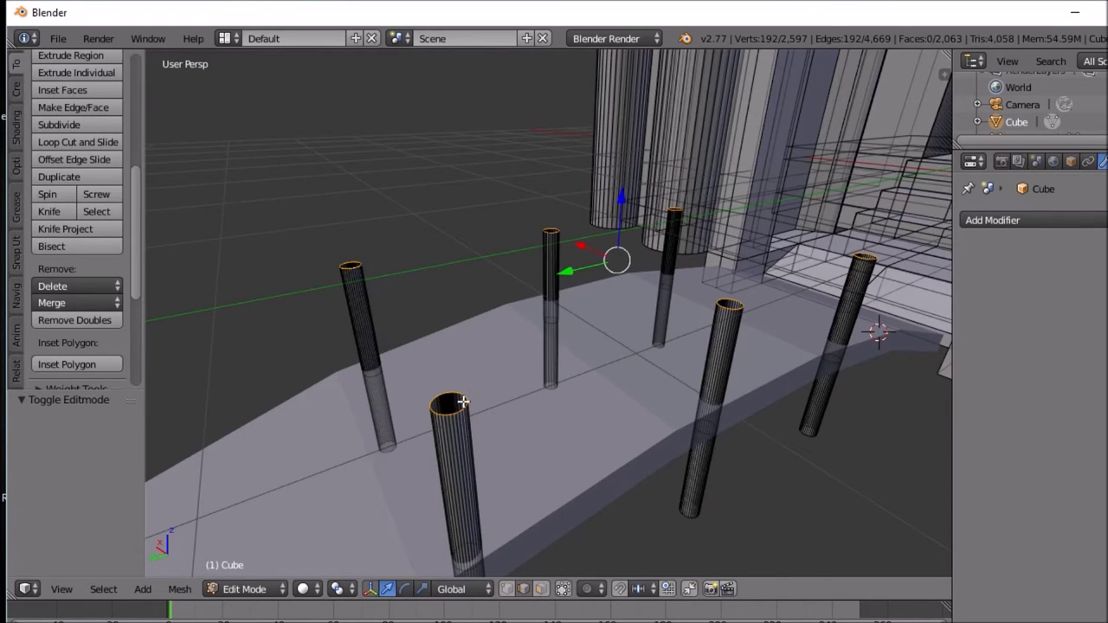
pyautogui.press('e')
pyautogui.press('s')
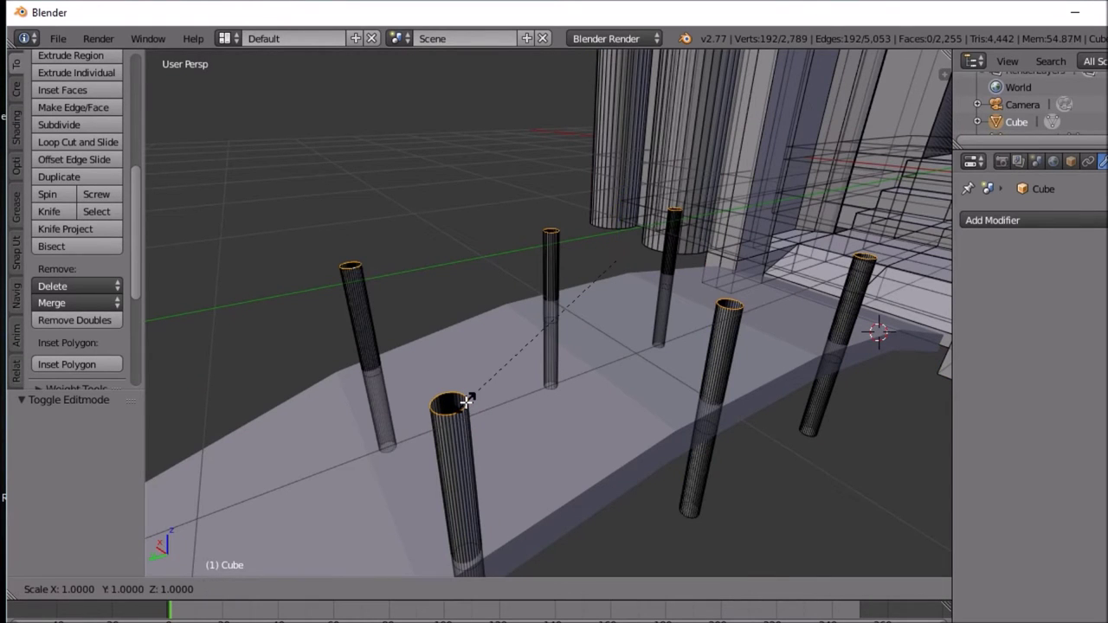
pyautogui.rightClick(462, 403)
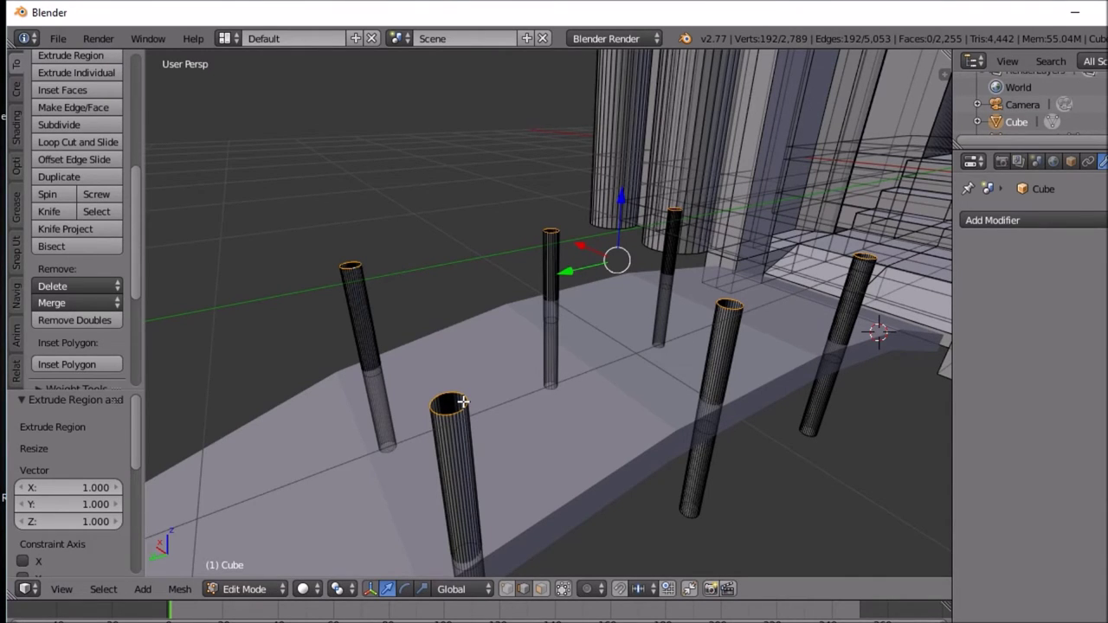
# Step: Try an Edges Only extrusion of the post rims with scaling, and return to Object Mode
pyautogui.hotkey('alt', 'e')
pyautogui.hotkey('alt', 'e')
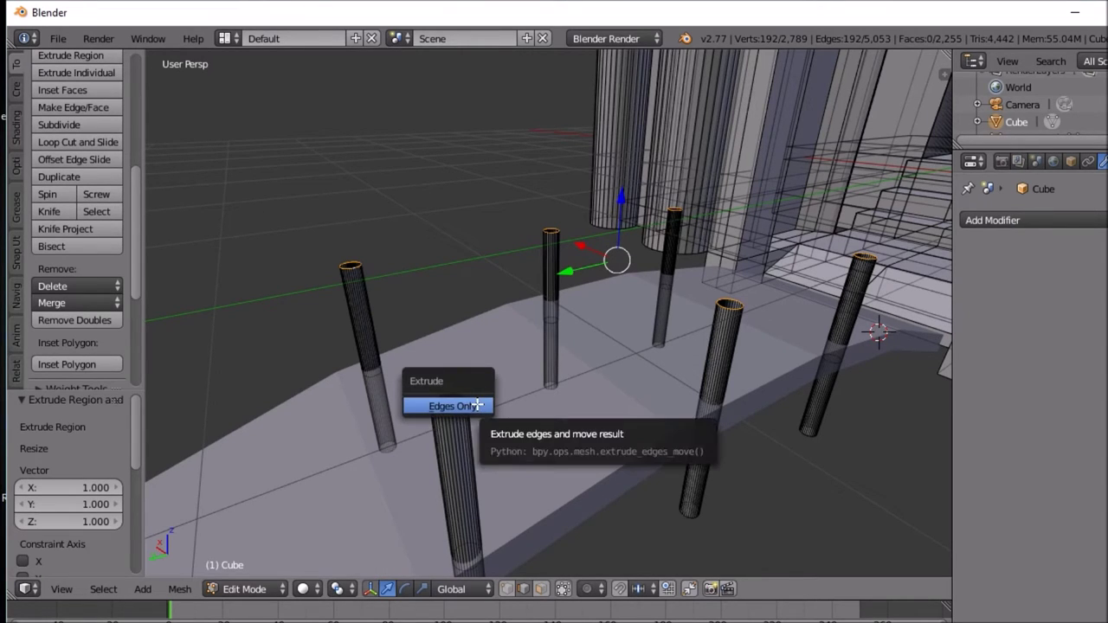
pyautogui.click(477, 405)
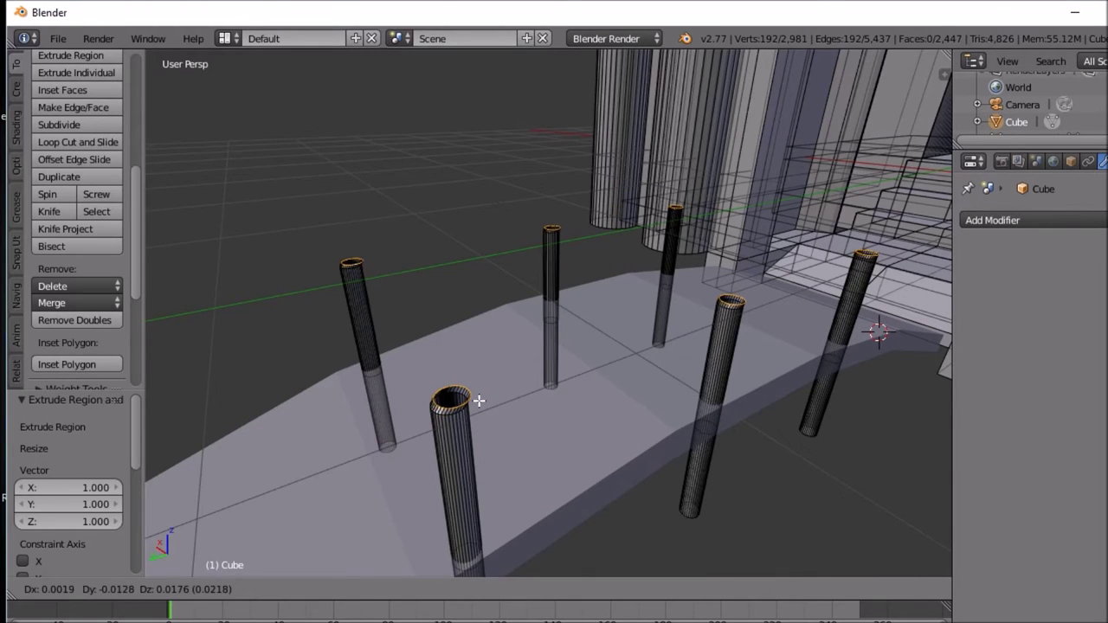
pyautogui.press('s')
pyautogui.rightClick(468, 393)
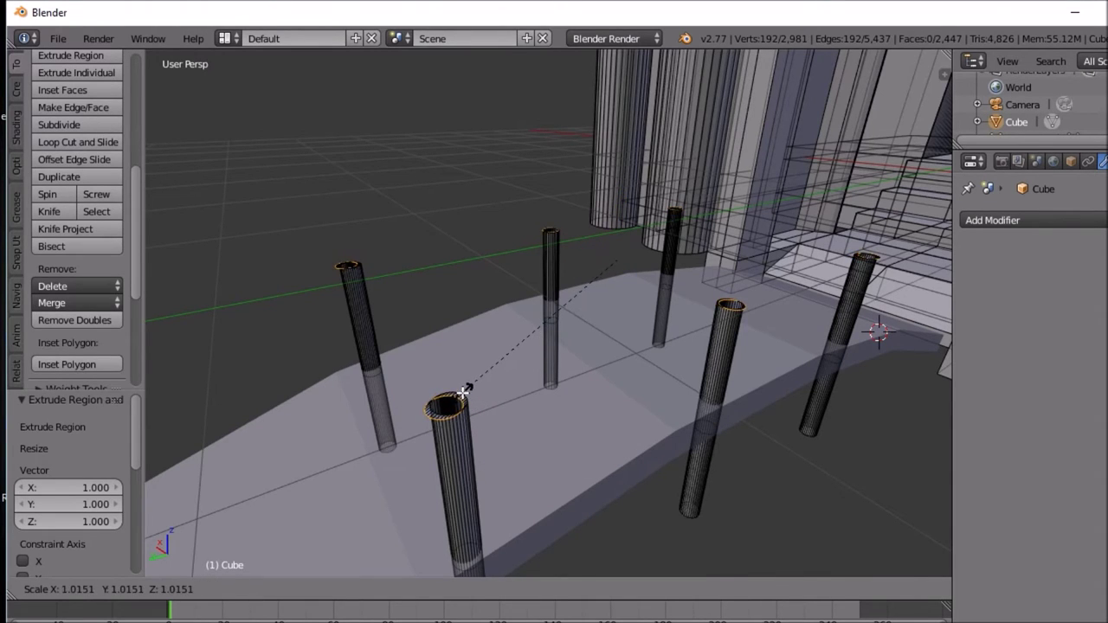
pyautogui.press('Tab')
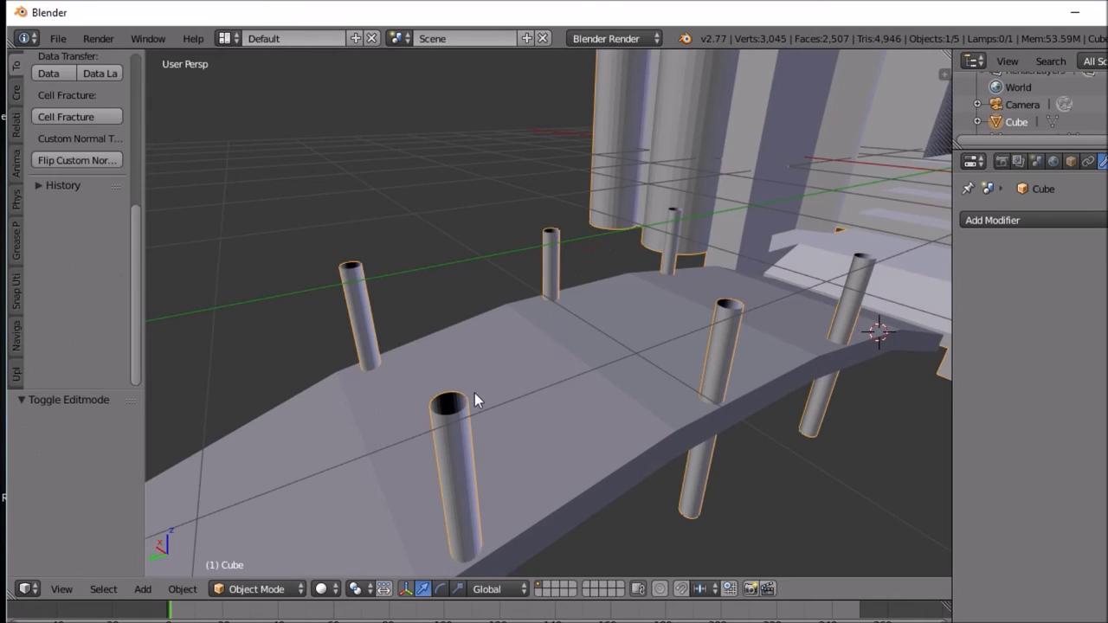
# Step: In Edit Mode with vertex selection, select the top rim loop of the near-side post at the walkway's outer end
pyautogui.press('Tab')
pyautogui.press('a')
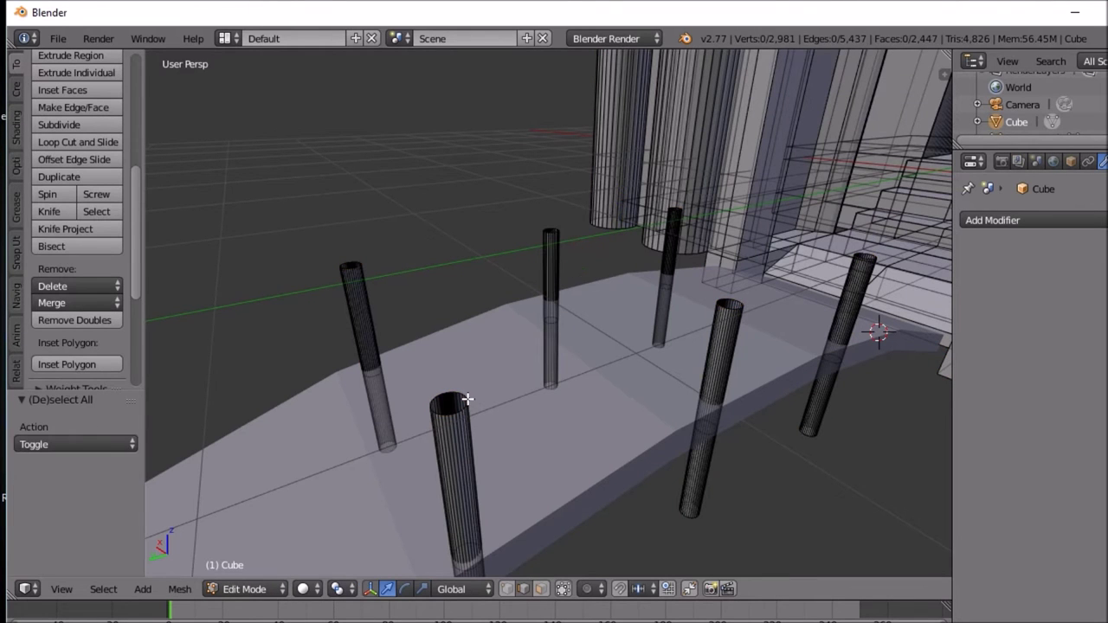
pyautogui.rightClick(467, 399)
pyautogui.keyDown('ctrl'); pyautogui.rightClick(467, 398); pyautogui.keyUp('ctrl')
pyautogui.keyDown('alt'); pyautogui.rightClick(466, 401); pyautogui.keyUp('alt')
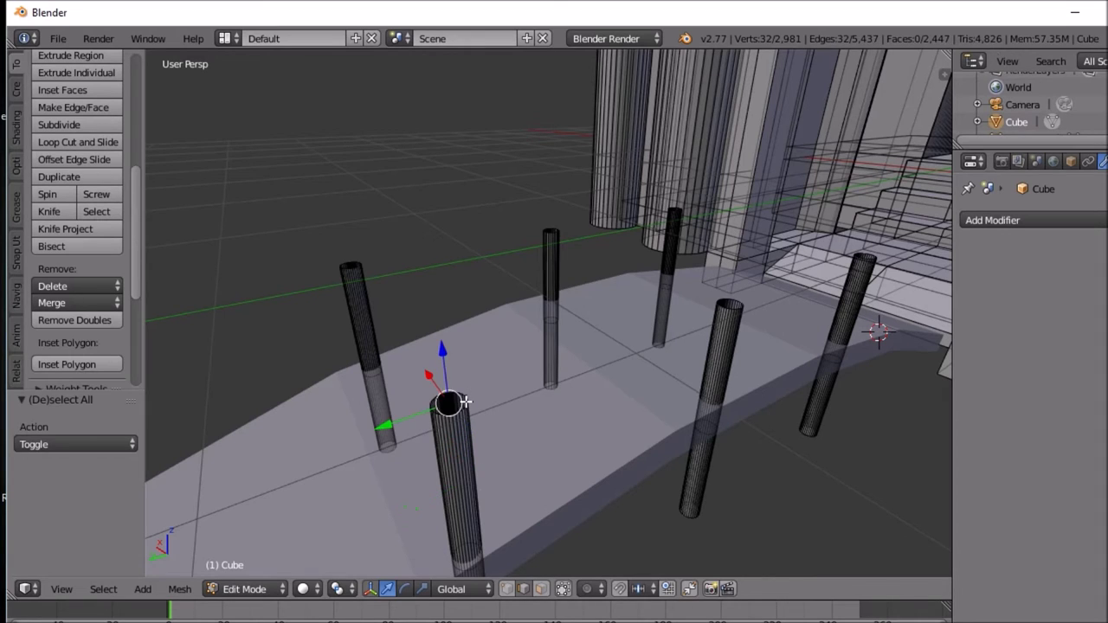
pyautogui.rightClick(465, 401)
pyautogui.rightClick(465, 399)
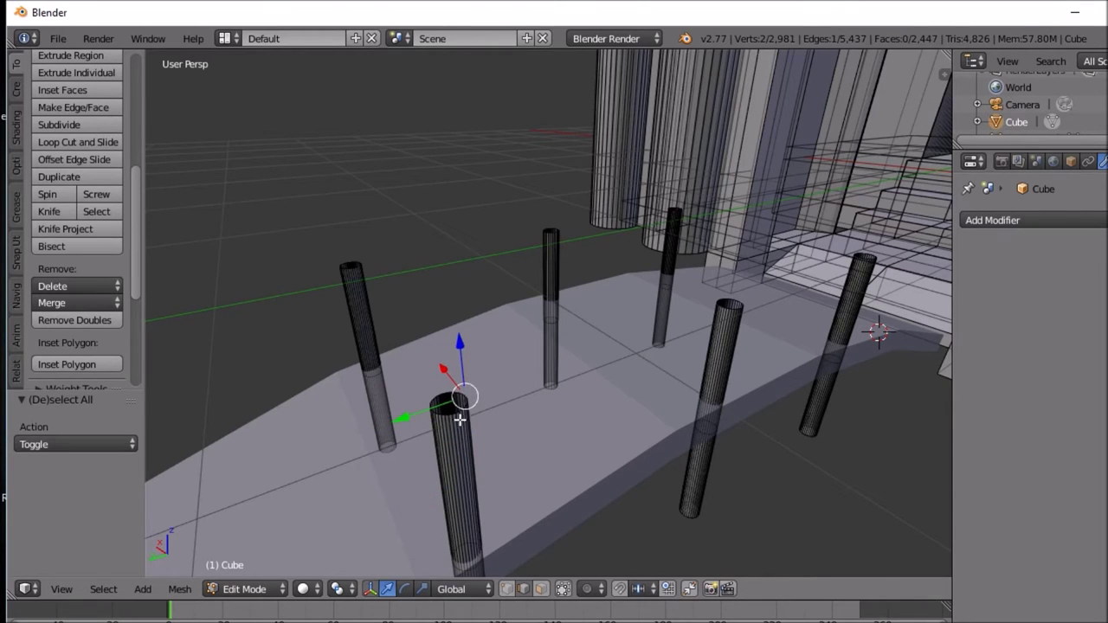
pyautogui.click(506, 589)
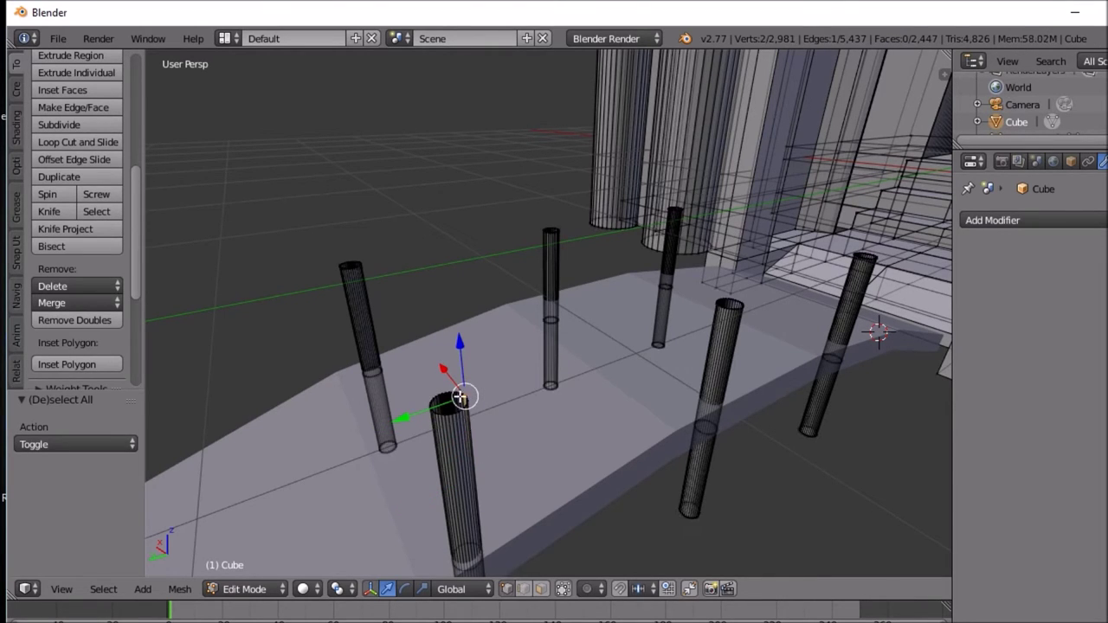
pyautogui.rightClick(460, 396)
pyautogui.keyDown('alt'); pyautogui.rightClick(459, 396); pyautogui.keyUp('alt')
pyautogui.keyDown('alt'); pyautogui.rightClick(464, 400); pyautogui.keyUp('alt')
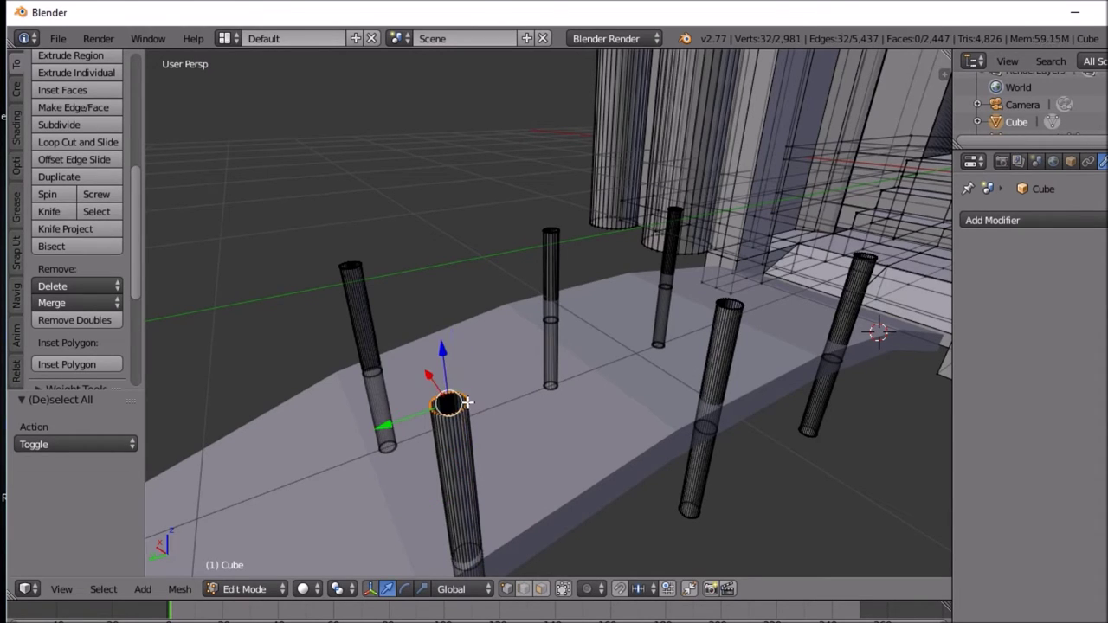
# Step: Cap the near-side outer post by extruding its rim, scaling it inward to about 0.056, and merging the vertices at center
pyautogui.press('e')
pyautogui.press('s')
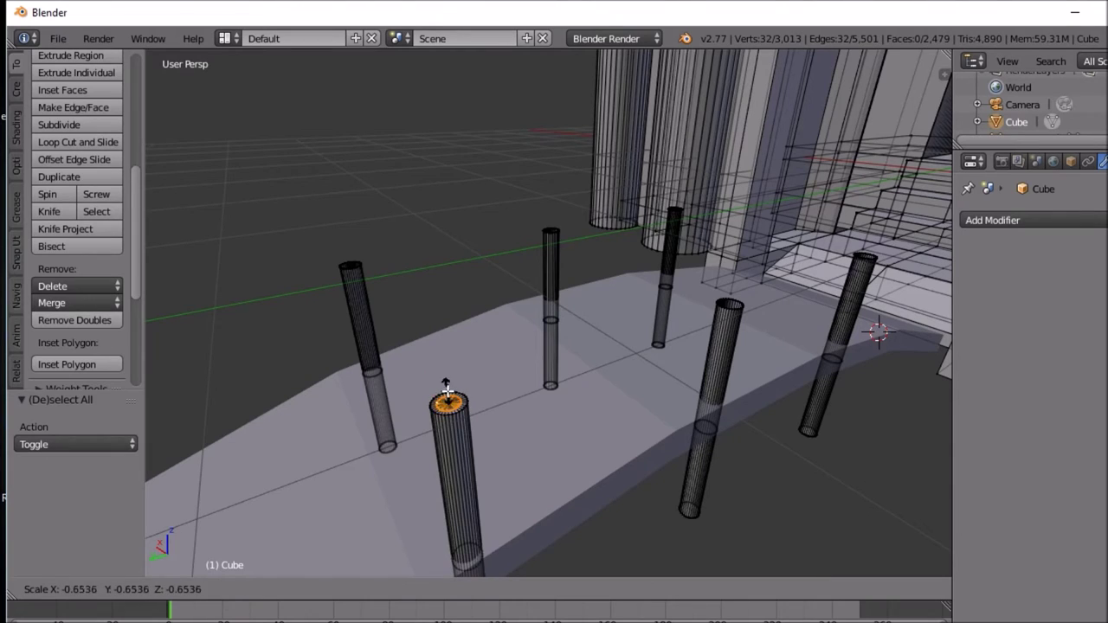
pyautogui.click(449, 403)
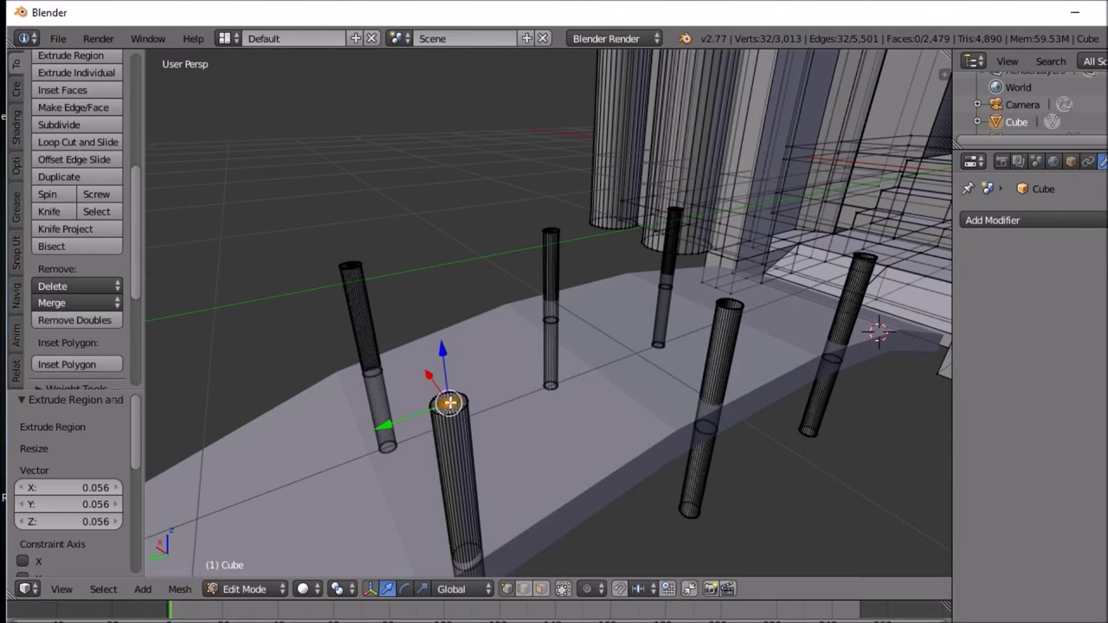
pyautogui.press('w')
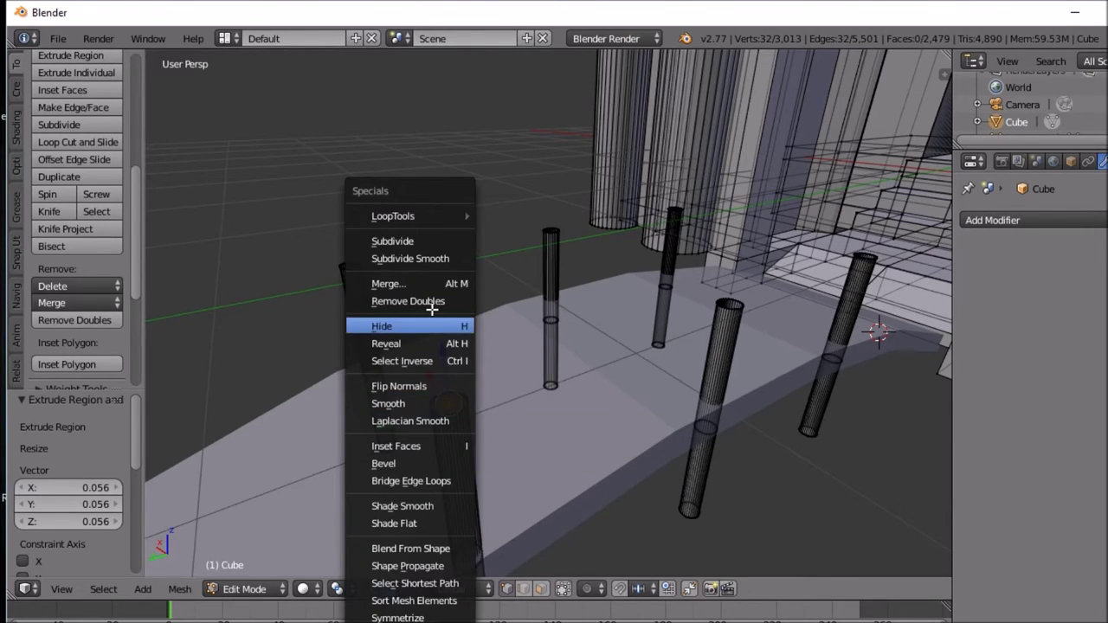
pyautogui.click(437, 283)
pyautogui.click(439, 282)
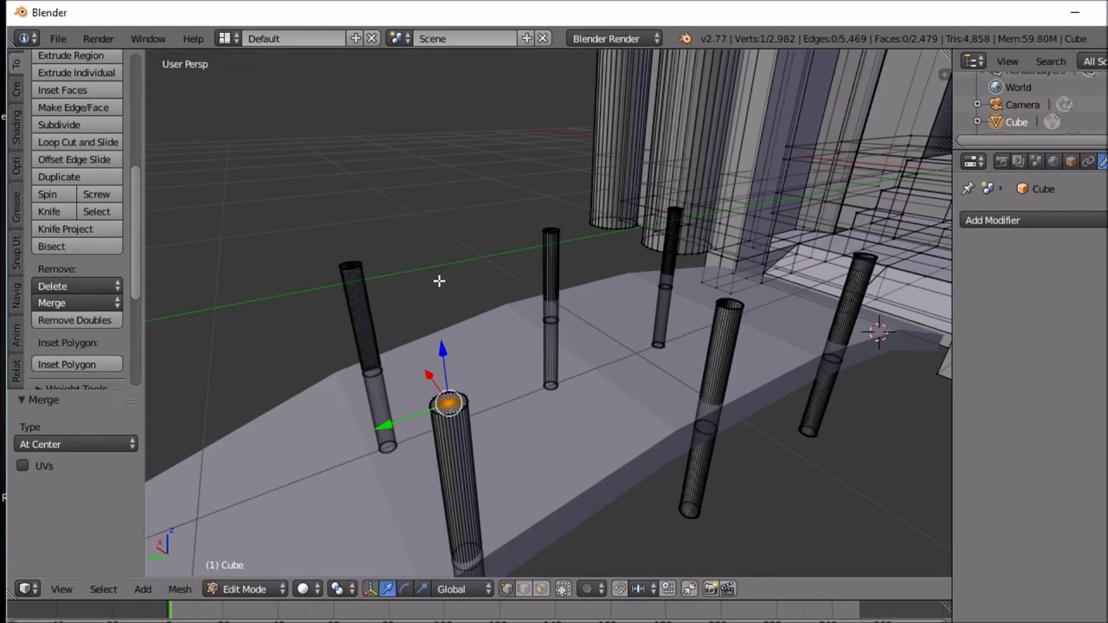
# Step: Cap the near-side middle post by extruding its top rim, scaling it to about -0.217, and merging the vertices at center
pyautogui.rightClick(727, 306)
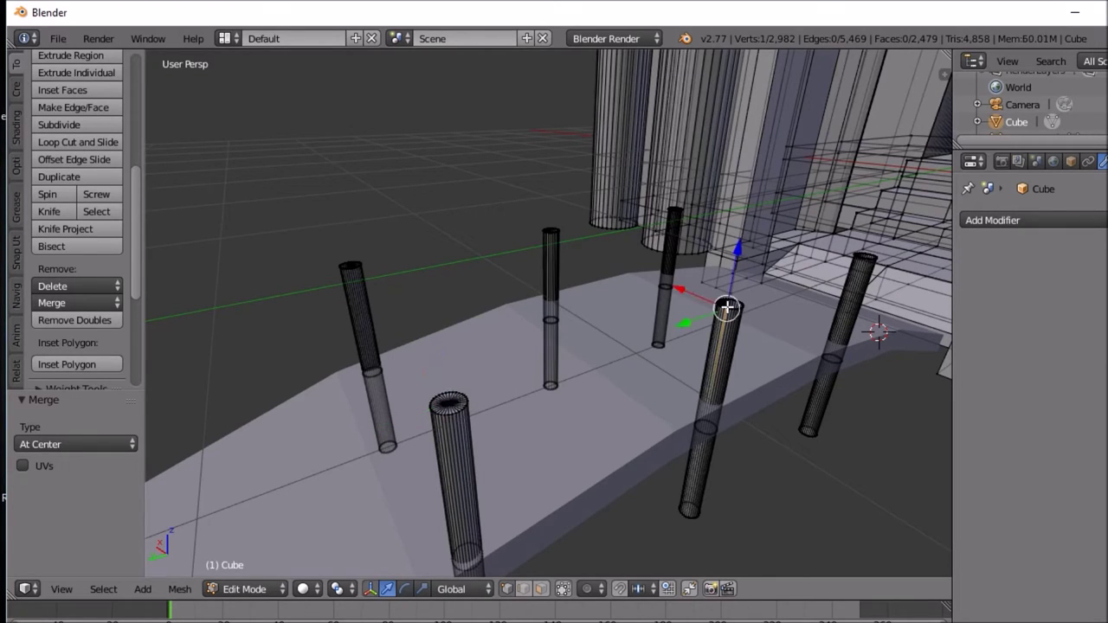
pyautogui.keyDown('alt'); pyautogui.rightClick(729, 306); pyautogui.keyUp('alt')
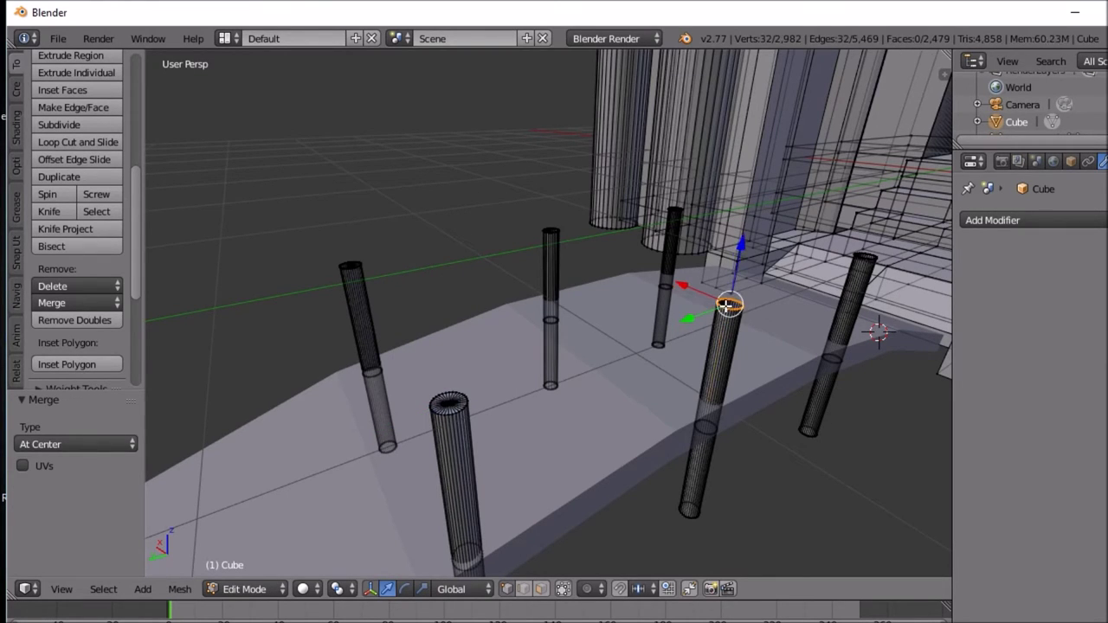
pyautogui.press('e')
pyautogui.press('s')
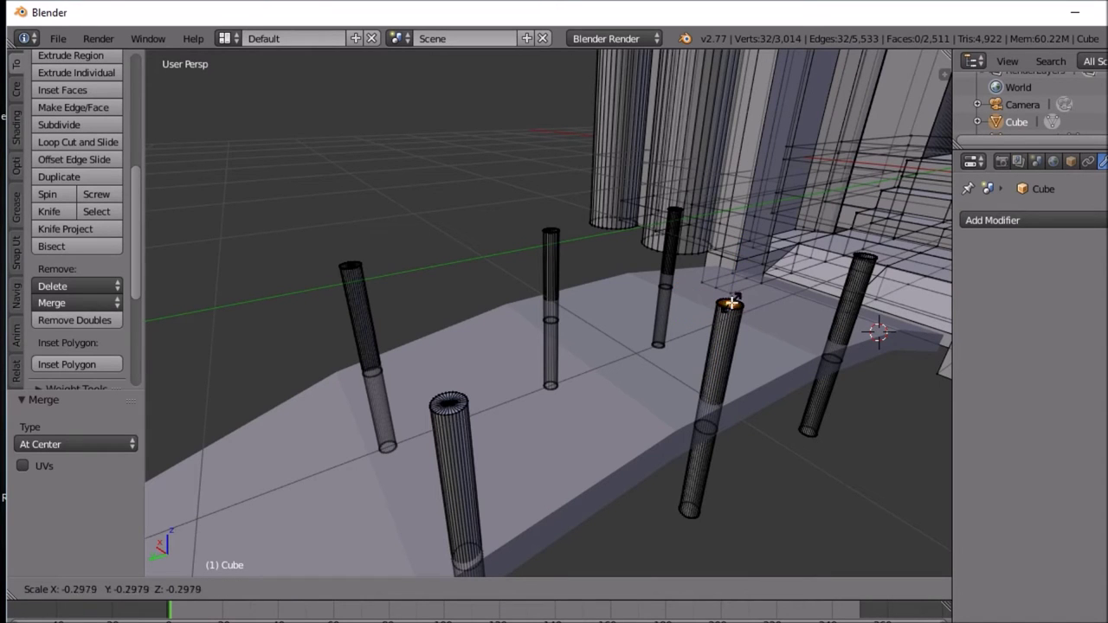
pyautogui.click(731, 303)
pyautogui.moveTo(732, 307); pyautogui.dragTo(680, 357, button='middle')
pyautogui.press('w')
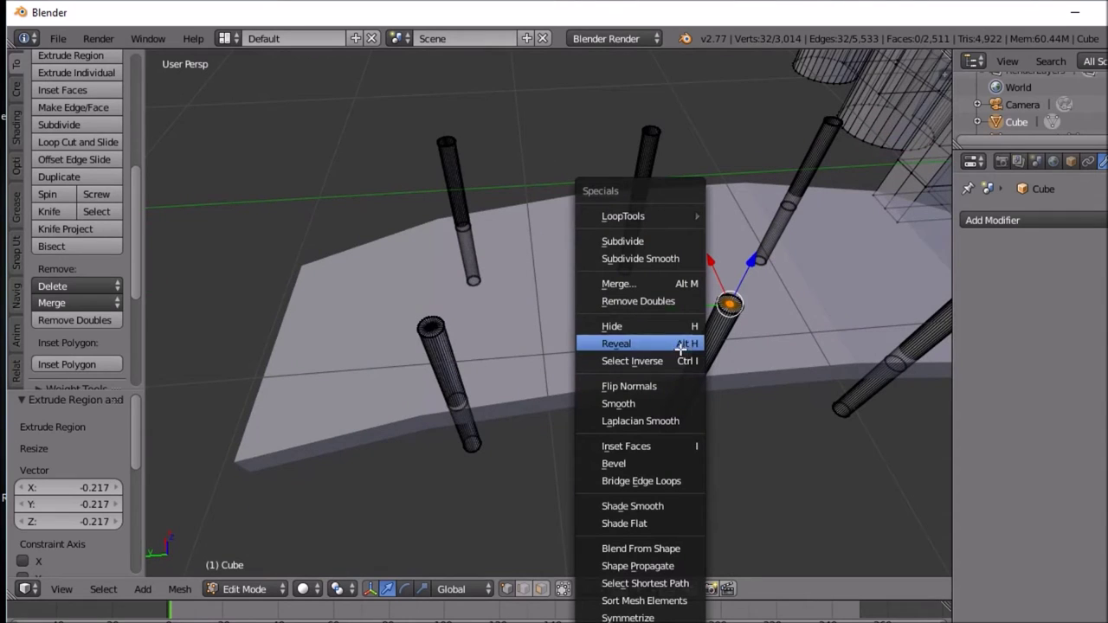
pyautogui.click(663, 288)
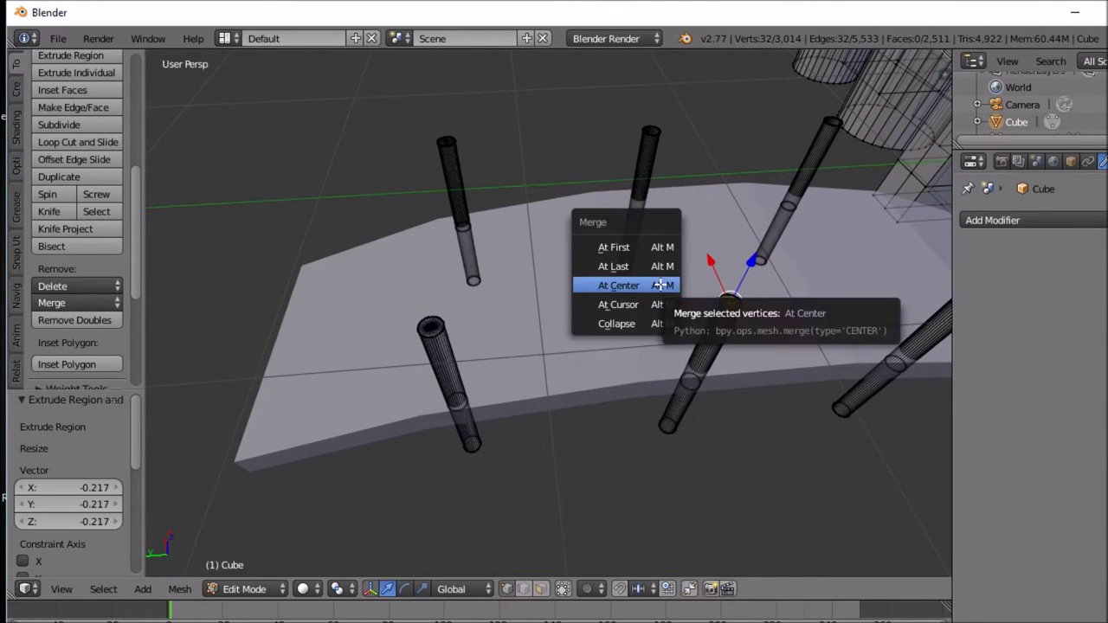
pyautogui.click(661, 284)
# Step: Cap the near-side post closest to the building by extruding its top rim inward and merging the vertices at center
pyautogui.scroll(5, 787, 343)
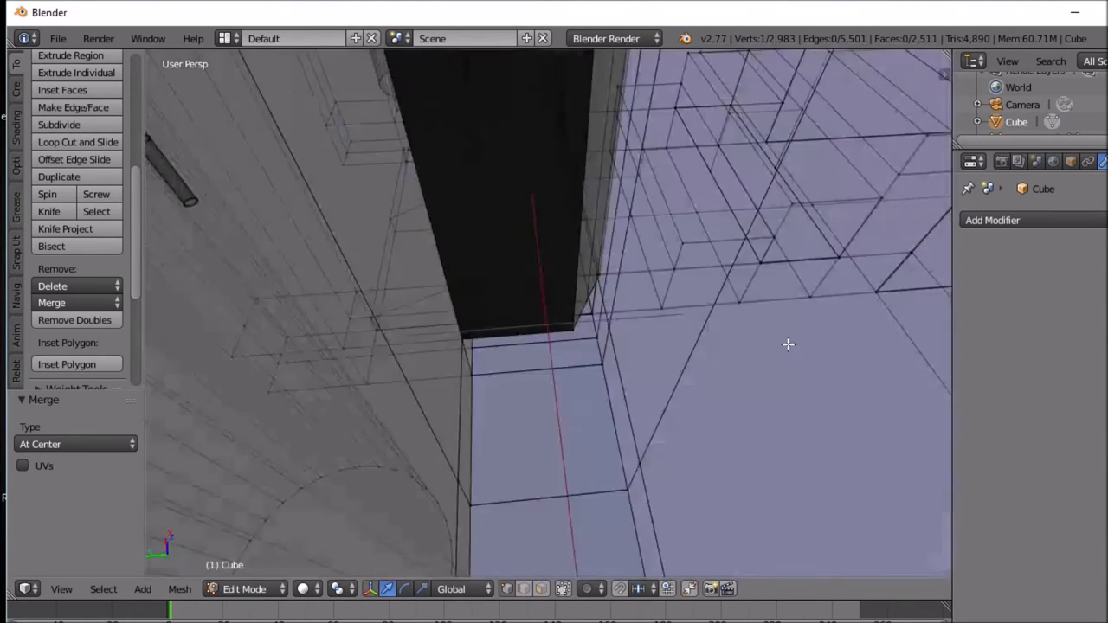
pyautogui.scroll(-5, 799, 344)
pyautogui.keyDown('shift'); pyautogui.scroll(1, 808, 349); pyautogui.keyUp('shift')
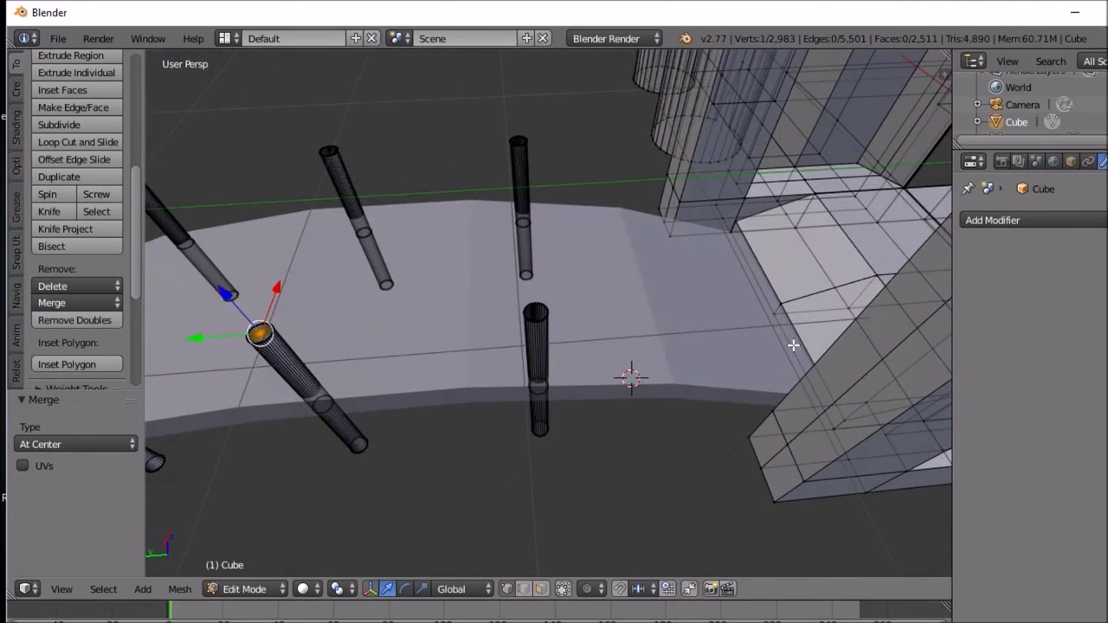
pyautogui.rightClick(538, 320)
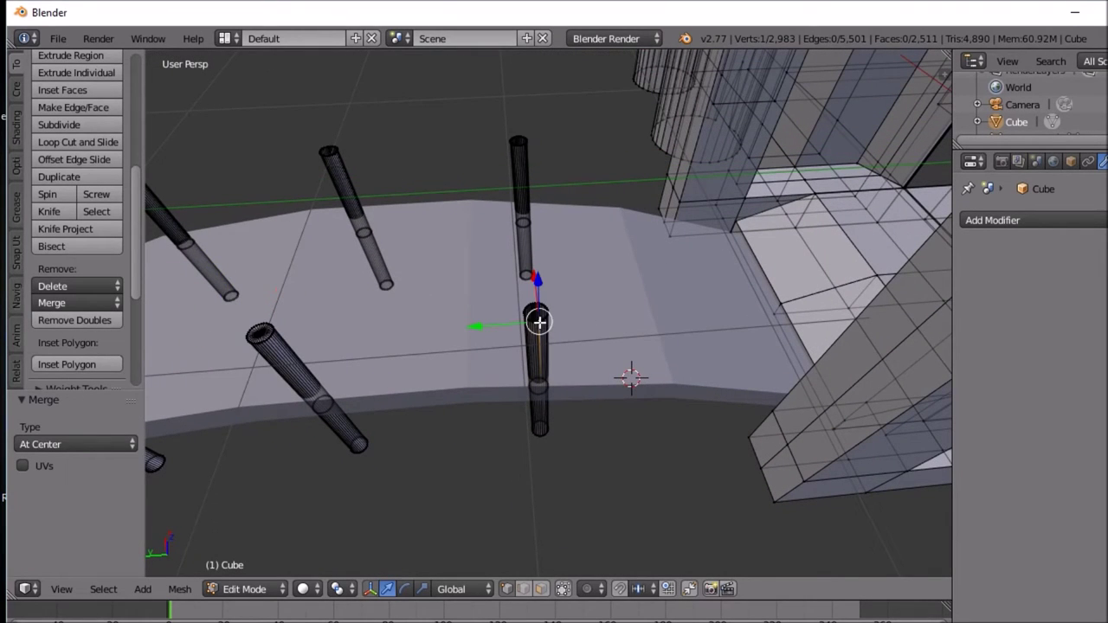
pyautogui.rightClick(541, 311)
pyautogui.rightClick(542, 305)
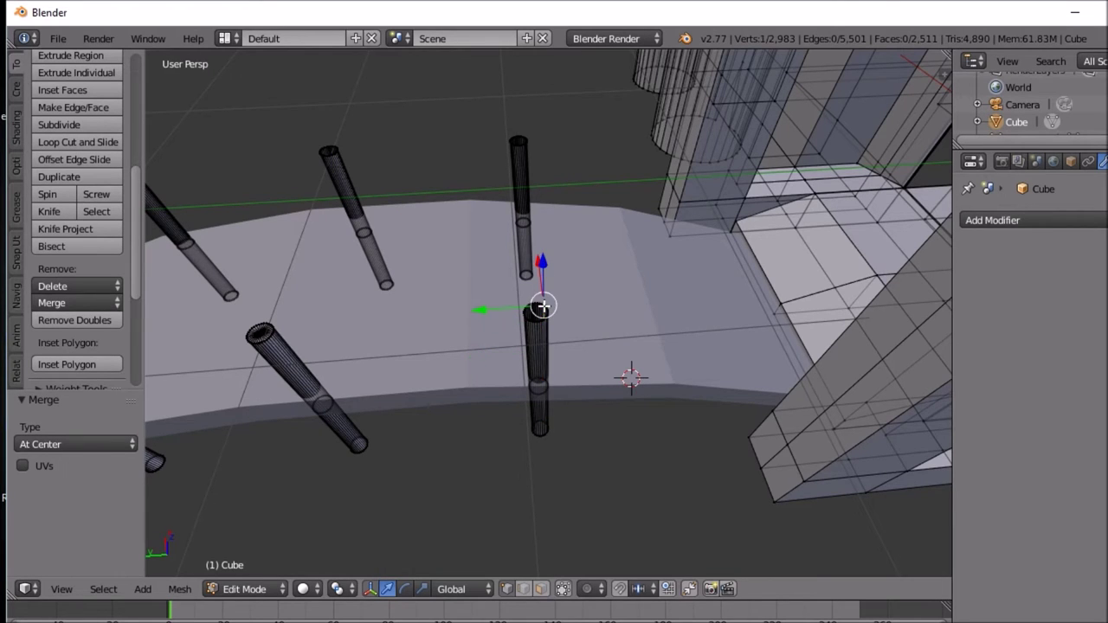
pyautogui.keyDown('alt'); pyautogui.rightClick(543, 307); pyautogui.keyUp('alt')
pyautogui.moveTo(563, 318); pyautogui.dragTo(570, 297, button='middle')
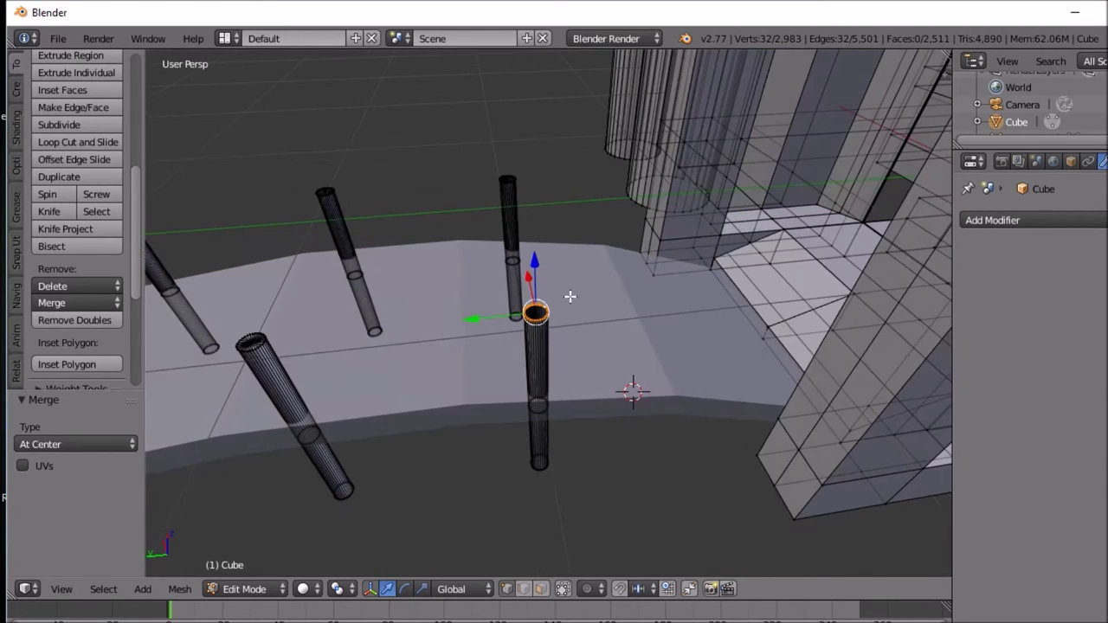
pyautogui.press('s')
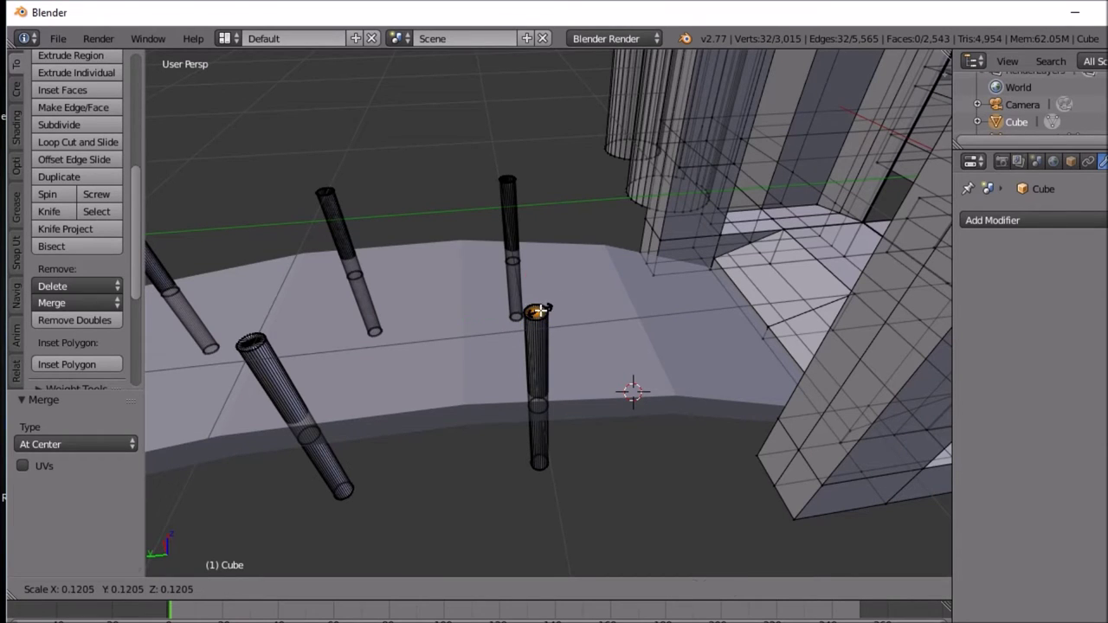
pyautogui.click(539, 309)
pyautogui.press('w')
pyautogui.press('Return')
pyautogui.click(539, 310)
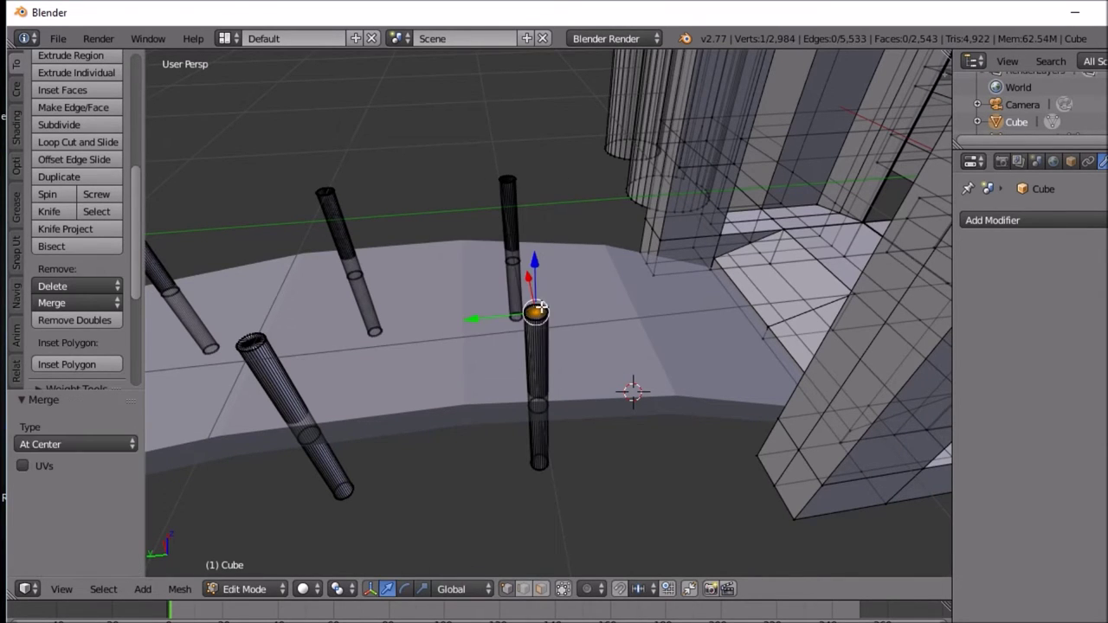
# Step: Cap the far-side post at the walkway's outer end by extruding its rim, scaling to about -0.156, and merging at center
pyautogui.moveTo(491, 260); pyautogui.dragTo(558, 331, button='middle')
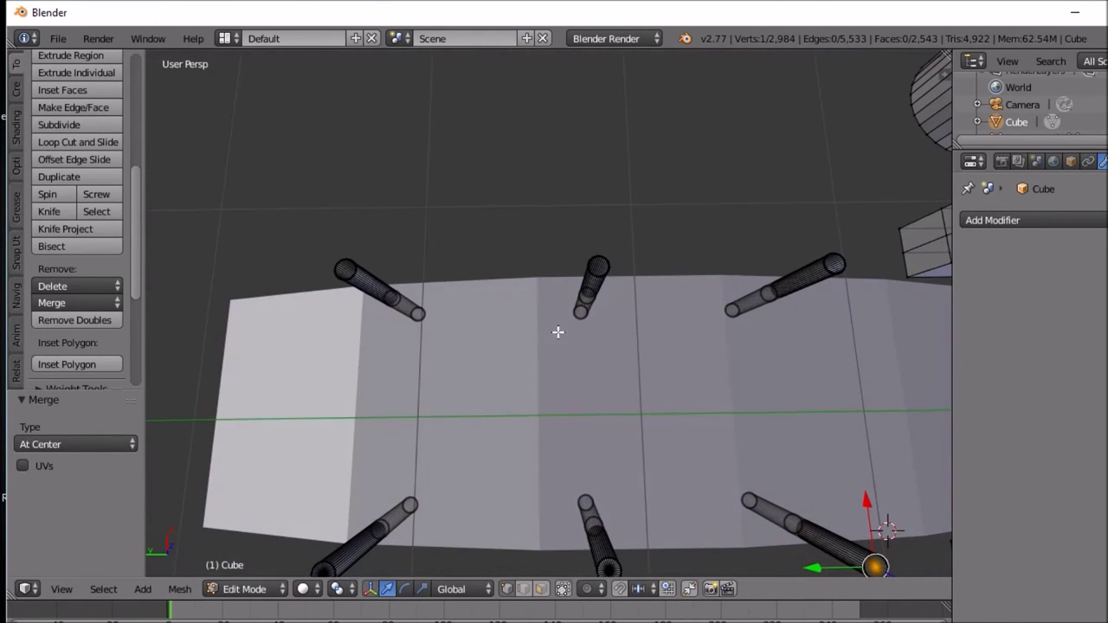
pyautogui.rightClick(354, 273)
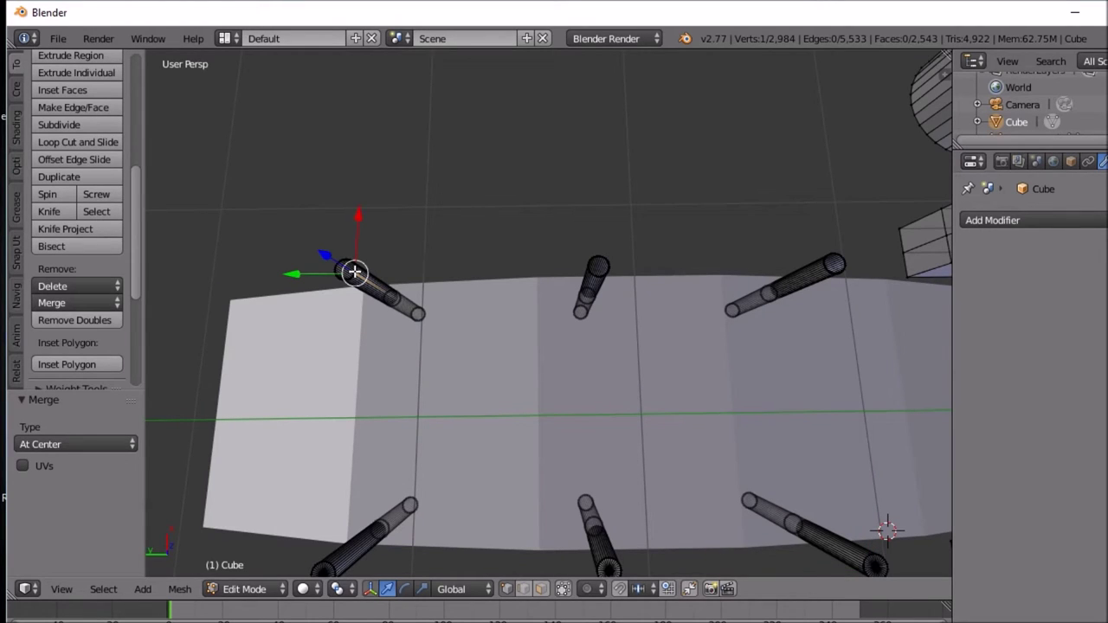
pyautogui.keyDown('alt'); pyautogui.rightClick(354, 272); pyautogui.keyUp('alt')
pyautogui.press('e')
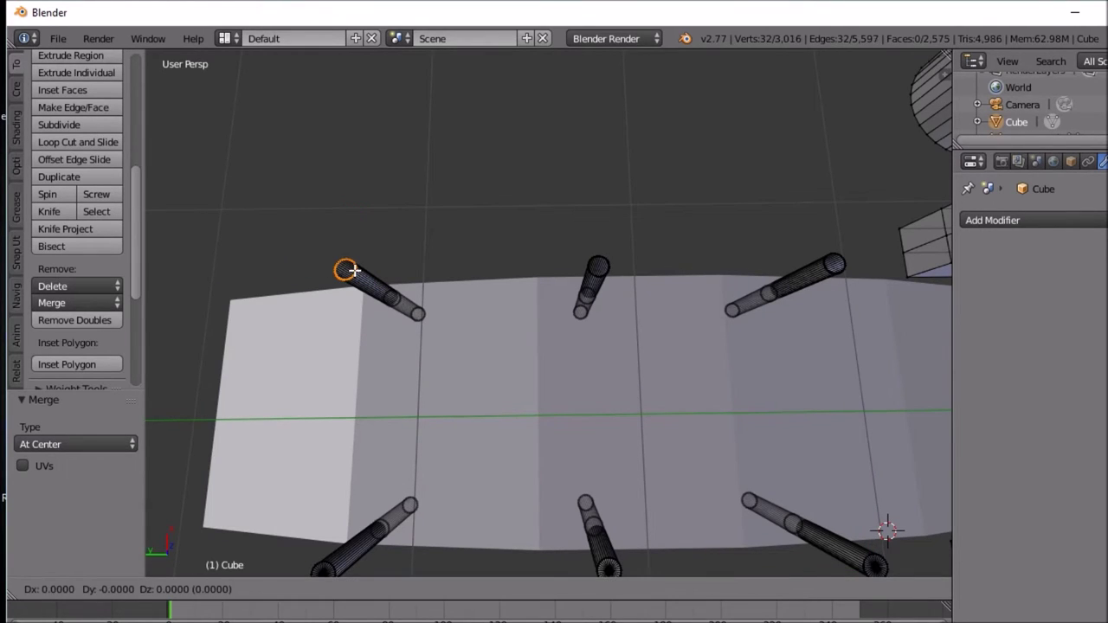
pyautogui.press('s')
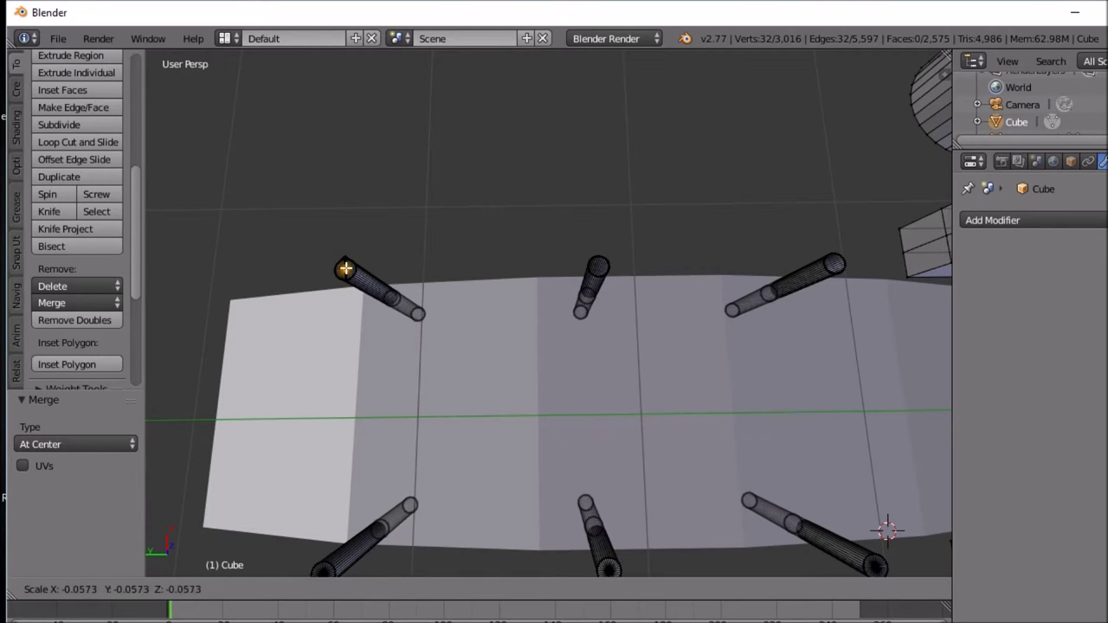
pyautogui.click(346, 270)
pyautogui.press('w')
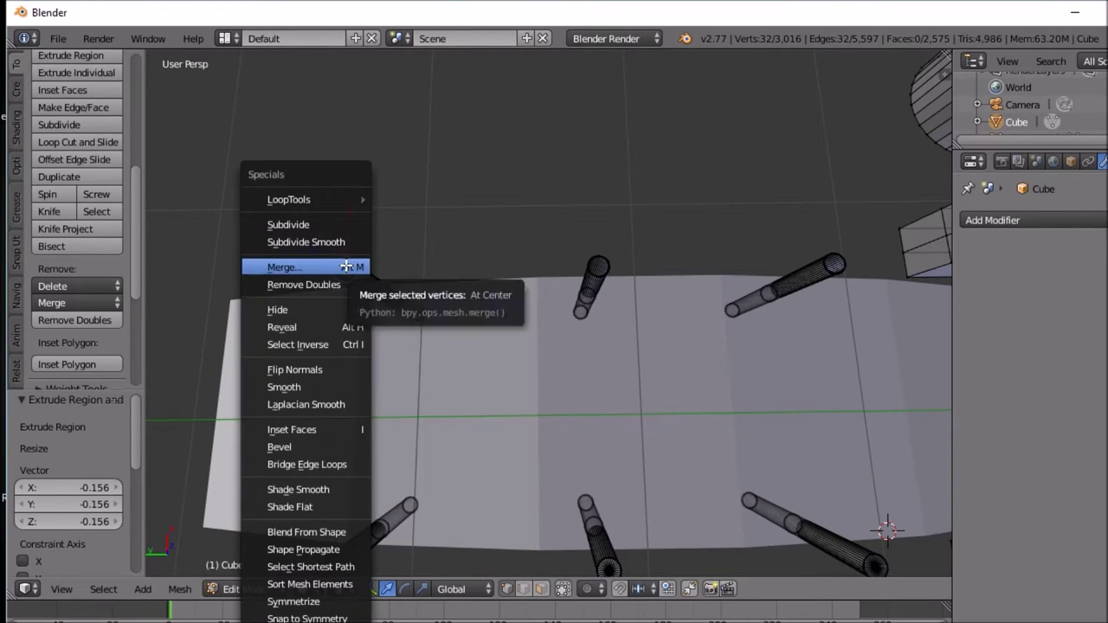
pyautogui.click(346, 266)
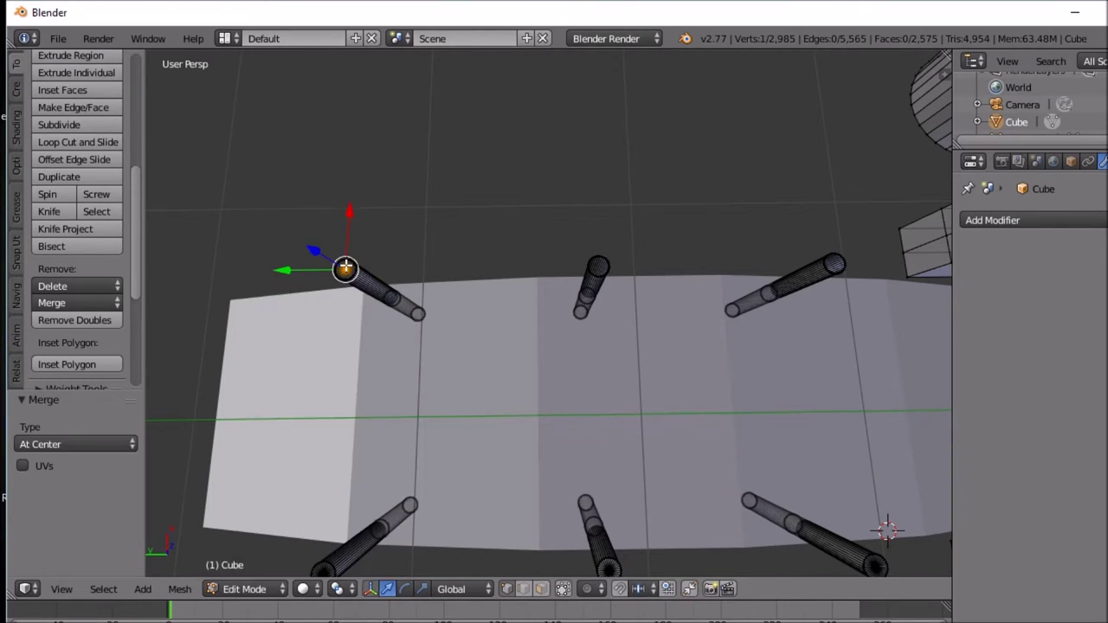
# Step: Cap the far-side middle post by extruding its top rim, scaling it to about 0.118, and merging the vertices at center
pyautogui.rightClick(602, 269)
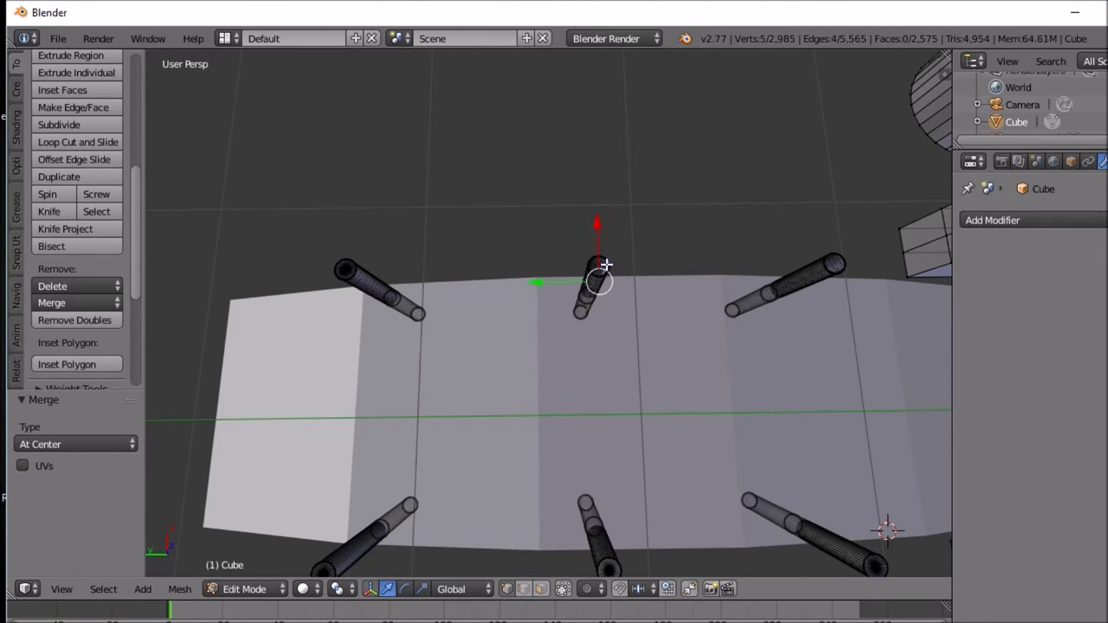
pyautogui.keyDown('alt'); pyautogui.rightClick(598, 259); pyautogui.keyUp('alt')
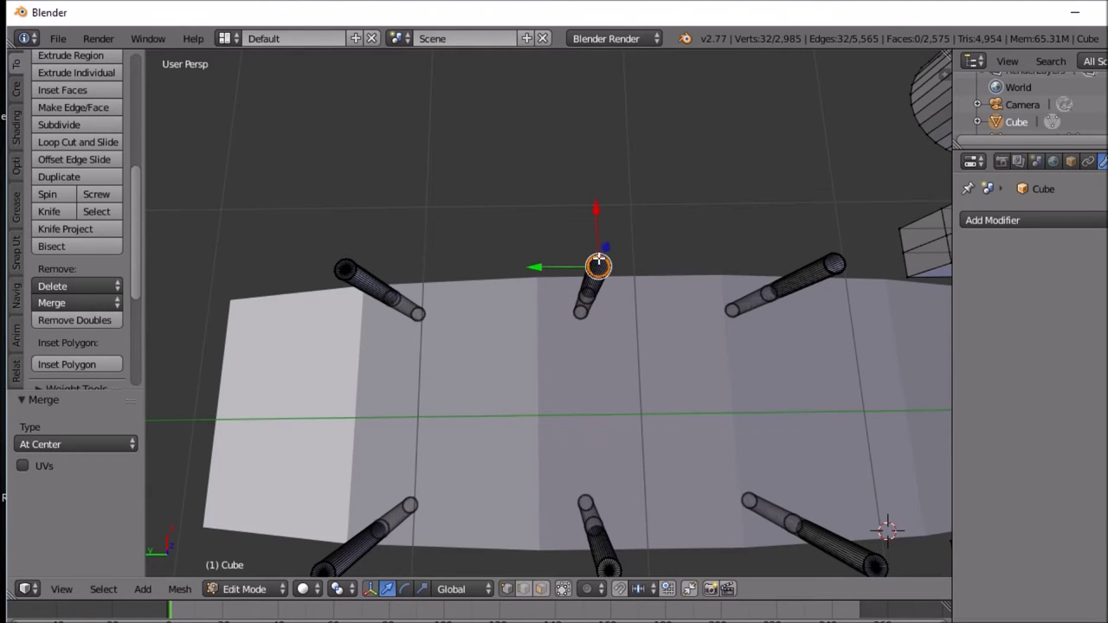
pyautogui.press('e')
pyautogui.press('s')
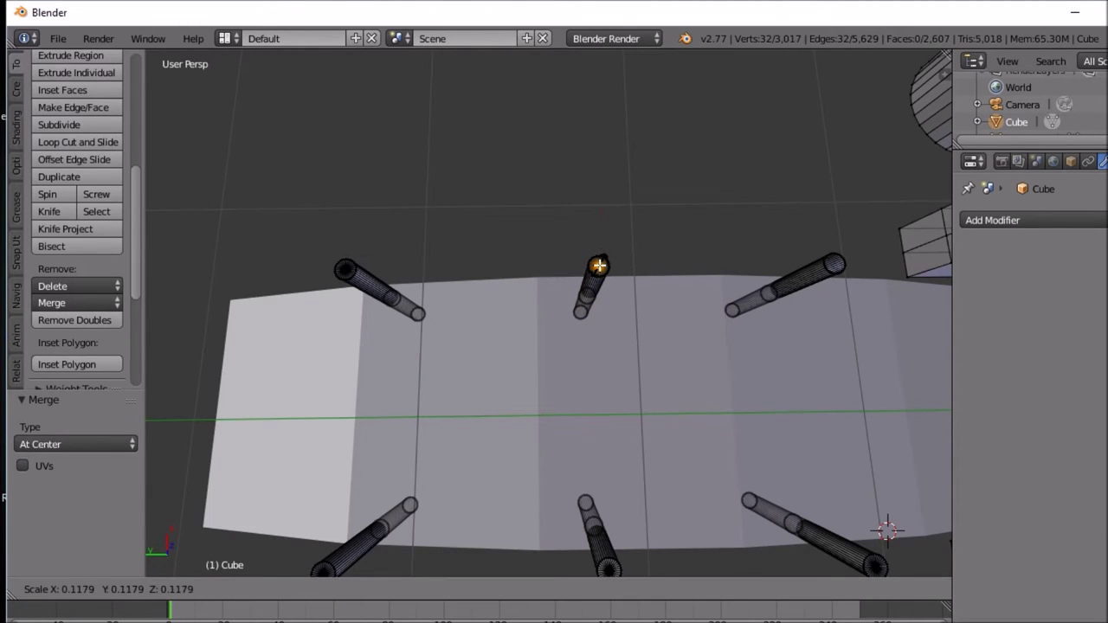
pyautogui.click(599, 266)
pyautogui.press('w')
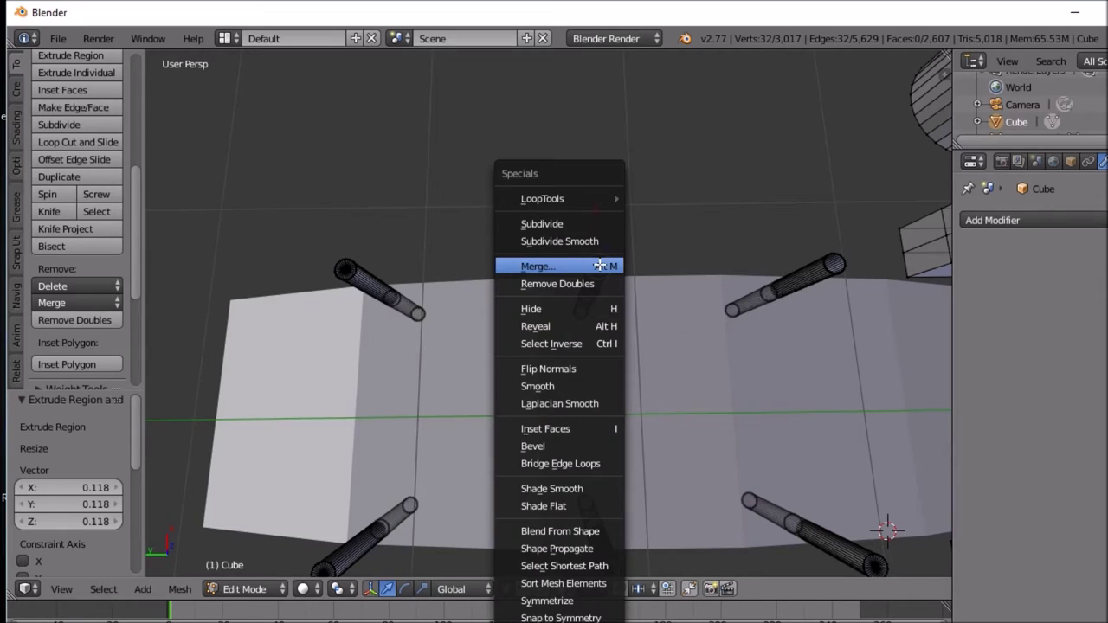
pyautogui.click(599, 264)
# Step: Cap the far-side post closest to the building by extruding its rim, scaling to about 0.02, and merging at center
pyautogui.rightClick(826, 258)
pyautogui.keyDown('alt'); pyautogui.rightClick(827, 256); pyautogui.keyUp('alt')
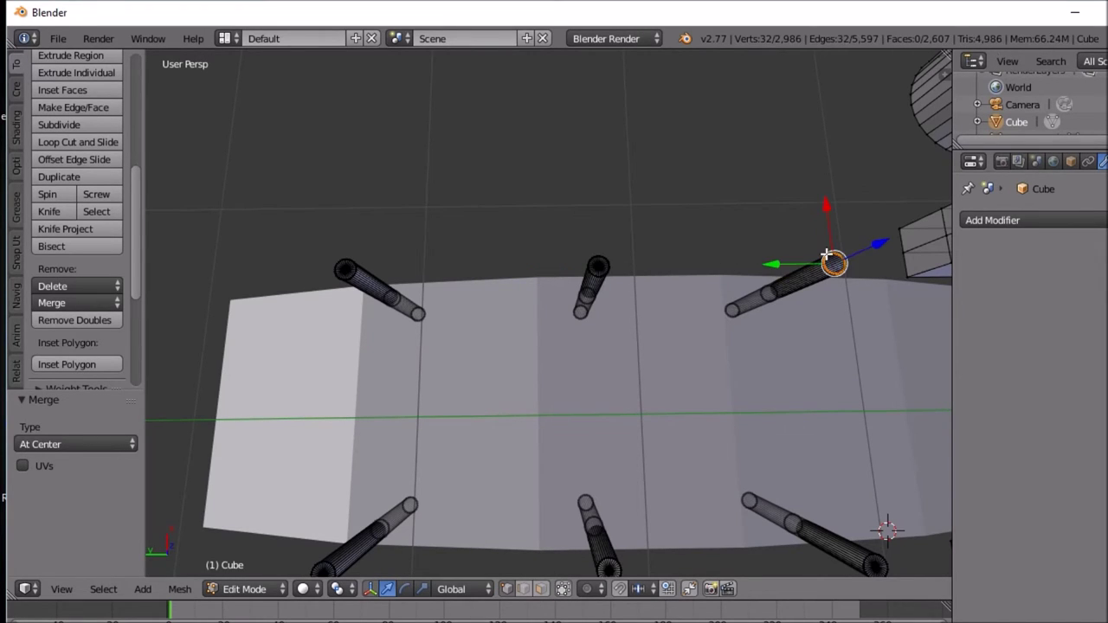
pyautogui.press('e')
pyautogui.press('s')
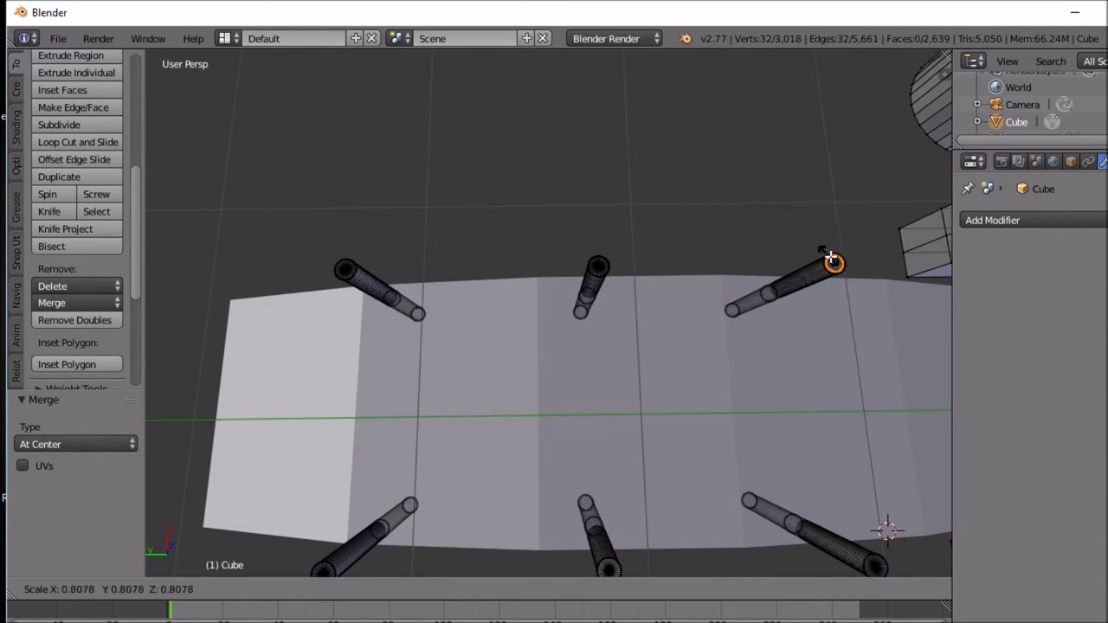
pyautogui.click(834, 263)
pyautogui.press('w')
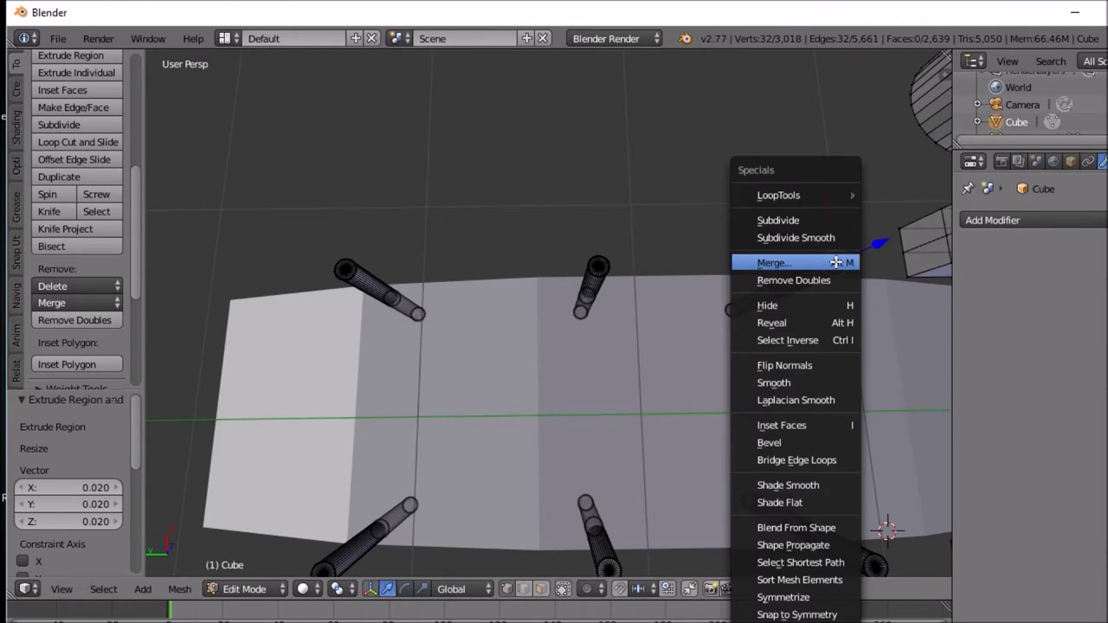
pyautogui.click(836, 263)
pyautogui.click(834, 260)
pyautogui.moveTo(840, 312); pyautogui.dragTo(853, 214, button='middle')
pyautogui.scroll(-5, 812, 283)
pyautogui.moveTo(804, 272); pyautogui.dragTo(823, 247, button='middle')
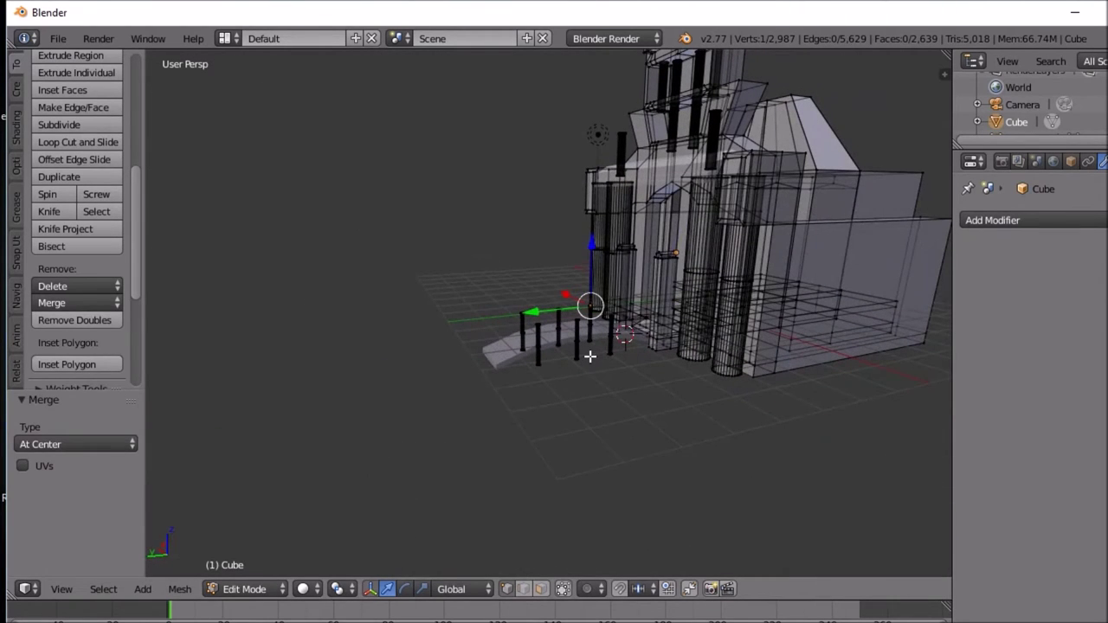
# Step: Leave the building mesh and open the arched walkway's mesh for editing
pyautogui.moveTo(589, 356)
pyautogui.mouseDown(button='middle')
pyautogui.moveTo(623, 369)
pyautogui.moveTo(681, 359)
pyautogui.moveTo(632, 355)
pyautogui.moveTo(599, 326)
pyautogui.moveTo(600, 337)
pyautogui.mouseUp(button='middle')
pyautogui.press('Tab')
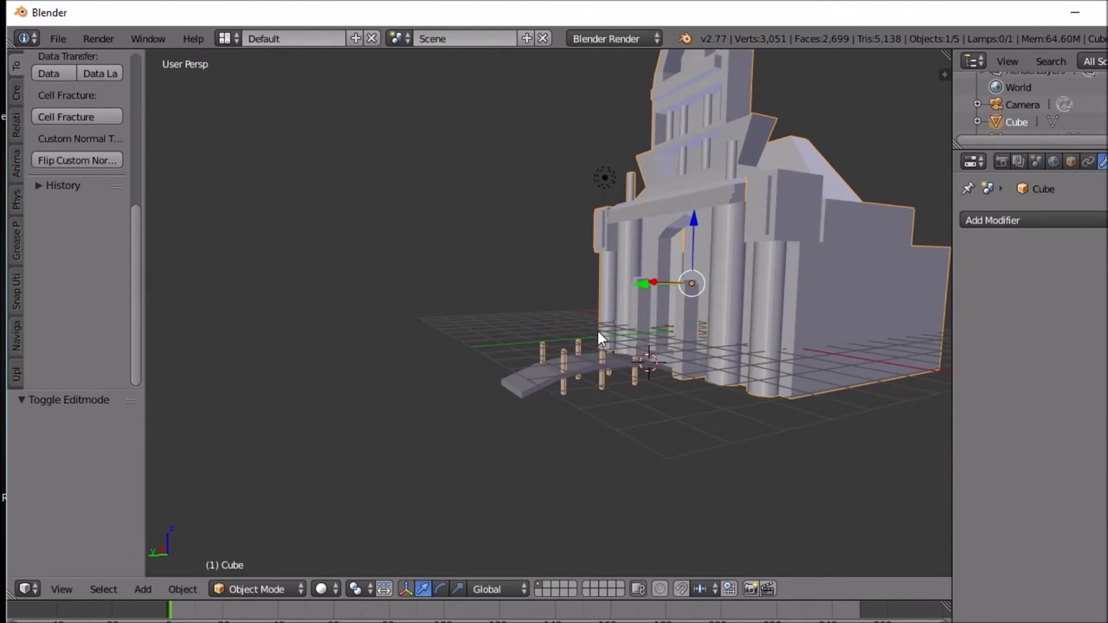
pyautogui.press('Tab')
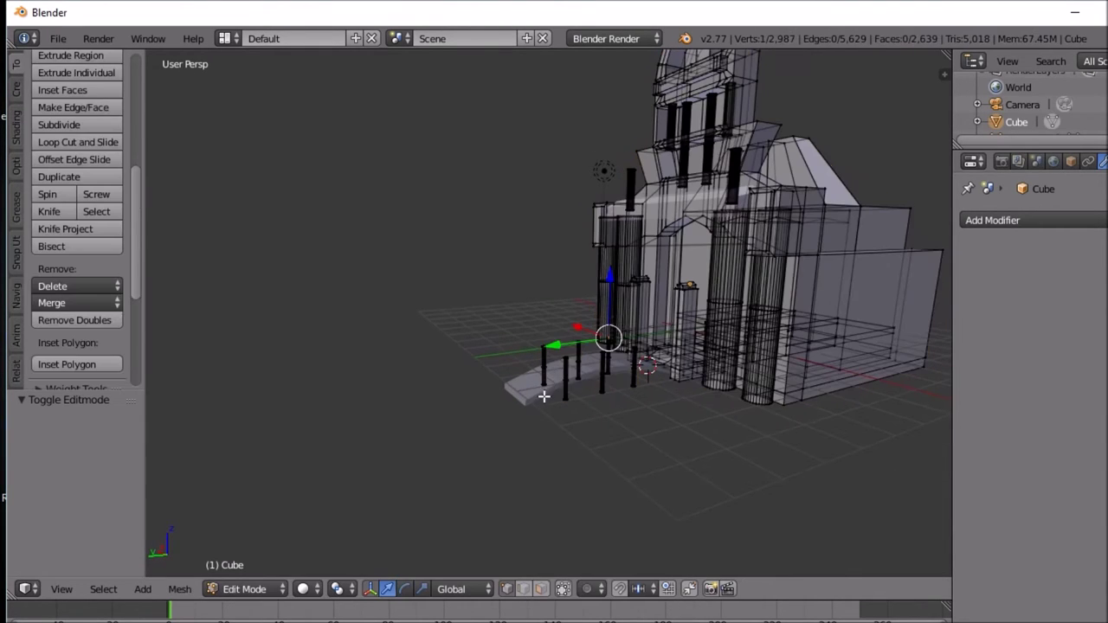
pyautogui.scroll(5, 547, 424)
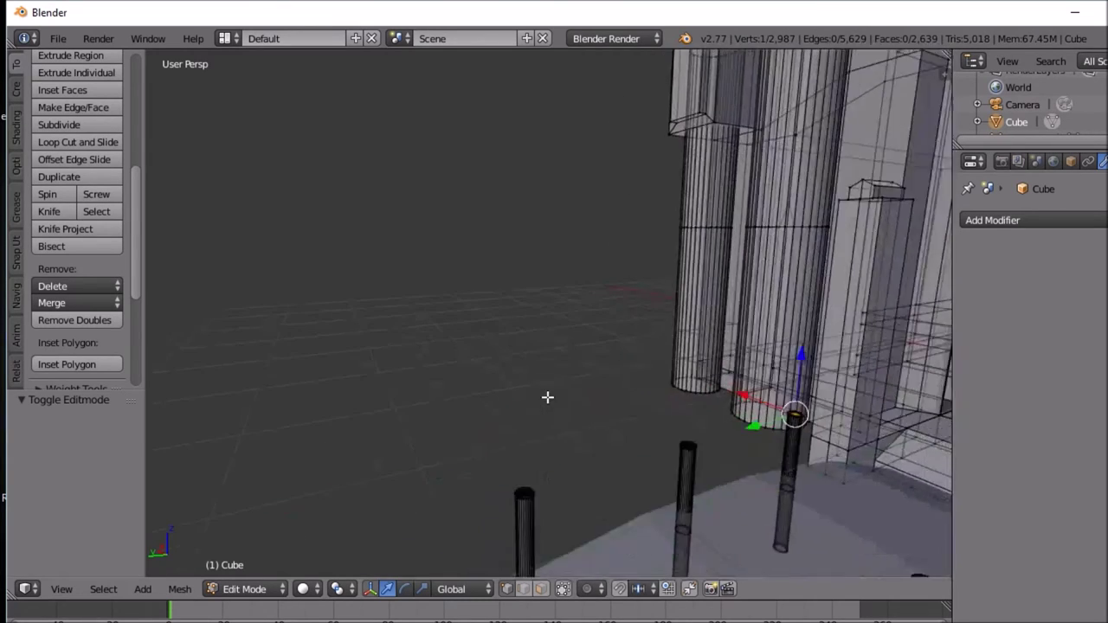
pyautogui.scroll(-2, 546, 396)
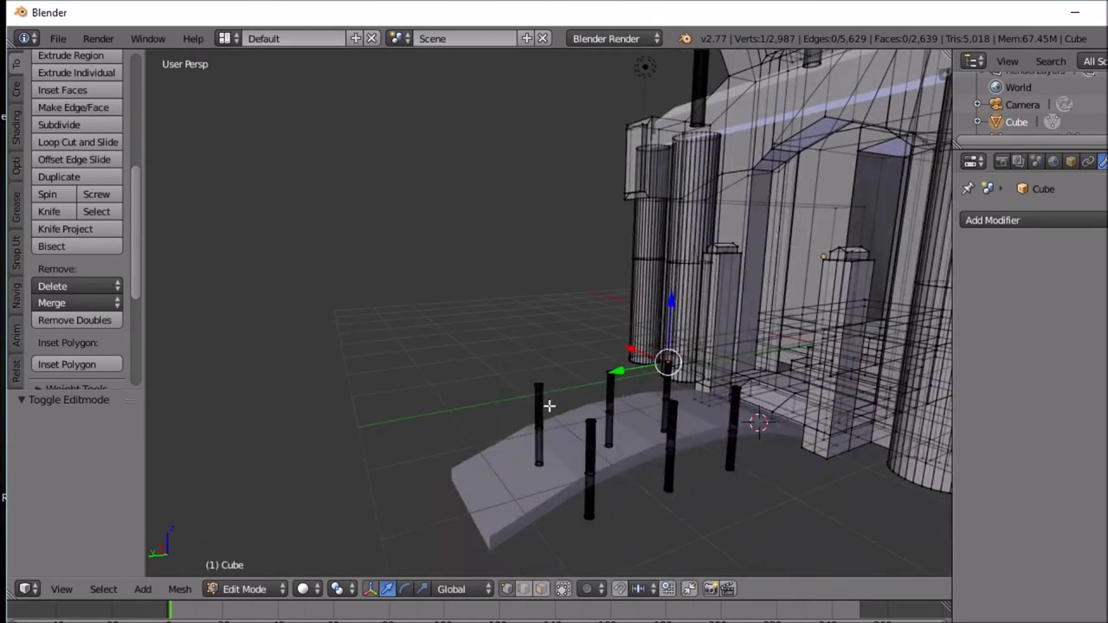
pyautogui.press('Tab')
pyautogui.rightClick(518, 496)
pyautogui.press('Tab')
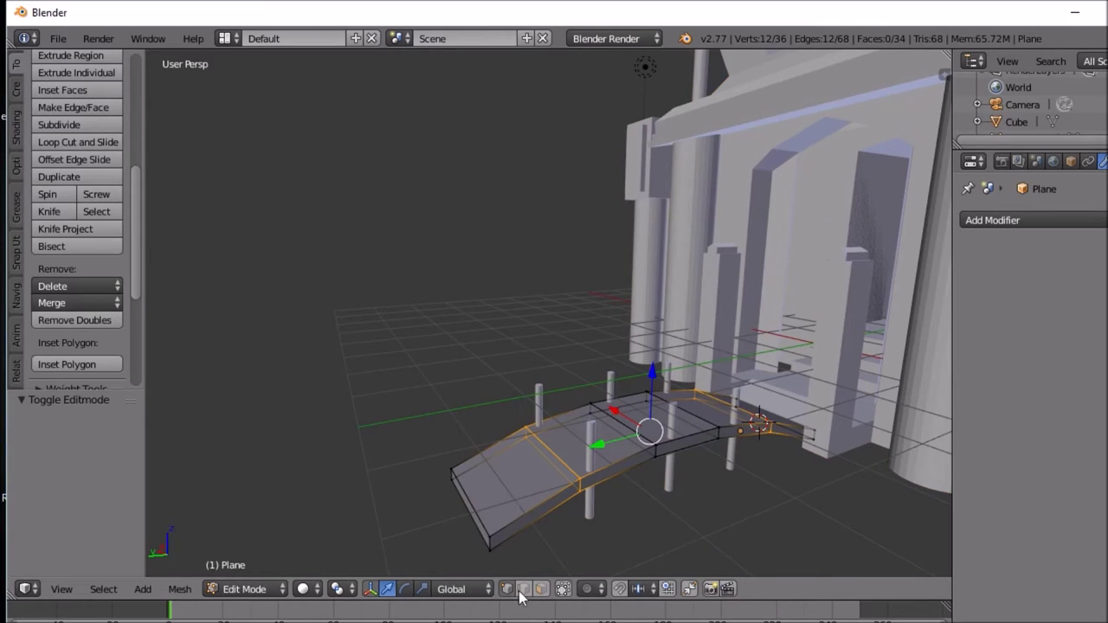
# Step: In edge selection mode, move the top edge at the walkway's outer end about -0.158 along global Y to slope the end
pyautogui.click(524, 589)
pyautogui.rightClick(477, 512)
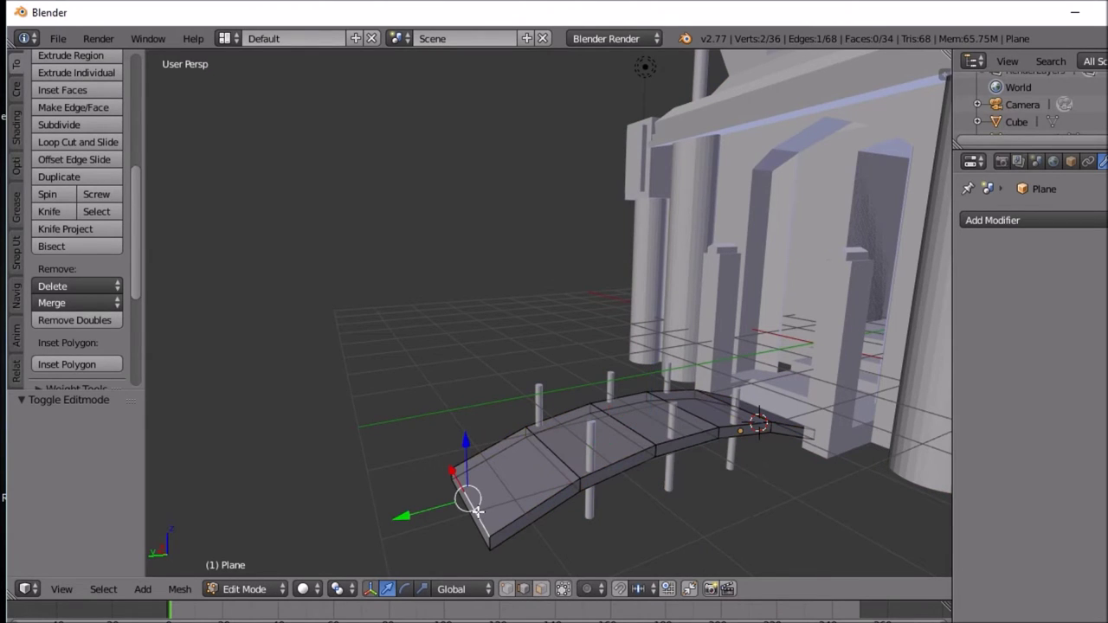
pyautogui.press('g')
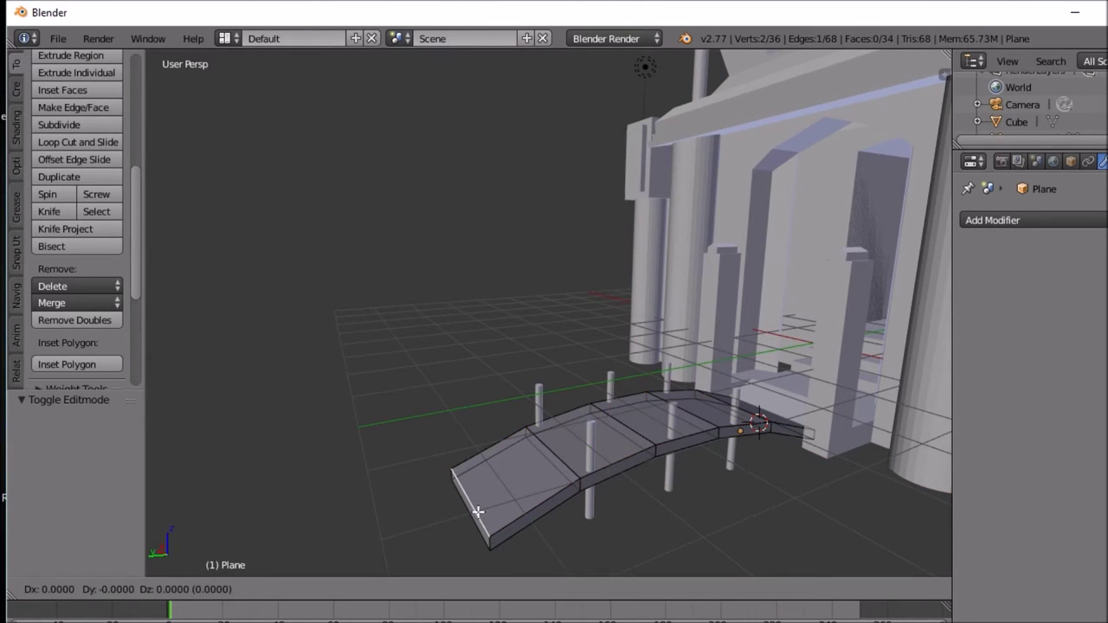
pyautogui.press('y')
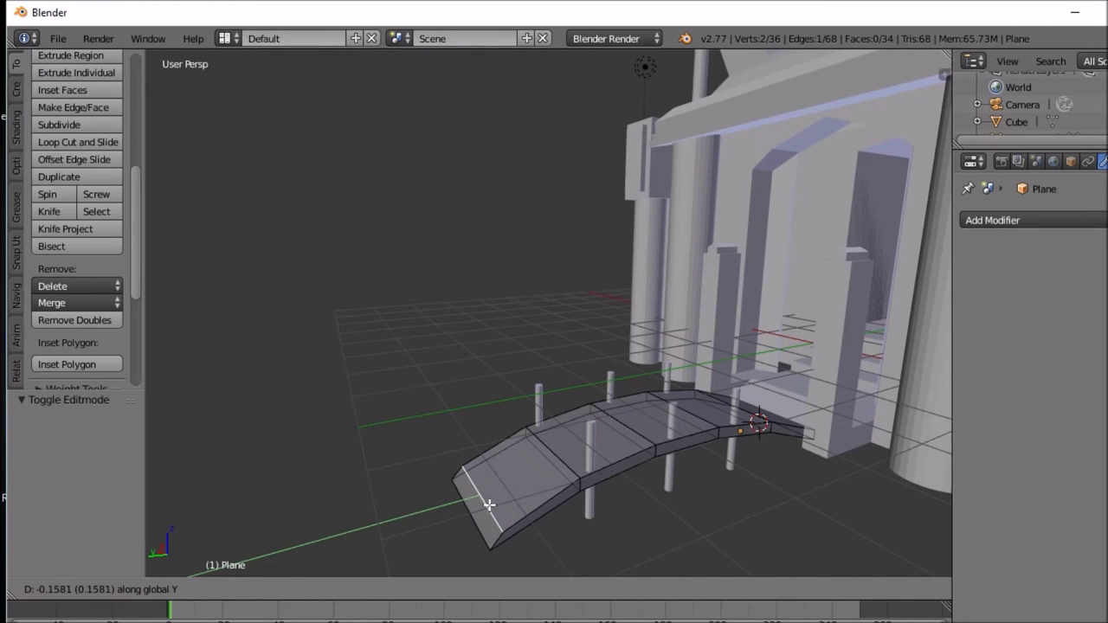
pyautogui.click(489, 505)
pyautogui.press('Tab')
pyautogui.moveTo(489, 505); pyautogui.dragTo(516, 506, button='middle')
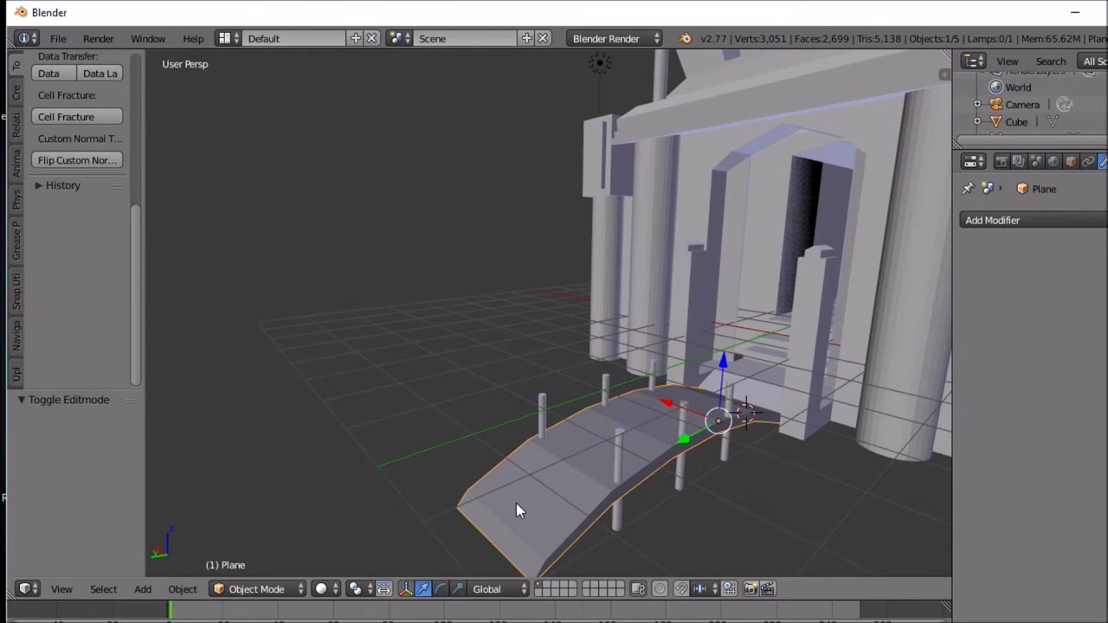
pyautogui.press('Tab')
pyautogui.scroll(-5, 585, 494)
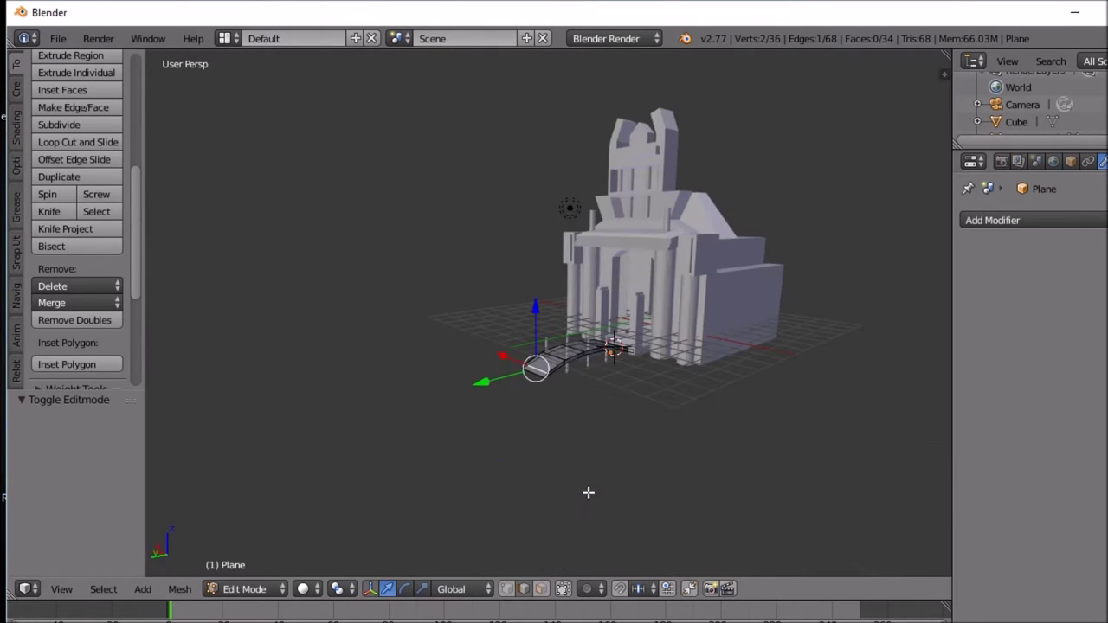
pyautogui.moveTo(588, 493); pyautogui.dragTo(878, 474, button='middle')
pyautogui.press('Tab')
pyautogui.press('Tab')
pyautogui.press('Tab')
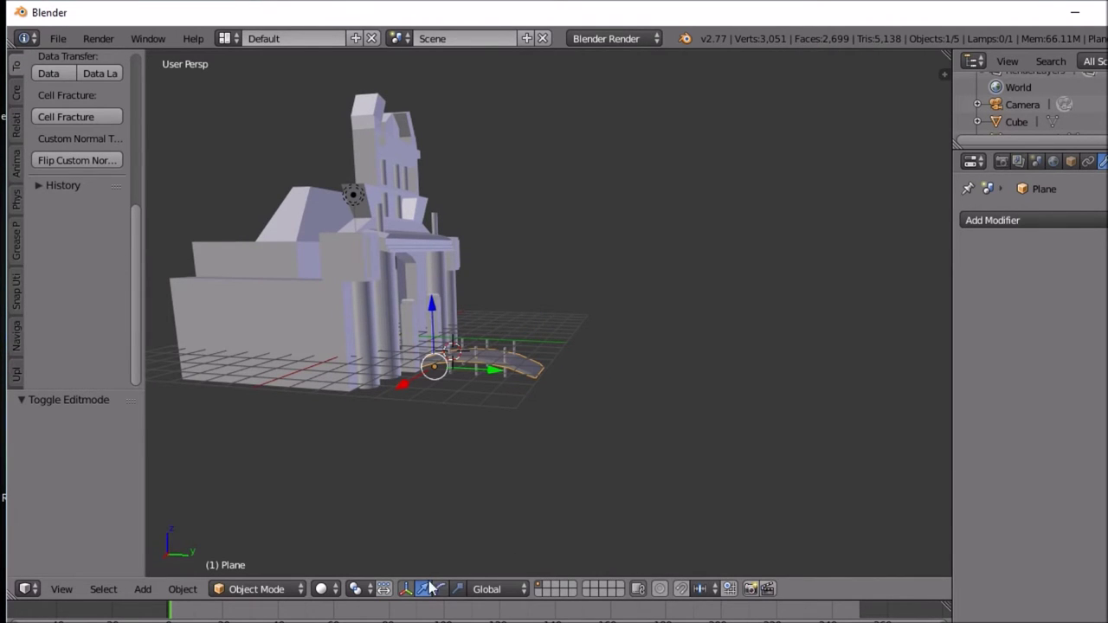
pyautogui.click(337, 588)
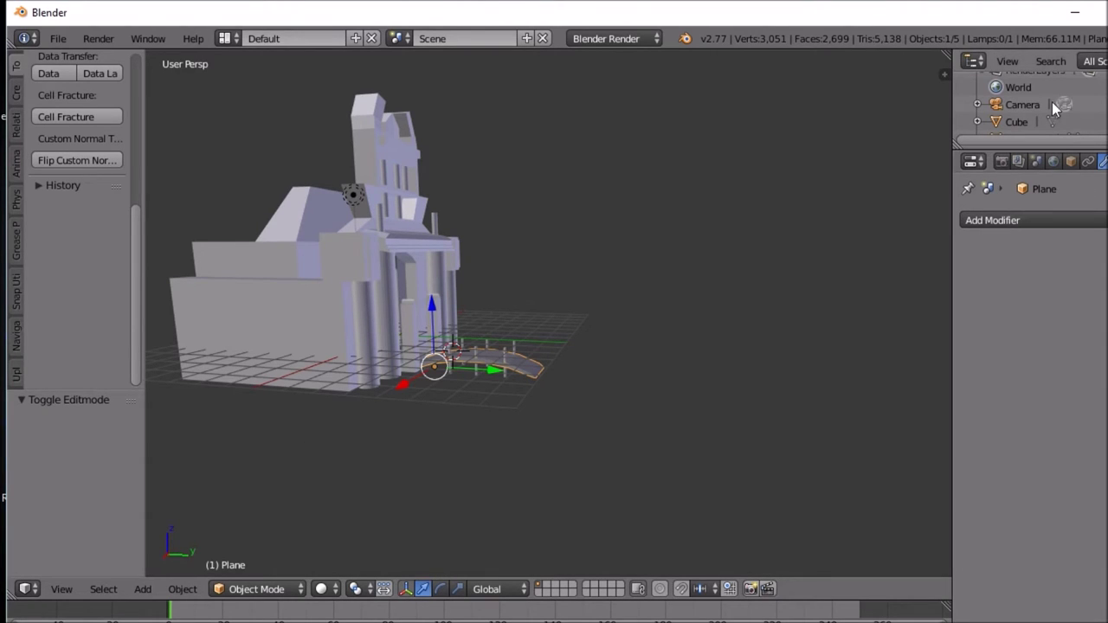
# Step: Select the scene's lamp, switch the render engine to Cycles Render, and enable nodes for the lamp
pyautogui.scroll(-2, 1081, 115)
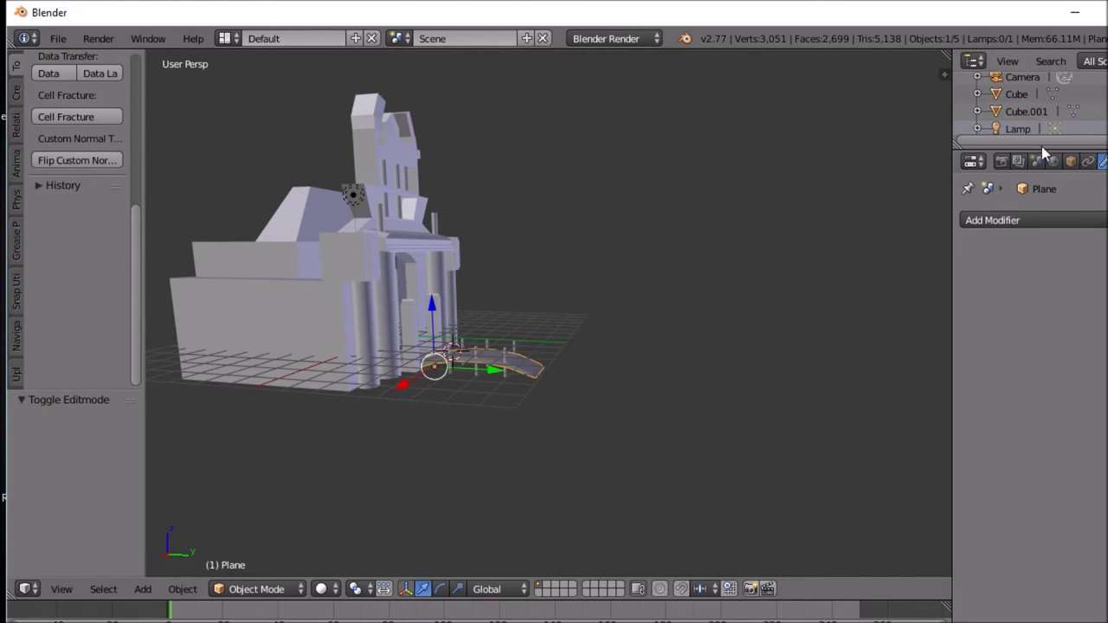
pyautogui.click(1062, 129)
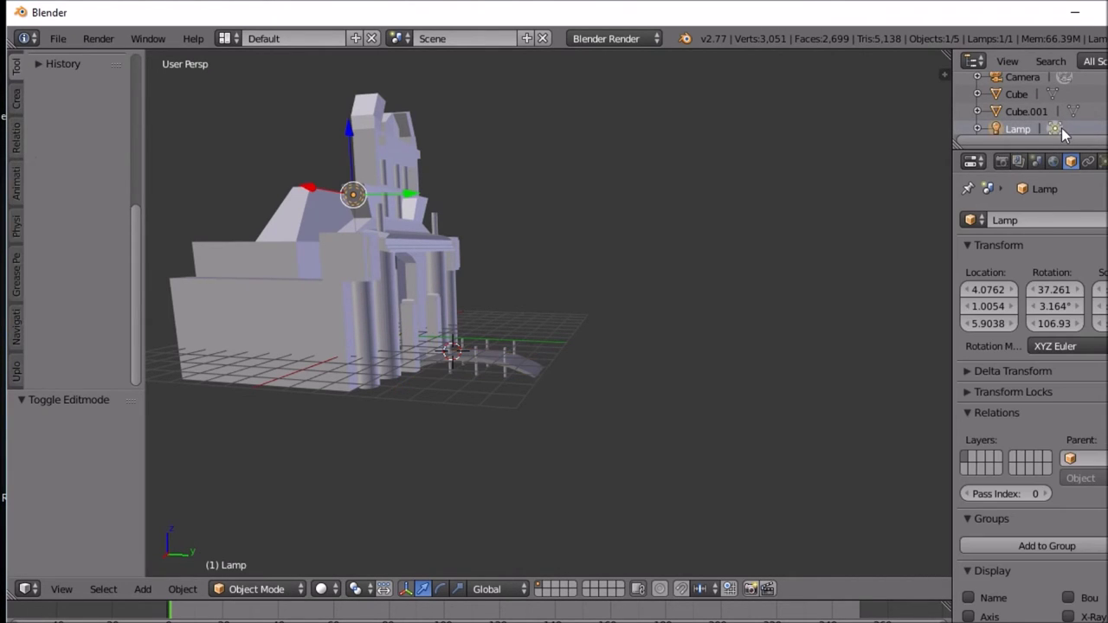
pyautogui.click(654, 38)
pyautogui.click(633, 101)
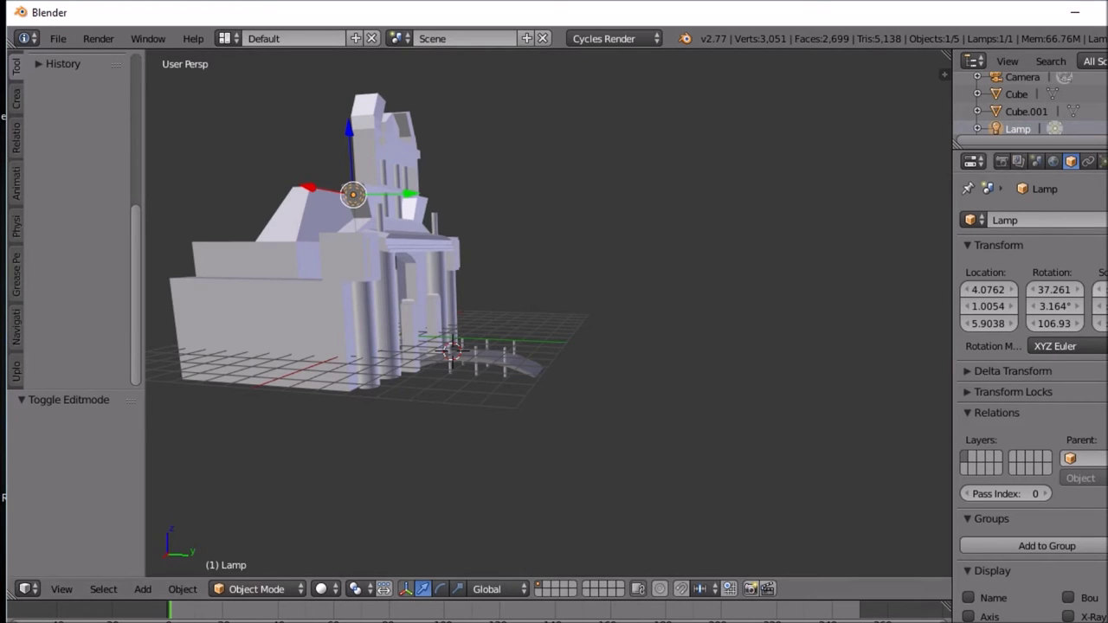
pyautogui.click(1100, 161)
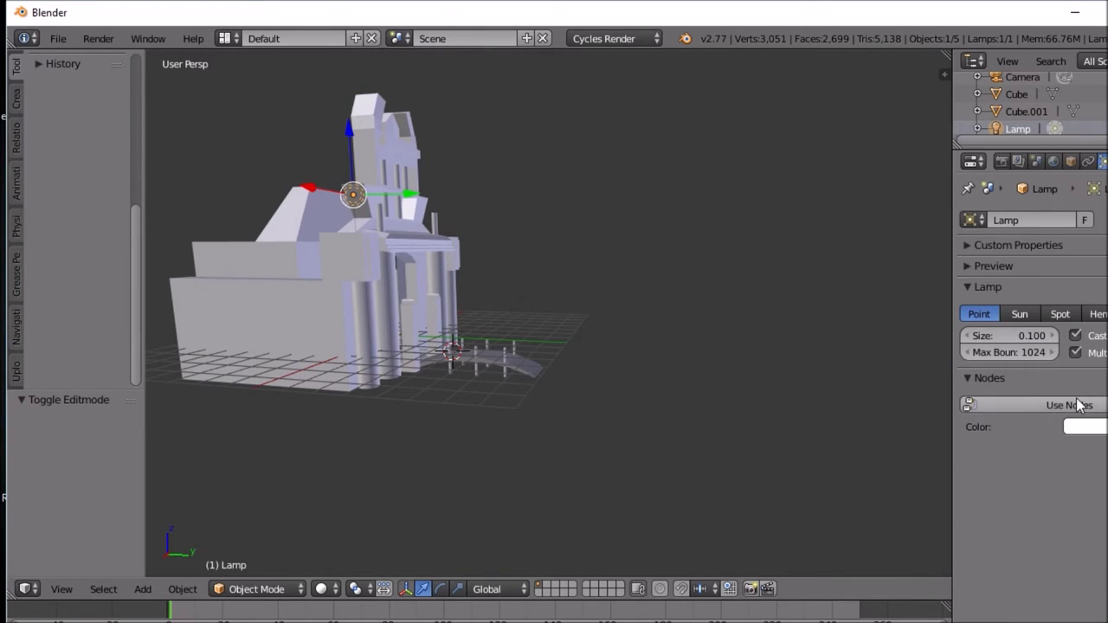
pyautogui.click(1086, 403)
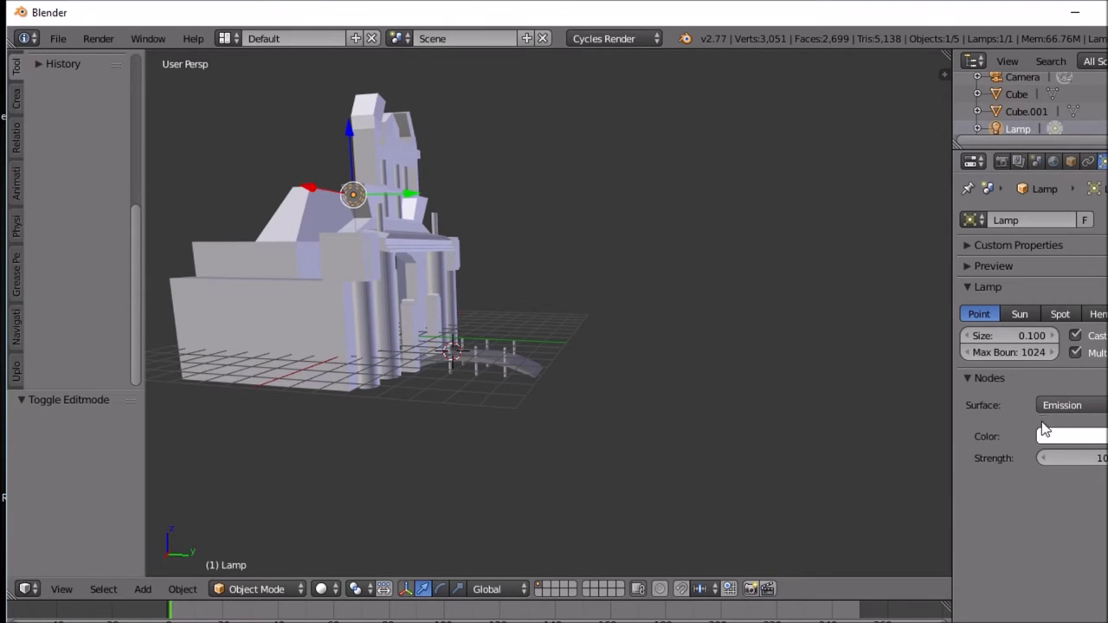
# Step: Set the lamp's size to 0.001 and change its type to Sun
pyautogui.click(1015, 335)
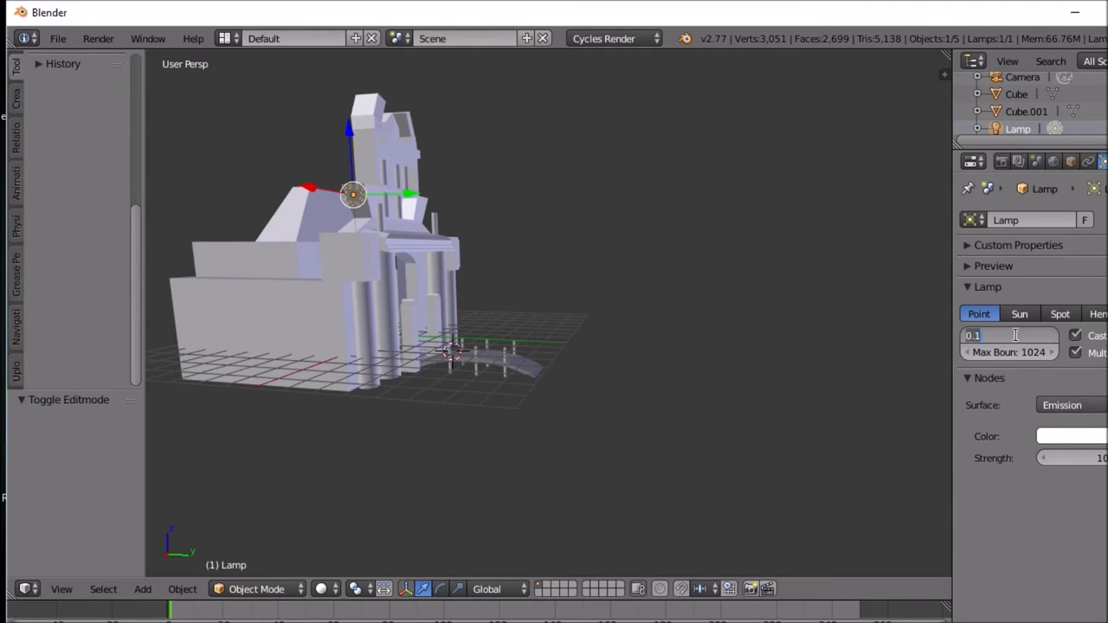
pyautogui.write('00')
pyautogui.press('Return')
pyautogui.click(1022, 314)
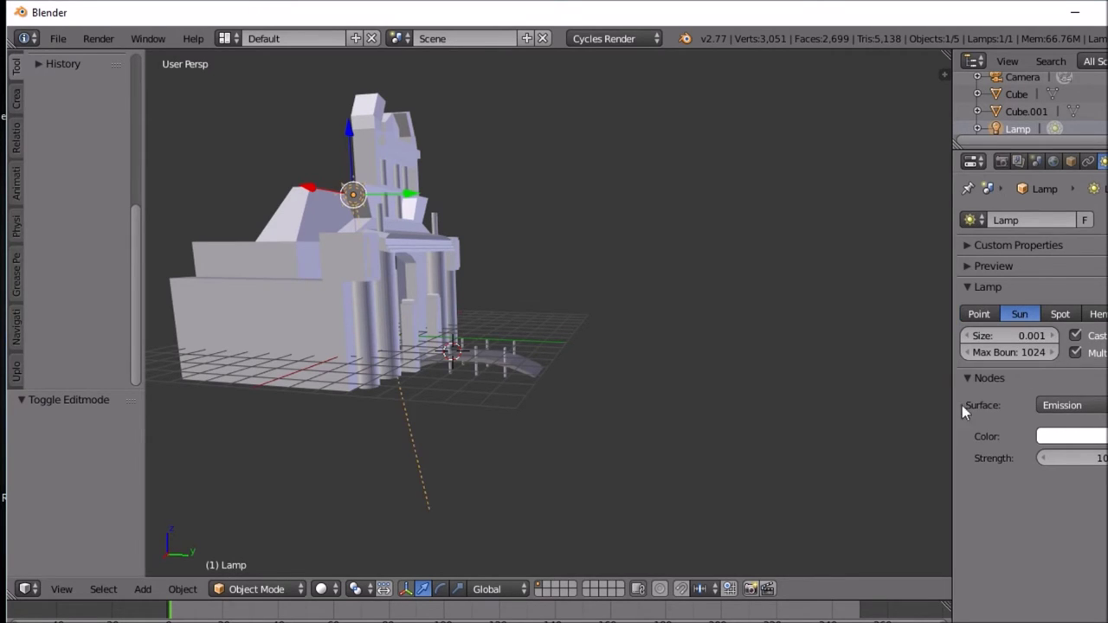
# Step: Move the sun lamp about 17.261 along global Y in front of the building and raise it about 15.748 along Z
pyautogui.moveTo(462, 272)
pyautogui.mouseDown(button='middle')
pyautogui.moveTo(445, 265)
pyautogui.moveTo(477, 260)
pyautogui.mouseUp(button='middle')
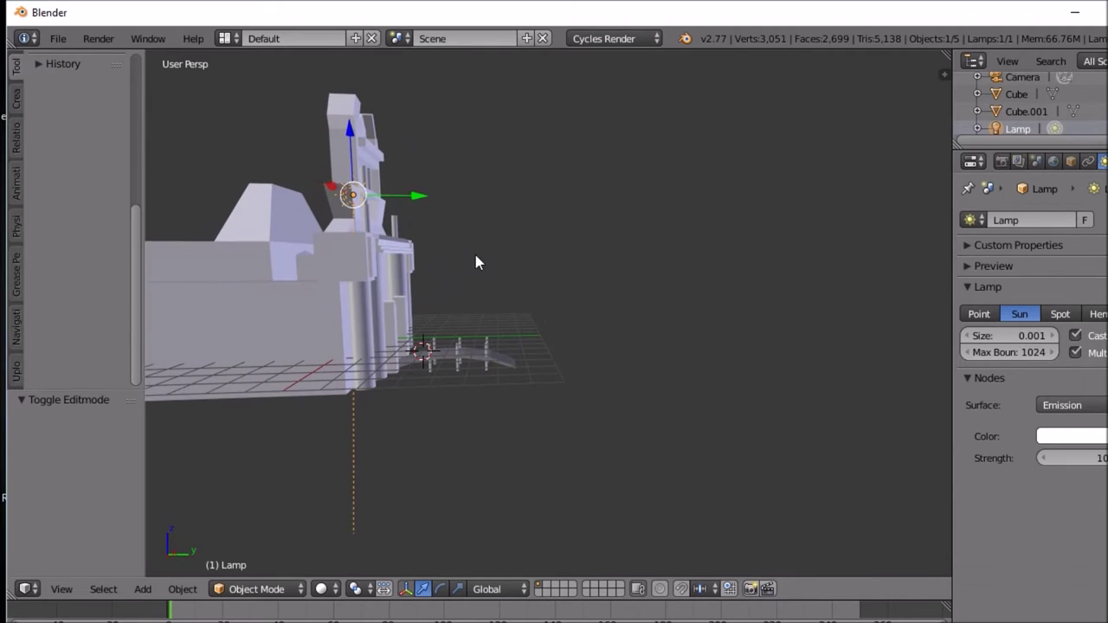
pyautogui.press('g')
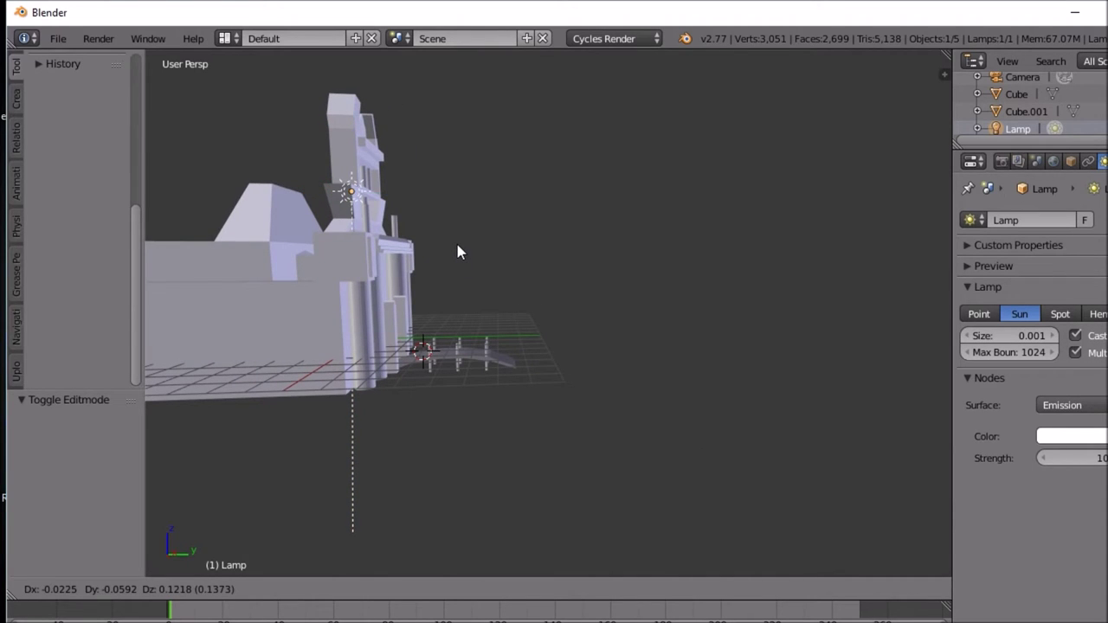
pyautogui.press('y')
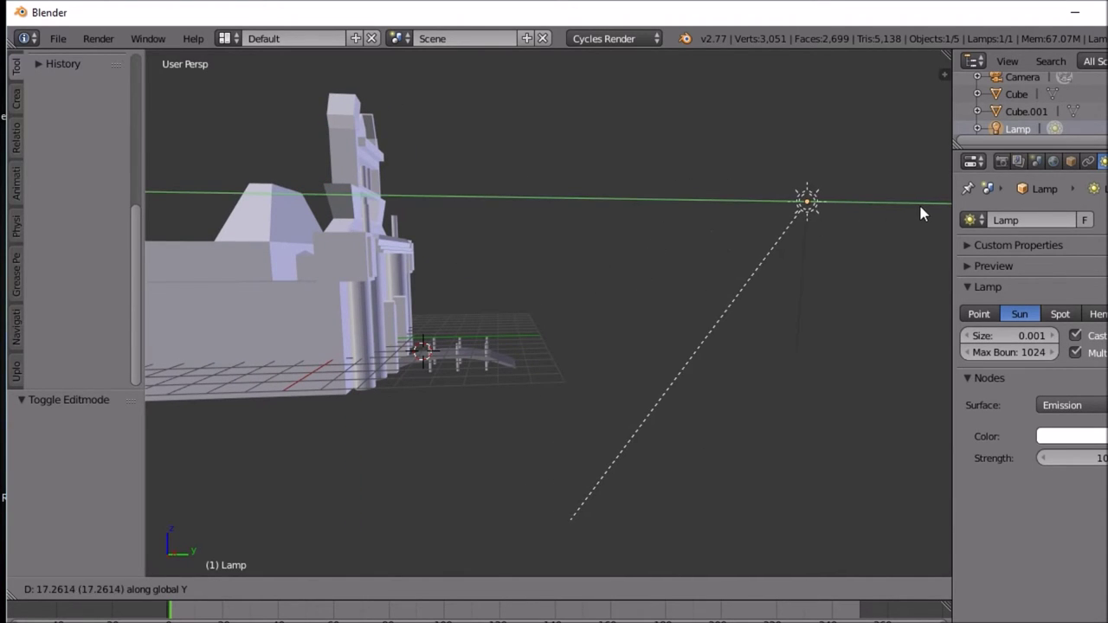
pyautogui.click(921, 214)
pyautogui.press('g')
pyautogui.press('z')
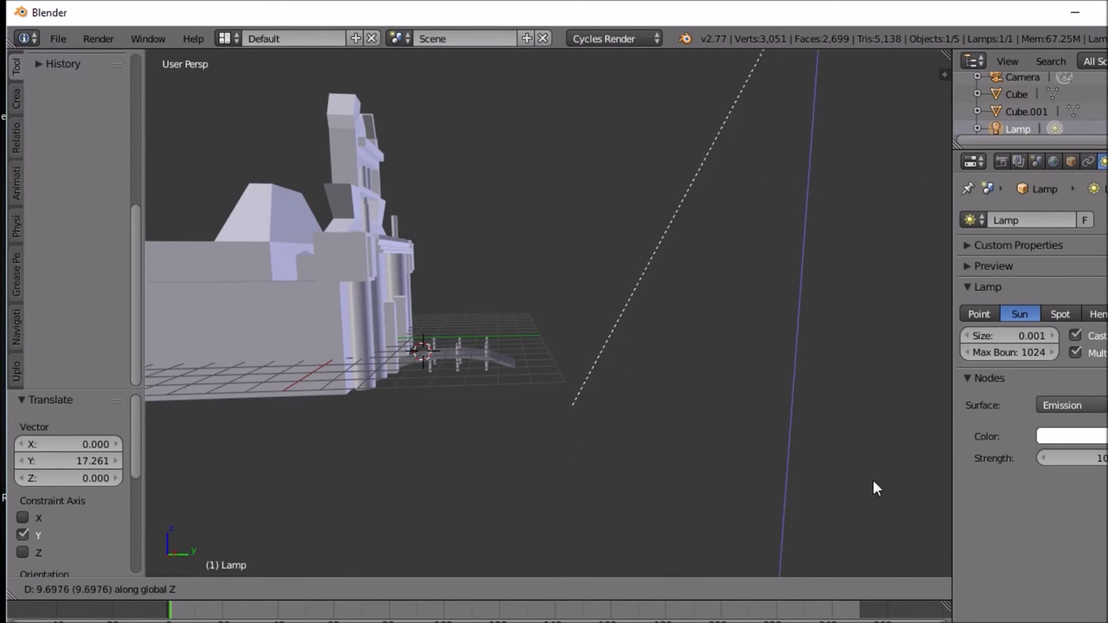
pyautogui.click(833, 352)
# Step: Rotate the sun lamp to aim its light toward the front of the building
pyautogui.moveTo(833, 352); pyautogui.dragTo(625, 410, button='middle')
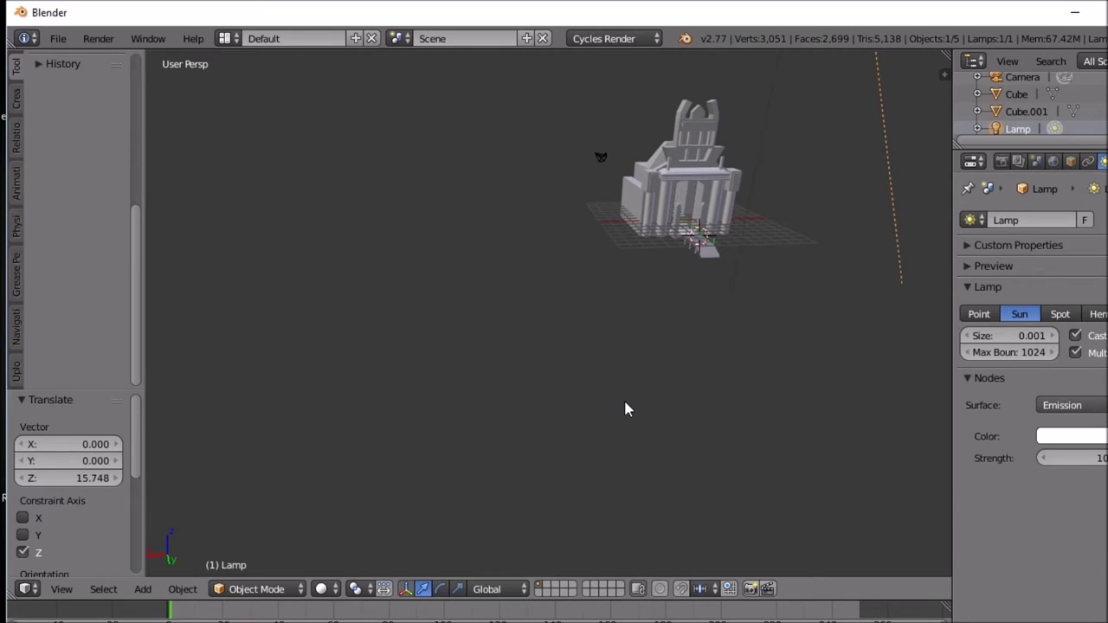
pyautogui.press('r')
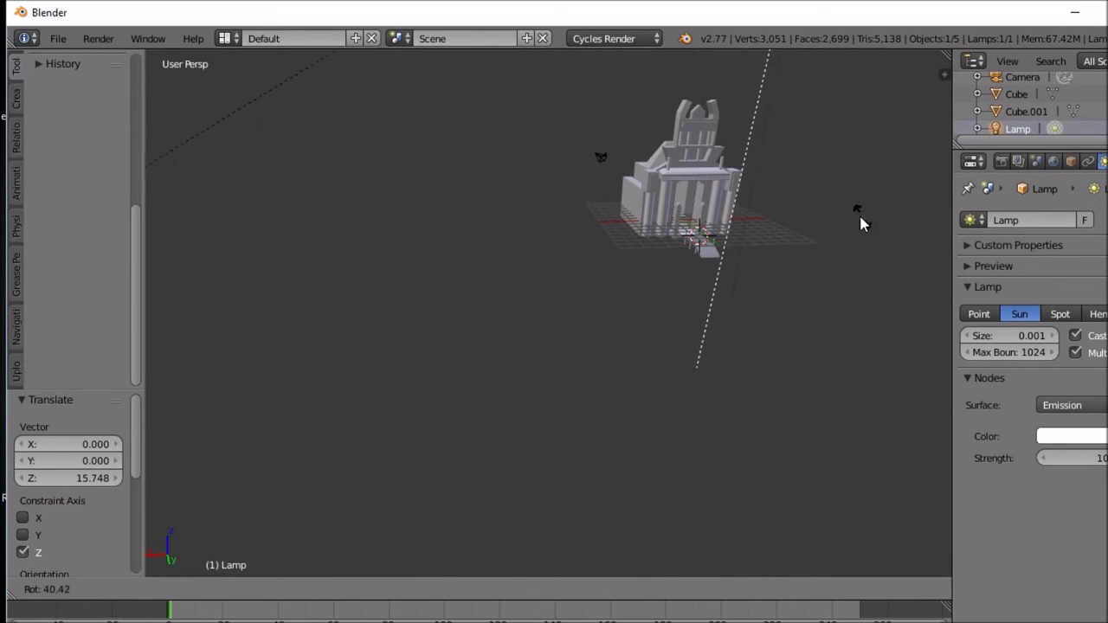
# Step: Rotate the sun lamp from different view angles by about 44°, 31° and -30° to aim its light at the temple
pyautogui.click(784, 247)
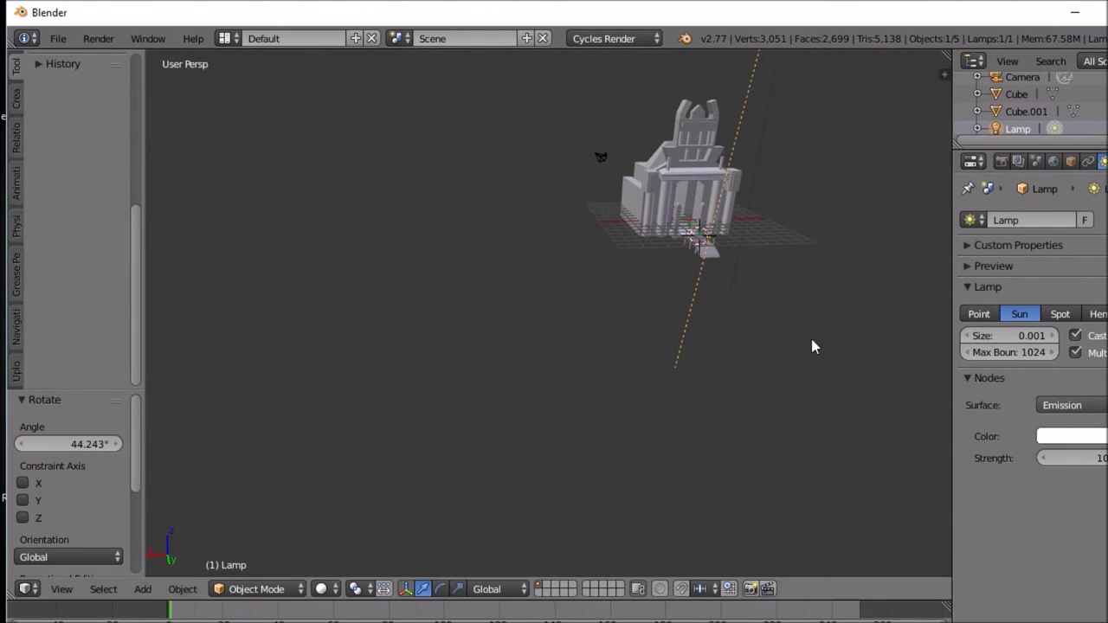
pyautogui.moveTo(661, 257); pyautogui.dragTo(830, 208, button='middle')
pyautogui.press('r')
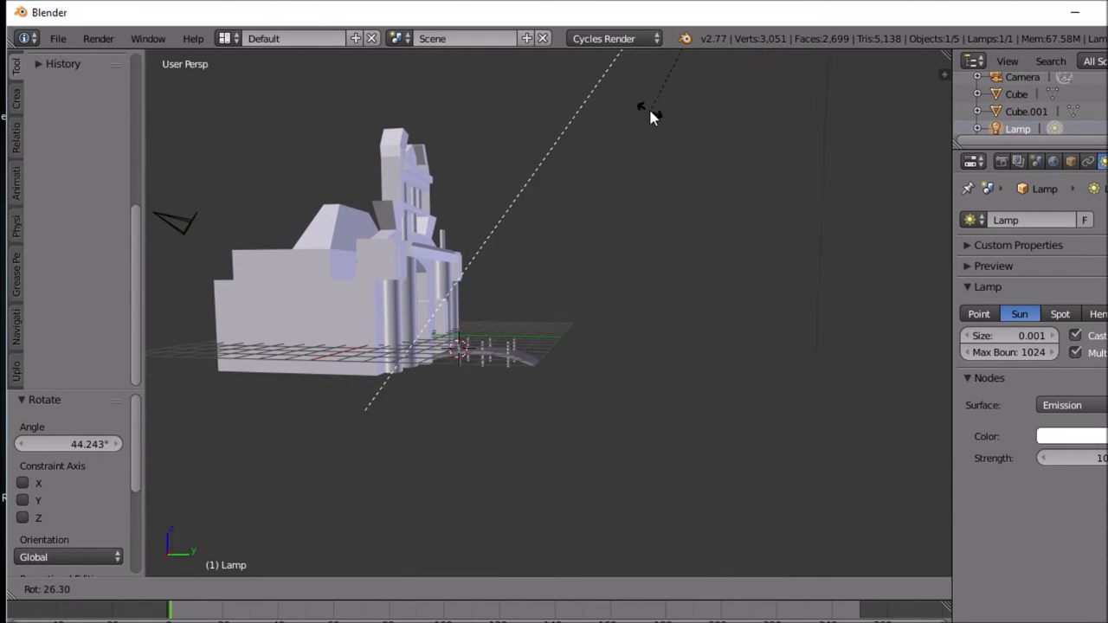
pyautogui.click(637, 82)
pyautogui.moveTo(636, 82); pyautogui.dragTo(413, 110, button='middle')
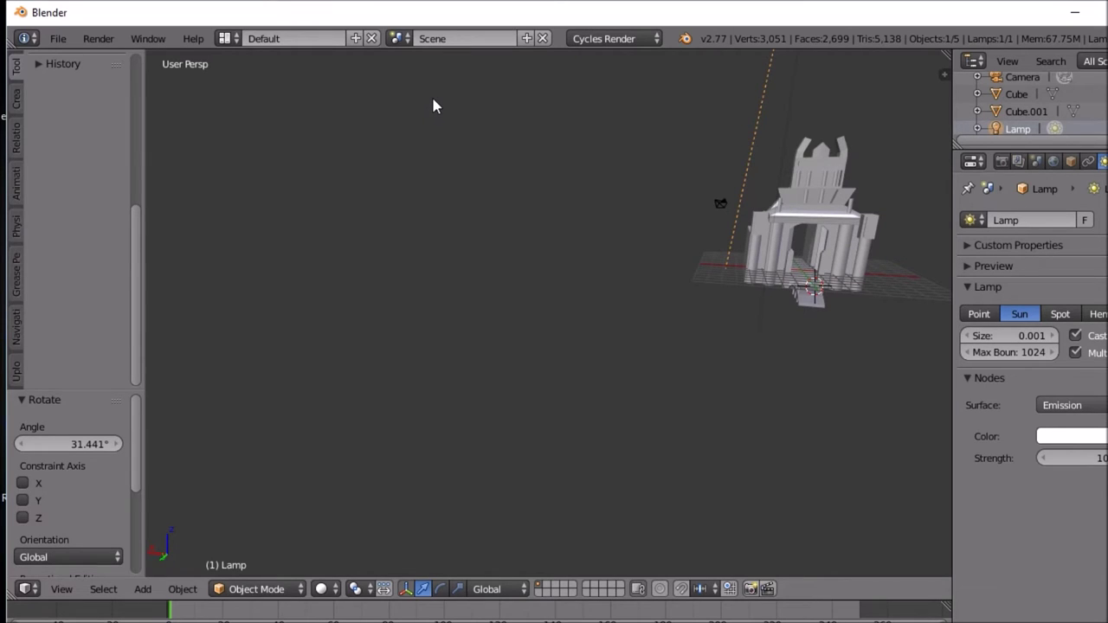
pyautogui.press('r')
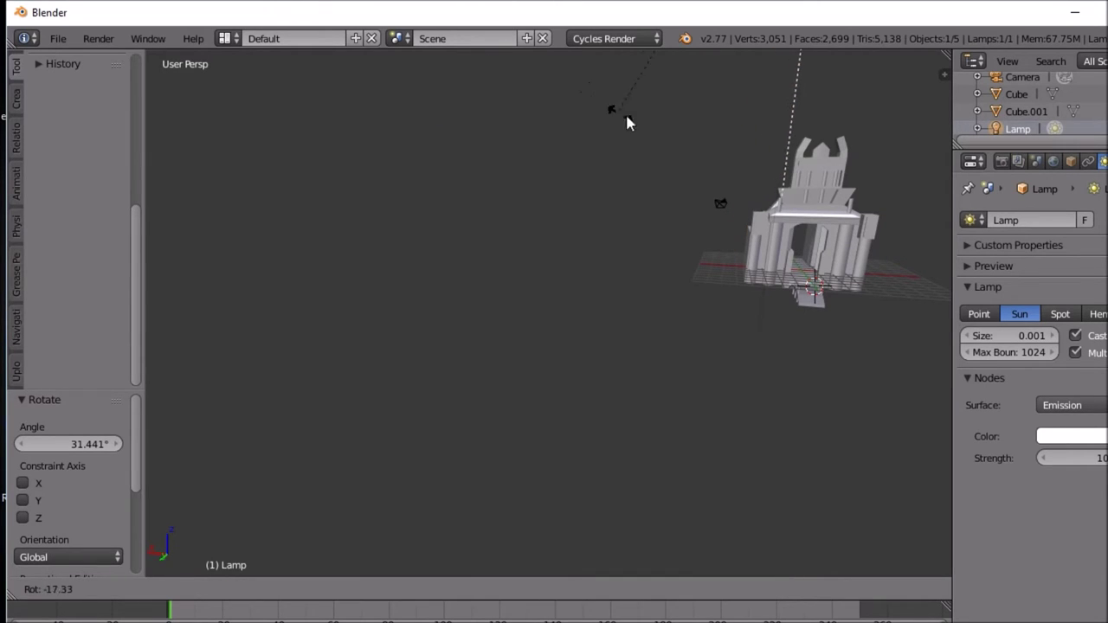
pyautogui.click(705, 139)
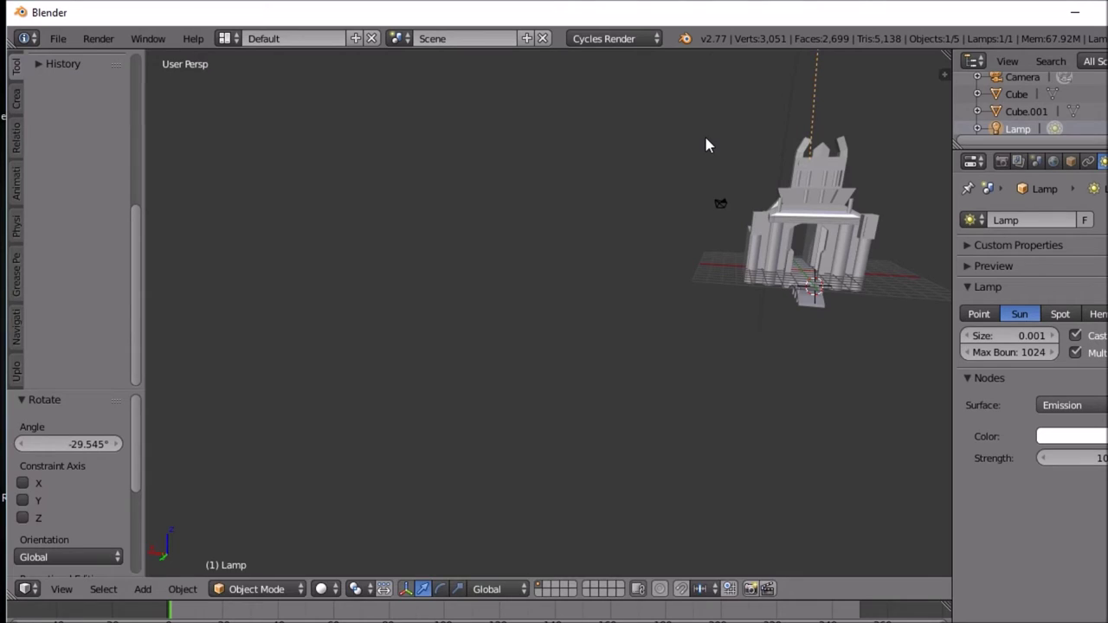
# Step: Move the sun lamp down about 5.2 units along the global Z axis
pyautogui.press('g')
pyautogui.press('z')
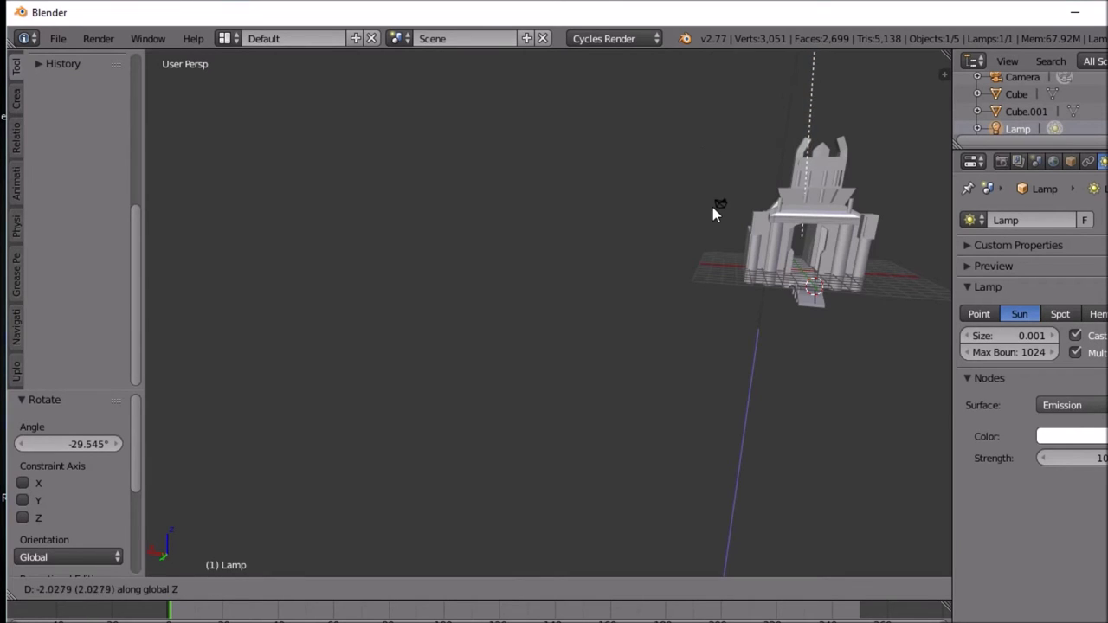
pyautogui.click(759, 299)
pyautogui.moveTo(760, 299); pyautogui.dragTo(715, 282, button='middle')
pyautogui.moveTo(715, 277); pyautogui.dragTo(785, 257, button='middle')
pyautogui.scroll(3, 786, 253)
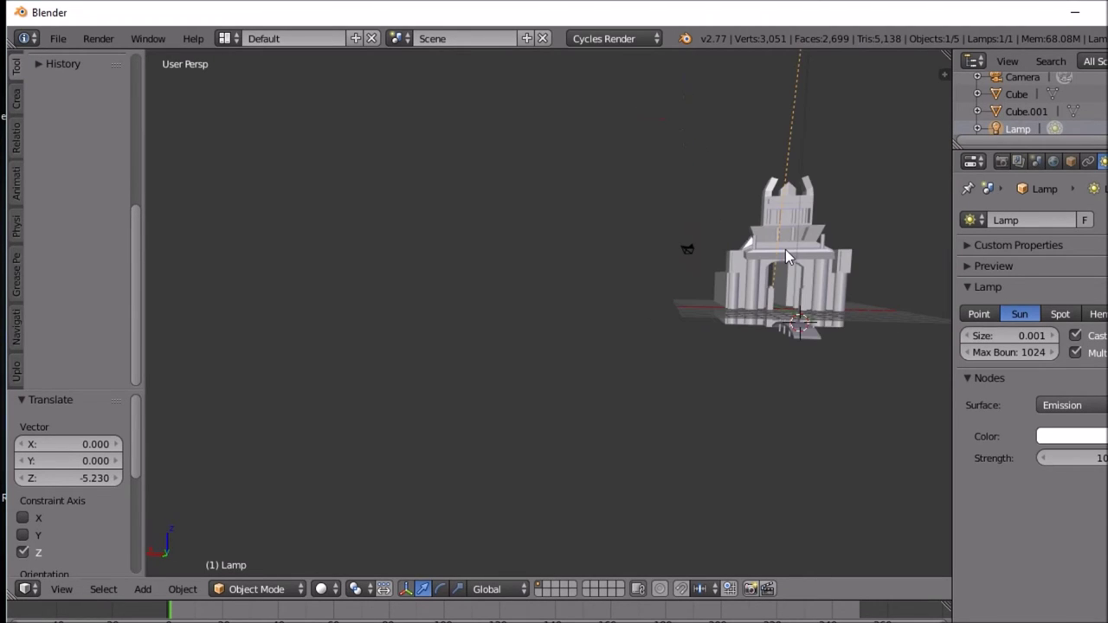
pyautogui.scroll(-3, 736, 354)
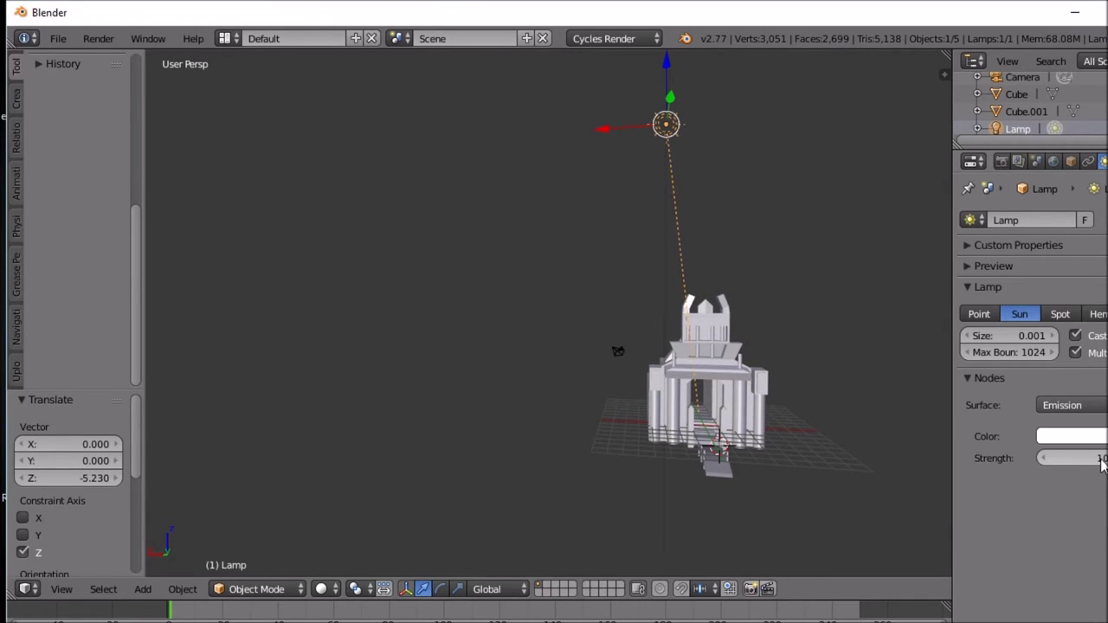
# Step: Set the sun lamp's emission strength to 5
pyautogui.click(1072, 458)
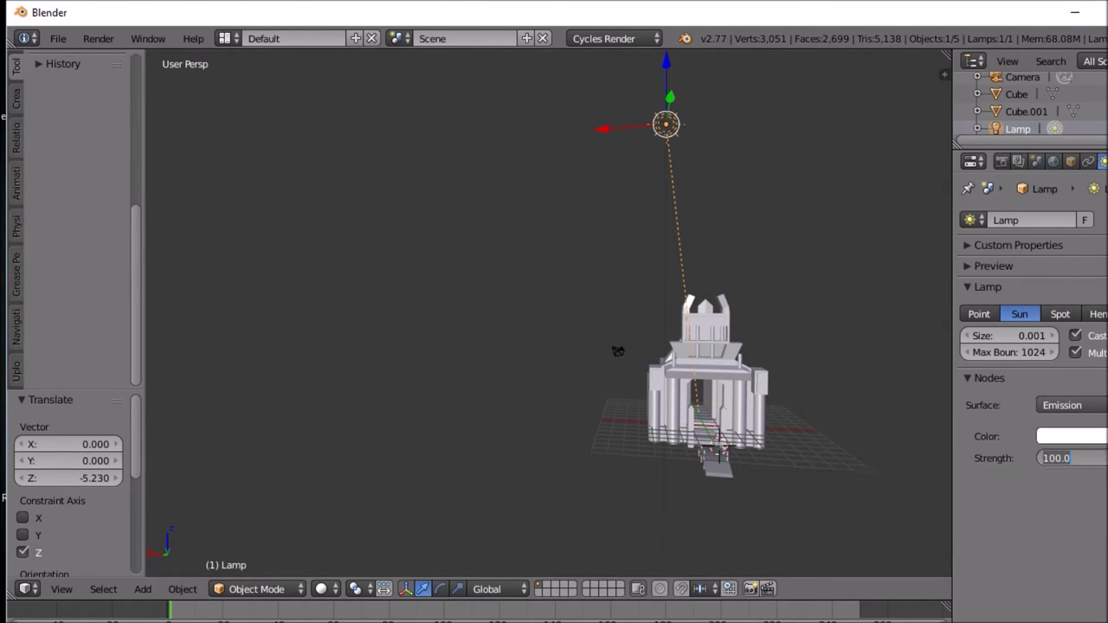
pyautogui.write('5')
pyautogui.press('Return')
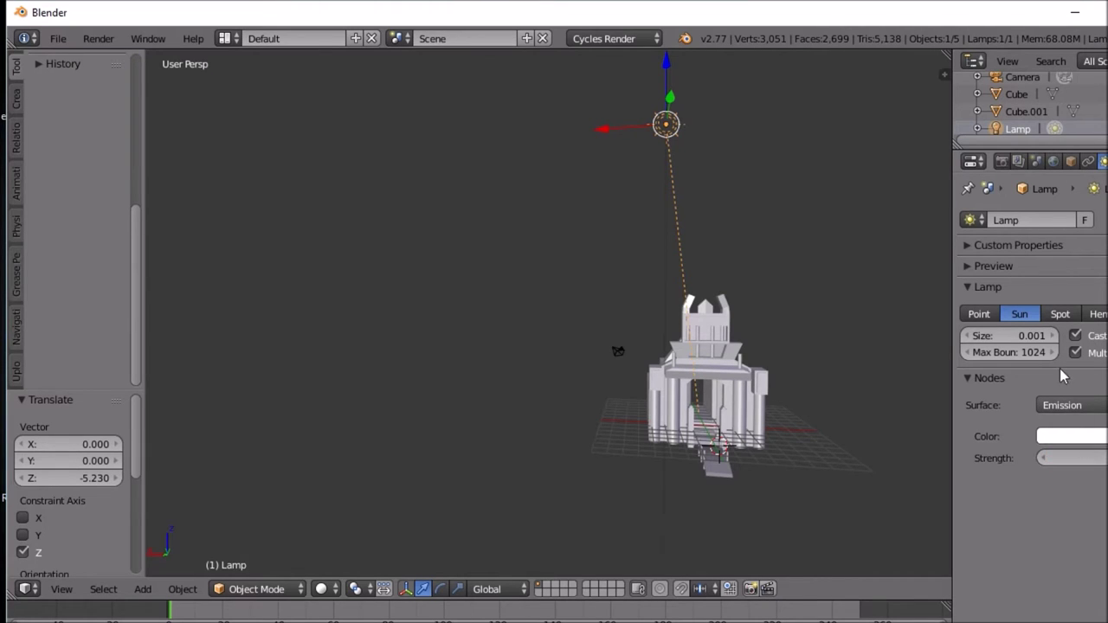
# Step: Change the world background color to a medium sky blue
pyautogui.click(1054, 166)
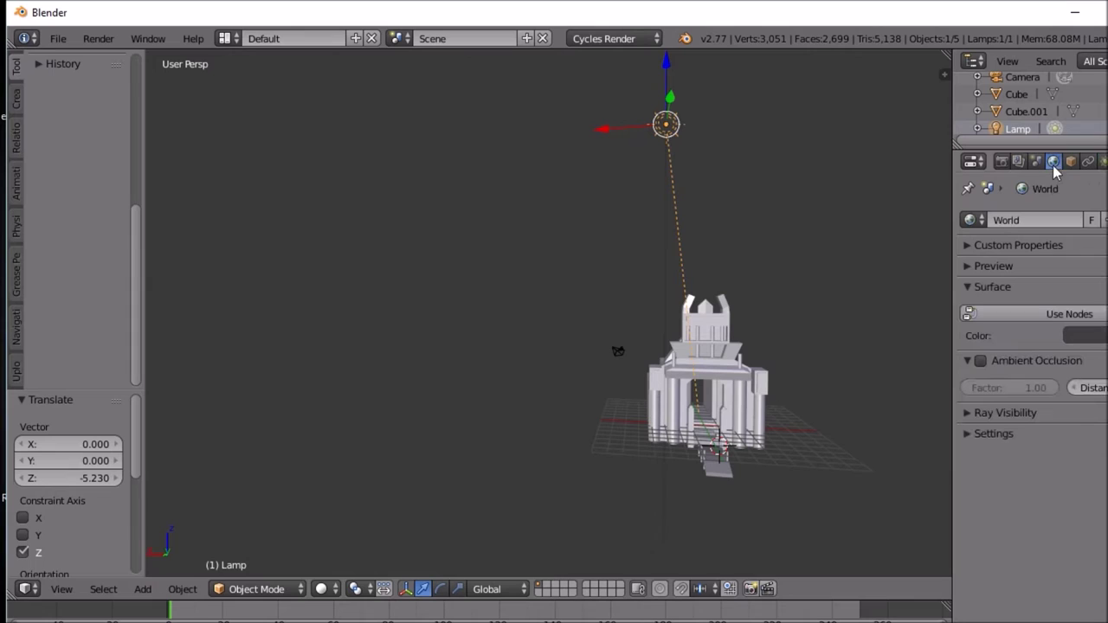
pyautogui.click(1101, 337)
pyautogui.moveTo(1107, 216)
pyautogui.mouseDown()
pyautogui.moveTo(1107, 160)
pyautogui.moveTo(1072, 153)
pyautogui.moveTo(1071, 139)
pyautogui.moveTo(1085, 148)
pyautogui.mouseUp()
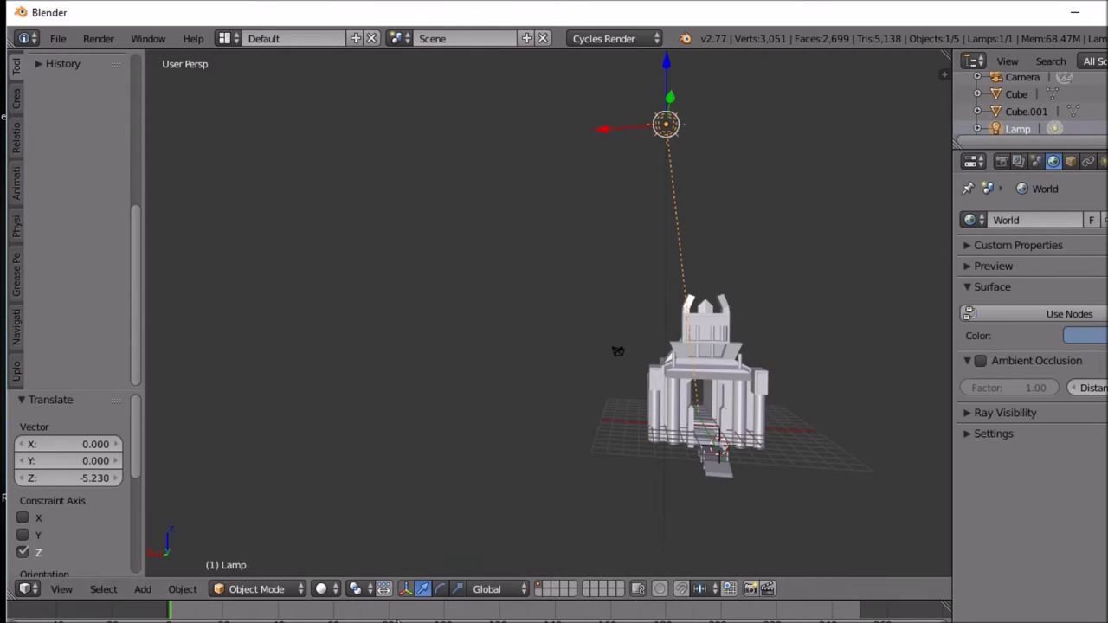
# Step: Save the scene in the Documents folder under the file name Lowpoly Temple
pyautogui.click(332, 589)
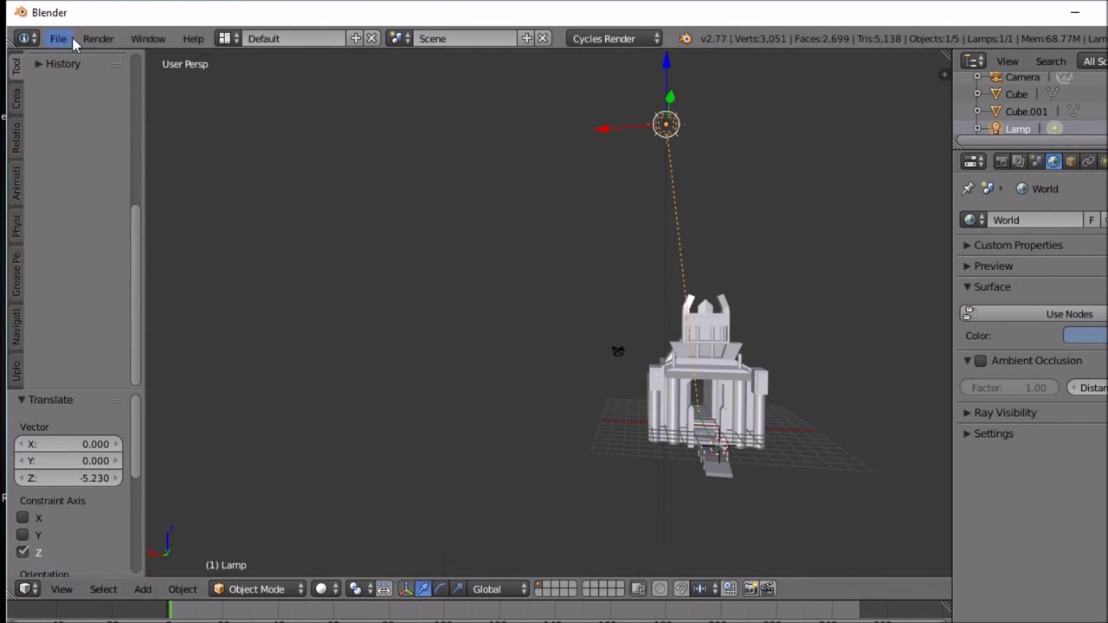
pyautogui.click(58, 38)
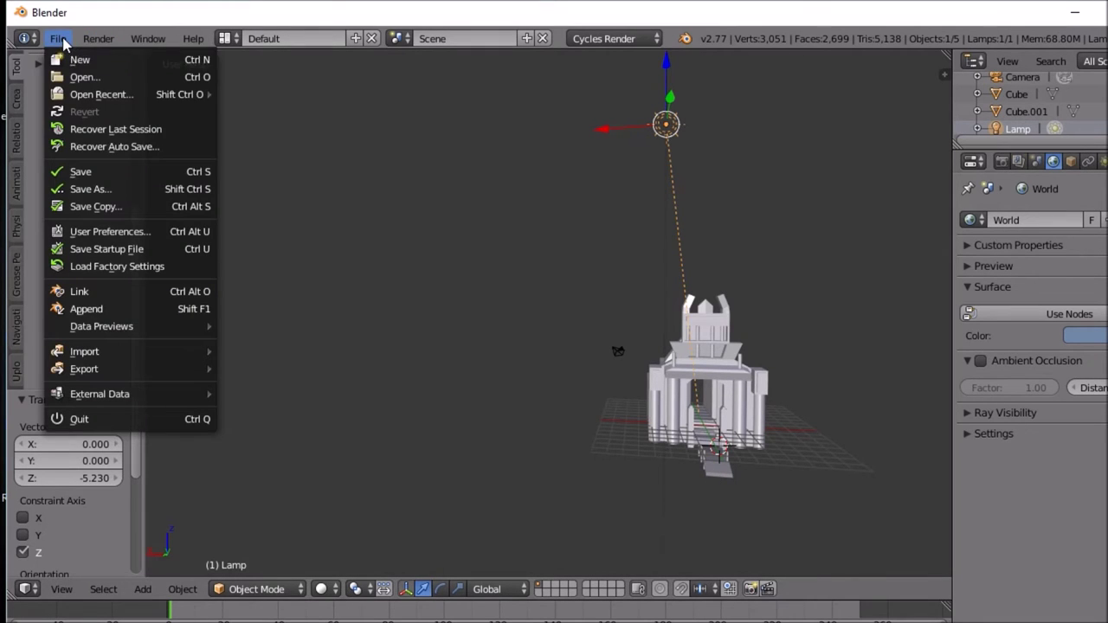
pyautogui.click(129, 188)
pyautogui.click(395, 101)
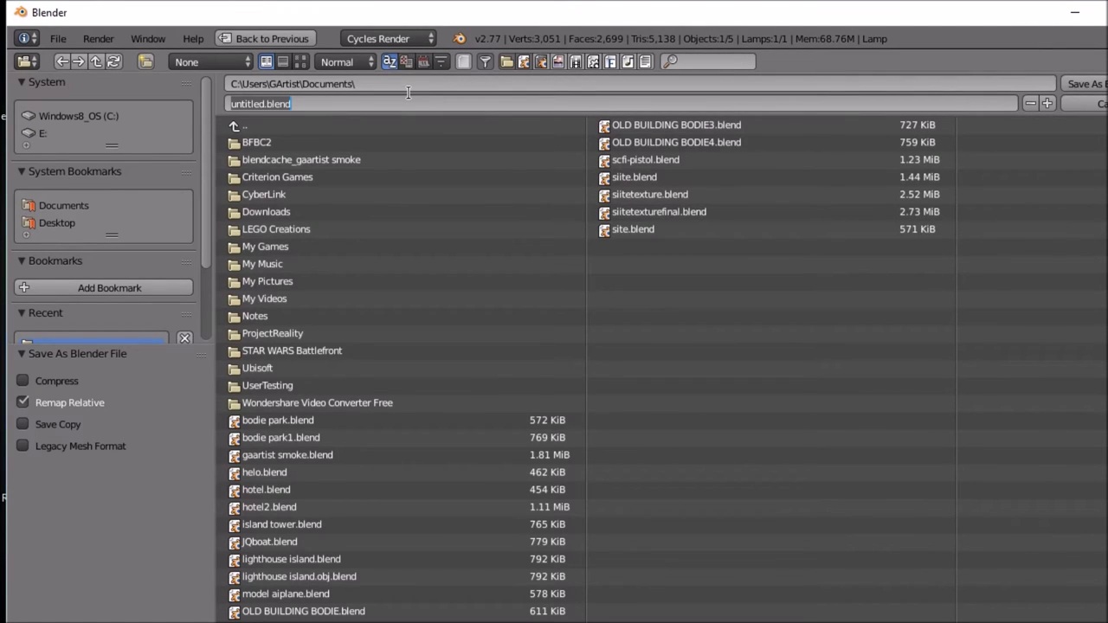
pyautogui.write('Lowpoly Temple')
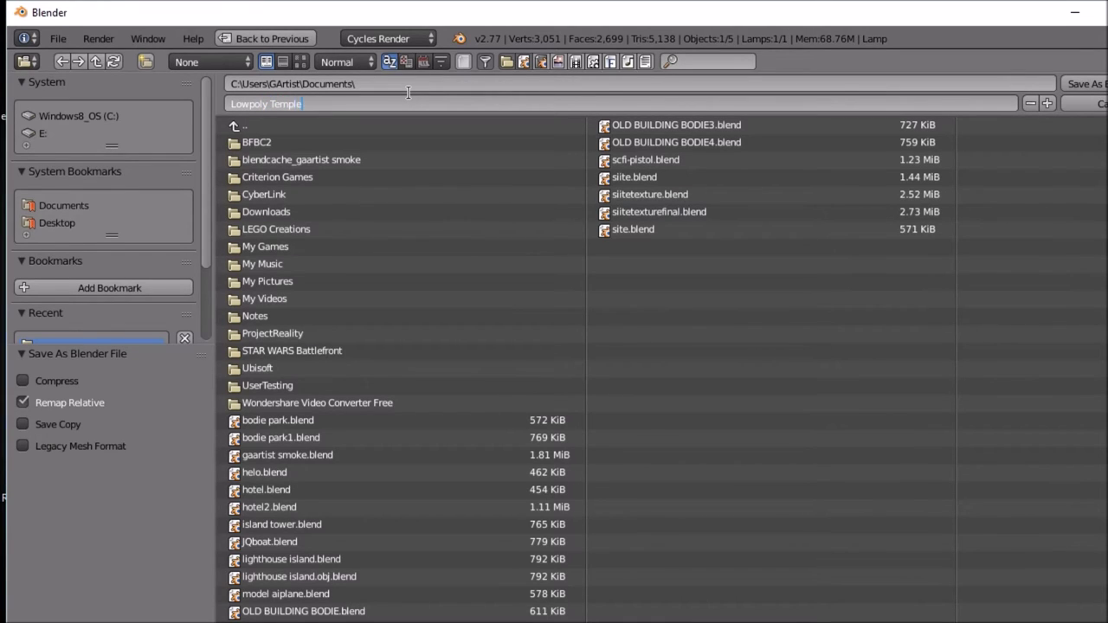
pyautogui.press('Return')
pyautogui.click(1084, 84)
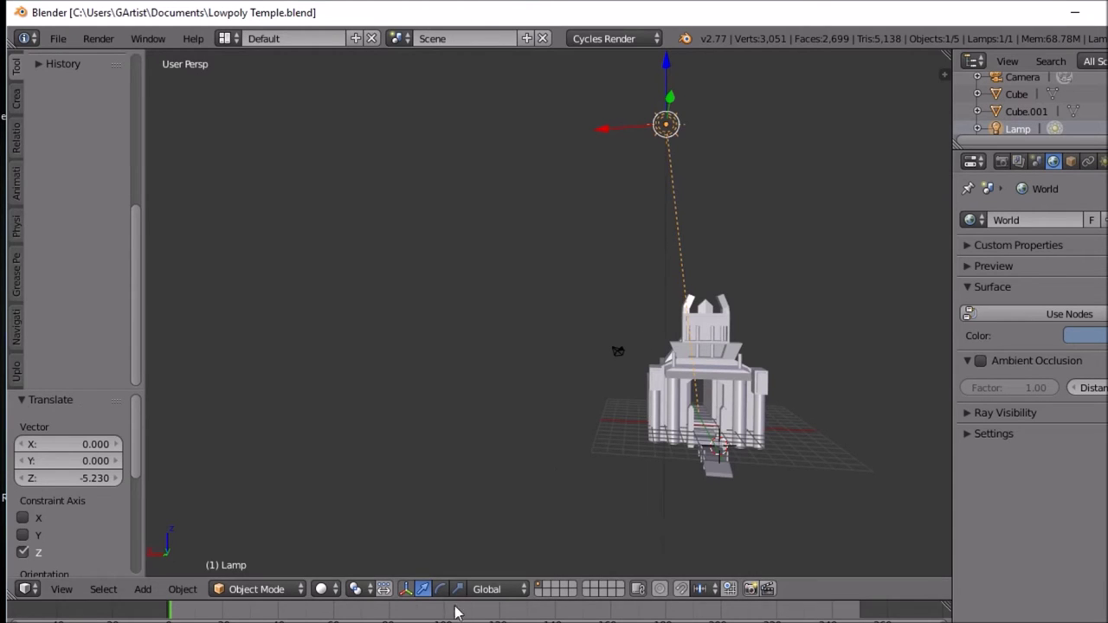
# Step: Switch the viewport to Rendered shading and examine the temple's lighting from the front and side
pyautogui.click(334, 592)
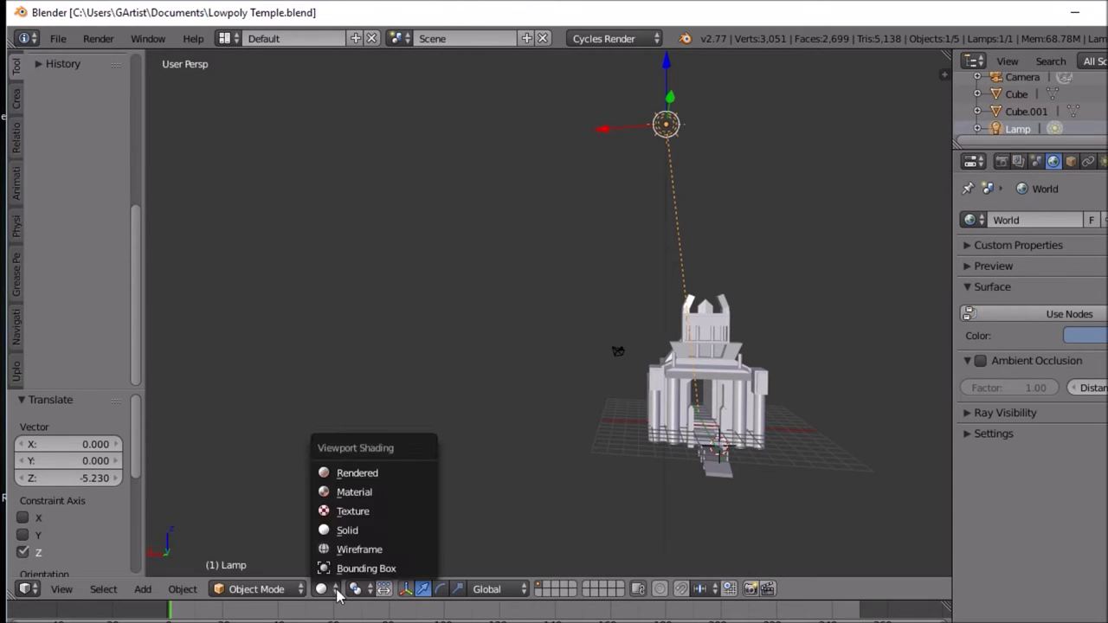
pyautogui.click(348, 474)
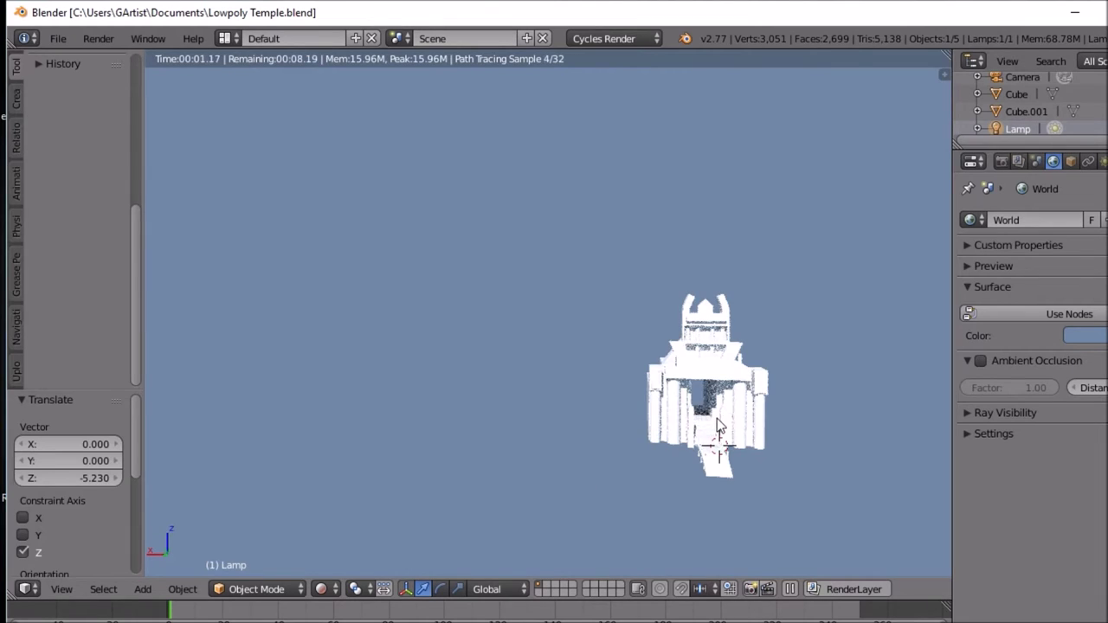
pyautogui.moveTo(717, 418); pyautogui.dragTo(678, 416, button='middle')
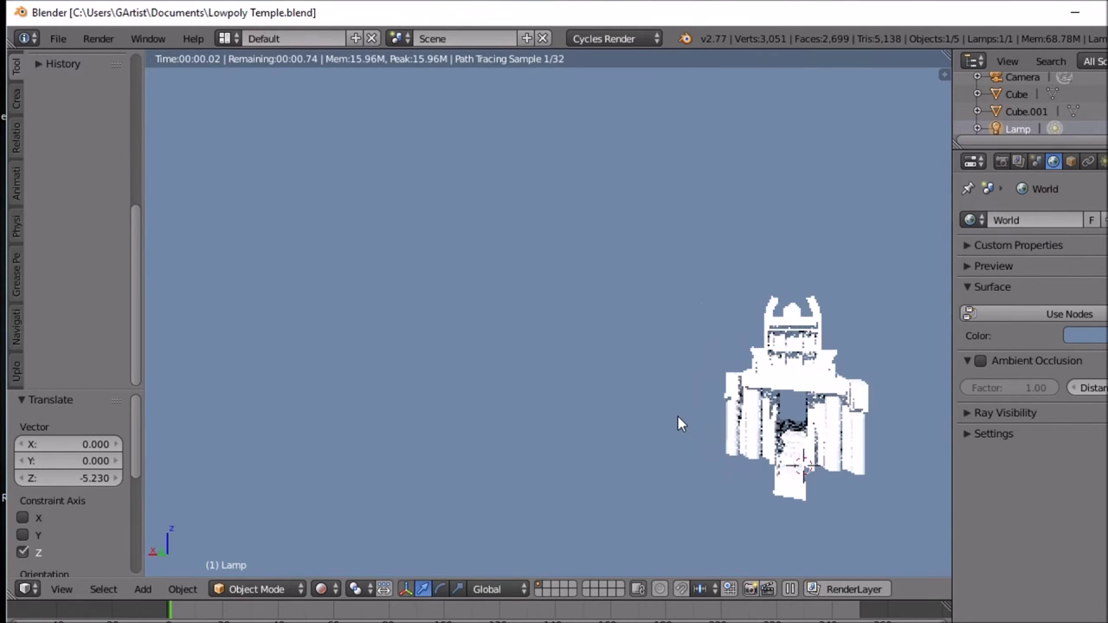
pyautogui.scroll(-5, 677, 412)
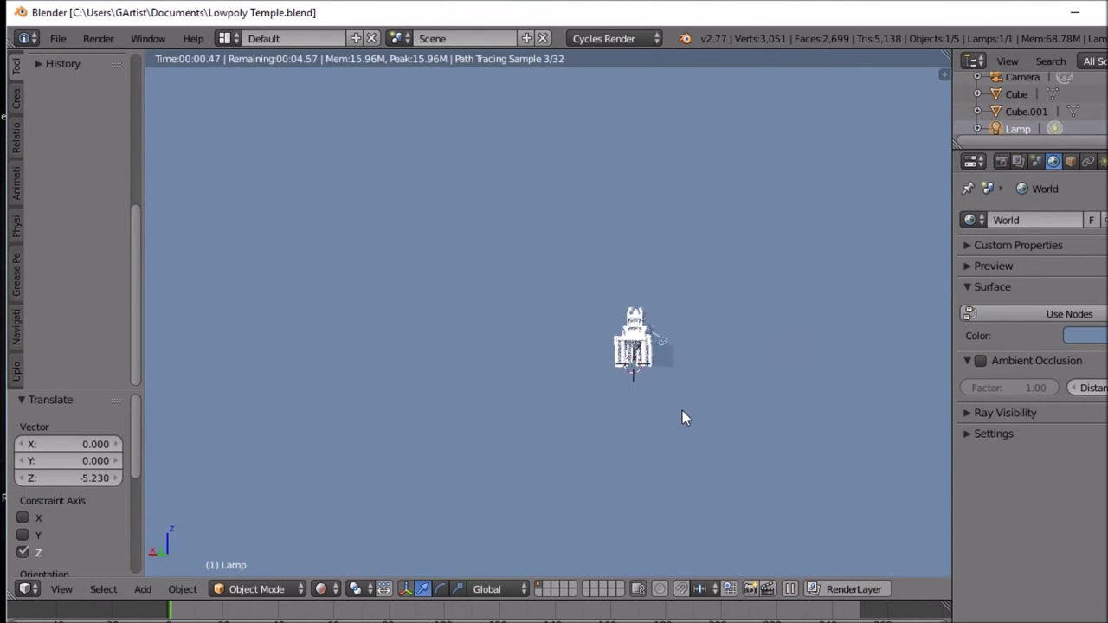
pyautogui.scroll(2, 693, 387)
pyautogui.scroll(4, 694, 385)
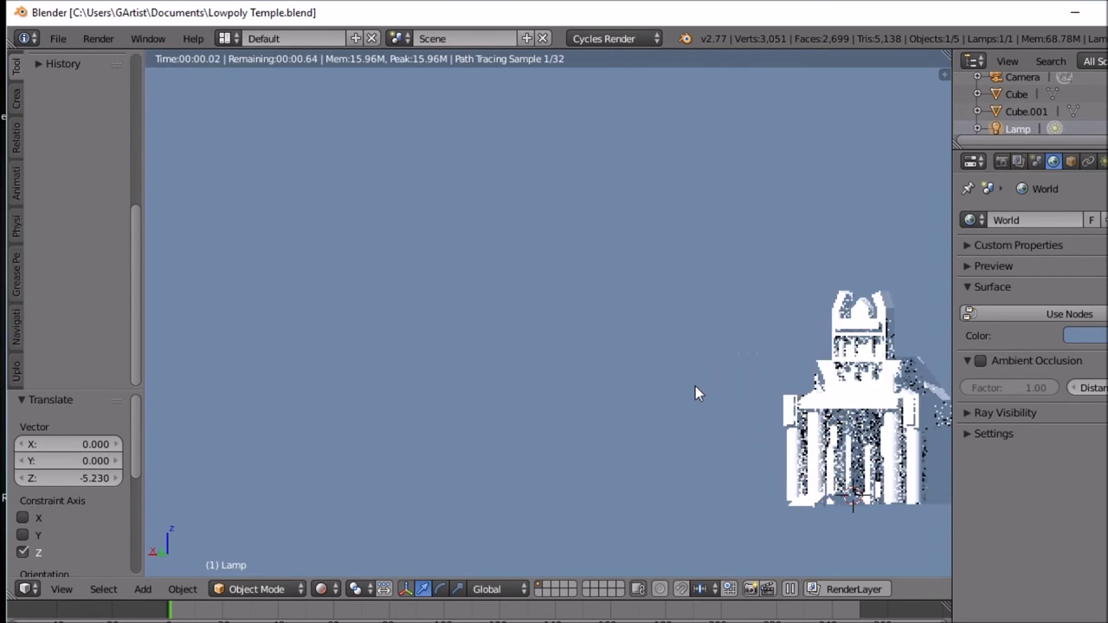
pyautogui.scroll(2, 736, 442)
pyautogui.keyDown('shift'); pyautogui.moveTo(740, 460); pyautogui.dragTo(525, 498, button='middle'); pyautogui.keyUp('shift')
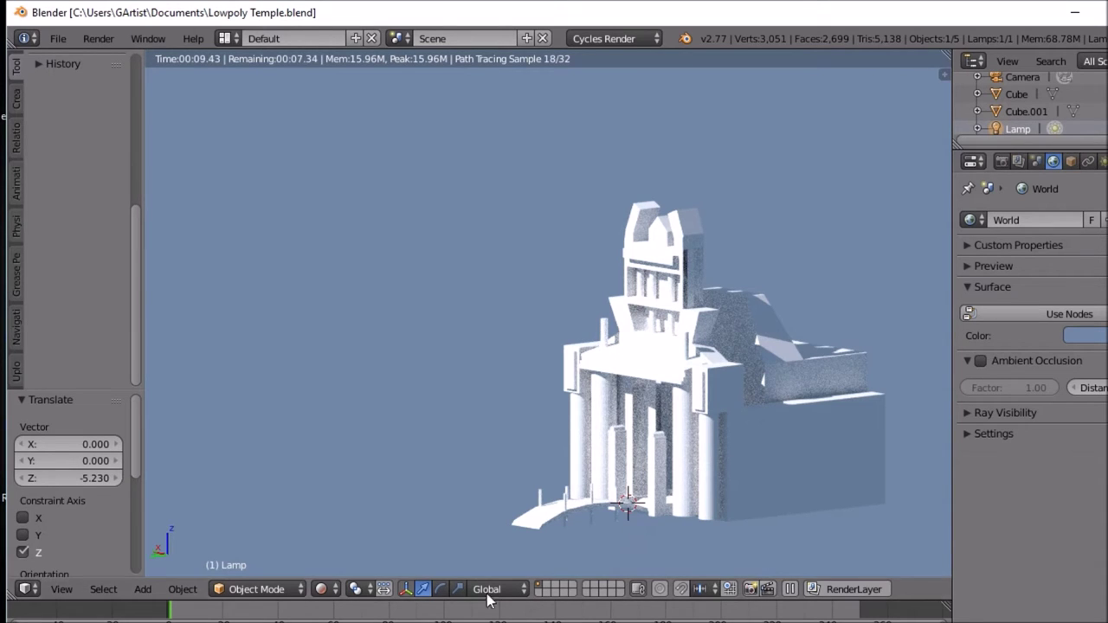
# Step: Return the viewport to Solid shading
pyautogui.click(334, 589)
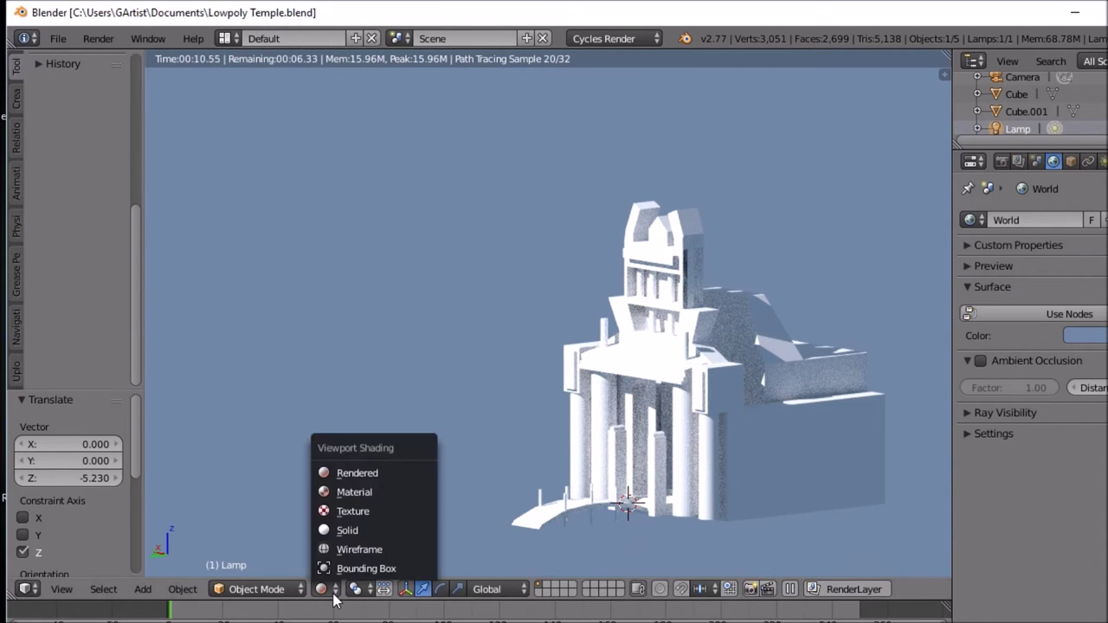
pyautogui.click(348, 471)
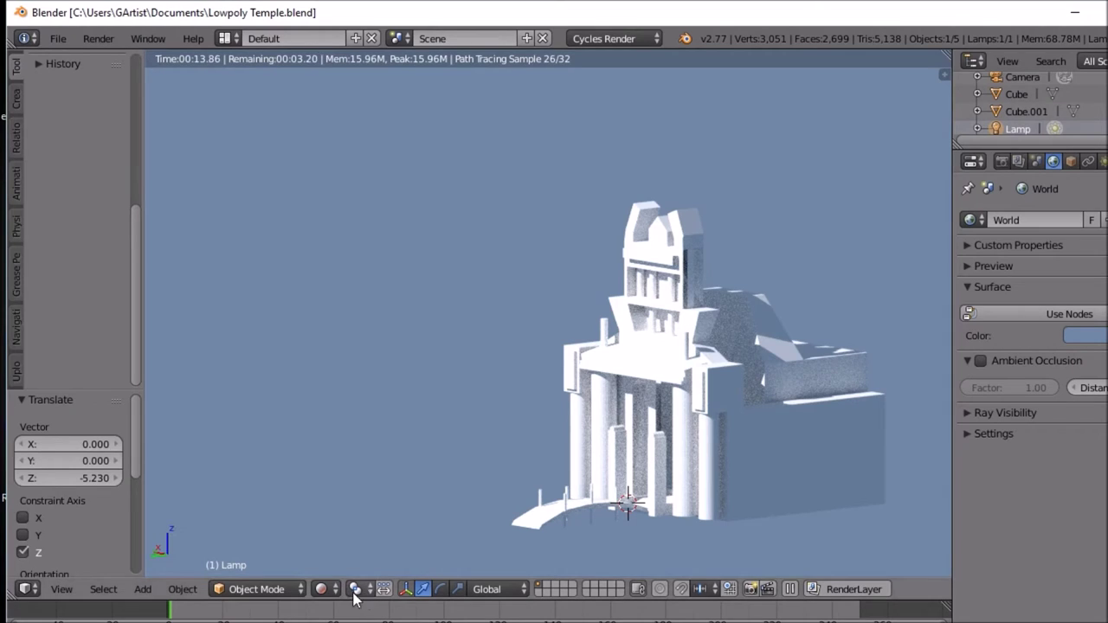
pyautogui.click(322, 588)
pyautogui.click(341, 528)
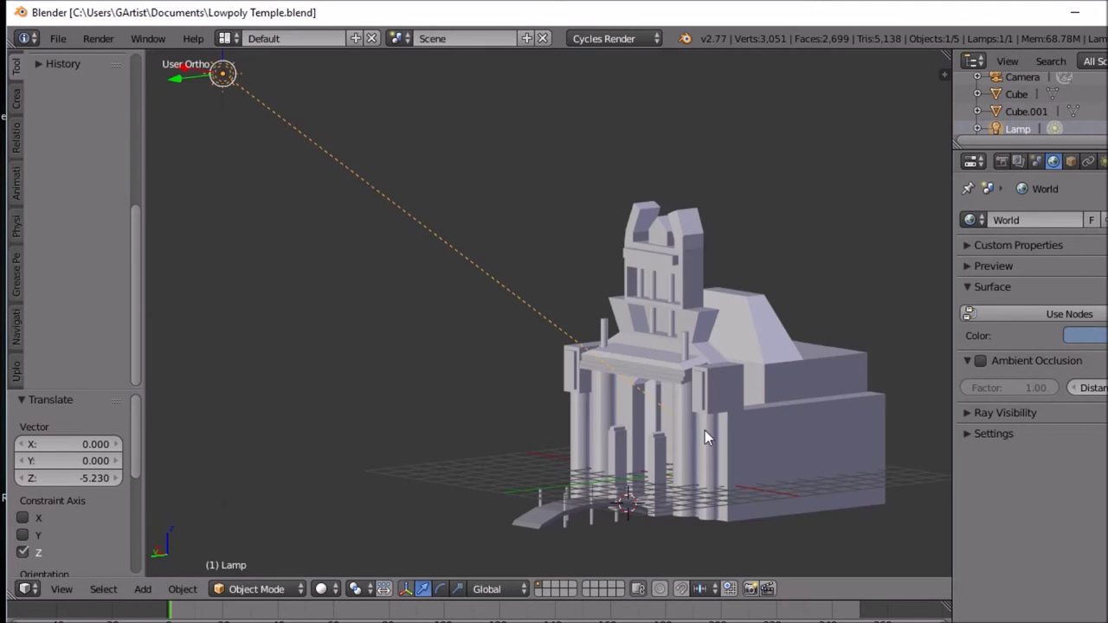
pyautogui.press('`')
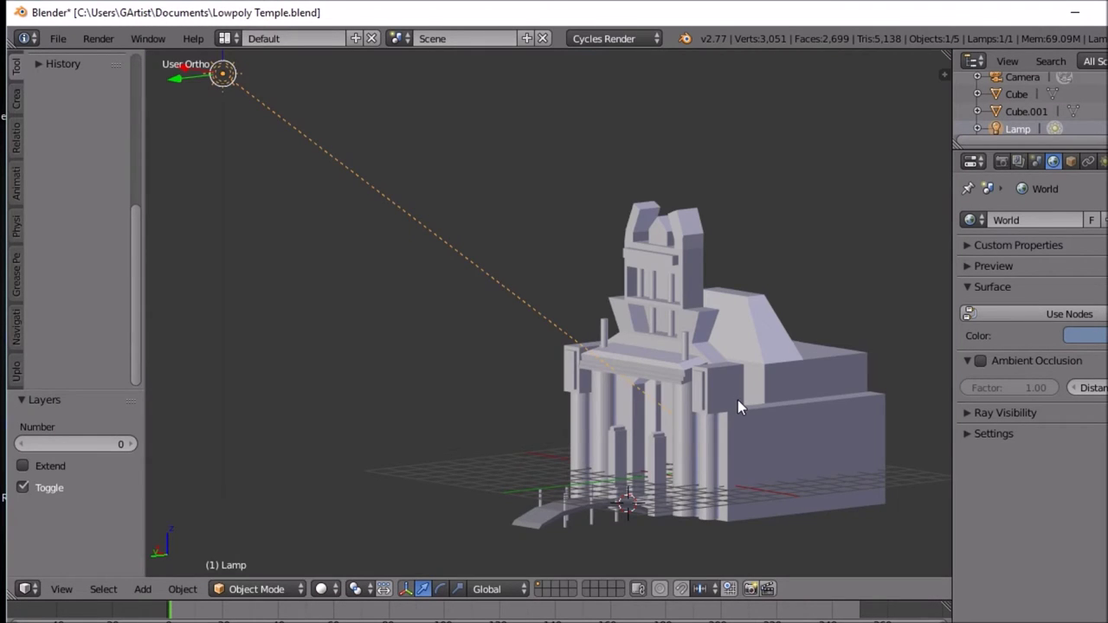
# Step: Darken the temple building's material and tint its diffuse color to a muted reddish brown
pyautogui.rightClick(770, 414)
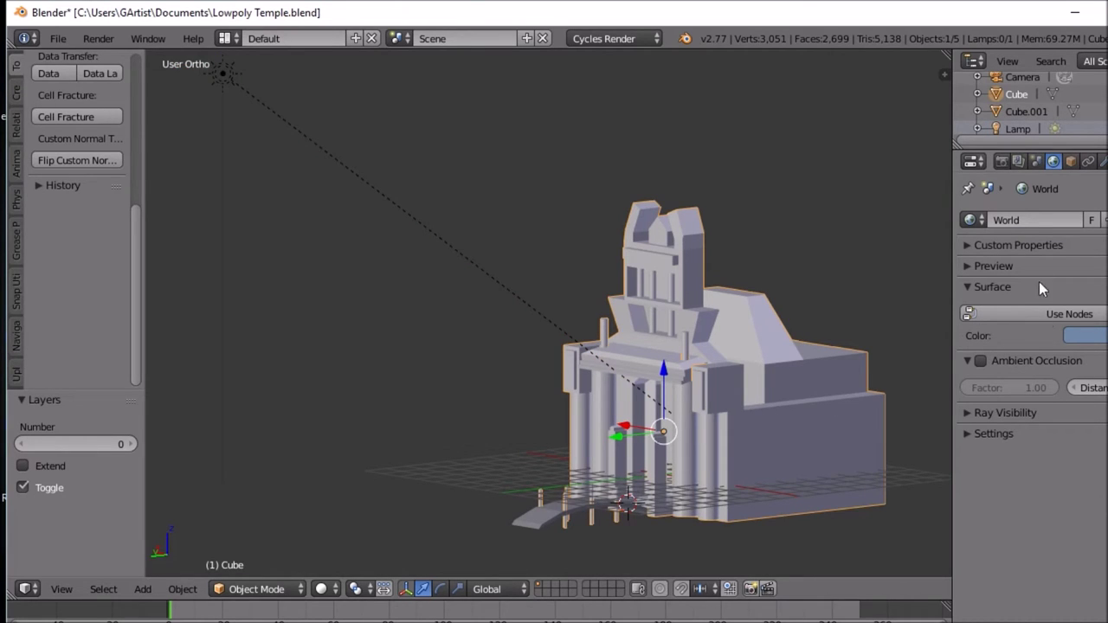
pyautogui.click(1105, 161)
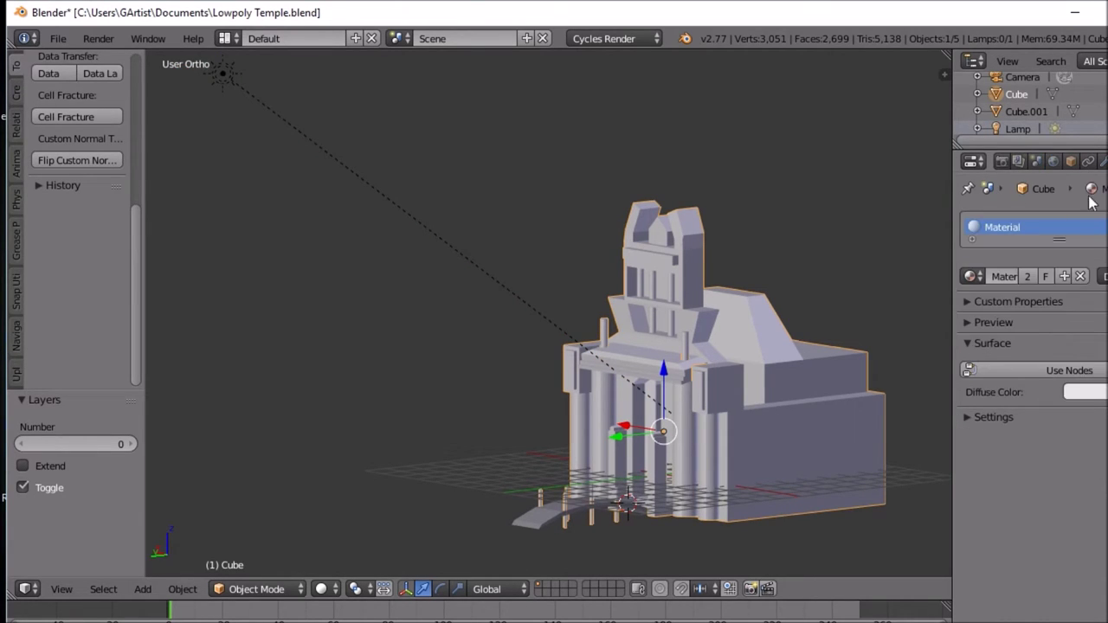
pyautogui.click(1103, 396)
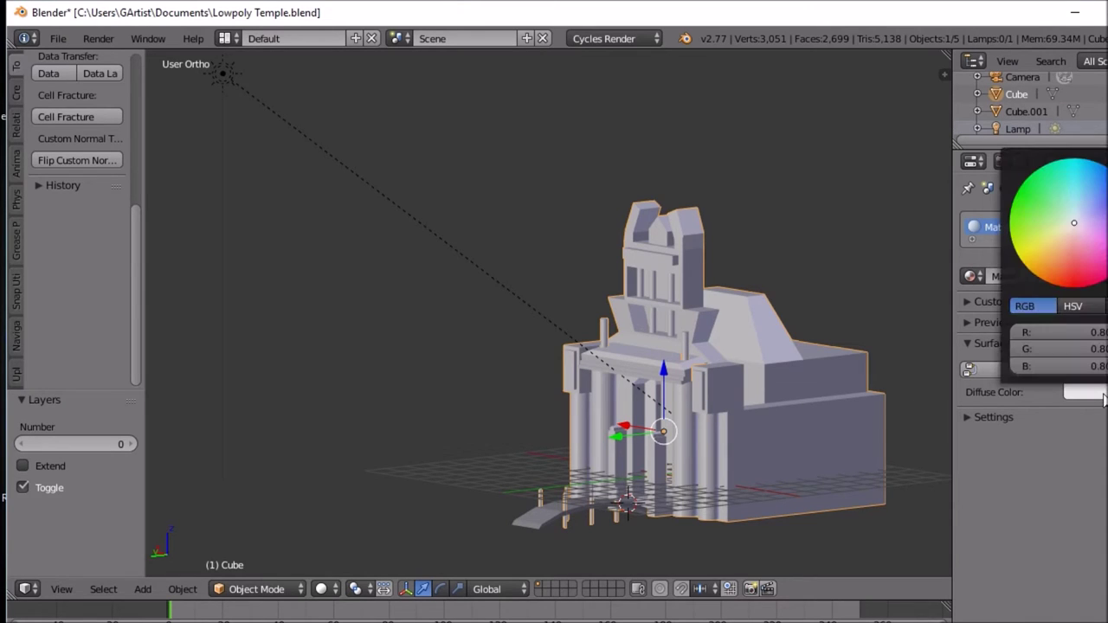
pyautogui.scroll(-4, 1074, 222)
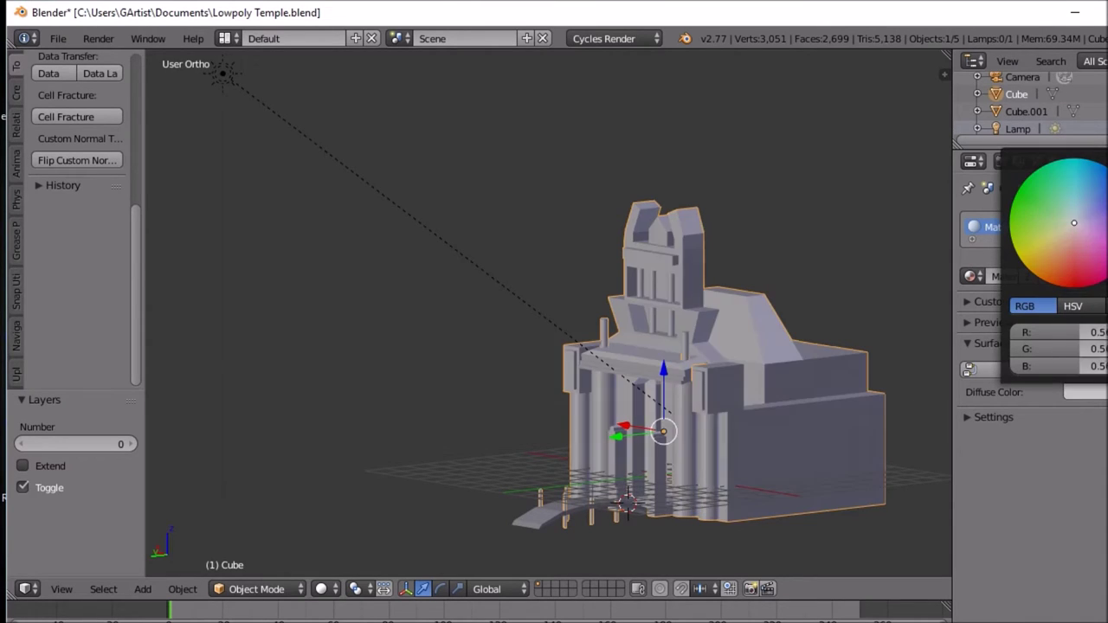
pyautogui.moveTo(1074, 223); pyautogui.dragTo(1068, 239)
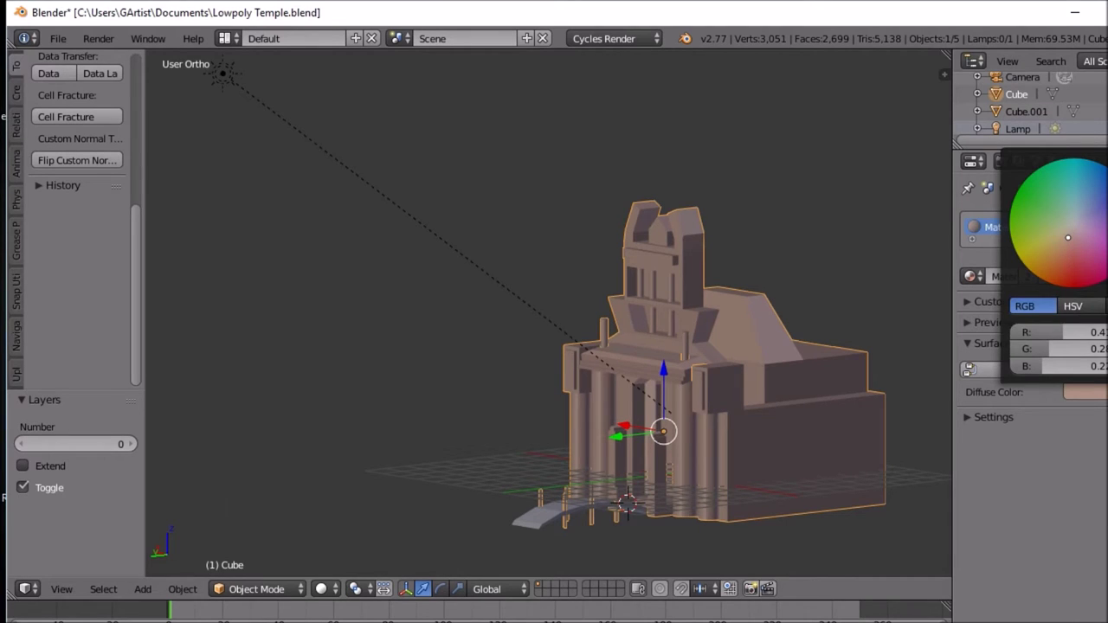
# Step: In Edit Mode on the temple, select an edge on a front column and limit selection to visible geometry
pyautogui.press('Tab')
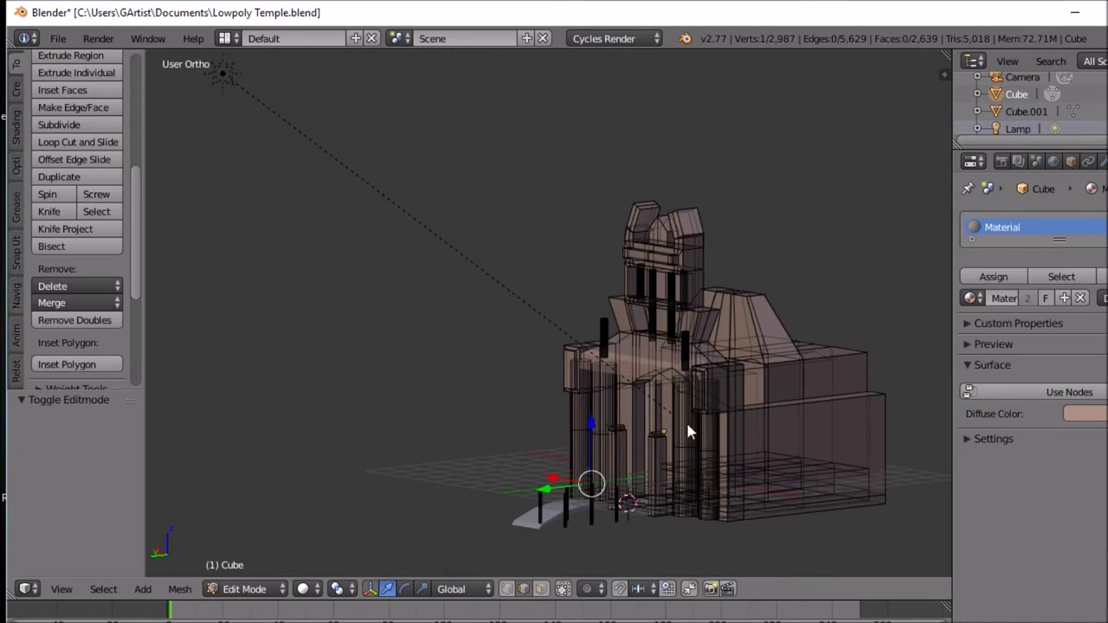
pyautogui.press('Tab')
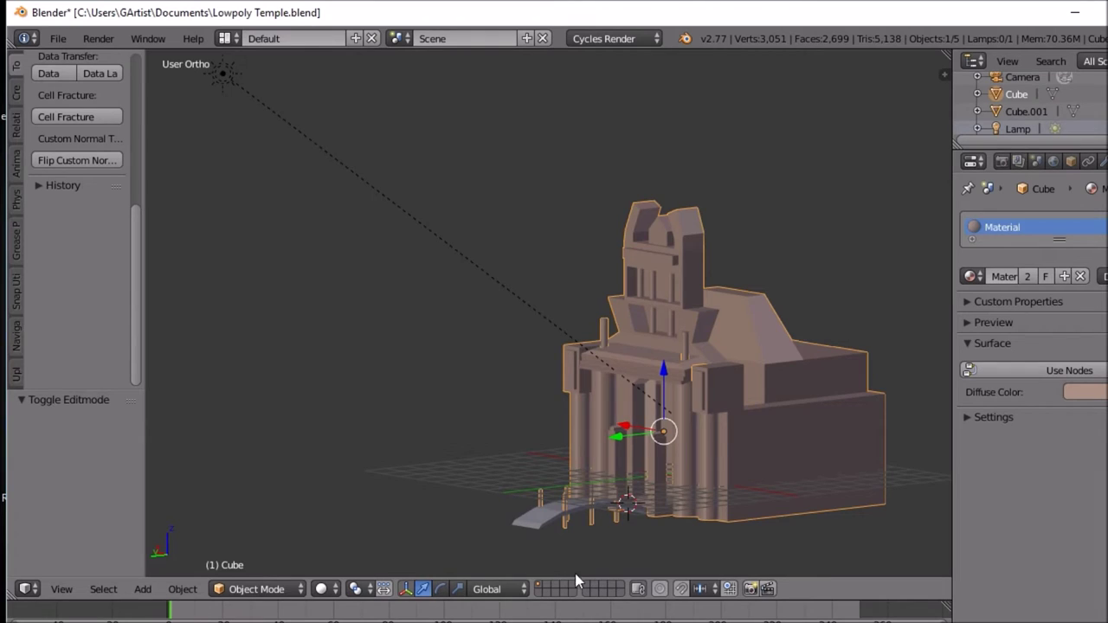
pyautogui.press('Tab')
pyautogui.press('Tab')
pyautogui.press('Tab')
pyautogui.rightClick(683, 419)
pyautogui.click(569, 591)
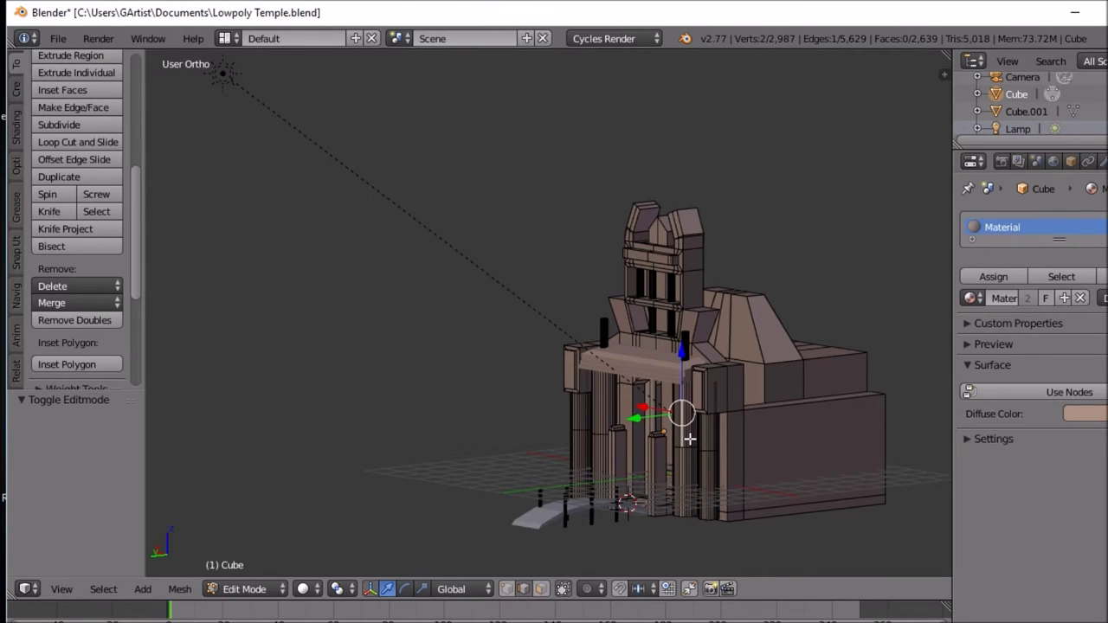
# Step: Select the linked geometry of all four large columns on the temple's front facade
pyautogui.press('l')
pyautogui.keyDown('ctrl'); pyautogui.rightClick(603, 419); pyautogui.keyUp('ctrl')
pyautogui.hotkey('ctrl', 'l')
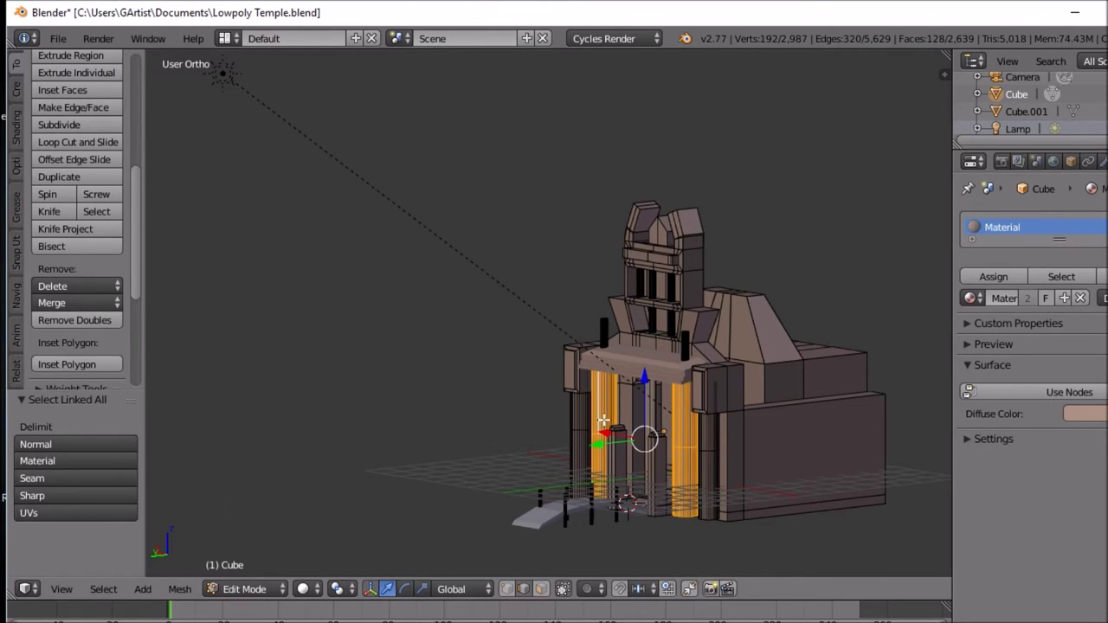
pyautogui.keyDown('ctrl'); pyautogui.rightClick(584, 437); pyautogui.keyUp('ctrl')
pyautogui.hotkey('ctrl', 'l')
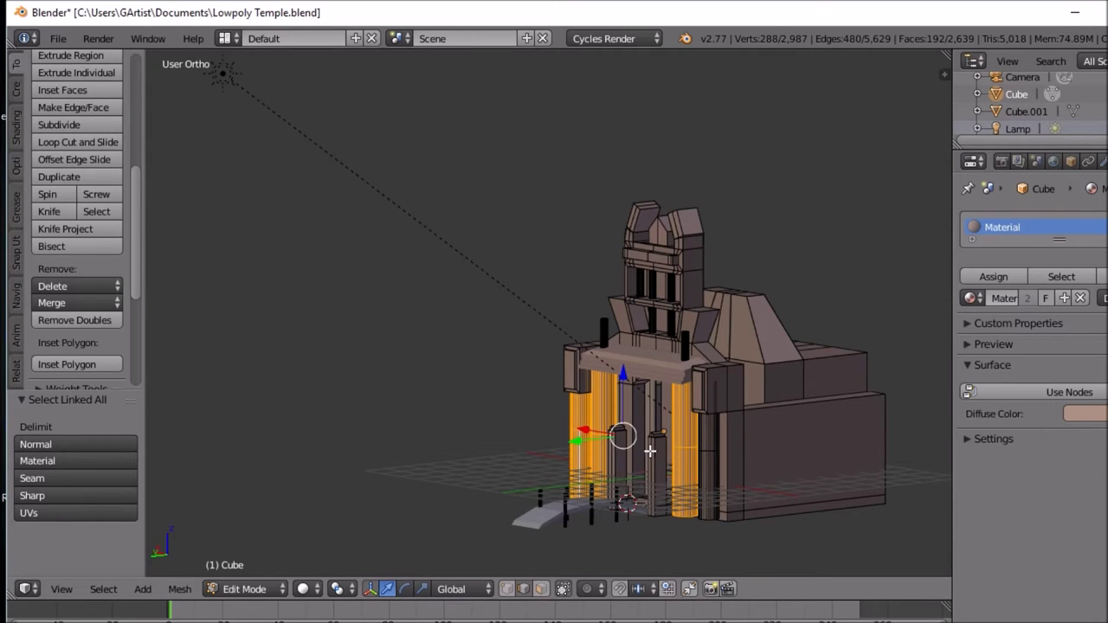
pyautogui.keyDown('ctrl'); pyautogui.rightClick(708, 439); pyautogui.keyUp('ctrl')
pyautogui.hotkey('ctrl', 'l')
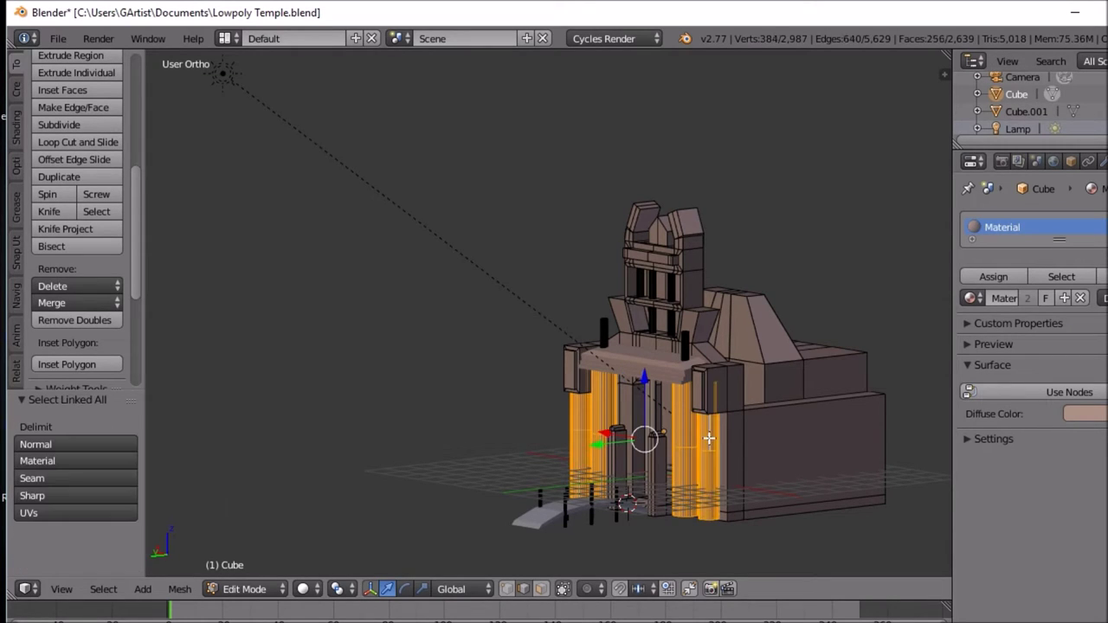
# Step: Add one small ledge pillar above the entrance and the two lower tower pillars to the selection
pyautogui.keyDown('ctrl'); pyautogui.rightClick(686, 348); pyautogui.keyUp('ctrl')
pyautogui.hotkey('ctrl', 'l')
pyautogui.keyDown('ctrl'); pyautogui.rightClick(676, 325); pyautogui.keyUp('ctrl')
pyautogui.hotkey('ctrl', 'l')
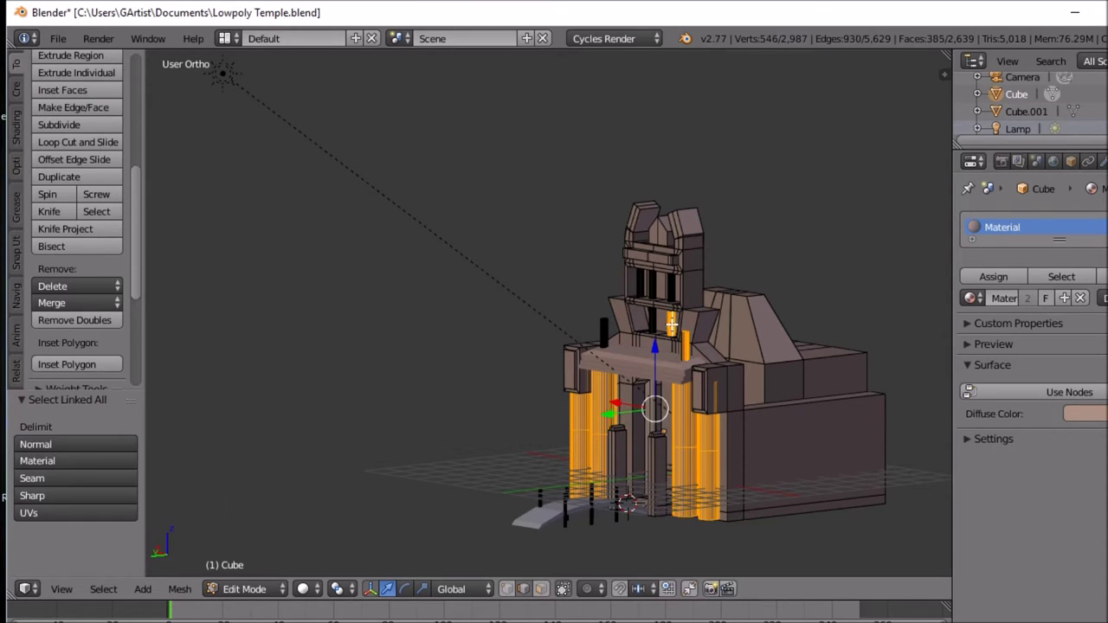
pyautogui.keyDown('ctrl'); pyautogui.rightClick(651, 322); pyautogui.keyUp('ctrl')
pyautogui.hotkey('ctrl', 'l')
# Step: Extend the selection with the four upper tower pillars and the other small ledge pillar
pyautogui.keyDown('ctrl'); pyautogui.rightClick(663, 284); pyautogui.keyUp('ctrl')
pyautogui.hotkey('ctrl', 'l')
pyautogui.keyDown('ctrl'); pyautogui.rightClick(657, 283); pyautogui.keyUp('ctrl')
pyautogui.hotkey('ctrl', 'l')
pyautogui.keyDown('ctrl'); pyautogui.rightClick(642, 282); pyautogui.keyUp('ctrl')
pyautogui.hotkey('ctrl', 'l')
pyautogui.keyDown('ctrl'); pyautogui.rightClick(603, 333); pyautogui.keyUp('ctrl')
pyautogui.hotkey('ctrl', 'l')
pyautogui.moveTo(603, 335); pyautogui.dragTo(690, 284, button='middle')
pyautogui.keyDown('ctrl'); pyautogui.rightClick(687, 284); pyautogui.keyUp('ctrl')
pyautogui.hotkey('ctrl', 'l')
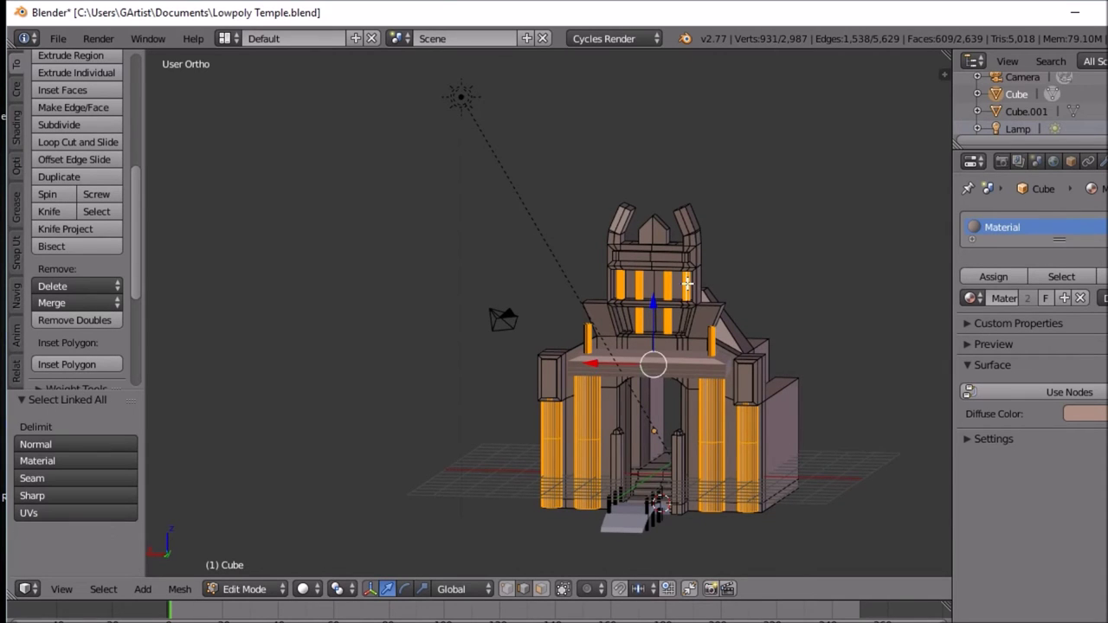
# Step: Add a second material slot to the temple with a new Diffuse BSDF material and color it dark red
pyautogui.moveTo(660, 466); pyautogui.dragTo(585, 487, button='middle')
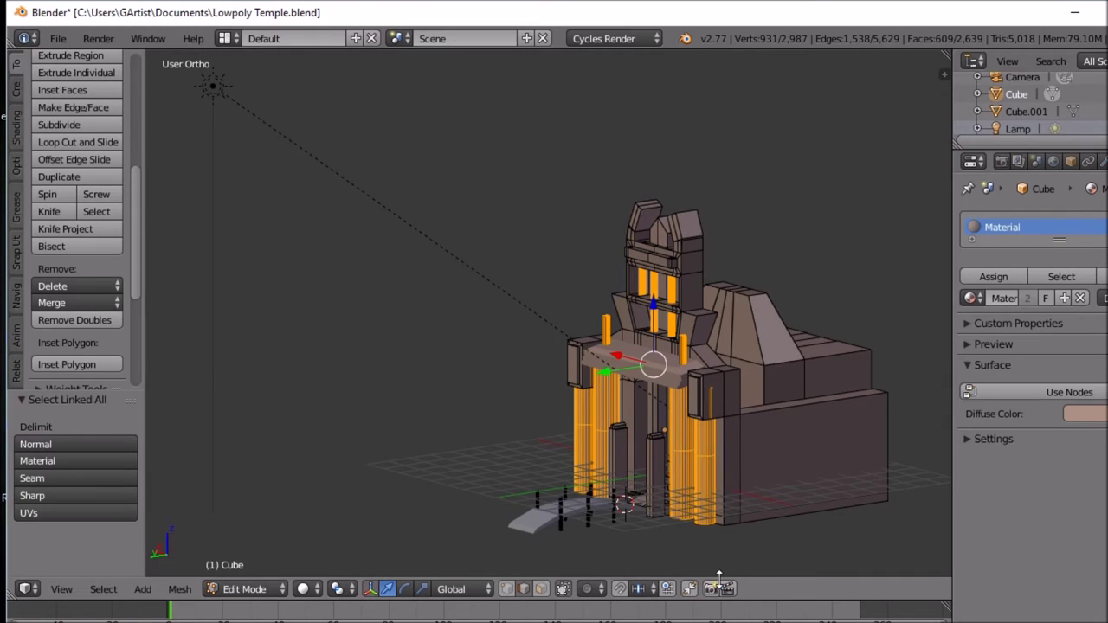
pyautogui.scroll(3, 661, 534)
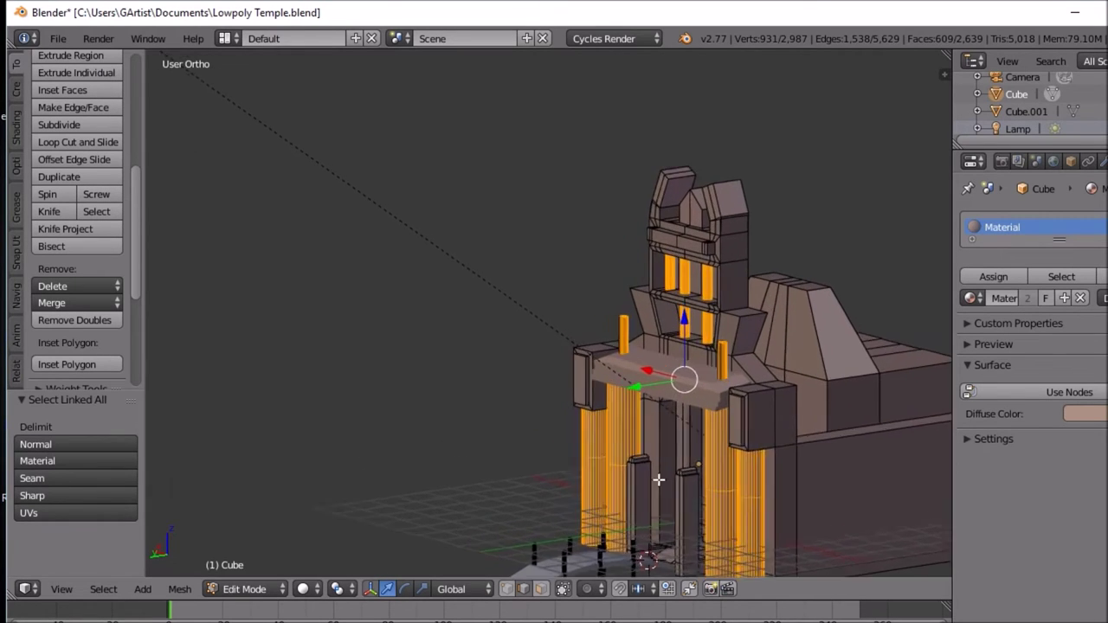
pyautogui.keyDown('shift'); pyautogui.moveTo(671, 452); pyautogui.dragTo(663, 294, button='middle'); pyautogui.keyUp('shift')
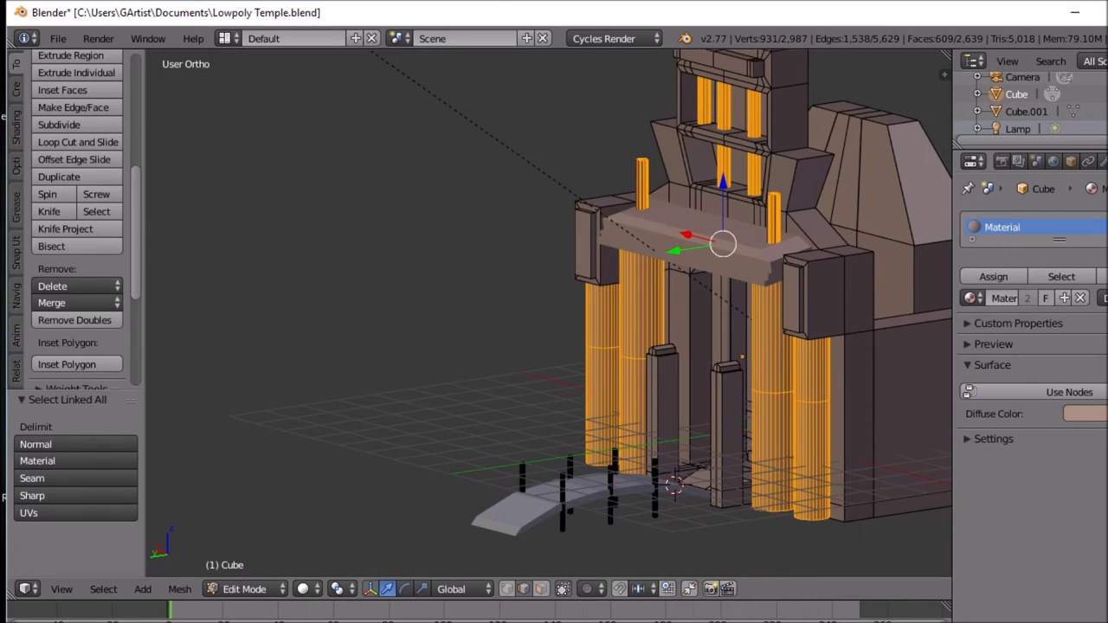
pyautogui.click(1105, 227)
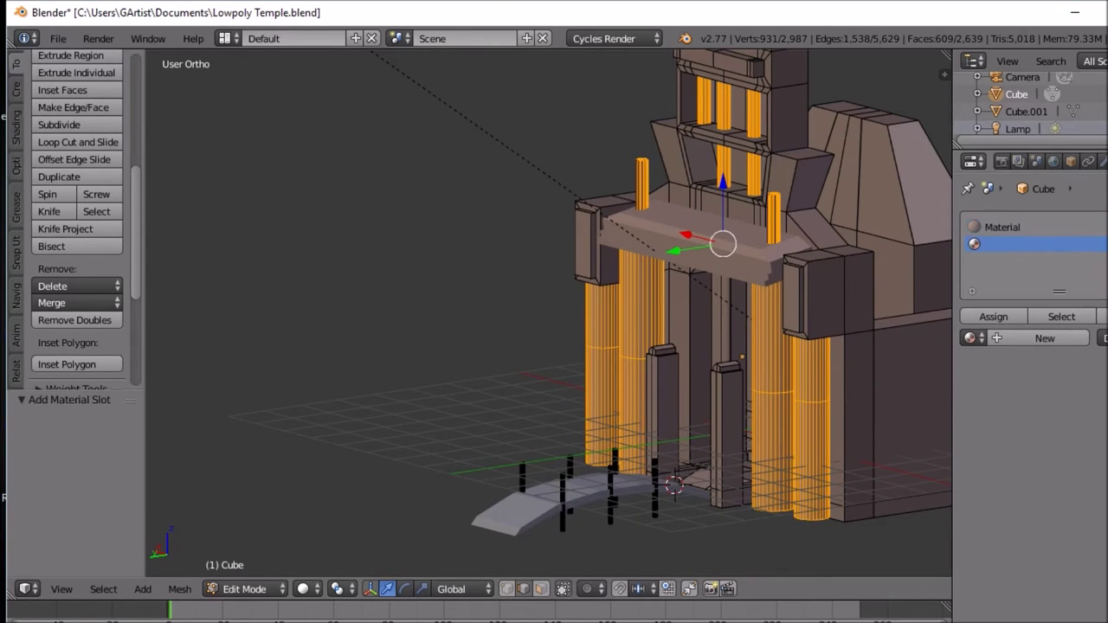
pyautogui.click(1005, 337)
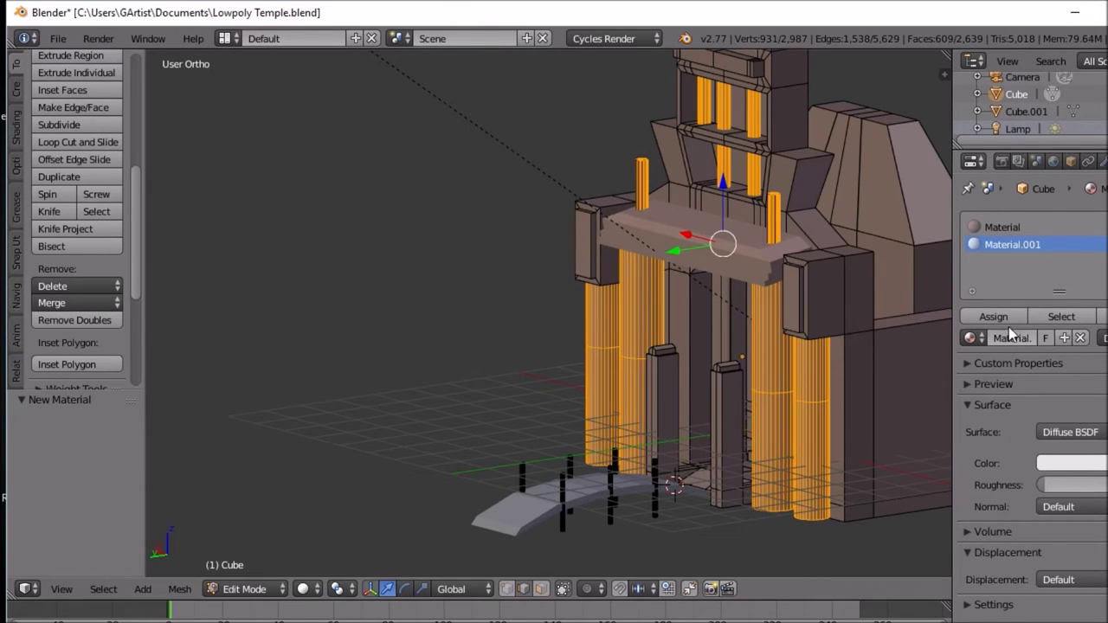
pyautogui.click(1089, 465)
pyautogui.moveTo(1062, 306); pyautogui.dragTo(1056, 327)
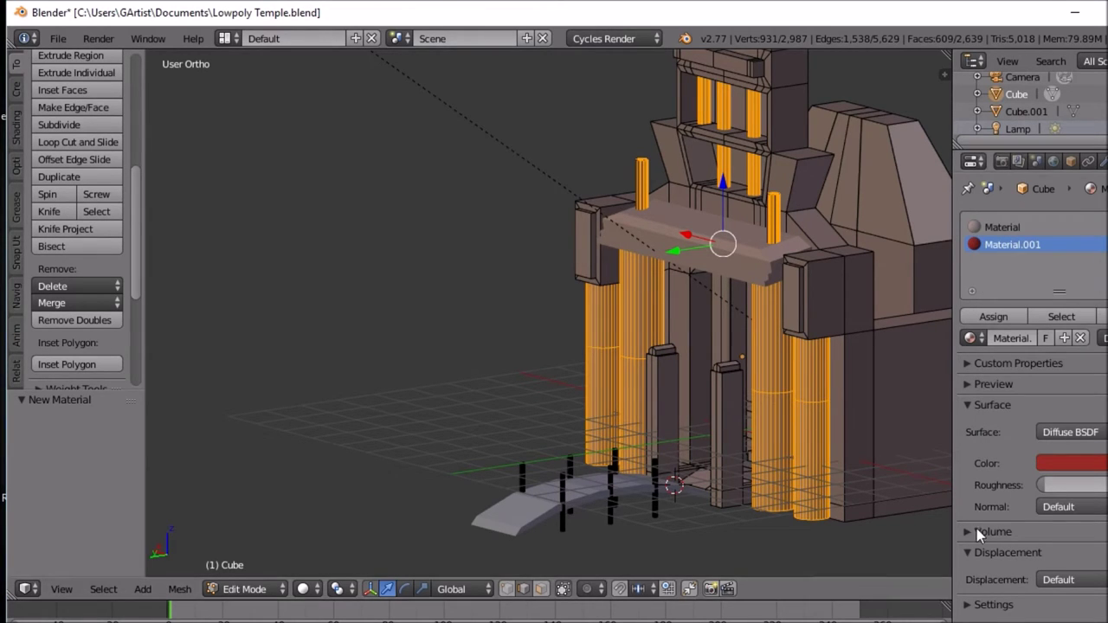
# Step: Rename the new red material as pillars and the original building material as temple
pyautogui.click(987, 317)
pyautogui.click(1012, 337)
pyautogui.write('p')
pyautogui.press('Return')
pyautogui.click(1000, 223)
pyautogui.doubleClick(1001, 228)
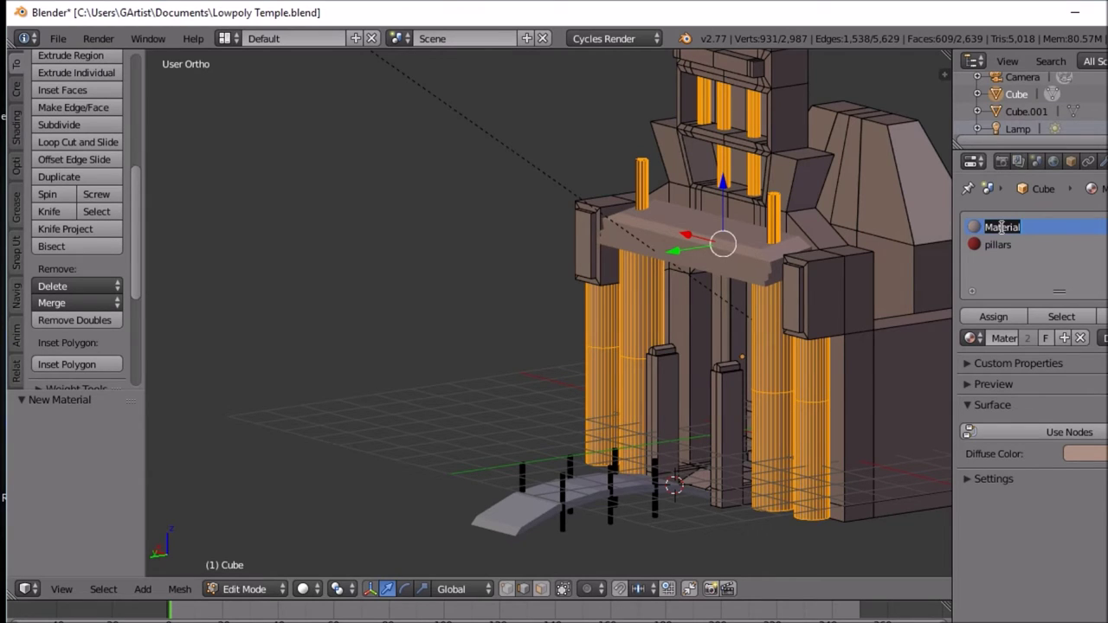
pyautogui.write('temple')
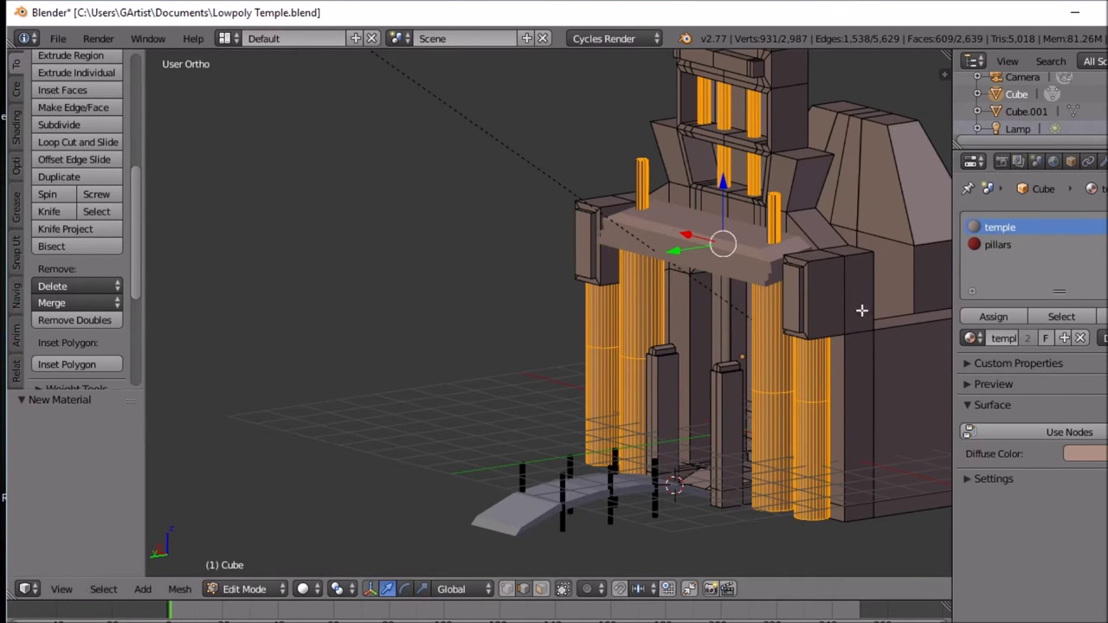
# Step: Leave Edit Mode and preview the temple's column color in Rendered shading
pyautogui.press('Tab')
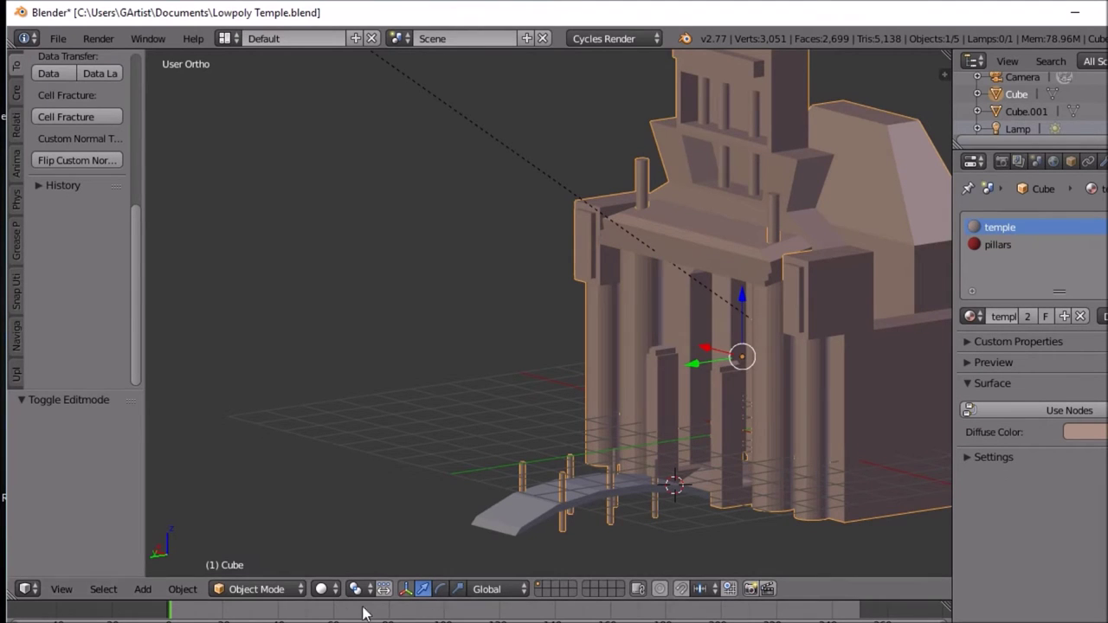
pyautogui.click(332, 590)
pyautogui.click(353, 474)
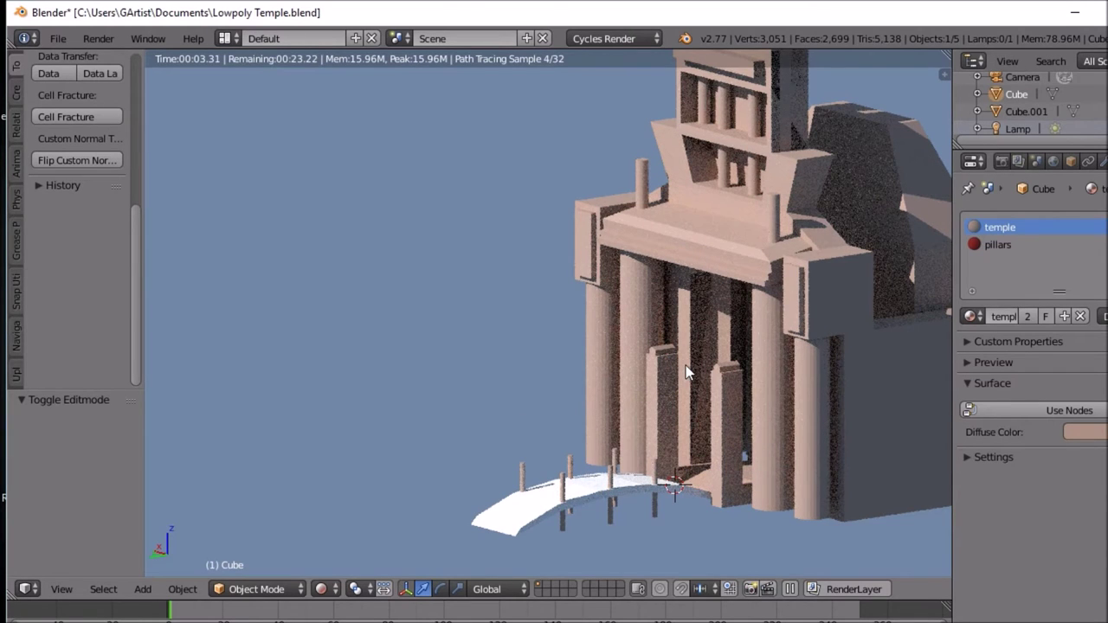
# Step: Return to Edit Mode in Solid shading and assign the pillars material to the selected columns
pyautogui.click(993, 249)
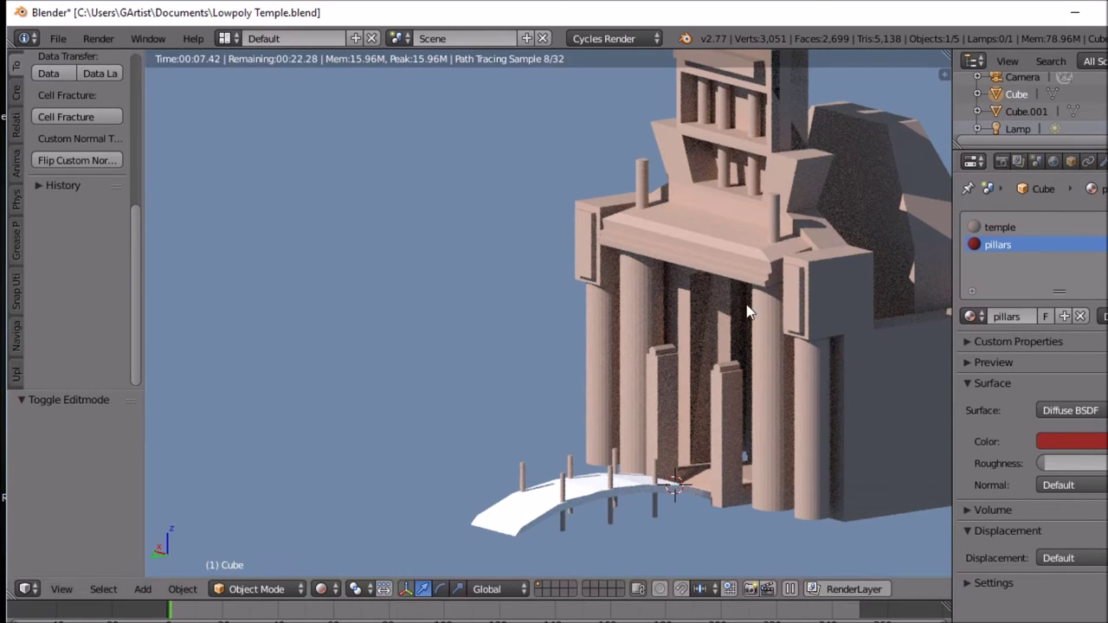
pyautogui.press('Tab')
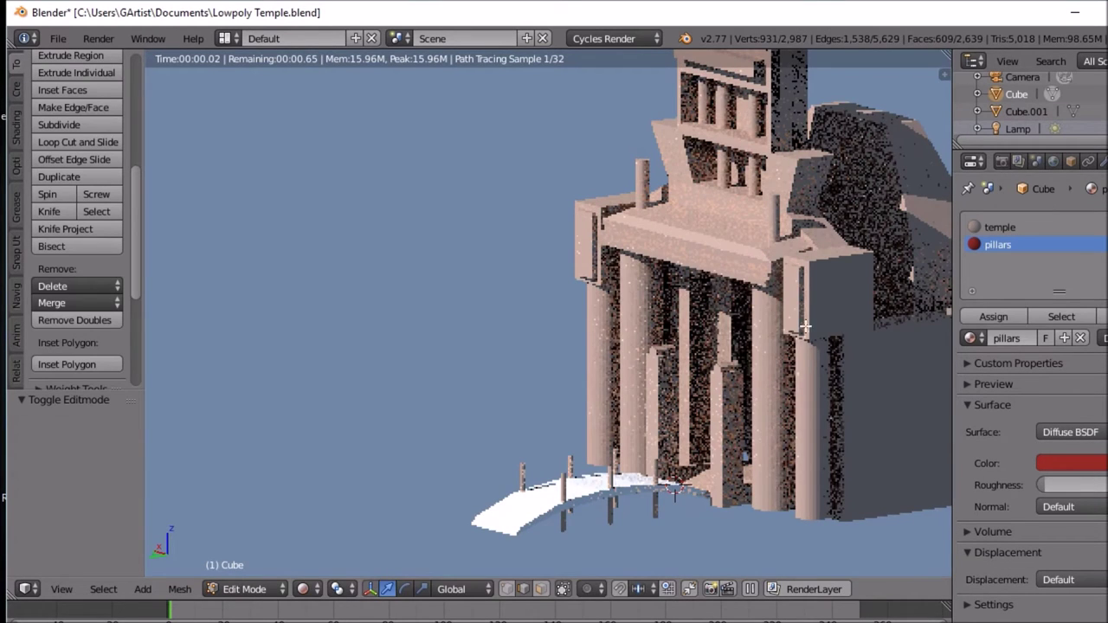
pyautogui.click(319, 595)
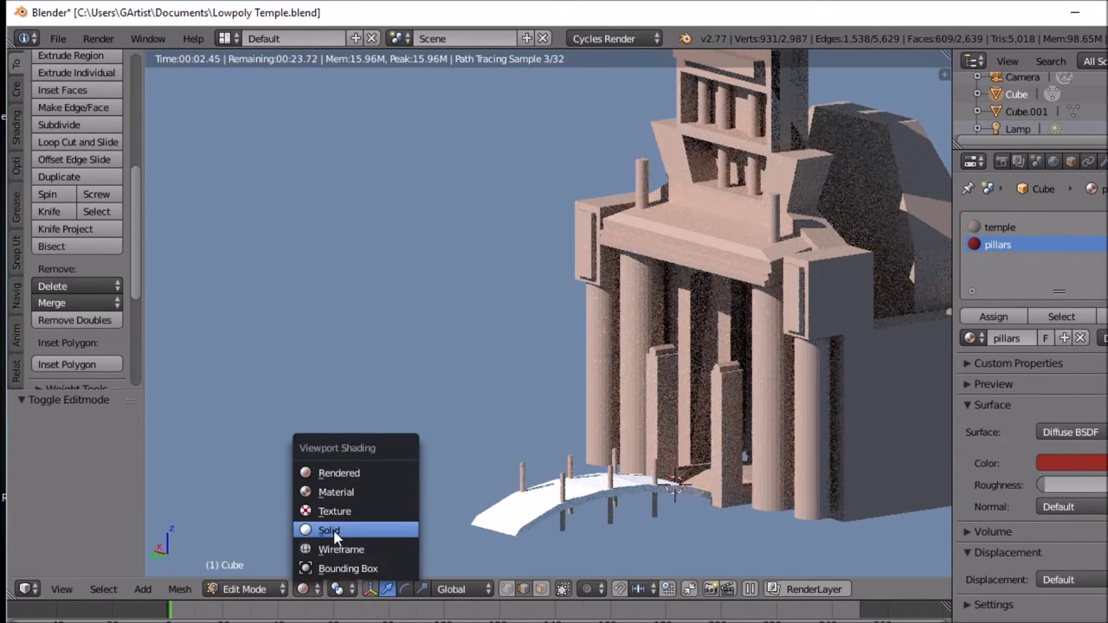
pyautogui.click(333, 524)
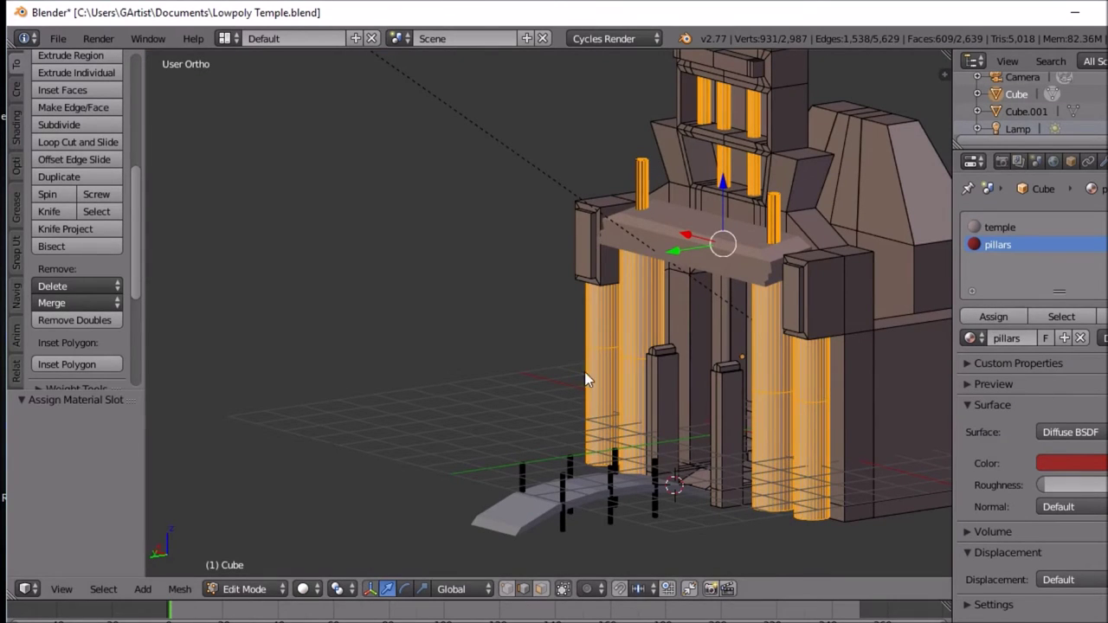
# Step: Leave Edit Mode and inspect the columns from the front in Rendered shading
pyautogui.press('Tab')
pyautogui.click(341, 592)
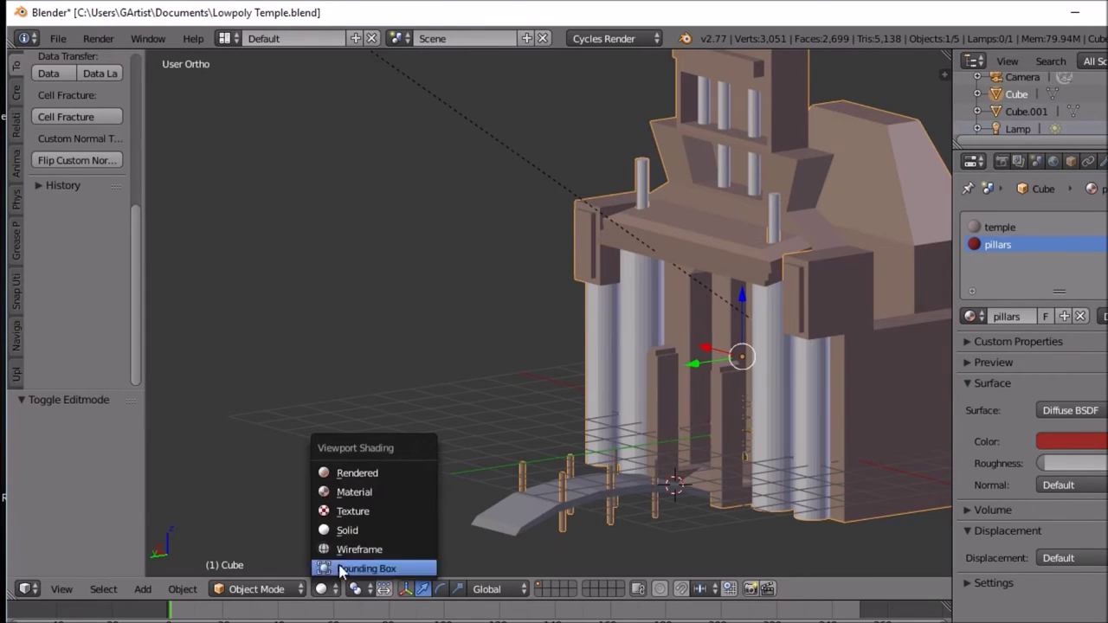
pyautogui.click(357, 473)
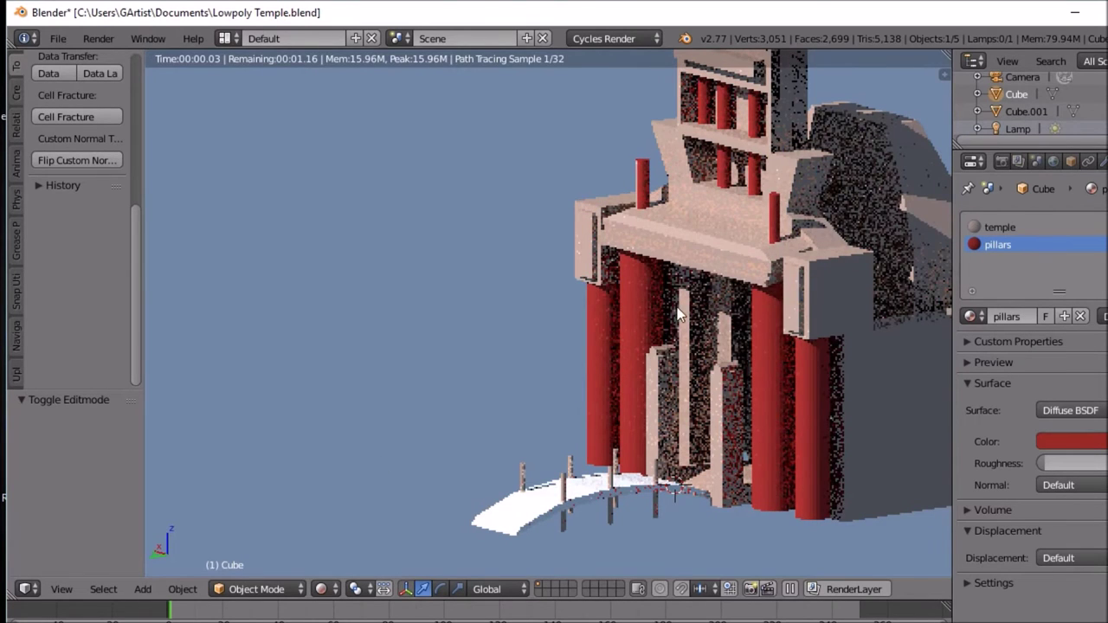
pyautogui.moveTo(675, 325); pyautogui.dragTo(744, 328, button='middle')
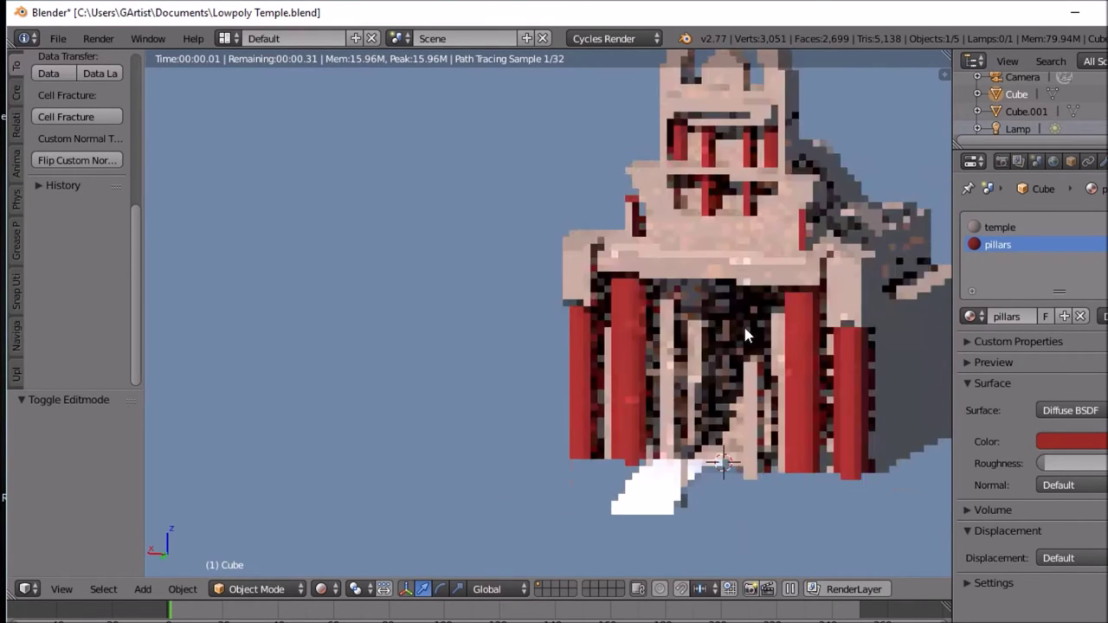
pyautogui.hotkey('shift', 's')
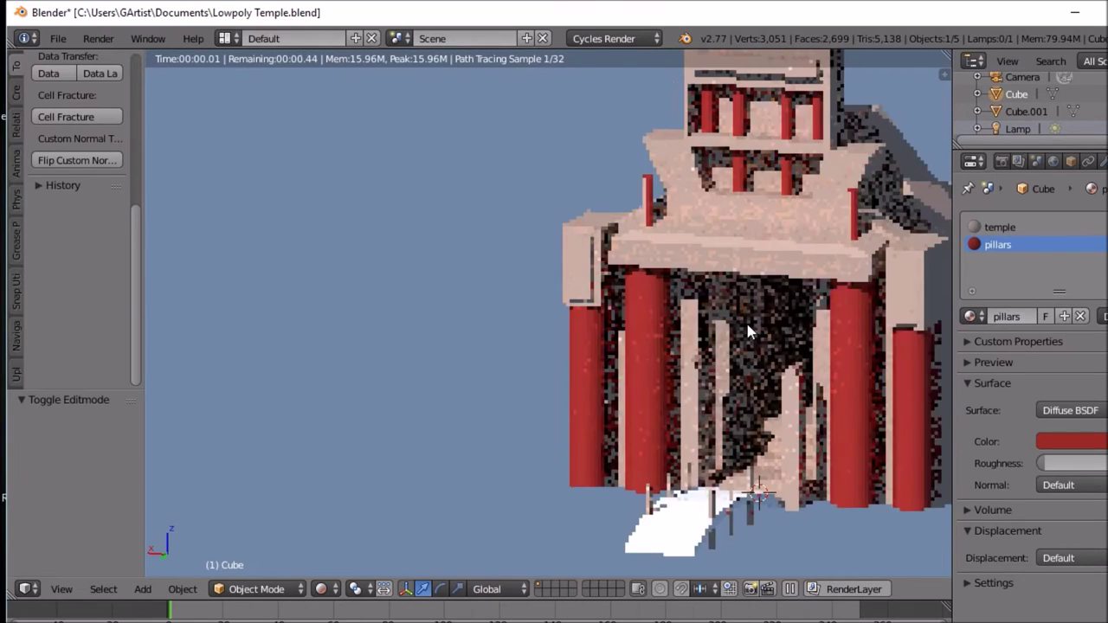
# Step: Shift the temple material's diffuse color to a paler, less saturated pinkish beige
pyautogui.click(988, 228)
pyautogui.click(1069, 433)
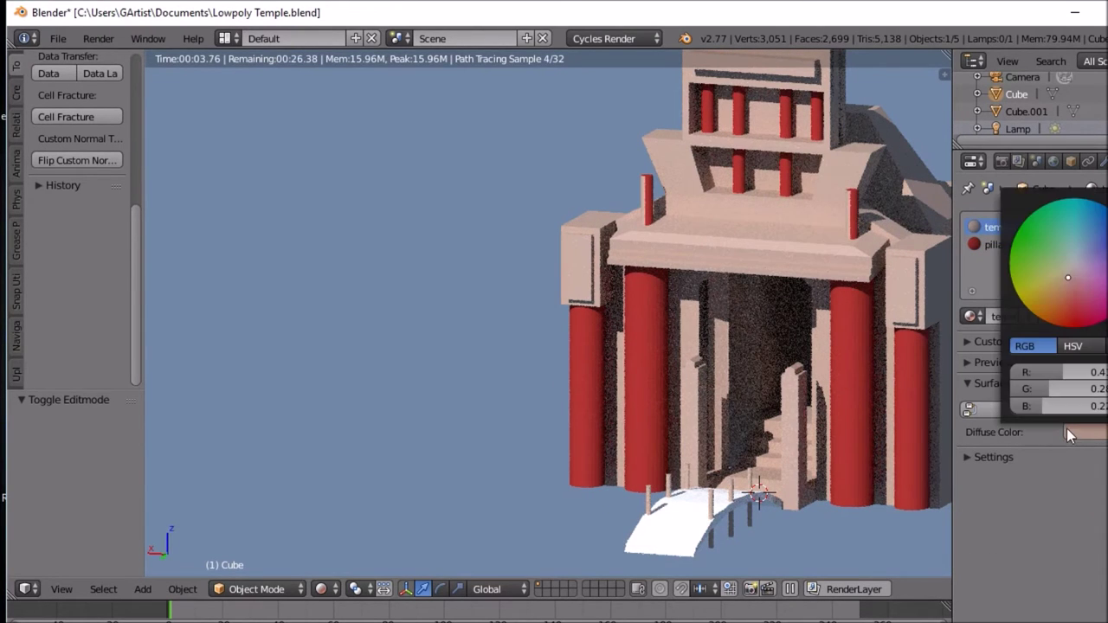
pyautogui.click(1070, 286)
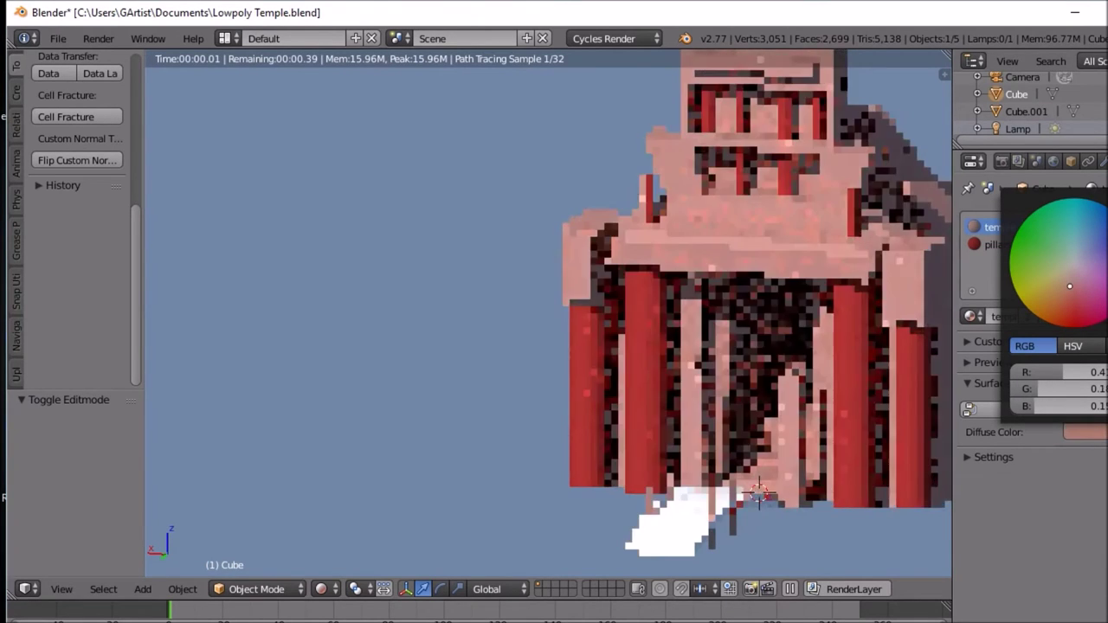
pyautogui.click(1068, 271)
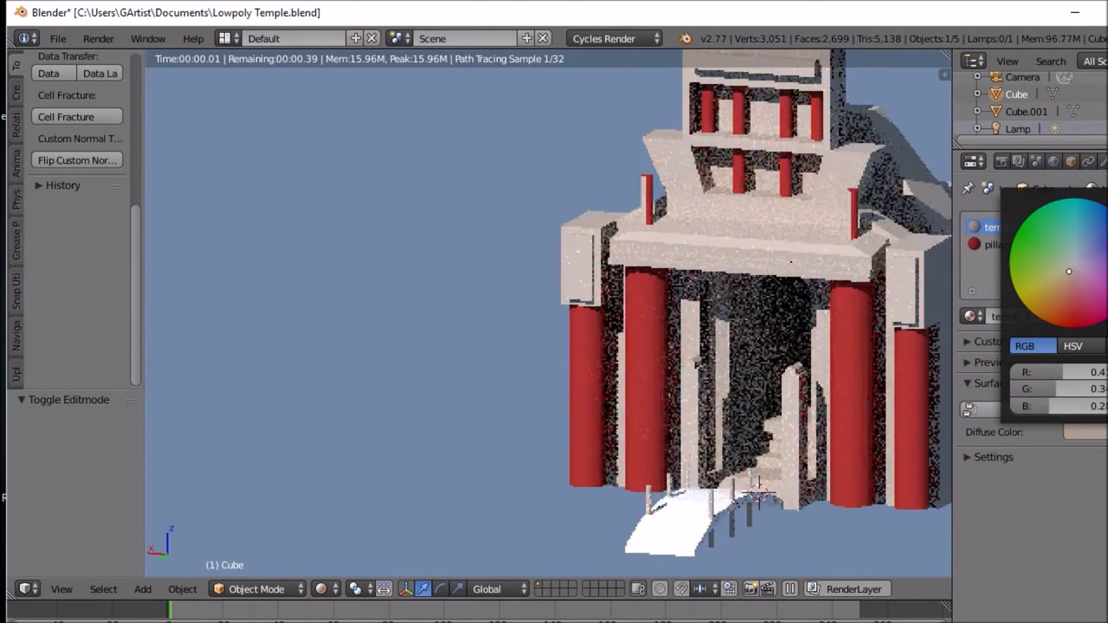
pyautogui.click(1069, 274)
pyautogui.click(1070, 275)
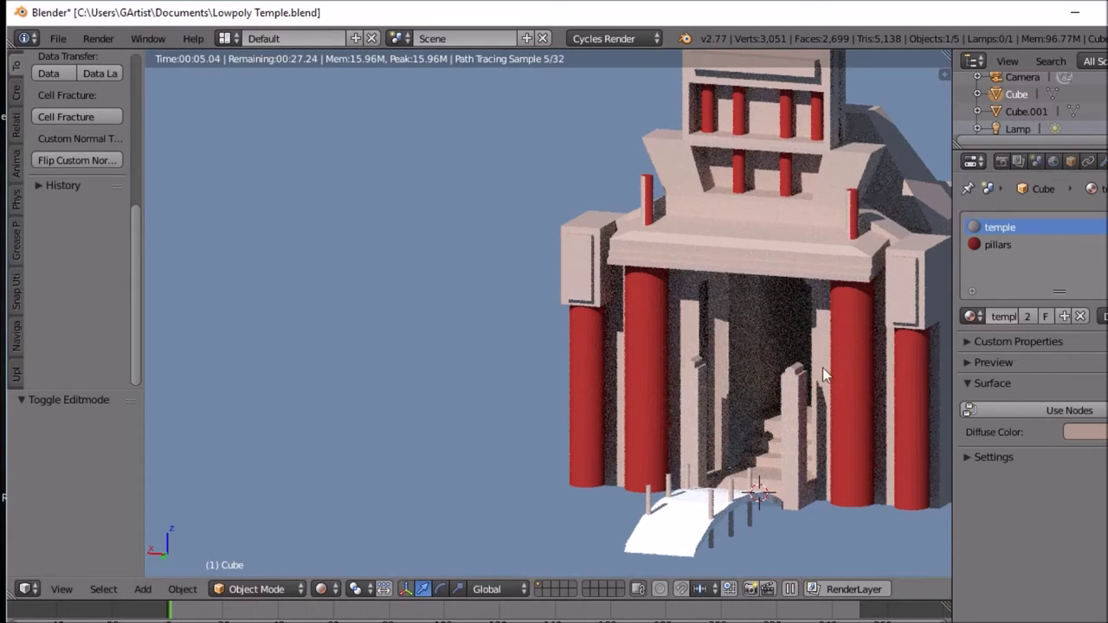
# Step: In Edit Mode, select linked geometry at the small ledge pillar nearest the shadowed side and assign the pillars material to it
pyautogui.moveTo(789, 365); pyautogui.dragTo(852, 422, button='middle')
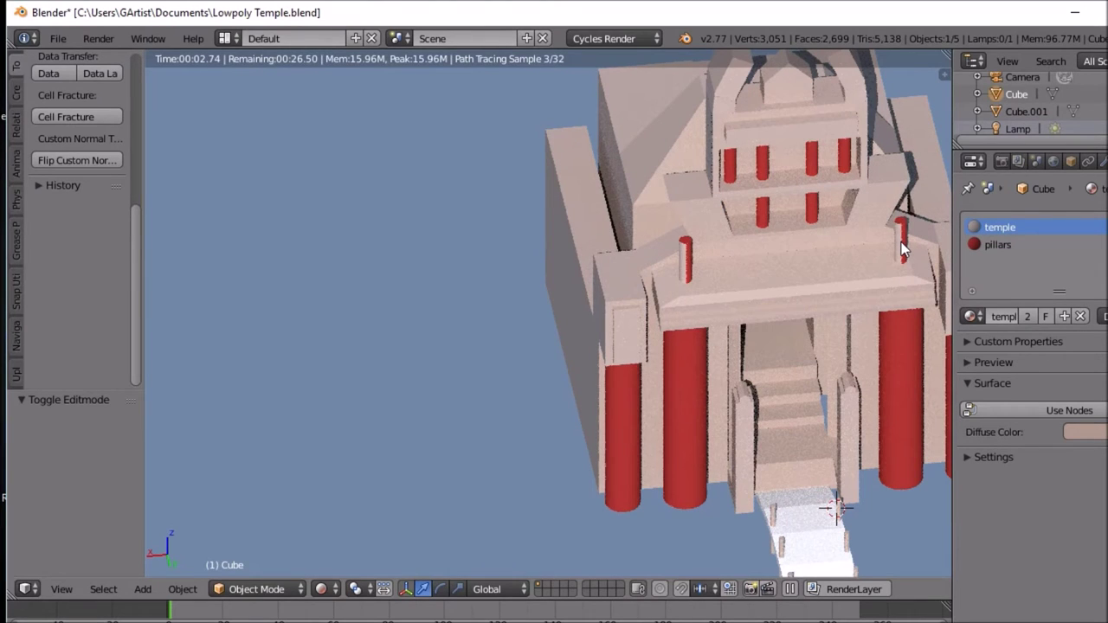
pyautogui.press('Tab')
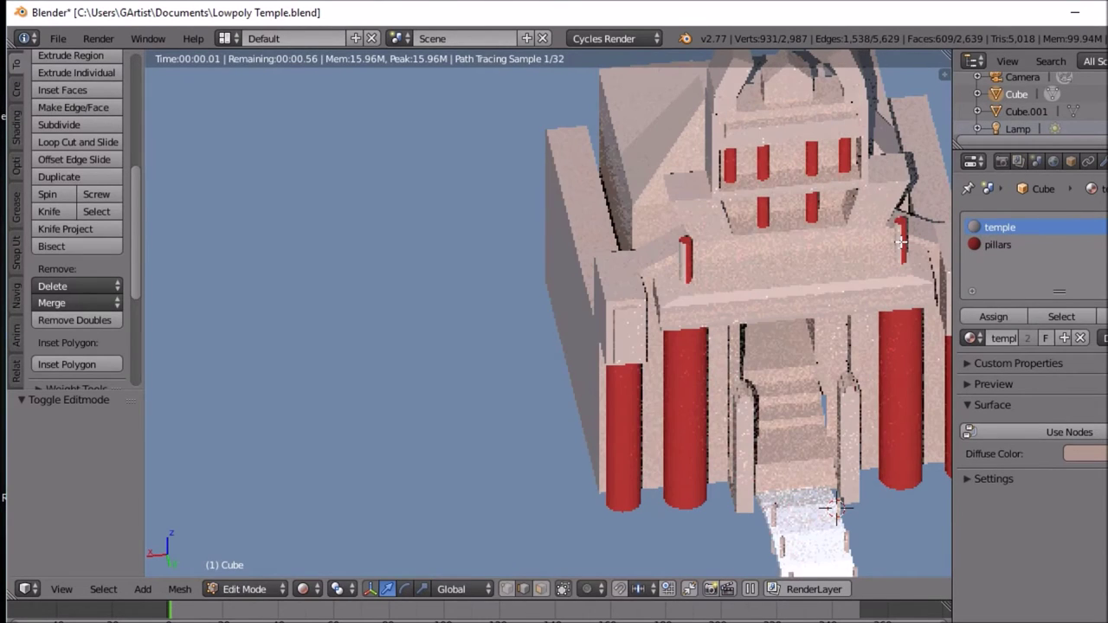
pyautogui.rightClick(901, 242)
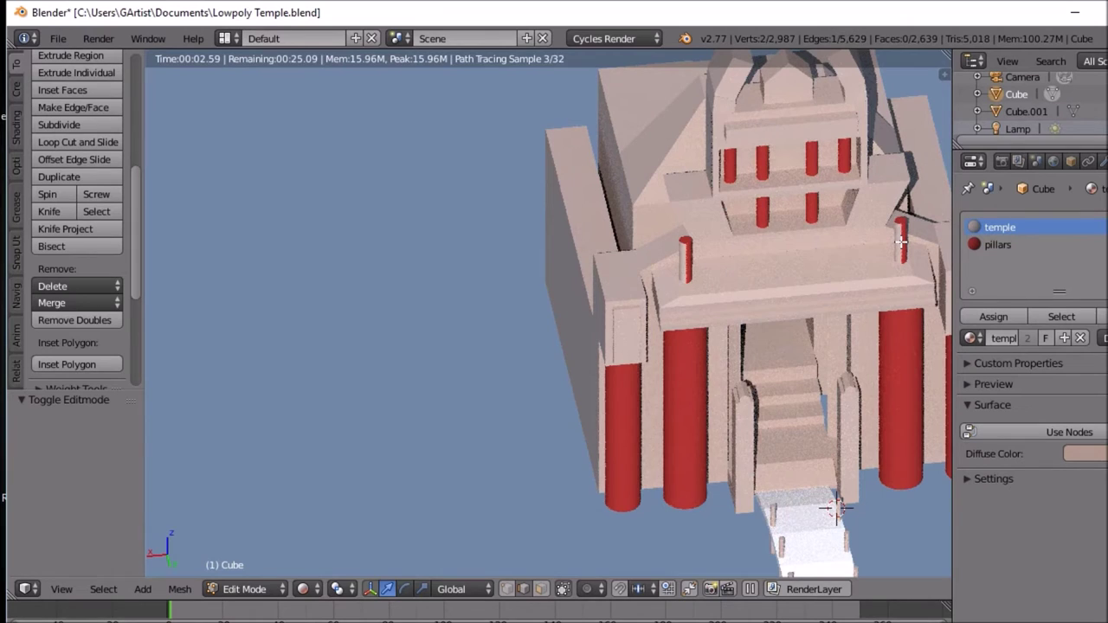
pyautogui.hotkey('ctrl', 'l')
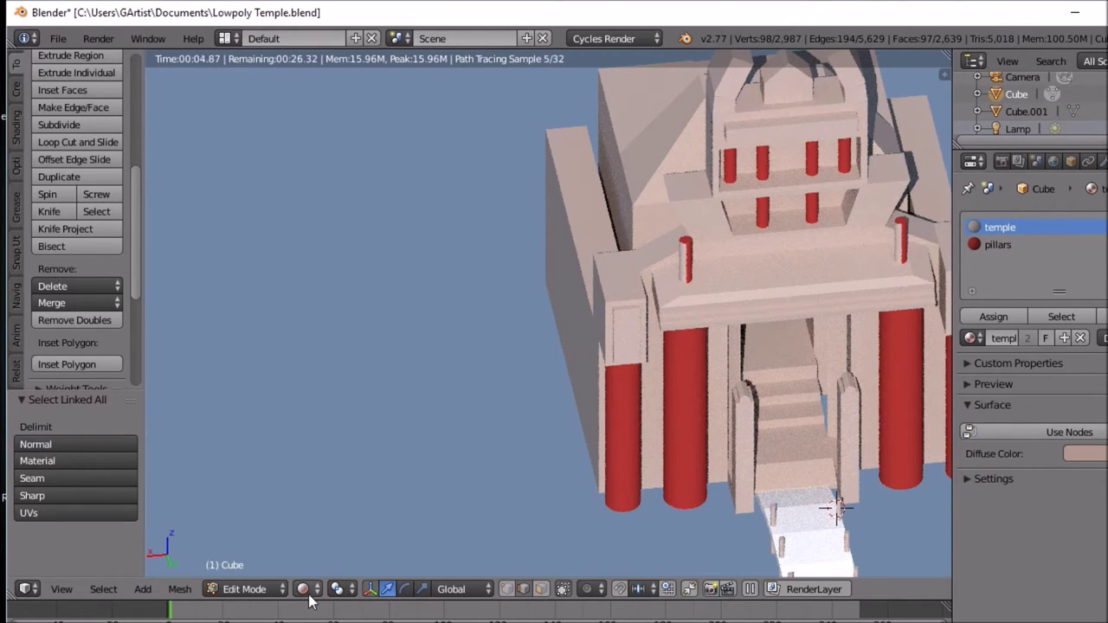
pyautogui.click(978, 244)
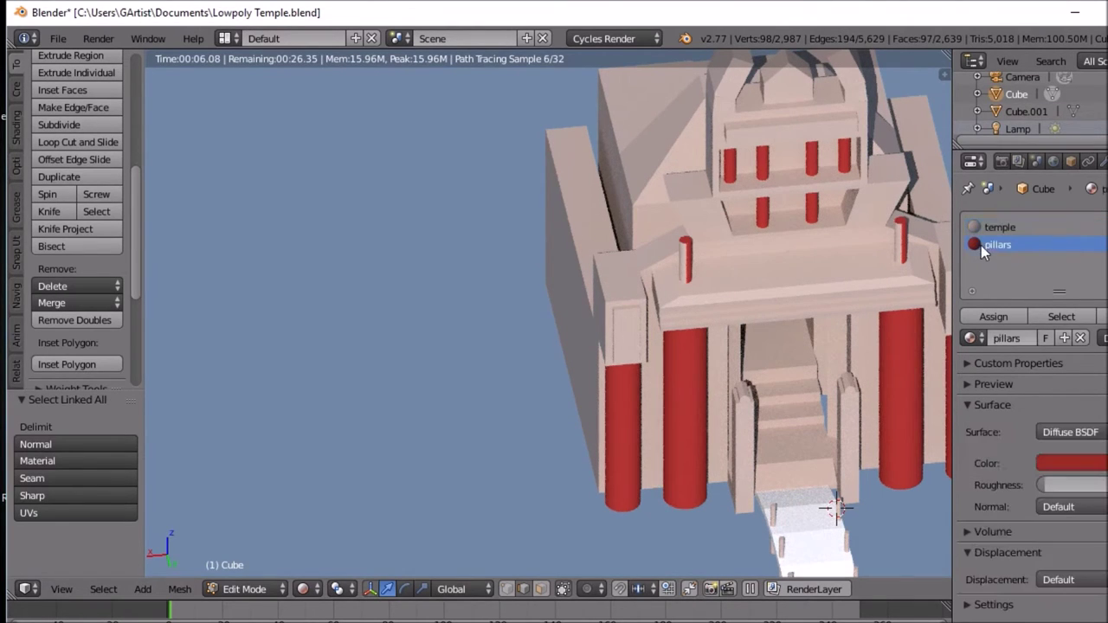
pyautogui.click(992, 317)
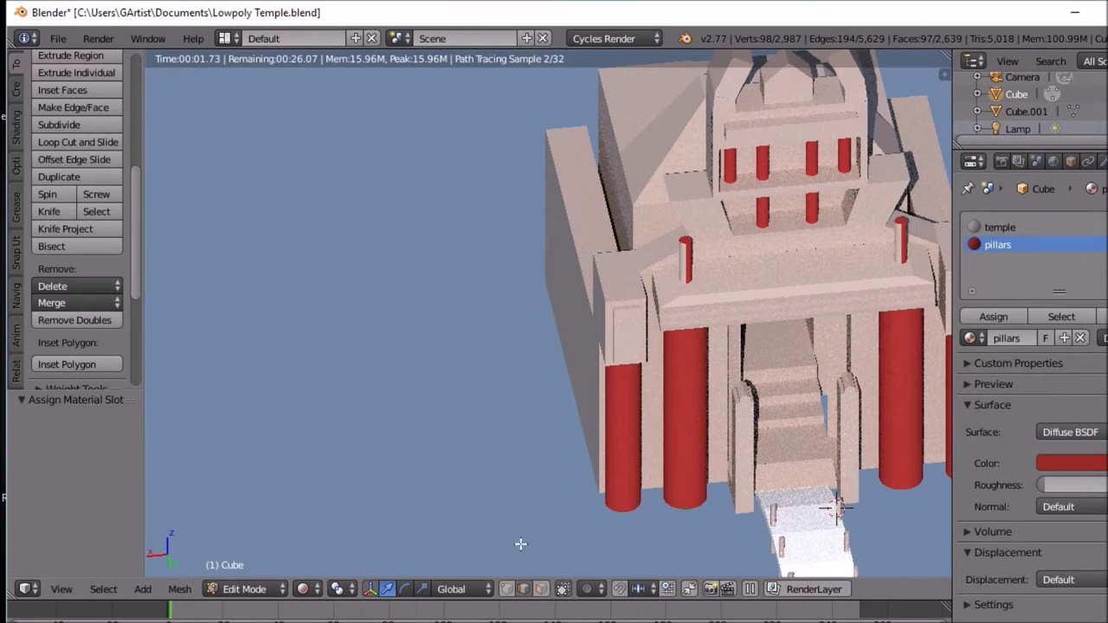
# Step: Select the linked geometry of the two half-colored small pillars on the entrance ledge and assign the pillars material to each
pyautogui.rightClick(900, 234)
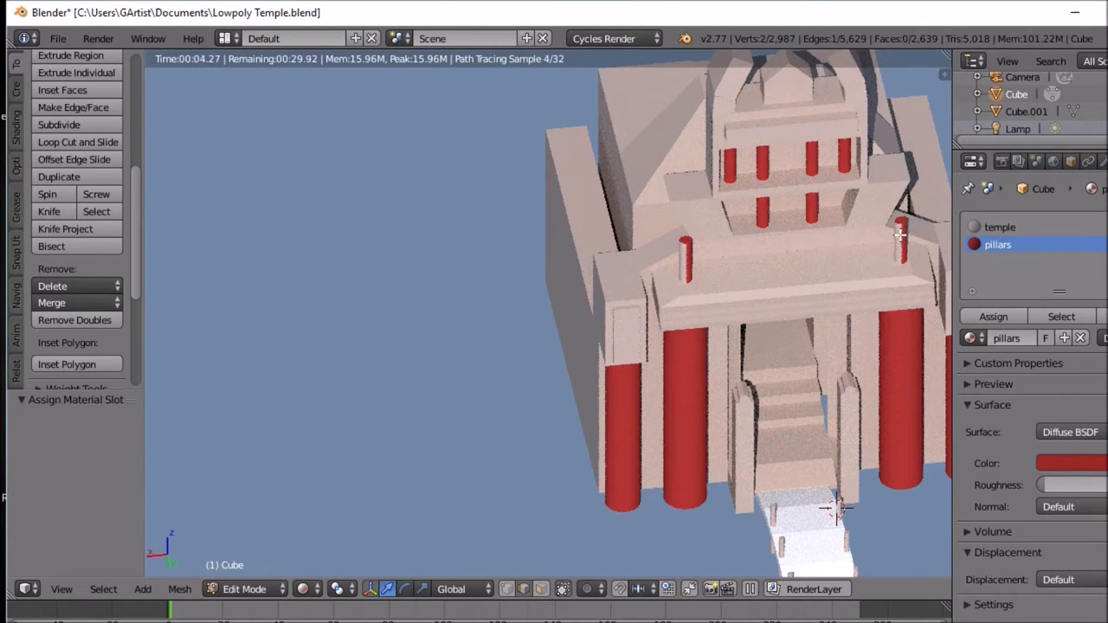
pyautogui.hotkey('ctrl', 'l')
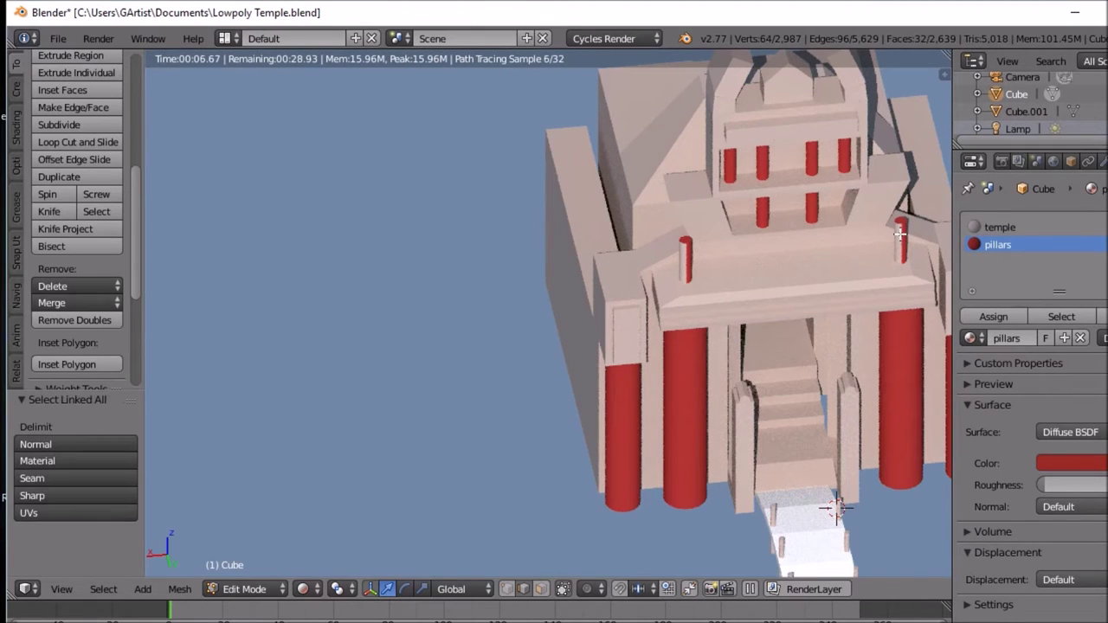
pyautogui.click(1010, 317)
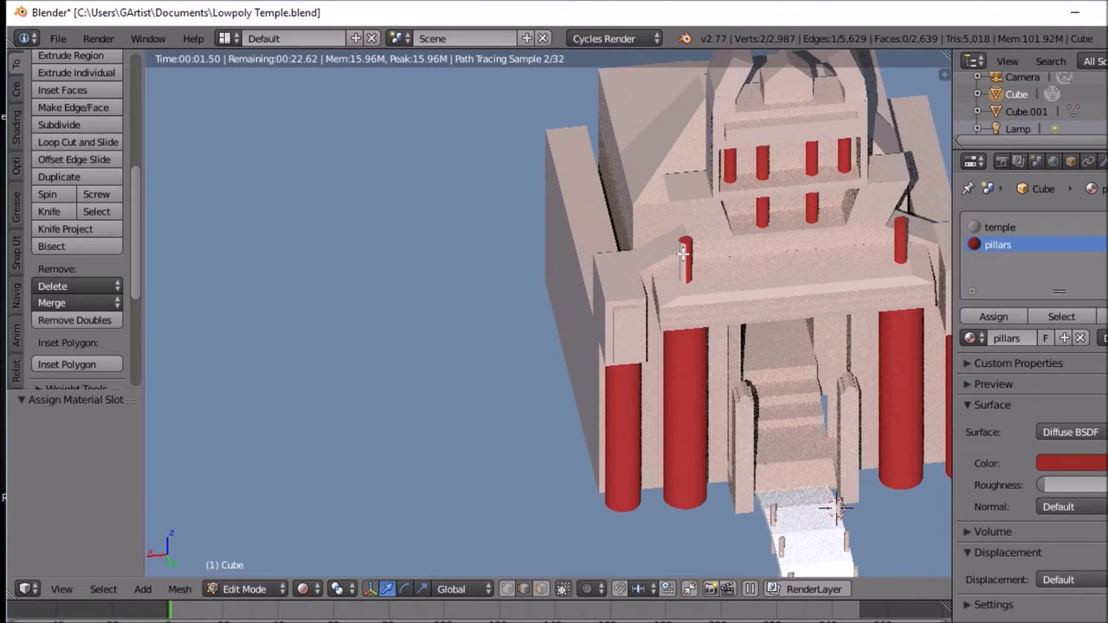
pyautogui.hotkey('ctrl', 'l')
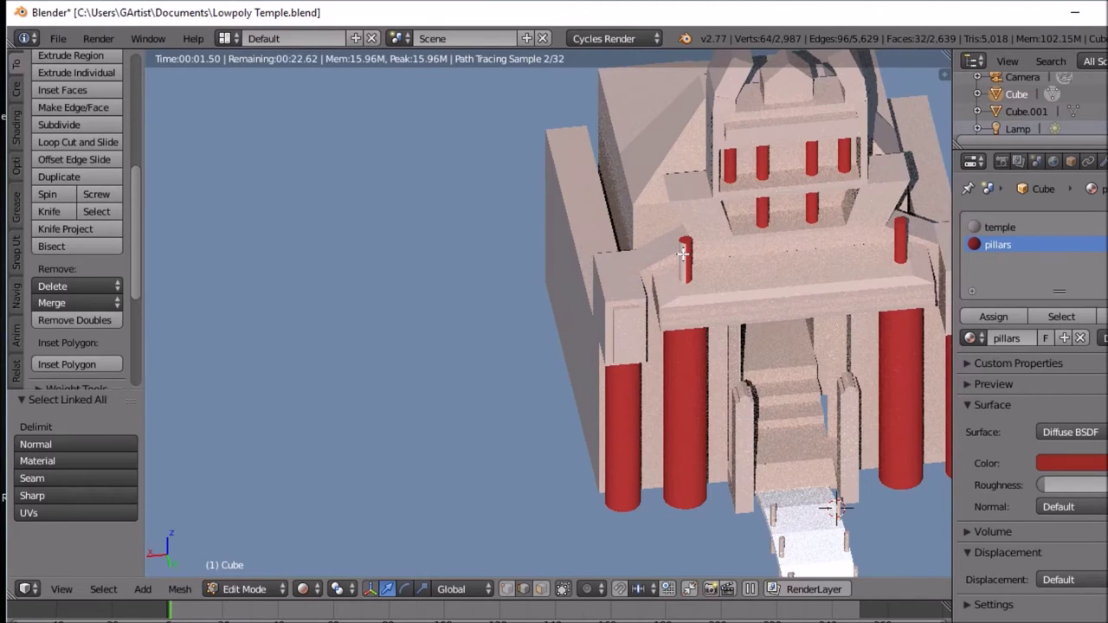
pyautogui.click(1011, 315)
# Step: Bring the entrance bridge into view and switch the viewport to Solid shading
pyautogui.moveTo(780, 259); pyautogui.dragTo(719, 251, button='middle')
pyautogui.moveTo(784, 312); pyautogui.dragTo(807, 355, button='middle')
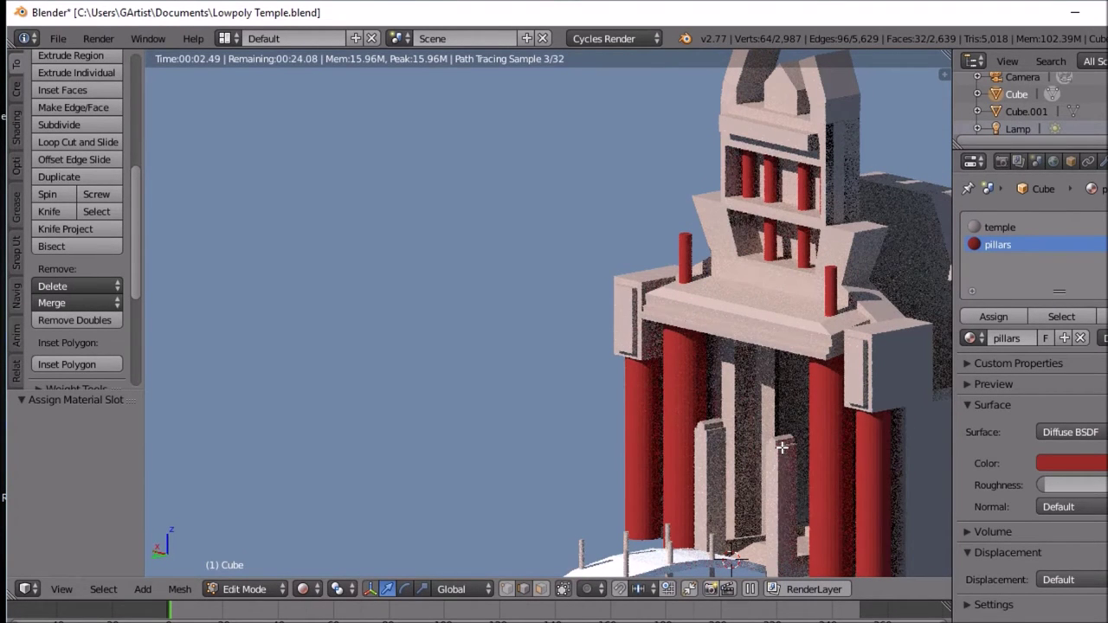
pyautogui.press('KP_6')
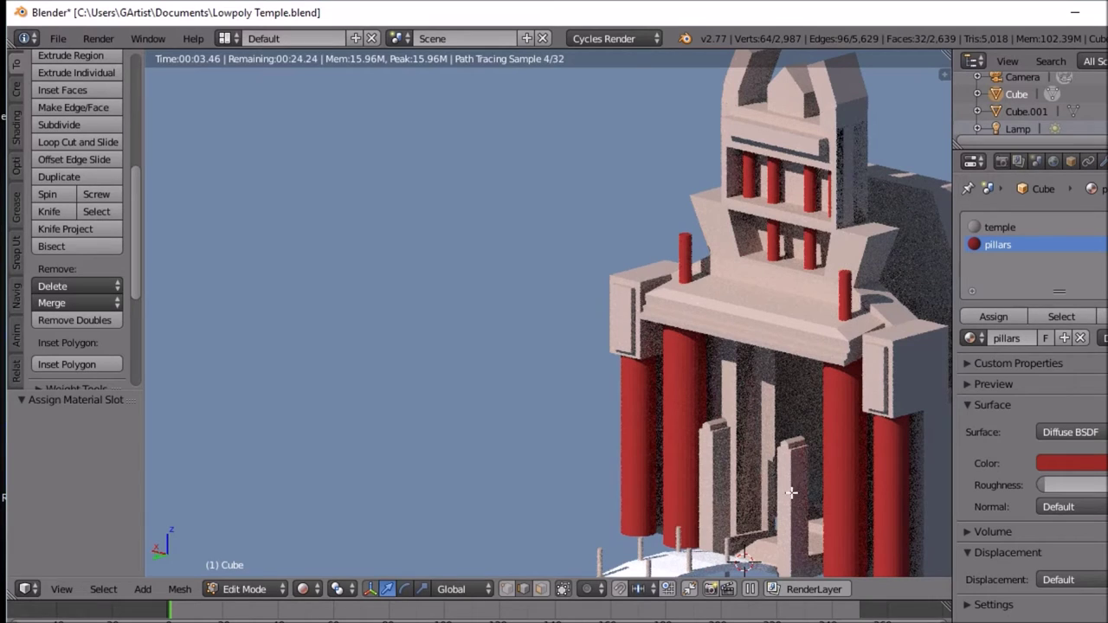
pyautogui.moveTo(769, 491); pyautogui.dragTo(758, 490, button='middle')
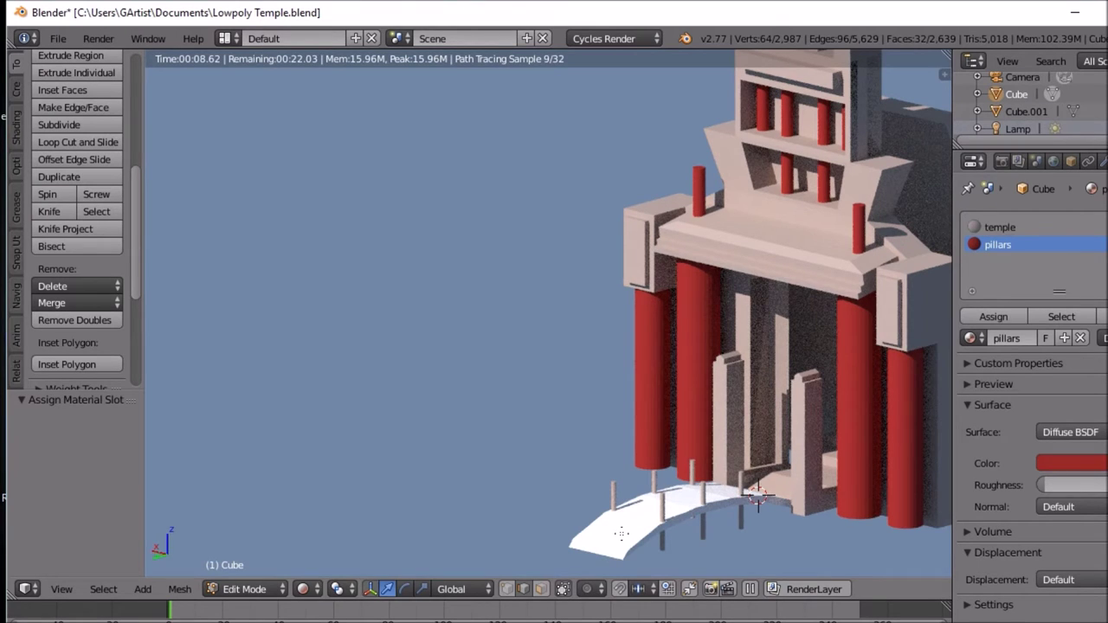
pyautogui.rightClick(620, 532)
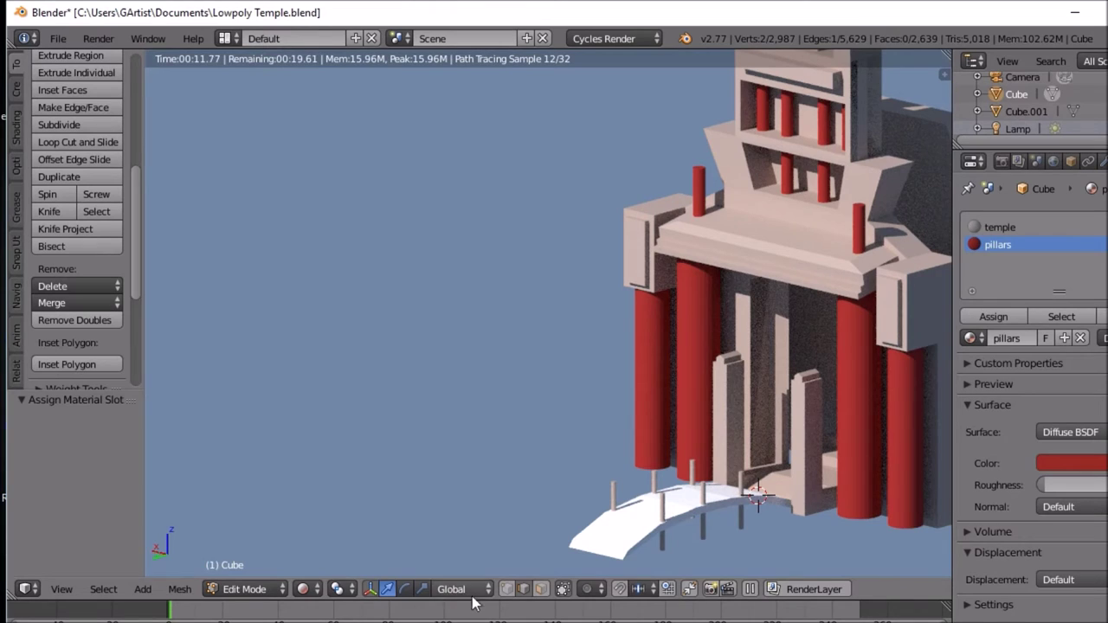
pyautogui.click(305, 588)
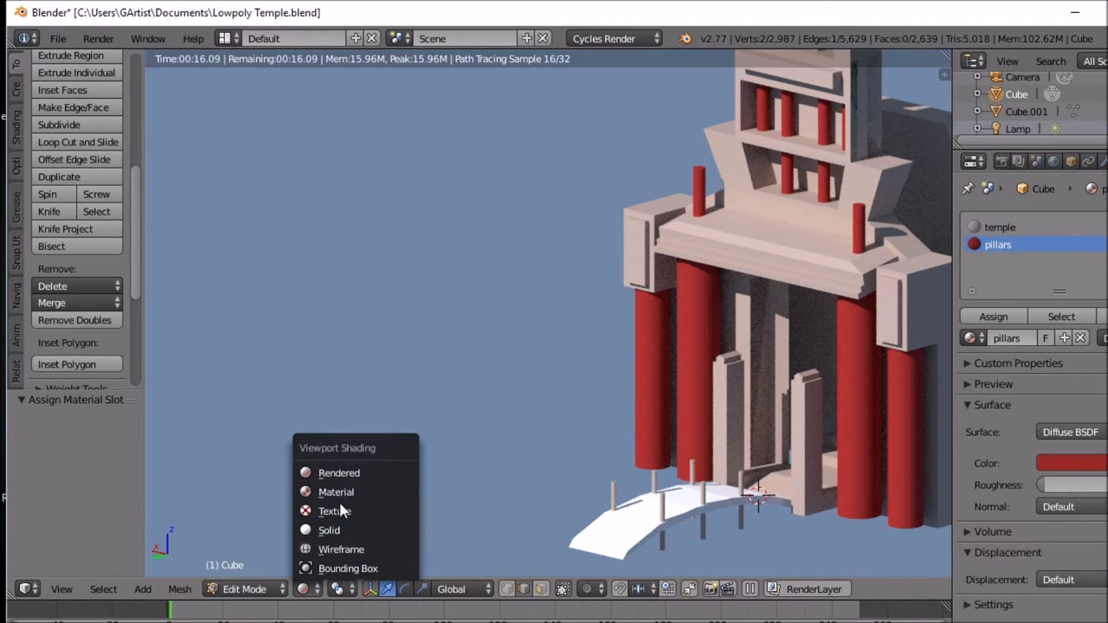
pyautogui.click(339, 530)
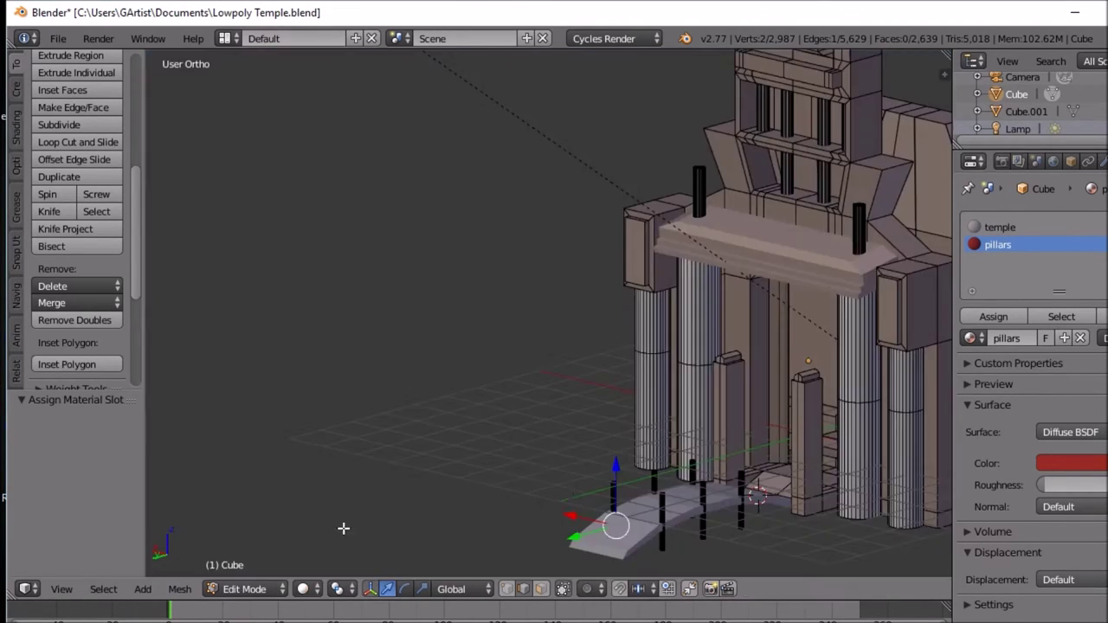
# Step: Select the complete linked geometry of all the small posts along both sides of the entrance bridge
pyautogui.rightClick(664, 509)
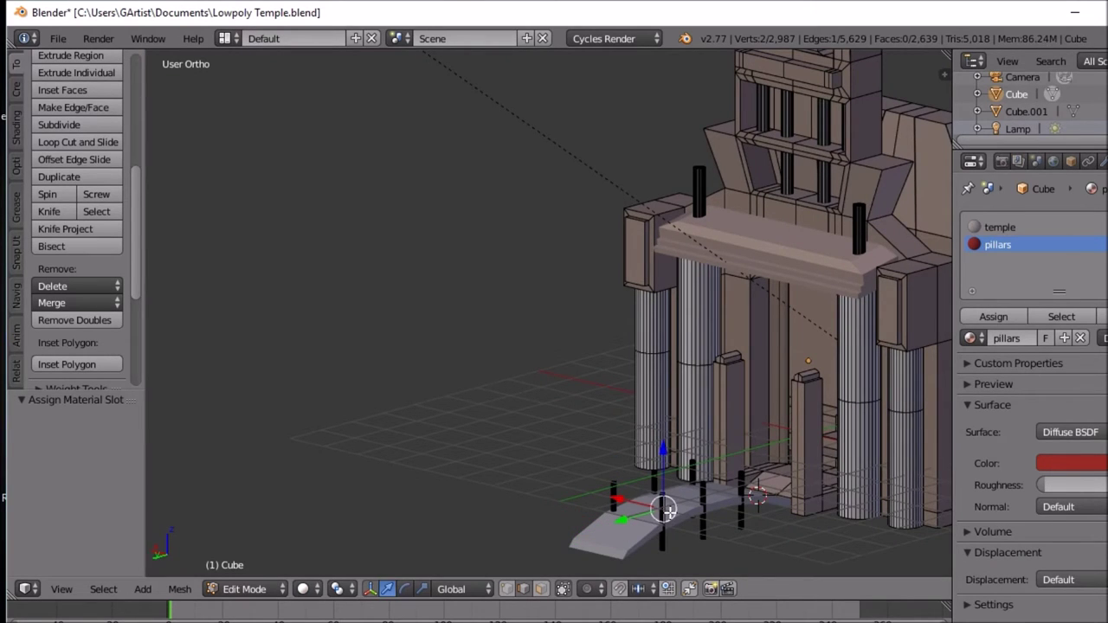
pyautogui.hotkey('ctrl', 'l')
pyautogui.keyDown('ctrl'); pyautogui.rightClick(700, 493); pyautogui.keyUp('ctrl')
pyautogui.hotkey('ctrl', 'z')
pyautogui.keyDown('ctrl'); pyautogui.rightClick(743, 474); pyautogui.keyUp('ctrl')
pyautogui.hotkey('ctrl', 'z')
pyautogui.keyDown('ctrl'); pyautogui.rightClick(690, 467); pyautogui.keyUp('ctrl')
pyautogui.hotkey('ctrl', 'l')
pyautogui.keyDown('ctrl'); pyautogui.rightClick(648, 481); pyautogui.keyUp('ctrl')
pyautogui.hotkey('ctrl', 'z')
pyautogui.keyDown('ctrl'); pyautogui.rightClick(613, 495); pyautogui.keyUp('ctrl')
pyautogui.hotkey('ctrl', 'l')
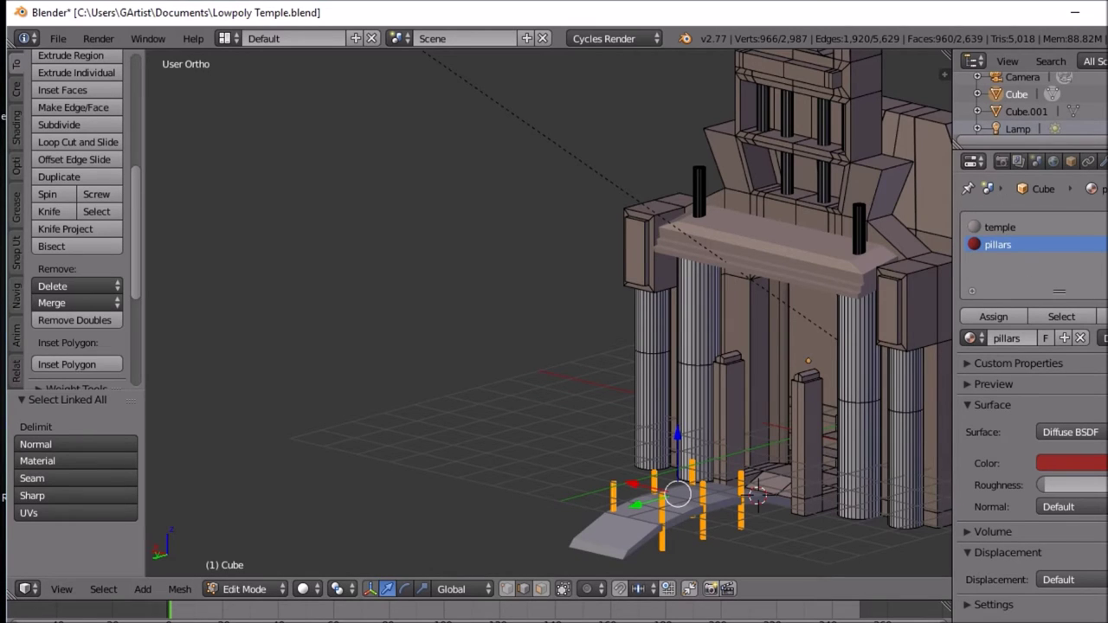
# Step: Add a third material slot with a new material named wood and assign it to the selected bridge posts
pyautogui.click(1098, 227)
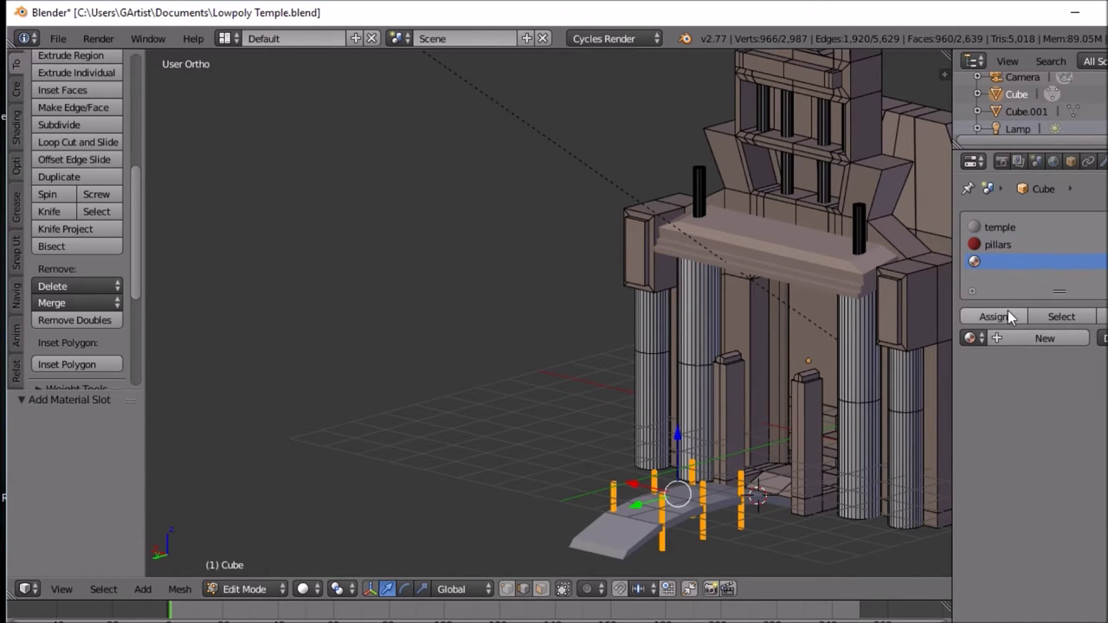
pyautogui.click(1009, 338)
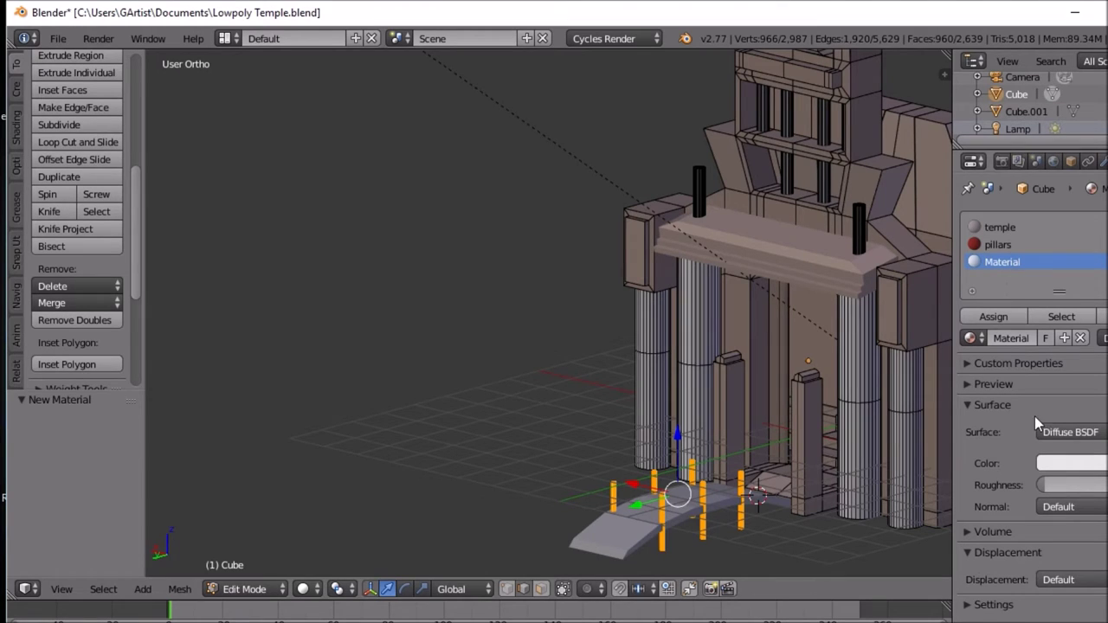
pyautogui.press('BackSpace')
pyautogui.press('Return')
pyautogui.click(1005, 316)
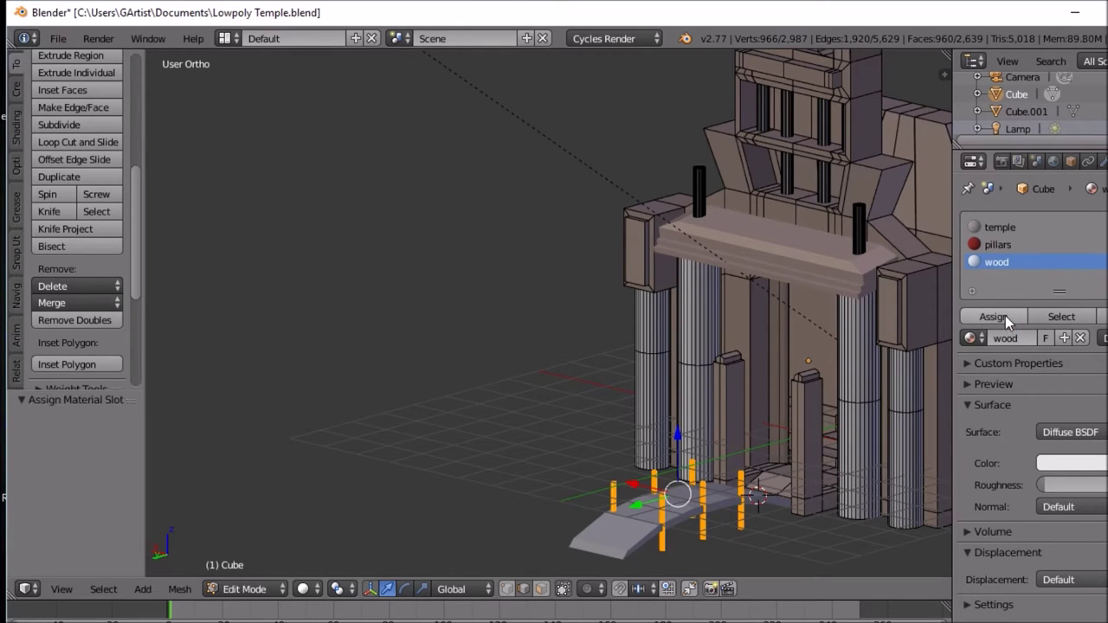
# Step: Give the wood material a light orange diffuse color (R 0.800, G 0.421, B 0.251) and switch to Rendered shading
pyautogui.click(1088, 466)
pyautogui.moveTo(1051, 282); pyautogui.dragTo(1048, 301)
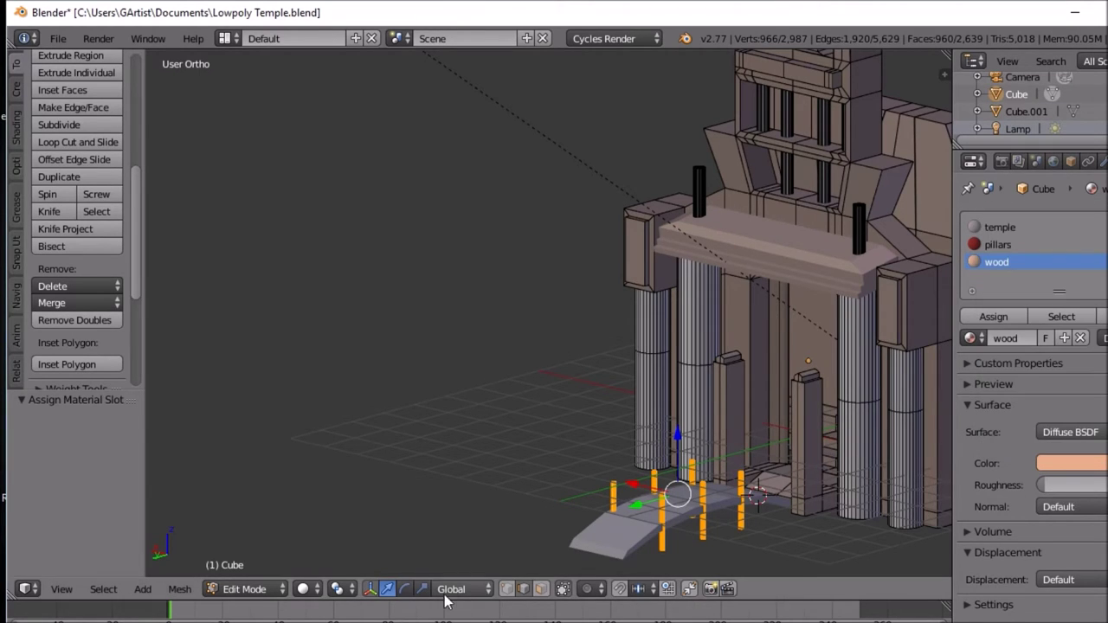
pyautogui.click(312, 591)
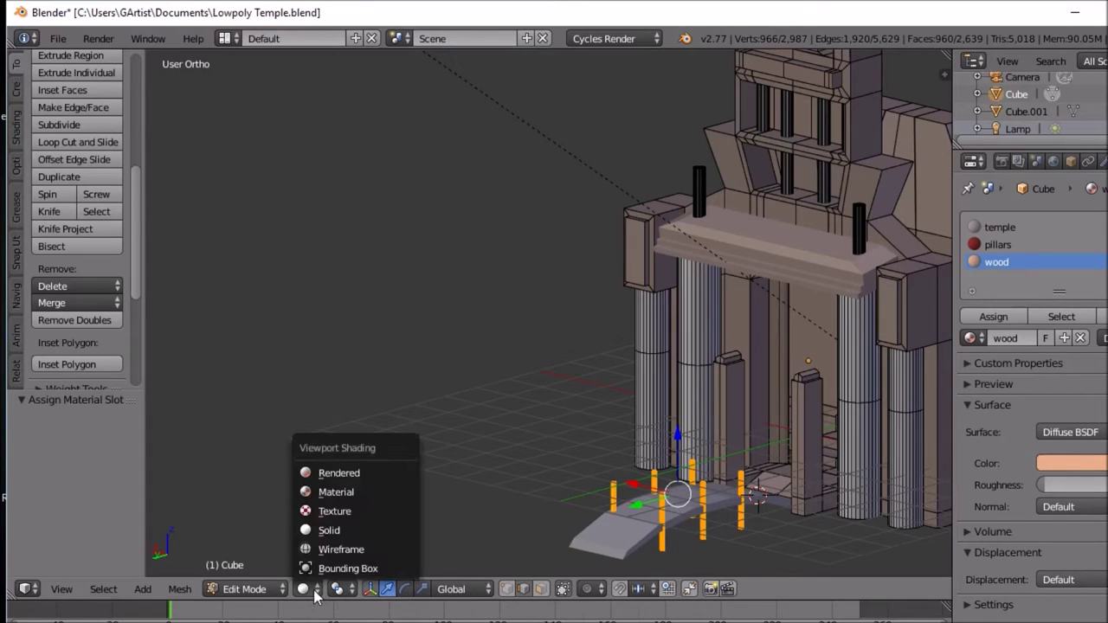
pyautogui.click(336, 473)
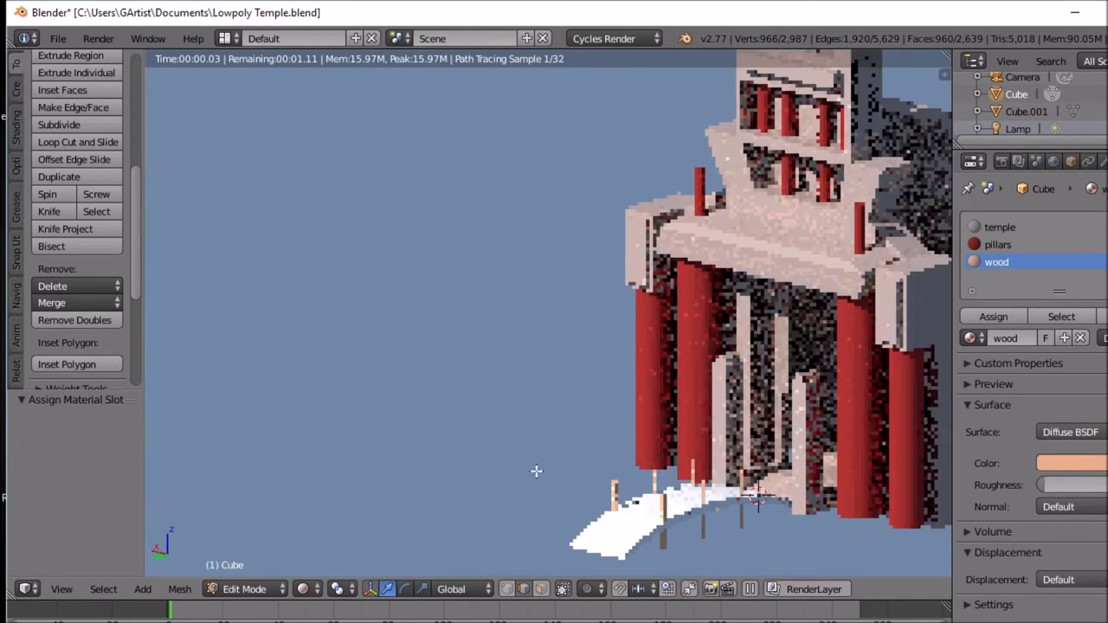
# Step: Darken the wood material's diffuse color to a muted dark brown
pyautogui.click(1085, 472)
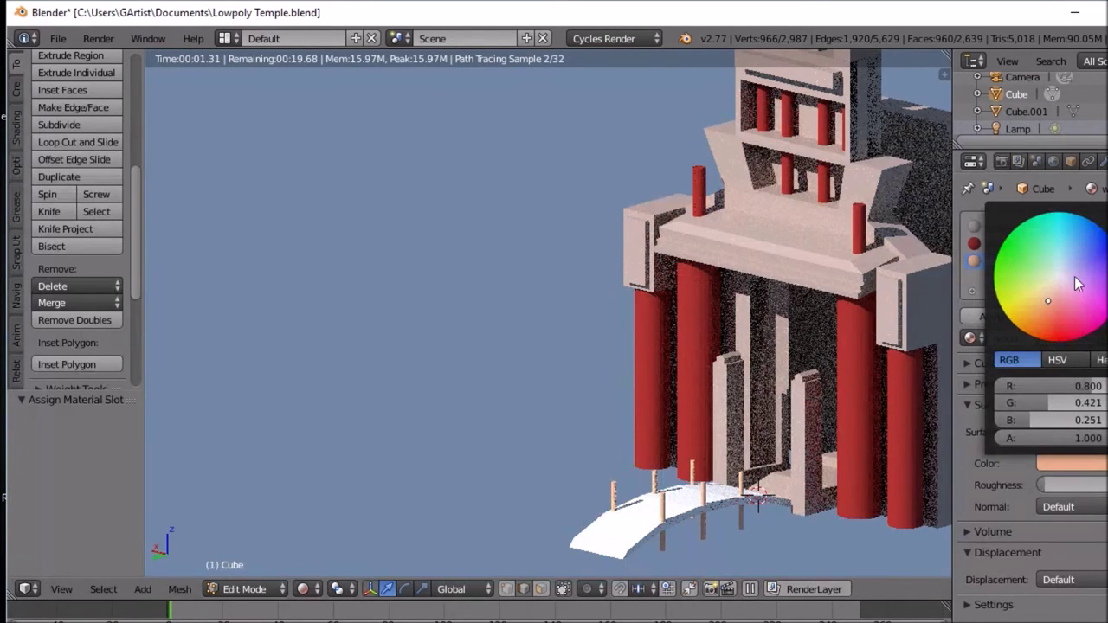
pyautogui.moveTo(1105, 238)
pyautogui.mouseDown()
pyautogui.moveTo(1105, 316)
pyautogui.moveTo(1048, 298)
pyautogui.mouseUp()
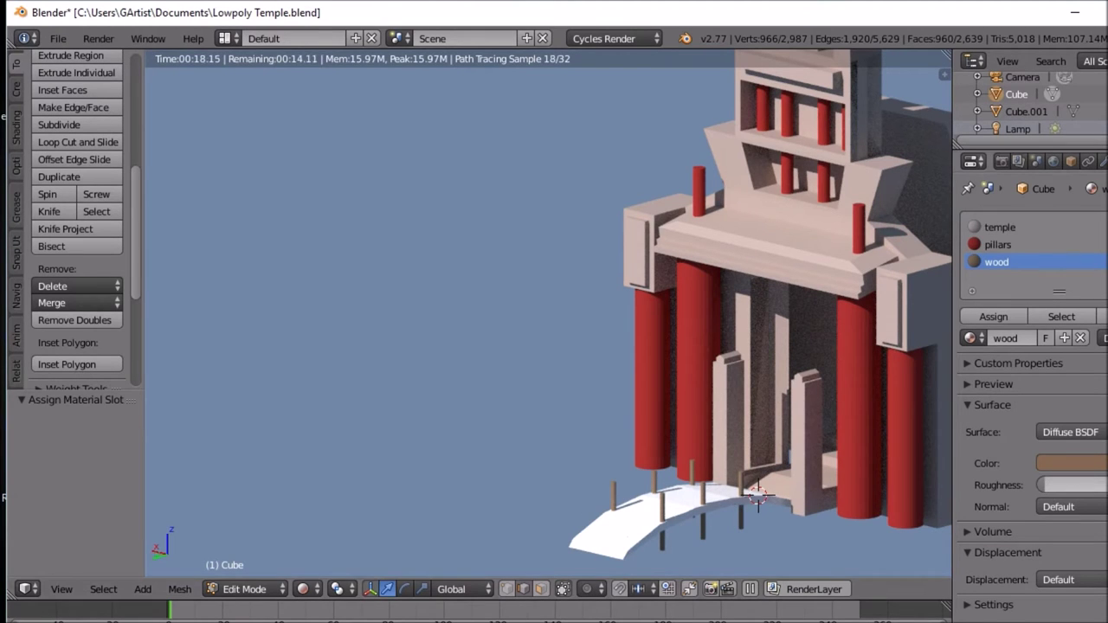
pyautogui.click(1065, 464)
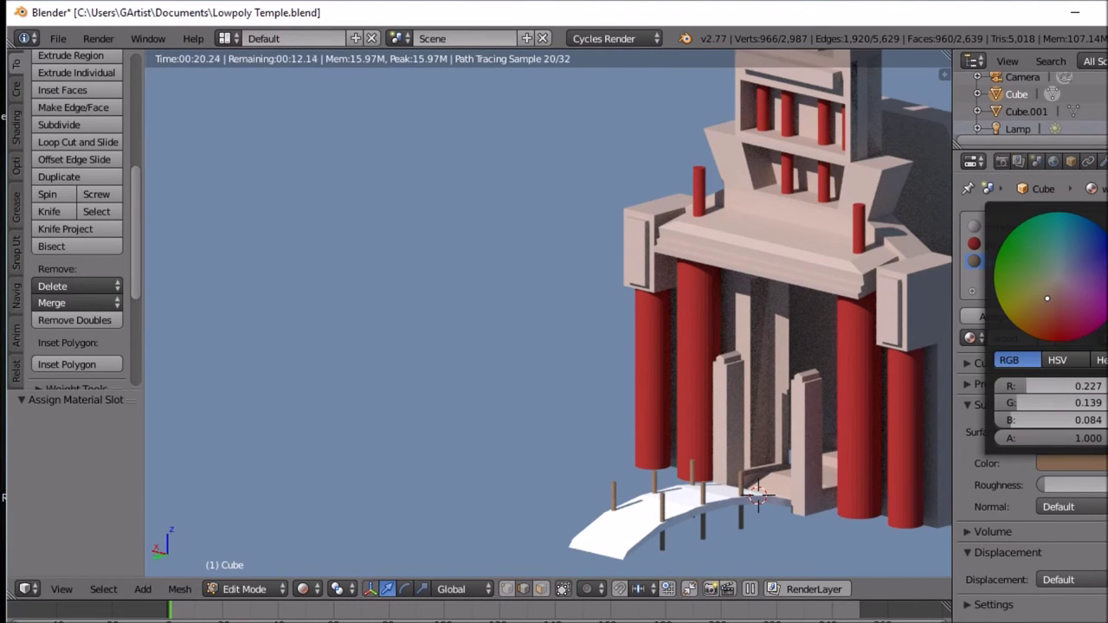
pyautogui.scroll(-2, 1052, 277)
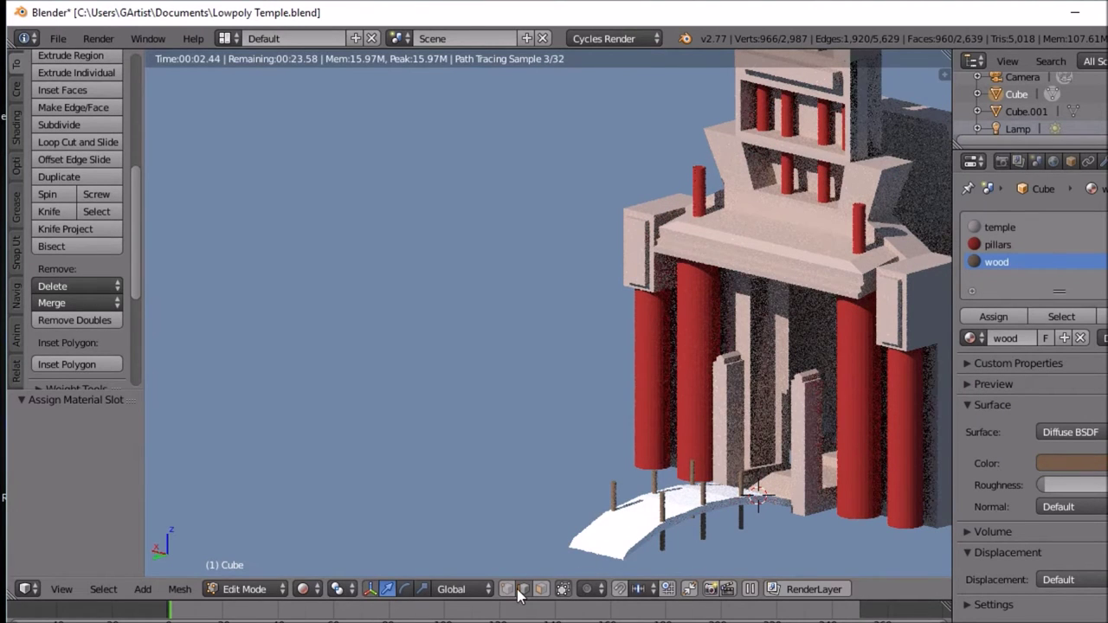
# Step: Leave Edit Mode, return to Solid shading and give the bridge deck a new material with an orange diffuse color
pyautogui.press('Tab')
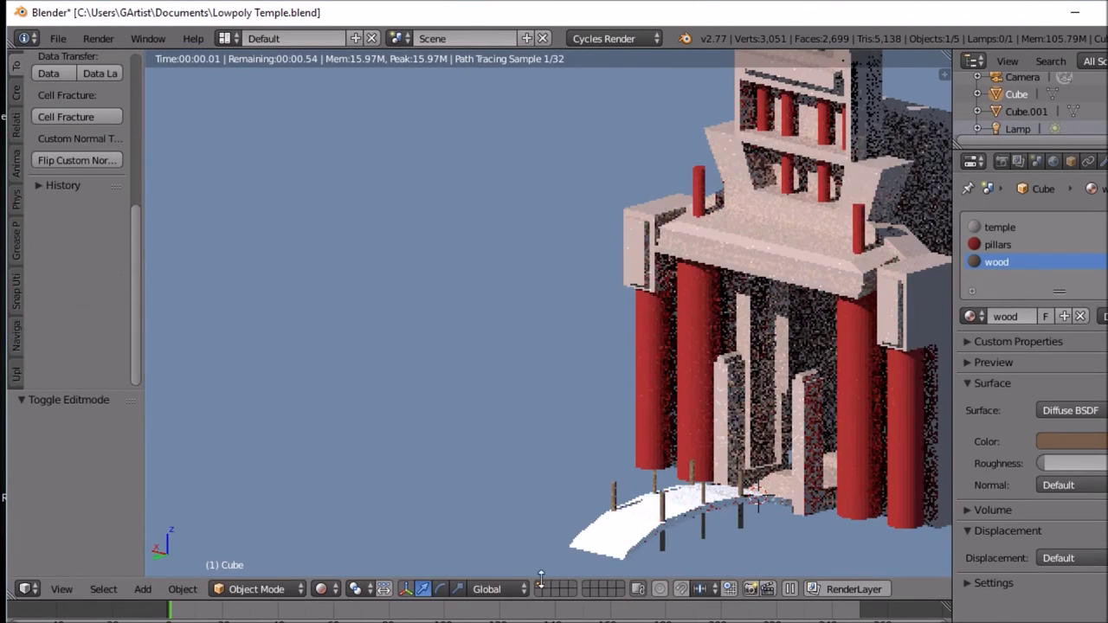
pyautogui.click(325, 591)
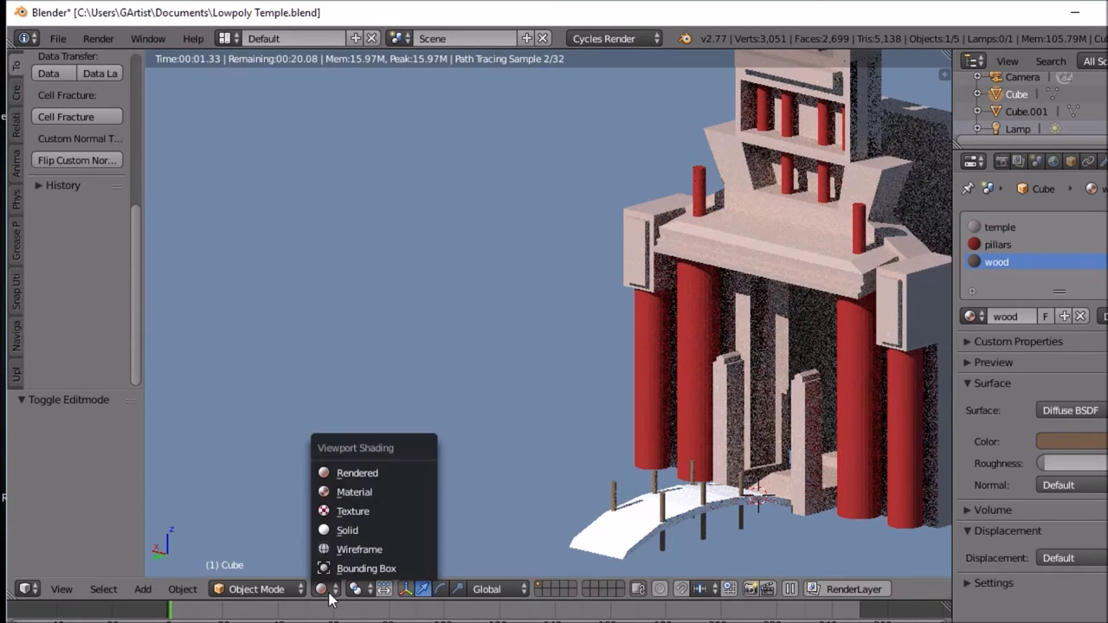
pyautogui.click(359, 529)
pyautogui.rightClick(644, 532)
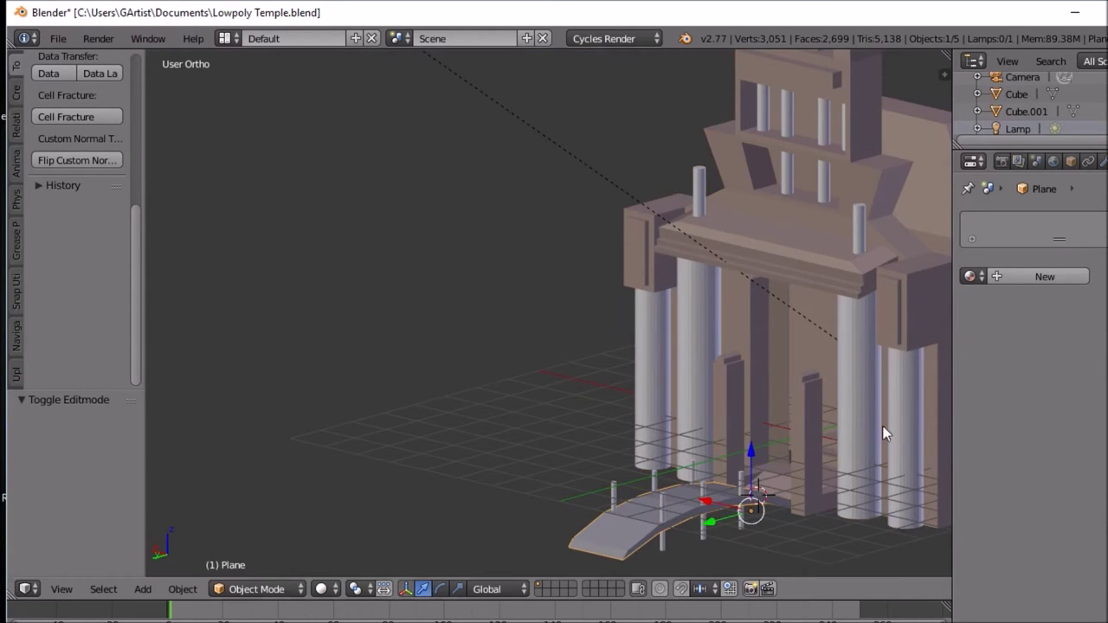
pyautogui.click(1029, 273)
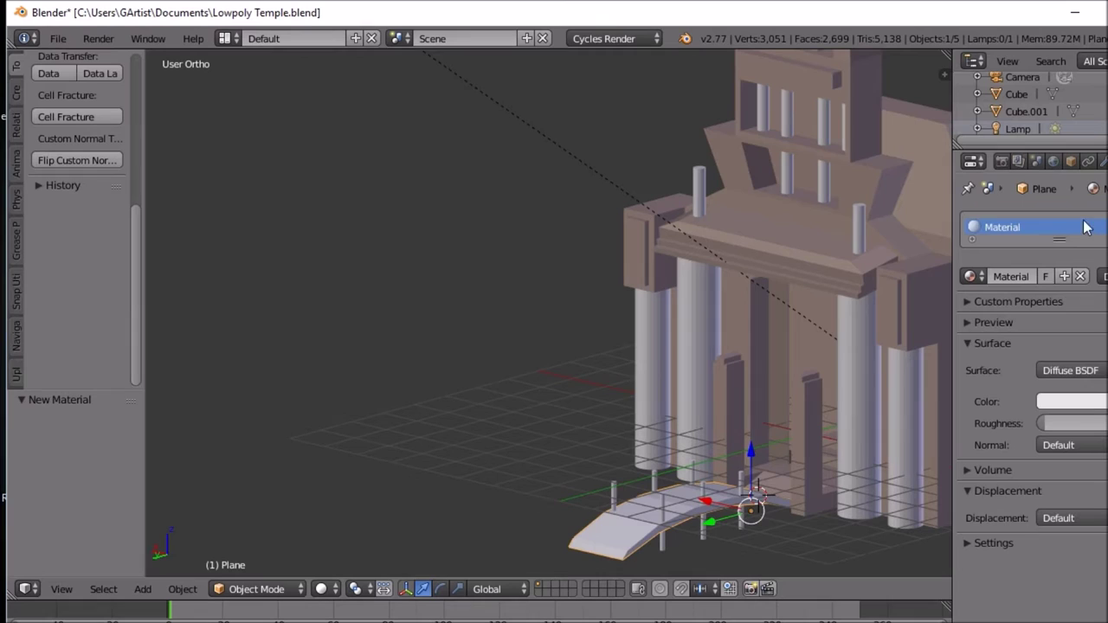
pyautogui.click(1078, 402)
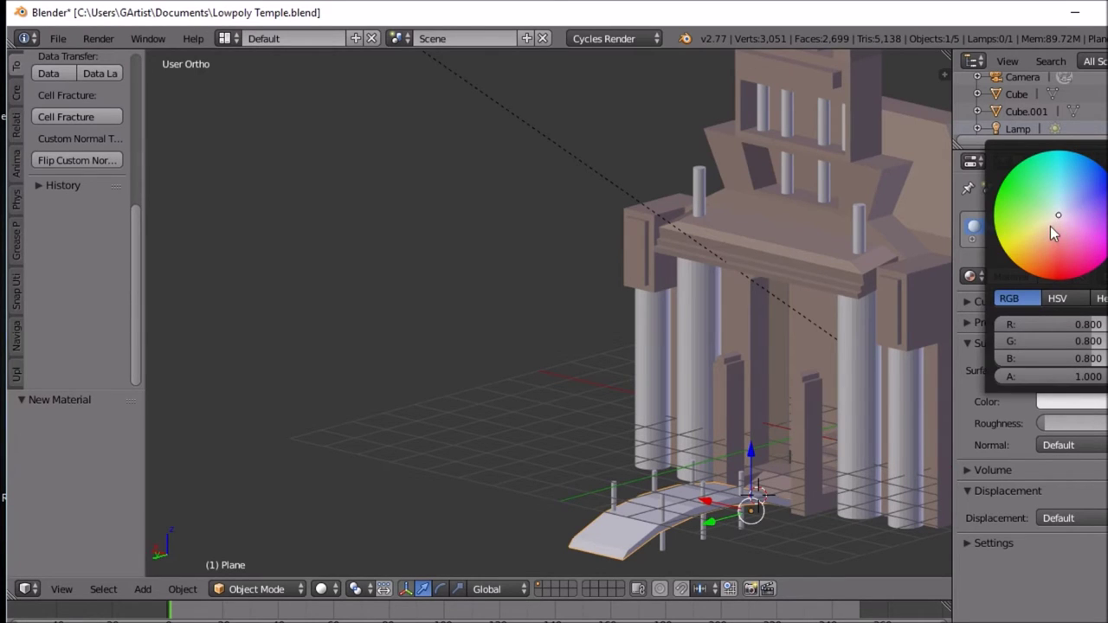
pyautogui.moveTo(1050, 225); pyautogui.dragTo(1047, 251)
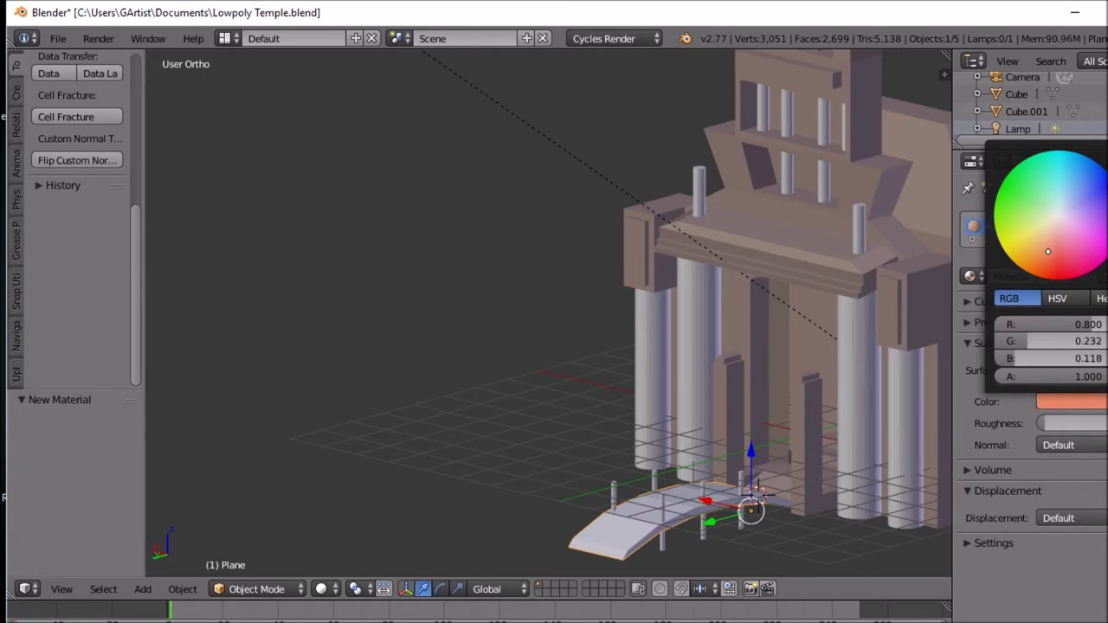
# Step: In Rendered shading, darken the bridge deck material's diffuse color to brown and check the bridge from the temple front
pyautogui.click(354, 589)
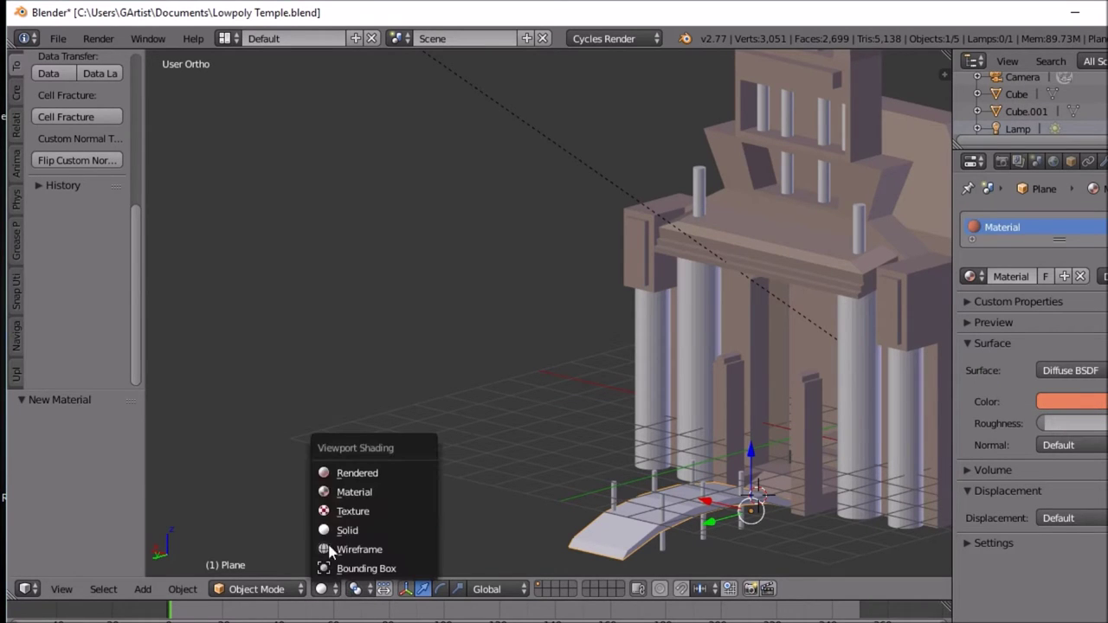
pyautogui.click(347, 477)
pyautogui.click(1073, 402)
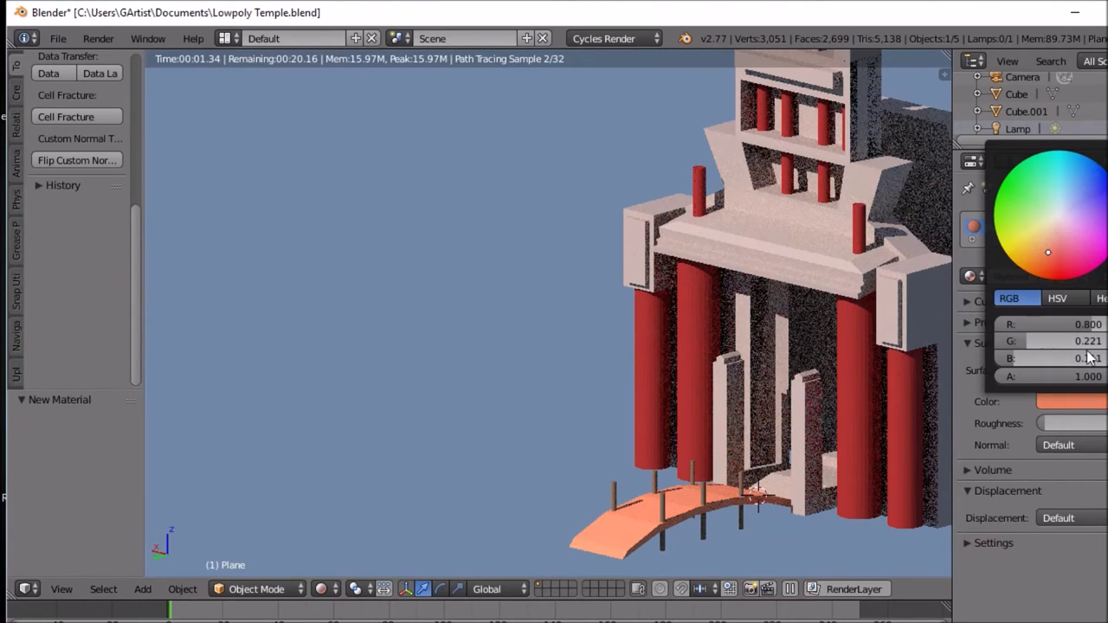
pyautogui.click(1048, 255)
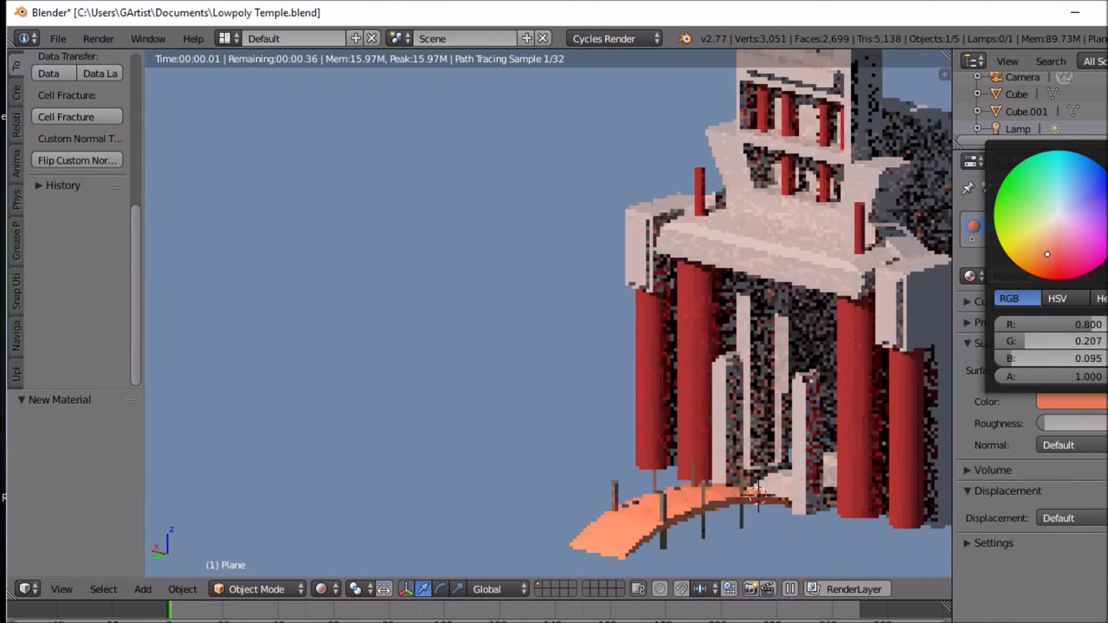
pyautogui.moveTo(1048, 254); pyautogui.dragTo(1046, 245)
pyautogui.scroll(-5, 1046, 245)
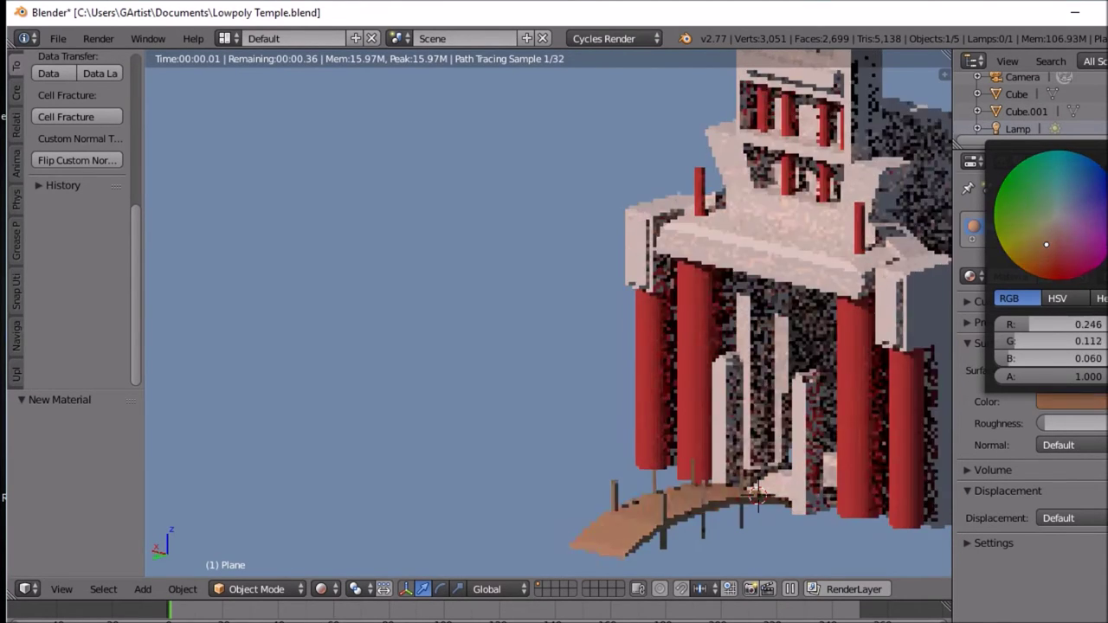
pyautogui.scroll(-1, 1046, 245)
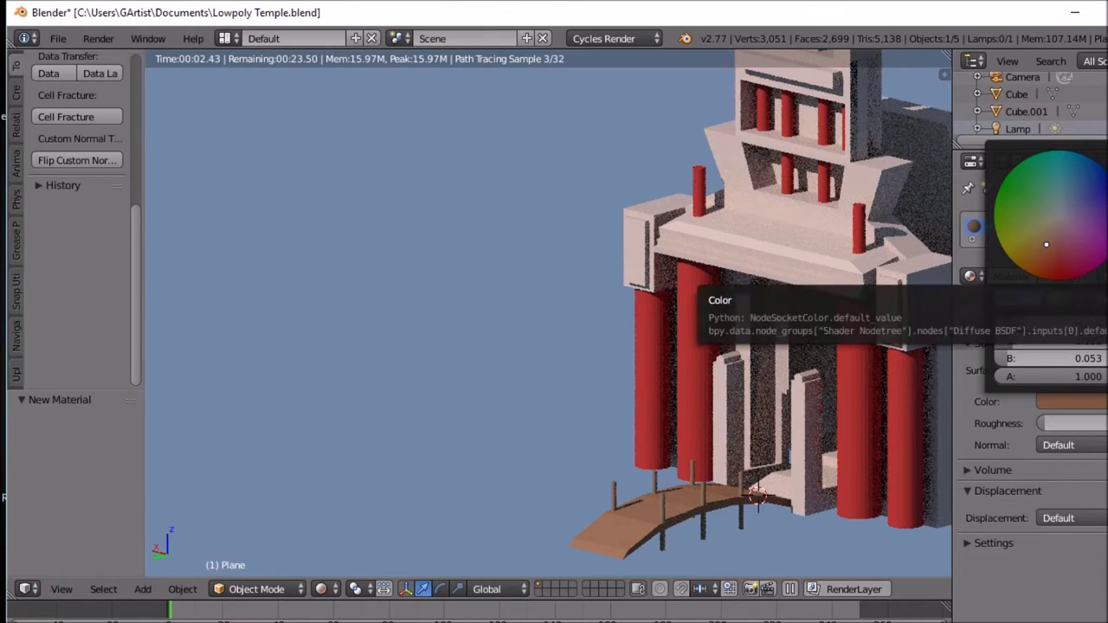
pyautogui.moveTo(688, 488); pyautogui.dragTo(744, 494, button='middle')
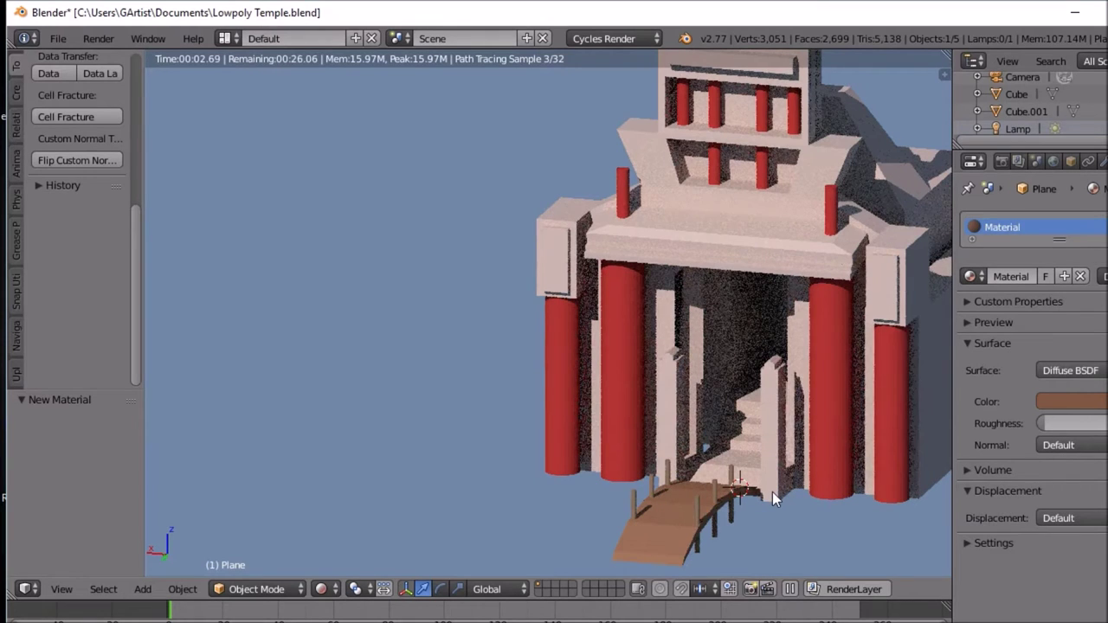
pyautogui.scroll(1, 772, 491)
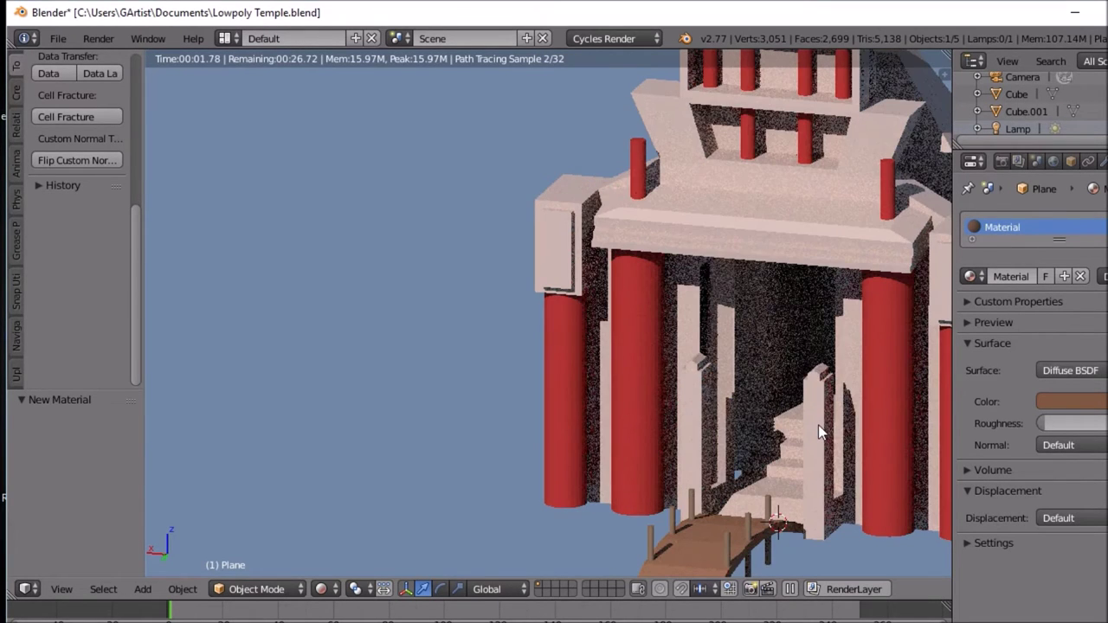
# Step: Rename the bridge deck's material to "wood"
pyautogui.moveTo(818, 428); pyautogui.dragTo(762, 429, button='middle')
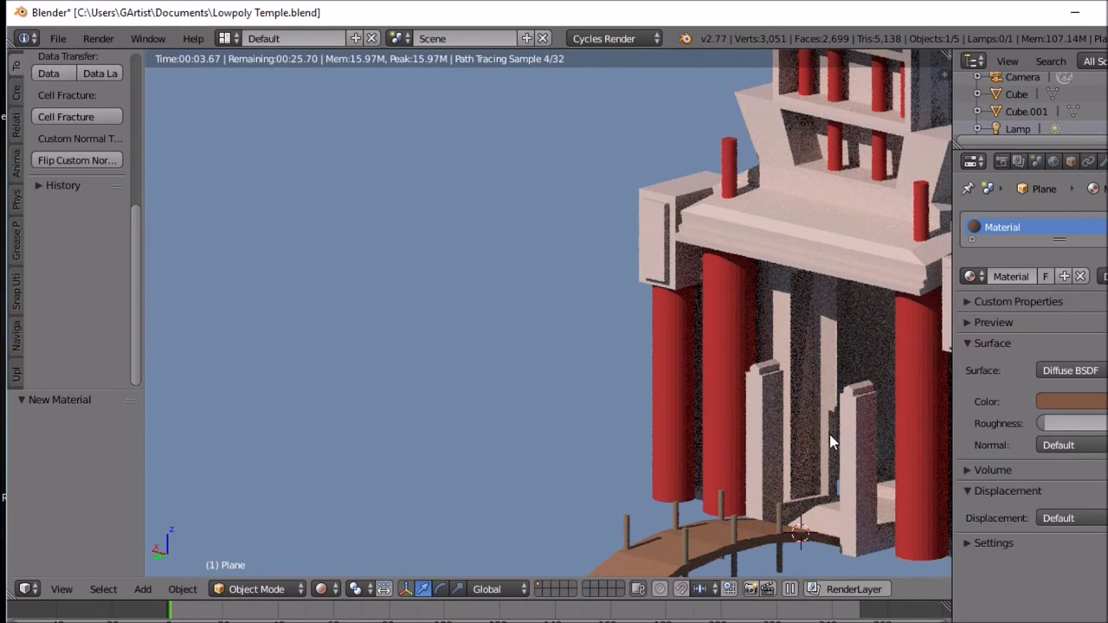
pyautogui.click(1014, 275)
pyautogui.write('wood')
pyautogui.press('Return')
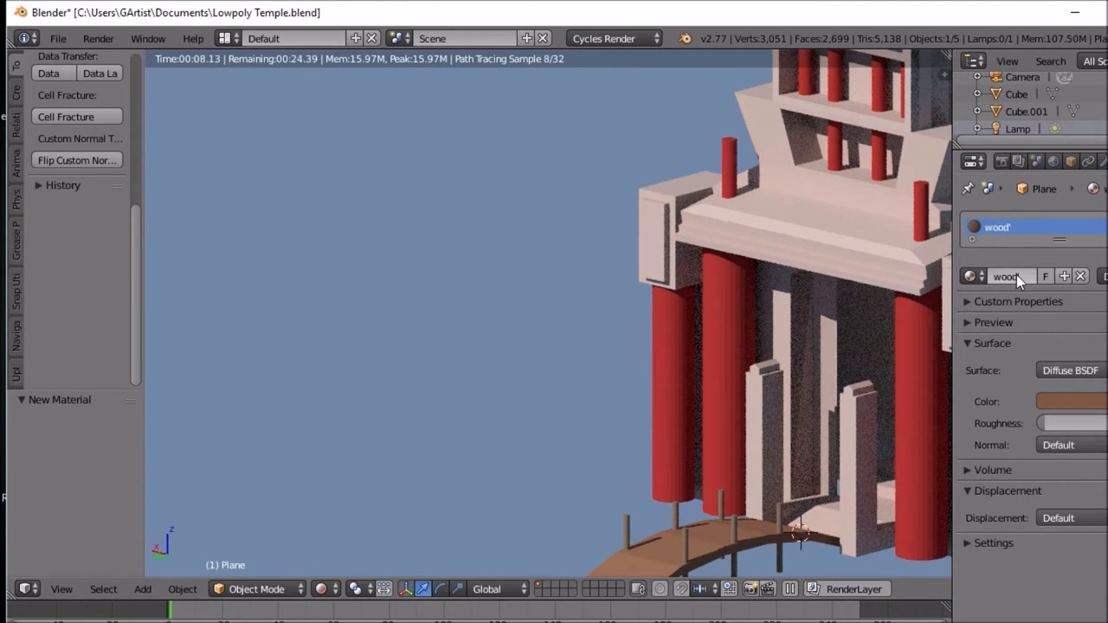
pyautogui.click(1030, 277)
pyautogui.press('Return')
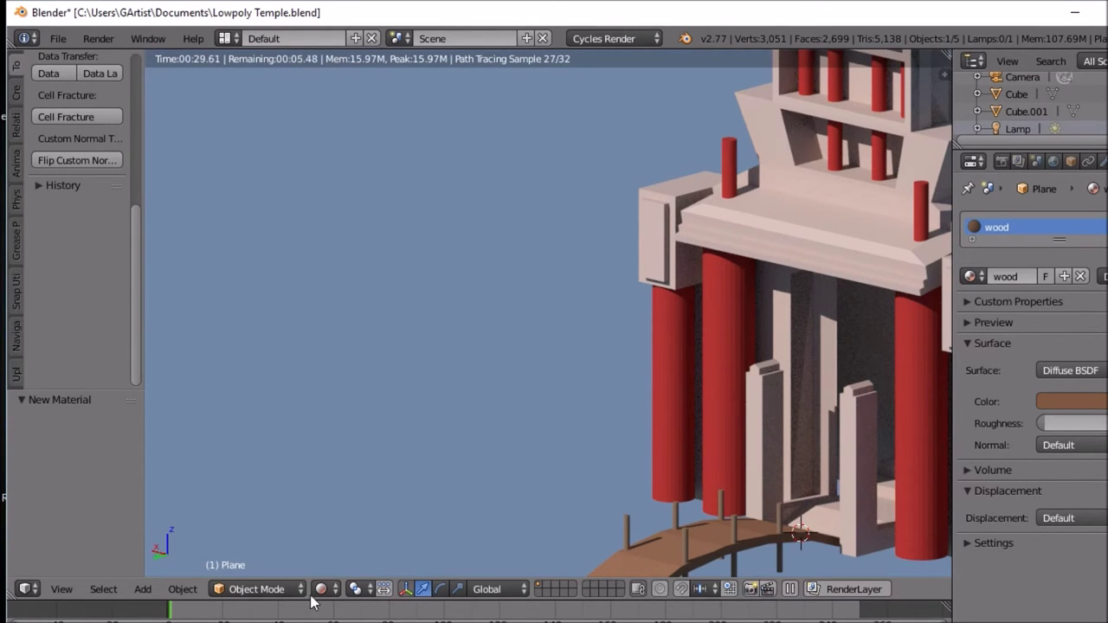
# Step: Return to Solid shading and open the temple mesh in Edit Mode with face selection active
pyautogui.click(340, 591)
pyautogui.click(362, 530)
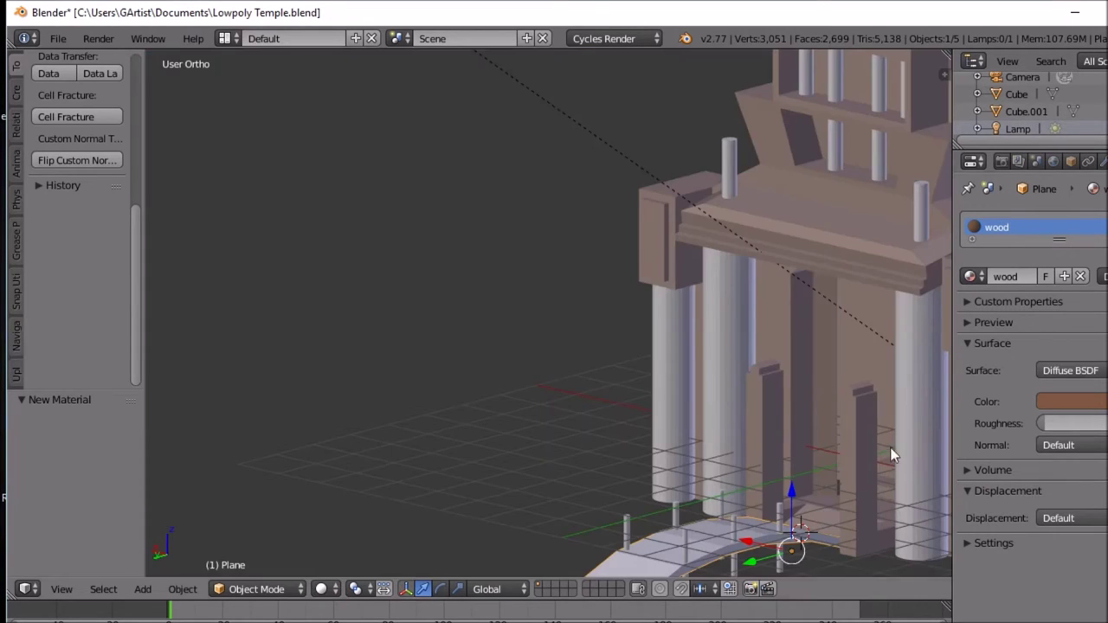
pyautogui.press('Tab')
pyautogui.press('Tab')
pyautogui.rightClick(854, 391)
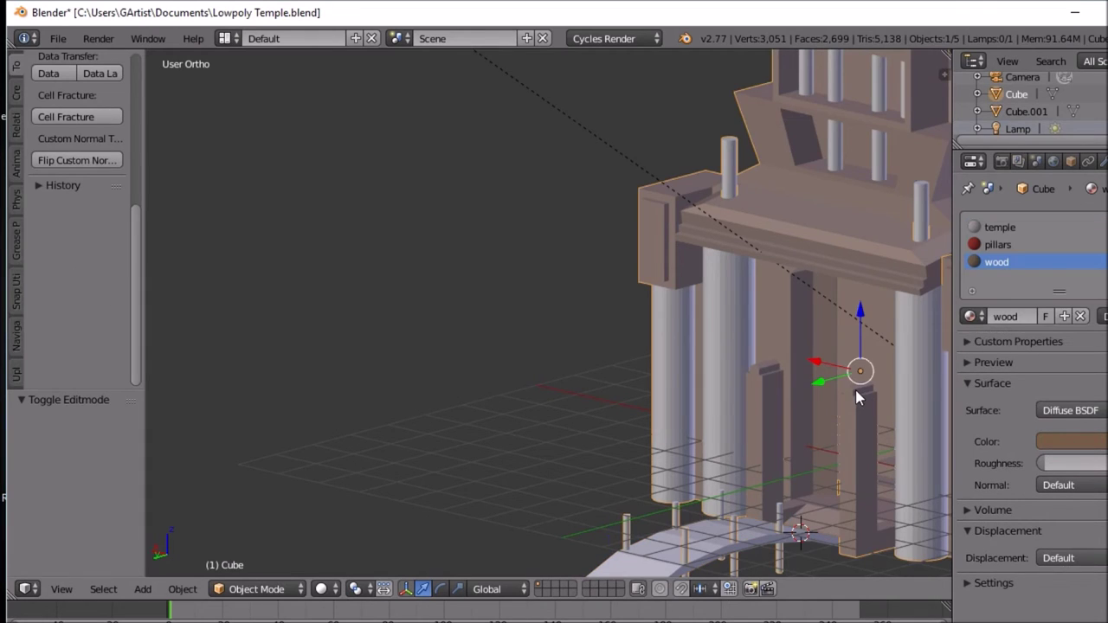
pyautogui.press('Tab')
pyautogui.moveTo(863, 386); pyautogui.dragTo(638, 367, button='middle')
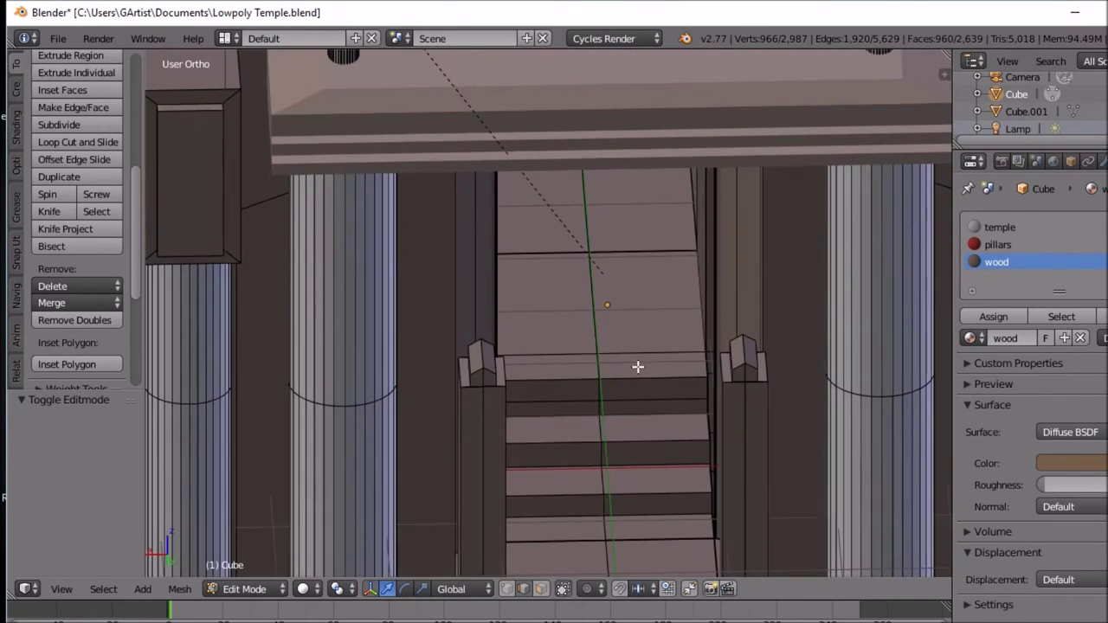
pyautogui.rightClick(488, 364)
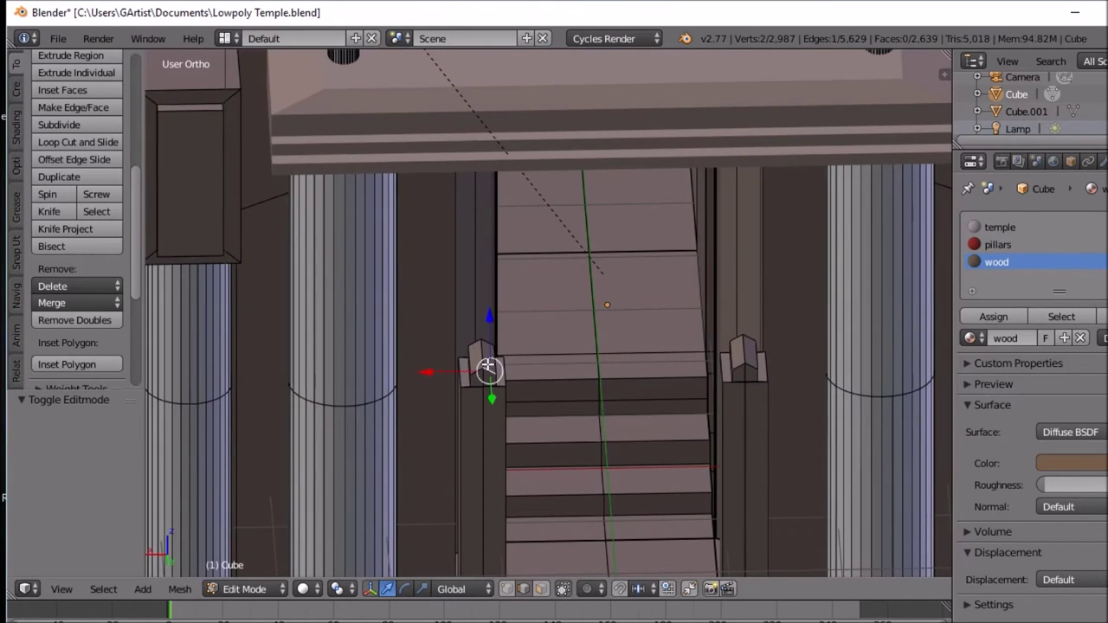
pyautogui.click(541, 589)
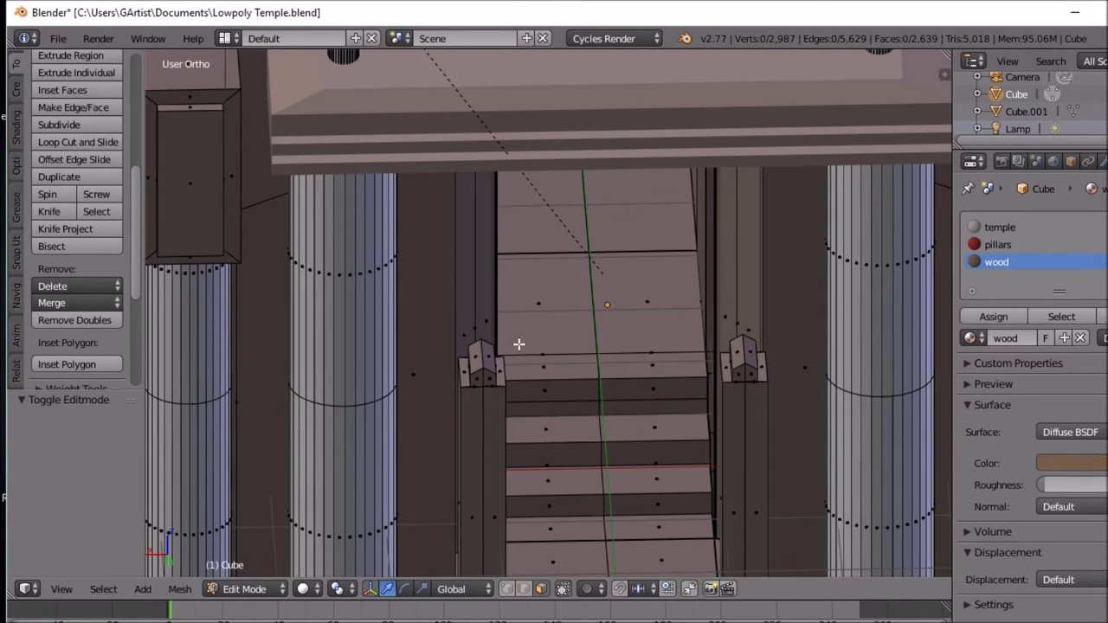
# Step: Select the front faces, roof slopes and one visible side face of the small caps on both entrance posts
pyautogui.rightClick(490, 365)
pyautogui.keyDown('shift'); pyautogui.rightClick(478, 367); pyautogui.keyUp('shift')
pyautogui.keyDown('shift'); pyautogui.rightClick(475, 378); pyautogui.keyUp('shift')
pyautogui.keyDown('shift'); pyautogui.rightClick(487, 374); pyautogui.keyUp('shift')
pyautogui.keyDown('shift'); pyautogui.rightClick(738, 361); pyautogui.keyUp('shift')
pyautogui.keyDown('shift'); pyautogui.rightClick(746, 363); pyautogui.keyUp('shift')
pyautogui.keyDown('shift'); pyautogui.rightClick(742, 370); pyautogui.keyUp('shift')
pyautogui.keyDown('shift'); pyautogui.rightClick(742, 367); pyautogui.keyUp('shift')
pyautogui.moveTo(742, 366)
pyautogui.mouseDown(button='middle')
pyautogui.moveTo(700, 367)
pyautogui.moveTo(752, 371)
pyautogui.mouseUp(button='middle')
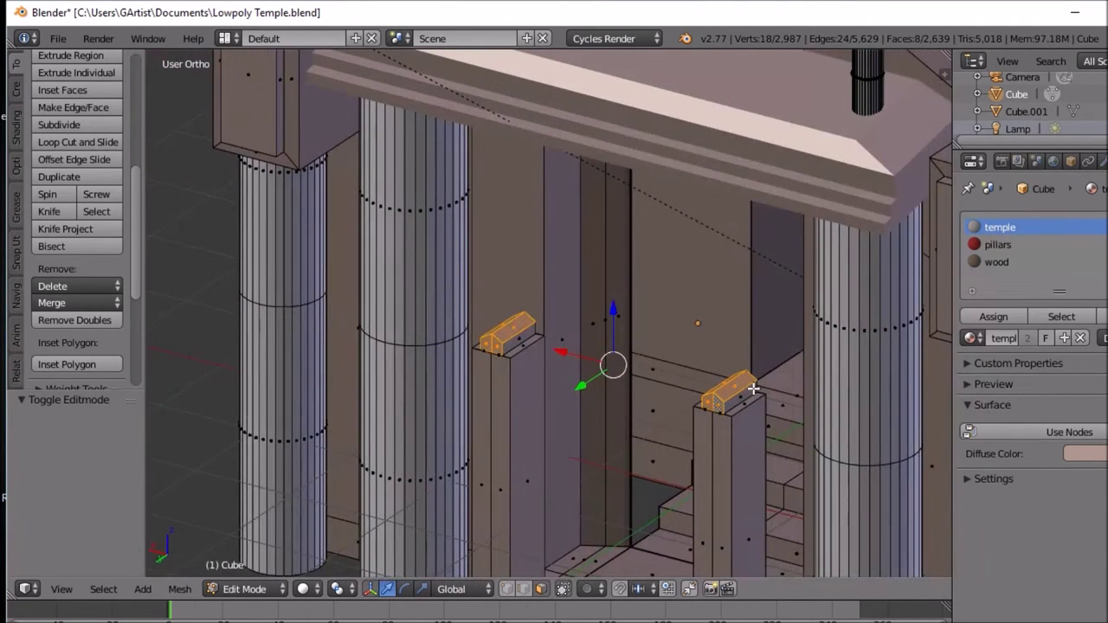
pyautogui.keyDown('shift'); pyautogui.rightClick(749, 390); pyautogui.keyUp('shift')
pyautogui.keyDown('shift'); pyautogui.rightClick(530, 338); pyautogui.keyUp('shift')
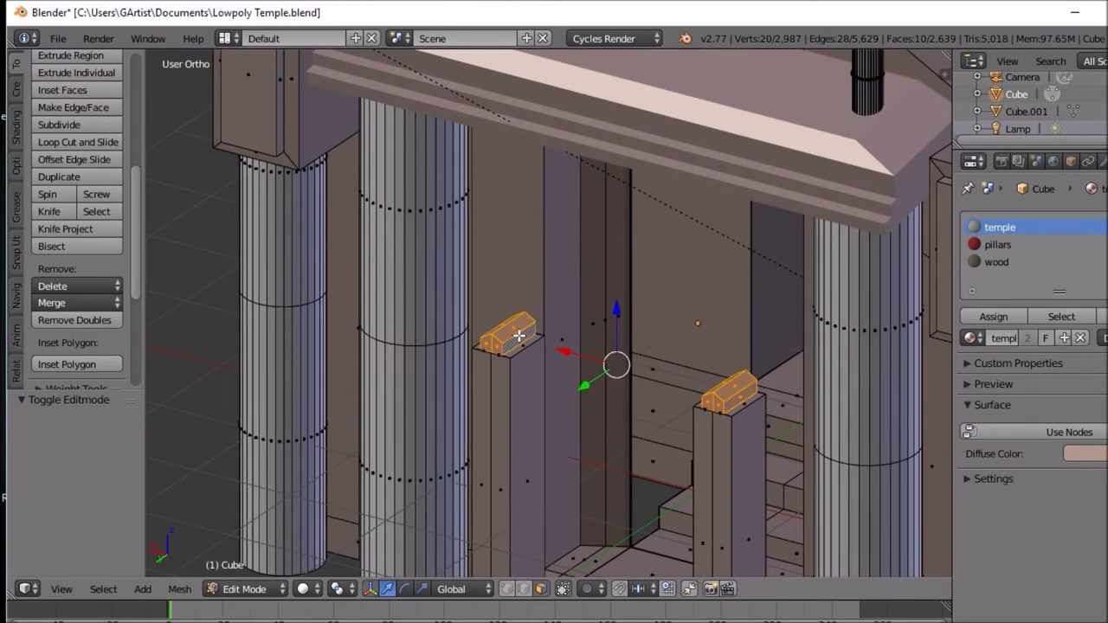
# Step: Add the caps' remaining side and back faces to the selection, temporarily allowing selection through the mesh
pyautogui.moveTo(527, 344); pyautogui.dragTo(653, 343, button='middle')
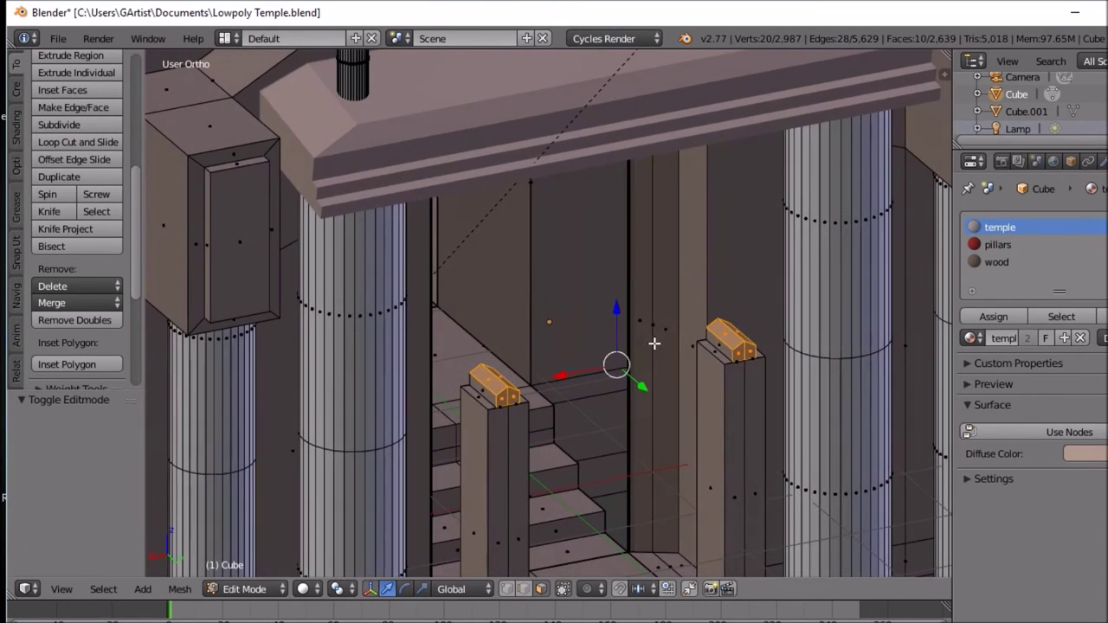
pyautogui.keyDown('shift'); pyautogui.rightClick(486, 390); pyautogui.keyUp('shift')
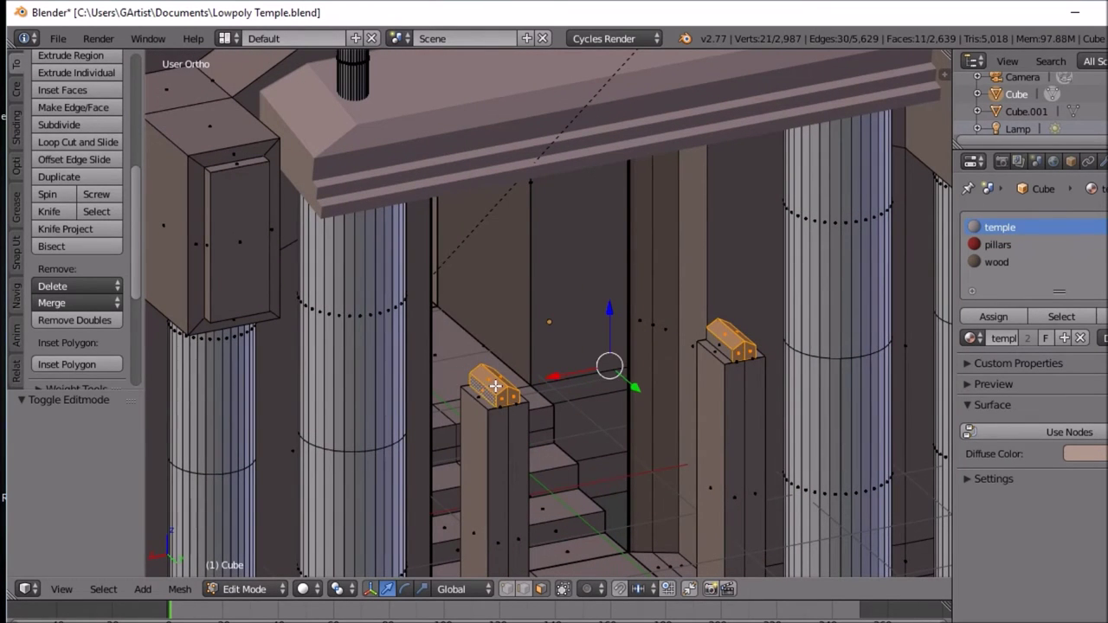
pyautogui.press('KP_4')
pyautogui.click(563, 589)
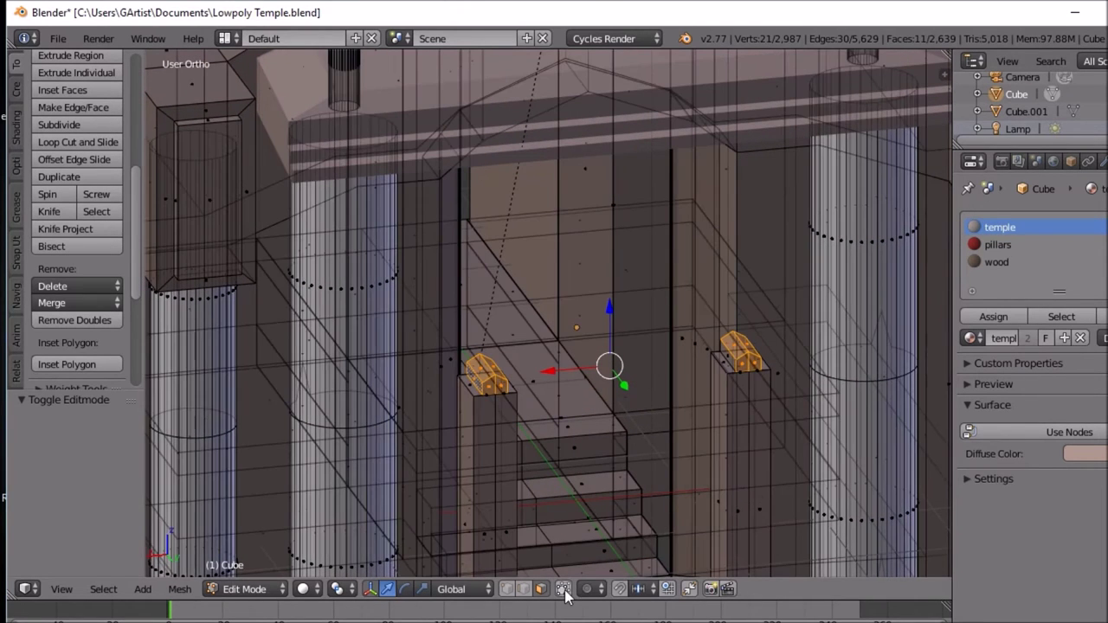
pyautogui.keyDown('shift'); pyautogui.rightClick(478, 367); pyautogui.keyUp('shift')
pyautogui.keyDown('shift'); pyautogui.rightClick(735, 343); pyautogui.keyUp('shift')
pyautogui.moveTo(734, 342); pyautogui.dragTo(746, 348, button='middle')
pyautogui.keyDown('shift'); pyautogui.rightClick(733, 350); pyautogui.keyUp('shift')
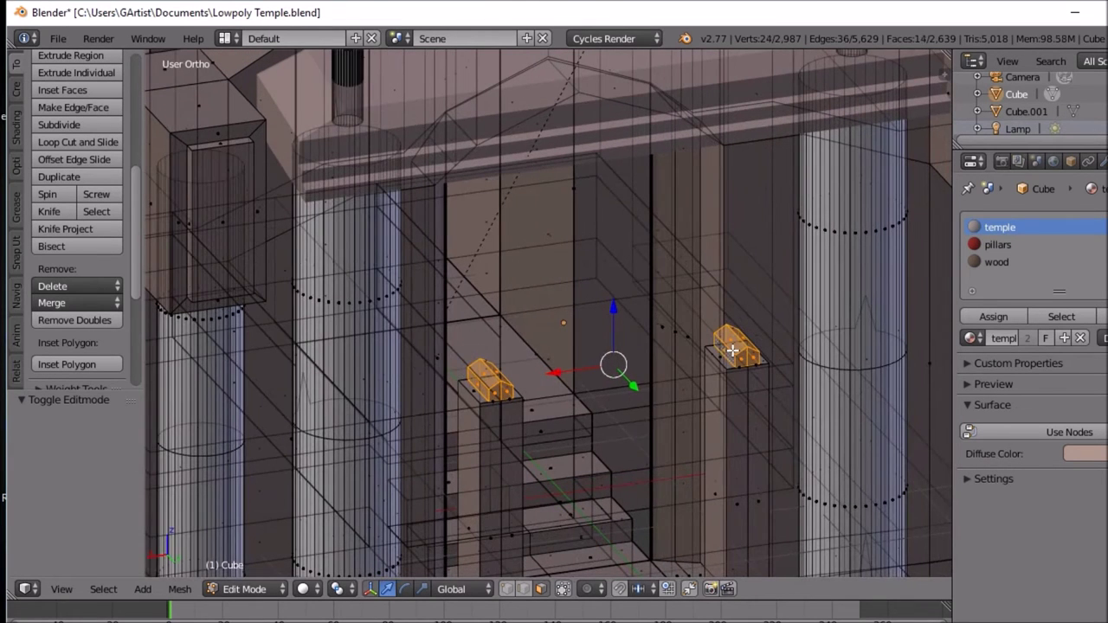
pyautogui.click(564, 589)
pyautogui.moveTo(648, 417); pyautogui.dragTo(618, 389, button='middle')
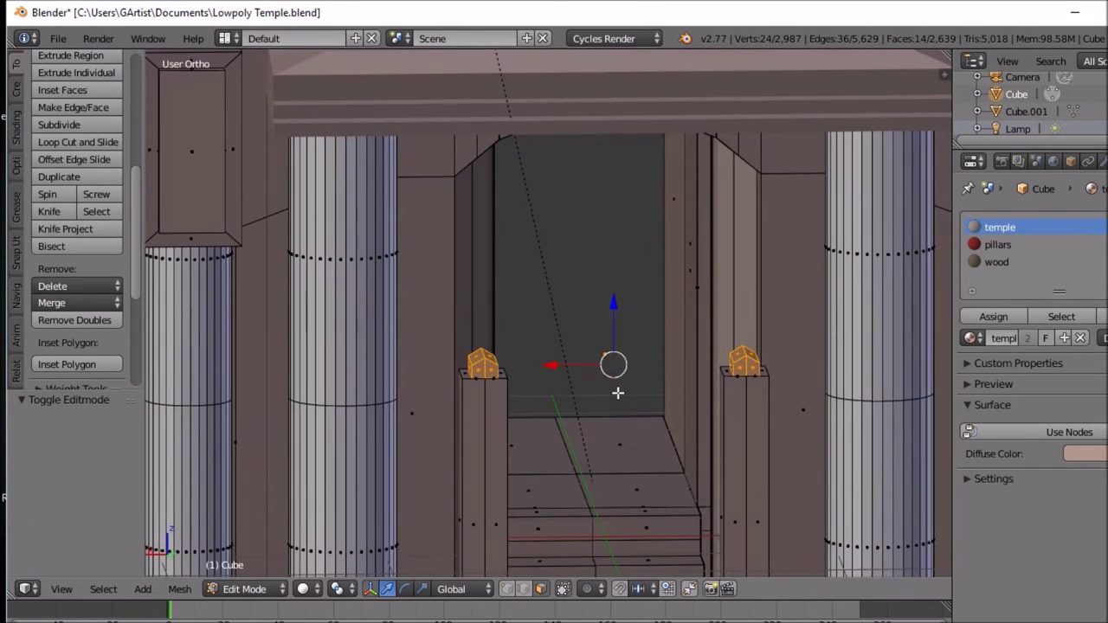
# Step: Assign the wood material to the selected post caps and check the temple front in Rendered shading
pyautogui.click(997, 261)
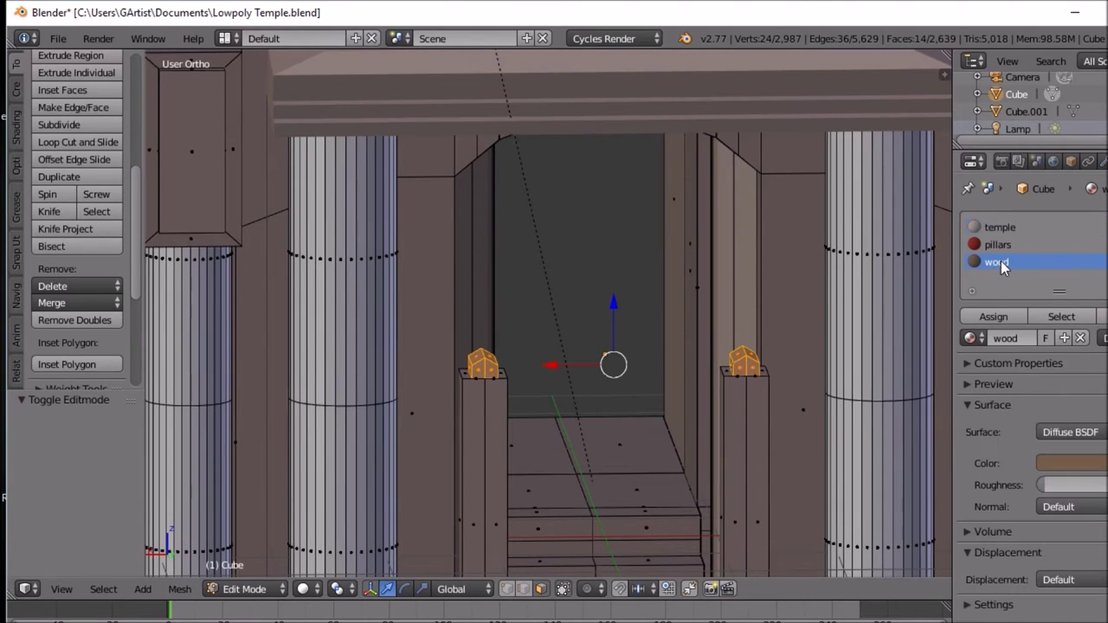
pyautogui.click(996, 316)
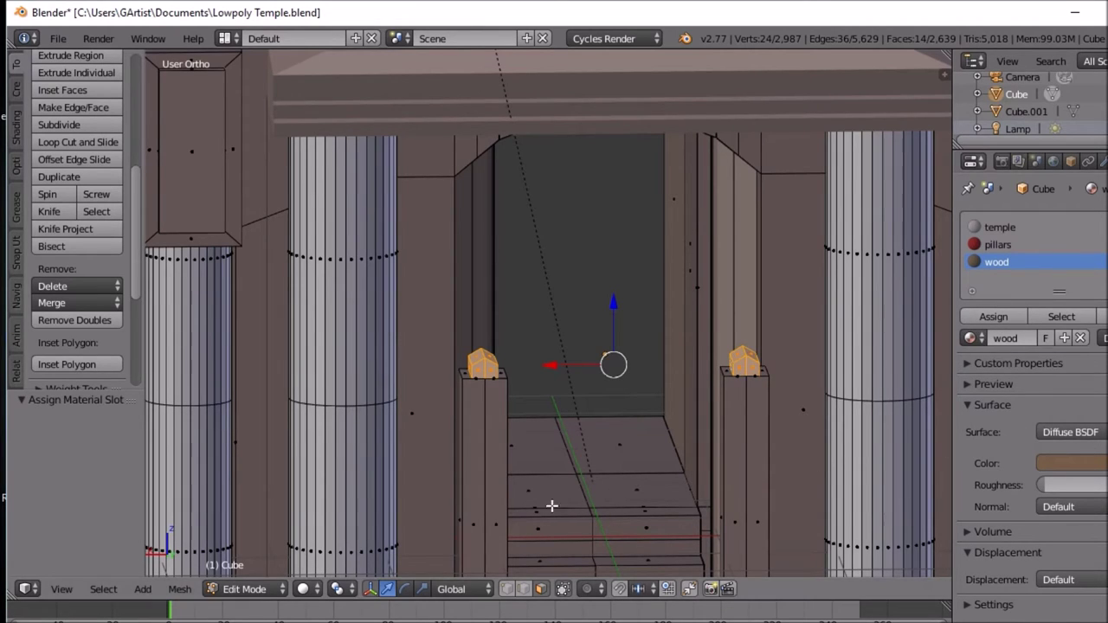
pyautogui.click(305, 589)
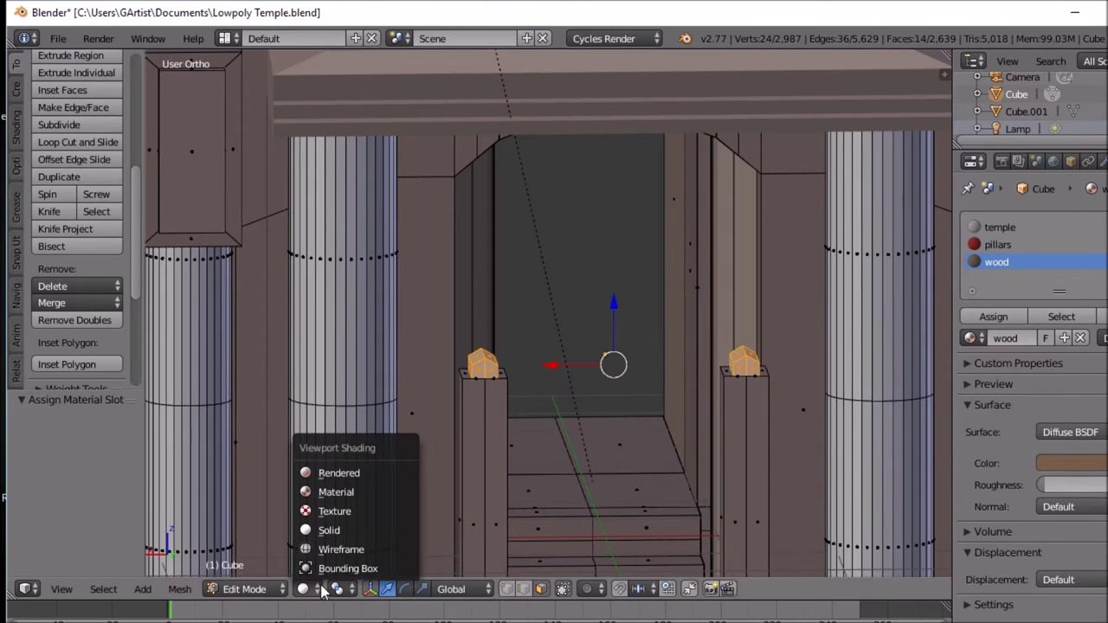
pyautogui.click(338, 473)
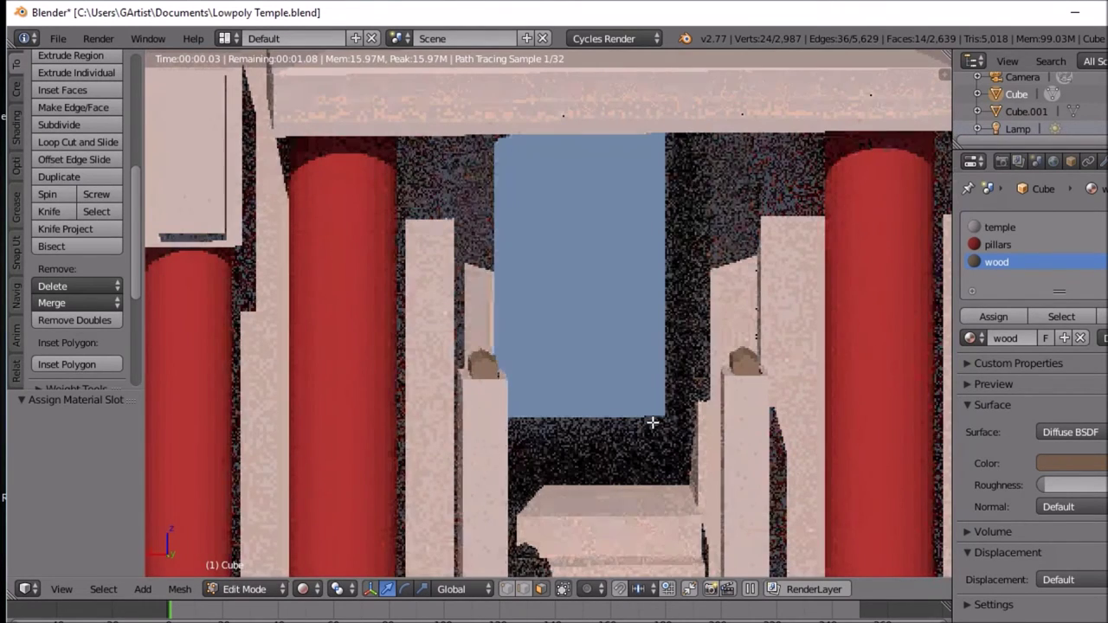
pyautogui.scroll(-3, 649, 421)
pyautogui.scroll(-2, 653, 422)
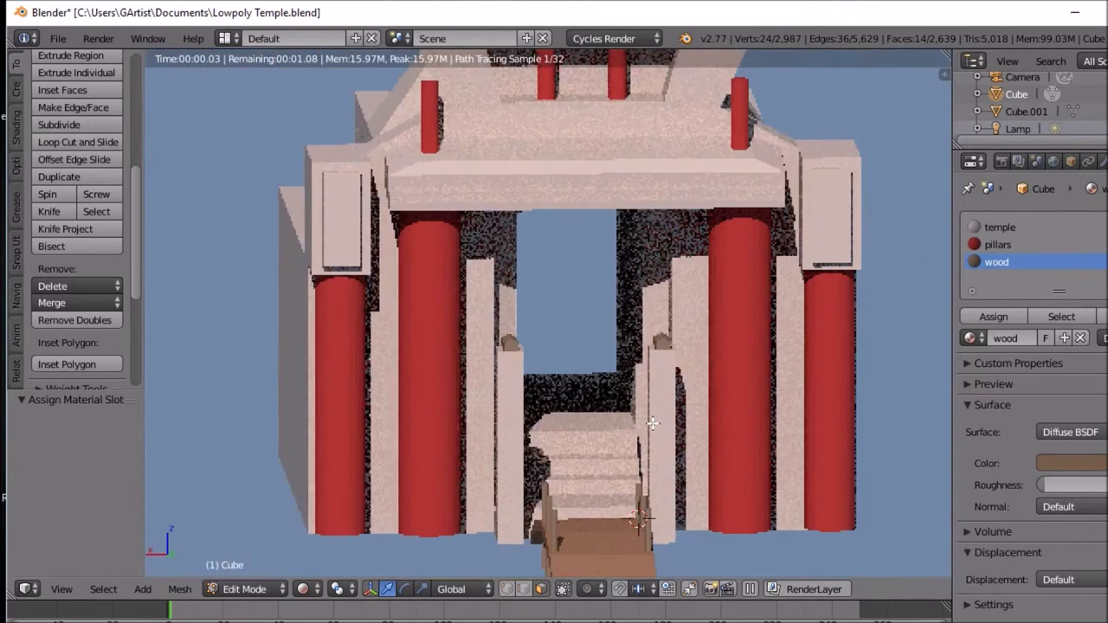
pyautogui.moveTo(652, 421); pyautogui.dragTo(685, 422, button='middle')
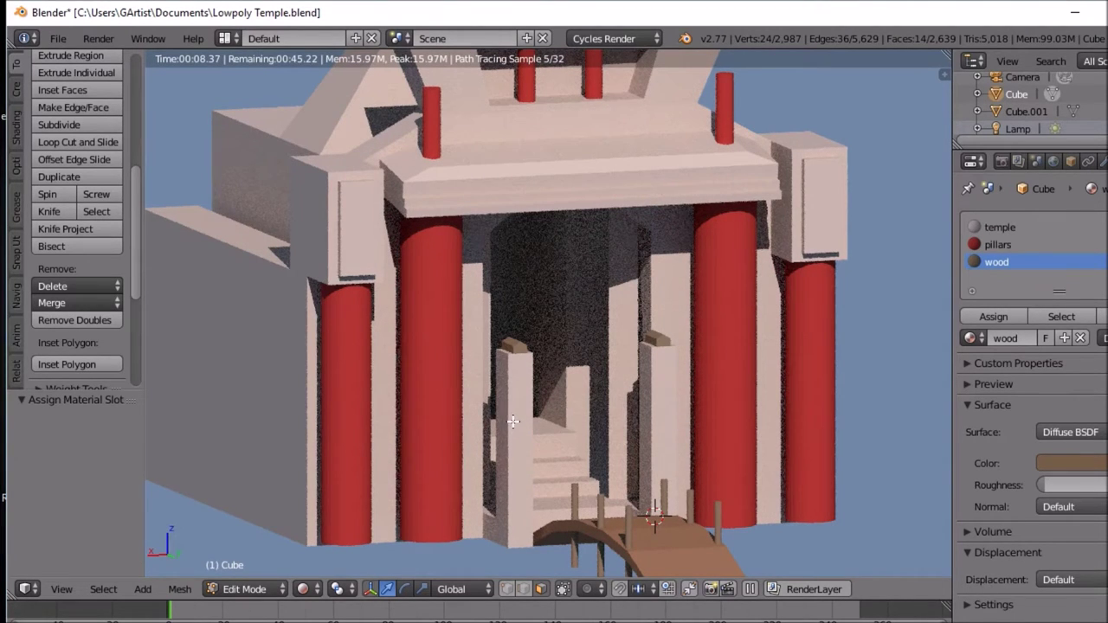
# Step: Return to Solid shading and resume editing the temple mesh
pyautogui.press('Tab')
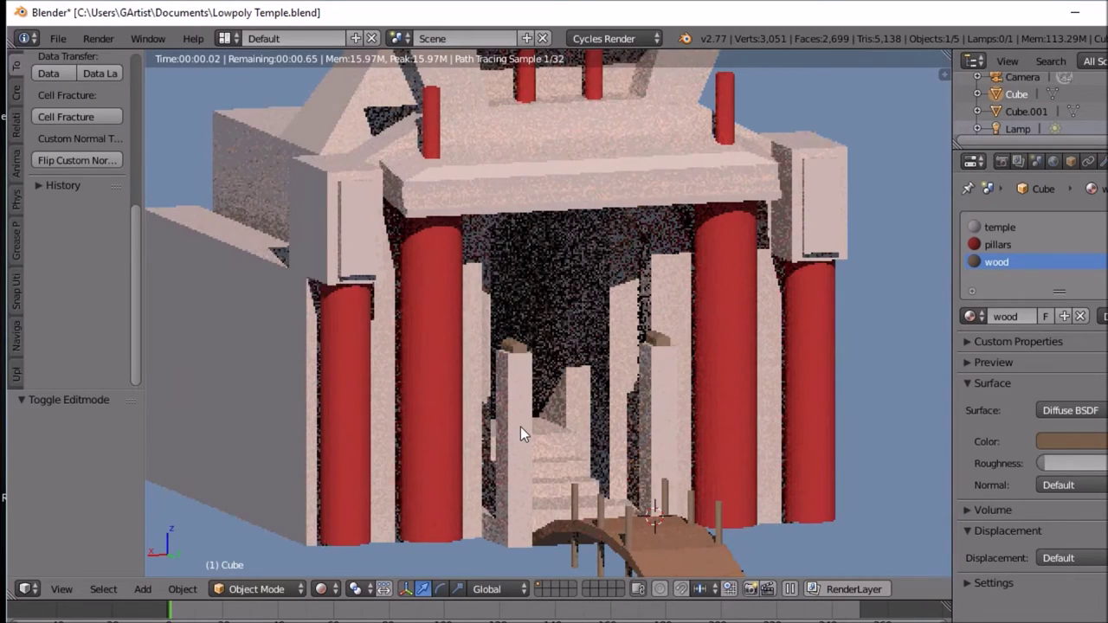
pyautogui.click(333, 591)
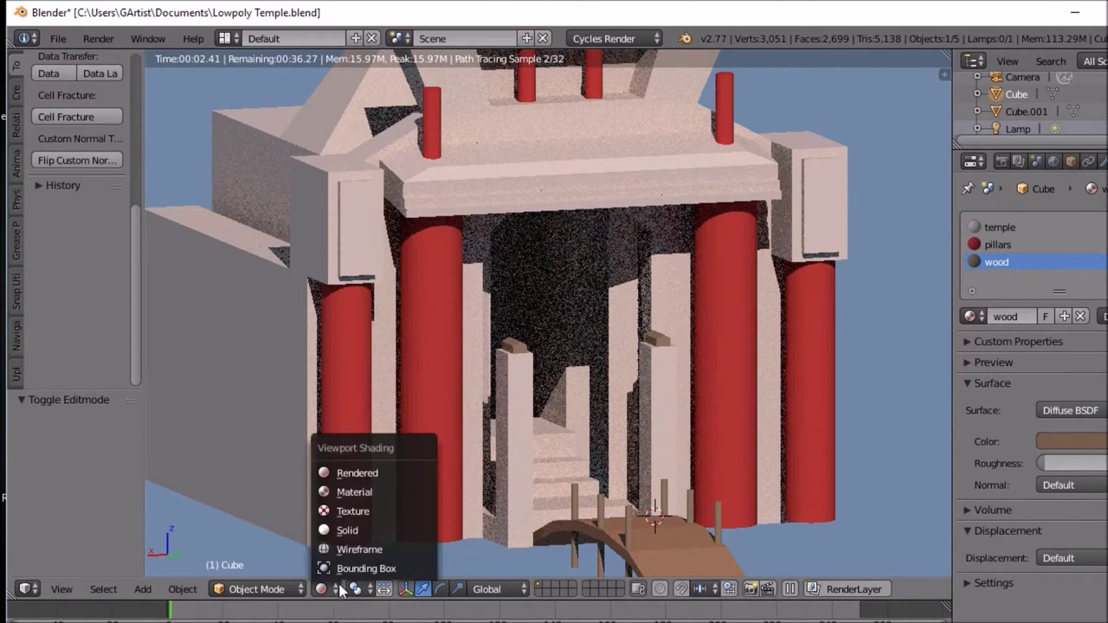
pyautogui.click(355, 529)
pyautogui.press('Tab')
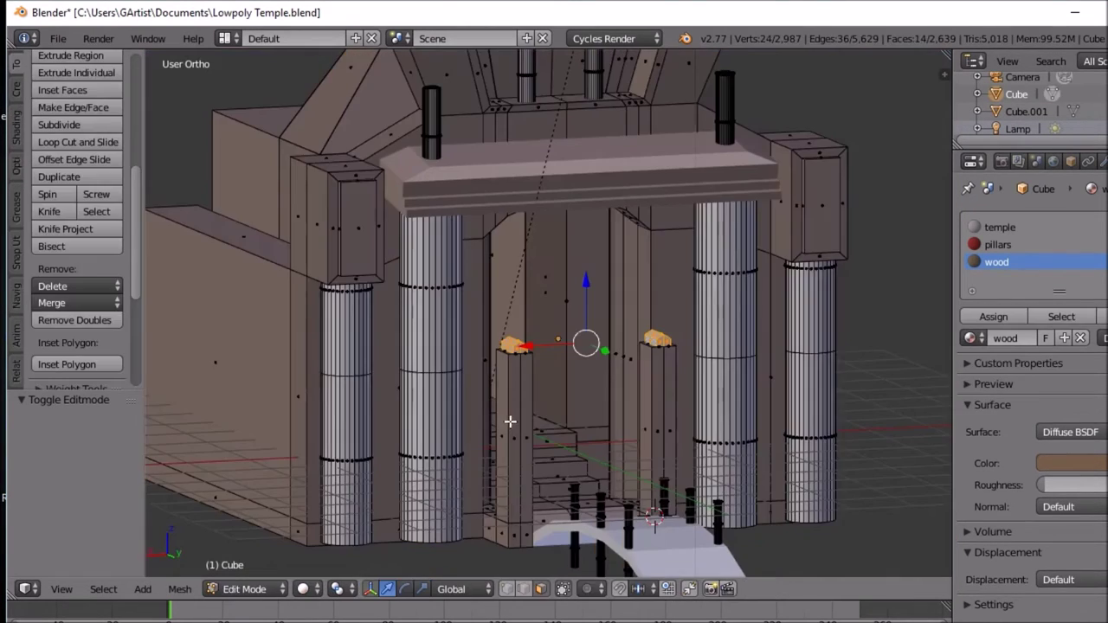
# Step: Select the front, top ledge and side faces of the left entrance post, leaving out its cap and base
pyautogui.rightClick(510, 421)
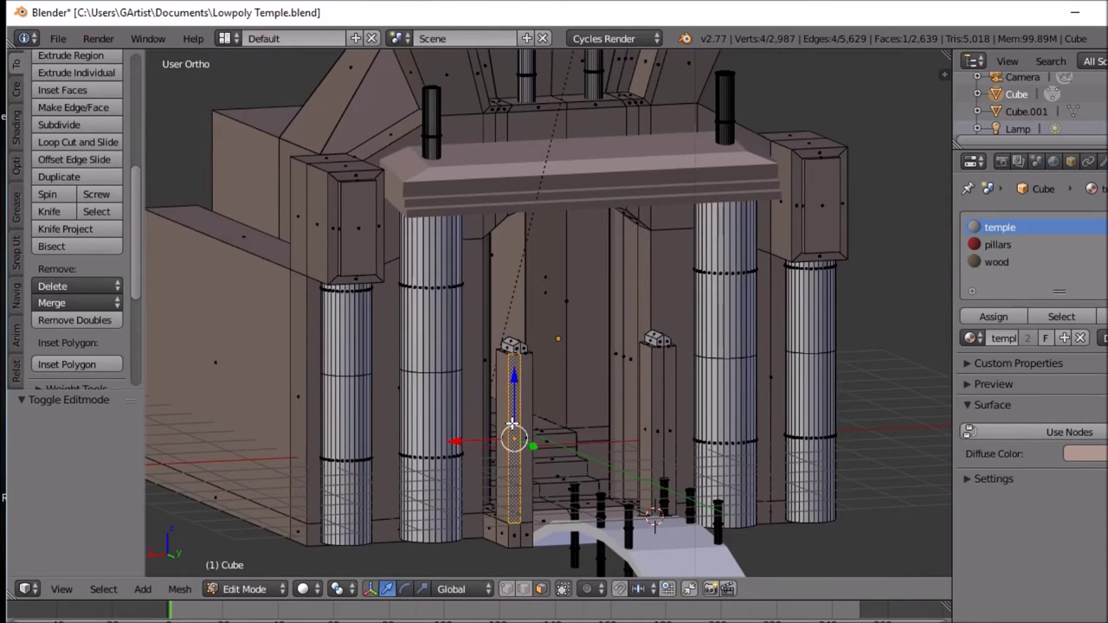
pyautogui.hotkey('ctrl', 'l')
pyautogui.rightClick(511, 424)
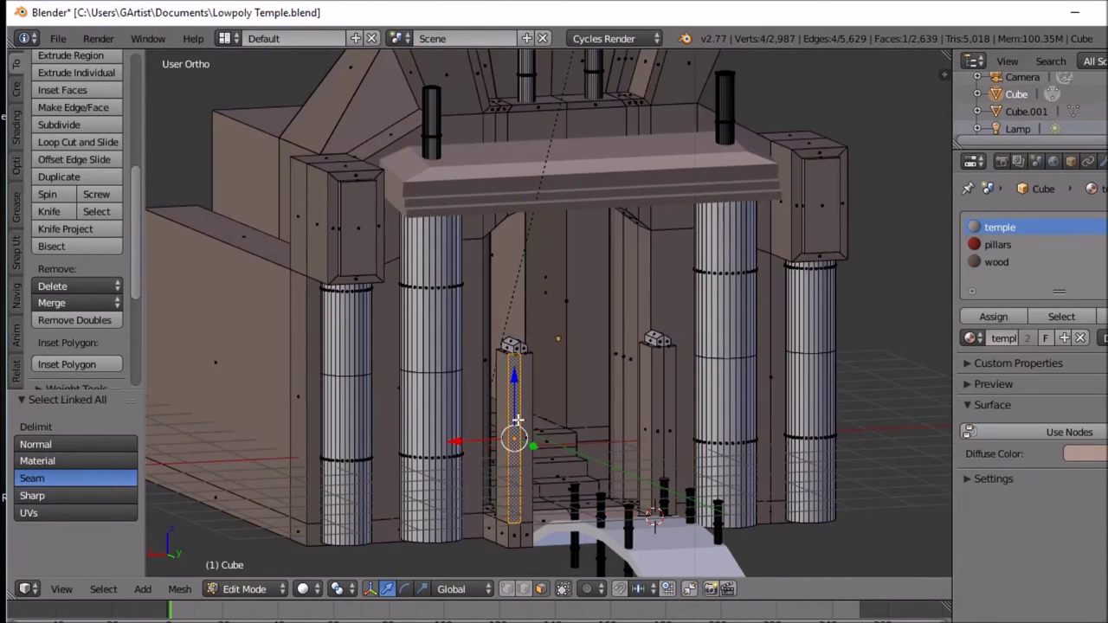
pyautogui.moveTo(512, 423); pyautogui.dragTo(519, 423, button='middle')
pyautogui.scroll(2, 519, 422)
pyautogui.keyDown('shift'); pyautogui.rightClick(525, 428); pyautogui.keyUp('shift')
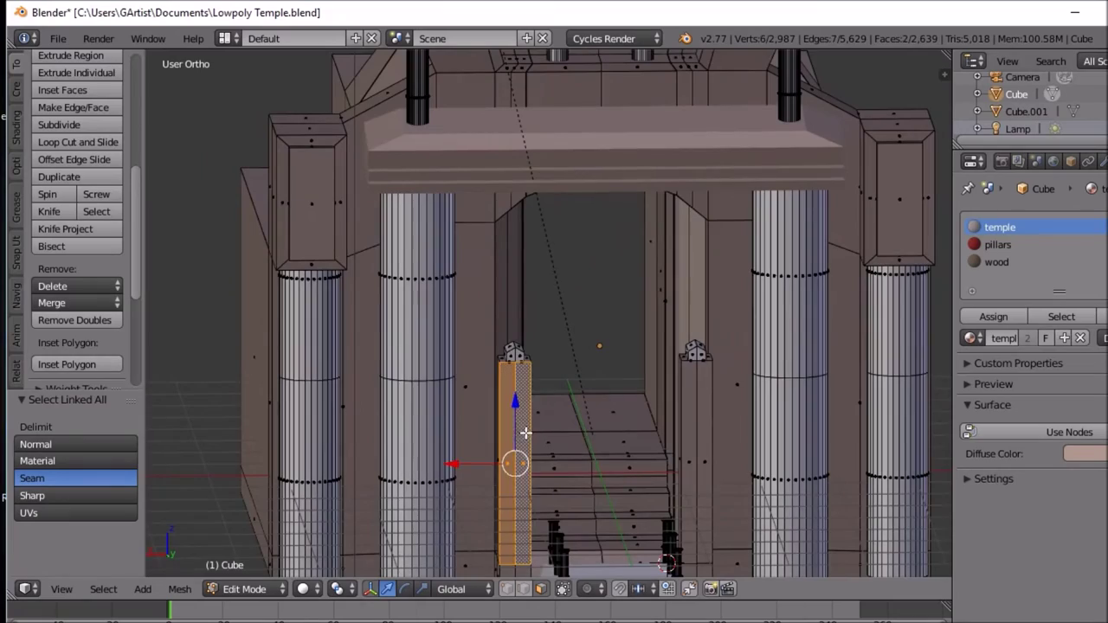
pyautogui.moveTo(520, 424)
pyautogui.mouseDown(button='middle')
pyautogui.moveTo(613, 412)
pyautogui.moveTo(527, 421)
pyautogui.moveTo(450, 398)
pyautogui.moveTo(378, 403)
pyautogui.moveTo(520, 403)
pyautogui.mouseUp(button='middle')
pyautogui.keyDown('shift'); pyautogui.rightClick(501, 391); pyautogui.keyUp('shift')
pyautogui.keyDown('shift'); pyautogui.rightClick(519, 394); pyautogui.keyUp('shift')
pyautogui.keyDown('shift'); pyautogui.rightClick(534, 410); pyautogui.keyUp('shift')
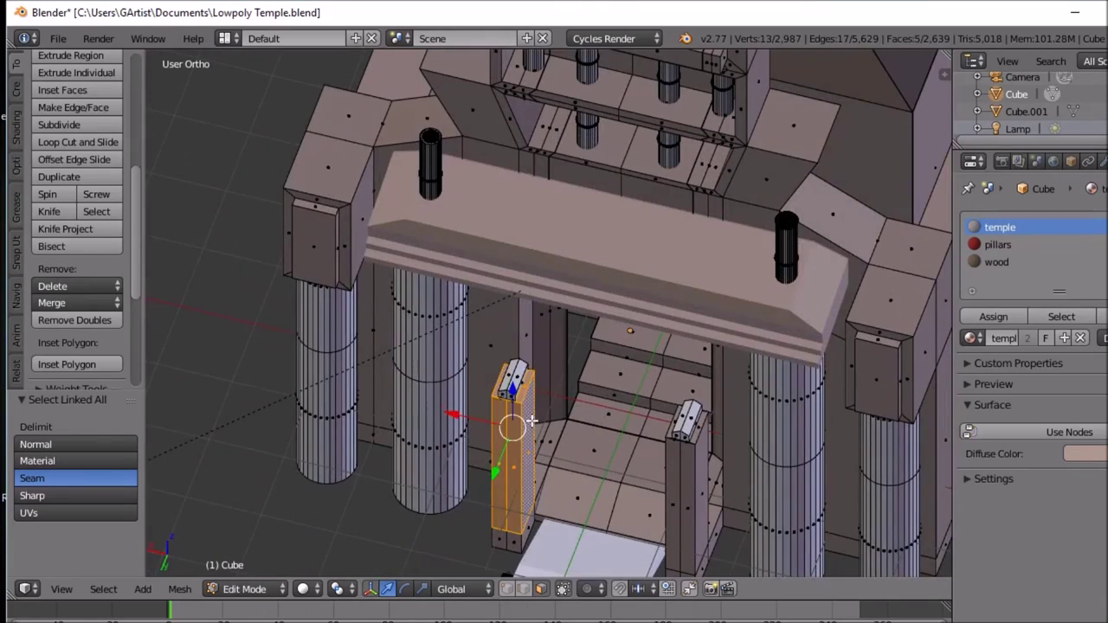
pyautogui.moveTo(528, 480); pyautogui.dragTo(454, 436, button='middle')
pyautogui.keyDown('shift'); pyautogui.rightClick(493, 458); pyautogui.keyUp('shift')
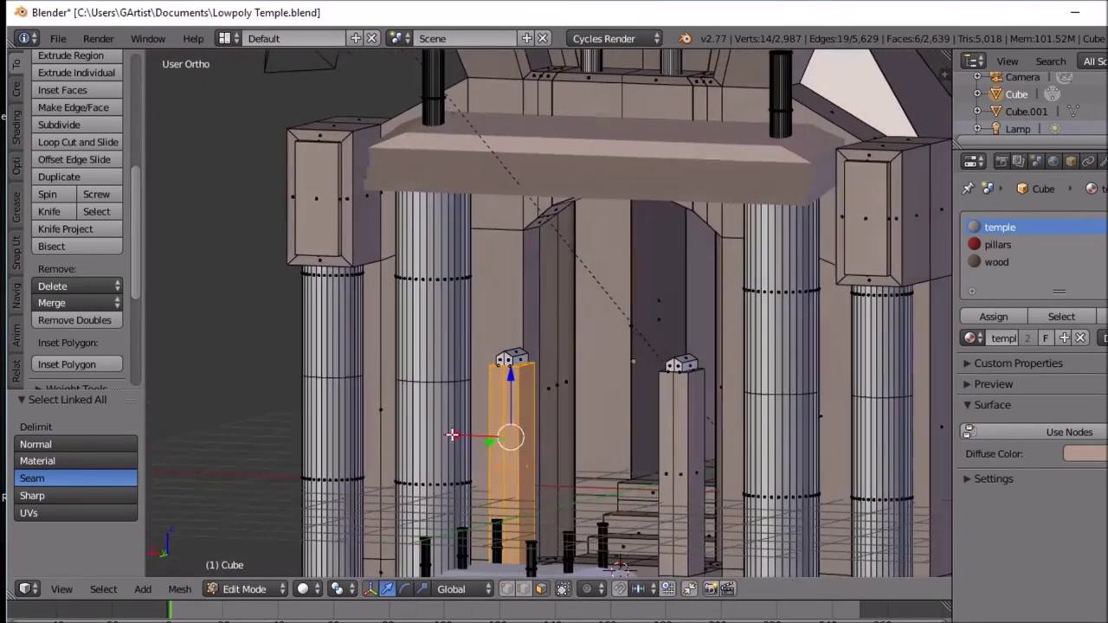
# Step: Add the matching front, side and top ledge faces of the right entrance post to the selection
pyautogui.keyDown('shift'); pyautogui.rightClick(675, 458); pyautogui.keyUp('shift')
pyautogui.keyDown('shift'); pyautogui.rightClick(681, 457); pyautogui.keyUp('shift')
pyautogui.keyDown('shift'); pyautogui.rightClick(688, 461); pyautogui.keyUp('shift')
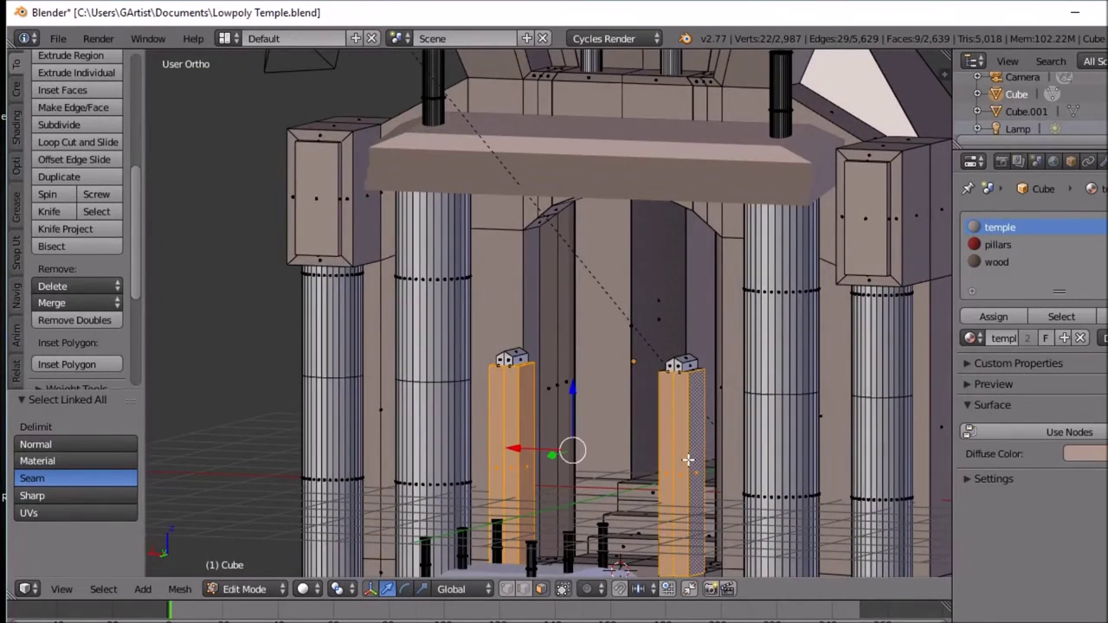
pyautogui.moveTo(687, 458); pyautogui.dragTo(797, 465, button='middle')
pyautogui.keyDown('shift'); pyautogui.rightClick(663, 465); pyautogui.keyUp('shift')
pyautogui.moveTo(664, 465); pyautogui.dragTo(705, 378, button='middle')
pyautogui.keyDown('shift'); pyautogui.rightClick(664, 358); pyautogui.keyUp('shift')
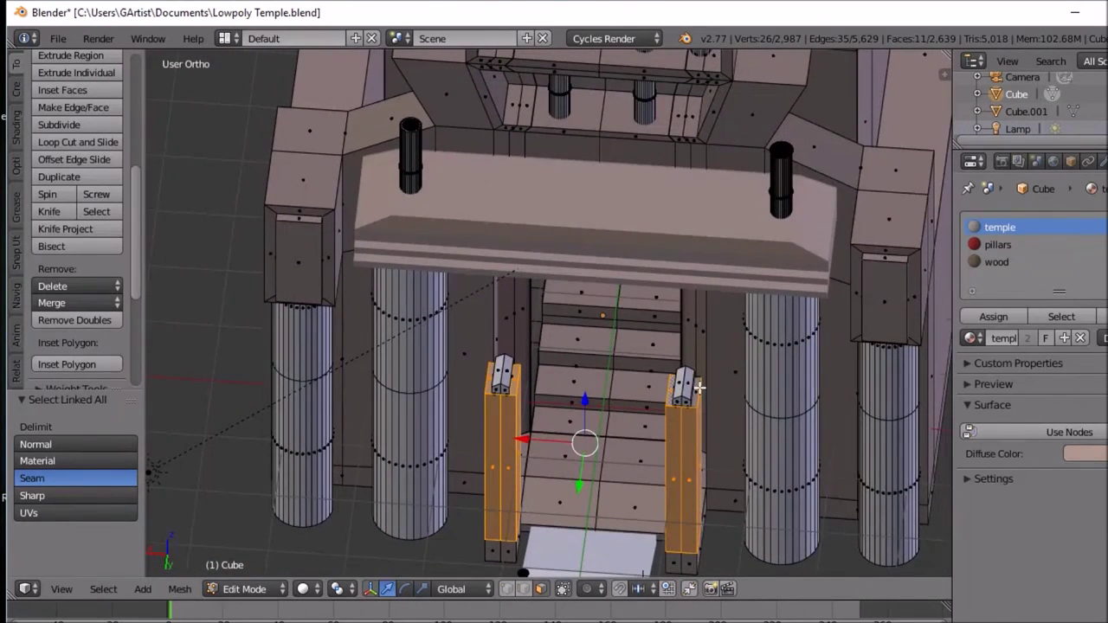
pyautogui.keyDown('shift'); pyautogui.rightClick(696, 391); pyautogui.keyUp('shift')
pyautogui.moveTo(676, 445); pyautogui.dragTo(649, 379, button='middle')
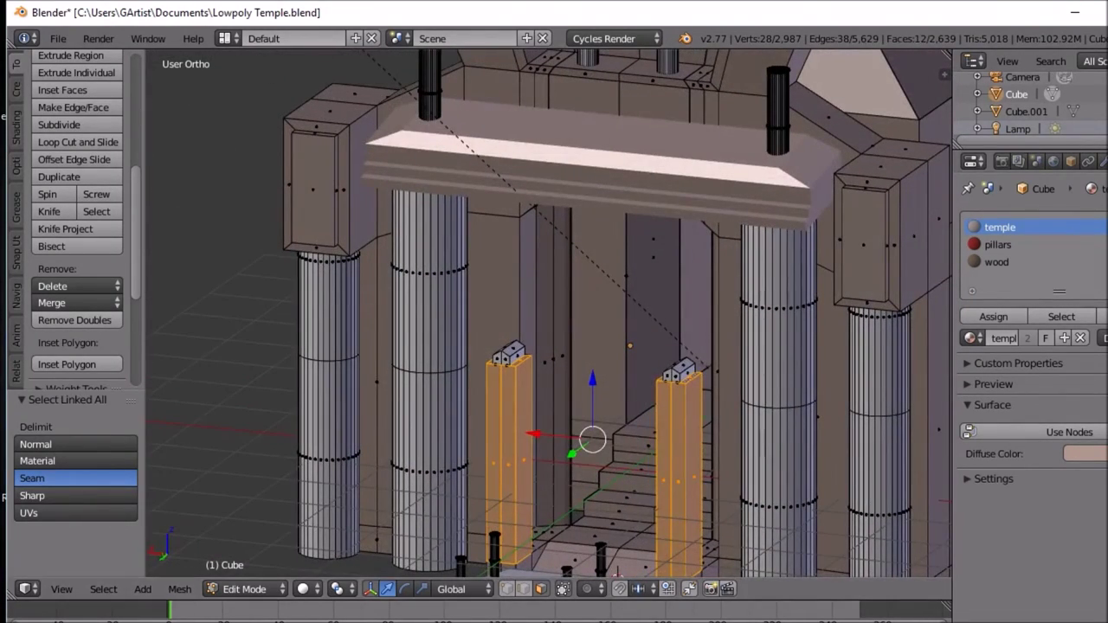
# Step: Assign the wood material to both selected entrance posts and view the whole temple in Rendered shading
pyautogui.click(1001, 261)
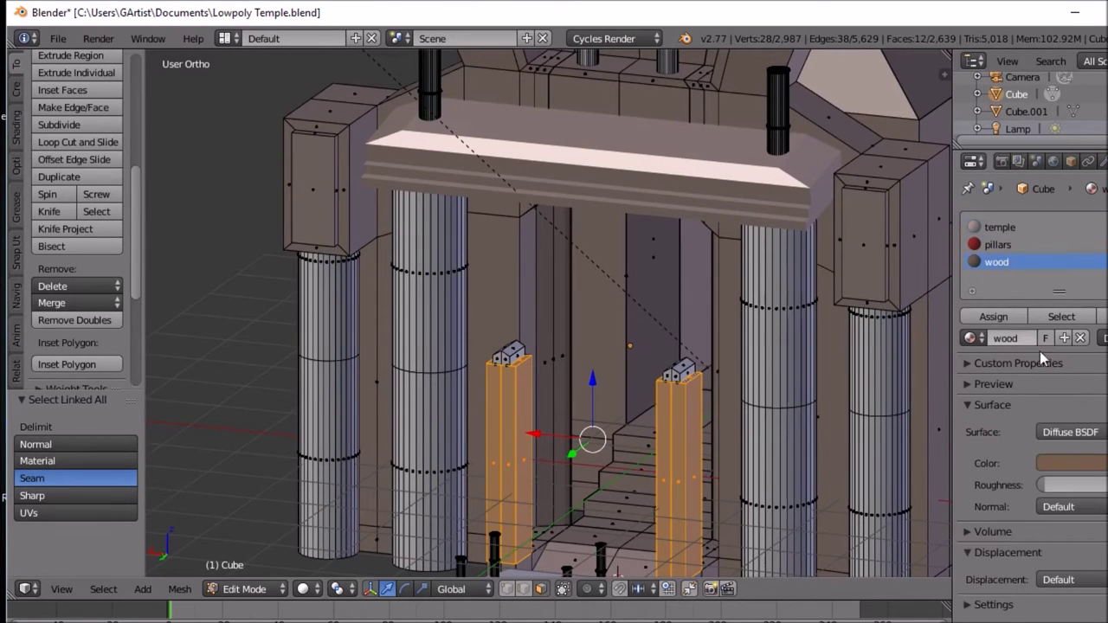
pyautogui.click(1004, 317)
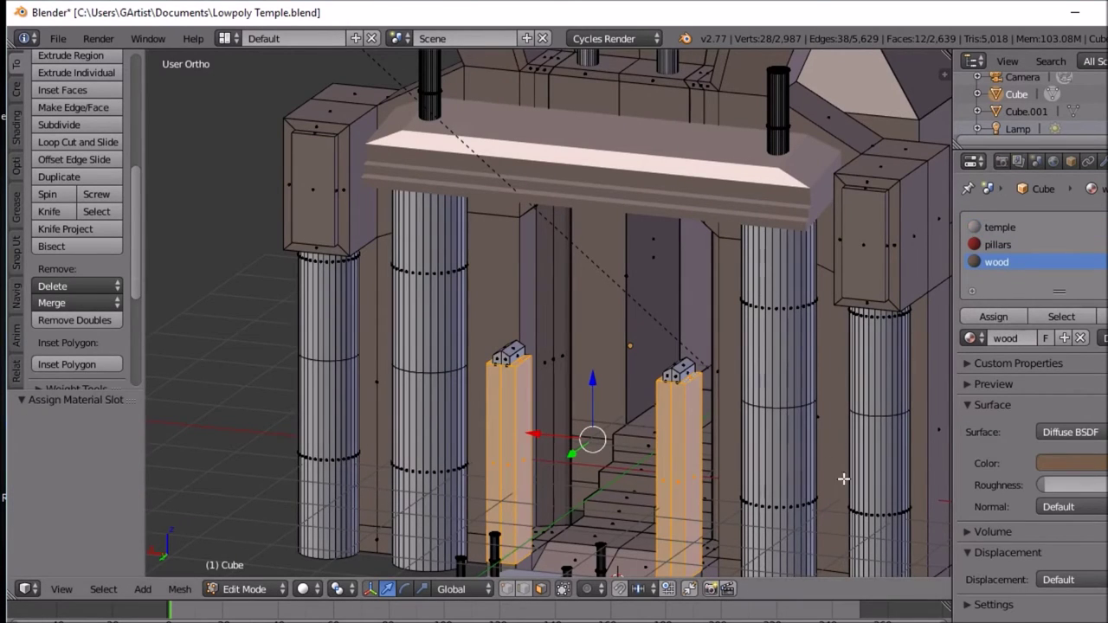
pyautogui.click(307, 589)
pyautogui.click(337, 474)
pyautogui.scroll(-6, 484, 448)
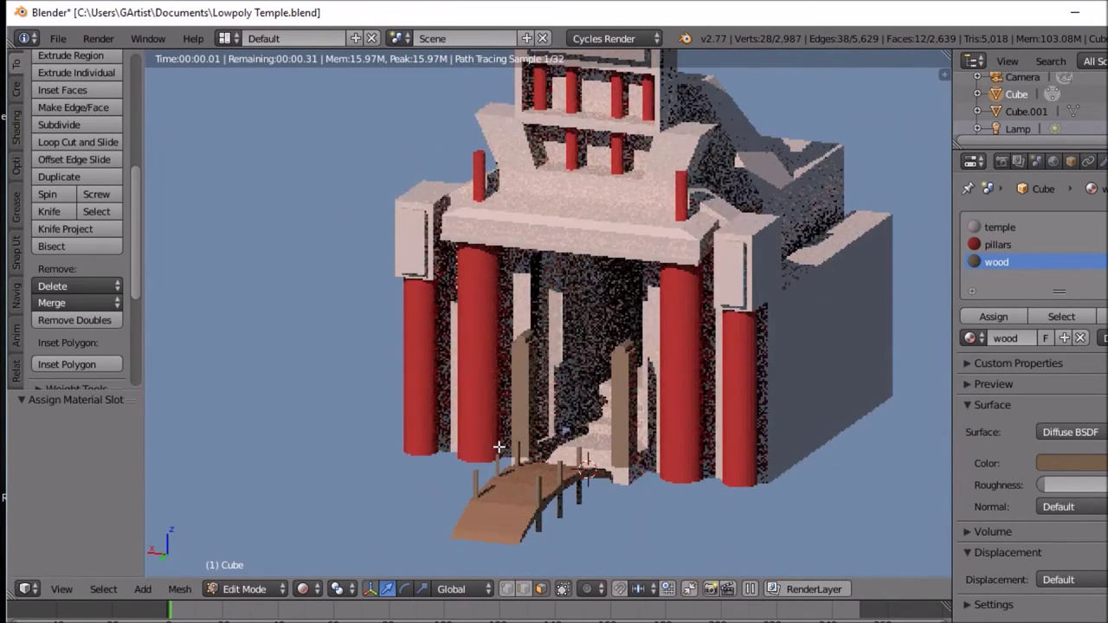
# Step: Set the wood material's color to R 0.133, G 0.083, B 0.051 and inspect the entrance posts rendered
pyautogui.click(1073, 465)
pyautogui.scroll(-3, 1048, 277)
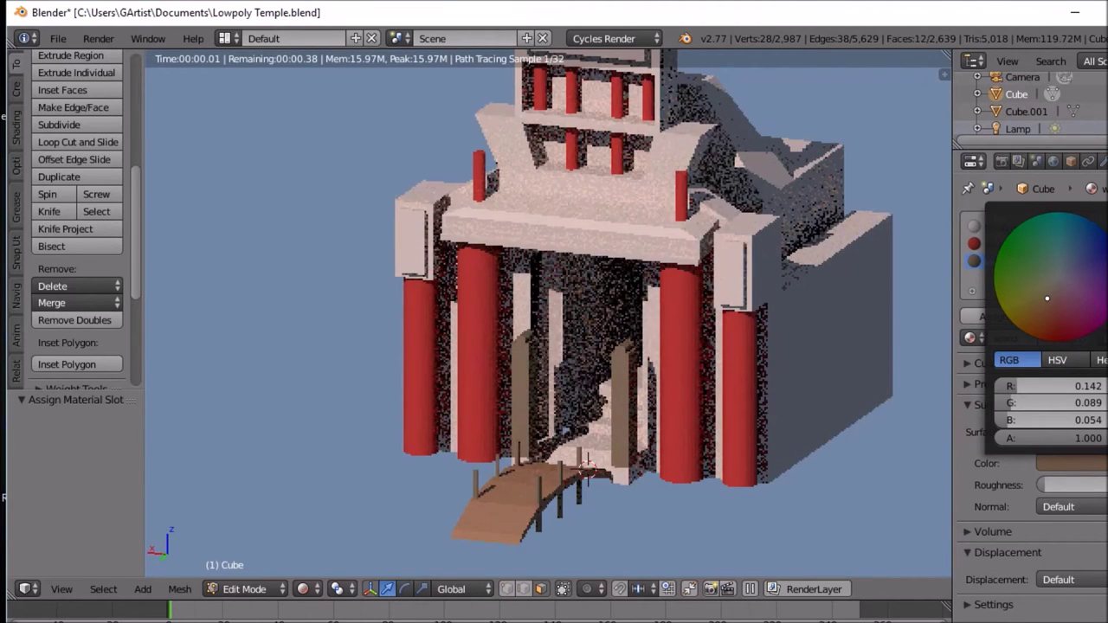
pyautogui.scroll(-3, 1048, 277)
pyautogui.scroll(1, 1047, 277)
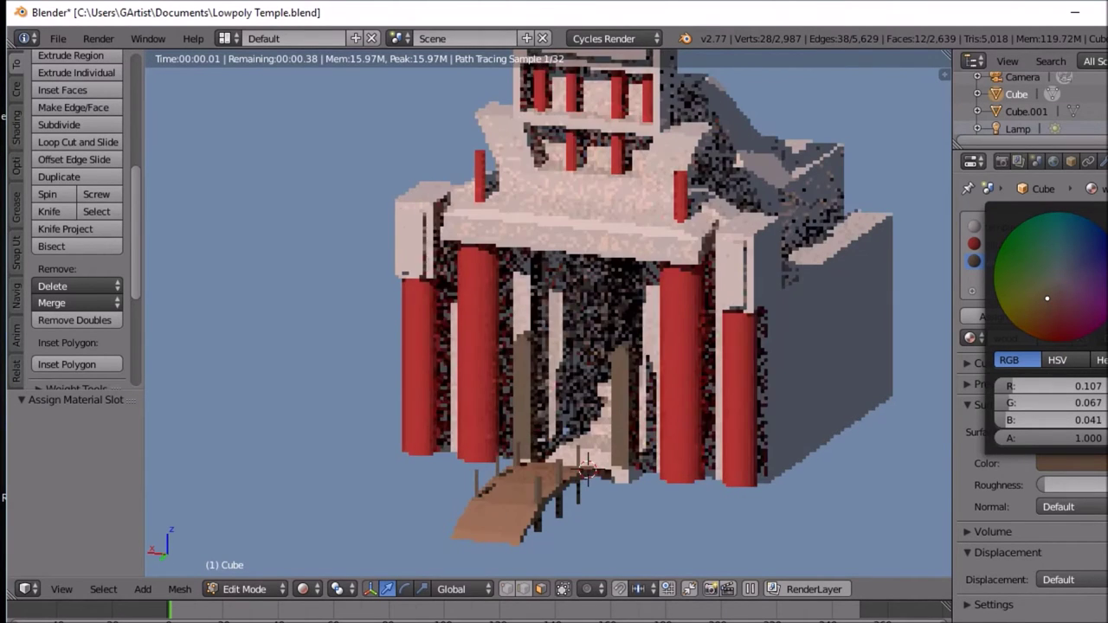
pyautogui.scroll(4, 1047, 277)
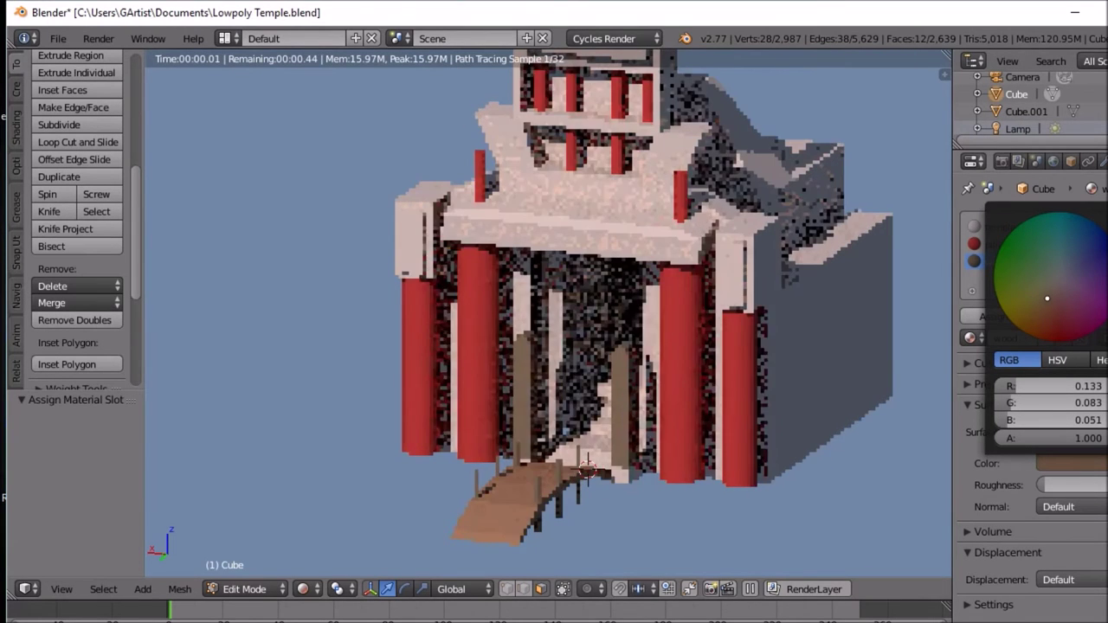
pyautogui.moveTo(630, 393); pyautogui.dragTo(582, 390, button='middle')
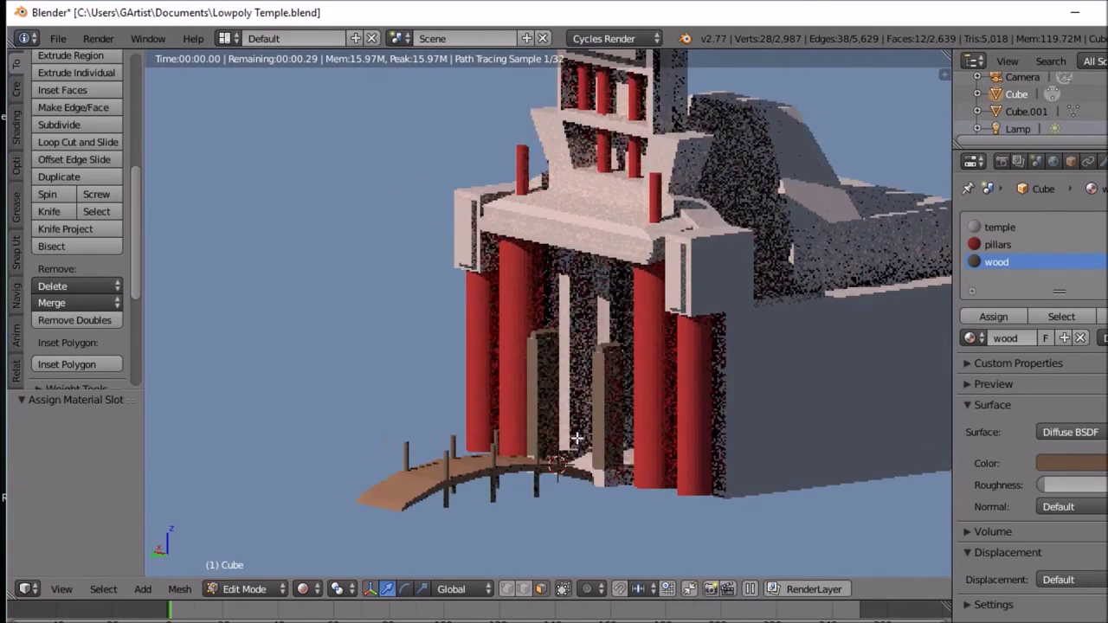
pyautogui.scroll(1, 577, 439)
pyautogui.moveTo(588, 444); pyautogui.dragTo(617, 462, button='middle')
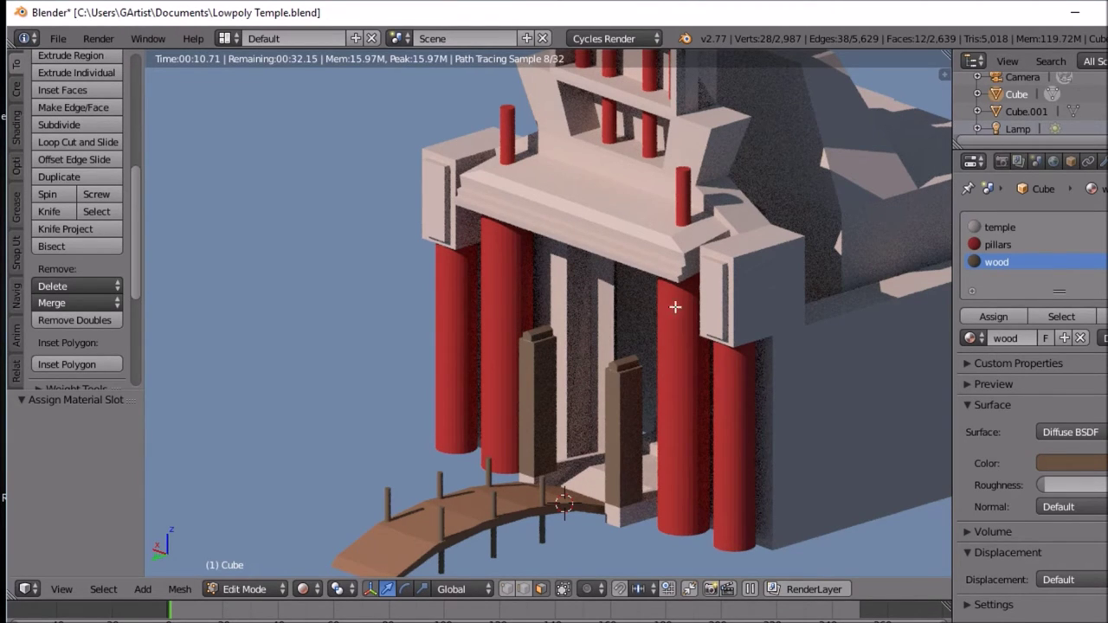
pyautogui.rightClick(700, 405)
pyautogui.moveTo(700, 405)
pyautogui.mouseDown(button='middle')
pyautogui.moveTo(733, 384)
pyautogui.moveTo(713, 401)
pyautogui.mouseUp(button='middle')
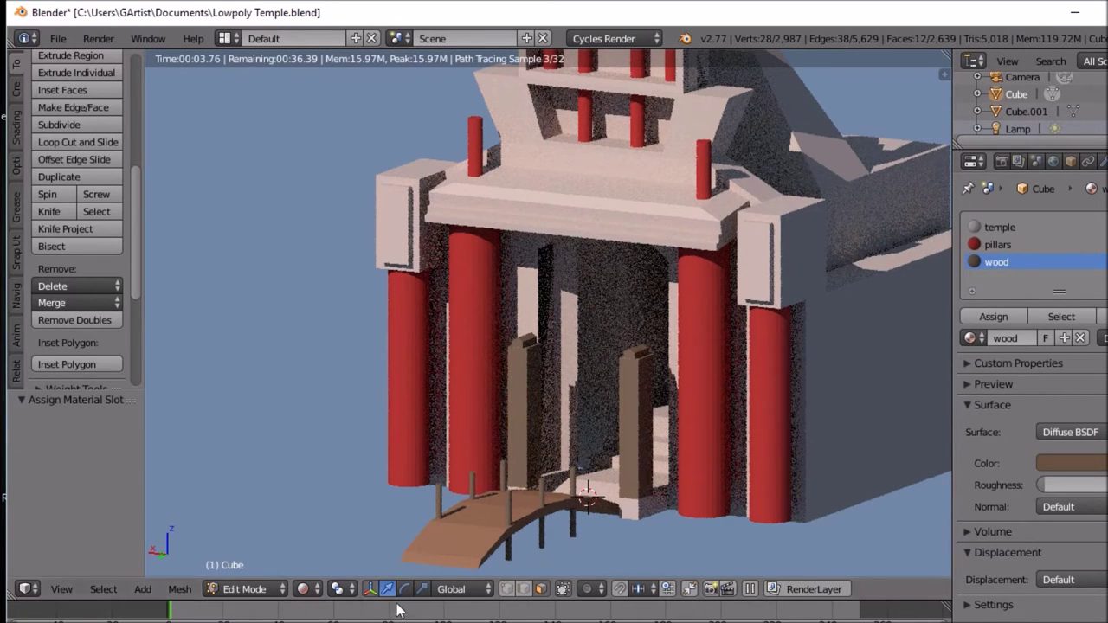
# Step: Return to Solid shading and select only the front faces of both entrance posts
pyautogui.click(312, 590)
pyautogui.click(340, 531)
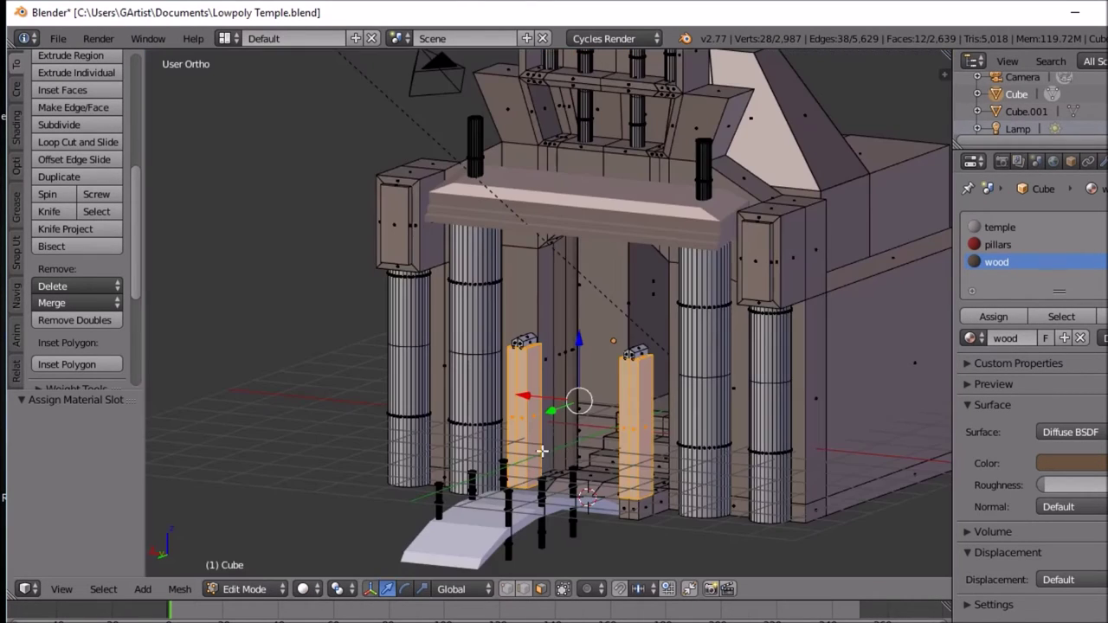
pyautogui.rightClick(629, 423)
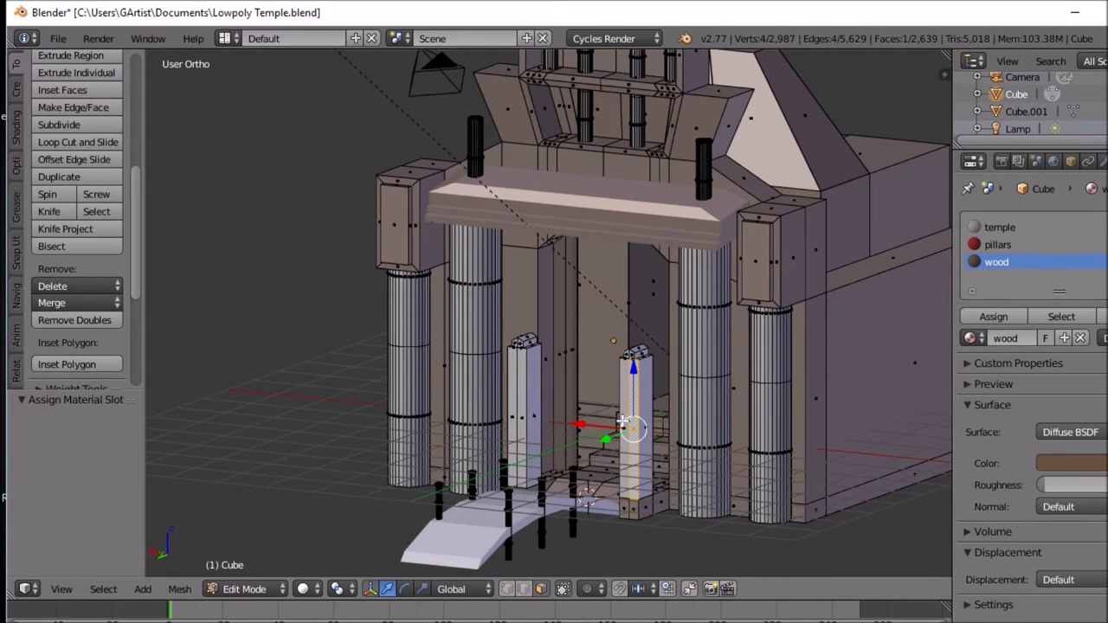
pyautogui.keyDown('shift'); pyautogui.rightClick(622, 420); pyautogui.keyUp('shift')
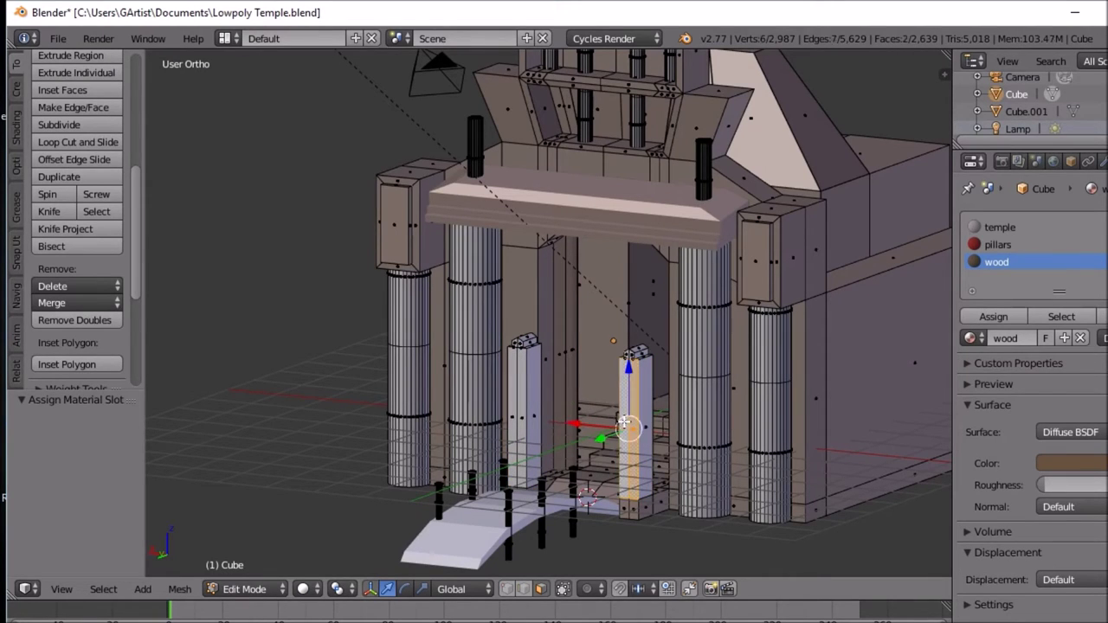
pyautogui.keyDown('shift'); pyautogui.rightClick(520, 414); pyautogui.keyUp('shift')
pyautogui.keyDown('shift'); pyautogui.rightClick(513, 411); pyautogui.keyUp('shift')
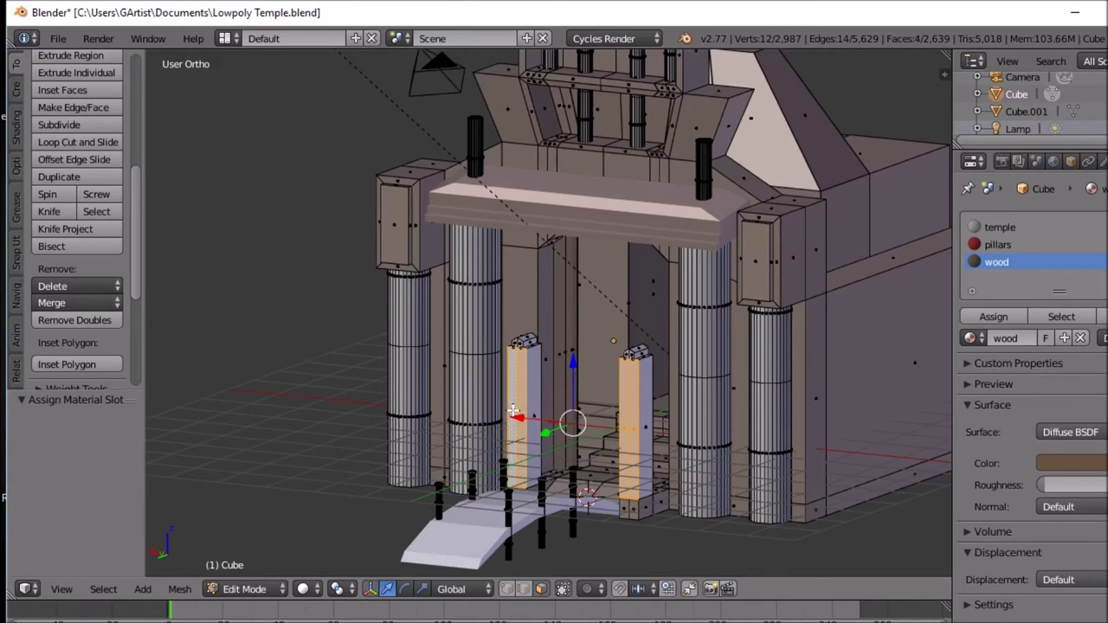
pyautogui.moveTo(514, 412); pyautogui.dragTo(596, 405, button='middle')
pyautogui.scroll(4, 595, 404)
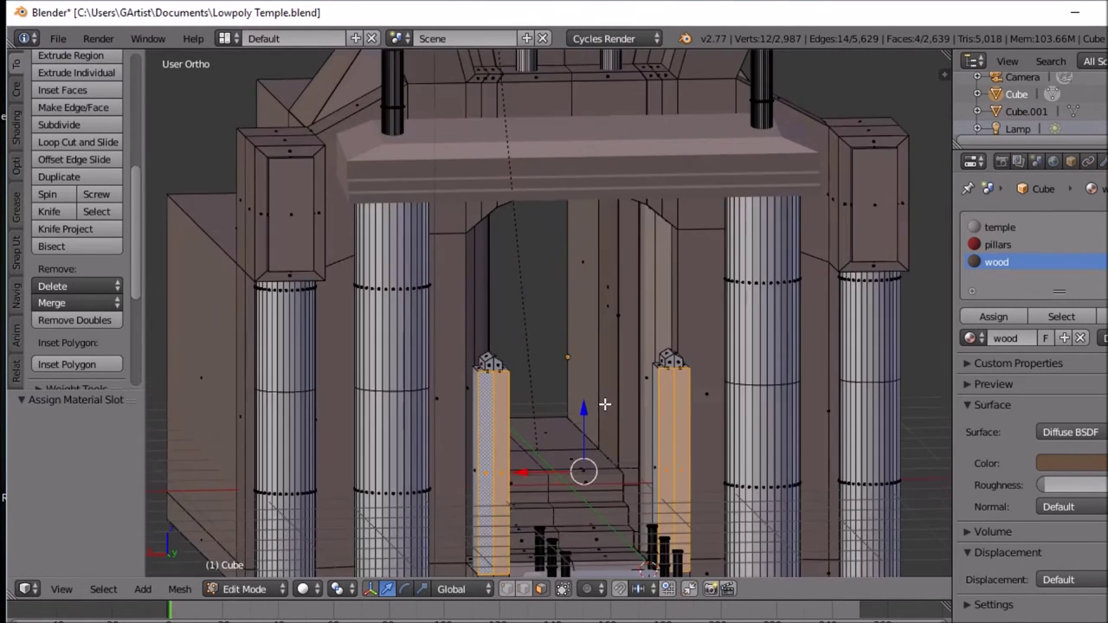
# Step: Inset the posts' selected front faces by about 0.028 and extrude them about 0.088 inward
pyautogui.press('i')
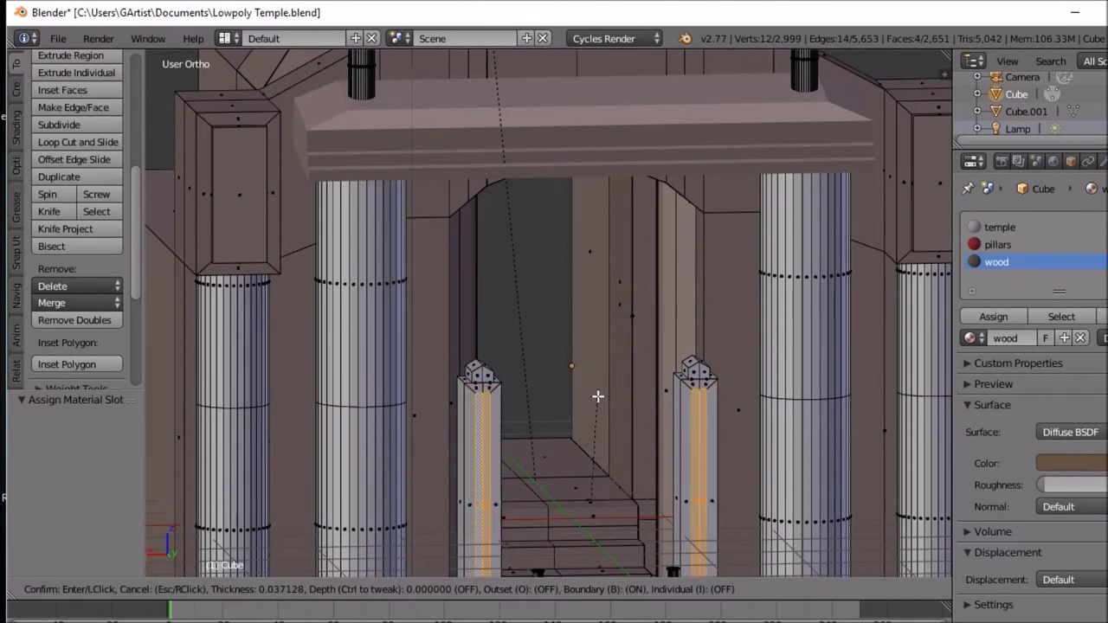
pyautogui.click(597, 396)
pyautogui.moveTo(585, 421); pyautogui.dragTo(697, 434, button='middle')
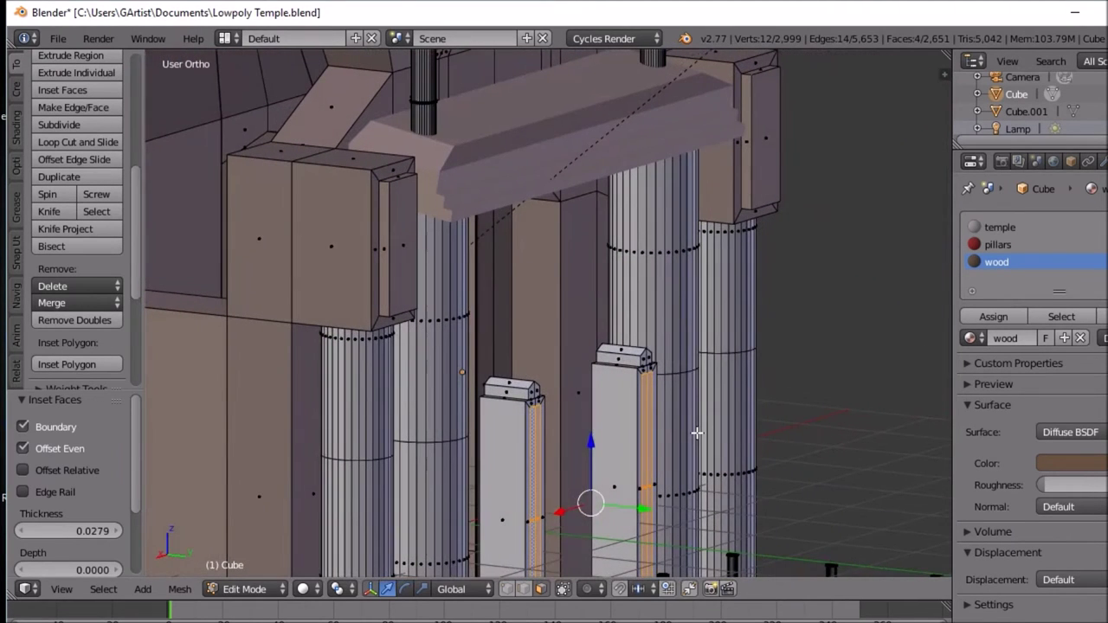
pyautogui.press('e')
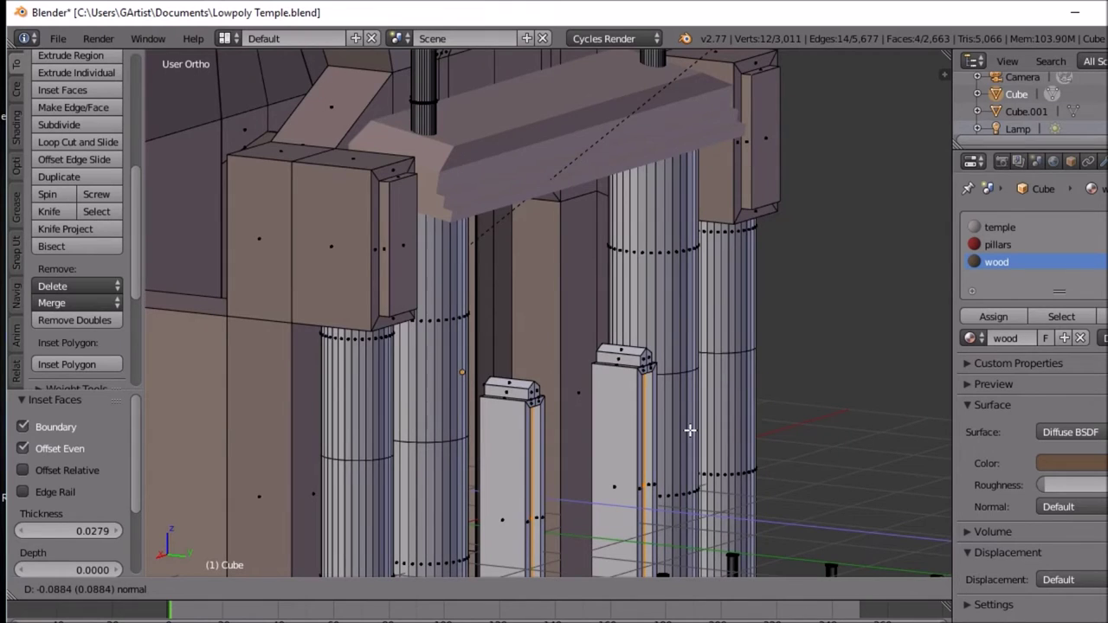
pyautogui.click(689, 430)
pyautogui.moveTo(689, 430); pyautogui.dragTo(631, 421, button='middle')
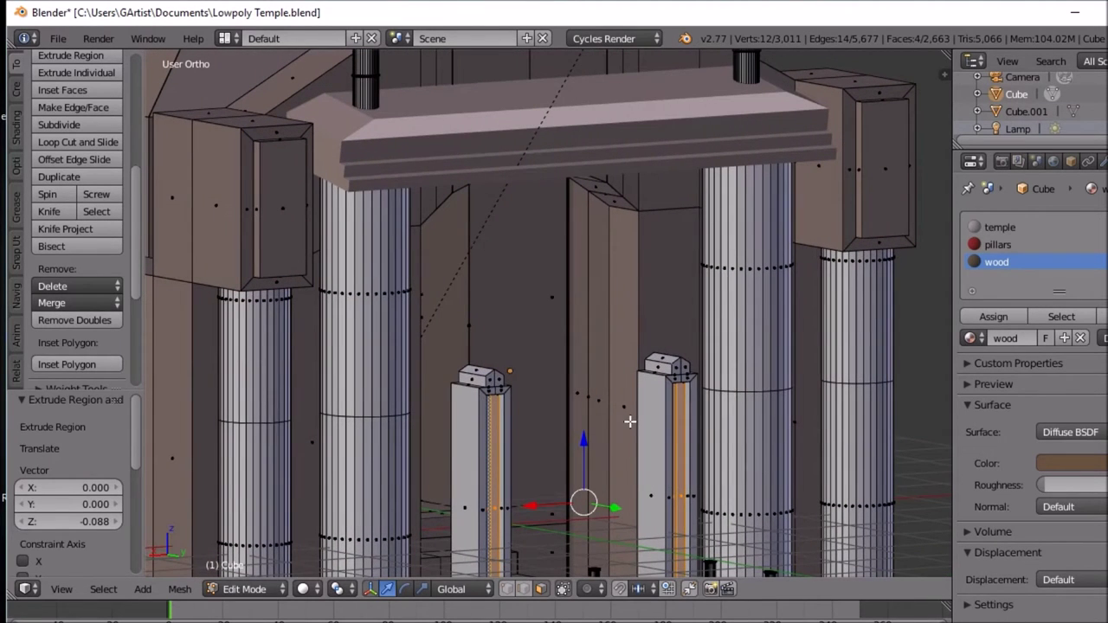
# Step: Inset the recessed post faces by about 0.02 and extrude them about 0.147 outward as raised strips
pyautogui.press('i')
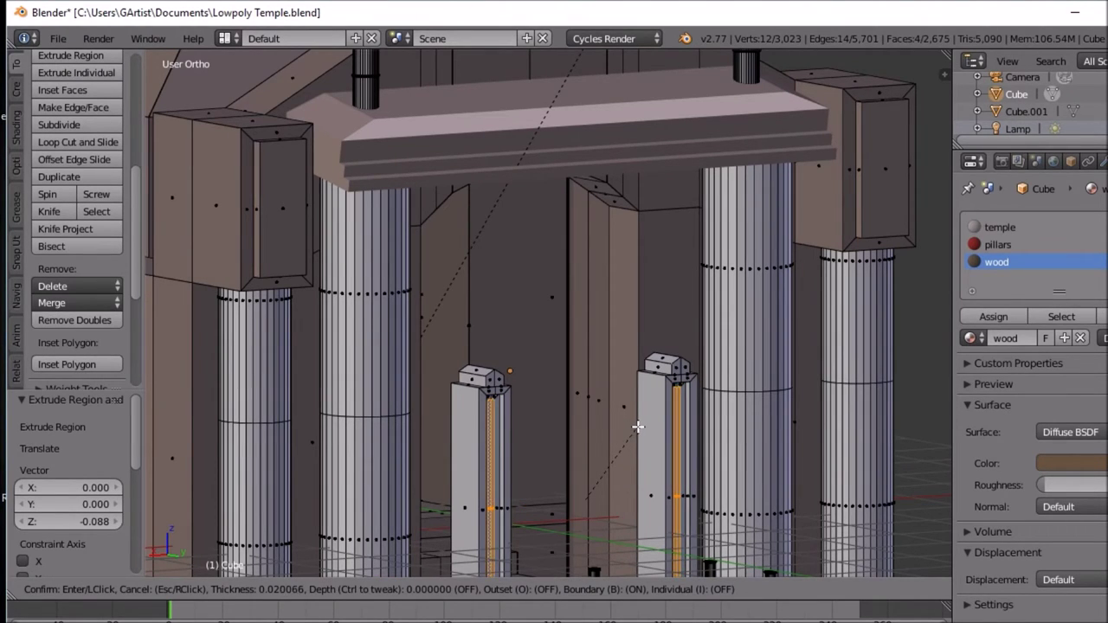
pyautogui.click(638, 427)
pyautogui.moveTo(612, 454); pyautogui.dragTo(671, 462, button='middle')
pyautogui.press('e')
pyautogui.click(682, 459)
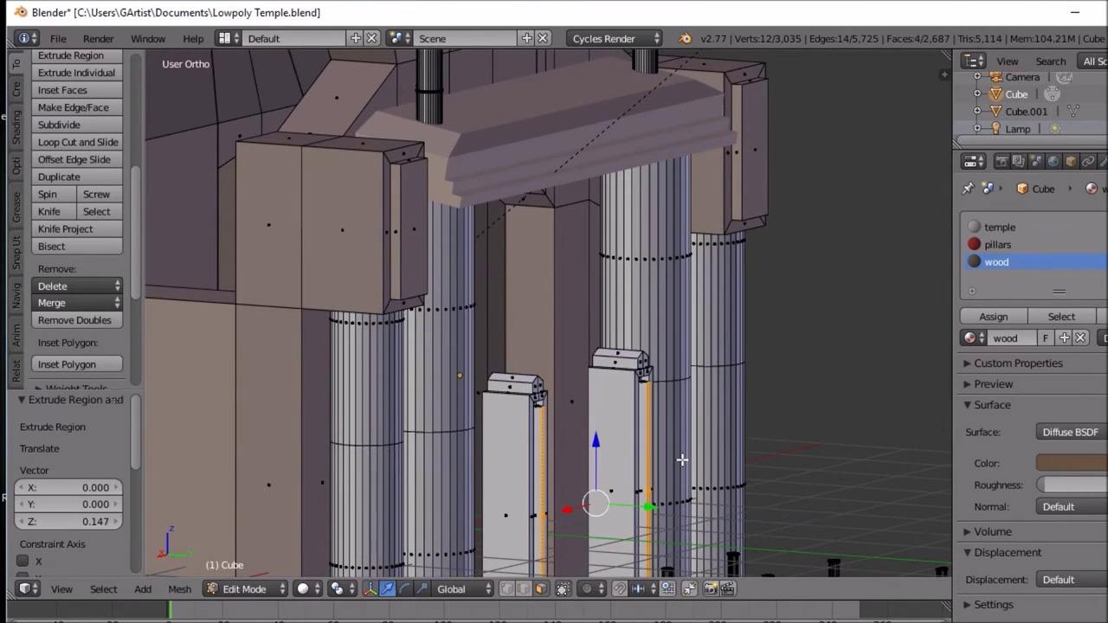
# Step: Leave mesh editing and inspect the paneled entrance posts in Rendered shading from several angles
pyautogui.press('Tab')
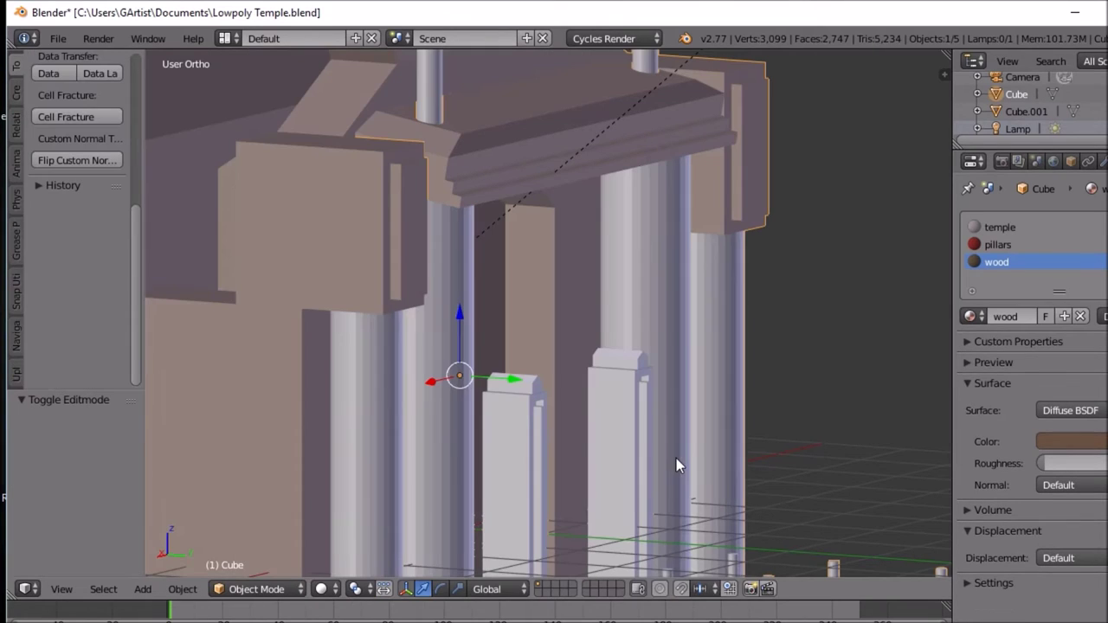
pyautogui.click(326, 589)
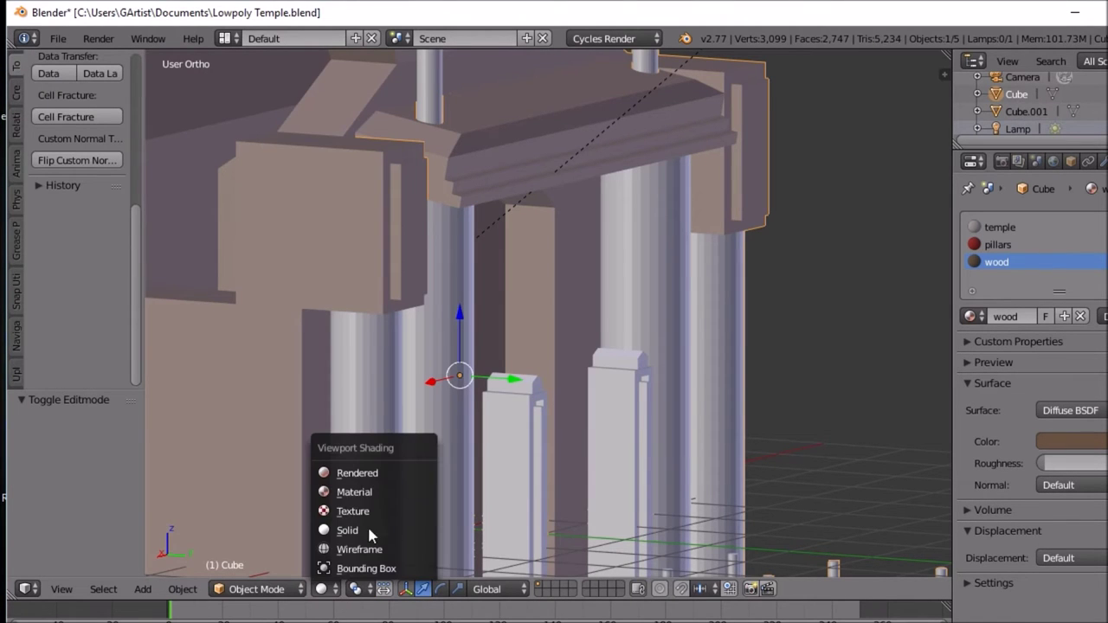
pyautogui.click(379, 472)
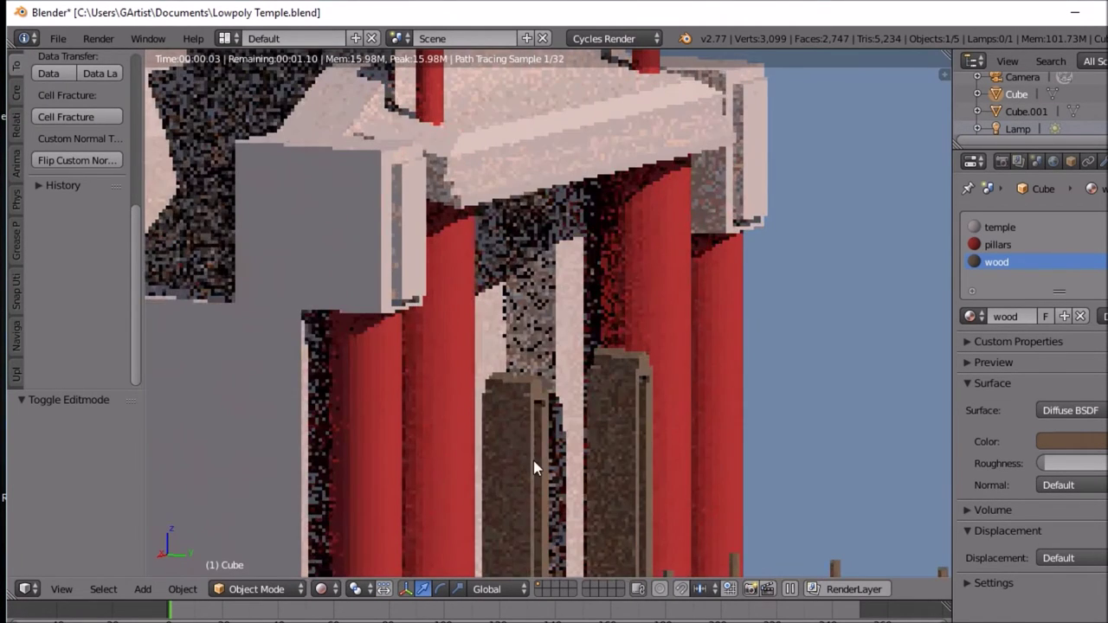
pyautogui.scroll(-6, 468, 458)
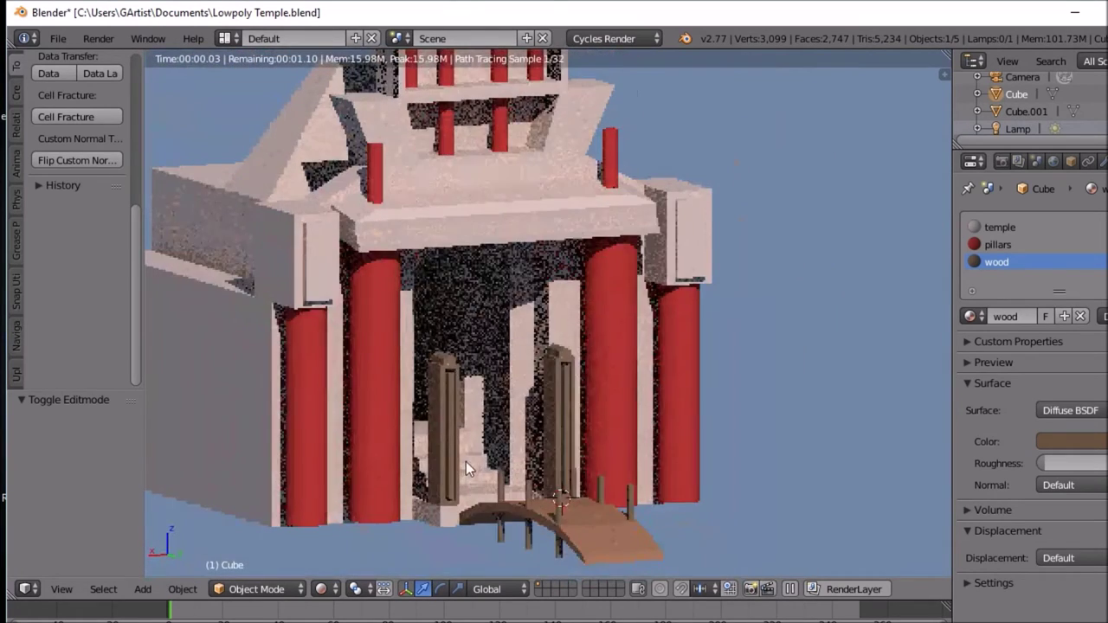
pyautogui.moveTo(466, 462); pyautogui.dragTo(519, 465, button='middle')
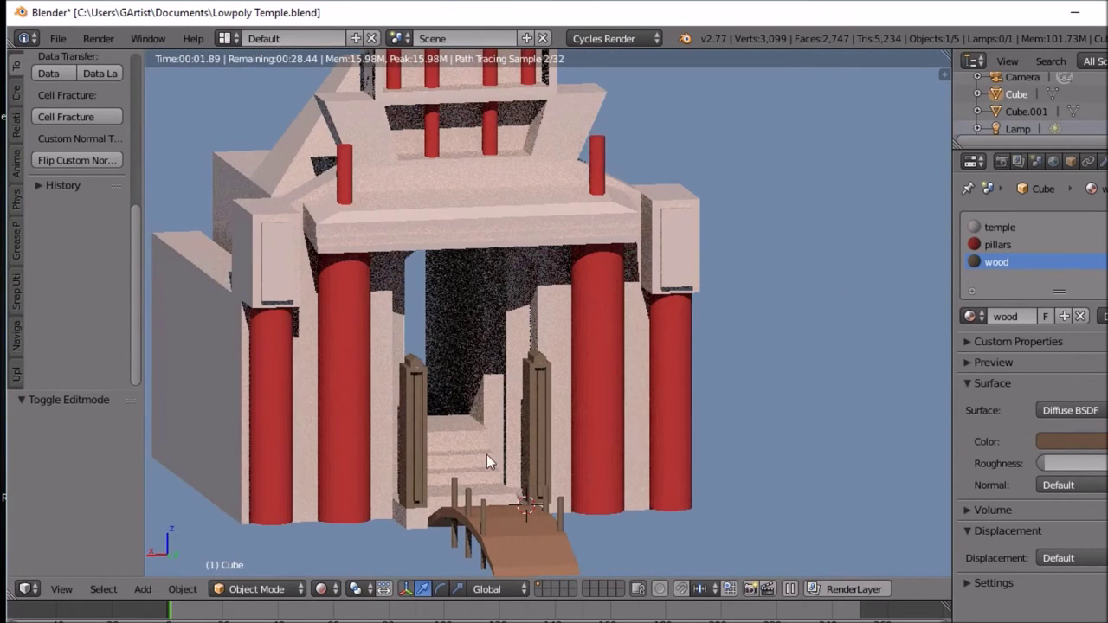
pyautogui.moveTo(485, 454); pyautogui.dragTo(505, 419, button='middle')
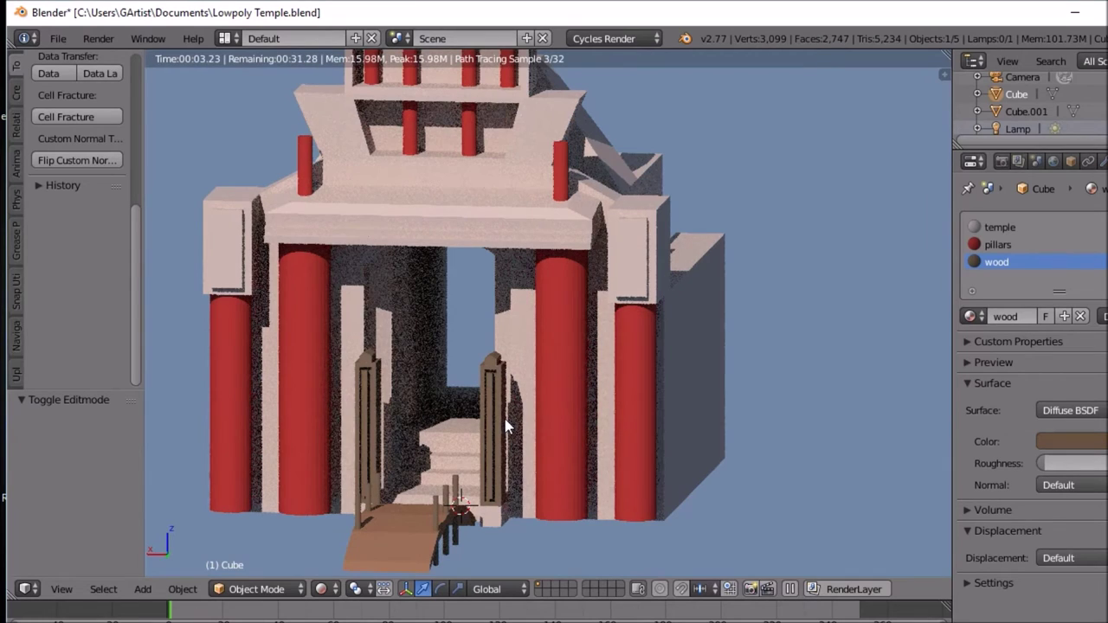
# Step: Darken the temple material's diffuse color to a brownish grey and check the whole building rendered
pyautogui.click(996, 227)
pyautogui.click(1098, 432)
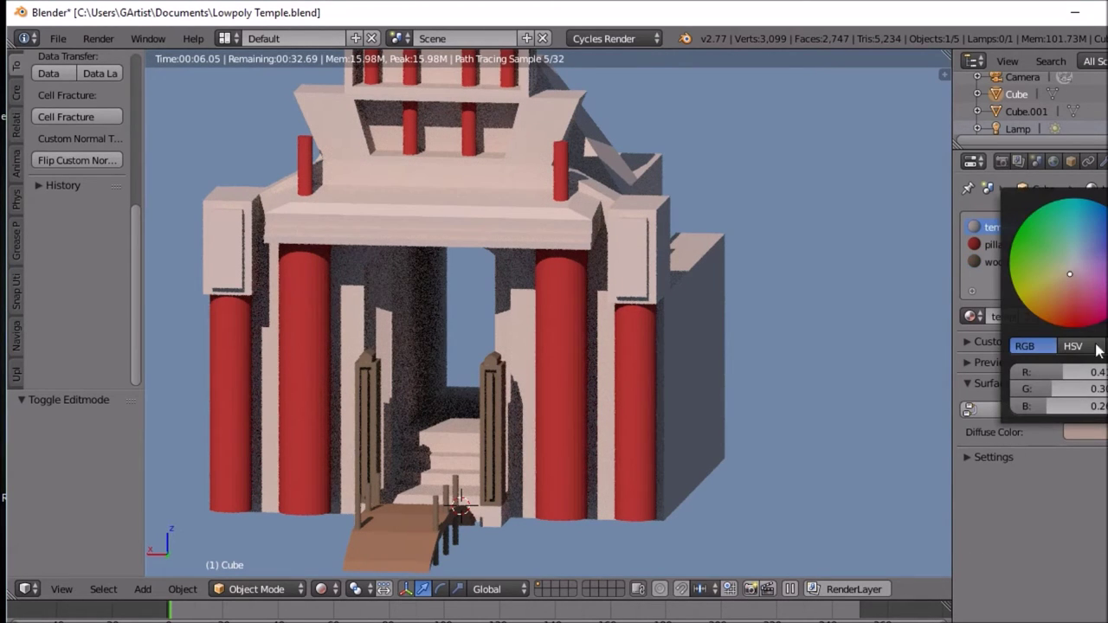
pyautogui.scroll(-5, 1061, 260)
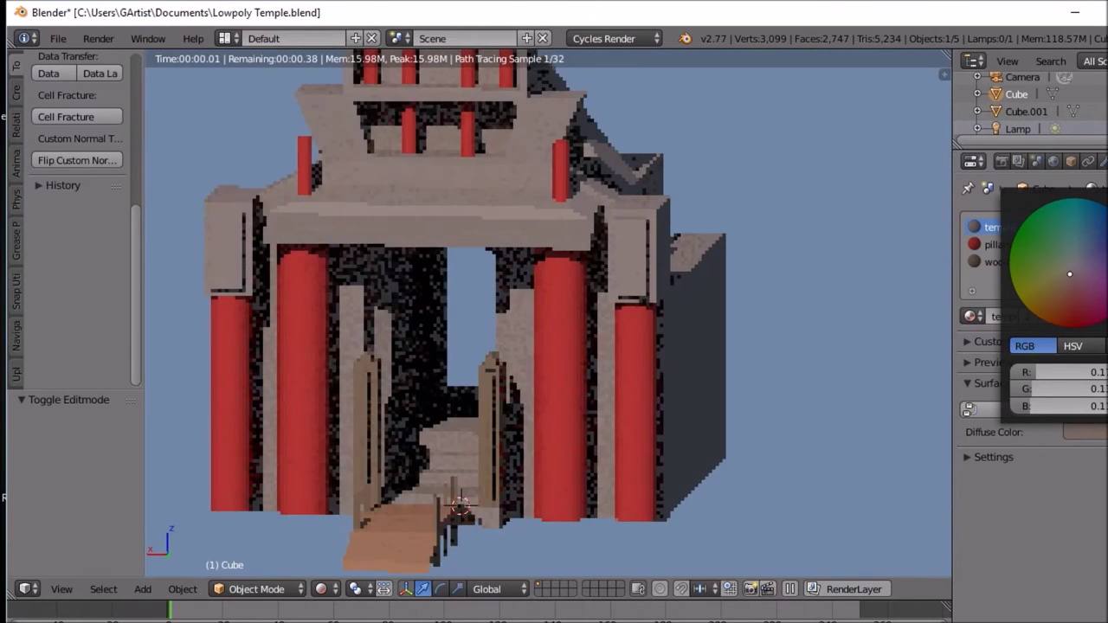
pyautogui.moveTo(806, 287); pyautogui.dragTo(730, 245, button='middle')
pyautogui.scroll(-2, 729, 236)
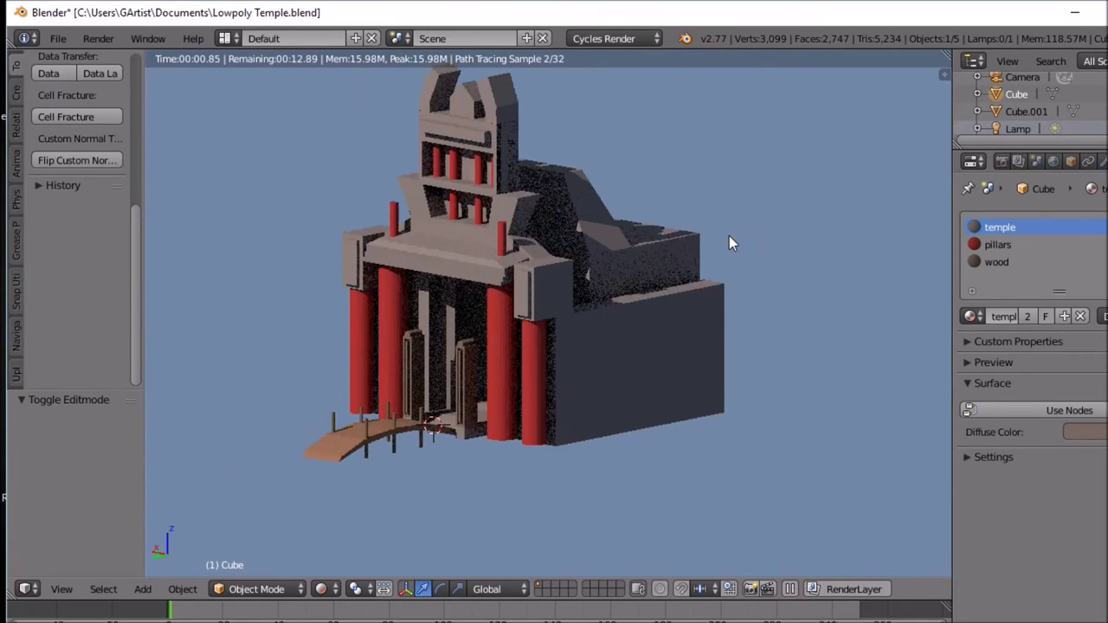
pyautogui.scroll(1, 729, 235)
pyautogui.moveTo(729, 235); pyautogui.dragTo(463, 416, button='middle')
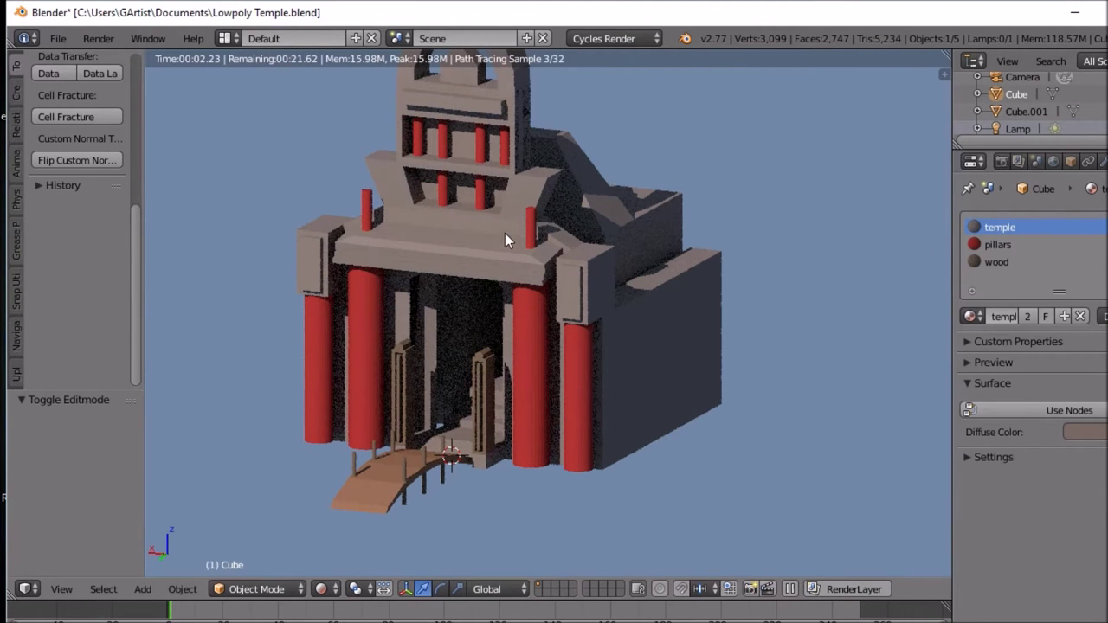
pyautogui.moveTo(511, 228); pyautogui.dragTo(526, 404, button='middle')
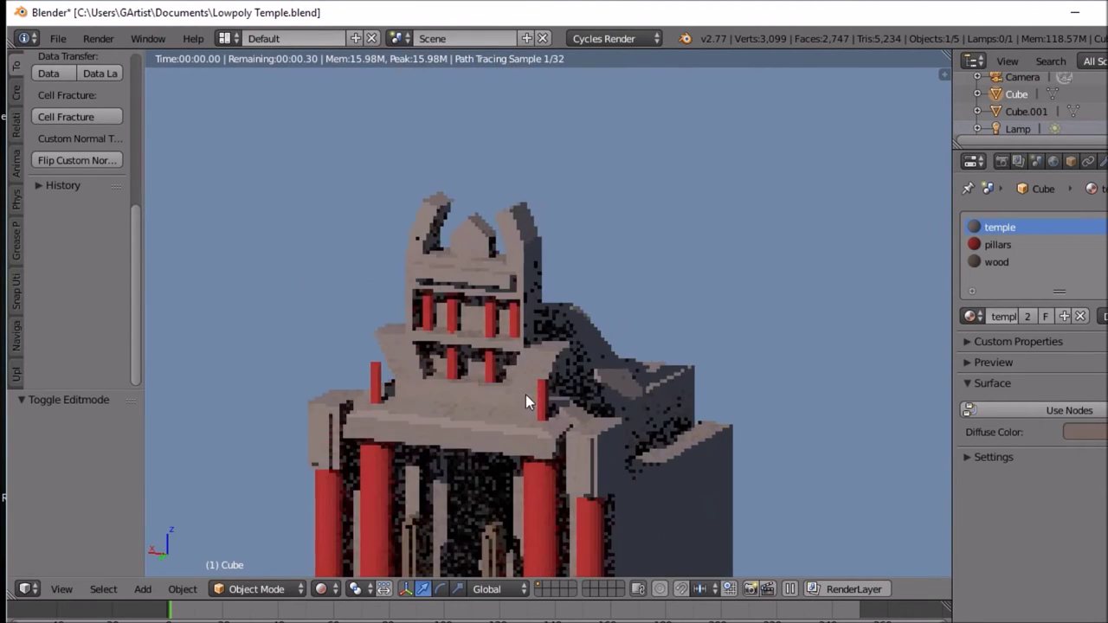
# Step: In Solid shading, resume editing the temple mesh and select all faces of the pointed ornament between the two rooftop horns
pyautogui.click(321, 589)
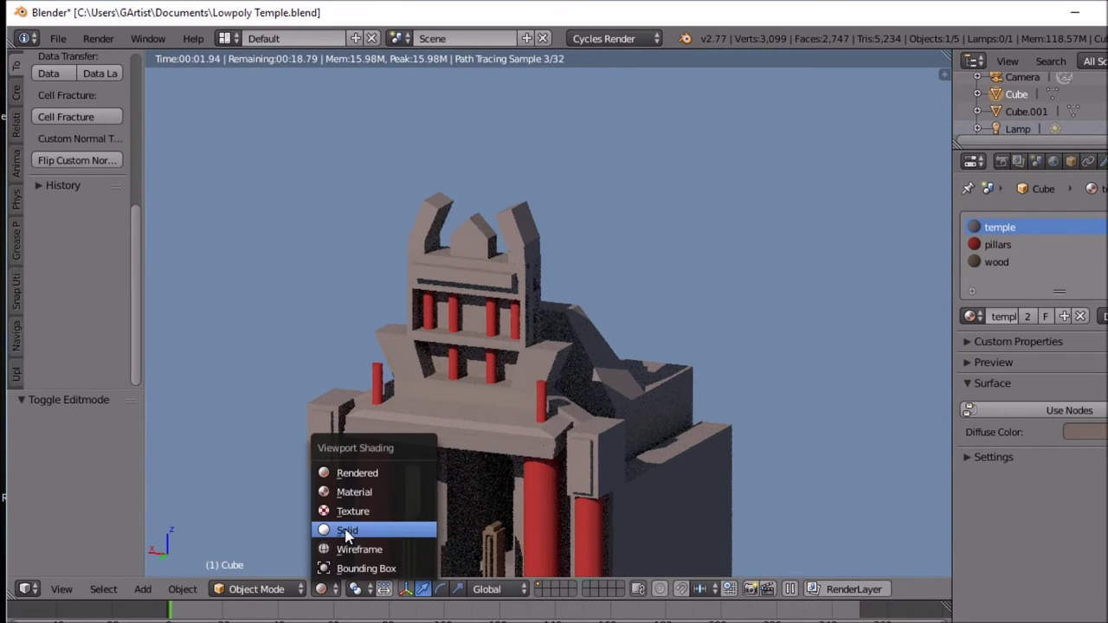
pyautogui.click(347, 531)
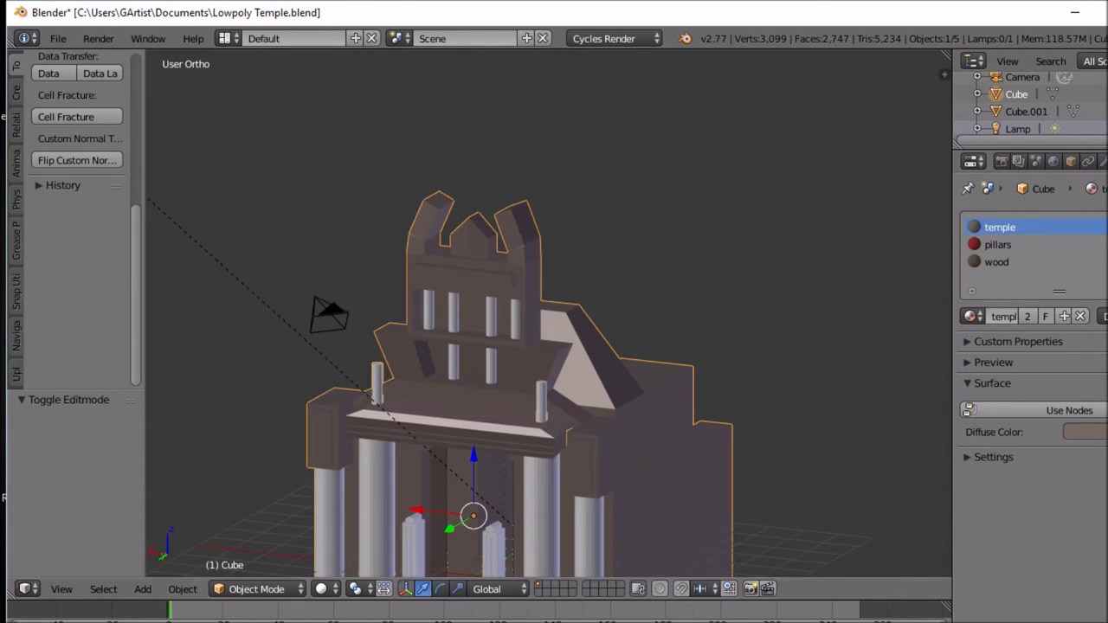
pyautogui.press('Tab')
pyautogui.rightClick(476, 238)
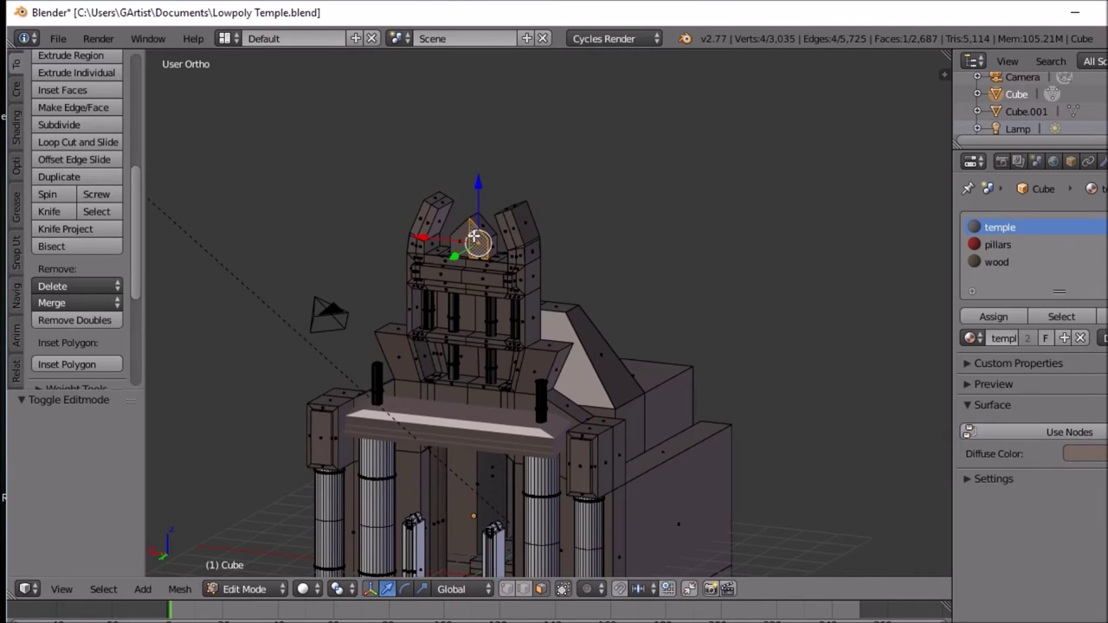
pyautogui.keyDown('shift'); pyautogui.rightClick(465, 239); pyautogui.keyUp('shift')
pyautogui.moveTo(465, 239); pyautogui.dragTo(572, 244, button='middle')
pyautogui.keyDown('shift'); pyautogui.rightClick(482, 226); pyautogui.keyUp('shift')
pyautogui.keyDown('shift'); pyautogui.rightClick(477, 230); pyautogui.keyUp('shift')
pyautogui.keyDown('shift'); pyautogui.rightClick(452, 245); pyautogui.keyUp('shift')
pyautogui.keyDown('shift'); pyautogui.rightClick(453, 247); pyautogui.keyUp('shift')
pyautogui.moveTo(457, 245); pyautogui.dragTo(823, 252, button='middle')
pyautogui.keyDown('shift'); pyautogui.rightClick(468, 243); pyautogui.keyUp('shift')
pyautogui.moveTo(468, 244); pyautogui.dragTo(180, 201, button='middle')
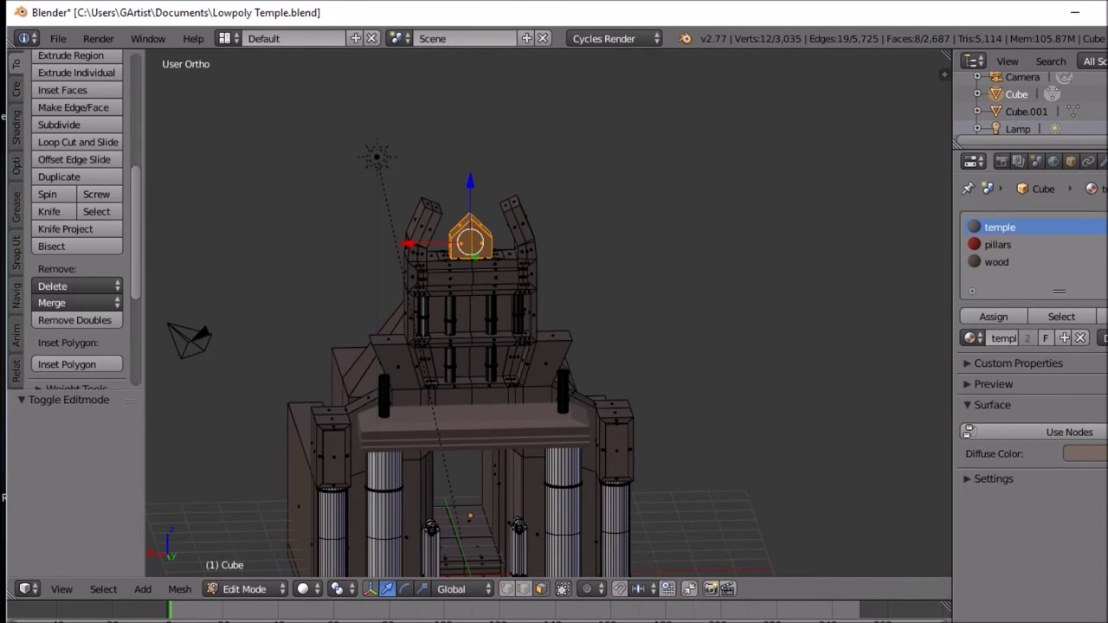
# Step: Add a material slot, assign it to the selected rooftop ornament faces and create a new diffuse material there with a sandy yellow color
pyautogui.click(1064, 338)
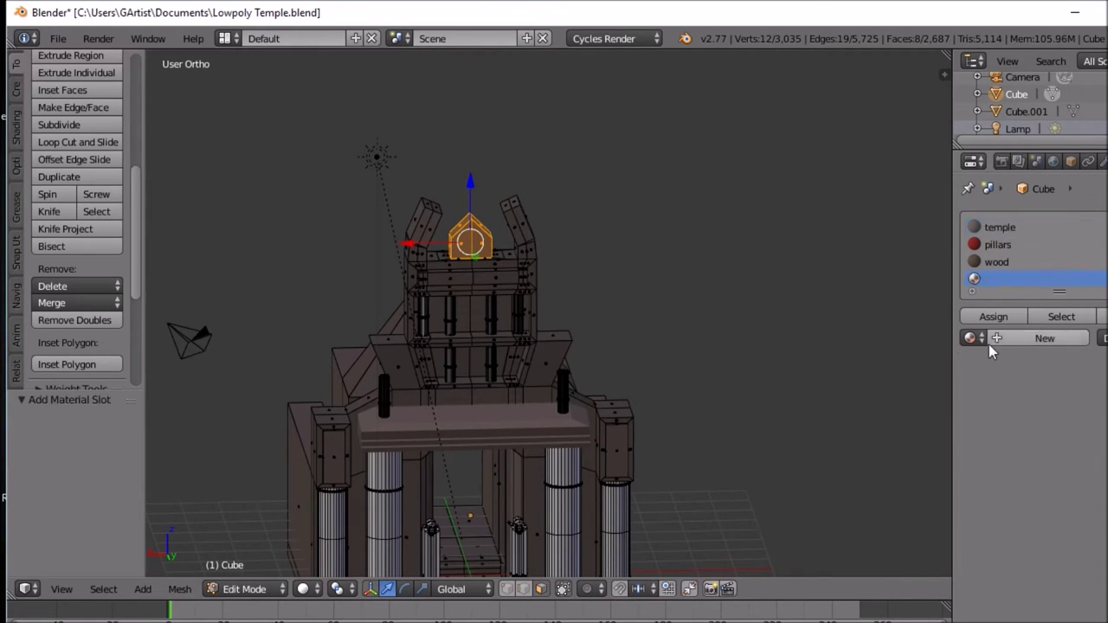
pyautogui.click(993, 317)
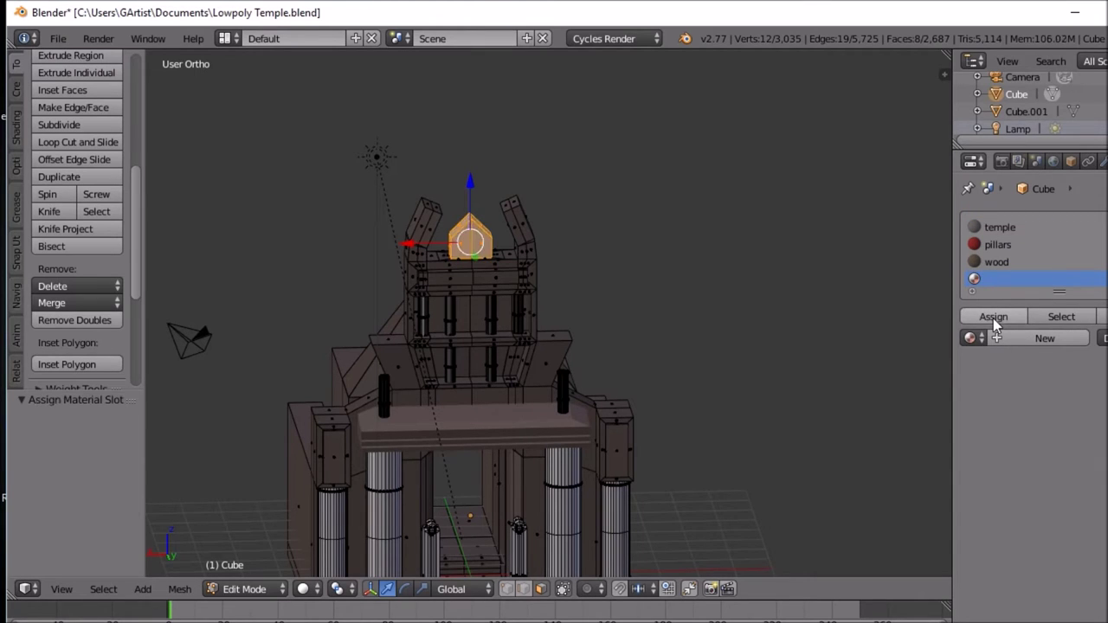
pyautogui.click(1029, 337)
pyautogui.click(1084, 464)
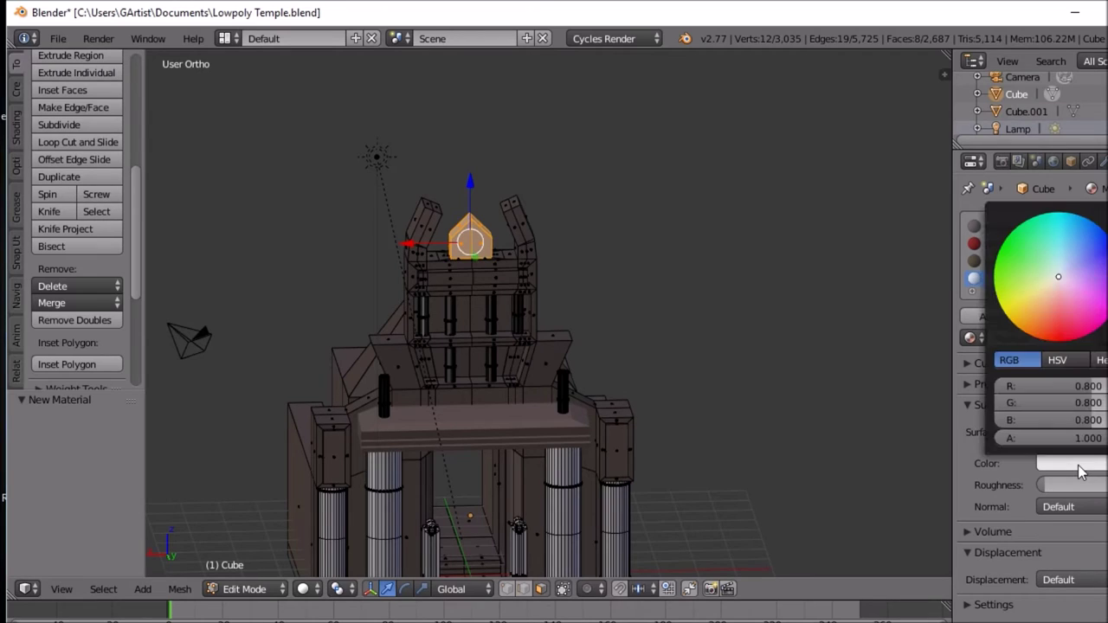
pyautogui.click(1053, 287)
pyautogui.click(1046, 293)
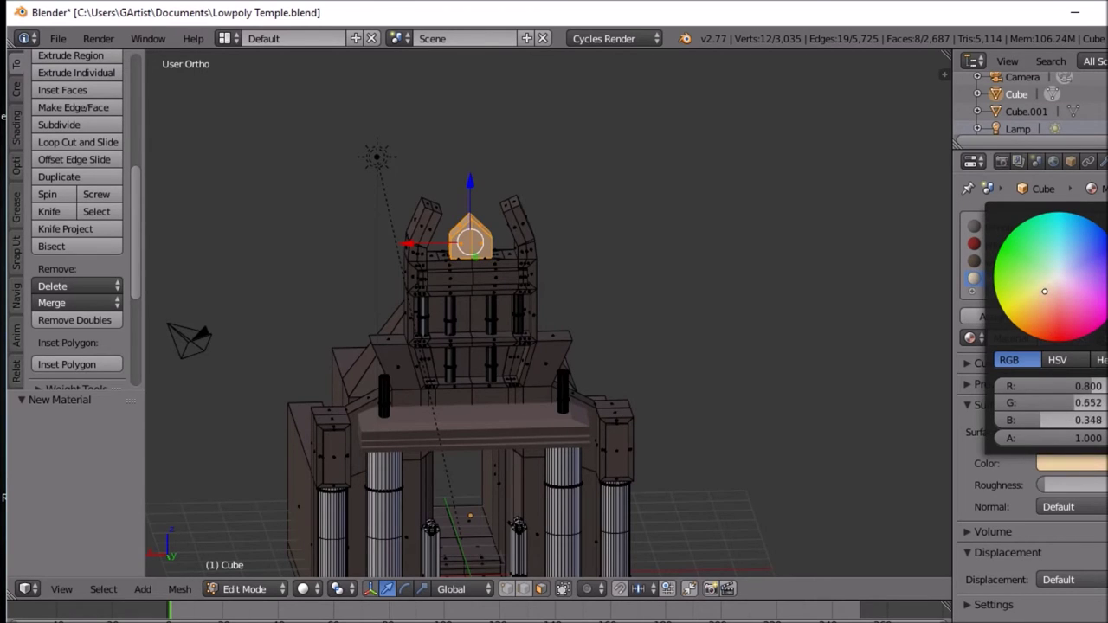
# Step: Preview the temple in Rendered shading, shift the ornament's diffuse color to a darker, muted olive yellow, and return to Solid shading
pyautogui.click(305, 588)
pyautogui.click(333, 473)
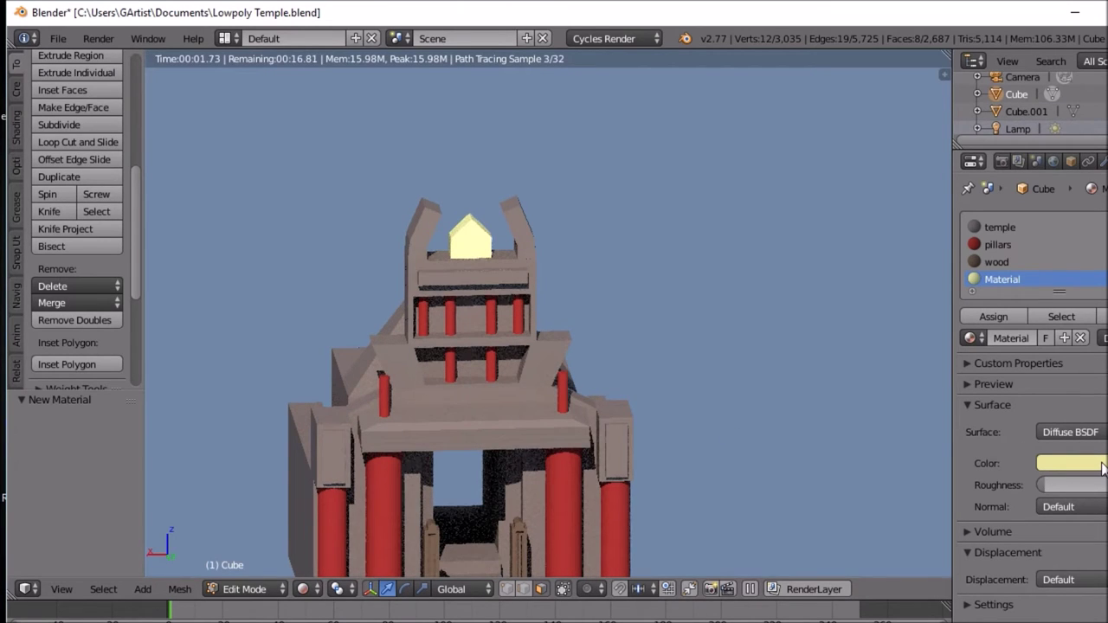
pyautogui.click(1074, 464)
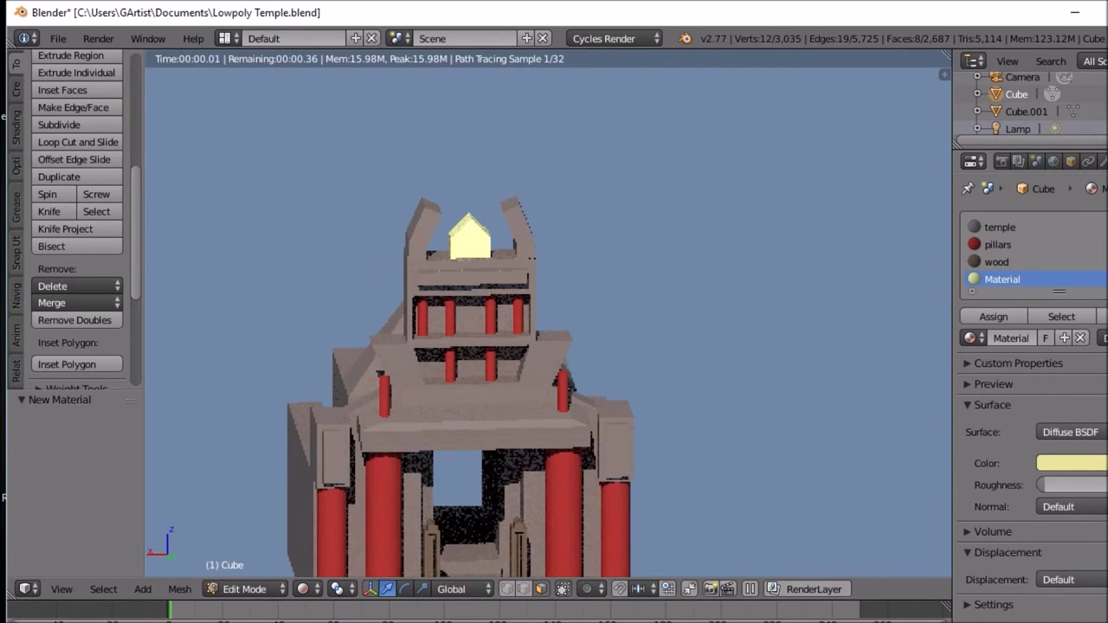
pyautogui.click(1098, 466)
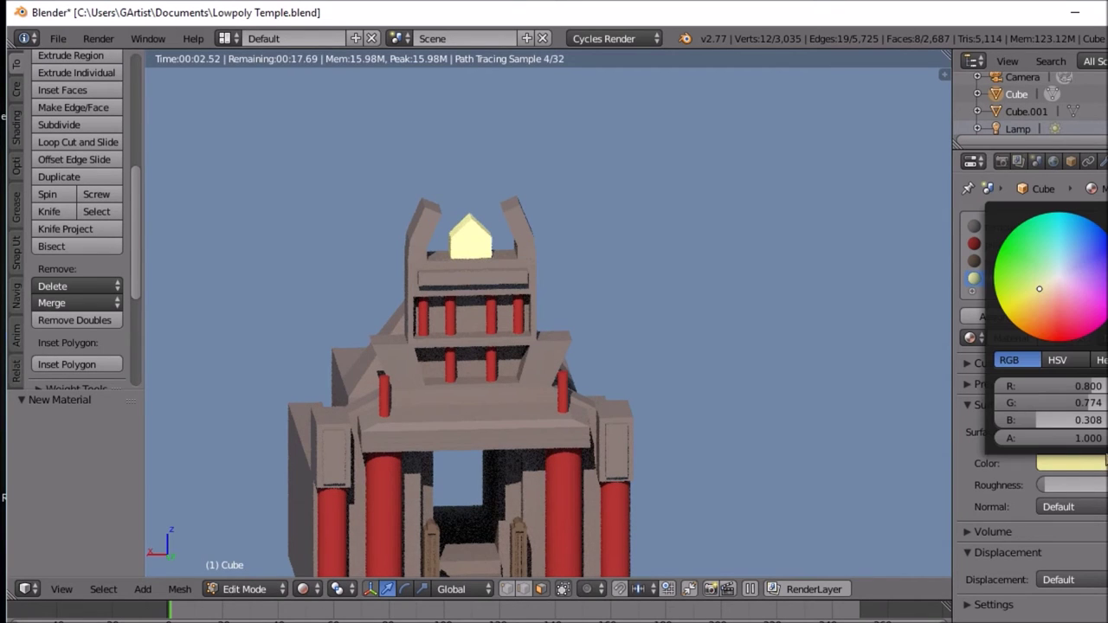
pyautogui.scroll(-10, 1048, 277)
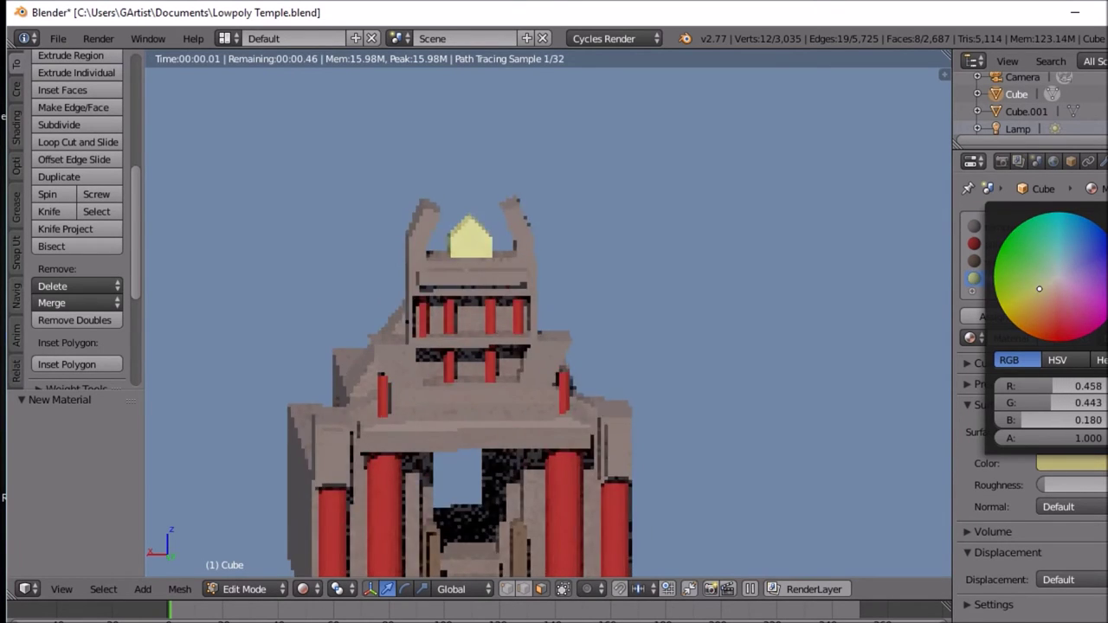
pyautogui.scroll(3, 1047, 278)
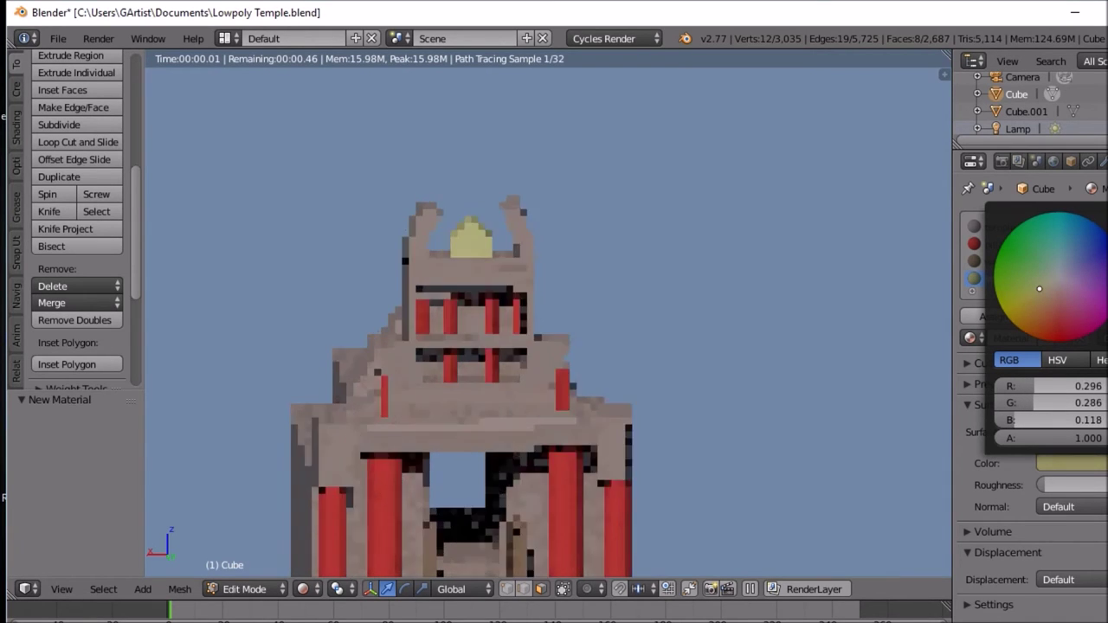
pyautogui.scroll(2, 1048, 277)
pyautogui.scroll(-2, 1047, 277)
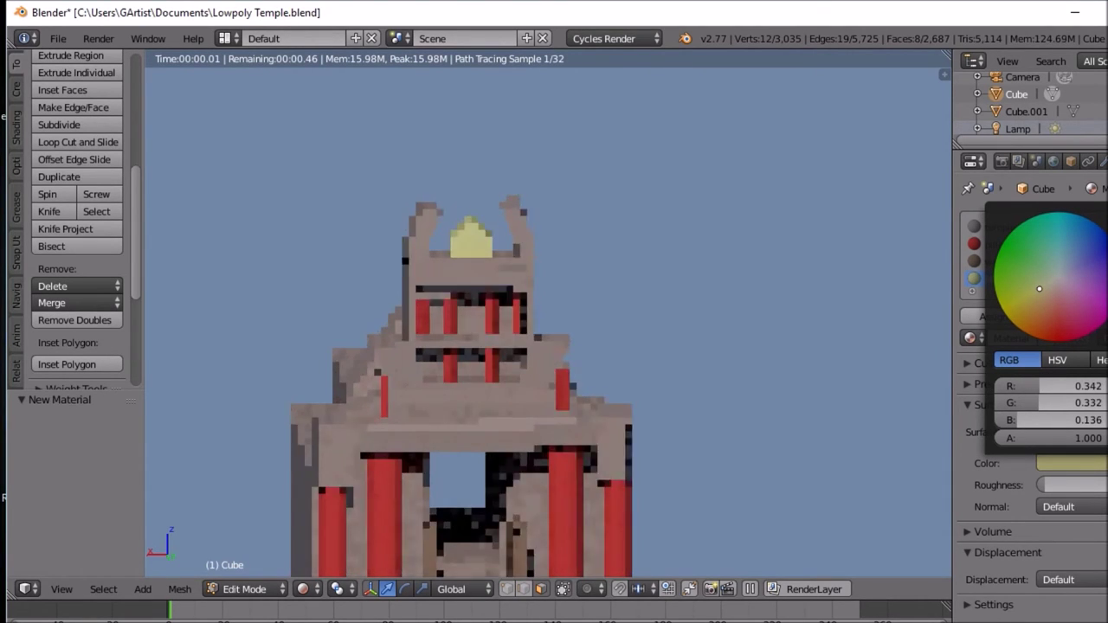
pyautogui.scroll(-1, 1048, 277)
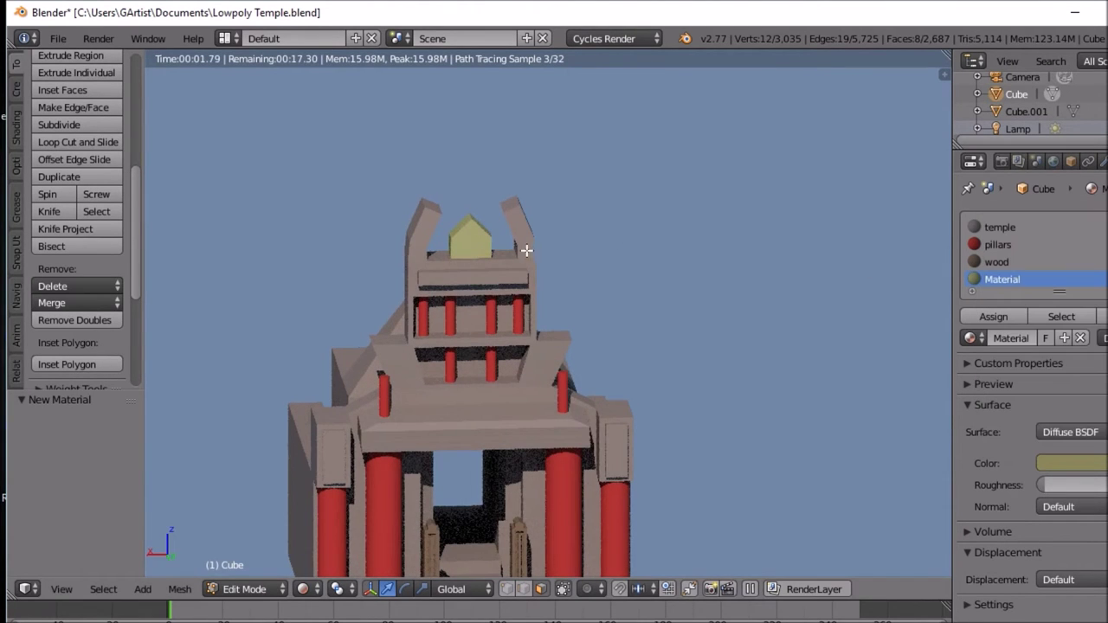
pyautogui.moveTo(488, 260)
pyautogui.mouseDown(button='middle')
pyautogui.moveTo(574, 297)
pyautogui.moveTo(472, 260)
pyautogui.moveTo(487, 277)
pyautogui.mouseUp(button='middle')
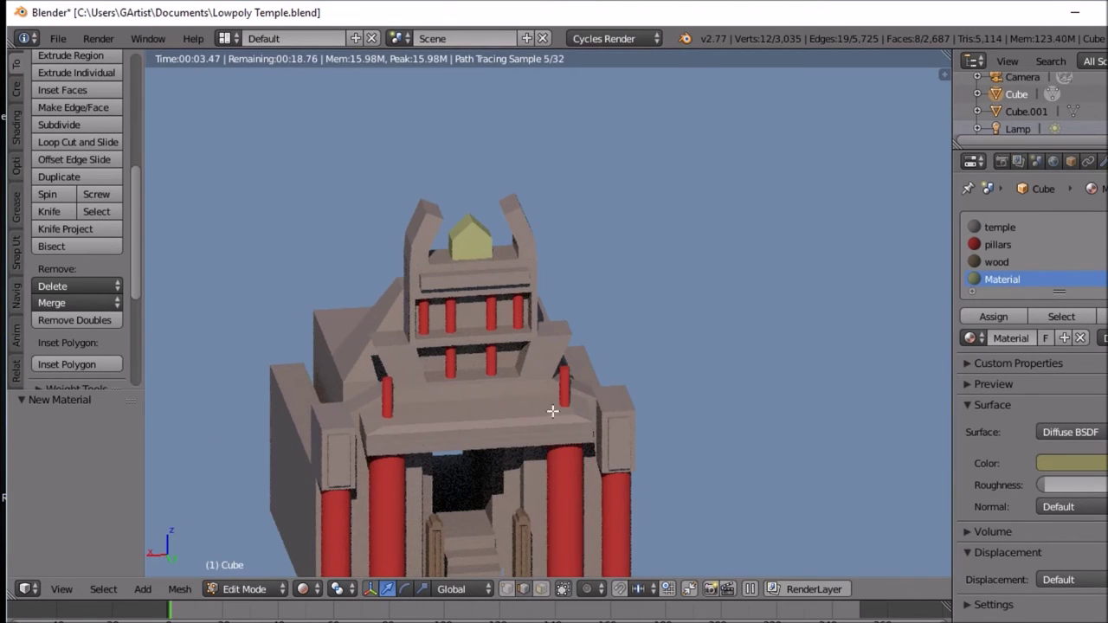
pyautogui.click(303, 589)
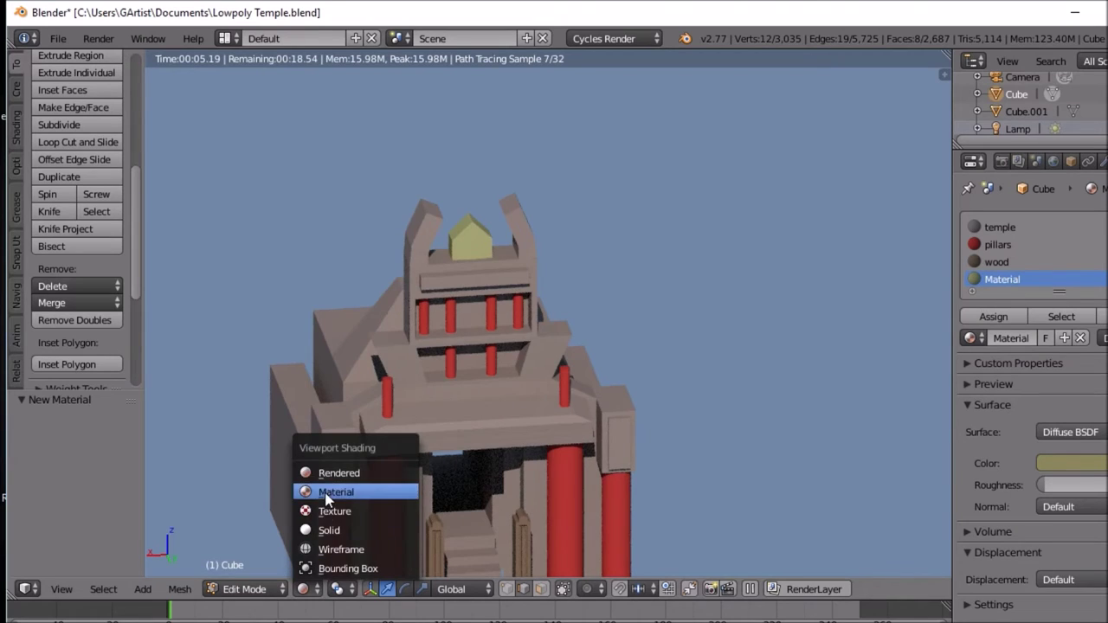
pyautogui.click(330, 530)
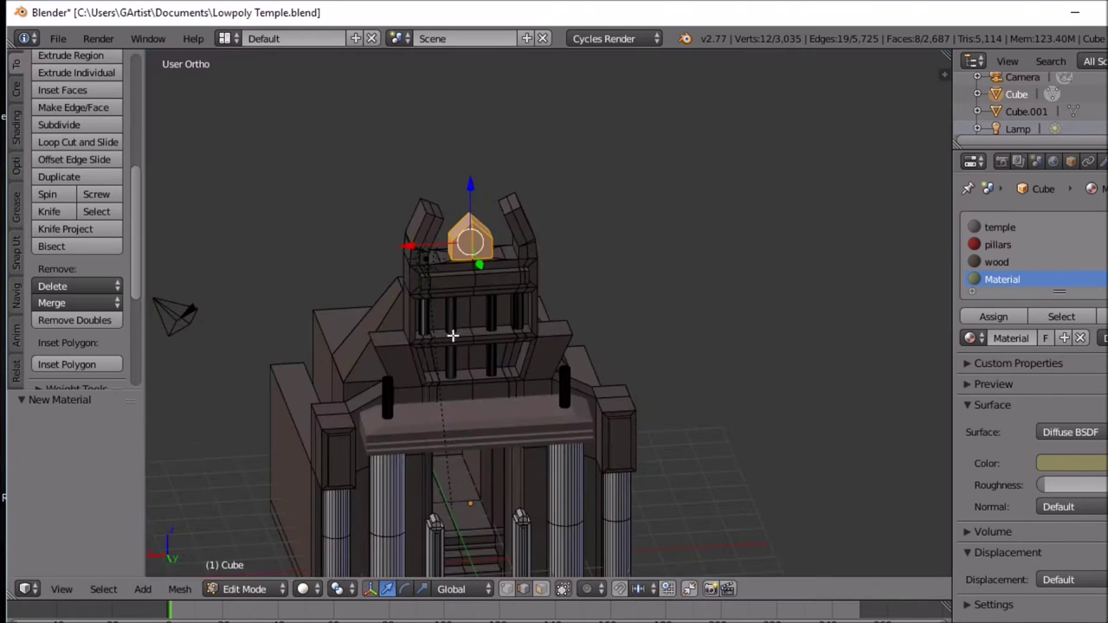
pyautogui.rightClick(506, 210)
pyautogui.rightClick(510, 205)
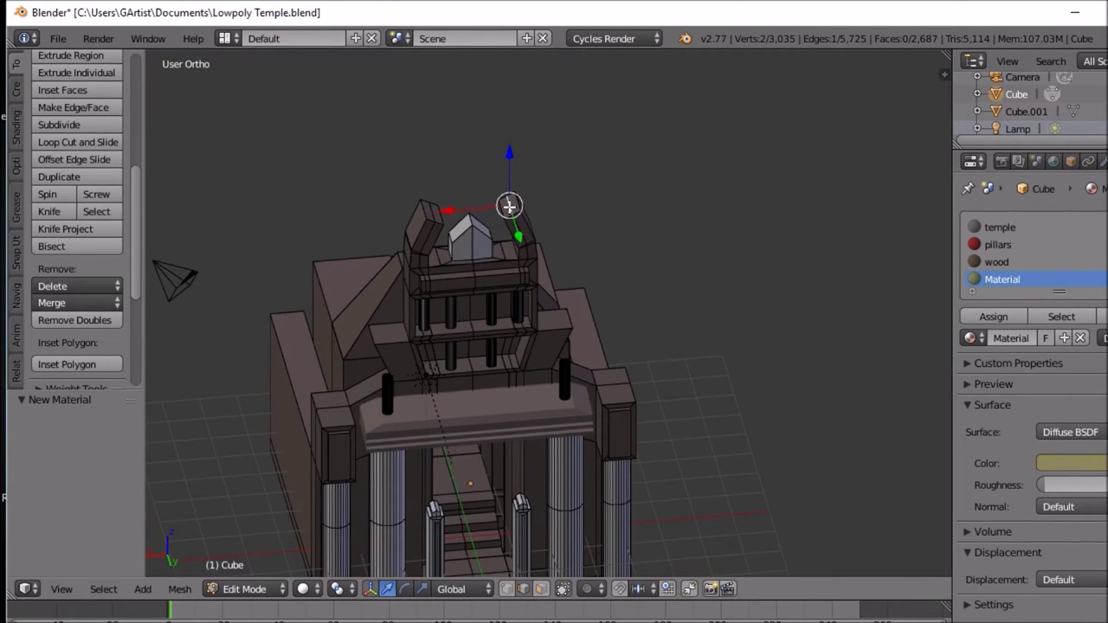
pyautogui.keyDown('shift'); pyautogui.rightClick(429, 211); pyautogui.keyUp('shift')
pyautogui.moveTo(430, 212); pyautogui.dragTo(439, 166, button='middle')
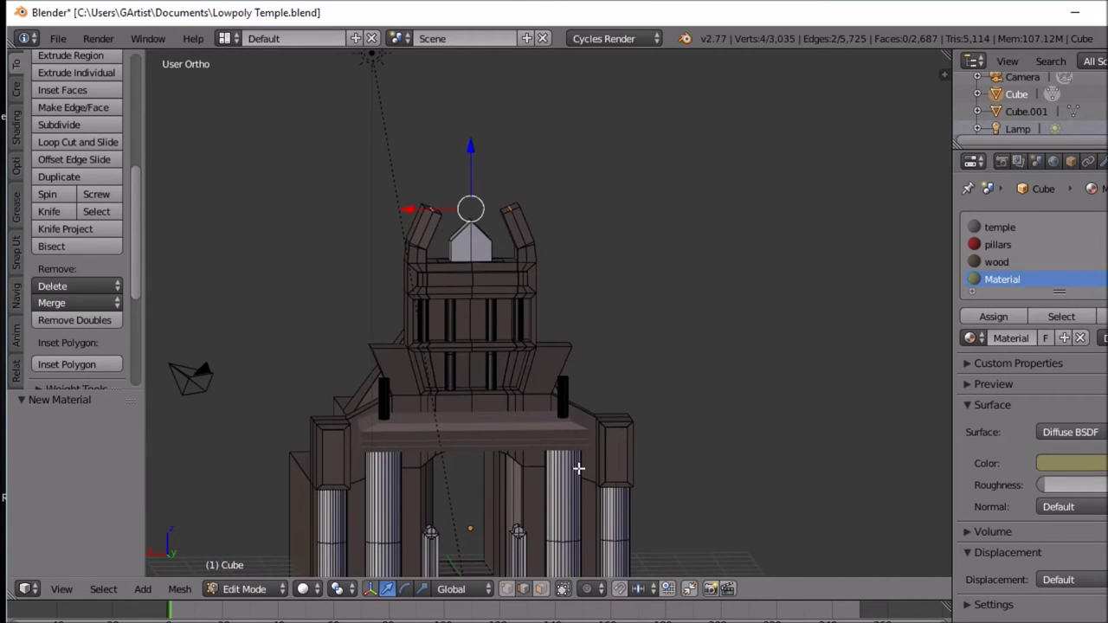
pyautogui.press('g')
pyautogui.press('z')
pyautogui.press('Escape')
# Step: Move the top edge of the right rooftop horn by about 0.198 in X, -0.016 in Y and 0.427 in Z
pyautogui.rightClick(507, 209)
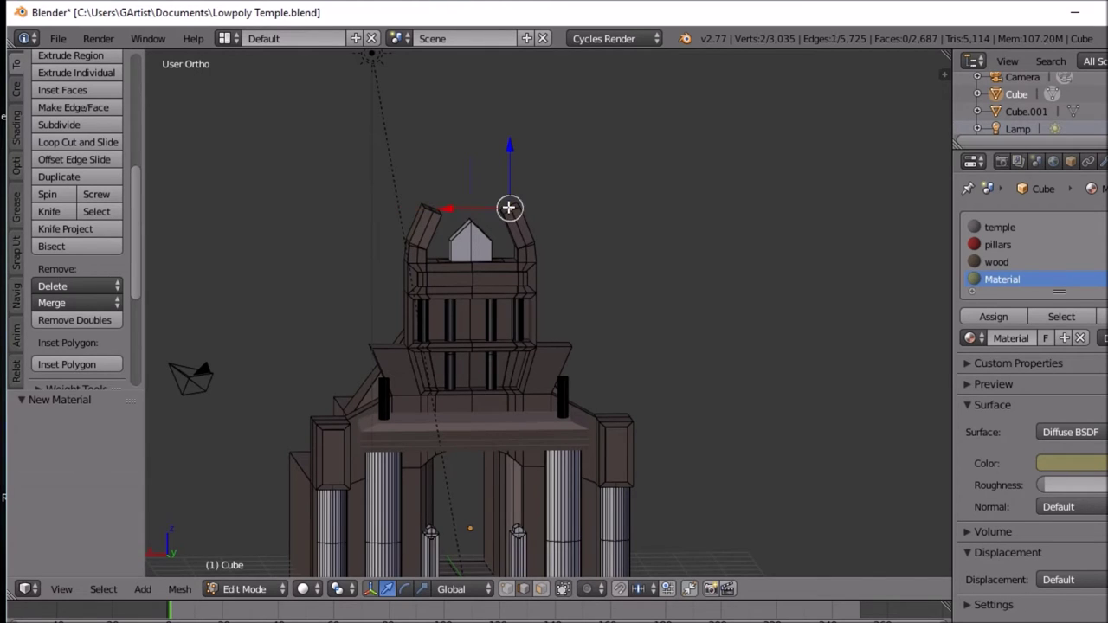
pyautogui.press('g')
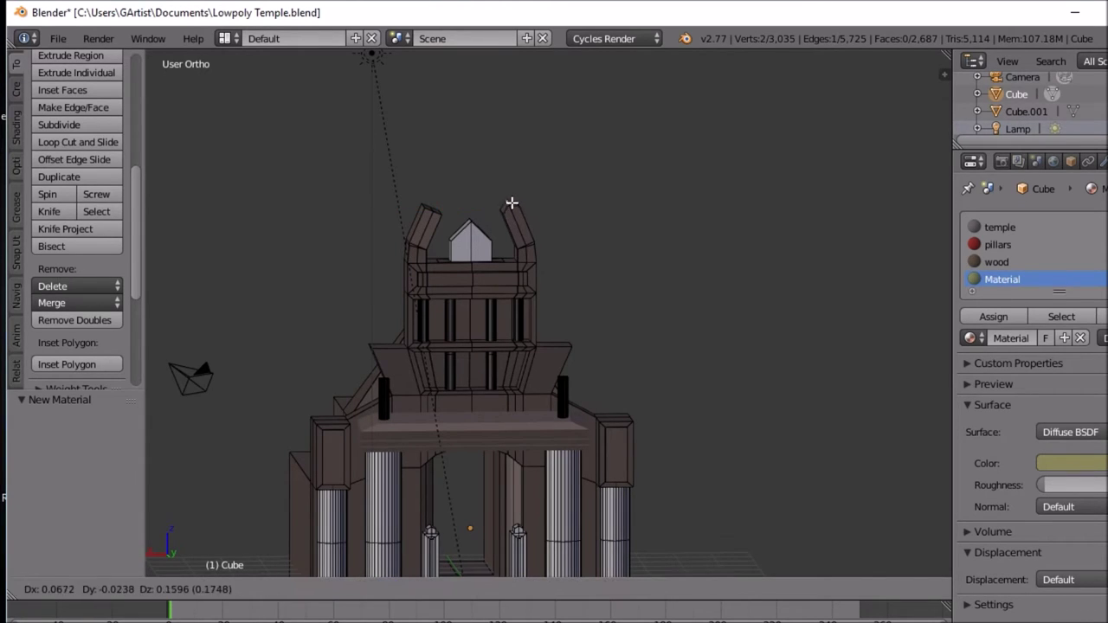
pyautogui.press('Escape')
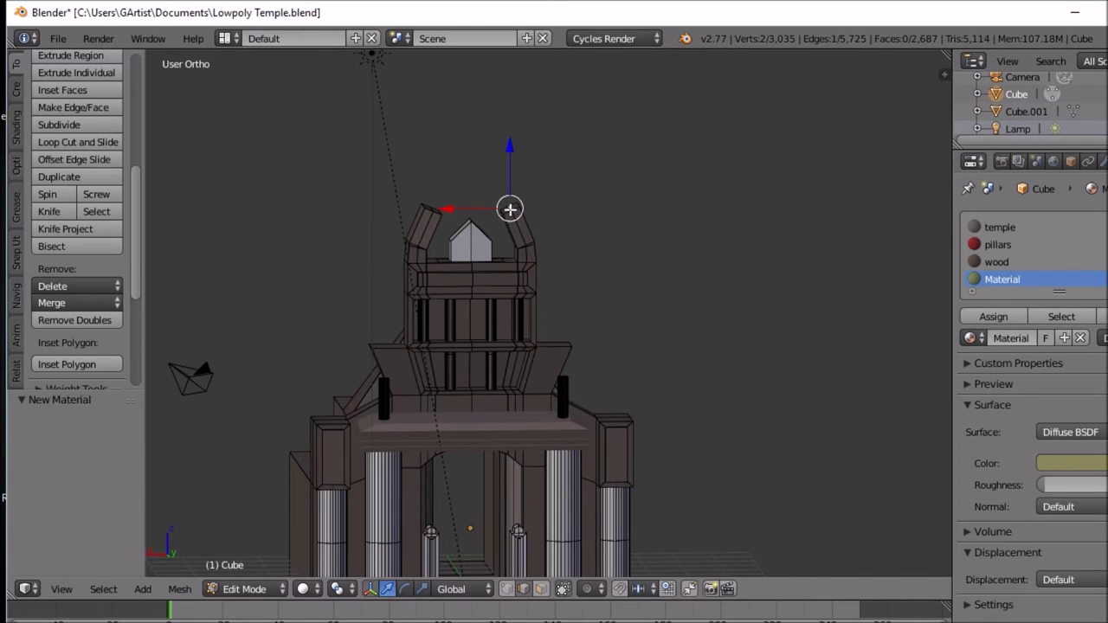
pyautogui.scroll(4, 508, 295)
pyautogui.keyDown('shift'); pyautogui.moveTo(493, 230); pyautogui.dragTo(548, 334, button='middle'); pyautogui.keyUp('shift')
pyautogui.press('g')
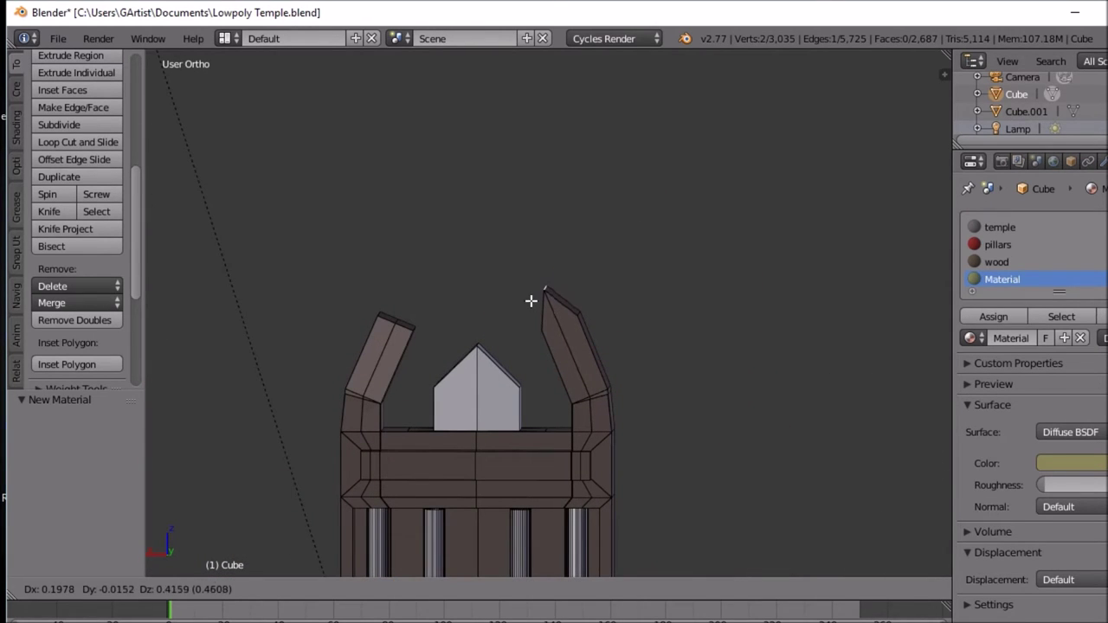
pyautogui.click(531, 299)
# Step: Move the top edge of the left rooftop horn by about -0.175 in X, -0.027 in Y and 0.416 in Z
pyautogui.rightClick(395, 320)
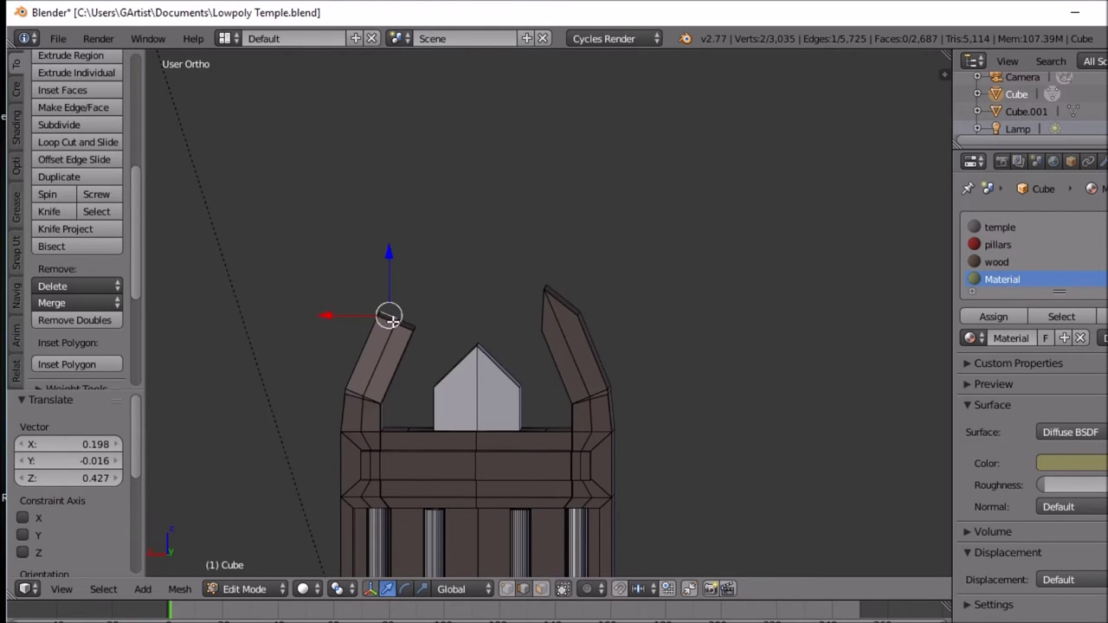
pyautogui.press('g')
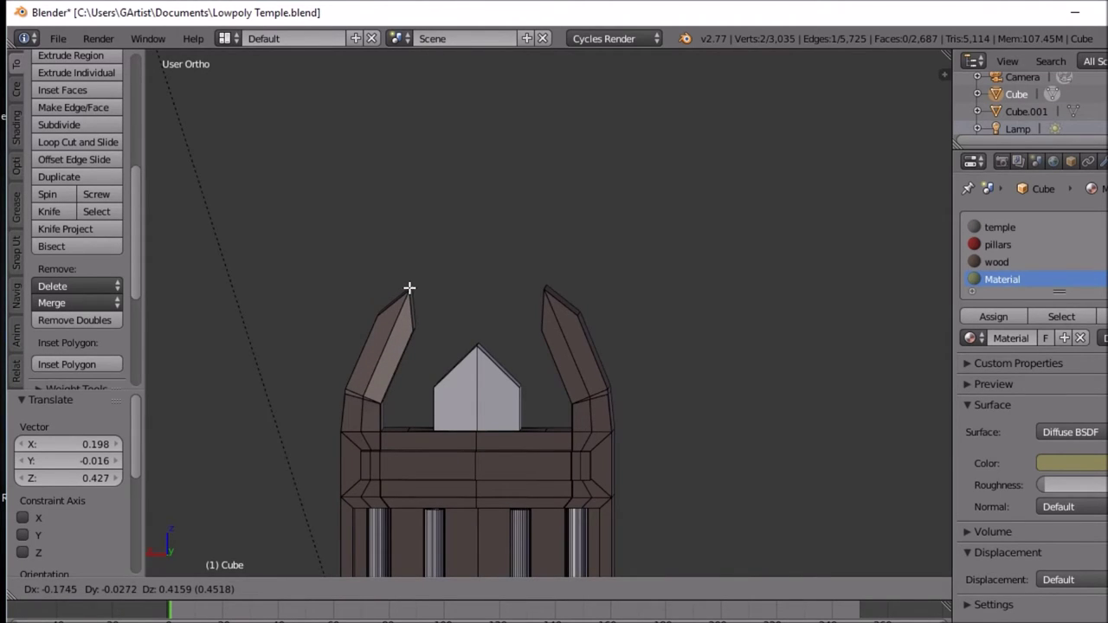
pyautogui.click(410, 288)
pyautogui.moveTo(438, 306)
pyautogui.mouseDown(button='middle')
pyautogui.moveTo(470, 383)
pyautogui.moveTo(527, 354)
pyautogui.moveTo(538, 330)
pyautogui.moveTo(465, 289)
pyautogui.moveTo(425, 286)
pyautogui.moveTo(461, 303)
pyautogui.moveTo(436, 317)
pyautogui.moveTo(454, 321)
pyautogui.moveTo(427, 395)
pyautogui.moveTo(780, 311)
pyautogui.moveTo(851, 269)
pyautogui.moveTo(831, 329)
pyautogui.moveTo(643, 291)
pyautogui.moveTo(425, 319)
pyautogui.mouseUp(button='middle')
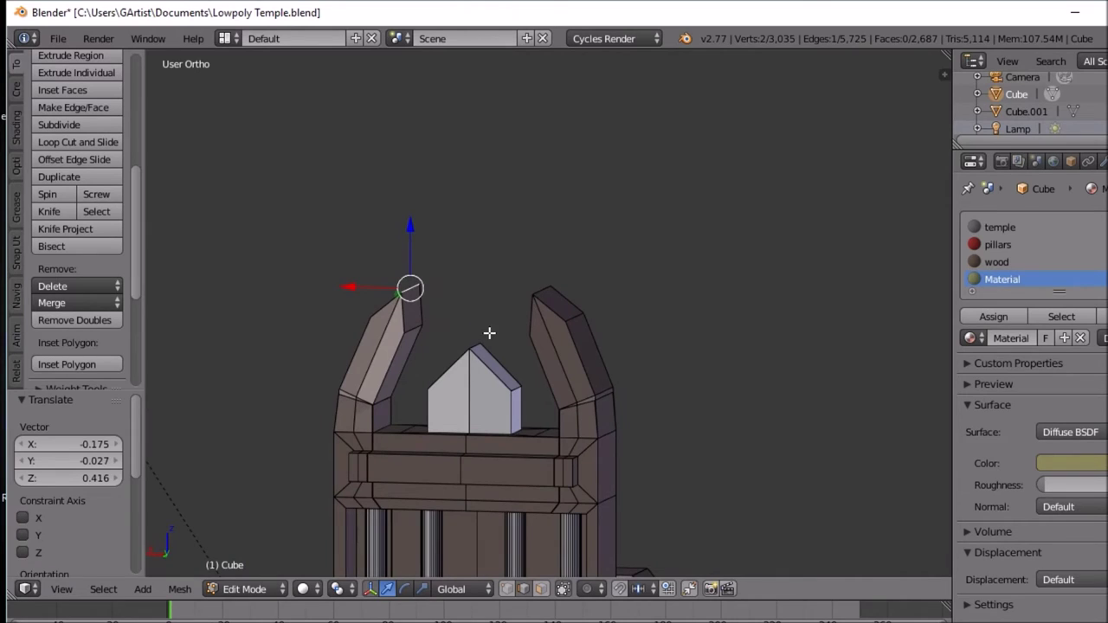
# Step: Undo the top-edge moves on both rooftop horns
pyautogui.hotkey('ctrl', 'z')
pyautogui.hotkey('ctrl', 'z')
pyautogui.hotkey('ctrl', 'z')
pyautogui.hotkey('ctrl', 'z')
pyautogui.hotkey('ctrl', 'z')
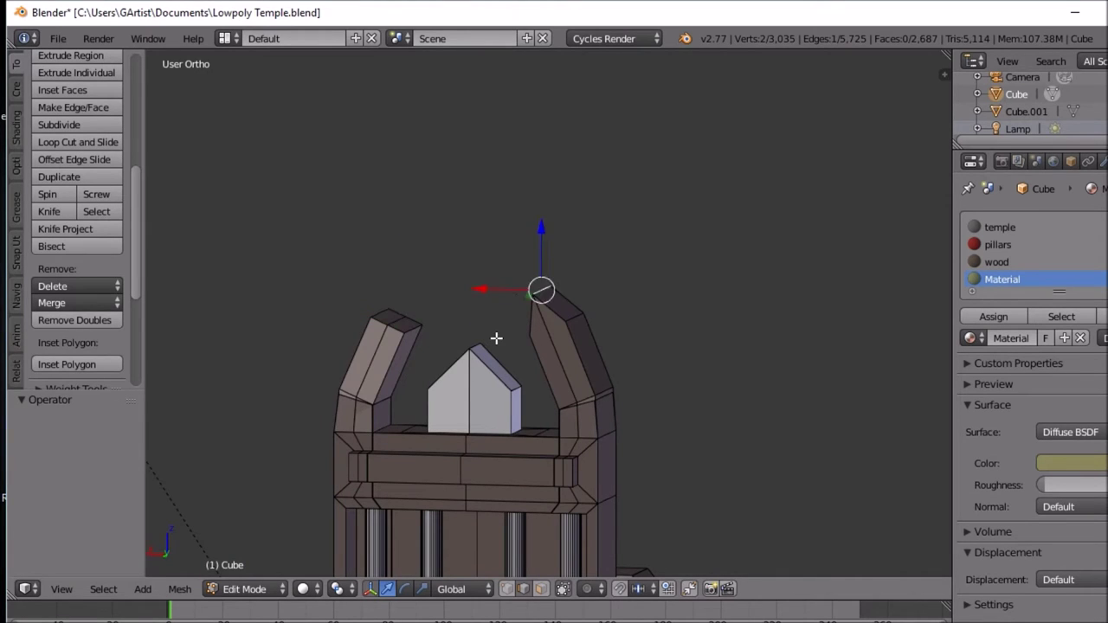
pyautogui.hotkey('ctrl', 'z')
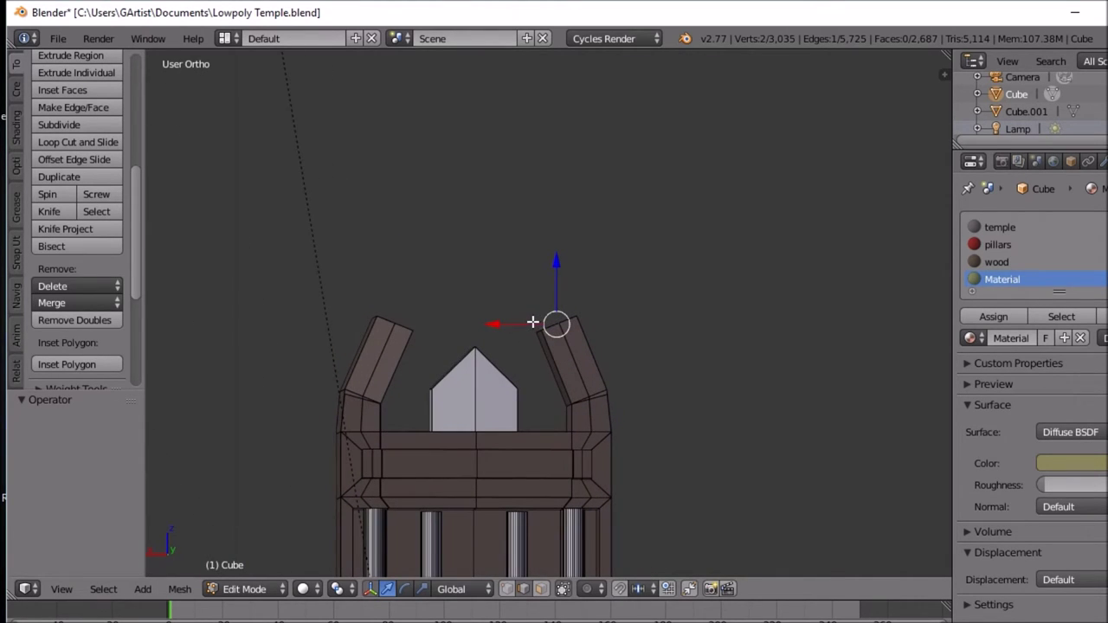
# Step: Try raising the right horn's middle top edge, and raise its outer top edge about 1.747 along Z into a spike
pyautogui.press('g')
pyautogui.press('z')
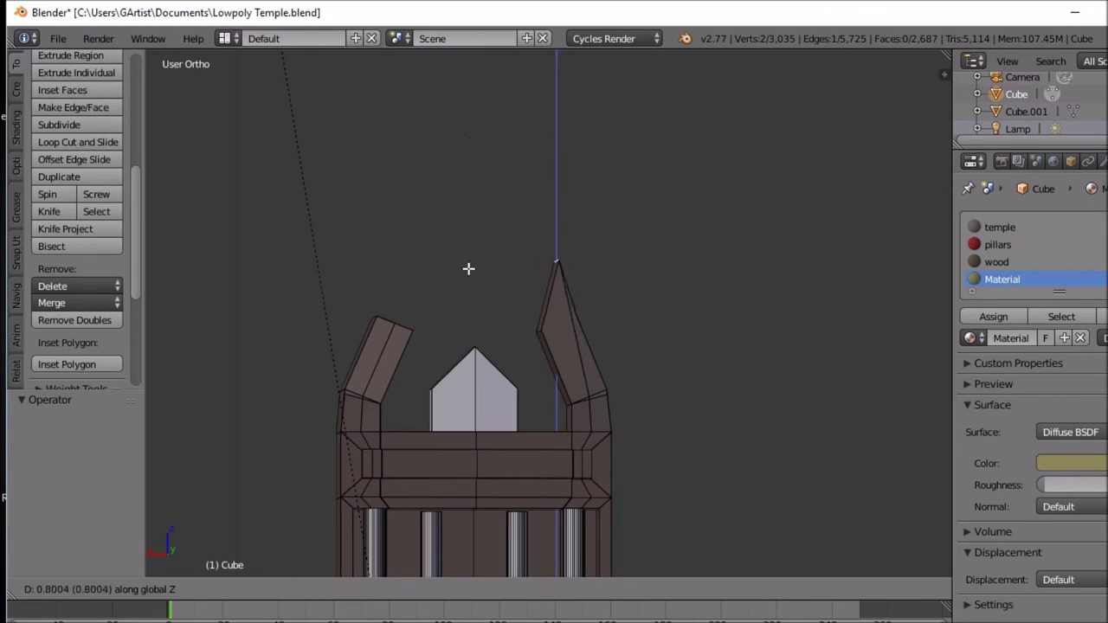
pyautogui.click(474, 300)
pyautogui.moveTo(490, 297); pyautogui.dragTo(528, 324, button='middle')
pyautogui.rightClick(573, 318)
pyautogui.press('g')
pyautogui.press('z')
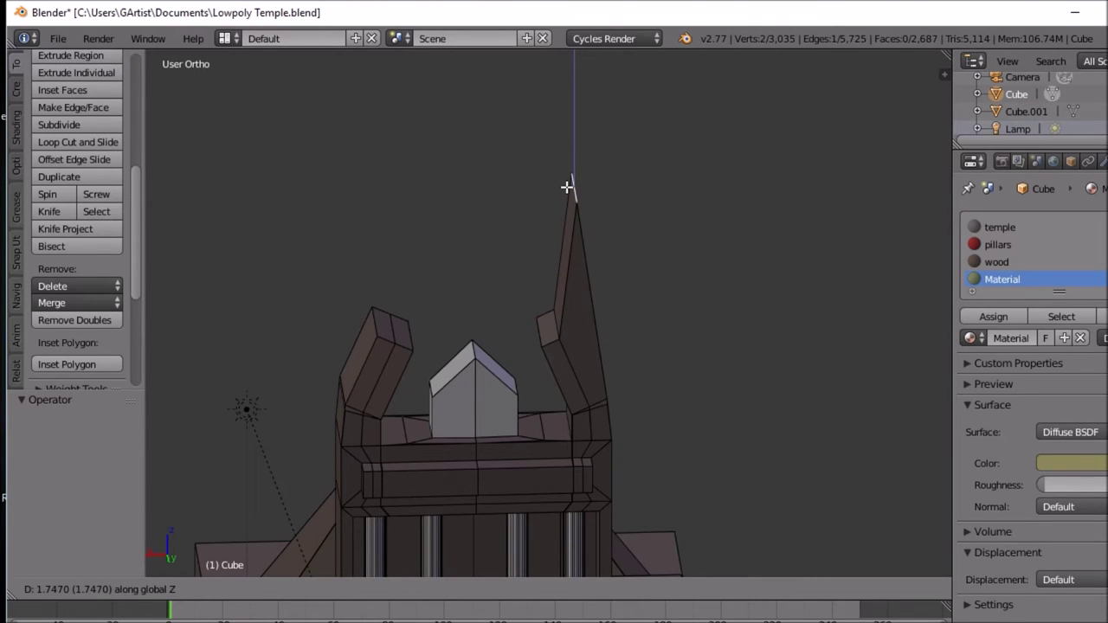
pyautogui.click(567, 187)
# Step: Raise the left horn's outer top edge about 1.841 along Z and fine-tune its height to match the right spike
pyautogui.rightClick(374, 321)
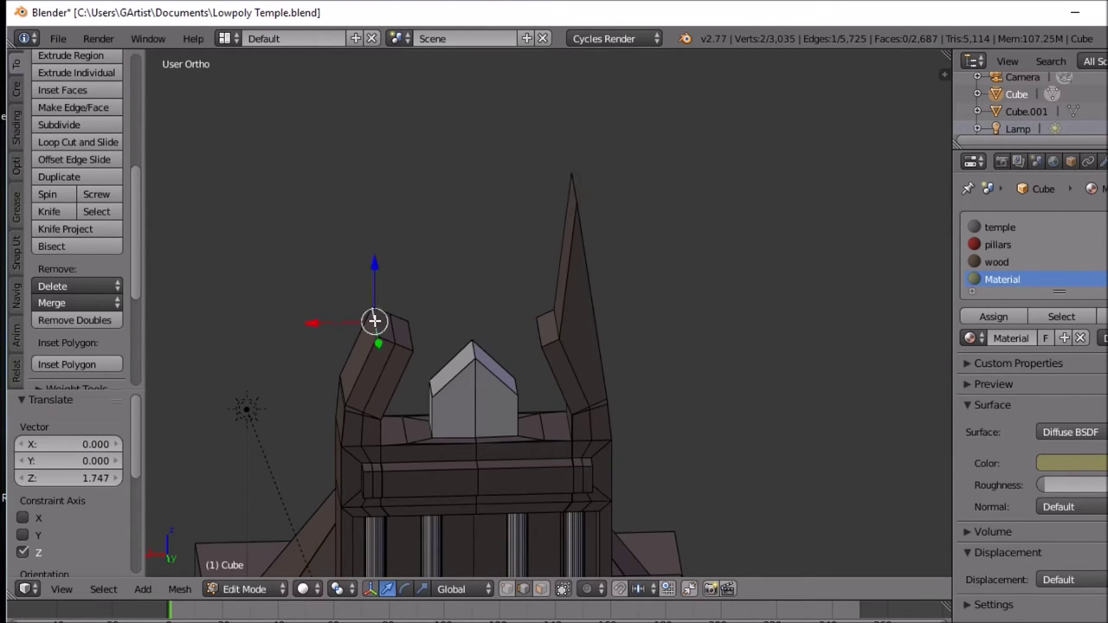
pyautogui.press('g')
pyautogui.press('z')
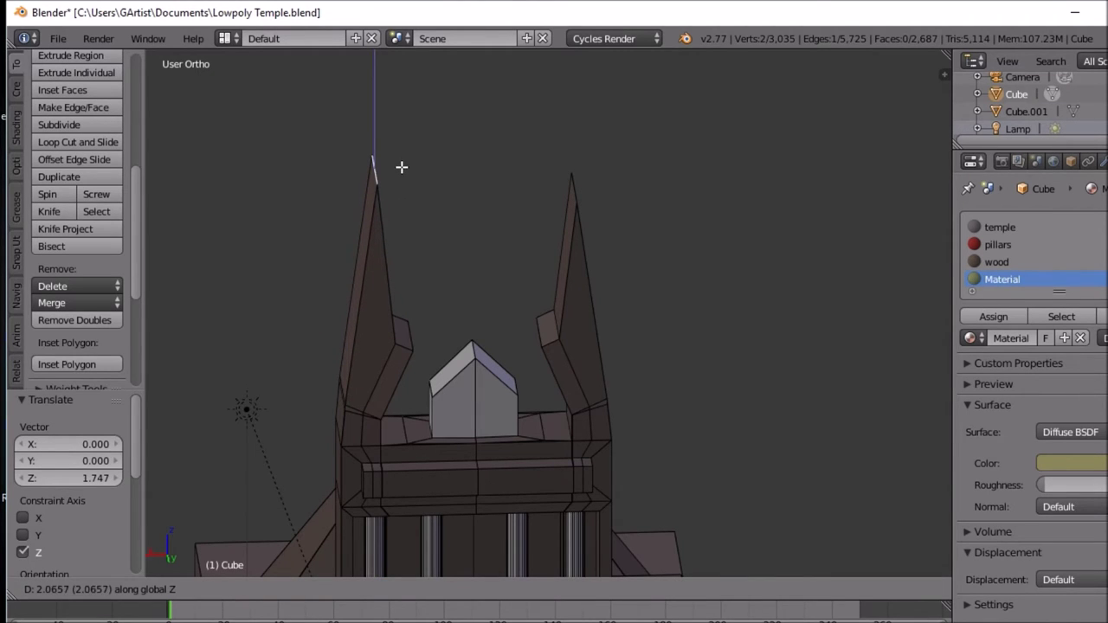
pyautogui.click(403, 183)
pyautogui.moveTo(467, 219); pyautogui.dragTo(457, 162, button='middle')
pyautogui.press('g')
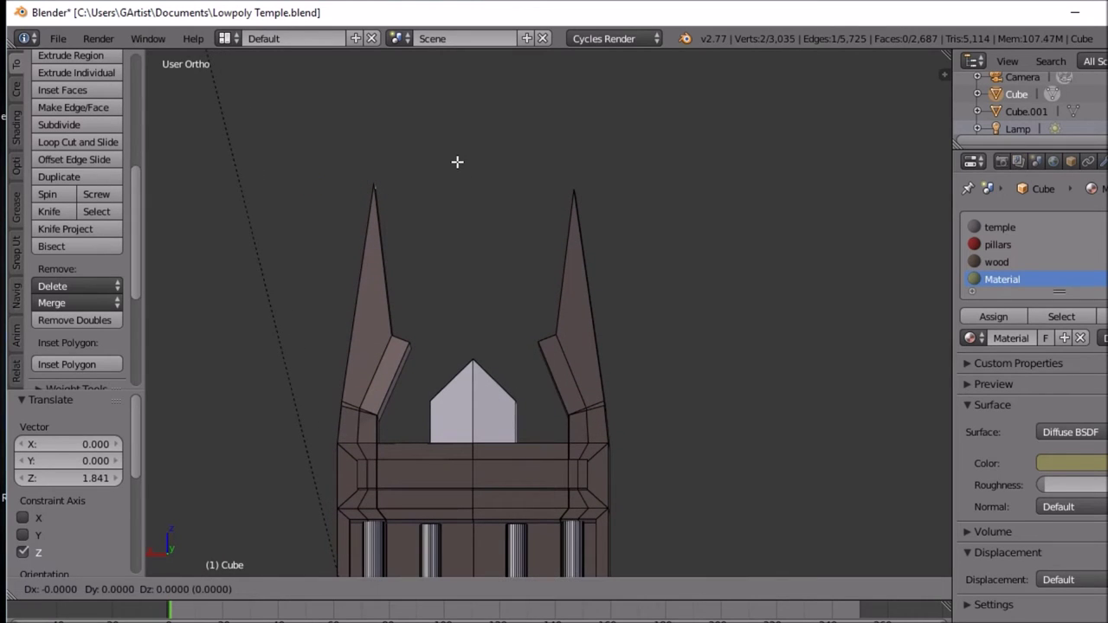
pyautogui.press('z')
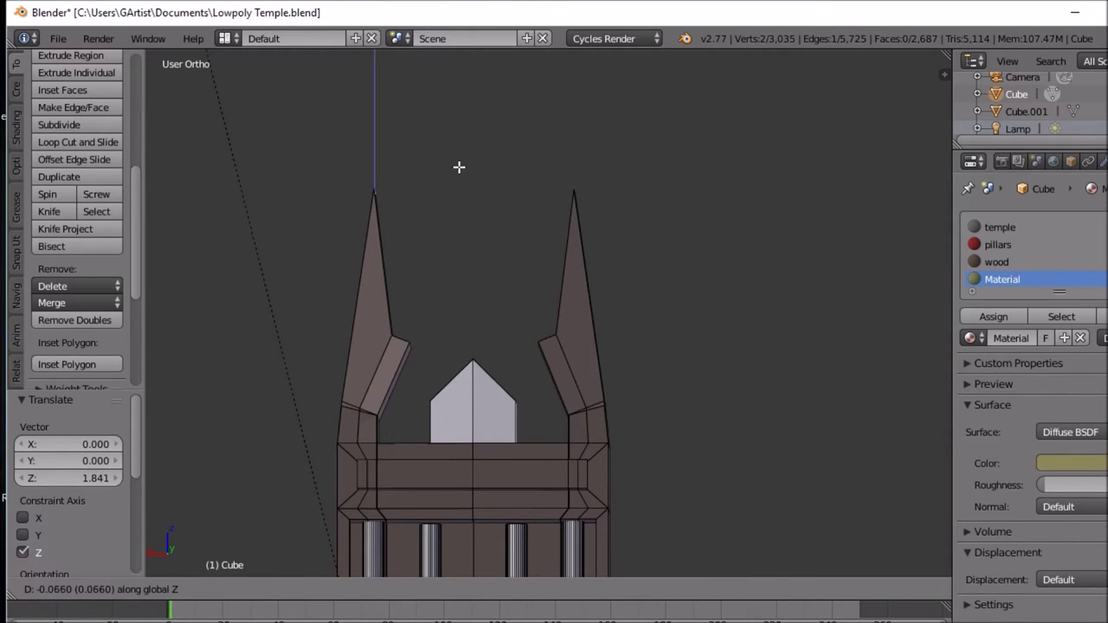
pyautogui.click(459, 163)
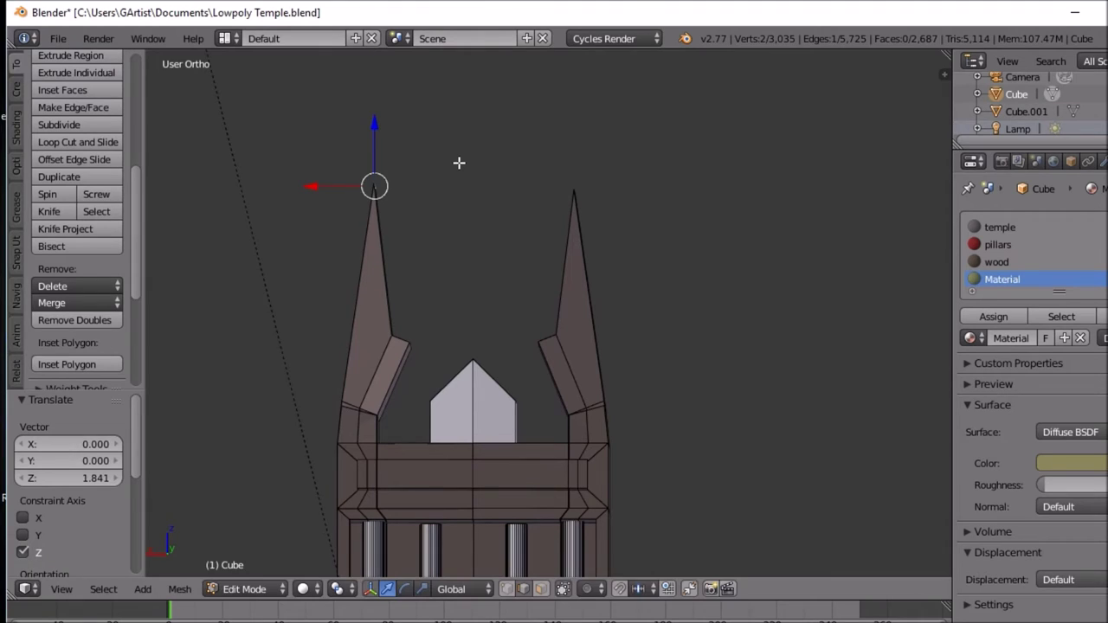
# Step: Undo the vertical spike edits on both rooftop horns
pyautogui.press('z')
pyautogui.press('z')
pyautogui.hotkey('ctrl', 'z')
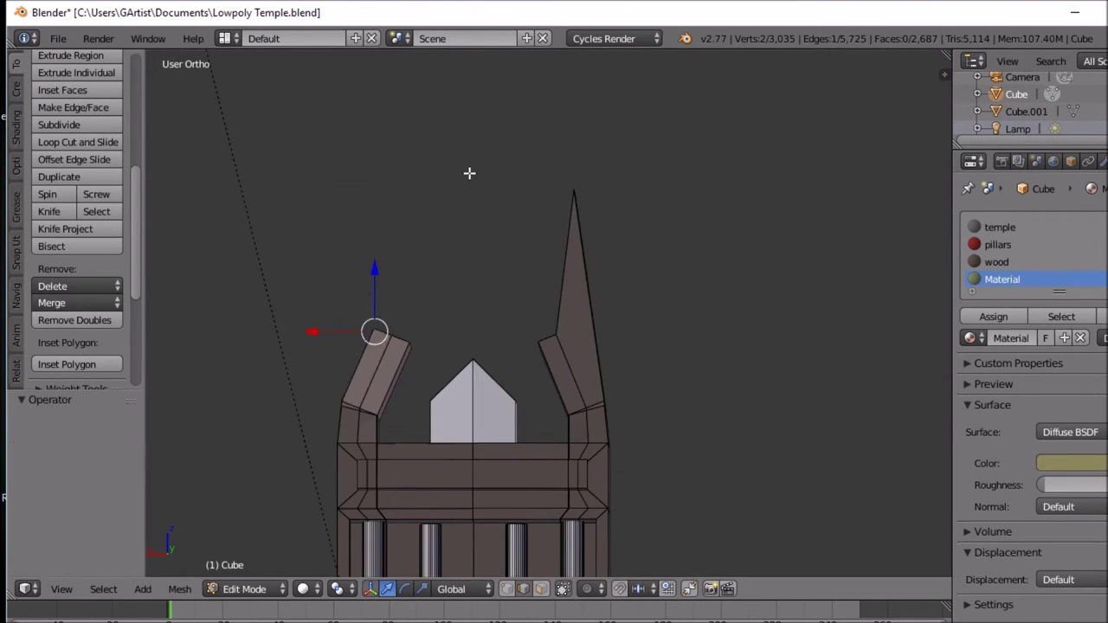
pyautogui.hotkey('ctrl', 'z')
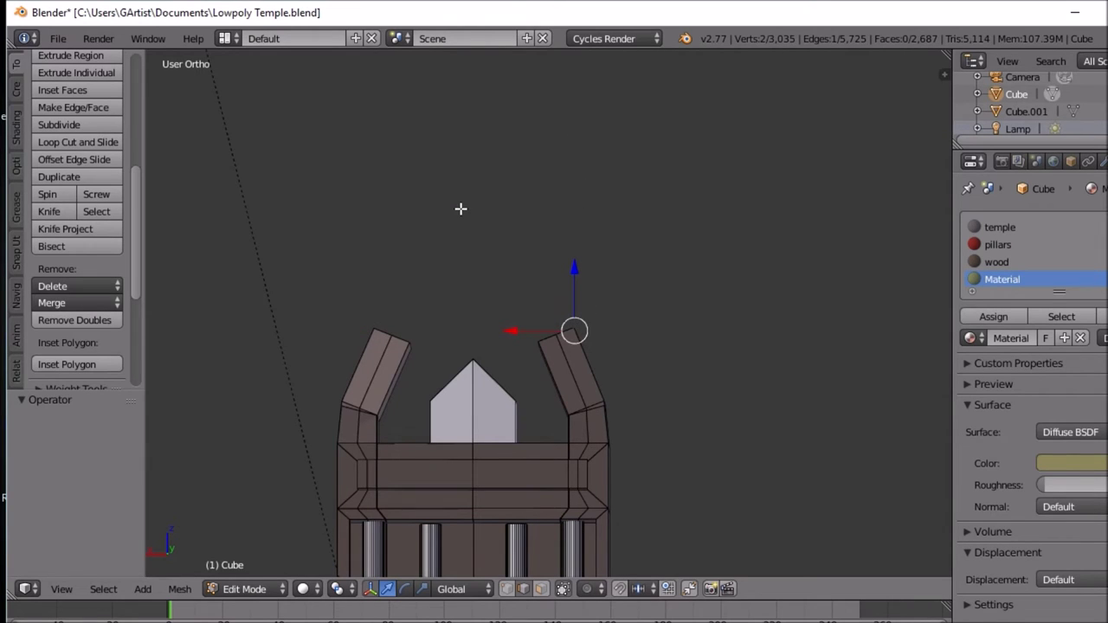
pyautogui.moveTo(465, 203); pyautogui.dragTo(468, 262, button='middle')
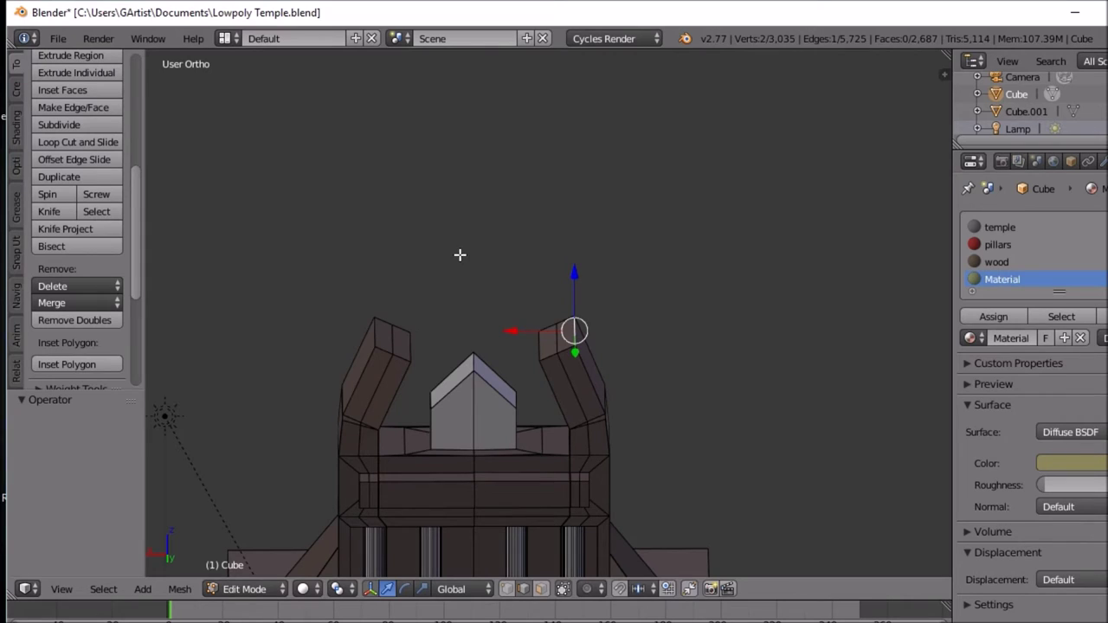
# Step: Raise the outer top edges of both rooftop horns together about 1.907 along Z to form matching spikes
pyautogui.keyDown('shift'); pyautogui.rightClick(373, 326); pyautogui.keyUp('shift')
pyautogui.rightClick(374, 331)
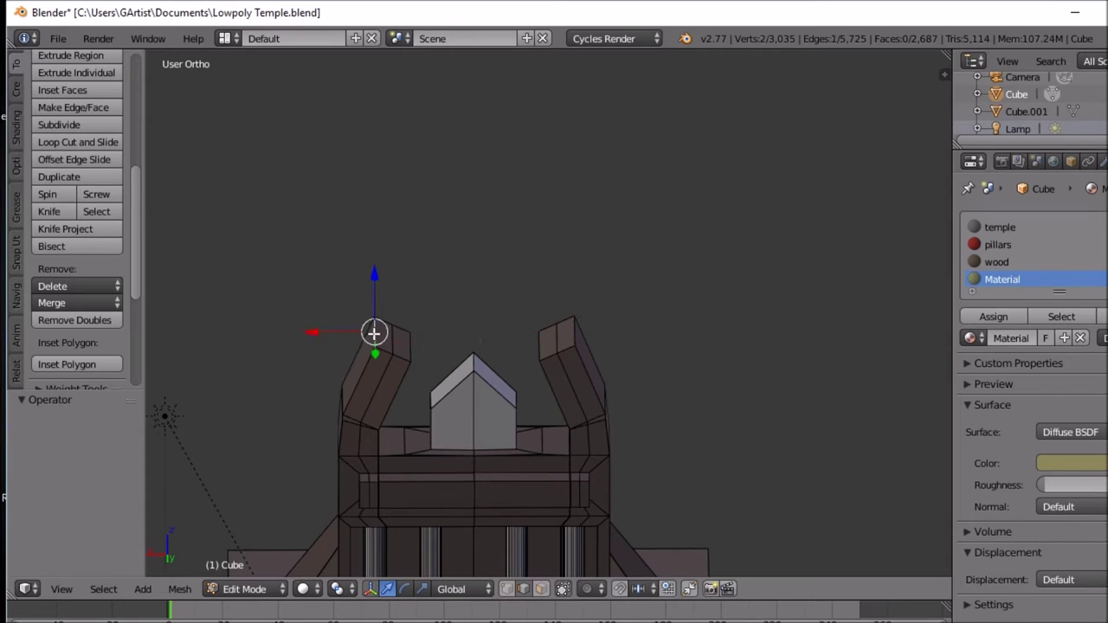
pyautogui.keyDown('shift'); pyautogui.rightClick(576, 328); pyautogui.keyUp('shift')
pyautogui.moveTo(550, 355); pyautogui.dragTo(549, 308, button='middle')
pyautogui.press('g')
pyautogui.press('z')
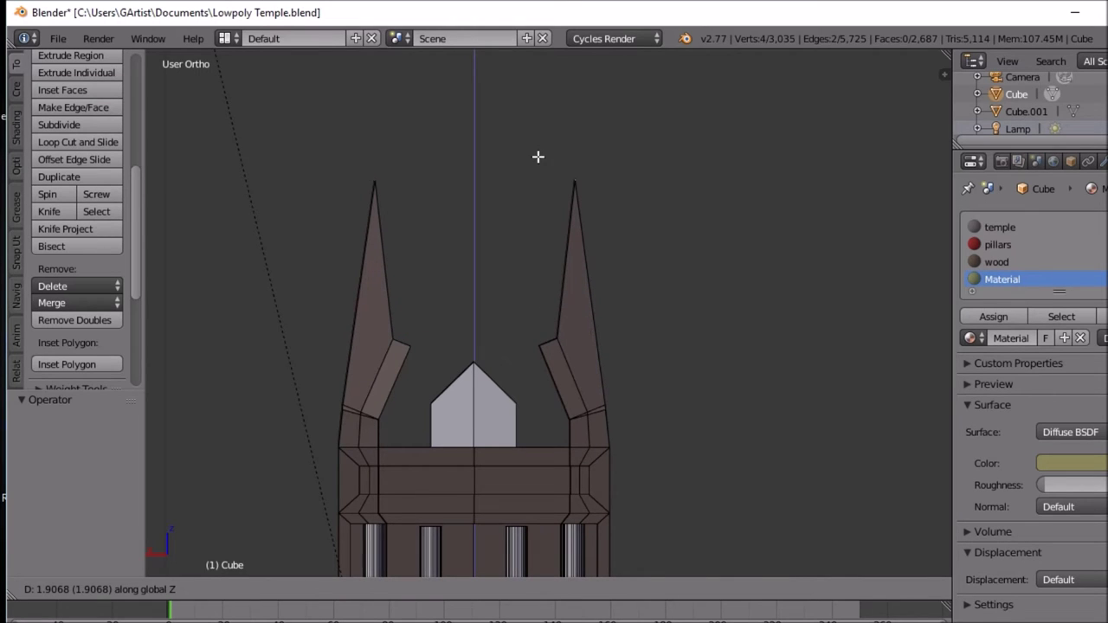
pyautogui.click(538, 157)
pyautogui.moveTo(509, 290); pyautogui.dragTo(554, 379, button='middle')
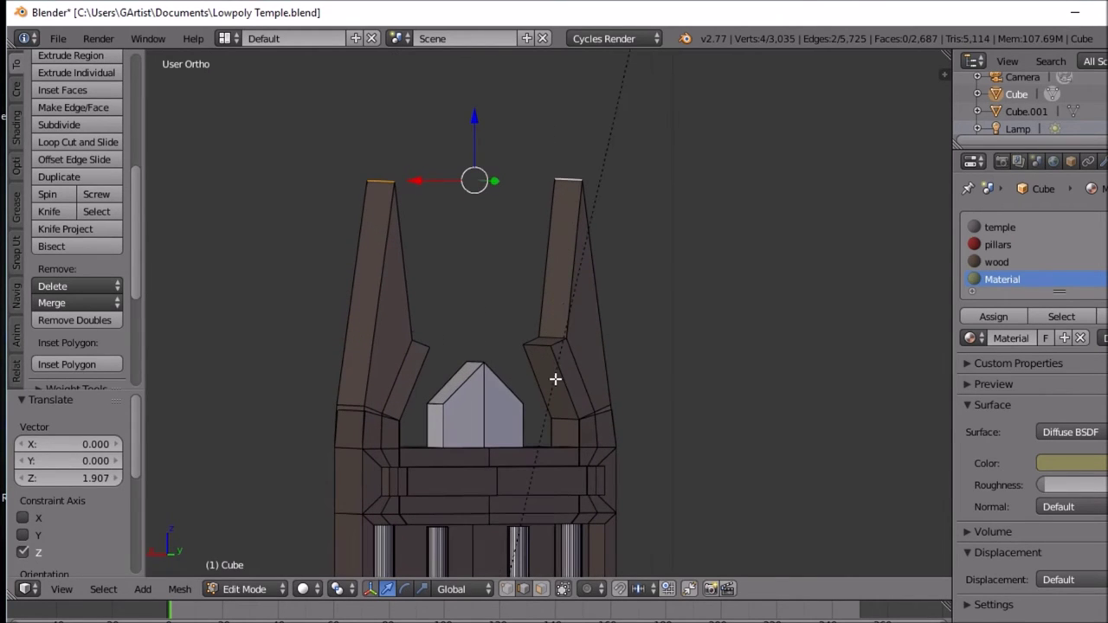
pyautogui.press('Tab')
pyautogui.press('Tab')
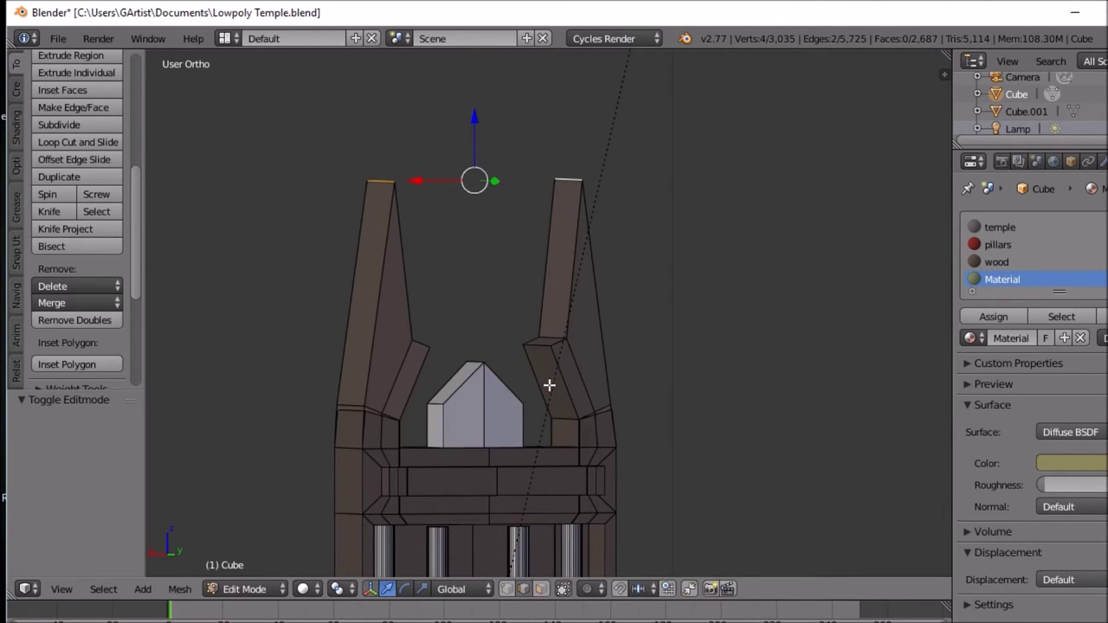
# Step: Inset the slanted inner face of the right rooftop horn by about 0.041
pyautogui.click(540, 588)
pyautogui.rightClick(551, 381)
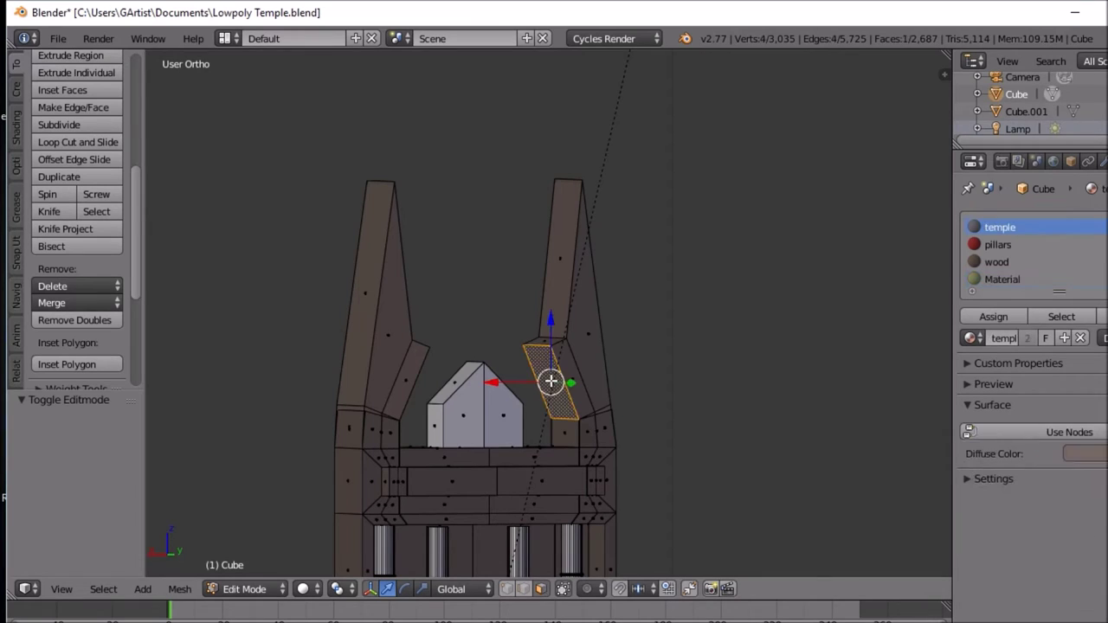
pyautogui.moveTo(551, 381); pyautogui.dragTo(578, 374, button='middle')
pyautogui.press('i')
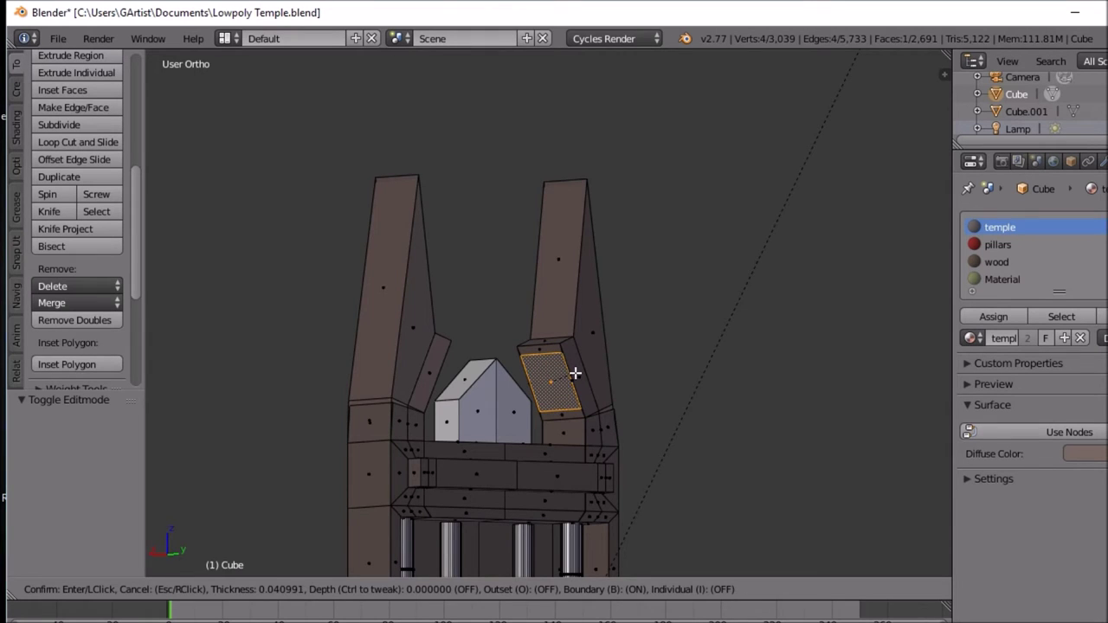
pyautogui.click(572, 372)
pyautogui.moveTo(573, 374); pyautogui.dragTo(454, 385, button='middle')
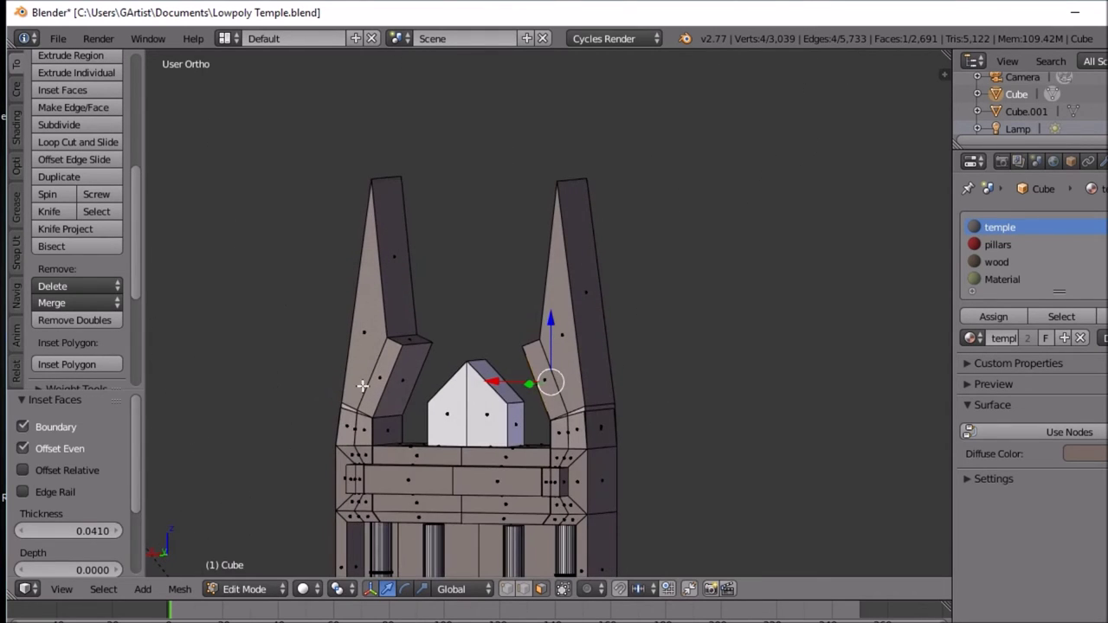
# Step: Inset the slanted inner face of the left rooftop horn by about 0.056
pyautogui.rightClick(414, 378)
pyautogui.press('i')
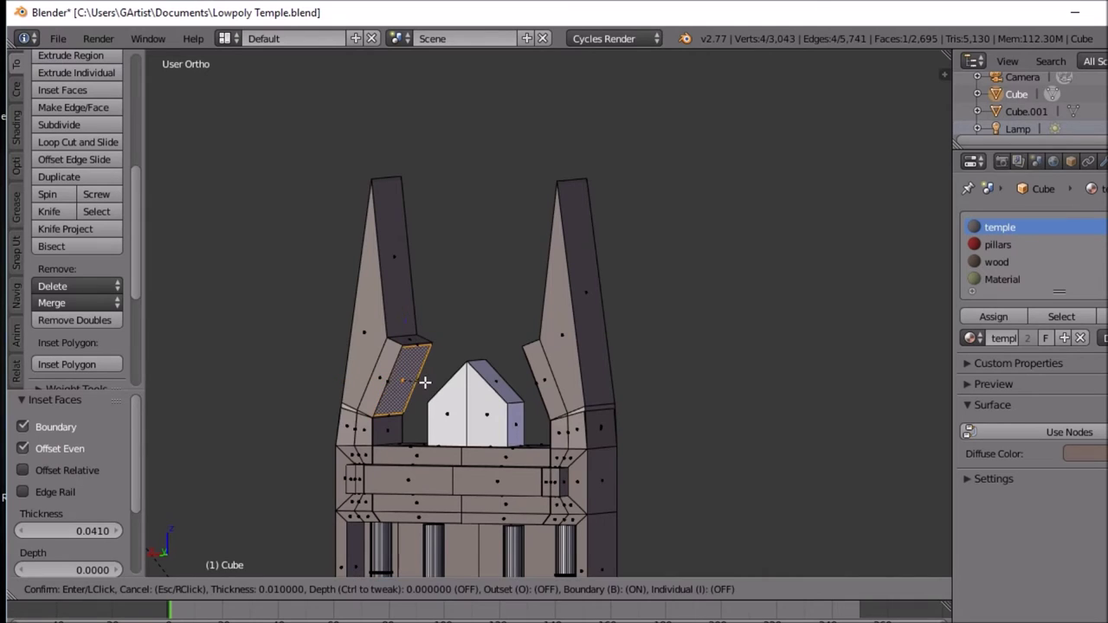
pyautogui.click(421, 379)
pyautogui.moveTo(420, 380); pyautogui.dragTo(540, 373, button='middle')
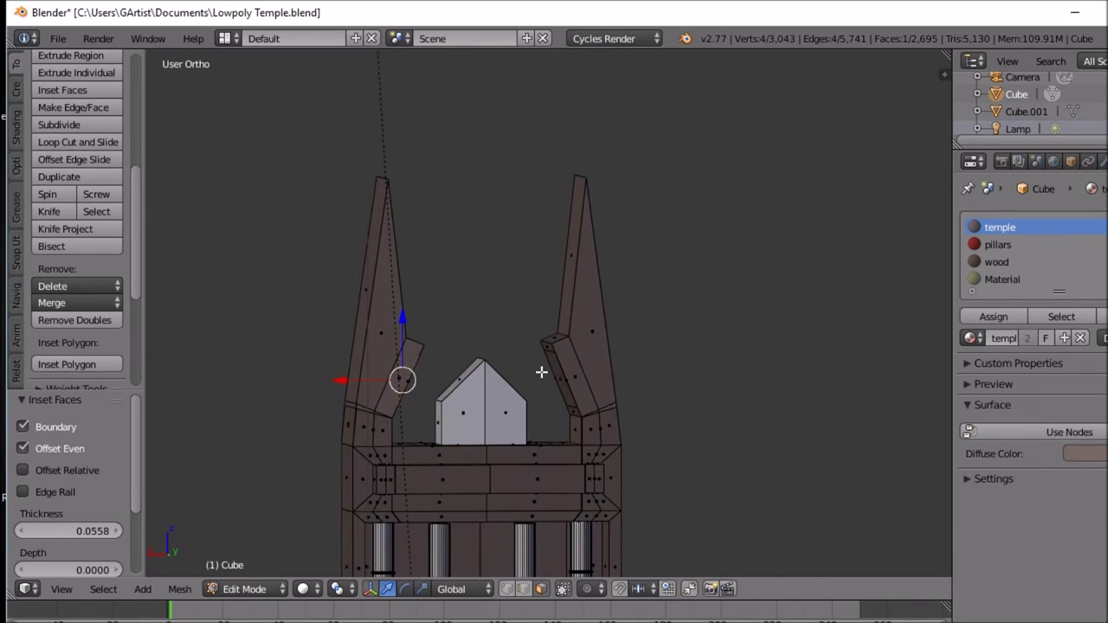
# Step: Extrude both horns' inset inner faces along their vertex normals by about 0.044 towards the ornament
pyautogui.keyDown('shift'); pyautogui.rightClick(566, 389); pyautogui.keyUp('shift')
pyautogui.moveTo(566, 389); pyautogui.dragTo(558, 395, button='middle')
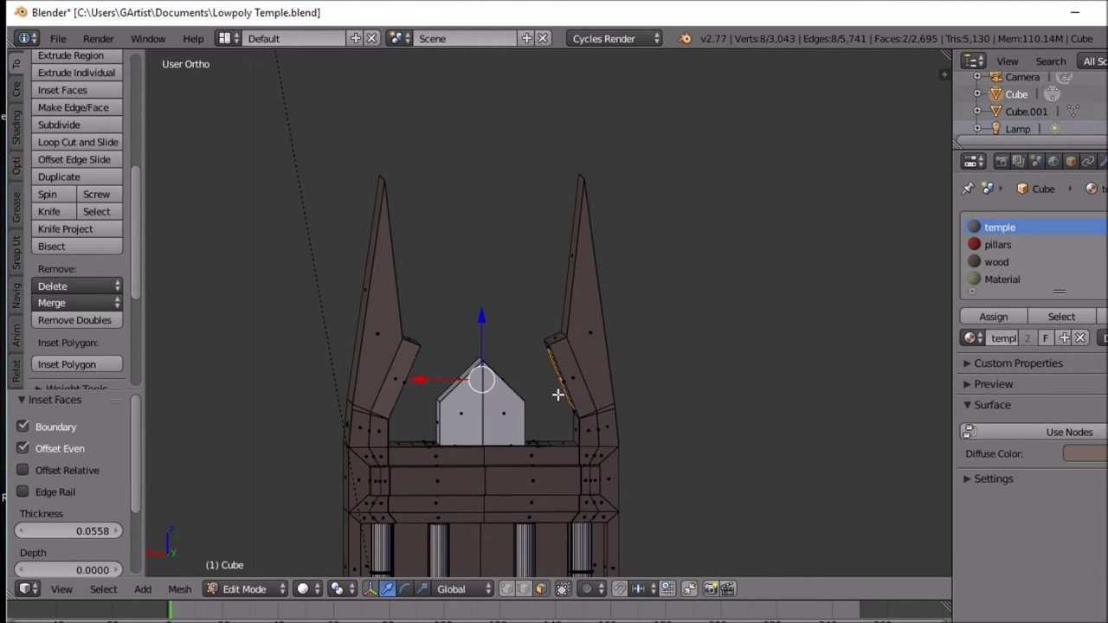
pyautogui.press('e')
pyautogui.rightClick(558, 395)
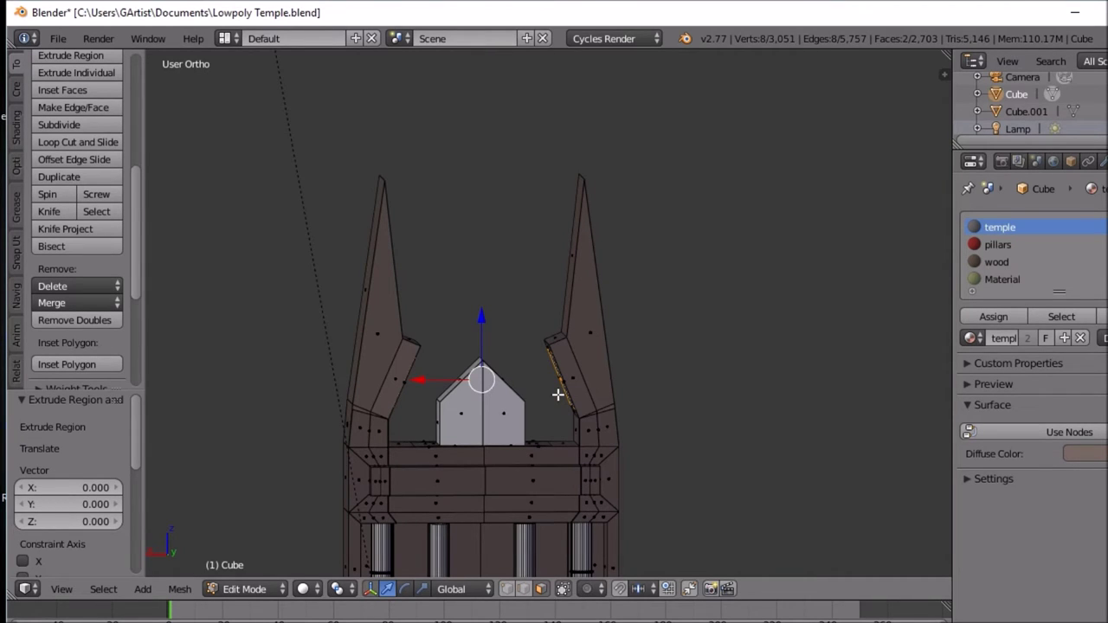
pyautogui.hotkey('alt', 'e')
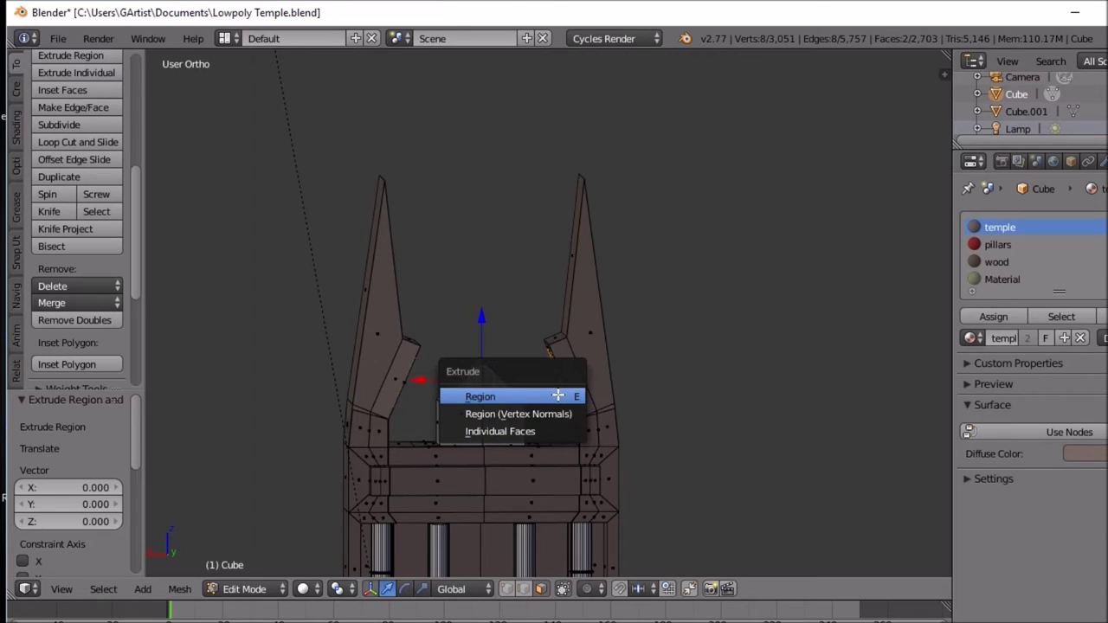
pyautogui.click(554, 411)
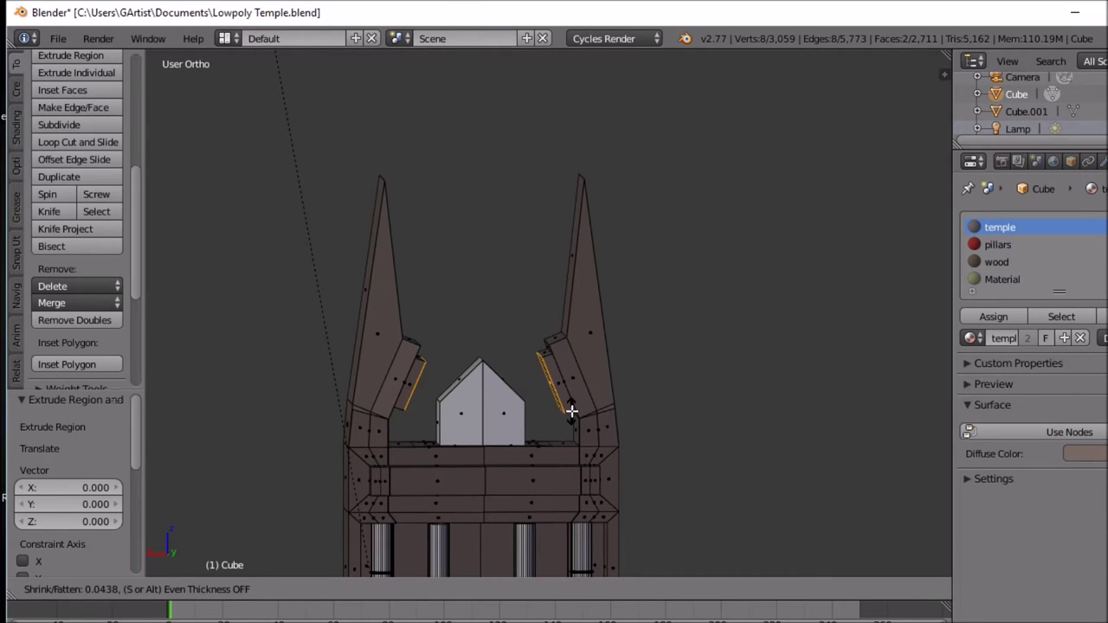
pyautogui.click(572, 411)
pyautogui.press('Tab')
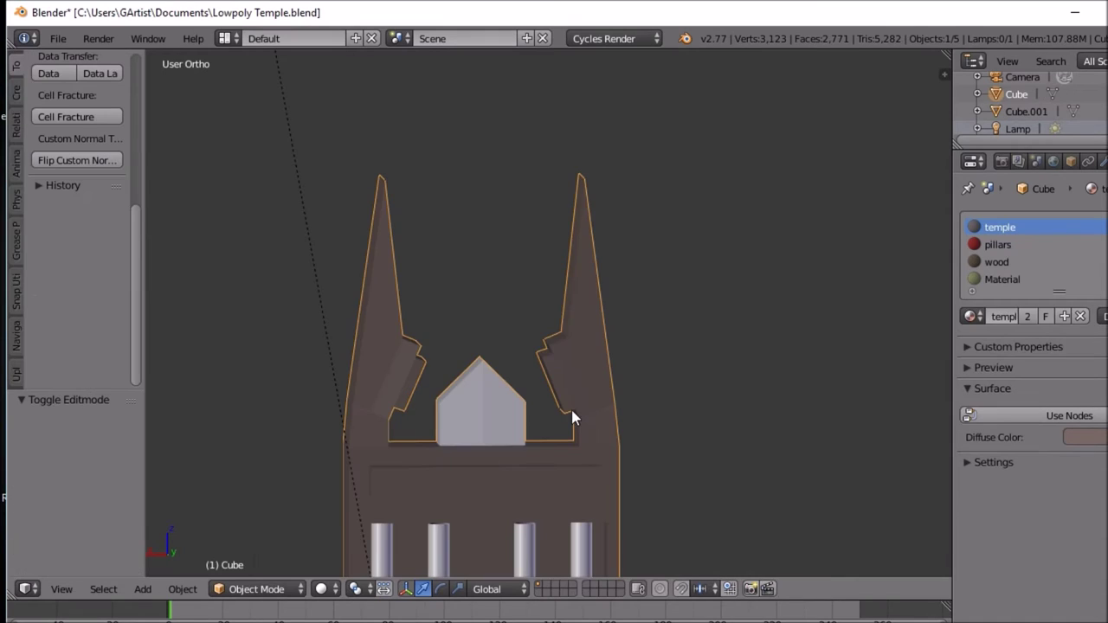
# Step: Examine the horns and upper temple in rendered shading from several angles
pyautogui.scroll(-2, 570, 407)
pyautogui.moveTo(571, 406); pyautogui.dragTo(549, 413, button='middle')
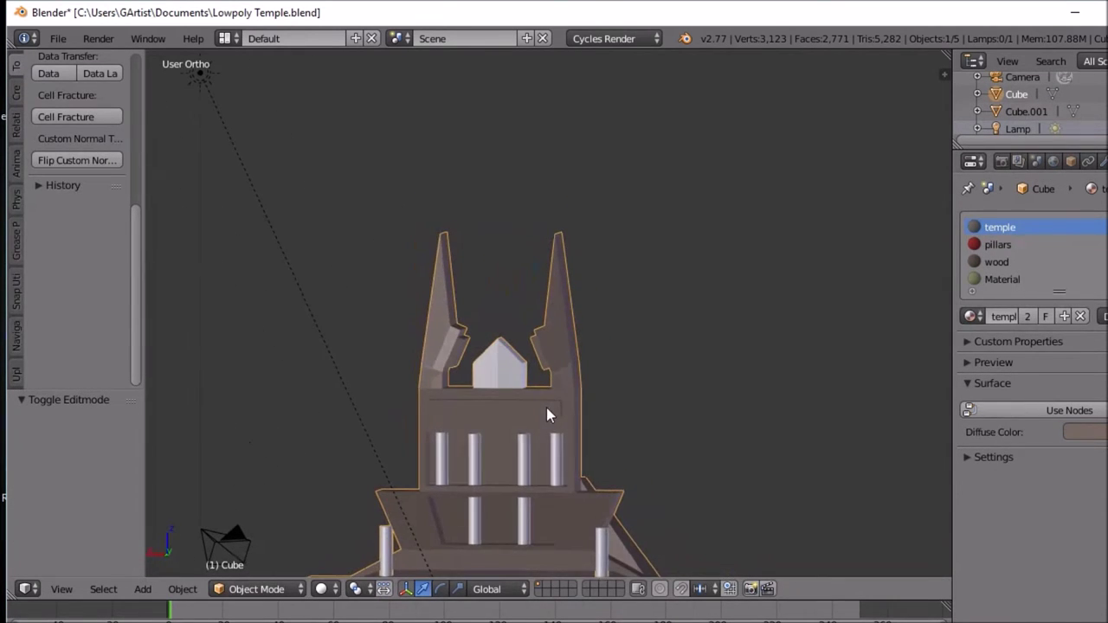
pyautogui.press('Tab')
pyautogui.press('Tab')
pyautogui.click(321, 589)
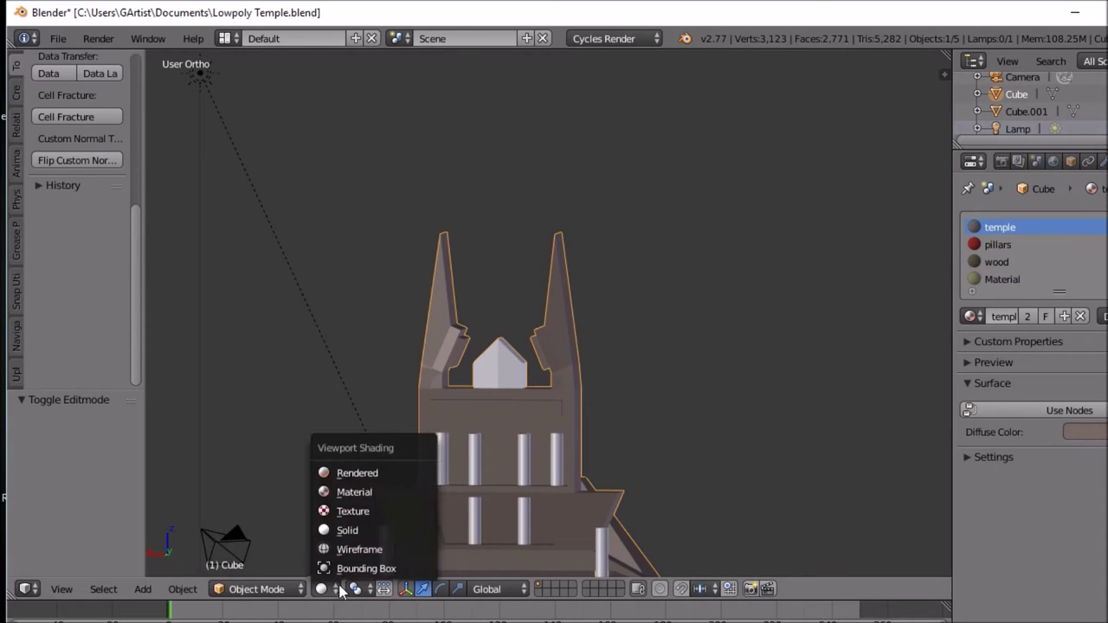
pyautogui.click(363, 479)
pyautogui.moveTo(365, 482); pyautogui.dragTo(495, 475, button='middle')
pyautogui.scroll(-5, 493, 468)
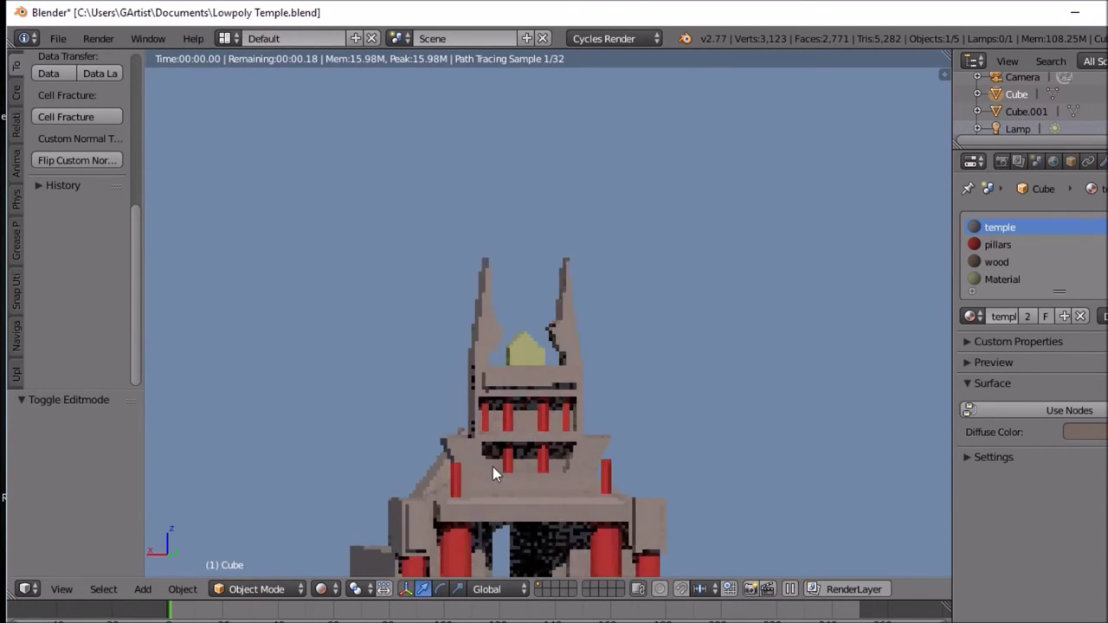
pyautogui.scroll(5, 492, 472)
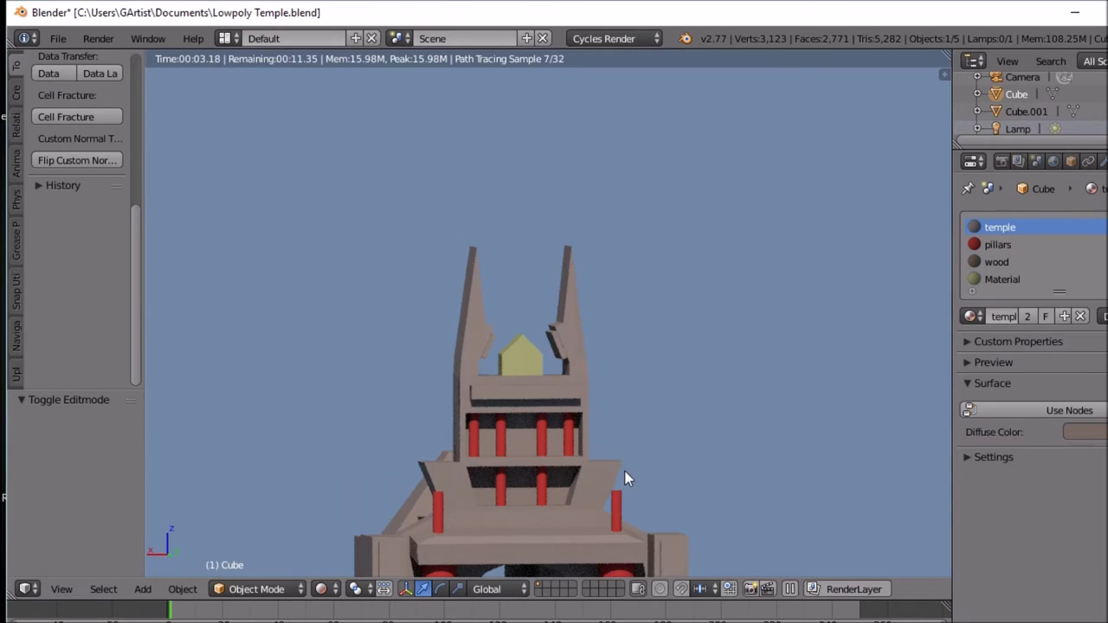
pyautogui.moveTo(626, 477); pyautogui.dragTo(596, 505, button='middle')
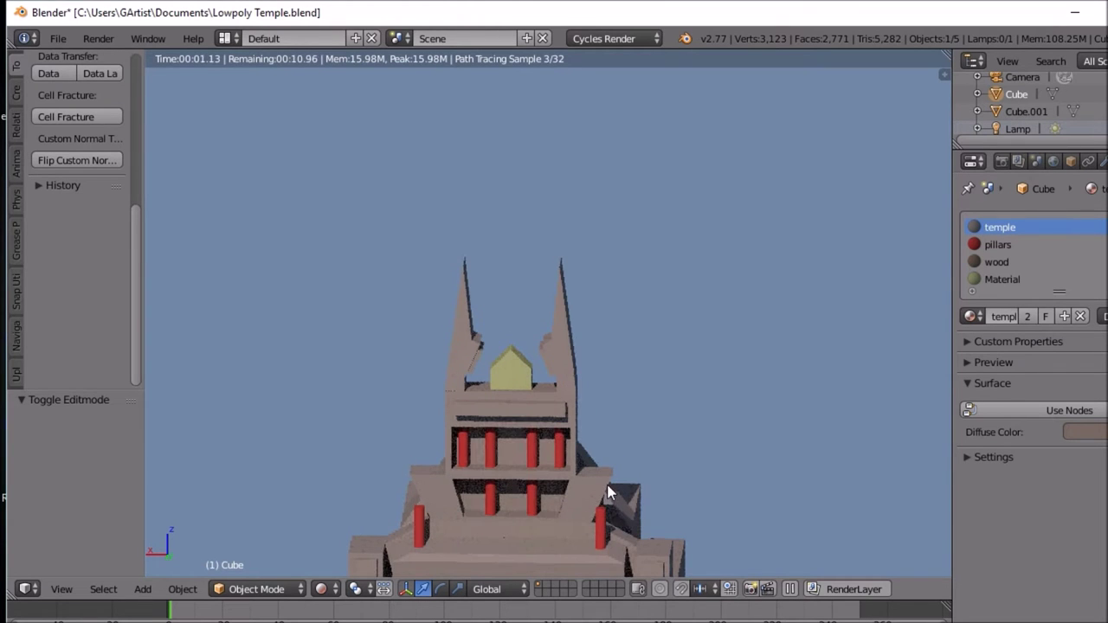
pyautogui.moveTo(621, 490); pyautogui.dragTo(632, 468, button='middle')
# Step: Undo the insets and extrusions on the horns' inner faces and return to editing the temple in solid shading
pyautogui.hotkey('ctrl', 'z')
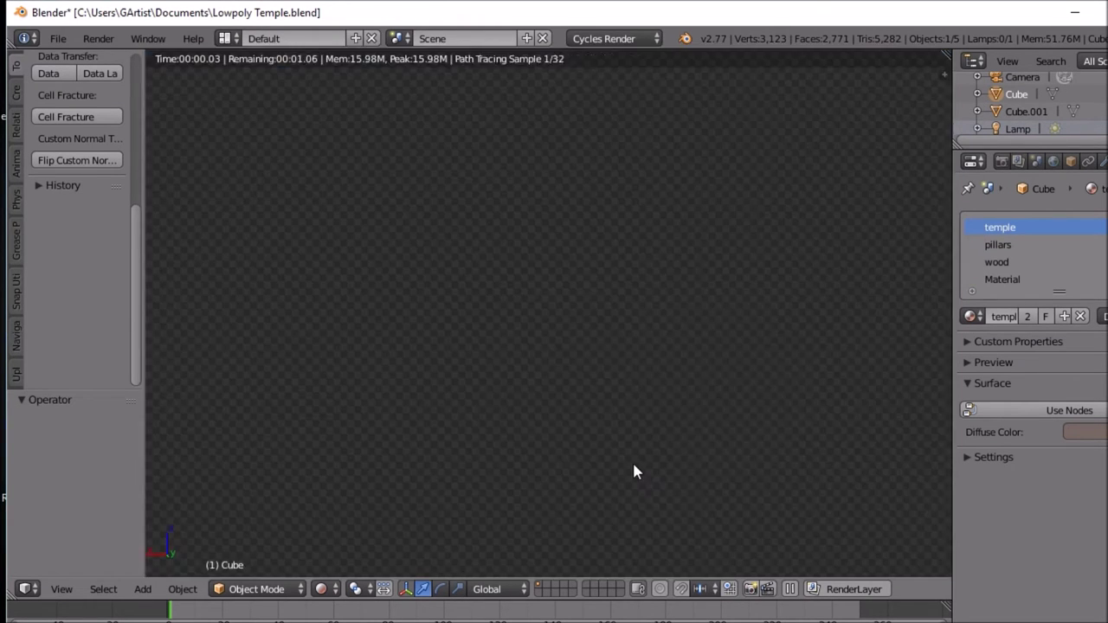
pyautogui.hotkey('ctrl', 'z')
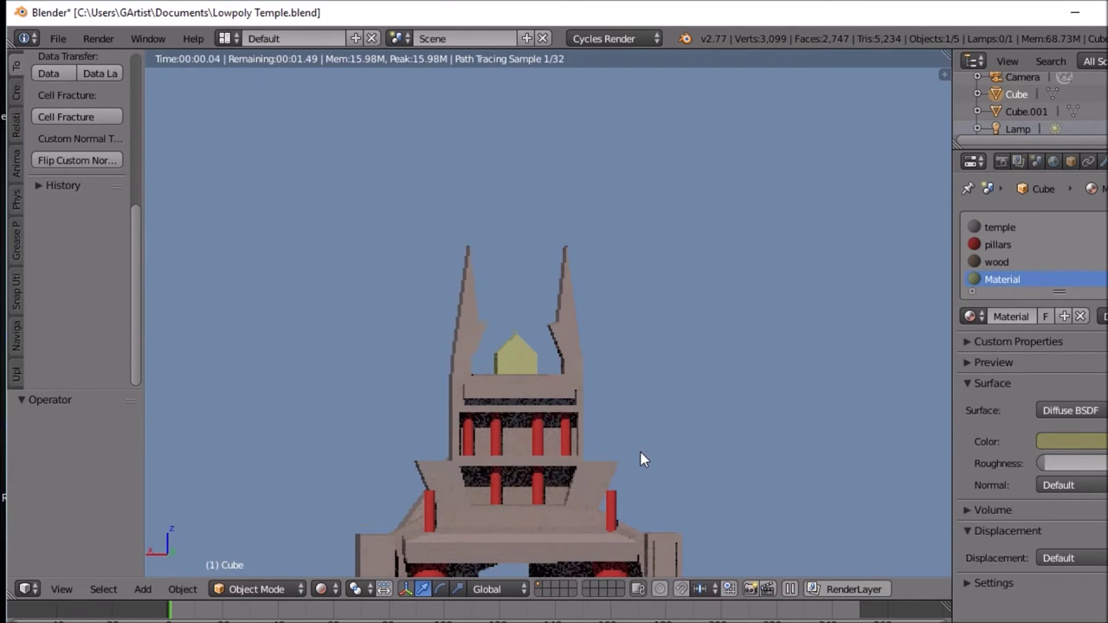
pyautogui.press('Tab')
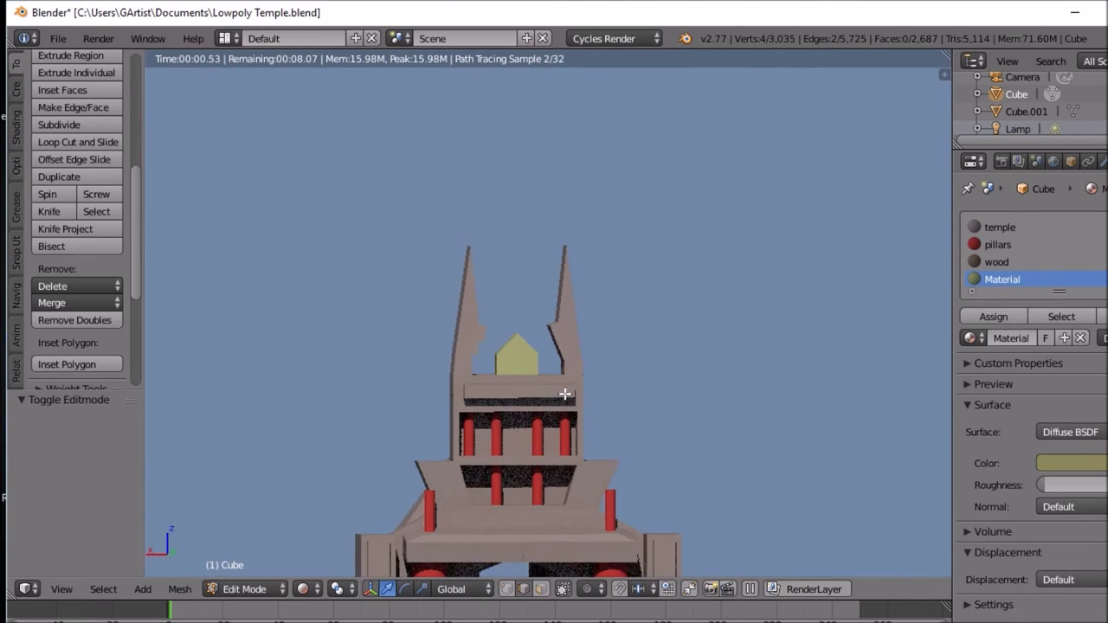
pyautogui.click(307, 589)
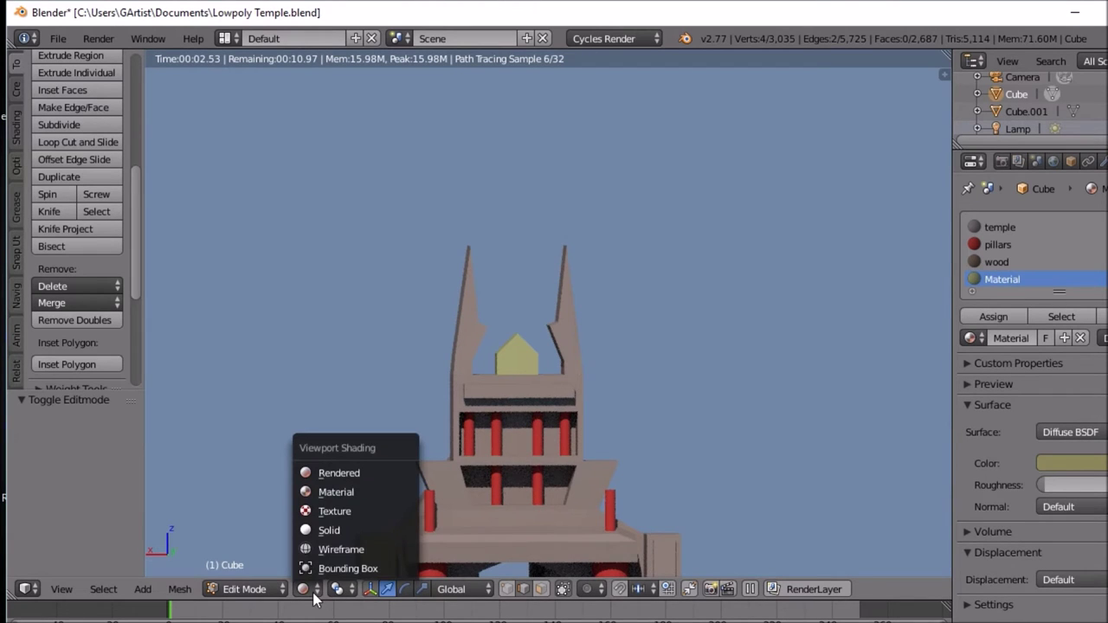
pyautogui.click(331, 529)
# Step: Extrude the outer side faces at both horn bases outward along their vertex normals by about 0.095
pyautogui.scroll(2, 500, 452)
pyautogui.moveTo(500, 453); pyautogui.dragTo(598, 462, button='middle')
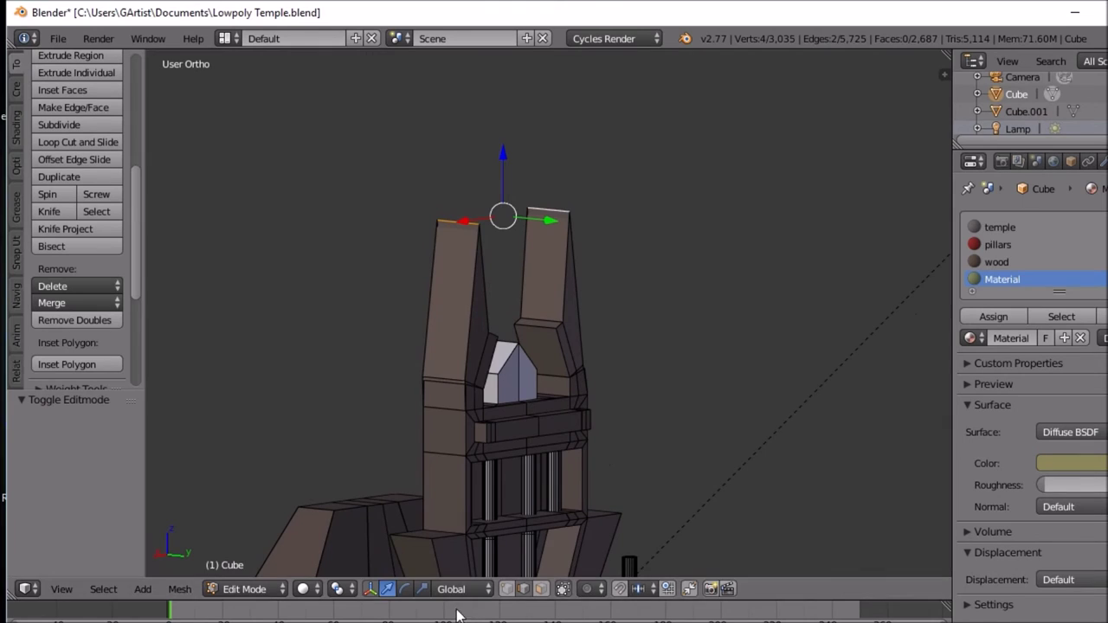
pyautogui.click(540, 589)
pyautogui.press('a')
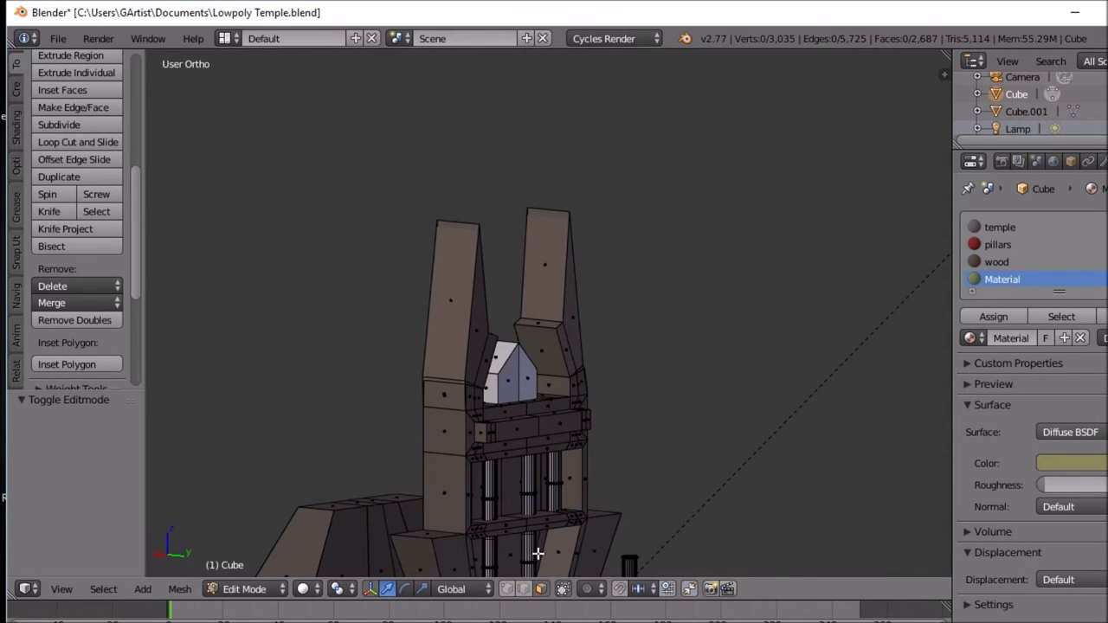
pyautogui.rightClick(475, 426)
pyautogui.moveTo(545, 413); pyautogui.dragTo(630, 454, button='middle')
pyautogui.keyDown('shift'); pyautogui.rightClick(609, 408); pyautogui.keyUp('shift')
pyautogui.press('e')
pyautogui.rightClick(629, 453)
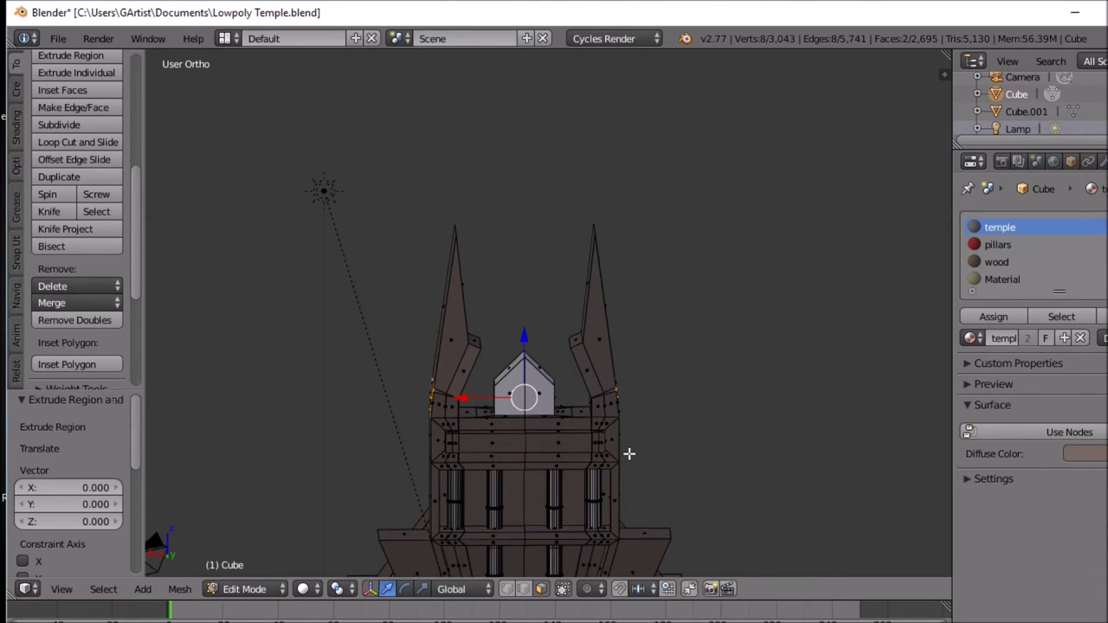
pyautogui.hotkey('alt', 'e')
pyautogui.click(628, 453)
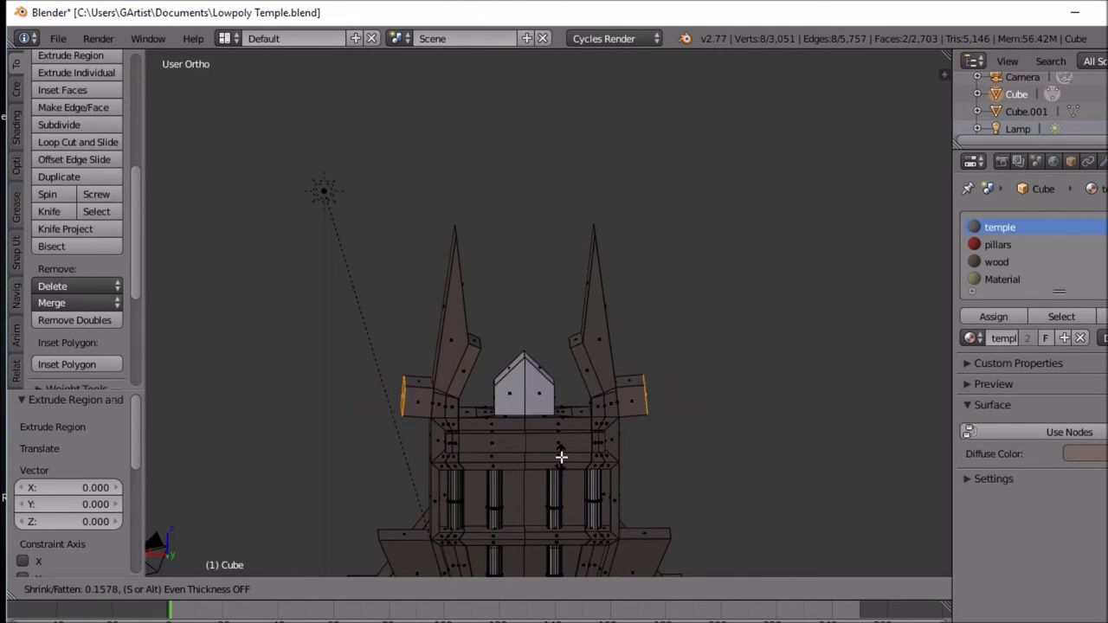
pyautogui.click(561, 455)
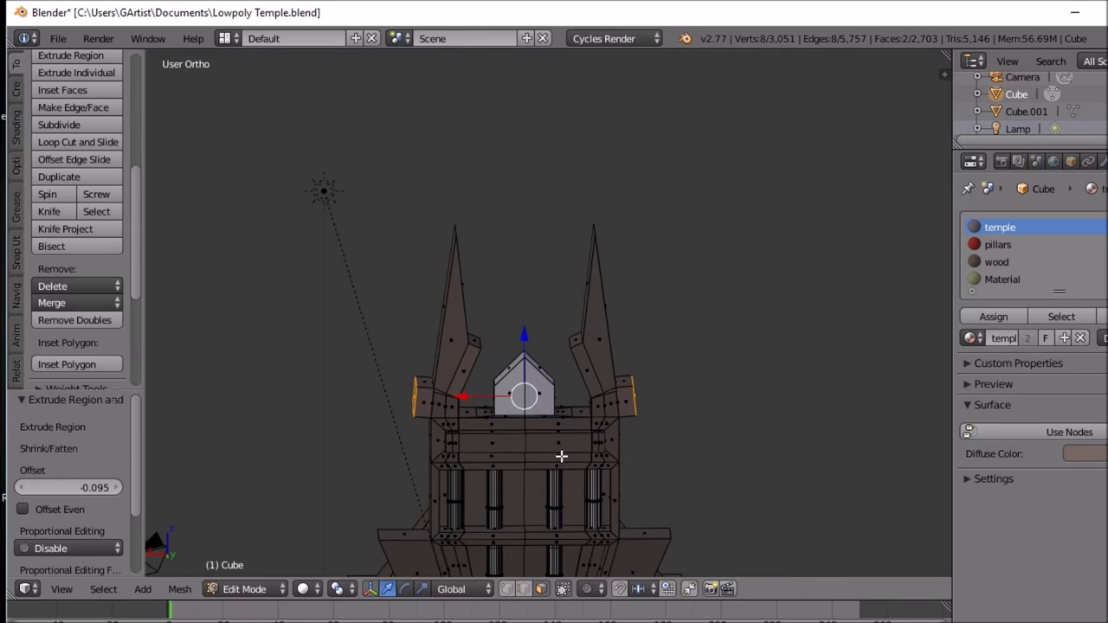
# Step: Leave mesh editing and inspect the extruded horn bases in rendered shading
pyautogui.press('Tab')
pyautogui.moveTo(563, 443)
pyautogui.mouseDown(button='middle')
pyautogui.moveTo(582, 404)
pyautogui.moveTo(558, 396)
pyautogui.moveTo(571, 438)
pyautogui.mouseUp(button='middle')
pyautogui.press('Tab')
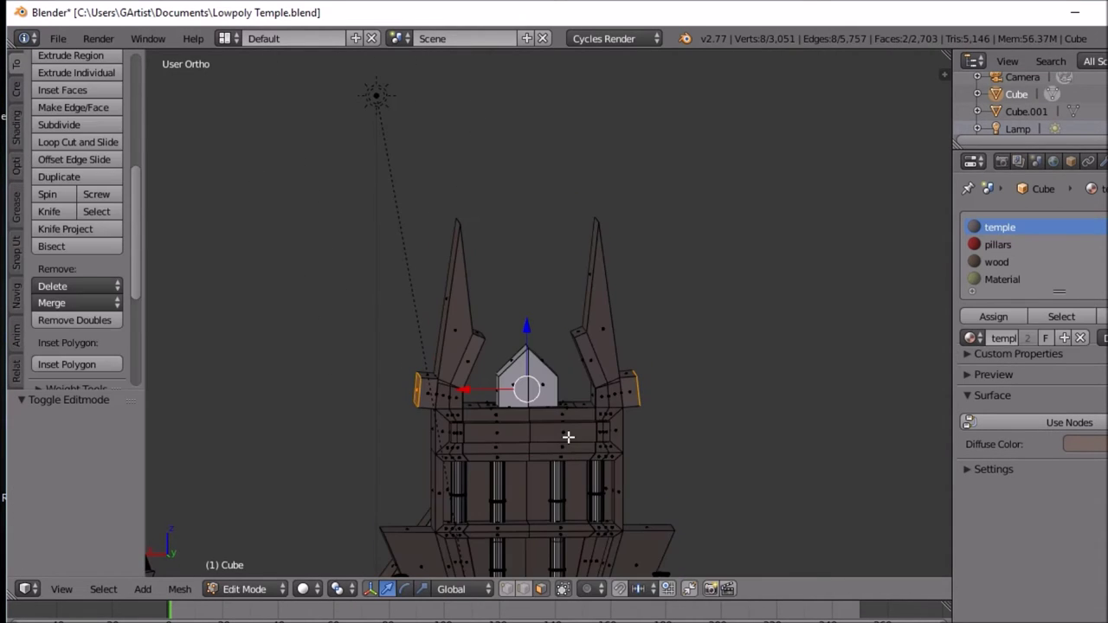
pyautogui.press('Tab')
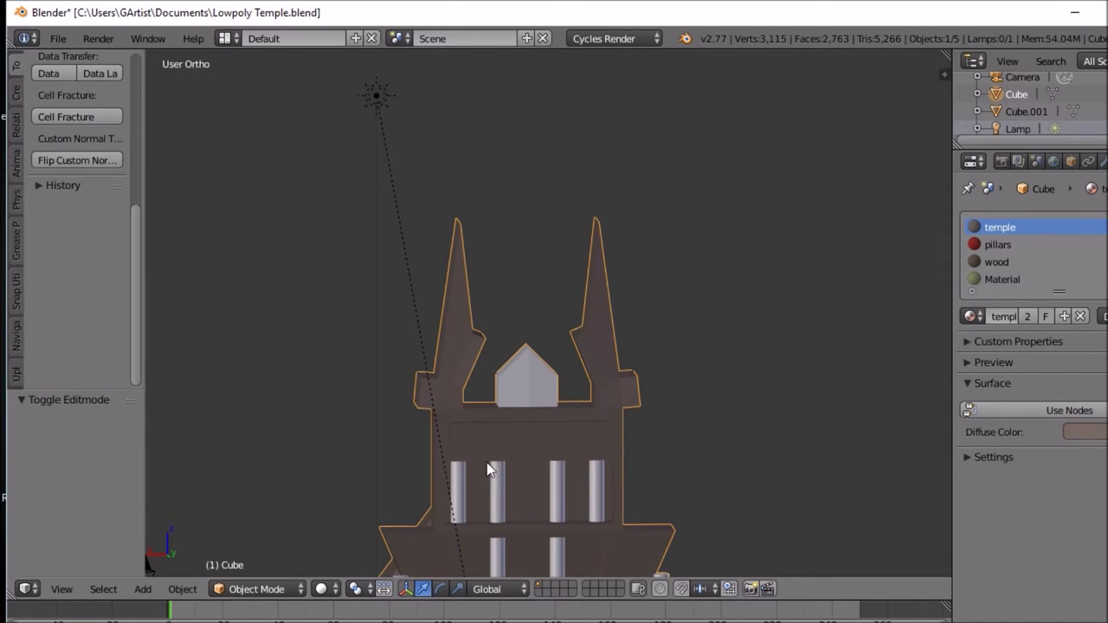
pyautogui.click(321, 589)
pyautogui.click(357, 473)
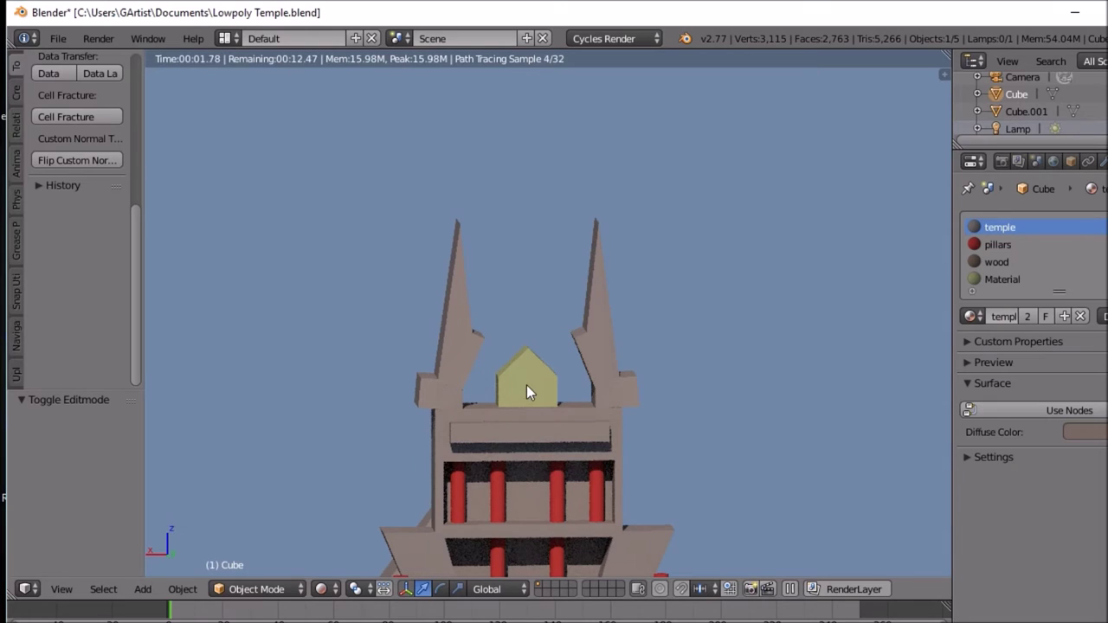
# Step: Change the diffuse color of the rooftop ornament's material to a warmer, darker golden yellow
pyautogui.click(1014, 279)
pyautogui.click(1078, 442)
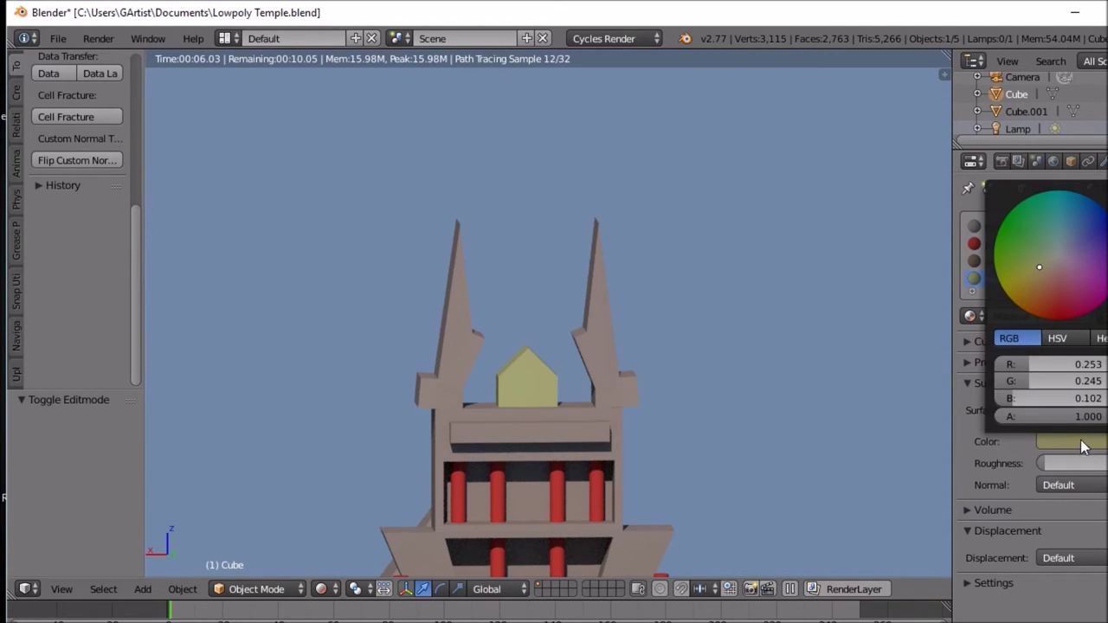
pyautogui.moveTo(1039, 266); pyautogui.dragTo(1031, 277)
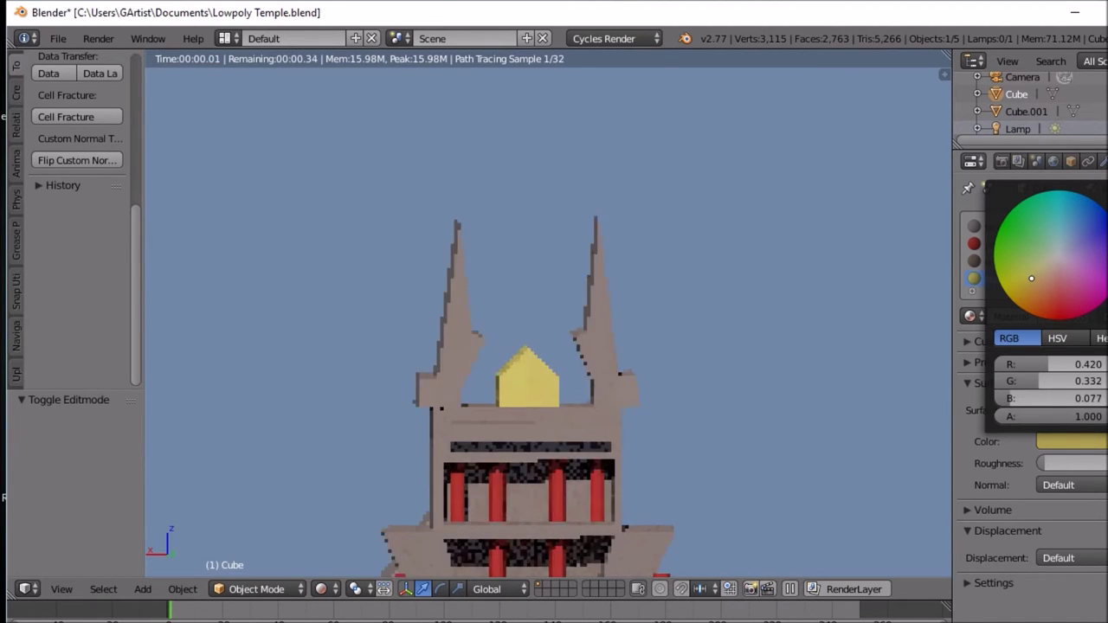
pyautogui.scroll(-3, 1031, 278)
pyautogui.scroll(-1, 1031, 279)
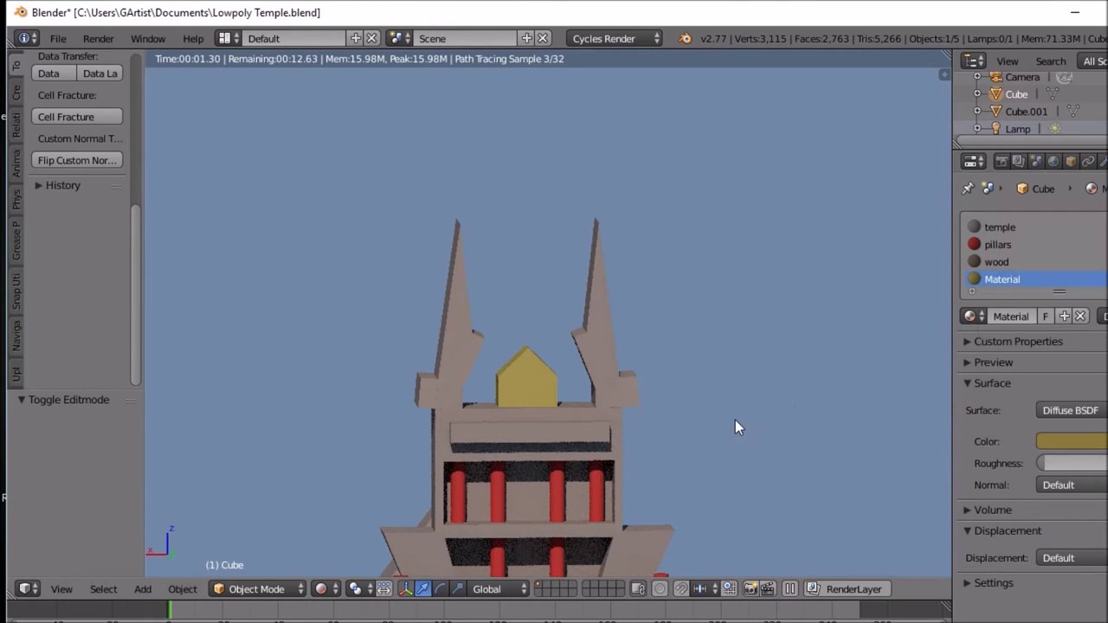
pyautogui.scroll(-3, 731, 420)
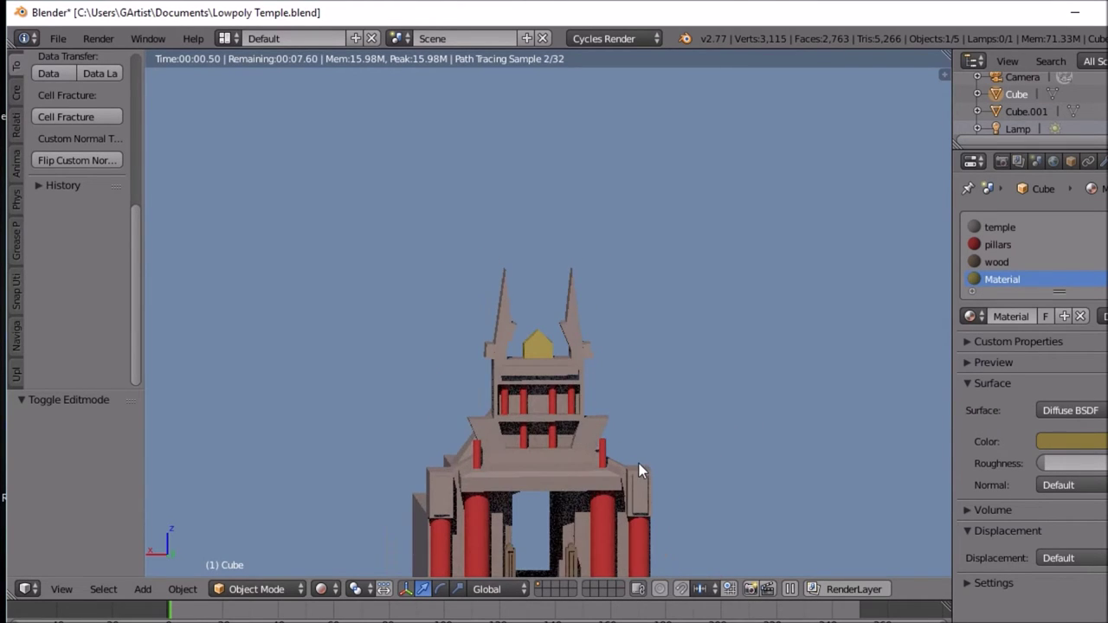
# Step: Inspect the temple's front, golden rooftop ornament and horns from several angles in rendered shading
pyautogui.scroll(-2, 639, 464)
pyautogui.moveTo(639, 464); pyautogui.dragTo(630, 512, button='middle')
pyautogui.moveTo(615, 527); pyautogui.dragTo(509, 415, button='middle')
pyautogui.scroll(4, 532, 445)
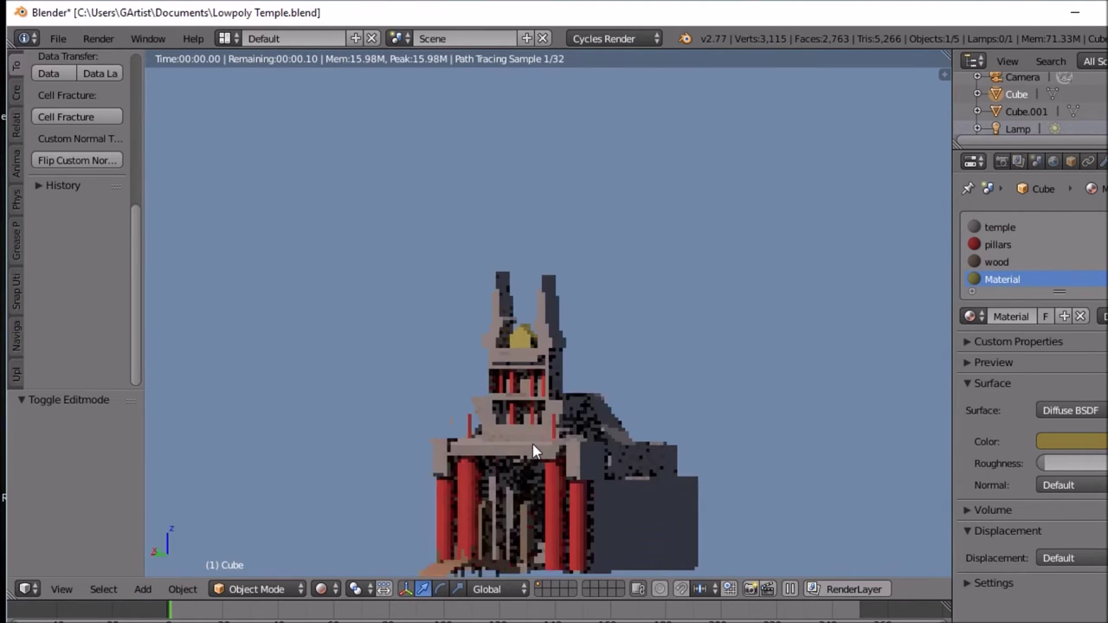
pyautogui.keyDown('shift'); pyautogui.scroll(-5, 534, 452); pyautogui.keyUp('shift')
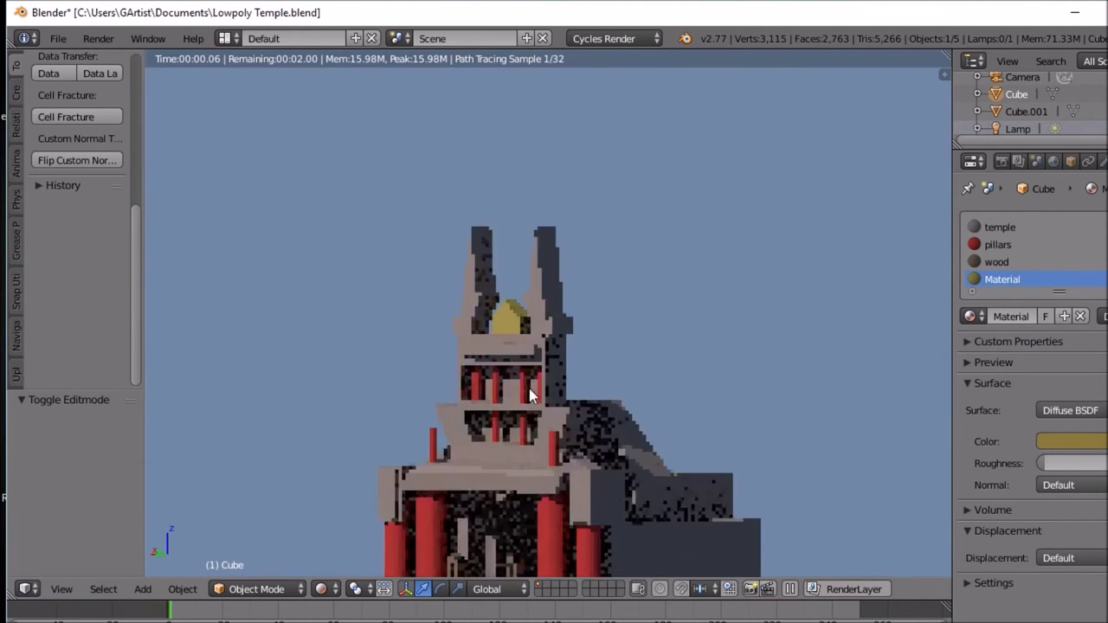
pyautogui.scroll(2, 534, 449)
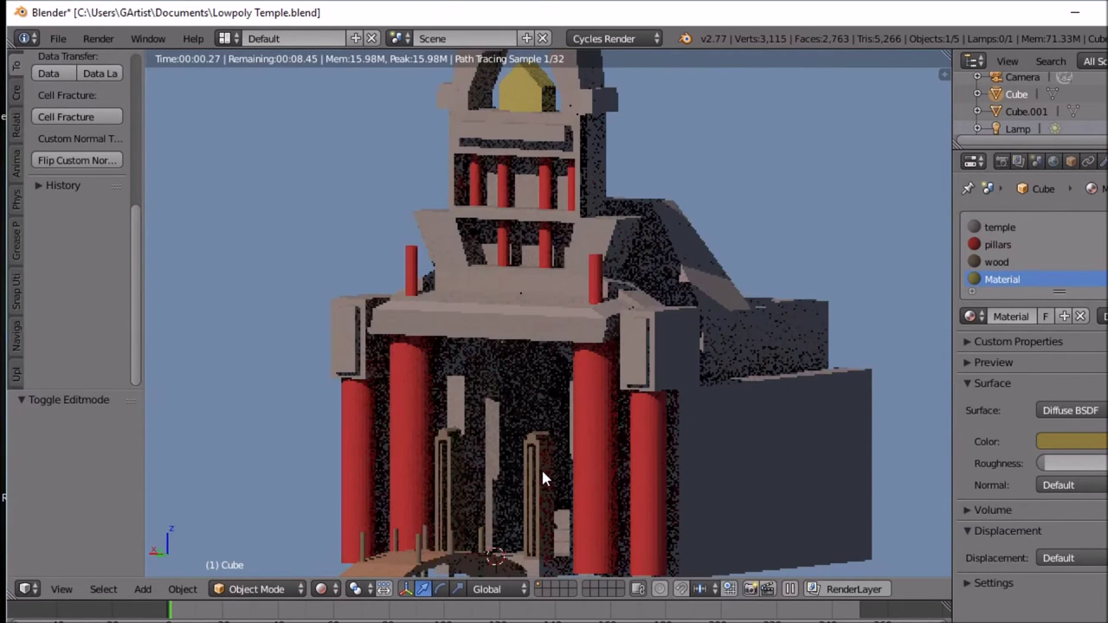
pyautogui.scroll(-2, 541, 474)
# Step: Switch the viewport back to solid shading and save the blend file
pyautogui.click(322, 590)
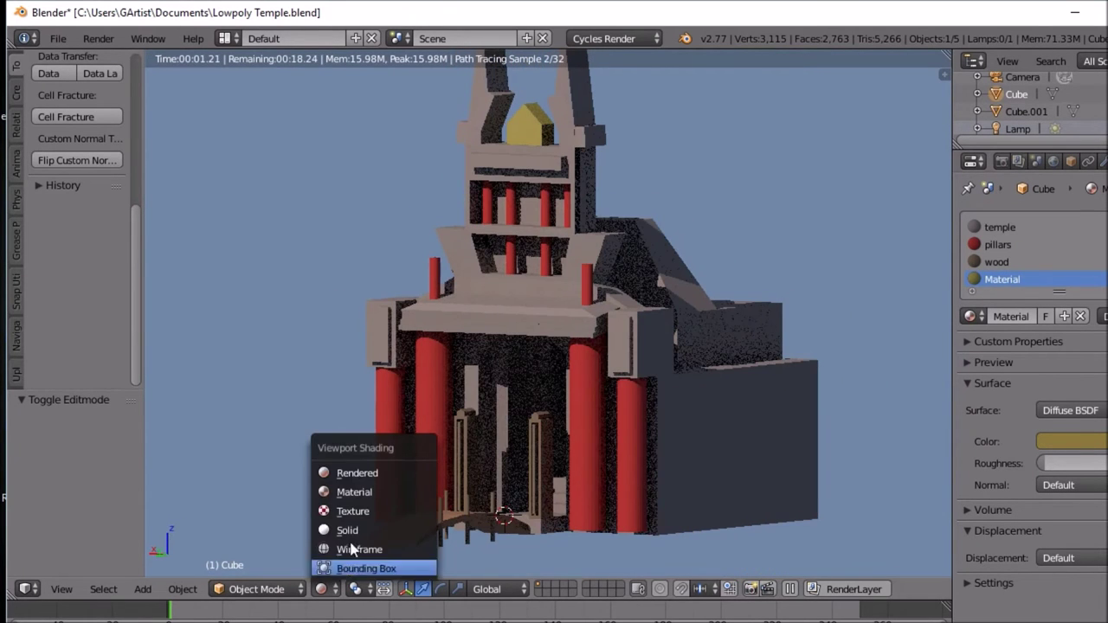
pyautogui.click(342, 528)
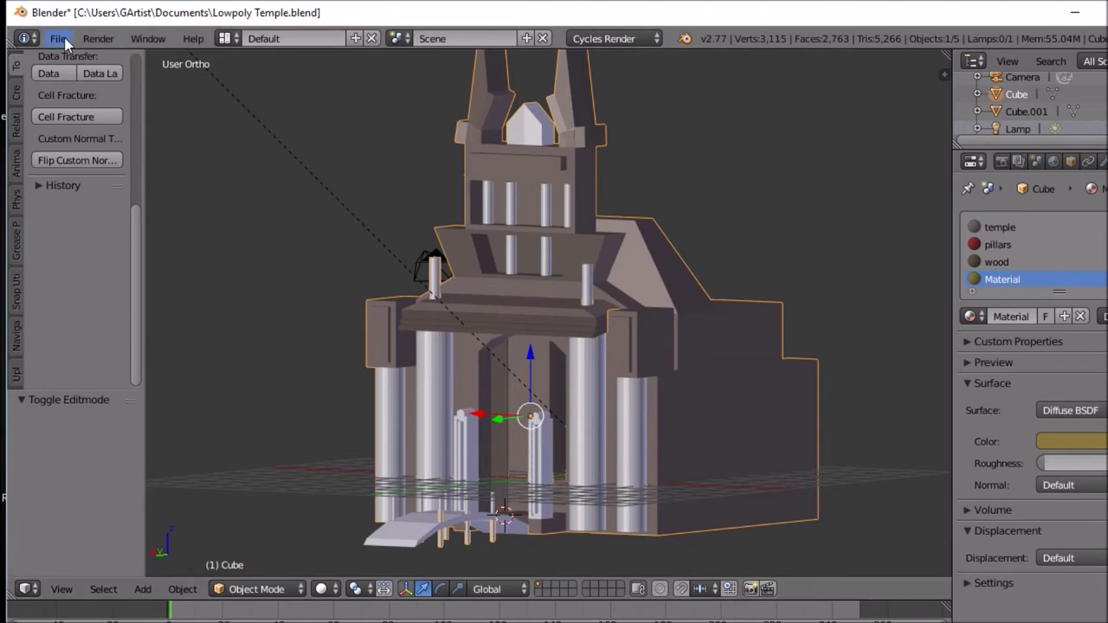
pyautogui.click(58, 38)
pyautogui.click(80, 172)
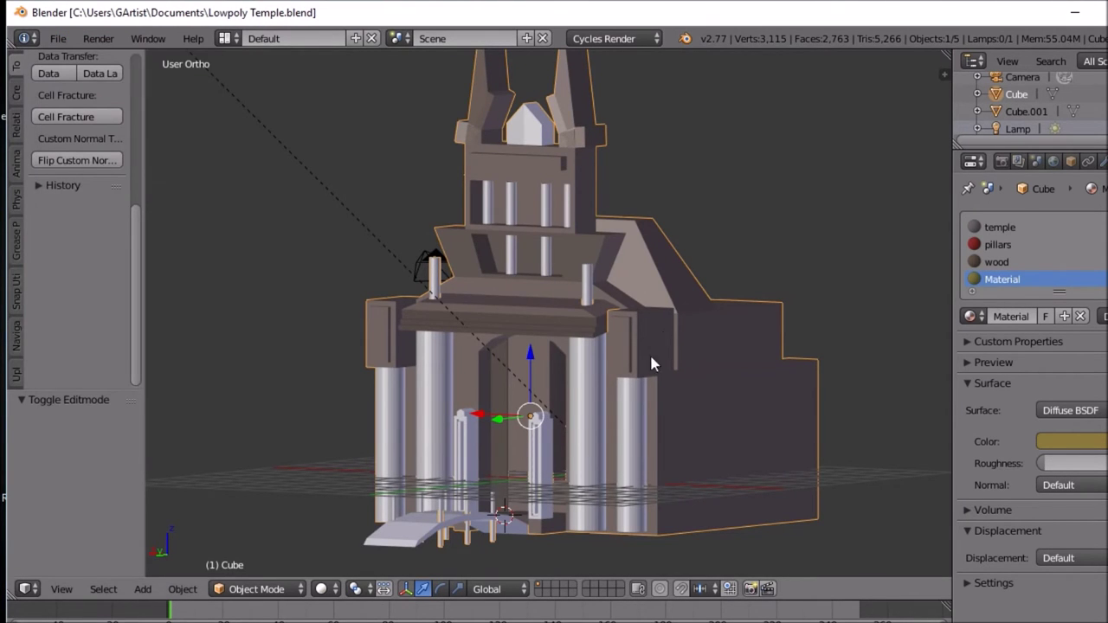
# Step: Place the 3D cursor between the entrance posts at the temple's front and add a plane mesh there
pyautogui.moveTo(553, 524); pyautogui.dragTo(629, 530, button='middle')
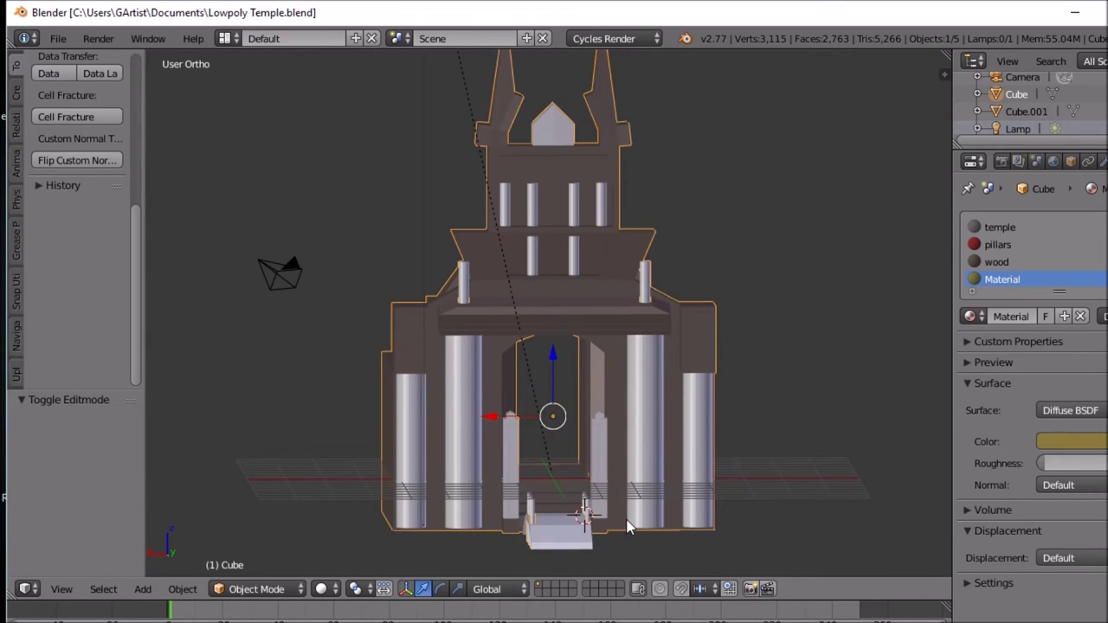
pyautogui.hotkey('ctrl', 'c')
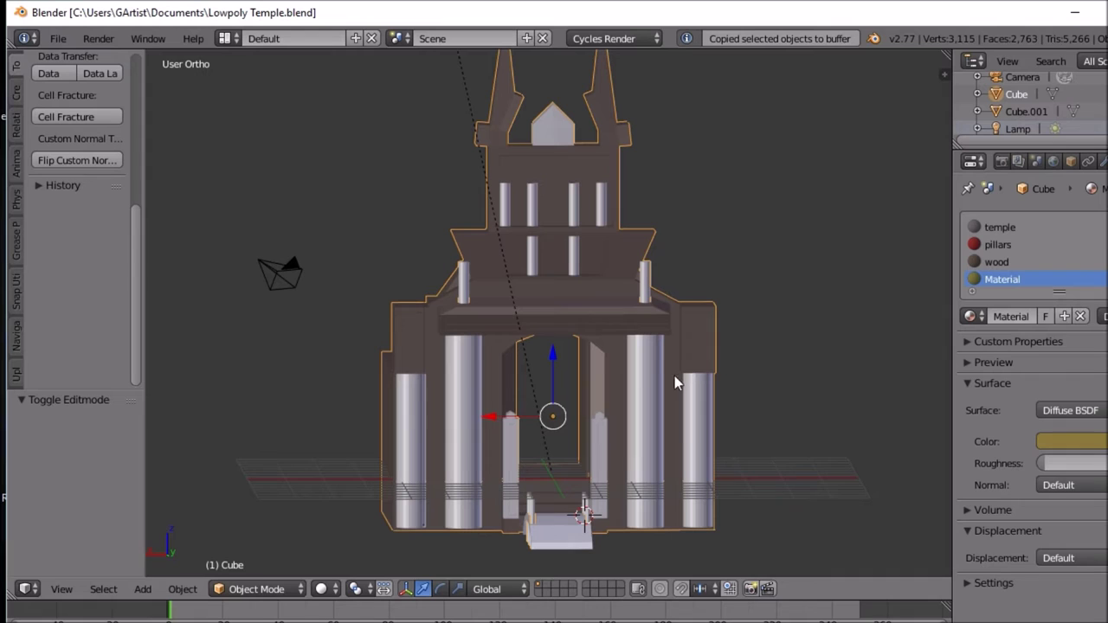
pyautogui.moveTo(564, 483)
pyautogui.mouseDown(button='middle')
pyautogui.moveTo(547, 493)
pyautogui.moveTo(552, 505)
pyautogui.moveTo(550, 490)
pyautogui.mouseUp(button='middle')
pyautogui.click(551, 479)
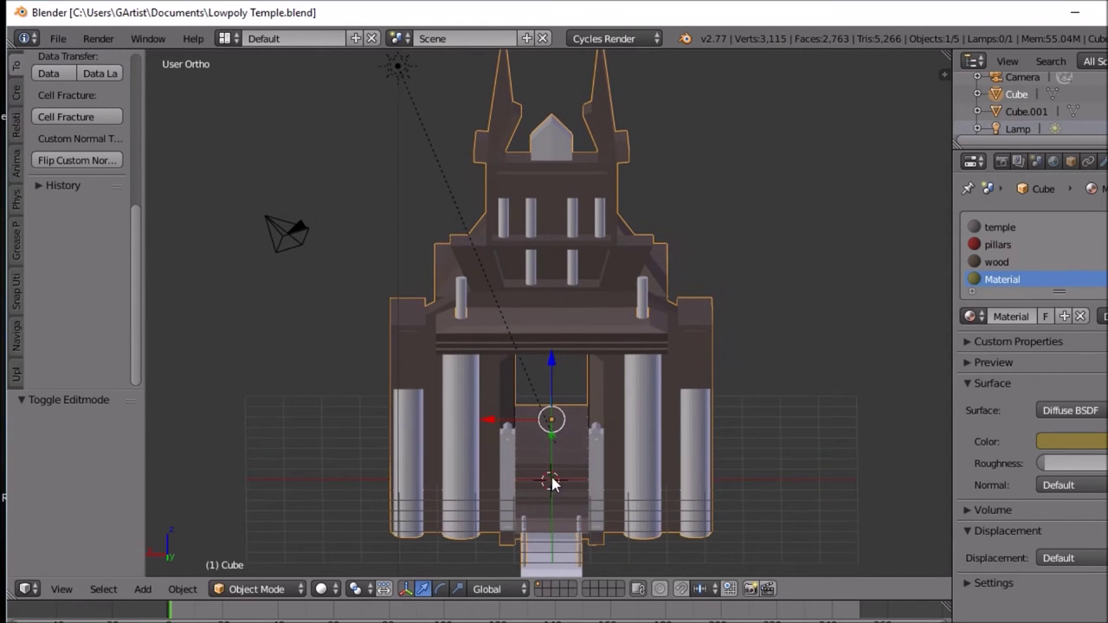
pyautogui.moveTo(555, 476); pyautogui.dragTo(576, 467, button='middle')
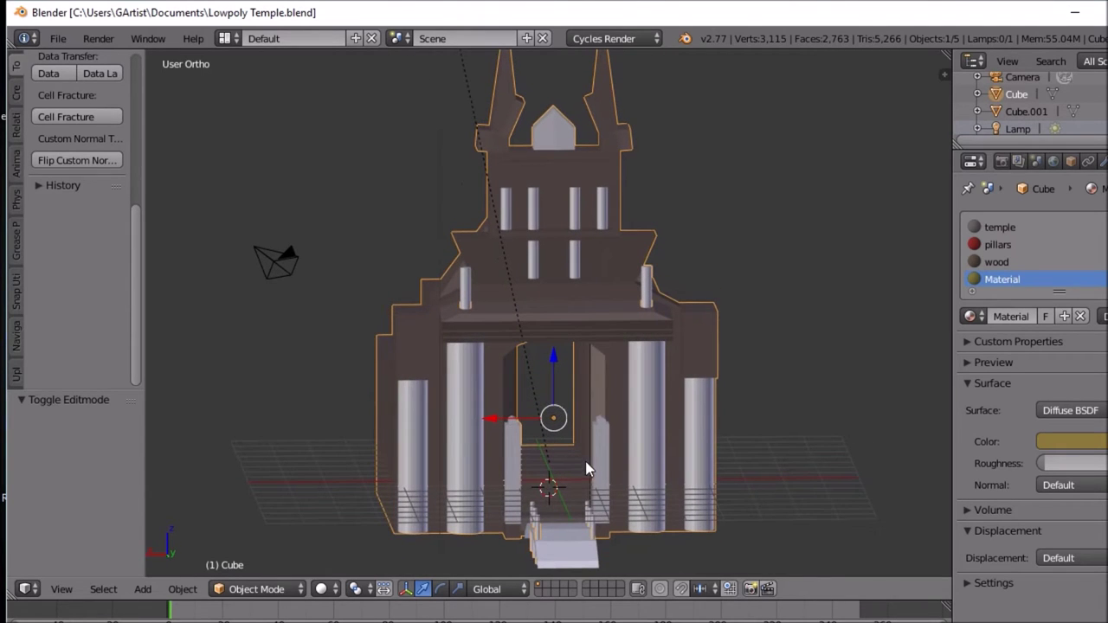
pyautogui.hotkey('shift', 'a')
pyautogui.moveTo(576, 371)
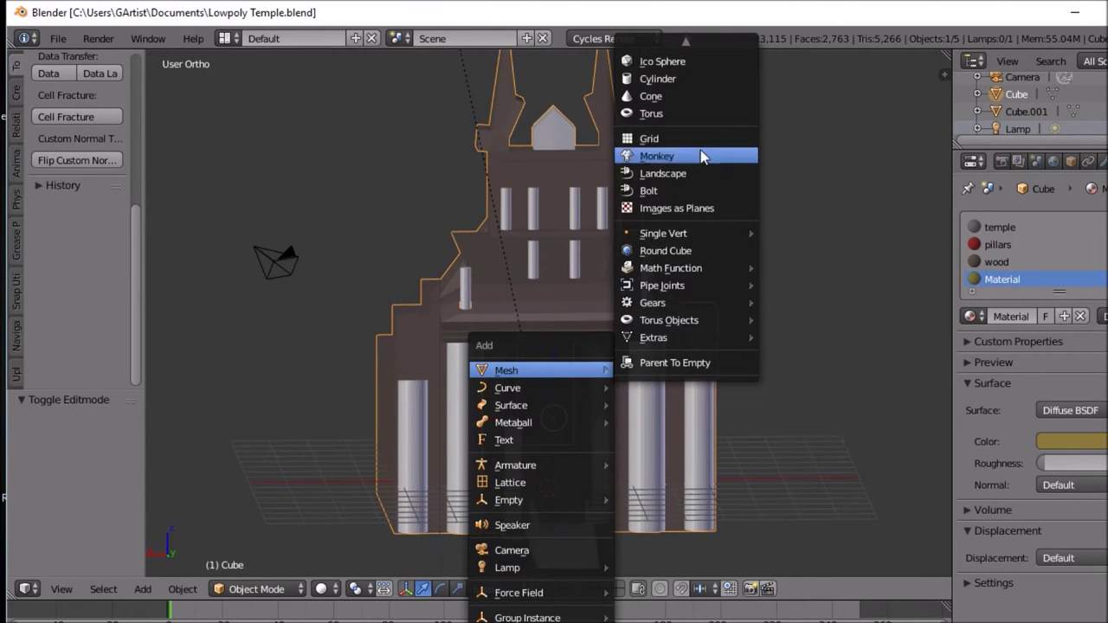
pyautogui.click(681, 49)
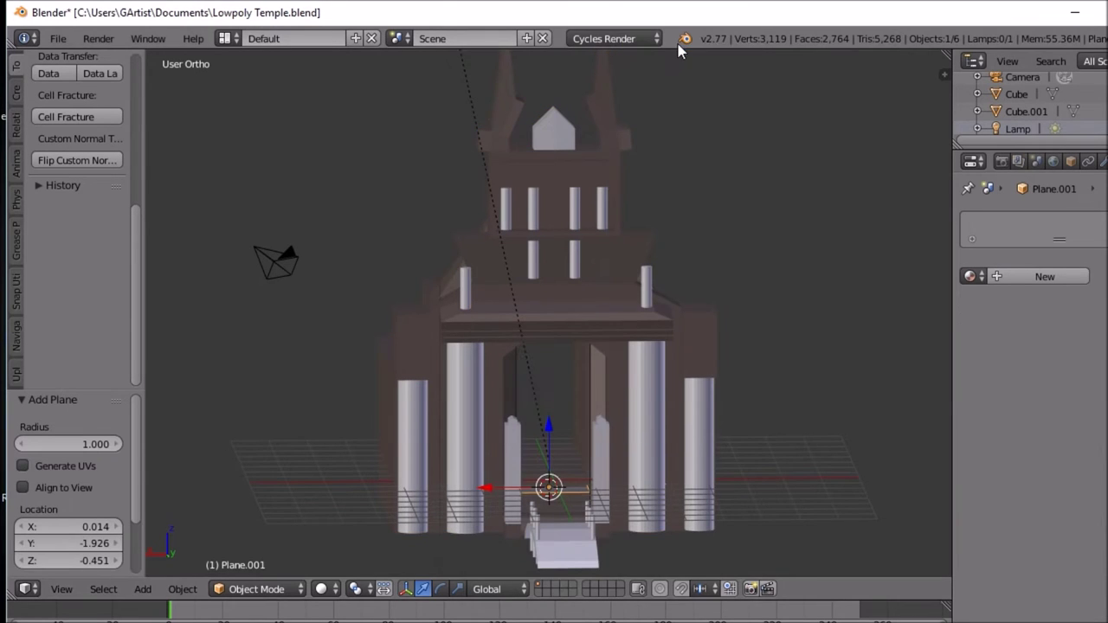
# Step: Lower the new plane about 1.17 along Z to the temple's base and scale it up about 9.14 times
pyautogui.press('g')
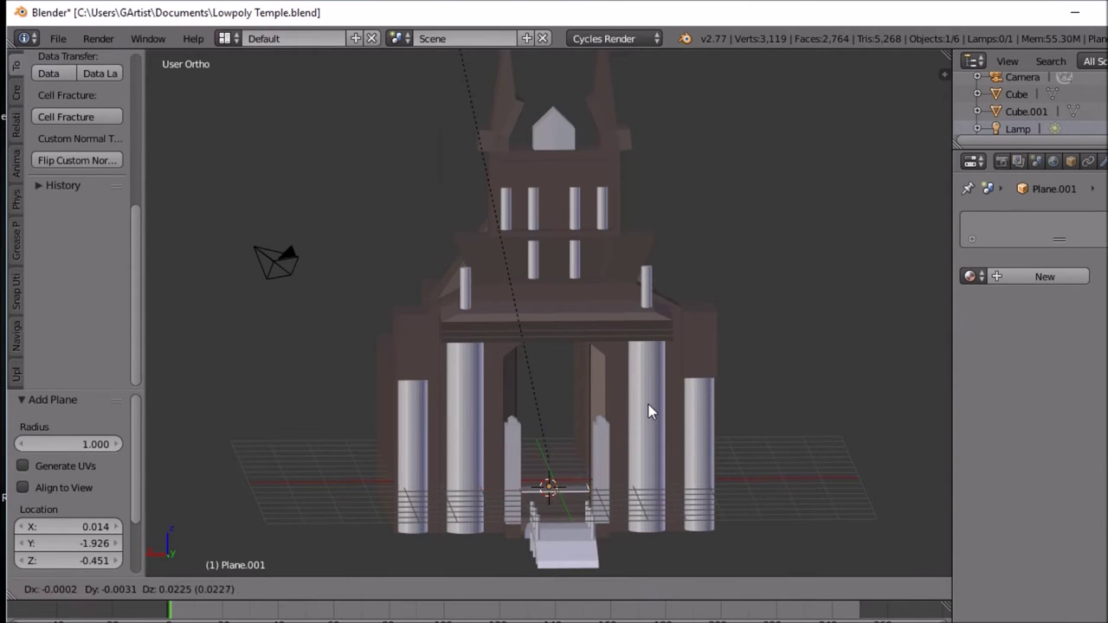
pyautogui.press('z')
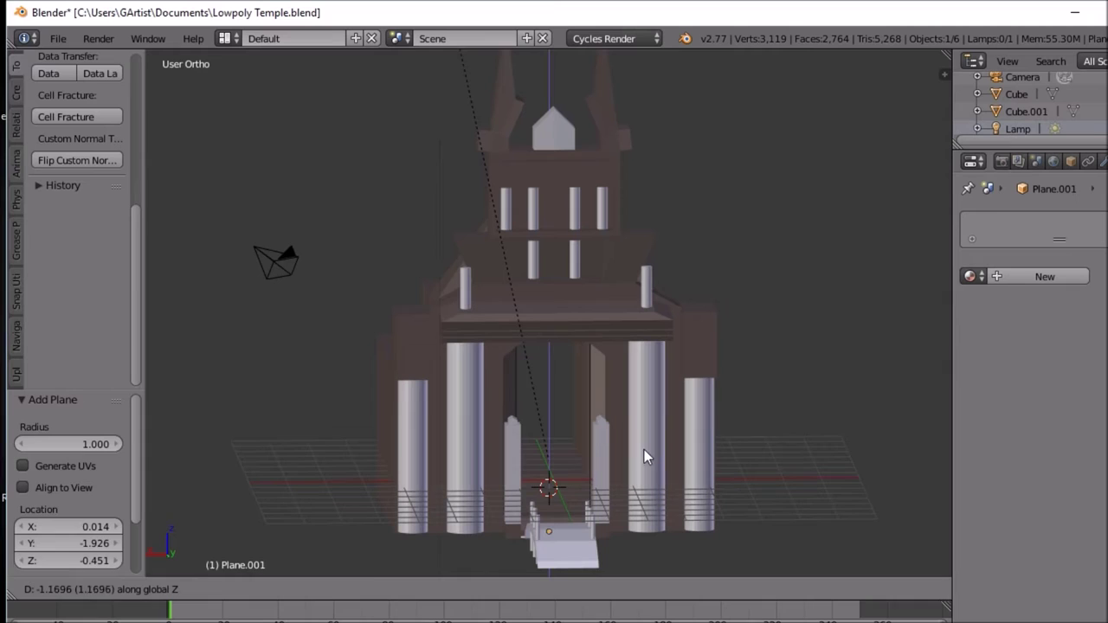
pyautogui.click(644, 449)
pyautogui.press('s')
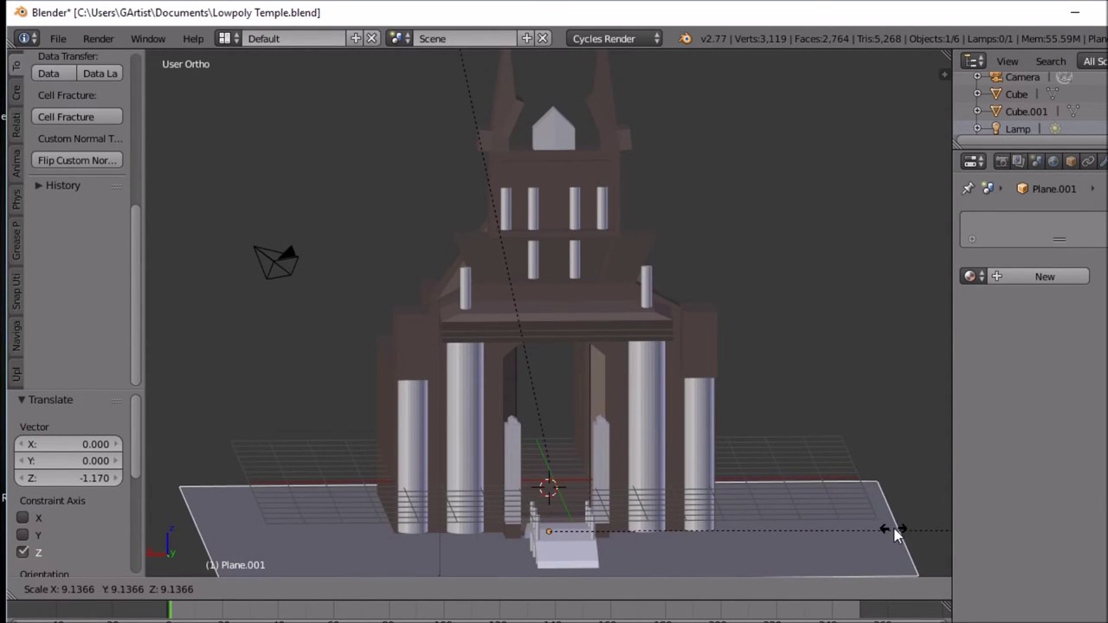
pyautogui.click(898, 534)
# Step: Extrude the ground plane downward by about 0.46 to make a thin slab under the temple
pyautogui.moveTo(319, 498); pyautogui.dragTo(477, 488, button='middle')
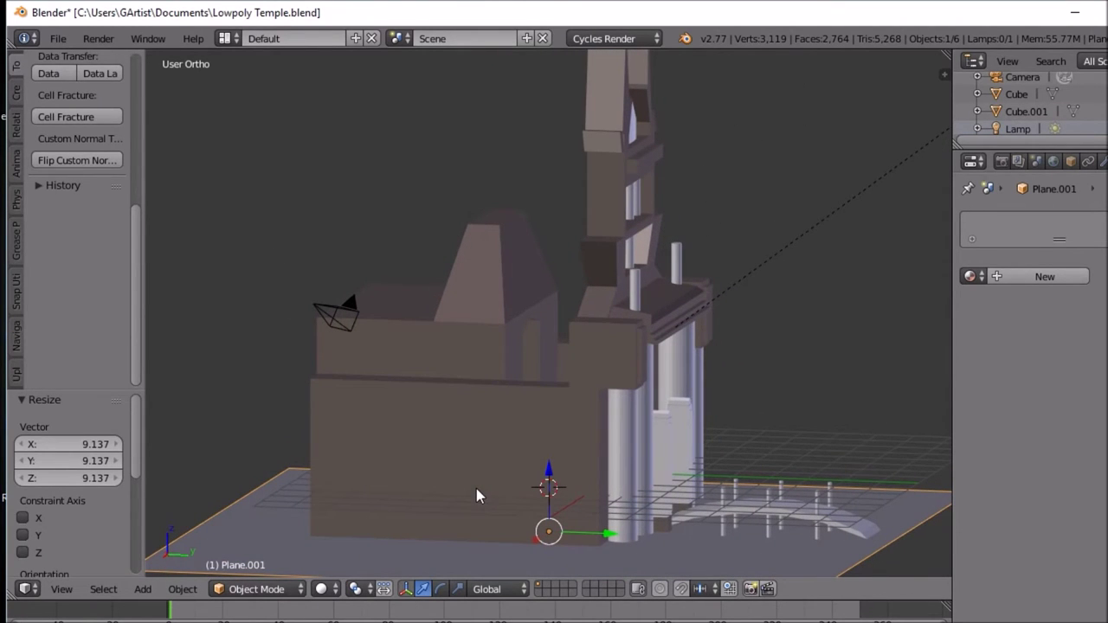
pyautogui.press('z')
pyautogui.rightClick(481, 449)
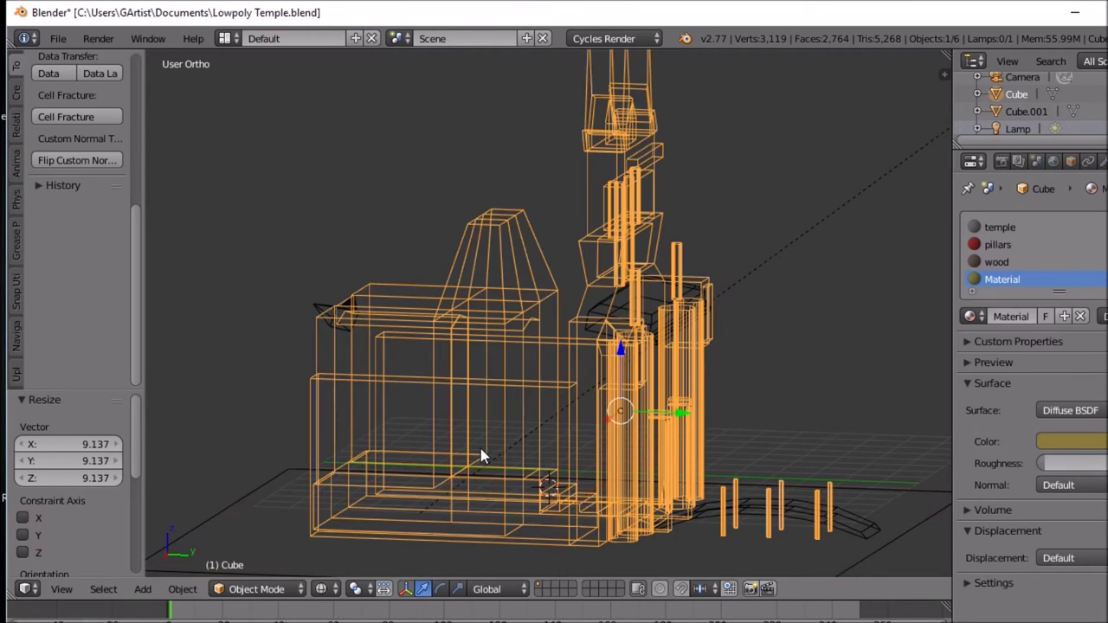
pyautogui.press('z')
pyautogui.rightClick(744, 549)
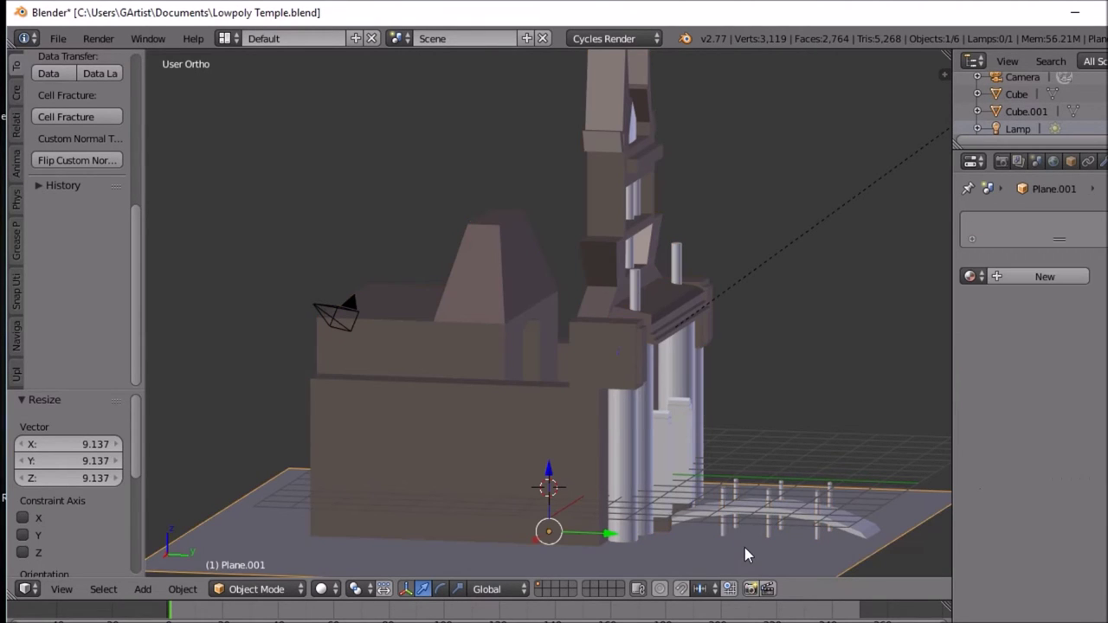
pyautogui.press('Tab')
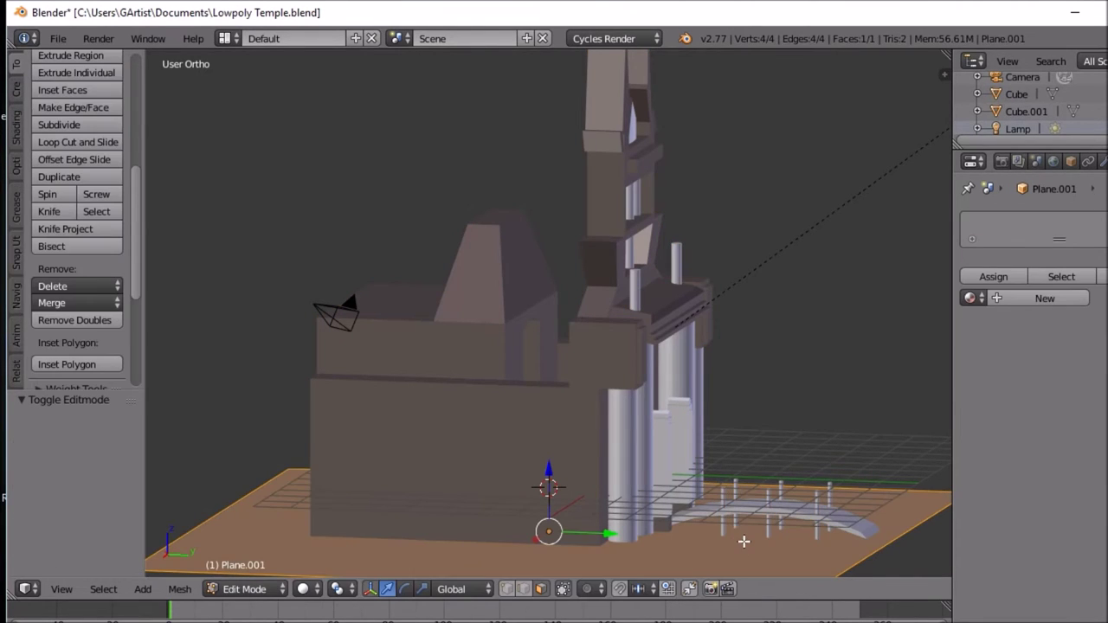
pyautogui.press('e')
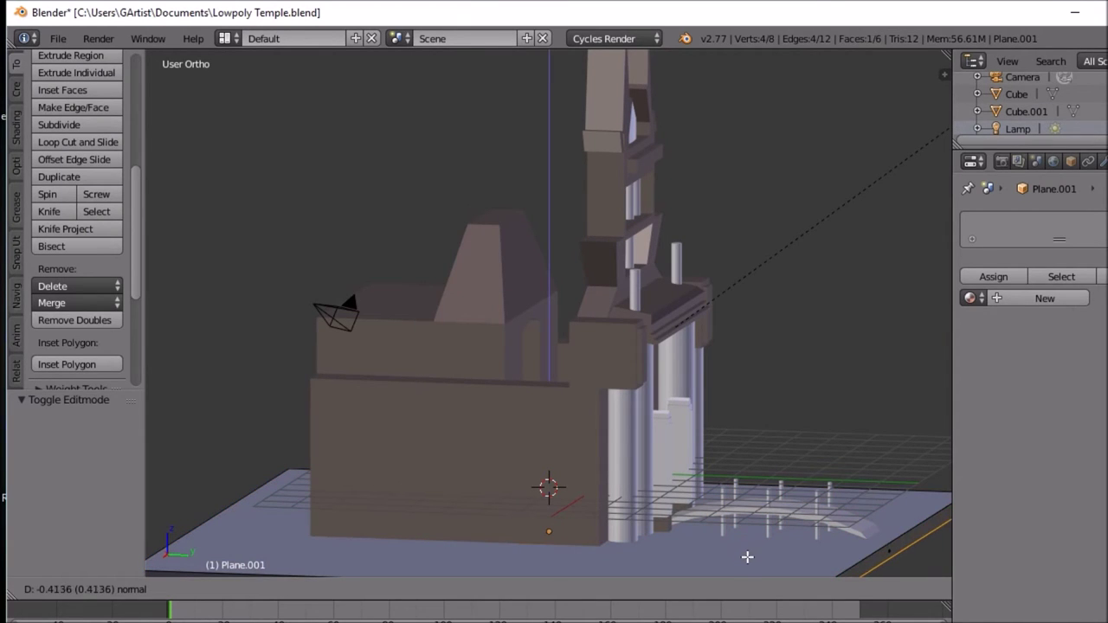
pyautogui.click(748, 558)
# Step: Add a loop cut across the slab's width, sliding it to just in front of the temple's pillars
pyautogui.moveTo(731, 516); pyautogui.dragTo(560, 543, button='middle')
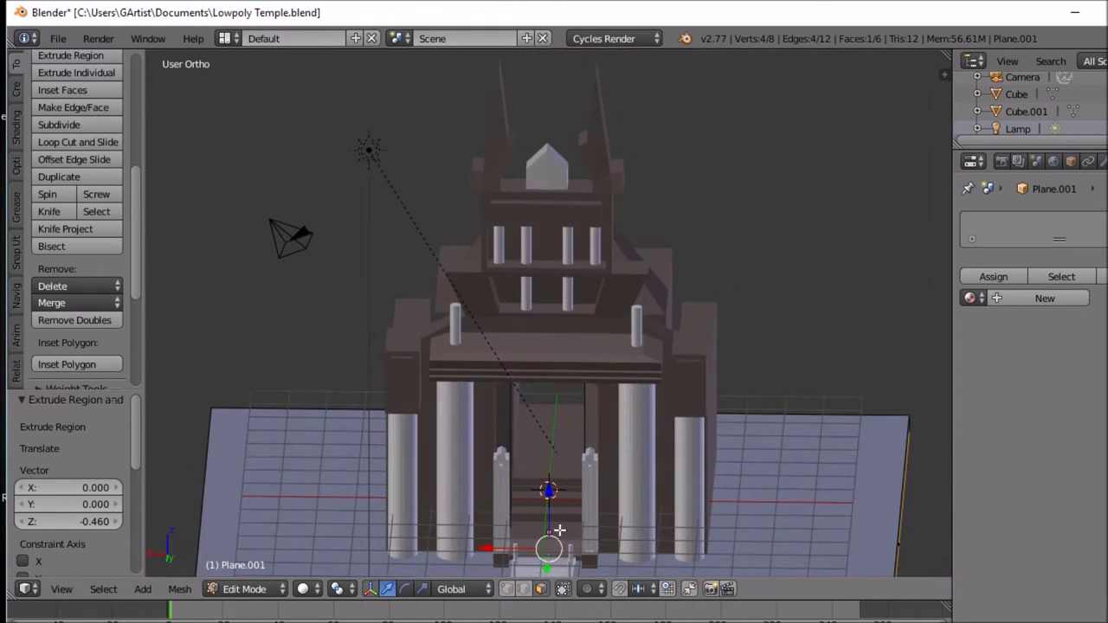
pyautogui.moveTo(471, 502); pyautogui.dragTo(431, 314, button='middle')
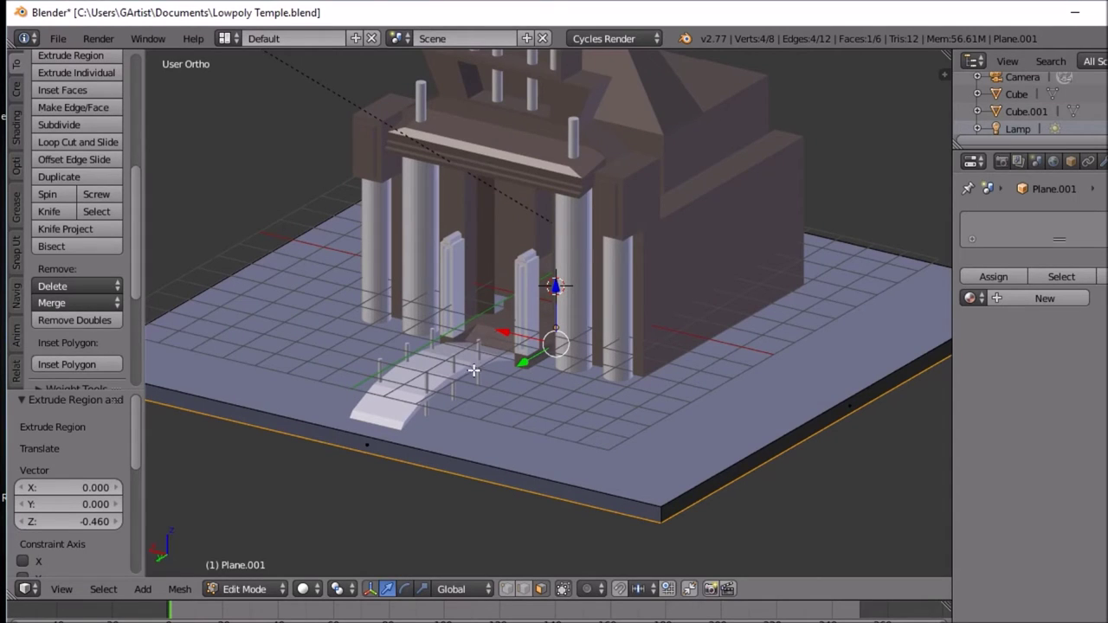
pyautogui.hotkey('ctrl', 'r')
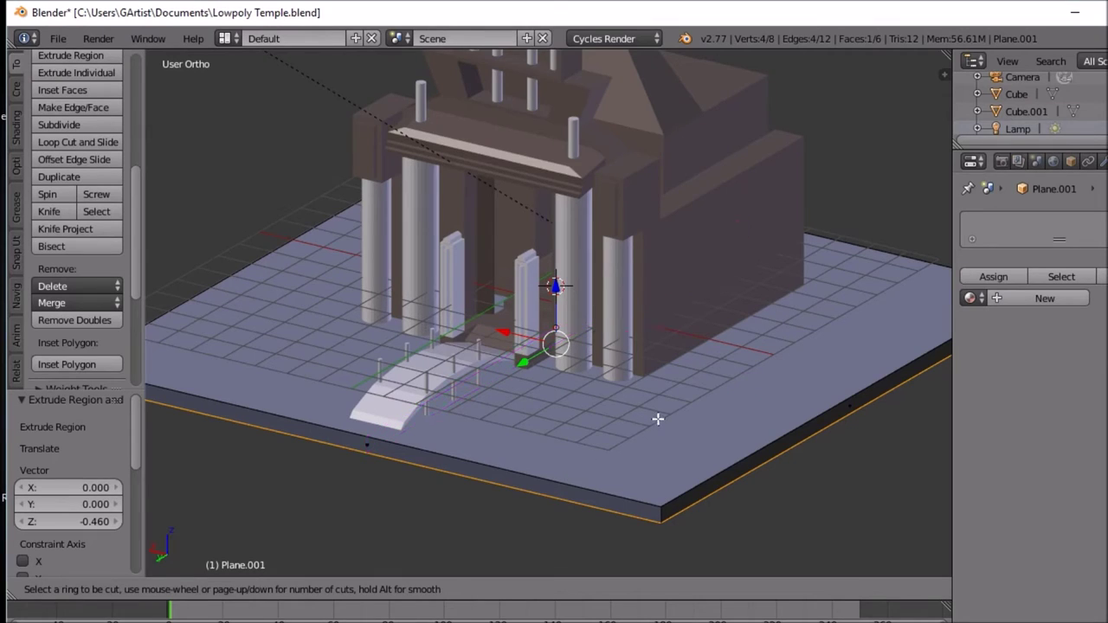
pyautogui.click(732, 467)
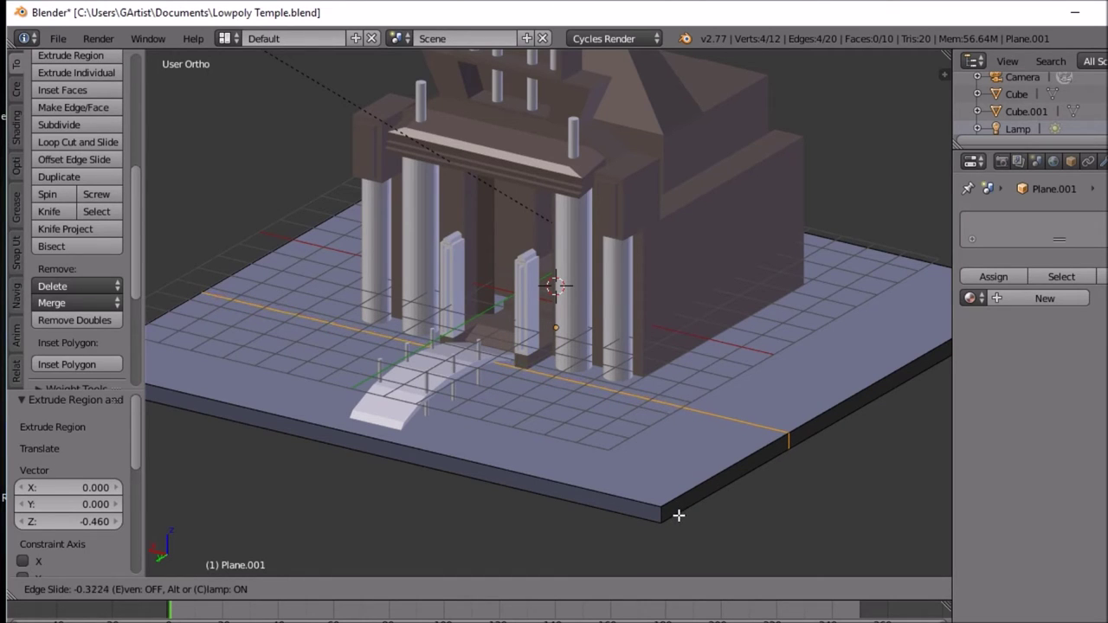
pyautogui.click(679, 513)
pyautogui.moveTo(640, 487); pyautogui.dragTo(768, 490, button='middle')
pyautogui.press('Tab')
pyautogui.press('Tab')
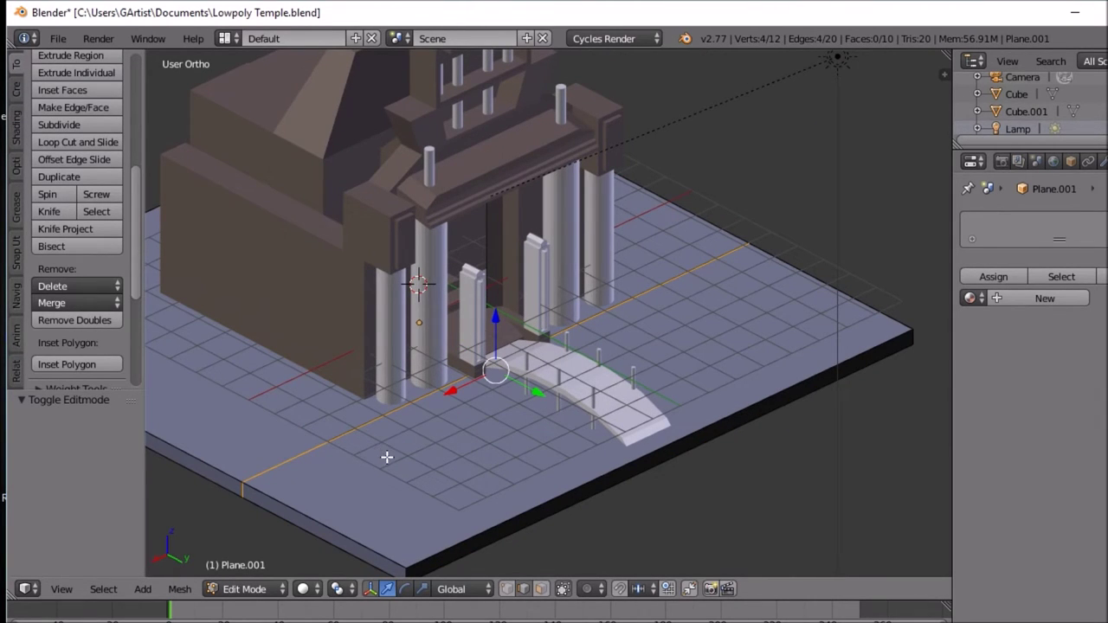
pyautogui.press('Tab')
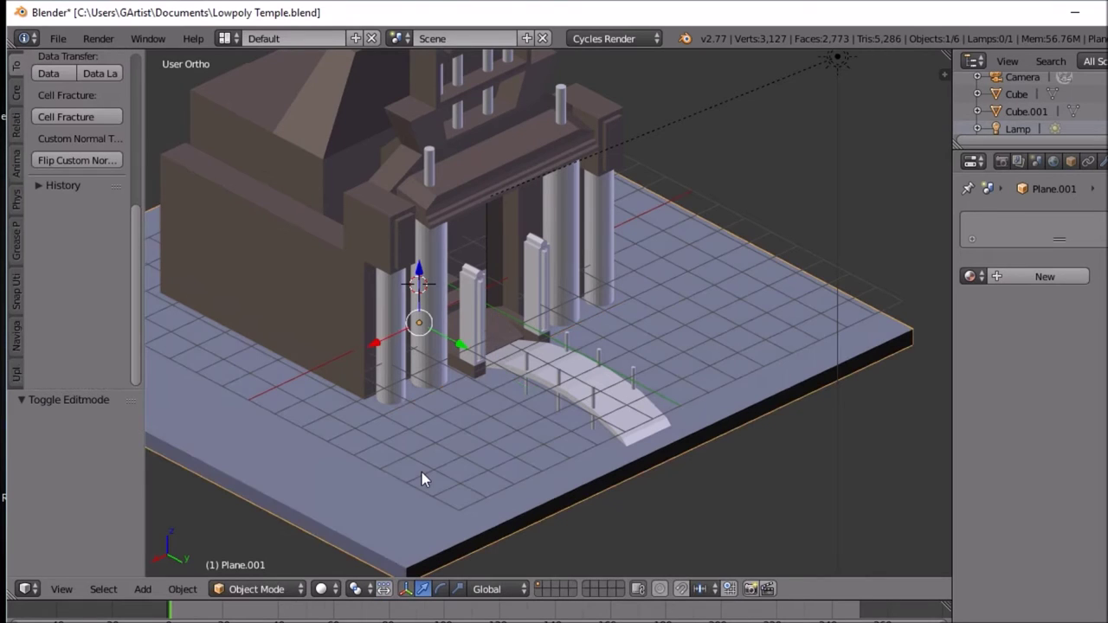
pyautogui.press('a')
pyautogui.press('a')
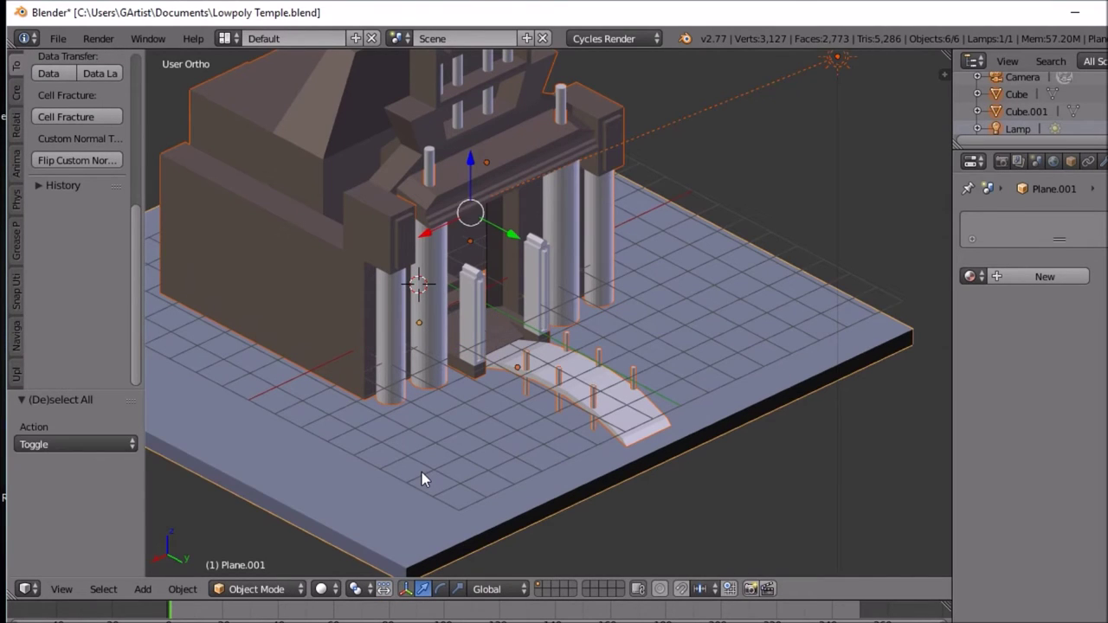
pyautogui.press('Tab')
pyautogui.press('Tab')
pyautogui.rightClick(429, 491)
pyautogui.press('Tab')
pyautogui.press('Tab')
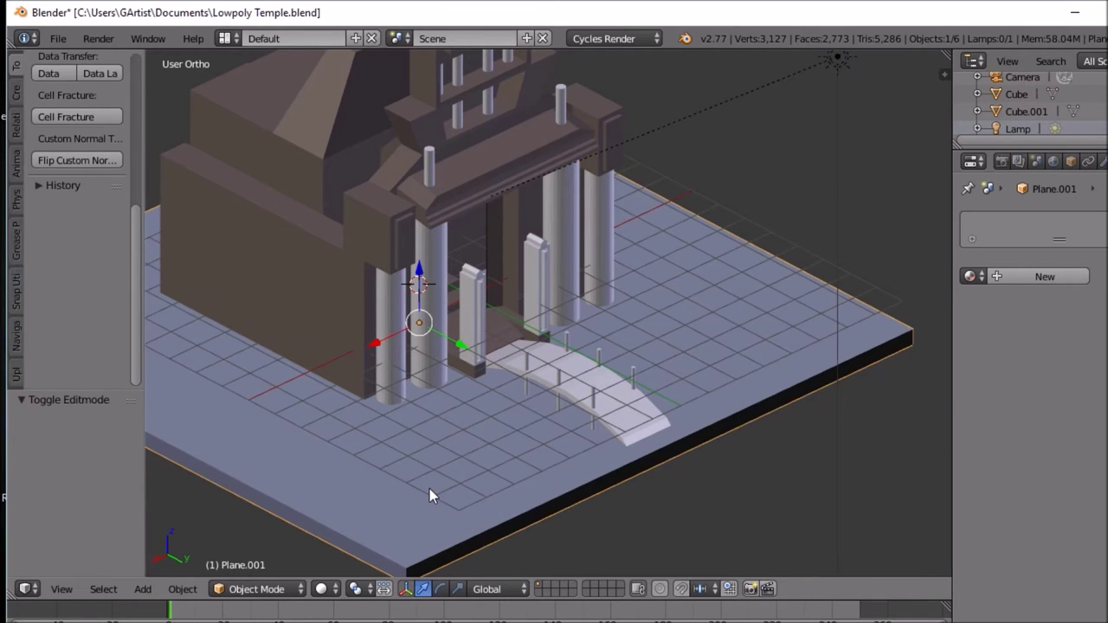
pyautogui.press('Tab')
pyautogui.press('a')
pyautogui.hotkey('ctrl', 'r')
pyautogui.click(429, 488)
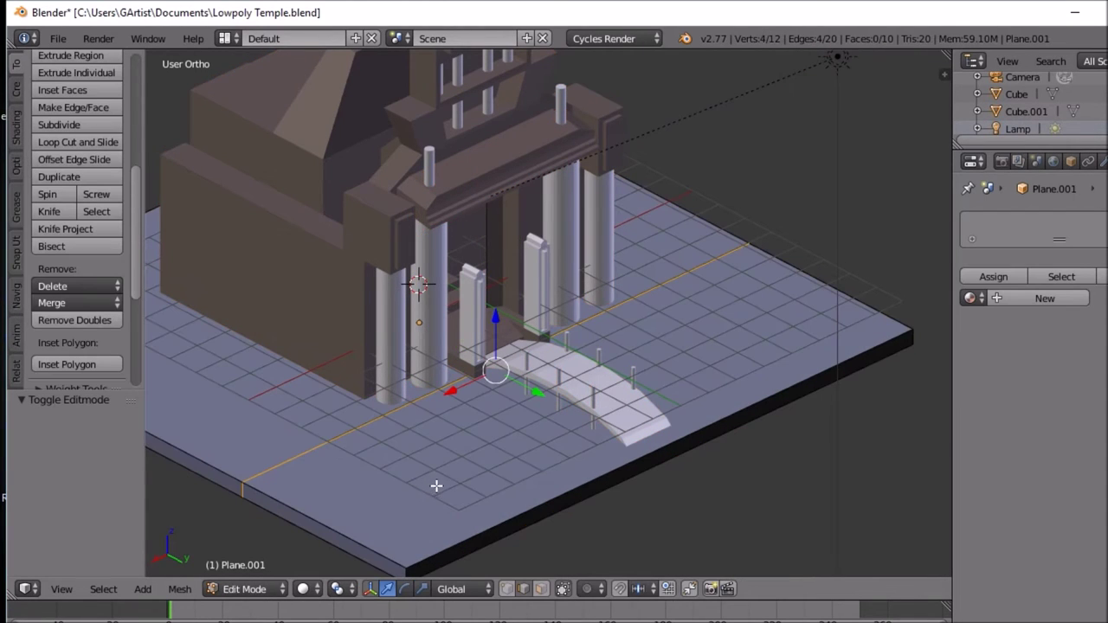
pyautogui.moveTo(462, 460); pyautogui.dragTo(577, 434, button='middle')
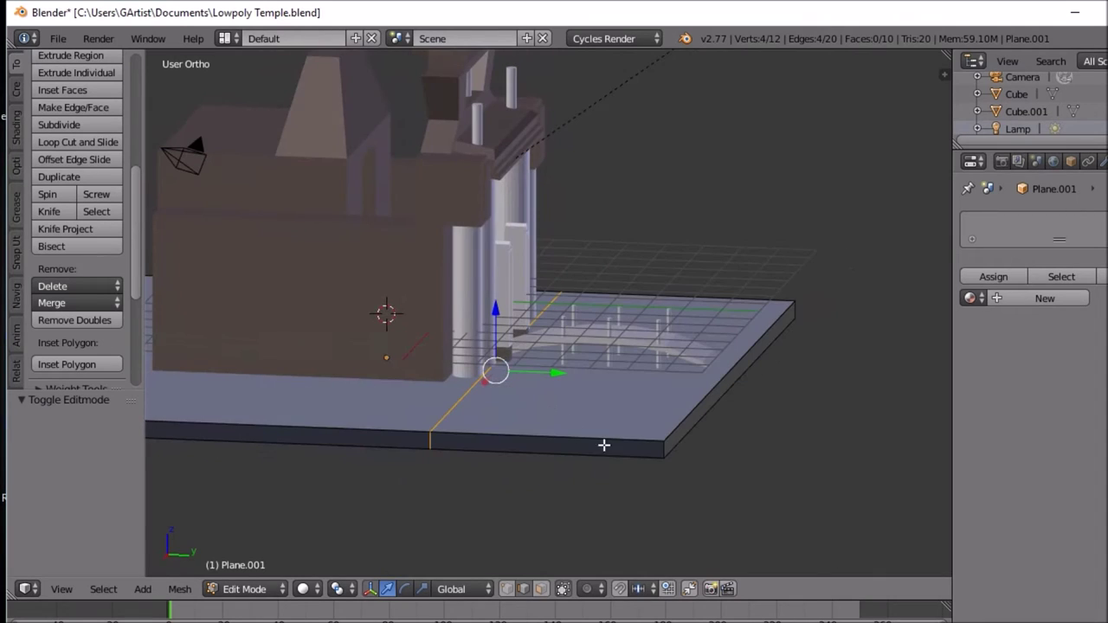
pyautogui.press('Tab')
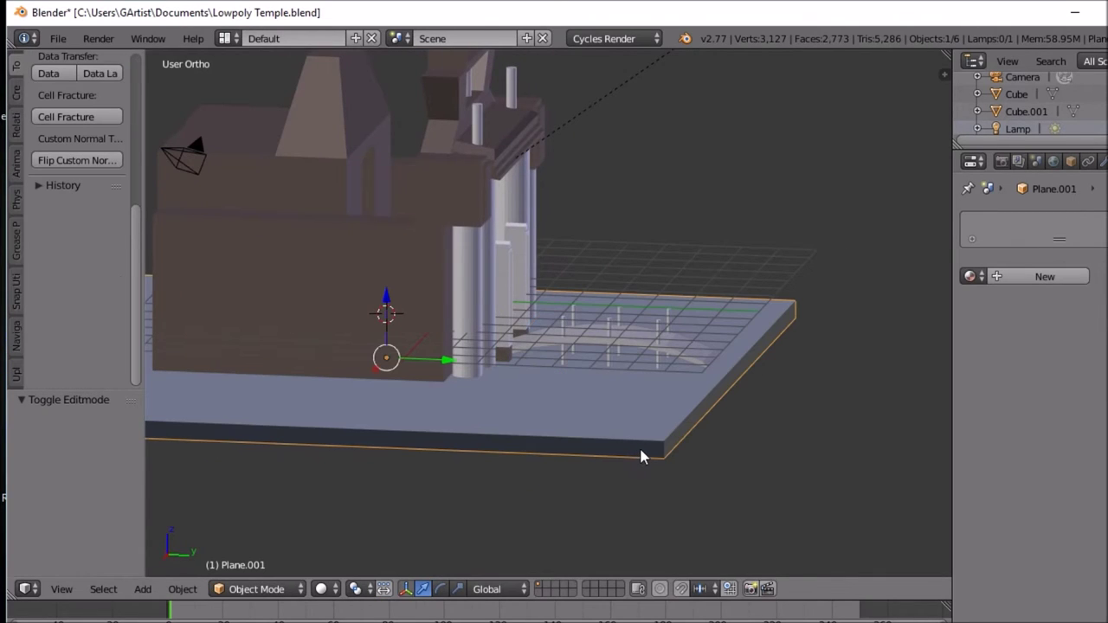
pyautogui.press('Tab')
pyautogui.press('Tab')
pyautogui.press('a')
pyautogui.press('a')
# Step: Select the upper side edge of the slab's front section and return to editing the slab's mesh
pyautogui.rightClick(512, 432)
pyautogui.press('Tab')
pyautogui.rightClick(513, 432)
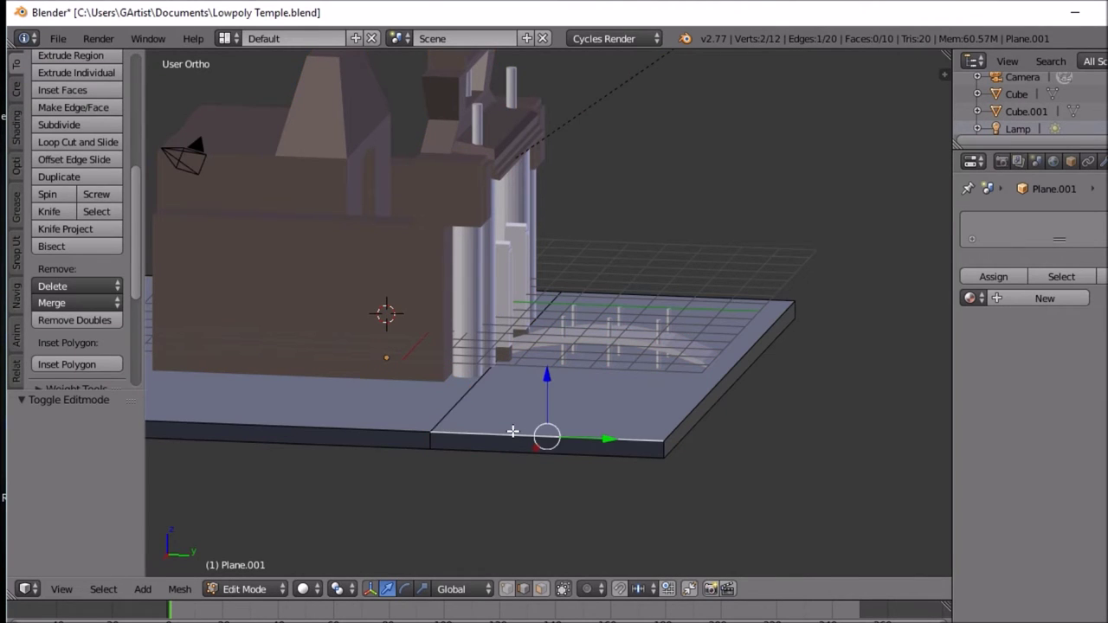
pyautogui.press('Tab')
pyautogui.press('Tab')
pyautogui.press('Tab')
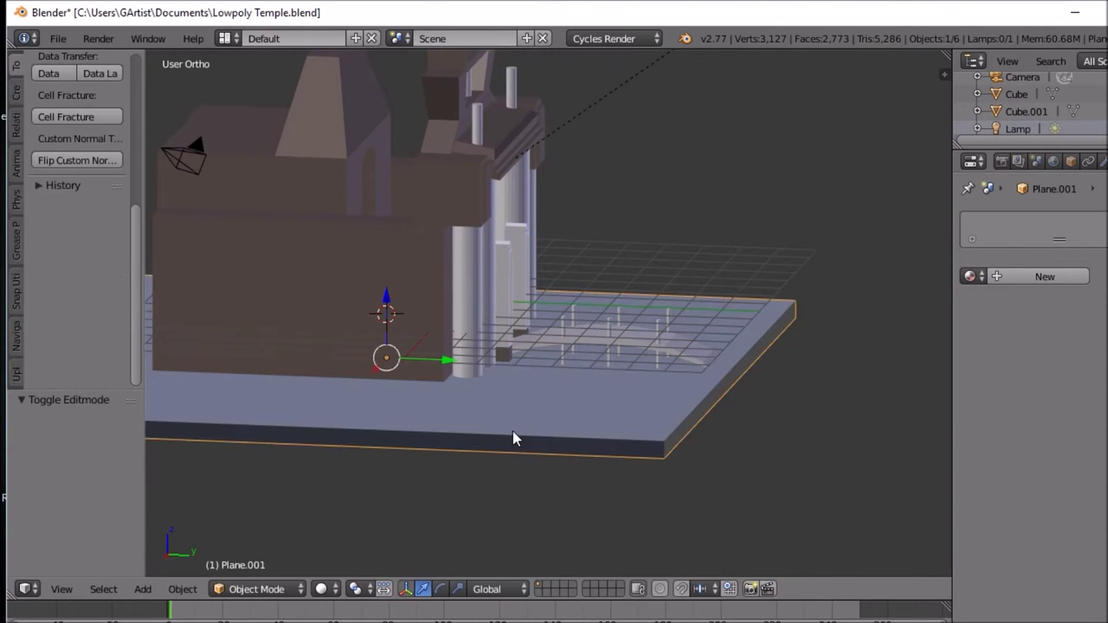
pyautogui.click(286, 589)
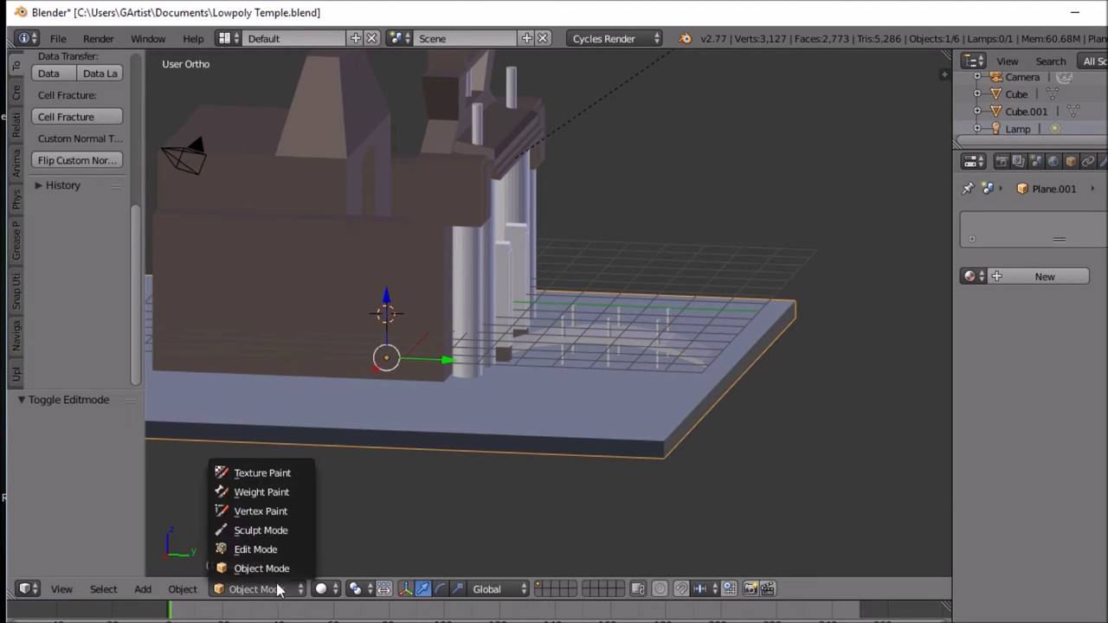
pyautogui.click(272, 549)
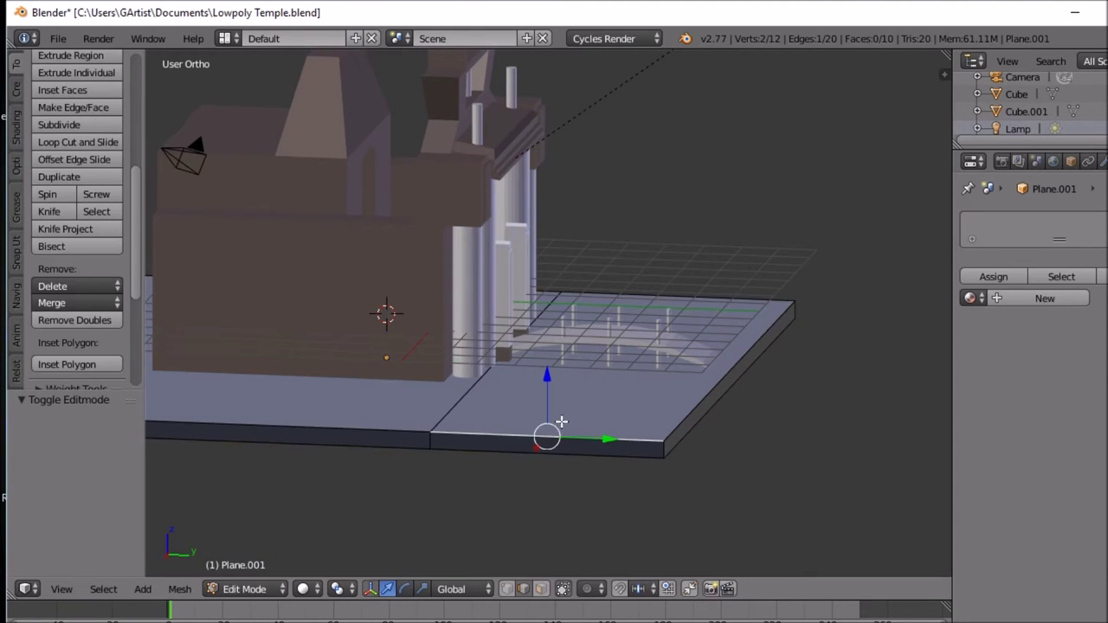
# Step: Select the slab's whole linked mesh and subdivide it four times
pyautogui.hotkey('ctrl', 'l')
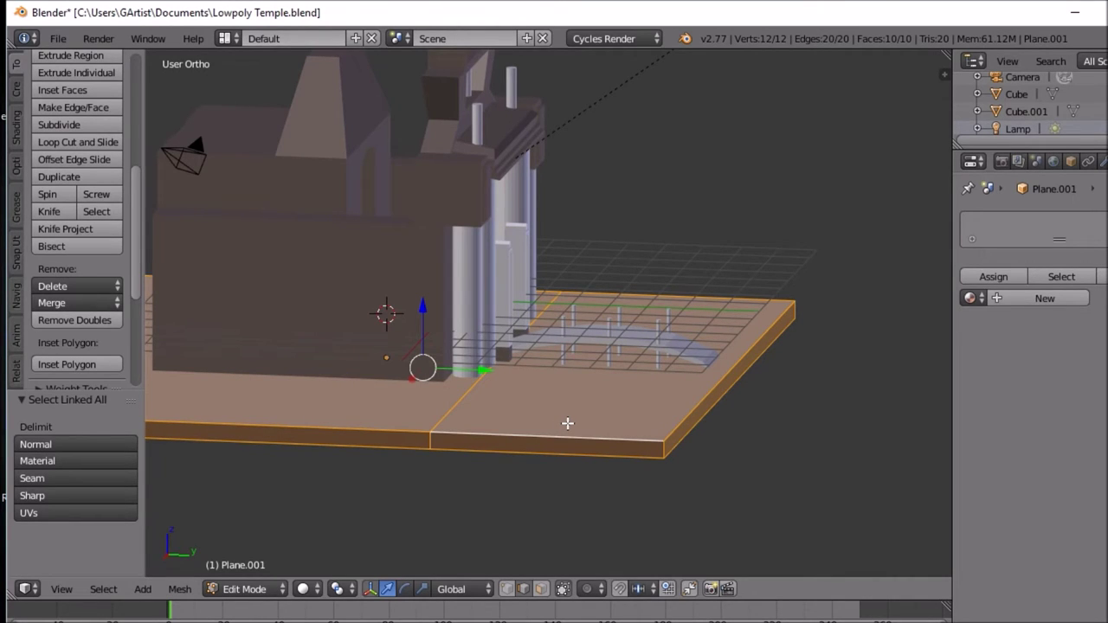
pyautogui.press('w')
pyautogui.moveTo(545, 221)
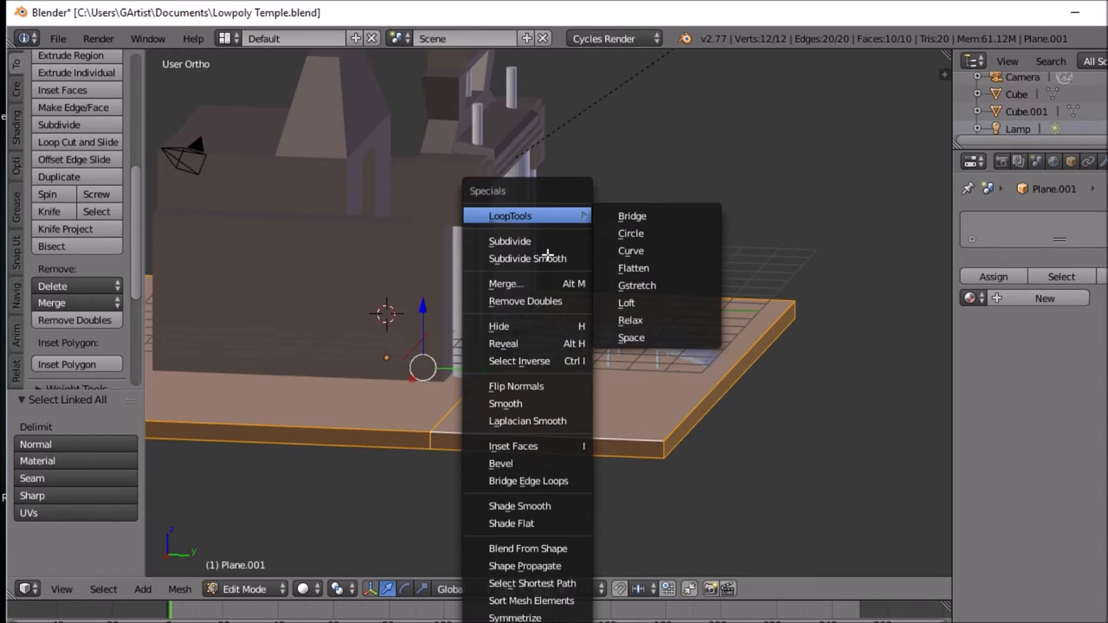
pyautogui.click(524, 241)
pyautogui.press('w')
pyautogui.click(520, 242)
pyautogui.press('w')
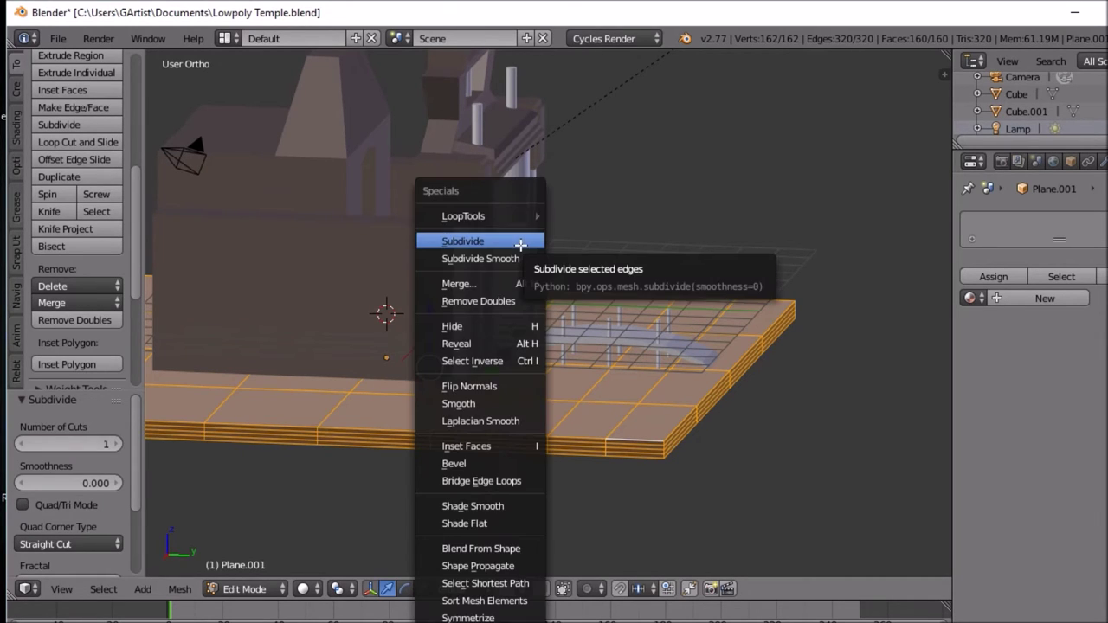
pyautogui.click(520, 243)
pyautogui.press('w')
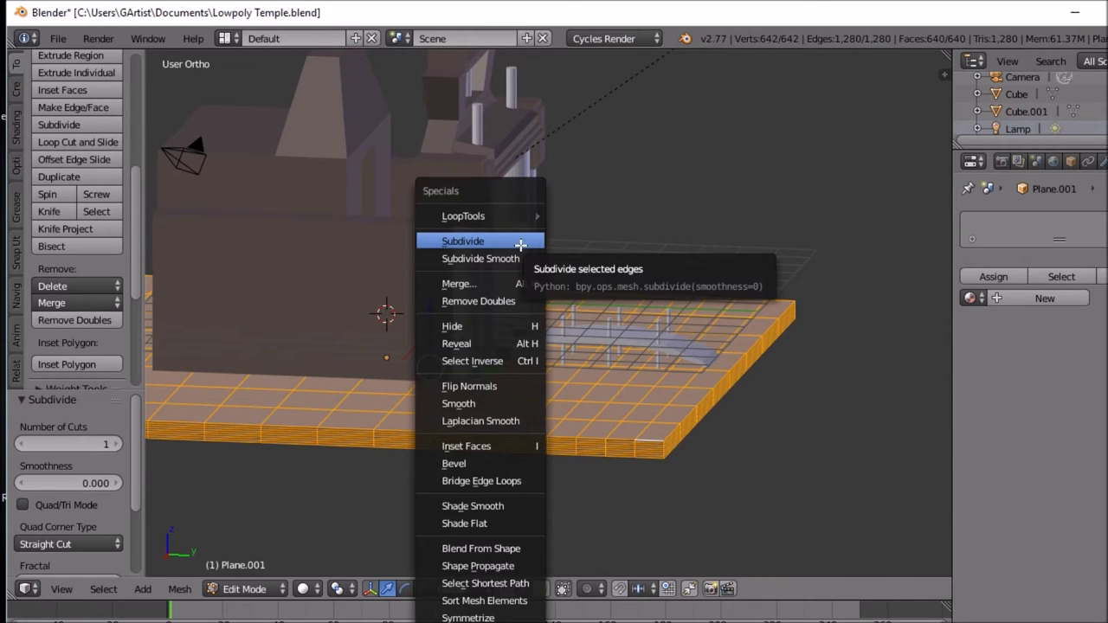
pyautogui.click(520, 243)
# Step: Triangulate all faces of the subdivided slab and clear the selection
pyautogui.moveTo(615, 463); pyautogui.dragTo(488, 475, button='middle')
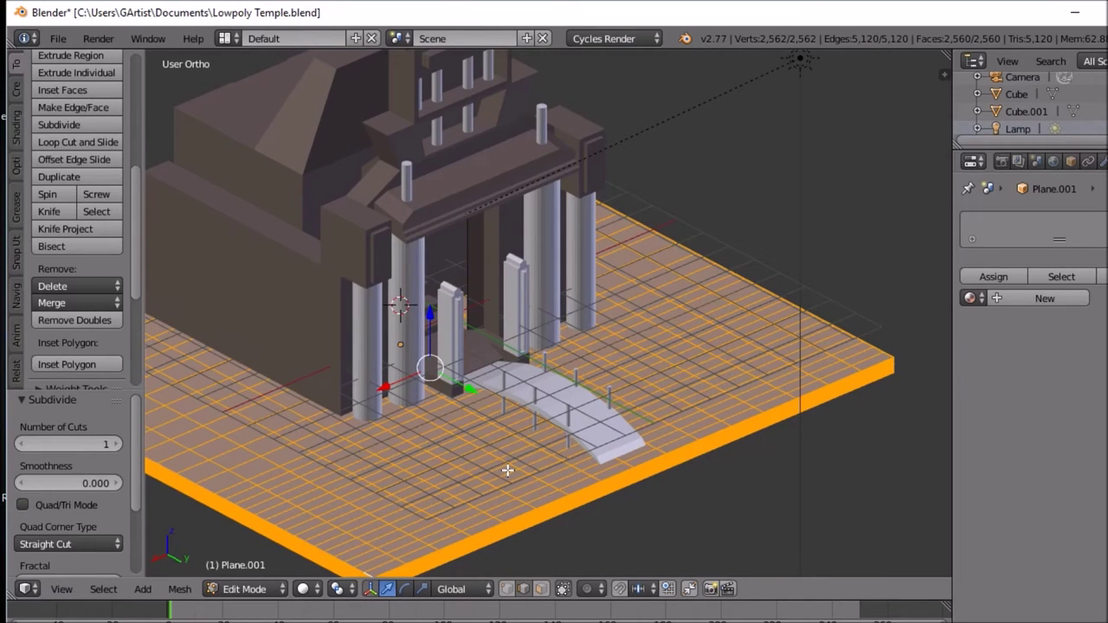
pyautogui.hotkey('ctrl', 't')
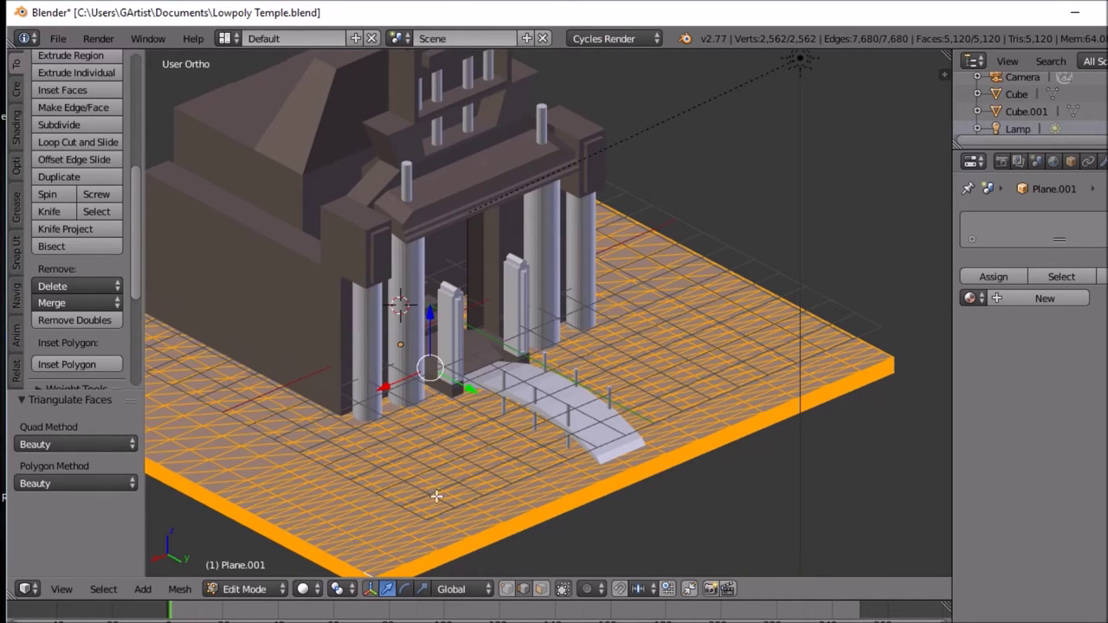
pyautogui.moveTo(421, 497); pyautogui.dragTo(472, 522, button='middle')
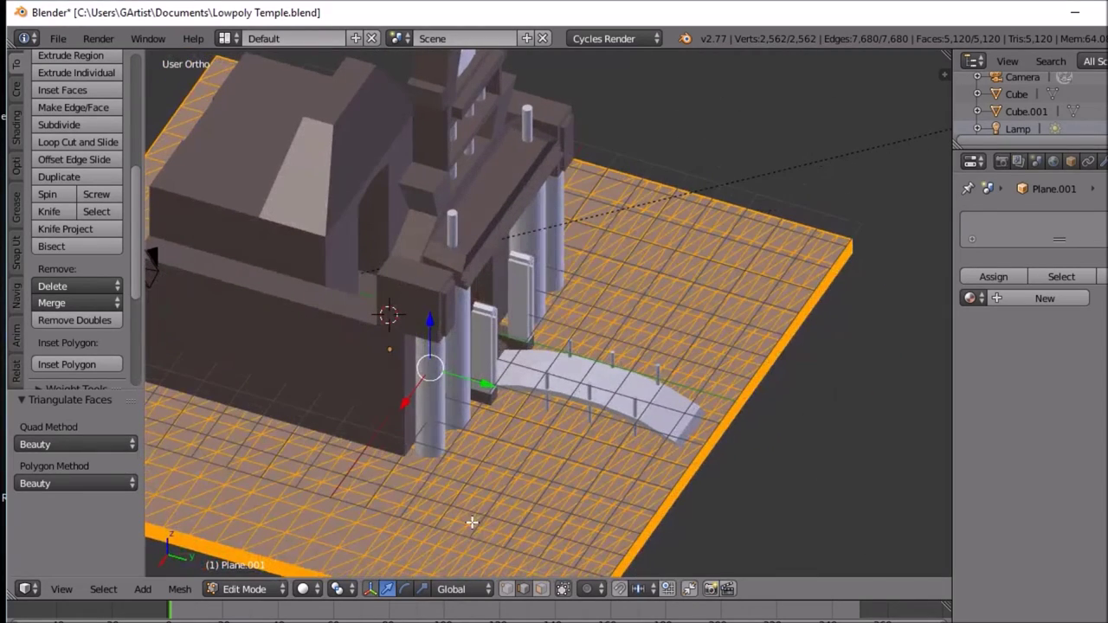
pyautogui.press('a')
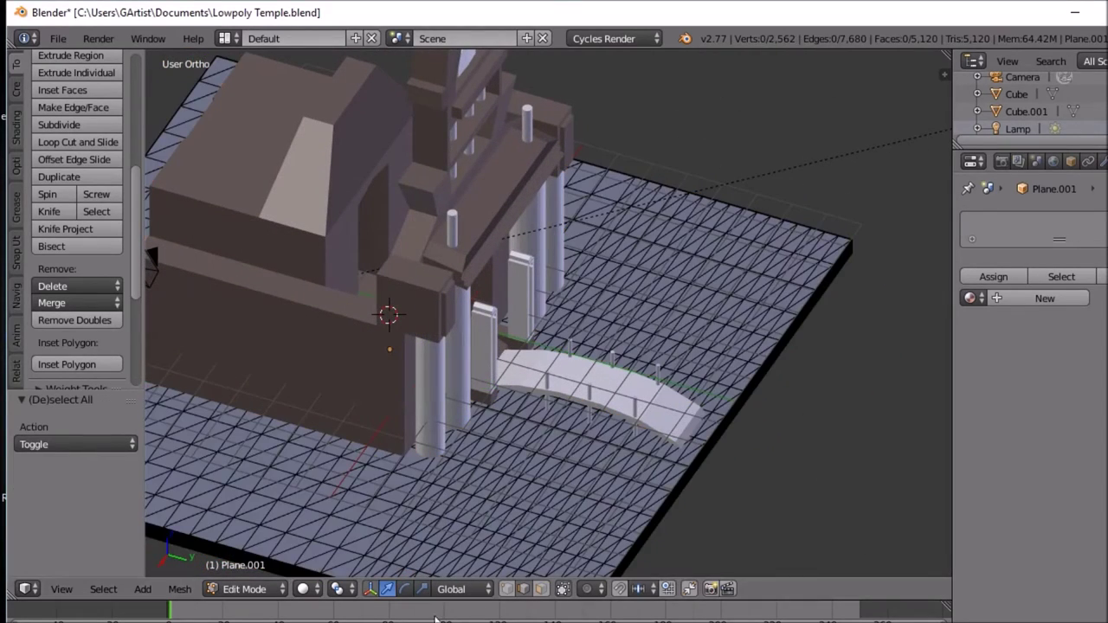
pyautogui.press('c')
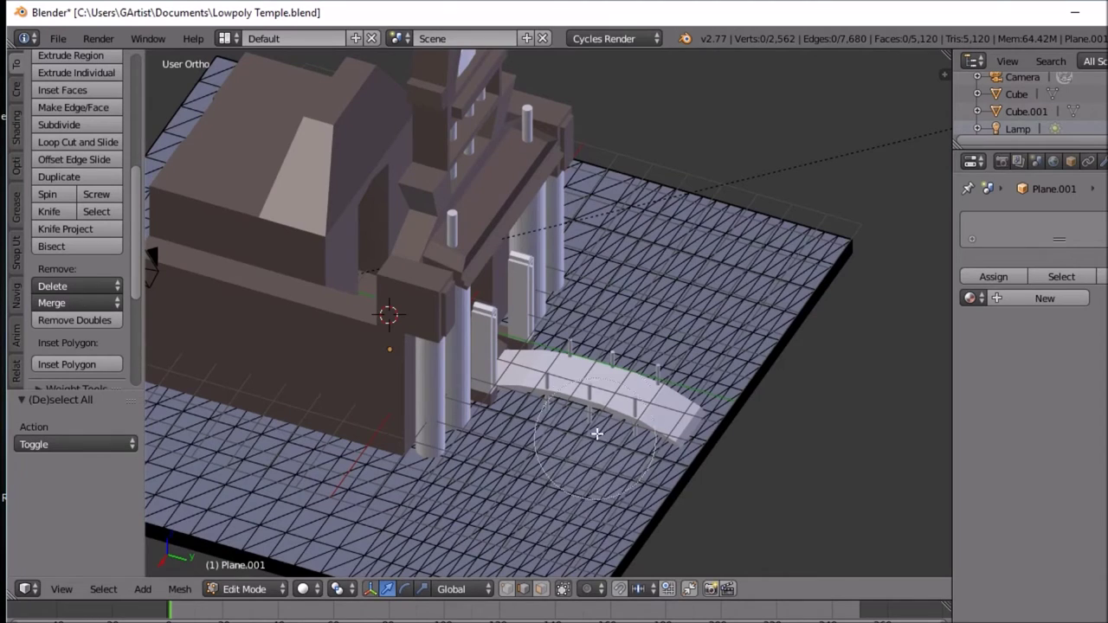
pyautogui.moveTo(670, 299)
pyautogui.mouseDown()
pyautogui.moveTo(684, 307)
pyautogui.moveTo(728, 286)
pyautogui.moveTo(757, 287)
pyautogui.moveTo(751, 260)
pyautogui.moveTo(779, 235)
pyautogui.moveTo(752, 223)
pyautogui.moveTo(705, 240)
pyautogui.moveTo(660, 292)
pyautogui.moveTo(681, 227)
pyautogui.moveTo(680, 297)
pyautogui.moveTo(718, 335)
pyautogui.moveTo(613, 448)
pyautogui.moveTo(559, 555)
pyautogui.moveTo(676, 498)
pyautogui.moveTo(723, 381)
pyautogui.moveTo(596, 493)
pyautogui.moveTo(625, 368)
pyautogui.moveTo(549, 482)
pyautogui.moveTo(511, 446)
pyautogui.moveTo(502, 463)
pyautogui.moveTo(513, 492)
pyautogui.moveTo(527, 452)
pyautogui.moveTo(503, 467)
pyautogui.moveTo(539, 437)
pyautogui.moveTo(576, 301)
pyautogui.moveTo(601, 279)
pyautogui.moveTo(653, 277)
pyautogui.mouseUp()
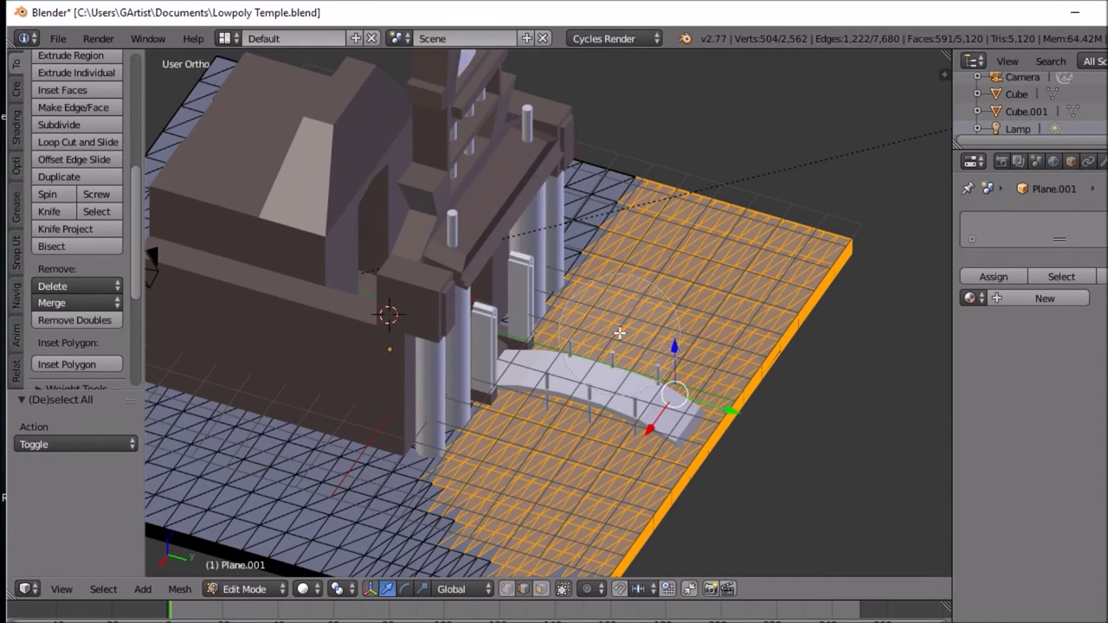
pyautogui.press('a')
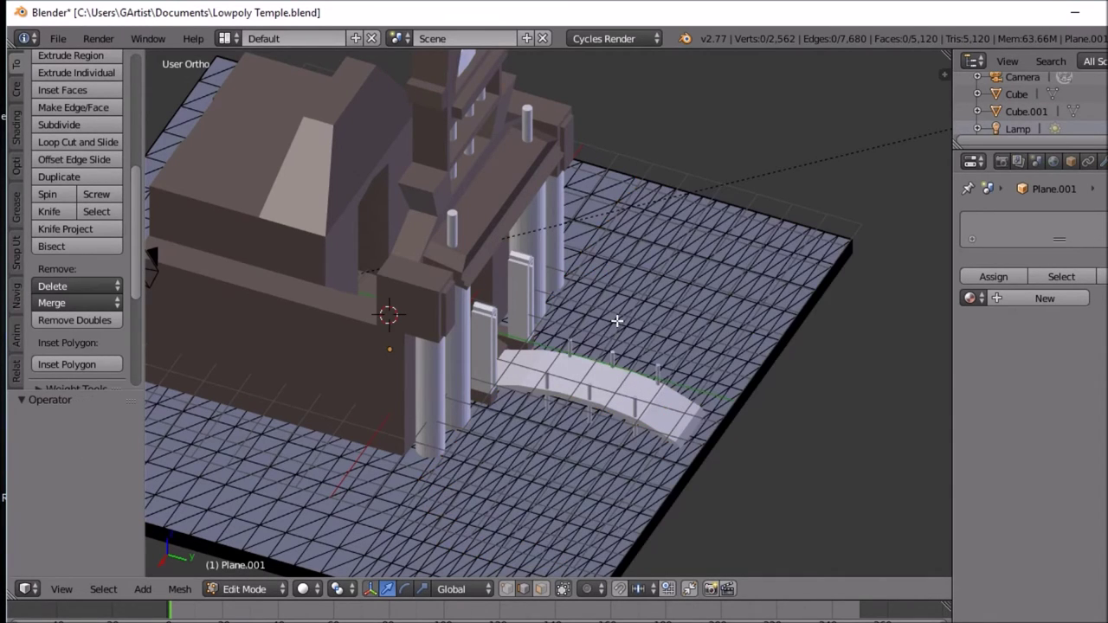
# Step: Circle-select the slab's entire front section, from just ahead of the pillars to the front edge, trimming the back boundary
pyautogui.press('c')
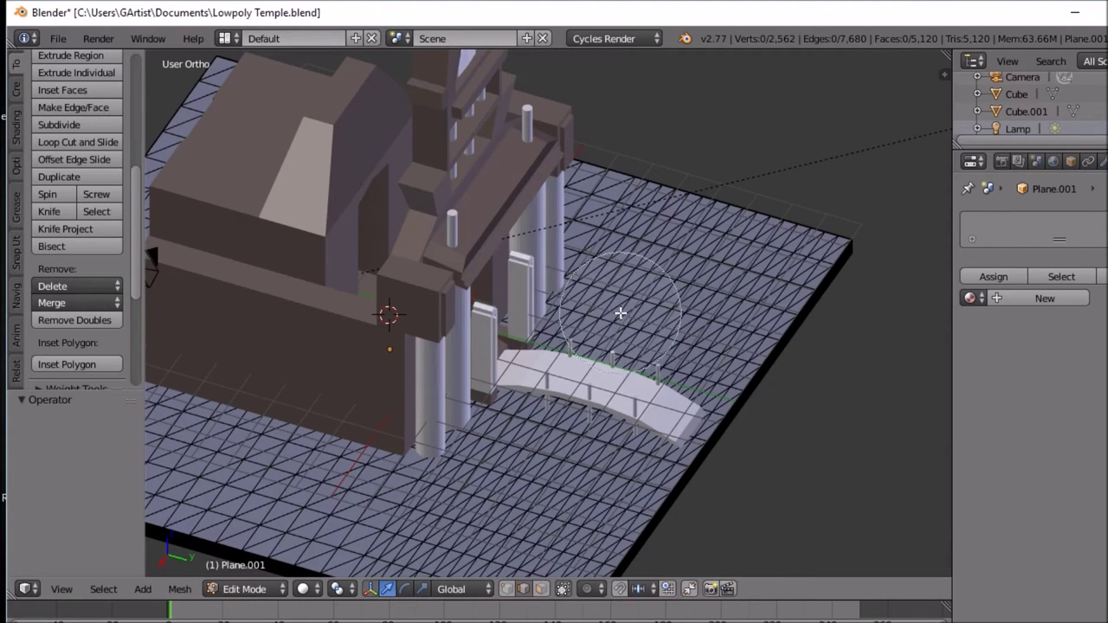
pyautogui.click(622, 314)
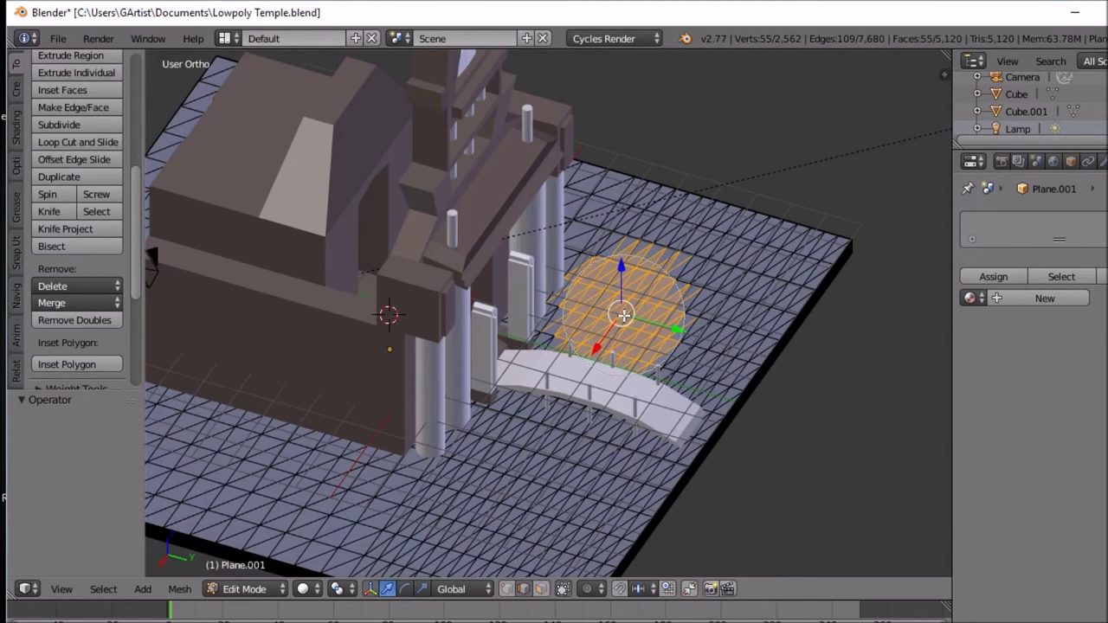
pyautogui.moveTo(623, 315); pyautogui.dragTo(619, 334, button='middle')
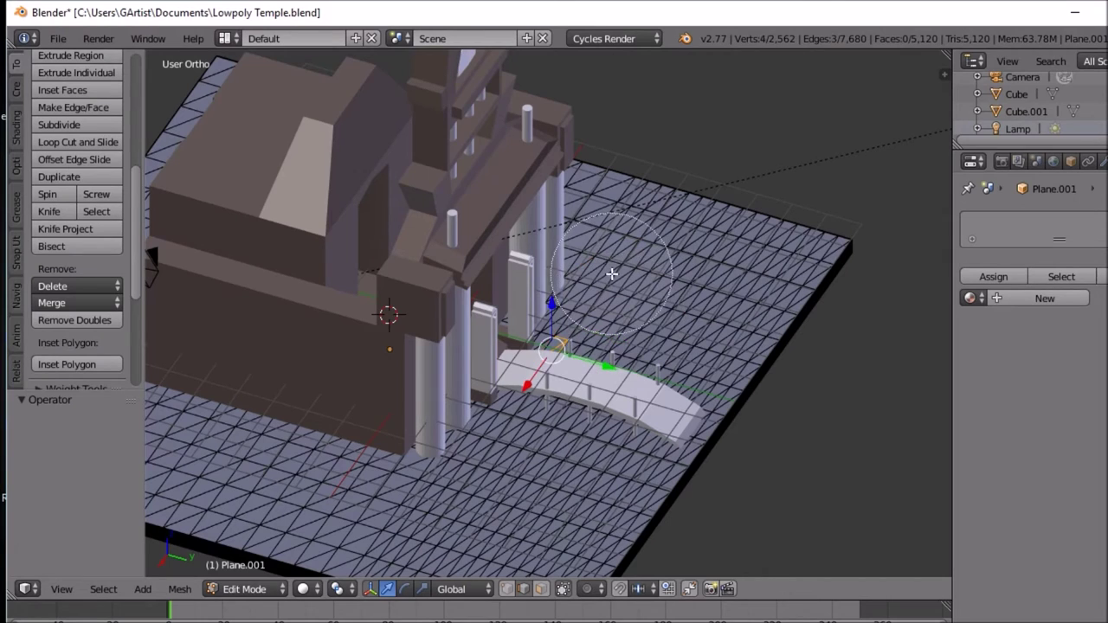
pyautogui.moveTo(712, 291)
pyautogui.mouseDown()
pyautogui.moveTo(682, 351)
pyautogui.moveTo(697, 306)
pyautogui.moveTo(686, 303)
pyautogui.moveTo(614, 392)
pyautogui.moveTo(622, 336)
pyautogui.moveTo(702, 241)
pyautogui.moveTo(752, 246)
pyautogui.moveTo(774, 270)
pyautogui.moveTo(721, 353)
pyautogui.moveTo(564, 543)
pyautogui.moveTo(496, 562)
pyautogui.moveTo(573, 432)
pyautogui.moveTo(470, 584)
pyautogui.moveTo(591, 572)
pyautogui.mouseUp()
pyautogui.keyDown('shift'); pyautogui.moveTo(591, 571); pyautogui.dragTo(597, 441, button='middle'); pyautogui.keyUp('shift')
pyautogui.moveTo(584, 457)
pyautogui.mouseDown()
pyautogui.moveTo(554, 495)
pyautogui.moveTo(550, 523)
pyautogui.moveTo(572, 488)
pyautogui.moveTo(483, 494)
pyautogui.moveTo(474, 512)
pyautogui.moveTo(569, 486)
pyautogui.moveTo(658, 394)
pyautogui.moveTo(638, 455)
pyautogui.moveTo(828, 164)
pyautogui.mouseUp()
pyautogui.moveTo(561, 399)
pyautogui.mouseDown()
pyautogui.moveTo(487, 520)
pyautogui.moveTo(458, 530)
pyautogui.moveTo(453, 514)
pyautogui.mouseUp()
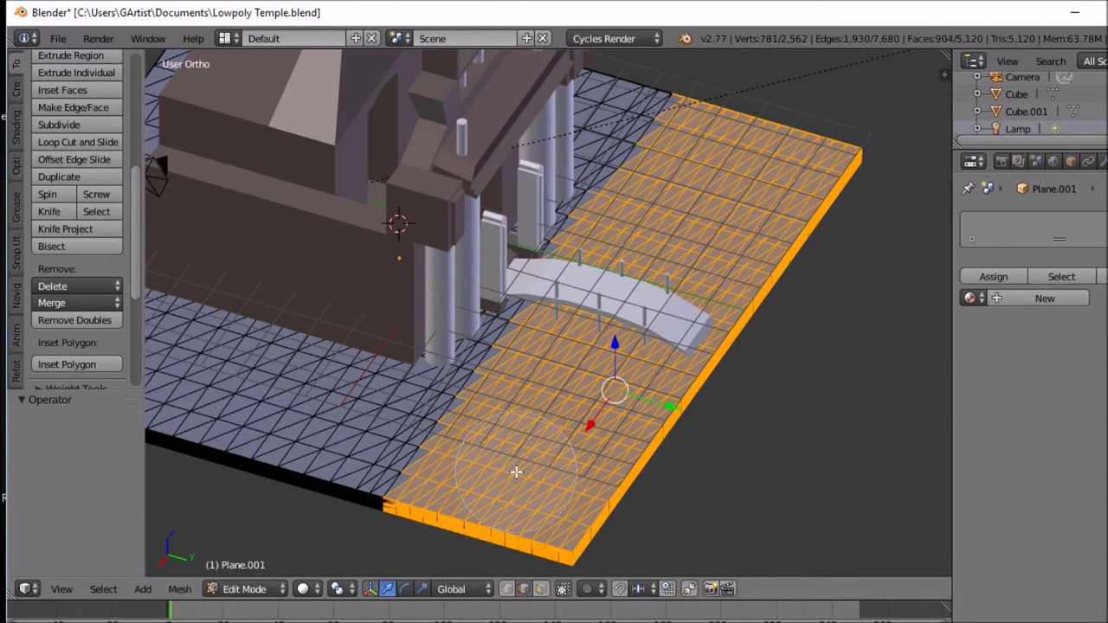
pyautogui.moveTo(515, 460); pyautogui.dragTo(515, 416, button='middle')
pyautogui.moveTo(515, 416)
pyautogui.mouseDown()
pyautogui.moveTo(519, 467)
pyautogui.moveTo(549, 364)
pyautogui.moveTo(501, 463)
pyautogui.moveTo(485, 442)
pyautogui.moveTo(500, 425)
pyautogui.moveTo(453, 497)
pyautogui.moveTo(614, 346)
pyautogui.moveTo(645, 139)
pyautogui.moveTo(684, 152)
pyautogui.moveTo(658, 199)
pyautogui.moveTo(678, 171)
pyautogui.mouseUp()
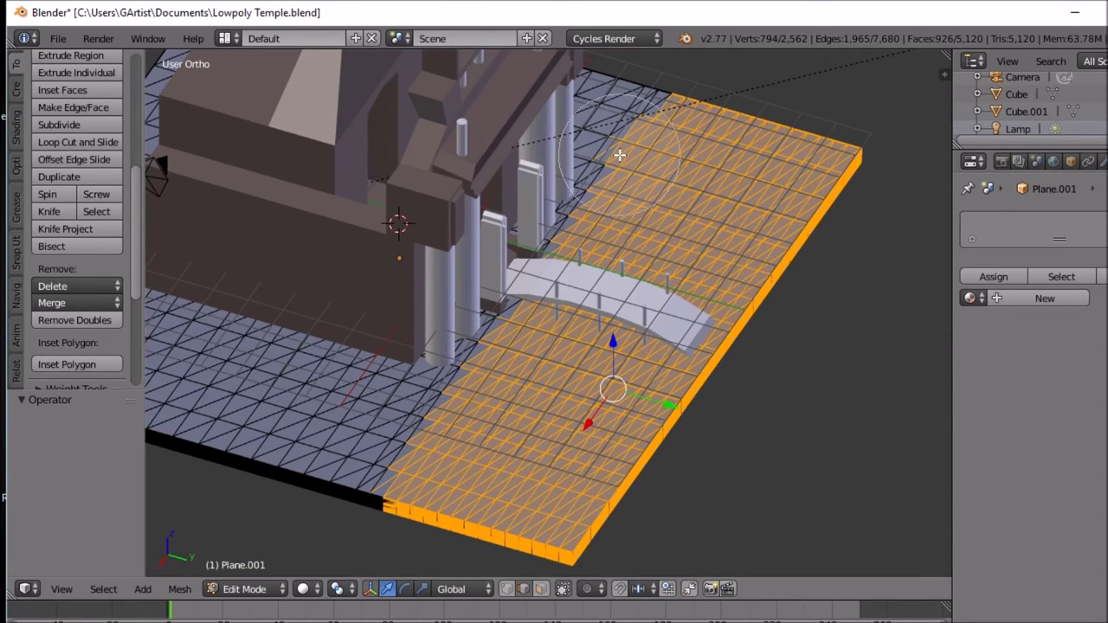
pyautogui.scroll(5, 619, 148)
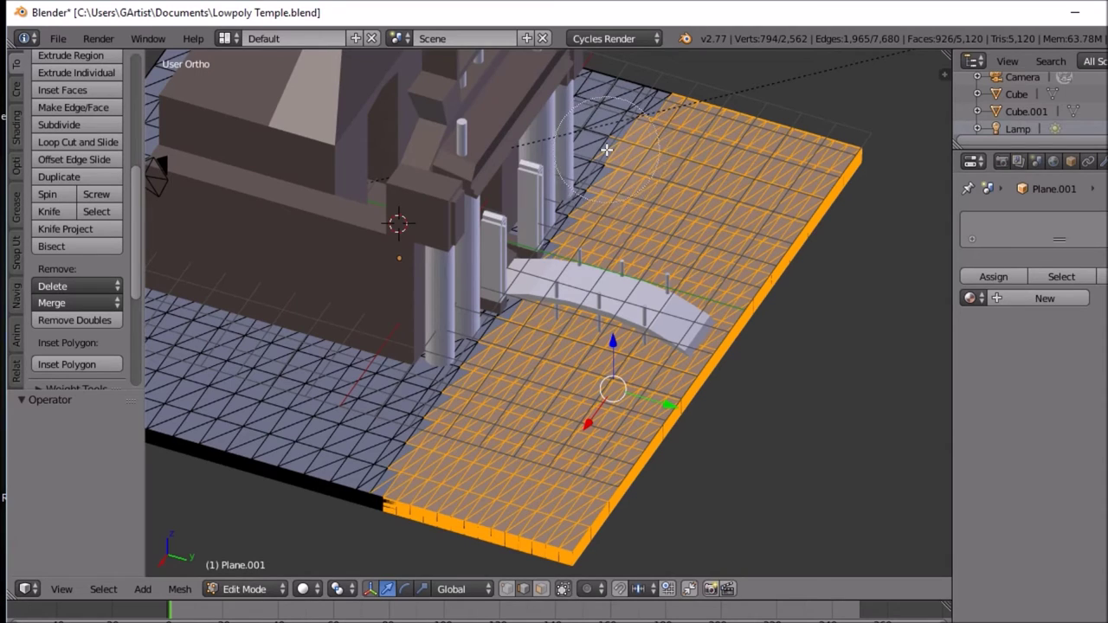
pyautogui.moveTo(596, 153); pyautogui.dragTo(605, 130, button='middle')
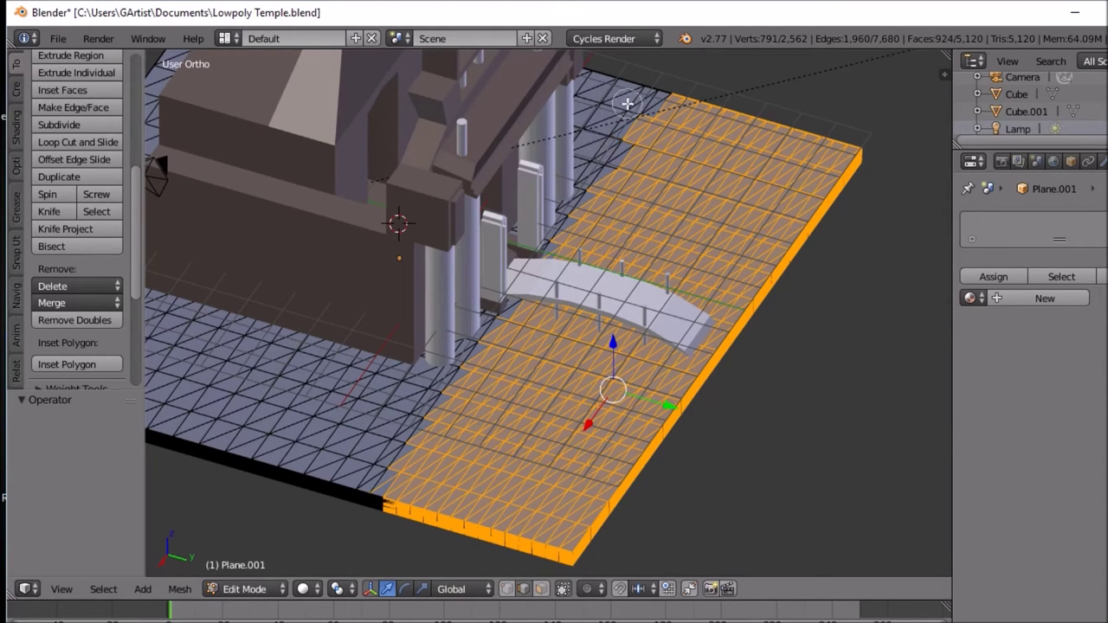
pyautogui.moveTo(596, 163); pyautogui.dragTo(622, 115, button='middle')
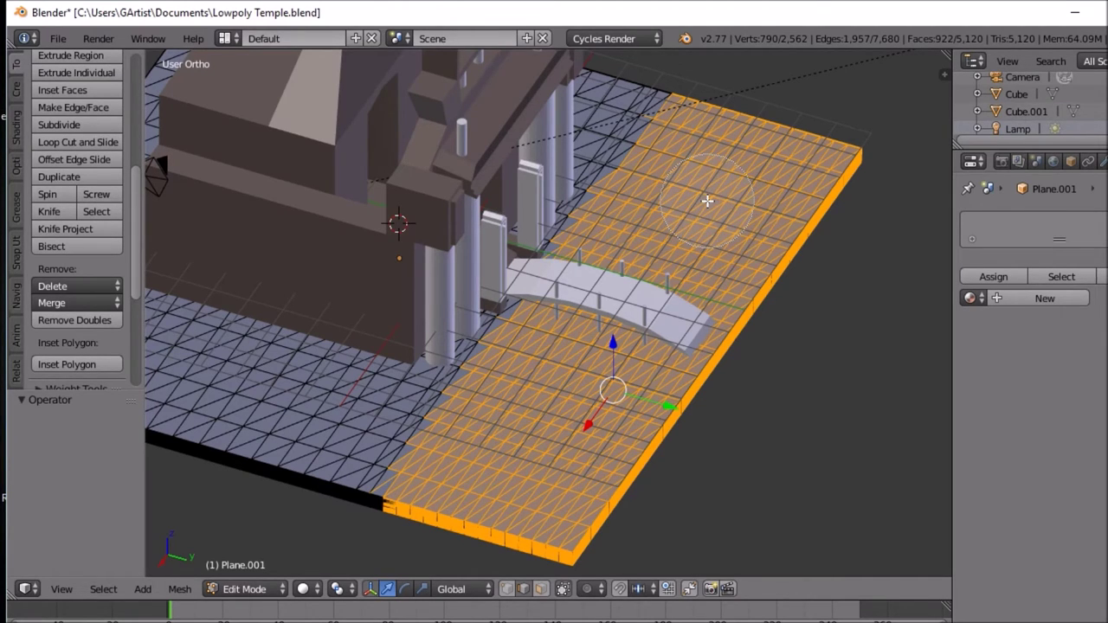
pyautogui.moveTo(723, 194)
pyautogui.mouseDown(button='middle')
pyautogui.moveTo(738, 198)
pyautogui.moveTo(729, 203)
pyautogui.mouseUp(button='middle')
pyautogui.moveTo(729, 203)
pyautogui.mouseDown()
pyautogui.moveTo(708, 257)
pyautogui.moveTo(757, 224)
pyautogui.mouseUp()
pyautogui.press('r')
pyautogui.press('Escape')
pyautogui.press('r')
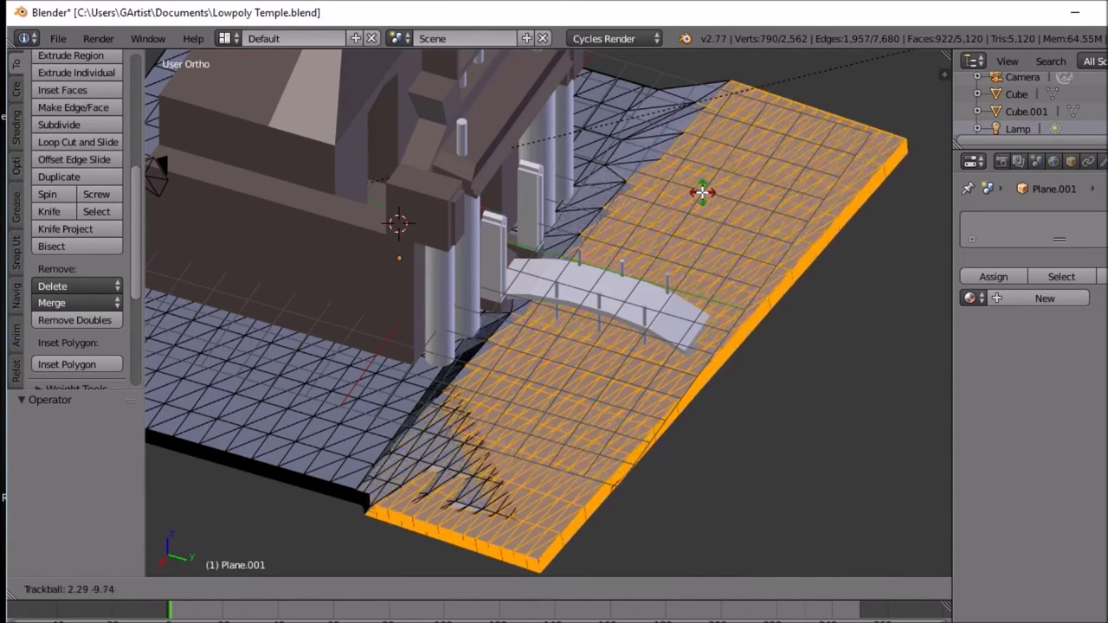
pyautogui.press('Escape')
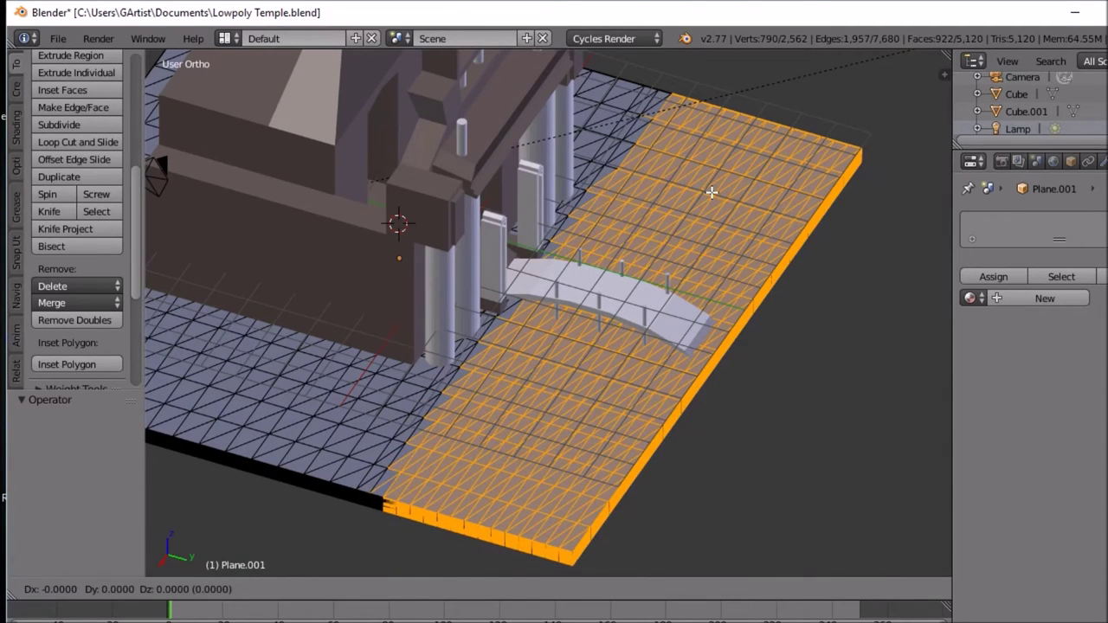
pyautogui.press('r')
pyautogui.press('Escape')
pyautogui.moveTo(733, 200); pyautogui.dragTo(708, 142, button='middle')
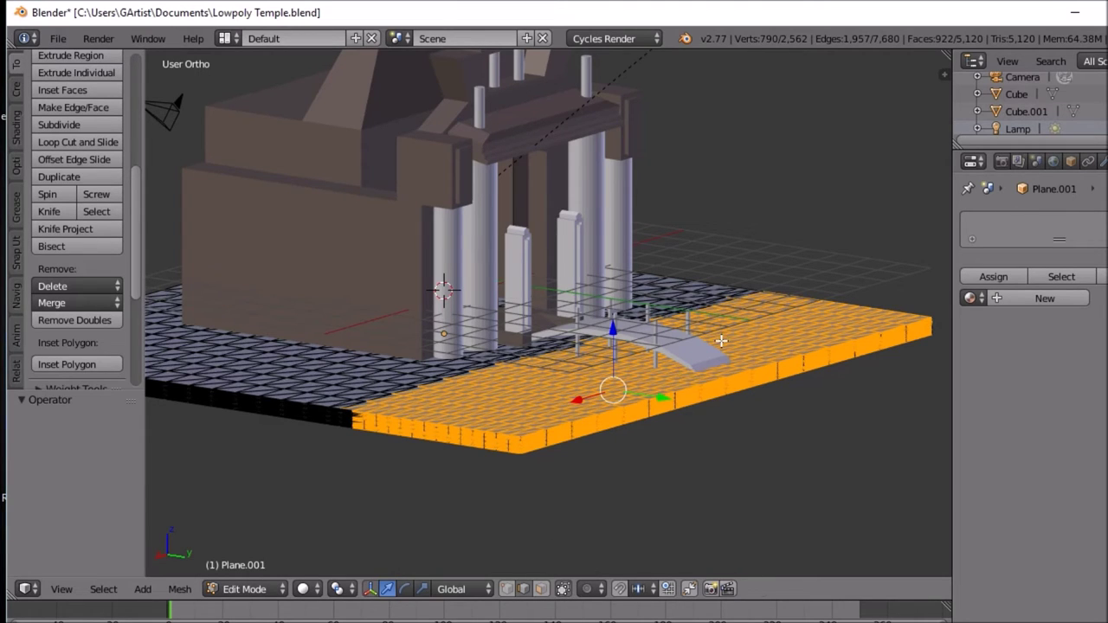
# Step: Enable proportional editing with the Random falloff and clear the selection of the slab's front section
pyautogui.press('o')
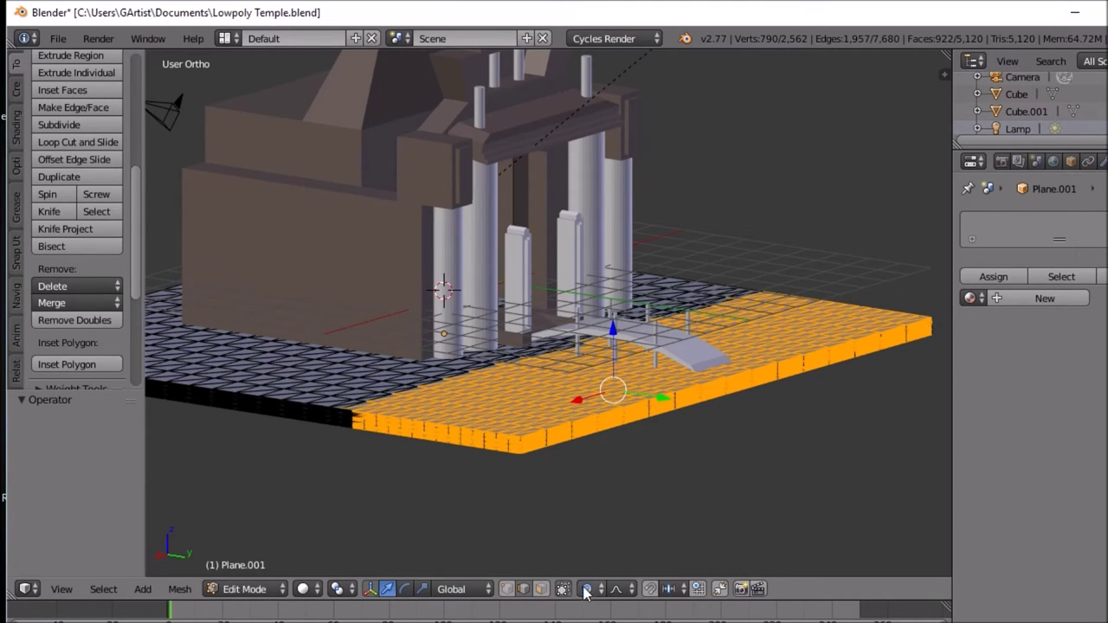
pyautogui.click(620, 596)
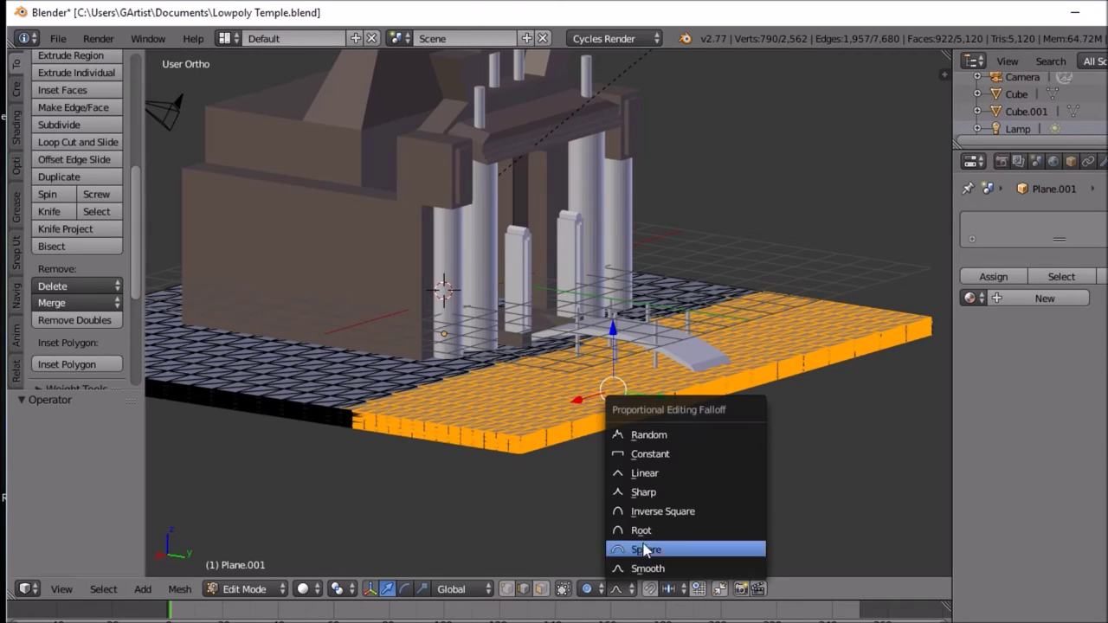
pyautogui.click(658, 435)
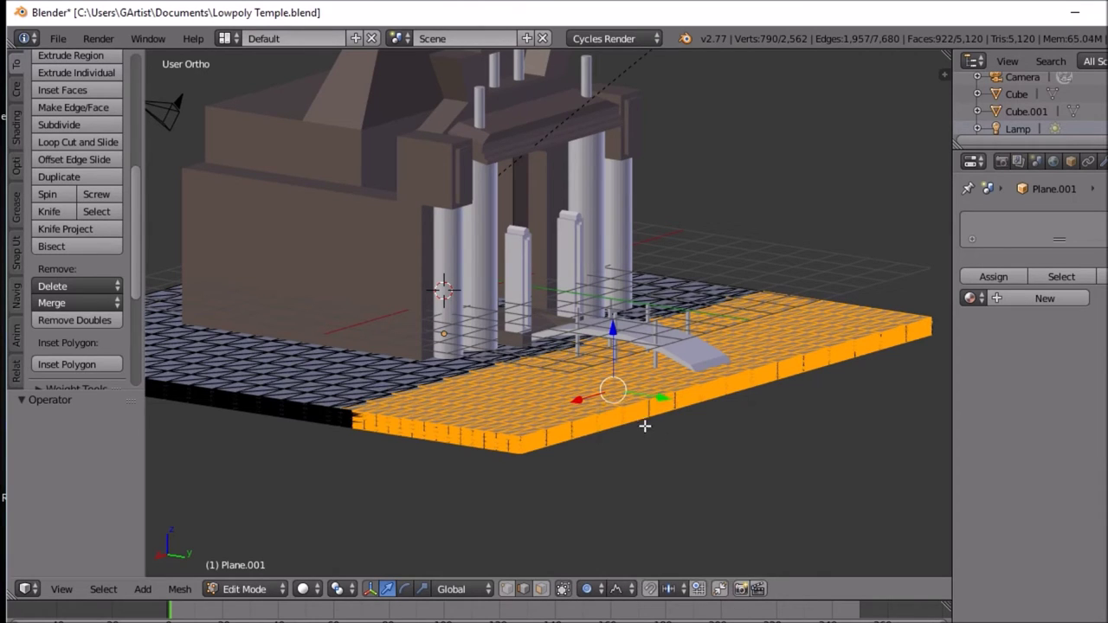
pyautogui.press('g')
pyautogui.rightClick(612, 378)
pyautogui.moveTo(612, 378); pyautogui.dragTo(604, 403, button='middle')
pyautogui.press('a')
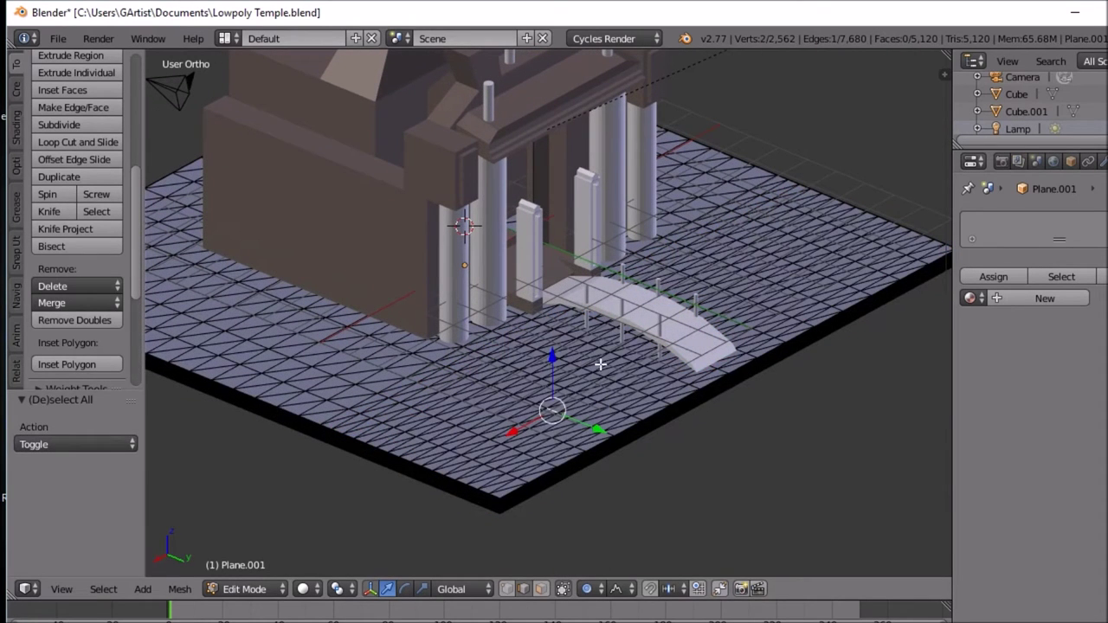
# Step: Switch to vertex selection and pick scattered vertices across the slab's front section on the near side of the bridge
pyautogui.keyDown('shift'); pyautogui.rightClick(600, 373); pyautogui.keyUp('shift')
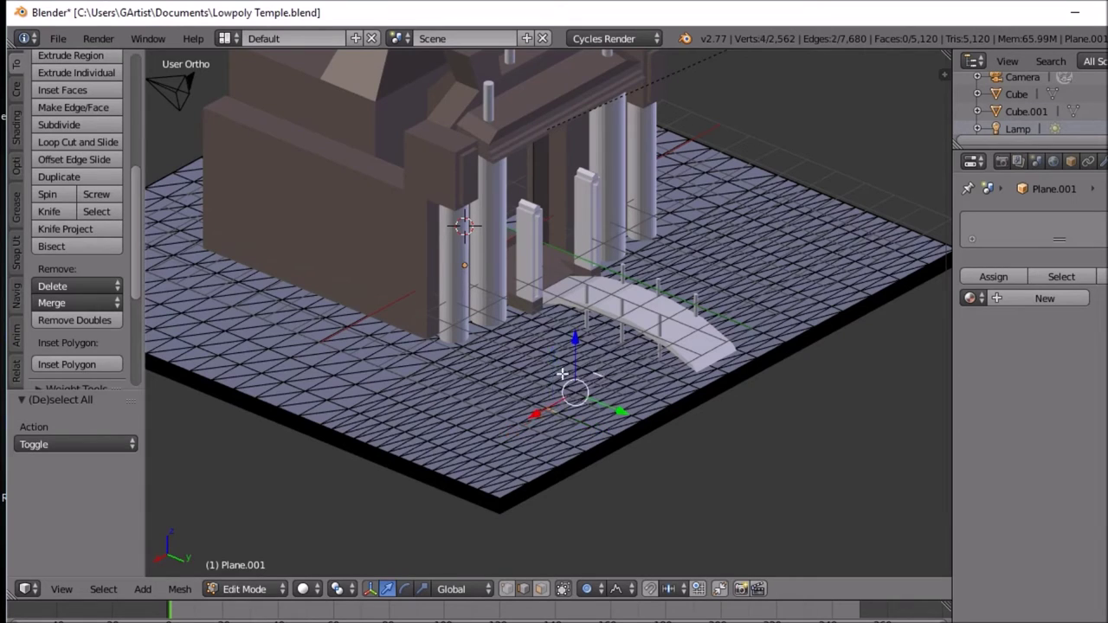
pyautogui.click(508, 590)
pyautogui.rightClick(550, 426)
pyautogui.press('g')
pyautogui.rightClick(554, 415)
pyautogui.keyDown('shift'); pyautogui.rightClick(581, 376); pyautogui.keyUp('shift')
pyautogui.keyDown('shift'); pyautogui.rightClick(602, 381); pyautogui.keyUp('shift')
pyautogui.keyDown('shift'); pyautogui.rightClick(495, 391); pyautogui.keyUp('shift')
pyautogui.keyDown('shift'); pyautogui.rightClick(524, 355); pyautogui.keyUp('shift')
pyautogui.keyDown('shift'); pyautogui.rightClick(485, 385); pyautogui.keyUp('shift')
pyautogui.keyDown('shift'); pyautogui.rightClick(444, 429); pyautogui.keyUp('shift')
pyautogui.keyDown('shift'); pyautogui.rightClick(530, 450); pyautogui.keyUp('shift')
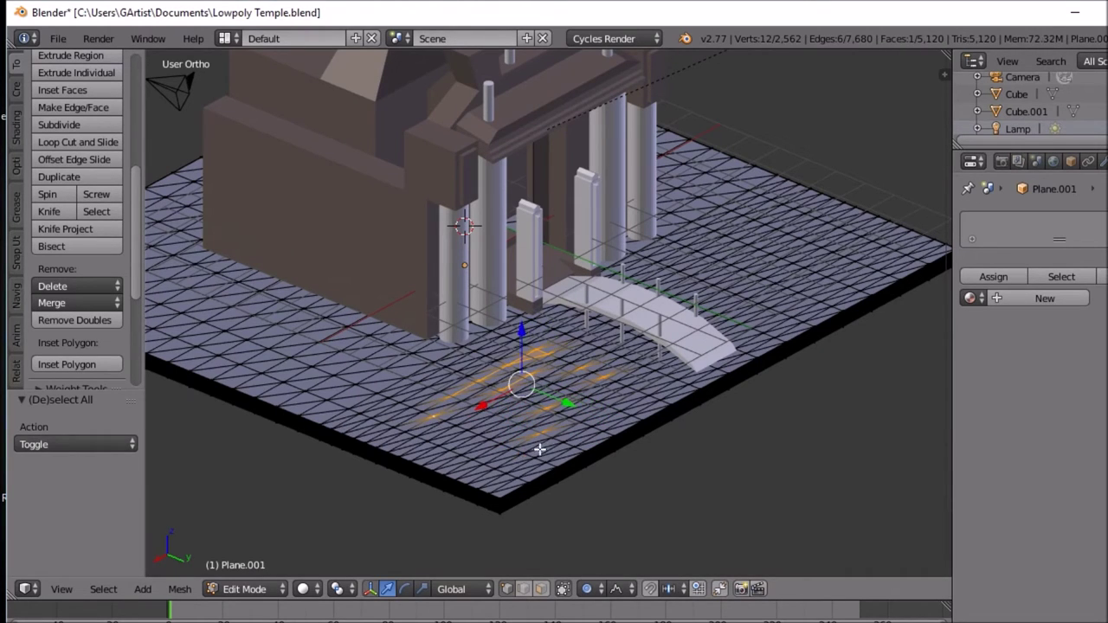
pyautogui.keyDown('shift'); pyautogui.rightClick(622, 393); pyautogui.keyUp('shift')
pyautogui.keyDown('shift'); pyautogui.rightClick(628, 387); pyautogui.keyUp('shift')
pyautogui.keyDown('shift'); pyautogui.rightClick(645, 394); pyautogui.keyUp('shift')
pyautogui.keyDown('shift'); pyautogui.rightClick(638, 415); pyautogui.keyUp('shift')
pyautogui.keyDown('shift'); pyautogui.rightClick(616, 427); pyautogui.keyUp('shift')
pyautogui.keyDown('shift'); pyautogui.rightClick(555, 447); pyautogui.keyUp('shift')
pyautogui.keyDown('shift'); pyautogui.rightClick(490, 462); pyautogui.keyUp('shift')
pyautogui.keyDown('shift'); pyautogui.rightClick(480, 459); pyautogui.keyUp('shift')
pyautogui.keyDown('shift'); pyautogui.rightClick(470, 455); pyautogui.keyUp('shift')
pyautogui.keyDown('shift'); pyautogui.rightClick(463, 452); pyautogui.keyUp('shift')
pyautogui.keyDown('shift'); pyautogui.rightClick(470, 436); pyautogui.keyUp('shift')
pyautogui.keyDown('shift'); pyautogui.rightClick(441, 442); pyautogui.keyUp('shift')
pyautogui.keyDown('shift'); pyautogui.rightClick(407, 437); pyautogui.keyUp('shift')
pyautogui.keyDown('shift'); pyautogui.rightClick(601, 351); pyautogui.keyUp('shift')
# Step: Extend the selection with scattered vertices across the slab's front section on the far side of the bridge
pyautogui.keyDown('shift'); pyautogui.rightClick(747, 325); pyautogui.keyUp('shift')
pyautogui.keyDown('shift'); pyautogui.rightClick(759, 301); pyautogui.keyUp('shift')
pyautogui.keyDown('shift'); pyautogui.rightClick(708, 279); pyautogui.keyUp('shift')
pyautogui.keyDown('shift'); pyautogui.rightClick(691, 272); pyautogui.keyUp('shift')
pyautogui.keyDown('shift'); pyautogui.rightClick(697, 253); pyautogui.keyUp('shift')
pyautogui.keyDown('shift'); pyautogui.rightClick(748, 247); pyautogui.keyUp('shift')
pyautogui.keyDown('shift'); pyautogui.rightClick(770, 249); pyautogui.keyUp('shift')
pyautogui.keyDown('shift'); pyautogui.rightClick(780, 260); pyautogui.keyUp('shift')
pyautogui.keyDown('shift'); pyautogui.rightClick(798, 290); pyautogui.keyUp('shift')
pyautogui.keyDown('shift'); pyautogui.rightClick(830, 272); pyautogui.keyUp('shift')
pyautogui.keyDown('shift'); pyautogui.rightClick(831, 260); pyautogui.keyUp('shift')
pyautogui.keyDown('shift'); pyautogui.rightClick(823, 247); pyautogui.keyUp('shift')
pyautogui.keyDown('shift'); pyautogui.rightClick(805, 235); pyautogui.keyUp('shift')
pyautogui.keyDown('shift'); pyautogui.rightClick(794, 212); pyautogui.keyUp('shift')
pyautogui.keyDown('shift'); pyautogui.rightClick(782, 210); pyautogui.keyUp('shift')
pyautogui.keyDown('shift'); pyautogui.rightClick(744, 223); pyautogui.keyUp('shift')
pyautogui.keyDown('shift'); pyautogui.rightClick(701, 247); pyautogui.keyUp('shift')
pyautogui.keyDown('shift'); pyautogui.rightClick(655, 275); pyautogui.keyUp('shift')
pyautogui.keyDown('shift'); pyautogui.rightClick(829, 302); pyautogui.keyUp('shift')
pyautogui.keyDown('shift'); pyautogui.rightClick(870, 266); pyautogui.keyUp('shift')
pyautogui.keyDown('shift'); pyautogui.rightClick(799, 322); pyautogui.keyUp('shift')
pyautogui.keyDown('shift'); pyautogui.rightClick(756, 347); pyautogui.keyUp('shift')
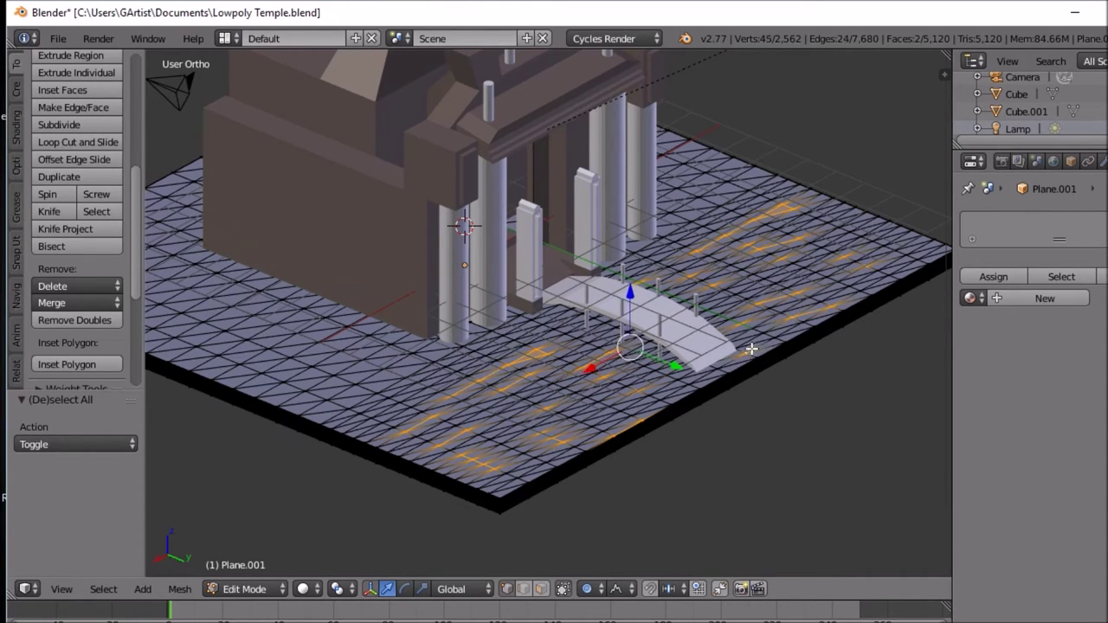
# Step: Add a few more vertices at the slab's front edge and beside the near side of the bridge
pyautogui.keyDown('shift'); pyautogui.rightClick(703, 383); pyautogui.keyUp('shift')
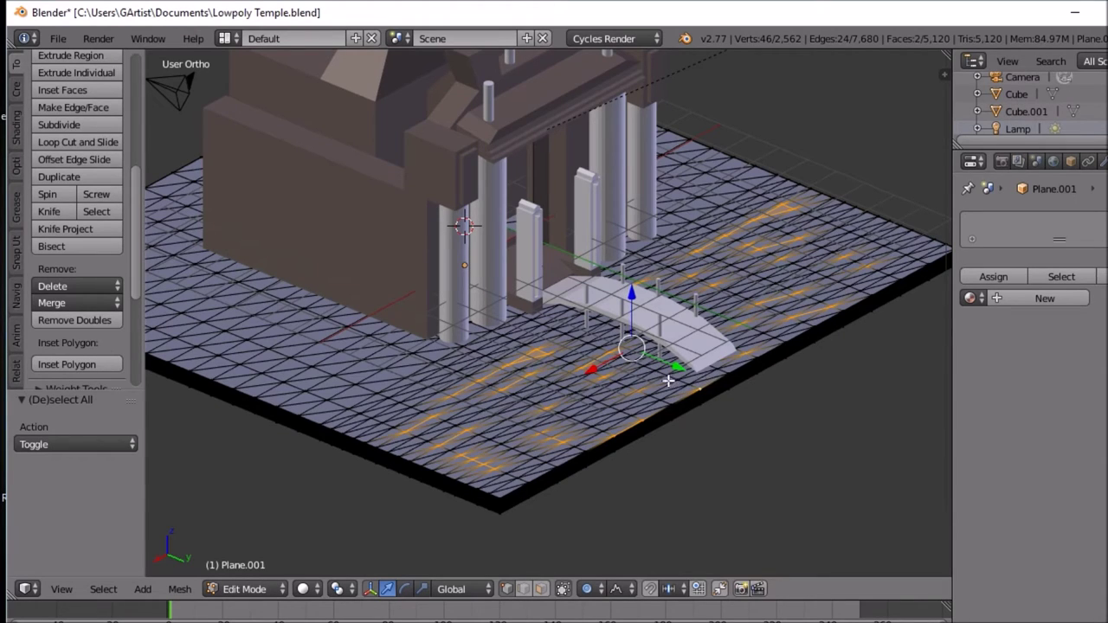
pyautogui.keyDown('shift'); pyautogui.rightClick(584, 343); pyautogui.keyUp('shift')
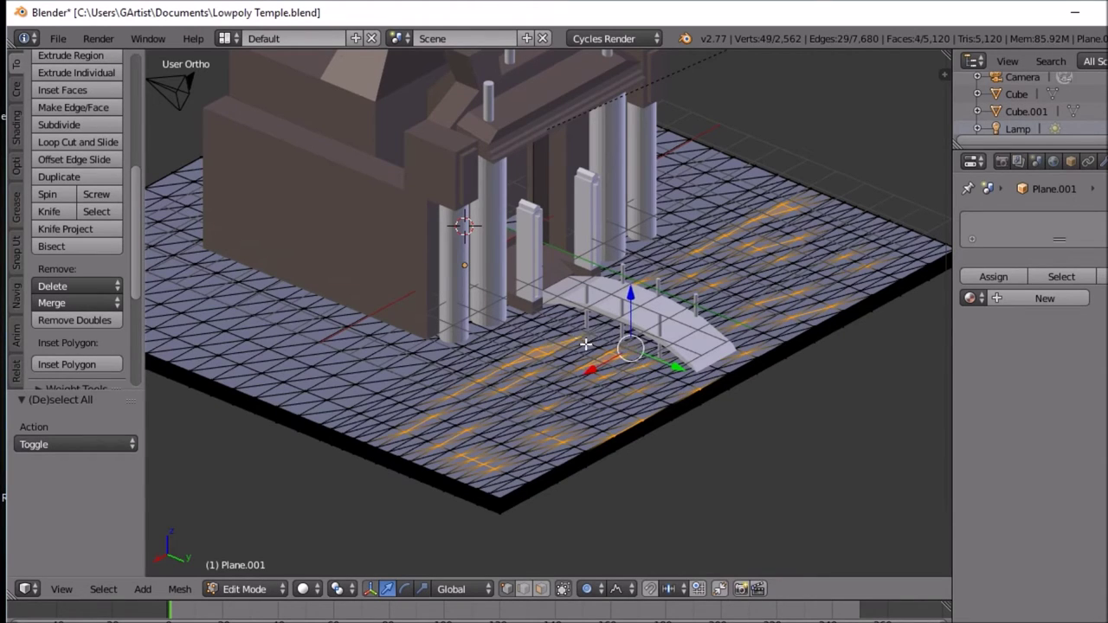
pyautogui.keyDown('shift'); pyautogui.rightClick(596, 337); pyautogui.keyUp('shift')
pyautogui.keyDown('shift'); pyautogui.rightClick(553, 329); pyautogui.keyUp('shift')
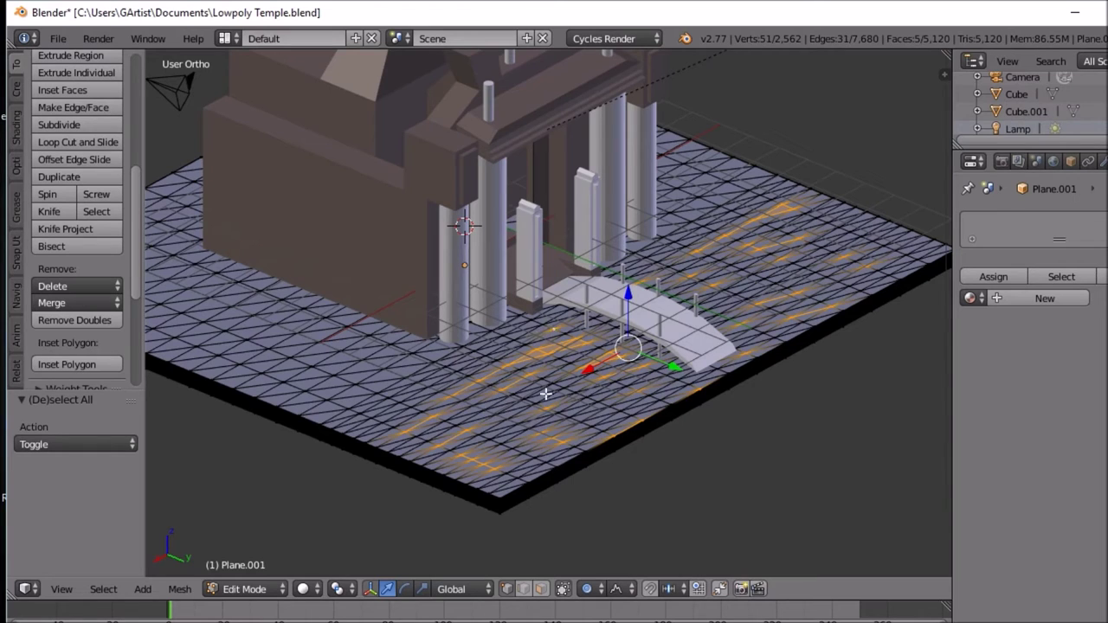
# Step: Raise the selected slab vertices about 0.139 along Z with the Random falloff, adjusting the proportional size, and clear the selection
pyautogui.moveTo(533, 453); pyautogui.dragTo(527, 410, button='middle')
pyautogui.press('g')
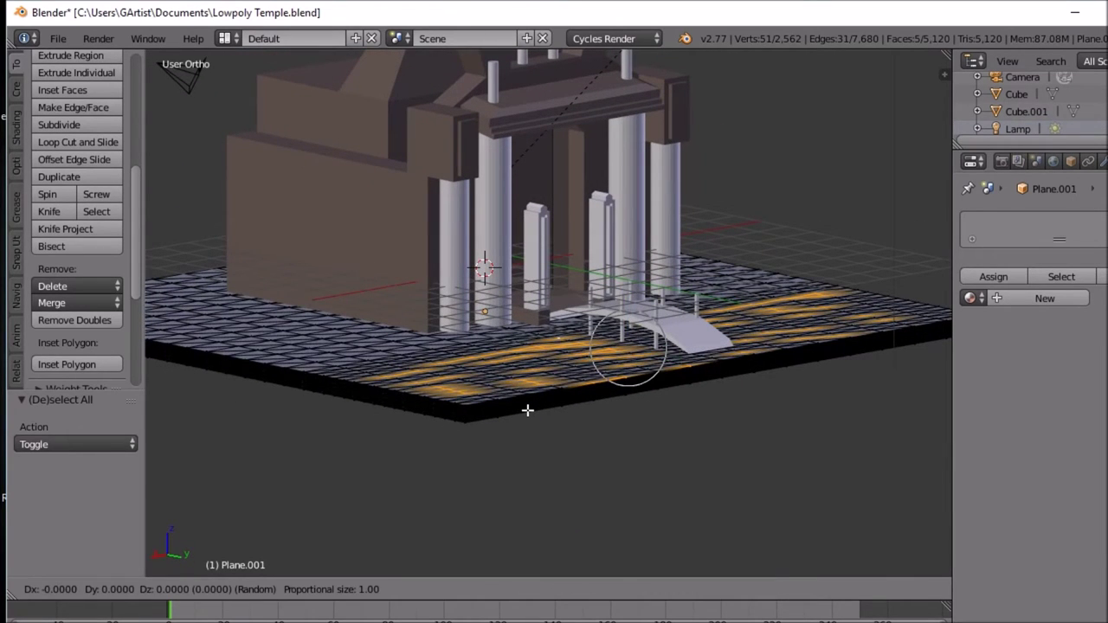
pyautogui.press('z')
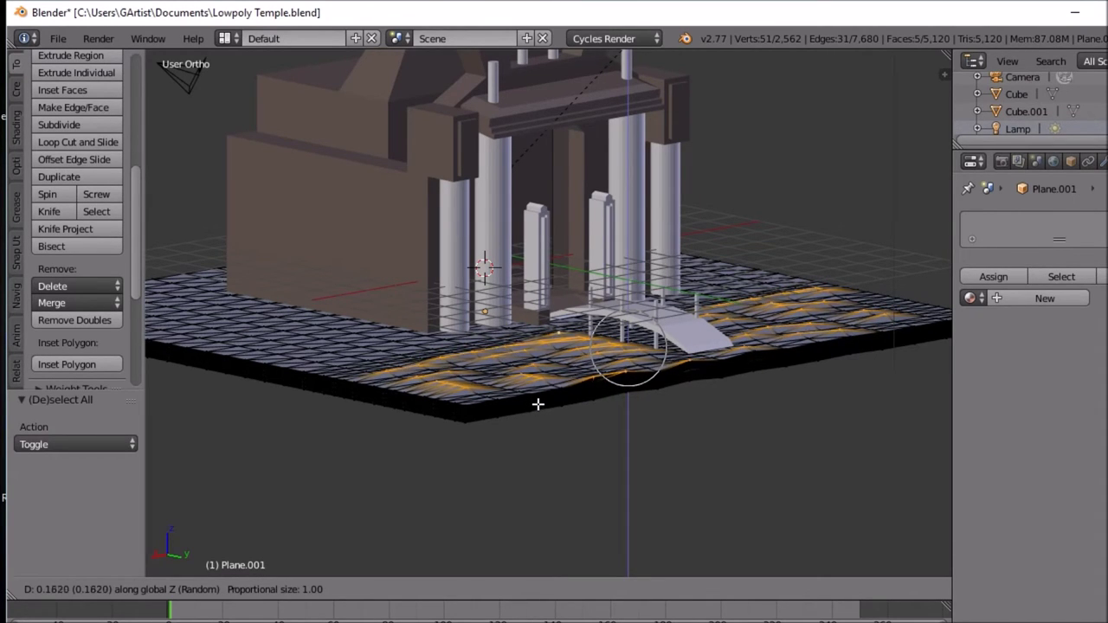
pyautogui.scroll(-8, 538, 403)
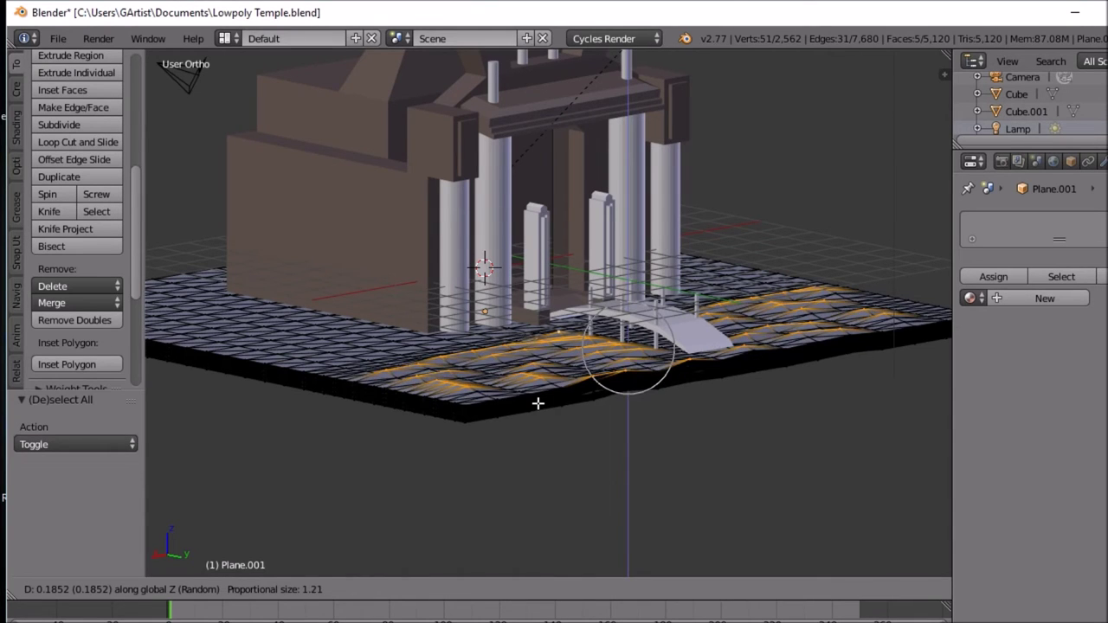
pyautogui.scroll(-1, 538, 404)
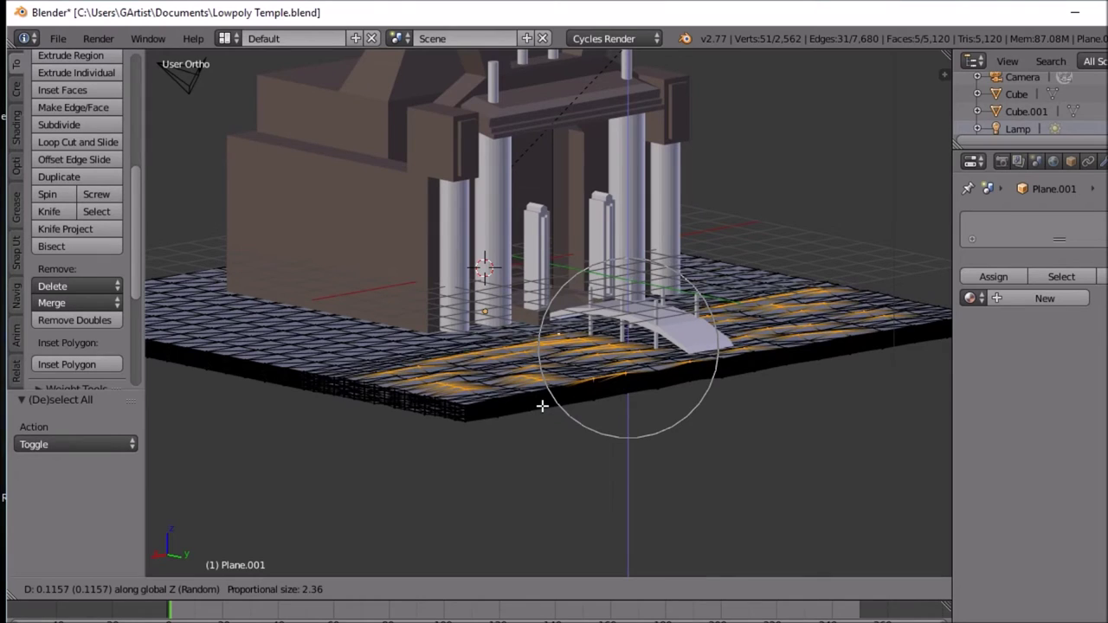
pyautogui.scroll(7, 542, 405)
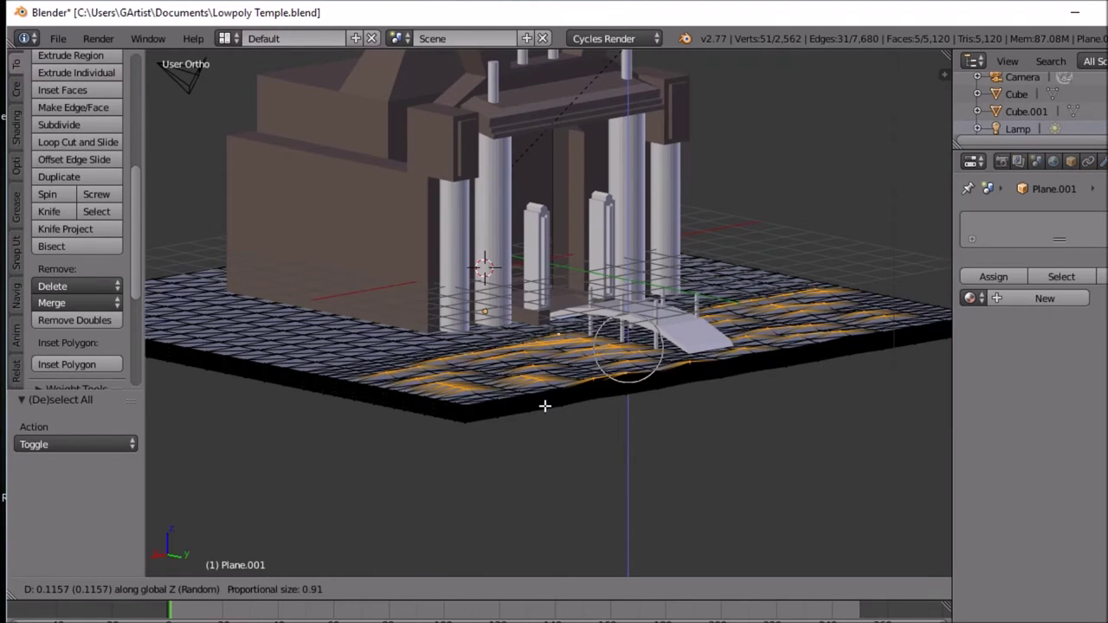
pyautogui.scroll(-2, 545, 405)
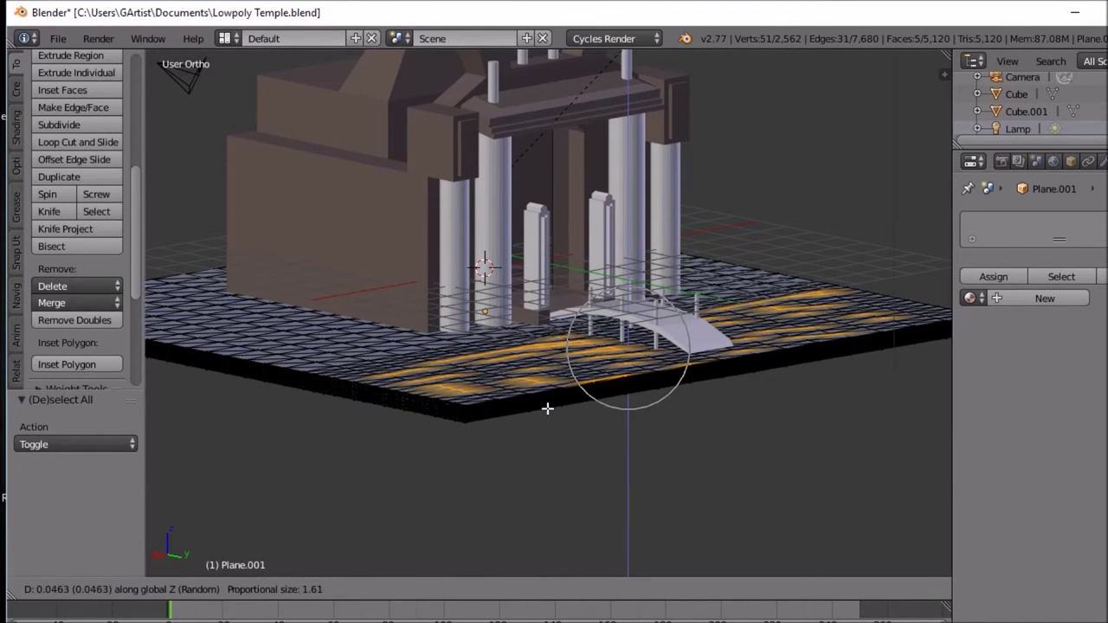
pyautogui.click(548, 406)
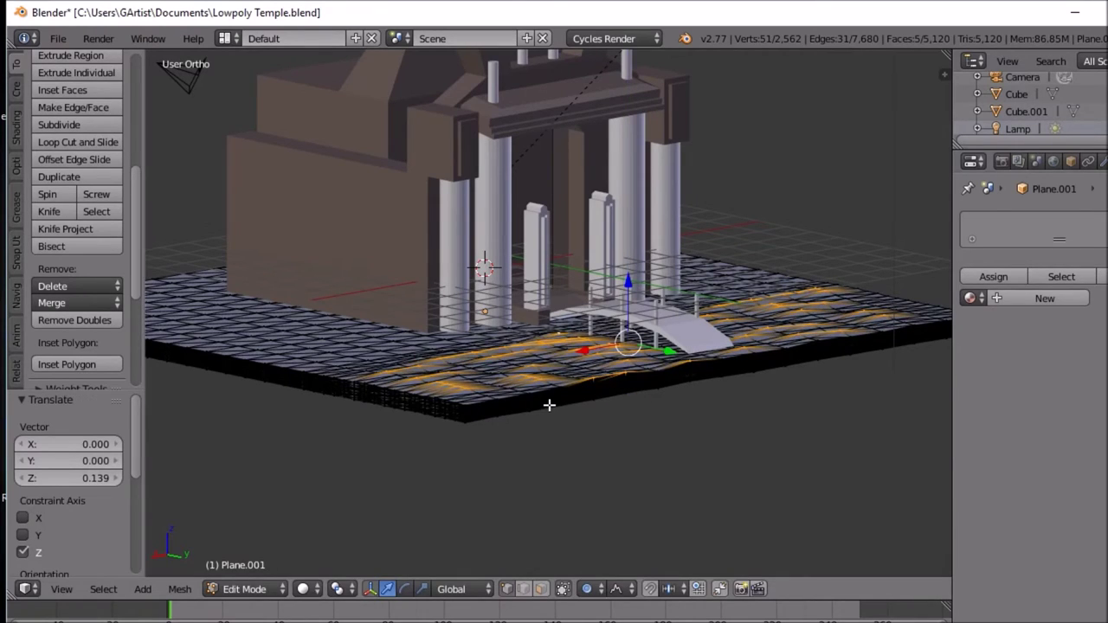
pyautogui.press('a')
pyautogui.moveTo(586, 403); pyautogui.dragTo(655, 455, button='middle')
pyautogui.scroll(3, 606, 402)
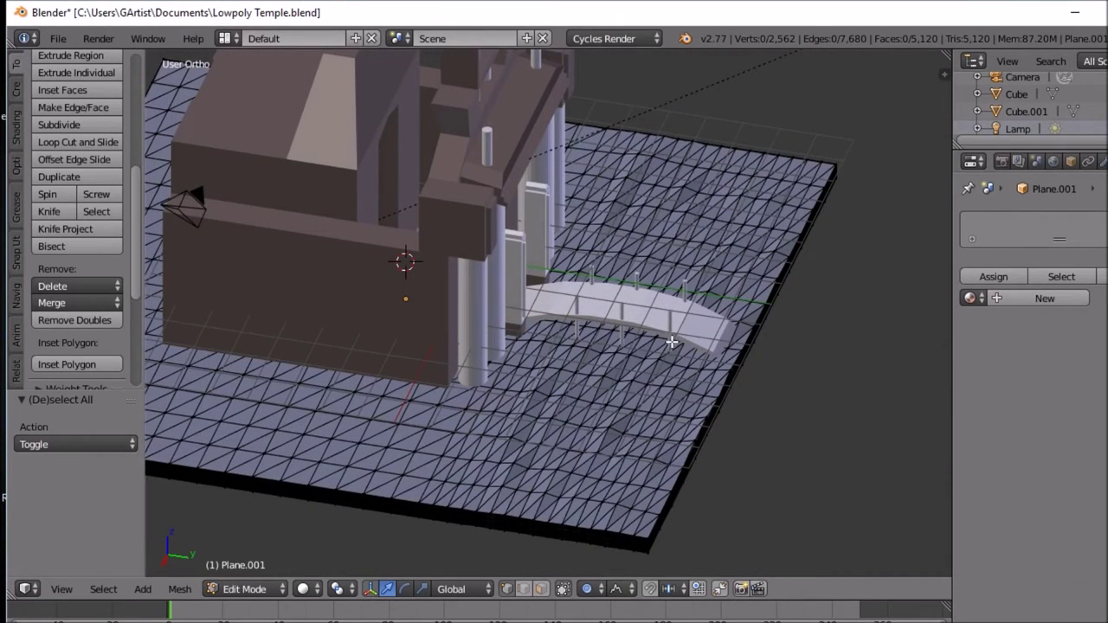
pyautogui.press('c')
pyautogui.scroll(3, 615, 355)
pyautogui.moveTo(606, 358)
pyautogui.mouseDown()
pyautogui.moveTo(581, 478)
pyautogui.moveTo(618, 487)
pyautogui.moveTo(670, 393)
pyautogui.moveTo(631, 481)
pyautogui.moveTo(541, 488)
pyautogui.moveTo(645, 187)
pyautogui.moveTo(723, 190)
pyautogui.moveTo(750, 240)
pyautogui.moveTo(735, 290)
pyautogui.moveTo(681, 360)
pyautogui.moveTo(675, 287)
pyautogui.moveTo(690, 256)
pyautogui.moveTo(789, 188)
pyautogui.moveTo(788, 224)
pyautogui.moveTo(809, 190)
pyautogui.moveTo(784, 252)
pyautogui.mouseUp()
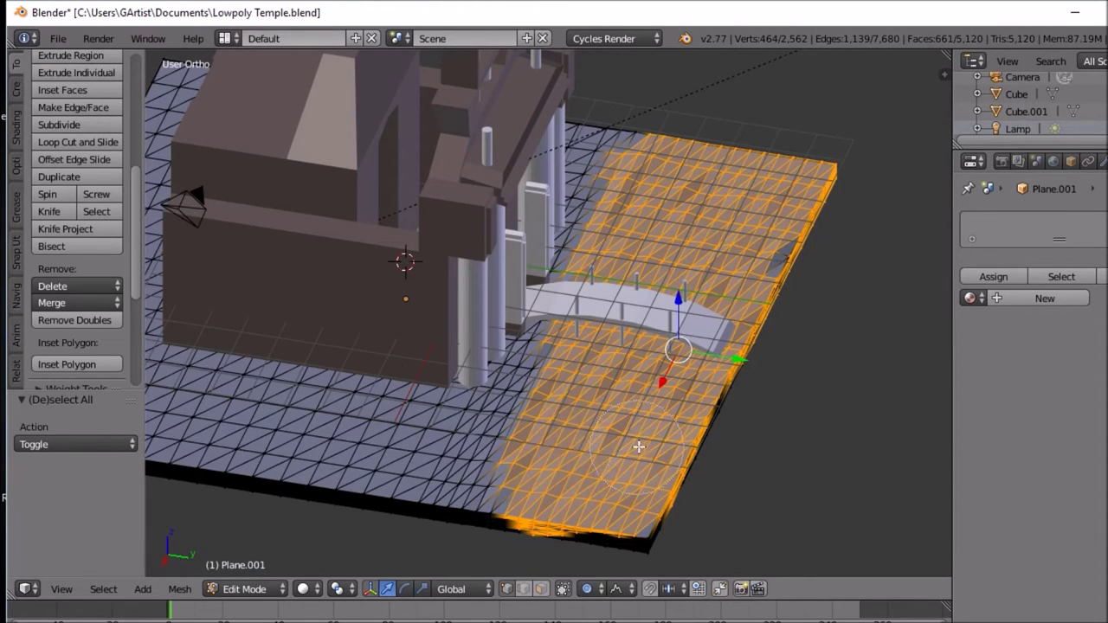
pyautogui.press('Escape')
pyautogui.press('a')
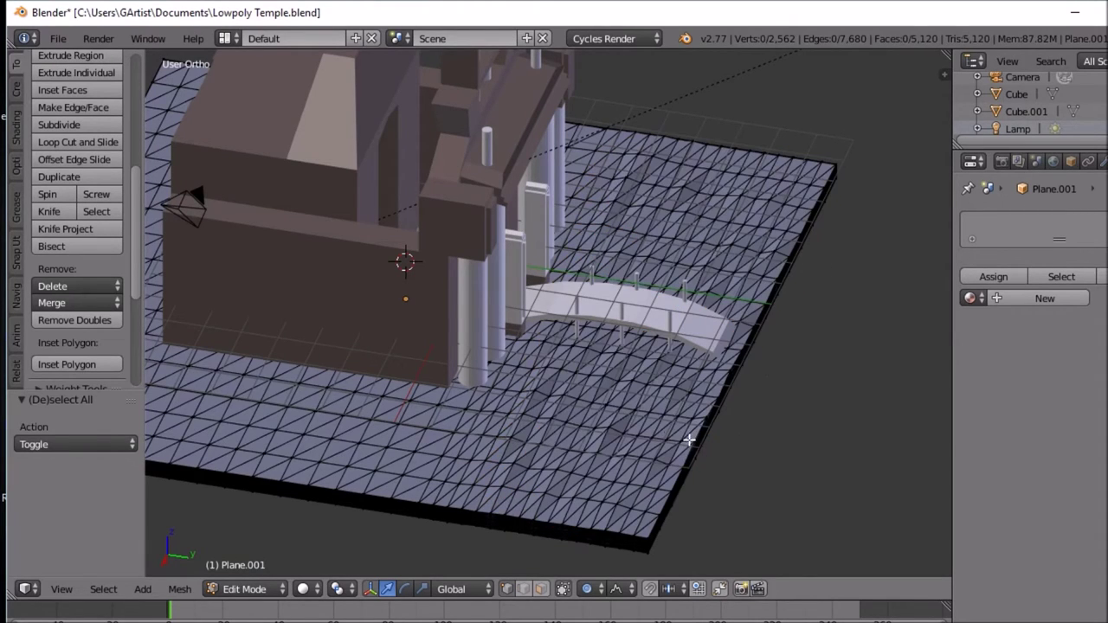
# Step: Circle-select the slab's whole front section on both sides of the bridge, including its hidden underside and edge geometry
pyautogui.press('c')
pyautogui.click(623, 419)
pyautogui.moveTo(594, 473)
pyautogui.mouseDown()
pyautogui.moveTo(538, 477)
pyautogui.moveTo(547, 428)
pyautogui.moveTo(601, 385)
pyautogui.moveTo(642, 388)
pyautogui.moveTo(642, 419)
pyautogui.moveTo(617, 472)
pyautogui.moveTo(573, 486)
pyautogui.moveTo(605, 482)
pyautogui.moveTo(623, 498)
pyautogui.moveTo(590, 467)
pyautogui.moveTo(523, 482)
pyautogui.moveTo(529, 429)
pyautogui.moveTo(550, 393)
pyautogui.moveTo(598, 359)
pyautogui.moveTo(651, 362)
pyautogui.moveTo(660, 390)
pyautogui.moveTo(635, 471)
pyautogui.mouseUp()
pyautogui.moveTo(632, 379)
pyautogui.mouseDown()
pyautogui.moveTo(695, 333)
pyautogui.moveTo(703, 309)
pyautogui.moveTo(697, 380)
pyautogui.moveTo(725, 270)
pyautogui.moveTo(718, 253)
pyautogui.moveTo(645, 255)
pyautogui.moveTo(624, 271)
pyautogui.moveTo(648, 206)
pyautogui.moveTo(701, 191)
pyautogui.moveTo(742, 203)
pyautogui.moveTo(753, 271)
pyautogui.moveTo(798, 197)
pyautogui.moveTo(788, 187)
pyautogui.moveTo(669, 178)
pyautogui.moveTo(771, 283)
pyautogui.mouseUp()
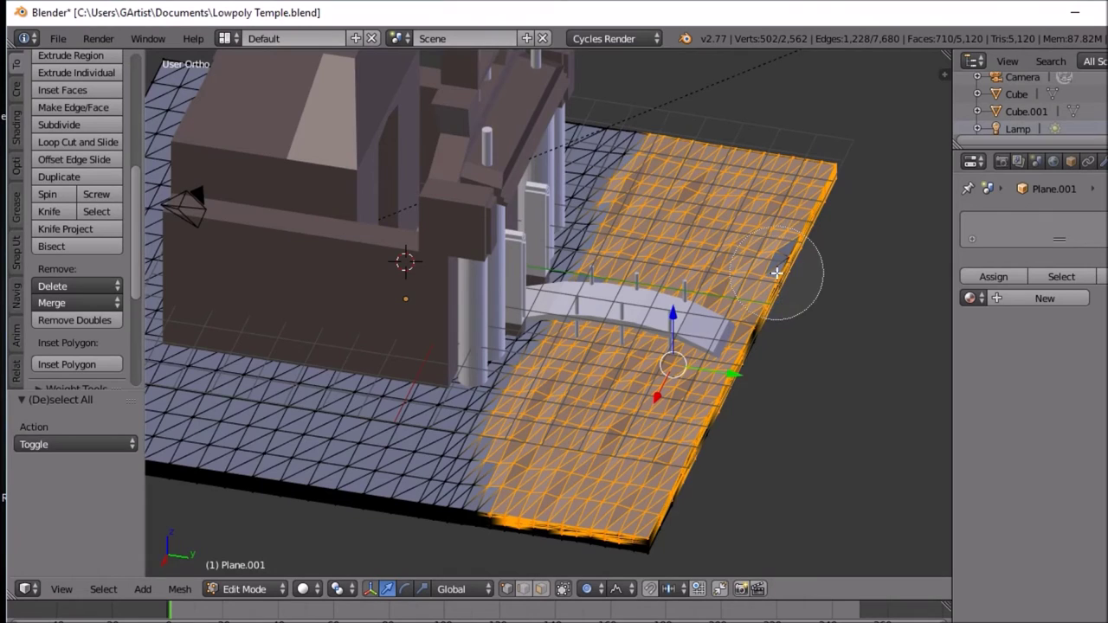
pyautogui.click(564, 589)
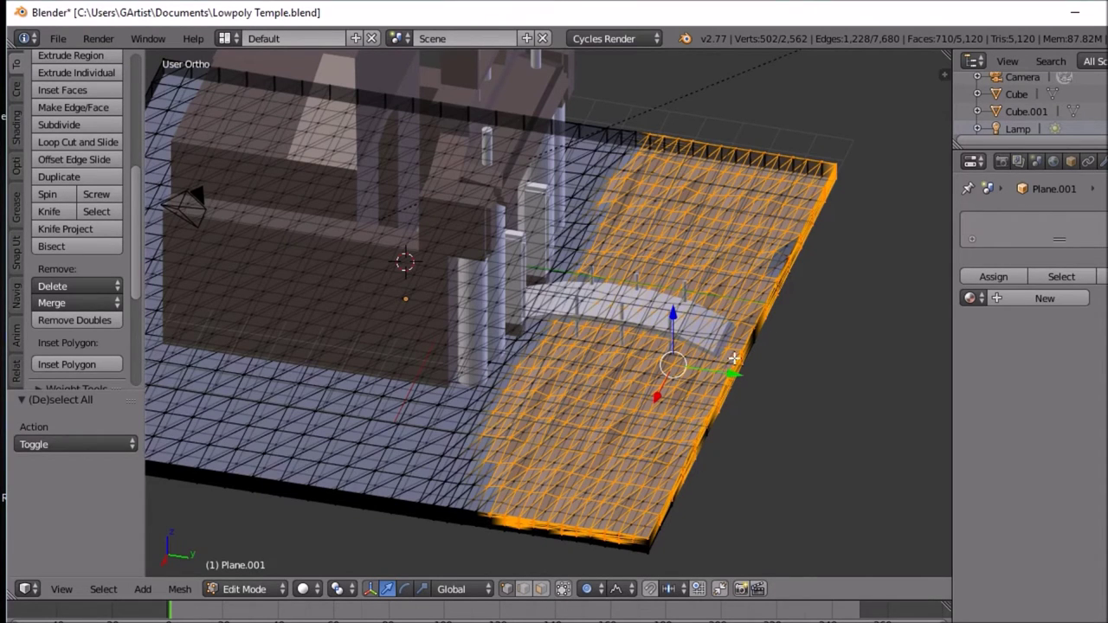
pyautogui.press('c')
pyautogui.moveTo(733, 332)
pyautogui.mouseDown()
pyautogui.moveTo(774, 258)
pyautogui.moveTo(693, 236)
pyautogui.moveTo(637, 246)
pyautogui.moveTo(645, 295)
pyautogui.moveTo(619, 303)
pyautogui.moveTo(597, 287)
pyautogui.moveTo(602, 320)
pyautogui.moveTo(518, 501)
pyautogui.moveTo(491, 493)
pyautogui.moveTo(522, 470)
pyautogui.moveTo(506, 467)
pyautogui.moveTo(480, 493)
pyautogui.moveTo(550, 368)
pyautogui.moveTo(564, 366)
pyautogui.moveTo(554, 344)
pyautogui.moveTo(543, 401)
pyautogui.moveTo(597, 338)
pyautogui.moveTo(582, 275)
pyautogui.moveTo(612, 197)
pyautogui.moveTo(641, 198)
pyautogui.moveTo(646, 173)
pyautogui.moveTo(662, 385)
pyautogui.moveTo(807, 443)
pyautogui.moveTo(676, 490)
pyautogui.moveTo(663, 462)
pyautogui.moveTo(643, 543)
pyautogui.moveTo(576, 541)
pyautogui.moveTo(611, 545)
pyautogui.moveTo(597, 476)
pyautogui.moveTo(663, 435)
pyautogui.moveTo(606, 468)
pyautogui.moveTo(554, 394)
pyautogui.moveTo(675, 381)
pyautogui.moveTo(669, 418)
pyautogui.moveTo(774, 322)
pyautogui.moveTo(818, 164)
pyautogui.moveTo(722, 161)
pyautogui.moveTo(658, 139)
pyautogui.moveTo(749, 177)
pyautogui.moveTo(787, 277)
pyautogui.moveTo(754, 341)
pyautogui.moveTo(771, 303)
pyautogui.moveTo(747, 205)
pyautogui.mouseUp()
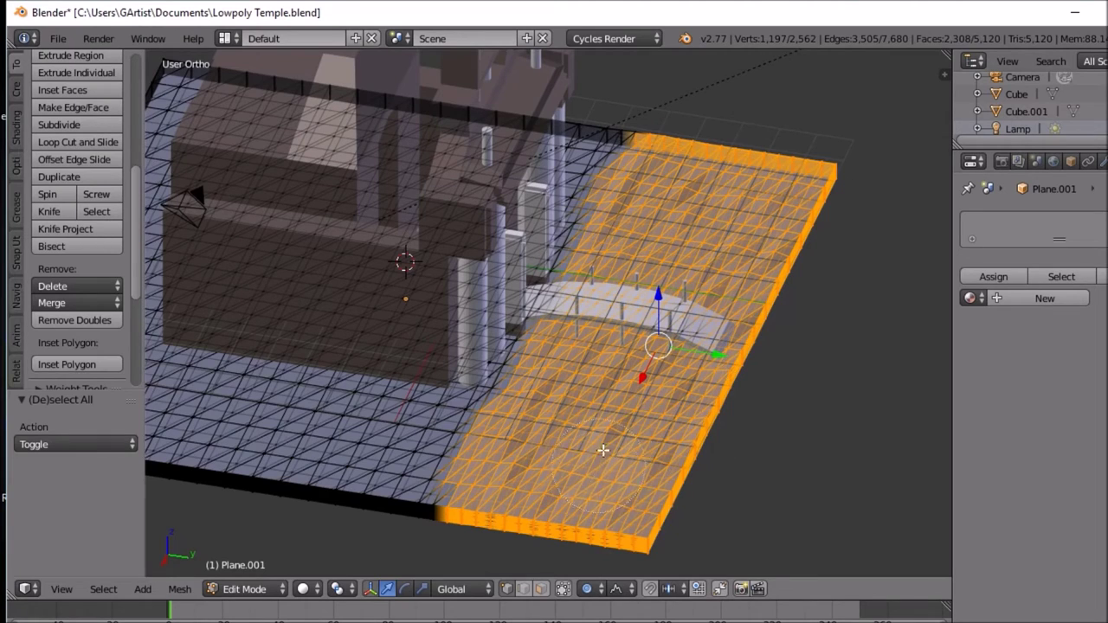
pyautogui.press('Escape')
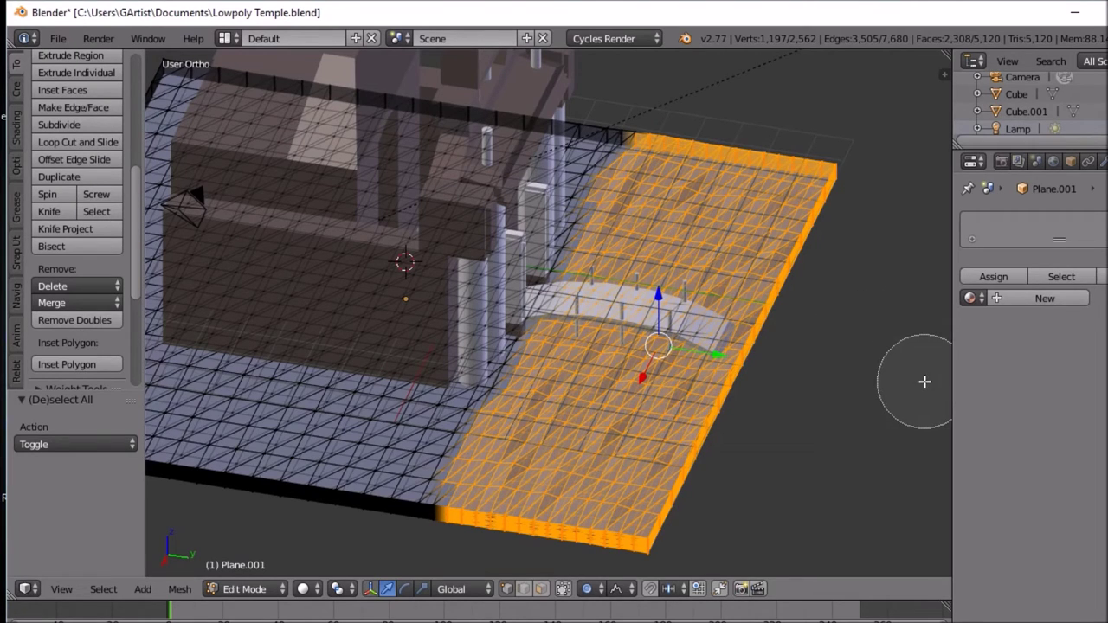
# Step: Create a light blue material (R 0.434, G 0.622, B 0.800) named water and assign it to the selected front section
pyautogui.click(1026, 302)
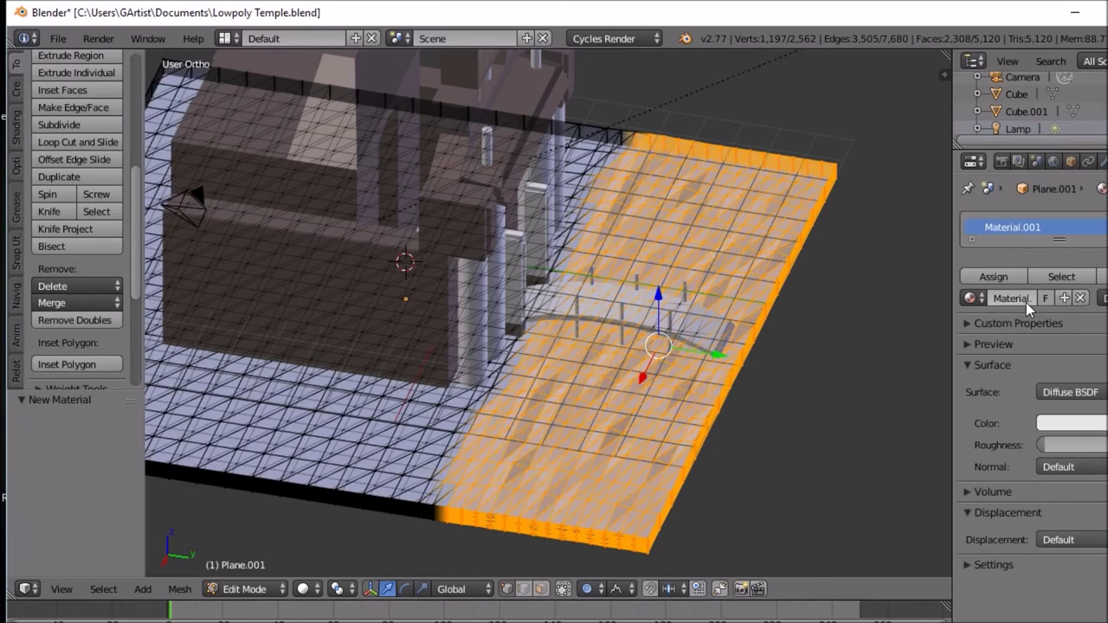
pyautogui.click(1087, 423)
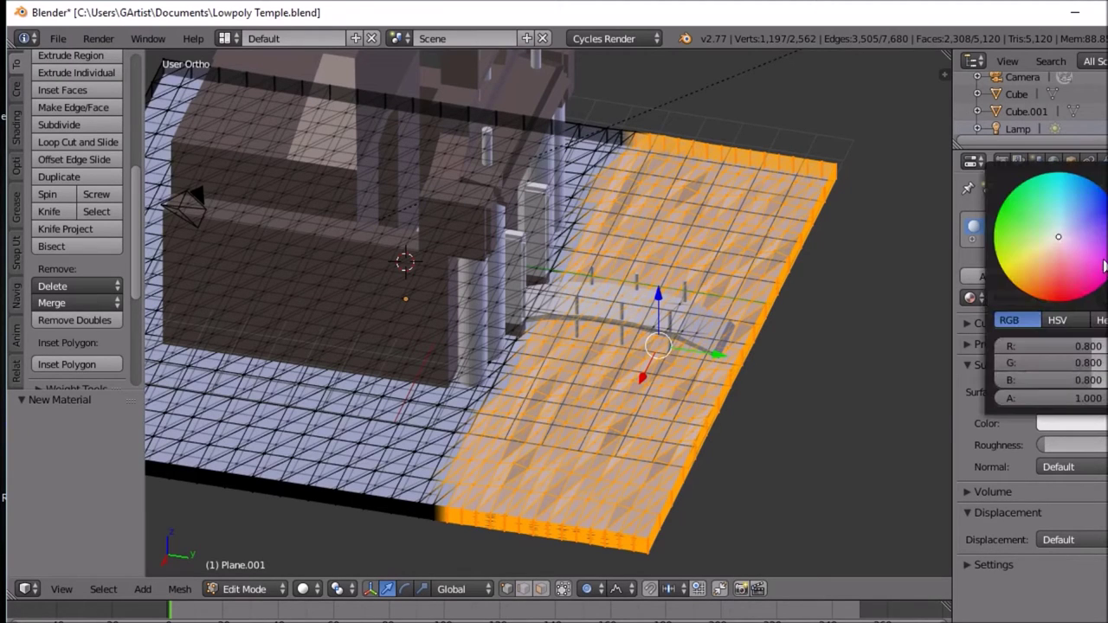
pyautogui.moveTo(1071, 248); pyautogui.dragTo(1066, 228)
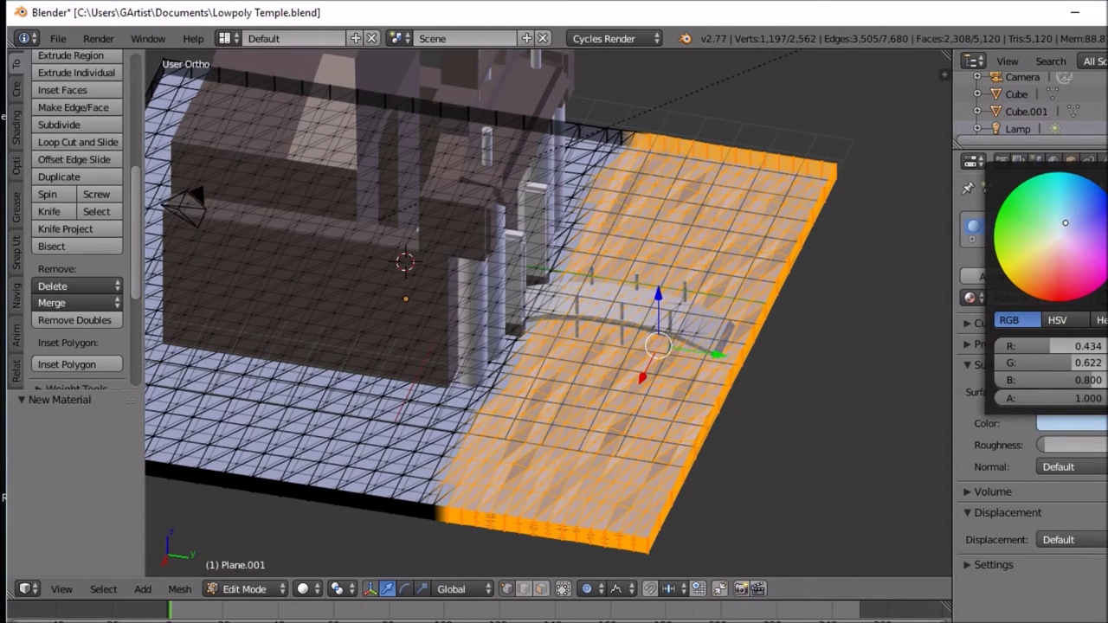
pyautogui.click(1065, 423)
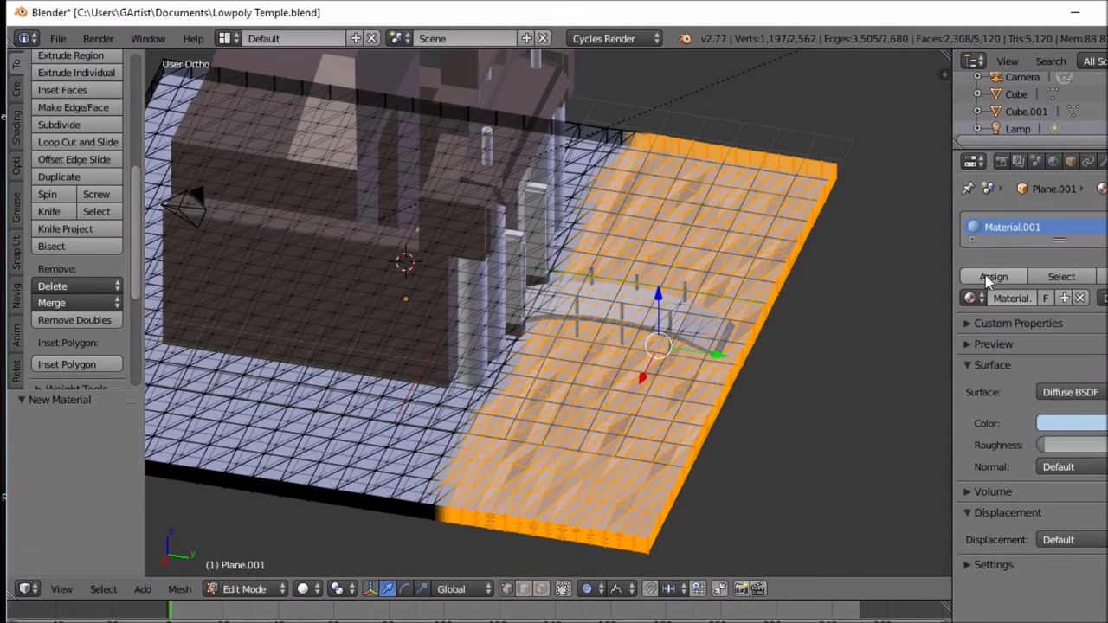
pyautogui.write('water')
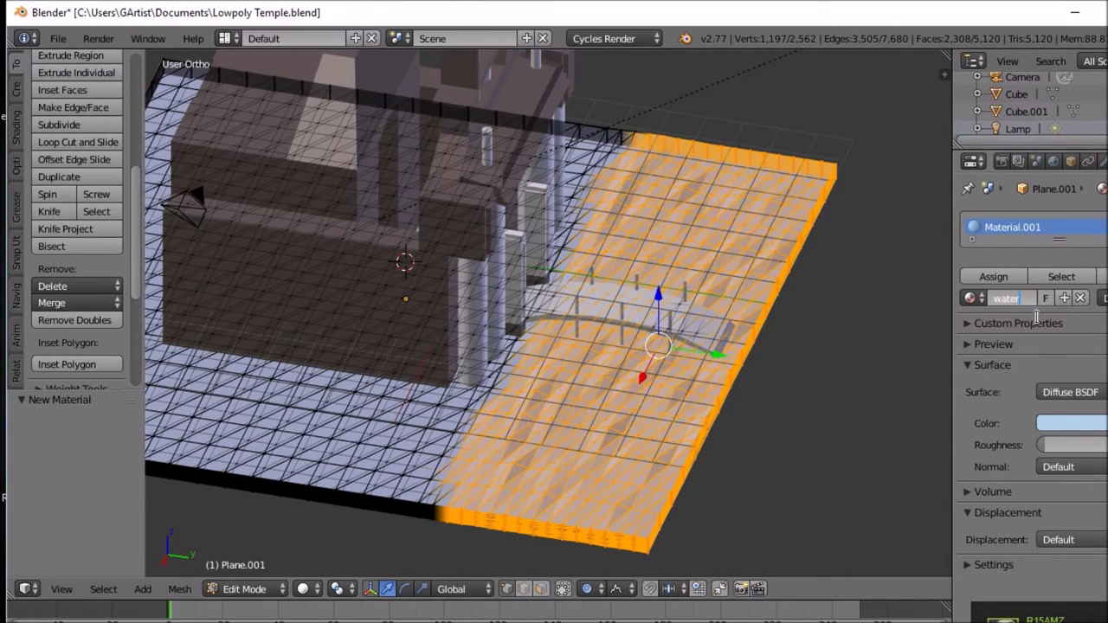
pyautogui.click(1010, 275)
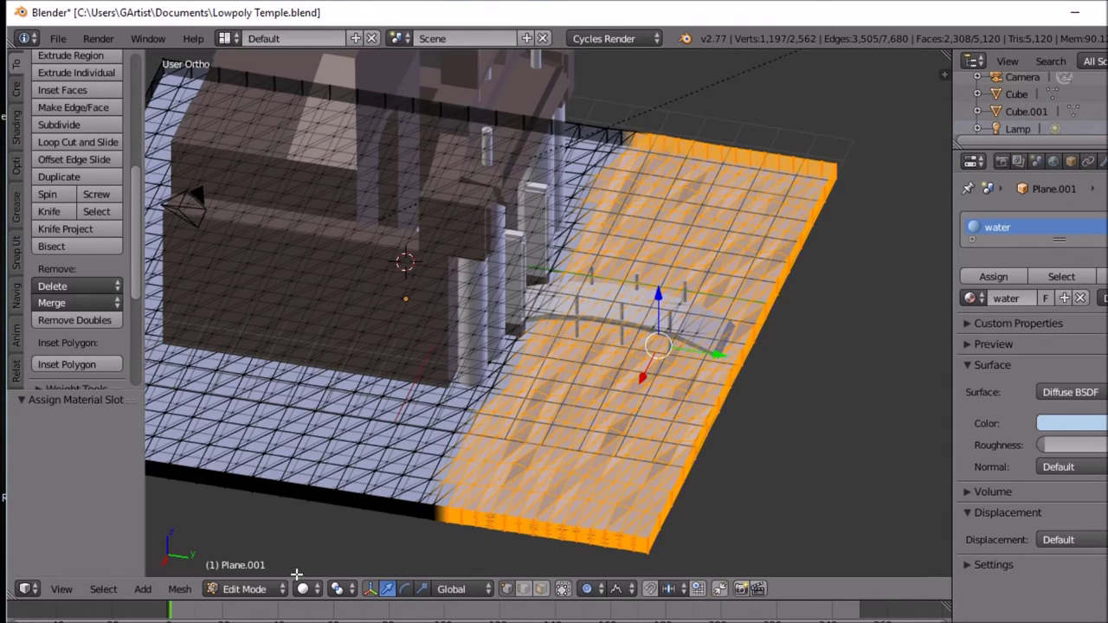
# Step: Preview the scene with Rendered shading and make the water material's diffuse color a more saturated blue
pyautogui.click(313, 596)
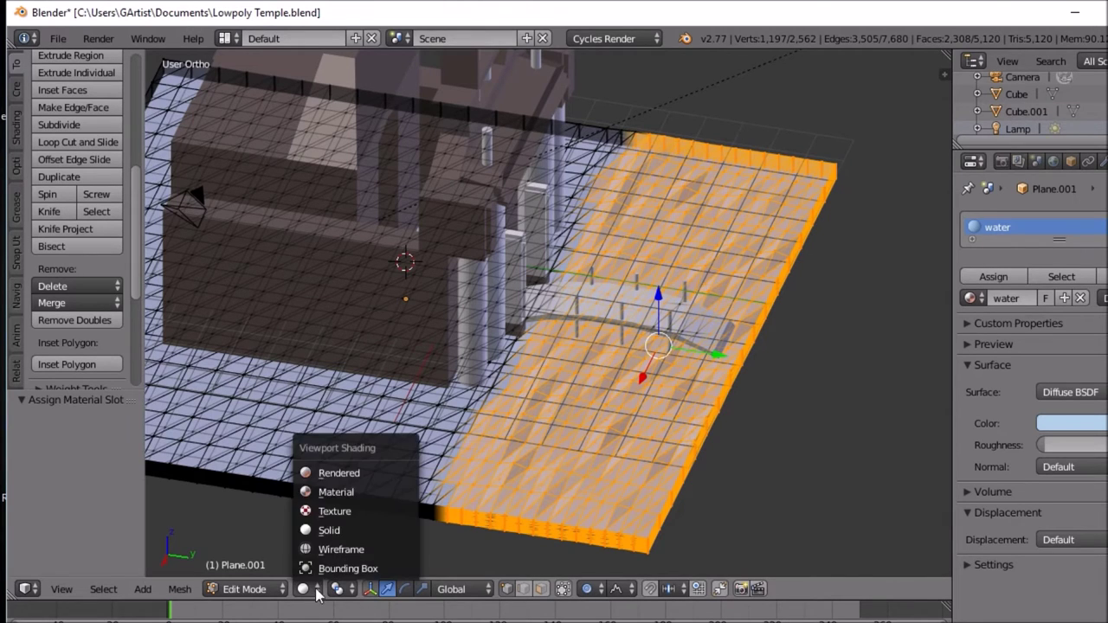
pyautogui.click(336, 474)
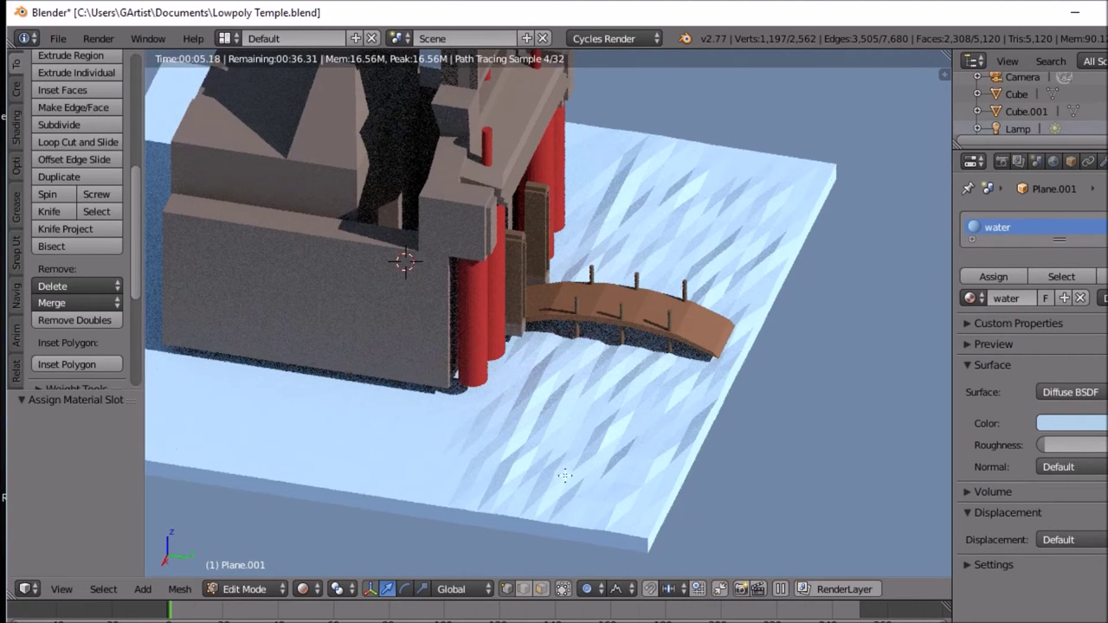
pyautogui.moveTo(561, 476); pyautogui.dragTo(541, 445, button='middle')
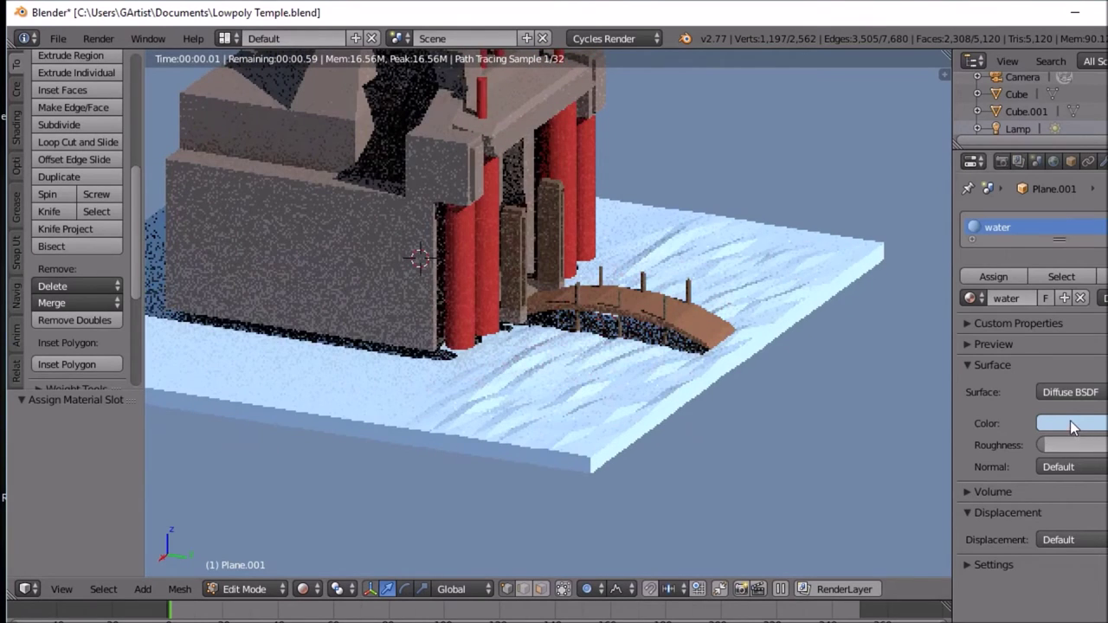
pyautogui.click(1070, 422)
pyautogui.moveTo(1065, 223); pyautogui.dragTo(1068, 214)
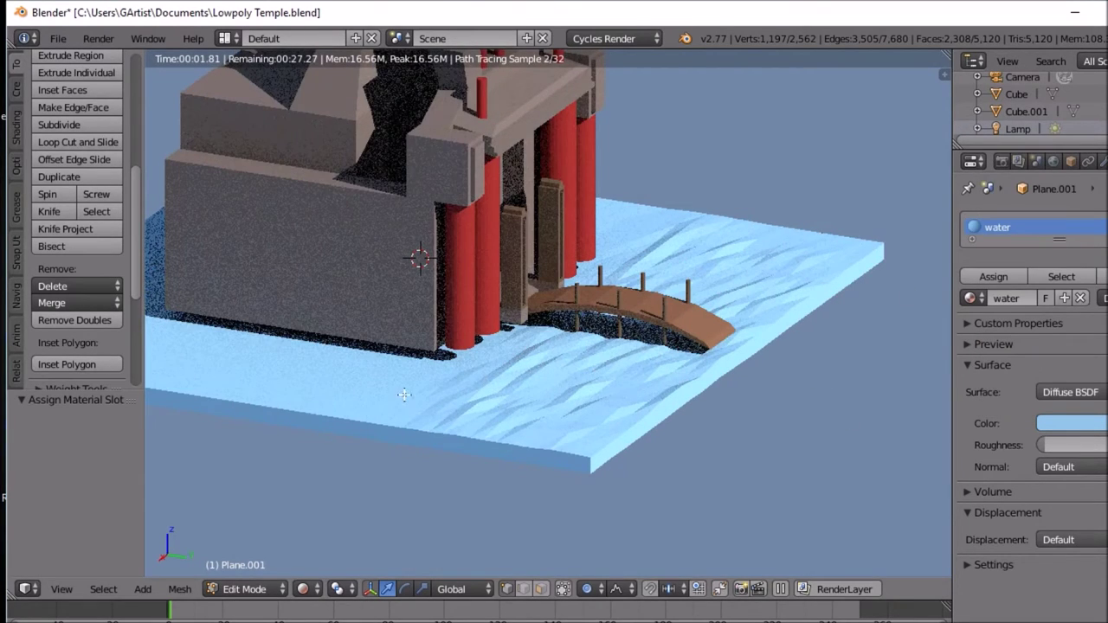
# Step: Return to Object Mode with Solid shading and raise the whole slab about 0.266 along Z
pyautogui.press('Tab')
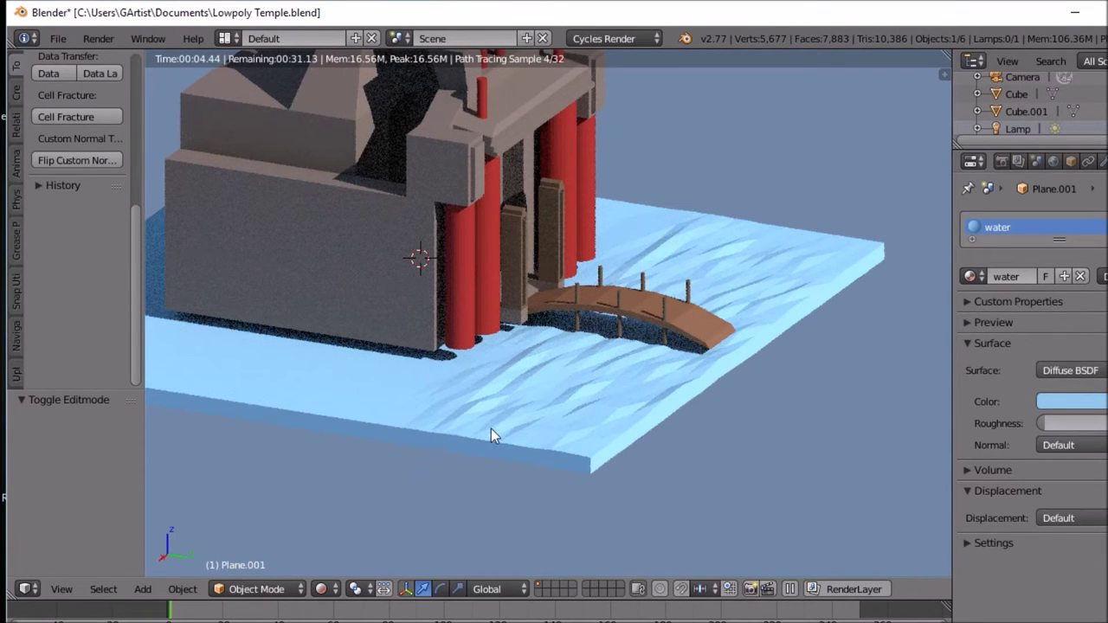
pyautogui.click(322, 589)
pyautogui.click(333, 529)
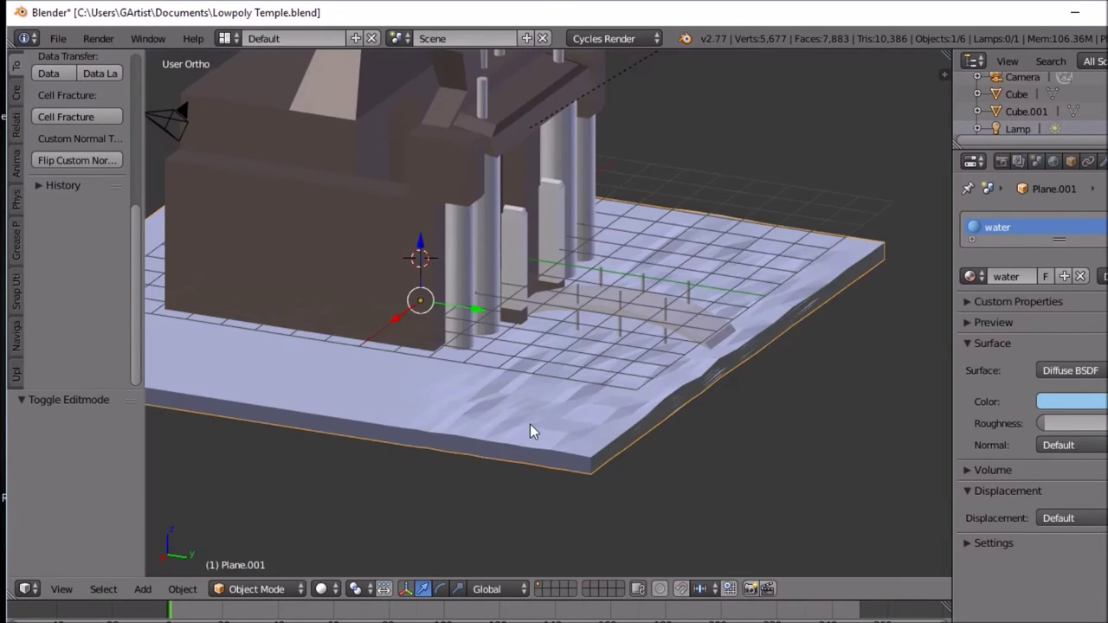
pyautogui.press('g')
pyautogui.press('z')
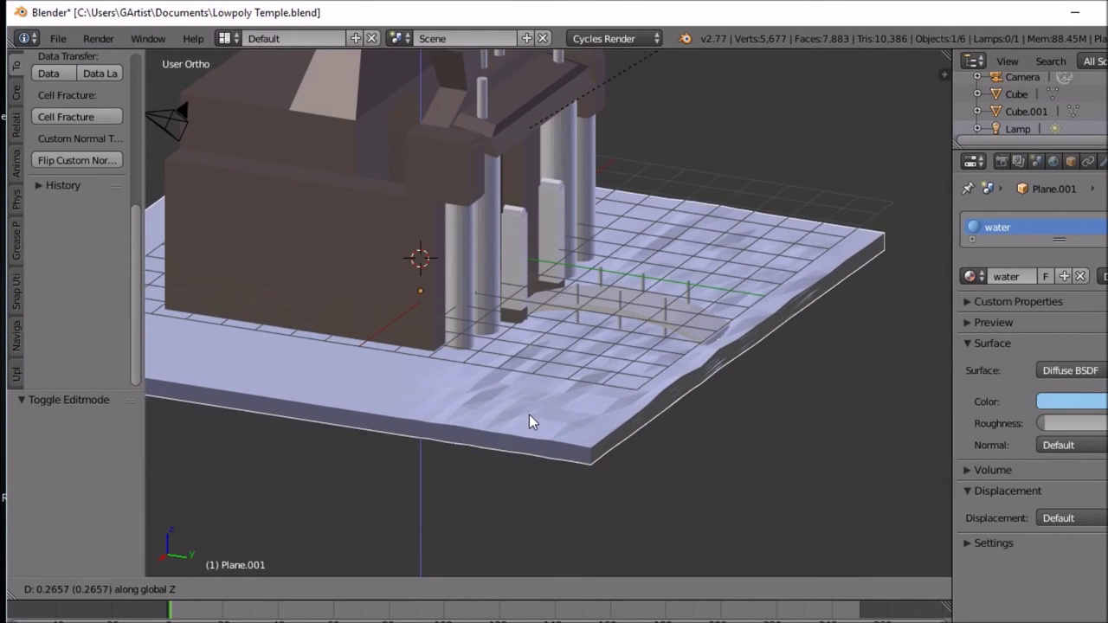
pyautogui.click(530, 416)
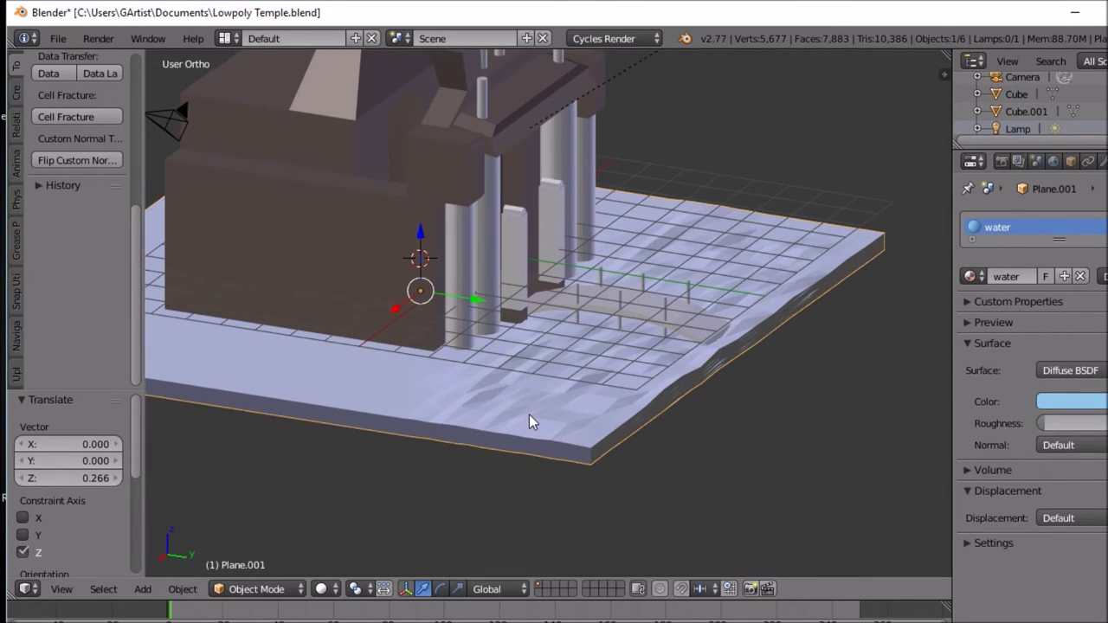
pyautogui.moveTo(529, 414); pyautogui.dragTo(579, 431, button='middle')
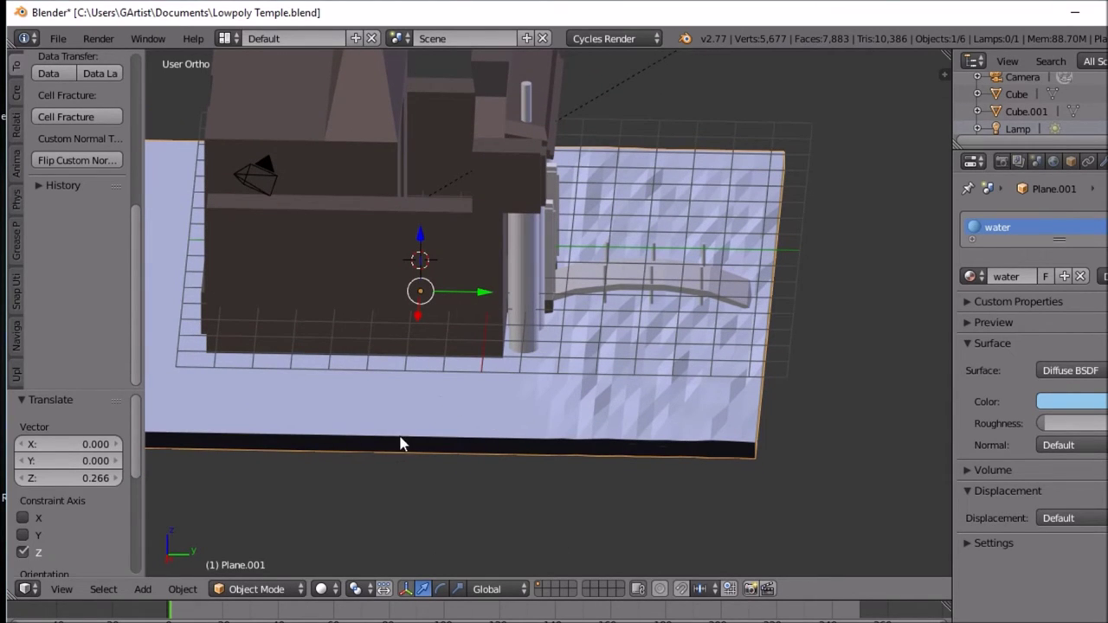
# Step: Reopen the slab in Edit Mode and assign the water material to its selected front section again
pyautogui.press('Tab')
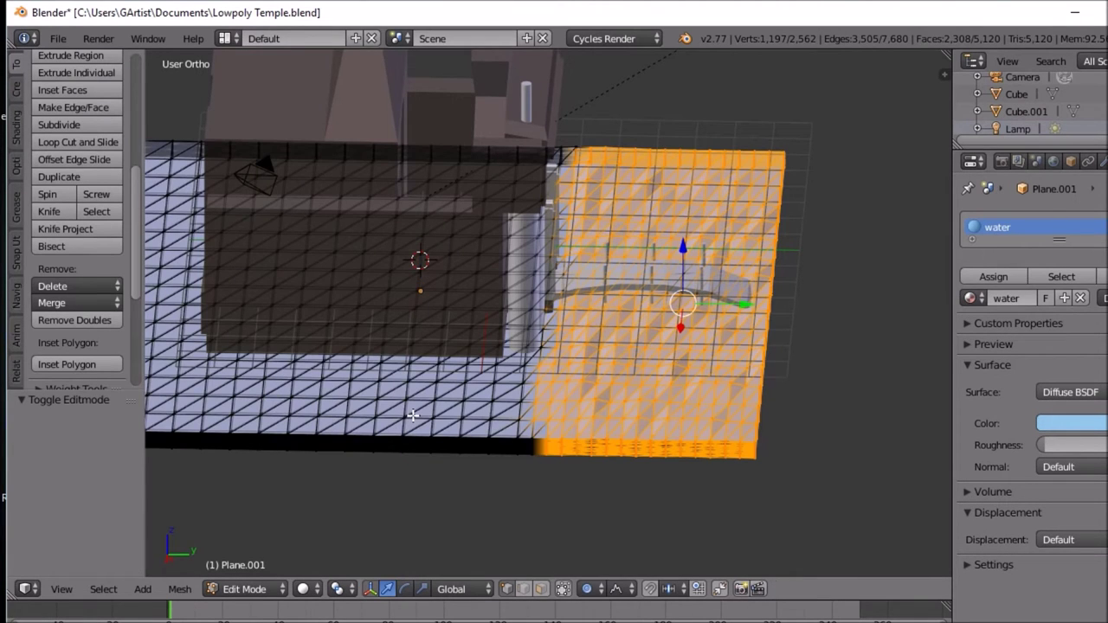
pyautogui.keyDown('shift'); pyautogui.moveTo(416, 411); pyautogui.dragTo(661, 448, button='middle'); pyautogui.keyUp('shift')
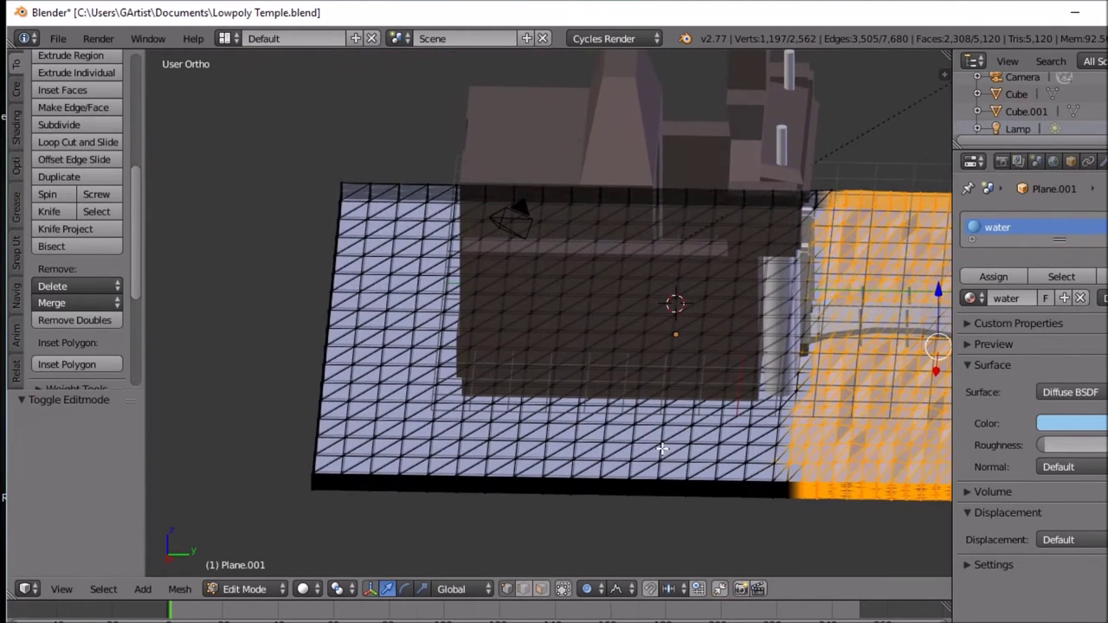
pyautogui.click(1000, 276)
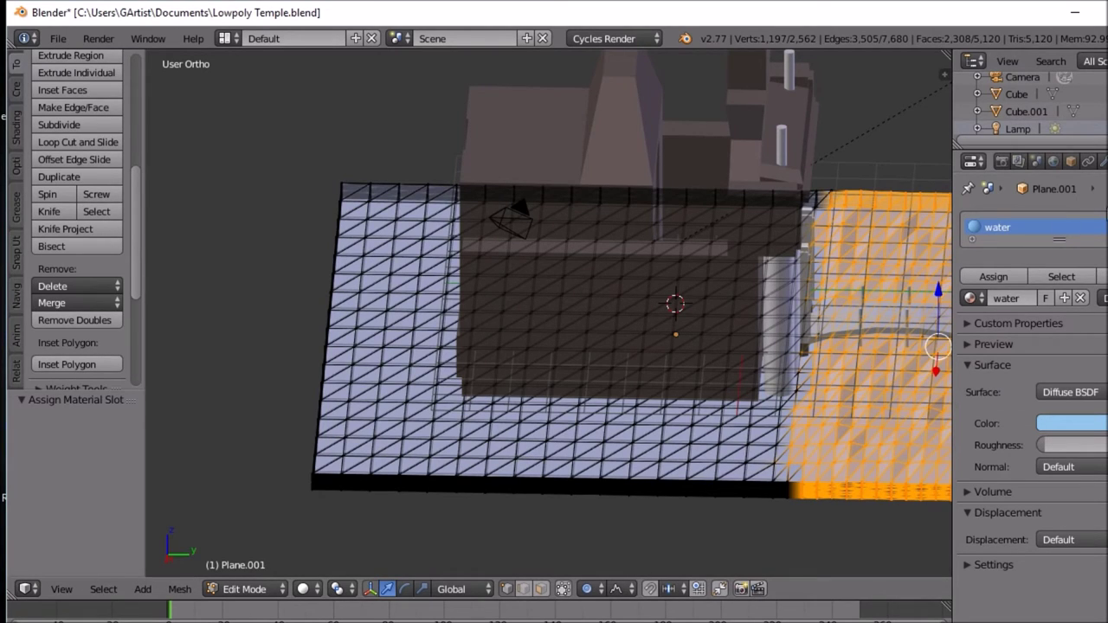
# Step: Add a second material slot to the slab with a new green diffuse material (R 0.447, G 0.800, B 0.168)
pyautogui.click(1104, 229)
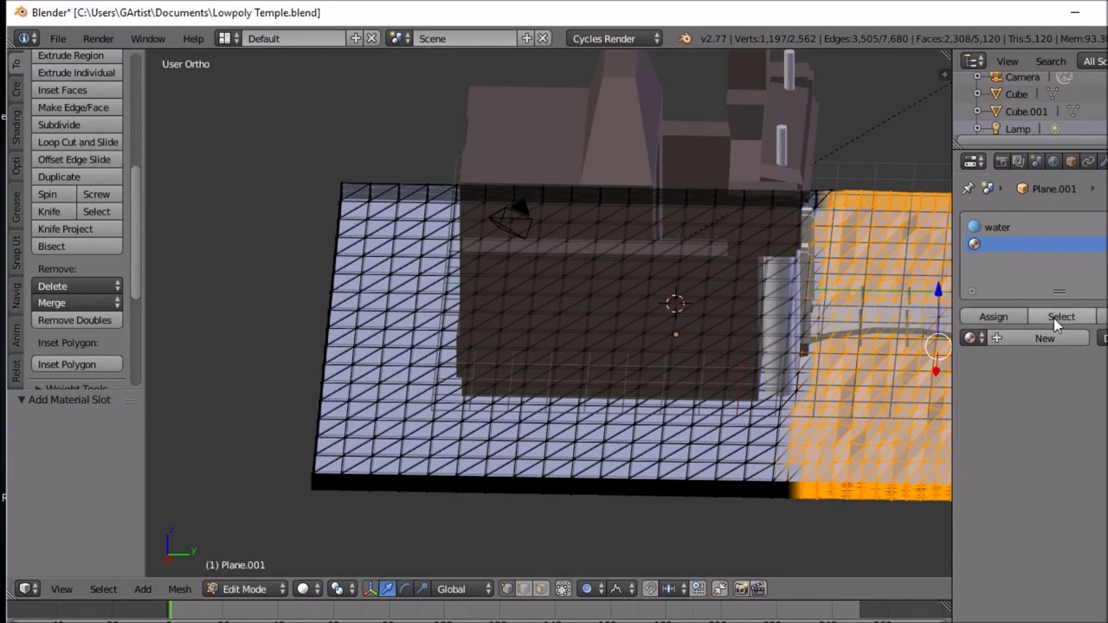
pyautogui.click(1013, 337)
pyautogui.click(1069, 464)
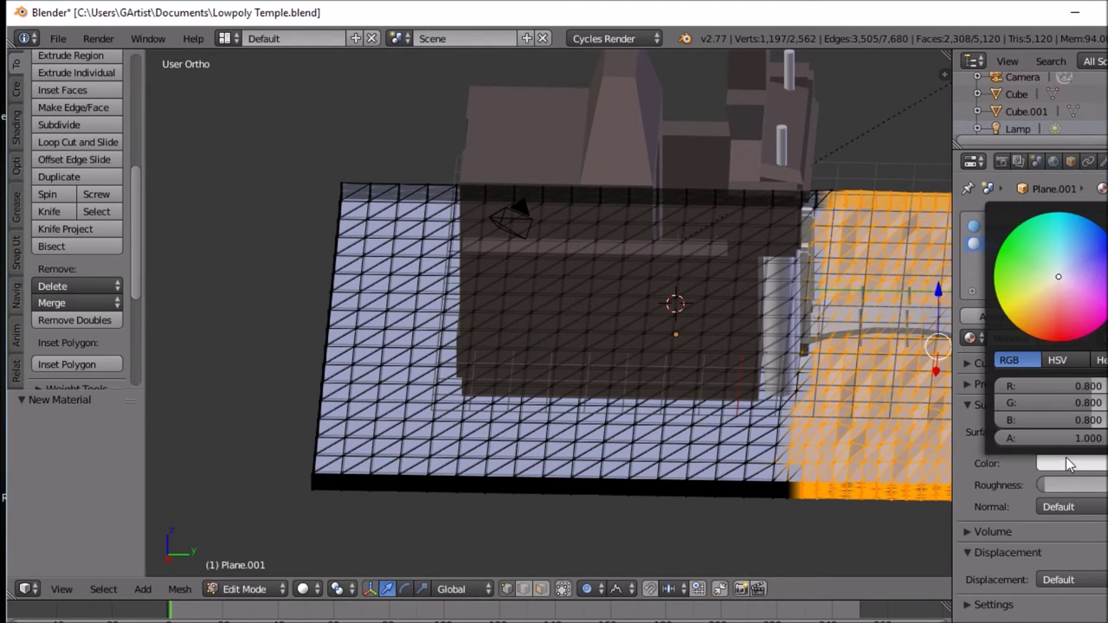
pyautogui.moveTo(1055, 276)
pyautogui.mouseDown()
pyautogui.moveTo(1044, 267)
pyautogui.moveTo(1022, 287)
pyautogui.mouseUp()
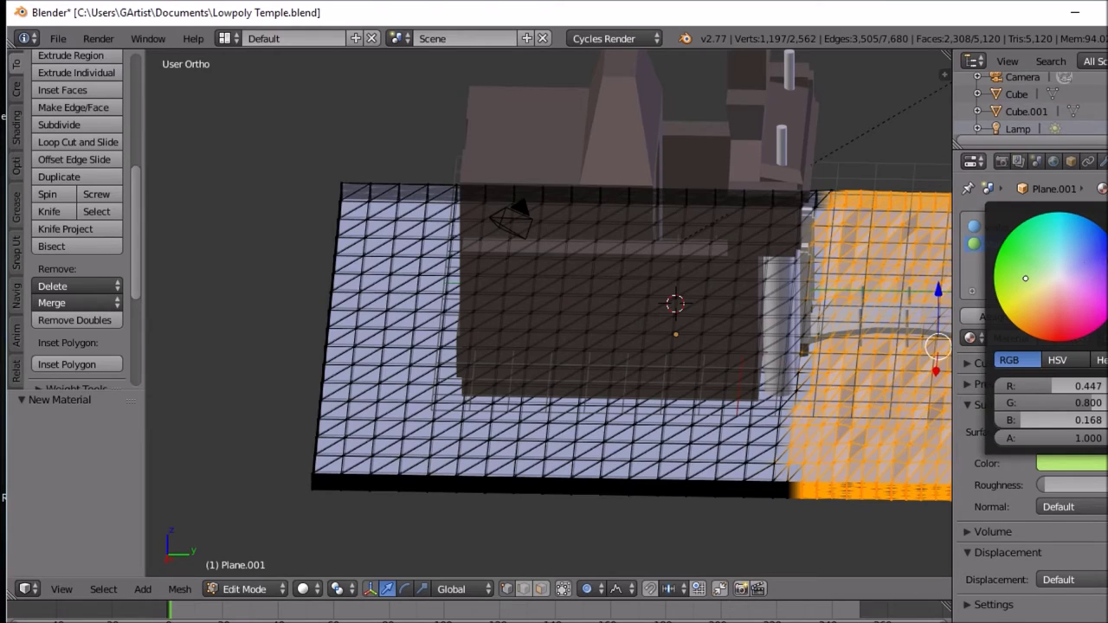
# Step: Darken the green material's diffuse color to R 0.303, G 0.538, B 0.116 and clear the slab's face selection
pyautogui.scroll(-2, 1049, 277)
pyautogui.scroll(-1, 1049, 277)
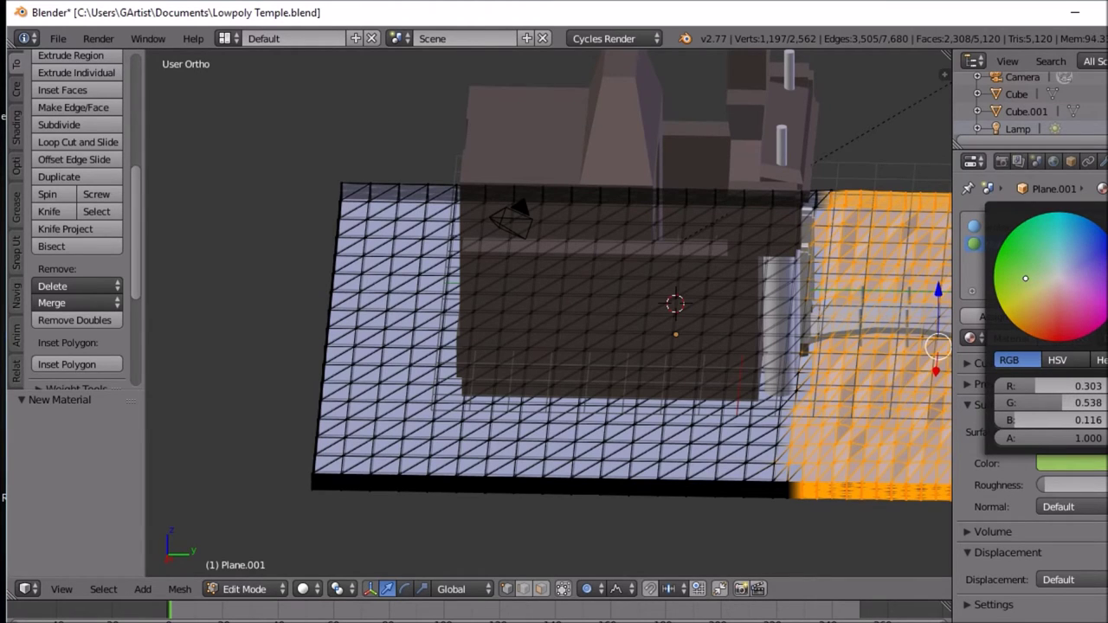
pyautogui.press('c')
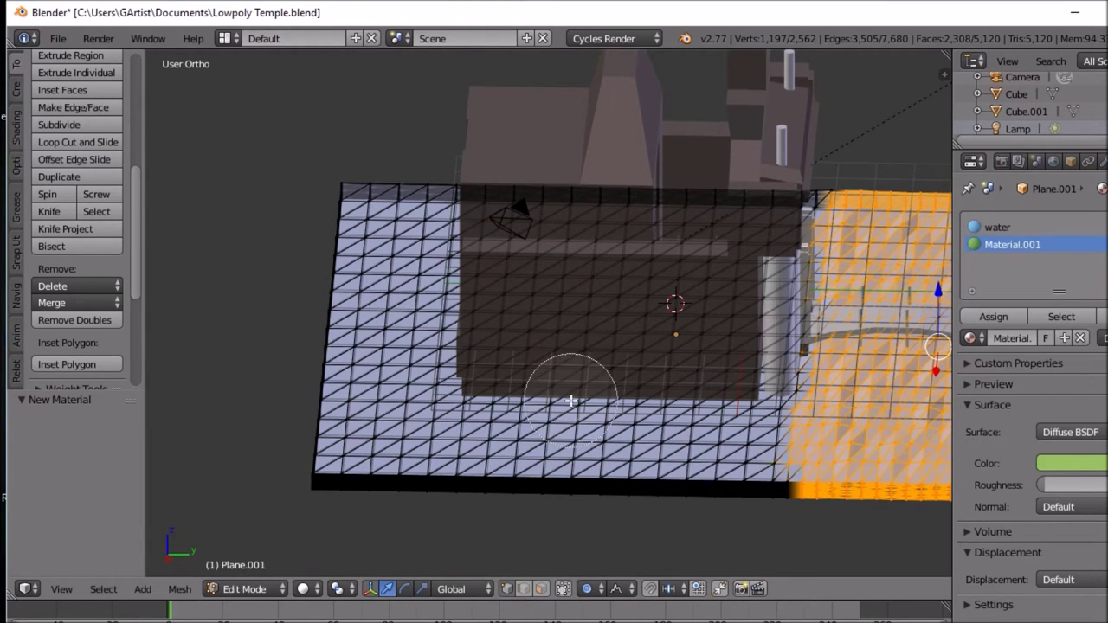
pyautogui.moveTo(581, 377); pyautogui.dragTo(694, 387)
pyautogui.rightClick(698, 371)
pyautogui.press('a')
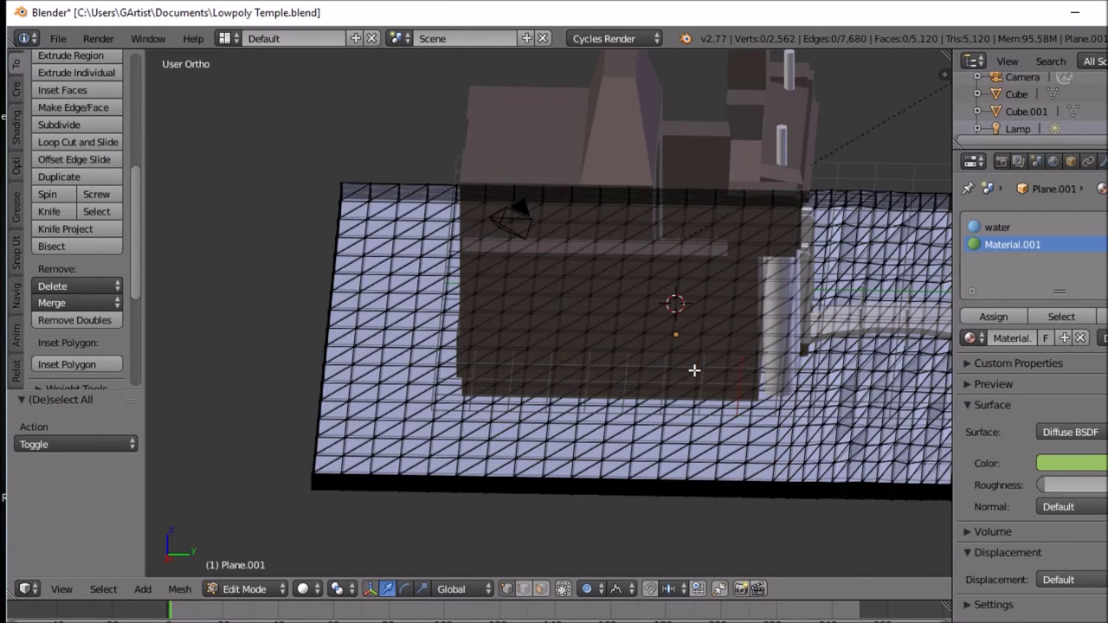
# Step: Circle-select the slab's flat section beneath and around the temple and assign the green material to it
pyautogui.press('c')
pyautogui.moveTo(694, 370)
pyautogui.mouseDown()
pyautogui.moveTo(693, 433)
pyautogui.moveTo(698, 394)
pyautogui.moveTo(725, 415)
pyautogui.moveTo(736, 451)
pyautogui.moveTo(762, 223)
pyautogui.moveTo(368, 227)
pyautogui.moveTo(381, 299)
pyautogui.moveTo(347, 458)
pyautogui.moveTo(387, 319)
pyautogui.mouseUp()
pyautogui.moveTo(369, 372)
pyautogui.mouseDown()
pyautogui.moveTo(357, 205)
pyautogui.moveTo(527, 207)
pyautogui.moveTo(434, 455)
pyautogui.moveTo(432, 374)
pyautogui.moveTo(378, 453)
pyautogui.moveTo(324, 478)
pyautogui.moveTo(580, 461)
pyautogui.moveTo(610, 408)
pyautogui.moveTo(528, 380)
pyautogui.moveTo(462, 424)
pyautogui.moveTo(596, 378)
pyautogui.moveTo(606, 315)
pyautogui.moveTo(529, 315)
pyautogui.moveTo(691, 305)
pyautogui.moveTo(702, 281)
pyautogui.moveTo(573, 250)
pyautogui.moveTo(478, 249)
pyautogui.moveTo(471, 235)
pyautogui.moveTo(724, 205)
pyautogui.moveTo(690, 385)
pyautogui.moveTo(645, 484)
pyautogui.moveTo(661, 494)
pyautogui.moveTo(704, 472)
pyautogui.moveTo(721, 507)
pyautogui.moveTo(724, 452)
pyautogui.moveTo(674, 390)
pyautogui.moveTo(639, 395)
pyautogui.mouseUp()
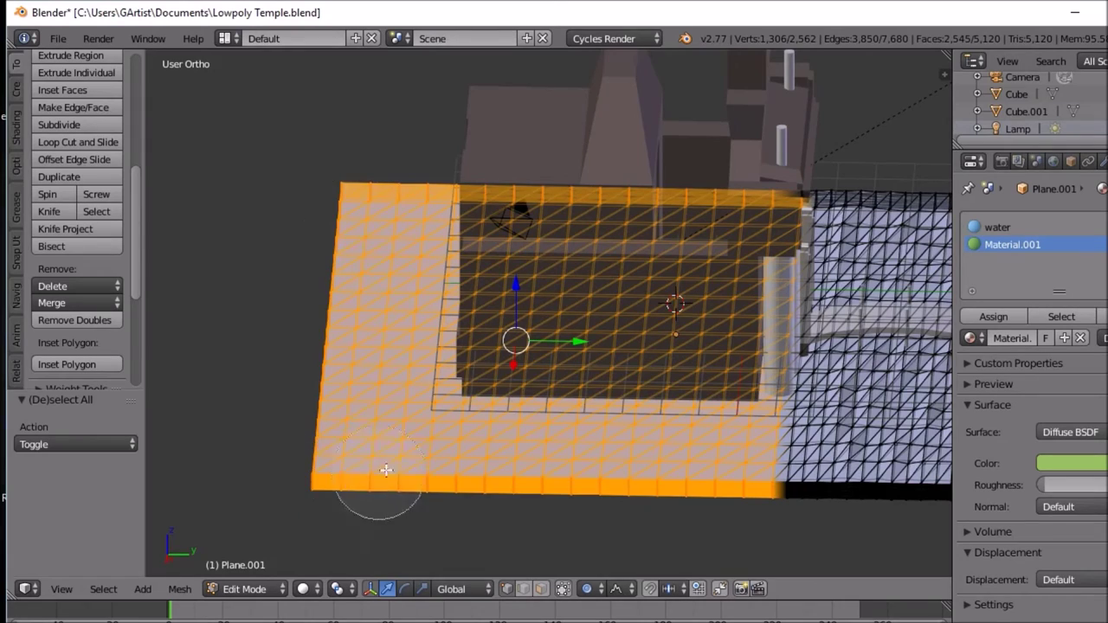
pyautogui.rightClick(555, 351)
pyautogui.moveTo(604, 431)
pyautogui.mouseDown(button='middle')
pyautogui.moveTo(559, 368)
pyautogui.moveTo(607, 412)
pyautogui.mouseUp(button='middle')
pyautogui.click(1001, 317)
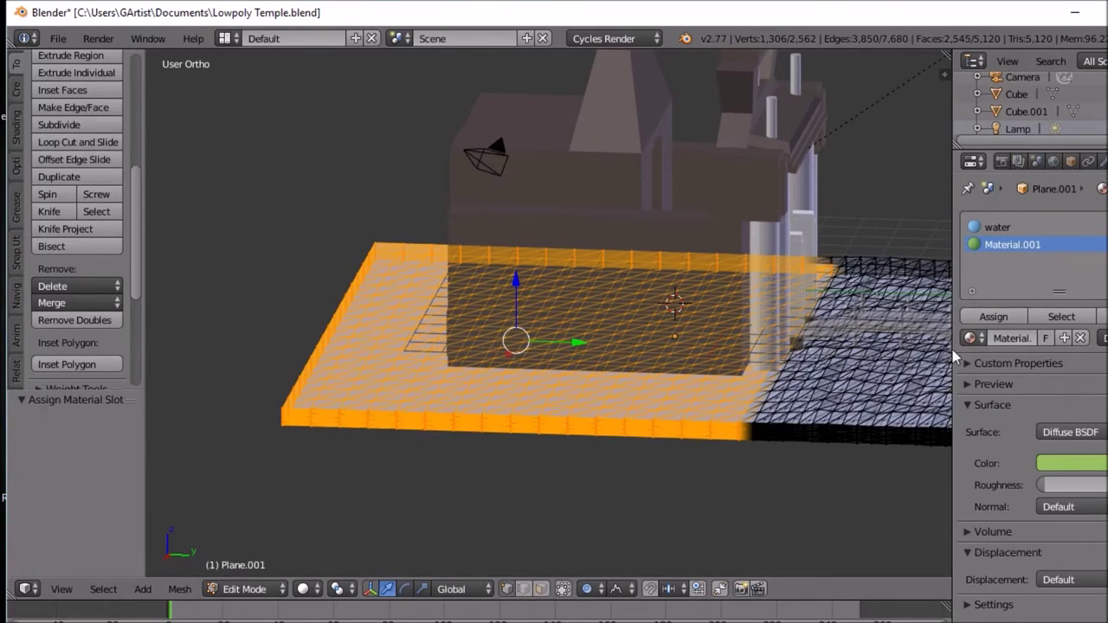
# Step: Preview the slab's green and water areas with Rendered shading, then return to Solid shading
pyautogui.click(307, 590)
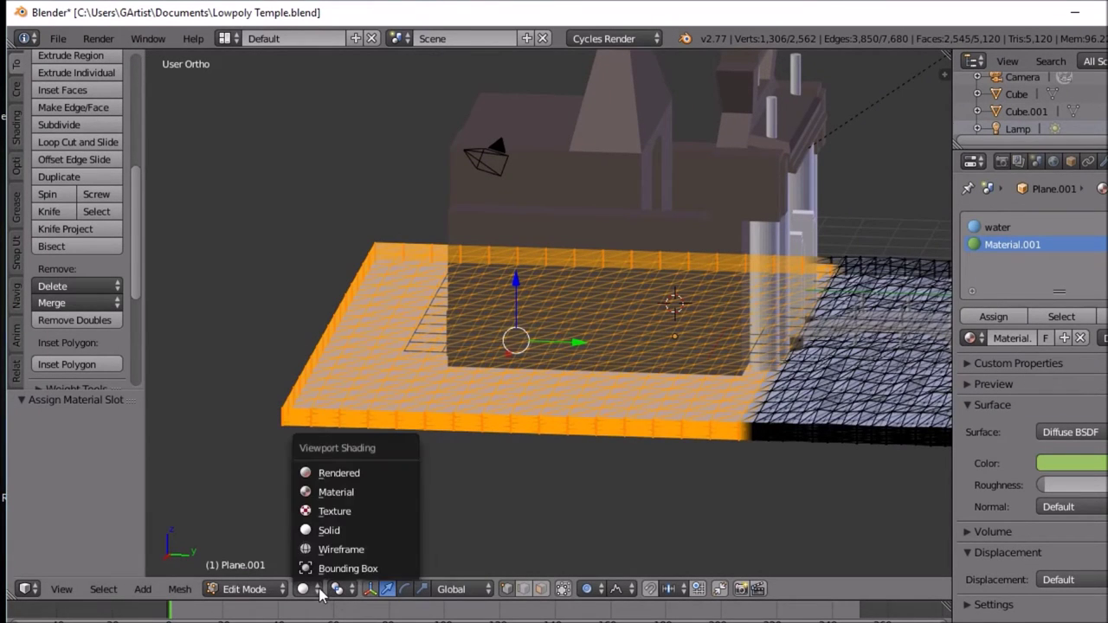
pyautogui.click(329, 472)
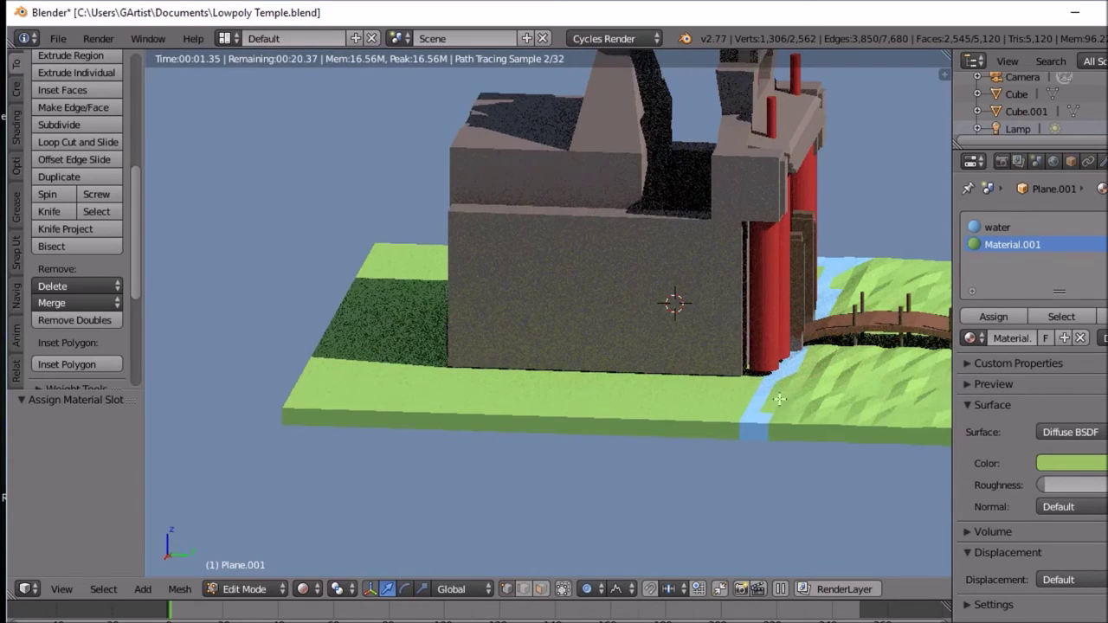
pyautogui.moveTo(791, 383); pyautogui.dragTo(765, 415, button='middle')
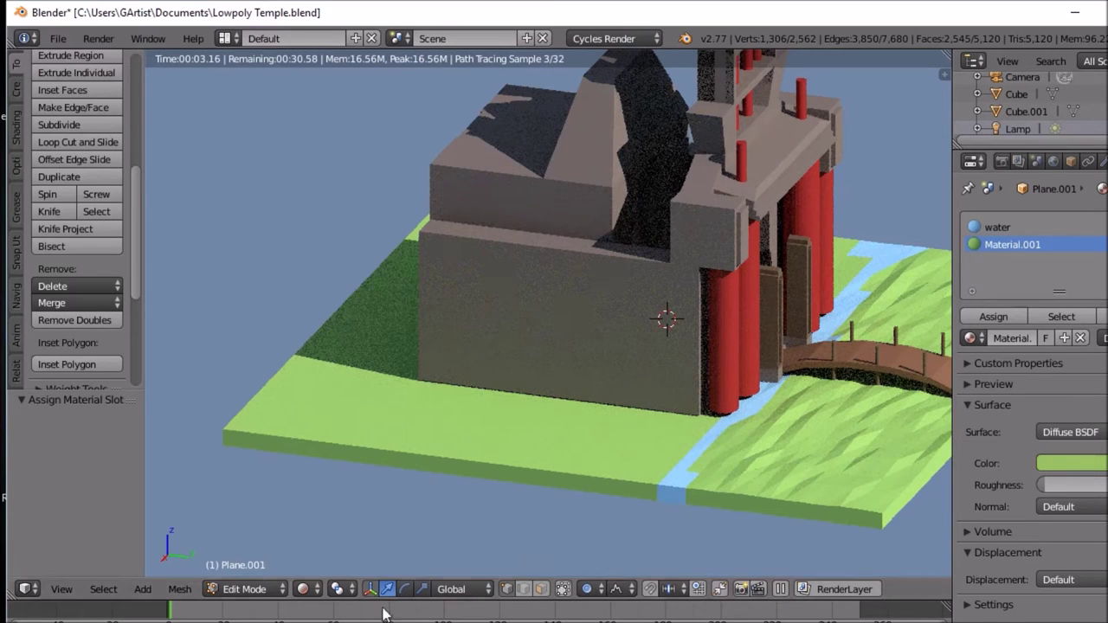
pyautogui.moveTo(544, 506)
pyautogui.mouseDown(button='middle')
pyautogui.moveTo(562, 503)
pyautogui.moveTo(557, 517)
pyautogui.mouseUp(button='middle')
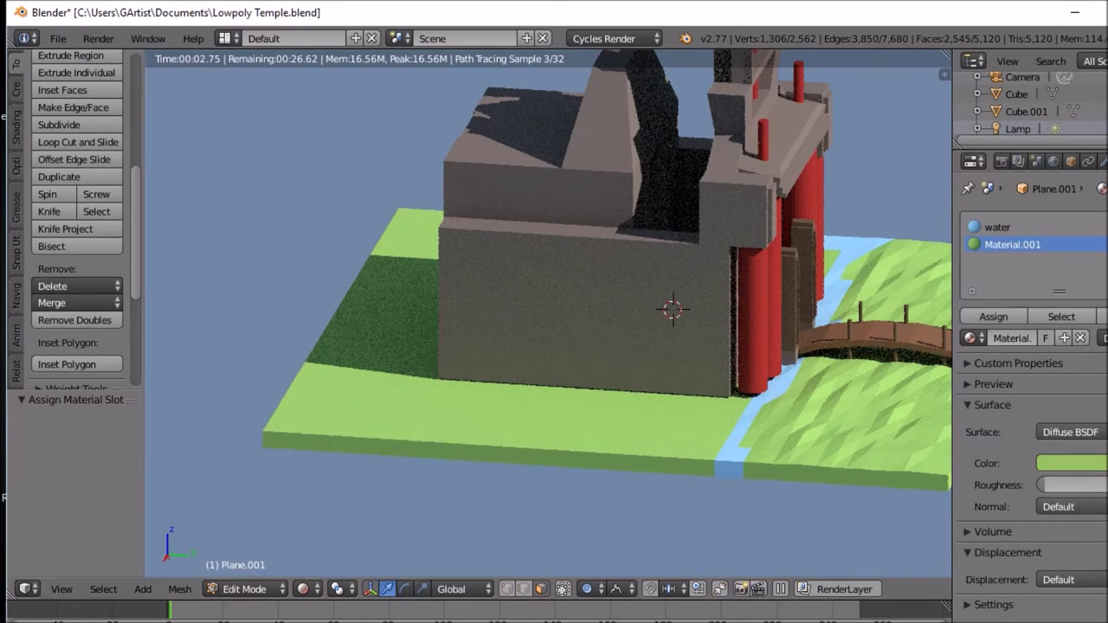
pyautogui.click(320, 592)
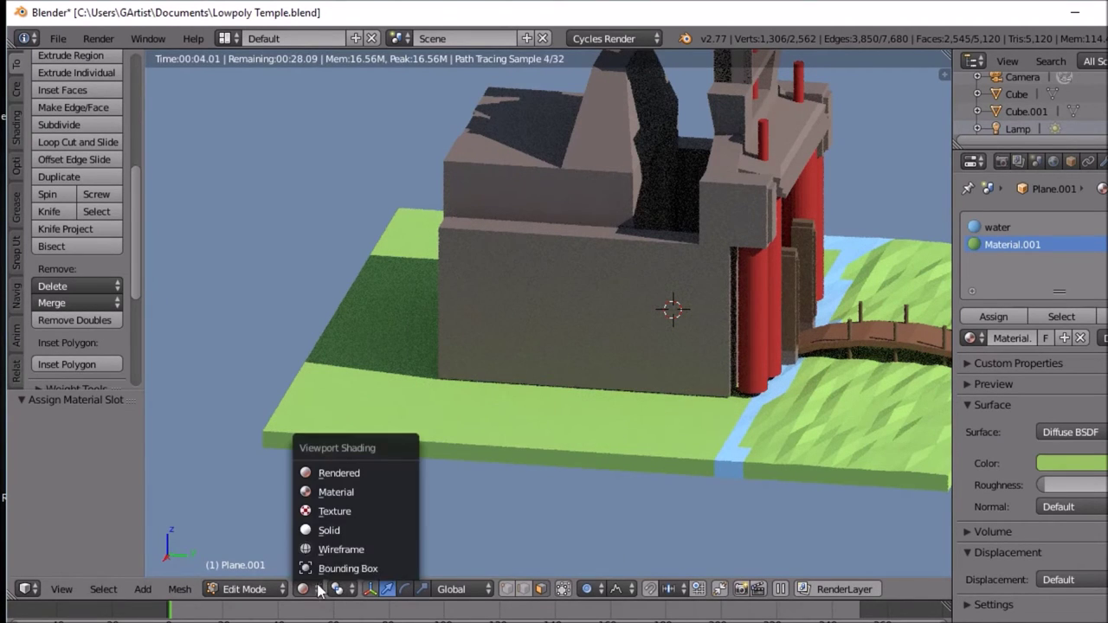
pyautogui.click(334, 528)
# Step: Clear the selection and circle-select the rippled slab faces around the bridge in front of the temple
pyautogui.moveTo(797, 416); pyautogui.dragTo(790, 462, button='middle')
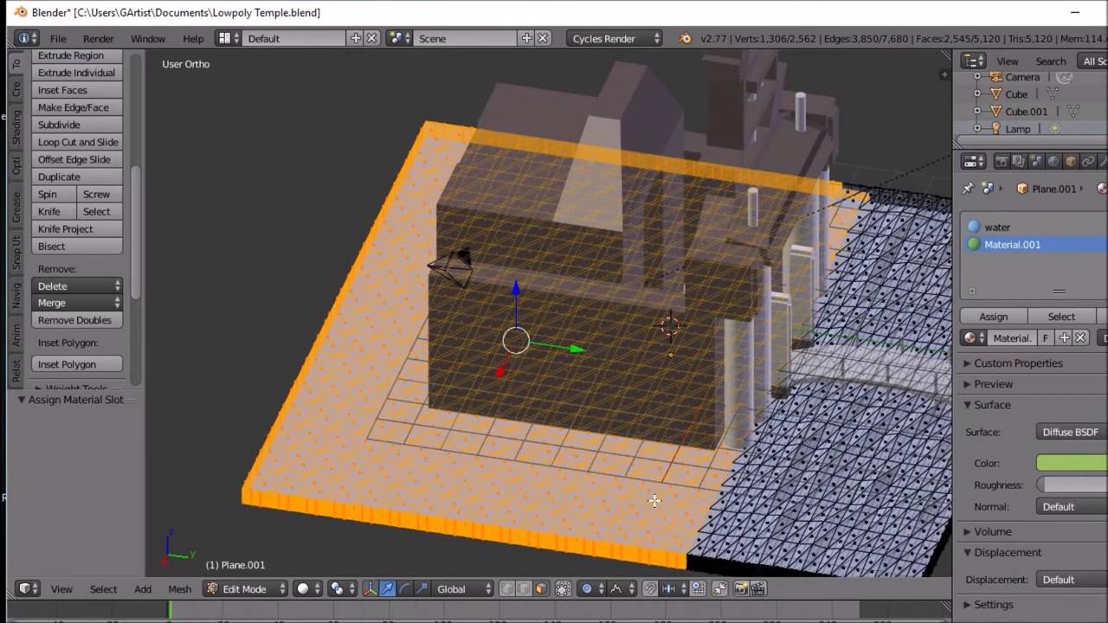
pyautogui.press('a')
pyautogui.press('c')
pyautogui.moveTo(806, 476)
pyautogui.mouseDown()
pyautogui.moveTo(853, 437)
pyautogui.moveTo(866, 545)
pyautogui.moveTo(927, 474)
pyautogui.moveTo(909, 329)
pyautogui.moveTo(916, 253)
pyautogui.moveTo(896, 203)
pyautogui.moveTo(848, 383)
pyautogui.mouseUp()
pyautogui.moveTo(818, 447)
pyautogui.mouseDown()
pyautogui.moveTo(762, 554)
pyautogui.moveTo(740, 563)
pyautogui.moveTo(763, 541)
pyautogui.moveTo(736, 554)
pyautogui.moveTo(777, 487)
pyautogui.mouseUp()
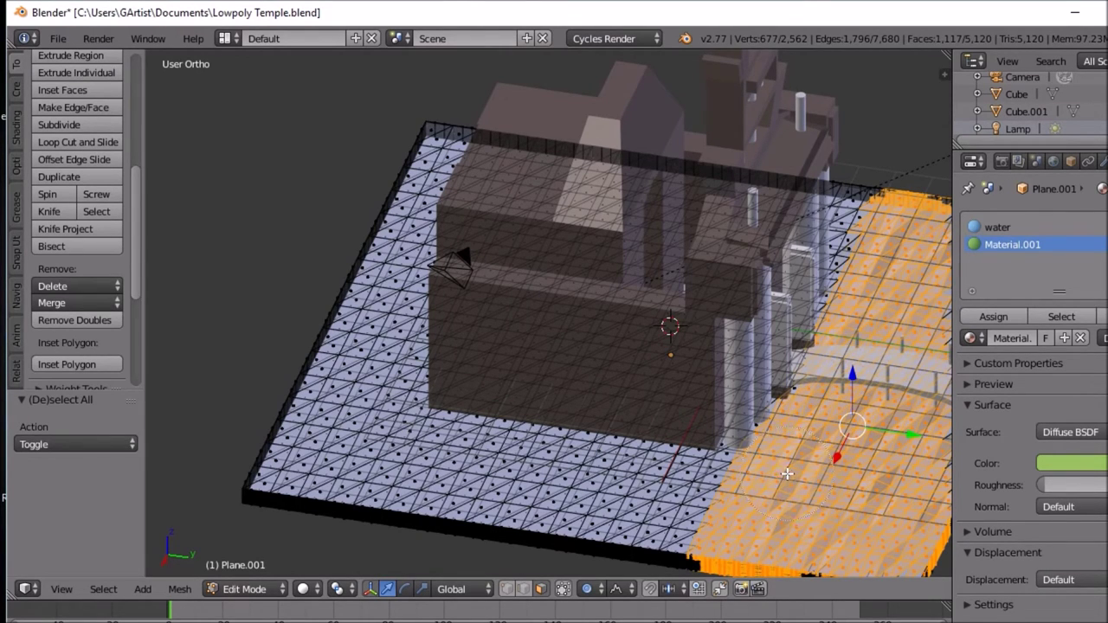
# Step: Clean up the selection's boundary beside the temple columns and extend it to the slab's far front edge
pyautogui.moveTo(759, 451)
pyautogui.mouseDown(button='middle')
pyautogui.moveTo(766, 416)
pyautogui.moveTo(732, 424)
pyautogui.moveTo(678, 509)
pyautogui.mouseUp(button='middle')
pyautogui.moveTo(677, 509)
pyautogui.mouseDown()
pyautogui.moveTo(680, 532)
pyautogui.moveTo(700, 491)
pyautogui.mouseUp()
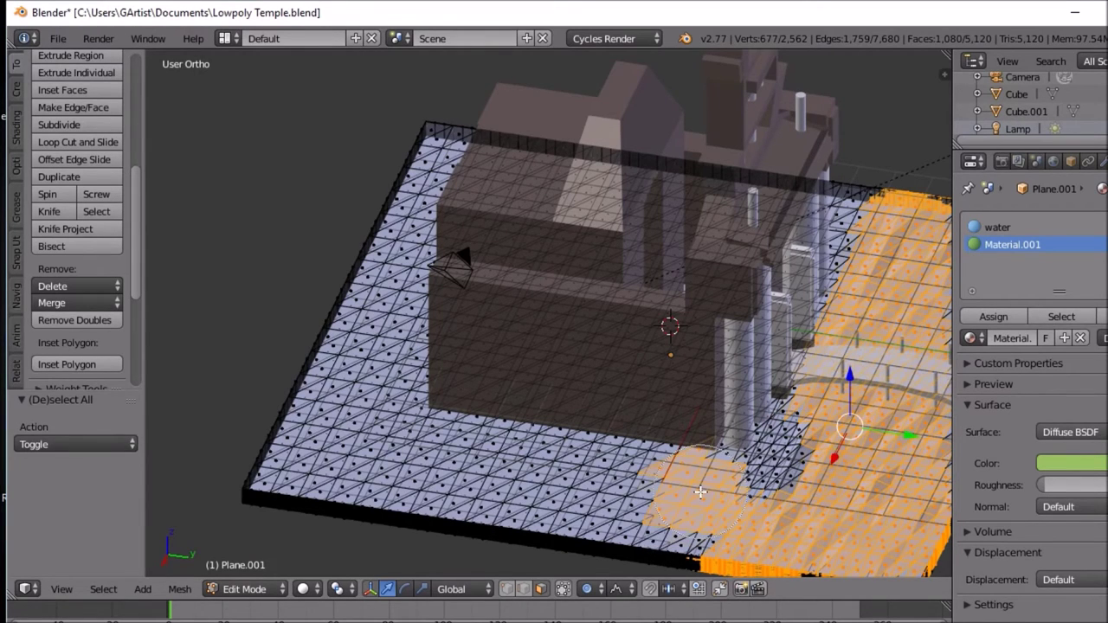
pyautogui.moveTo(701, 491); pyautogui.dragTo(821, 530, button='middle')
pyautogui.moveTo(827, 518)
pyautogui.mouseDown()
pyautogui.moveTo(814, 472)
pyautogui.moveTo(804, 488)
pyautogui.mouseUp()
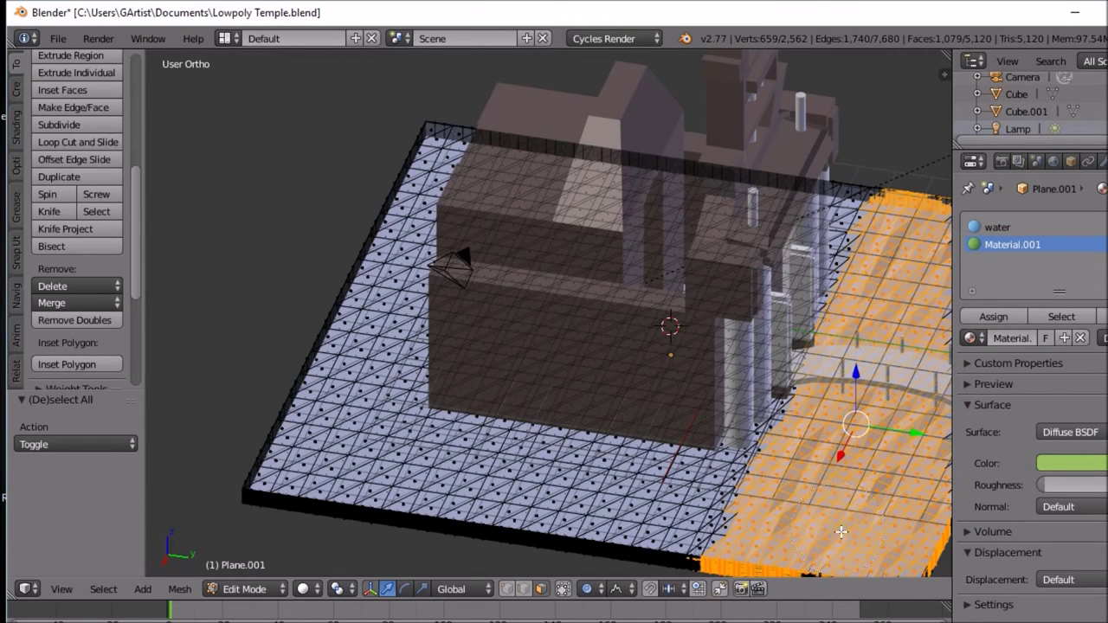
pyautogui.moveTo(796, 495); pyautogui.dragTo(513, 440, button='middle')
pyautogui.press('c')
pyautogui.moveTo(512, 527)
pyautogui.mouseDown()
pyautogui.moveTo(657, 517)
pyautogui.moveTo(495, 504)
pyautogui.moveTo(435, 507)
pyautogui.moveTo(445, 510)
pyautogui.moveTo(407, 520)
pyautogui.moveTo(422, 520)
pyautogui.moveTo(433, 479)
pyautogui.moveTo(419, 502)
pyautogui.moveTo(573, 459)
pyautogui.moveTo(664, 374)
pyautogui.moveTo(690, 285)
pyautogui.moveTo(749, 186)
pyautogui.moveTo(642, 170)
pyautogui.moveTo(655, 252)
pyautogui.mouseUp()
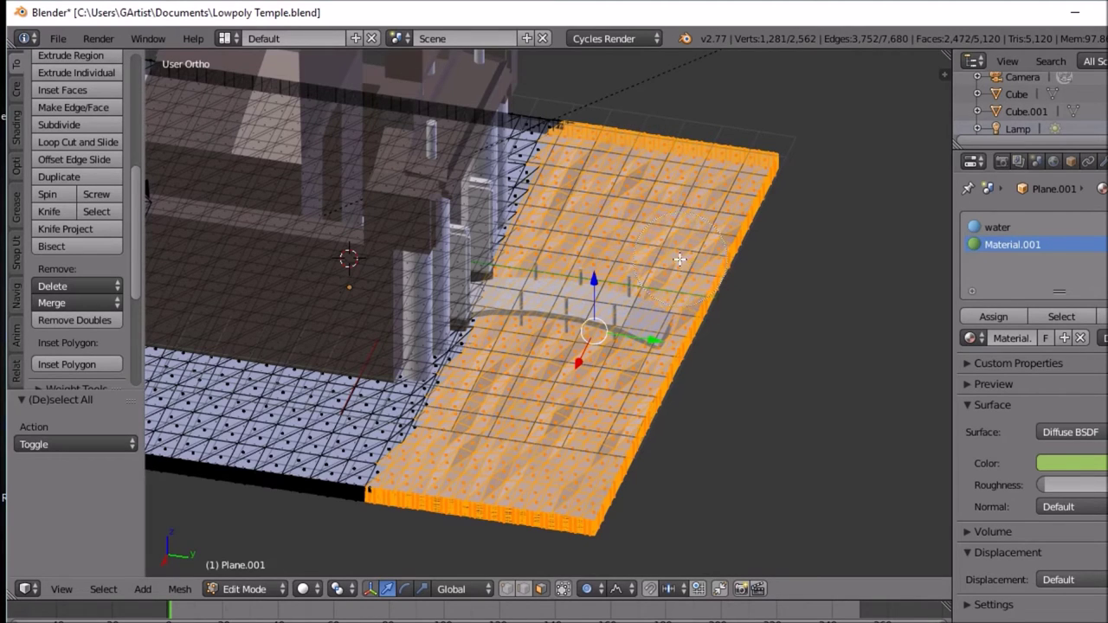
# Step: Check the selected front section from several angles and assign the water material to it
pyautogui.moveTo(692, 322); pyautogui.dragTo(585, 261, button='middle')
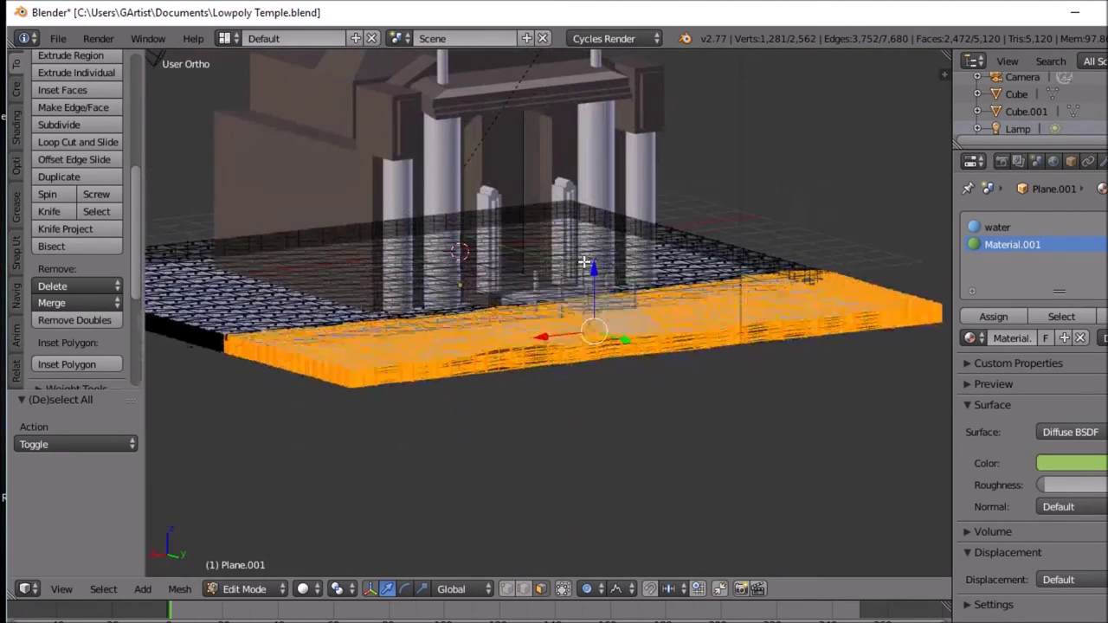
pyautogui.press('c')
pyautogui.rightClick(880, 344)
pyautogui.moveTo(871, 346)
pyautogui.mouseDown(button='middle')
pyautogui.moveTo(853, 386)
pyautogui.moveTo(942, 448)
pyautogui.mouseUp(button='middle')
pyautogui.scroll(5, 943, 447)
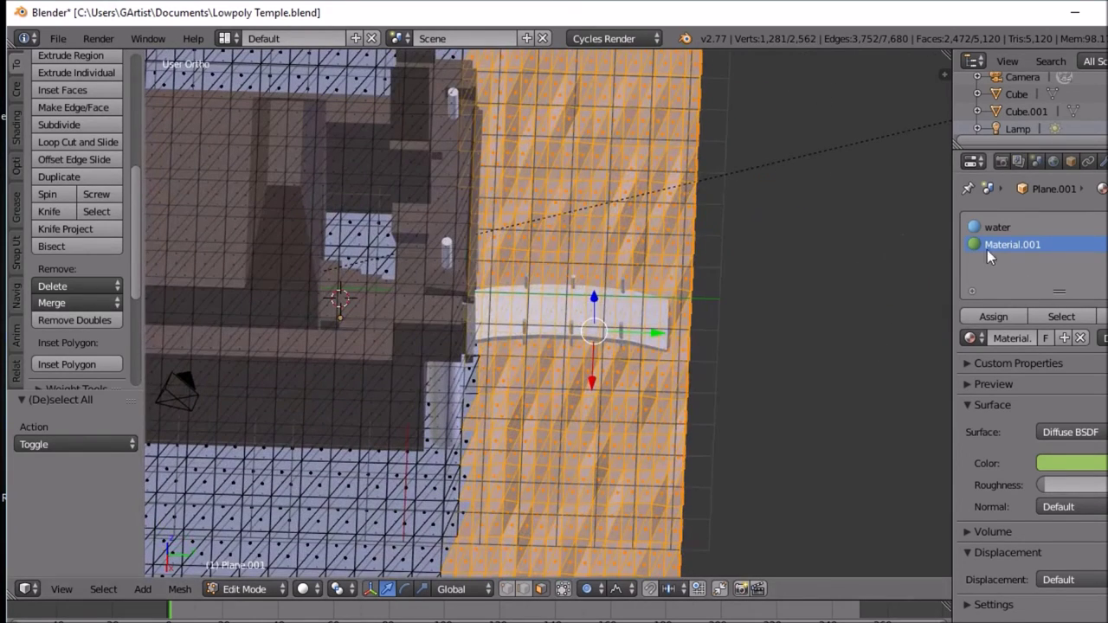
pyautogui.click(985, 228)
pyautogui.click(1014, 317)
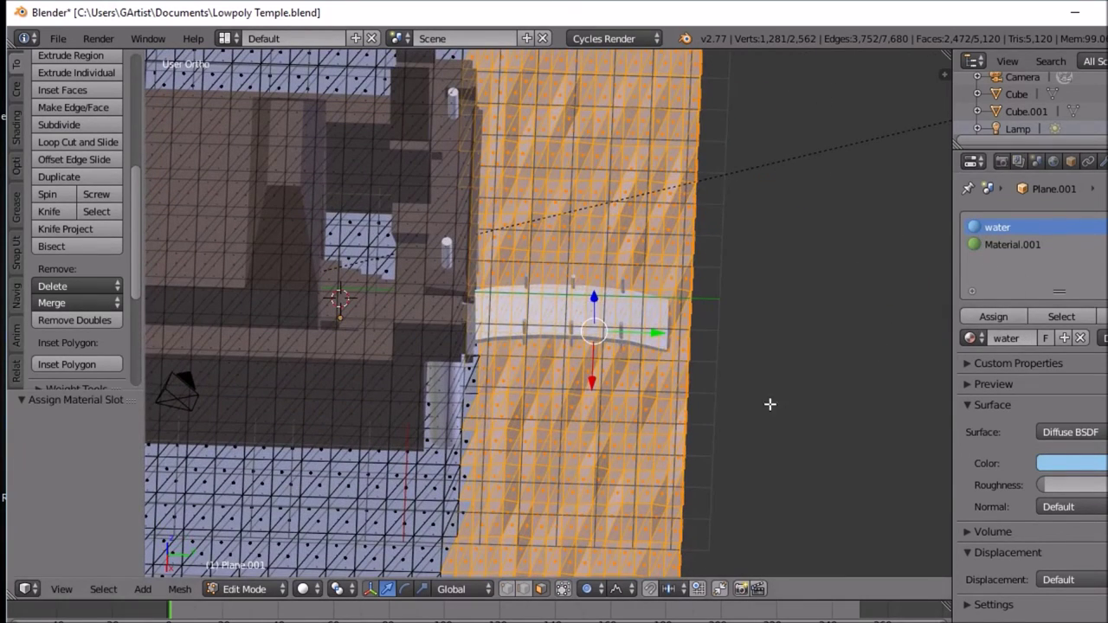
# Step: Preview the water section around the bridge with Rendered shading
pyautogui.moveTo(630, 423); pyautogui.dragTo(571, 471, button='middle')
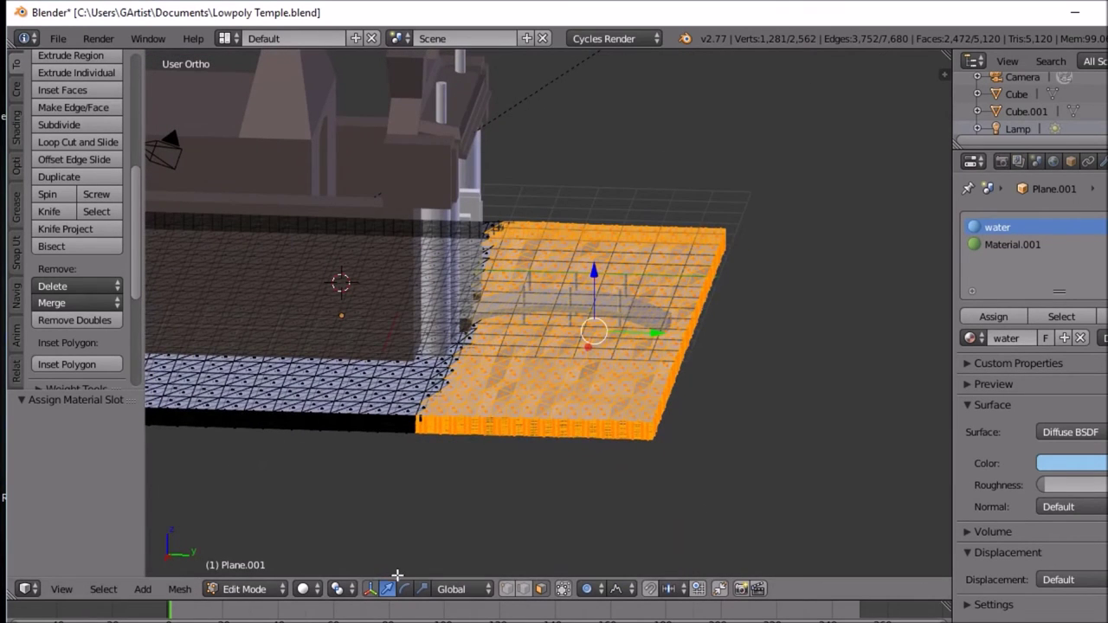
pyautogui.click(310, 590)
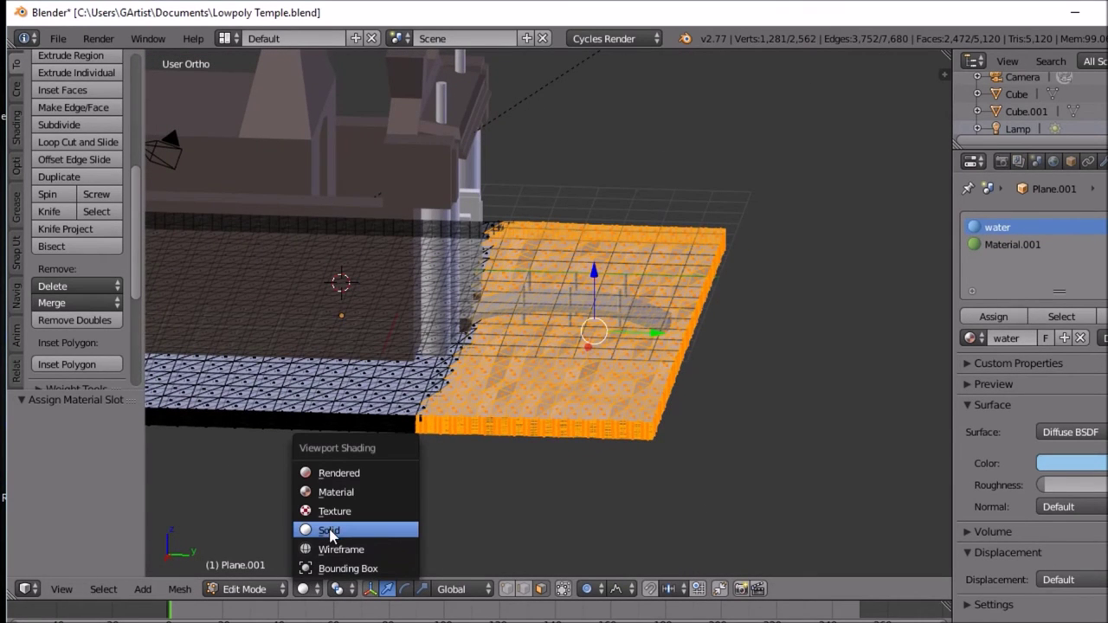
pyautogui.click(336, 476)
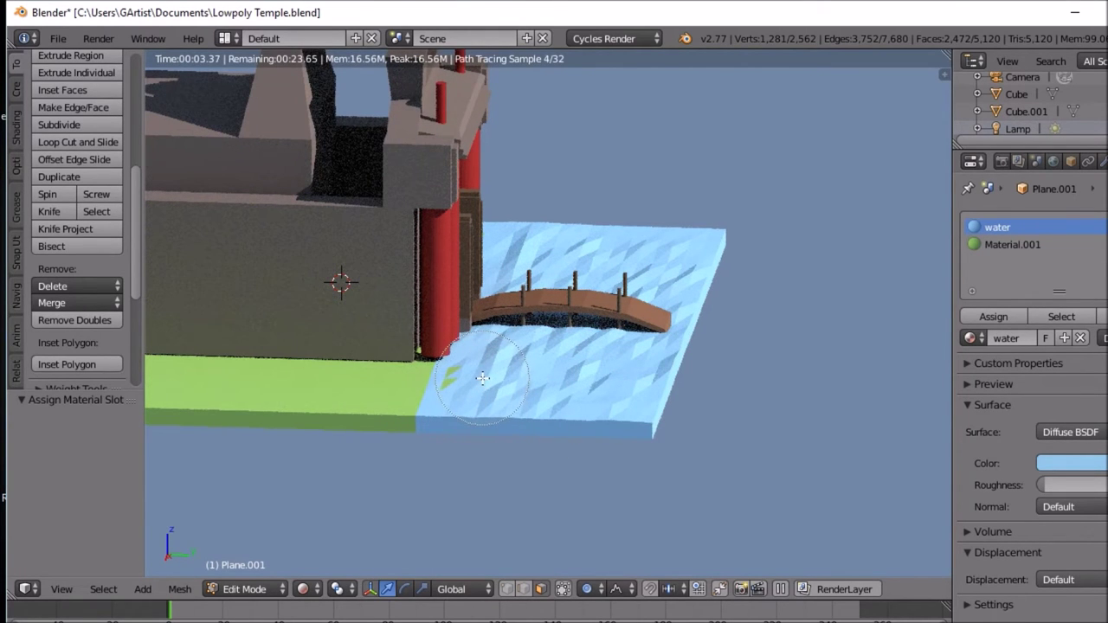
# Step: Add faces along the shoreline by the front pillar to the water selection with circle select, and display the scene in solid shading
pyautogui.moveTo(482, 385)
pyautogui.mouseDown()
pyautogui.moveTo(471, 381)
pyautogui.moveTo(537, 373)
pyautogui.mouseUp()
pyautogui.press('Escape')
pyautogui.click(314, 594)
pyautogui.click(322, 528)
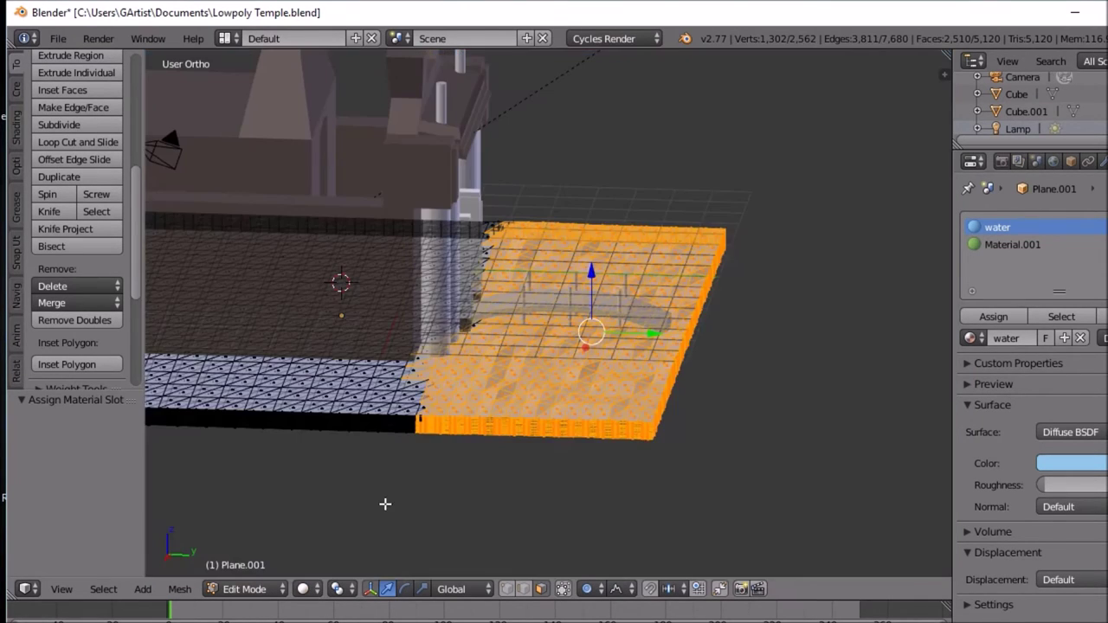
# Step: Circle-deselect the stray ground faces beneath the temple front, leaving only the water strip selected
pyautogui.moveTo(441, 480); pyautogui.dragTo(467, 492, button='middle')
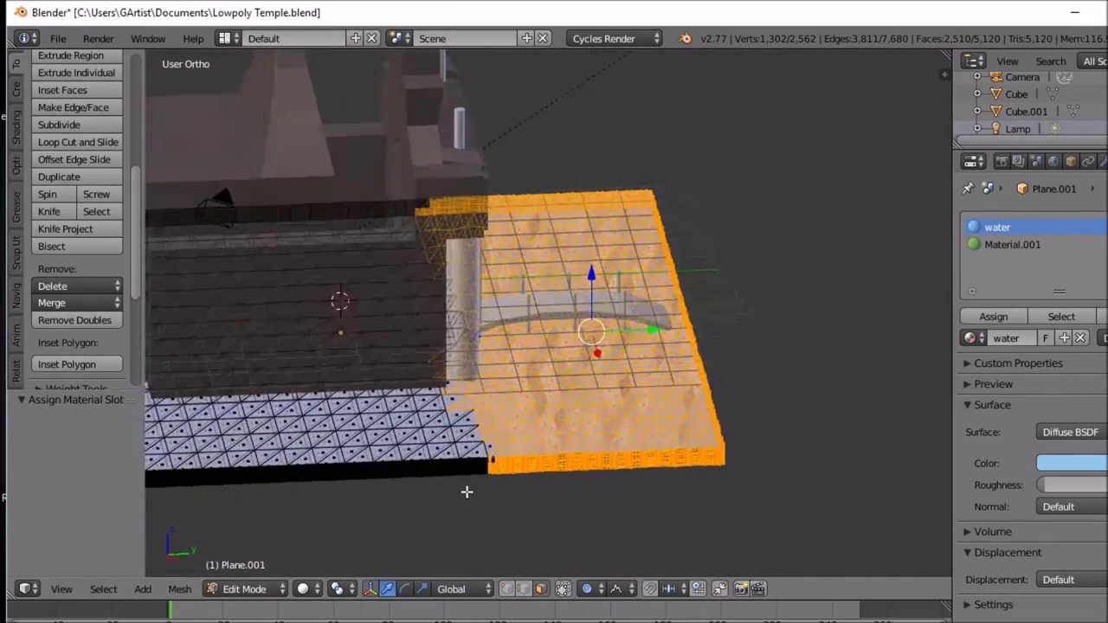
pyautogui.press('c')
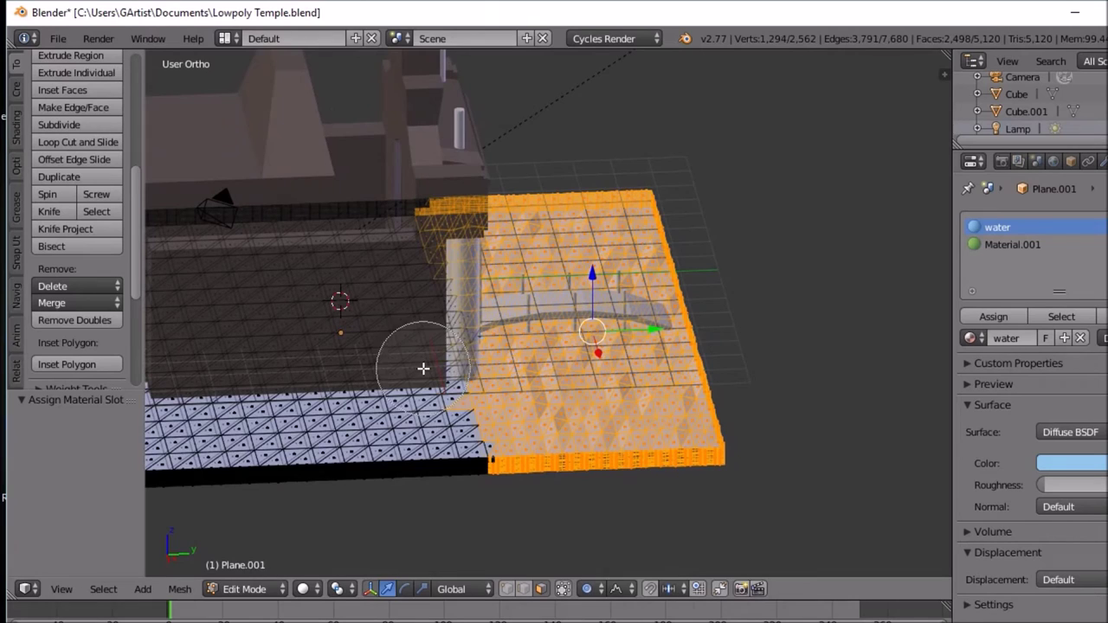
pyautogui.moveTo(421, 367)
pyautogui.mouseDown(button='middle')
pyautogui.moveTo(428, 404)
pyautogui.moveTo(413, 327)
pyautogui.moveTo(389, 287)
pyautogui.moveTo(393, 238)
pyautogui.moveTo(457, 503)
pyautogui.moveTo(374, 477)
pyautogui.moveTo(383, 566)
pyautogui.moveTo(418, 519)
pyautogui.mouseUp(button='middle')
pyautogui.rightClick(456, 502)
# Step: Examine the water and its shoreline around the temple and bridge from several angles in rendered shading
pyautogui.click(304, 590)
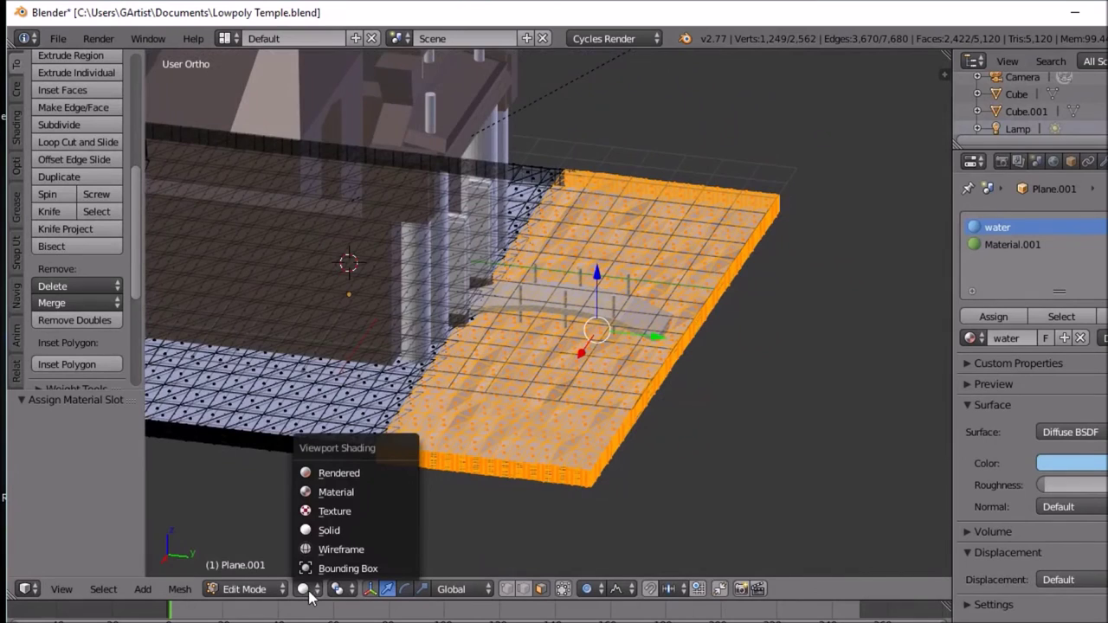
pyautogui.click(346, 474)
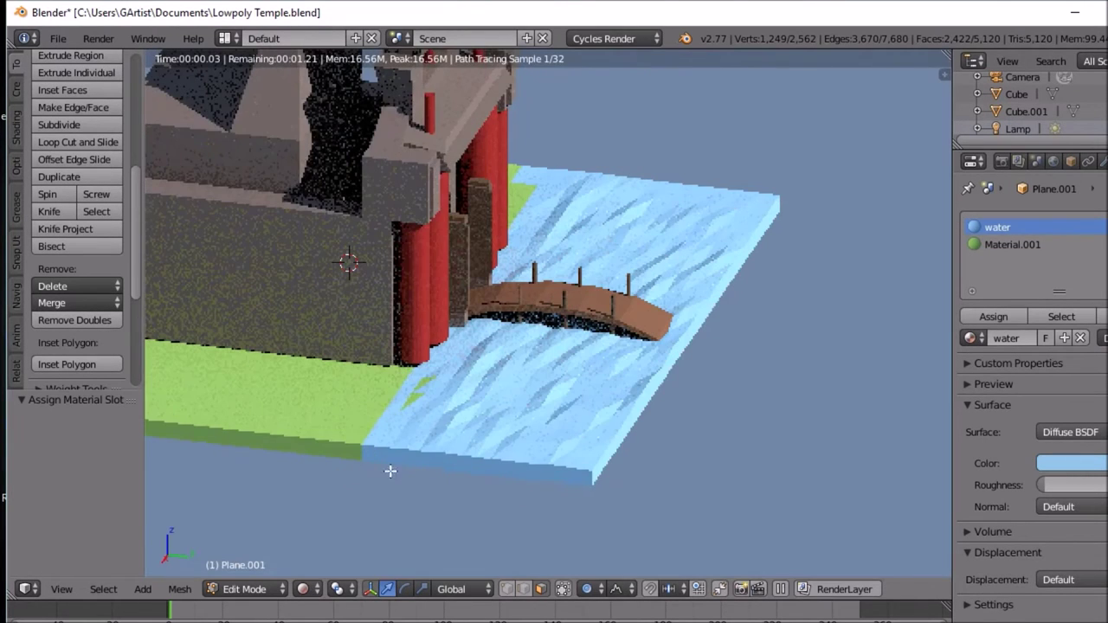
pyautogui.moveTo(435, 458); pyautogui.dragTo(471, 440, button='middle')
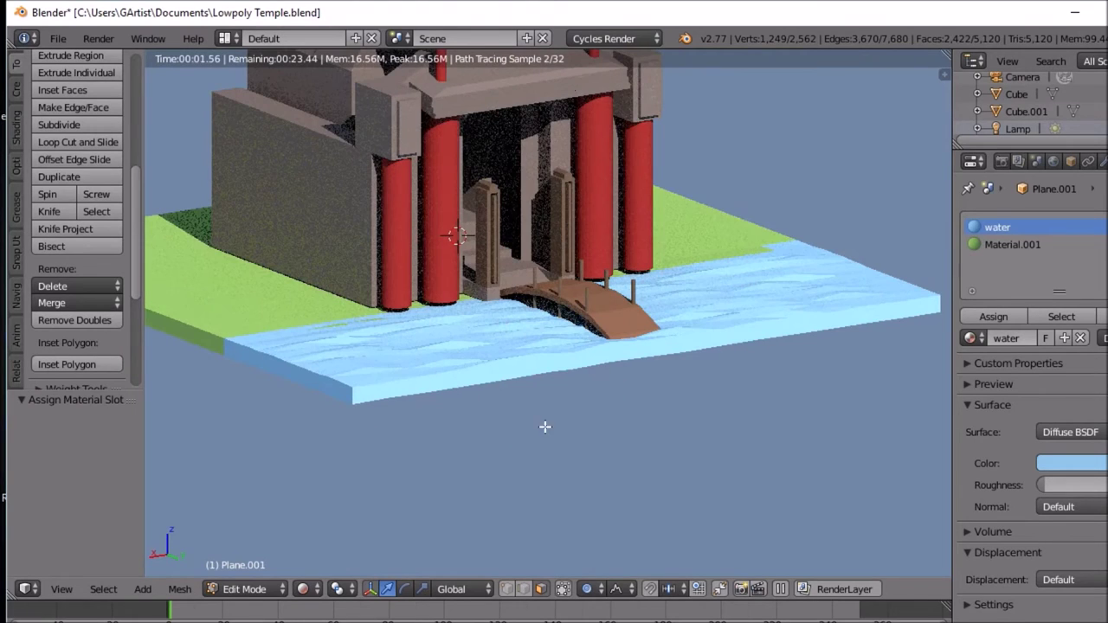
pyautogui.moveTo(616, 384); pyautogui.dragTo(571, 372, button='middle')
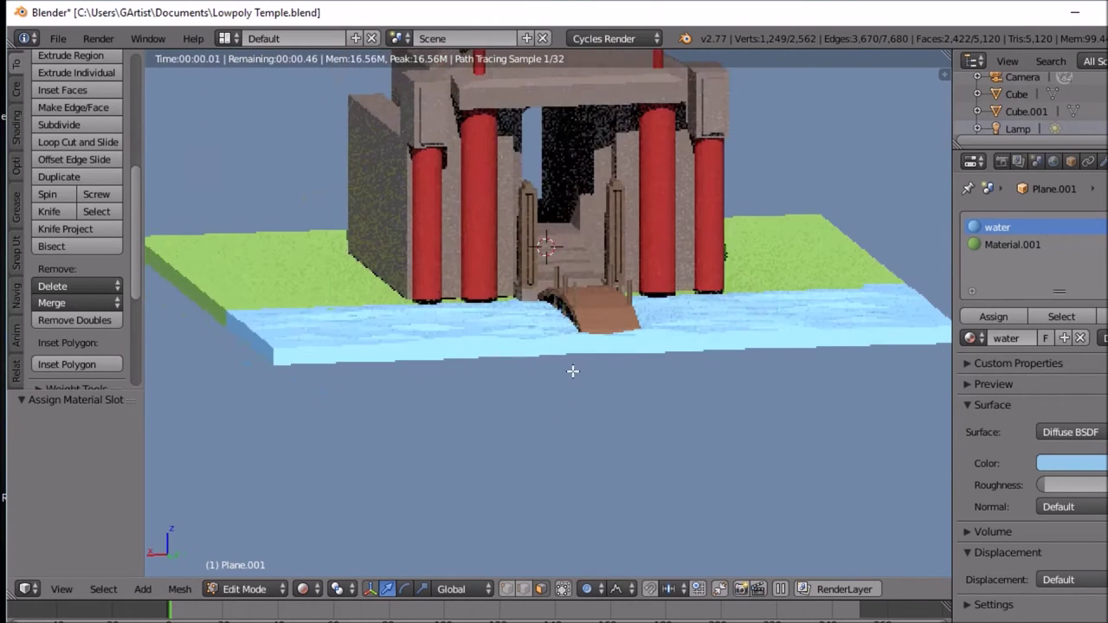
pyautogui.scroll(-2, 607, 371)
pyautogui.moveTo(605, 371); pyautogui.dragTo(636, 369, button='middle')
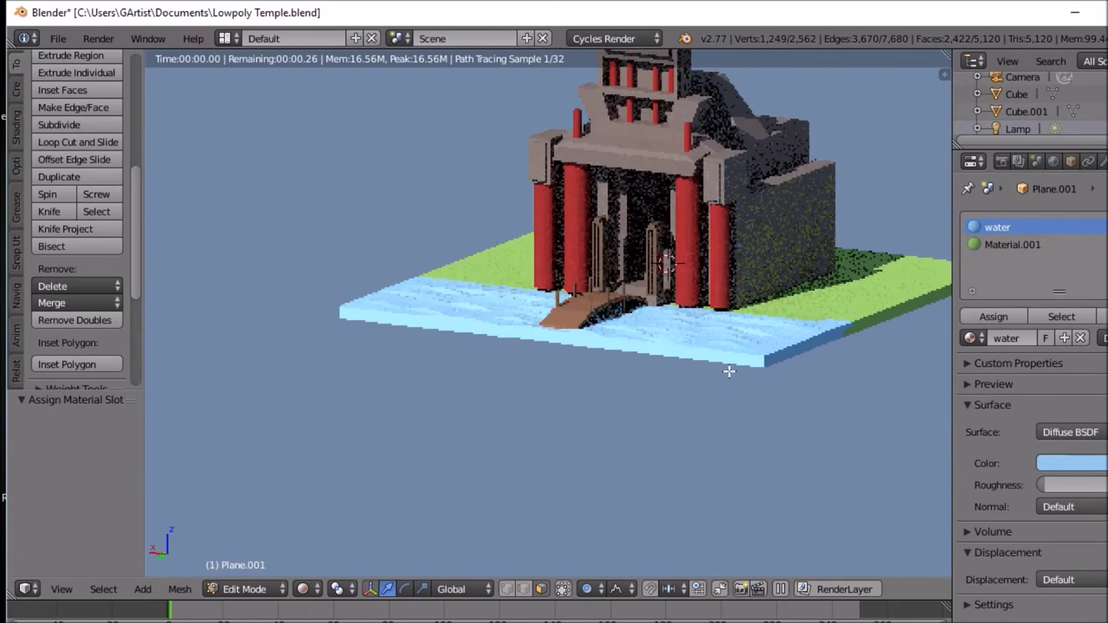
pyautogui.moveTo(729, 370); pyautogui.dragTo(307, 400, button='middle')
pyautogui.scroll(3, 631, 399)
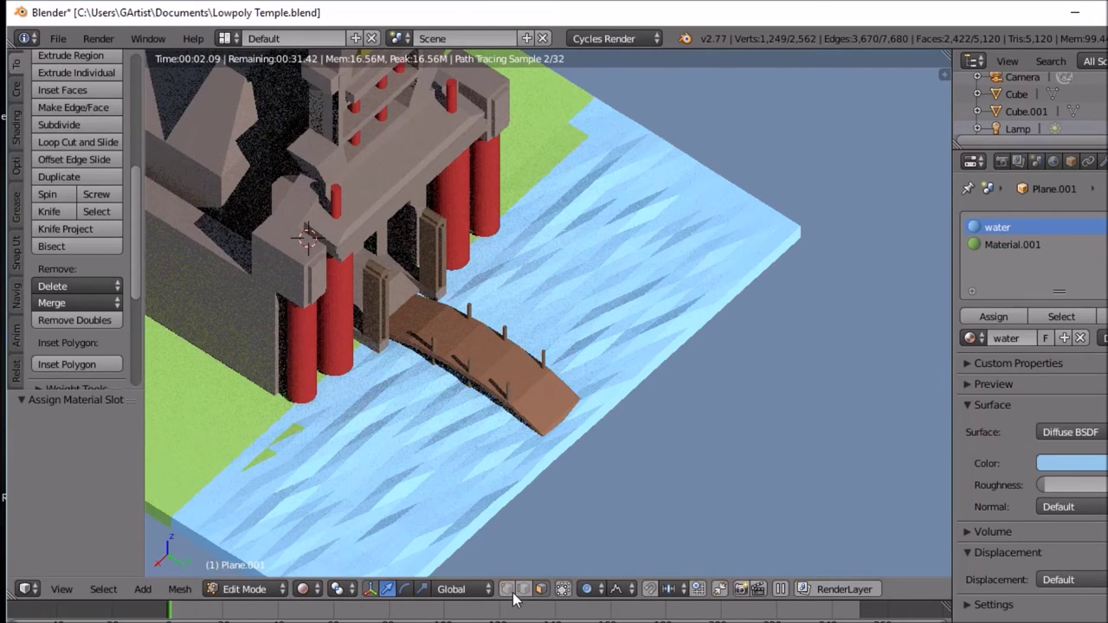
# Step: In solid shading, raise three shoreline vertices beside the front pillar by about 0.134 along Z and nudge a neighbouring vertex, using random proportional editing
pyautogui.click(305, 589)
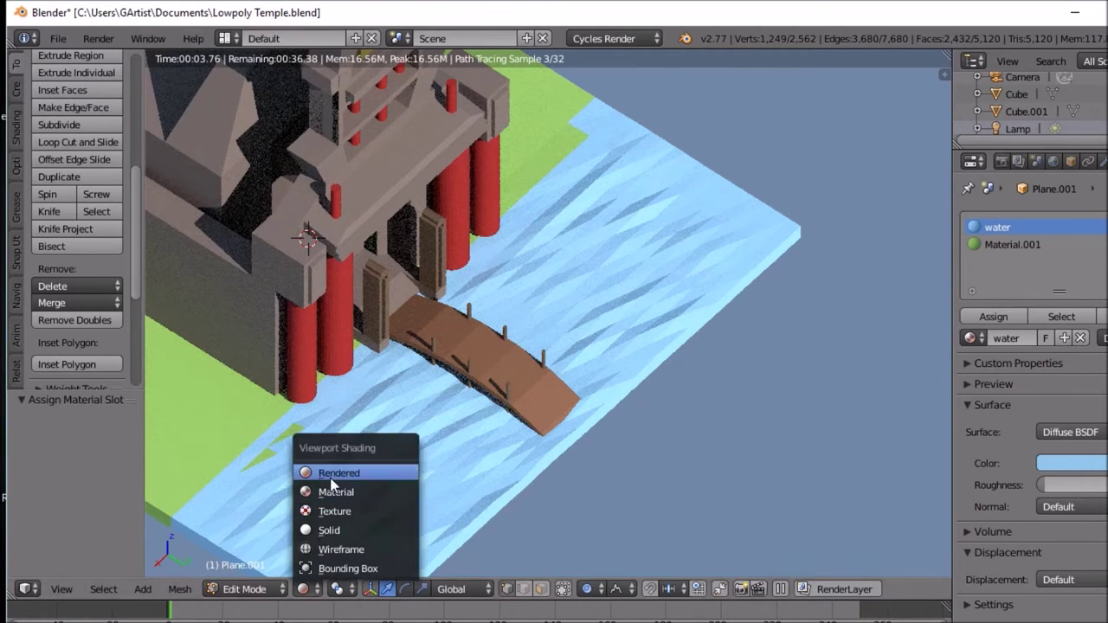
pyautogui.click(330, 530)
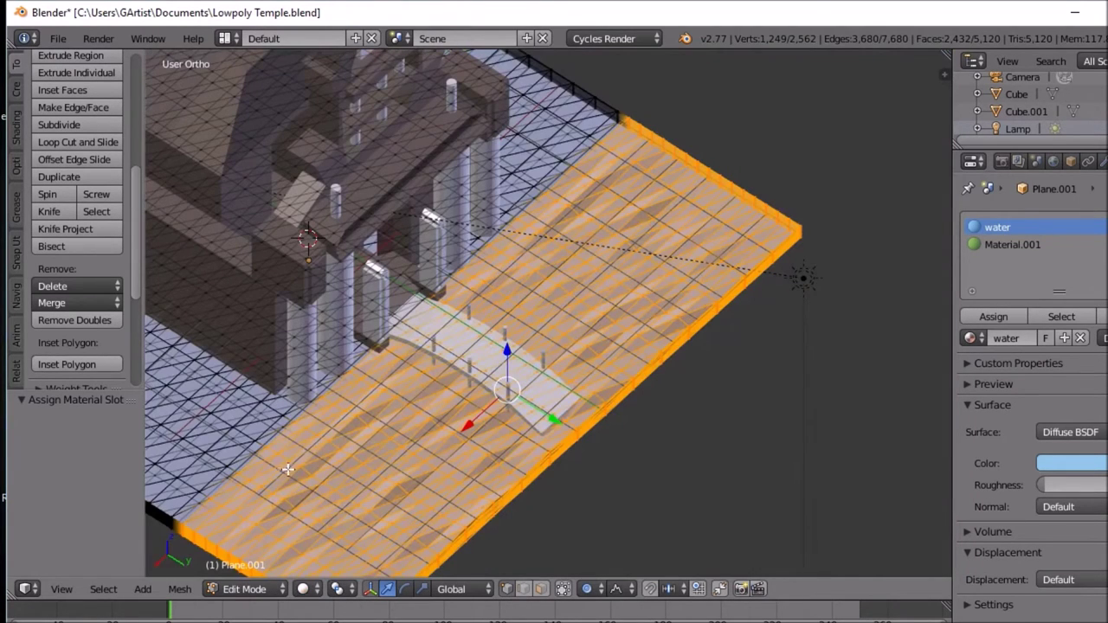
pyautogui.scroll(5, 274, 468)
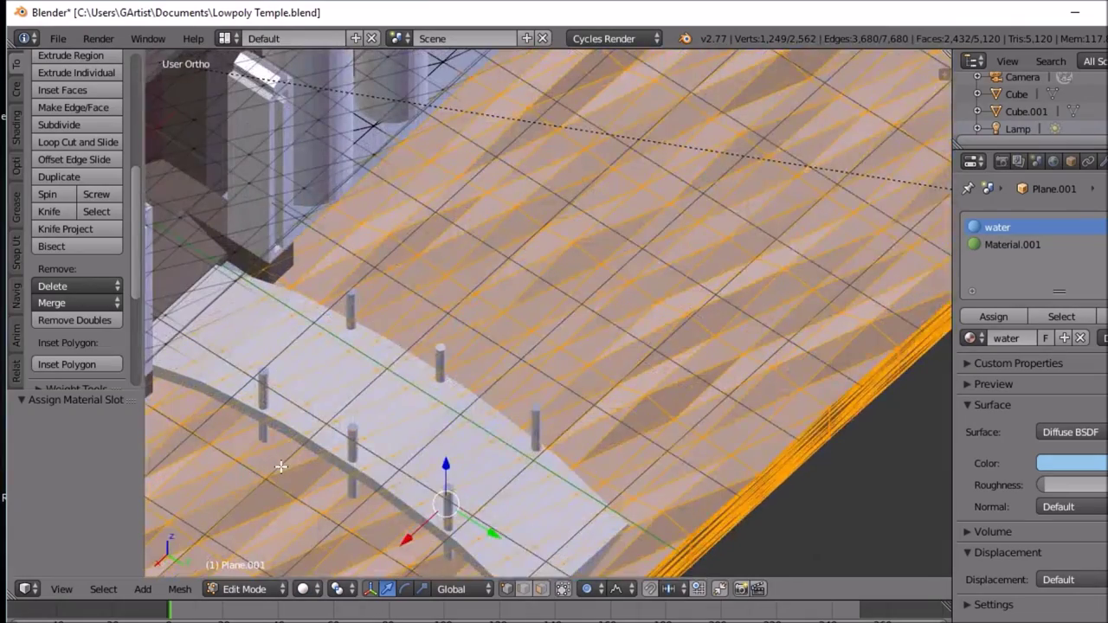
pyautogui.scroll(5, 376, 433)
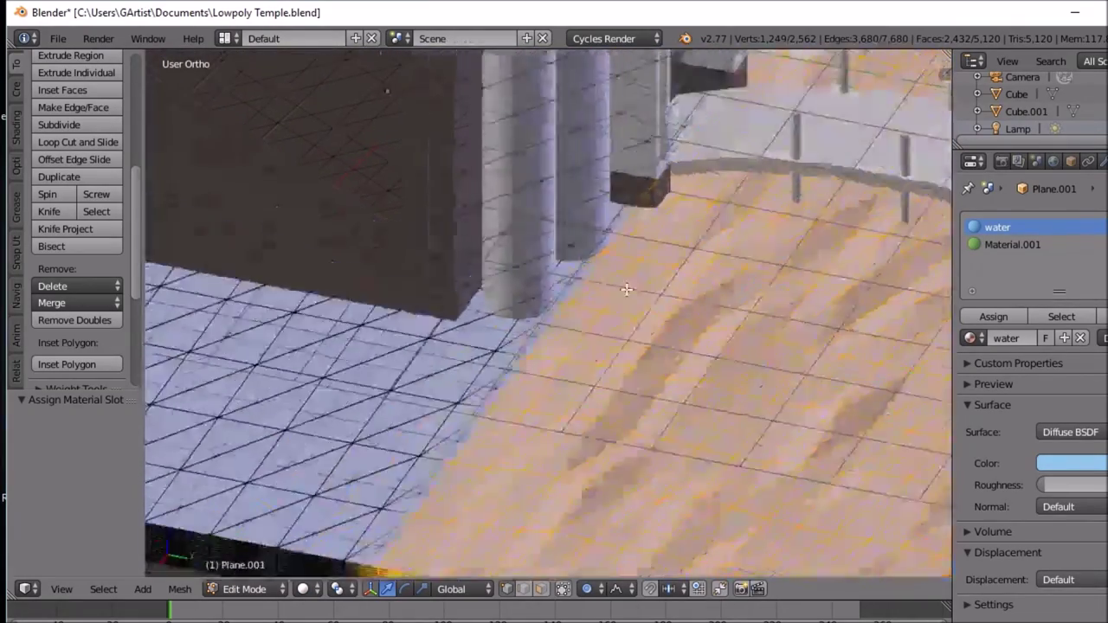
pyautogui.moveTo(627, 289); pyautogui.dragTo(699, 292, button='middle')
pyautogui.rightClick(671, 356)
pyautogui.keyDown('shift'); pyautogui.rightClick(671, 327); pyautogui.keyUp('shift')
pyautogui.keyDown('shift'); pyautogui.rightClick(676, 295); pyautogui.keyUp('shift')
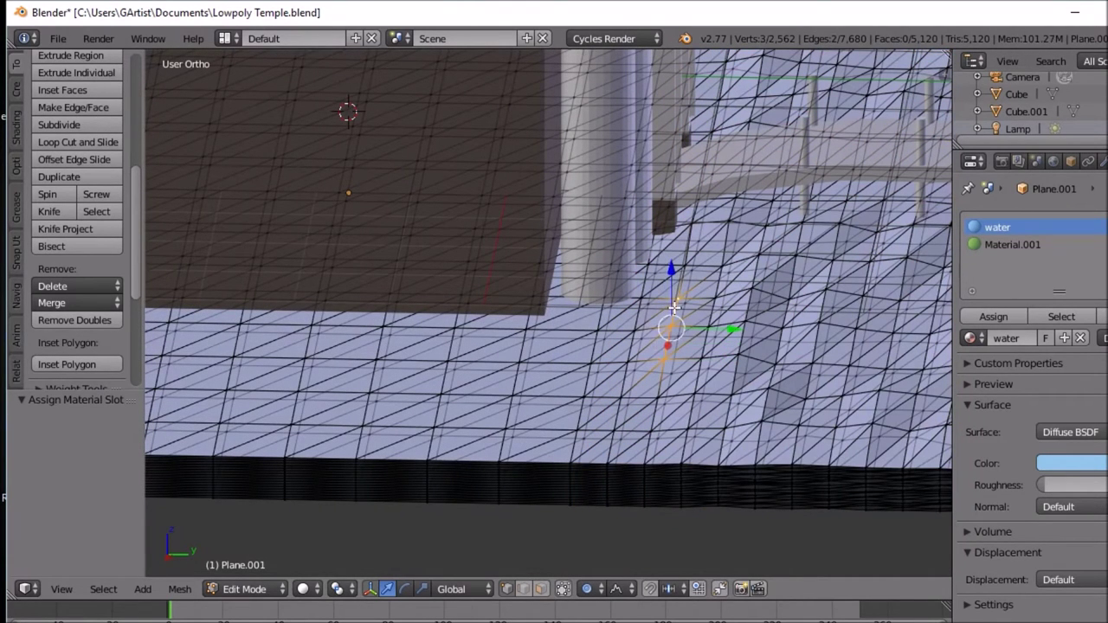
pyautogui.press('g')
pyautogui.press('z')
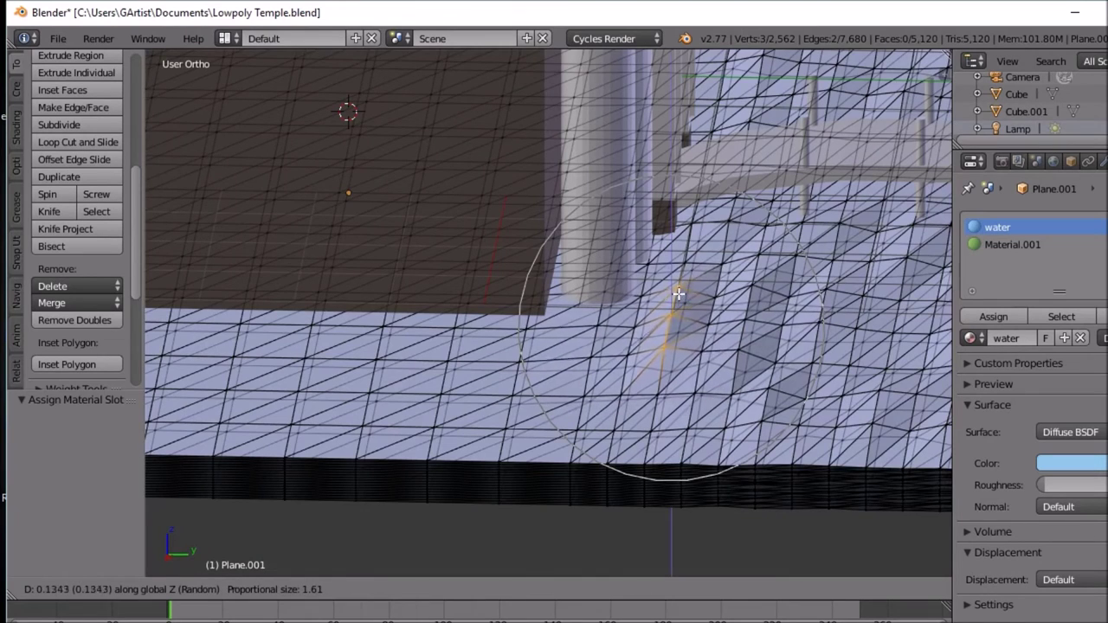
pyautogui.click(678, 295)
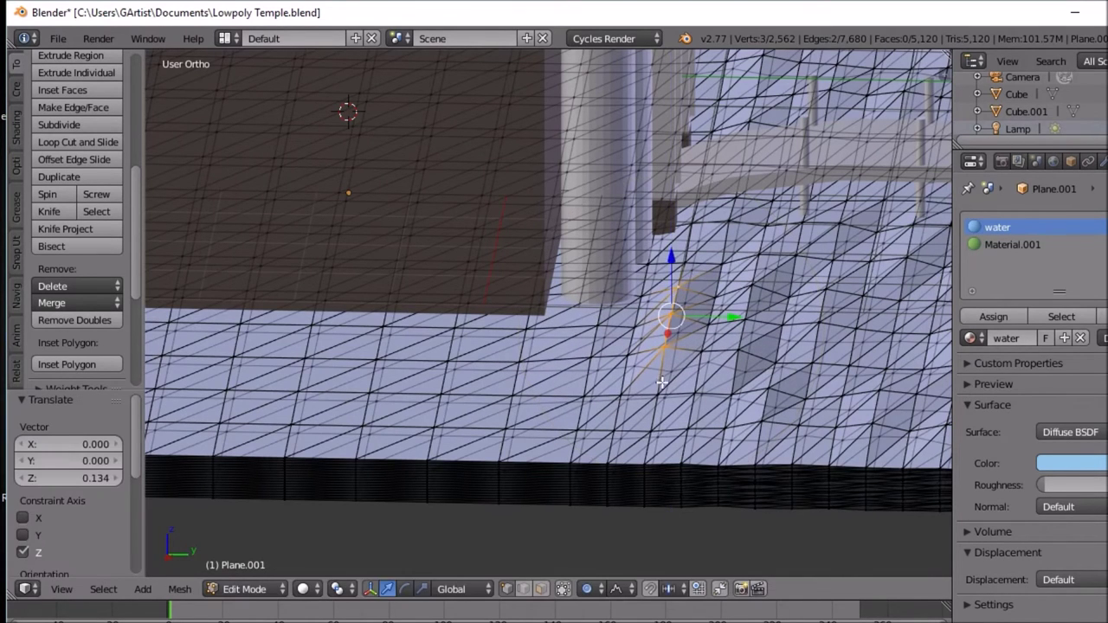
pyautogui.press('g')
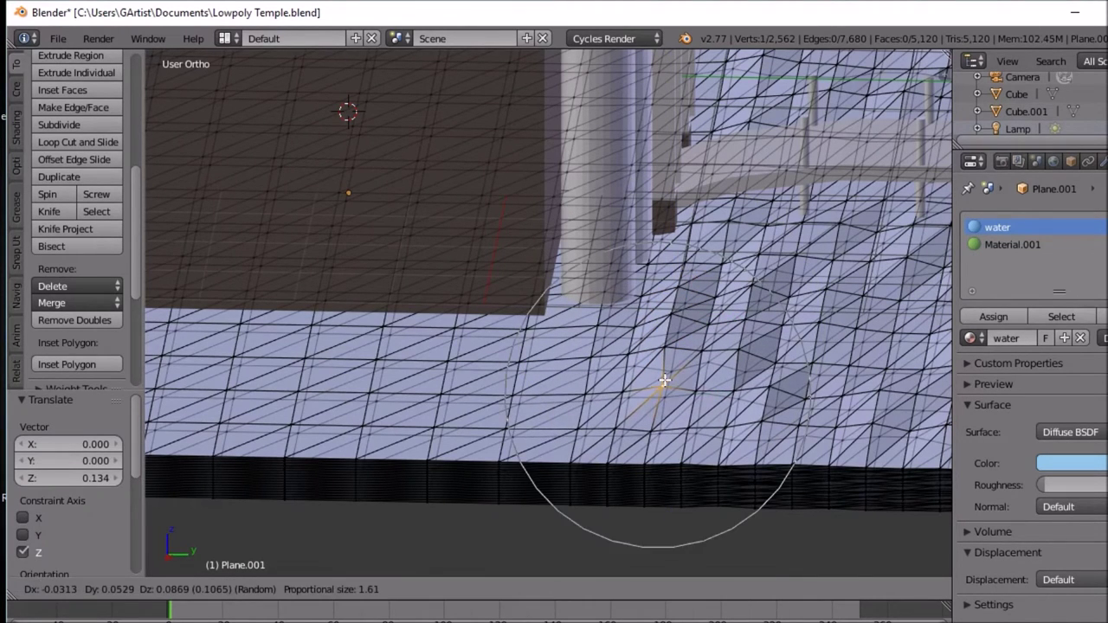
pyautogui.click(664, 380)
# Step: Select a single vertex in the water on the opposite side of the bridge
pyautogui.moveTo(789, 392); pyautogui.dragTo(814, 456, button='middle')
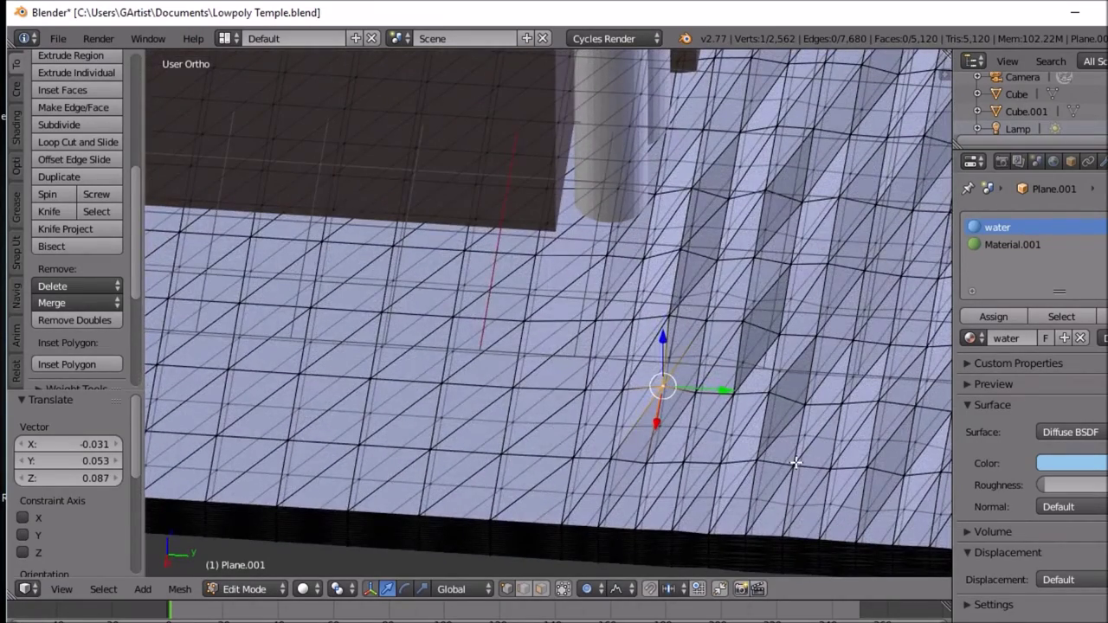
pyautogui.scroll(-1, 796, 463)
pyautogui.moveTo(796, 450); pyautogui.dragTo(658, 418, button='middle')
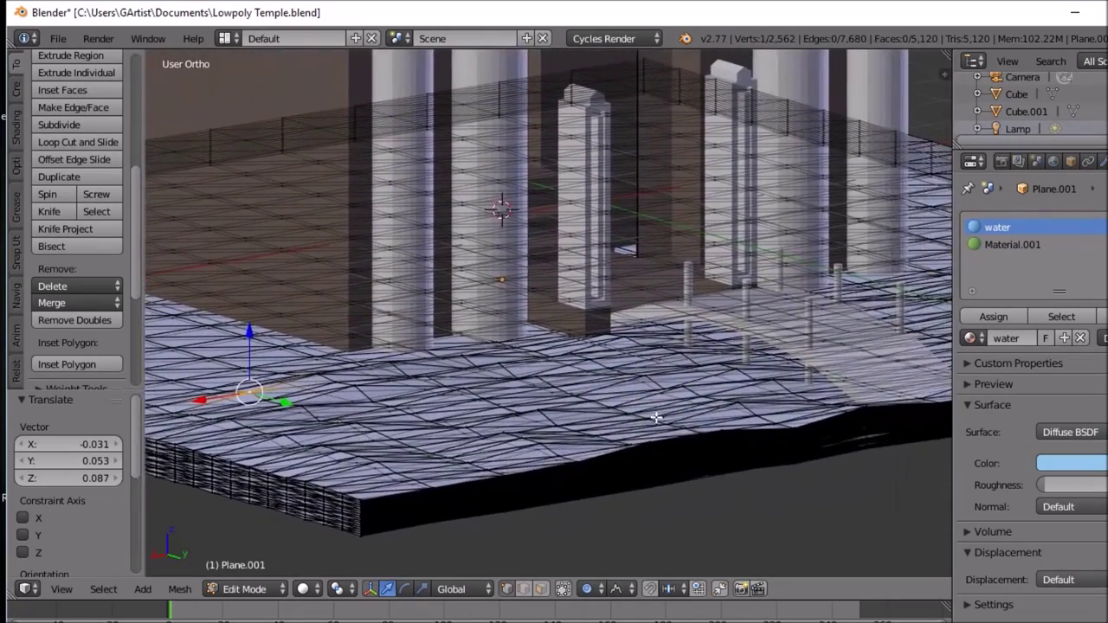
pyautogui.scroll(2, 725, 411)
pyautogui.moveTo(724, 411); pyautogui.dragTo(645, 418, button='middle')
pyautogui.moveTo(770, 446); pyautogui.dragTo(363, 453, button='middle')
pyautogui.moveTo(589, 460); pyautogui.dragTo(604, 516, button='middle')
pyautogui.moveTo(564, 588); pyautogui.dragTo(793, 368, button='middle')
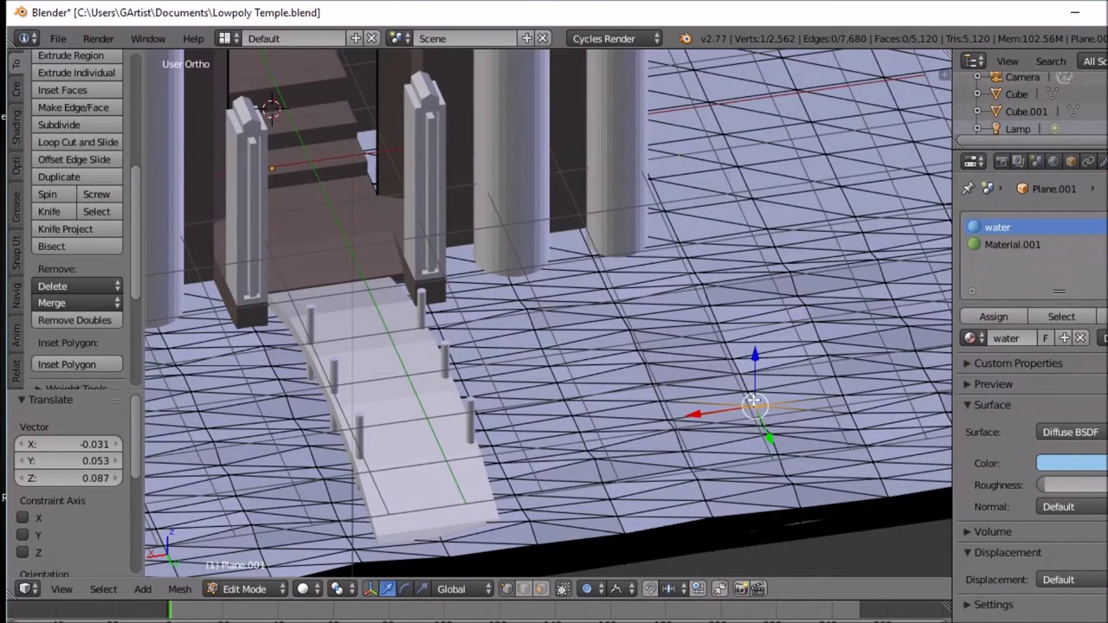
pyautogui.press('g')
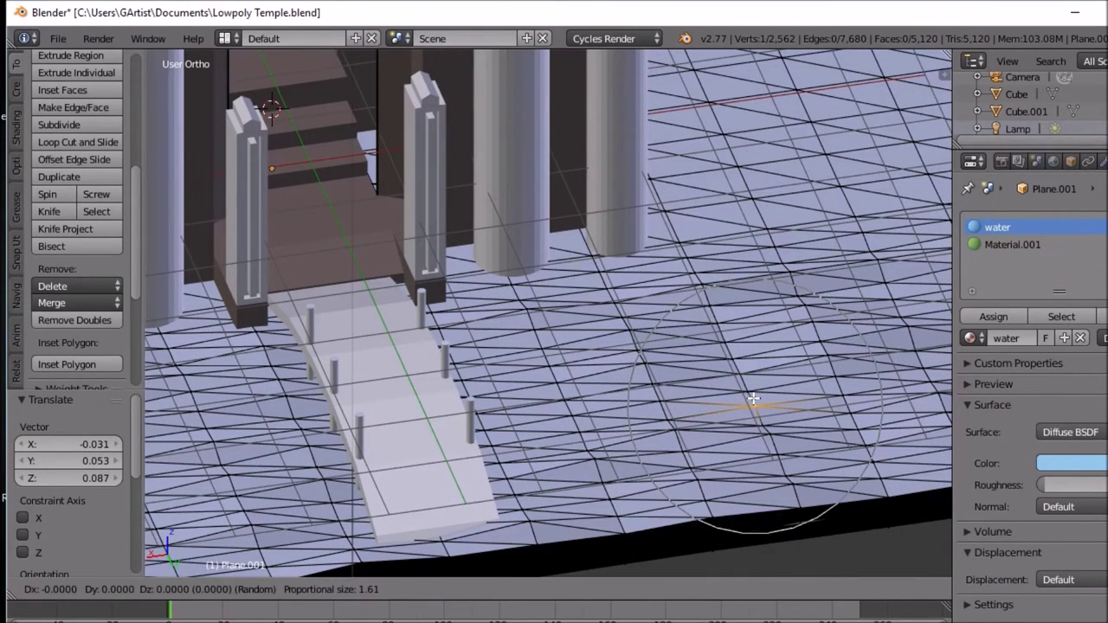
pyautogui.press('r')
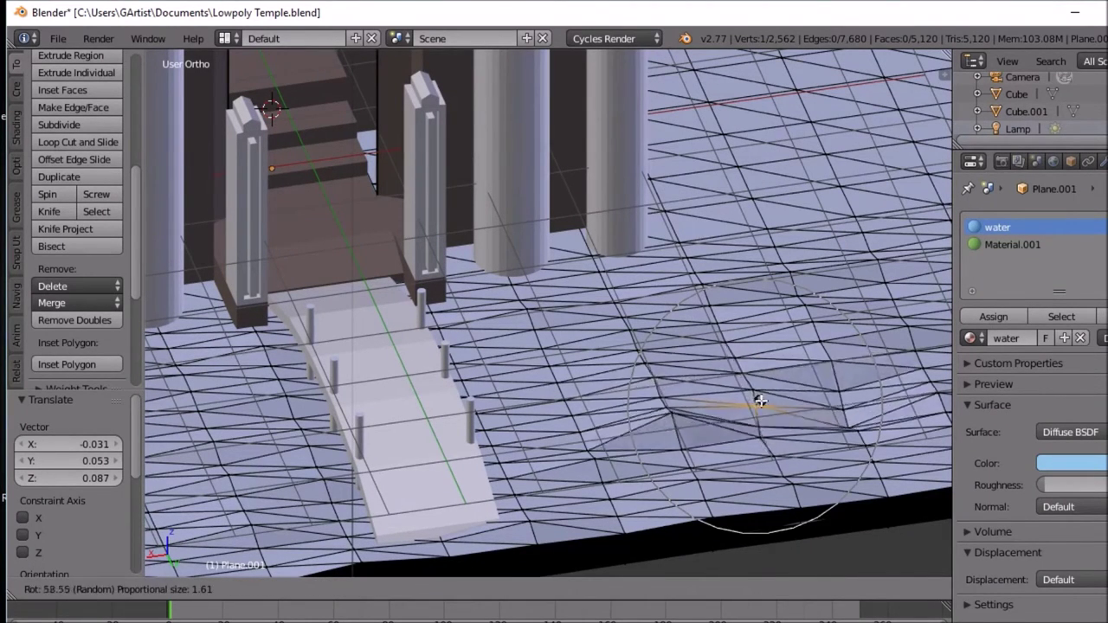
pyautogui.press('Escape')
# Step: Trackball-rotate the selected water vertex by about -12.0° and -56.7° with random proportional editing
pyautogui.press('r')
pyautogui.press('r')
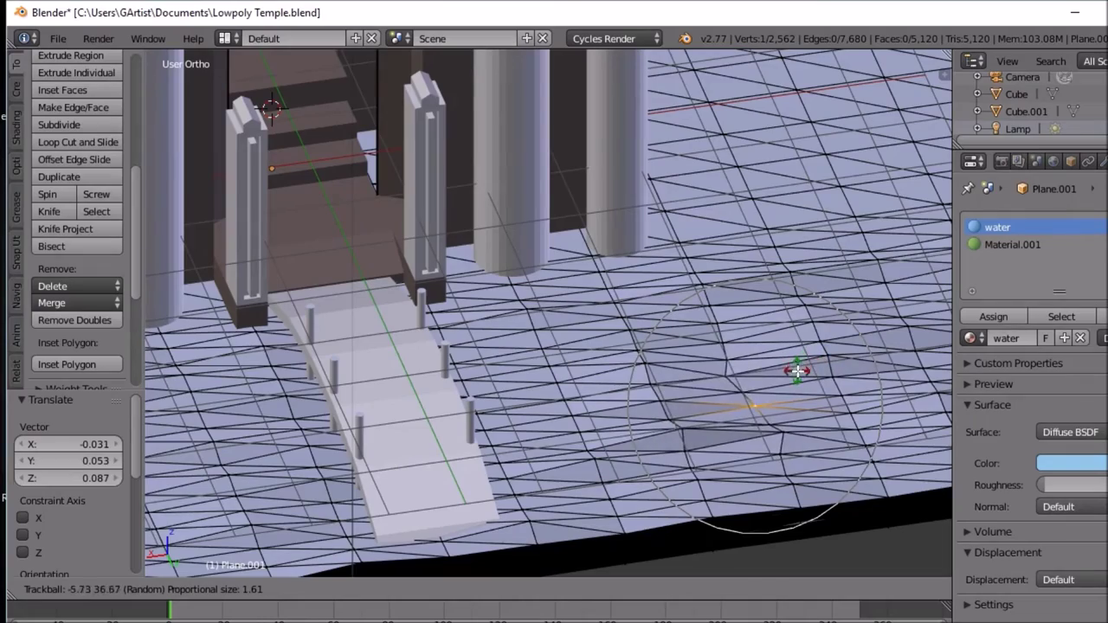
pyautogui.click(655, 366)
# Step: Rotate around a water vertex close to the bridge's outer end by about 15.4° with random proportional editing
pyautogui.moveTo(693, 372); pyautogui.dragTo(606, 394, button='middle')
pyautogui.rightClick(569, 403)
pyautogui.press('r')
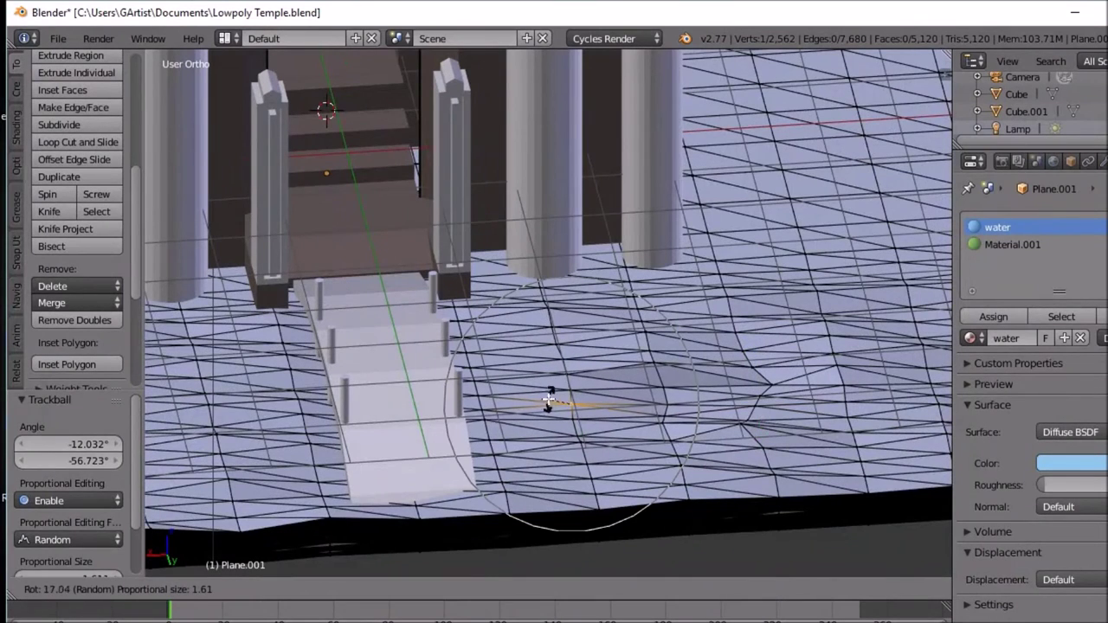
pyautogui.click(526, 394)
# Step: Trackball-rotate around the water vertex between the bridge and the pillars by about 0.6° and -57.3° with random proportional editing
pyautogui.rightClick(551, 344)
pyautogui.press('r')
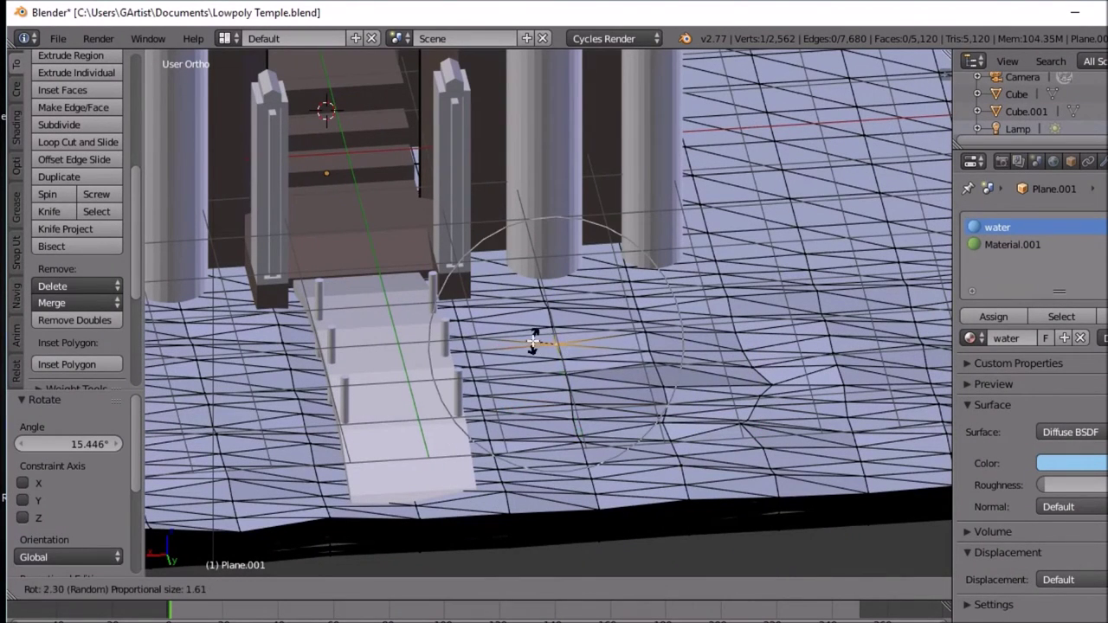
pyautogui.press('r')
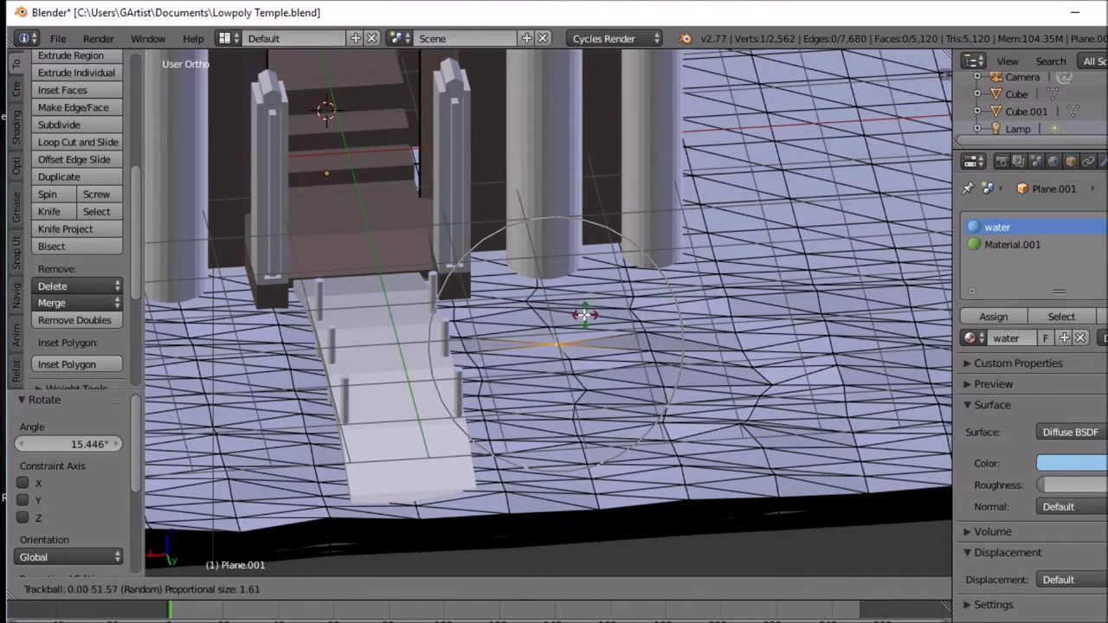
pyautogui.click(425, 316)
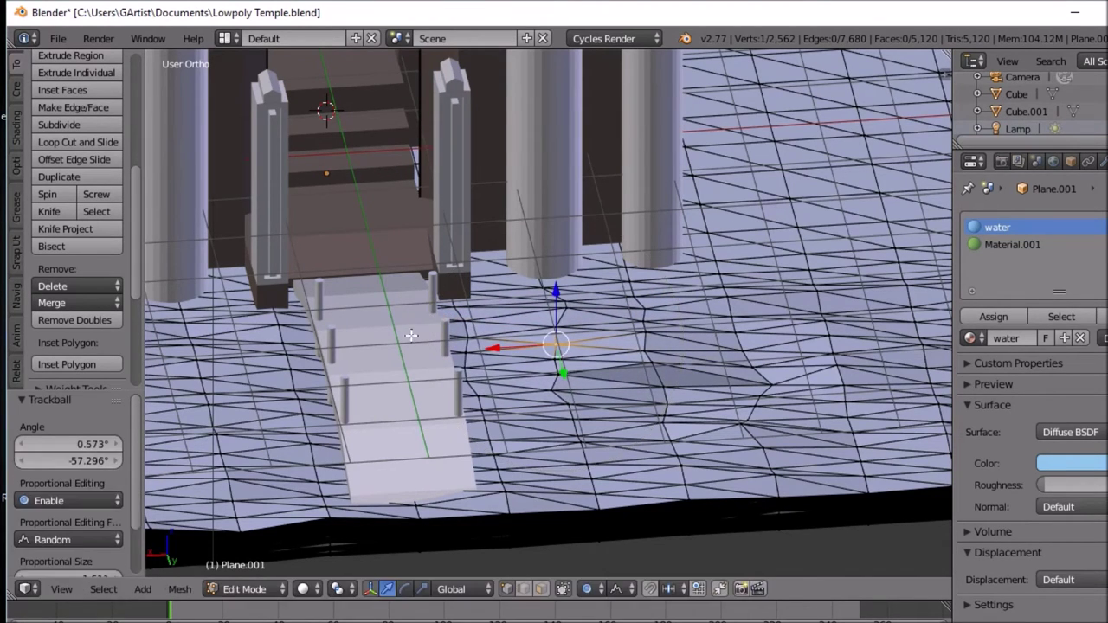
# Step: Preview the reshaped water ripples in rendered shading and return to solid shading
pyautogui.click(305, 591)
pyautogui.click(333, 470)
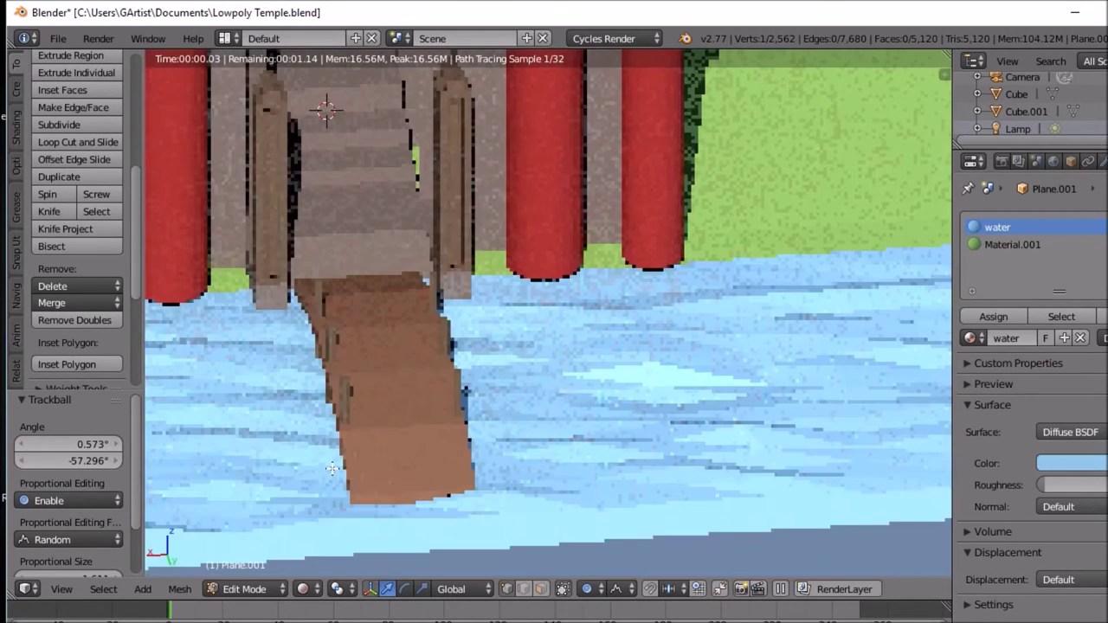
pyautogui.scroll(-2, 490, 428)
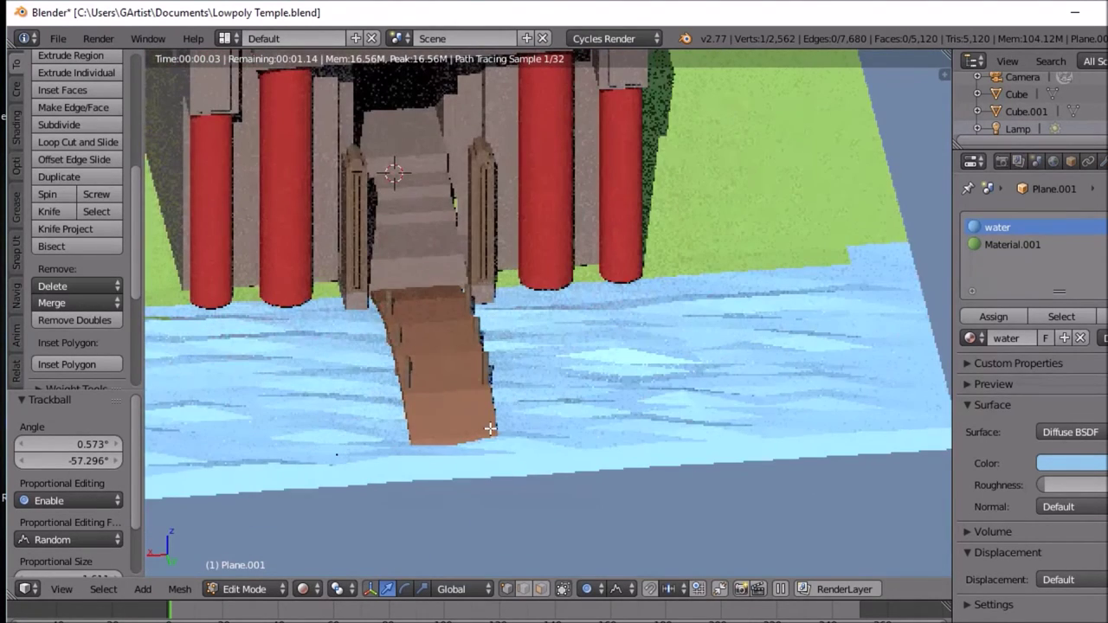
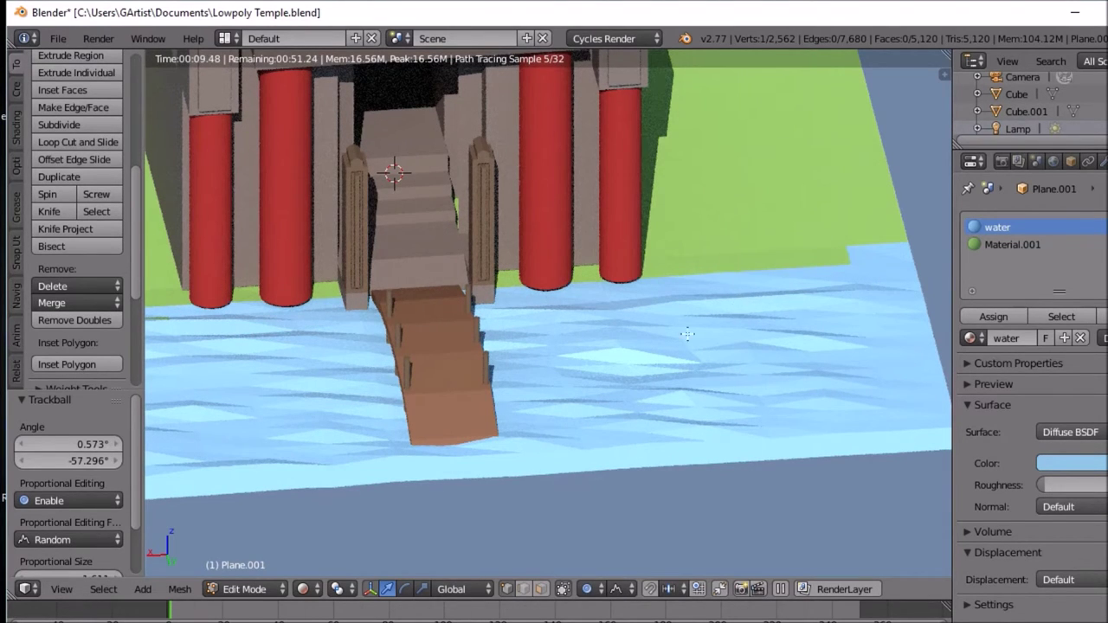
pyautogui.click(308, 589)
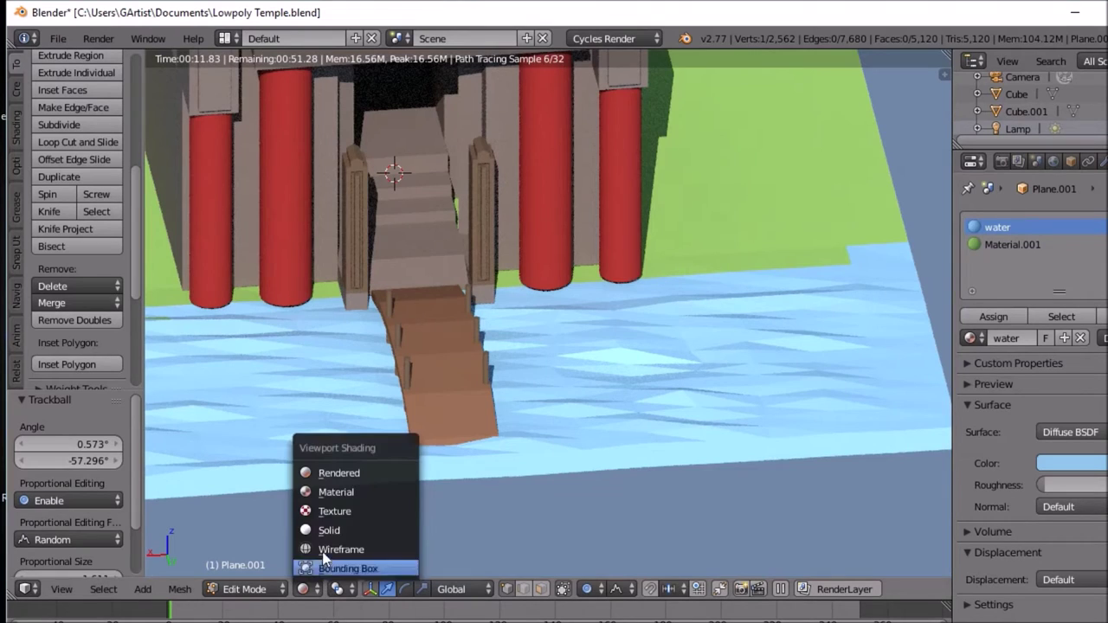
pyautogui.click(332, 530)
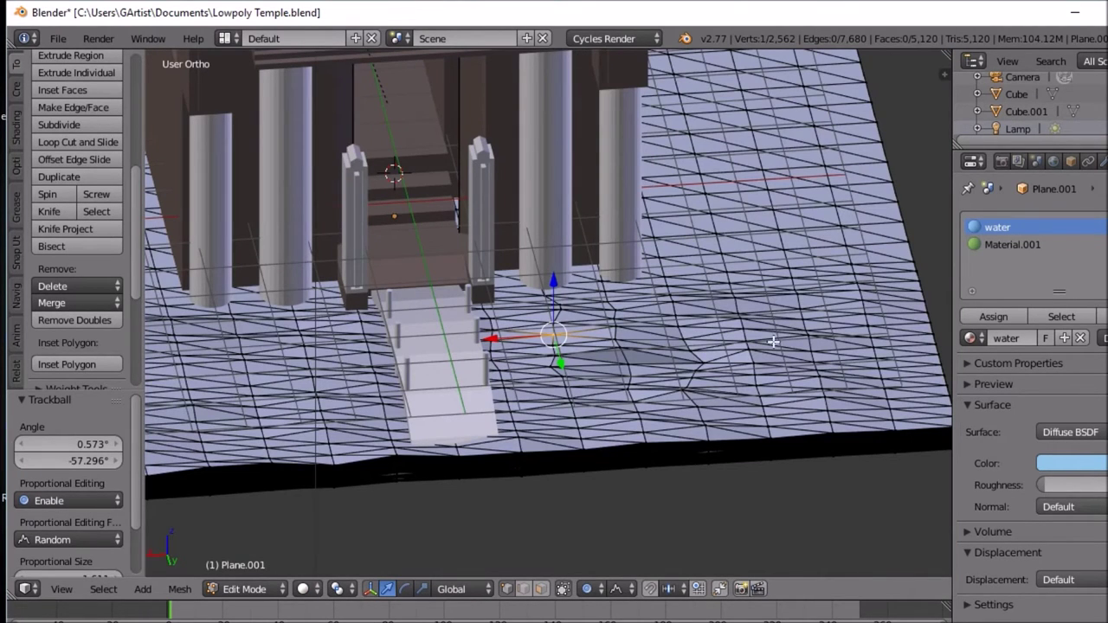
# Step: Make Material.001 the active material slot of the ground plane, staying in Edit Mode
pyautogui.click(991, 244)
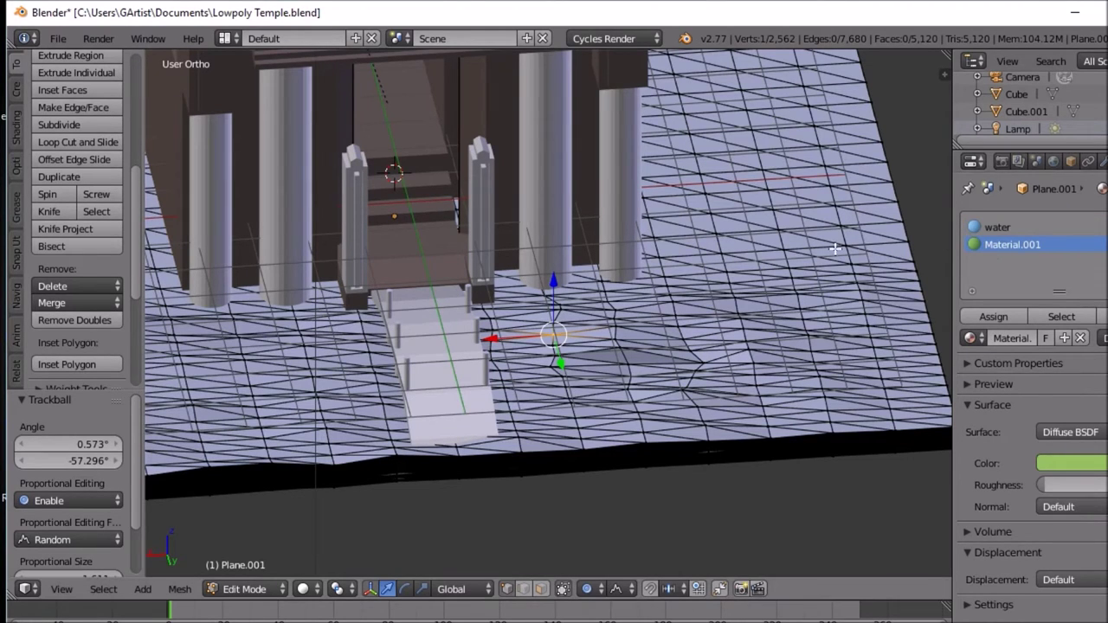
pyautogui.press('Tab')
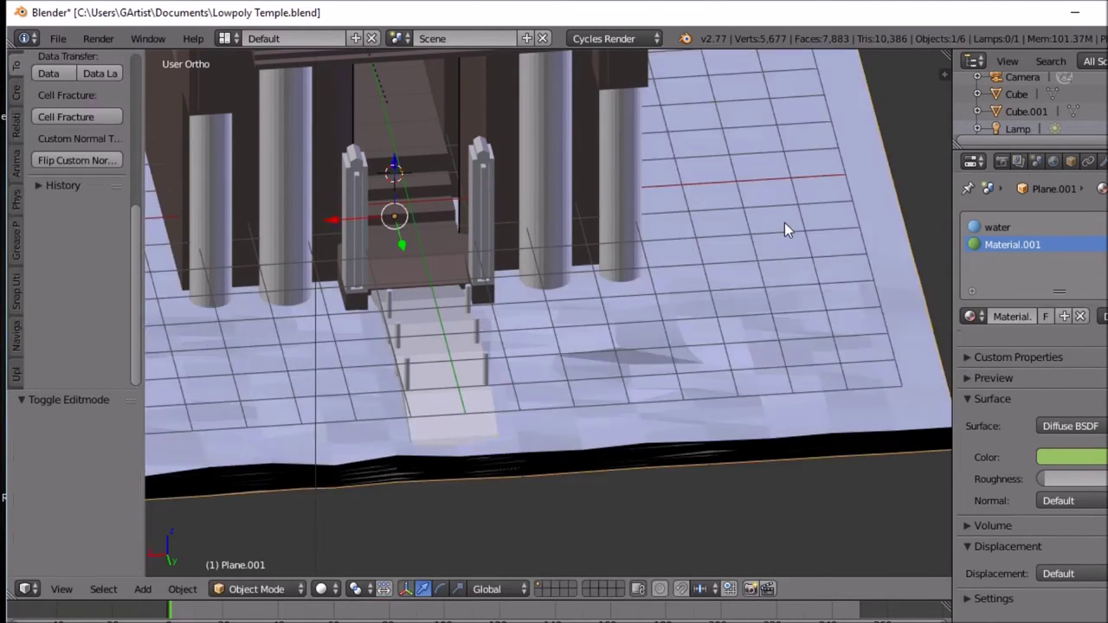
pyautogui.press('Tab')
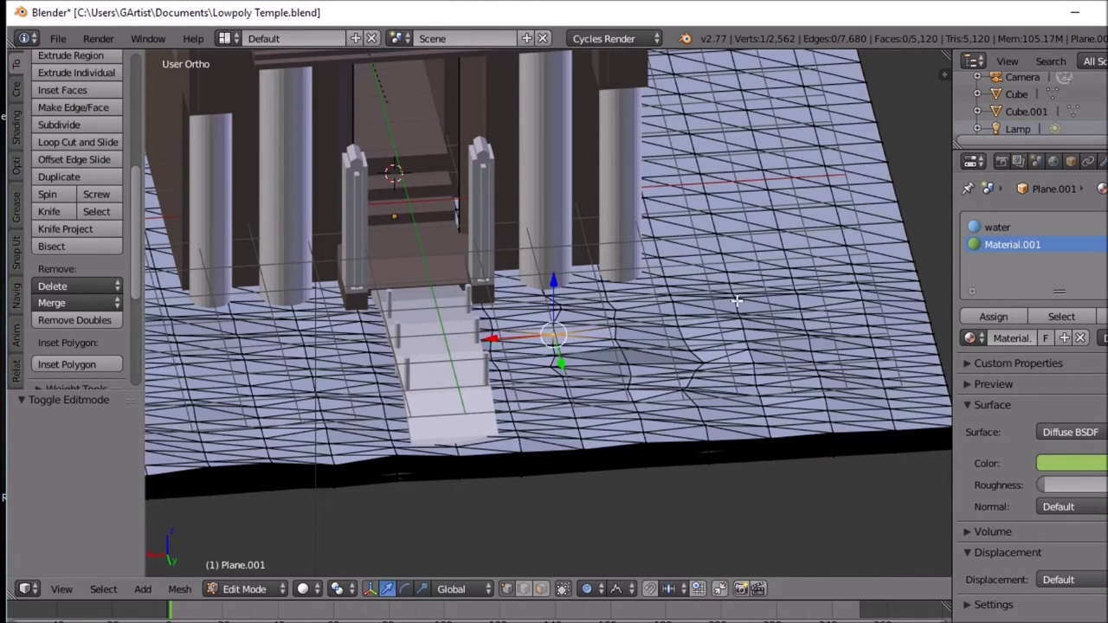
# Step: Make the water material the active slot of the ground plane, staying in Edit Mode
pyautogui.press('Tab')
pyautogui.press('Tab')
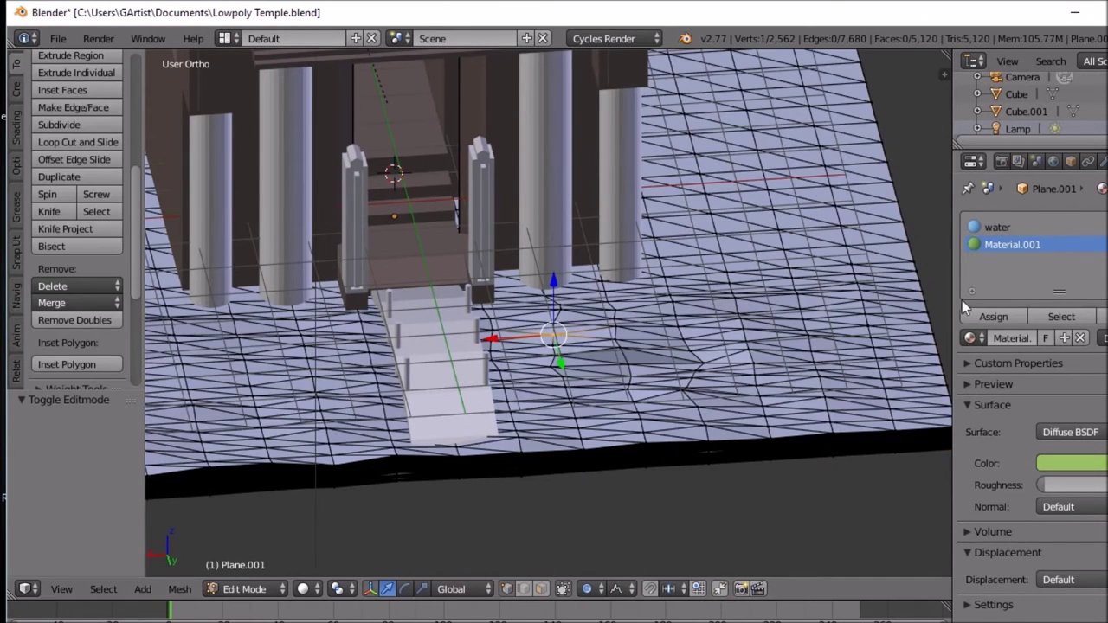
pyautogui.click(992, 227)
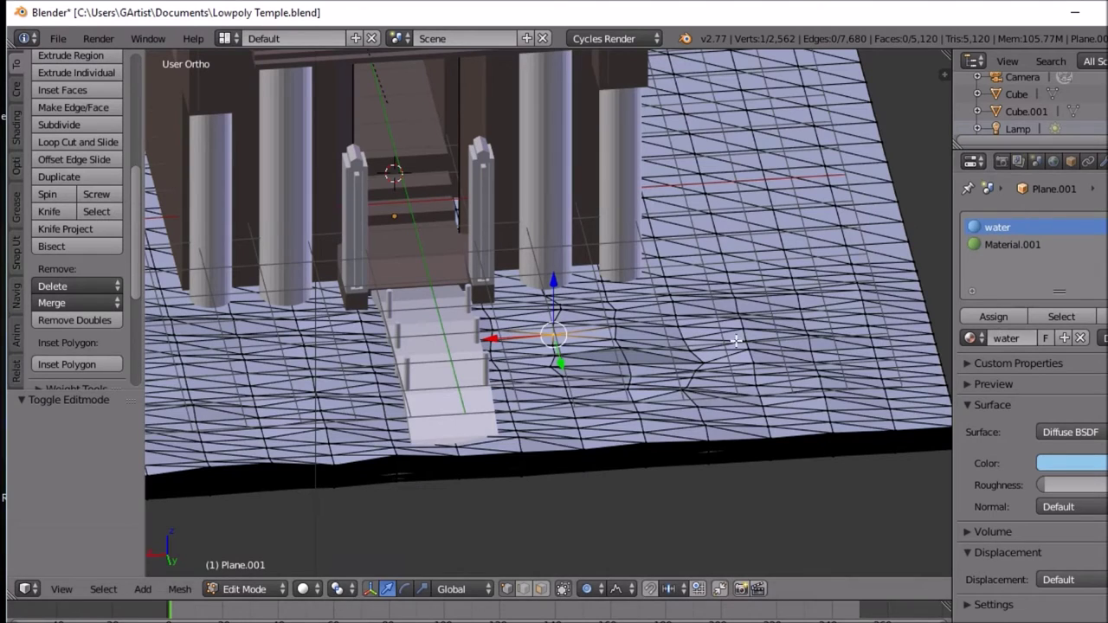
pyautogui.press('Tab')
pyautogui.press('Tab')
# Step: Circle-select the ground faces around the bridge and beside it, with selection through the mesh enabled to include hidden side faces
pyautogui.moveTo(762, 343); pyautogui.dragTo(823, 350, button='middle')
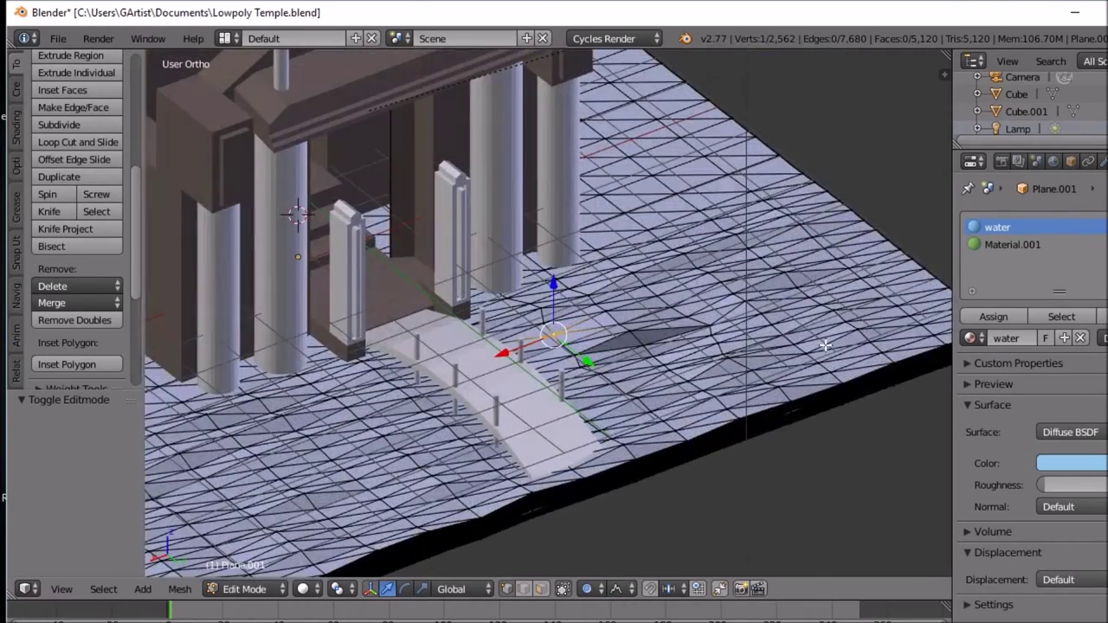
pyautogui.moveTo(806, 306); pyautogui.dragTo(813, 312, button='middle')
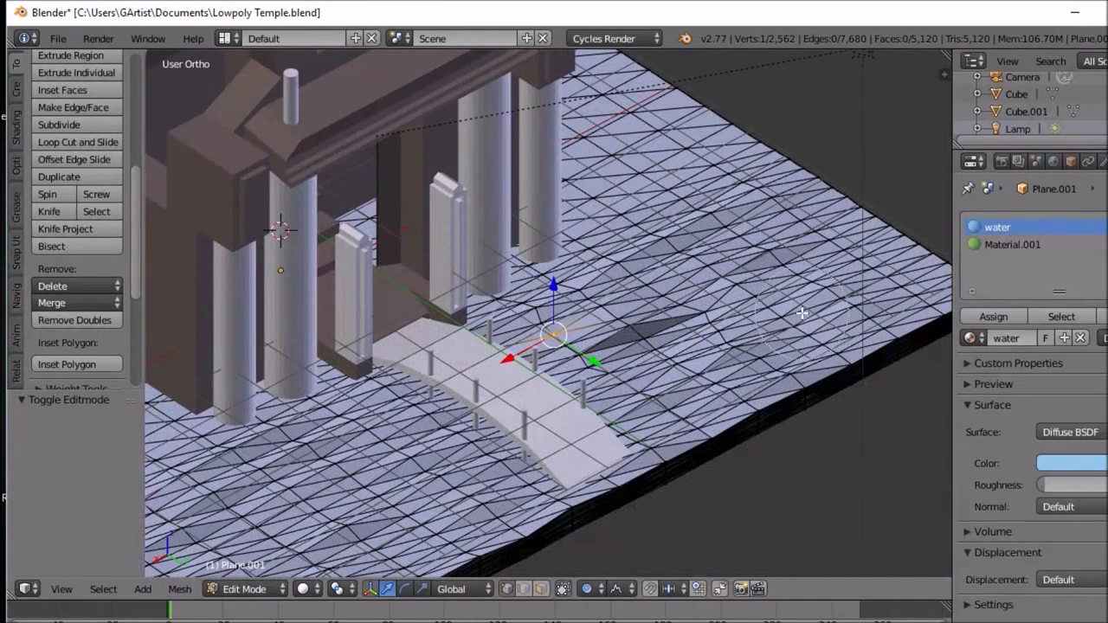
pyautogui.moveTo(783, 299)
pyautogui.mouseDown()
pyautogui.moveTo(692, 325)
pyautogui.moveTo(601, 332)
pyautogui.mouseUp()
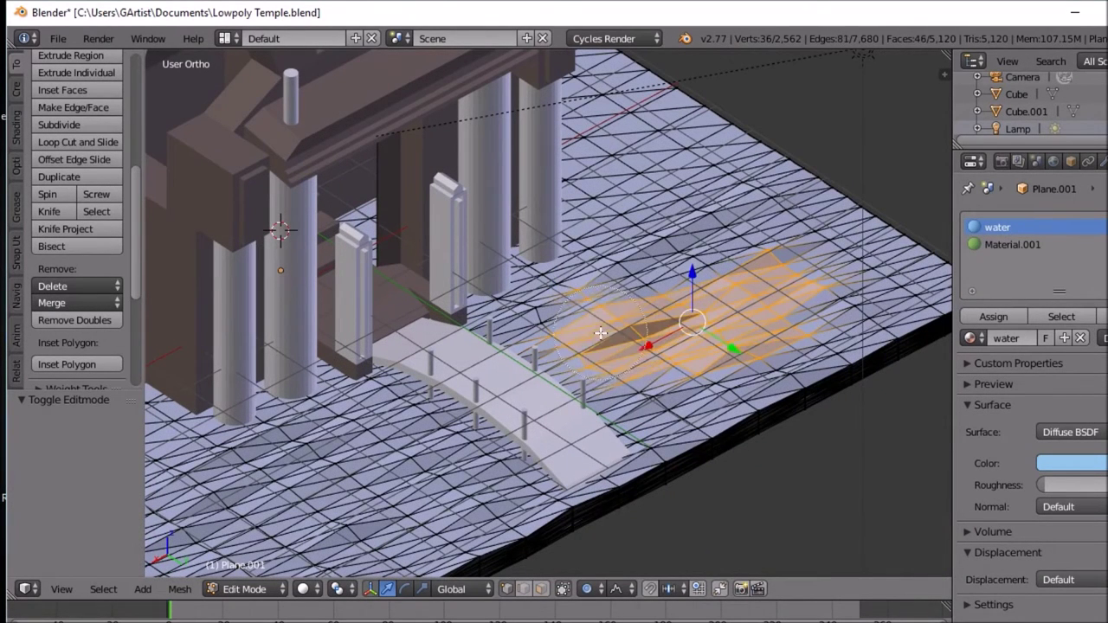
pyautogui.click(563, 589)
pyautogui.moveTo(681, 360)
pyautogui.mouseDown()
pyautogui.moveTo(805, 290)
pyautogui.moveTo(757, 388)
pyautogui.moveTo(868, 330)
pyautogui.moveTo(920, 263)
pyautogui.moveTo(904, 303)
pyautogui.moveTo(932, 287)
pyautogui.moveTo(906, 262)
pyautogui.moveTo(941, 316)
pyautogui.moveTo(951, 291)
pyautogui.moveTo(817, 252)
pyautogui.moveTo(805, 219)
pyautogui.moveTo(757, 228)
pyautogui.moveTo(715, 259)
pyautogui.moveTo(785, 214)
pyautogui.moveTo(828, 209)
pyautogui.moveTo(838, 224)
pyautogui.moveTo(775, 202)
pyautogui.moveTo(616, 294)
pyautogui.moveTo(687, 232)
pyautogui.moveTo(494, 360)
pyautogui.moveTo(458, 412)
pyautogui.moveTo(539, 346)
pyautogui.moveTo(613, 312)
pyautogui.moveTo(623, 320)
pyautogui.moveTo(490, 493)
pyautogui.moveTo(770, 389)
pyautogui.moveTo(467, 513)
pyautogui.moveTo(693, 329)
pyautogui.mouseUp()
pyautogui.rightClick(869, 380)
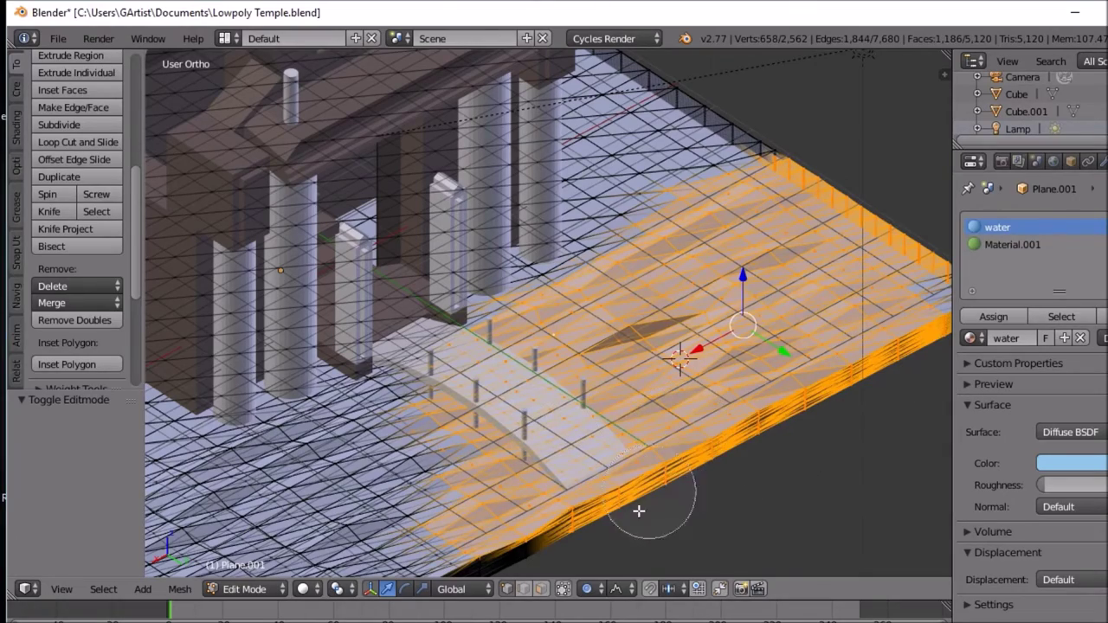
# Step: Try to rip the selected water faces away from the rest of the ground plane
pyautogui.moveTo(610, 542)
pyautogui.mouseDown(button='middle')
pyautogui.moveTo(626, 512)
pyautogui.moveTo(583, 426)
pyautogui.moveTo(554, 495)
pyautogui.moveTo(845, 364)
pyautogui.mouseUp(button='middle')
pyautogui.press('c')
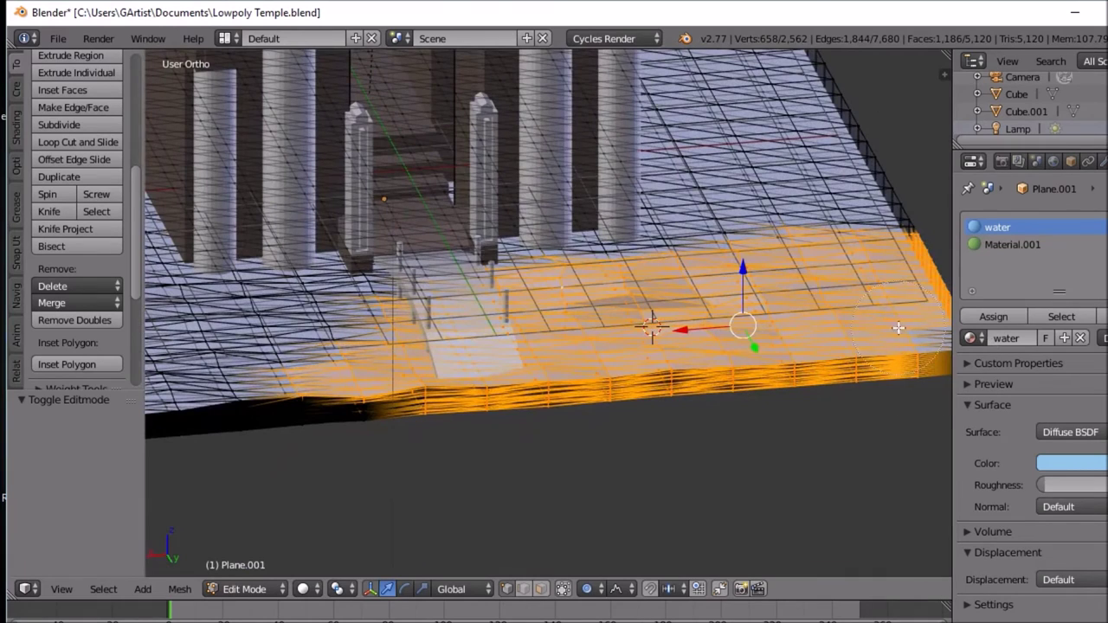
pyautogui.rightClick(606, 576)
pyautogui.press('v')
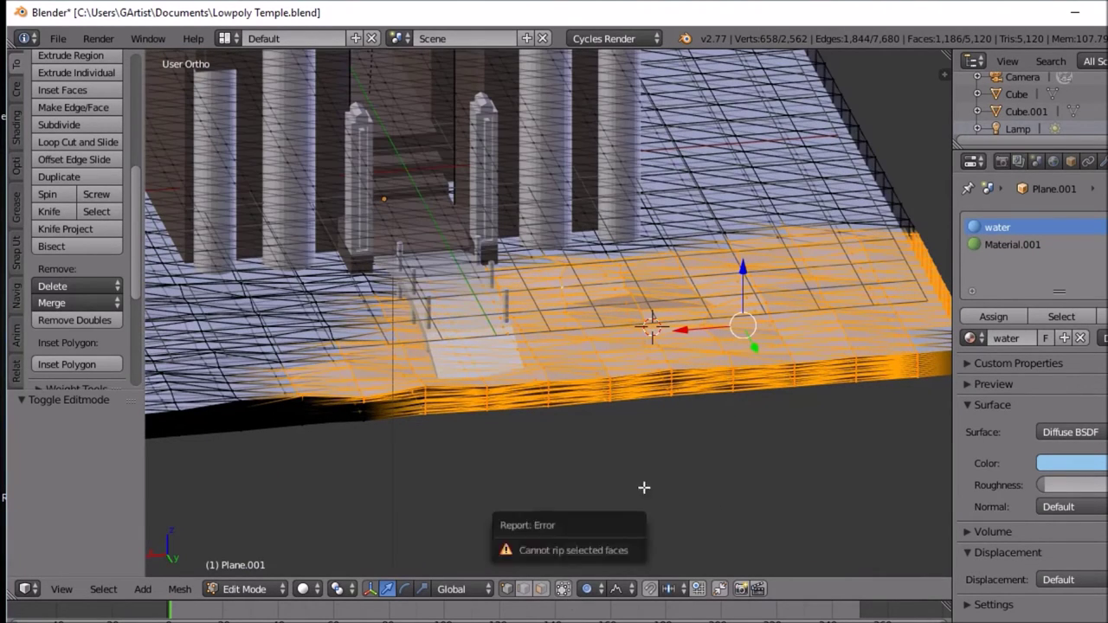
# Step: Extend the circle selection to the water's outer corner and along the front rim past the bridge
pyautogui.press('c')
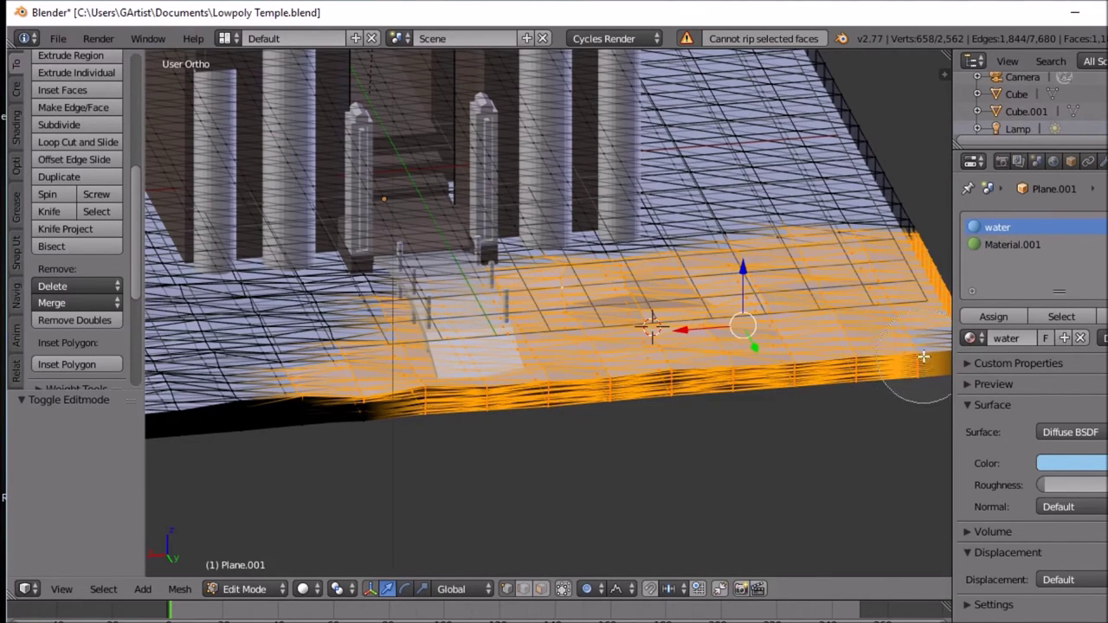
pyautogui.keyDown('ctrl'); pyautogui.scroll(-3, 807, 341); pyautogui.keyUp('ctrl')
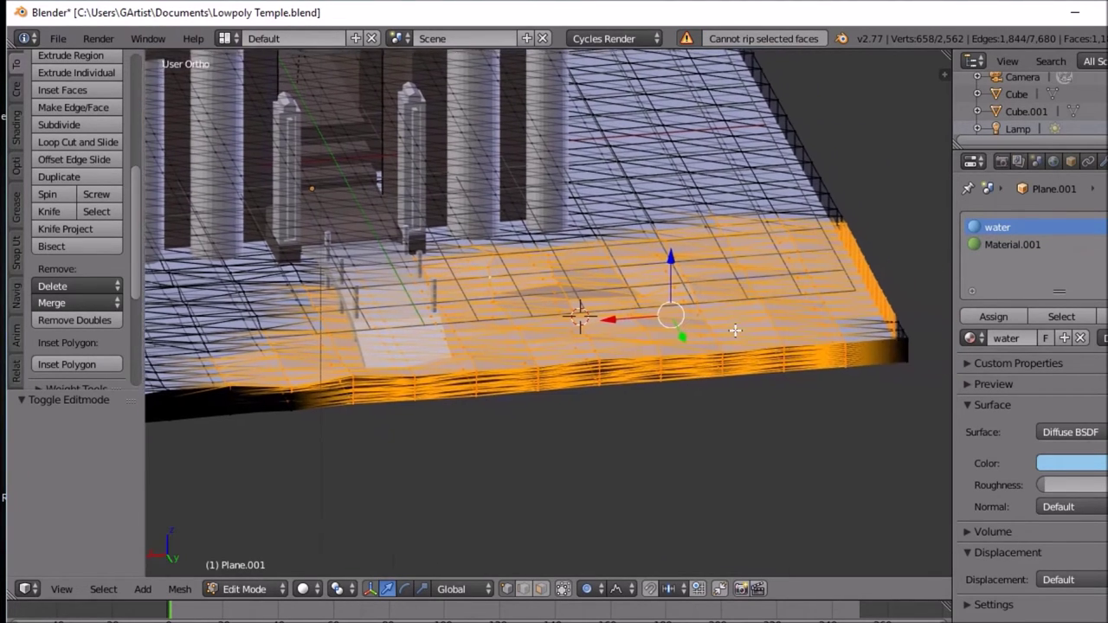
pyautogui.moveTo(860, 344)
pyautogui.mouseDown()
pyautogui.moveTo(906, 337)
pyautogui.moveTo(830, 264)
pyautogui.mouseUp()
pyautogui.moveTo(381, 405)
pyautogui.mouseDown()
pyautogui.moveTo(198, 396)
pyautogui.moveTo(212, 325)
pyautogui.moveTo(256, 358)
pyautogui.moveTo(260, 286)
pyautogui.moveTo(258, 386)
pyautogui.mouseUp()
pyautogui.press('Escape')
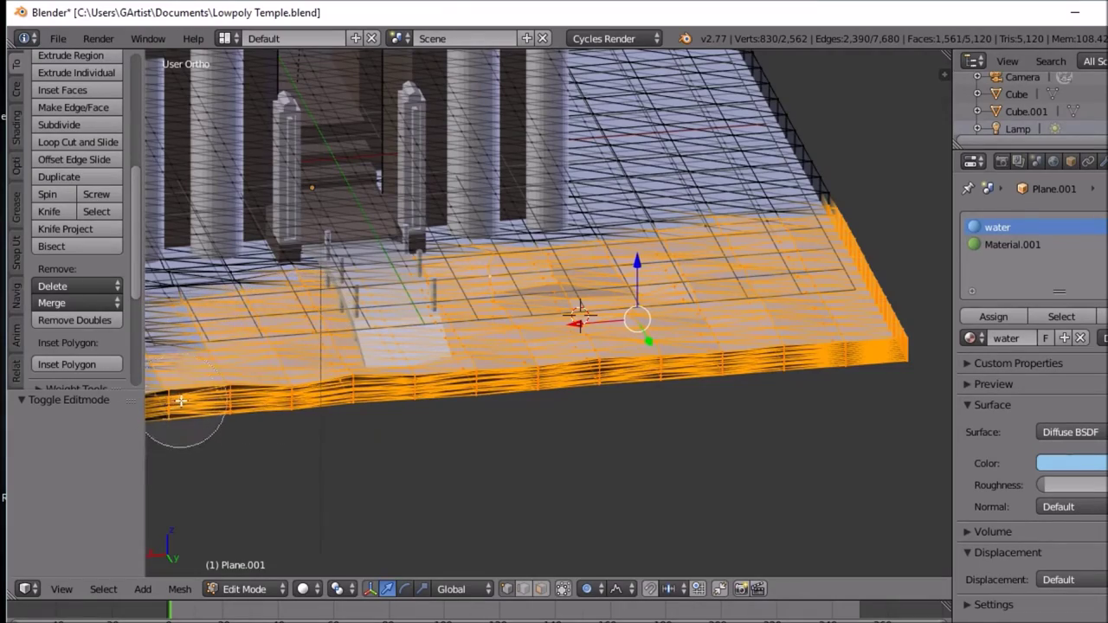
# Step: Refine the selection's shoreline boundary in front of the temple pillars by deselecting and reselecting faces along it
pyautogui.moveTo(173, 392); pyautogui.dragTo(597, 394, button='middle')
pyautogui.moveTo(663, 427); pyautogui.dragTo(715, 451, button='middle')
pyautogui.moveTo(732, 453)
pyautogui.mouseDown()
pyautogui.moveTo(697, 429)
pyautogui.moveTo(701, 420)
pyautogui.moveTo(696, 520)
pyautogui.moveTo(777, 559)
pyautogui.mouseUp()
pyautogui.moveTo(753, 201)
pyautogui.mouseDown(button='middle')
pyautogui.moveTo(799, 116)
pyautogui.moveTo(793, 134)
pyautogui.moveTo(825, 98)
pyautogui.moveTo(813, 132)
pyautogui.moveTo(796, 162)
pyautogui.moveTo(816, 94)
pyautogui.mouseUp(button='middle')
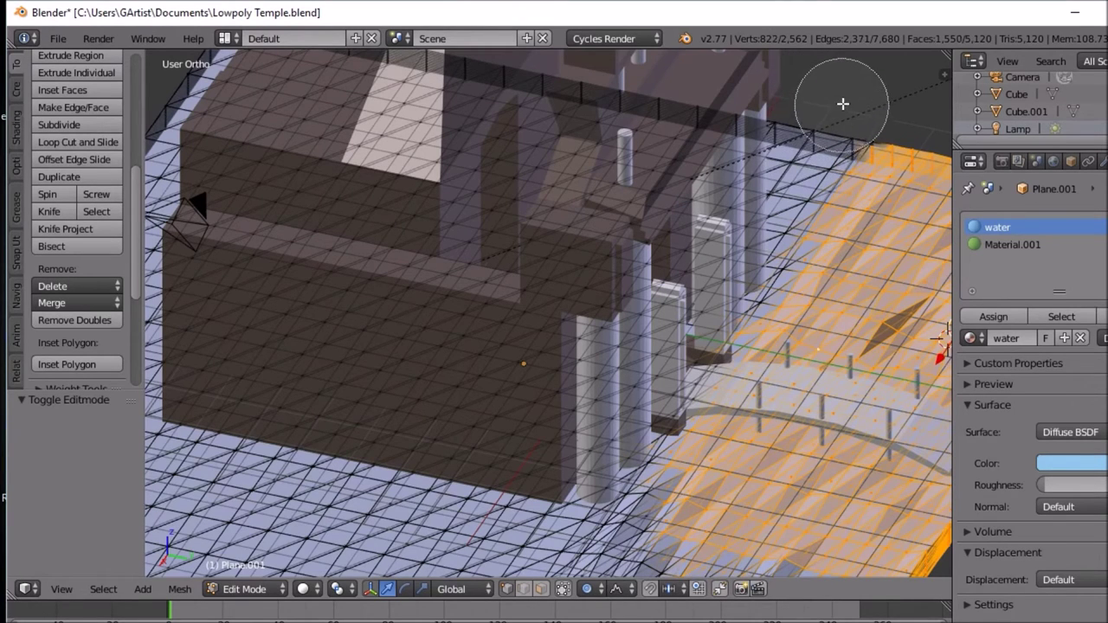
pyautogui.moveTo(839, 106)
pyautogui.mouseDown(button='middle')
pyautogui.moveTo(785, 152)
pyautogui.moveTo(762, 226)
pyautogui.moveTo(776, 175)
pyautogui.moveTo(791, 154)
pyautogui.moveTo(796, 180)
pyautogui.moveTo(815, 131)
pyautogui.moveTo(815, 163)
pyautogui.mouseUp(button='middle')
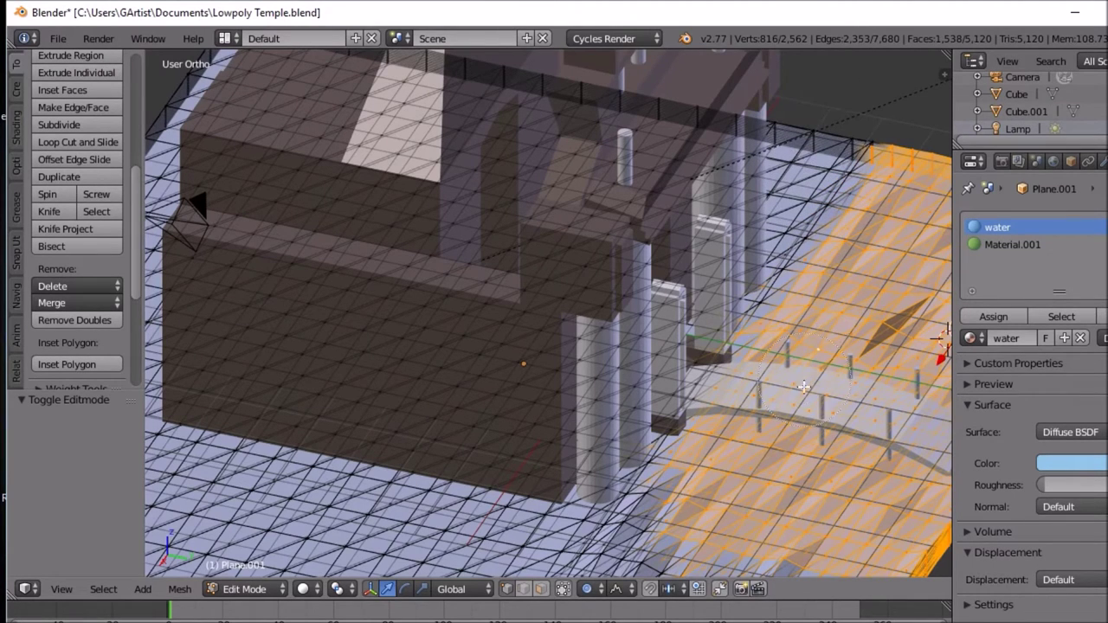
pyautogui.moveTo(767, 331)
pyautogui.mouseDown(button='middle')
pyautogui.moveTo(744, 294)
pyautogui.moveTo(728, 301)
pyautogui.moveTo(663, 420)
pyautogui.moveTo(632, 433)
pyautogui.moveTo(645, 415)
pyautogui.mouseUp(button='middle')
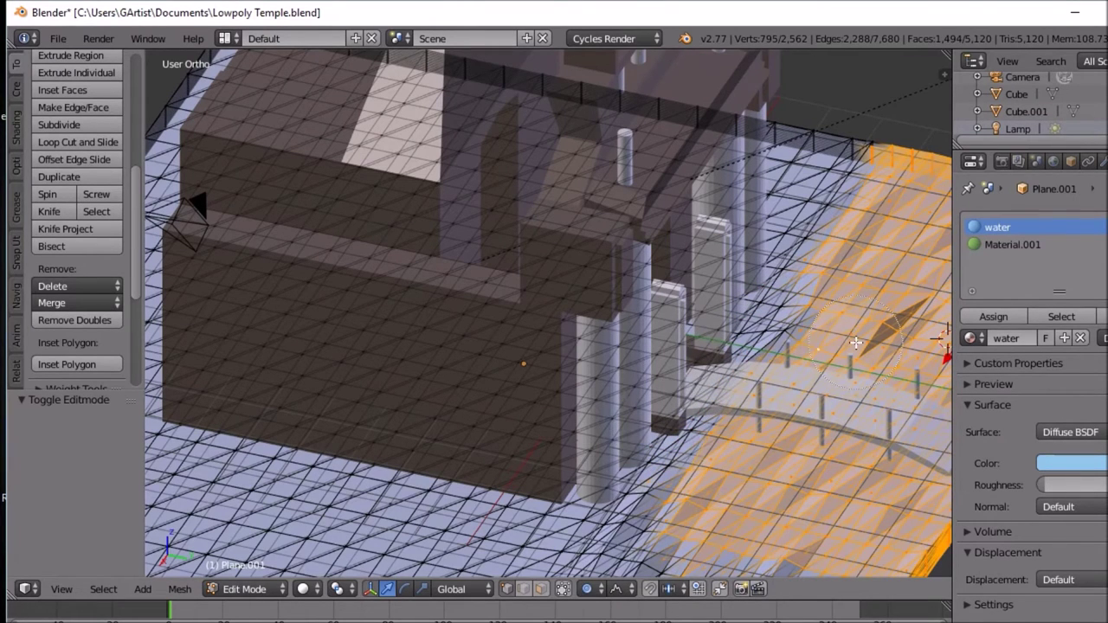
pyautogui.moveTo(856, 343)
pyautogui.mouseDown()
pyautogui.moveTo(828, 324)
pyautogui.moveTo(806, 360)
pyautogui.mouseUp()
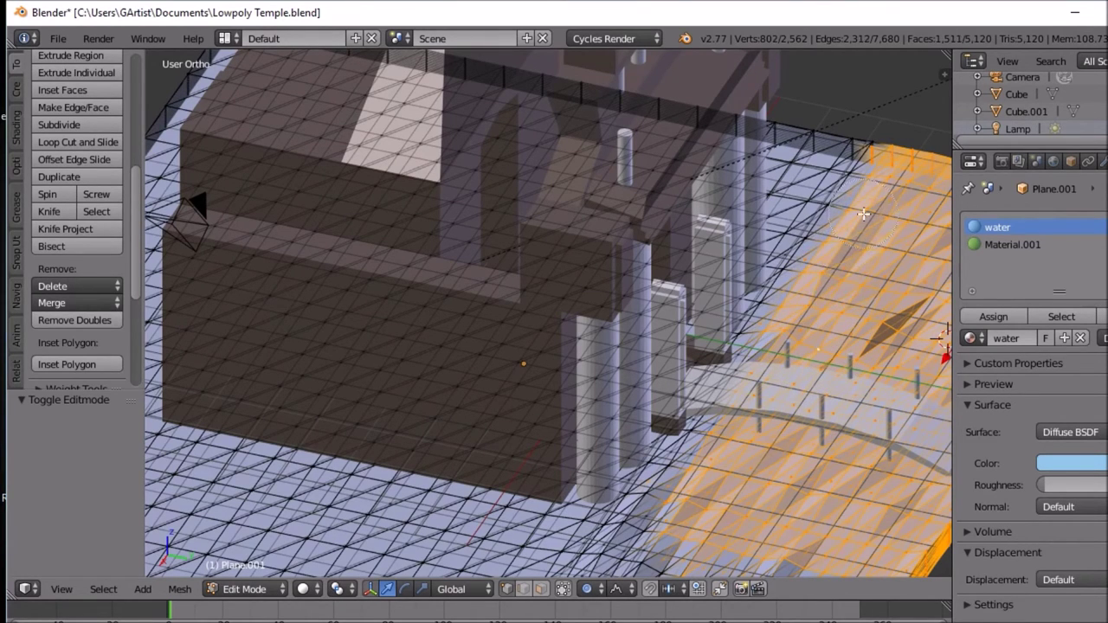
pyautogui.moveTo(818, 286)
pyautogui.mouseDown()
pyautogui.moveTo(755, 346)
pyautogui.moveTo(745, 387)
pyautogui.mouseUp()
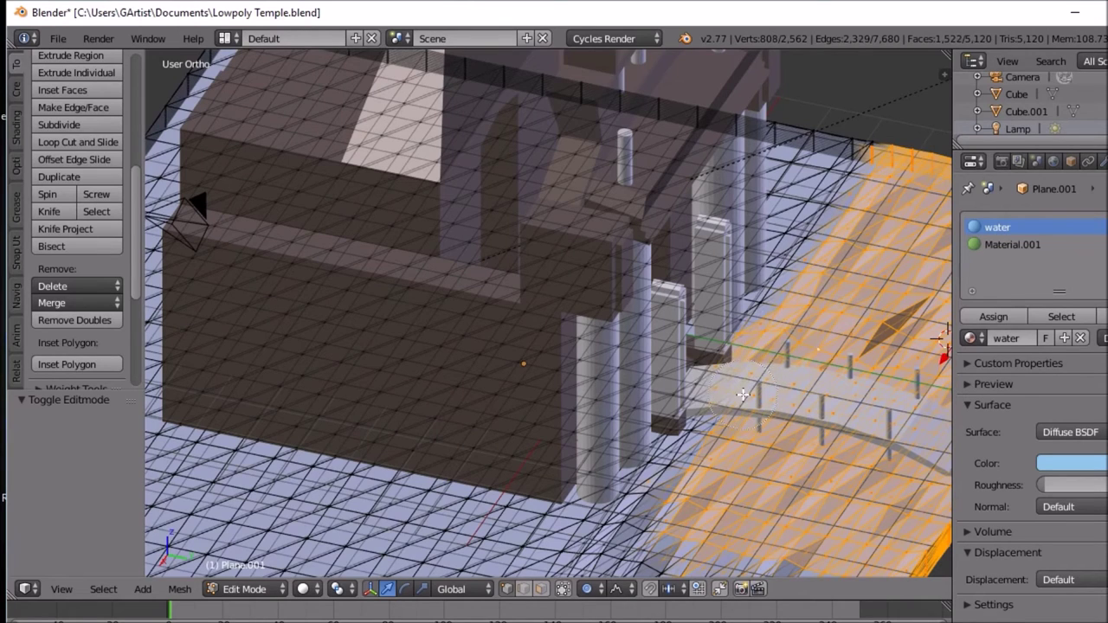
pyautogui.moveTo(731, 439)
pyautogui.mouseDown()
pyautogui.moveTo(712, 443)
pyautogui.moveTo(653, 558)
pyautogui.mouseUp()
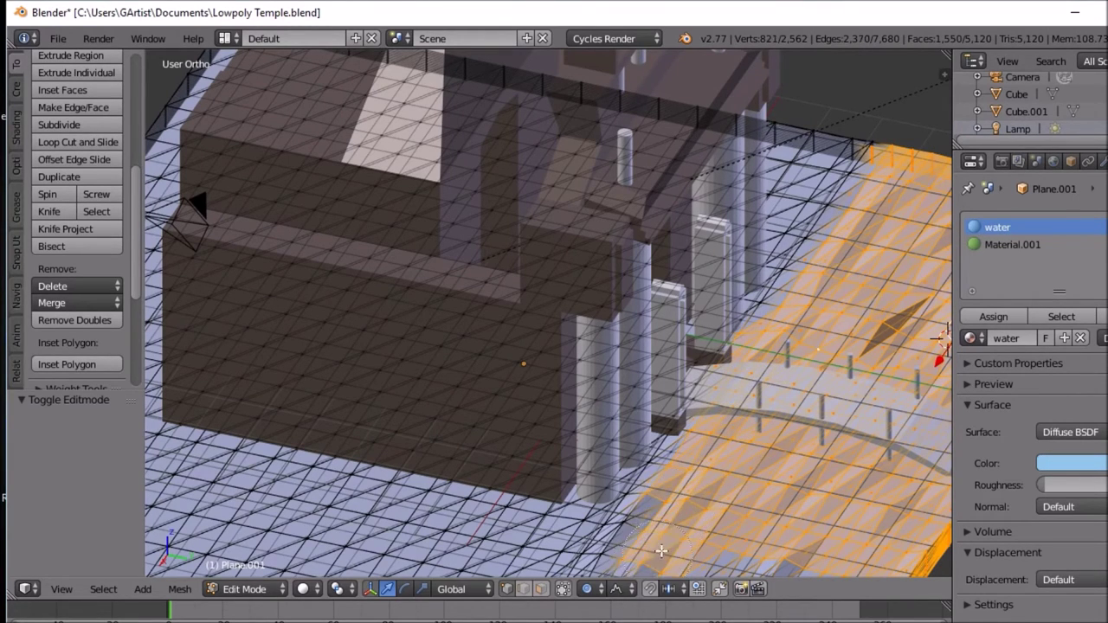
pyautogui.moveTo(723, 439)
pyautogui.mouseDown(button='middle')
pyautogui.moveTo(662, 387)
pyautogui.moveTo(686, 376)
pyautogui.moveTo(713, 330)
pyautogui.moveTo(615, 470)
pyautogui.mouseUp(button='middle')
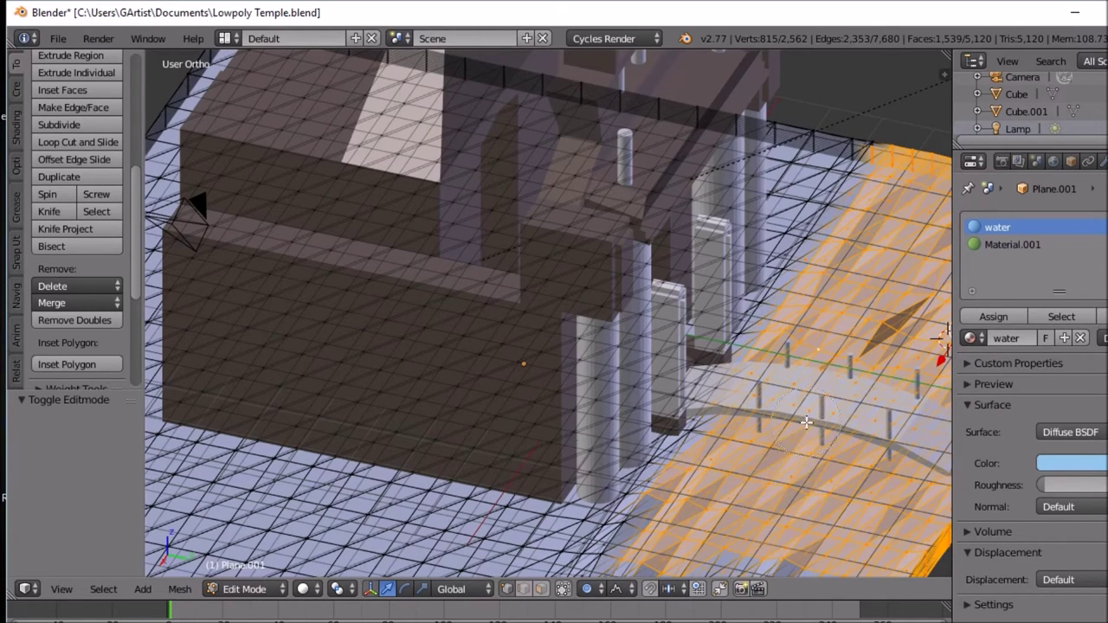
# Step: Extend the water selection over the remaining front strip on the bridge's other side, including the corner and side faces
pyautogui.keyDown('shift'); pyautogui.moveTo(741, 474); pyautogui.dragTo(714, 270, button='middle'); pyautogui.keyUp('shift')
pyautogui.moveTo(646, 340)
pyautogui.mouseDown()
pyautogui.moveTo(602, 407)
pyautogui.moveTo(721, 333)
pyautogui.moveTo(683, 394)
pyautogui.moveTo(794, 418)
pyautogui.moveTo(778, 490)
pyautogui.moveTo(834, 381)
pyautogui.moveTo(827, 407)
pyautogui.mouseUp()
pyautogui.moveTo(889, 304)
pyautogui.mouseDown()
pyautogui.moveTo(755, 438)
pyautogui.moveTo(695, 478)
pyautogui.moveTo(739, 466)
pyautogui.moveTo(771, 482)
pyautogui.moveTo(646, 436)
pyautogui.moveTo(676, 435)
pyautogui.moveTo(618, 404)
pyautogui.moveTo(629, 383)
pyautogui.moveTo(618, 457)
pyautogui.moveTo(629, 395)
pyautogui.mouseUp()
pyautogui.moveTo(561, 443)
pyautogui.mouseDown()
pyautogui.moveTo(525, 437)
pyautogui.moveTo(584, 389)
pyautogui.mouseUp()
pyautogui.moveTo(654, 286)
pyautogui.mouseDown()
pyautogui.moveTo(622, 306)
pyautogui.moveTo(541, 446)
pyautogui.moveTo(555, 404)
pyautogui.moveTo(526, 443)
pyautogui.moveTo(547, 412)
pyautogui.mouseUp()
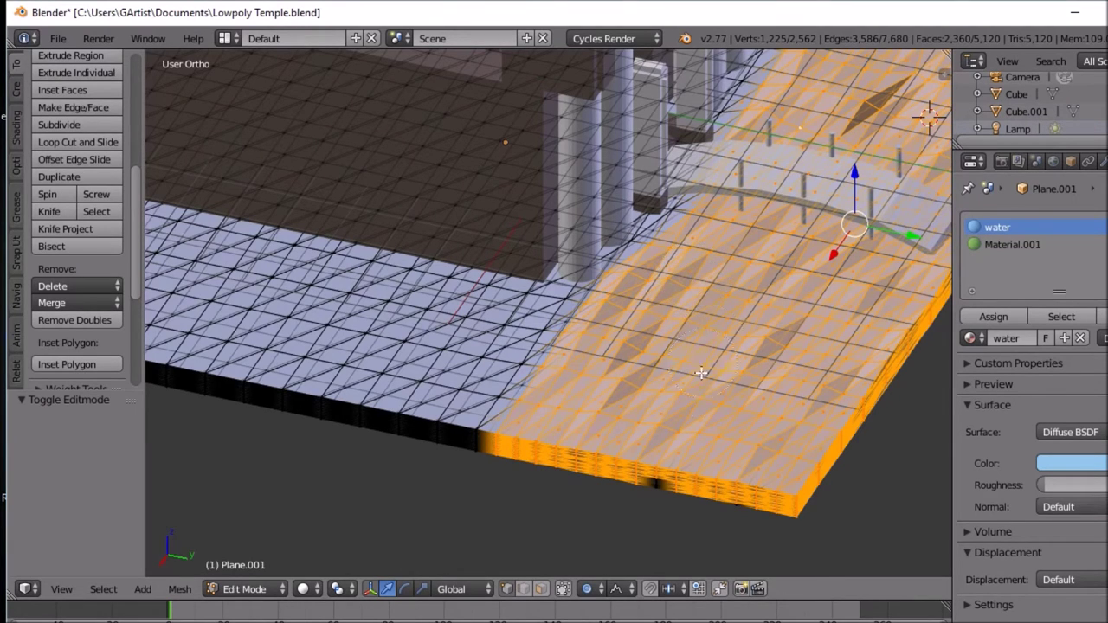
pyautogui.moveTo(680, 451)
pyautogui.mouseDown()
pyautogui.moveTo(659, 484)
pyautogui.moveTo(725, 489)
pyautogui.moveTo(756, 477)
pyautogui.mouseUp()
# Step: Move the selected water area by about X 0.014, Y 0.046, Z -0.137 with random proportional editing at size 1.61
pyautogui.moveTo(753, 457); pyautogui.dragTo(720, 406, button='middle')
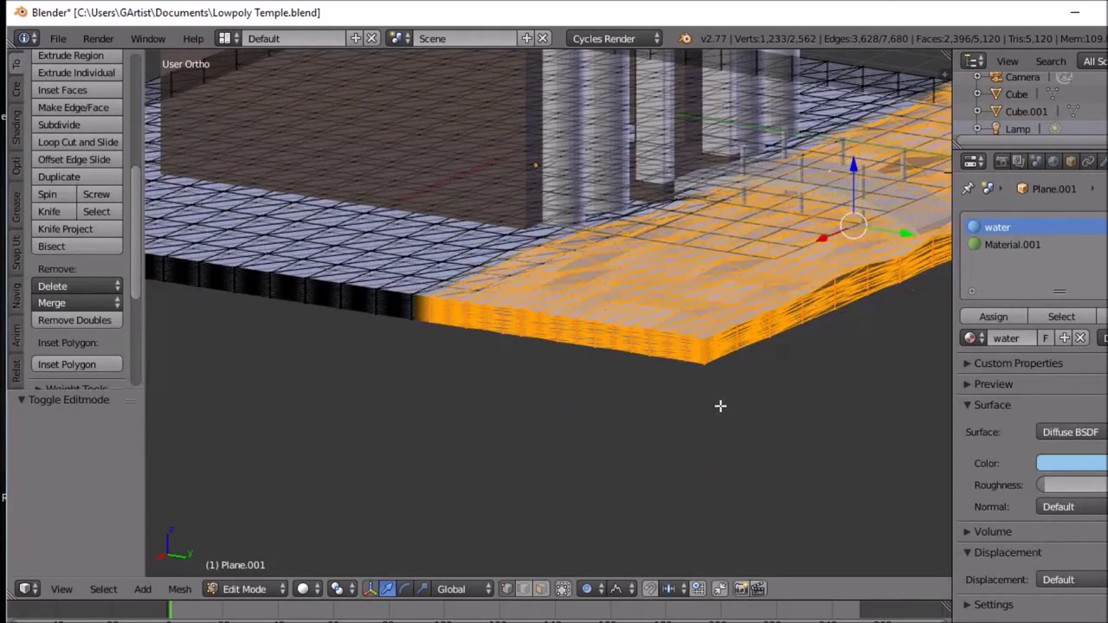
pyautogui.press('g')
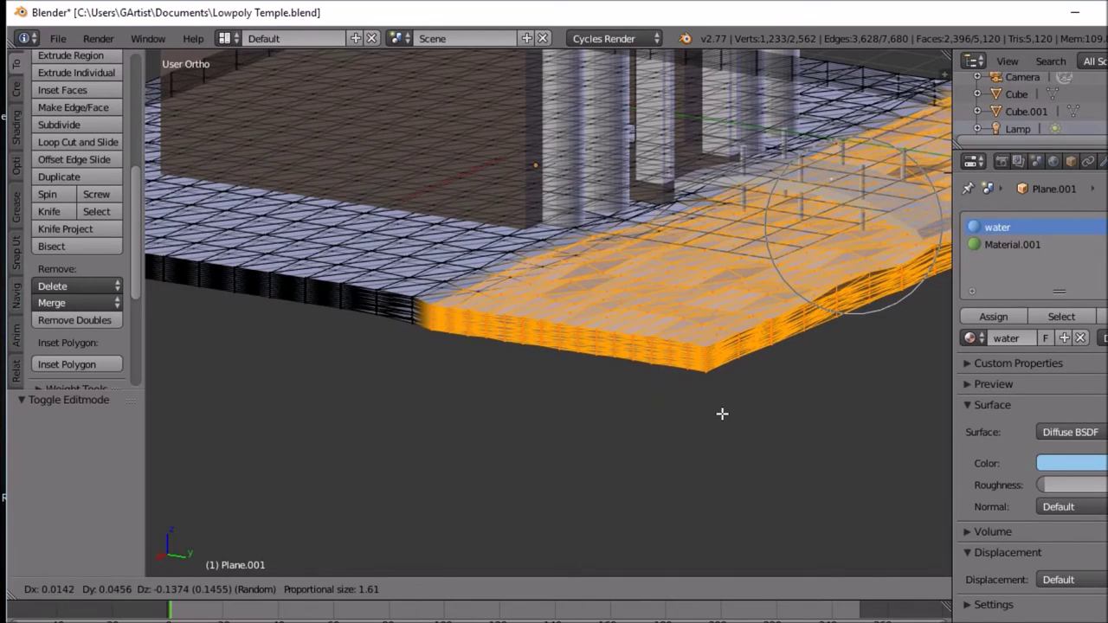
pyautogui.click(722, 414)
# Step: Lower the water area again by about X 0.017, Y 0.148, Z -0.265, using a random proportional size of 2.14
pyautogui.moveTo(670, 385); pyautogui.dragTo(731, 369, button='middle')
pyautogui.moveTo(755, 328); pyautogui.dragTo(711, 300, button='middle')
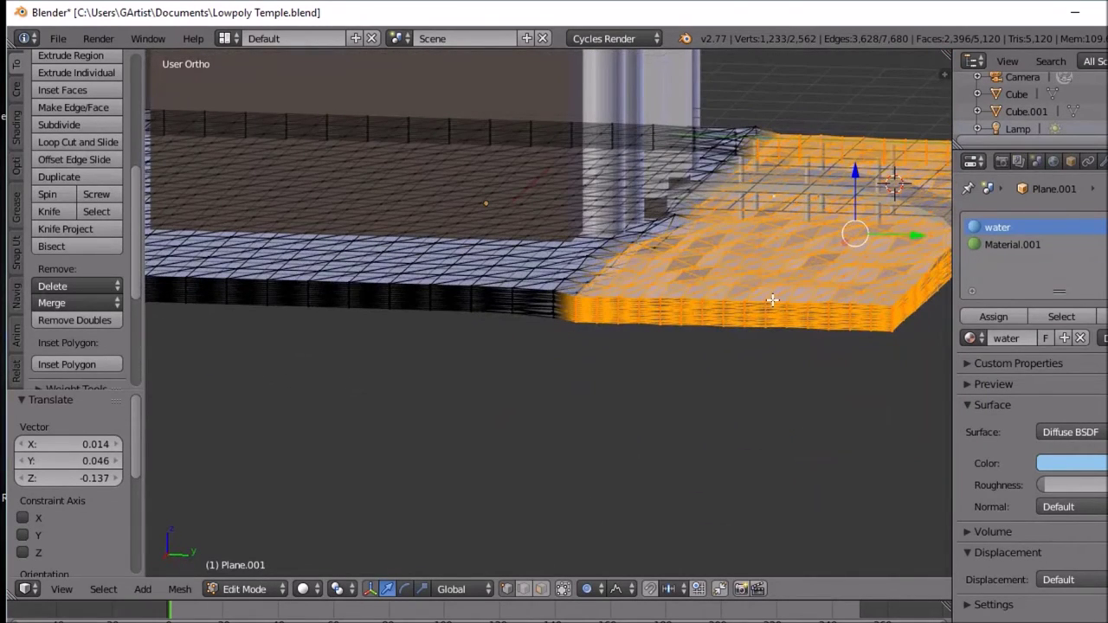
pyautogui.press('g')
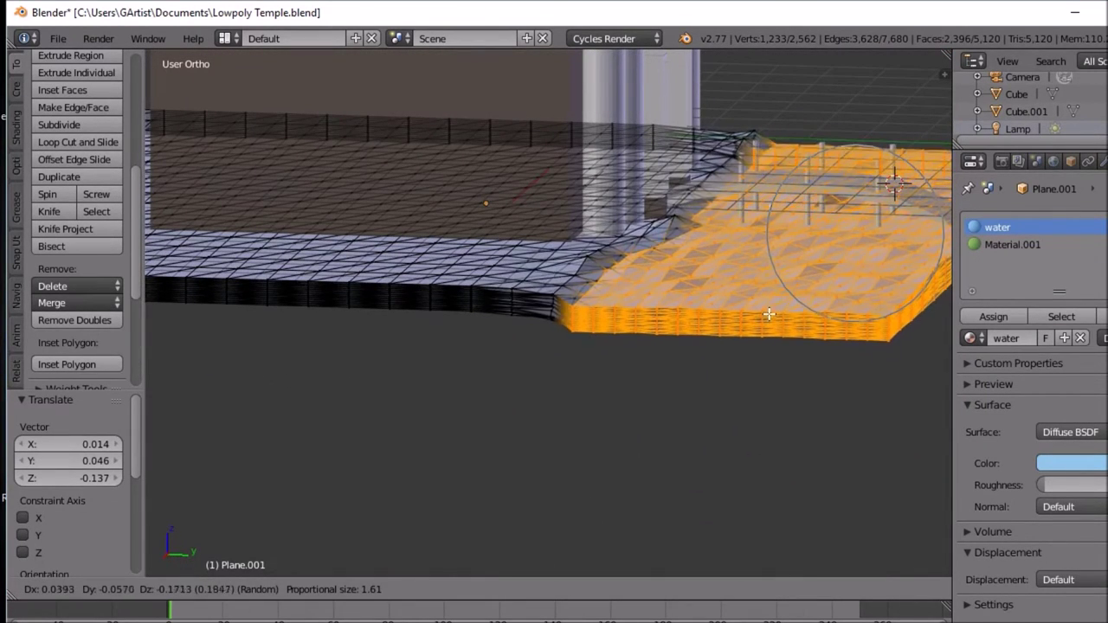
pyautogui.scroll(6, 772, 304)
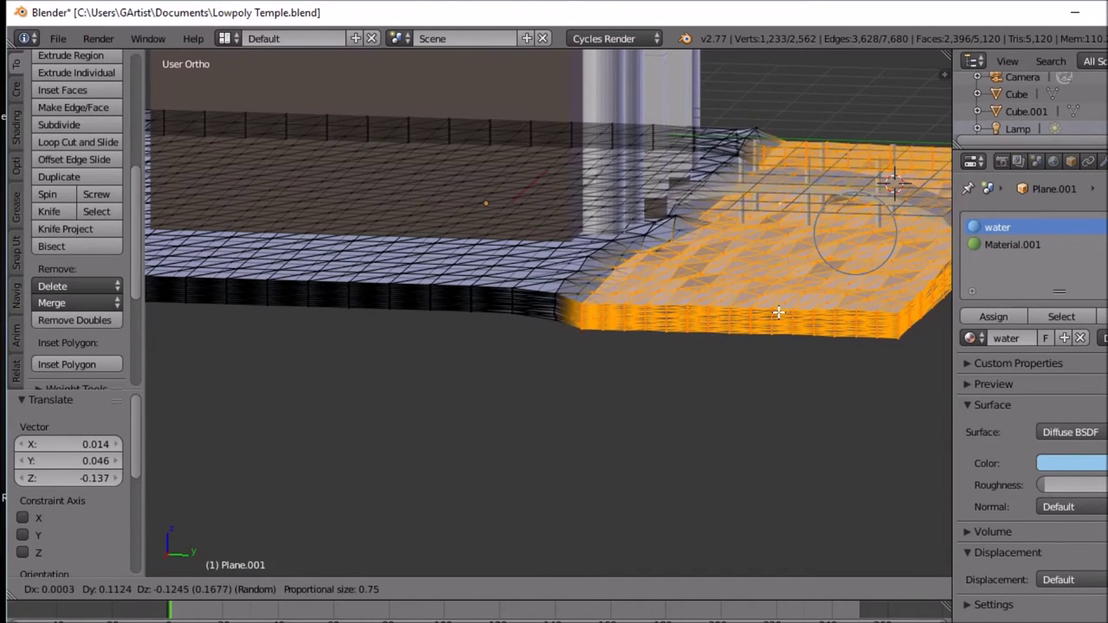
pyautogui.scroll(2, 778, 312)
pyautogui.scroll(2, 778, 313)
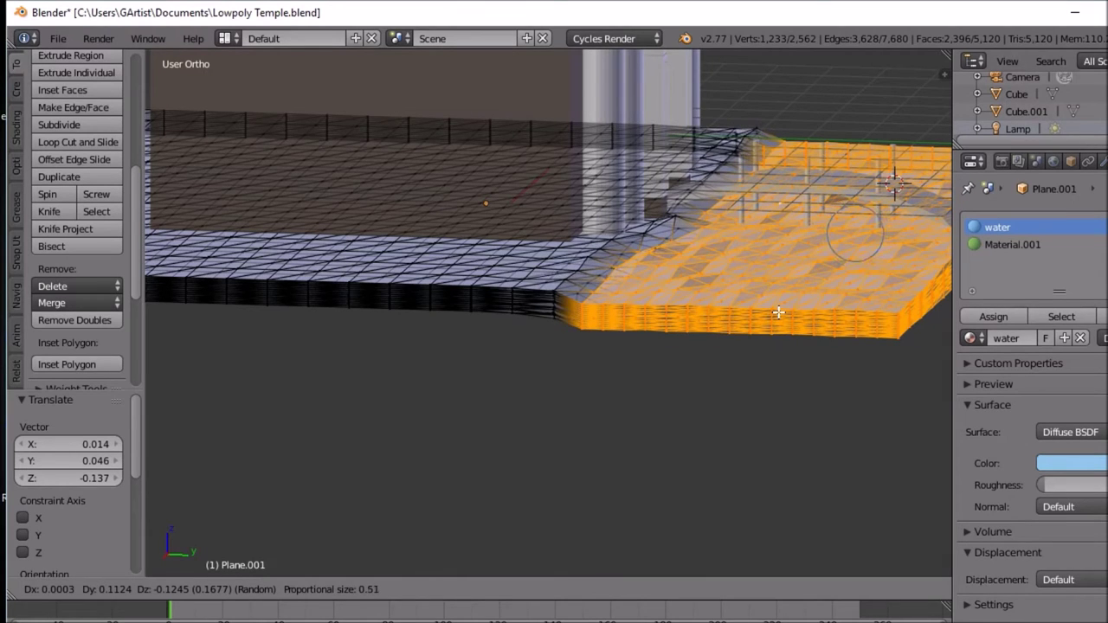
pyautogui.scroll(-12, 778, 313)
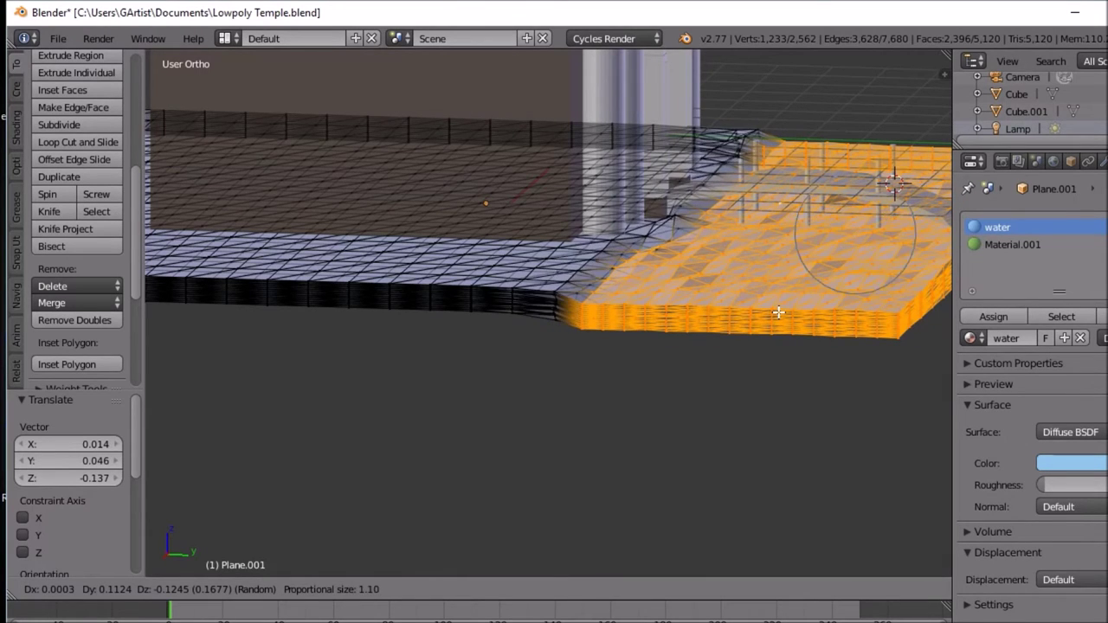
pyautogui.scroll(-3, 779, 313)
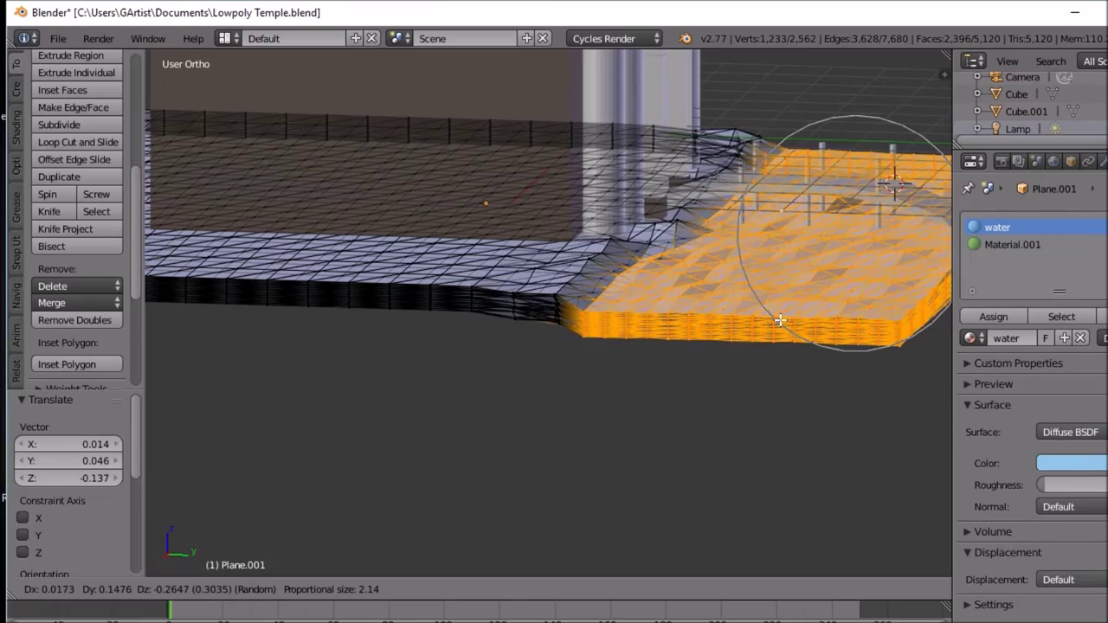
pyautogui.click(780, 321)
# Step: Limit selection to visible geometry and move the water area about -0.554 along global Y, toward the temple
pyautogui.moveTo(778, 340); pyautogui.dragTo(732, 319, button='middle')
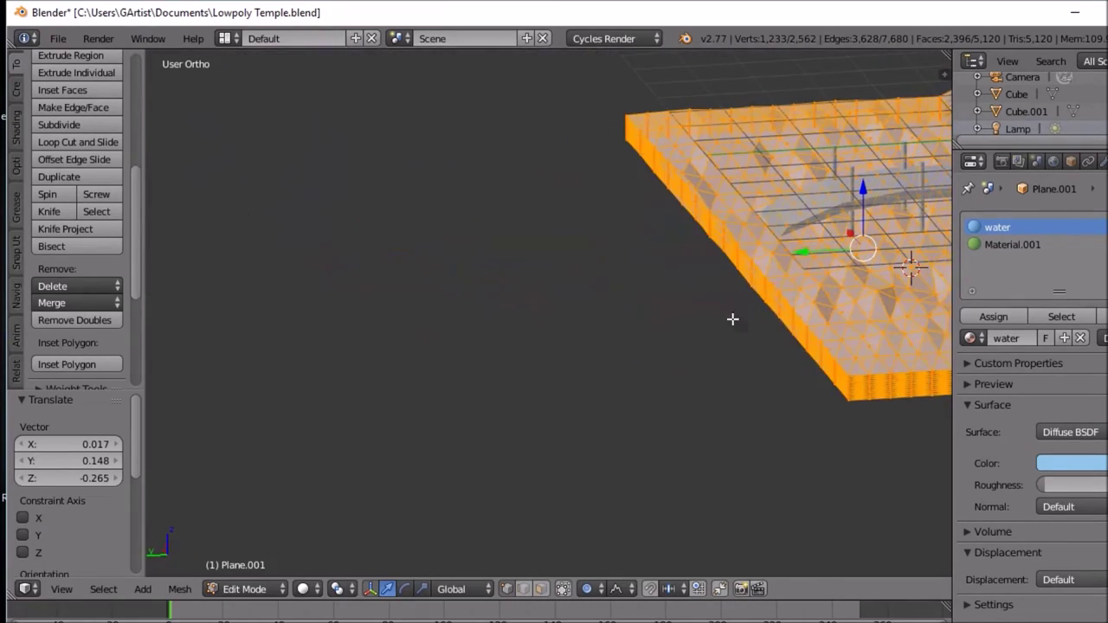
pyautogui.click(563, 589)
pyautogui.moveTo(714, 332); pyautogui.dragTo(685, 320, button='middle')
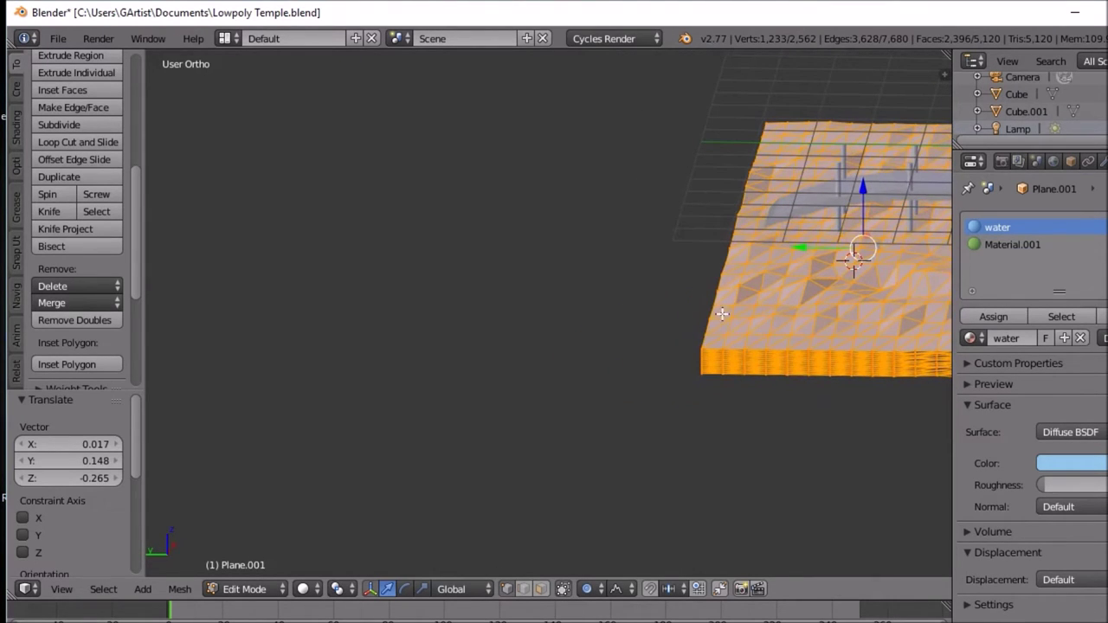
pyautogui.press('g')
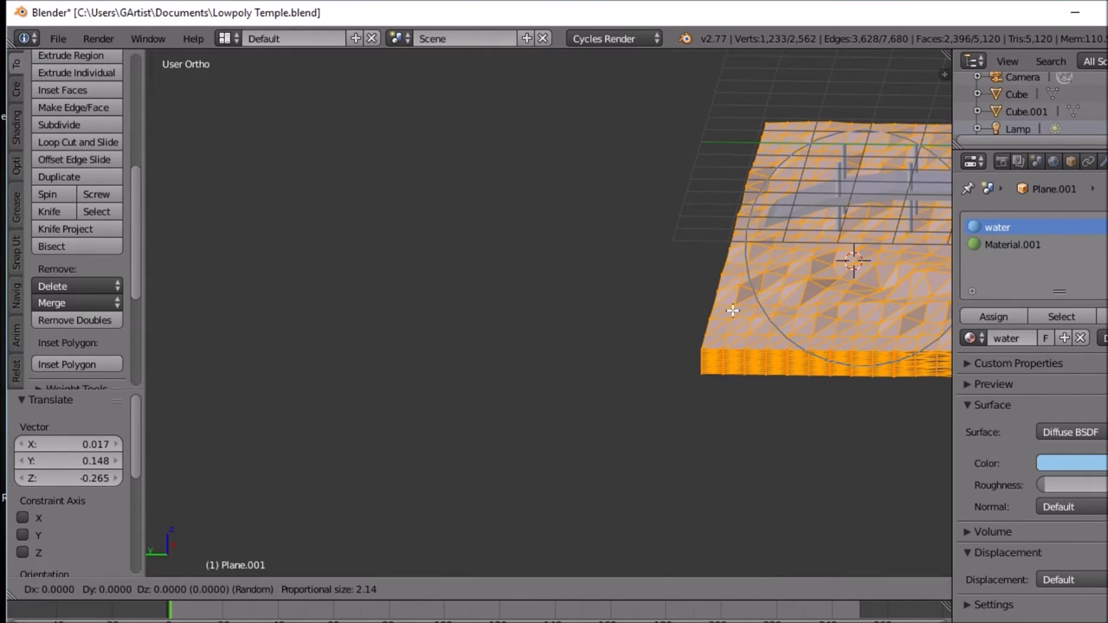
pyautogui.press('y')
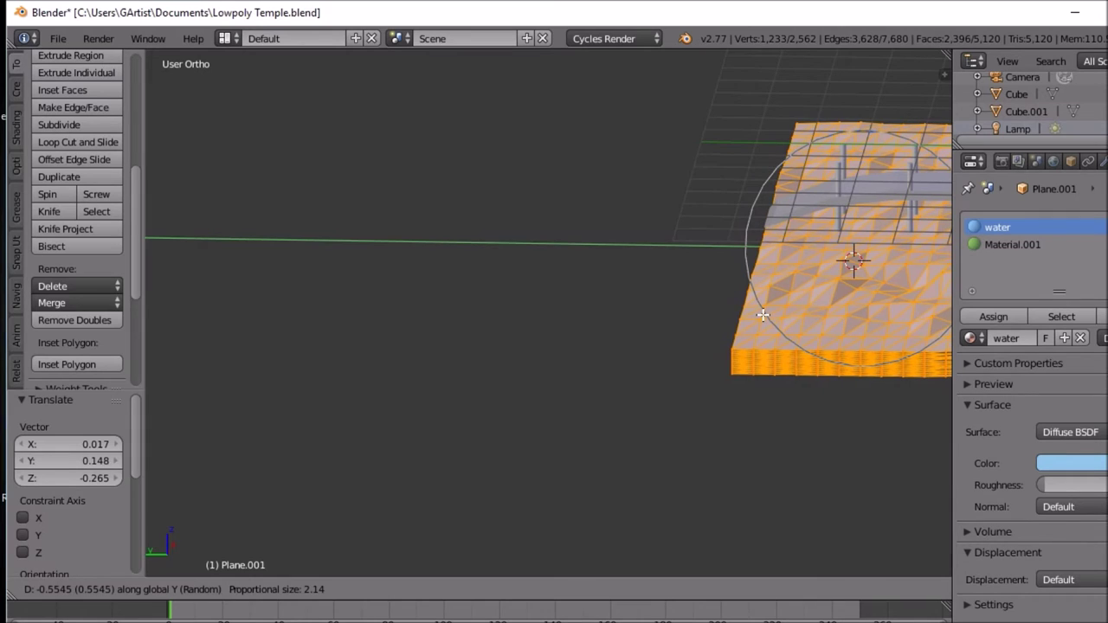
pyautogui.click(762, 314)
# Step: Assign the water material to the selected faces and preview the shoreline in rendered shading
pyautogui.moveTo(765, 312); pyautogui.dragTo(793, 280, button='middle')
pyautogui.moveTo(783, 269)
pyautogui.mouseDown(button='middle')
pyautogui.moveTo(782, 282)
pyautogui.moveTo(768, 282)
pyautogui.mouseUp(button='middle')
pyautogui.moveTo(833, 303); pyautogui.dragTo(765, 291, button='middle')
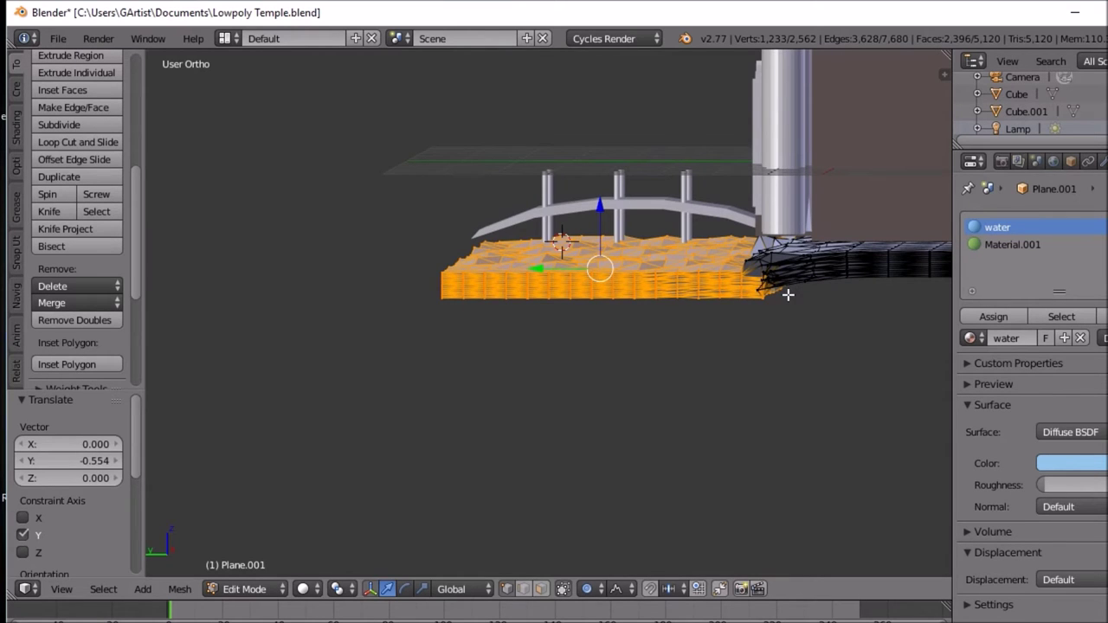
pyautogui.moveTo(710, 258); pyautogui.dragTo(722, 282, button='middle')
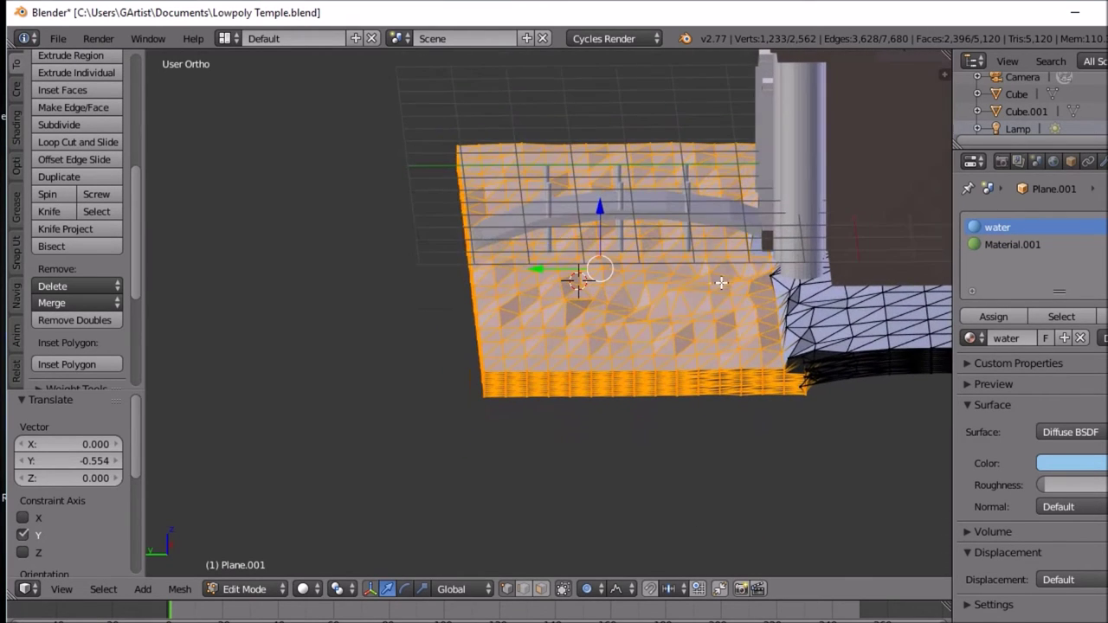
pyautogui.click(997, 317)
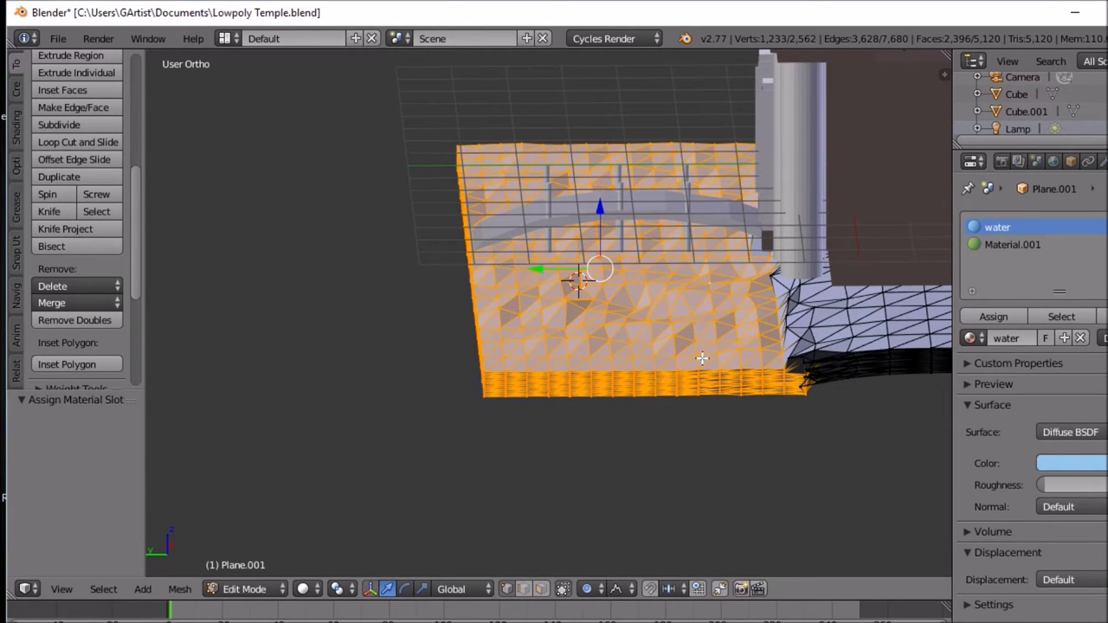
pyautogui.click(308, 589)
pyautogui.click(327, 469)
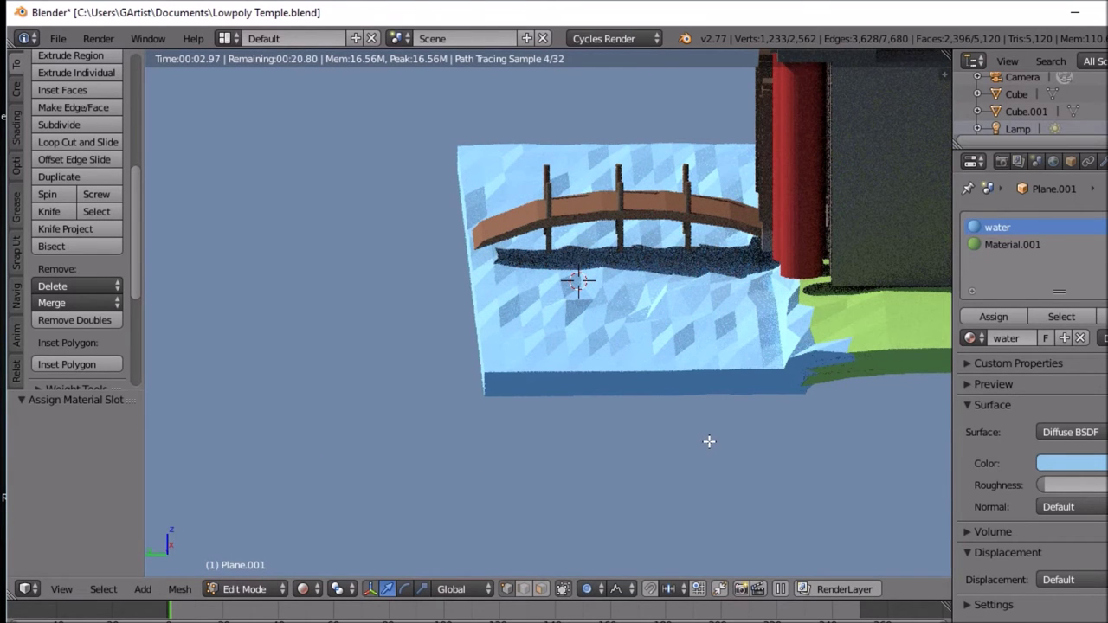
# Step: Examine the rendered shoreline, water surface and bridge from the front corner and the side
pyautogui.moveTo(735, 435); pyautogui.dragTo(856, 435, button='middle')
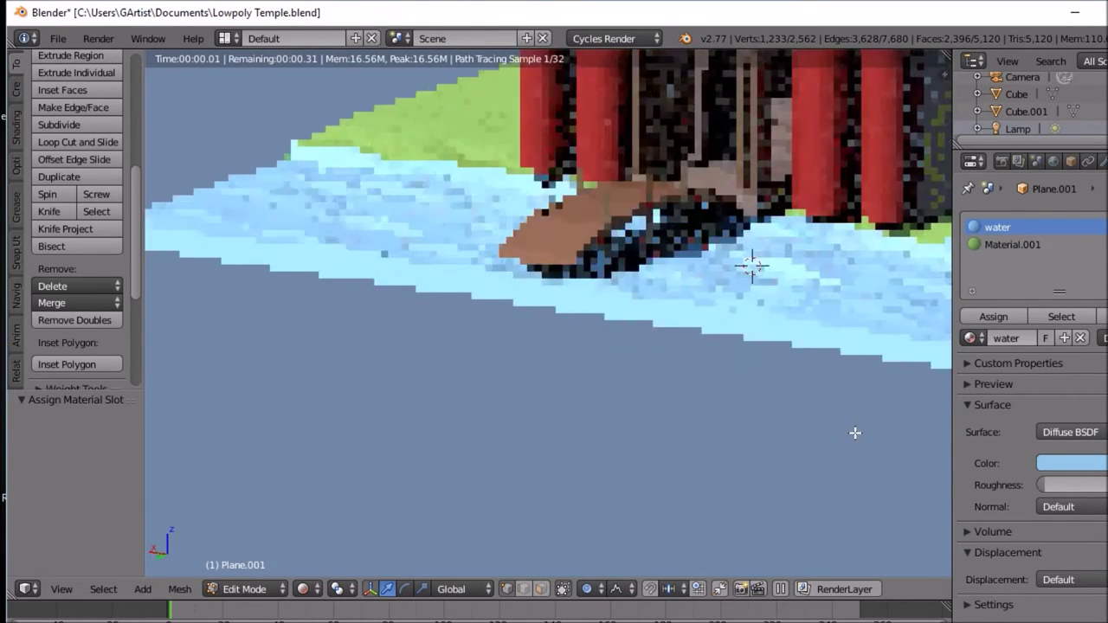
pyautogui.scroll(-4, 855, 433)
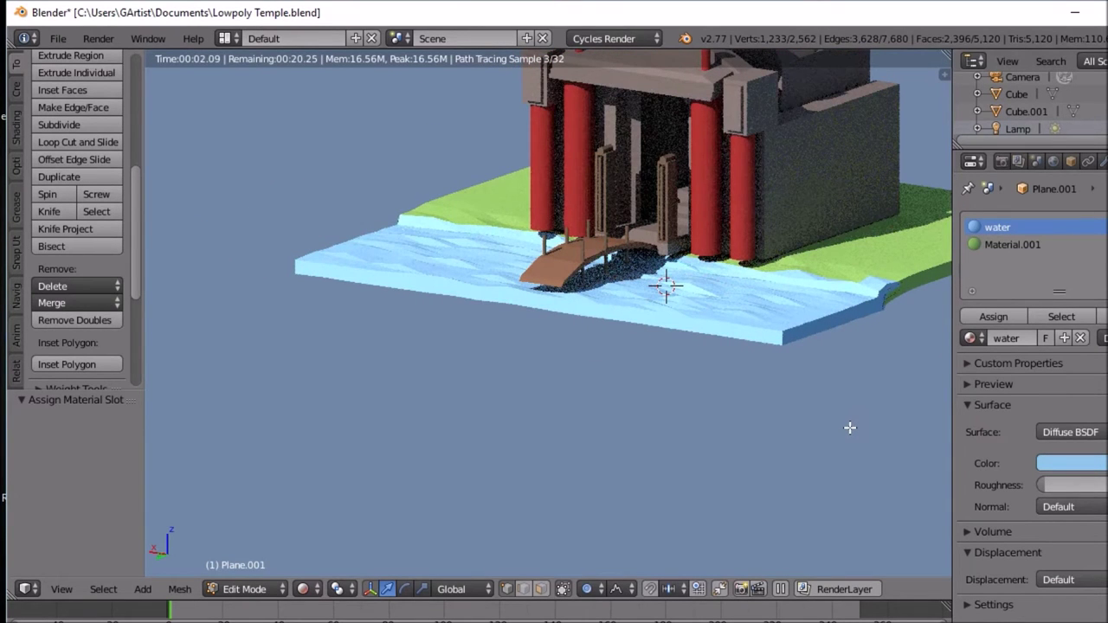
pyautogui.moveTo(846, 426); pyautogui.dragTo(785, 426, button='middle')
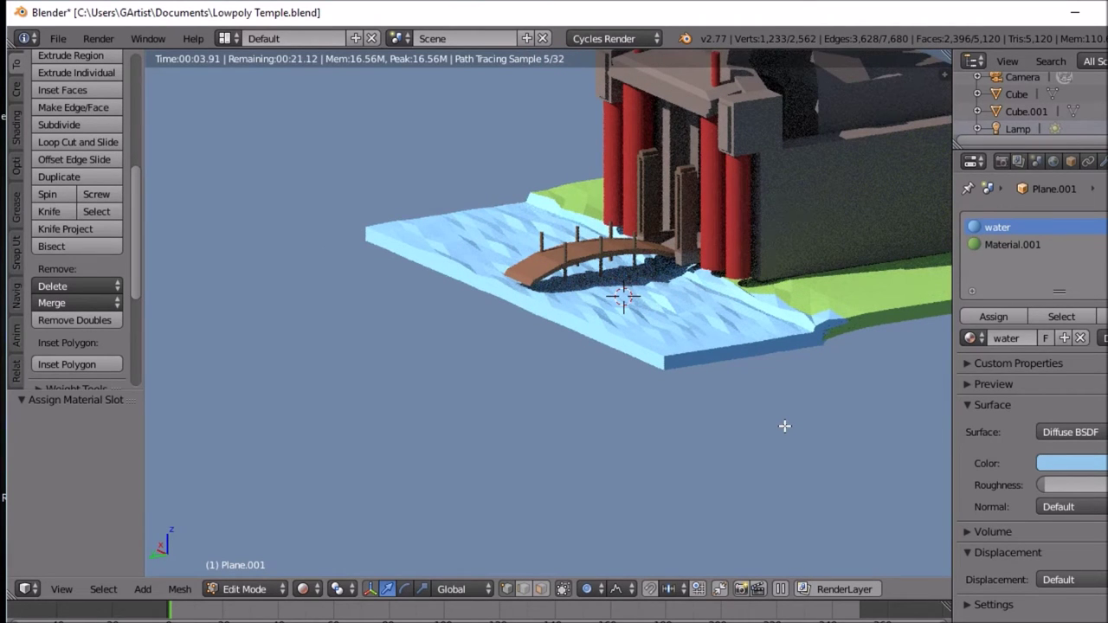
pyautogui.moveTo(765, 418); pyautogui.dragTo(686, 408, button='middle')
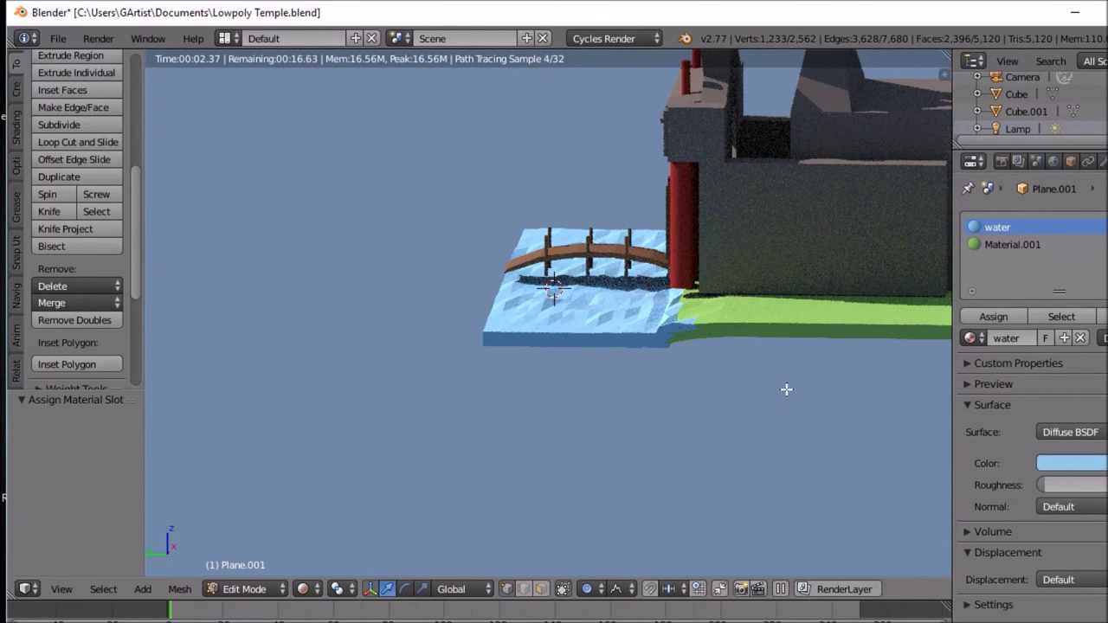
pyautogui.moveTo(782, 334); pyautogui.dragTo(702, 338, button='middle')
pyautogui.scroll(2, 701, 336)
pyautogui.scroll(1, 700, 336)
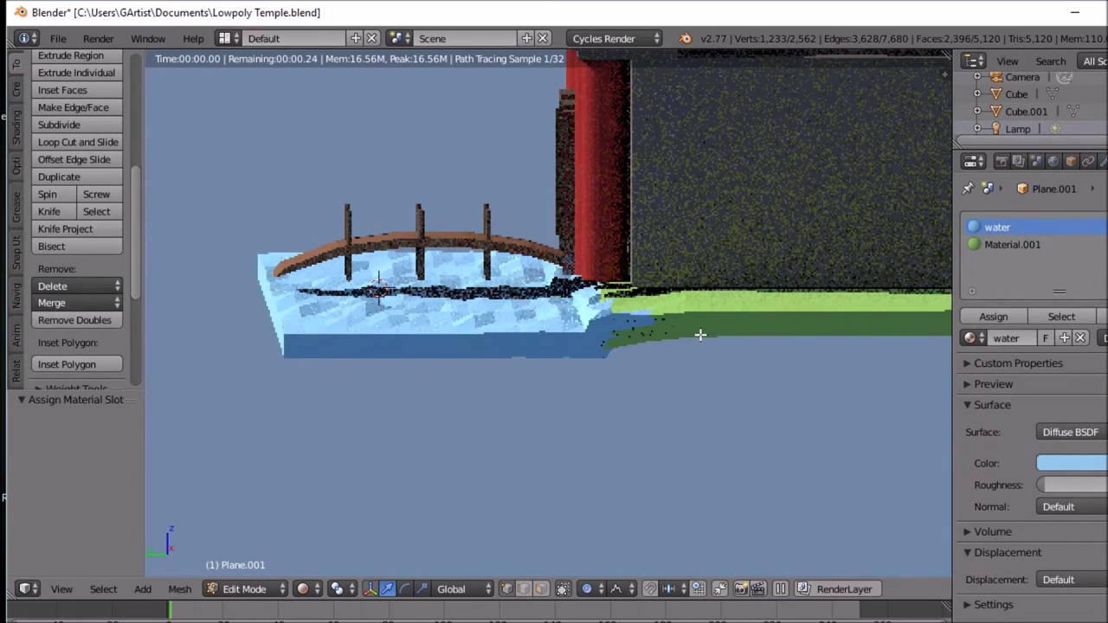
# Step: Leave mesh editing, switch to solid shading and scale the ground plane object by about 0.991 along global Y
pyautogui.press('Tab')
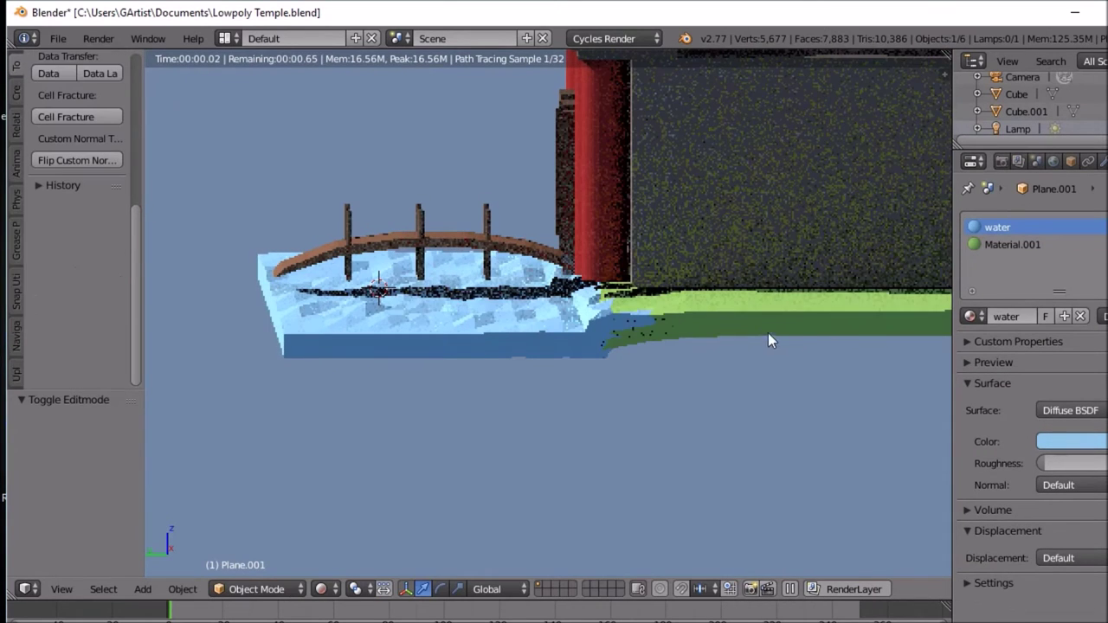
pyautogui.click(320, 589)
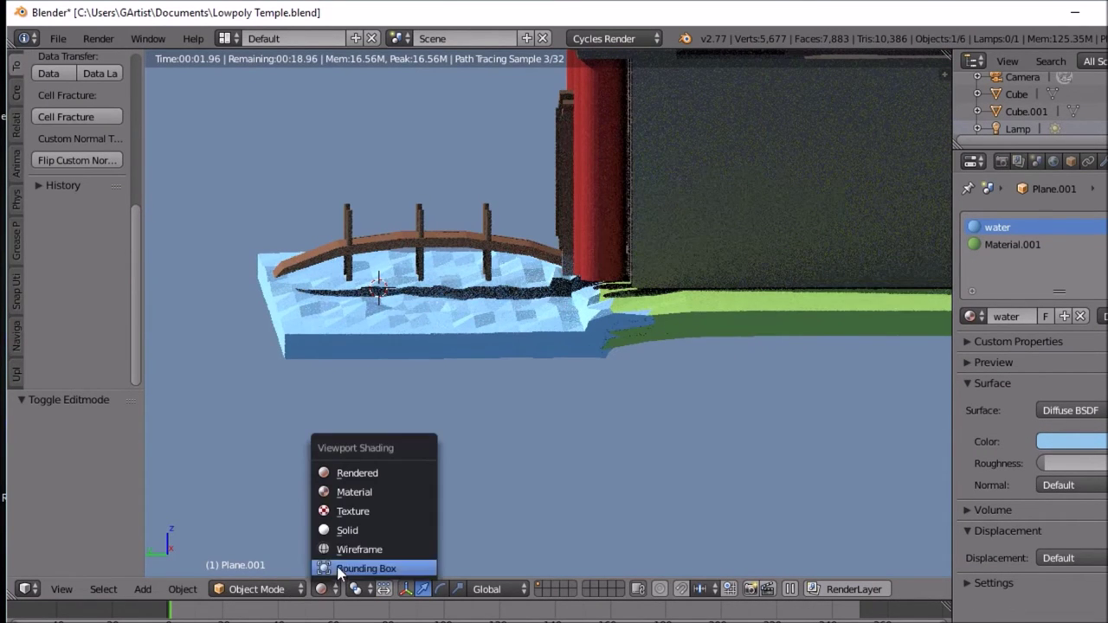
pyautogui.click(346, 529)
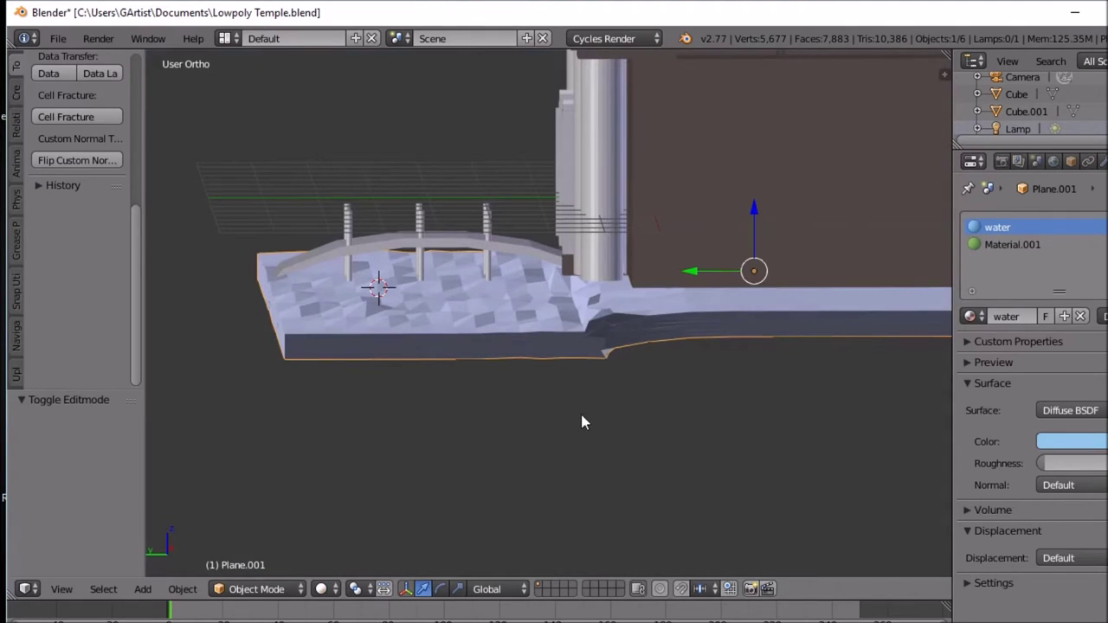
pyautogui.press('s')
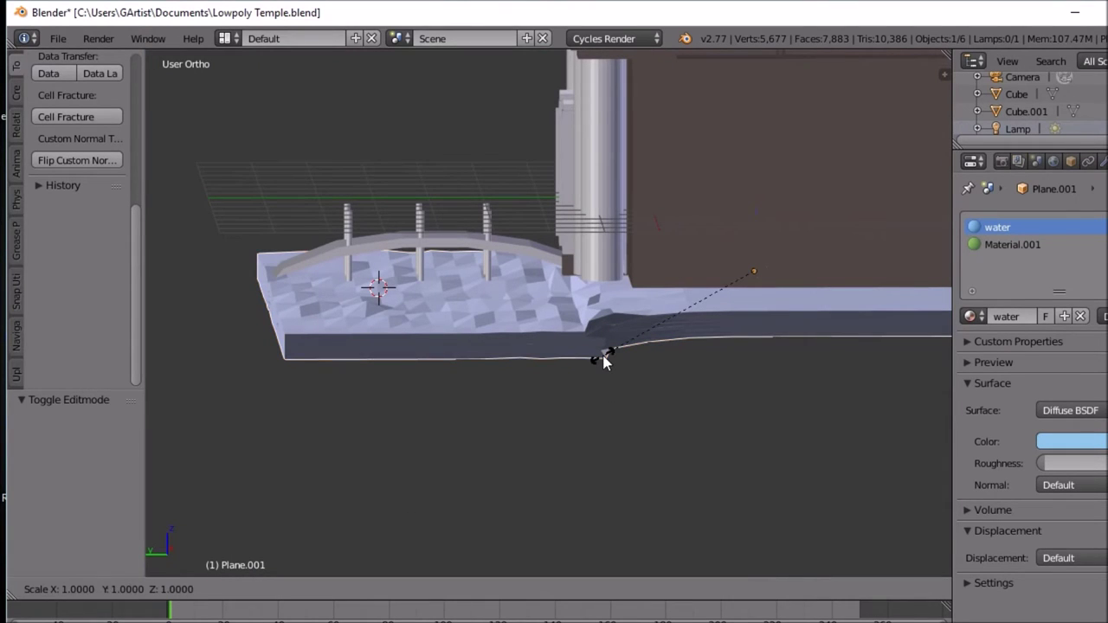
pyautogui.press('y')
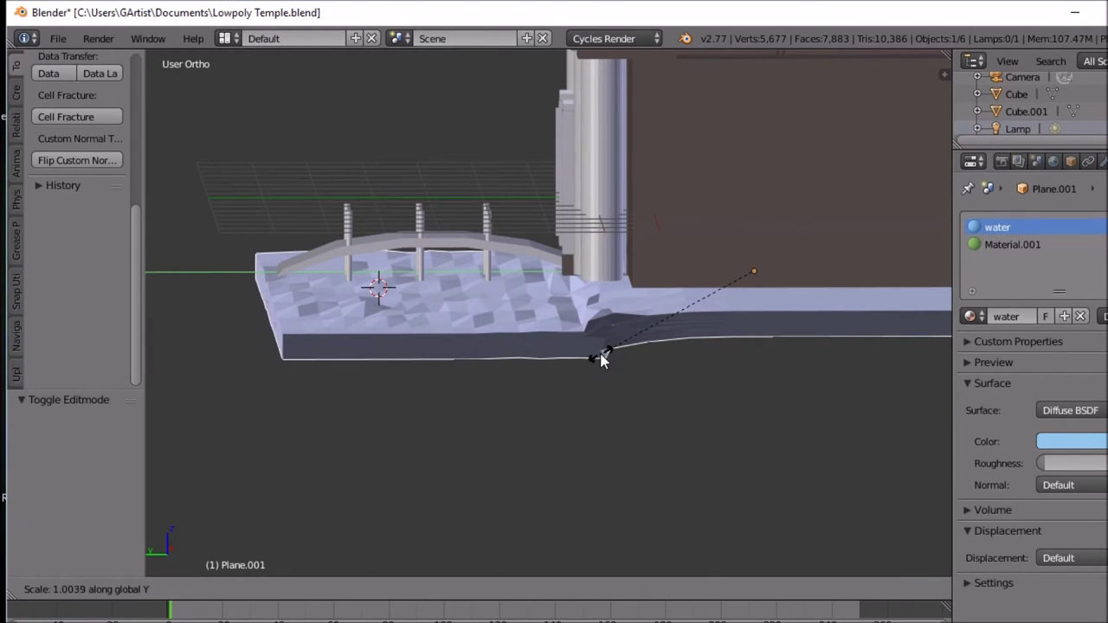
pyautogui.click(605, 360)
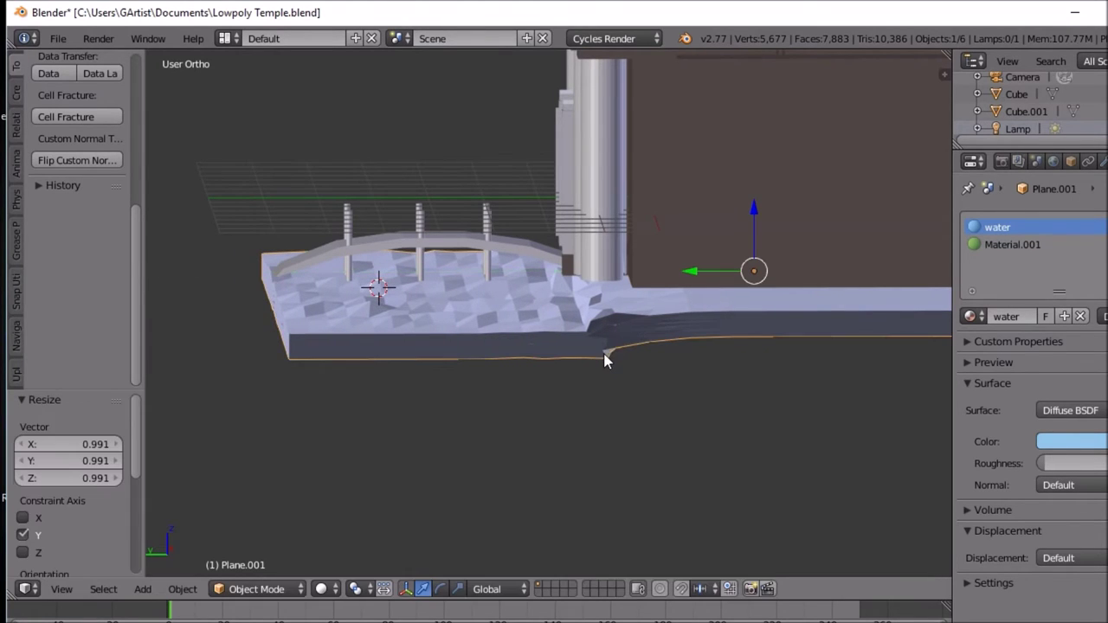
# Step: Select the ground plane's entire linked mesh in Edit Mode and raise it about 0.237 along global Z
pyautogui.hotkey('ctrl', 'l')
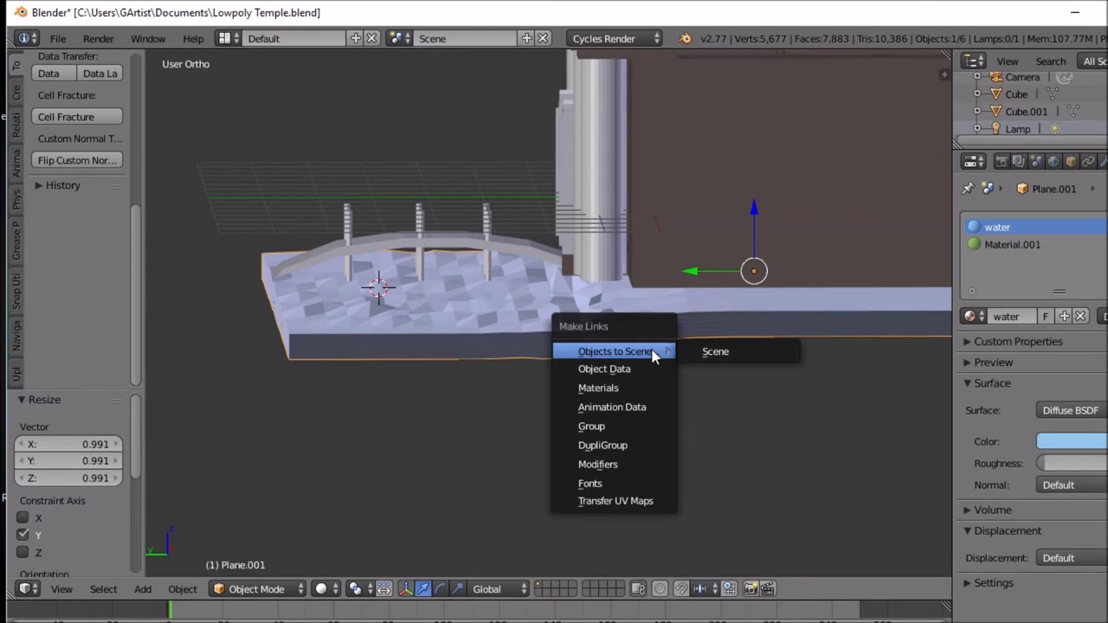
pyautogui.press('Escape')
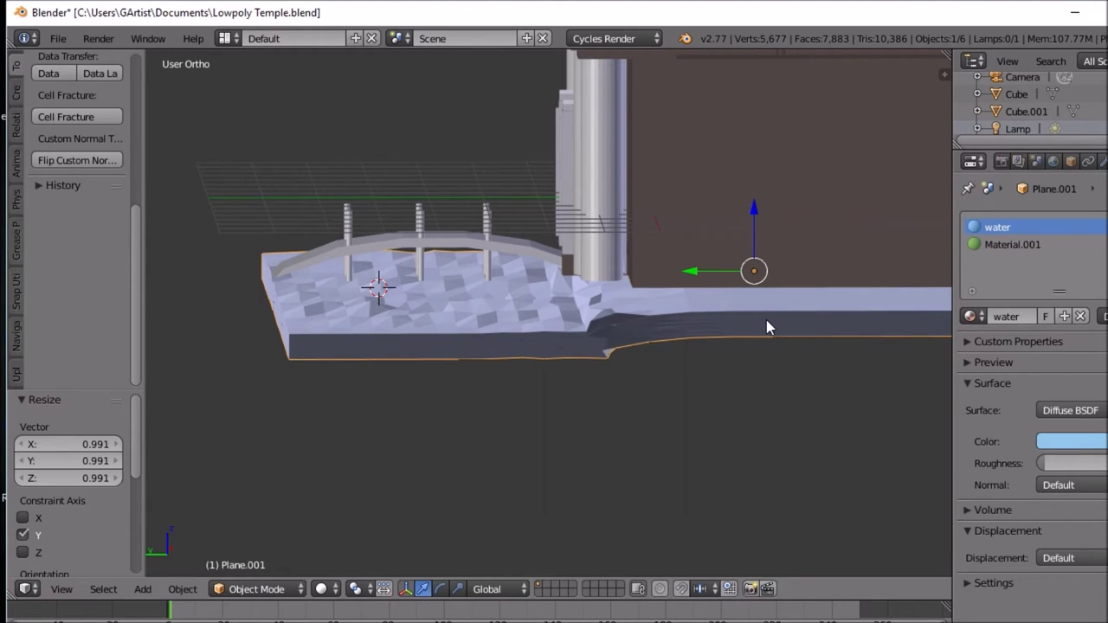
pyautogui.press('Tab')
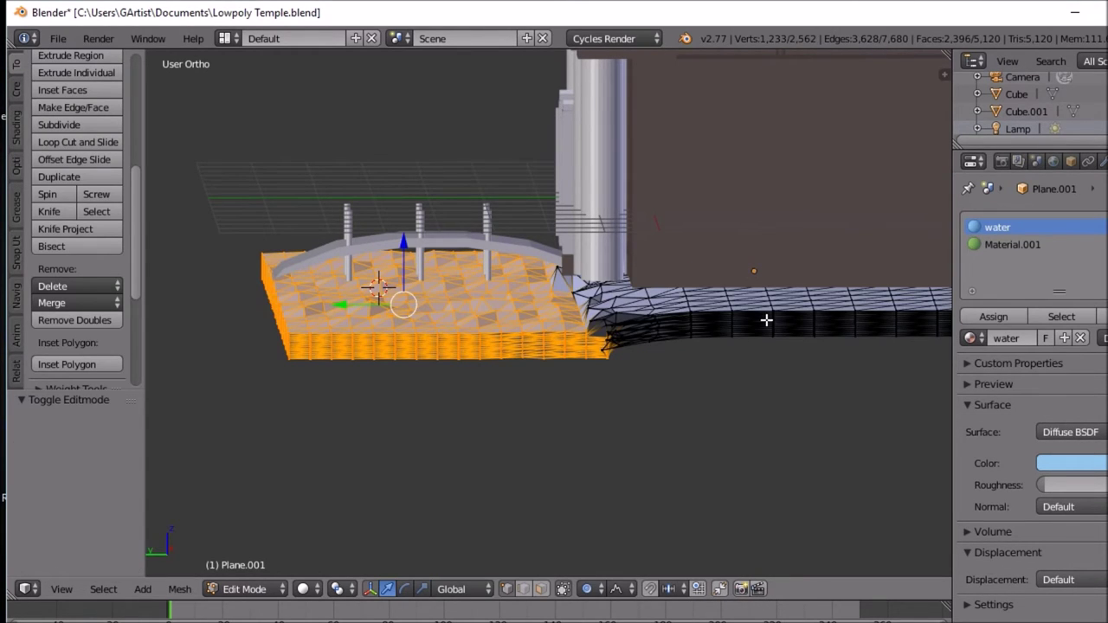
pyautogui.hotkey('ctrl', 'l')
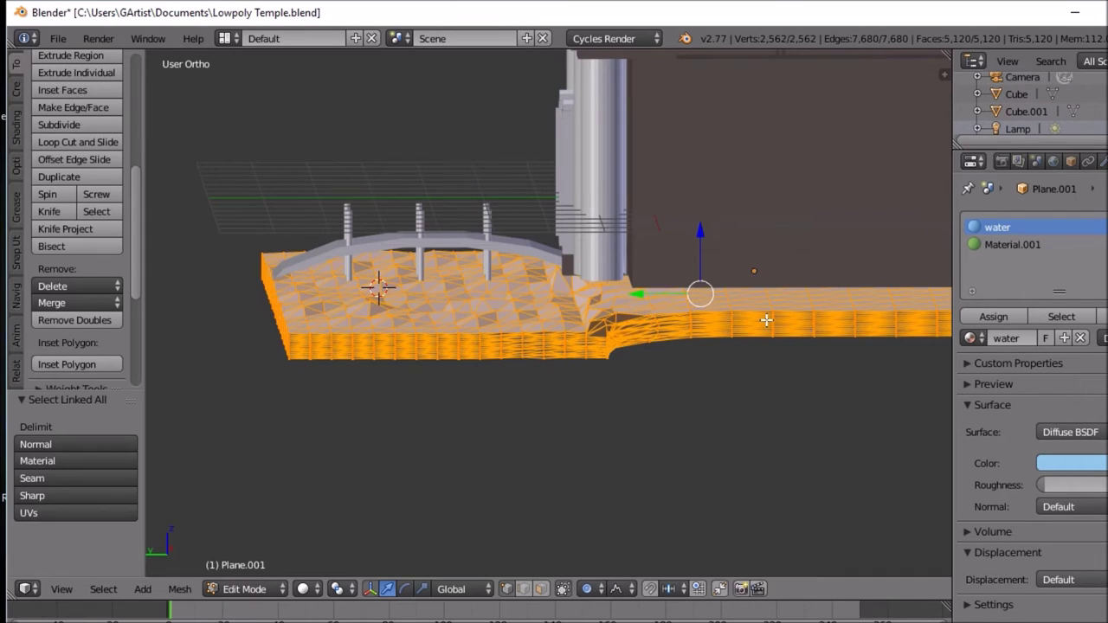
pyautogui.press('g')
pyautogui.press('z')
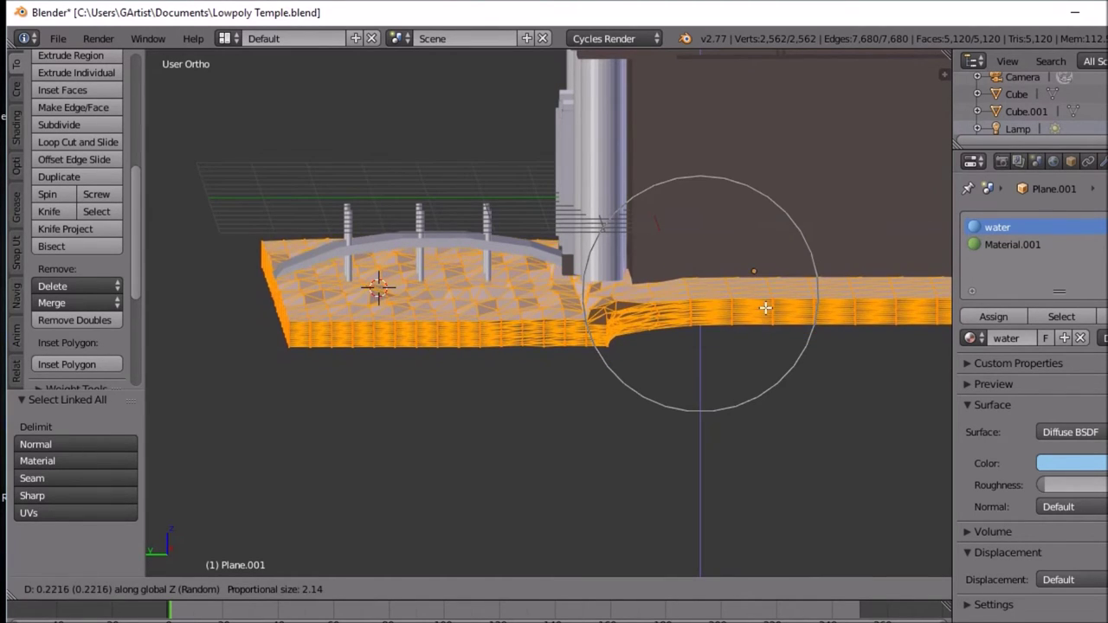
pyautogui.click(766, 305)
pyautogui.moveTo(767, 305); pyautogui.dragTo(846, 332, button='middle')
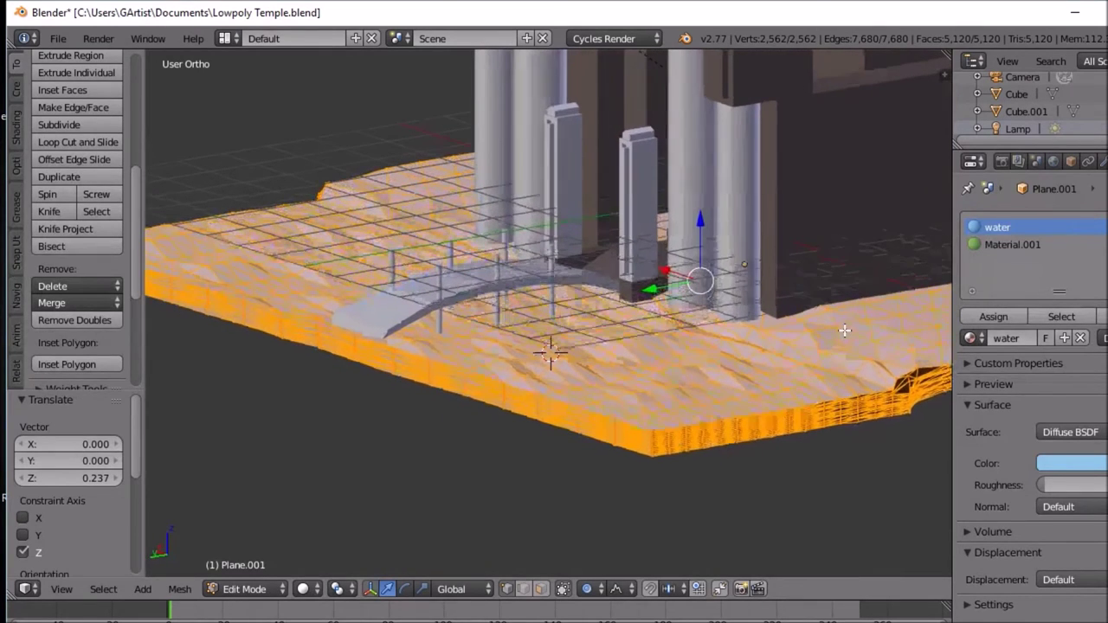
# Step: Switch to rendered shading and move the whole ground mesh about 0.553 along global Y, away from the temple
pyautogui.click(305, 589)
pyautogui.click(350, 470)
pyautogui.moveTo(349, 471); pyautogui.dragTo(672, 382, button='middle')
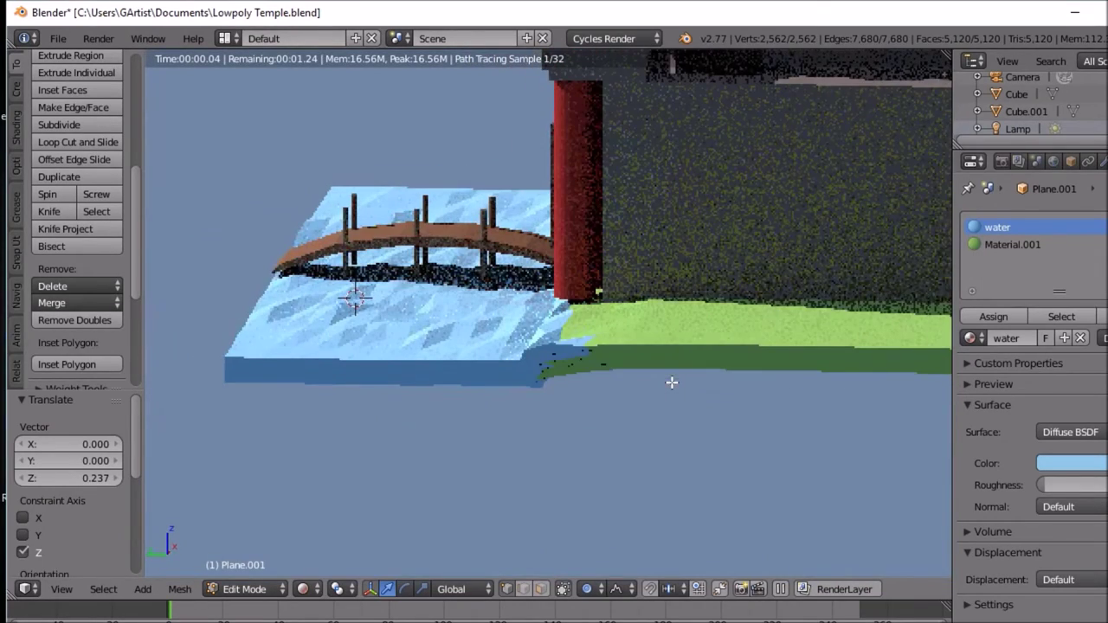
pyautogui.press('g')
pyautogui.press('y')
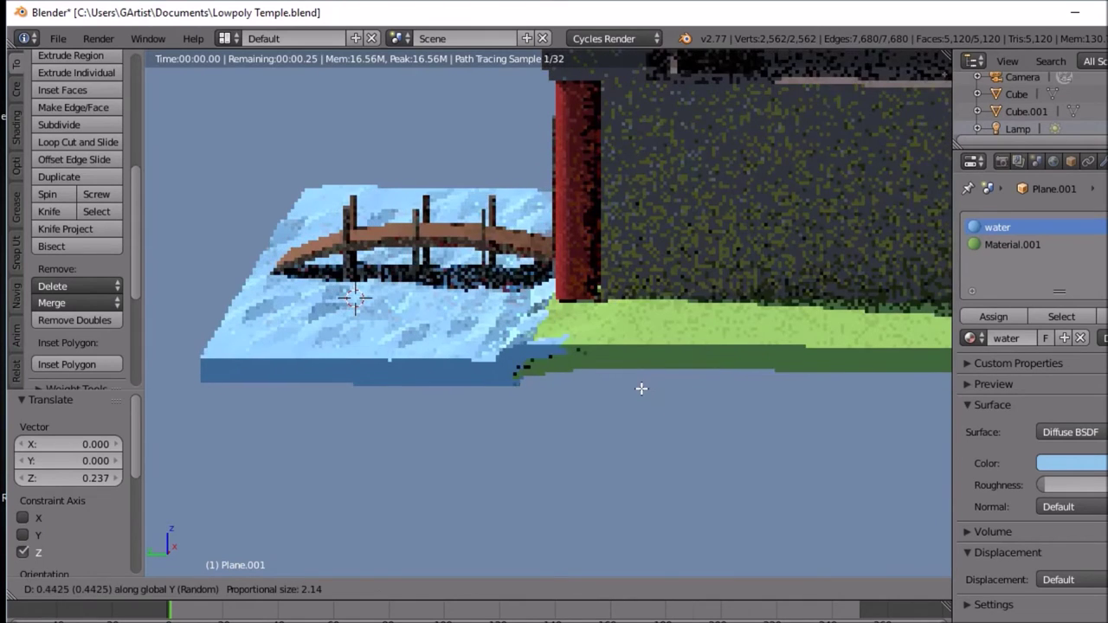
pyautogui.click(641, 389)
# Step: Raise the whole ground mesh another 0.222 or so along global Z, closer to the temple base and bridge
pyautogui.moveTo(640, 388); pyautogui.dragTo(649, 379, button='middle')
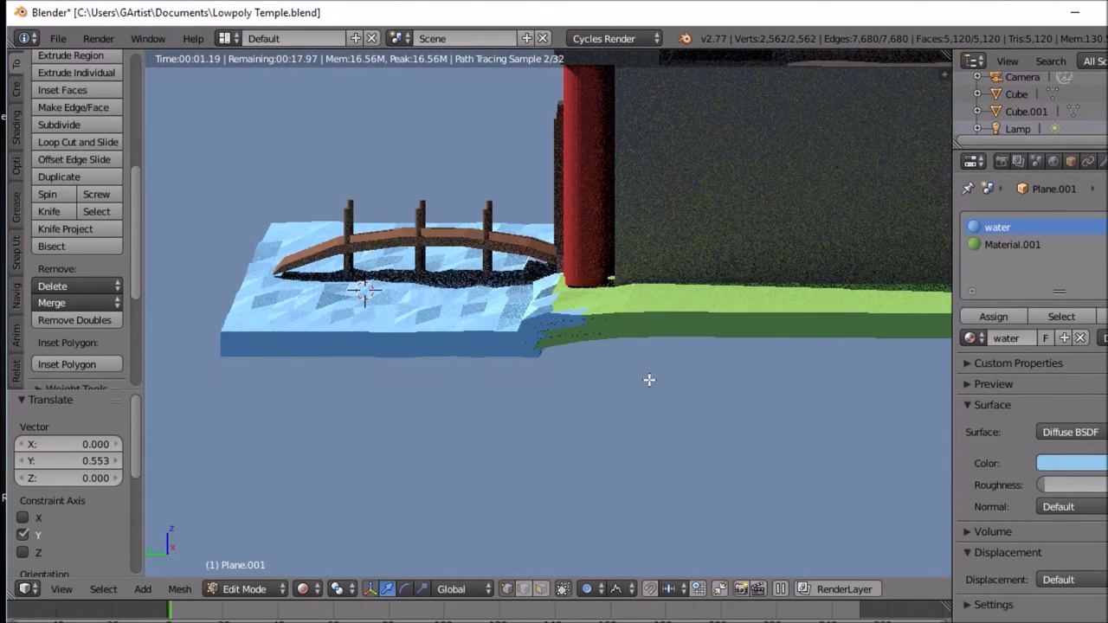
pyautogui.press('g')
pyautogui.press('z')
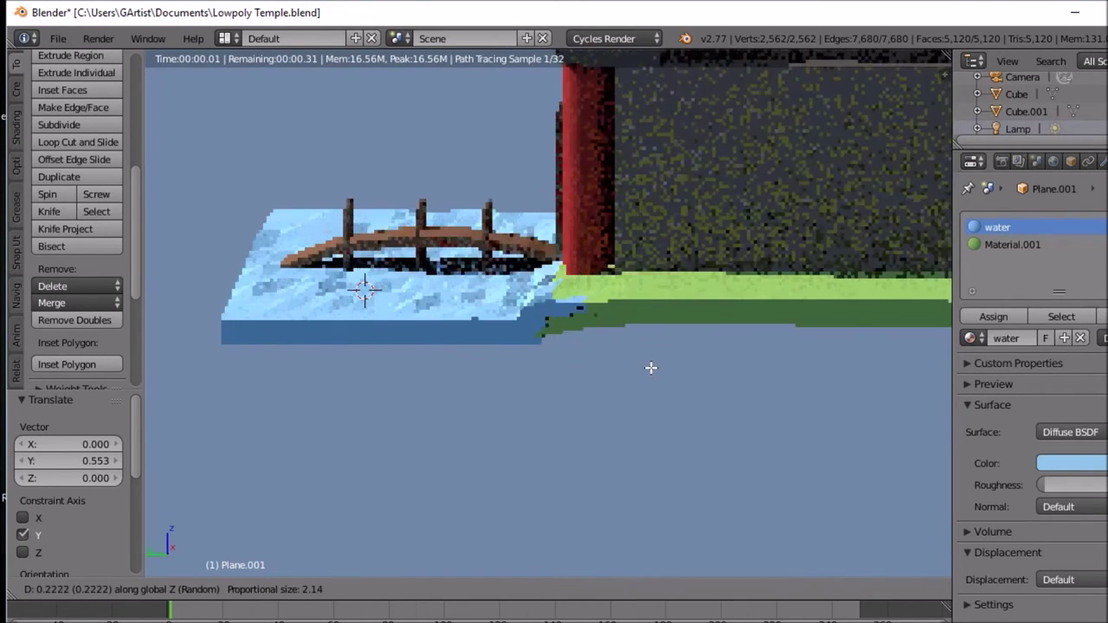
pyautogui.click(651, 368)
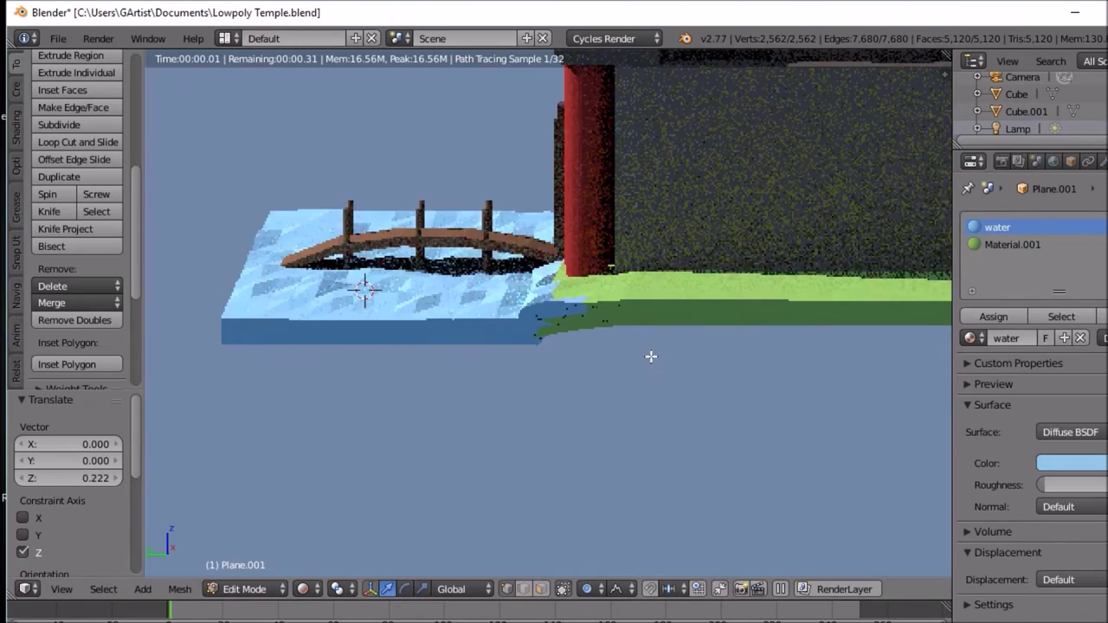
# Step: Scale the whole ground mesh to about 0.900 along global Y
pyautogui.moveTo(651, 368); pyautogui.dragTo(722, 385, button='middle')
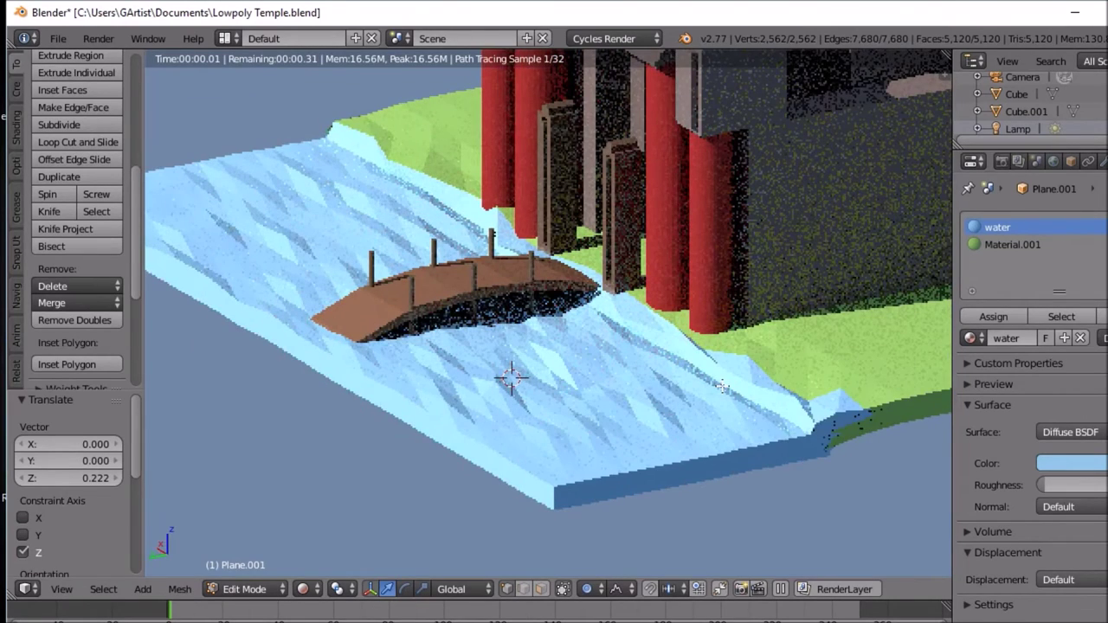
pyautogui.moveTo(721, 385); pyautogui.dragTo(666, 376, button='middle')
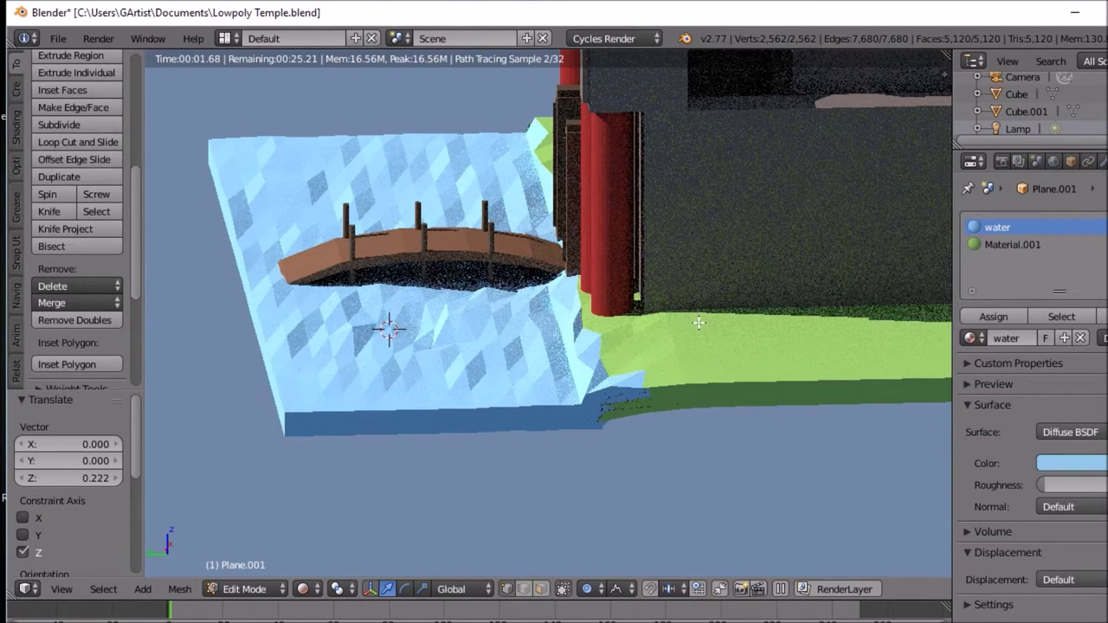
pyautogui.scroll(-3, 688, 333)
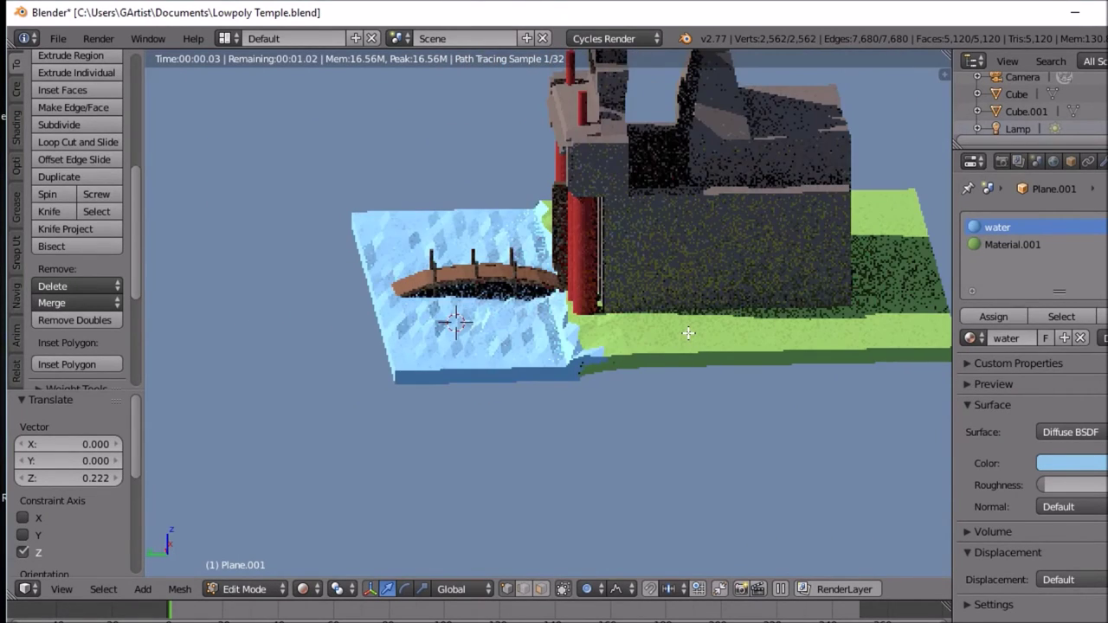
pyautogui.press('s')
pyautogui.press('y')
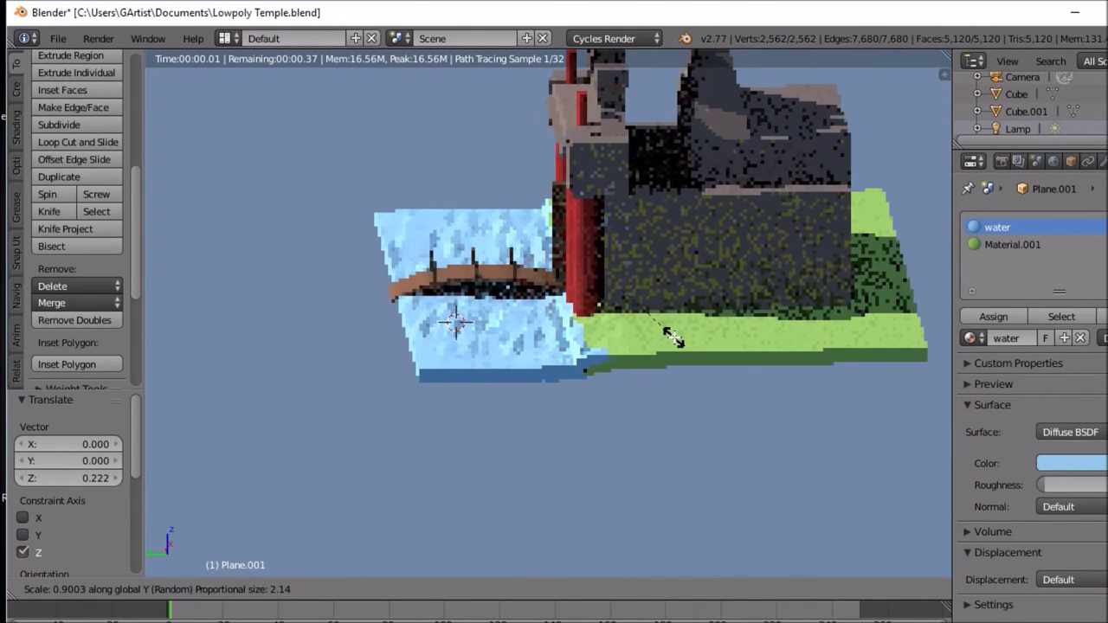
pyautogui.click(674, 338)
# Step: Move the scaled ground mesh about 0.543 along global Y so the shoreline clears the temple's front columns
pyautogui.moveTo(673, 338); pyautogui.dragTo(734, 343, button='middle')
pyautogui.scroll(2, 661, 317)
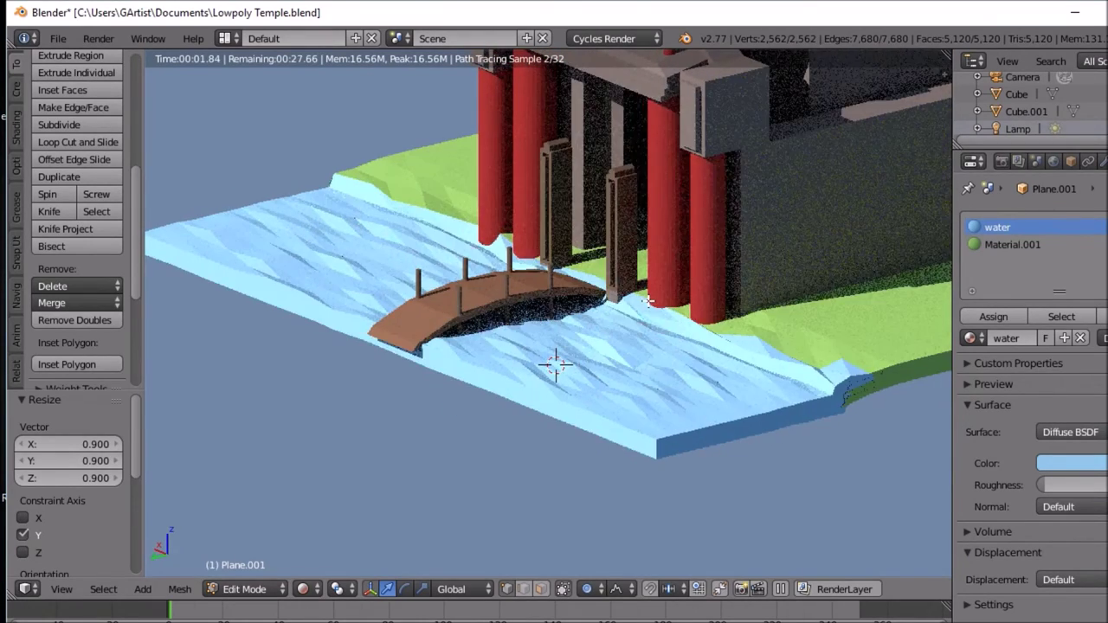
pyautogui.scroll(6, 649, 299)
pyautogui.scroll(-4, 650, 289)
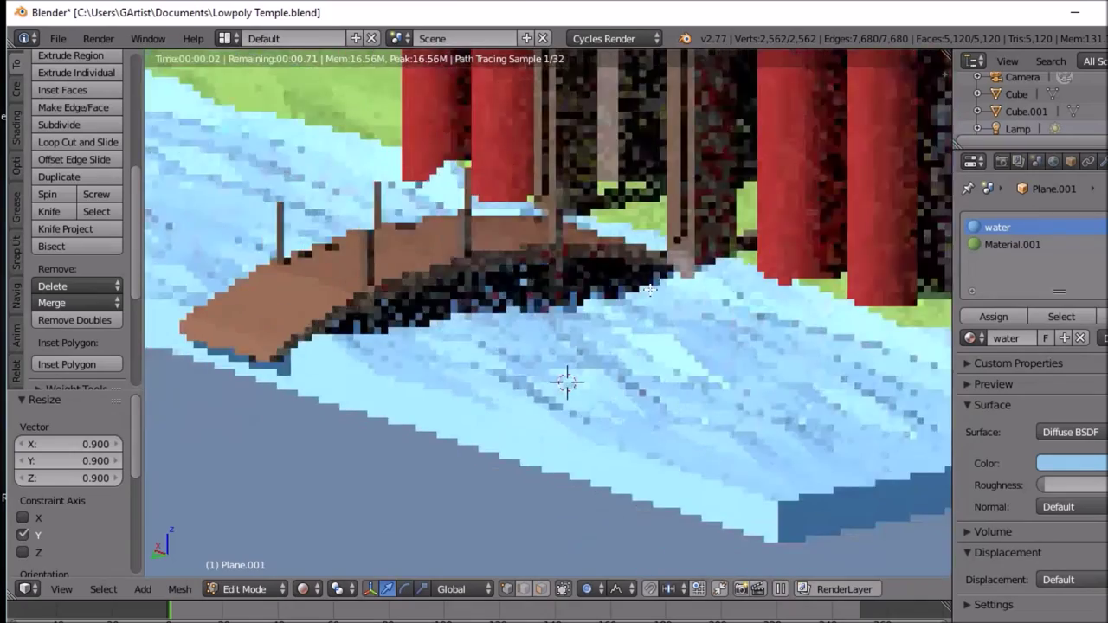
pyautogui.scroll(4, 626, 297)
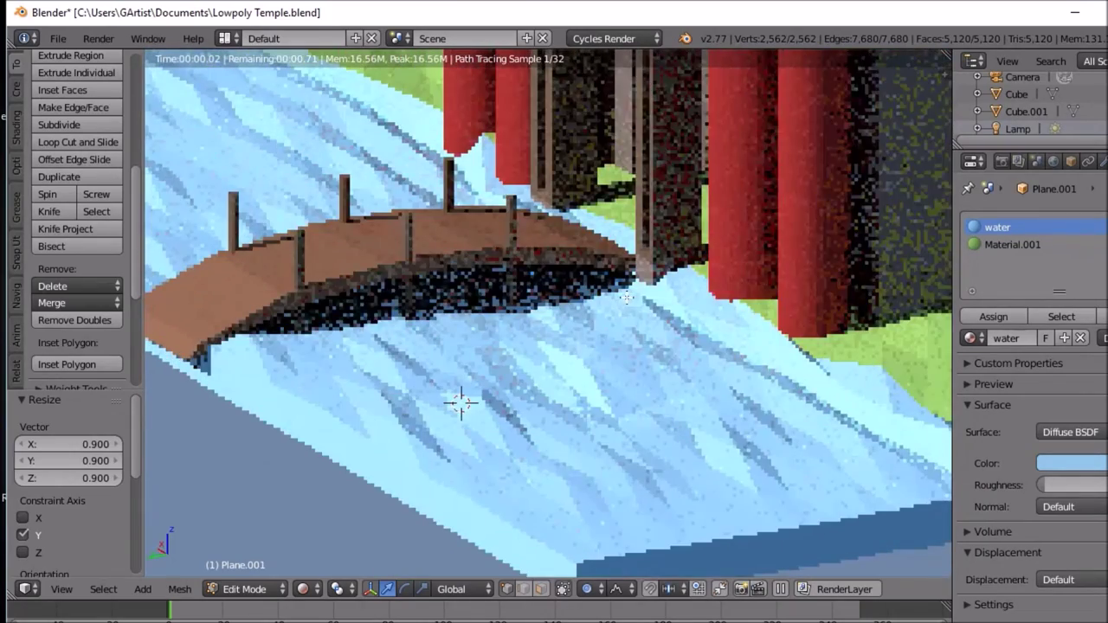
pyautogui.press('g')
pyautogui.press('y')
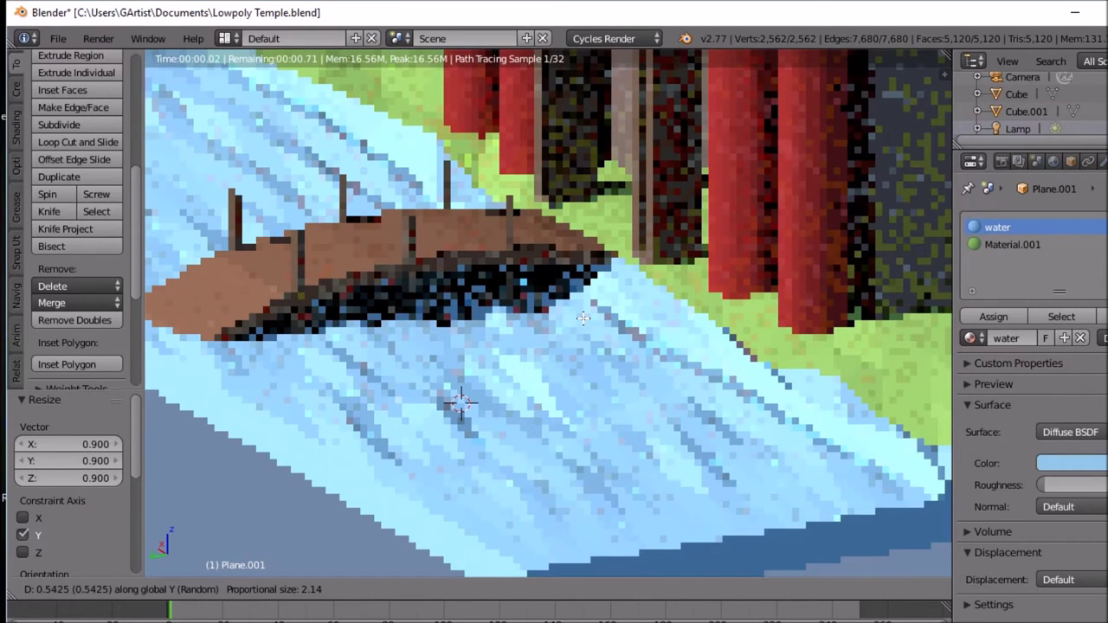
pyautogui.click(583, 318)
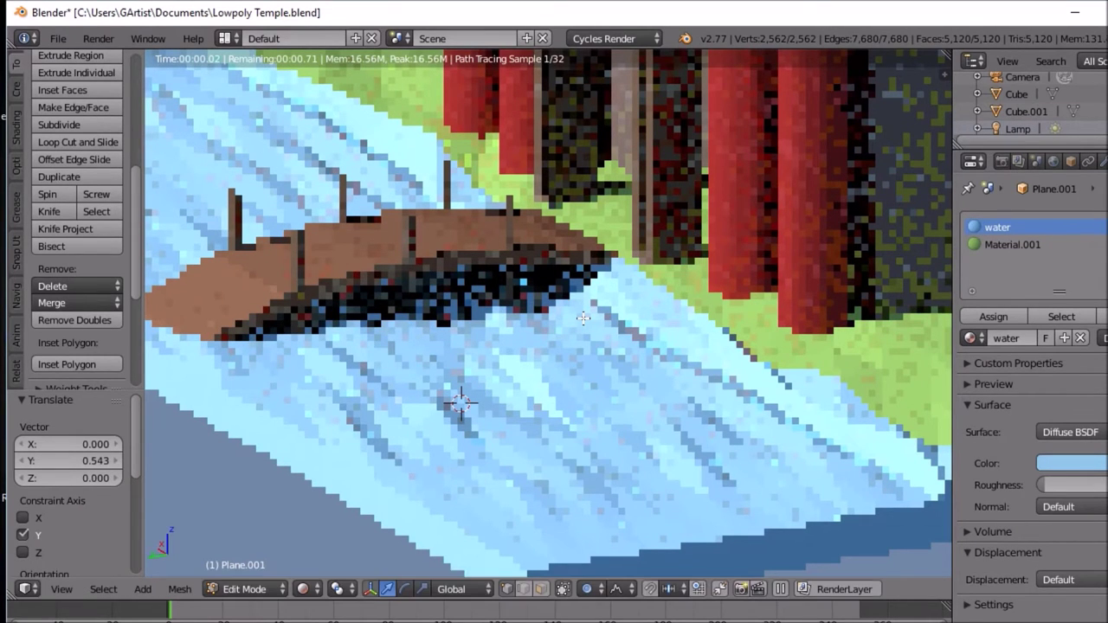
# Step: Examine the rendered temple from the front, including the shoreline, bridge and golden block between the tower spires
pyautogui.scroll(-1, 589, 318)
pyautogui.scroll(-2, 589, 318)
pyautogui.moveTo(589, 318); pyautogui.dragTo(725, 315, button='middle')
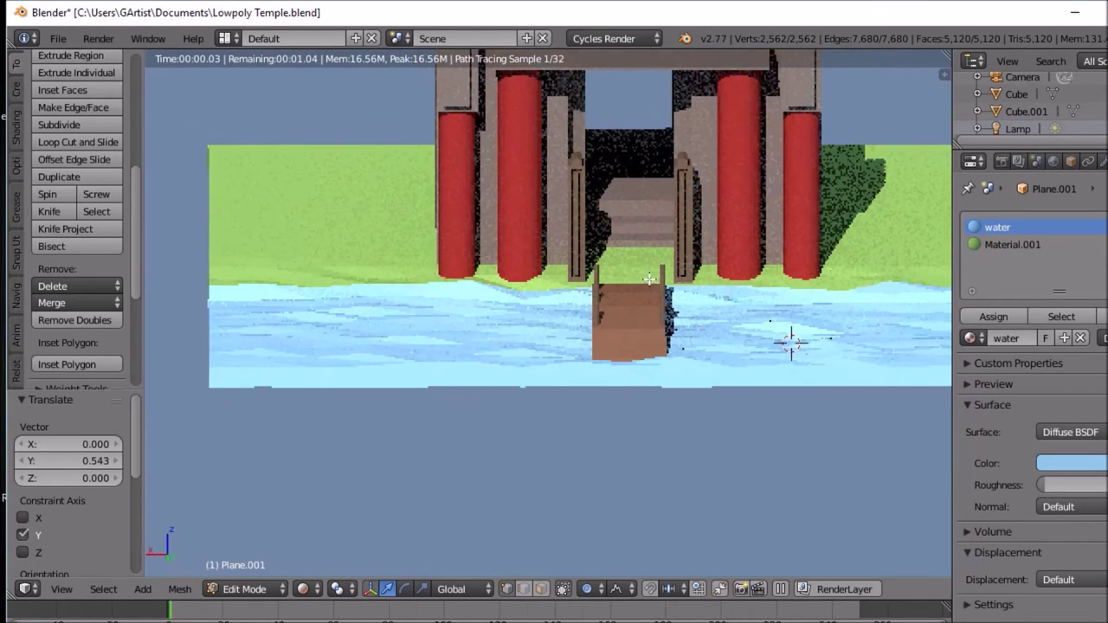
pyautogui.scroll(-3, 649, 278)
pyautogui.keyDown('shift'); pyautogui.moveTo(655, 276); pyautogui.dragTo(587, 314, button='middle'); pyautogui.keyUp('shift')
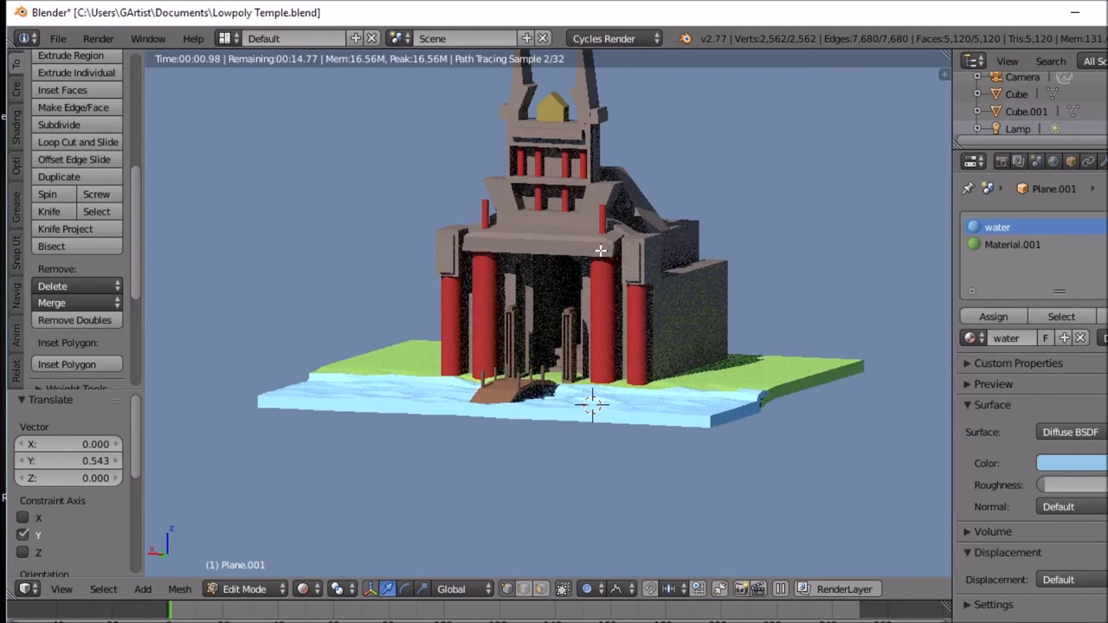
pyautogui.keyDown('shift'); pyautogui.moveTo(604, 262); pyautogui.dragTo(640, 427, button='middle'); pyautogui.keyUp('shift')
pyautogui.scroll(8, 656, 345)
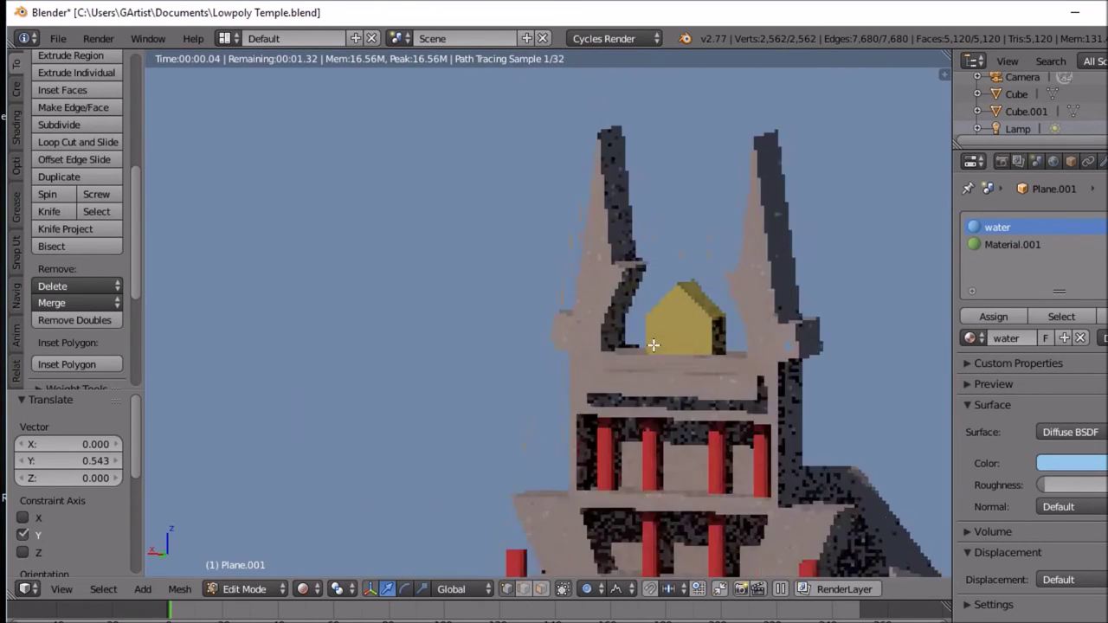
pyautogui.moveTo(658, 344); pyautogui.dragTo(698, 354, button='middle')
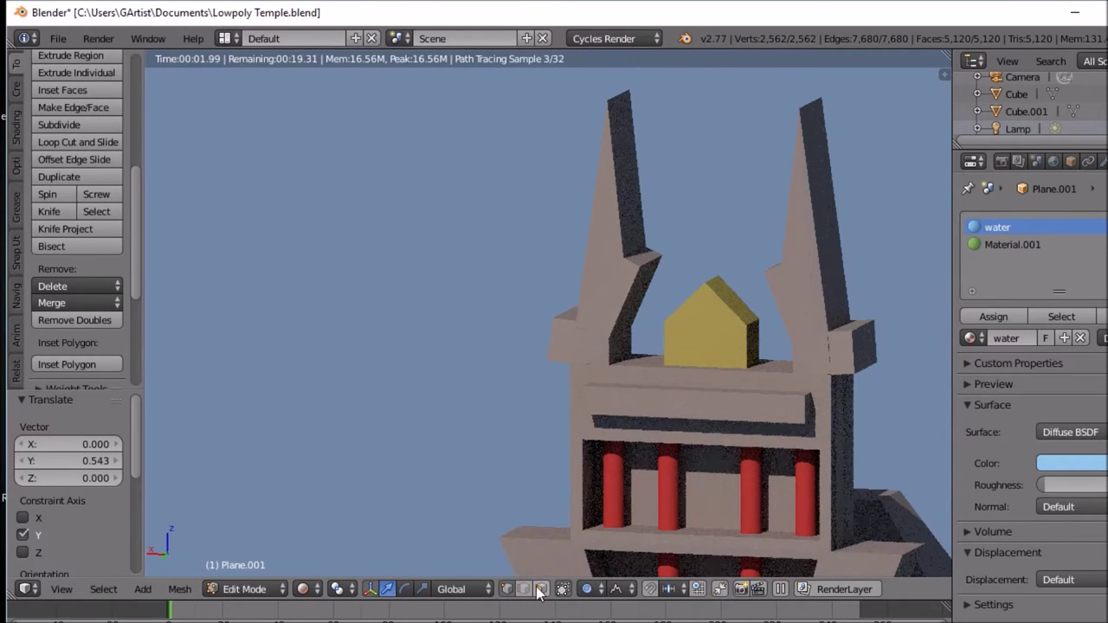
# Step: Return the view to solid shading, leave the ground mesh and open the temple mesh for editing
pyautogui.click(305, 589)
pyautogui.click(319, 530)
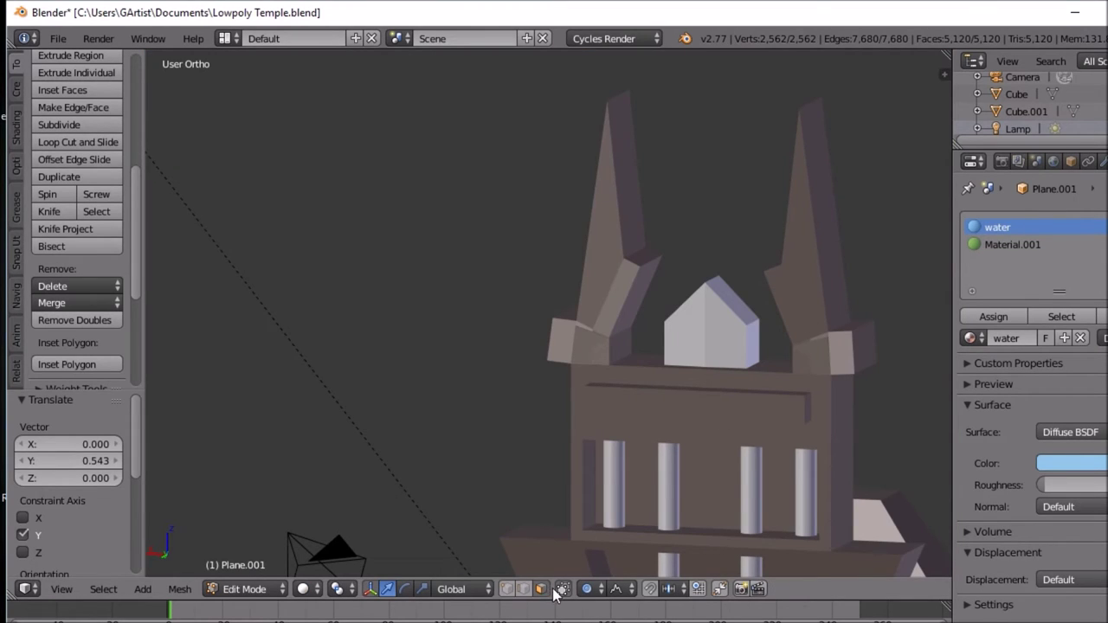
pyautogui.press('Tab')
pyautogui.rightClick(795, 276)
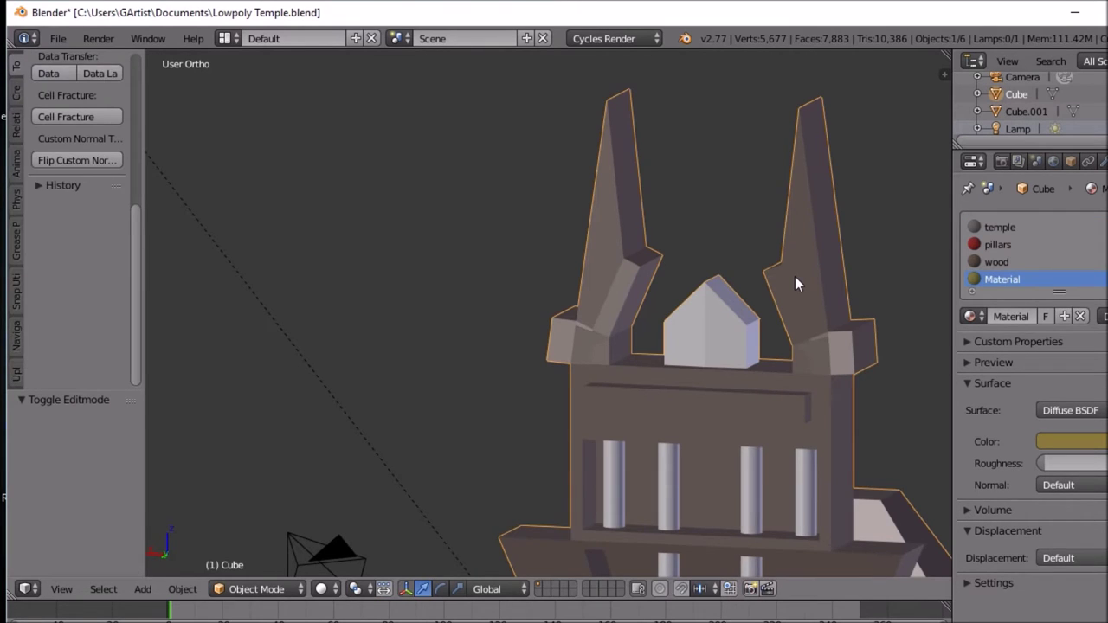
pyautogui.press('Tab')
# Step: Select the front, outer and back faces of the temple's right-hand spire, including its angled lower front and back faces
pyautogui.rightClick(795, 276)
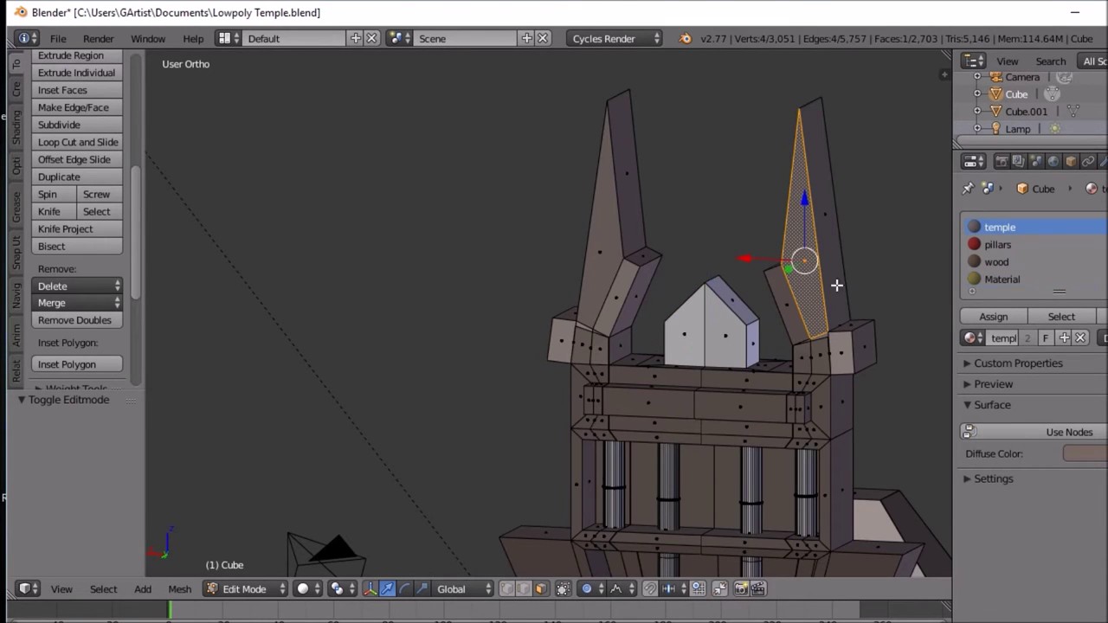
pyautogui.keyDown('shift'); pyautogui.rightClick(785, 307); pyautogui.keyUp('shift')
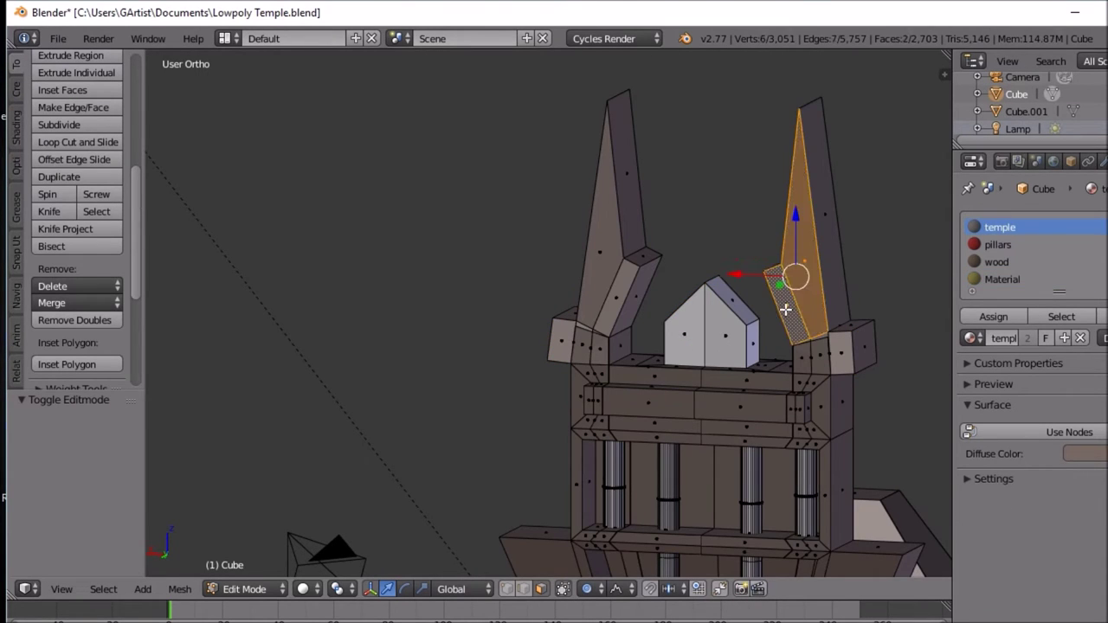
pyautogui.keyDown('shift'); pyautogui.rightClick(823, 262); pyautogui.keyUp('shift')
pyautogui.moveTo(833, 249); pyautogui.dragTo(589, 255, button='middle')
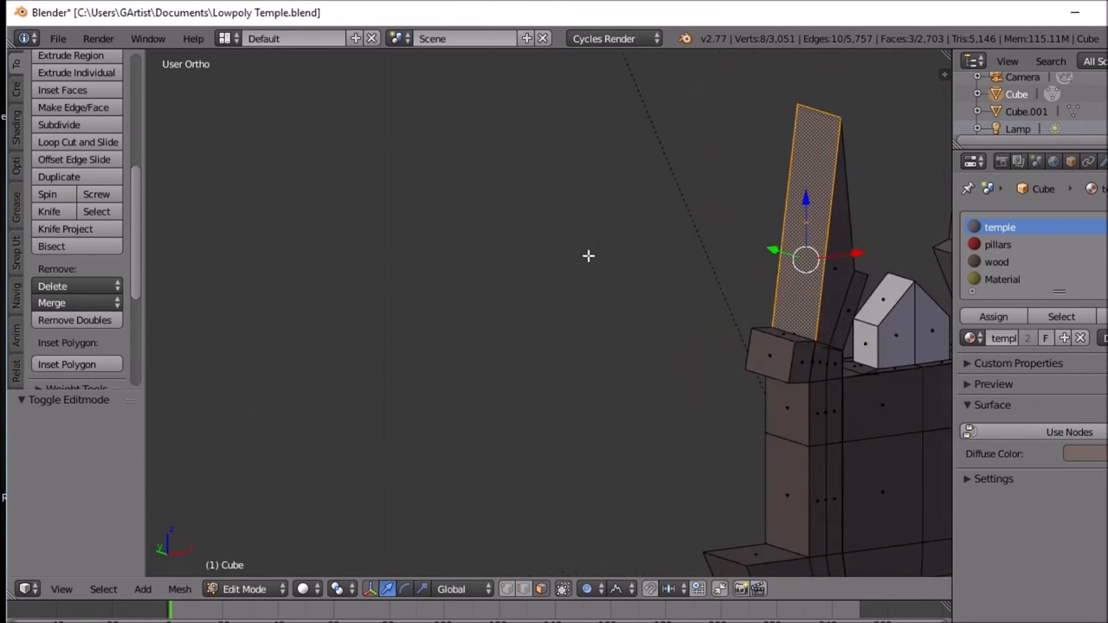
pyautogui.keyDown('shift'); pyautogui.rightClick(837, 276); pyautogui.keyUp('shift')
pyautogui.keyDown('shift'); pyautogui.rightClick(849, 294); pyautogui.keyUp('shift')
pyautogui.moveTo(843, 299); pyautogui.dragTo(359, 281, button='middle')
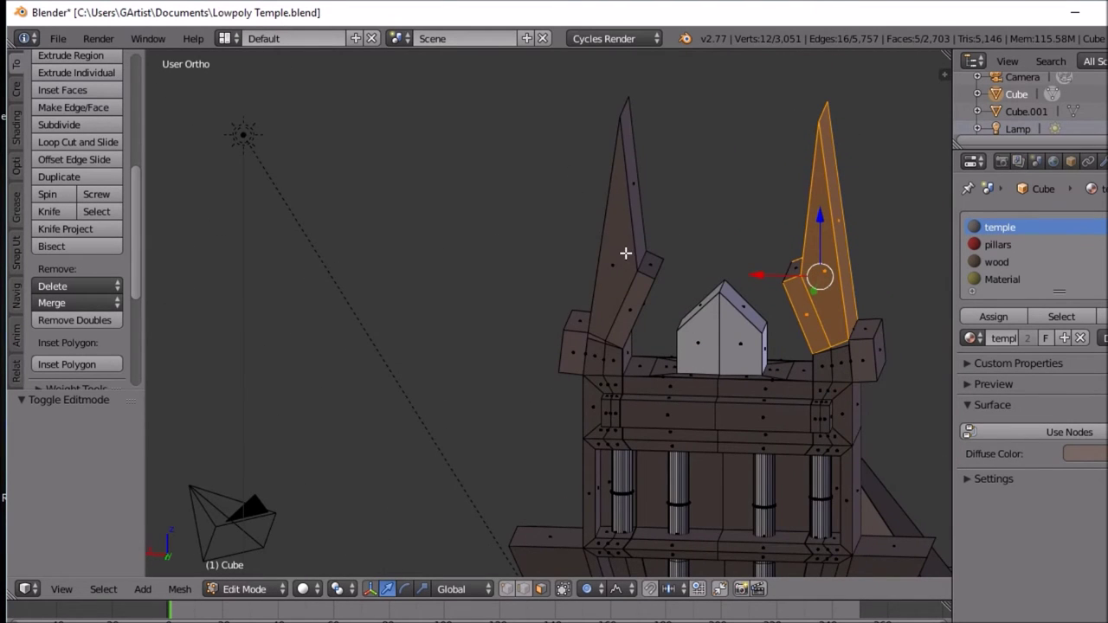
# Step: Add the left-hand spire's front, back and inner faces, including its small ledge, to the face selection
pyautogui.keyDown('shift'); pyautogui.rightClick(626, 253); pyautogui.keyUp('shift')
pyautogui.keyDown('shift'); pyautogui.rightClick(645, 265); pyautogui.keyUp('shift')
pyautogui.keyDown('shift'); pyautogui.rightClick(635, 236); pyautogui.keyUp('shift')
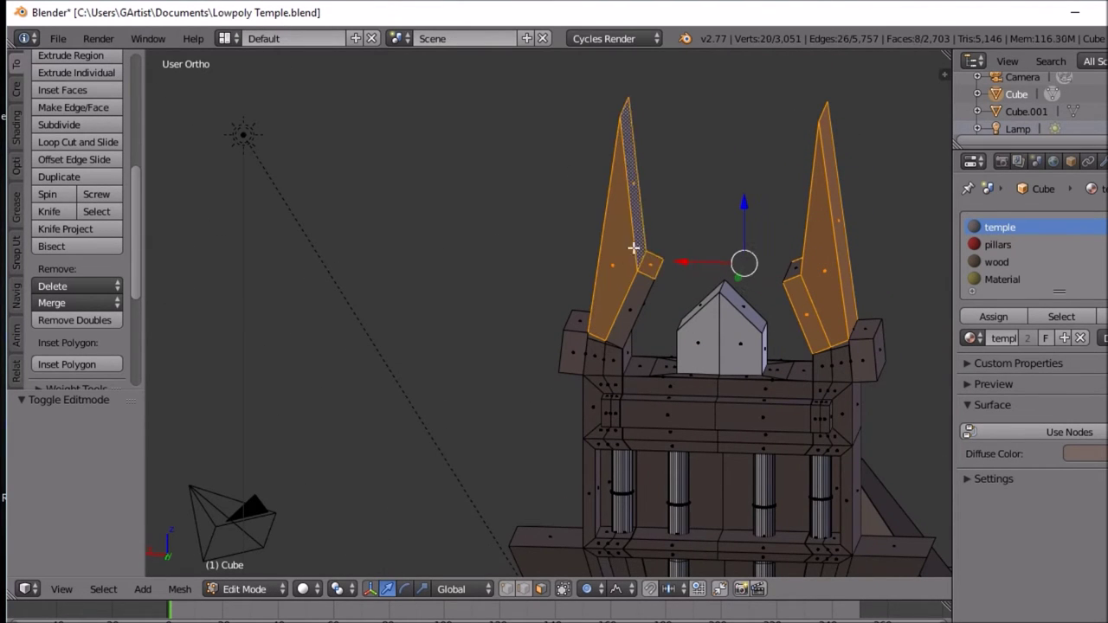
pyautogui.keyDown('shift'); pyautogui.rightClick(638, 295); pyautogui.keyUp('shift')
pyautogui.moveTo(635, 295); pyautogui.dragTo(591, 274, button='middle')
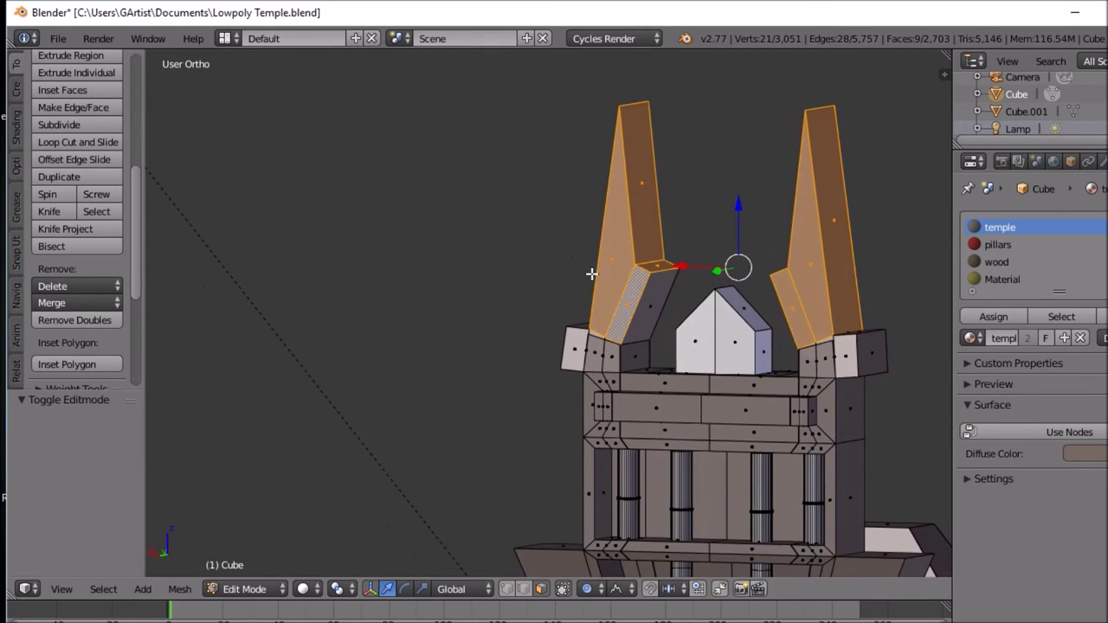
pyautogui.keyDown('shift'); pyautogui.rightClick(648, 302); pyautogui.keyUp('shift')
pyautogui.moveTo(648, 302); pyautogui.dragTo(786, 299, button='middle')
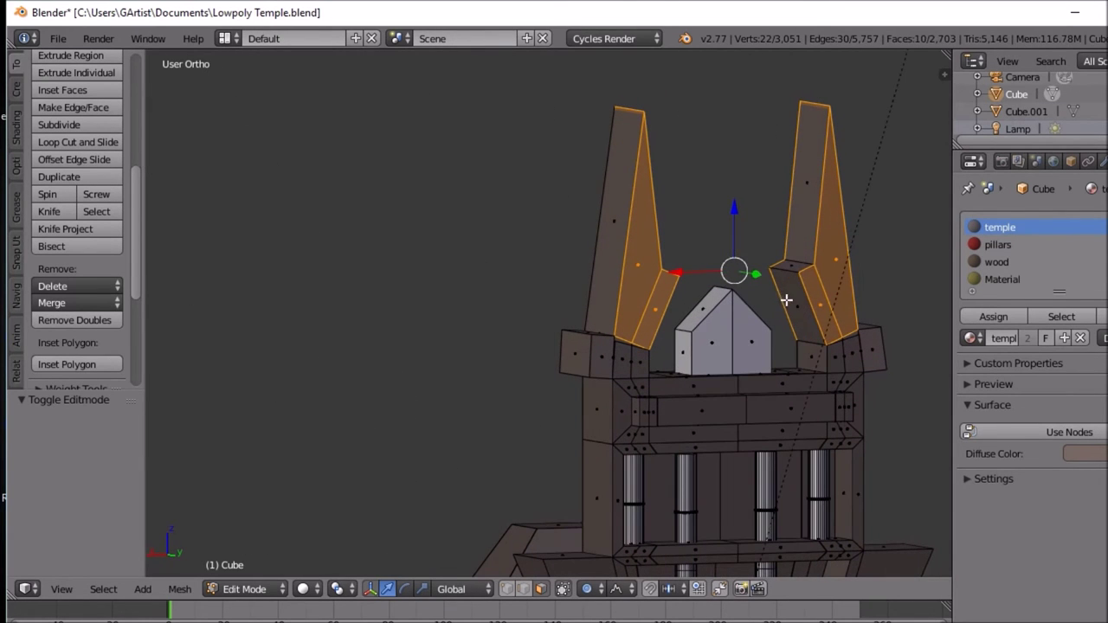
# Step: Add the remaining inner, ledge and outer faces of both spires so the two spires are fully selected
pyautogui.keyDown('shift'); pyautogui.rightClick(792, 283); pyautogui.keyUp('shift')
pyautogui.keyDown('shift'); pyautogui.rightClick(797, 263); pyautogui.keyUp('shift')
pyautogui.keyDown('shift'); pyautogui.rightClick(802, 239); pyautogui.keyUp('shift')
pyautogui.moveTo(802, 239); pyautogui.dragTo(718, 251, button='middle')
pyautogui.keyDown('shift'); pyautogui.rightClick(658, 253); pyautogui.keyUp('shift')
pyautogui.moveTo(656, 274); pyautogui.dragTo(500, 303, button='middle')
pyautogui.keyDown('shift'); pyautogui.rightClick(766, 297); pyautogui.keyUp('shift')
pyautogui.keyDown('shift'); pyautogui.rightClick(758, 317); pyautogui.keyUp('shift')
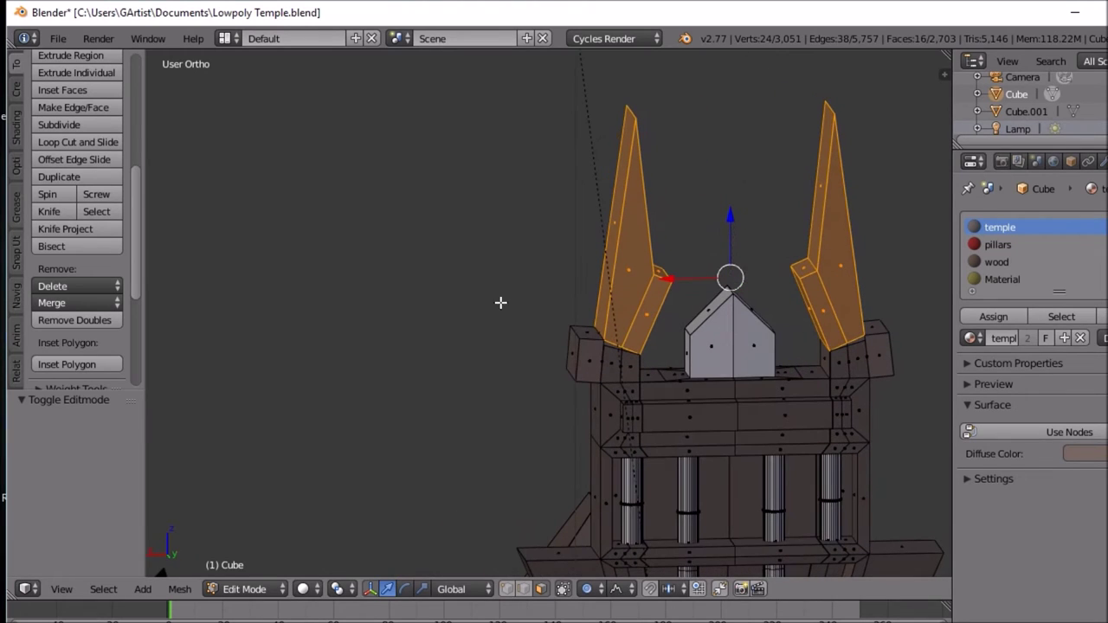
# Step: Add a material slot for the temple, assign it to the selected spire faces and create a new material in it
pyautogui.click(997, 317)
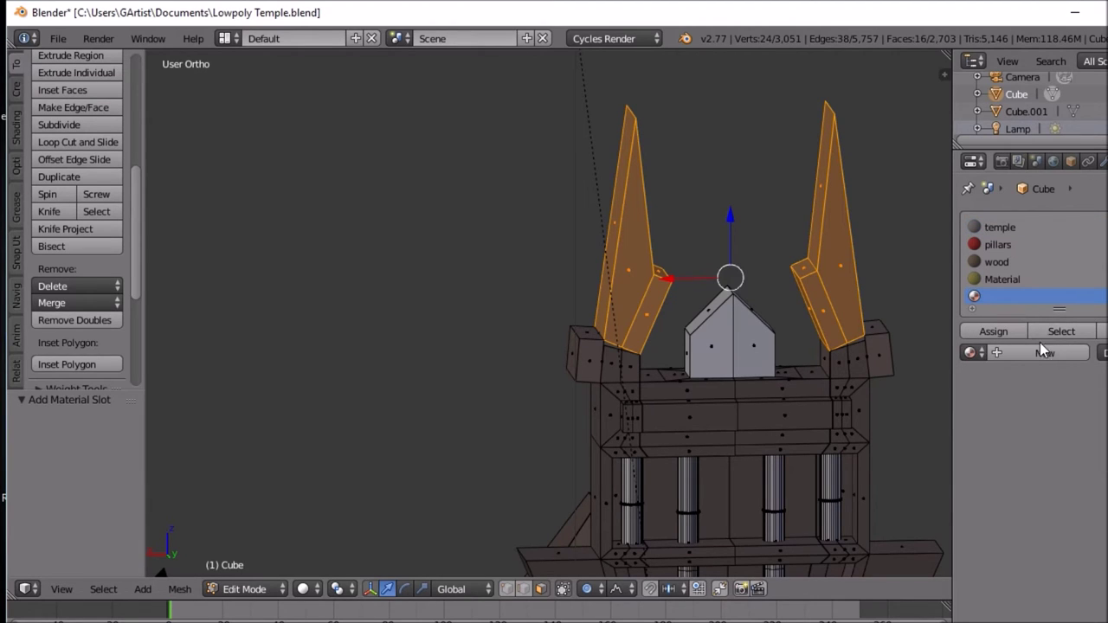
pyautogui.click(998, 330)
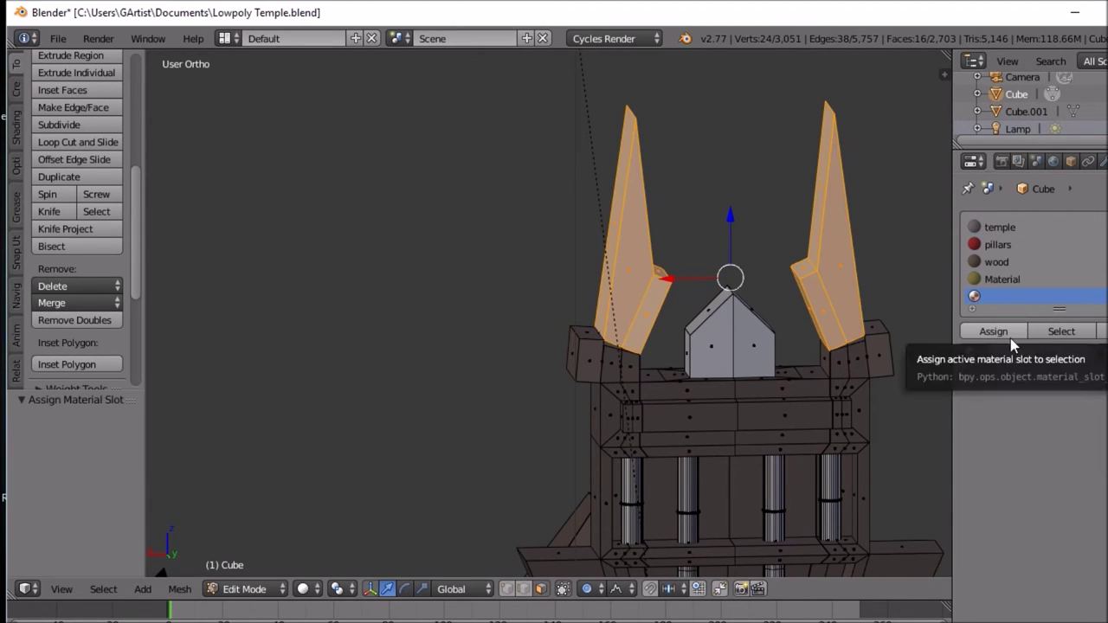
pyautogui.click(1018, 352)
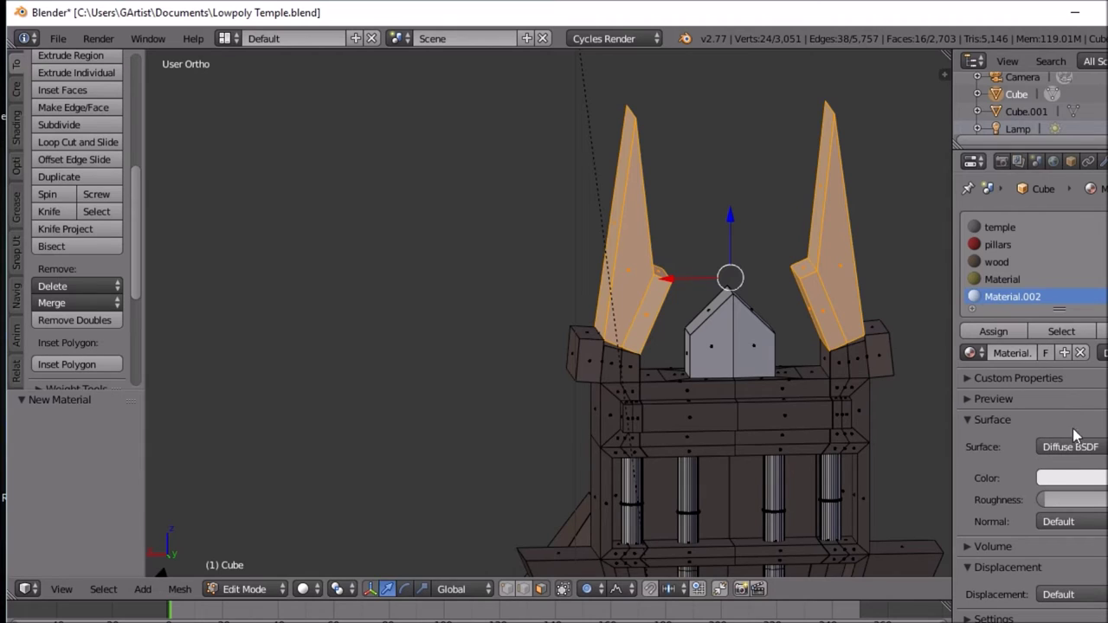
# Step: Preview the temple in rendered shading and set the spires' diffuse colour to a slightly darkened golden orange
pyautogui.click(318, 589)
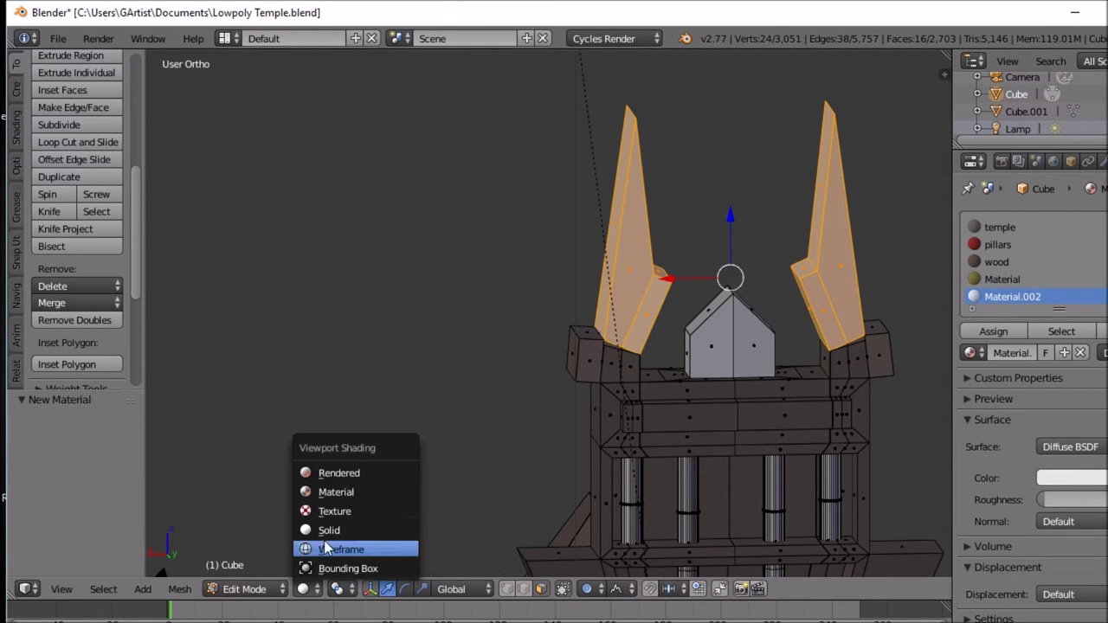
pyautogui.click(326, 474)
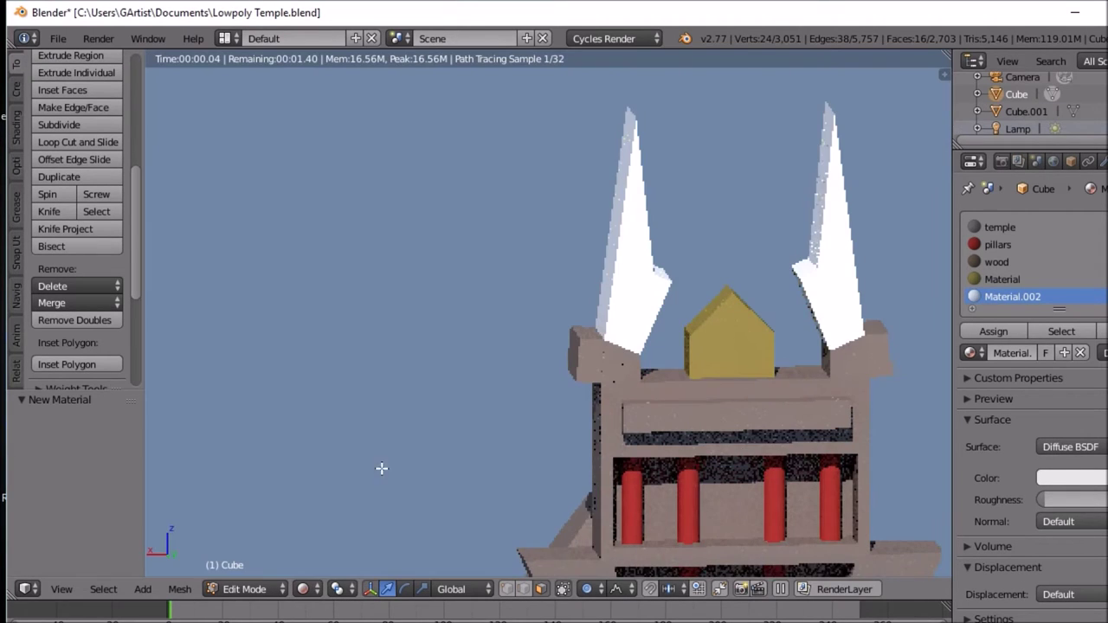
pyautogui.click(1086, 477)
pyautogui.moveTo(1060, 293); pyautogui.dragTo(1044, 325)
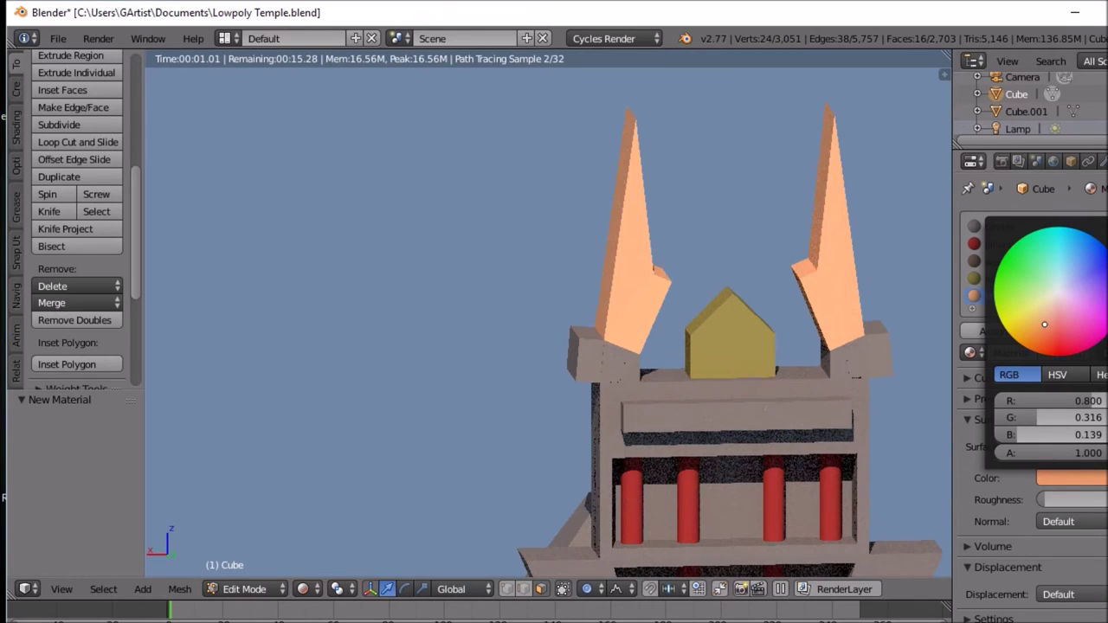
pyautogui.moveTo(1107, 252)
pyautogui.mouseDown()
pyautogui.moveTo(1107, 315)
pyautogui.moveTo(1107, 258)
pyautogui.mouseUp()
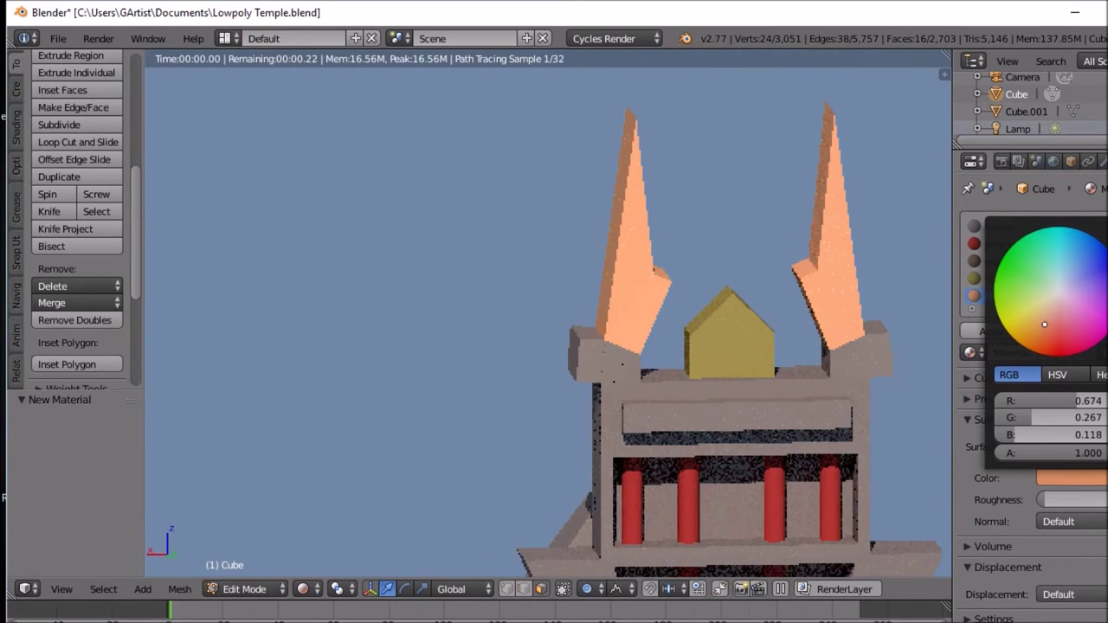
pyautogui.click(1054, 310)
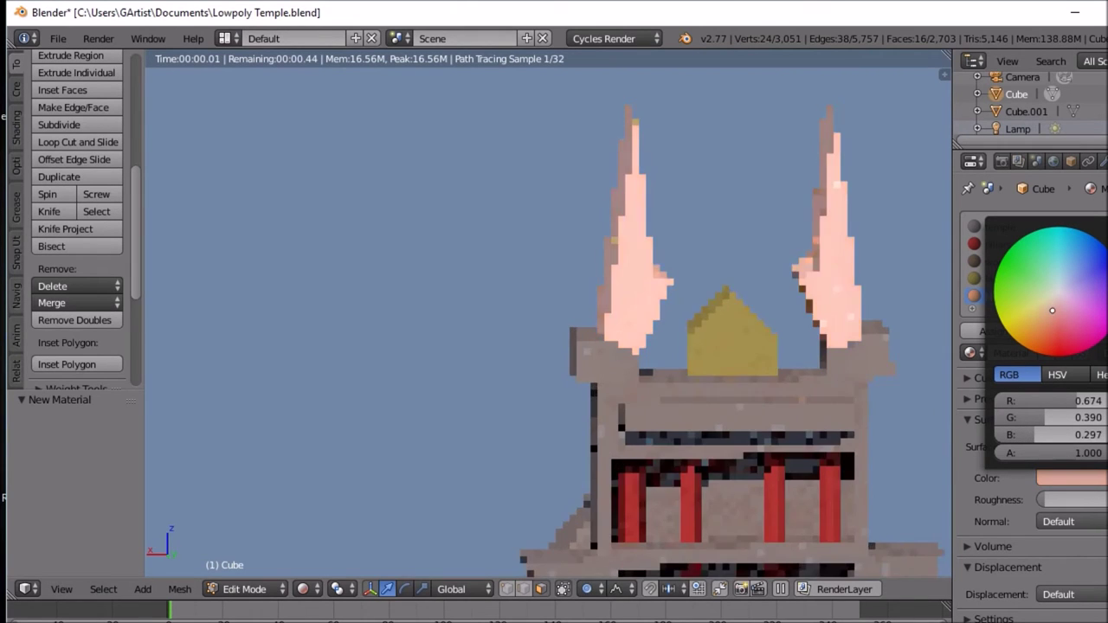
pyautogui.click(1058, 343)
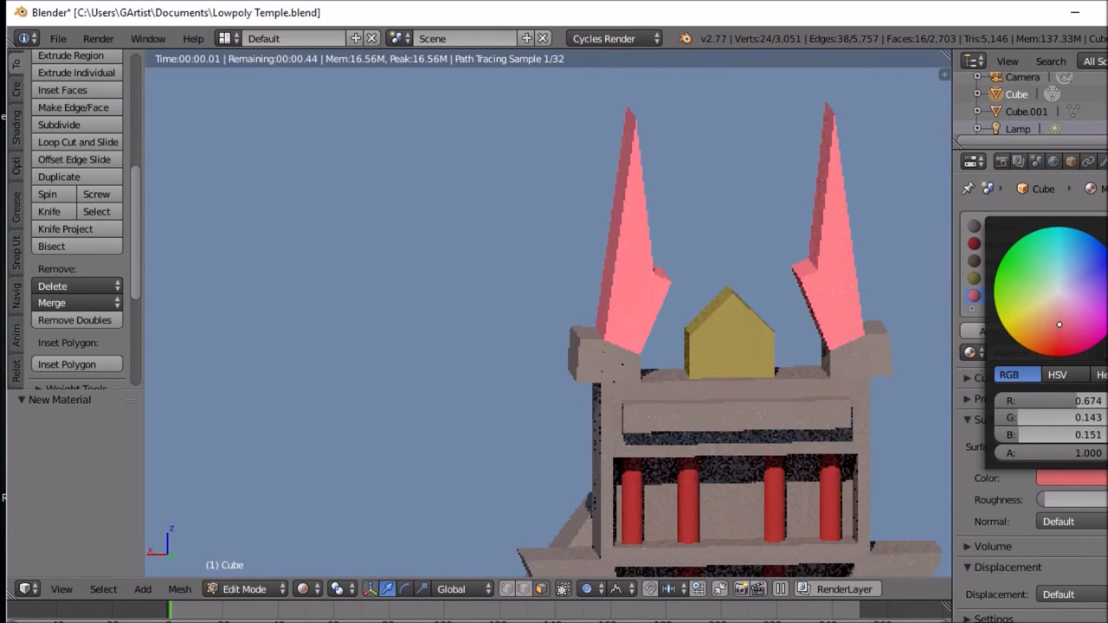
pyautogui.moveTo(1057, 342)
pyautogui.mouseDown()
pyautogui.moveTo(1032, 331)
pyautogui.moveTo(1039, 319)
pyautogui.mouseUp()
pyautogui.scroll(-5, 798, 384)
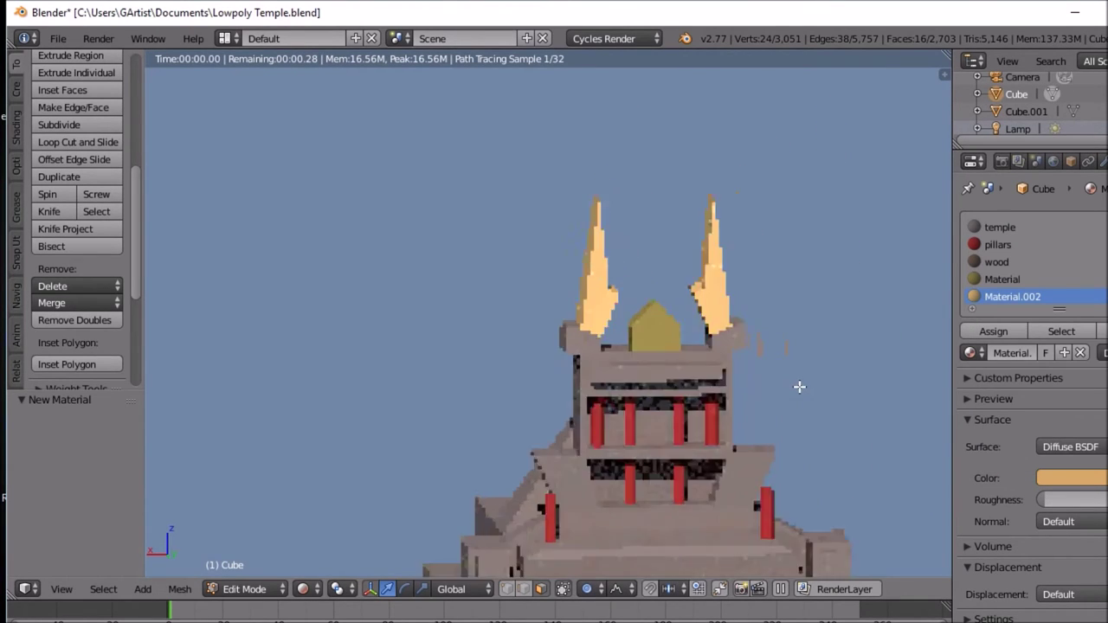
pyautogui.moveTo(725, 408); pyautogui.dragTo(694, 415, button='middle')
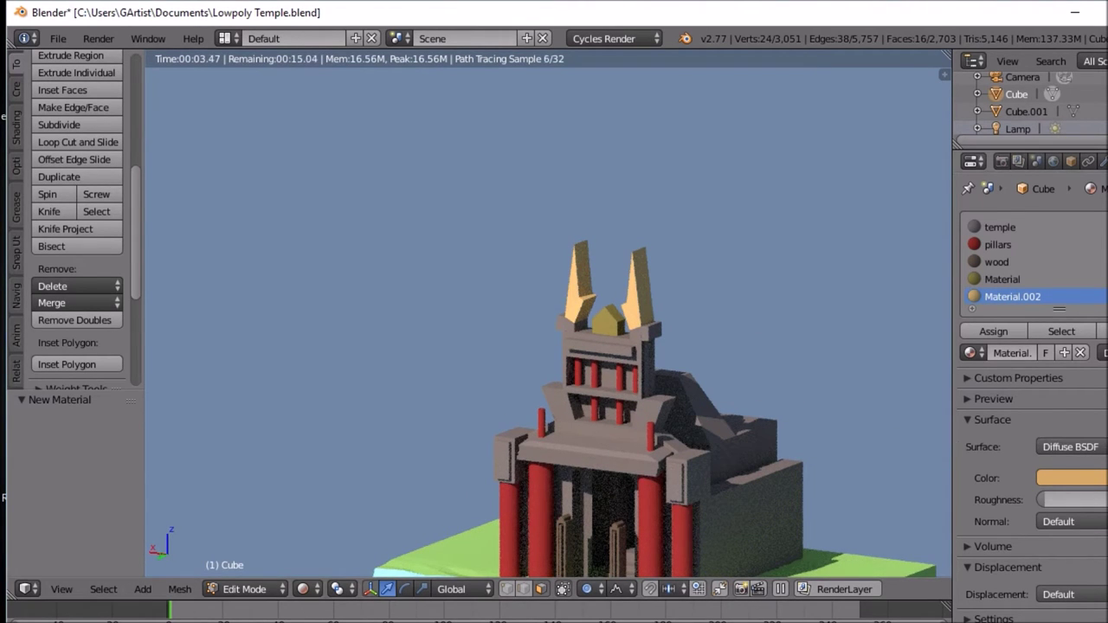
# Step: Change the spire material's surface to Glossy BSDF and raise its roughness until the spires render as soft, bright gold
pyautogui.click(1071, 447)
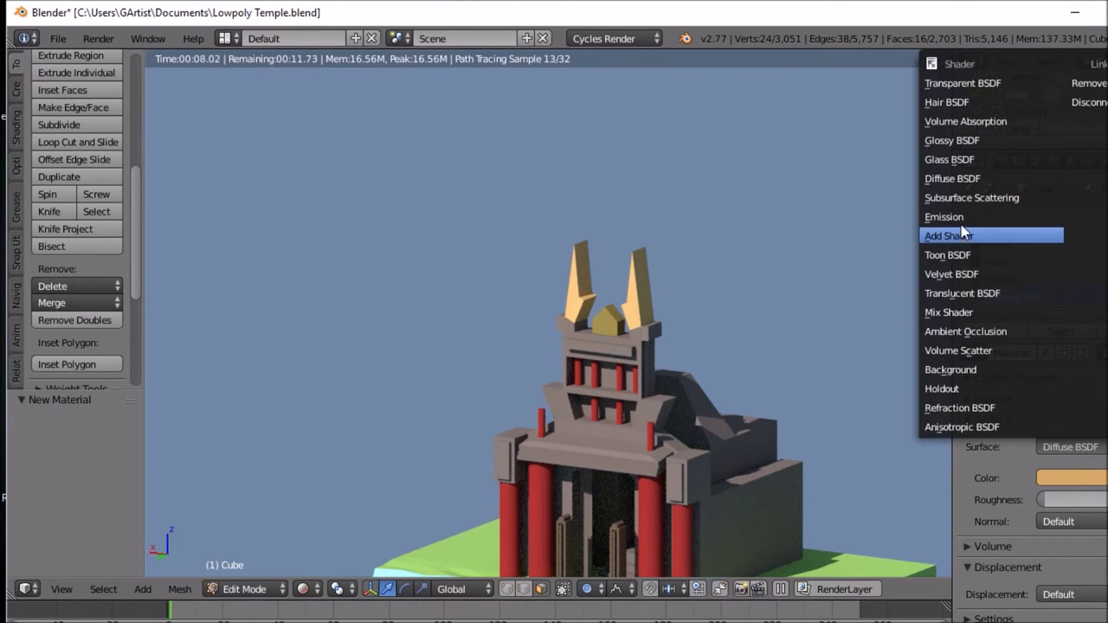
pyautogui.click(972, 142)
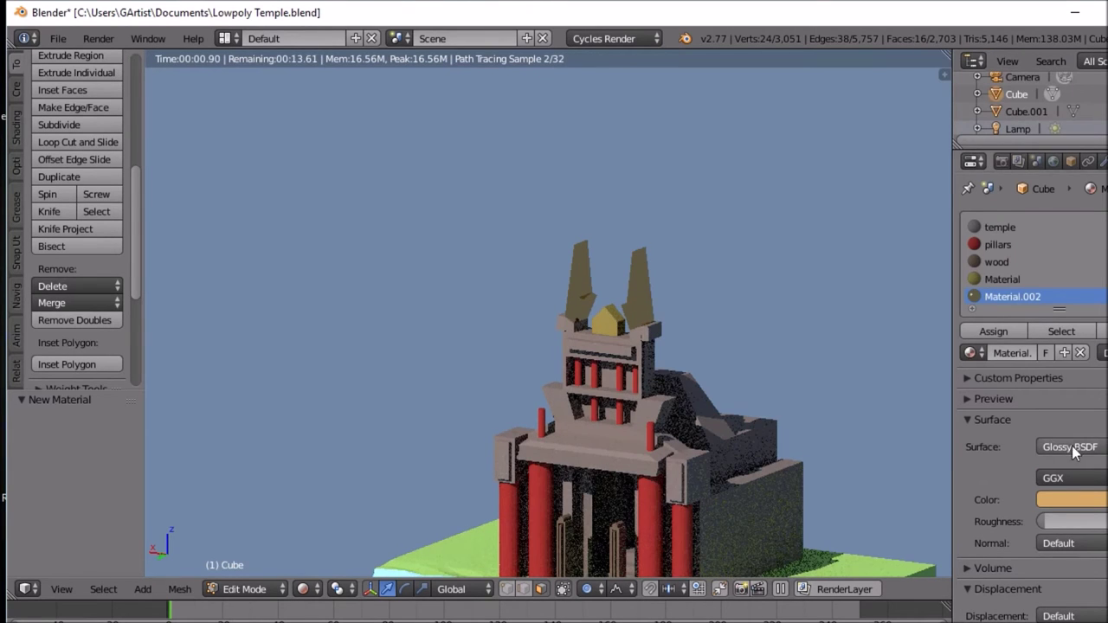
pyautogui.click(1086, 482)
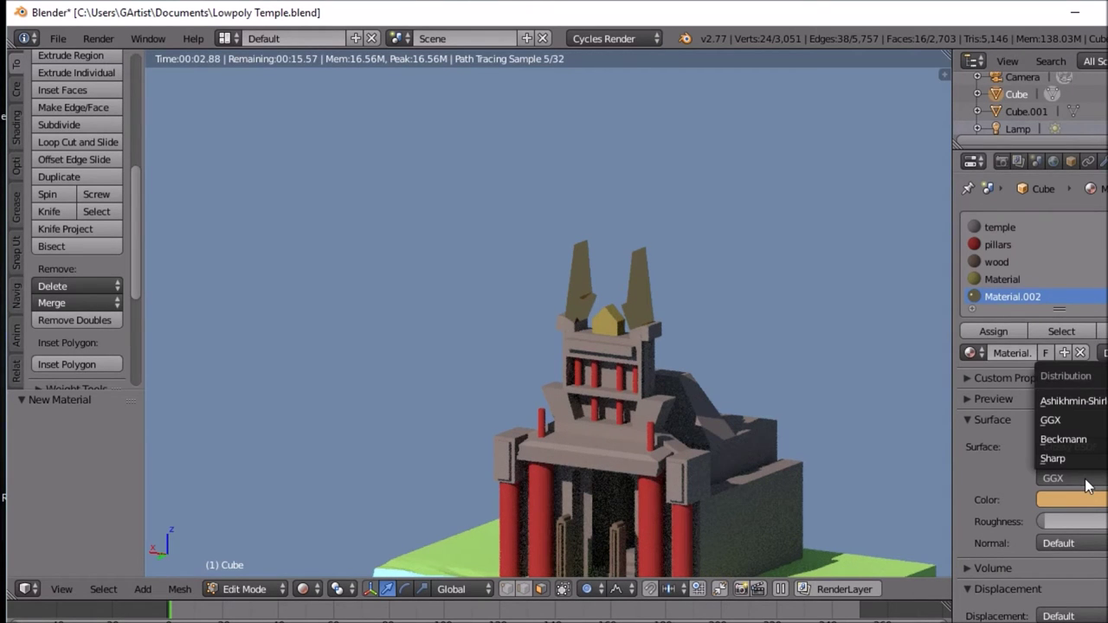
pyautogui.click(1089, 486)
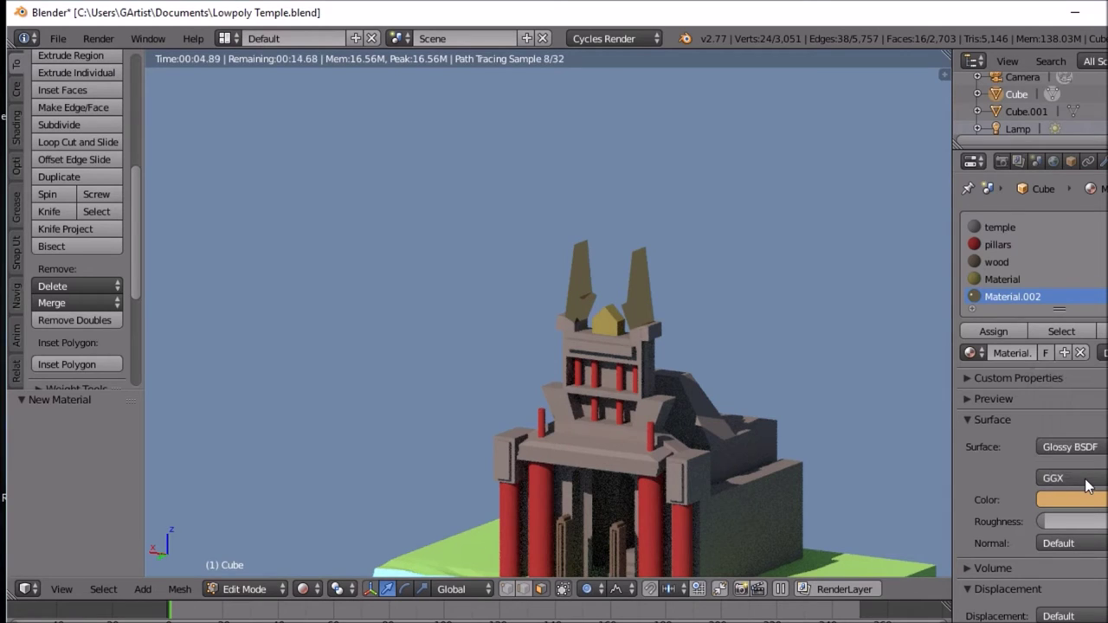
pyautogui.moveTo(1045, 520); pyautogui.dragTo(1065, 520)
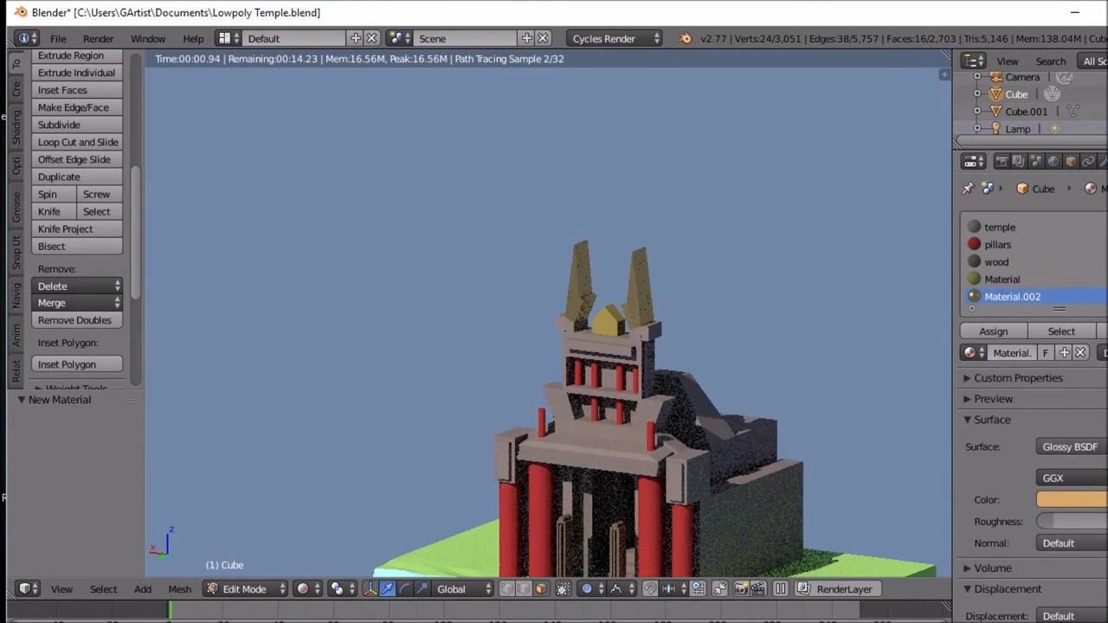
pyautogui.moveTo(779, 329)
pyautogui.mouseDown(button='middle')
pyautogui.moveTo(811, 326)
pyautogui.moveTo(789, 321)
pyautogui.mouseUp(button='middle')
pyautogui.scroll(3, 784, 315)
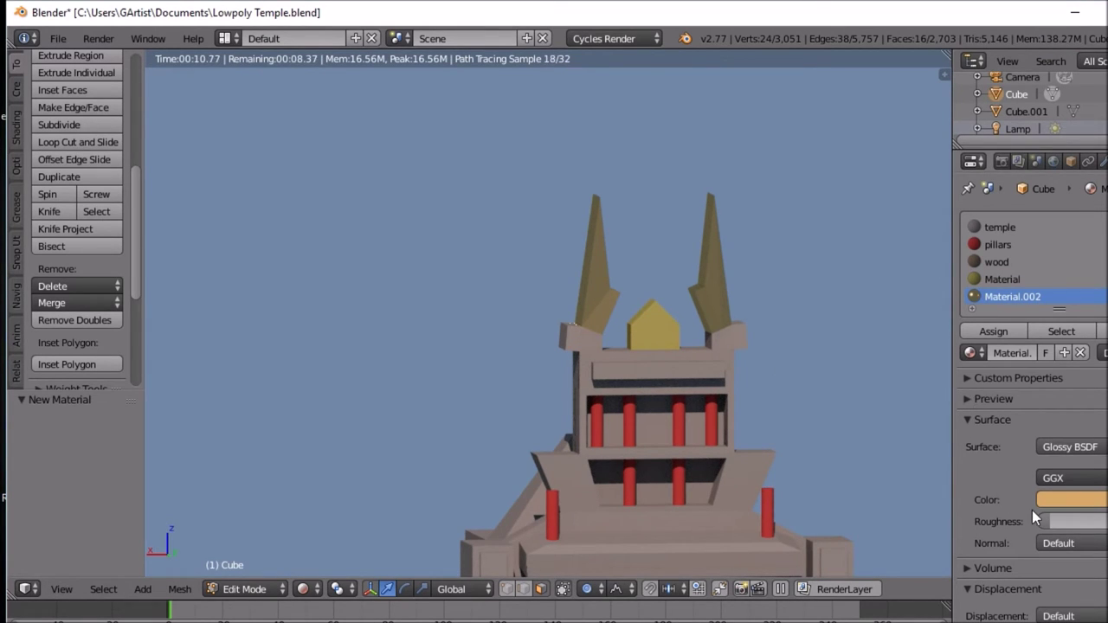
pyautogui.moveTo(1042, 517); pyautogui.dragTo(1003, 518)
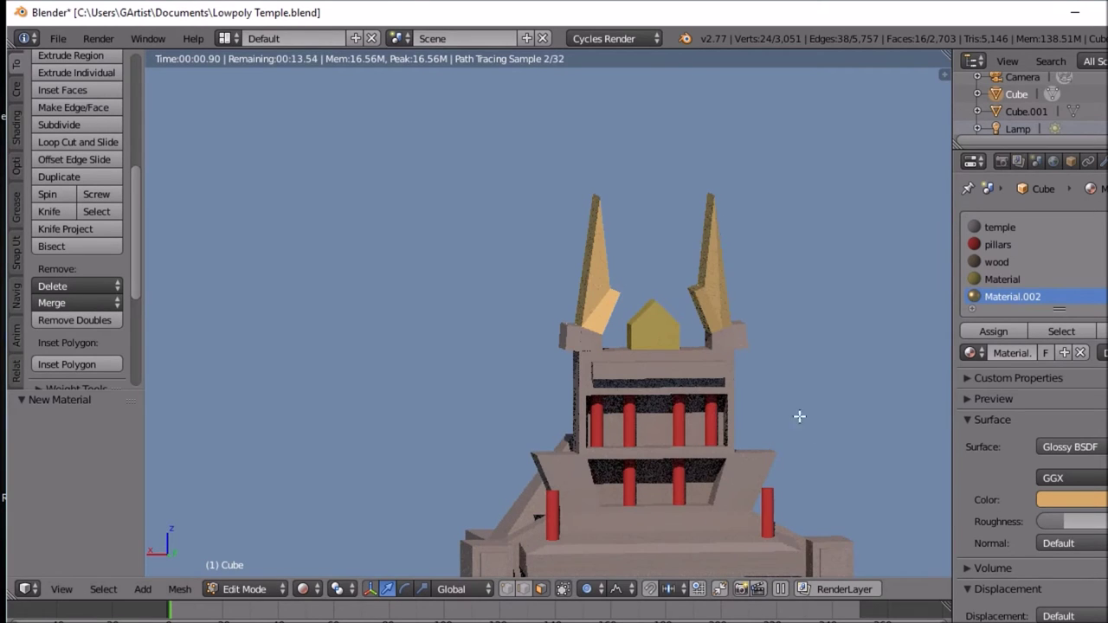
# Step: Change the surface of the block between the spires to Glossy BSDF and raise its material's roughness
pyautogui.click(984, 276)
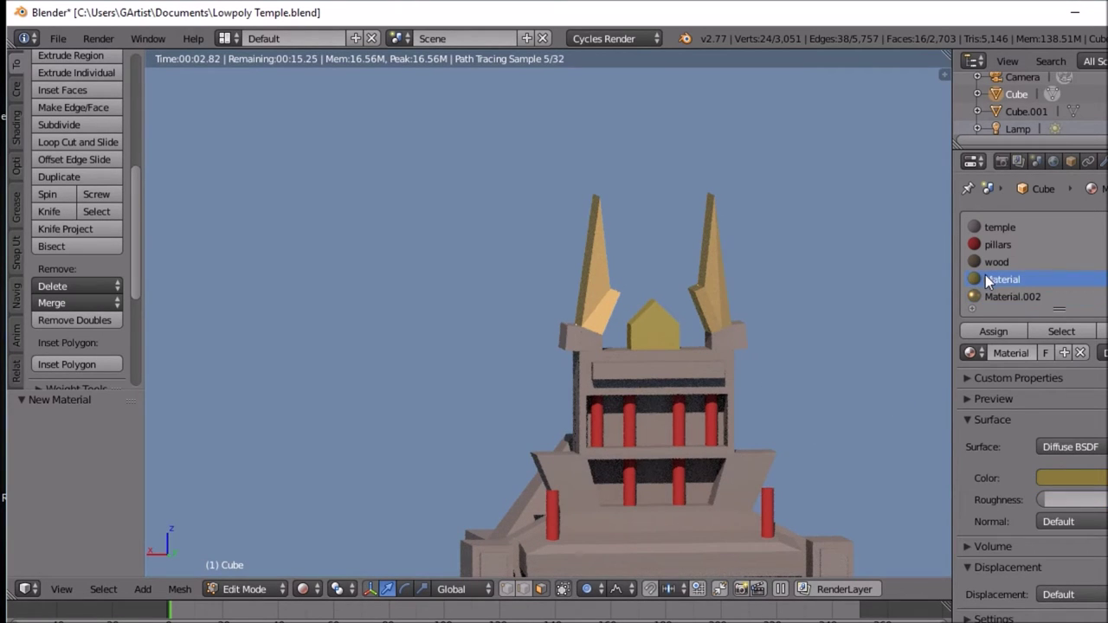
pyautogui.click(1075, 449)
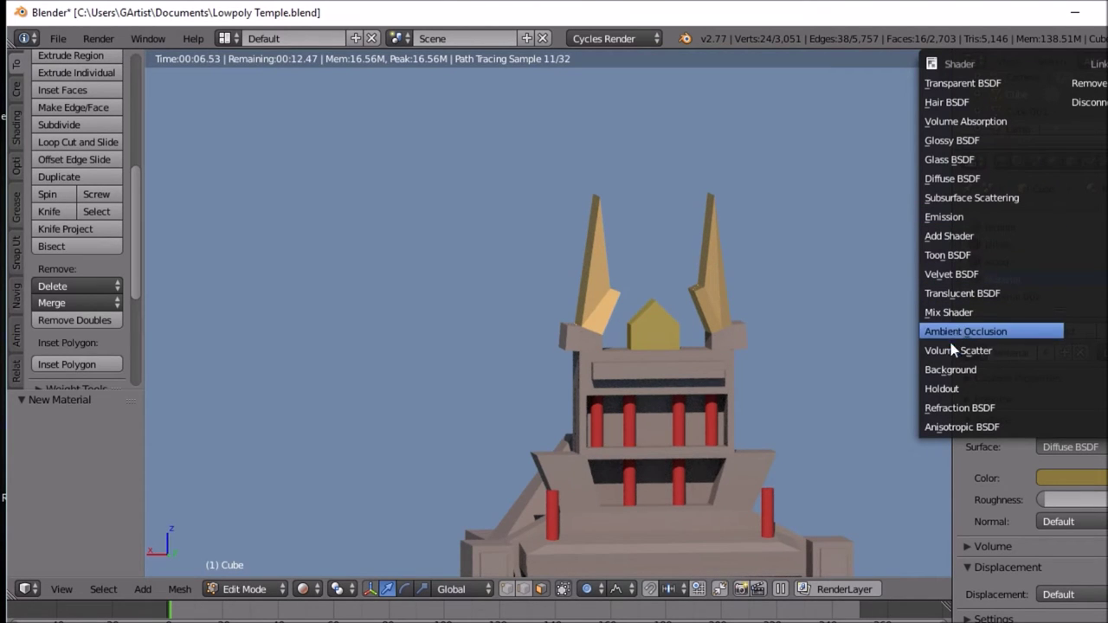
pyautogui.click(967, 138)
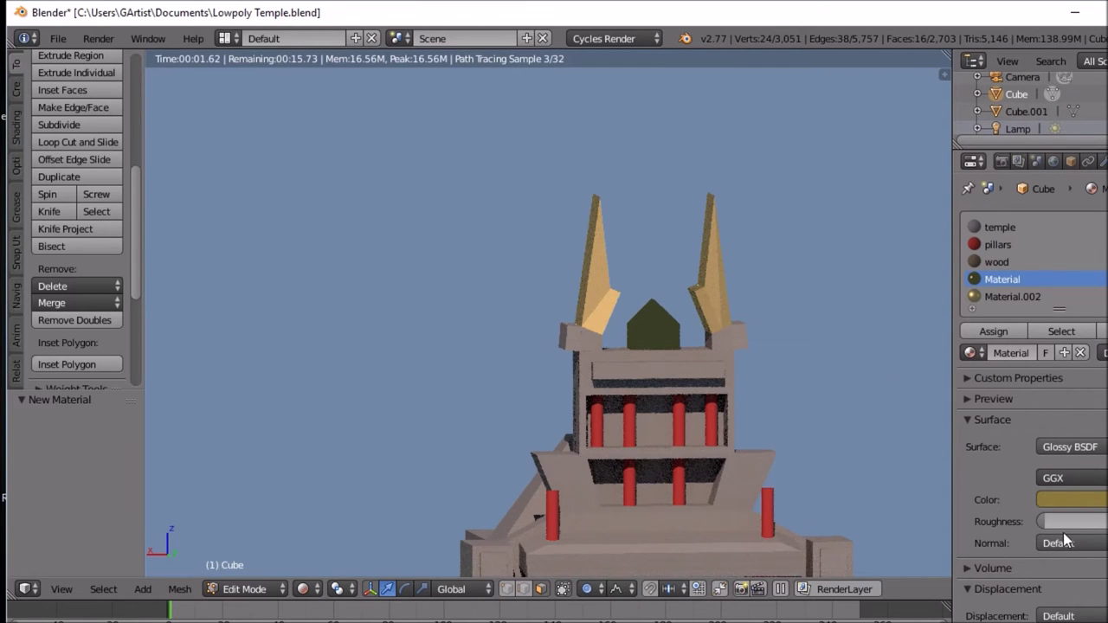
pyautogui.moveTo(1048, 521); pyautogui.dragTo(1074, 520)
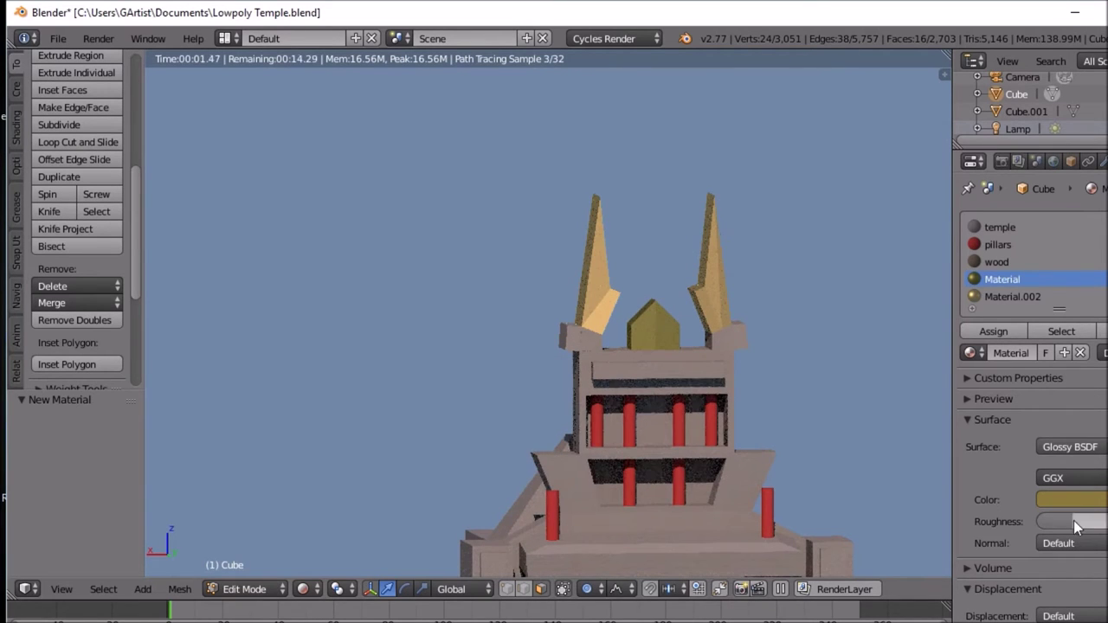
# Step: Examine the rendered temple from several angles, from the golden spires down to the entrance columns, gate posts and shoreline
pyautogui.scroll(-3, 803, 414)
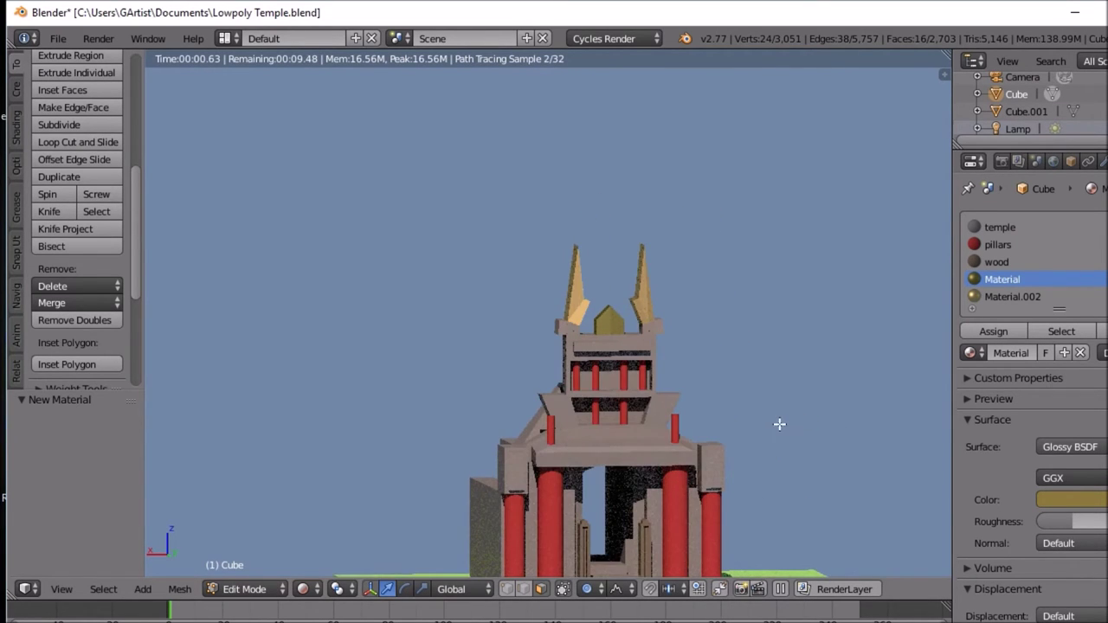
pyautogui.moveTo(782, 433); pyautogui.dragTo(801, 440, button='middle')
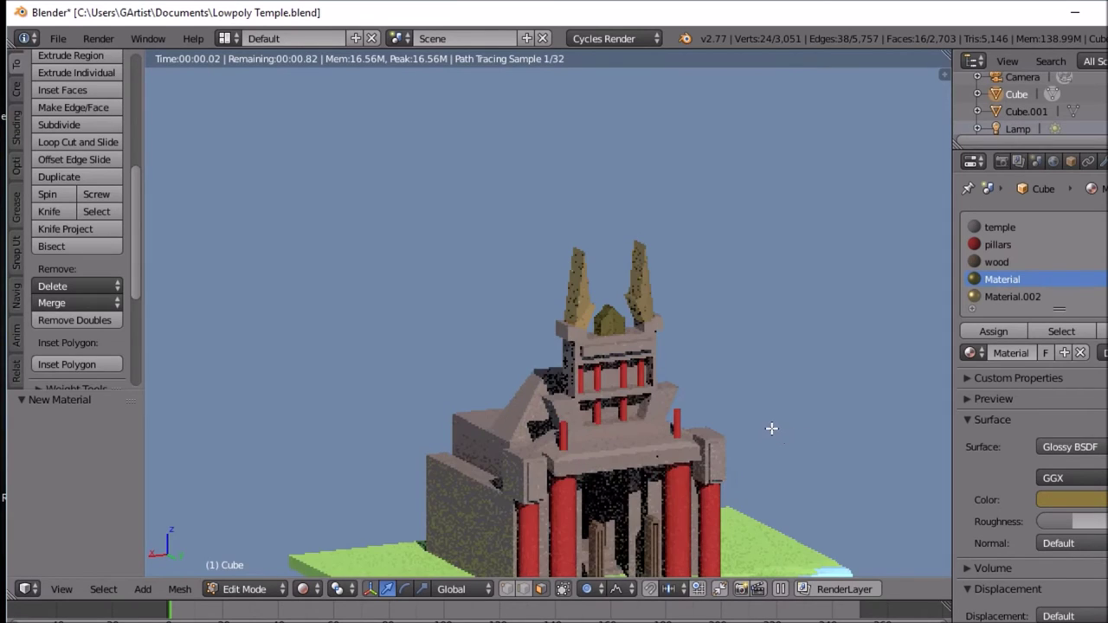
pyautogui.scroll(-2, 772, 428)
pyautogui.scroll(2, 771, 427)
pyautogui.moveTo(772, 426); pyautogui.dragTo(700, 478, button='middle')
pyautogui.scroll(2, 703, 437)
pyautogui.moveTo(684, 549); pyautogui.dragTo(695, 466, button='middle')
pyautogui.scroll(3, 694, 466)
pyautogui.scroll(3, 695, 466)
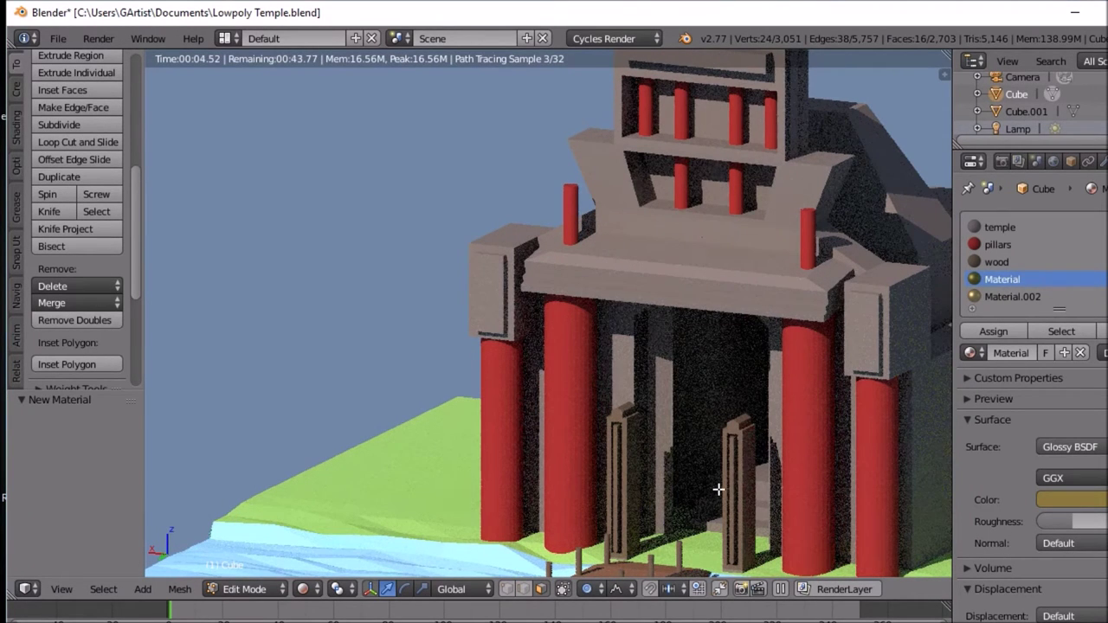
# Step: Look over the rendered temple's front and left side, and set the viewport back to solid shading
pyautogui.moveTo(719, 490); pyautogui.dragTo(683, 486, button='middle')
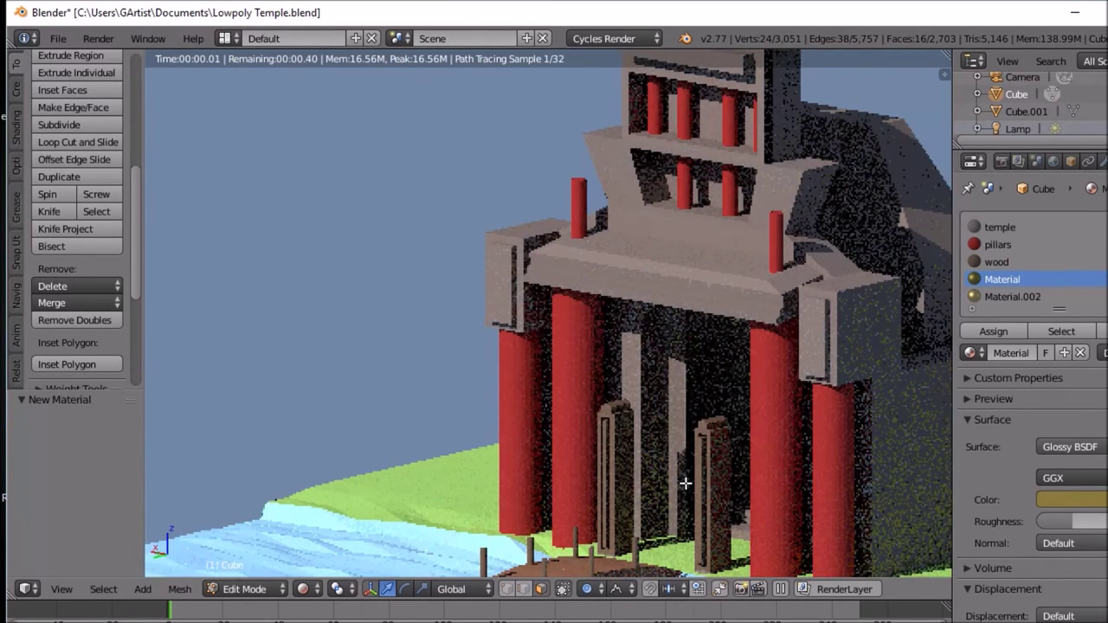
pyautogui.moveTo(684, 483); pyautogui.dragTo(803, 488, button='middle')
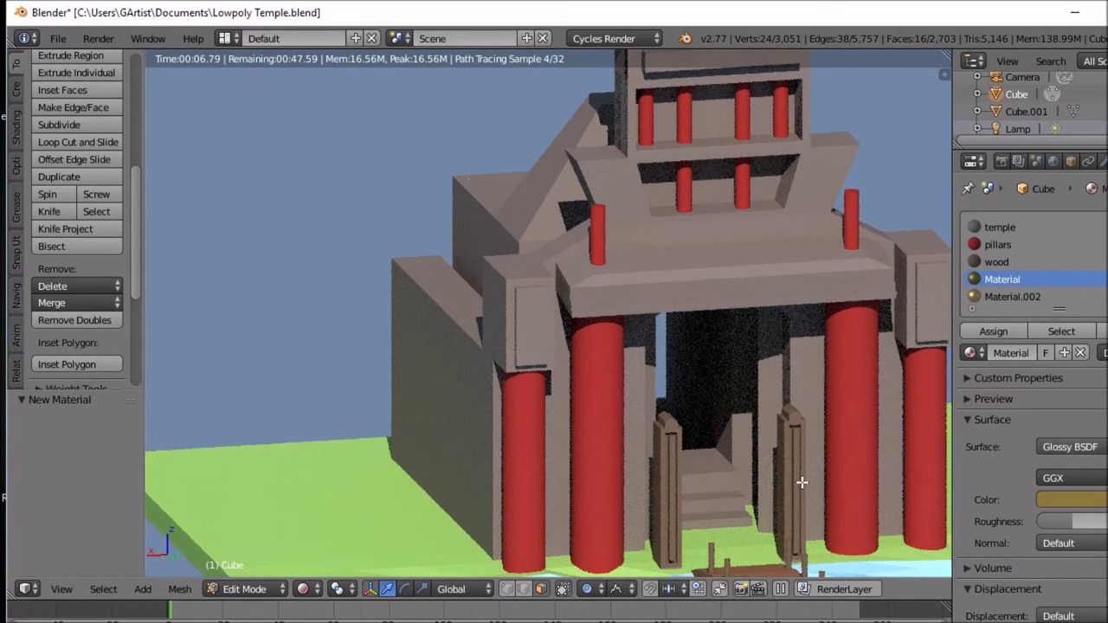
pyautogui.scroll(-3, 802, 483)
pyautogui.moveTo(804, 482); pyautogui.dragTo(838, 523, button='middle')
pyautogui.moveTo(803, 482); pyautogui.dragTo(718, 446, button='middle')
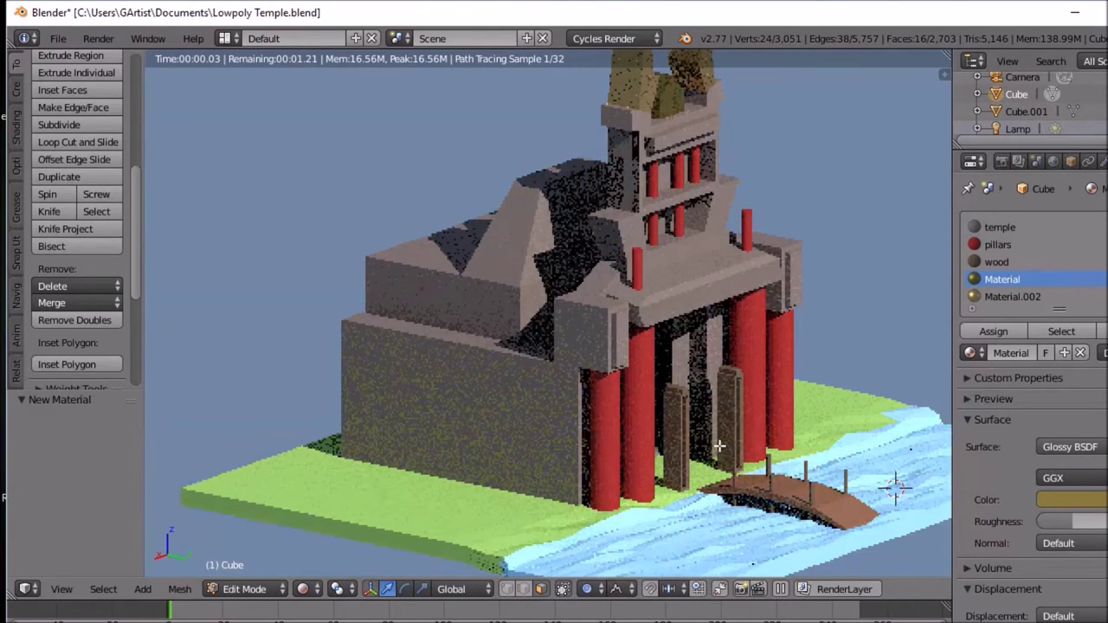
pyautogui.click(320, 590)
pyautogui.click(329, 530)
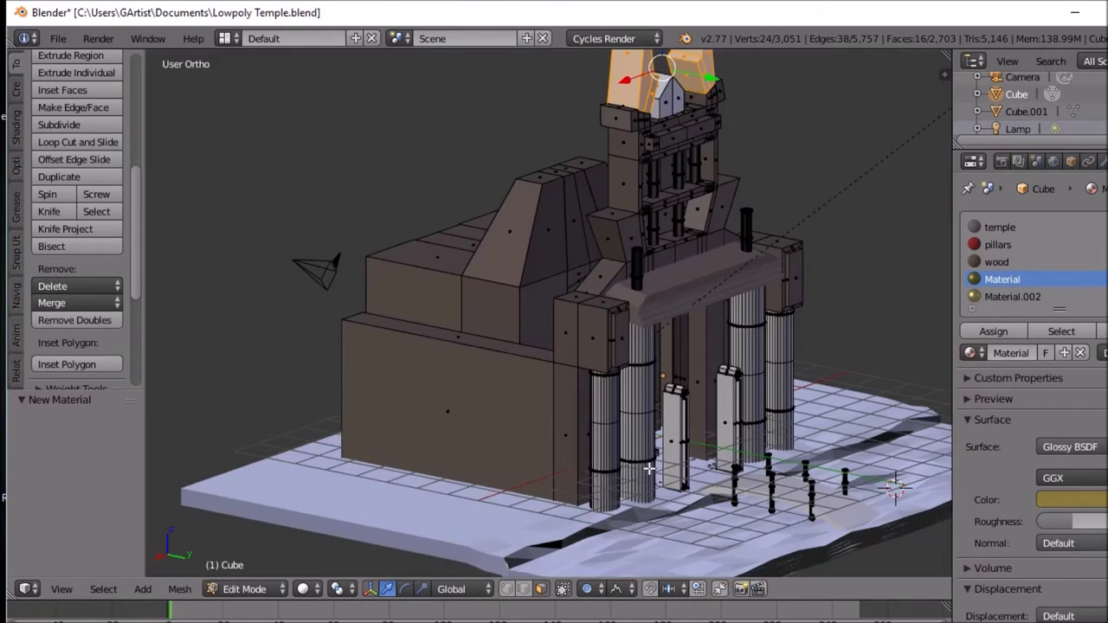
# Step: Try to select the whole wooden gate post as geometry linked to its side face
pyautogui.rightClick(726, 428)
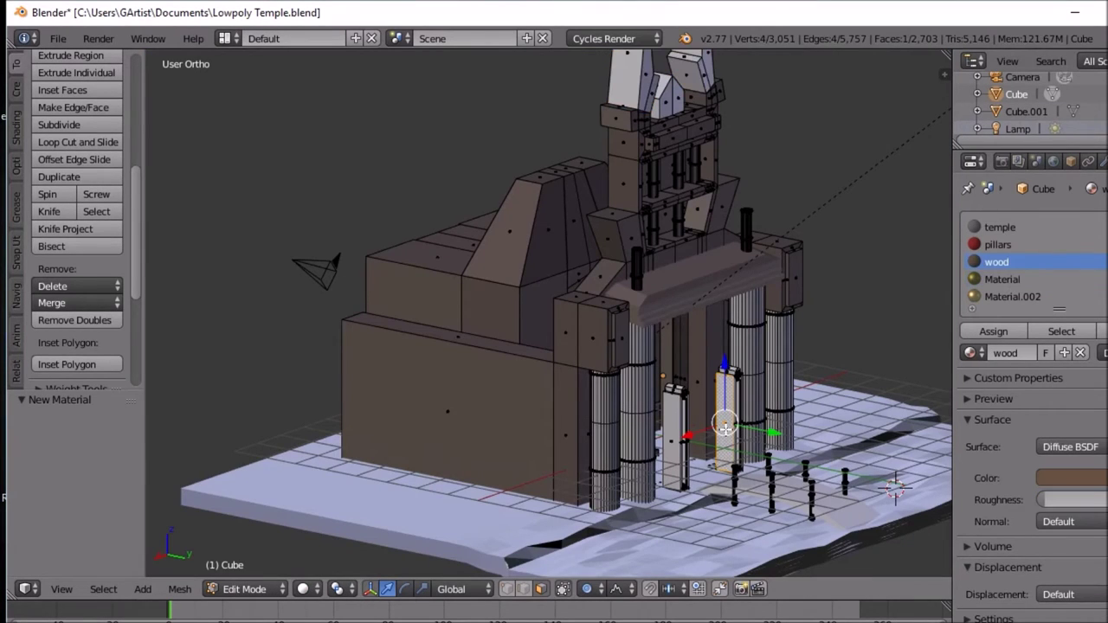
pyautogui.hotkey('ctrl', 'l')
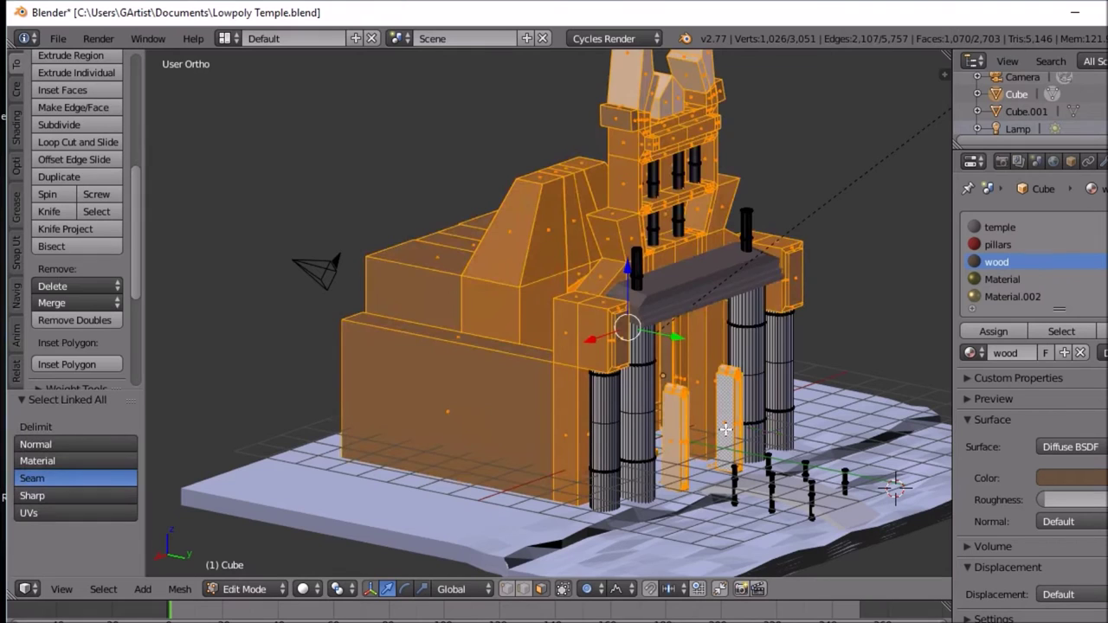
pyautogui.rightClick(726, 429)
# Step: Leave mesh editing on the temple and select the arched bridge deck as an object
pyautogui.scroll(3, 726, 429)
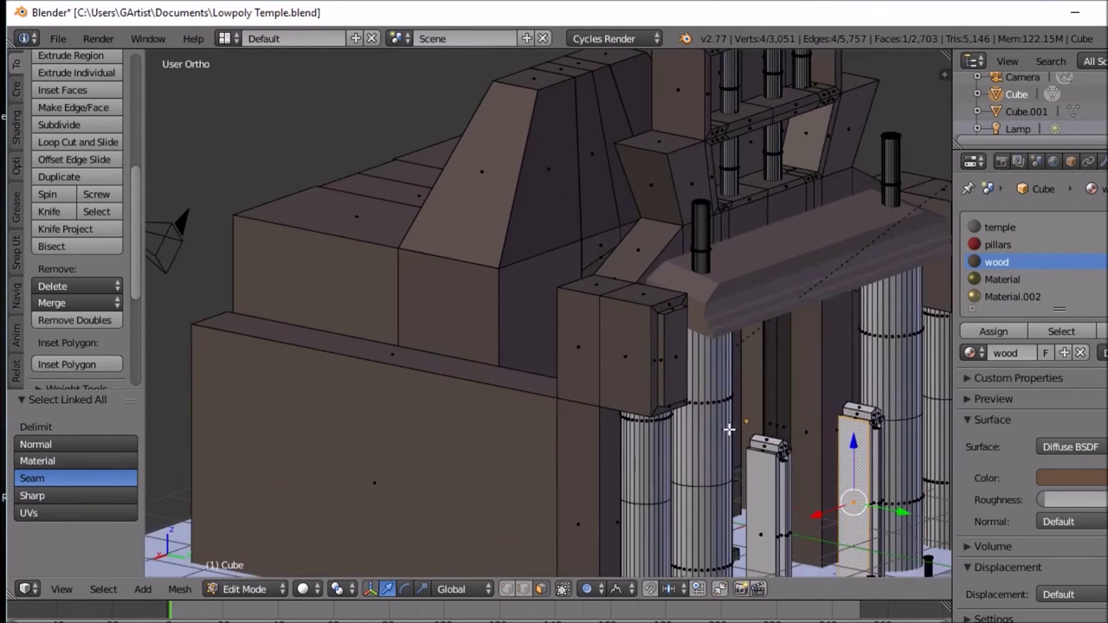
pyautogui.moveTo(789, 440); pyautogui.dragTo(720, 318, button='middle')
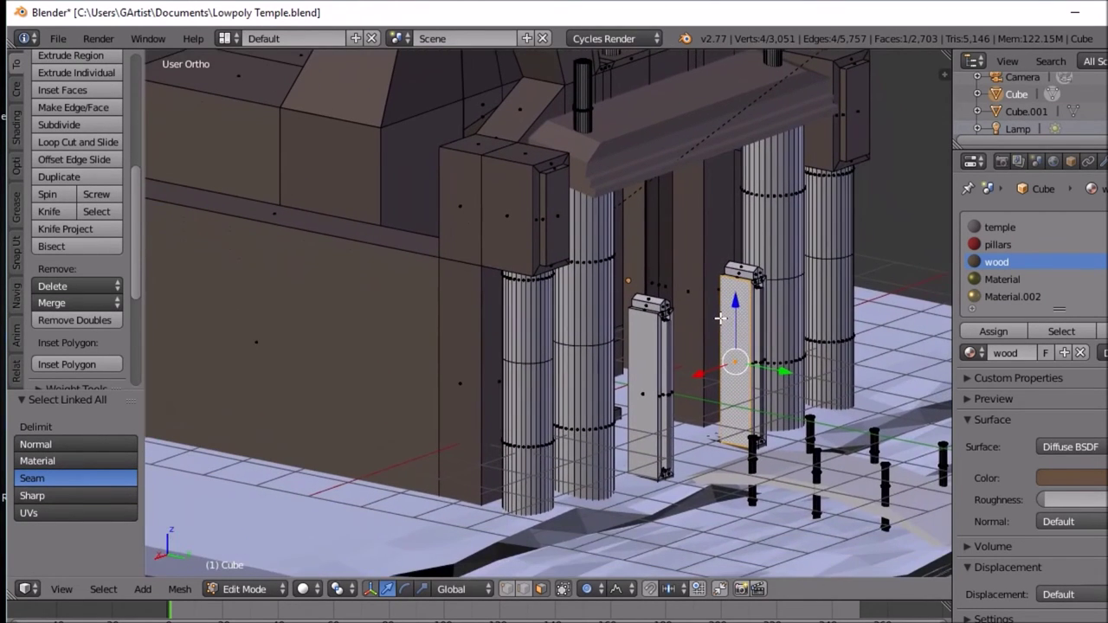
pyautogui.moveTo(761, 374); pyautogui.dragTo(538, 382, button='middle')
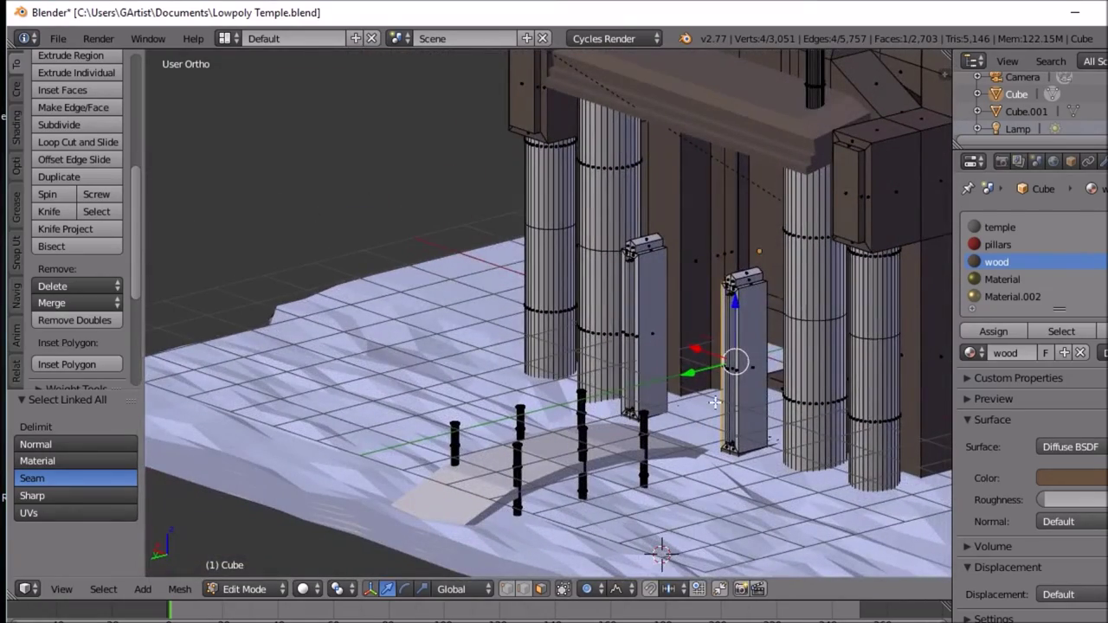
pyautogui.moveTo(667, 391); pyautogui.dragTo(629, 402, button='middle')
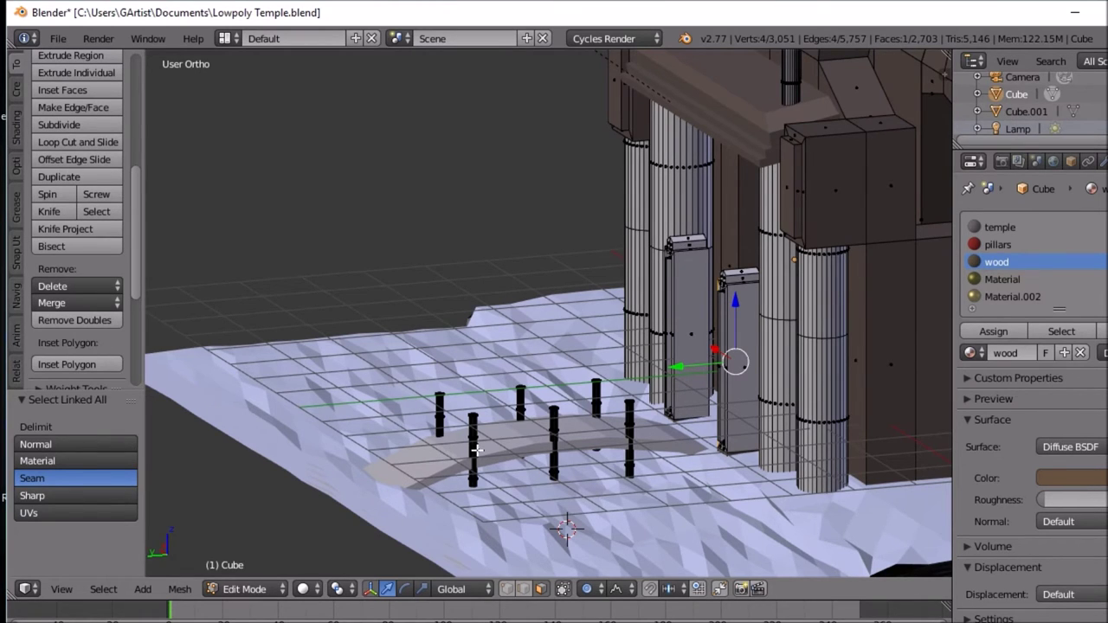
pyautogui.press('Tab')
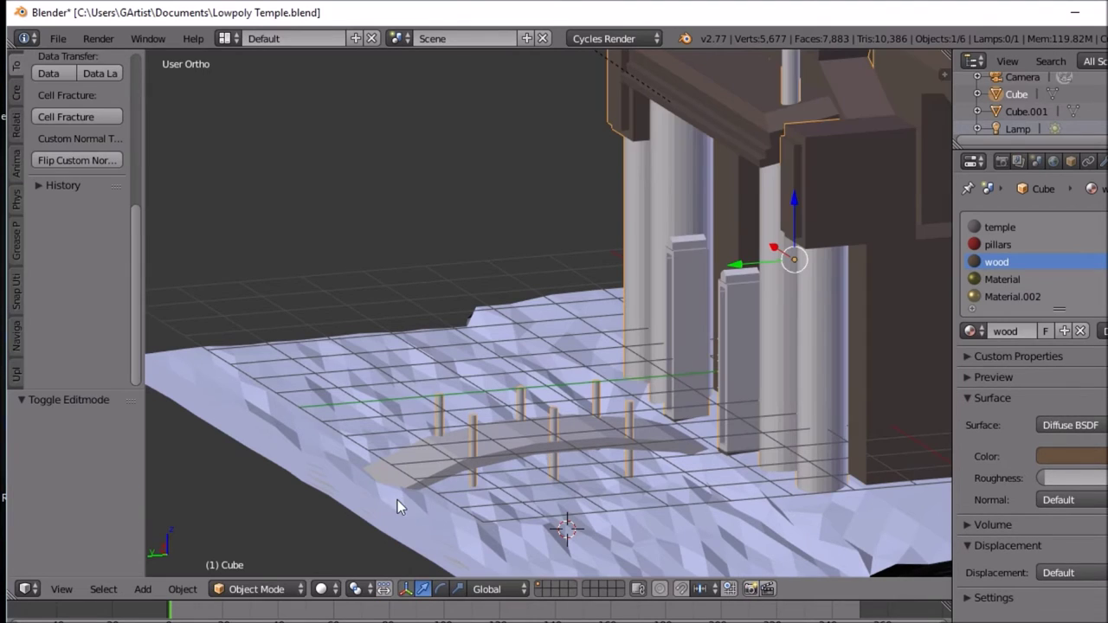
pyautogui.rightClick(417, 473)
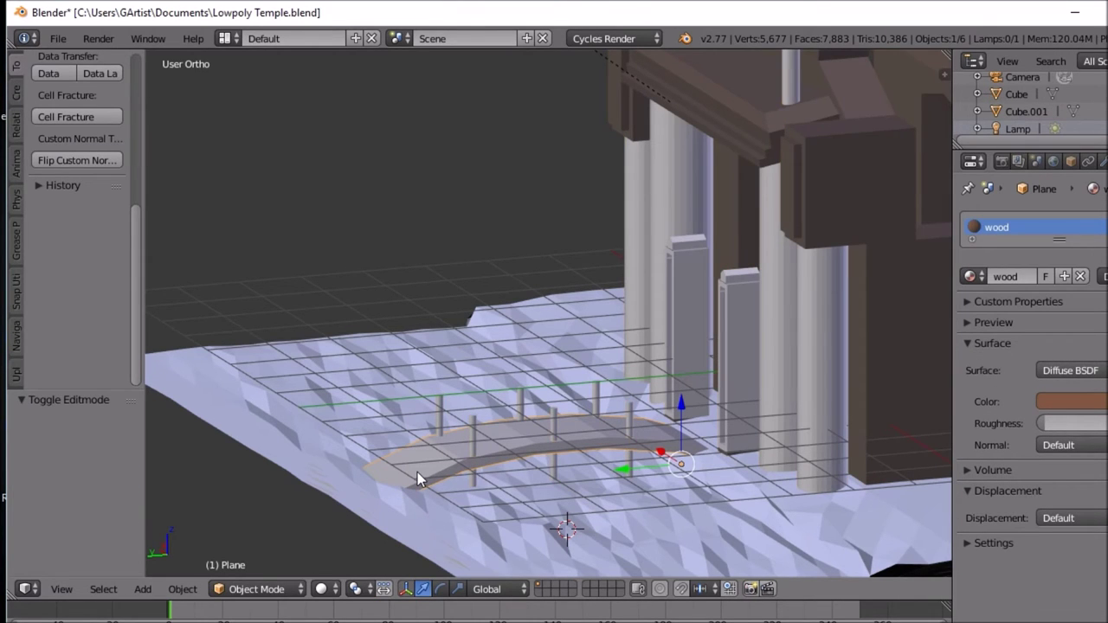
pyautogui.press('g')
pyautogui.press('y')
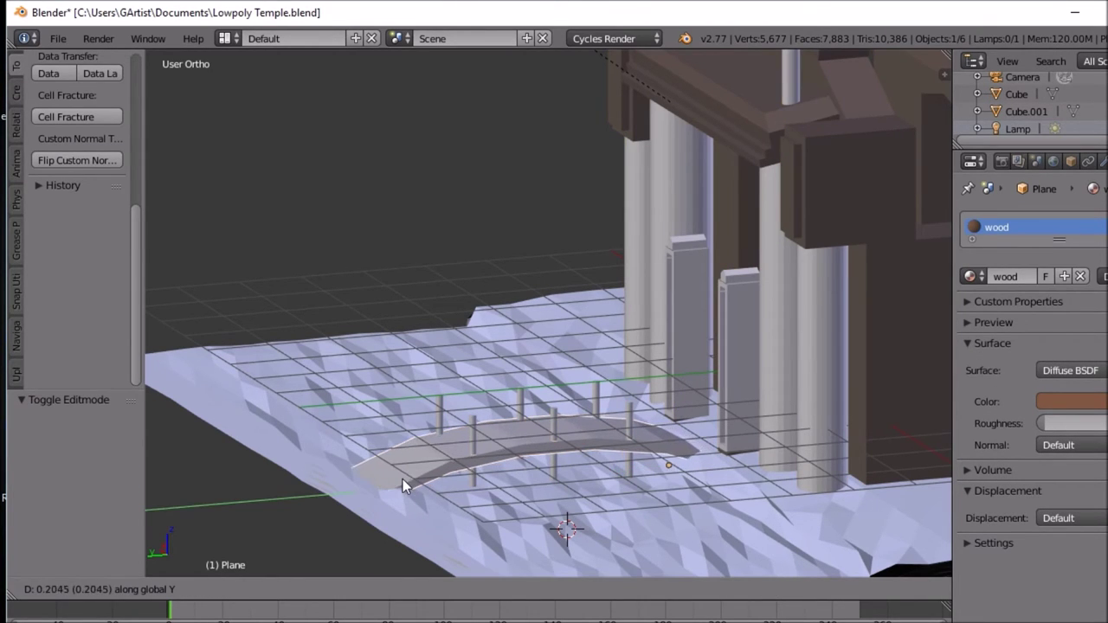
pyautogui.rightClick(402, 479)
# Step: Lengthen the bridge deck by scaling it 1.153 along the Y axis
pyautogui.press('s')
pyautogui.press('y')
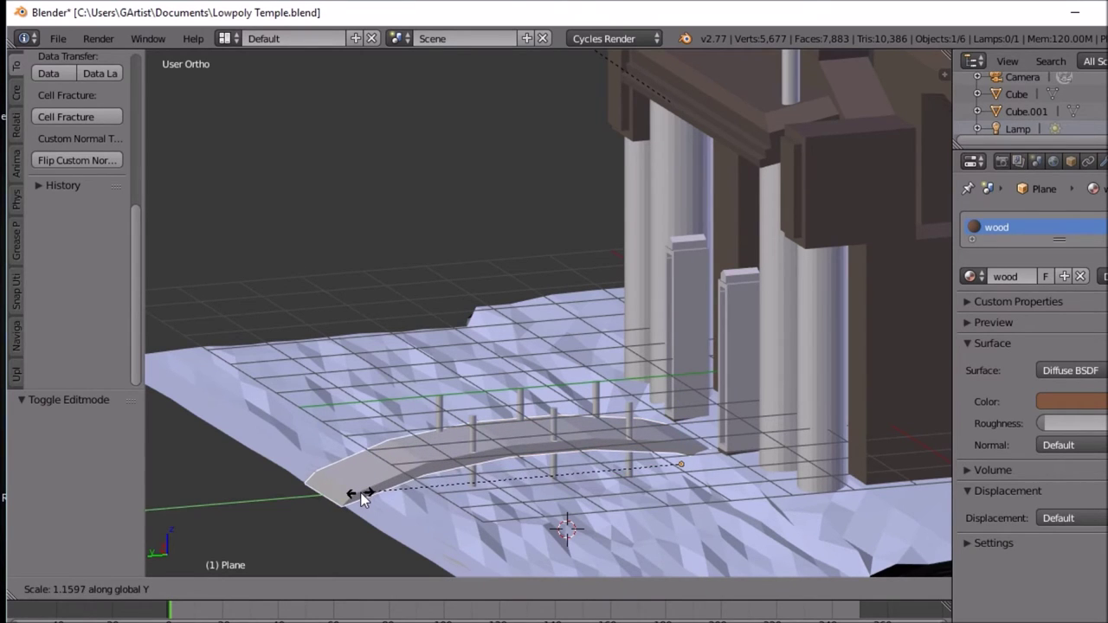
pyautogui.click(368, 491)
# Step: Move the bridge deck -0.185 along Y towards the temple and nudge it slightly along Z
pyautogui.moveTo(371, 490); pyautogui.dragTo(713, 476, button='middle')
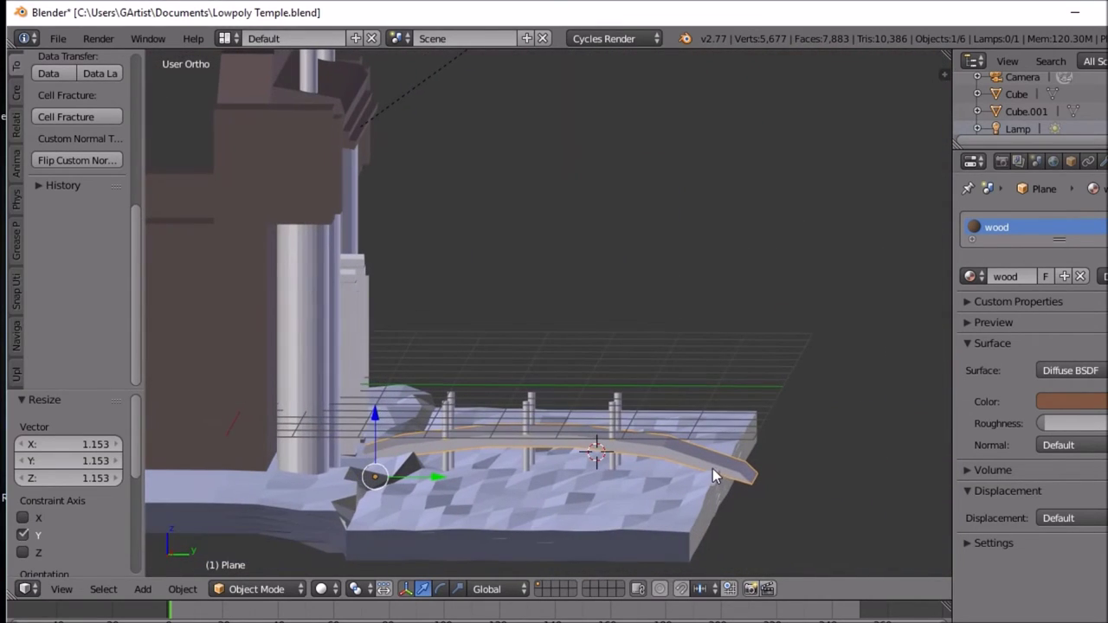
pyautogui.press('g')
pyautogui.press('y')
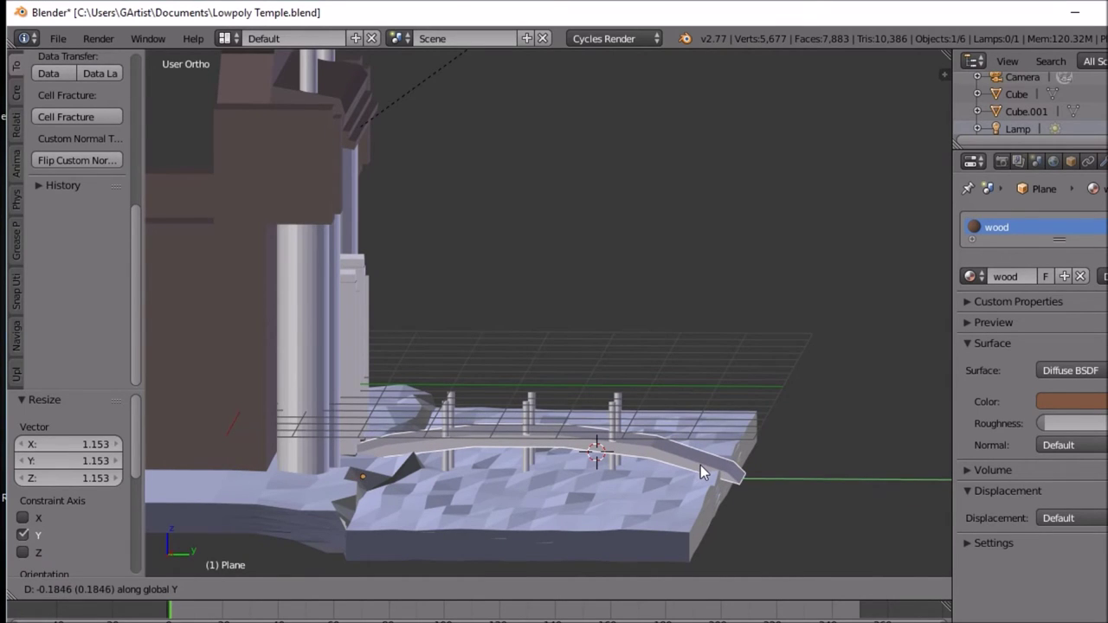
pyautogui.click(701, 465)
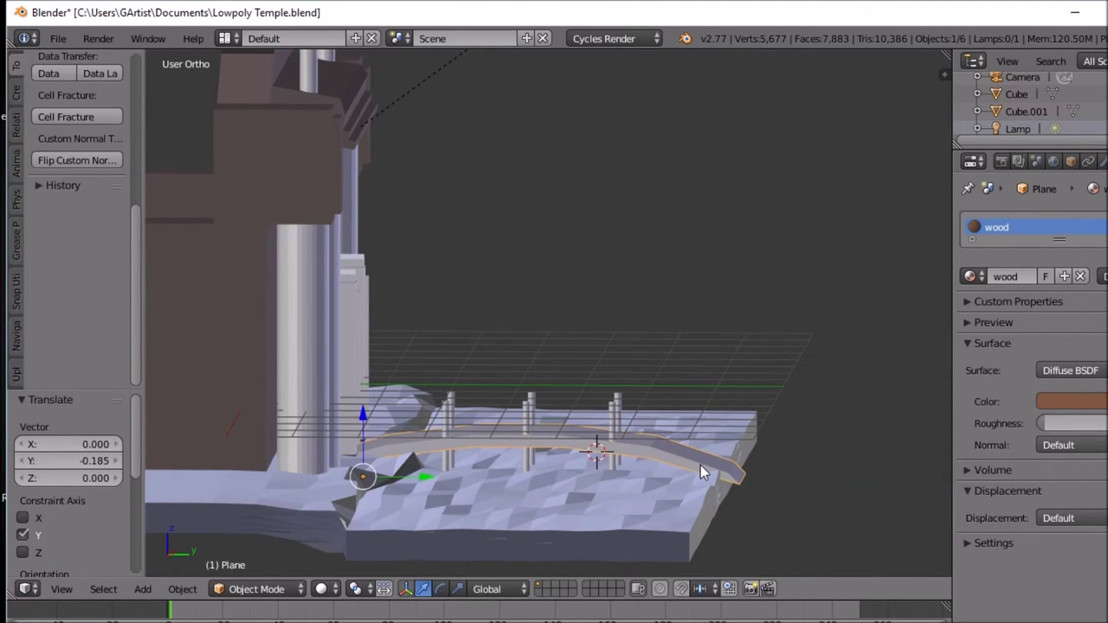
pyautogui.press('g')
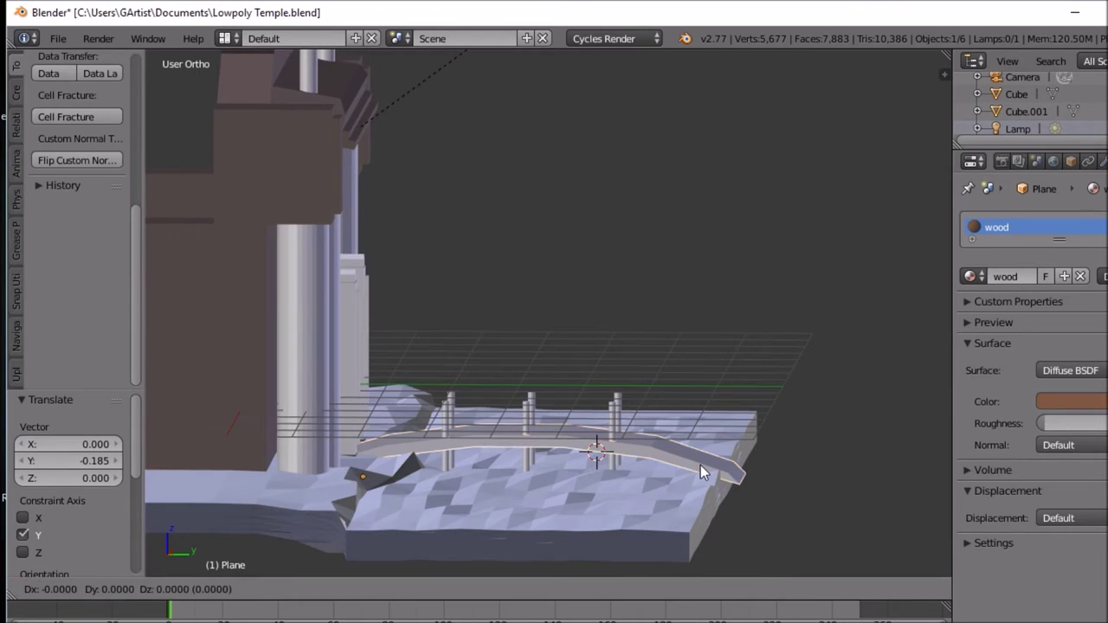
pyautogui.press('z')
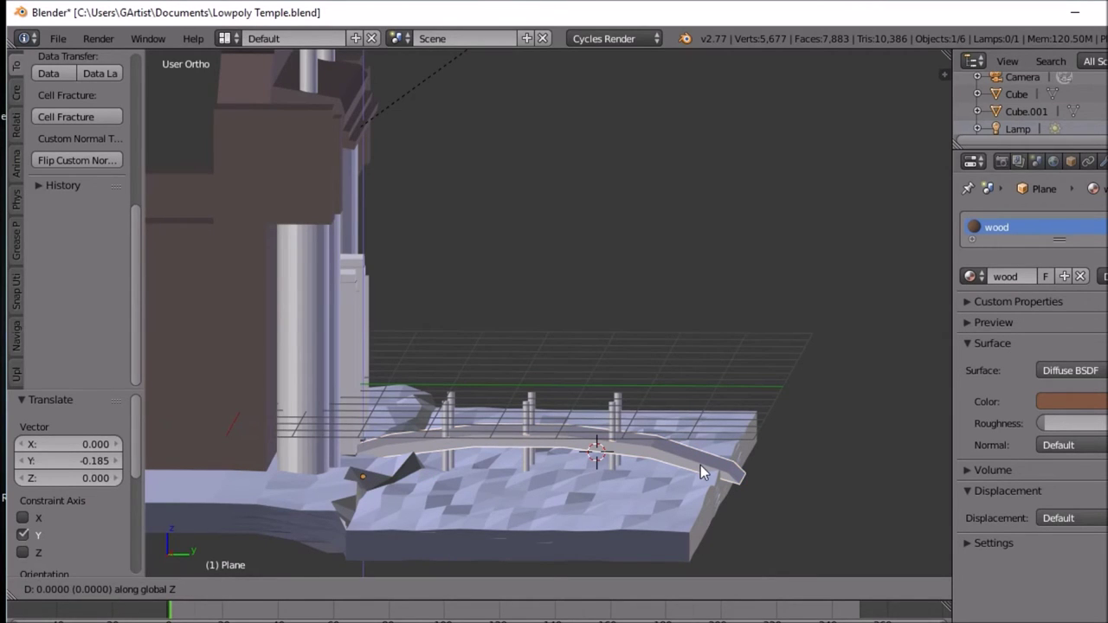
pyautogui.click(701, 462)
# Step: Preview the scene in rendered shading and examine how the bridge meets the gate posts, shoreline and water edge
pyautogui.moveTo(701, 463); pyautogui.dragTo(642, 475, button='middle')
pyautogui.press('`')
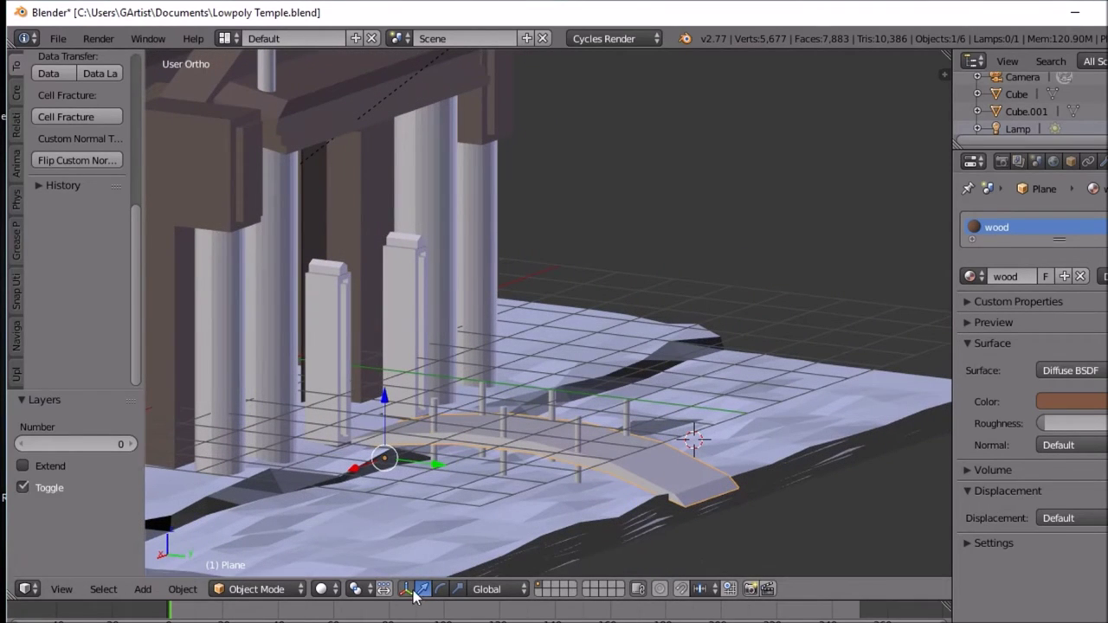
pyautogui.click(323, 589)
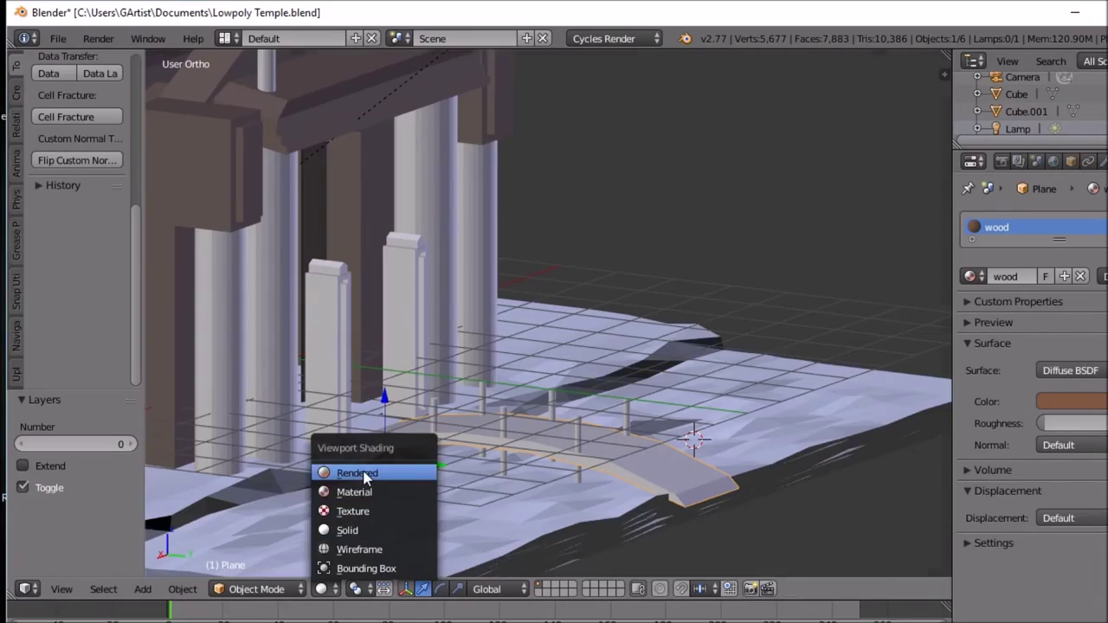
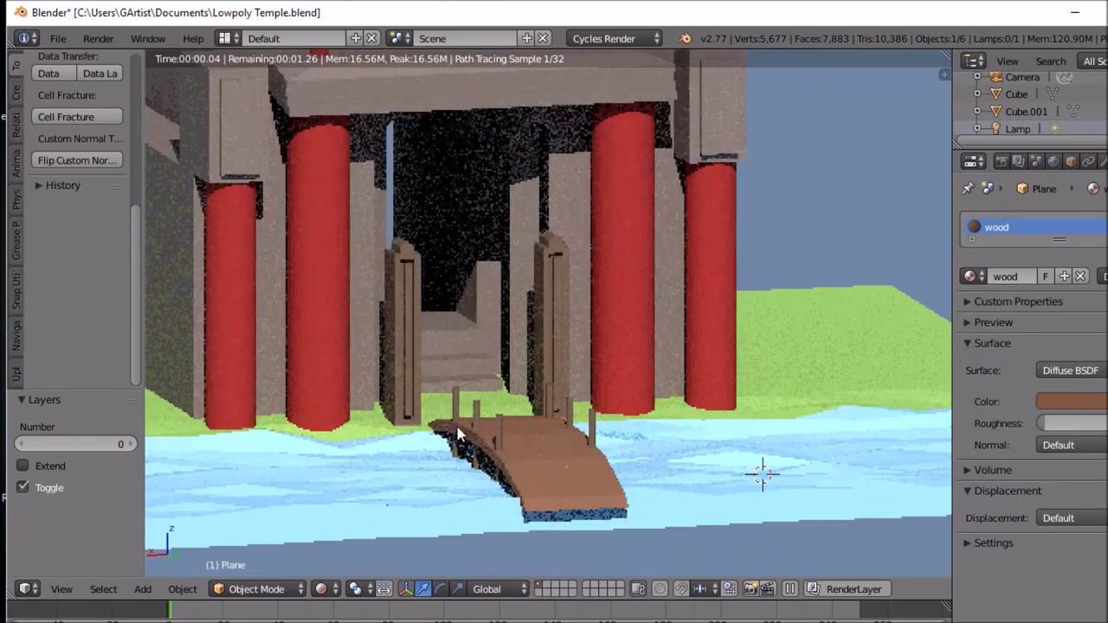
pyautogui.moveTo(517, 452); pyautogui.dragTo(504, 477, button='middle')
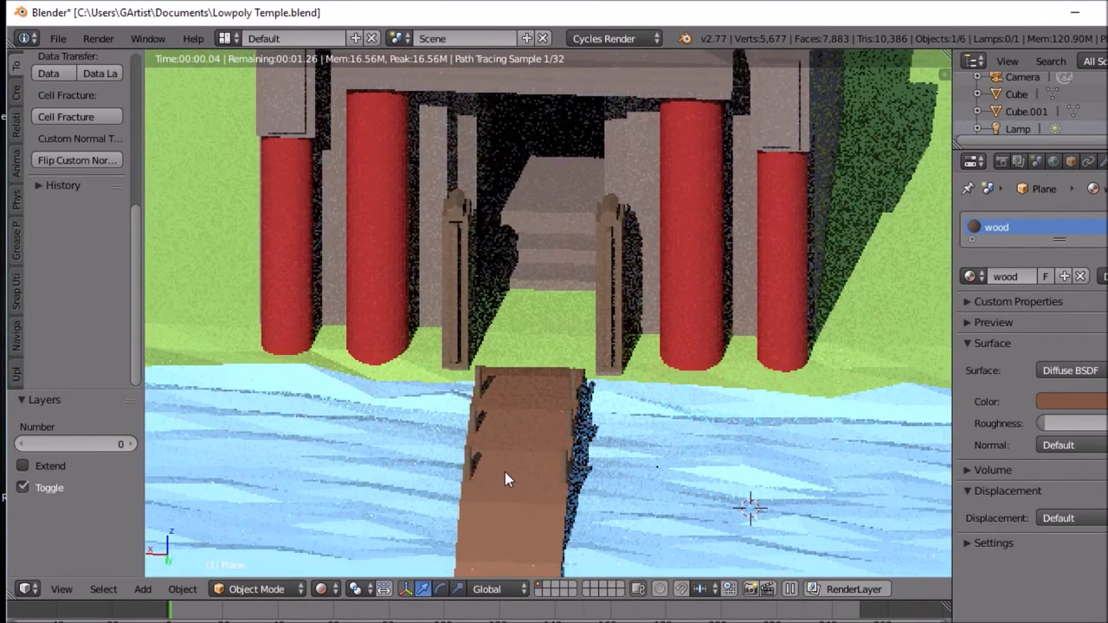
pyautogui.moveTo(507, 458); pyautogui.dragTo(478, 431, button='middle')
pyautogui.scroll(2, 478, 430)
pyautogui.scroll(-4, 478, 431)
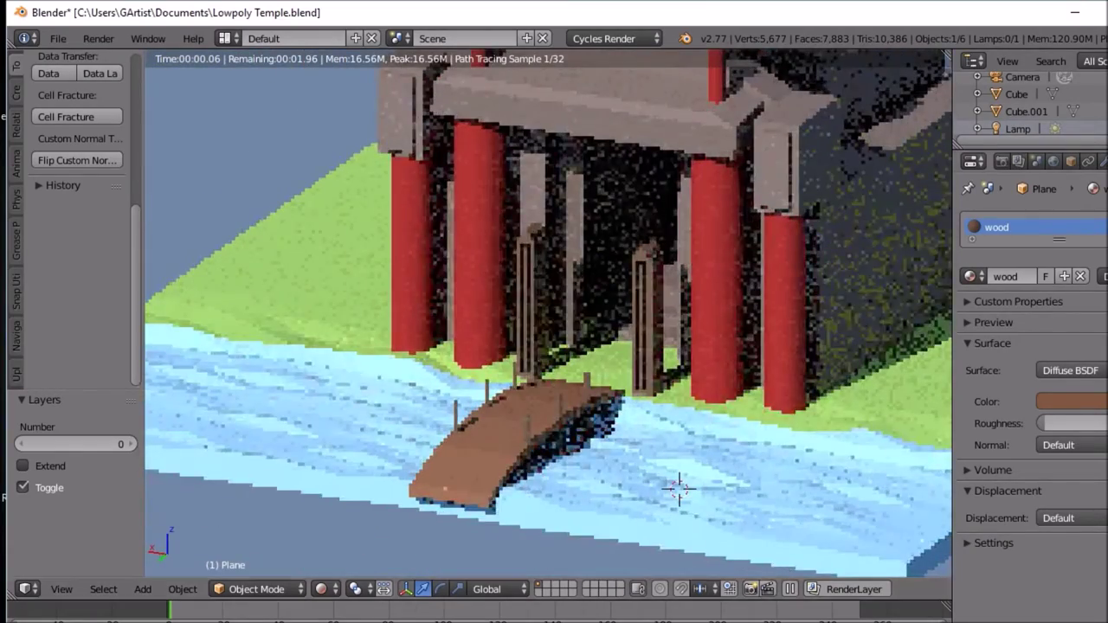
pyautogui.scroll(3, 587, 392)
pyautogui.scroll(-3, 587, 393)
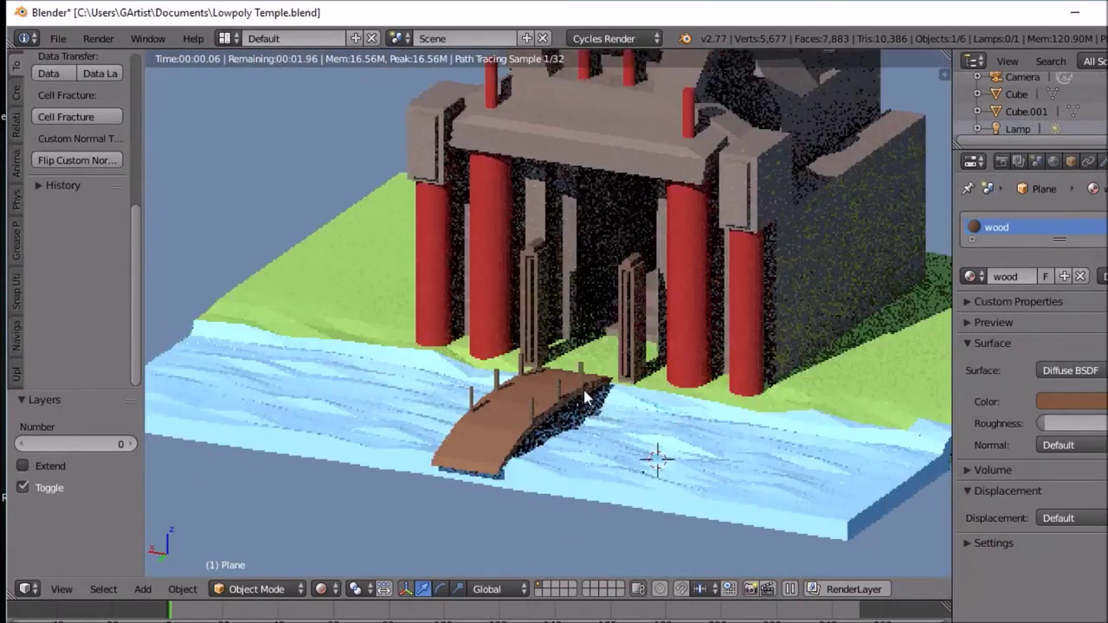
pyautogui.scroll(6, 581, 392)
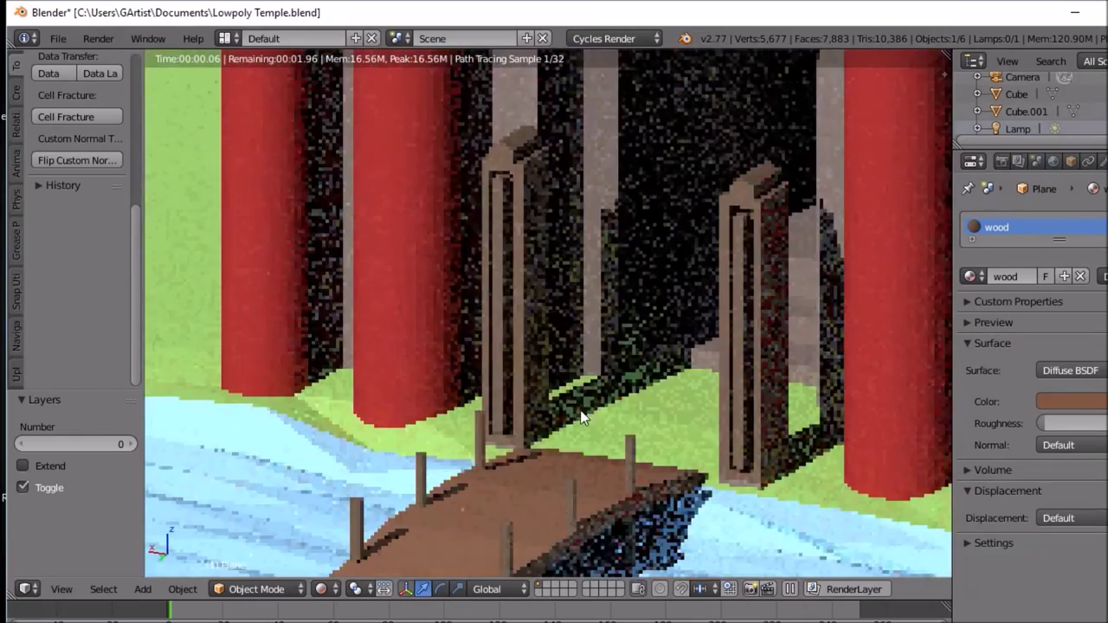
pyautogui.moveTo(582, 419); pyautogui.dragTo(566, 378, button='middle')
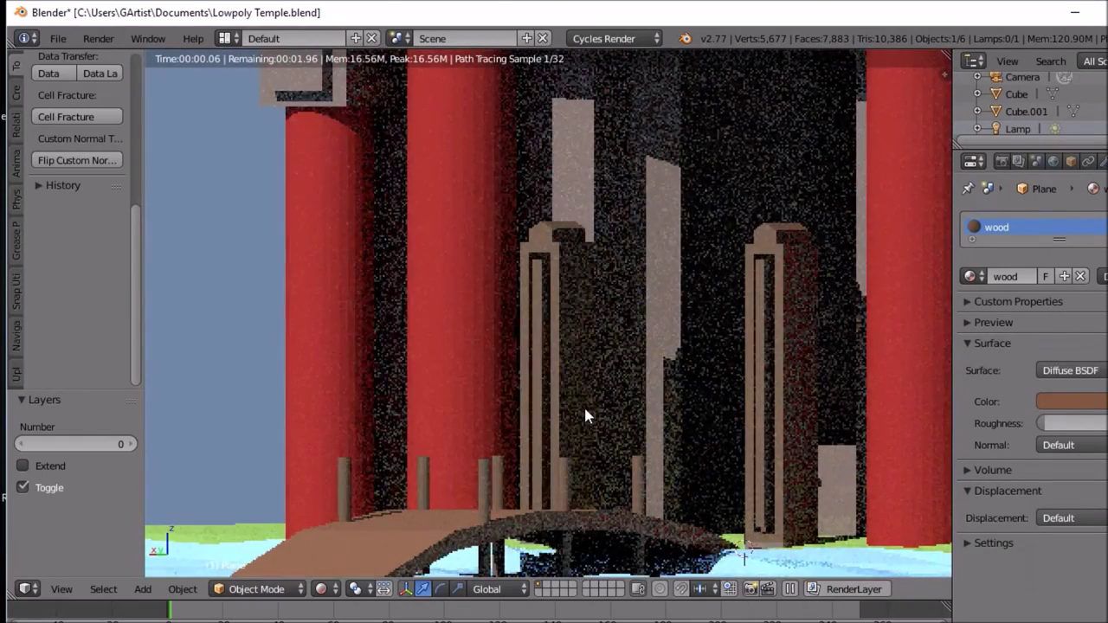
pyautogui.scroll(-3, 583, 404)
pyautogui.moveTo(561, 429); pyautogui.dragTo(586, 358, button='middle')
pyautogui.scroll(-3, 524, 436)
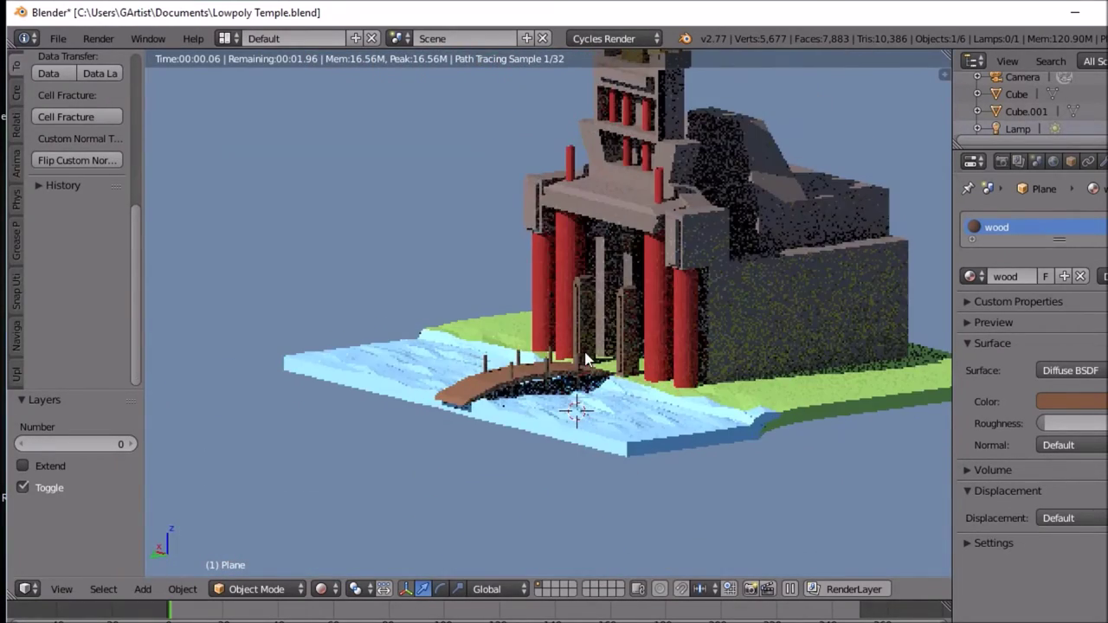
# Step: Return the viewport to solid shading and Object Mode
pyautogui.press('Tab')
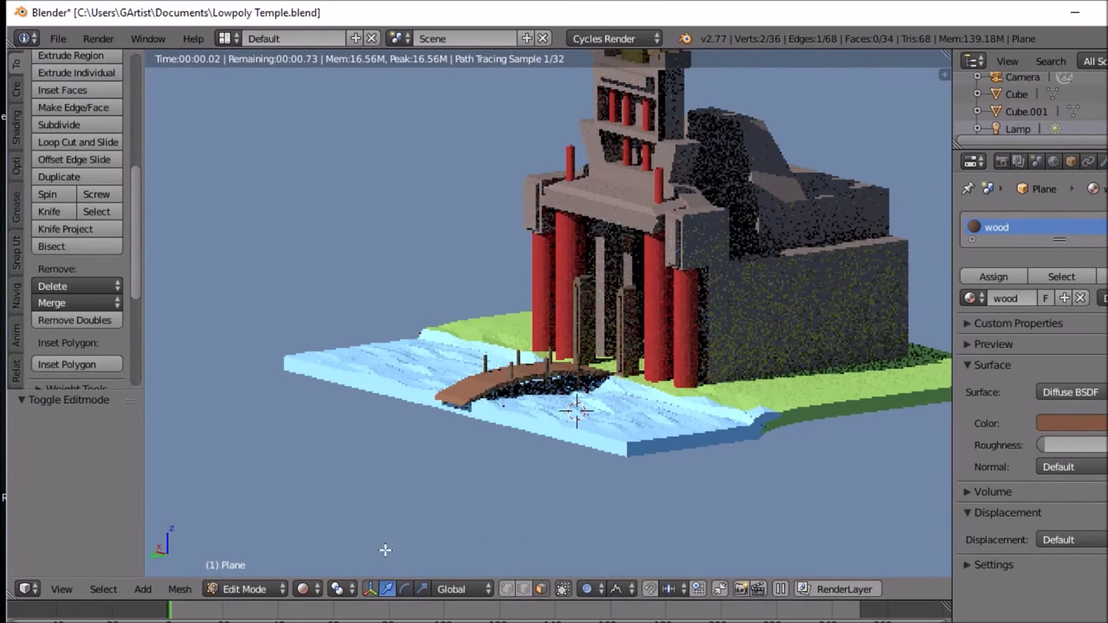
pyautogui.click(307, 589)
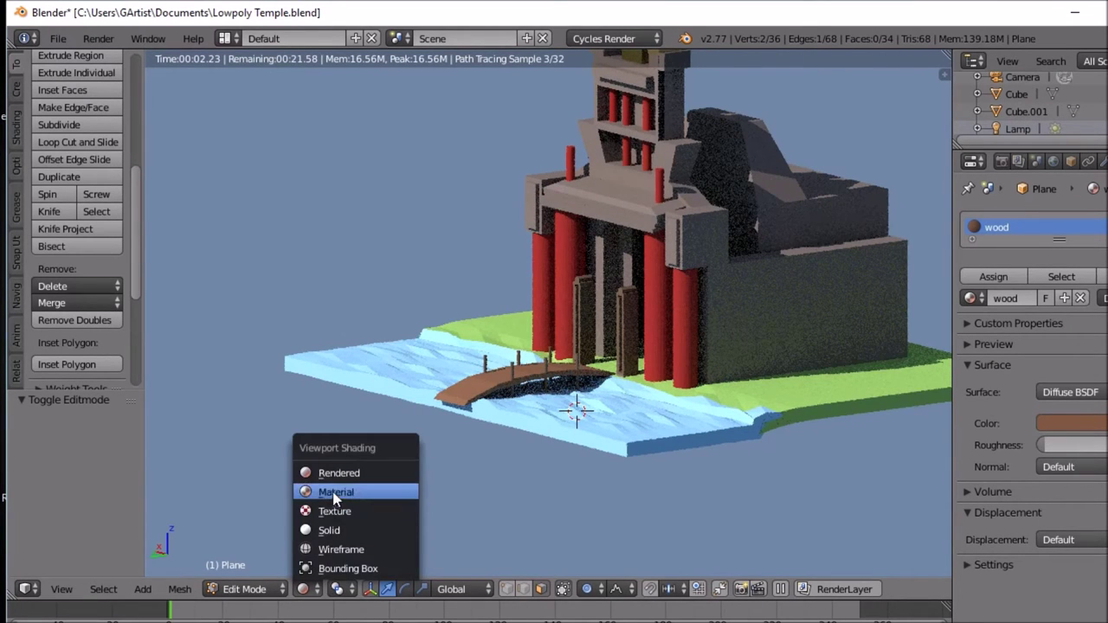
pyautogui.click(340, 549)
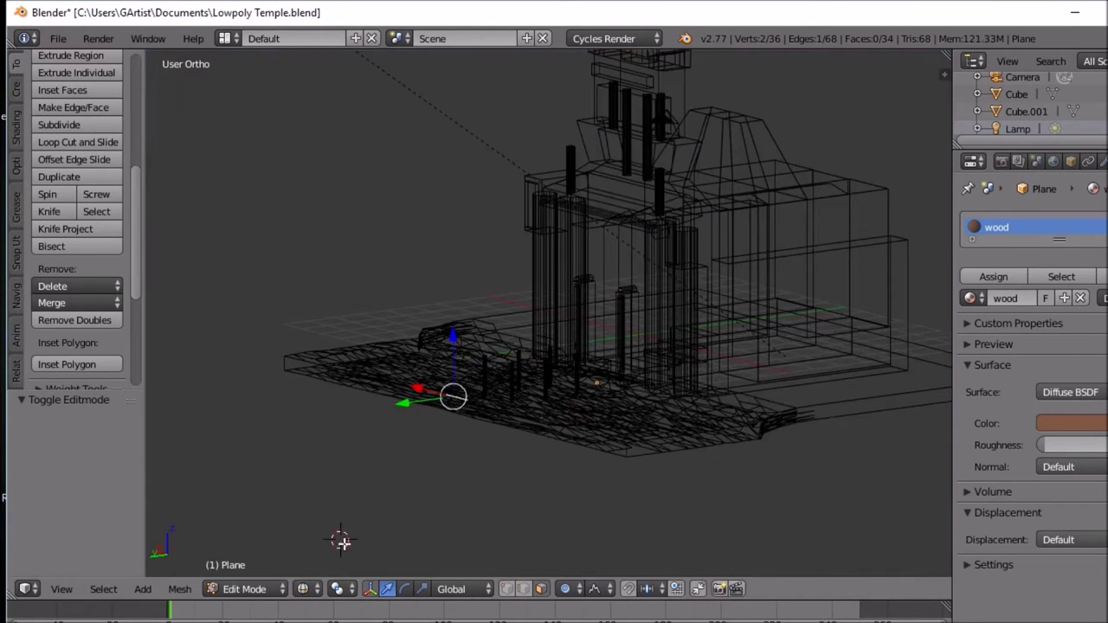
pyautogui.click(303, 588)
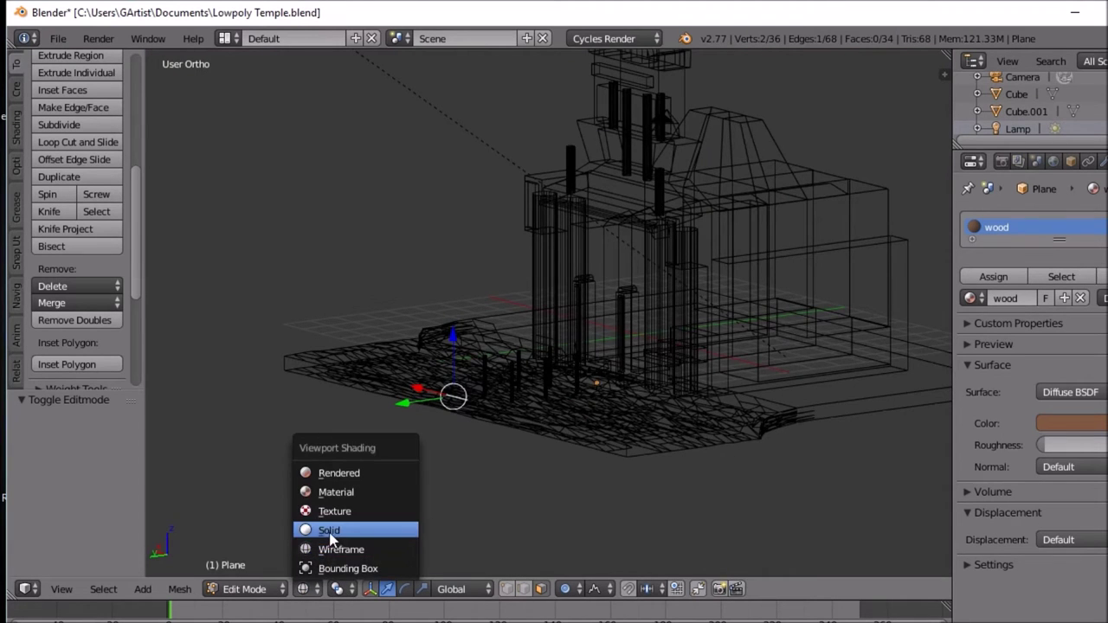
pyautogui.click(330, 532)
pyautogui.press('Tab')
# Step: Open the grass-and-water ground mesh in Edit Mode and deselect all of it
pyautogui.rightClick(795, 389)
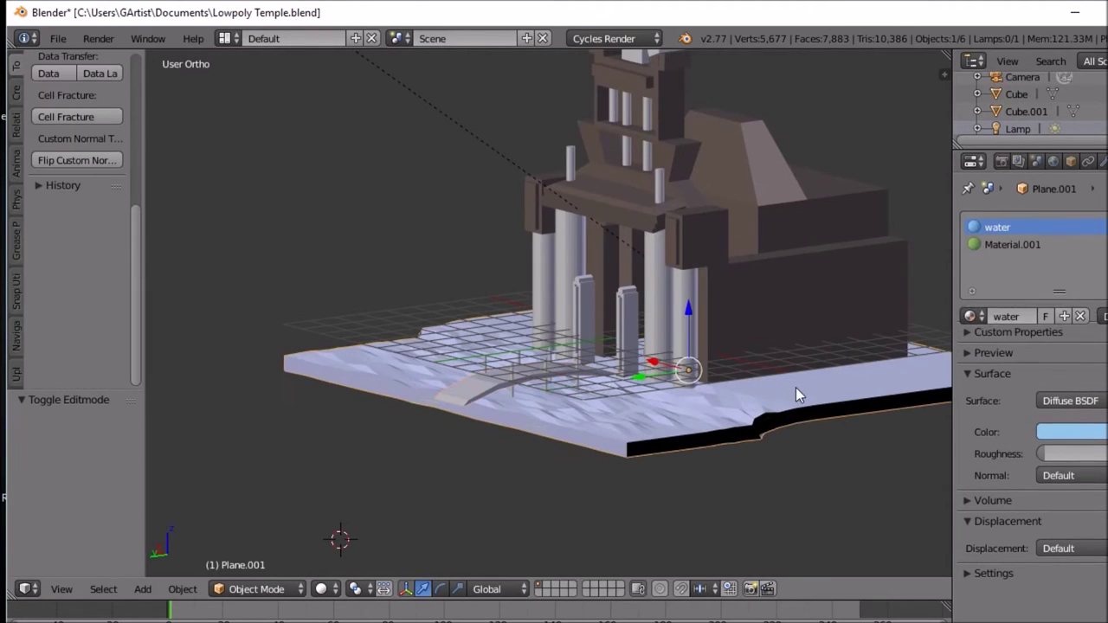
pyautogui.press('Tab')
pyautogui.moveTo(808, 384); pyautogui.dragTo(801, 425, button='middle')
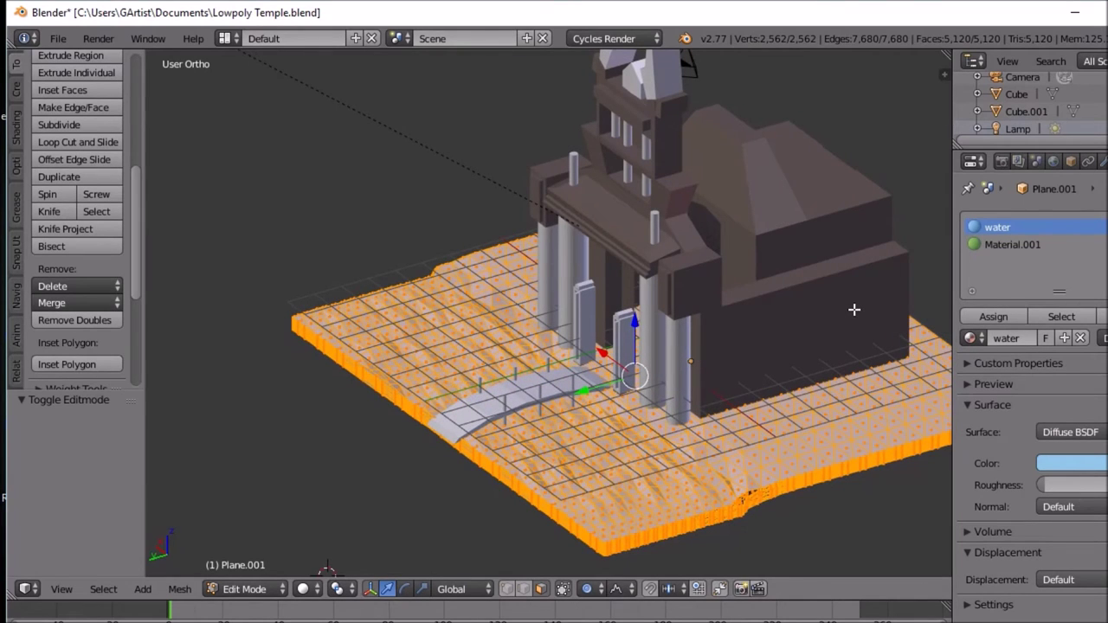
pyautogui.press('s')
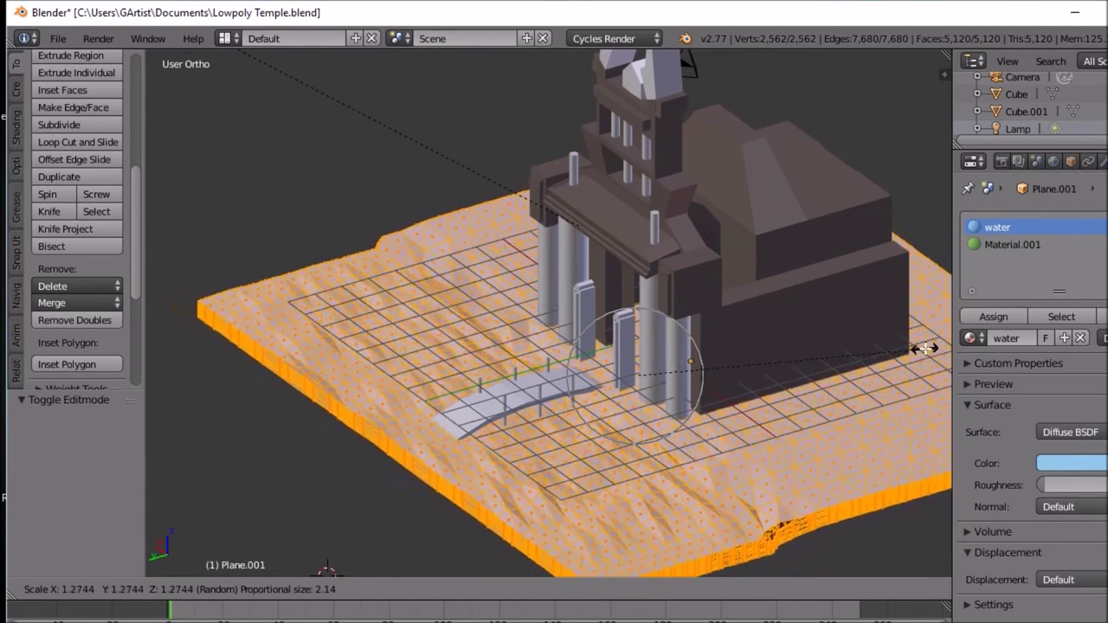
pyautogui.press('Escape')
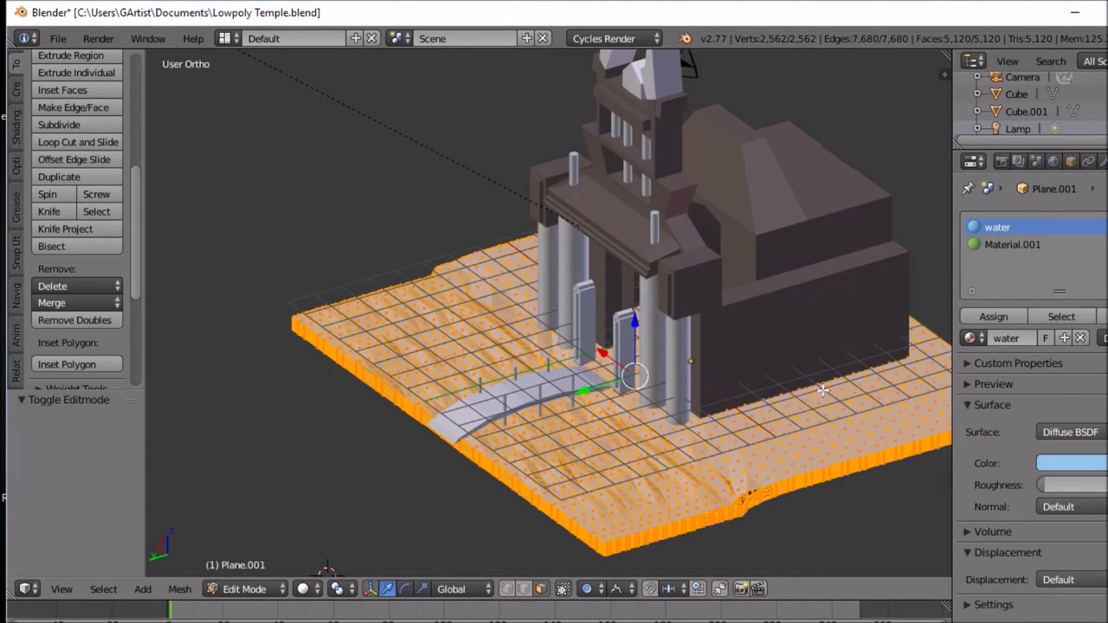
pyautogui.press('a')
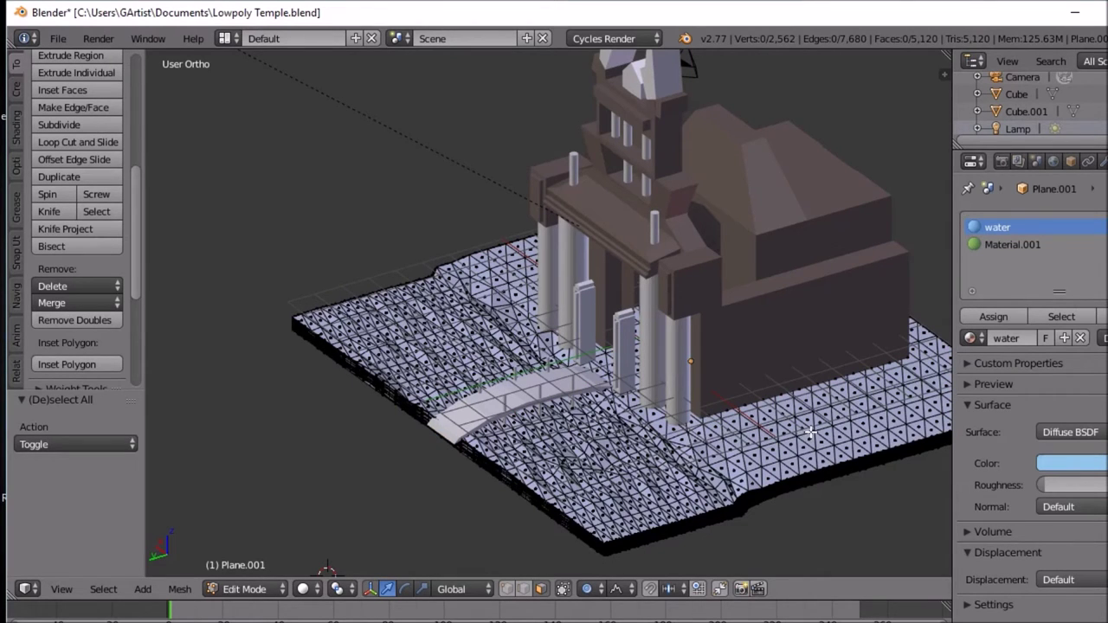
# Step: Select eleven scattered vertices on the grass strip along one side wall of the temple, using vertex selection
pyautogui.keyDown('shift'); pyautogui.moveTo(811, 430); pyautogui.dragTo(645, 422, button='middle'); pyautogui.keyUp('shift')
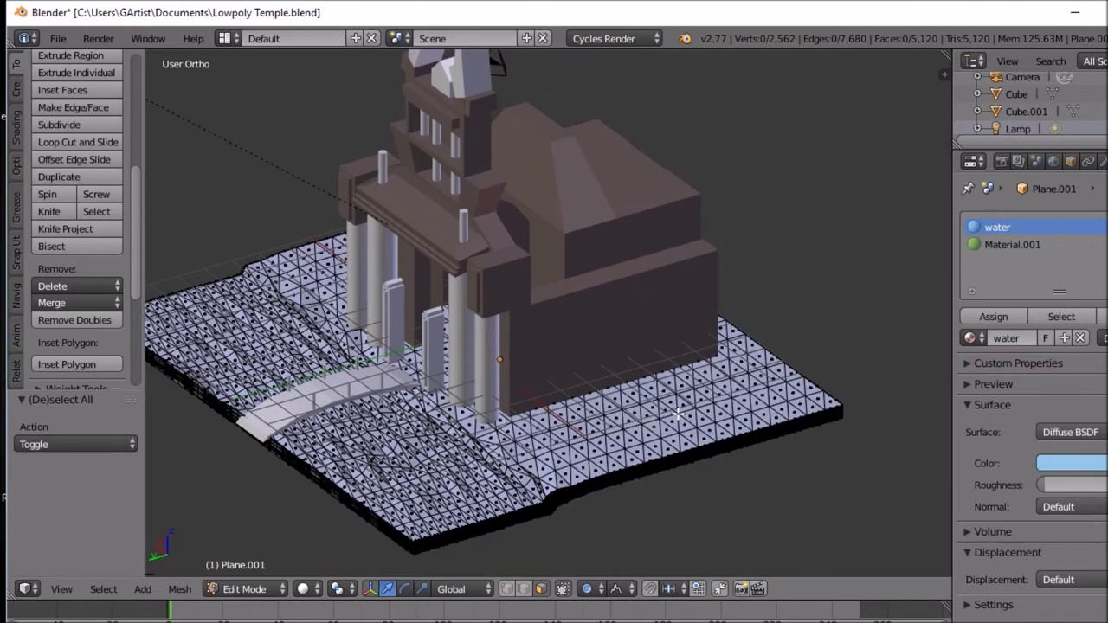
pyautogui.click(507, 589)
pyautogui.rightClick(714, 405)
pyautogui.keyDown('shift'); pyautogui.rightClick(675, 411); pyautogui.keyUp('shift')
pyautogui.keyDown('shift'); pyautogui.rightClick(626, 426); pyautogui.keyUp('shift')
pyautogui.keyDown('shift'); pyautogui.rightClick(590, 433); pyautogui.keyUp('shift')
pyautogui.keyDown('shift'); pyautogui.rightClick(619, 407); pyautogui.keyUp('shift')
pyautogui.keyDown('shift'); pyautogui.rightClick(575, 419); pyautogui.keyUp('shift')
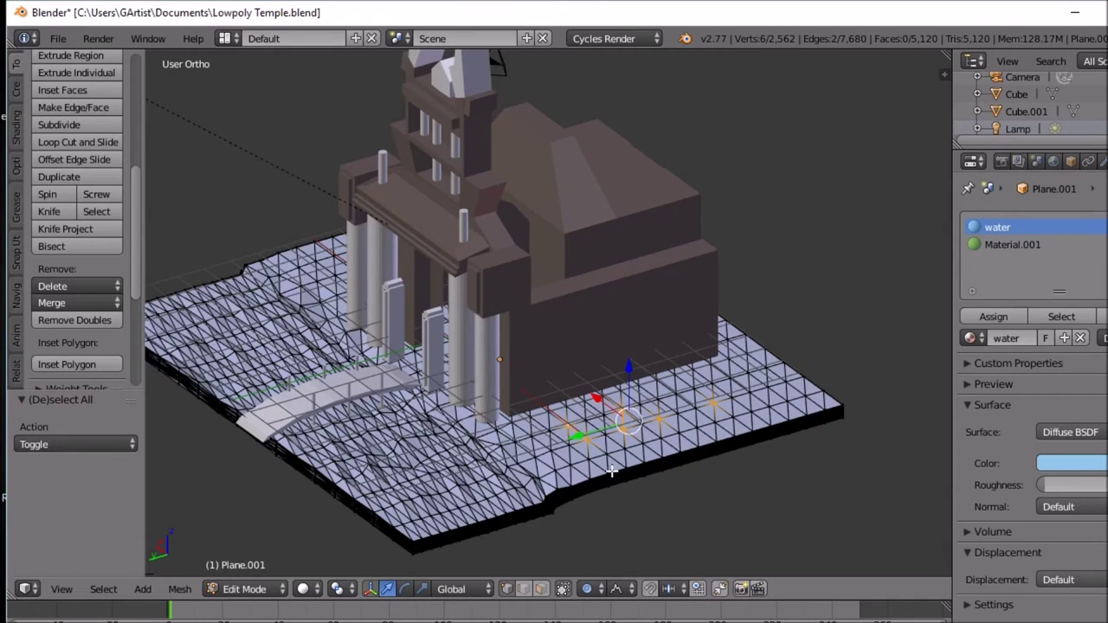
pyautogui.keyDown('shift'); pyautogui.rightClick(590, 461); pyautogui.keyUp('shift')
pyautogui.keyDown('shift'); pyautogui.rightClick(681, 435); pyautogui.keyUp('shift')
pyautogui.keyDown('shift'); pyautogui.rightClick(743, 414); pyautogui.keyUp('shift')
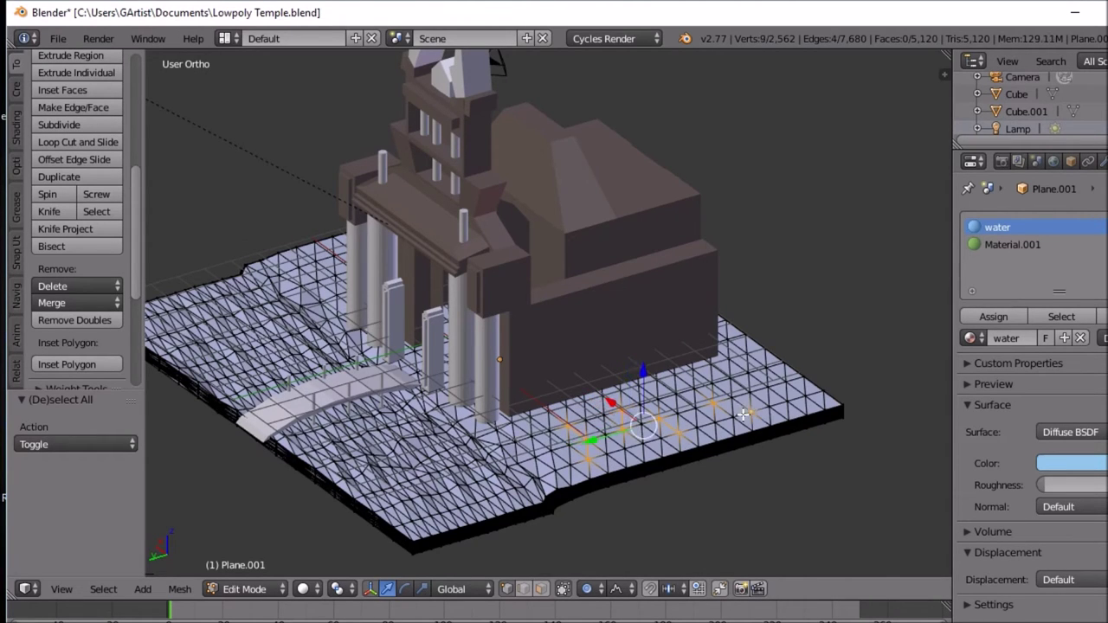
pyautogui.keyDown('shift'); pyautogui.rightClick(760, 371); pyautogui.keyUp('shift')
pyautogui.keyDown('shift'); pyautogui.rightClick(733, 370); pyautogui.keyUp('shift')
# Step: Add scattered grass vertices on the temple's opposite side and near the rear edge to the selection
pyautogui.moveTo(733, 370); pyautogui.dragTo(735, 414, button='middle')
pyautogui.moveTo(799, 448); pyautogui.dragTo(619, 457, button='middle')
pyautogui.keyDown('shift'); pyautogui.rightClick(818, 479); pyautogui.keyUp('shift')
pyautogui.keyDown('shift'); pyautogui.rightClick(855, 472); pyautogui.keyUp('shift')
pyautogui.keyDown('shift'); pyautogui.rightClick(827, 452); pyautogui.keyUp('shift')
pyautogui.keyDown('shift'); pyautogui.rightClick(816, 443); pyautogui.keyUp('shift')
pyautogui.keyDown('shift'); pyautogui.rightClick(814, 407); pyautogui.keyUp('shift')
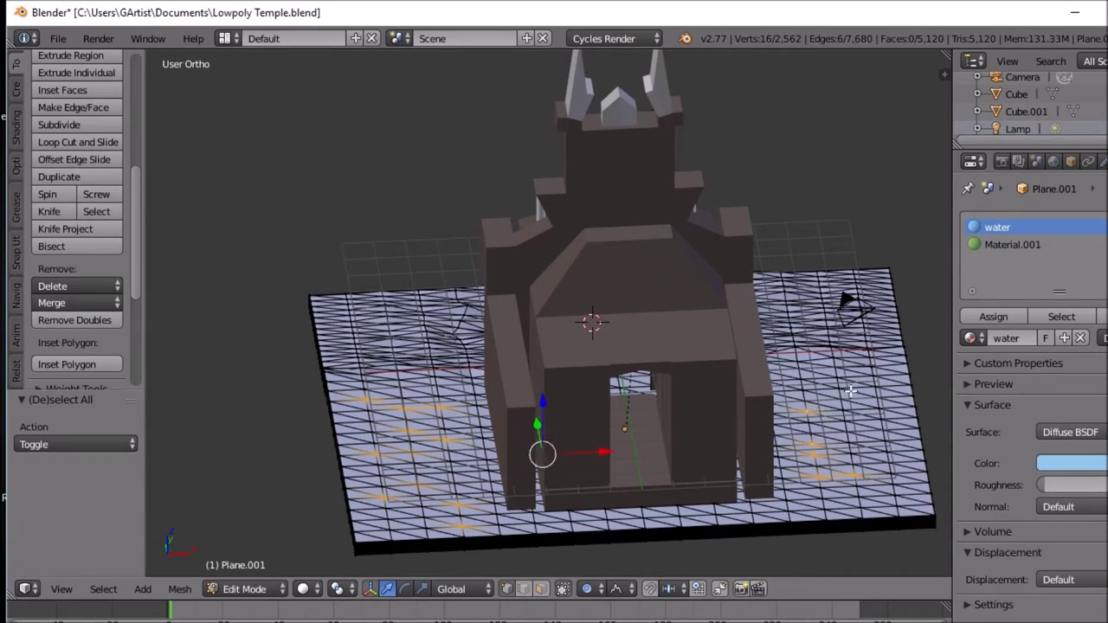
pyautogui.keyDown('shift'); pyautogui.rightClick(831, 380); pyautogui.keyUp('shift')
pyautogui.keyDown('shift'); pyautogui.rightClick(822, 382); pyautogui.keyUp('shift')
pyautogui.keyDown('shift'); pyautogui.rightClick(883, 414); pyautogui.keyUp('shift')
pyautogui.keyDown('shift'); pyautogui.rightClick(892, 448); pyautogui.keyUp('shift')
pyautogui.keyDown('shift'); pyautogui.rightClick(863, 426); pyautogui.keyUp('shift')
pyautogui.keyDown('shift'); pyautogui.rightClick(893, 490); pyautogui.keyUp('shift')
pyautogui.keyDown('shift'); pyautogui.rightClick(834, 507); pyautogui.keyUp('shift')
pyautogui.keyDown('shift'); pyautogui.rightClick(779, 515); pyautogui.keyUp('shift')
pyautogui.moveTo(695, 511); pyautogui.dragTo(196, 475, button='middle')
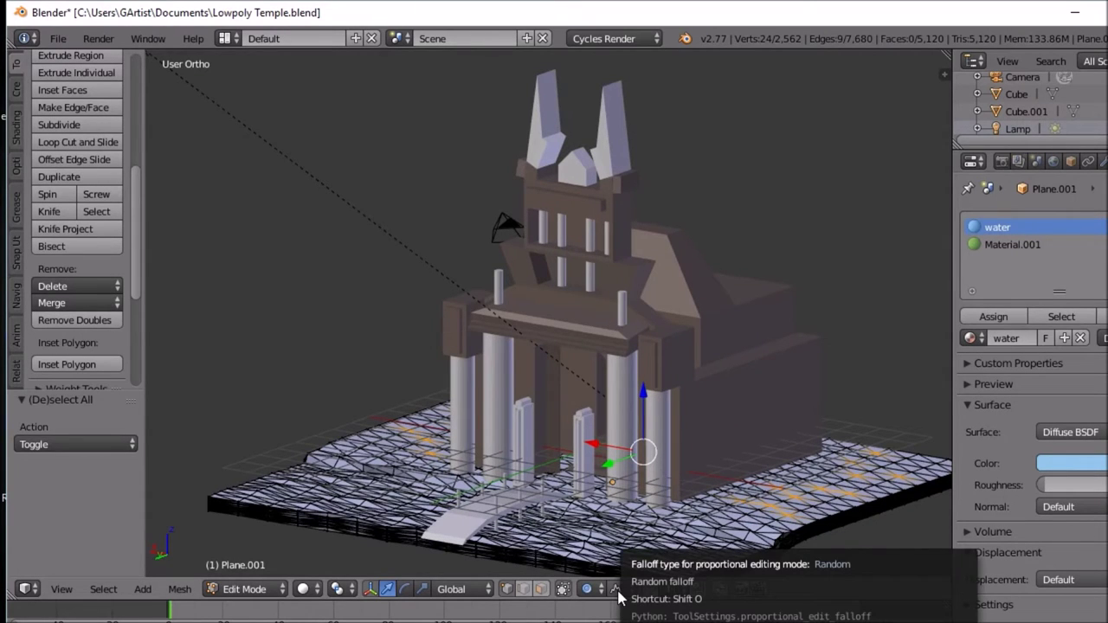
pyautogui.rightClick(622, 476)
pyautogui.press('g')
pyautogui.press('z')
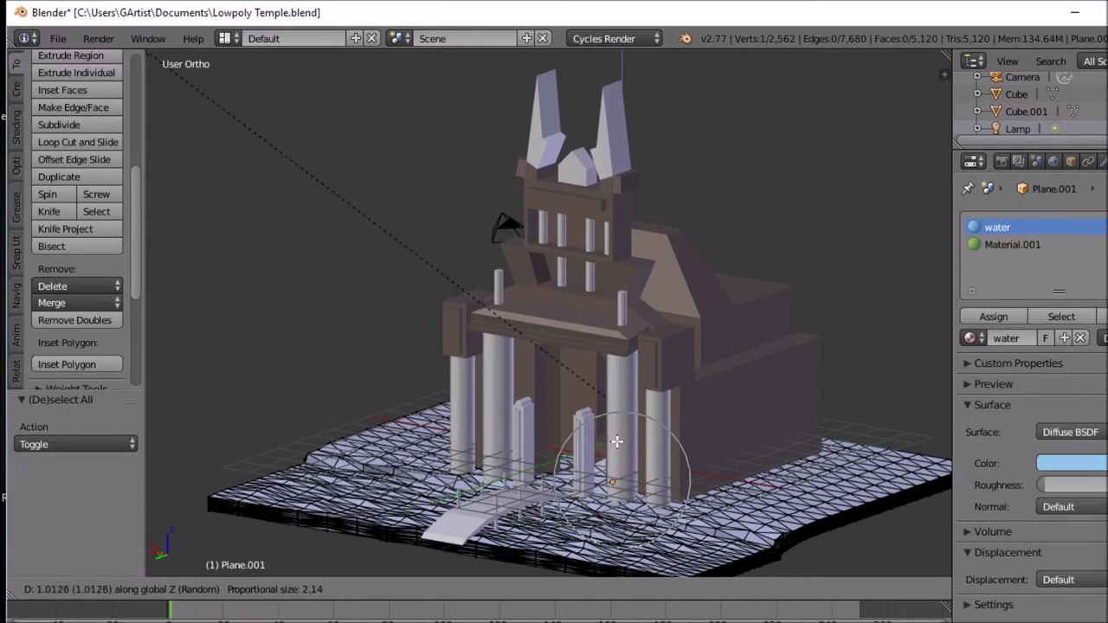
pyautogui.rightClick(618, 447)
pyautogui.hotkey('ctrl', 'z')
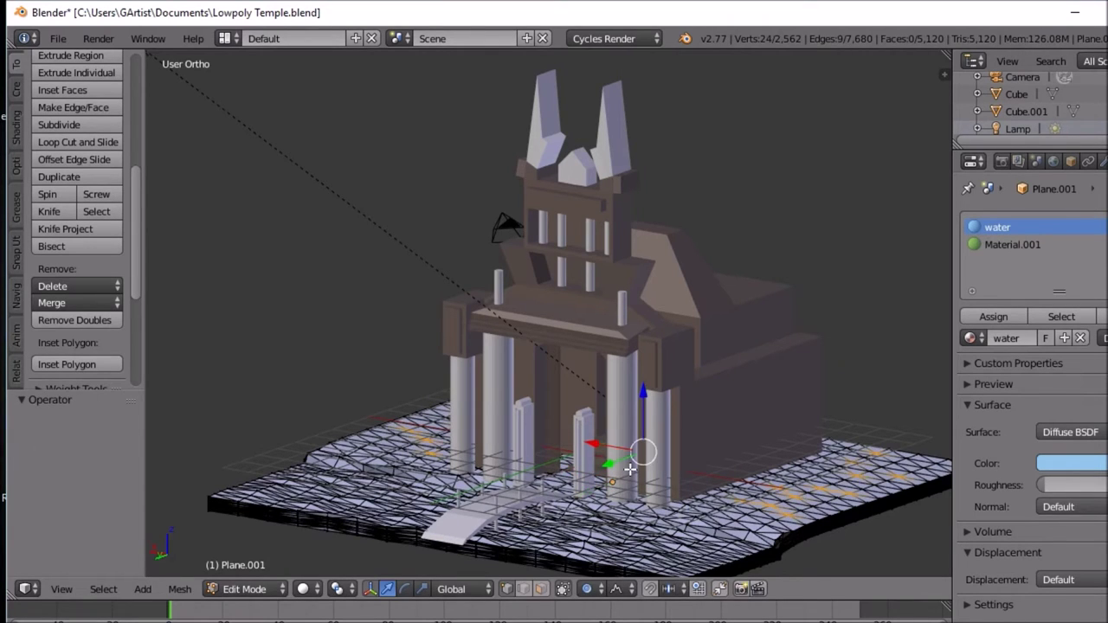
# Step: Raise the selected grass vertices 0.197 along Z using the random proportional falloff
pyautogui.press('g')
pyautogui.press('z')
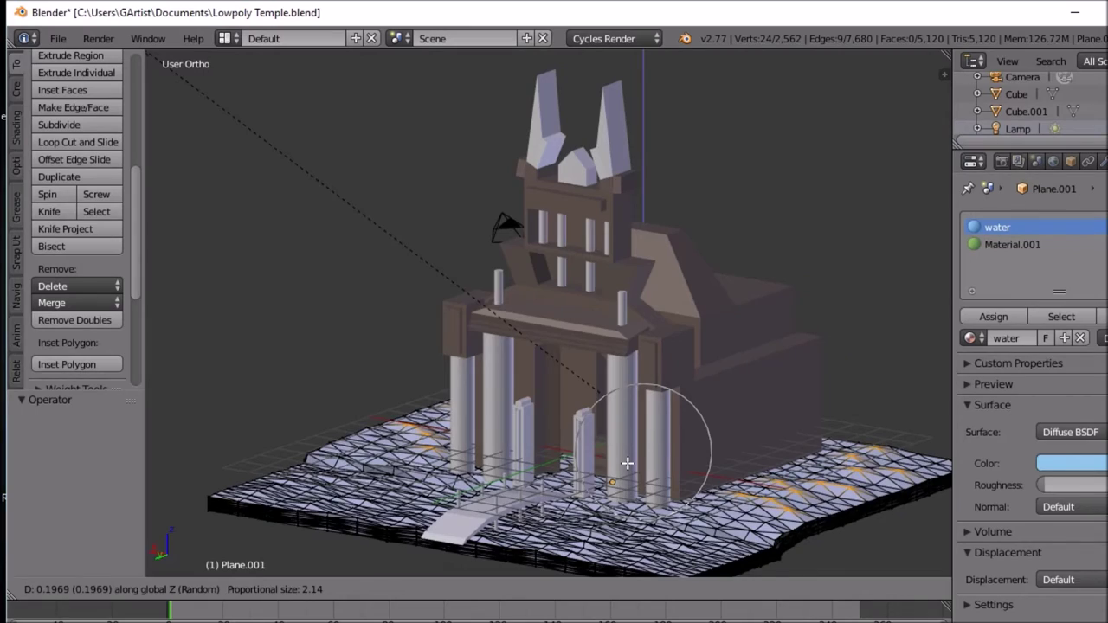
pyautogui.click(627, 463)
# Step: Preview the scene in rendered shading and examine the uneven grass around the front, side and back of the temple
pyautogui.moveTo(627, 463); pyautogui.dragTo(732, 494, button='middle')
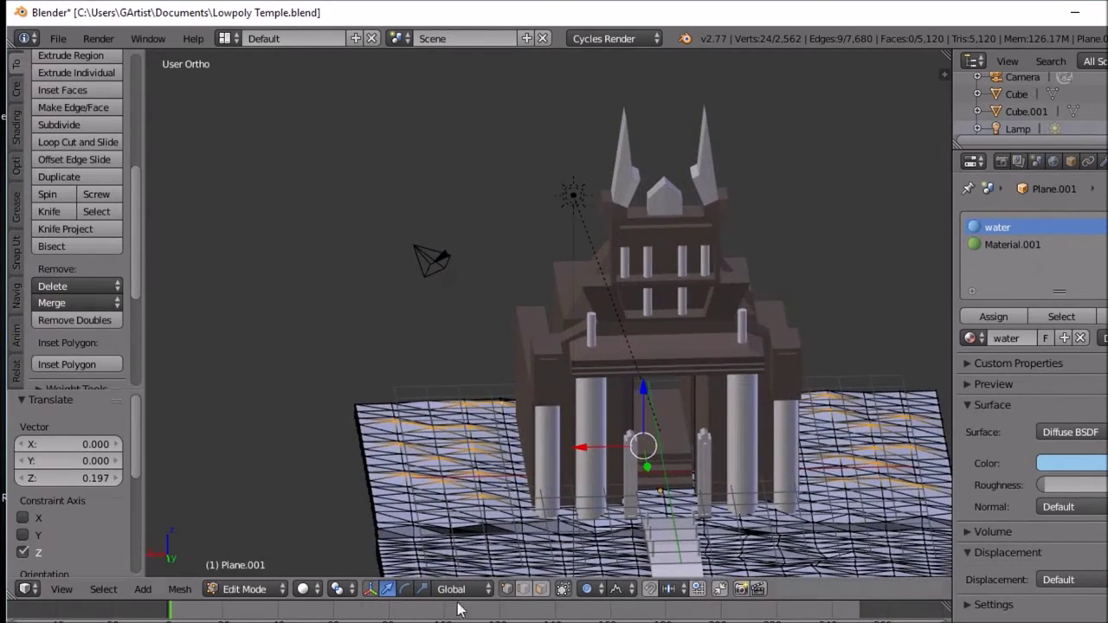
pyautogui.click(305, 589)
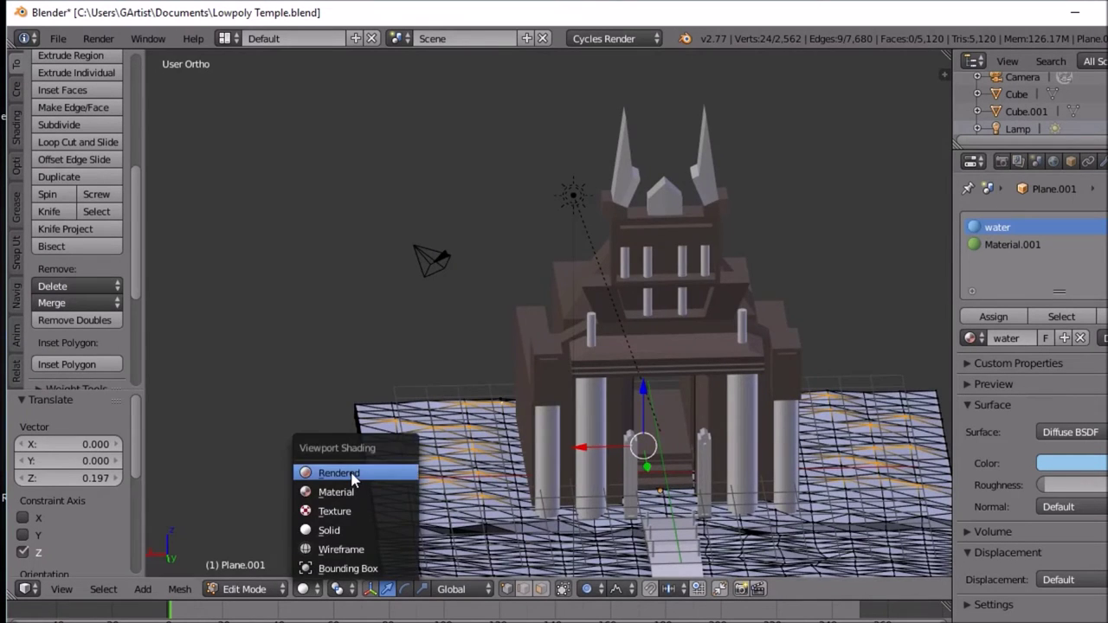
pyautogui.click(352, 481)
pyautogui.moveTo(499, 405); pyautogui.dragTo(493, 438, button='middle')
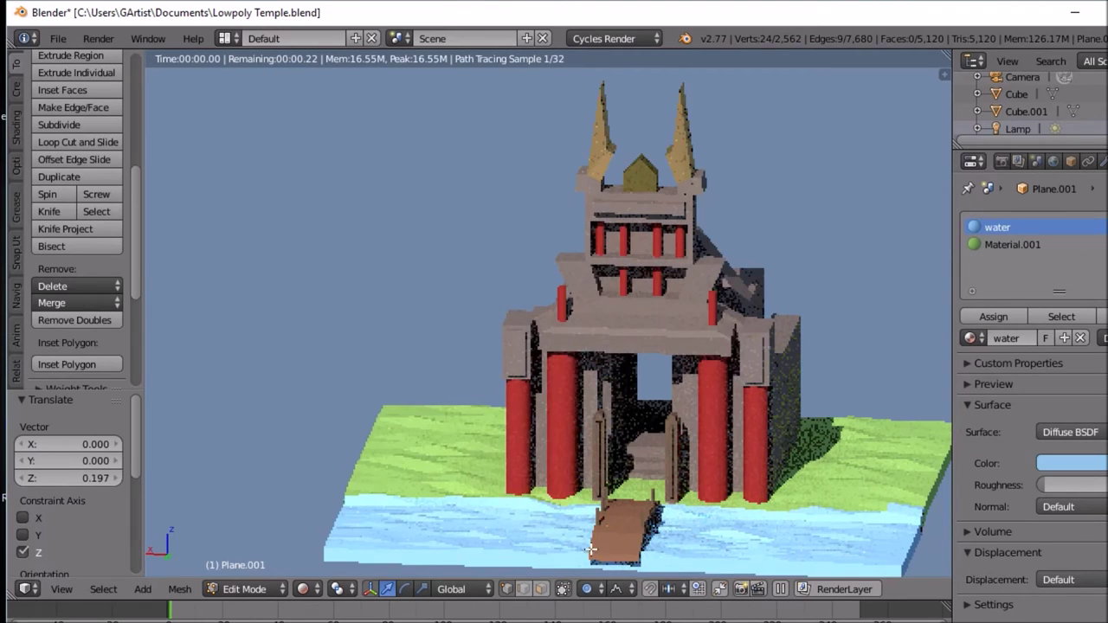
pyautogui.moveTo(590, 529); pyautogui.dragTo(656, 530, button='middle')
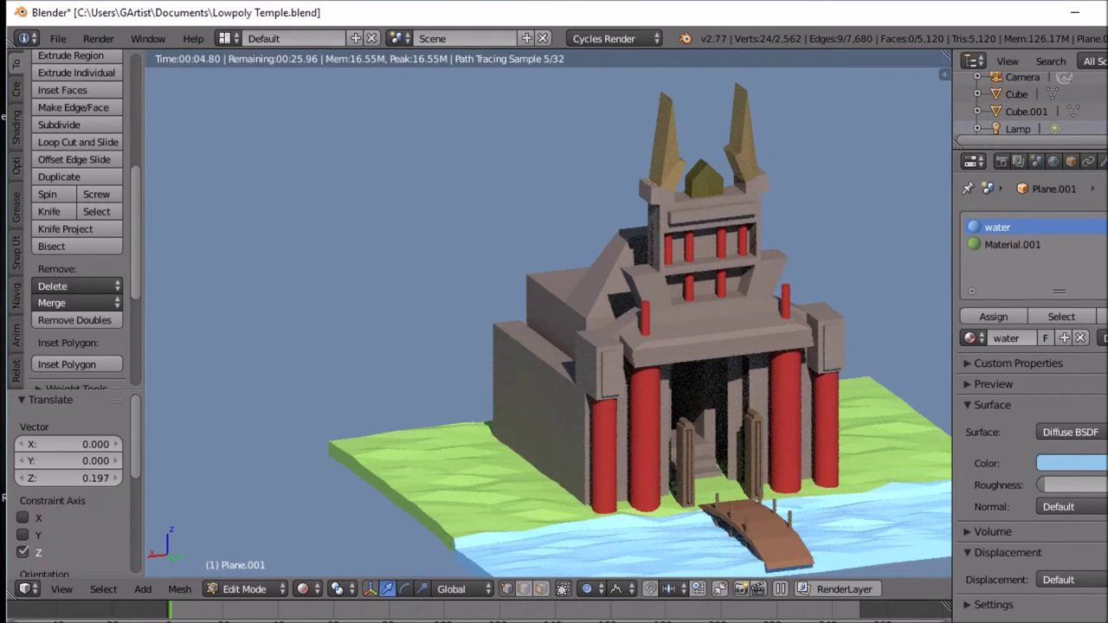
pyautogui.moveTo(592, 412); pyautogui.dragTo(753, 406, button='middle')
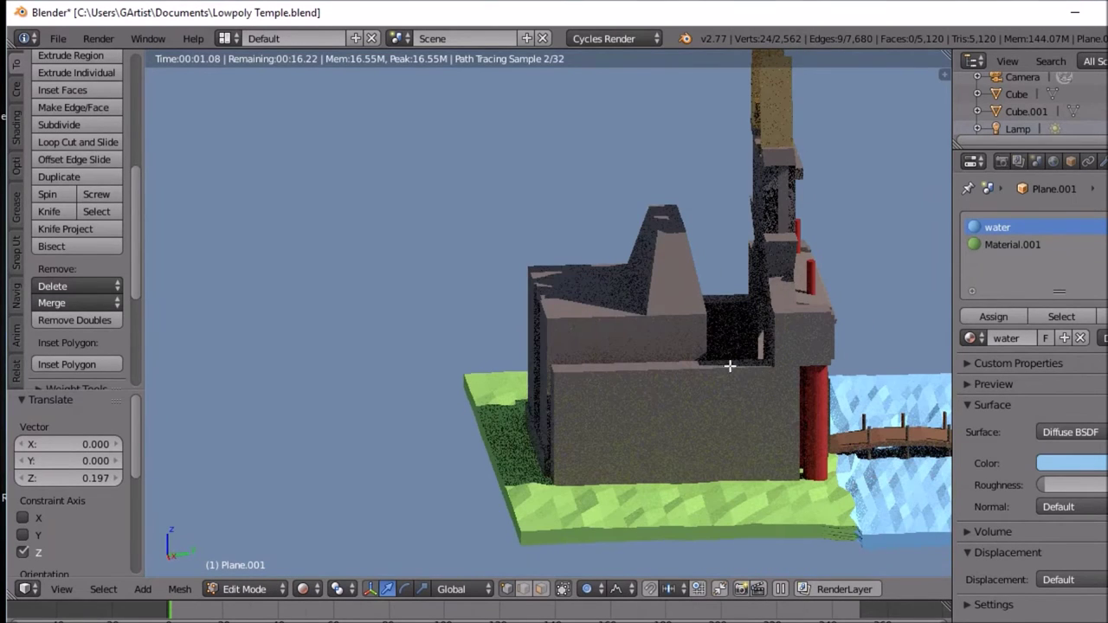
pyautogui.moveTo(487, 498); pyautogui.dragTo(513, 486, button='middle')
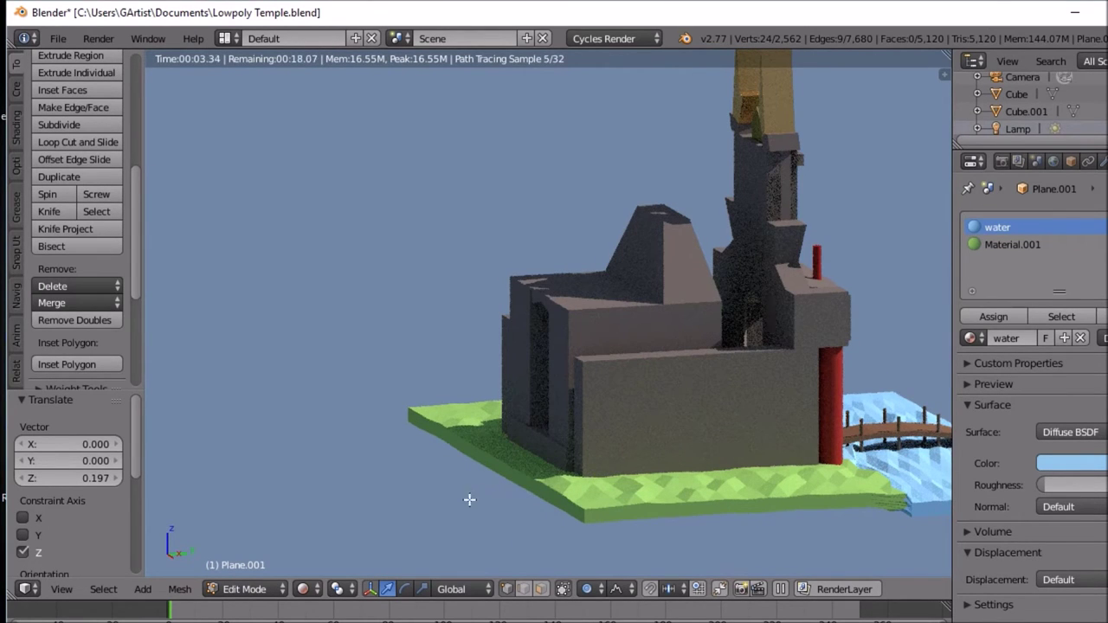
# Step: Leave Edit Mode on the ground and set the viewport back to solid shading
pyautogui.press('Tab')
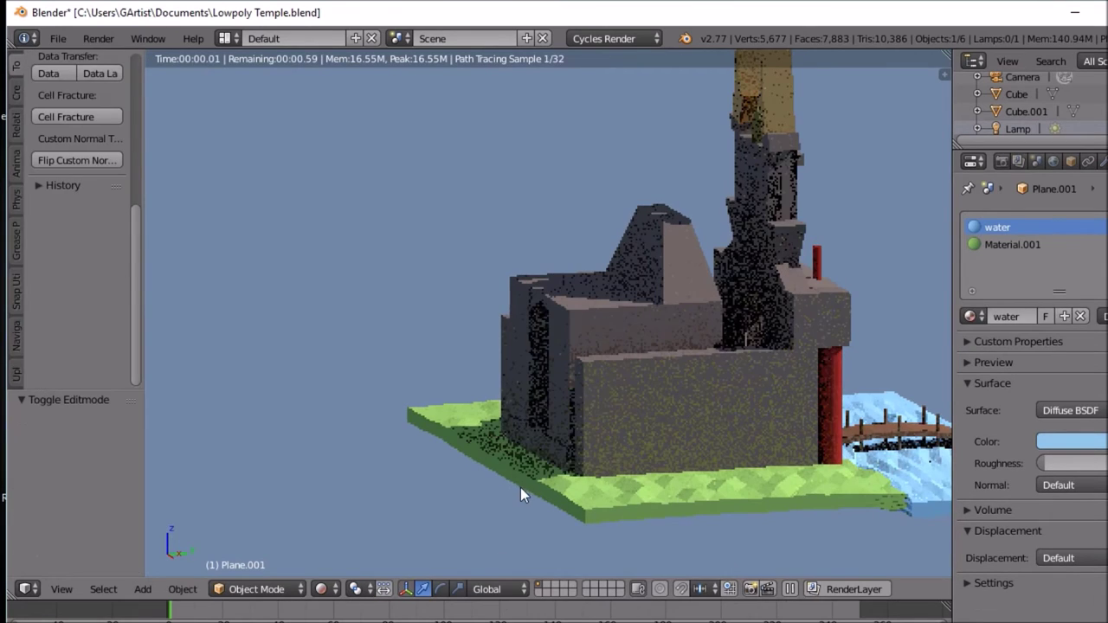
pyautogui.click(327, 590)
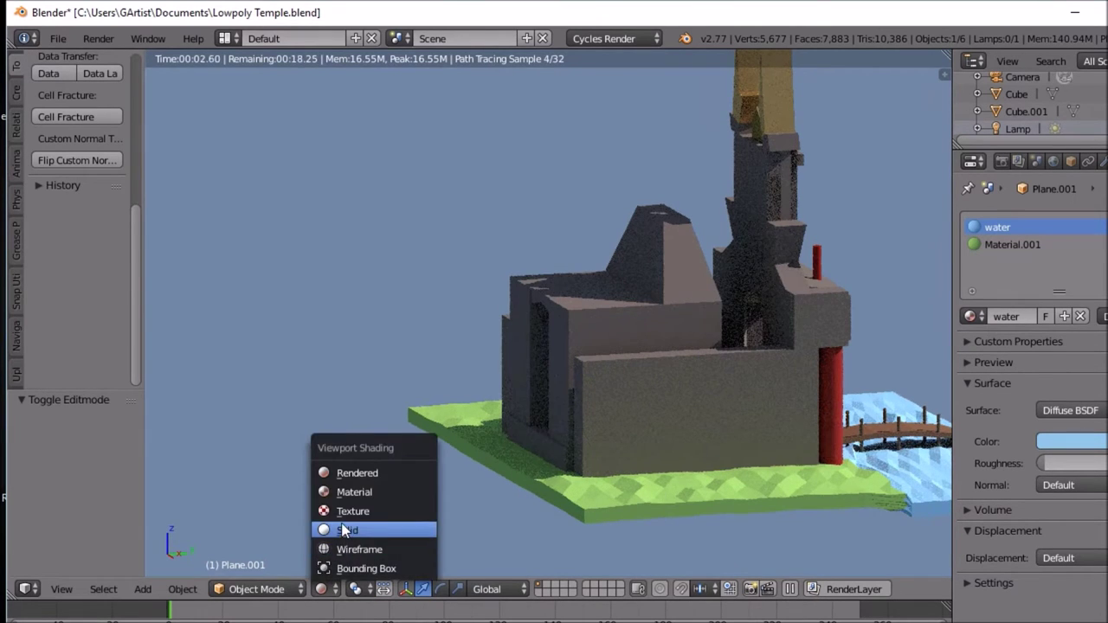
pyautogui.click(346, 528)
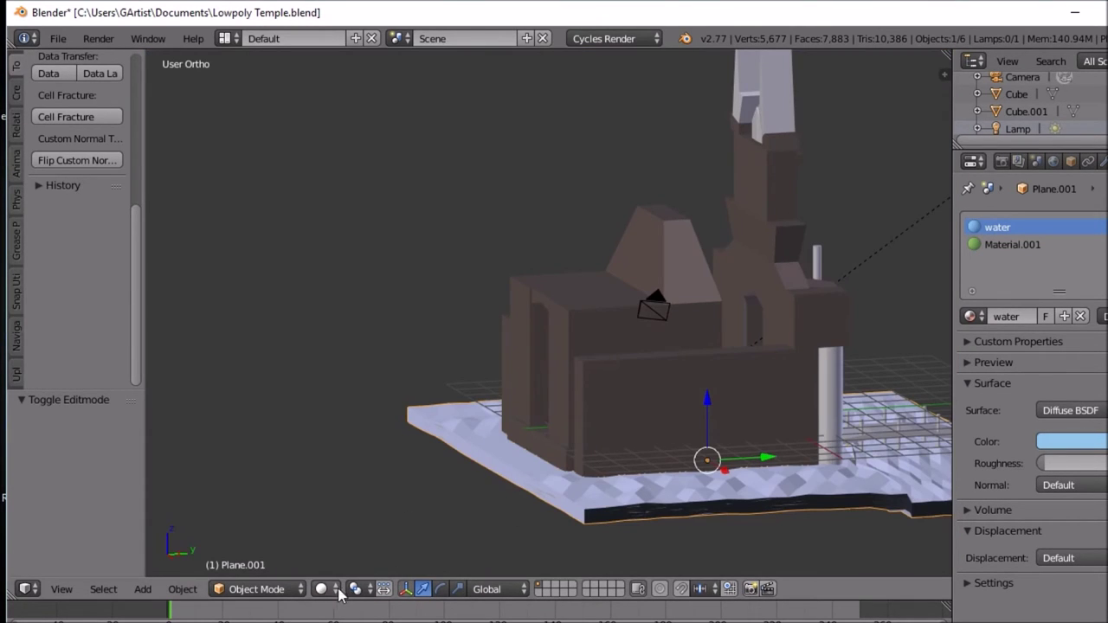
# Step: Add a plane primitive to the ground mesh in Edit Mode after clearing the vertex selection
pyautogui.press('Tab')
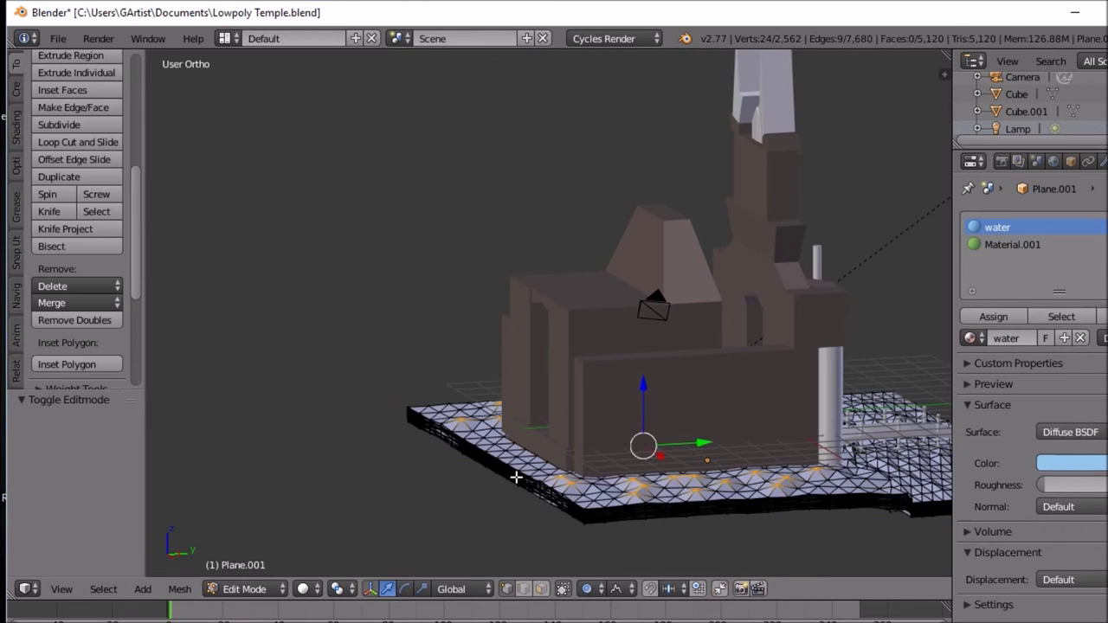
pyautogui.moveTo(522, 477); pyautogui.dragTo(487, 487, button='middle')
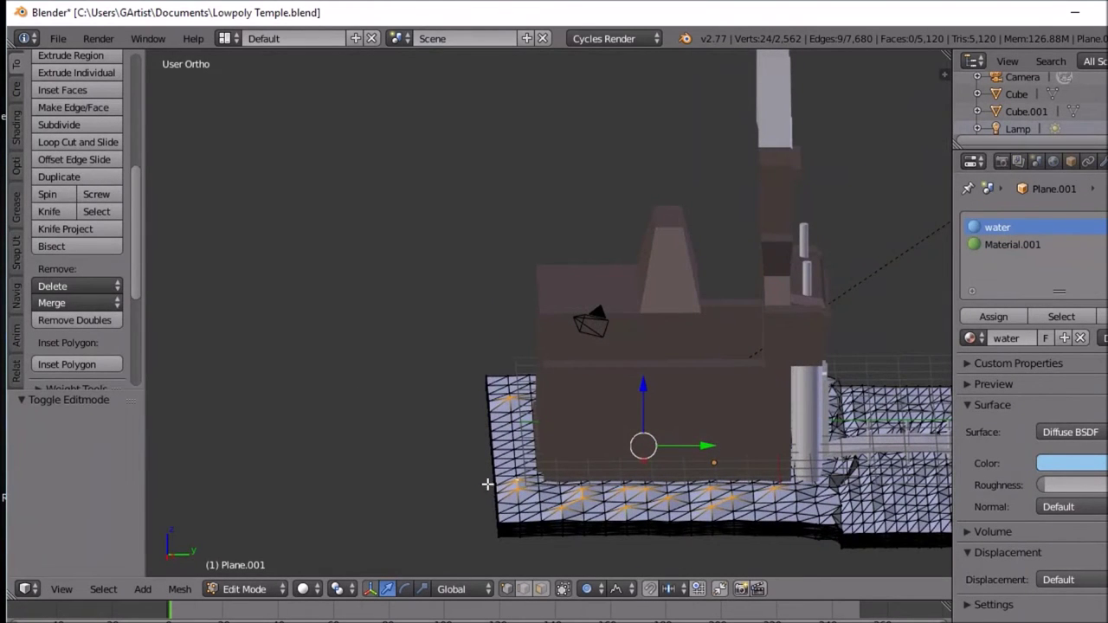
pyautogui.press('a')
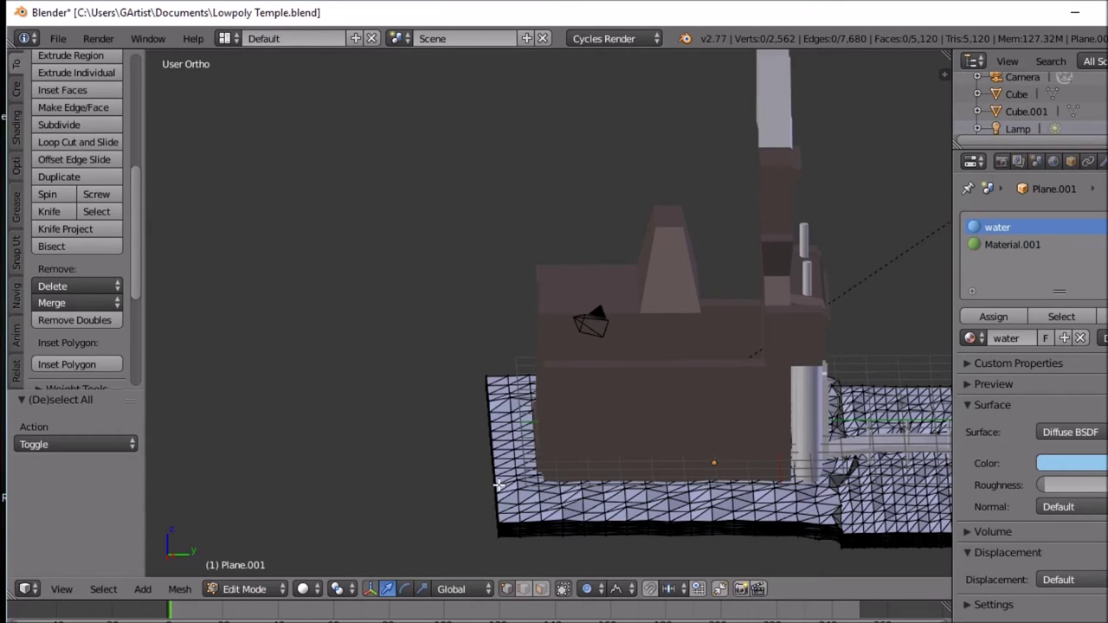
pyautogui.hotkey('shift', 'a')
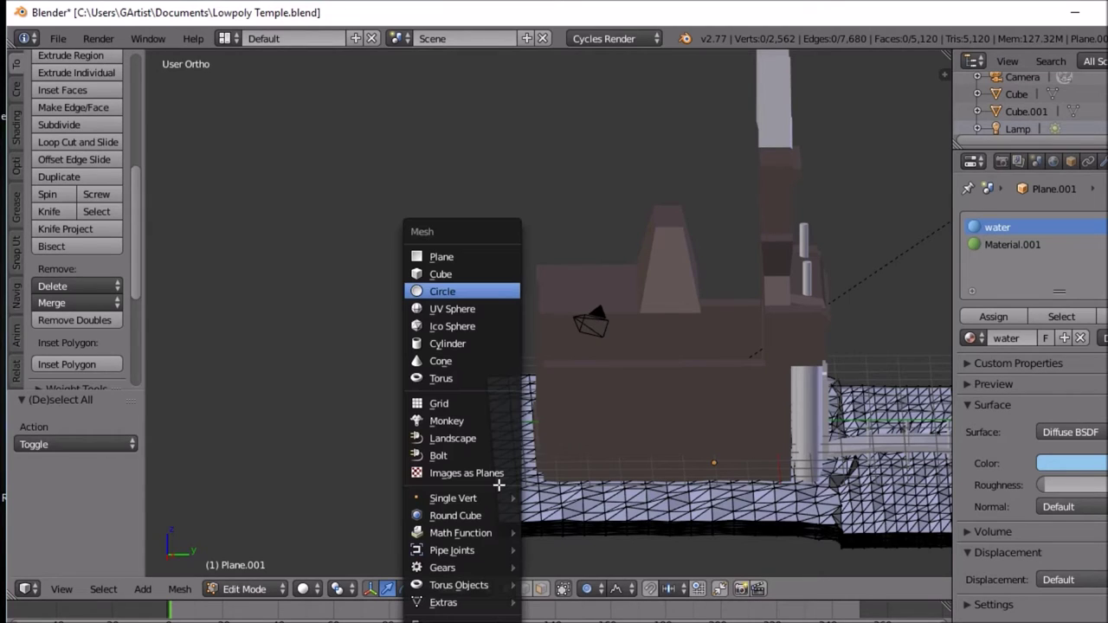
pyautogui.click(441, 257)
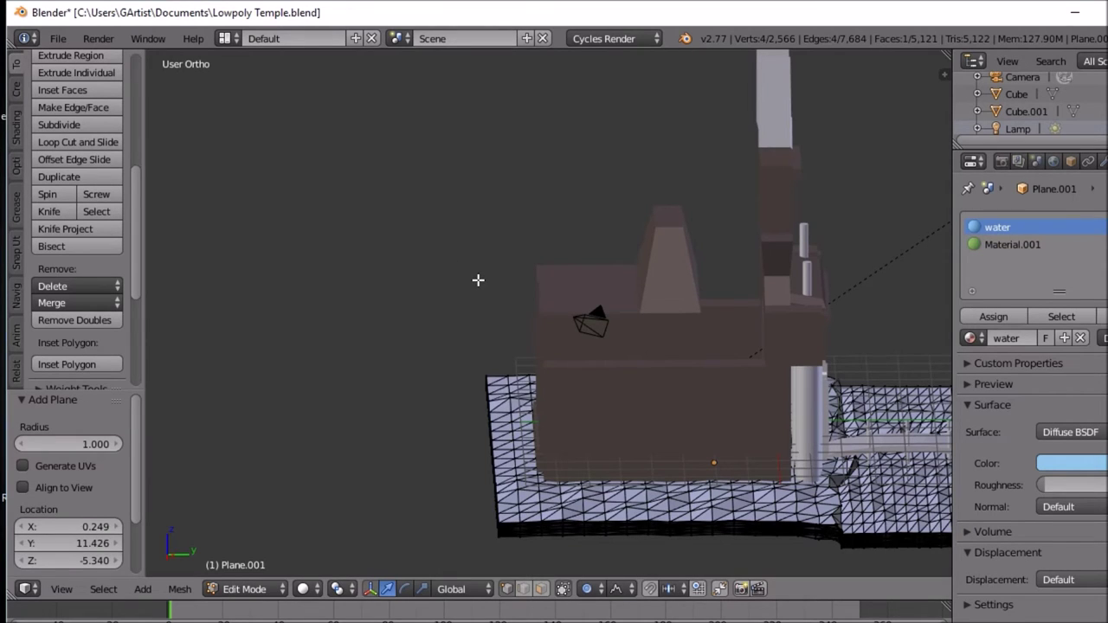
pyautogui.press('g')
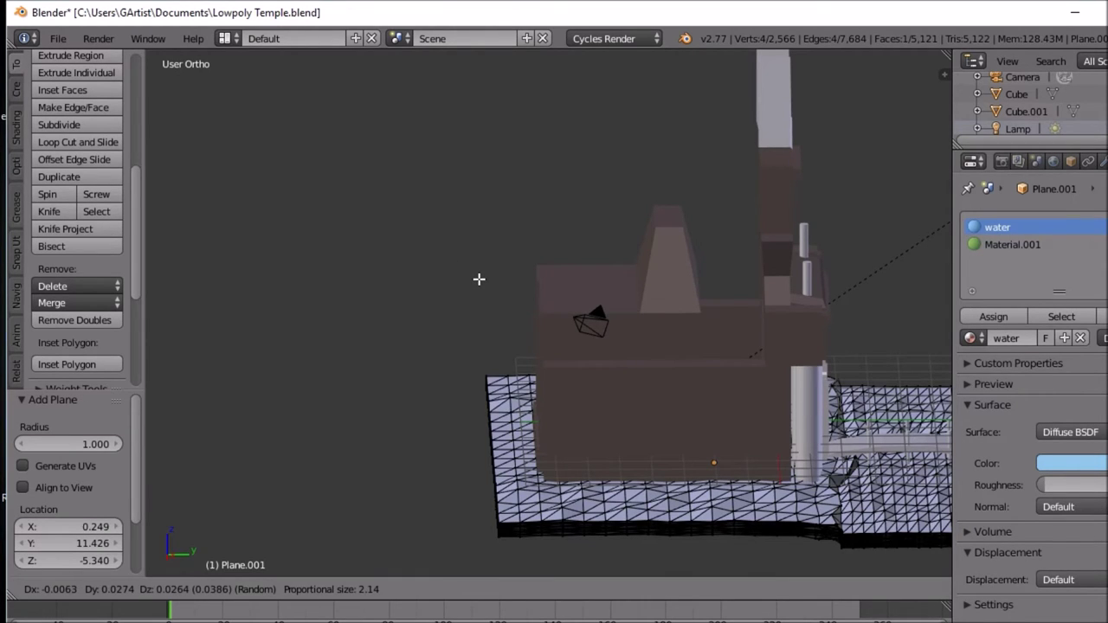
pyautogui.press('y')
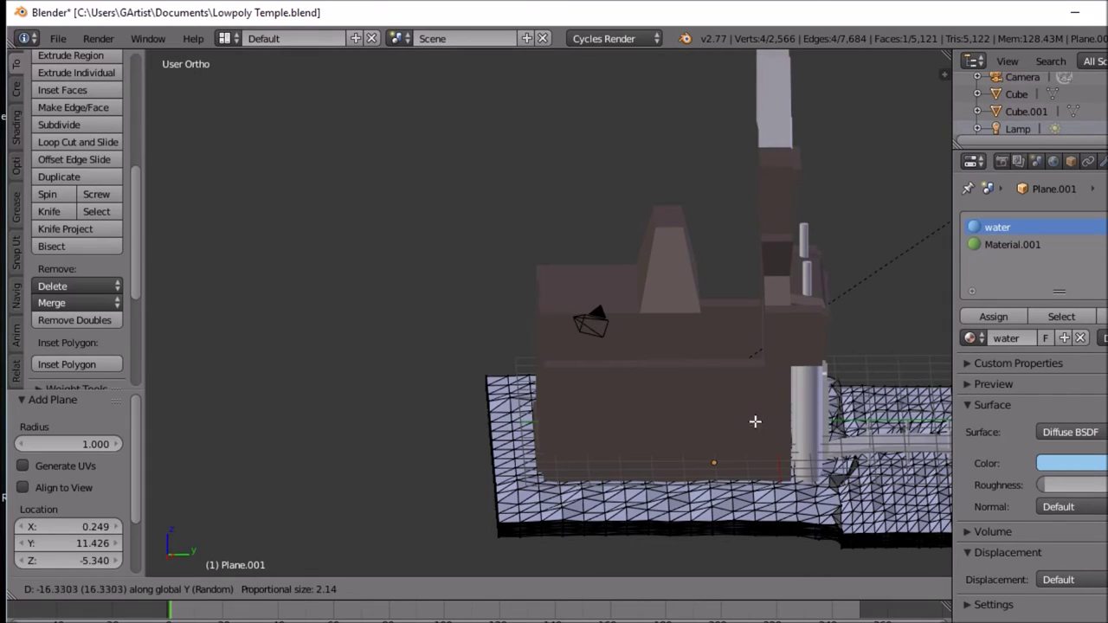
pyautogui.rightClick(343, 480)
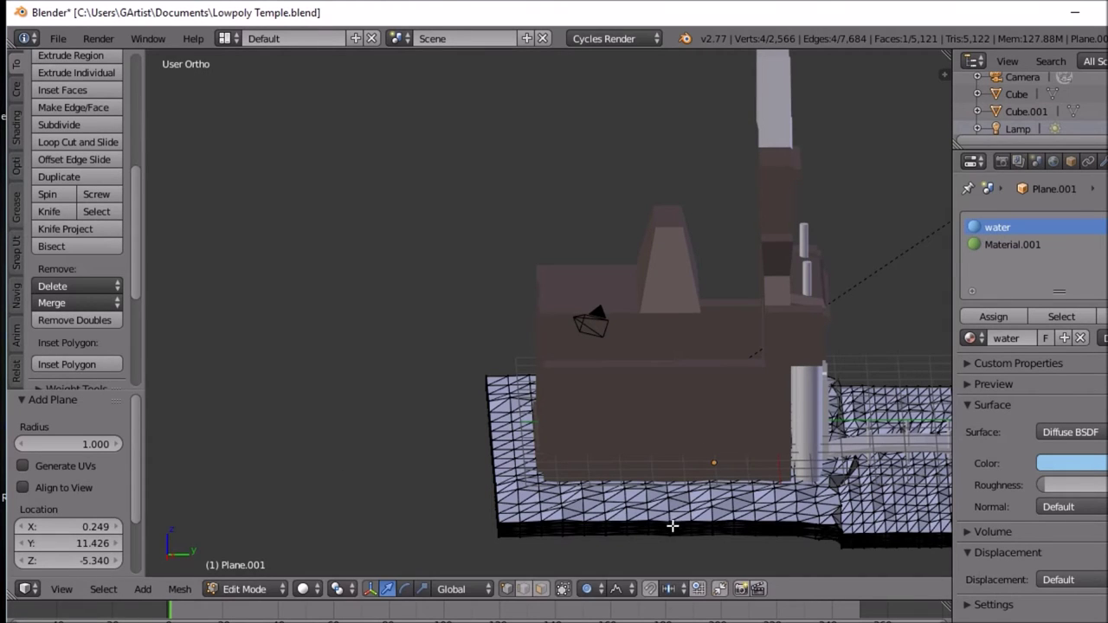
# Step: Move the new plane -21.401 along Y and 3.956 along Z to sit just behind the temple's ground
pyautogui.scroll(-3, 675, 488)
pyautogui.scroll(2, 675, 488)
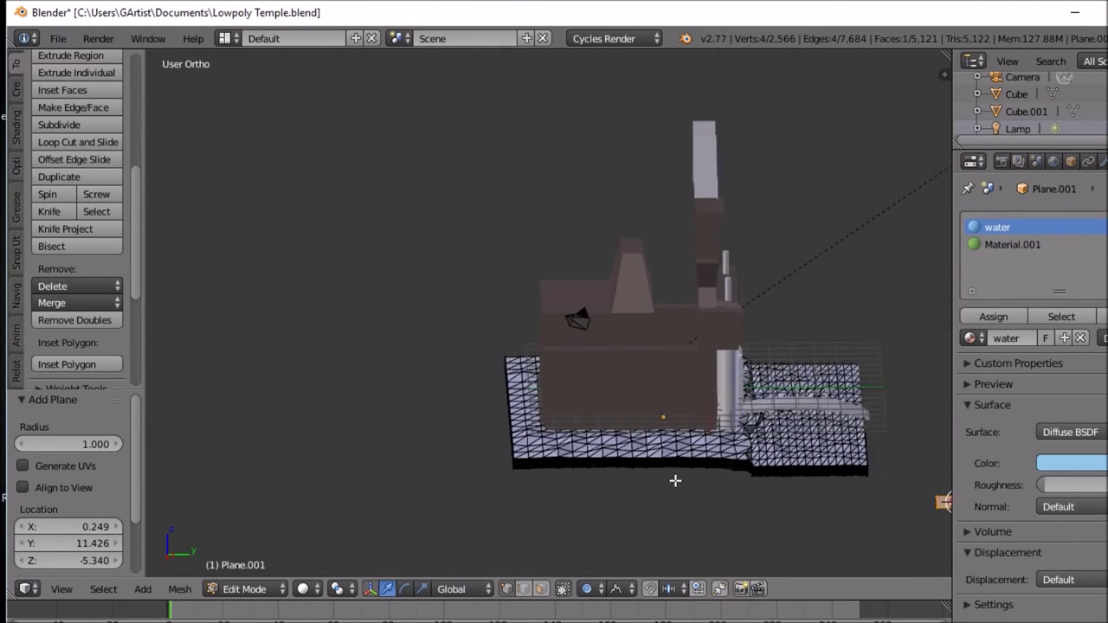
pyautogui.scroll(2, 675, 480)
pyautogui.press('g')
pyautogui.press('y')
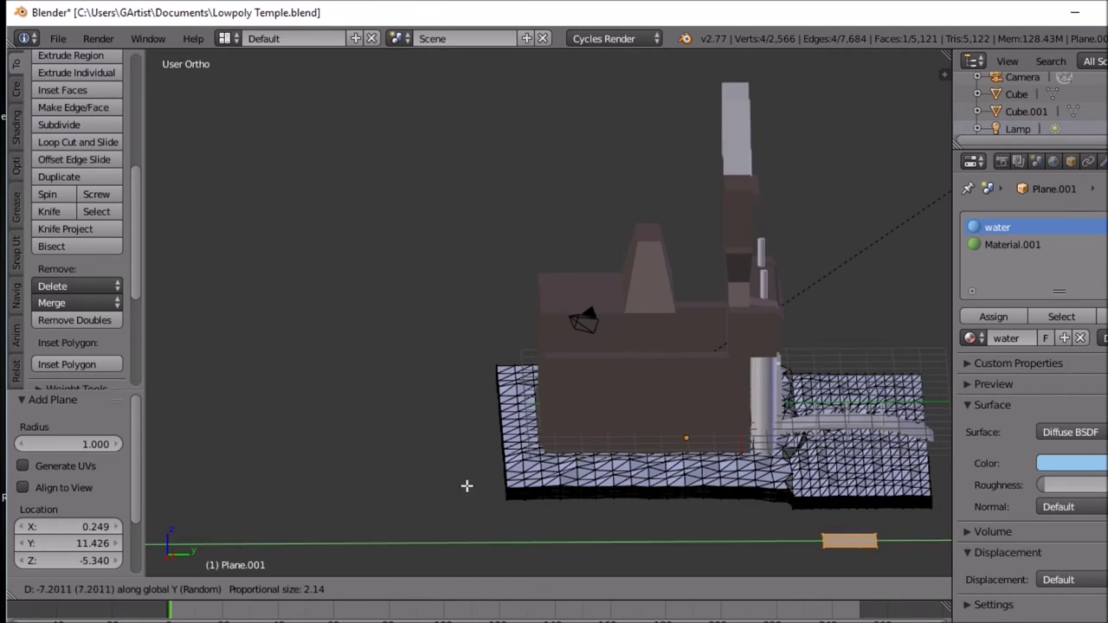
pyautogui.click(909, 465)
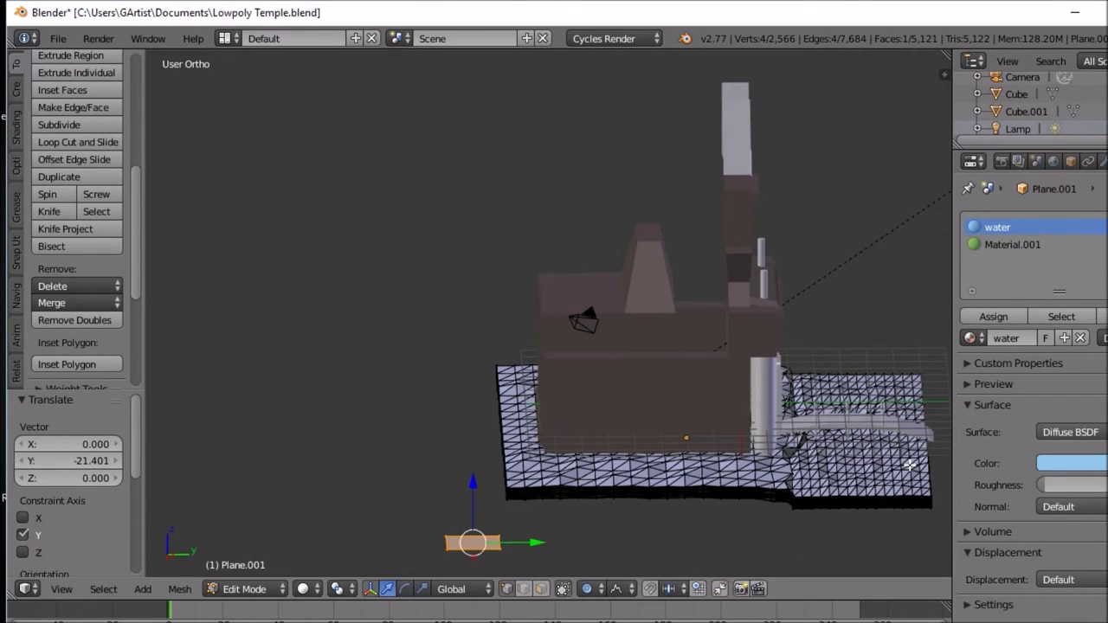
pyautogui.press('g')
pyautogui.press('z')
pyautogui.click(924, 372)
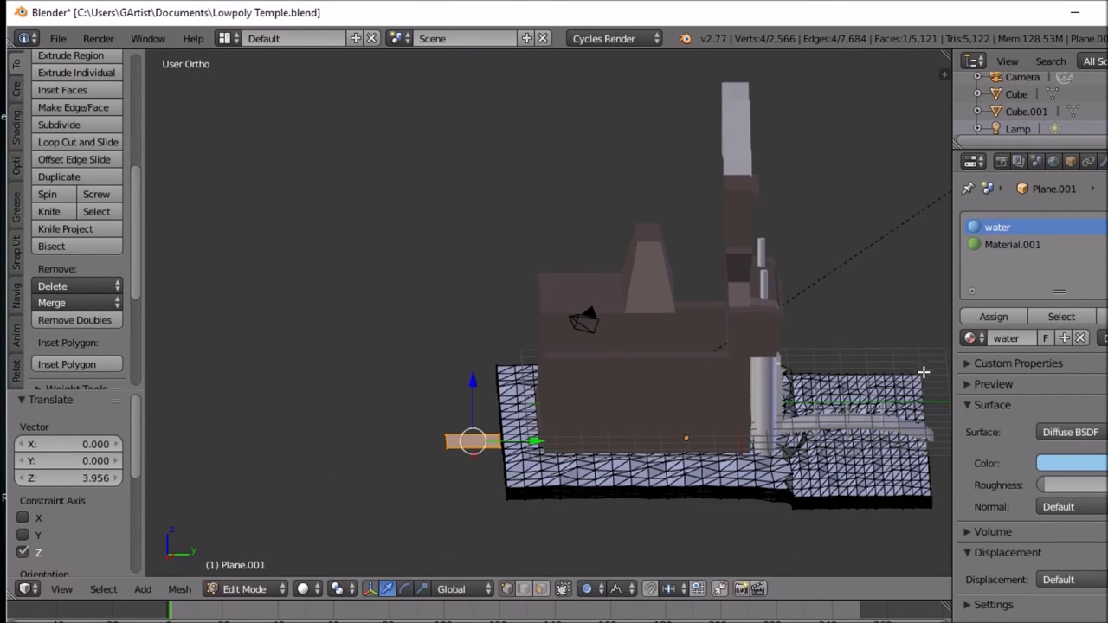
# Step: Extrude the new plane 0.501 upward into a block and select all of the block's linked geometry
pyautogui.moveTo(451, 450); pyautogui.dragTo(538, 447, button='middle')
pyautogui.press('e')
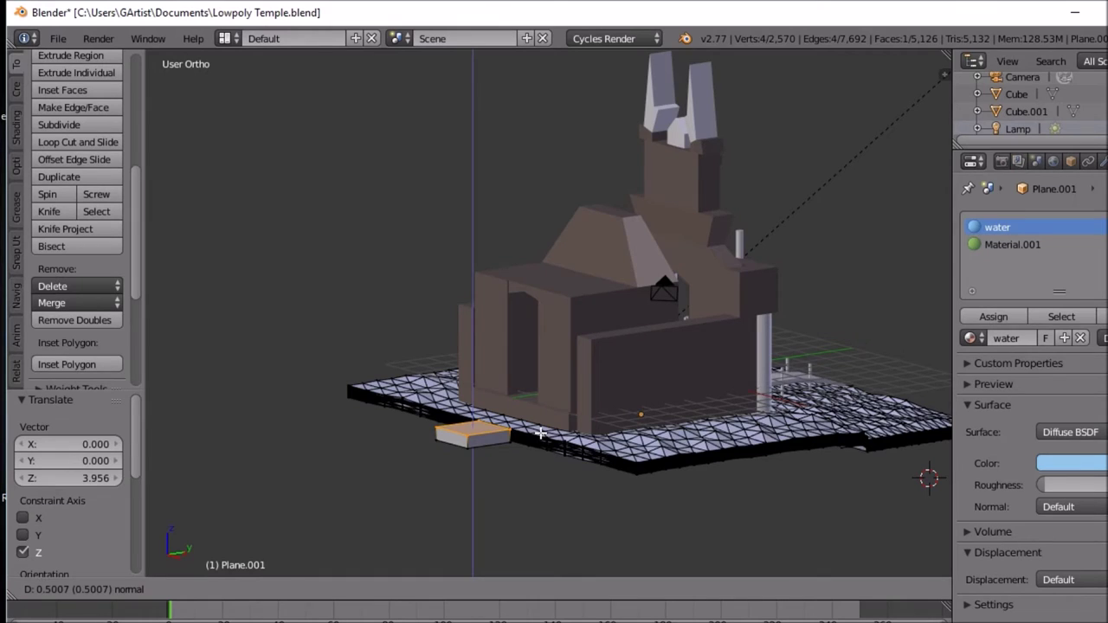
pyautogui.click(540, 433)
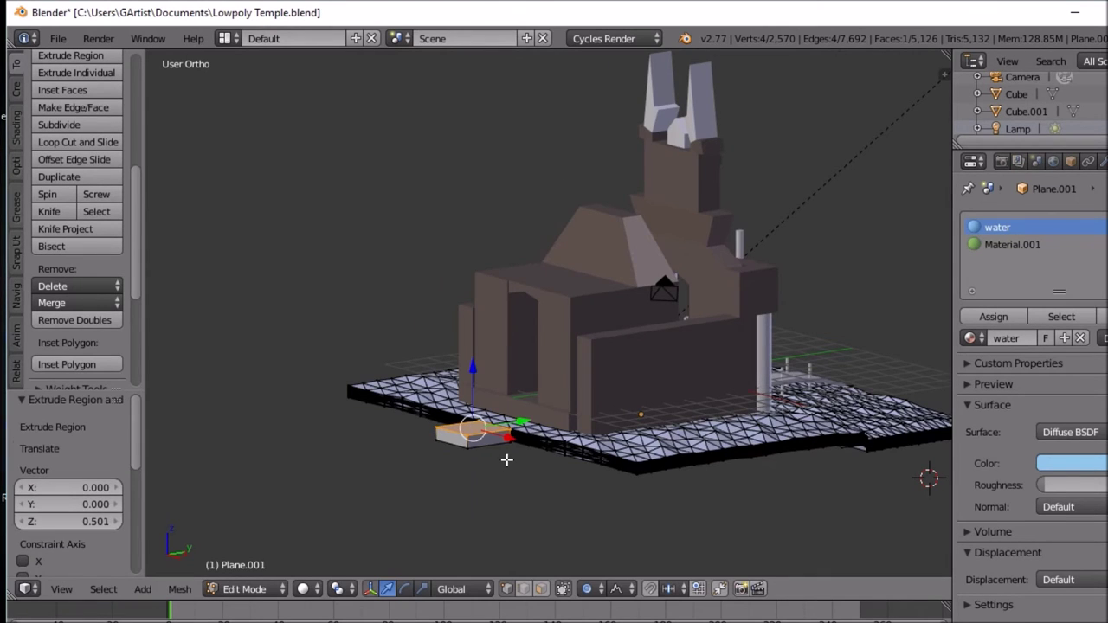
pyautogui.moveTo(506, 460); pyautogui.dragTo(611, 482, button='middle')
pyautogui.hotkey('ctrl', 'l')
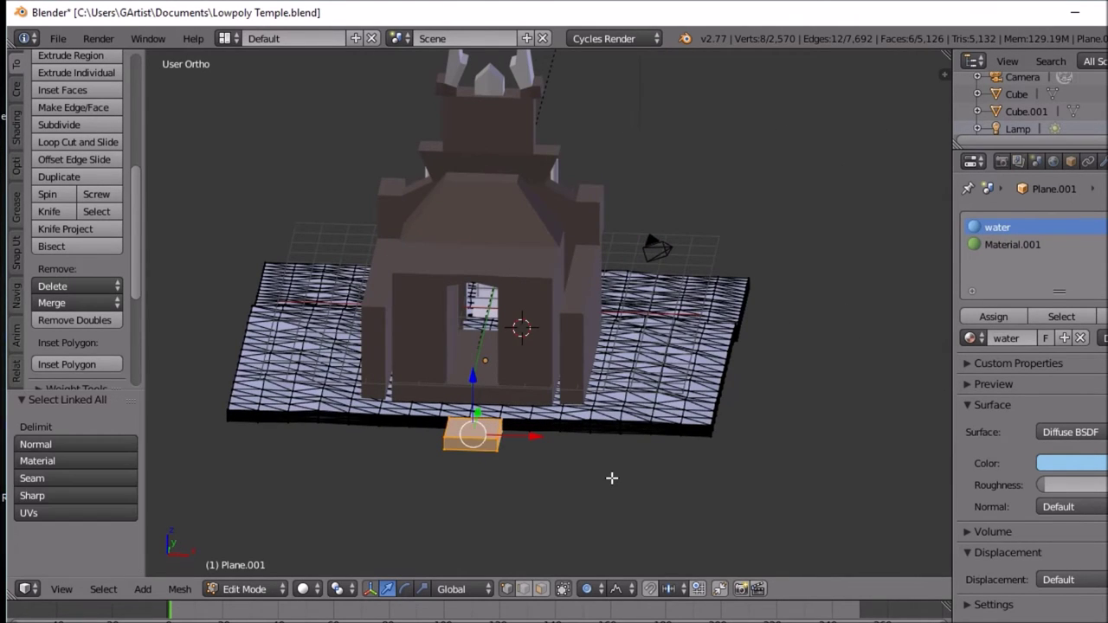
pyautogui.press('s')
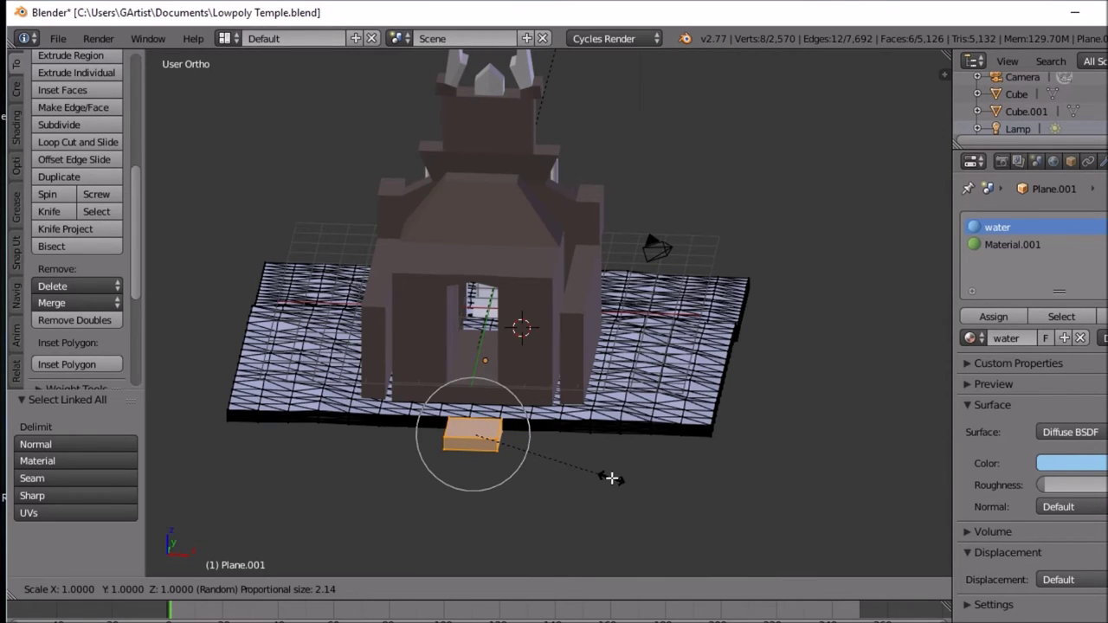
pyautogui.press('x')
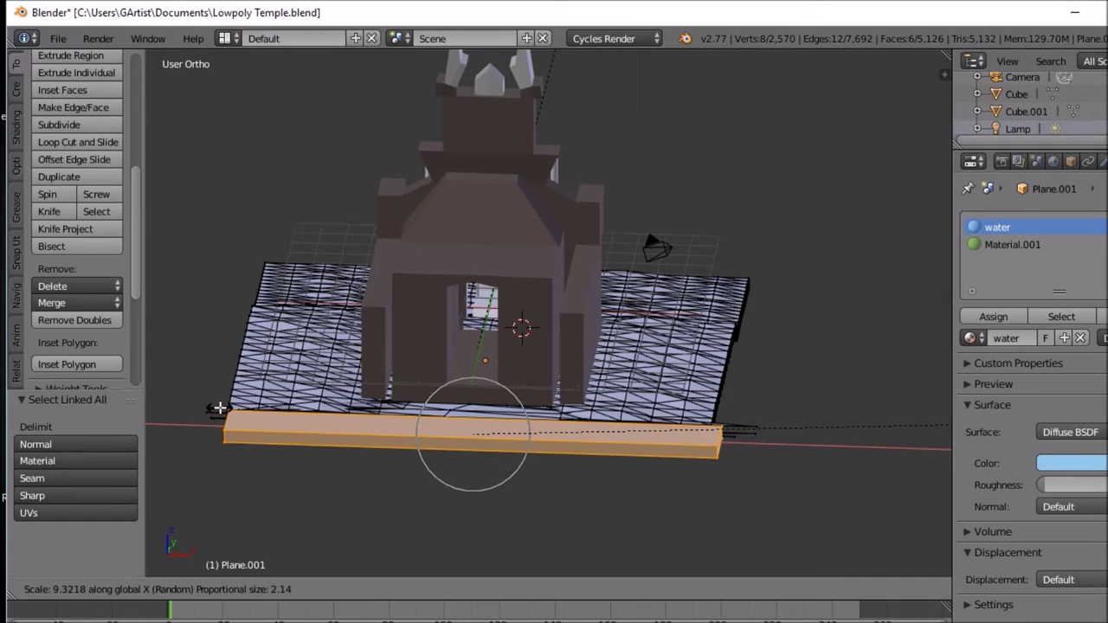
pyautogui.press('Escape')
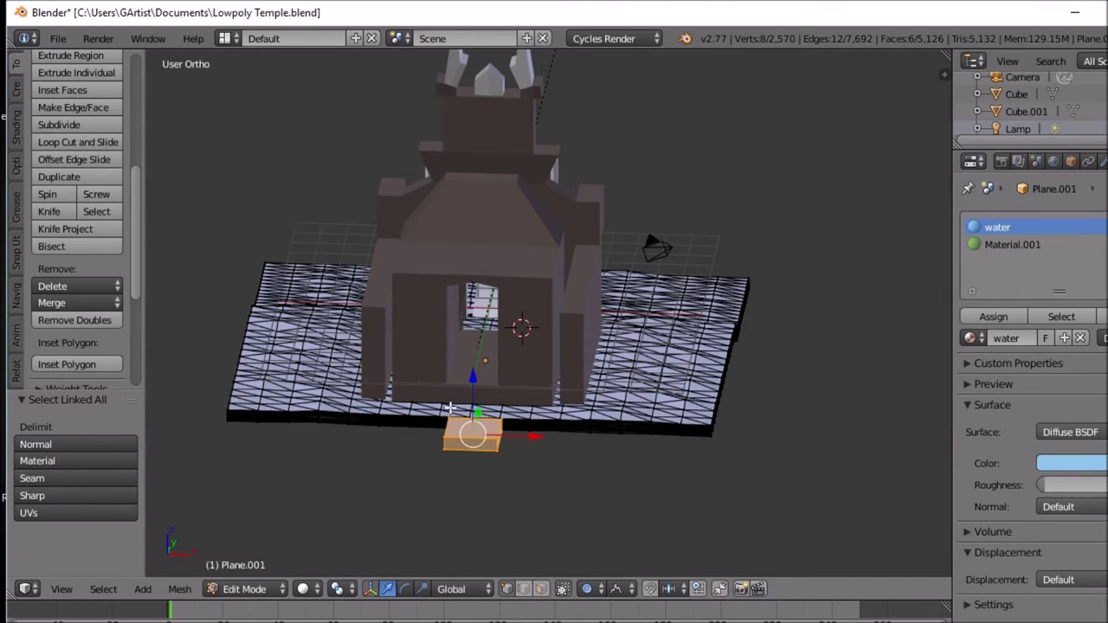
# Step: Turn off proportional editing, scale the block by -9.203 along X to span the ground's width, and shift it -0.165 along X
pyautogui.press('o')
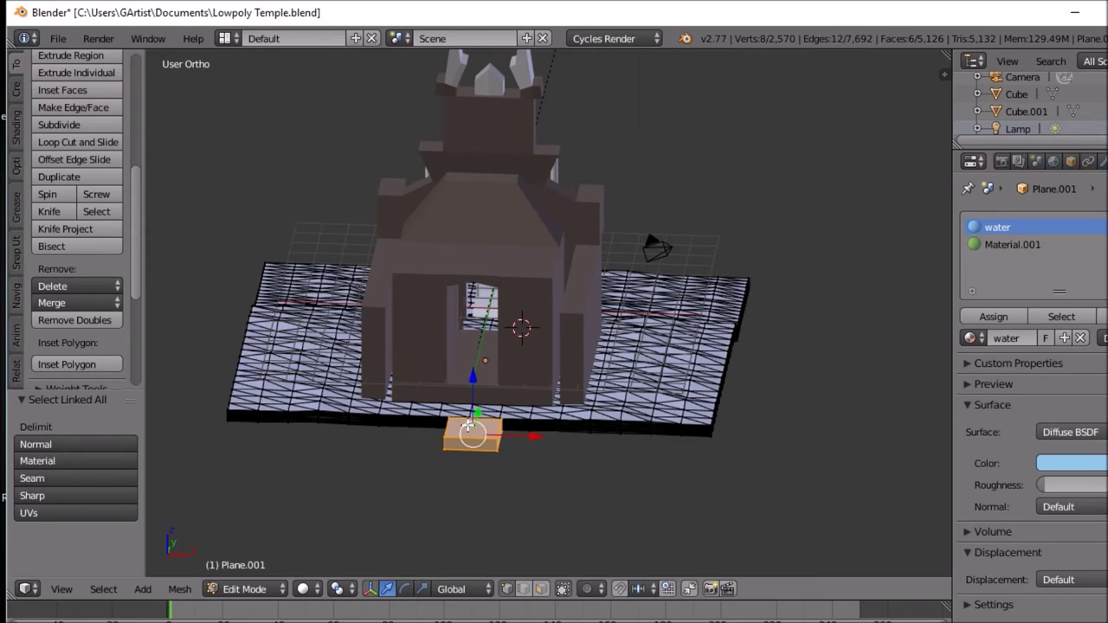
pyautogui.press('s')
pyautogui.press('x')
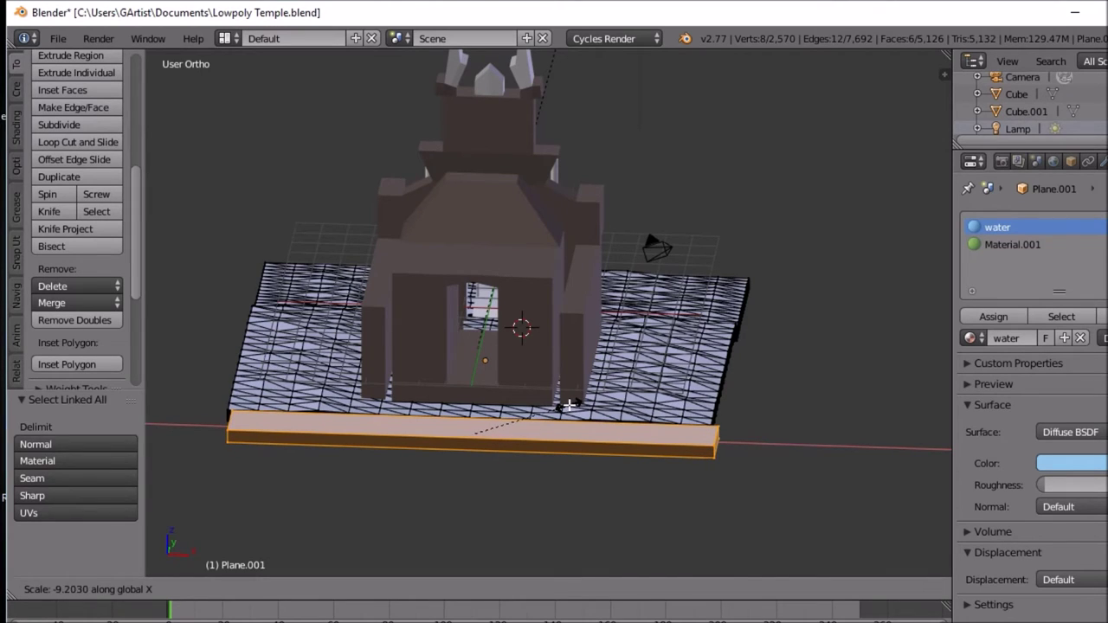
pyautogui.click(569, 404)
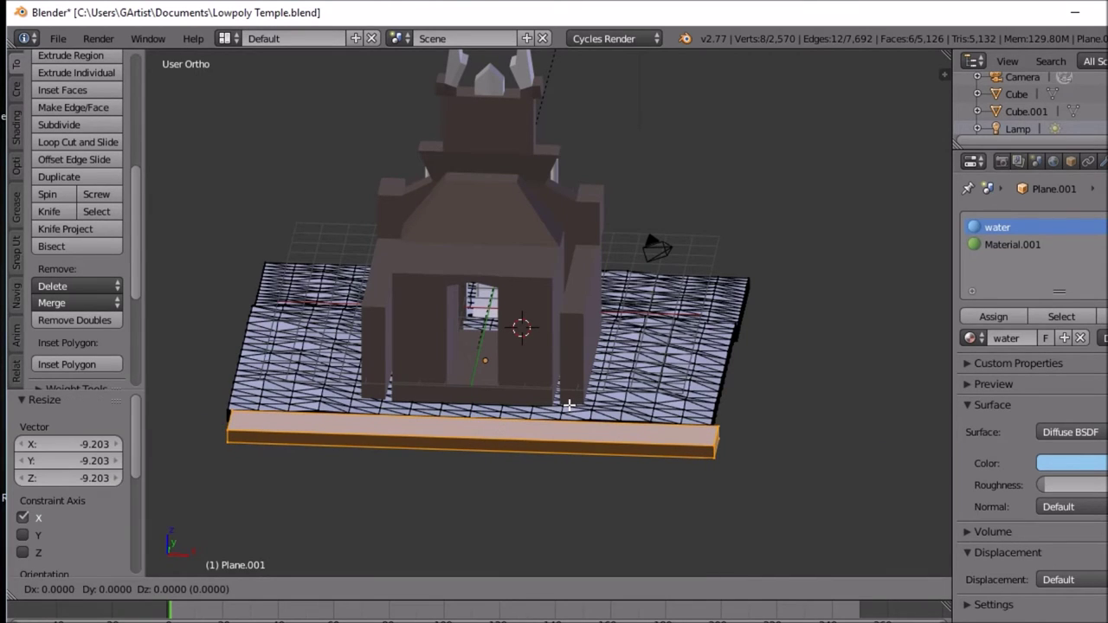
pyautogui.press('x')
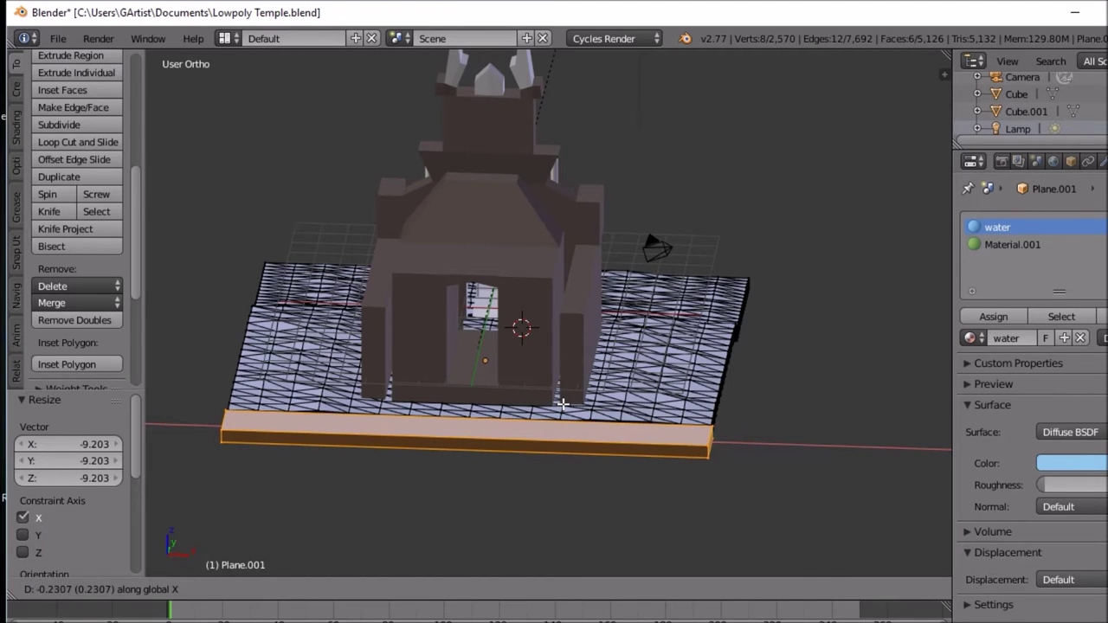
pyautogui.click(562, 404)
# Step: Move the block 0.038 in X, 1.341 in Y and 0.094 in Z against the temple's rear, and raise it another 0.170 along Z
pyautogui.moveTo(579, 396); pyautogui.dragTo(411, 382, button='middle')
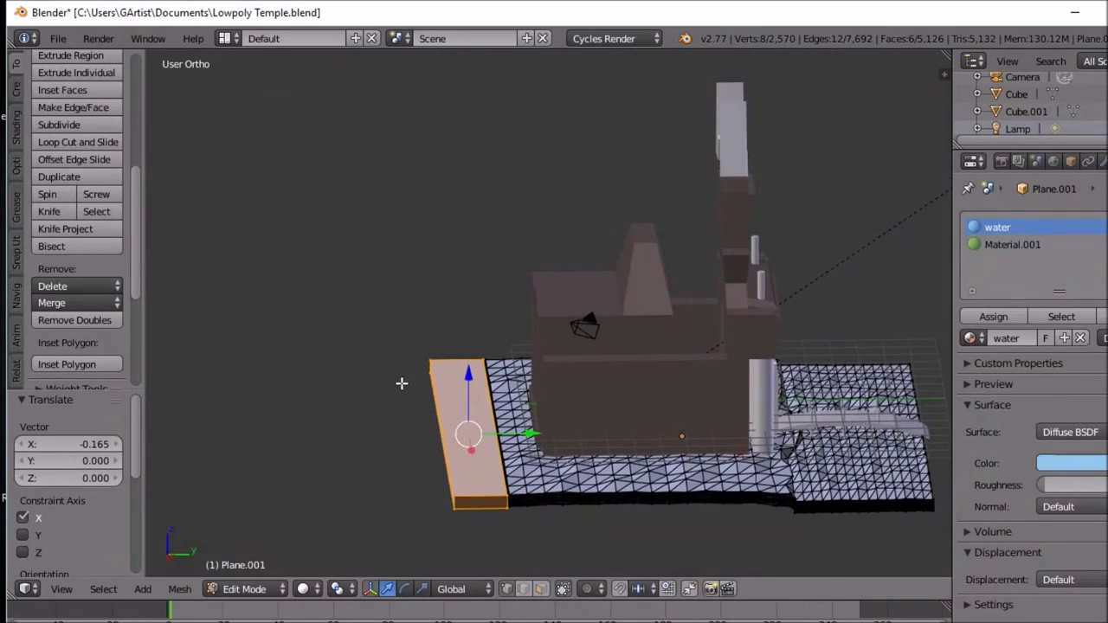
pyautogui.press('g')
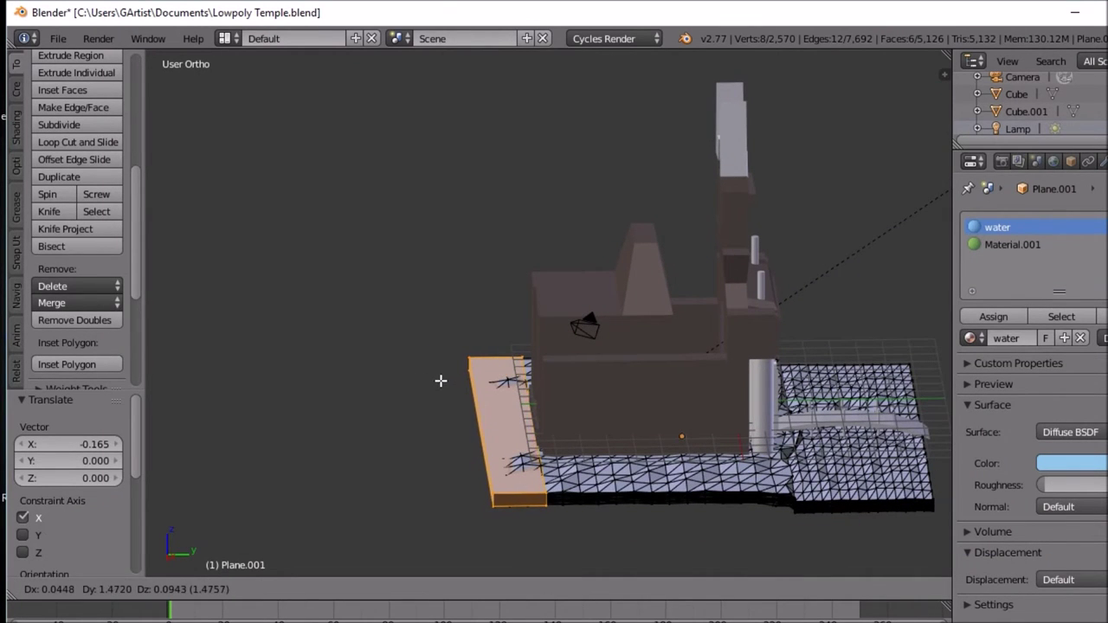
pyautogui.click(437, 381)
pyautogui.press('g')
pyautogui.press('z')
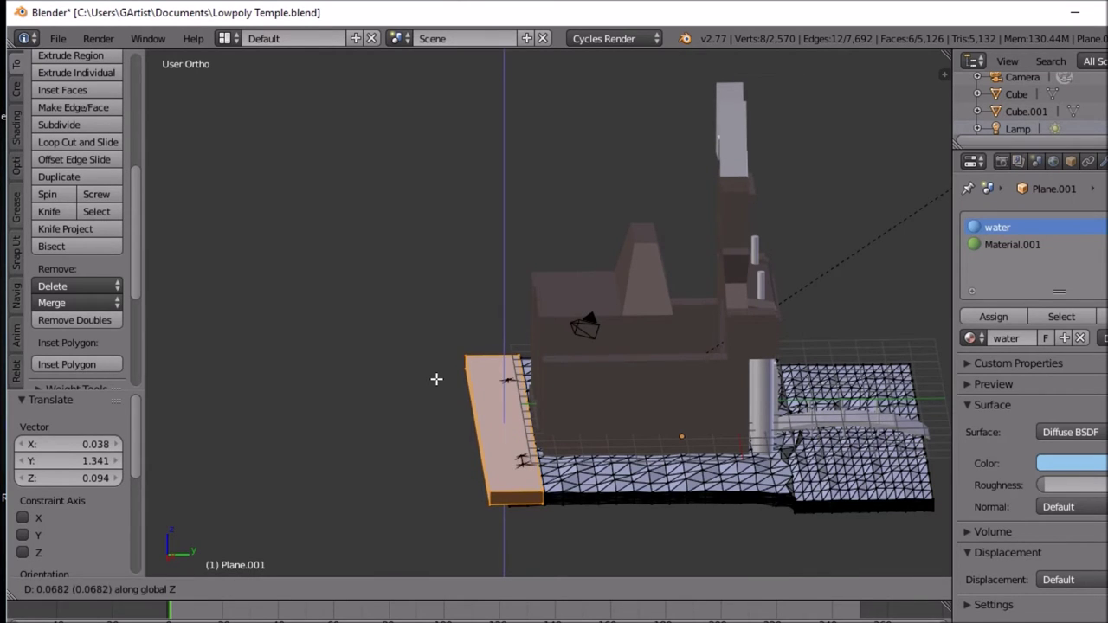
pyautogui.click(437, 377)
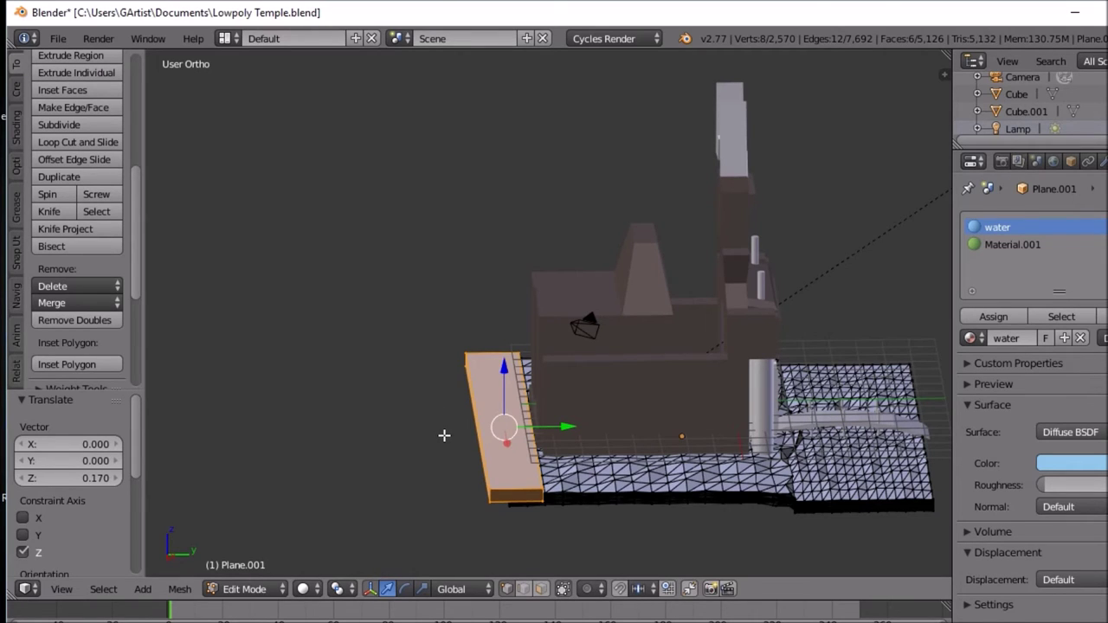
# Step: Scale the block by 1.778 along Z and by 8.191 along Y
pyautogui.press('s')
pyautogui.press('z')
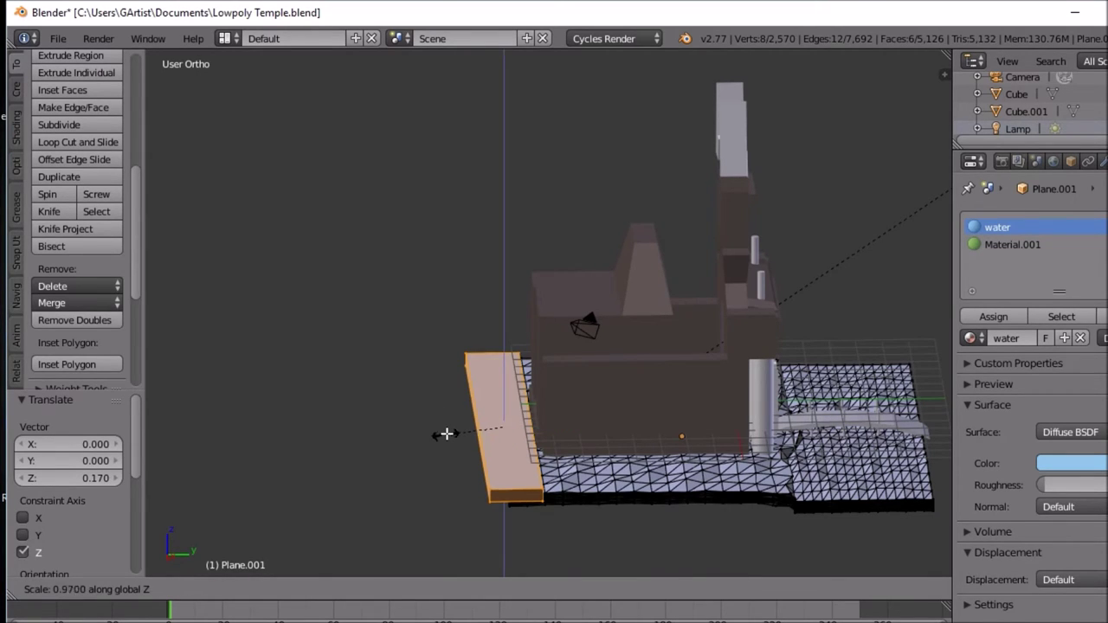
pyautogui.click(454, 519)
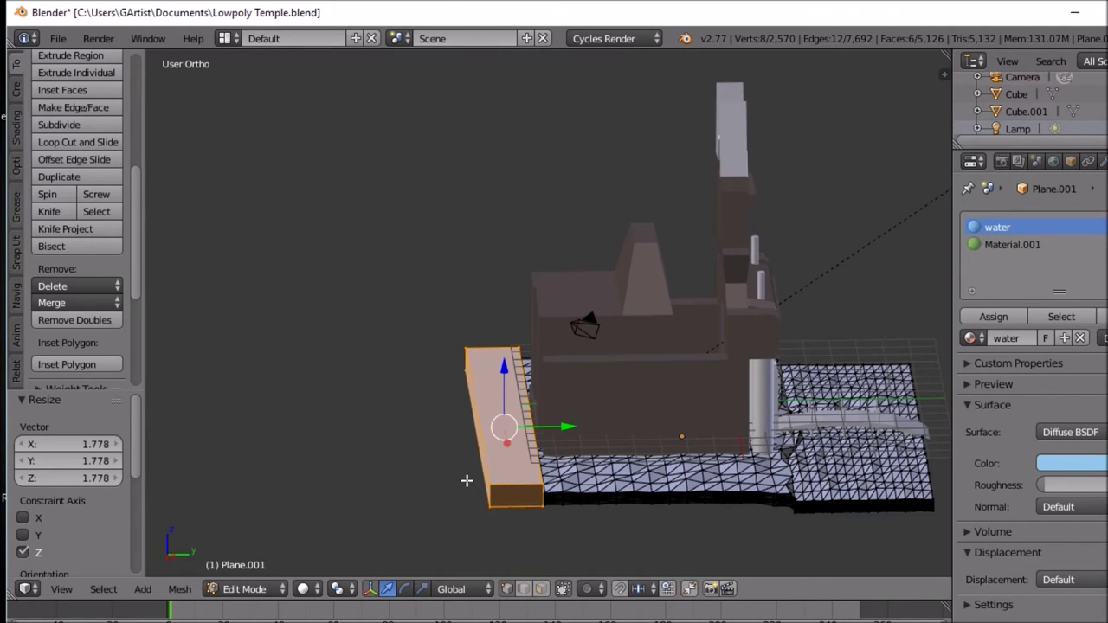
pyautogui.press('s')
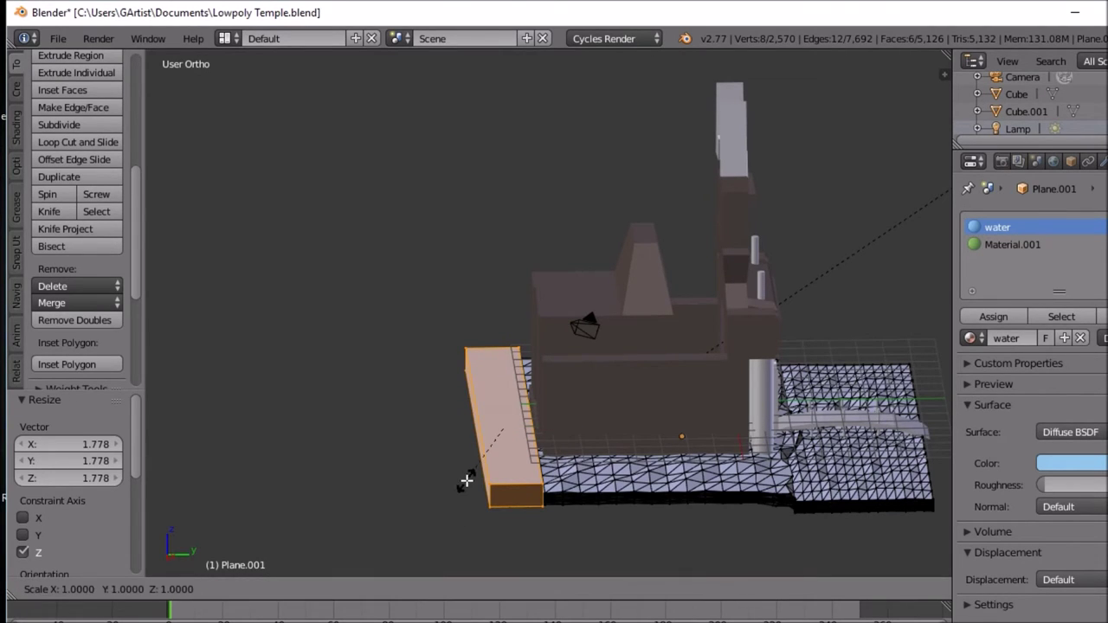
pyautogui.rightClick(390, 433)
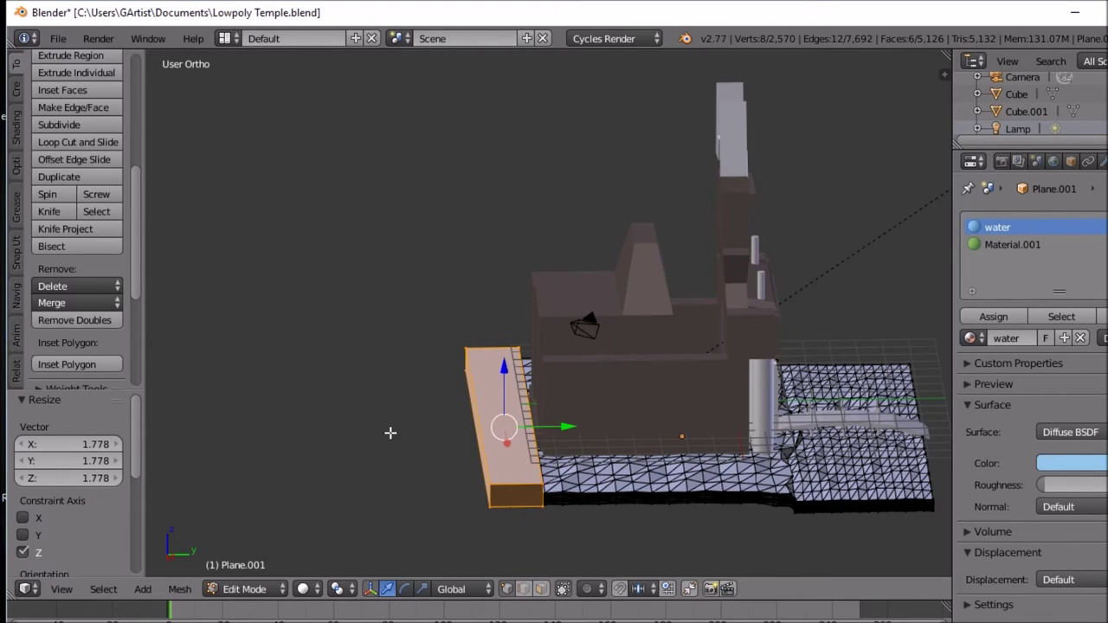
pyautogui.press('s')
pyautogui.press('y')
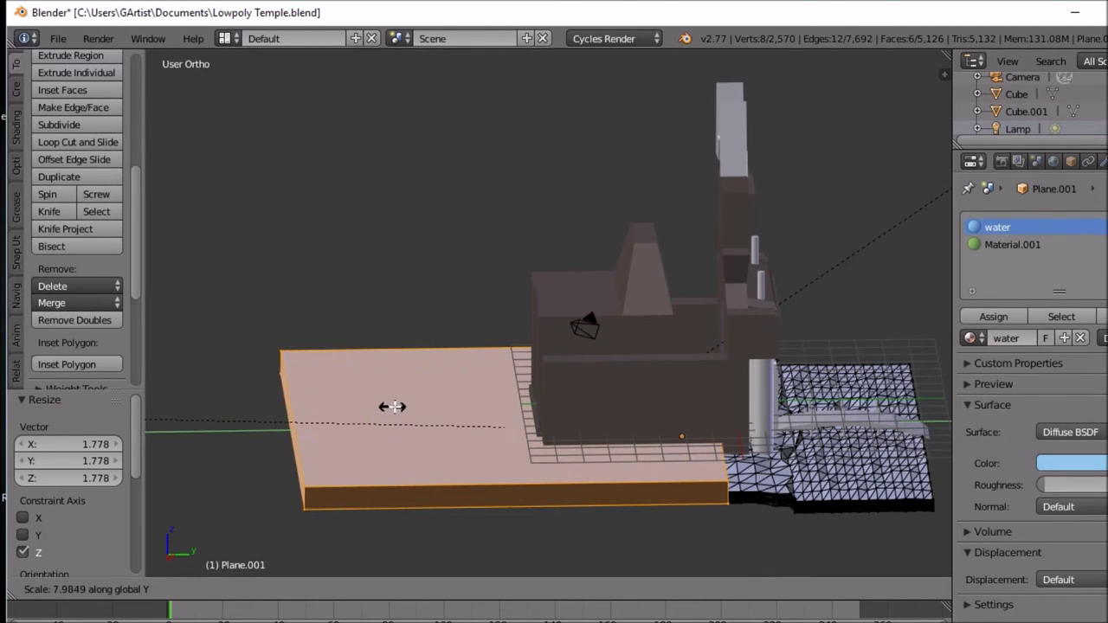
pyautogui.click(369, 398)
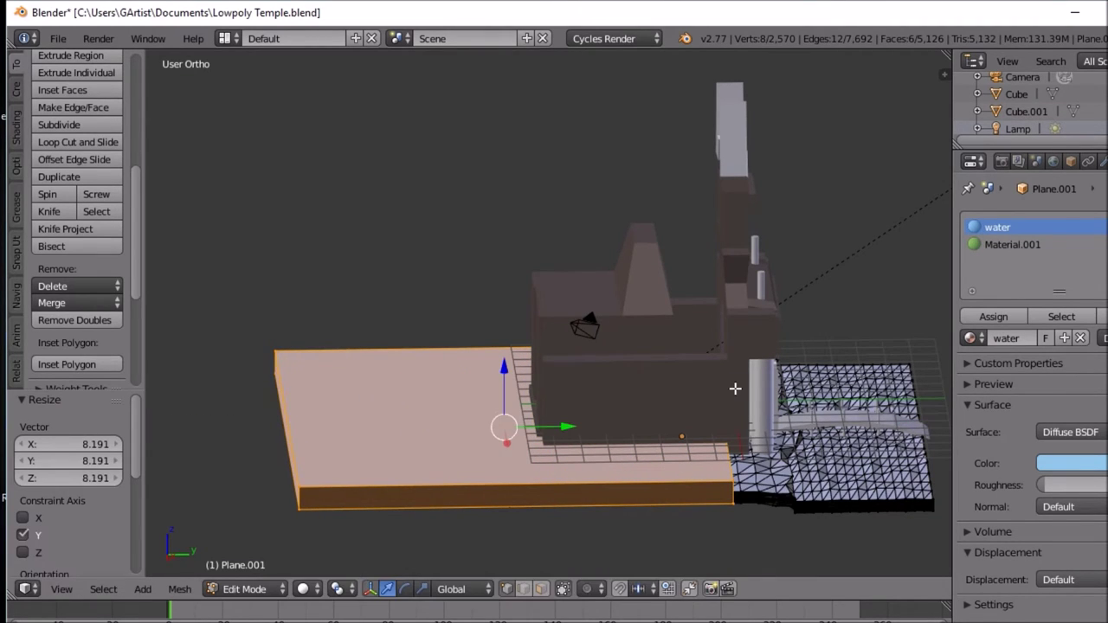
# Step: Move the enlarged block -7.195 along Y so it extends backward from behind the temple
pyautogui.press('g')
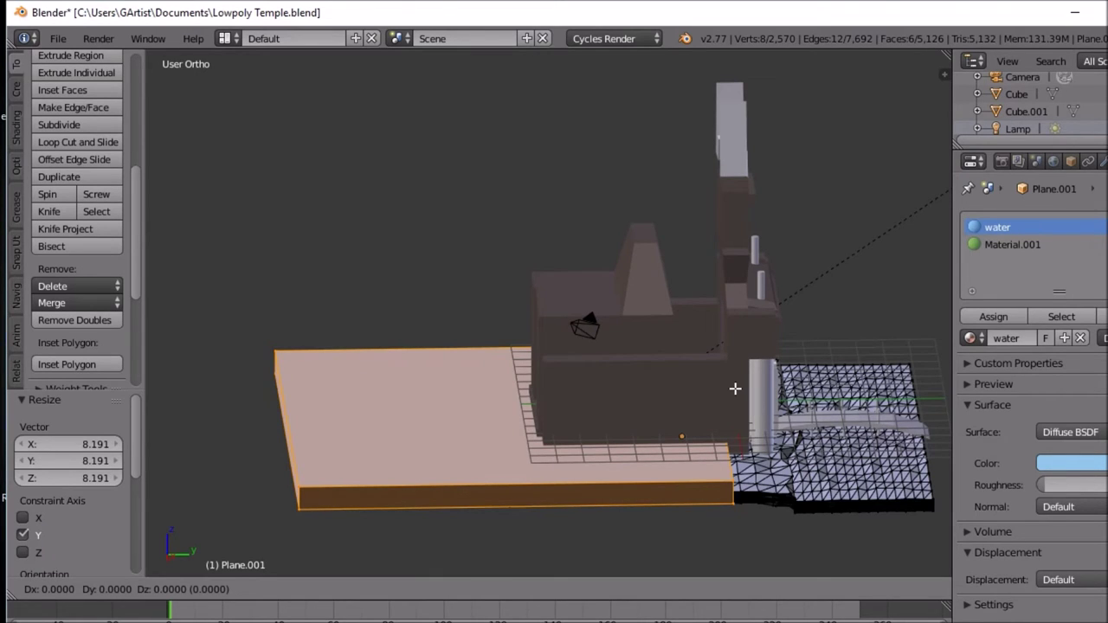
pyautogui.press('Escape')
pyautogui.press('g')
pyautogui.press('y')
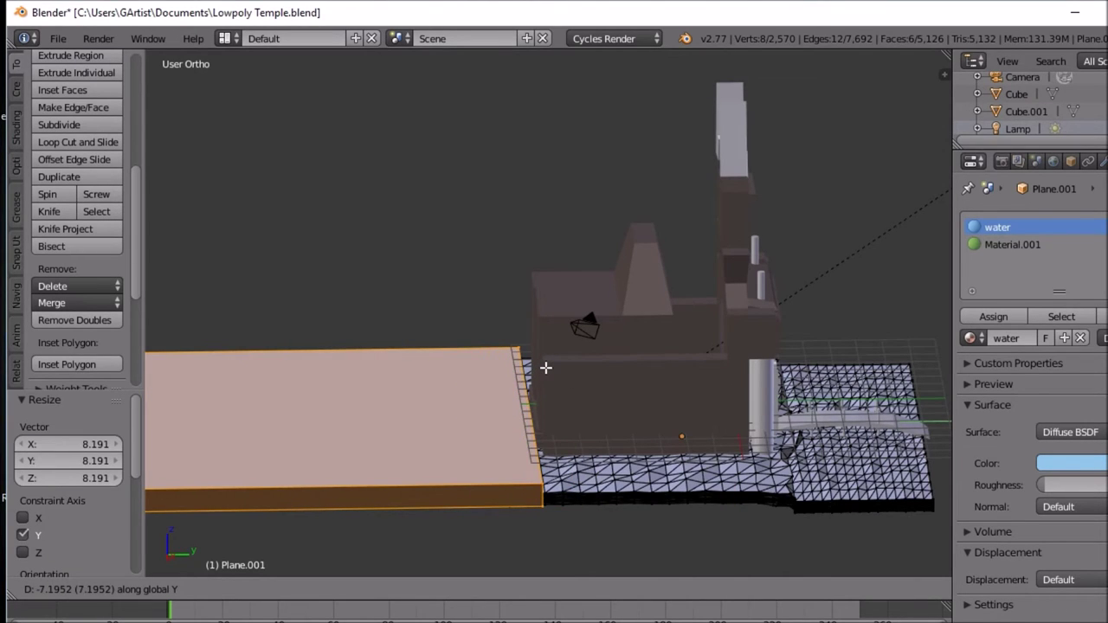
pyautogui.click(545, 368)
# Step: Subdivide the block behind the temple five times with one cut each and triangulate its faces
pyautogui.moveTo(722, 391); pyautogui.dragTo(698, 396, button='middle')
pyautogui.press('w')
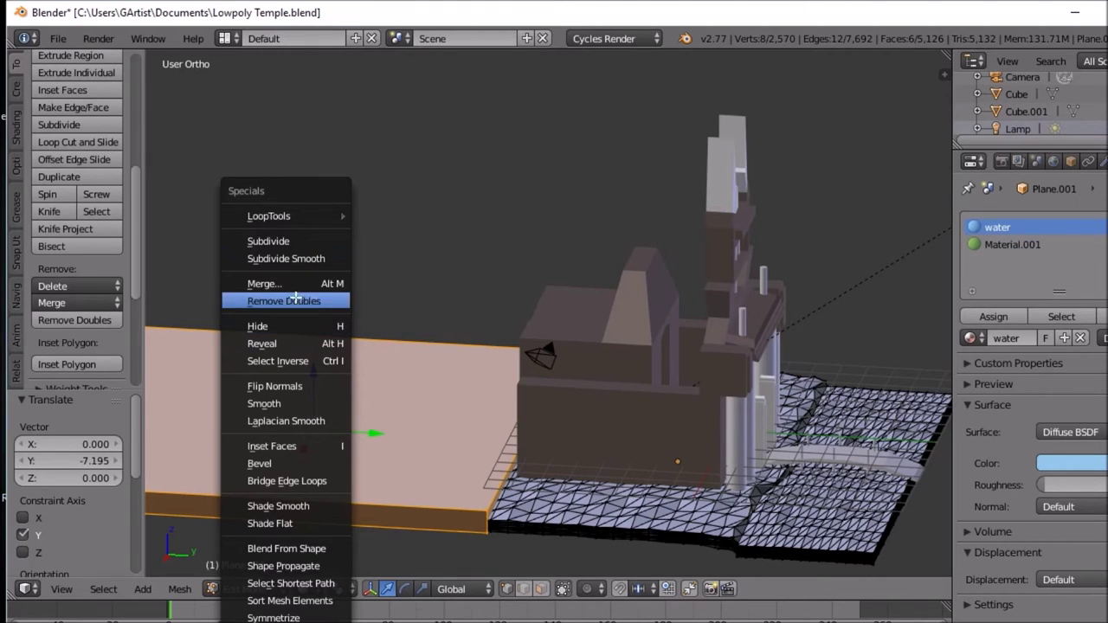
pyautogui.click(283, 242)
pyautogui.press('w')
pyautogui.click(282, 245)
pyautogui.press('w')
pyautogui.click(282, 245)
pyautogui.press('w')
pyautogui.click(282, 245)
pyautogui.press('w')
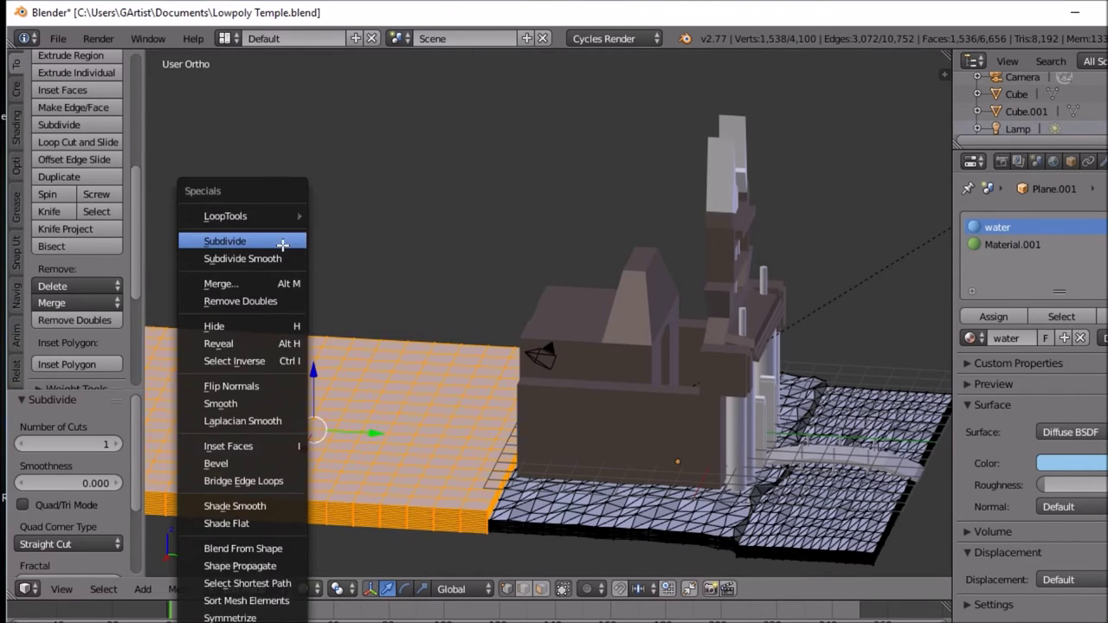
pyautogui.click(282, 245)
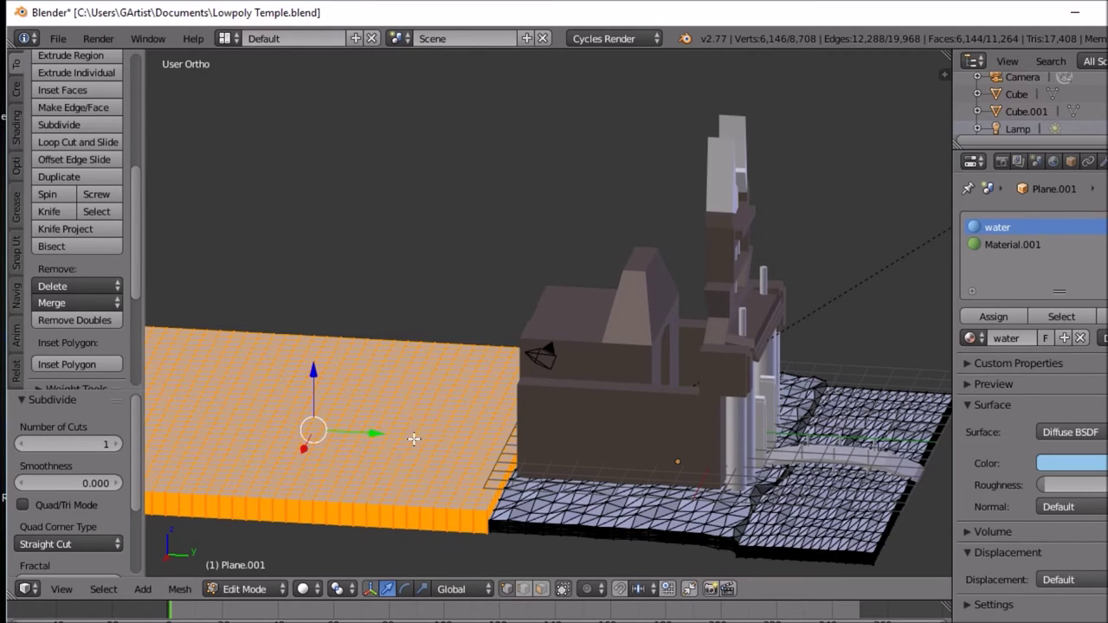
pyautogui.hotkey('ctrl', 't')
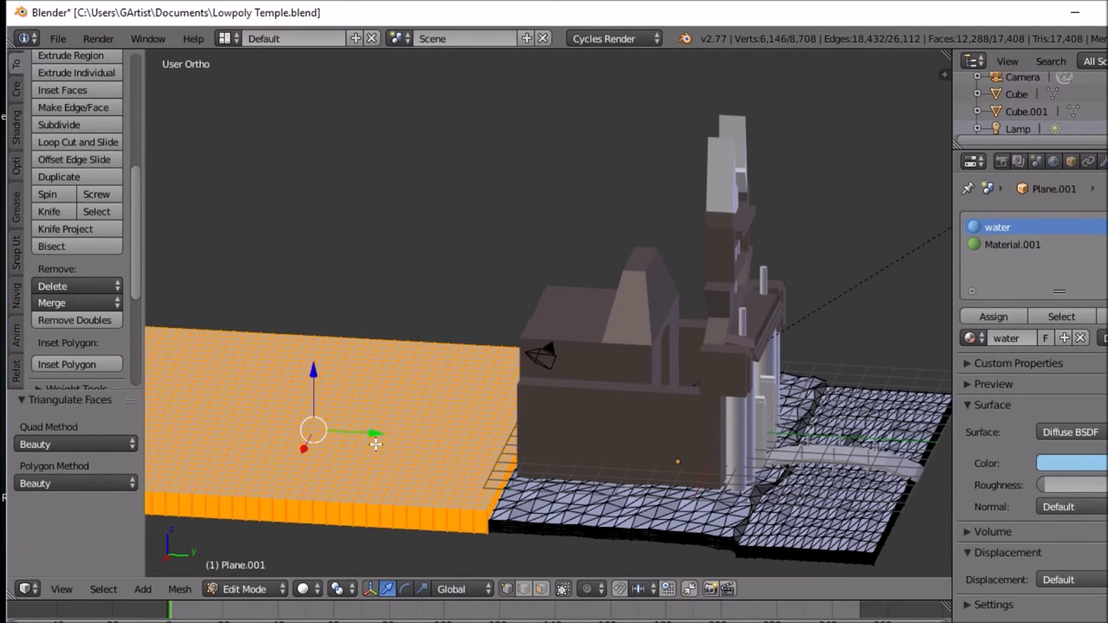
# Step: Clear the selection and circle-select several irregular patches across the top of the block behind the temple
pyautogui.moveTo(419, 448); pyautogui.dragTo(360, 508, button='middle')
pyautogui.moveTo(341, 468); pyautogui.dragTo(487, 403, button='middle')
pyautogui.press('a')
pyautogui.moveTo(421, 412); pyautogui.dragTo(383, 370, button='middle')
pyautogui.press('c')
pyautogui.moveTo(384, 370)
pyautogui.mouseDown()
pyautogui.moveTo(371, 370)
pyautogui.moveTo(401, 346)
pyautogui.moveTo(316, 364)
pyautogui.moveTo(329, 381)
pyautogui.mouseUp()
pyautogui.moveTo(476, 360)
pyautogui.mouseDown()
pyautogui.moveTo(569, 367)
pyautogui.moveTo(597, 335)
pyautogui.moveTo(517, 299)
pyautogui.moveTo(534, 294)
pyautogui.moveTo(631, 341)
pyautogui.moveTo(608, 397)
pyautogui.moveTo(577, 394)
pyautogui.mouseUp()
pyautogui.moveTo(598, 562)
pyautogui.mouseDown()
pyautogui.moveTo(563, 541)
pyautogui.moveTo(481, 541)
pyautogui.moveTo(474, 502)
pyautogui.moveTo(525, 509)
pyautogui.moveTo(559, 548)
pyautogui.moveTo(625, 572)
pyautogui.moveTo(468, 562)
pyautogui.moveTo(437, 541)
pyautogui.mouseUp()
pyautogui.moveTo(322, 534)
pyautogui.mouseDown()
pyautogui.moveTo(308, 498)
pyautogui.moveTo(355, 493)
pyautogui.moveTo(345, 469)
pyautogui.moveTo(355, 488)
pyautogui.moveTo(404, 426)
pyautogui.mouseUp()
pyautogui.rightClick(404, 426)
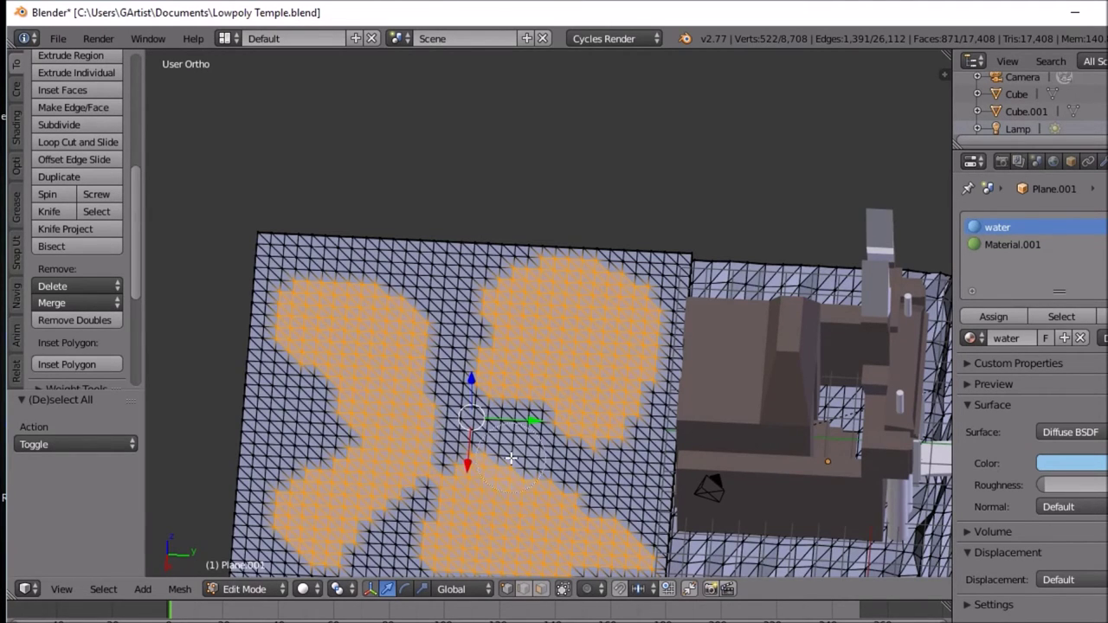
# Step: Turn on proportional editing with random falloff and move the selected patches -0.827 in X, -1.517 in Y and 7.023 in Z to form cliffs
pyautogui.moveTo(511, 457)
pyautogui.mouseDown(button='middle')
pyautogui.moveTo(401, 395)
pyautogui.moveTo(394, 378)
pyautogui.mouseUp(button='middle')
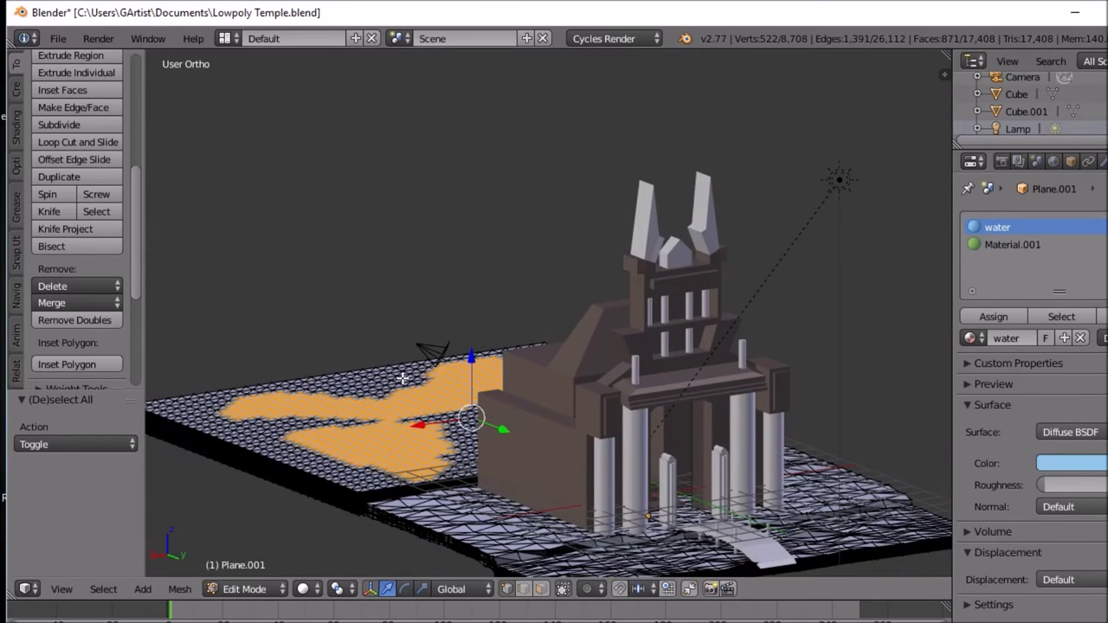
pyautogui.press('o')
pyautogui.press('g')
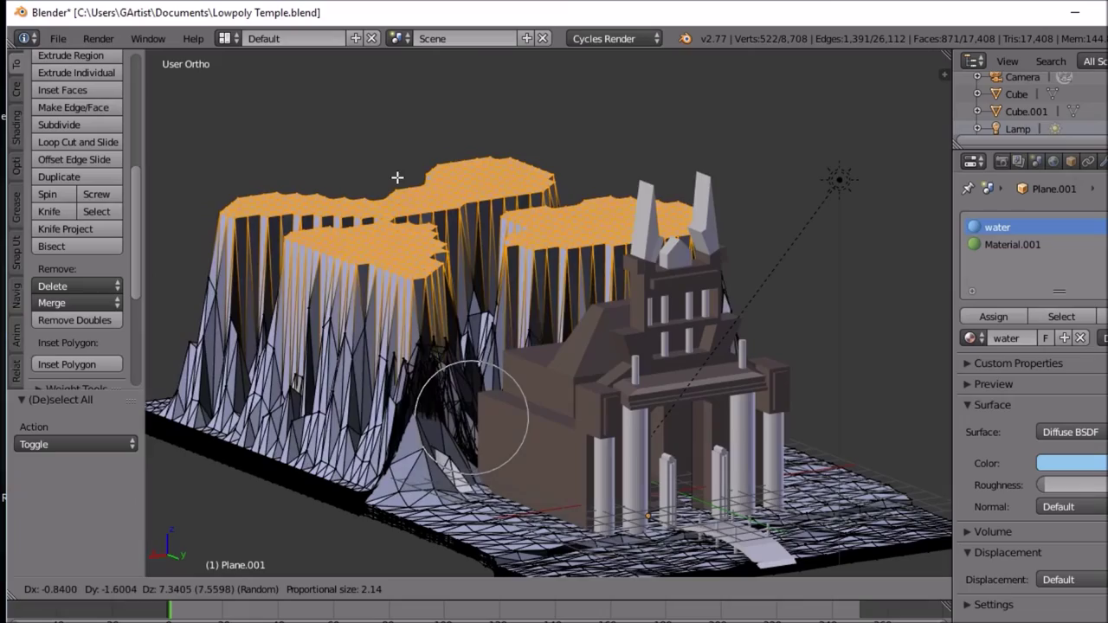
pyautogui.click(398, 184)
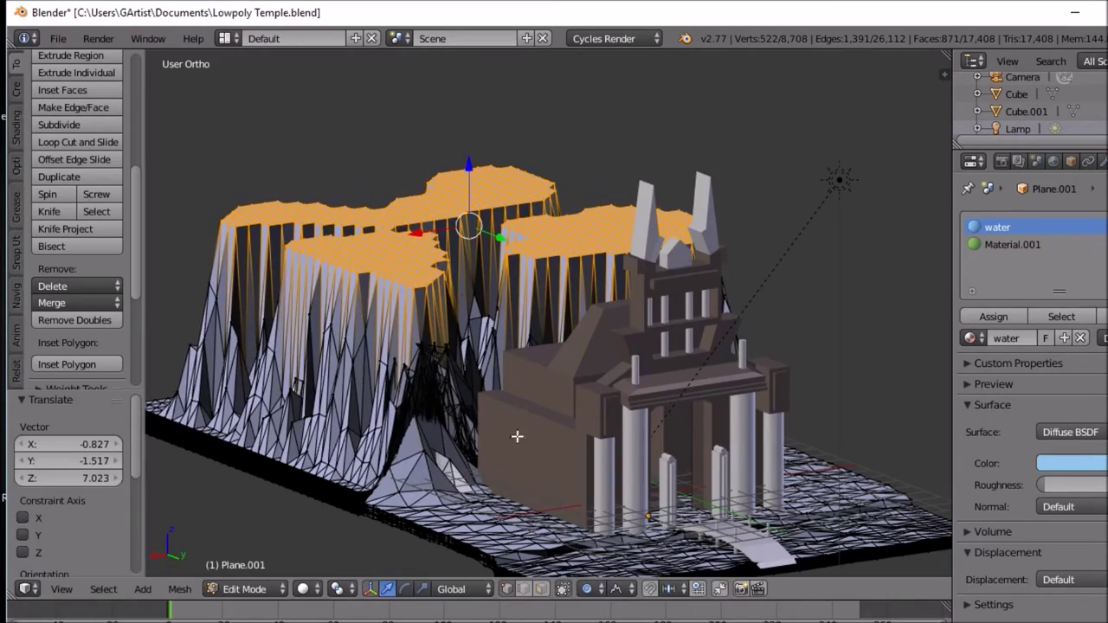
# Step: Preview the raised cliffs in rendered shading and examine them from the side and the front of the temple
pyautogui.moveTo(479, 447); pyautogui.dragTo(324, 374, button='middle')
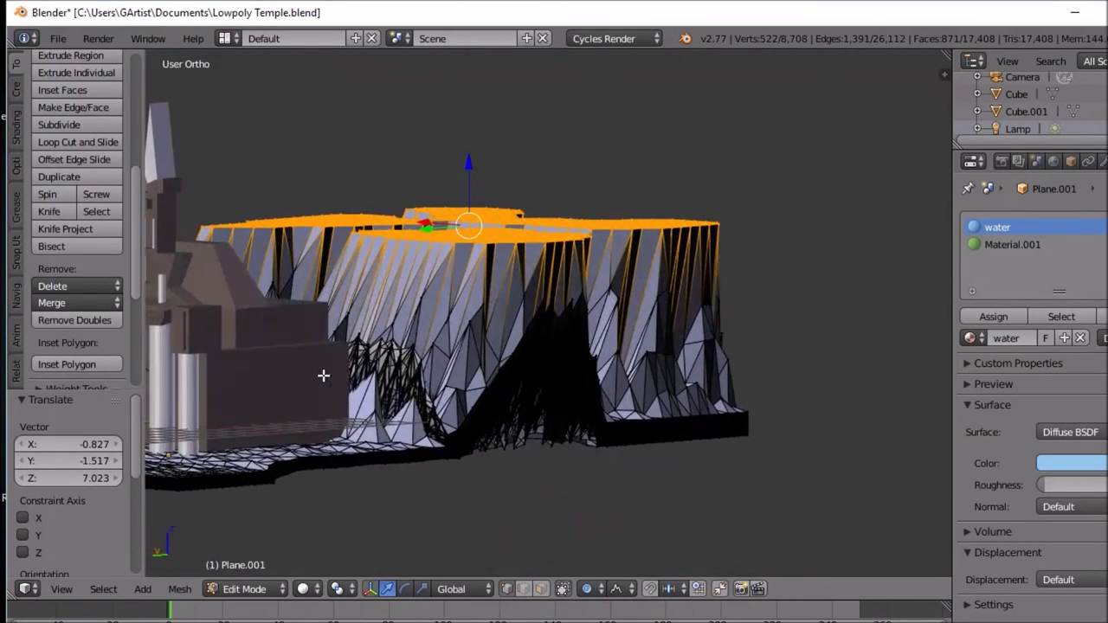
pyautogui.click(304, 589)
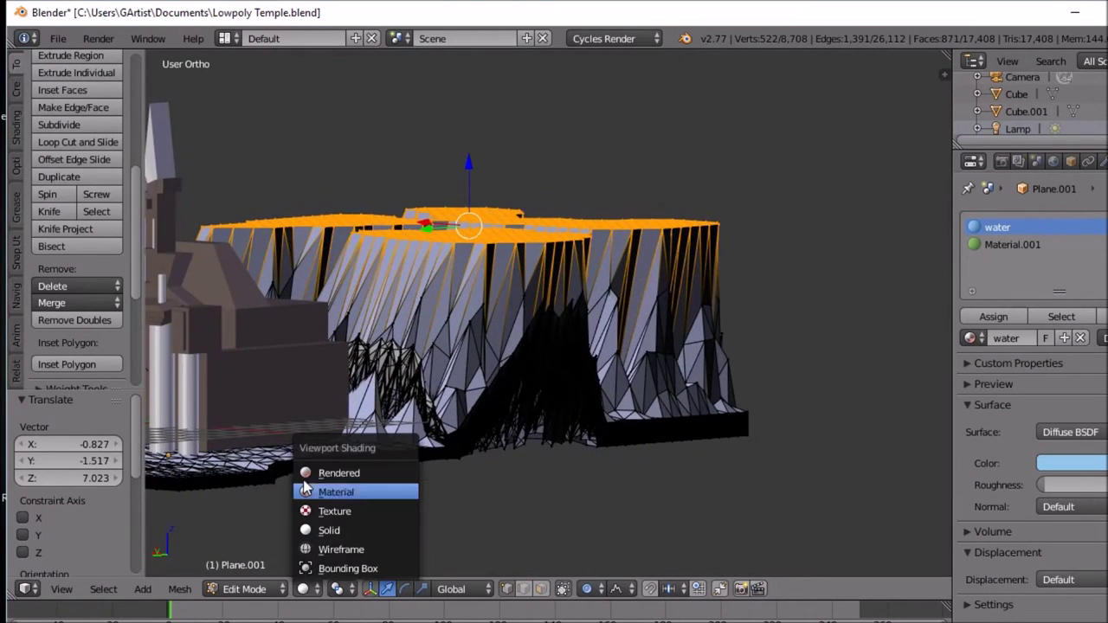
pyautogui.click(315, 474)
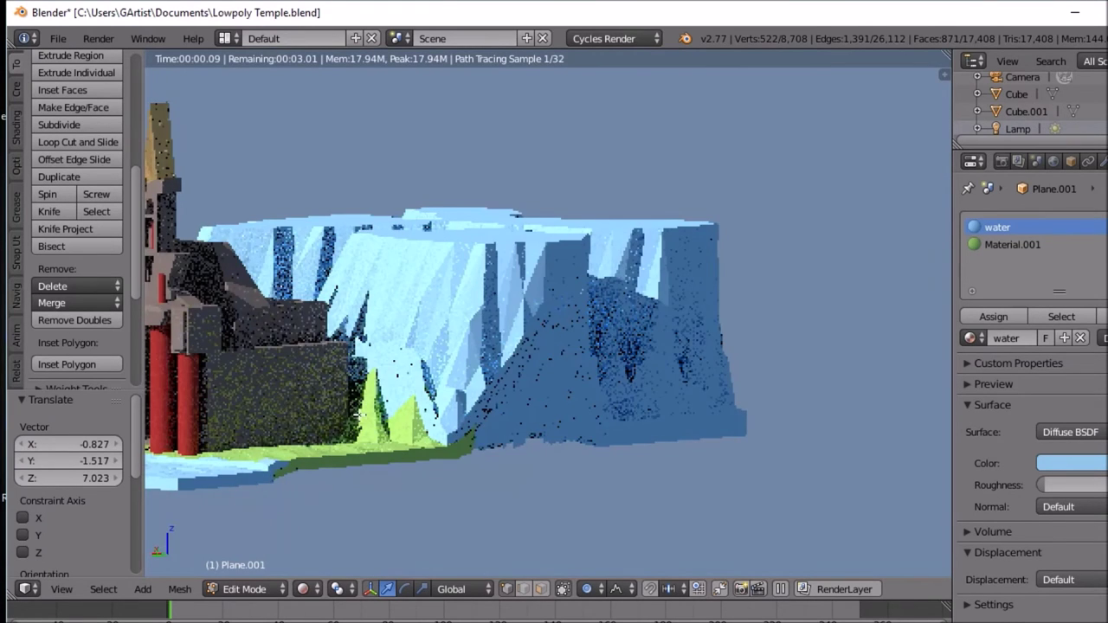
pyautogui.press('KP_4')
pyautogui.press('KP_6')
pyautogui.moveTo(322, 411); pyautogui.dragTo(406, 411, button='middle')
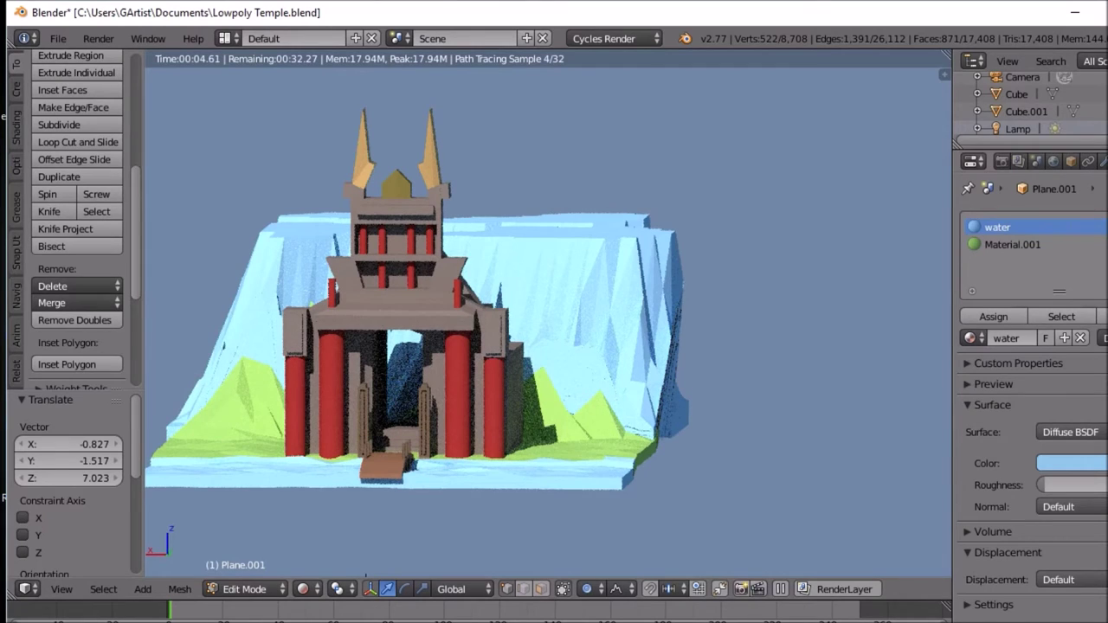
# Step: Add a third material slot with a new material and assign it to the selected cliff tops
pyautogui.click(1105, 227)
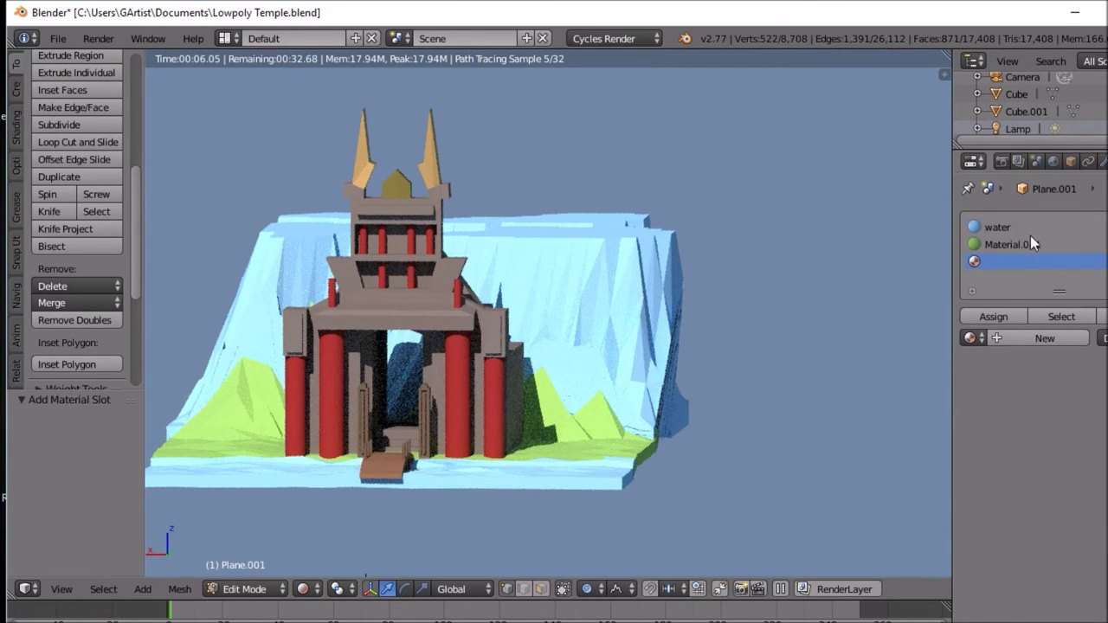
pyautogui.click(994, 314)
pyautogui.click(1017, 339)
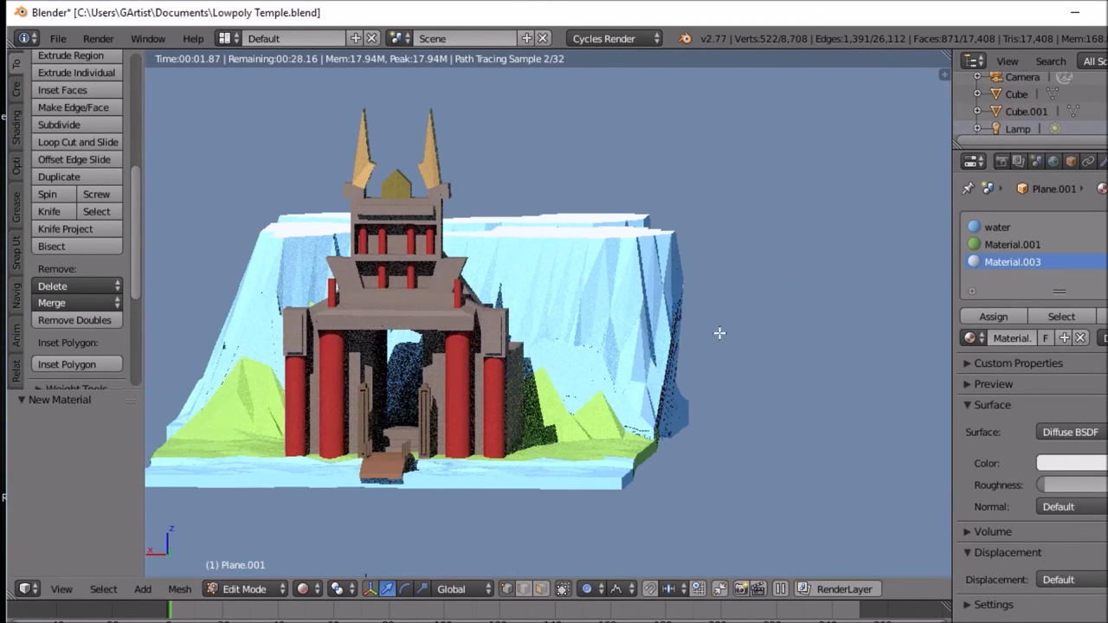
# Step: Switch to solid shading and select the entire connected cliff block behind the temple
pyautogui.hotkey('ctrl', 'l')
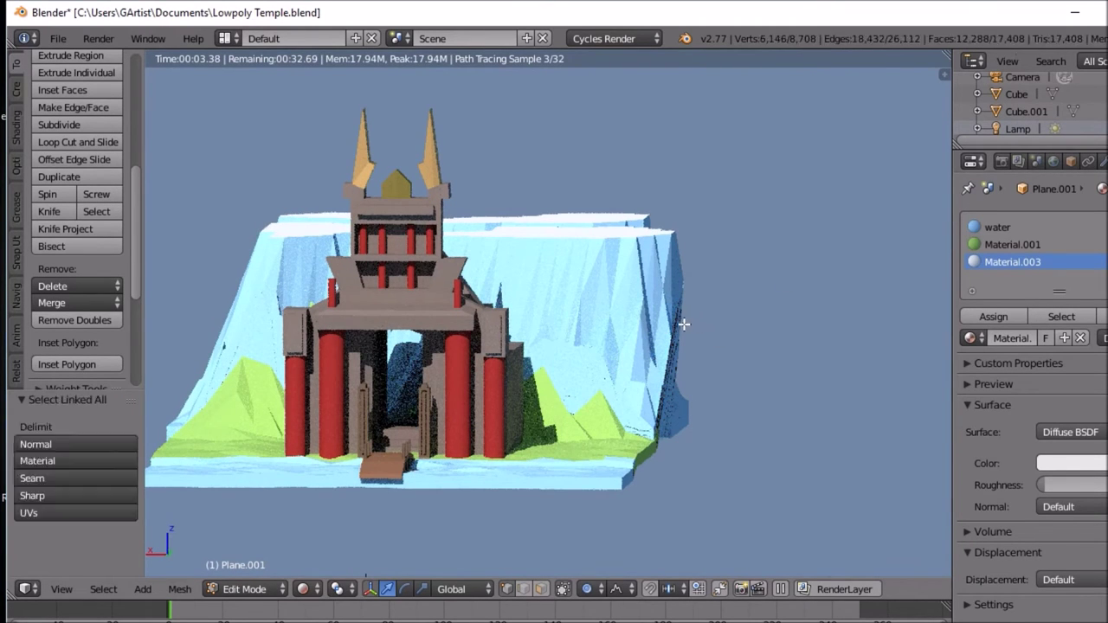
pyautogui.click(352, 592)
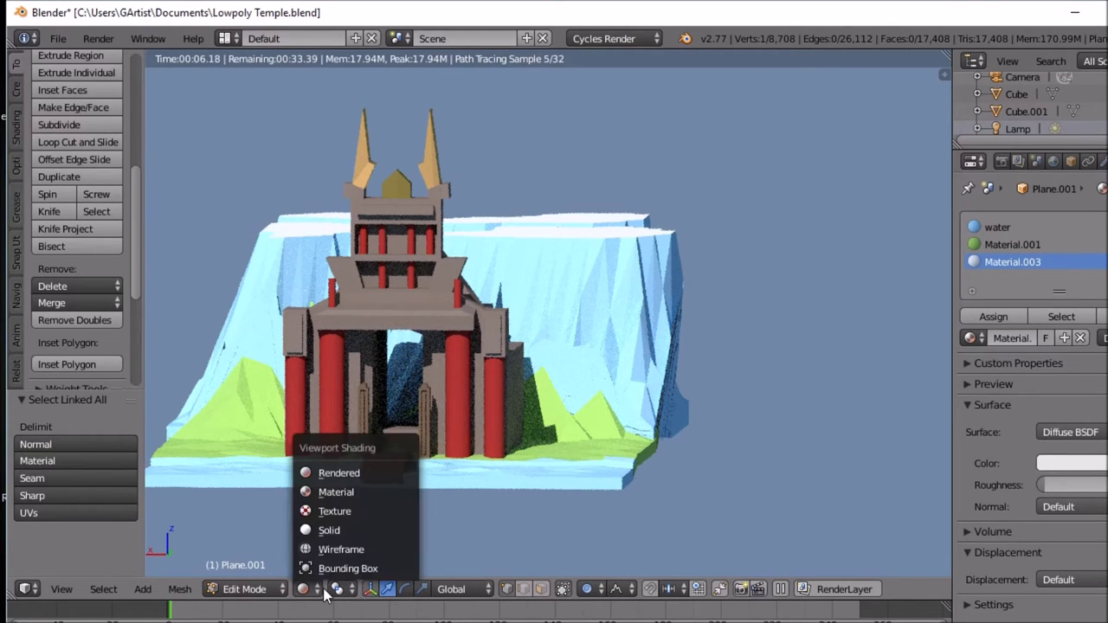
pyautogui.click(327, 528)
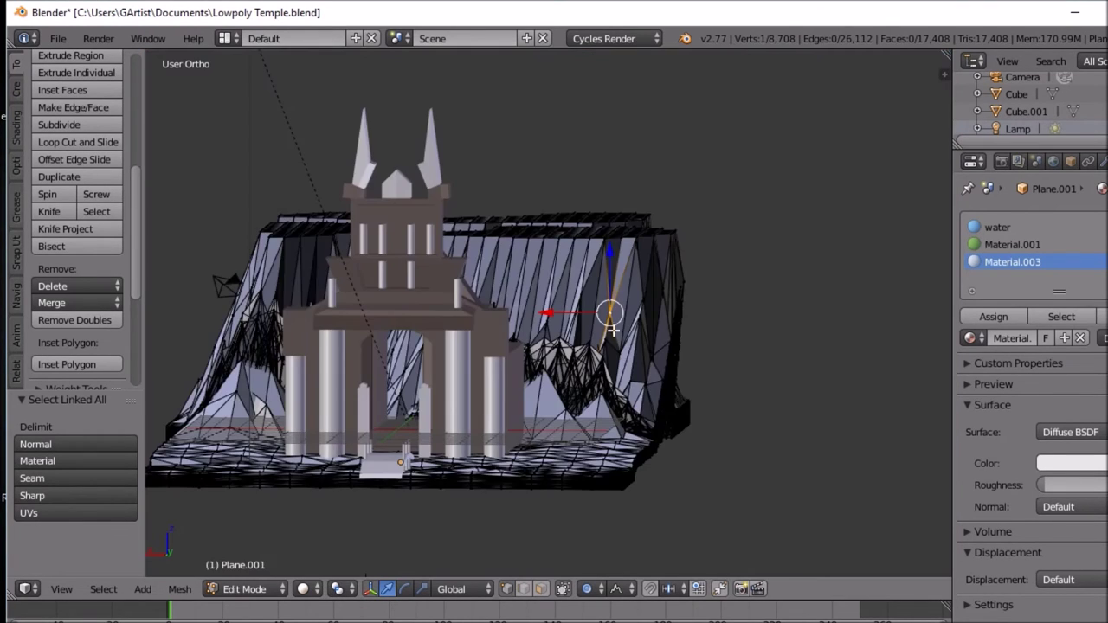
pyautogui.hotkey('ctrl', 'l')
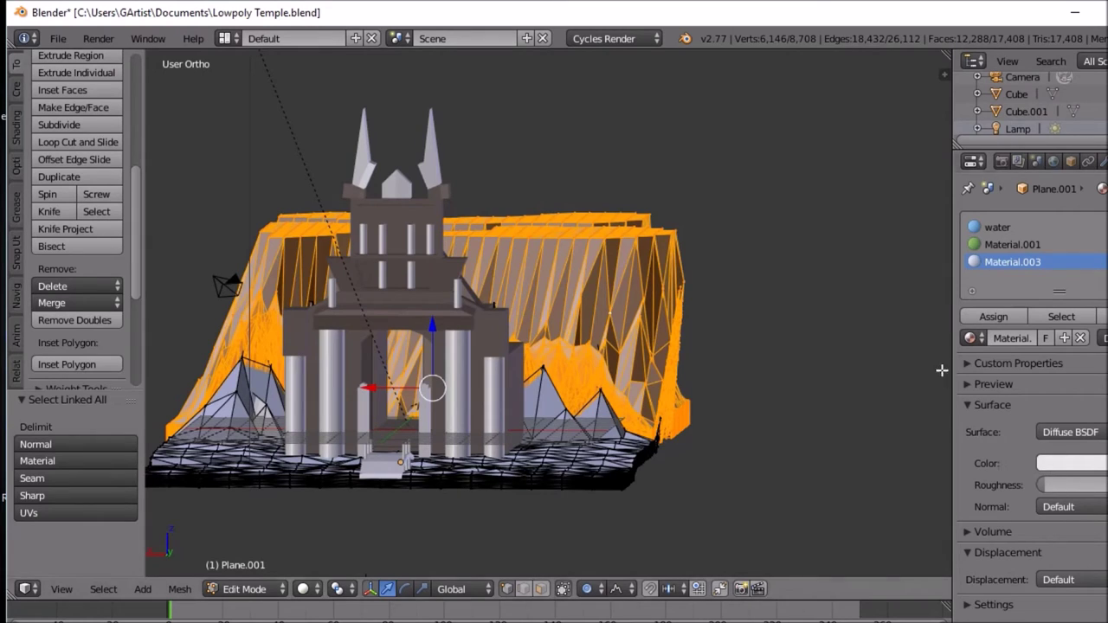
# Step: Preview the scene in rendered shading and set the new material's diffuse color to a light salmon
pyautogui.click(311, 589)
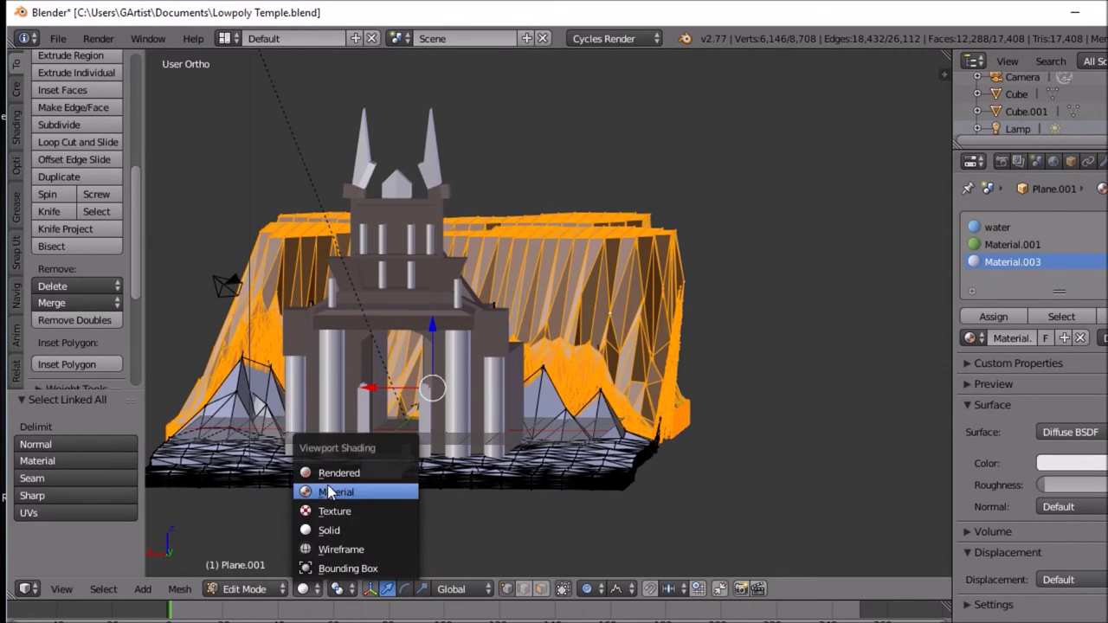
pyautogui.click(329, 472)
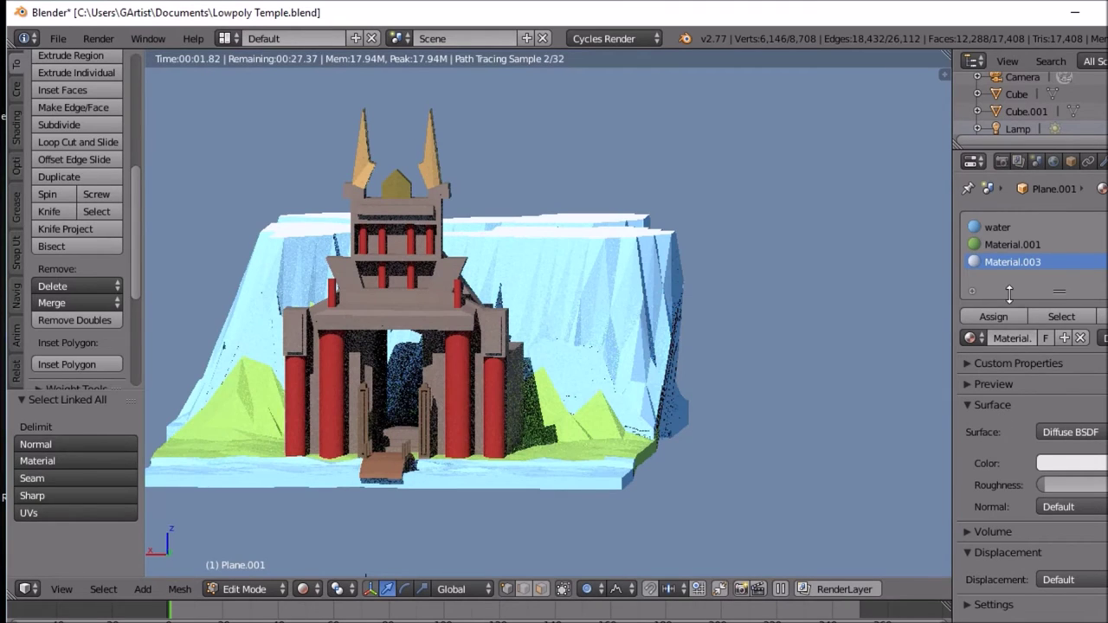
pyautogui.click(1086, 467)
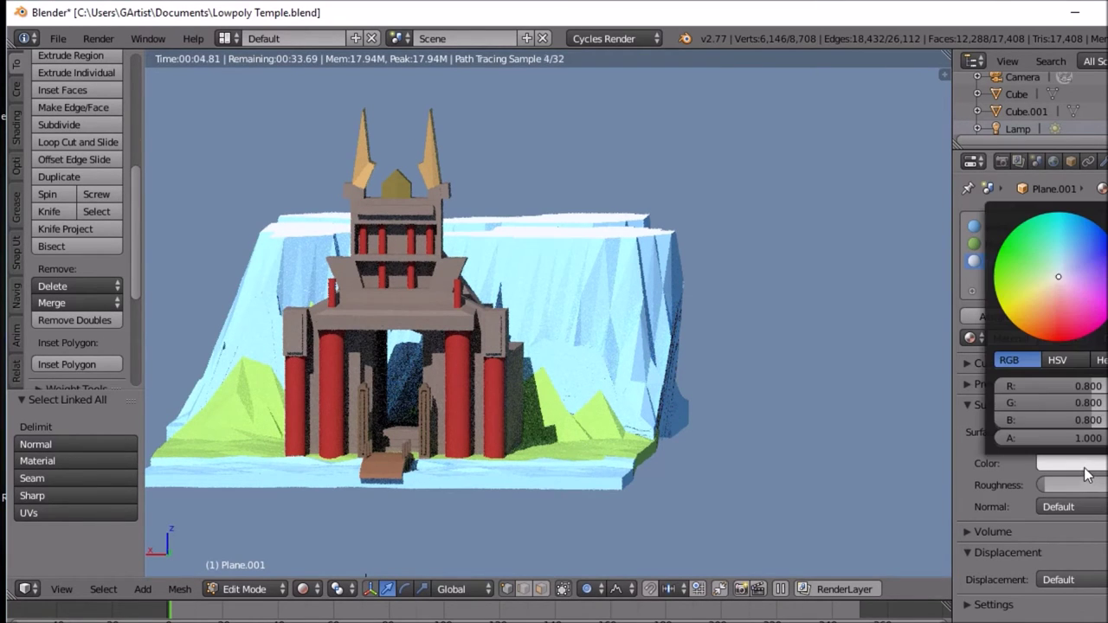
pyautogui.click(1051, 297)
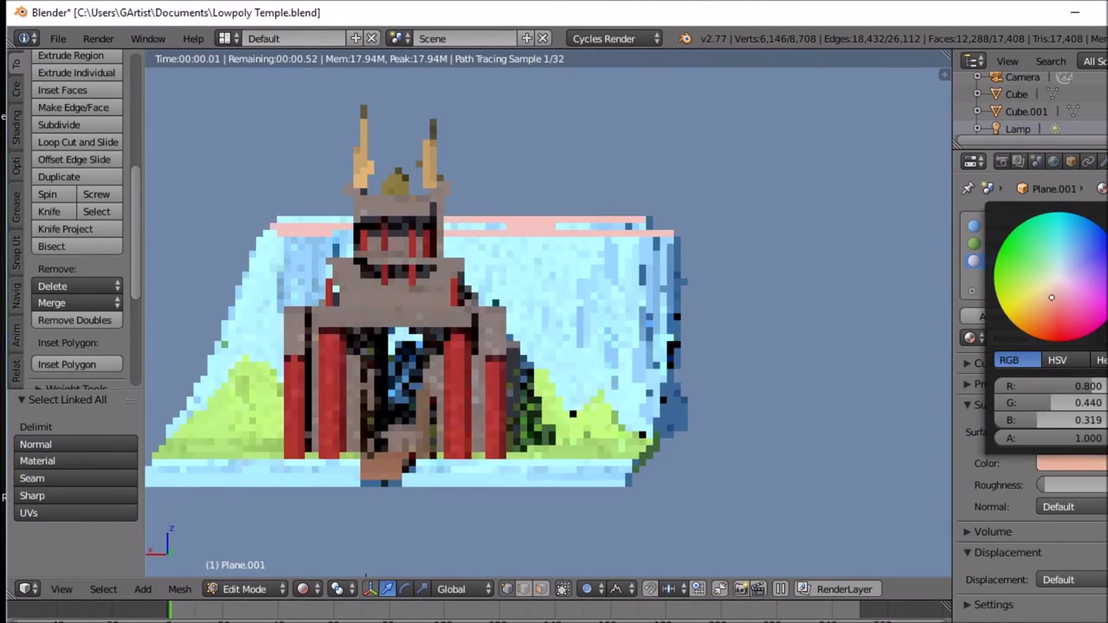
pyautogui.moveTo(1051, 297); pyautogui.dragTo(1050, 296)
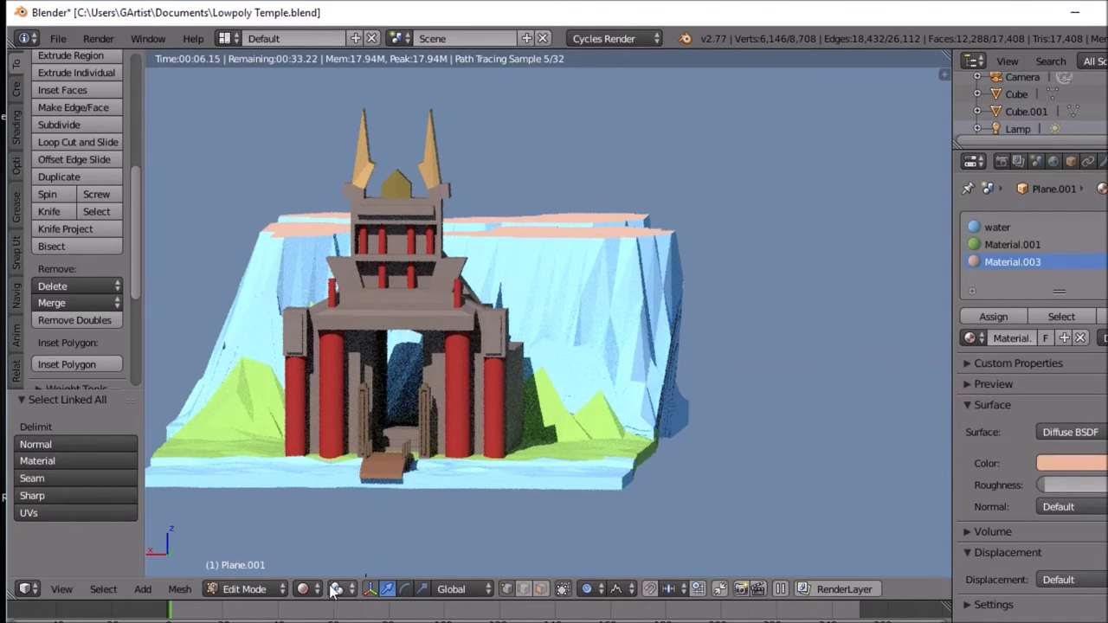
# Step: Return to solid shading and assign Material.003 to the whole selected cliff block
pyautogui.click(303, 588)
pyautogui.click(327, 530)
pyautogui.moveTo(576, 319); pyautogui.dragTo(577, 367, button='middle')
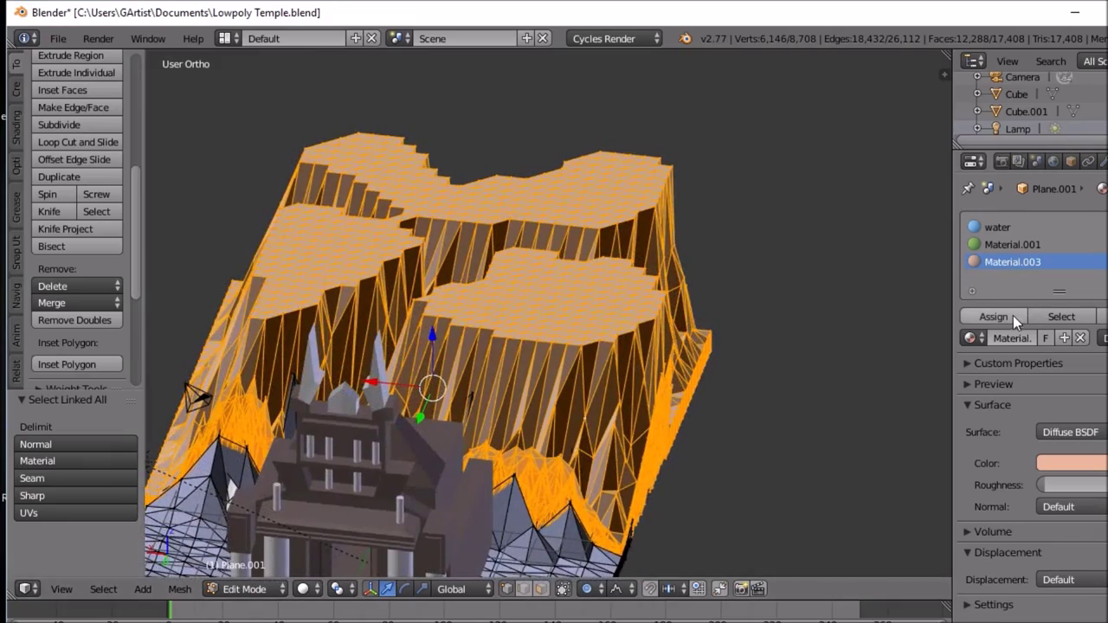
pyautogui.click(994, 317)
pyautogui.moveTo(690, 467); pyautogui.dragTo(715, 428, button='middle')
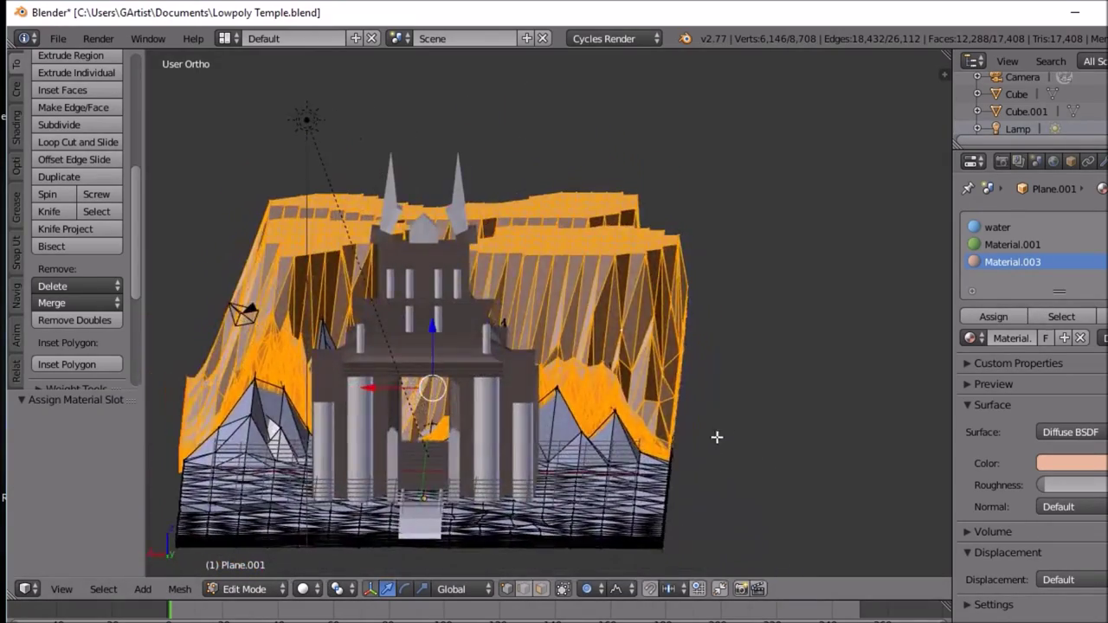
# Step: In rendered shading, darken the cliff material and shift its diffuse color to a muted olive brown
pyautogui.click(332, 589)
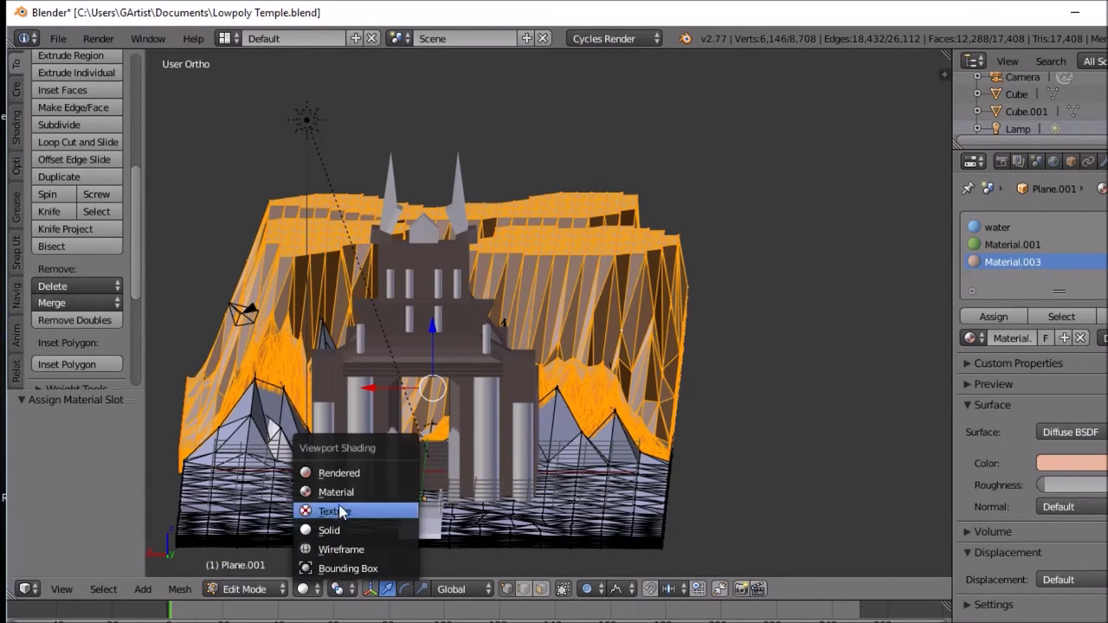
pyautogui.click(333, 473)
pyautogui.moveTo(692, 344); pyautogui.dragTo(672, 324, button='middle')
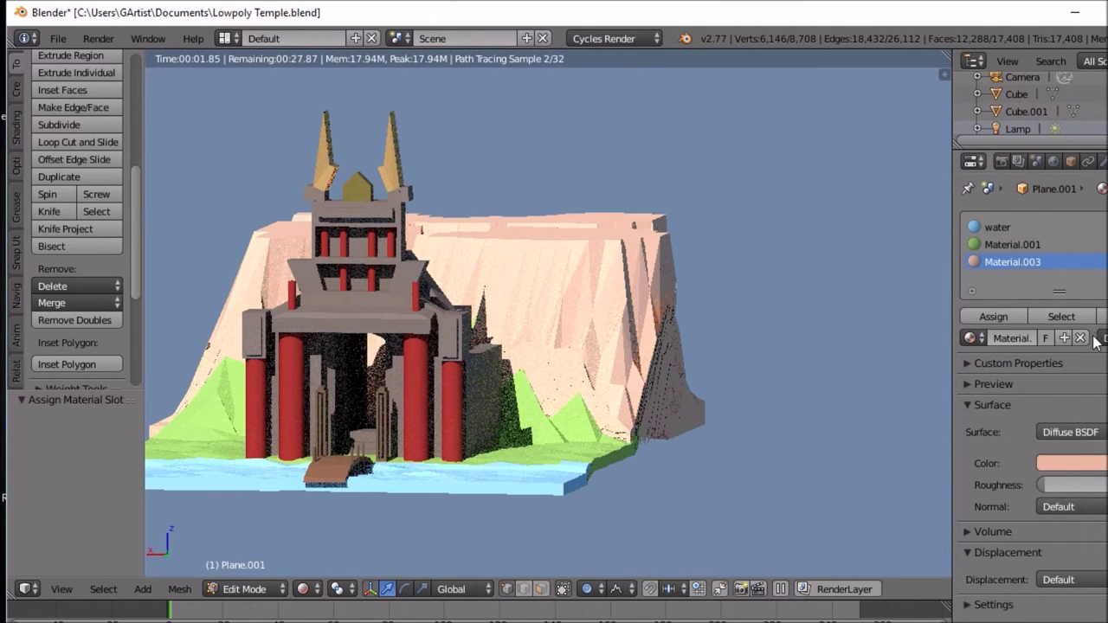
pyautogui.click(1093, 460)
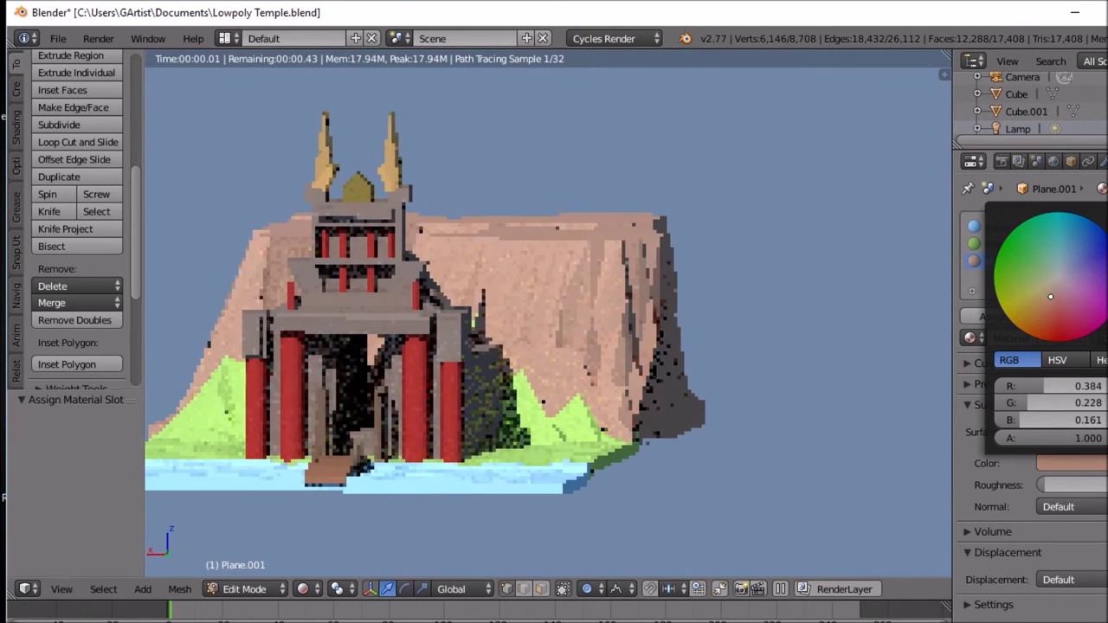
pyautogui.scroll(-1, 1051, 277)
pyautogui.scroll(-1, 1051, 277)
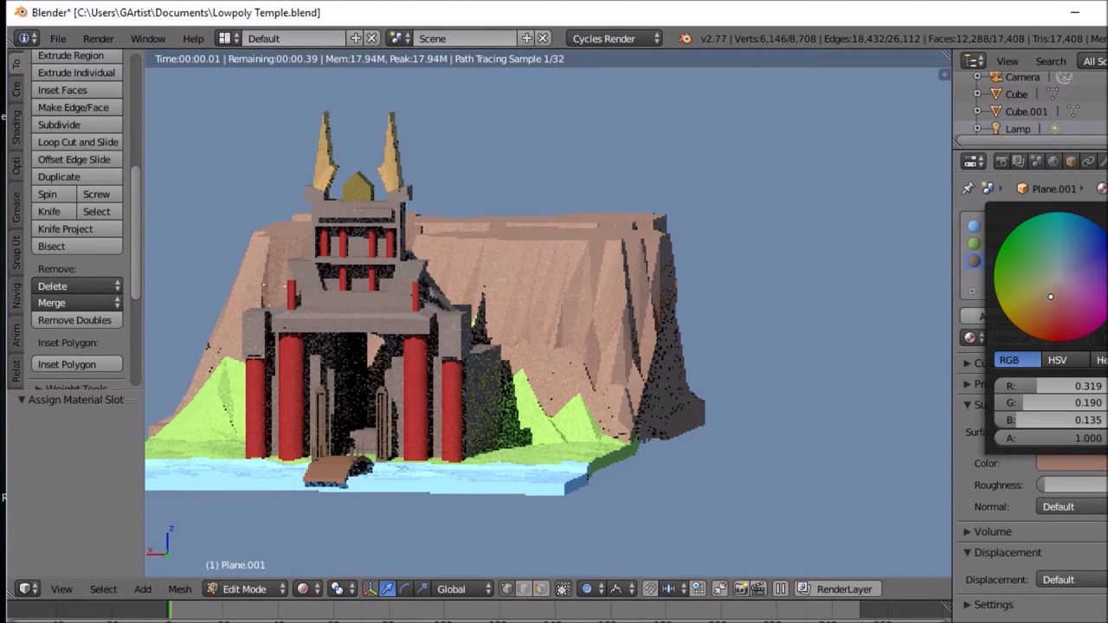
pyautogui.click(1042, 296)
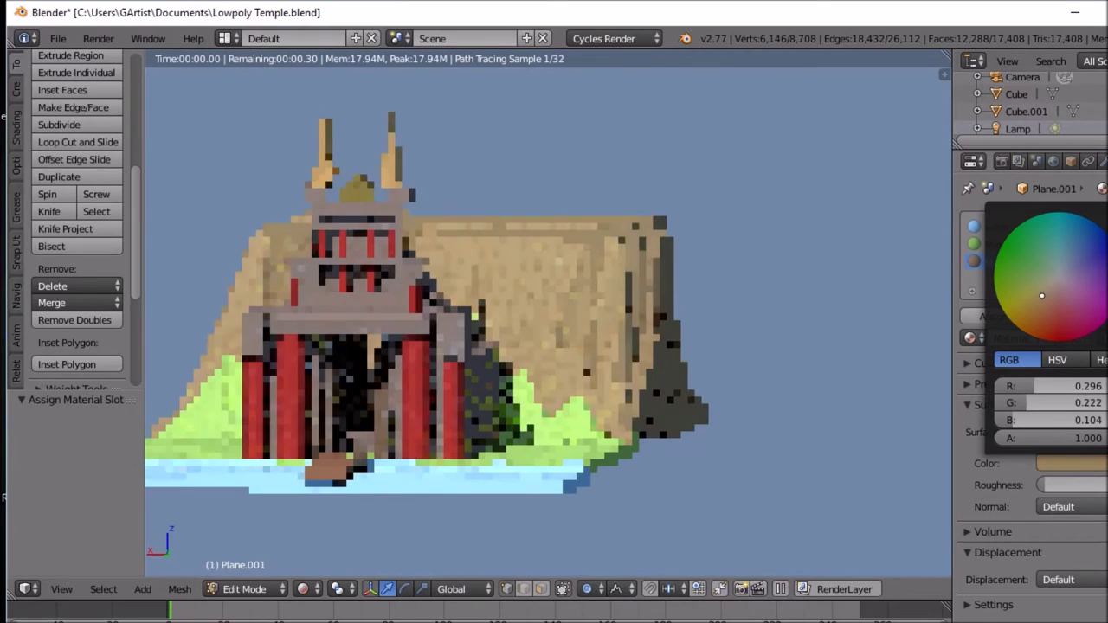
pyautogui.click(1042, 289)
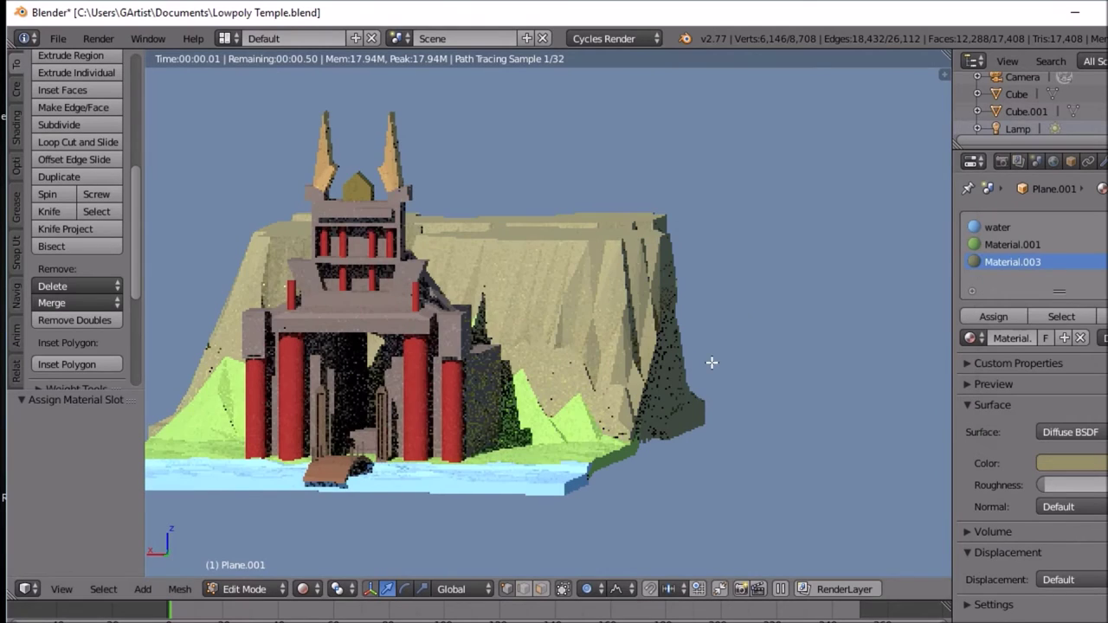
# Step: Examine the recolored cliffs in rendered shading from the front and from the side of the temple
pyautogui.scroll(5, 616, 351)
pyautogui.moveTo(633, 371); pyautogui.dragTo(729, 373, button='middle')
pyautogui.press('KP_1')
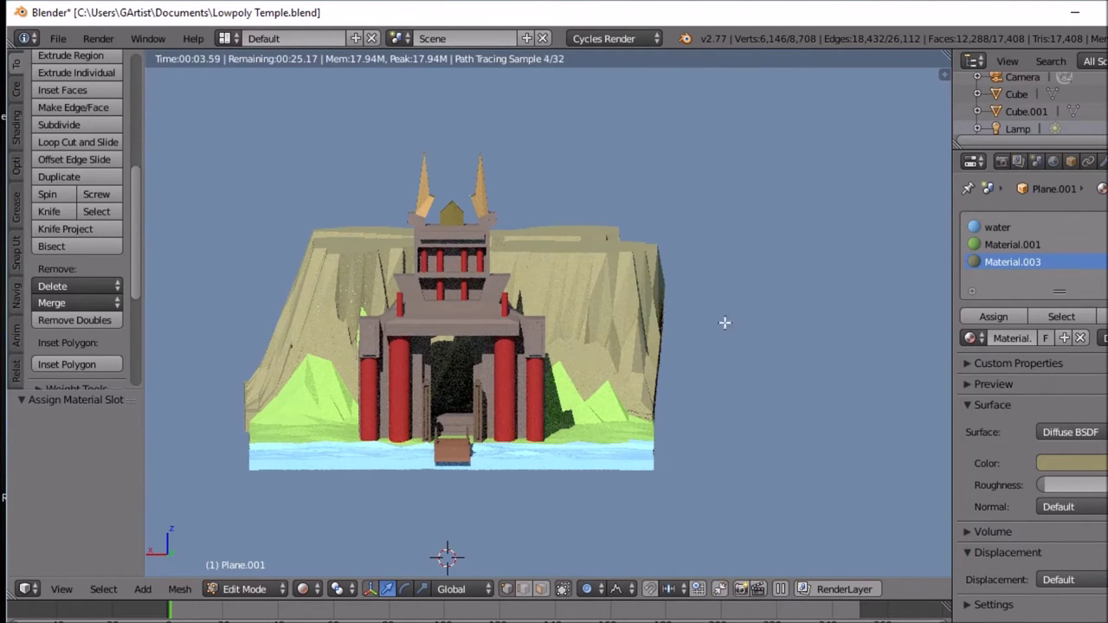
pyautogui.moveTo(548, 440)
pyautogui.mouseDown(button='middle')
pyautogui.moveTo(611, 475)
pyautogui.moveTo(614, 563)
pyautogui.moveTo(597, 52)
pyautogui.moveTo(616, 109)
pyautogui.moveTo(656, 59)
pyautogui.moveTo(695, 527)
pyautogui.moveTo(638, 114)
pyautogui.moveTo(584, 371)
pyautogui.moveTo(589, 173)
pyautogui.moveTo(626, 447)
pyautogui.moveTo(675, 452)
pyautogui.mouseUp(button='middle')
pyautogui.scroll(3, 627, 447)
pyautogui.scroll(1, 627, 446)
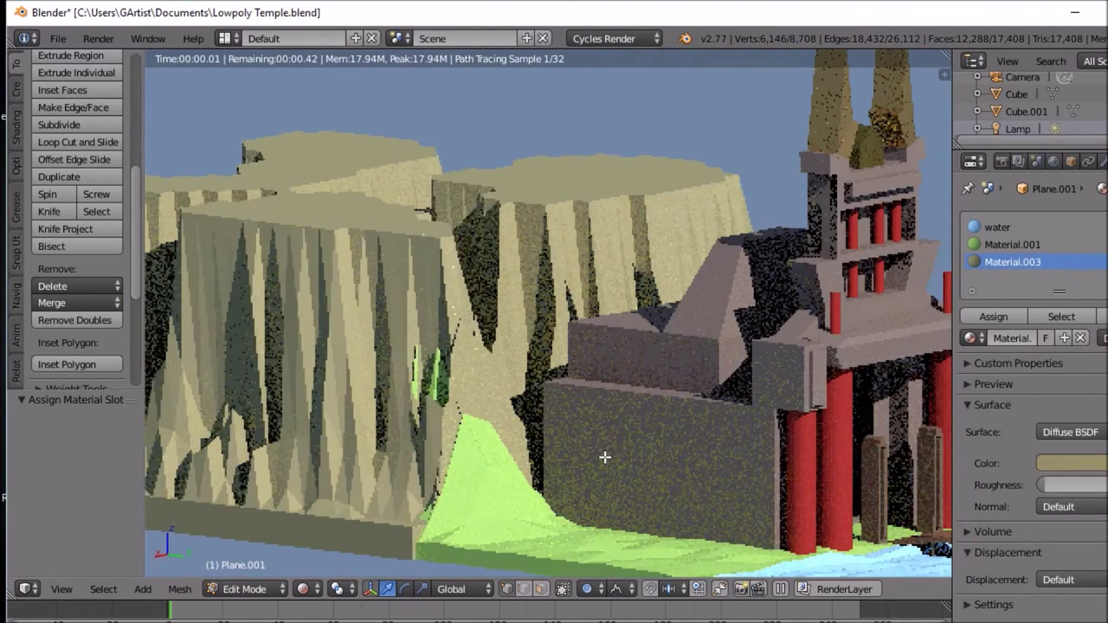
pyautogui.moveTo(604, 457); pyautogui.dragTo(590, 465, button='middle')
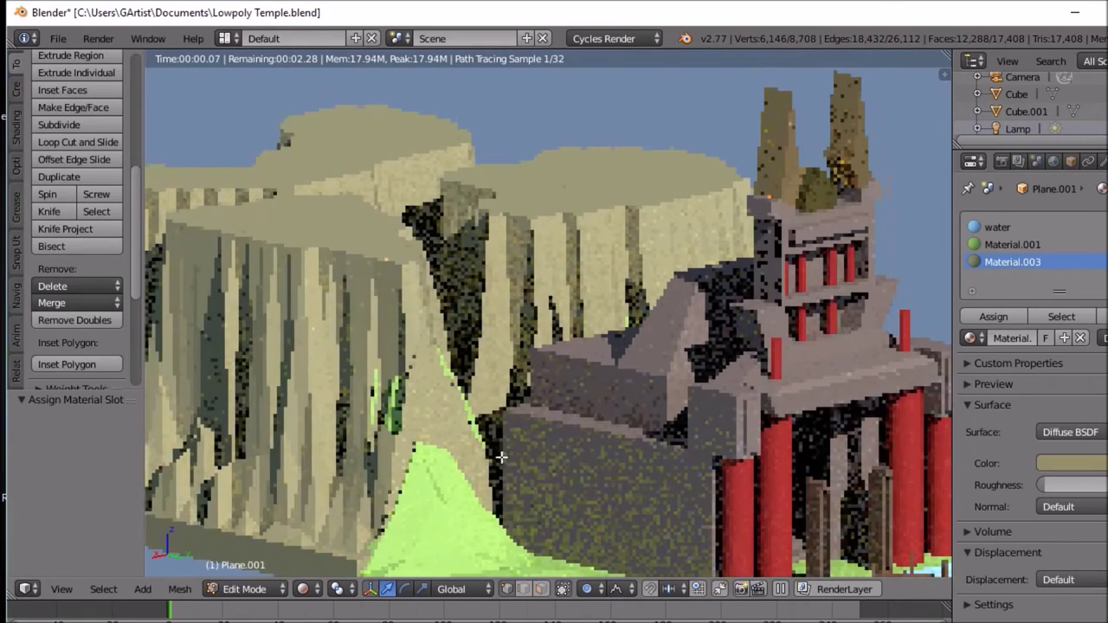
# Step: In solid shading, clear the selection and circle-select the inner top areas of the two plateaus nearest the temple, leaving their rims unselected
pyautogui.click(305, 591)
pyautogui.click(322, 528)
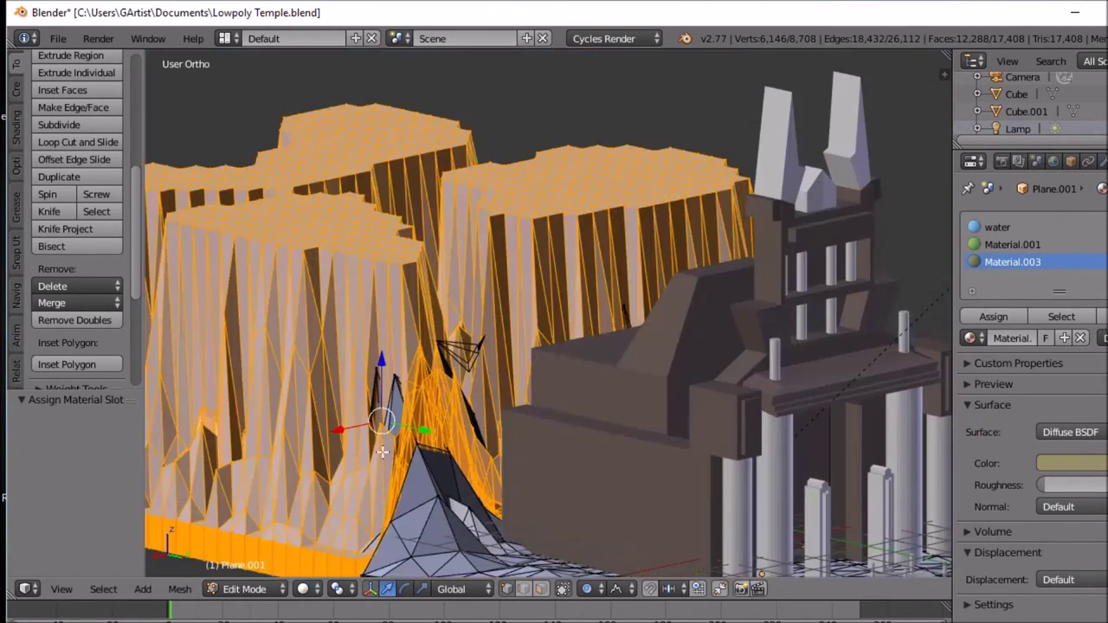
pyautogui.moveTo(388, 457); pyautogui.dragTo(404, 475, button='middle')
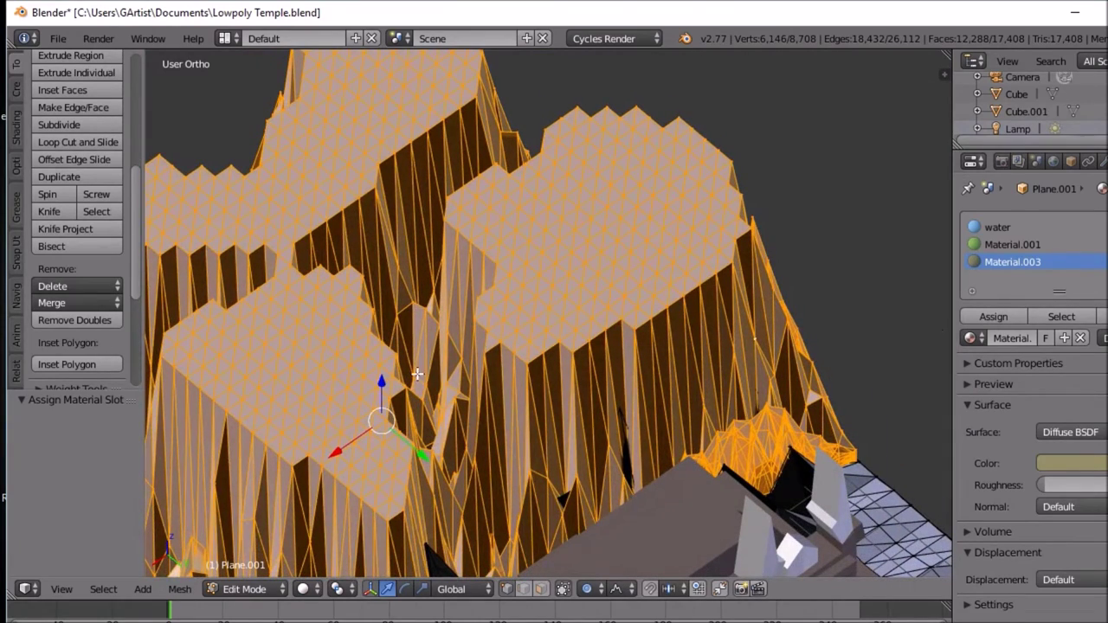
pyautogui.press('a')
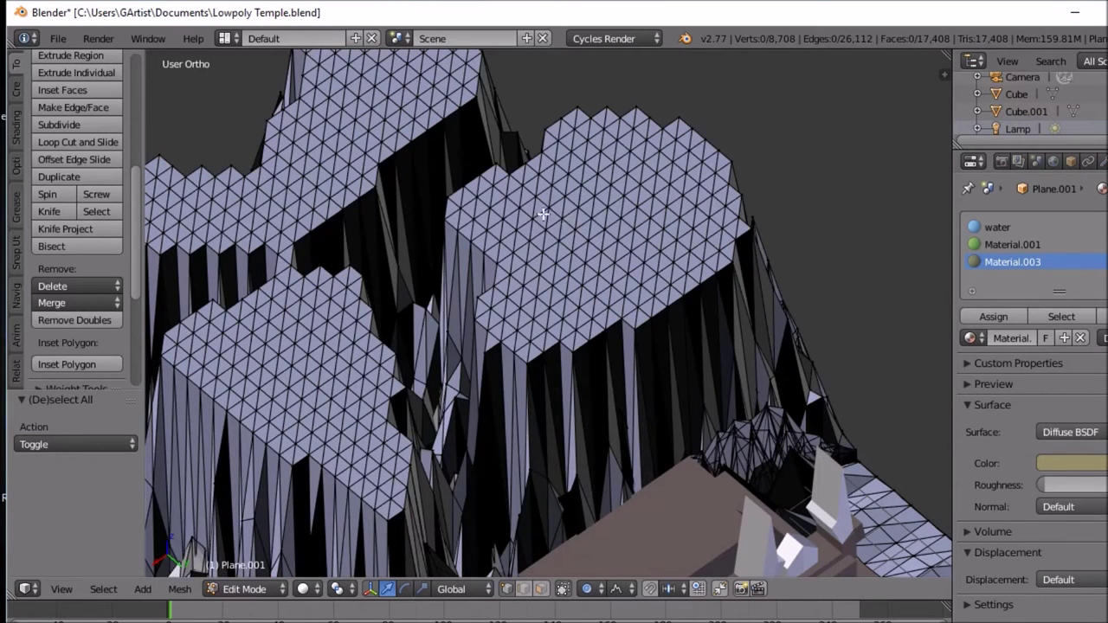
pyautogui.press('c')
pyautogui.moveTo(602, 201)
pyautogui.mouseDown()
pyautogui.moveTo(625, 180)
pyautogui.moveTo(597, 219)
pyautogui.moveTo(631, 197)
pyautogui.moveTo(613, 248)
pyautogui.moveTo(564, 210)
pyautogui.moveTo(617, 212)
pyautogui.moveTo(558, 239)
pyautogui.moveTo(575, 237)
pyautogui.moveTo(550, 213)
pyautogui.moveTo(538, 239)
pyautogui.mouseUp()
pyautogui.moveTo(591, 261)
pyautogui.mouseDown()
pyautogui.moveTo(684, 226)
pyautogui.moveTo(658, 145)
pyautogui.mouseUp()
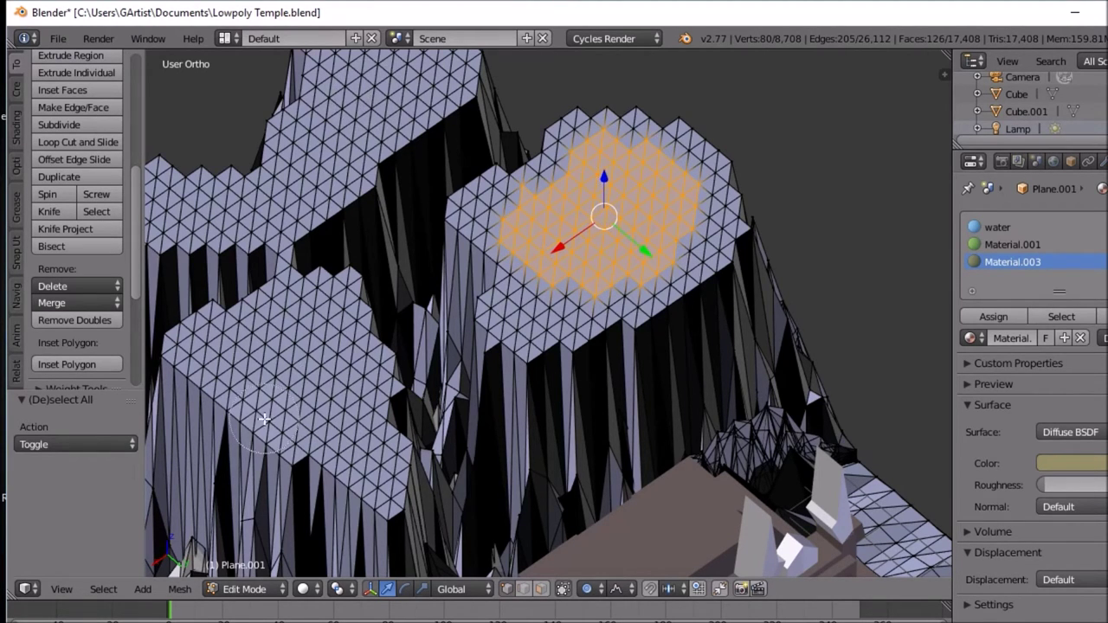
pyautogui.moveTo(281, 346)
pyautogui.mouseDown()
pyautogui.moveTo(251, 337)
pyautogui.moveTo(245, 356)
pyautogui.moveTo(334, 414)
pyautogui.moveTo(345, 437)
pyautogui.mouseUp()
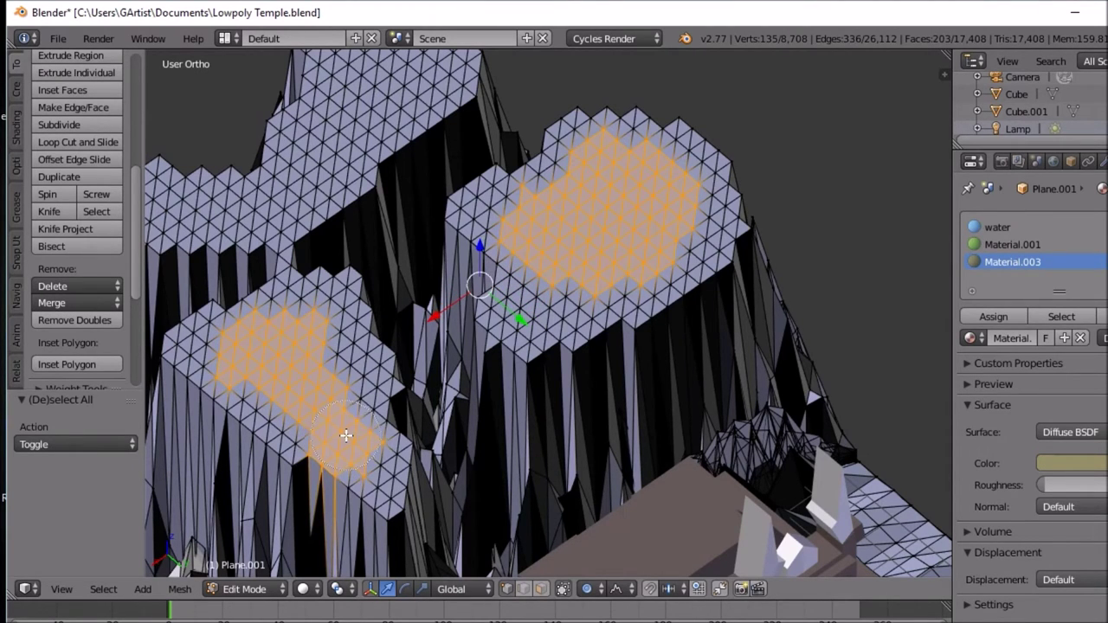
pyautogui.moveTo(297, 495); pyautogui.dragTo(303, 489, button='middle')
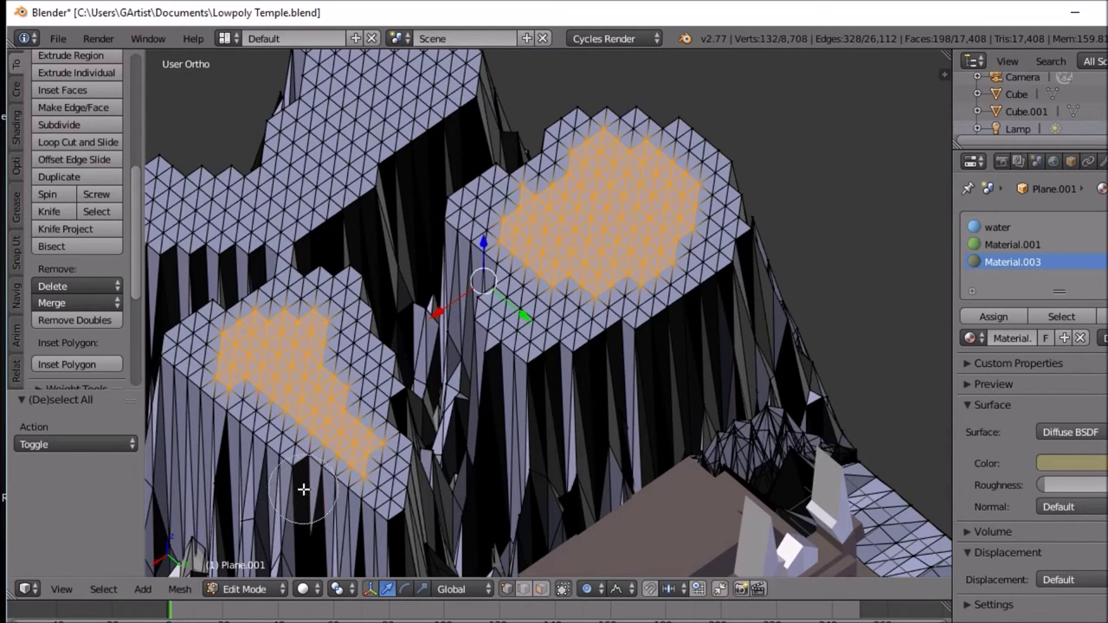
pyautogui.moveTo(318, 321); pyautogui.dragTo(341, 383)
pyautogui.moveTo(312, 334); pyautogui.dragTo(253, 338)
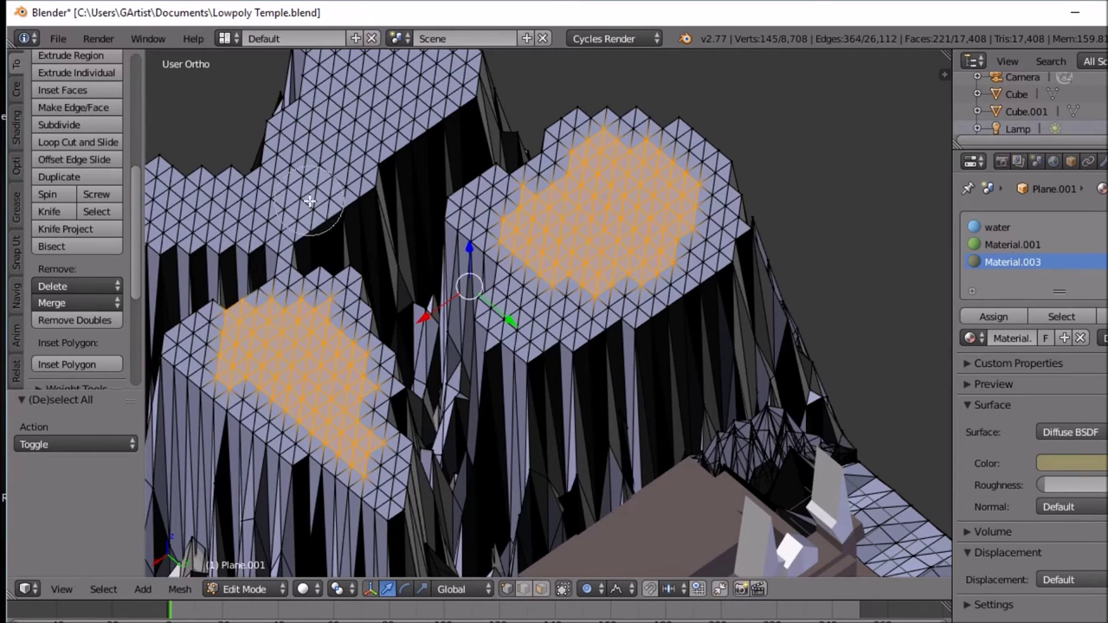
# Step: Add the inner top area of the rear plateau's wide section to the selection with circle select
pyautogui.keyDown('shift'); pyautogui.moveTo(338, 247); pyautogui.dragTo(512, 402, button='middle'); pyautogui.keyUp('shift')
pyautogui.moveTo(571, 199)
pyautogui.mouseDown()
pyautogui.moveTo(552, 221)
pyautogui.moveTo(550, 170)
pyautogui.moveTo(537, 175)
pyautogui.moveTo(564, 183)
pyautogui.moveTo(593, 218)
pyautogui.moveTo(585, 178)
pyautogui.moveTo(546, 170)
pyautogui.mouseUp()
pyautogui.moveTo(544, 220)
pyautogui.mouseDown()
pyautogui.moveTo(532, 269)
pyautogui.moveTo(499, 313)
pyautogui.moveTo(442, 356)
pyautogui.mouseUp()
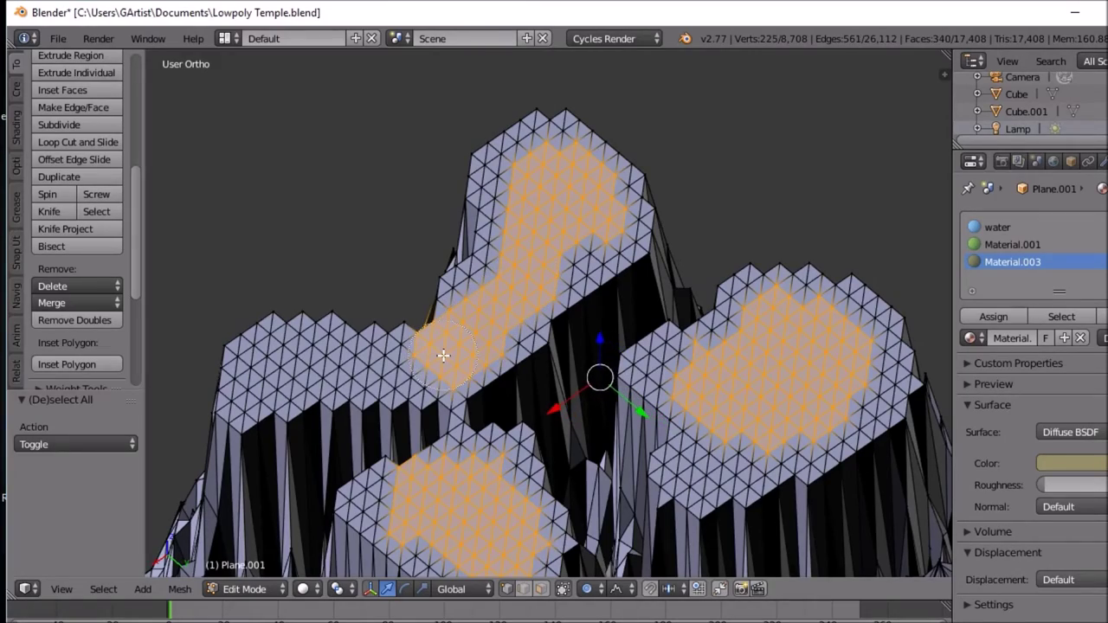
pyautogui.rightClick(395, 321)
# Step: Deselect the stray vertex on the cliff side and extend the circle selection along the remaining arm of the rear plateau
pyautogui.moveTo(396, 321)
pyautogui.mouseDown(button='middle')
pyautogui.moveTo(493, 321)
pyautogui.moveTo(443, 344)
pyautogui.mouseUp(button='middle')
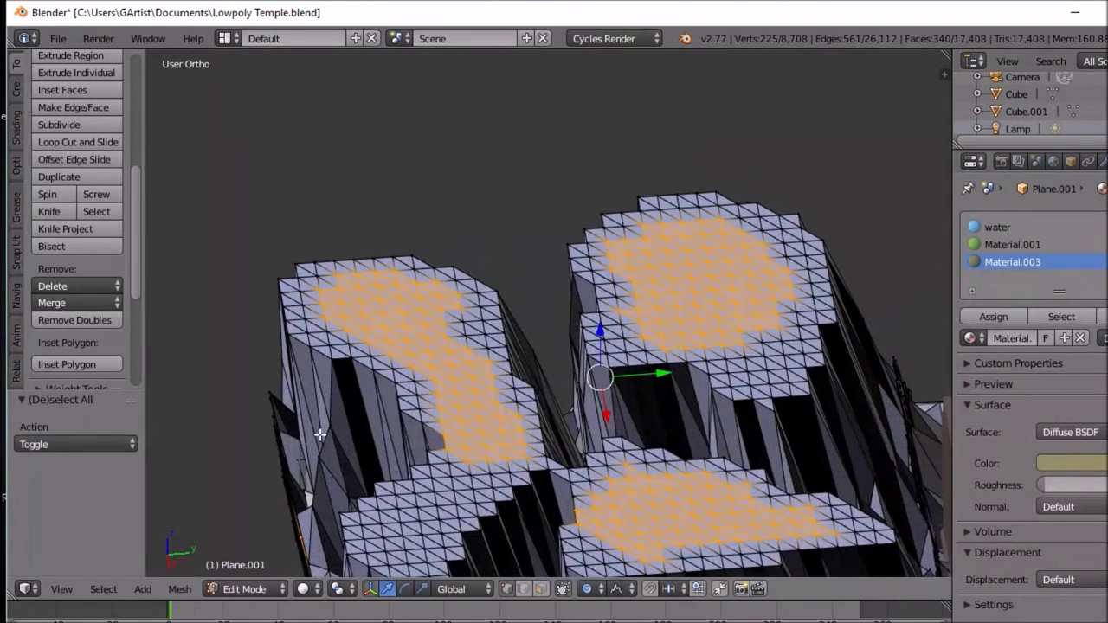
pyautogui.press('c')
pyautogui.moveTo(265, 500); pyautogui.dragTo(291, 564, button='middle')
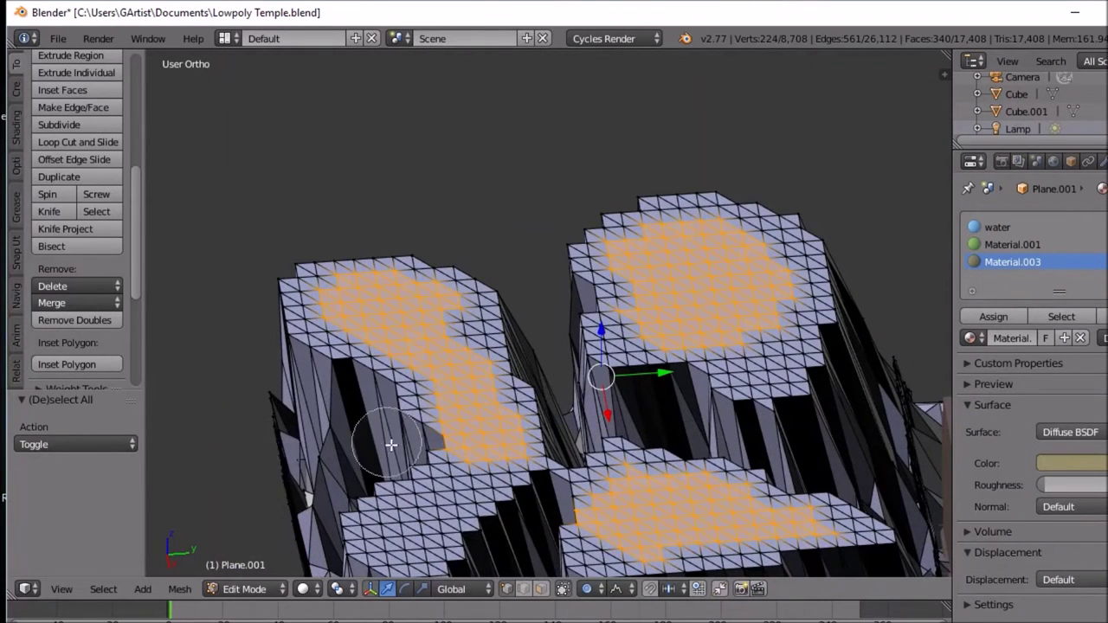
pyautogui.rightClick(435, 499)
pyautogui.press('c')
pyautogui.moveTo(455, 487)
pyautogui.mouseDown()
pyautogui.moveTo(429, 515)
pyautogui.moveTo(488, 466)
pyautogui.mouseUp()
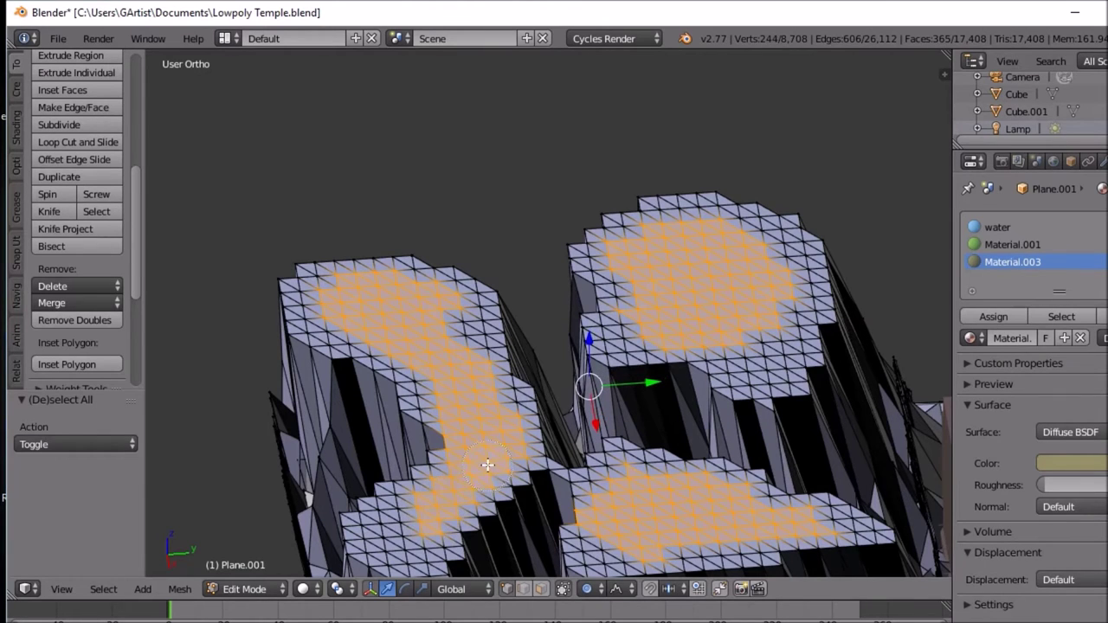
pyautogui.press('c')
pyautogui.moveTo(421, 518); pyautogui.dragTo(413, 525)
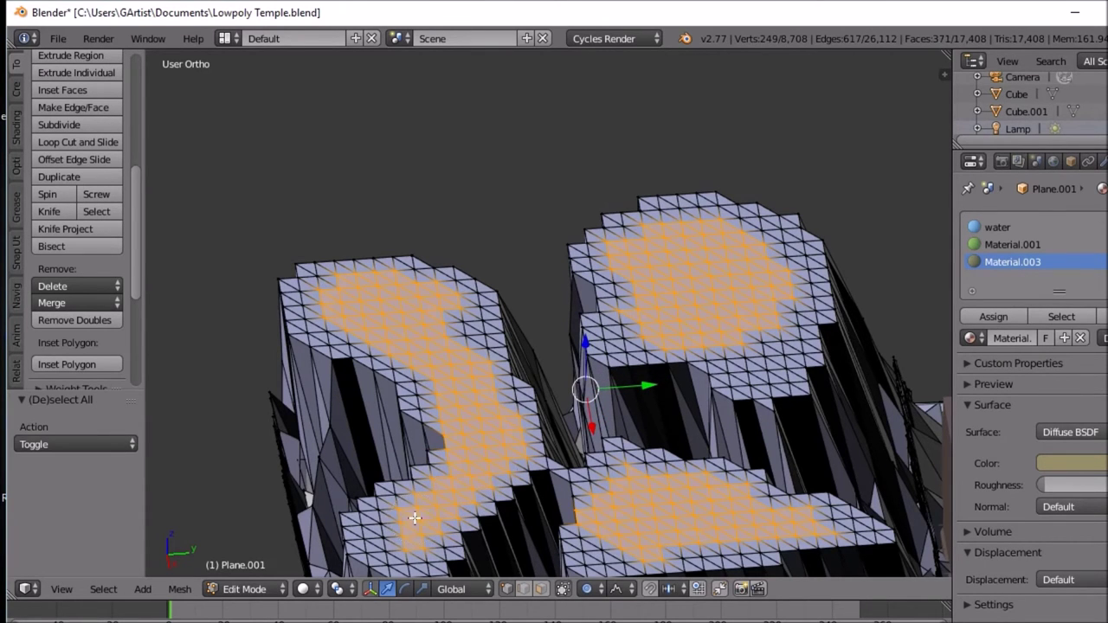
# Step: Raise the selected inner plateau tops about 1.33 along Z with random proportional falloff of size 2.14
pyautogui.moveTo(532, 427); pyautogui.dragTo(441, 403, button='middle')
pyautogui.press('g')
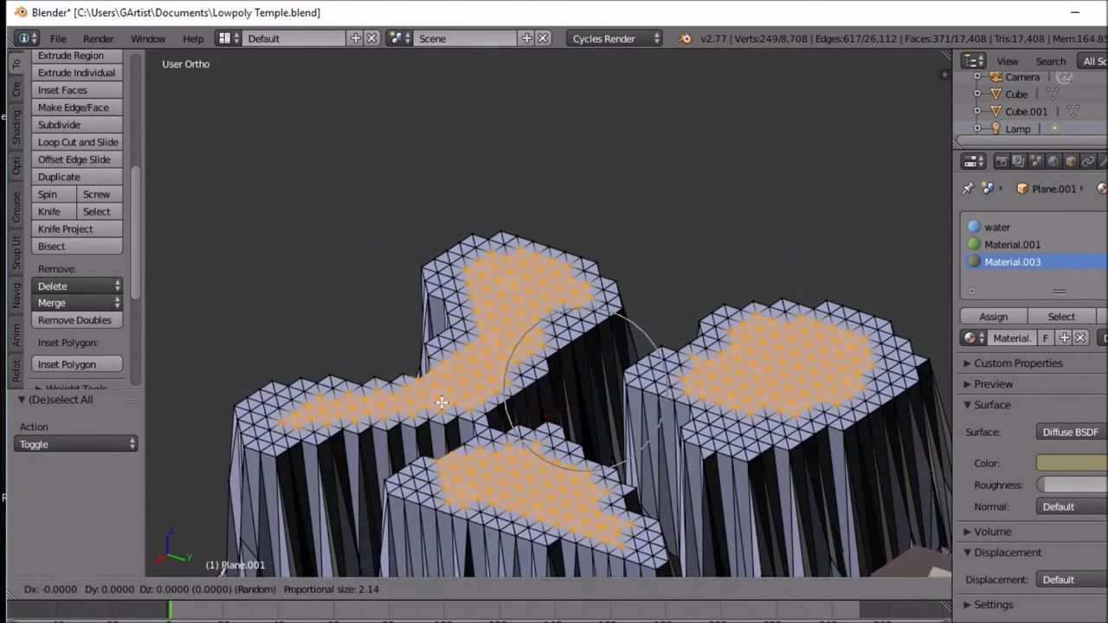
pyautogui.press('z')
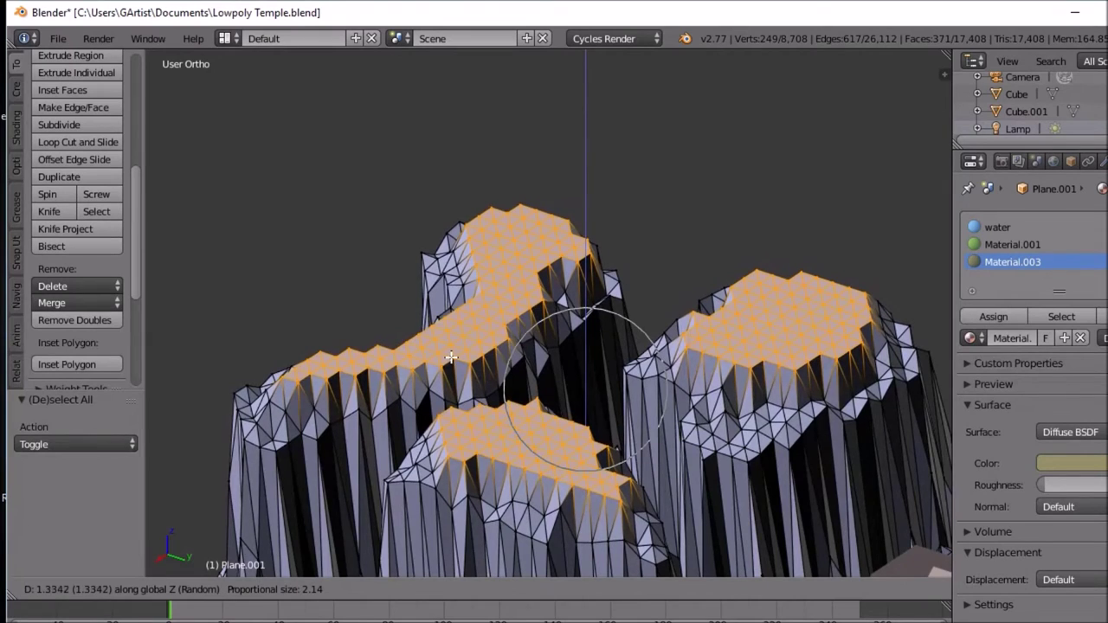
pyautogui.click(451, 358)
# Step: Scale the selected plateau tops by about 2.385 along Z with random proportional falloff
pyautogui.press('s')
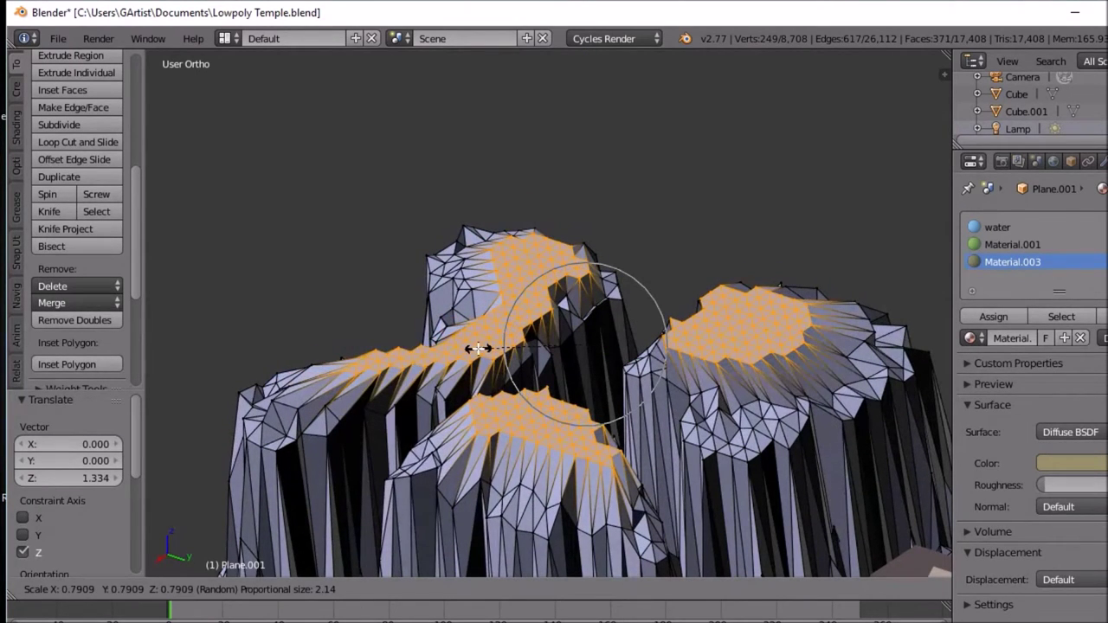
pyautogui.rightClick(474, 349)
pyautogui.press('s')
pyautogui.press('z')
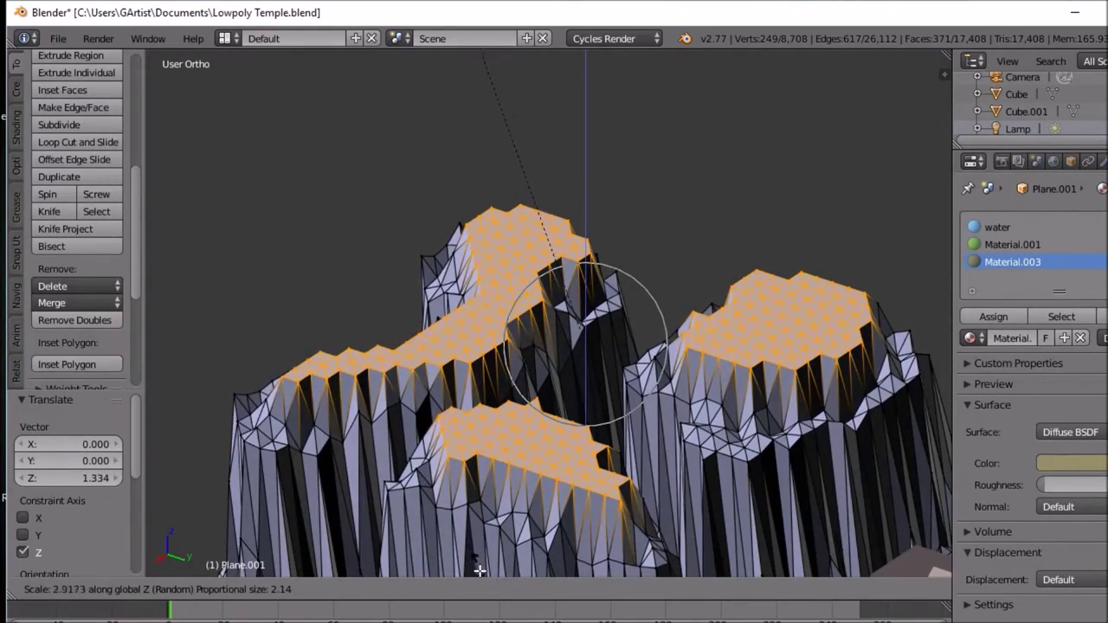
pyautogui.click(499, 92)
pyautogui.moveTo(602, 259); pyautogui.dragTo(412, 227, button='middle')
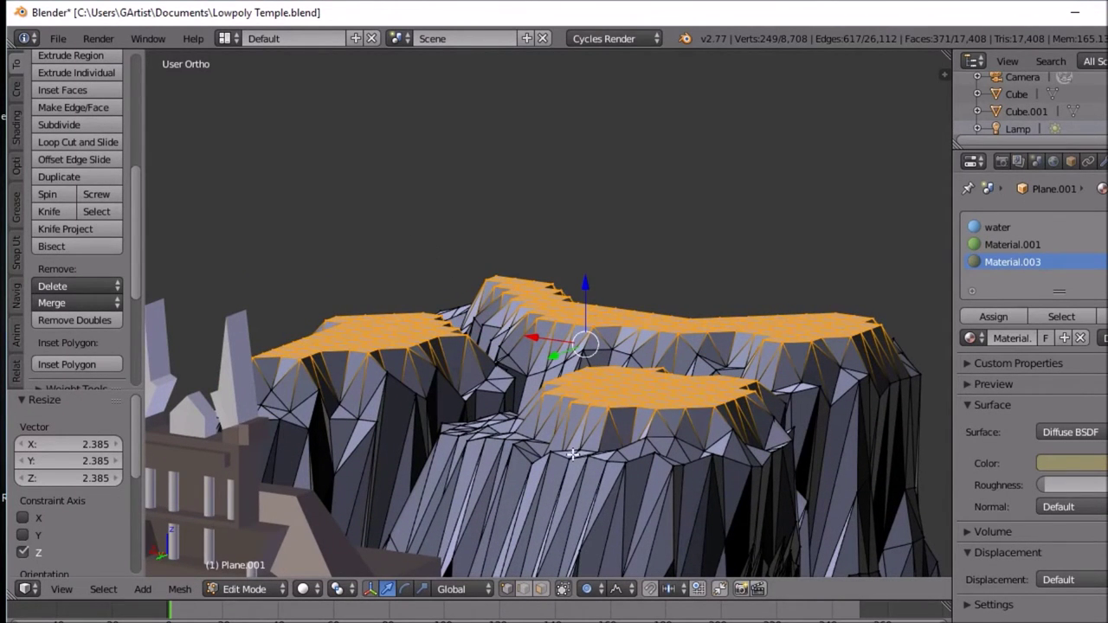
pyautogui.moveTo(590, 497); pyautogui.dragTo(548, 382, button='middle')
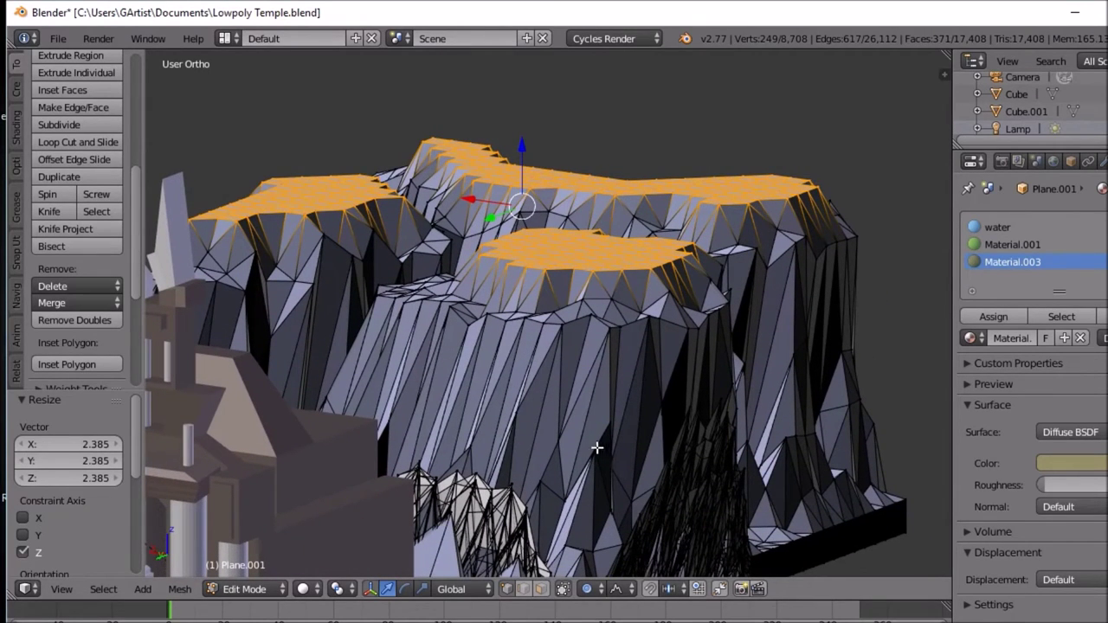
pyautogui.hotkey('ctrl', 'r')
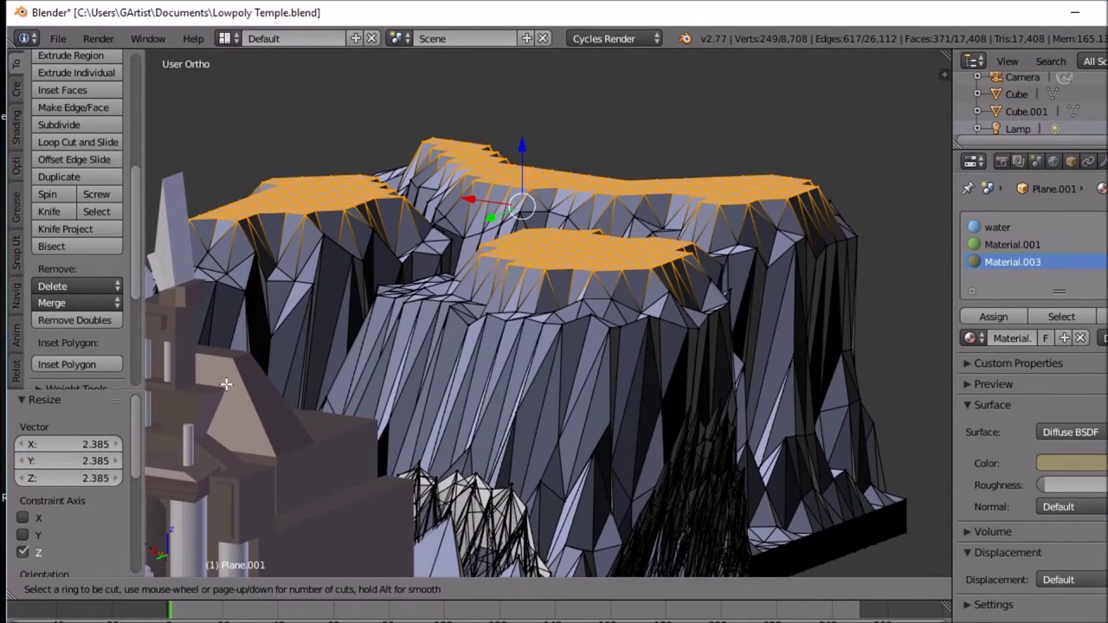
pyautogui.press('Escape')
pyautogui.hotkey('ctrl', 'r')
pyautogui.press('Escape')
pyautogui.press('Tab')
pyautogui.press('Tab')
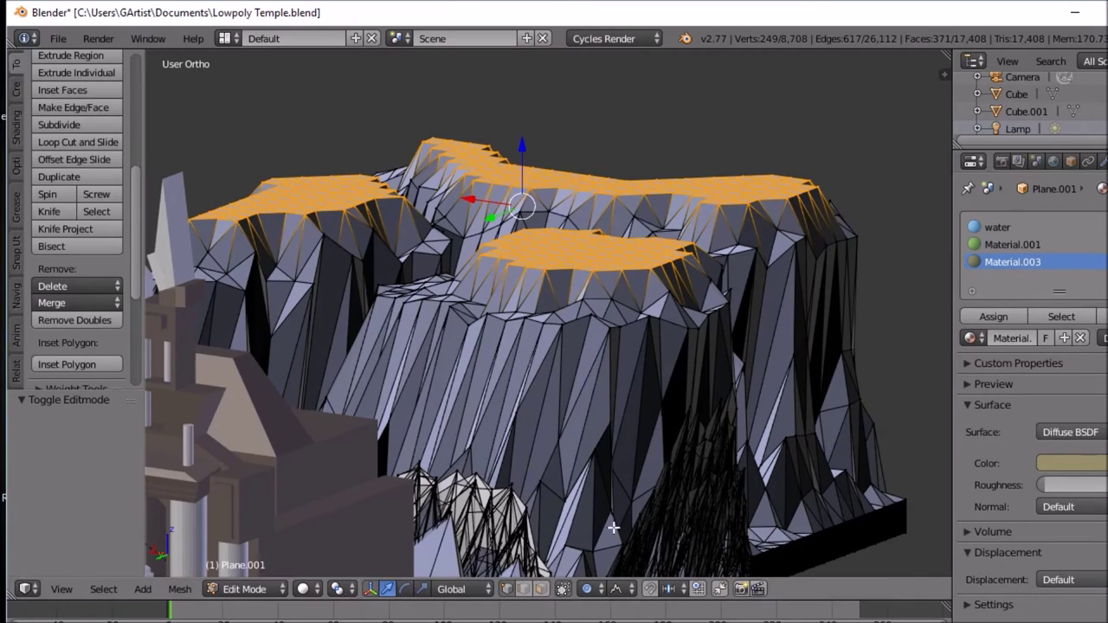
# Step: Switch to rendered shading and darken the cliff material's diffuse color to a deep olive-brown
pyautogui.click(318, 594)
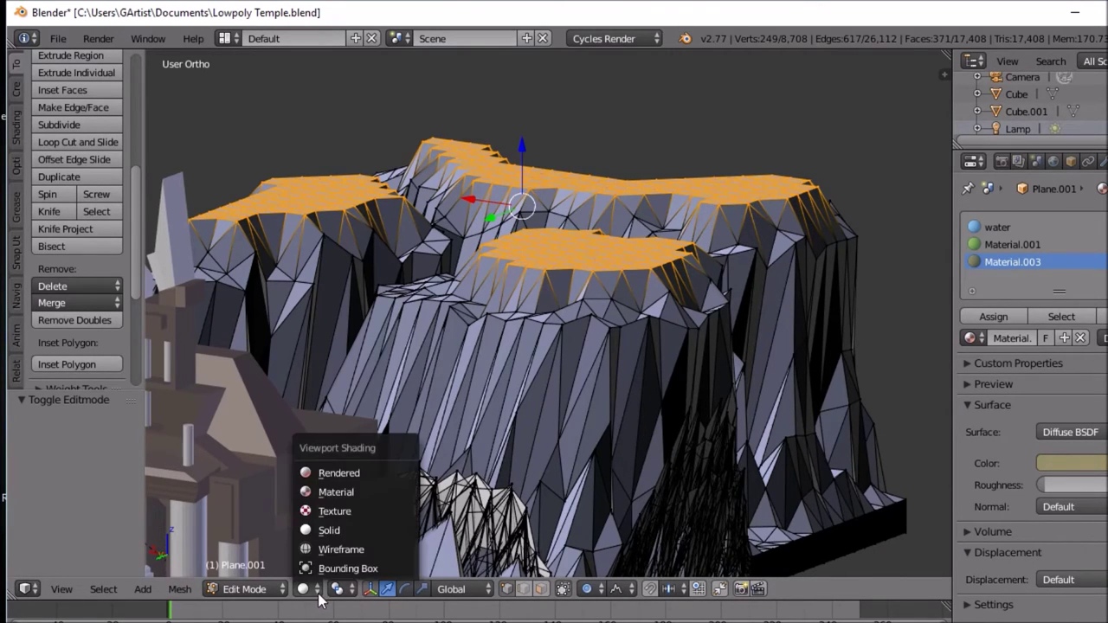
pyautogui.click(312, 473)
pyautogui.moveTo(497, 277); pyautogui.dragTo(539, 297, button='middle')
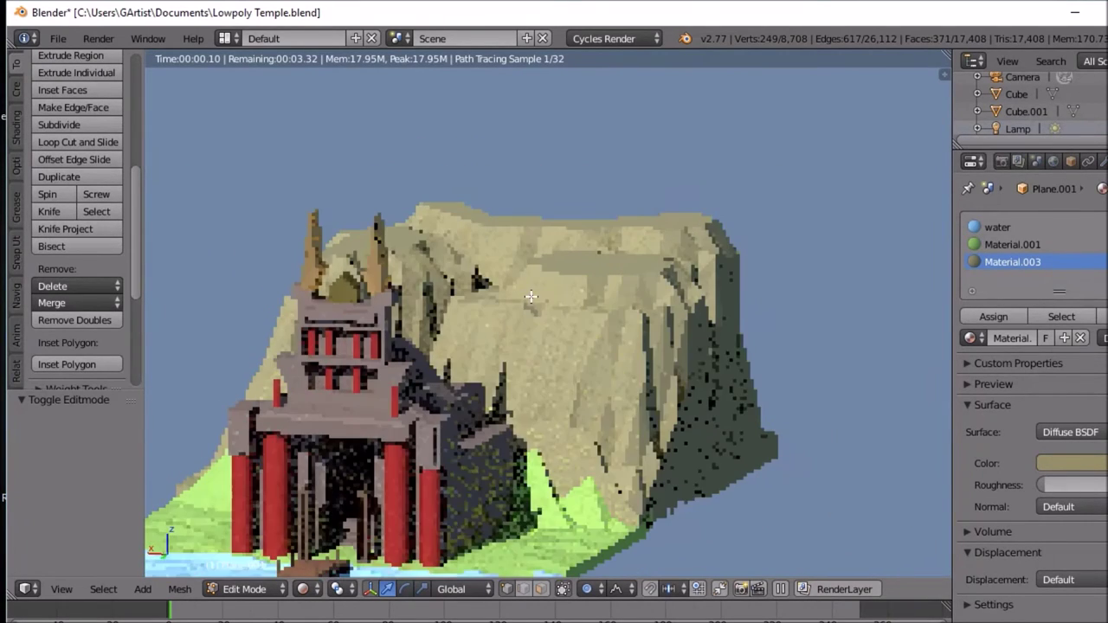
pyautogui.click(1072, 462)
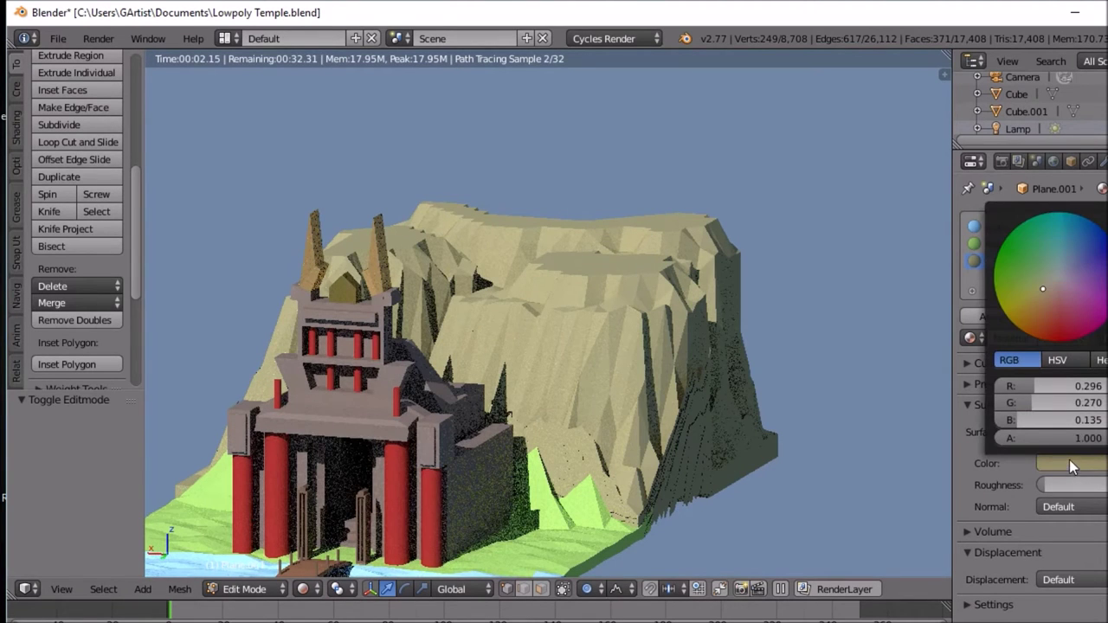
pyautogui.scroll(-4, 1048, 277)
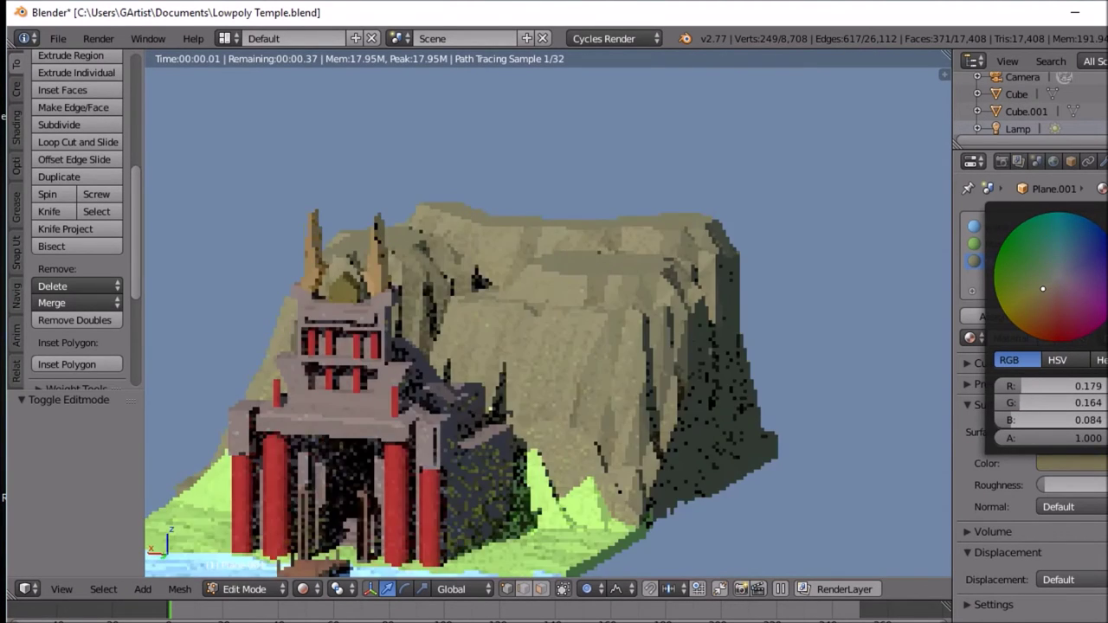
pyautogui.scroll(-1, 1047, 277)
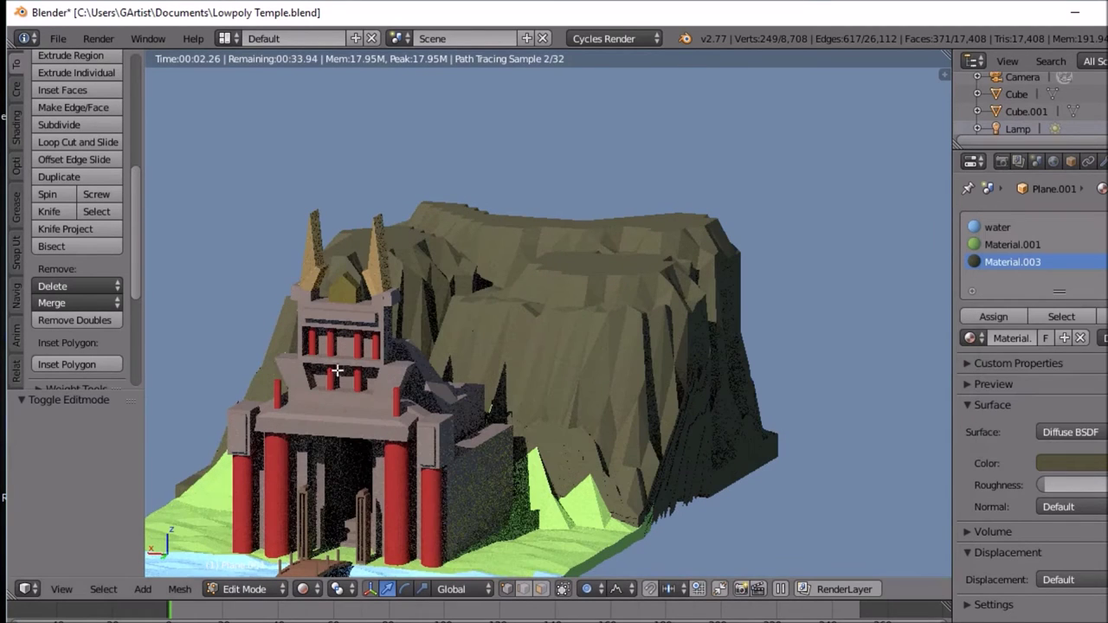
# Step: Examine the darkened cliffs and the temple in rendered shading from the front and from raised side angles
pyautogui.scroll(-1, 452, 369)
pyautogui.press('KP_1')
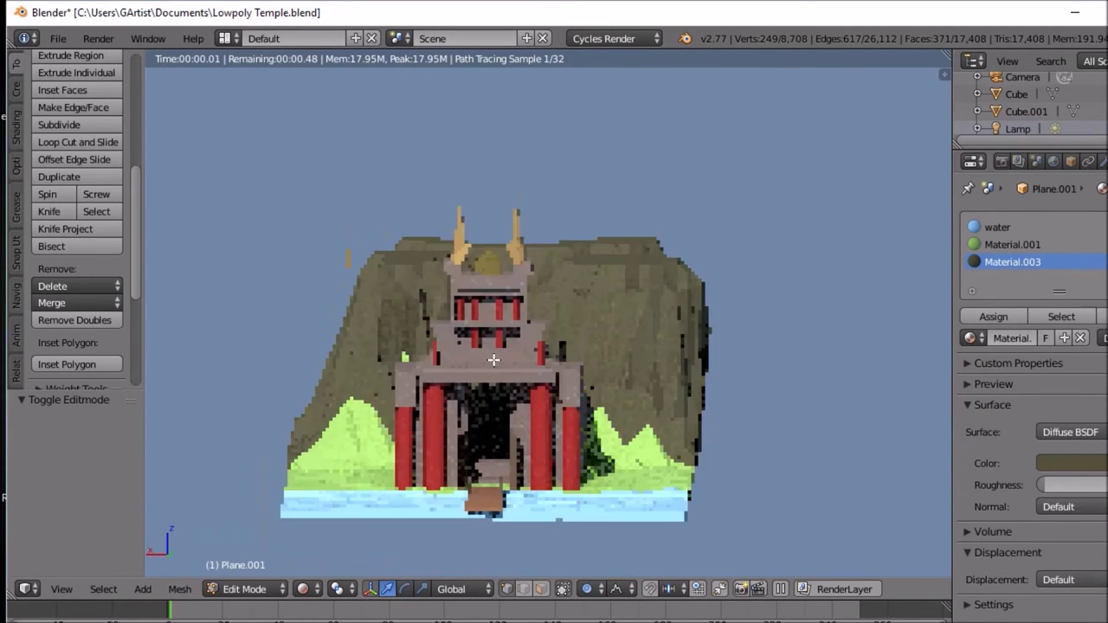
pyautogui.moveTo(484, 356); pyautogui.dragTo(548, 373, button='middle')
pyautogui.moveTo(457, 393); pyautogui.dragTo(387, 423, button='middle')
pyautogui.scroll(5, 504, 413)
pyautogui.scroll(-6, 478, 493)
pyautogui.scroll(-3, 492, 407)
pyautogui.scroll(5, 399, 431)
pyautogui.scroll(-3, 399, 432)
pyautogui.scroll(2, 371, 436)
pyautogui.scroll(-3, 374, 432)
pyautogui.scroll(3, 387, 423)
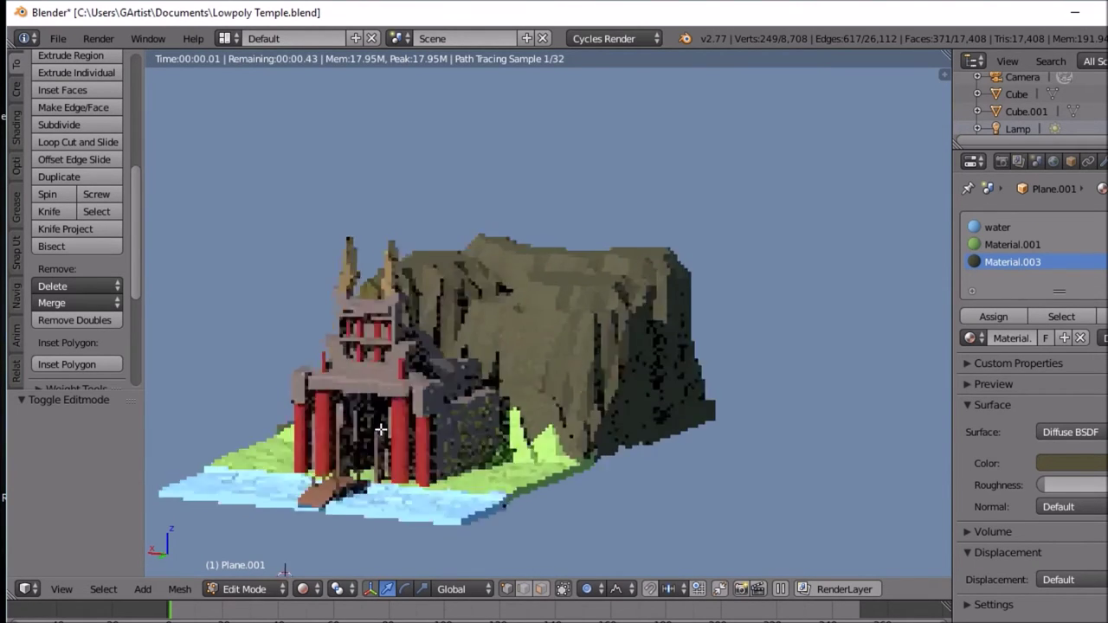
pyautogui.moveTo(382, 429); pyautogui.dragTo(406, 419, button='middle')
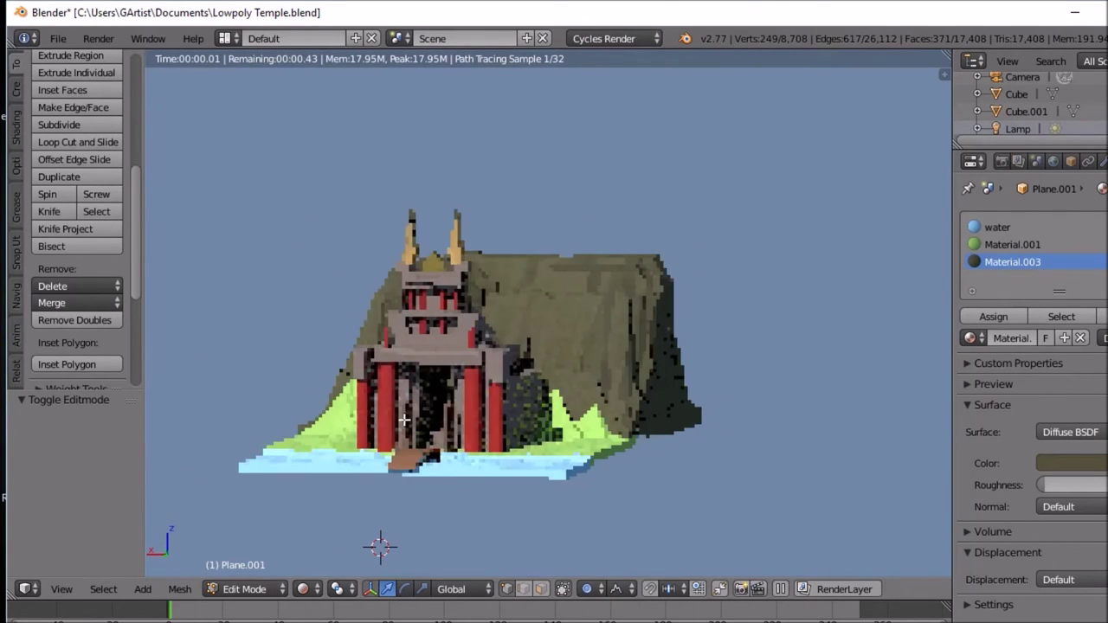
pyautogui.scroll(1, 406, 419)
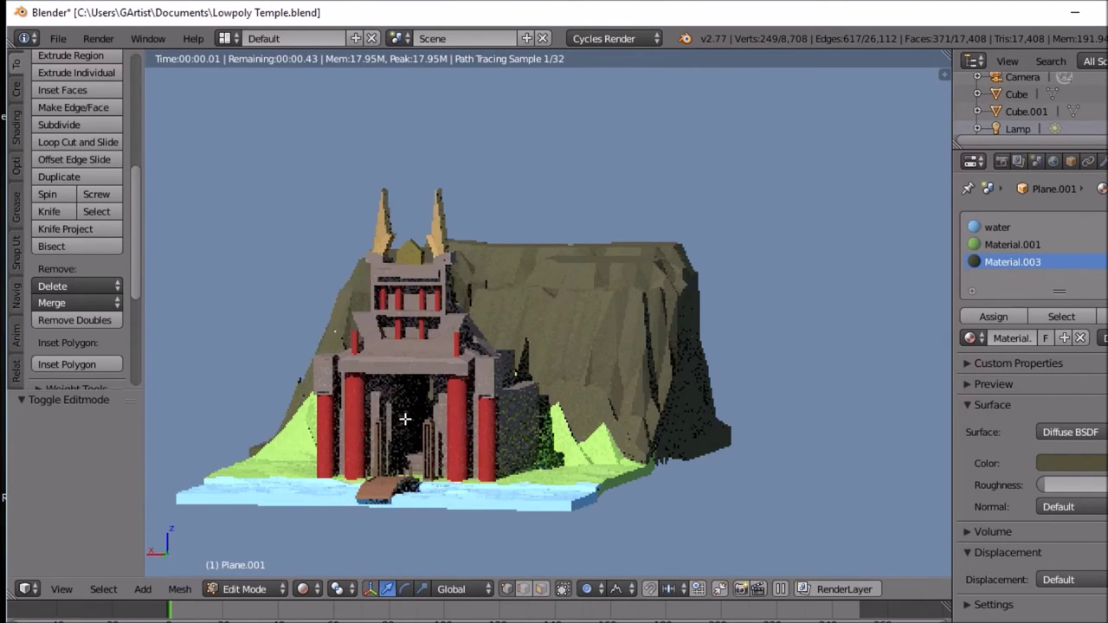
pyautogui.moveTo(406, 419); pyautogui.dragTo(371, 437, button='middle')
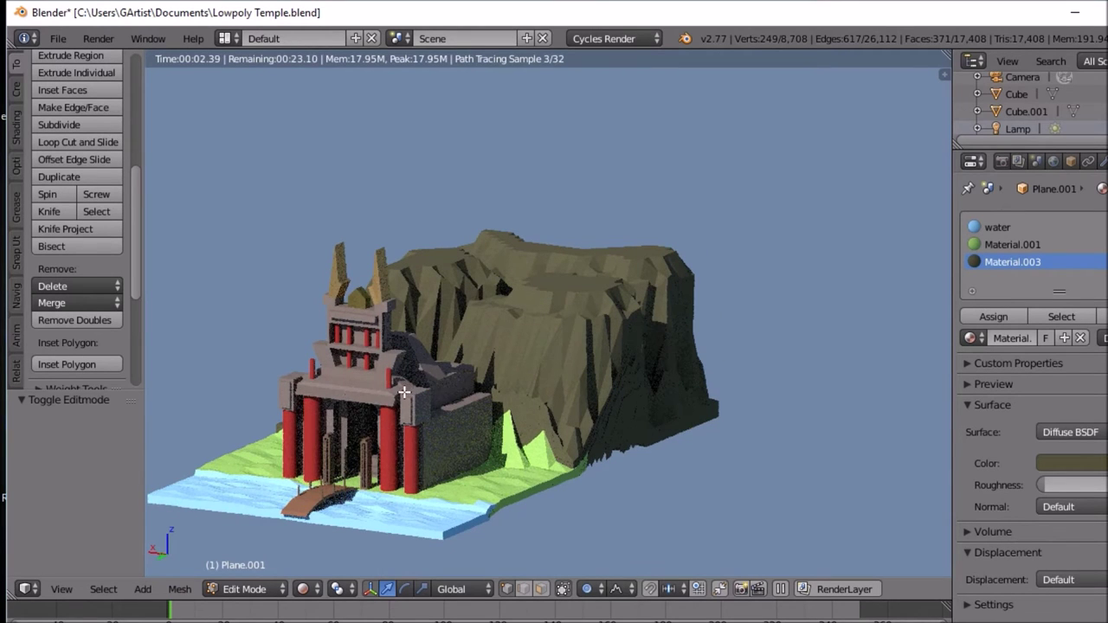
# Step: View the scene through the camera and take the terrain mesh back to Object Mode
pyautogui.press('KP_Decimal')
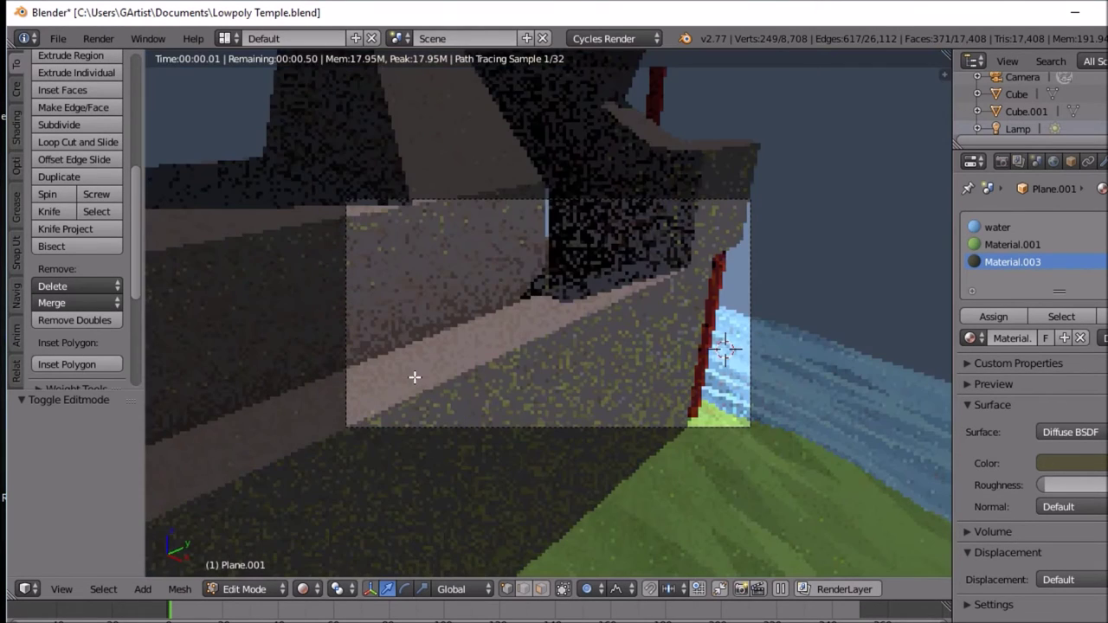
pyautogui.scroll(-6, 475, 336)
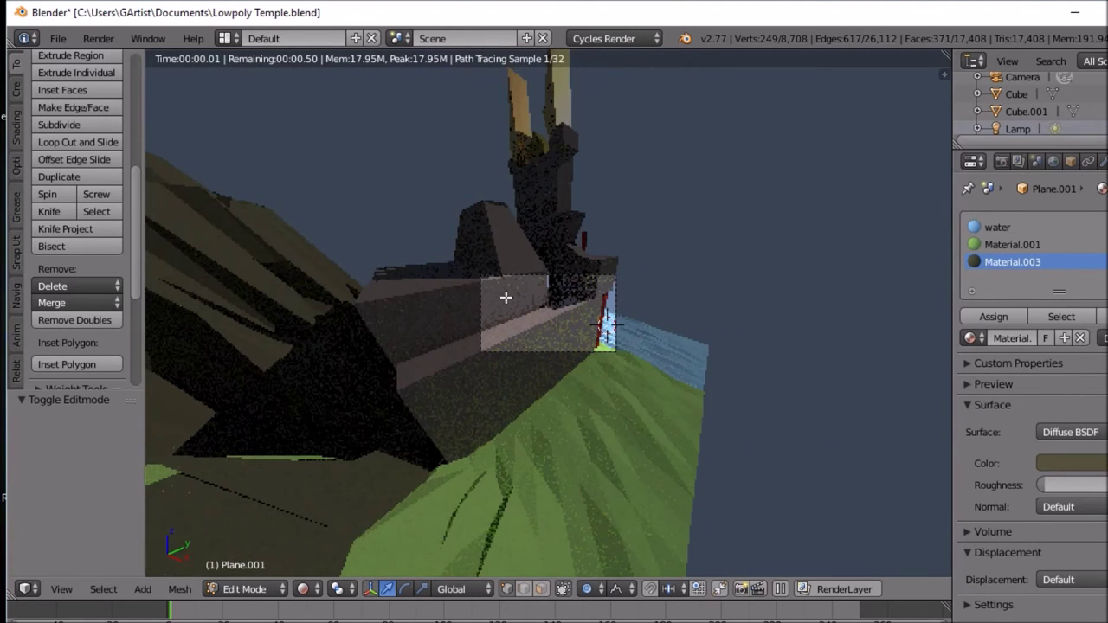
pyautogui.rightClick(548, 293)
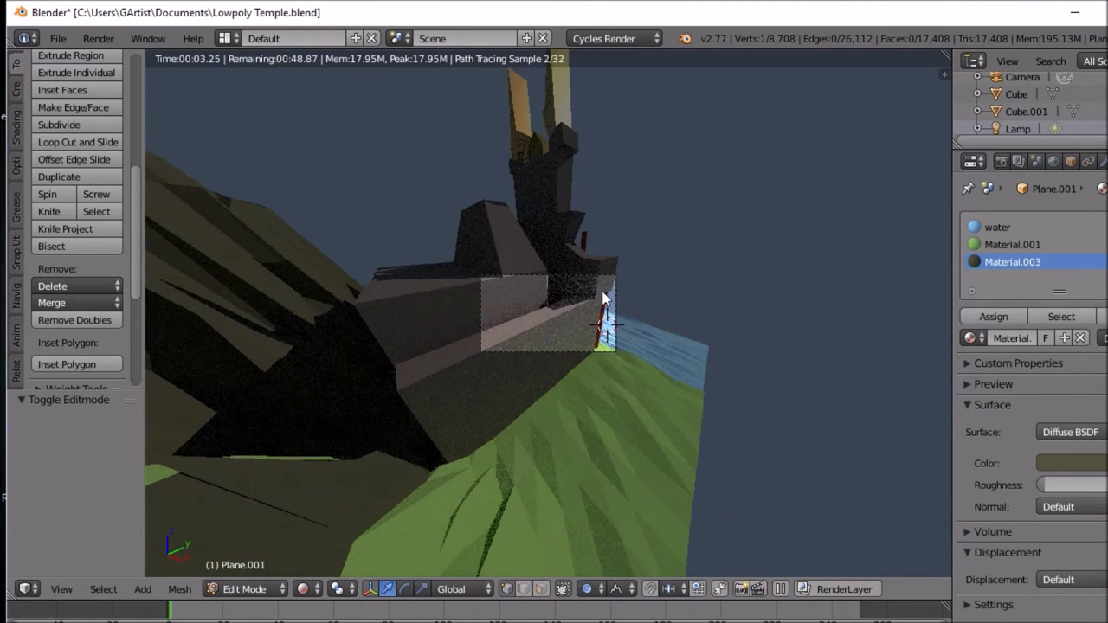
pyautogui.press('Tab')
pyautogui.rightClick(610, 284)
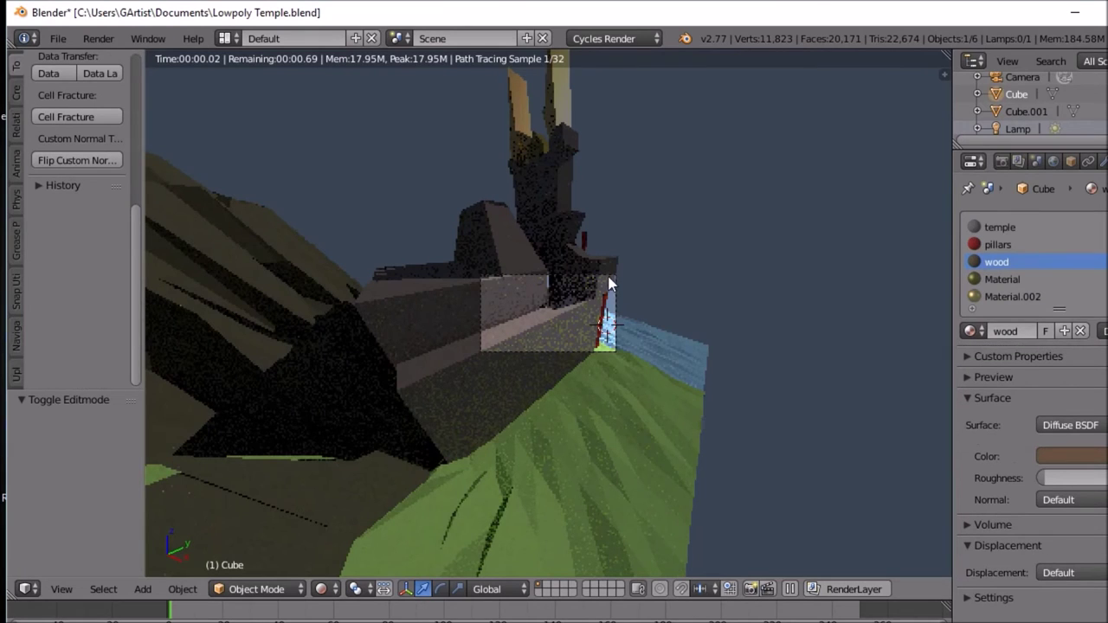
pyautogui.press('g')
pyautogui.press('z')
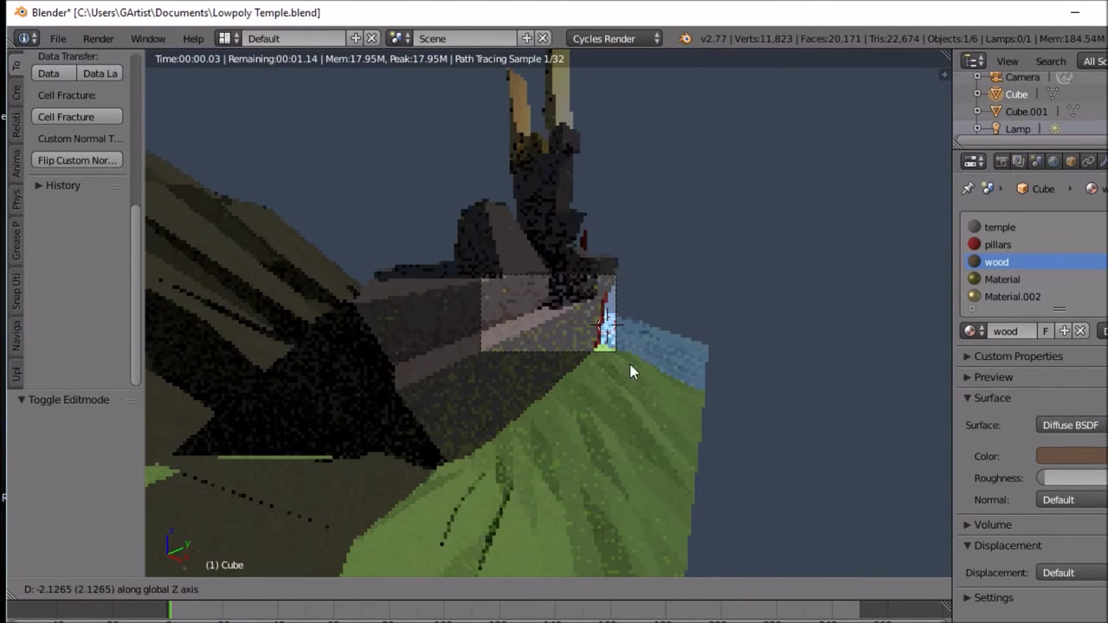
pyautogui.press('Escape')
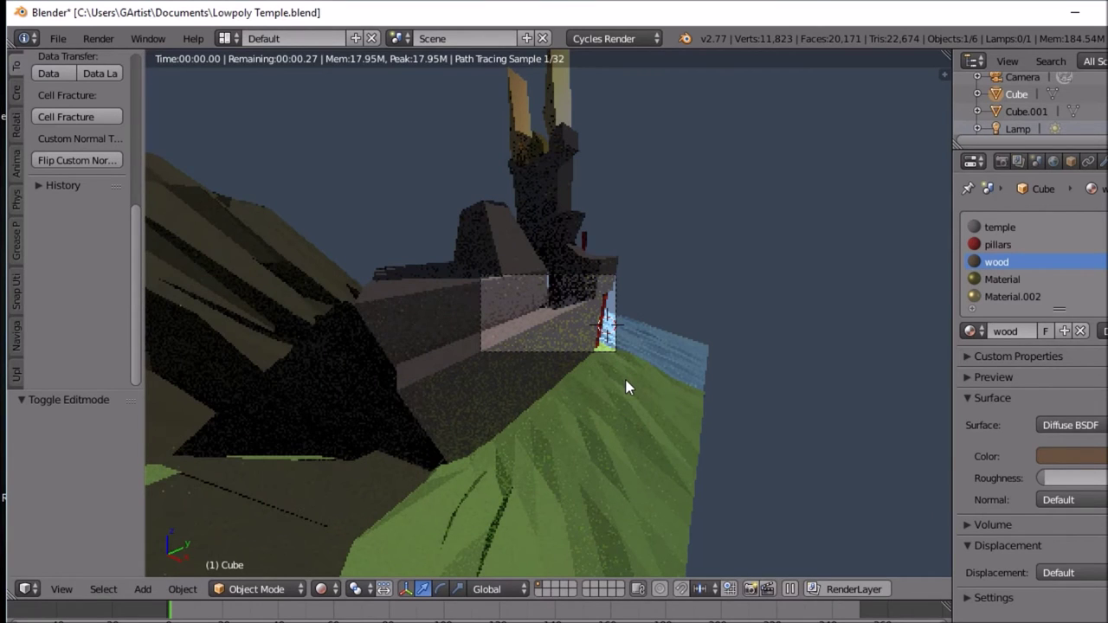
pyautogui.press('Home')
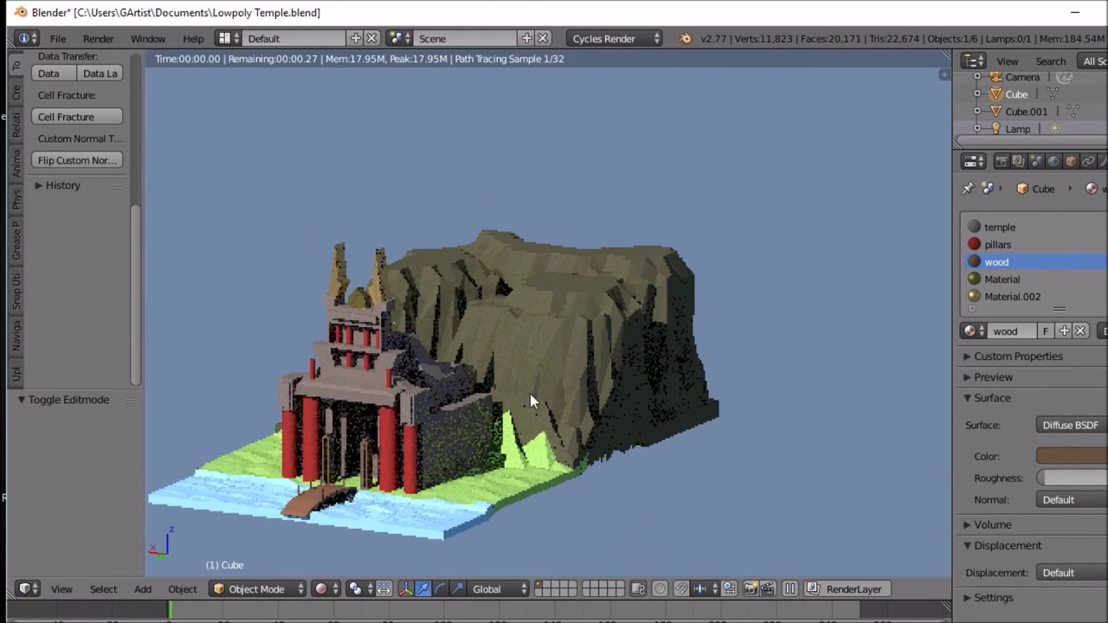
# Step: In camera view, select the camera and move it back about 14.26 along its local Z axis
pyautogui.press('KP_0')
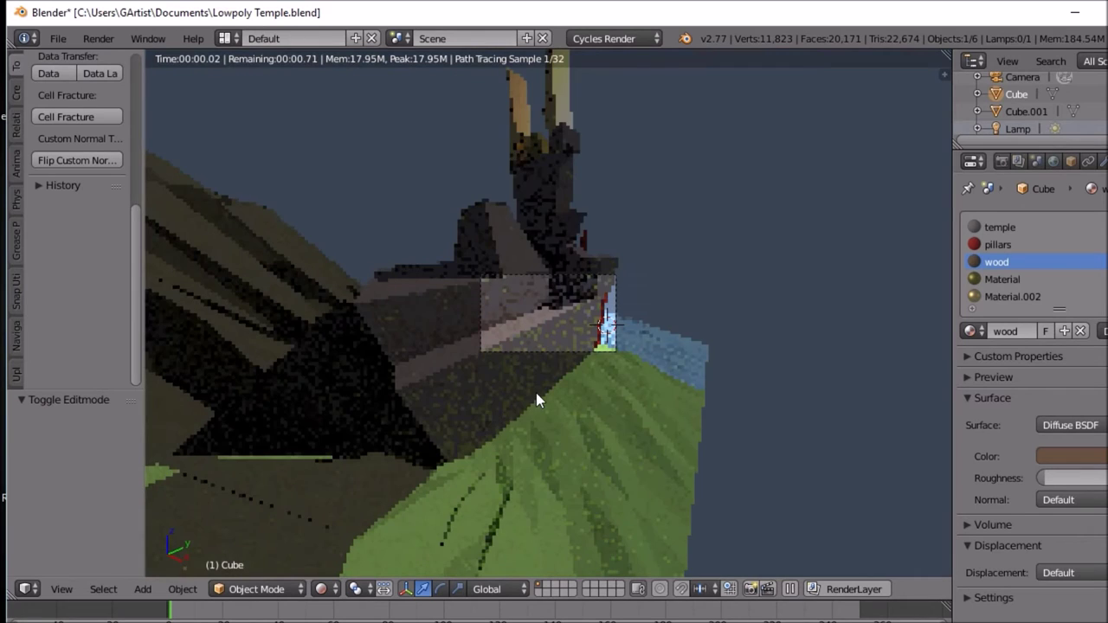
pyautogui.rightClick(597, 275)
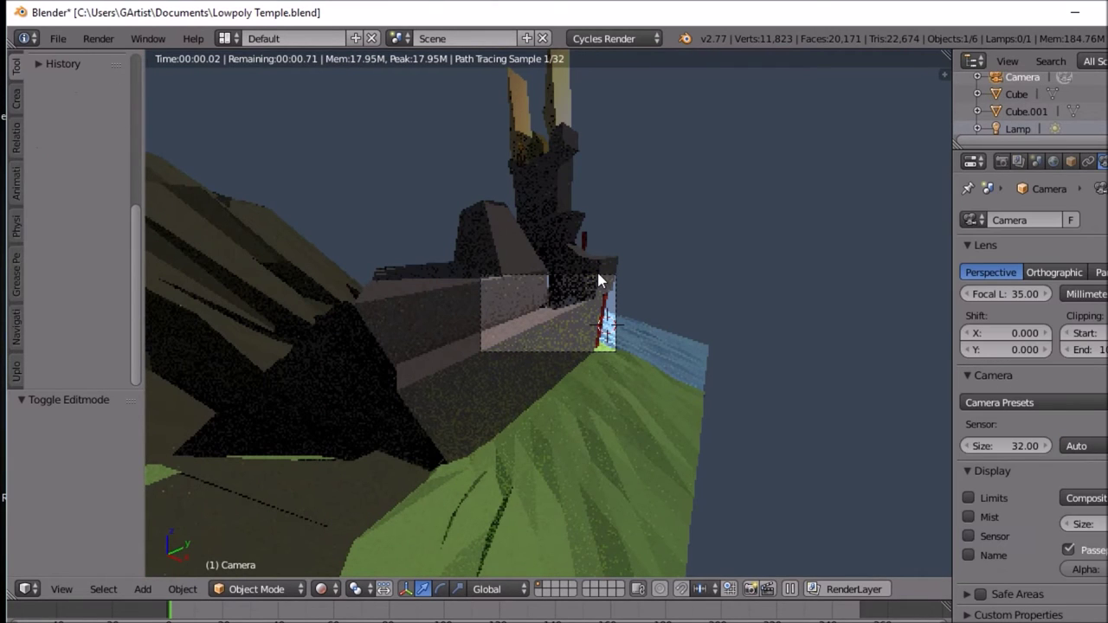
pyautogui.press('g')
pyautogui.press('z')
pyautogui.press('z')
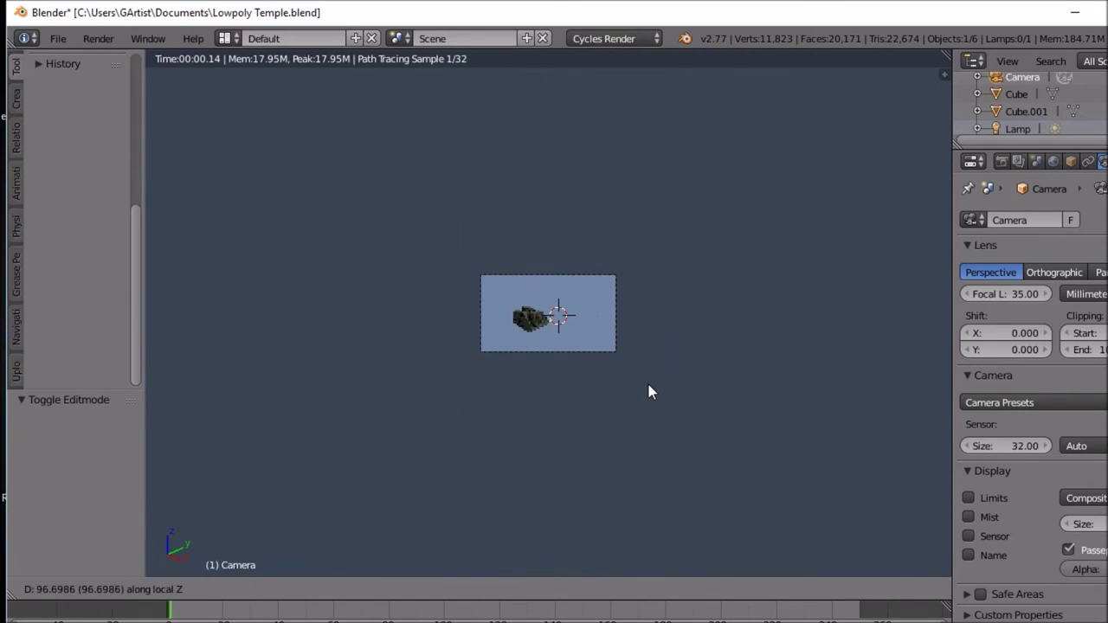
pyautogui.click(613, 326)
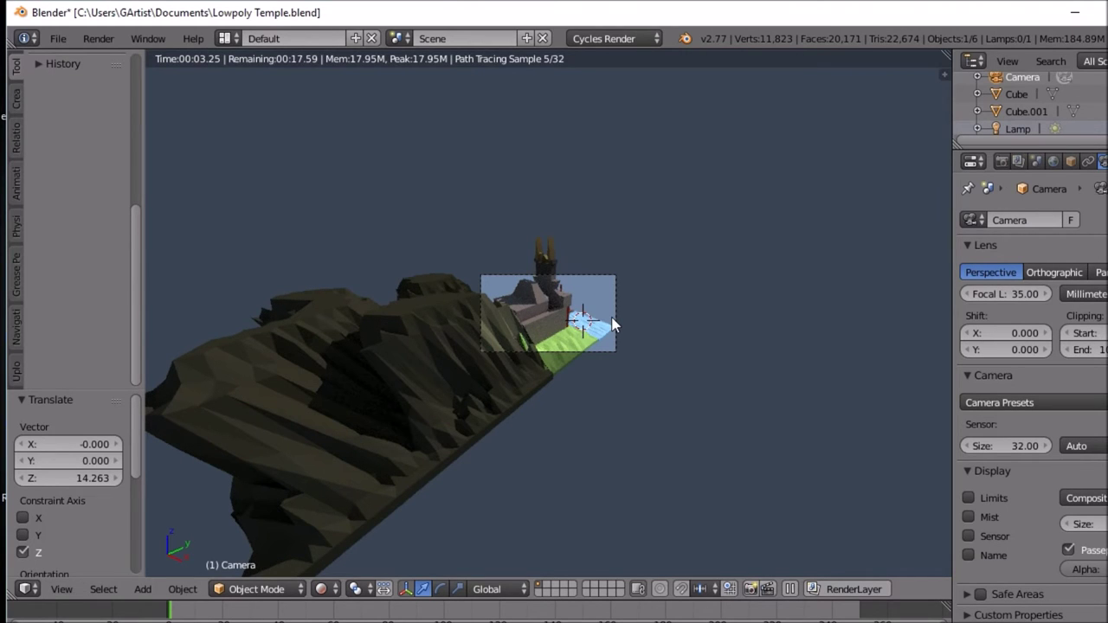
# Step: Turn on Lock Camera to View in the 3D view settings
pyautogui.press('n')
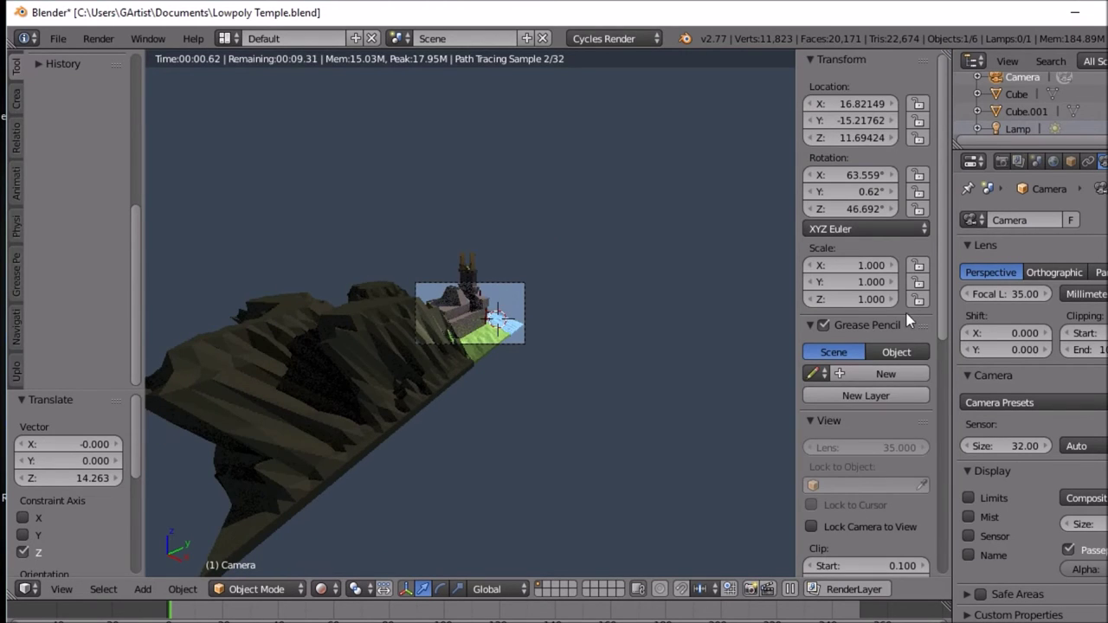
pyautogui.moveTo(940, 290); pyautogui.dragTo(946, 435)
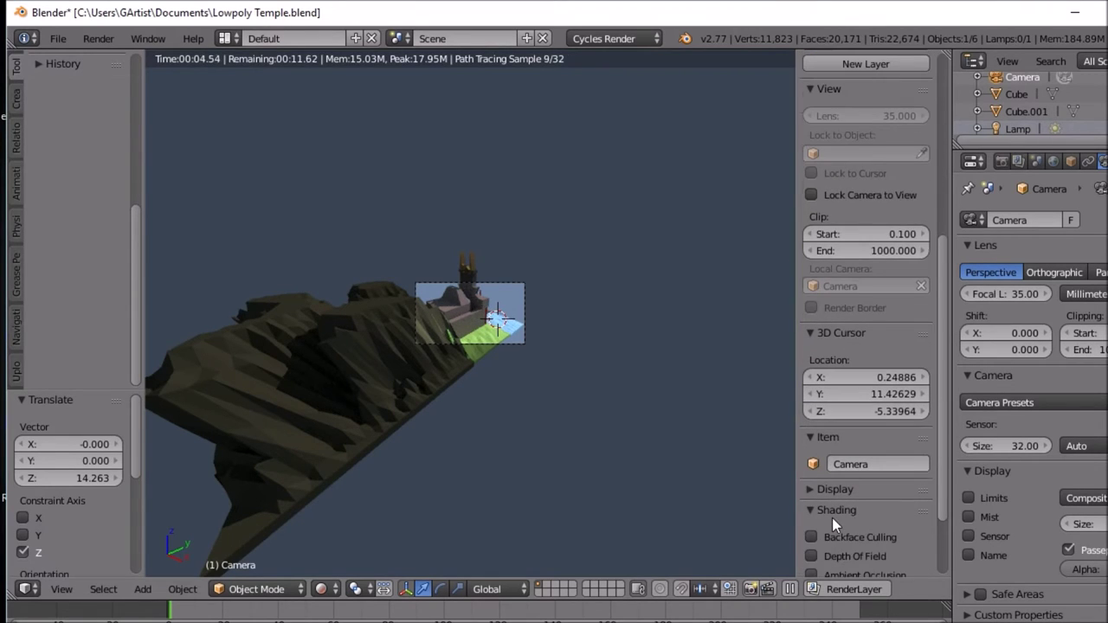
pyautogui.scroll(2, 832, 516)
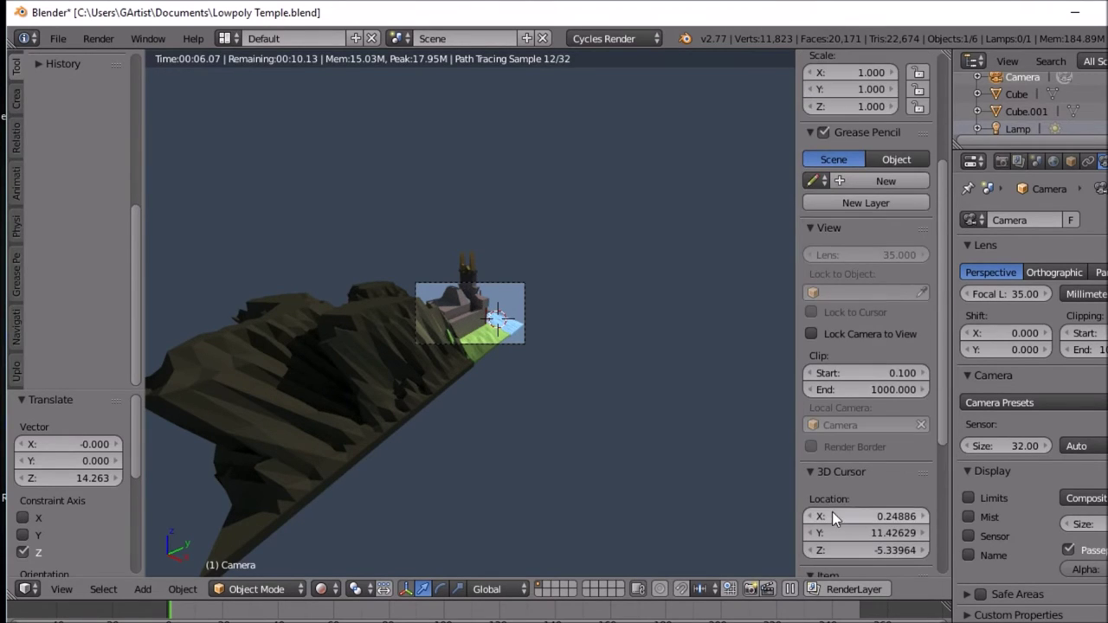
pyautogui.click(811, 335)
# Step: Orbit the locked camera around the cliffs in camera view and pull it far back from the scene
pyautogui.moveTo(510, 332); pyautogui.dragTo(465, 330, button='middle')
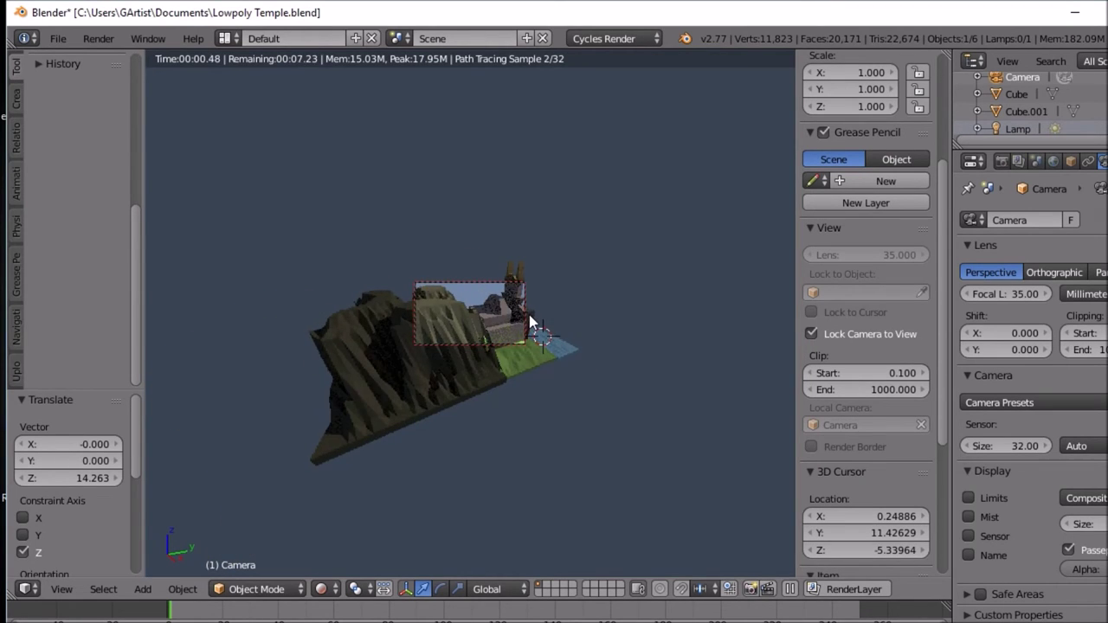
pyautogui.scroll(3, 529, 317)
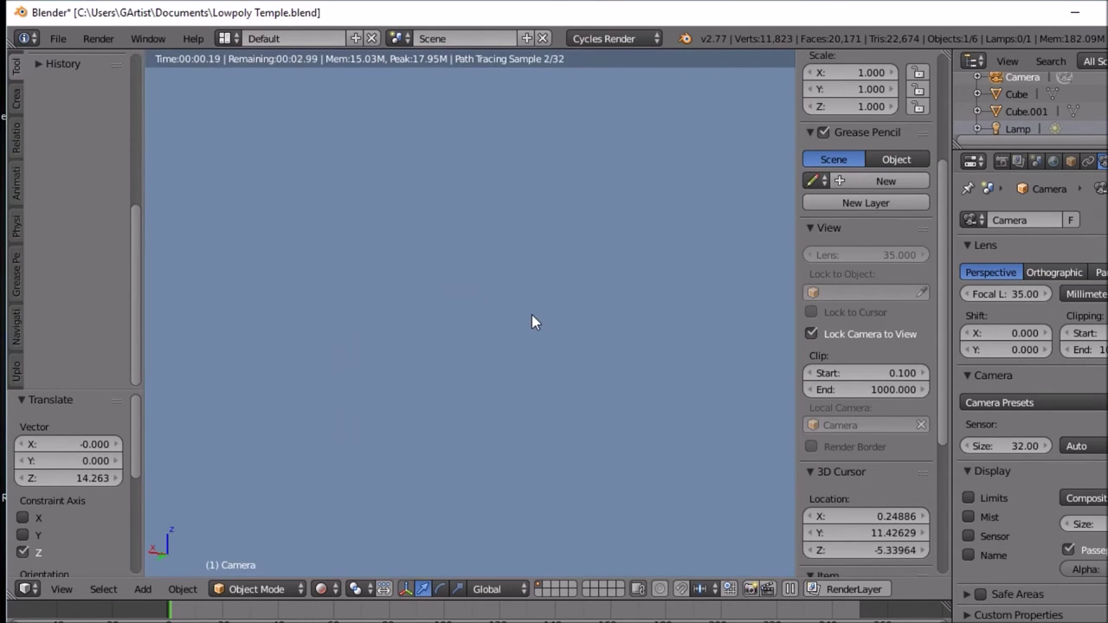
pyautogui.scroll(-5, 531, 315)
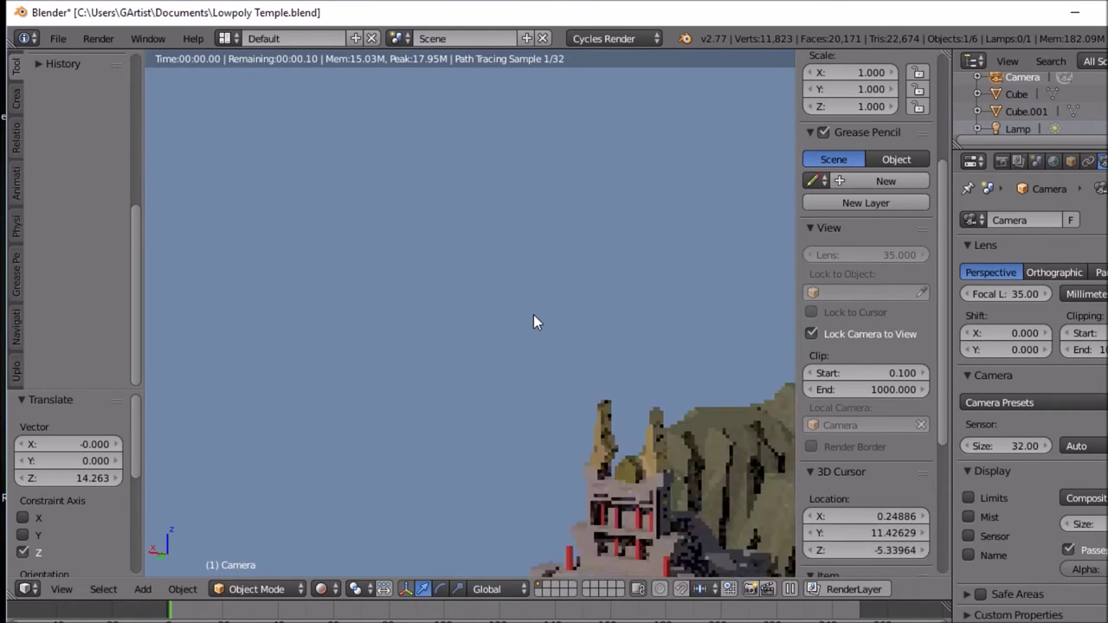
pyautogui.scroll(-2, 556, 345)
pyautogui.scroll(1, 566, 341)
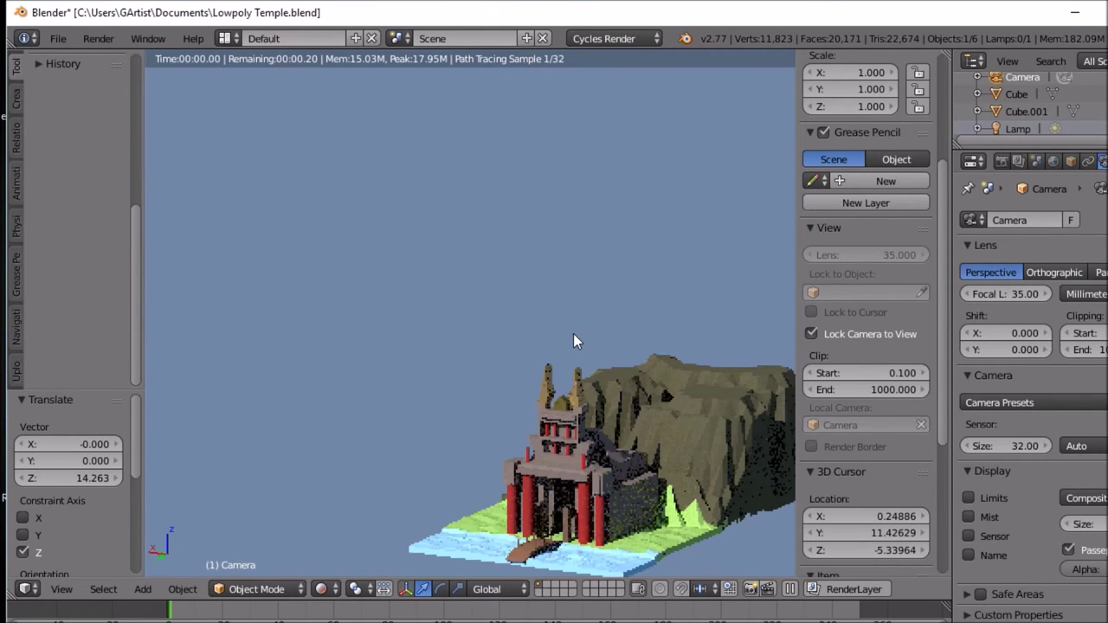
pyautogui.press('KP_0')
pyautogui.moveTo(467, 305); pyautogui.dragTo(332, 300, button='middle')
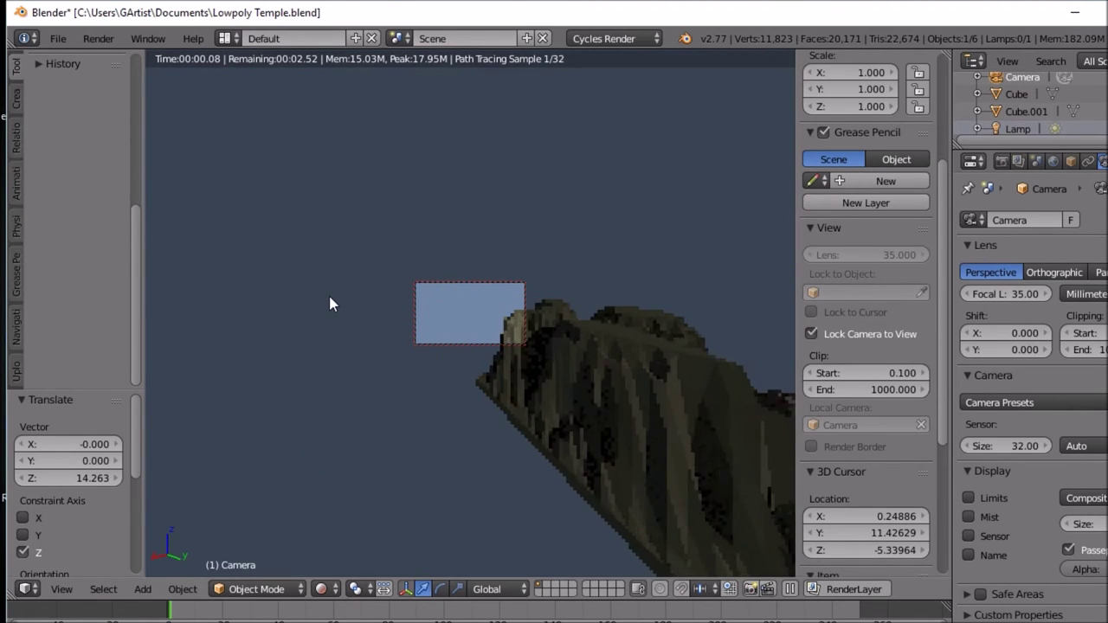
pyautogui.moveTo(430, 332); pyautogui.dragTo(462, 377, button='middle')
pyautogui.scroll(-10, 461, 377)
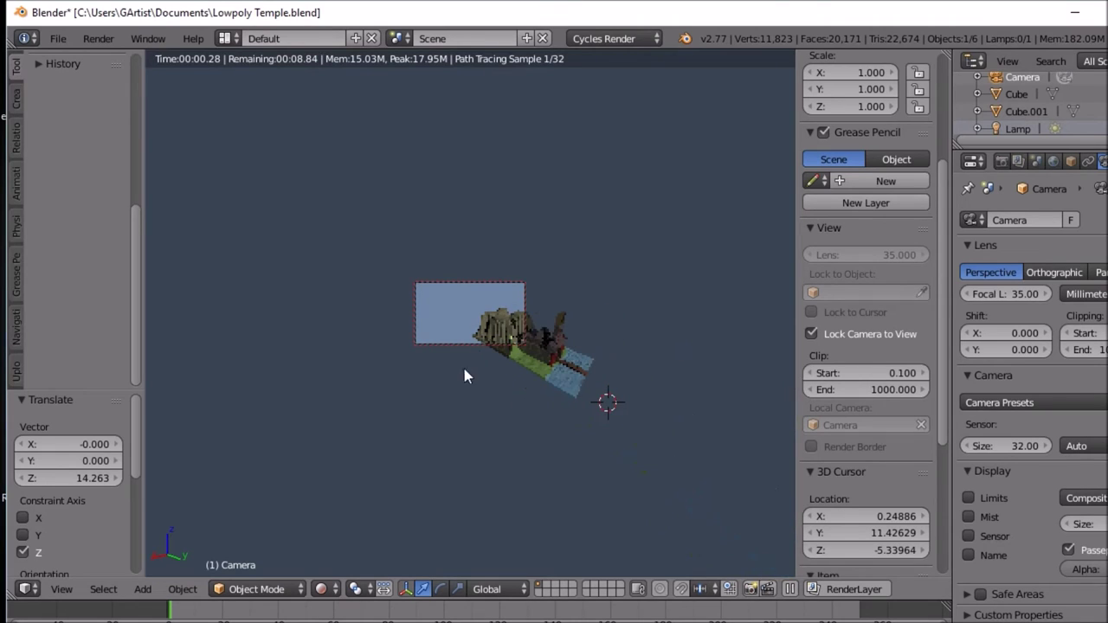
pyautogui.moveTo(460, 337); pyautogui.dragTo(411, 330, button='middle')
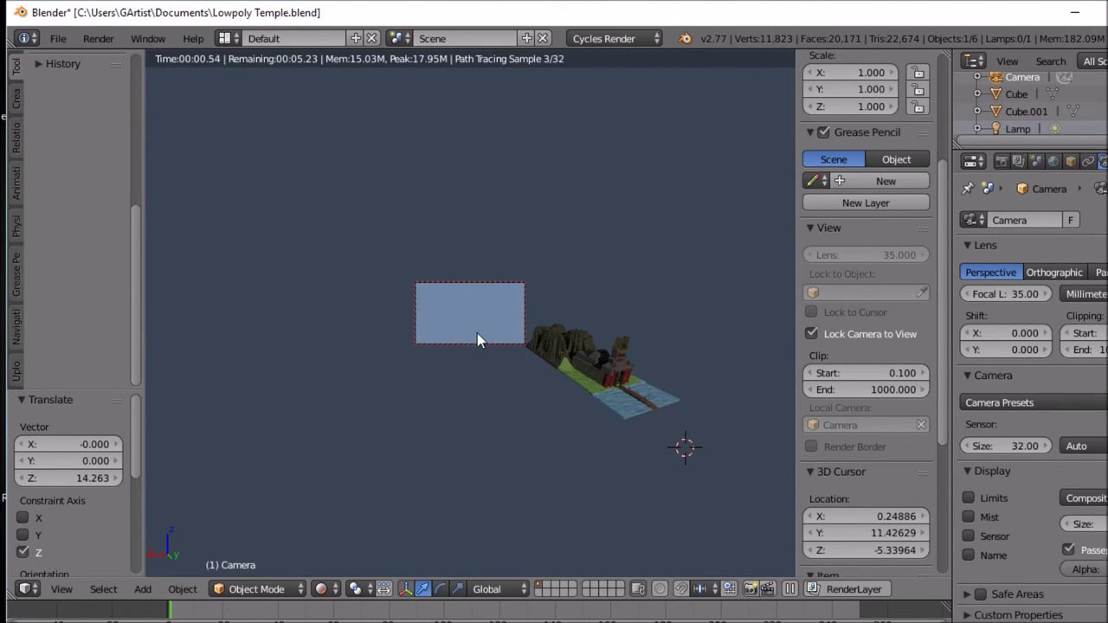
# Step: Move the camera about -34.34, 10.77, -15.74 to bring the temple's front into frame, and pull it back slightly
pyautogui.press('g')
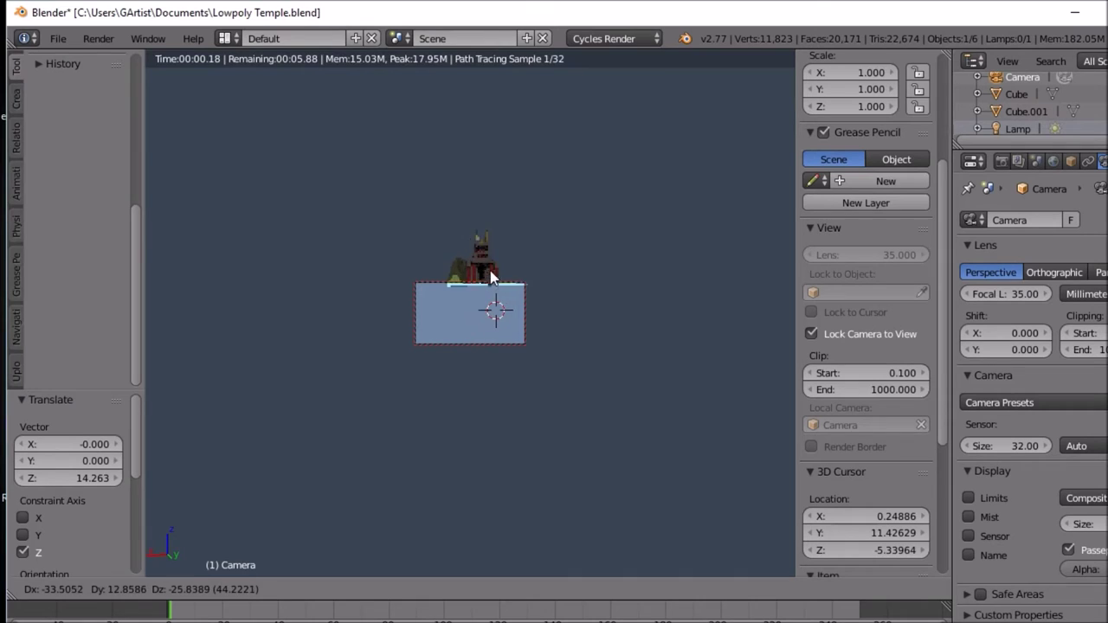
pyautogui.click(477, 112)
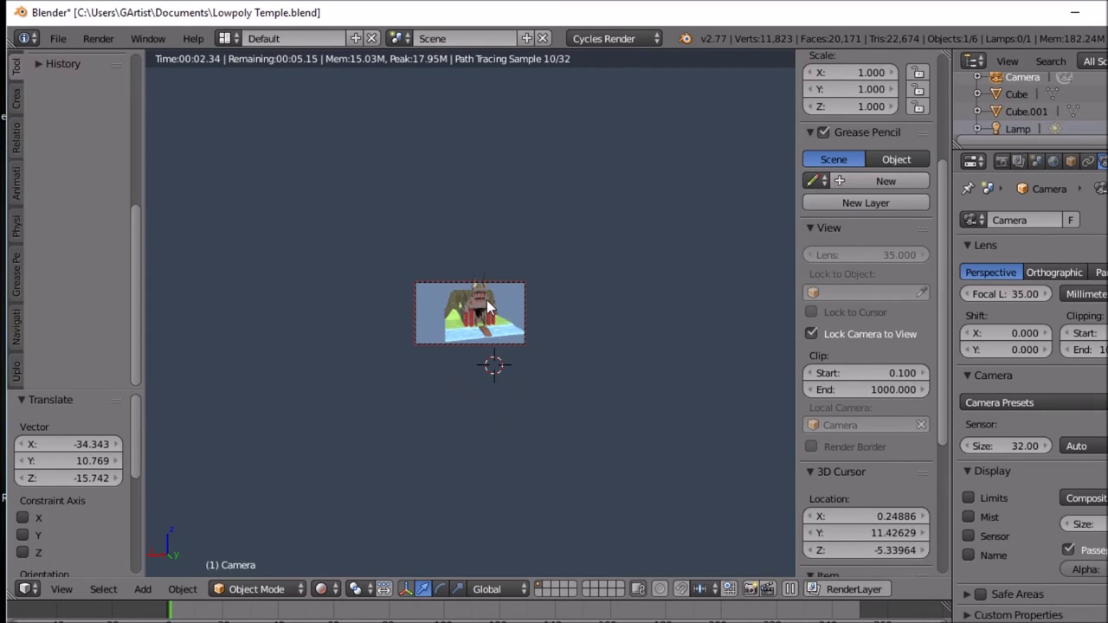
pyautogui.scroll(-1, 487, 299)
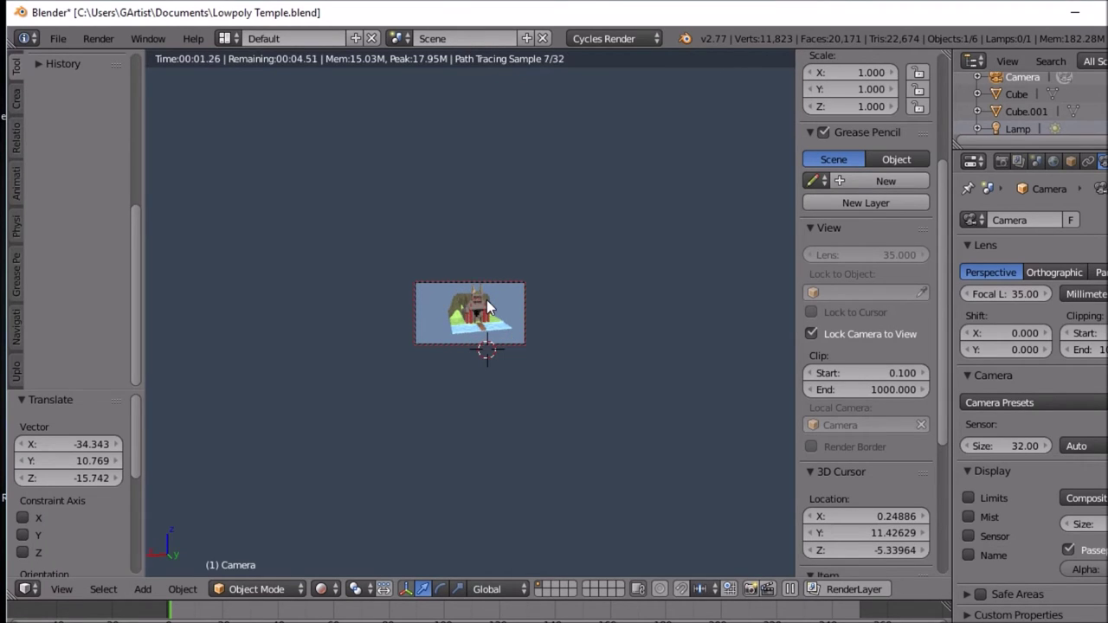
pyautogui.moveTo(488, 300); pyautogui.dragTo(507, 298, button='middle')
# Step: Shift the camera about 2.70, -1.10, 0.25 and again about 1.27, -0.51, 0.10 to centre the temple in the frame
pyautogui.press('g')
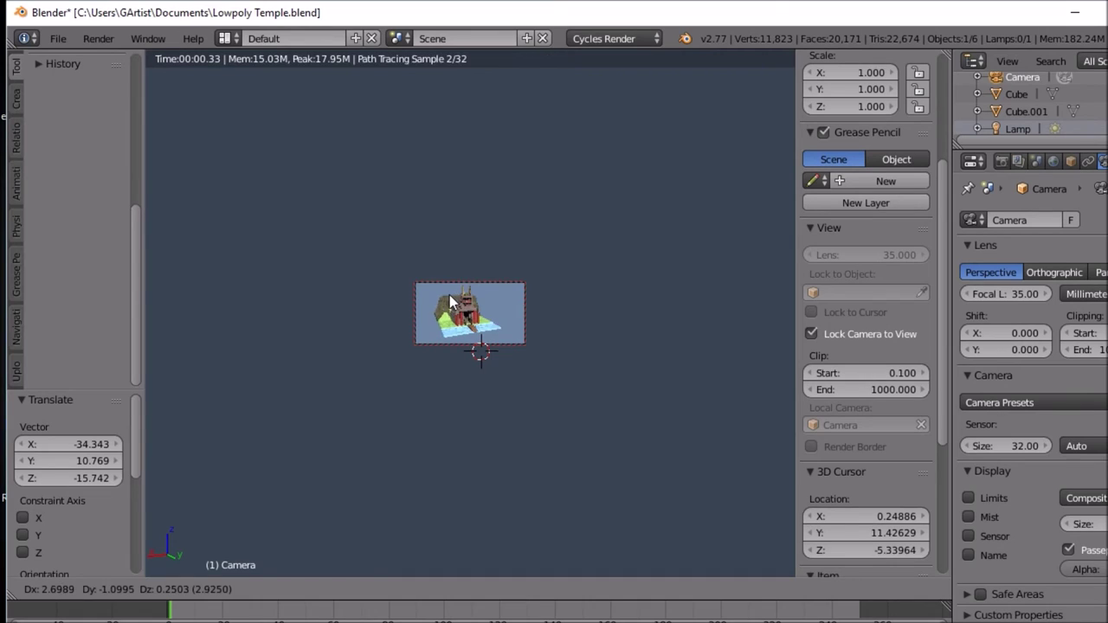
pyautogui.click(515, 313)
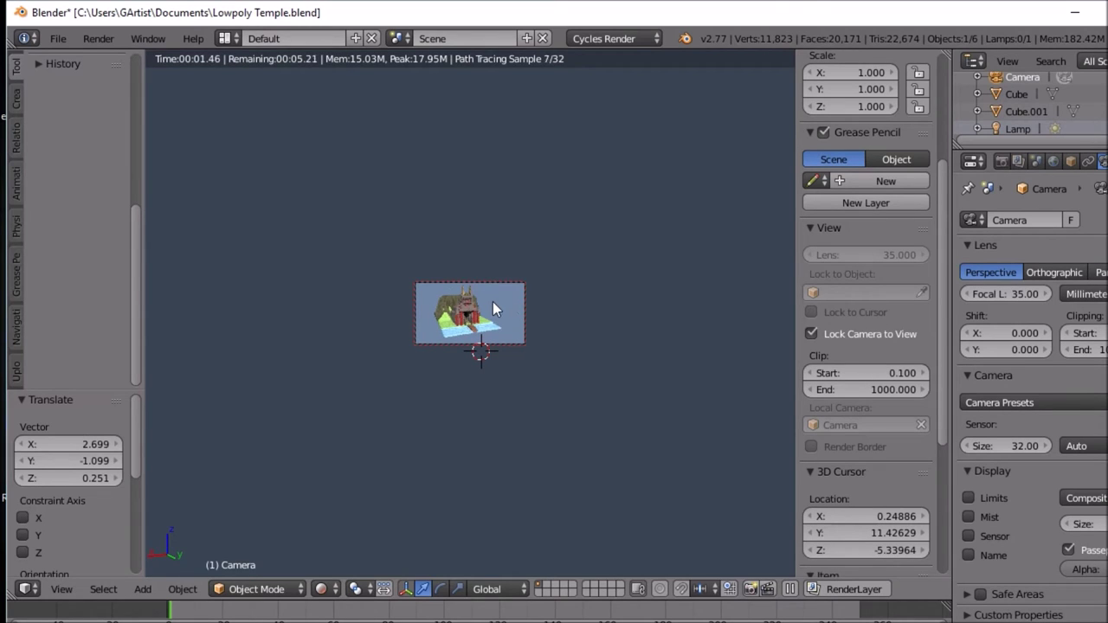
pyautogui.press('g')
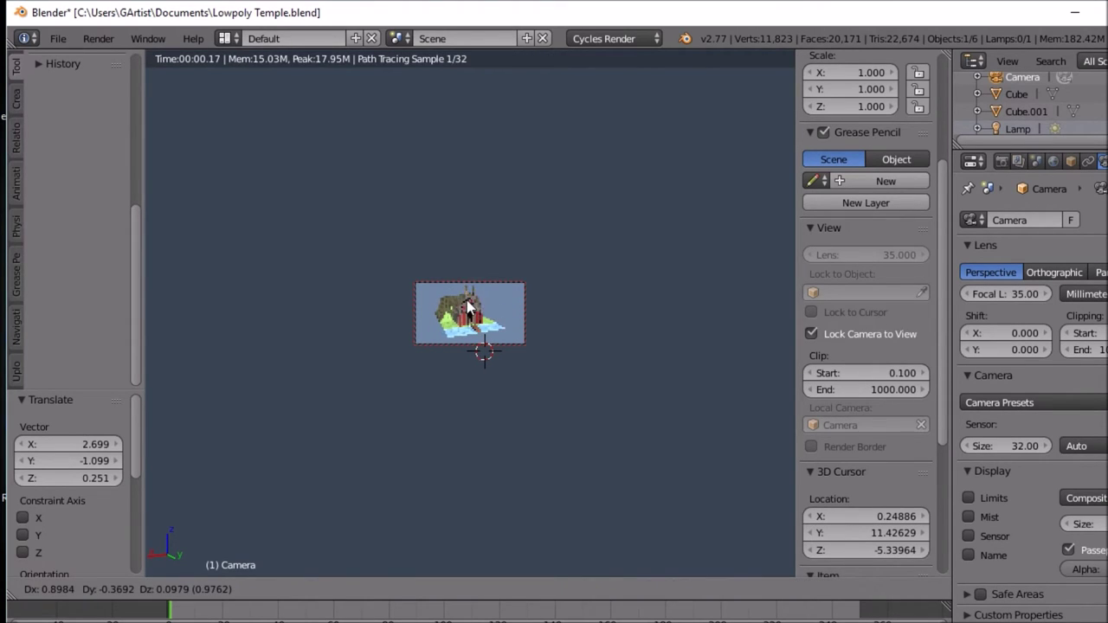
pyautogui.click(467, 302)
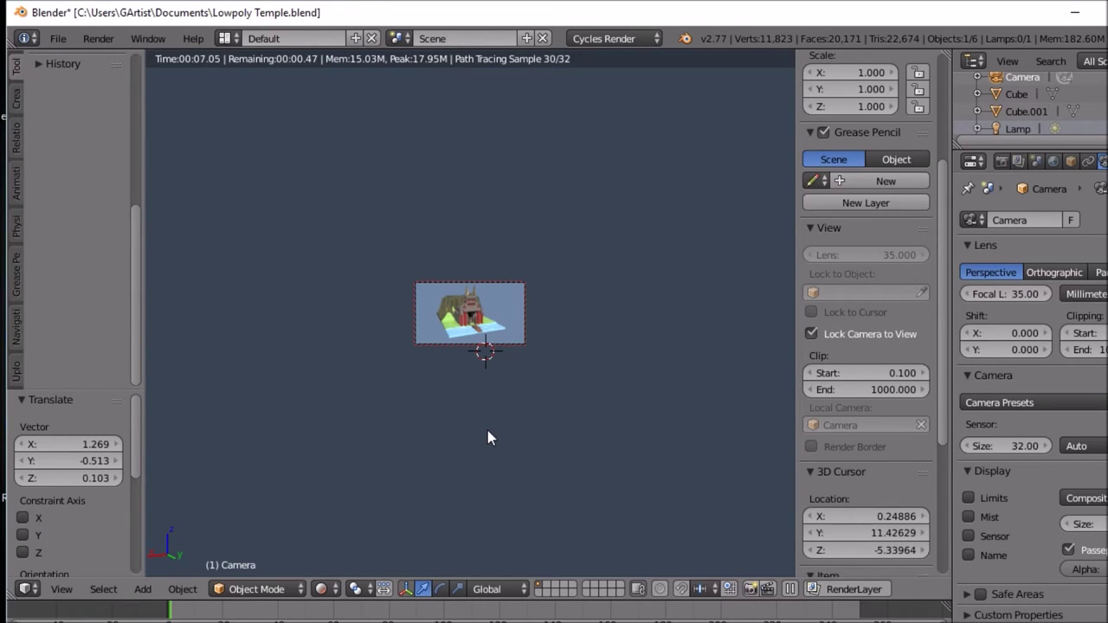
# Step: Check the camera's framing of the whole temple scene and move the camera about -0.28 along its local Z axis
pyautogui.press('KP_0')
pyautogui.press('KP_0')
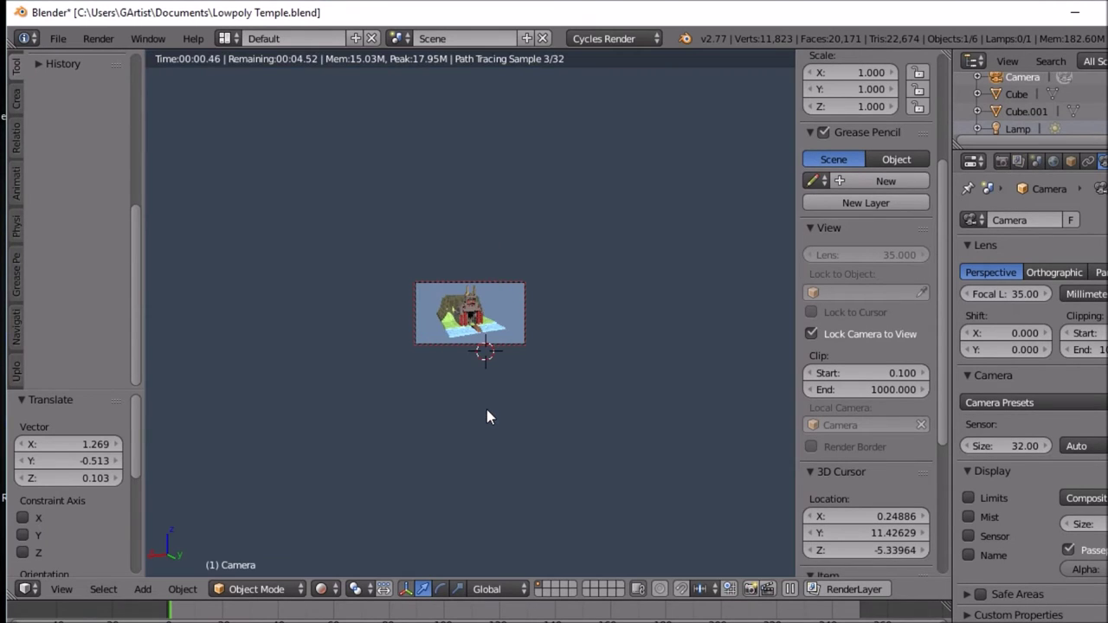
pyautogui.press('KP_0')
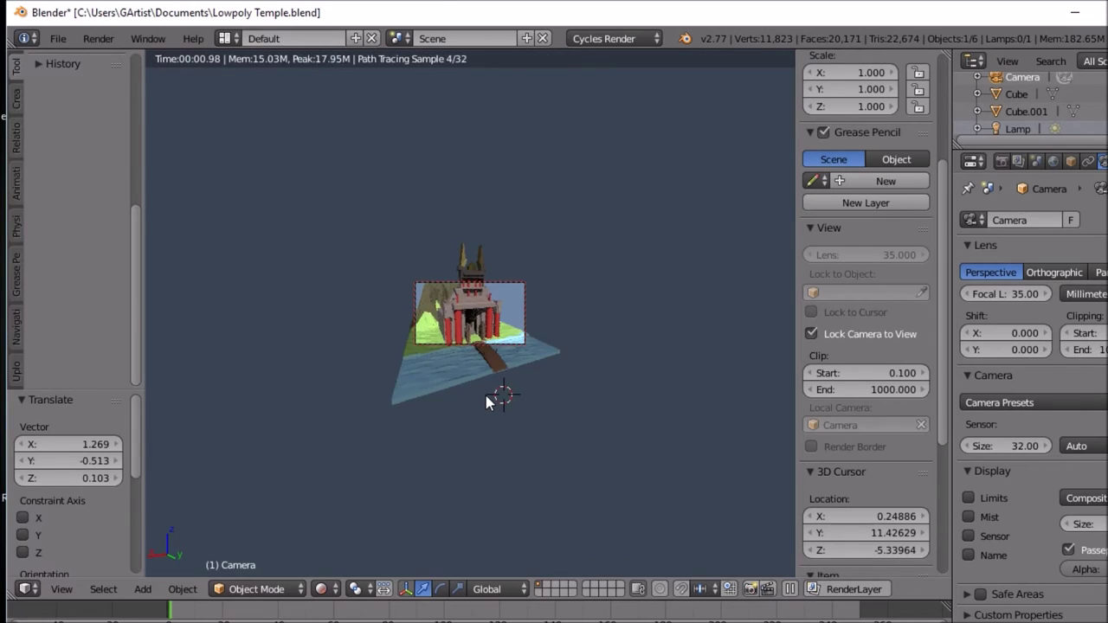
pyautogui.press('ctrl+alt+KP_0')
pyautogui.scroll(-2, 486, 397)
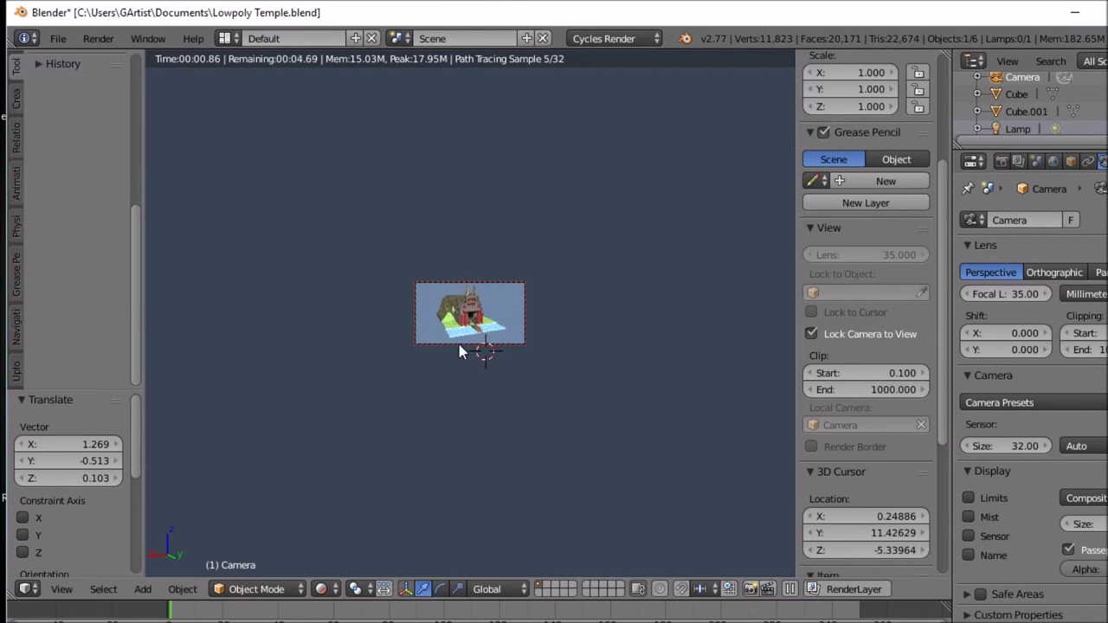
pyautogui.press('g')
pyautogui.press('z')
pyautogui.press('z')
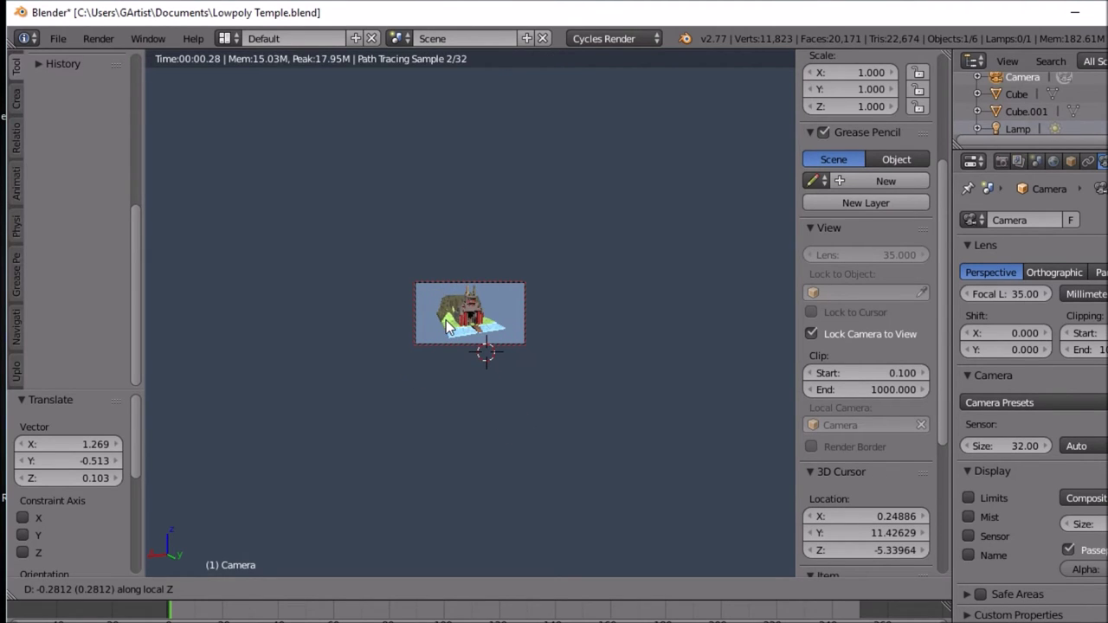
pyautogui.click(447, 324)
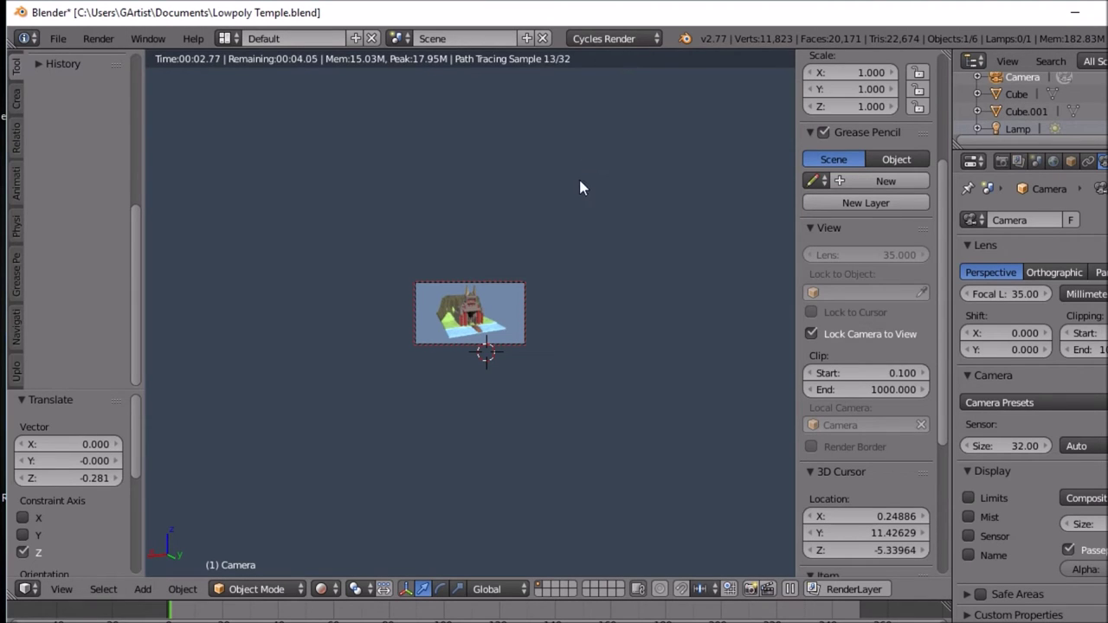
# Step: Start rendering the temple scene through the camera and return the editor to the 3D View
pyautogui.press('F12')
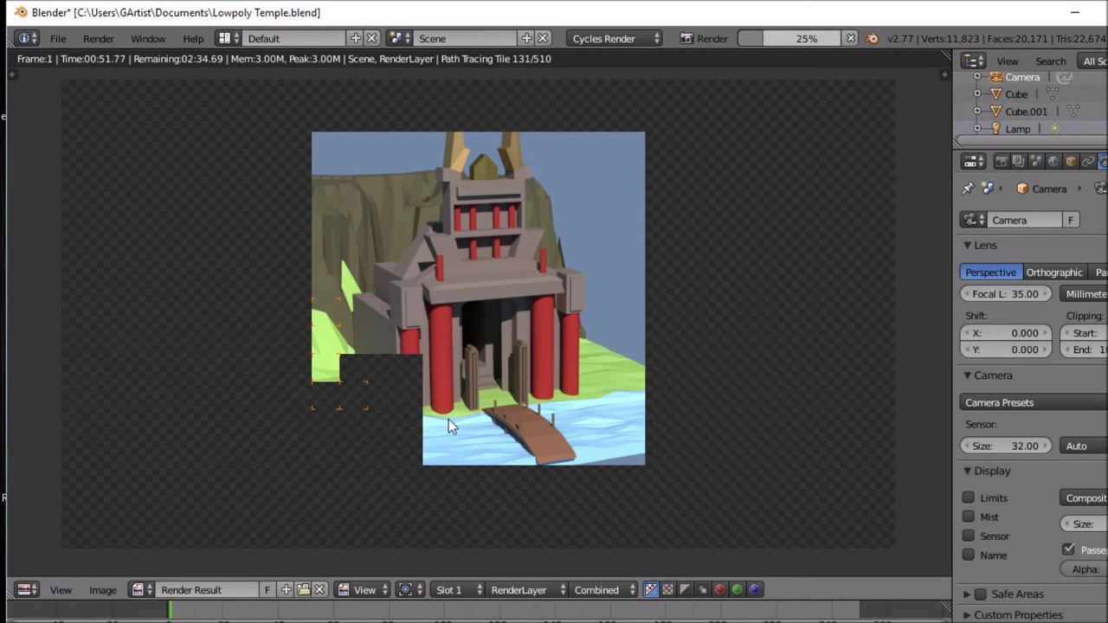
pyautogui.click(26, 590)
pyautogui.click(53, 571)
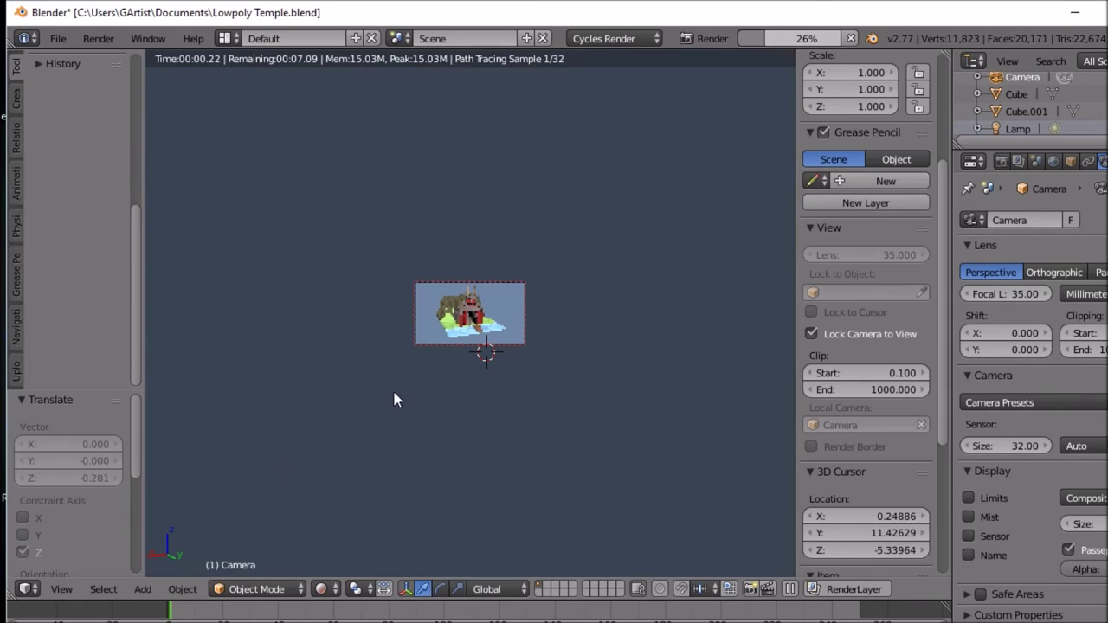
# Step: Leave camera view, switch the viewport to Solid shading, and select and frame the temple
pyautogui.press('KP_0')
pyautogui.scroll(5, 463, 315)
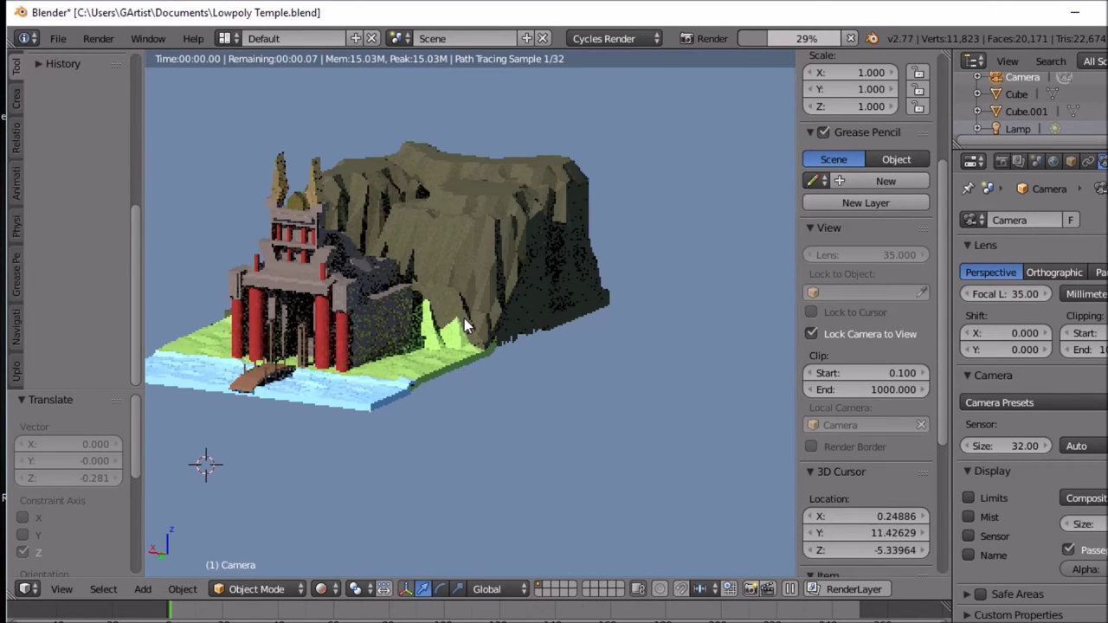
pyautogui.keyDown('shift'); pyautogui.moveTo(465, 325); pyautogui.dragTo(494, 387, button='middle'); pyautogui.keyUp('shift')
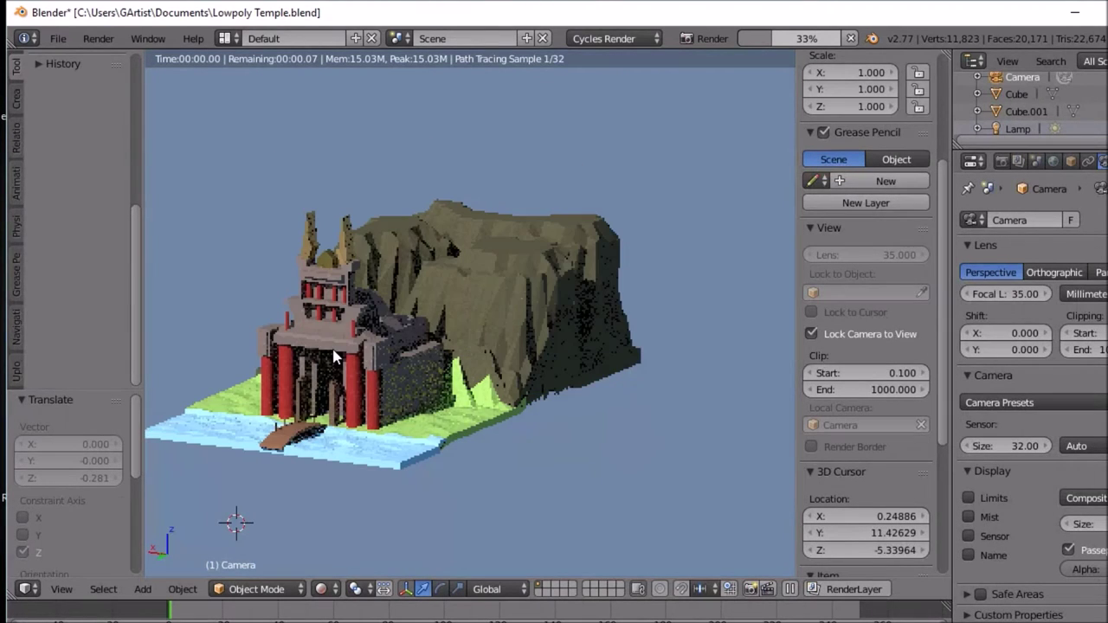
pyautogui.click(327, 590)
pyautogui.click(346, 530)
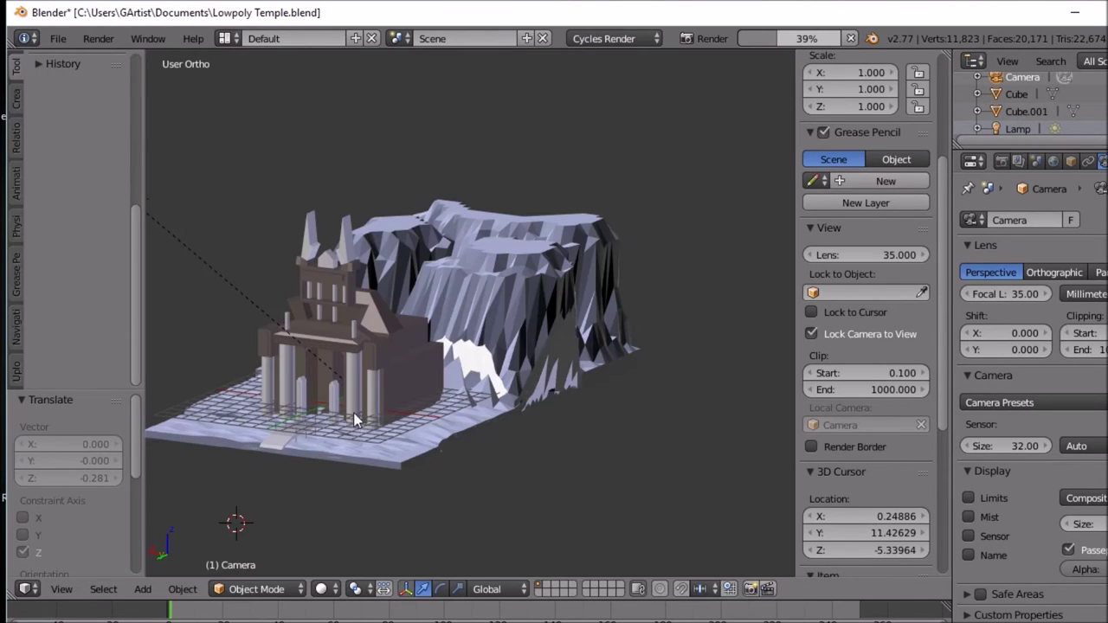
pyautogui.rightClick(372, 373)
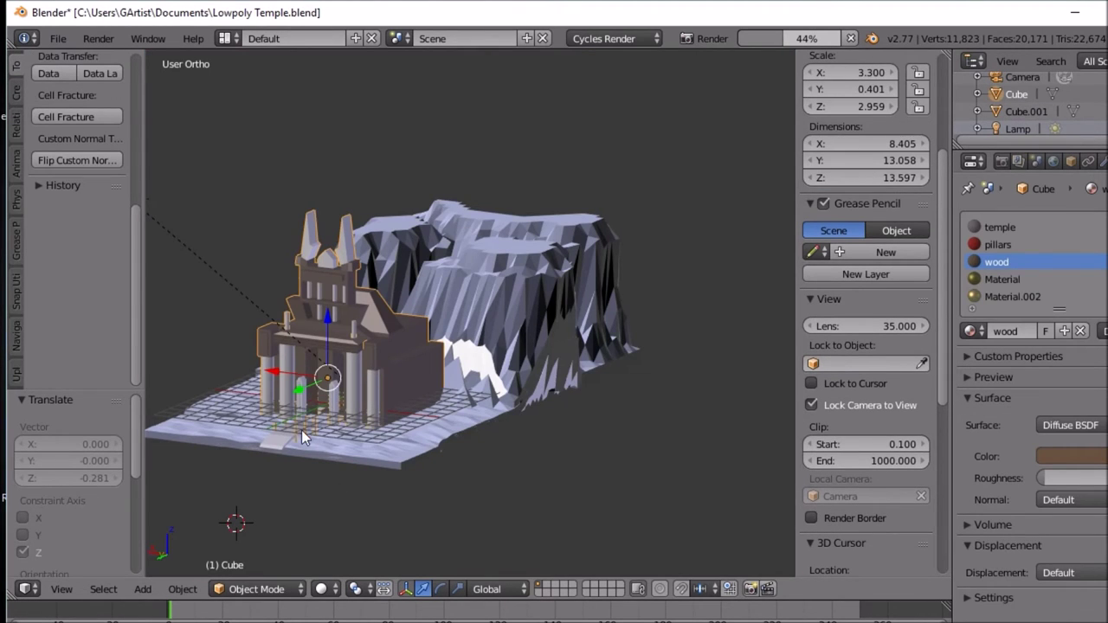
pyautogui.scroll(5, 298, 434)
pyautogui.press('KP_Decimal')
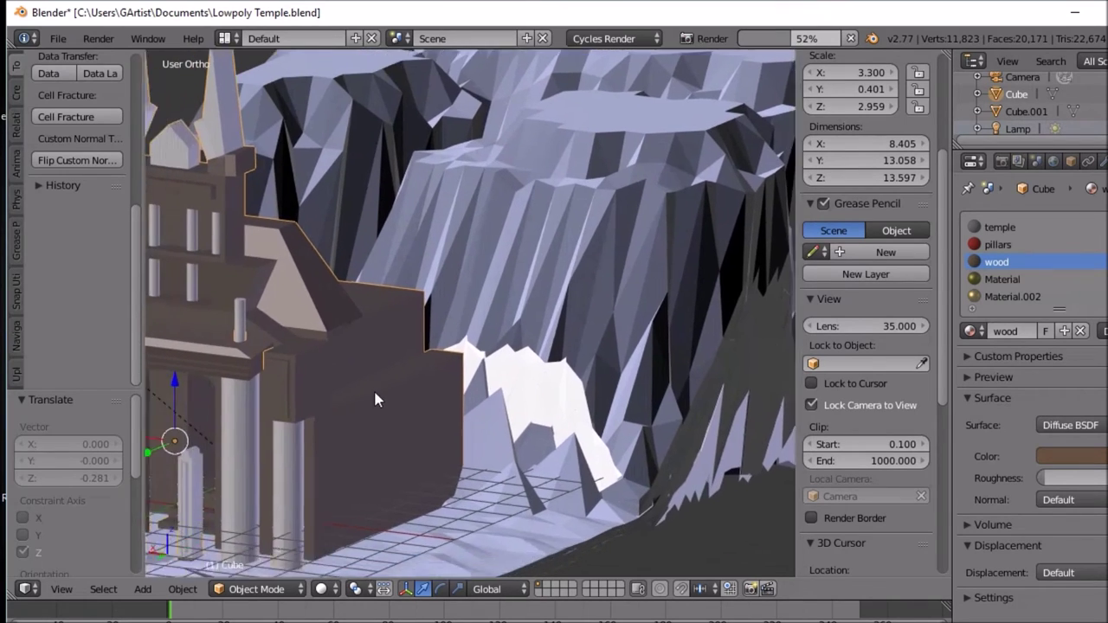
pyautogui.scroll(2, 734, 235)
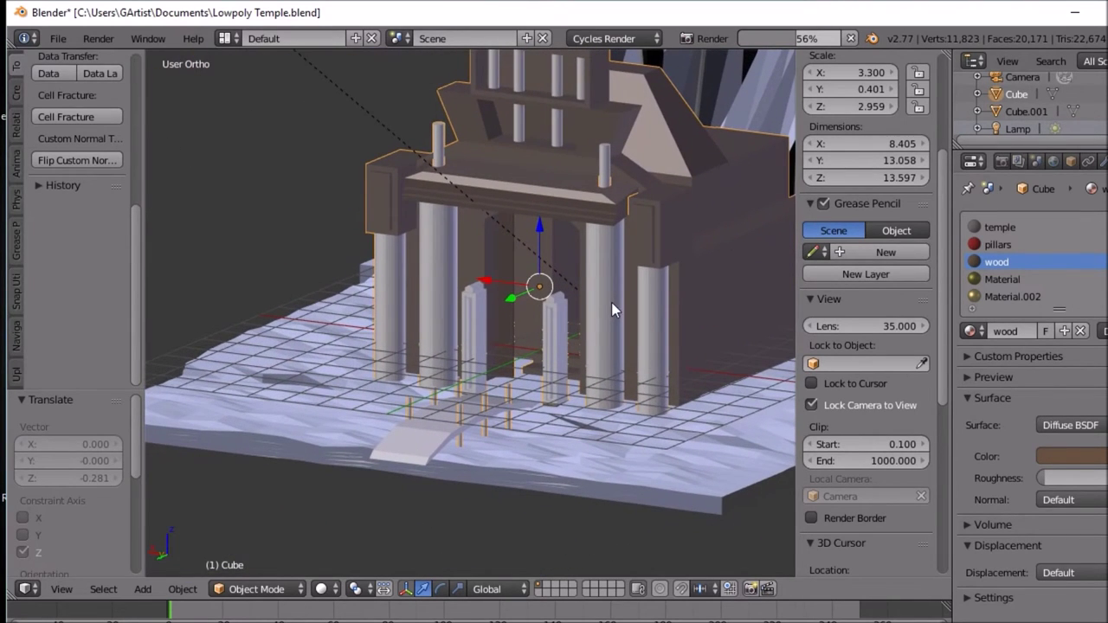
# Step: Add the terrain to the selection, make the temple the active object again, and enter Edit Mode on it
pyautogui.hotkey('ctrl', 'l')
pyautogui.keyDown('shift'); pyautogui.rightClick(617, 313); pyautogui.keyUp('shift')
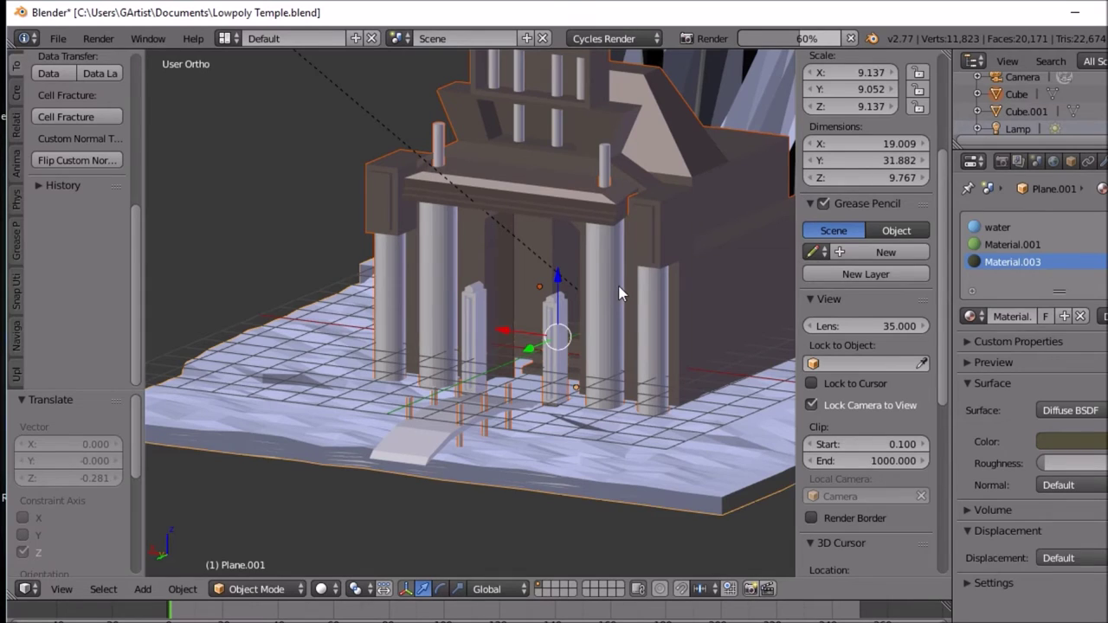
pyautogui.keyDown('shift'); pyautogui.rightClick(617, 286); pyautogui.keyUp('shift')
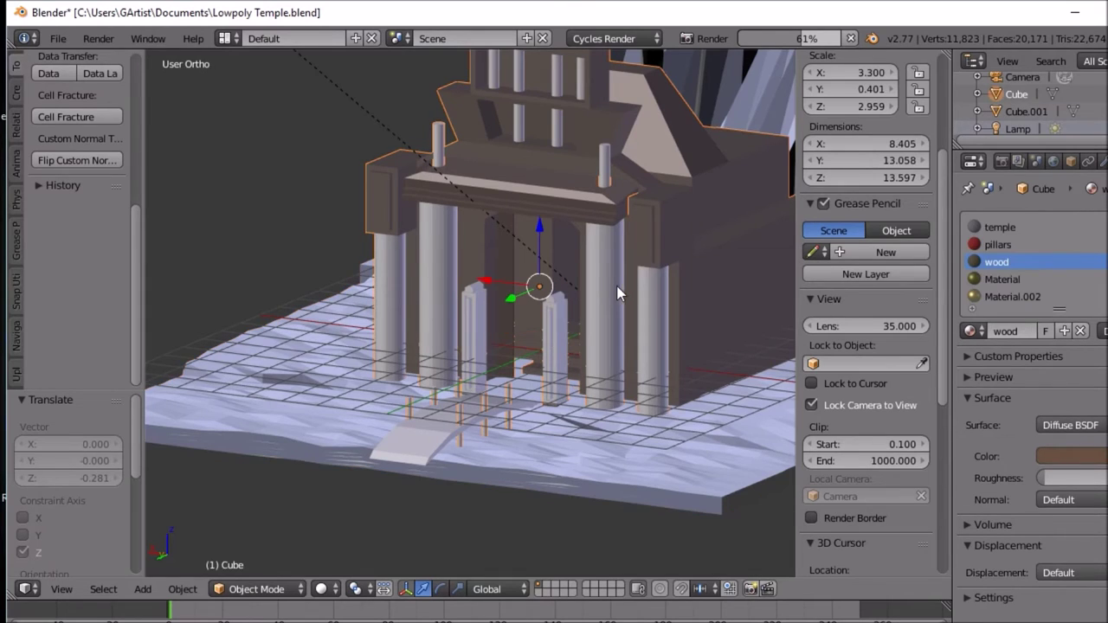
pyautogui.click(326, 588)
pyautogui.click(351, 528)
pyautogui.press('Tab')
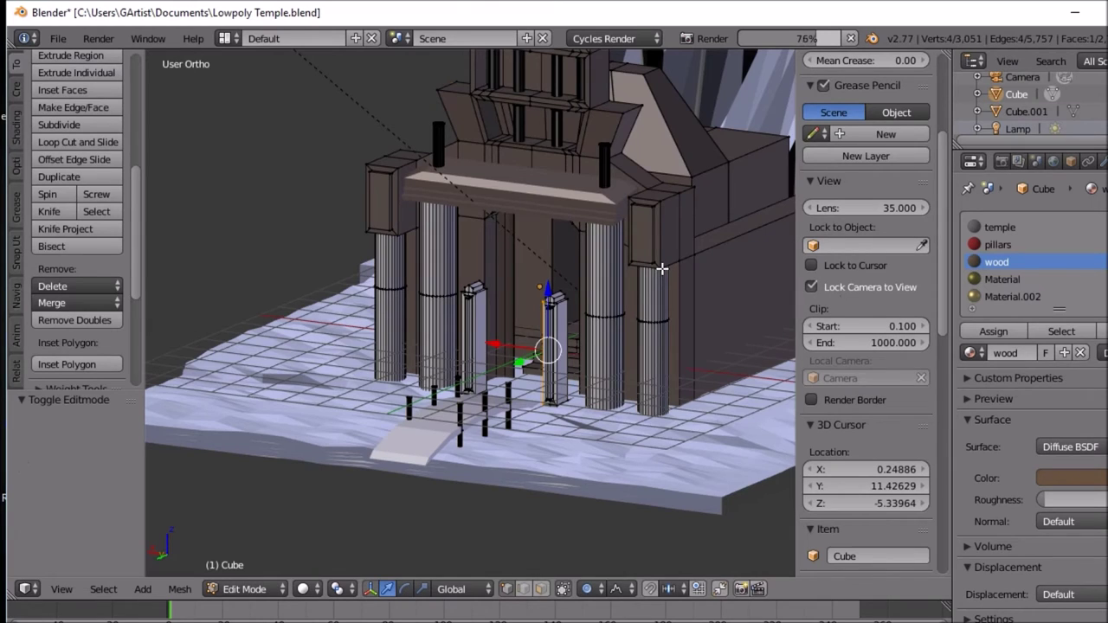
# Step: Extend the selection to all geometry linked to the temple's selected door-post face
pyautogui.hotkey('ctrl', 'l')
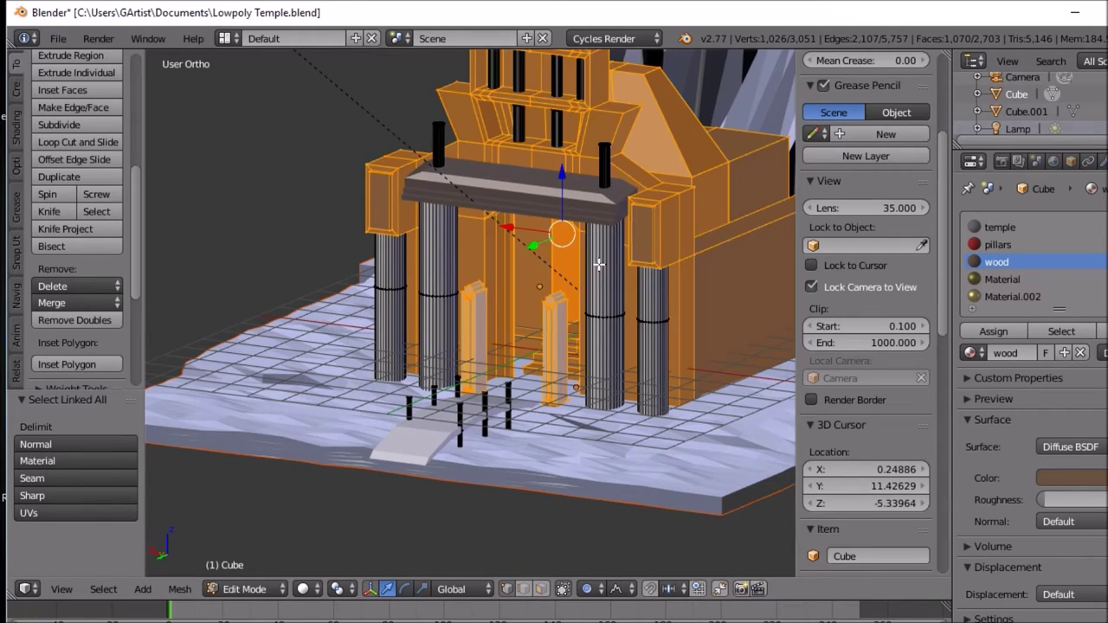
pyautogui.rightClick(606, 261)
pyautogui.hotkey('ctrl', 'l')
pyautogui.keyDown('ctrl'); pyautogui.rightClick(618, 267); pyautogui.keyUp('ctrl')
pyautogui.hotkey('ctrl', 'l')
# Step: Turn off Limit Selection to Visible and box-select the entire temple mesh, including pillars and bridge posts
pyautogui.moveTo(584, 310); pyautogui.dragTo(623, 296, button='middle')
pyautogui.moveTo(622, 297); pyautogui.dragTo(648, 295, button='middle')
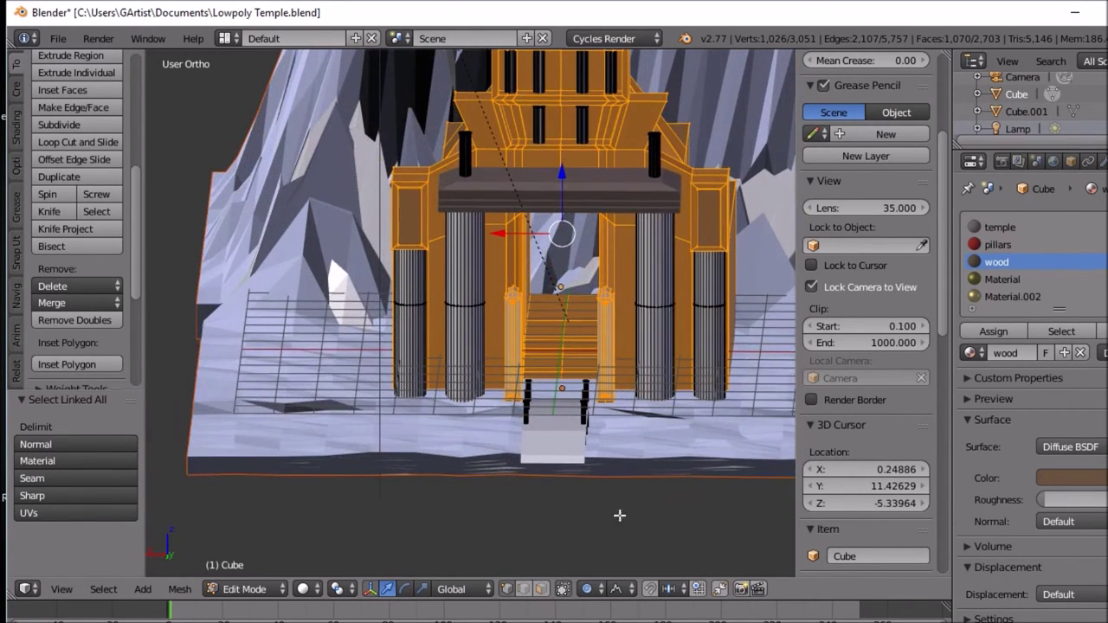
pyautogui.click(566, 589)
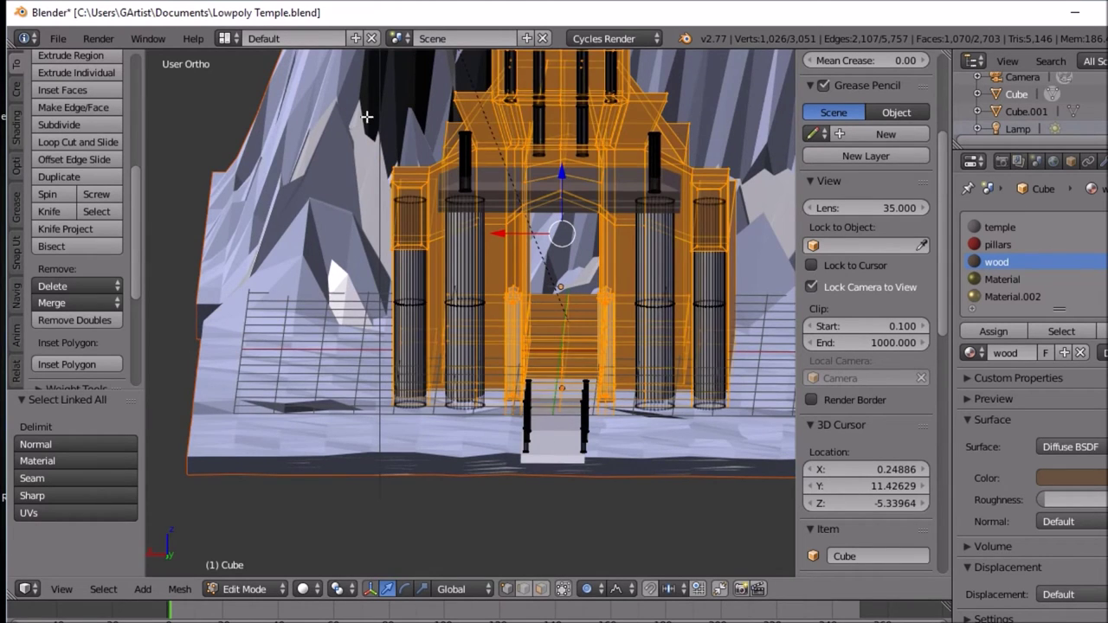
pyautogui.scroll(-4, 381, 100)
pyautogui.press('b')
pyautogui.moveTo(367, 92); pyautogui.dragTo(677, 405)
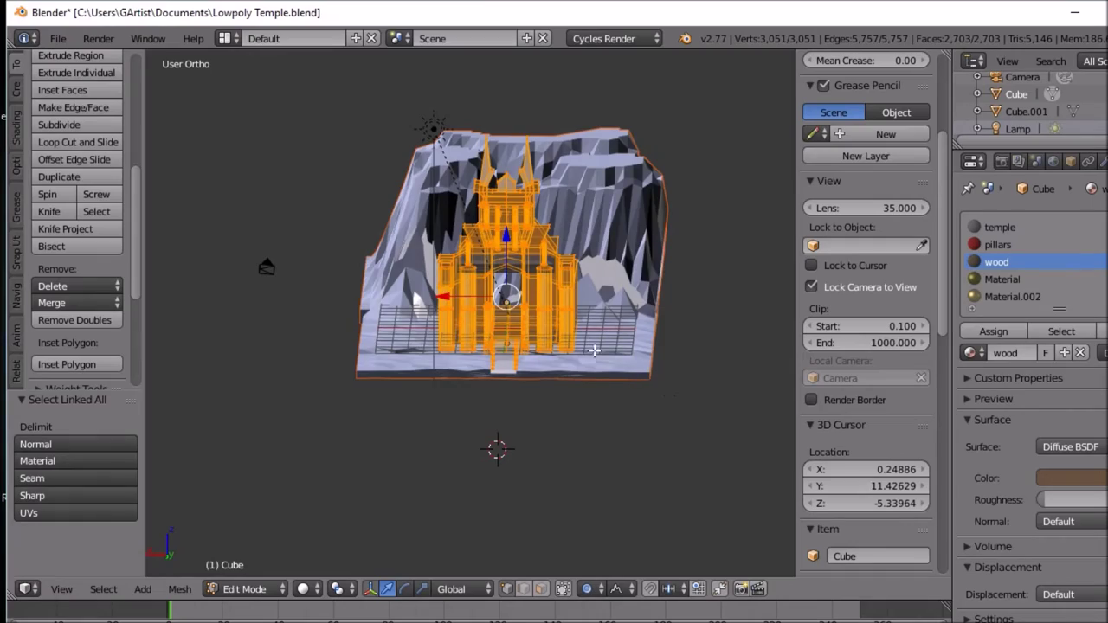
pyautogui.scroll(5, 589, 343)
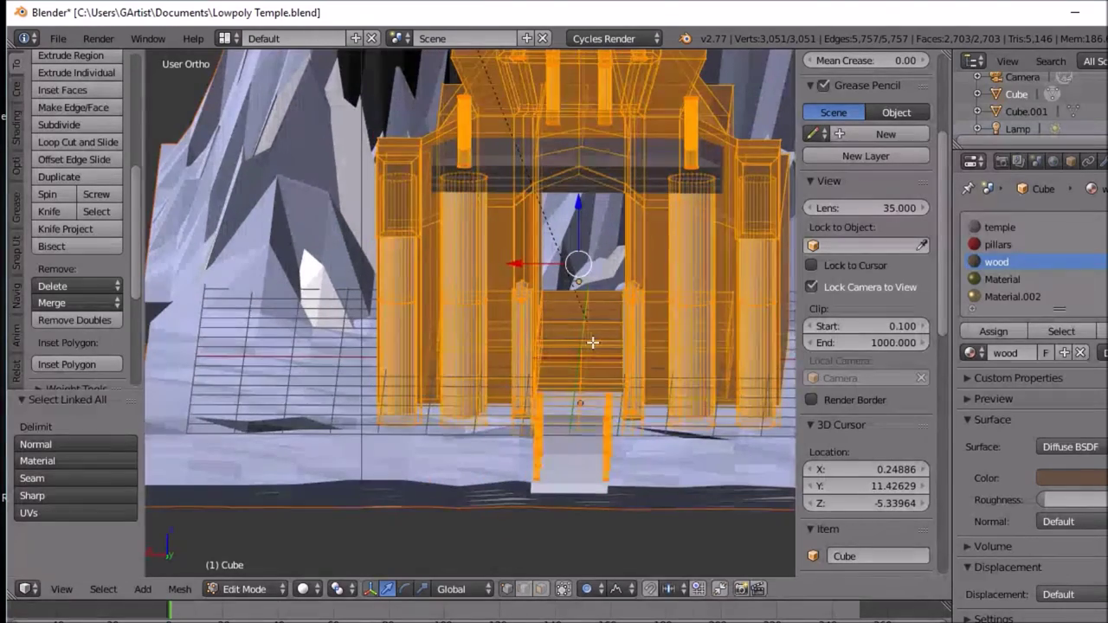
# Step: Replace the selection with the linked geometry of the temple's main building and its four large front pillars, leaving out the bridge posts
pyautogui.moveTo(601, 344); pyautogui.dragTo(492, 360, button='middle')
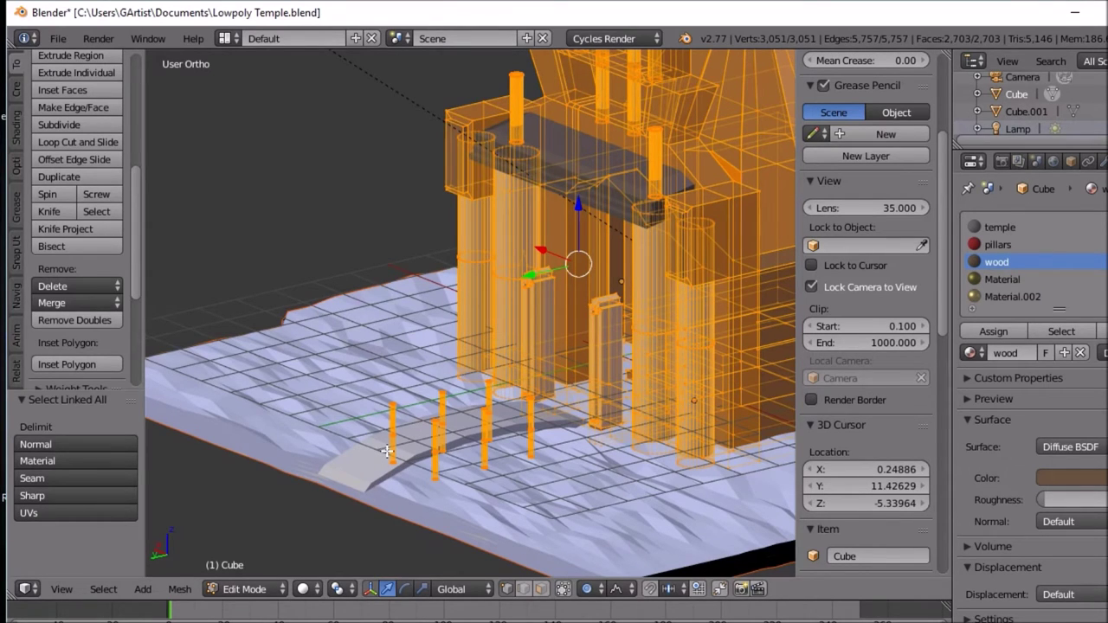
pyautogui.rightClick(668, 372)
pyautogui.moveTo(667, 371)
pyautogui.mouseDown(button='middle')
pyautogui.moveTo(700, 371)
pyautogui.moveTo(660, 368)
pyautogui.mouseUp(button='middle')
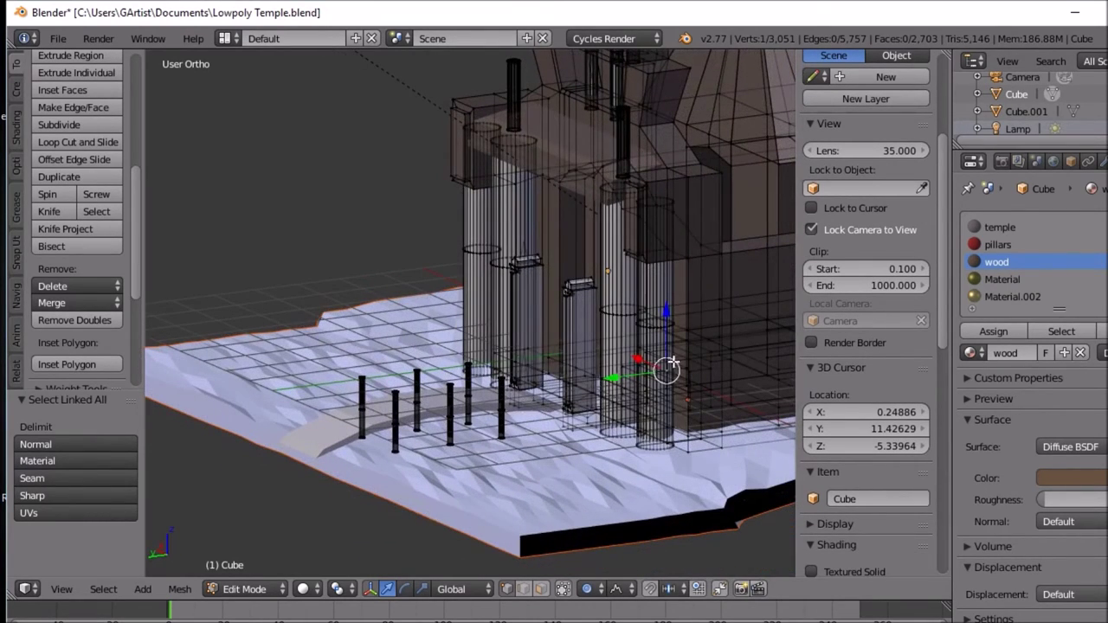
pyautogui.hotkey('ctrl', 'l')
pyautogui.keyDown('ctrl'); pyautogui.rightClick(649, 322); pyautogui.keyUp('ctrl')
pyautogui.hotkey('ctrl', 'l')
pyautogui.keyDown('ctrl'); pyautogui.rightClick(612, 320); pyautogui.keyUp('ctrl')
pyautogui.hotkey('ctrl', 'l')
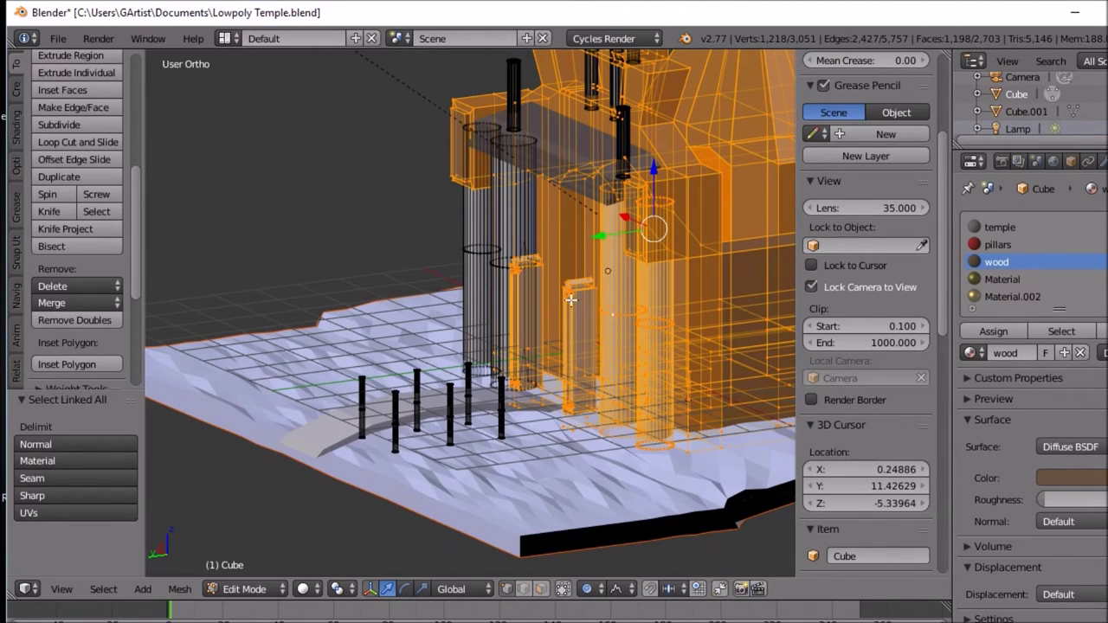
pyautogui.keyDown('ctrl'); pyautogui.rightClick(504, 259); pyautogui.keyUp('ctrl')
pyautogui.hotkey('ctrl', 'l')
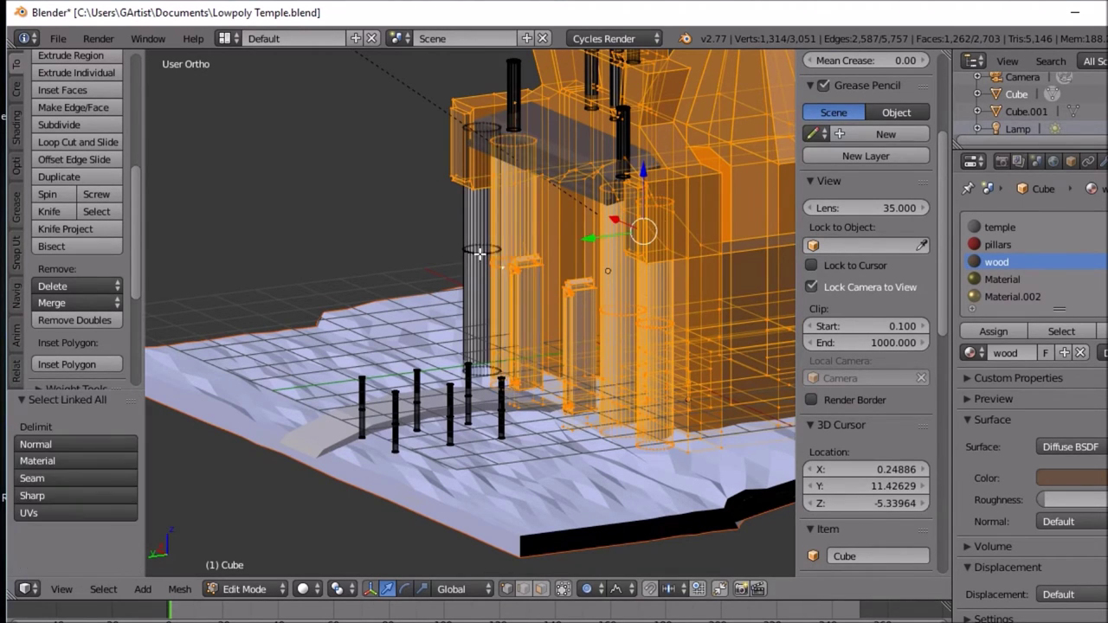
pyautogui.keyDown('ctrl'); pyautogui.rightClick(480, 254); pyautogui.keyUp('ctrl')
pyautogui.hotkey('ctrl', 'l')
# Step: Add the small upper pillars and the remaining tower parts to the temple selection, keeping the bridge posts unselected
pyautogui.keyDown('ctrl'); pyautogui.rightClick(630, 139); pyautogui.keyUp('ctrl')
pyautogui.hotkey('ctrl', 'l')
pyautogui.keyDown('ctrl'); pyautogui.rightClick(621, 124); pyautogui.keyUp('ctrl')
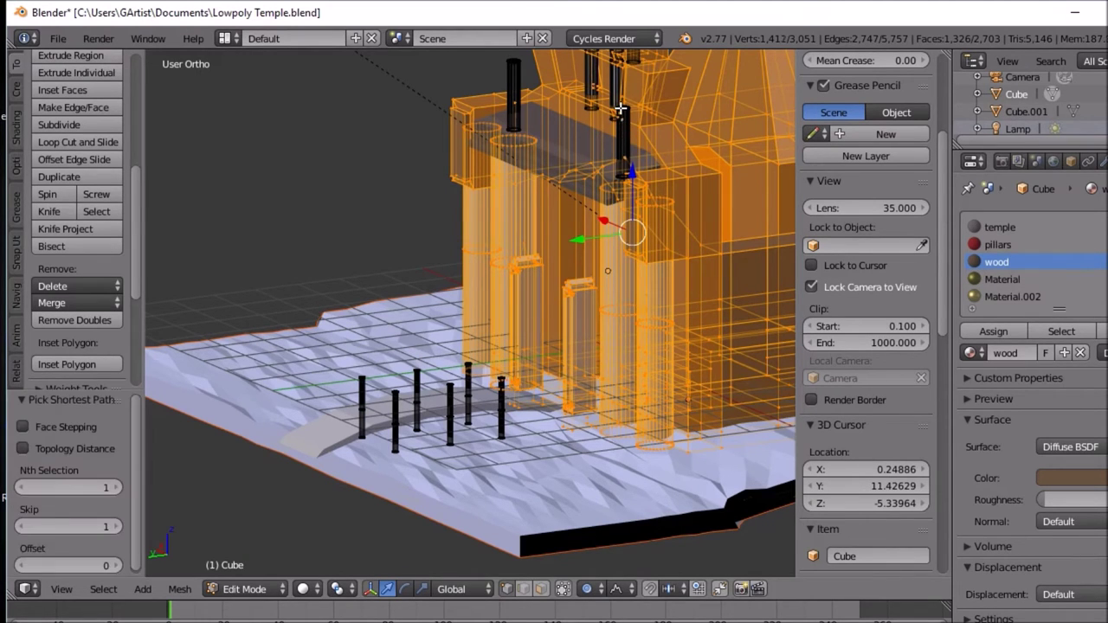
pyautogui.hotkey('ctrl', 'l')
pyautogui.keyDown('ctrl'); pyautogui.rightClick(512, 73); pyautogui.keyUp('ctrl')
pyautogui.hotkey('ctrl', 'l')
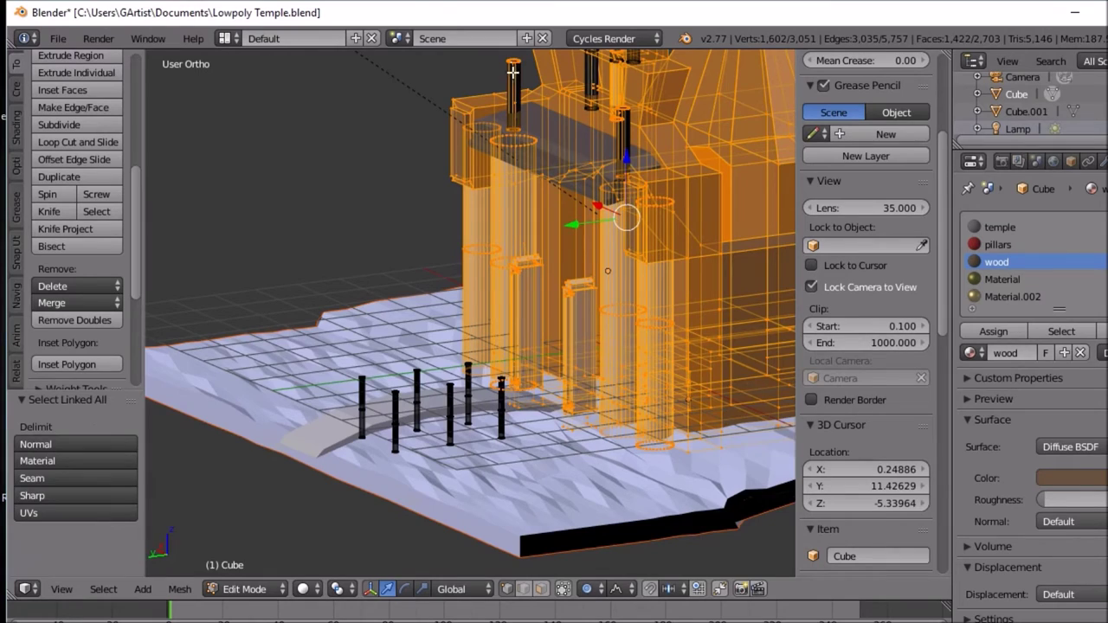
pyautogui.keyDown('ctrl'); pyautogui.rightClick(516, 75); pyautogui.keyUp('ctrl')
pyautogui.hotkey('ctrl', 'l')
pyautogui.keyDown('ctrl'); pyautogui.rightClick(515, 71); pyautogui.keyUp('ctrl')
pyautogui.hotkey('ctrl', 'l')
pyautogui.moveTo(587, 213); pyautogui.dragTo(689, 129, button='middle')
pyautogui.press('b')
pyautogui.moveTo(422, 64); pyautogui.dragTo(715, 229)
pyautogui.moveTo(611, 217); pyautogui.dragTo(503, 225, button='middle')
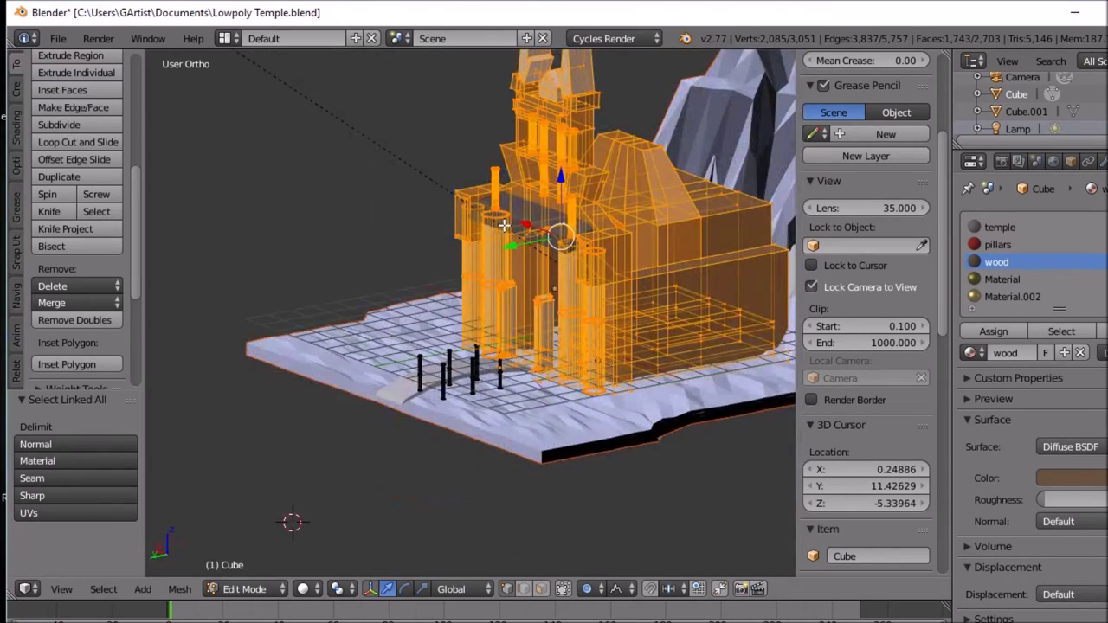
# Step: Try to scale the selected temple geometry uniformly down to about 0.70
pyautogui.moveTo(544, 242); pyautogui.dragTo(631, 242, button='middle')
pyautogui.press('s')
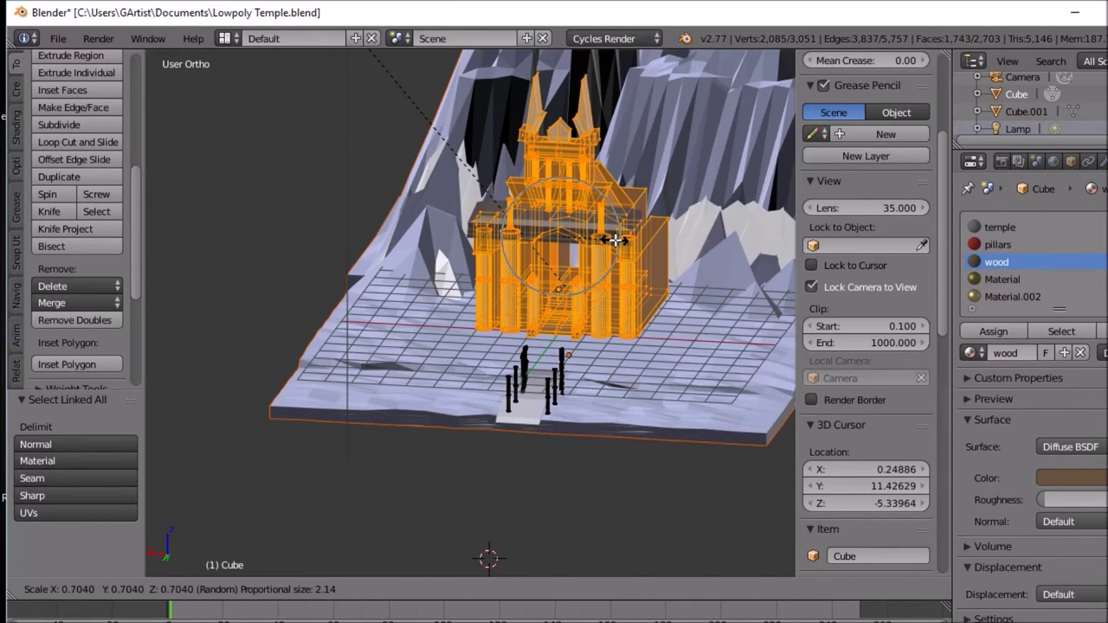
pyautogui.click(613, 241)
# Step: Switch from editing the temple to editing the terrain mesh, and select all geometry linked to the mountain
pyautogui.moveTo(683, 298); pyautogui.dragTo(747, 291, button='middle')
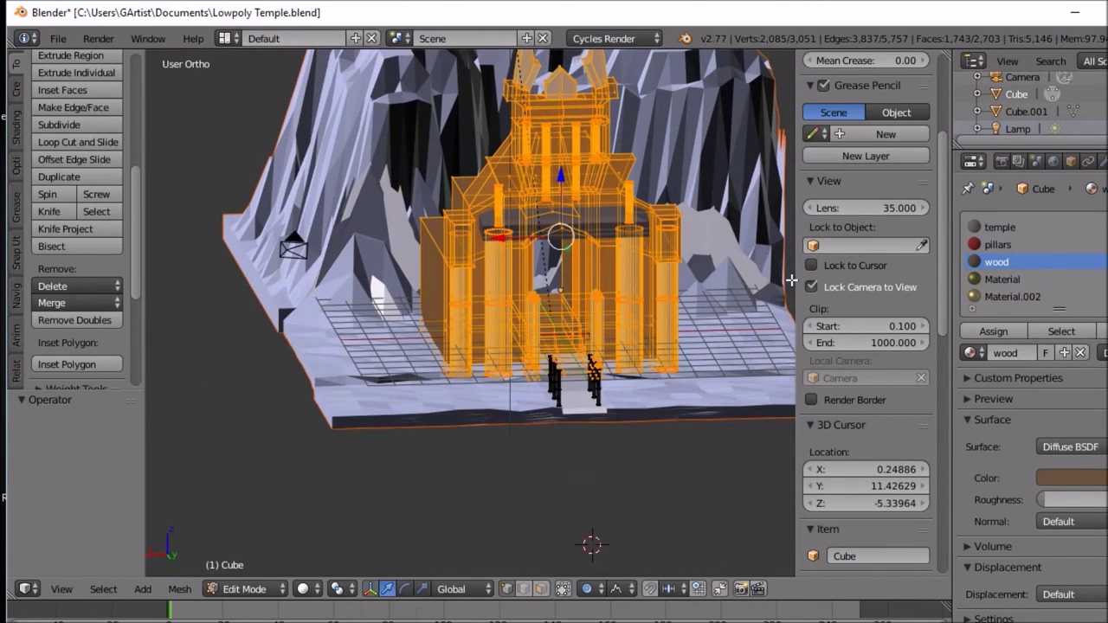
pyautogui.keyDown('shift'); pyautogui.moveTo(735, 237); pyautogui.dragTo(760, 467, button='middle'); pyautogui.keyUp('shift')
pyautogui.moveTo(546, 378); pyautogui.dragTo(567, 400, button='middle')
pyautogui.press('Tab')
pyautogui.press('Tab')
pyautogui.press('Tab')
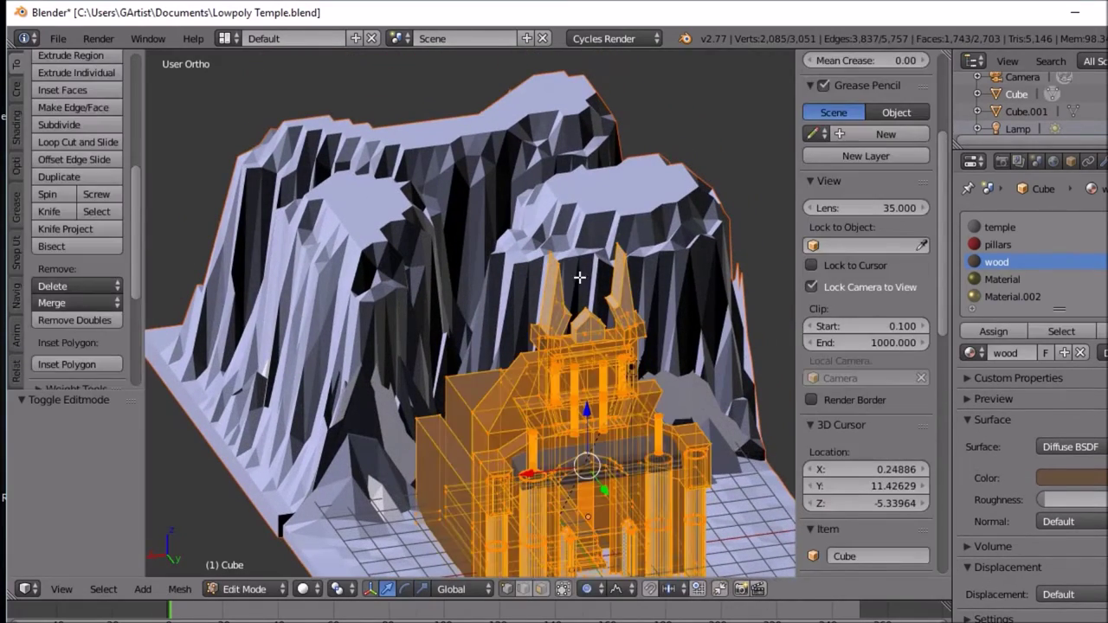
pyautogui.rightClick(608, 187)
pyautogui.press('Tab')
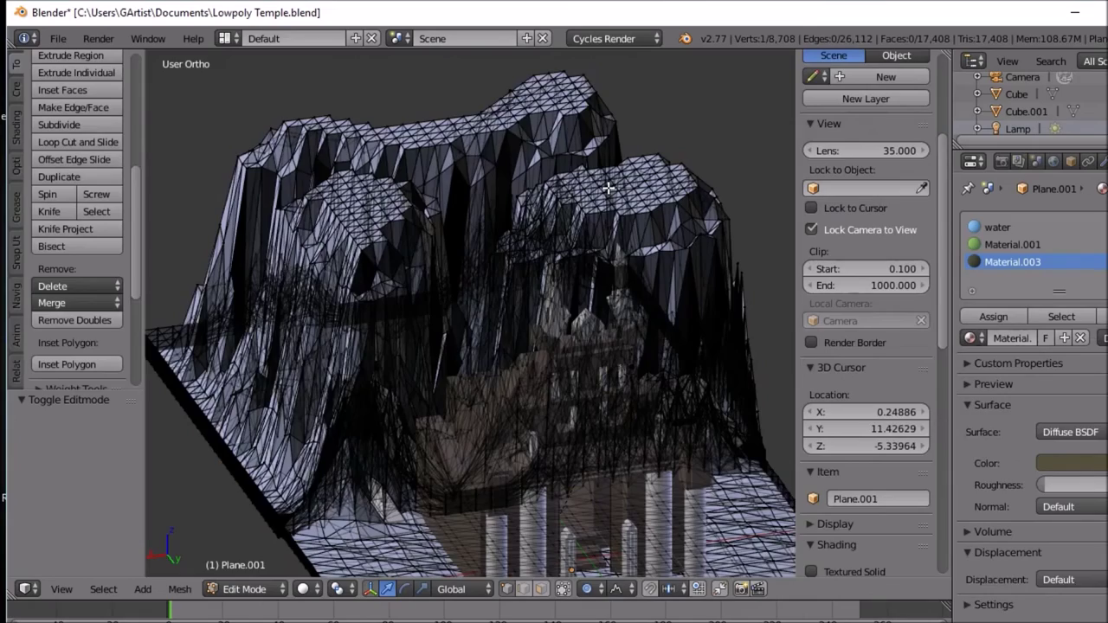
pyautogui.rightClick(655, 199)
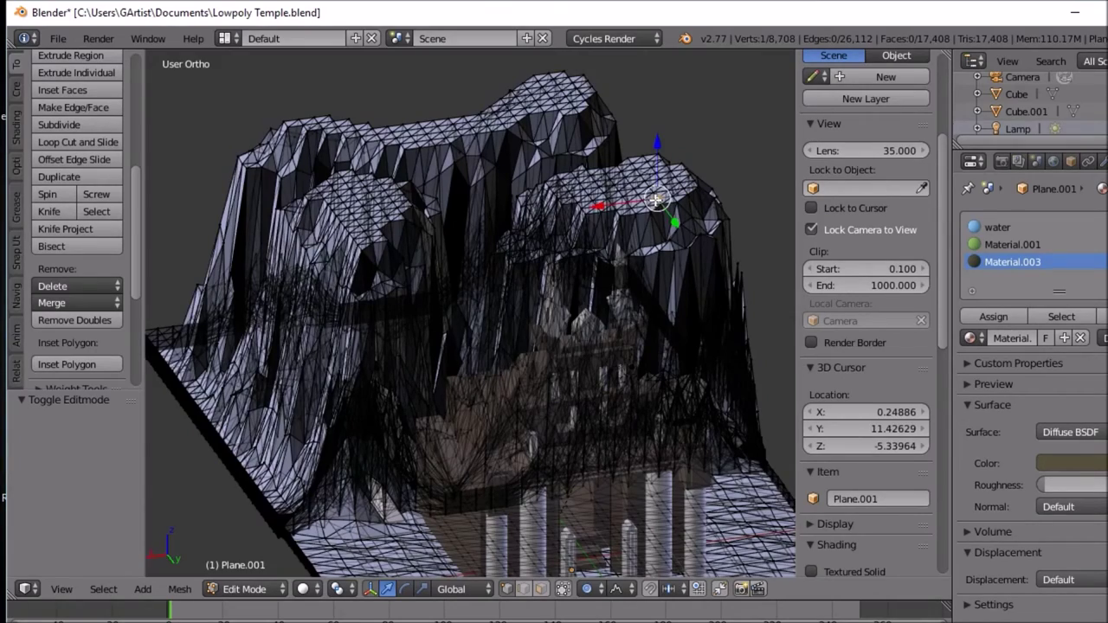
pyautogui.hotkey('ctrl', 'l')
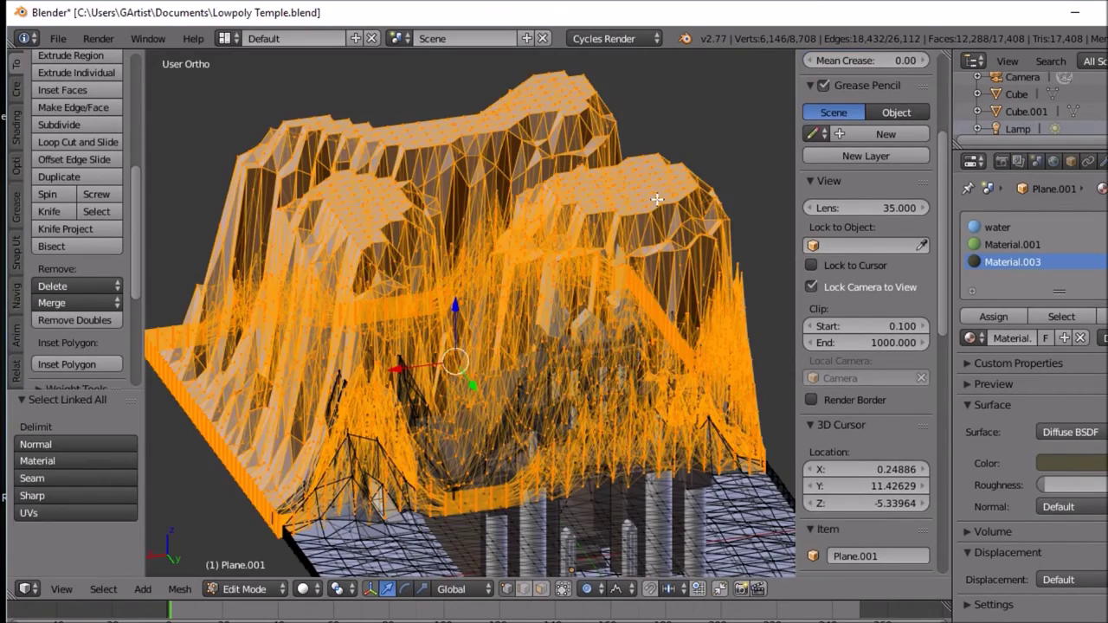
pyautogui.moveTo(655, 199); pyautogui.dragTo(518, 195, button='middle')
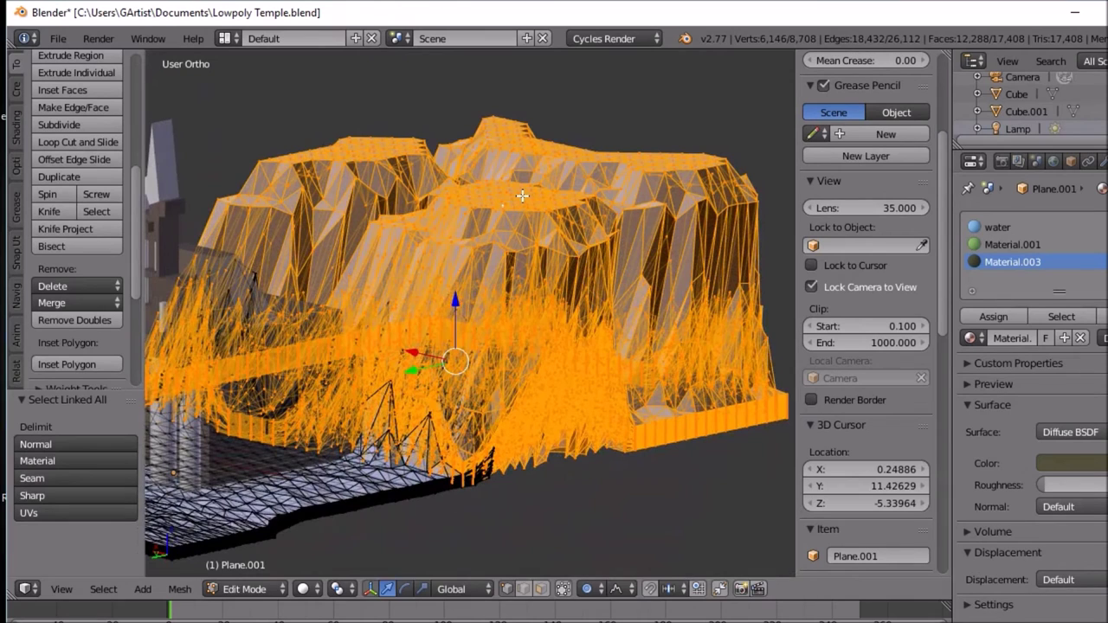
pyautogui.press('g')
pyautogui.press('z')
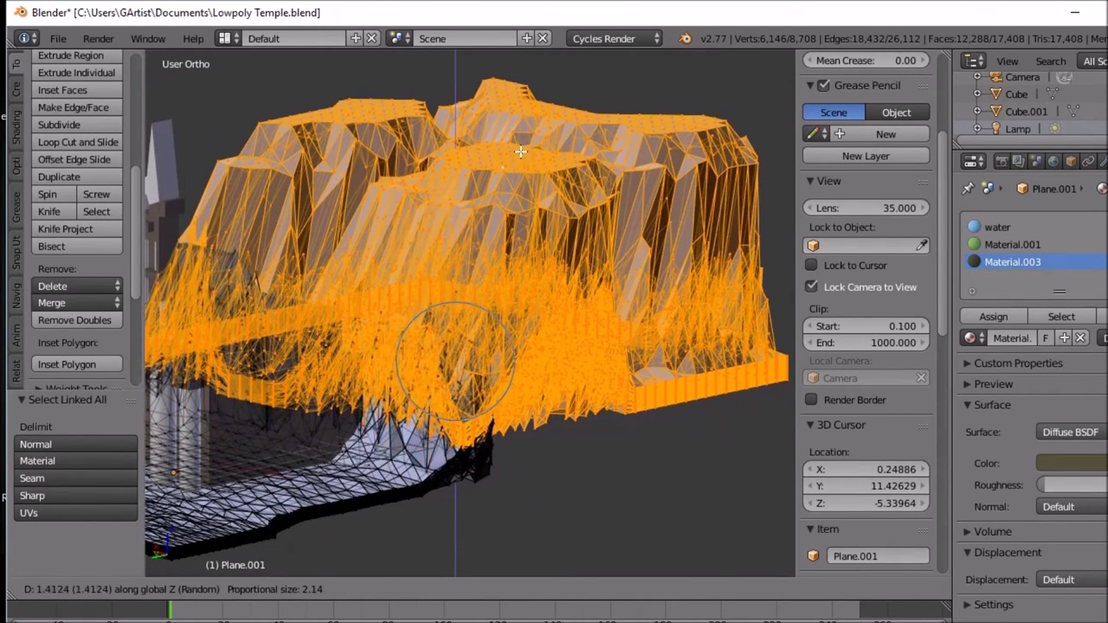
pyautogui.press('Escape')
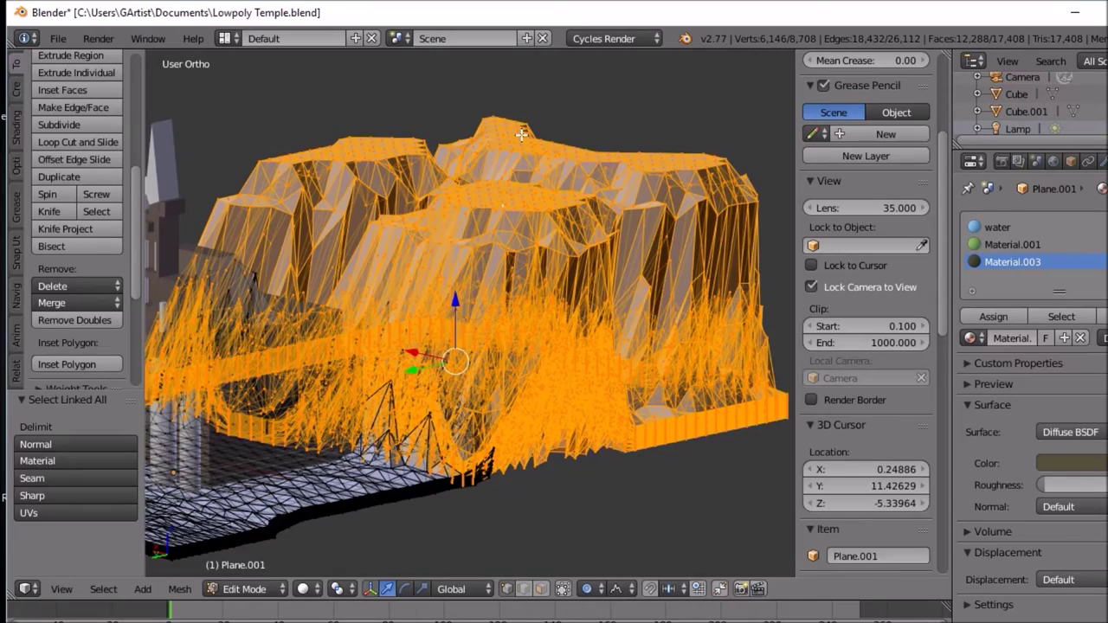
pyautogui.press('s')
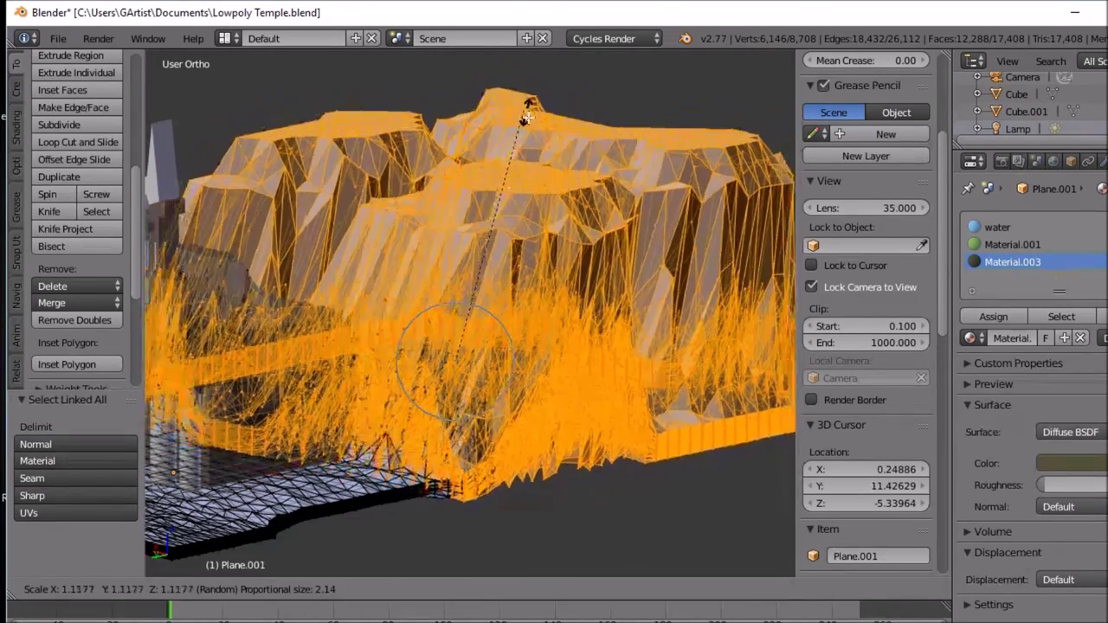
pyautogui.press('Escape')
# Step: Scale the selected mountain geometry along the Z axis by about 1.48
pyautogui.press('s')
pyautogui.press('z')
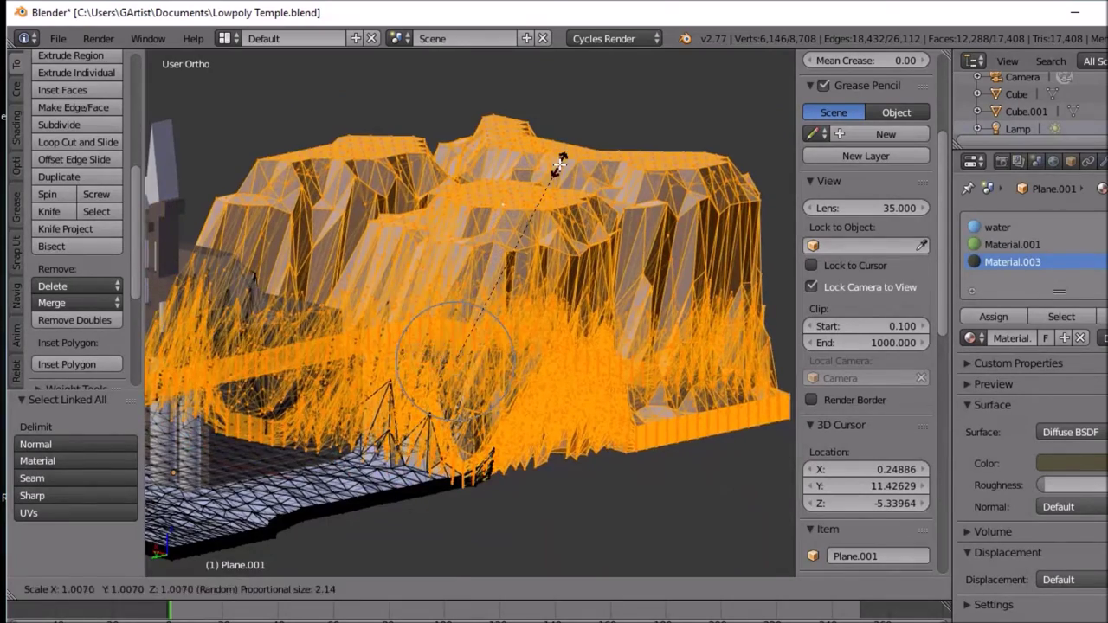
pyautogui.click(541, 567)
pyautogui.moveTo(433, 360); pyautogui.dragTo(528, 342, button='middle')
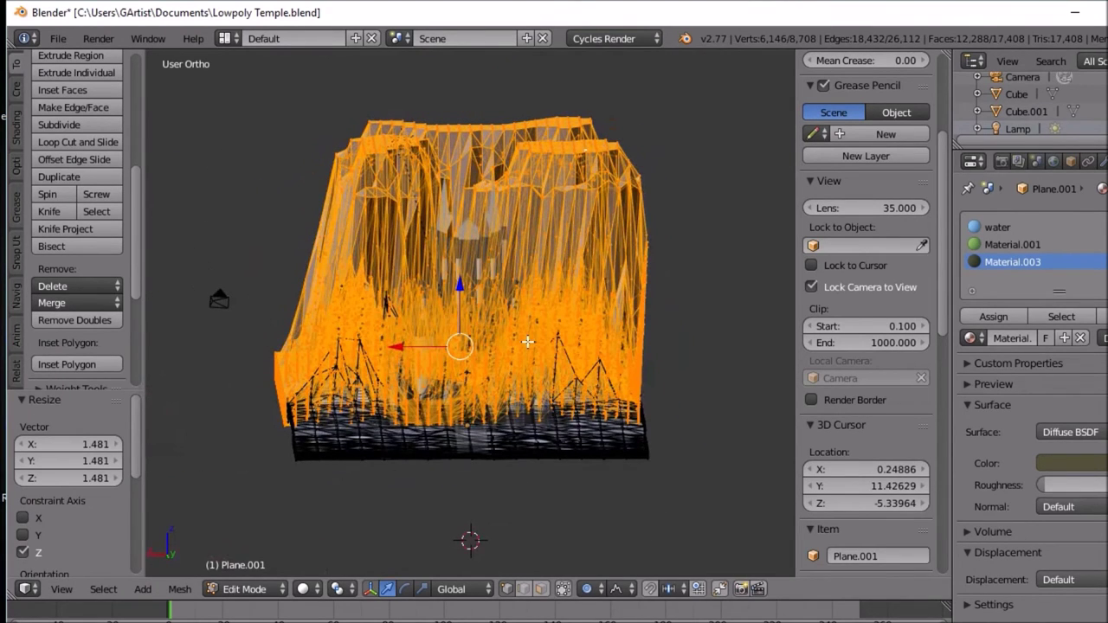
# Step: Leave Edit Mode, set the viewport shading to Rendered, and view the temple and mountain from the side
pyautogui.press('Tab')
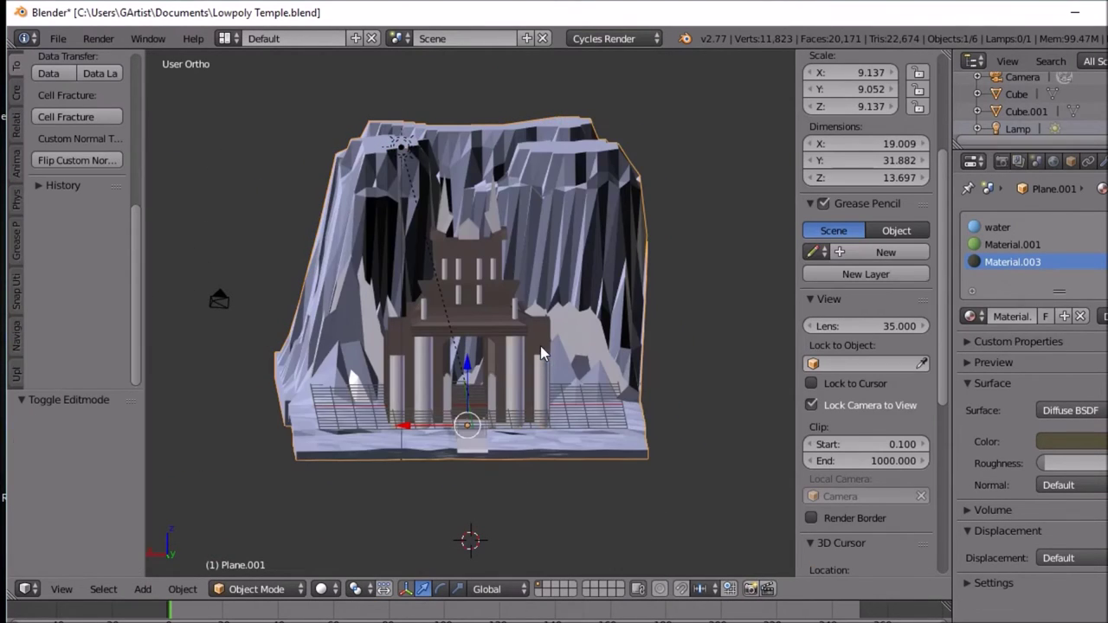
pyautogui.click(328, 588)
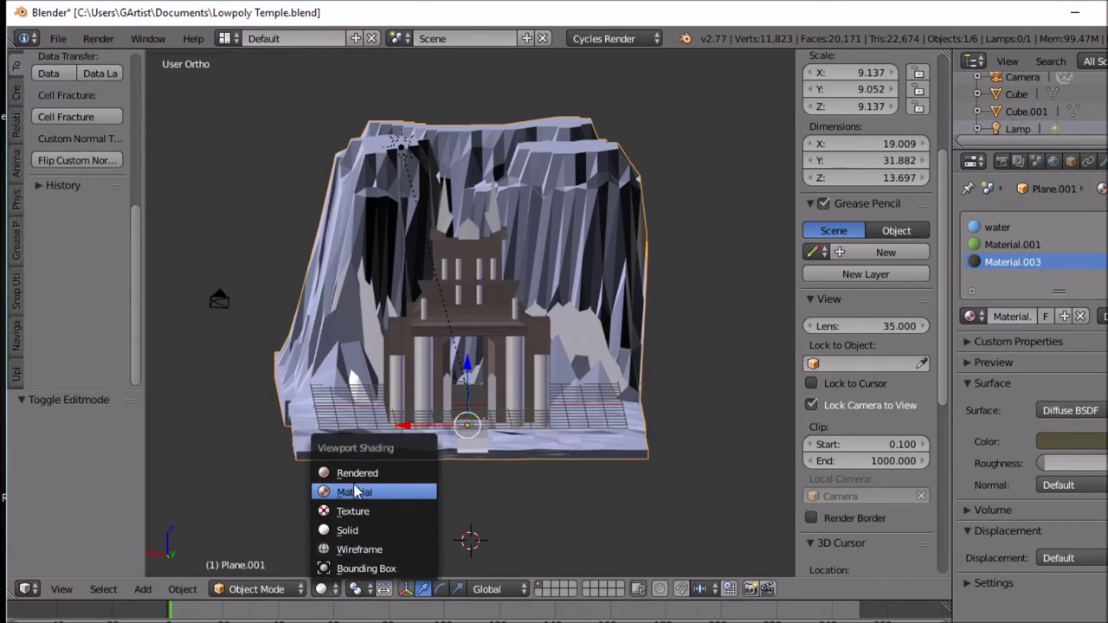
pyautogui.click(359, 470)
pyautogui.moveTo(597, 439); pyautogui.dragTo(552, 414, button='middle')
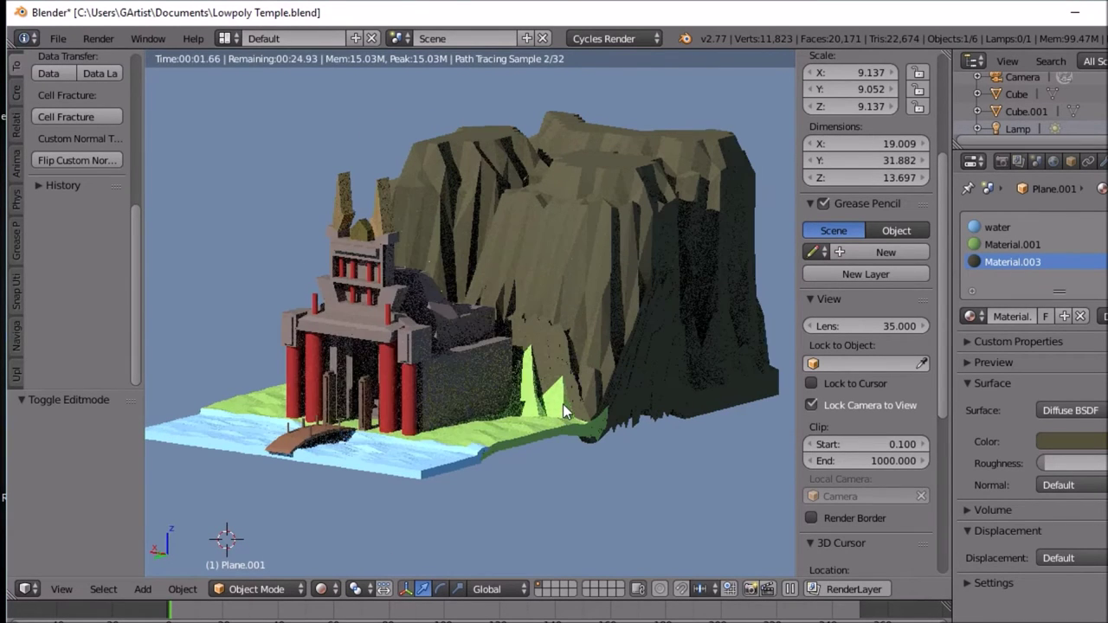
# Step: Lighten the mountain rock material's diffuse colour to RGB 0.190, 0.174, 0.089
pyautogui.moveTo(519, 330); pyautogui.dragTo(569, 324, button='middle')
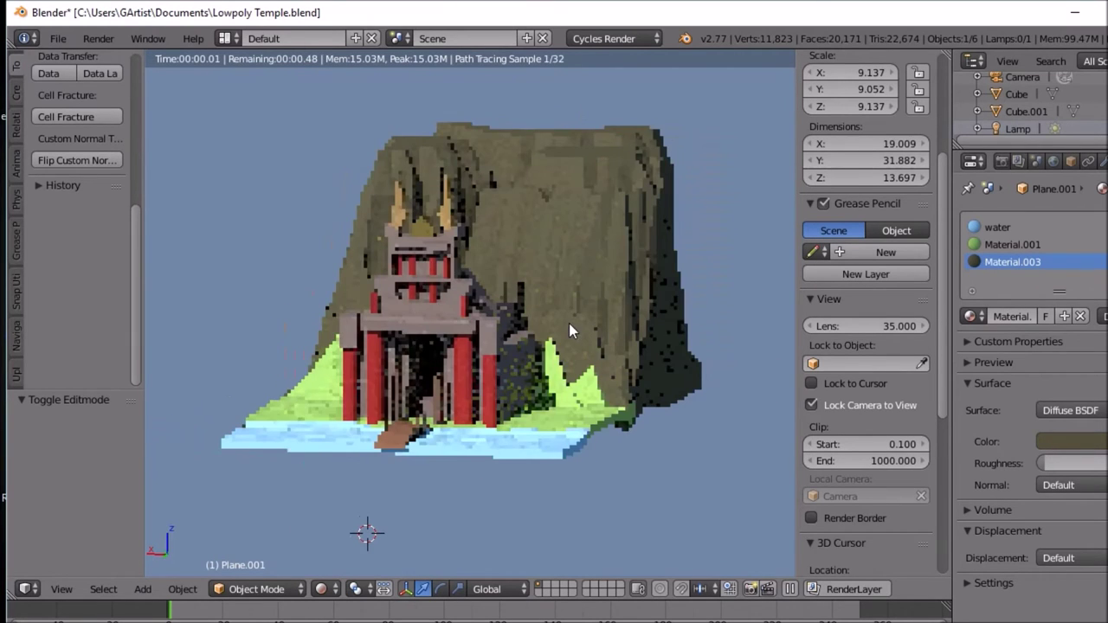
pyautogui.moveTo(572, 411); pyautogui.dragTo(630, 435, button='middle')
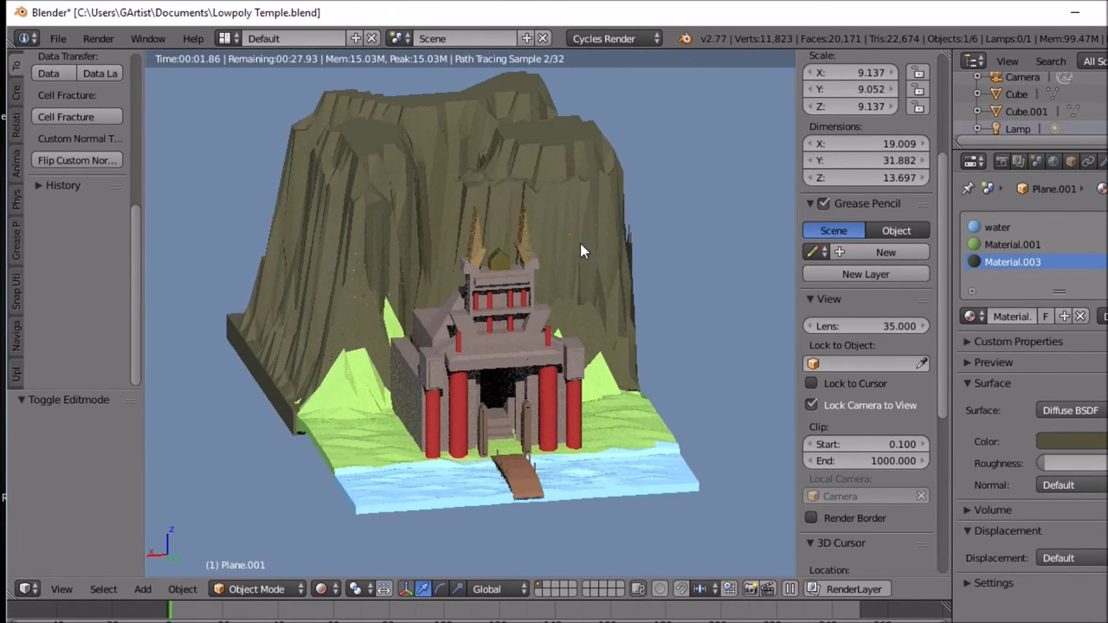
pyautogui.moveTo(580, 244); pyautogui.dragTo(573, 232, button='middle')
pyautogui.scroll(3, 572, 232)
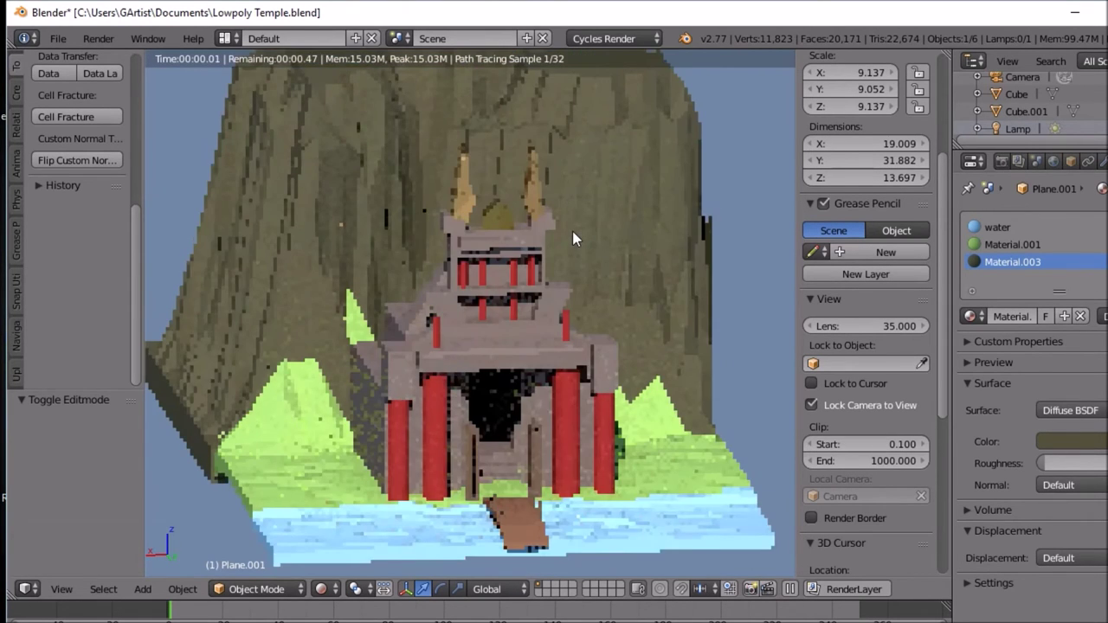
pyautogui.scroll(2, 574, 251)
pyautogui.moveTo(574, 259)
pyautogui.keyDown('shift'); pyautogui.mouseDown(button='middle')
pyautogui.moveTo(570, 349)
pyautogui.moveTo(561, 338)
pyautogui.mouseUp(button='middle'); pyautogui.keyUp('shift')
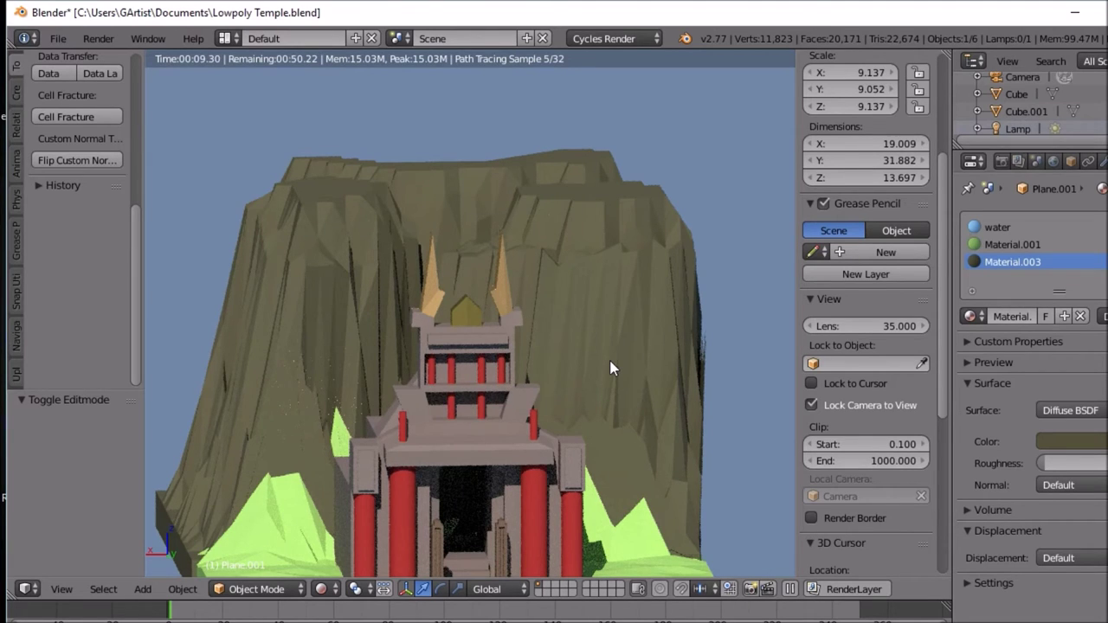
pyautogui.click(1088, 449)
pyautogui.click(1042, 266)
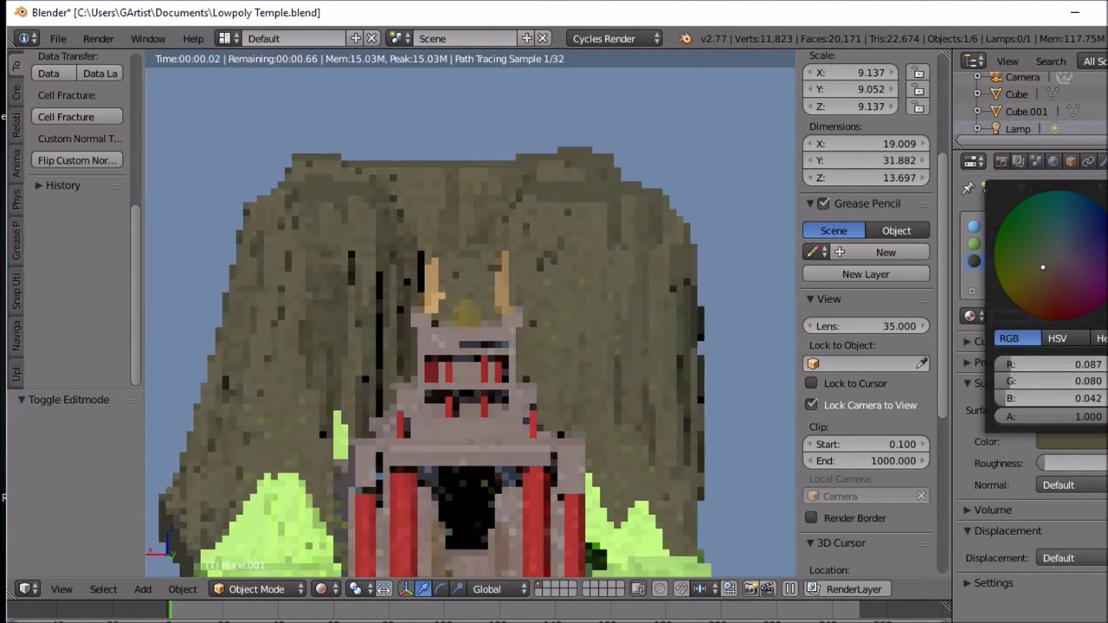
pyautogui.scroll(3, 1048, 256)
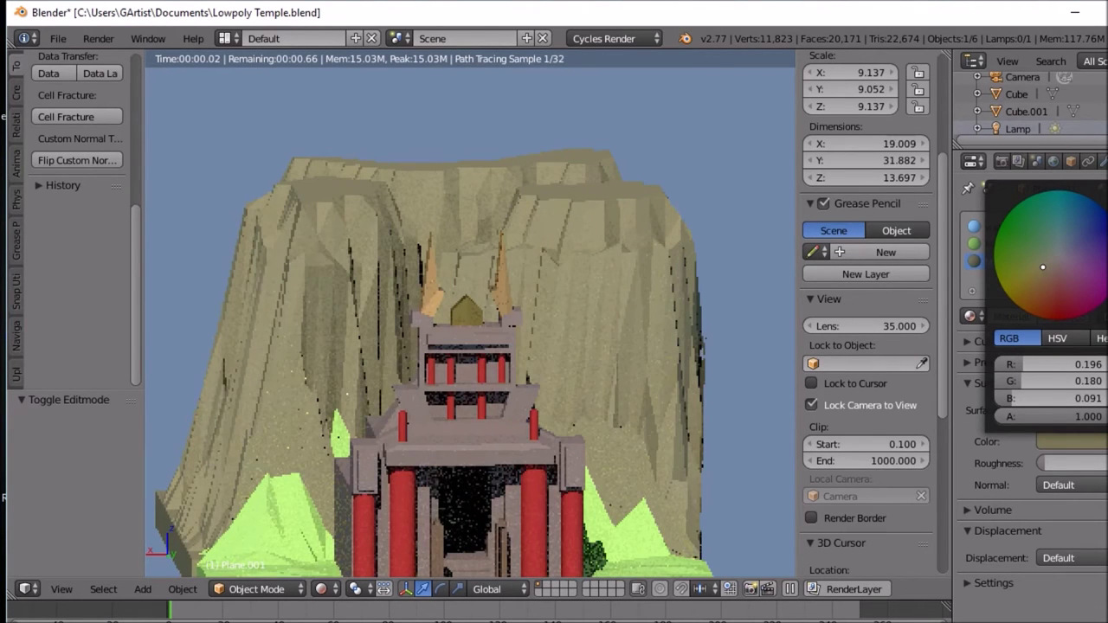
pyautogui.scroll(-1, 1048, 255)
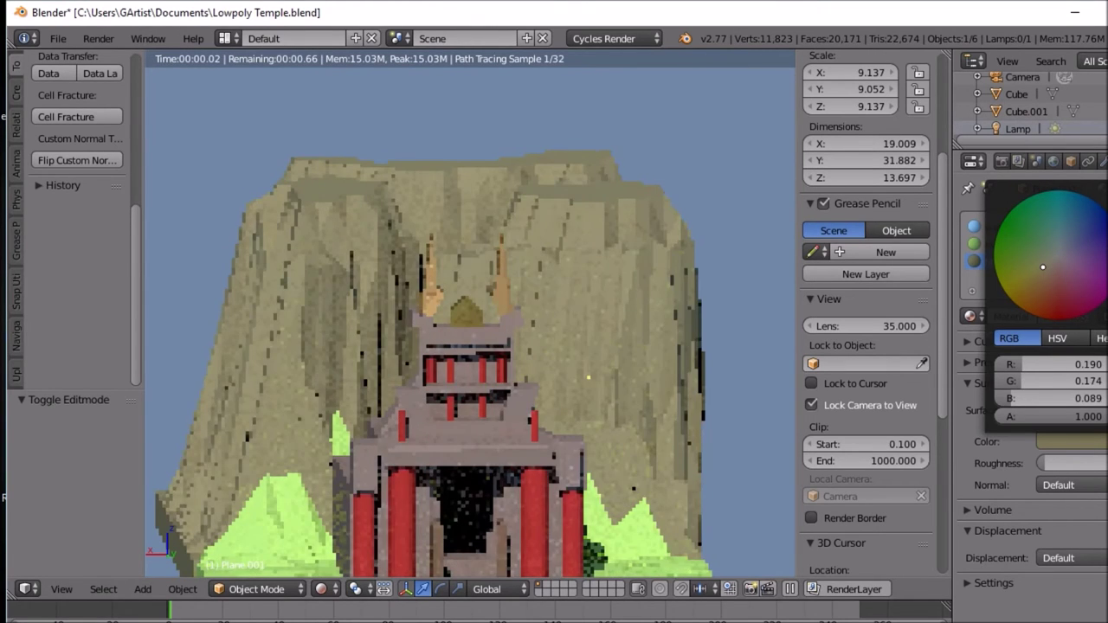
# Step: Inspect the recoloured mountain from the side and switch the viewport shading from Rendered to Solid
pyautogui.scroll(-2, 634, 433)
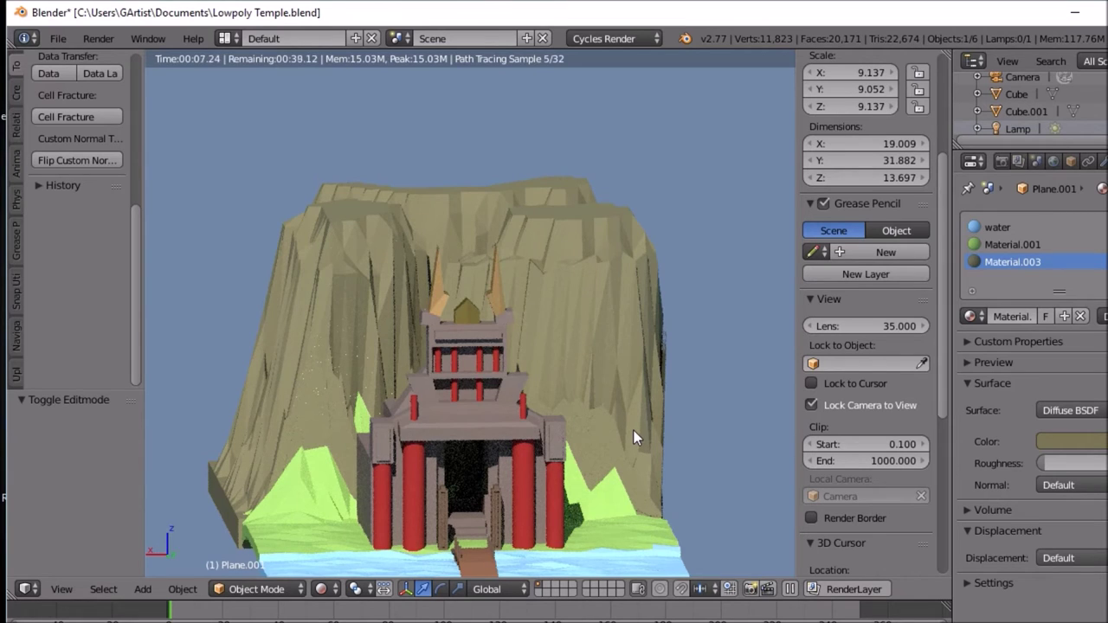
pyautogui.scroll(-1, 633, 438)
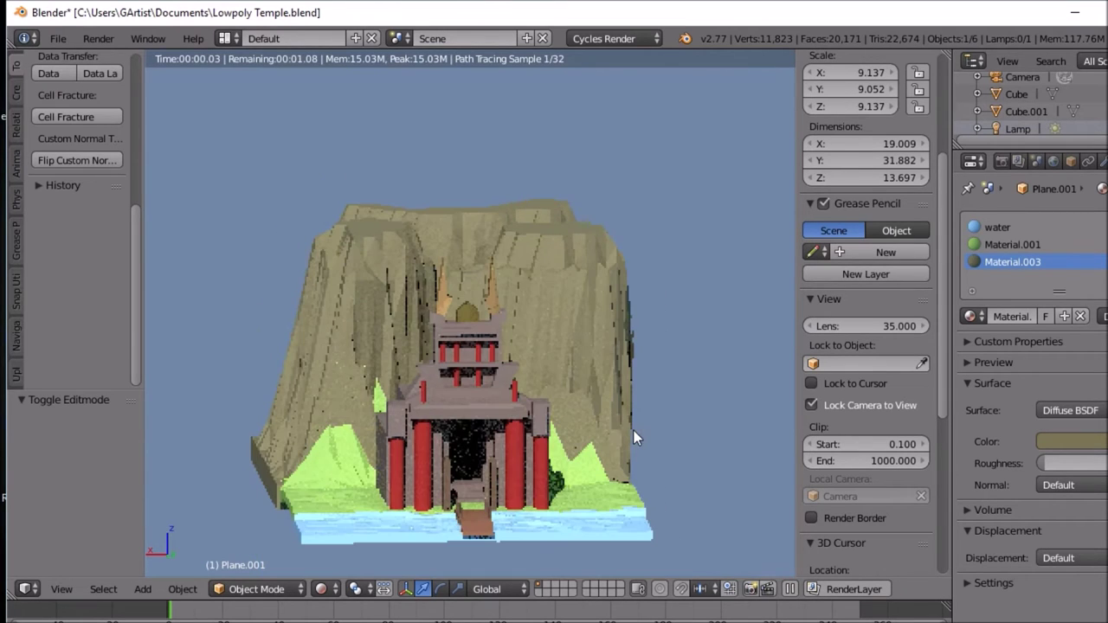
pyautogui.moveTo(634, 430); pyautogui.dragTo(471, 478, button='middle')
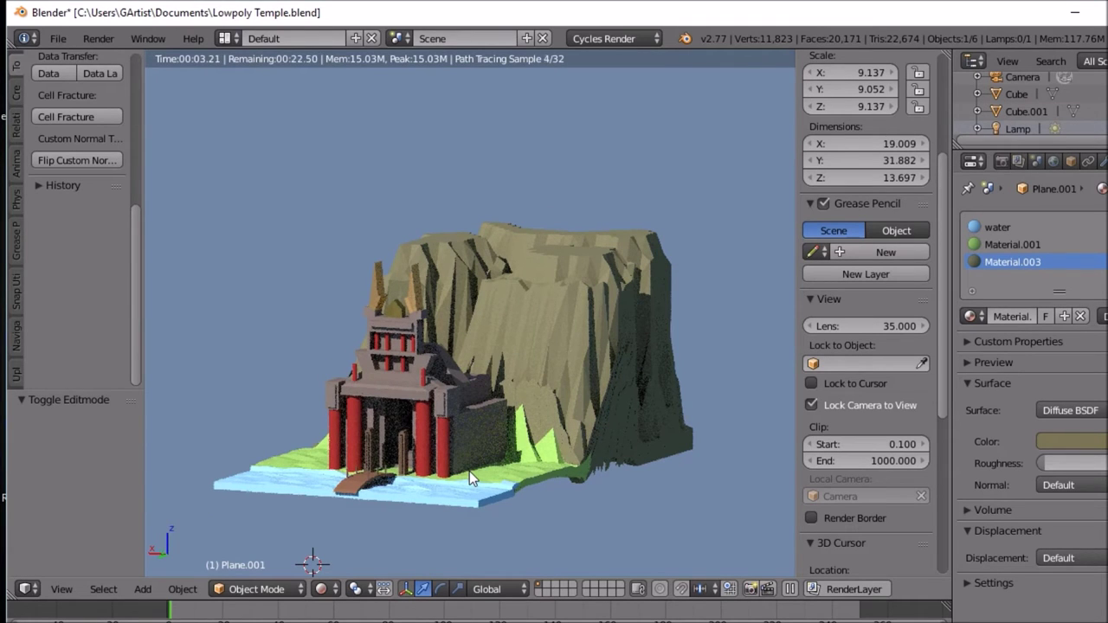
pyautogui.moveTo(470, 471); pyautogui.dragTo(447, 459, button='middle')
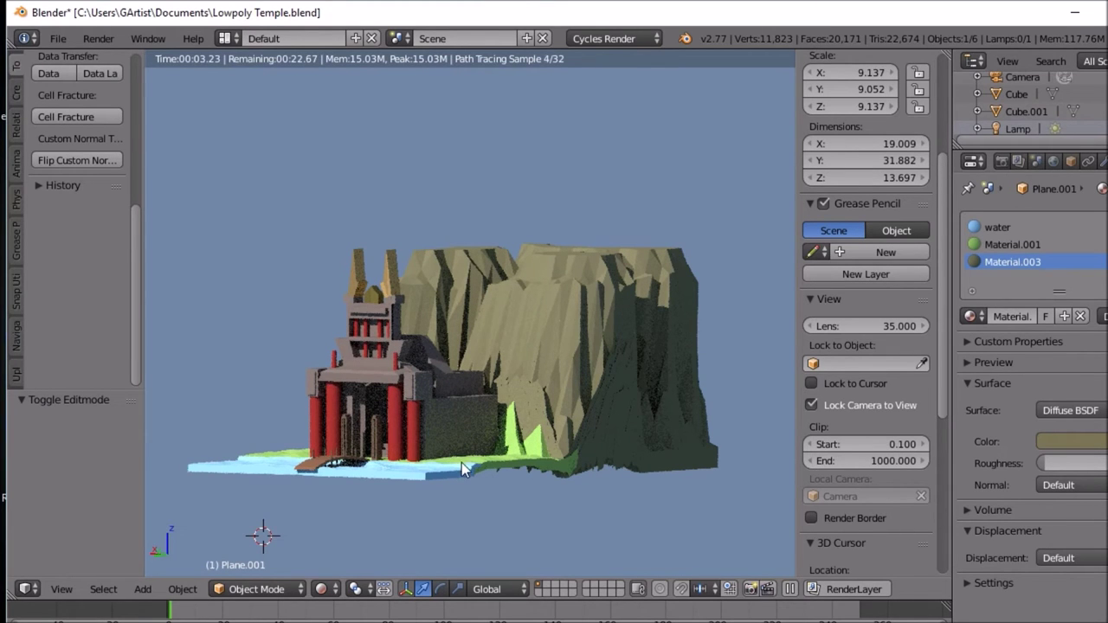
pyautogui.moveTo(506, 471)
pyautogui.mouseDown(button='middle')
pyautogui.moveTo(498, 480)
pyautogui.moveTo(509, 483)
pyautogui.mouseUp(button='middle')
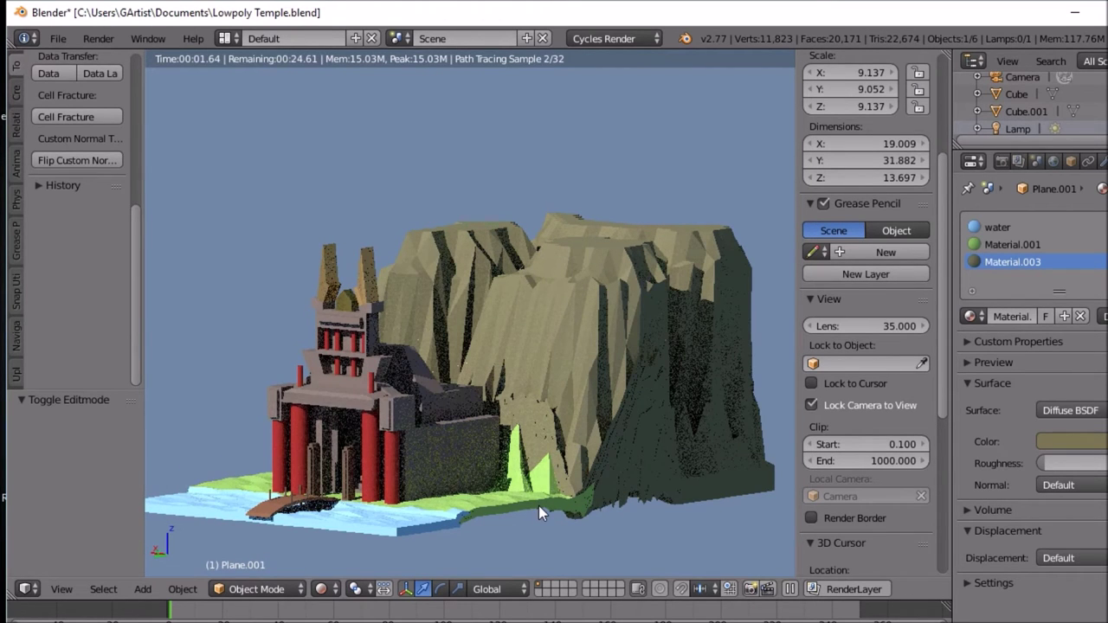
pyautogui.click(332, 590)
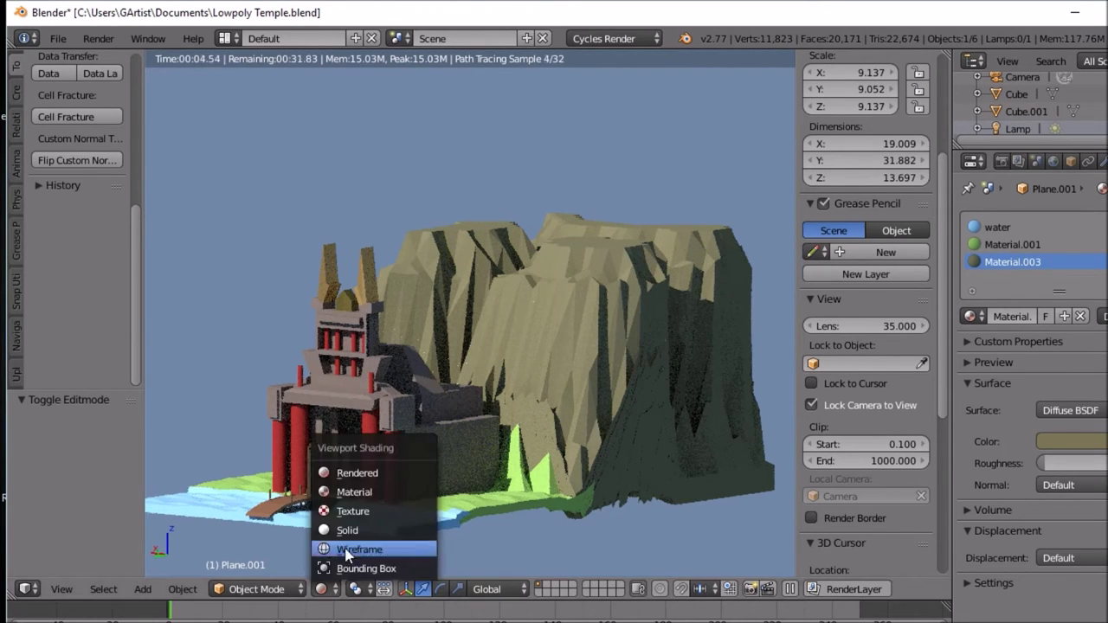
pyautogui.click(348, 529)
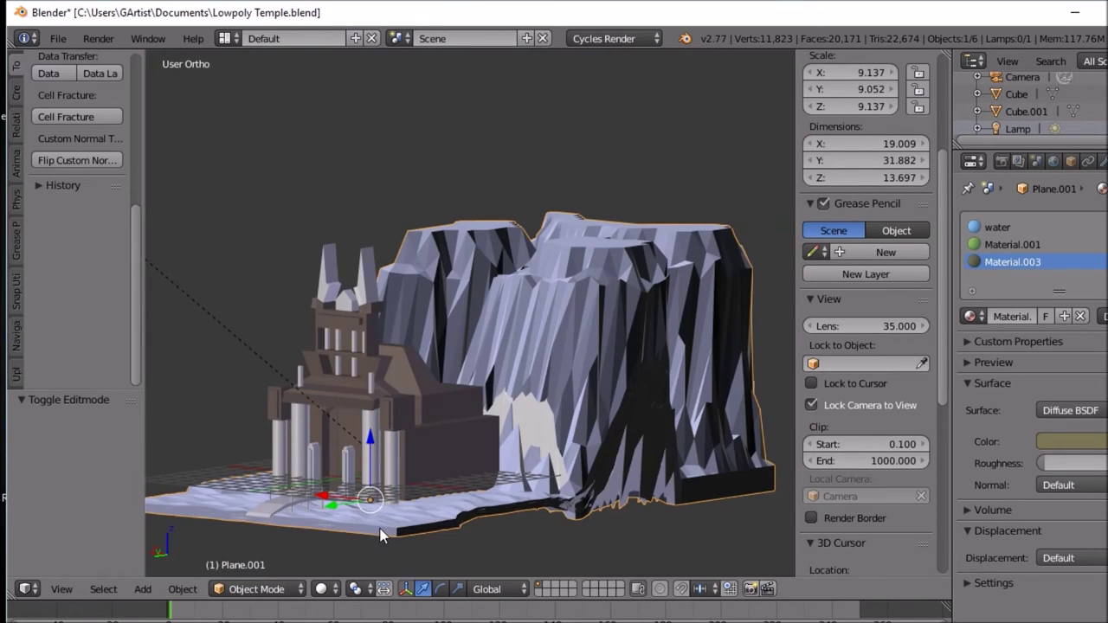
# Step: Add a plane mesh and scale it uniformly to about 12.04, making it roughly 24.08 units square
pyautogui.hotkey('shift', 'a')
pyautogui.moveTo(416, 372)
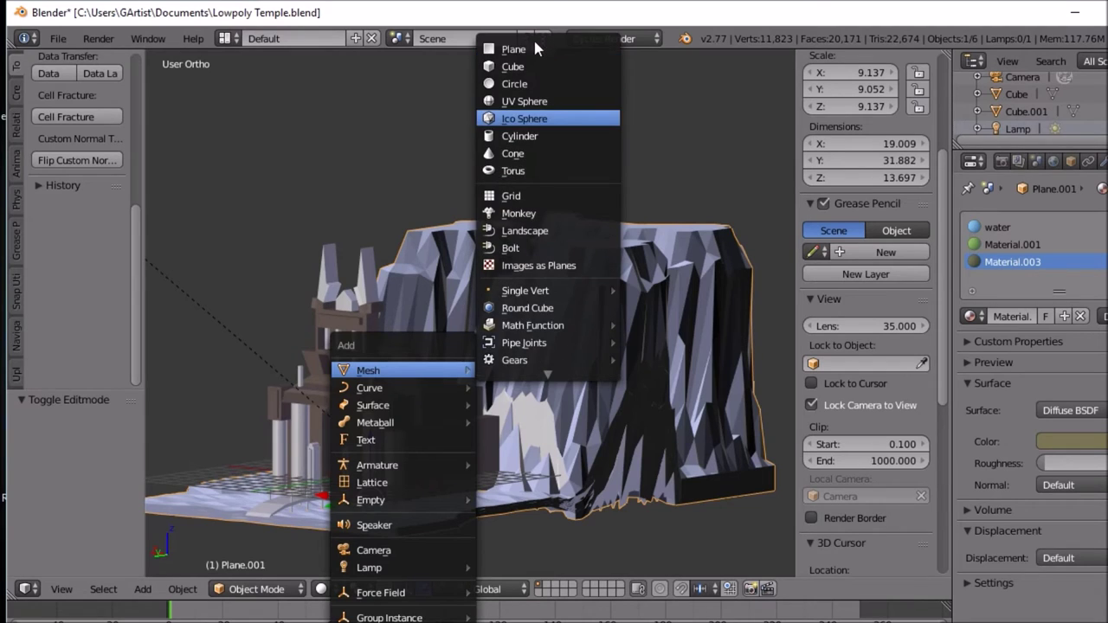
pyautogui.click(534, 49)
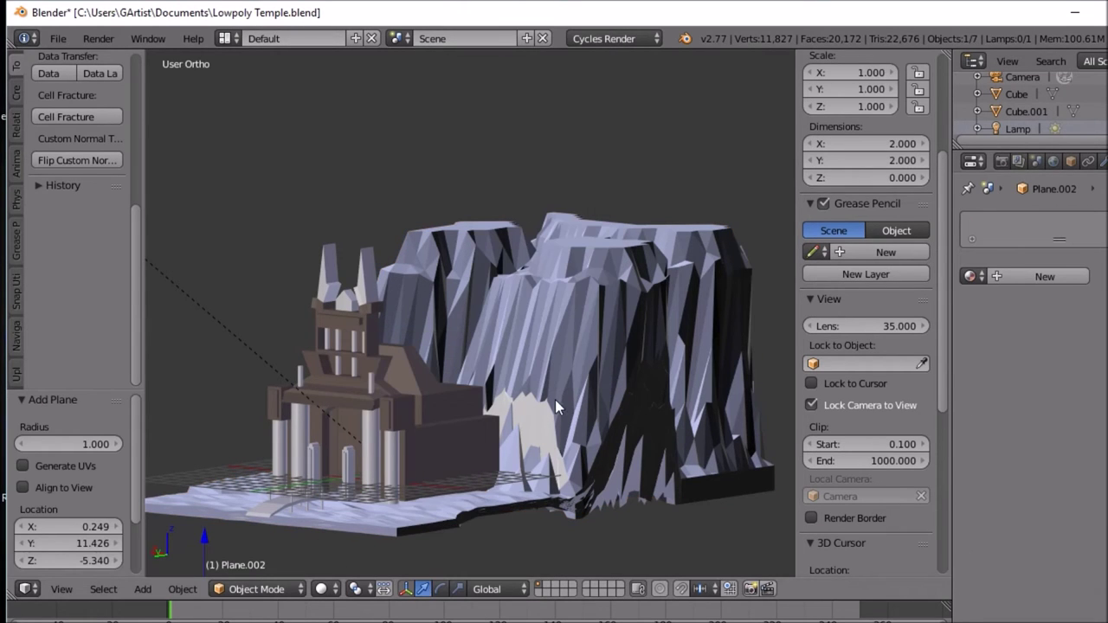
pyautogui.press('s')
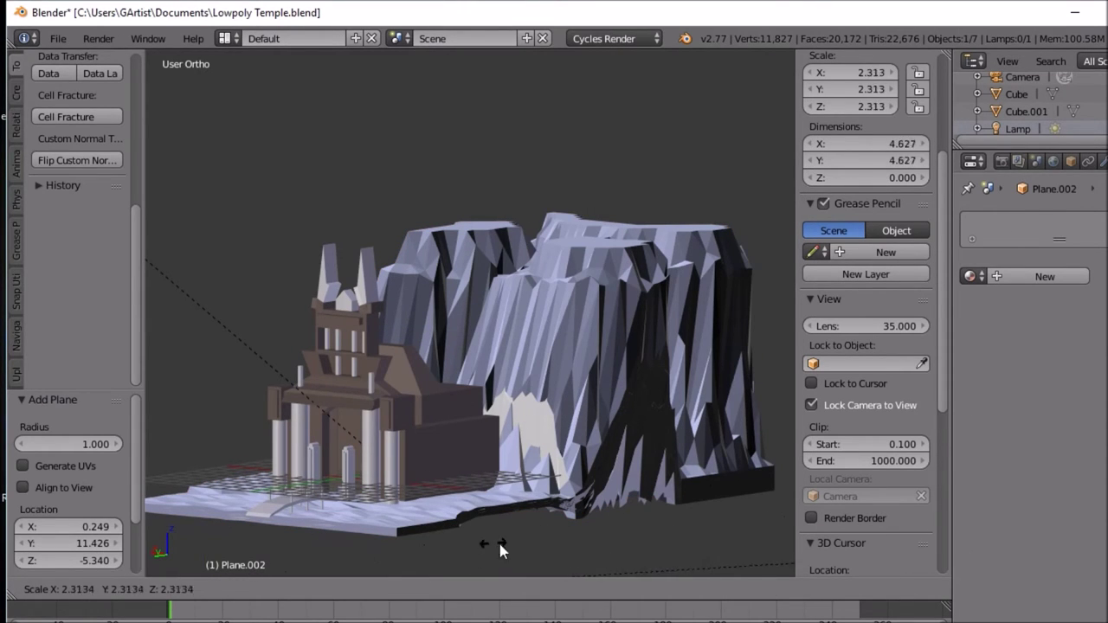
pyautogui.press('Escape')
pyautogui.scroll(-3, 355, 509)
pyautogui.press('s')
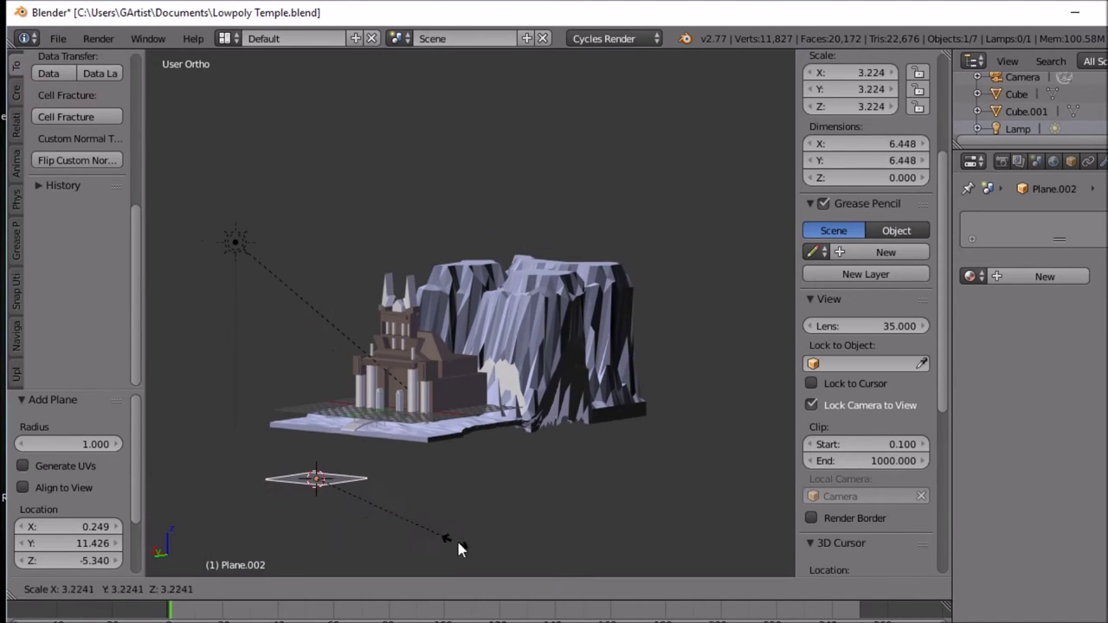
pyautogui.click(196, 135)
# Step: Move the plane about -19.25 along Y to sit under the terrain and stretch it along Y to about 29.66
pyautogui.moveTo(364, 338); pyautogui.dragTo(271, 393, button='middle')
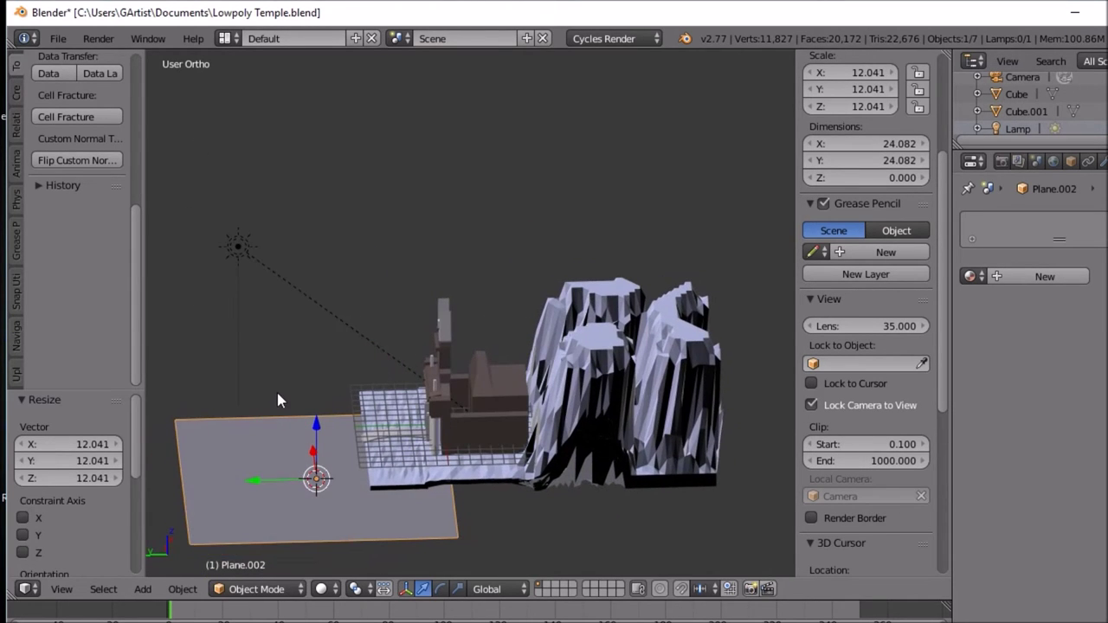
pyautogui.press('g')
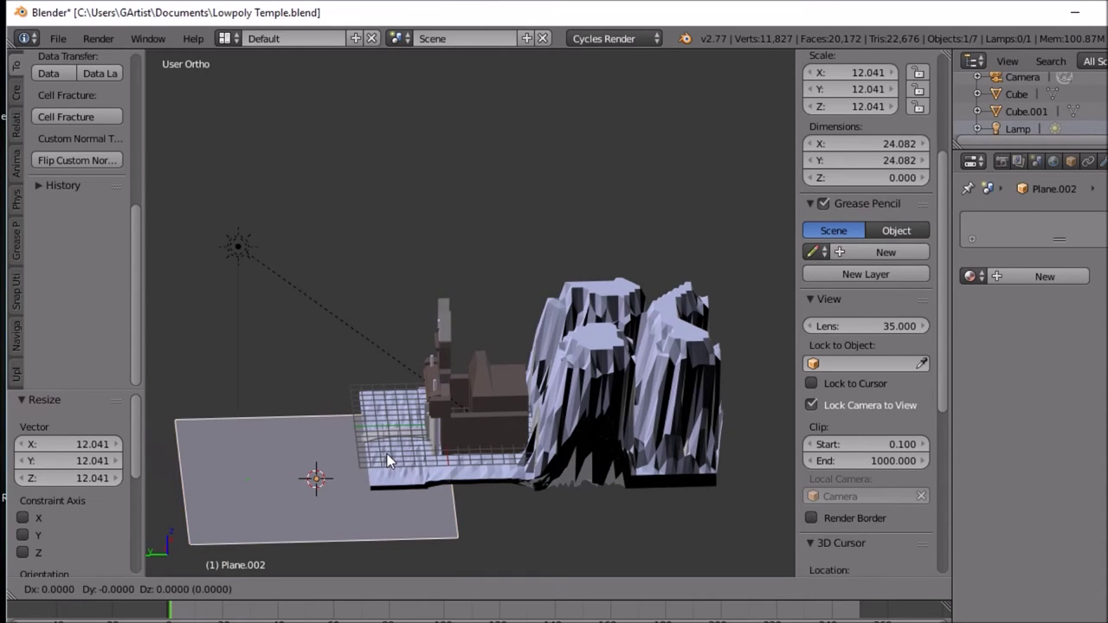
pyautogui.press('y')
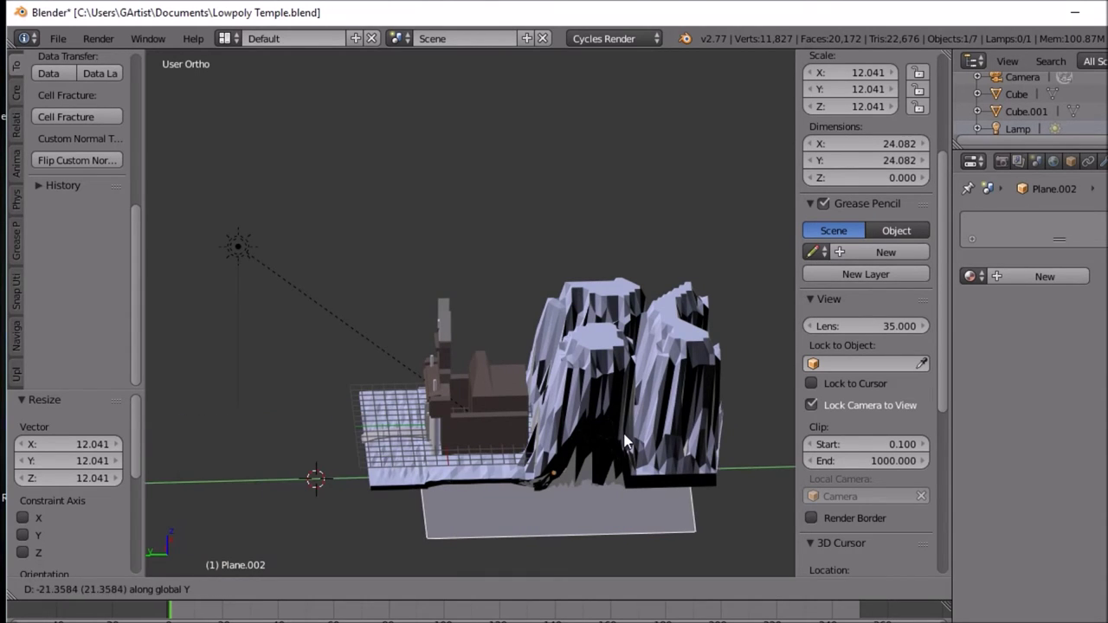
pyautogui.click(601, 433)
pyautogui.press('s')
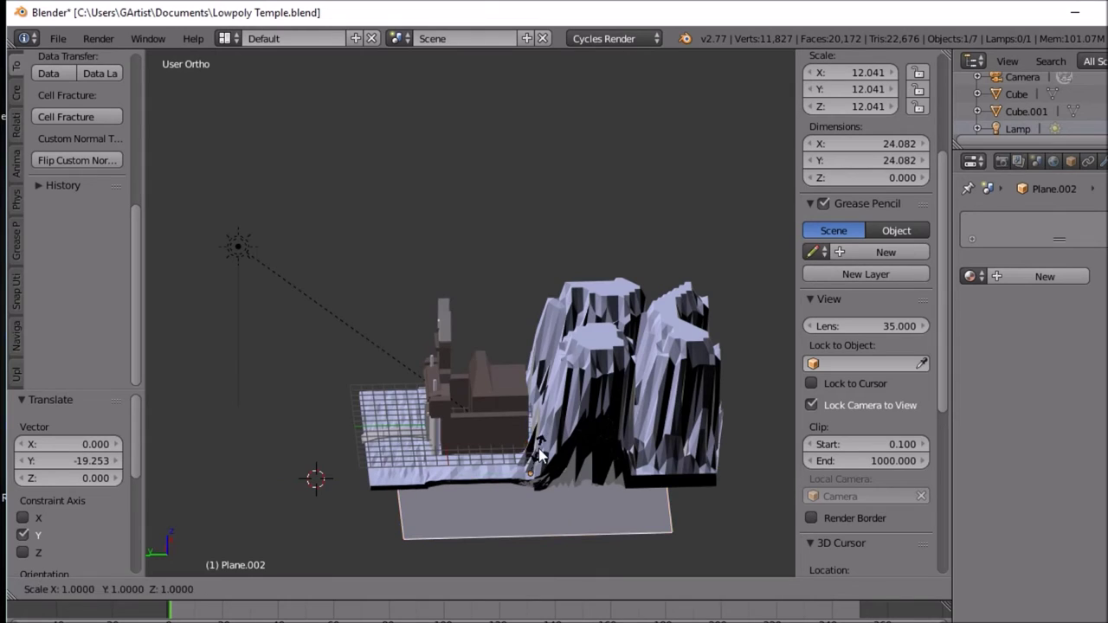
pyautogui.press('y')
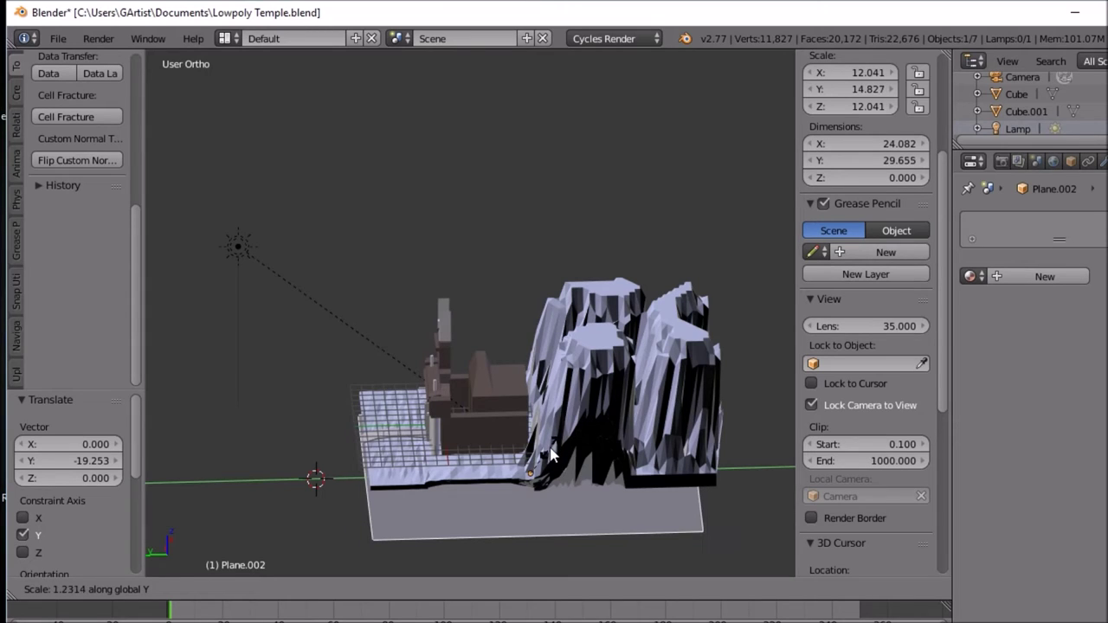
pyautogui.click(551, 456)
# Step: Raise the plane about 3.26 along Z to just below the terrain's underside
pyautogui.press('g')
pyautogui.press('z')
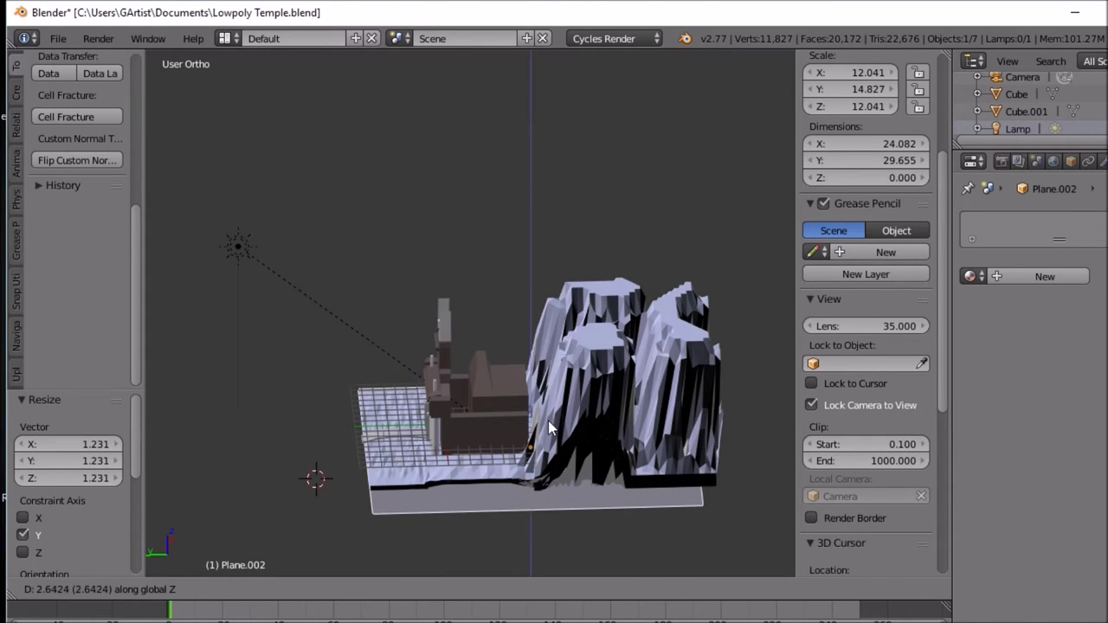
pyautogui.click(548, 423)
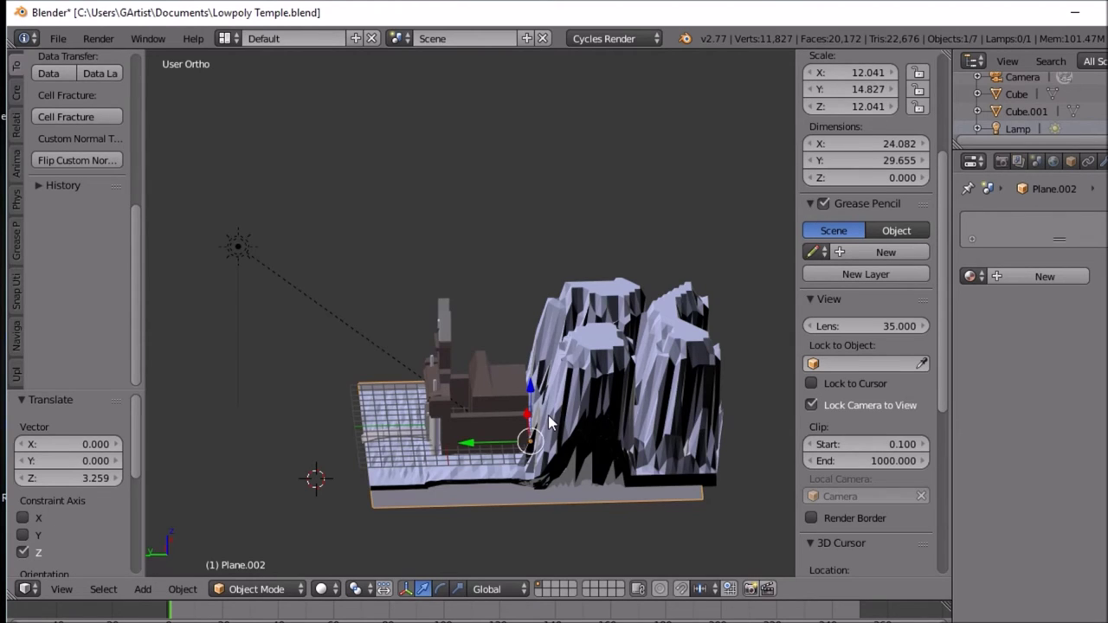
pyautogui.press('s')
pyautogui.press('z')
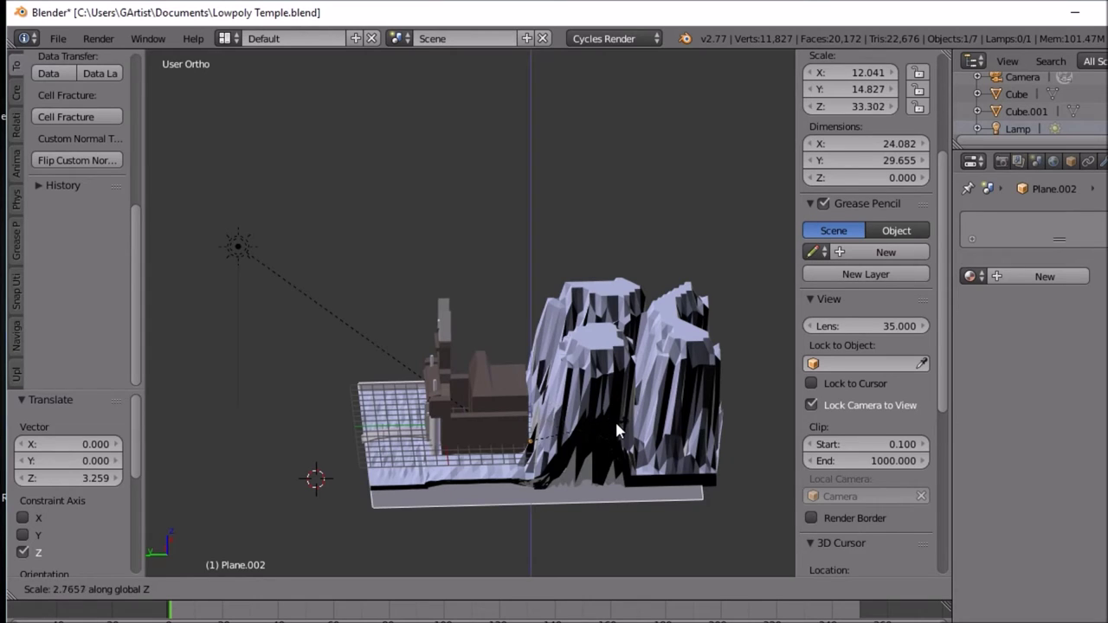
pyautogui.press('Escape')
# Step: Fine-tune the plane's length along Y to about 29.6, scaling by 0.998
pyautogui.press('s')
pyautogui.press('y')
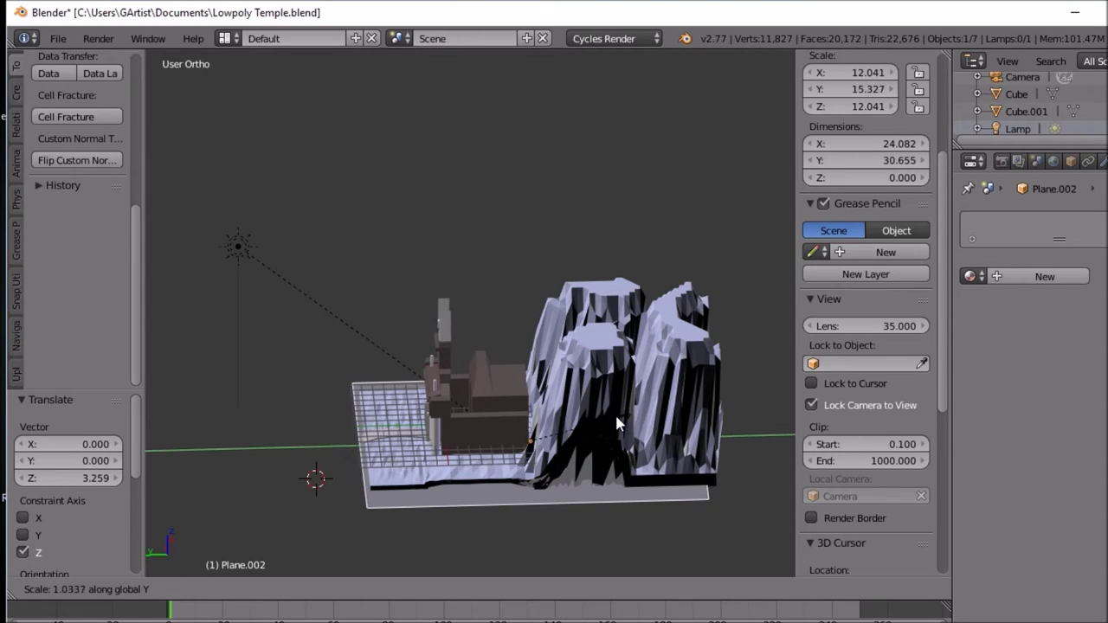
pyautogui.click(615, 421)
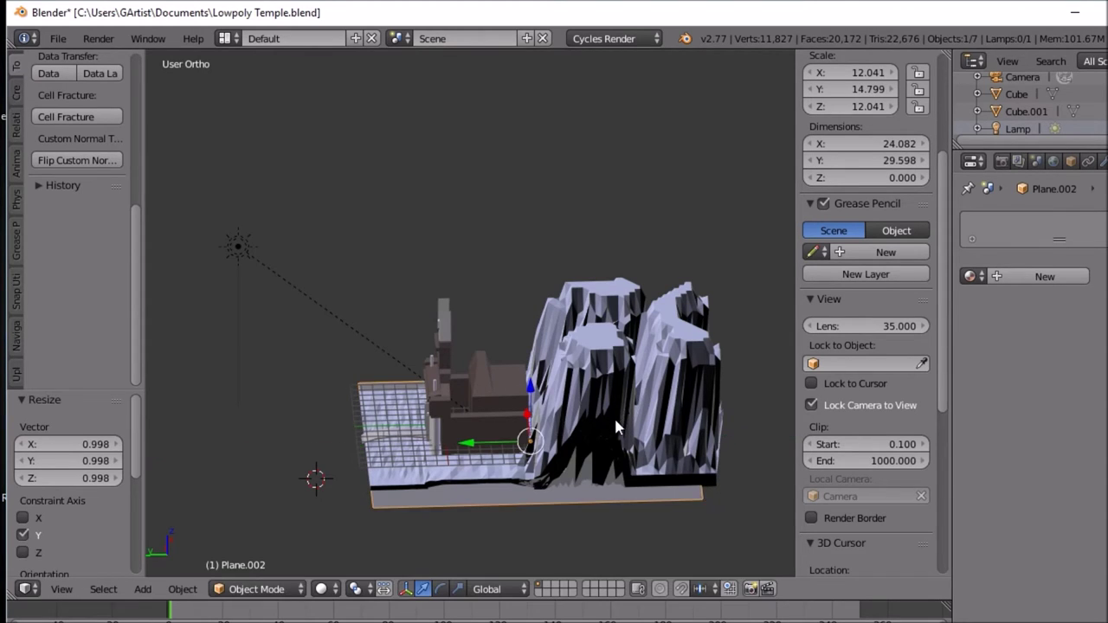
# Step: Enter Edit Mode on the plane and extrude its face about 1.11 downward into a base slab
pyautogui.moveTo(700, 502); pyautogui.dragTo(698, 426, button='middle')
pyautogui.press('Tab')
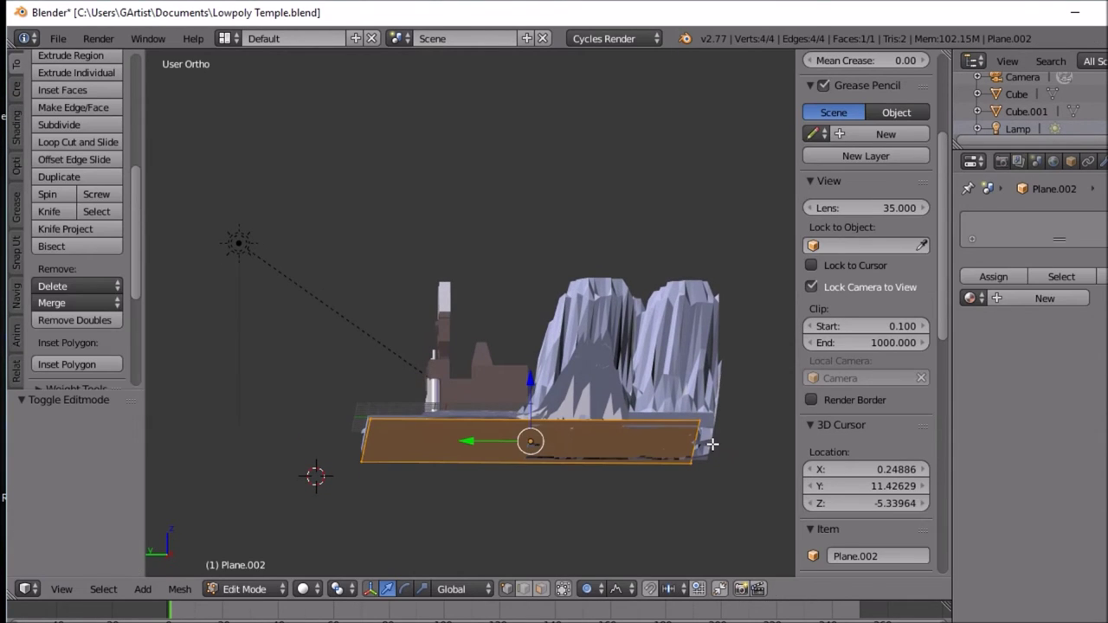
pyautogui.press('e')
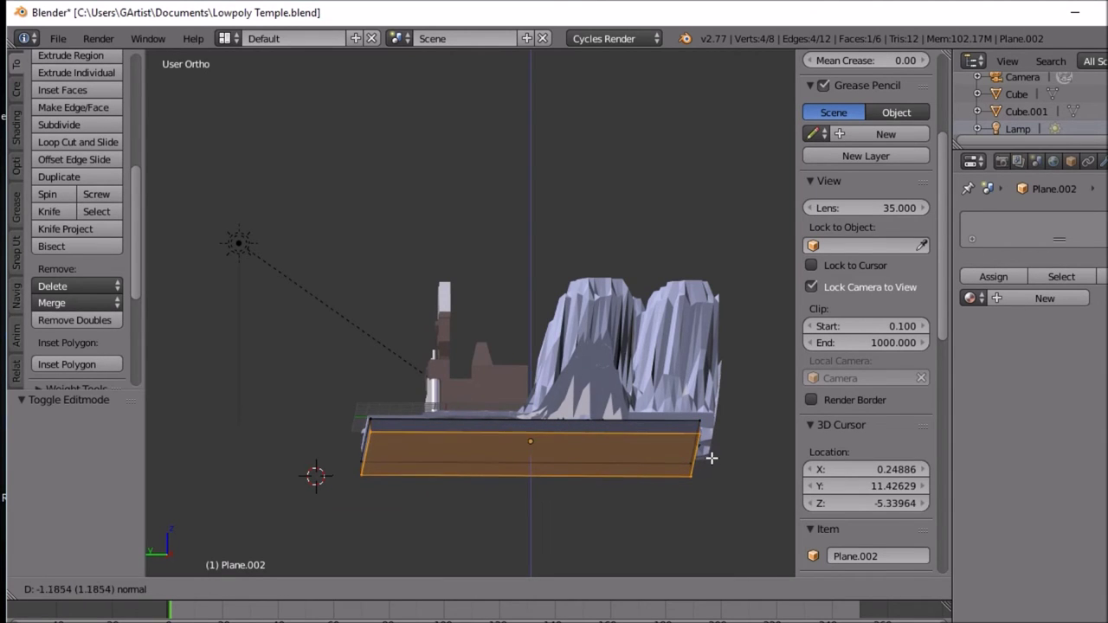
pyautogui.click(710, 457)
# Step: Move the slab's end face behind the mountain about -1.41 along Y to reach the terrain's rear edge
pyautogui.moveTo(710, 457); pyautogui.dragTo(711, 521, button='middle')
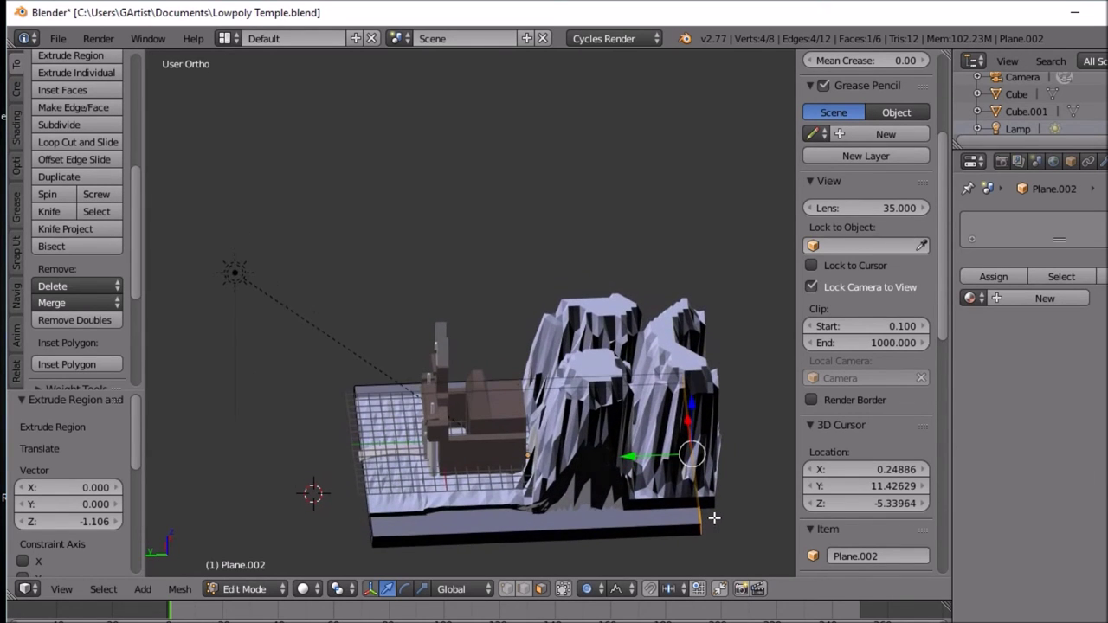
pyautogui.press('g')
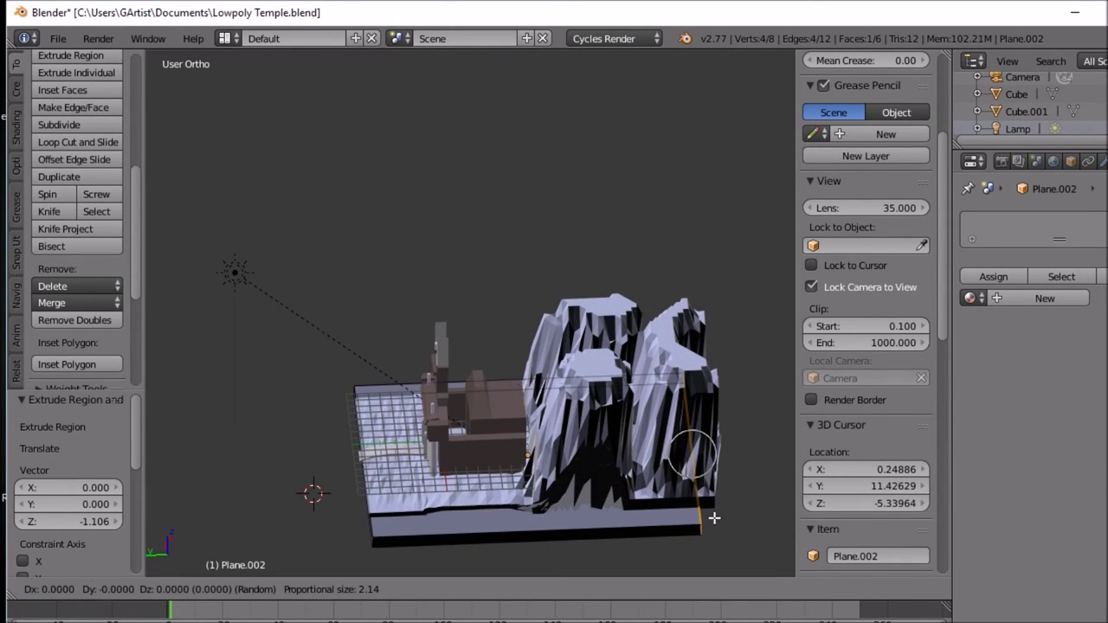
pyautogui.press('y')
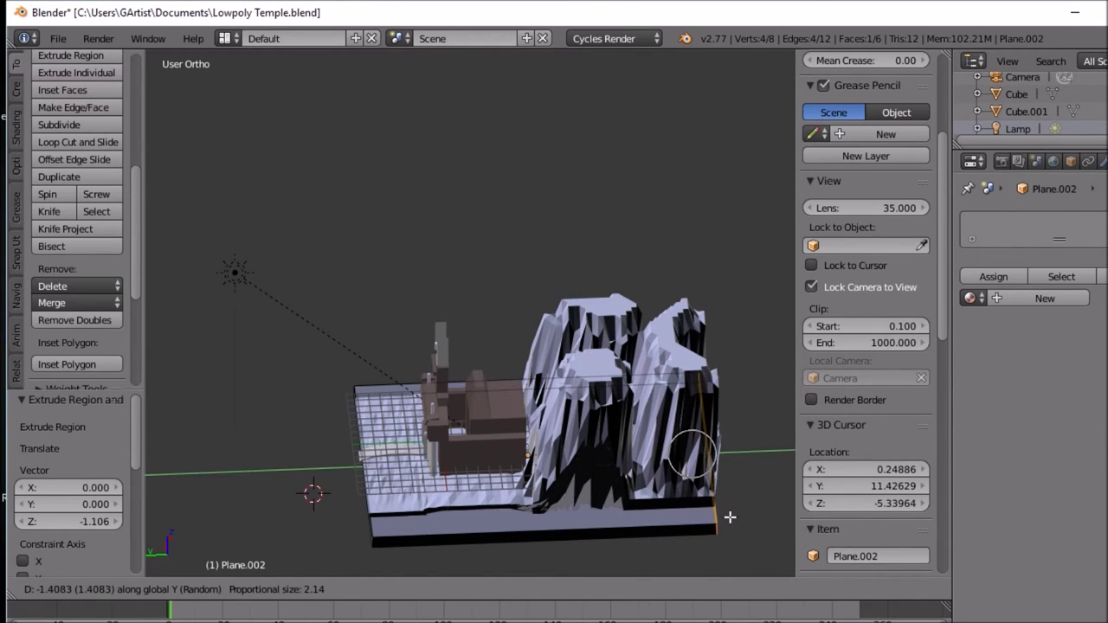
pyautogui.click(729, 516)
# Step: Select the slab's side face beside the mountain and move it about 2.81 along X to meet the terrain's edge
pyautogui.moveTo(703, 517); pyautogui.dragTo(226, 488, button='middle')
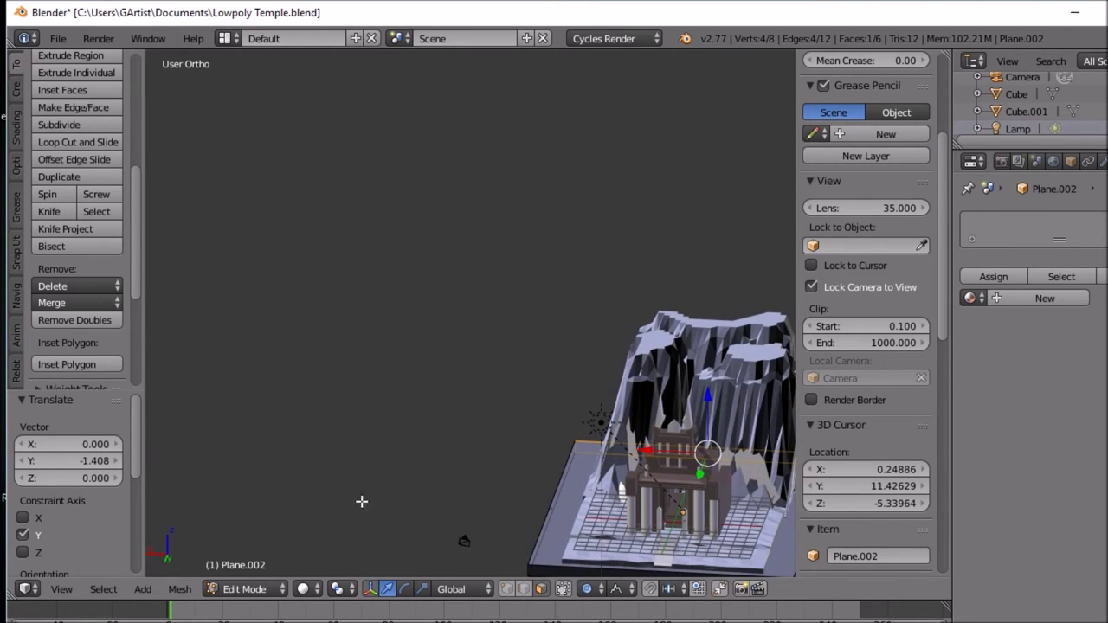
pyautogui.moveTo(551, 490); pyautogui.dragTo(697, 496, button='middle')
pyautogui.rightClick(733, 533)
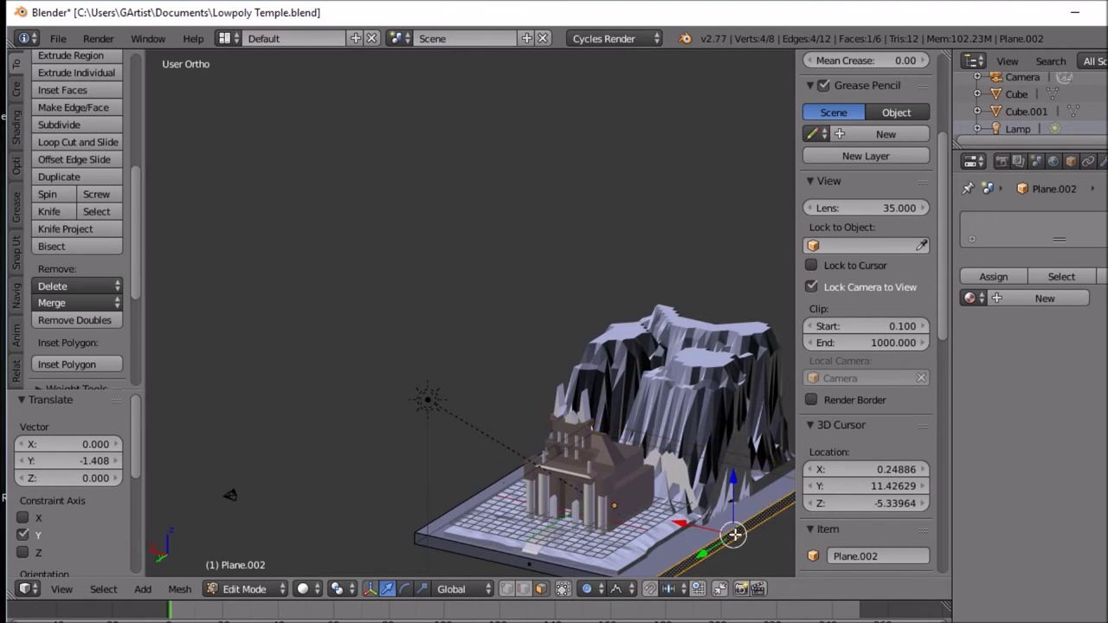
pyautogui.moveTo(733, 532); pyautogui.dragTo(790, 526, button='middle')
pyautogui.press('g')
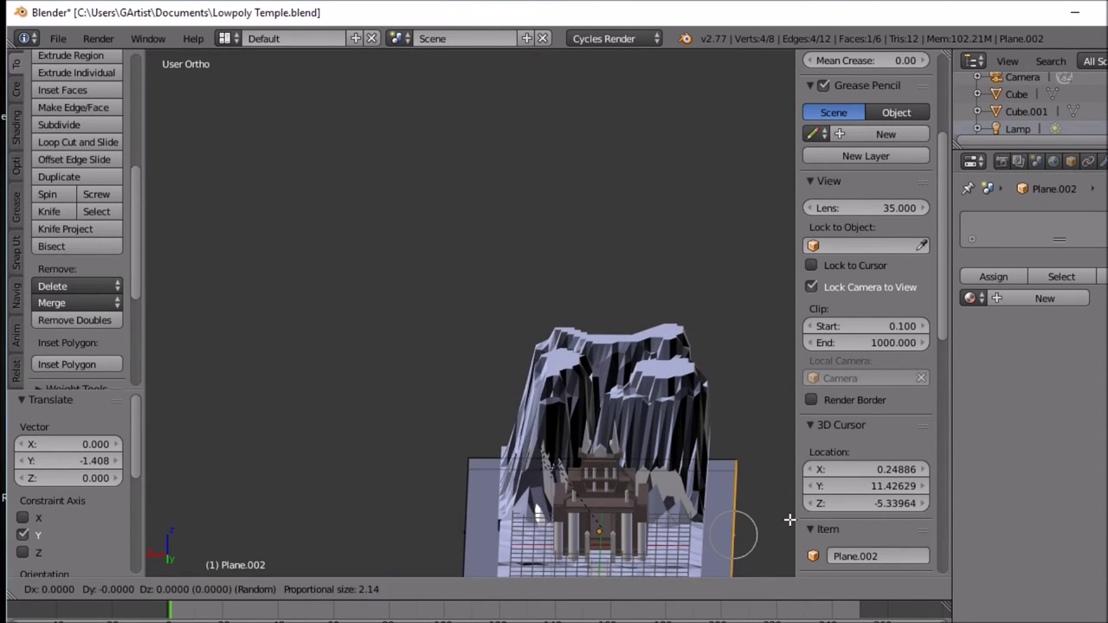
pyautogui.press('x')
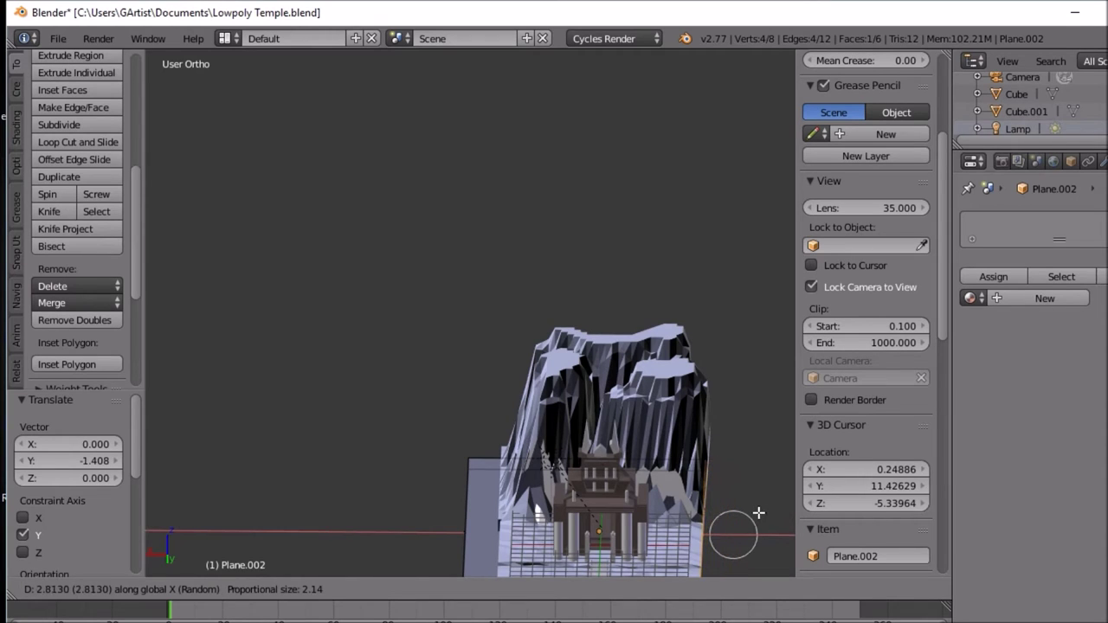
pyautogui.click(760, 513)
# Step: Move the slab's opposite side face inward to the terrain's edge, about -3.24 in X, -0.57 in Y and 0.38 in Z
pyautogui.moveTo(475, 516); pyautogui.dragTo(496, 496, button='middle')
pyautogui.rightClick(466, 541)
pyautogui.moveTo(466, 541); pyautogui.dragTo(468, 67, button='middle')
pyautogui.press('g')
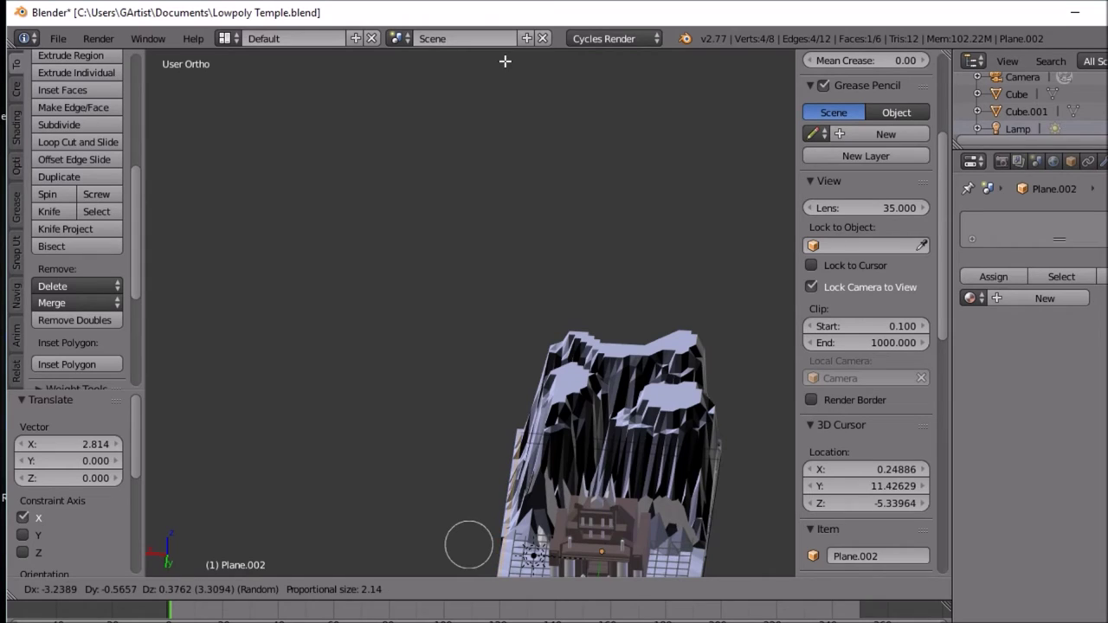
pyautogui.click(505, 61)
# Step: Add a new material to the slab and give it a dark yellow-brown diffuse colour, RGB about 0.227, 0.178, 0.062
pyautogui.moveTo(644, 365); pyautogui.dragTo(507, 269, button='middle')
pyautogui.moveTo(587, 383); pyautogui.dragTo(601, 442, button='middle')
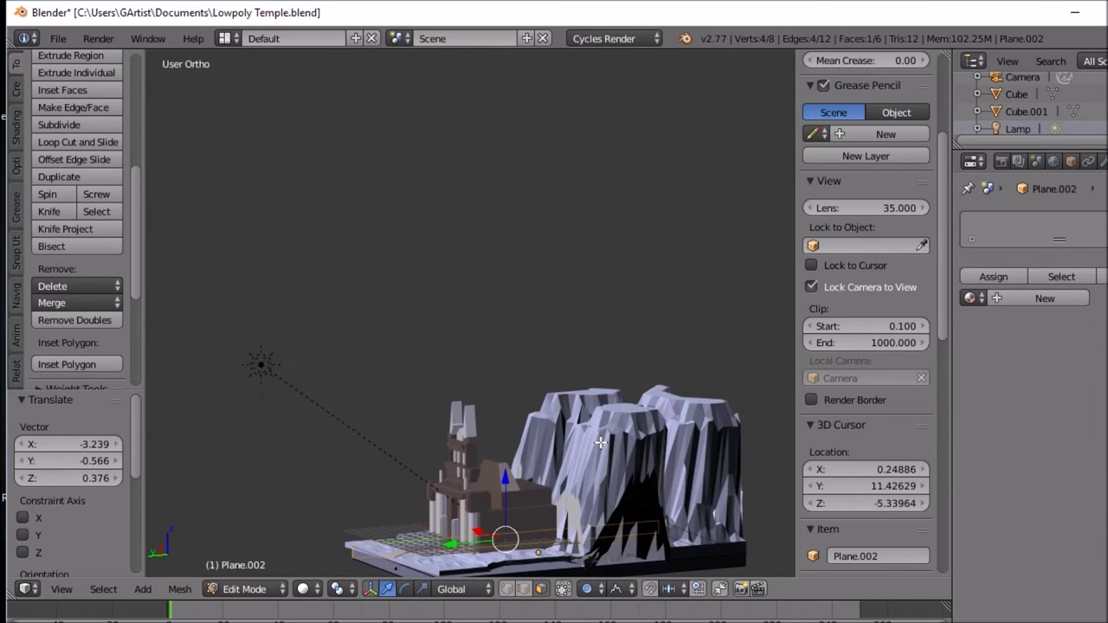
pyautogui.moveTo(516, 471); pyautogui.dragTo(429, 453, button='middle')
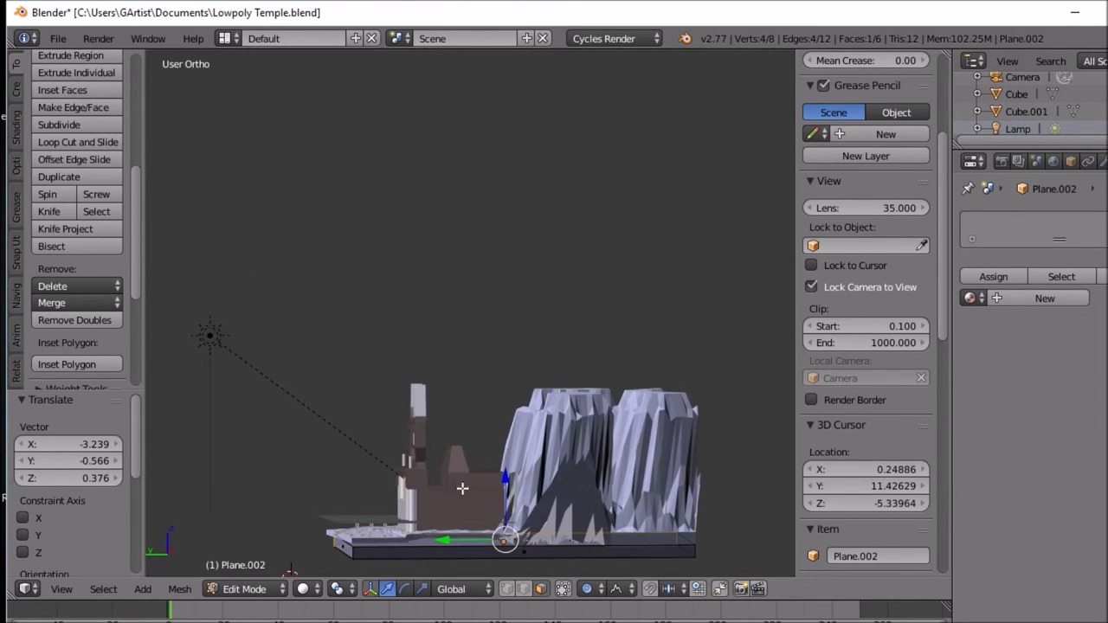
pyautogui.scroll(3, 482, 512)
pyautogui.keyDown('shift'); pyautogui.moveTo(502, 462); pyautogui.dragTo(515, 384, button='middle'); pyautogui.keyUp('shift')
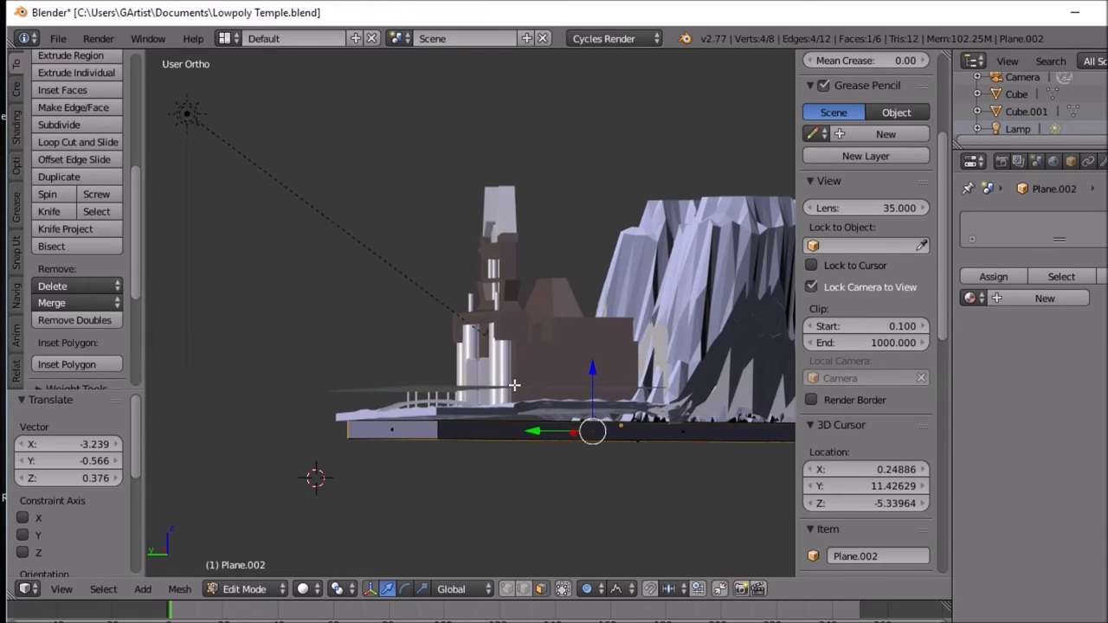
pyautogui.click(1040, 296)
pyautogui.click(1078, 423)
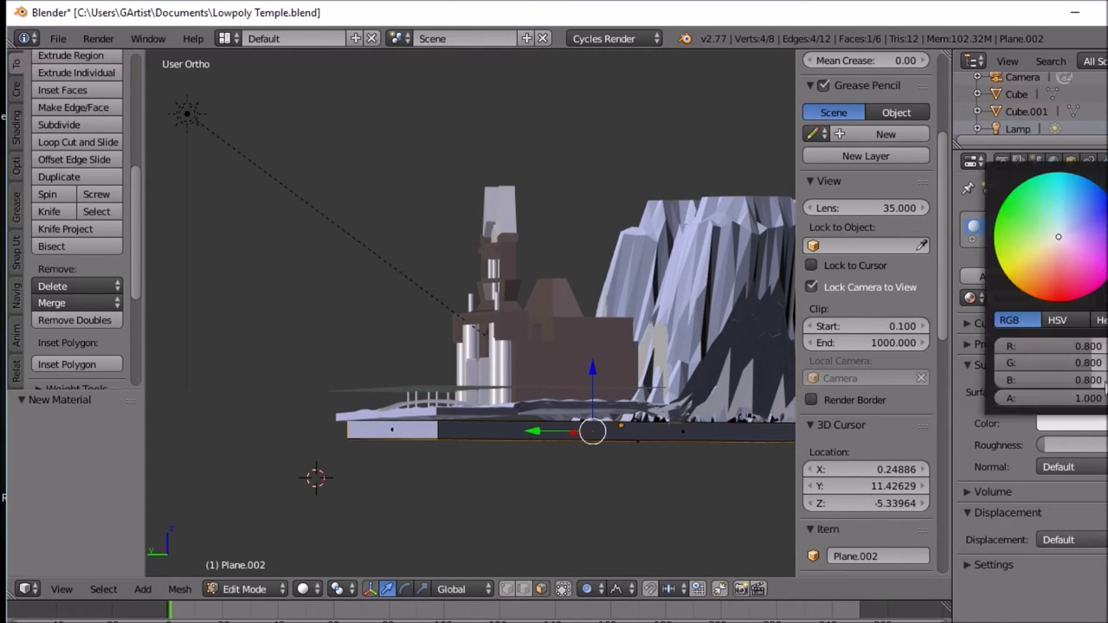
pyautogui.moveTo(1080, 258)
pyautogui.mouseDown()
pyautogui.moveTo(1033, 263)
pyautogui.moveTo(1036, 244)
pyautogui.moveTo(1033, 254)
pyautogui.mouseUp()
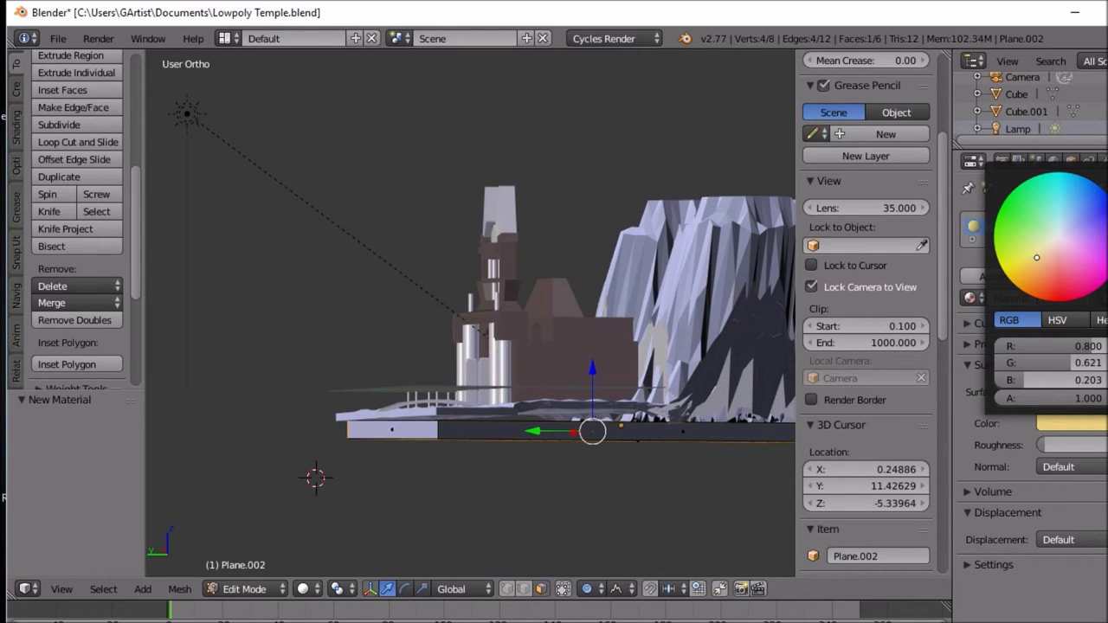
pyautogui.scroll(-5, 1052, 235)
pyautogui.scroll(-1, 1087, 283)
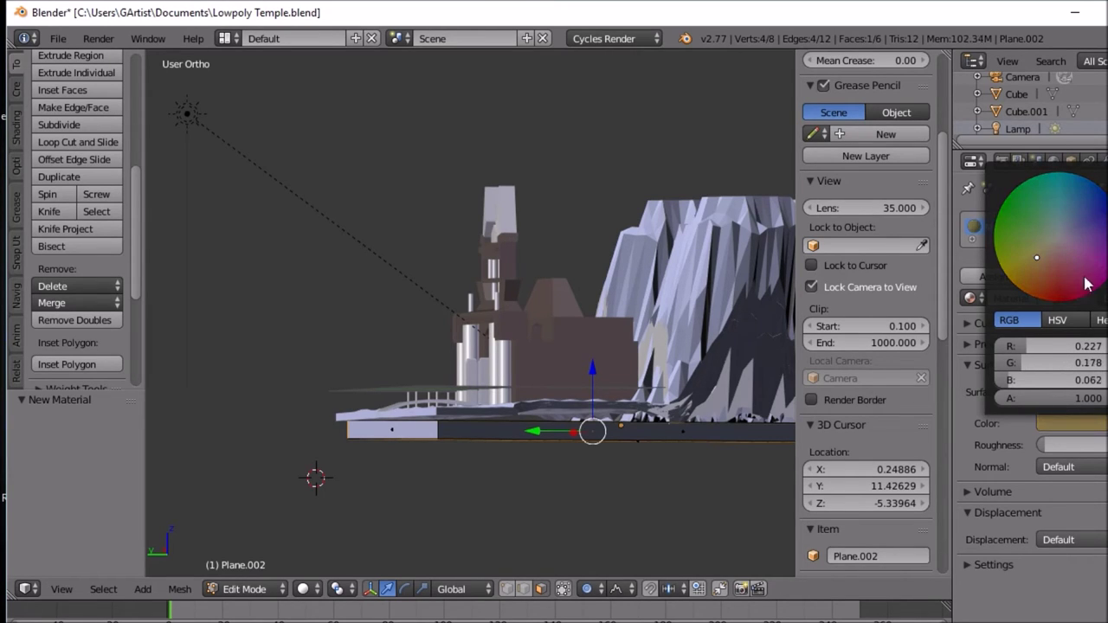
# Step: Adjust the hue and brightness of the slab material's diffuse colour to a dark earthy brown
pyautogui.moveTo(1042, 256); pyautogui.dragTo(1047, 269)
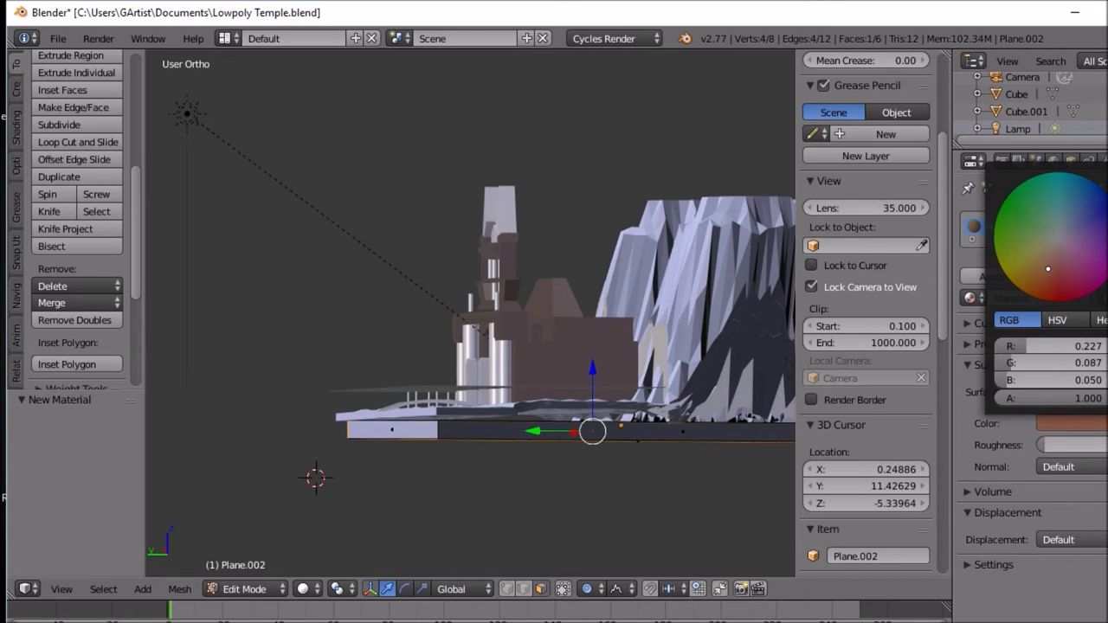
pyautogui.scroll(-1, 1051, 237)
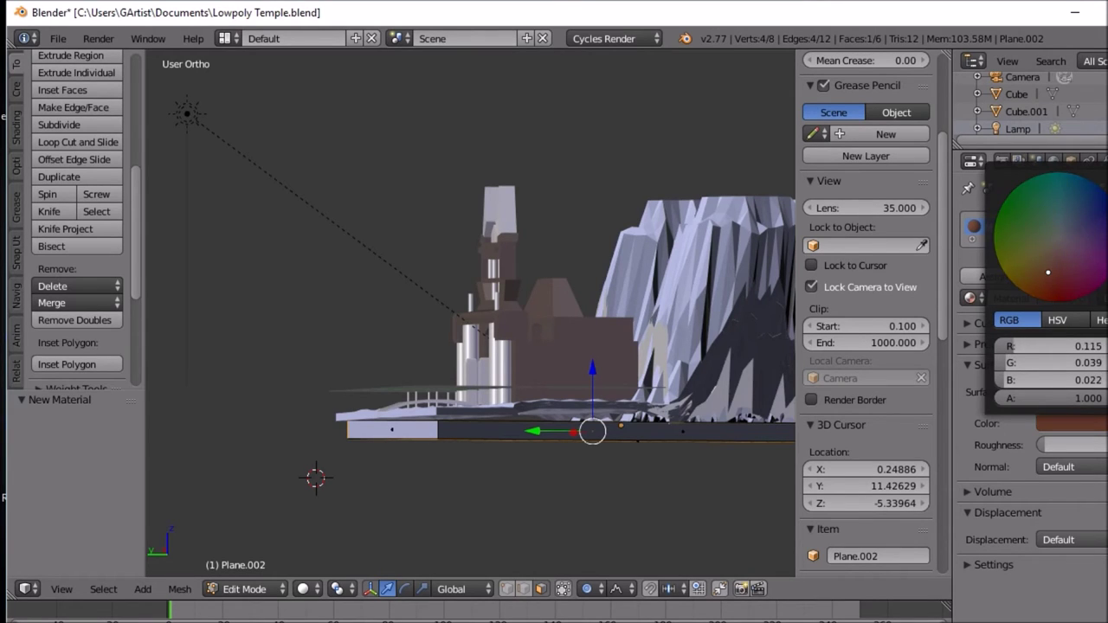
pyautogui.scroll(1, 1051, 237)
pyautogui.scroll(-3, 1051, 236)
pyautogui.moveTo(1046, 288); pyautogui.dragTo(1038, 257)
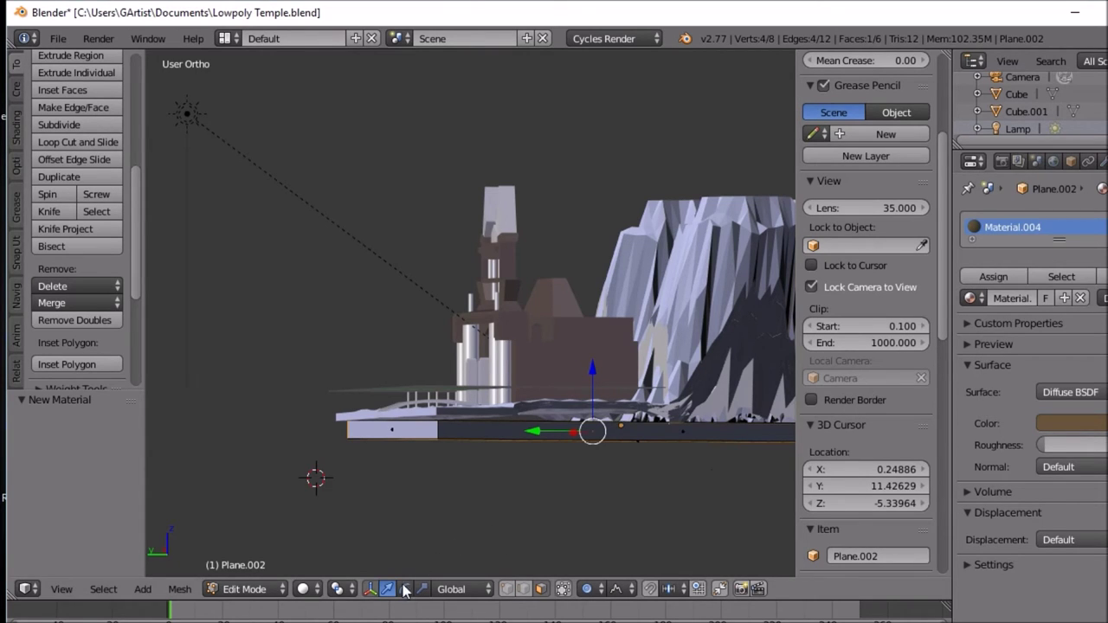
# Step: Preview the scene in Rendered shading and examine the brown slab from the side and the front of the temple
pyautogui.click(303, 589)
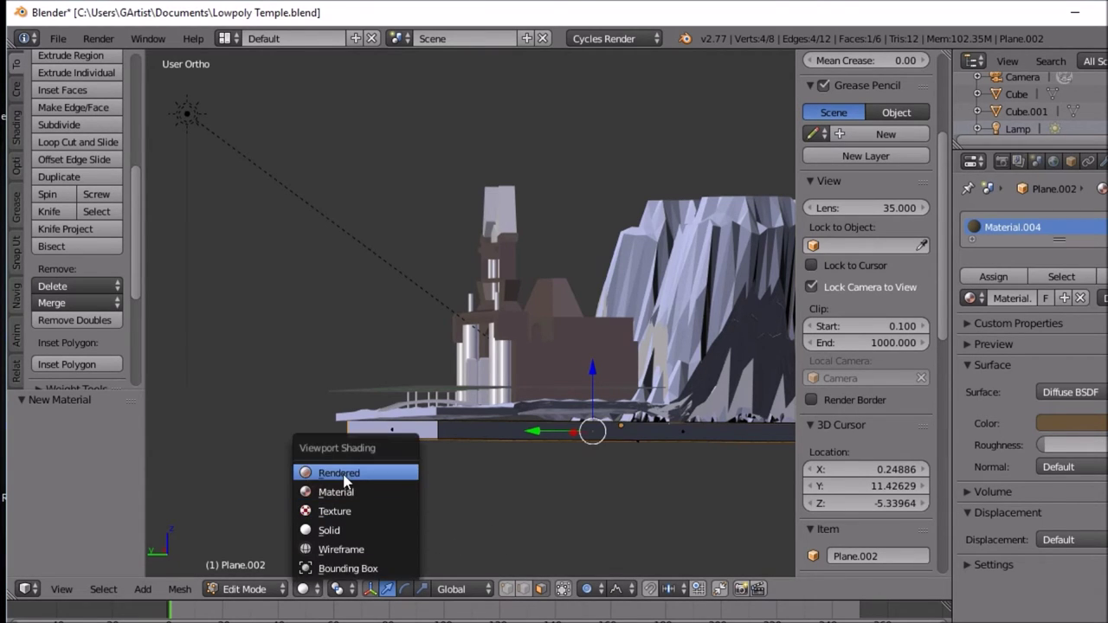
pyautogui.click(339, 473)
pyautogui.moveTo(311, 476)
pyautogui.mouseDown(button='middle')
pyautogui.moveTo(594, 455)
pyautogui.moveTo(588, 421)
pyautogui.moveTo(635, 445)
pyautogui.moveTo(631, 434)
pyautogui.mouseUp(button='middle')
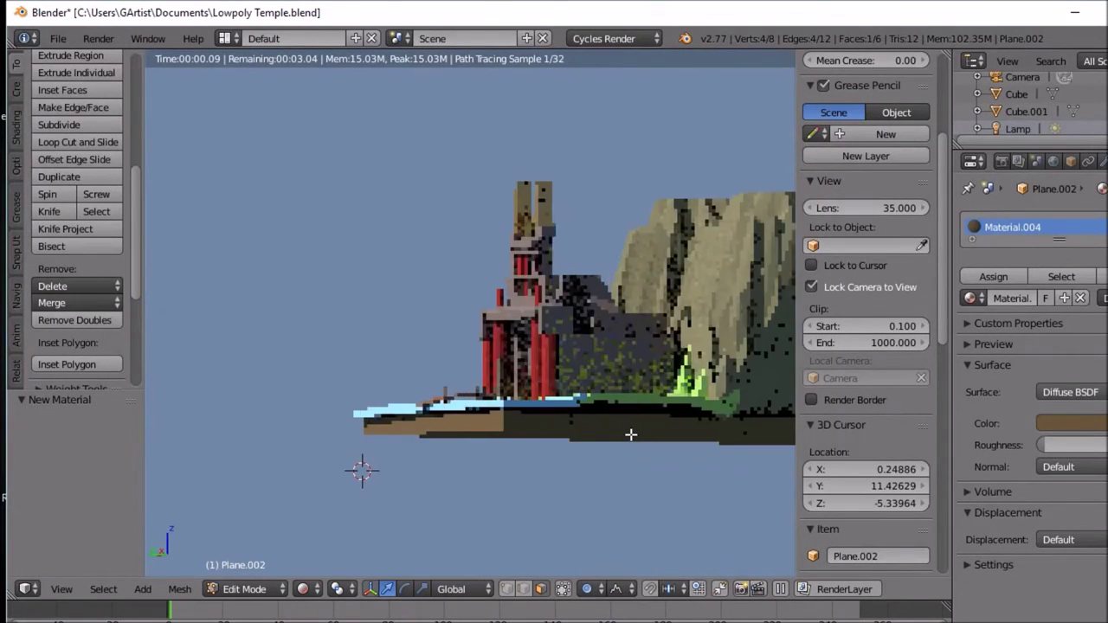
pyautogui.moveTo(614, 443); pyautogui.dragTo(671, 469, button='middle')
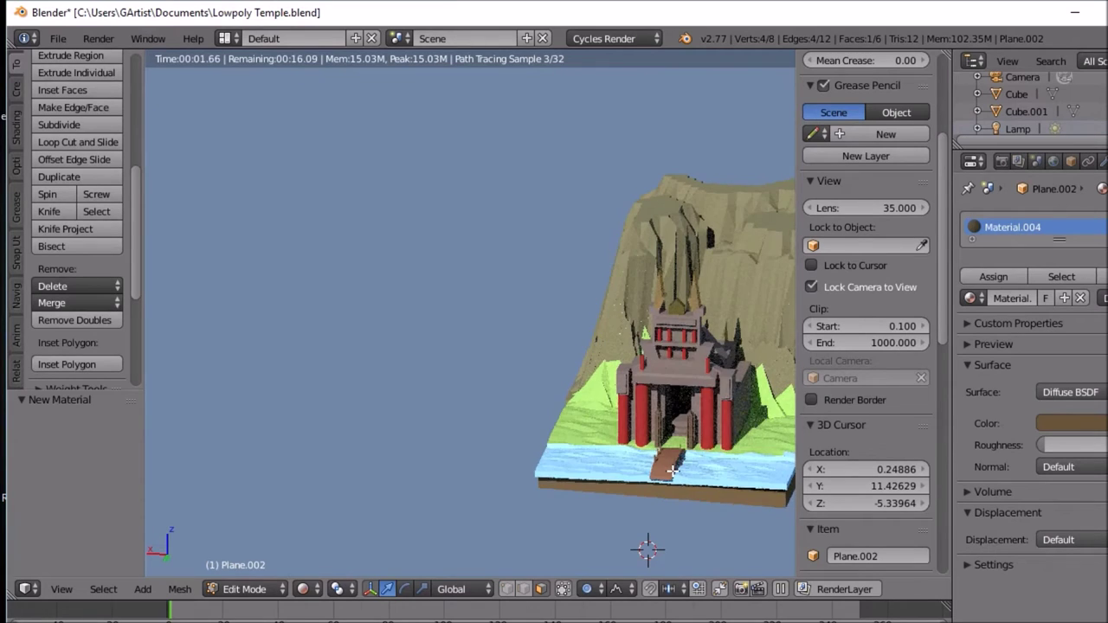
# Step: Lower the slab's selected side face about 0.13 along Z
pyautogui.press('g')
pyautogui.press('z')
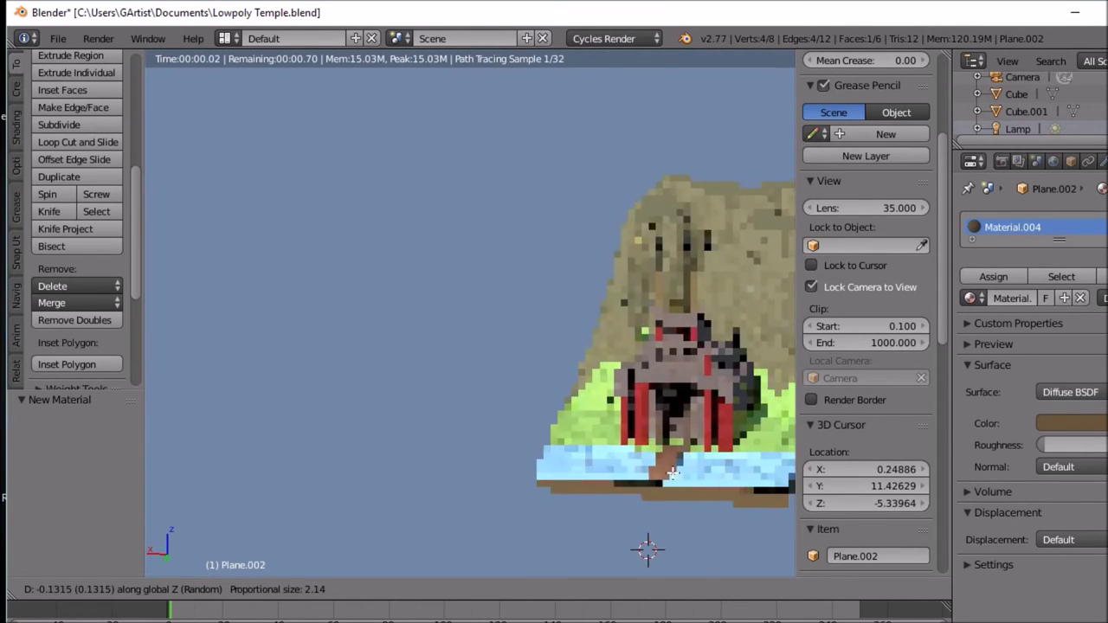
pyautogui.click(674, 474)
pyautogui.moveTo(674, 474); pyautogui.dragTo(701, 492, button='middle')
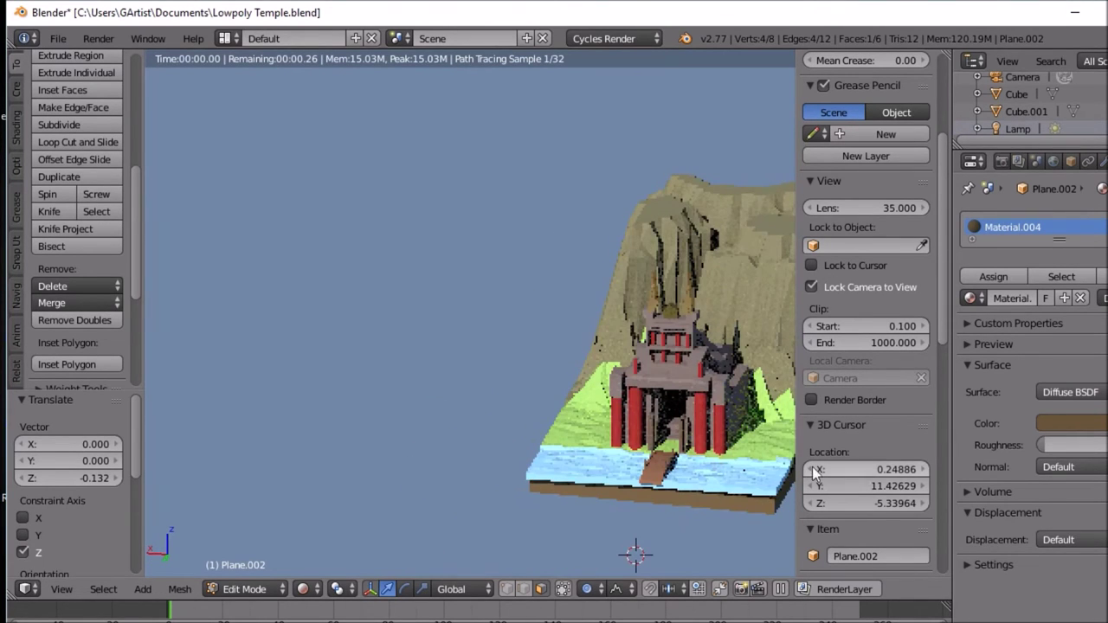
# Step: Try to scale the selected slab face, and undo its last move along Z
pyautogui.press('s')
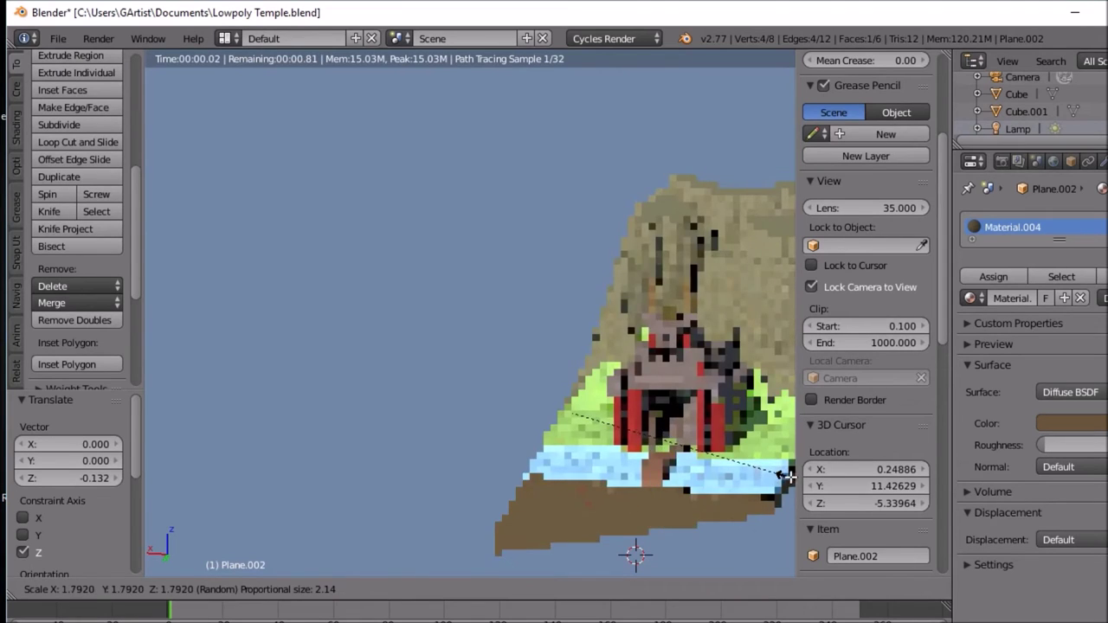
pyautogui.moveTo(197, 480)
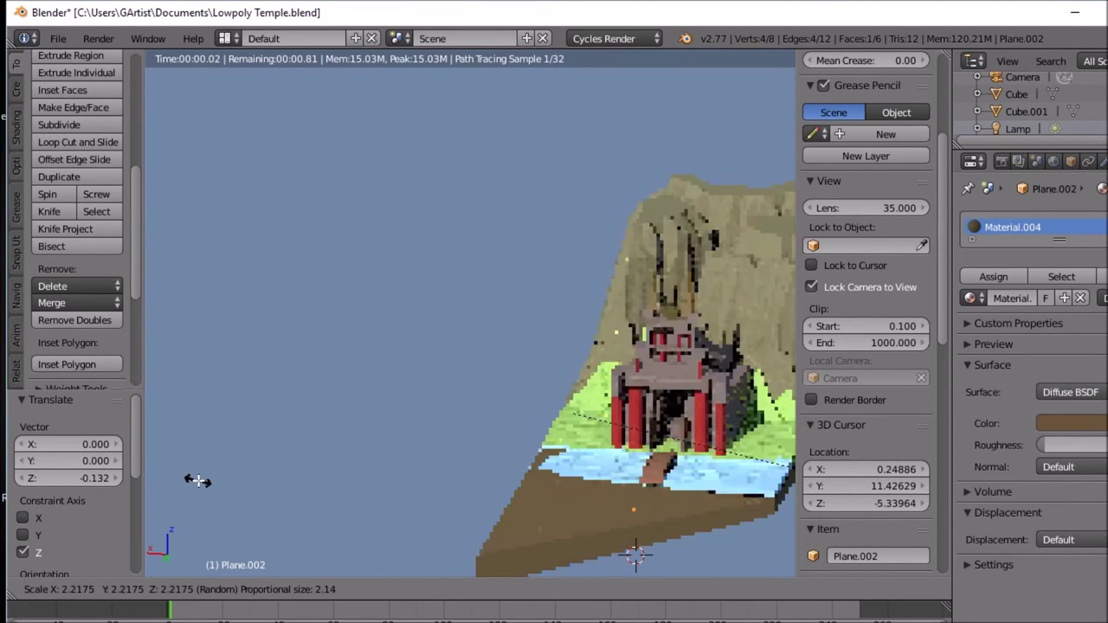
pyautogui.click(690, 479)
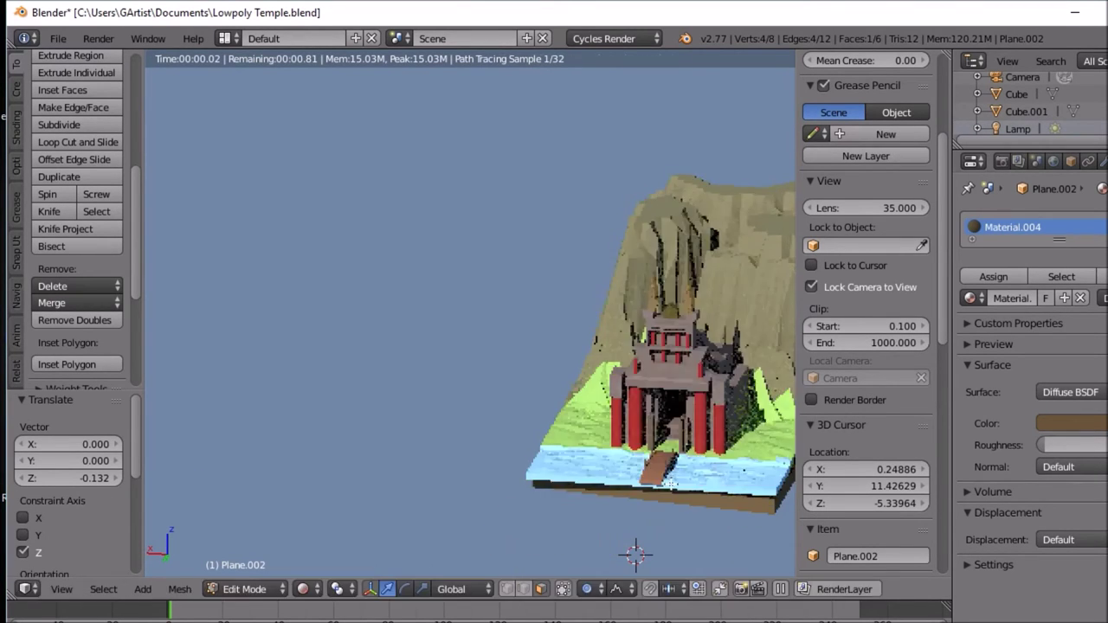
pyautogui.moveTo(690, 478); pyautogui.dragTo(668, 377, button='middle')
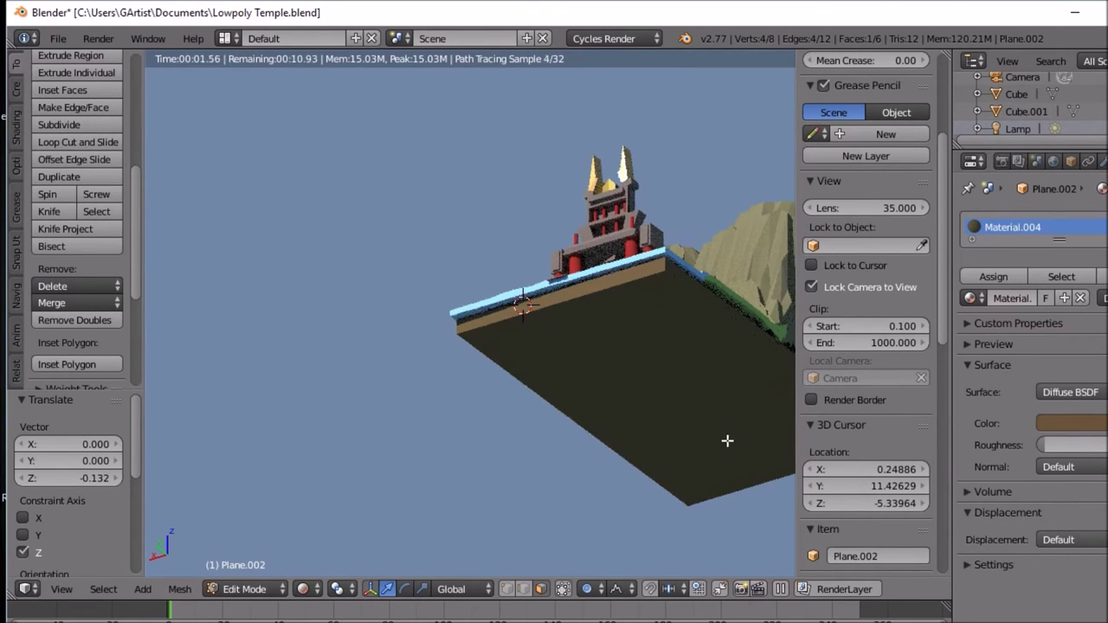
pyautogui.hotkey('ctrl', 'z')
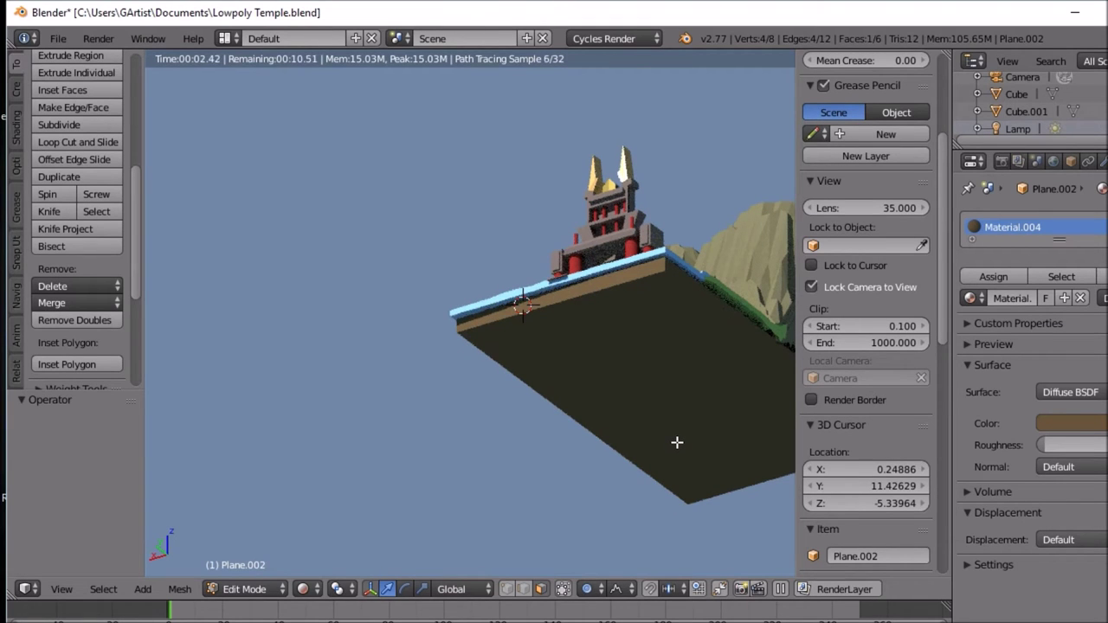
# Step: Try deleting the vertices of the selected slab face, and undo the deletion
pyautogui.press('x')
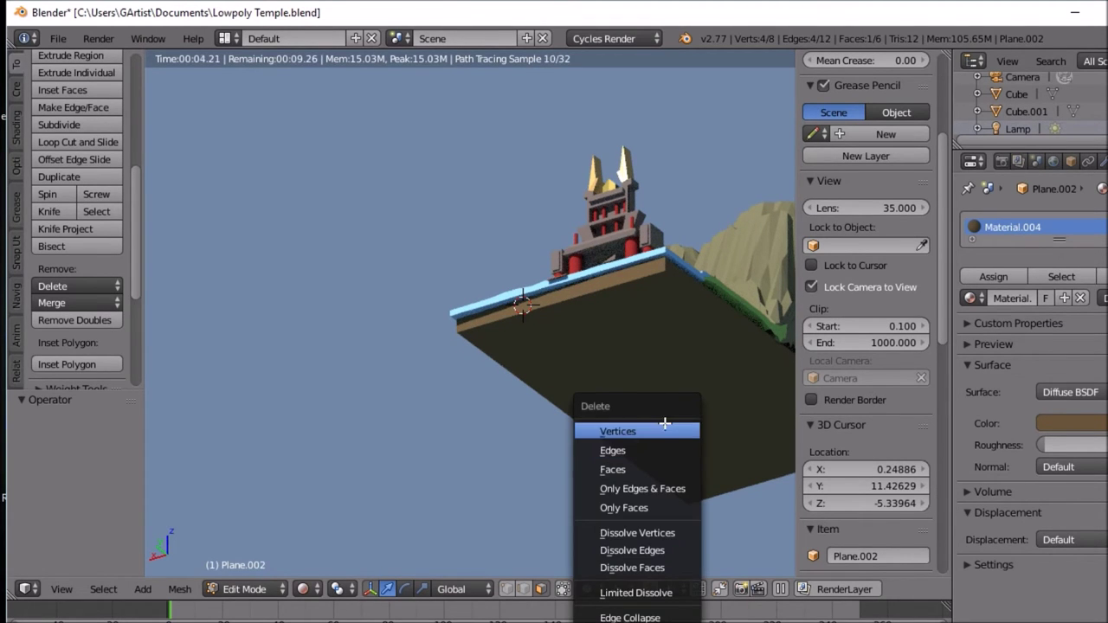
pyautogui.click(666, 428)
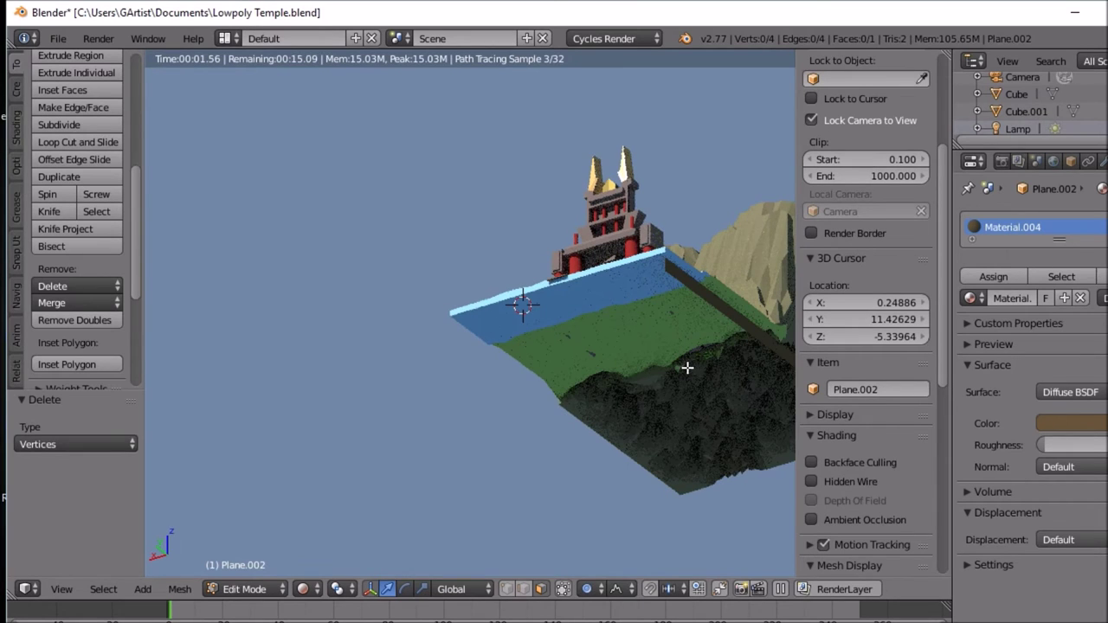
pyautogui.hotkey('ctrl', 'z')
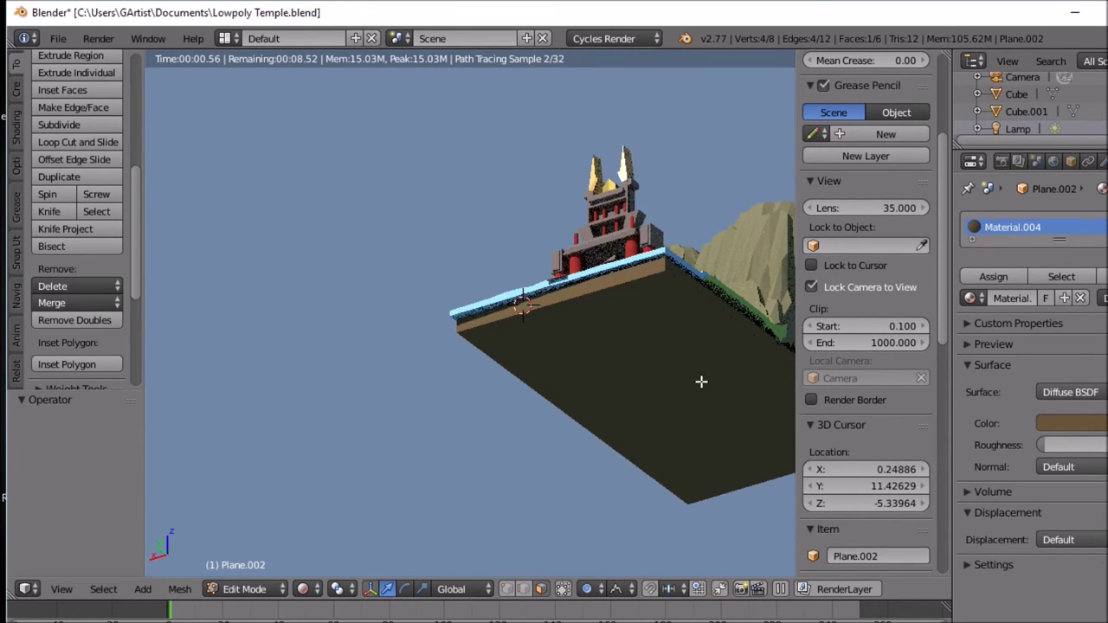
# Step: Delete the selected side face and one more face of the slab, using the Faces delete option
pyautogui.press('x')
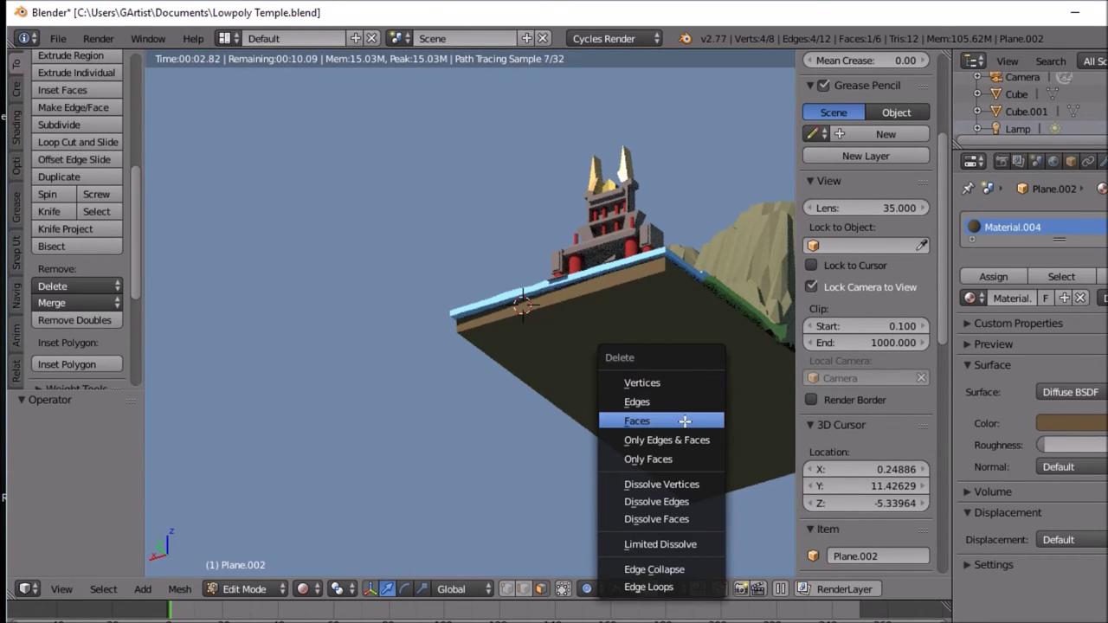
pyautogui.click(684, 421)
pyautogui.rightClick(658, 346)
pyautogui.press('x')
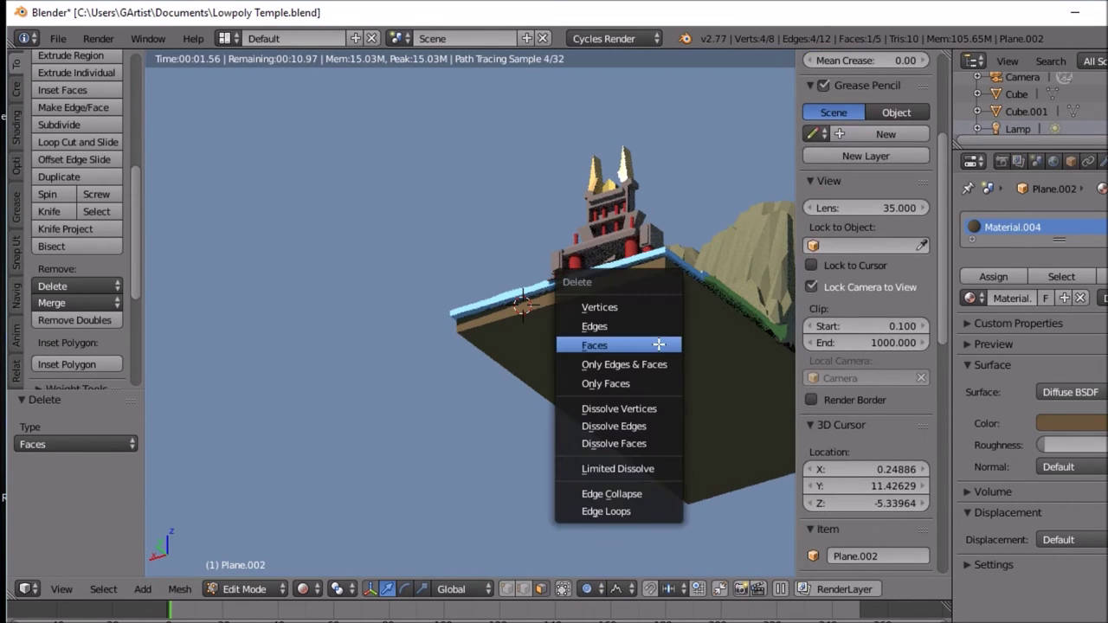
pyautogui.click(659, 345)
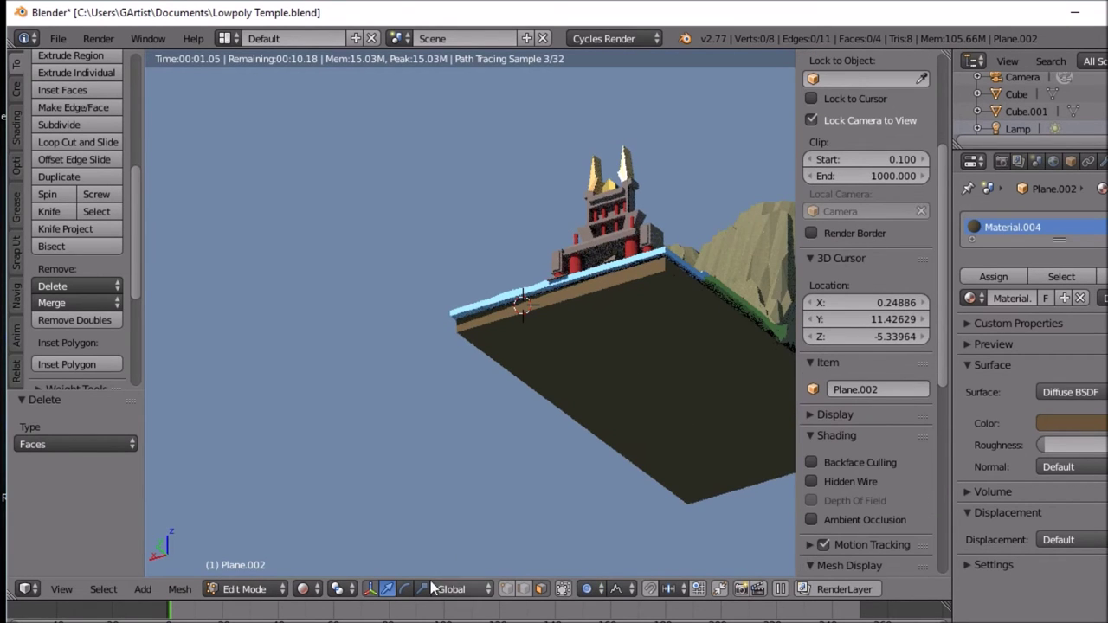
# Step: Return the viewport to Solid shading, select all of the slab's linked geometry and delete its vertices
pyautogui.click(304, 589)
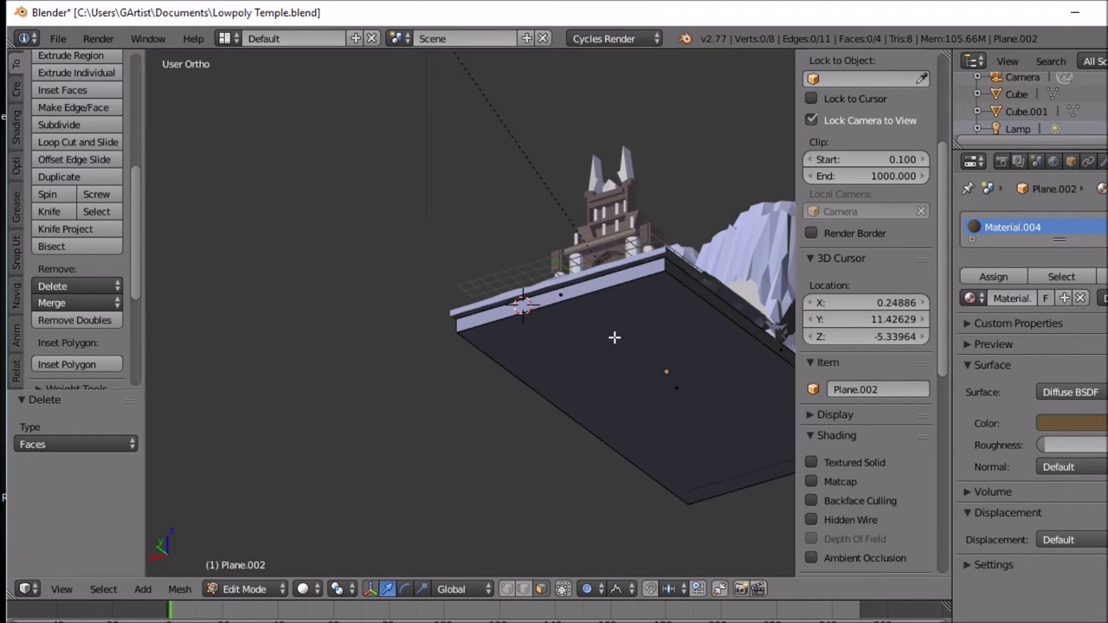
pyautogui.rightClick(554, 296)
pyautogui.hotkey('ctrl', 'l')
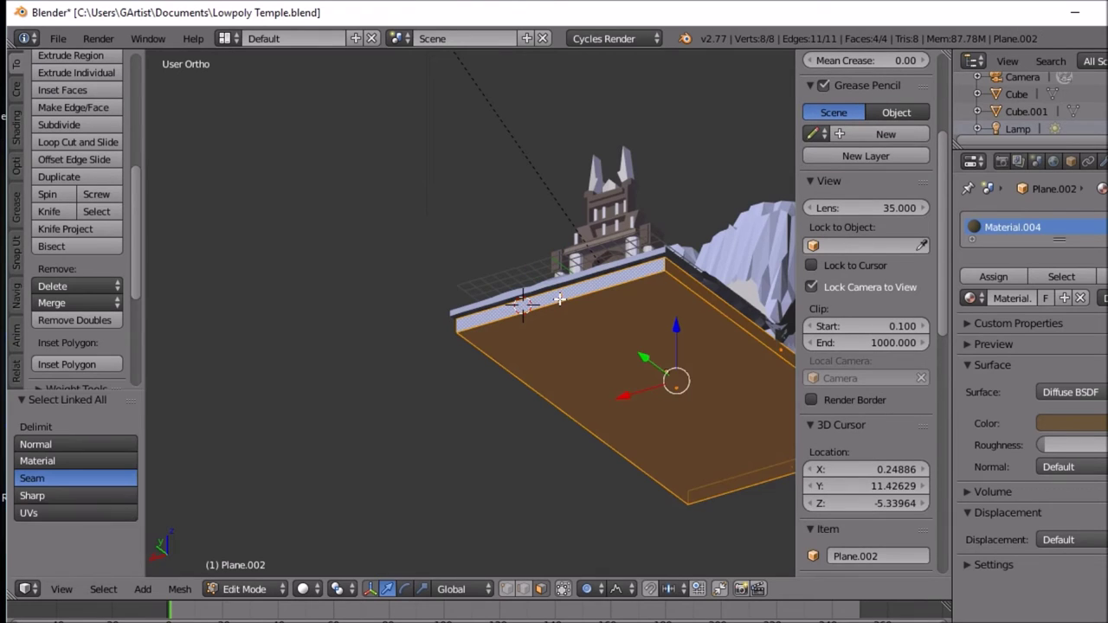
pyautogui.press('x')
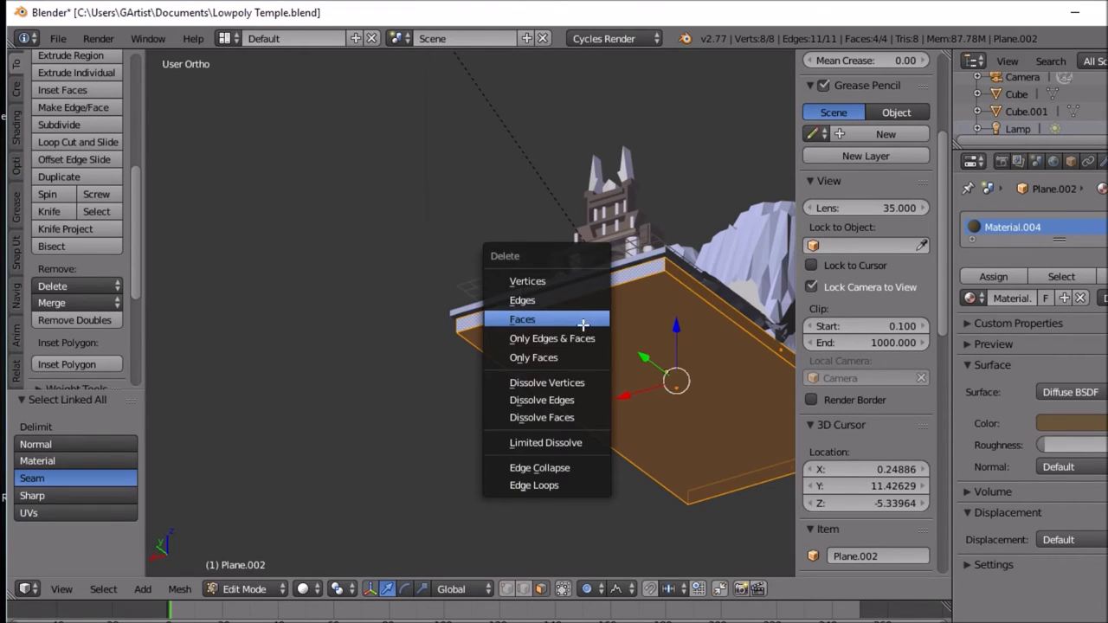
pyautogui.click(549, 283)
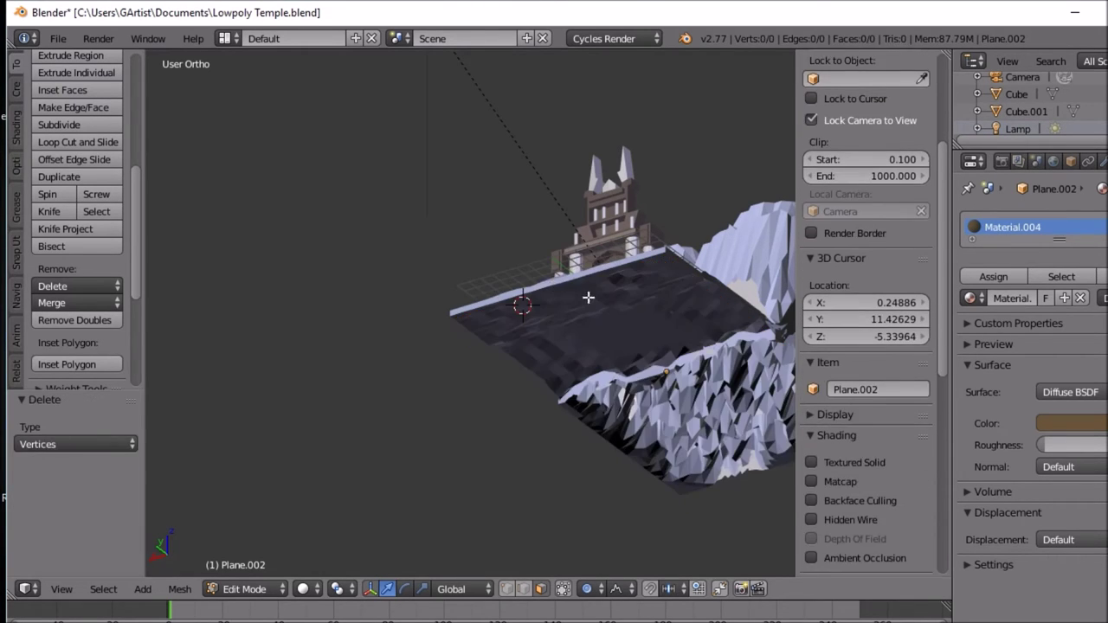
pyautogui.moveTo(699, 364); pyautogui.dragTo(638, 419, button='middle')
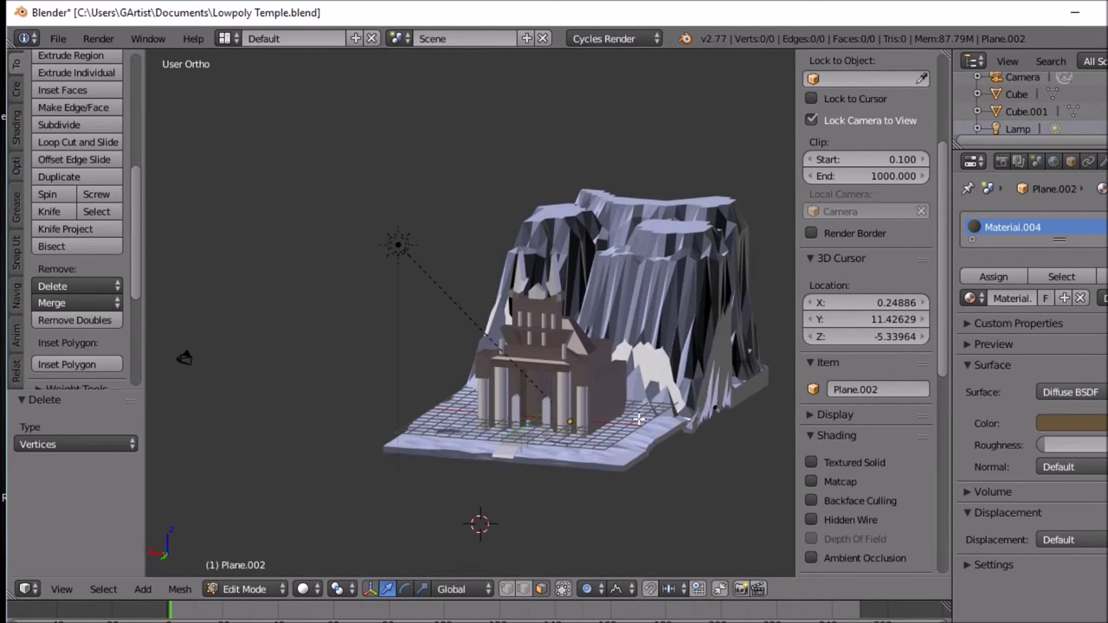
# Step: Preview the scene in Rendered viewport shading and look at it through the camera
pyautogui.moveTo(647, 416); pyautogui.dragTo(624, 425, button='middle')
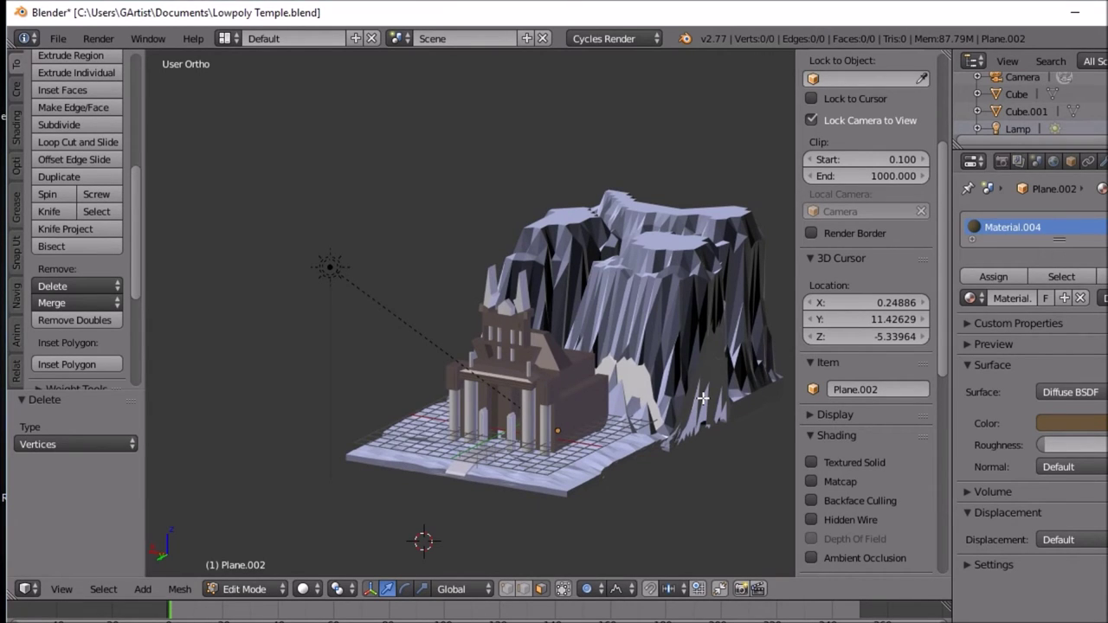
pyautogui.moveTo(561, 420)
pyautogui.mouseDown(button='middle')
pyautogui.moveTo(554, 411)
pyautogui.moveTo(558, 437)
pyautogui.mouseUp(button='middle')
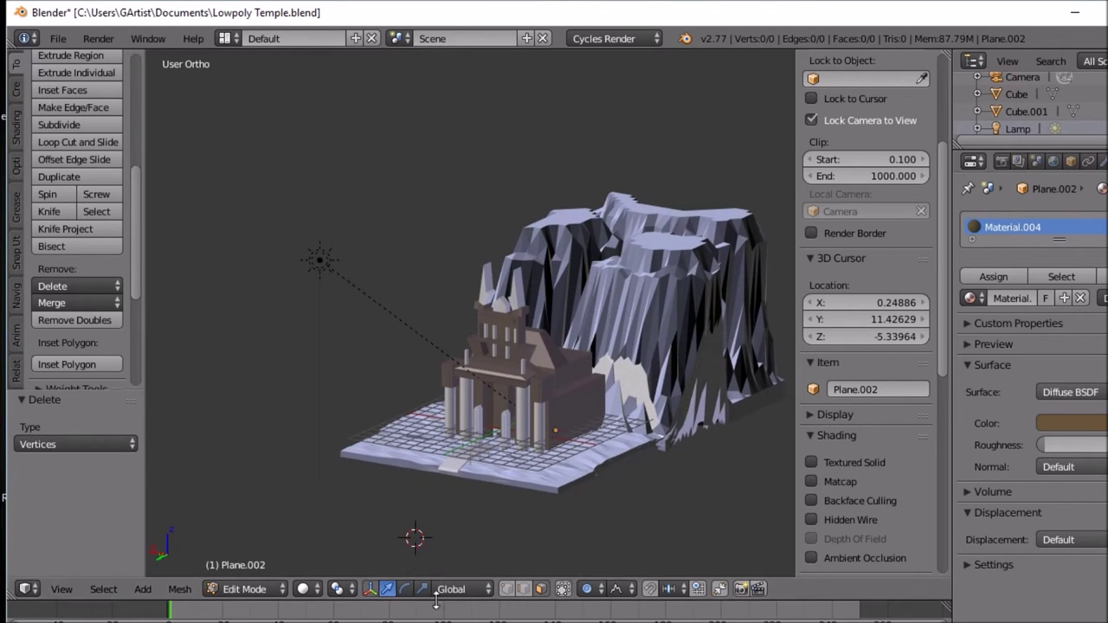
pyautogui.click(304, 589)
pyautogui.click(337, 473)
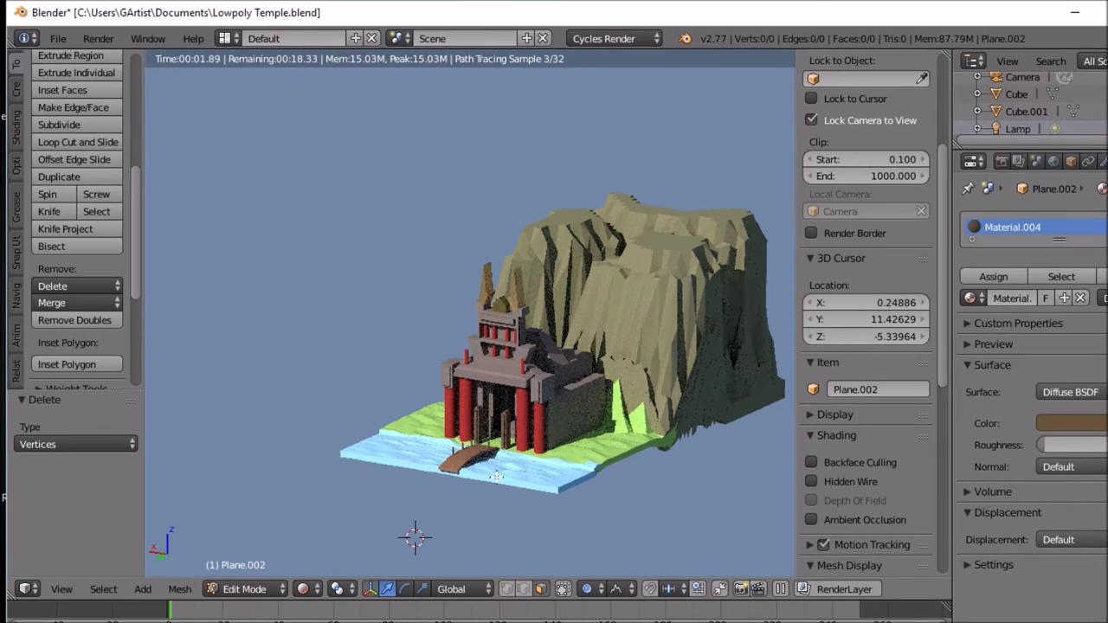
pyautogui.press('KP_0')
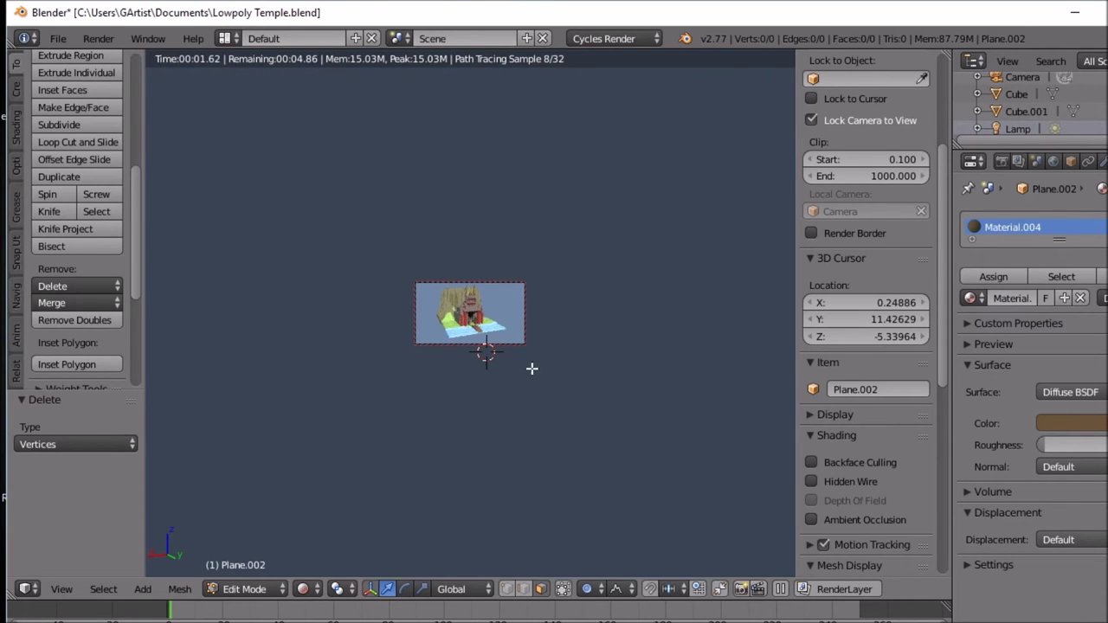
# Step: Reposition the view-locked camera so it frames the temple and cliff from the opposite front corner
pyautogui.scroll(7, 529, 365)
pyautogui.scroll(-4, 529, 364)
pyautogui.scroll(2, 529, 365)
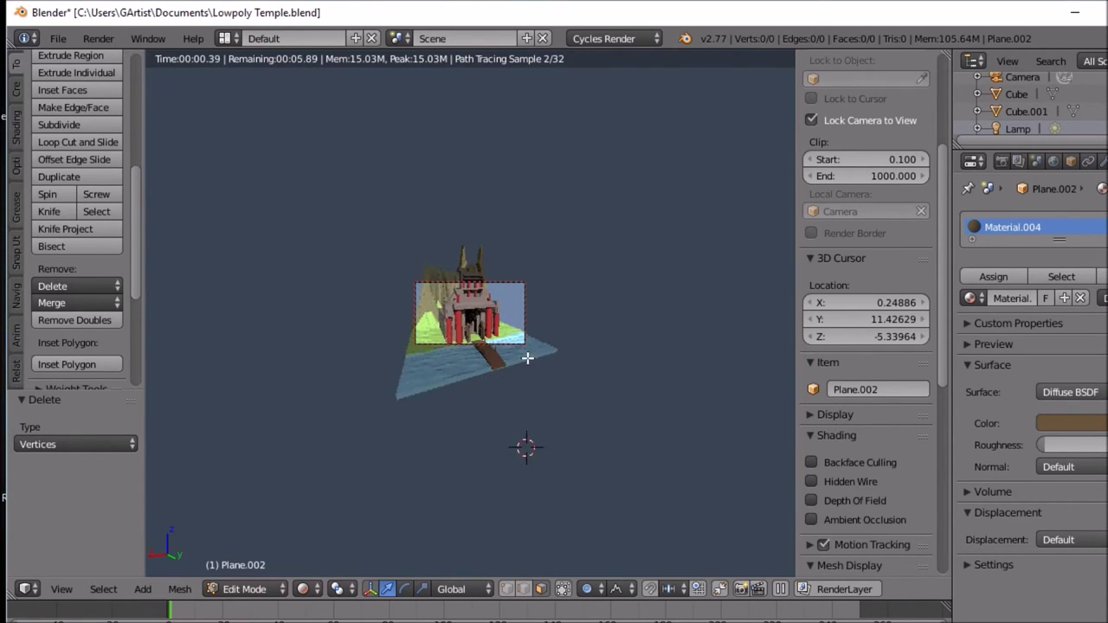
pyautogui.moveTo(527, 358); pyautogui.dragTo(433, 350, button='middle')
pyautogui.press('KP_0')
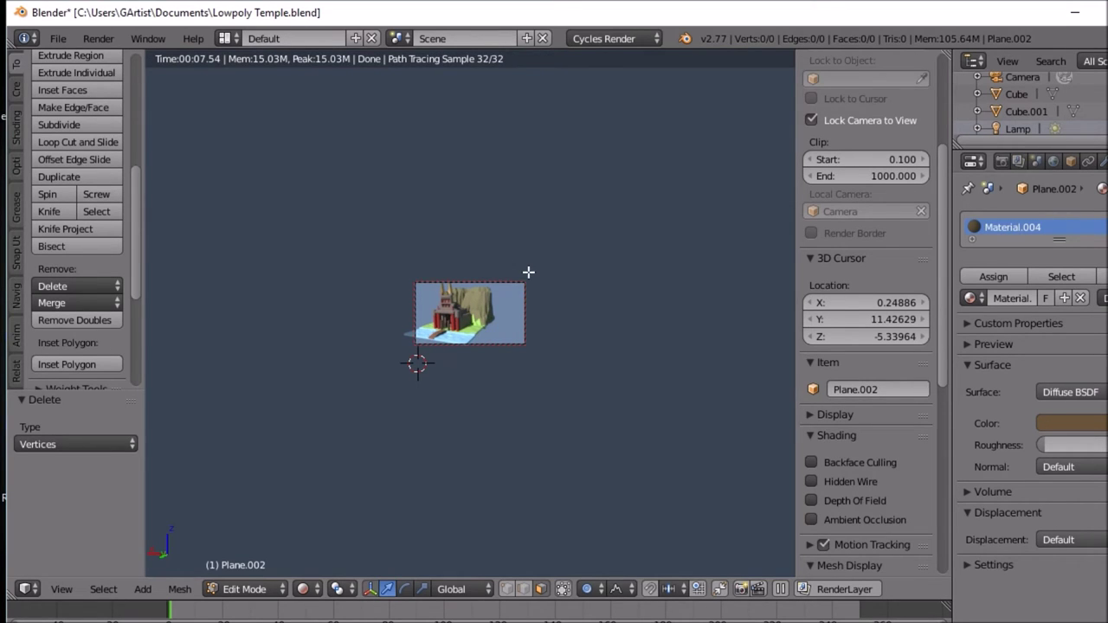
# Step: Switch to Object Mode and move the camera about 2.764 on X, 1.188 on Y and -0.226 on Z
pyautogui.press('Tab')
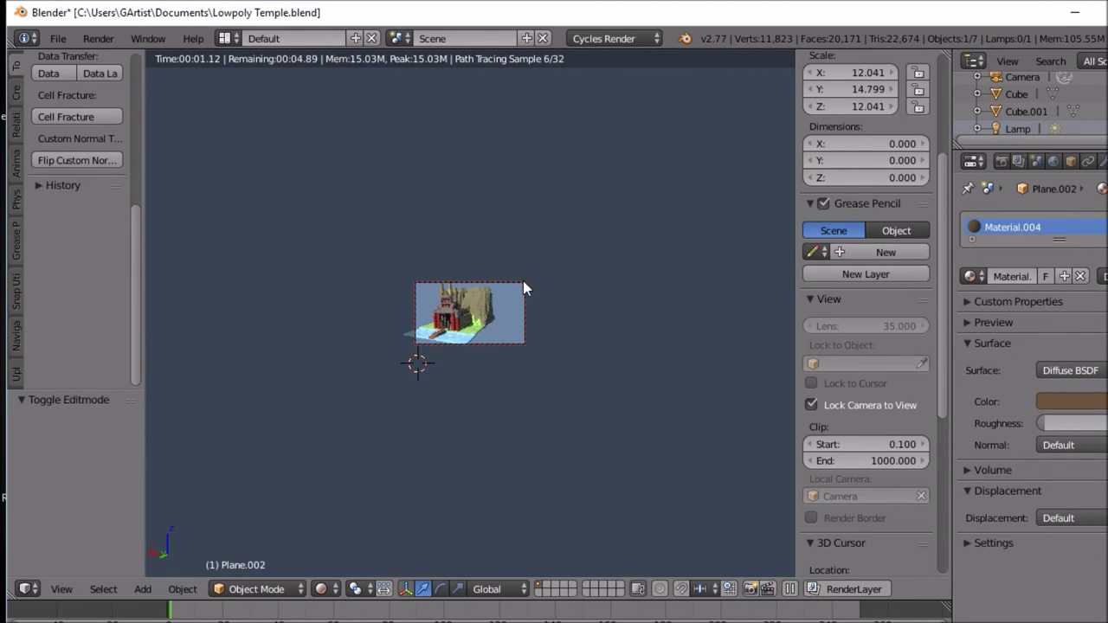
pyautogui.rightClick(523, 281)
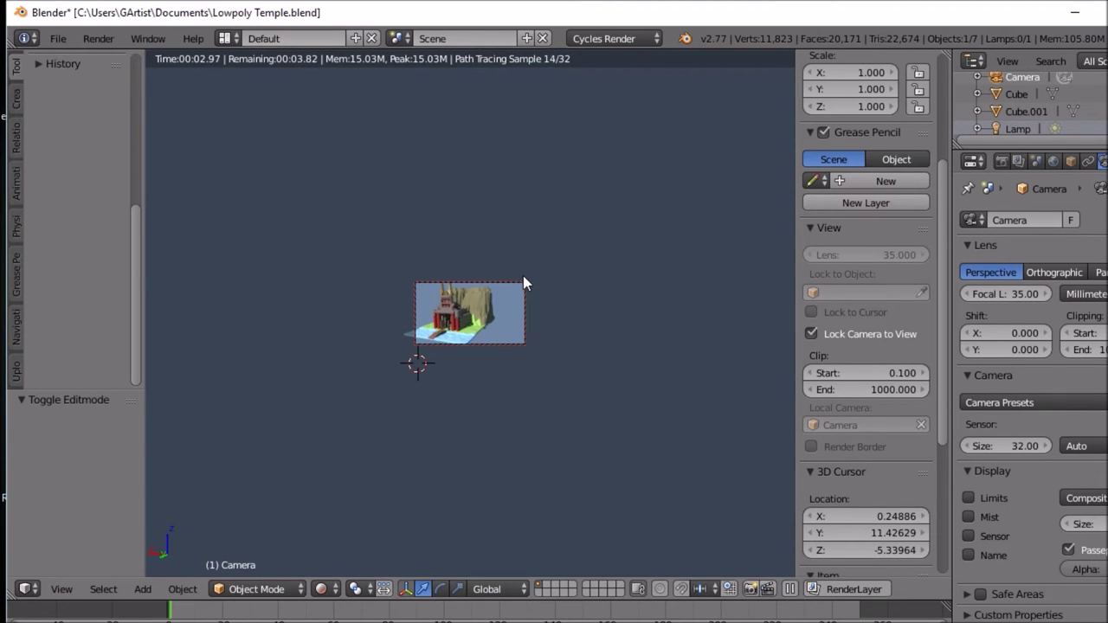
pyautogui.press('g')
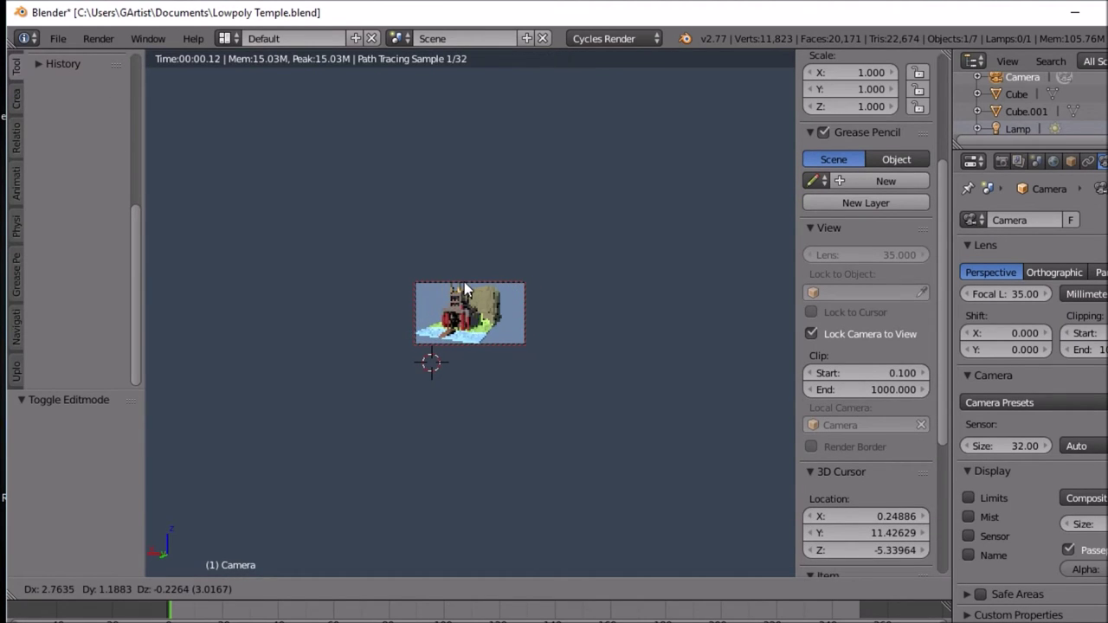
pyautogui.click(464, 289)
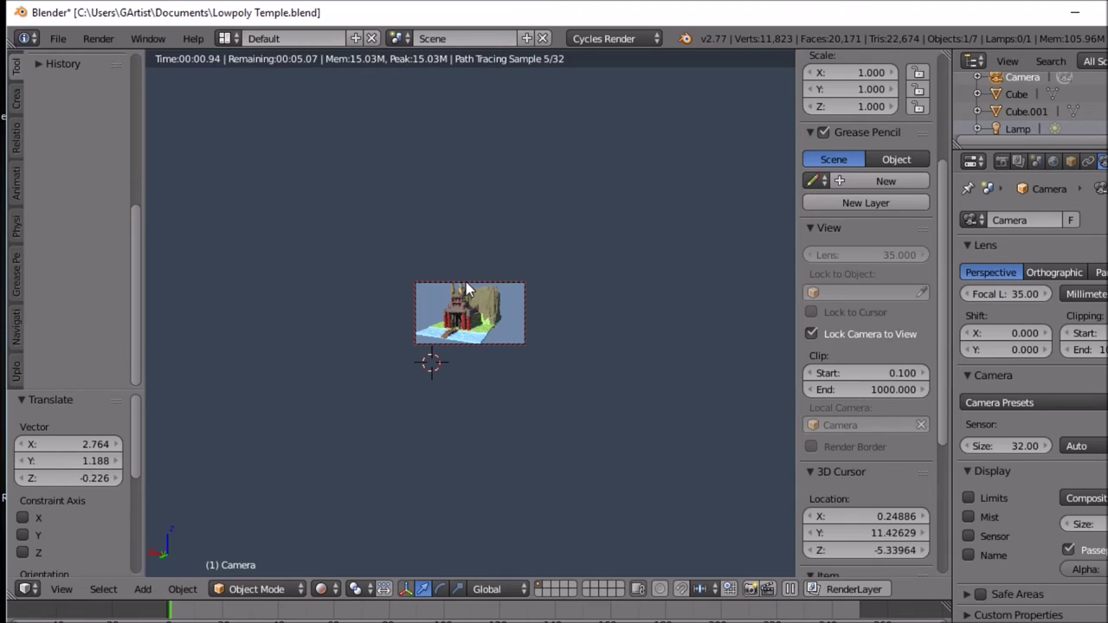
# Step: Pull the camera back about 6.57 units along its local Z axis to fit the whole scene in the frame
pyautogui.press('s')
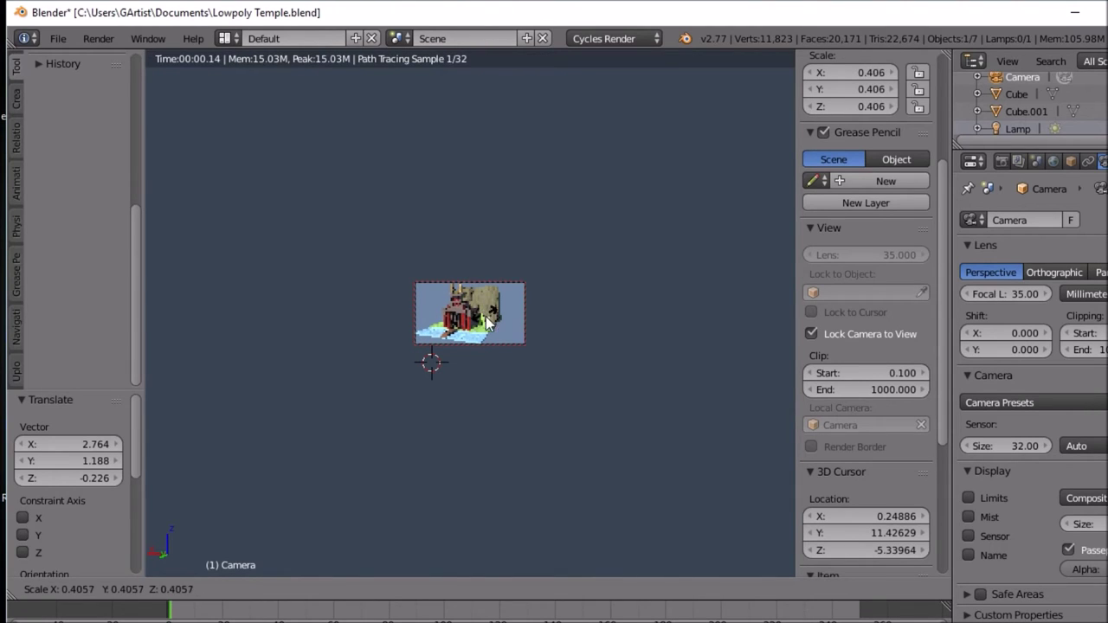
pyautogui.rightClick(436, 316)
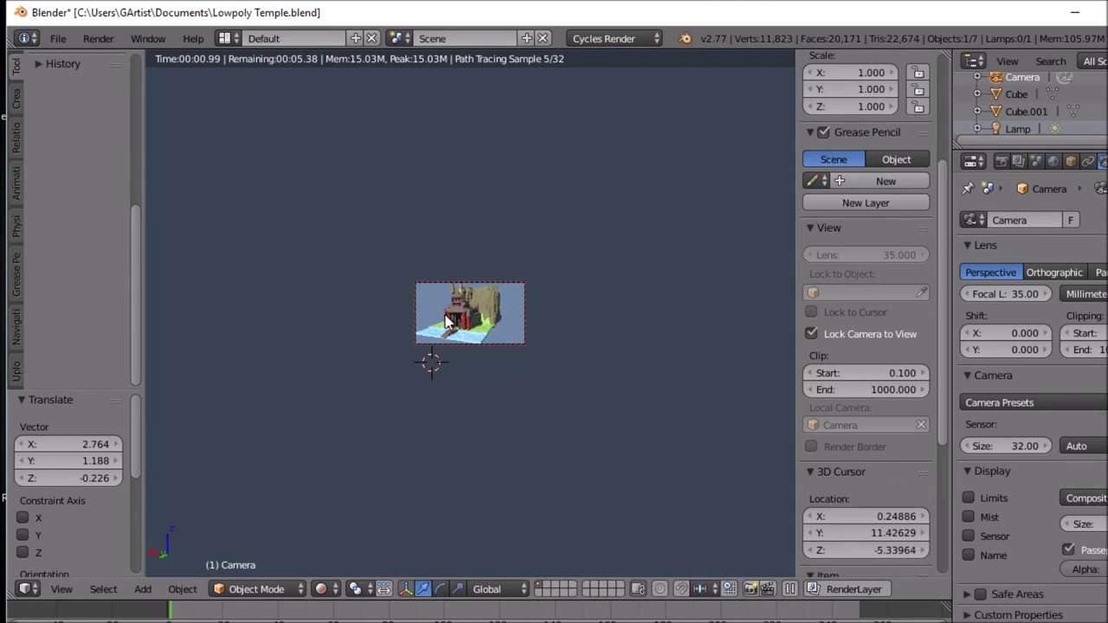
pyautogui.press('g')
pyautogui.press('z')
pyautogui.press('z')
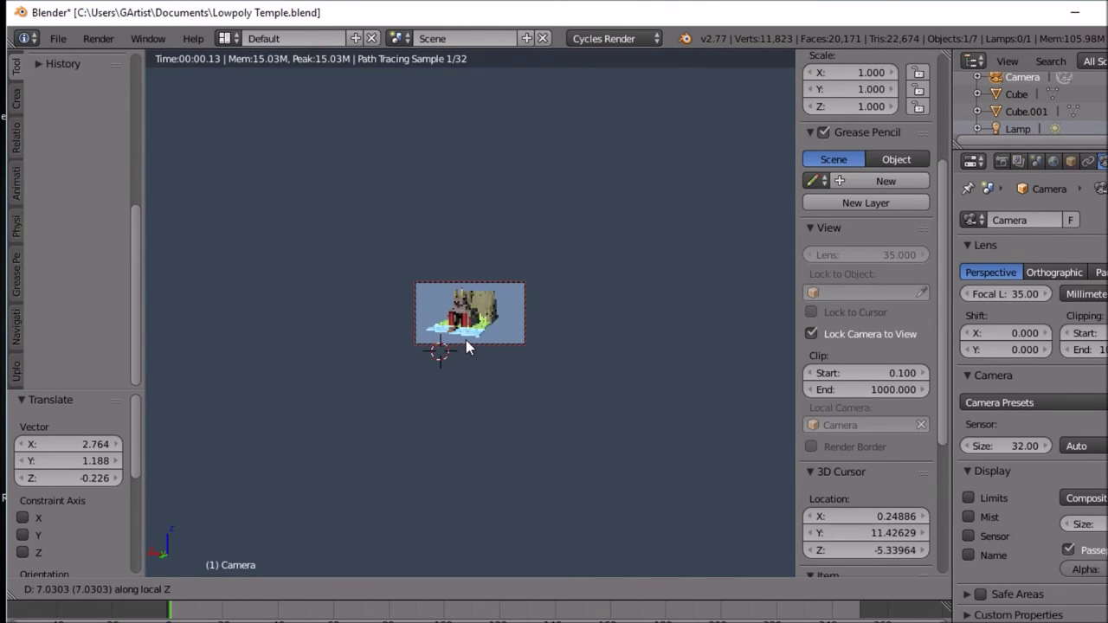
pyautogui.click(466, 340)
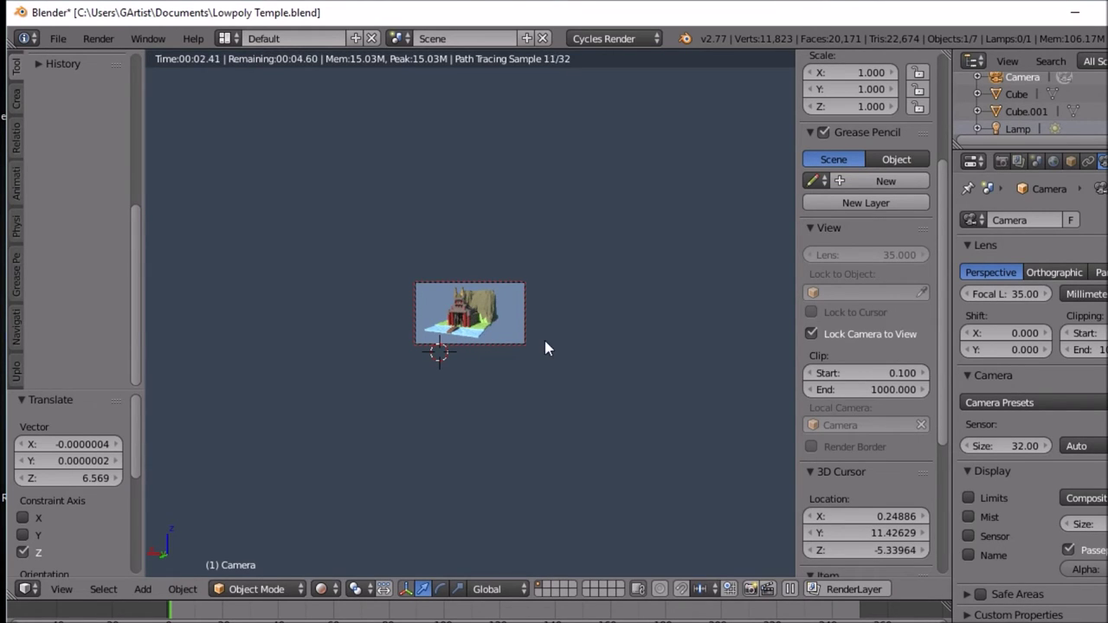
# Step: Return the viewport to Solid shading and leave the camera view
pyautogui.click(335, 594)
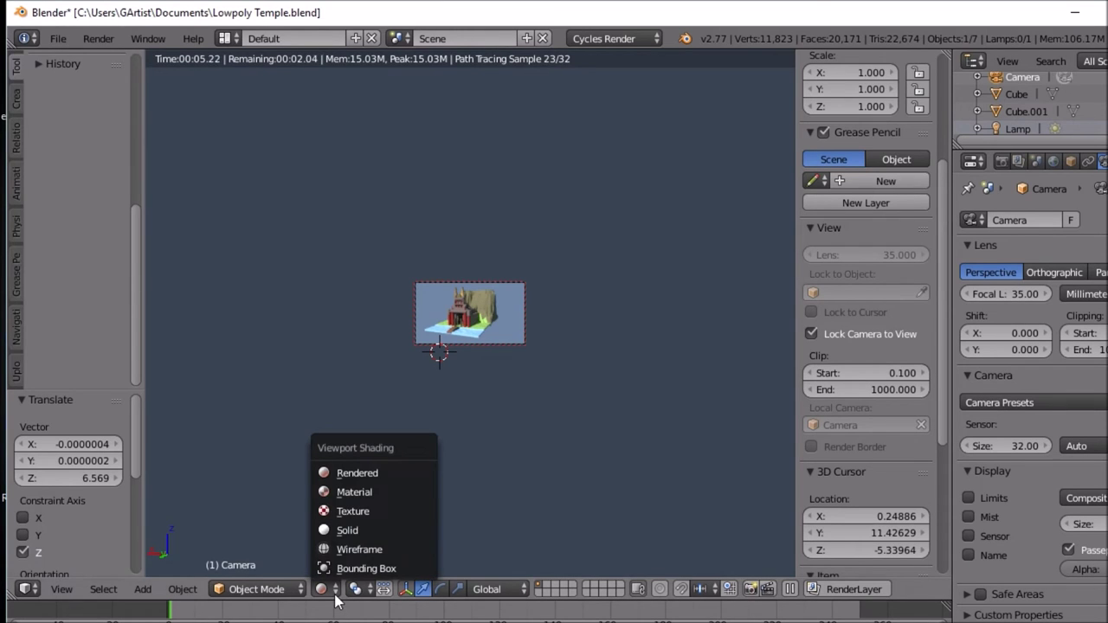
pyautogui.click(349, 530)
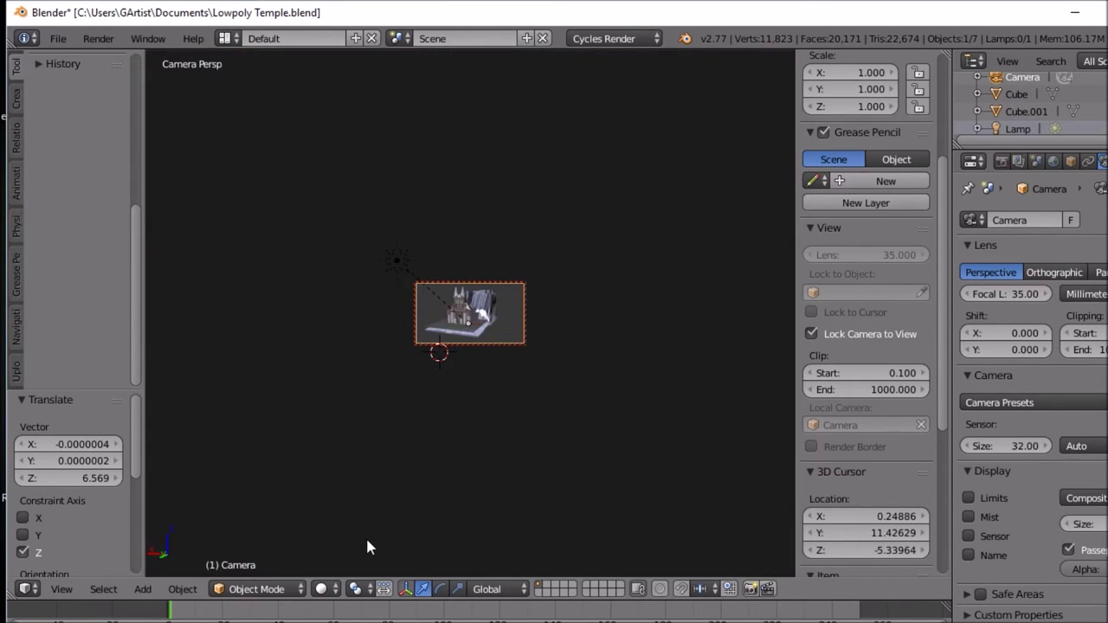
pyautogui.press('KP_0')
# Step: Select a water face on the terrain in Edit Mode and change the water material's surface shader to Glass BSDF
pyautogui.scroll(4, 370, 519)
pyautogui.scroll(2, 374, 518)
pyautogui.keyDown('shift'); pyautogui.moveTo(374, 518); pyautogui.dragTo(584, 408, button='middle'); pyautogui.keyUp('shift')
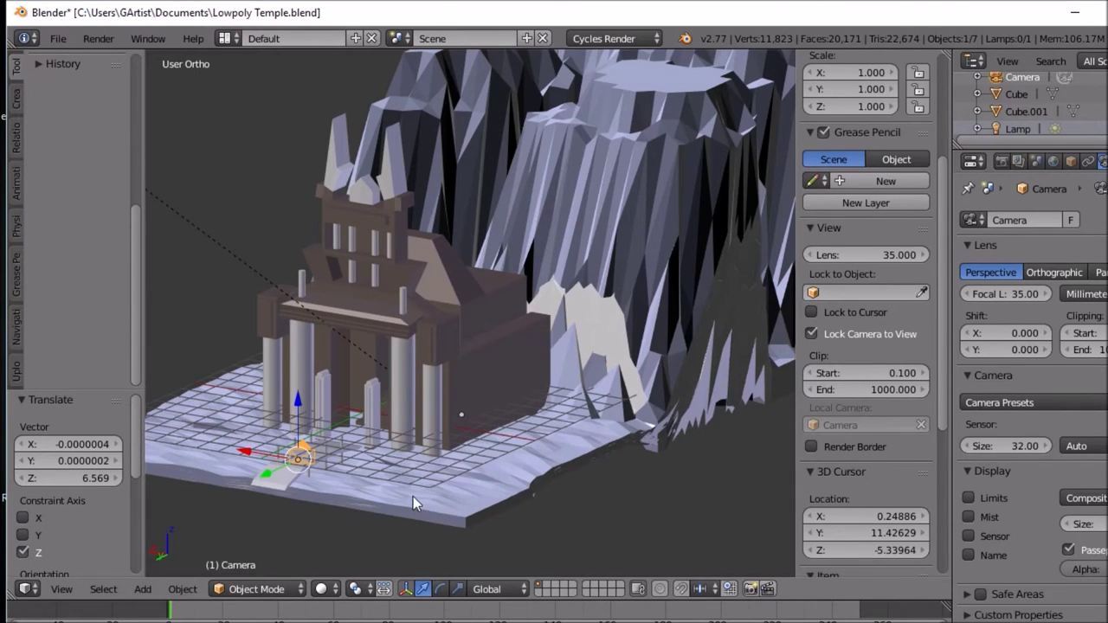
pyautogui.rightClick(449, 490)
pyautogui.press('Tab')
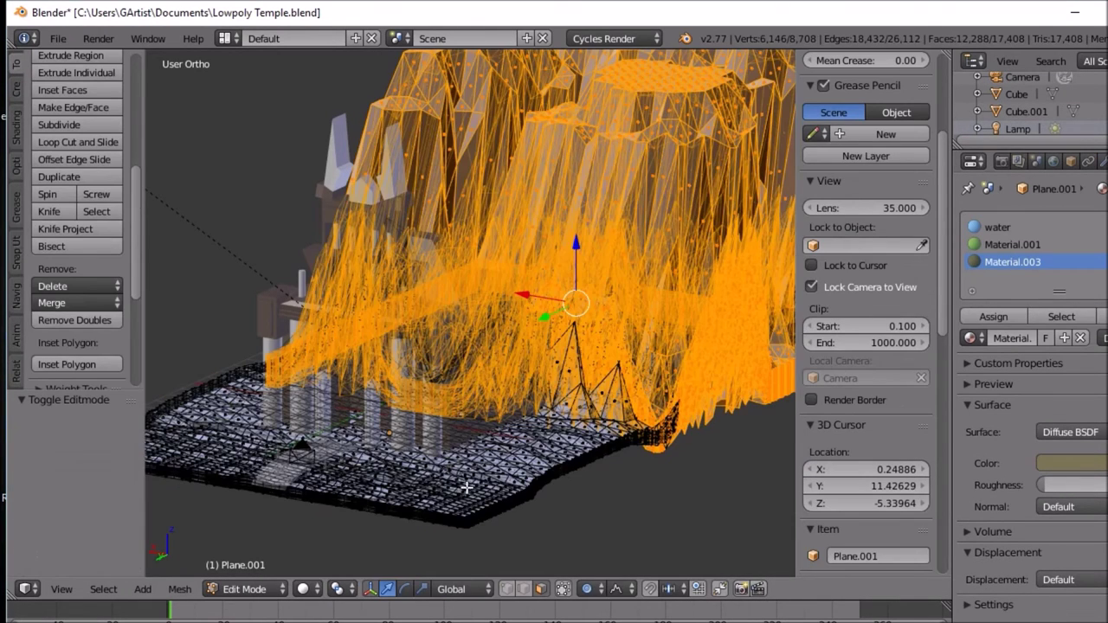
pyautogui.rightClick(452, 500)
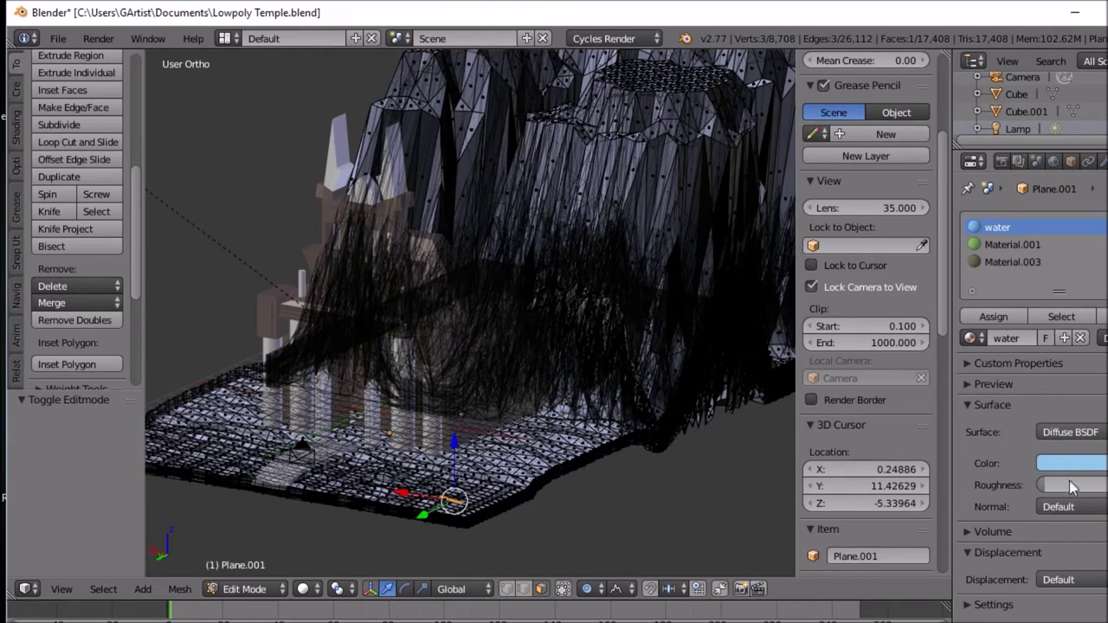
pyautogui.click(1074, 432)
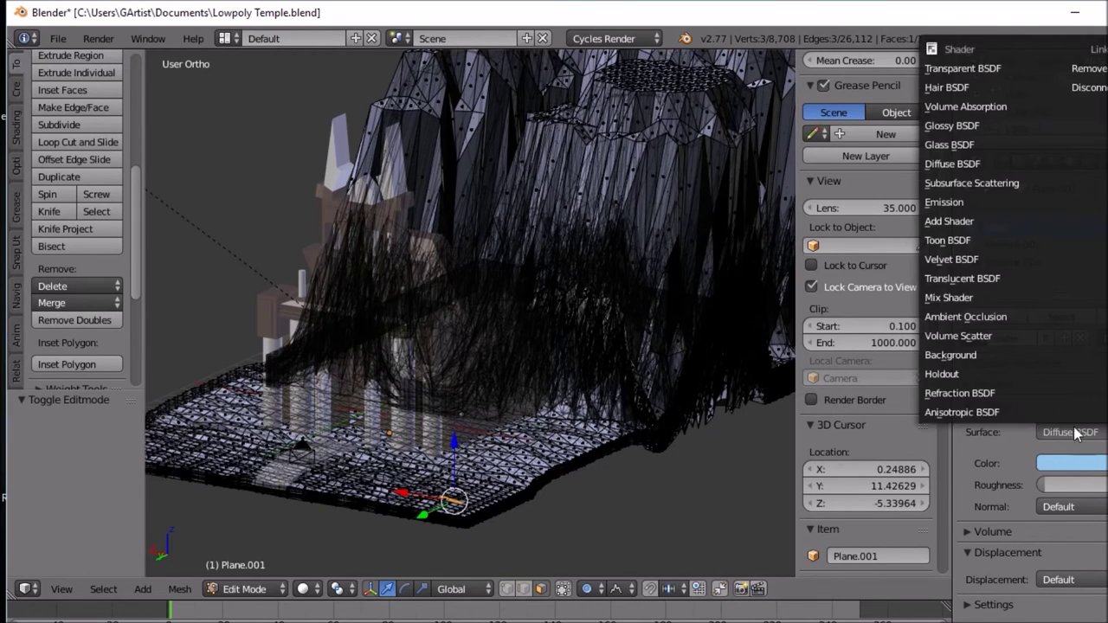
pyautogui.click(956, 147)
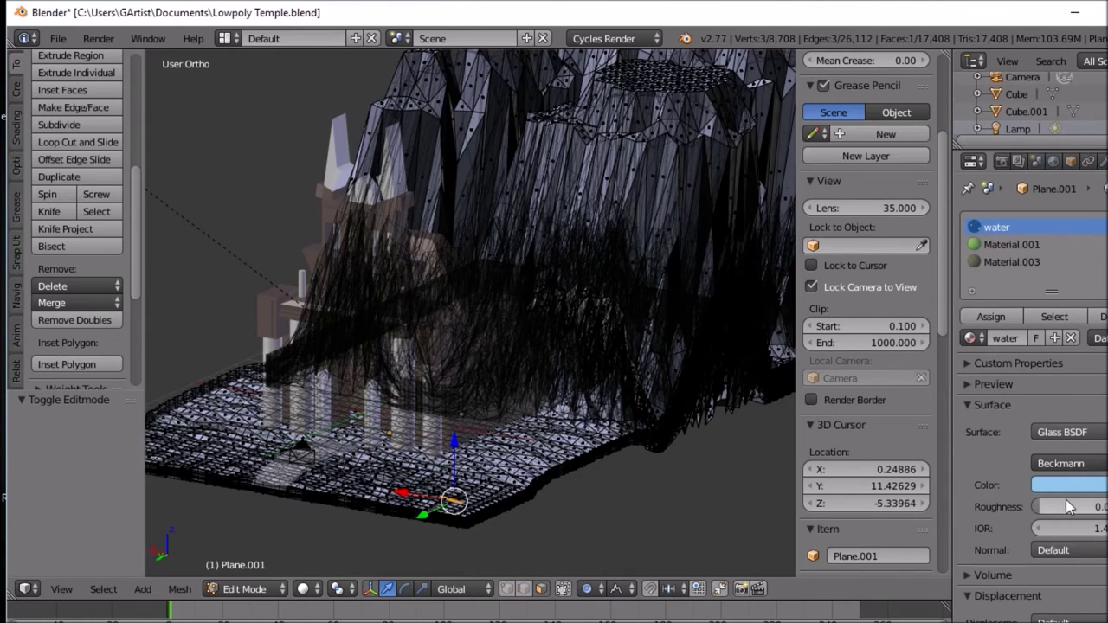
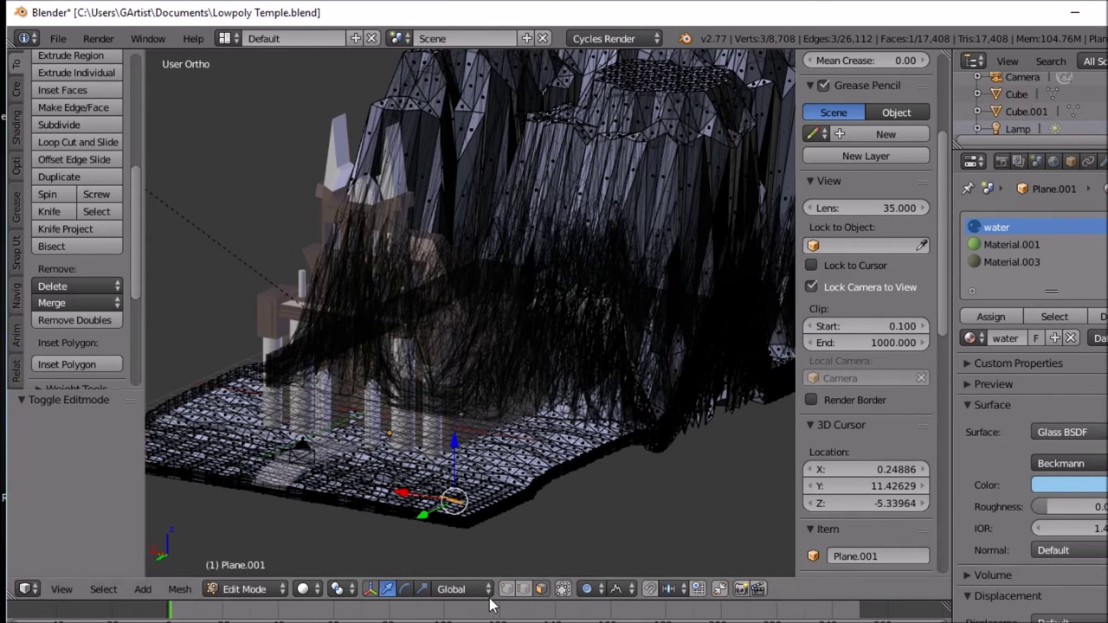
# Step: Enlarge the timeline area and show the glass water in Rendered viewport shading
pyautogui.moveTo(490, 600); pyautogui.dragTo(490, 390)
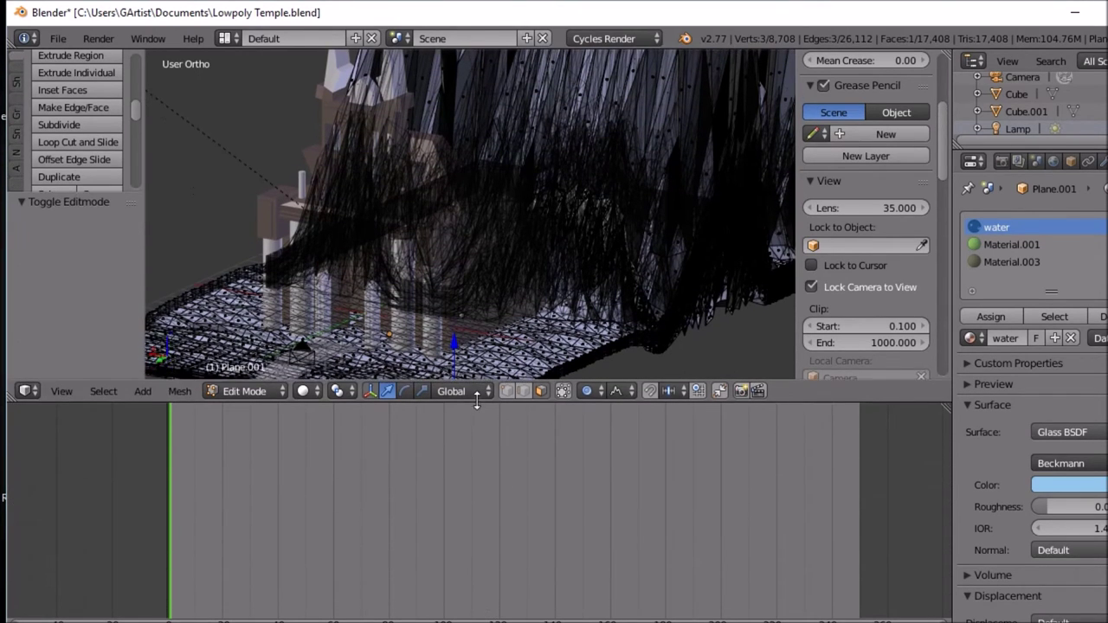
pyautogui.click(304, 397)
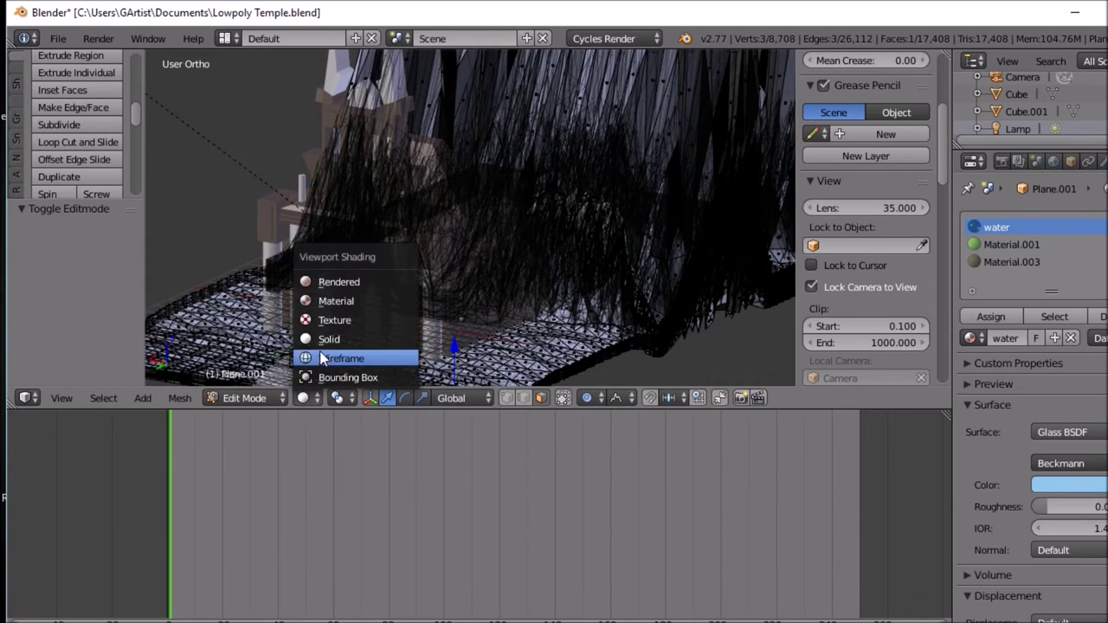
pyautogui.click(333, 282)
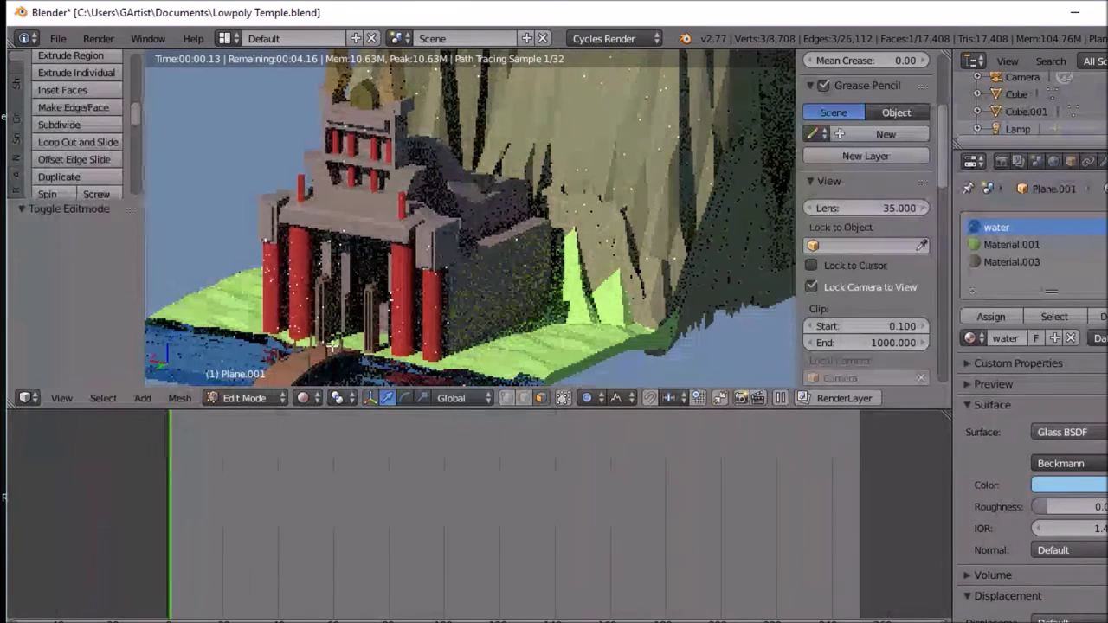
pyautogui.moveTo(334, 347); pyautogui.dragTo(340, 384, button='middle')
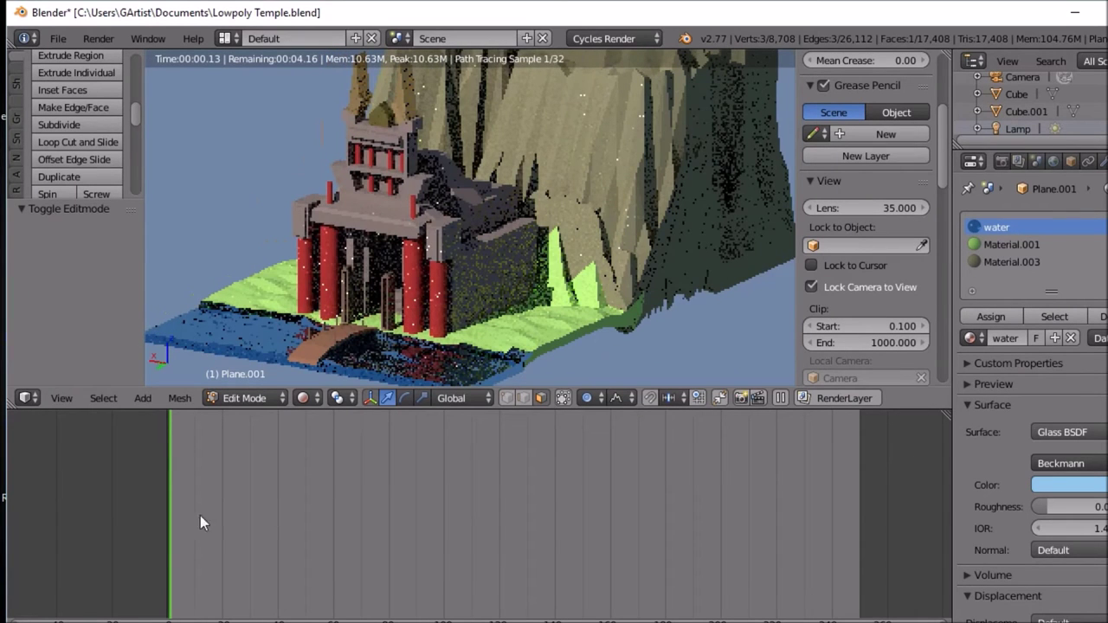
# Step: Change the timeline area to the Node Editor and spread the water material's Glass BSDF and Material Output nodes apart
pyautogui.click(25, 619)
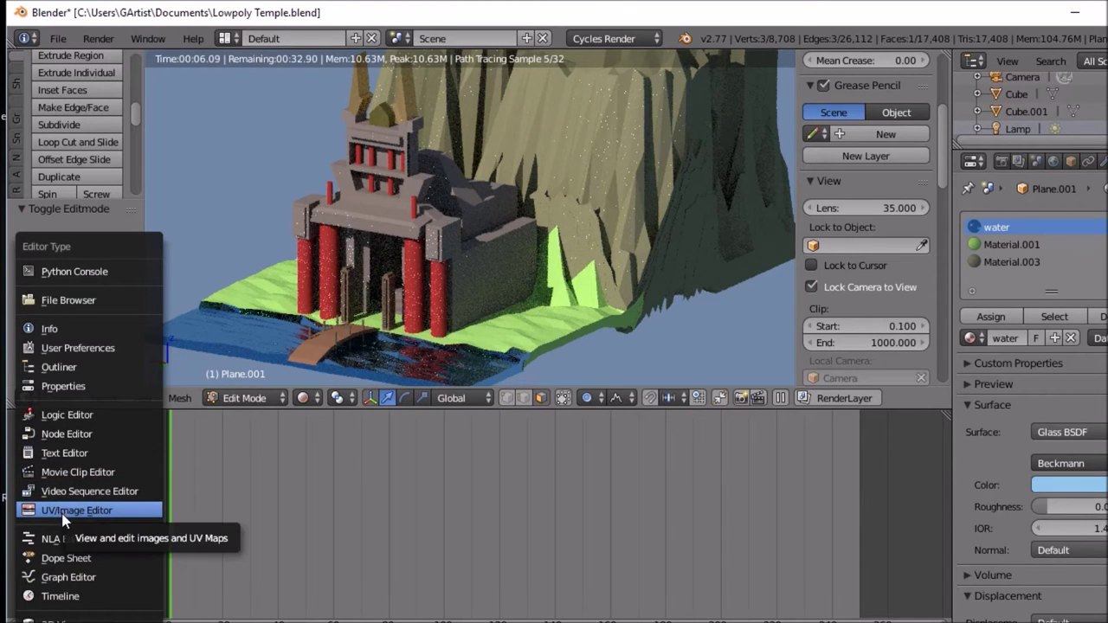
pyautogui.click(65, 433)
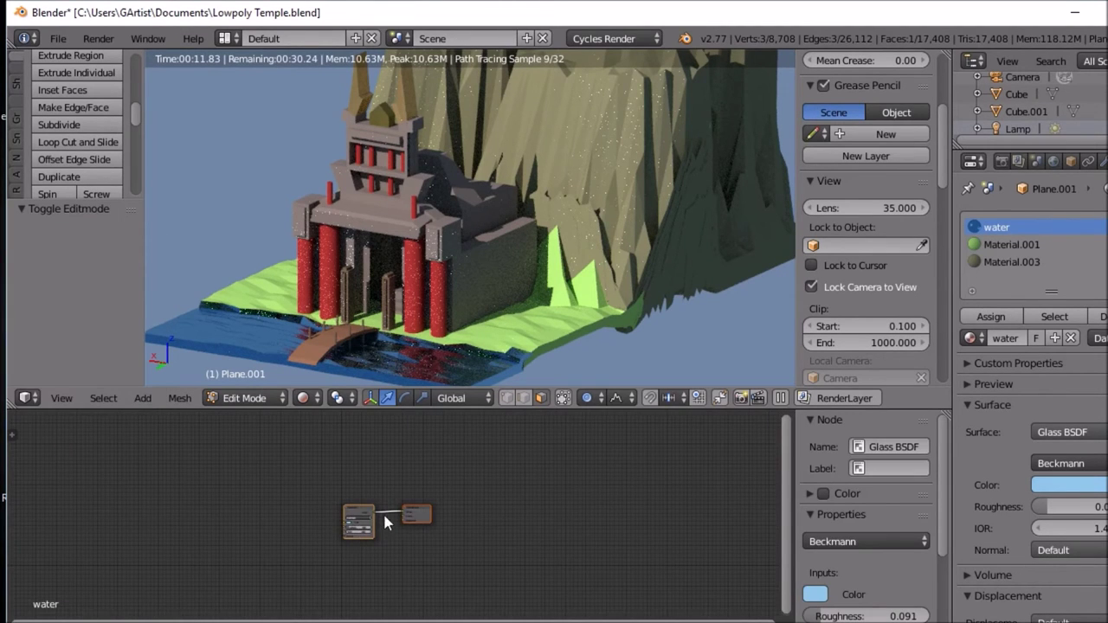
pyautogui.scroll(6, 368, 537)
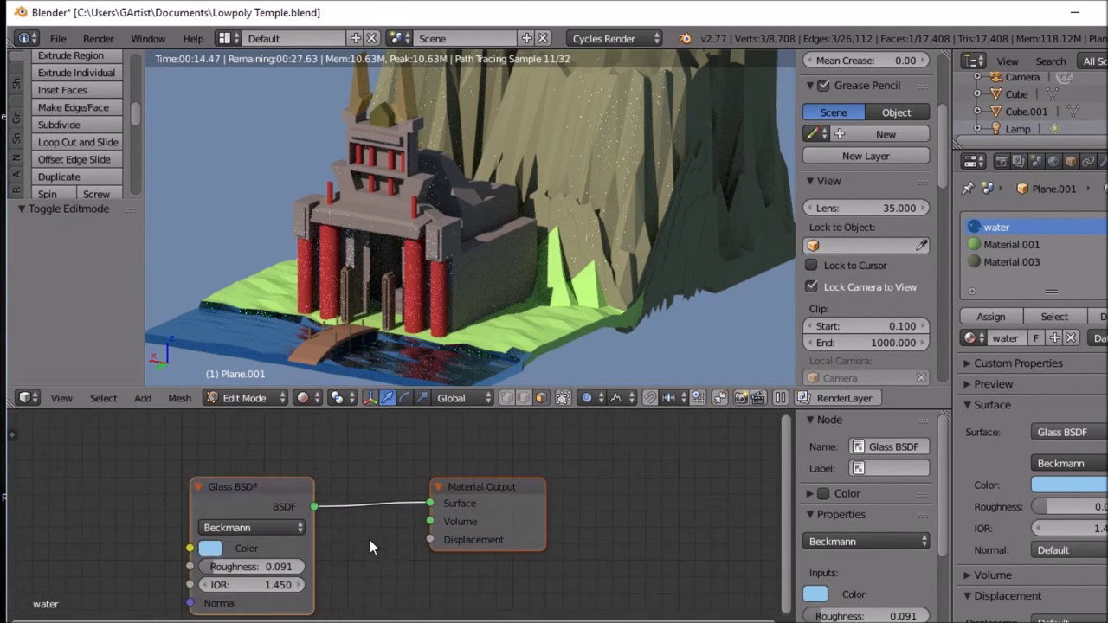
pyautogui.moveTo(517, 489); pyautogui.dragTo(641, 482)
pyautogui.moveTo(287, 489); pyautogui.dragTo(207, 426)
pyautogui.scroll(-1, 499, 541)
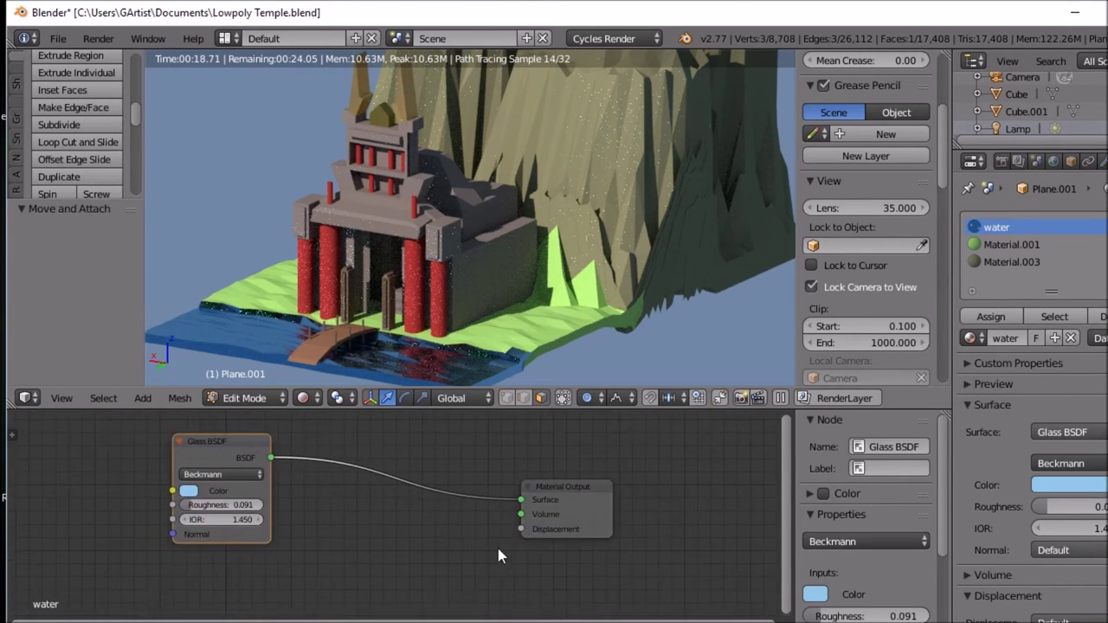
pyautogui.scroll(-1, 380, 589)
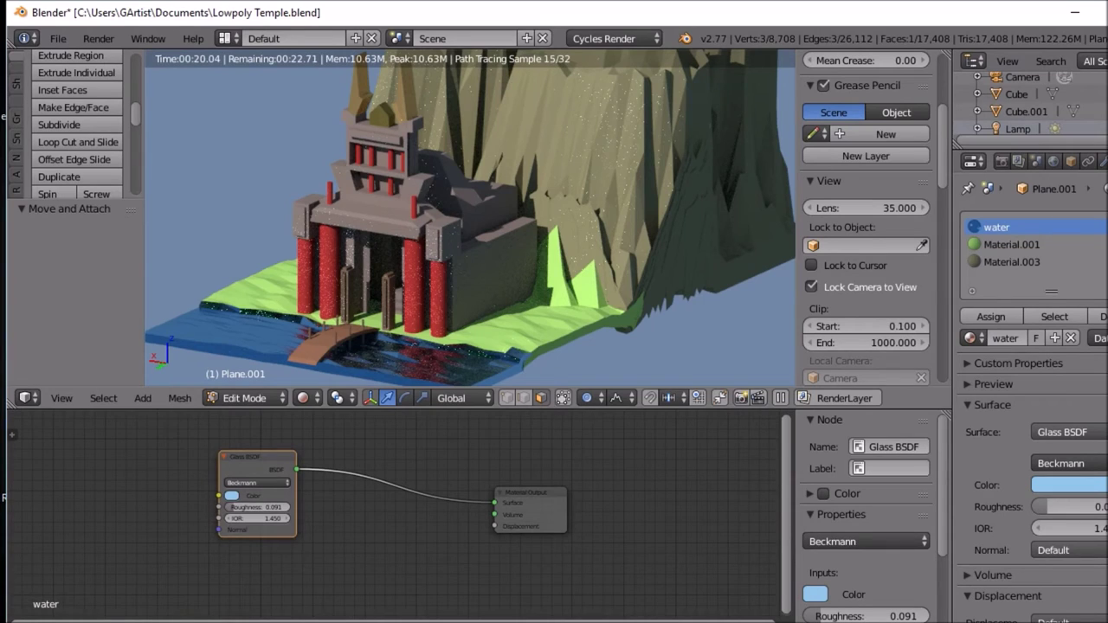
# Step: Add a Transparent BSDF shader node and place it below the Glass BSDF node
pyautogui.hotkey('shift', 'a')
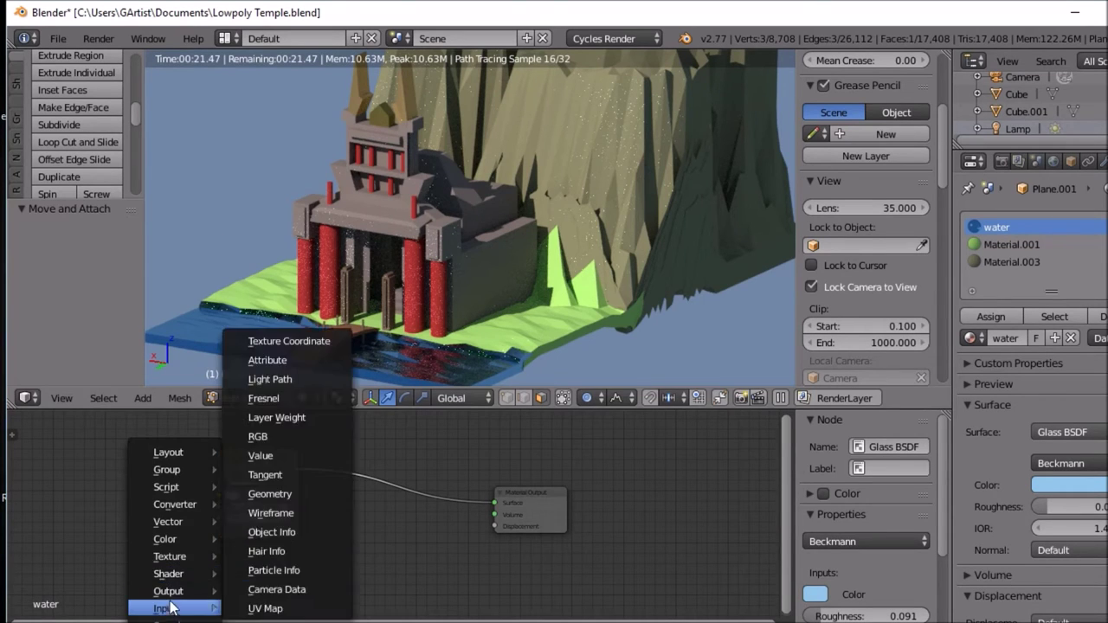
pyautogui.moveTo(173, 556)
pyautogui.moveTo(170, 511)
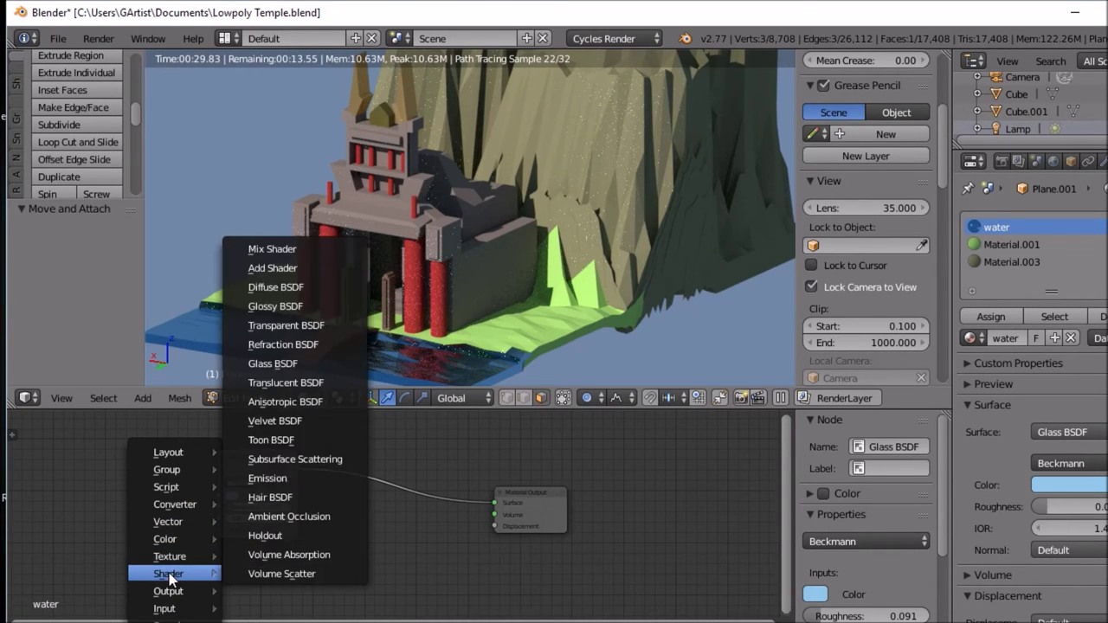
pyautogui.click(286, 325)
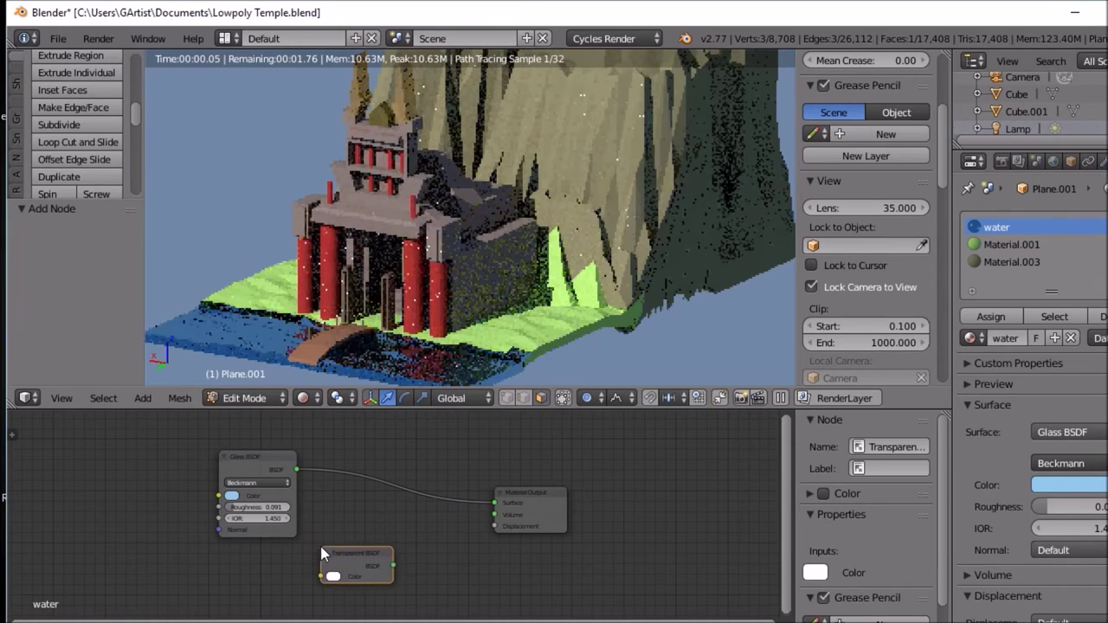
pyautogui.click(314, 561)
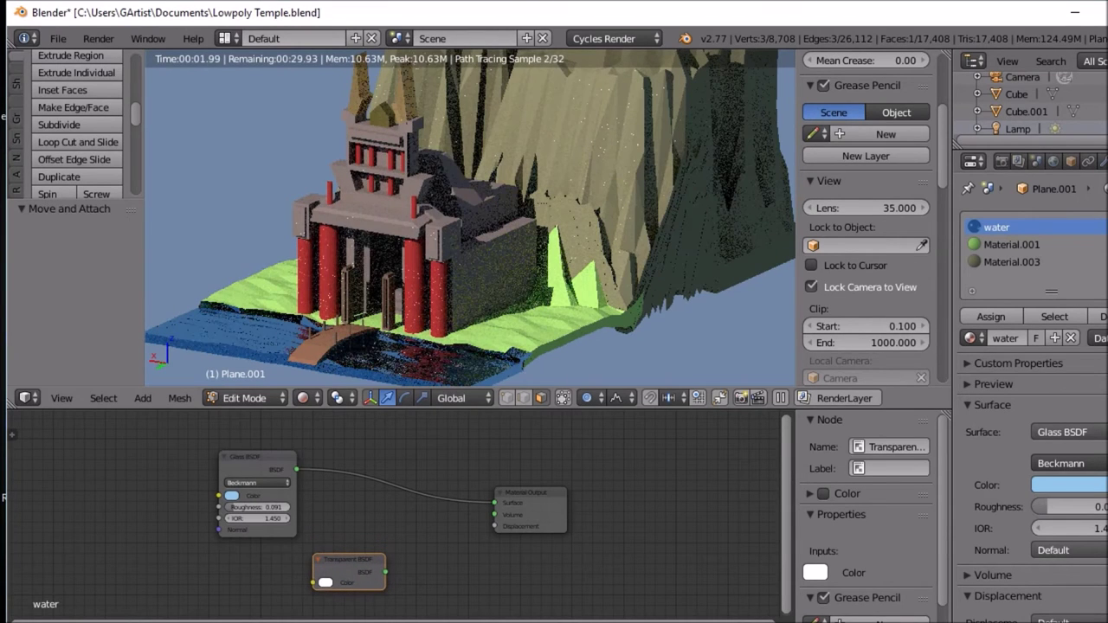
# Step: Insert a Mix Shader between the Glass BSDF and Material Output, and link the Transparent BSDF to its second shader input
pyautogui.hotkey('shift', 'a')
pyautogui.moveTo(170, 557)
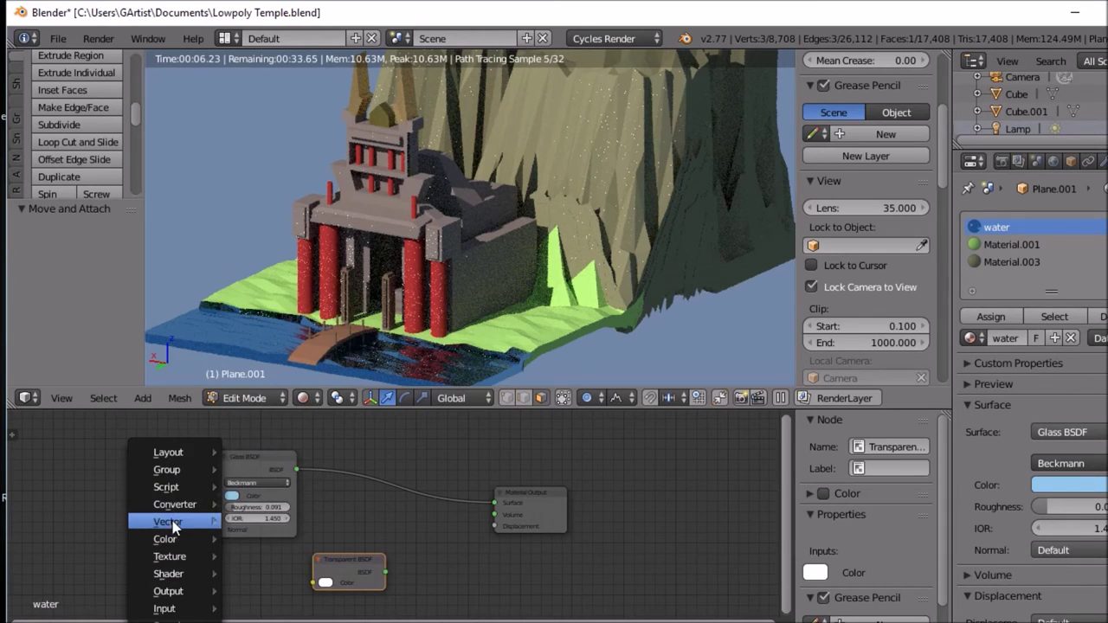
pyautogui.moveTo(174, 533)
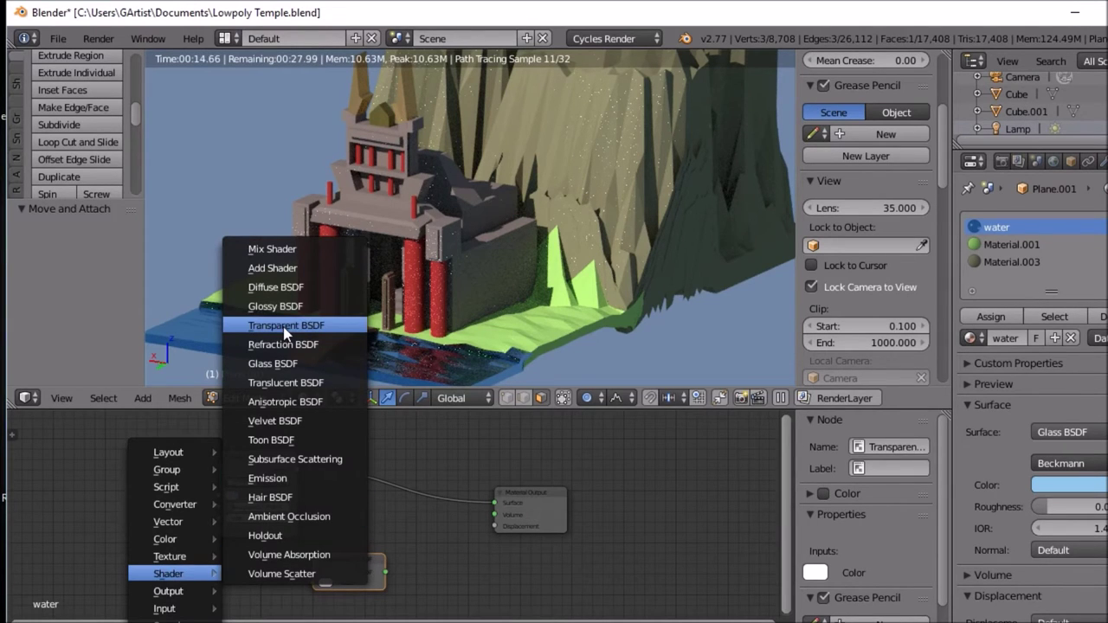
pyautogui.click(274, 245)
pyautogui.click(366, 483)
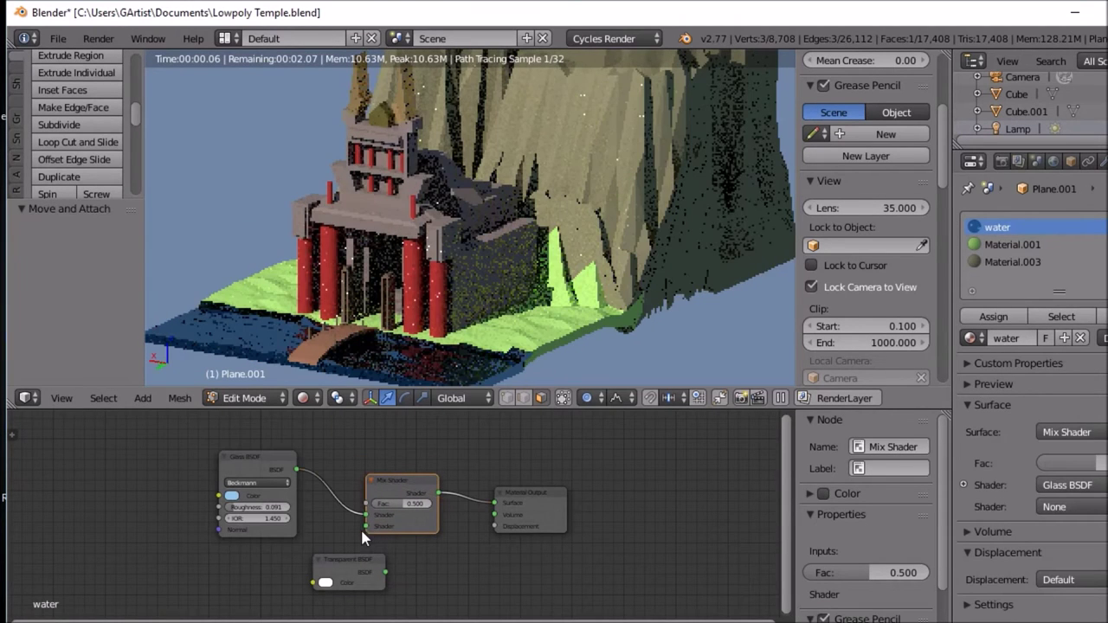
pyautogui.moveTo(365, 526); pyautogui.dragTo(384, 571)
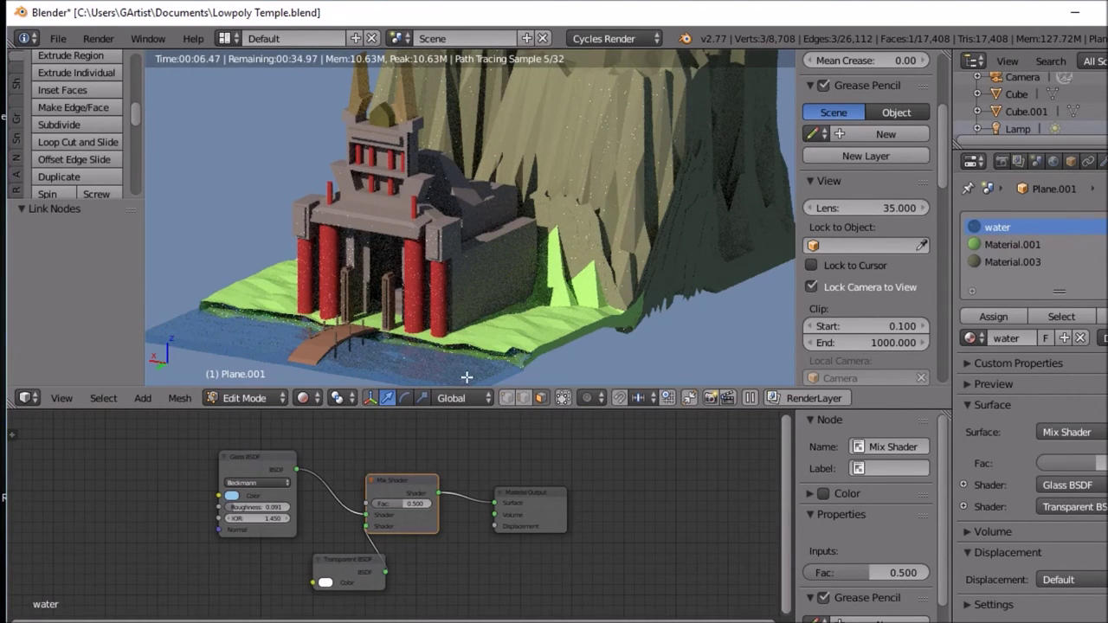
# Step: Lower the Mix Shader factor to 0.169 and check the rendered water around the bridge
pyautogui.scroll(2, 423, 366)
pyautogui.scroll(1, 423, 365)
pyautogui.moveTo(423, 364)
pyautogui.mouseDown(button='middle')
pyautogui.moveTo(445, 285)
pyautogui.moveTo(408, 317)
pyautogui.moveTo(427, 342)
pyautogui.mouseUp(button='middle')
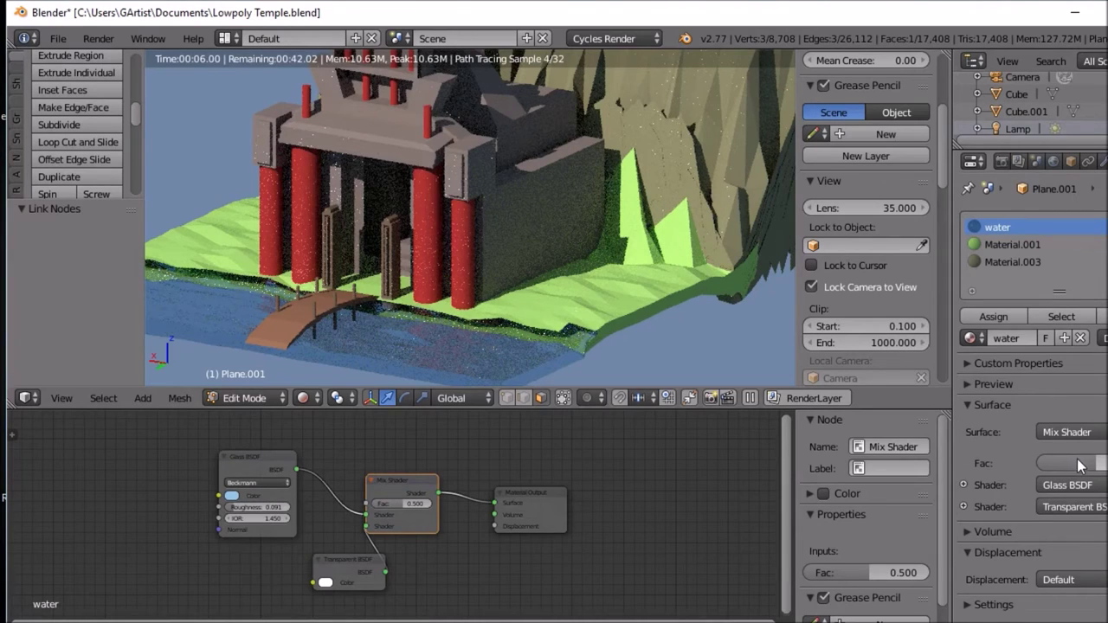
pyautogui.moveTo(1104, 464); pyautogui.dragTo(1081, 463)
pyautogui.moveTo(866, 572); pyautogui.dragTo(857, 572)
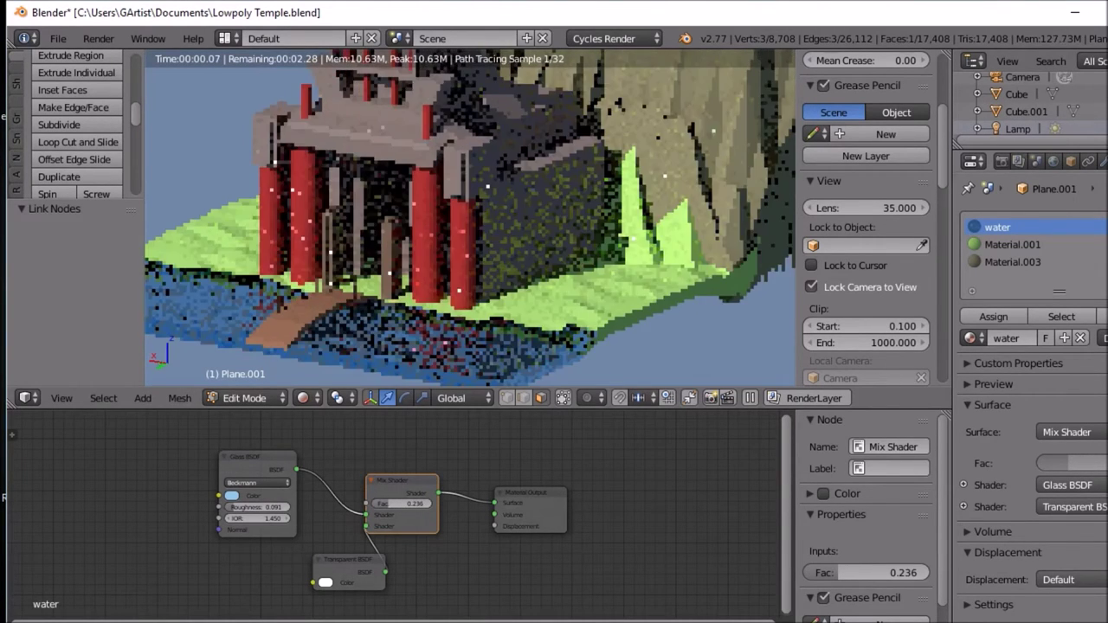
pyautogui.moveTo(857, 572); pyautogui.dragTo(839, 572)
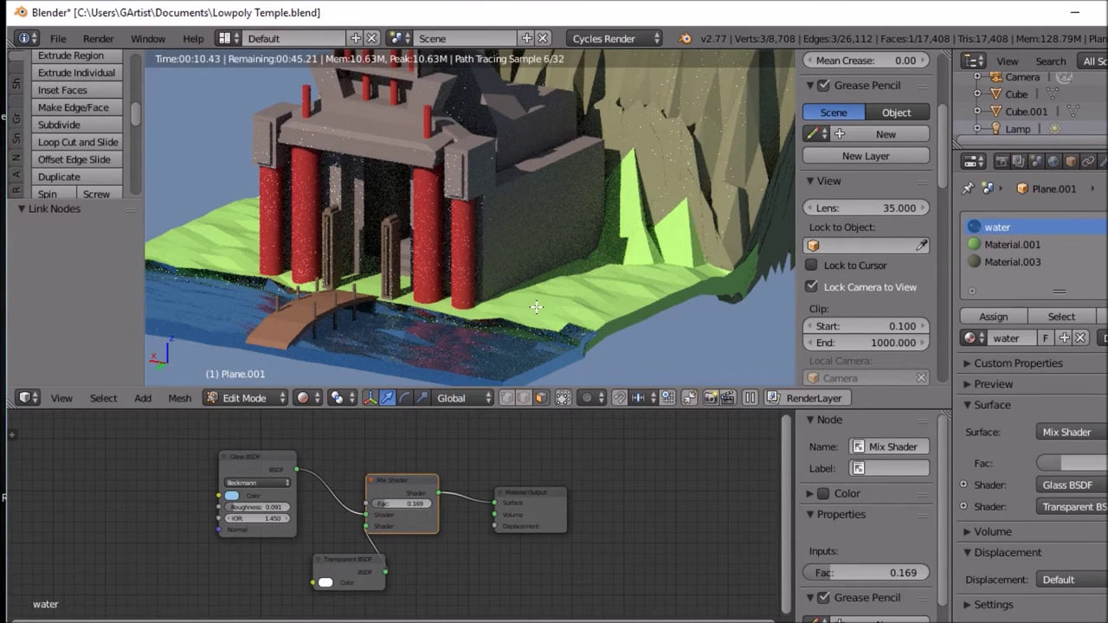
pyautogui.scroll(-3, 538, 309)
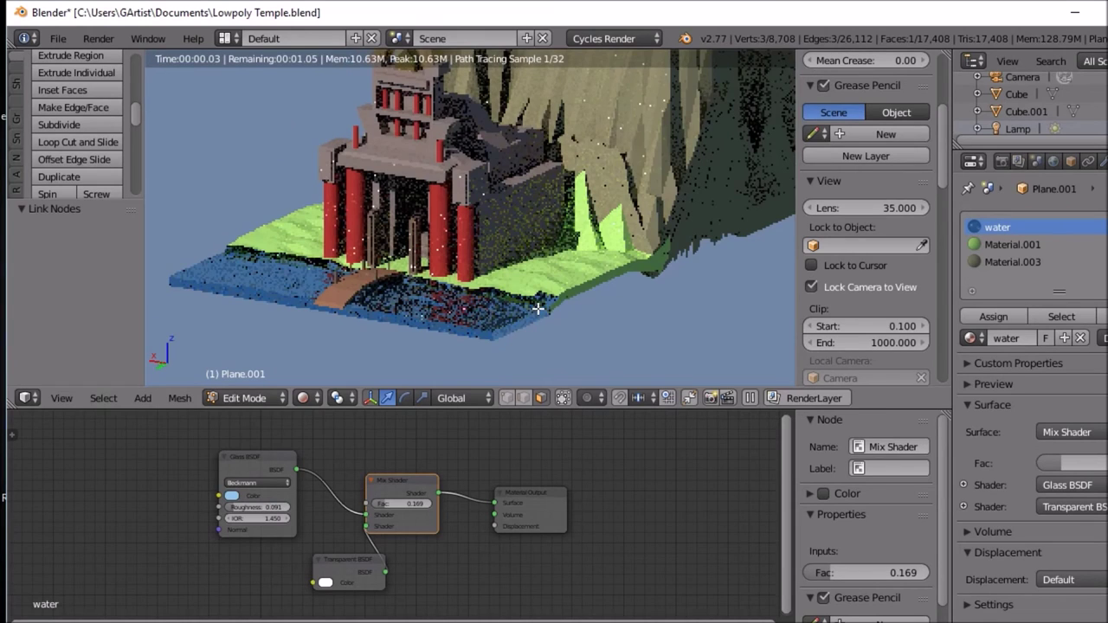
pyautogui.moveTo(538, 308); pyautogui.dragTo(510, 302, button='middle')
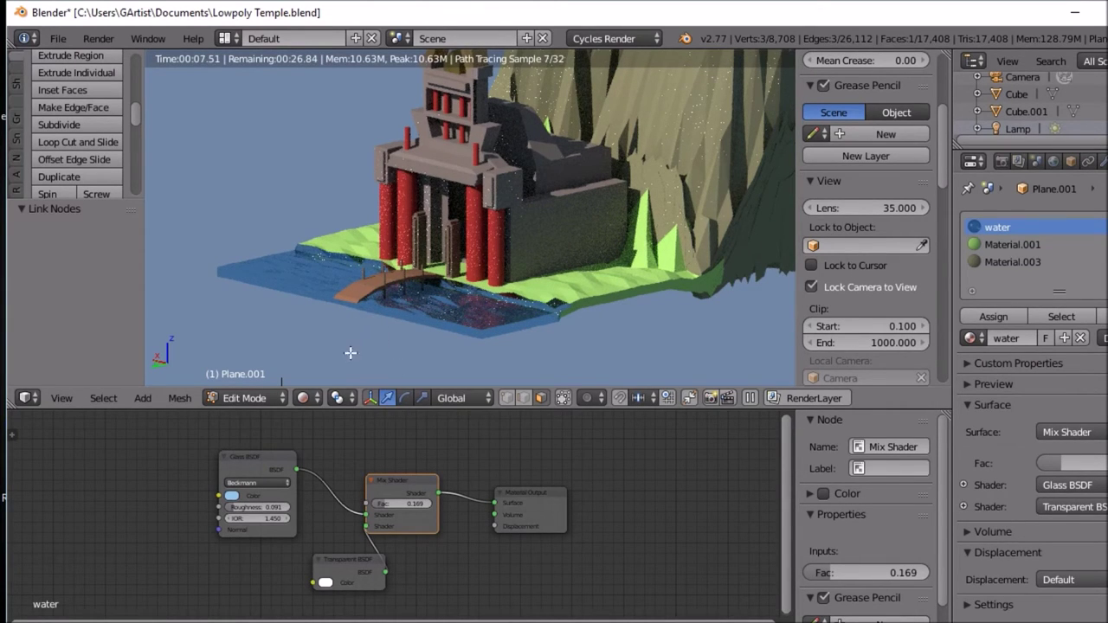
# Step: Switch the viewport to Solid shading and limit the terrain mesh selection to visible geometry
pyautogui.click(311, 398)
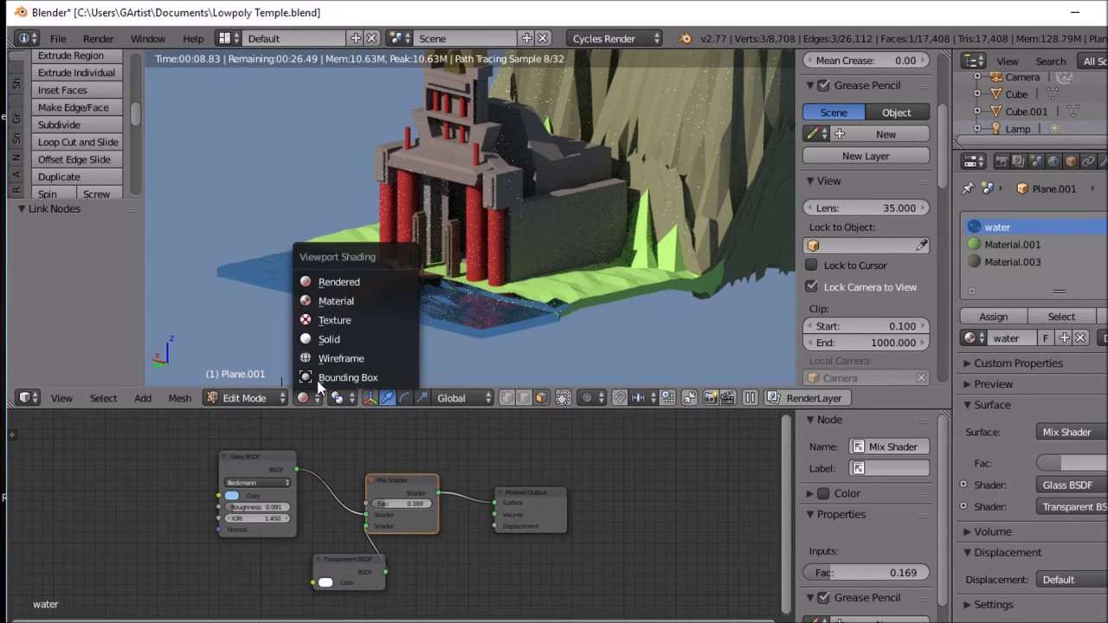
pyautogui.click(323, 338)
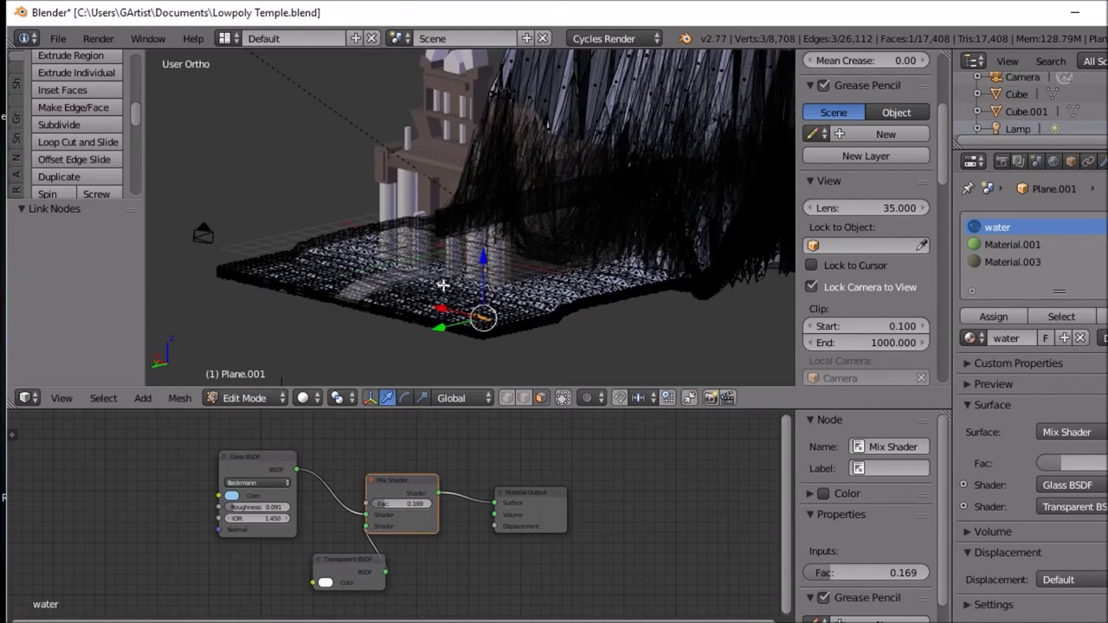
pyautogui.moveTo(407, 276); pyautogui.dragTo(490, 277, button='middle')
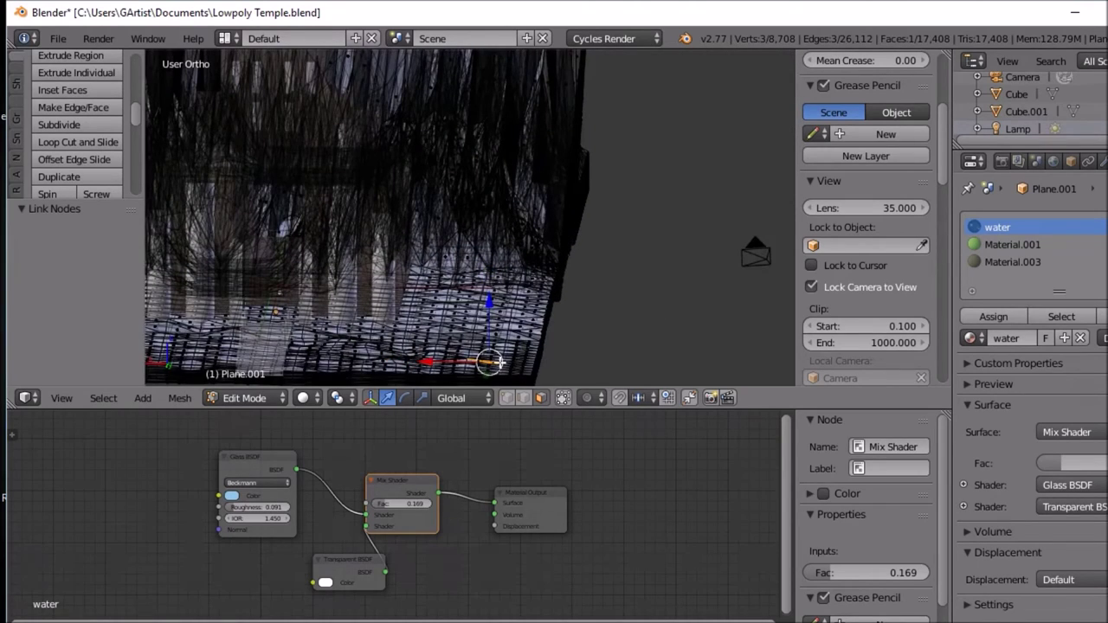
pyautogui.click(563, 398)
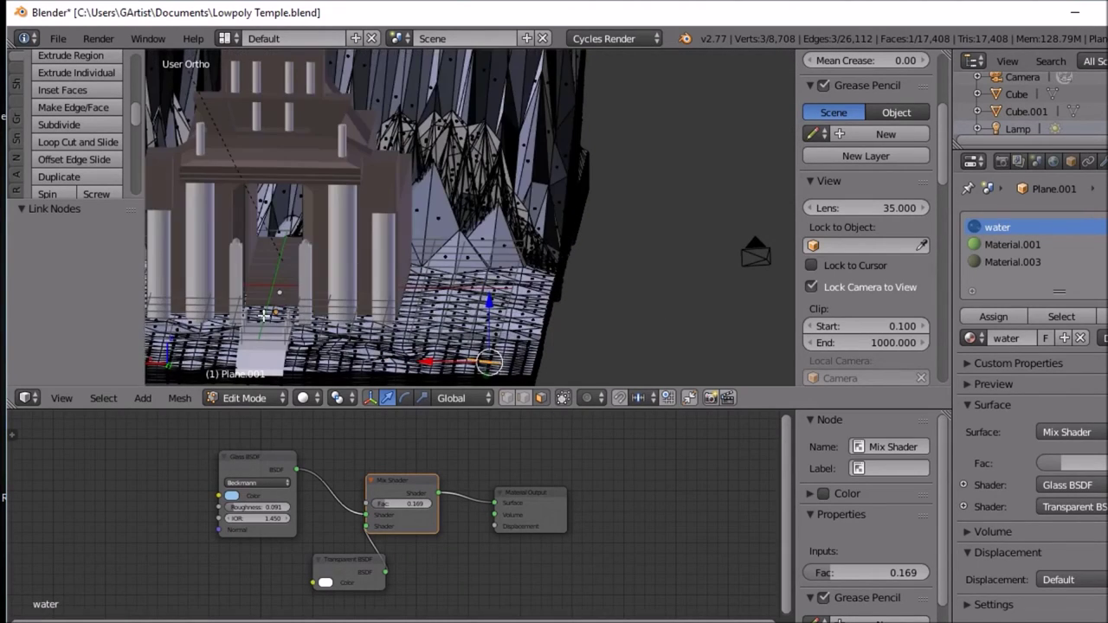
# Step: Leave Edit Mode on the terrain, select the wooden bridge and enter Edit Mode on it
pyautogui.moveTo(264, 316); pyautogui.dragTo(301, 326, button='middle')
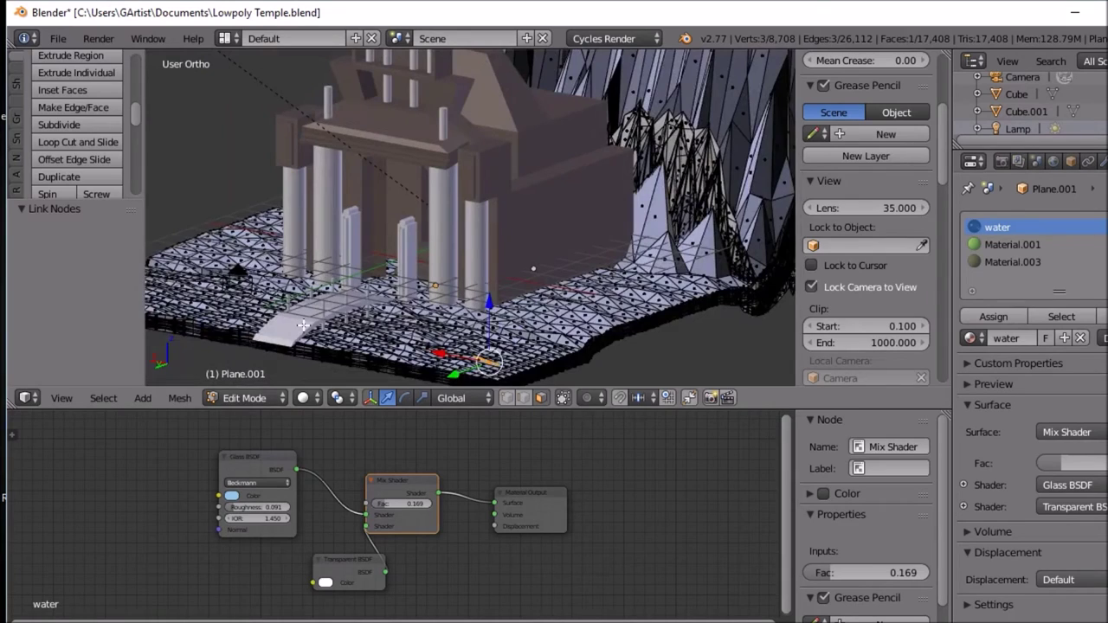
pyautogui.press('Tab')
pyautogui.rightClick(298, 323)
pyautogui.moveTo(298, 323); pyautogui.dragTo(354, 337, button='middle')
pyautogui.press('Tab')
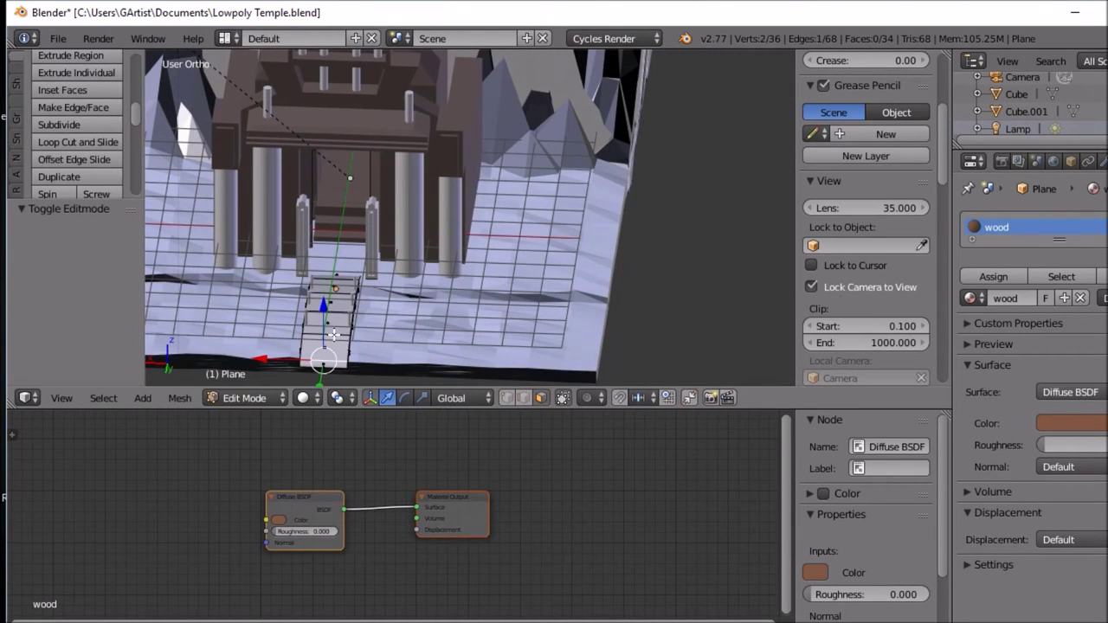
# Step: Add four evenly spaced crosswise loop cuts to the large bridge segment near the end away from the temple
pyautogui.moveTo(335, 334); pyautogui.dragTo(346, 75, button='middle')
pyautogui.scroll(3, 323, 275)
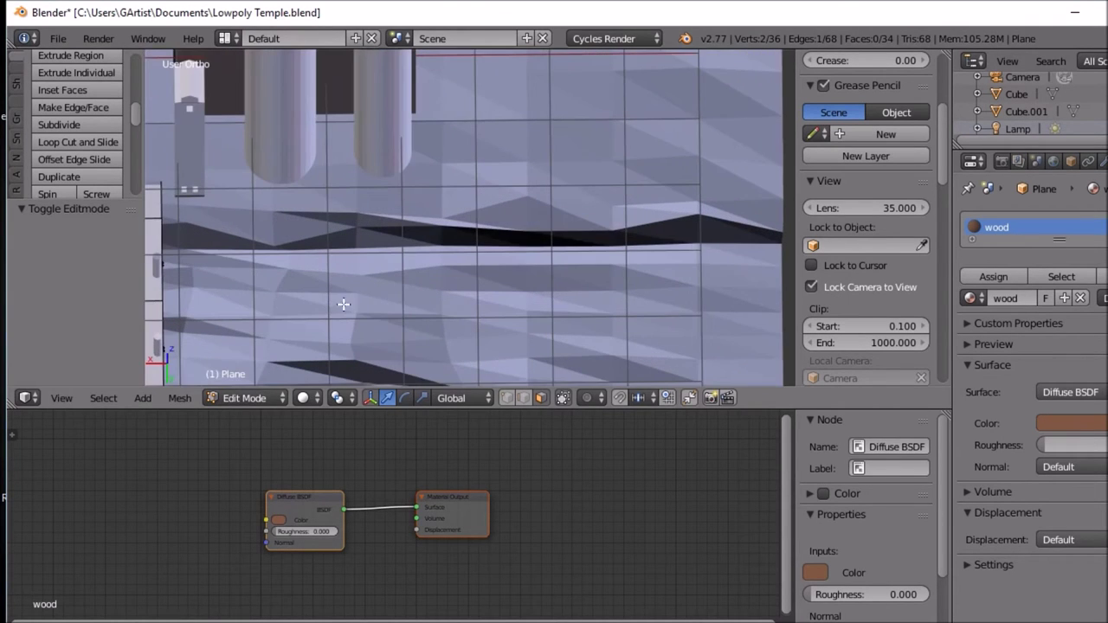
pyautogui.keyDown('shift'); pyautogui.moveTo(324, 295); pyautogui.dragTo(649, 65, button='middle'); pyautogui.keyUp('shift')
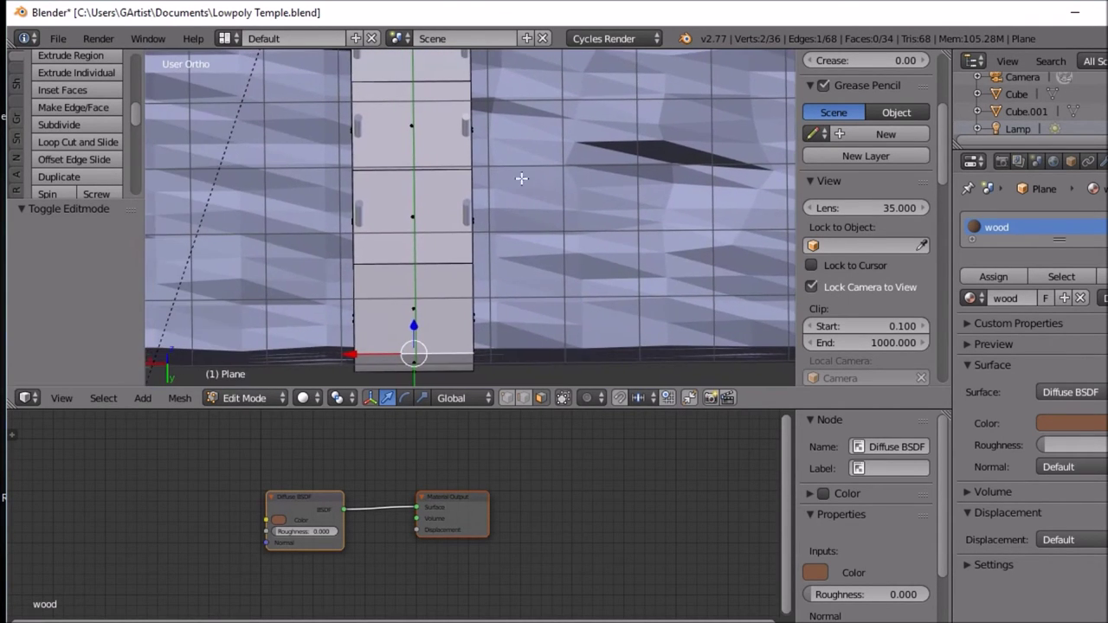
pyautogui.hotkey('ctrl', 'r')
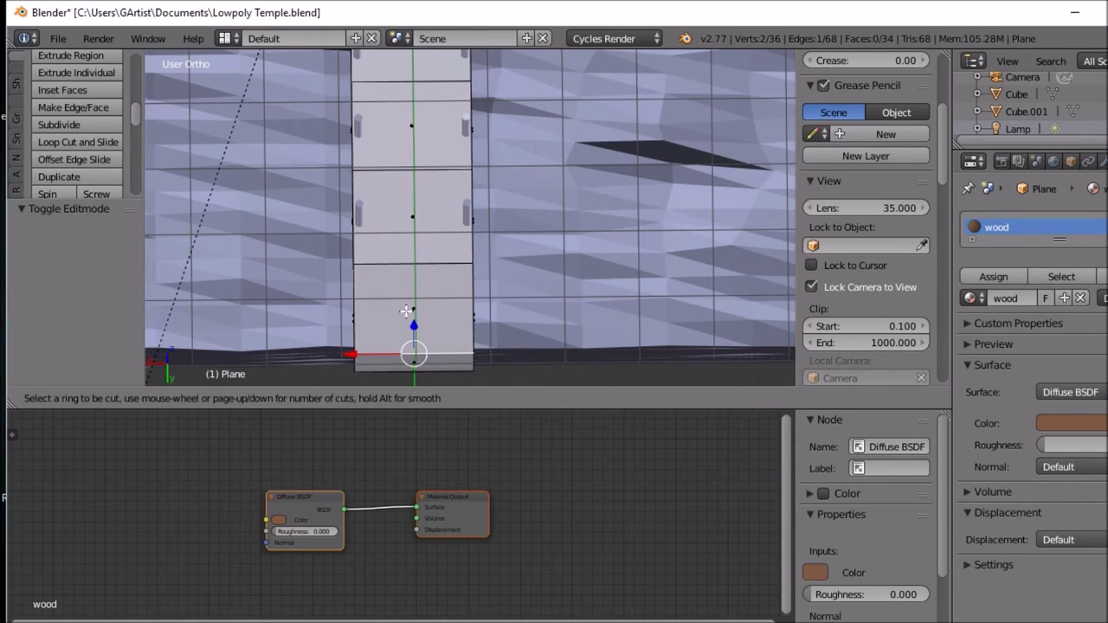
pyautogui.scroll(3, 353, 301)
pyautogui.click(352, 301)
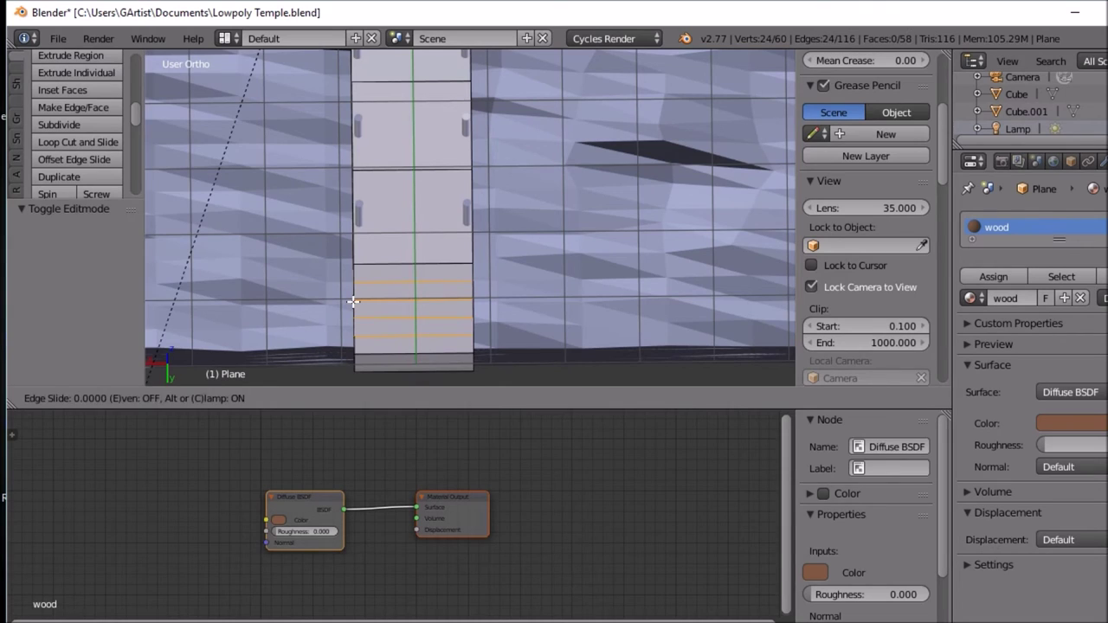
pyautogui.rightClick(353, 301)
# Step: Add four centred crosswise loop cuts to each of the next two bridge segments towards the temple
pyautogui.hotkey('ctrl', 'r')
pyautogui.scroll(2, 392, 191)
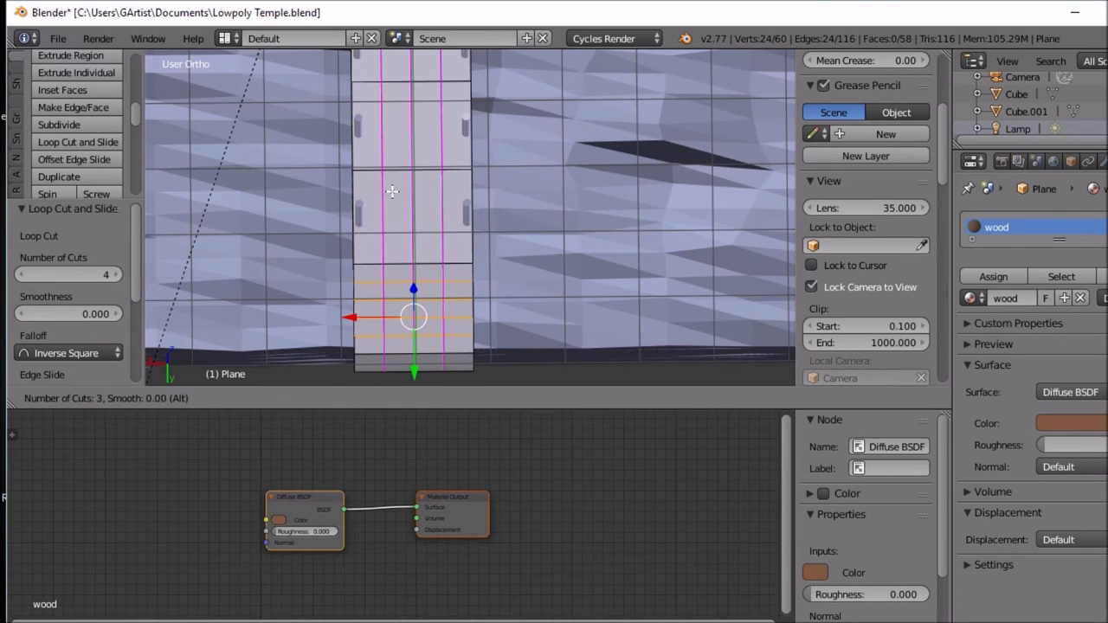
pyautogui.scroll(1, 380, 200)
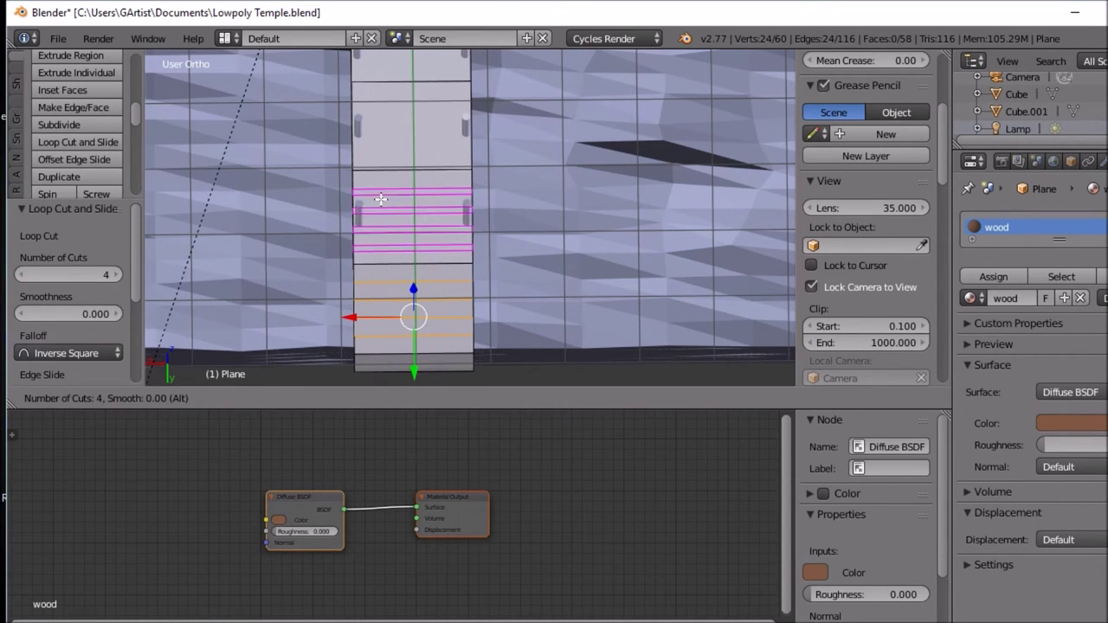
pyautogui.click(381, 200)
pyautogui.rightClick(381, 200)
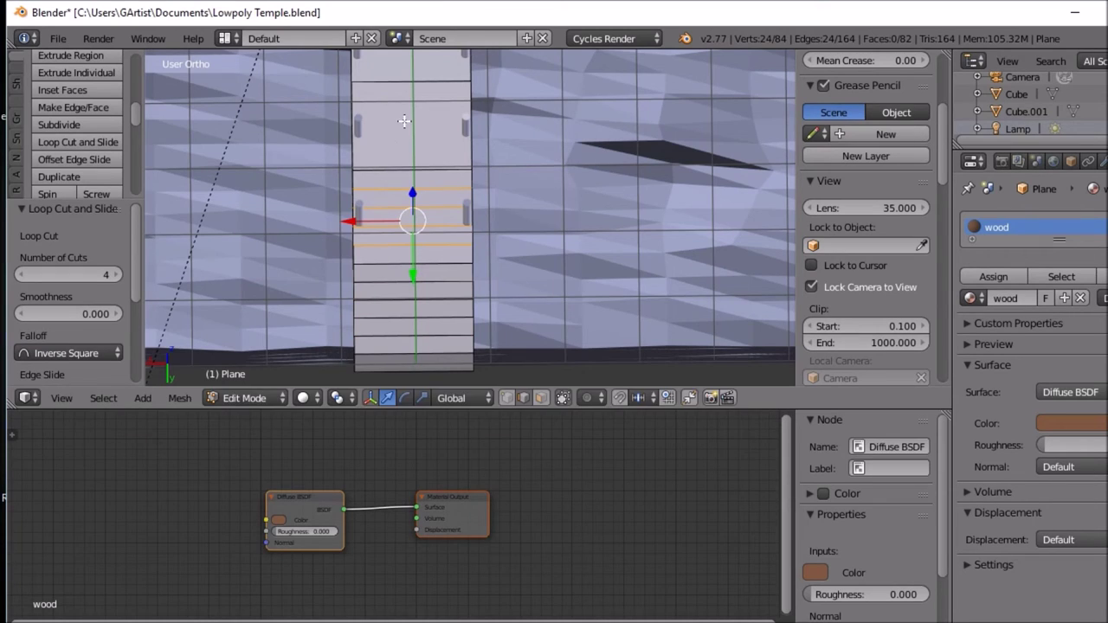
pyautogui.hotkey('ctrl', 'r')
pyautogui.scroll(2, 405, 120)
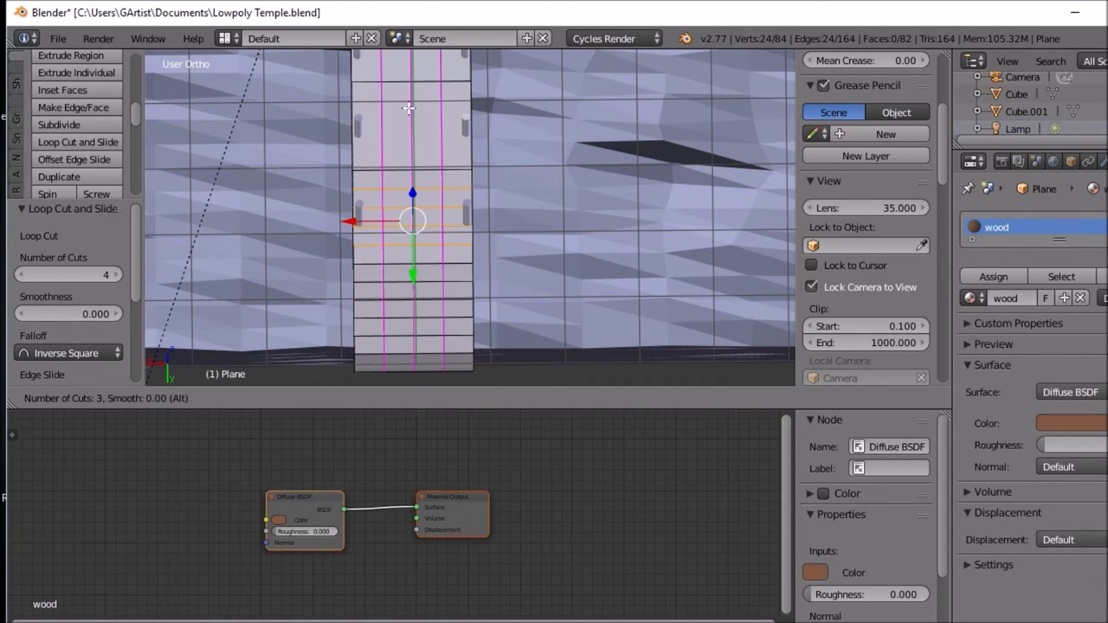
pyautogui.click(365, 114)
pyautogui.rightClick(365, 114)
# Step: Add five crosswise loop cuts to the following bridge segment and two to the segment at the temple end
pyautogui.moveTo(410, 101); pyautogui.dragTo(445, 162, button='middle')
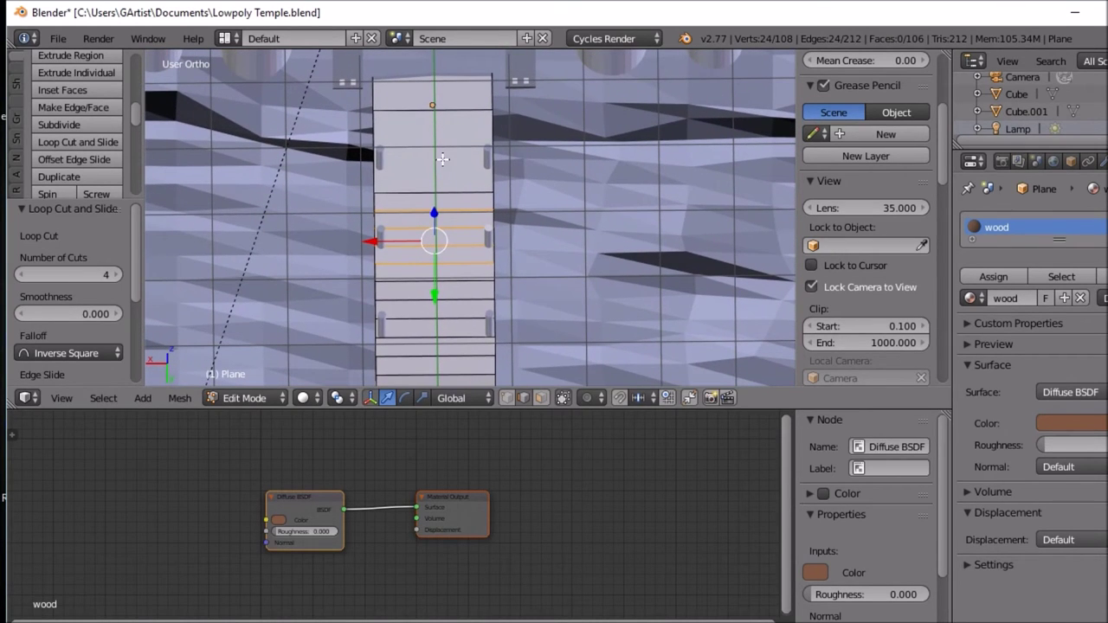
pyautogui.hotkey('ctrl', 'r')
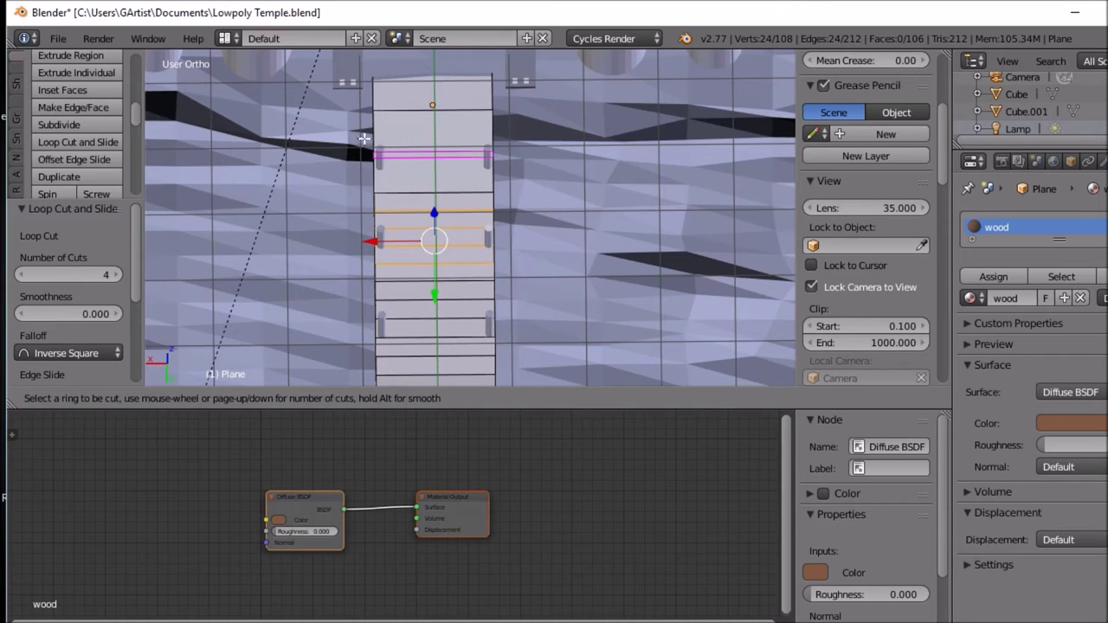
pyautogui.scroll(4, 393, 139)
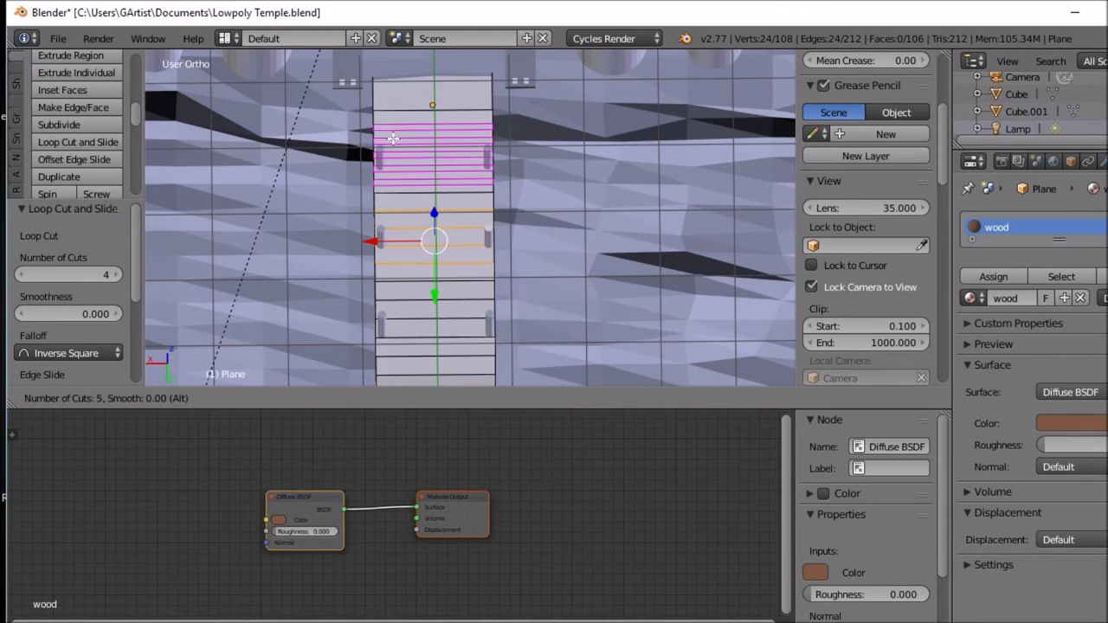
pyautogui.click(393, 139)
pyautogui.rightClick(393, 139)
pyautogui.hotkey('ctrl', 'r')
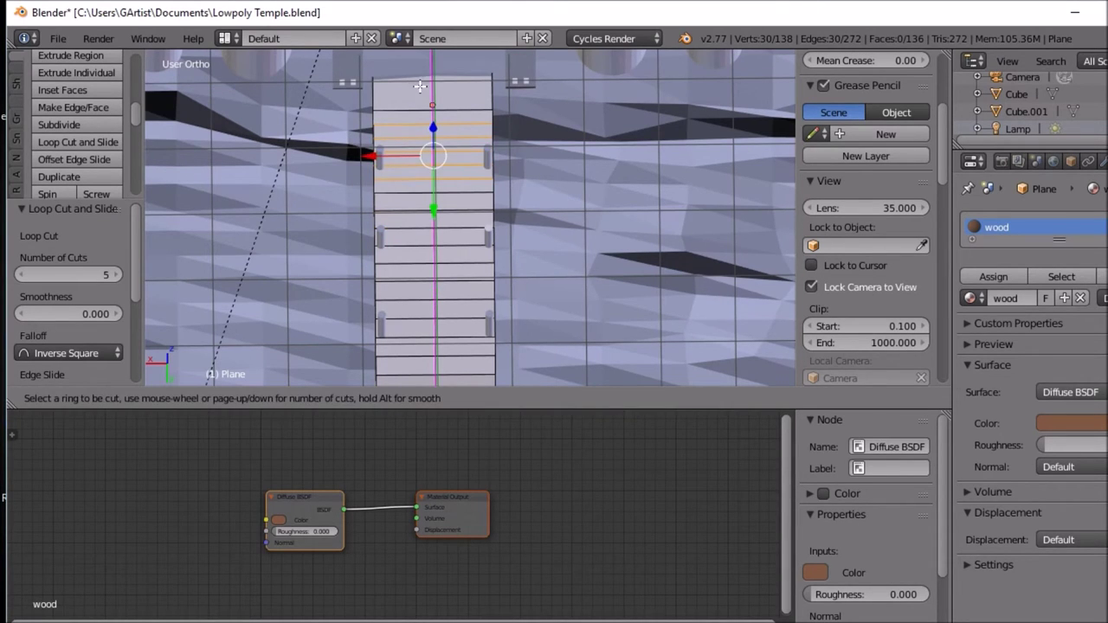
pyautogui.scroll(1, 389, 88)
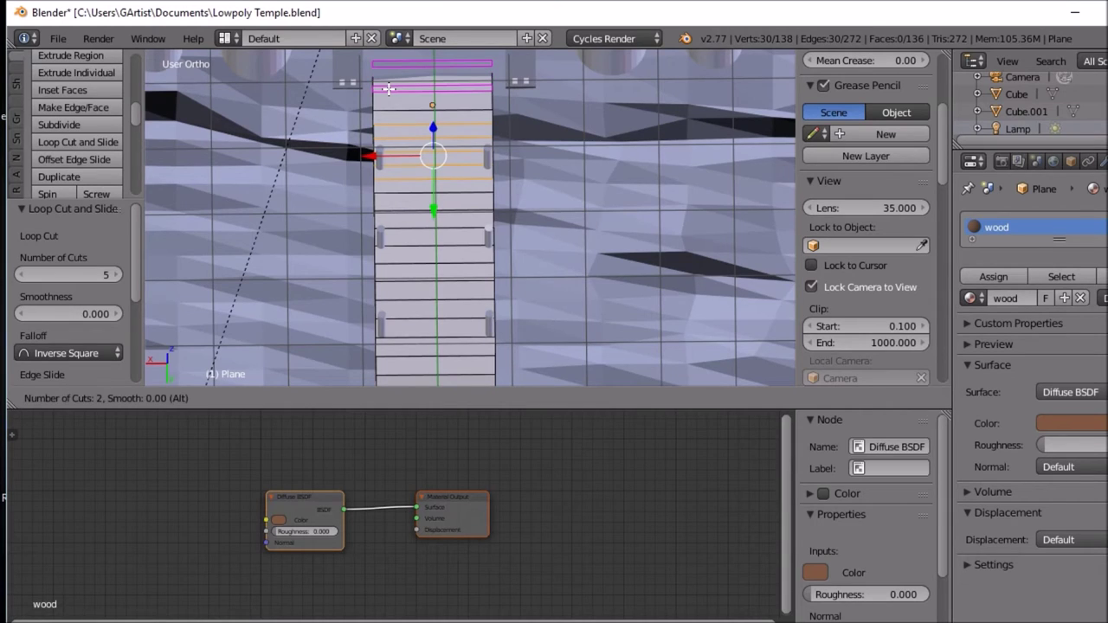
pyautogui.click(389, 89)
pyautogui.rightClick(388, 89)
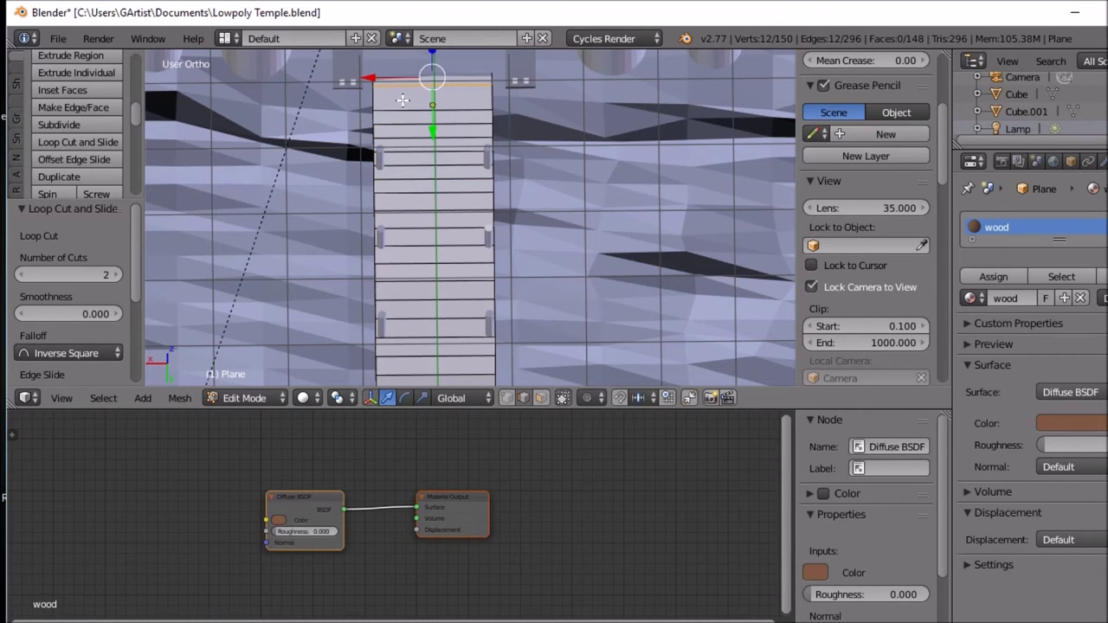
# Step: Using face selection, select every second top face along the wooden bridge and extrude these eleven planks upward by about 0.047
pyautogui.moveTo(427, 338); pyautogui.dragTo(396, 263, button='middle')
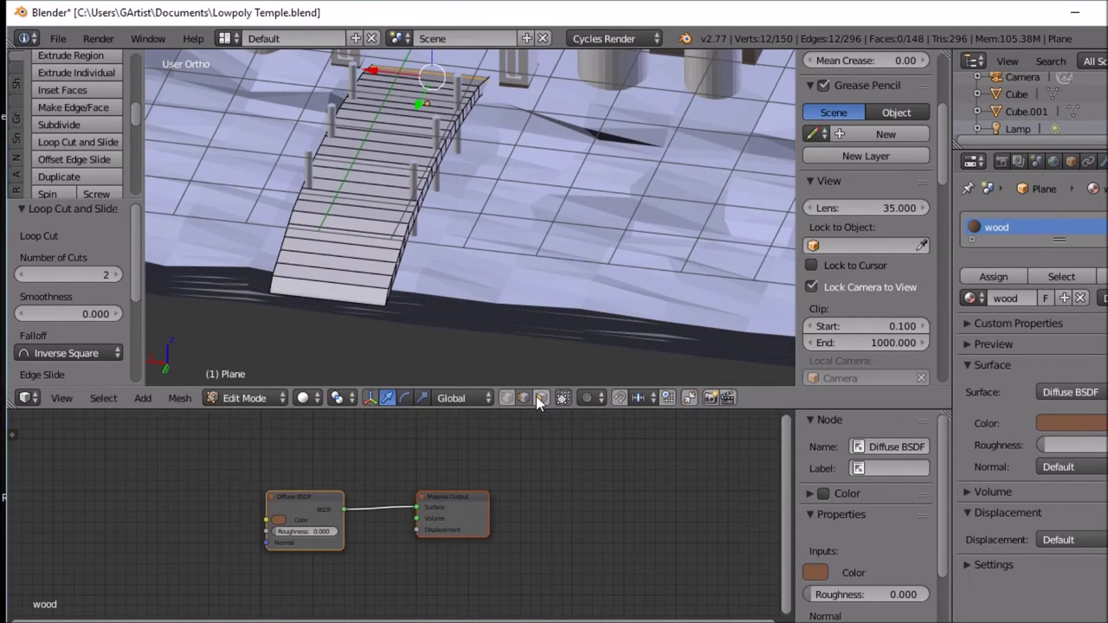
pyautogui.press('a')
pyautogui.rightClick(352, 280)
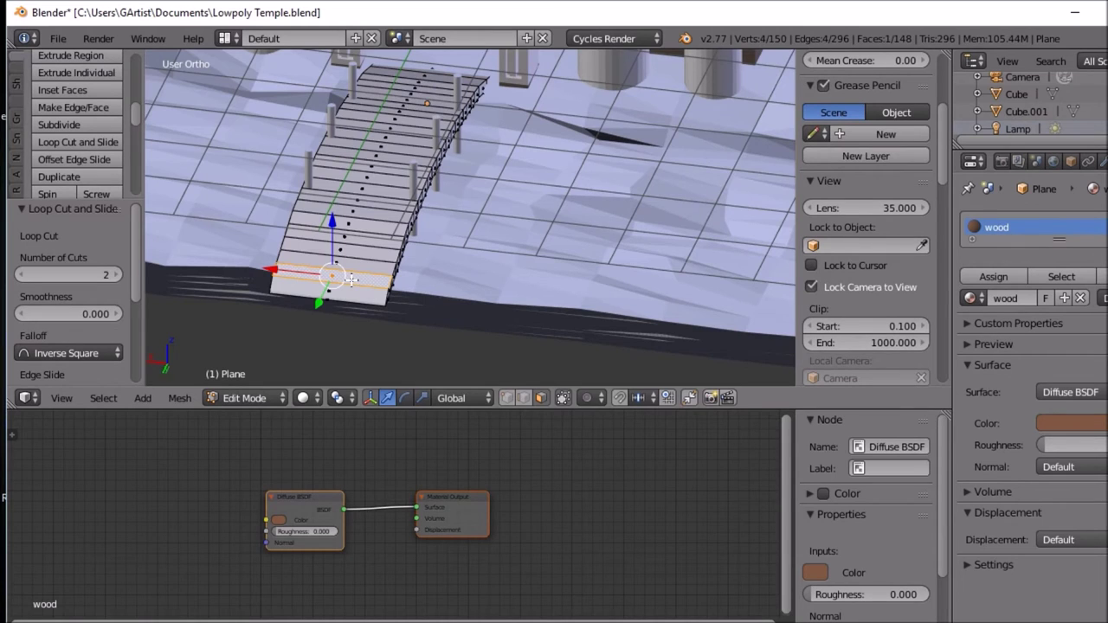
pyautogui.moveTo(329, 264); pyautogui.dragTo(336, 271, button='middle')
pyautogui.keyDown('shift'); pyautogui.rightClick(351, 269); pyautogui.keyUp('shift')
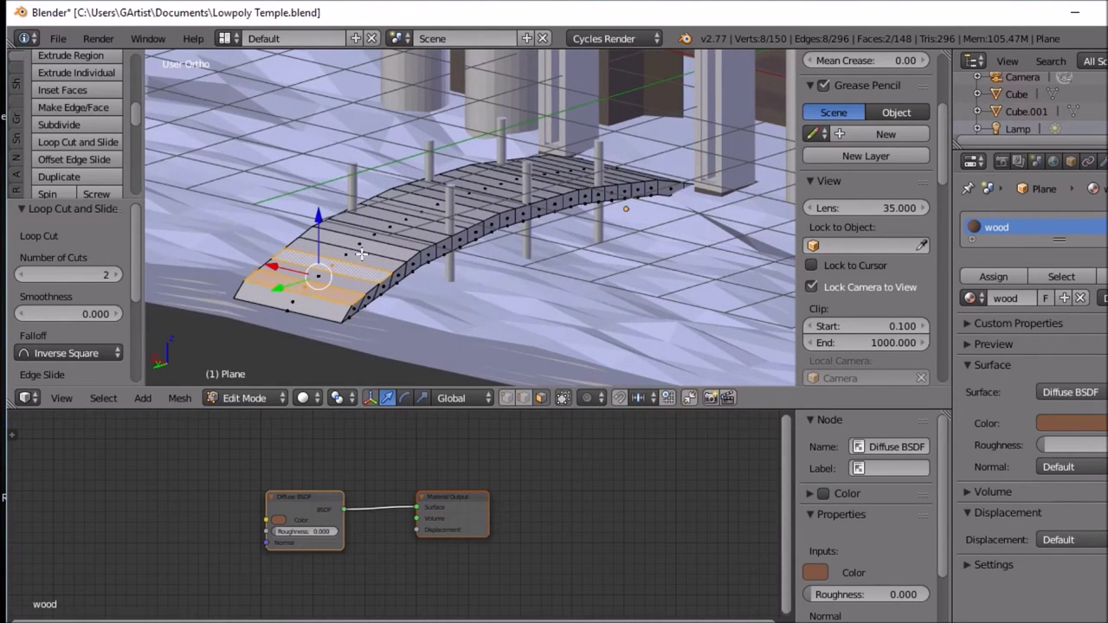
pyautogui.keyDown('shift'); pyautogui.rightClick(364, 246); pyautogui.keyUp('shift')
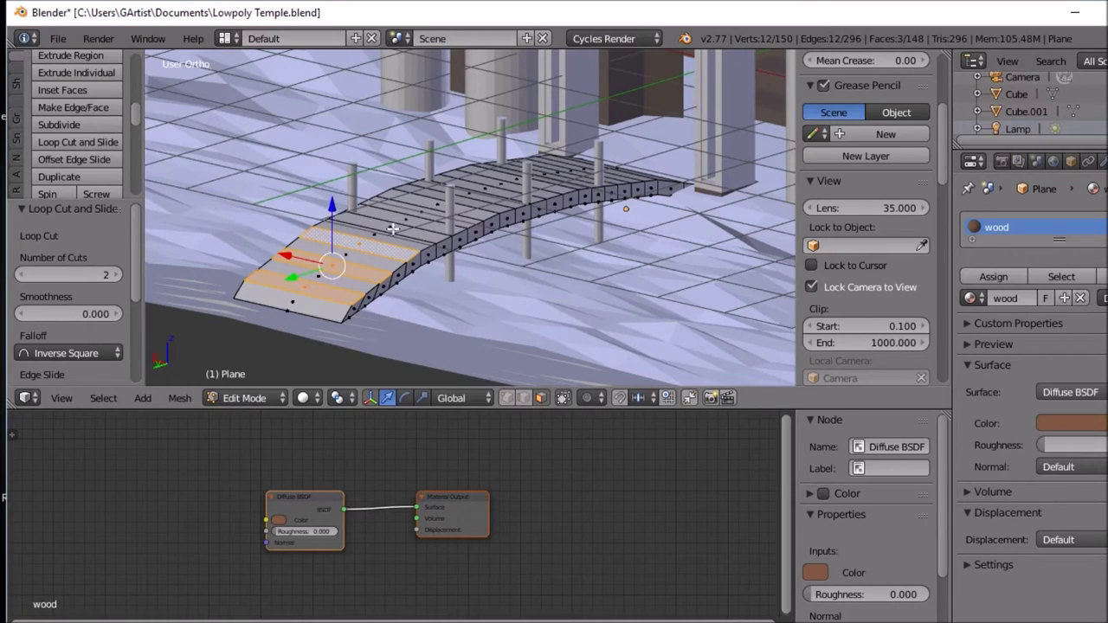
pyautogui.keyDown('shift'); pyautogui.rightClick(393, 228); pyautogui.keyUp('shift')
pyautogui.moveTo(398, 232); pyautogui.dragTo(459, 223, button='middle')
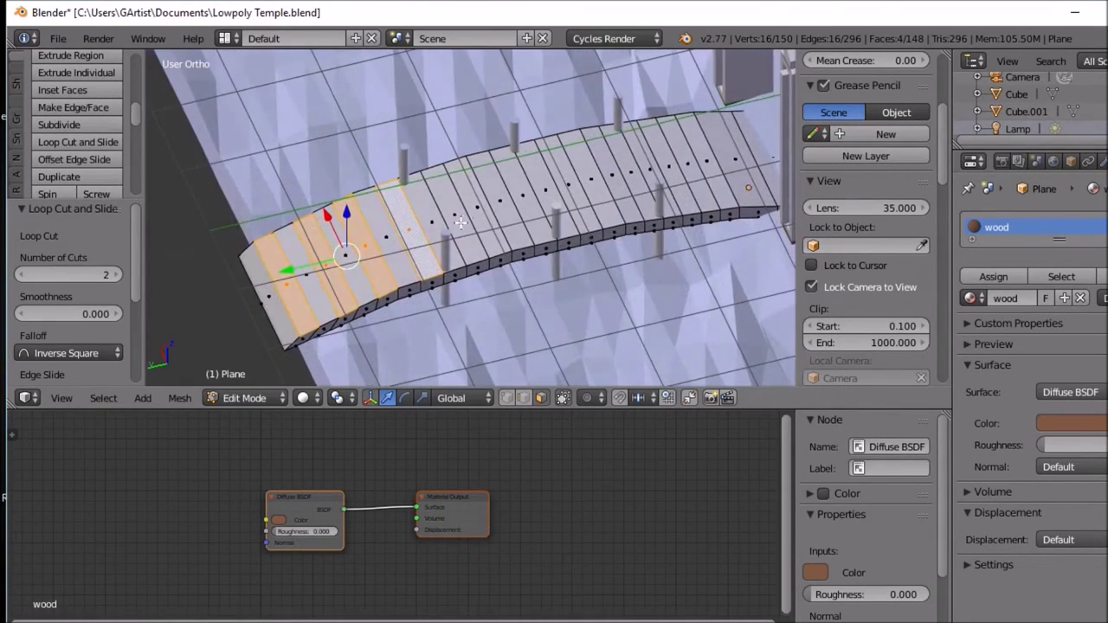
pyautogui.keyDown('shift'); pyautogui.rightClick(459, 223); pyautogui.keyUp('shift')
pyautogui.keyDown('shift'); pyautogui.rightClick(501, 202); pyautogui.keyUp('shift')
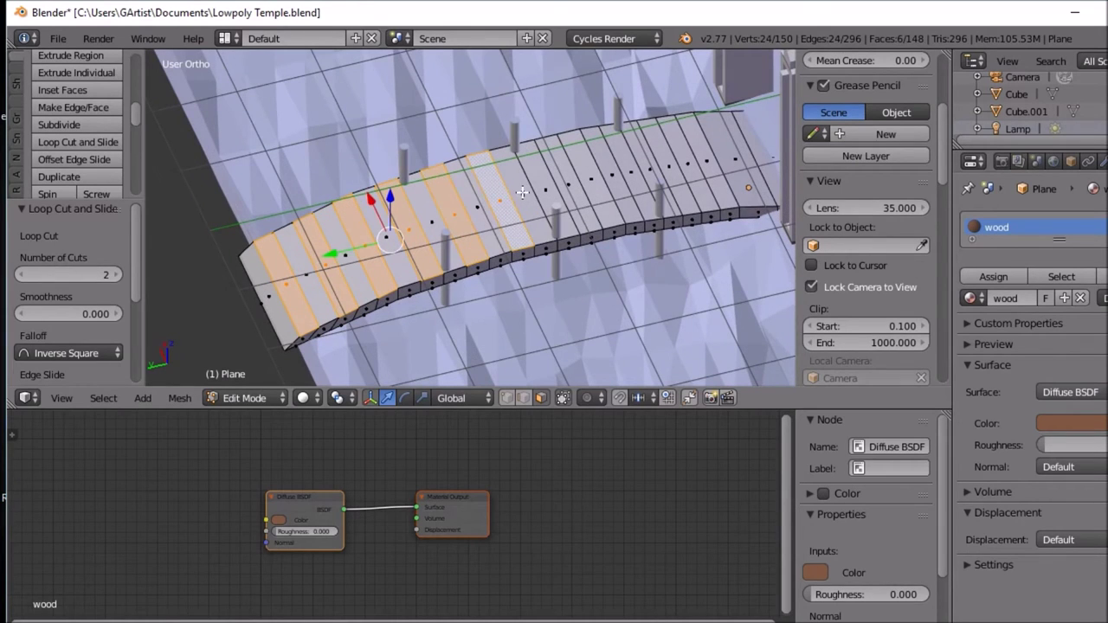
pyautogui.keyDown('shift'); pyautogui.rightClick(541, 185); pyautogui.keyUp('shift')
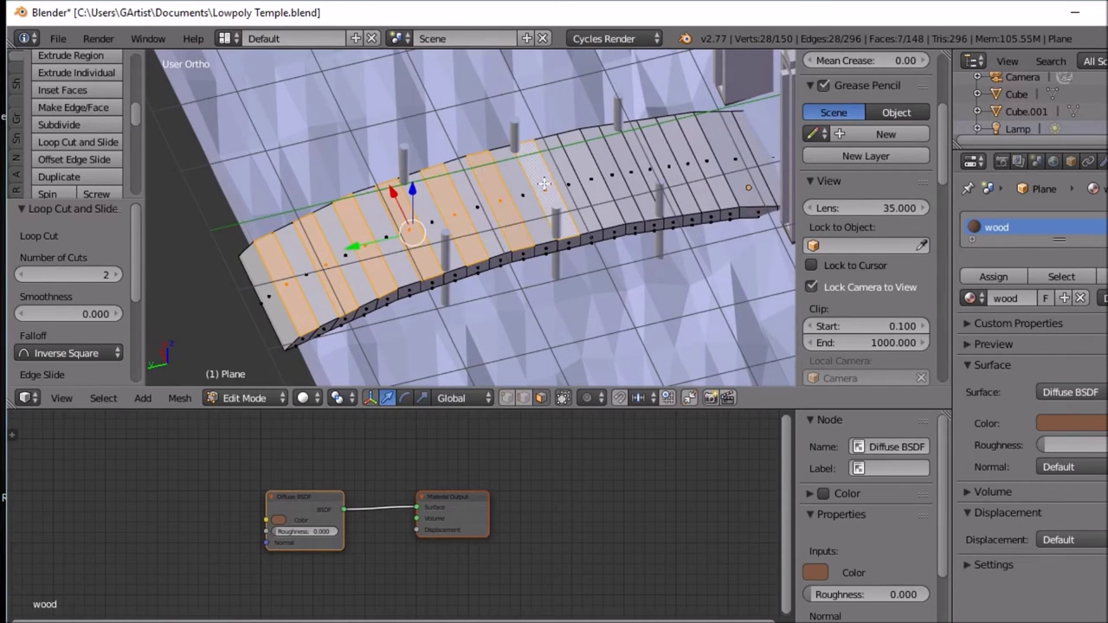
pyautogui.keyDown('shift'); pyautogui.rightClick(596, 178); pyautogui.keyUp('shift')
pyautogui.keyDown('shift'); pyautogui.rightClick(634, 171); pyautogui.keyUp('shift')
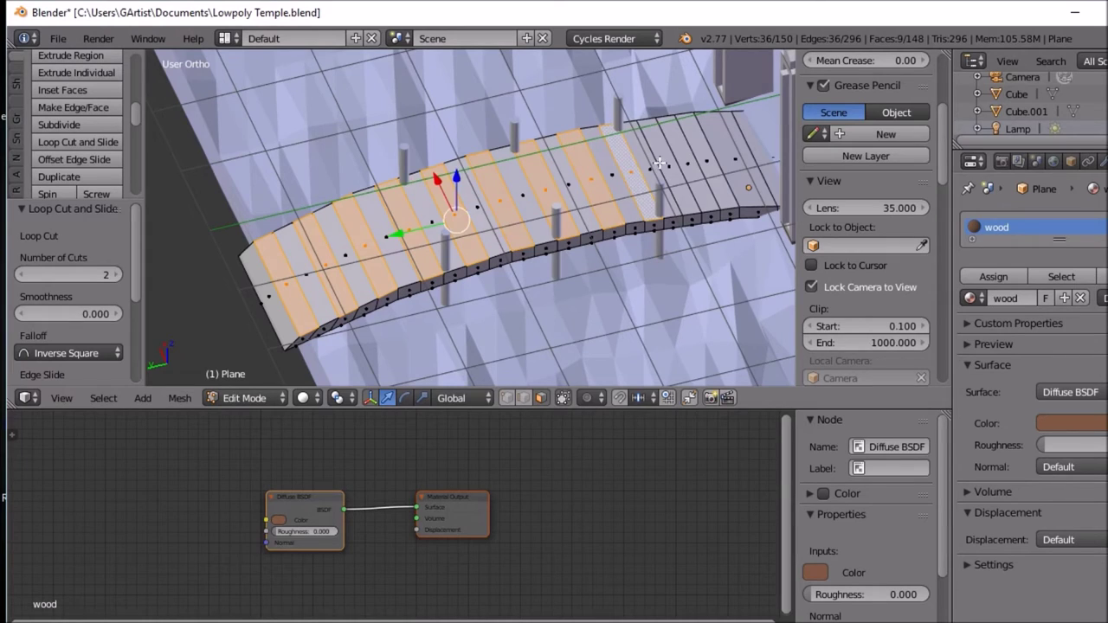
pyautogui.keyDown('shift'); pyautogui.rightClick(661, 164); pyautogui.keyUp('shift')
pyautogui.keyDown('shift'); pyautogui.rightClick(700, 159); pyautogui.keyUp('shift')
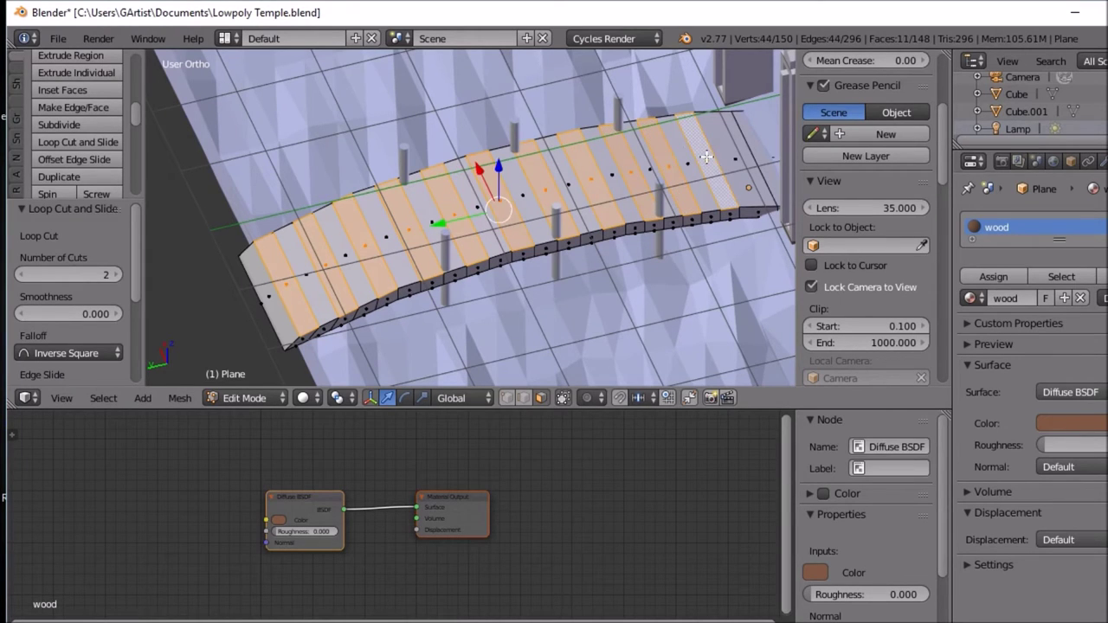
pyautogui.keyDown('shift'); pyautogui.rightClick(749, 157); pyautogui.keyUp('shift')
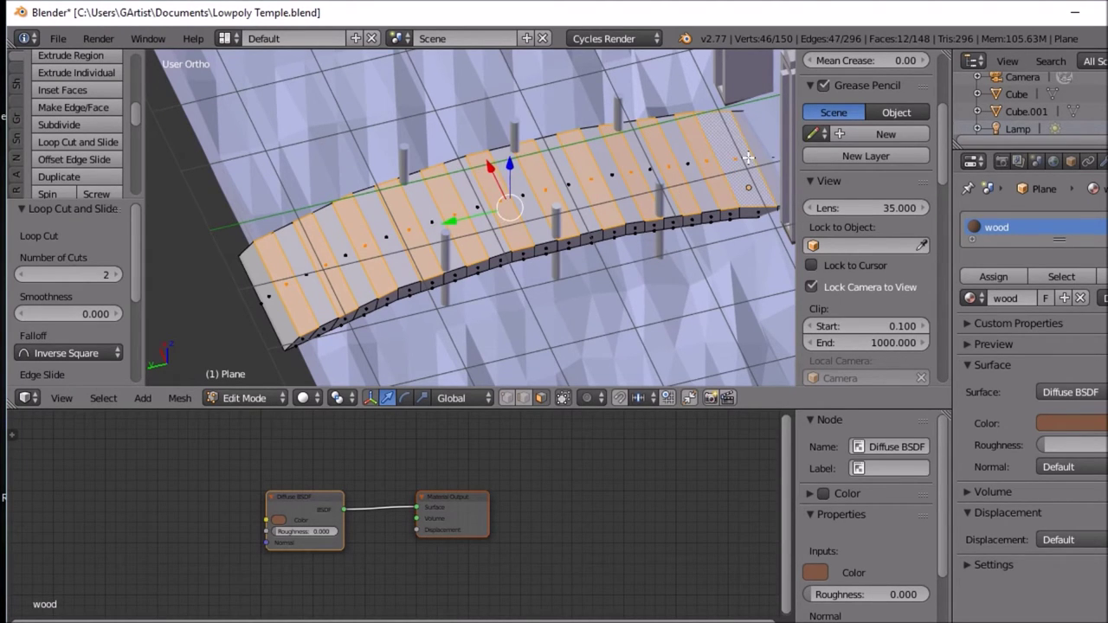
pyautogui.keyDown('shift'); pyautogui.rightClick(750, 158); pyautogui.keyUp('shift')
pyautogui.keyDown('shift'); pyautogui.rightClick(753, 156); pyautogui.keyUp('shift')
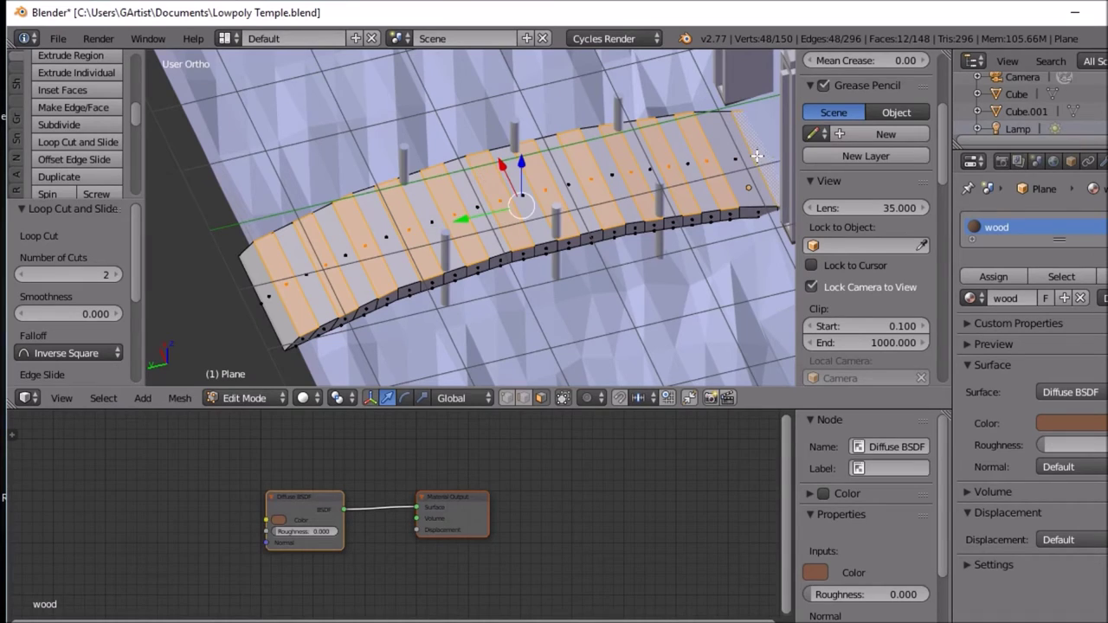
pyautogui.moveTo(712, 205); pyautogui.dragTo(703, 172, button='middle')
pyautogui.keyDown('shift'); pyautogui.rightClick(770, 178); pyautogui.keyUp('shift')
pyautogui.moveTo(631, 225); pyautogui.dragTo(633, 181, button='middle')
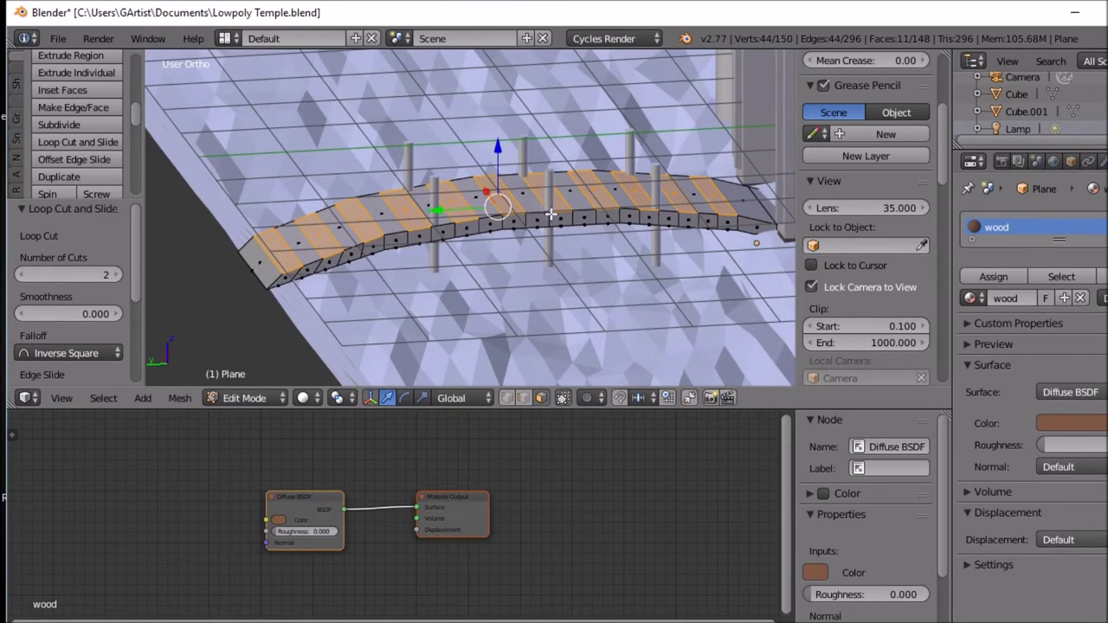
pyautogui.press('e')
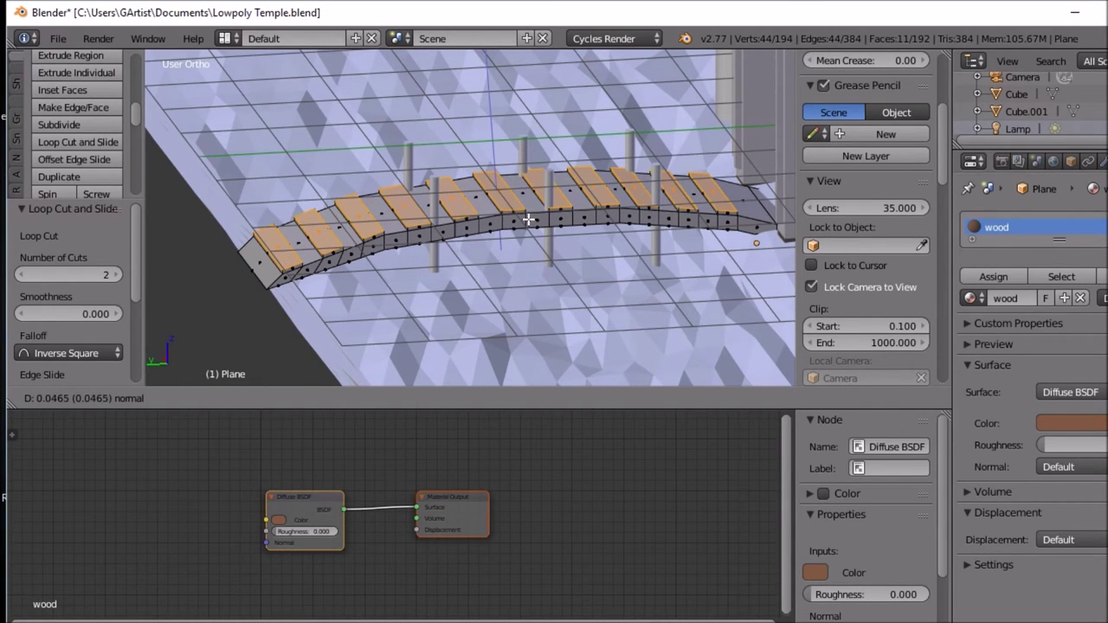
pyautogui.click(528, 219)
pyautogui.rightClick(305, 249)
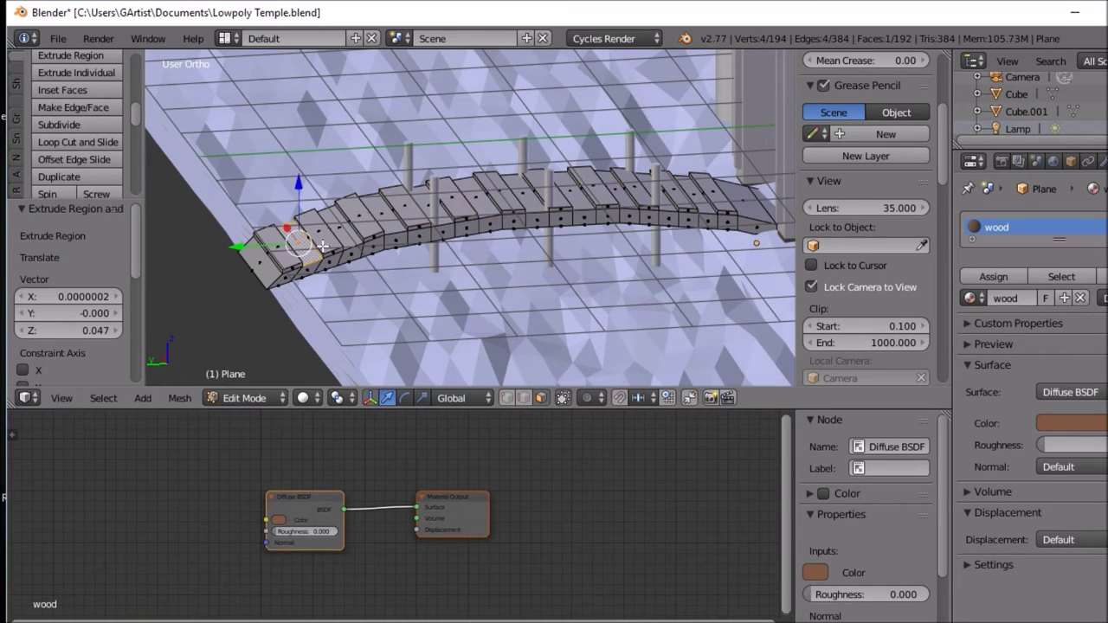
pyautogui.rightClick(345, 240)
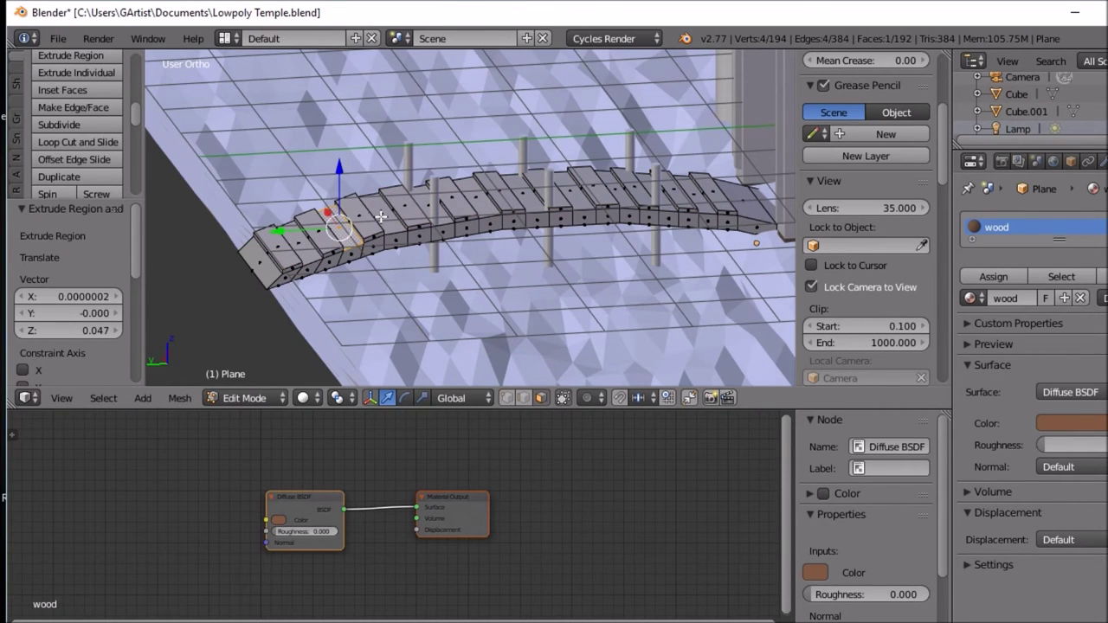
pyautogui.rightClick(381, 216)
pyautogui.rightClick(420, 204)
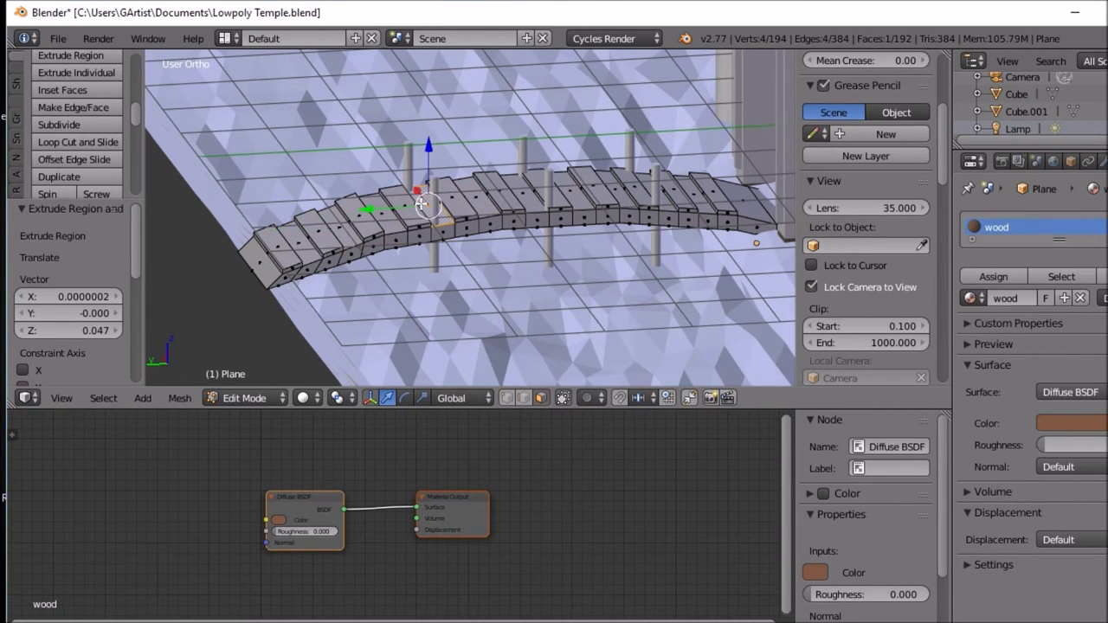
pyautogui.rightClick(477, 197)
pyautogui.rightClick(526, 194)
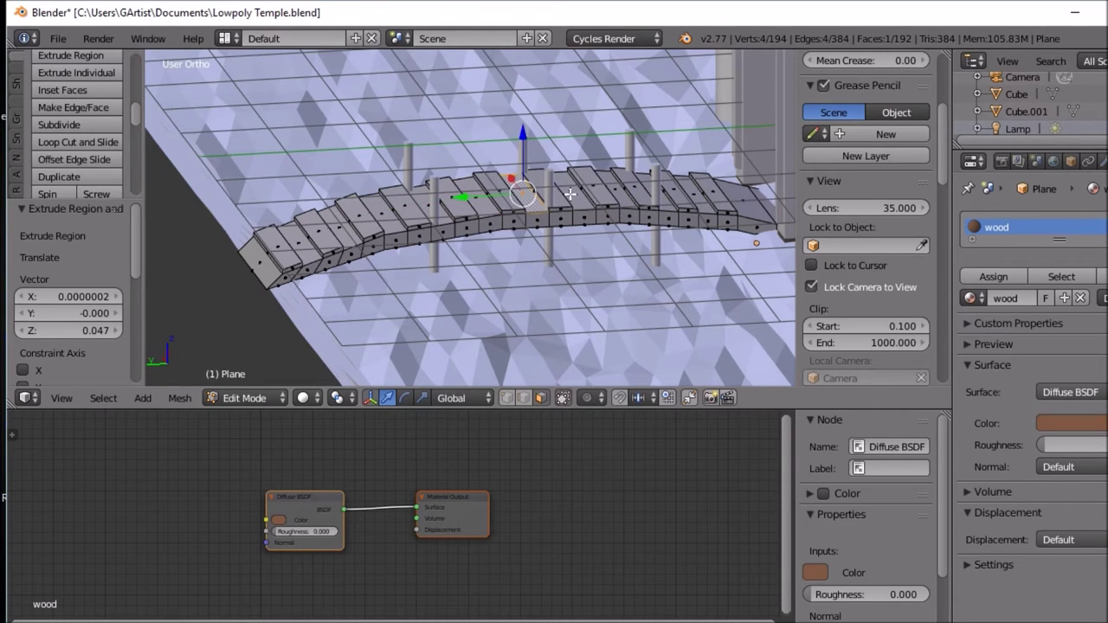
pyautogui.rightClick(570, 194)
pyautogui.rightClick(620, 194)
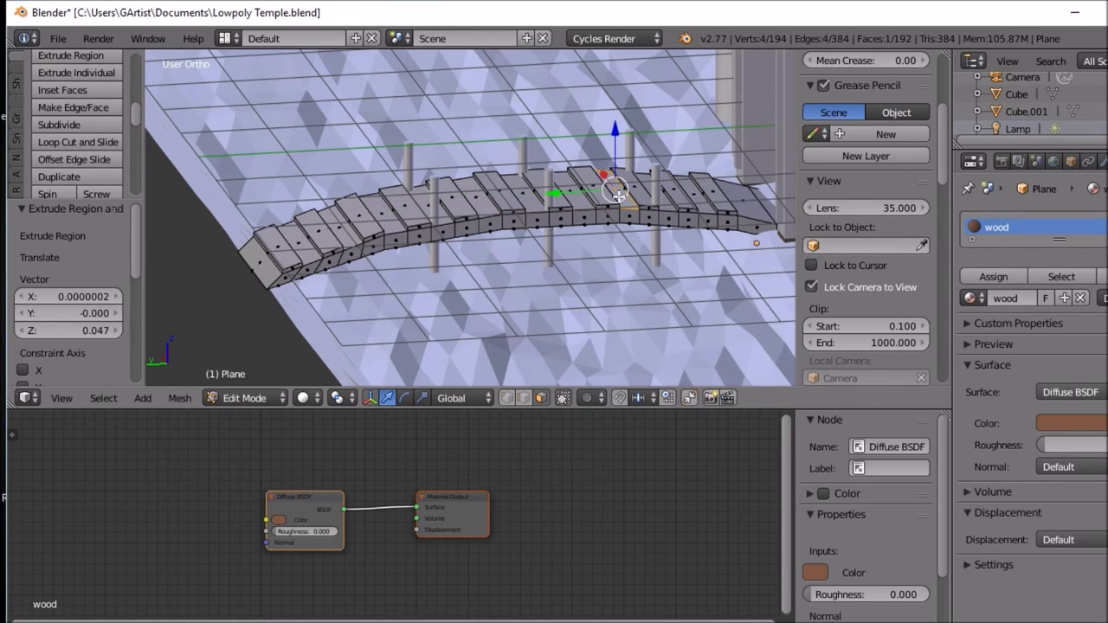
pyautogui.rightClick(667, 201)
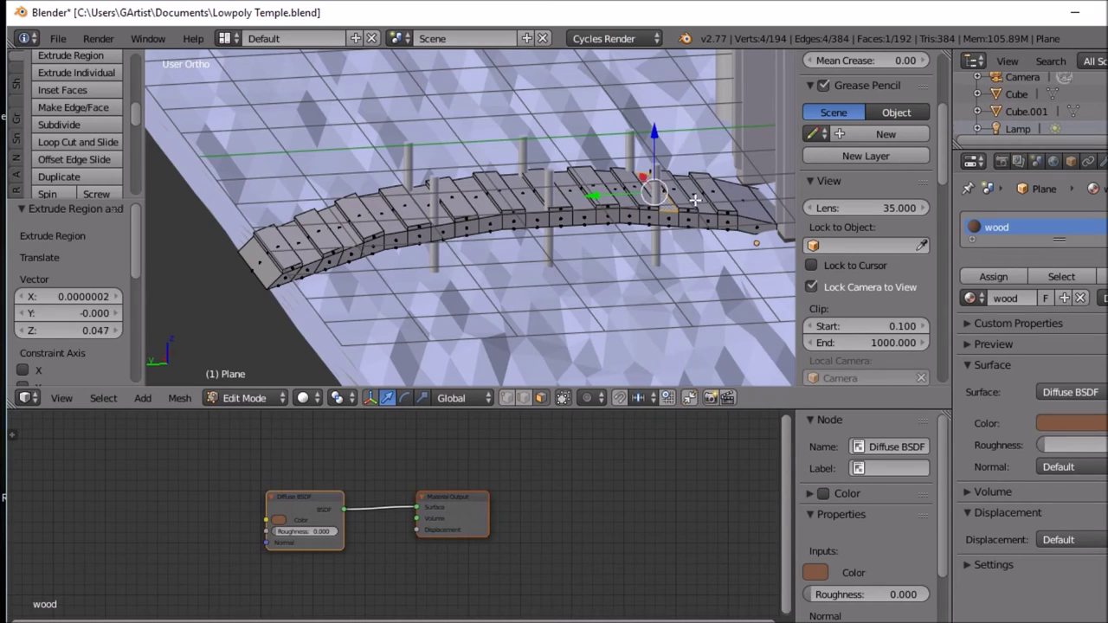
pyautogui.rightClick(695, 200)
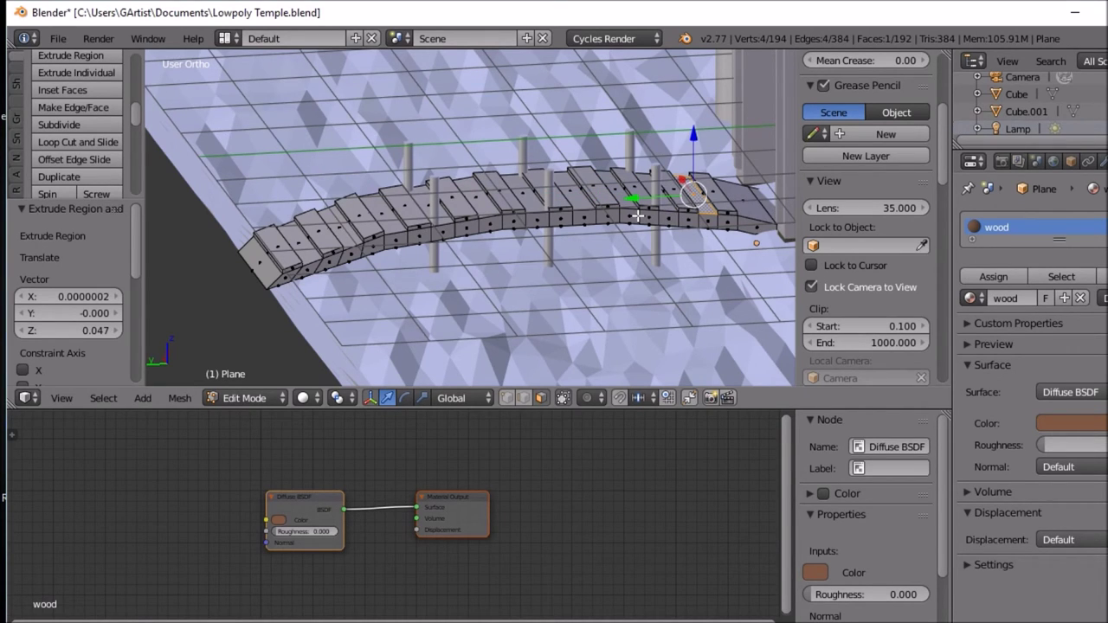
pyautogui.press('e')
pyautogui.press('z')
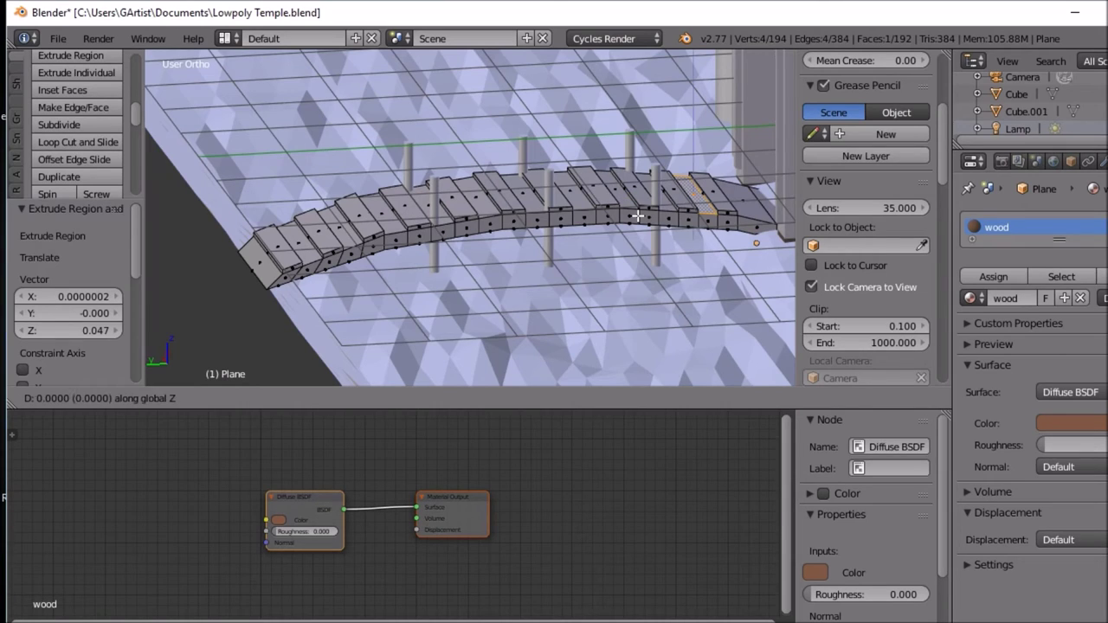
pyautogui.rightClick(639, 214)
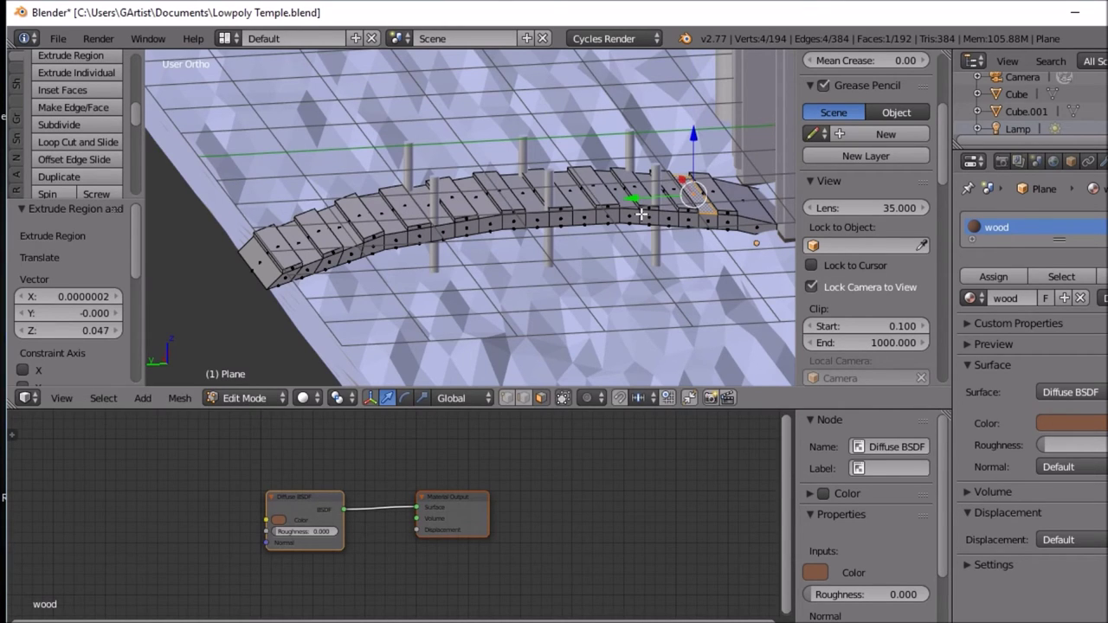
# Step: Select the ten lower plank faces between the raised planks and try to move them slightly up along Z
pyautogui.rightClick(641, 214)
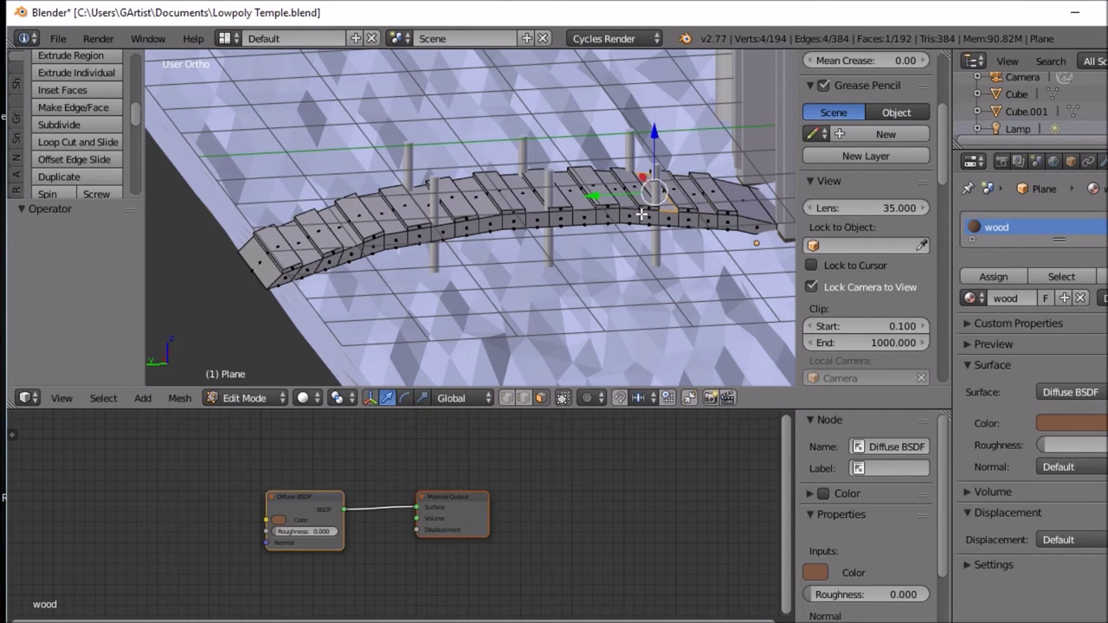
pyautogui.keyDown('shift'); pyautogui.rightClick(697, 201); pyautogui.keyUp('shift')
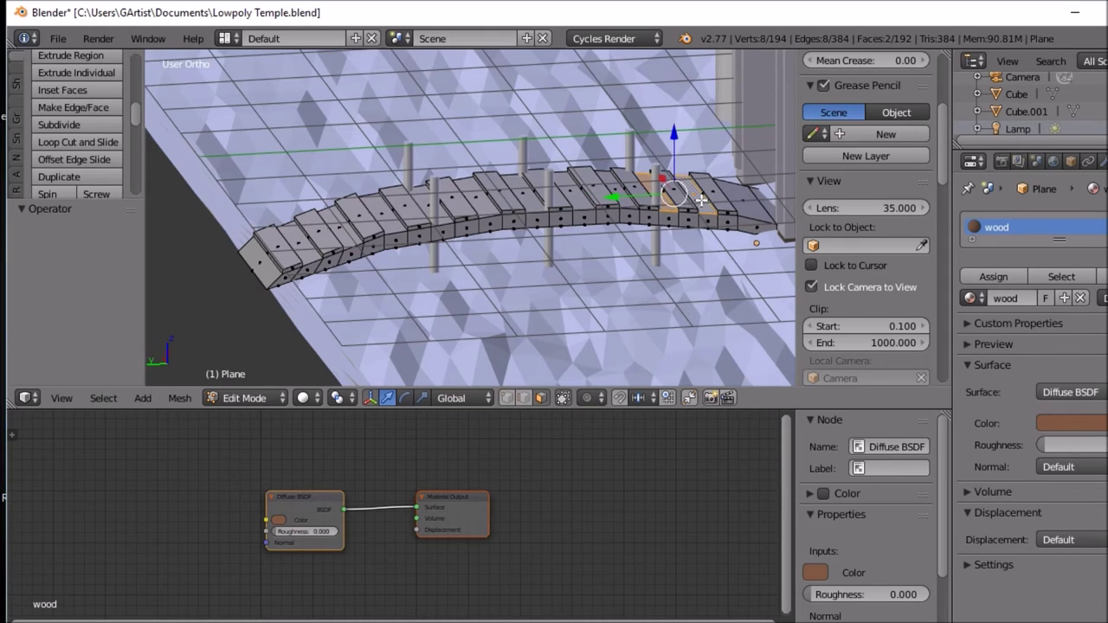
pyautogui.keyDown('shift'); pyautogui.rightClick(623, 200); pyautogui.keyUp('shift')
pyautogui.keyDown('shift'); pyautogui.rightClick(577, 201); pyautogui.keyUp('shift')
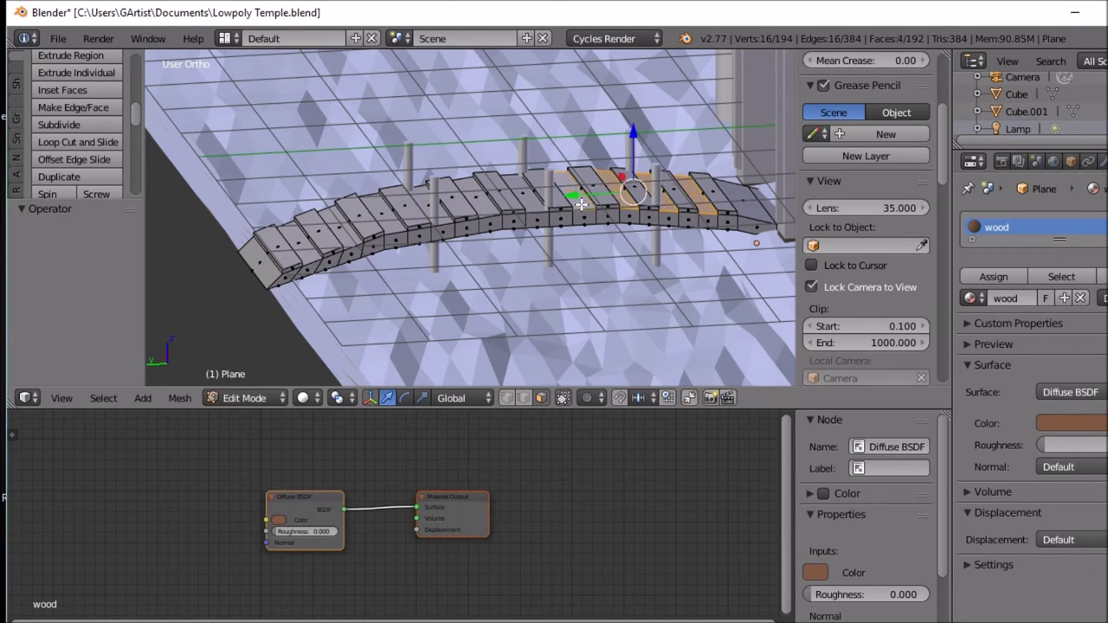
pyautogui.keyDown('shift'); pyautogui.rightClick(526, 204); pyautogui.keyUp('shift')
pyautogui.keyDown('shift'); pyautogui.rightClick(482, 204); pyautogui.keyUp('shift')
pyautogui.keyDown('shift'); pyautogui.rightClick(444, 219); pyautogui.keyUp('shift')
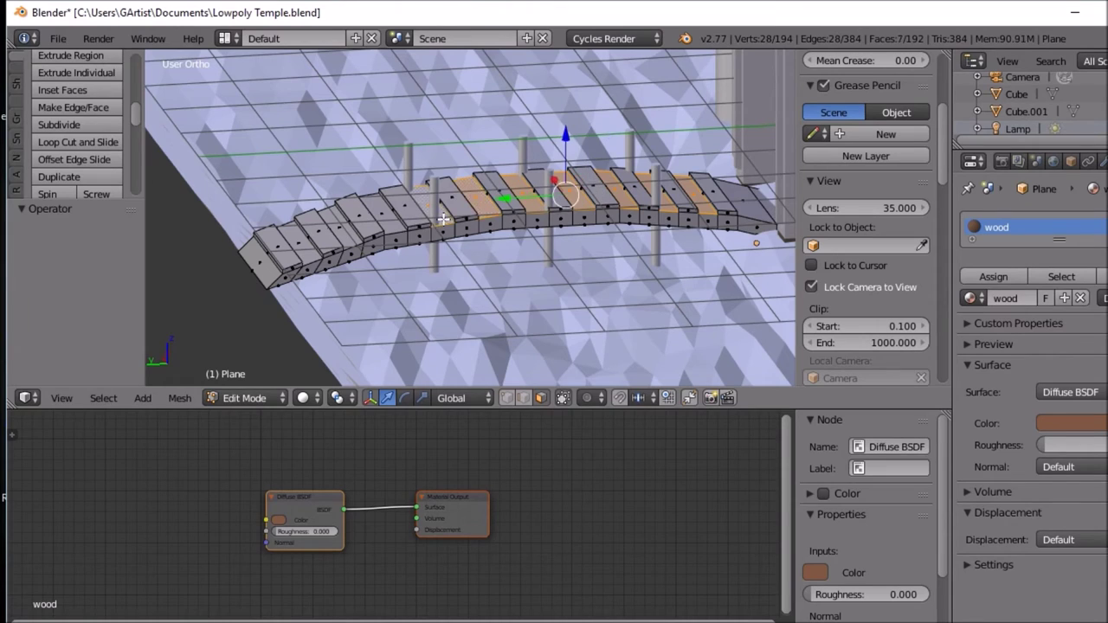
pyautogui.keyDown('shift'); pyautogui.rightClick(394, 230); pyautogui.keyUp('shift')
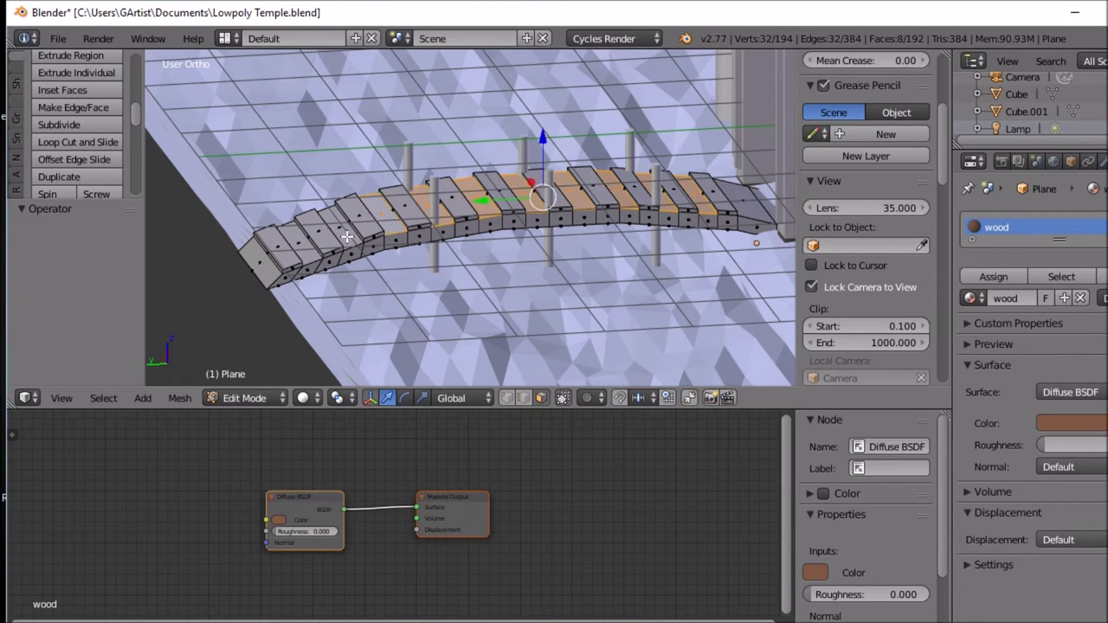
pyautogui.keyDown('shift'); pyautogui.rightClick(337, 237); pyautogui.keyUp('shift')
pyautogui.keyDown('shift'); pyautogui.rightClick(307, 252); pyautogui.keyUp('shift')
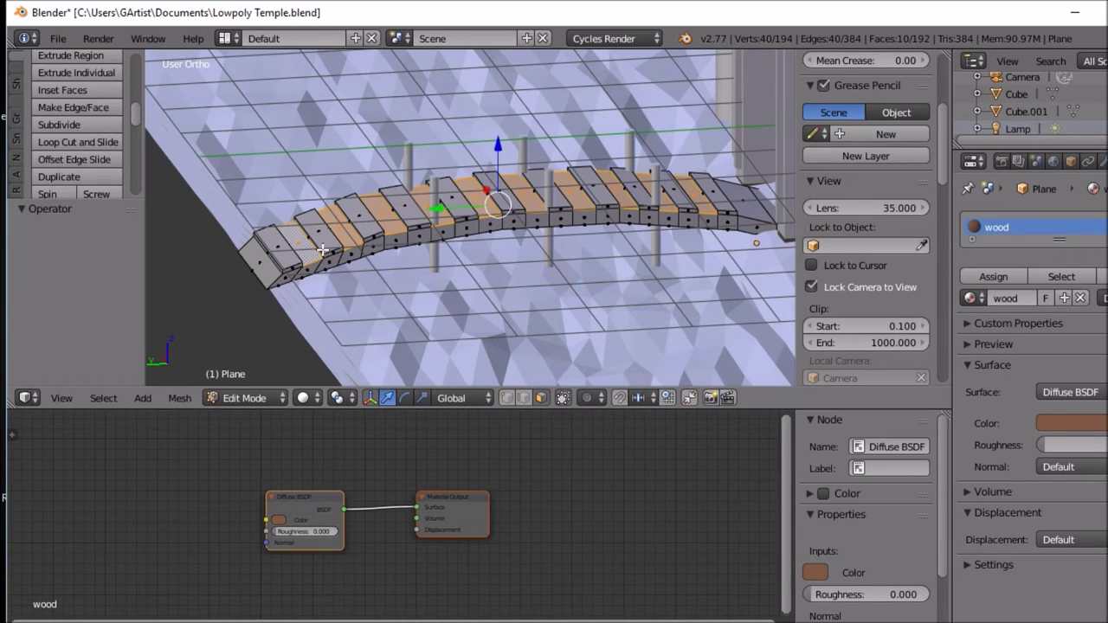
pyautogui.press('g')
pyautogui.press('z')
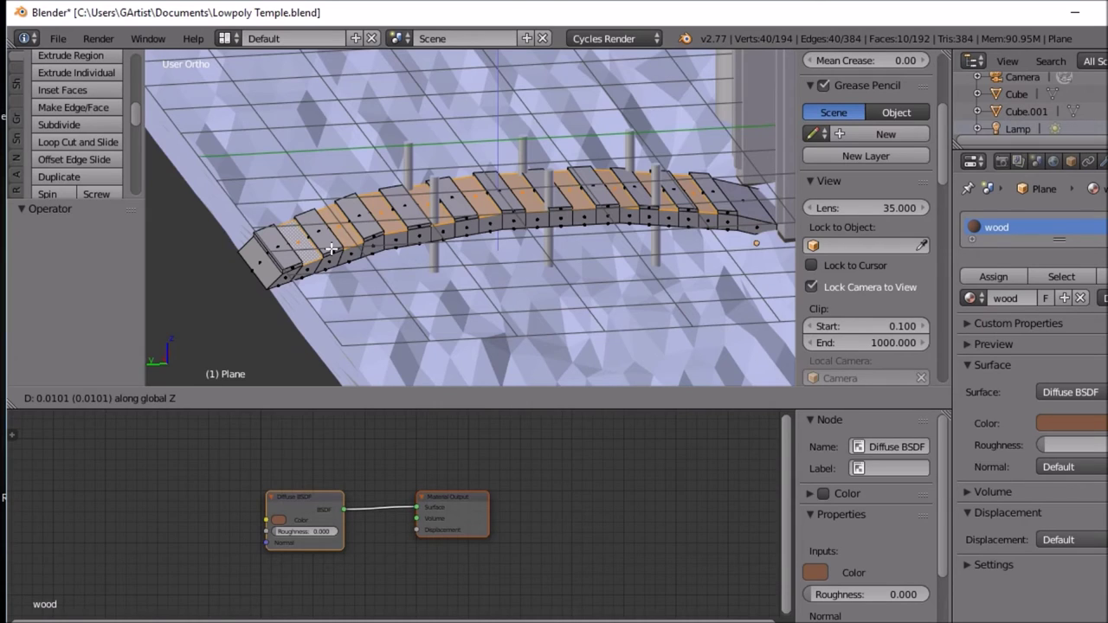
pyautogui.click(332, 249)
# Step: Extrude the selected lower plank faces in place and move them up about 0.01 along Z
pyautogui.press('e')
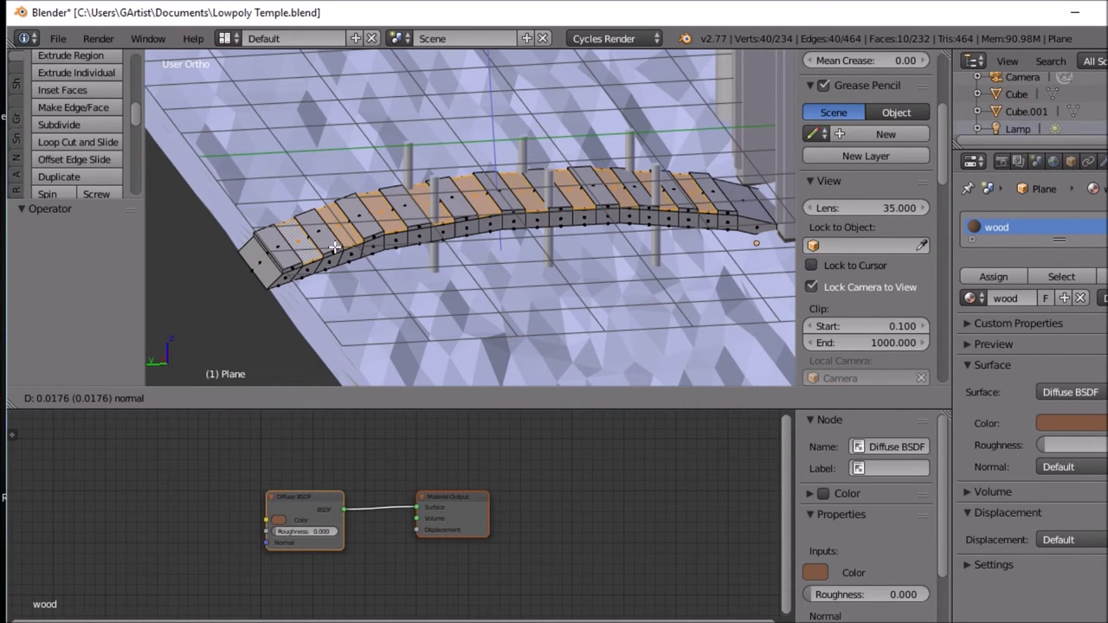
pyautogui.rightClick(334, 248)
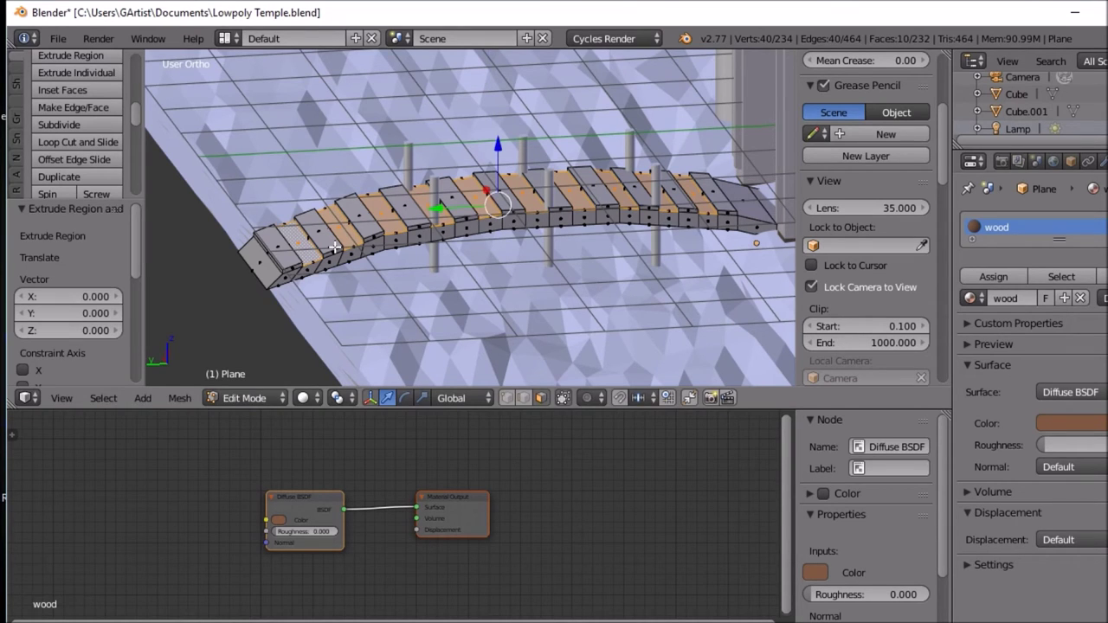
pyautogui.press('g')
pyautogui.press('z')
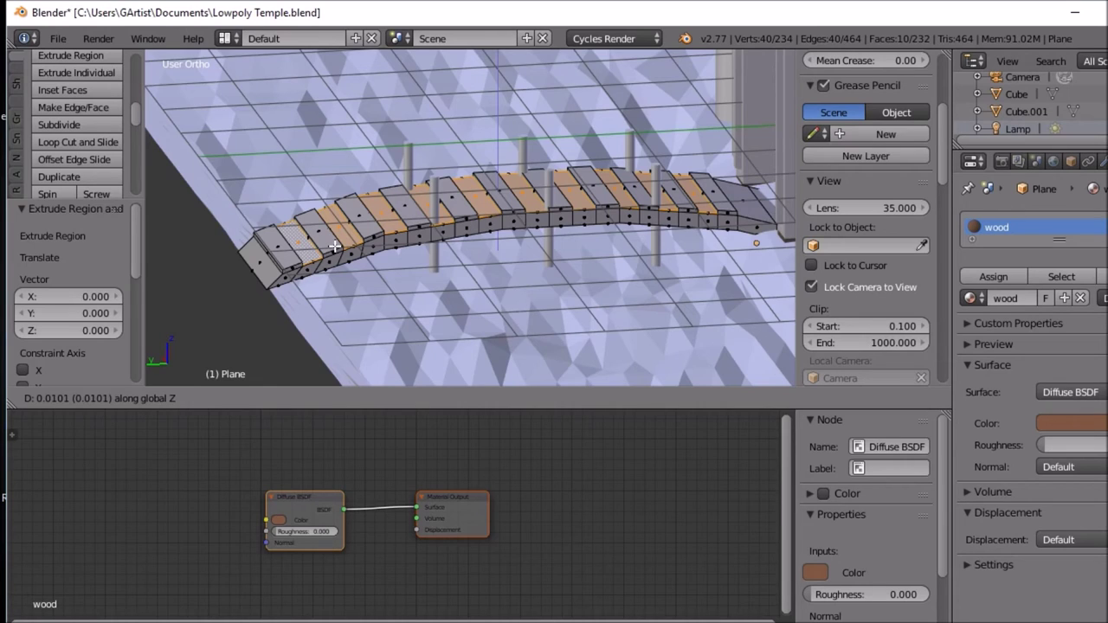
pyautogui.click(334, 248)
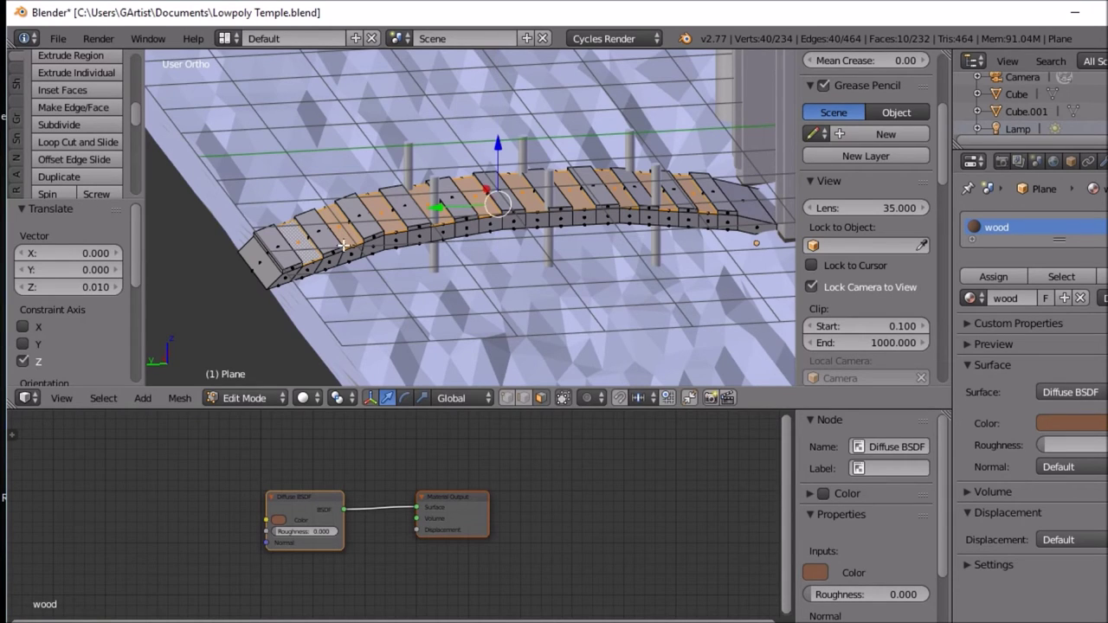
# Step: Move two lower plank faces in the bridge's outer half up along Z, the first about 0.01 and the second about 0.02
pyautogui.rightClick(377, 215)
pyautogui.press('g')
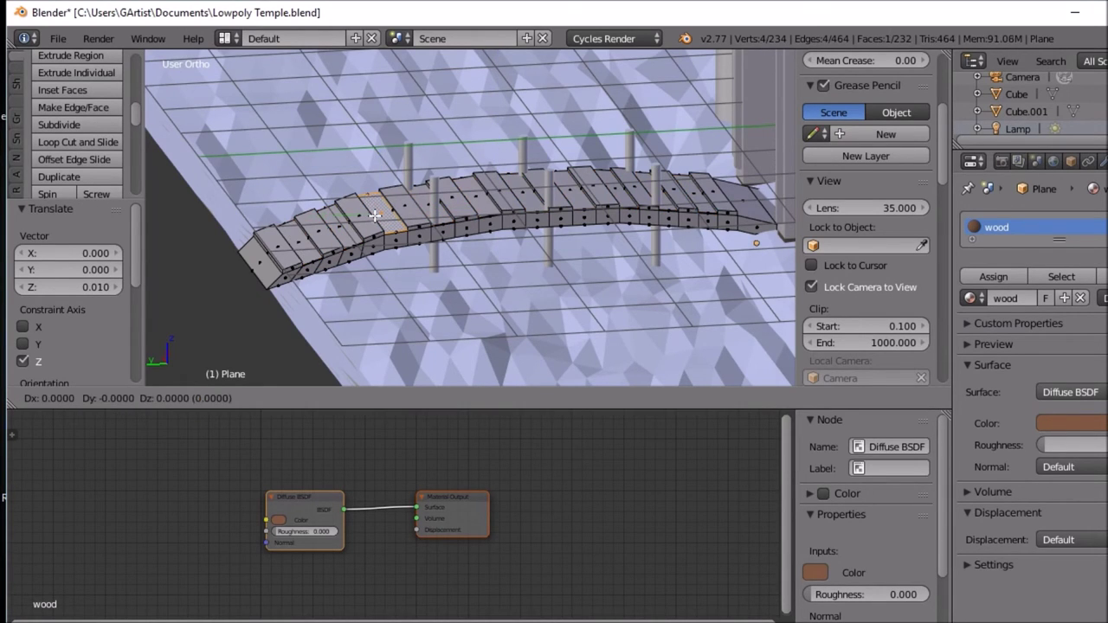
pyautogui.press('z')
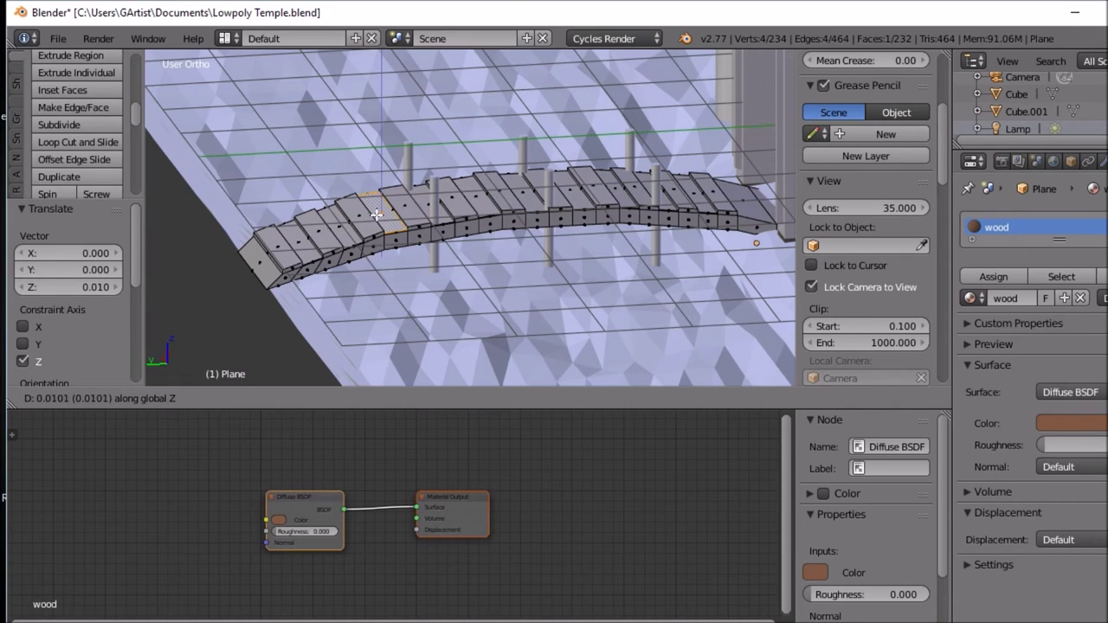
pyautogui.rightClick(376, 214)
pyautogui.rightClick(478, 207)
pyautogui.press('z')
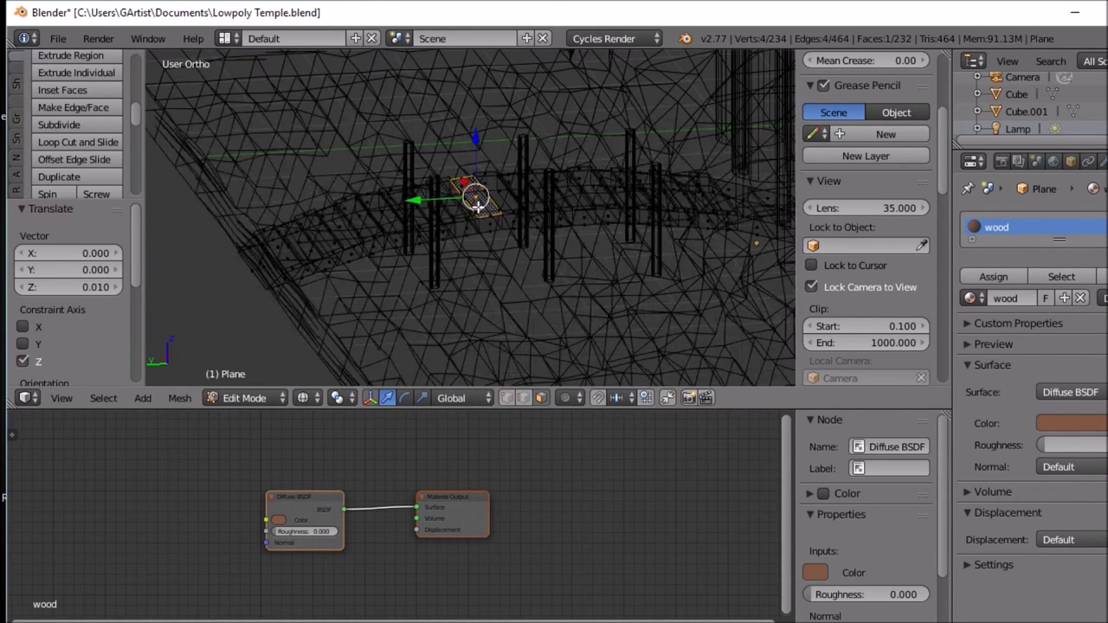
pyautogui.rightClick(477, 210)
pyautogui.press('z')
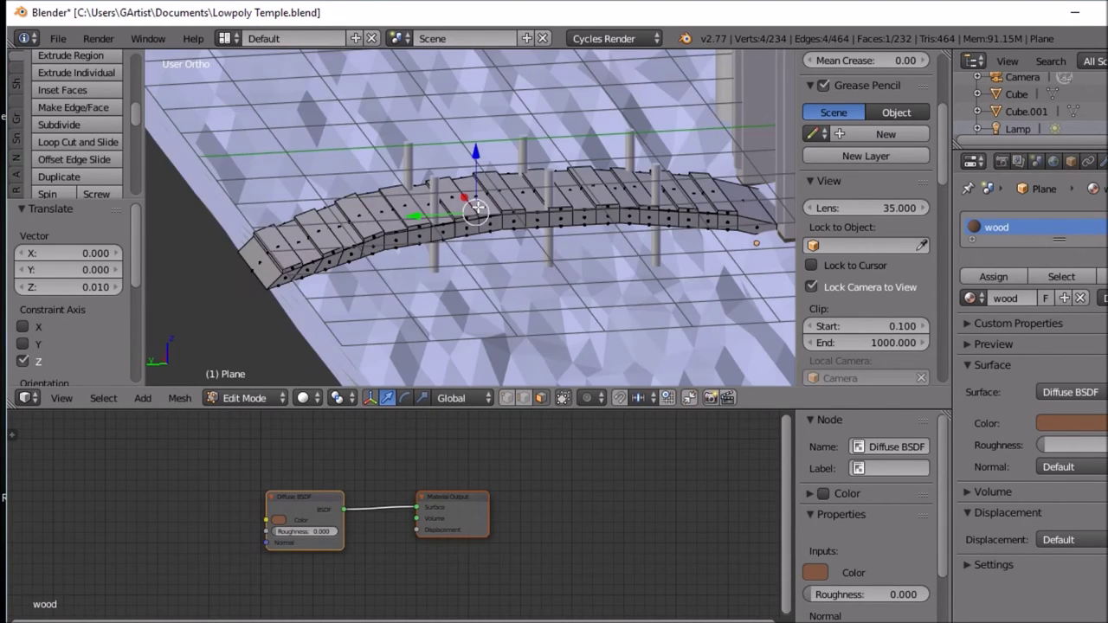
pyautogui.rightClick(479, 204)
pyautogui.press('g')
pyautogui.press('z')
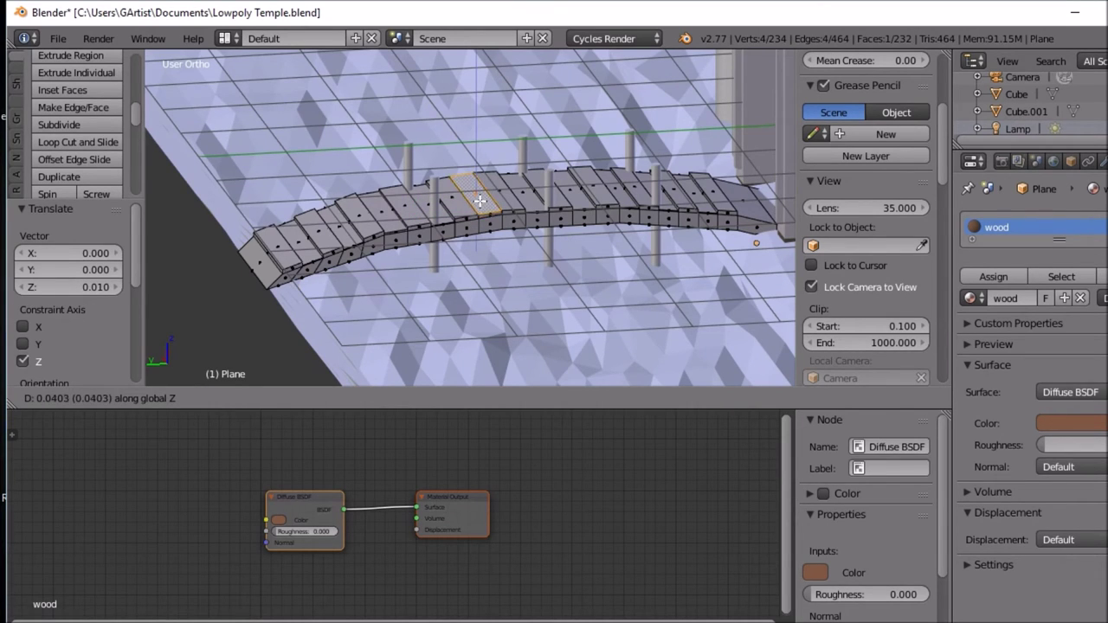
pyautogui.click(478, 201)
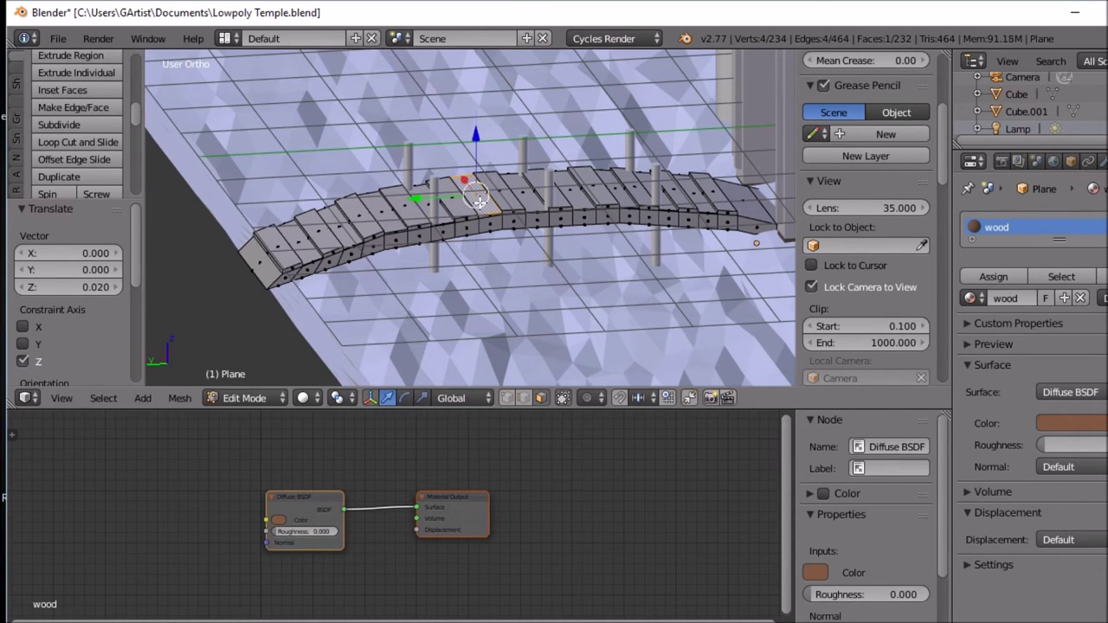
# Step: Raise two lower plank faces around the middle of the bridge along Z, the second by about 0.03
pyautogui.rightClick(576, 200)
pyautogui.press('z')
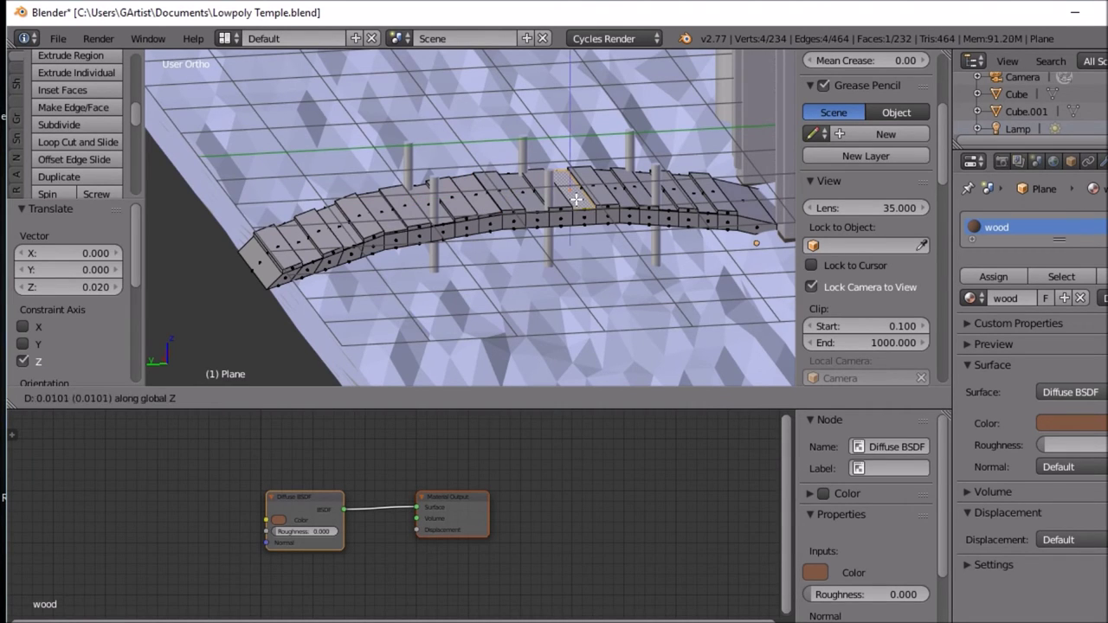
pyautogui.click(576, 198)
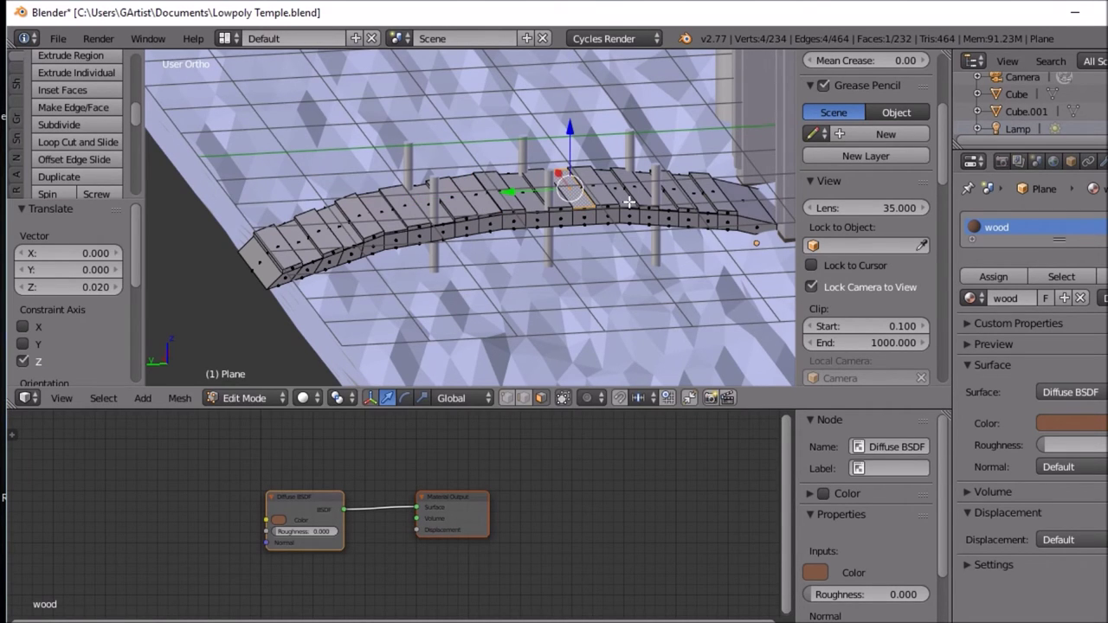
pyautogui.rightClick(629, 202)
pyautogui.press('g')
pyautogui.press('z')
pyautogui.click(628, 201)
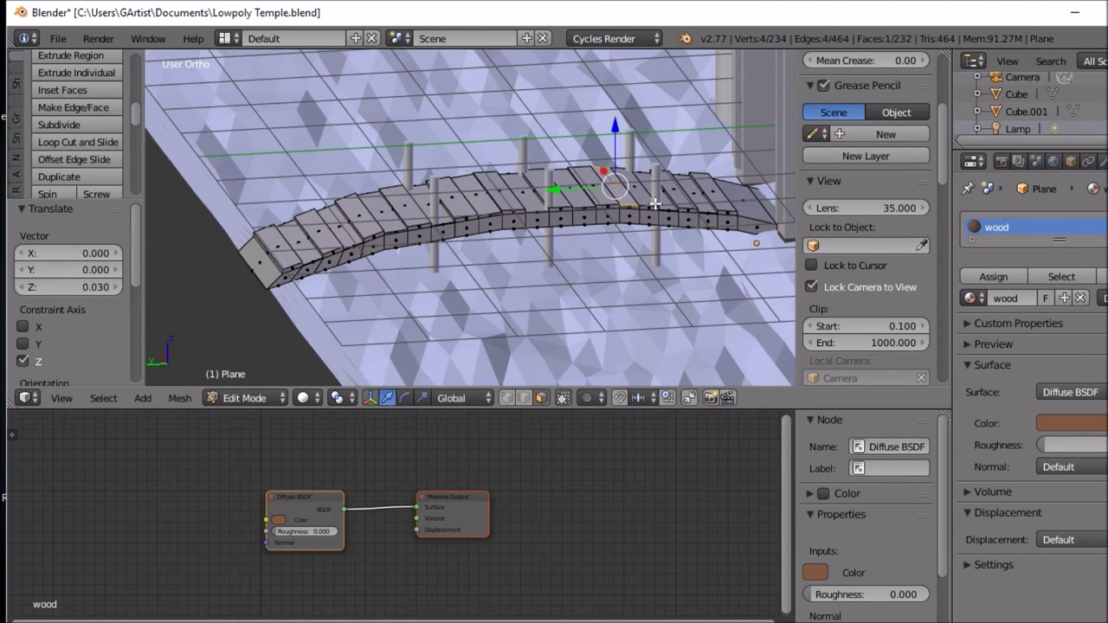
# Step: Move the lower plank face beside the front post nearest the temple freely, up by about 0.019
pyautogui.rightClick(663, 201)
pyautogui.press('z')
pyautogui.press('z')
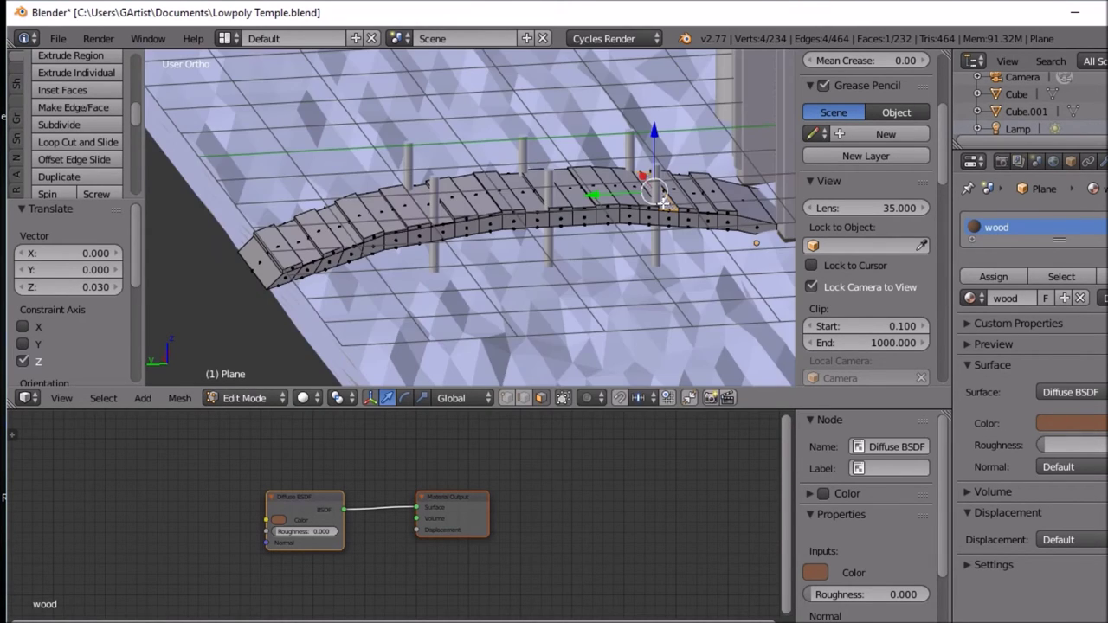
pyautogui.press('g')
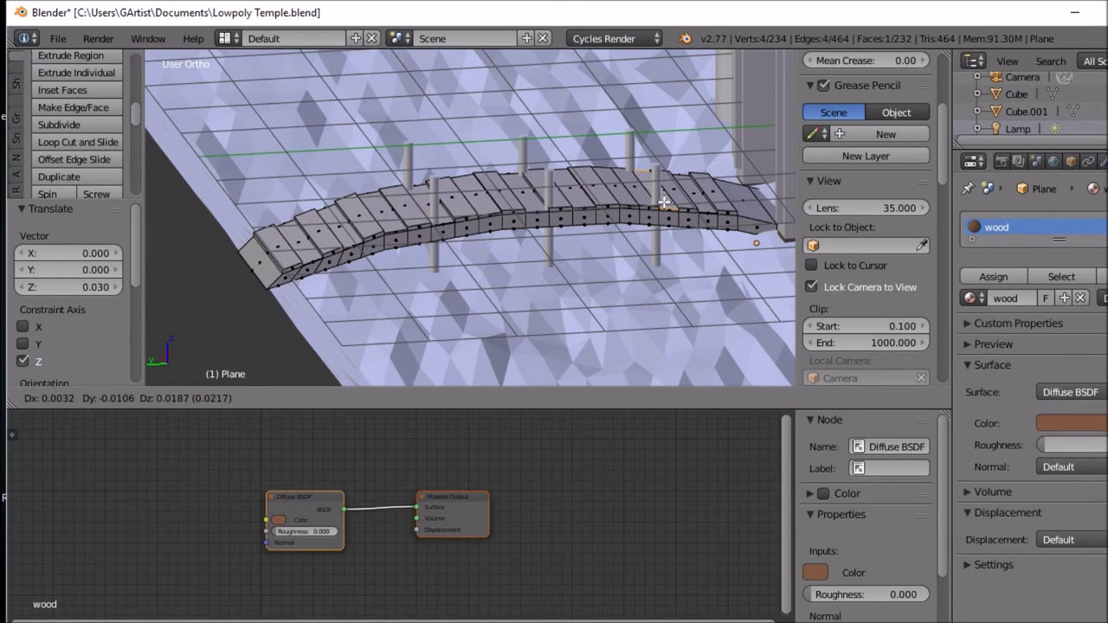
pyautogui.click(664, 202)
# Step: Move the last lower plank face and the end face at the temple up about 0.02 along Z
pyautogui.press('g')
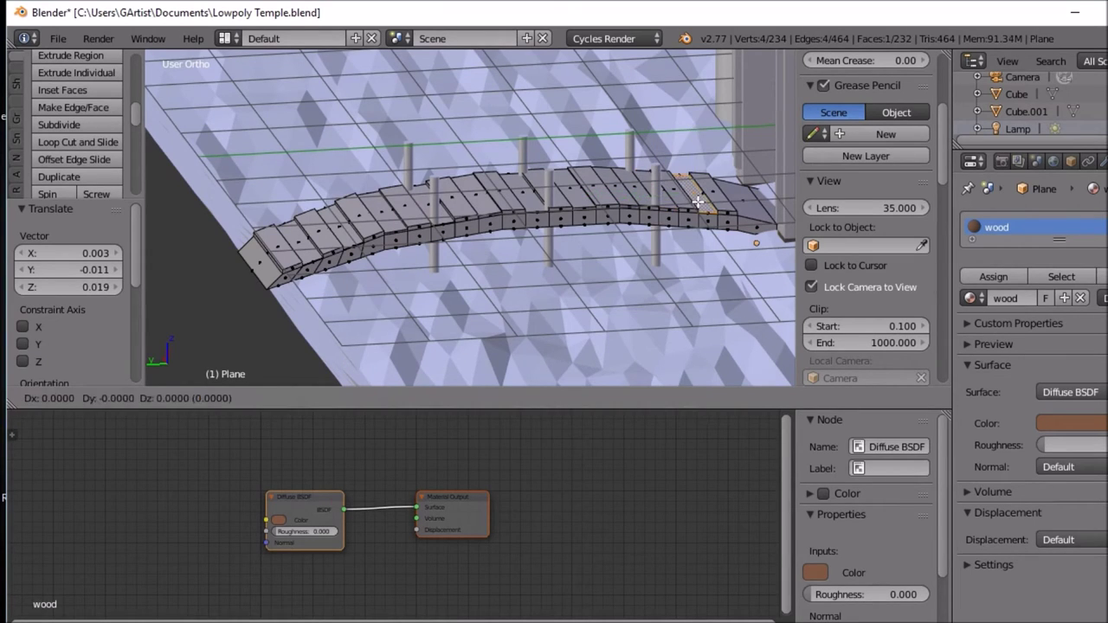
pyautogui.press('z')
pyautogui.click(696, 199)
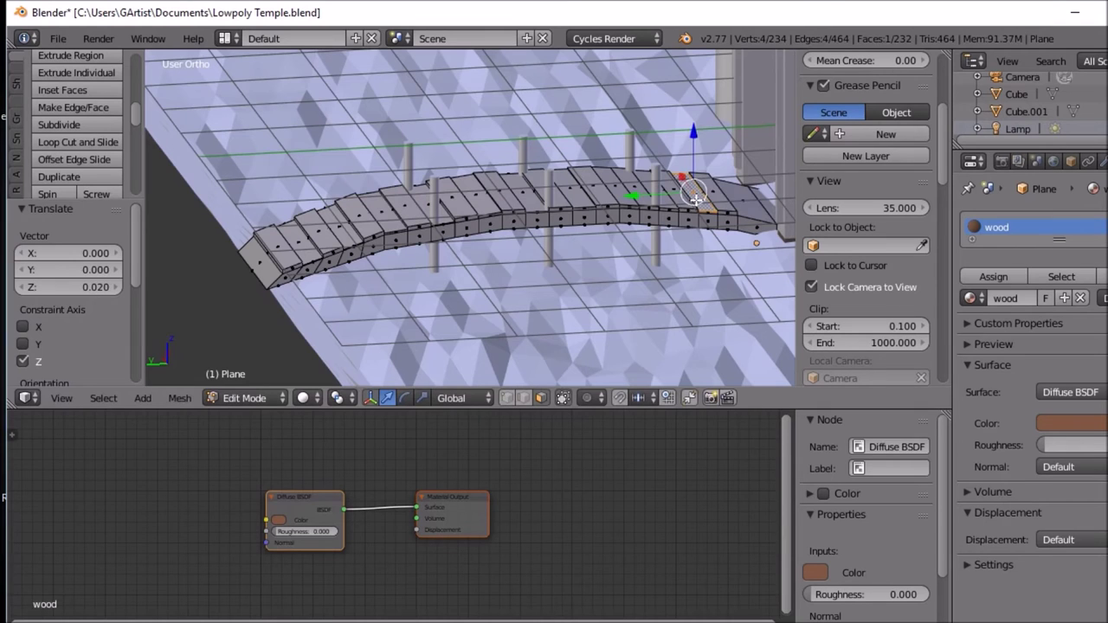
pyautogui.press('g')
pyautogui.press('z')
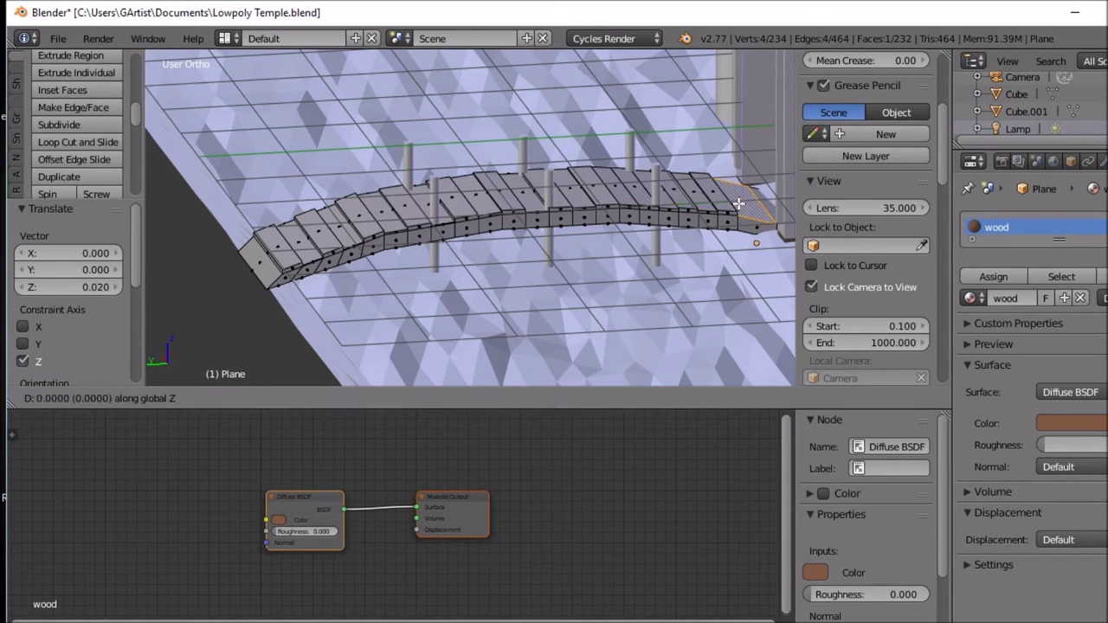
pyautogui.click(736, 207)
# Step: Inspect the bridge planks from several angles in Rendered viewport shading, leave mesh editing and return to Solid shading
pyautogui.moveTo(509, 272); pyautogui.dragTo(553, 273, button='middle')
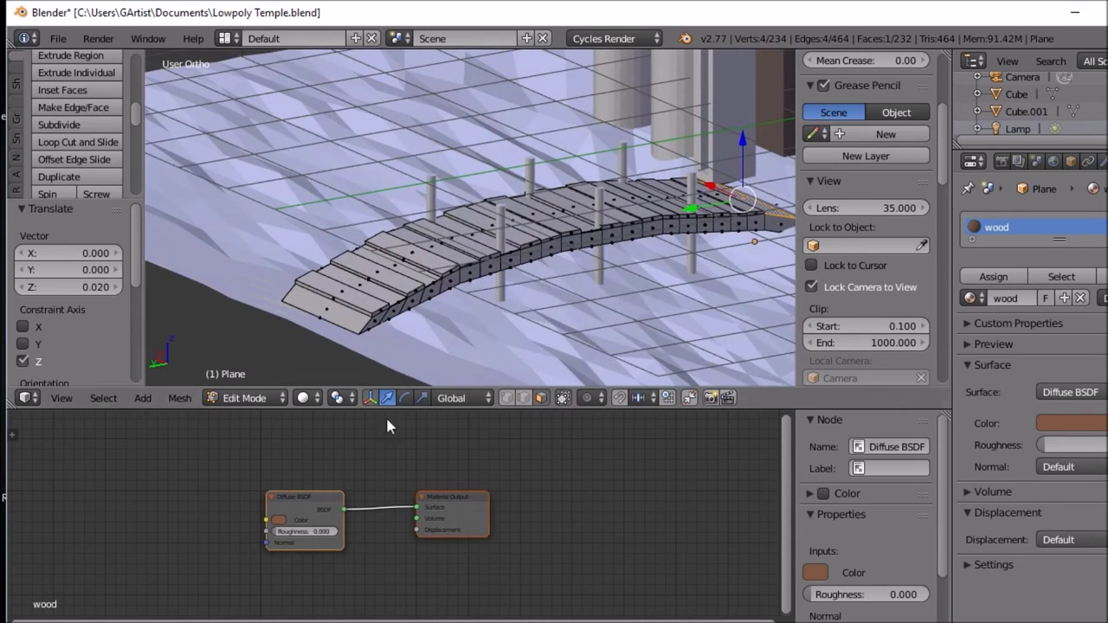
pyautogui.click(310, 398)
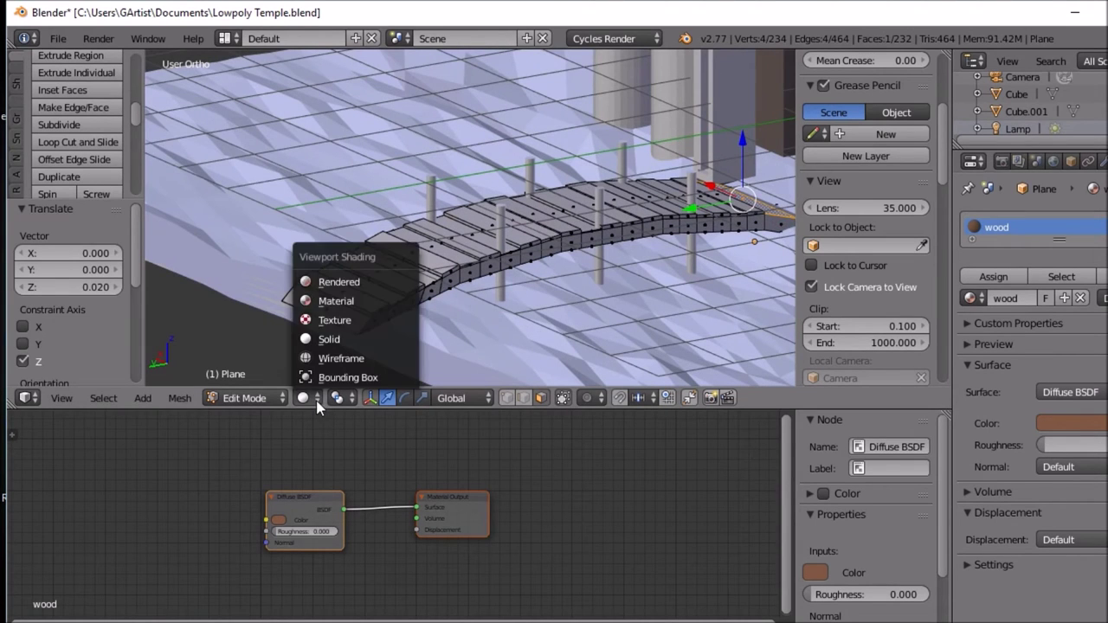
pyautogui.click(359, 281)
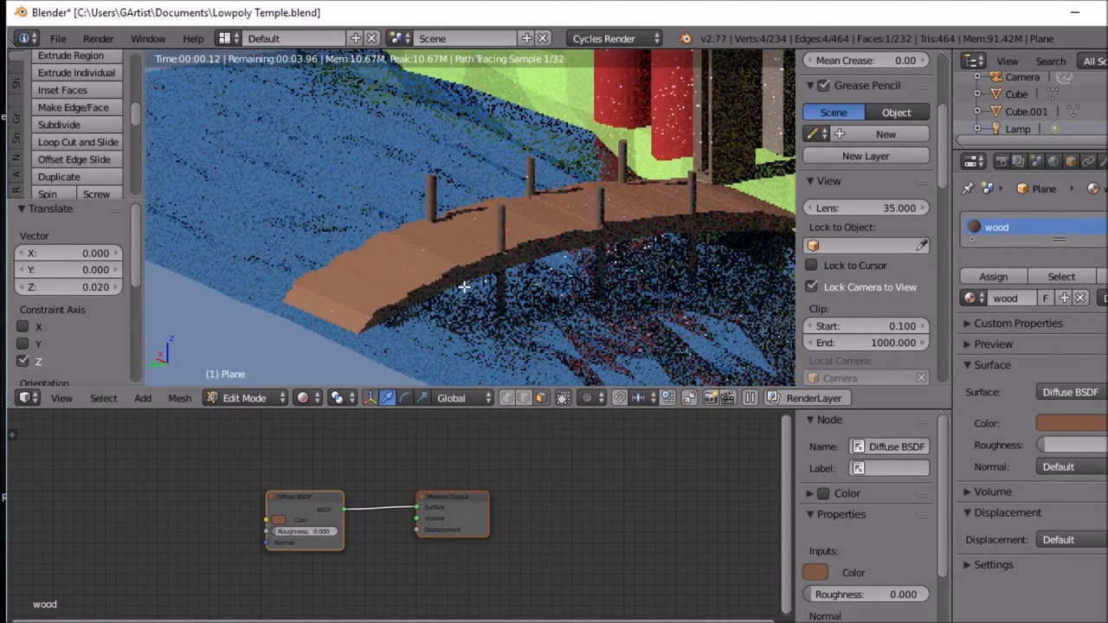
pyautogui.moveTo(464, 286); pyautogui.dragTo(413, 274, button='middle')
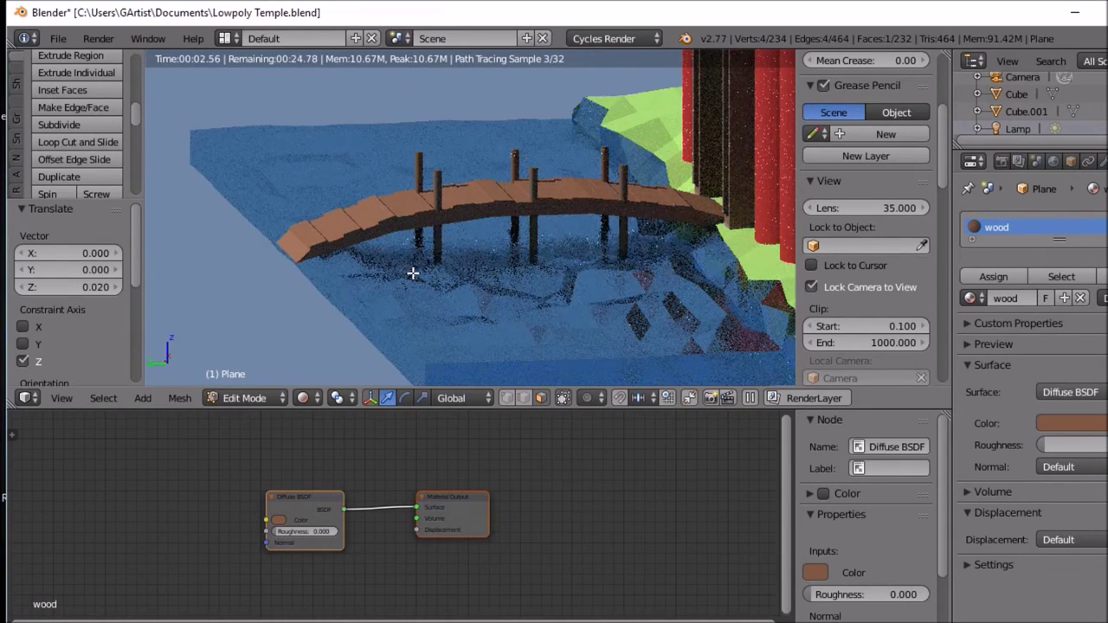
pyautogui.scroll(3, 425, 260)
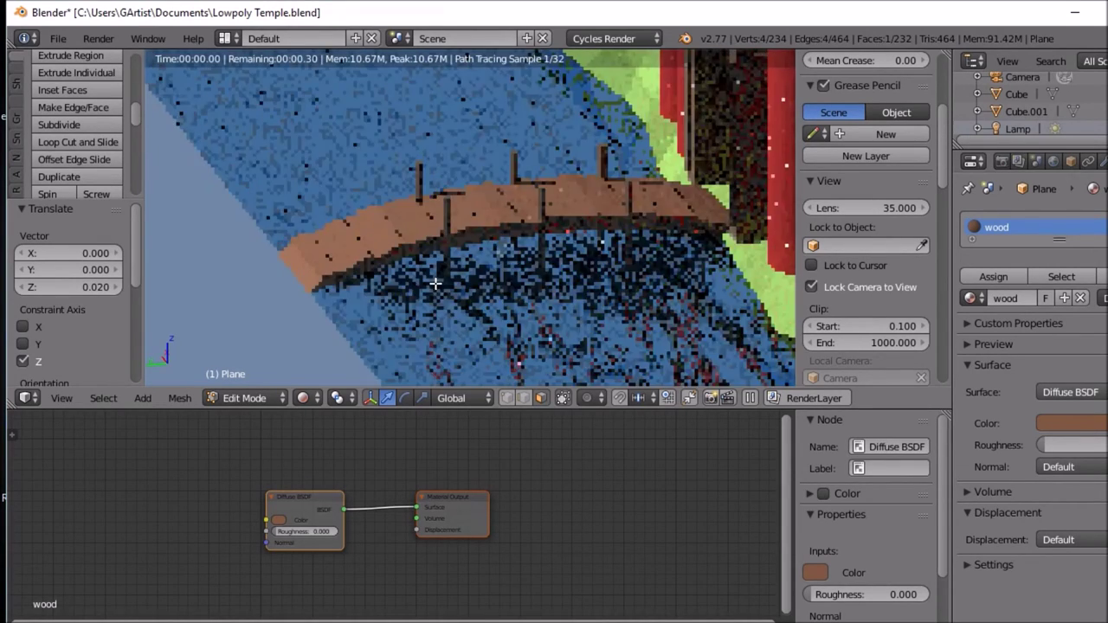
pyautogui.scroll(-5, 435, 284)
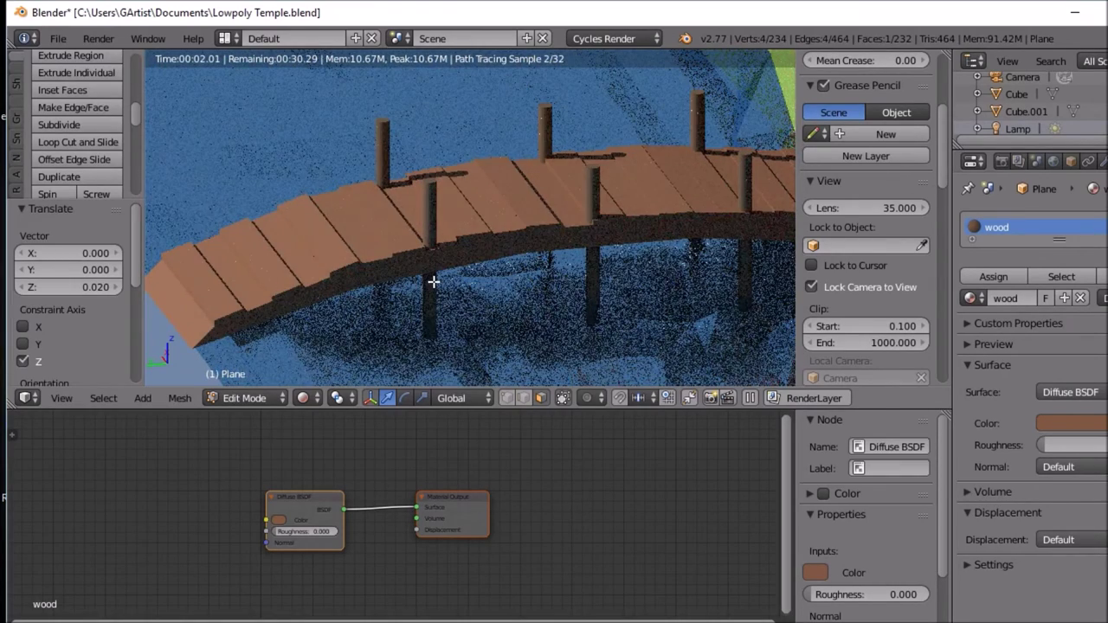
pyautogui.press('Tab')
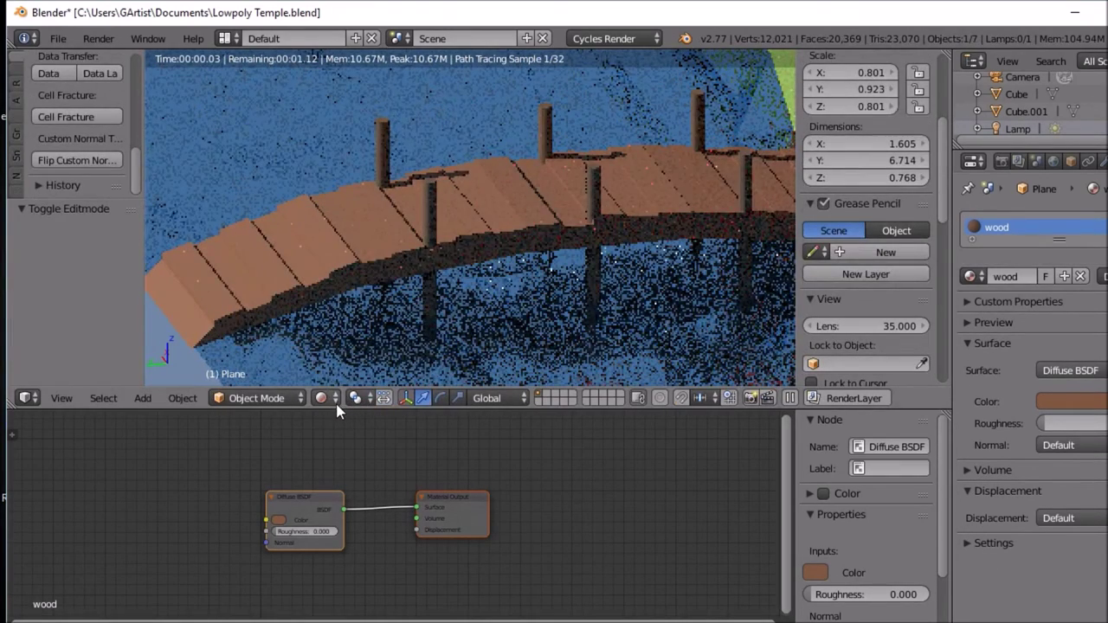
pyautogui.click(328, 398)
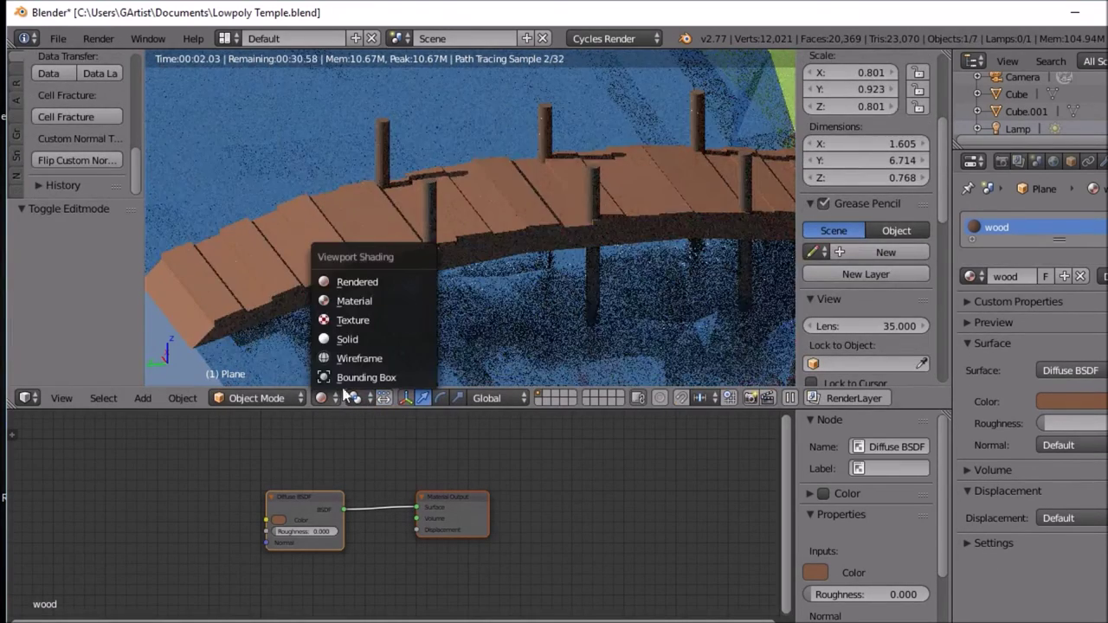
pyautogui.click(355, 346)
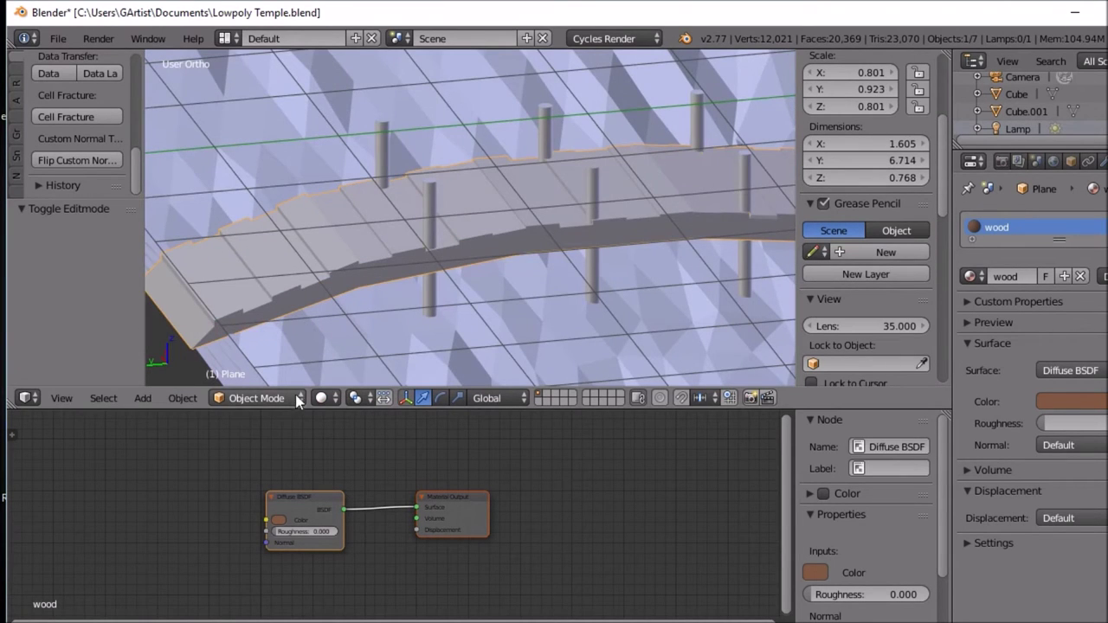
pyautogui.click(323, 397)
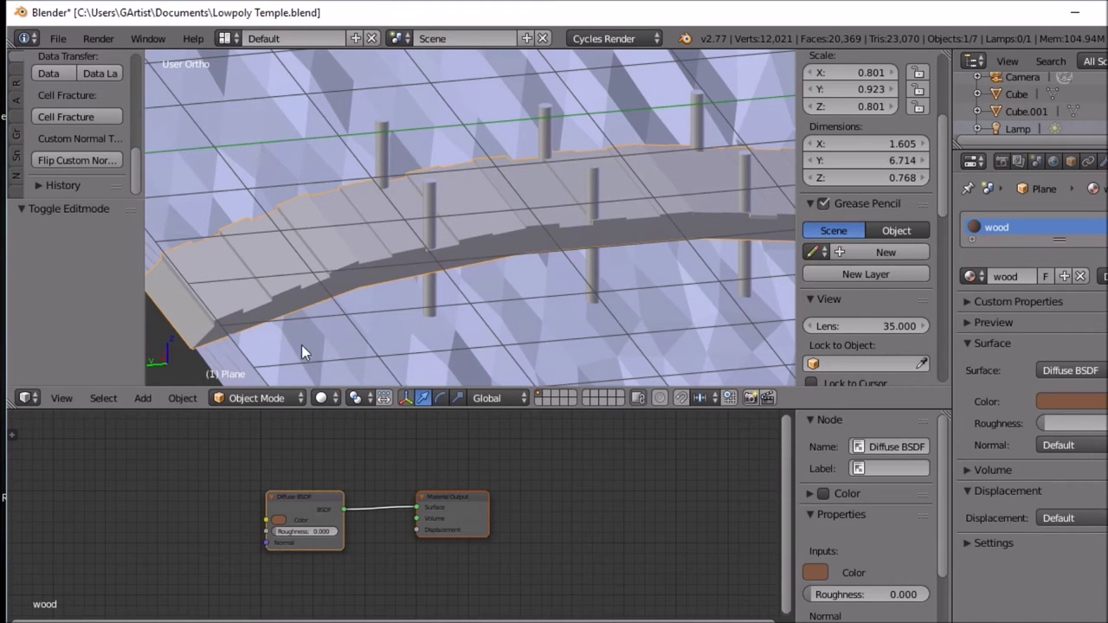
# Step: In mesh editing, select the eleven raised top plank faces along the whole bridge
pyautogui.press('Tab')
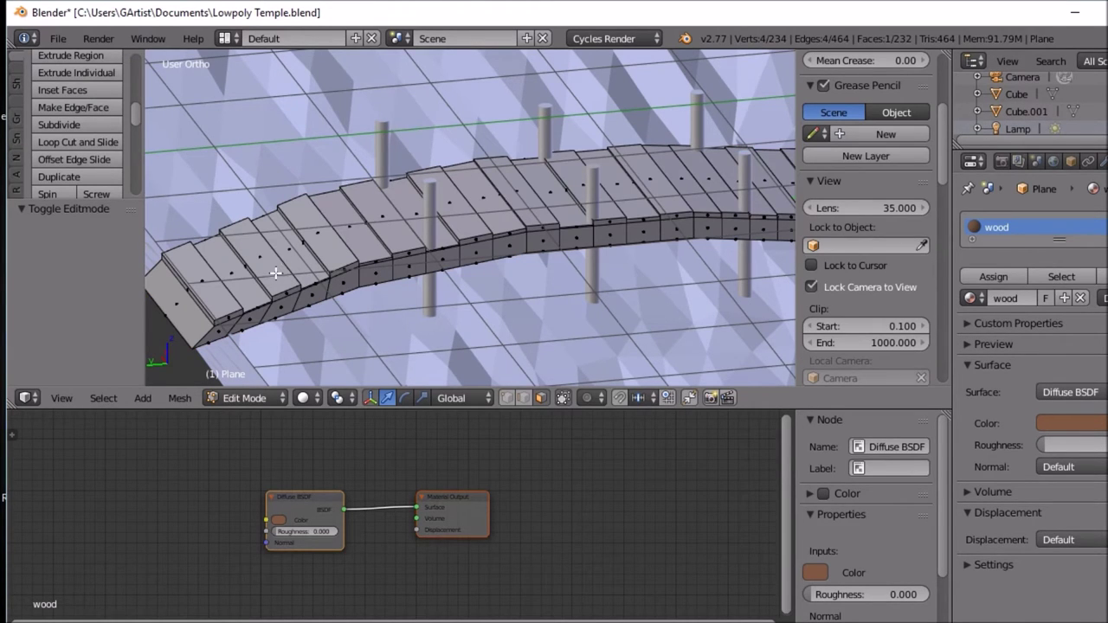
pyautogui.rightClick(222, 292)
pyautogui.keyDown('shift'); pyautogui.rightClick(285, 266); pyautogui.keyUp('shift')
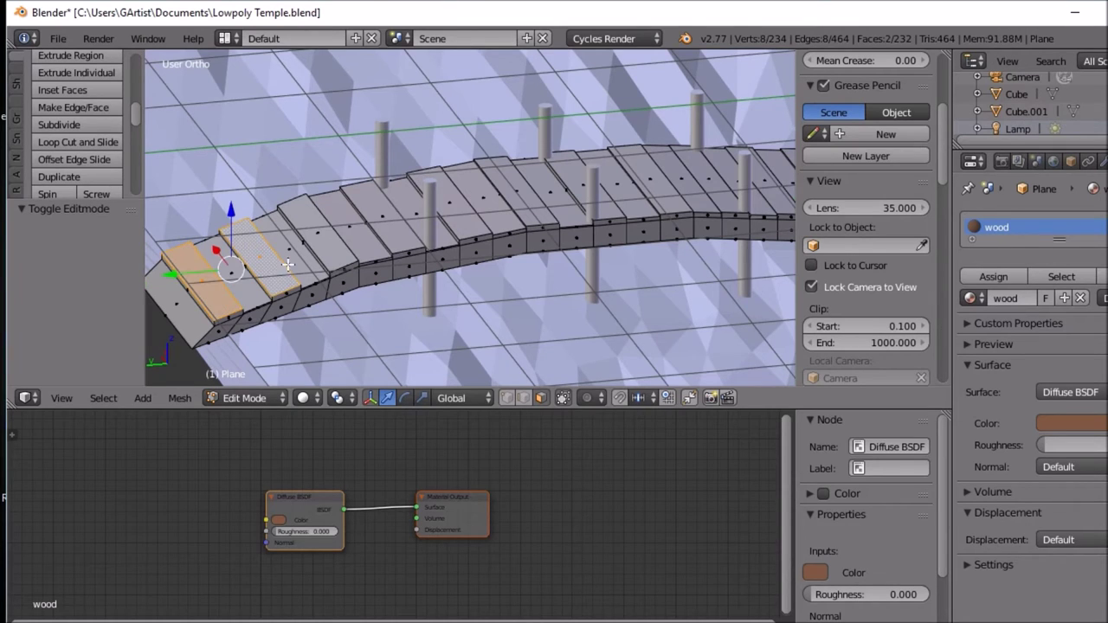
pyautogui.keyDown('shift'); pyautogui.rightClick(321, 240); pyautogui.keyUp('shift')
pyautogui.keyDown('shift'); pyautogui.rightClick(374, 216); pyautogui.keyUp('shift')
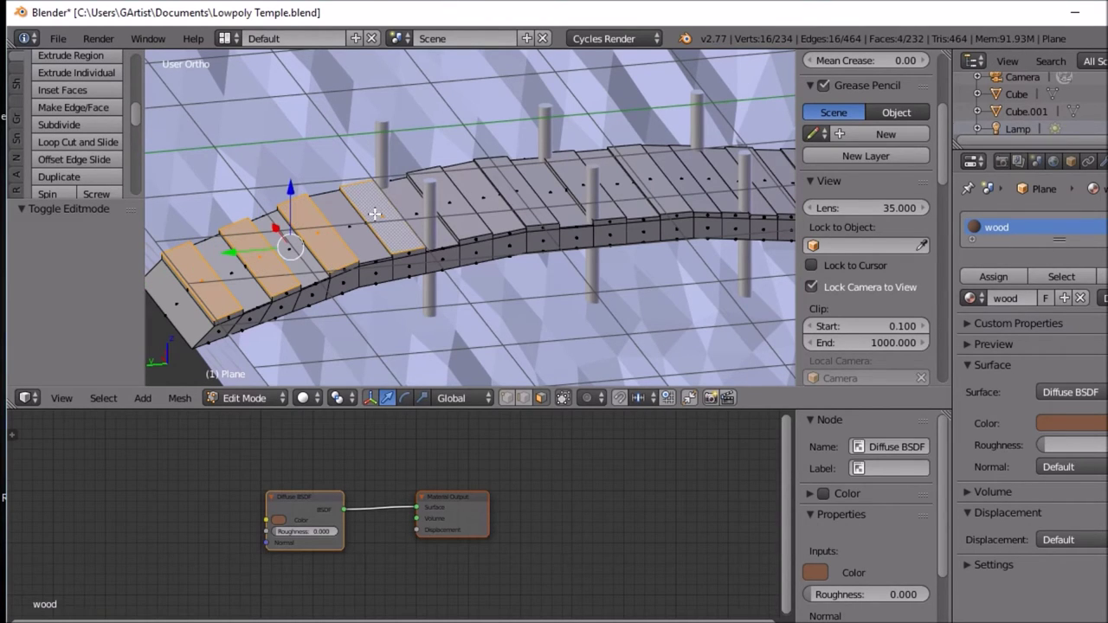
pyautogui.keyDown('shift'); pyautogui.rightClick(457, 213); pyautogui.keyUp('shift')
pyautogui.keyDown('shift'); pyautogui.rightClick(524, 191); pyautogui.keyUp('shift')
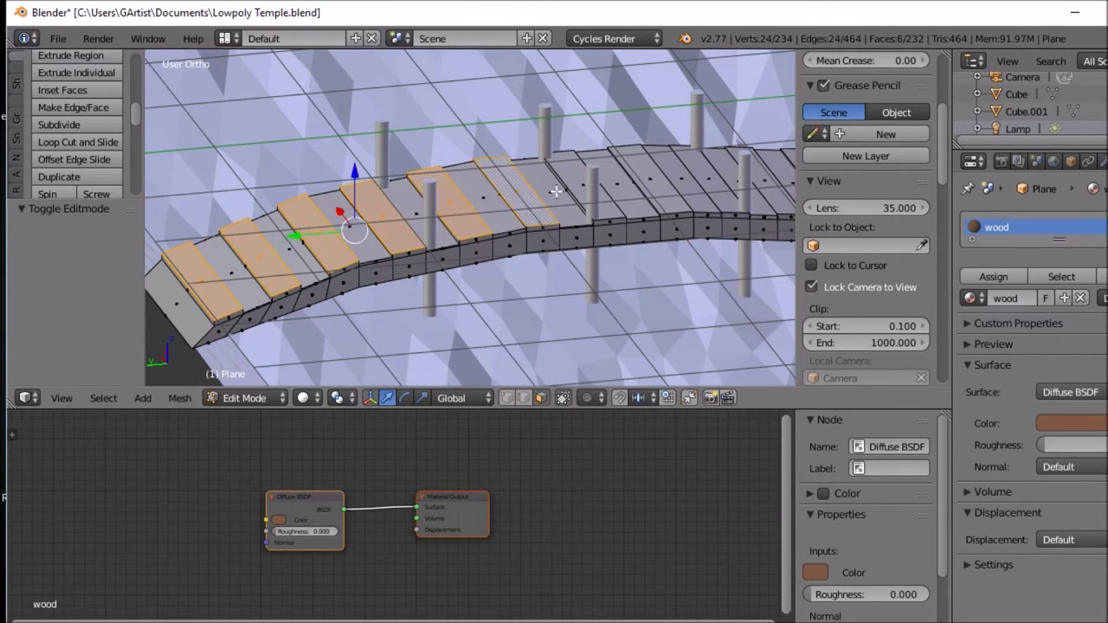
pyautogui.keyDown('shift'); pyautogui.rightClick(570, 174); pyautogui.keyUp('shift')
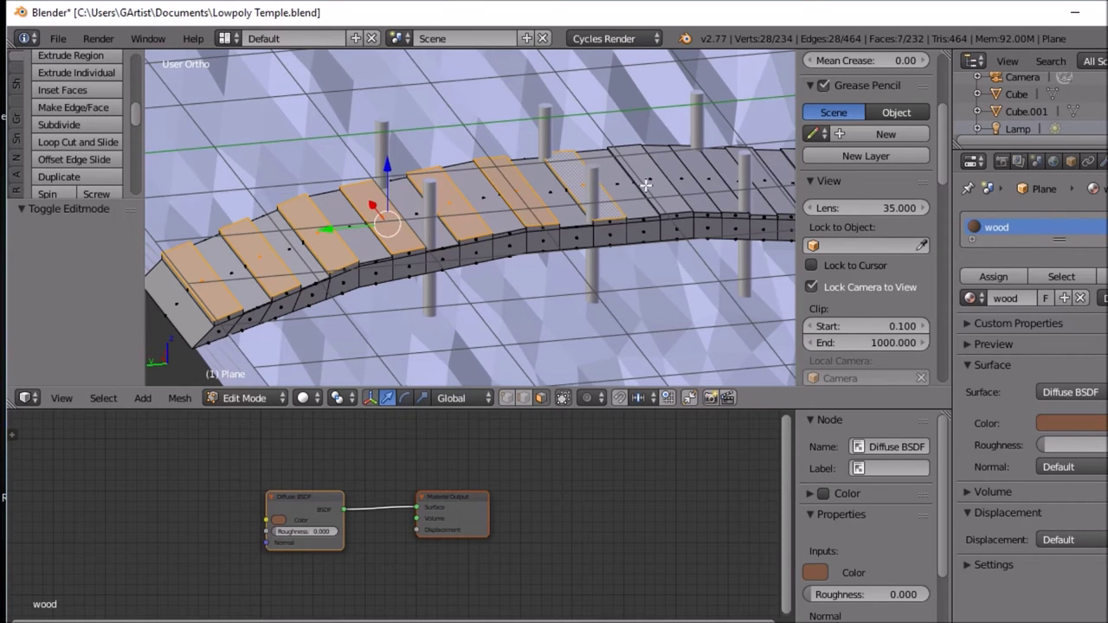
pyautogui.keyDown('shift'); pyautogui.rightClick(650, 178); pyautogui.keyUp('shift')
pyautogui.keyDown('shift'); pyautogui.rightClick(716, 183); pyautogui.keyUp('shift')
pyautogui.moveTo(714, 217); pyautogui.dragTo(655, 208, button='middle')
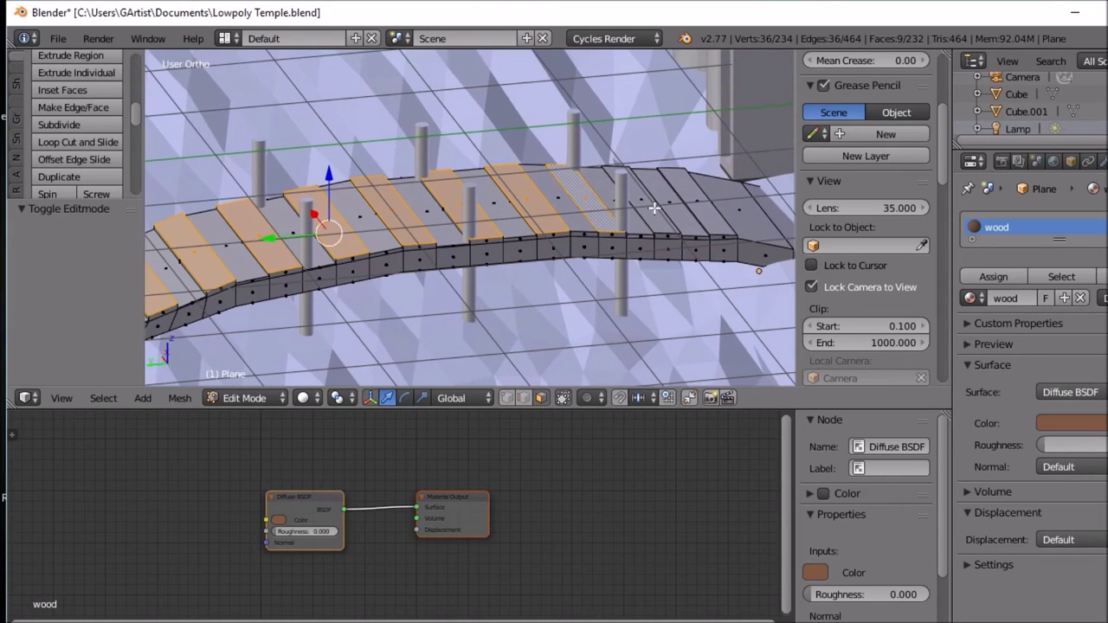
pyautogui.keyDown('shift'); pyautogui.rightClick(650, 209); pyautogui.keyUp('shift')
pyautogui.keyDown('shift'); pyautogui.rightClick(692, 195); pyautogui.keyUp('shift')
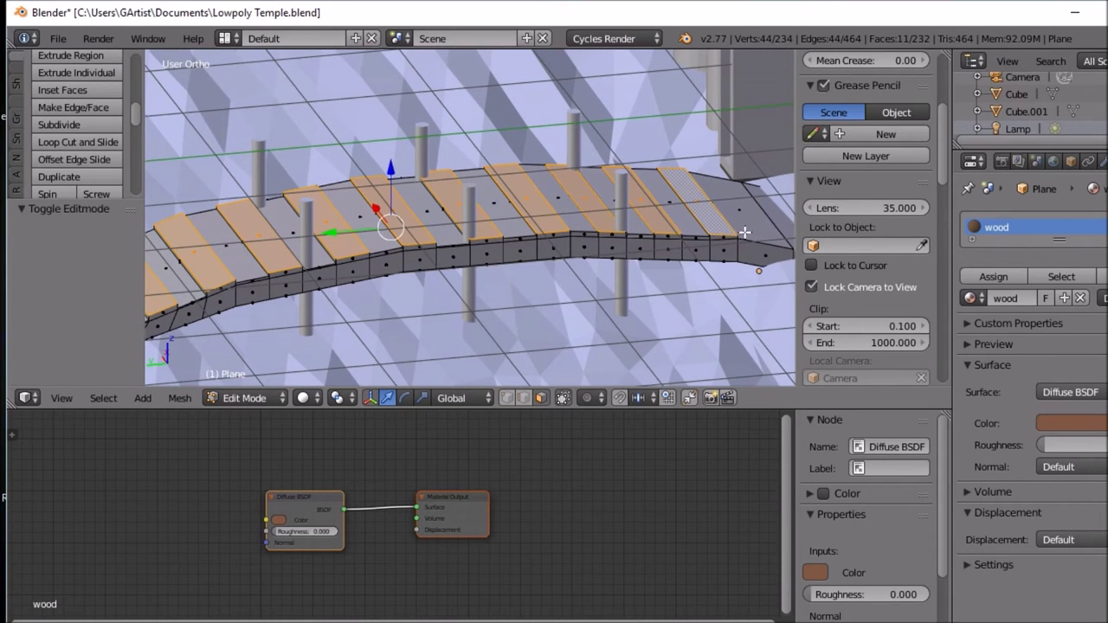
# Step: Add a second material slot to the bridge, assign it to the selected planks and create a new material in it
pyautogui.moveTo(528, 312); pyautogui.dragTo(564, 301, button='middle')
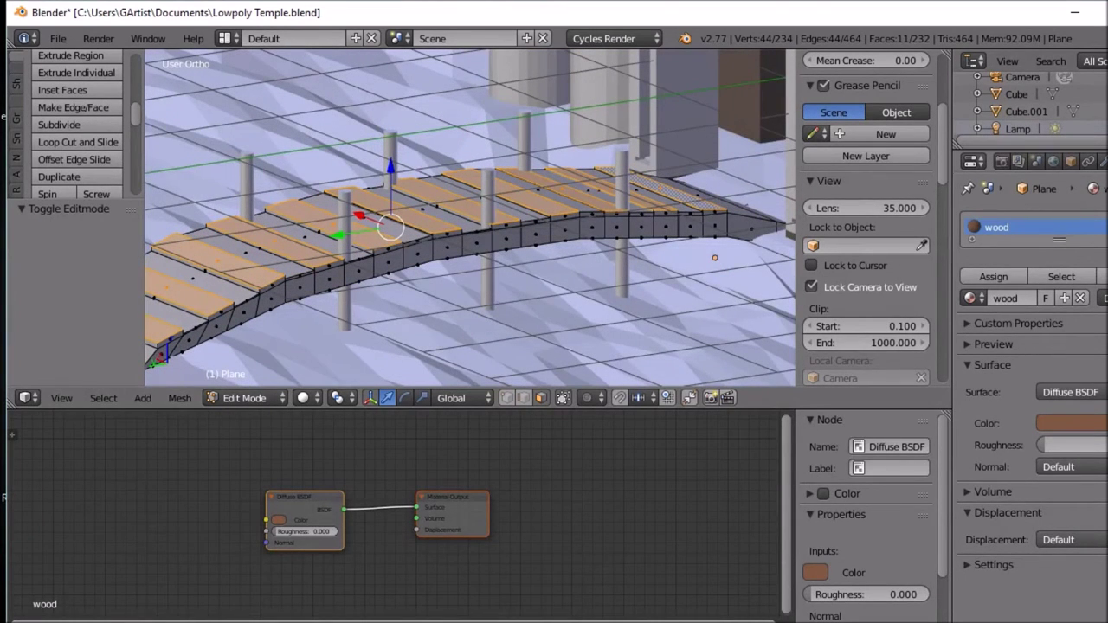
pyautogui.click(1105, 227)
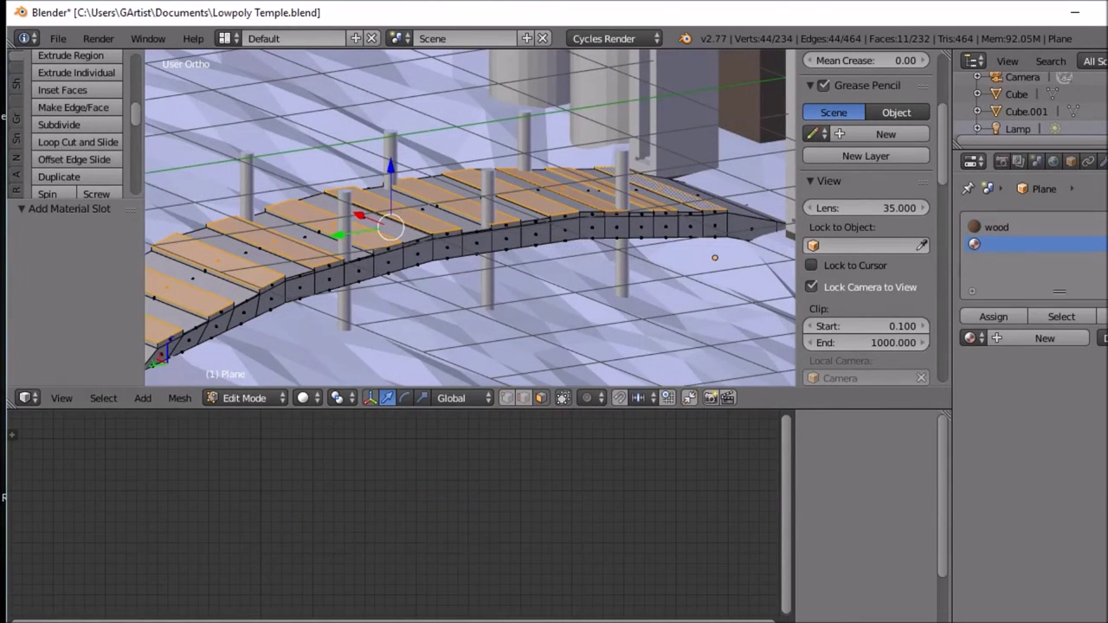
pyautogui.click(996, 318)
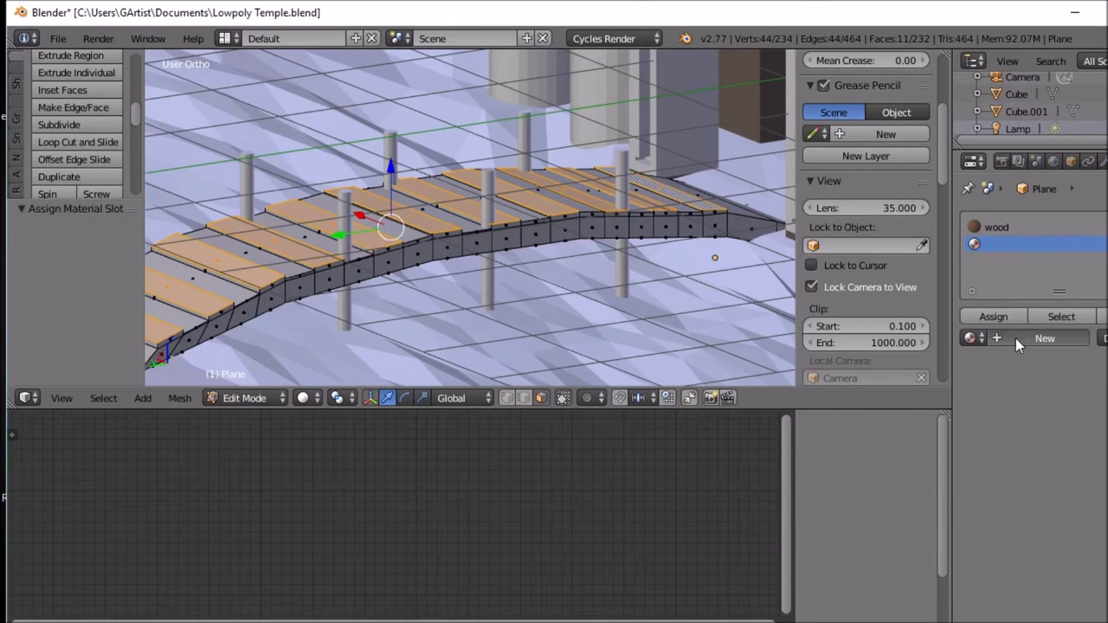
pyautogui.click(1015, 339)
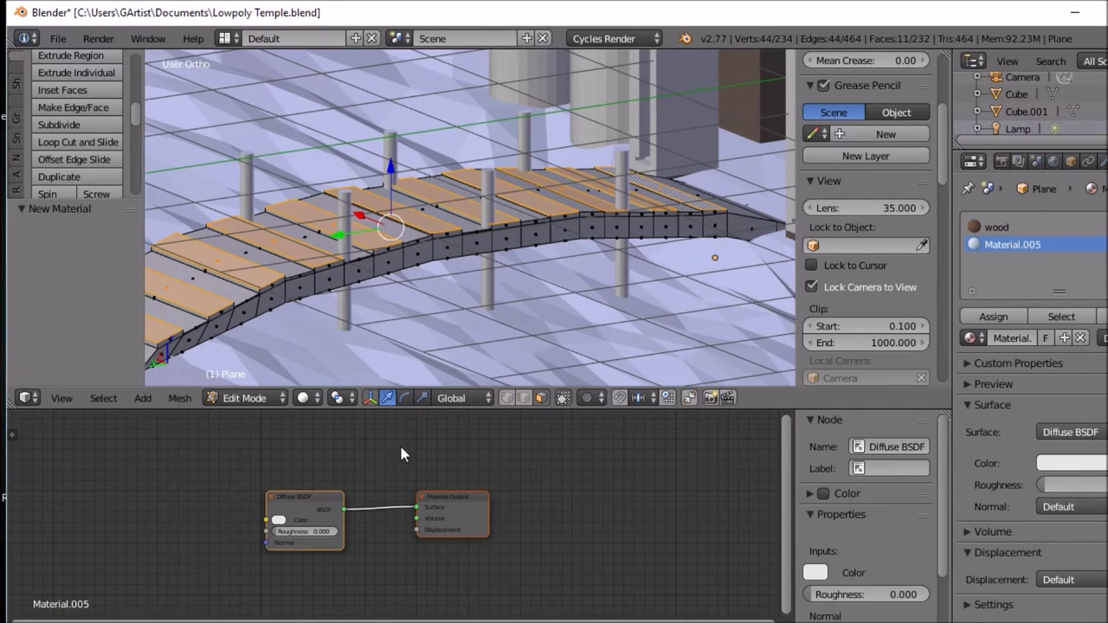
# Step: In Rendered viewport shading, set the new plank material's diffuse color to brown, about R 0.179, G 0.097, B 0.069
pyautogui.click(308, 398)
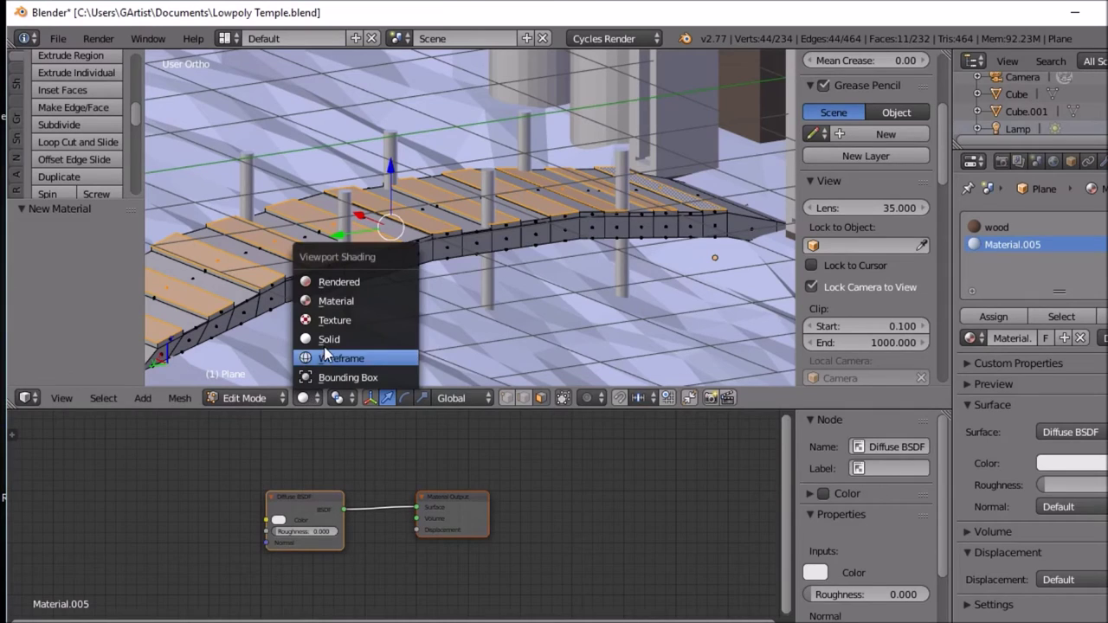
pyautogui.click(320, 283)
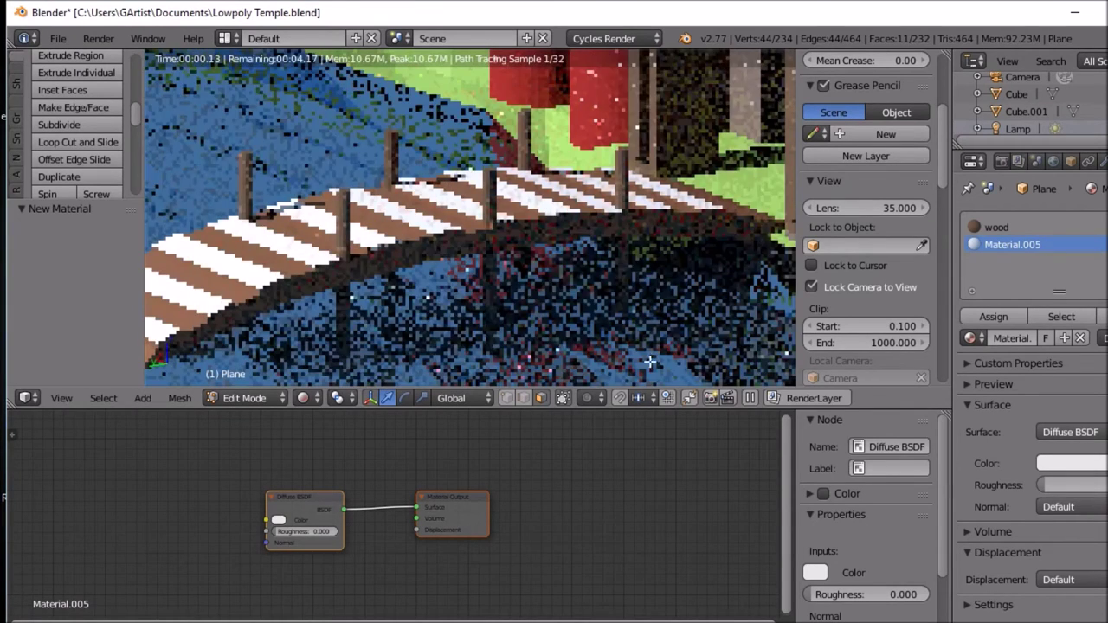
pyautogui.click(1092, 465)
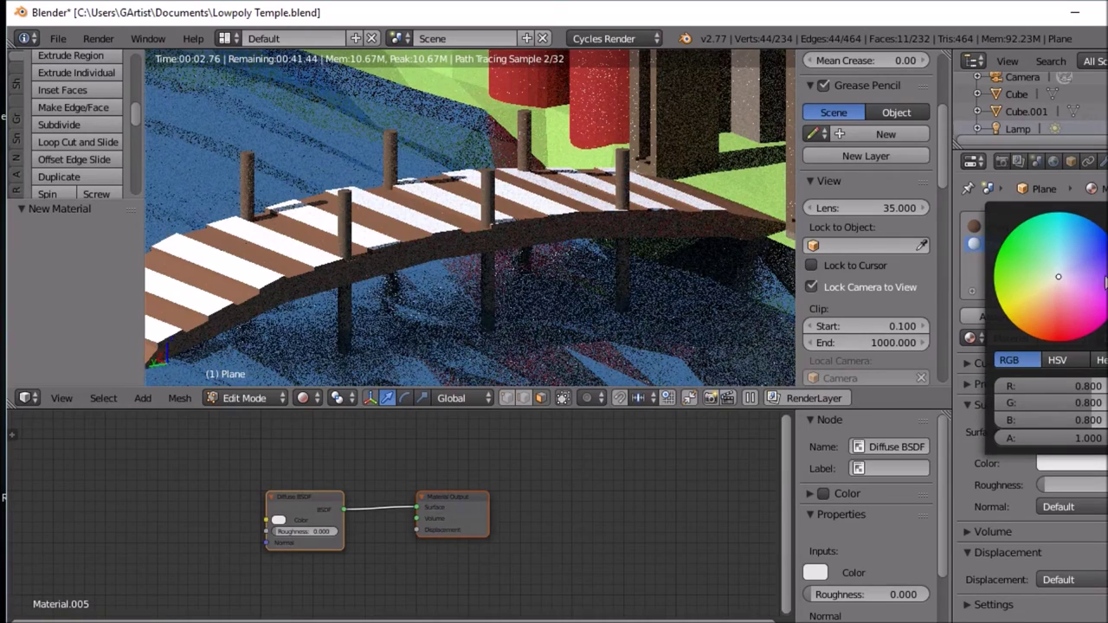
pyautogui.moveTo(1053, 278); pyautogui.dragTo(1050, 300)
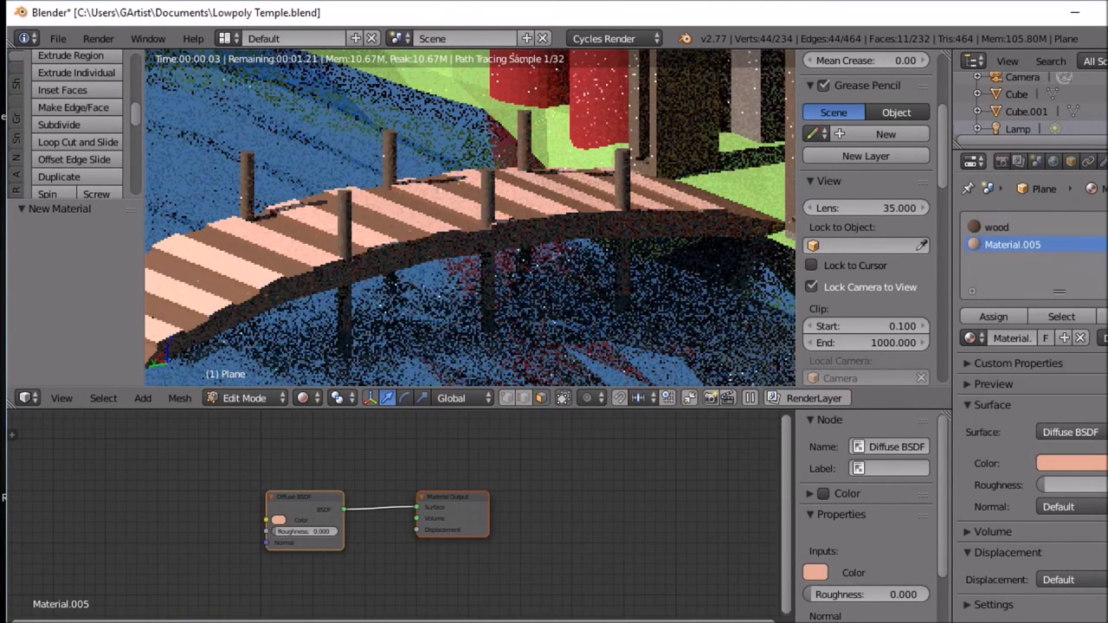
pyautogui.click(1098, 465)
pyautogui.scroll(-10, 1051, 276)
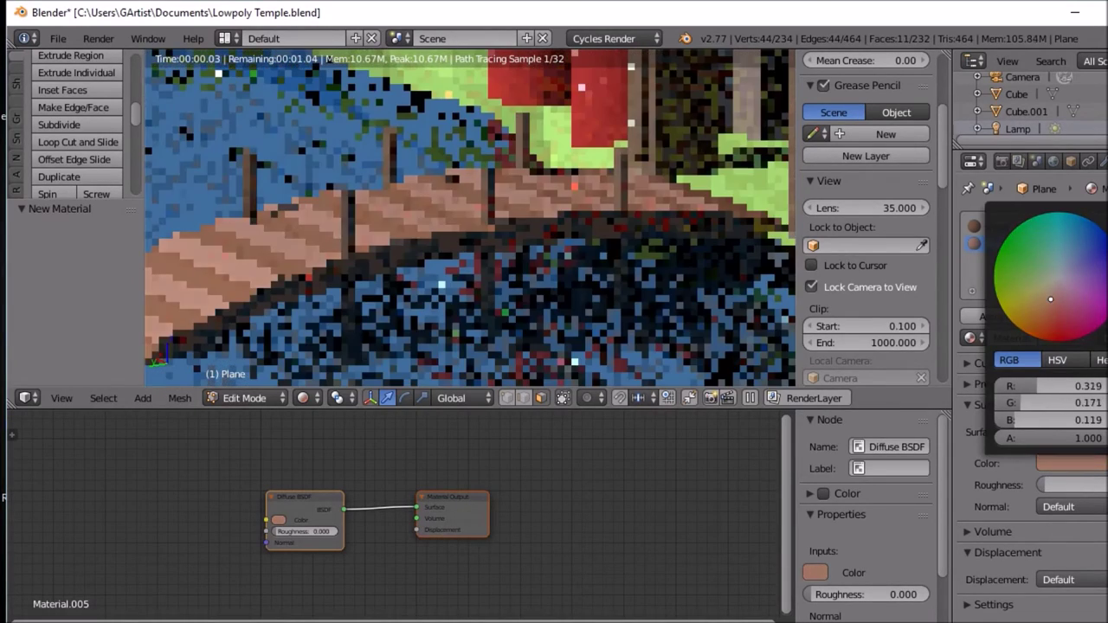
pyautogui.scroll(-2, 1051, 276)
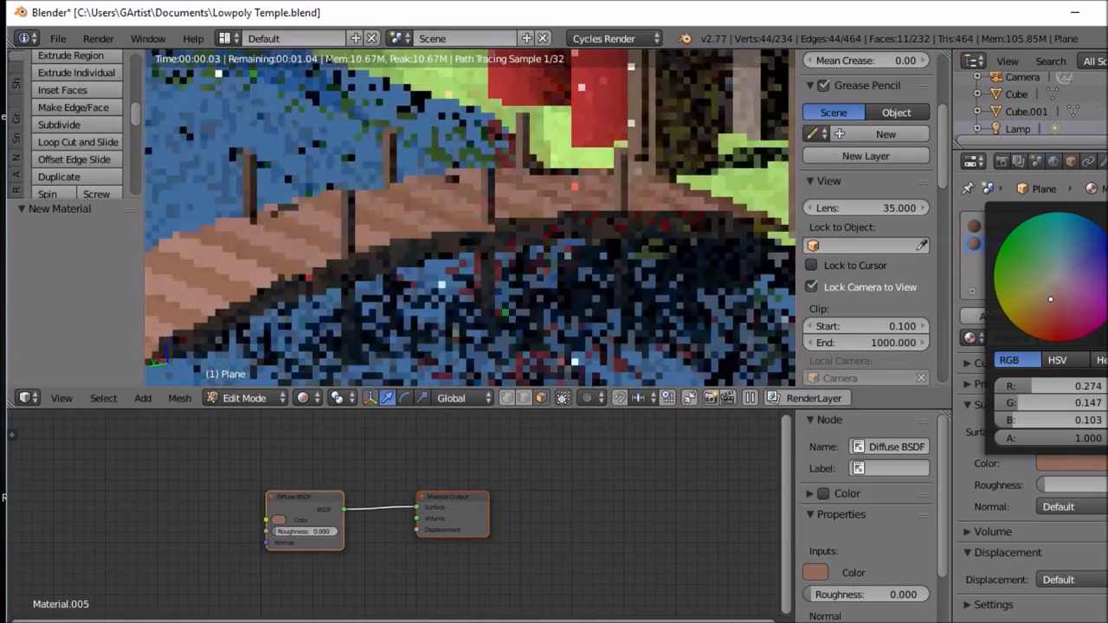
pyautogui.scroll(-2, 1051, 277)
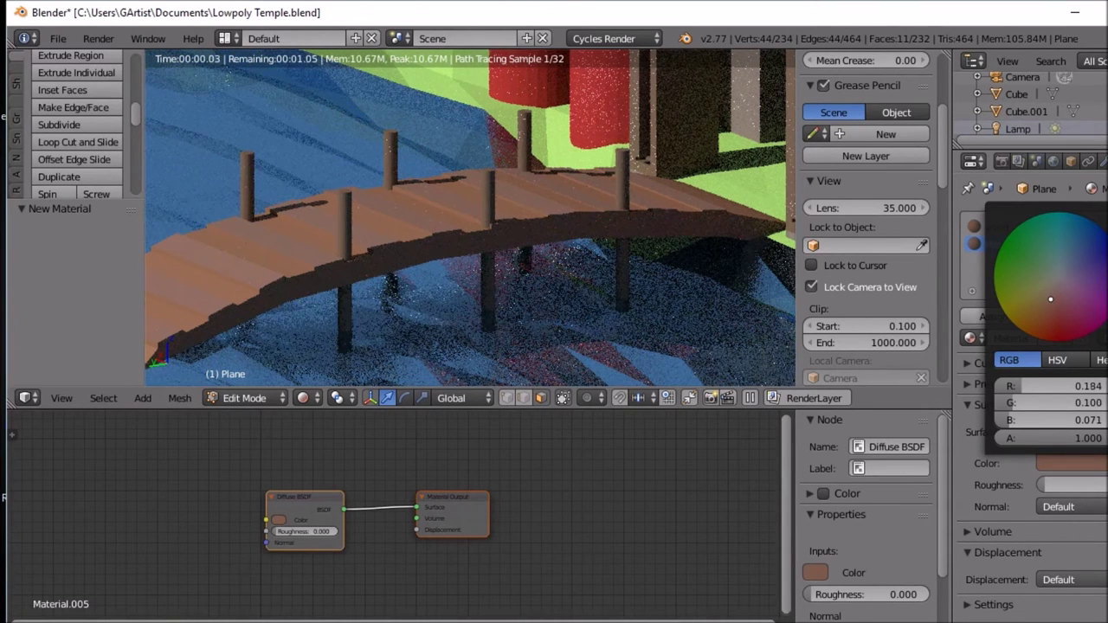
pyautogui.scroll(-1, 1051, 276)
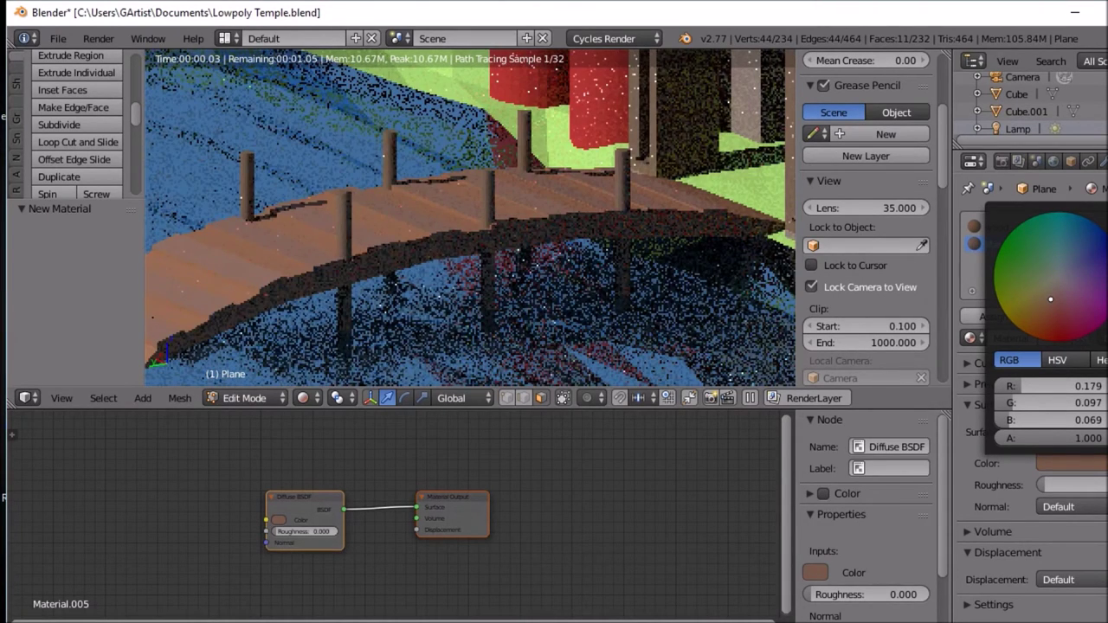
# Step: Examine the two-tone bridge planks in the rendered view from the side, from the front and close up
pyautogui.moveTo(784, 317); pyautogui.dragTo(760, 314, button='middle')
pyautogui.moveTo(494, 257); pyautogui.dragTo(493, 254, button='middle')
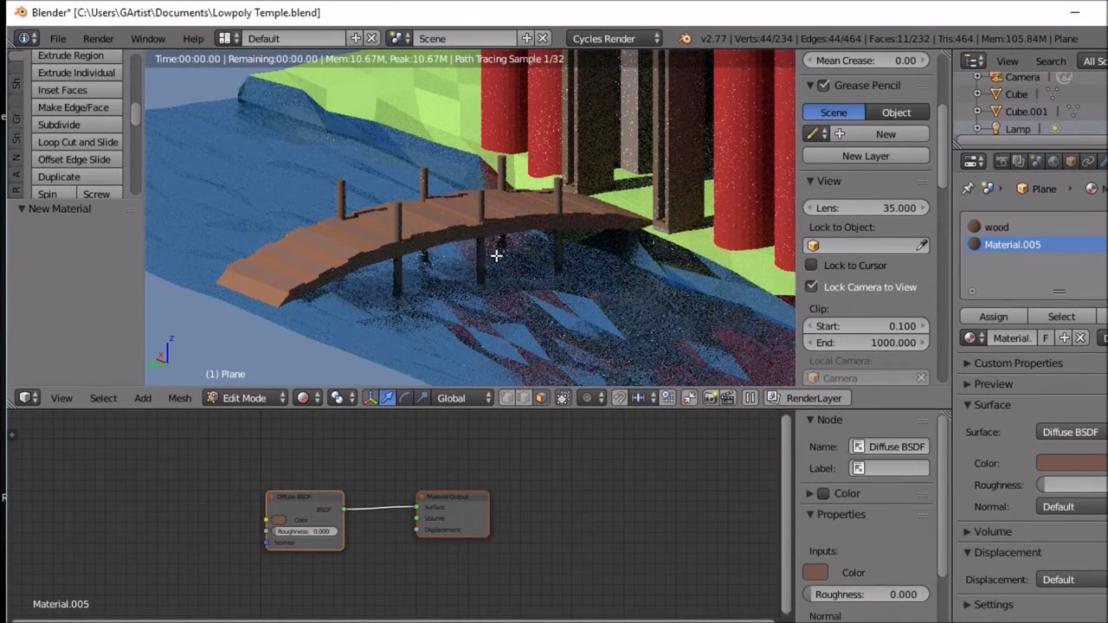
pyautogui.scroll(4, 493, 254)
pyautogui.moveTo(556, 268); pyautogui.dragTo(511, 264, button='middle')
pyautogui.scroll(5, 507, 267)
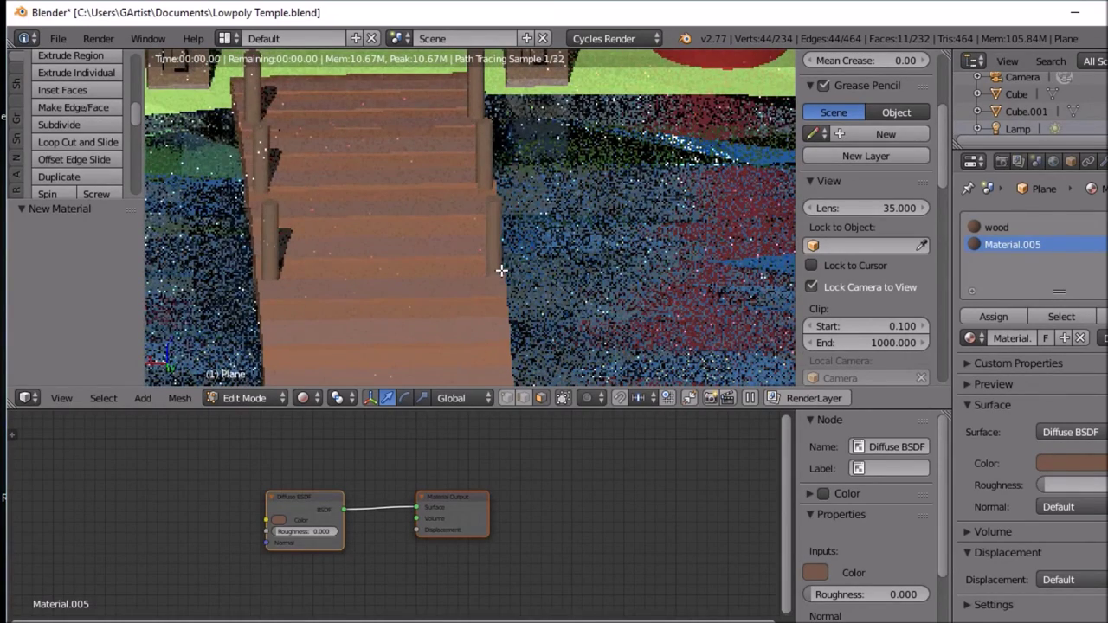
pyautogui.scroll(-5, 502, 268)
pyautogui.moveTo(503, 267)
pyautogui.mouseDown(button='middle')
pyautogui.moveTo(428, 260)
pyautogui.moveTo(444, 139)
pyautogui.mouseUp(button='middle')
pyautogui.scroll(5, 428, 260)
pyautogui.scroll(-4, 428, 260)
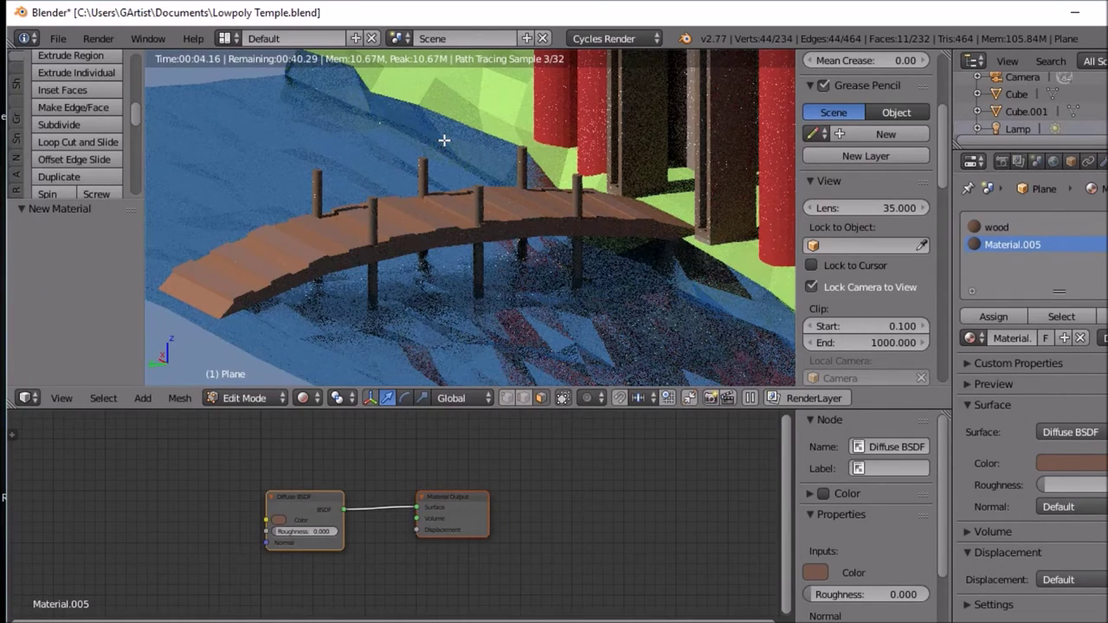
# Step: Examine how the bridge fits with the water, temple and cliff in the rendered overall view
pyautogui.scroll(-6, 476, 131)
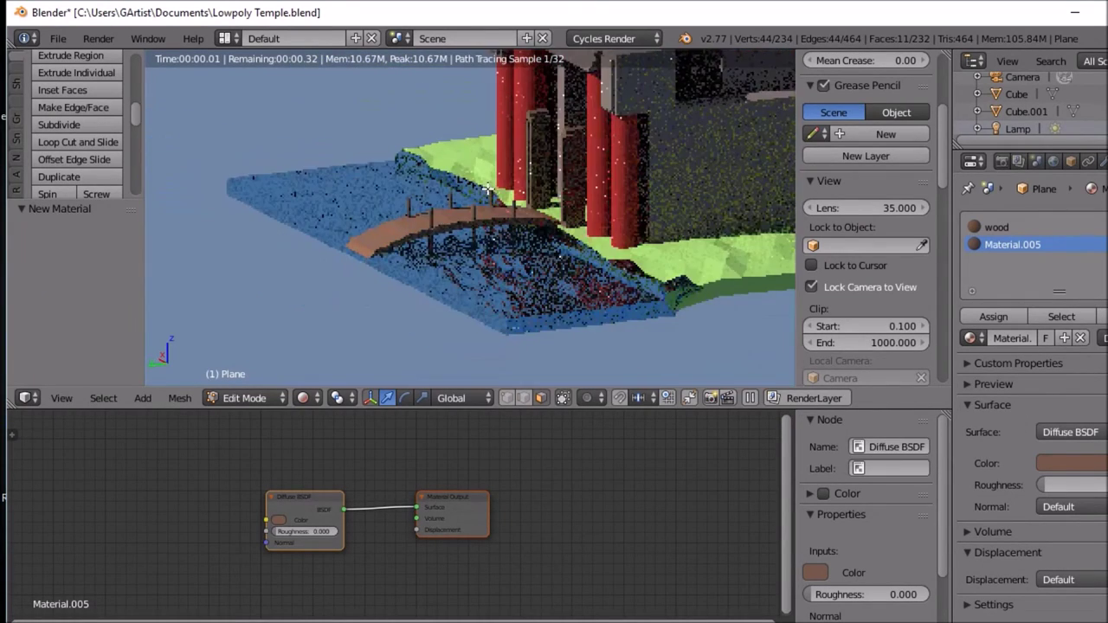
pyautogui.moveTo(491, 195); pyautogui.dragTo(567, 189, button='middle')
pyautogui.scroll(-2, 522, 194)
pyautogui.scroll(2, 568, 189)
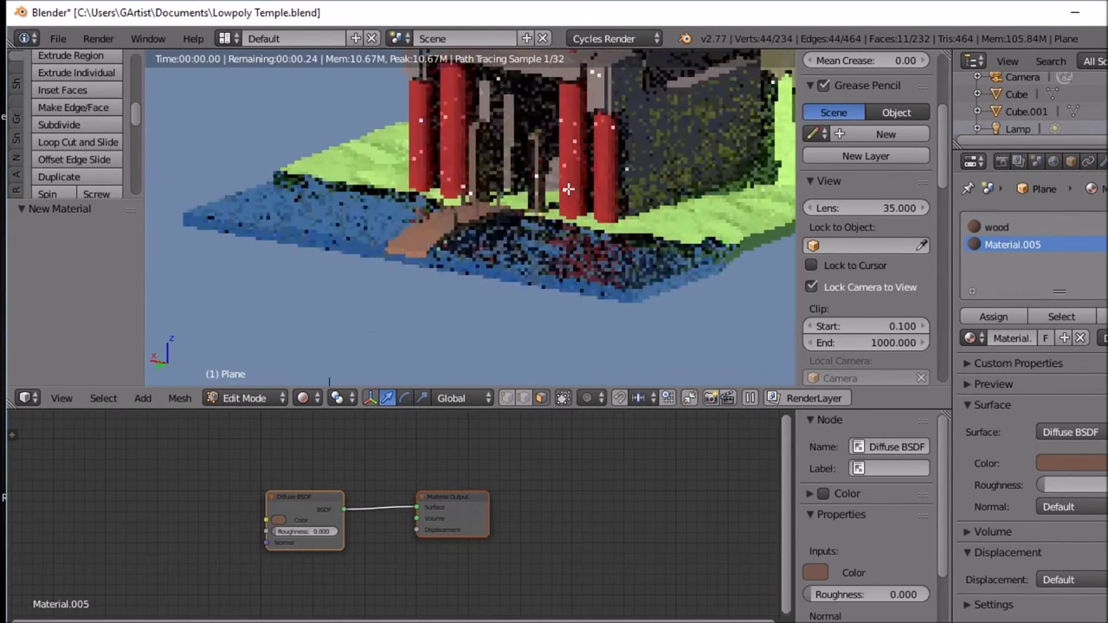
pyautogui.scroll(-2, 567, 188)
pyautogui.moveTo(568, 189)
pyautogui.mouseDown(button='middle')
pyautogui.moveTo(541, 309)
pyautogui.moveTo(548, 297)
pyautogui.mouseUp(button='middle')
pyautogui.scroll(-1, 548, 297)
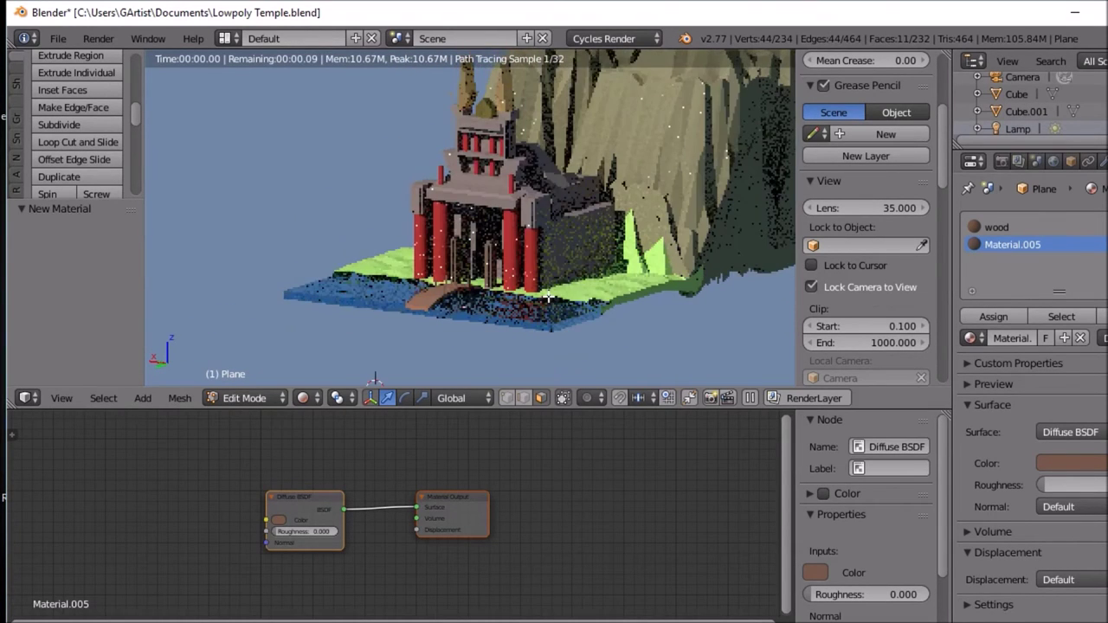
pyautogui.scroll(2, 548, 297)
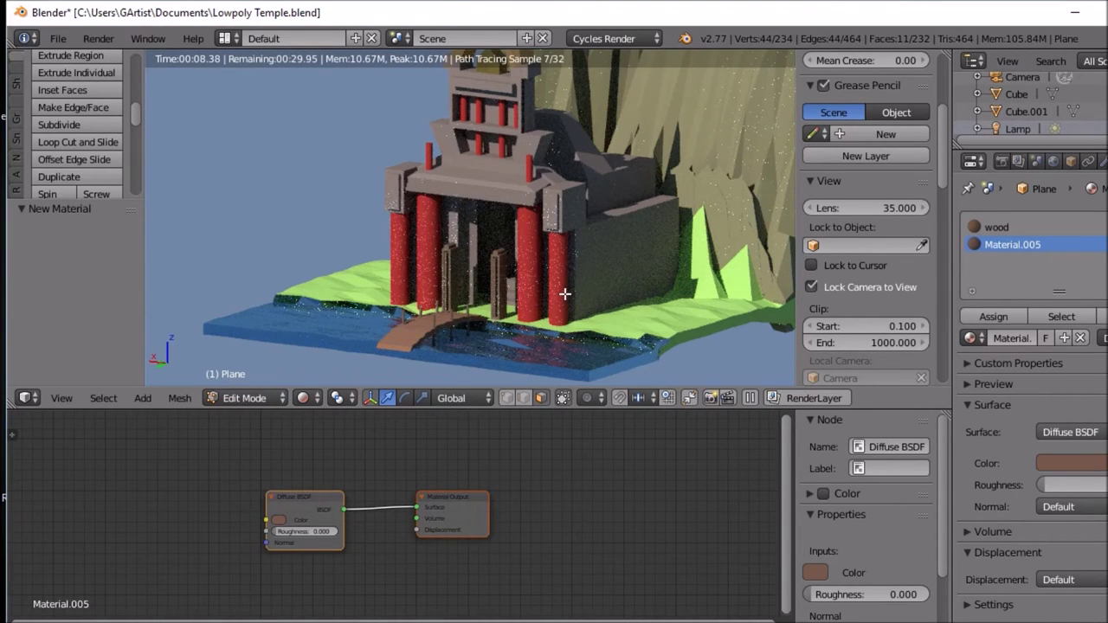
pyautogui.scroll(5, 528, 244)
pyautogui.scroll(-6, 528, 243)
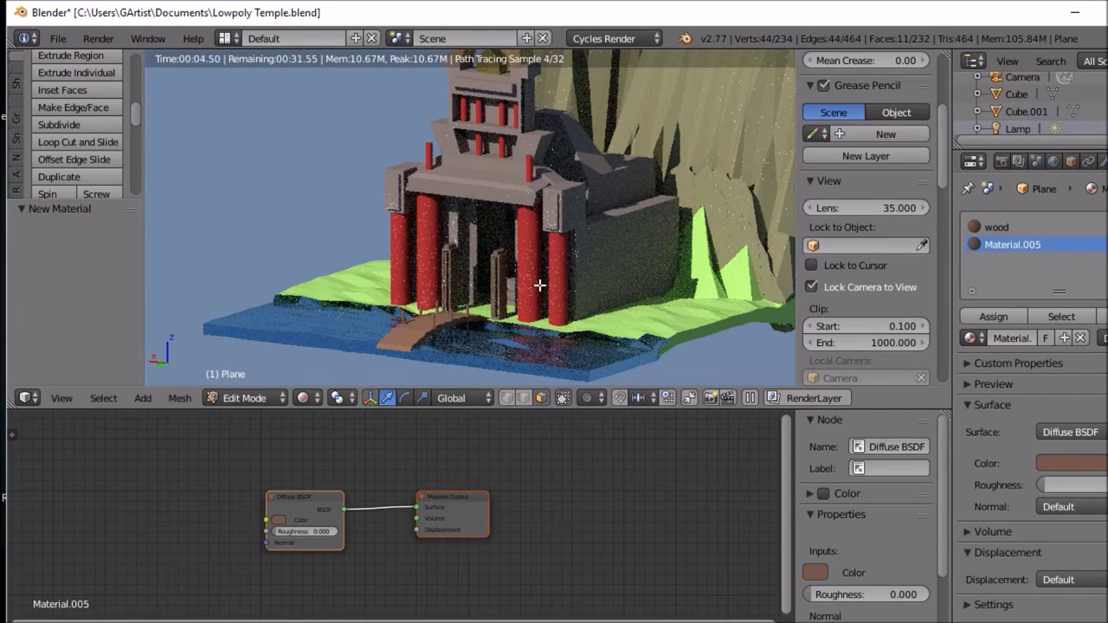
# Step: In Solid shading, leave mesh editing and move the sun lamp about -29.25 along the global X axis
pyautogui.scroll(-5, 539, 285)
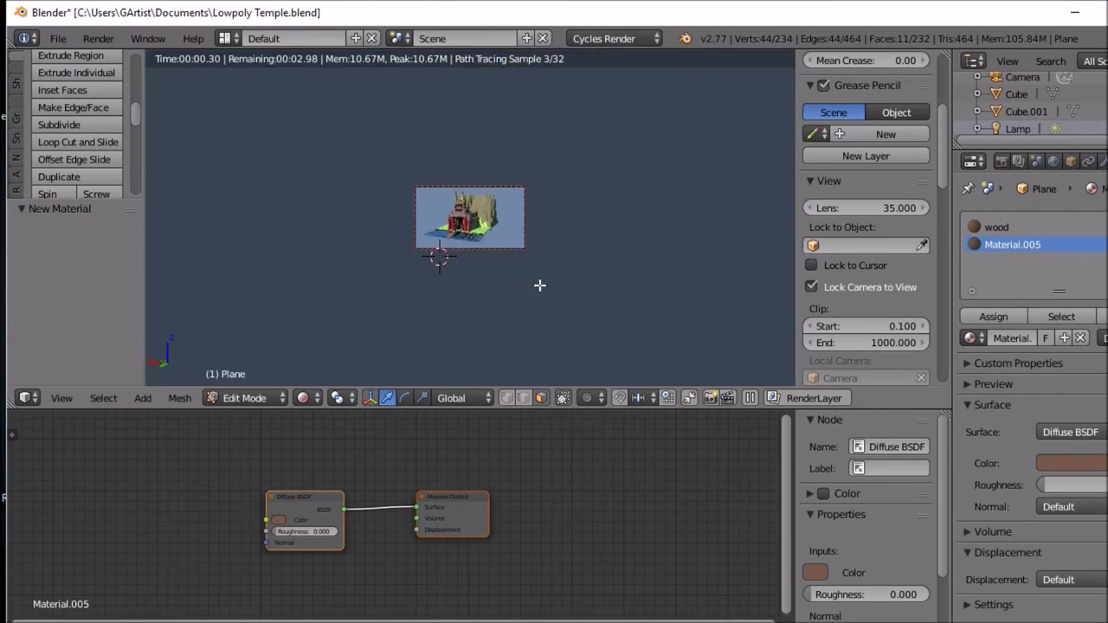
pyautogui.click(304, 397)
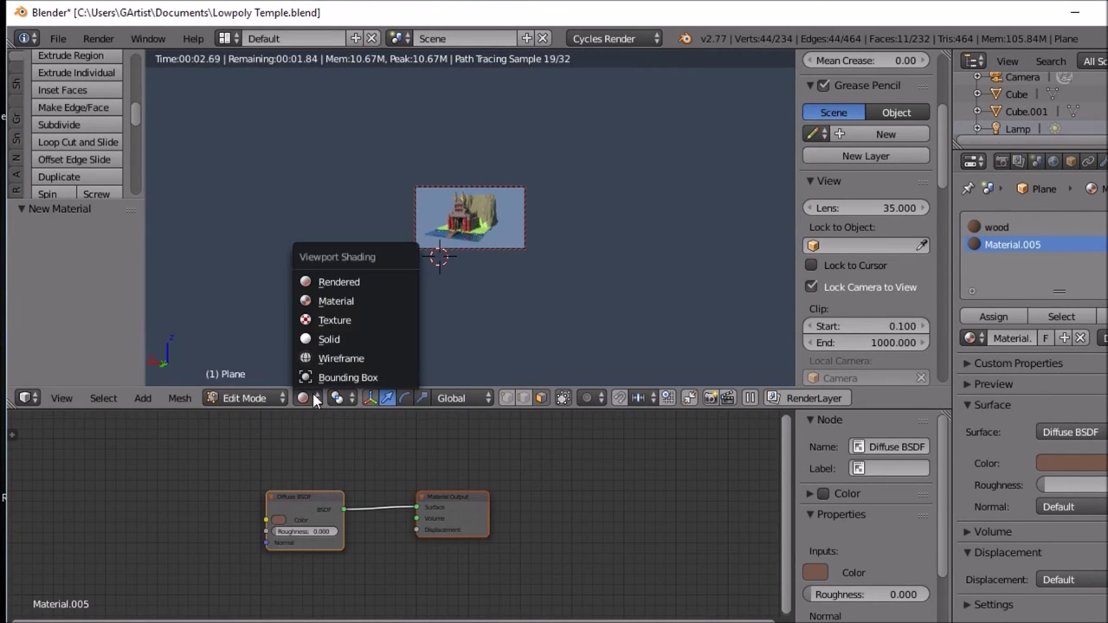
pyautogui.click(328, 338)
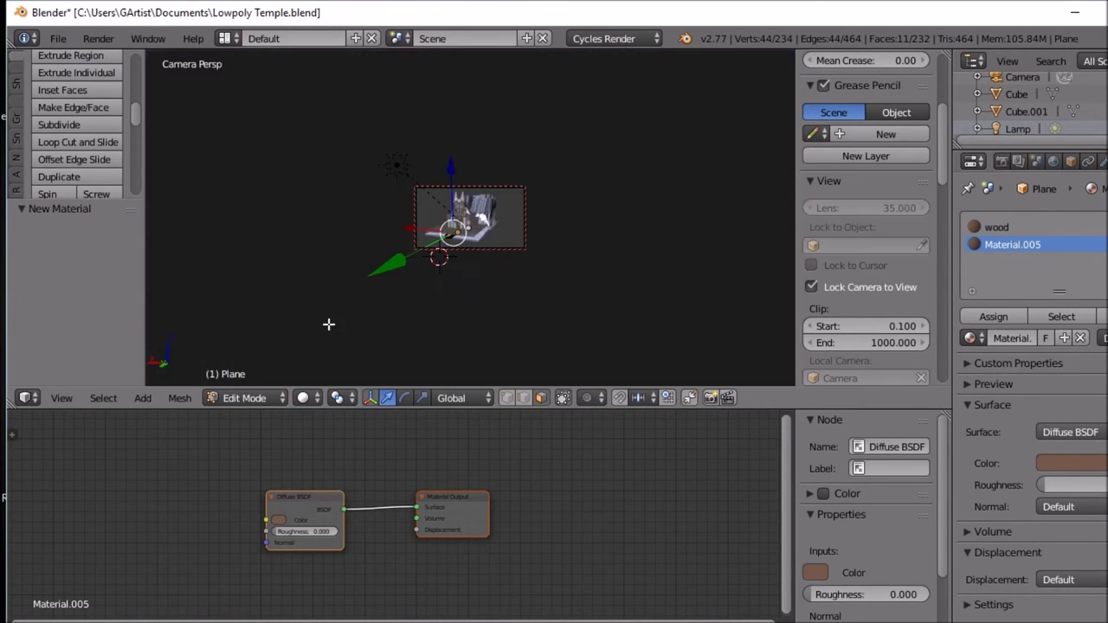
pyautogui.press('Tab')
pyautogui.rightClick(394, 163)
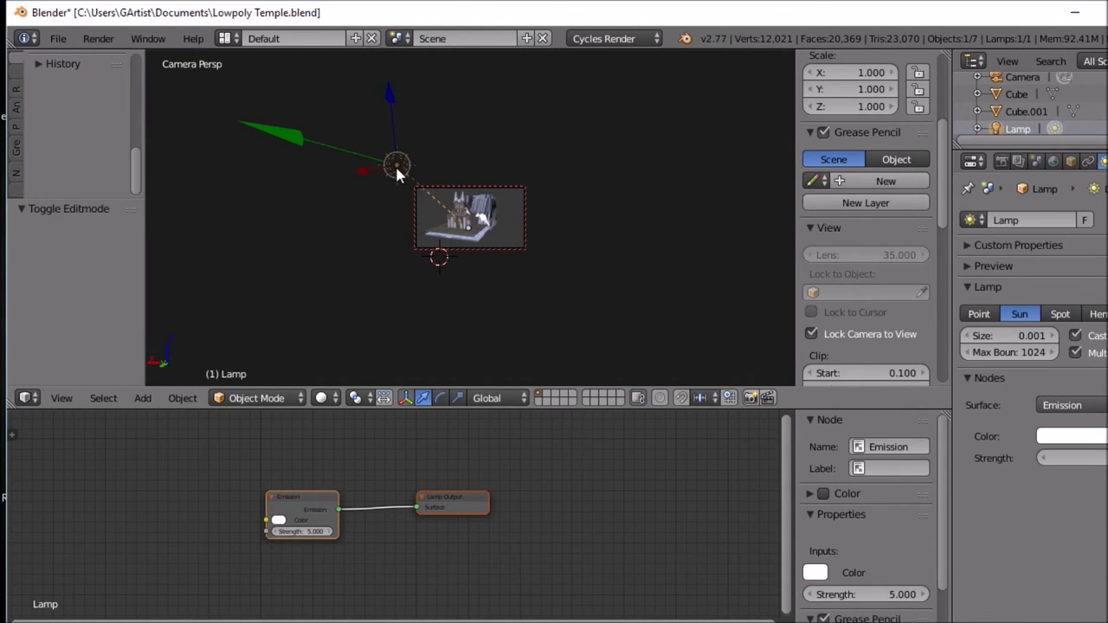
pyautogui.press('g')
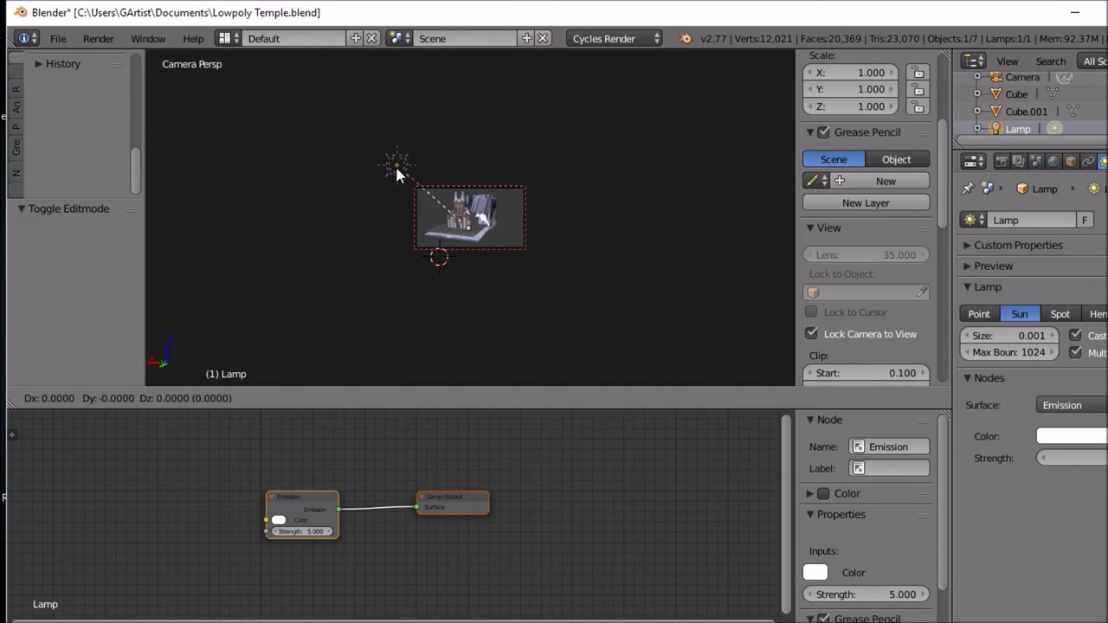
pyautogui.press('x')
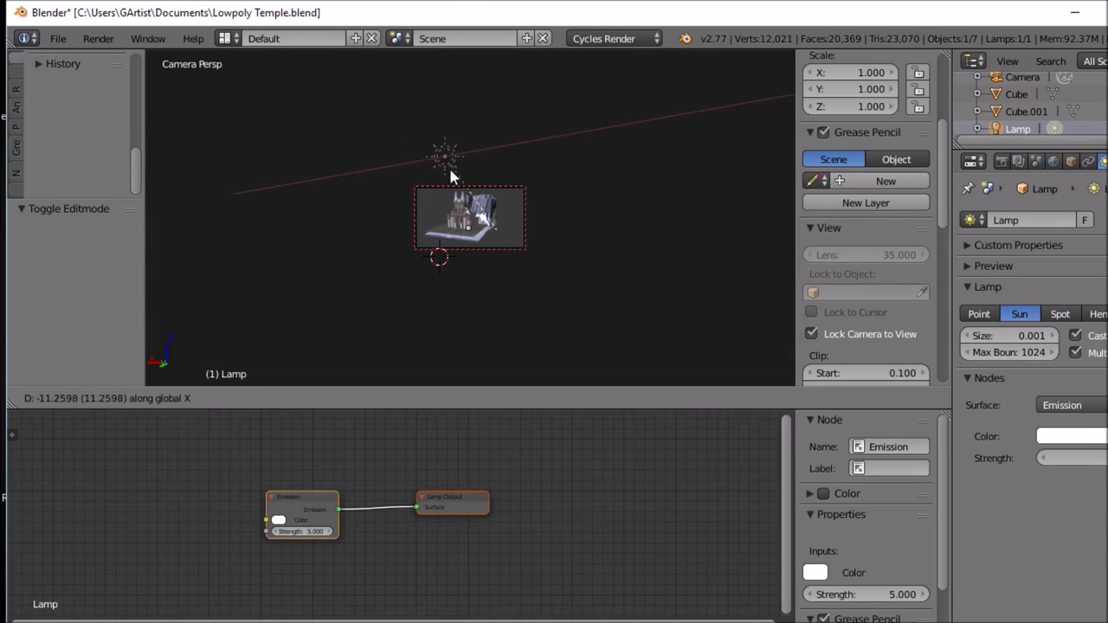
pyautogui.click(581, 173)
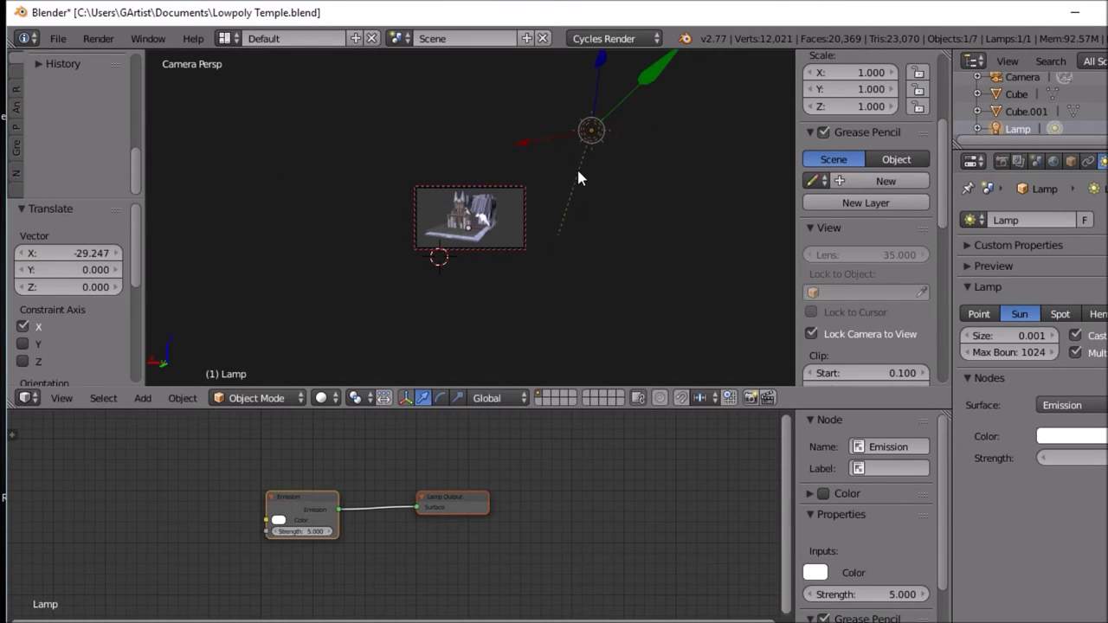
# Step: Rotate the sun lamp about 96° towards the temple and show the scene in Rendered shading outside the camera view
pyautogui.press('r')
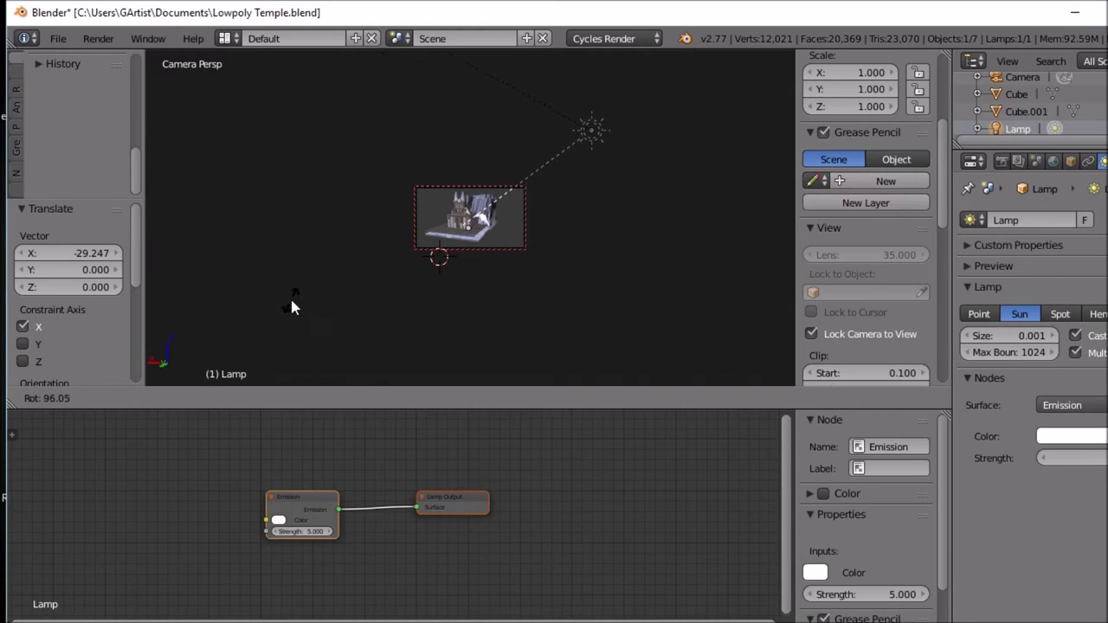
pyautogui.click(291, 305)
pyautogui.click(321, 399)
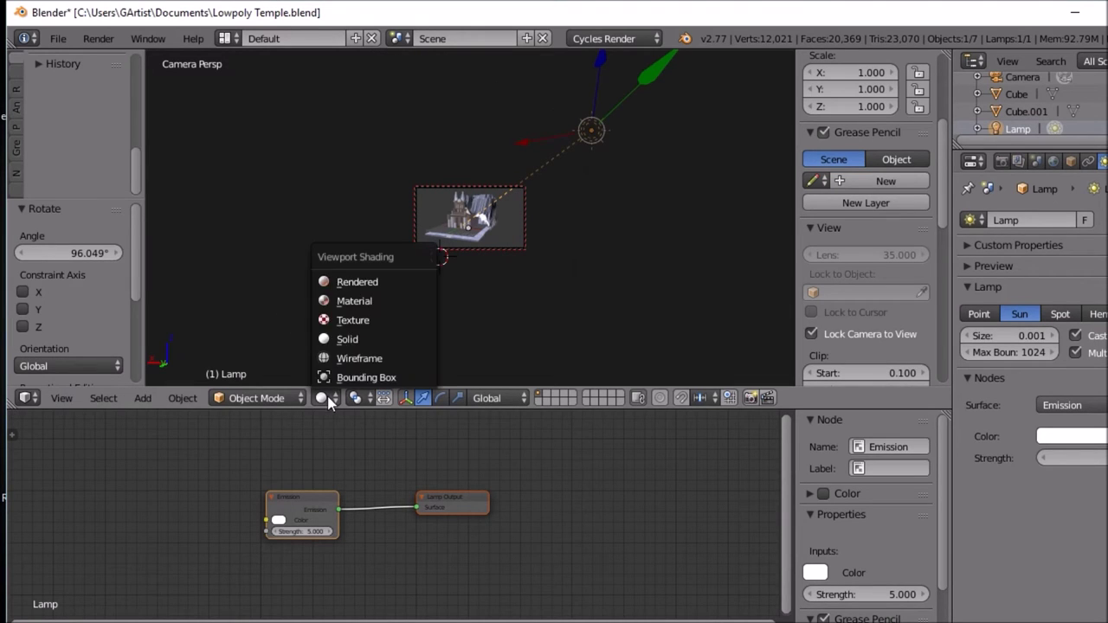
pyautogui.click(369, 285)
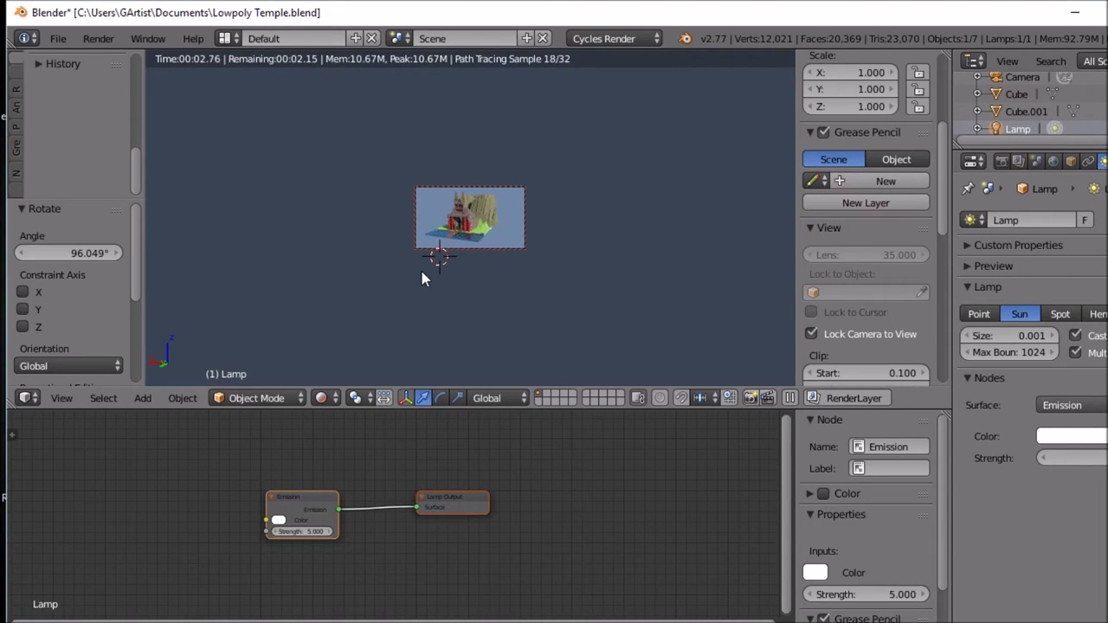
pyautogui.press('KP_0')
pyautogui.press('KP_0')
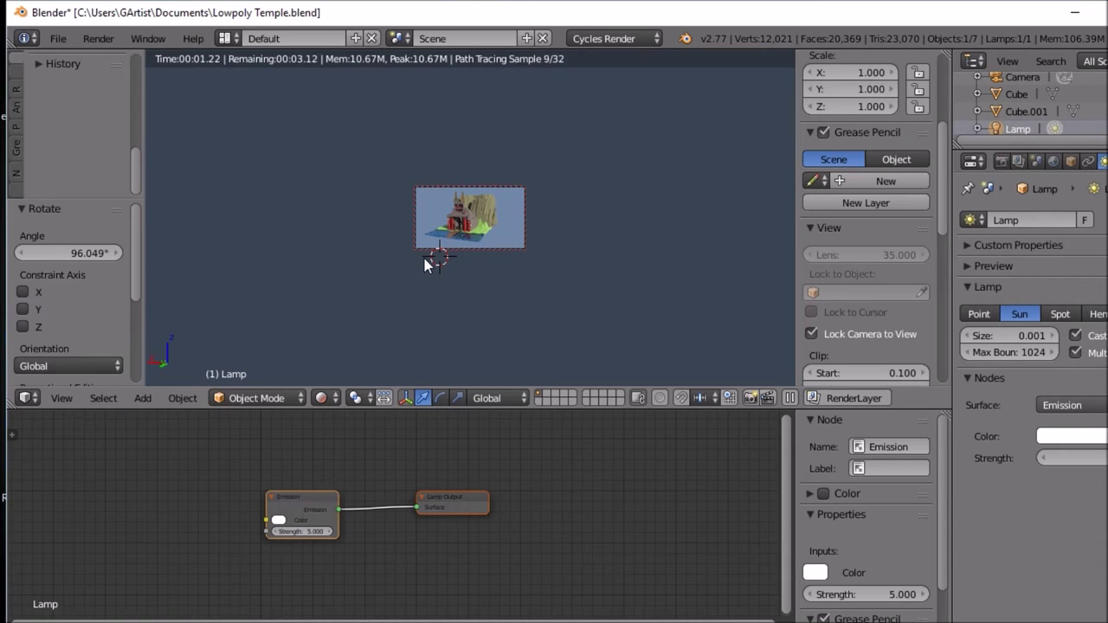
pyautogui.press('KP_0')
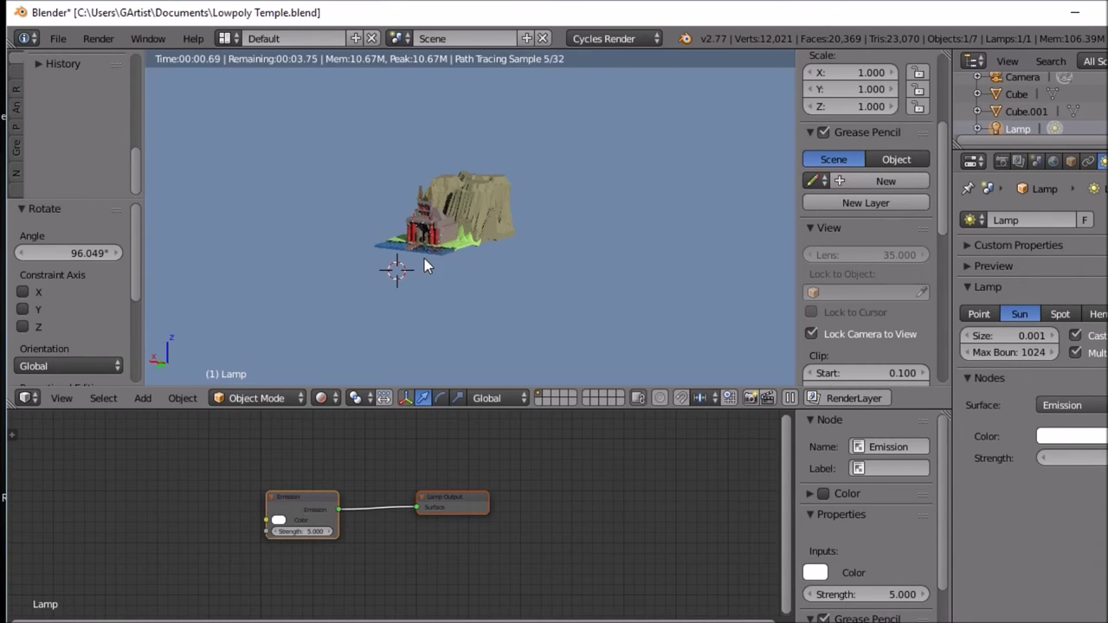
pyautogui.scroll(3, 420, 258)
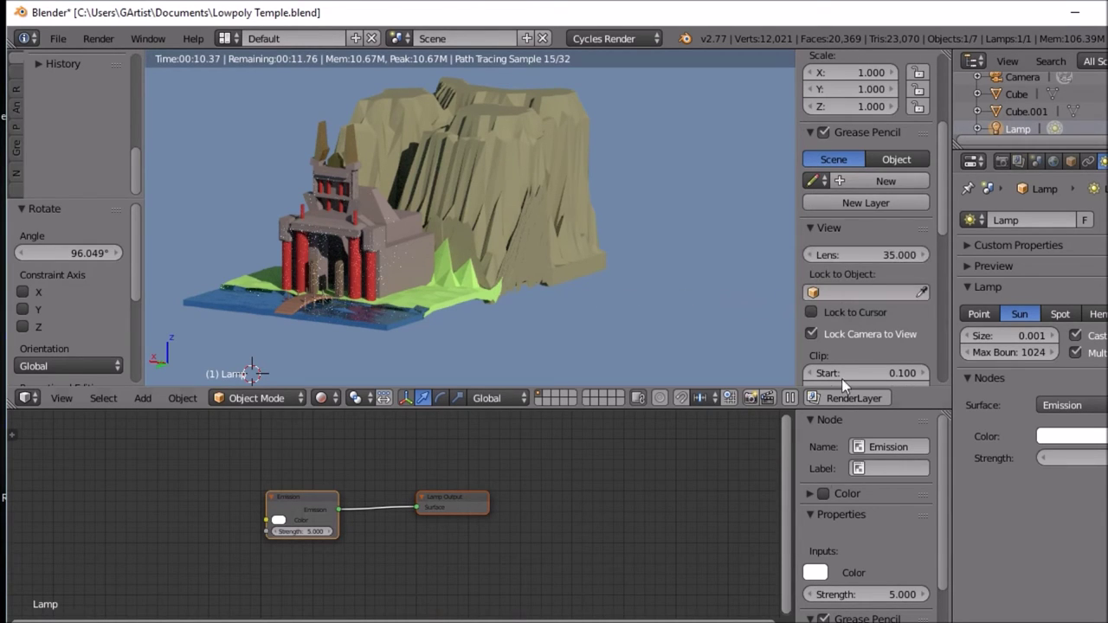
# Step: Set the sun lamp's emission strength to 8.2 and hide the properties sidebars of the 3D view and node editor
pyautogui.scroll(-2, 885, 523)
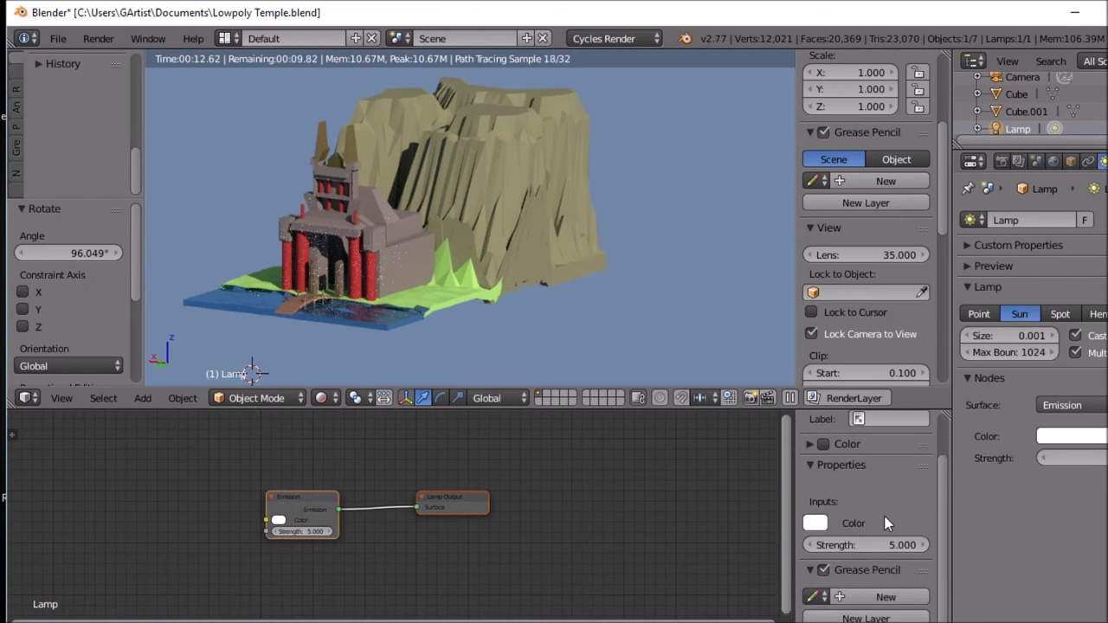
pyautogui.scroll(2, 887, 519)
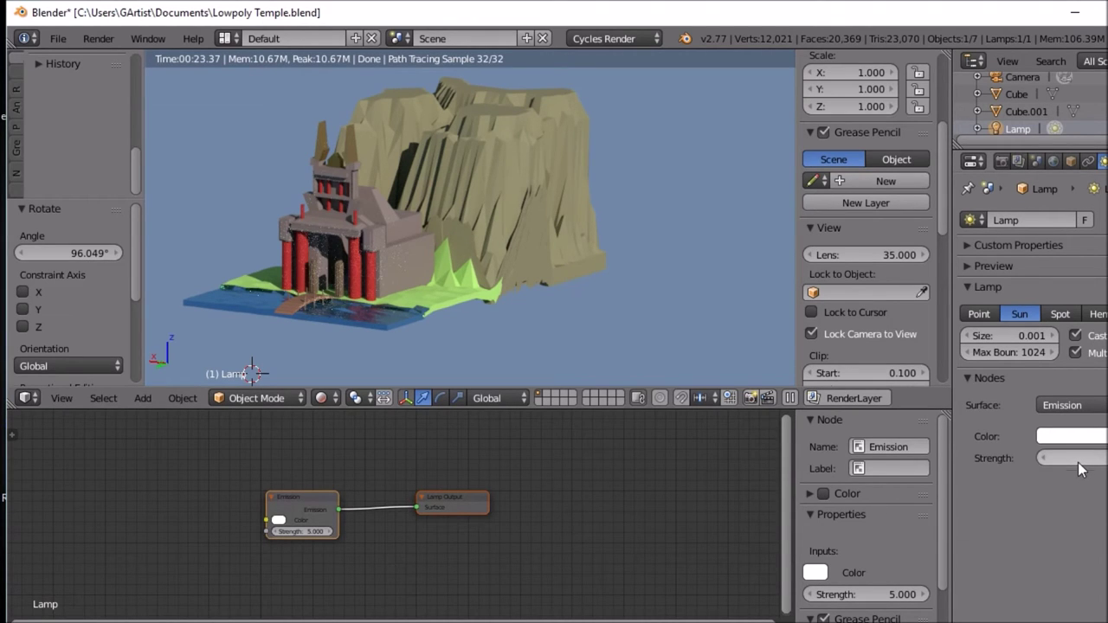
pyautogui.moveTo(1095, 459)
pyautogui.mouseDown()
pyautogui.moveTo(1107, 459)
pyautogui.moveTo(1097, 459)
pyautogui.mouseUp()
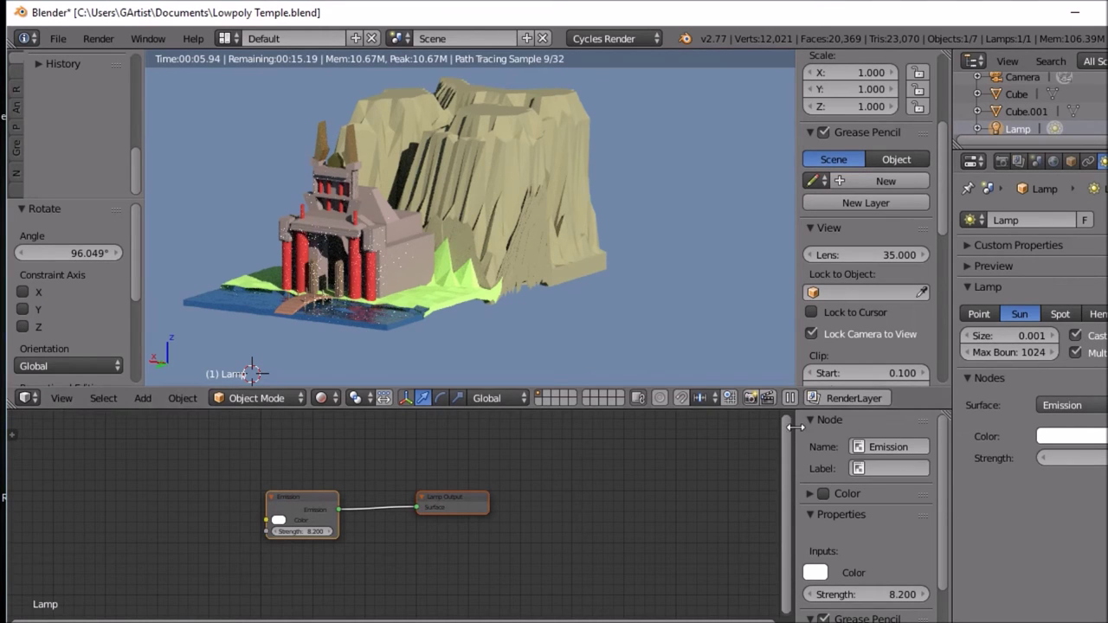
pyautogui.press('n')
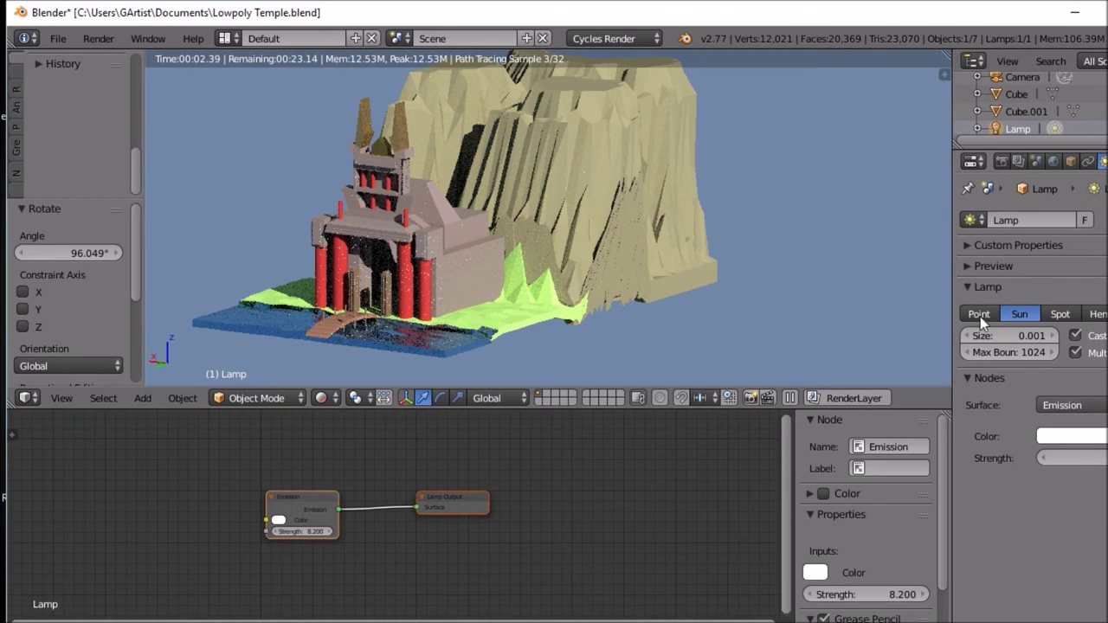
pyautogui.press('n')
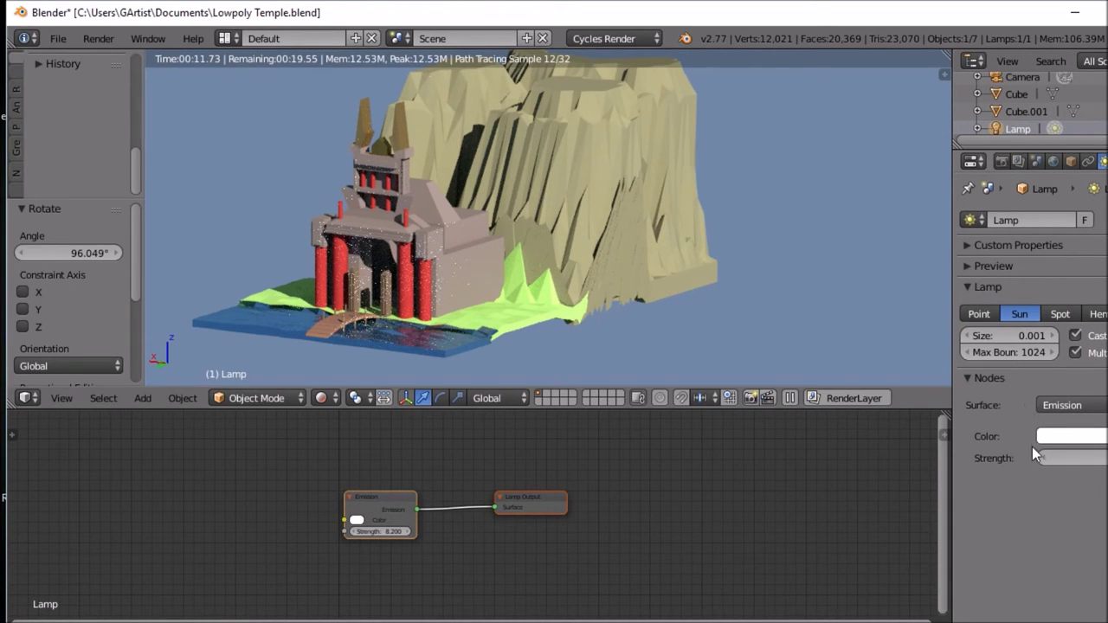
# Step: Tint the sun lamp's emission color a pale warm yellow and switch the 3D view back to Solid shading
pyautogui.click(1076, 442)
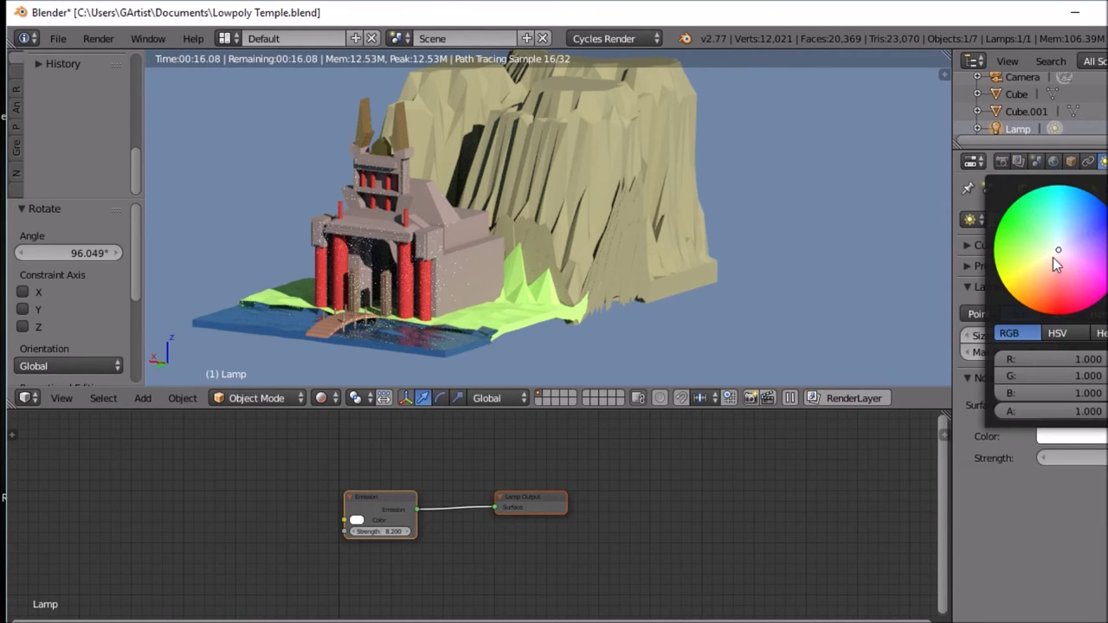
pyautogui.moveTo(1055, 251); pyautogui.dragTo(1046, 259)
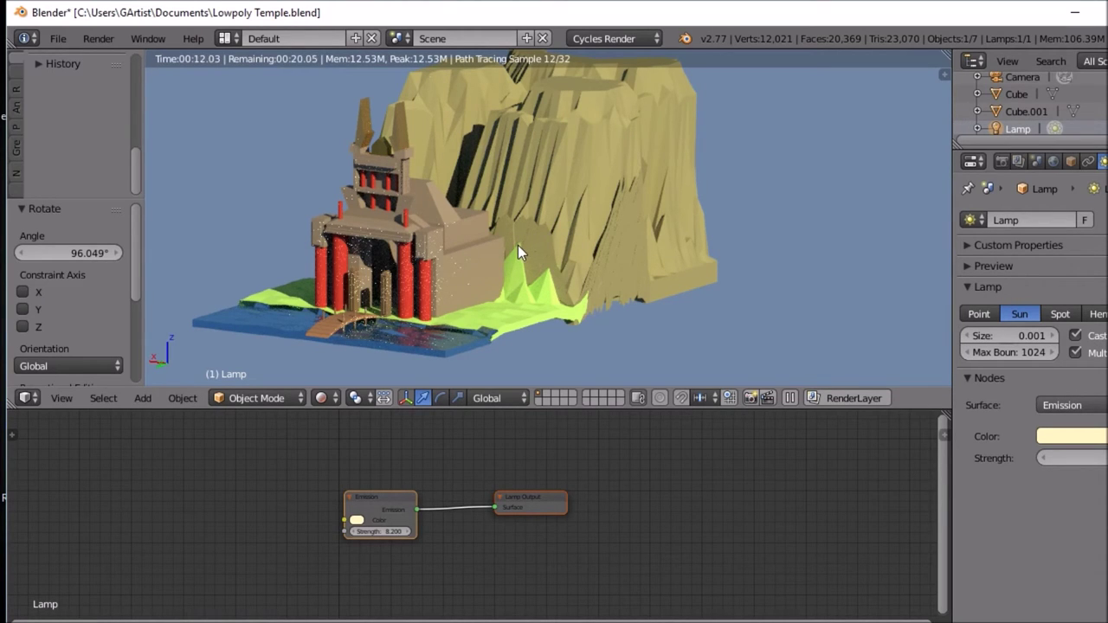
pyautogui.click(333, 403)
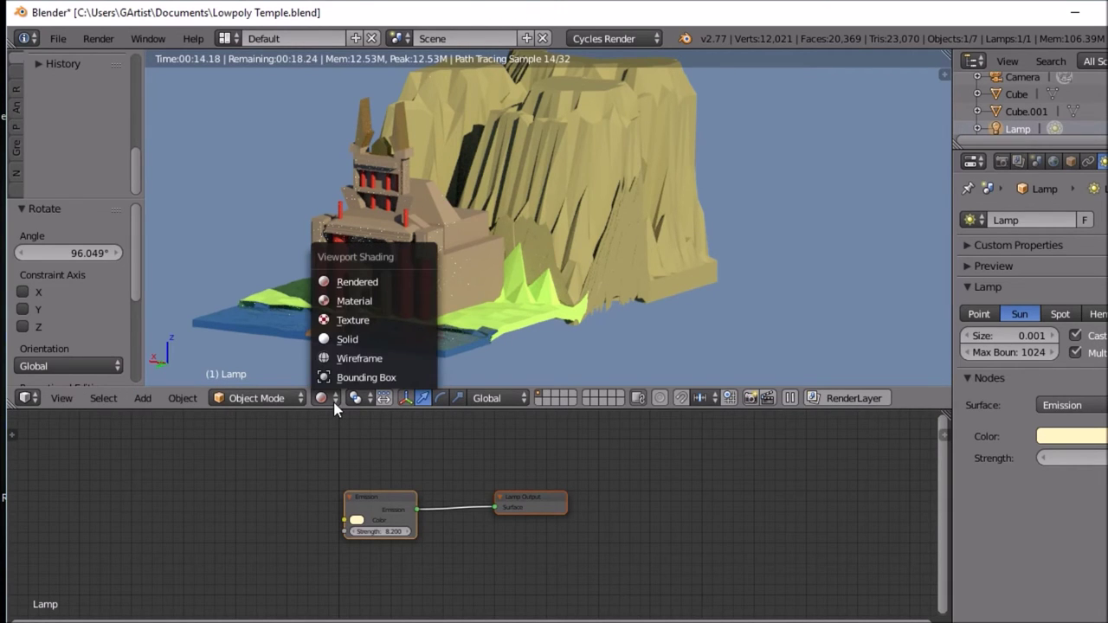
pyautogui.click(347, 340)
# Step: Select the temple object near its side wall and start mesh editing with nothing selected
pyautogui.scroll(8, 442, 313)
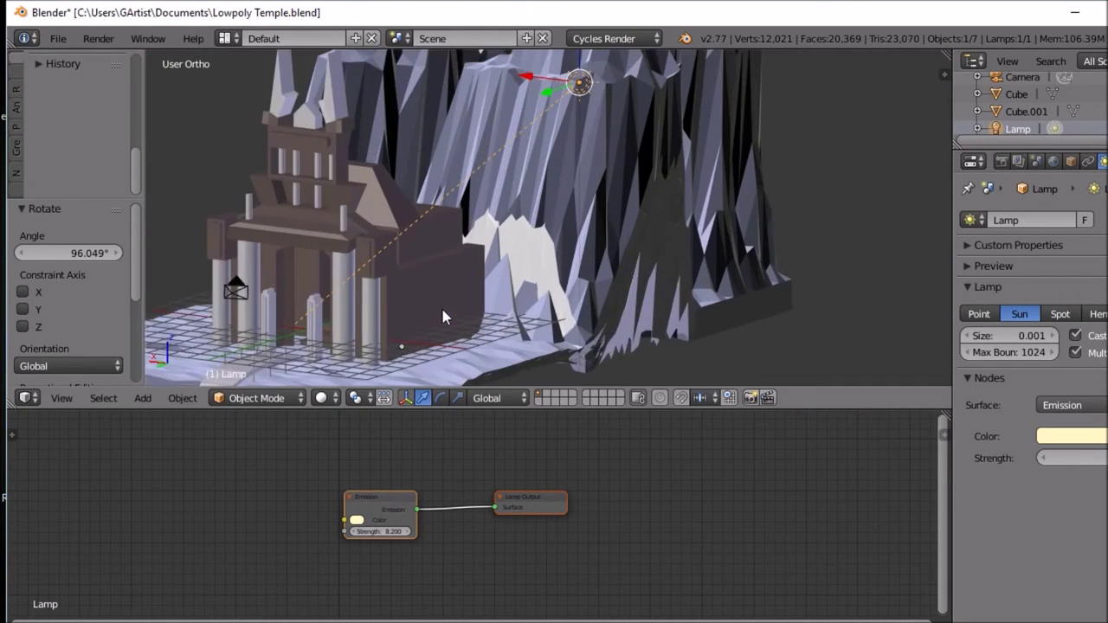
pyautogui.scroll(-10, 442, 312)
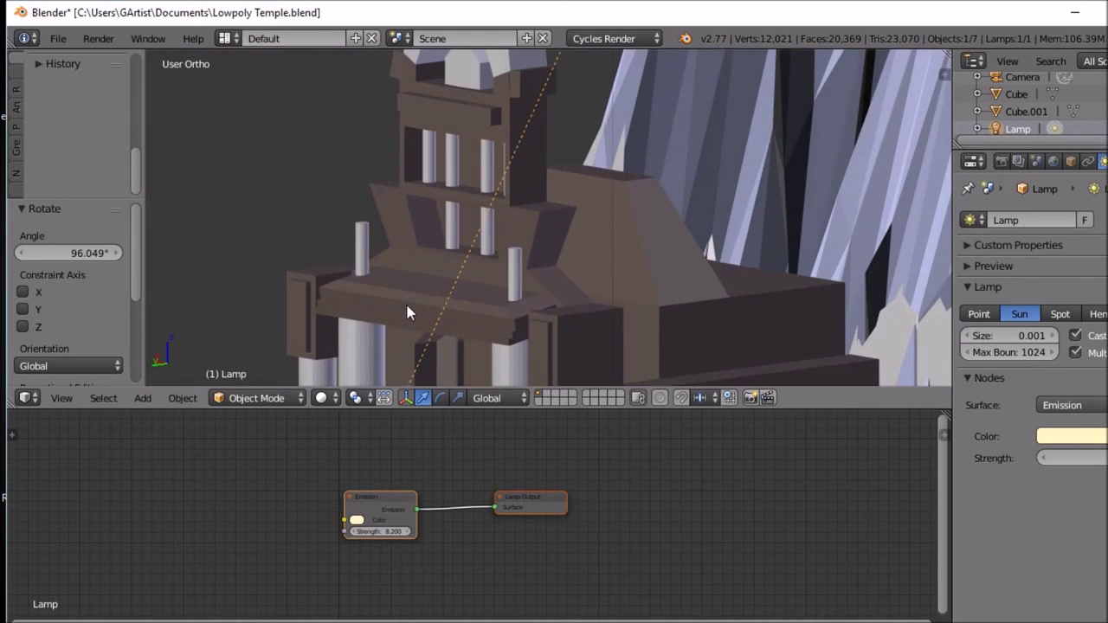
pyautogui.scroll(-2, 442, 320)
pyautogui.scroll(10, 500, 322)
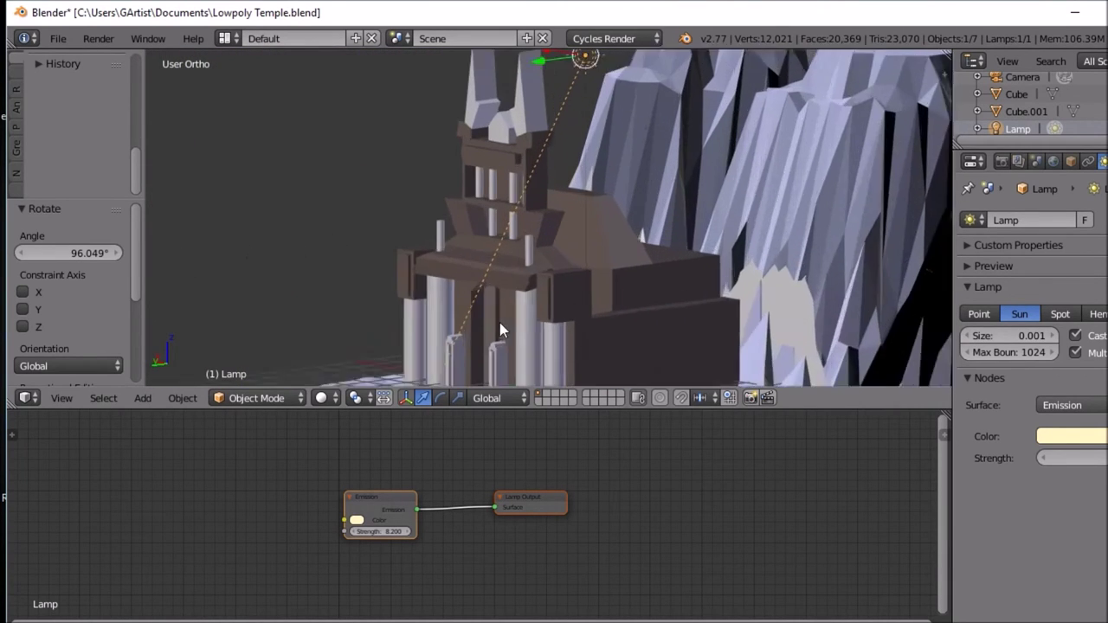
pyautogui.rightClick(675, 342)
pyautogui.moveTo(676, 337); pyautogui.dragTo(616, 104, button='middle')
pyautogui.moveTo(621, 196); pyautogui.dragTo(635, 238, button='middle')
pyautogui.scroll(2, 624, 225)
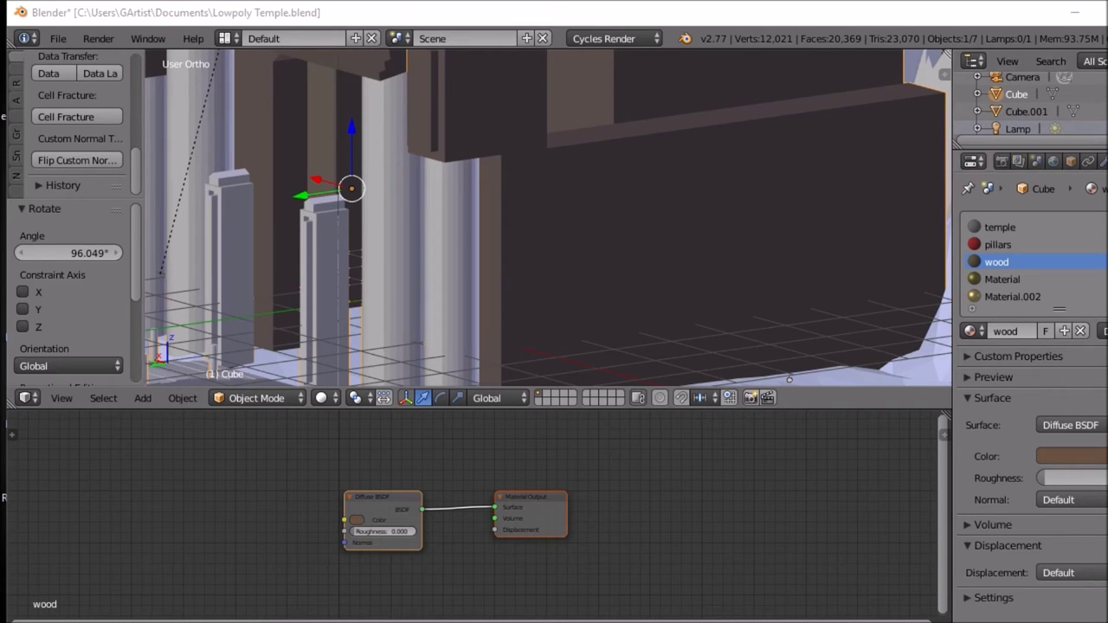
pyautogui.scroll(-3, 702, 216)
pyautogui.moveTo(639, 216)
pyautogui.mouseDown(button='middle')
pyautogui.moveTo(692, 216)
pyautogui.moveTo(643, 206)
pyautogui.mouseUp(button='middle')
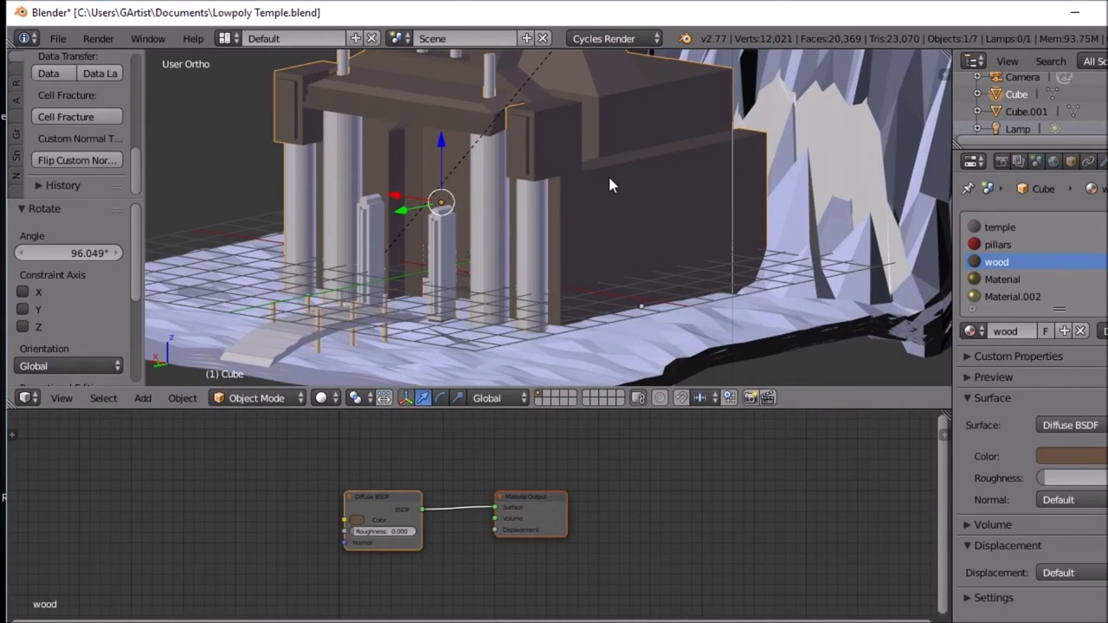
pyautogui.rightClick(609, 179)
pyautogui.rightClick(610, 169)
pyautogui.press('Tab')
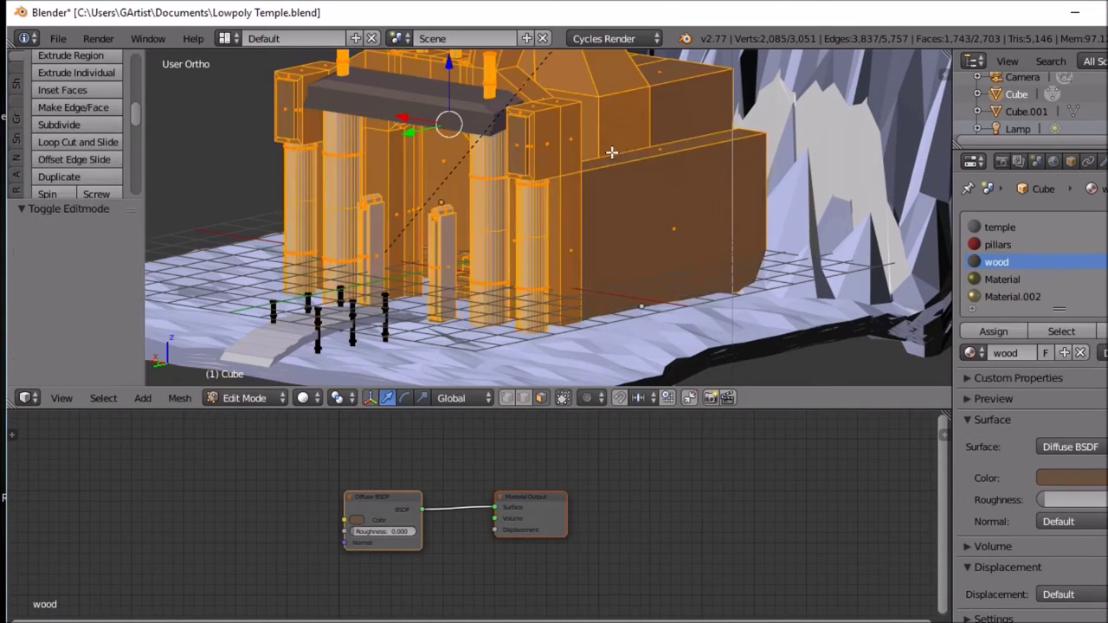
pyautogui.press('a')
pyautogui.moveTo(629, 171); pyautogui.dragTo(545, 178, button='middle')
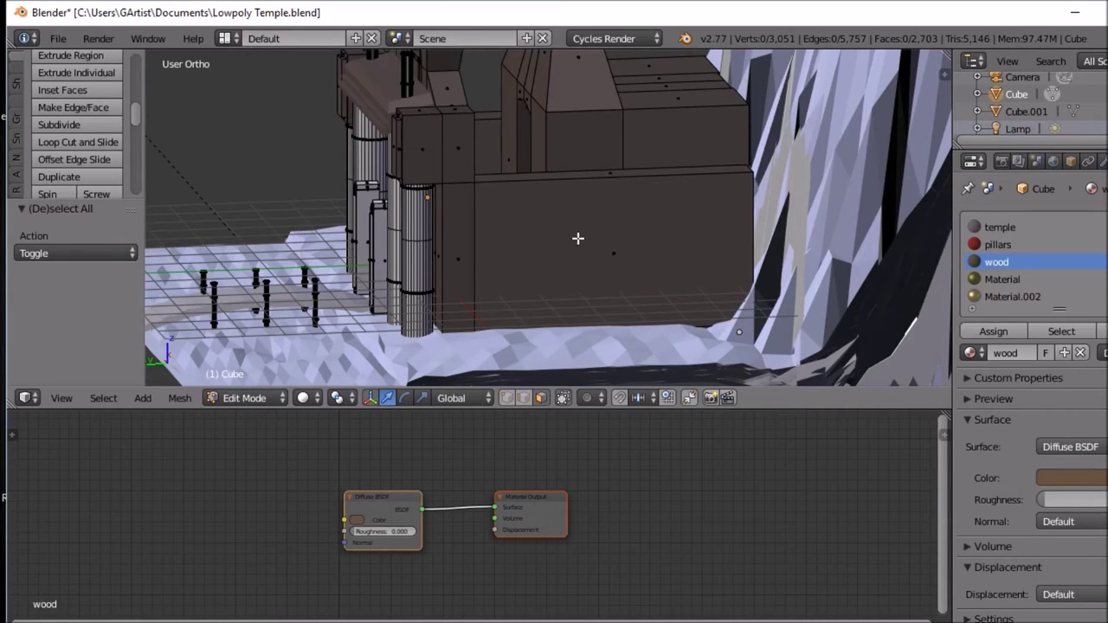
# Step: Add a single horizontal loop cut to each of the temple's two side walls and slide it close to the wall's upper edge
pyautogui.hotkey('ctrl', 'r')
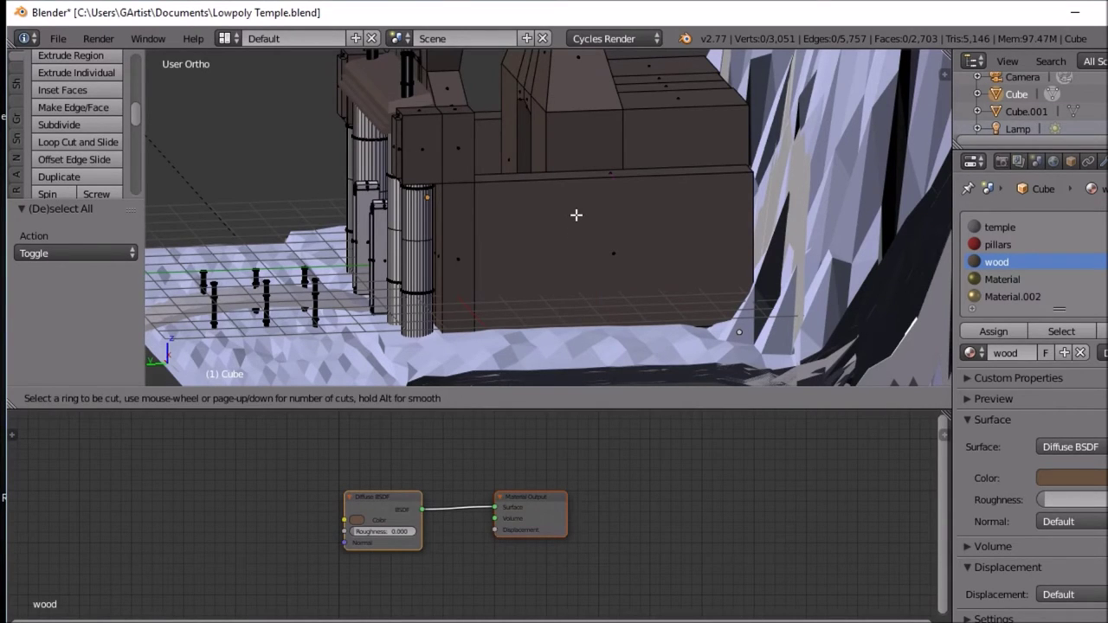
pyautogui.click(472, 199)
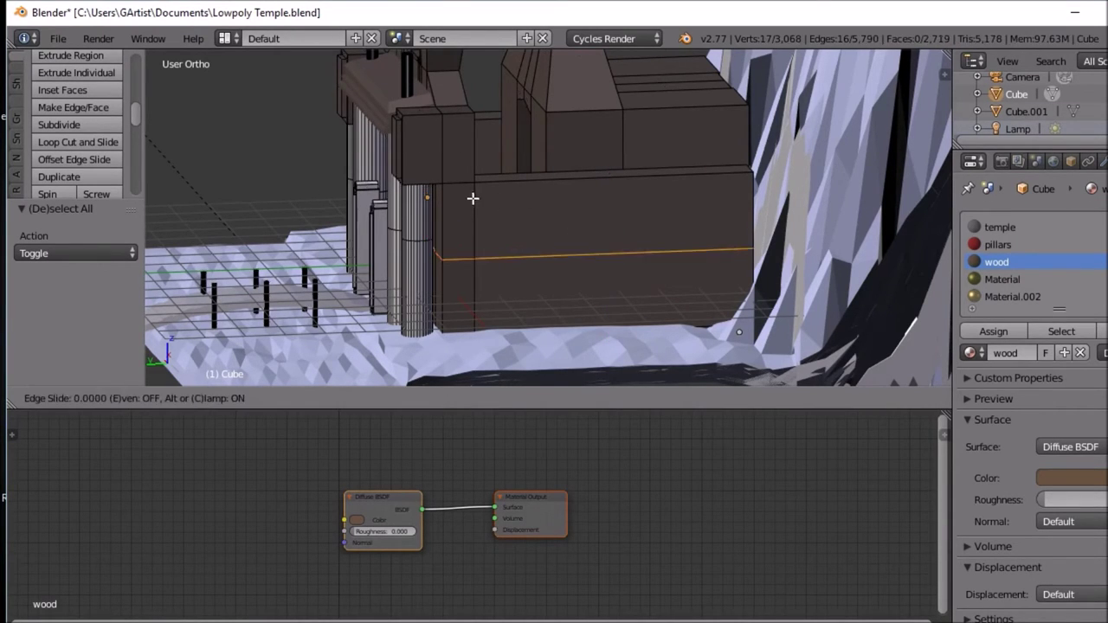
pyautogui.click(489, 135)
pyautogui.moveTo(489, 134); pyautogui.dragTo(767, 181, button='middle')
pyautogui.hotkey('ctrl', 'r')
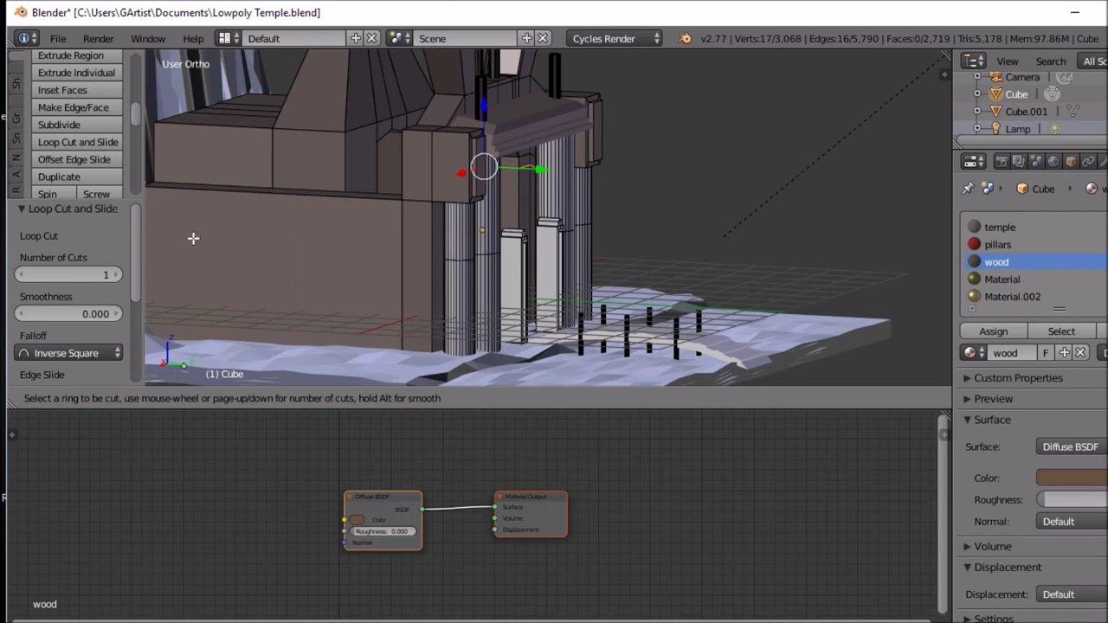
pyautogui.click(389, 218)
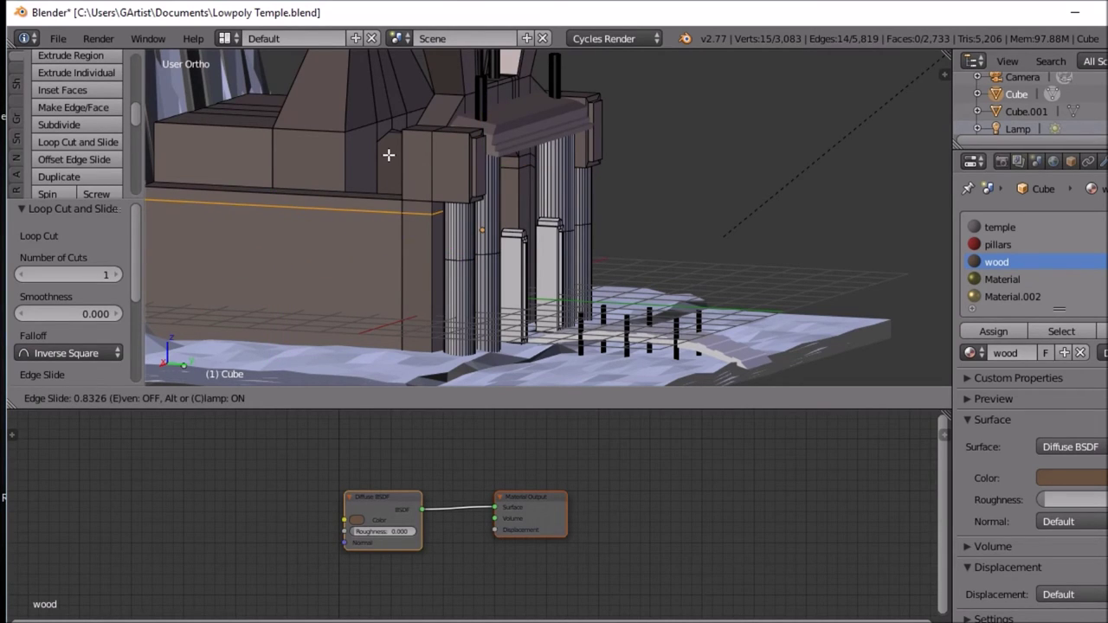
pyautogui.click(389, 154)
# Step: Extrude the narrow upper strips of both temple side walls outward by about 0.043 using Region (Vertex Normals)
pyautogui.moveTo(423, 192); pyautogui.dragTo(223, 191, button='middle')
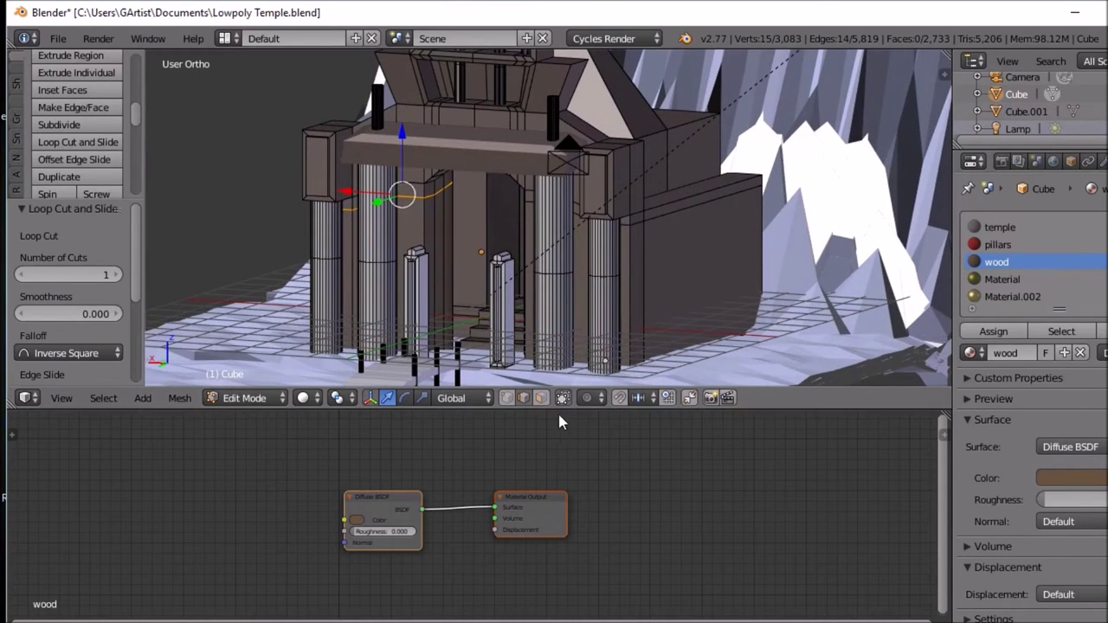
pyautogui.press('a')
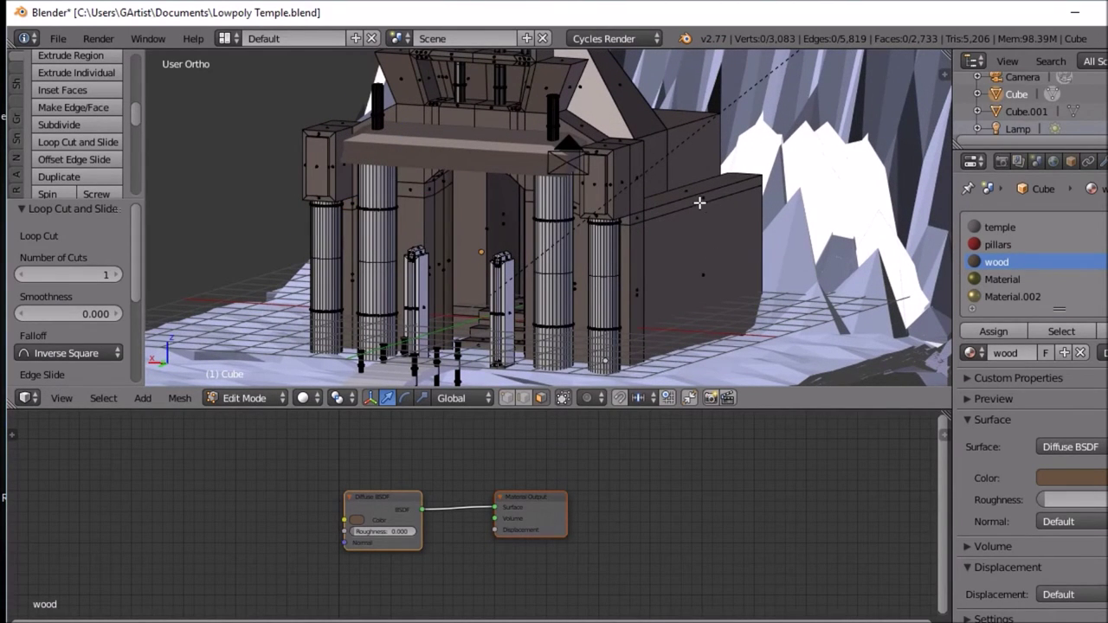
pyautogui.rightClick(701, 201)
pyautogui.moveTo(413, 247); pyautogui.dragTo(358, 255, button='middle')
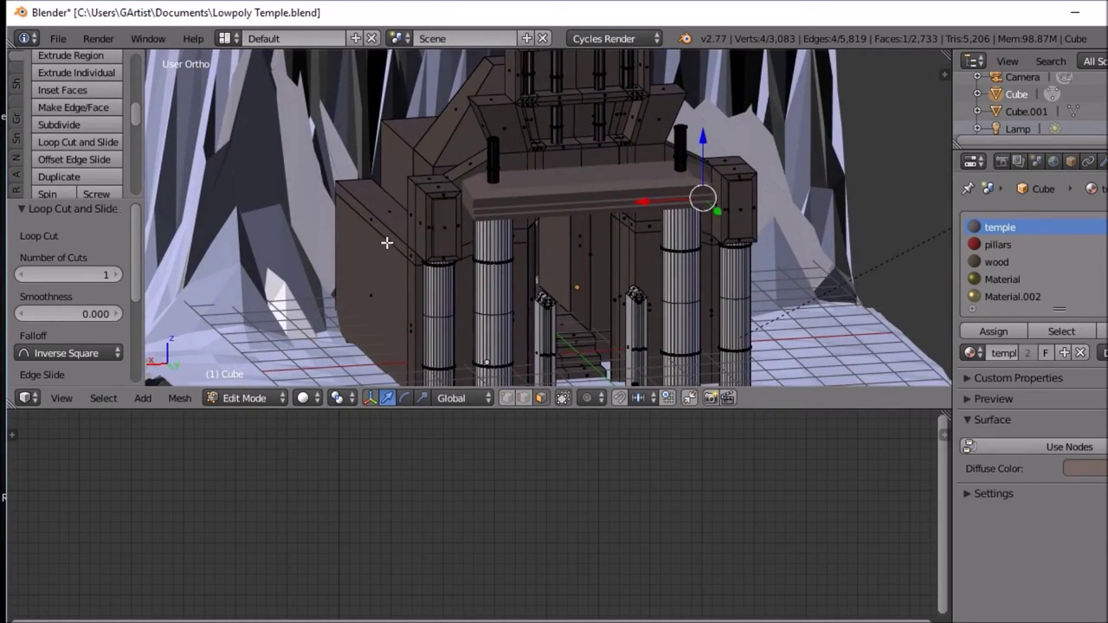
pyautogui.keyDown('shift'); pyautogui.rightClick(397, 244); pyautogui.keyUp('shift')
pyautogui.moveTo(398, 242); pyautogui.dragTo(497, 222, button='middle')
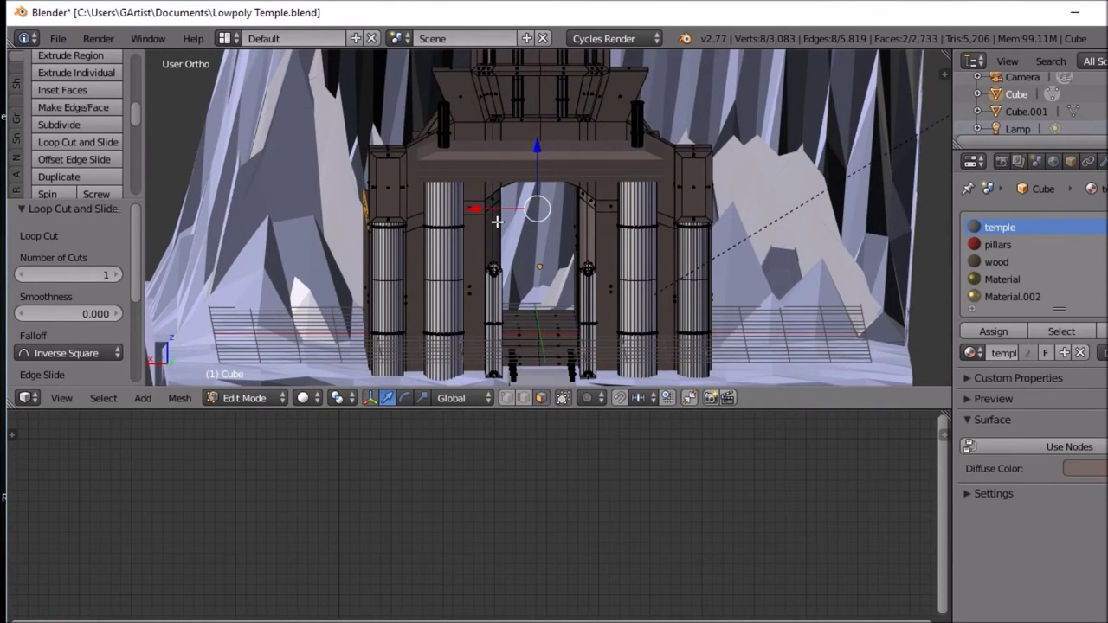
pyautogui.press('e')
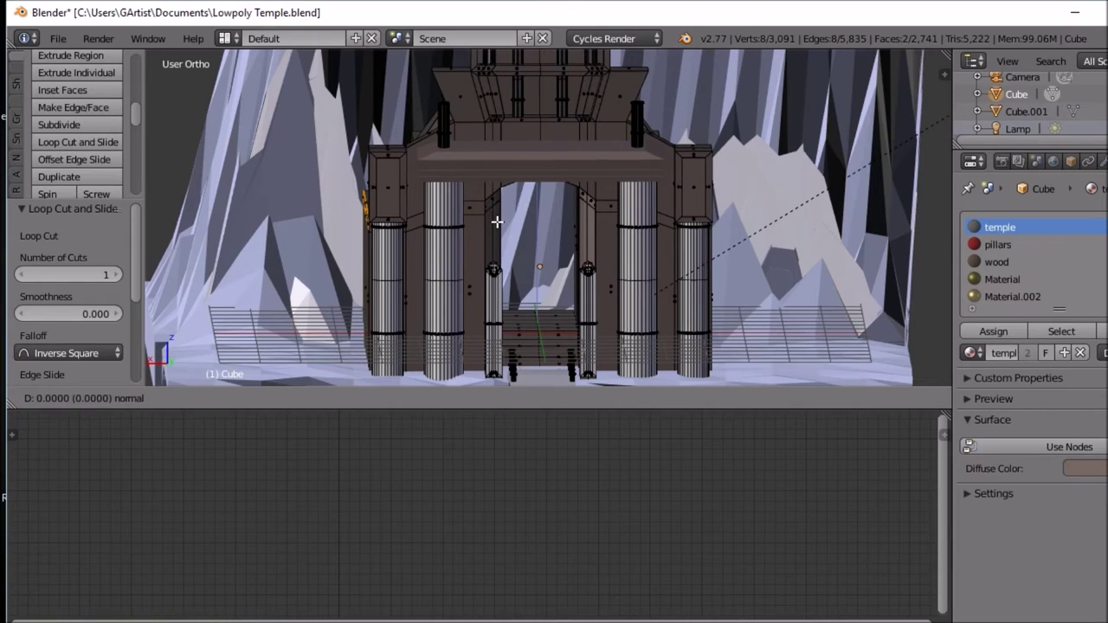
pyautogui.rightClick(497, 222)
pyautogui.hotkey('alt', 'e')
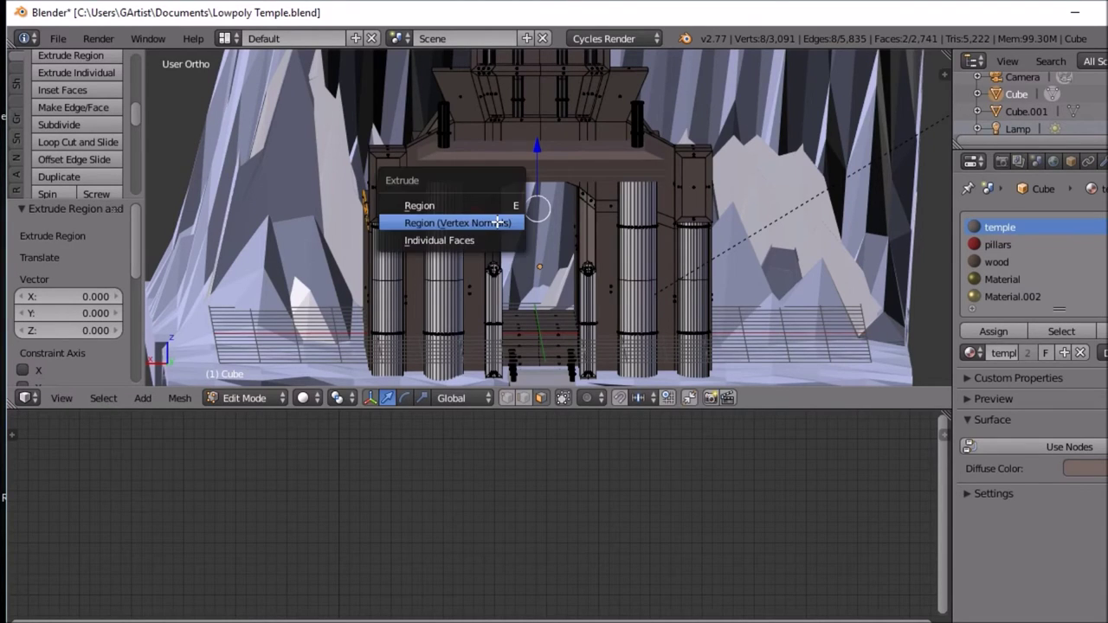
pyautogui.click(497, 221)
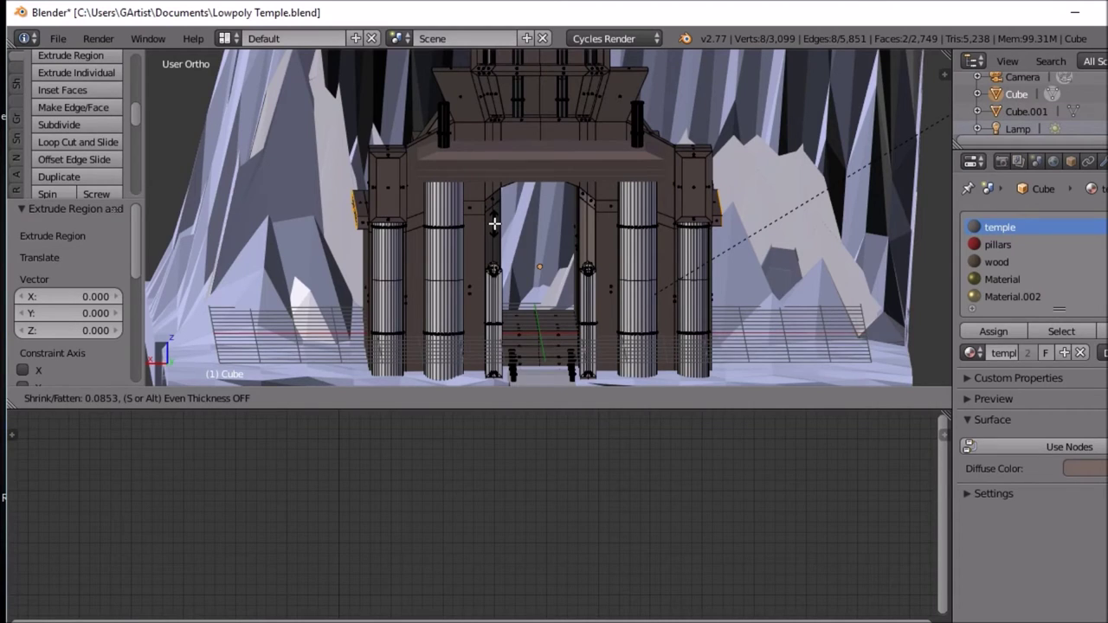
pyautogui.click(494, 221)
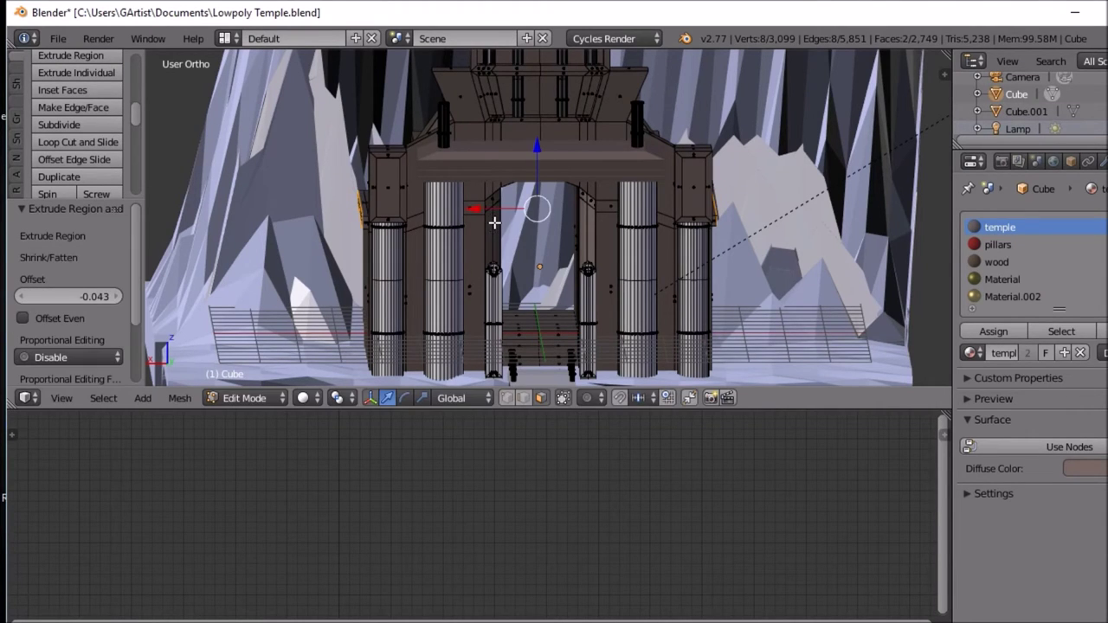
pyautogui.moveTo(510, 238); pyautogui.dragTo(405, 254, button='middle')
pyautogui.press('Tab')
pyautogui.press('Tab')
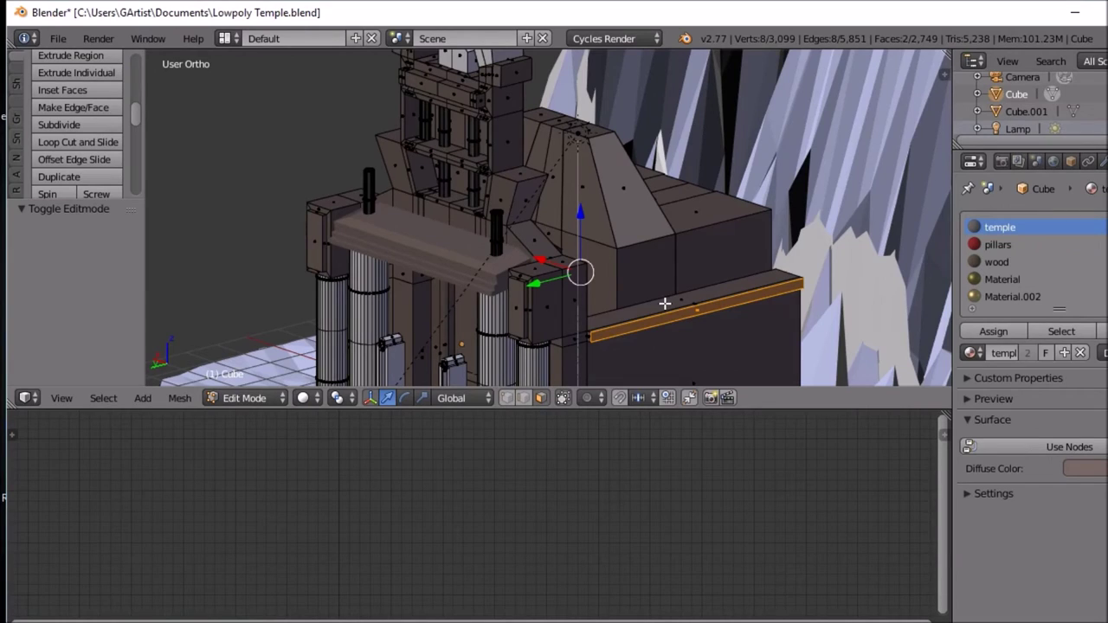
# Step: Inset the long top faces of both temple side walls with a thickness of 0.0562
pyautogui.rightClick(665, 303)
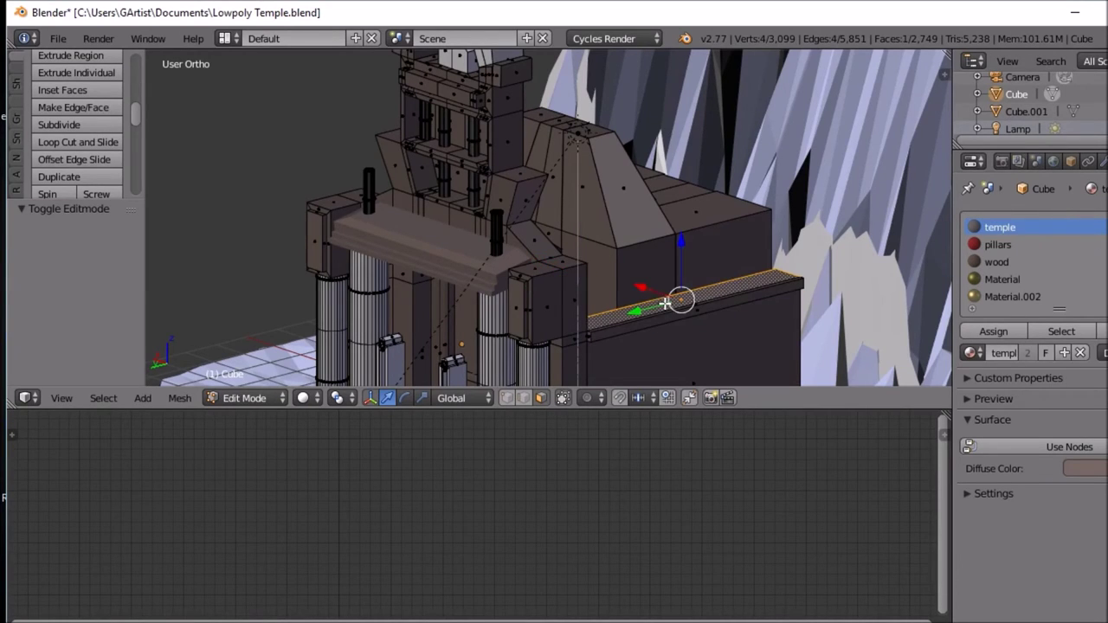
pyautogui.moveTo(529, 312); pyautogui.dragTo(531, 341, button='middle')
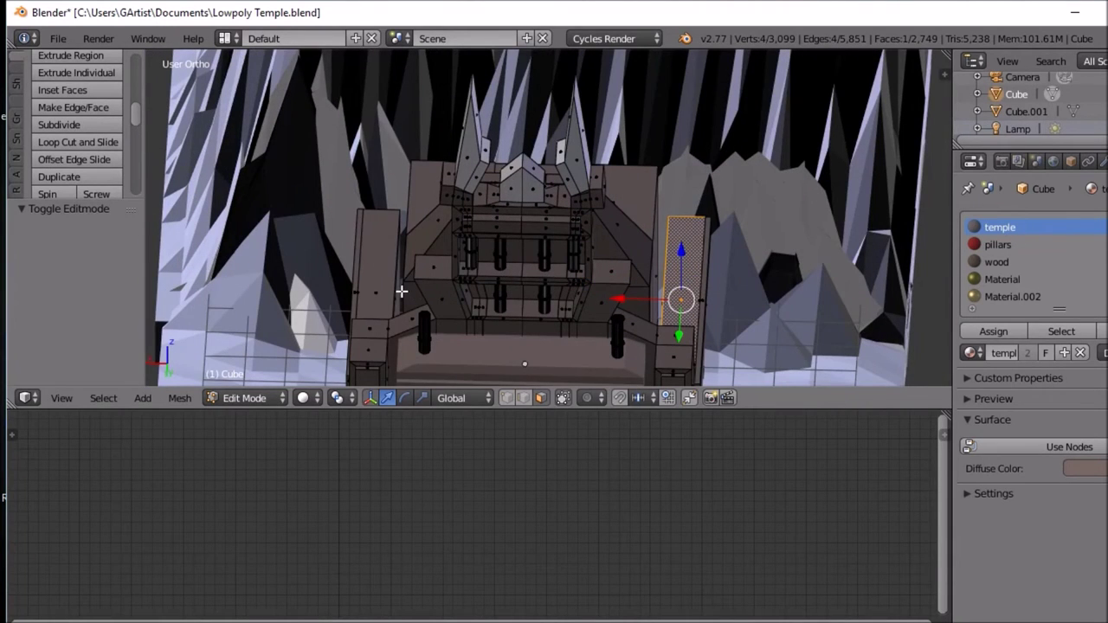
pyautogui.keyDown('shift'); pyautogui.rightClick(383, 292); pyautogui.keyUp('shift')
pyautogui.moveTo(448, 291)
pyautogui.mouseDown(button='middle')
pyautogui.moveTo(458, 258)
pyautogui.moveTo(450, 302)
pyautogui.mouseUp(button='middle')
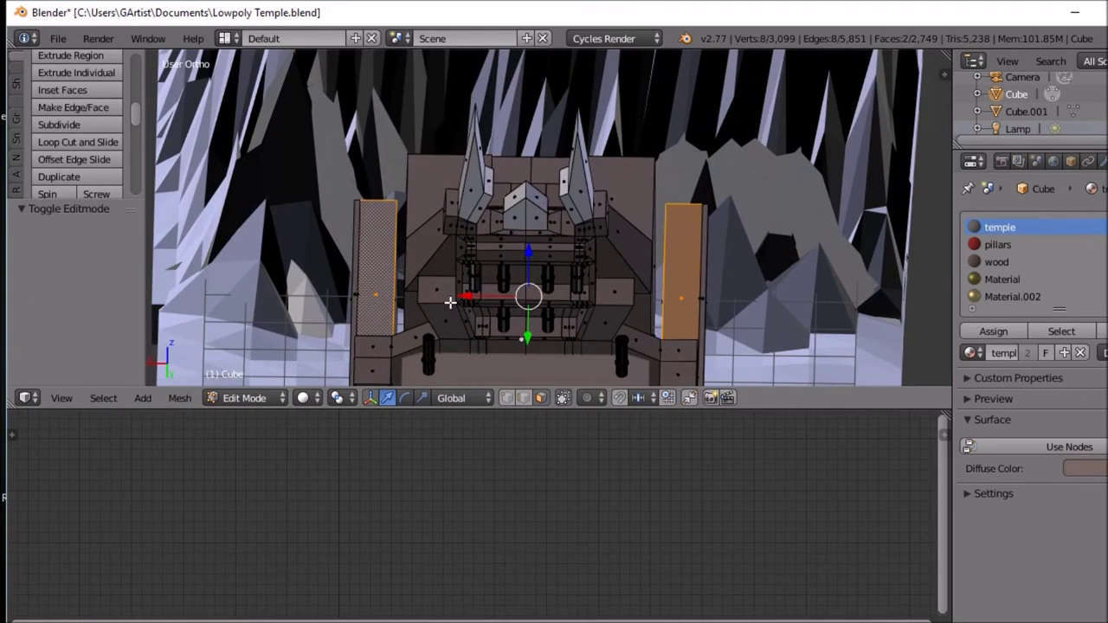
pyautogui.press('i')
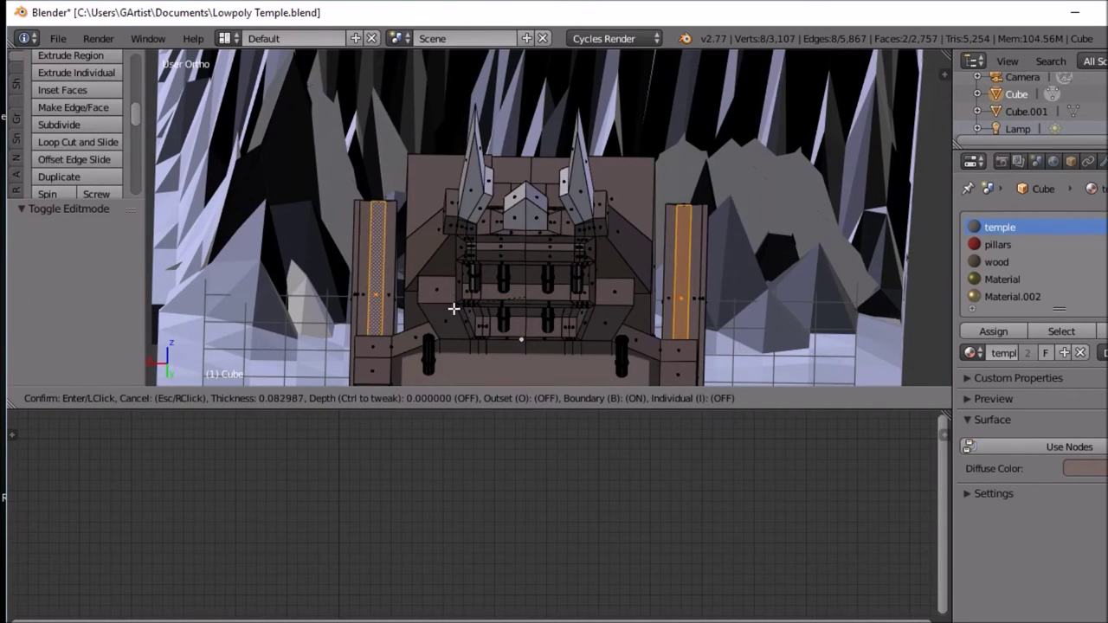
pyautogui.click(455, 310)
# Step: Extrude the inset top faces of both side walls upward into a raised step and check the shape outside mesh editing
pyautogui.moveTo(458, 302); pyautogui.dragTo(497, 228, button='middle')
pyautogui.press('e')
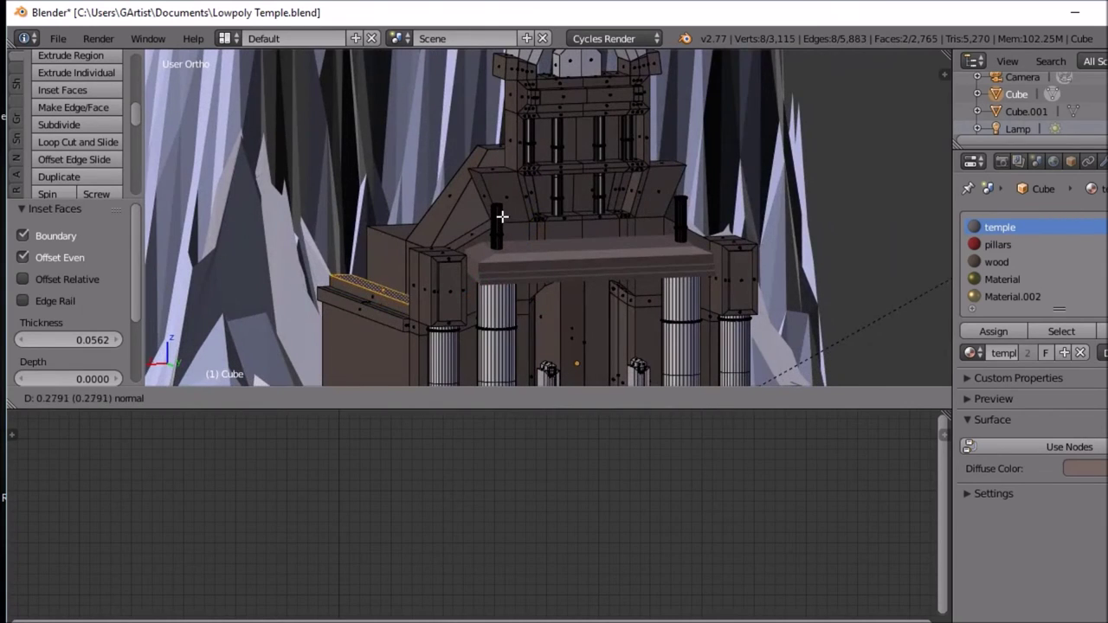
pyautogui.click(502, 212)
pyautogui.moveTo(497, 236); pyautogui.dragTo(366, 267, button='middle')
pyautogui.press('Tab')
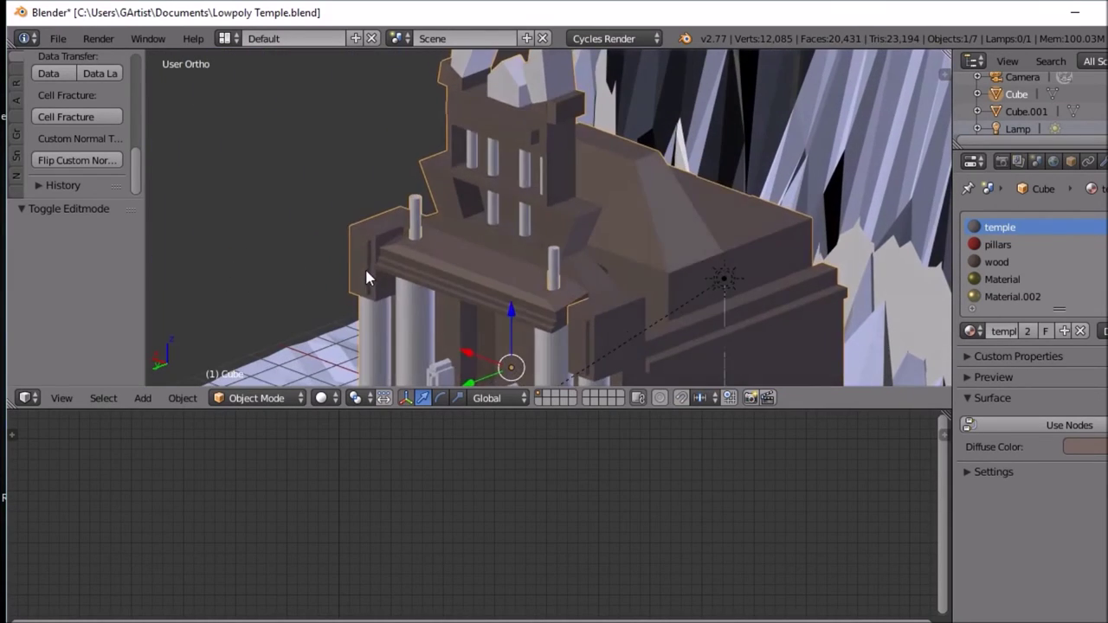
pyautogui.press('Tab')
# Step: Look over the whole temple, switch to the camera view and orbit the camera slightly around the scene
pyautogui.moveTo(512, 231); pyautogui.dragTo(602, 239, button='middle')
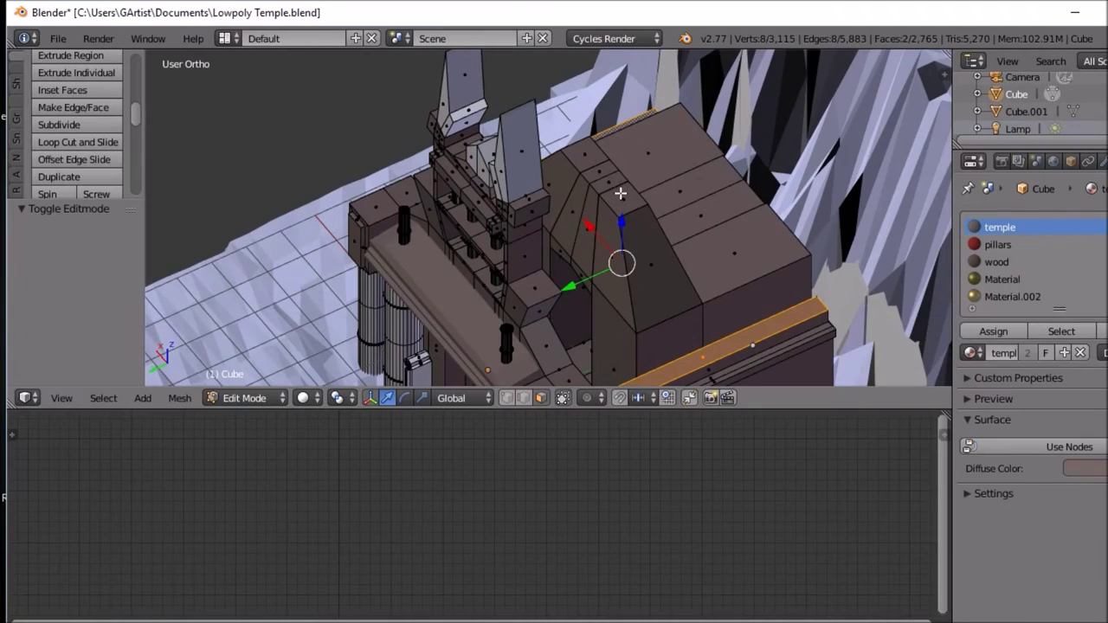
pyautogui.moveTo(665, 199); pyautogui.dragTo(651, 160, button='middle')
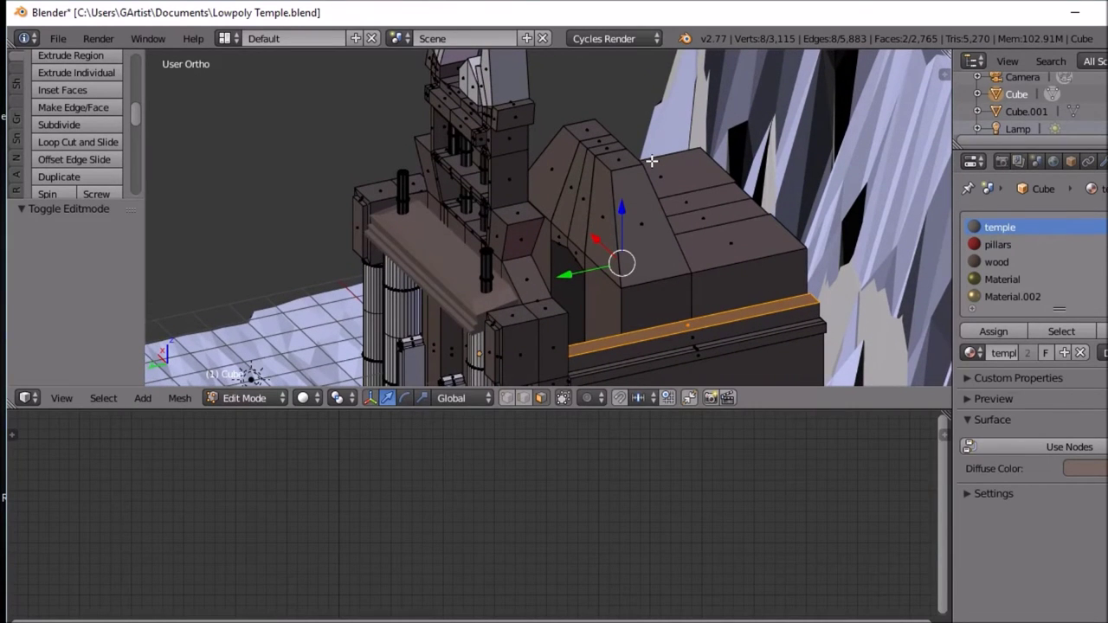
pyautogui.scroll(-3, 636, 216)
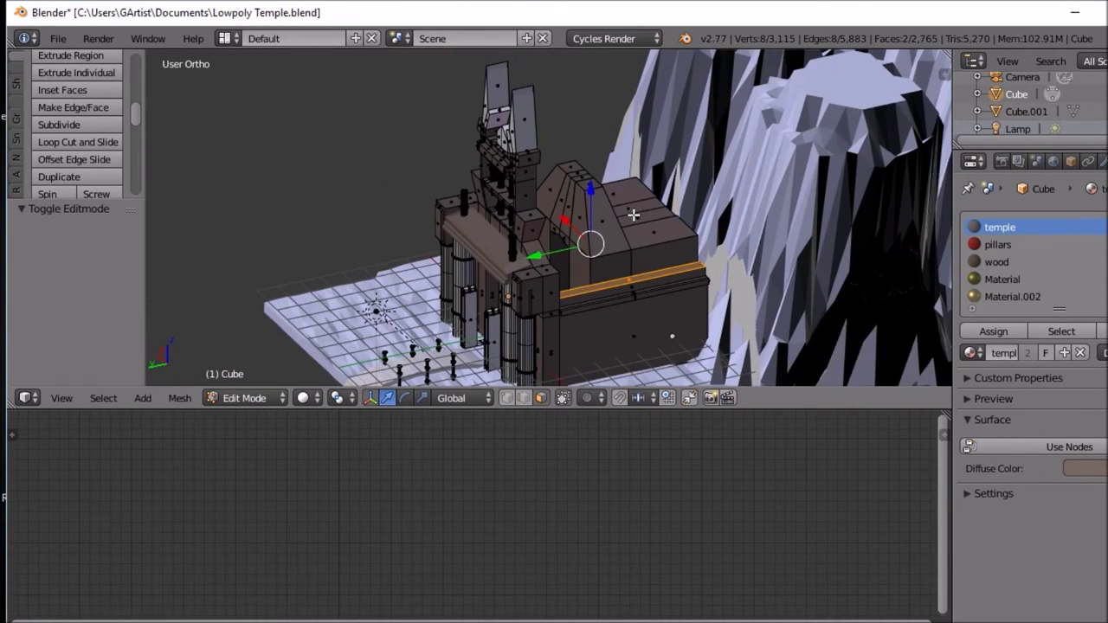
pyautogui.scroll(-3, 634, 215)
pyautogui.moveTo(634, 214); pyautogui.dragTo(663, 192, button='middle')
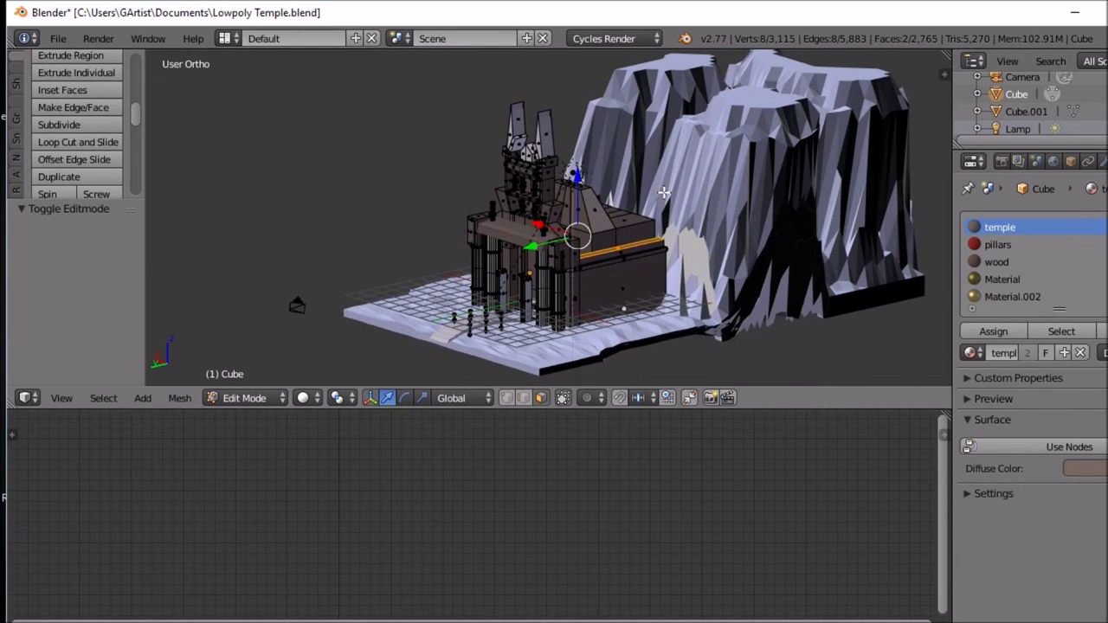
pyautogui.press('KP_0')
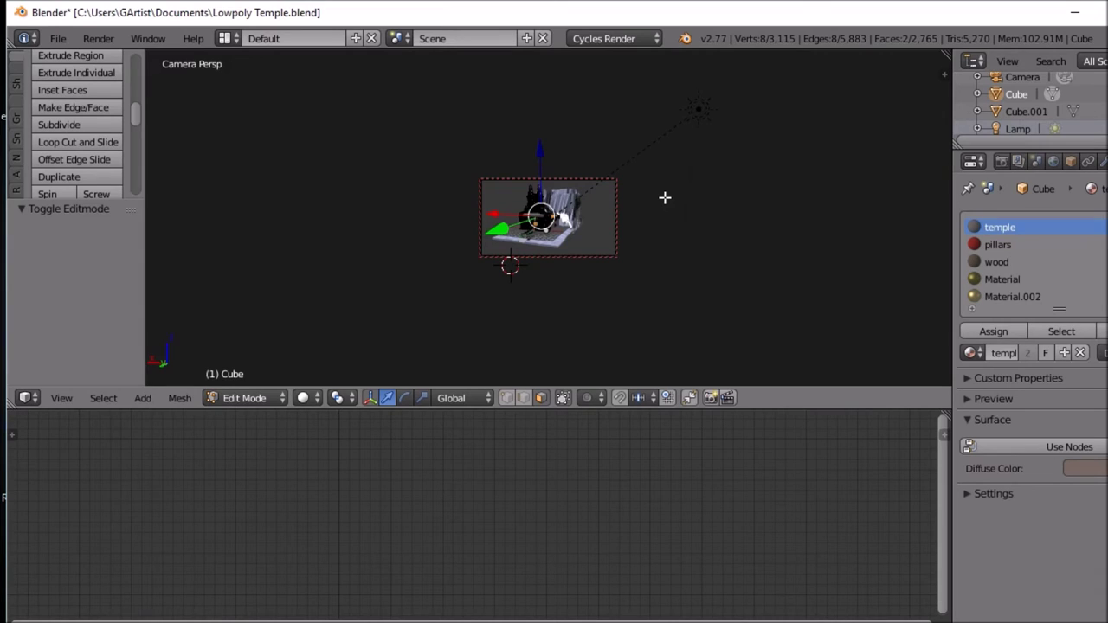
pyautogui.press('KP_0')
pyautogui.press('KP_0')
pyautogui.moveTo(633, 249); pyautogui.dragTo(605, 249, button='middle')
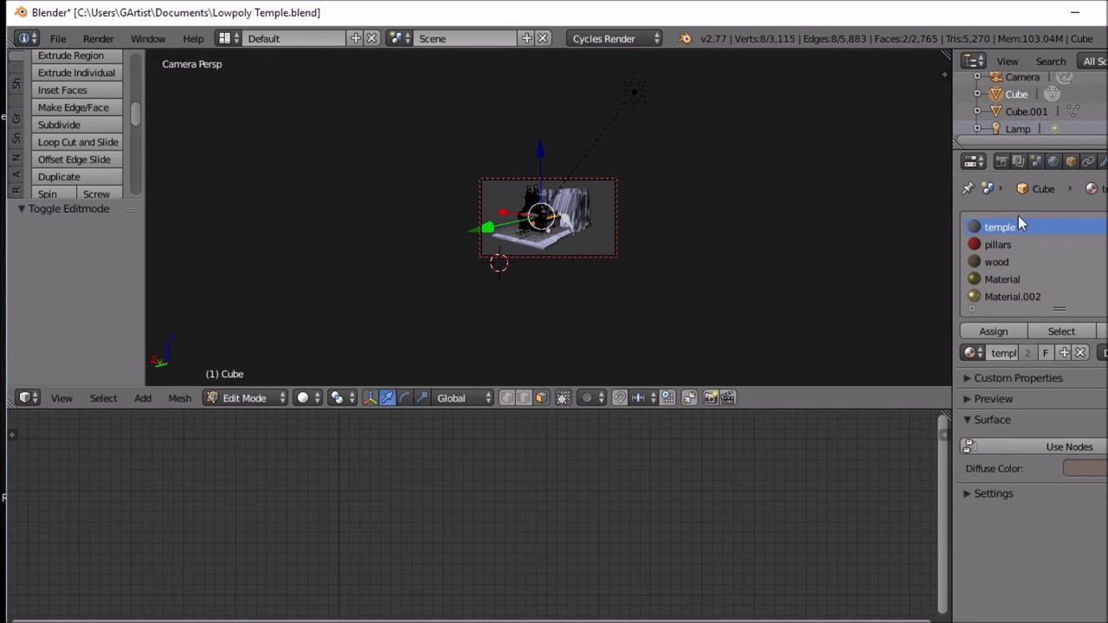
# Step: Enable ambient occlusion in the world settings and set its factor to 0.0014
pyautogui.click(1054, 162)
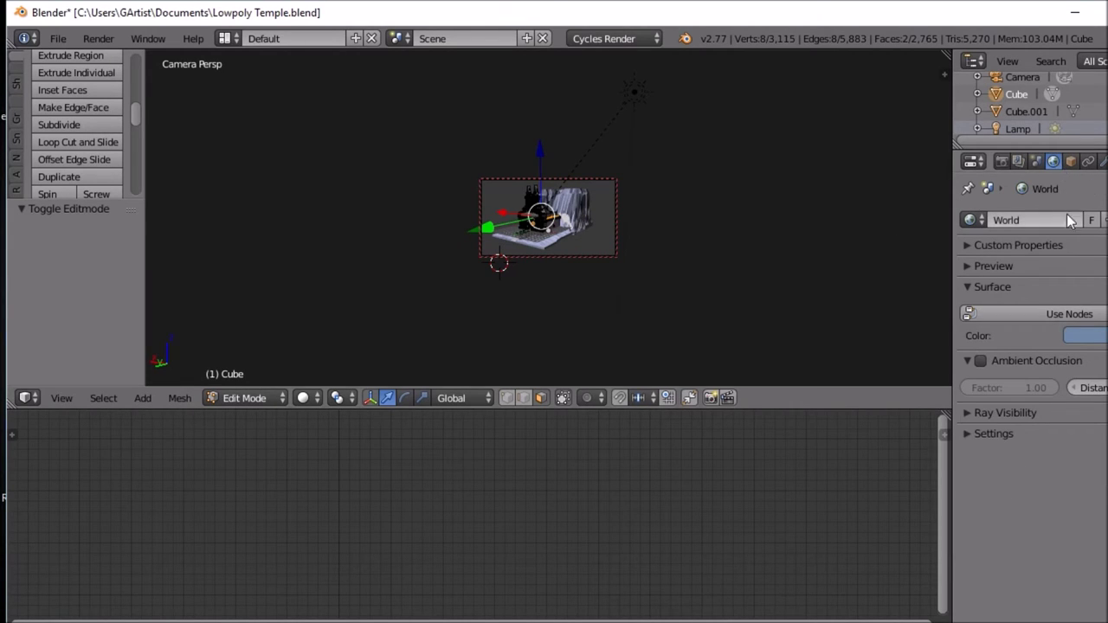
pyautogui.click(981, 360)
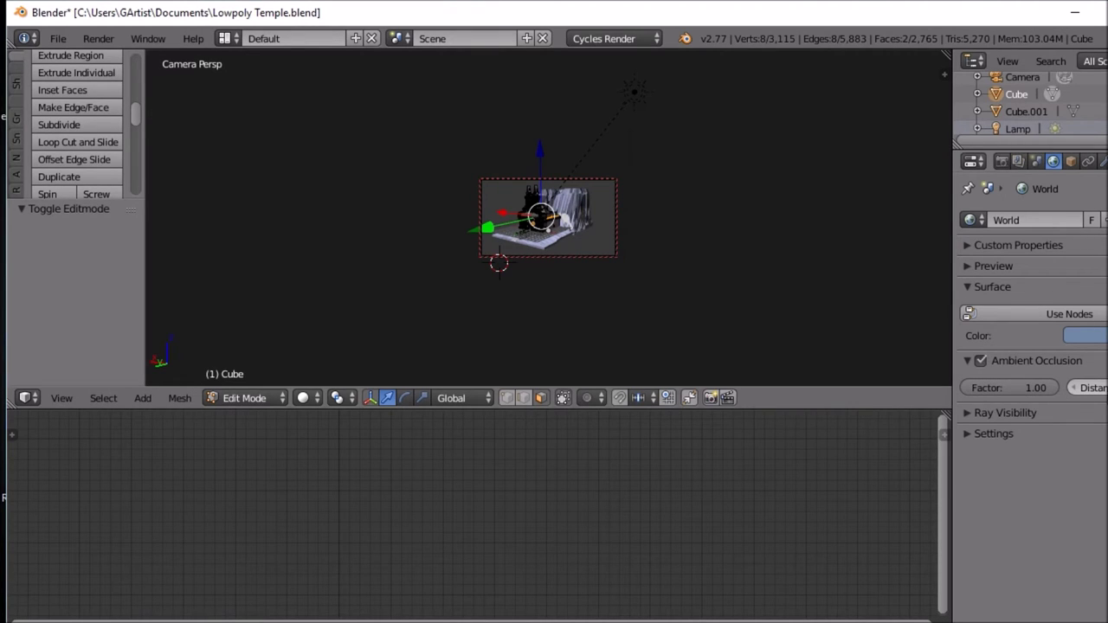
pyautogui.click(999, 390)
pyautogui.write('0')
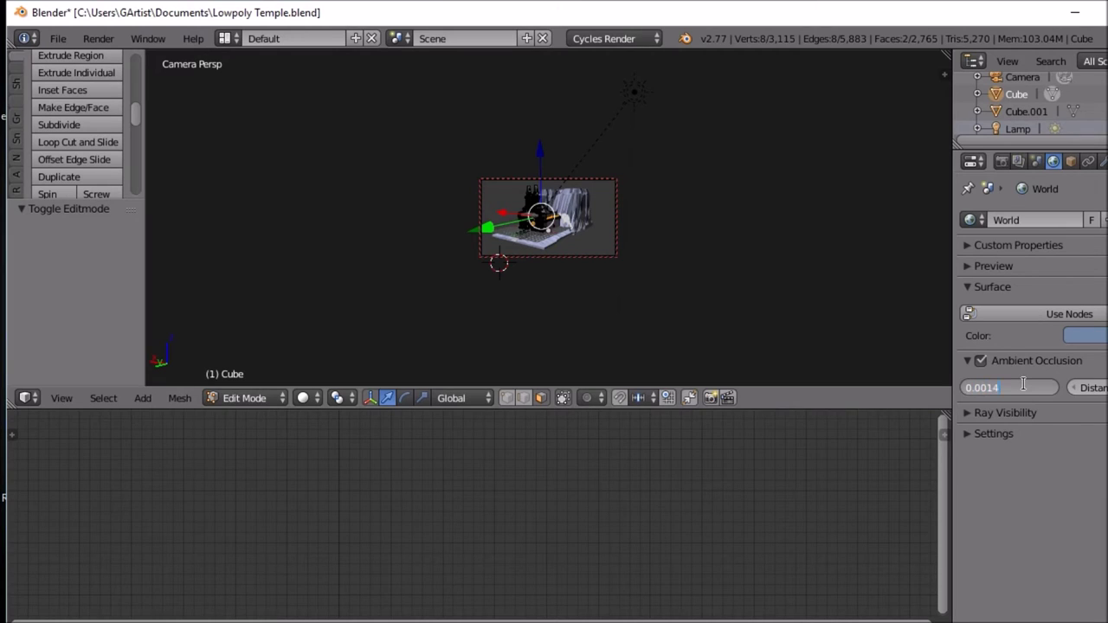
pyautogui.write('.0014')
pyautogui.press('Return')
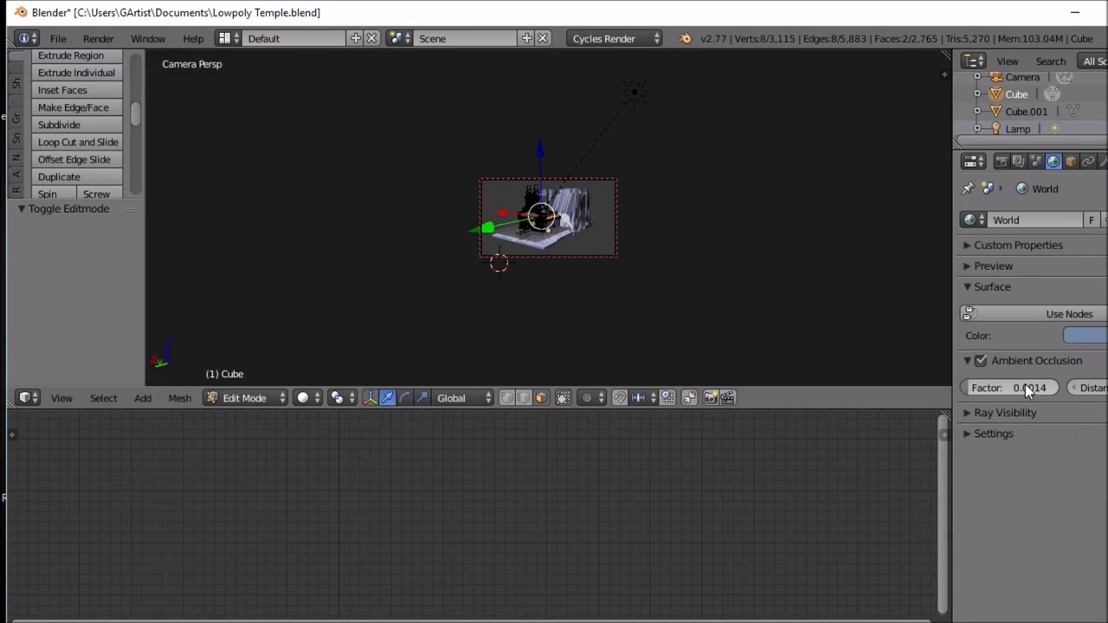
# Step: Preview the scene in rendered shading and examine the temple and cliff lighting from the camera and a free view
pyautogui.click(312, 400)
pyautogui.click(323, 280)
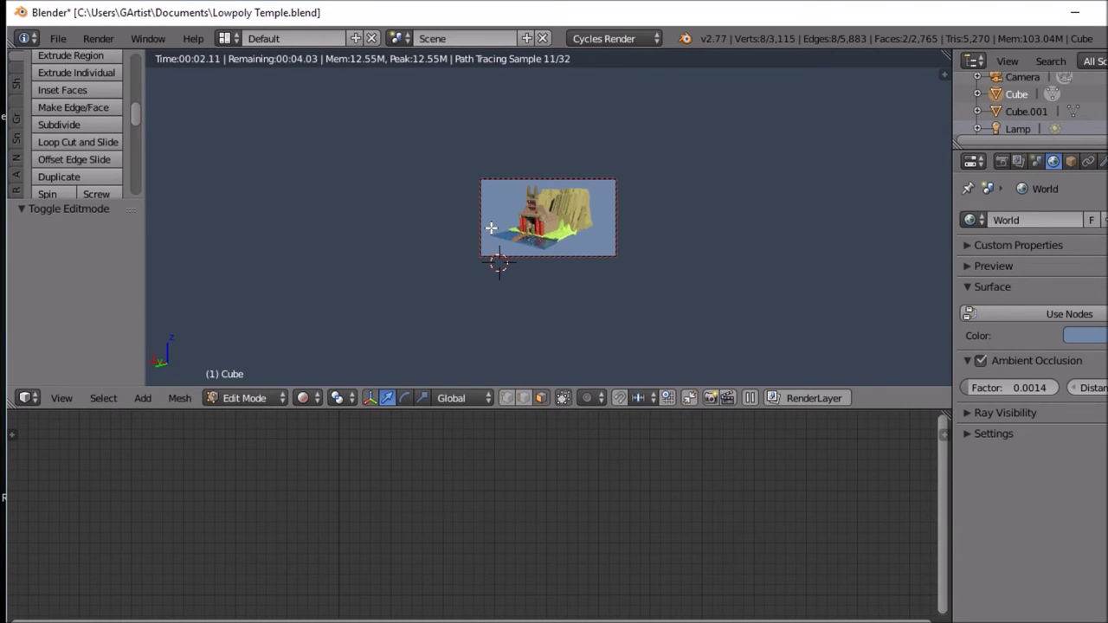
pyautogui.scroll(6, 555, 217)
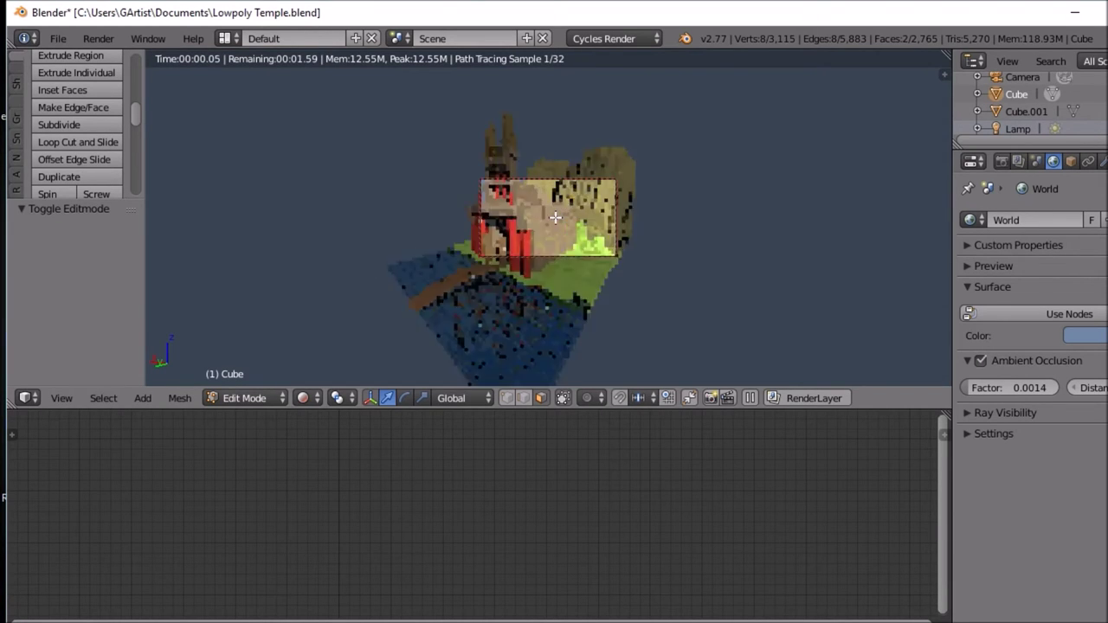
pyautogui.scroll(-4, 555, 217)
pyautogui.scroll(-3, 555, 218)
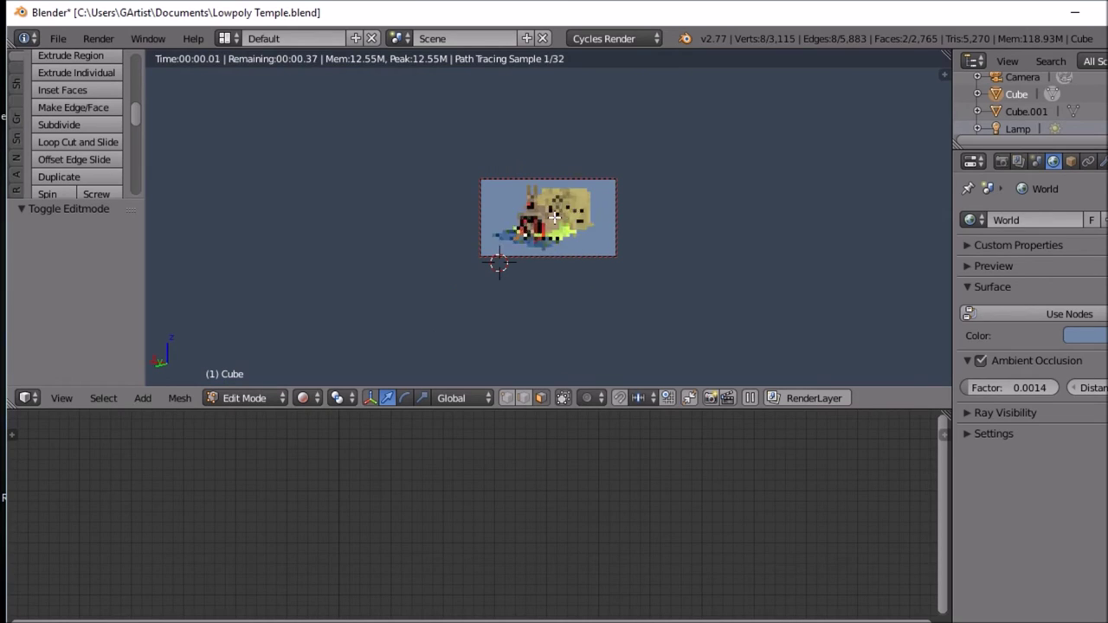
pyautogui.hotkey('ctrl', 'alt', 'b')
pyautogui.scroll(3, 555, 217)
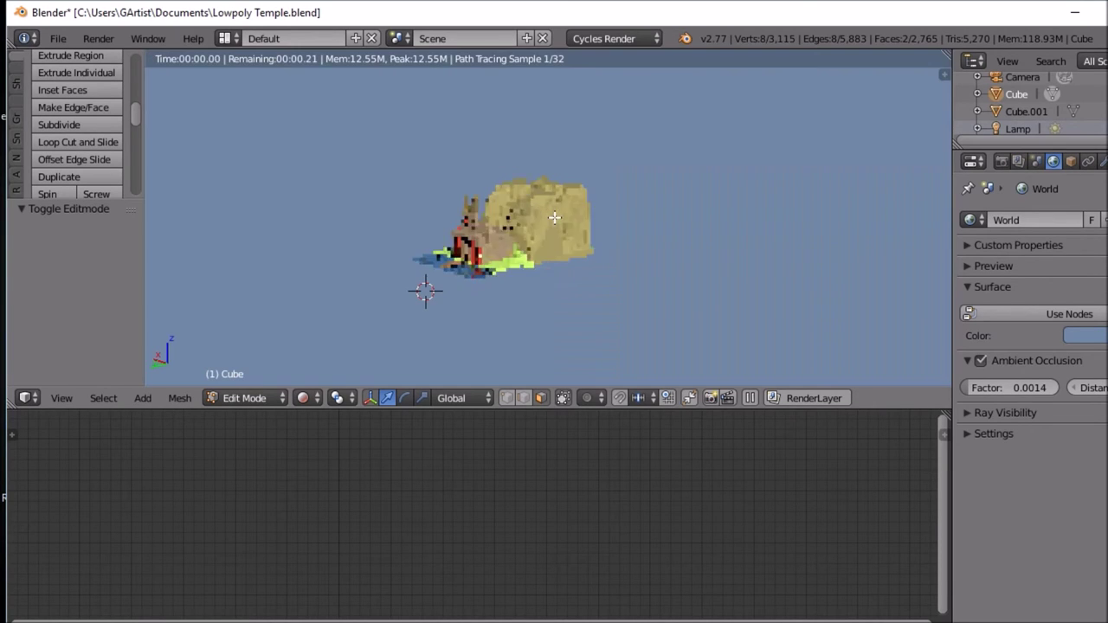
pyautogui.scroll(4, 555, 218)
pyautogui.scroll(-2, 515, 233)
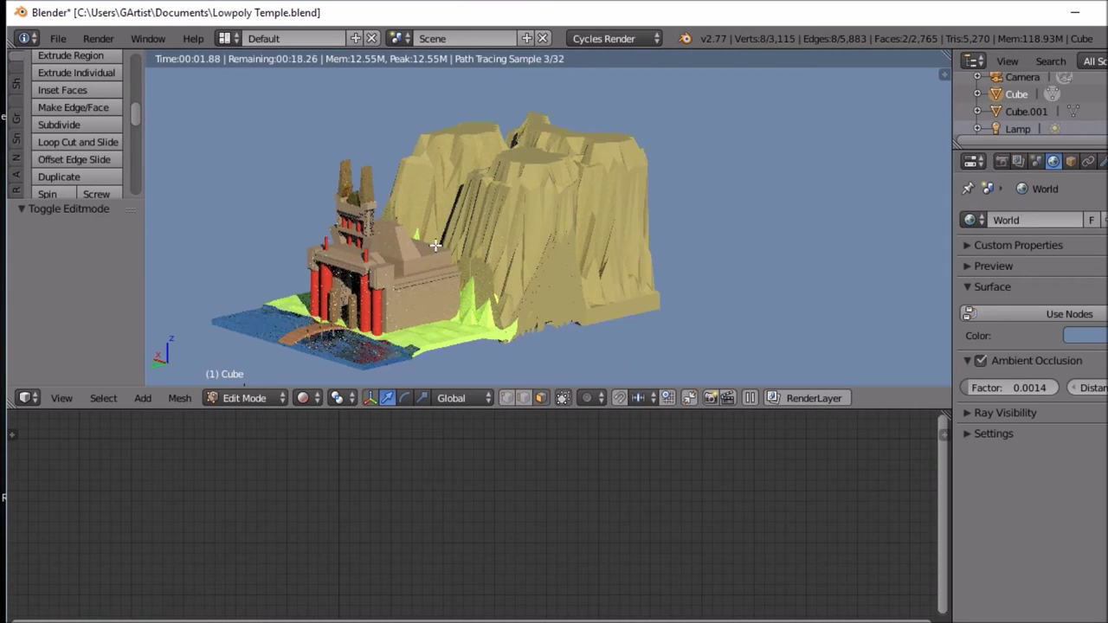
pyautogui.moveTo(437, 246); pyautogui.dragTo(470, 233, button='middle')
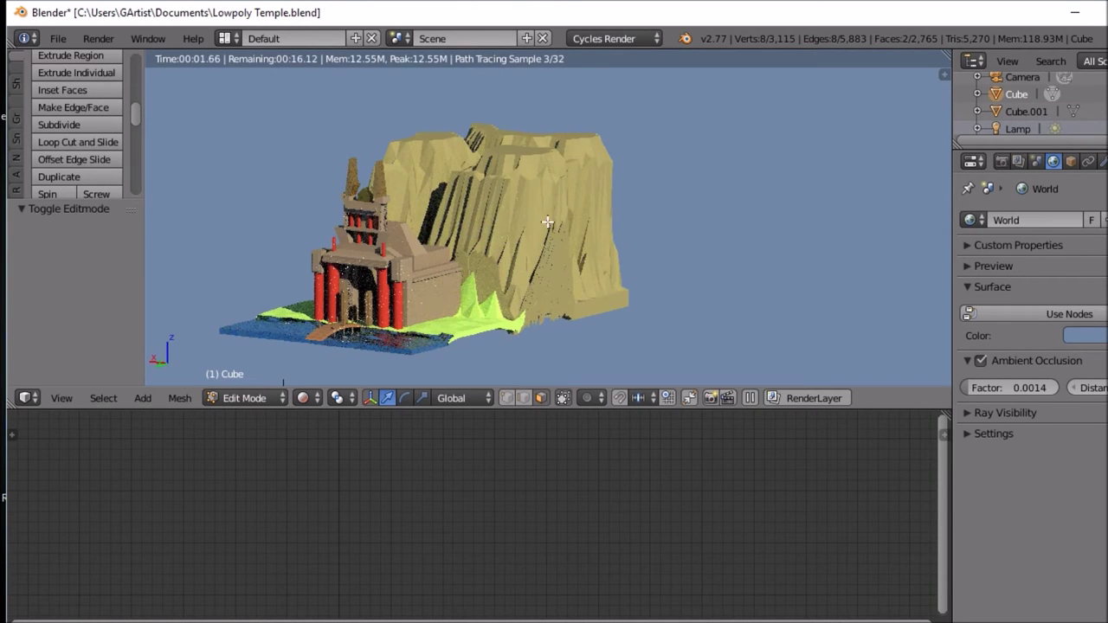
# Step: Return to the camera view, orbit the camera slightly, and select the camera in Object Mode
pyautogui.press('KP_0')
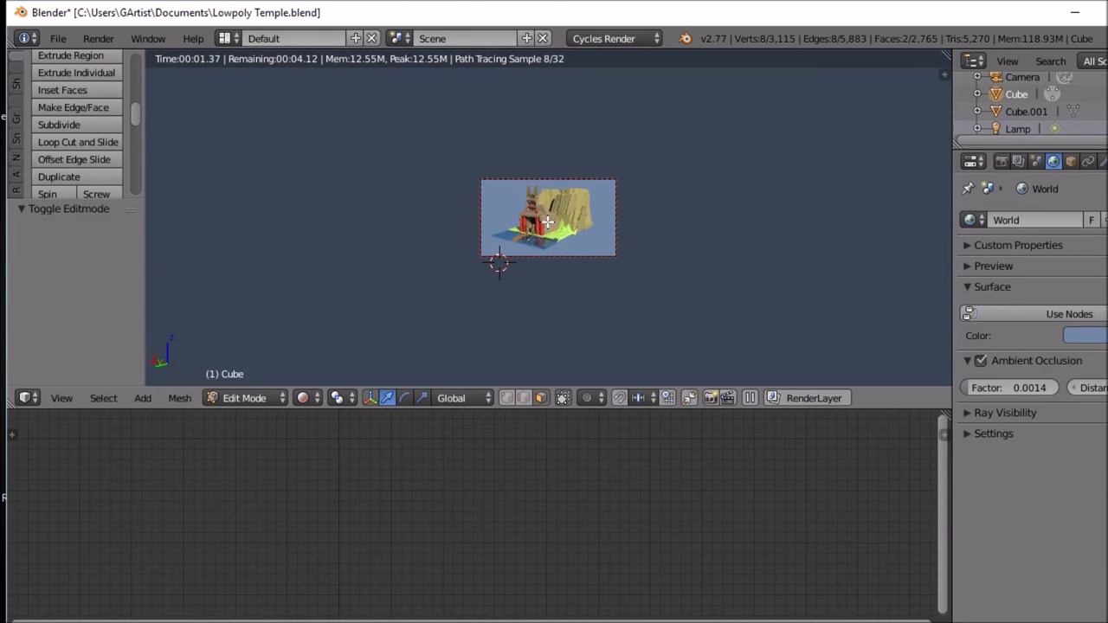
pyautogui.moveTo(548, 223); pyautogui.dragTo(561, 224, button='middle')
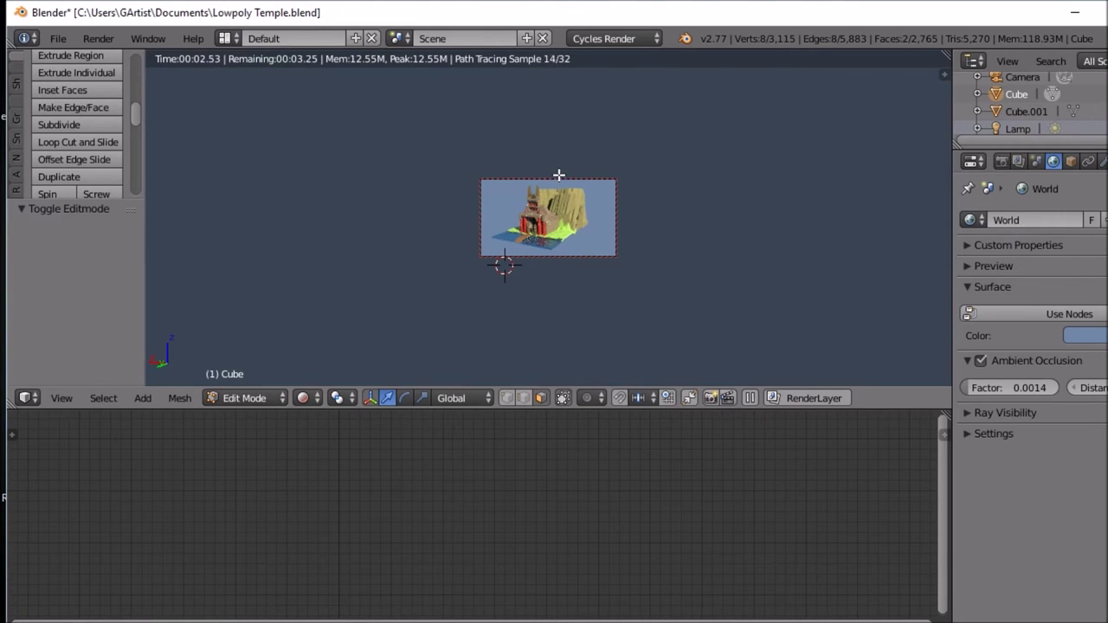
pyautogui.press('Tab')
pyautogui.rightClick(562, 181)
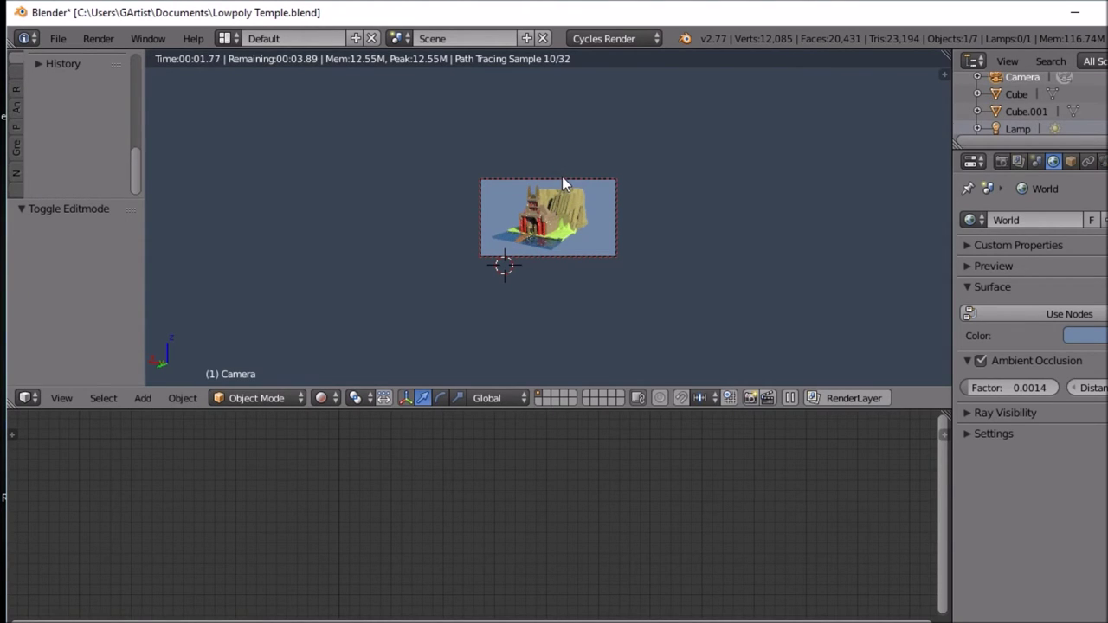
# Step: Try orbiting and rotating the camera, including a 2.292° trackball rotation, and undo these camera changes
pyautogui.moveTo(561, 177)
pyautogui.mouseDown(button='middle')
pyautogui.moveTo(571, 176)
pyautogui.moveTo(553, 177)
pyautogui.mouseUp(button='middle')
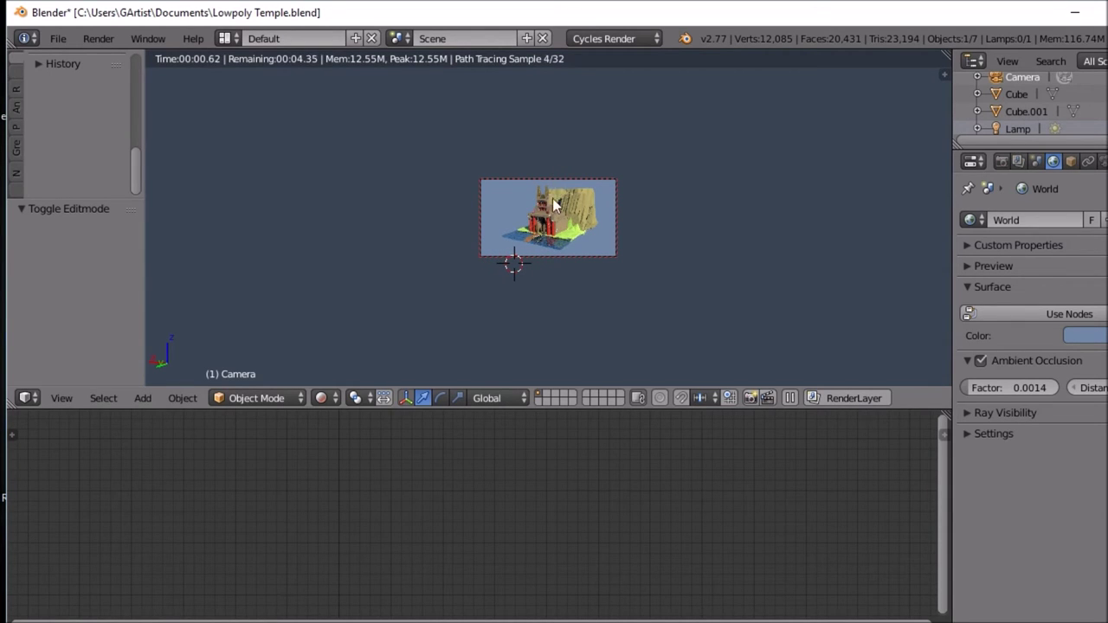
pyautogui.press('r')
pyautogui.click(544, 206)
pyautogui.press('r')
pyautogui.press('r')
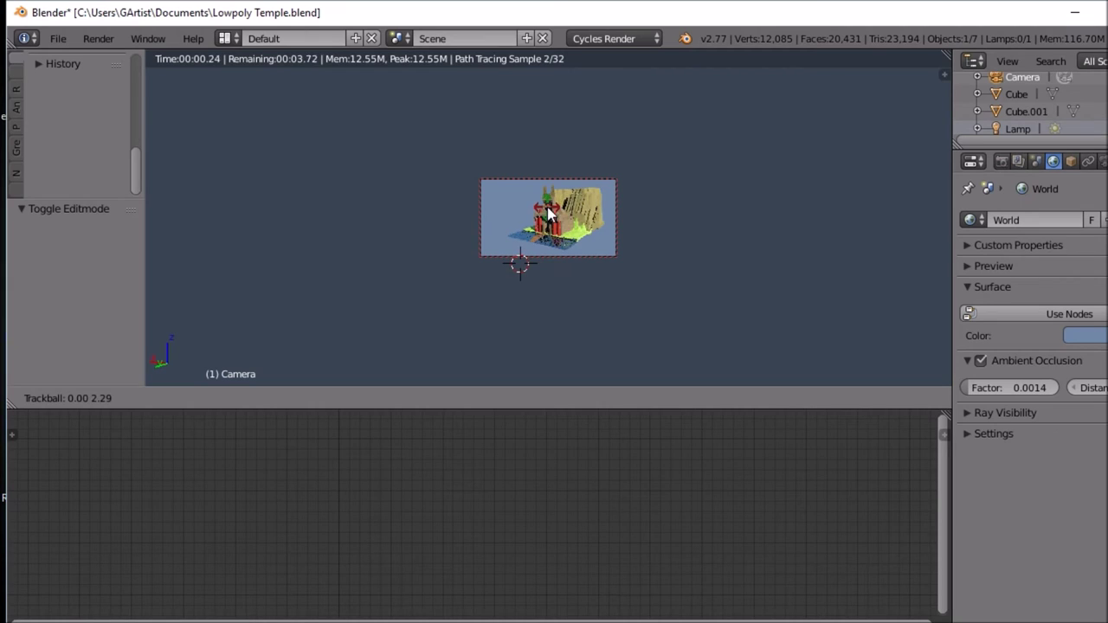
pyautogui.click(547, 212)
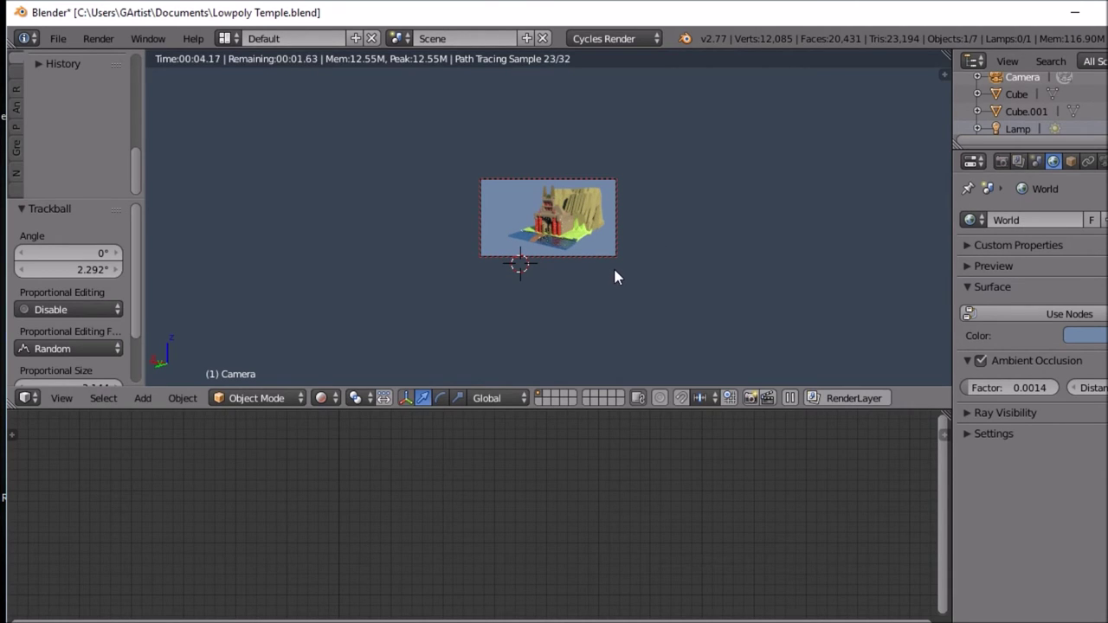
pyautogui.press('r')
pyautogui.press('Escape')
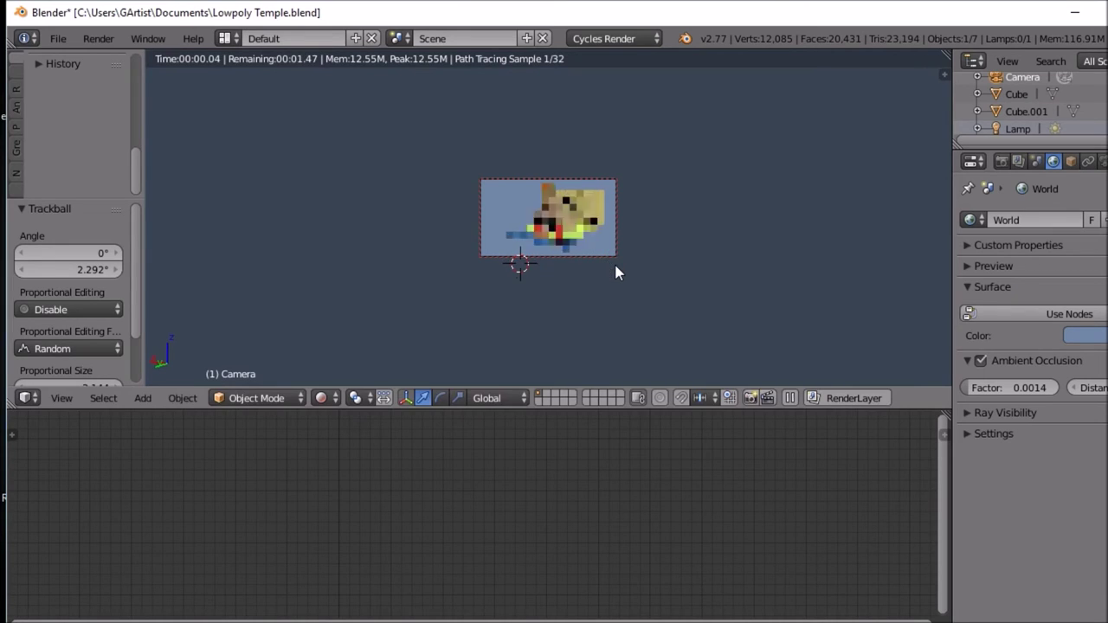
pyautogui.hotkey('ctrl', 'z')
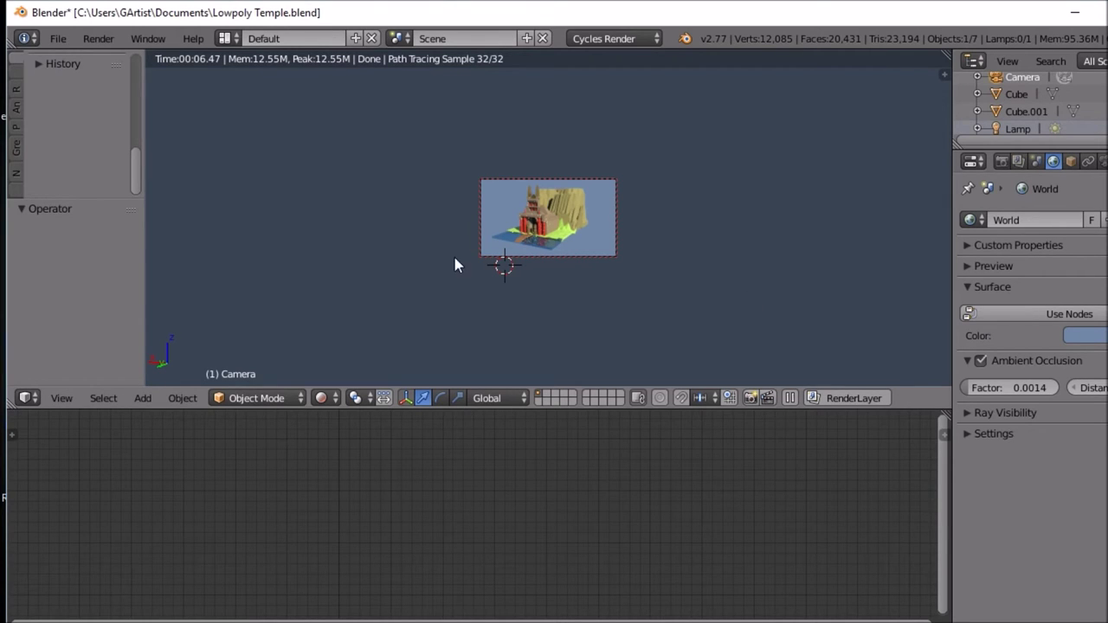
# Step: Set the Cycles render device to GPU Compute
pyautogui.click(1002, 162)
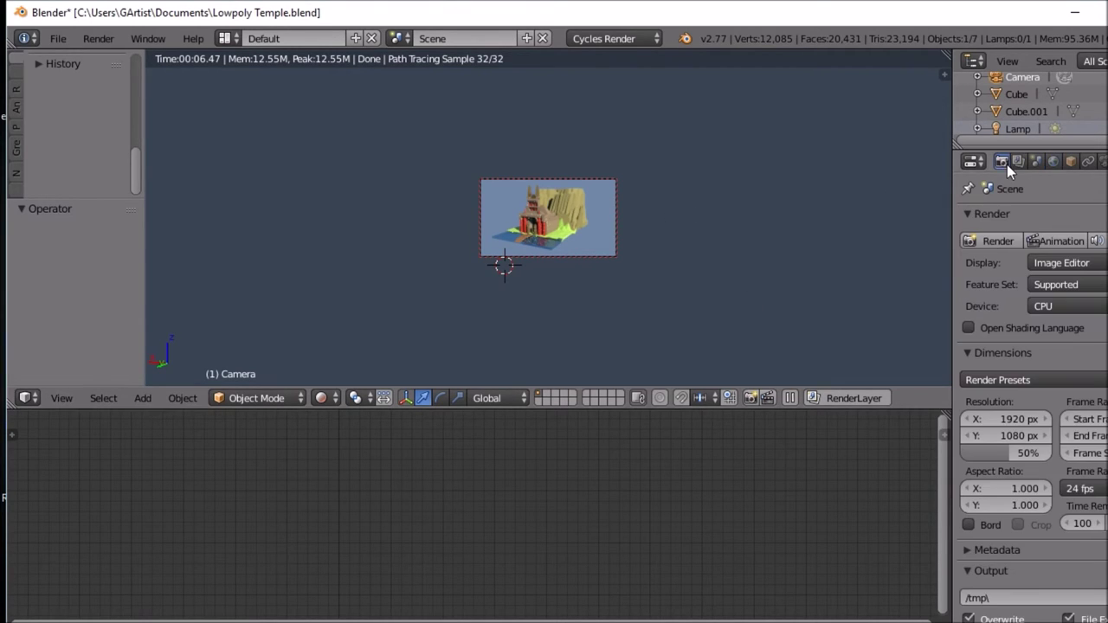
pyautogui.click(1068, 304)
pyautogui.click(1039, 267)
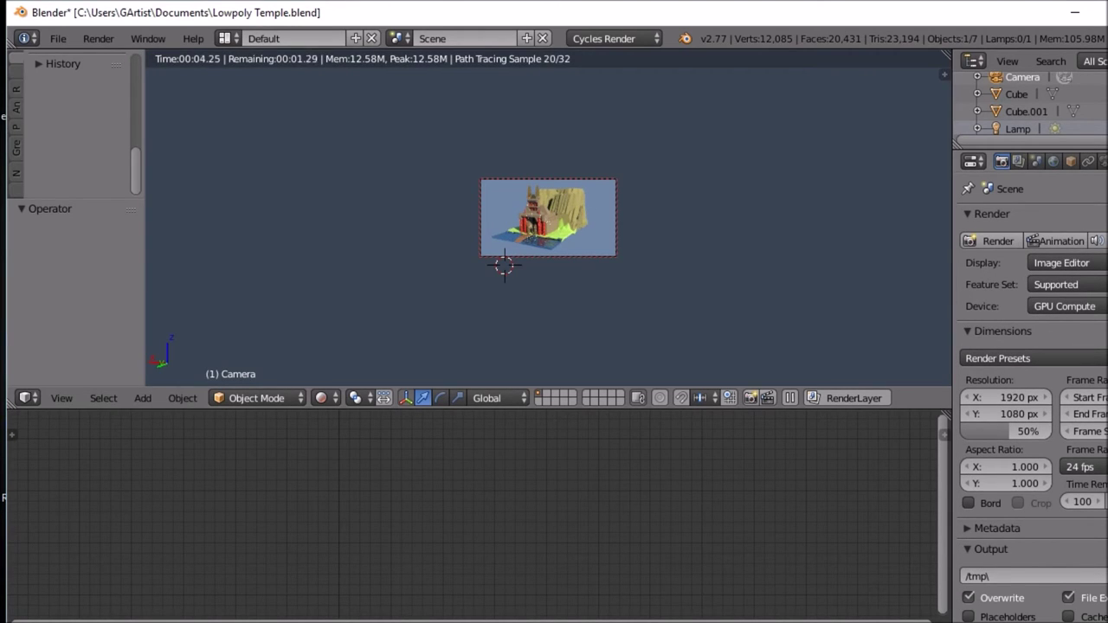
# Step: Return the viewport to solid shading and set the render sampling to 500 samples
pyautogui.scroll(-5, 1030, 389)
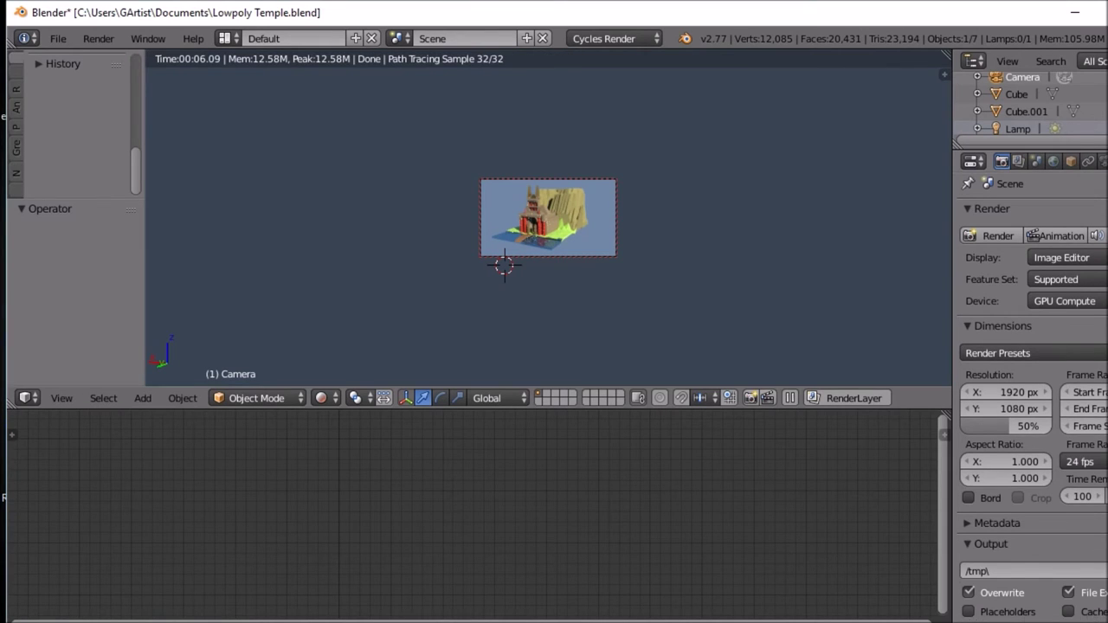
pyautogui.scroll(-2, 1031, 390)
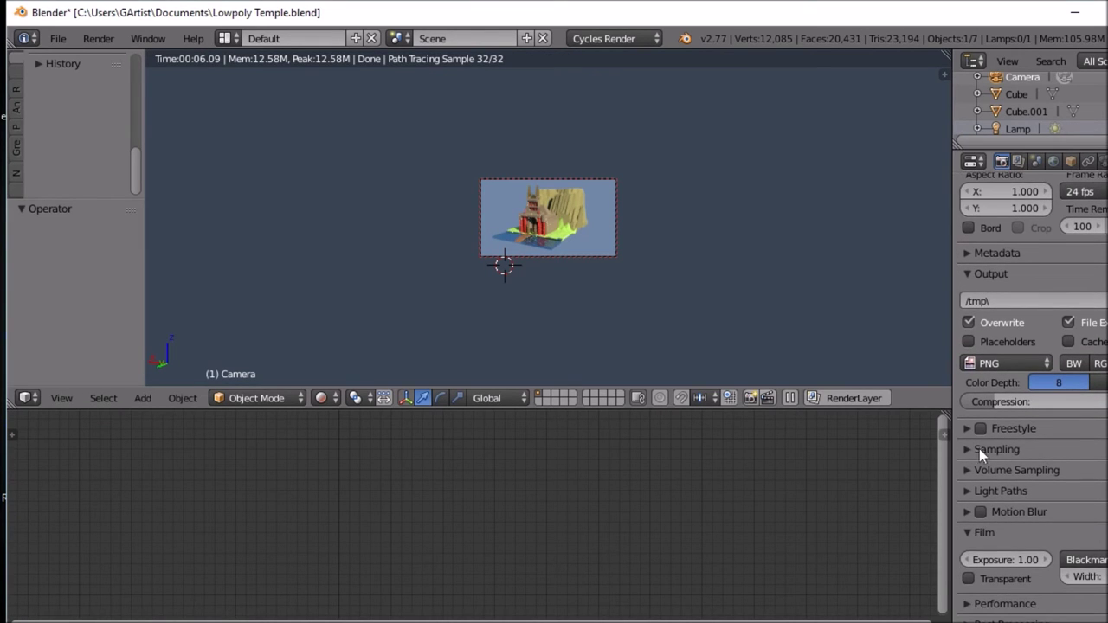
pyautogui.click(965, 444)
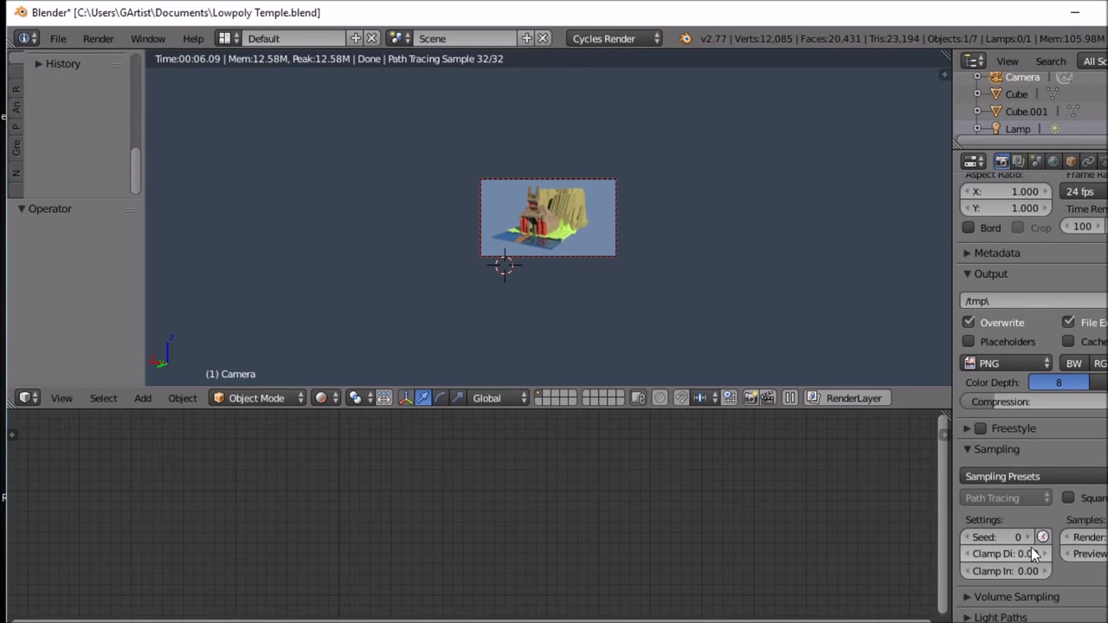
pyautogui.scroll(-3, 1032, 545)
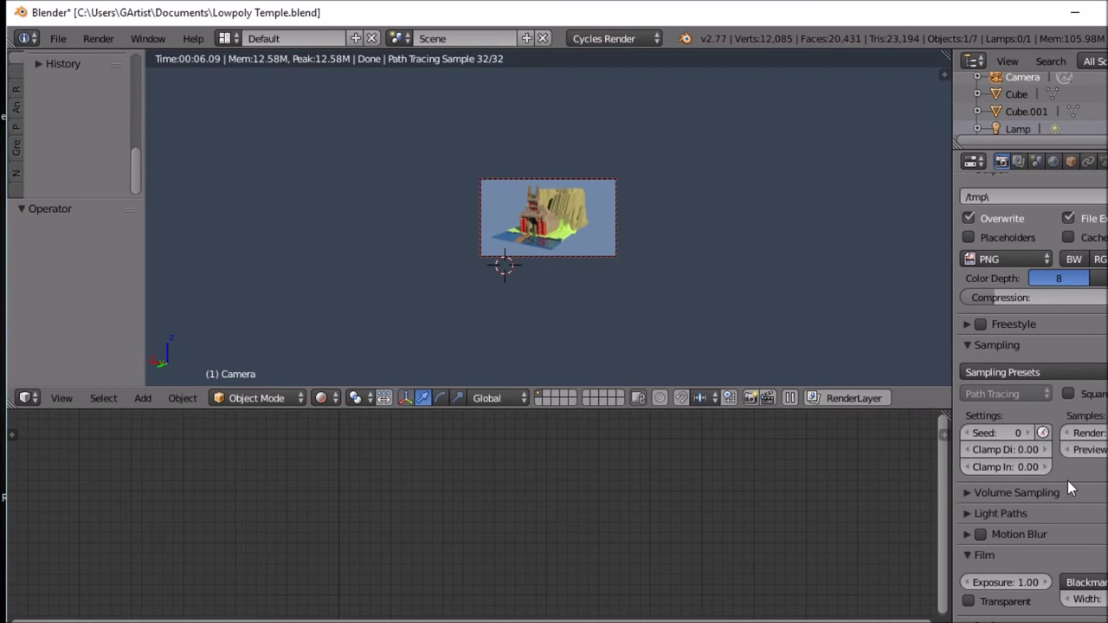
pyautogui.click(1084, 433)
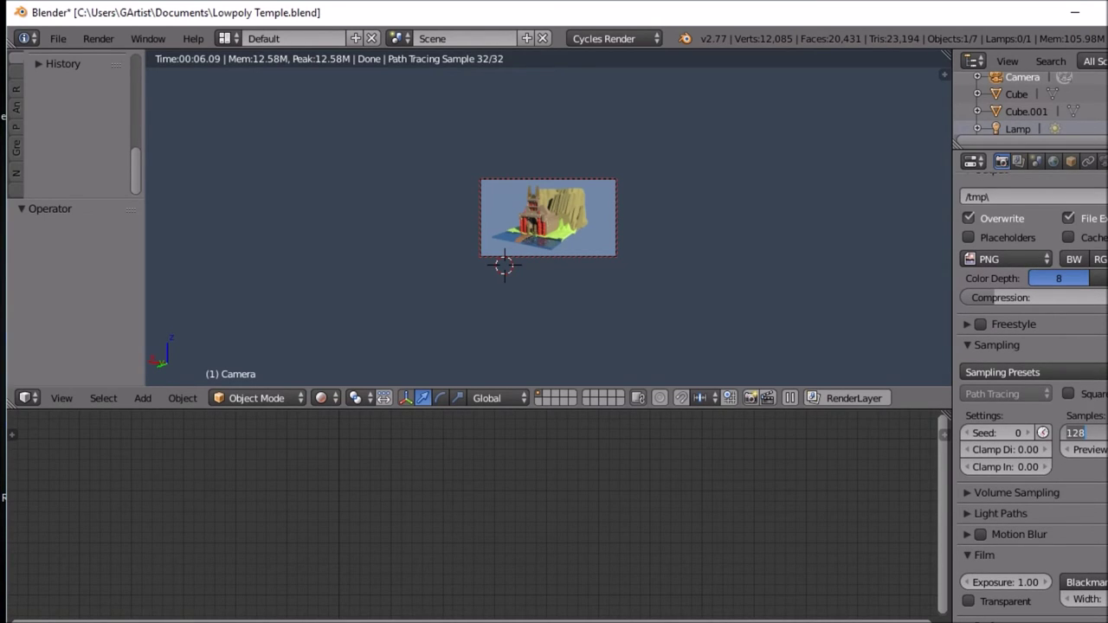
pyautogui.press('Return')
pyautogui.click(334, 399)
pyautogui.click(346, 336)
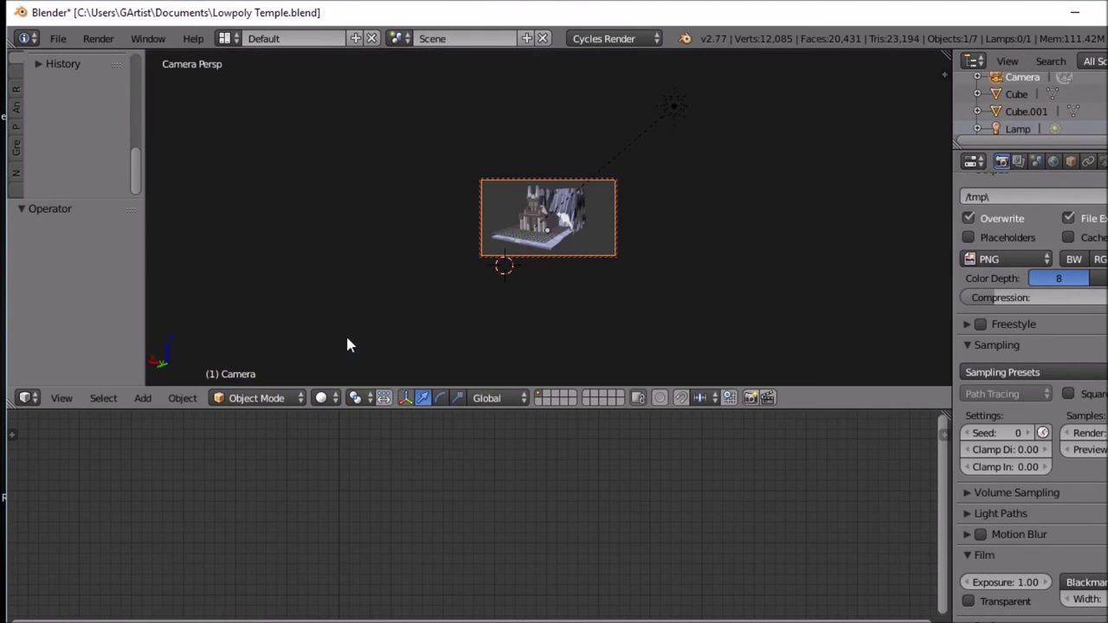
pyautogui.click(1067, 435)
pyautogui.write('5')
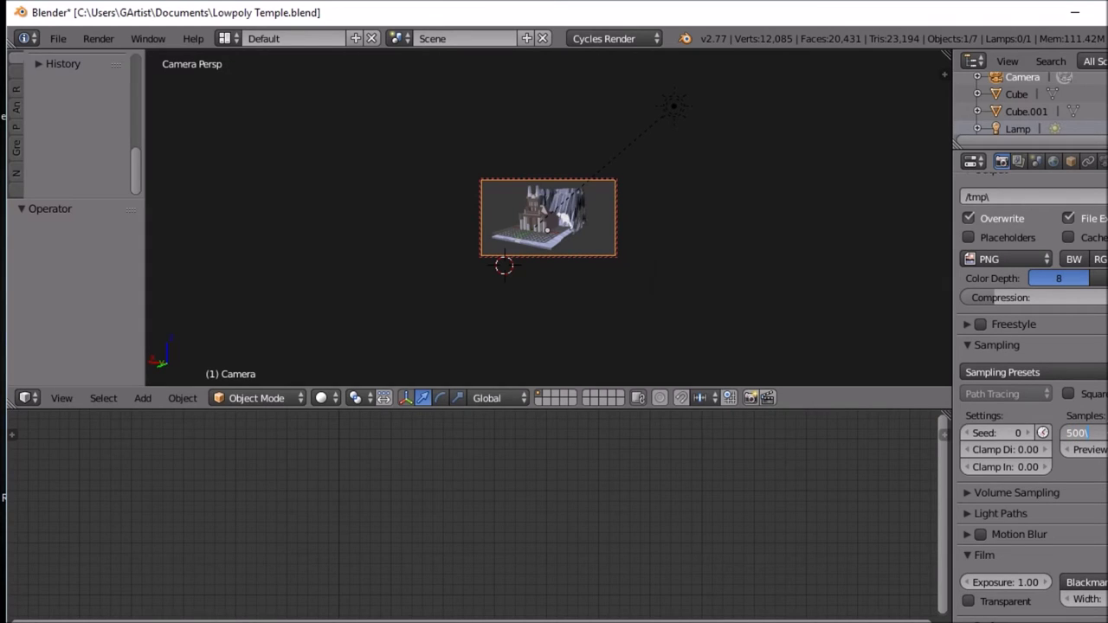
pyautogui.write('00')
pyautogui.press('Return')
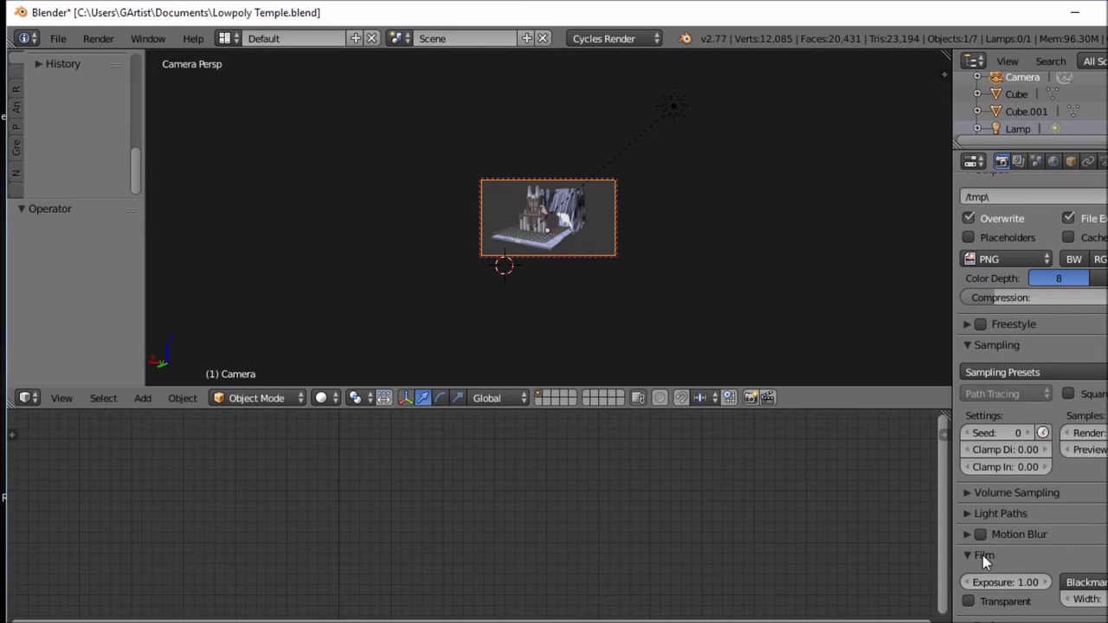
# Step: Enable Progressive Refine in the render performance settings
pyautogui.scroll(-4, 1005, 535)
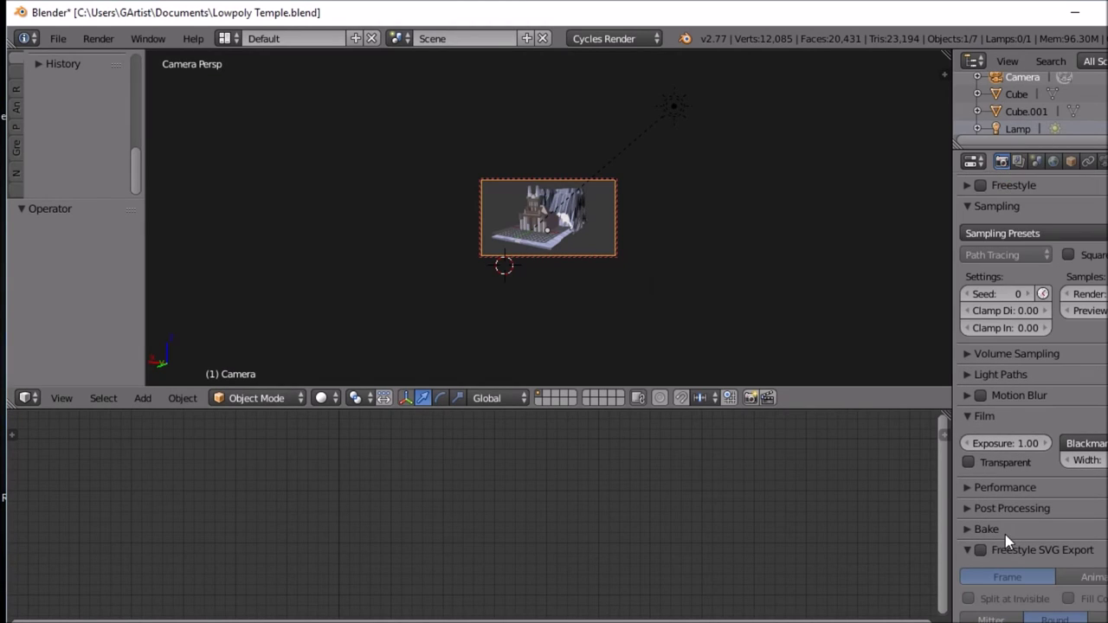
pyautogui.click(974, 488)
pyautogui.scroll(-3, 979, 528)
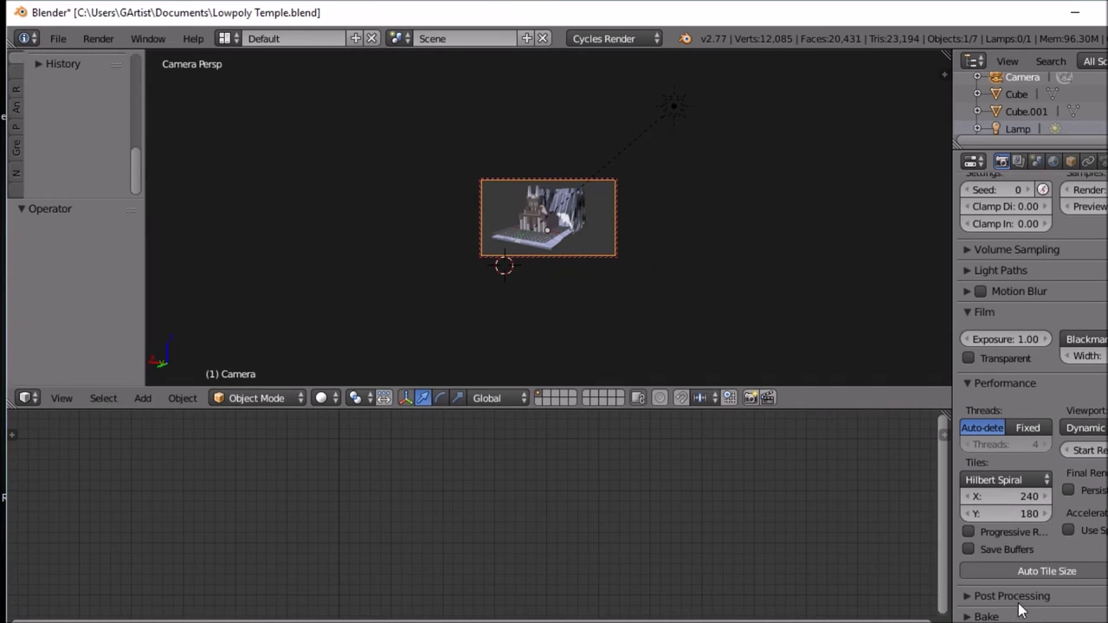
pyautogui.click(970, 532)
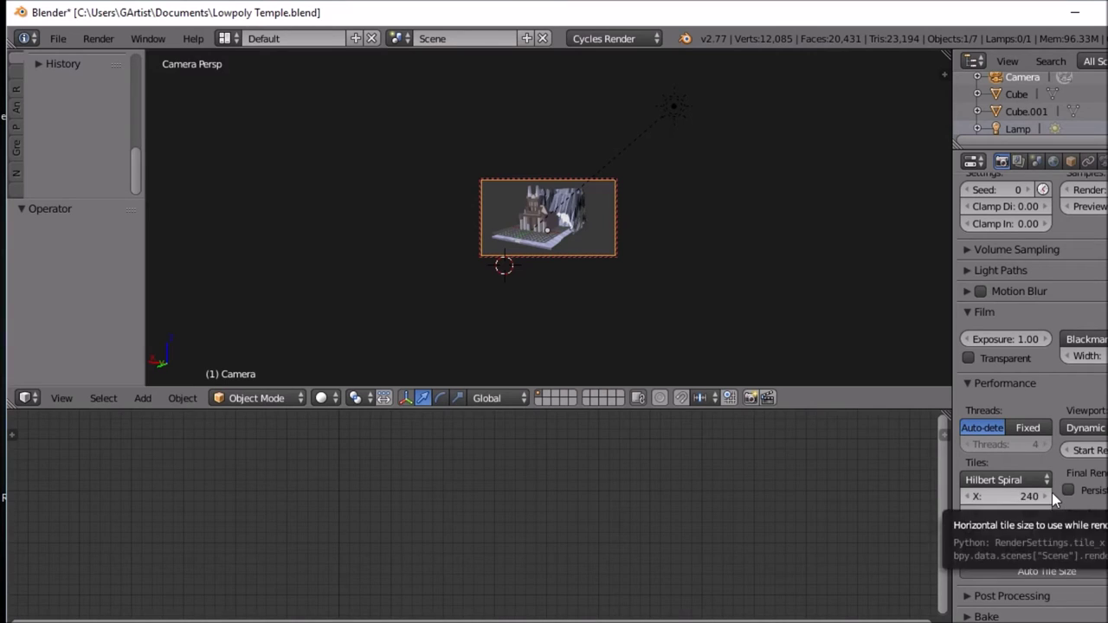
# Step: Switch the PNG output's color depth to the option above 8
pyautogui.scroll(-3, 1052, 493)
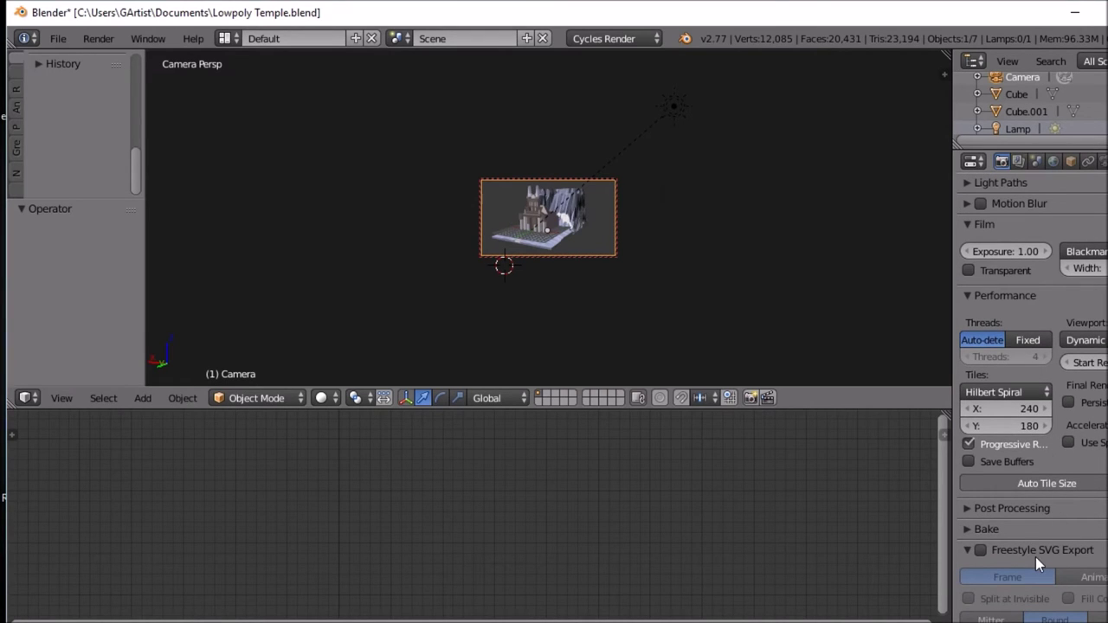
pyautogui.scroll(10, 1029, 566)
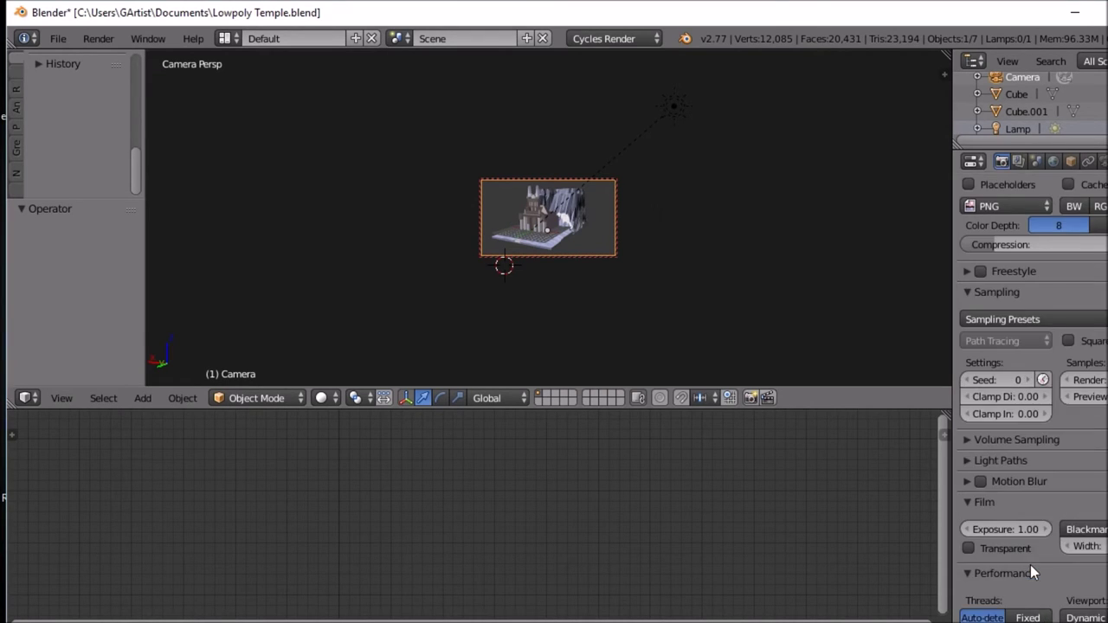
pyautogui.scroll(2, 1030, 564)
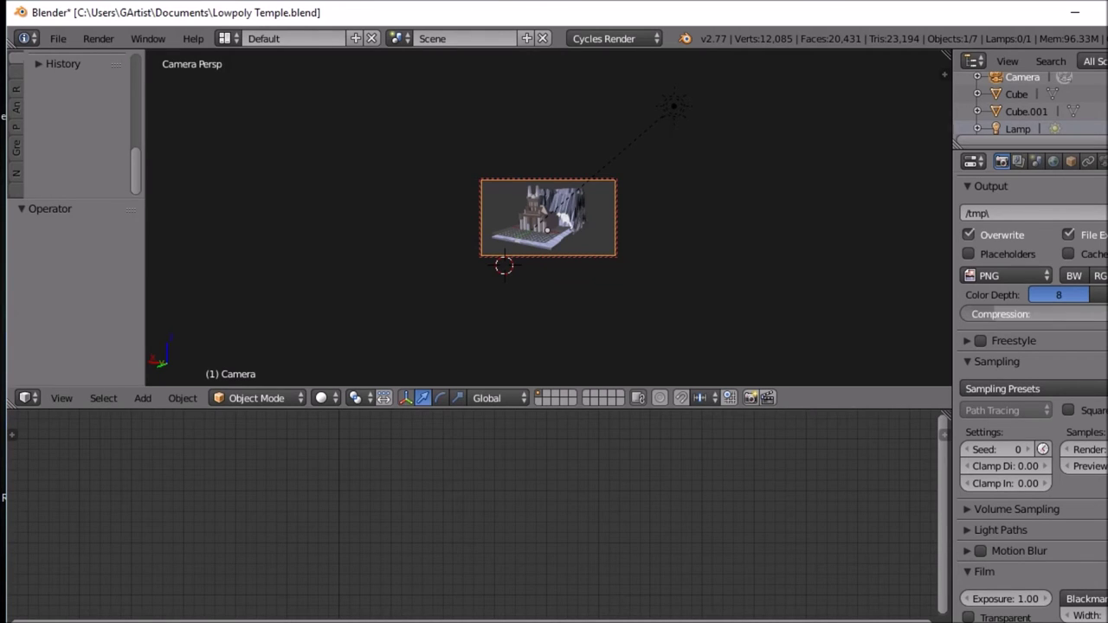
pyautogui.click(1098, 294)
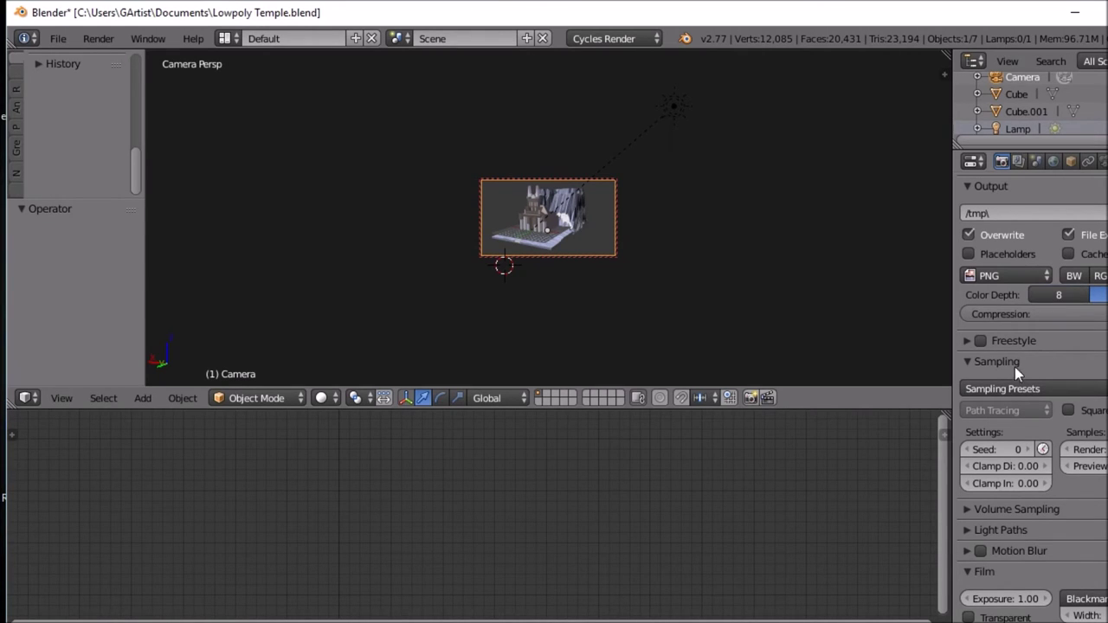
# Step: Set the render output file format to JPEG
pyautogui.click(1040, 274)
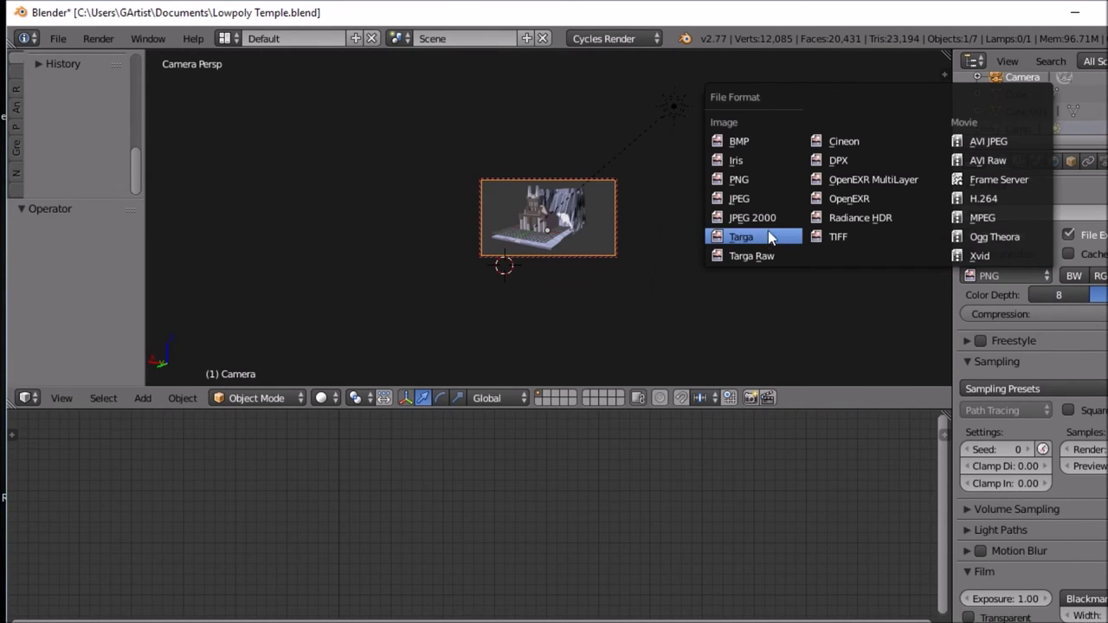
pyautogui.click(751, 195)
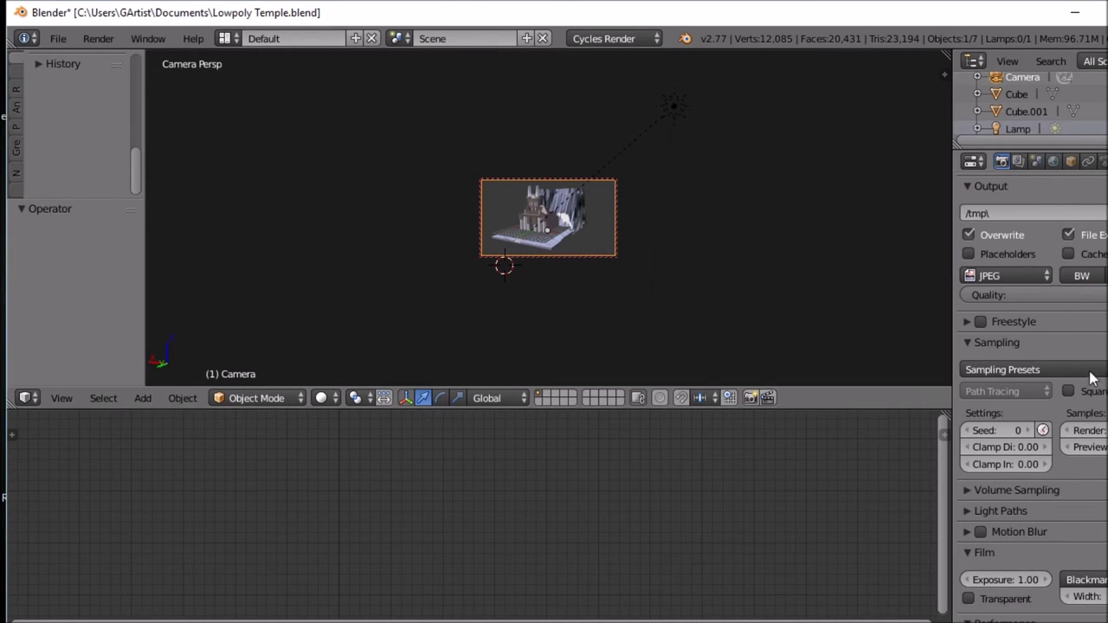
pyautogui.scroll(7, 1001, 316)
pyautogui.scroll(3, 1009, 316)
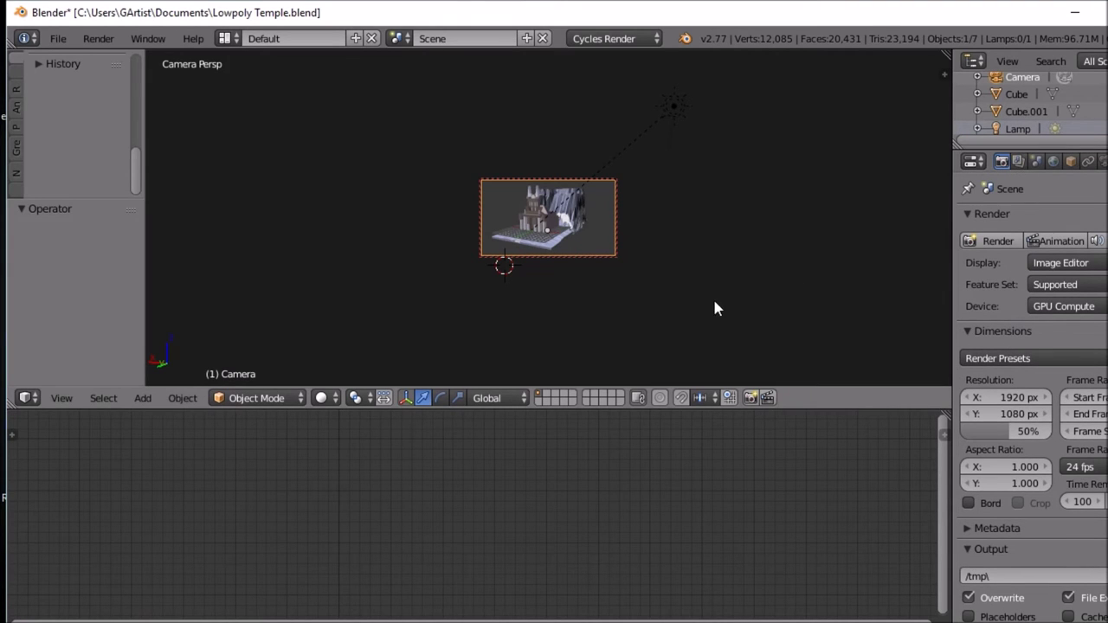
# Step: Render the scene with Cycles and enlarge the area showing the render result
pyautogui.press('F12')
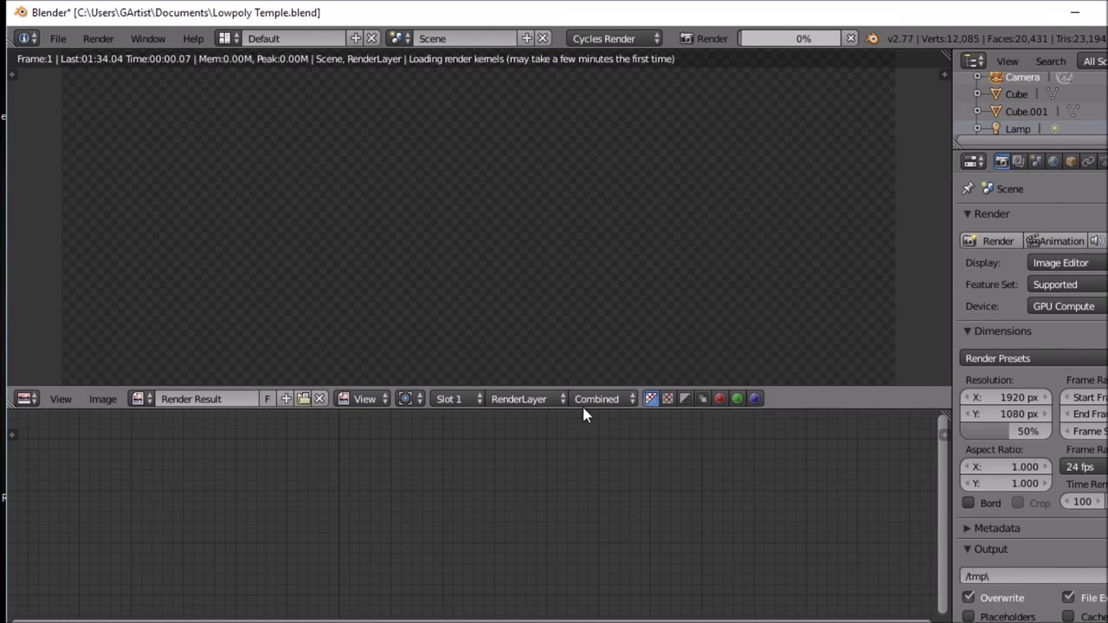
pyautogui.moveTo(583, 412); pyautogui.dragTo(580, 565)
pyautogui.moveTo(581, 571); pyautogui.dragTo(580, 578)
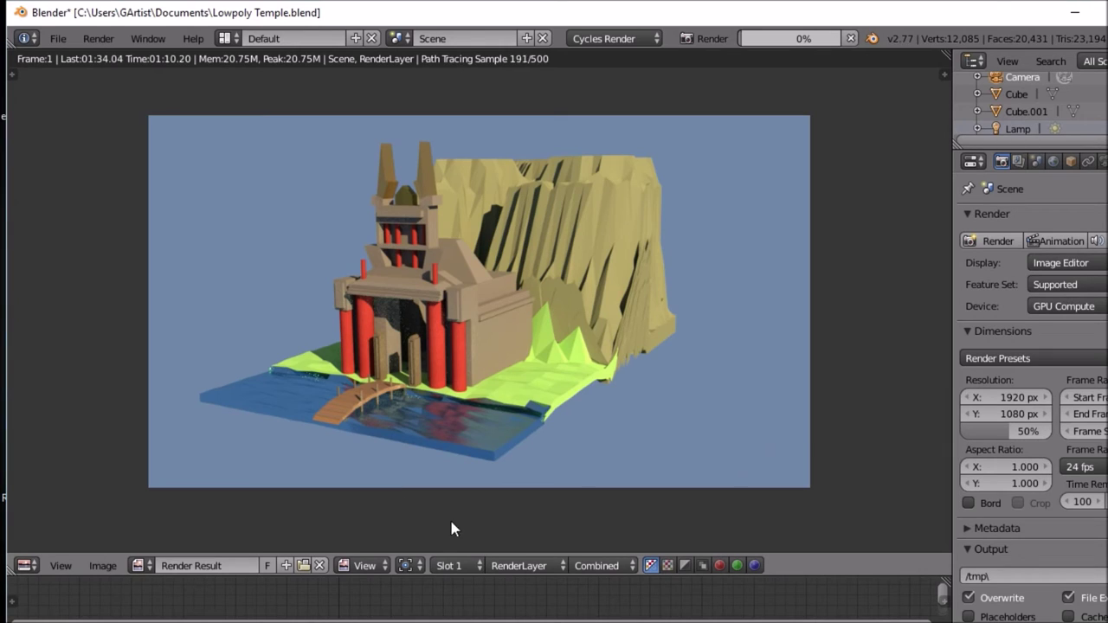
# Step: Return the render area to the 3D view, leave the camera view and select the temple building
pyautogui.click(26, 568)
pyautogui.click(50, 547)
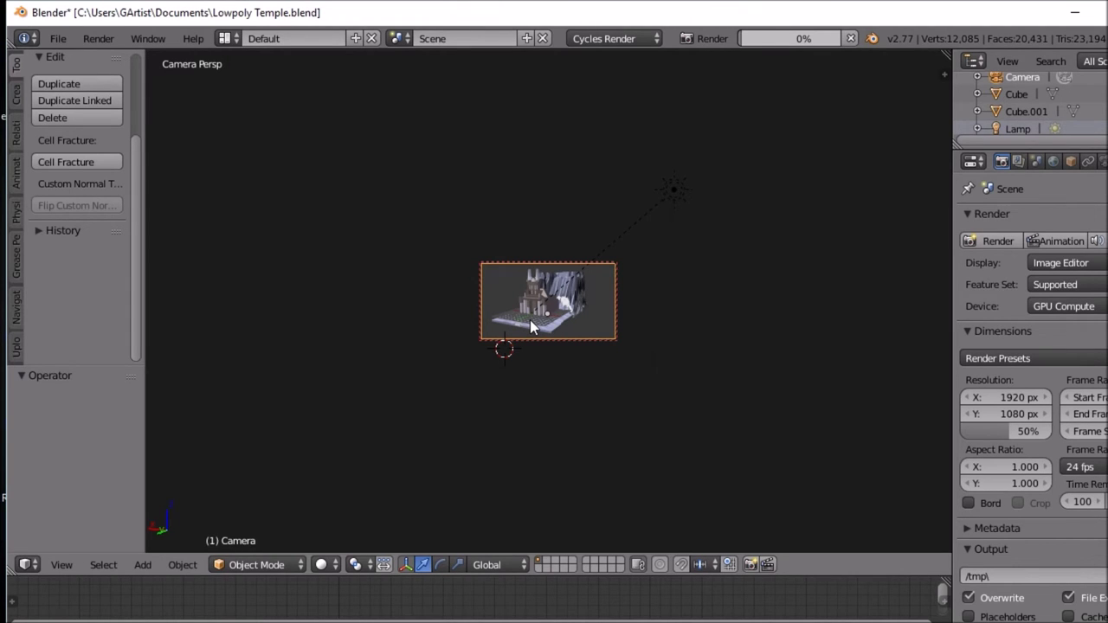
pyautogui.press('KP_5')
pyautogui.scroll(6, 517, 307)
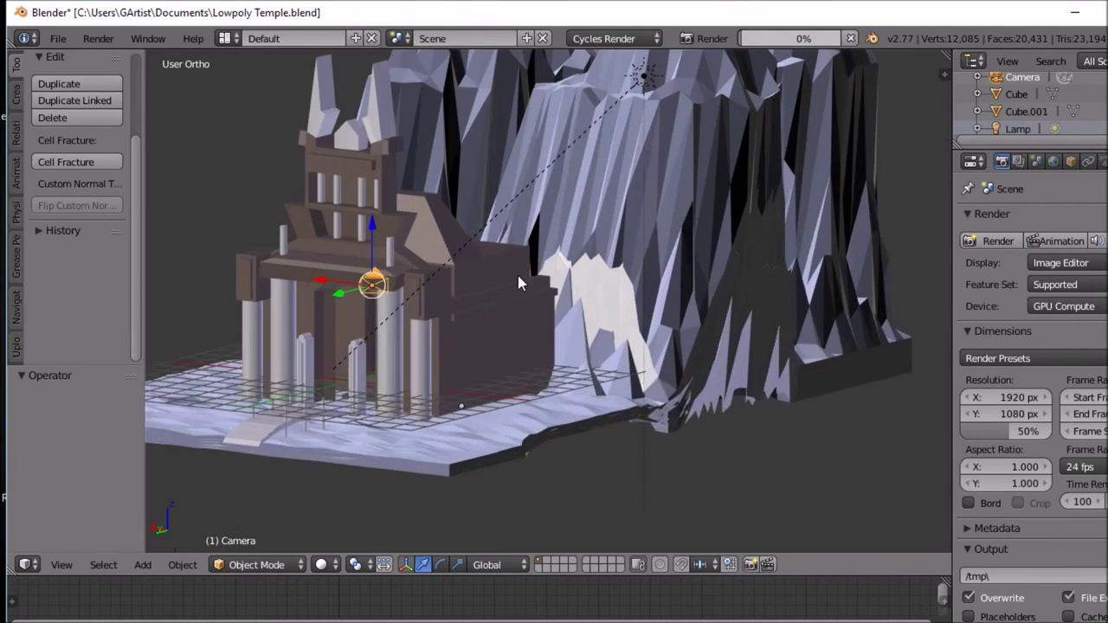
pyautogui.scroll(3, 519, 296)
pyautogui.keyDown('shift'); pyautogui.moveTo(506, 295); pyautogui.dragTo(822, 352, button='middle'); pyautogui.keyUp('shift')
pyautogui.moveTo(563, 322); pyautogui.dragTo(701, 383, button='middle')
pyautogui.rightClick(398, 307)
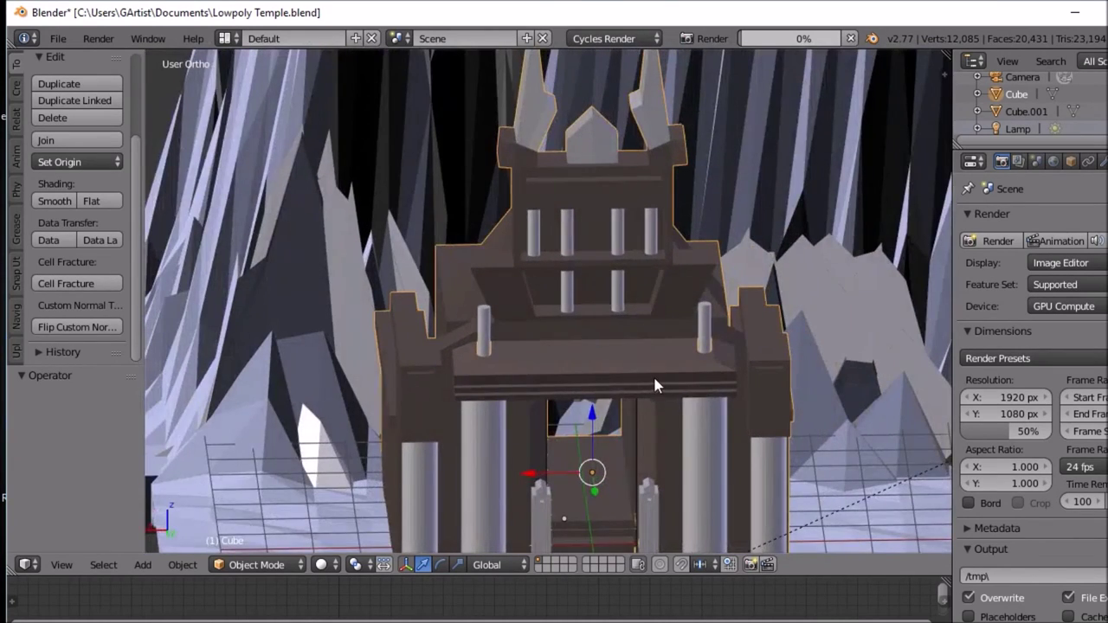
# Step: Examine the temple's upper facade and porch roof from the front and side
pyautogui.scroll(4, 653, 374)
pyautogui.moveTo(655, 381); pyautogui.dragTo(706, 369, button='middle')
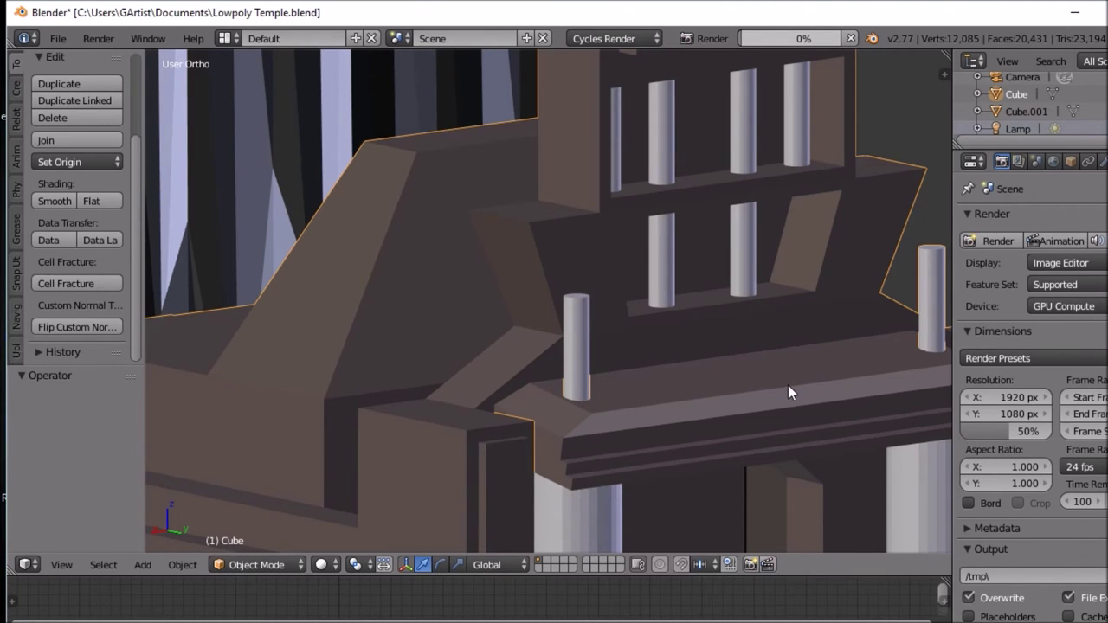
pyautogui.scroll(-5, 788, 392)
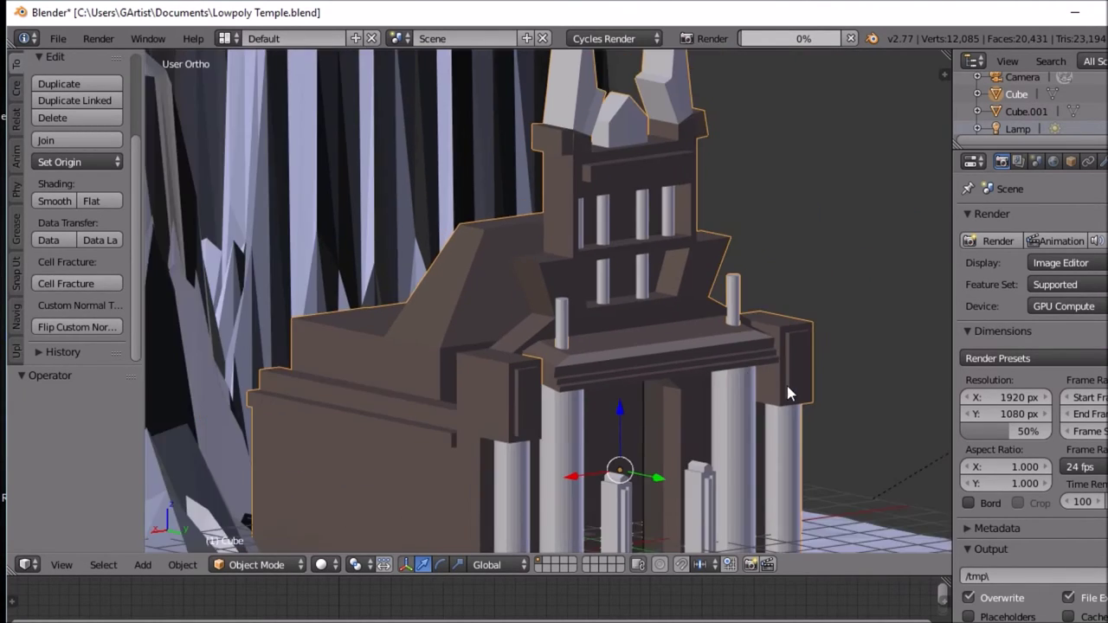
pyautogui.scroll(2, 788, 392)
pyautogui.moveTo(788, 393); pyautogui.dragTo(723, 407, button='middle')
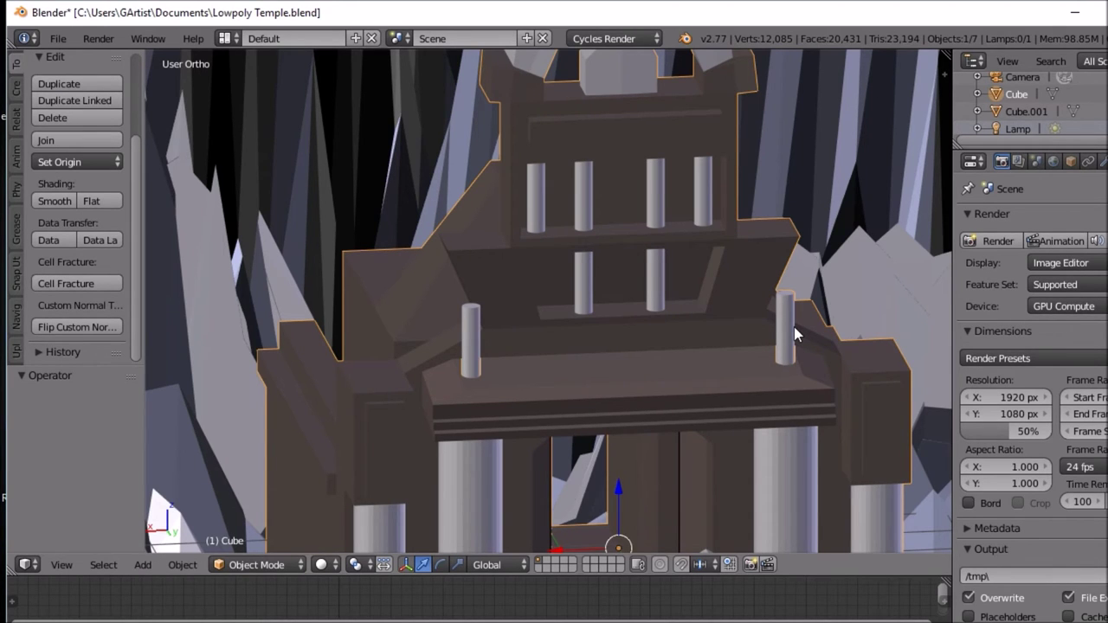
pyautogui.moveTo(618, 284); pyautogui.dragTo(657, 315, button='middle')
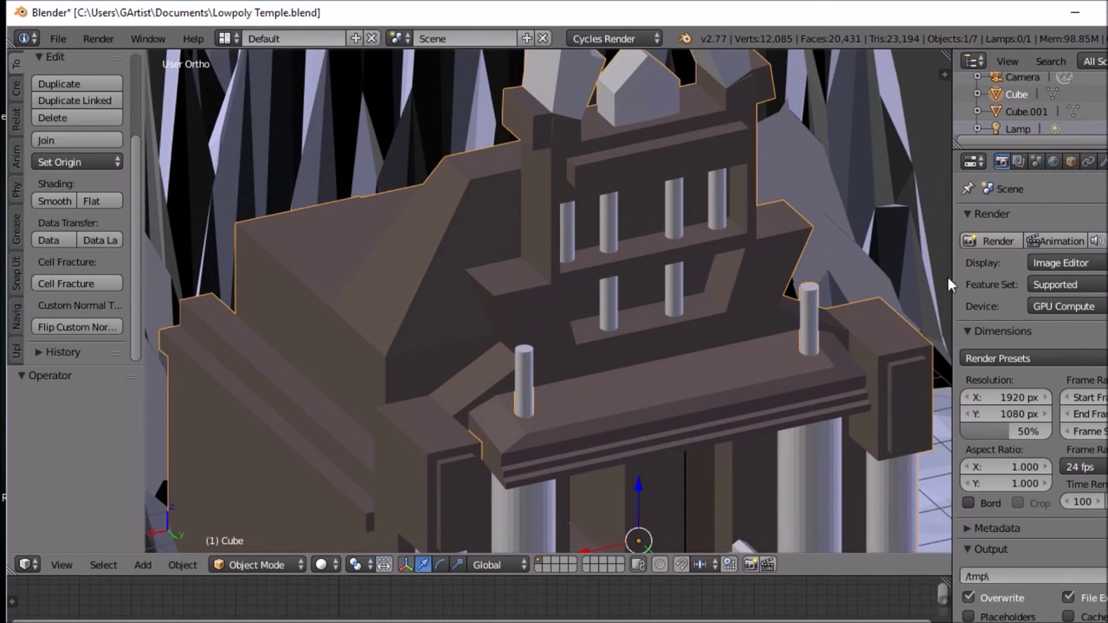
# Step: Inset the two front faces of the gabled block on top of the temple tower by about 0.049
pyautogui.rightClick(630, 101)
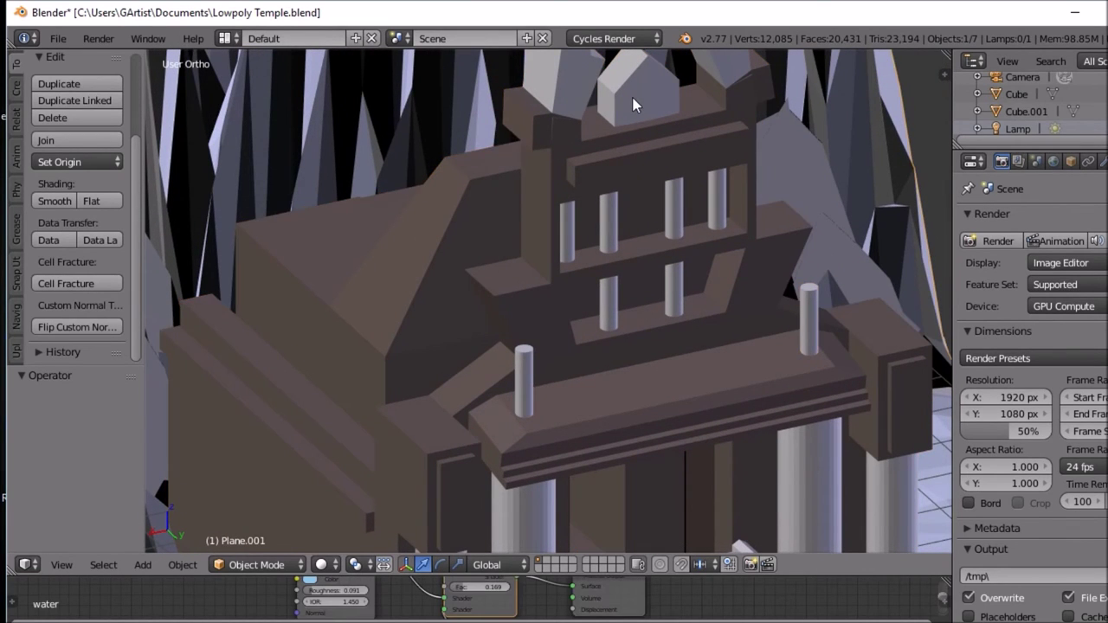
pyautogui.press('Tab')
pyautogui.press('Tab')
pyautogui.rightClick(636, 116)
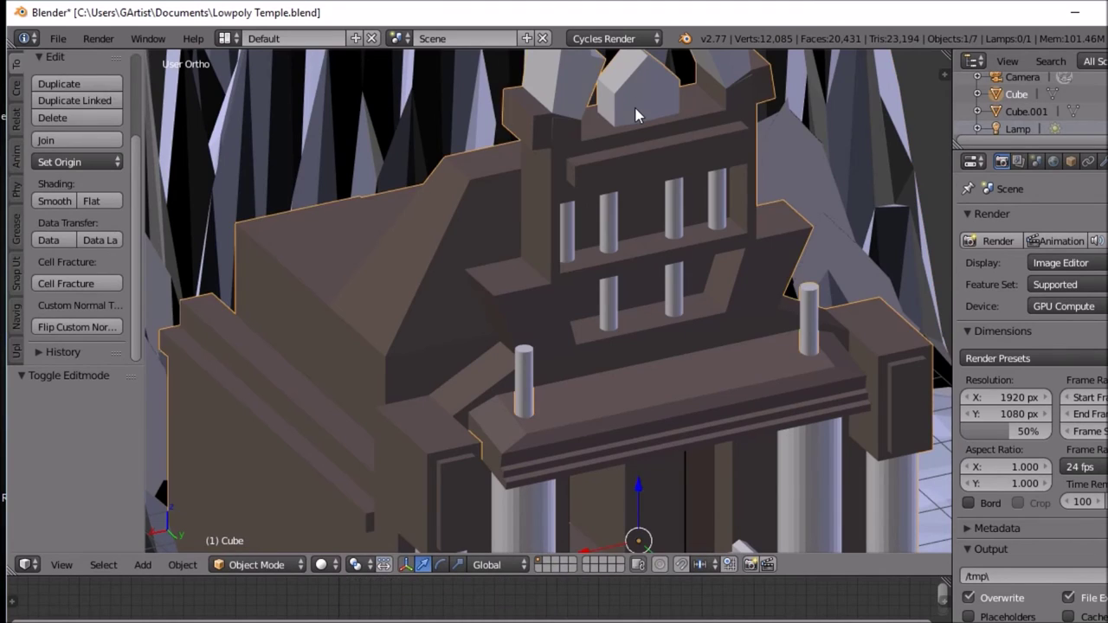
pyautogui.press('Tab')
pyautogui.rightClick(638, 104)
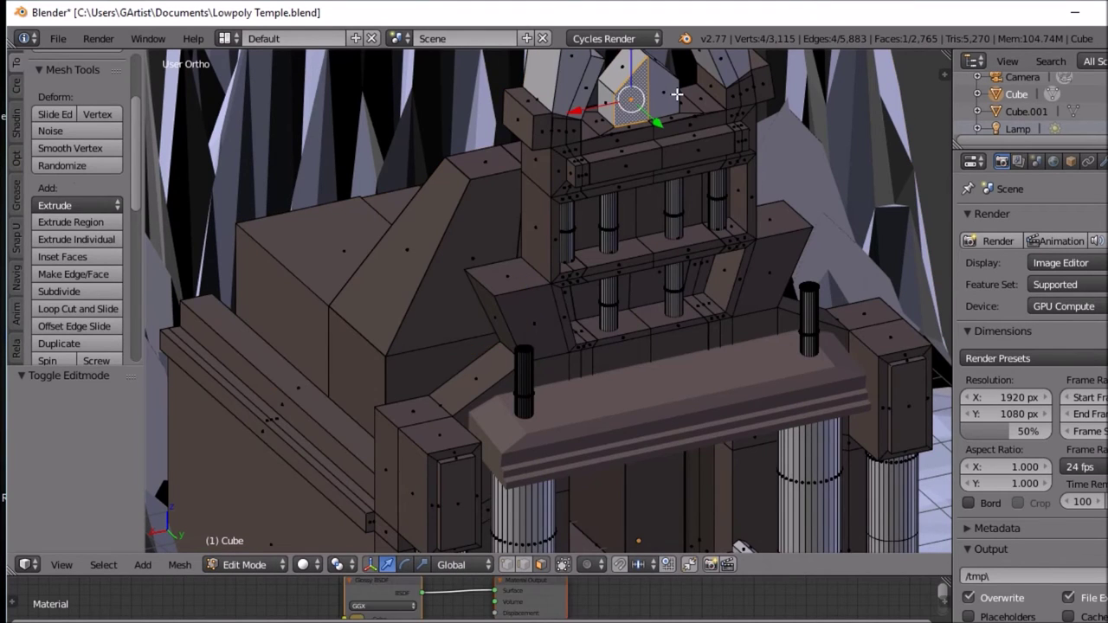
pyautogui.keyDown('shift'); pyautogui.rightClick(667, 97); pyautogui.keyUp('shift')
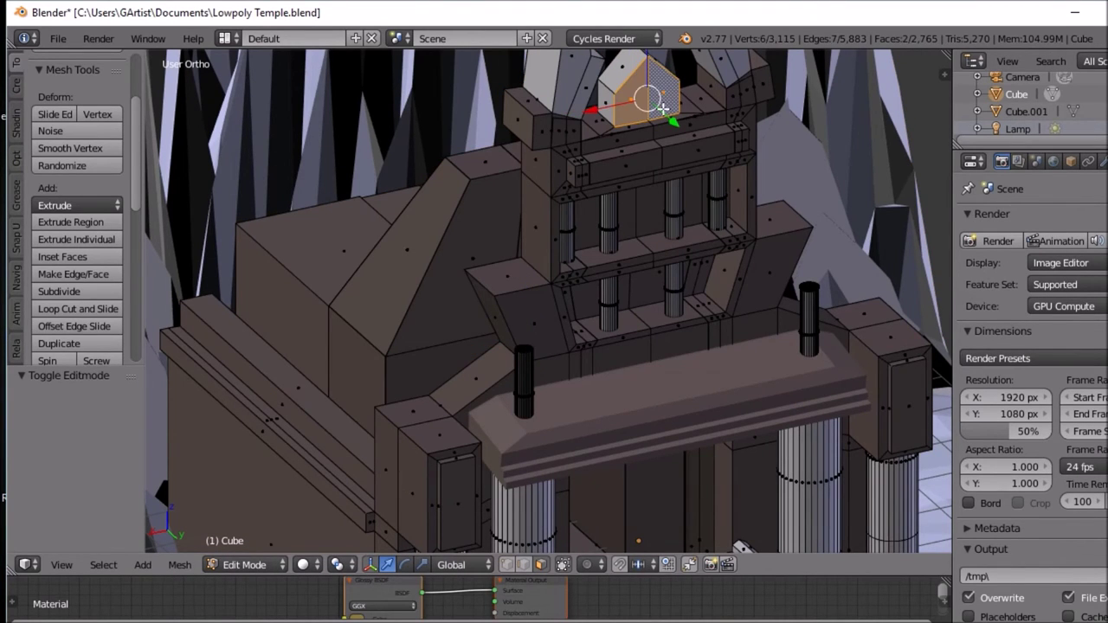
pyautogui.press('i')
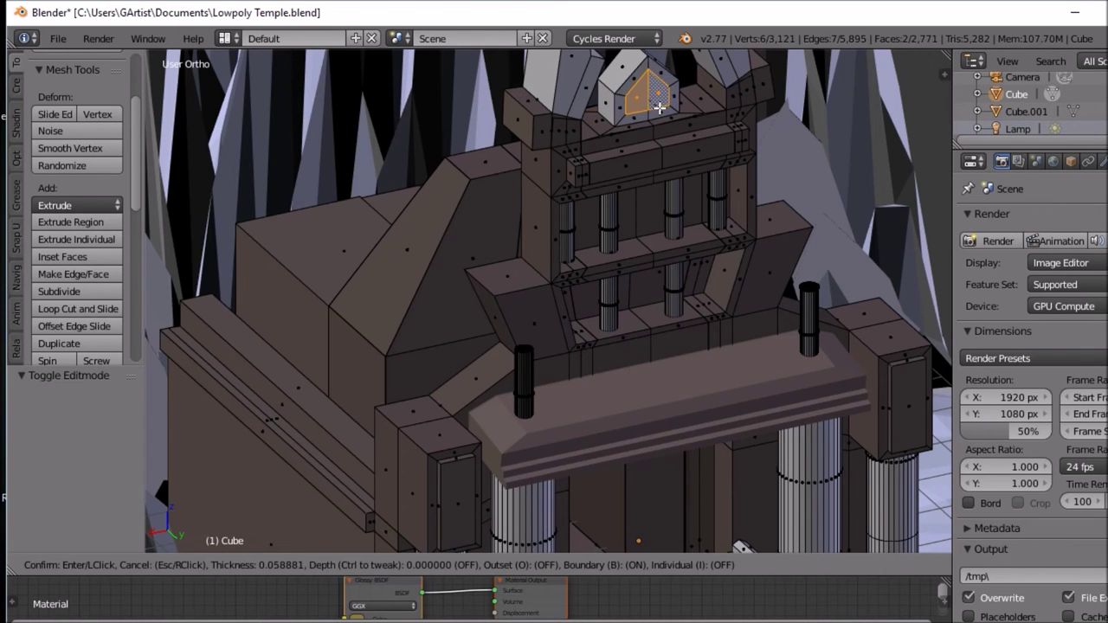
pyautogui.click(661, 108)
# Step: Extrude the inset faces of the gabled block inward by about 0.11 to form a recess
pyautogui.moveTo(661, 107); pyautogui.dragTo(695, 86, button='middle')
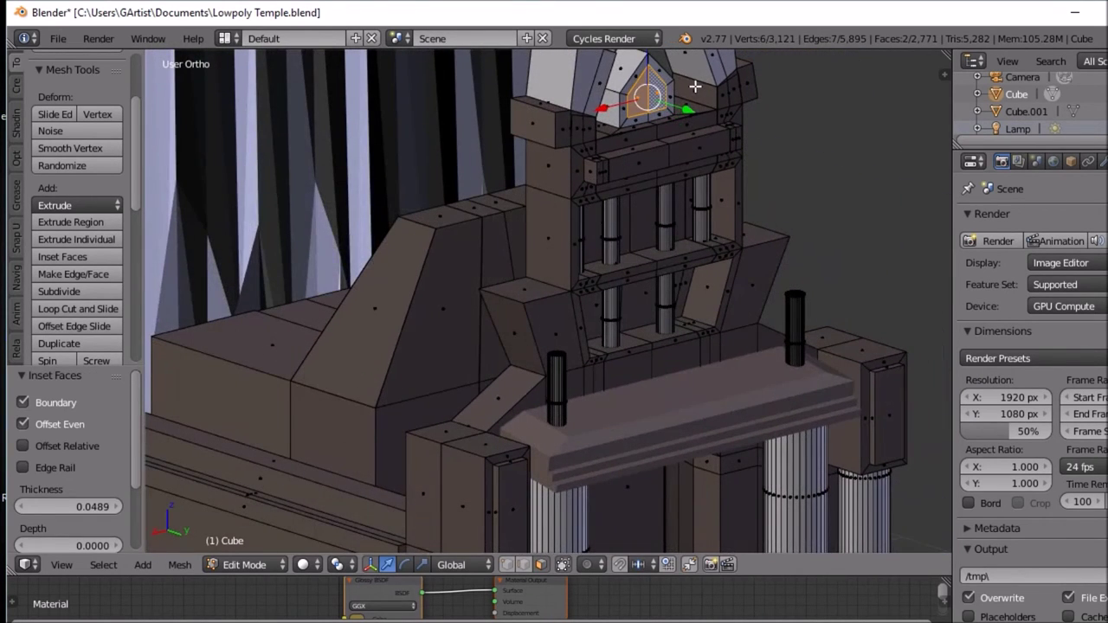
pyautogui.press('e')
pyautogui.click(691, 86)
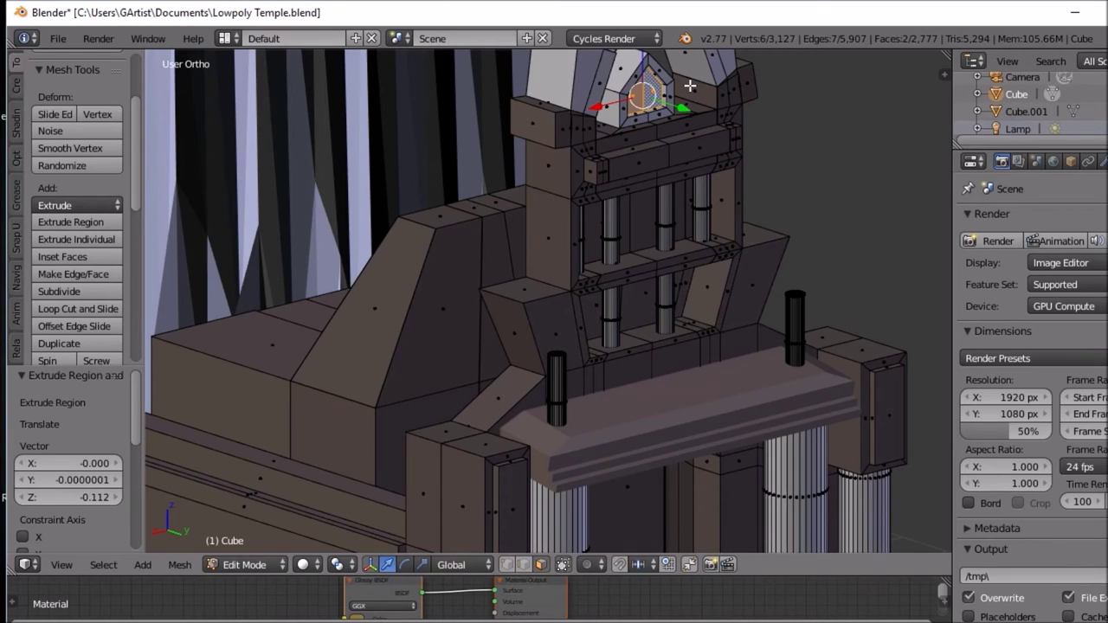
# Step: Inset the recessed faces again by about 0.035 and extrude them outward by about 0.08, then leave Edit Mode
pyautogui.press('i')
pyautogui.click(689, 85)
pyautogui.press('e')
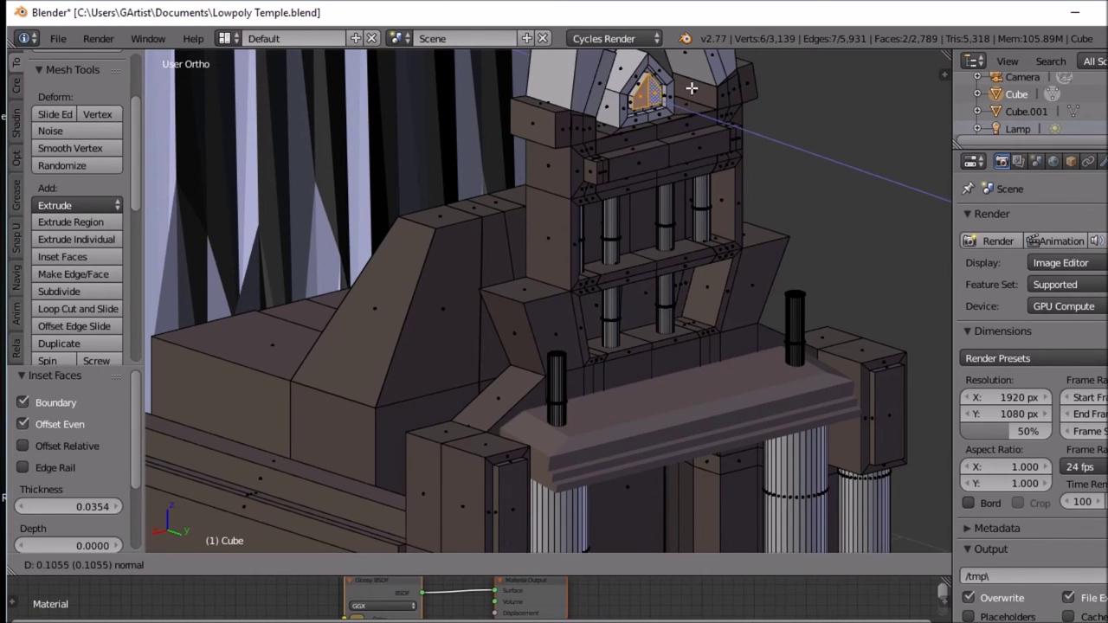
pyautogui.click(692, 88)
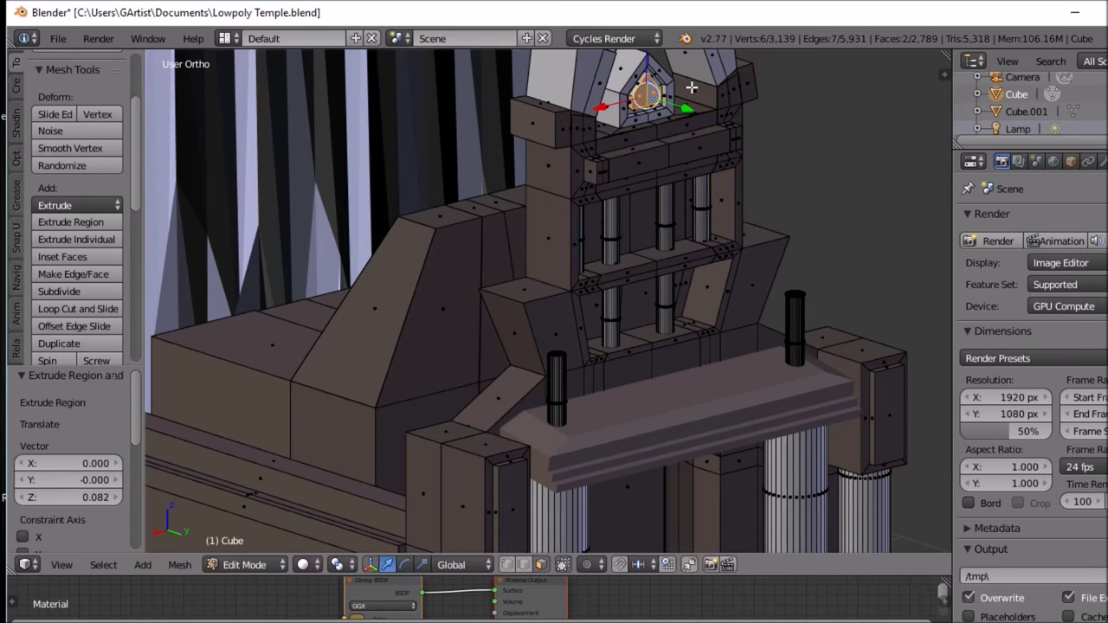
pyautogui.press('Tab')
pyautogui.moveTo(688, 99); pyautogui.dragTo(639, 113, button='middle')
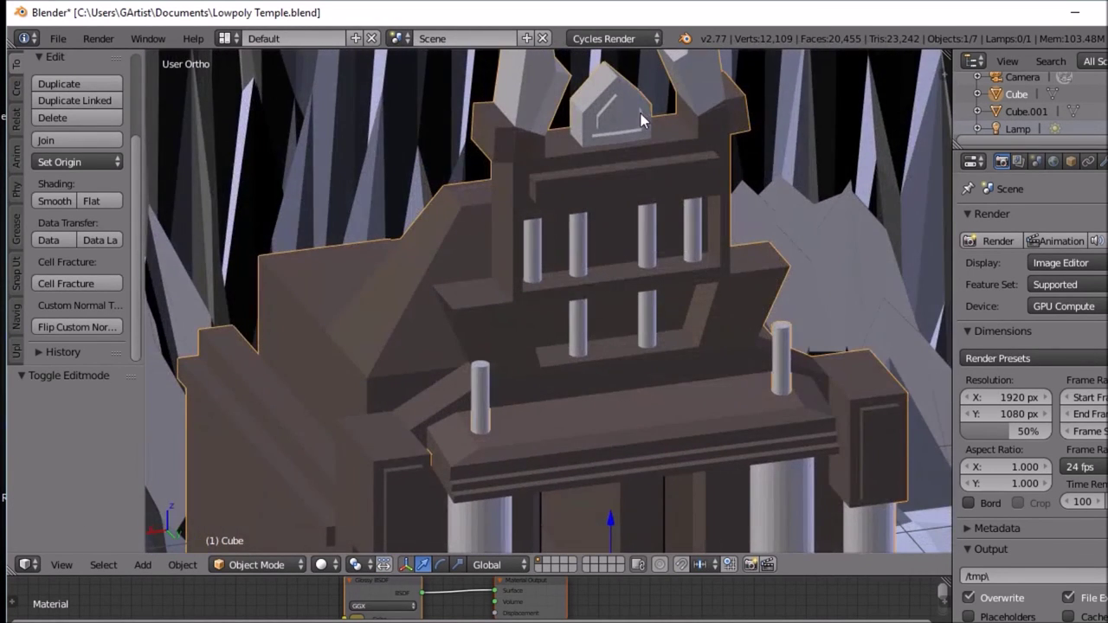
pyautogui.press('Tab')
pyautogui.rightClick(597, 188)
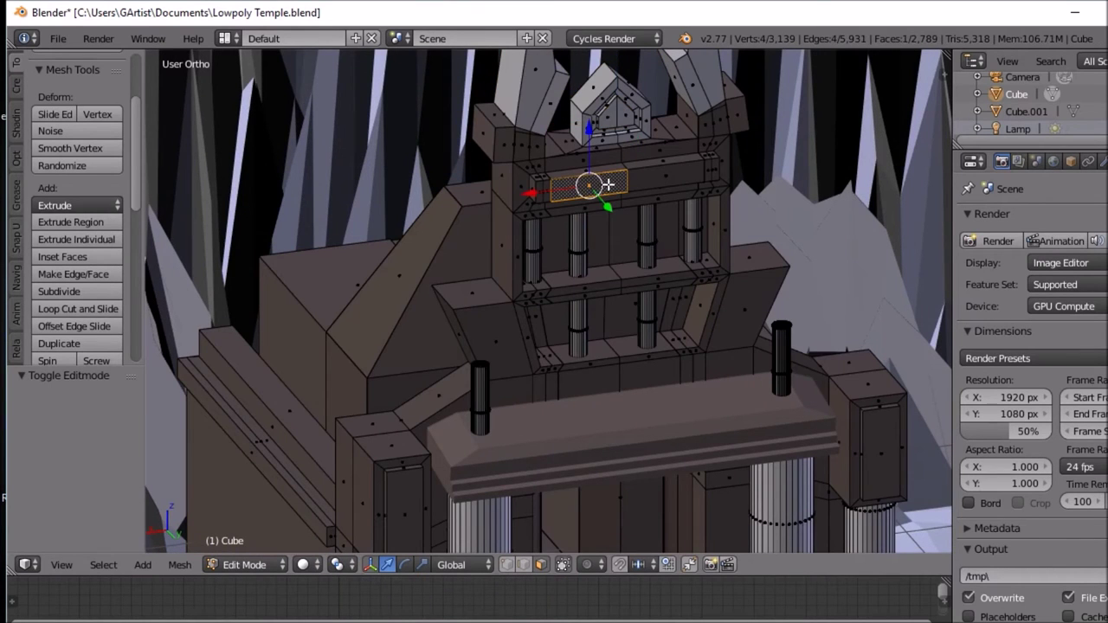
pyautogui.keyDown('shift'); pyautogui.rightClick(650, 180); pyautogui.keyUp('shift')
pyautogui.moveTo(650, 179); pyautogui.dragTo(727, 199, button='middle')
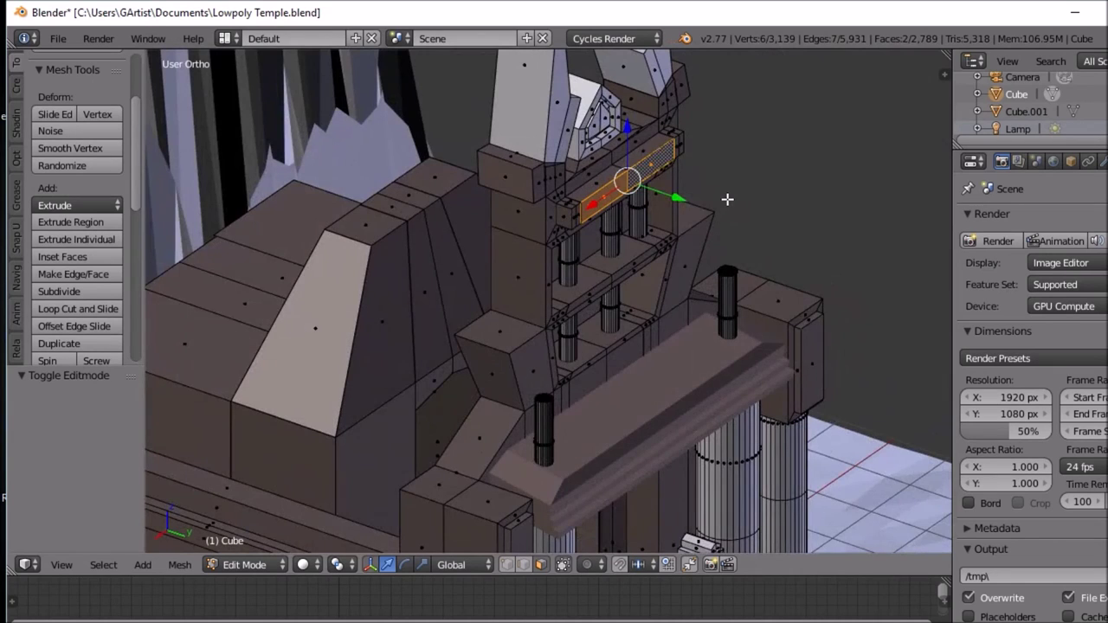
pyautogui.scroll(2, 693, 181)
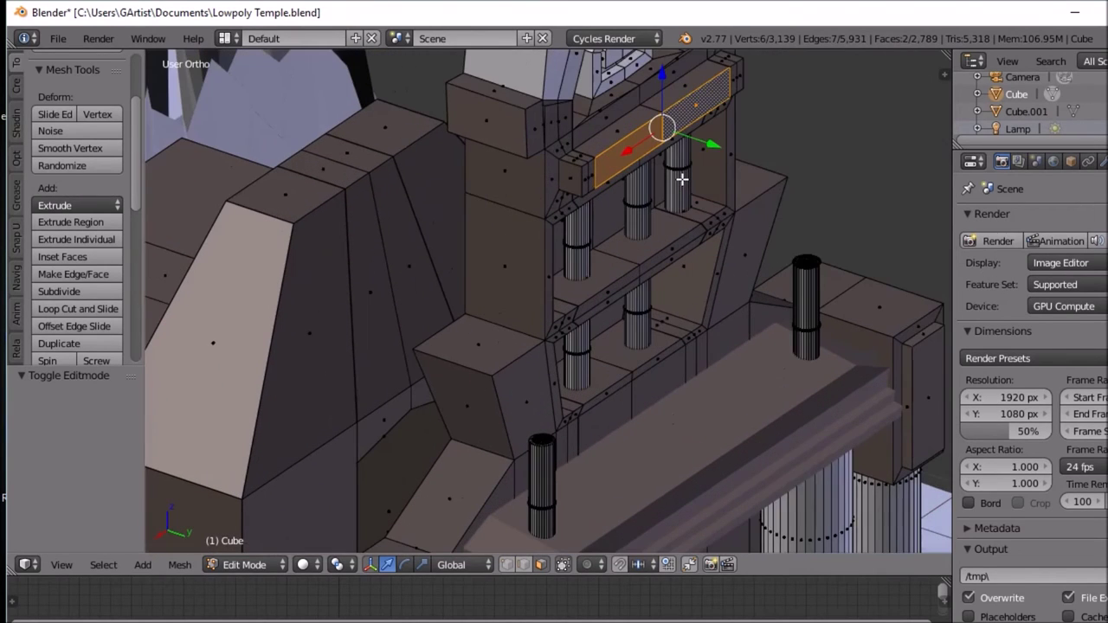
pyautogui.keyDown('shift'); pyautogui.moveTo(683, 180); pyautogui.dragTo(686, 274, button='middle'); pyautogui.keyUp('shift')
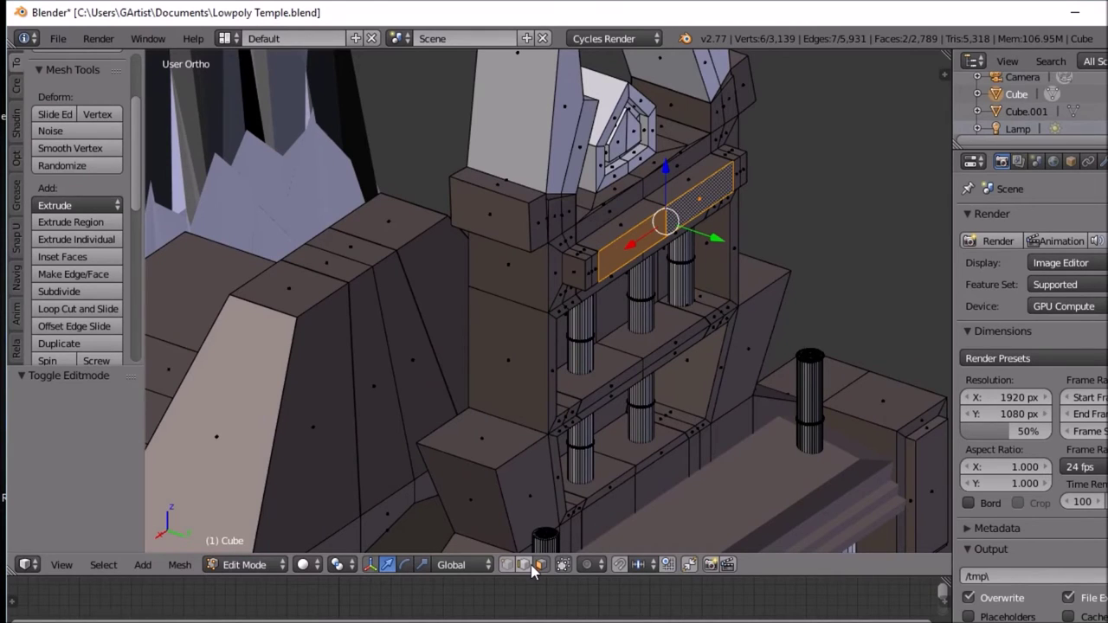
# Step: Try raising the rear top edges of the beam below the gabled block by about 0.2 along Z
pyautogui.rightClick(593, 232)
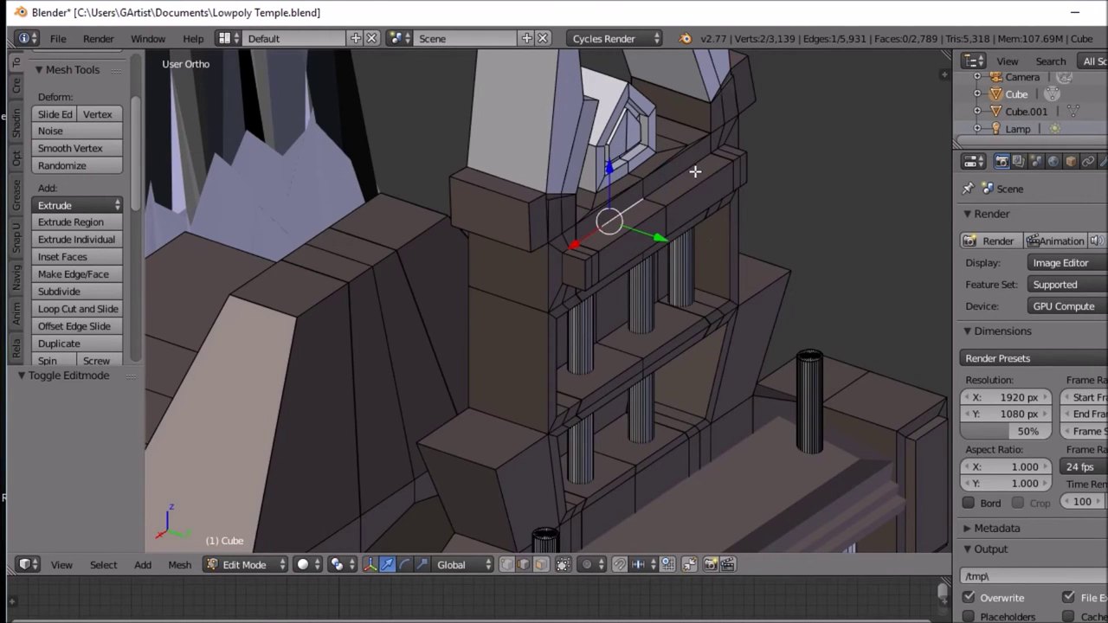
pyautogui.keyDown('shift'); pyautogui.rightClick(660, 183); pyautogui.keyUp('shift')
pyautogui.moveTo(639, 241); pyautogui.dragTo(688, 203, button='middle')
pyautogui.press('g')
pyautogui.press('z')
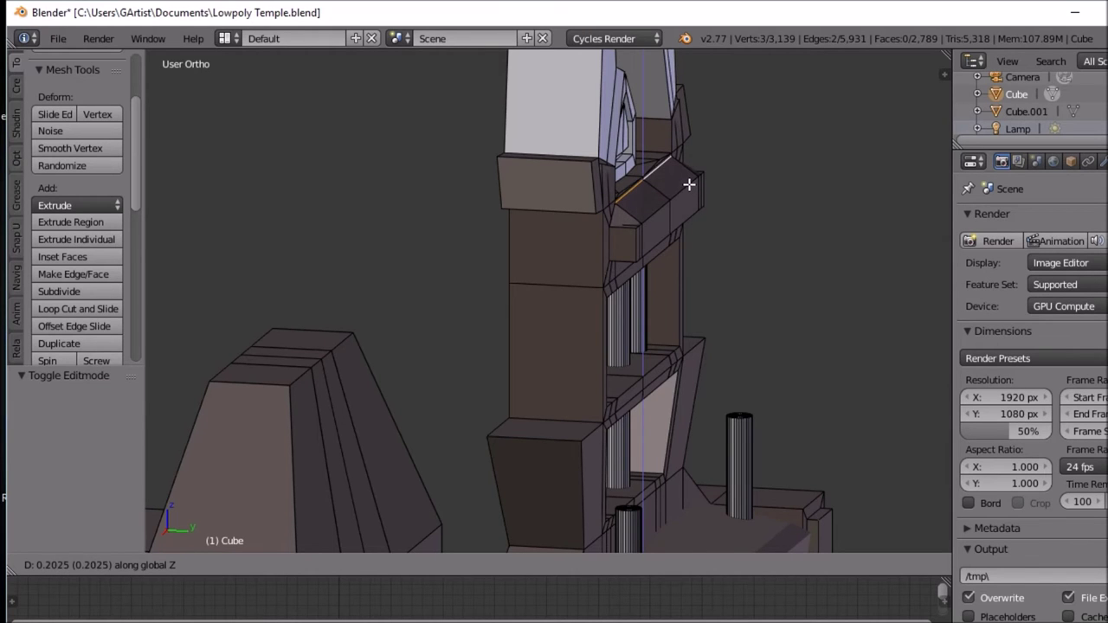
pyautogui.click(689, 185)
# Step: Check the beam's sloped top in Object Mode and undo the edge raise
pyautogui.moveTo(684, 186); pyautogui.dragTo(554, 195, button='middle')
pyautogui.scroll(2, 606, 234)
pyautogui.moveTo(551, 177); pyautogui.dragTo(694, 178, button='middle')
pyautogui.scroll(3, 573, 222)
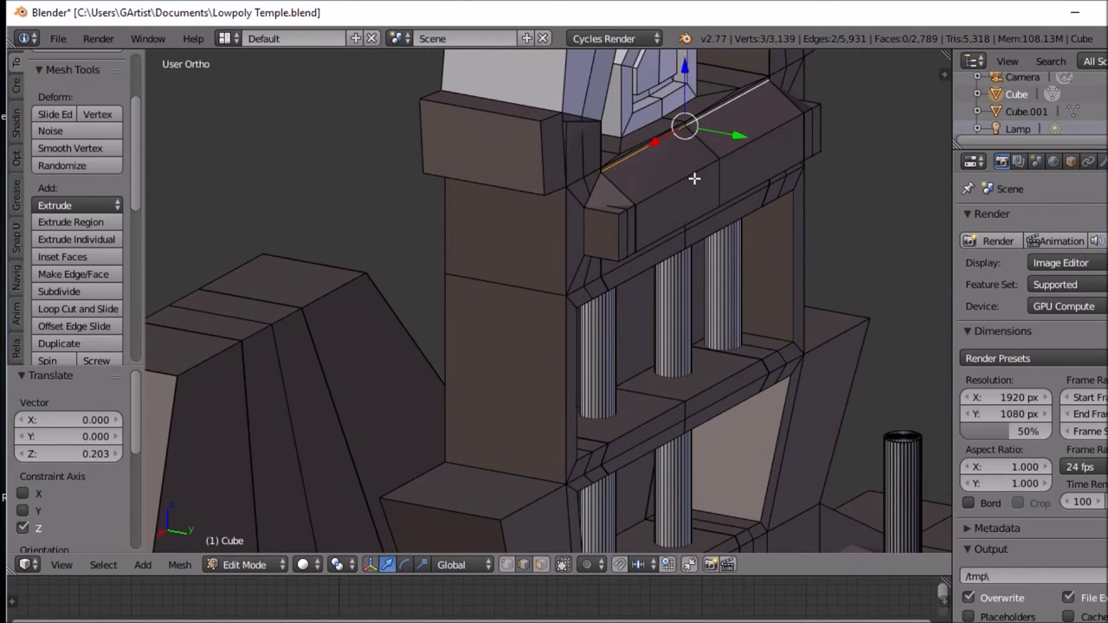
pyautogui.press('Tab')
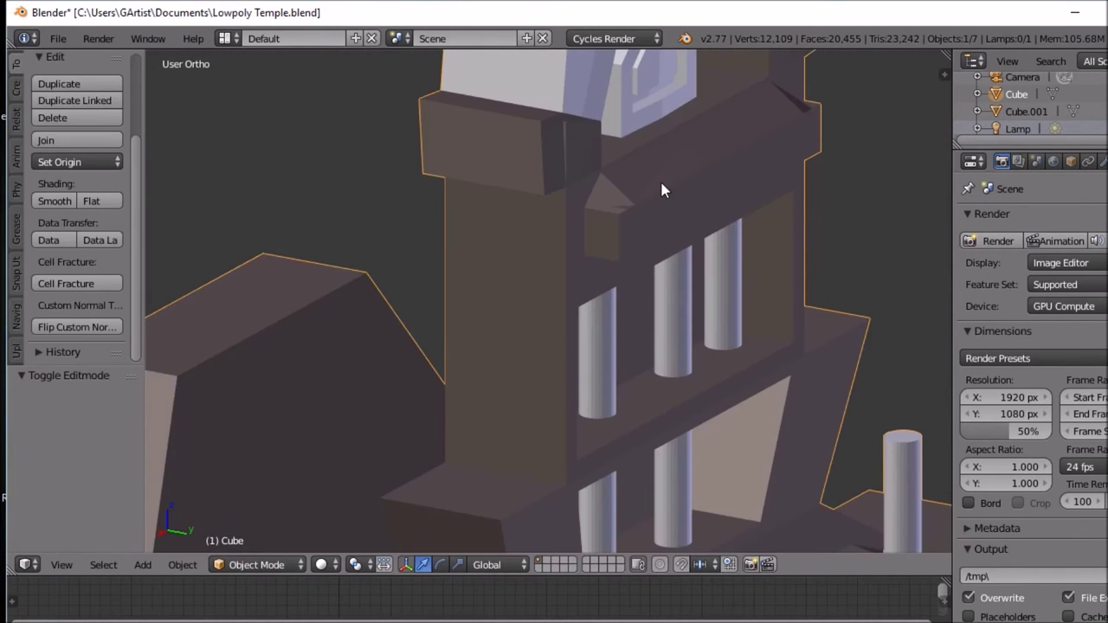
pyautogui.hotkey('ctrl', 'z')
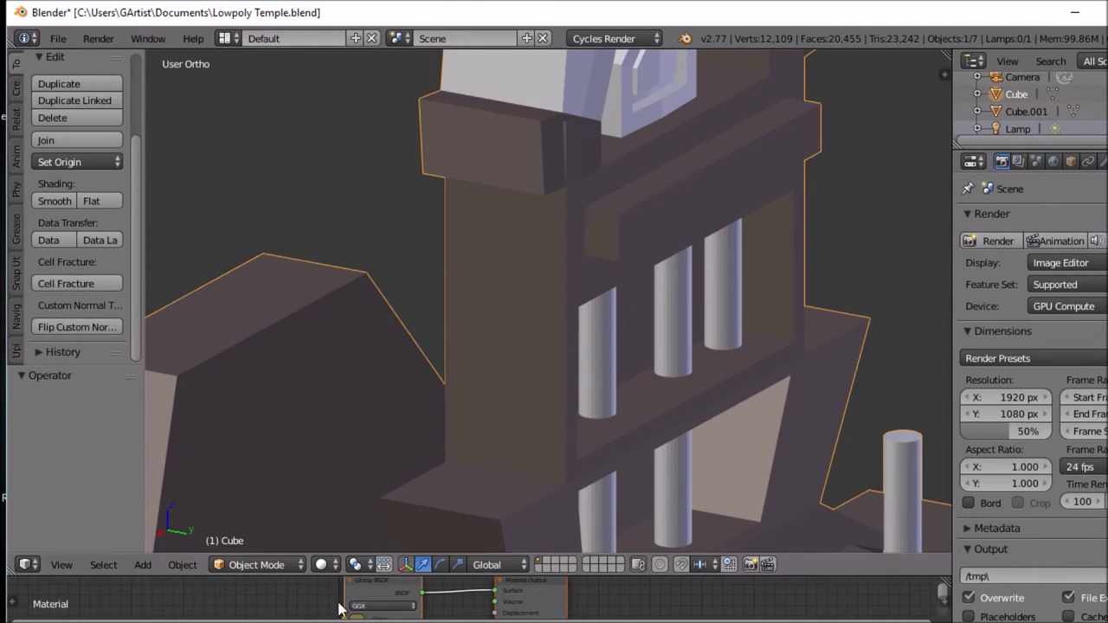
# Step: Set the viewport to Solid shading and open the temple mesh in Edit Mode with edge selection
pyautogui.click(333, 565)
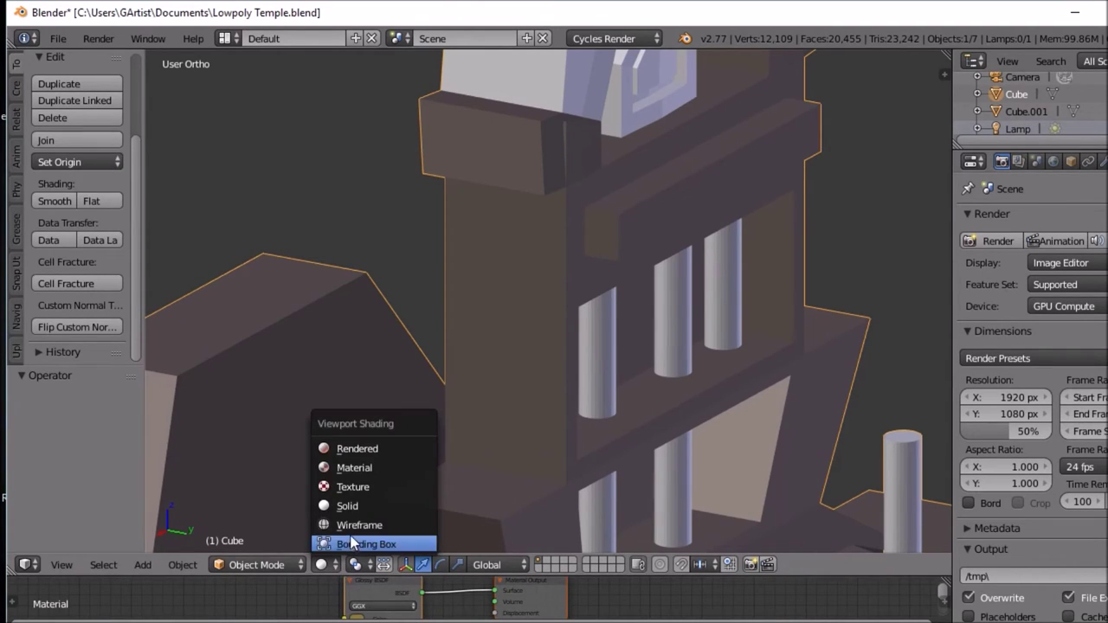
pyautogui.click(357, 507)
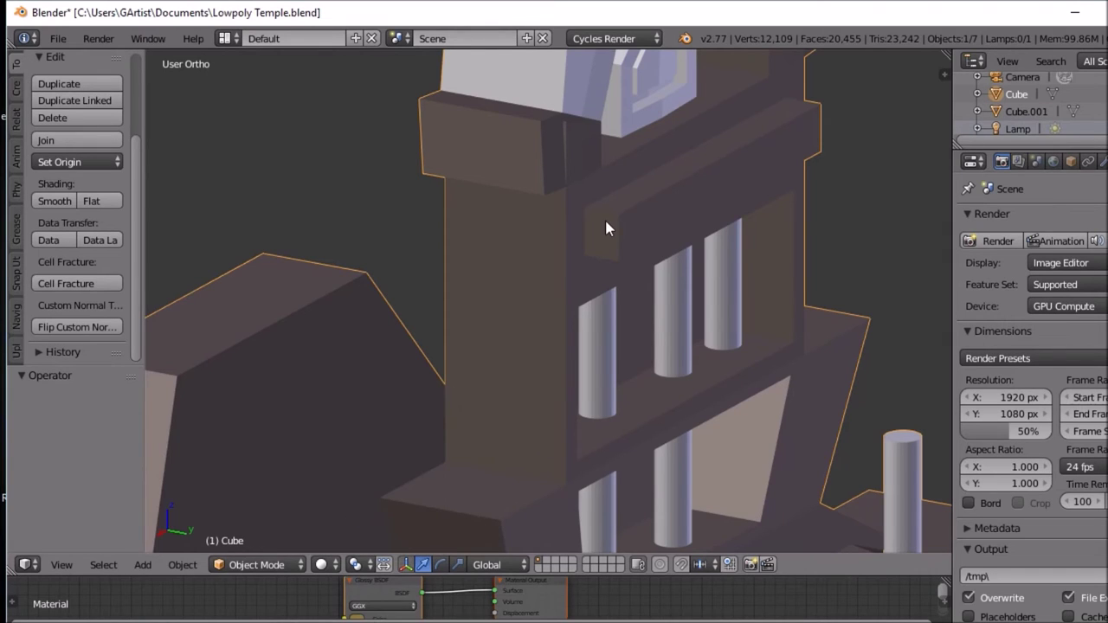
pyautogui.press('Tab')
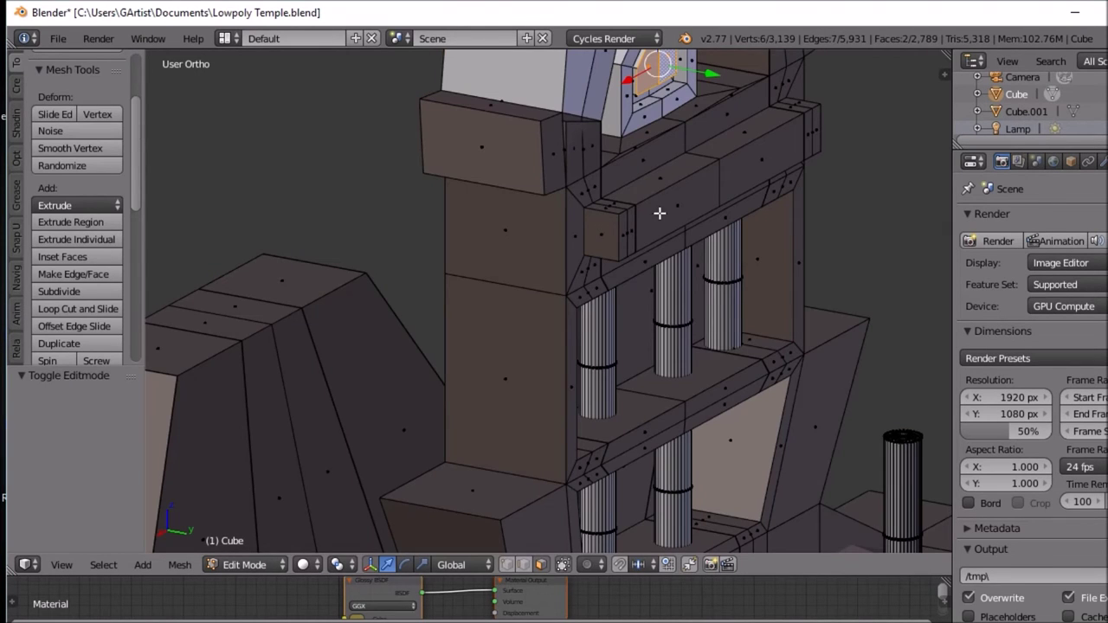
pyautogui.moveTo(665, 194); pyautogui.dragTo(639, 233, button='middle')
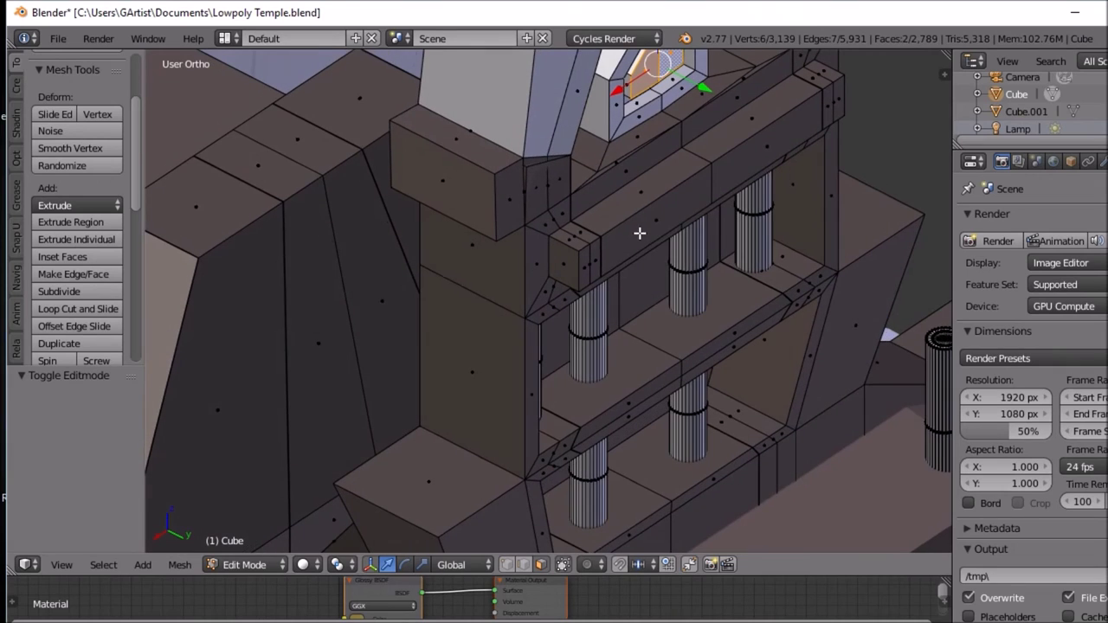
pyautogui.click(524, 565)
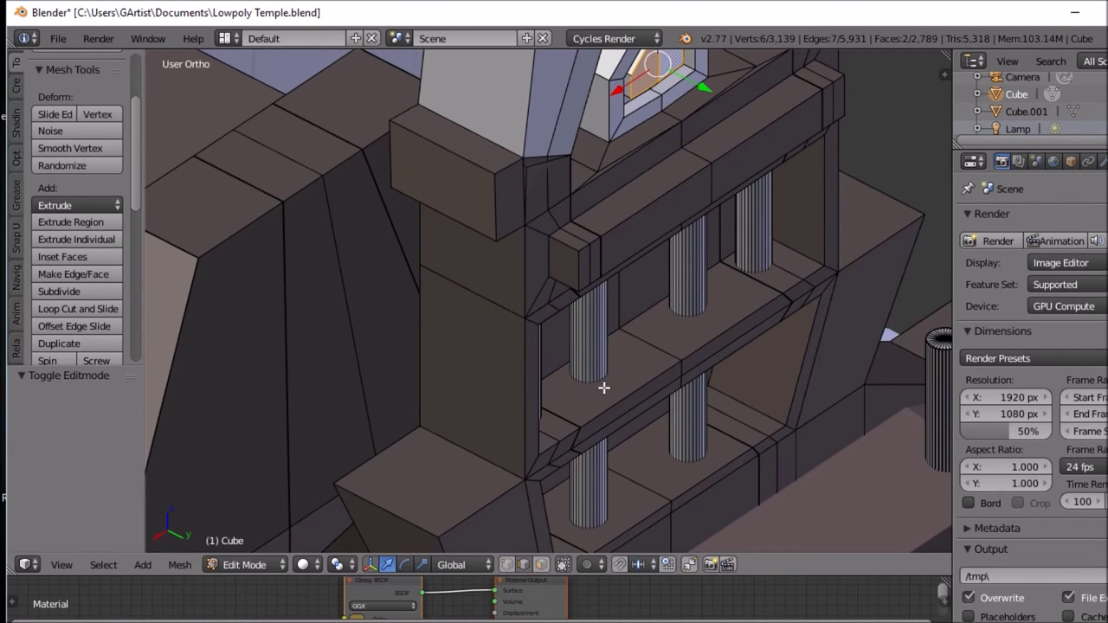
# Step: Add the rear top edges of the beam below the gabled block to the selection and raise it about 0.125 along Z
pyautogui.keyDown('shift'); pyautogui.rightClick(558, 233); pyautogui.keyUp('shift')
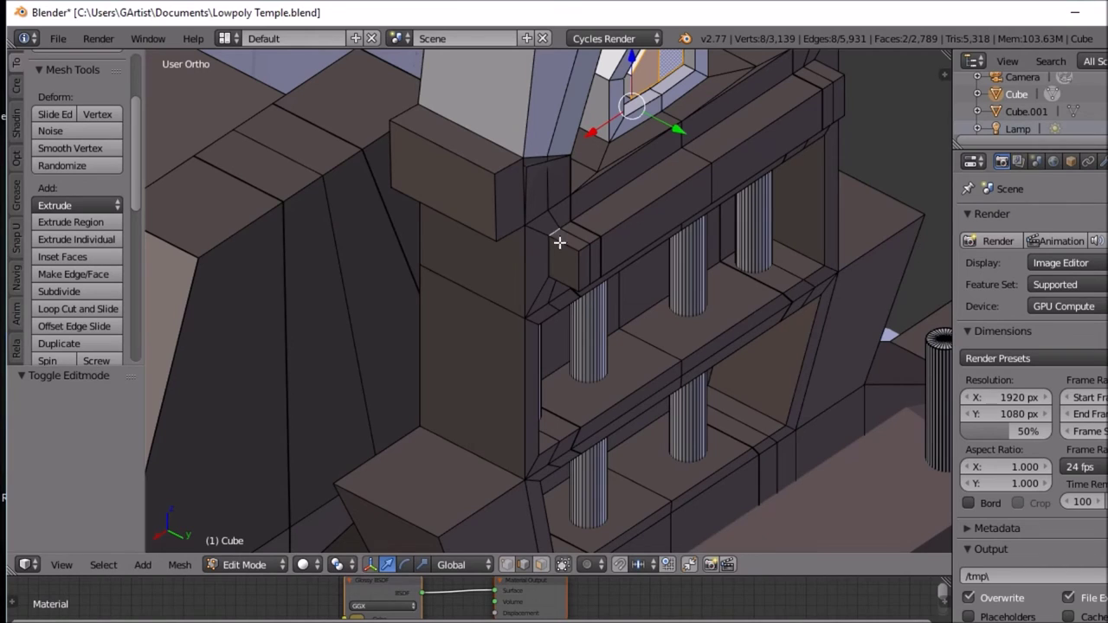
pyautogui.keyDown('shift'); pyautogui.rightClick(568, 226); pyautogui.keyUp('shift')
pyautogui.keyDown('shift'); pyautogui.rightClick(601, 207); pyautogui.keyUp('shift')
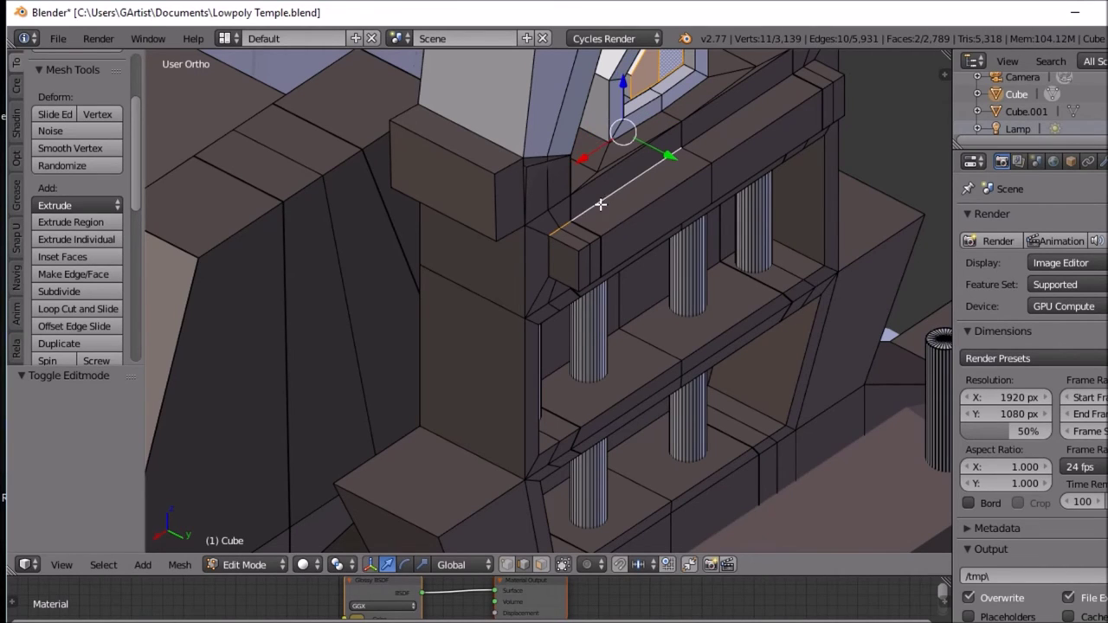
pyautogui.keyDown('shift'); pyautogui.rightClick(705, 139); pyautogui.keyUp('shift')
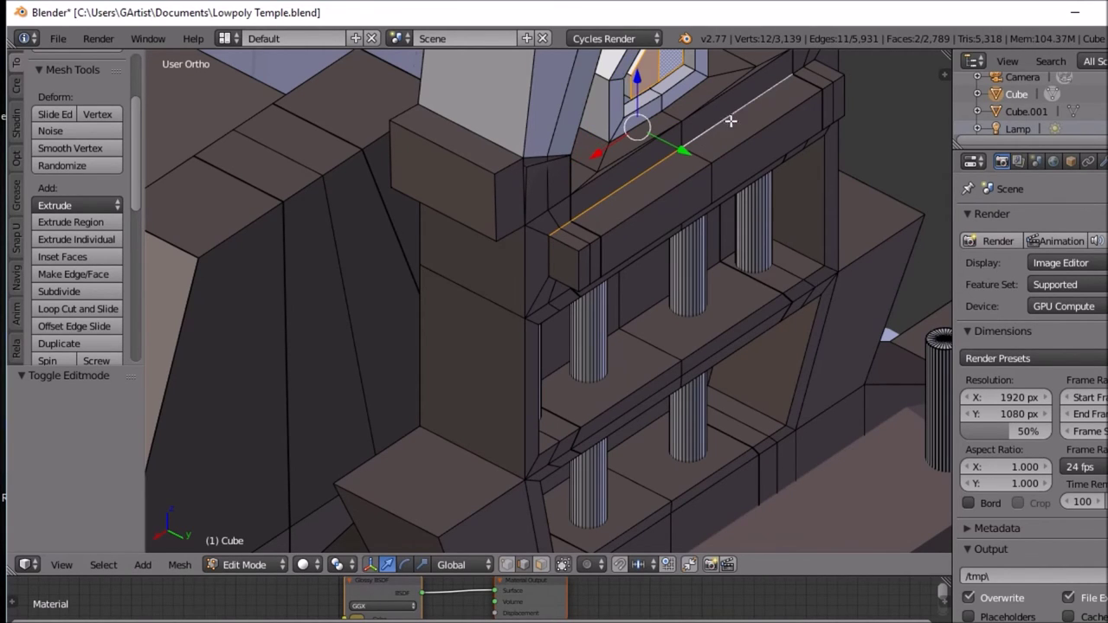
pyautogui.keyDown('shift'); pyautogui.rightClick(796, 71); pyautogui.keyUp('shift')
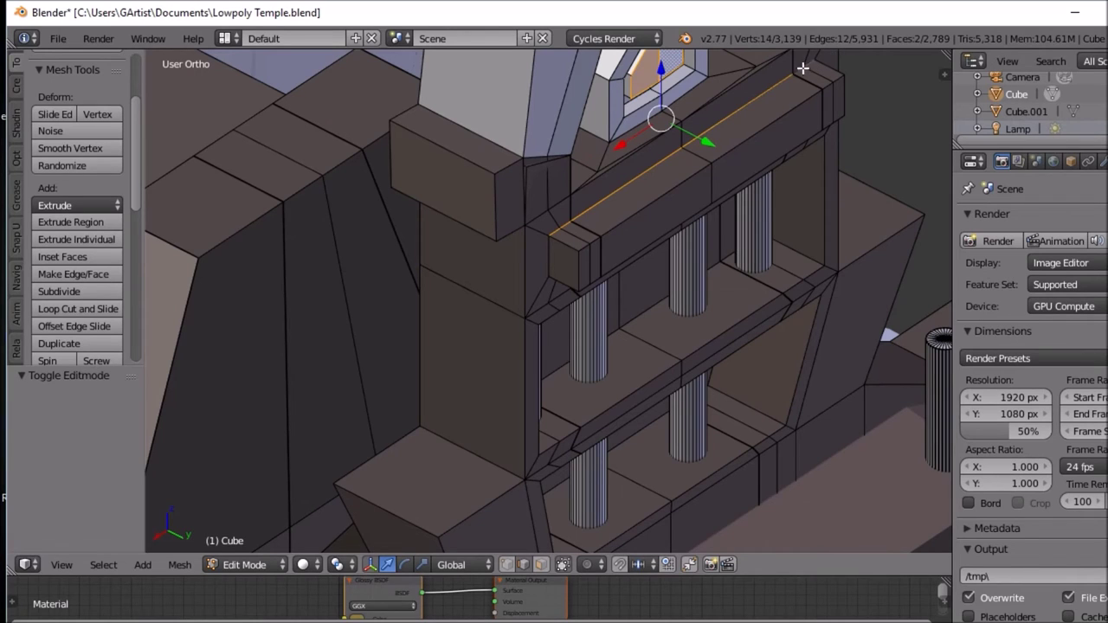
pyautogui.keyDown('shift'); pyautogui.rightClick(801, 71); pyautogui.keyUp('shift')
pyautogui.keyDown('shift'); pyautogui.rightClick(802, 71); pyautogui.keyUp('shift')
pyautogui.keyDown('shift'); pyautogui.rightClick(809, 68); pyautogui.keyUp('shift')
pyautogui.moveTo(767, 156); pyautogui.dragTo(794, 116, button='middle')
pyautogui.press('g')
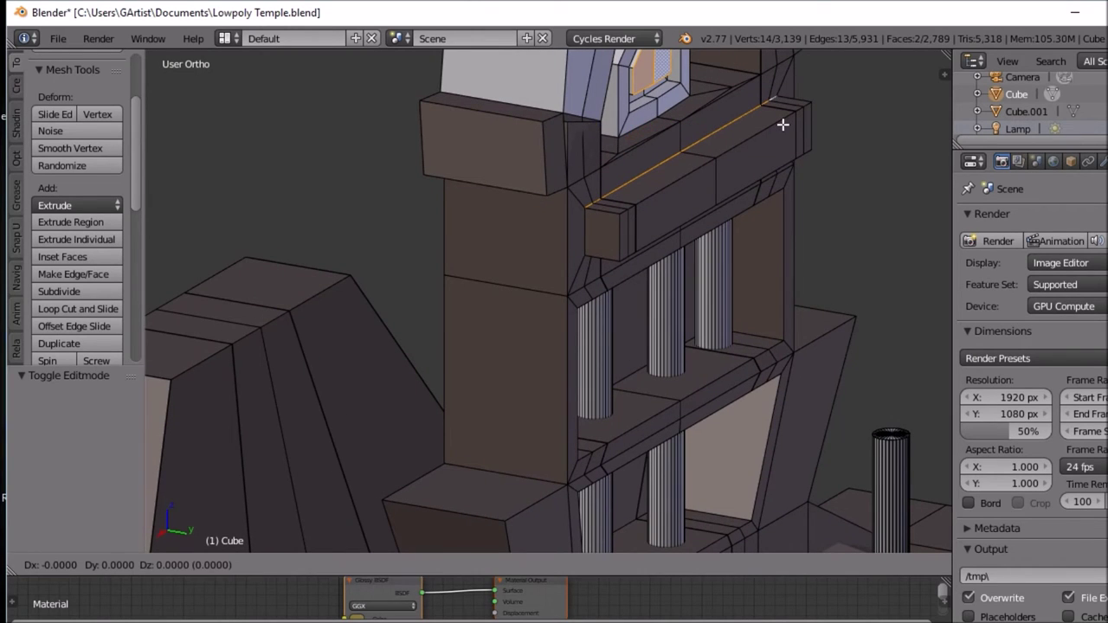
pyautogui.press('z')
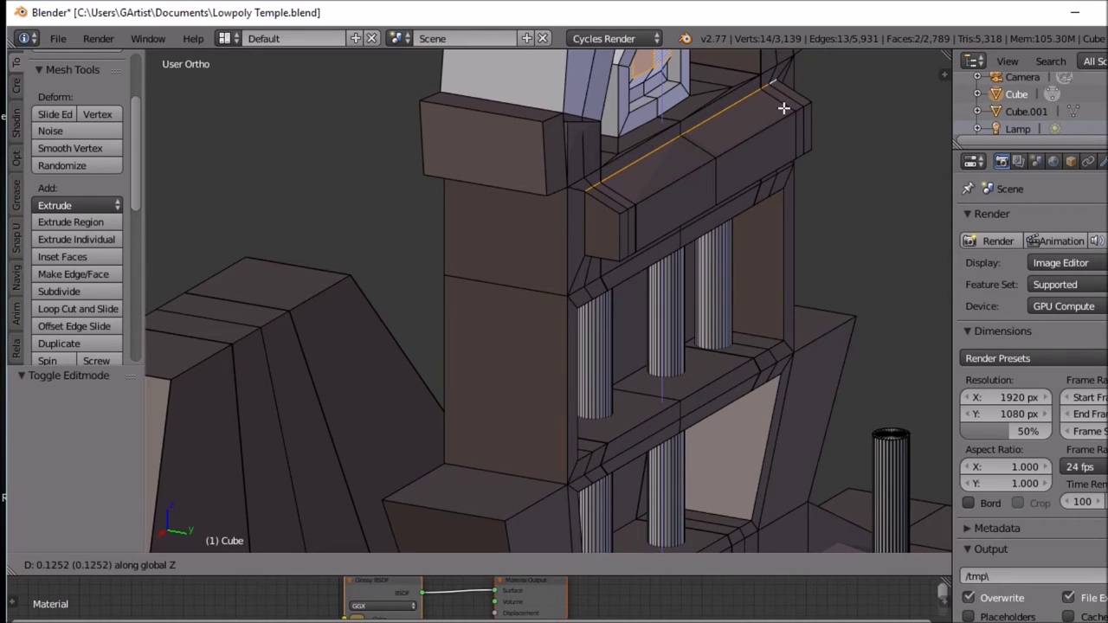
pyautogui.click(784, 107)
# Step: Check the beam's sloped top in Object Mode from the side and front, then return to Edit Mode
pyautogui.moveTo(581, 228); pyautogui.dragTo(618, 213, button='middle')
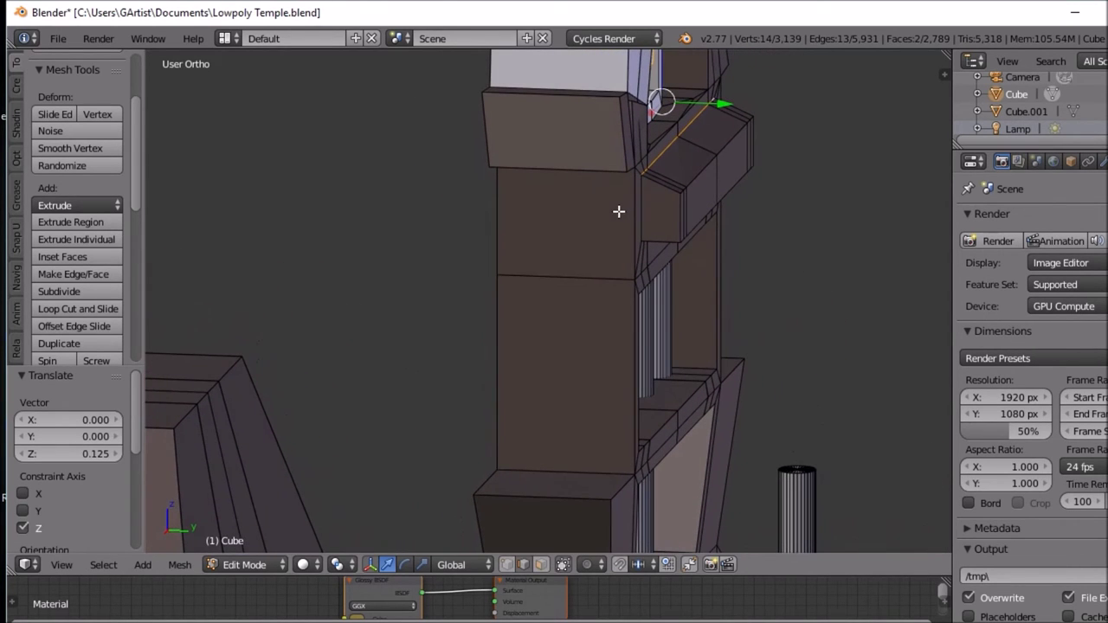
pyautogui.press('Tab')
pyautogui.moveTo(441, 522); pyautogui.dragTo(556, 324, button='middle')
pyautogui.scroll(1, 515, 338)
pyautogui.press('Tab')
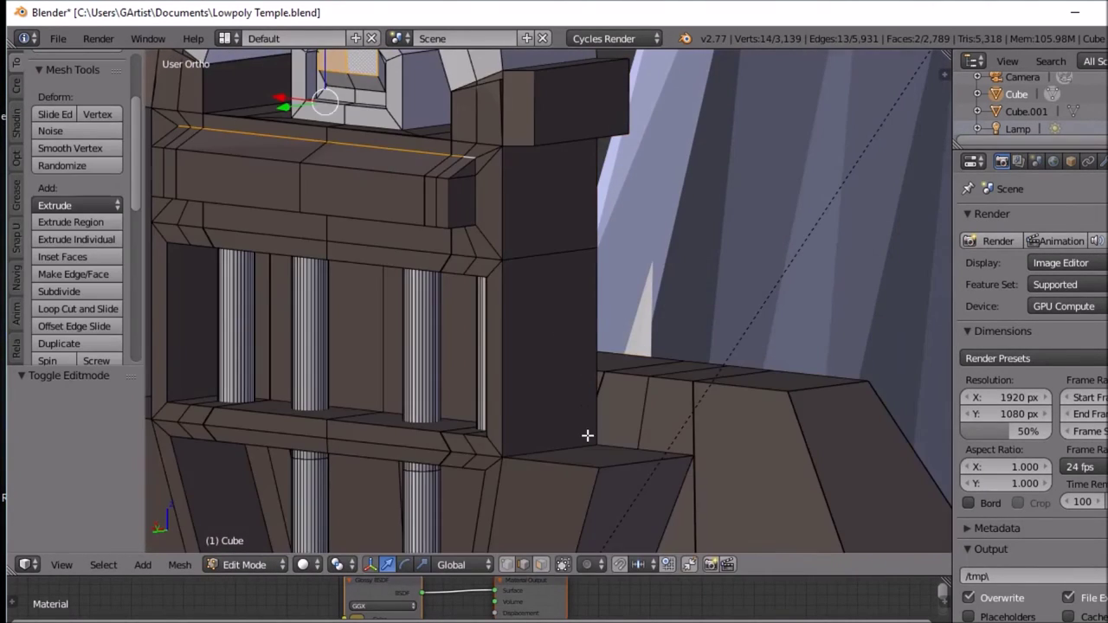
# Step: Examine the temple's upper facade and sloped beam up close and from a distance, from the front and both sides
pyautogui.scroll(-2, 587, 433)
pyautogui.scroll(1, 612, 431)
pyautogui.moveTo(612, 431); pyautogui.dragTo(597, 455, button='middle')
pyautogui.scroll(1, 677, 468)
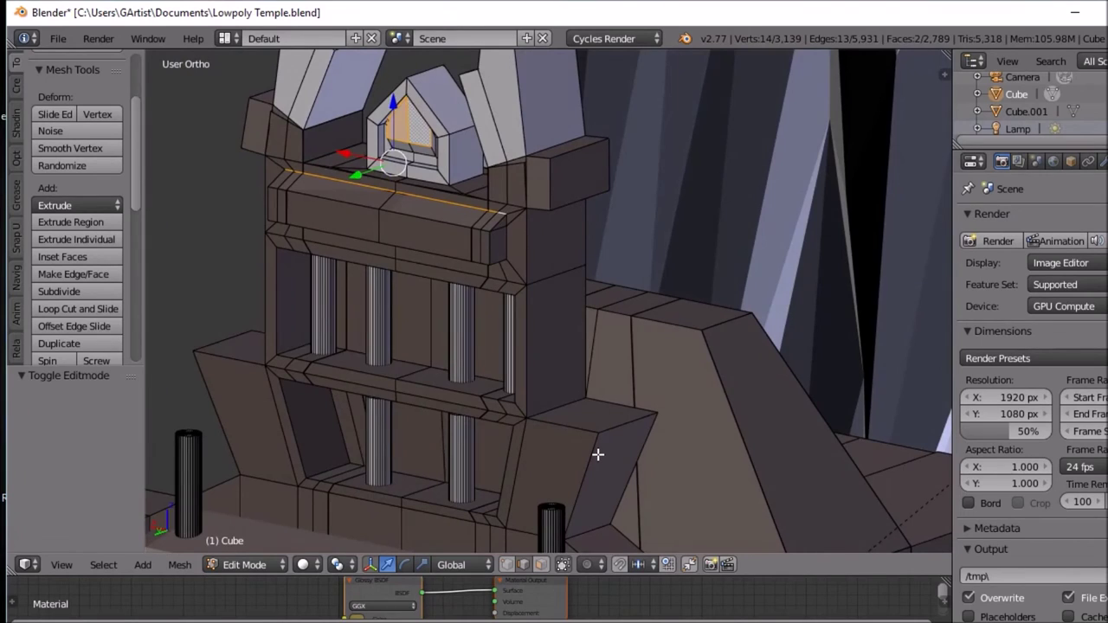
pyautogui.scroll(-2, 598, 455)
pyautogui.scroll(1, 598, 450)
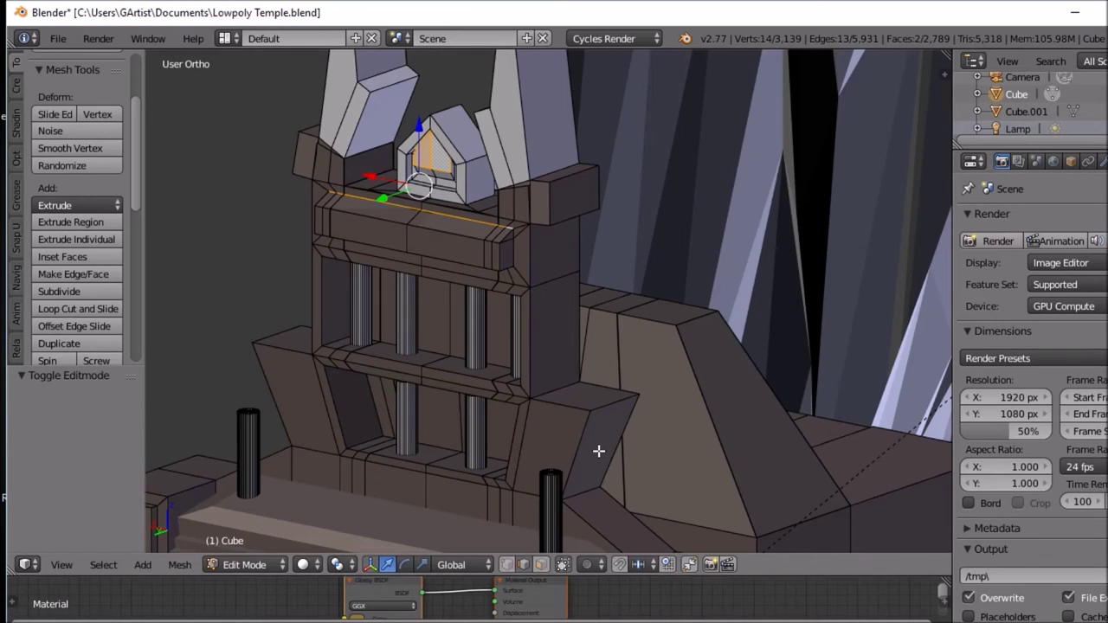
pyautogui.scroll(2, 598, 451)
pyautogui.scroll(1, 599, 451)
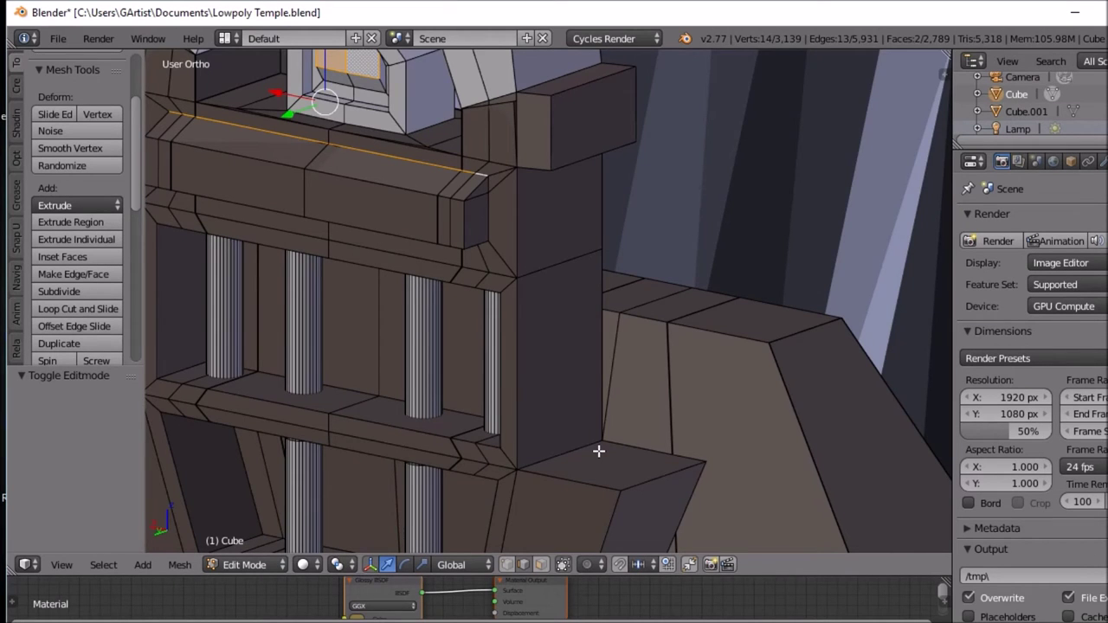
pyautogui.scroll(-4, 599, 451)
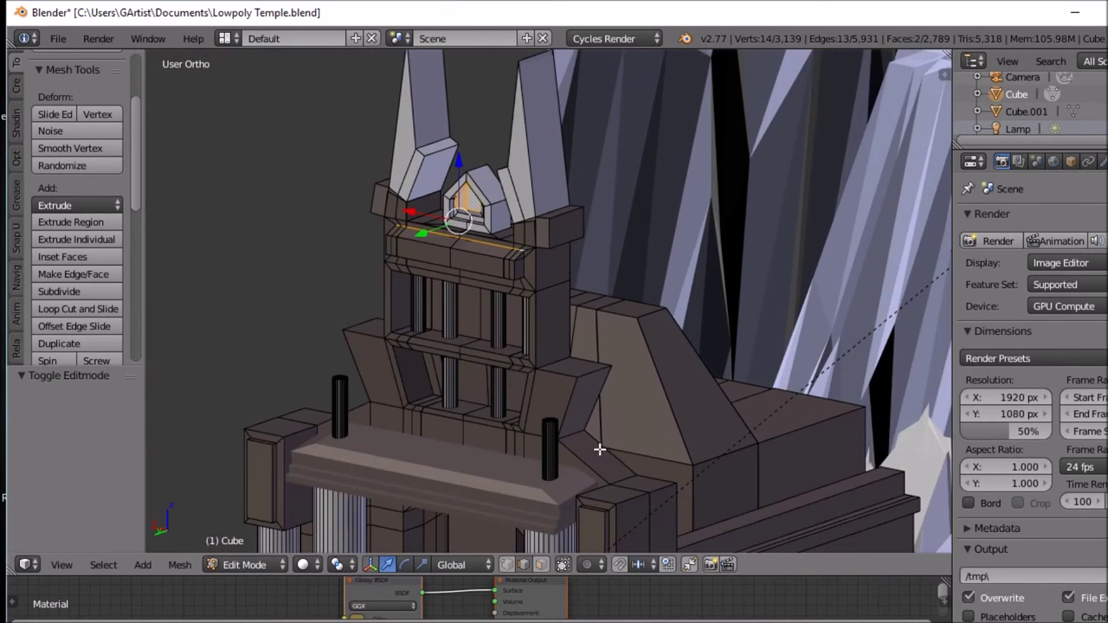
pyautogui.moveTo(571, 456); pyautogui.dragTo(664, 489, button='middle')
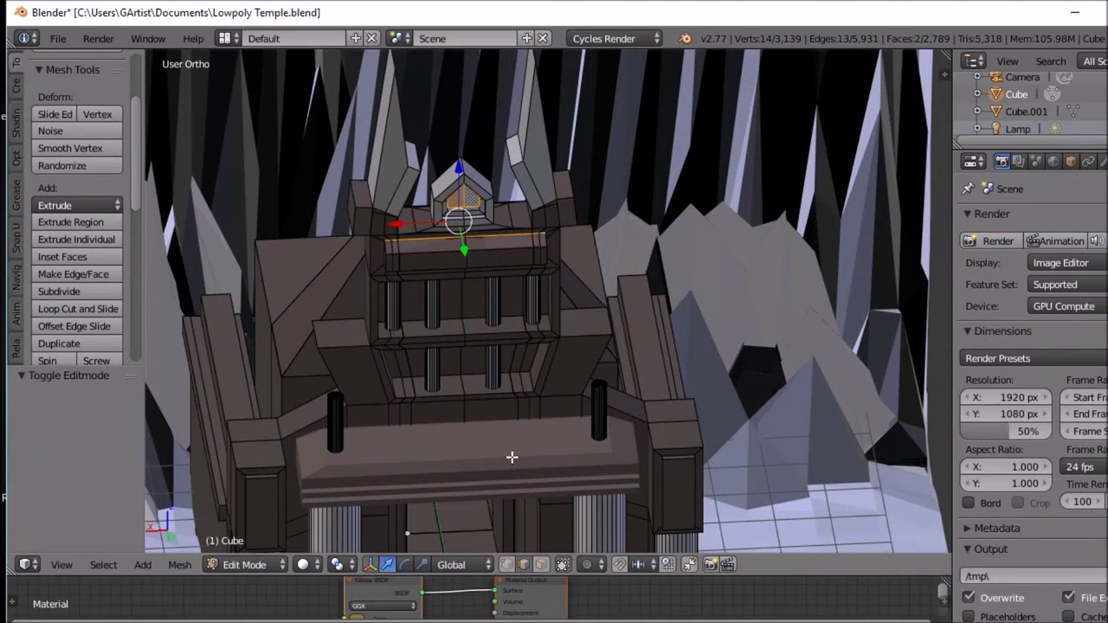
pyautogui.moveTo(496, 457); pyautogui.dragTo(532, 452, button='middle')
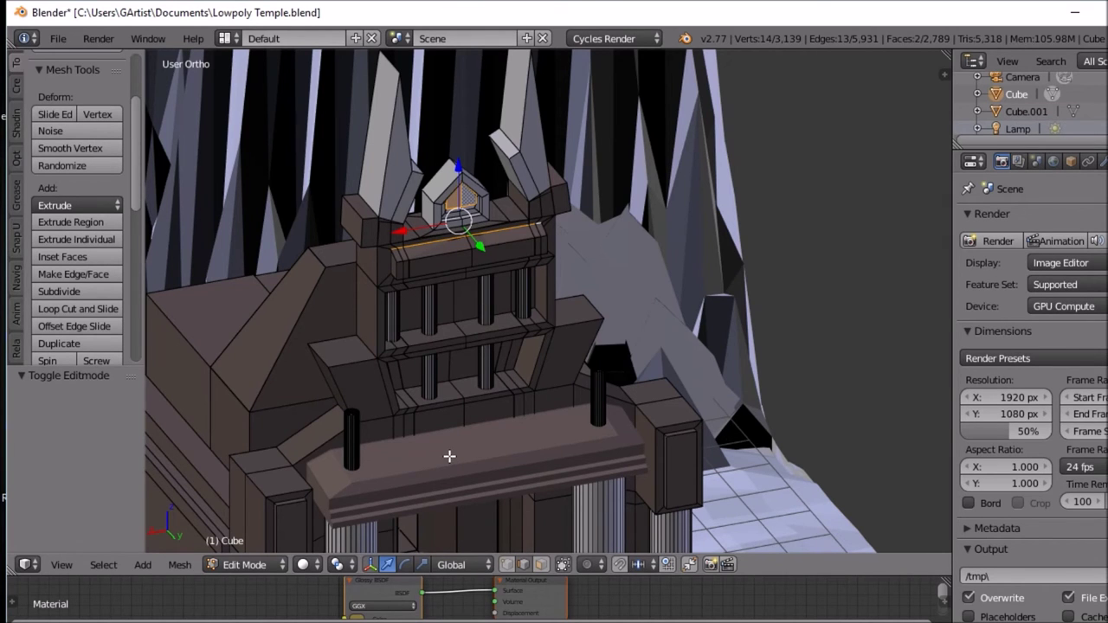
pyautogui.moveTo(447, 457); pyautogui.dragTo(594, 406, button='middle')
pyautogui.moveTo(576, 466); pyautogui.dragTo(507, 497, button='middle')
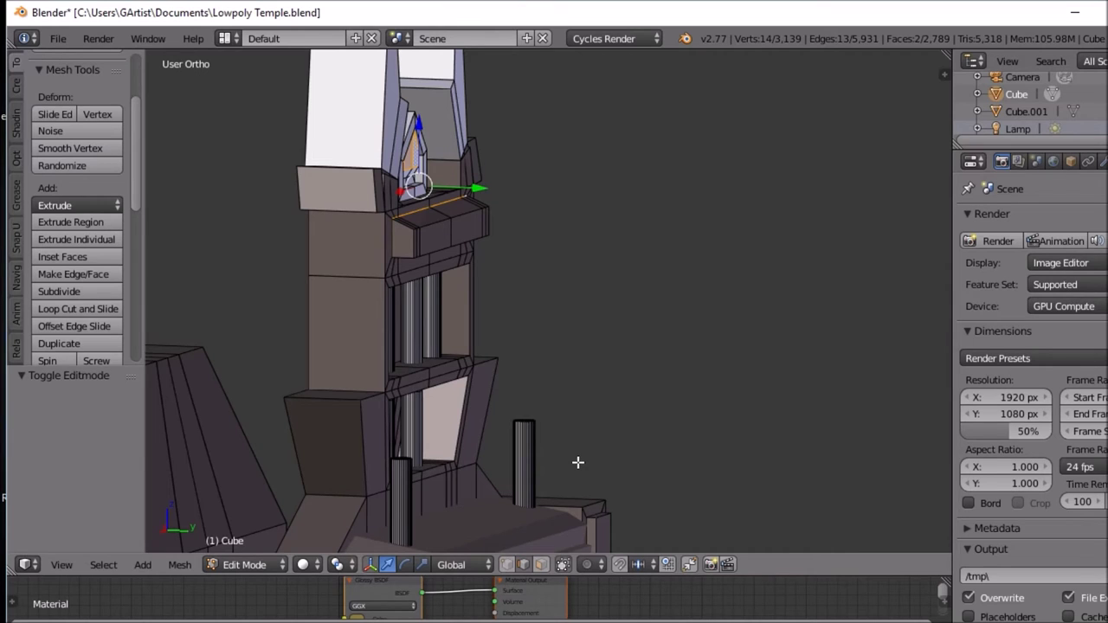
pyautogui.moveTo(512, 453); pyautogui.dragTo(378, 448, button='middle')
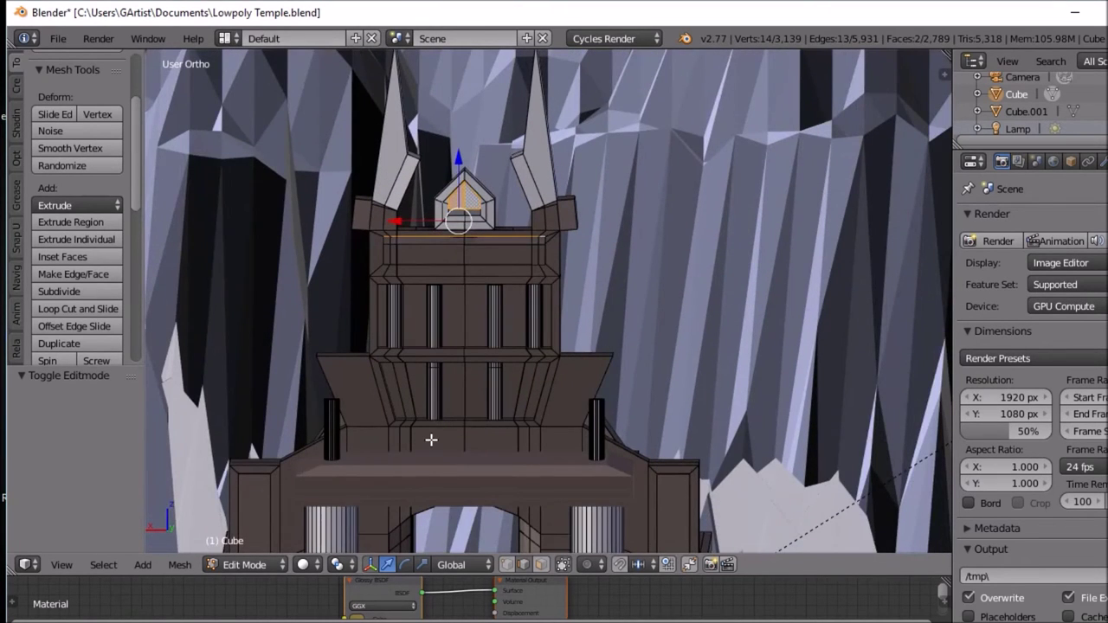
# Step: Switch the viewport to Rendered shading and review the whole temple against the cliffs
pyautogui.click(305, 564)
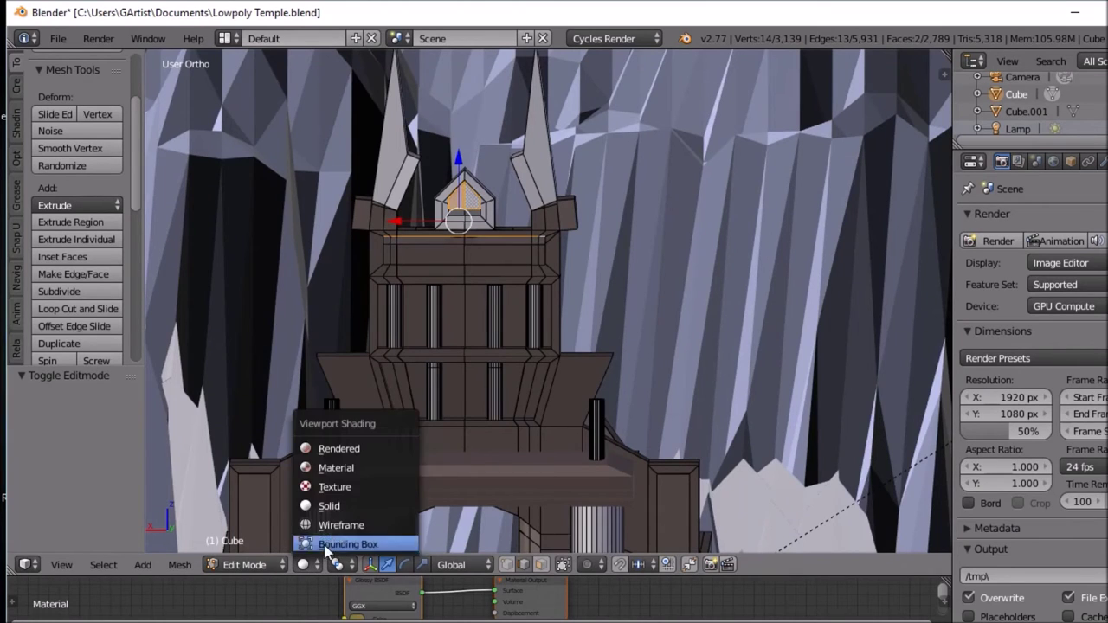
pyautogui.click(345, 449)
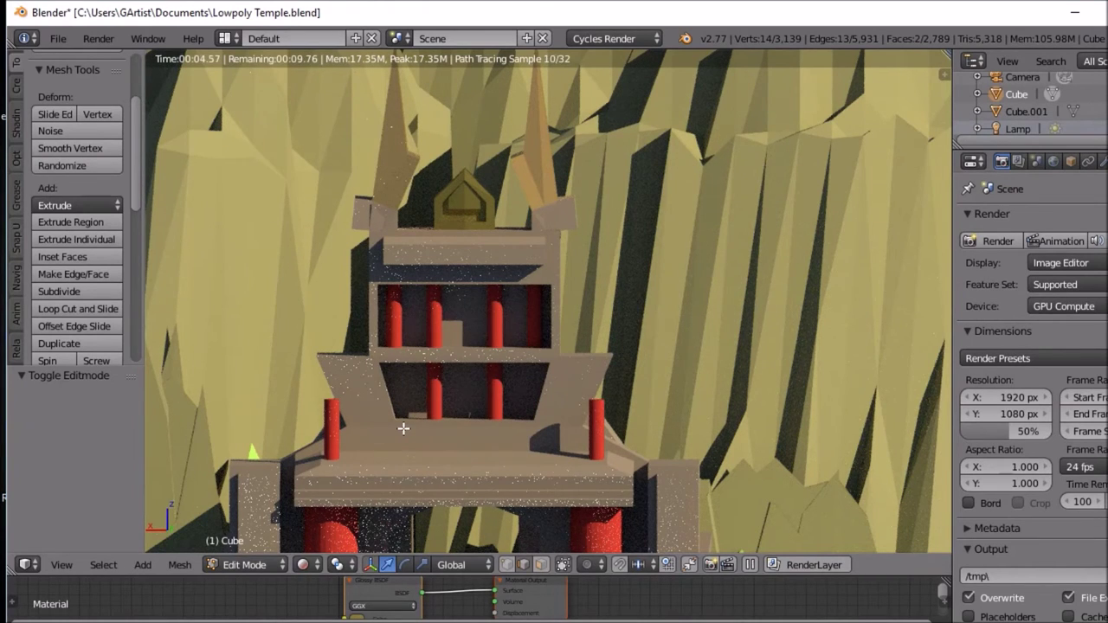
pyautogui.scroll(-5, 403, 428)
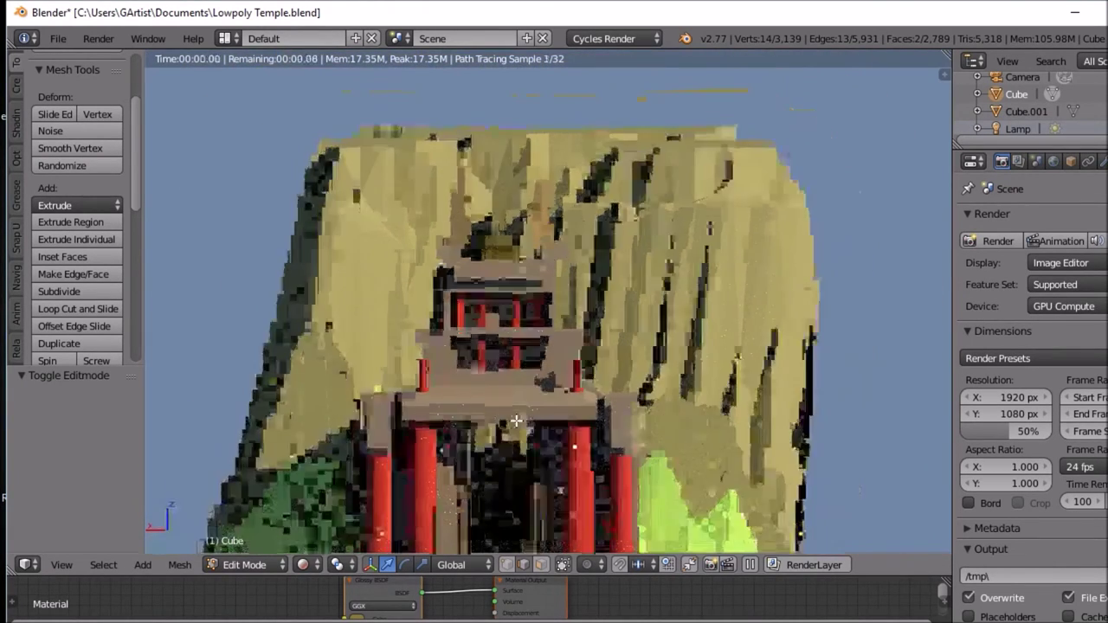
pyautogui.moveTo(516, 421); pyautogui.dragTo(453, 425, button='middle')
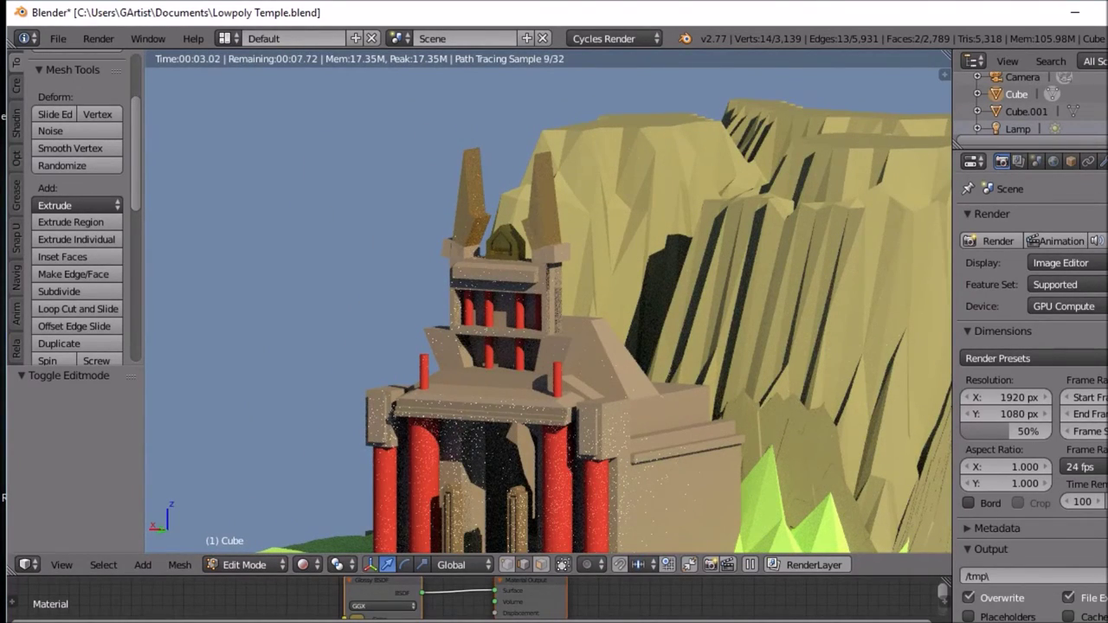
# Step: Darken the pillars material's diffuse color to R 0.133, G 0.012, B 0.010
pyautogui.click(993, 244)
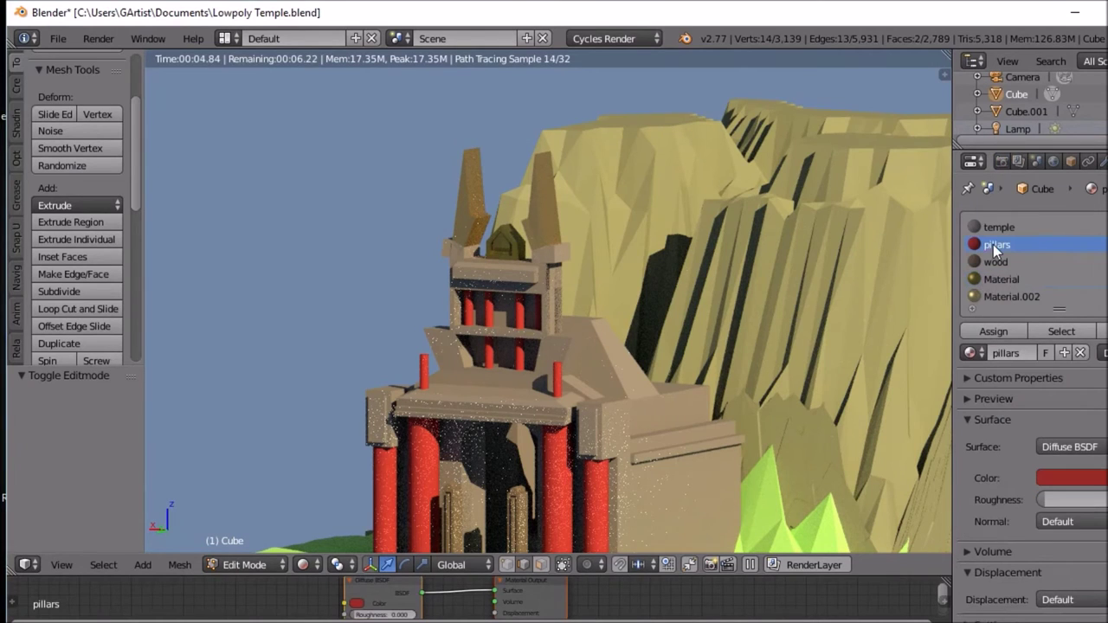
pyautogui.click(1096, 481)
pyautogui.scroll(-3, 1052, 290)
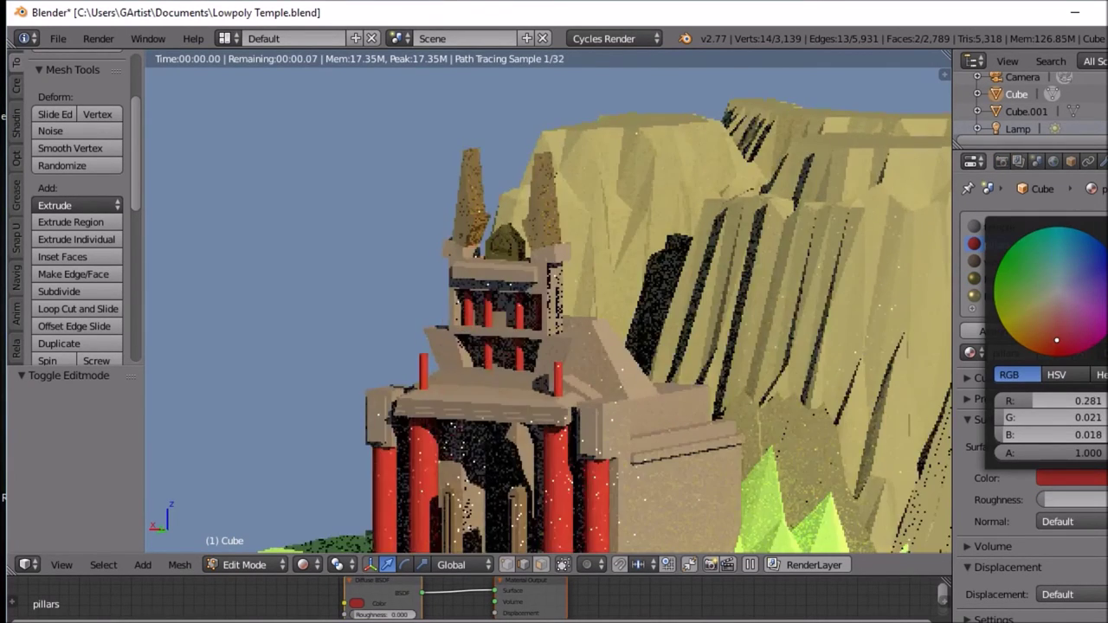
pyautogui.scroll(-4, 1052, 290)
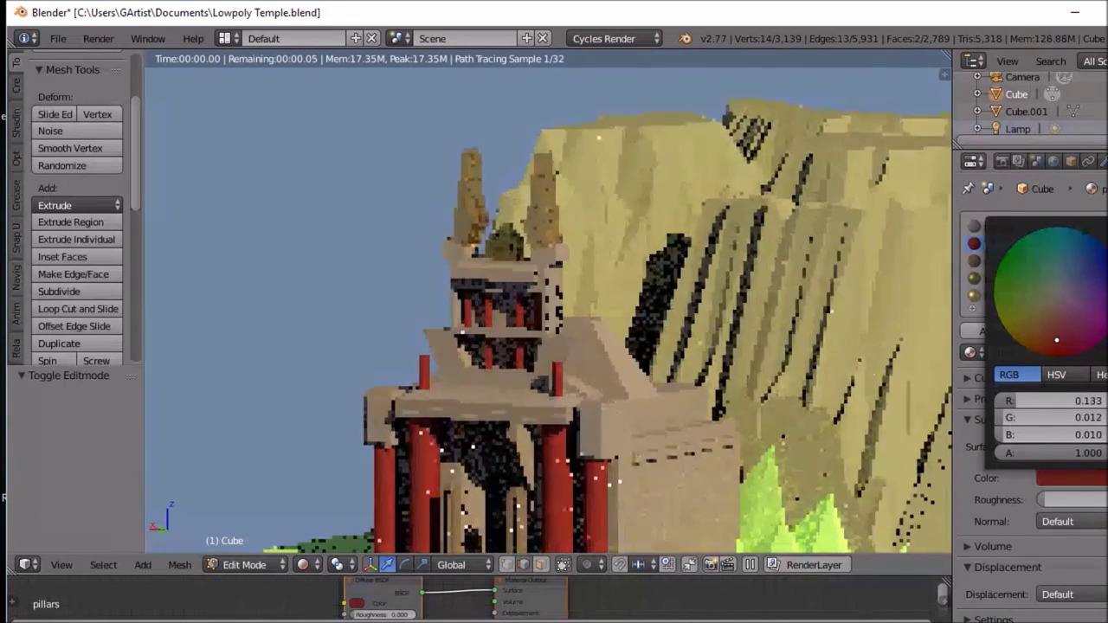
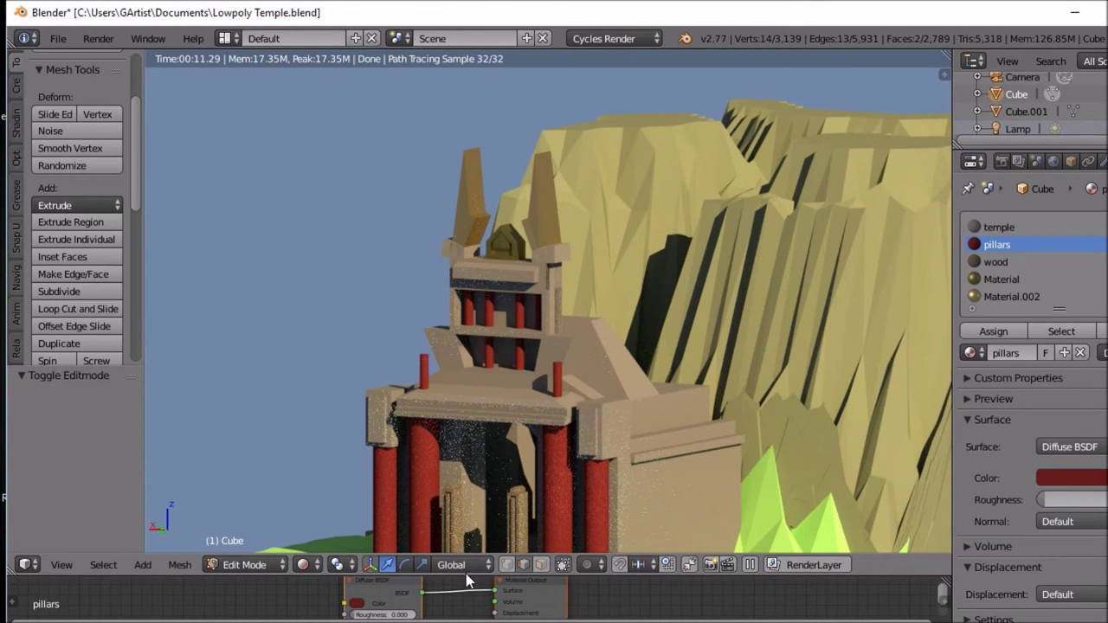
# Step: Enlarge the node editor and spread the pillars material's Diffuse BSDF and Material Output nodes apart
pyautogui.moveTo(640, 578); pyautogui.dragTo(640, 370)
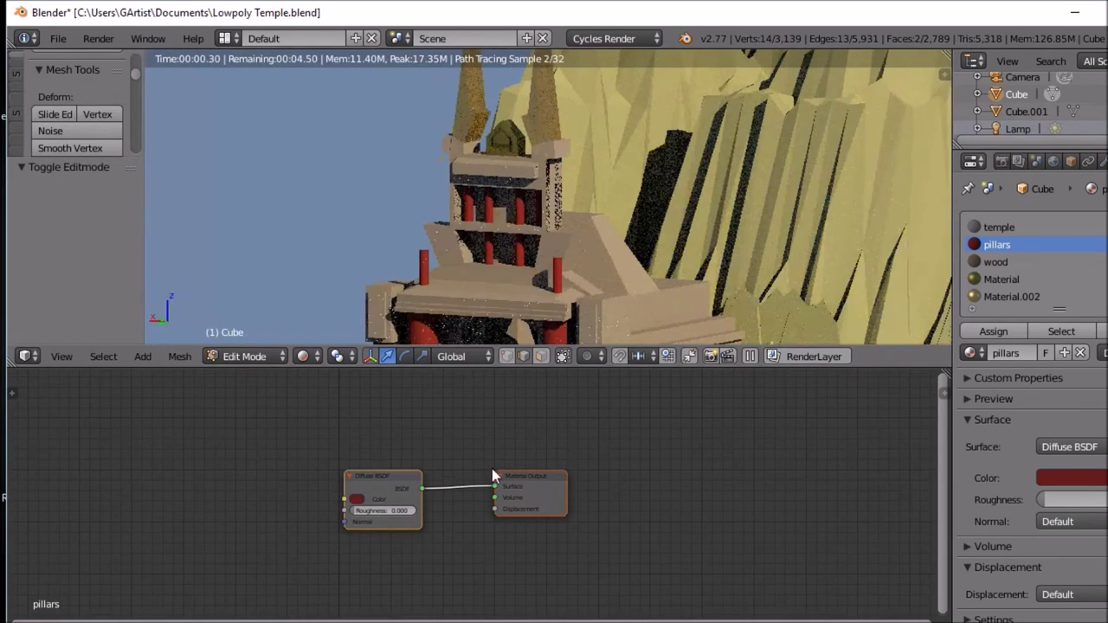
pyautogui.moveTo(535, 473); pyautogui.dragTo(695, 449)
pyautogui.moveTo(394, 482); pyautogui.dragTo(350, 435)
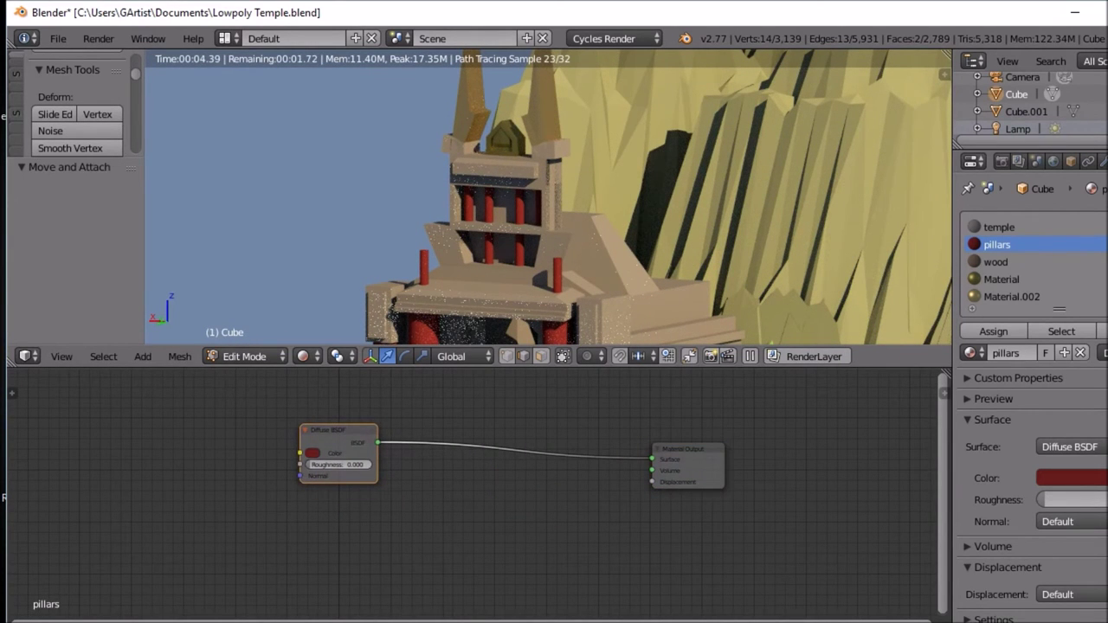
# Step: Insert a Mix Shader between the pillars material's Diffuse BSDF and Material Output, and move the Diffuse BSDF node slightly up
pyautogui.hotkey('shift', 'a')
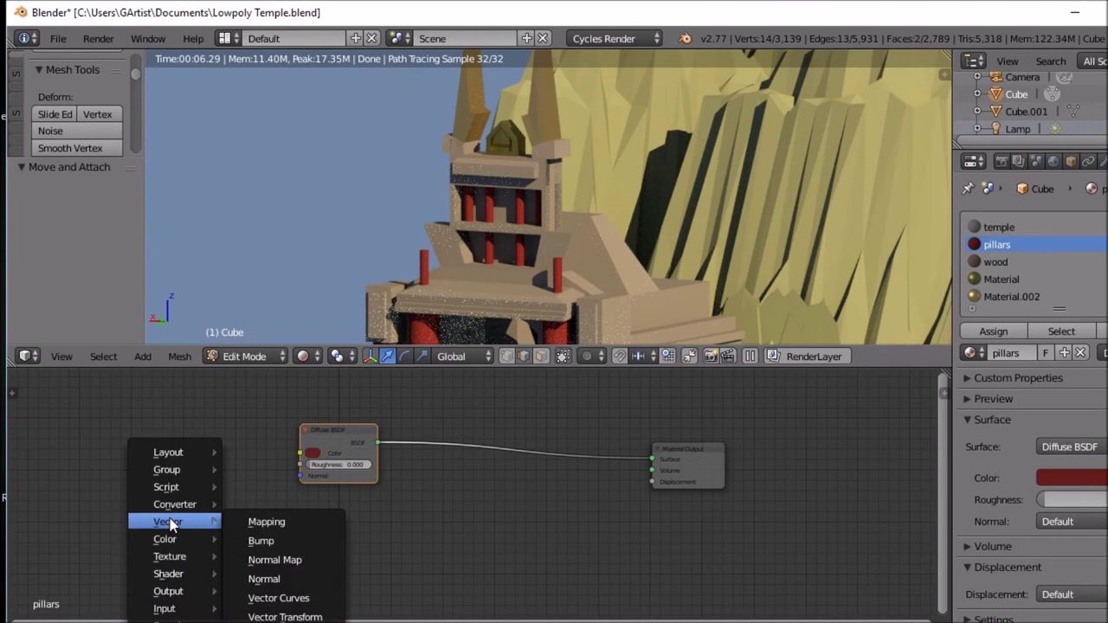
pyautogui.moveTo(177, 489)
pyautogui.moveTo(173, 574)
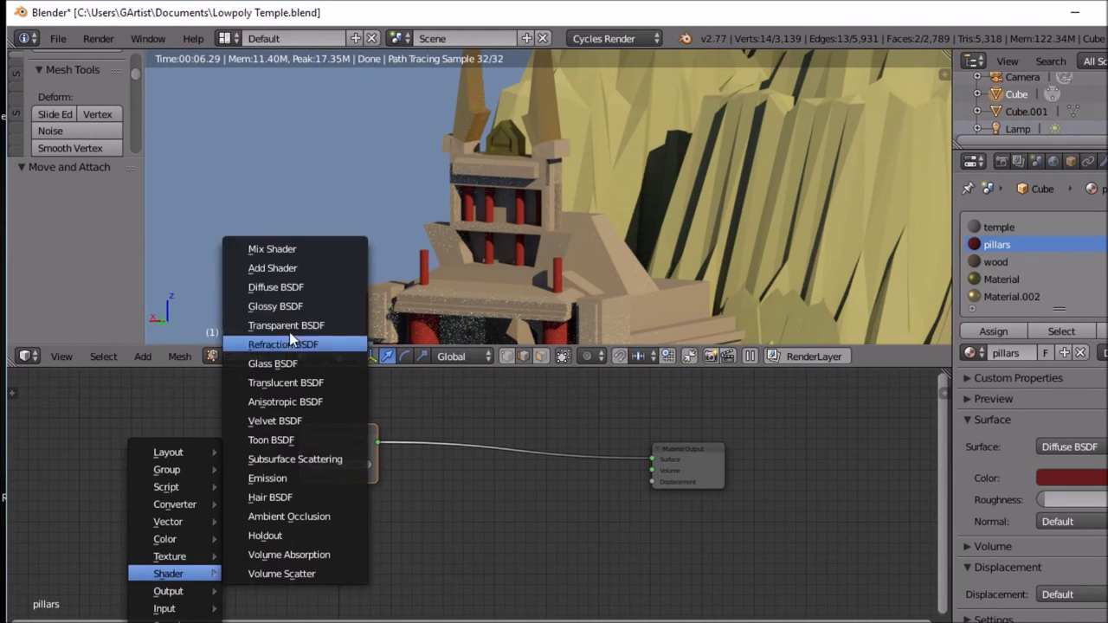
pyautogui.click(283, 246)
pyautogui.click(487, 429)
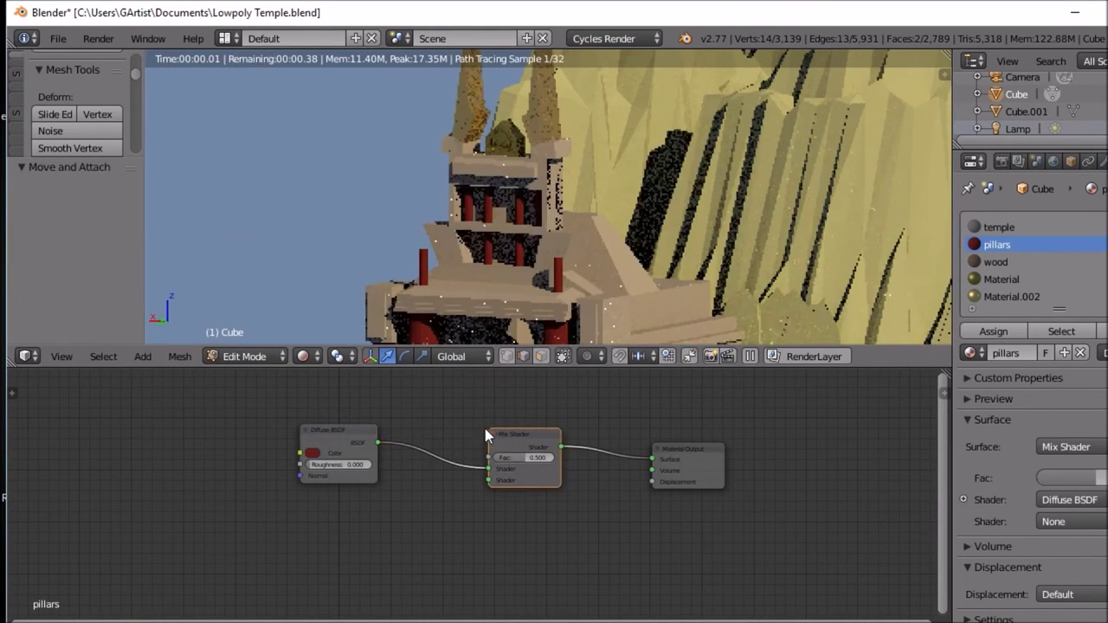
pyautogui.moveTo(355, 440); pyautogui.dragTo(350, 420)
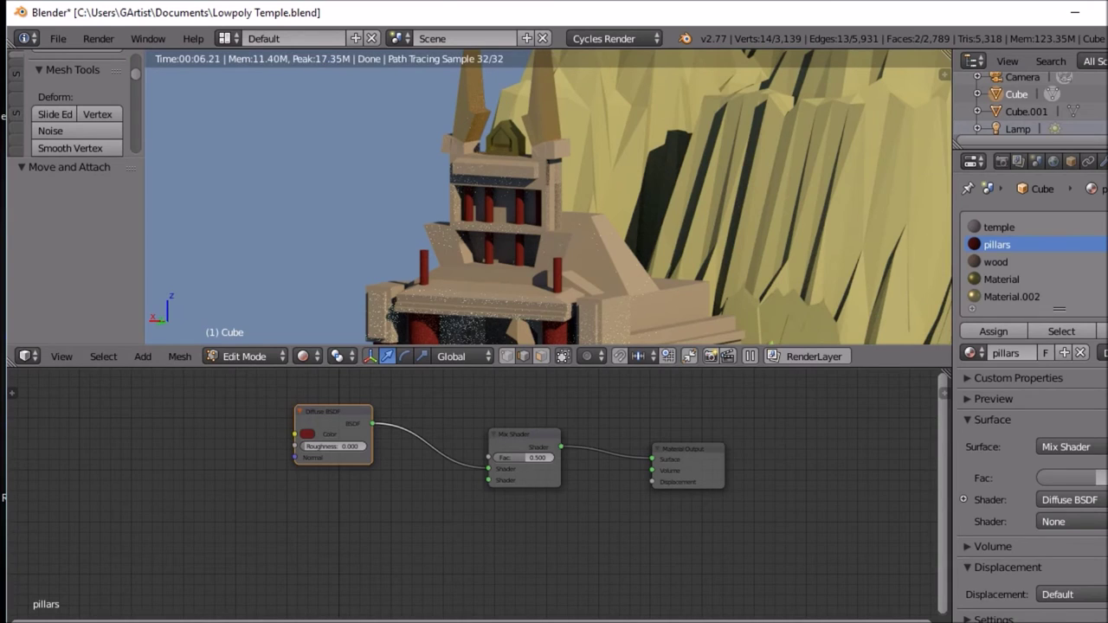
# Step: Add an Image Texture node before the Diffuse BSDF and link its Color output to the diffuse Color input
pyautogui.hotkey('shift', 'a')
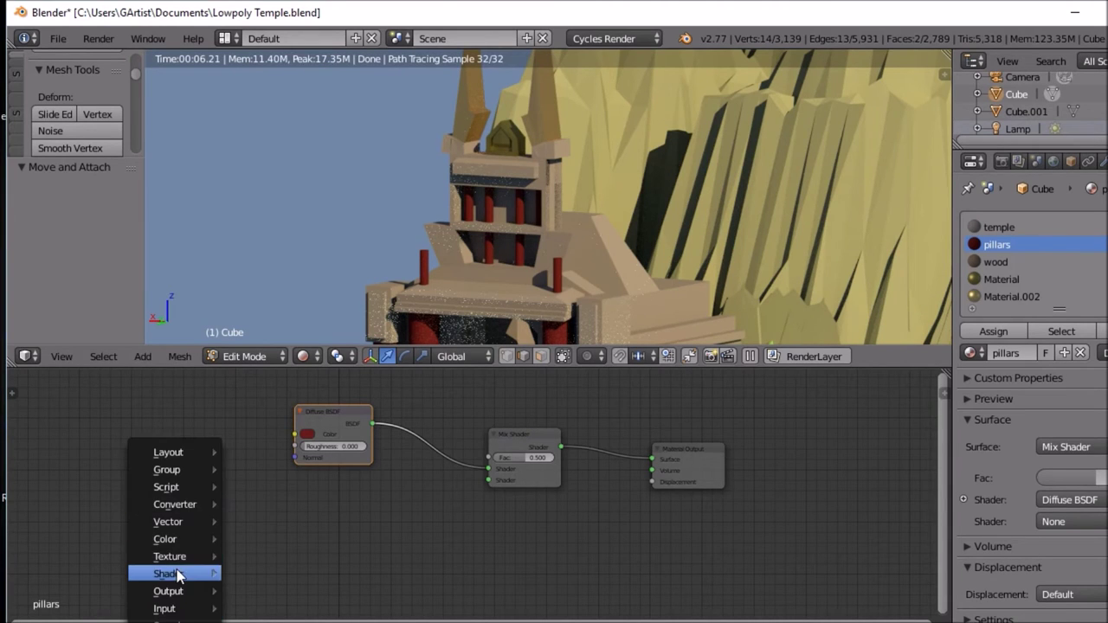
pyautogui.moveTo(164, 556)
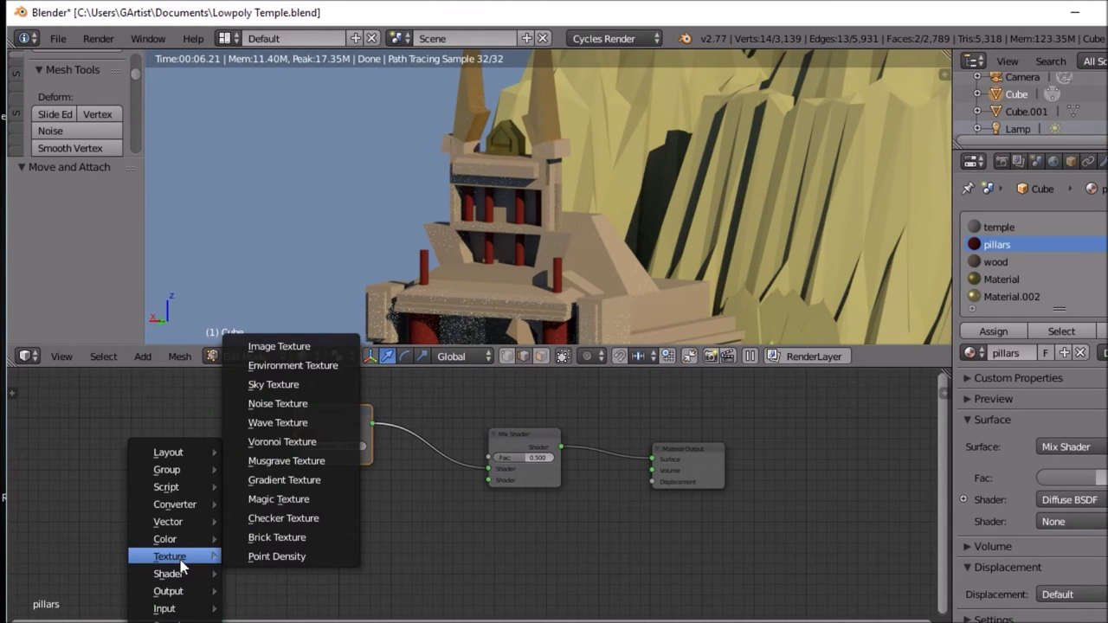
pyautogui.click(266, 348)
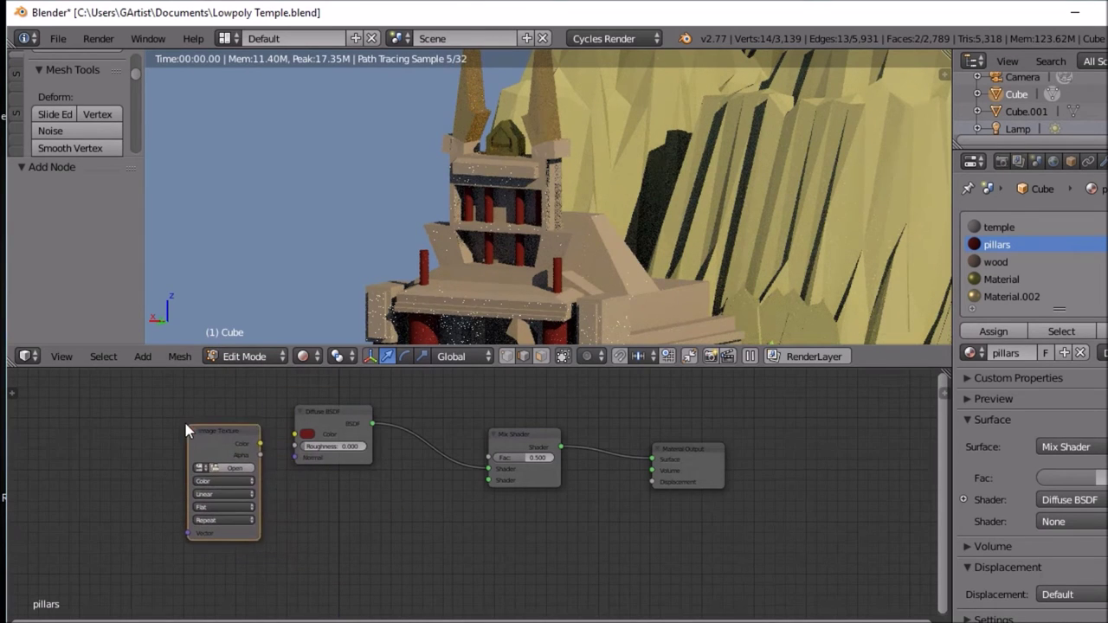
pyautogui.click(146, 406)
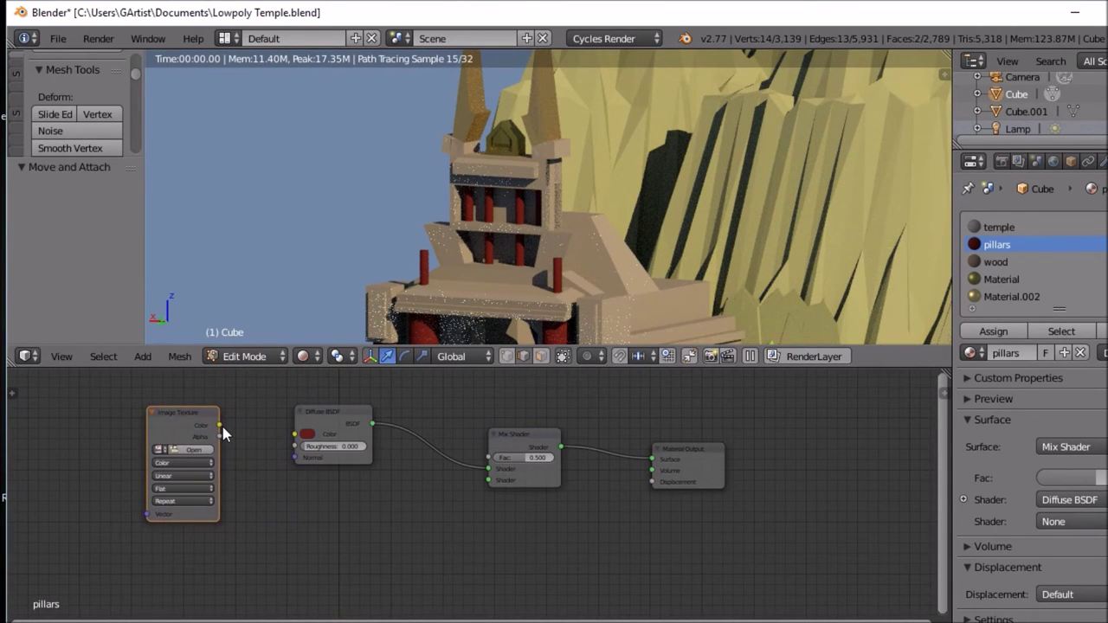
pyautogui.moveTo(221, 426); pyautogui.dragTo(291, 433)
# Step: Load TexturesCom_ConcreteBare0182_1_seamless_S.jpg from the Desktop textures folder into the Image Texture node
pyautogui.click(193, 449)
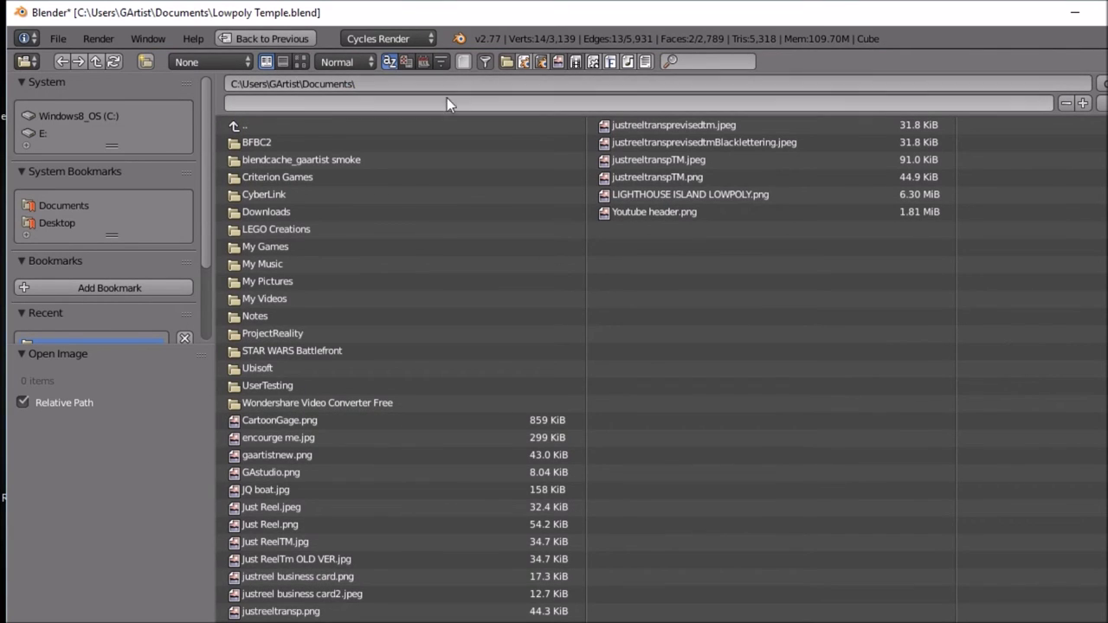
pyautogui.click(67, 222)
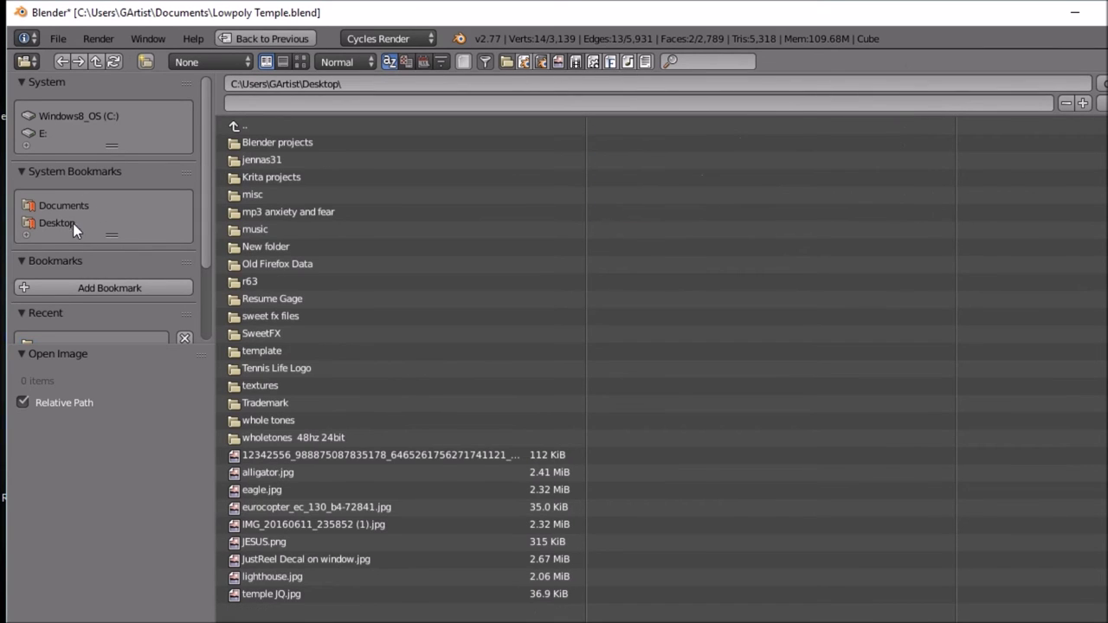
pyautogui.click(299, 62)
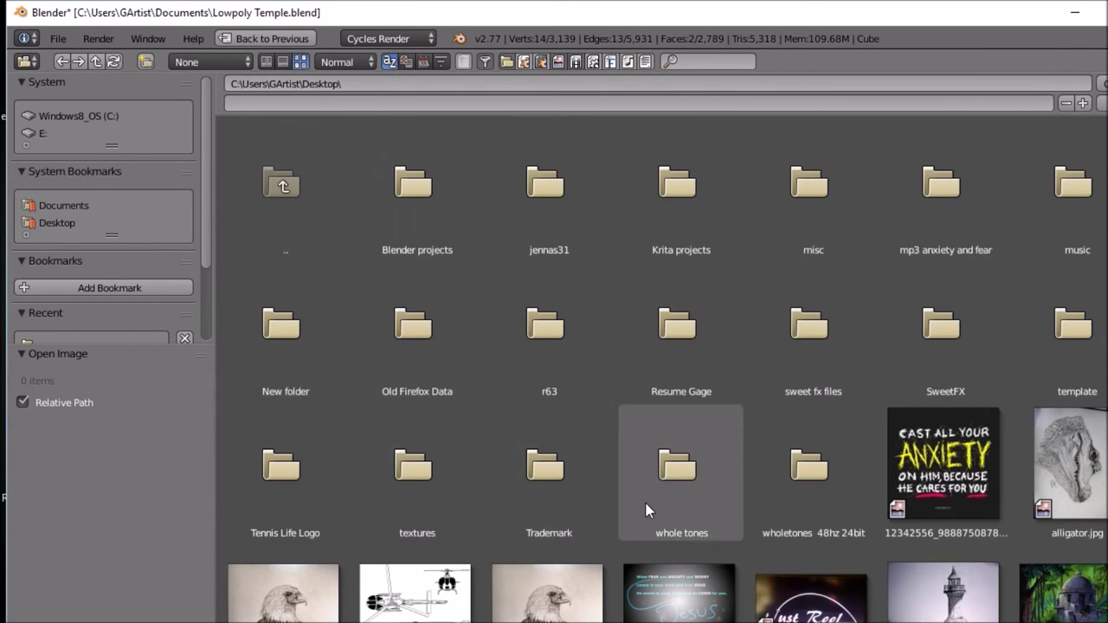
pyautogui.click(407, 499)
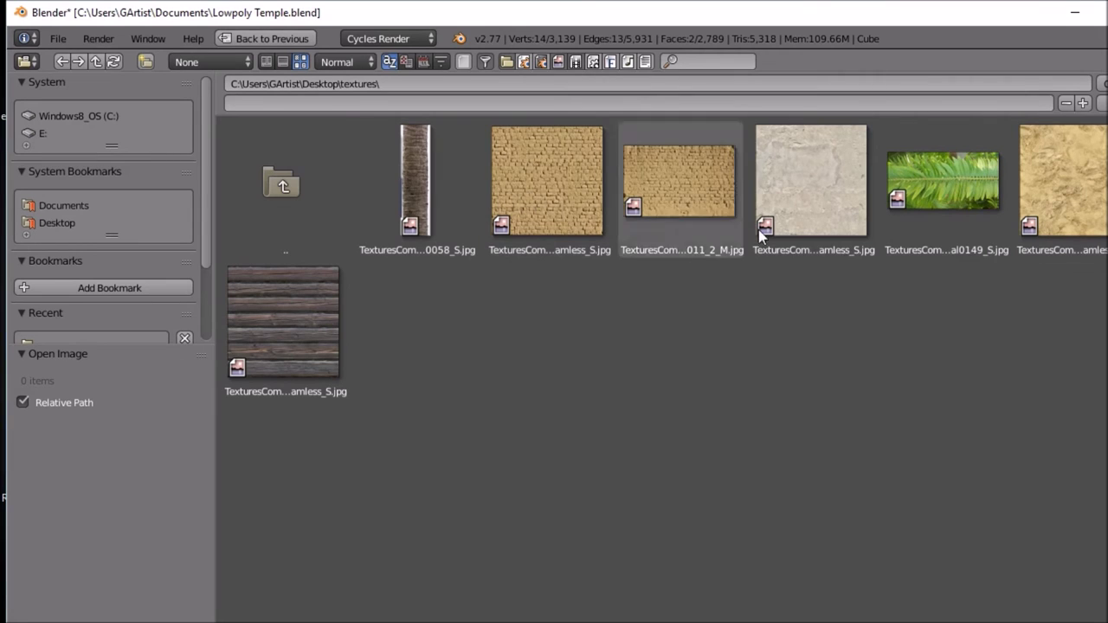
pyautogui.click(802, 198)
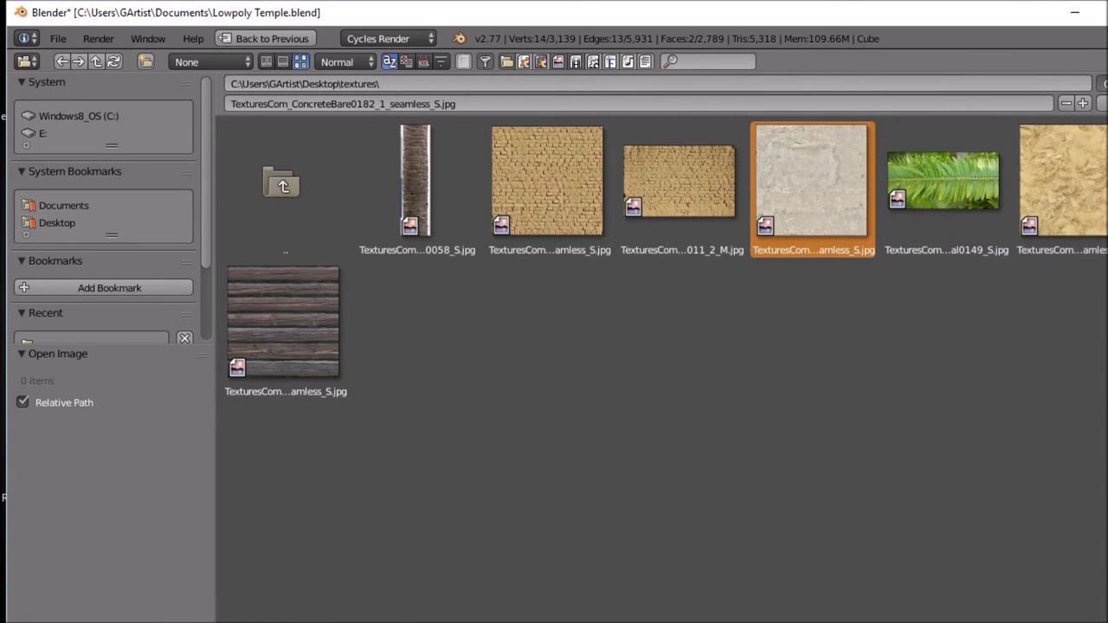
pyautogui.press('Return')
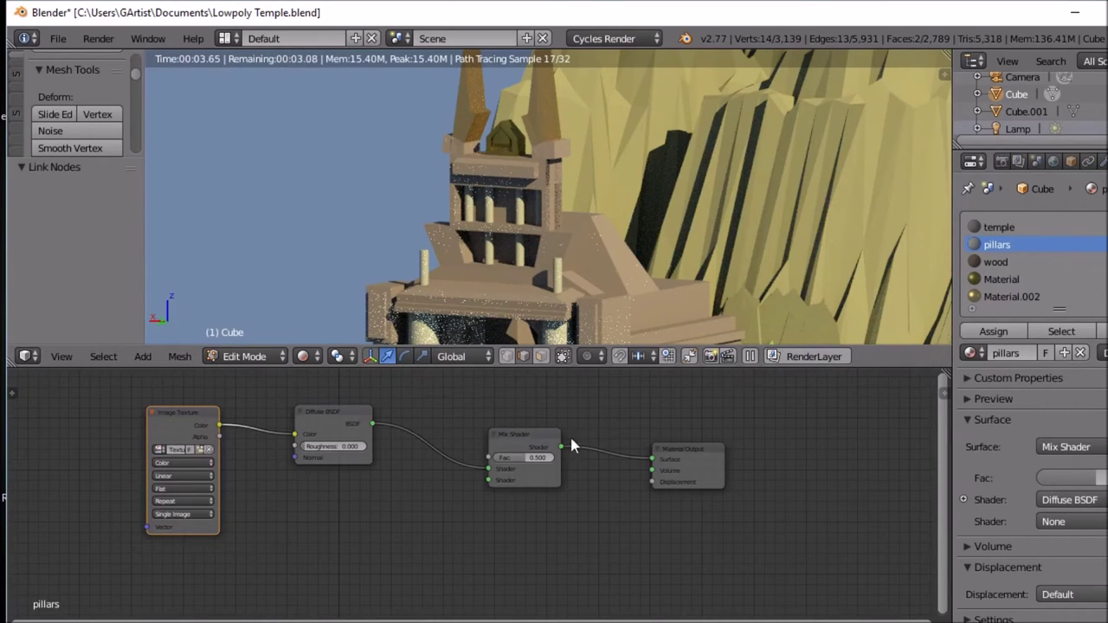
# Step: Set the Mix Shader factor to 0.236 and reroute the image texture's Color output to the Diffuse BSDF's Roughness input
pyautogui.scroll(-1, 499, 399)
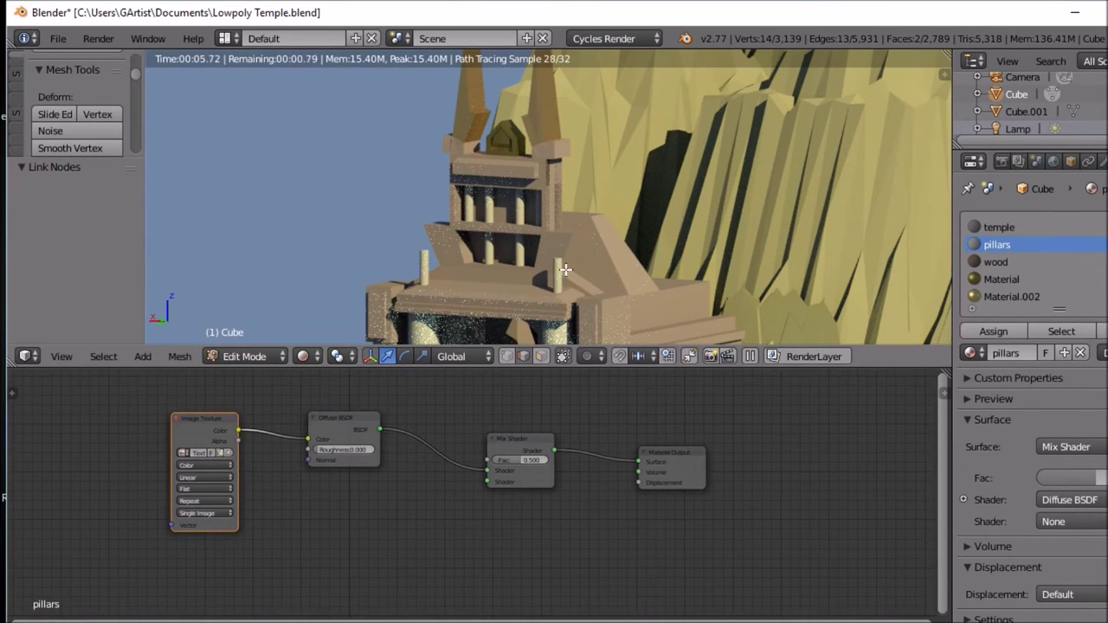
pyautogui.keyDown('shift'); pyautogui.moveTo(564, 269); pyautogui.dragTo(560, 201, button='middle'); pyautogui.keyUp('shift')
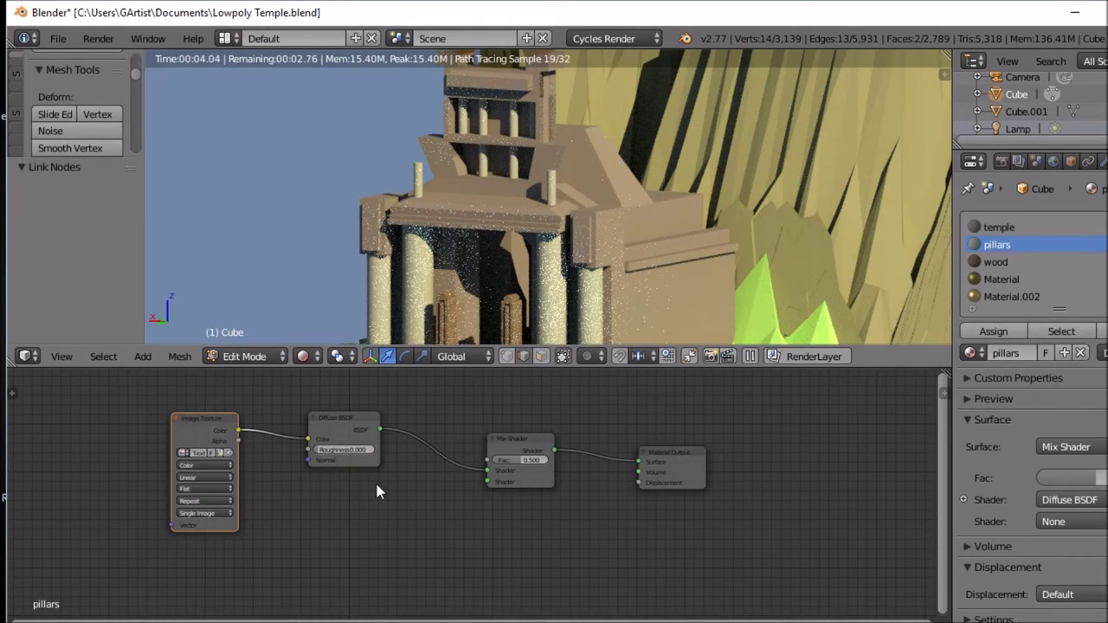
pyautogui.scroll(2, 373, 483)
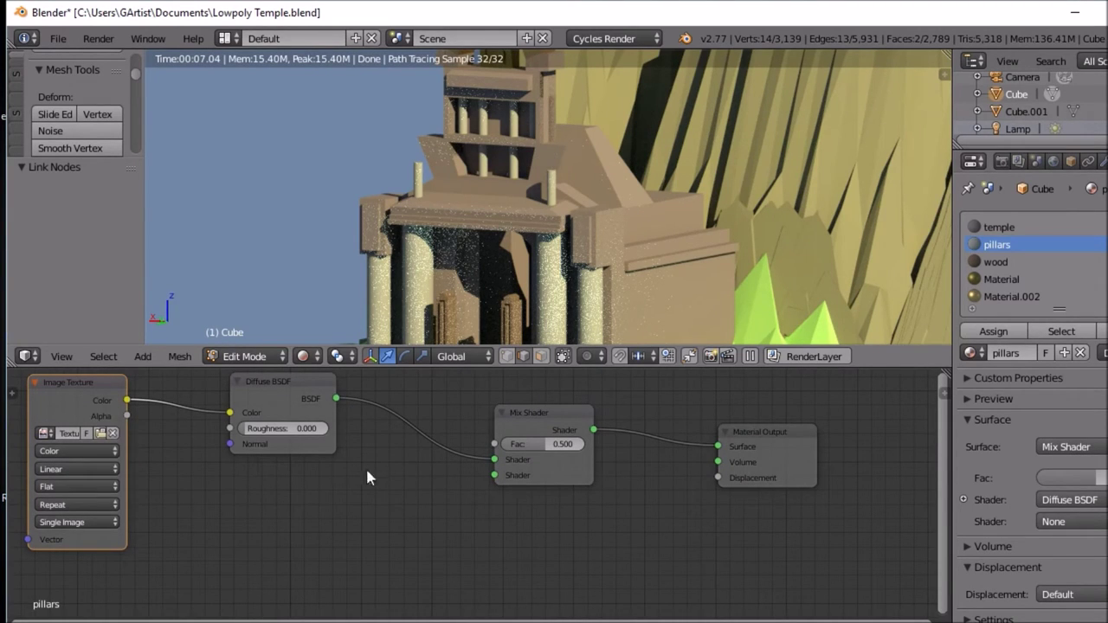
pyautogui.moveTo(531, 447)
pyautogui.mouseDown()
pyautogui.moveTo(490, 448)
pyautogui.moveTo(509, 448)
pyautogui.mouseUp()
pyautogui.moveTo(228, 412); pyautogui.dragTo(224, 426)
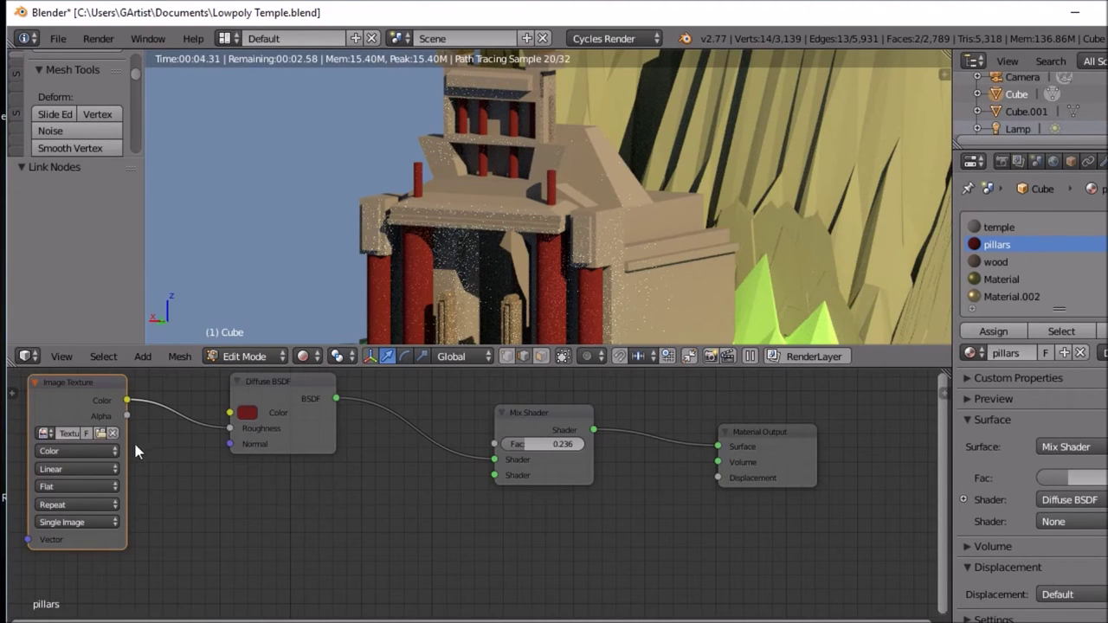
# Step: Check the pillars up close in the render and set the Mix Shader factor to 0.400
pyautogui.moveTo(381, 285); pyautogui.dragTo(416, 343, button='middle')
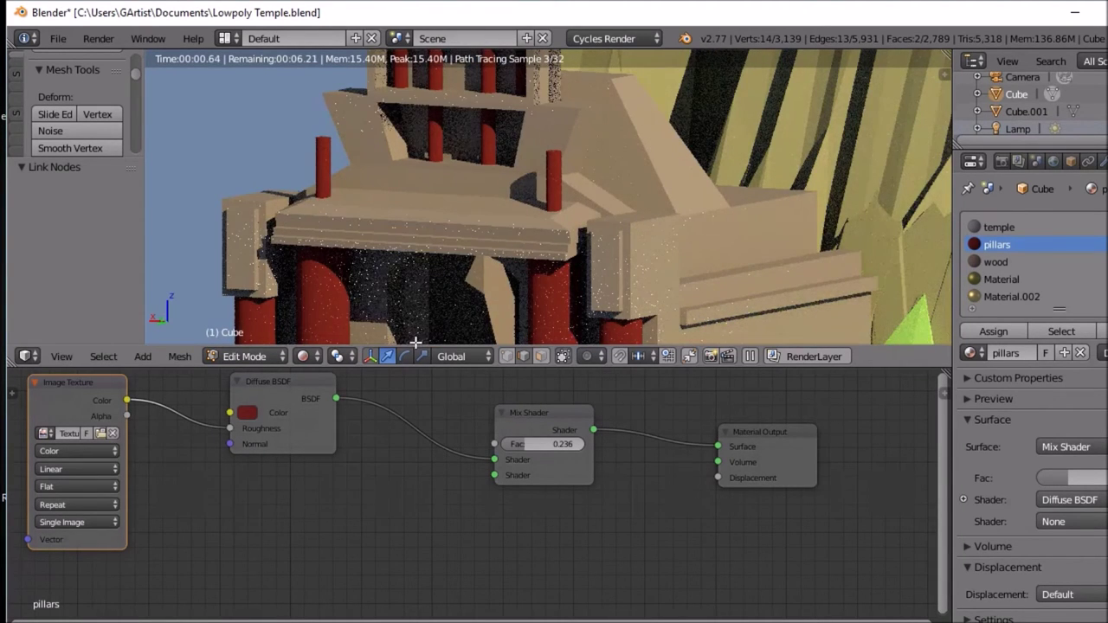
pyautogui.scroll(-2, 413, 343)
pyautogui.scroll(-2, 413, 343)
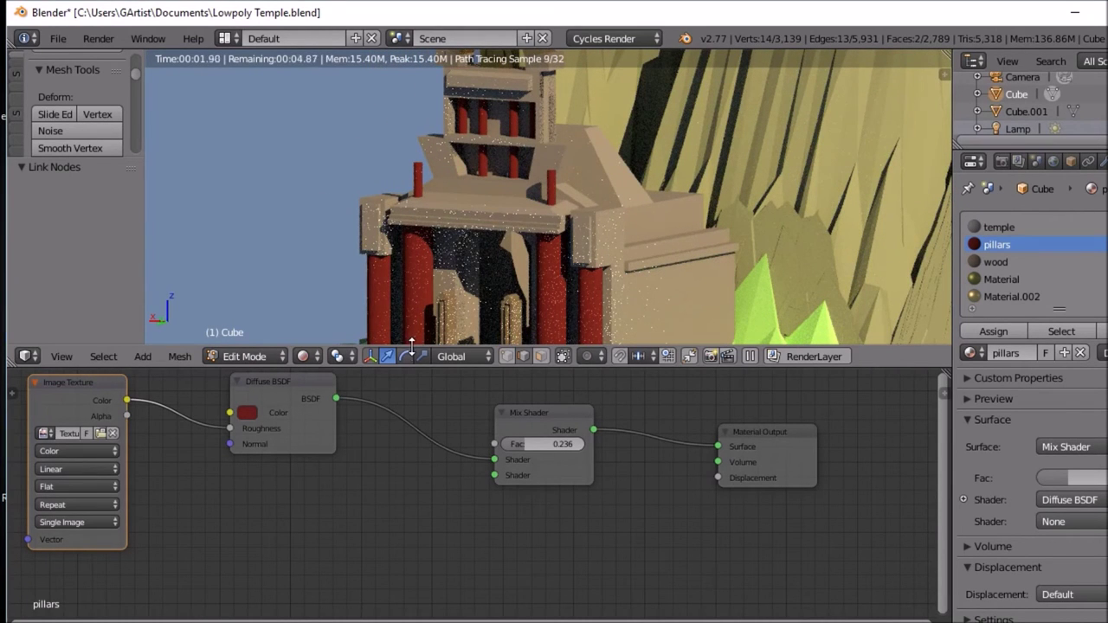
pyautogui.moveTo(524, 440); pyautogui.dragTo(551, 440)
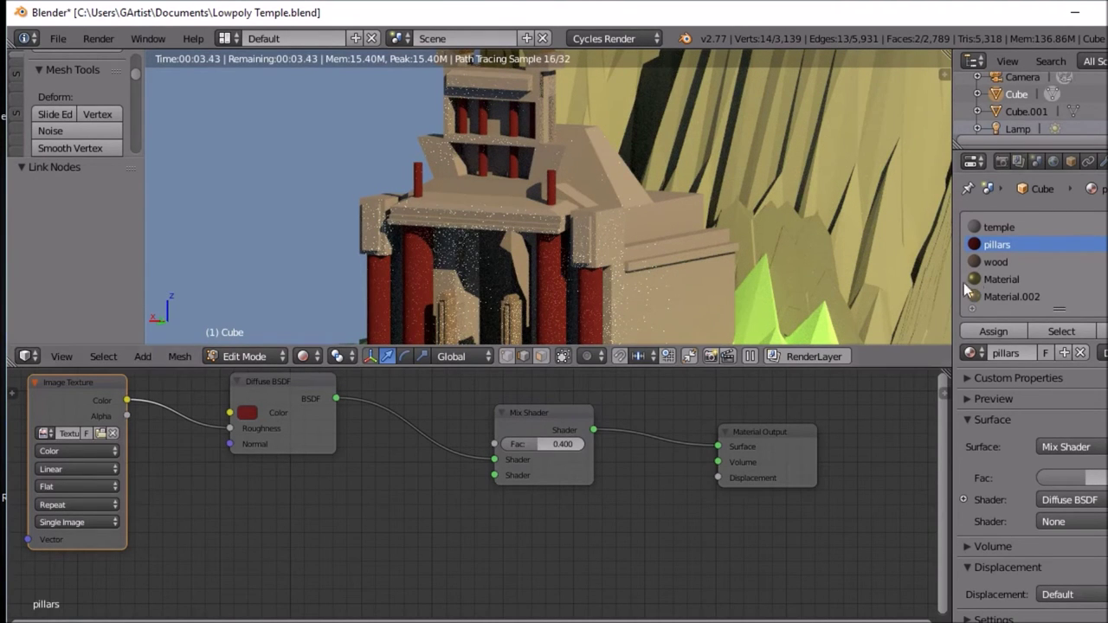
# Step: Switch to the temple material, return the temple to Object Mode and enable shader nodes for that material
pyautogui.click(997, 226)
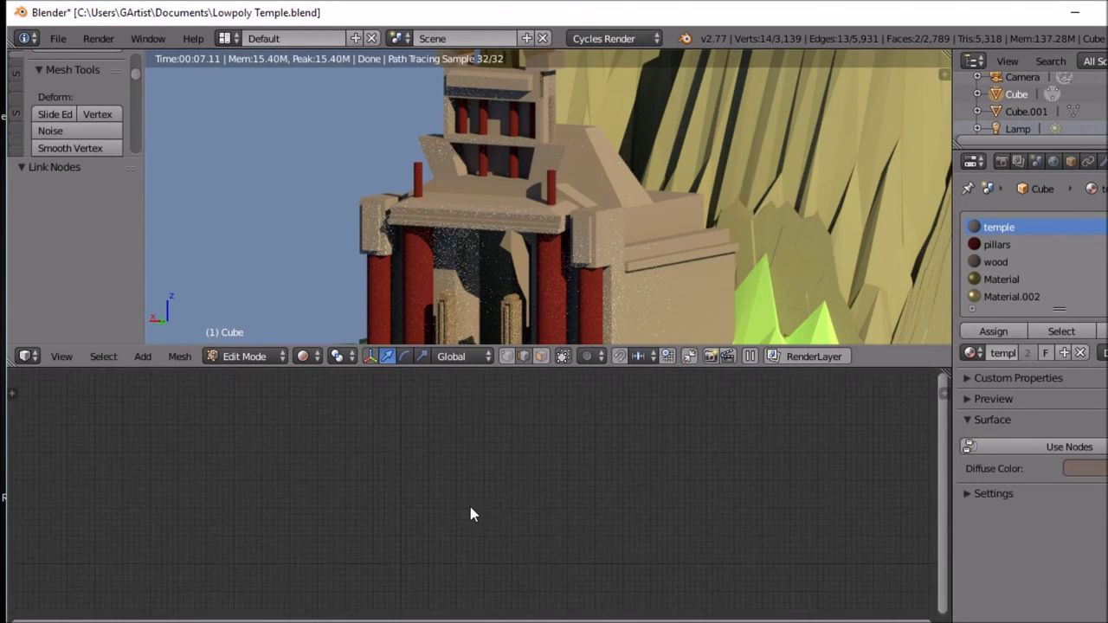
pyautogui.scroll(1, 476, 511)
pyautogui.scroll(-2, 475, 509)
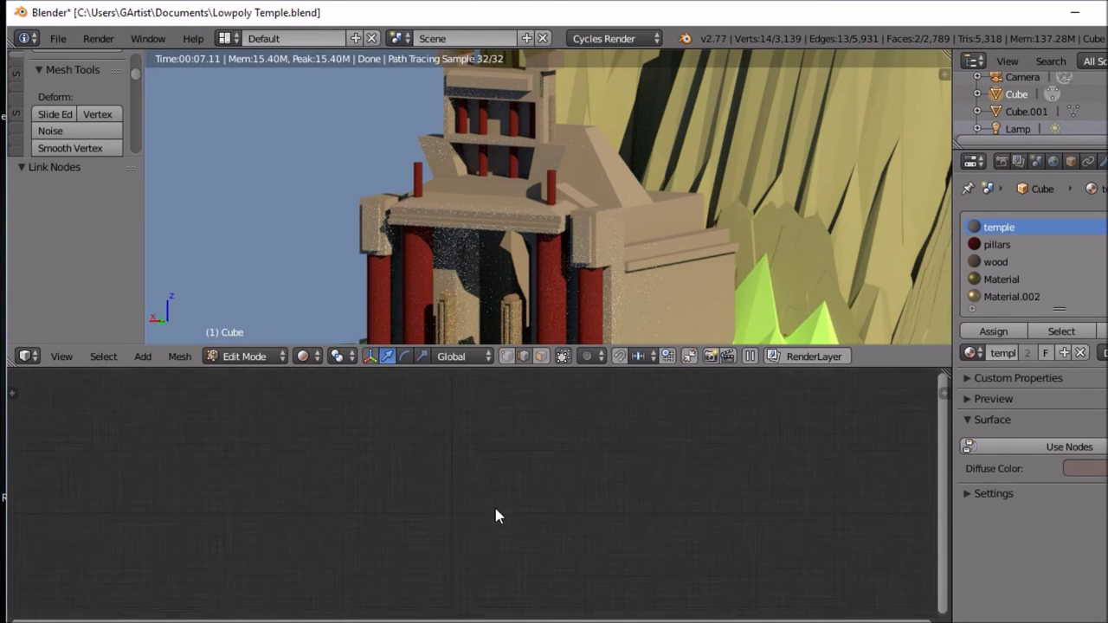
pyautogui.scroll(2, 496, 508)
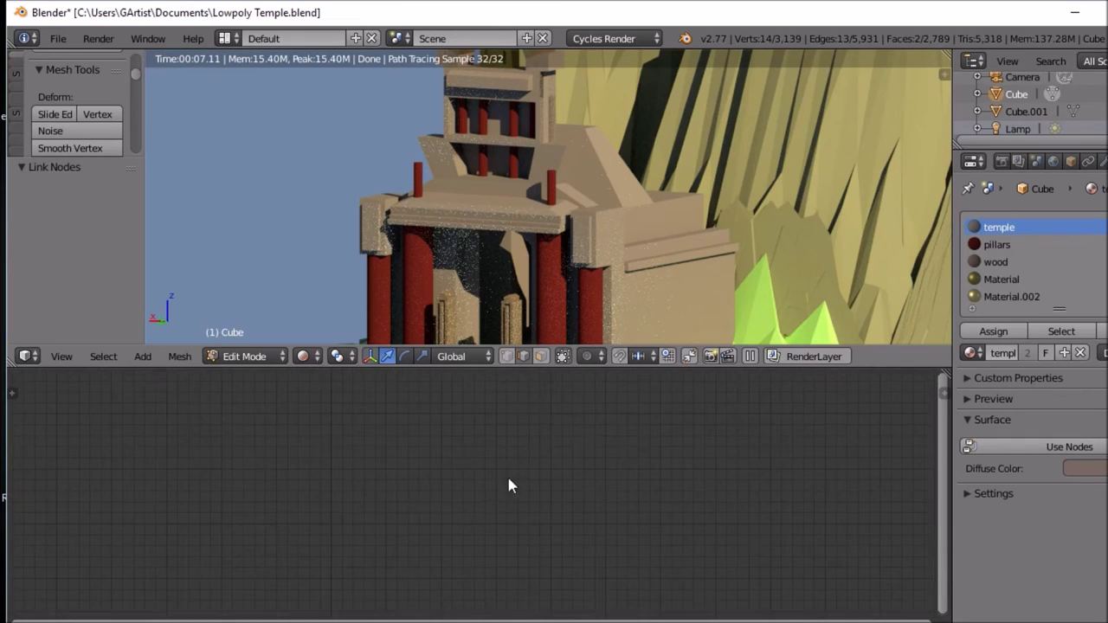
pyautogui.press('Tab')
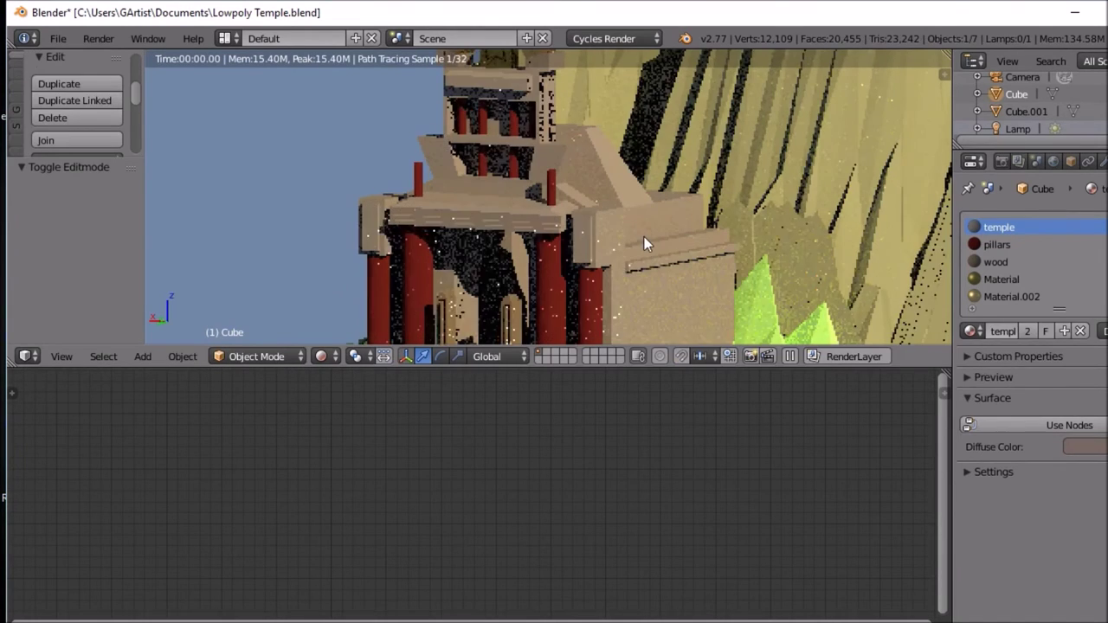
pyautogui.rightClick(644, 236)
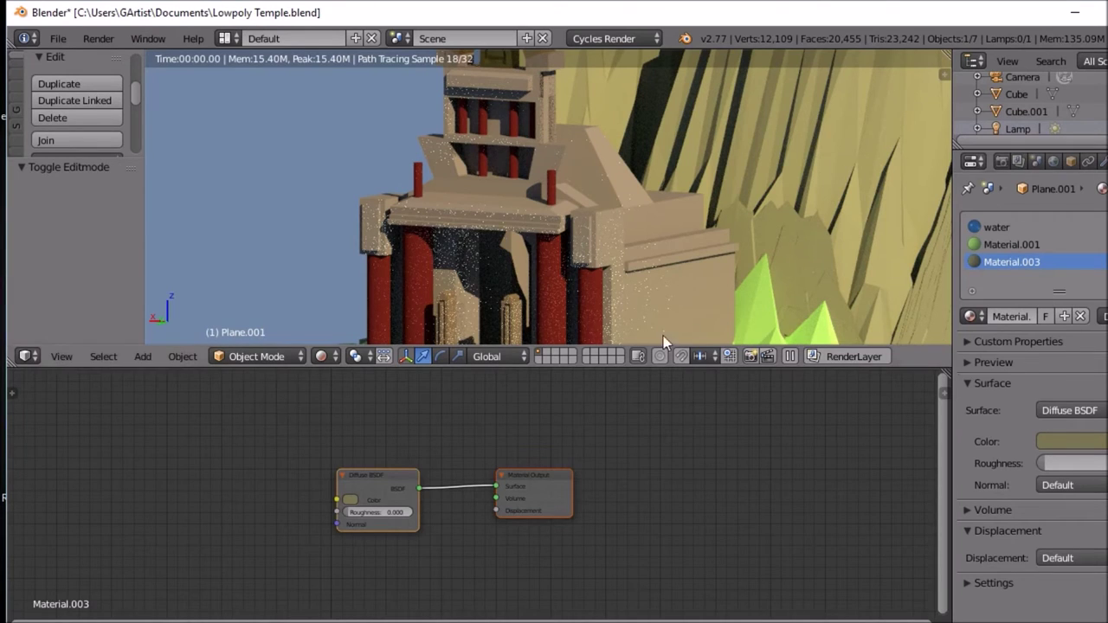
pyautogui.rightClick(642, 225)
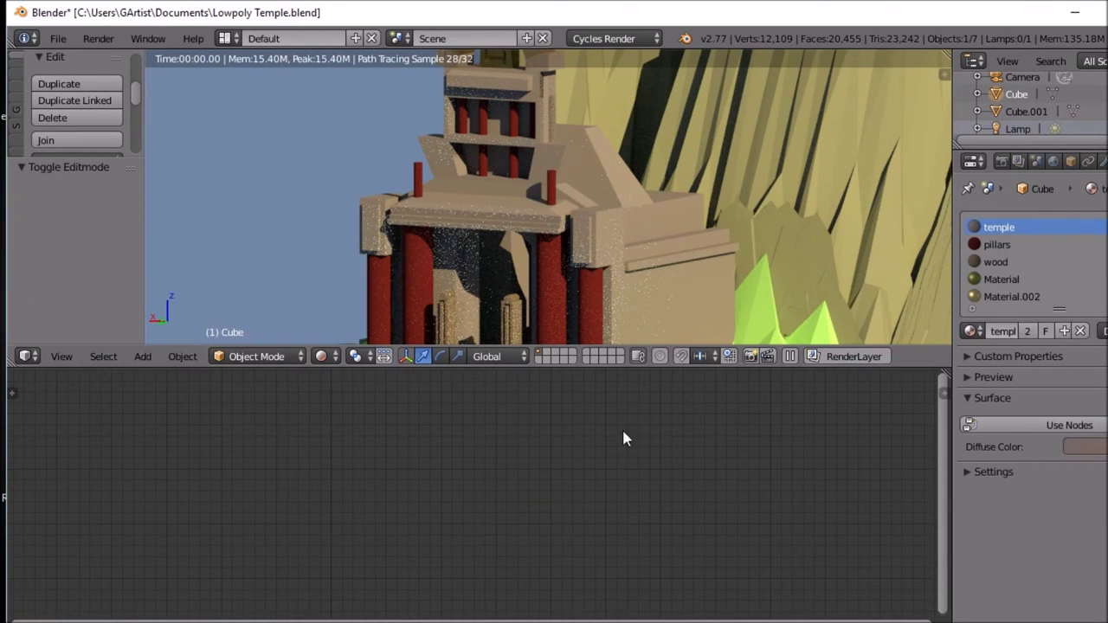
pyautogui.click(1072, 426)
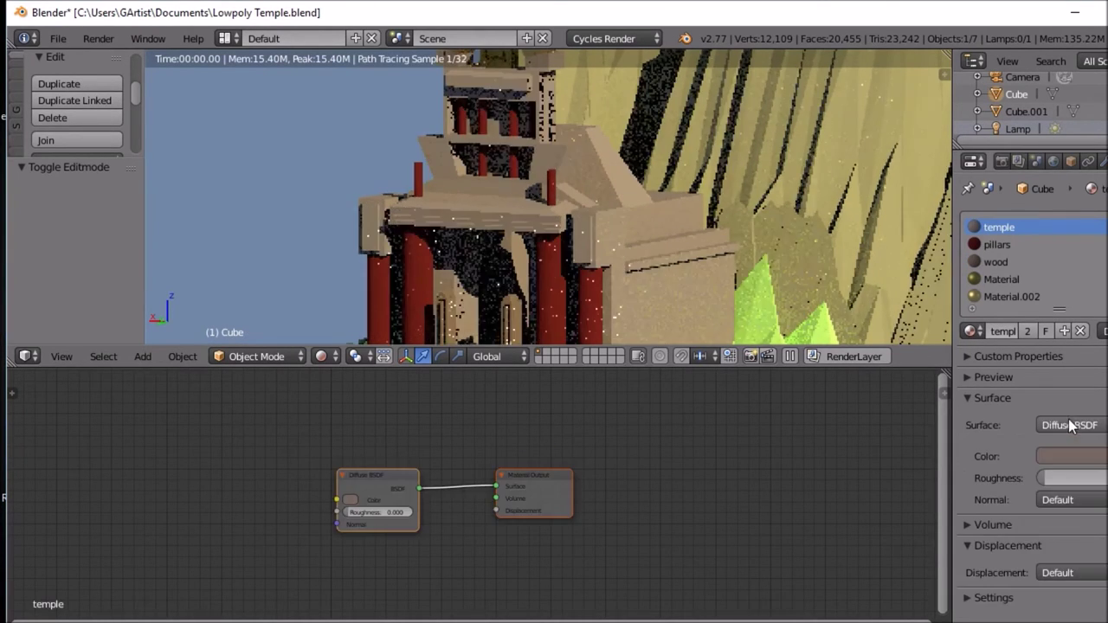
# Step: Add an Image Texture node to the temple material and connect its Color output to the Diffuse BSDF's Roughness input
pyautogui.scroll(4, 384, 482)
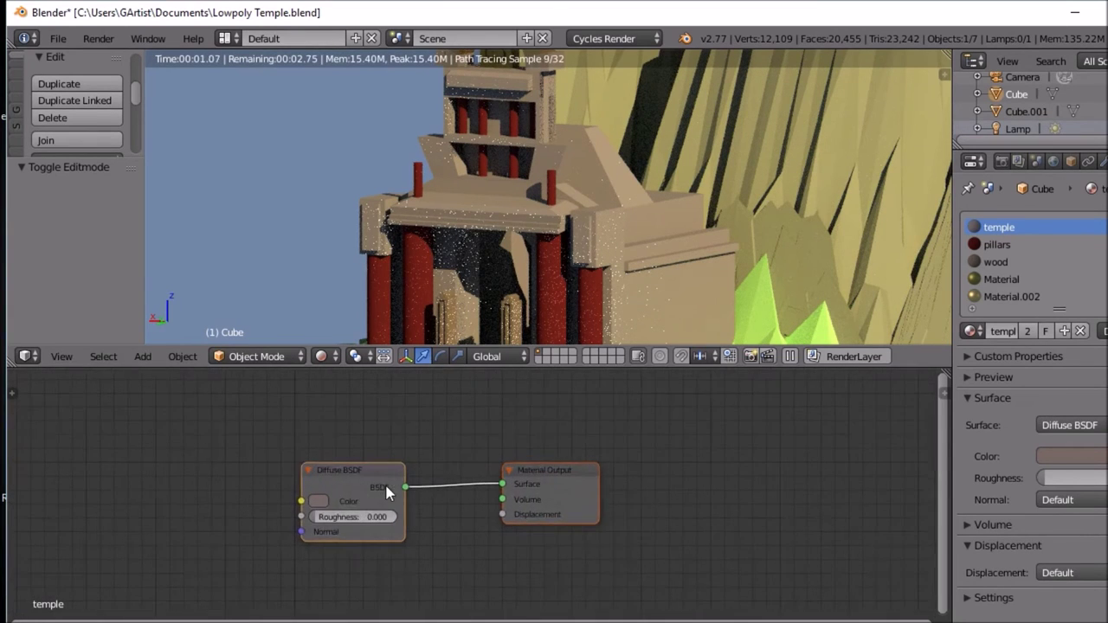
pyautogui.scroll(-3, 298, 478)
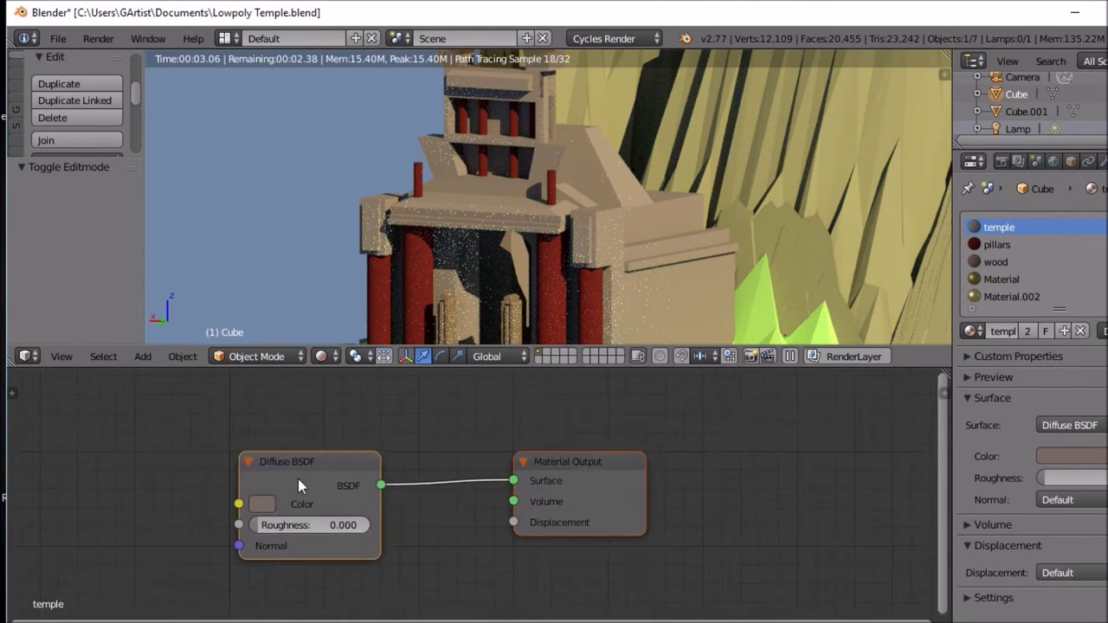
pyautogui.hotkey('shift', 'a')
pyautogui.moveTo(168, 574)
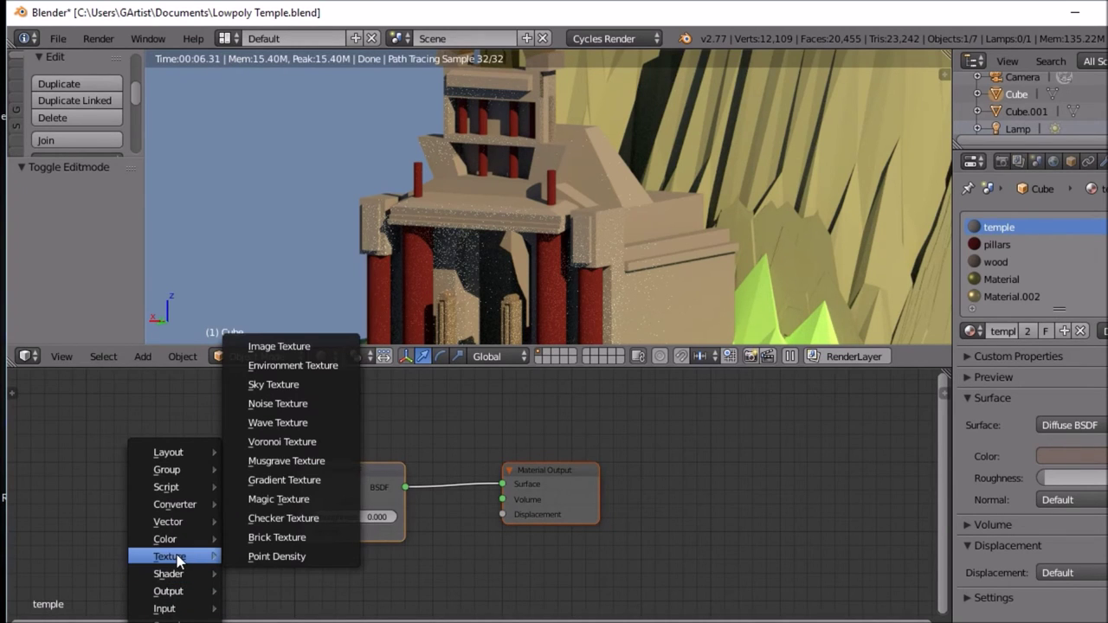
pyautogui.click(278, 346)
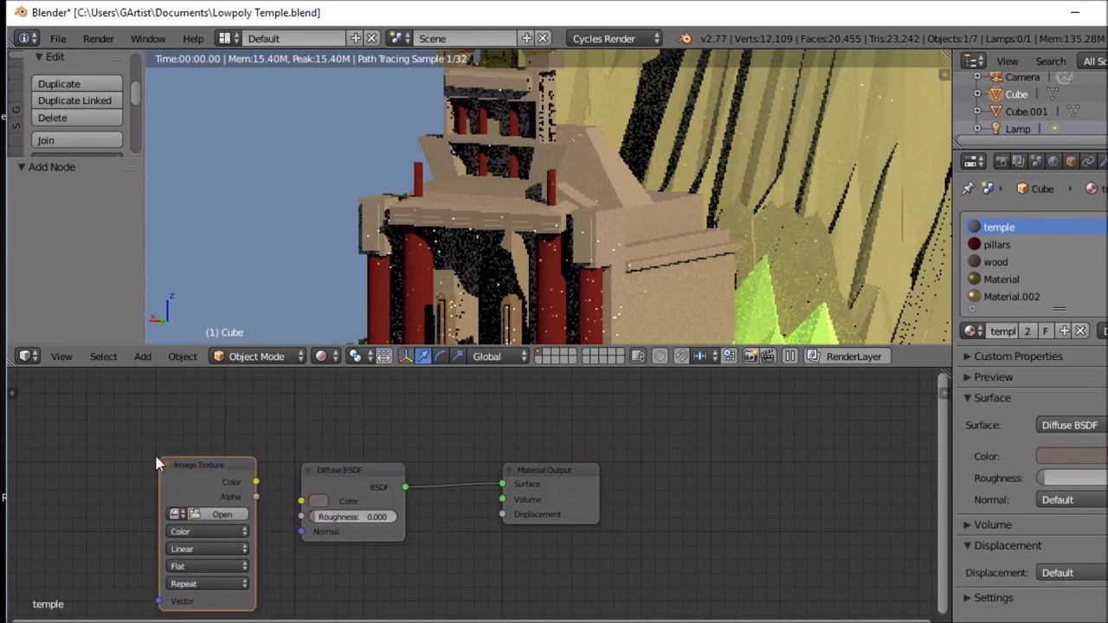
pyautogui.click(197, 460)
pyautogui.moveTo(195, 458); pyautogui.dragTo(302, 518)
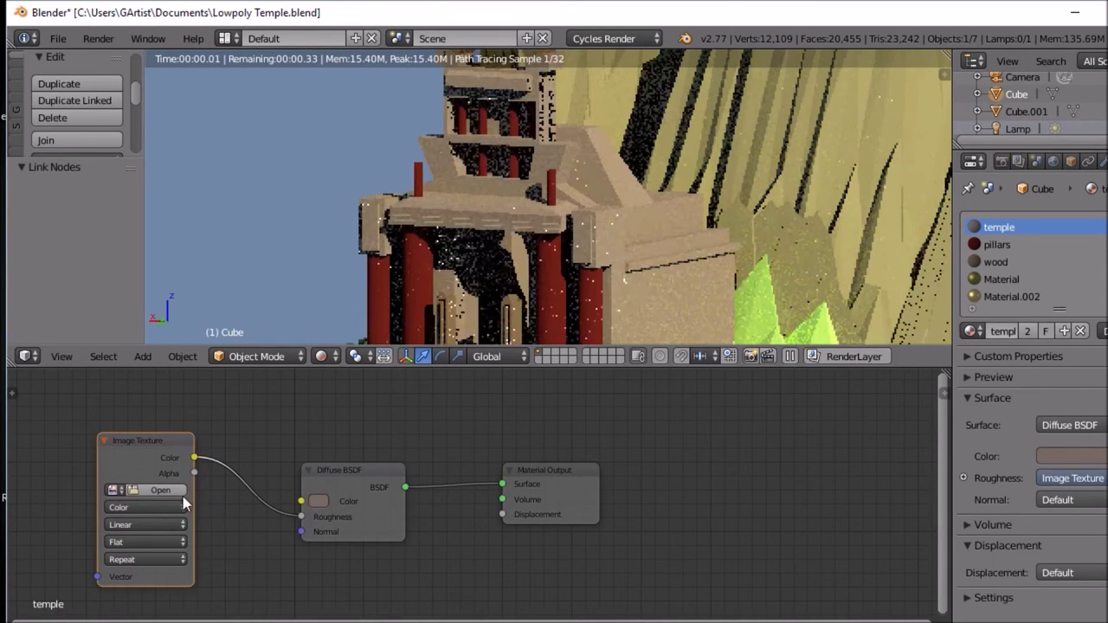
# Step: Load the light grey concrete image from the Desktop textures folder into the Image Texture node
pyautogui.click(161, 490)
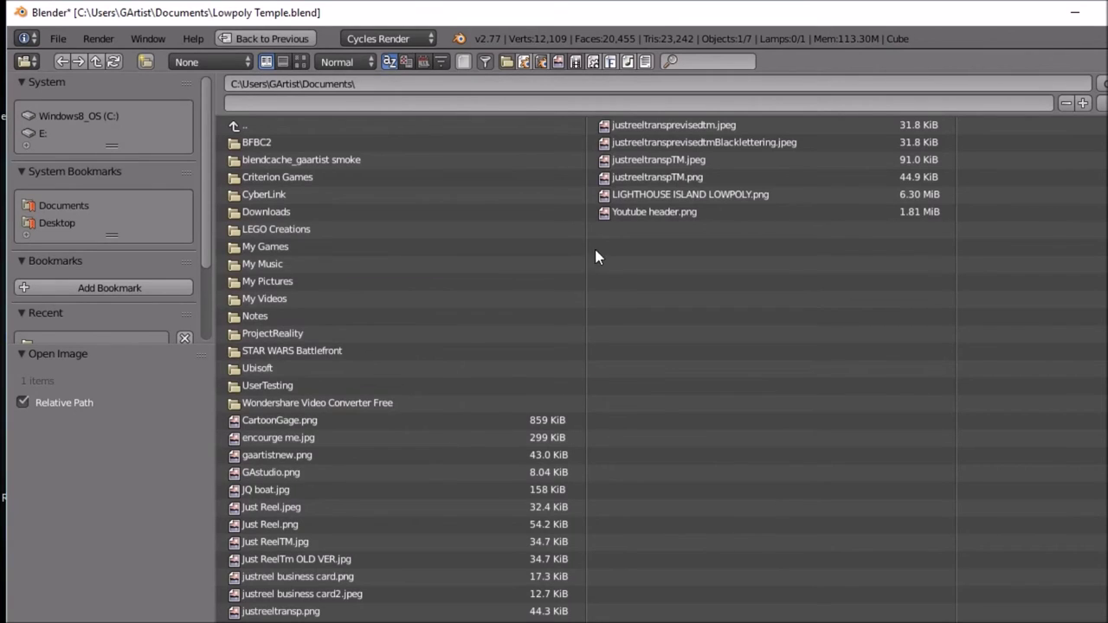
pyautogui.click(300, 61)
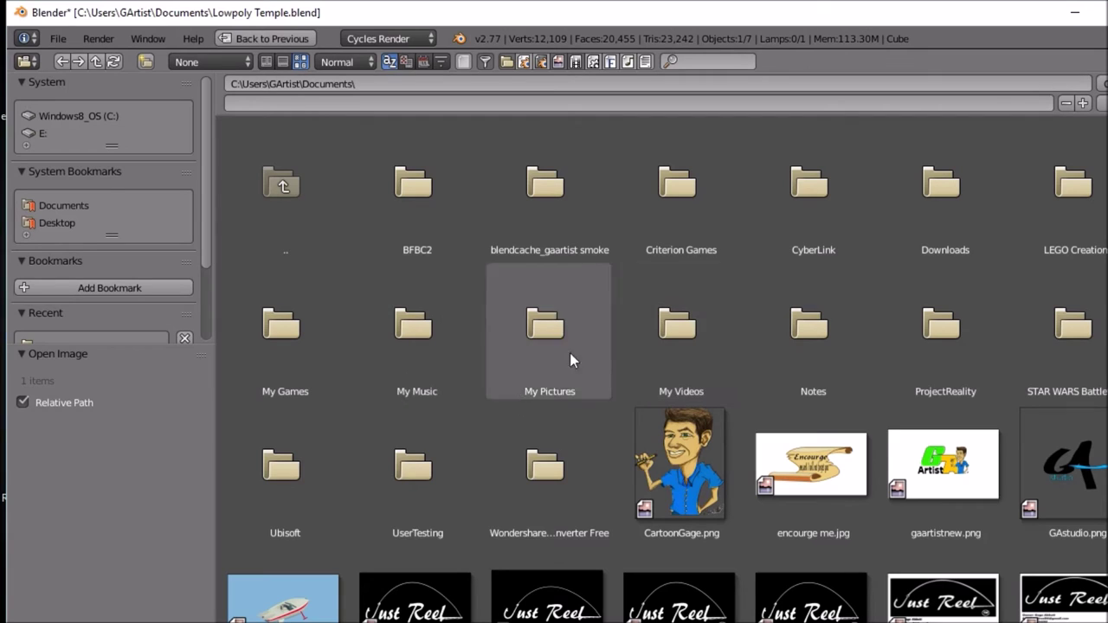
pyautogui.click(70, 221)
pyautogui.click(422, 490)
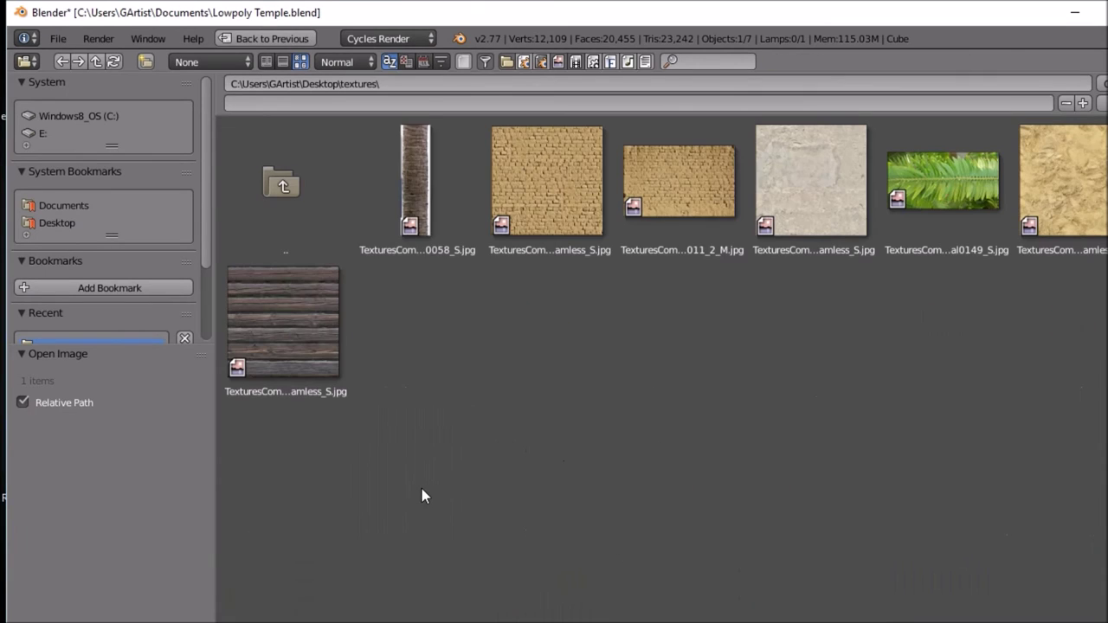
pyautogui.click(790, 204)
pyautogui.press('Return')
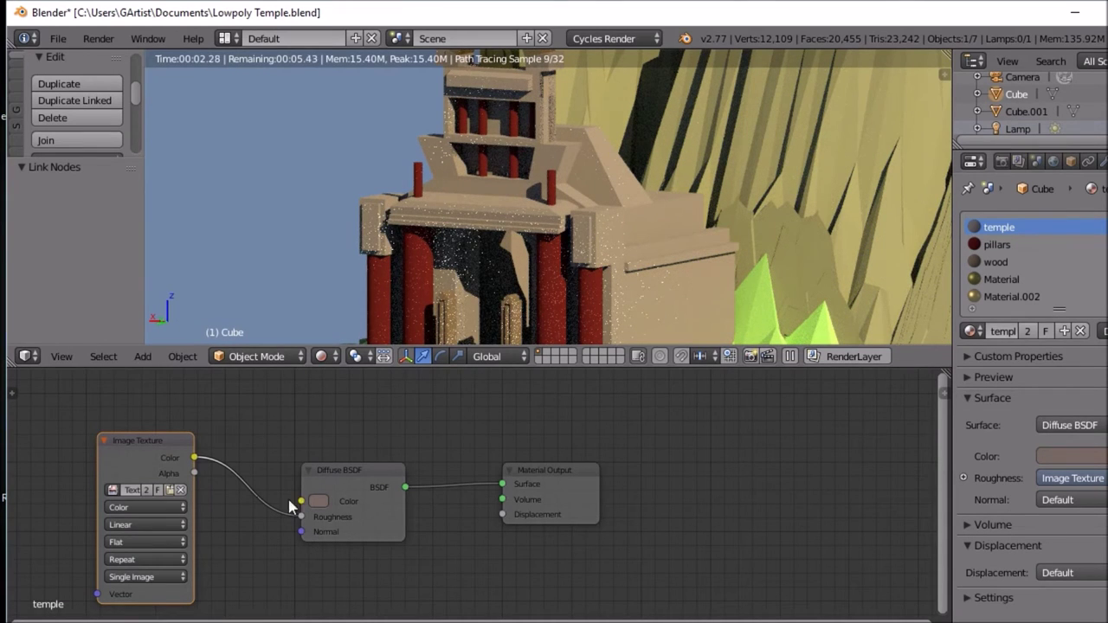
# Step: Space the nodes apart and insert a Mix Shader between the Diffuse BSDF and the Material Output
pyautogui.moveTo(174, 441); pyautogui.dragTo(137, 386)
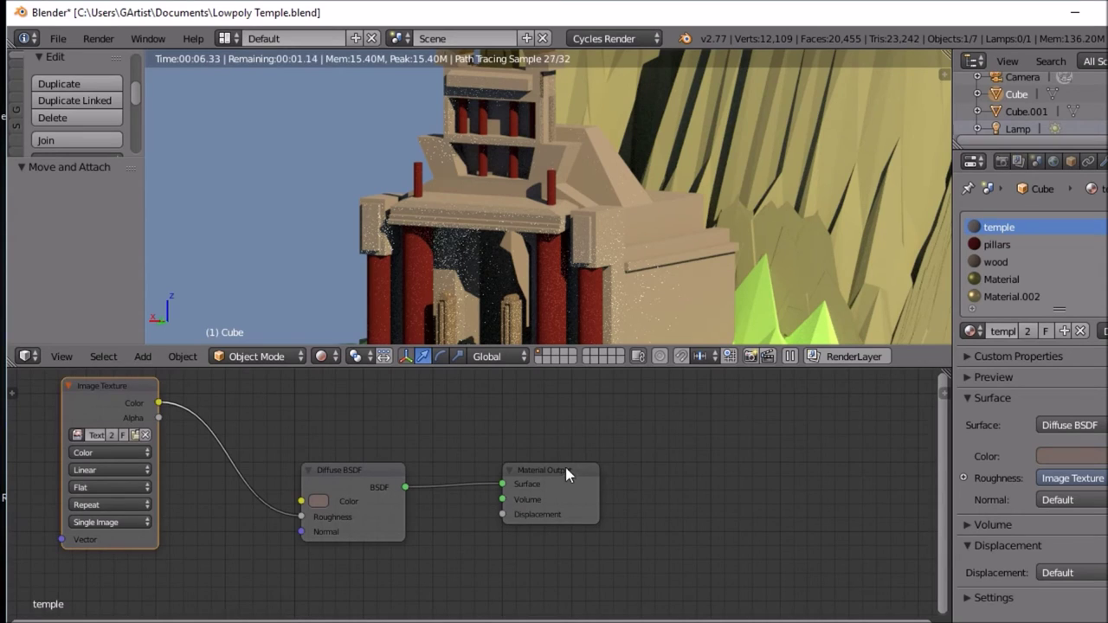
pyautogui.moveTo(561, 469); pyautogui.dragTo(627, 446)
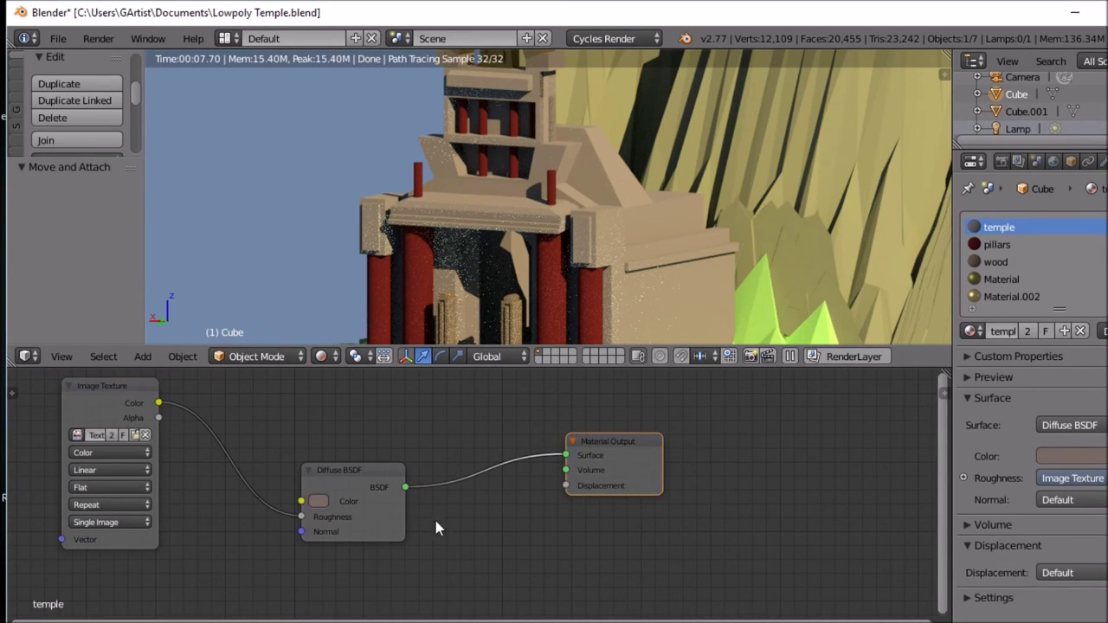
pyautogui.hotkey('shift', 'a')
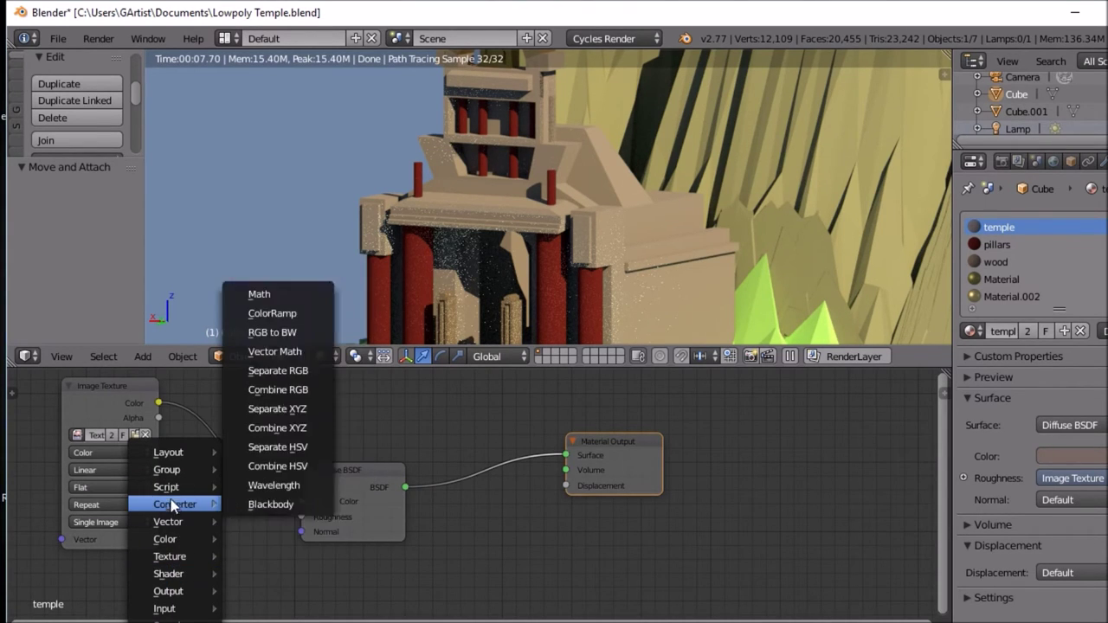
pyautogui.moveTo(170, 521)
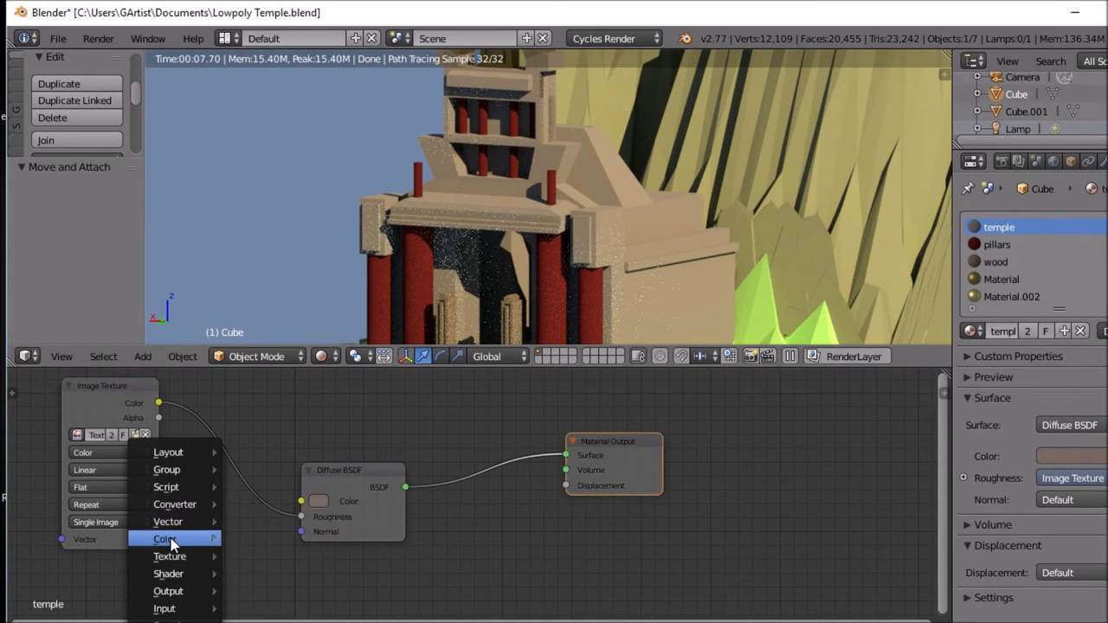
pyautogui.moveTo(177, 561)
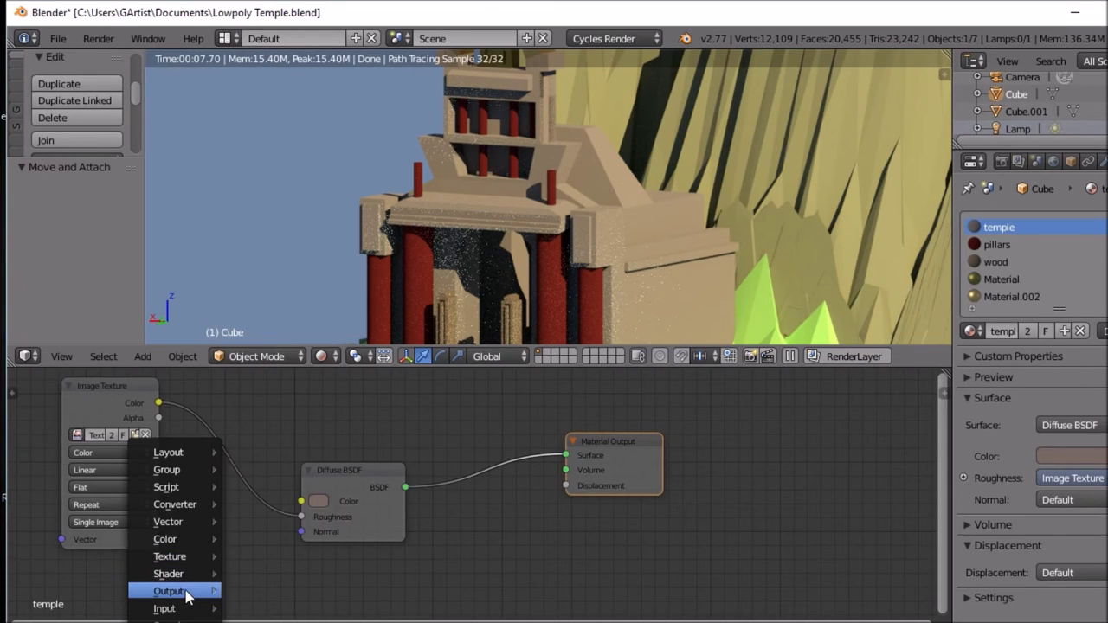
pyautogui.click(264, 253)
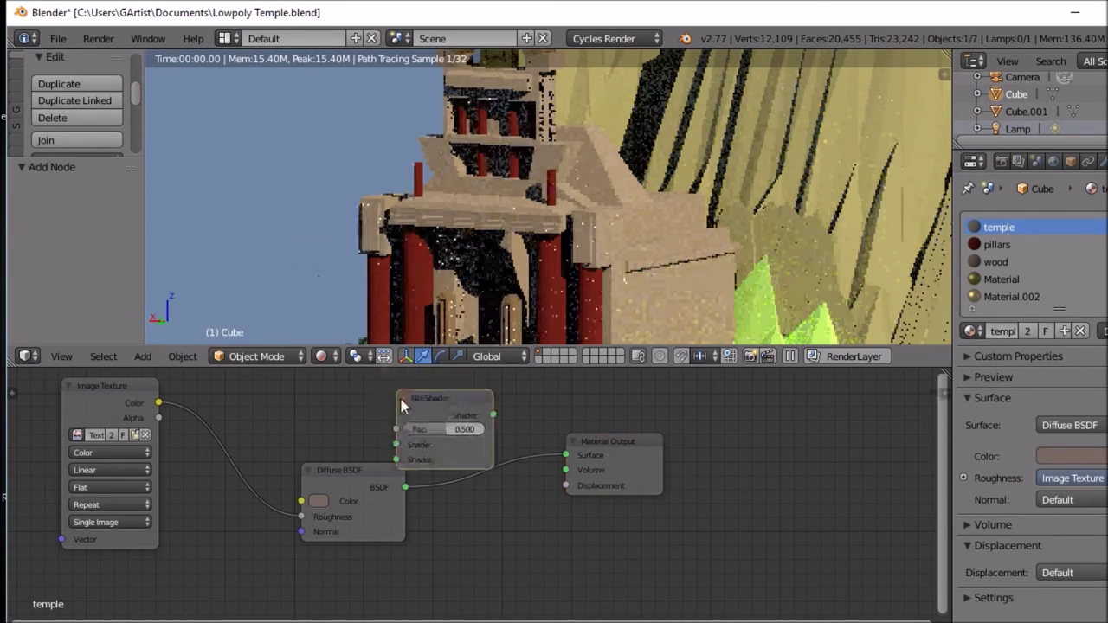
pyautogui.click(424, 435)
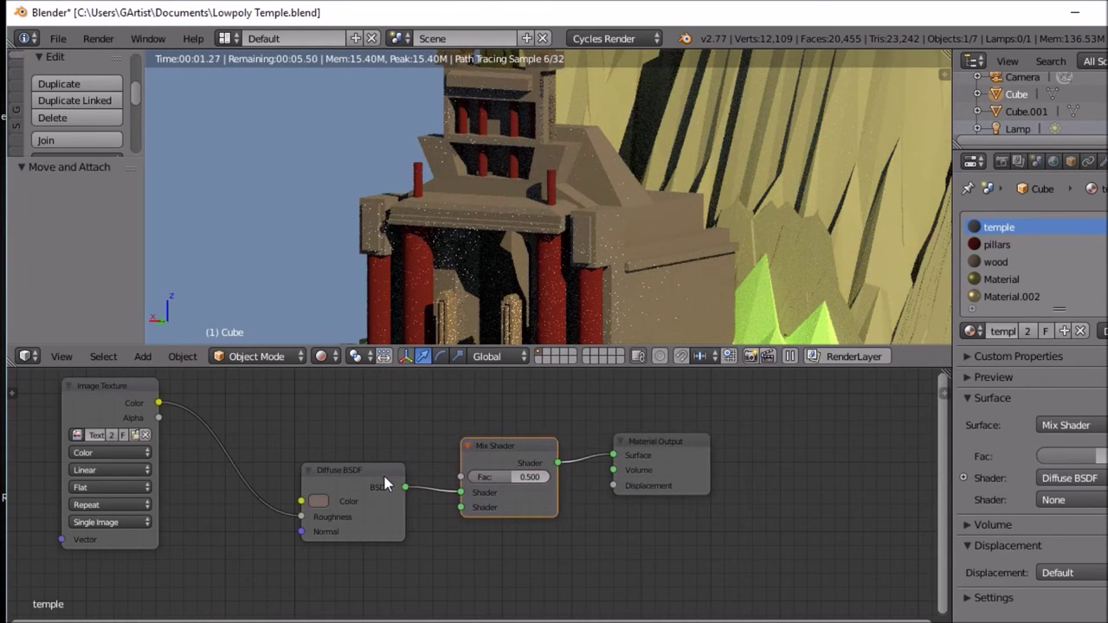
pyautogui.moveTo(381, 480); pyautogui.dragTo(362, 487)
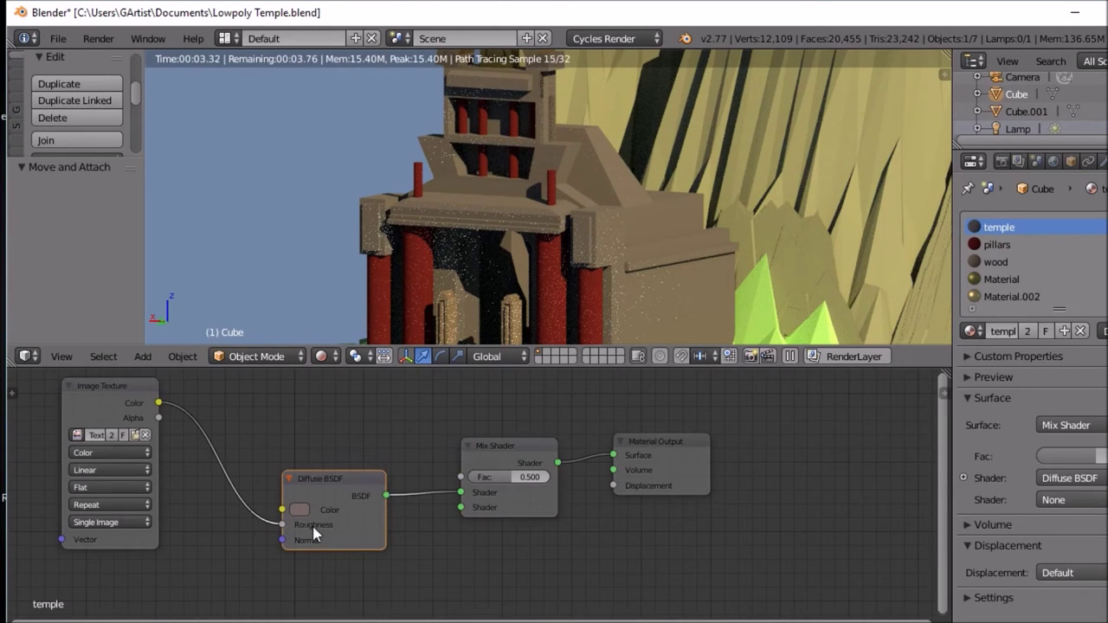
# Step: Reroute the image texture's Color output to the Diffuse BSDF's Color input and set the roughness to 0.517
pyautogui.moveTo(277, 523); pyautogui.dragTo(278, 505)
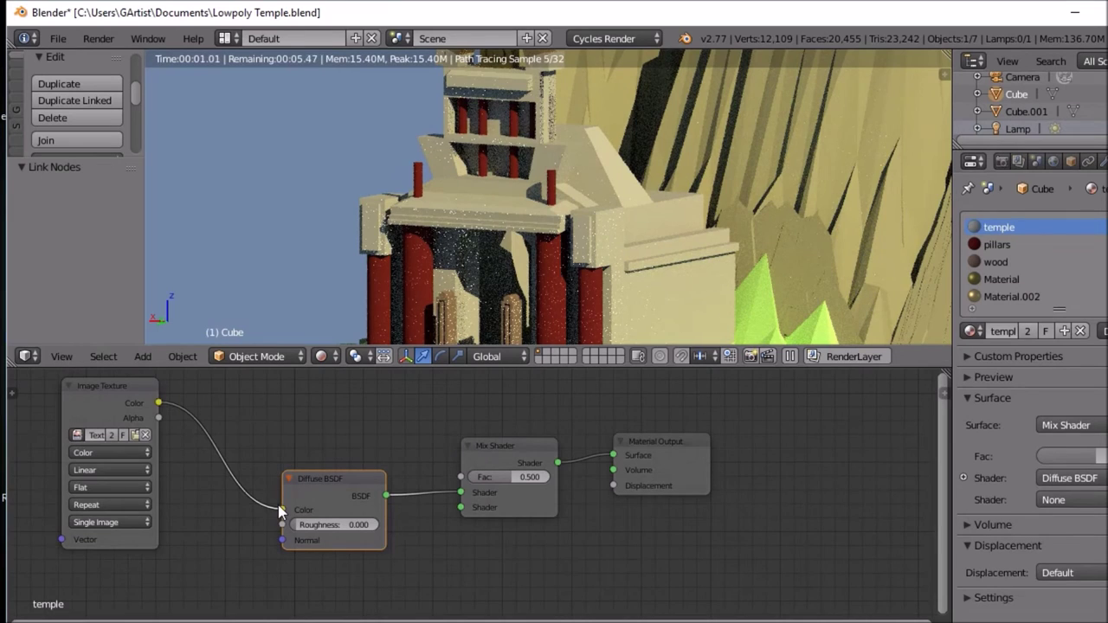
pyautogui.moveTo(329, 524)
pyautogui.mouseDown()
pyautogui.moveTo(364, 525)
pyautogui.moveTo(340, 531)
pyautogui.mouseUp()
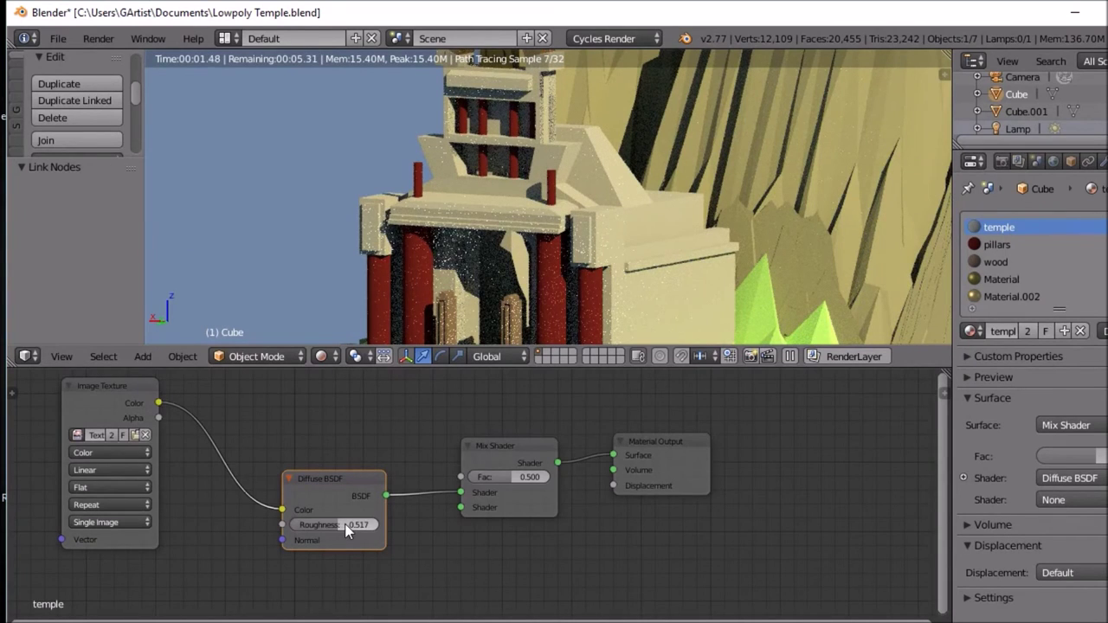
# Step: Set the temple's Mix Shader factor to 0.474, checking the whole temple in the rendered view
pyautogui.moveTo(511, 477)
pyautogui.mouseDown()
pyautogui.moveTo(537, 477)
pyautogui.moveTo(485, 477)
pyautogui.moveTo(545, 478)
pyautogui.moveTo(497, 479)
pyautogui.mouseUp()
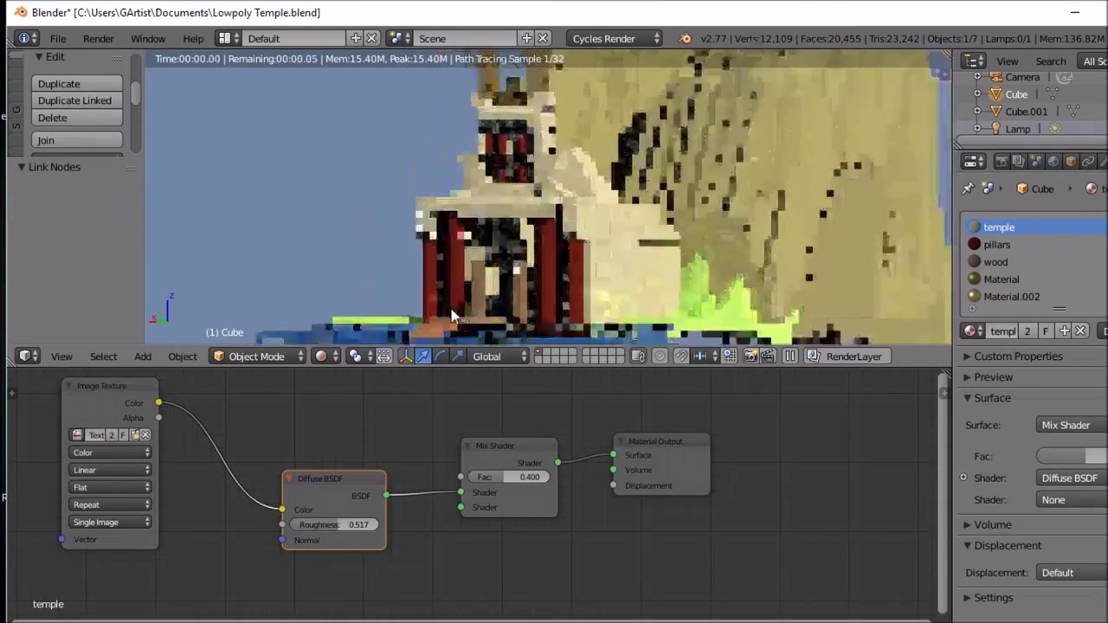
pyautogui.moveTo(451, 316); pyautogui.dragTo(502, 373, button='middle')
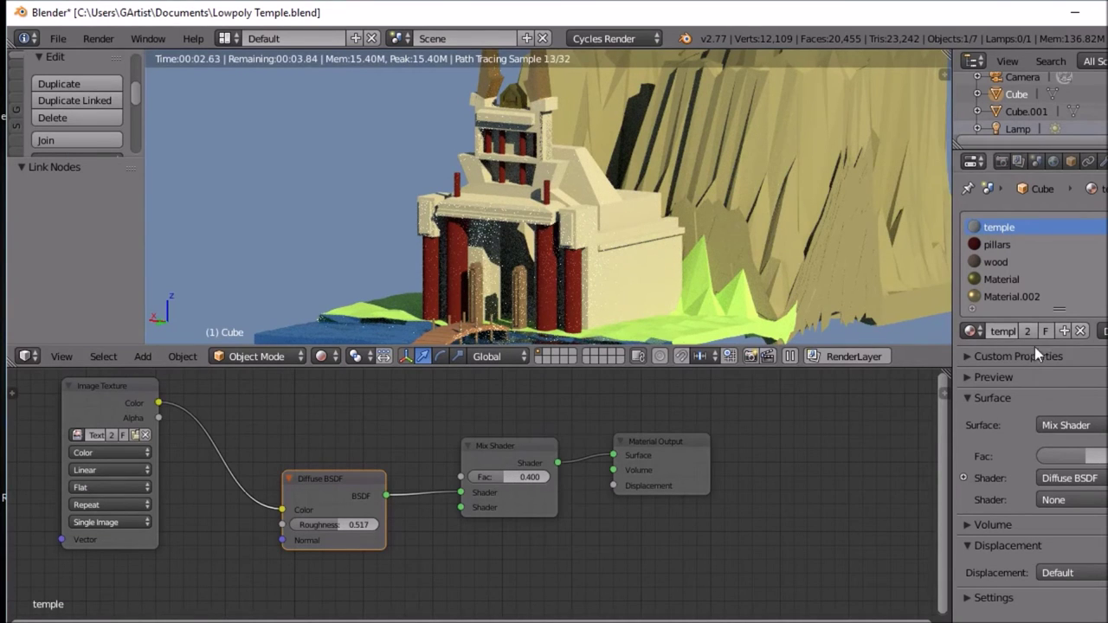
pyautogui.moveTo(1073, 456)
pyautogui.mouseDown()
pyautogui.moveTo(1056, 456)
pyautogui.moveTo(1083, 456)
pyautogui.mouseUp()
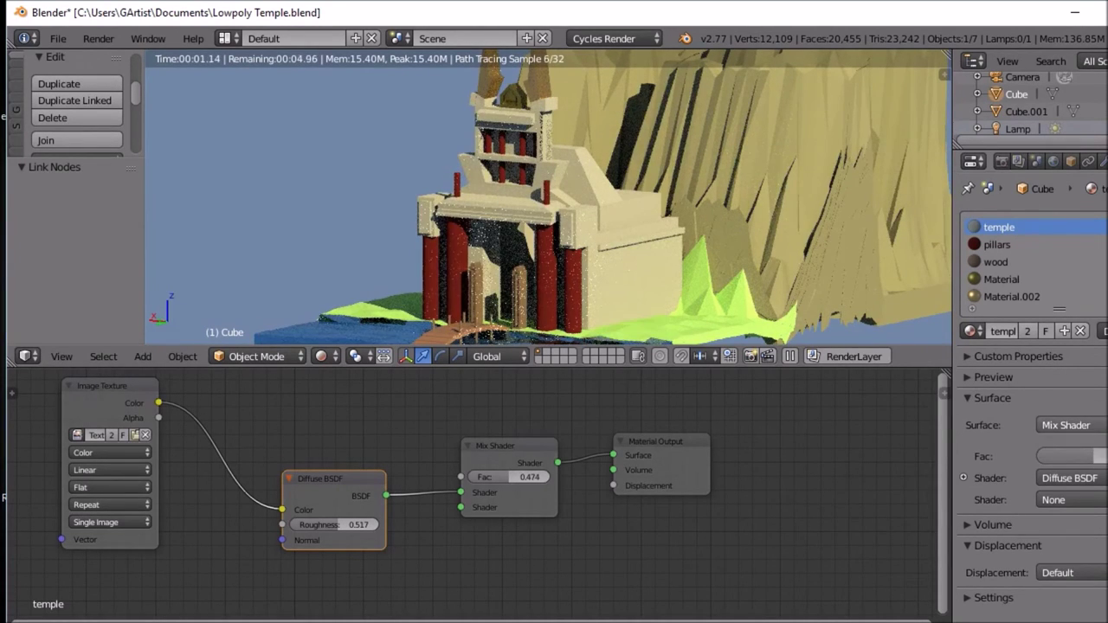
# Step: Spread the Material Output, Mix Shader and Diffuse BSDF nodes apart to free space below the Diffuse BSDF
pyautogui.moveTo(634, 453); pyautogui.dragTo(762, 446)
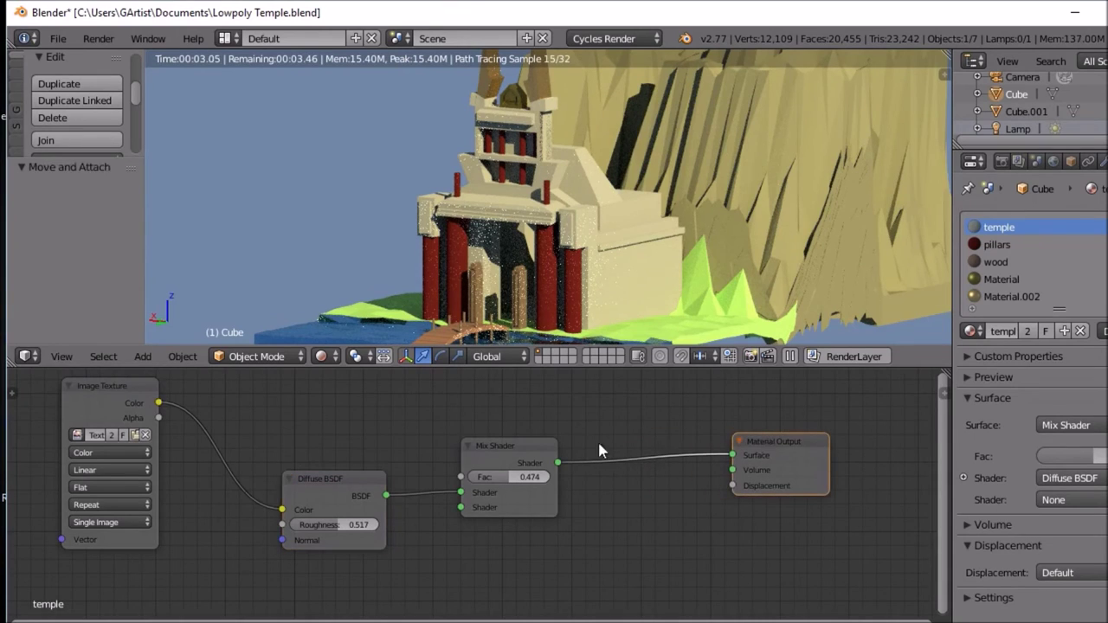
pyautogui.moveTo(527, 444); pyautogui.dragTo(628, 425)
pyautogui.moveTo(379, 487); pyautogui.dragTo(438, 402)
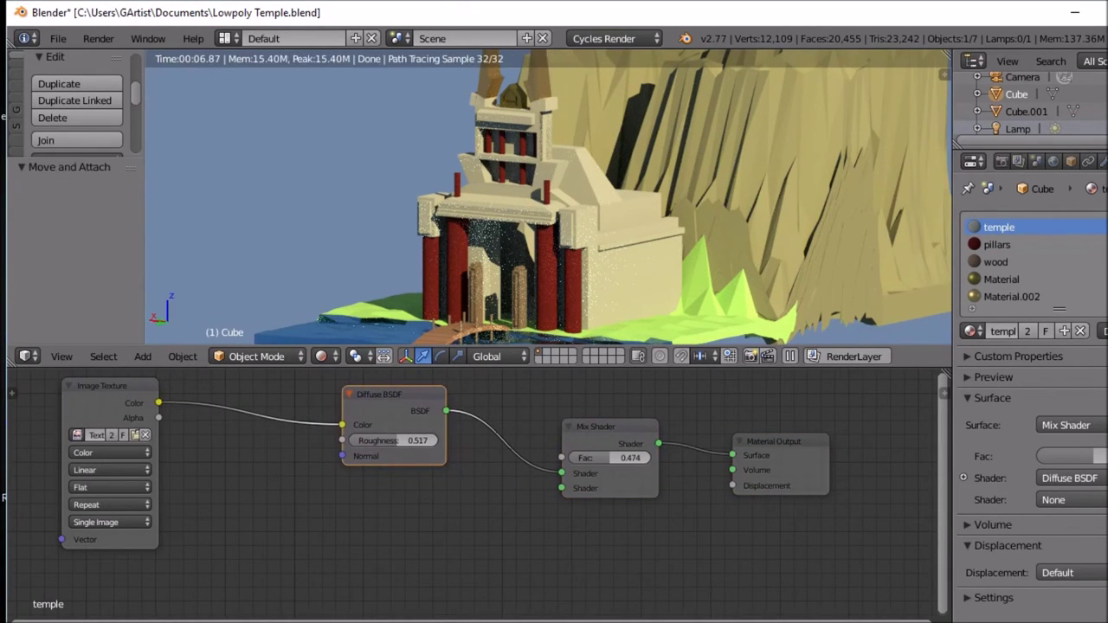
# Step: Add a Math node below the Diffuse BSDF and connect its Value output to the Mix Shader's second Shader input
pyautogui.hotkey('shift', 'a')
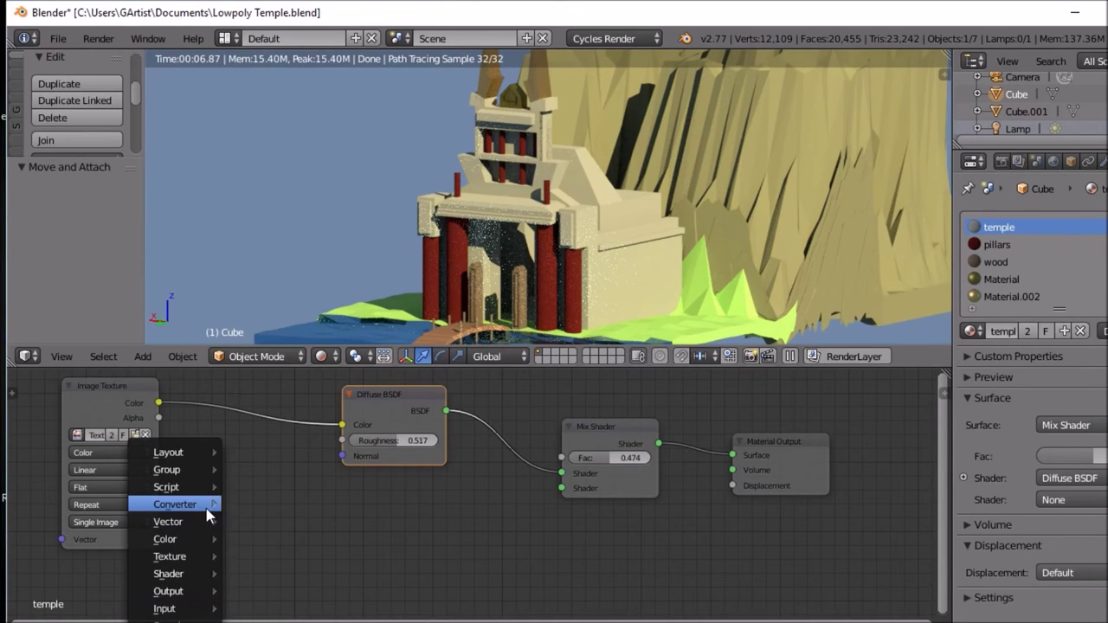
pyautogui.moveTo(208, 517)
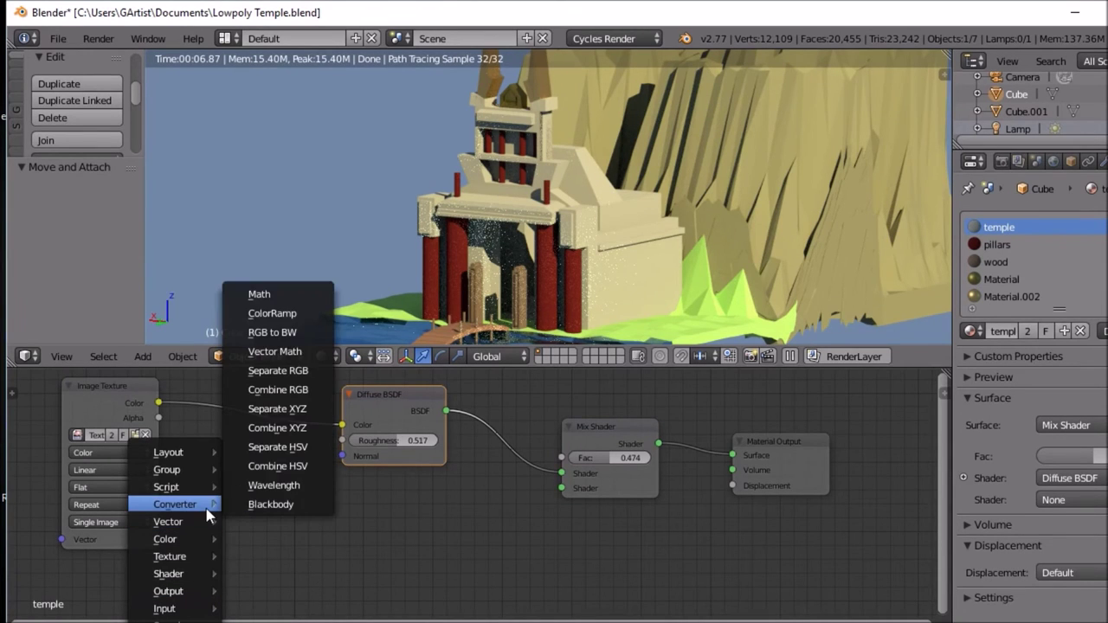
pyautogui.click(264, 296)
pyautogui.click(451, 529)
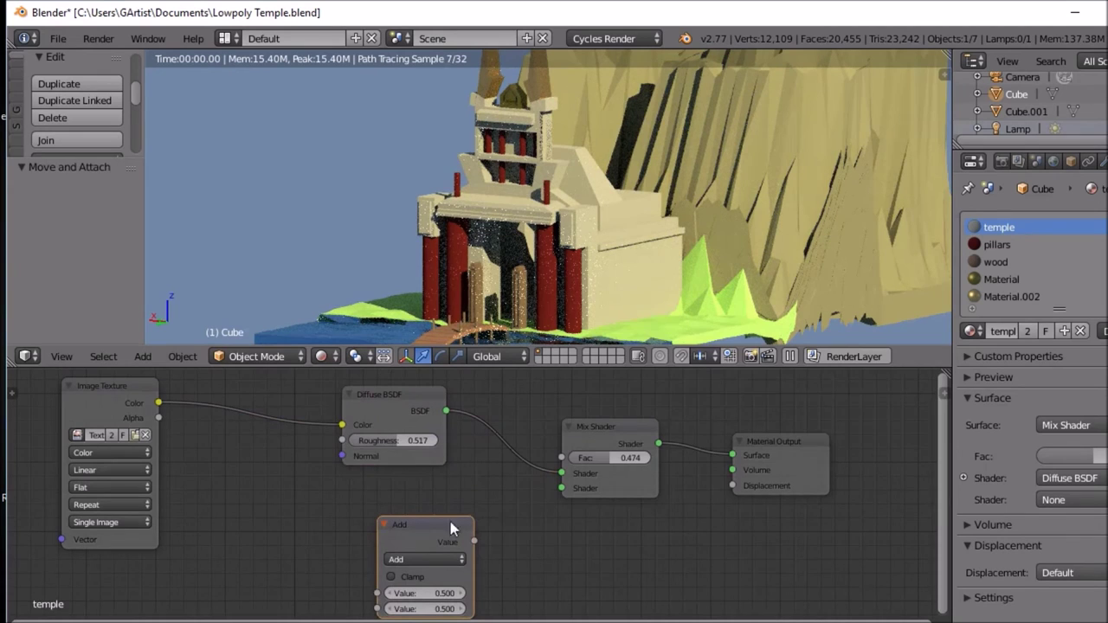
pyautogui.moveTo(552, 494); pyautogui.dragTo(555, 486)
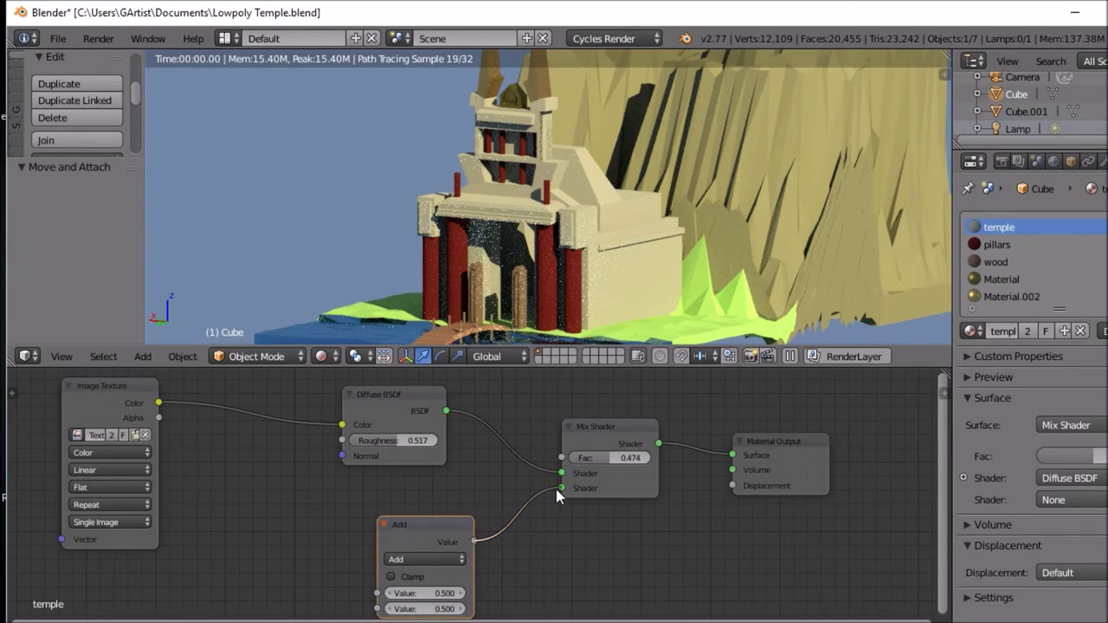
# Step: Change the Math node's operation to Multiply and set its first value to 2.400
pyautogui.click(417, 559)
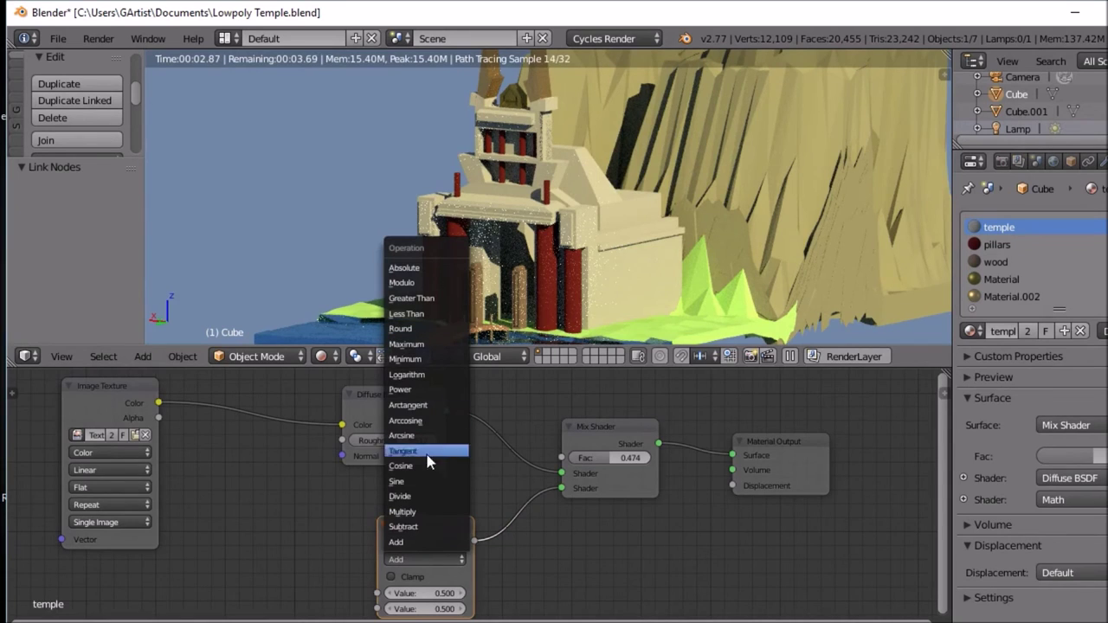
pyautogui.click(429, 512)
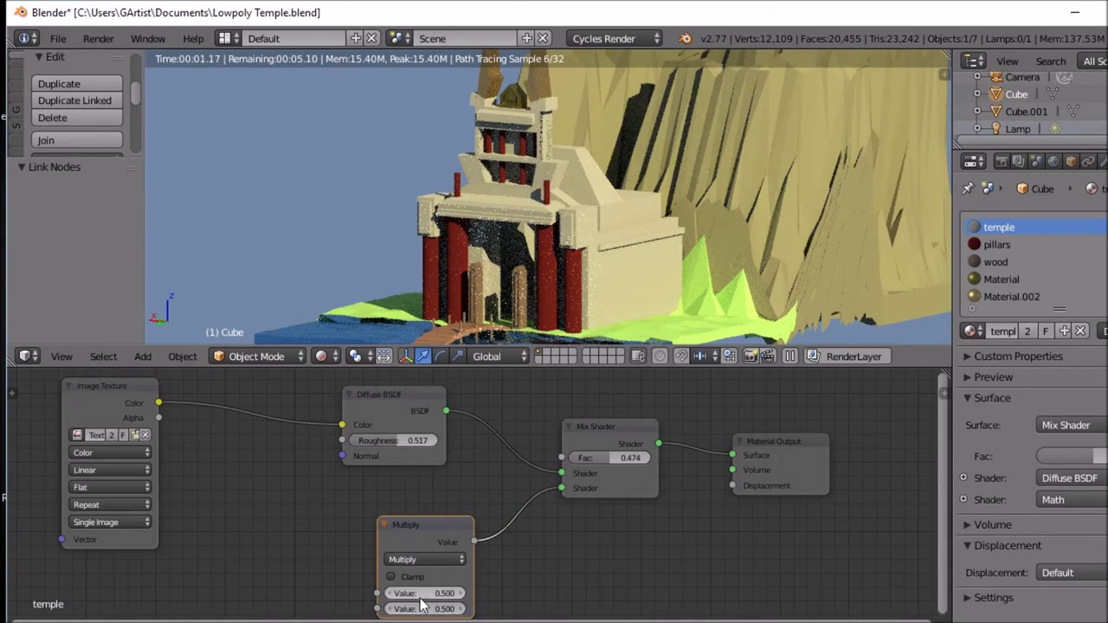
pyautogui.moveTo(420, 594); pyautogui.dragTo(554, 594)
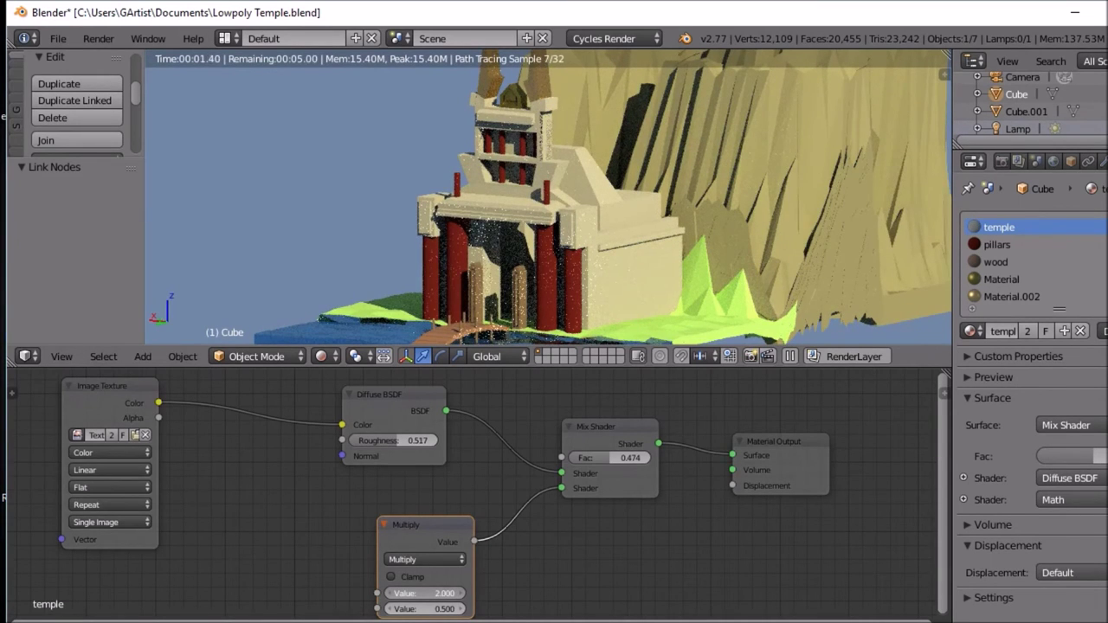
pyautogui.moveTo(554, 593); pyautogui.dragTo(589, 594)
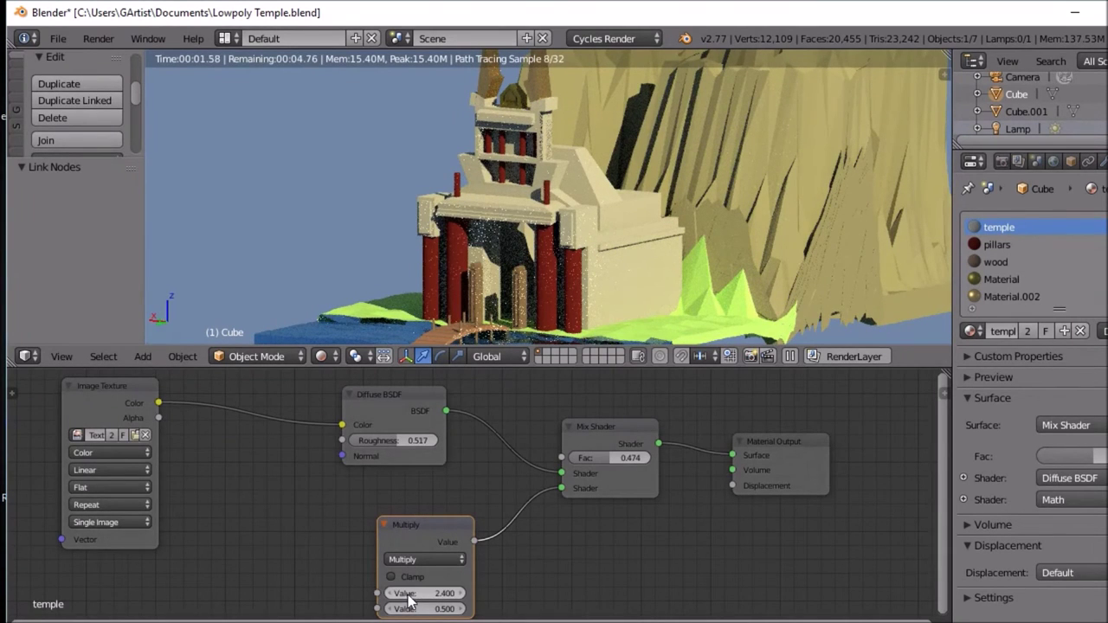
# Step: Reroute the image texture's Color output to the Diffuse BSDF's Normal input and set the Multiply node's first value to -0.900
pyautogui.moveTo(123, 402); pyautogui.dragTo(108, 358)
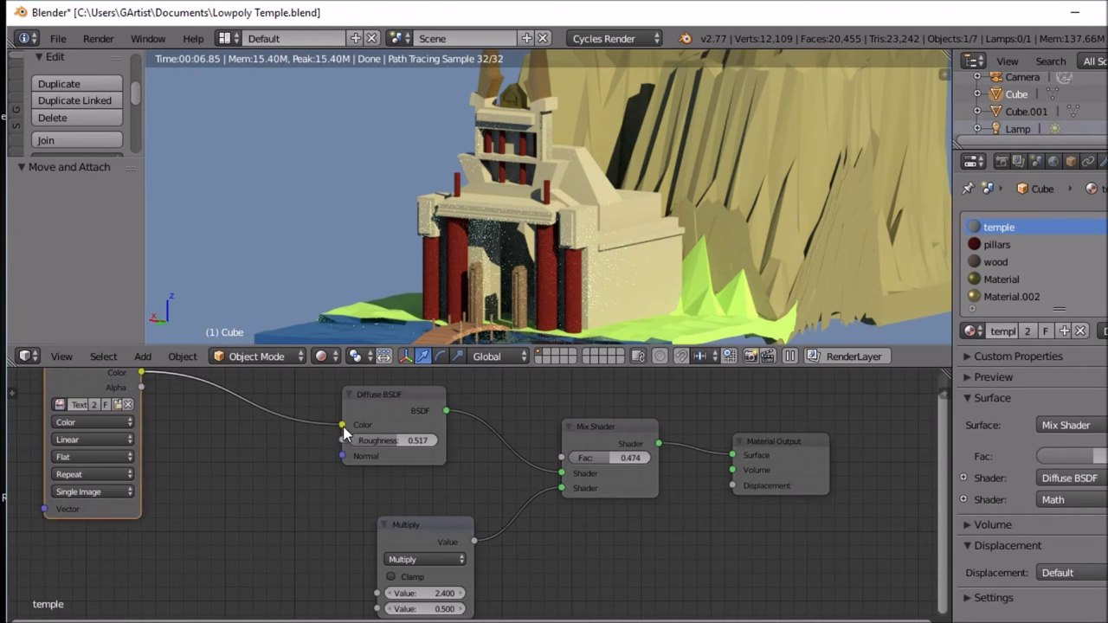
pyautogui.moveTo(342, 427); pyautogui.dragTo(339, 456)
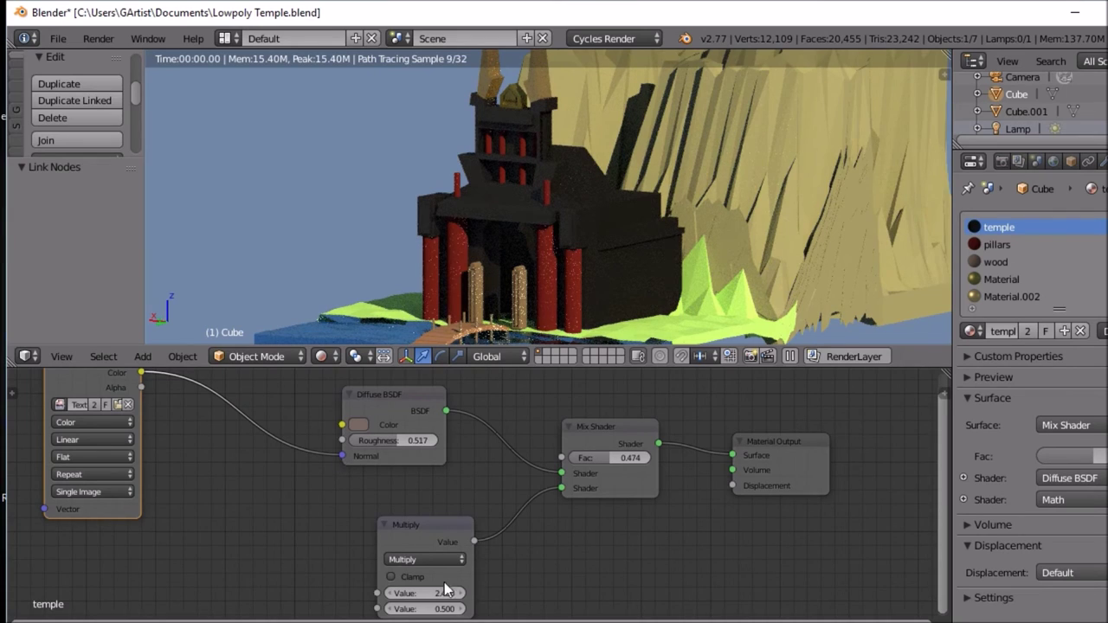
pyautogui.moveTo(438, 596); pyautogui.dragTo(361, 596)
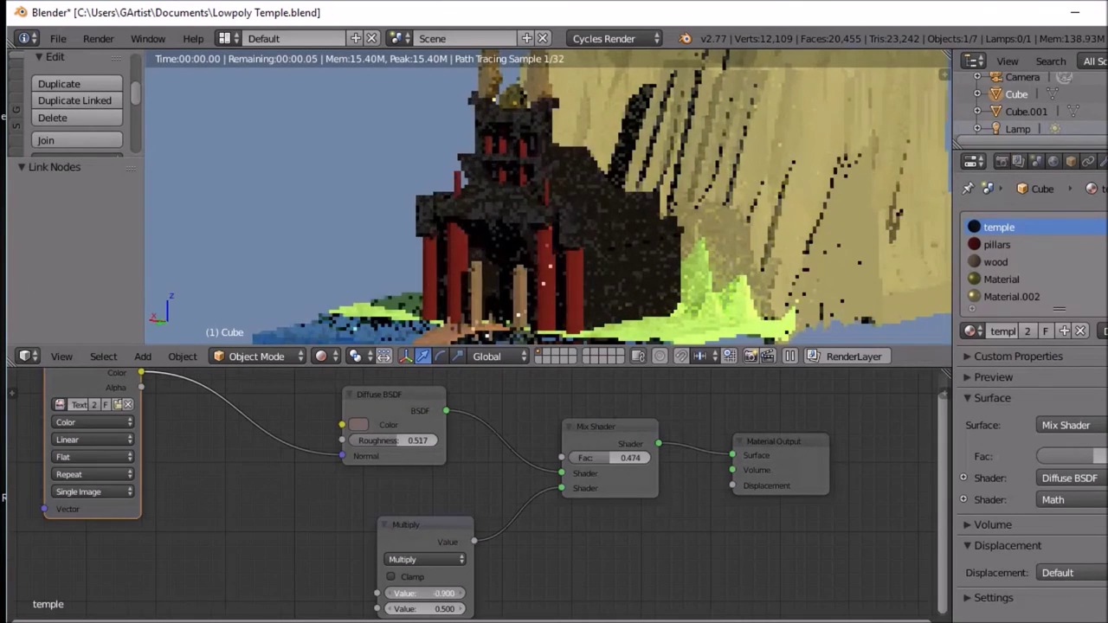
# Step: Set the Multiply node's first value to 0
pyautogui.click(421, 594)
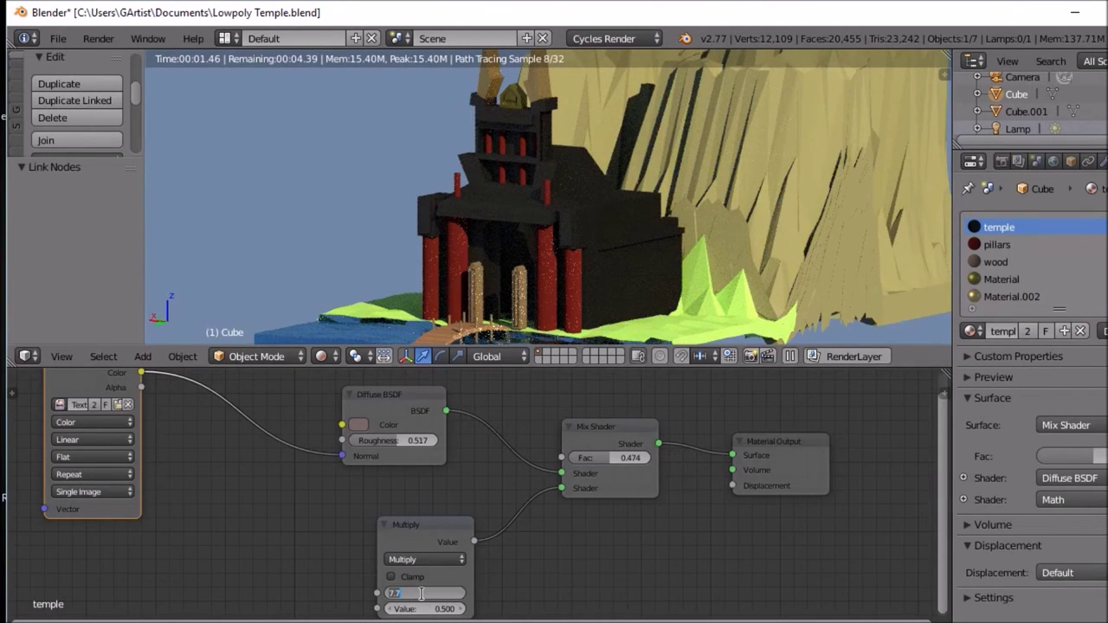
pyautogui.write('0')
pyautogui.press('Return')
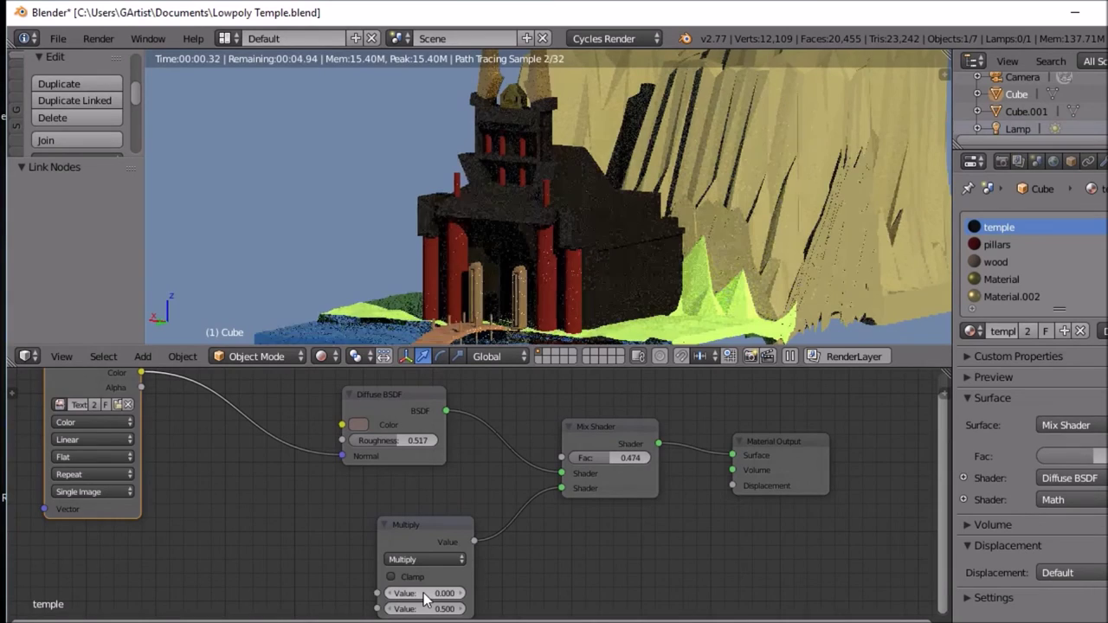
# Step: Lower the Mix Shader's factor to 0.120 and the Diffuse BSDF's roughness to 0.133
pyautogui.moveTo(596, 460); pyautogui.dragTo(560, 460)
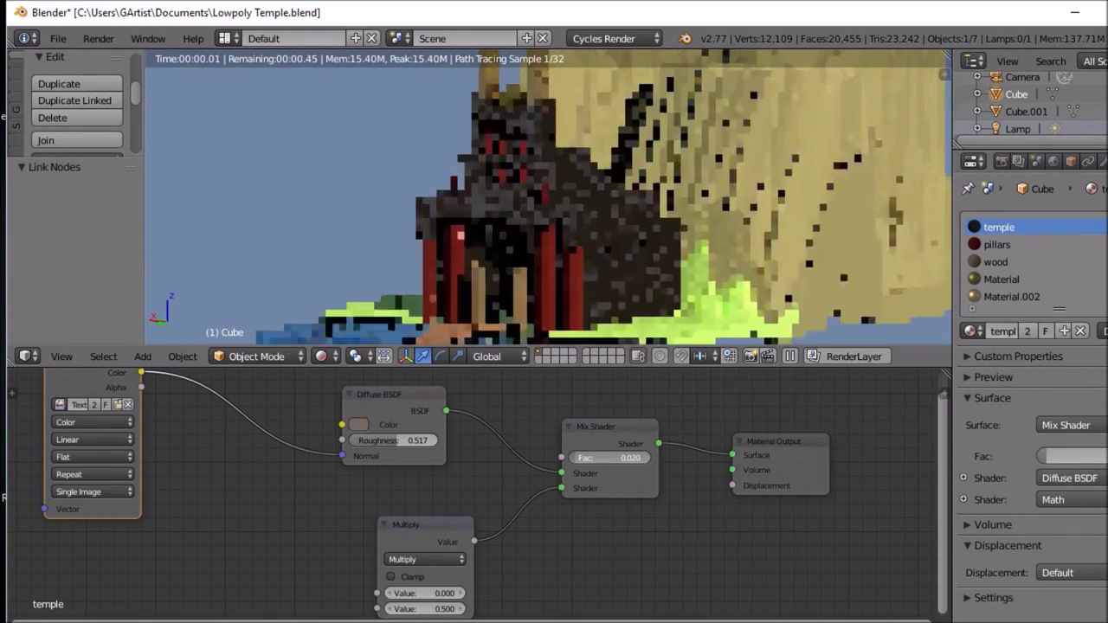
pyautogui.moveTo(563, 460); pyautogui.dragTo(572, 460)
pyautogui.moveTo(415, 442); pyautogui.dragTo(383, 442)
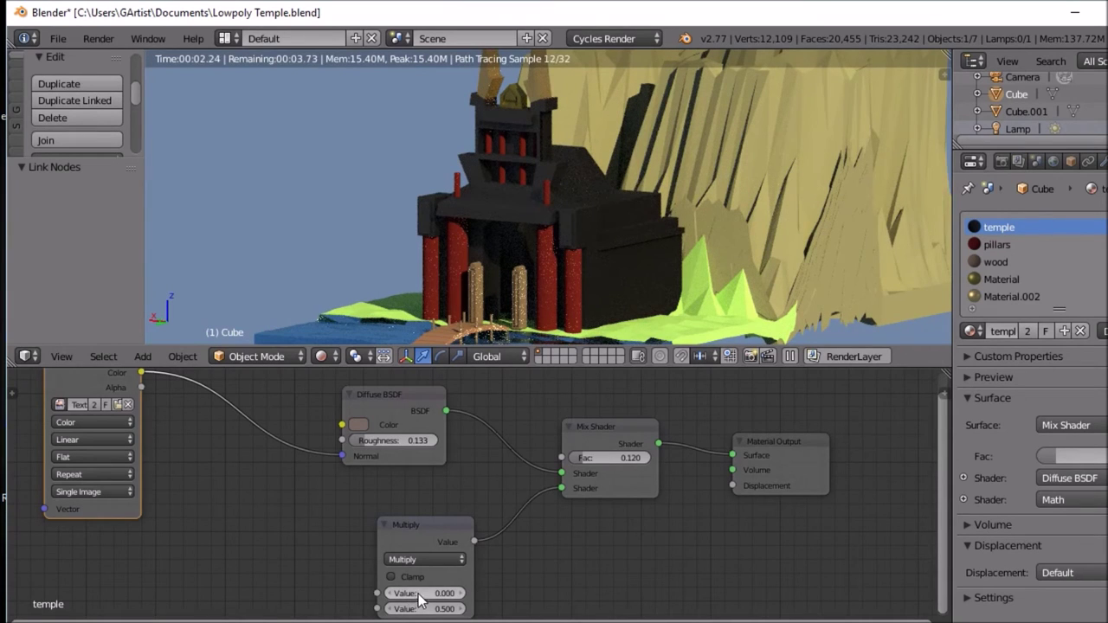
# Step: Reroute the image texture's Color output to the Diffuse BSDF's Roughness input and set the Multiply node's first value to 3.300
pyautogui.moveTo(334, 455); pyautogui.dragTo(333, 441)
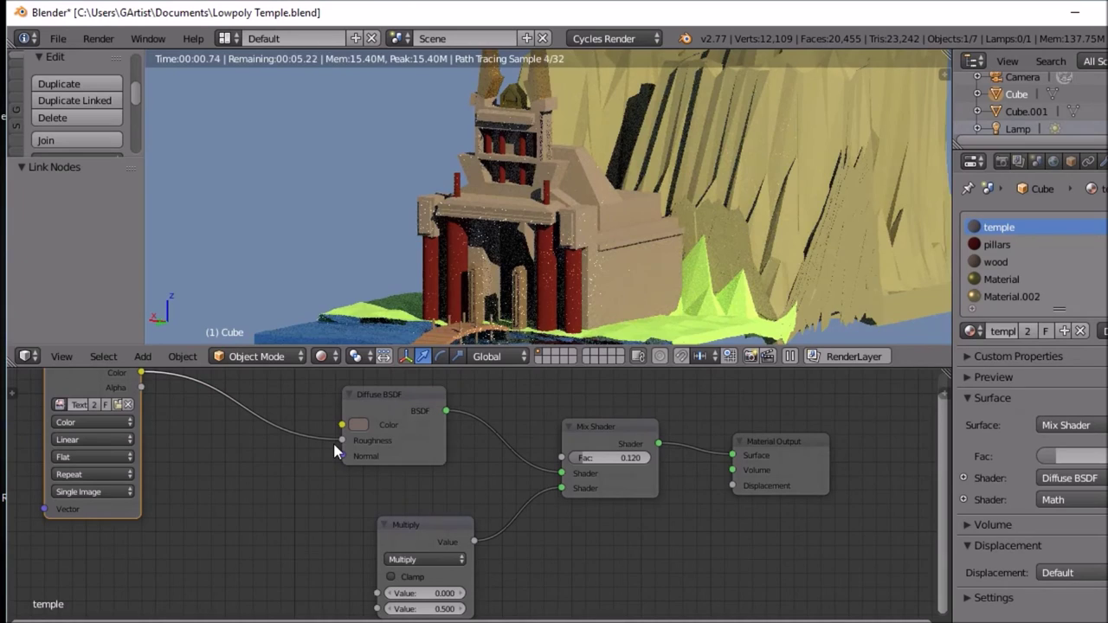
pyautogui.moveTo(424, 594); pyautogui.dragTo(628, 594)
# Step: Set the Mix Shader's factor to 0.374 and also connect the image texture's Color output to the Material Output's Displacement input
pyautogui.moveTo(594, 459); pyautogui.dragTo(610, 459)
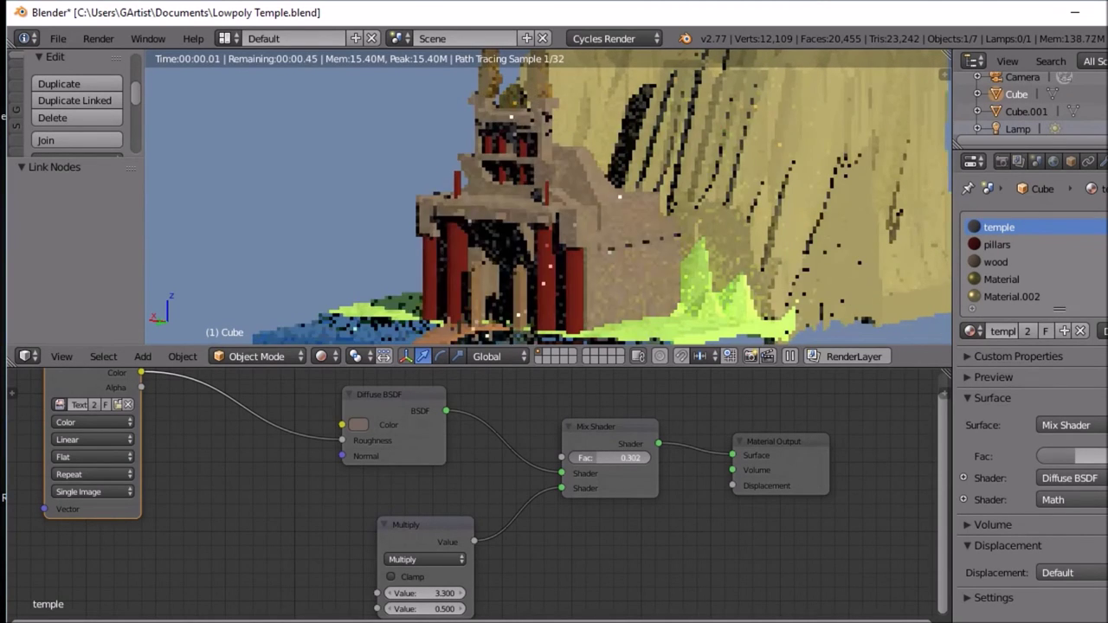
pyautogui.moveTo(610, 460); pyautogui.dragTo(616, 460)
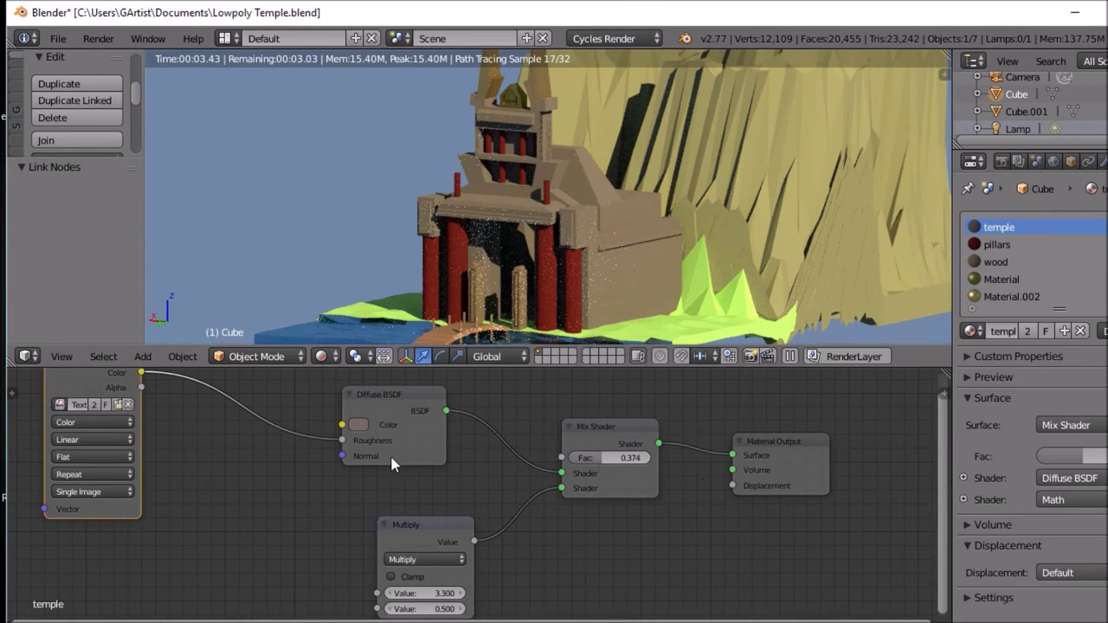
pyautogui.moveTo(153, 375); pyautogui.dragTo(730, 491)
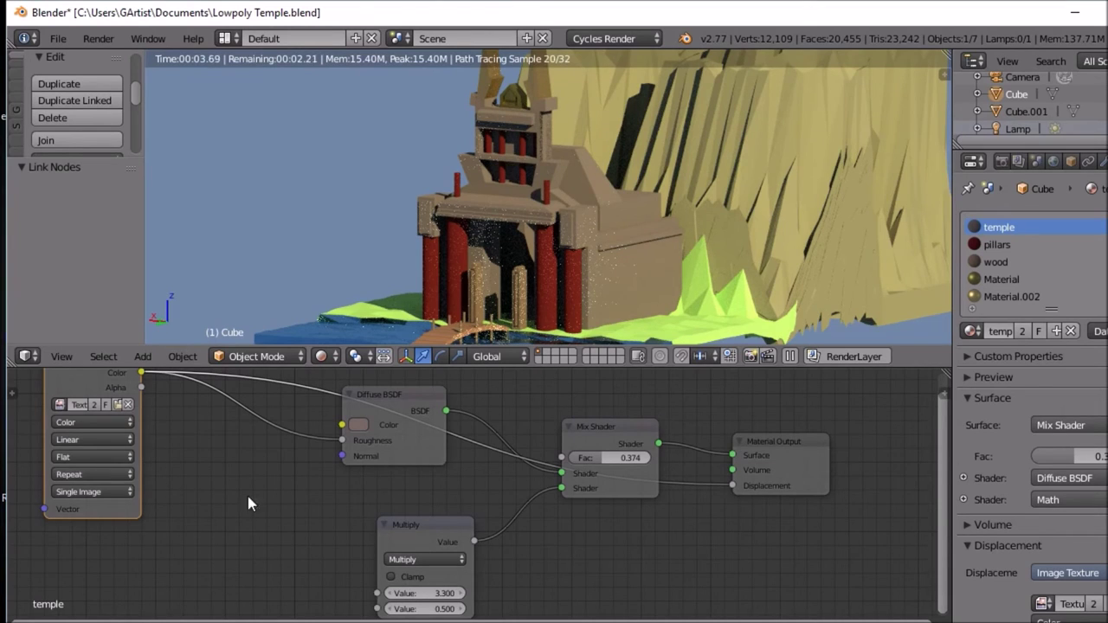
pyautogui.scroll(-2, 144, 439)
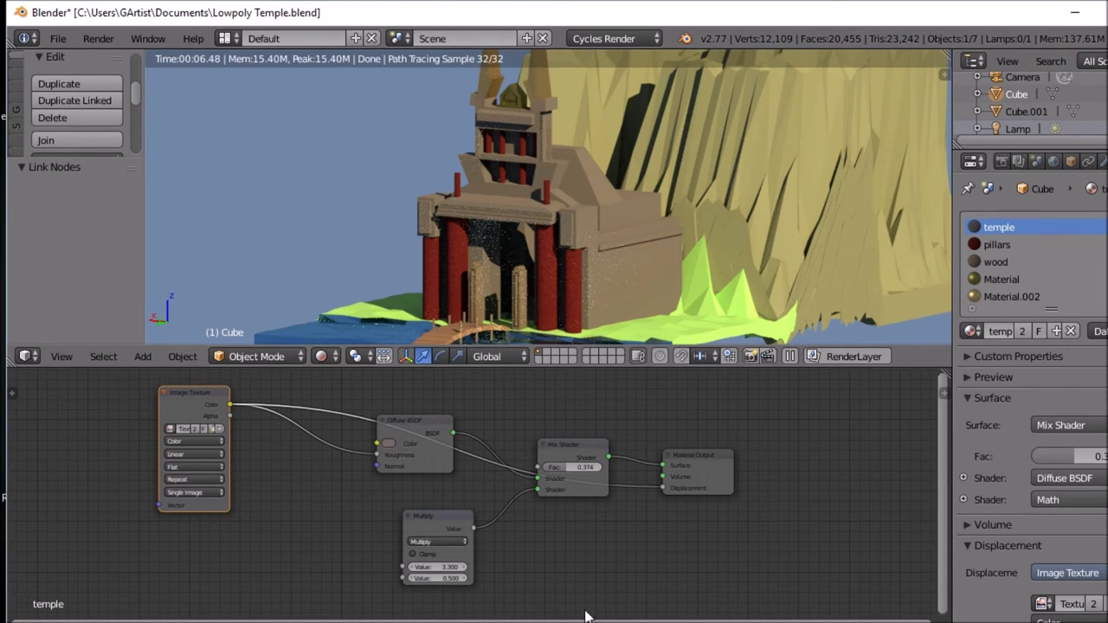
# Step: Minimize Blender, launch GIMP and bring up its Open Image dialog
pyautogui.click(1074, 12)
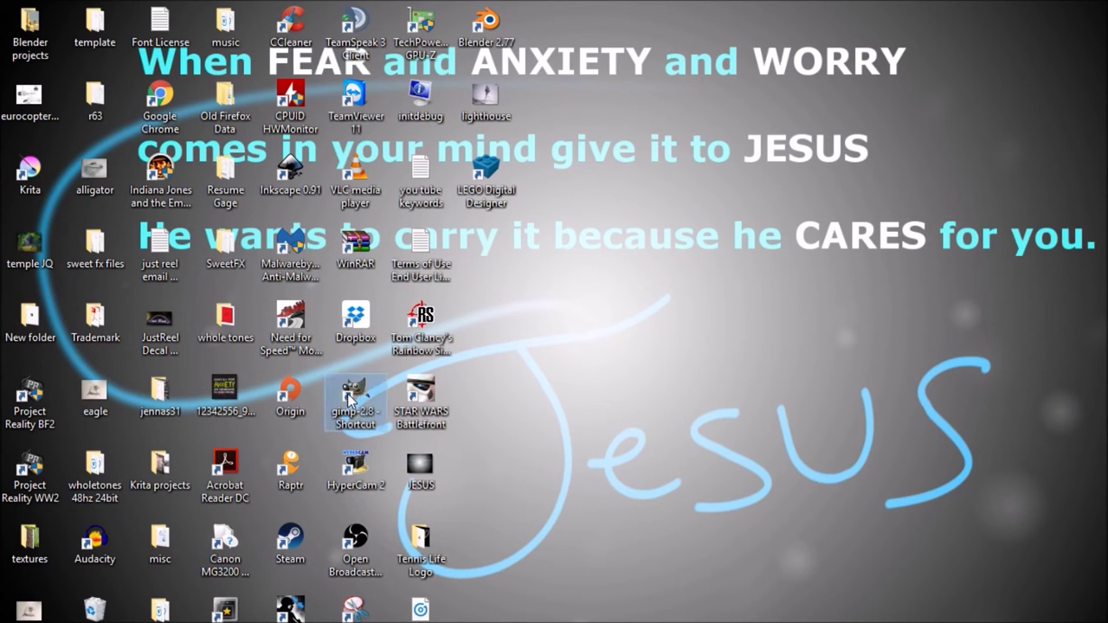
pyautogui.doubleClick(347, 393)
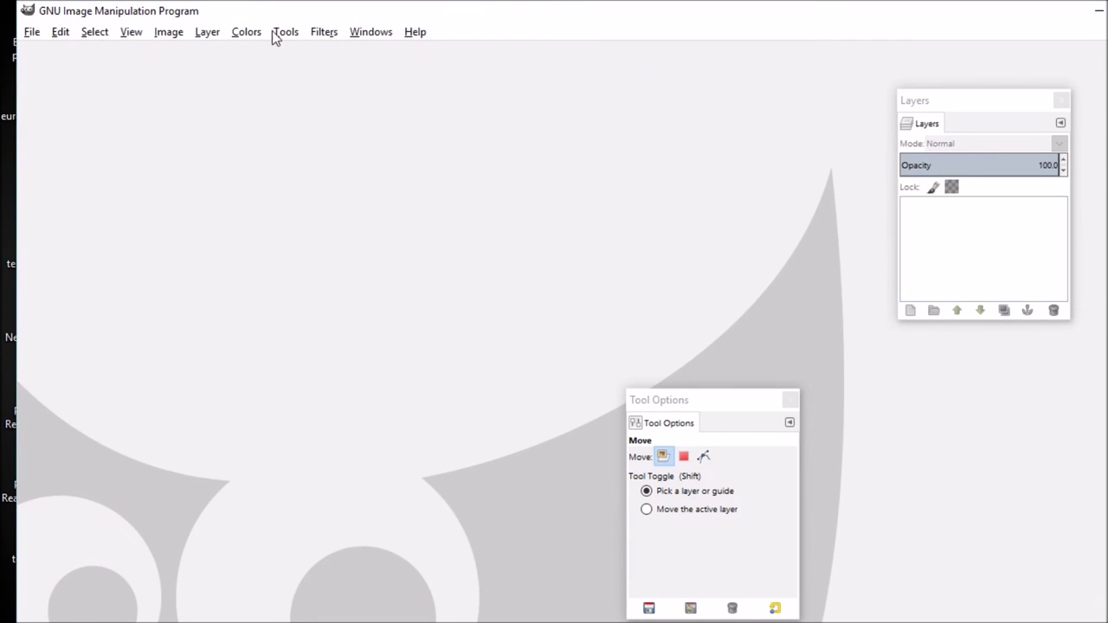
pyautogui.click(30, 35)
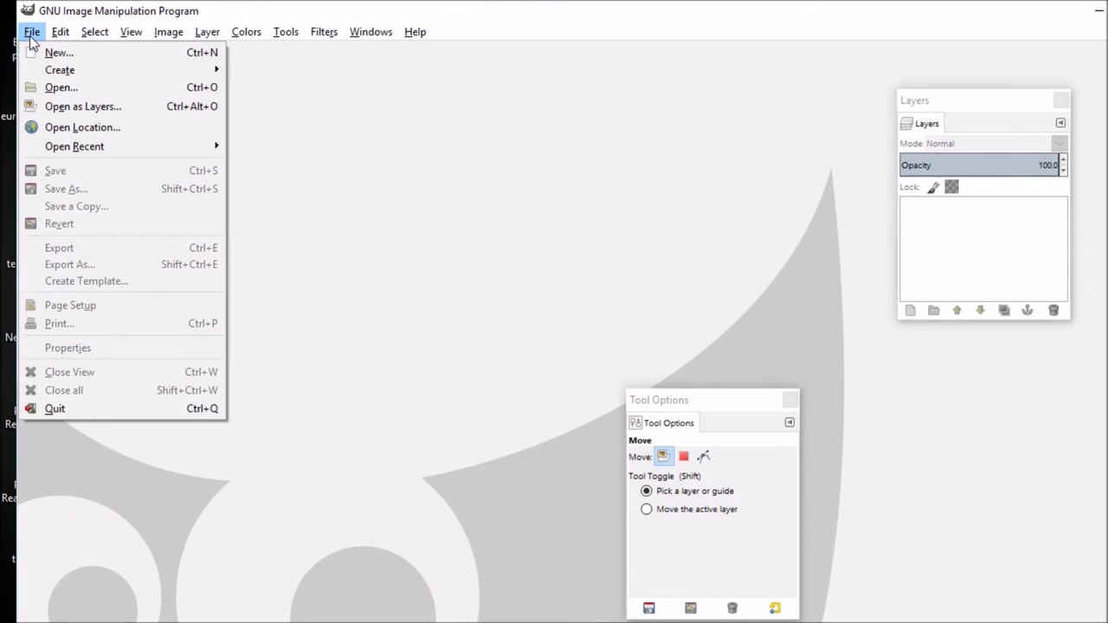
pyautogui.click(66, 88)
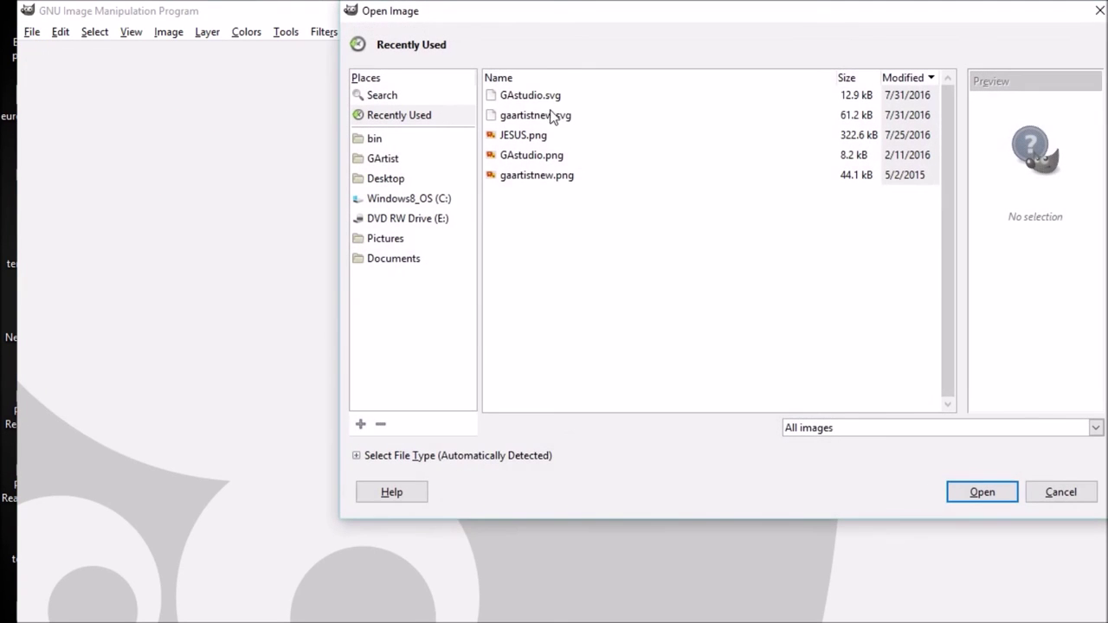
# Step: Browse the Desktop in the Open Image dialog and enter the textures folder
pyautogui.click(386, 178)
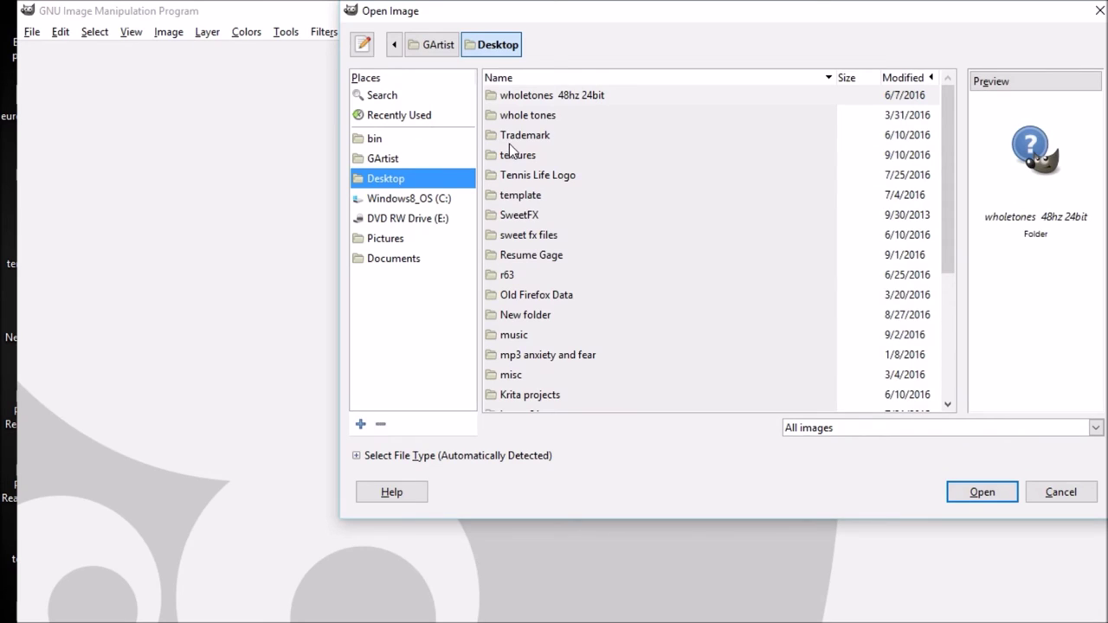
pyautogui.scroll(-3, 561, 240)
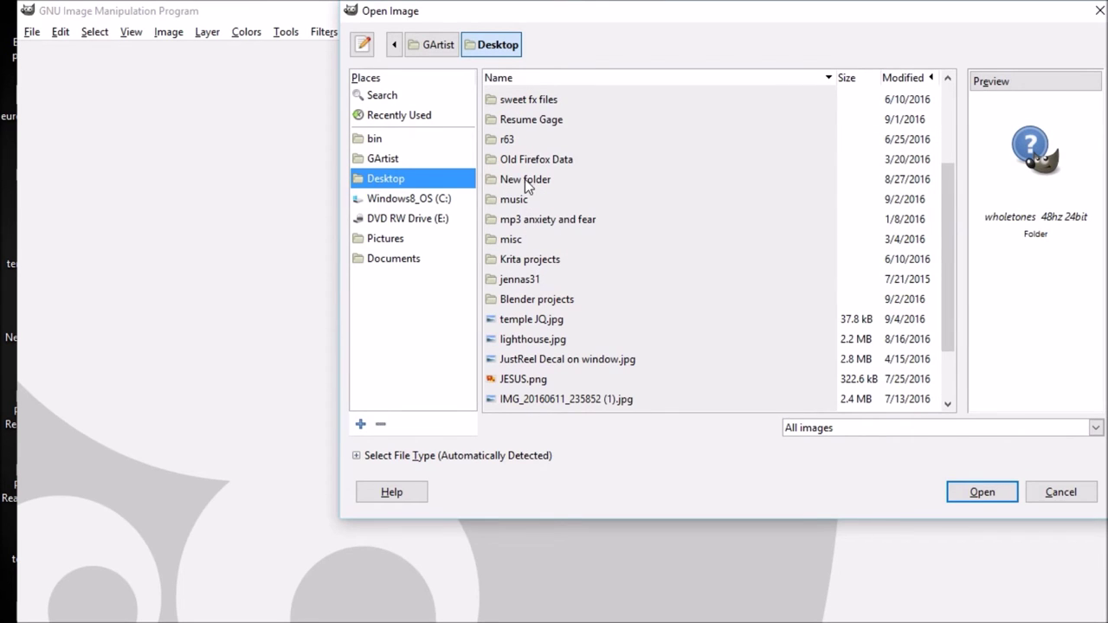
pyautogui.scroll(-2, 530, 177)
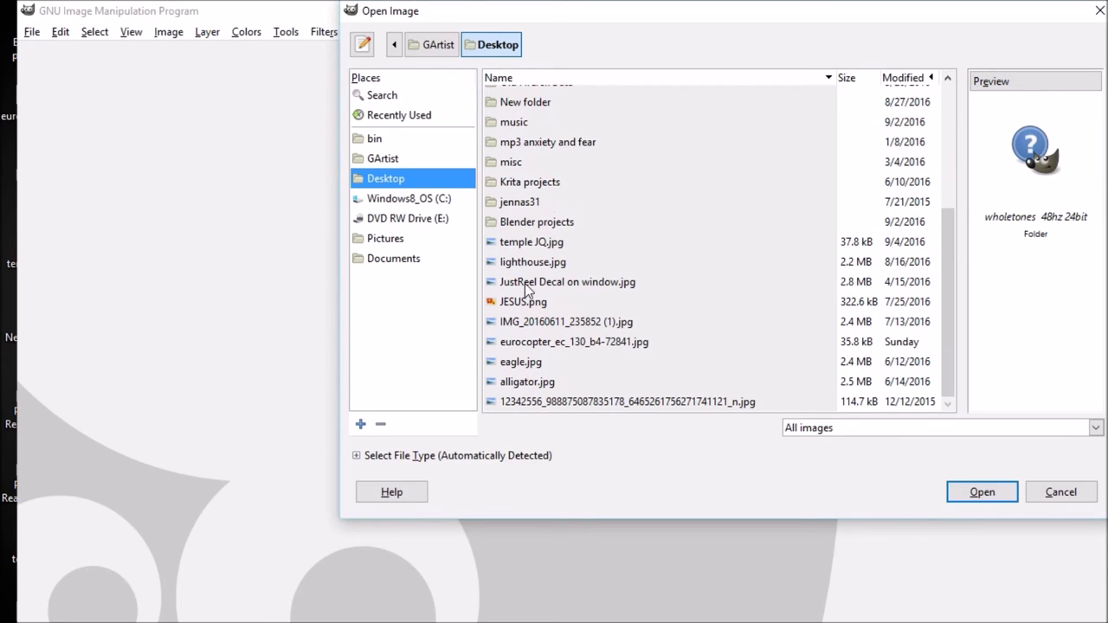
pyautogui.scroll(3, 524, 284)
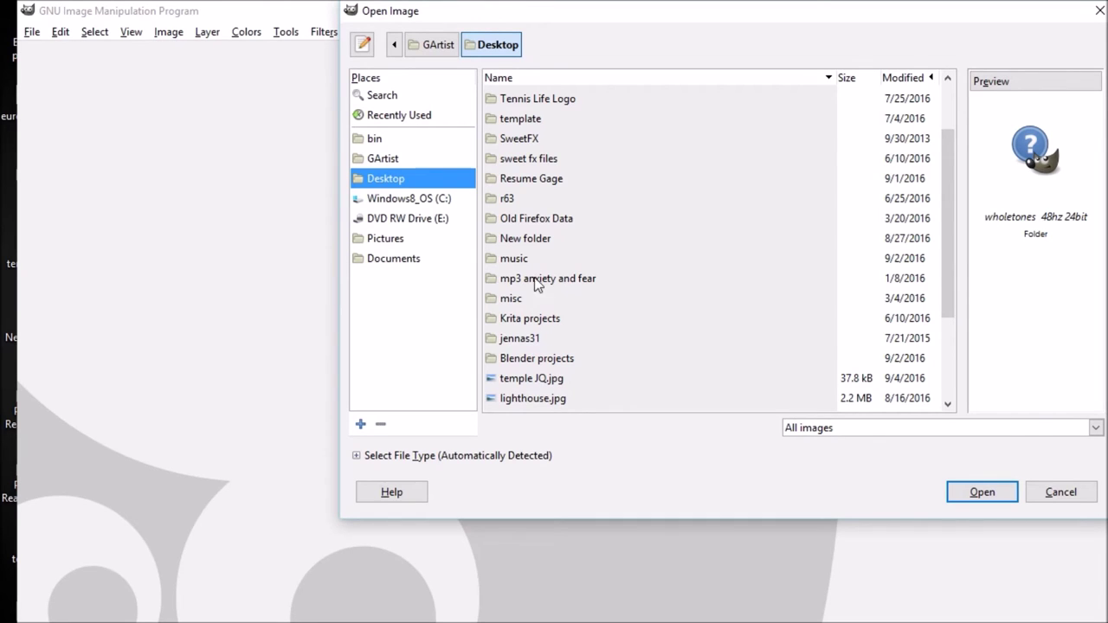
pyautogui.scroll(2, 530, 224)
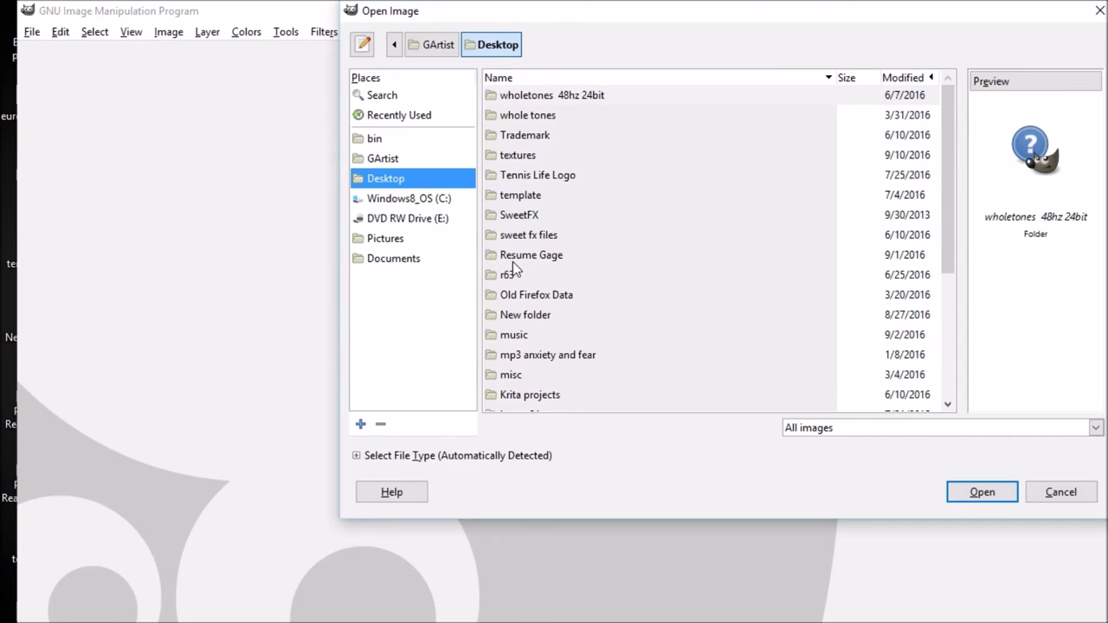
pyautogui.scroll(-2, 514, 270)
pyautogui.scroll(-3, 515, 270)
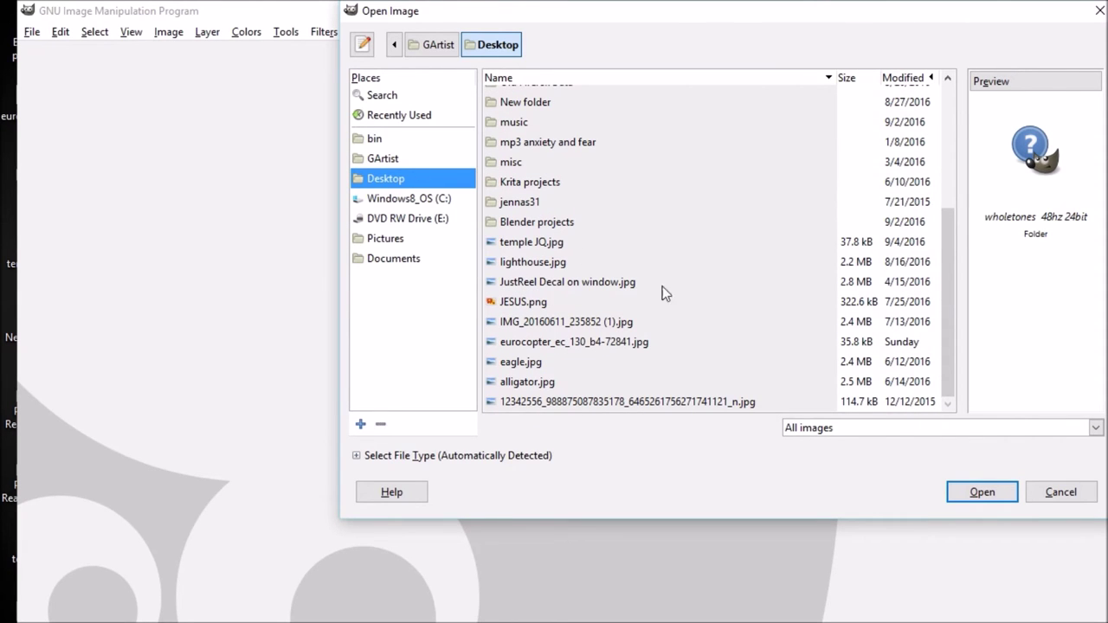
pyautogui.scroll(1, 730, 345)
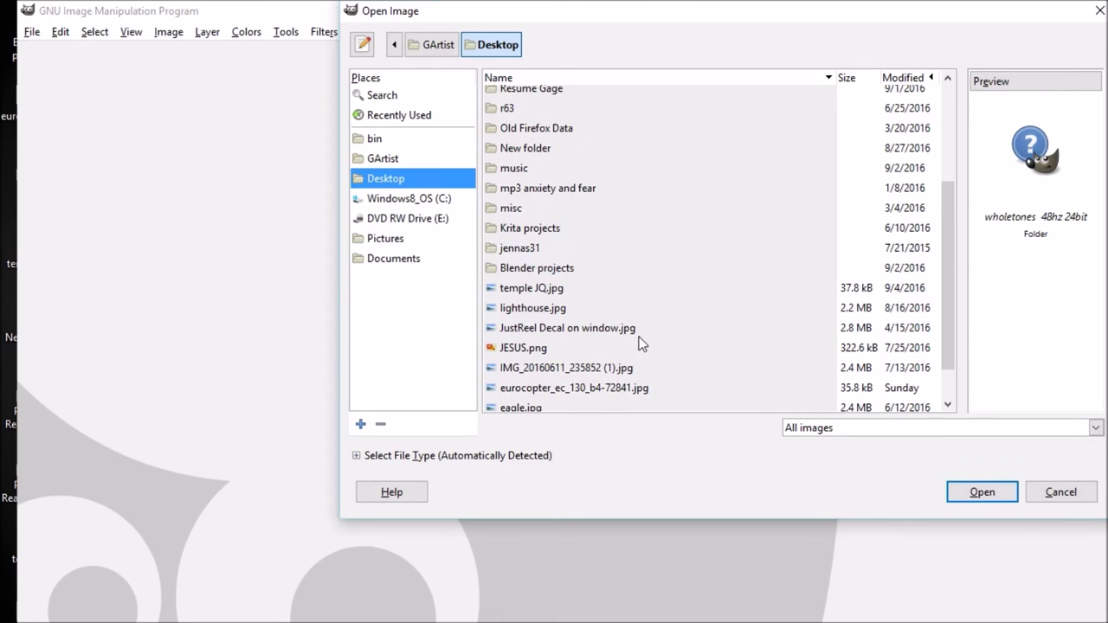
pyautogui.scroll(1, 563, 339)
pyautogui.scroll(2, 545, 229)
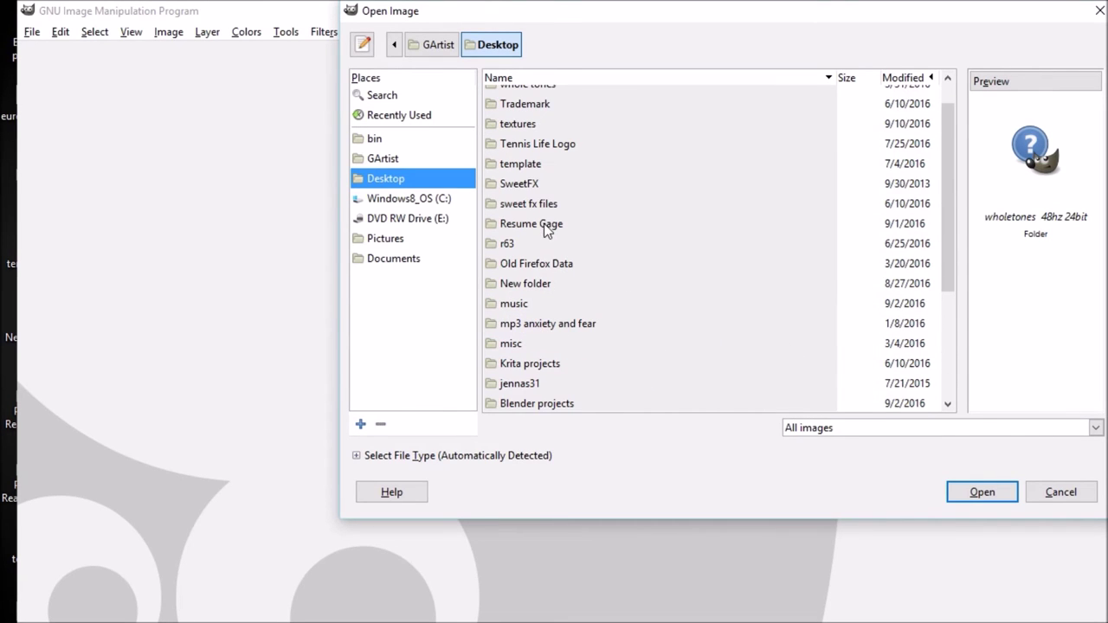
pyautogui.doubleClick(523, 123)
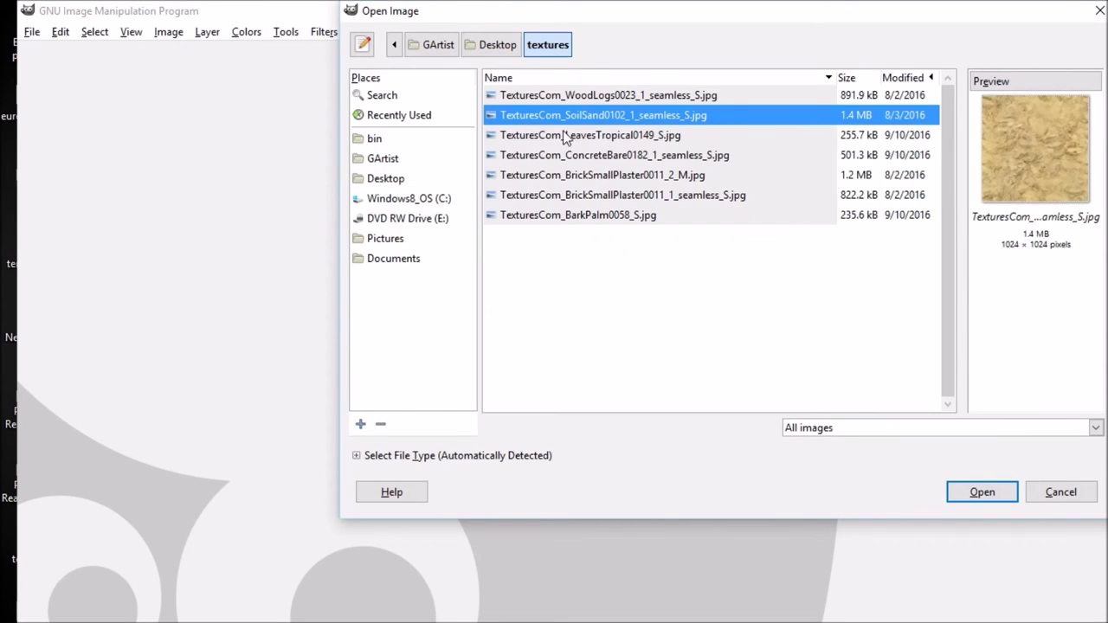
# Step: Preview the texture files and open TexturesCom_ConcreteBare0182_1_seamless_S.jpg
pyautogui.click(571, 196)
pyautogui.click(564, 217)
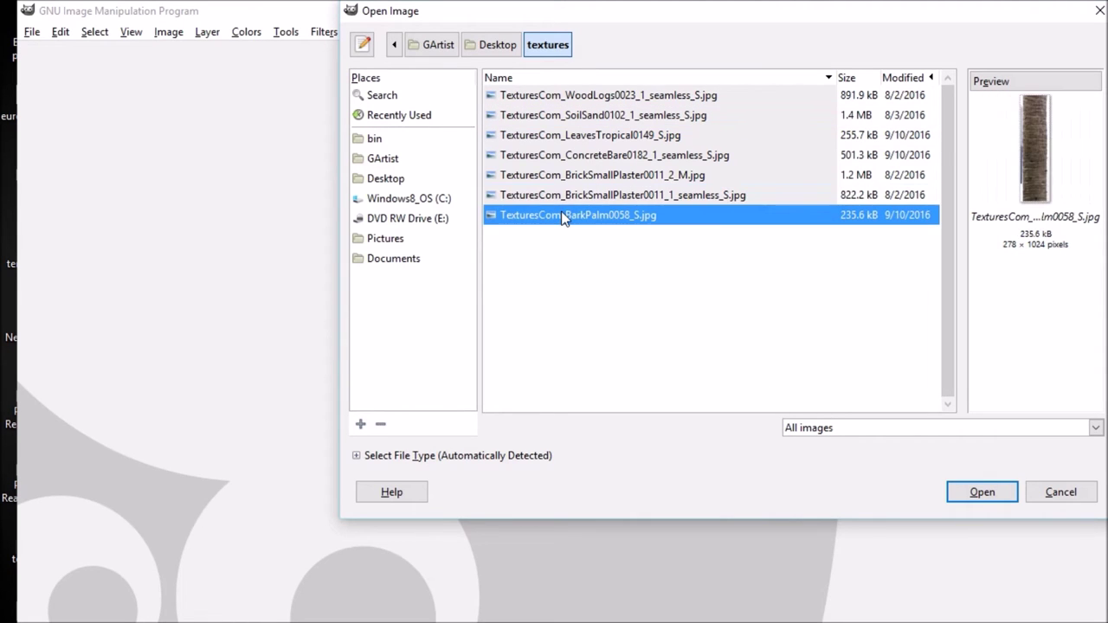
pyautogui.click(563, 158)
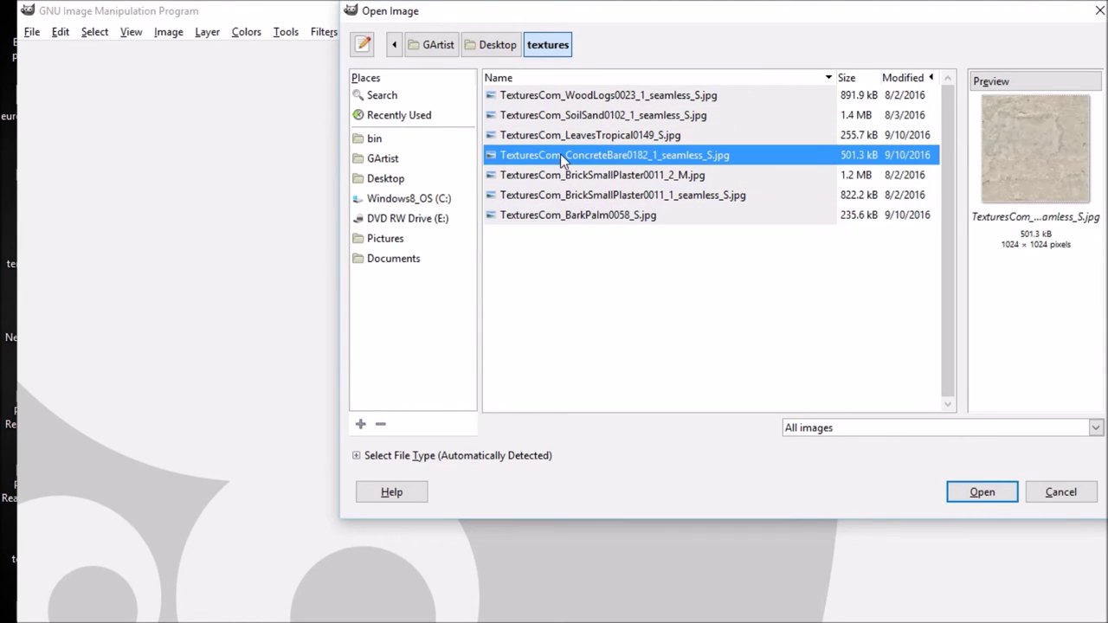
pyautogui.click(1004, 492)
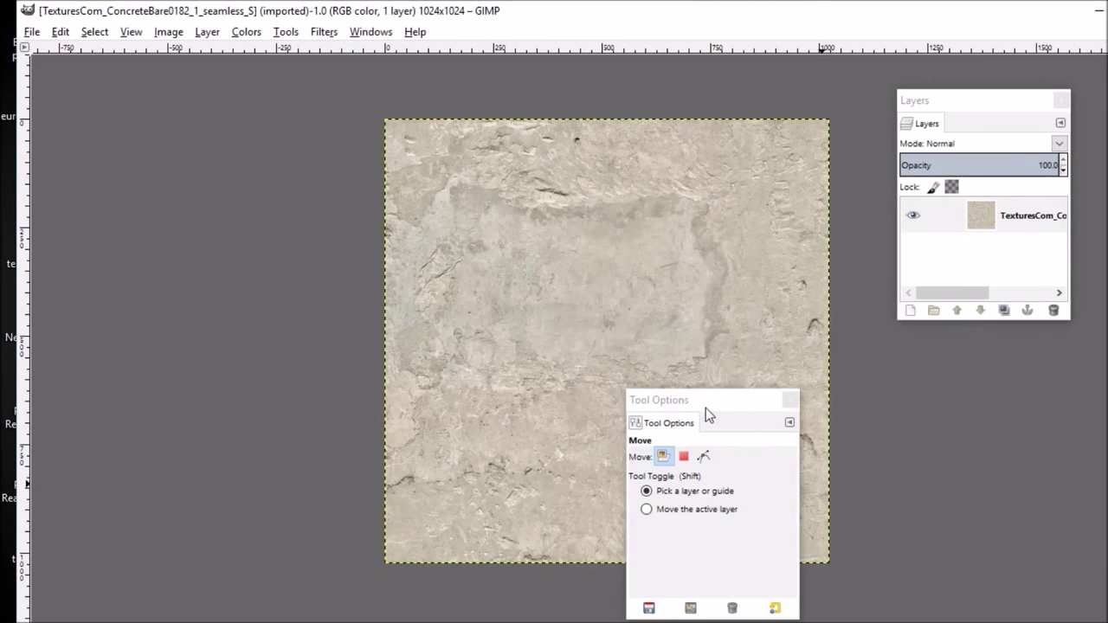
# Step: Desaturate the concrete texture using the Lightness shade of gray
pyautogui.click(169, 33)
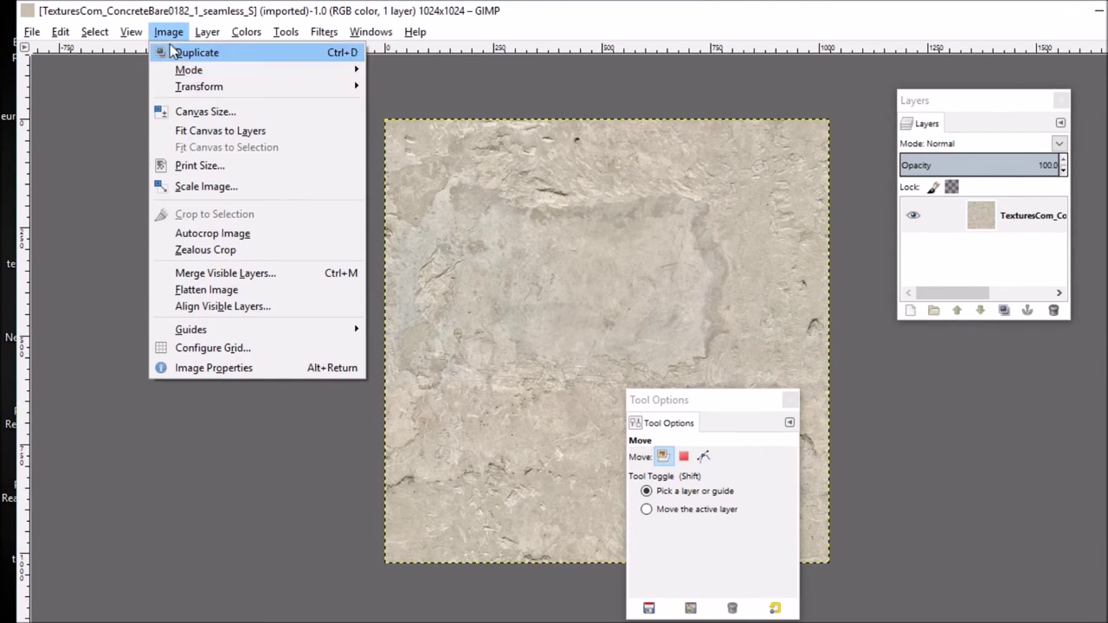
pyautogui.moveTo(208, 34)
pyautogui.moveTo(246, 33)
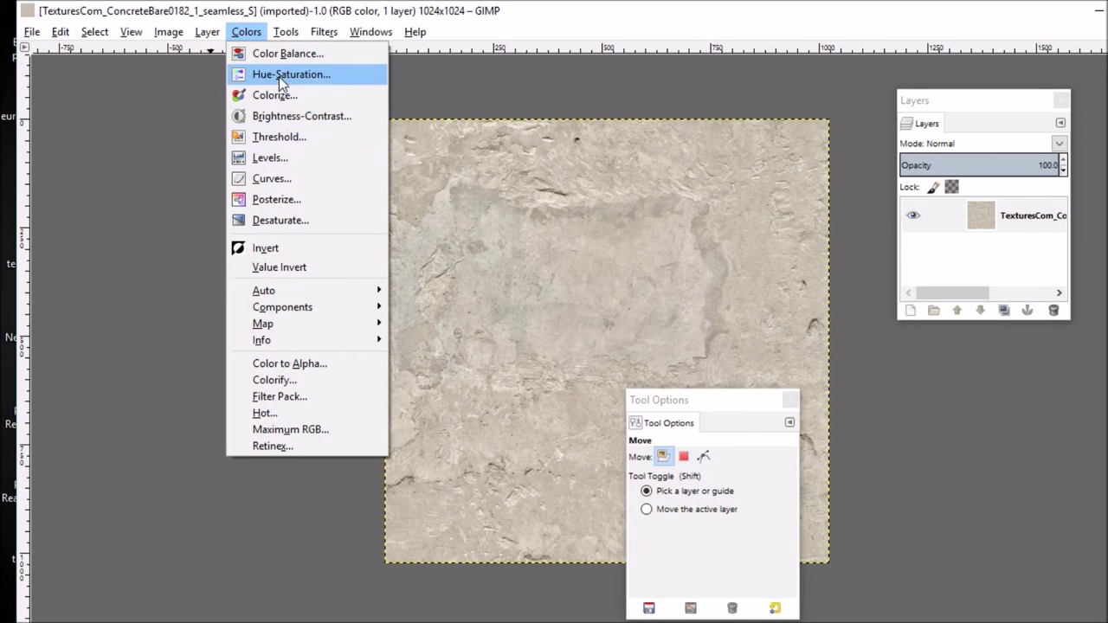
pyautogui.click(280, 219)
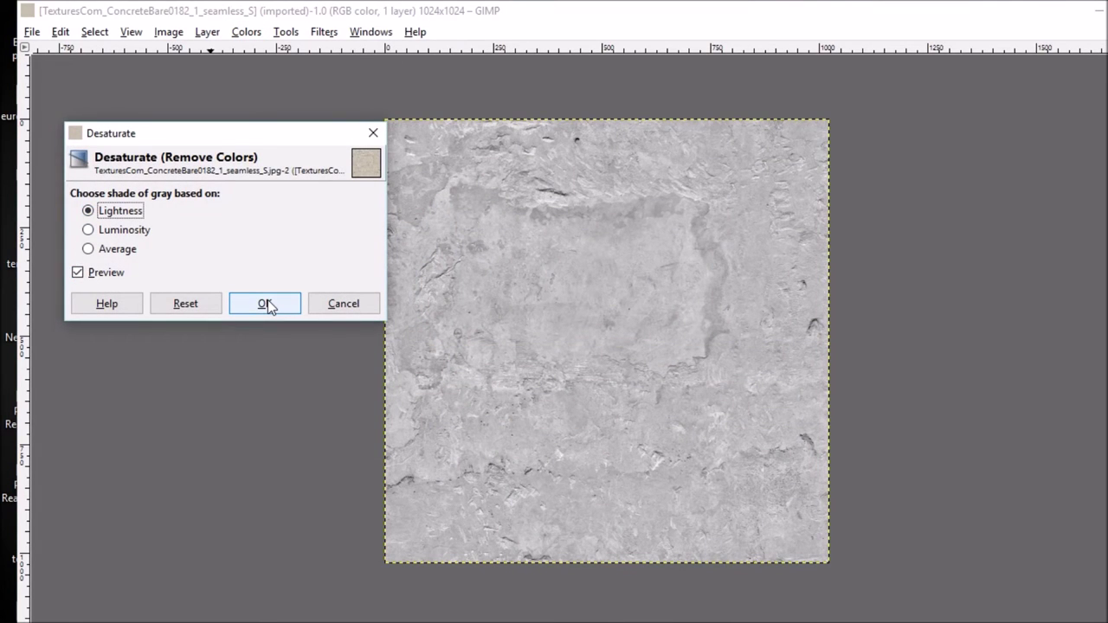
pyautogui.click(266, 305)
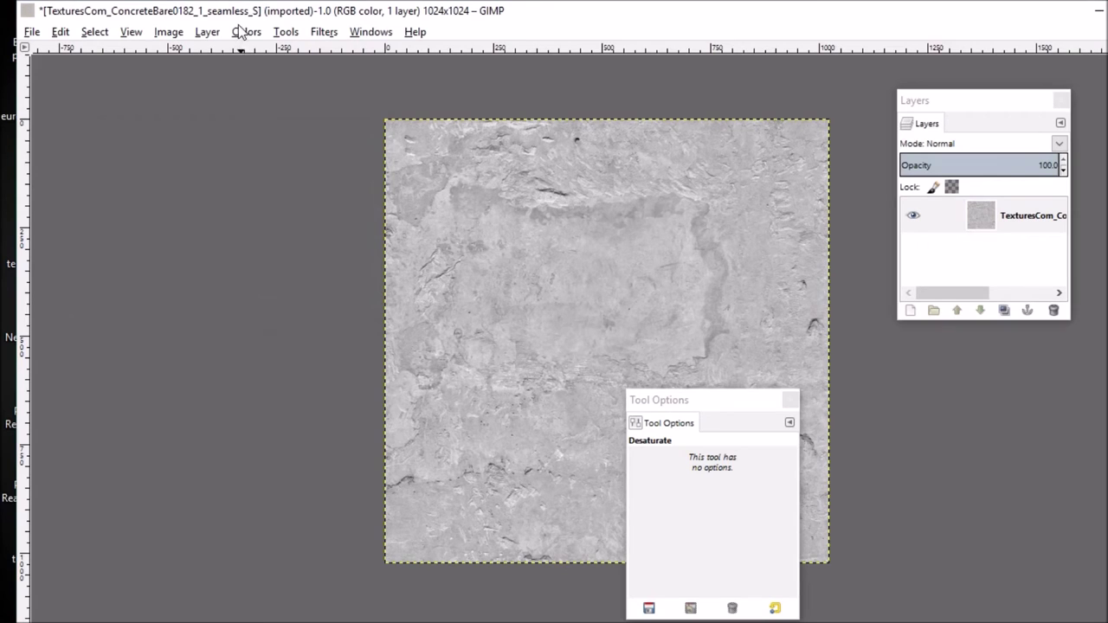
pyautogui.click(245, 32)
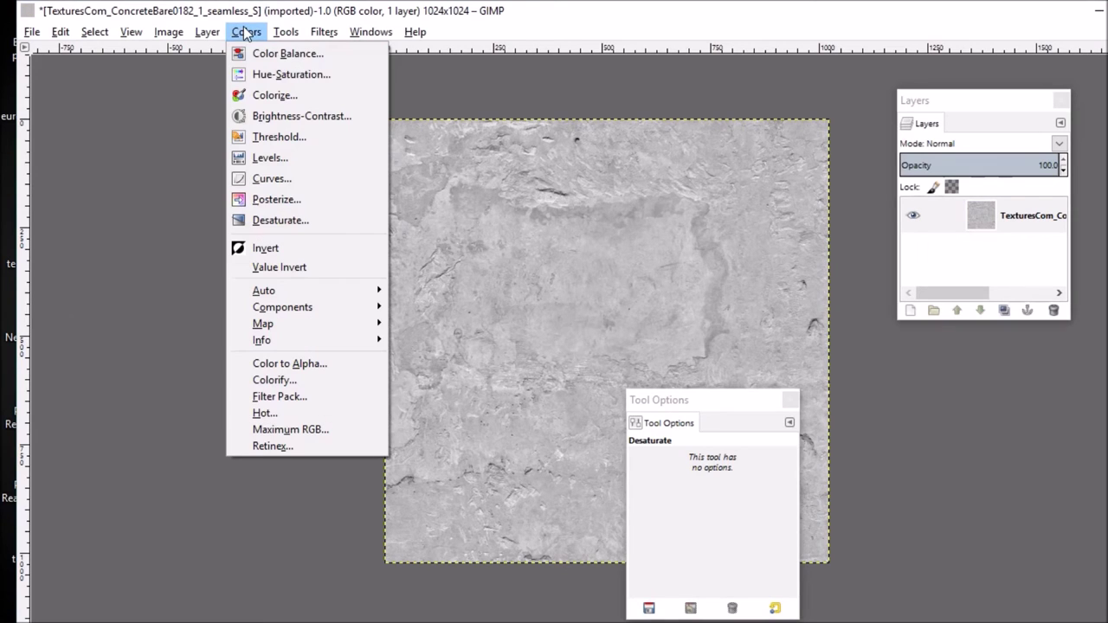
pyautogui.click(291, 117)
pyautogui.moveTo(258, 109); pyautogui.dragTo(186, 129)
pyautogui.moveTo(265, 139)
pyautogui.mouseDown()
pyautogui.moveTo(353, 134)
pyautogui.moveTo(207, 136)
pyautogui.moveTo(276, 136)
pyautogui.mouseUp()
pyautogui.moveTo(184, 109)
pyautogui.mouseDown()
pyautogui.moveTo(262, 112)
pyautogui.moveTo(317, 140)
pyautogui.moveTo(237, 138)
pyautogui.moveTo(272, 134)
pyautogui.moveTo(260, 111)
pyautogui.moveTo(205, 115)
pyautogui.mouseUp()
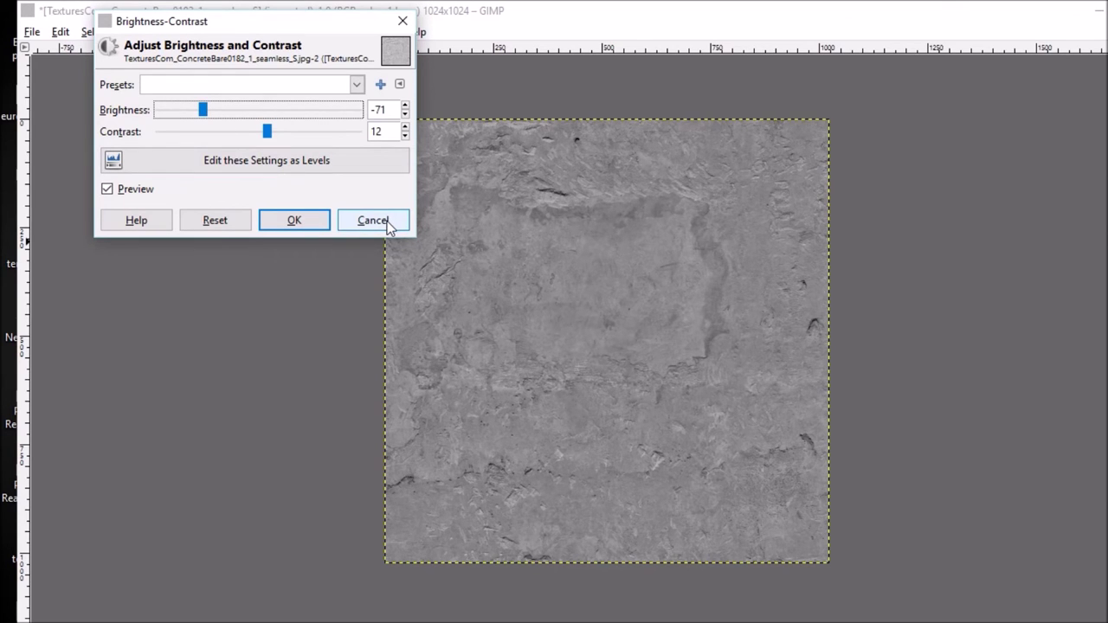
pyautogui.click(373, 220)
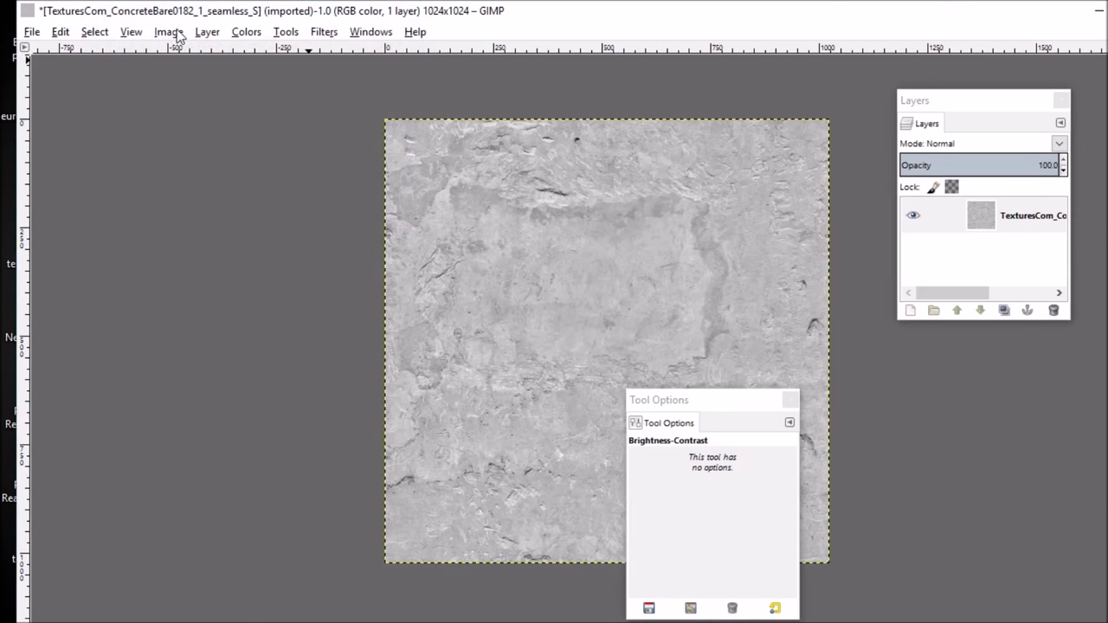
# Step: Adjust the concrete texture's brightness to -77 and its contrast to about 57
pyautogui.click(169, 32)
pyautogui.moveTo(246, 32)
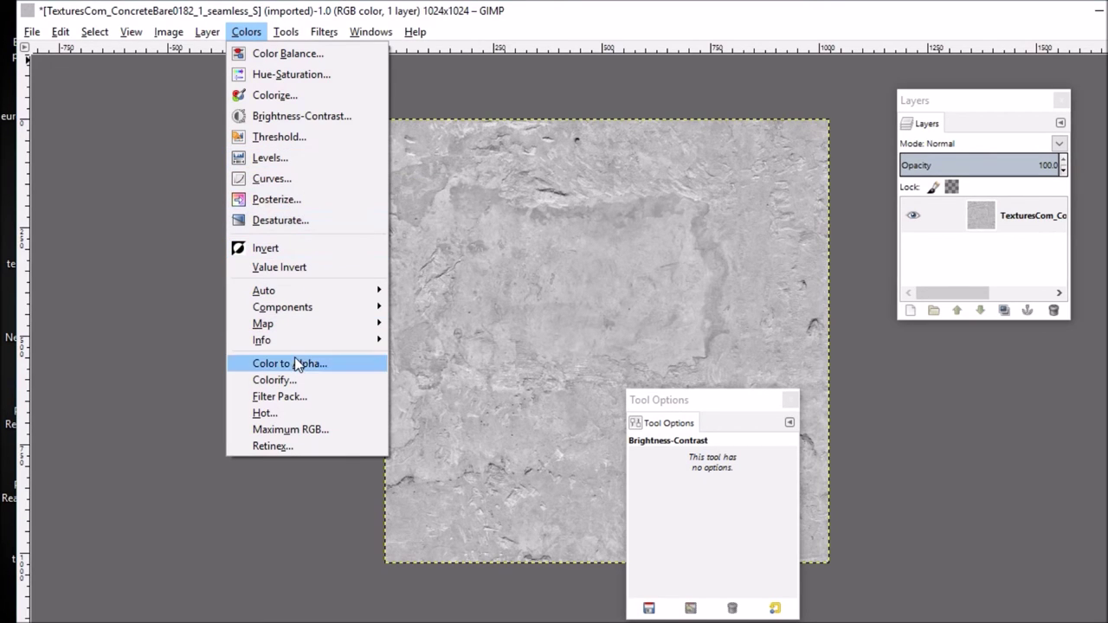
pyautogui.click(285, 116)
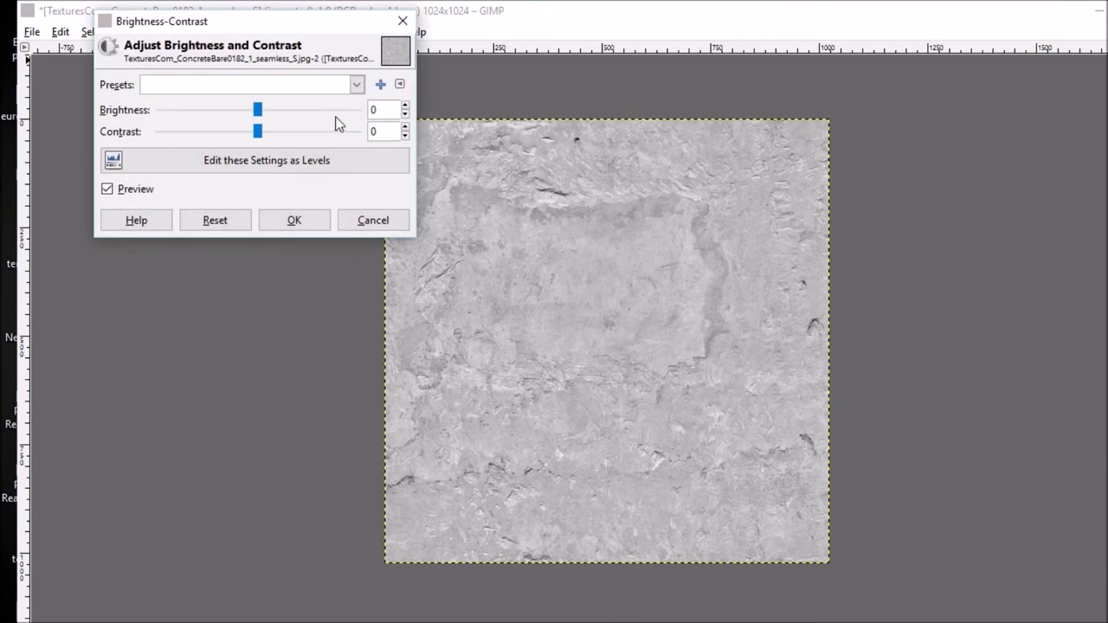
pyautogui.moveTo(259, 114); pyautogui.dragTo(229, 148)
pyautogui.moveTo(272, 110); pyautogui.dragTo(308, 139)
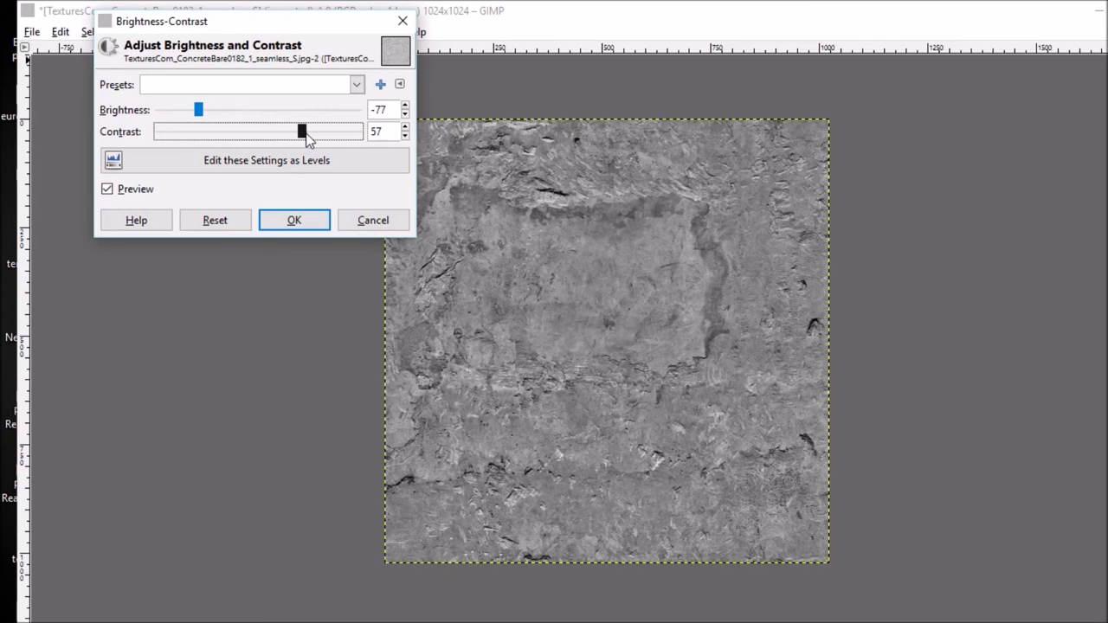
pyautogui.moveTo(308, 139); pyautogui.dragTo(311, 138)
pyautogui.click(295, 221)
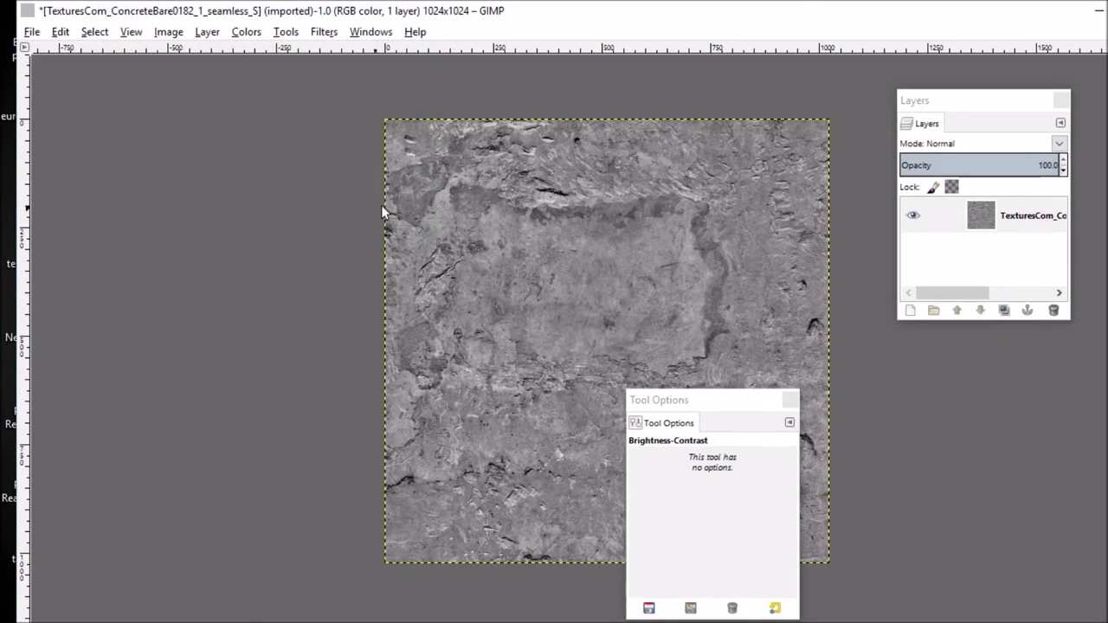
pyautogui.click(32, 33)
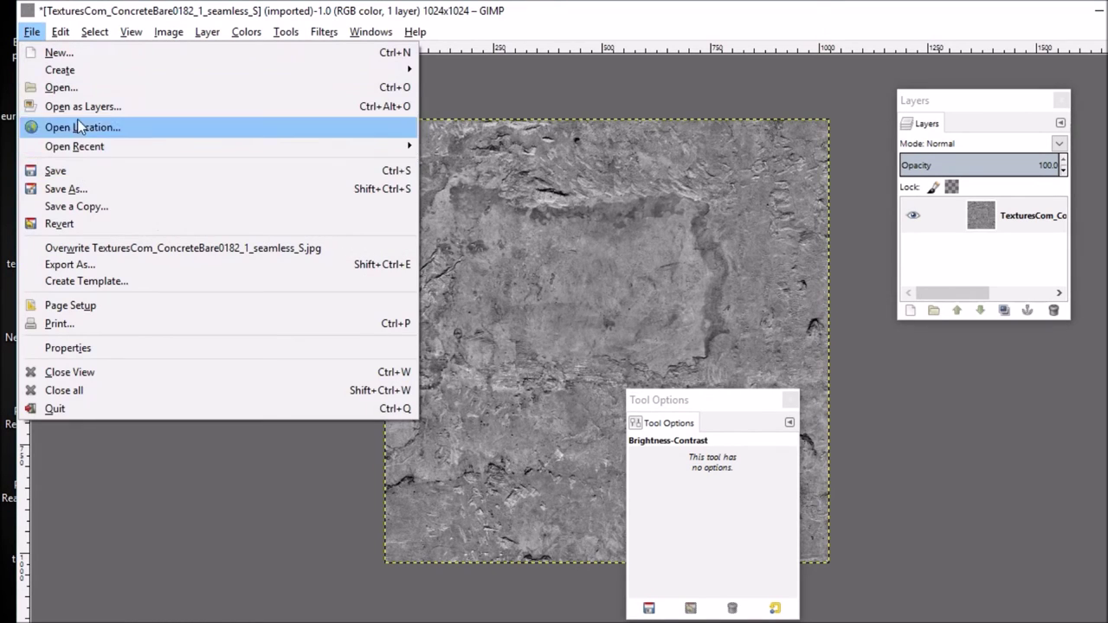
pyautogui.click(76, 189)
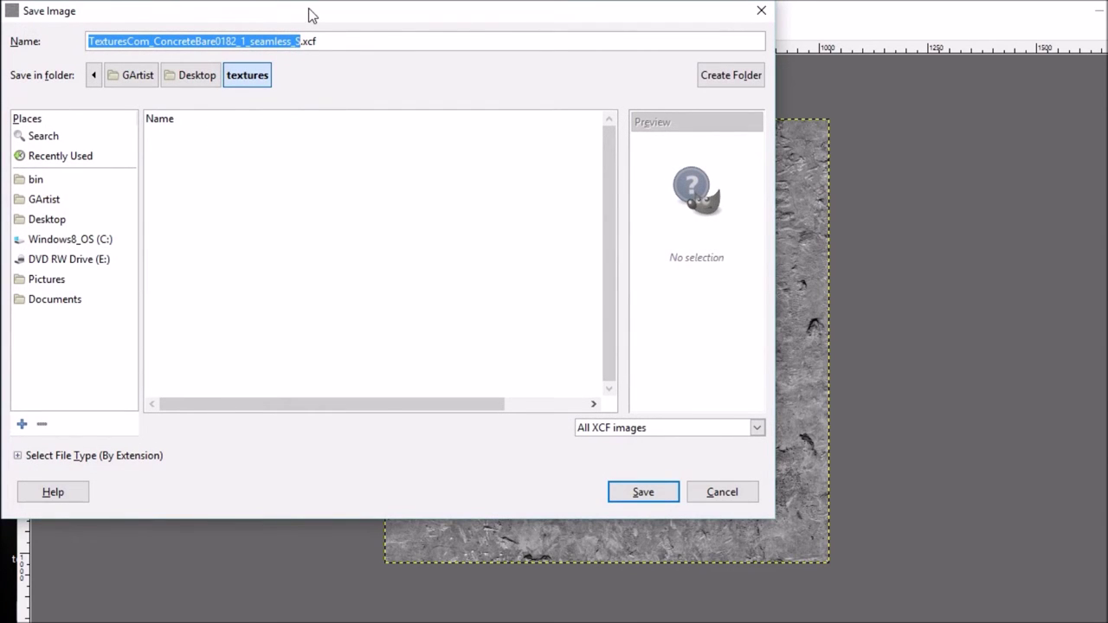
pyautogui.click(719, 492)
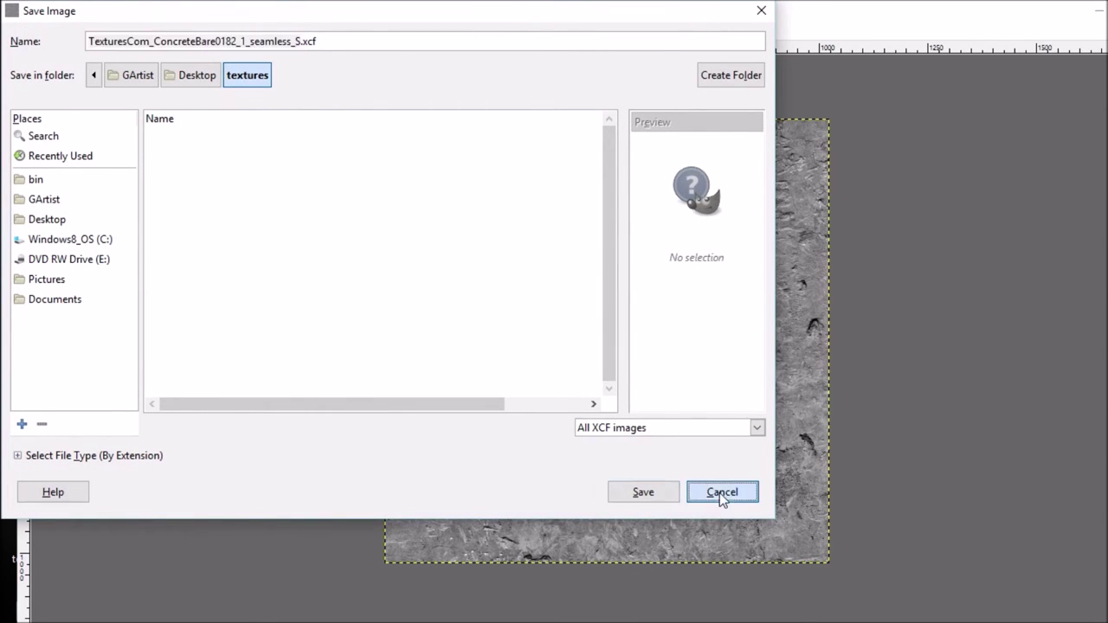
# Step: Start exporting the edited texture and name the file concrete.jpg
pyautogui.click(31, 32)
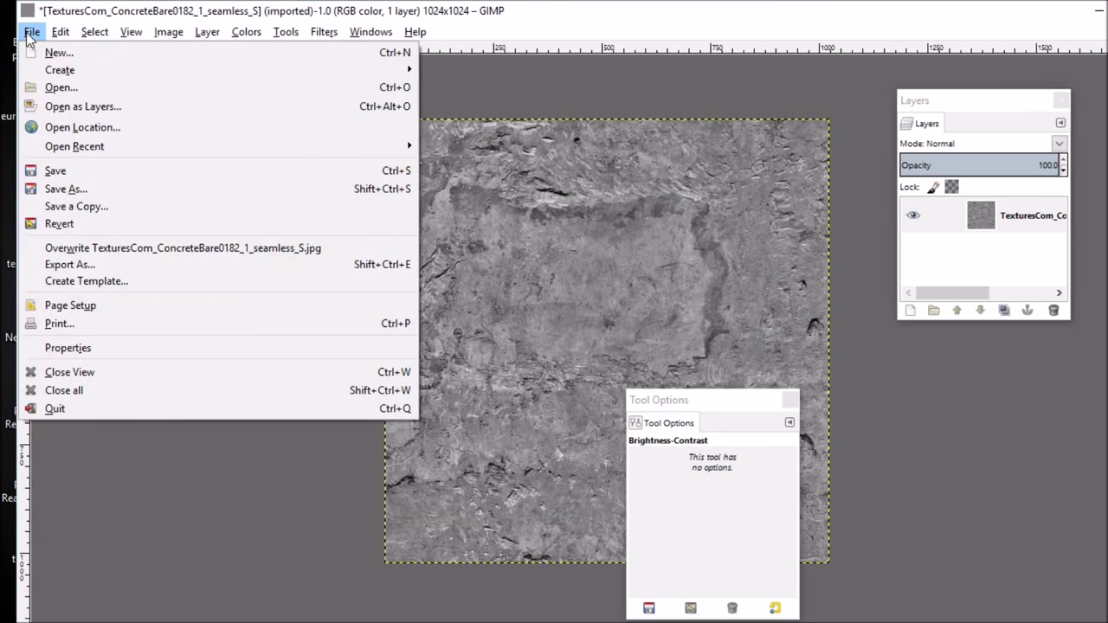
pyautogui.click(86, 267)
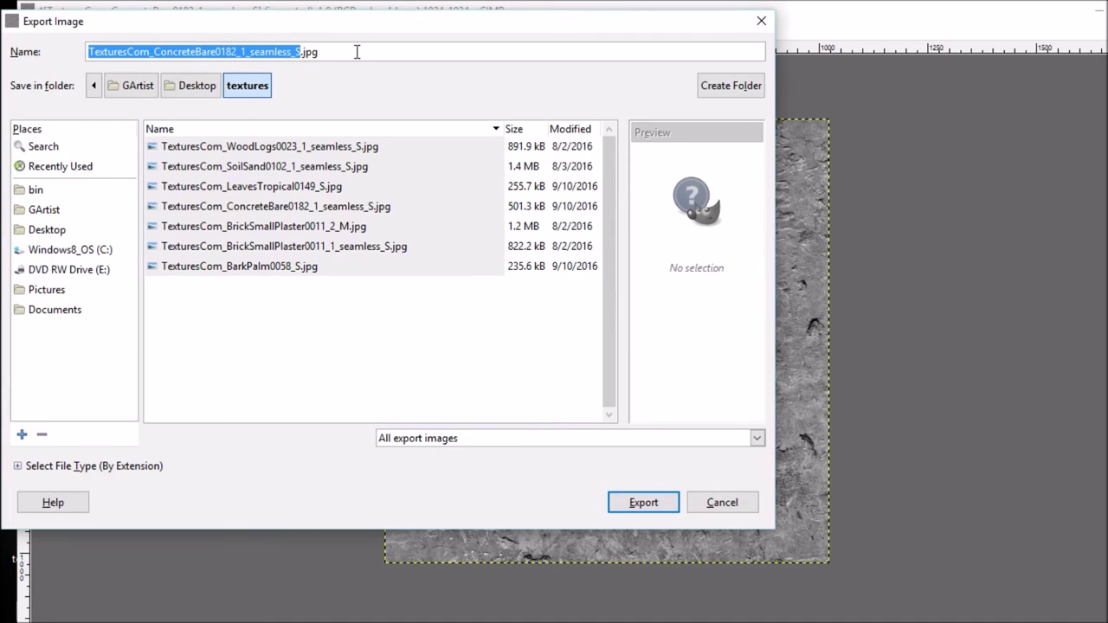
pyautogui.write('con')
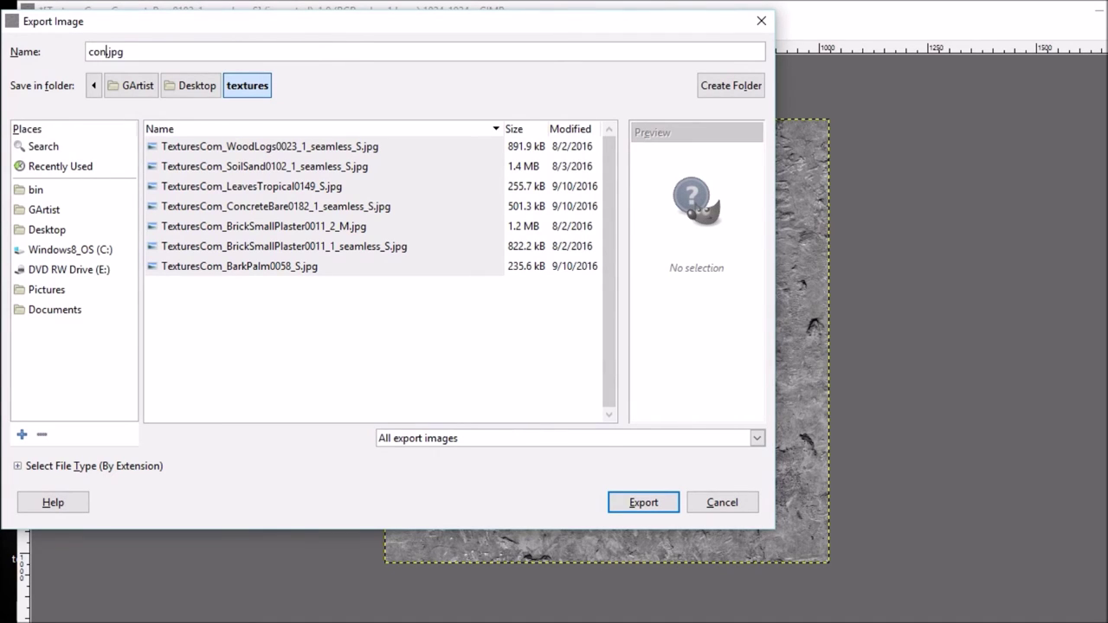
pyautogui.write('crete')
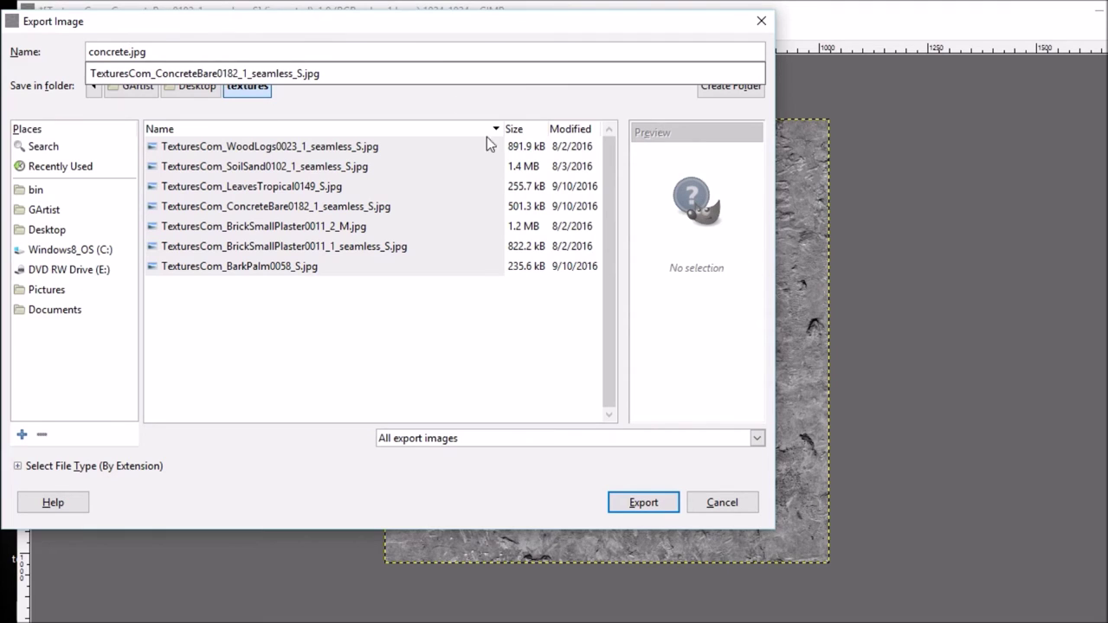
# Step: Look through the list of available export image formats, keeping the filter on all export images
pyautogui.click(751, 441)
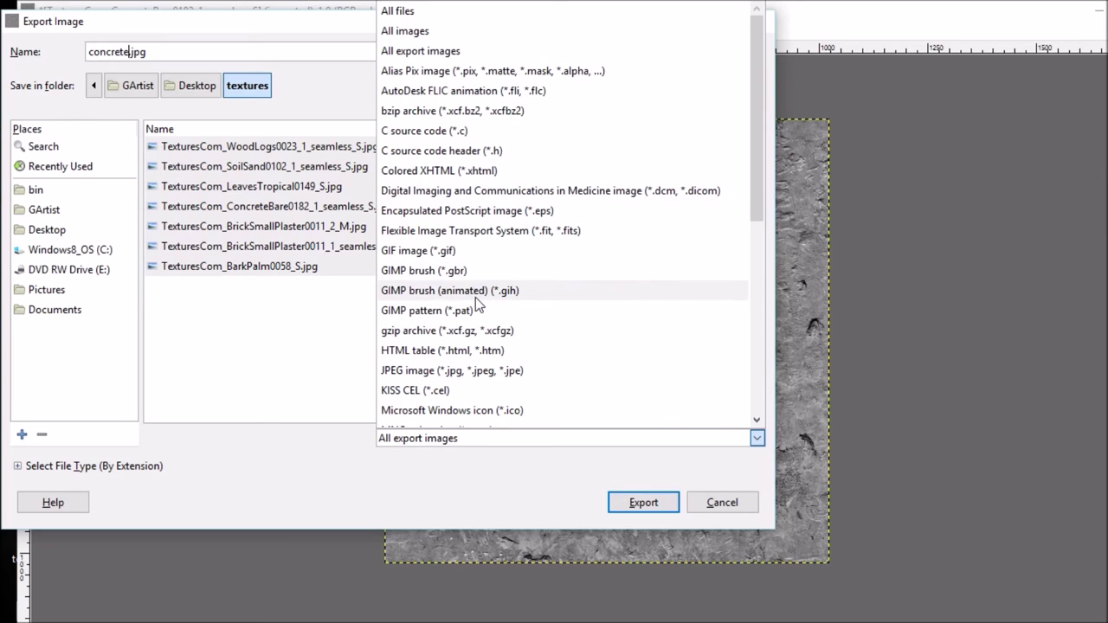
pyautogui.scroll(-1, 479, 304)
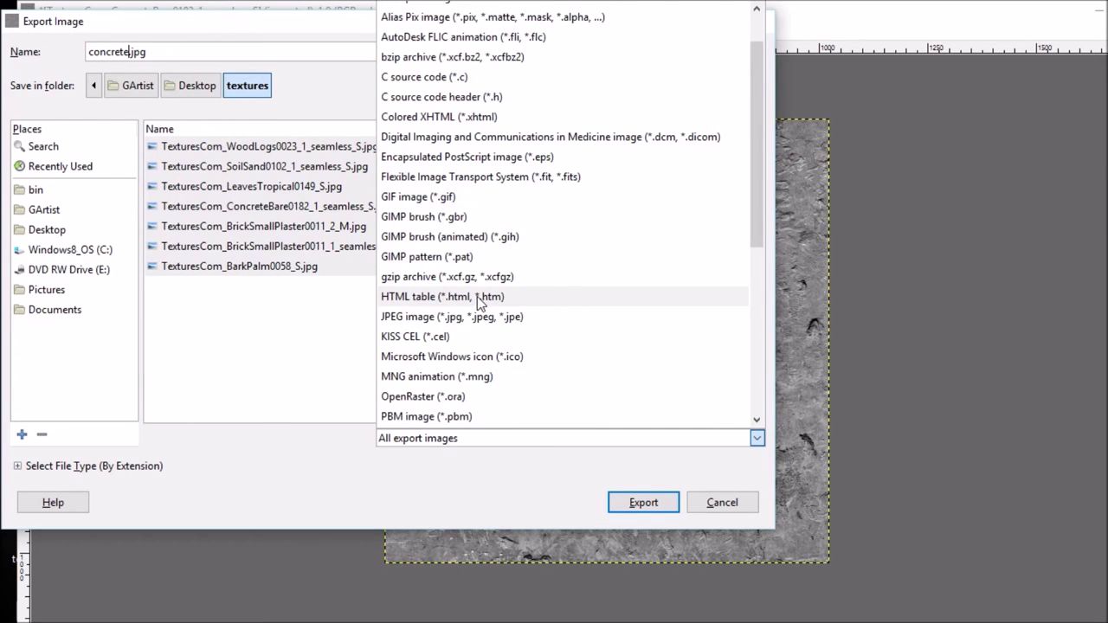
pyautogui.scroll(-2, 464, 376)
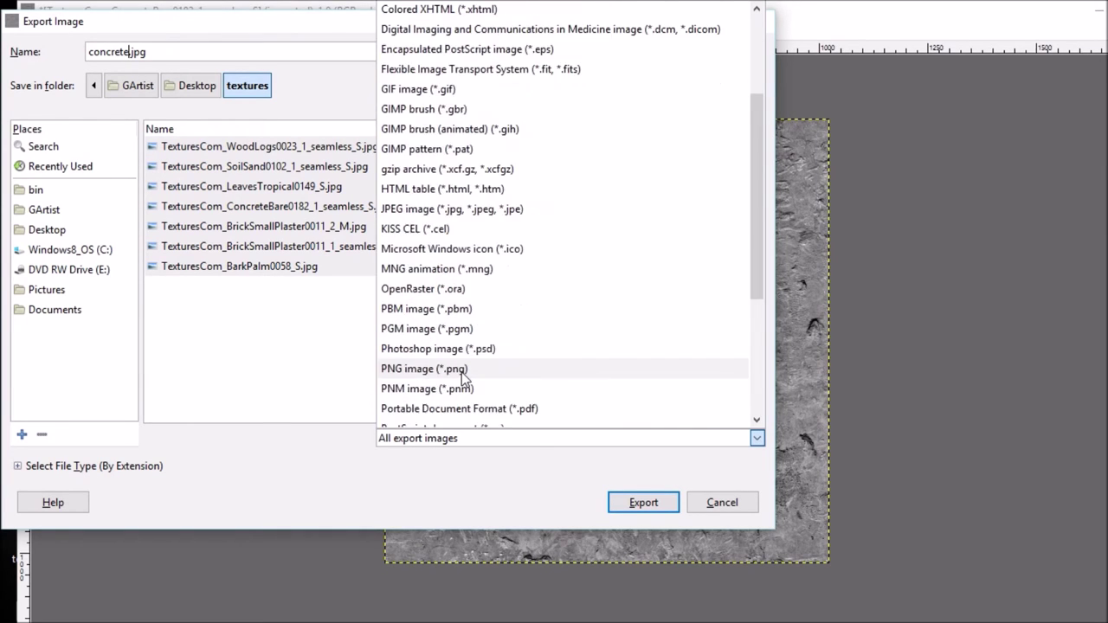
pyautogui.scroll(3, 463, 370)
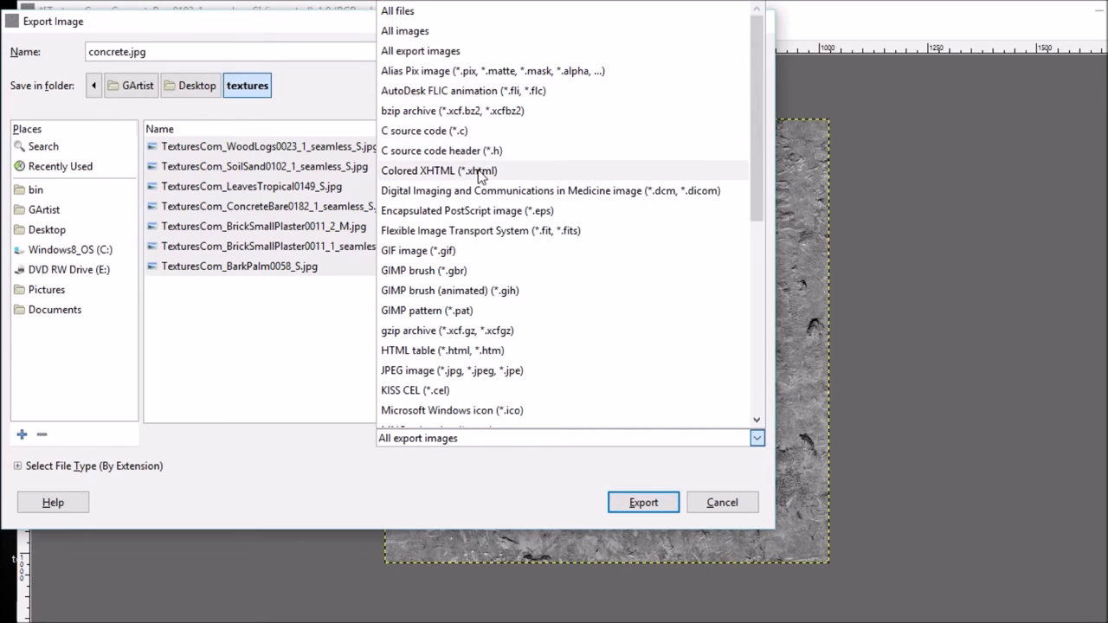
pyautogui.scroll(-1, 502, 356)
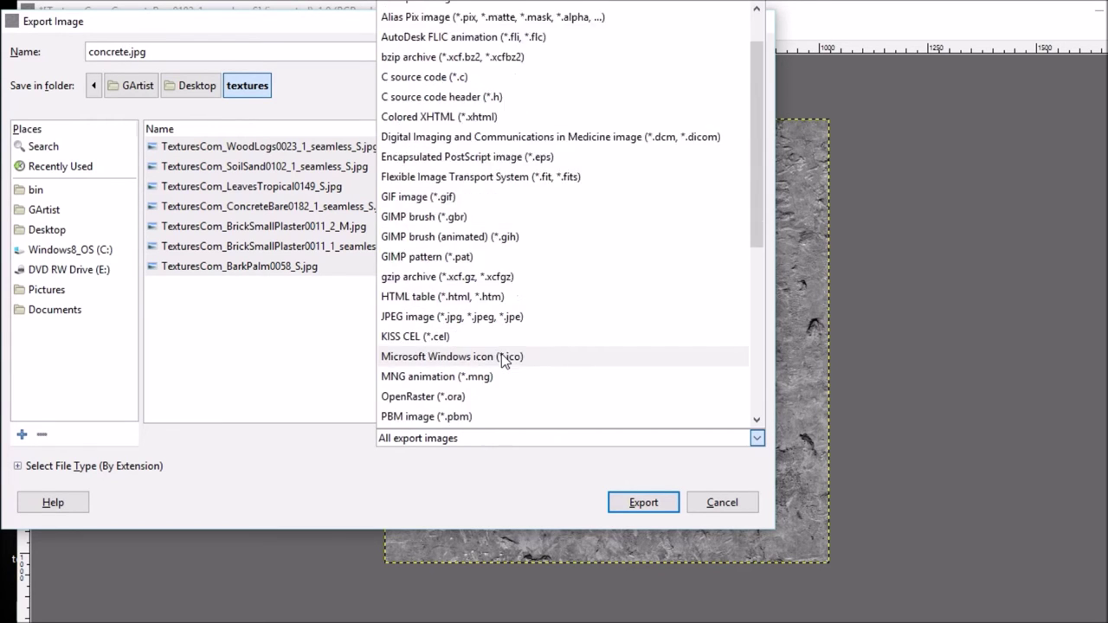
pyautogui.scroll(-2, 504, 358)
pyautogui.scroll(-3, 503, 353)
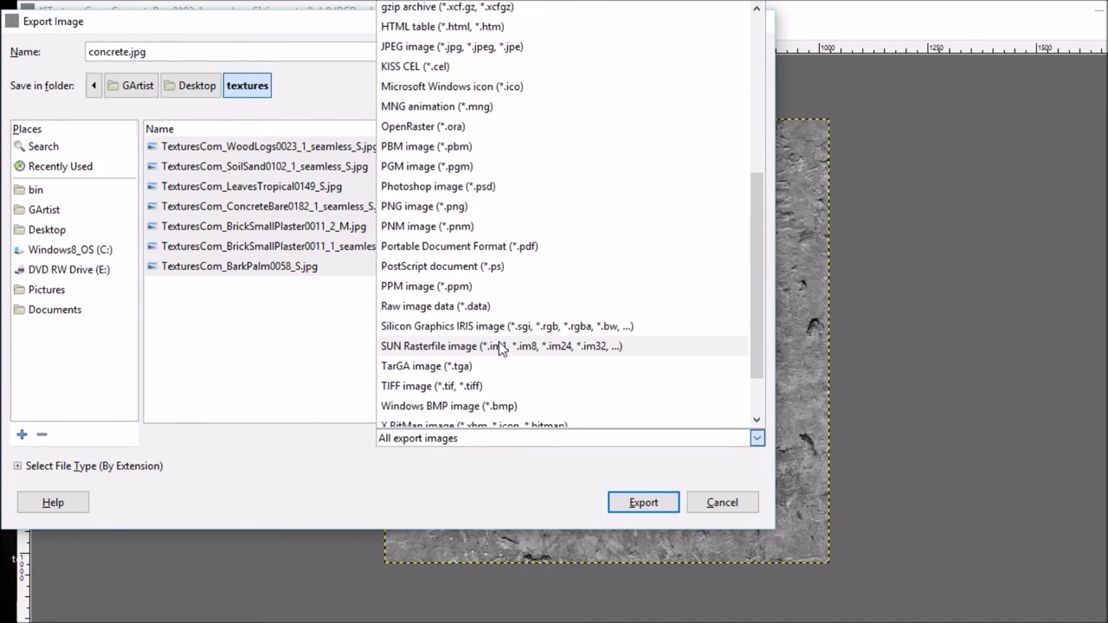
pyautogui.scroll(-1, 500, 349)
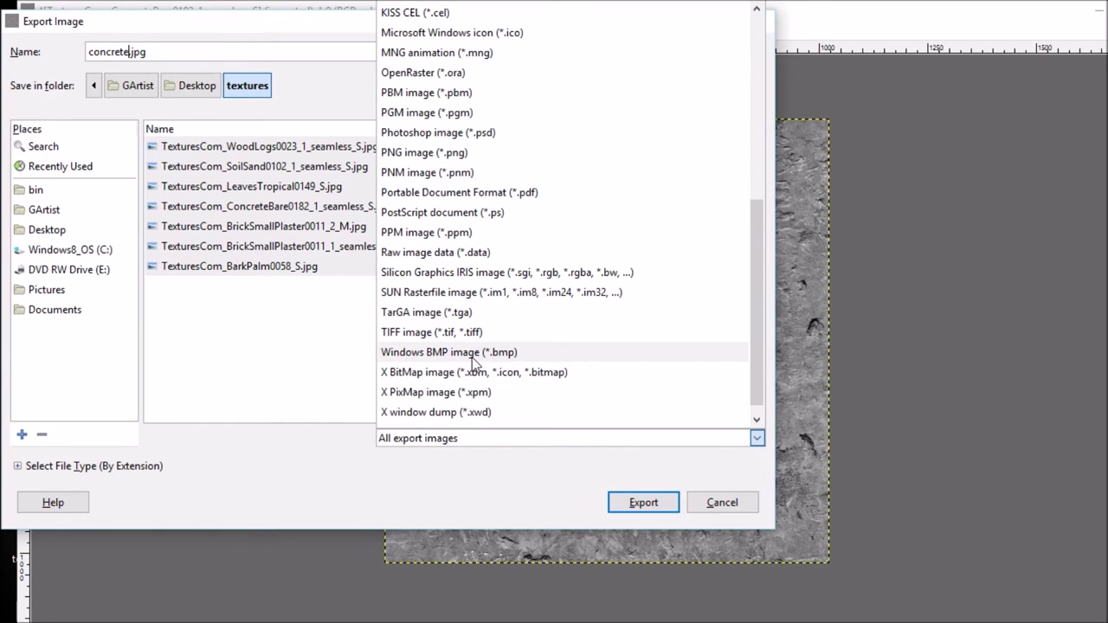
pyautogui.click(173, 57)
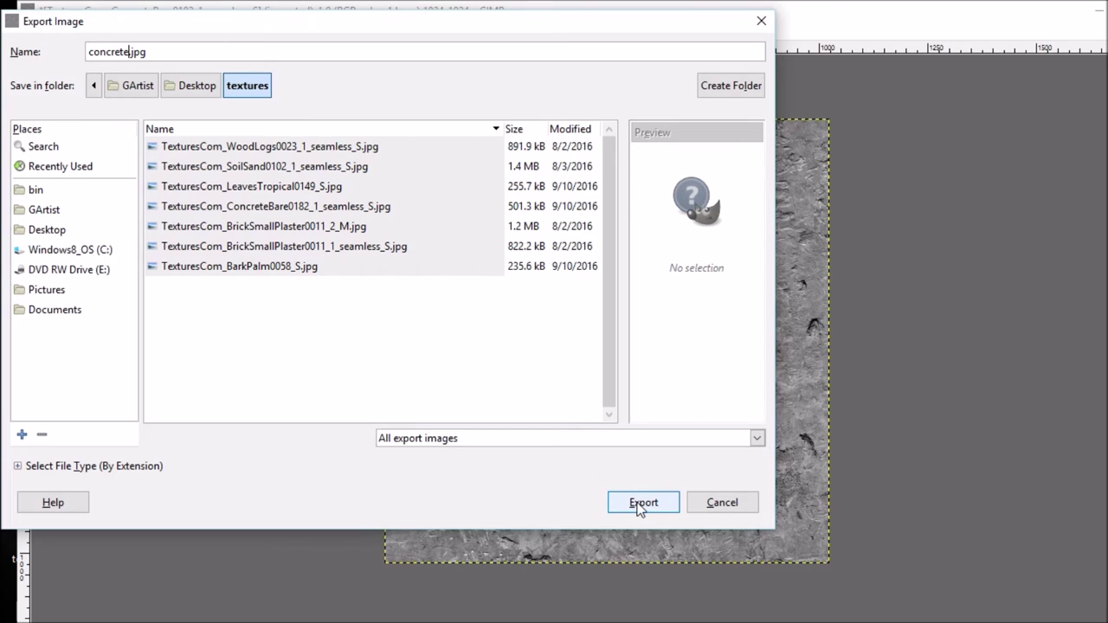
# Step: Export concrete.jpg to the Desktop as a JPEG with quality 100
pyautogui.click(60, 231)
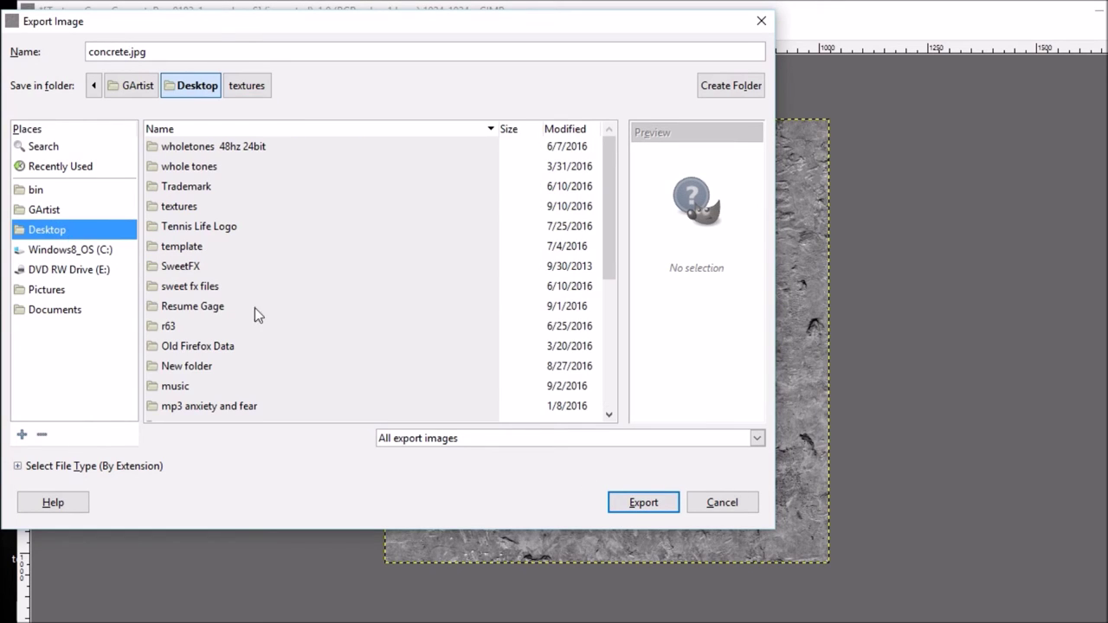
pyautogui.click(643, 502)
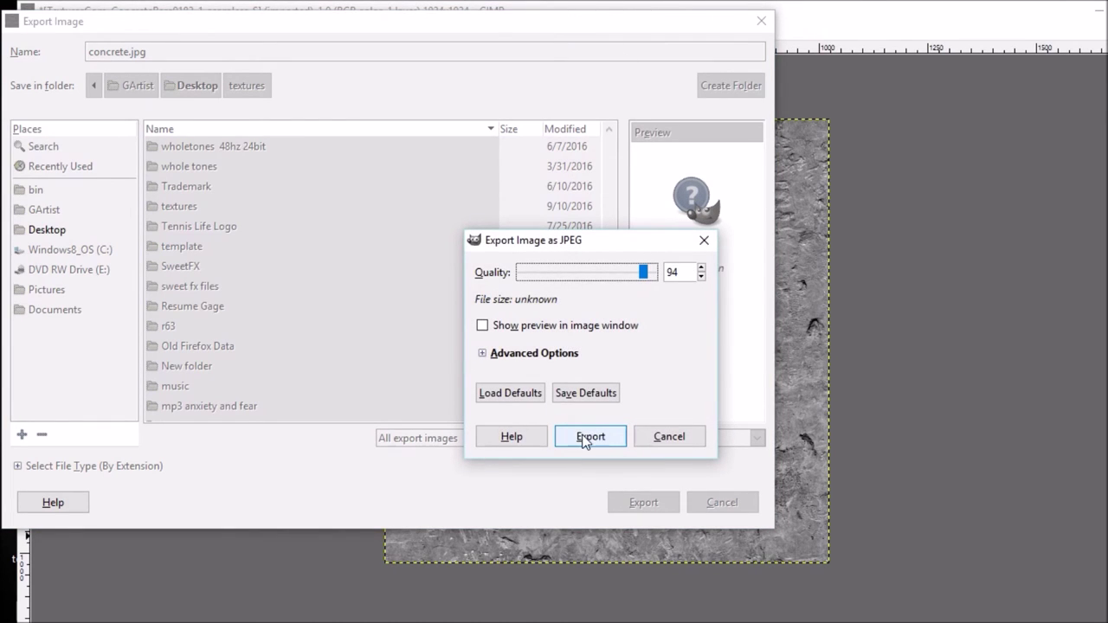
pyautogui.moveTo(644, 272); pyautogui.dragTo(653, 273)
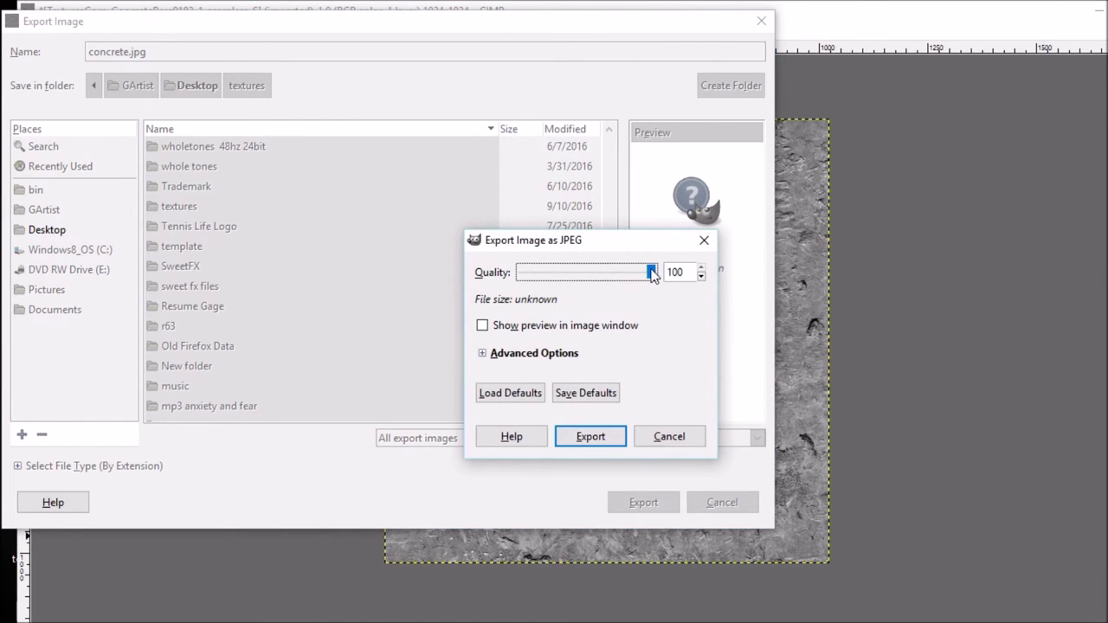
pyautogui.click(596, 440)
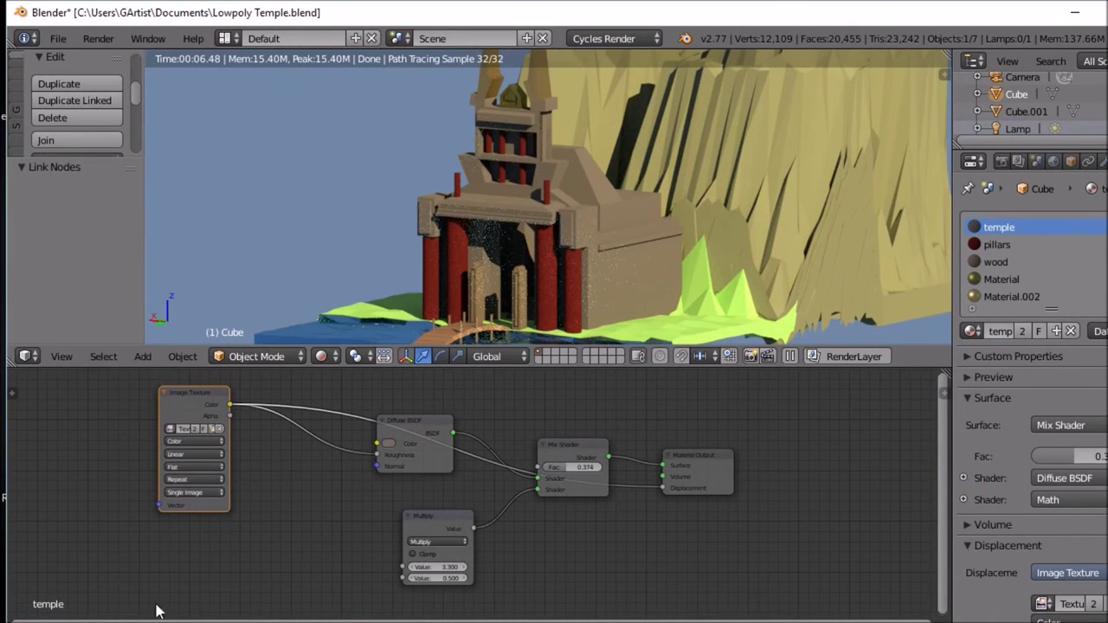
# Step: Switch to Blender and add an Image Texture node below the existing nodes, between the first Image Texture and Multiply nodes
pyautogui.hotkey('shift', 'a')
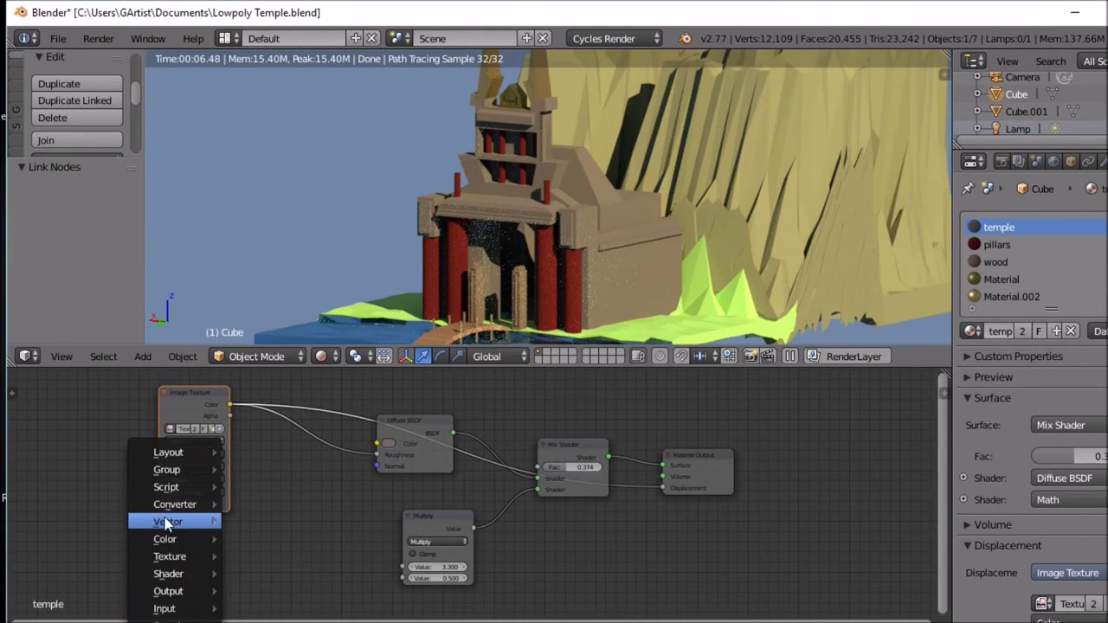
pyautogui.moveTo(170, 525)
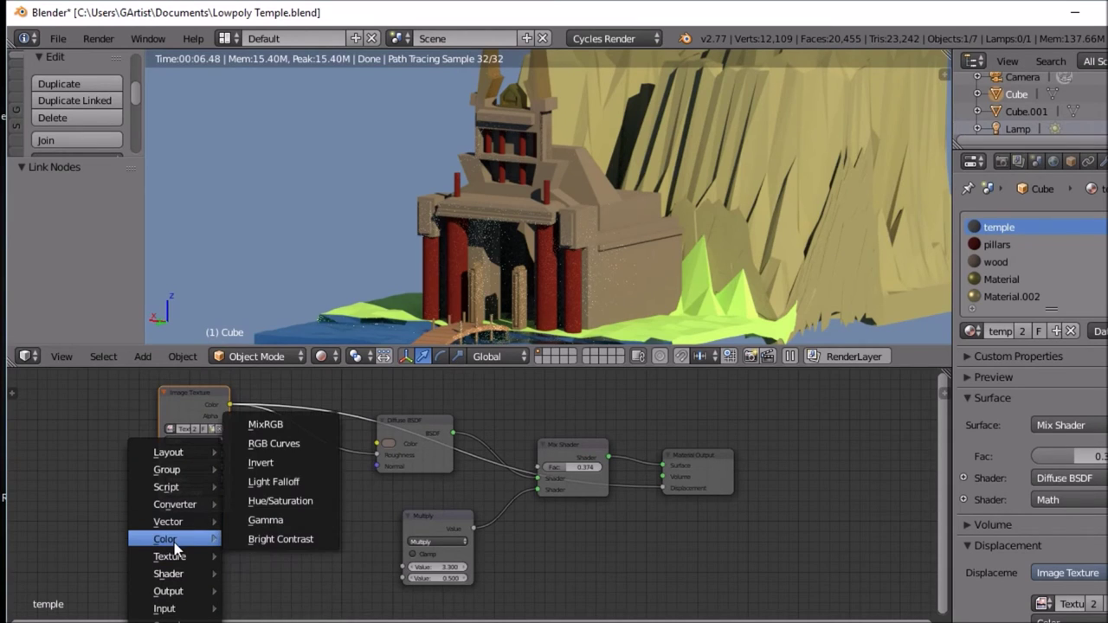
pyautogui.moveTo(180, 561)
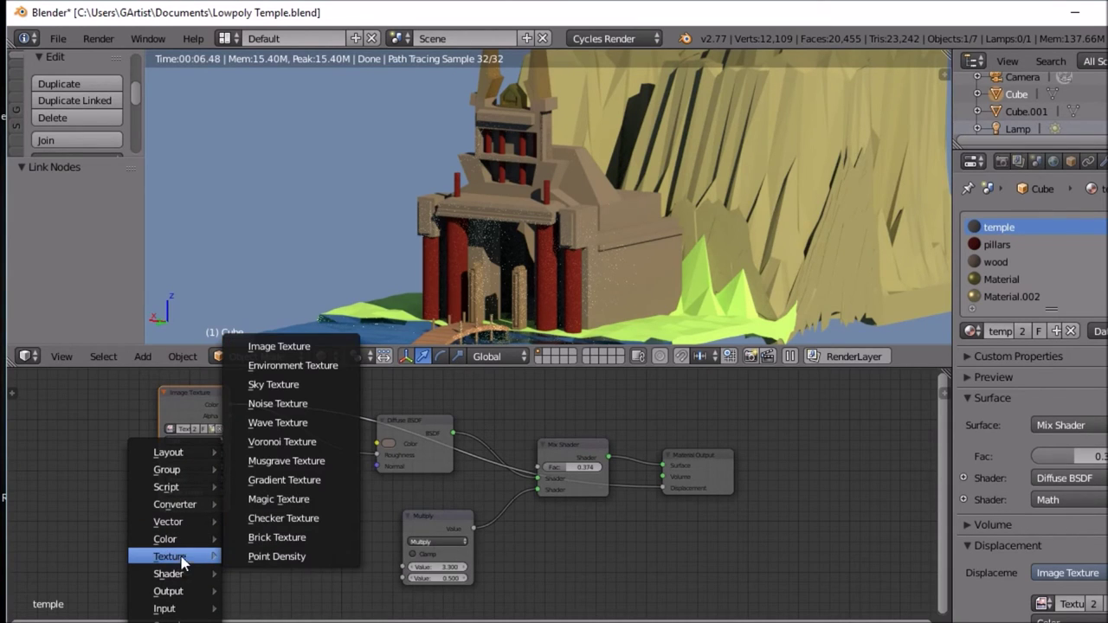
pyautogui.click(279, 347)
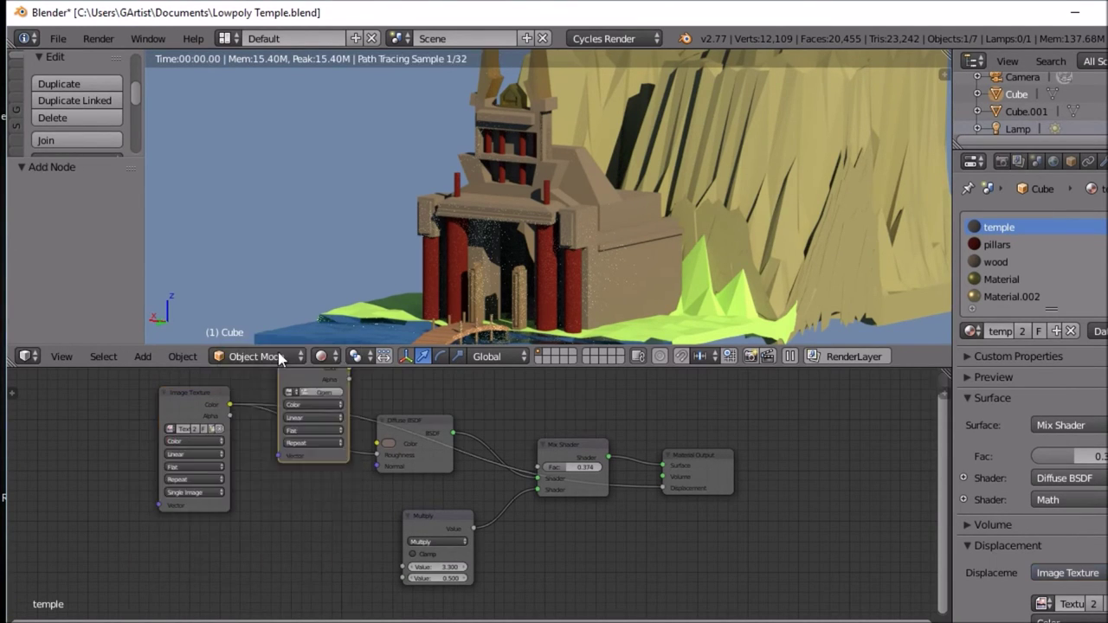
pyautogui.click(257, 499)
# Step: Open the image file browser for the new Image Texture node and display the files as thumbnails
pyautogui.click(298, 536)
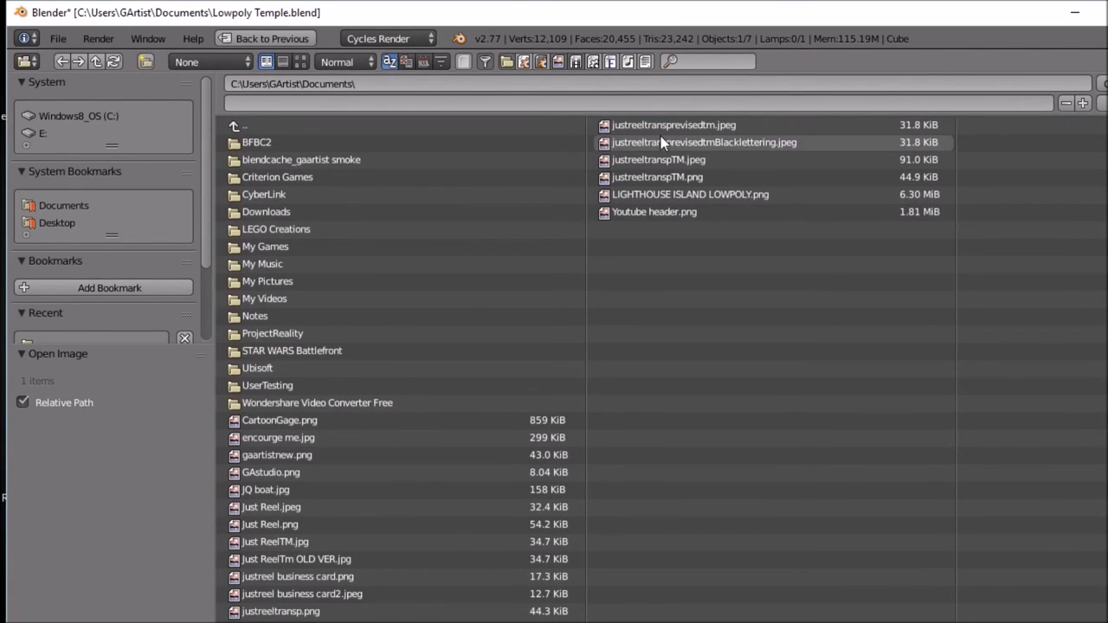
pyautogui.click(300, 61)
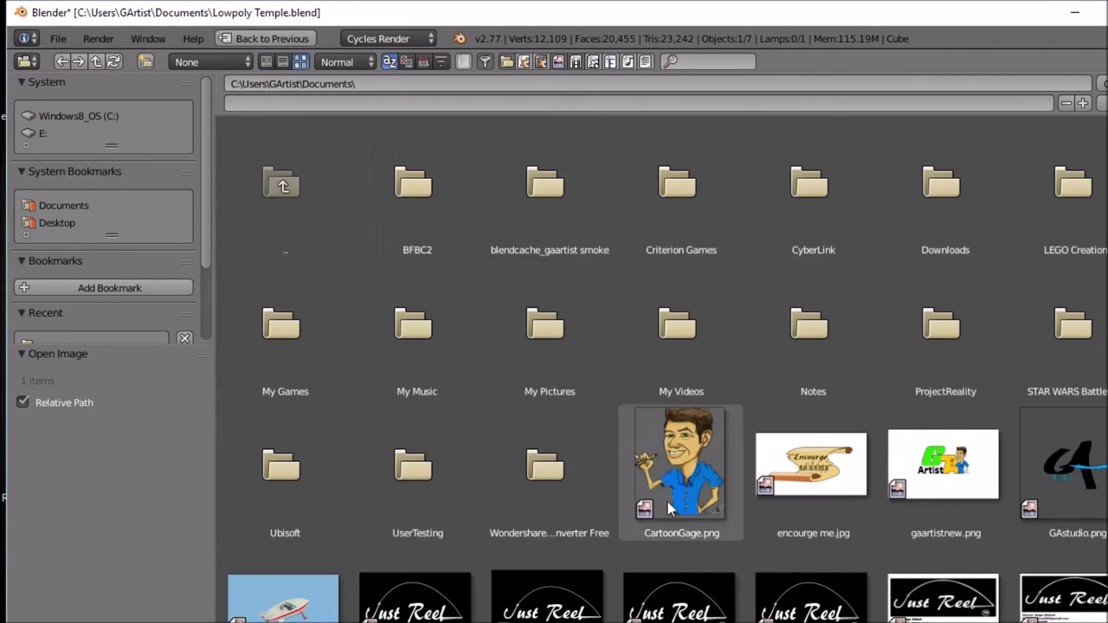
pyautogui.scroll(-3, 820, 435)
pyautogui.scroll(-3, 818, 437)
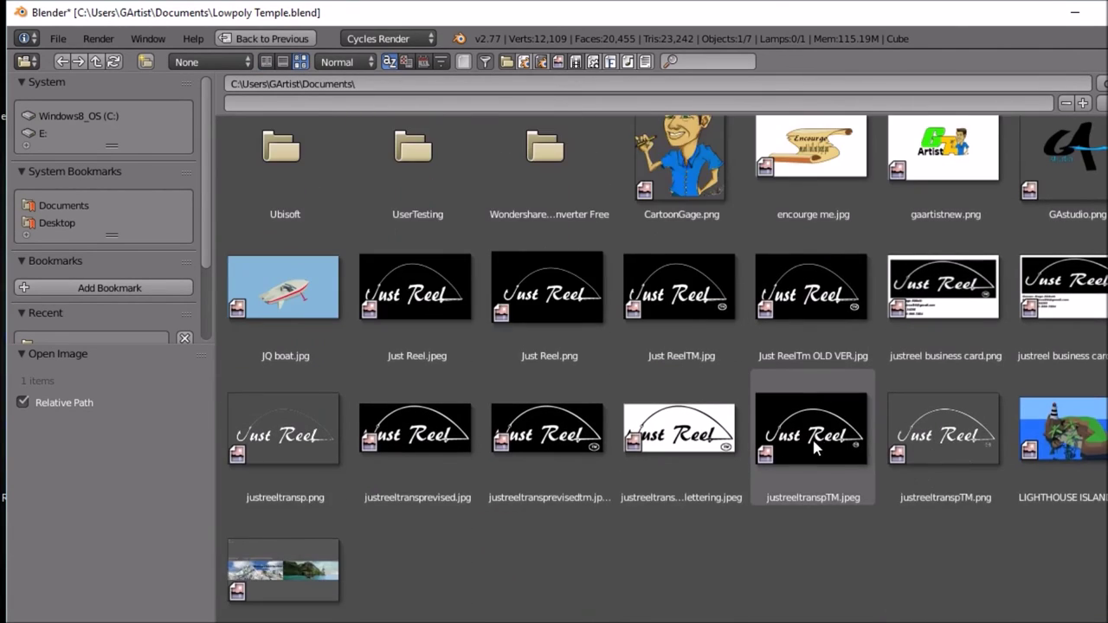
pyautogui.scroll(5, 814, 441)
# Step: Load concrete.jpg from the Desktop into the new Image Texture node and move the node slightly closer to the Multiply node
pyautogui.click(55, 222)
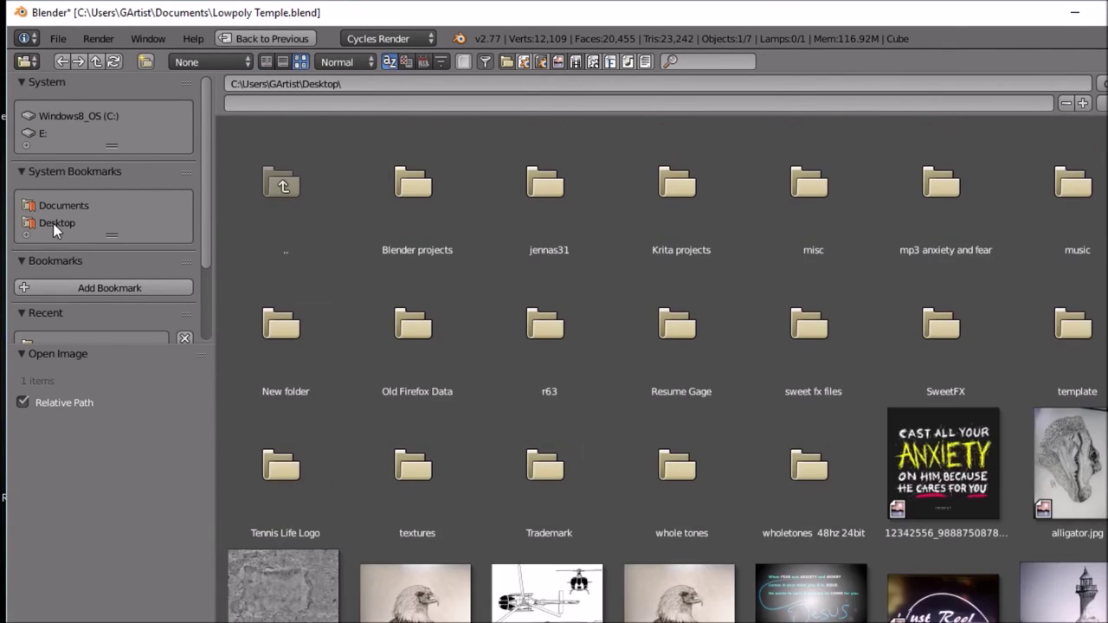
pyautogui.scroll(-4, 728, 537)
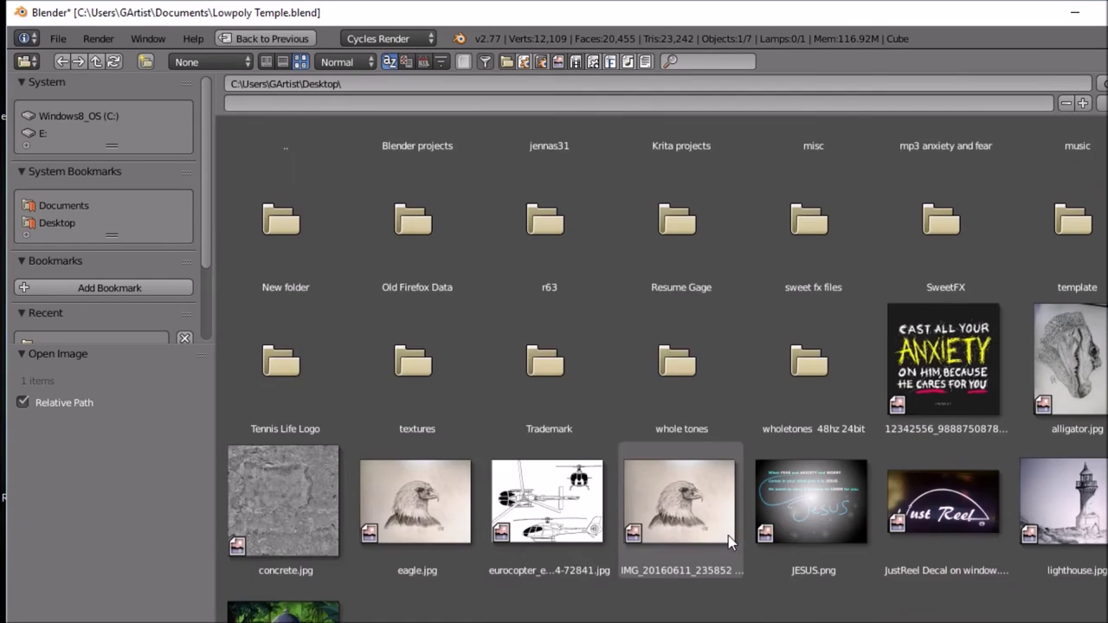
pyautogui.click(323, 415)
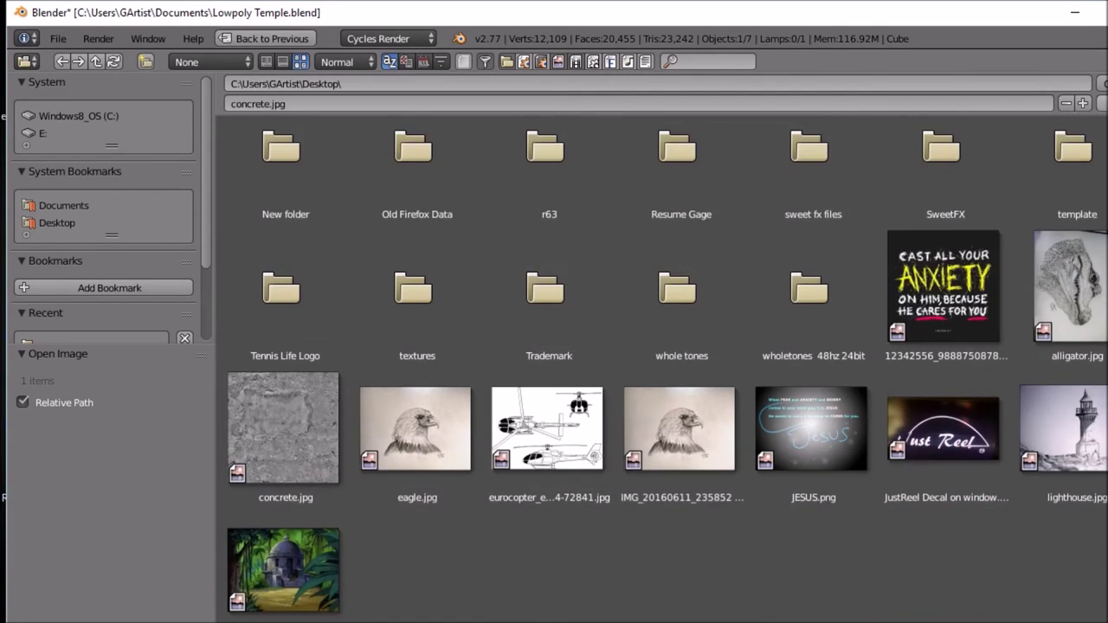
pyautogui.press('Return')
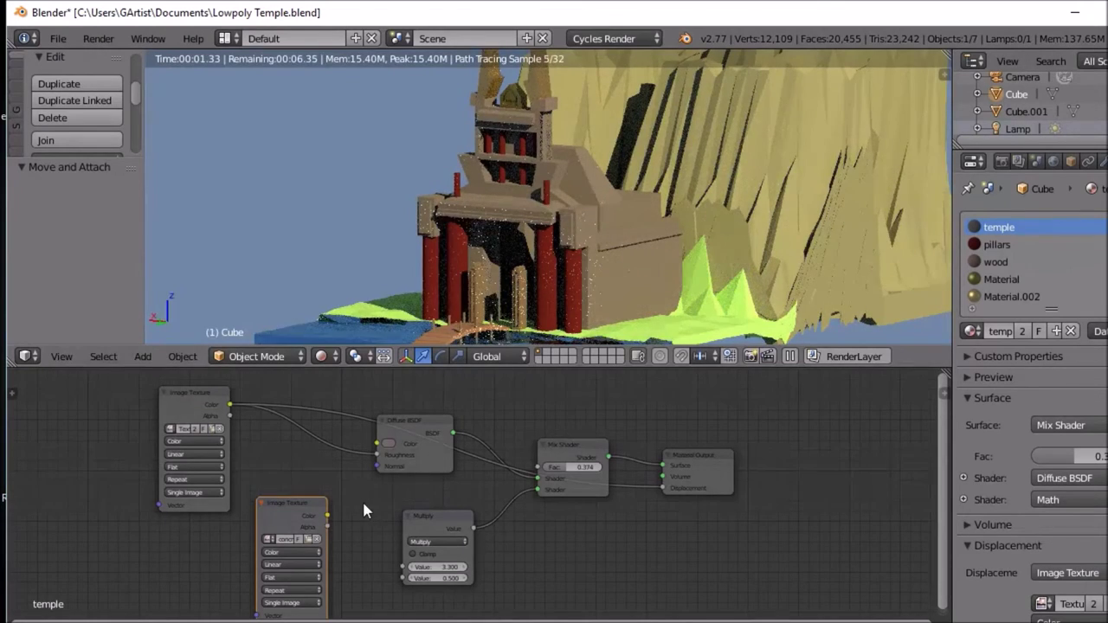
pyautogui.press('g')
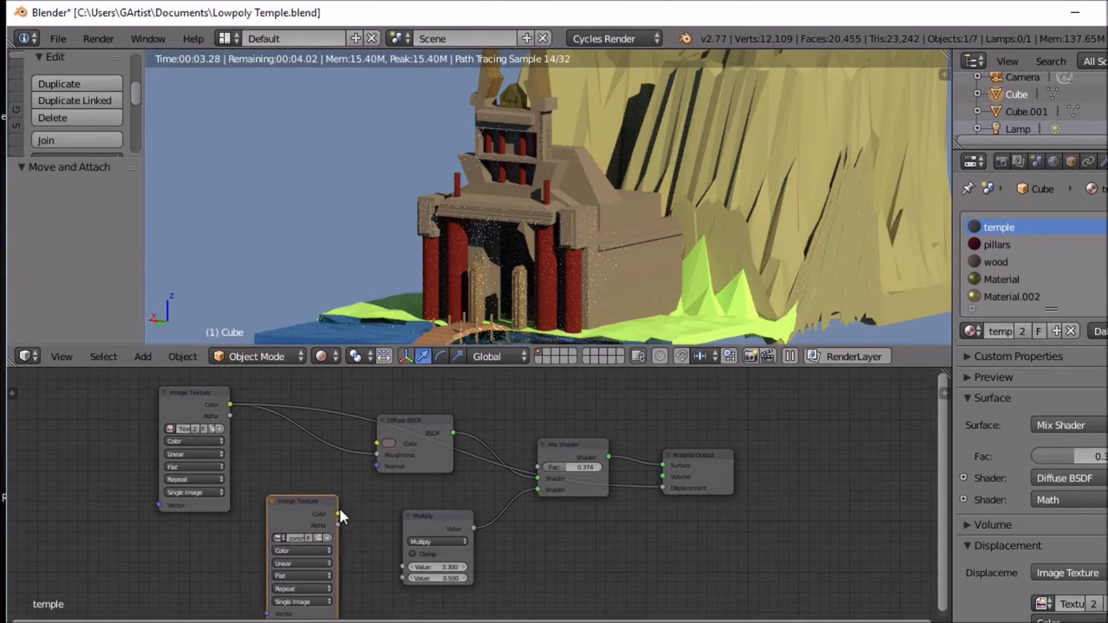
# Step: Link the concrete texture's Color output to the Diffuse BSDF's Color input, and move that link to its Normal input
pyautogui.moveTo(322, 525); pyautogui.dragTo(370, 455)
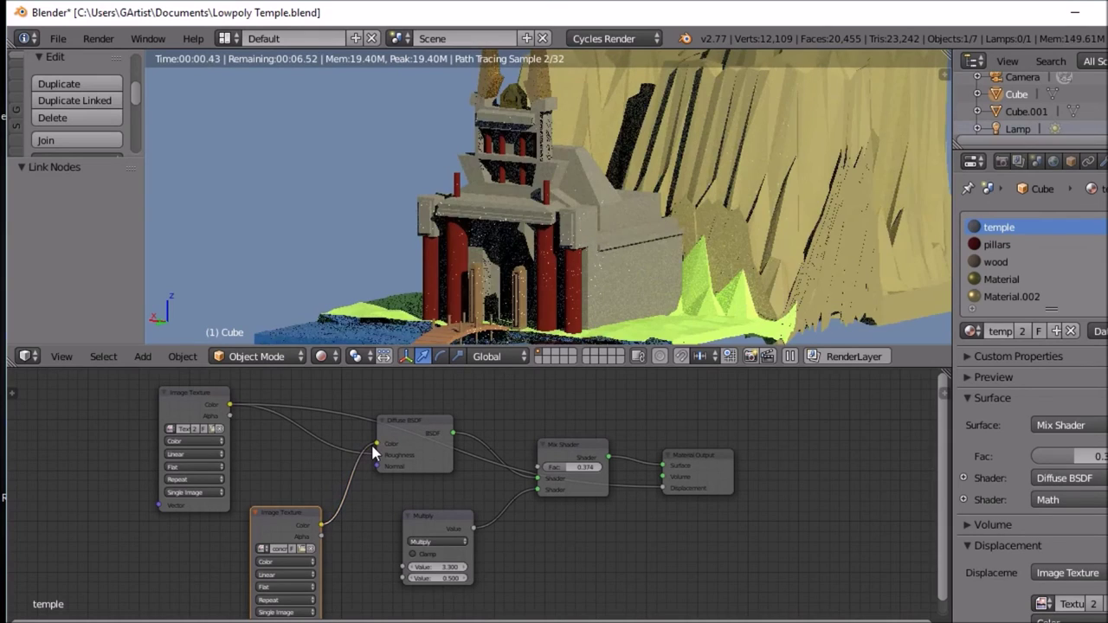
pyautogui.moveTo(376, 443); pyautogui.dragTo(372, 464)
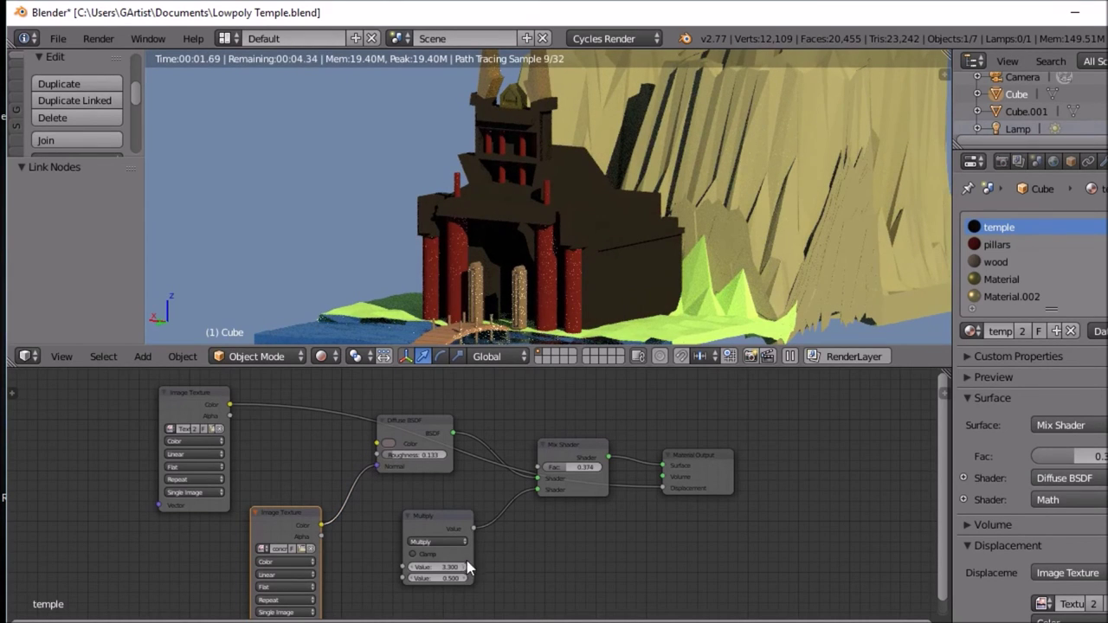
# Step: Try several first values in the Multiply node, ending at -1.5
pyautogui.click(425, 575)
pyautogui.write('1')
pyautogui.press('Return')
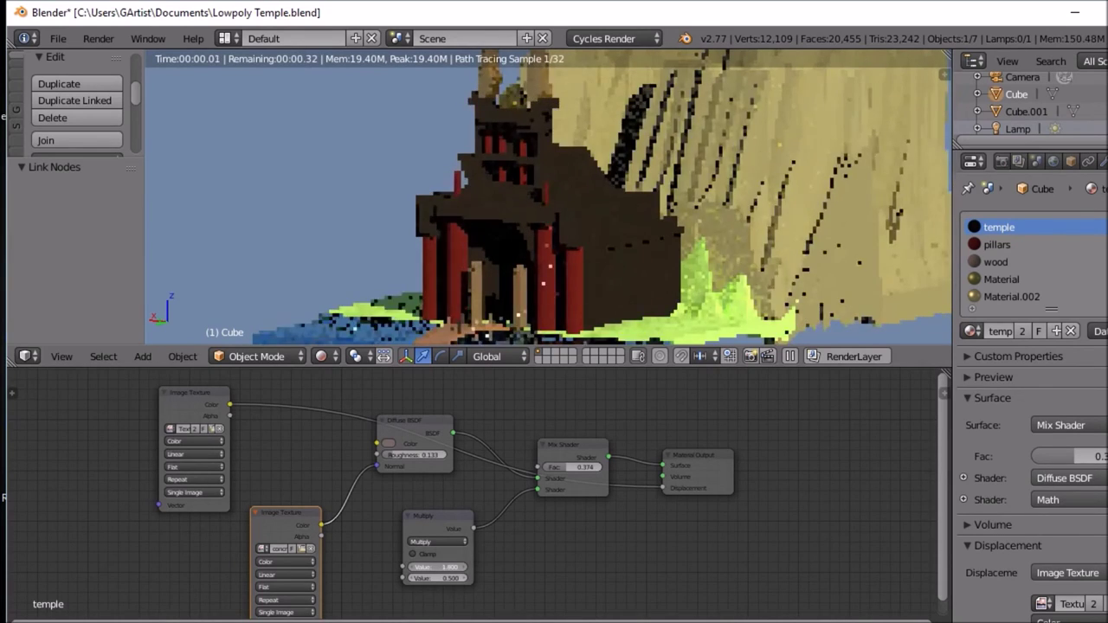
pyautogui.click(437, 567)
pyautogui.write('2')
pyautogui.press('Return')
pyautogui.click(437, 567)
pyautogui.write('1.5')
pyautogui.press('Return')
# Step: Adjust the Diffuse BSDF roughness to 0.150 and the Mix Shader factor to 0.165
pyautogui.moveTo(408, 455); pyautogui.dragTo(372, 456)
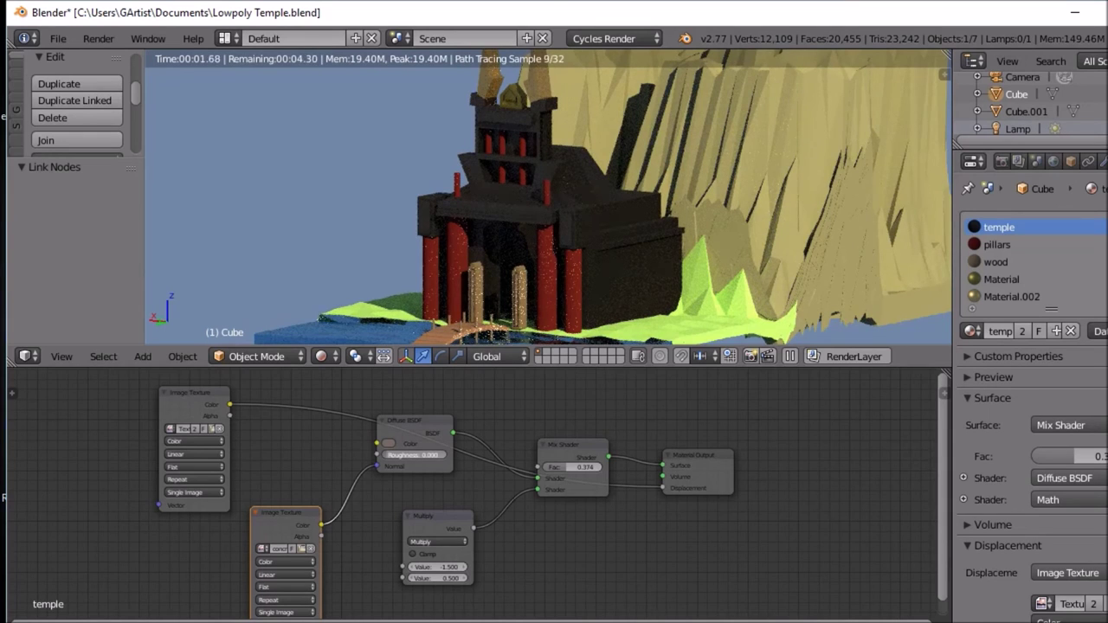
pyautogui.moveTo(390, 456); pyautogui.dragTo(435, 451)
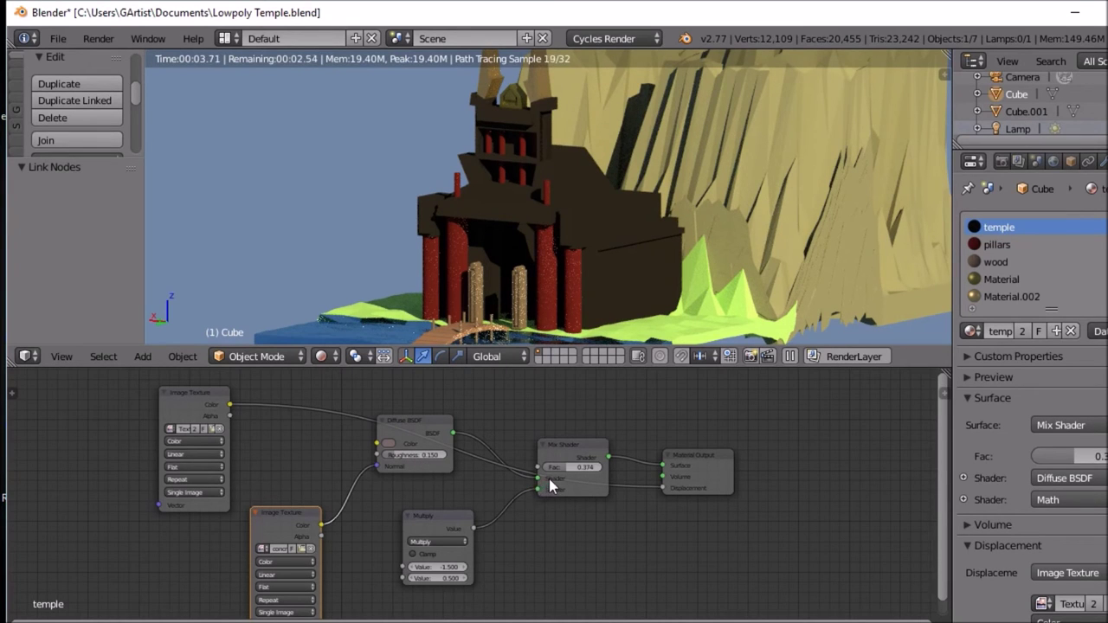
pyautogui.moveTo(554, 470); pyautogui.dragTo(516, 472)
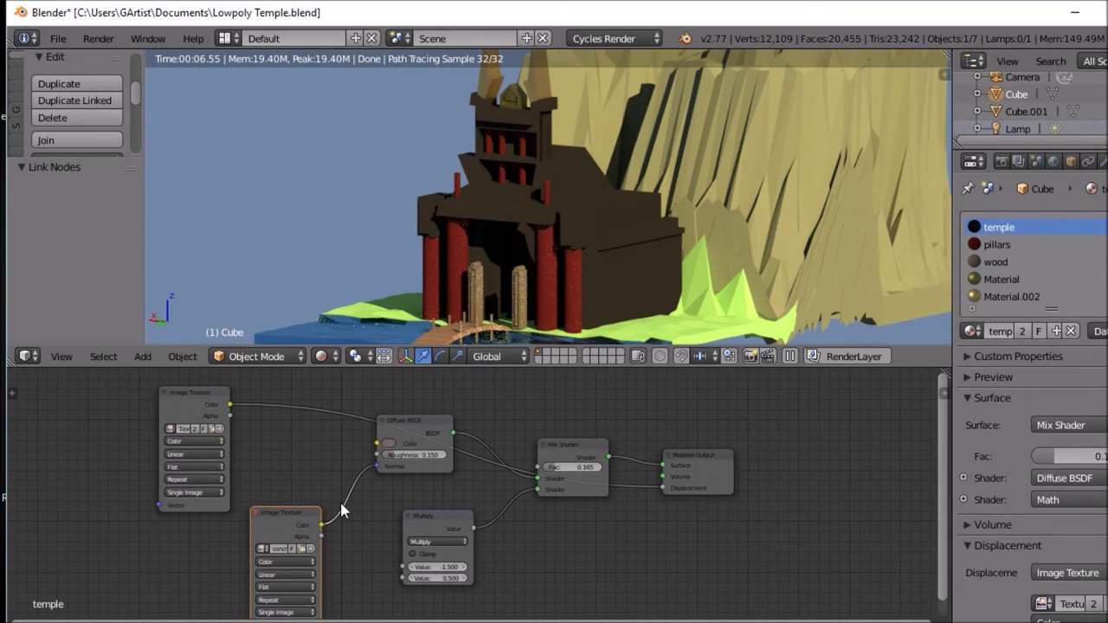
# Step: Move the Multiply node aside and relink the concrete texture from the Diffuse BSDF's Normal to the Mix Shader's second Shader input
pyautogui.moveTo(447, 518); pyautogui.dragTo(488, 523)
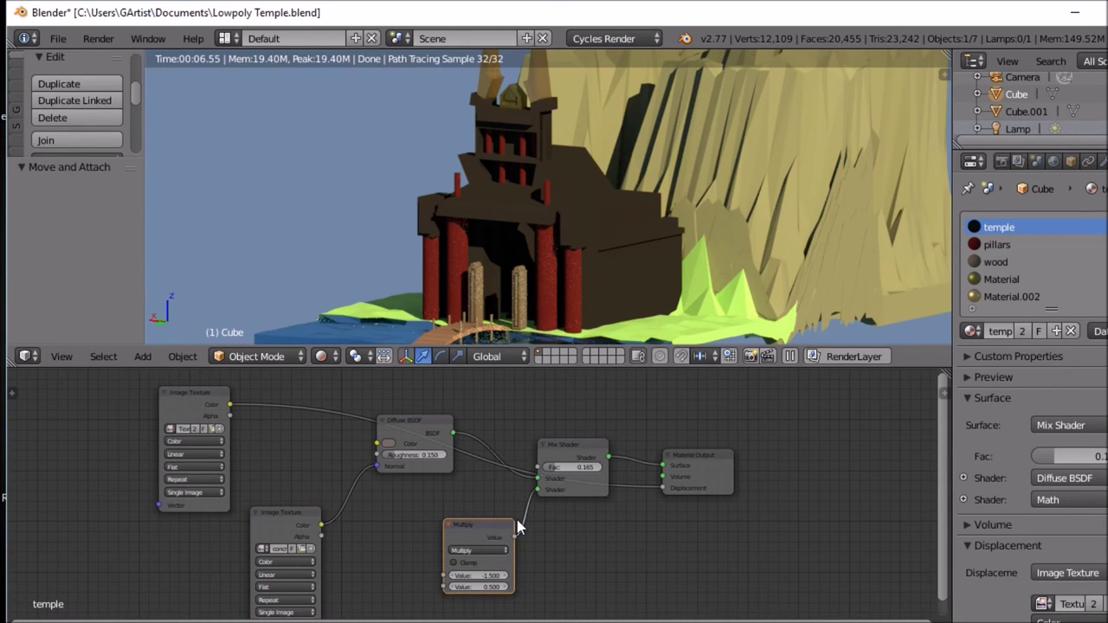
pyautogui.moveTo(375, 466); pyautogui.dragTo(537, 490)
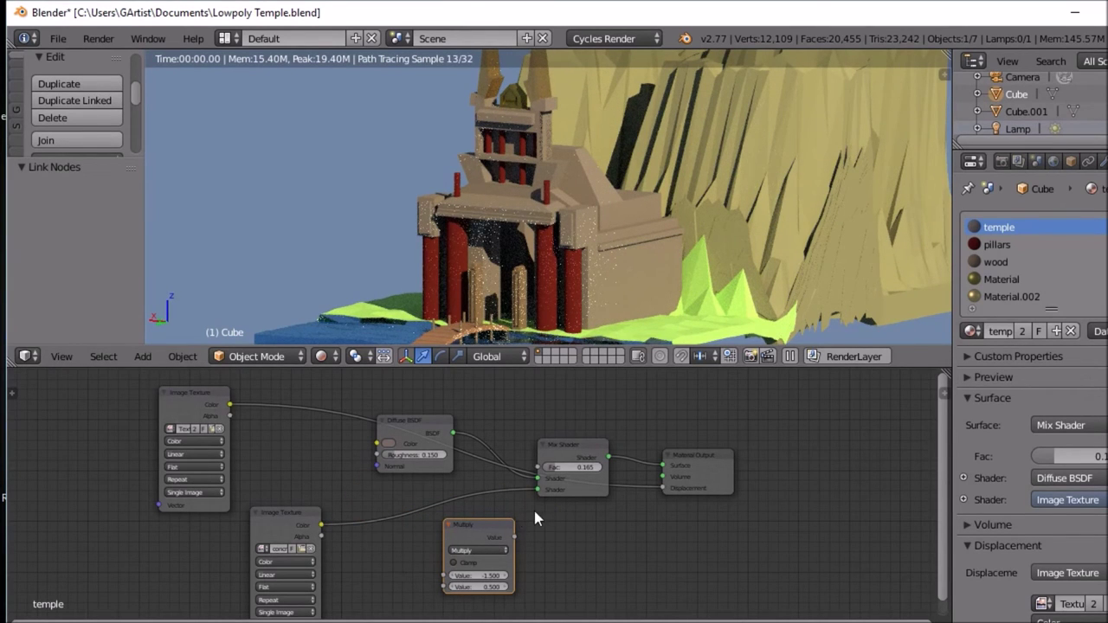
# Step: Set the Mix Shader factor to 0.365 and the Diffuse BSDF roughness to 0.358
pyautogui.moveTo(554, 468); pyautogui.dragTo(597, 468)
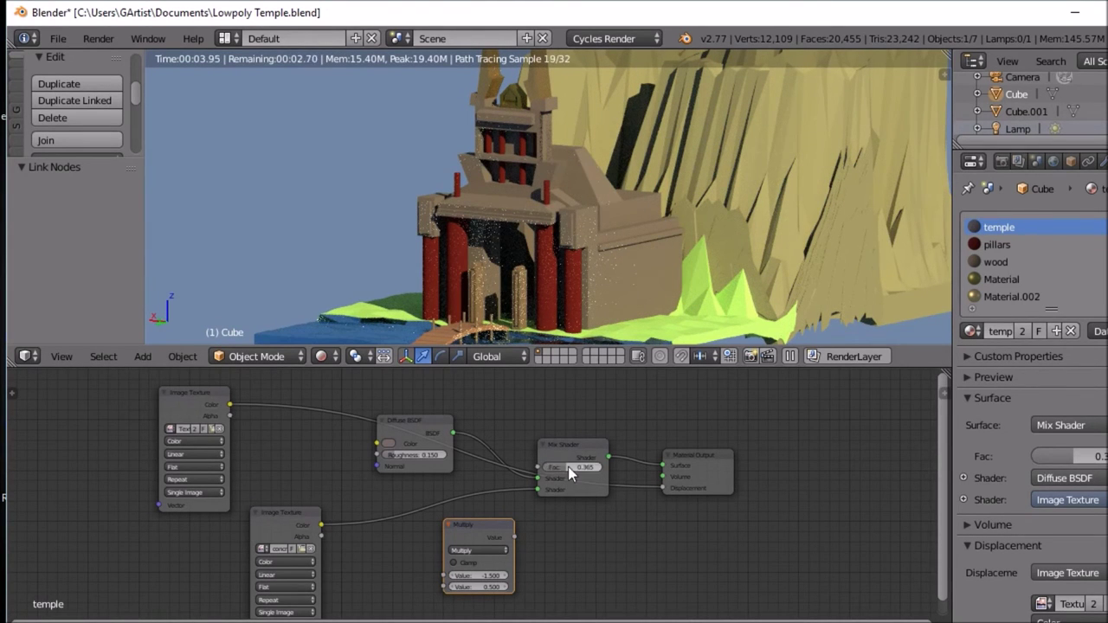
pyautogui.moveTo(400, 455); pyautogui.dragTo(409, 456)
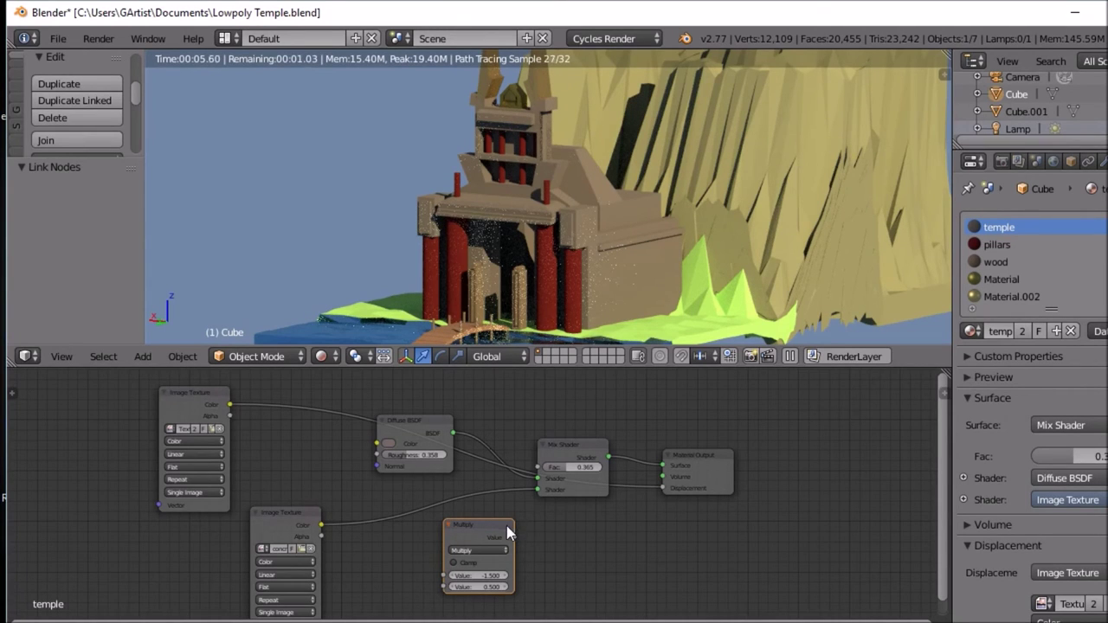
pyautogui.moveTo(516, 535); pyautogui.dragTo(535, 483)
pyautogui.moveTo(544, 533); pyautogui.dragTo(551, 523)
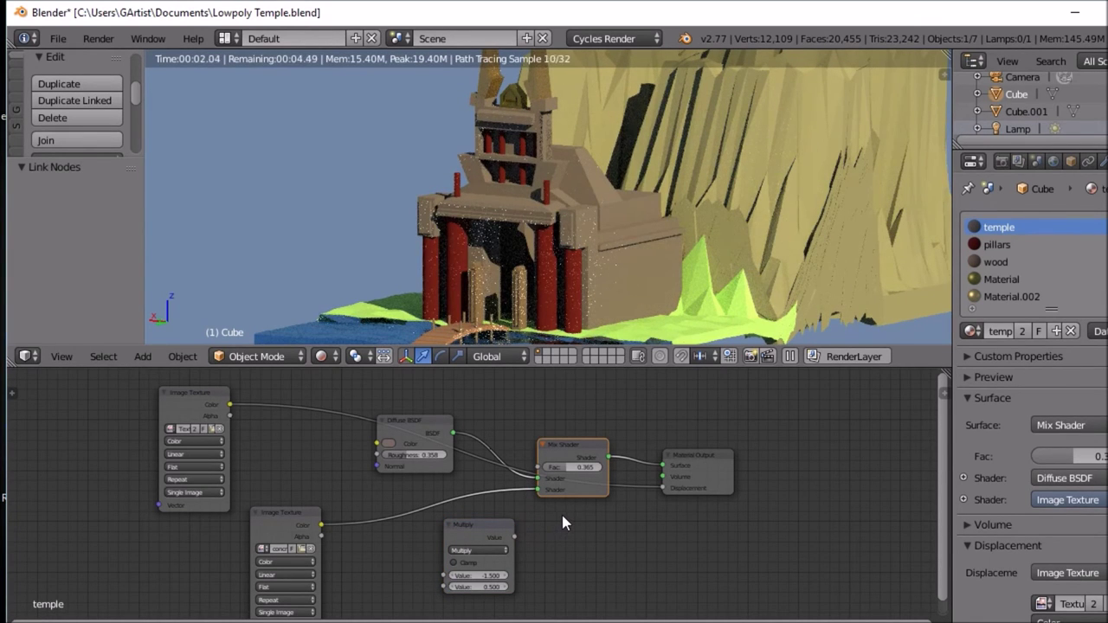
# Step: Space out the two Image Texture nodes, moving the concrete one directly below the first
pyautogui.moveTo(198, 391); pyautogui.dragTo(206, 373)
pyautogui.moveTo(298, 507); pyautogui.dragTo(210, 529)
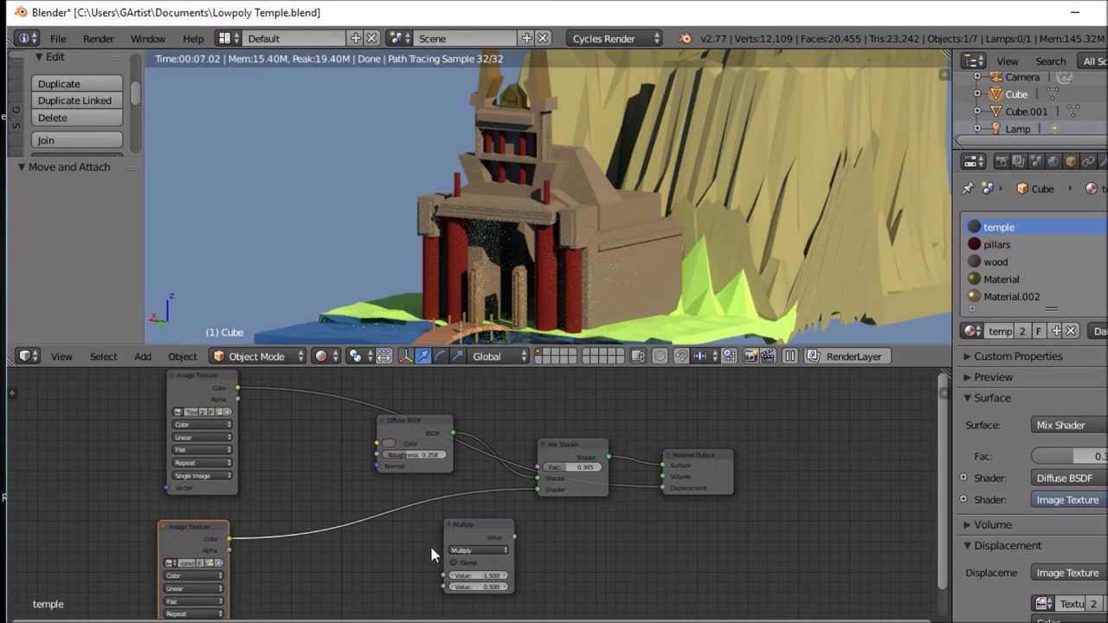
# Step: Insert a Normal Map node after the concrete texture and link its output to the Diffuse BSDF's Normal input
pyautogui.hotkey('shift', 'a')
pyautogui.moveTo(177, 563)
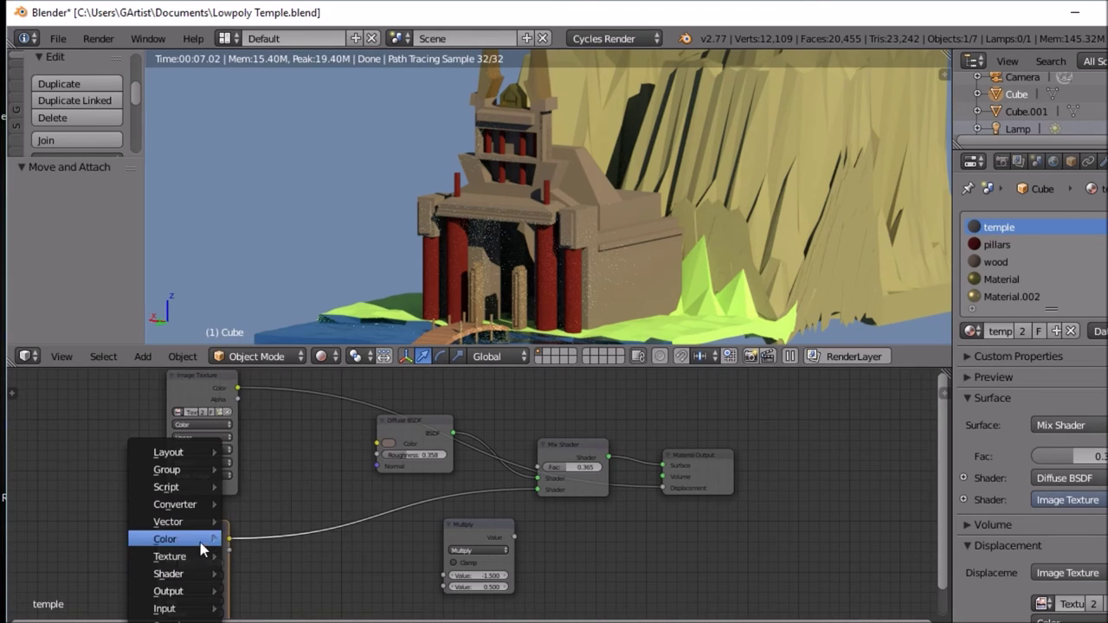
pyautogui.moveTo(198, 542)
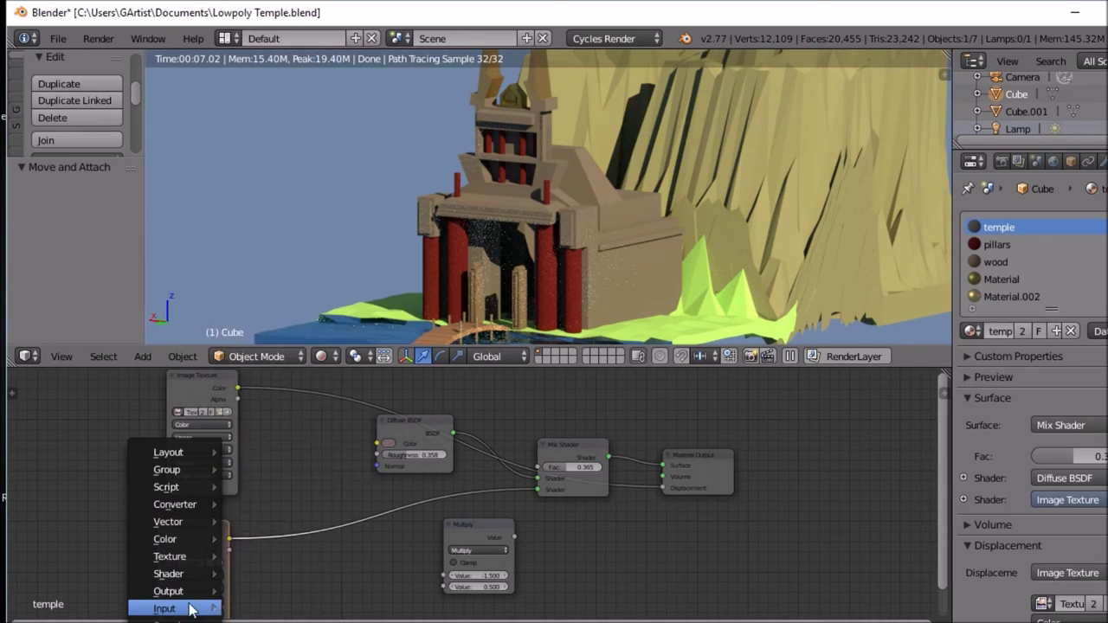
pyautogui.moveTo(191, 608)
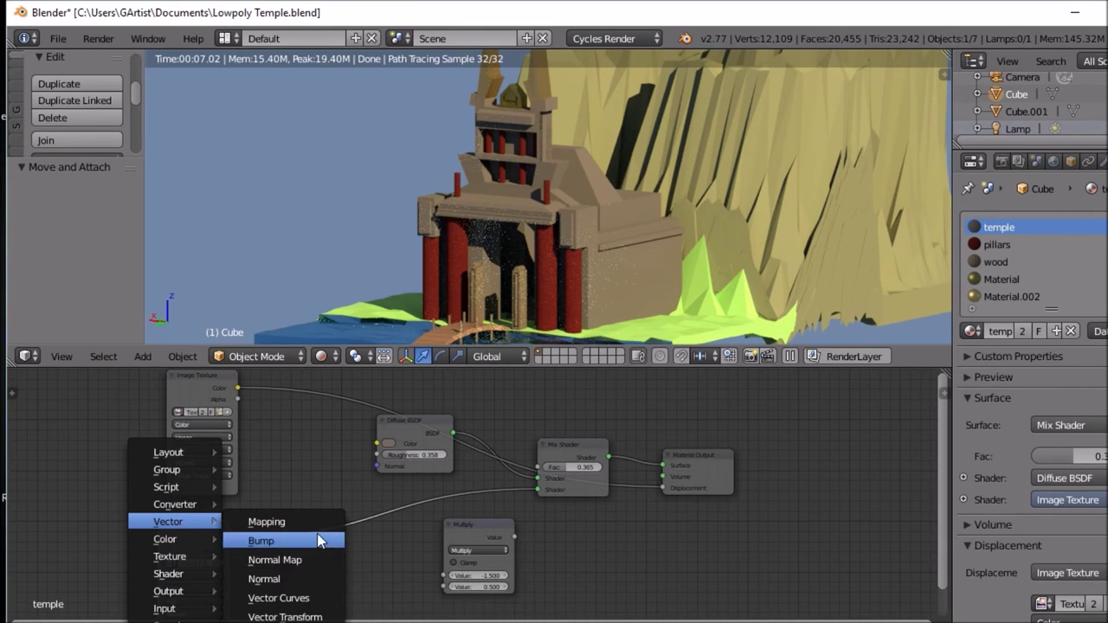
pyautogui.click(303, 561)
pyautogui.click(268, 512)
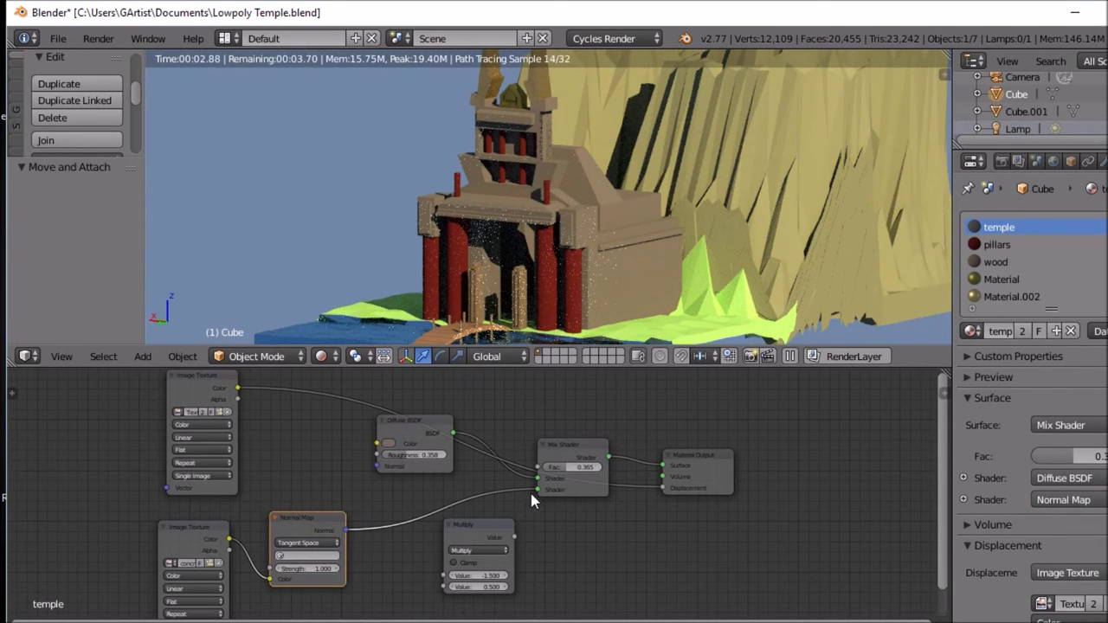
pyautogui.press('g')
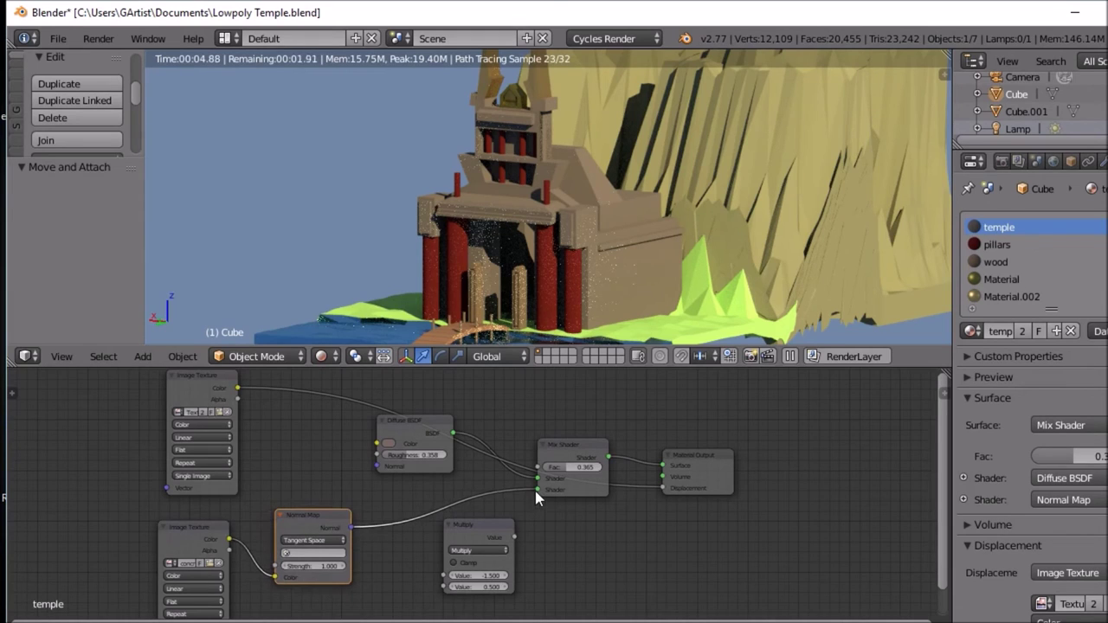
pyautogui.moveTo(534, 487); pyautogui.dragTo(376, 468)
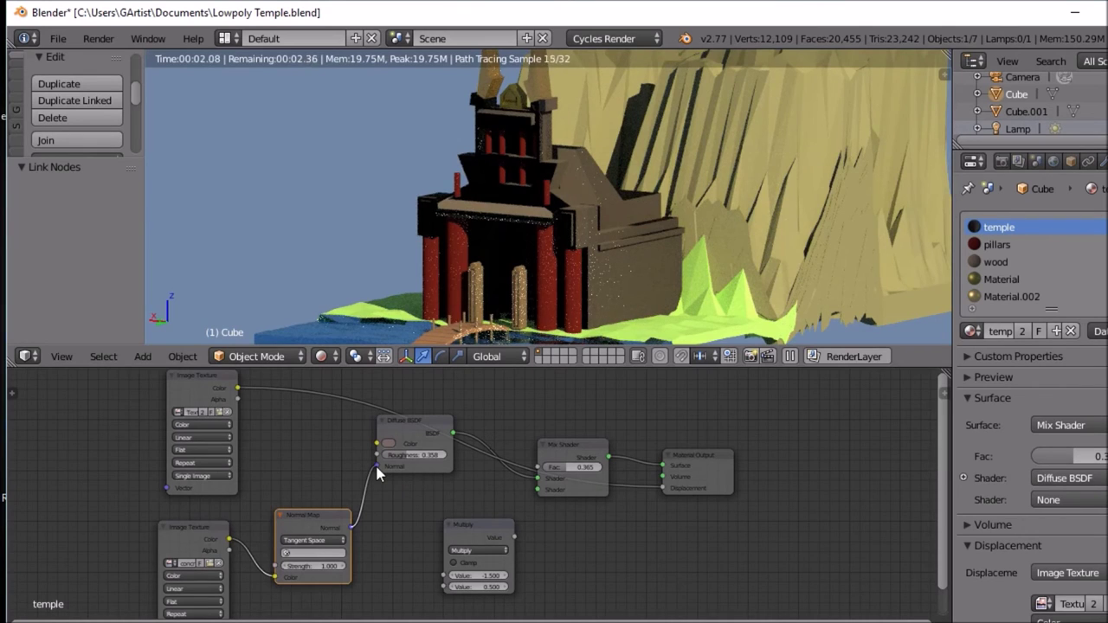
# Step: Set the Mix Shader factor to 0.347 and lighten the Diffuse BSDF colour to a pale, slightly pinkish cream
pyautogui.moveTo(563, 466)
pyautogui.mouseDown()
pyautogui.moveTo(551, 466)
pyautogui.moveTo(566, 467)
pyautogui.mouseUp()
pyautogui.click(391, 449)
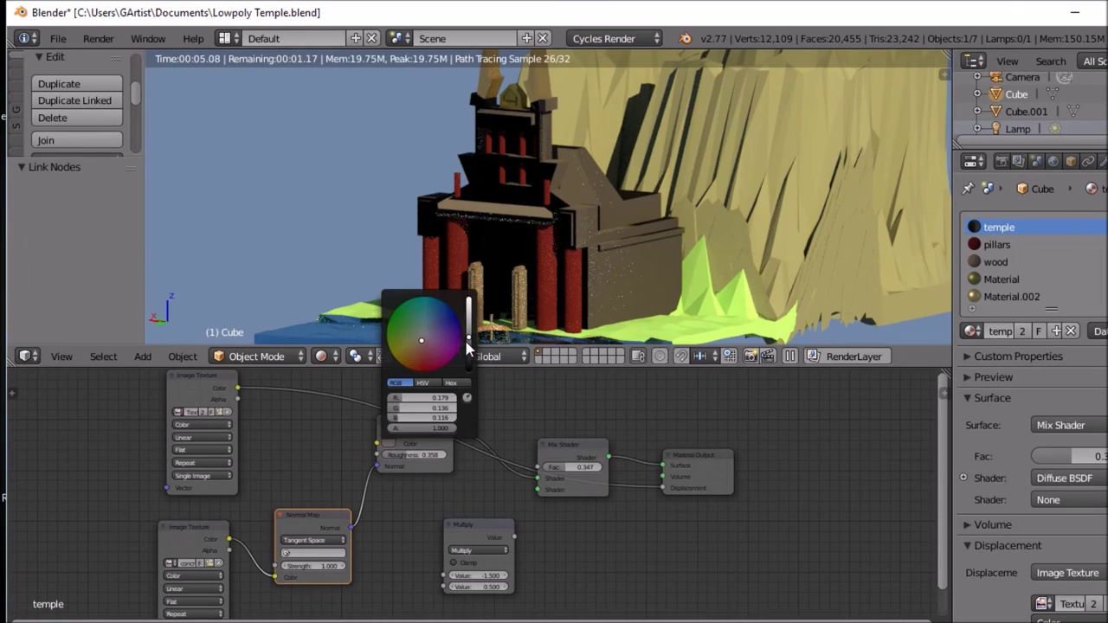
pyautogui.moveTo(468, 336); pyautogui.dragTo(468, 306)
pyautogui.click(424, 337)
pyautogui.click(424, 341)
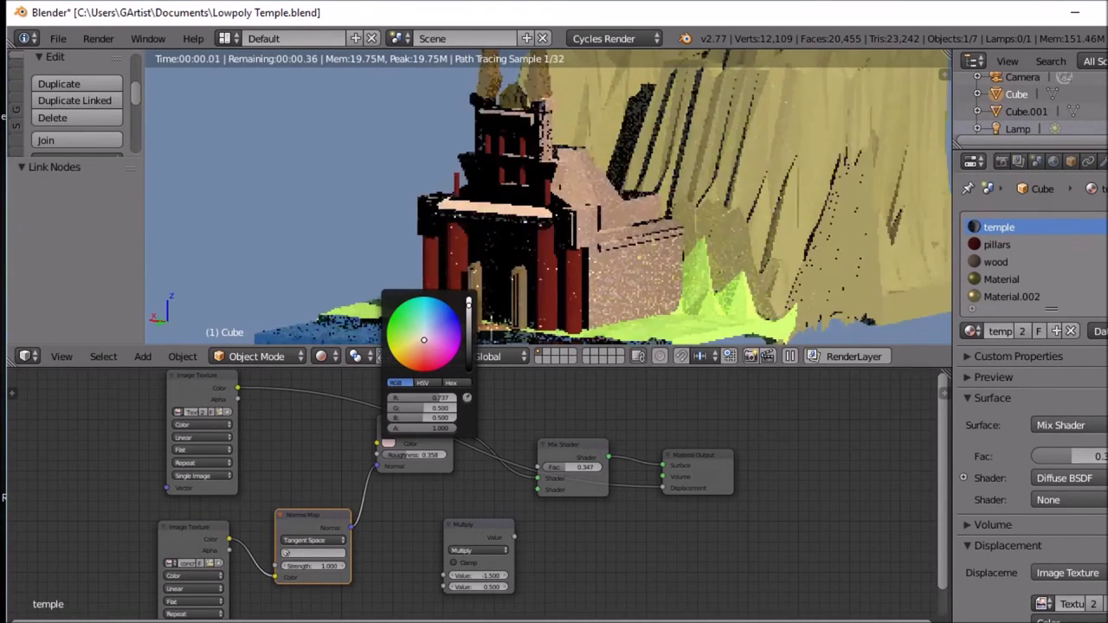
pyautogui.click(422, 338)
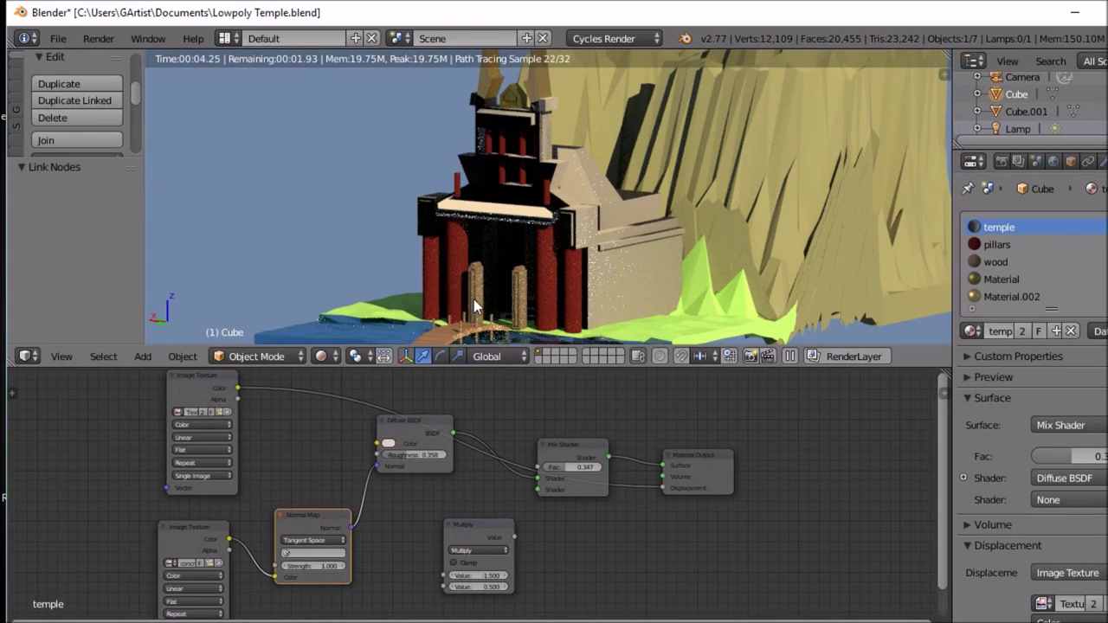
# Step: Disconnect the Normal Map node from the Diffuse BSDF and move it closer to the Multiply node
pyautogui.scroll(-1, 489, 284)
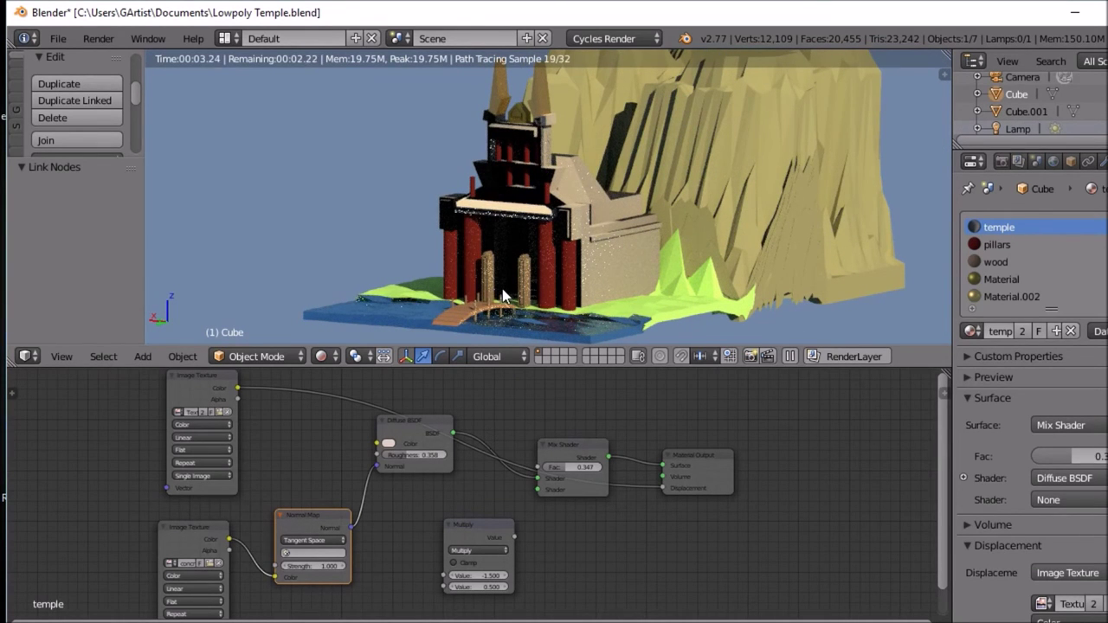
pyautogui.moveTo(585, 273); pyautogui.dragTo(558, 271, button='middle')
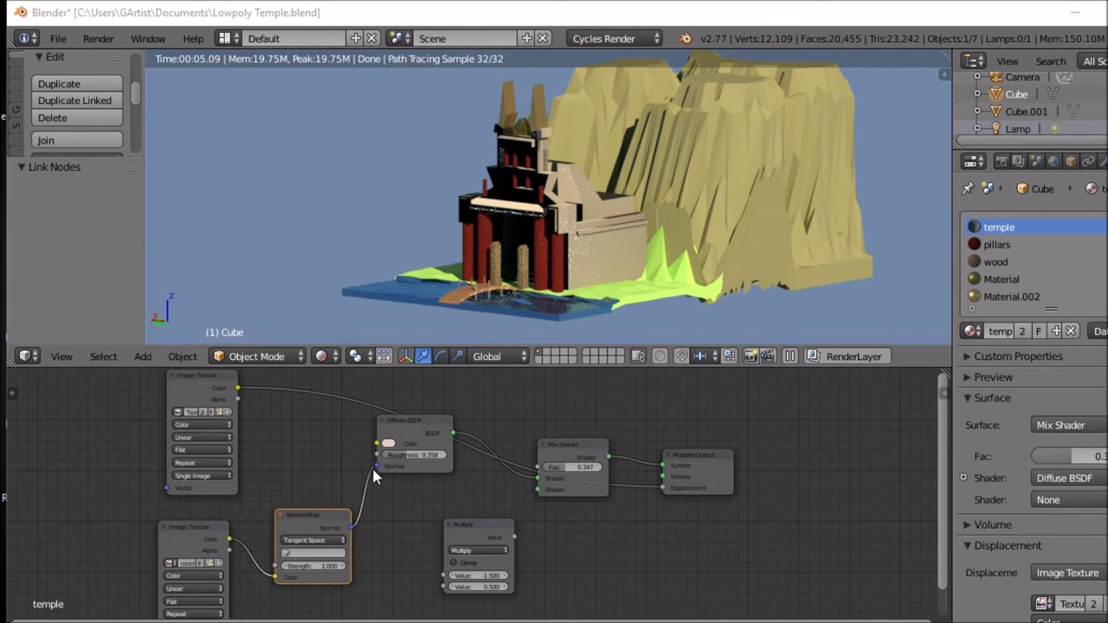
pyautogui.press('g')
pyautogui.click(361, 494)
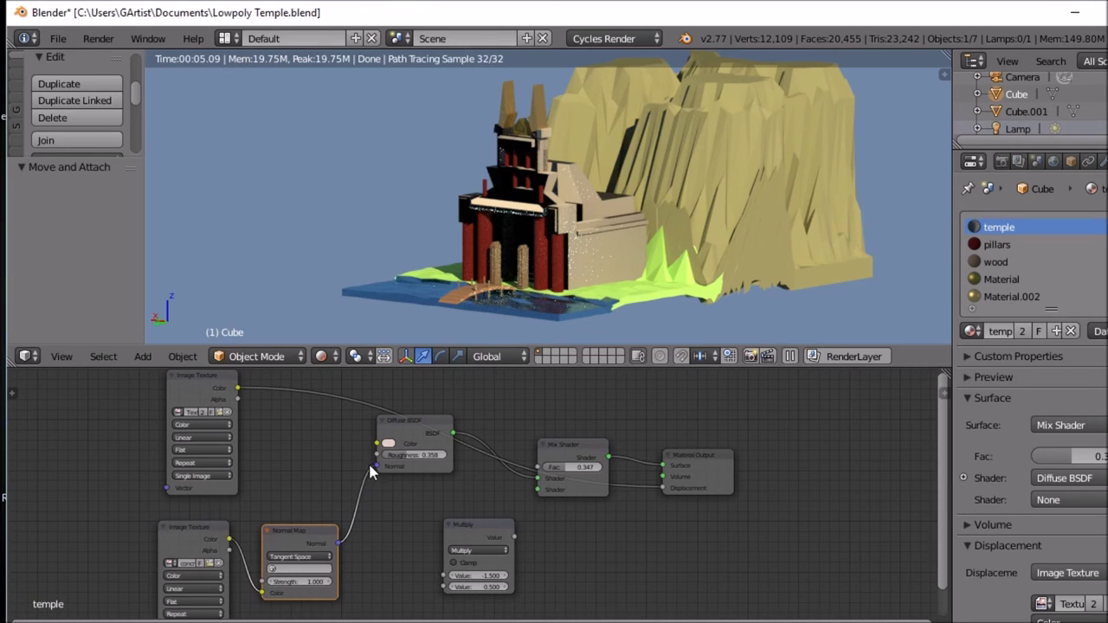
pyautogui.moveTo(340, 545); pyautogui.dragTo(253, 534)
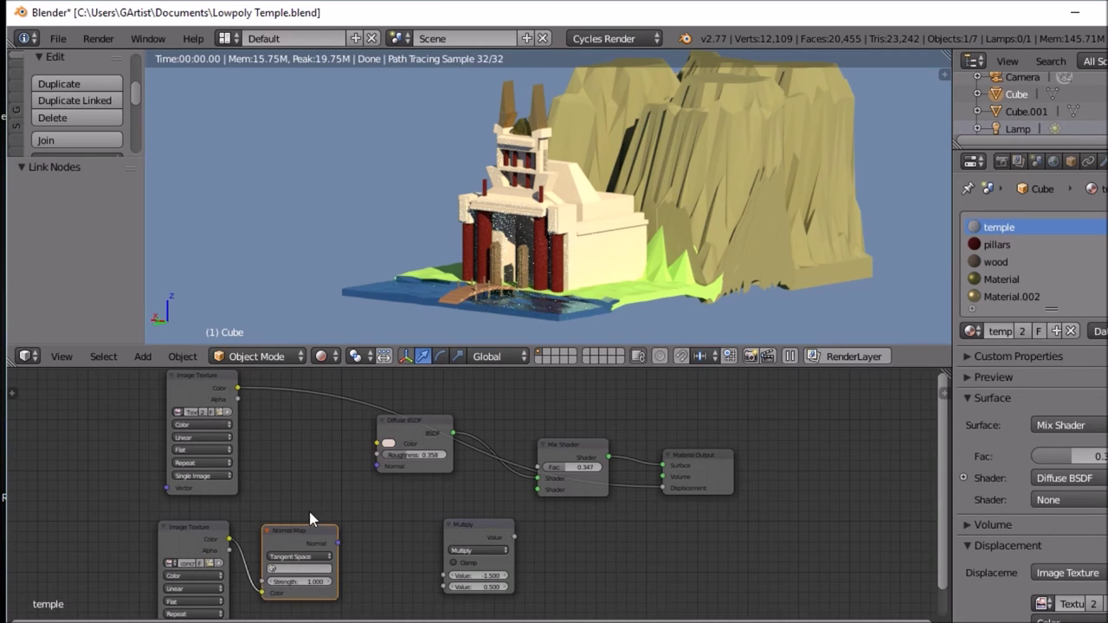
pyautogui.moveTo(308, 528); pyautogui.dragTo(354, 523)
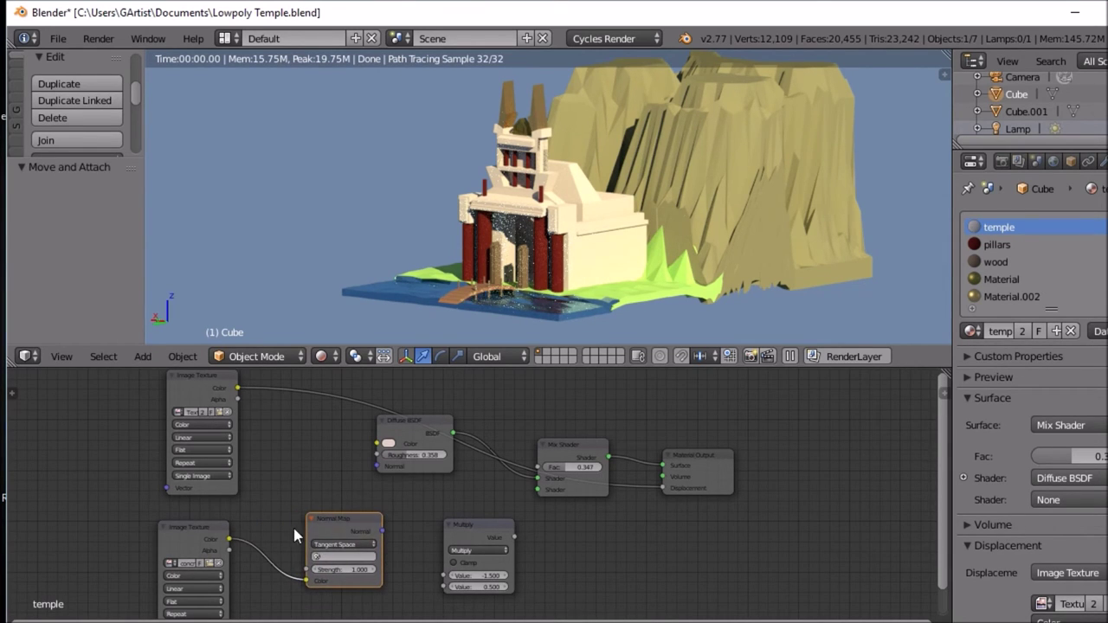
# Step: Delete the Multiply and Normal Map nodes from the temple material
pyautogui.click(483, 525)
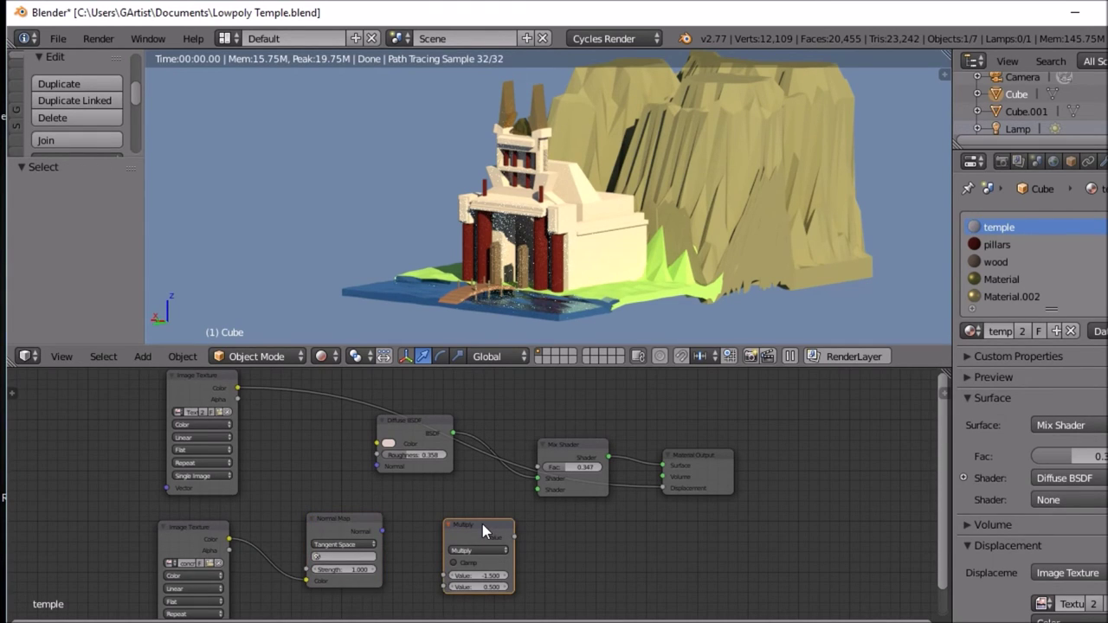
pyautogui.press('x')
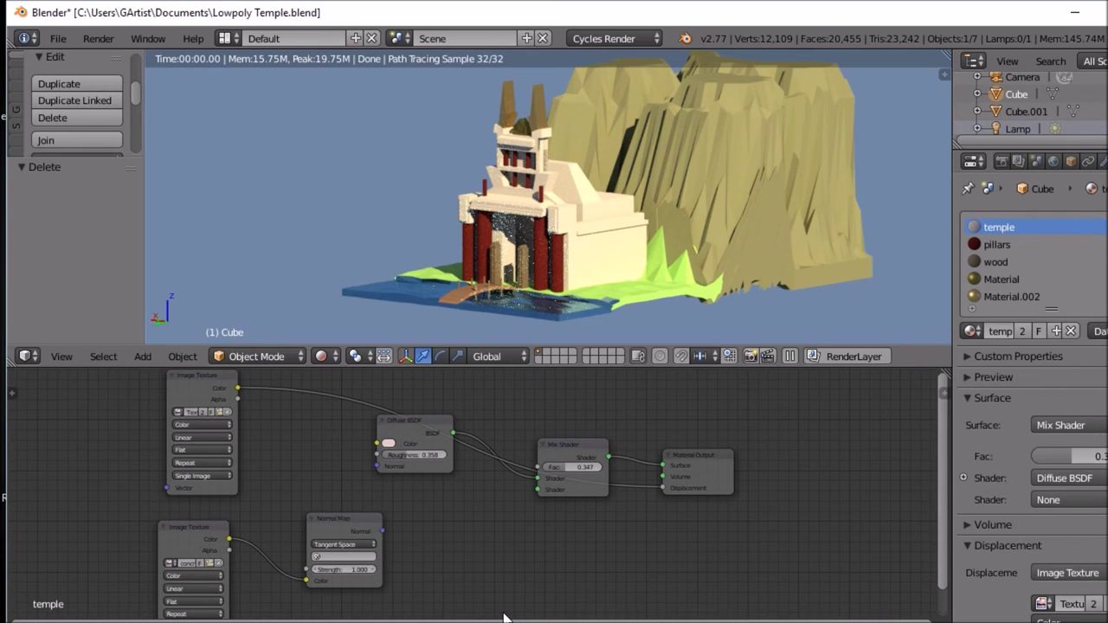
pyautogui.rightClick(359, 526)
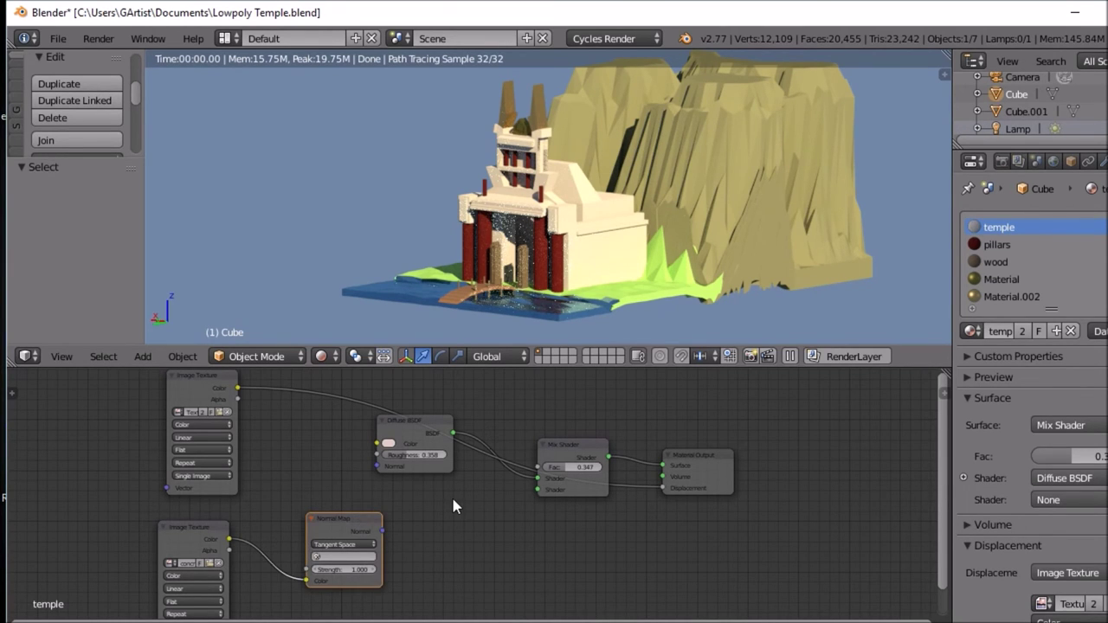
pyautogui.press('x')
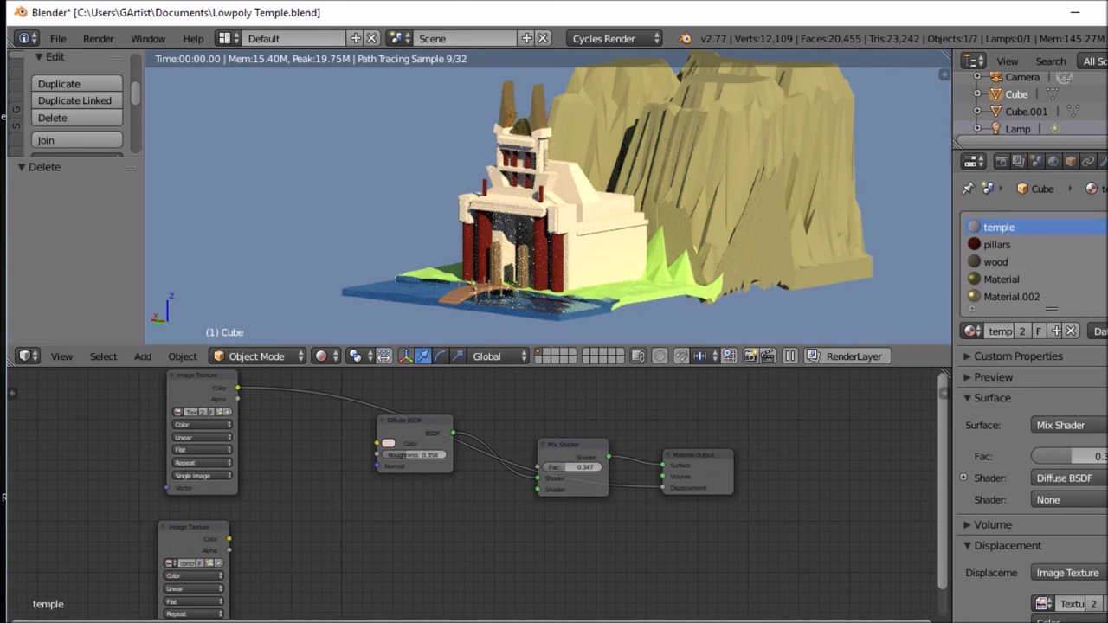
# Step: Add a Bump vector node beside the concrete Image Texture node, below the Diffuse BSDF
pyautogui.hotkey('shift', 'a')
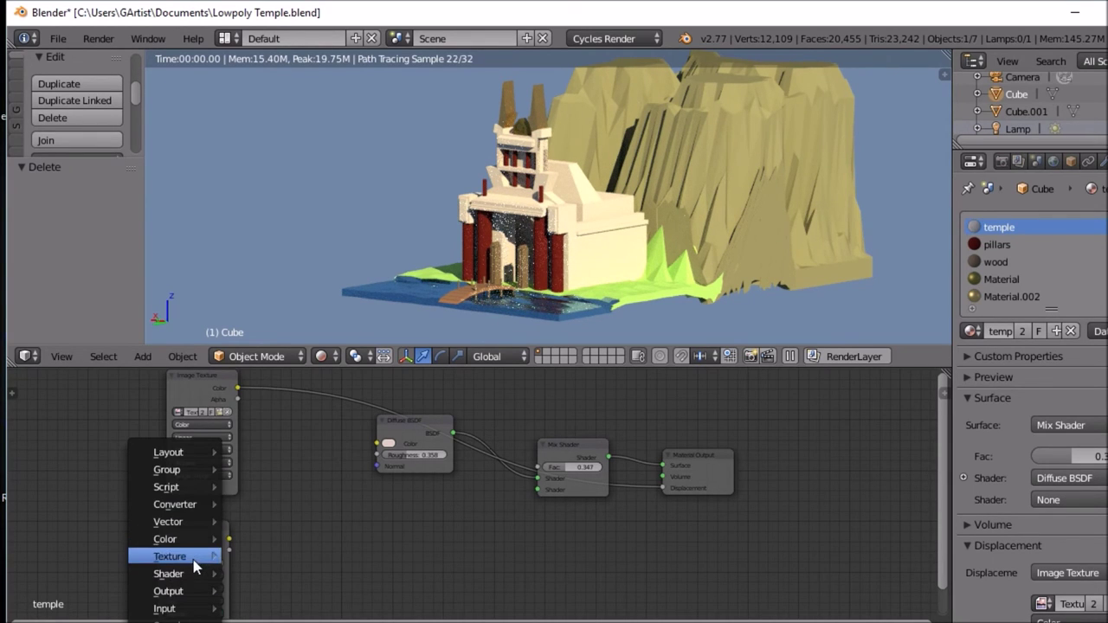
pyautogui.moveTo(197, 609)
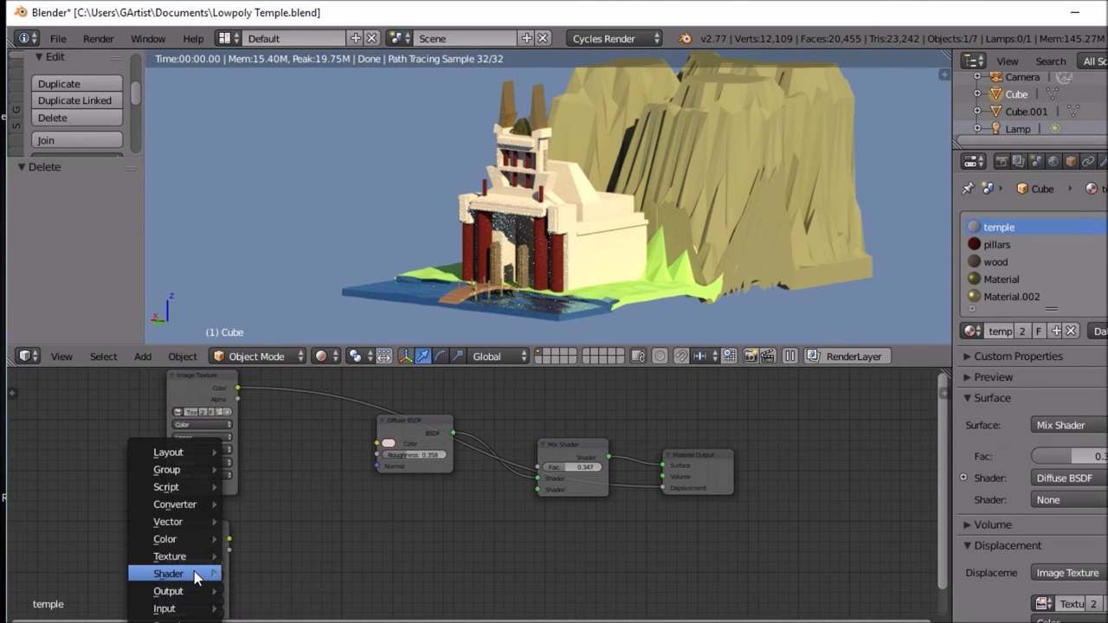
pyautogui.moveTo(193, 558)
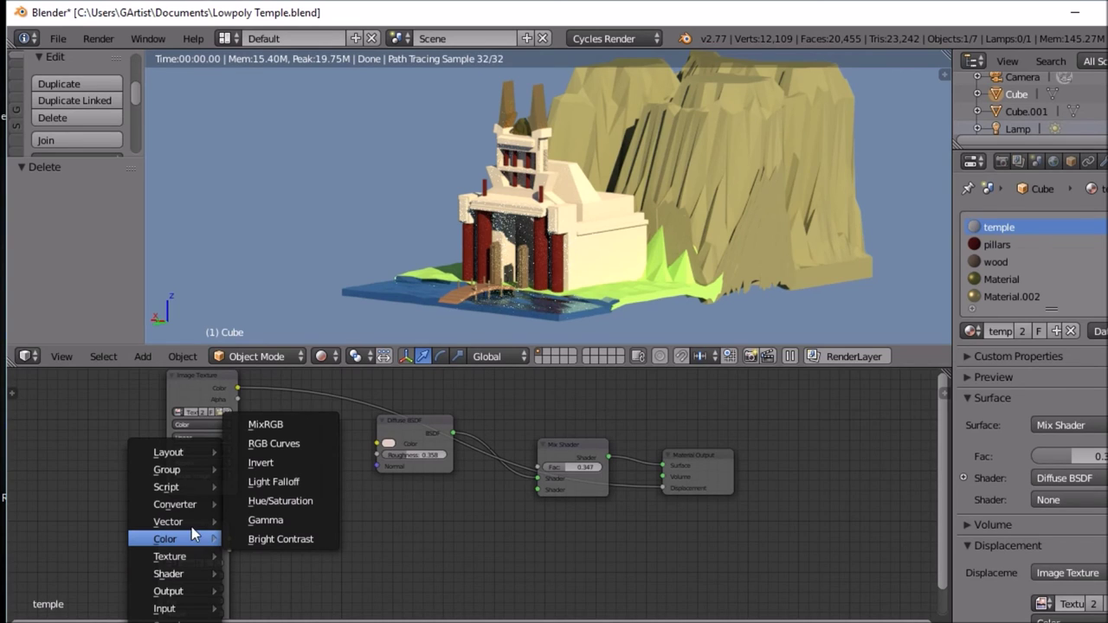
pyautogui.moveTo(194, 522)
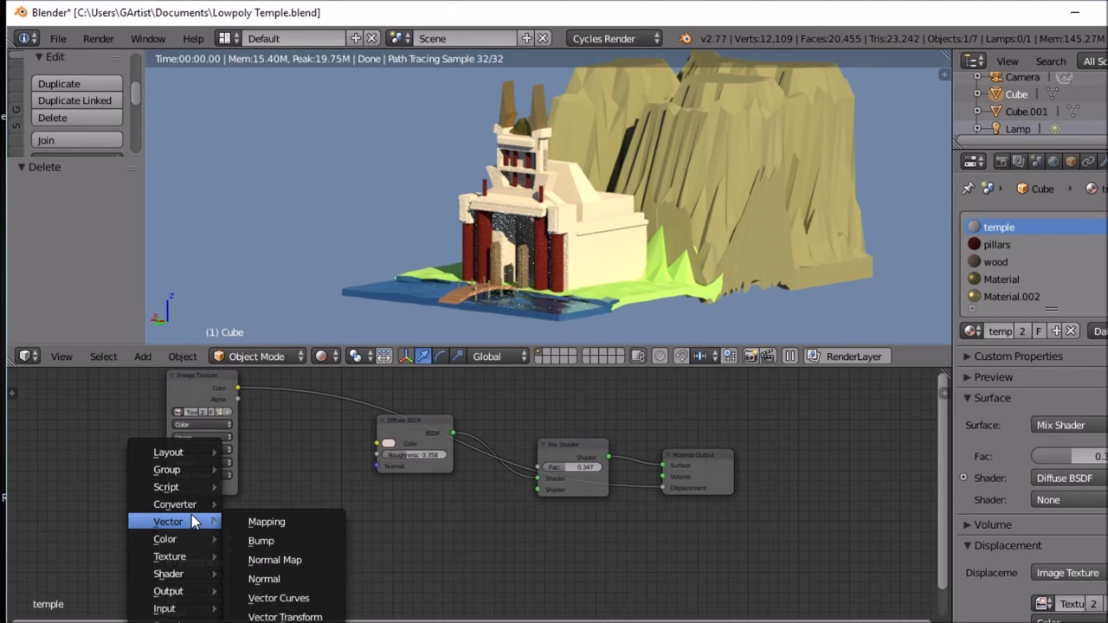
pyautogui.click(264, 538)
pyautogui.click(294, 504)
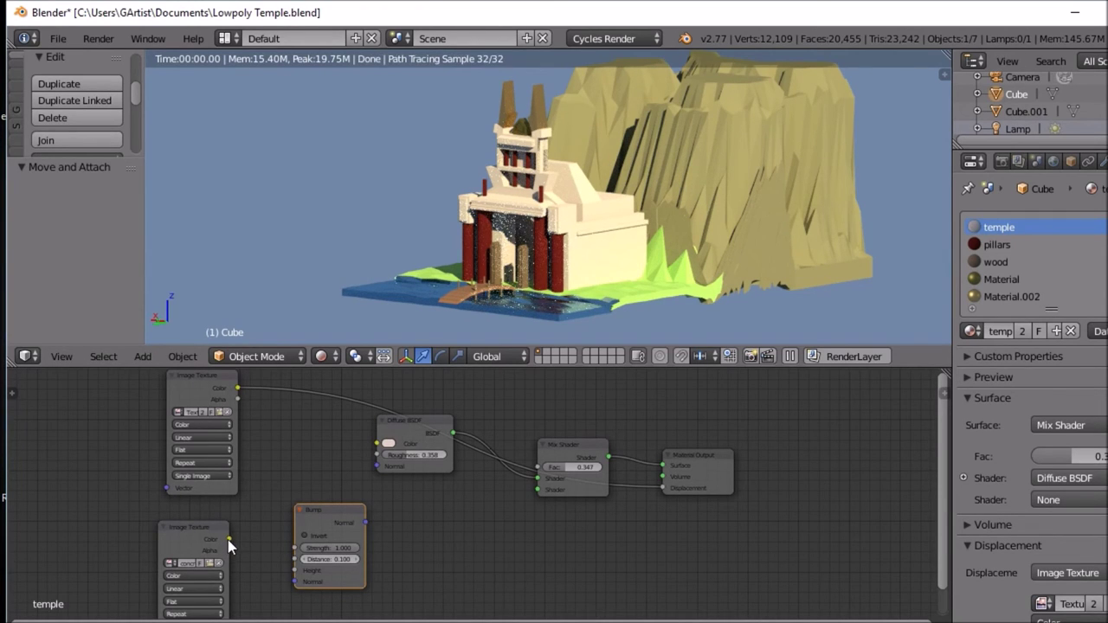
# Step: Link the concrete texture's Color to the Bump's Normal input, the Bump to the Diffuse Normal, and the upper texture's Color to the Diffuse Color
pyautogui.moveTo(296, 575); pyautogui.dragTo(297, 582)
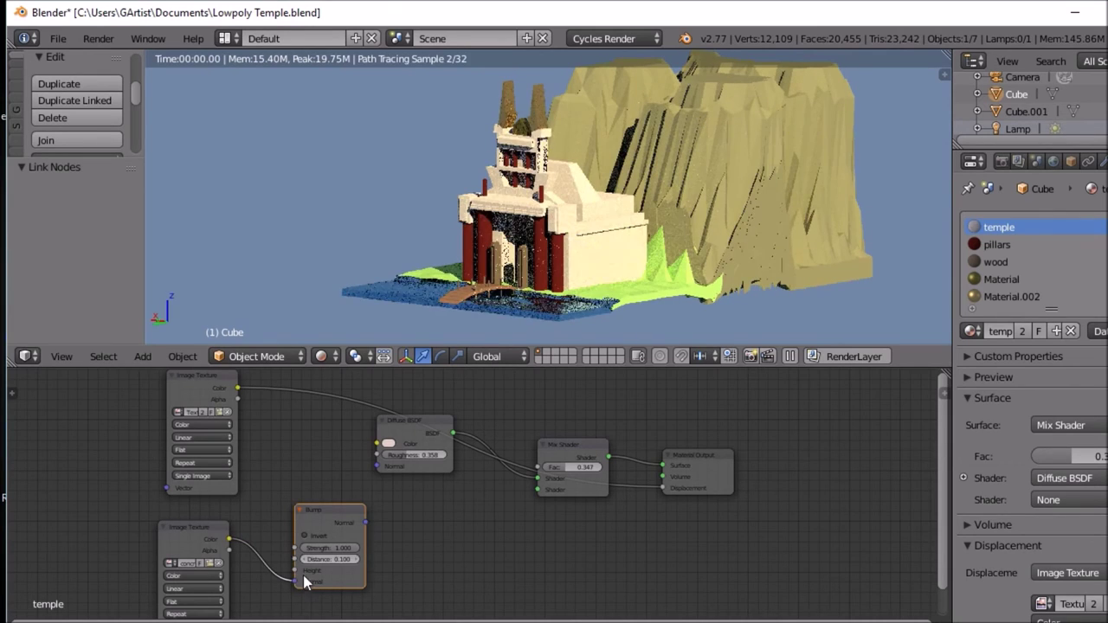
pyautogui.click(367, 507)
pyautogui.moveTo(367, 522); pyautogui.dragTo(375, 467)
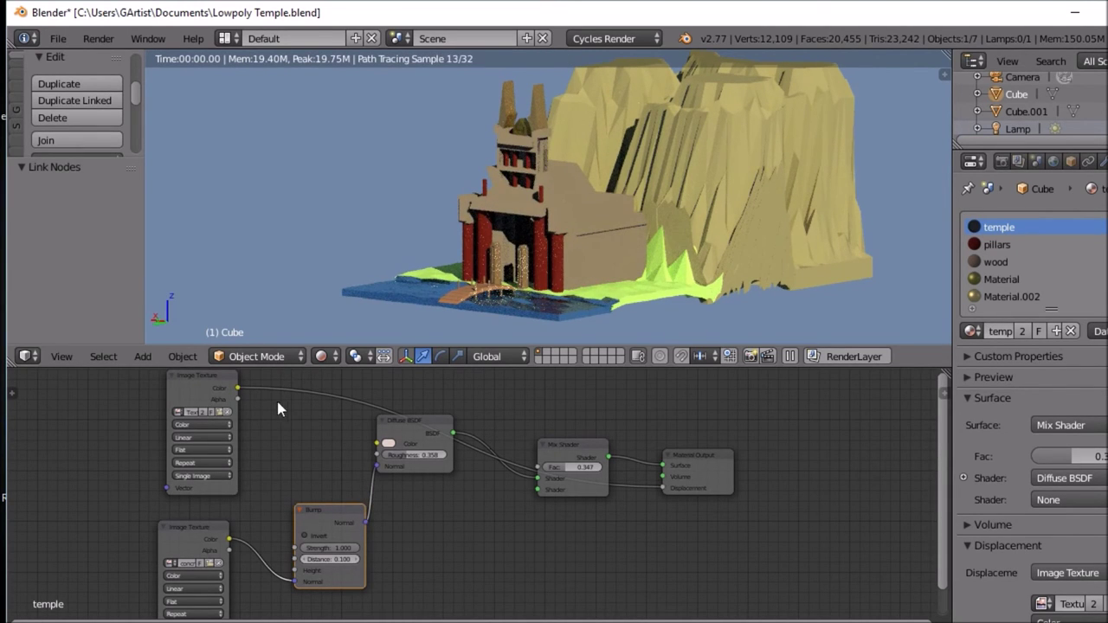
pyautogui.moveTo(238, 388); pyautogui.dragTo(379, 446)
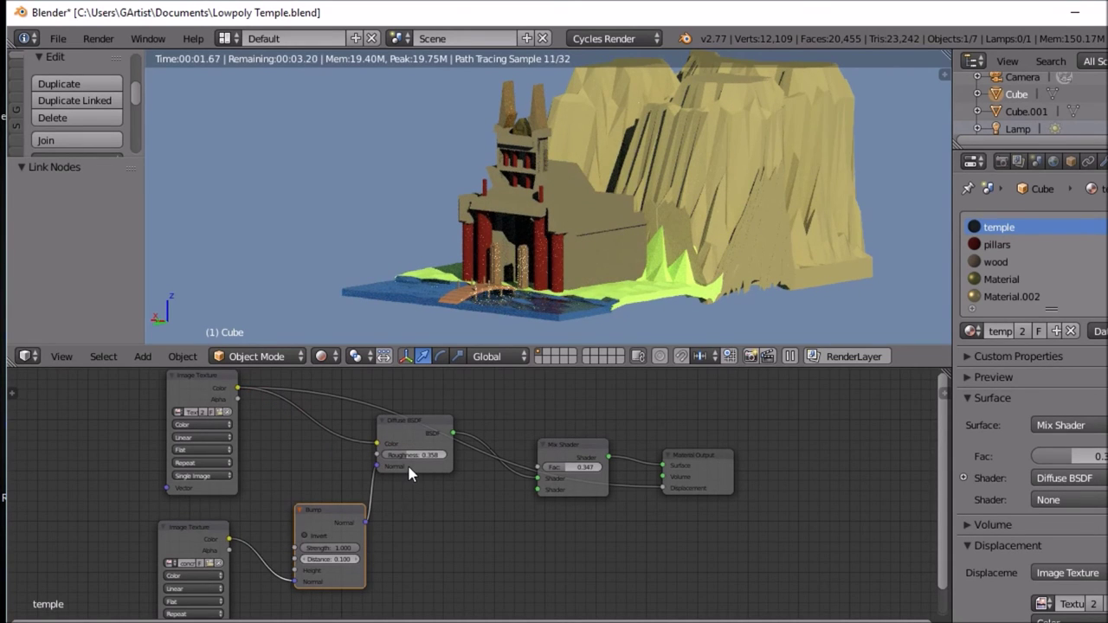
# Step: Unlink the Material Output's Displacement, delete the Mix Shader, and connect the Diffuse BSDF directly to the Material Output's Surface
pyautogui.moveTo(660, 486); pyautogui.dragTo(243, 382)
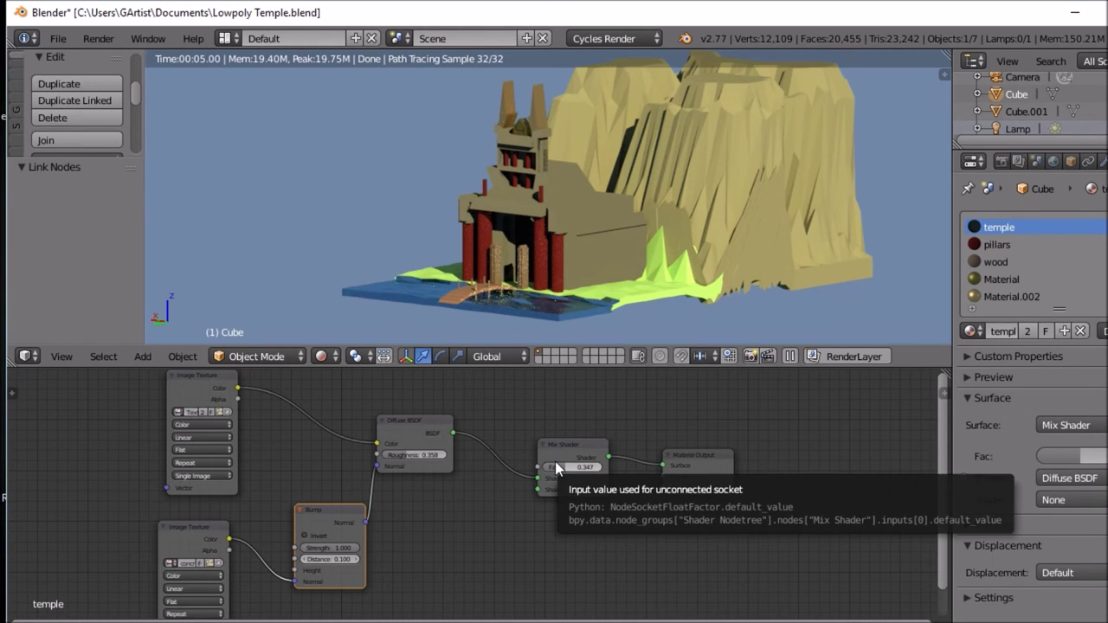
pyautogui.click(576, 456)
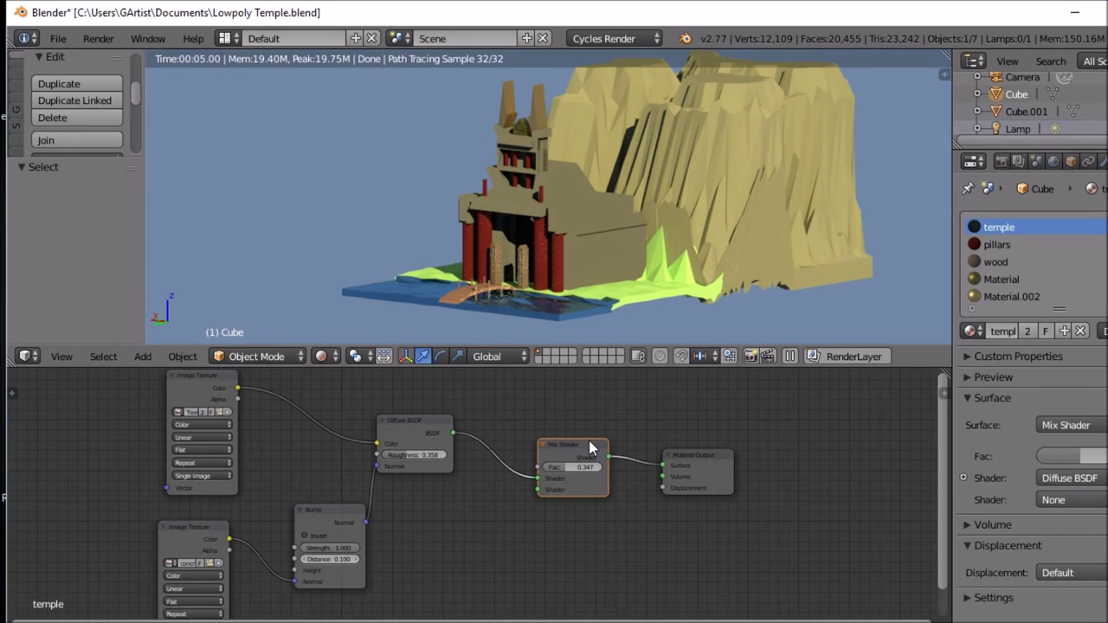
pyautogui.press('x')
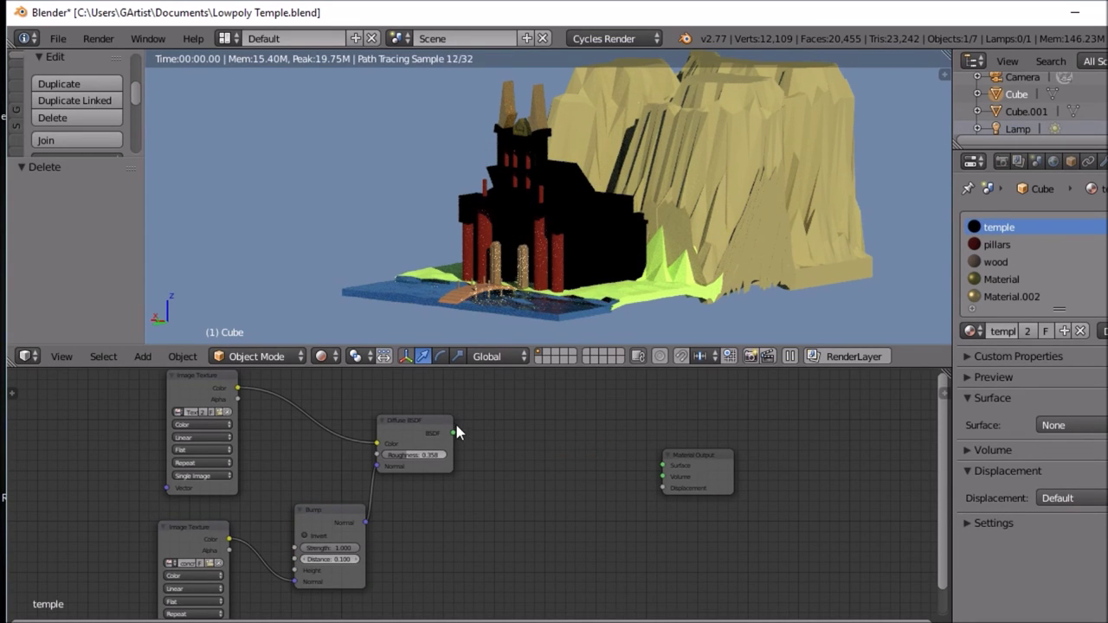
pyautogui.moveTo(454, 431); pyautogui.dragTo(595, 446)
# Step: Set the Diffuse BSDF roughness to 0.417 and the Bump strength to 0.400
pyautogui.scroll(3, 453, 457)
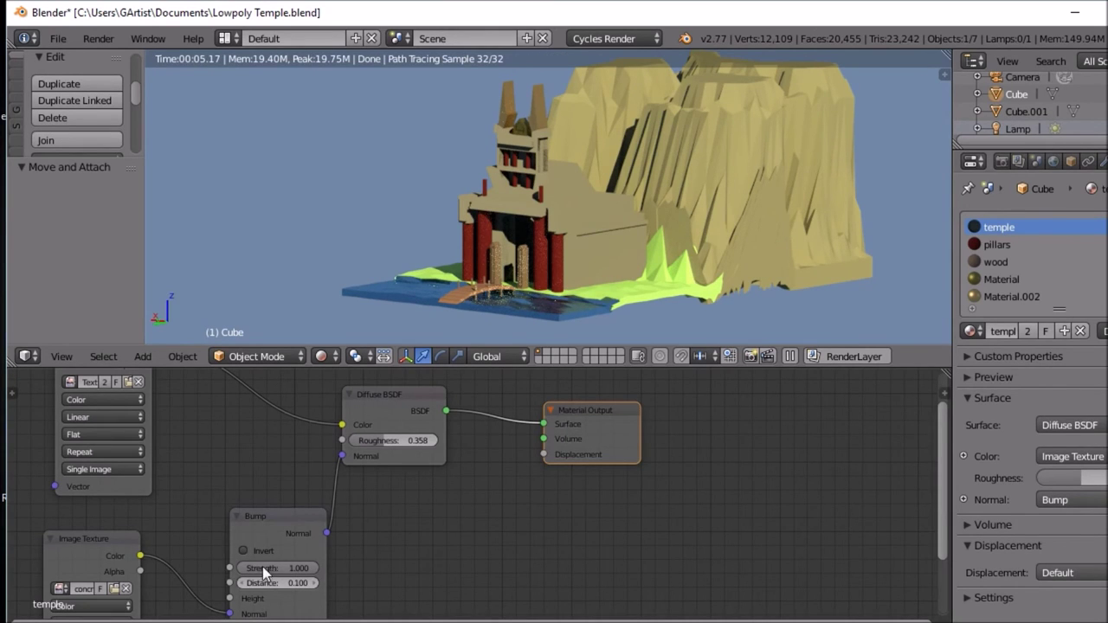
pyautogui.moveTo(418, 440)
pyautogui.mouseDown()
pyautogui.moveTo(368, 440)
pyautogui.moveTo(434, 440)
pyautogui.mouseUp()
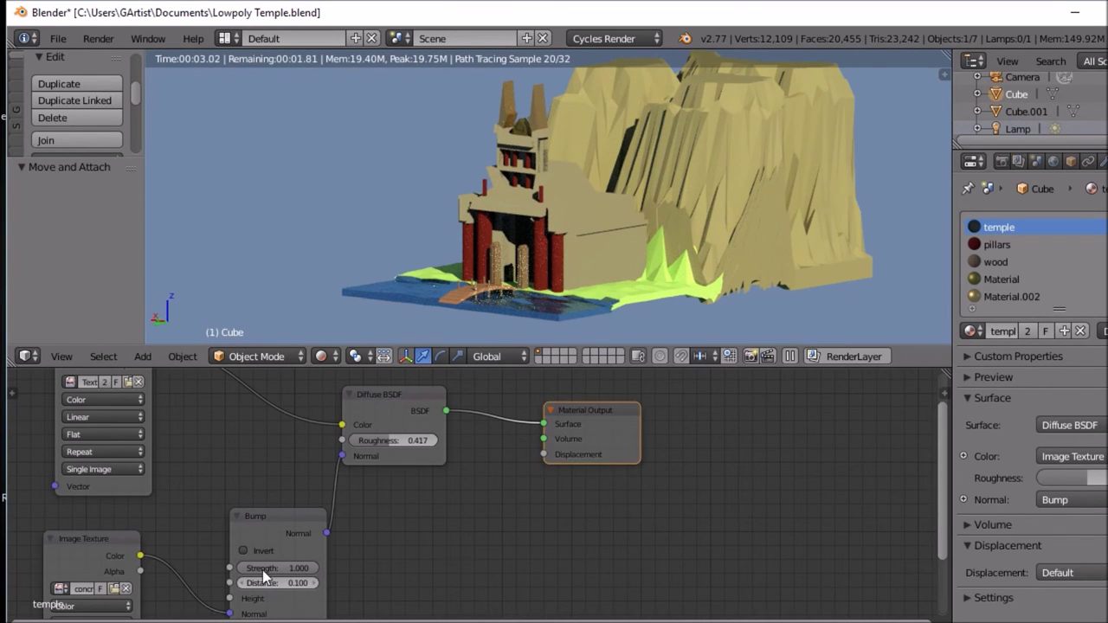
pyautogui.moveTo(277, 568)
pyautogui.mouseDown()
pyautogui.moveTo(243, 568)
pyautogui.moveTo(278, 568)
pyautogui.mouseUp()
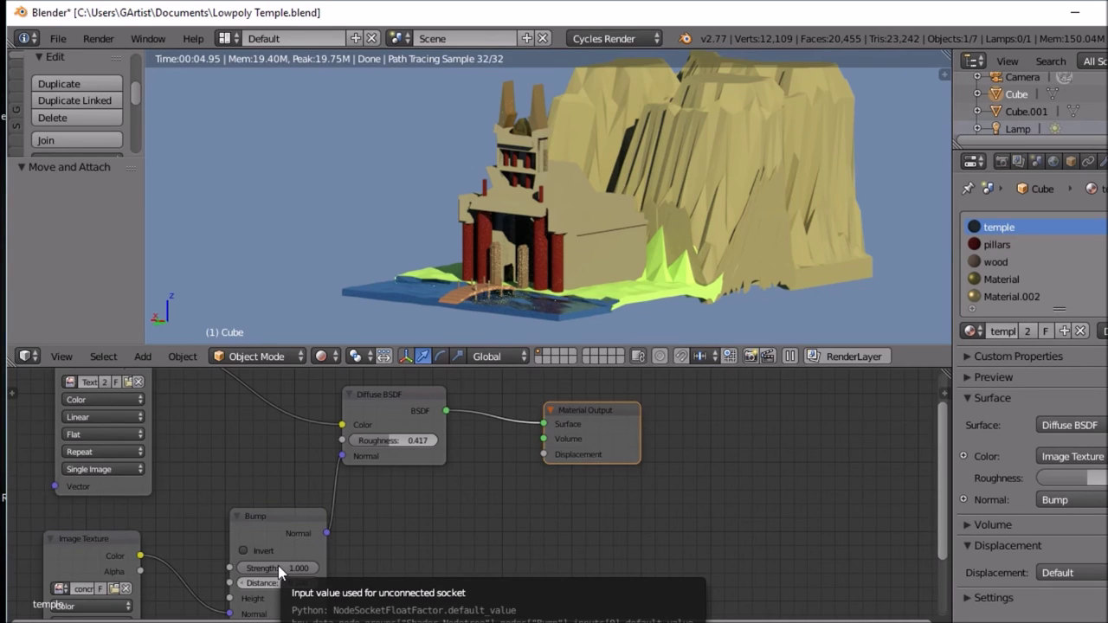
pyautogui.moveTo(290, 567)
pyautogui.mouseDown()
pyautogui.moveTo(234, 567)
pyautogui.moveTo(272, 567)
pyautogui.mouseUp()
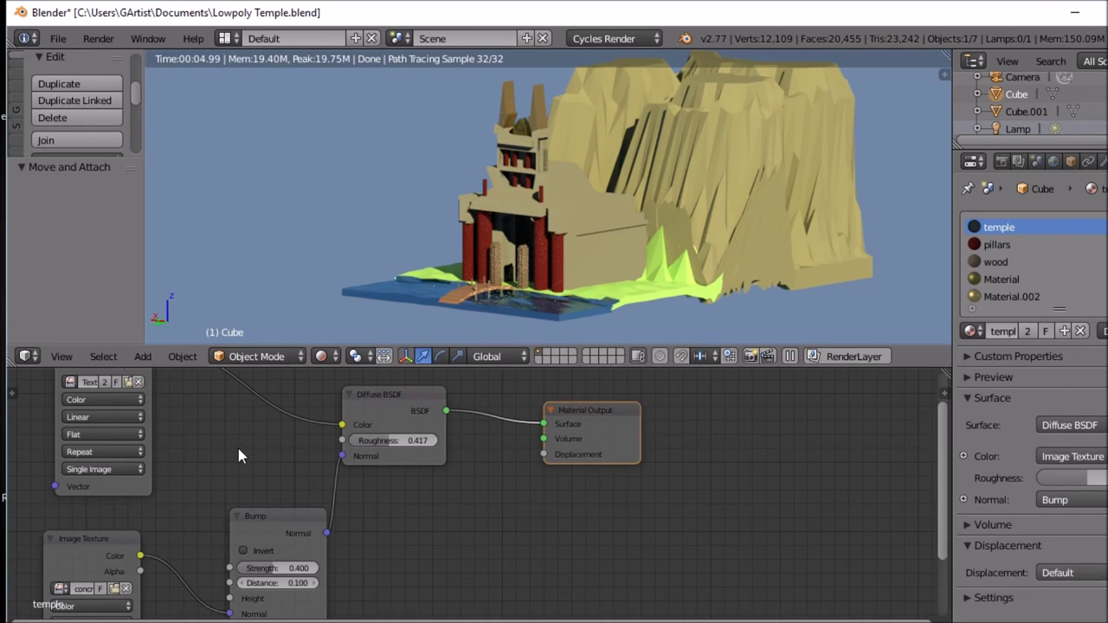
# Step: Move the upper Image Texture and the Material Output nodes farther away from the Diffuse BSDF to make room
pyautogui.scroll(-3, 240, 445)
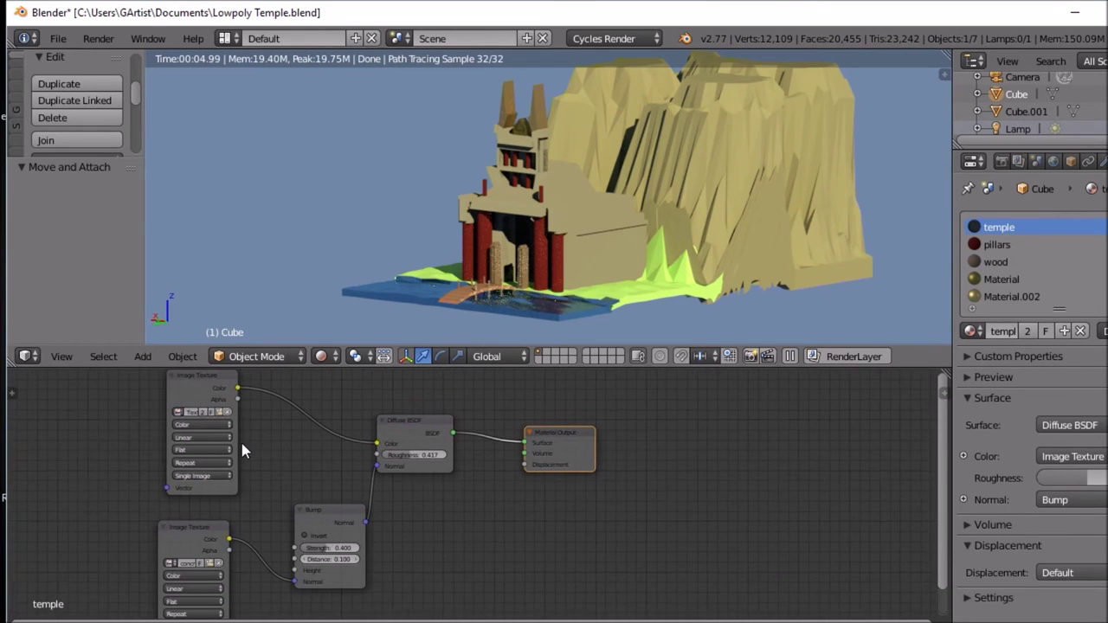
pyautogui.moveTo(191, 377); pyautogui.dragTo(90, 383)
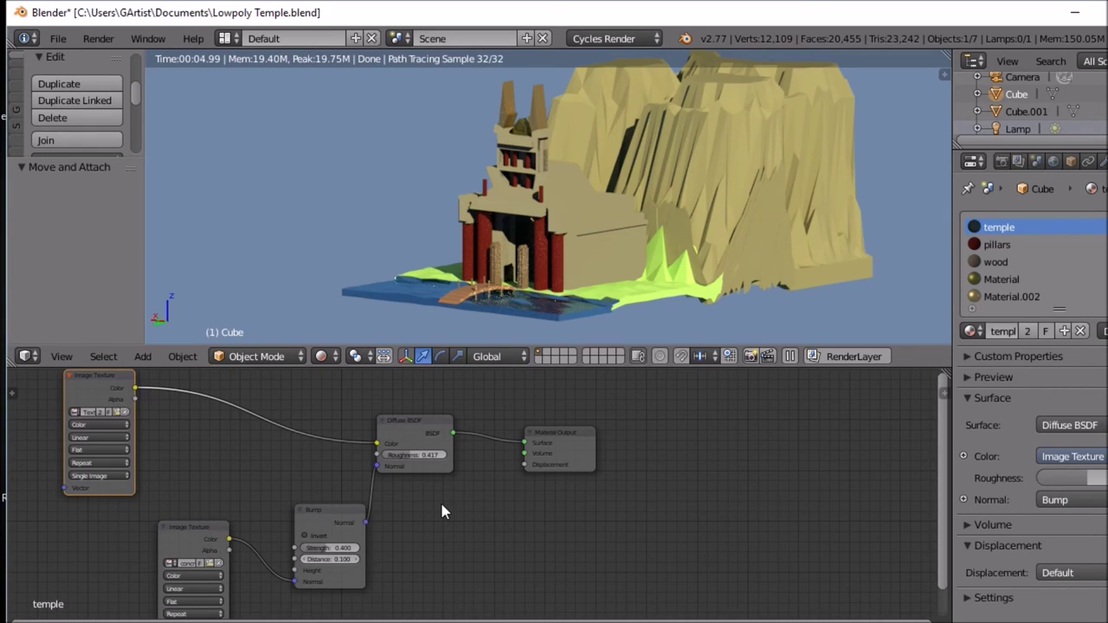
pyautogui.moveTo(558, 430); pyautogui.dragTo(689, 420)
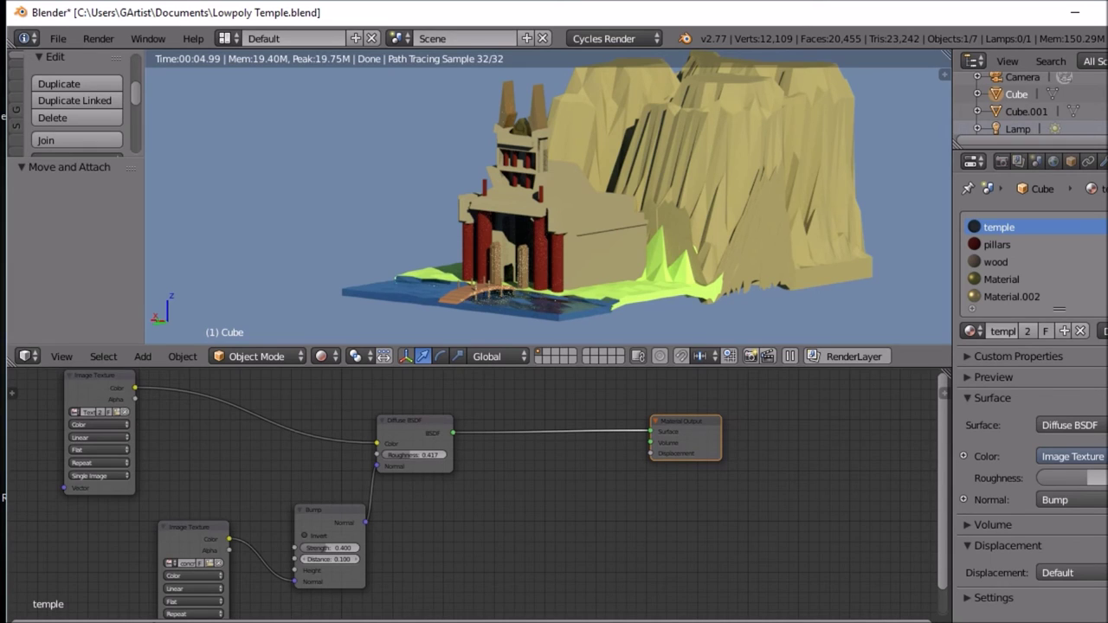
# Step: Insert a Mix Shader between the Diffuse BSDF and the Material Output, and move the Bump and concrete texture nodes closer together
pyautogui.hotkey('shift', 'a')
pyautogui.moveTo(158, 537)
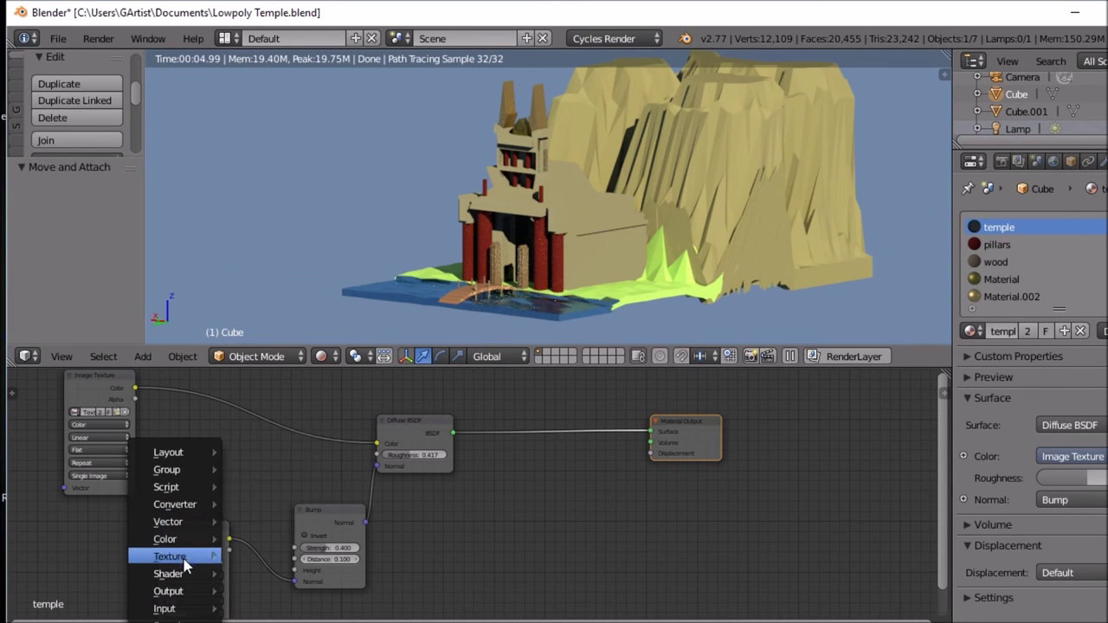
pyautogui.moveTo(184, 563)
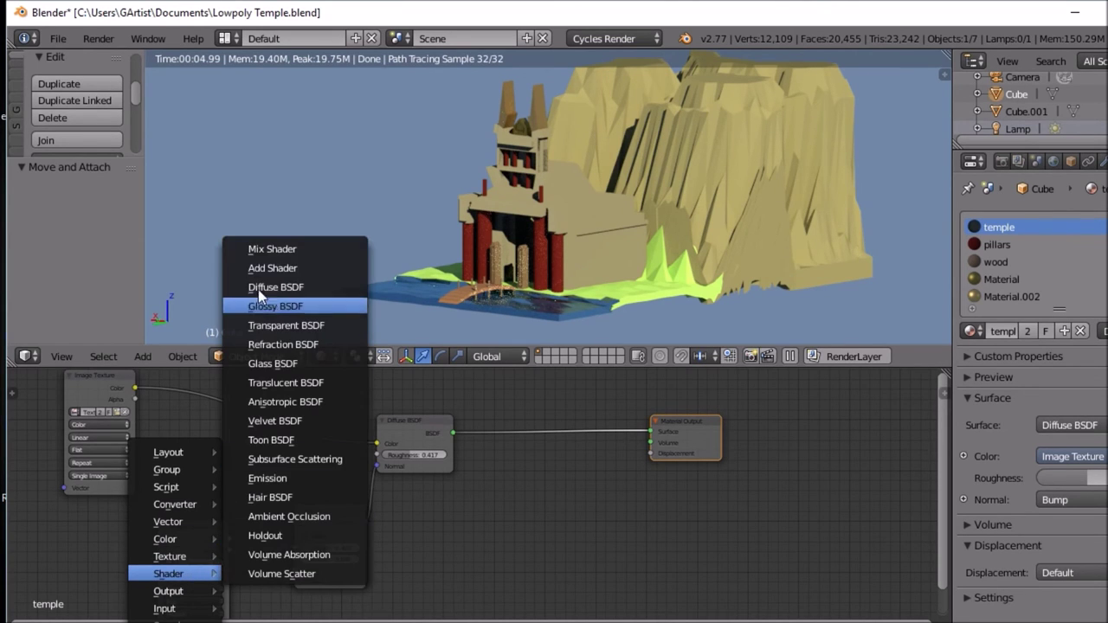
pyautogui.click(272, 252)
pyautogui.click(529, 416)
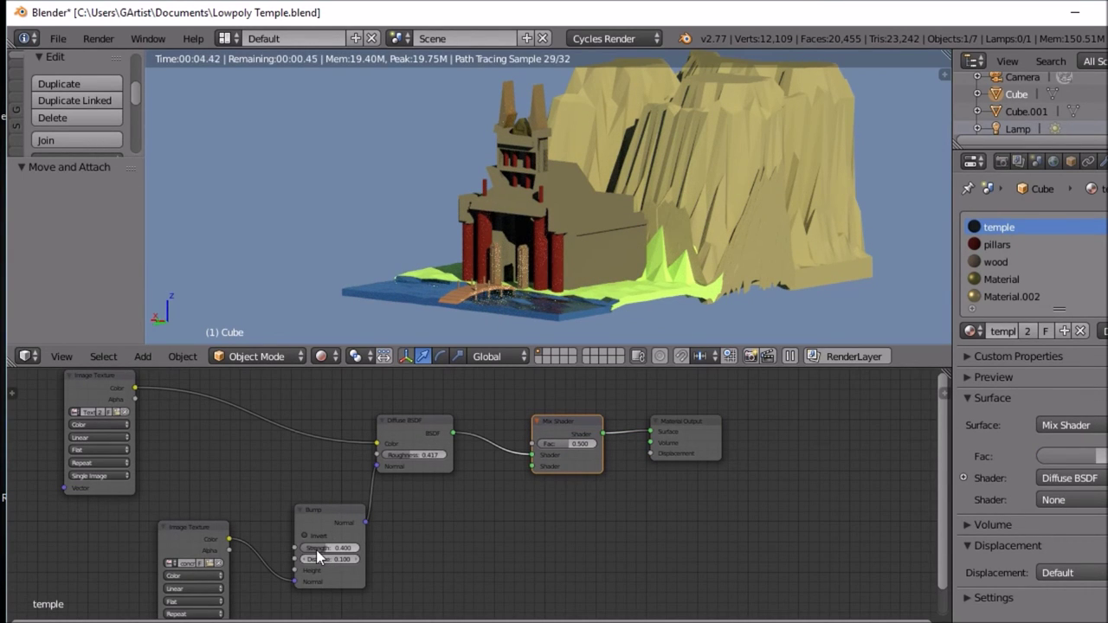
pyautogui.moveTo(338, 522); pyautogui.dragTo(311, 502)
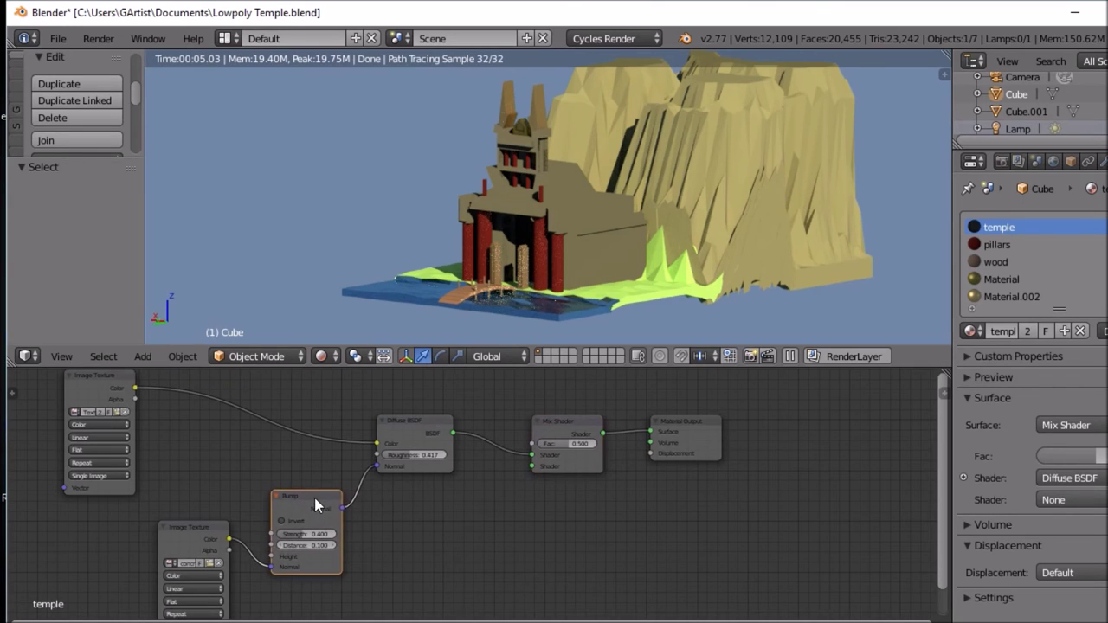
pyautogui.moveTo(197, 525); pyautogui.dragTo(211, 484)
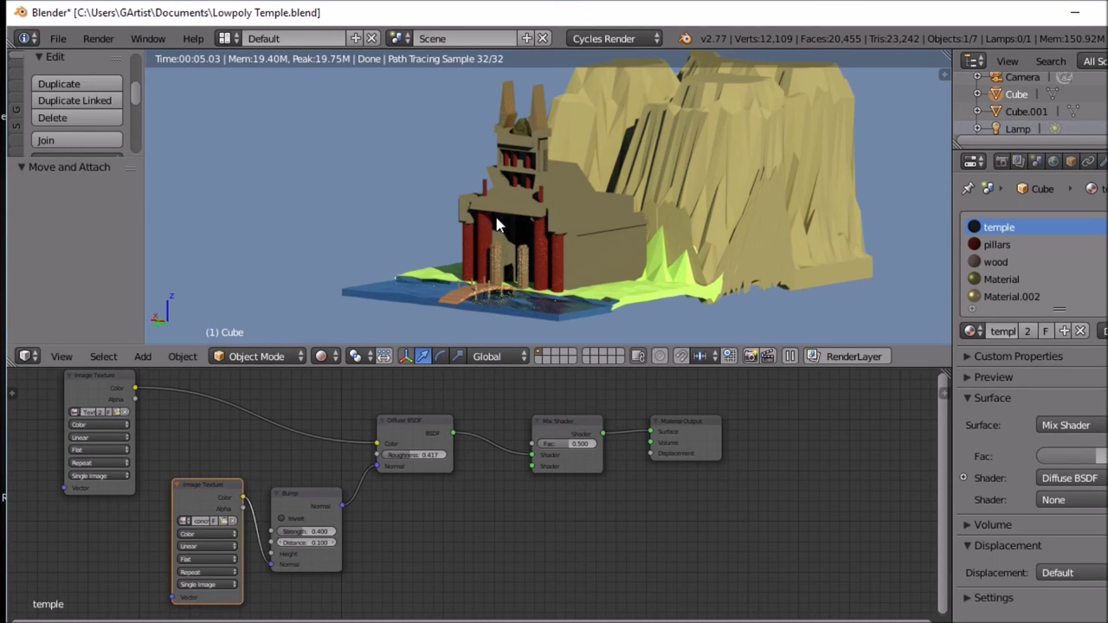
# Step: Set the Diffuse BSDF roughness to 0.375 and the Bump strength to 1.000
pyautogui.scroll(5, 497, 226)
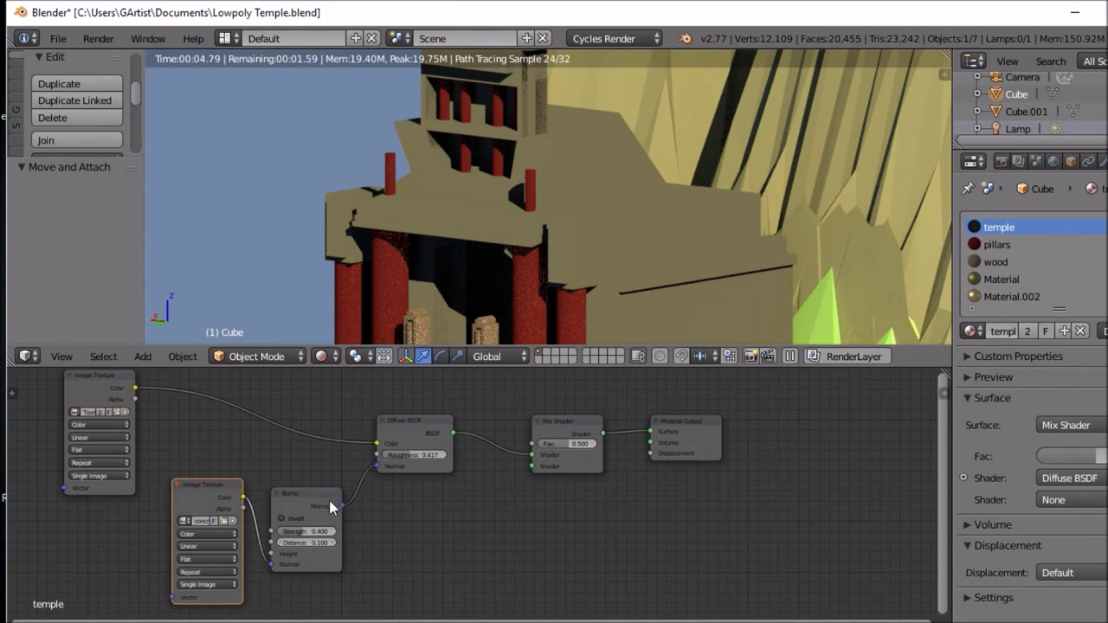
pyautogui.moveTo(401, 460)
pyautogui.mouseDown()
pyautogui.moveTo(463, 461)
pyautogui.moveTo(325, 461)
pyautogui.moveTo(394, 461)
pyautogui.mouseUp()
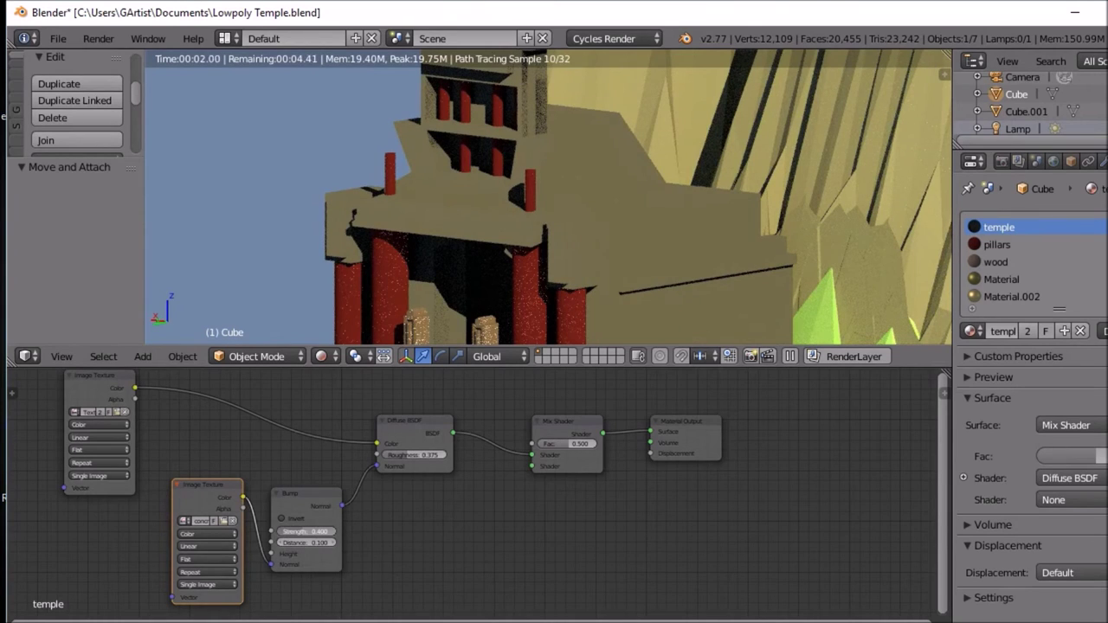
pyautogui.moveTo(308, 531); pyautogui.dragTo(373, 531)
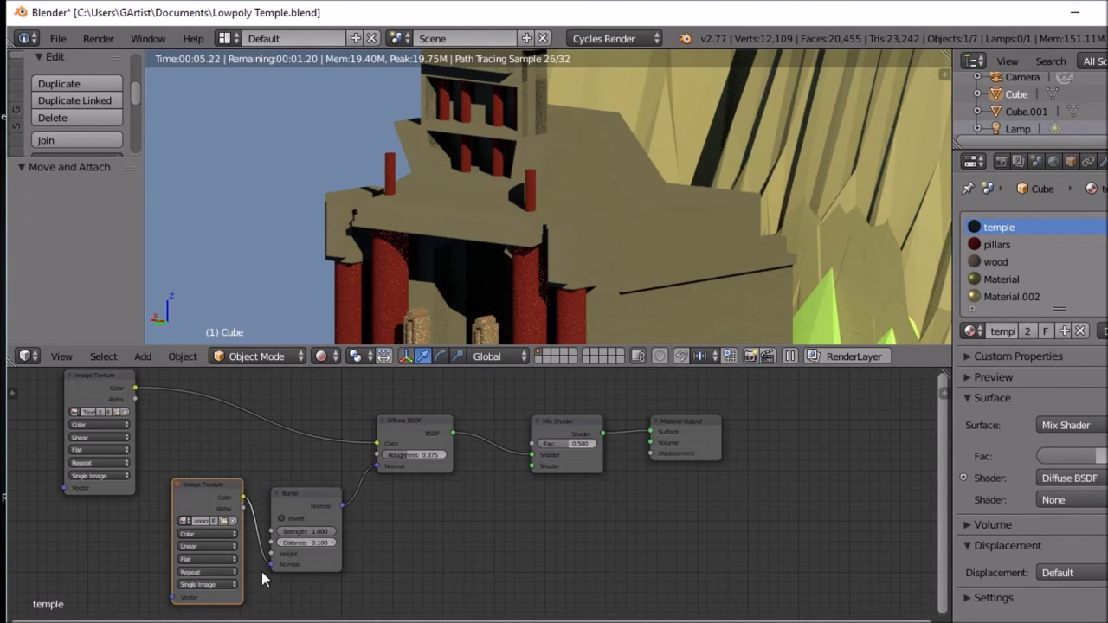
# Step: Relink the concrete texture's Color from the Bump's Normal input to its Height input, and move the texture node slightly down
pyautogui.moveTo(268, 564); pyautogui.dragTo(268, 555)
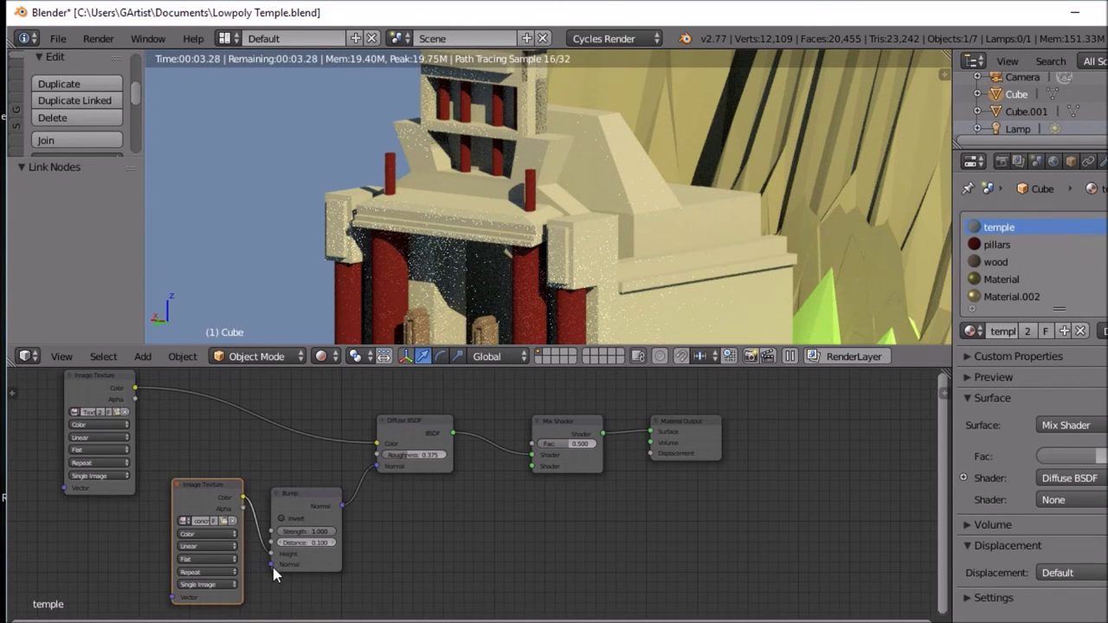
pyautogui.moveTo(215, 485); pyautogui.dragTo(207, 515)
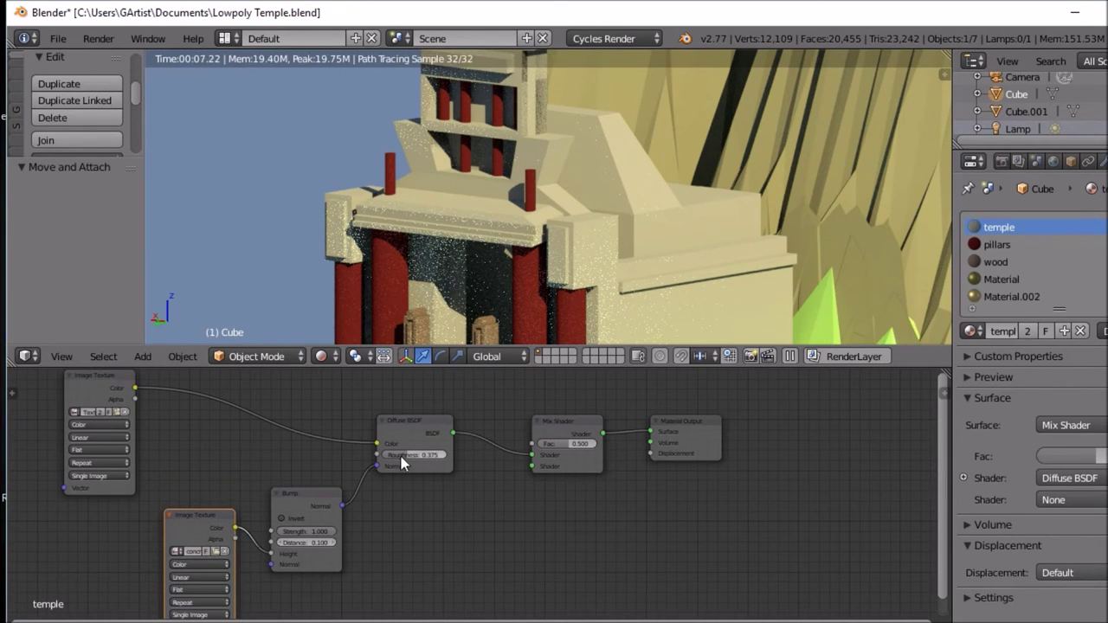
# Step: Set the Diffuse BSDF roughness to 0.392 and the Mix Shader factor to 0.418
pyautogui.moveTo(402, 457); pyautogui.dragTo(441, 456)
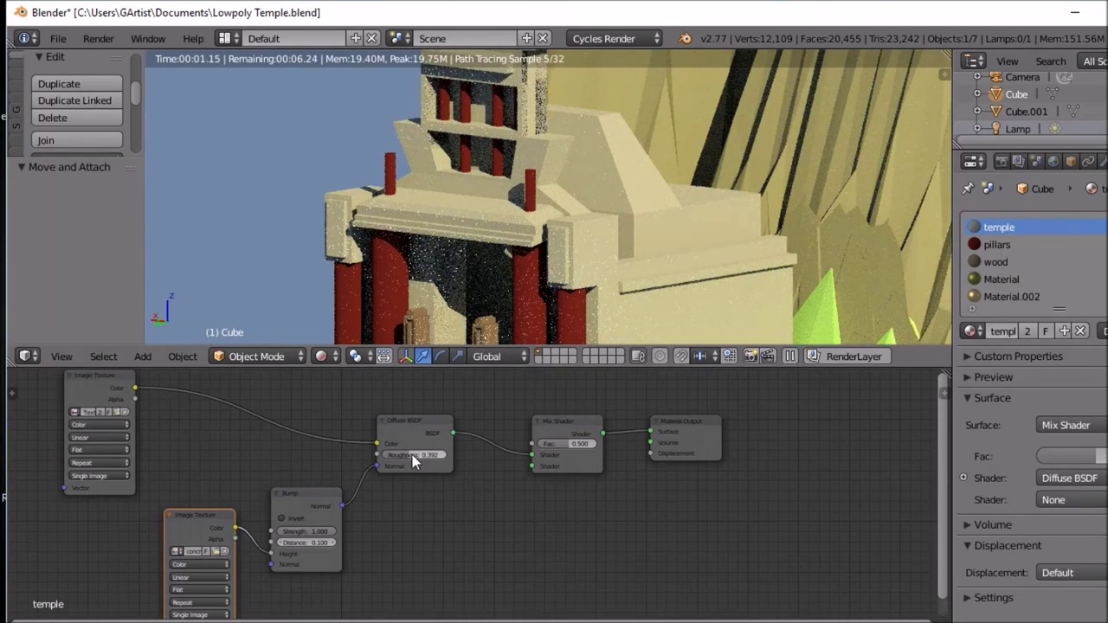
pyautogui.moveTo(563, 443)
pyautogui.mouseDown()
pyautogui.moveTo(552, 443)
pyautogui.moveTo(566, 444)
pyautogui.mouseUp()
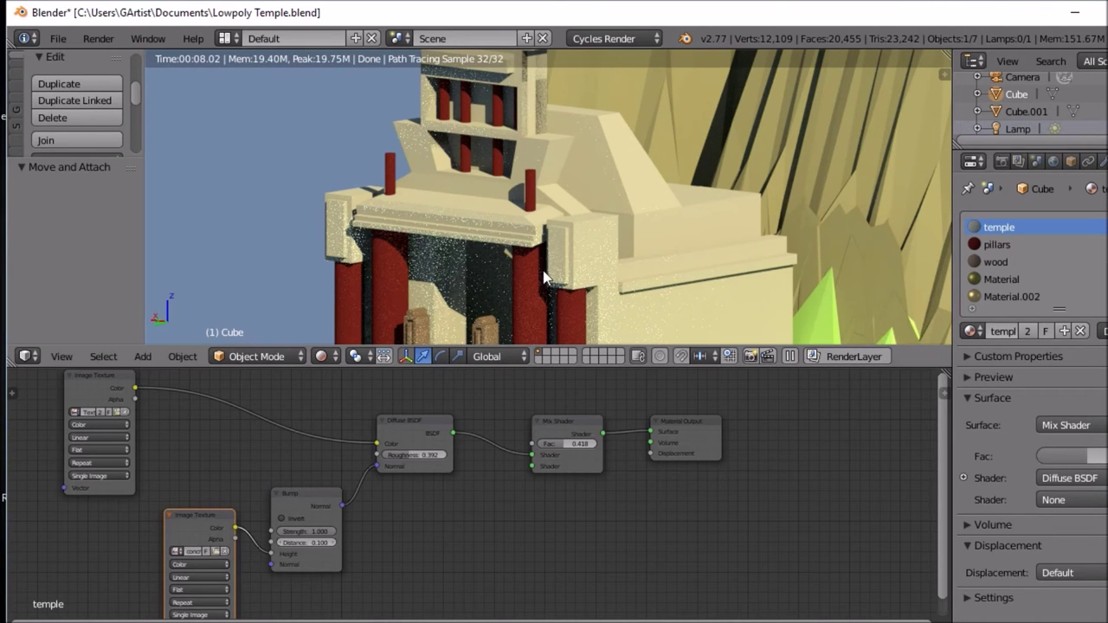
# Step: Render the scene from the camera view and enlarge the area showing the render result
pyautogui.scroll(-6, 544, 251)
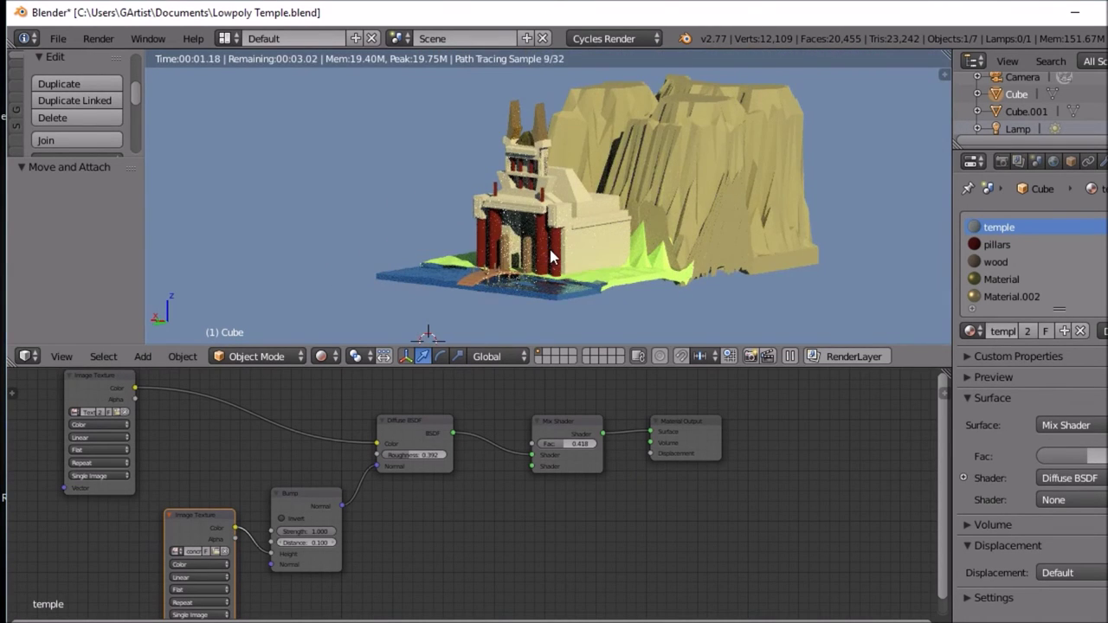
pyautogui.scroll(2, 544, 251)
pyautogui.moveTo(551, 256); pyautogui.dragTo(576, 242, button='middle')
pyautogui.press('KP_0')
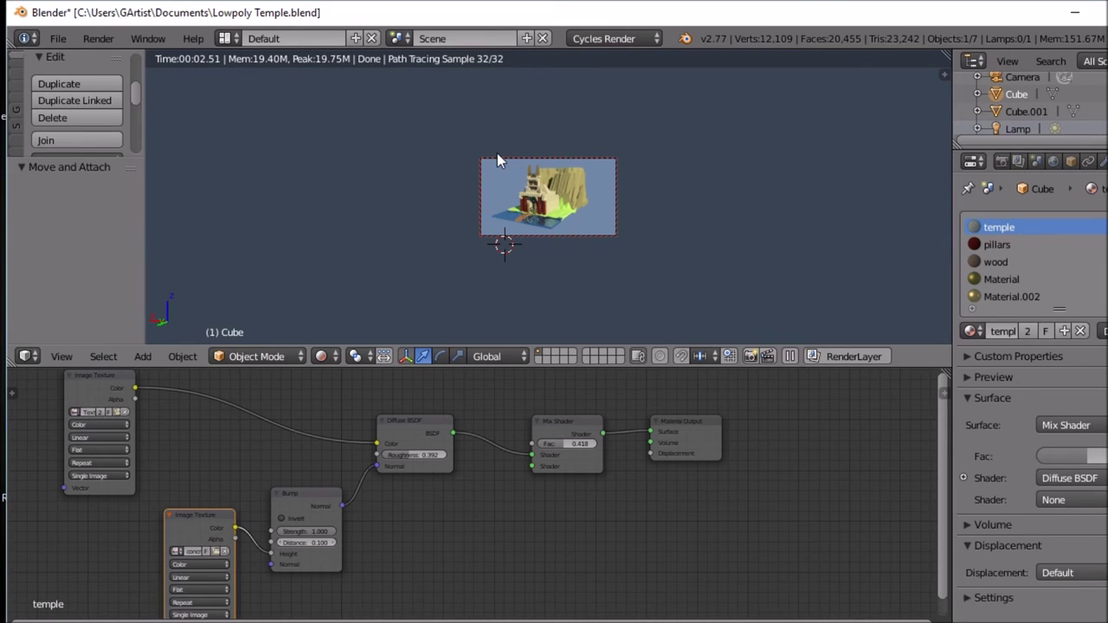
pyautogui.press('F12')
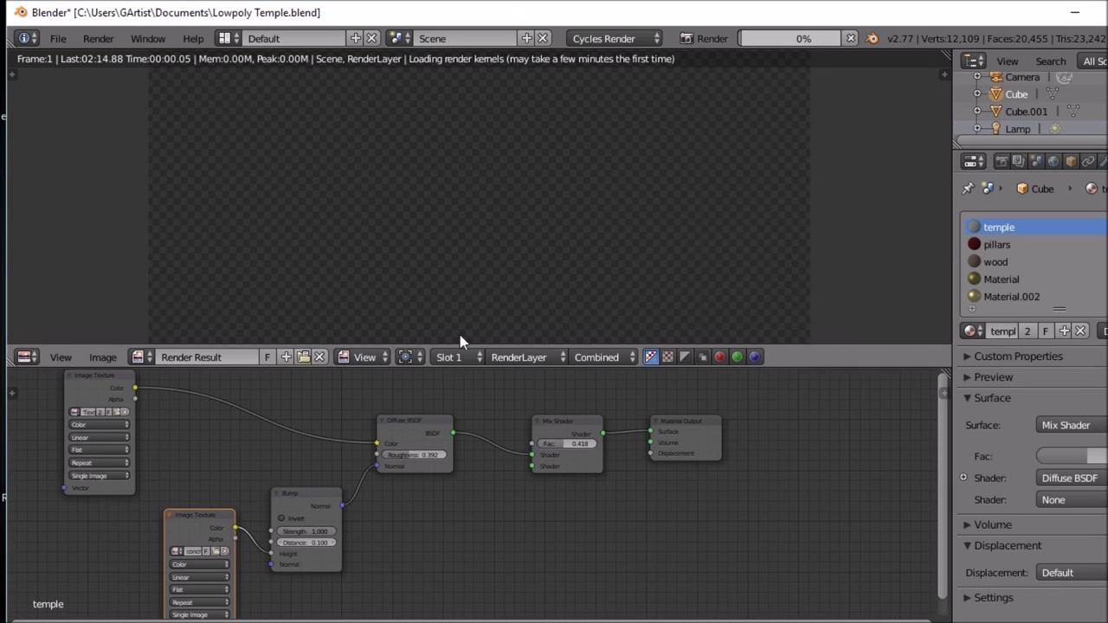
pyautogui.moveTo(465, 377); pyautogui.dragTo(473, 481)
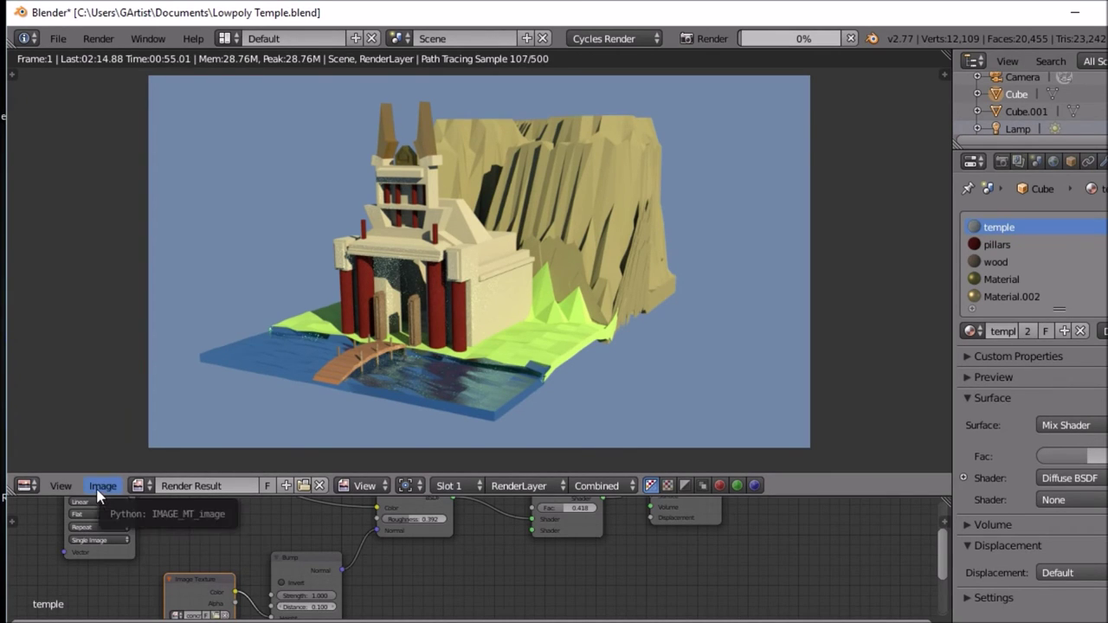
# Step: Switch the render result area back to the 3D View and leave the camera view
pyautogui.click(26, 486)
pyautogui.click(57, 465)
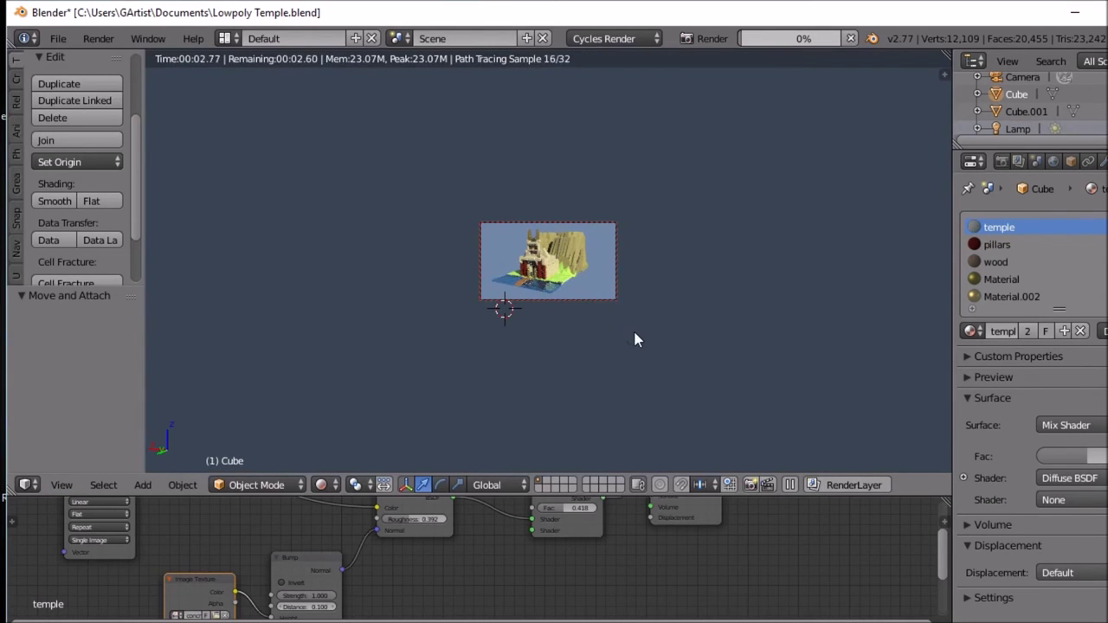
pyautogui.press('KP_0')
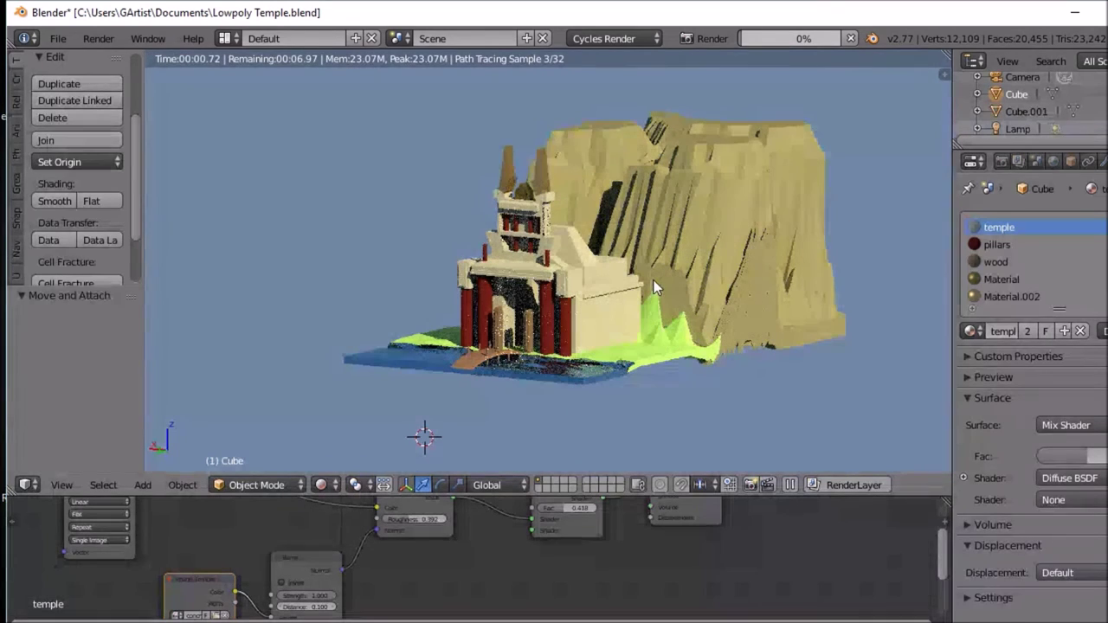
# Step: Change the viewport shading of the temple scene to Solid
pyautogui.scroll(2, 708, 278)
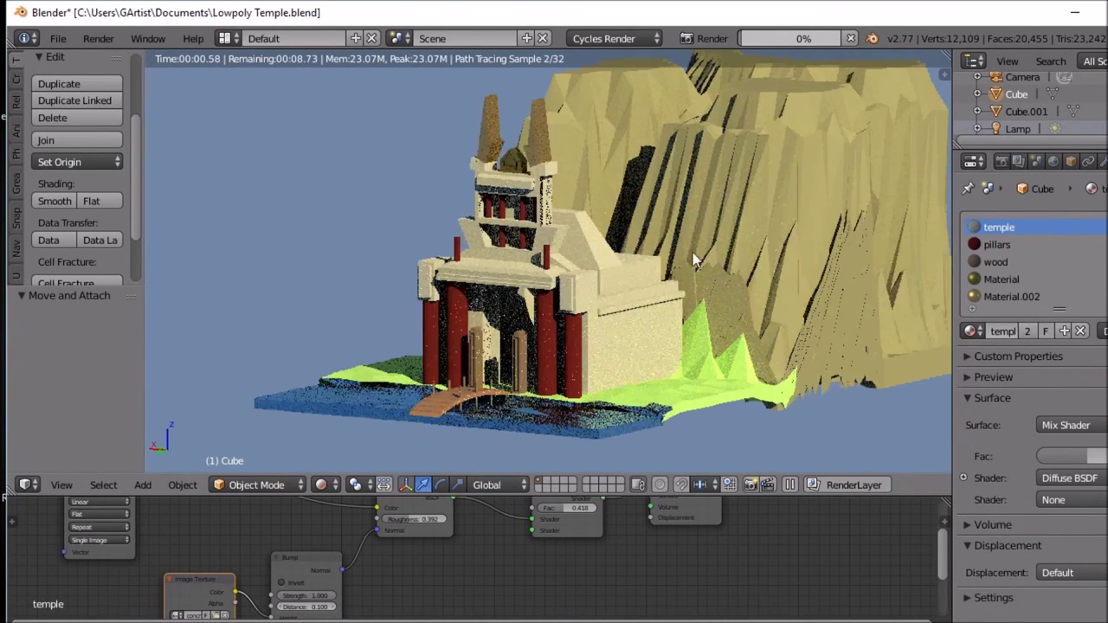
pyautogui.scroll(-3, 668, 215)
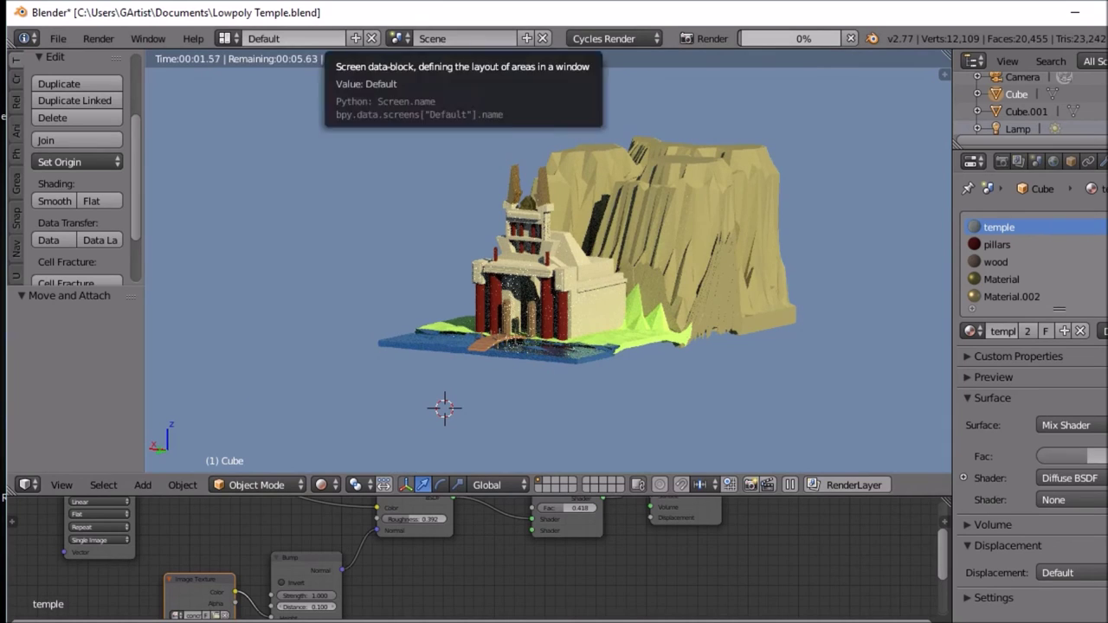
pyautogui.scroll(4, 734, 298)
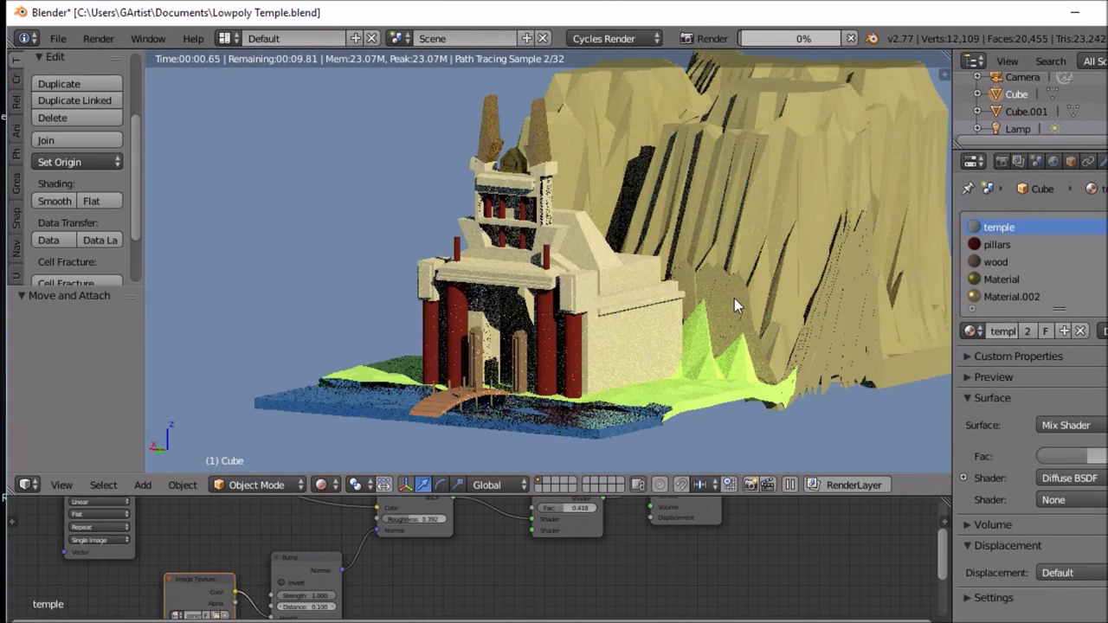
pyautogui.click(325, 485)
pyautogui.click(347, 426)
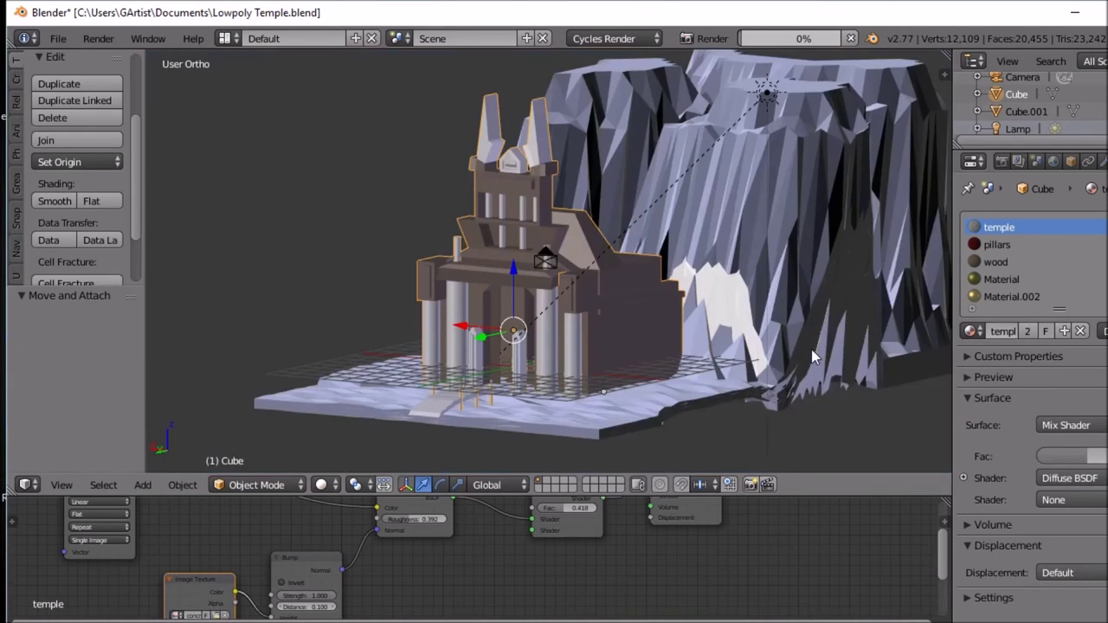
# Step: Select the cliff terrain behind the temple and open its mesh in Edit Mode
pyautogui.keyDown('shift'); pyautogui.moveTo(804, 356); pyautogui.dragTo(608, 412, button='middle'); pyautogui.keyUp('shift')
pyautogui.rightClick(561, 313)
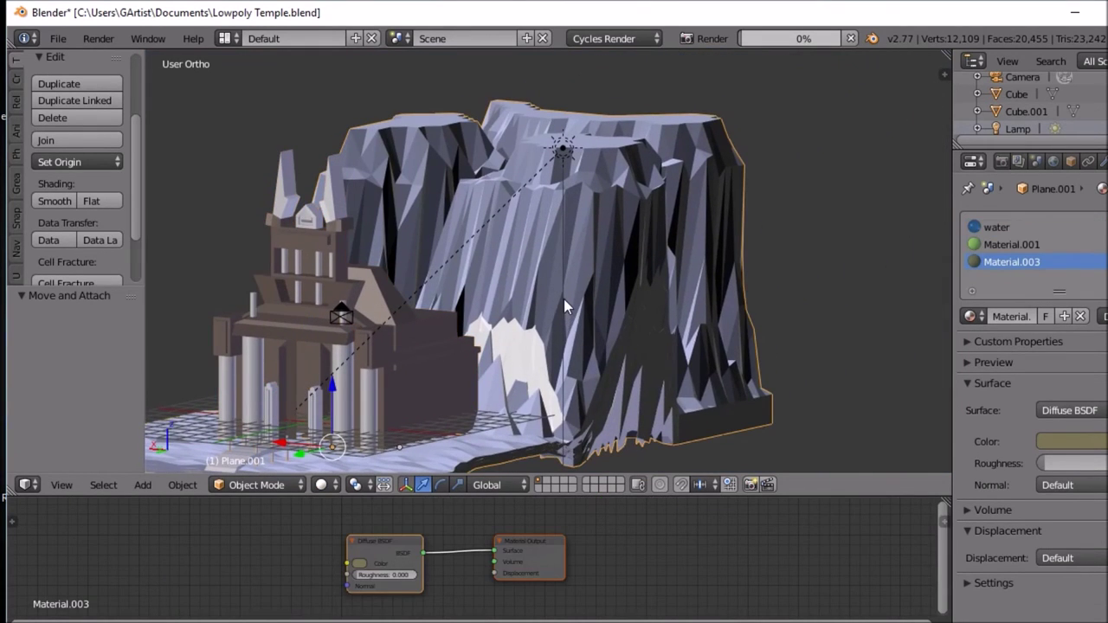
pyautogui.press('Tab')
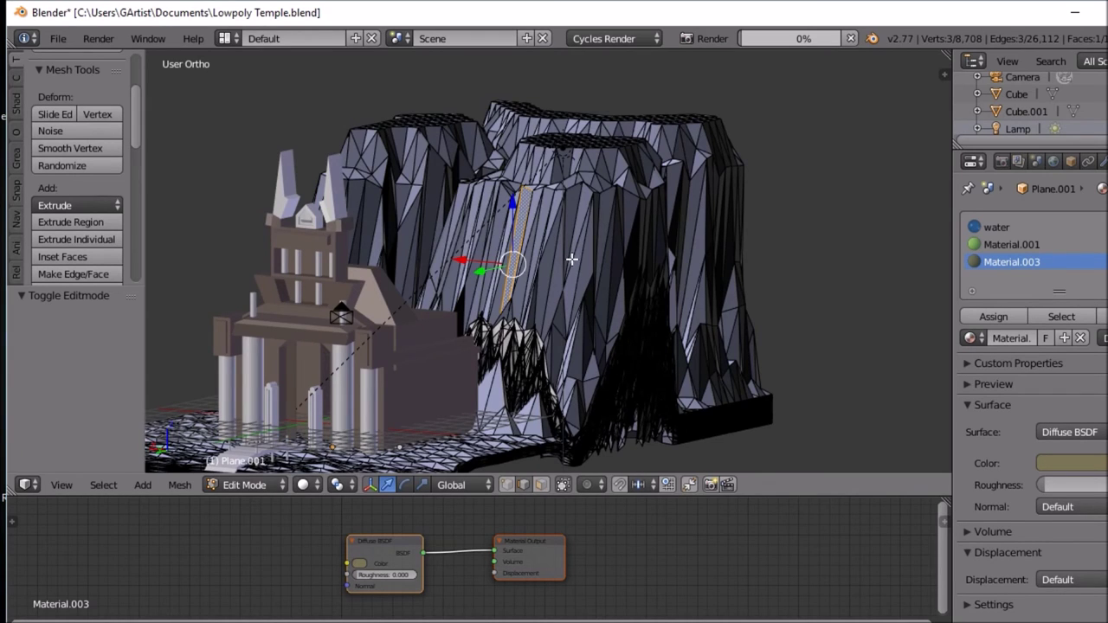
pyautogui.hotkey('ctrl', 'l')
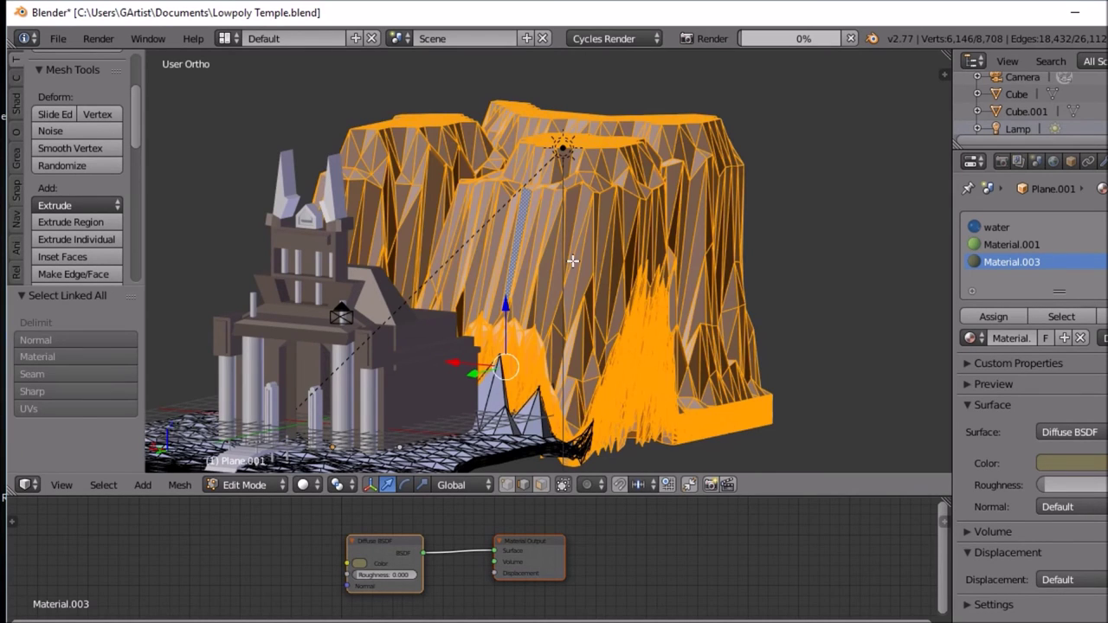
pyautogui.press('s')
pyautogui.press('z')
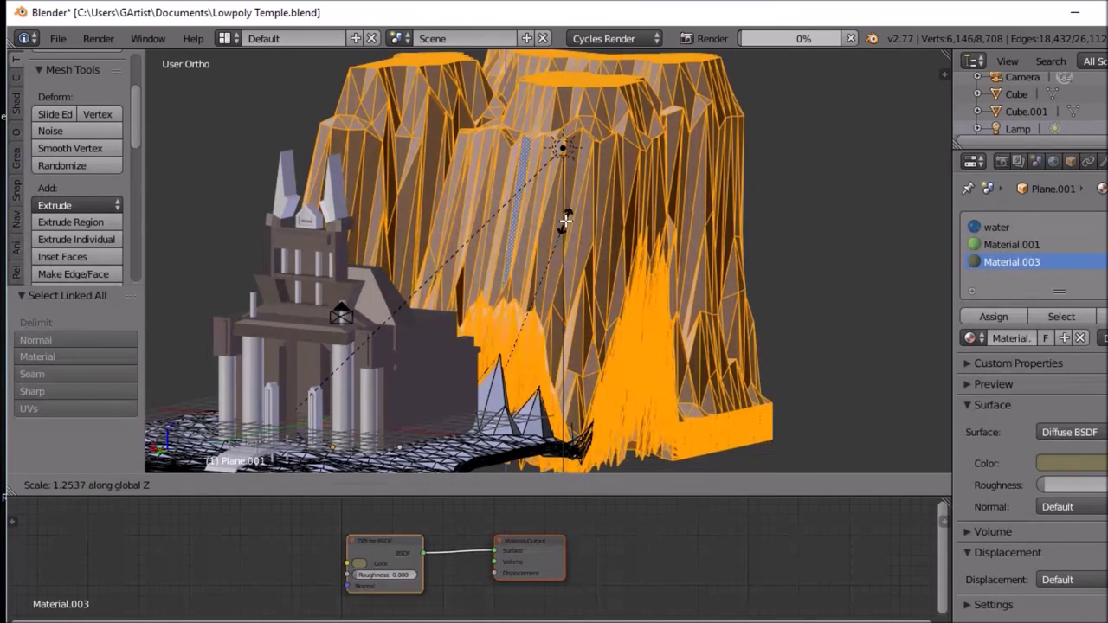
pyautogui.press('Escape')
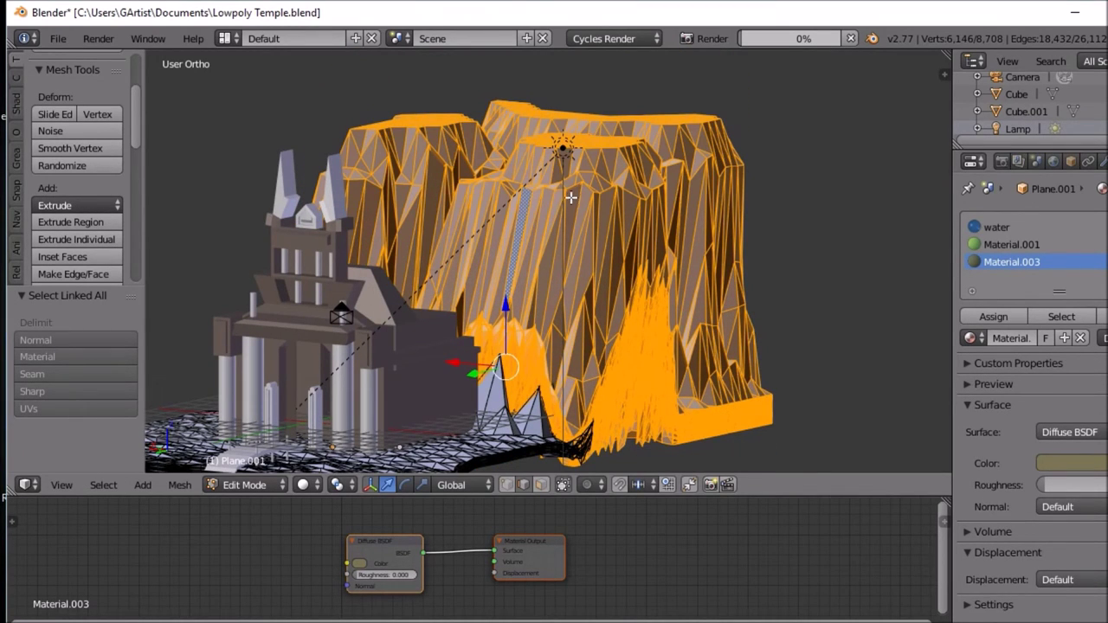
# Step: Clear the selection and circle-select the flat tops of the front, rear and side plateaus of the cliff
pyautogui.moveTo(587, 143); pyautogui.dragTo(579, 283, button='middle')
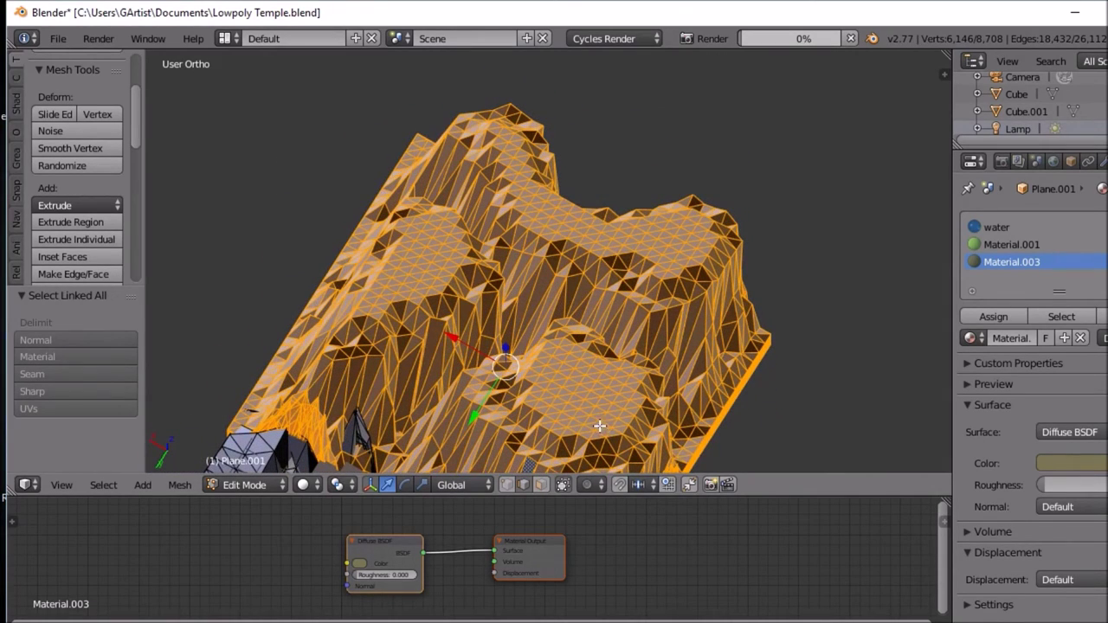
pyautogui.press('a')
pyautogui.press('c')
pyautogui.moveTo(578, 400)
pyautogui.mouseDown()
pyautogui.moveTo(608, 386)
pyautogui.moveTo(633, 393)
pyautogui.moveTo(598, 426)
pyautogui.moveTo(550, 406)
pyautogui.moveTo(565, 392)
pyautogui.mouseUp()
pyautogui.rightClick(567, 391)
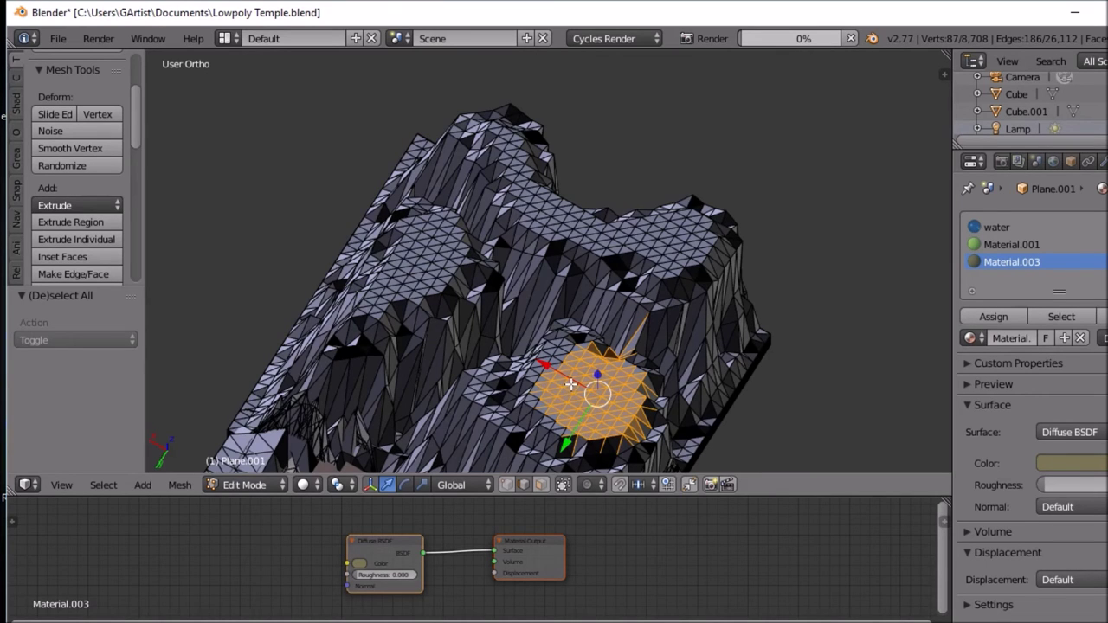
pyautogui.moveTo(569, 376); pyautogui.dragTo(573, 385, button='middle')
pyautogui.rightClick(574, 386)
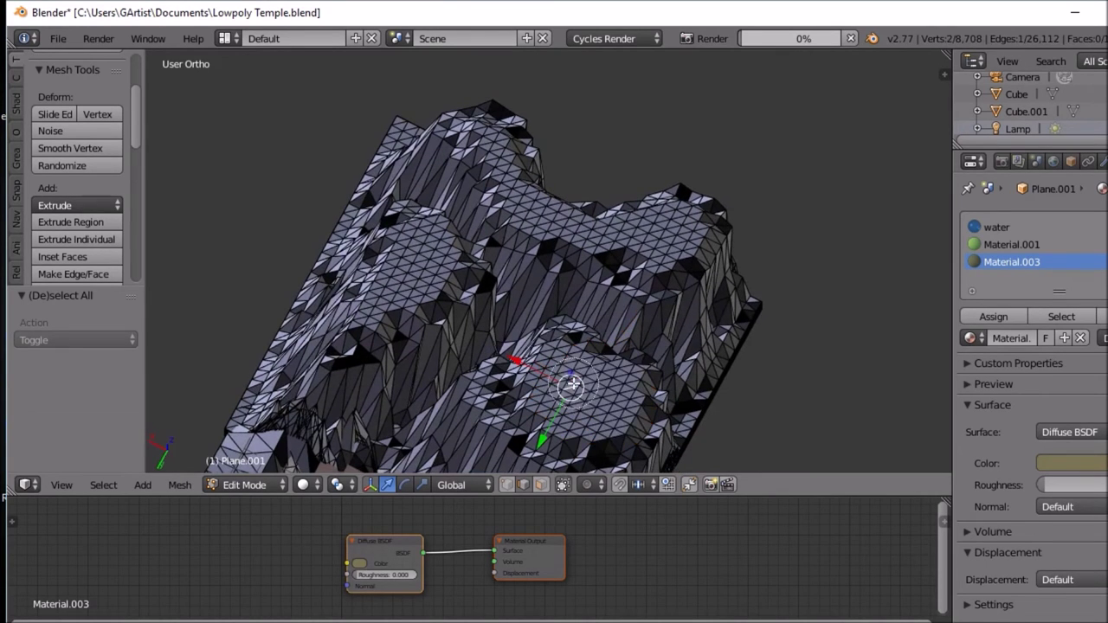
pyautogui.moveTo(571, 390)
pyautogui.mouseDown()
pyautogui.moveTo(588, 407)
pyautogui.moveTo(620, 391)
pyautogui.moveTo(547, 360)
pyautogui.moveTo(539, 379)
pyautogui.moveTo(558, 420)
pyautogui.moveTo(606, 423)
pyautogui.moveTo(632, 403)
pyautogui.moveTo(620, 379)
pyautogui.moveTo(593, 433)
pyautogui.moveTo(609, 417)
pyautogui.mouseUp()
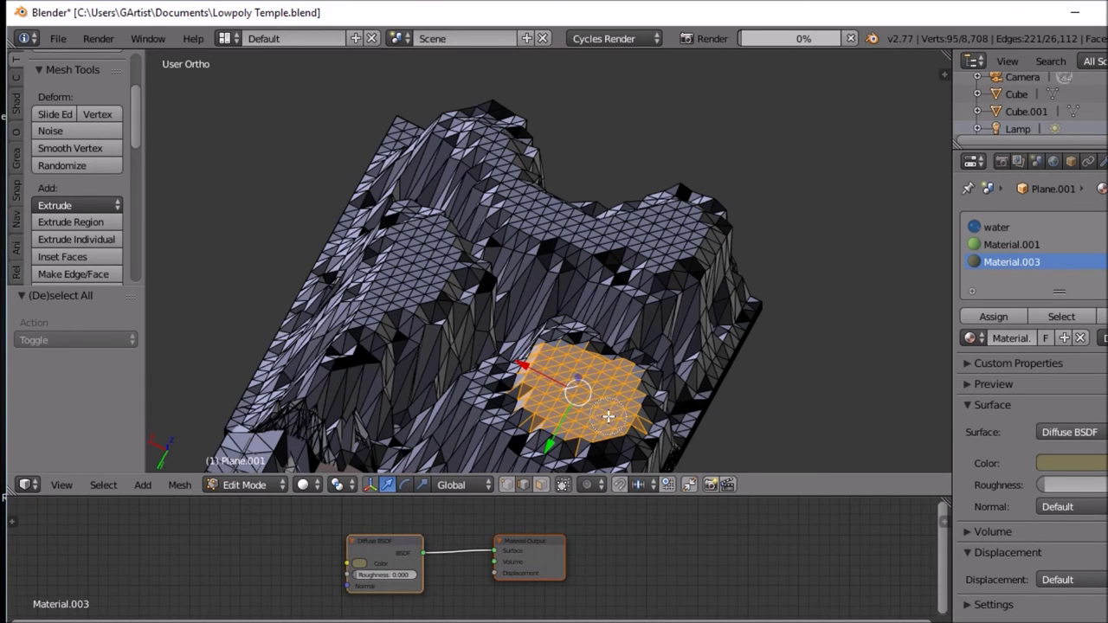
pyautogui.moveTo(649, 245)
pyautogui.mouseDown()
pyautogui.moveTo(688, 226)
pyautogui.moveTo(662, 250)
pyautogui.moveTo(657, 223)
pyautogui.moveTo(608, 234)
pyautogui.moveTo(547, 221)
pyautogui.moveTo(523, 206)
pyautogui.moveTo(556, 220)
pyautogui.moveTo(519, 195)
pyautogui.moveTo(492, 130)
pyautogui.mouseUp()
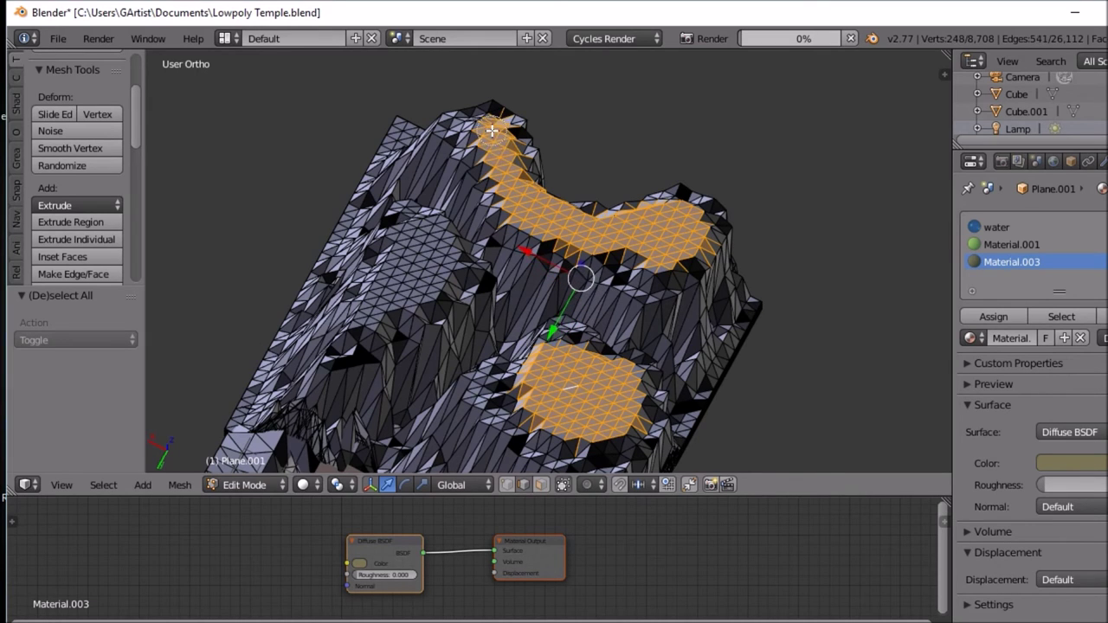
pyautogui.moveTo(428, 236)
pyautogui.mouseDown()
pyautogui.moveTo(419, 234)
pyautogui.moveTo(441, 260)
pyautogui.moveTo(363, 313)
pyautogui.moveTo(368, 325)
pyautogui.moveTo(428, 286)
pyautogui.moveTo(394, 272)
pyautogui.moveTo(424, 223)
pyautogui.mouseUp()
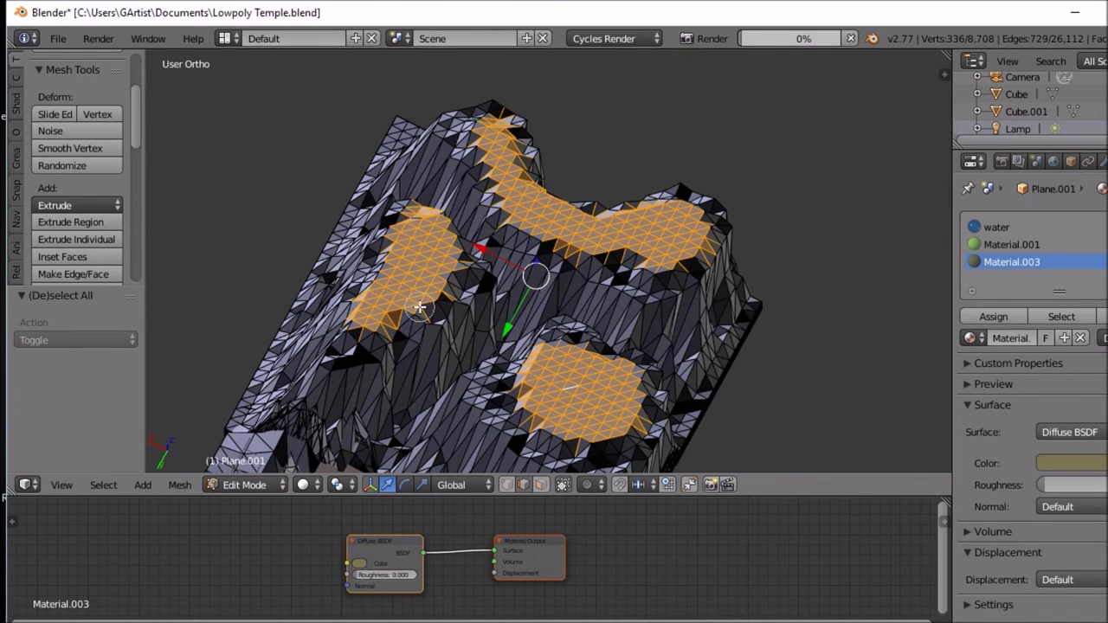
# Step: Raise the selected plateau tops by about 5.5 units along the global Z axis
pyautogui.moveTo(533, 374); pyautogui.dragTo(542, 312, button='middle')
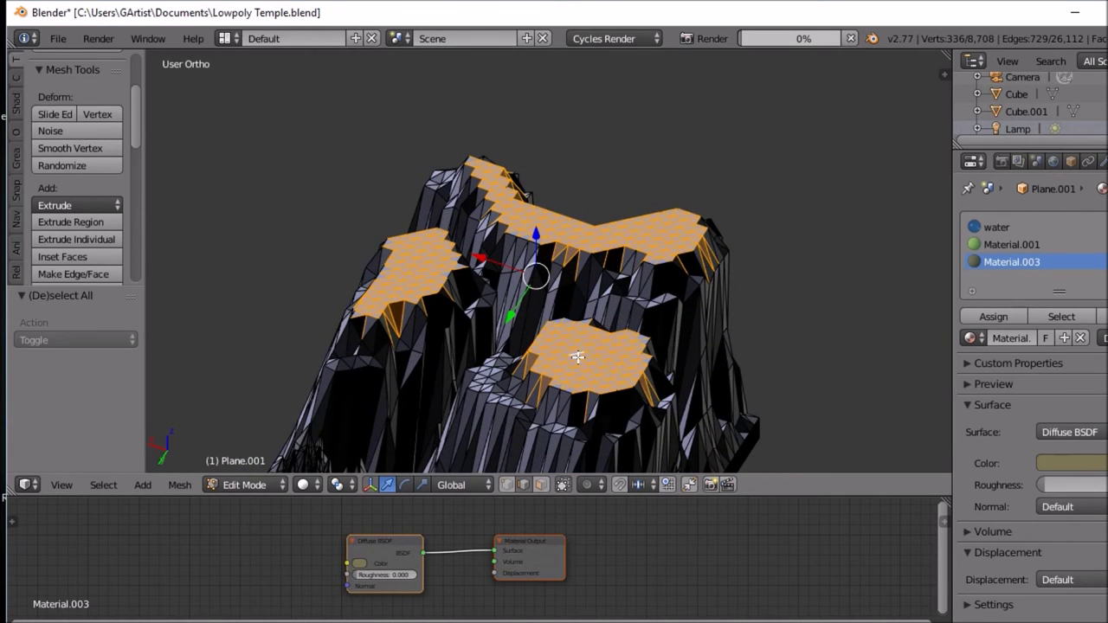
pyautogui.press('g')
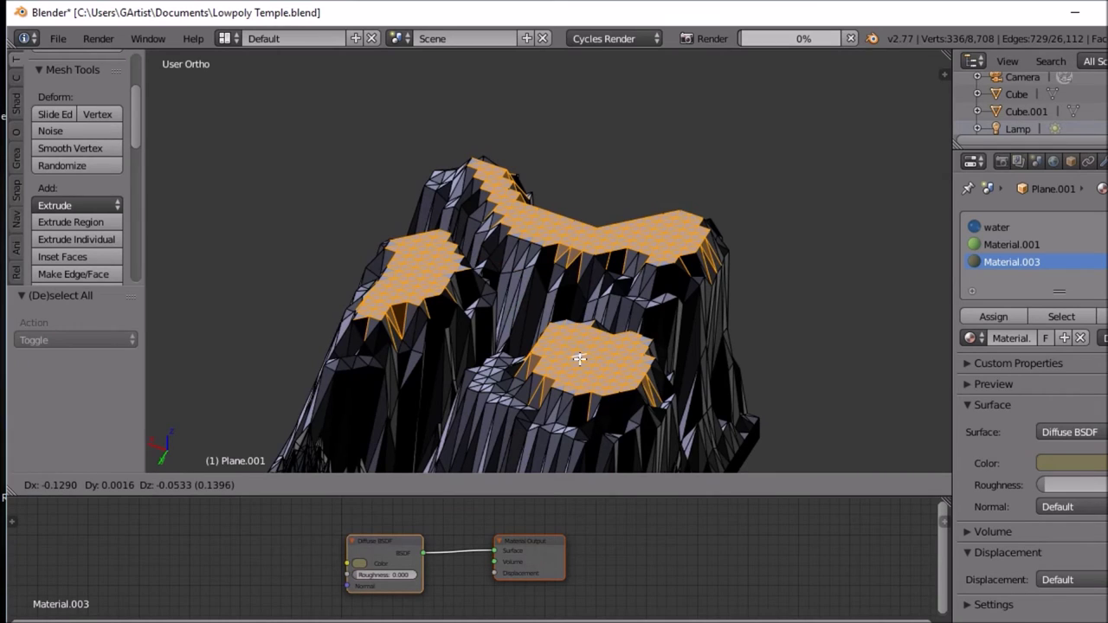
pyautogui.click(580, 331)
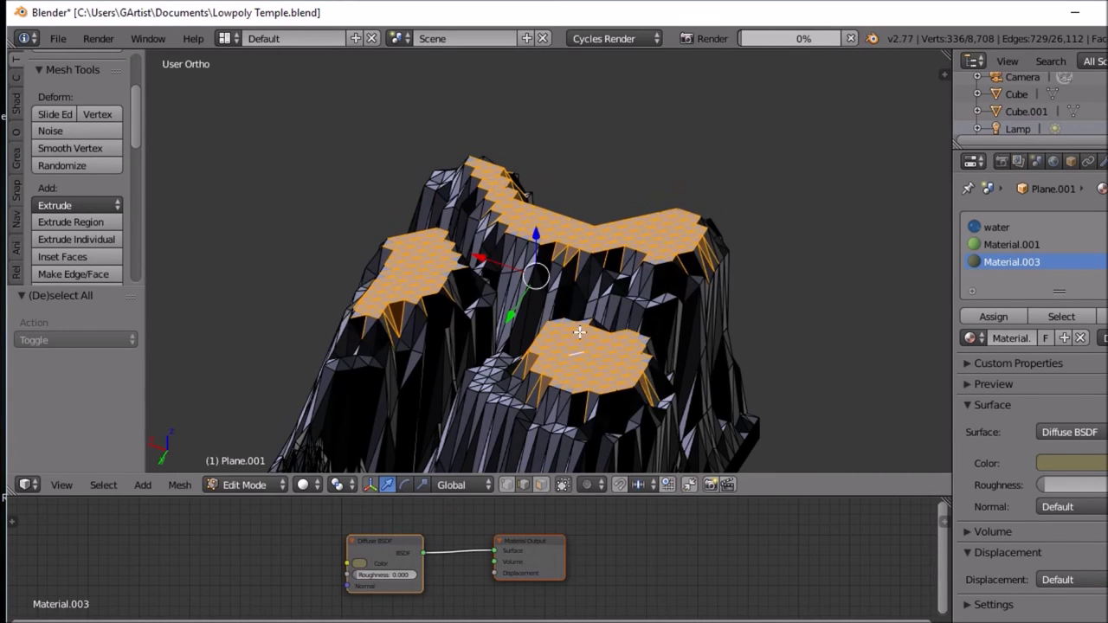
pyautogui.press('e')
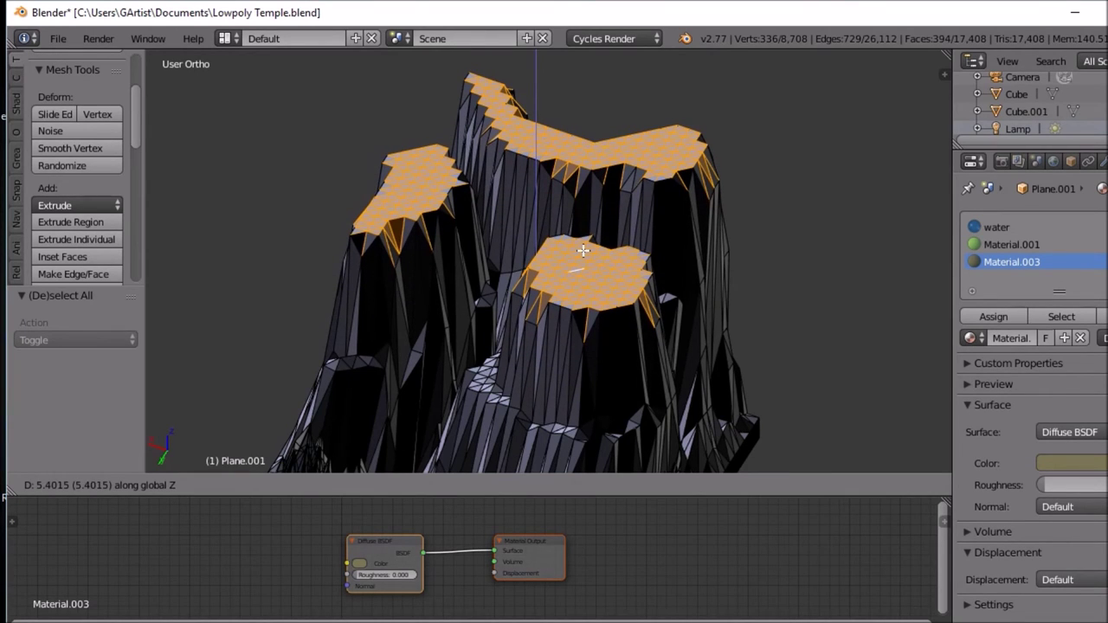
pyautogui.click(583, 249)
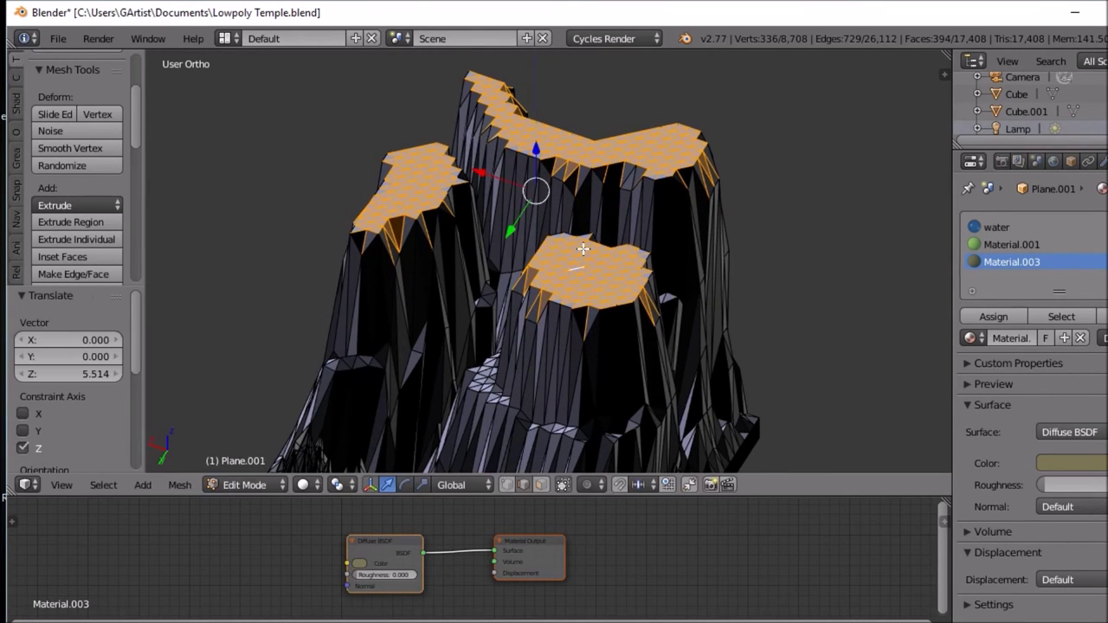
pyautogui.press('s')
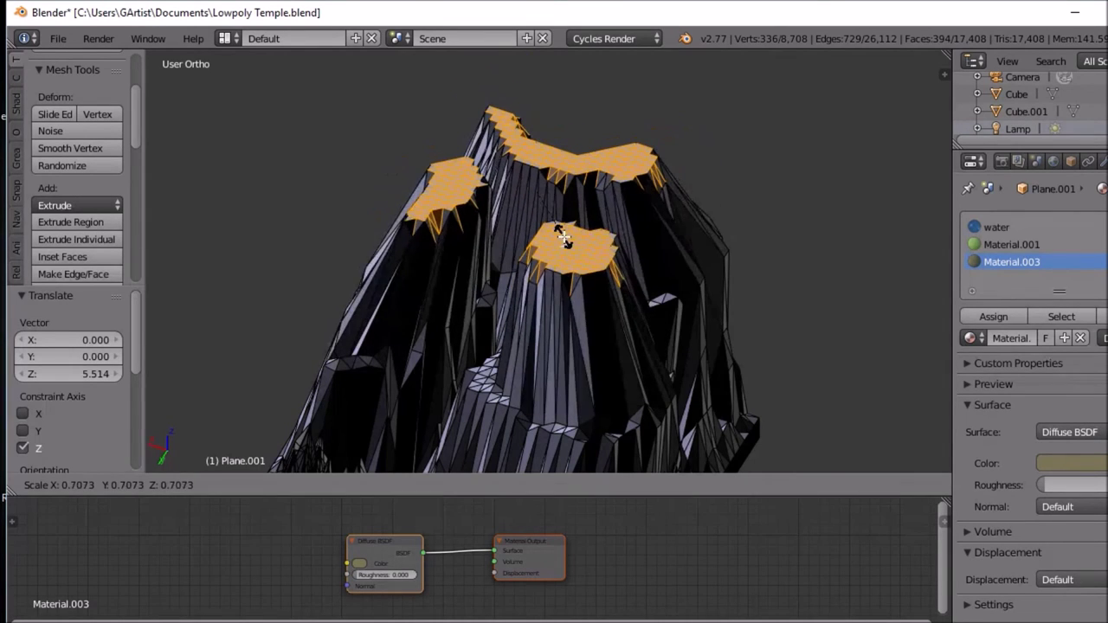
pyautogui.rightClick(567, 241)
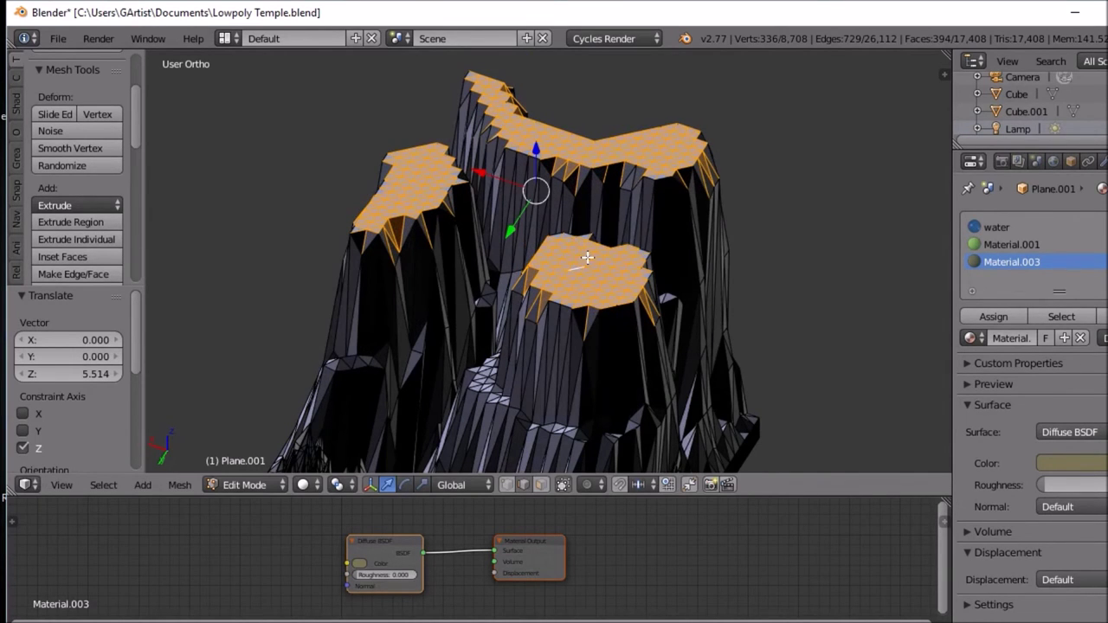
# Step: Deselect the plateau tops and circle-select the upper wall of the front plateau
pyautogui.scroll(-5, 587, 279)
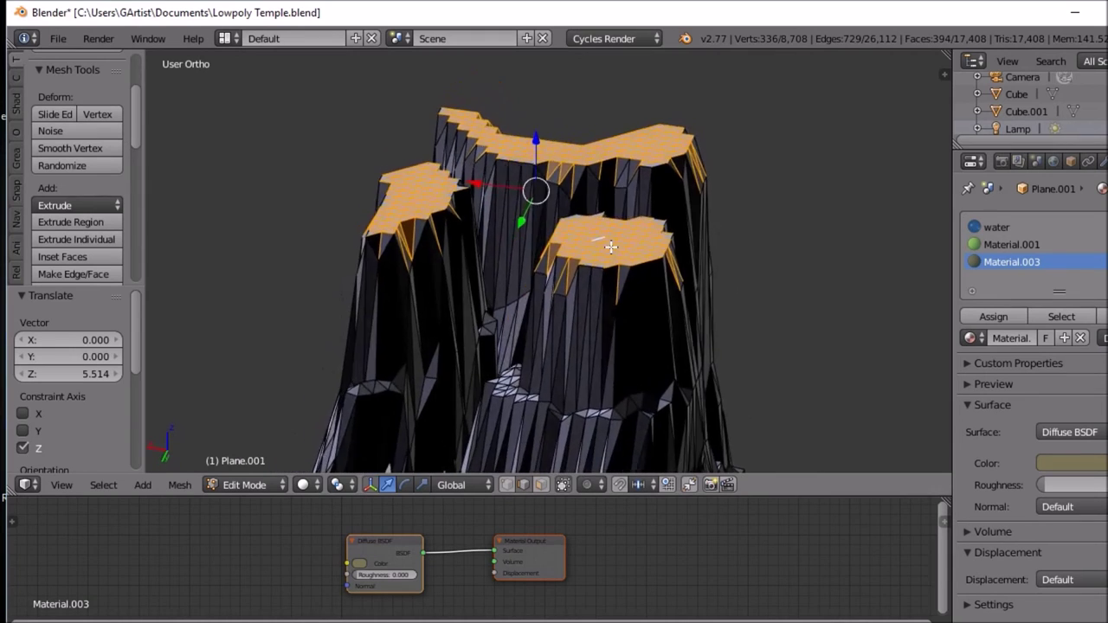
pyautogui.moveTo(605, 270); pyautogui.dragTo(581, 248, button='middle')
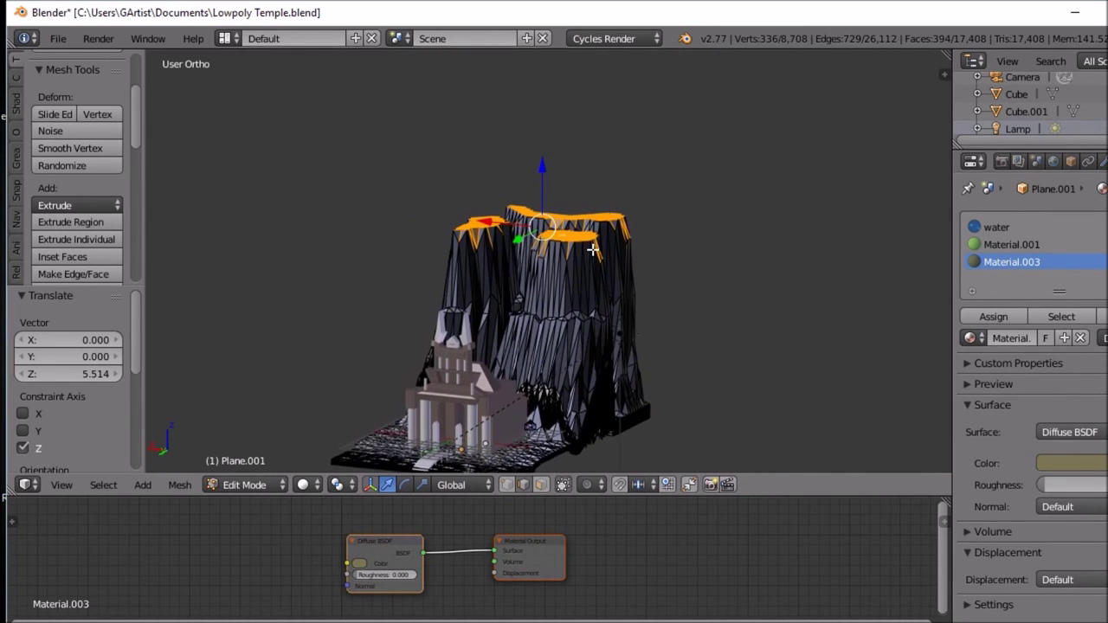
pyautogui.scroll(4, 581, 252)
pyautogui.scroll(-1, 578, 250)
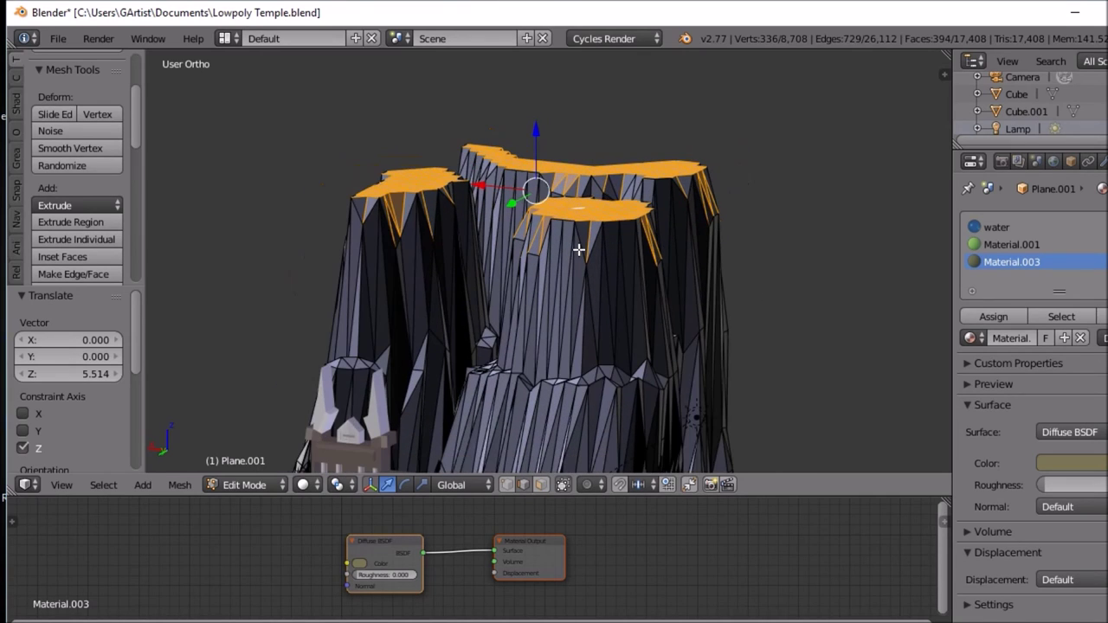
pyautogui.press('a')
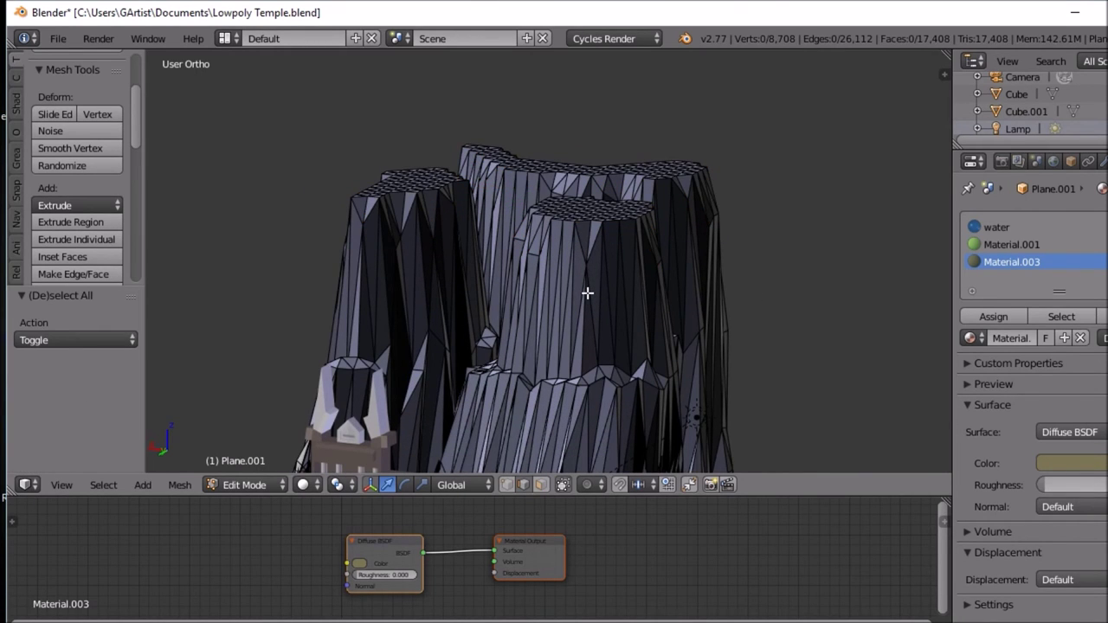
pyautogui.rightClick(580, 299)
pyautogui.keyDown('ctrl'); pyautogui.rightClick(594, 302); pyautogui.keyUp('ctrl')
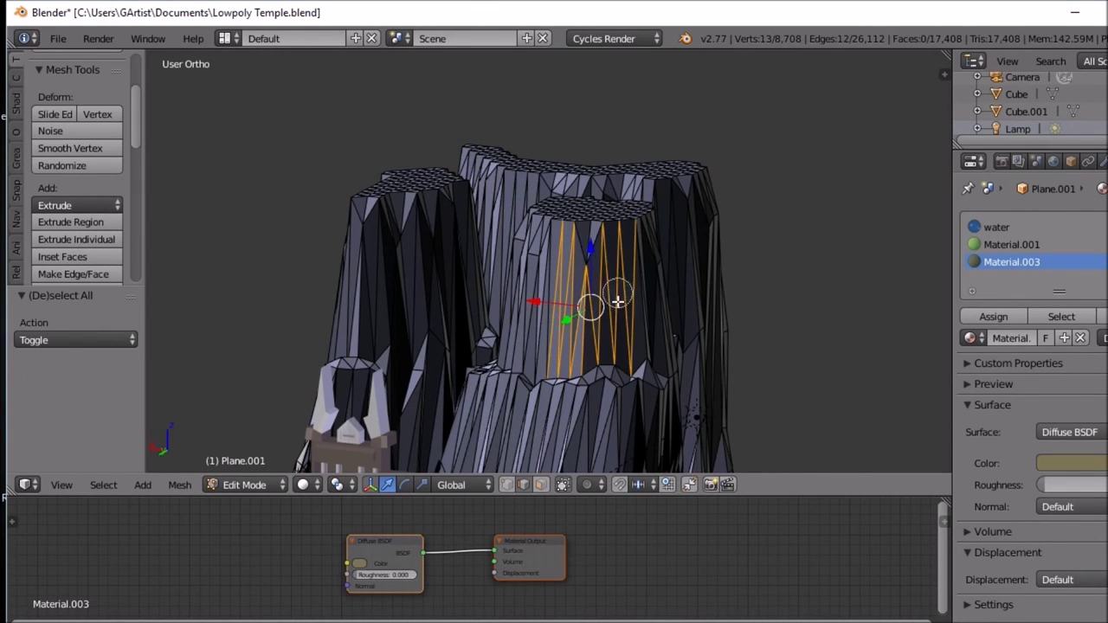
pyautogui.keyDown('ctrl'); pyautogui.rightClick(584, 280); pyautogui.keyUp('ctrl')
pyautogui.press('ctrl+shift+KP_Add')
pyautogui.press('ctrl+shift+KP_Add')
pyautogui.press('ctrl+shift+KP_Add')
pyautogui.press('ctrl+shift+KP_Add')
pyautogui.press('ctrl+shift+KP_Add')
pyautogui.press('ctrl+shift+KP_Add')
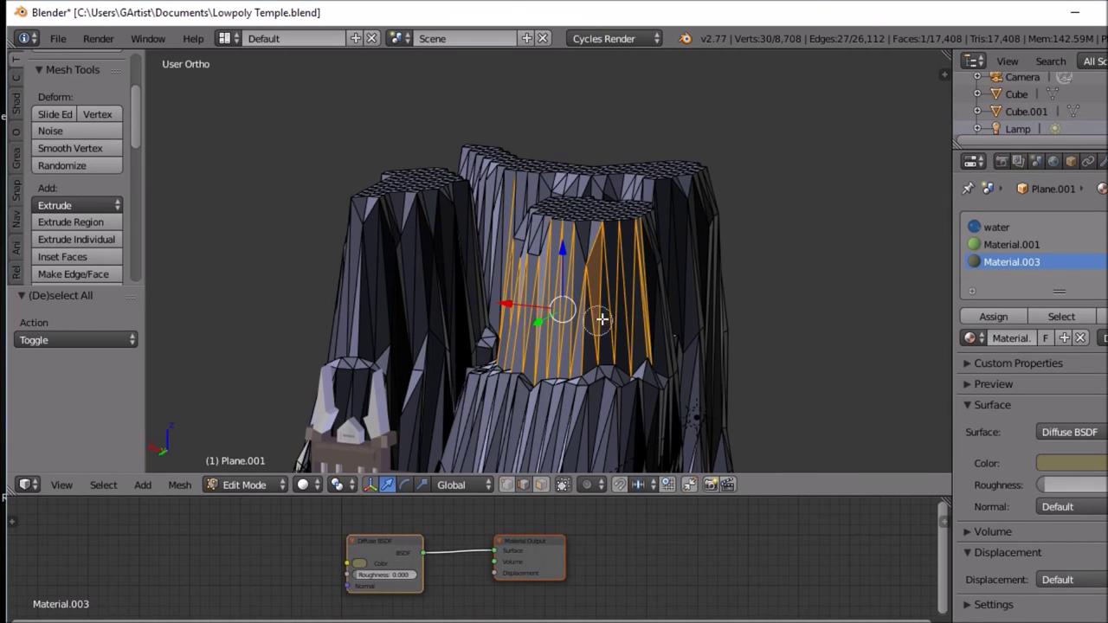
pyautogui.press('ctrl+shift+KP_Add')
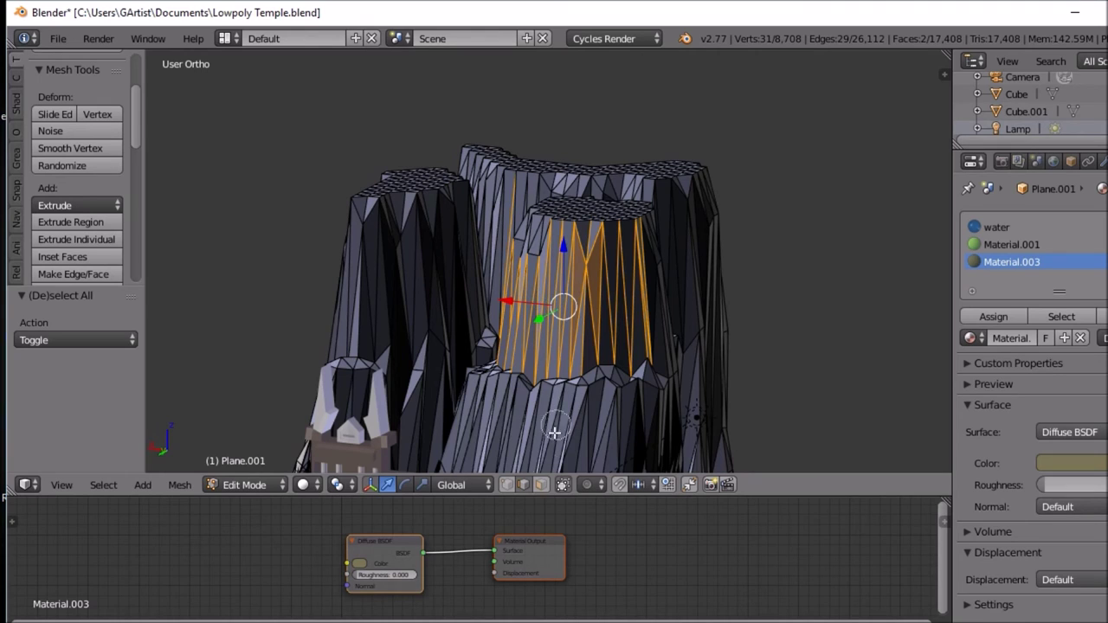
# Step: Allow selection through the mesh and extend the circle selection across the upper walls of the other plateaus
pyautogui.click(562, 485)
pyautogui.press('c')
pyautogui.moveTo(617, 328)
pyautogui.mouseDown()
pyautogui.moveTo(576, 299)
pyautogui.moveTo(635, 308)
pyautogui.moveTo(588, 295)
pyautogui.moveTo(535, 310)
pyautogui.mouseUp()
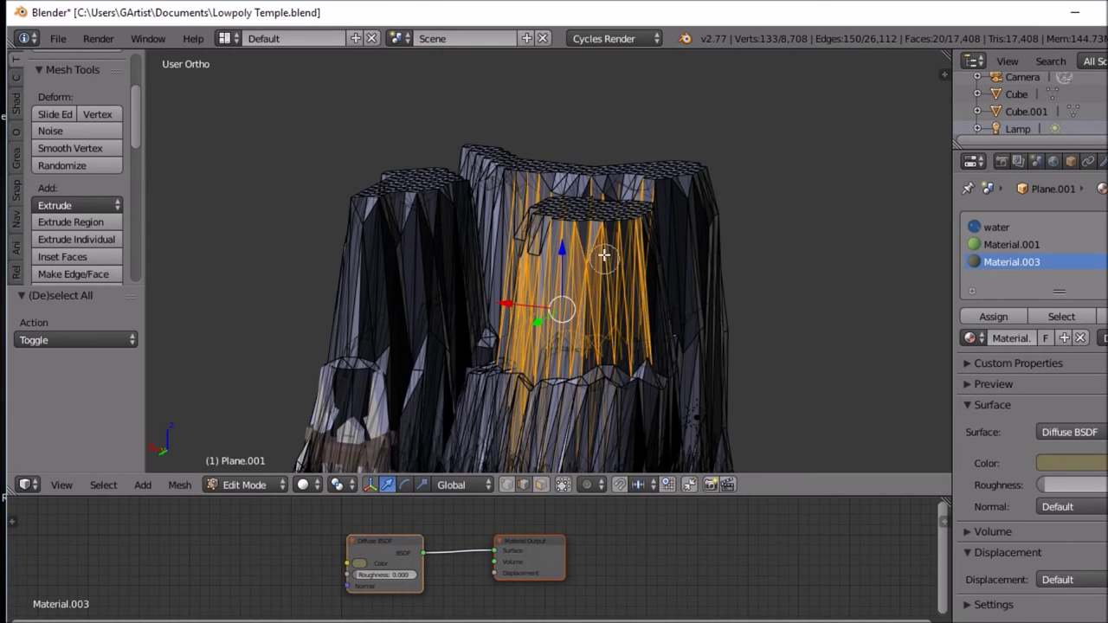
pyautogui.moveTo(571, 253)
pyautogui.mouseDown()
pyautogui.moveTo(516, 298)
pyautogui.moveTo(357, 298)
pyautogui.moveTo(466, 303)
pyautogui.moveTo(461, 282)
pyautogui.moveTo(396, 271)
pyautogui.moveTo(437, 231)
pyautogui.moveTo(372, 221)
pyautogui.moveTo(453, 212)
pyautogui.moveTo(399, 218)
pyautogui.mouseUp()
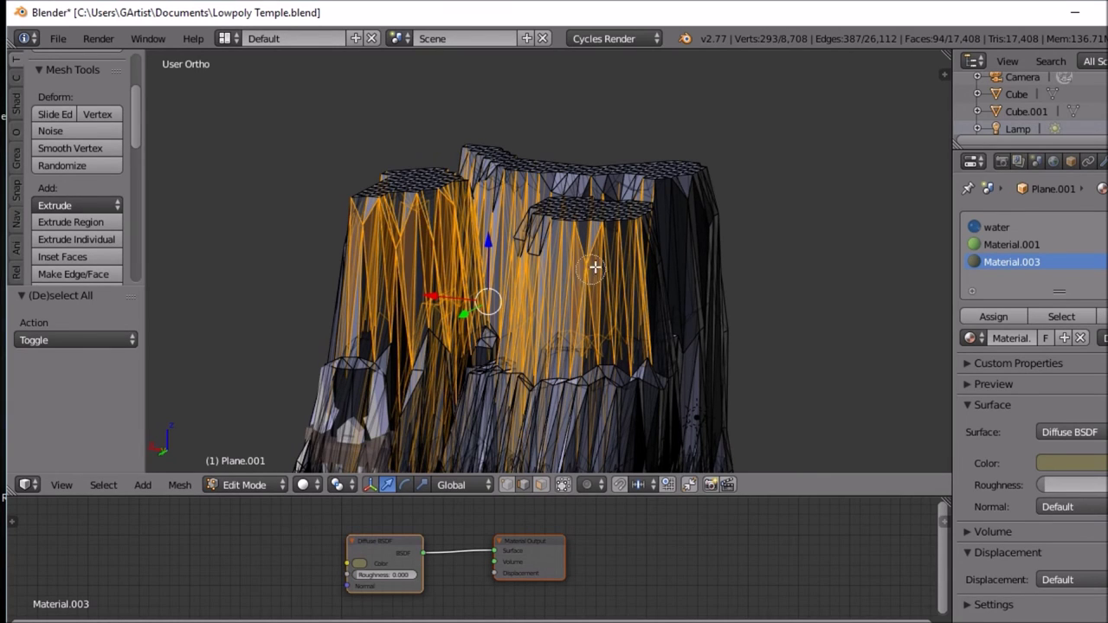
pyautogui.moveTo(597, 239)
pyautogui.mouseDown()
pyautogui.moveTo(678, 256)
pyautogui.moveTo(700, 244)
pyautogui.moveTo(683, 257)
pyautogui.moveTo(713, 246)
pyautogui.moveTo(683, 240)
pyautogui.moveTo(689, 221)
pyautogui.moveTo(656, 199)
pyautogui.moveTo(541, 190)
pyautogui.mouseUp()
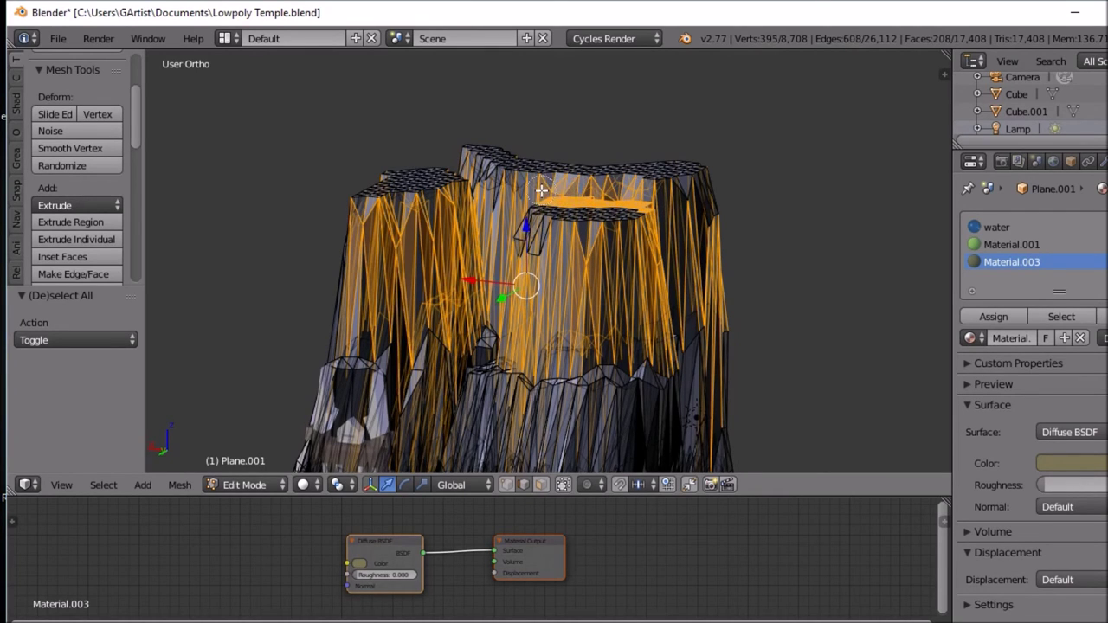
pyautogui.rightClick(575, 225)
pyautogui.moveTo(594, 312)
pyautogui.mouseDown(button='middle')
pyautogui.moveTo(617, 360)
pyautogui.moveTo(646, 345)
pyautogui.moveTo(568, 337)
pyautogui.moveTo(603, 387)
pyautogui.moveTo(621, 275)
pyautogui.moveTo(587, 260)
pyautogui.mouseUp(button='middle')
pyautogui.press('c')
pyautogui.rightClick(589, 355)
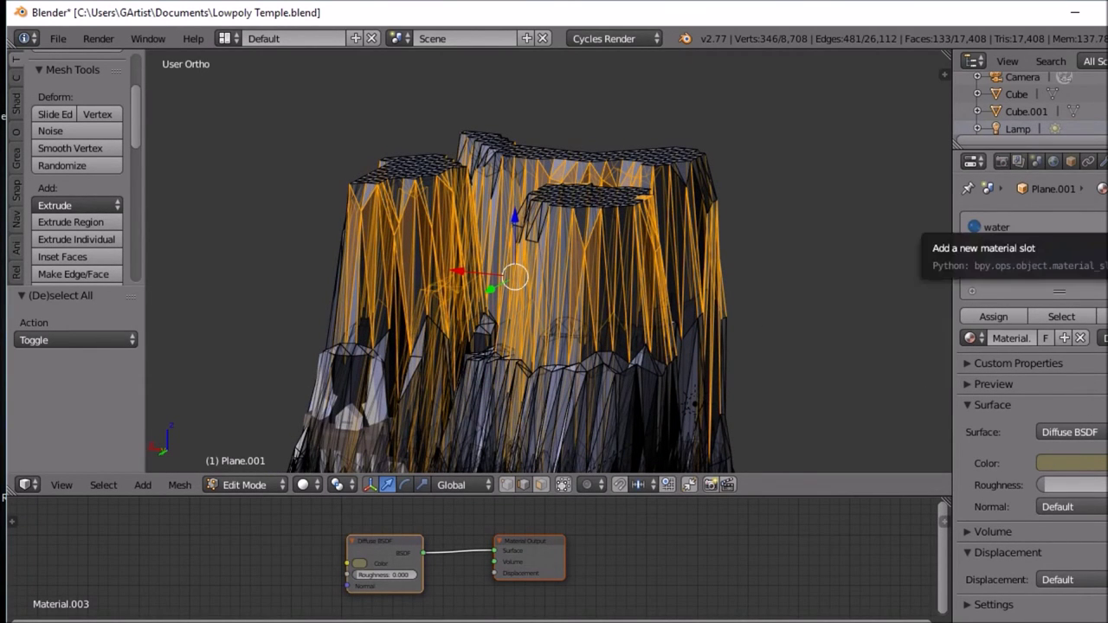
# Step: Add a material slot to the cliff, assign it to the selected wall faces and create a new material in it
pyautogui.click(1098, 230)
pyautogui.click(1007, 319)
pyautogui.click(1012, 338)
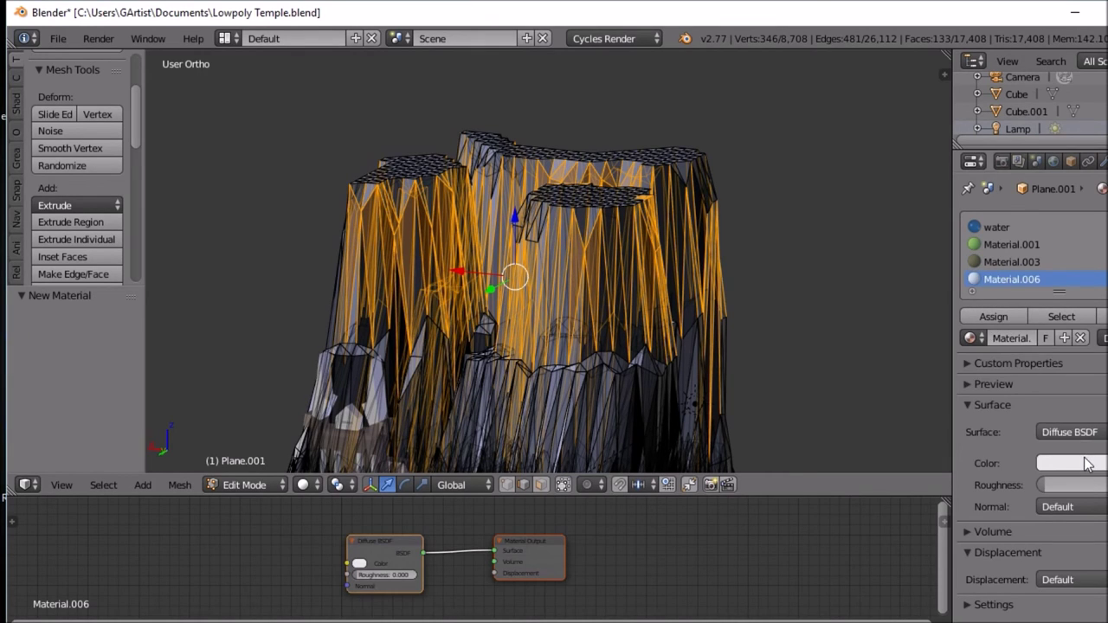
# Step: Show the viewport in Rendered shading and set the new material's diffuse colour to orange with R 0.800, G 0.460, B 0.194
pyautogui.click(1088, 466)
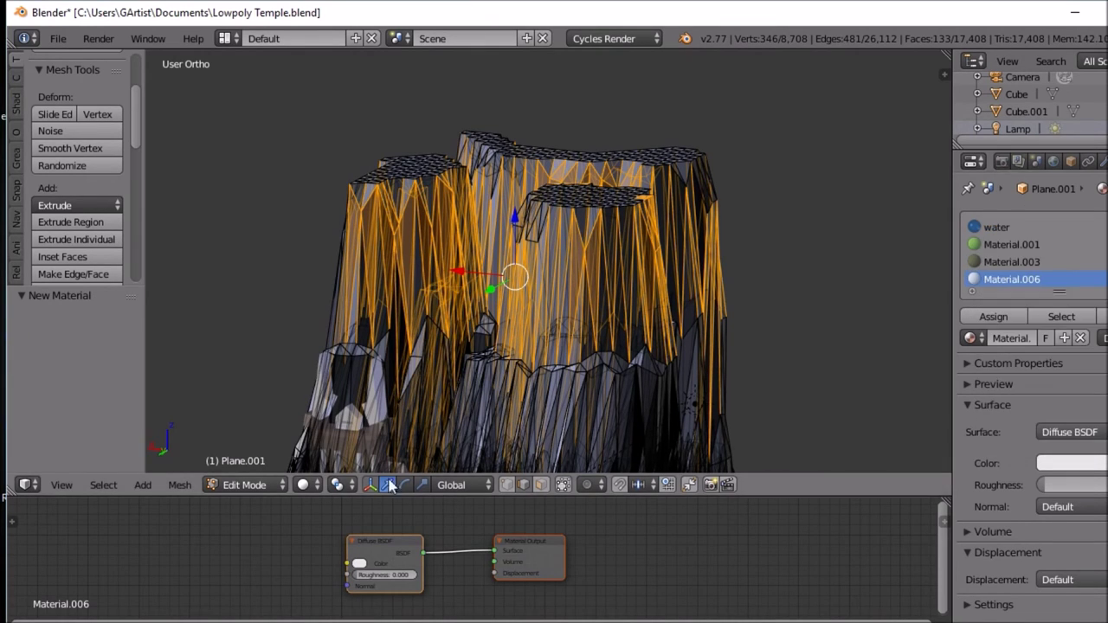
pyautogui.click(309, 485)
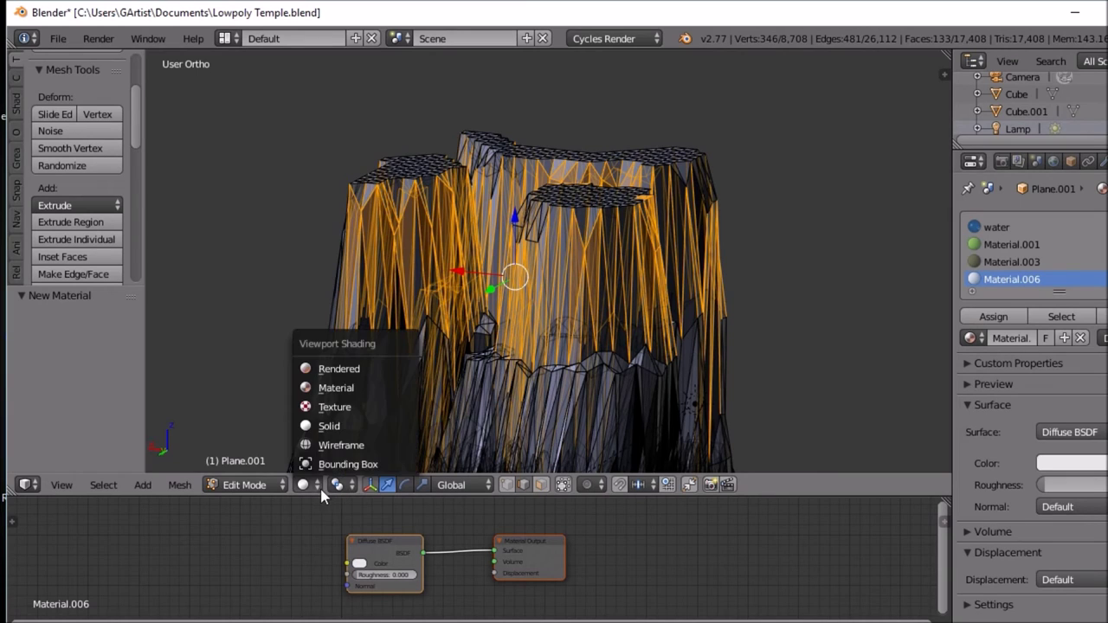
pyautogui.click(336, 368)
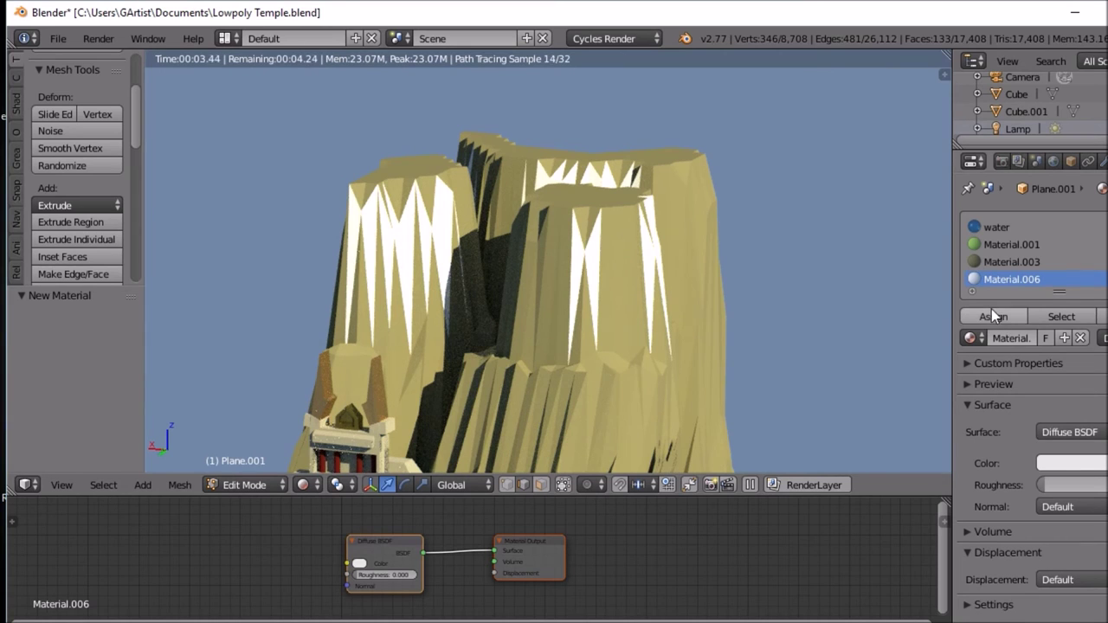
pyautogui.click(1076, 464)
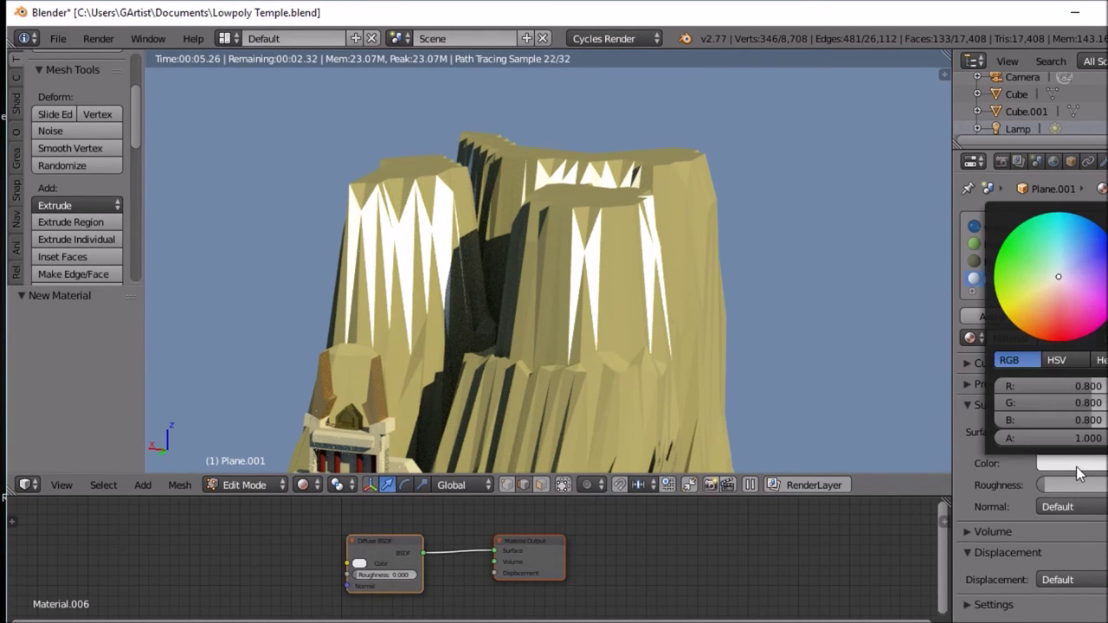
pyautogui.moveTo(1058, 276)
pyautogui.mouseDown()
pyautogui.moveTo(1046, 312)
pyautogui.moveTo(1042, 301)
pyautogui.mouseUp()
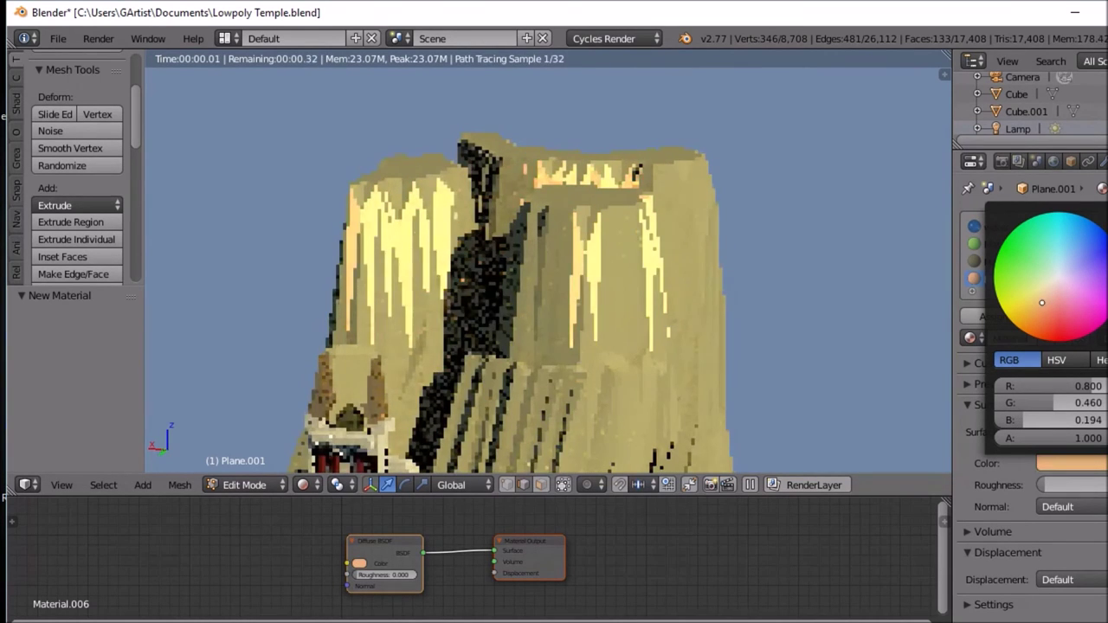
# Step: In Solid shading, circle-select more upper wall faces of the front plateau and assign Material.006 to the selection
pyautogui.scroll(-4, 701, 270)
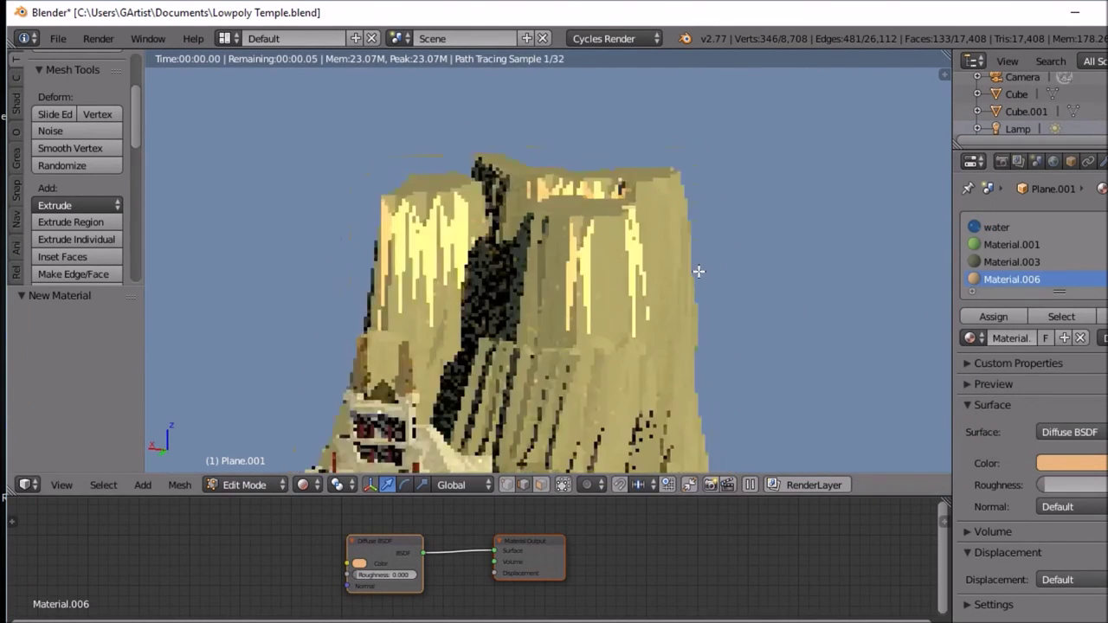
pyautogui.scroll(5, 684, 274)
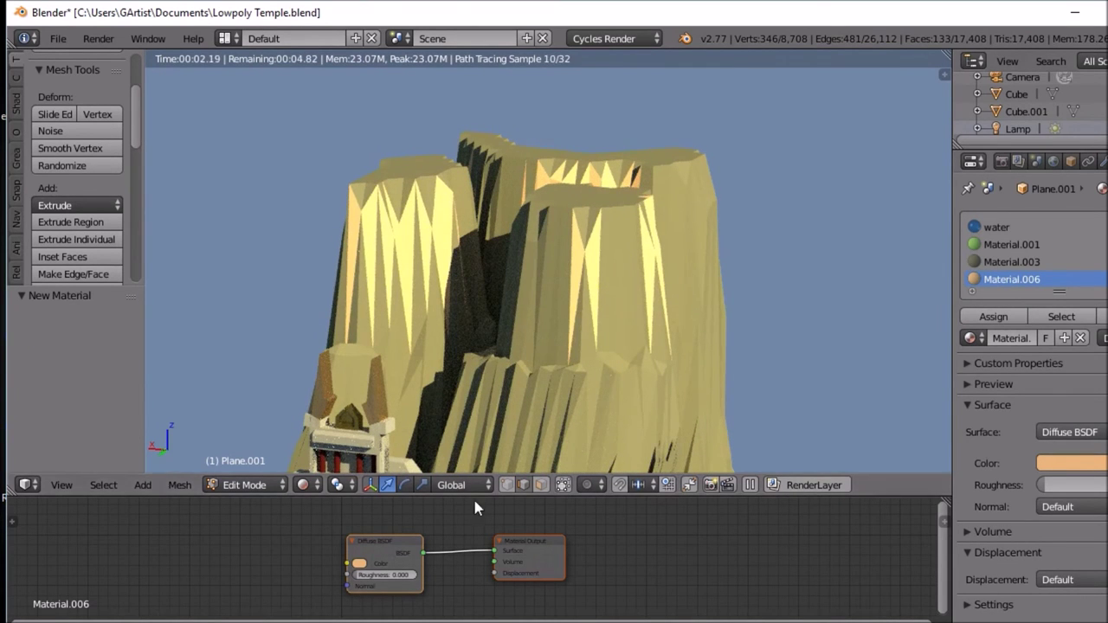
pyautogui.click(303, 485)
pyautogui.click(329, 427)
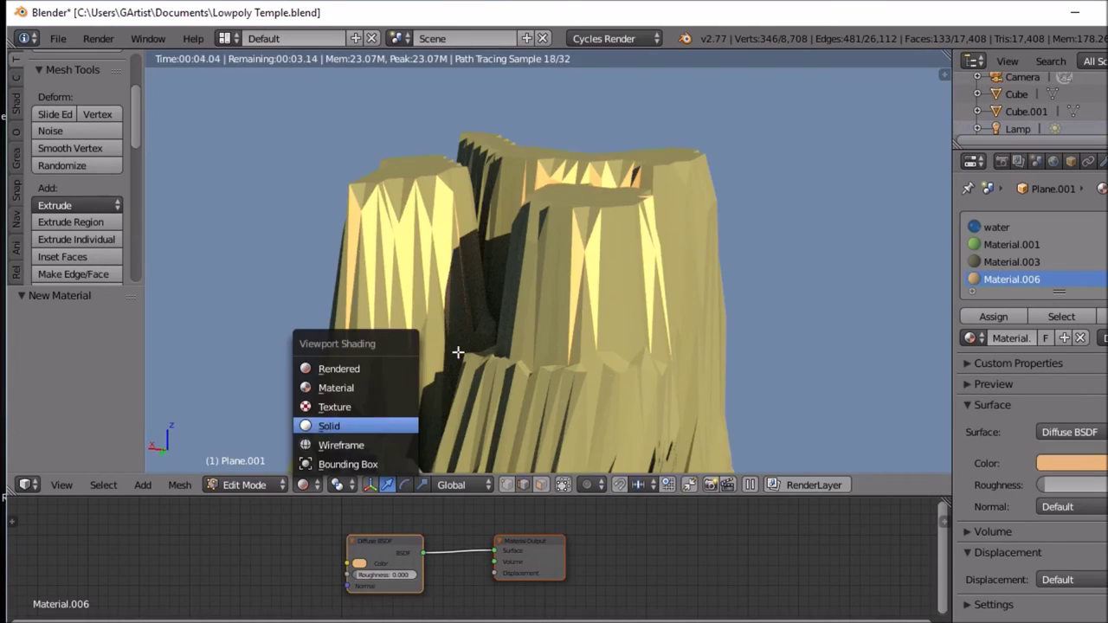
pyautogui.moveTo(597, 287); pyautogui.dragTo(625, 283, button='middle')
pyautogui.click(614, 293)
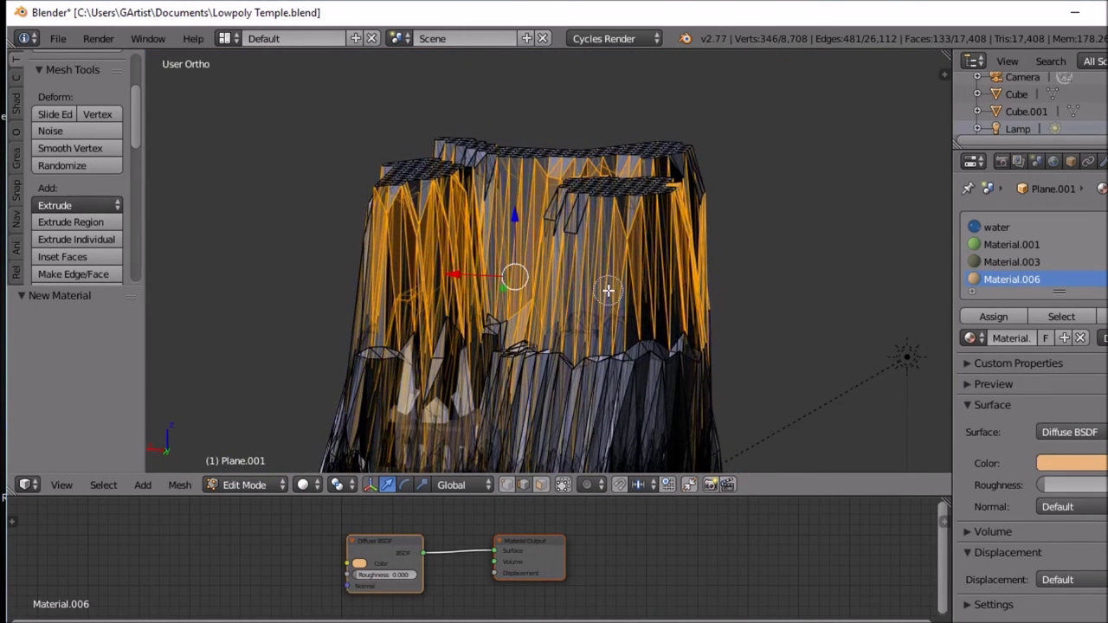
pyautogui.scroll(-4, 609, 290)
pyautogui.moveTo(609, 289)
pyautogui.mouseDown()
pyautogui.moveTo(679, 282)
pyautogui.moveTo(581, 274)
pyautogui.moveTo(605, 242)
pyautogui.moveTo(642, 266)
pyautogui.moveTo(612, 248)
pyautogui.moveTo(575, 278)
pyautogui.moveTo(590, 281)
pyautogui.moveTo(603, 313)
pyautogui.moveTo(607, 273)
pyautogui.moveTo(651, 263)
pyautogui.moveTo(597, 257)
pyautogui.moveTo(607, 241)
pyautogui.moveTo(596, 247)
pyautogui.moveTo(651, 235)
pyautogui.moveTo(607, 427)
pyautogui.moveTo(572, 296)
pyautogui.moveTo(633, 225)
pyautogui.moveTo(658, 223)
pyautogui.moveTo(555, 236)
pyautogui.moveTo(579, 239)
pyautogui.moveTo(563, 252)
pyautogui.moveTo(457, 241)
pyautogui.moveTo(511, 212)
pyautogui.moveTo(511, 188)
pyautogui.moveTo(522, 225)
pyautogui.moveTo(472, 268)
pyautogui.moveTo(414, 284)
pyautogui.moveTo(399, 268)
pyautogui.moveTo(444, 218)
pyautogui.moveTo(425, 211)
pyautogui.moveTo(416, 214)
pyautogui.moveTo(429, 243)
pyautogui.moveTo(408, 293)
pyautogui.moveTo(515, 290)
pyautogui.moveTo(608, 310)
pyautogui.moveTo(655, 298)
pyautogui.mouseUp()
pyautogui.rightClick(645, 296)
pyautogui.click(996, 317)
# Step: Return the viewport to Rendered shading and show the whole cliff together with the temple
pyautogui.click(319, 484)
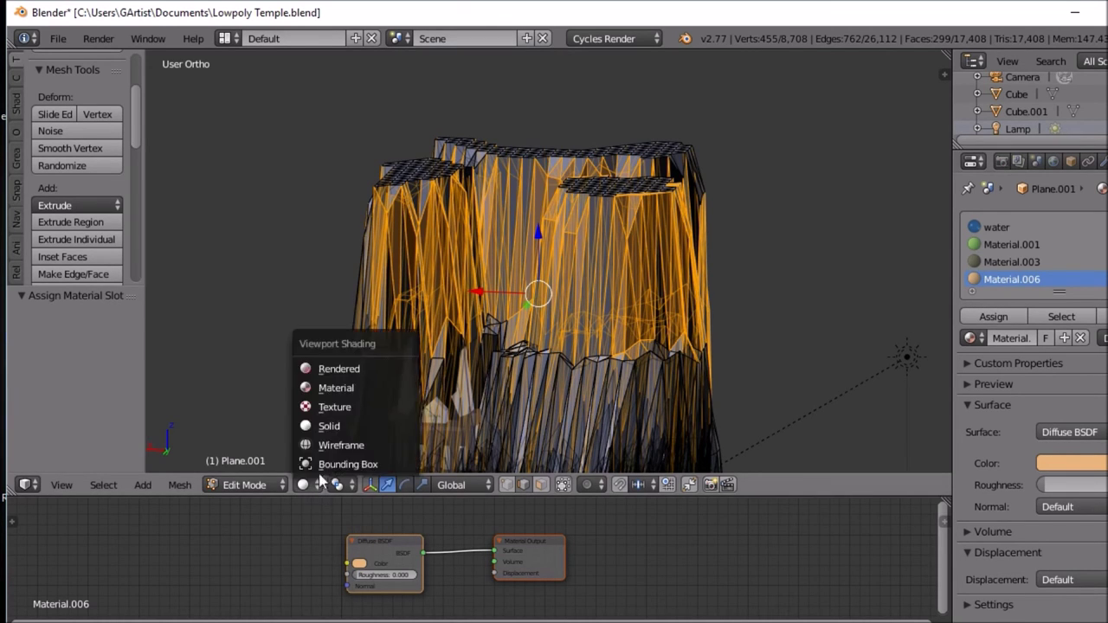
pyautogui.click(333, 464)
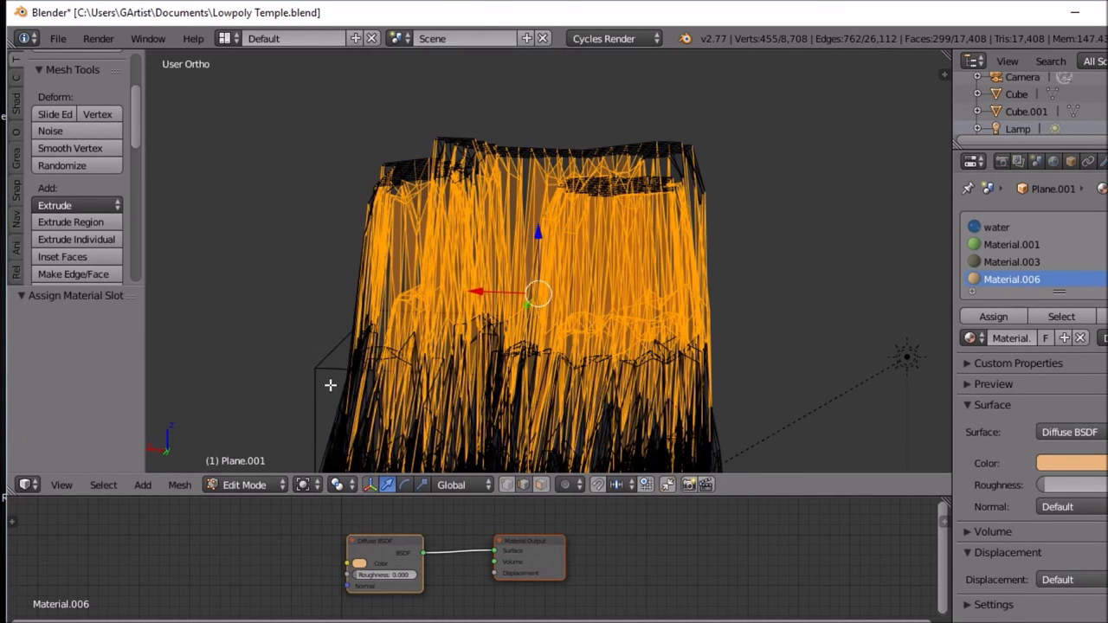
pyautogui.click(309, 486)
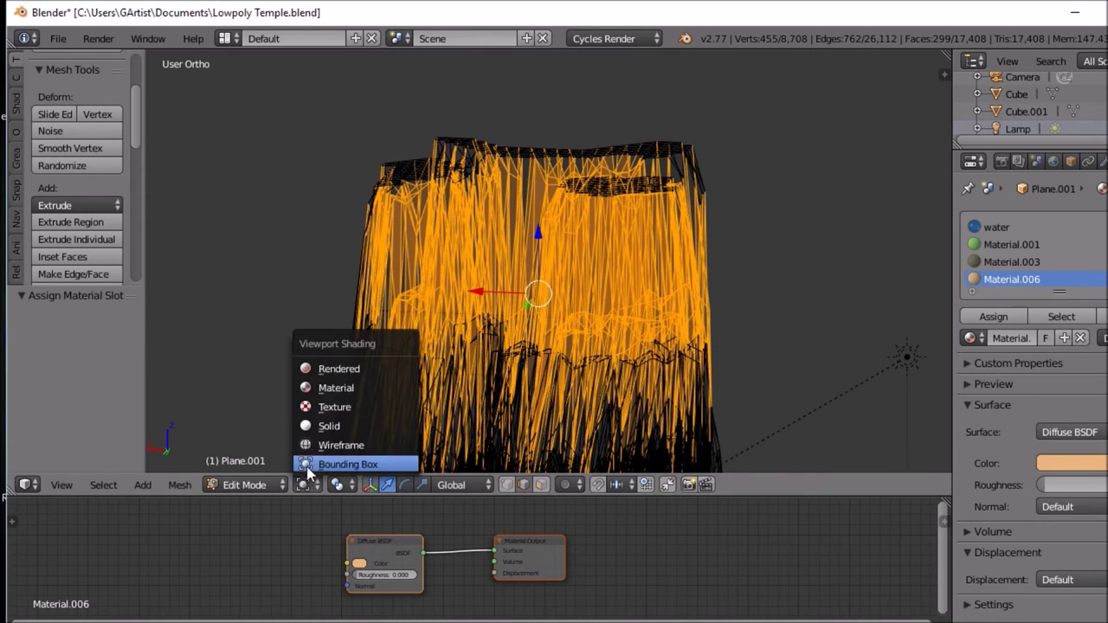
pyautogui.click(347, 367)
pyautogui.scroll(-3, 511, 377)
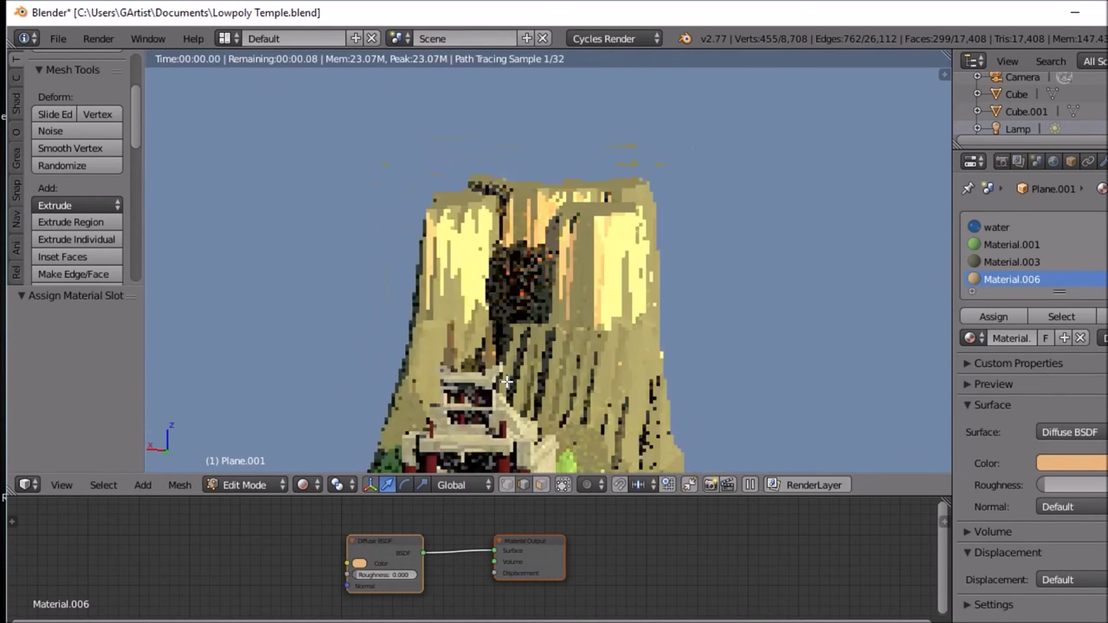
pyautogui.moveTo(516, 376); pyautogui.dragTo(539, 367, button='middle')
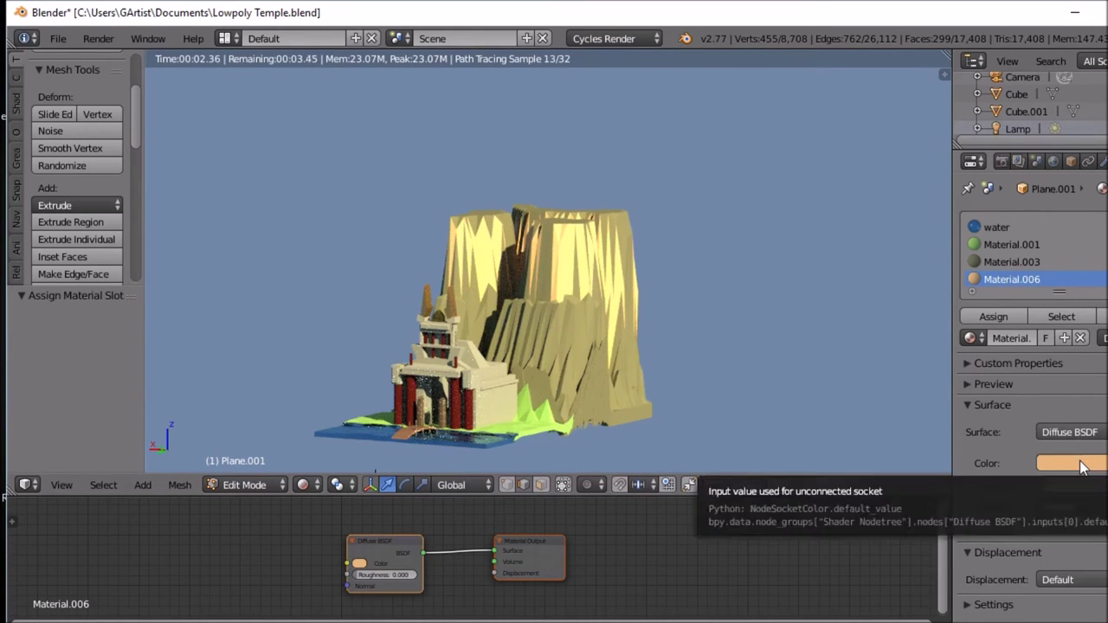
# Step: Darken Material.006's diffuse colour and shift its hue to a muted, pinkish brown
pyautogui.click(1079, 465)
pyautogui.scroll(-6, 1052, 277)
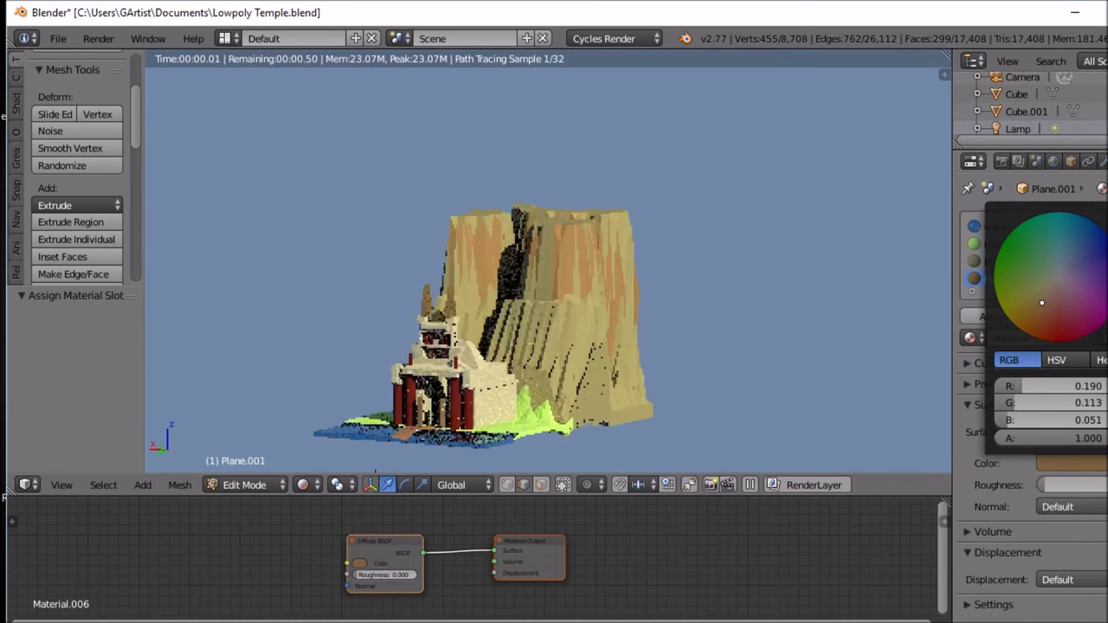
pyautogui.scroll(-1, 1052, 277)
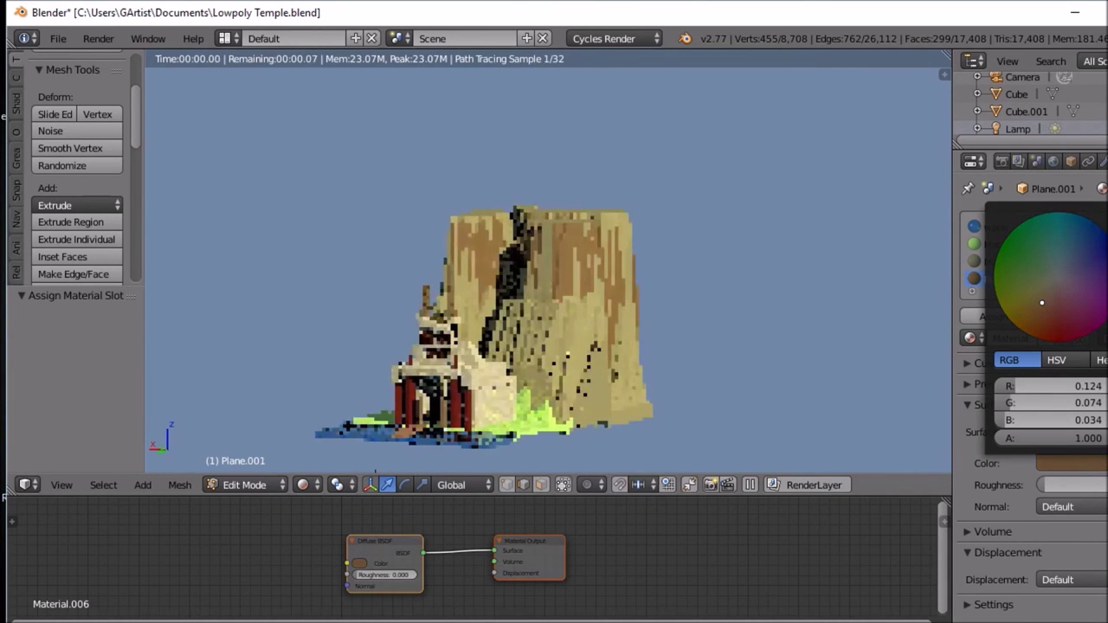
pyautogui.scroll(-2, 1052, 277)
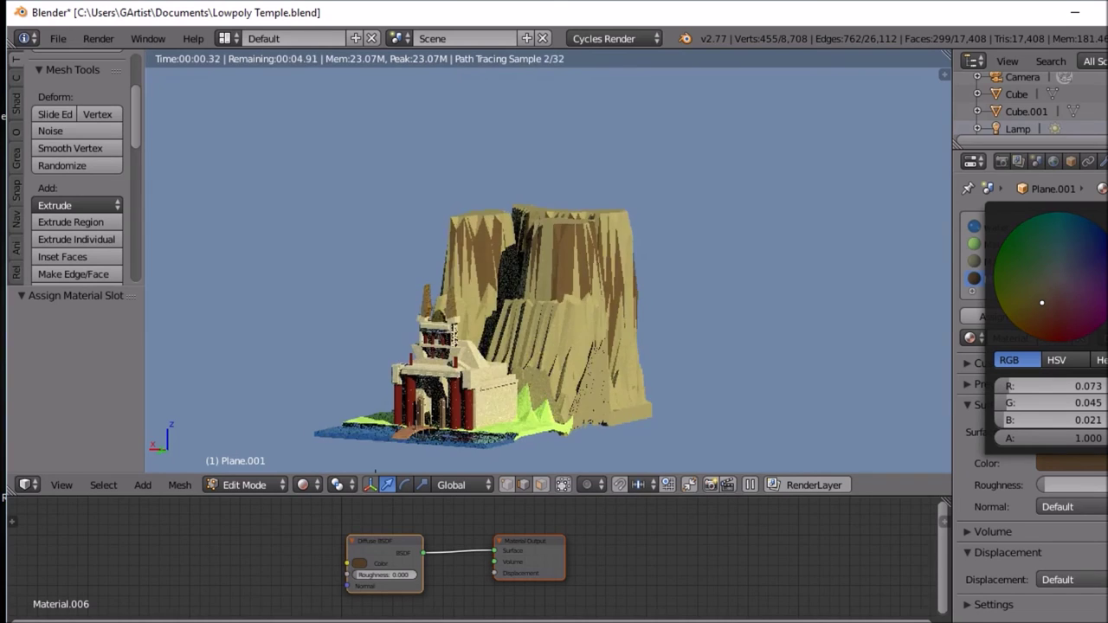
pyautogui.scroll(6, 1052, 278)
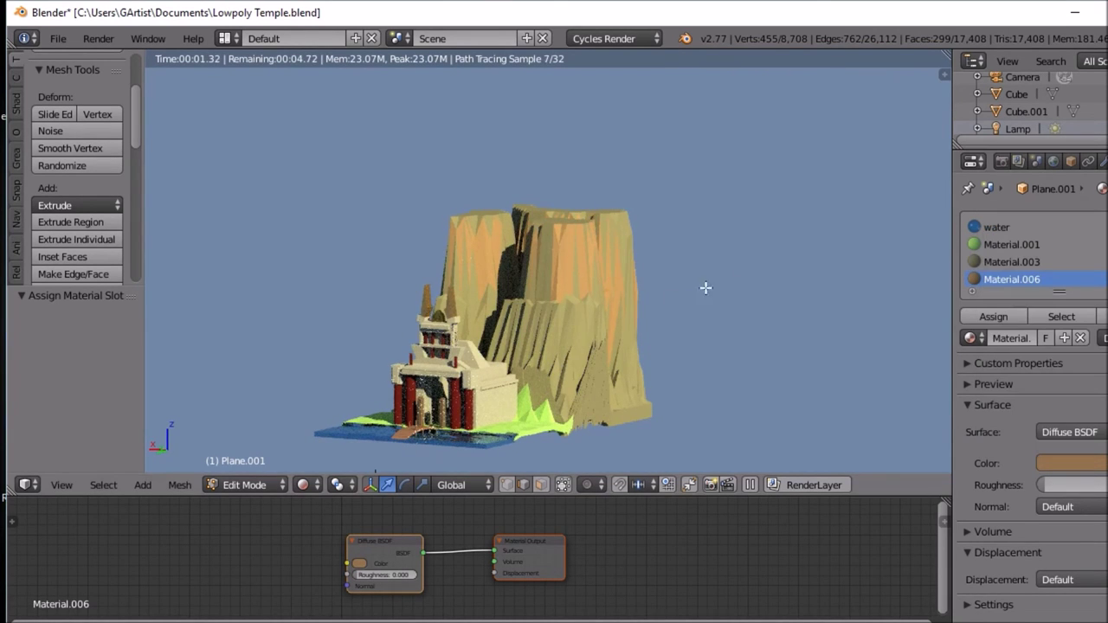
pyautogui.moveTo(577, 349)
pyautogui.mouseDown(button='middle')
pyautogui.moveTo(615, 347)
pyautogui.moveTo(592, 345)
pyautogui.mouseUp(button='middle')
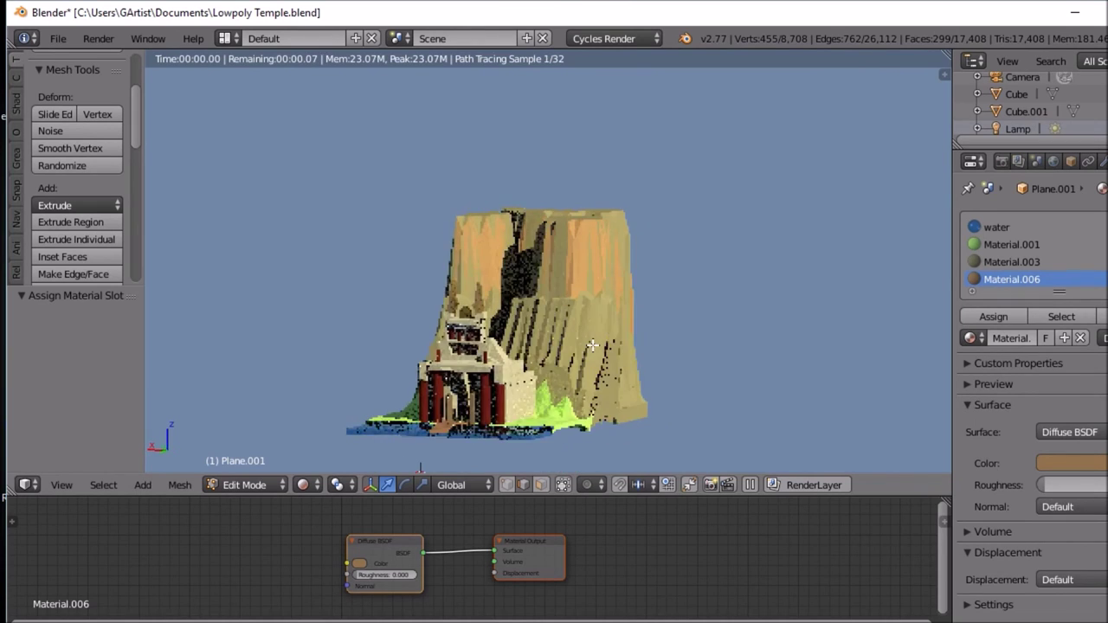
pyautogui.click(1094, 464)
pyautogui.moveTo(1041, 302)
pyautogui.mouseDown()
pyautogui.moveTo(1060, 283)
pyautogui.moveTo(1053, 289)
pyautogui.mouseUp()
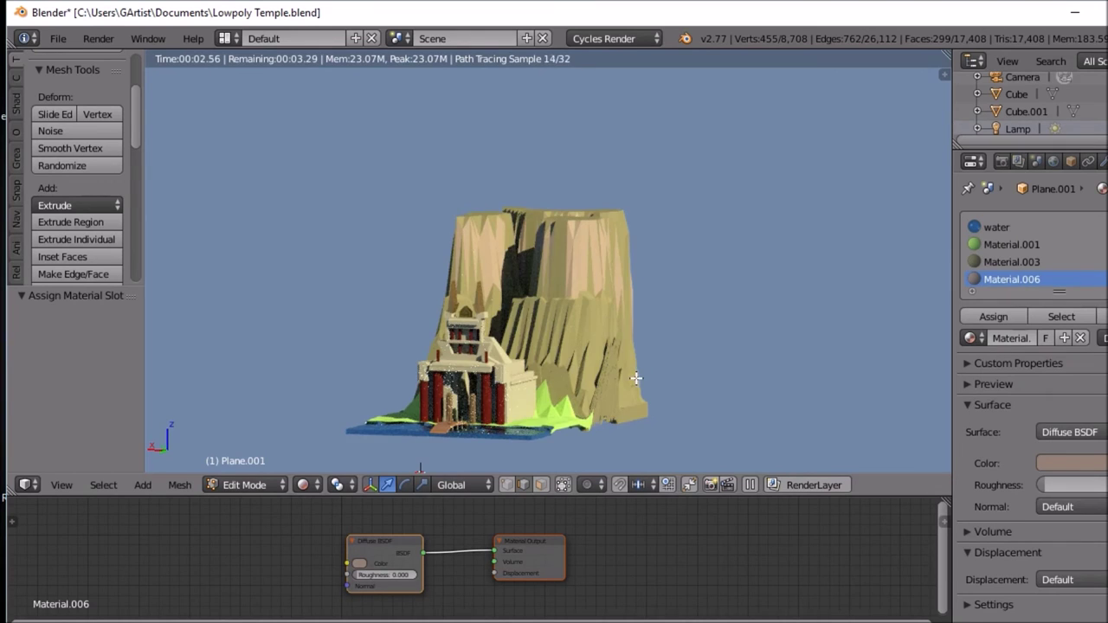
# Step: Undo the assignments of Material.006 to the plateau walls and show the scene through the camera
pyautogui.scroll(5, 632, 380)
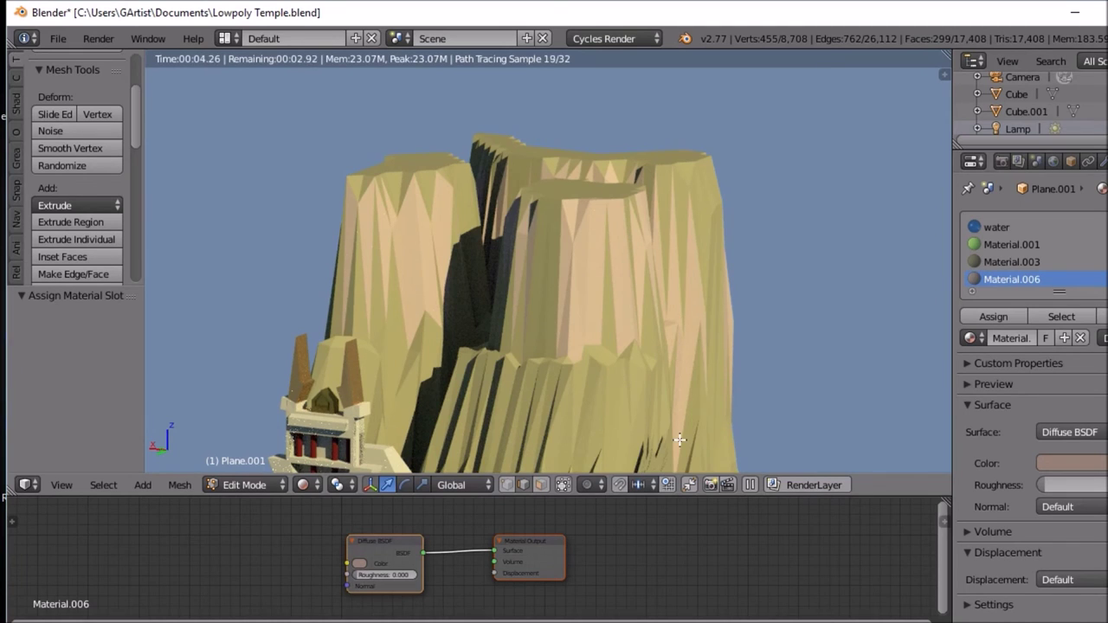
pyautogui.hotkey('ctrl', 'z')
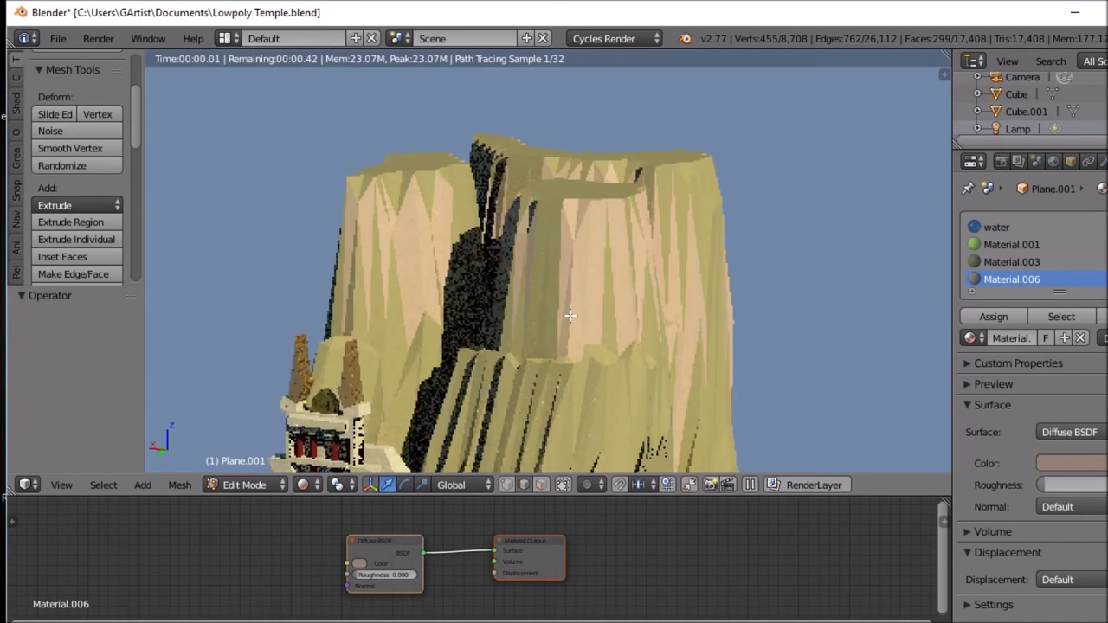
pyautogui.hotkey('ctrl', 'z')
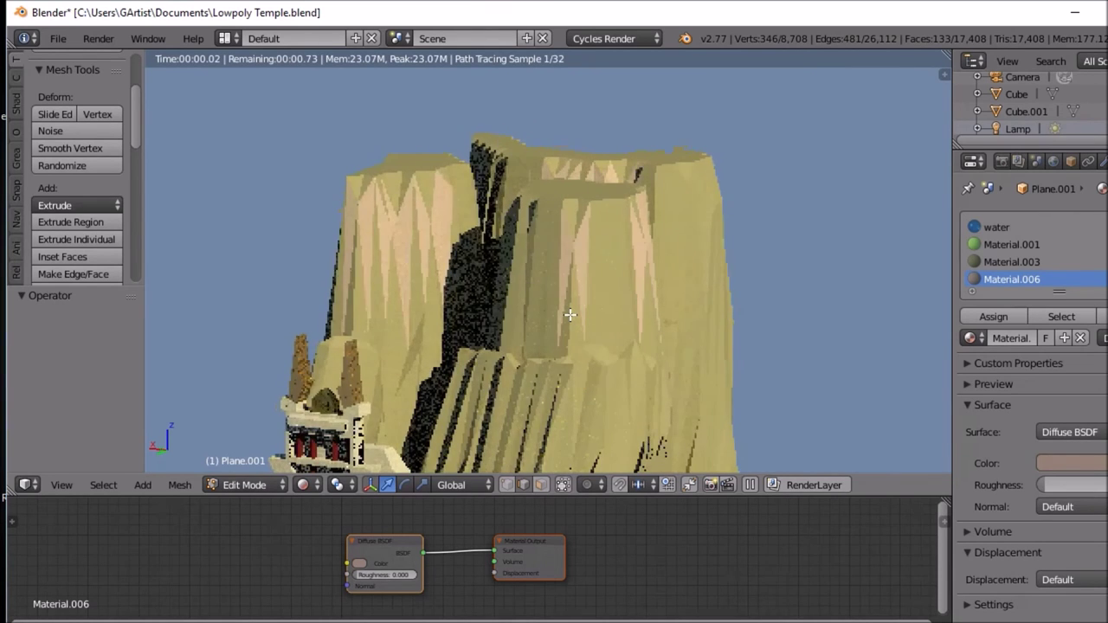
pyautogui.moveTo(569, 315); pyautogui.dragTo(626, 306, button='middle')
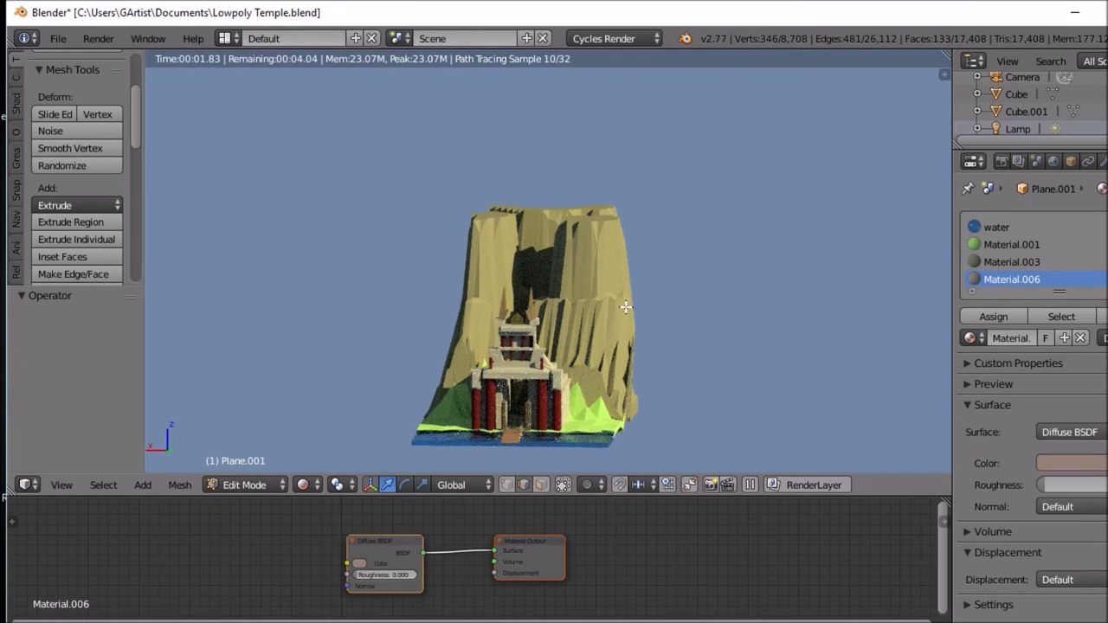
pyautogui.scroll(4, 626, 306)
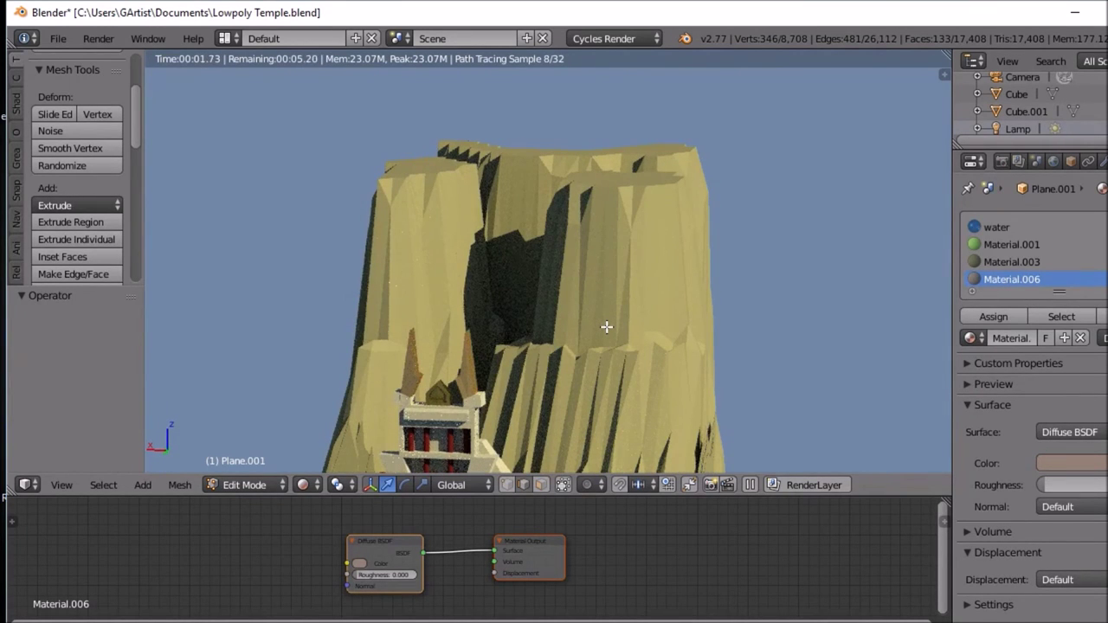
pyautogui.scroll(2, 606, 326)
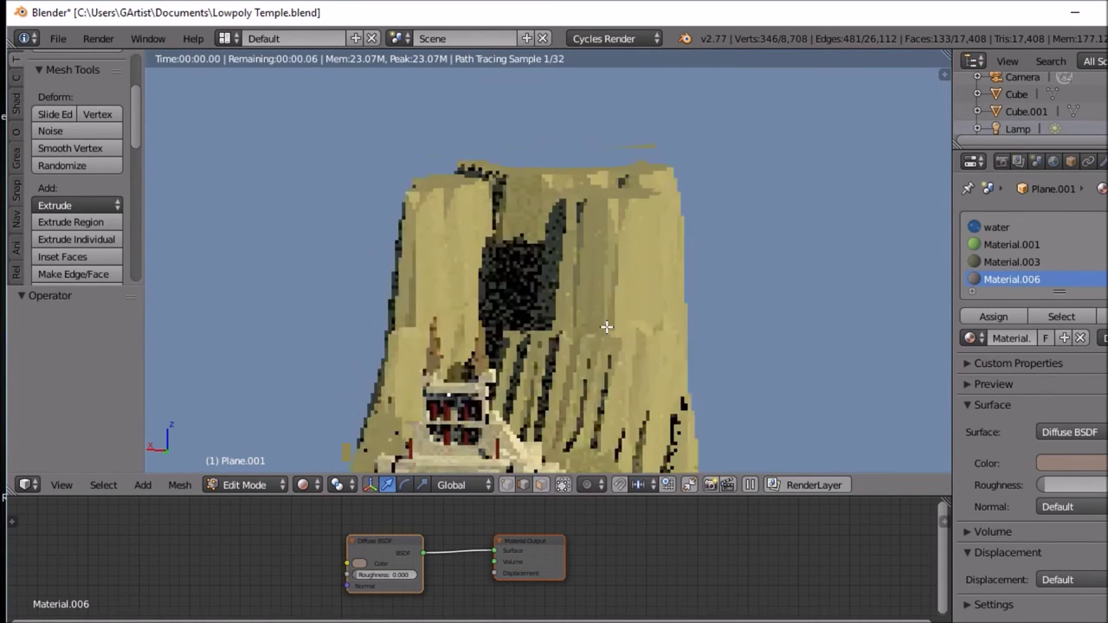
pyautogui.scroll(-8, 606, 326)
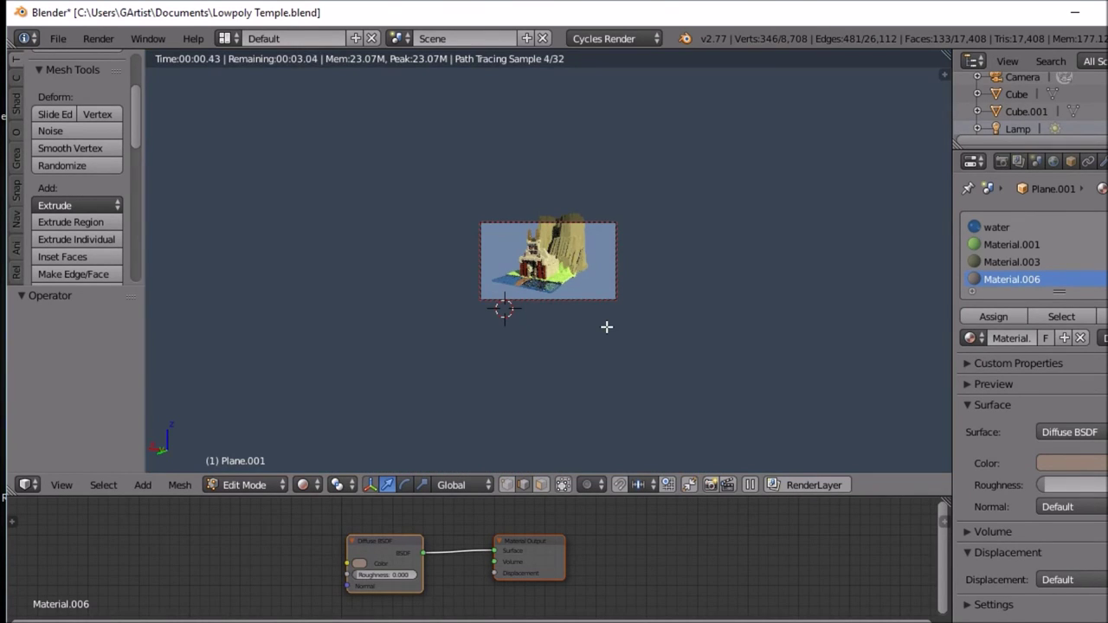
pyautogui.scroll(-2, 580, 293)
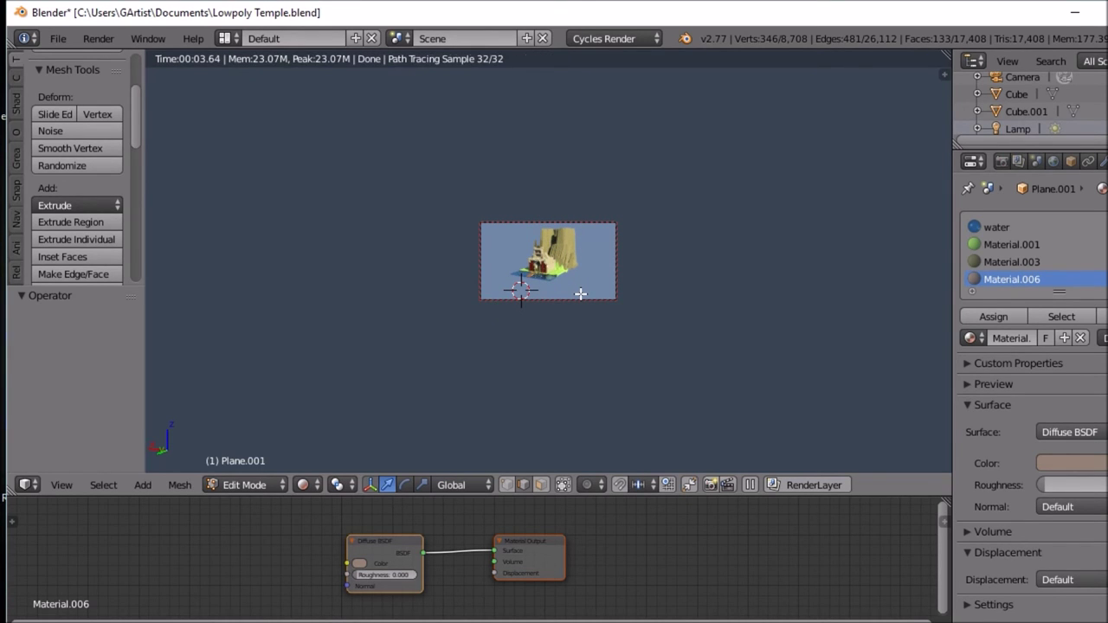
pyautogui.press('g')
pyautogui.press('z')
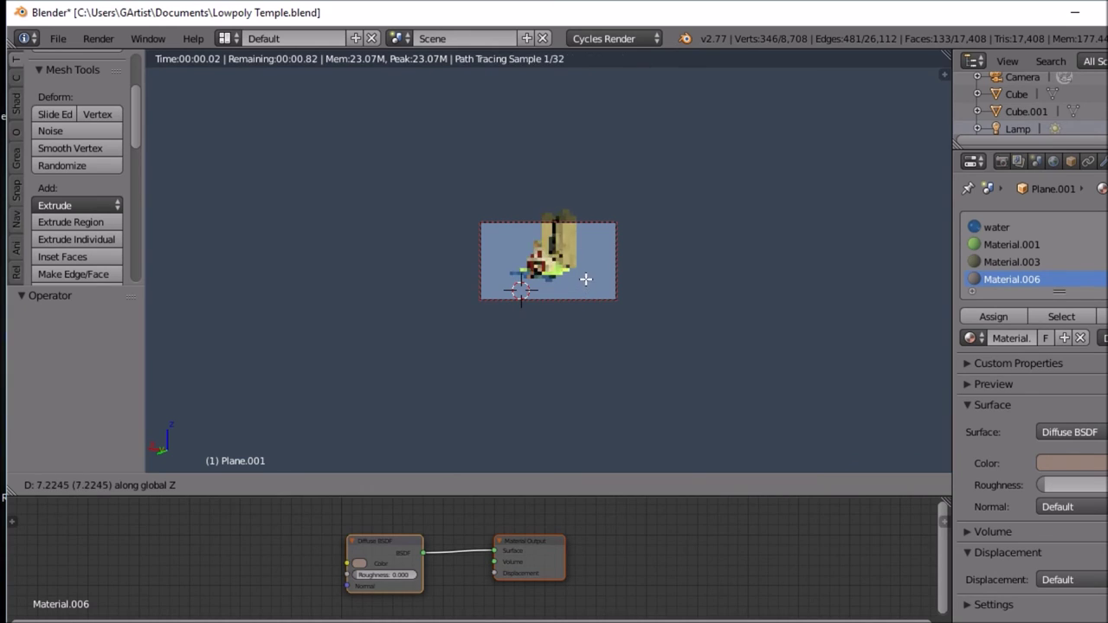
pyautogui.click(580, 303)
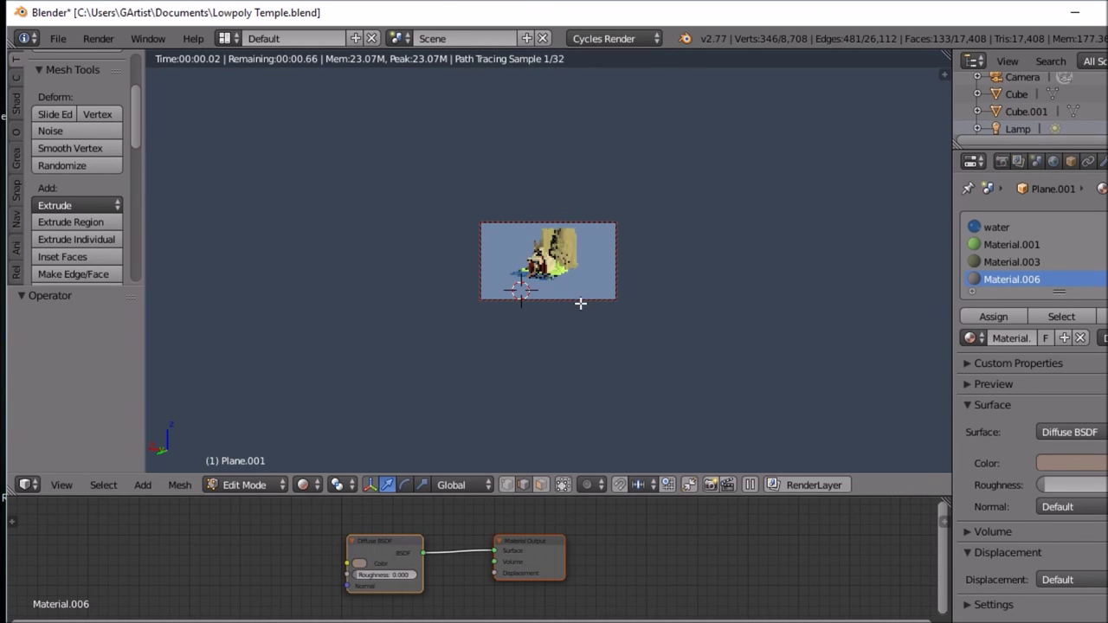
# Step: Leave Edit Mode, select the camera and raise it 1.421 along the global Z axis
pyautogui.press('Tab')
pyautogui.rightClick(617, 227)
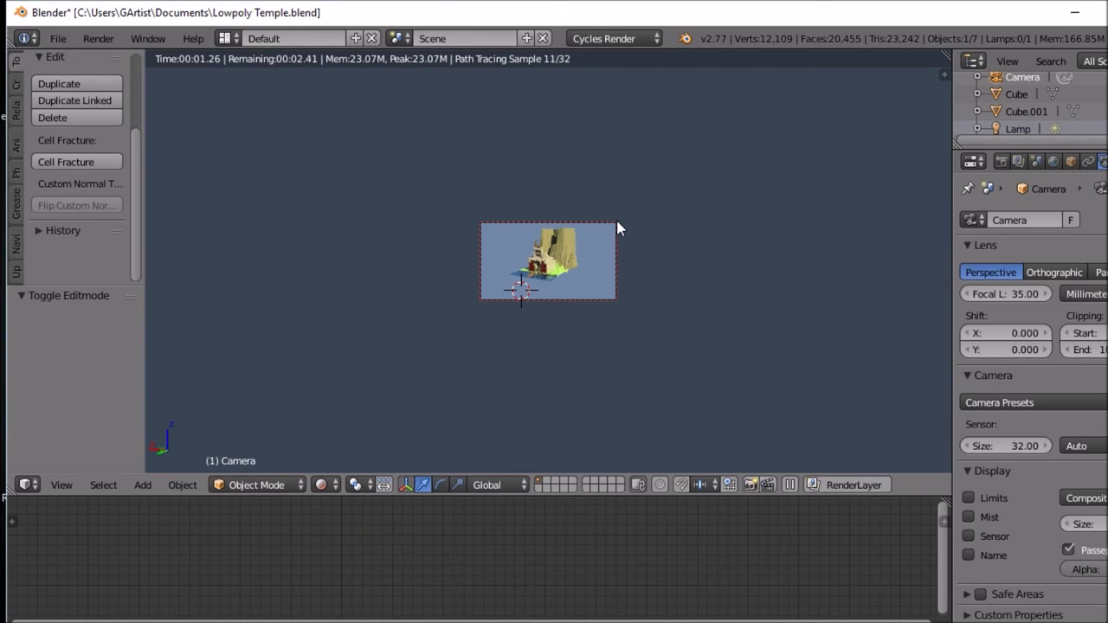
pyautogui.press('g')
pyautogui.press('z')
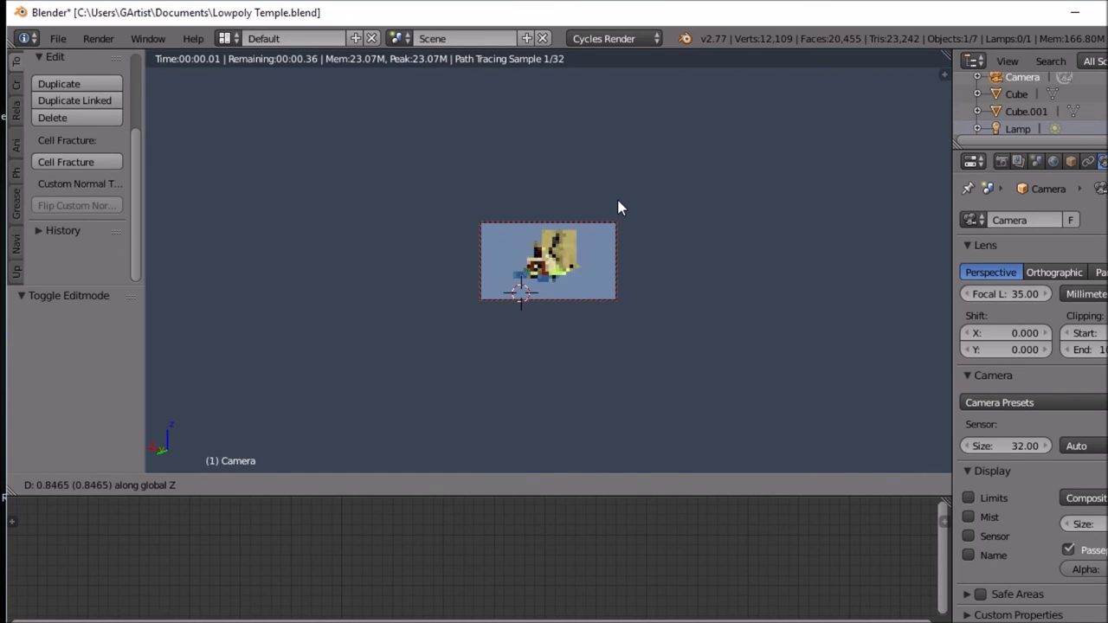
pyautogui.click(619, 185)
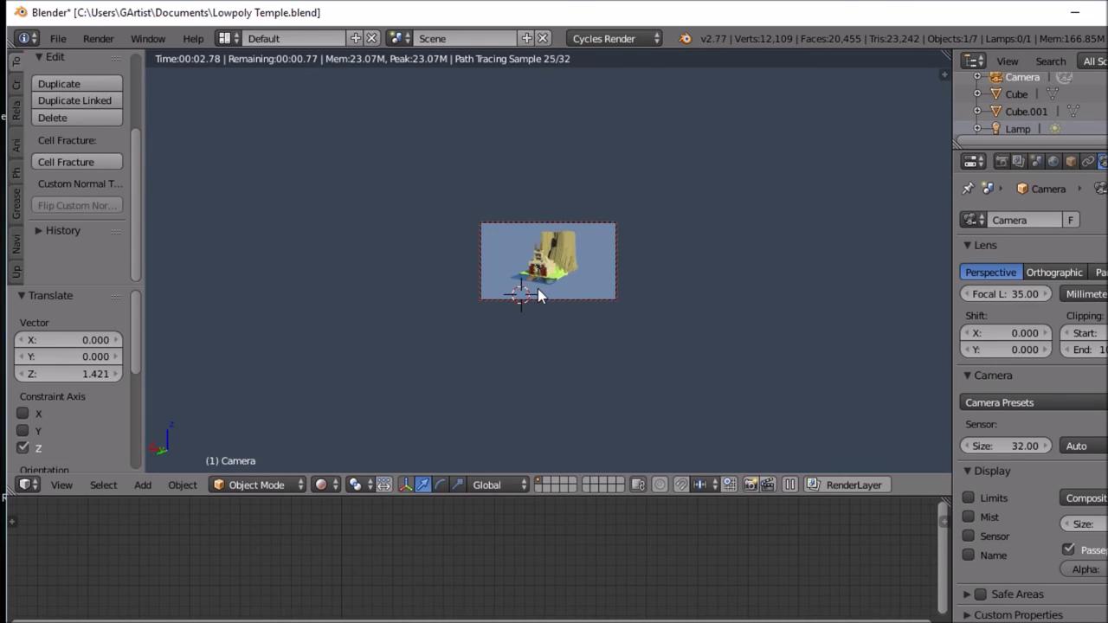
# Step: Render the scene from the camera and return the render area to the 3D View
pyautogui.press('F12')
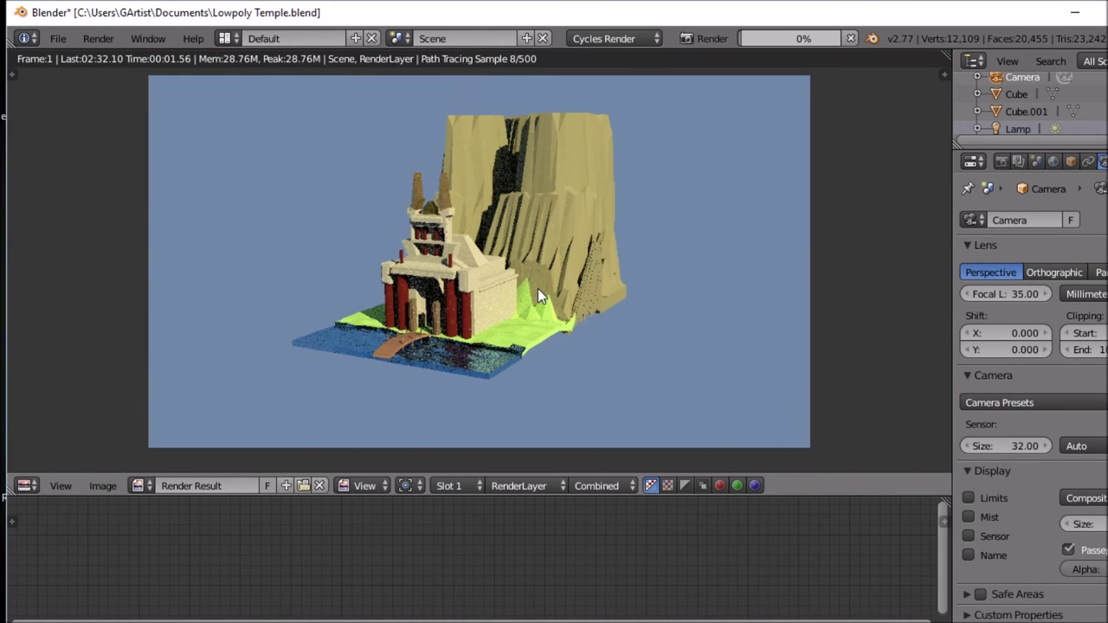
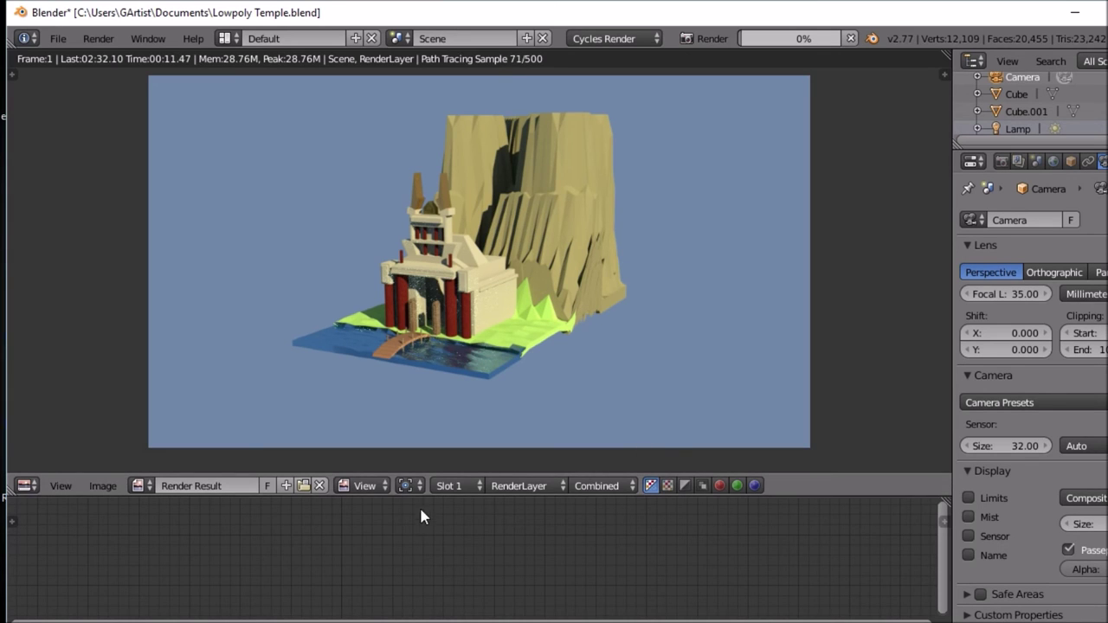
pyautogui.click(34, 486)
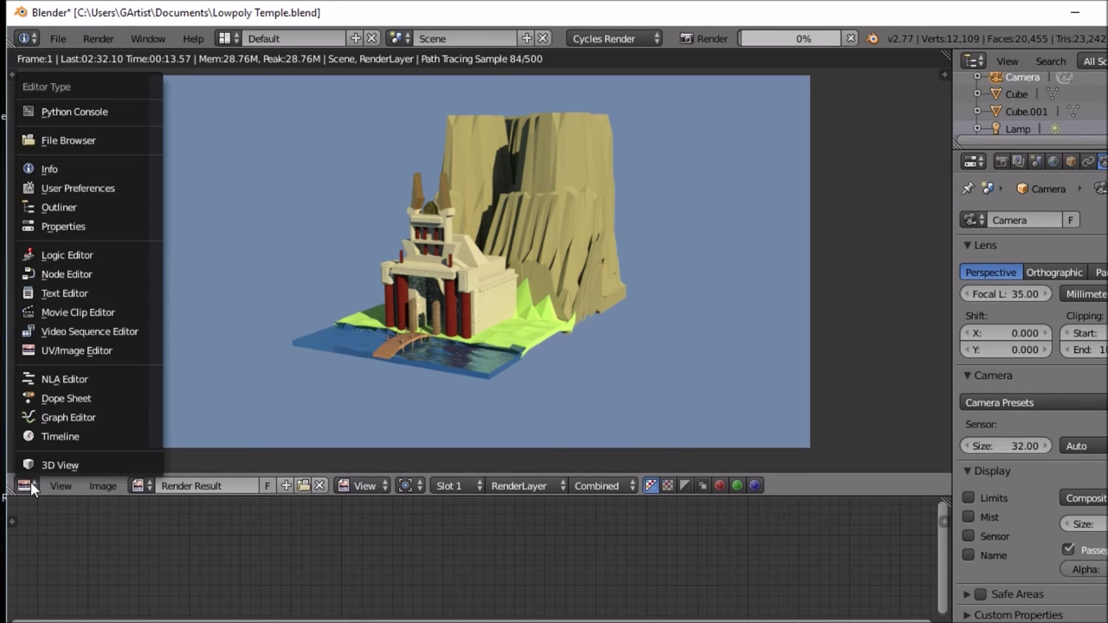
pyautogui.click(43, 464)
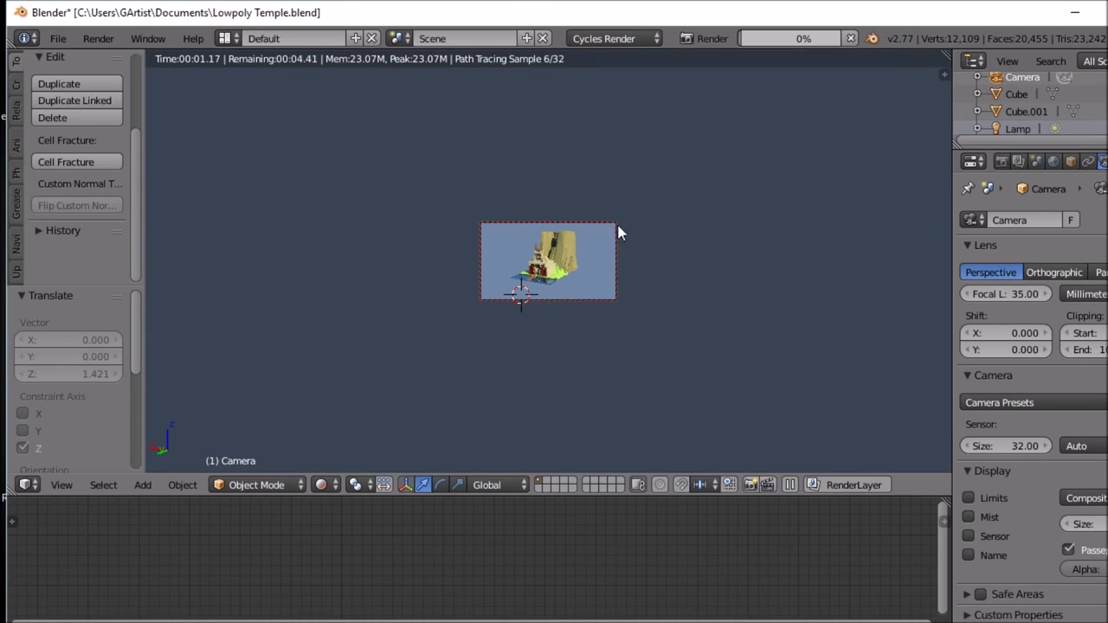
# Step: Leave the camera view, switch the viewport to Solid shading and look closely at the front of the temple
pyautogui.press('KP_0')
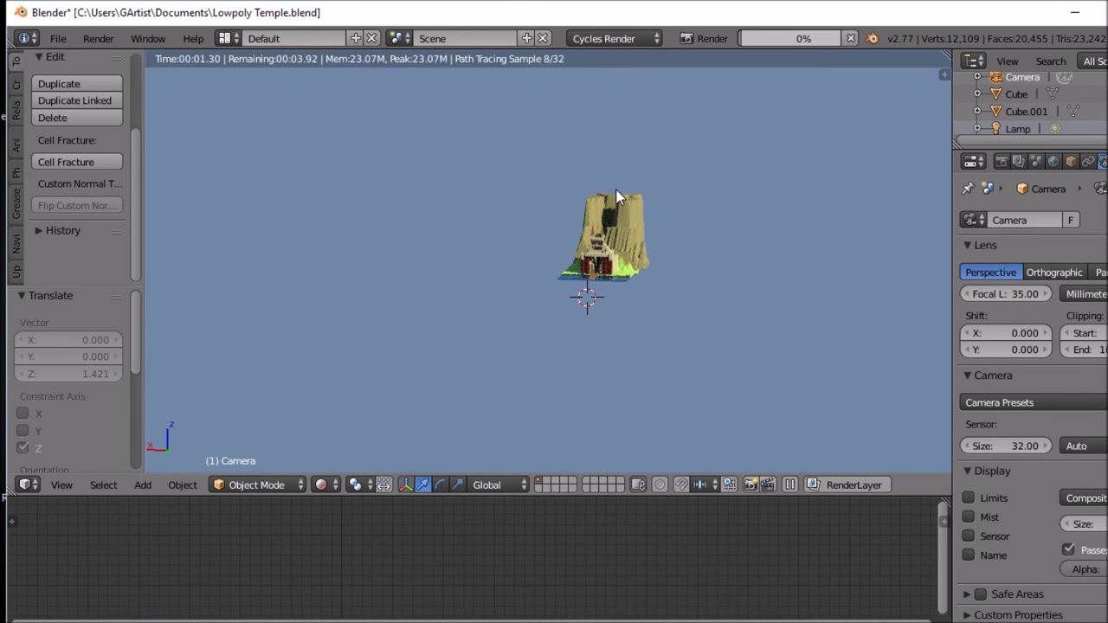
pyautogui.click(334, 489)
pyautogui.click(371, 424)
pyautogui.moveTo(641, 259)
pyautogui.mouseDown(button='middle')
pyautogui.moveTo(682, 200)
pyautogui.moveTo(555, 306)
pyautogui.moveTo(165, 327)
pyautogui.moveTo(889, 353)
pyautogui.mouseUp(button='middle')
pyautogui.scroll(4, 681, 200)
pyautogui.scroll(5, 680, 218)
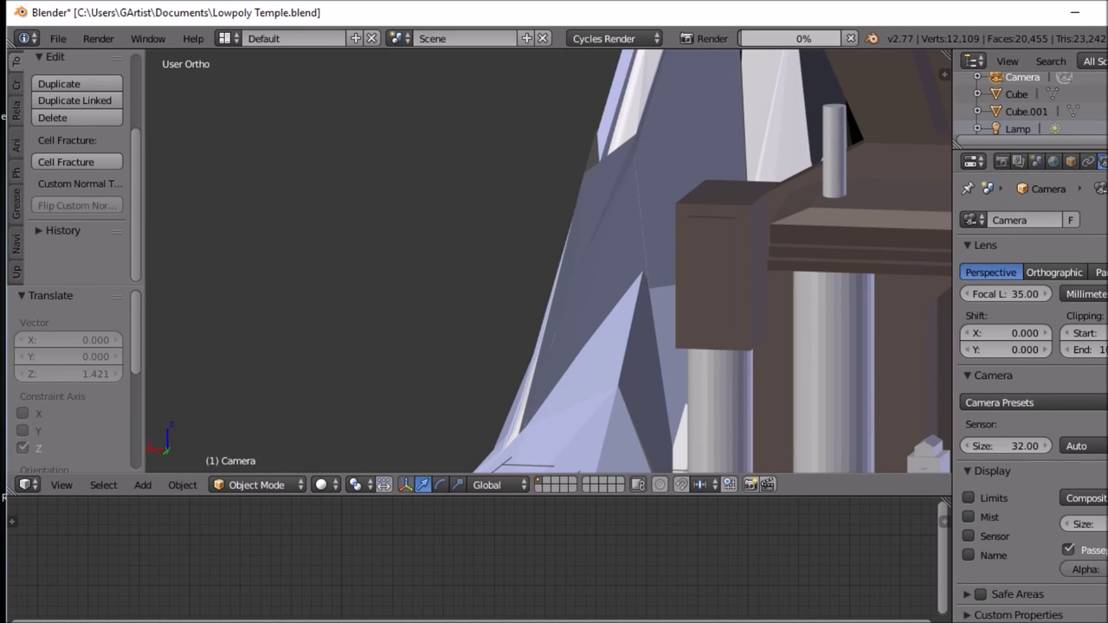
pyautogui.scroll(-6, 759, 304)
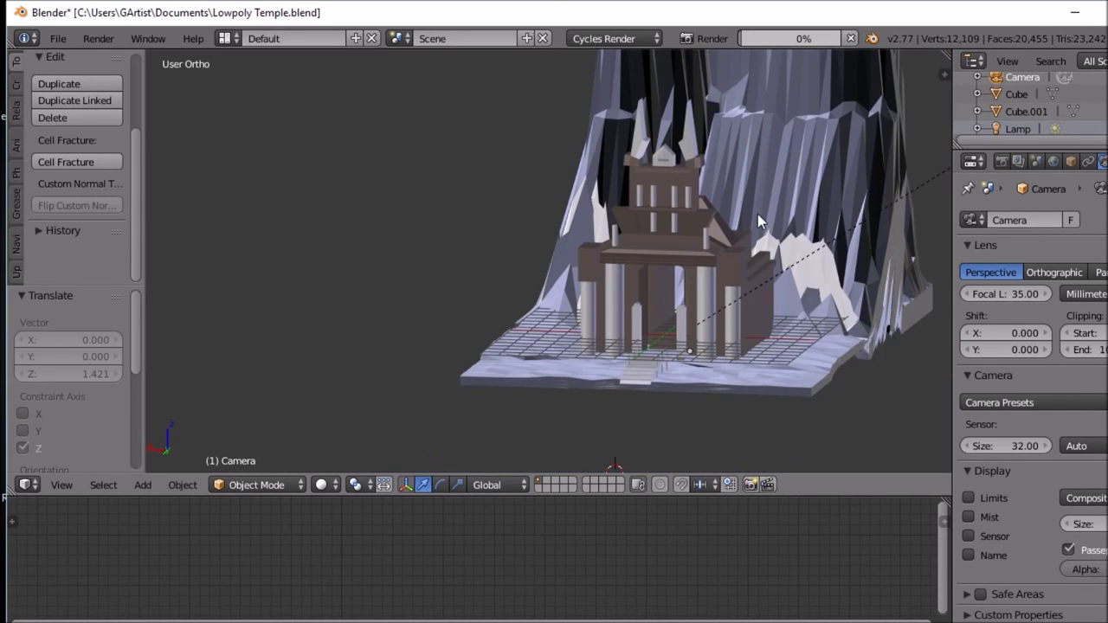
# Step: Select the cliff terrain Plane.001 and enter Edit Mode with selection limited to visible geometry
pyautogui.keyDown('shift'); pyautogui.moveTo(758, 214); pyautogui.dragTo(706, 439, button='middle'); pyautogui.keyUp('shift')
pyautogui.scroll(5, 664, 309)
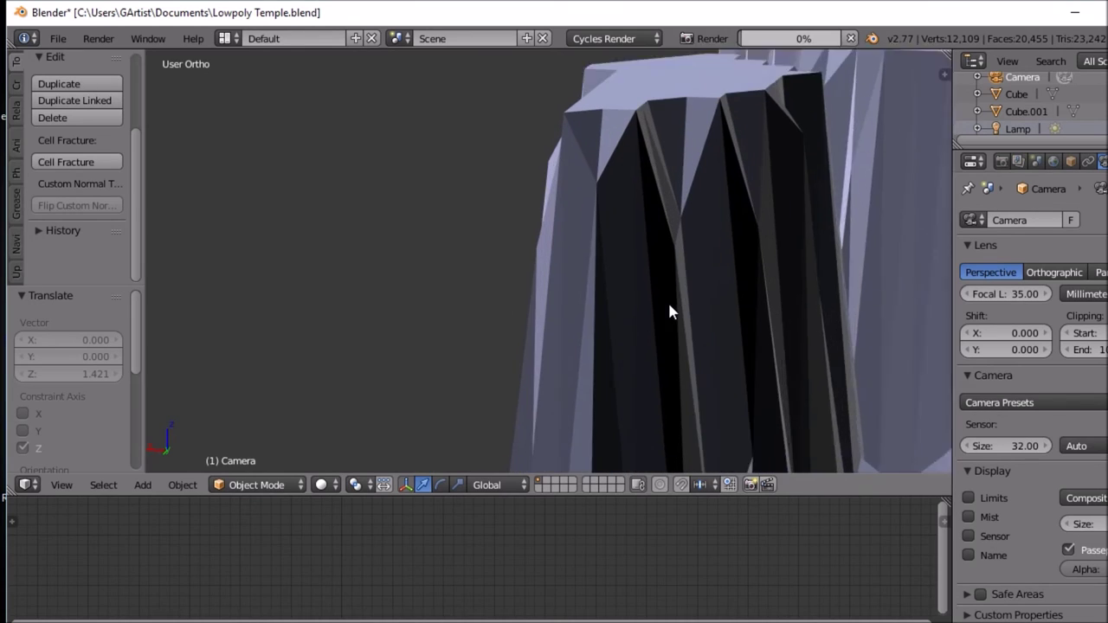
pyautogui.scroll(-3, 668, 300)
pyautogui.keyDown('shift'); pyautogui.moveTo(589, 385); pyautogui.dragTo(465, 377, button='middle'); pyautogui.keyUp('shift')
pyautogui.scroll(-3, 517, 364)
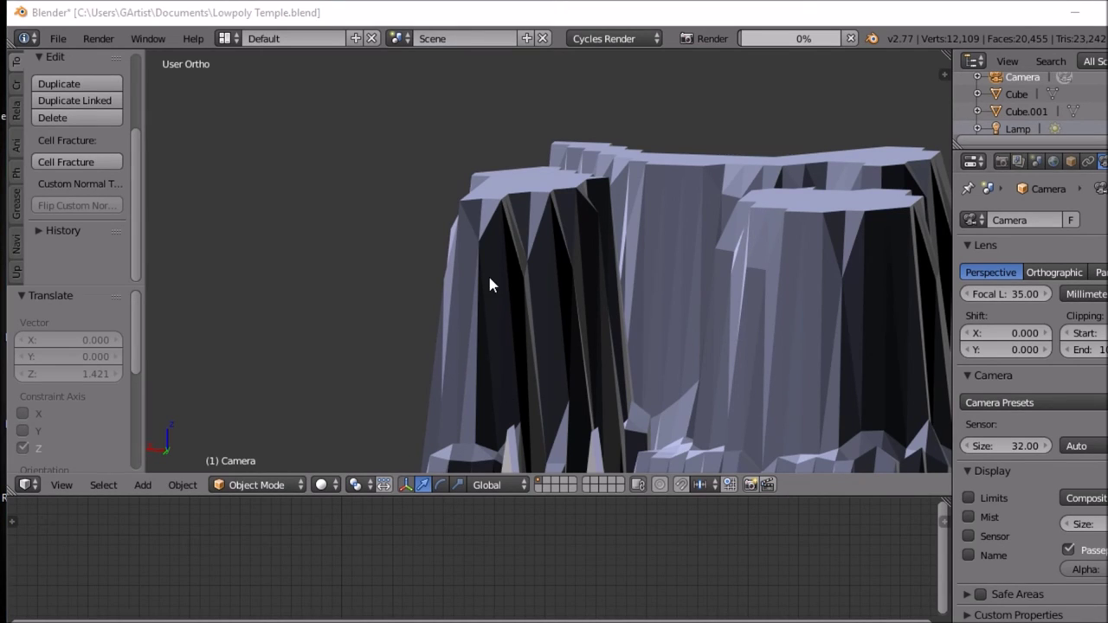
pyautogui.rightClick(560, 239)
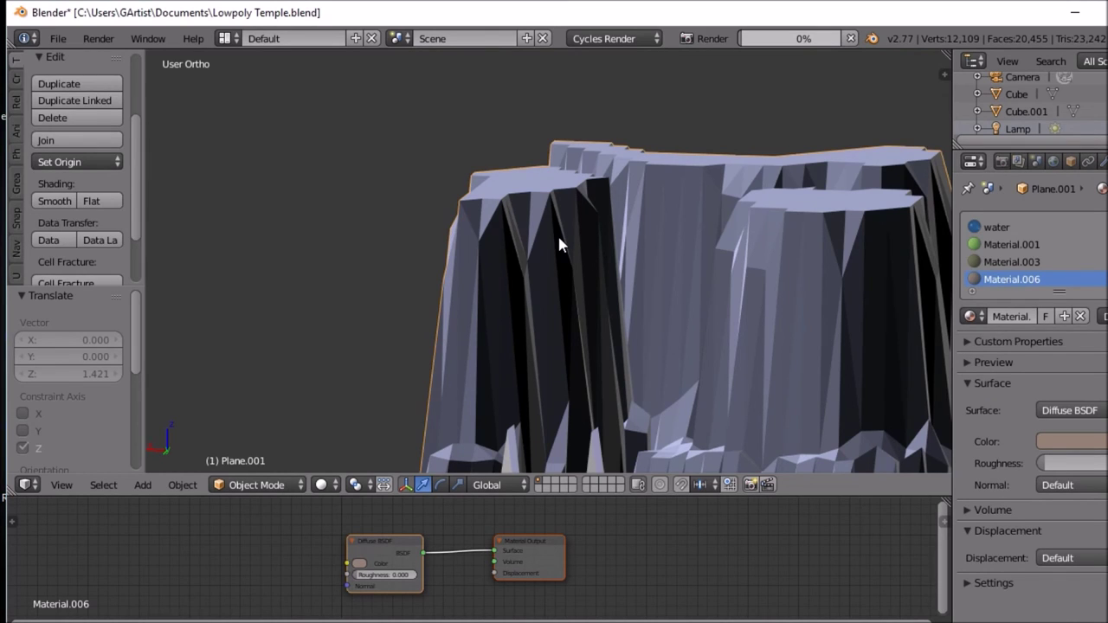
pyautogui.press('Tab')
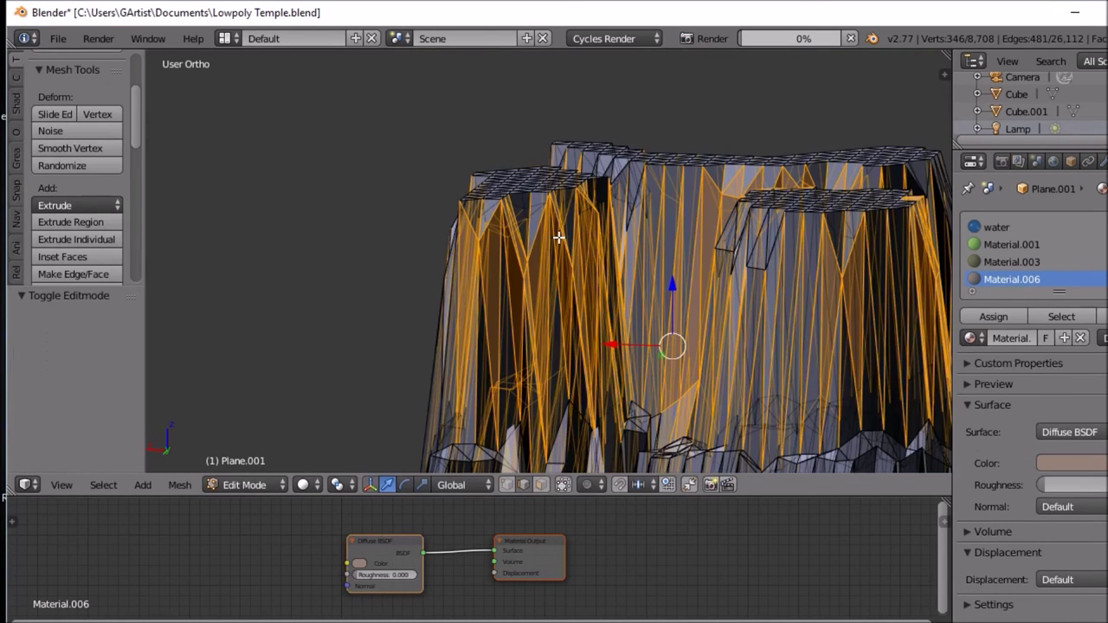
pyautogui.click(542, 485)
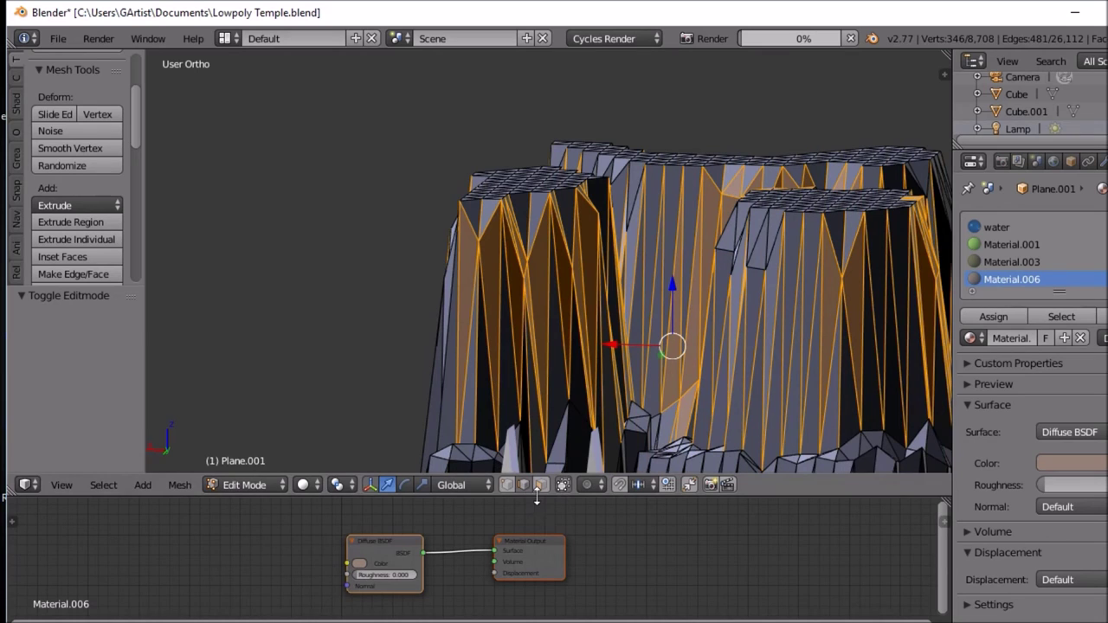
# Step: Deselect all geometry, switch the view to perspective and look closely at the cliff plateaus behind the temple
pyautogui.scroll(5, 544, 319)
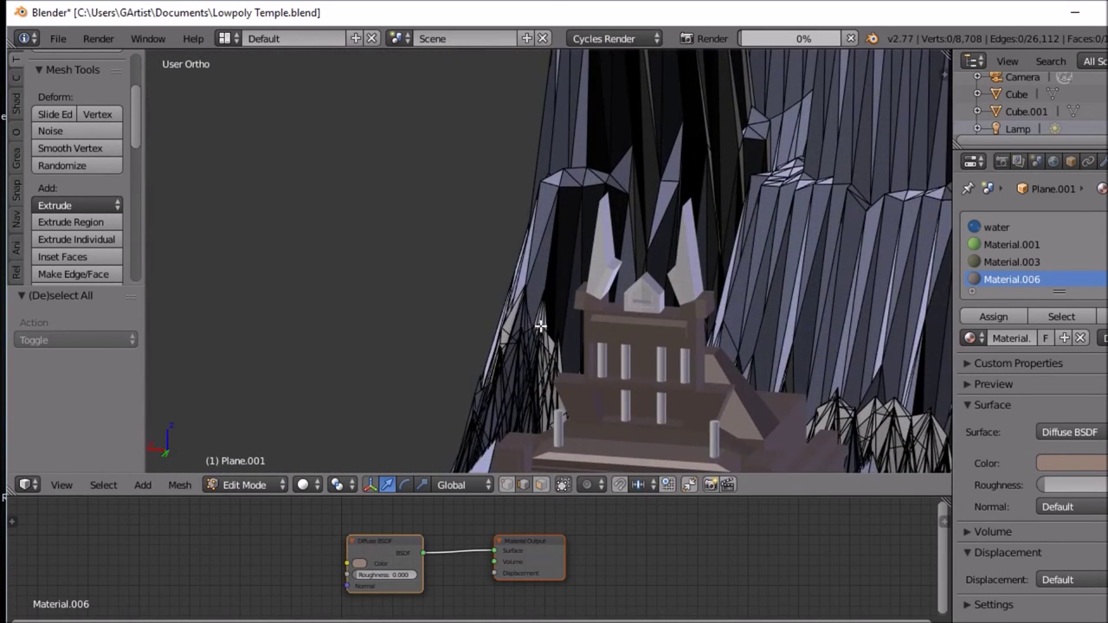
pyautogui.press('KP_5')
pyautogui.scroll(-2, 554, 335)
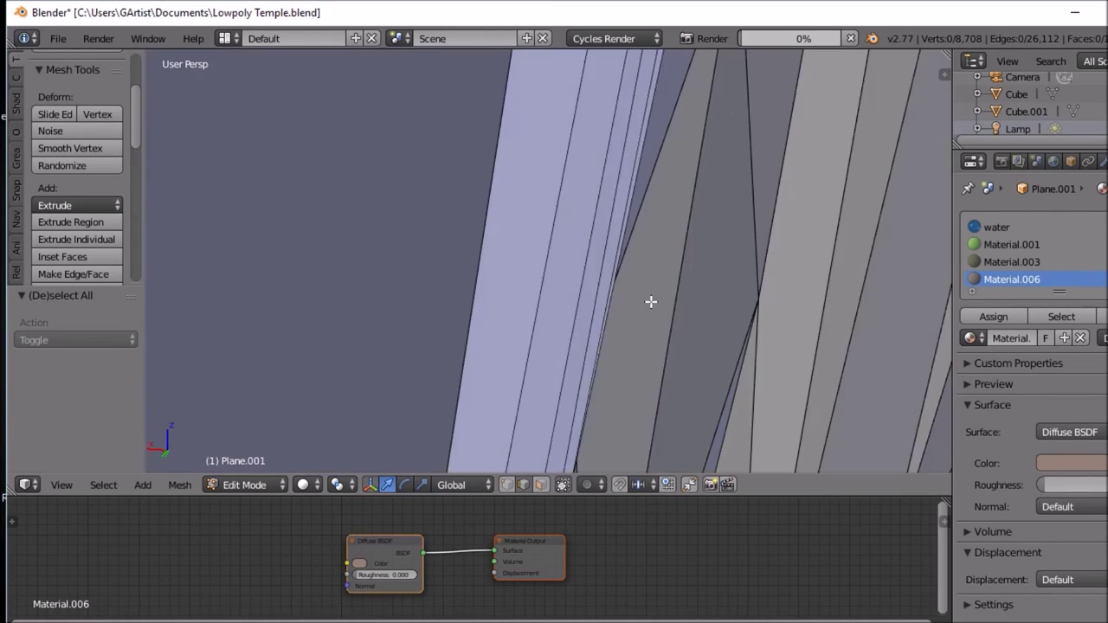
pyautogui.scroll(-3, 651, 301)
pyautogui.scroll(3, 626, 285)
pyautogui.scroll(-3, 626, 285)
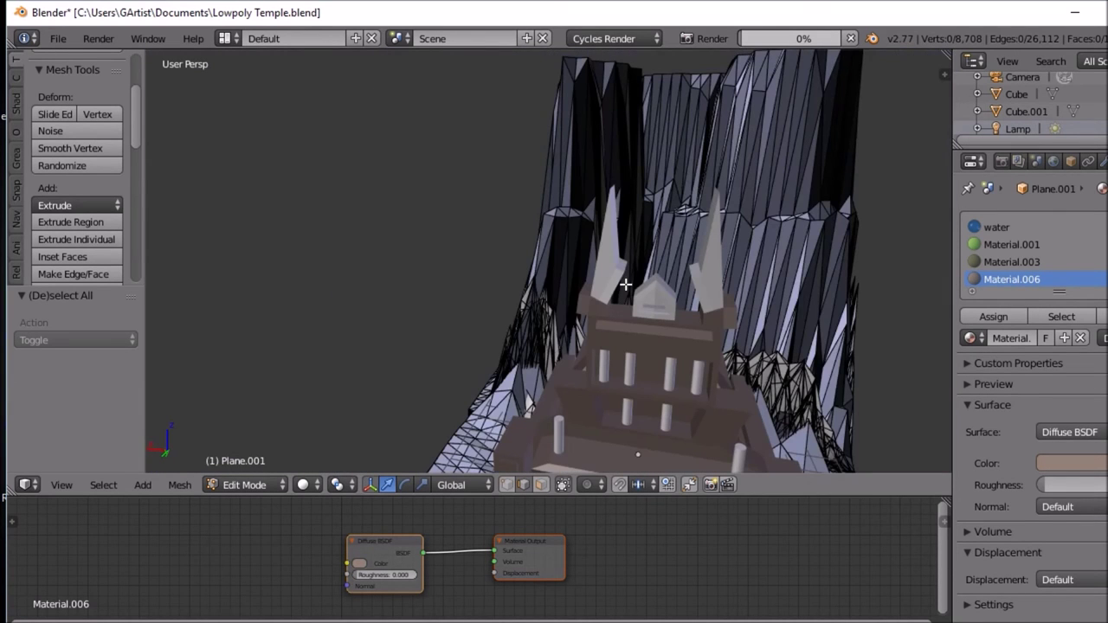
pyautogui.scroll(5, 644, 243)
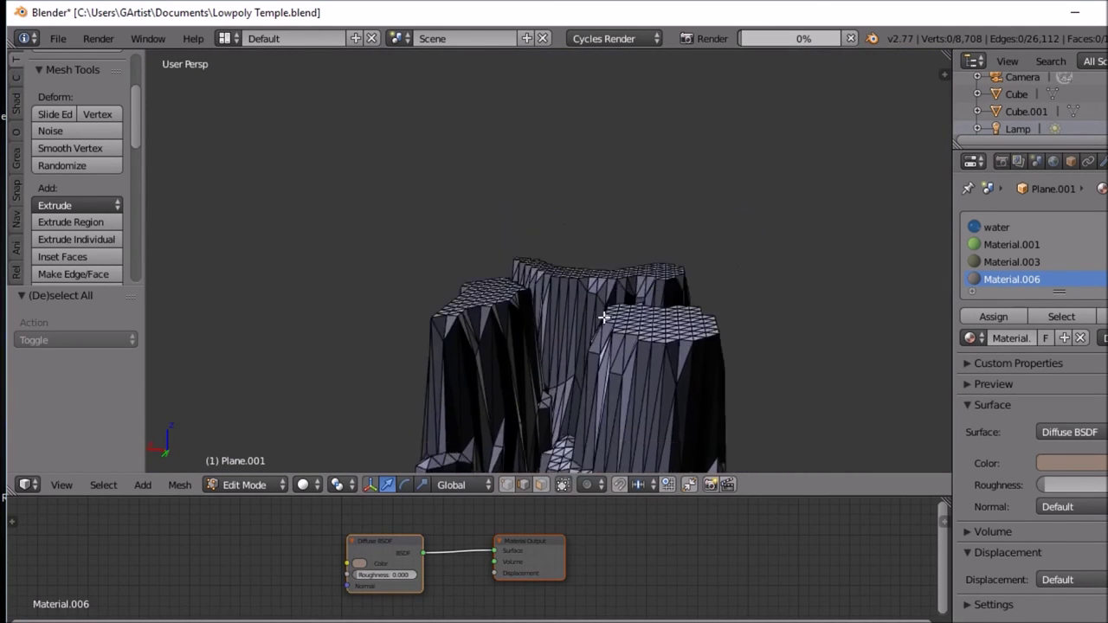
pyautogui.scroll(-5, 602, 261)
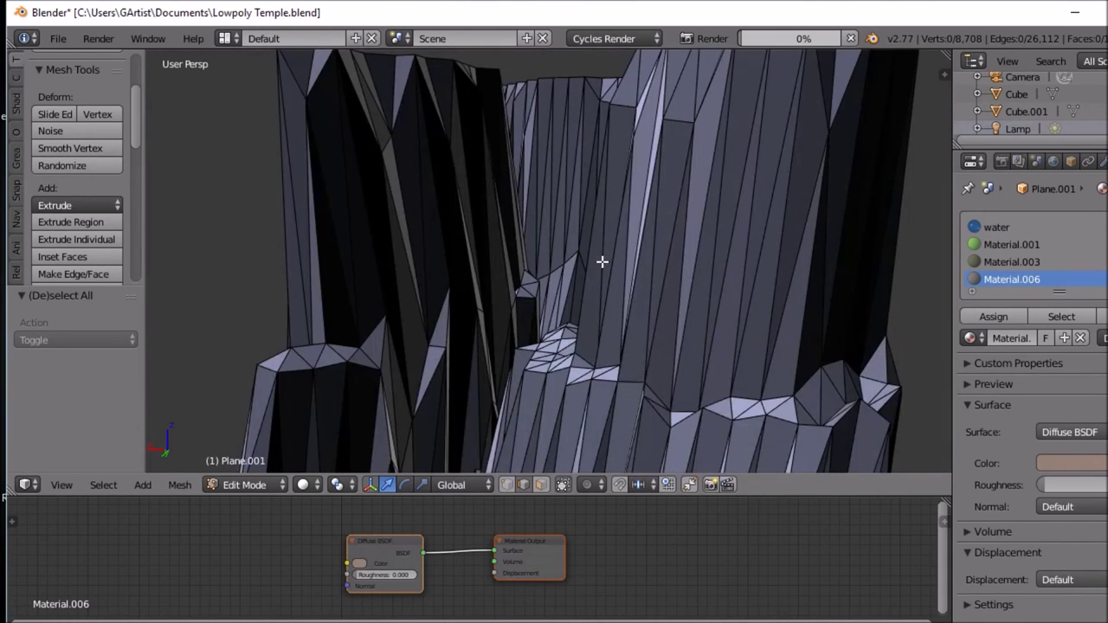
# Step: In vertex select mode, move the left plateau's front rim edge by -0.578, 0.478, -2.107 using proportional editing with Random falloff and size 2.14
pyautogui.rightClick(398, 308)
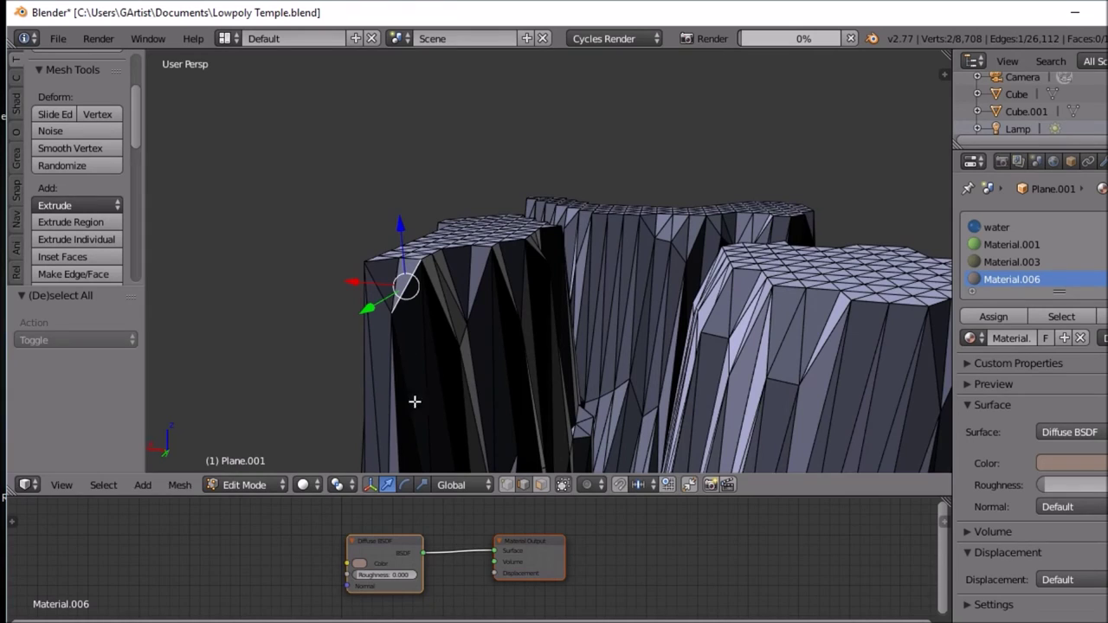
pyautogui.click(505, 485)
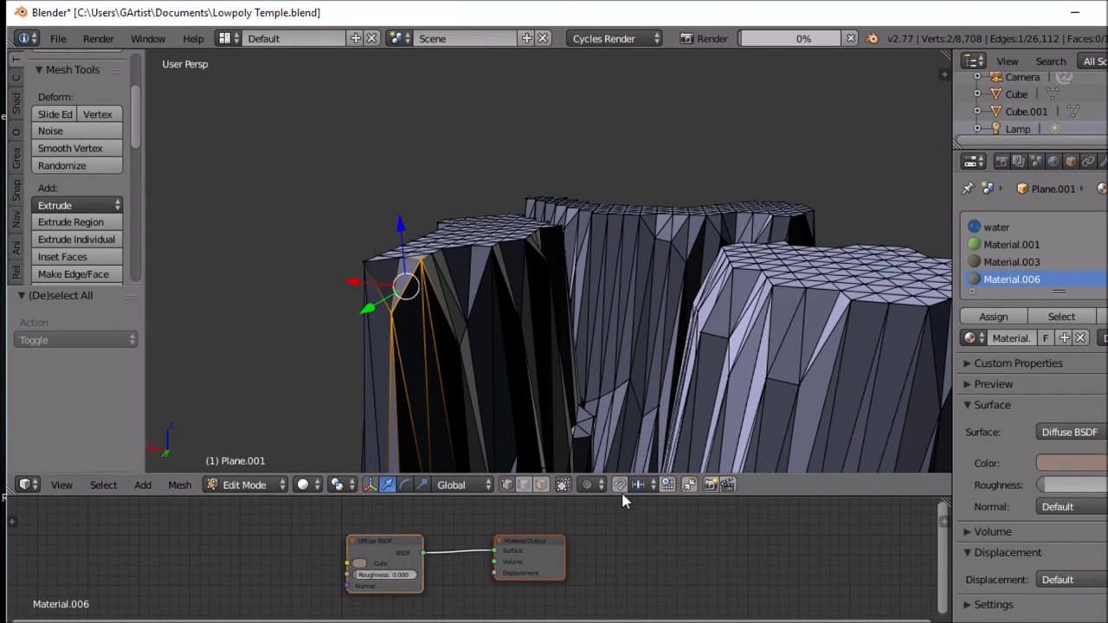
pyautogui.press('o')
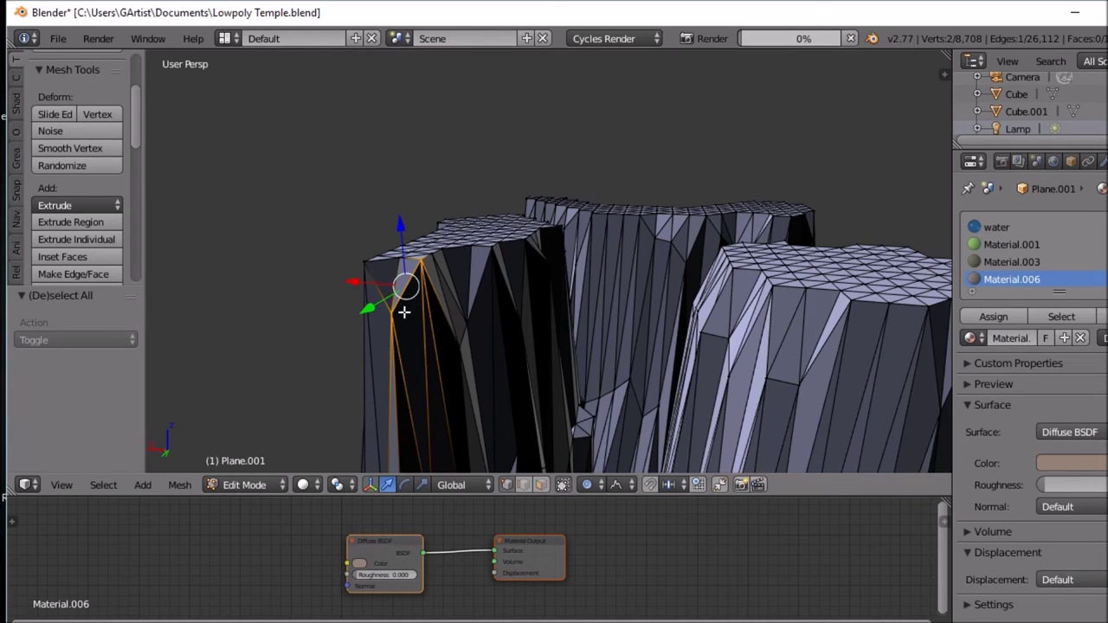
pyautogui.press('g')
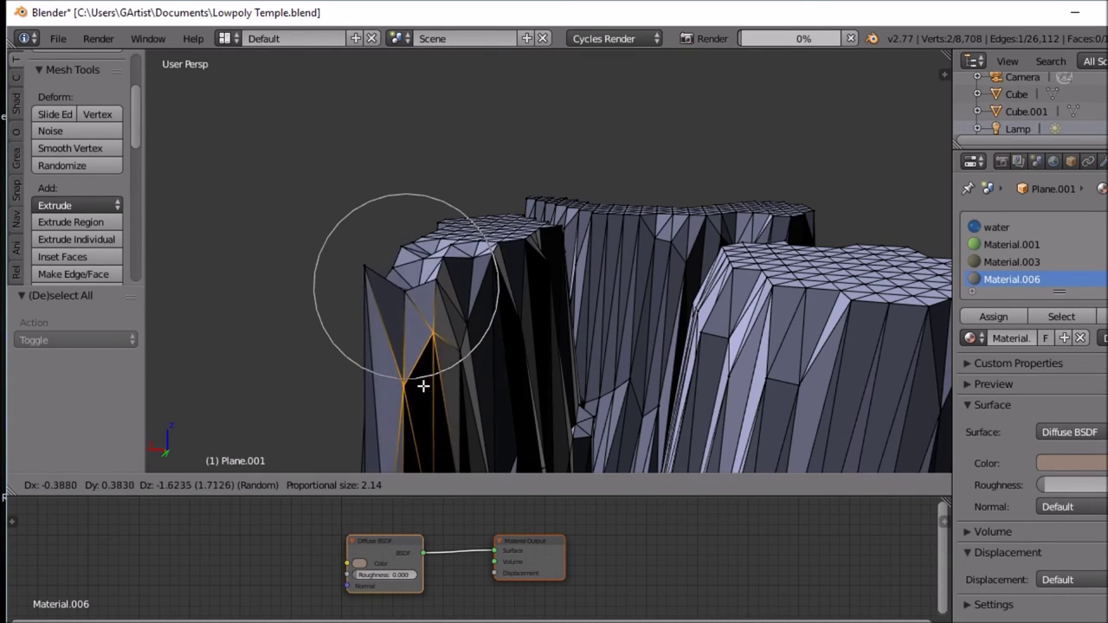
pyautogui.click(429, 406)
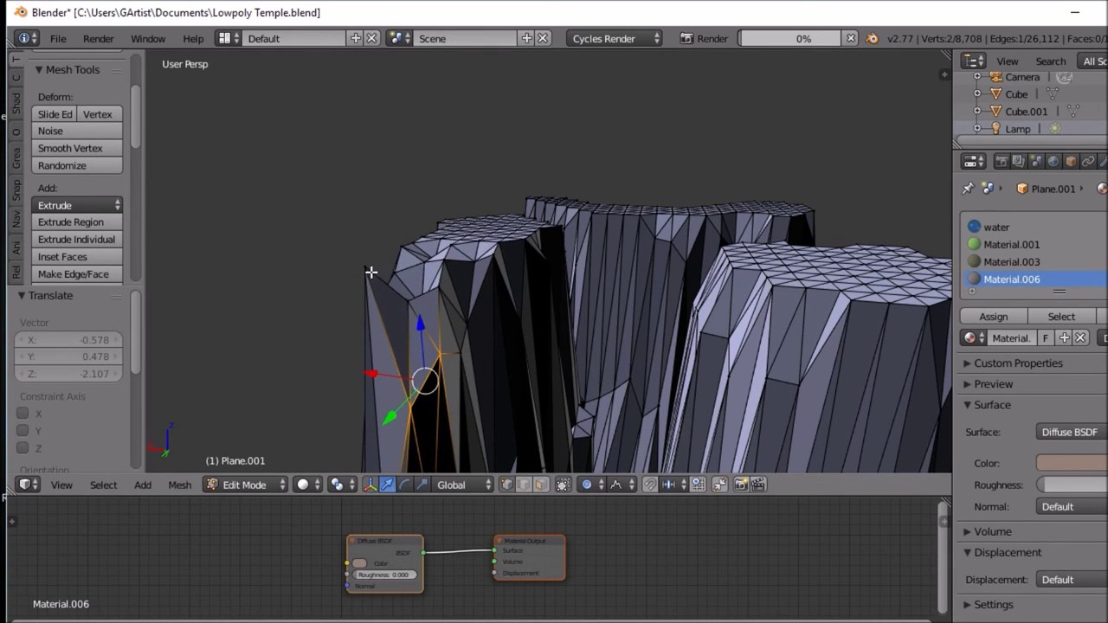
# Step: Proportionally move the left plateau's outer corner vertex by -0.807, 0.531, -2.482 and another front rim vertex by -0.386, 0.409, -2.307
pyautogui.rightClick(371, 272)
pyautogui.press('g')
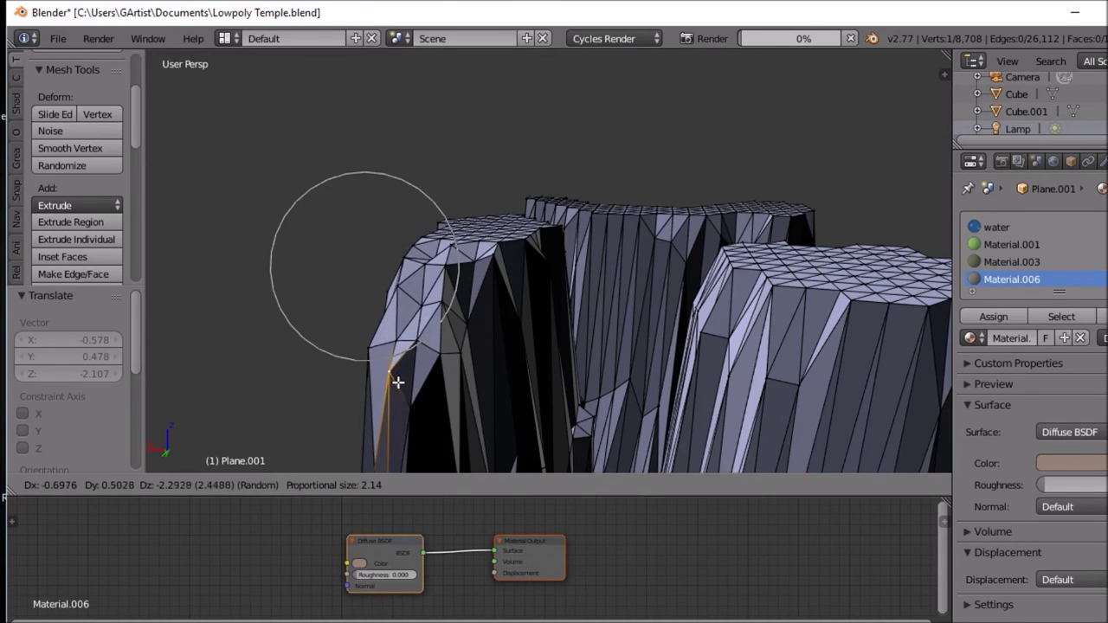
pyautogui.click(395, 381)
pyautogui.moveTo(527, 254); pyautogui.dragTo(505, 258, button='middle')
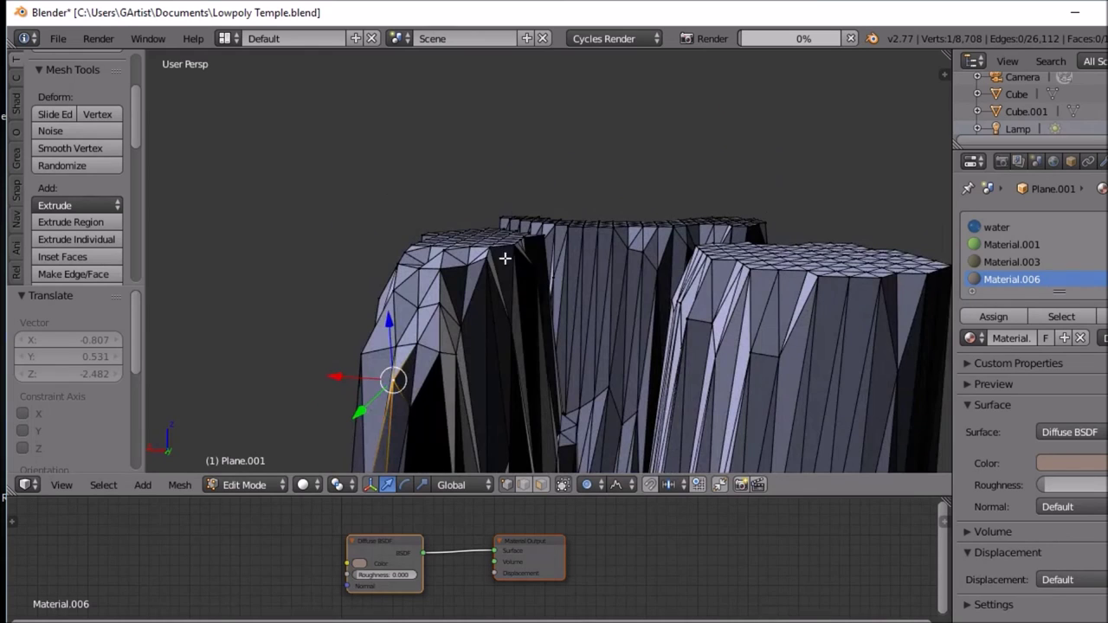
pyautogui.rightClick(486, 264)
pyautogui.press('g')
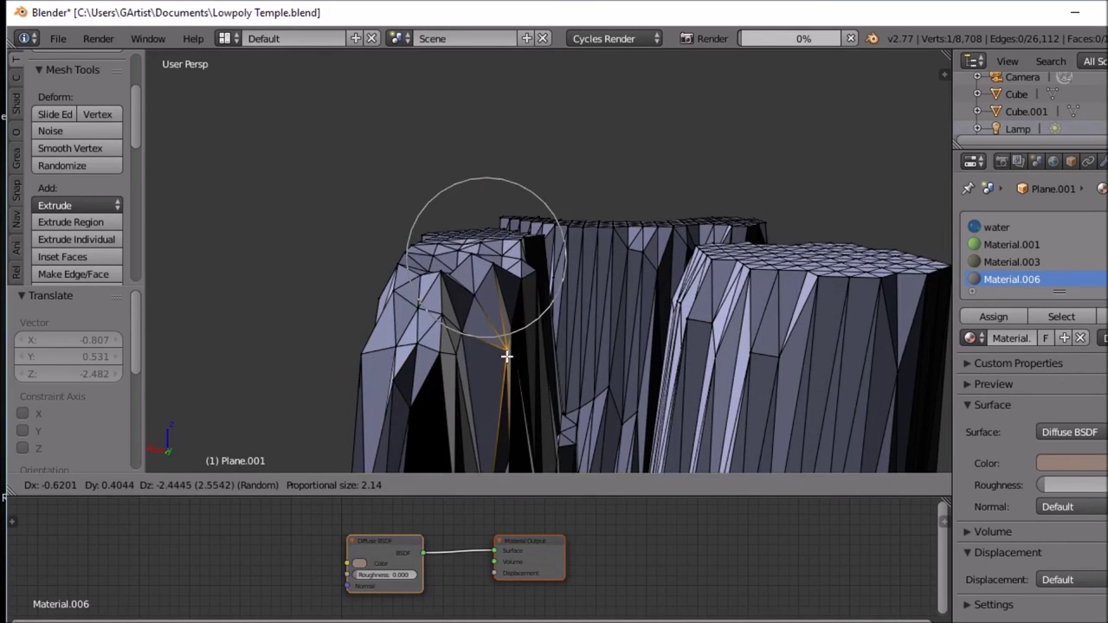
pyautogui.click(498, 347)
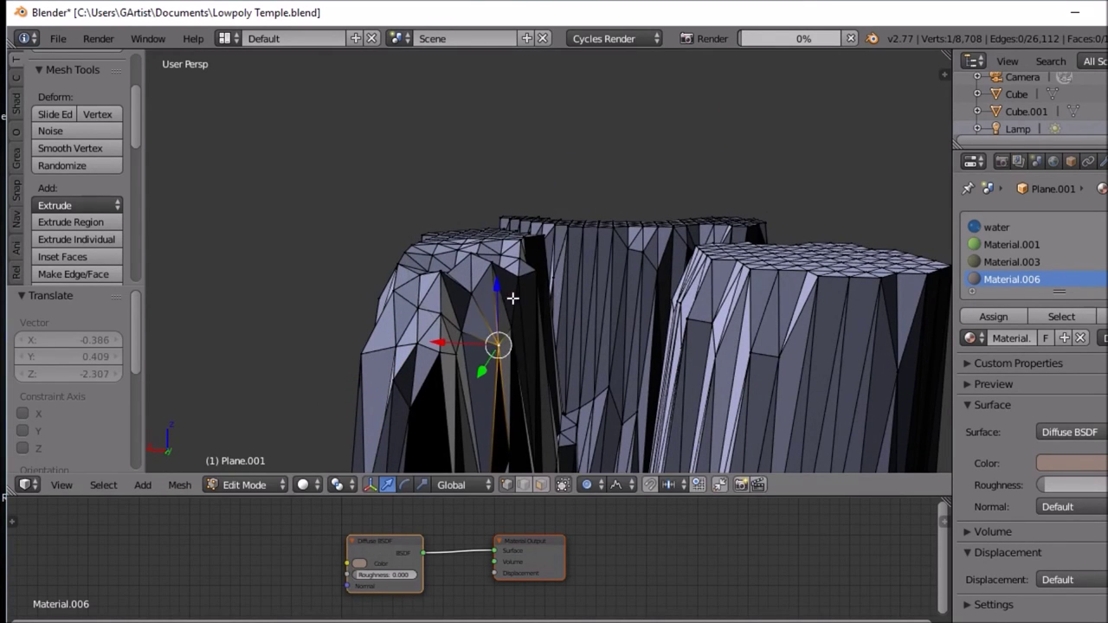
pyautogui.moveTo(520, 258)
pyautogui.mouseDown(button='middle')
pyautogui.moveTo(530, 303)
pyautogui.moveTo(549, 252)
pyautogui.moveTo(591, 279)
pyautogui.moveTo(624, 274)
pyautogui.moveTo(512, 256)
pyautogui.mouseUp(button='middle')
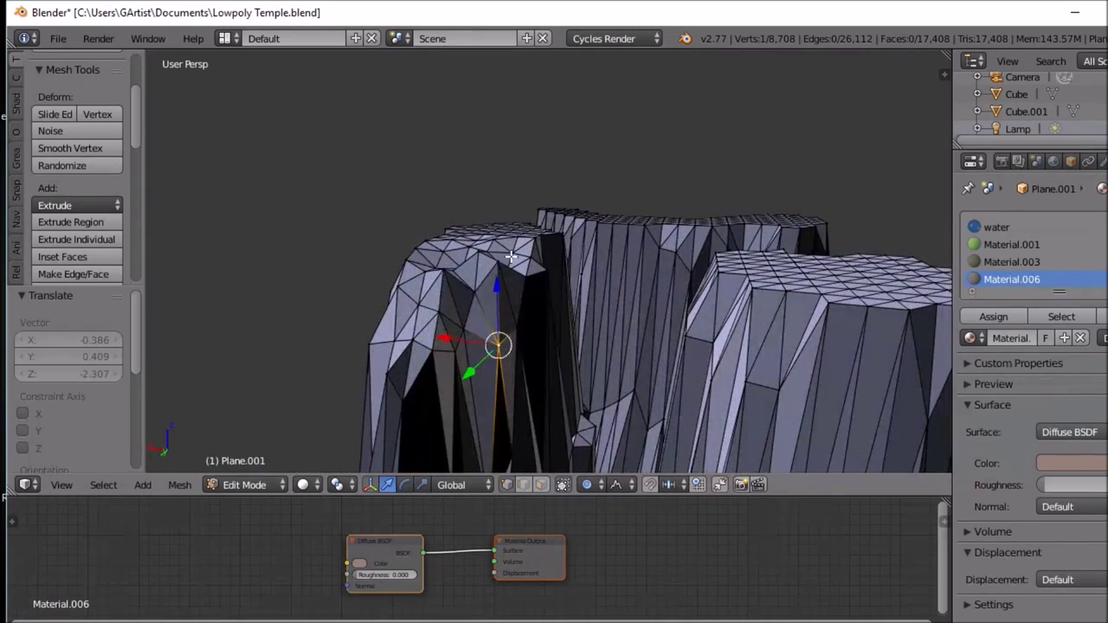
pyautogui.rightClick(547, 233)
pyautogui.press('g')
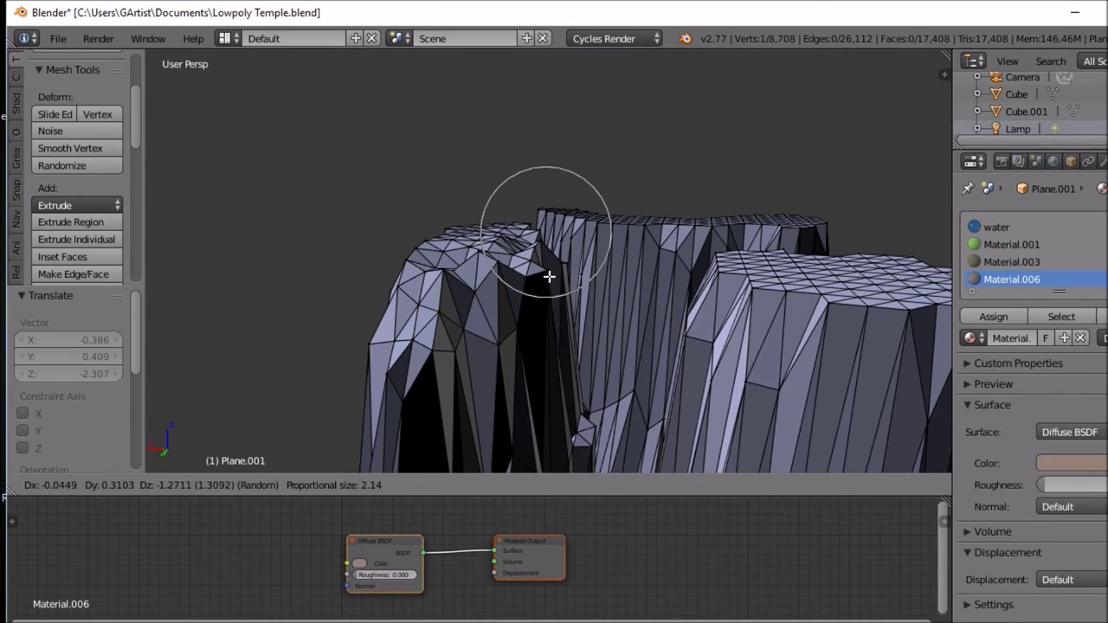
pyautogui.rightClick(551, 260)
# Step: Proportionally move the left plateau's inner corner vertex, facing the gap, by -0.066, 0.369, -1.528
pyautogui.rightClick(561, 238)
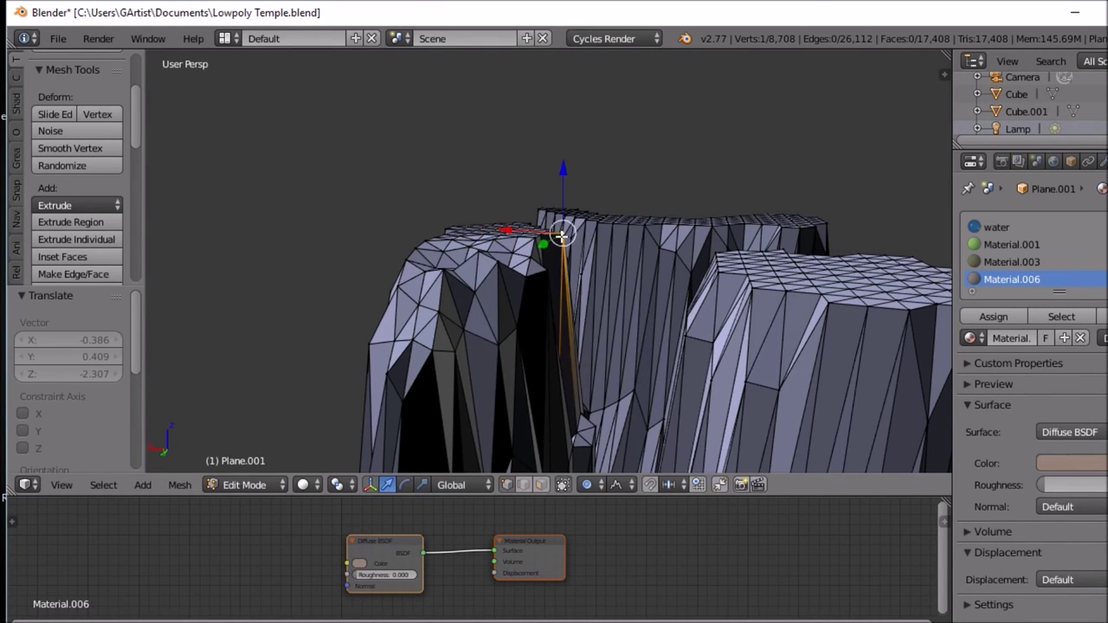
pyautogui.press('g')
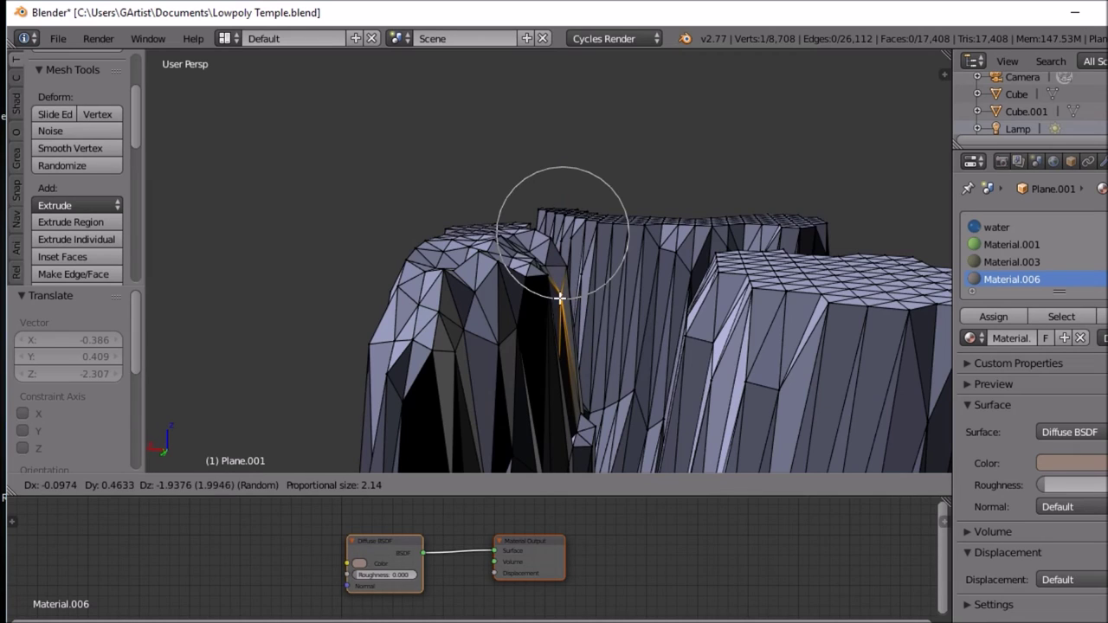
pyautogui.click(559, 284)
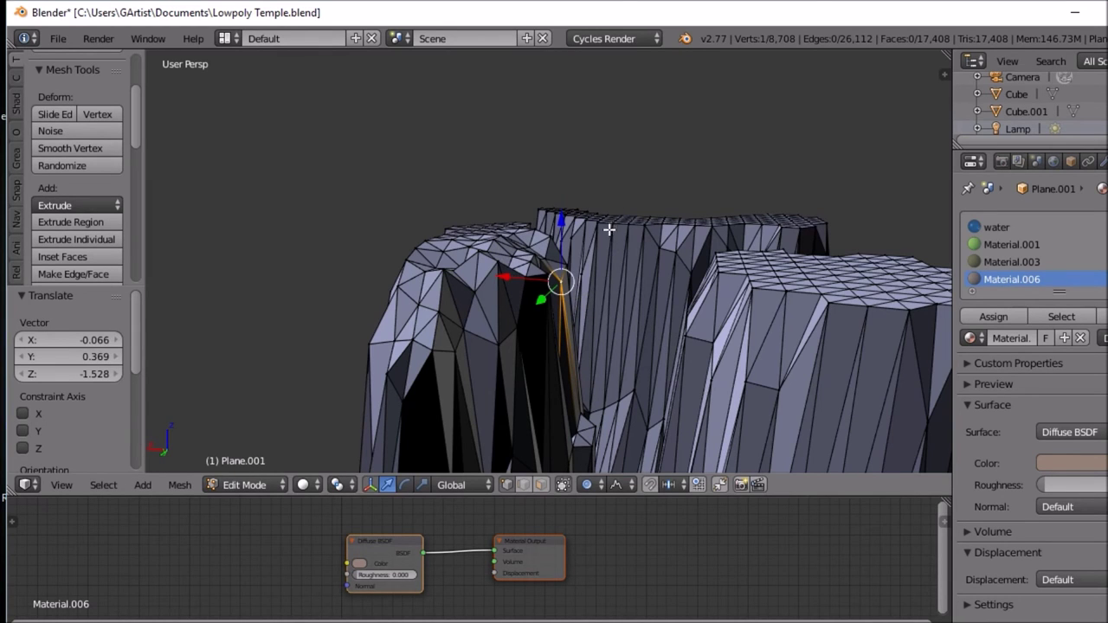
# Step: Proportionally move a front rim vertex of the right plateau by 0.611, 0.735, -2.546
pyautogui.press('KP_8')
pyautogui.press('KP_8')
pyautogui.press('KP_8')
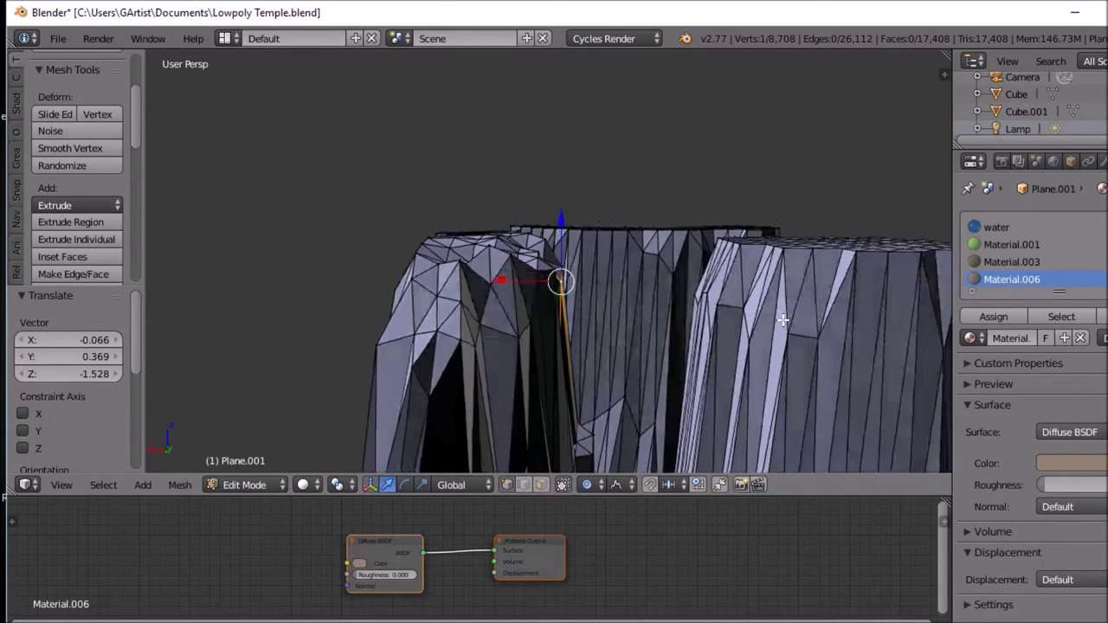
pyautogui.moveTo(764, 313); pyautogui.dragTo(798, 344, button='middle')
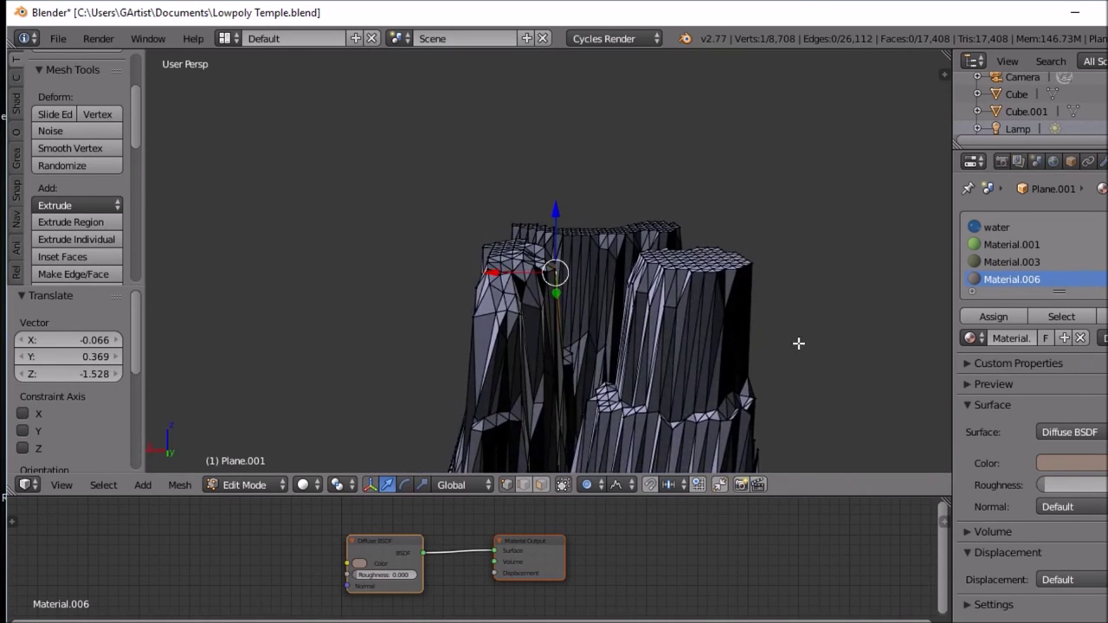
pyautogui.scroll(2, 674, 302)
pyautogui.rightClick(784, 284)
pyautogui.press('g')
pyautogui.click(759, 357)
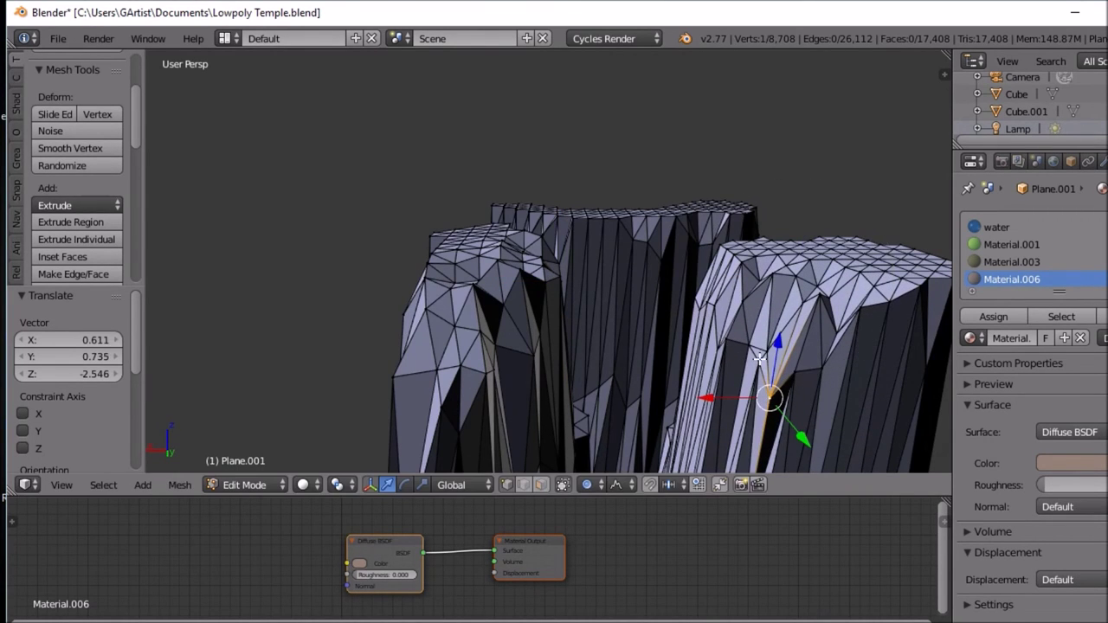
pyautogui.rightClick(761, 277)
pyautogui.press('g')
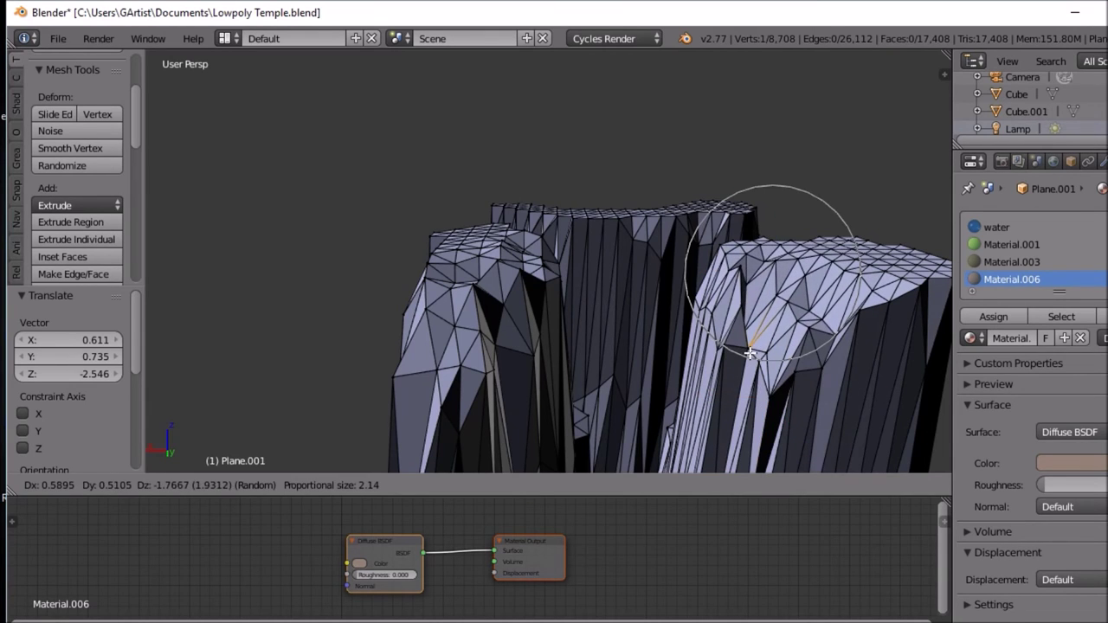
pyautogui.press('Escape')
# Step: Pull the rim on the right plateau's gap-facing side down in three proportional moves, by 2.230, 0.284 and 1.487 along Z
pyautogui.rightClick(734, 265)
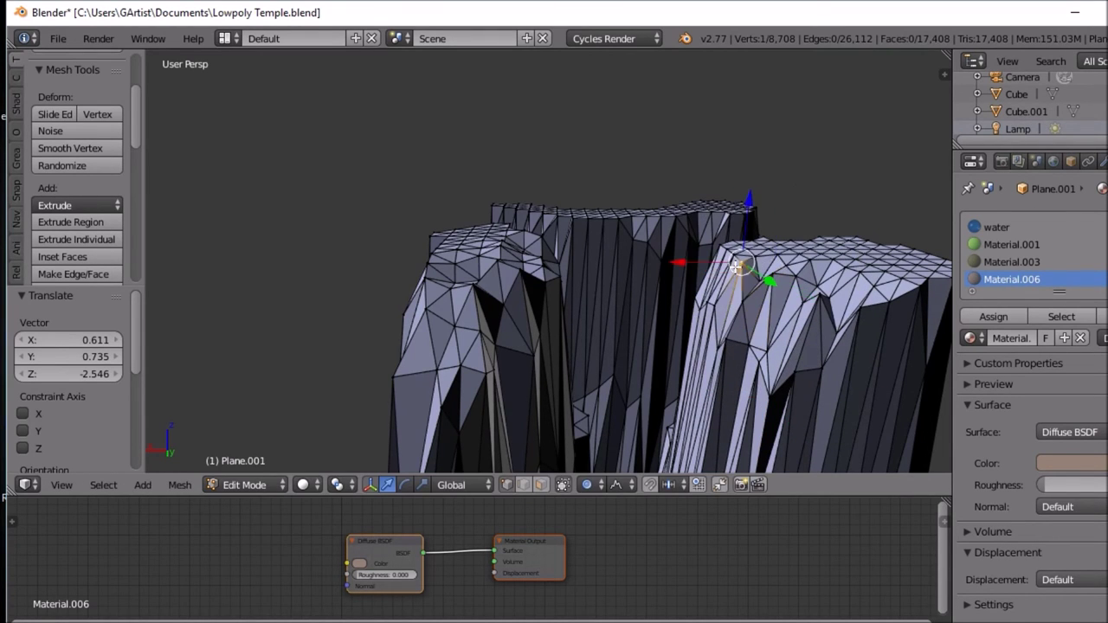
pyautogui.press('g')
pyautogui.click(724, 357)
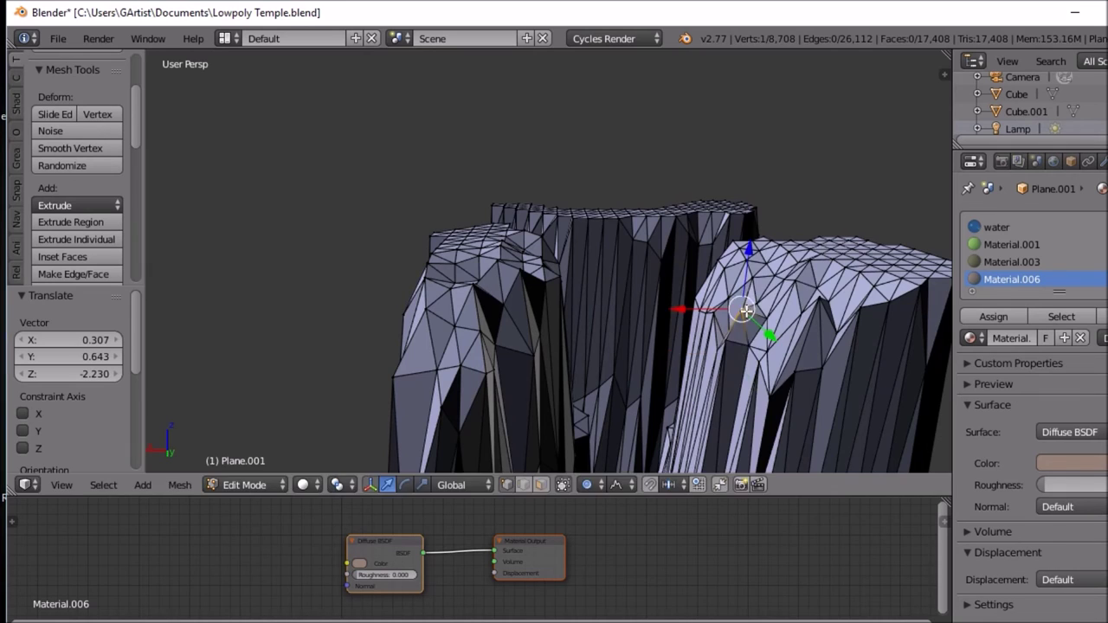
pyautogui.press('g')
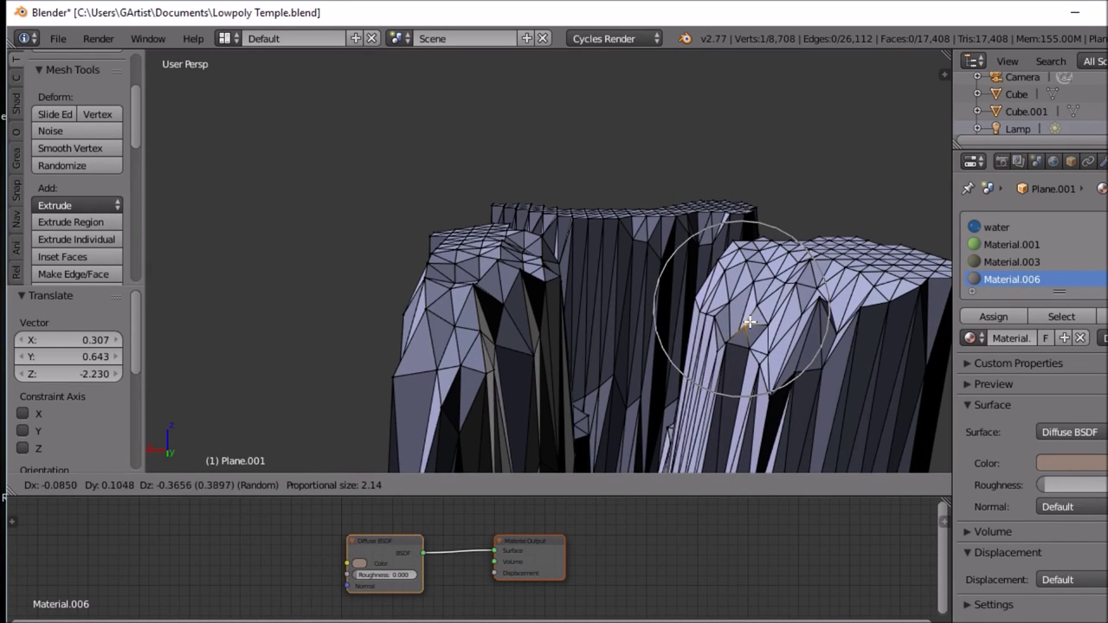
pyautogui.click(738, 340)
pyautogui.press('g')
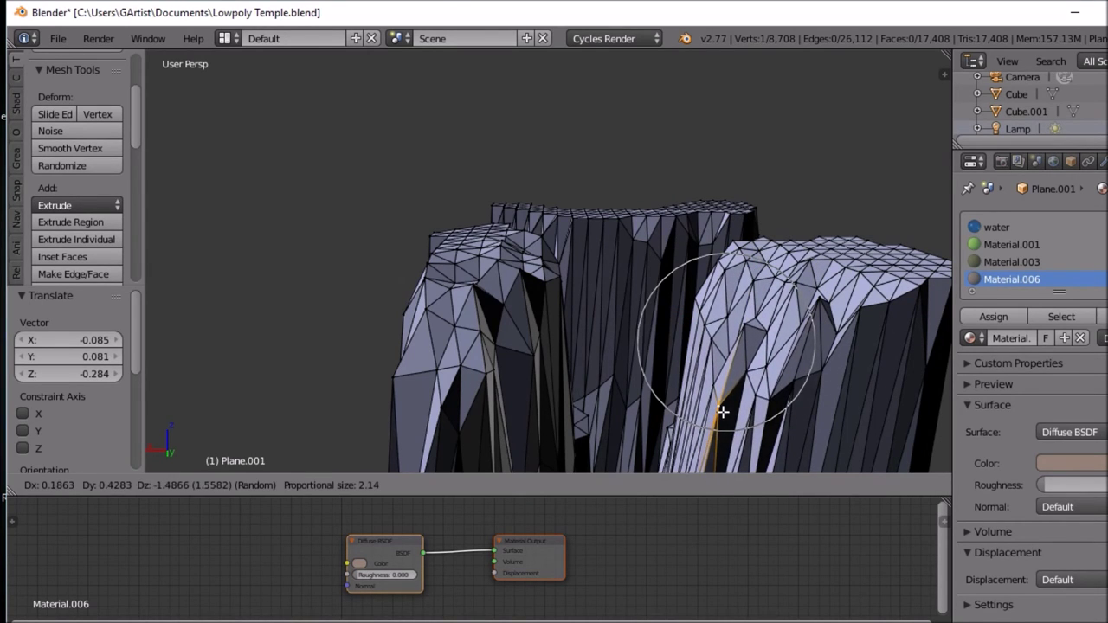
pyautogui.click(724, 407)
pyautogui.press('g')
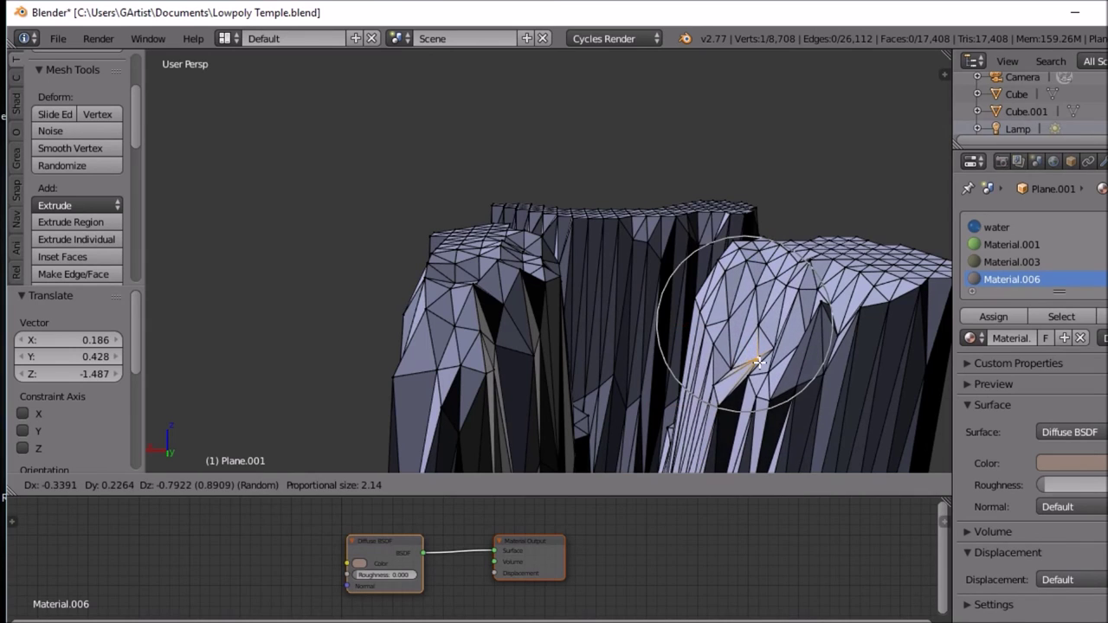
pyautogui.rightClick(691, 324)
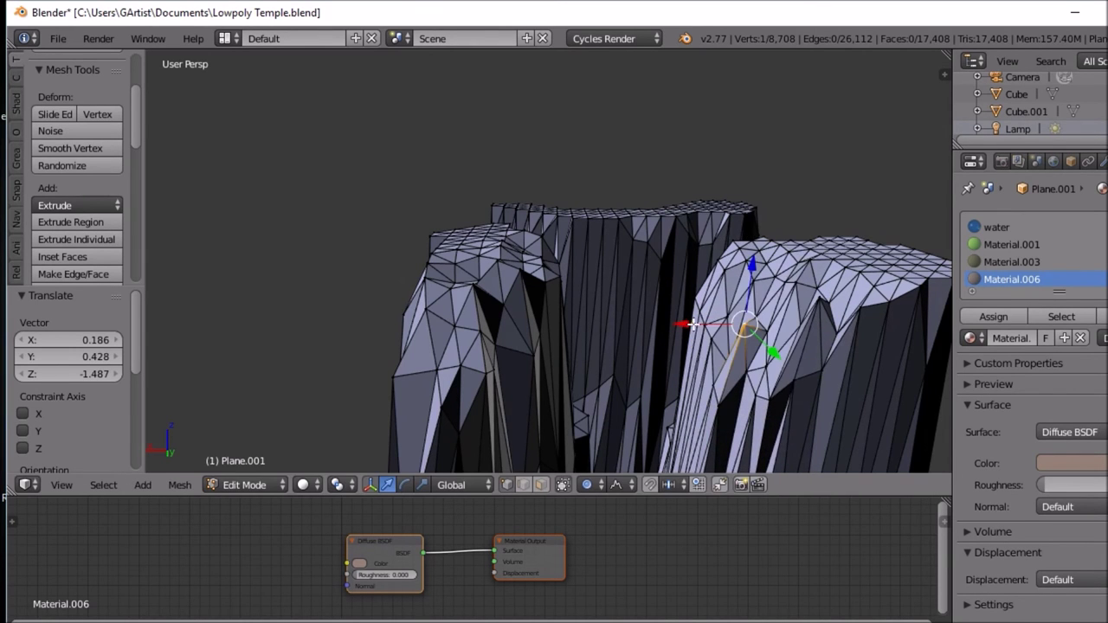
pyautogui.moveTo(773, 303)
pyautogui.mouseDown(button='middle')
pyautogui.moveTo(832, 301)
pyautogui.moveTo(778, 300)
pyautogui.mouseUp(button='middle')
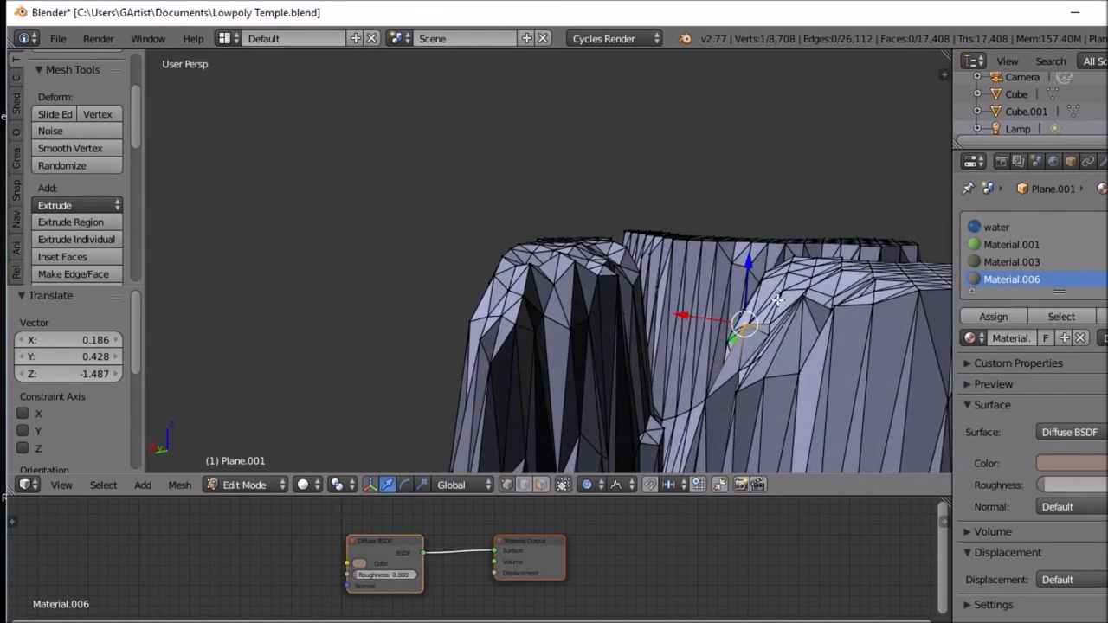
# Step: Proportionally move a rim vertex on the right plateau's gap-facing side by -0.104, 0.159, -1.345
pyautogui.press('g')
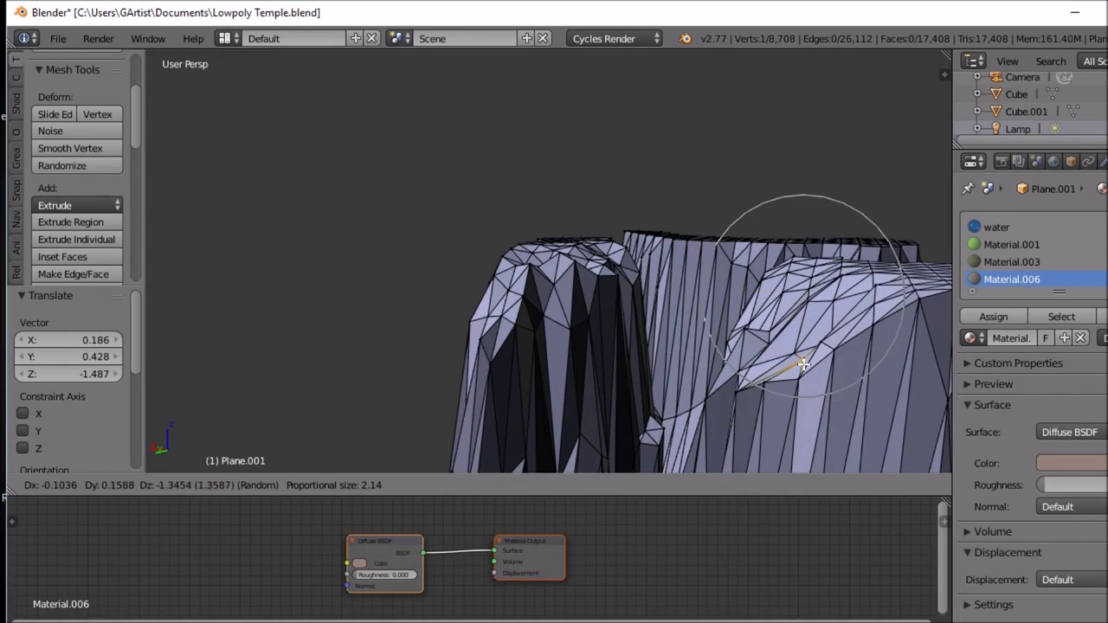
pyautogui.click(803, 364)
# Step: Try a further proportional move of -0.303, -0.039, -0.942 on the right plateau's gap-facing rim and undo it
pyautogui.press('g')
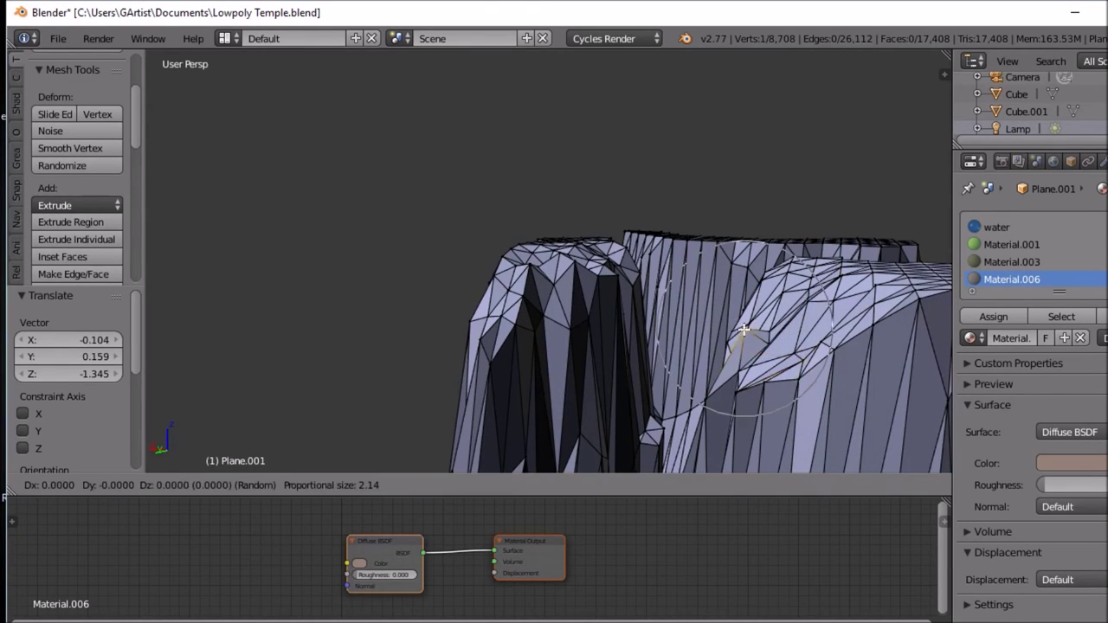
pyautogui.click(783, 355)
pyautogui.hotkey('ctrl', 'z')
pyautogui.hotkey('ctrl', 'z')
pyautogui.hotkey('ctrl', 'shift', 'z')
pyautogui.hotkey('ctrl', 'shift', 'z')
pyautogui.hotkey('ctrl', 'z')
# Step: Proportionally pull down two rim vertices at the right plateau's outer corner, moving the second by 0.084, -0.035, -2.017
pyautogui.moveTo(770, 327); pyautogui.dragTo(693, 352, button='middle')
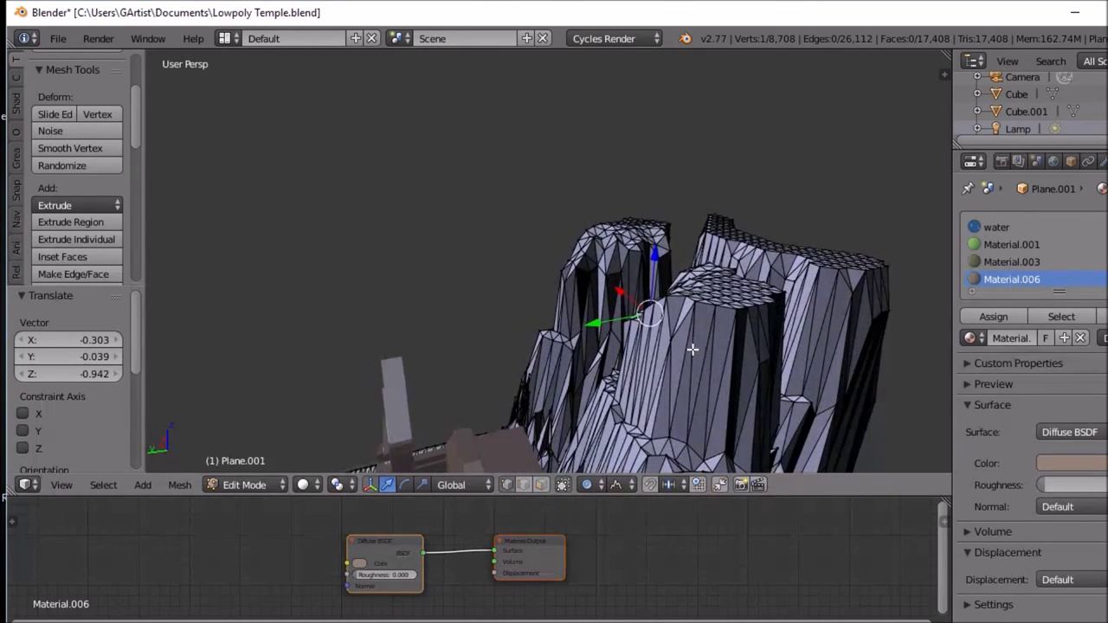
pyautogui.rightClick(715, 299)
pyautogui.press('g')
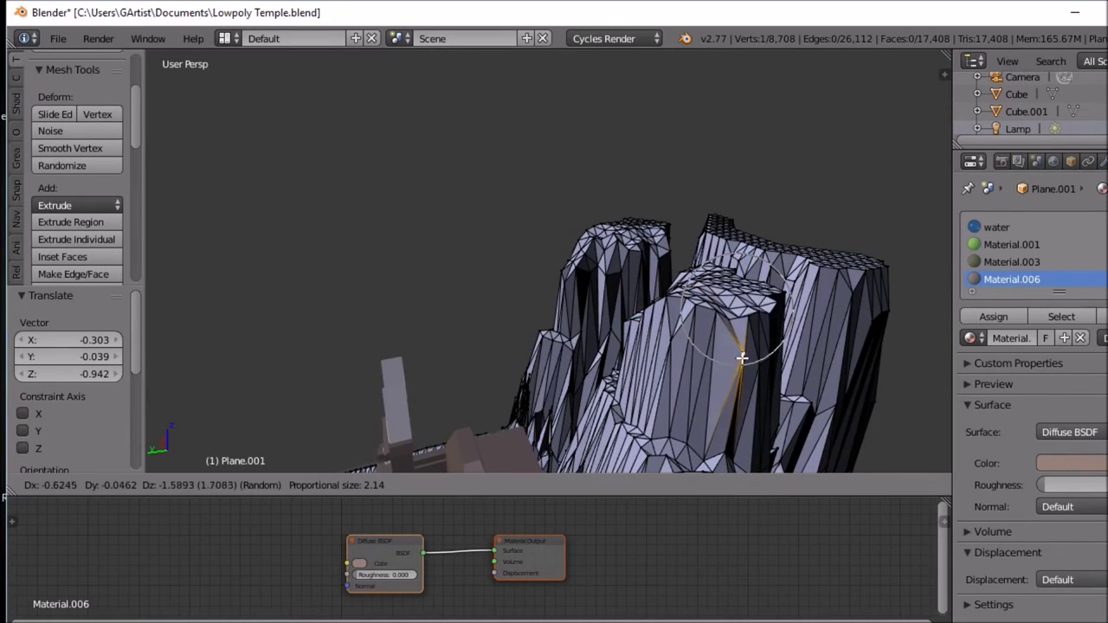
pyautogui.click(738, 351)
pyautogui.moveTo(736, 285); pyautogui.dragTo(775, 301, button='middle')
pyautogui.press('g')
pyautogui.click(783, 350)
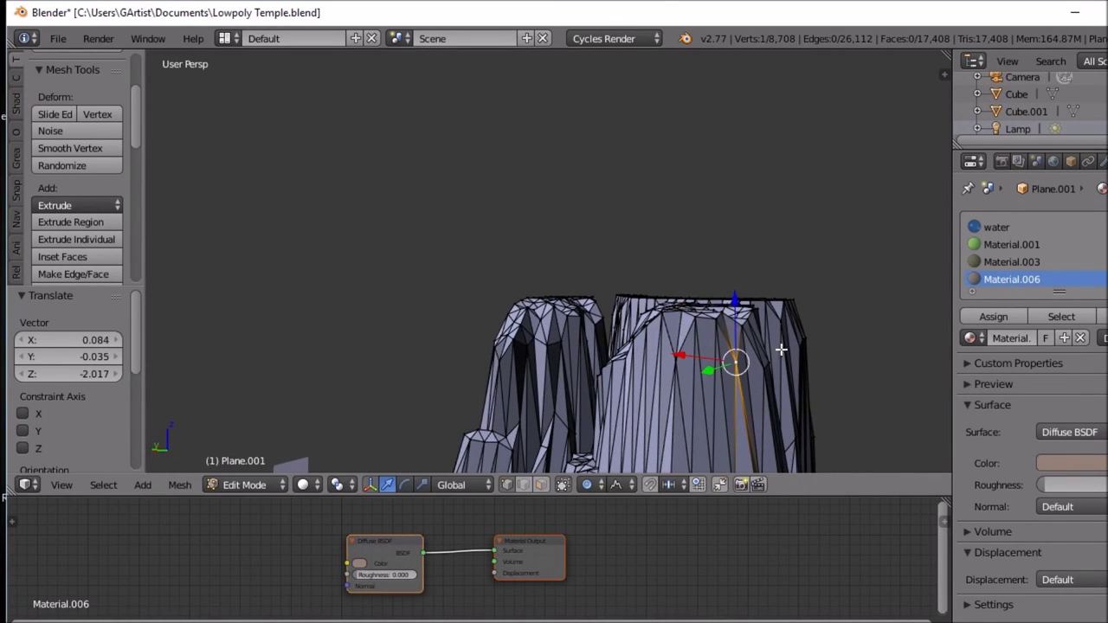
# Step: Proportionally move three more rim vertices along the right plateau's outer side, the first by -0.133, -0.241, -1.725 and the last by -0.064, -0.176, -1.810
pyautogui.rightClick(726, 319)
pyautogui.press('g')
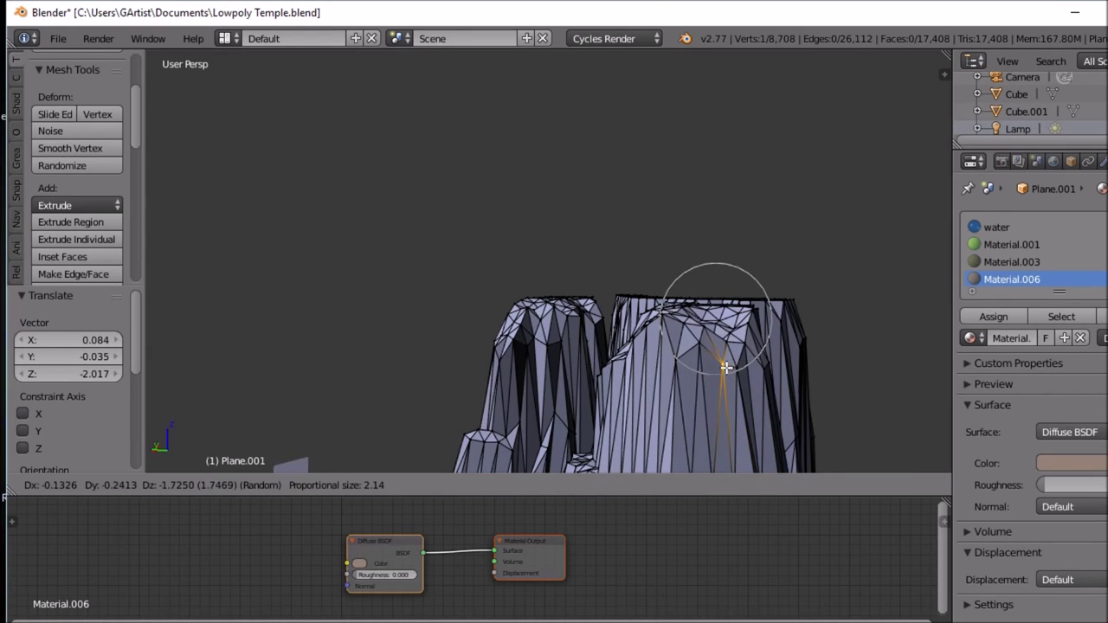
pyautogui.click(692, 357)
pyautogui.press('g')
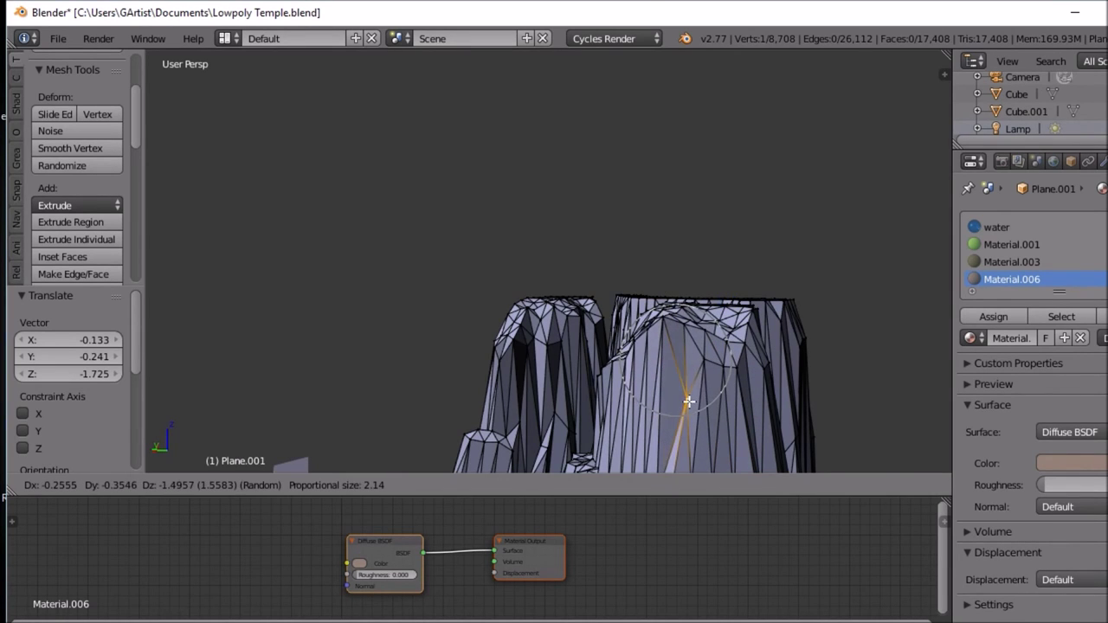
pyautogui.click(680, 400)
pyautogui.rightClick(661, 314)
pyautogui.press('g')
pyautogui.click(668, 367)
# Step: Proportionally pull down two rim vertices near the rear plateau's outer corner, moving the second by -0.355, 0.170, -1.612
pyautogui.moveTo(708, 368); pyautogui.dragTo(782, 362, button='middle')
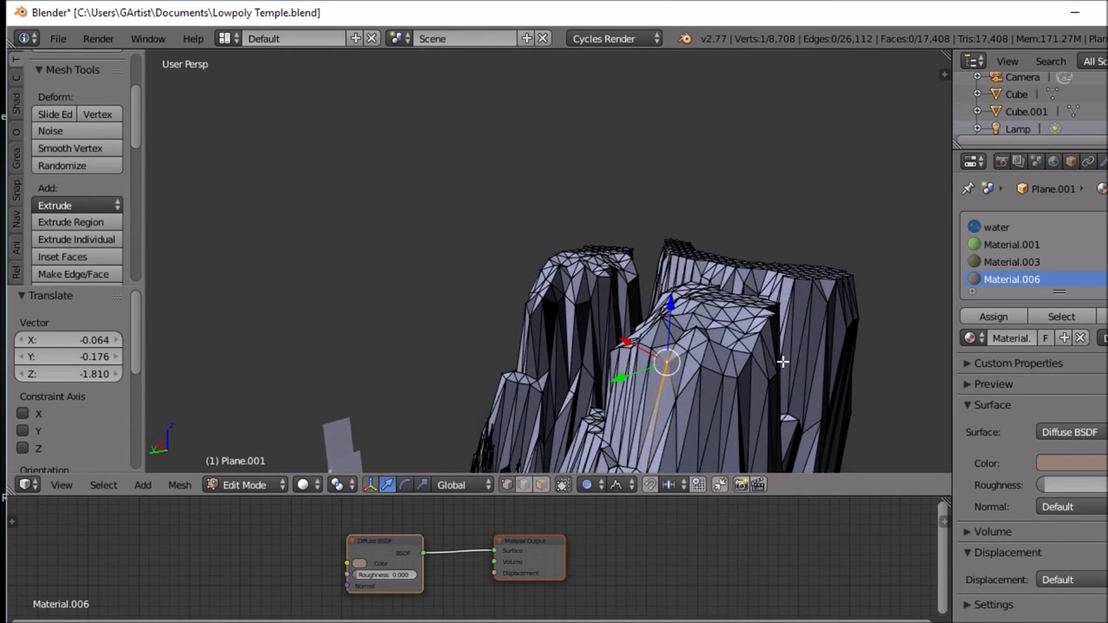
pyautogui.rightClick(796, 281)
pyautogui.press('g')
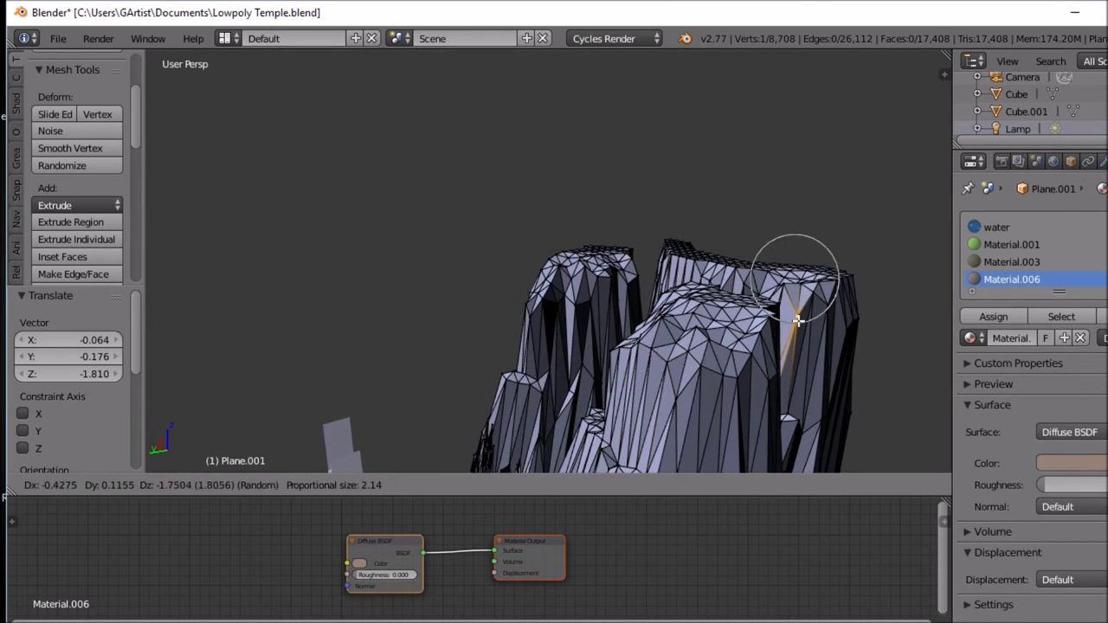
pyautogui.click(817, 310)
pyautogui.rightClick(814, 298)
pyautogui.press('g')
pyautogui.click(813, 329)
# Step: Lower a rim vertex on the rear plateau's gap-facing side by 0.741 along Z with proportional editing
pyautogui.moveTo(803, 294); pyautogui.dragTo(857, 302, button='middle')
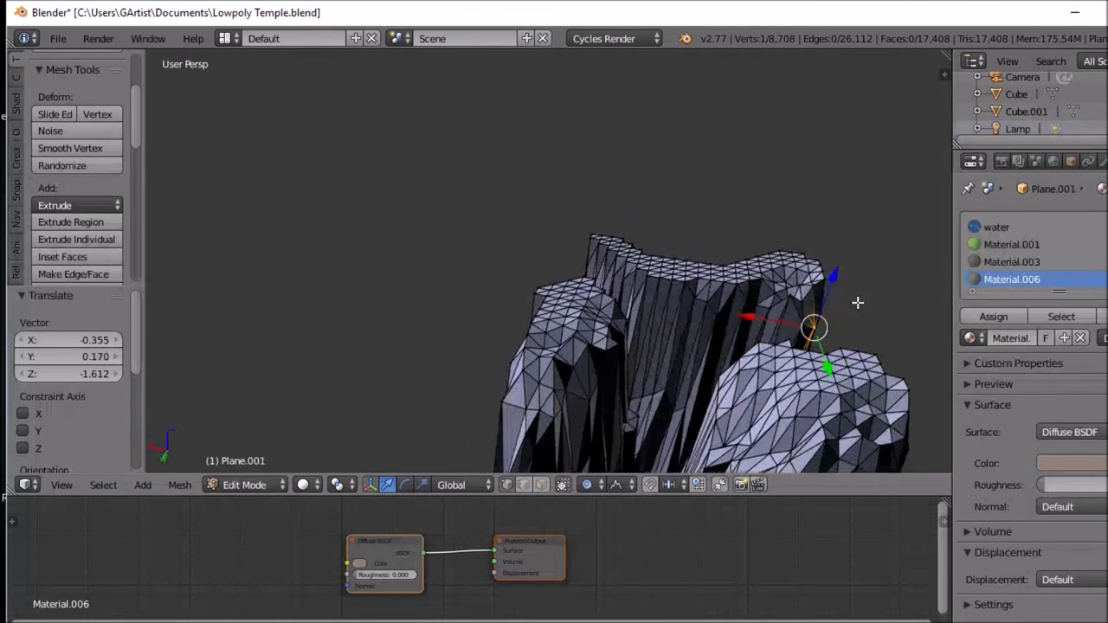
pyautogui.rightClick(784, 294)
pyautogui.press('g')
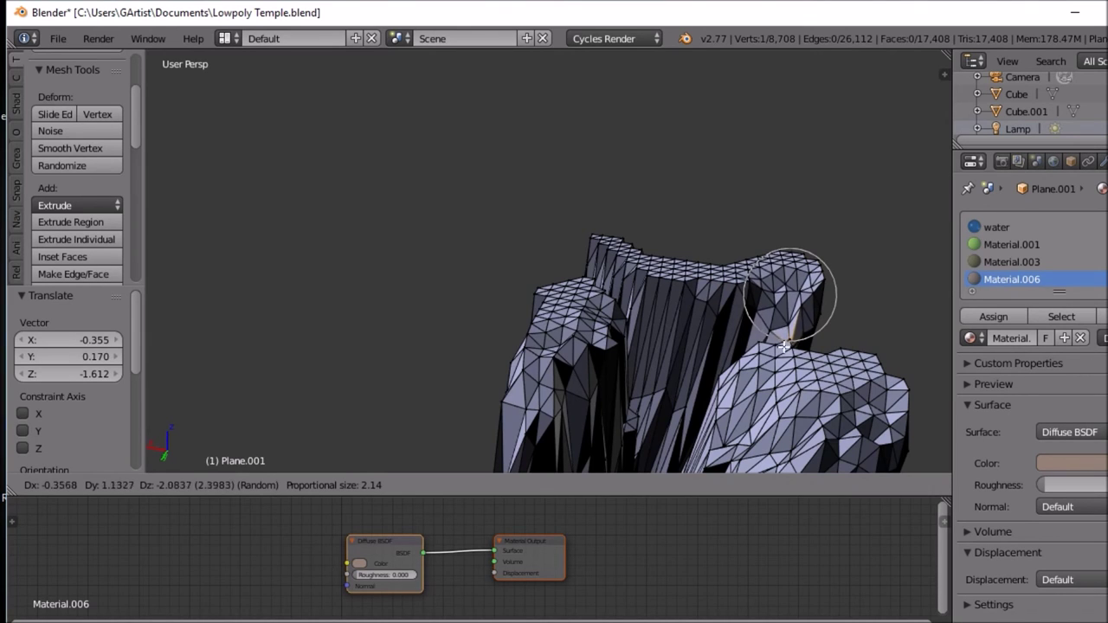
pyautogui.click(781, 308)
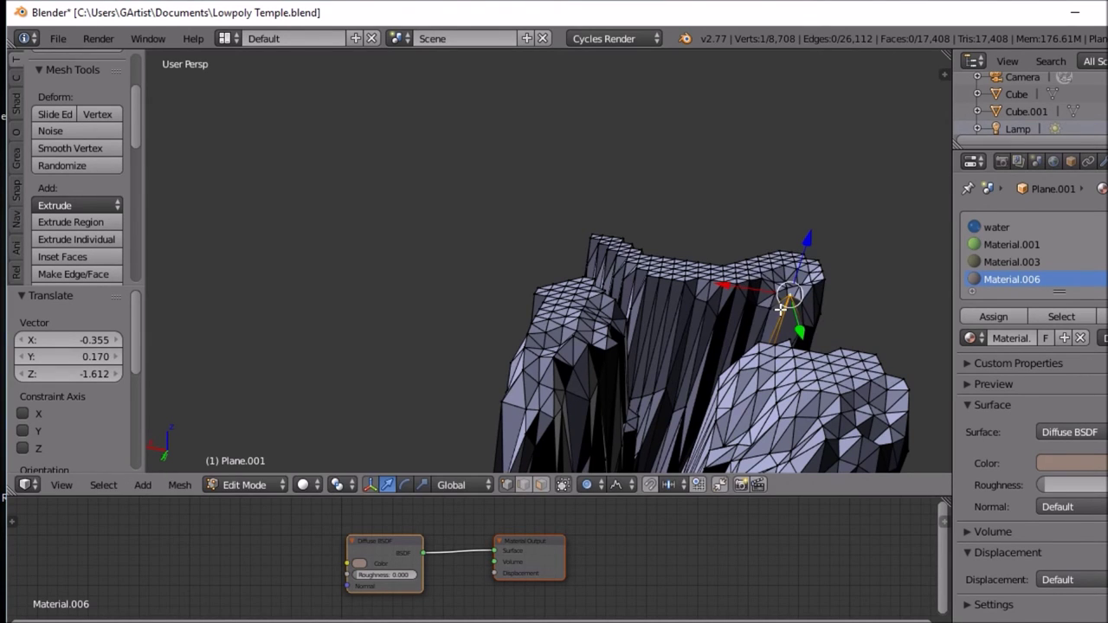
pyautogui.press('g')
pyautogui.press('z')
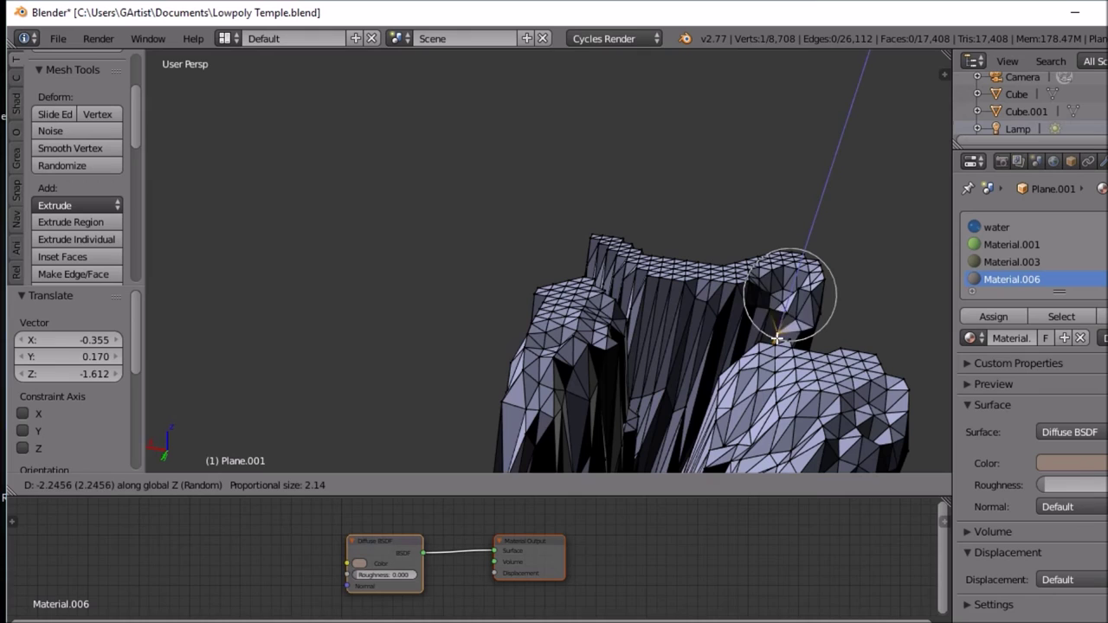
pyautogui.click(782, 310)
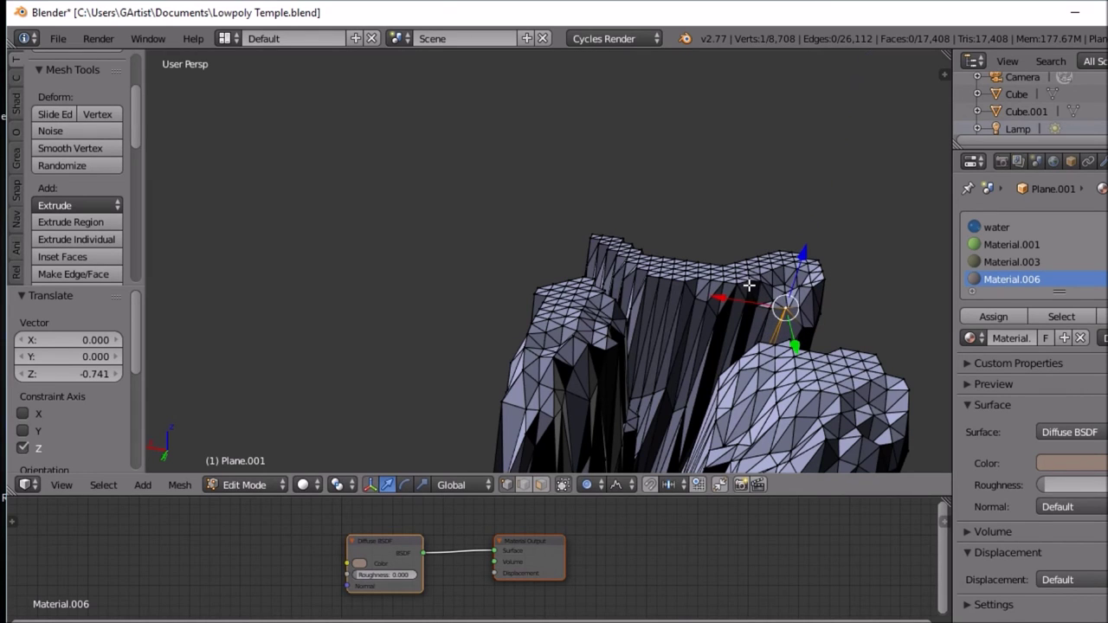
# Step: Proportionally move three vertices along the rear plateau's front rim by (0.122, 1.077, -1.738), (-0.173, 0.683, -1.233) and (-0.134, 1.104, -1.919)
pyautogui.rightClick(739, 285)
pyautogui.press('g')
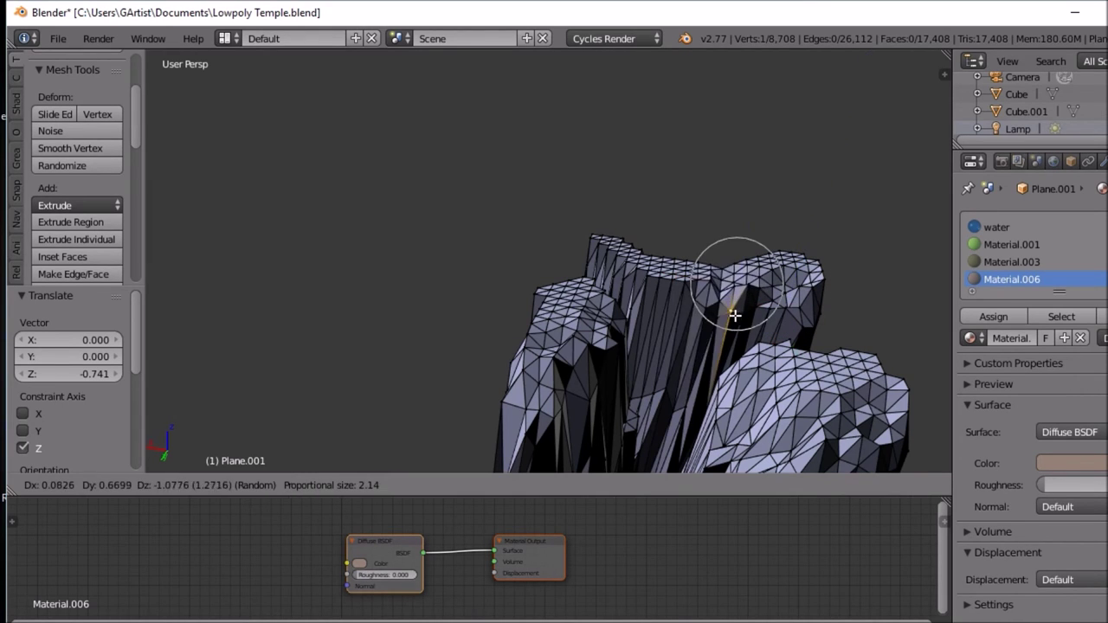
pyautogui.click(746, 291)
pyautogui.press('g')
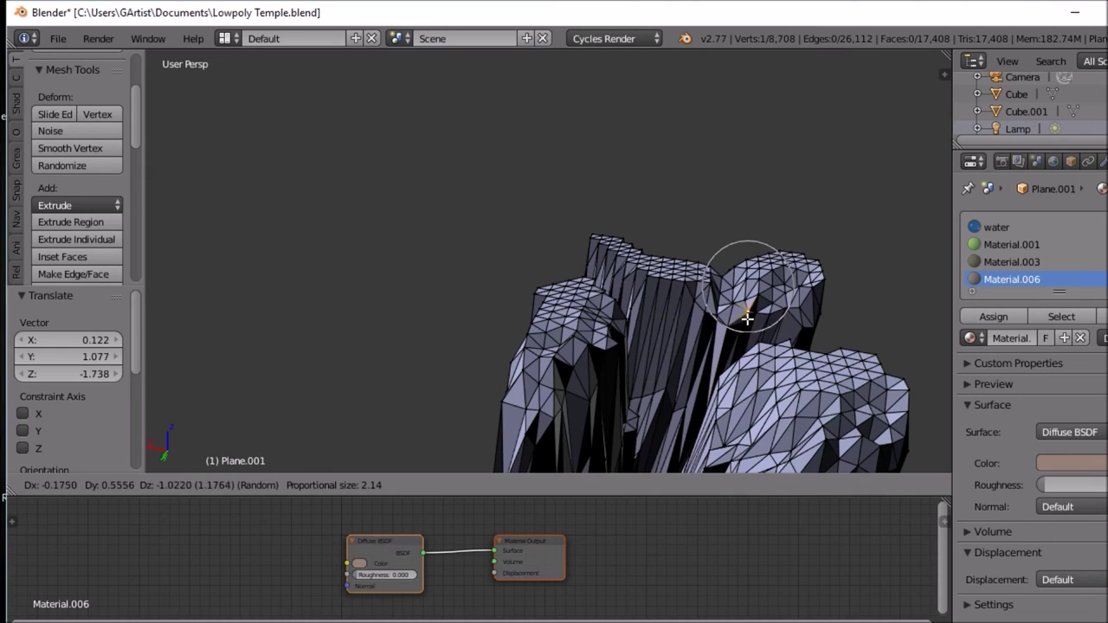
pyautogui.click(711, 298)
pyautogui.press('g')
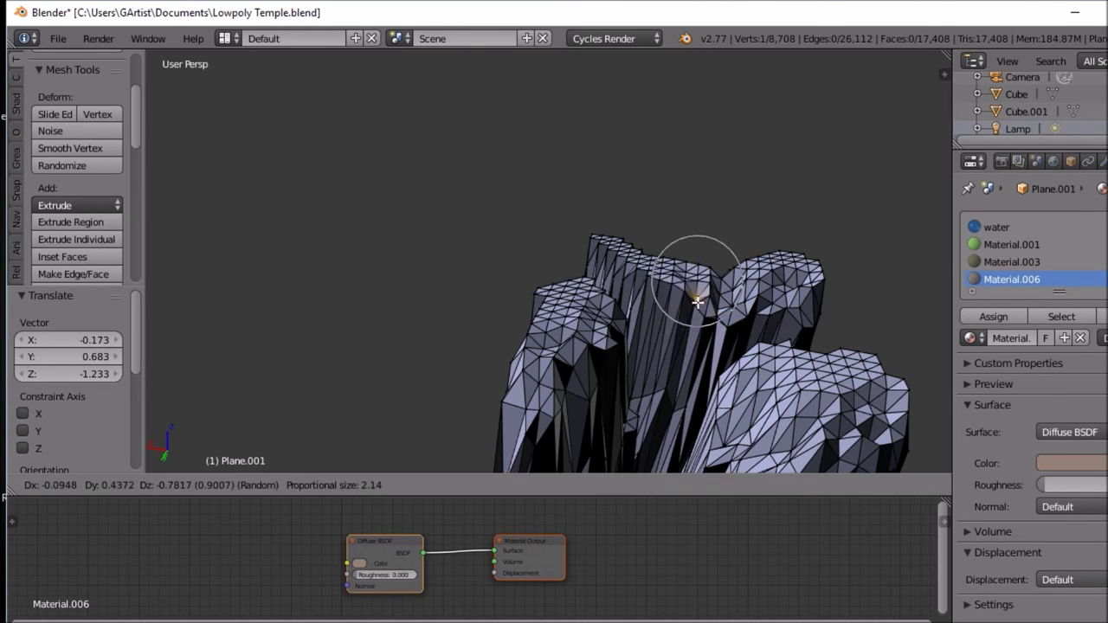
pyautogui.click(692, 310)
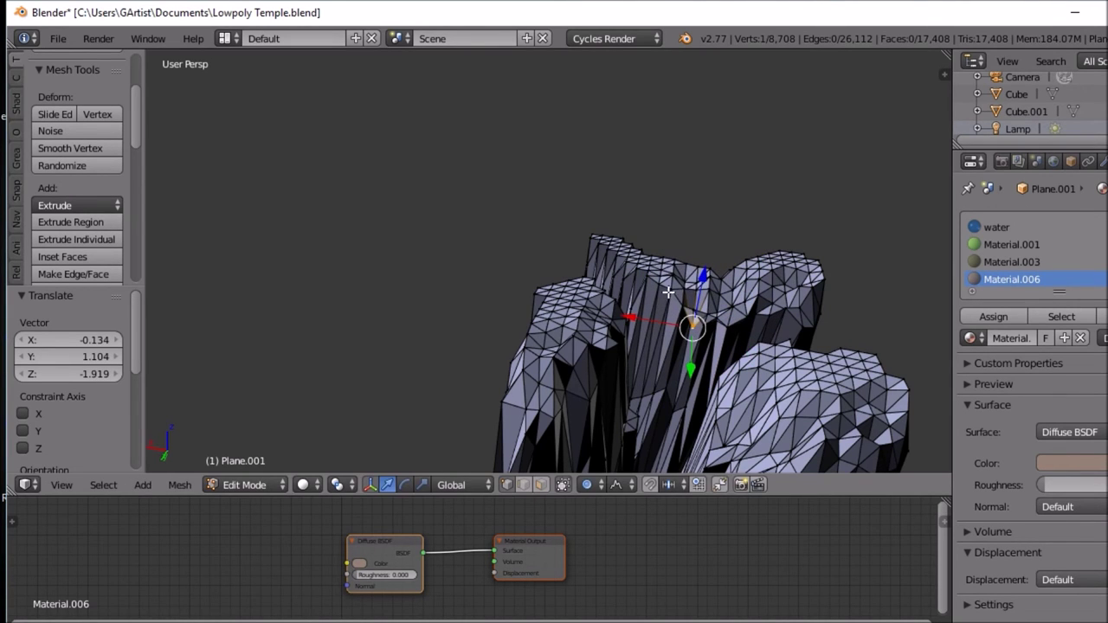
# Step: Pull further vertices along the middle of the rear plateau's rim down proportionally, including moves of (-0.049, 1.103, -1.872) and (-0.195, 0.757, -1.370)
pyautogui.press('g')
pyautogui.click(668, 281)
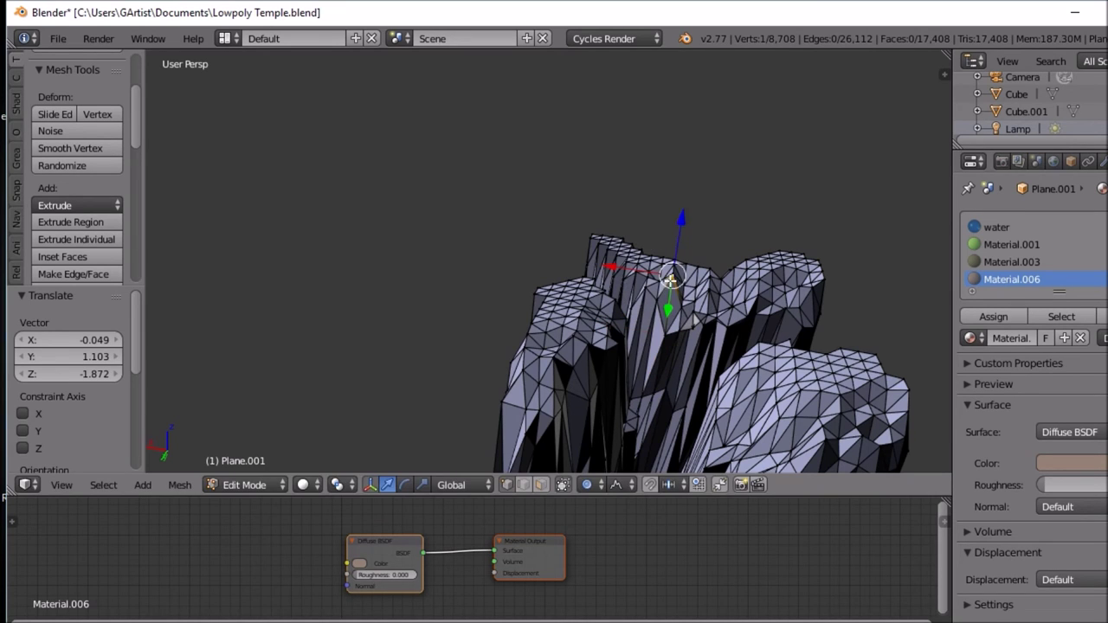
pyautogui.press('g')
pyautogui.click(671, 310)
pyautogui.rightClick(711, 292)
pyautogui.press('g')
pyautogui.rightClick(705, 319)
# Step: Deepen the dip in the rear plateau's top with two proportional moves of (-0.229, 0.586, -1.102) and (-0.137, 0.434, -0.798)
pyautogui.press('g')
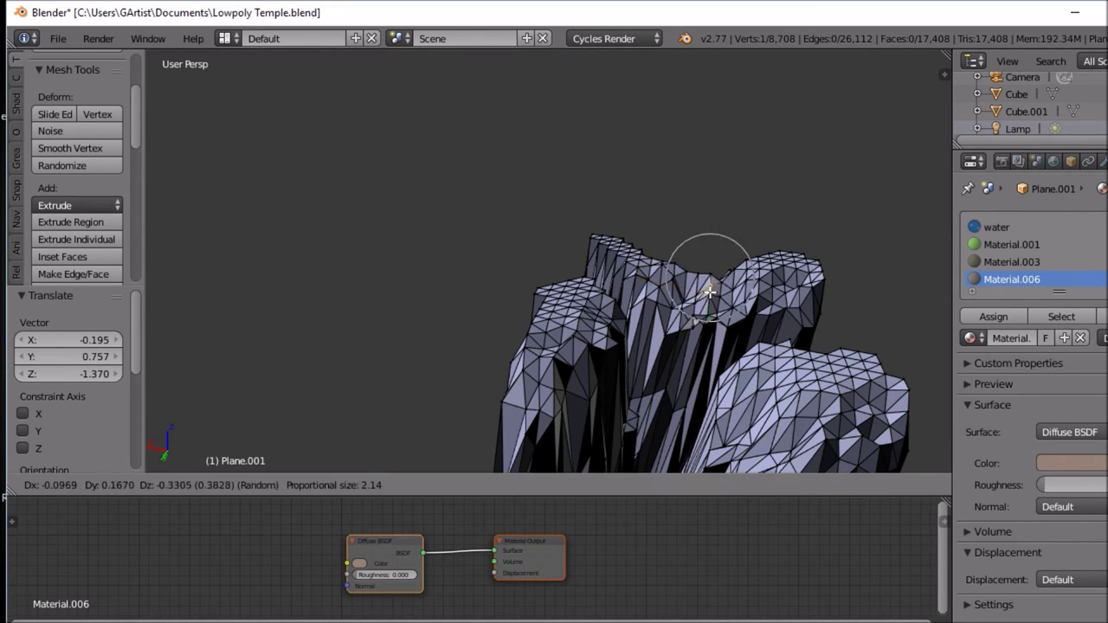
pyautogui.click(706, 291)
pyautogui.rightClick(701, 277)
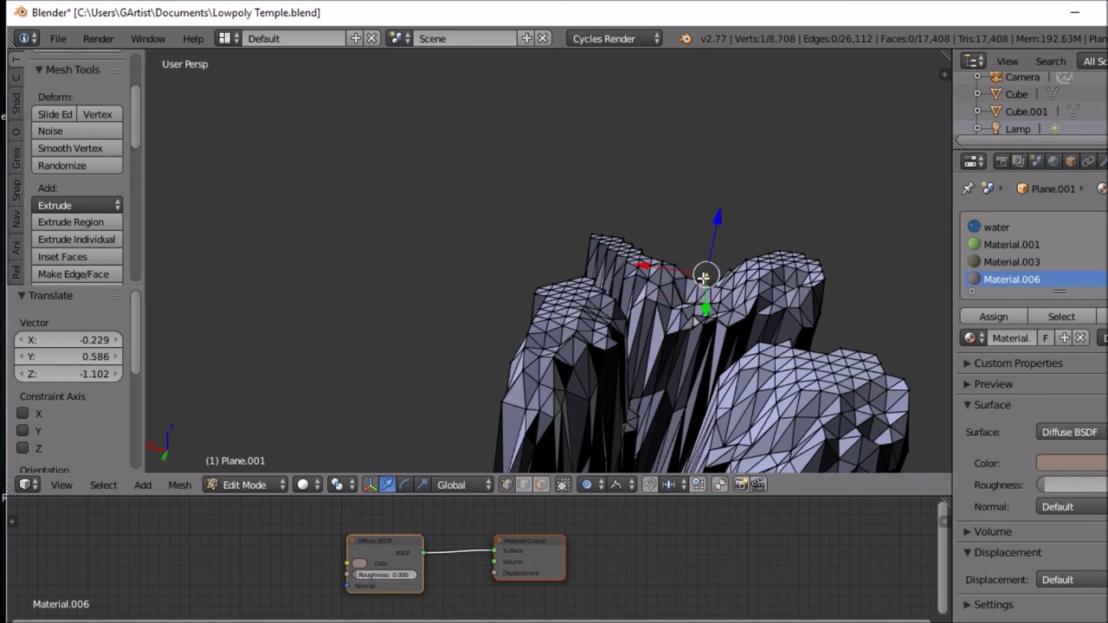
pyautogui.press('g')
pyautogui.click(705, 295)
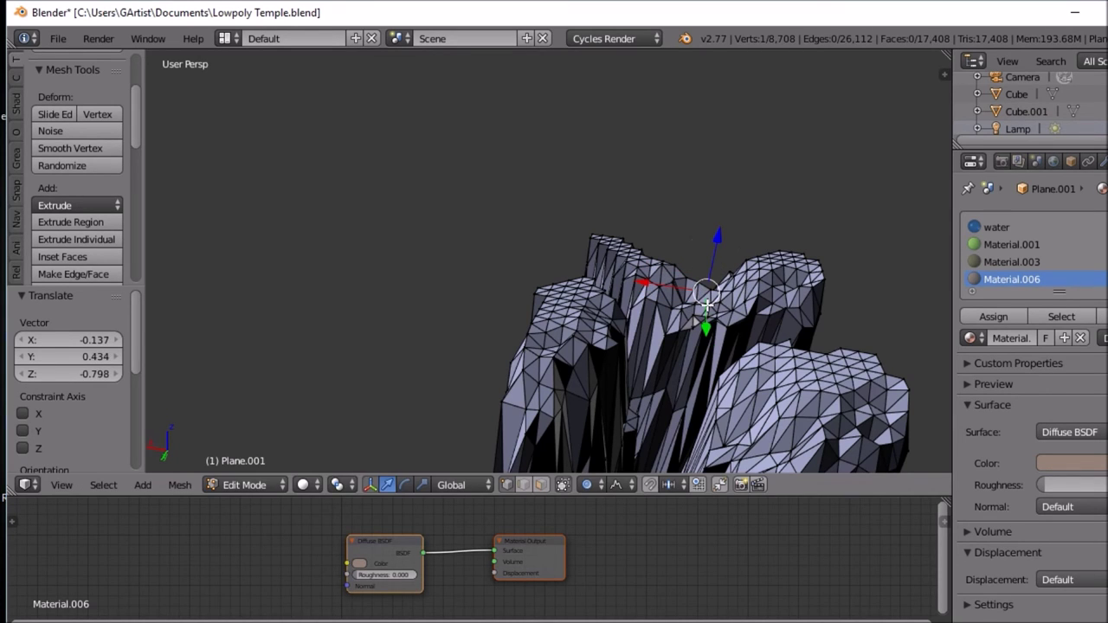
# Step: Enlarge the proportional size to 3.45 and move a rim vertex beside the rear plateau's dip by -0.368, 0.752, -1.452
pyautogui.rightClick(665, 294)
pyautogui.press('g')
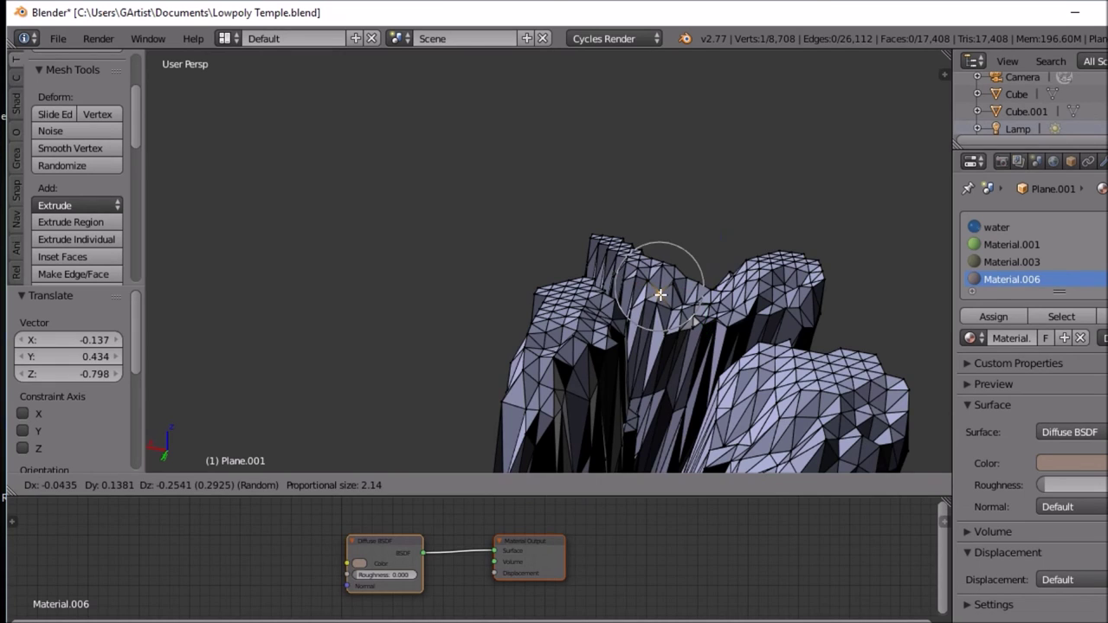
pyautogui.scroll(-5, 661, 298)
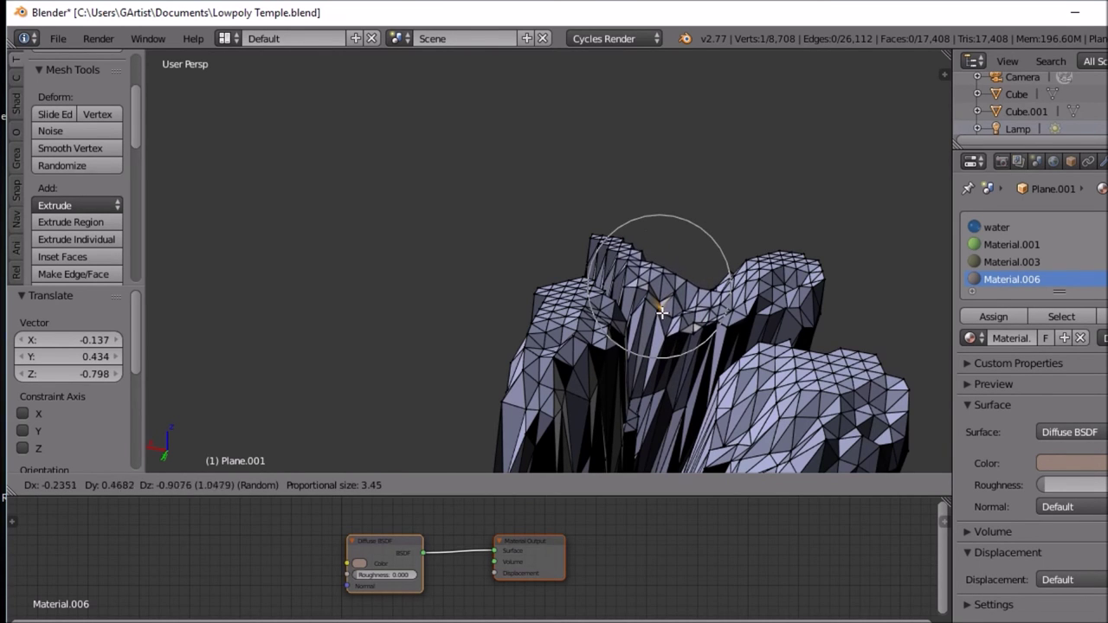
pyautogui.click(662, 323)
# Step: Shape the rear plateau's highest end with proportional moves of (-0.207, 0.405, -1.016) and, at size 4.18, (-0.121, -0.749, 1.160)
pyautogui.moveTo(662, 323); pyautogui.dragTo(649, 275, button='middle')
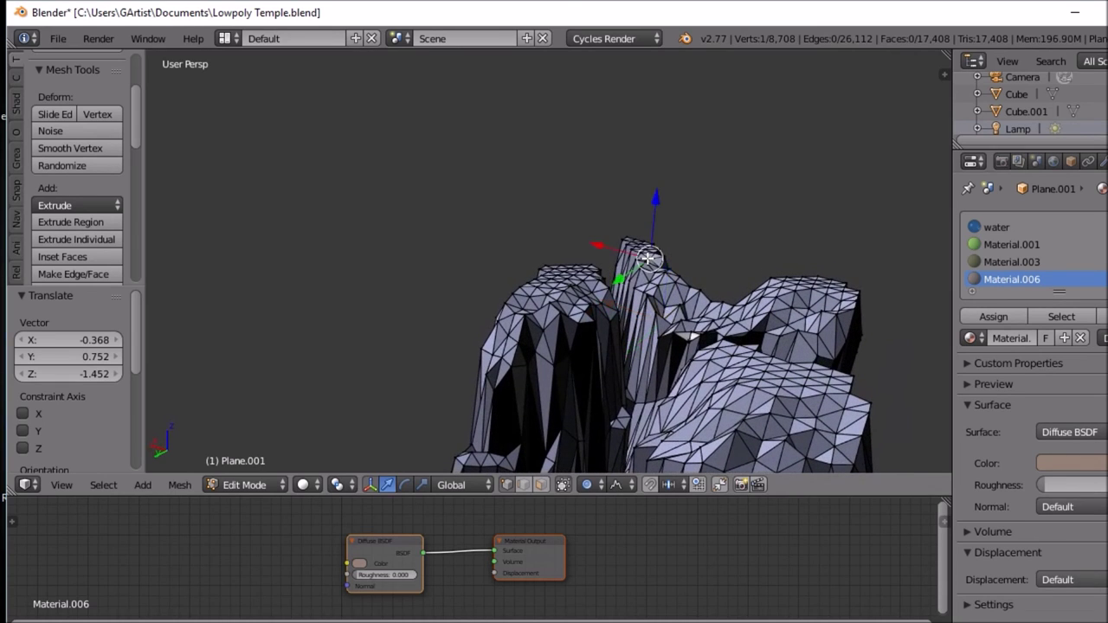
pyautogui.press('g')
pyautogui.click(646, 279)
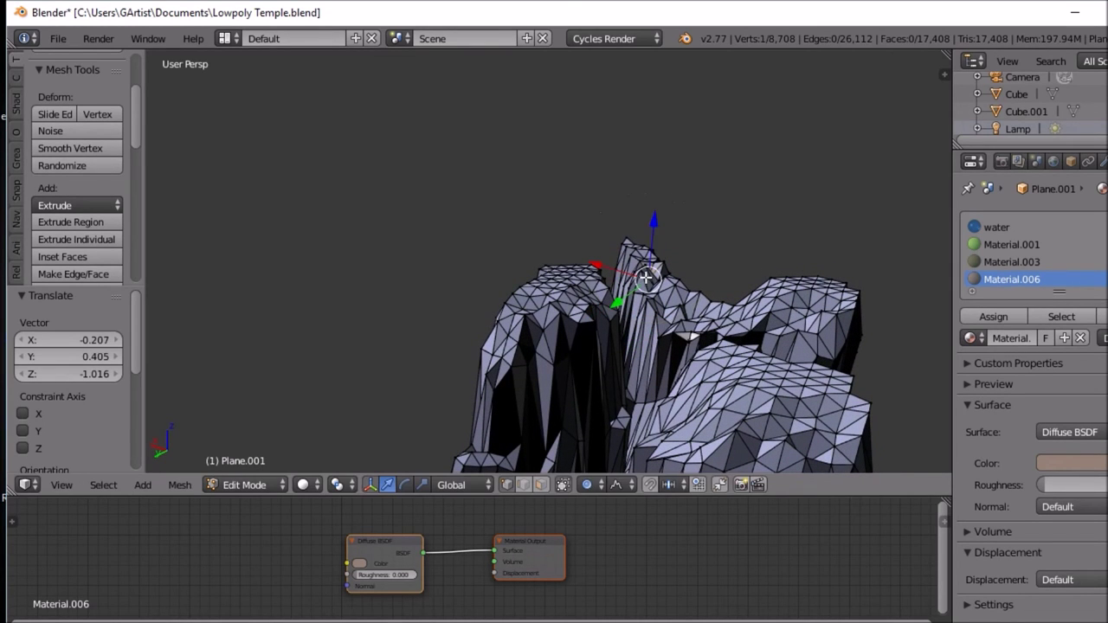
pyautogui.press('g')
pyautogui.scroll(-2, 641, 271)
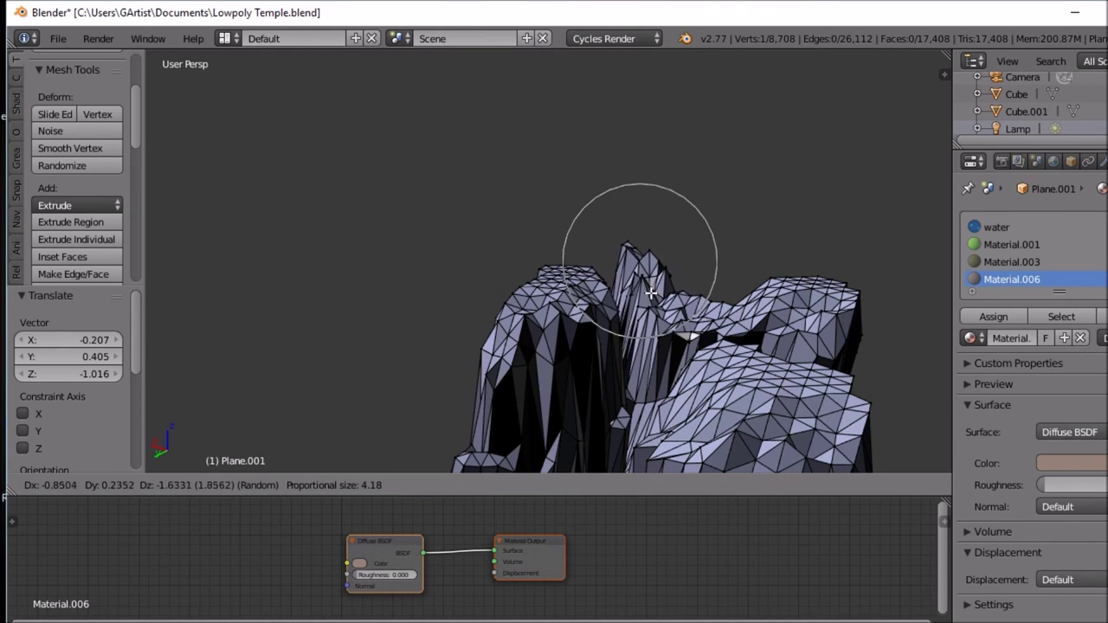
pyautogui.click(651, 242)
# Step: Proportionally move vertices on the right cliff's lower ledge in three moves, starting with 0.547, 0.803, -0.368 and ending with 0.292, 0.421, -0.153
pyautogui.moveTo(651, 242); pyautogui.dragTo(673, 343, button='middle')
pyautogui.moveTo(670, 424); pyautogui.dragTo(648, 408, button='middle')
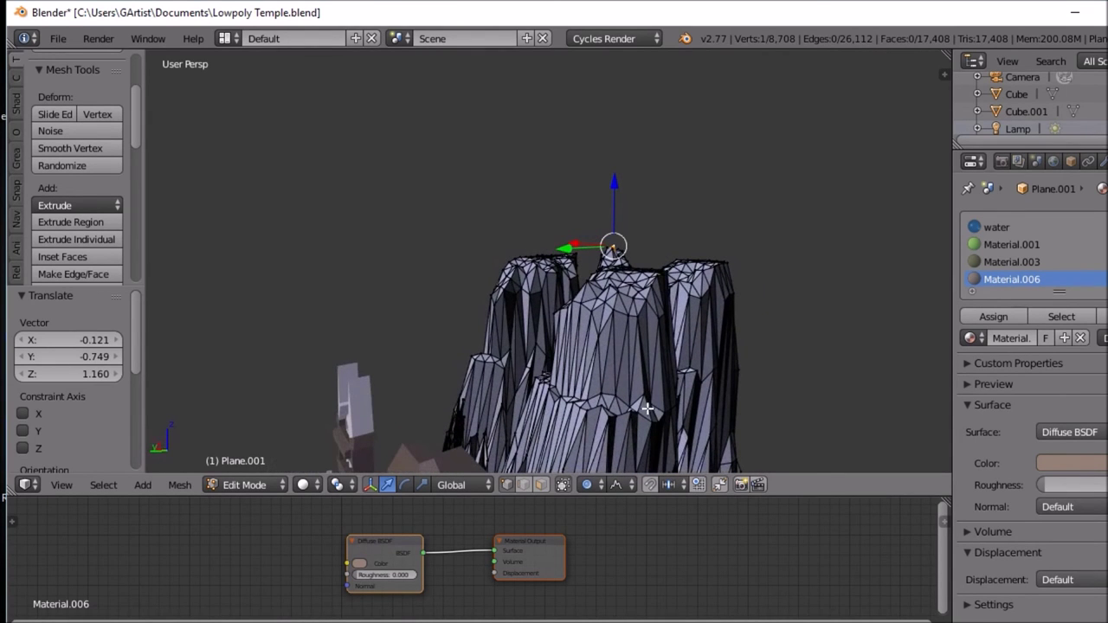
pyautogui.rightClick(599, 414)
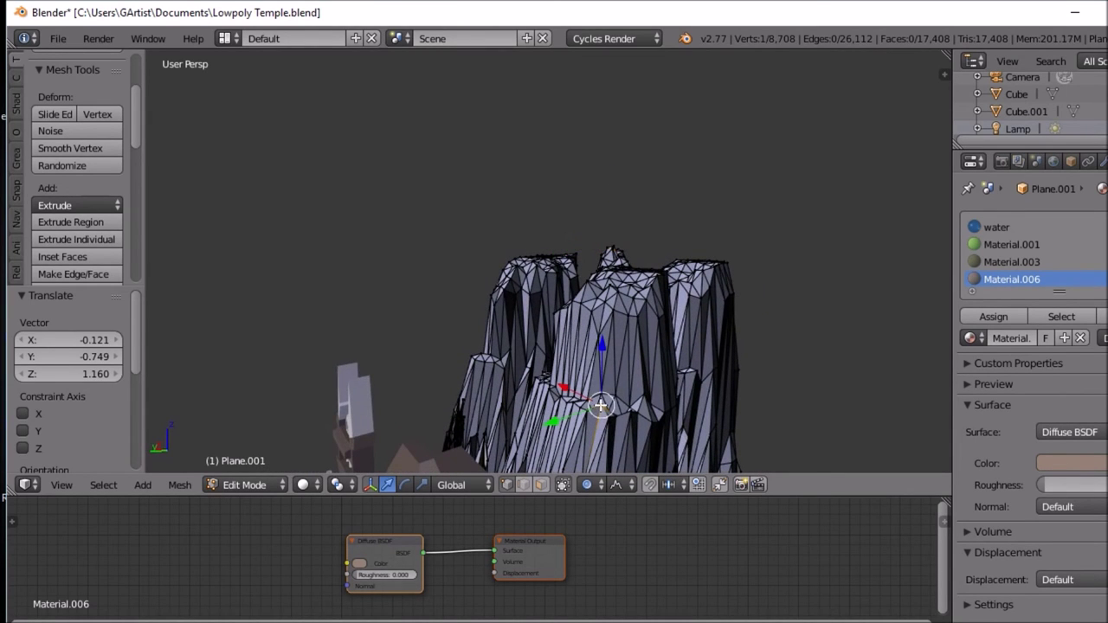
pyautogui.press('g')
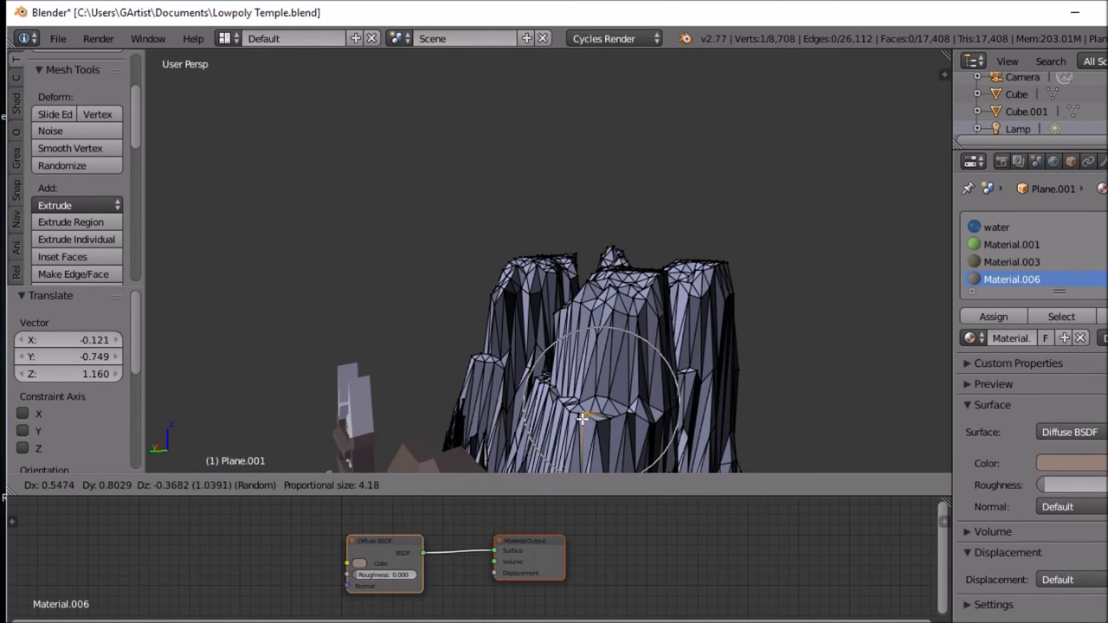
pyautogui.click(582, 418)
pyautogui.press('g')
pyautogui.click(552, 403)
pyautogui.press('g')
pyautogui.click(544, 407)
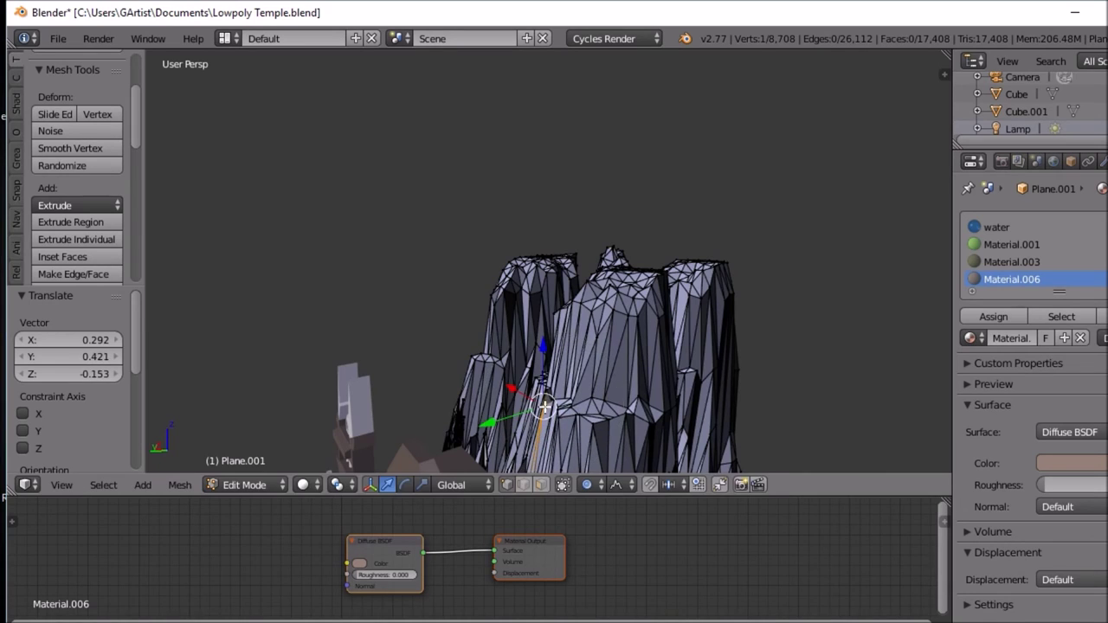
# Step: Proportionally move two vertices at the gap-facing end of the lower ledge by (0.280, 0.440, -0.363) and (0.296, 0.468, -0.400)
pyautogui.press('g')
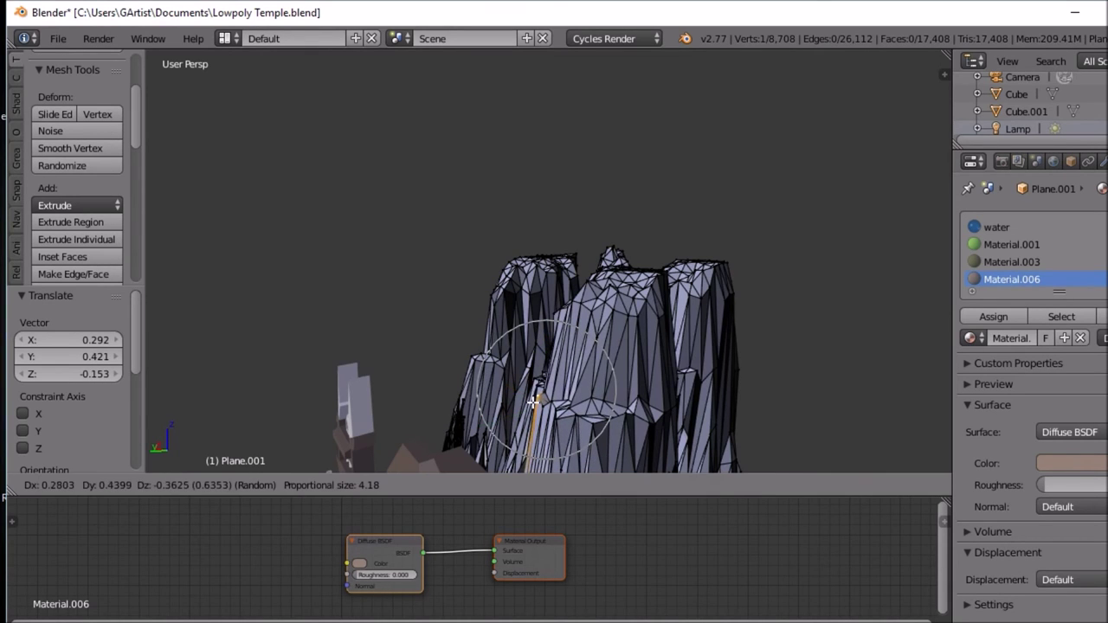
pyautogui.click(535, 402)
pyautogui.press('g')
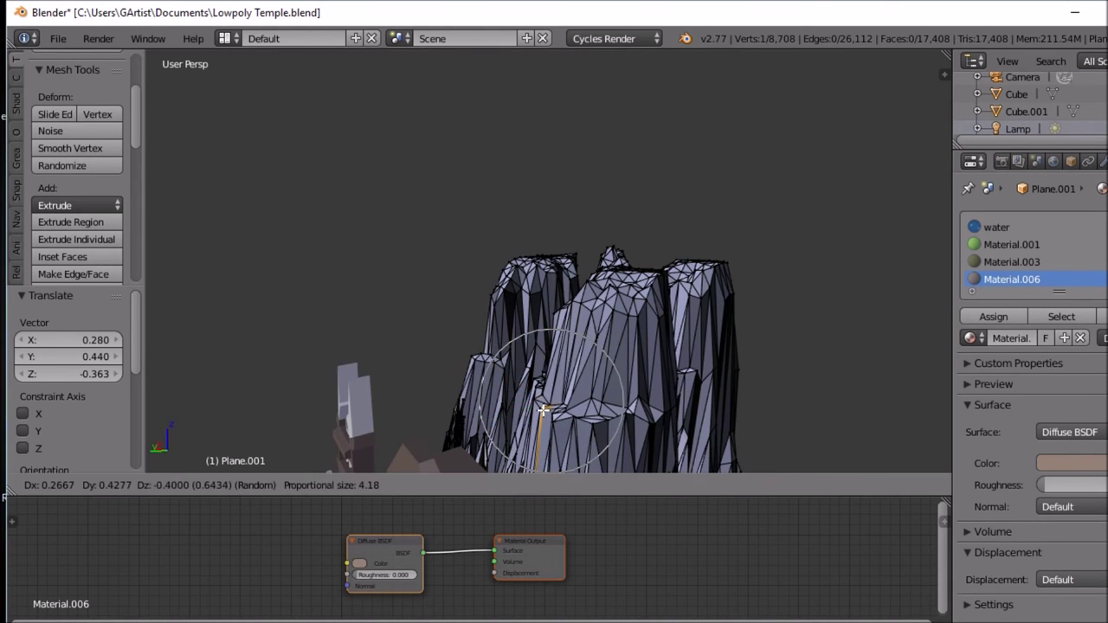
pyautogui.click(544, 412)
pyautogui.moveTo(676, 417)
pyautogui.mouseDown(button='middle')
pyautogui.moveTo(757, 409)
pyautogui.moveTo(672, 415)
pyautogui.mouseUp(button='middle')
pyautogui.scroll(2, 619, 380)
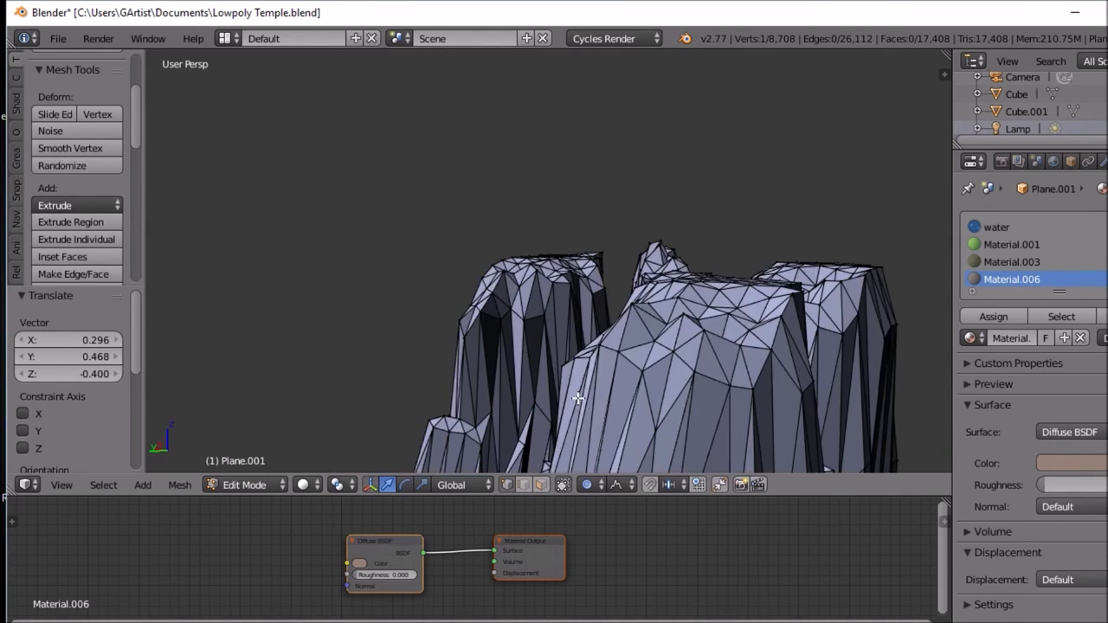
pyautogui.scroll(-6, 618, 379)
pyautogui.scroll(5, 618, 380)
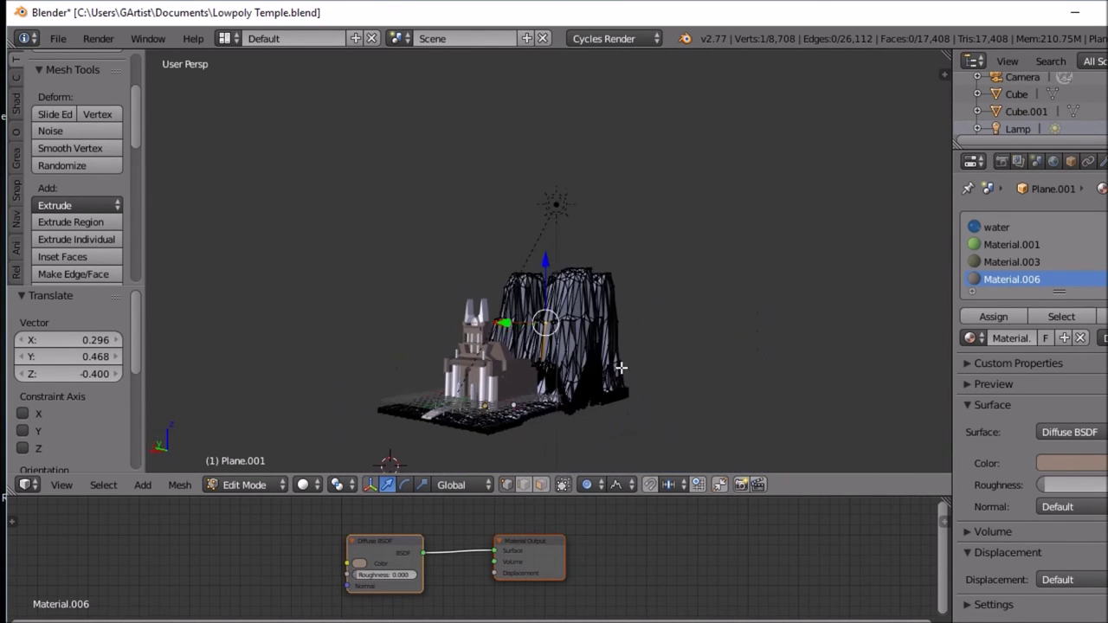
# Step: Preview the temple and cliffs in Rendered viewport shading and look at the scene through the camera
pyautogui.click(305, 485)
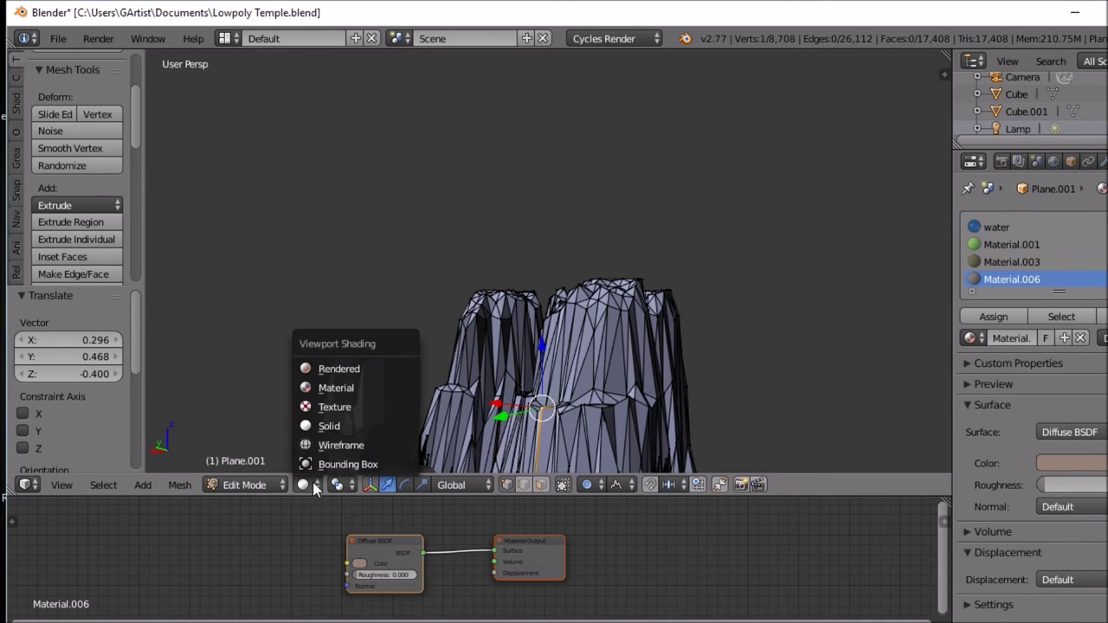
pyautogui.click(340, 370)
pyautogui.moveTo(511, 392); pyautogui.dragTo(535, 396, button='middle')
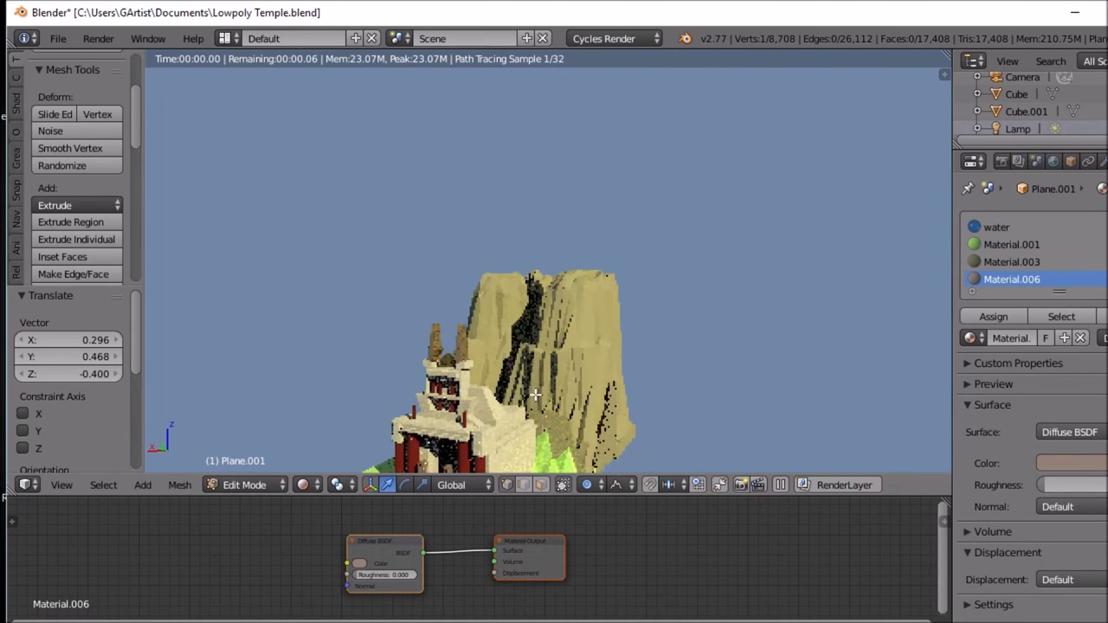
pyautogui.scroll(-3, 535, 391)
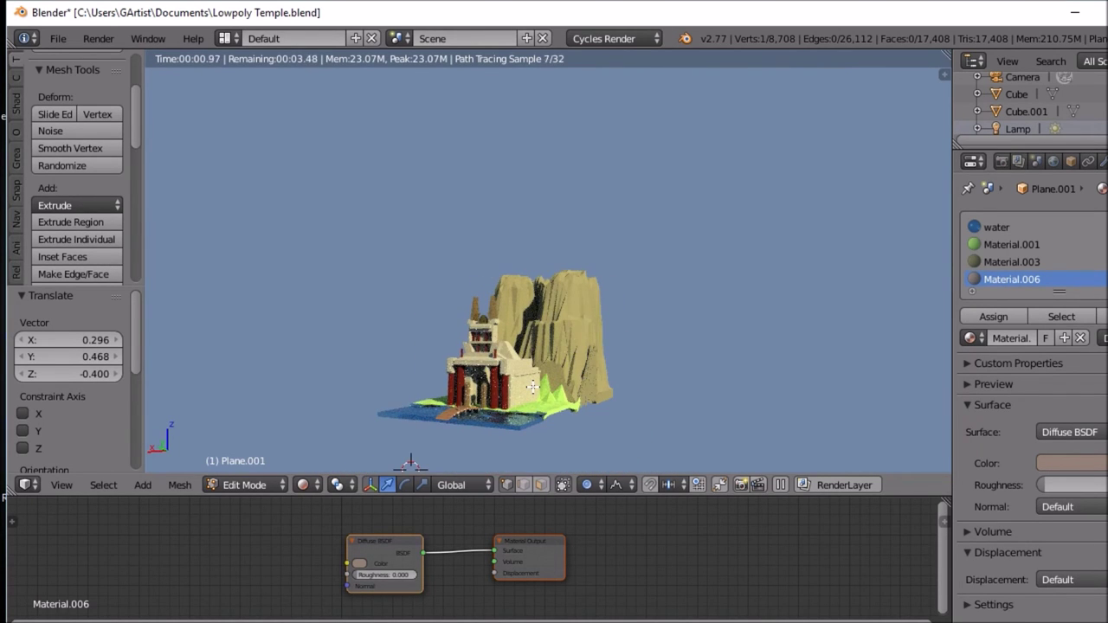
pyautogui.moveTo(533, 387); pyautogui.dragTo(550, 394, button='middle')
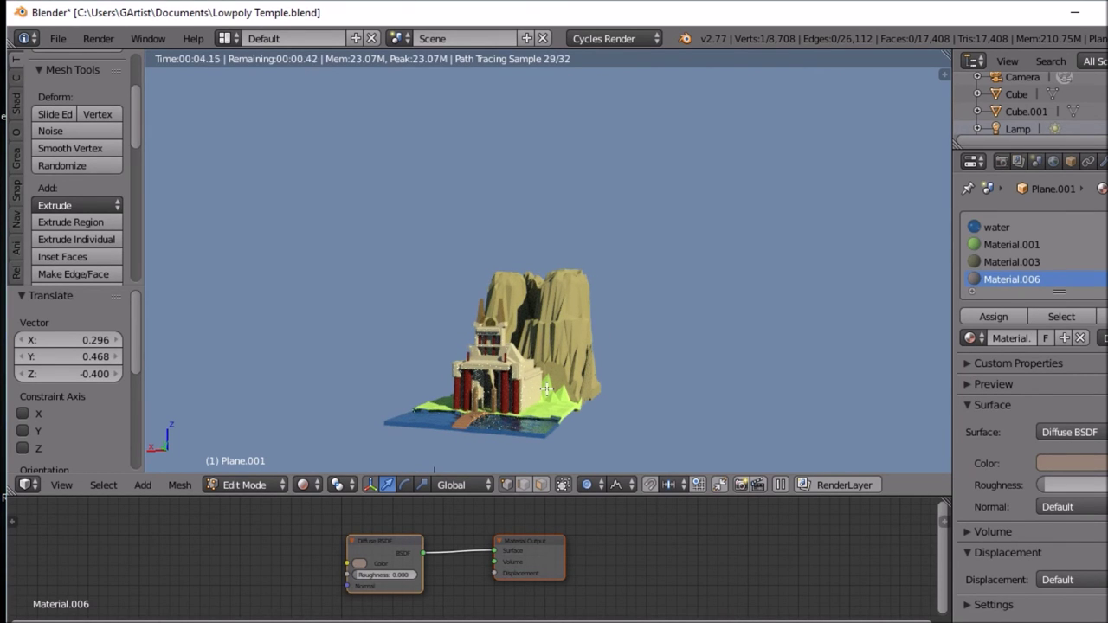
pyautogui.press('KP_0')
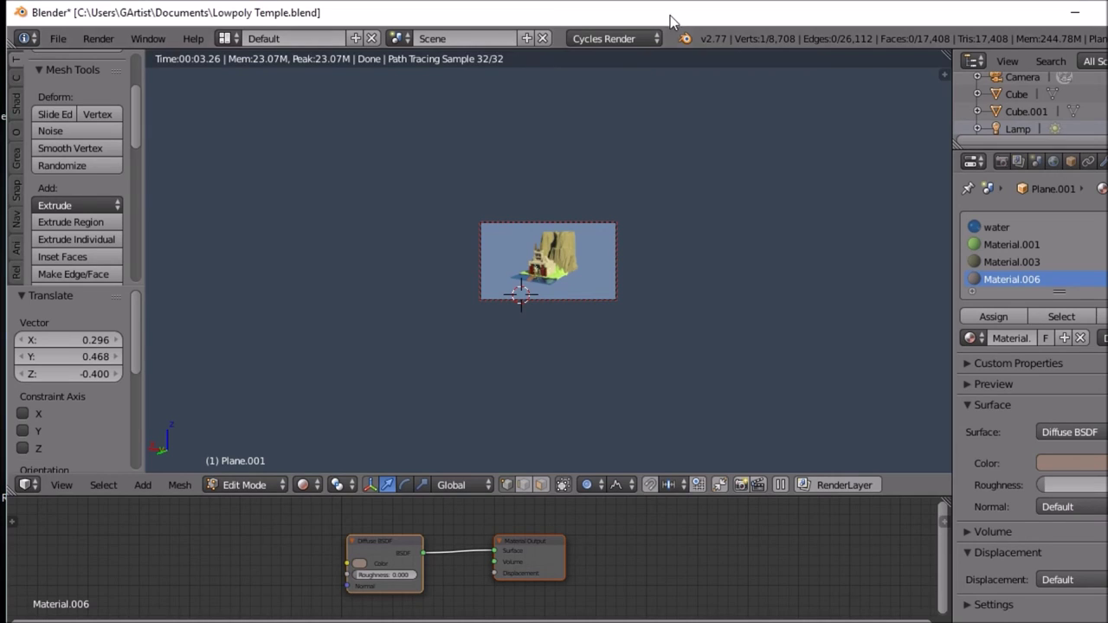
# Step: Start a test render of the scene from the camera and return to the 3D view
pyautogui.press('F12')
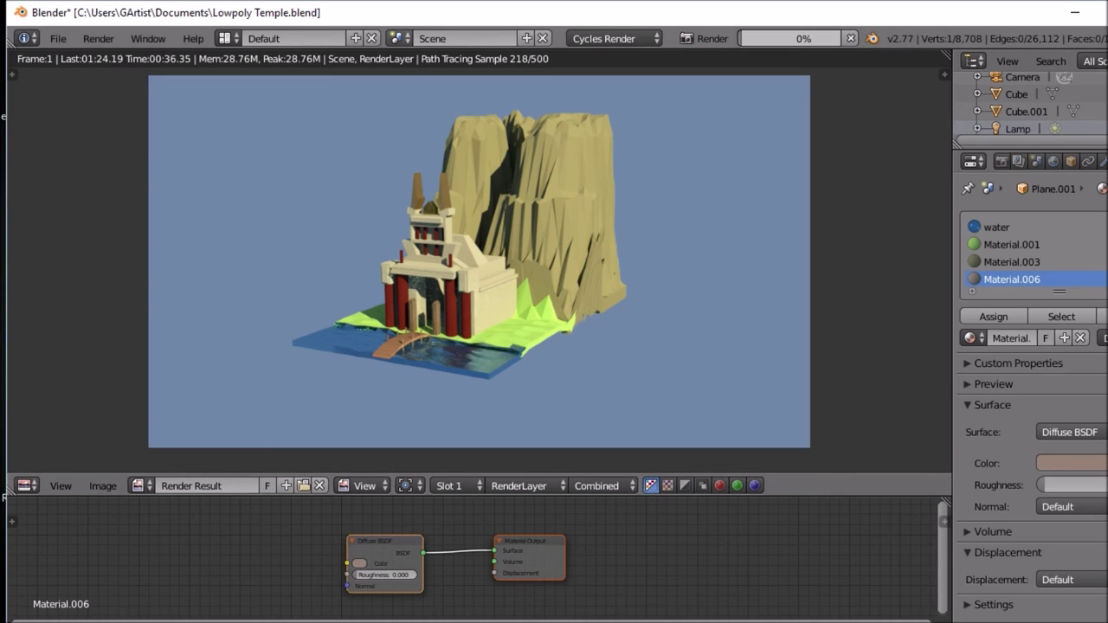
pyautogui.click(35, 490)
pyautogui.click(48, 466)
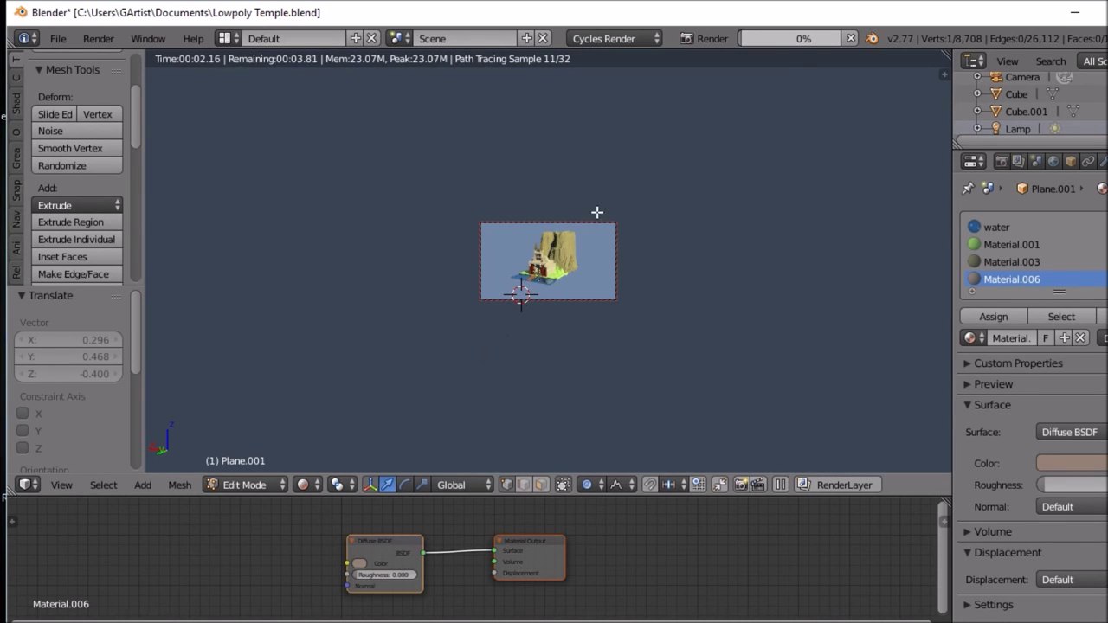
# Step: Leave the terrain's edit mode and try to move the sun lamp
pyautogui.press('Tab')
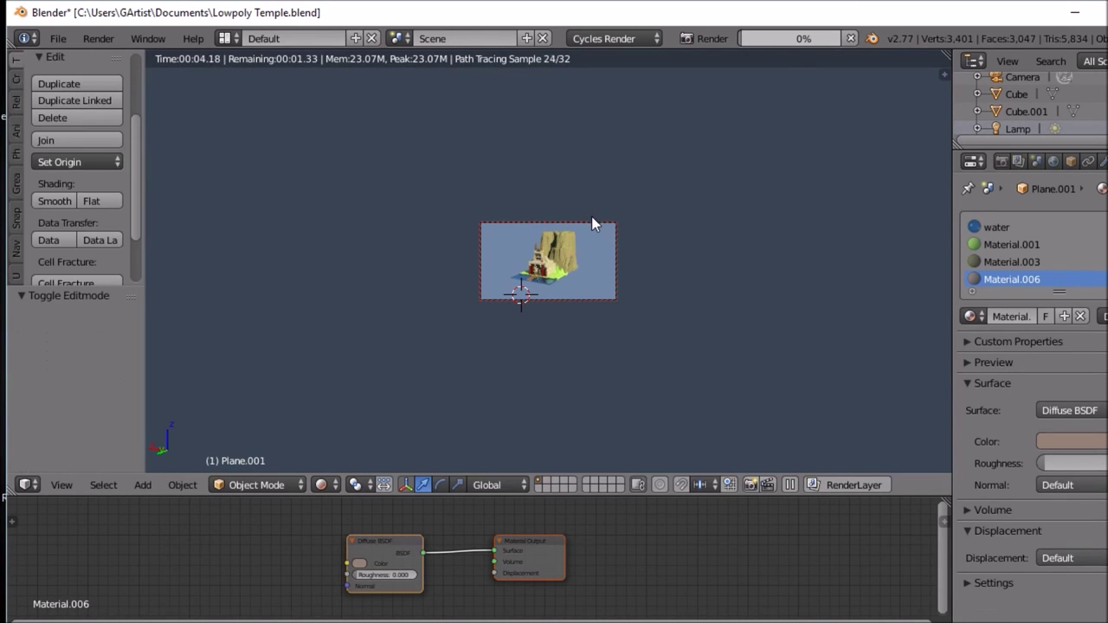
pyautogui.rightClick(593, 220)
pyautogui.press('g')
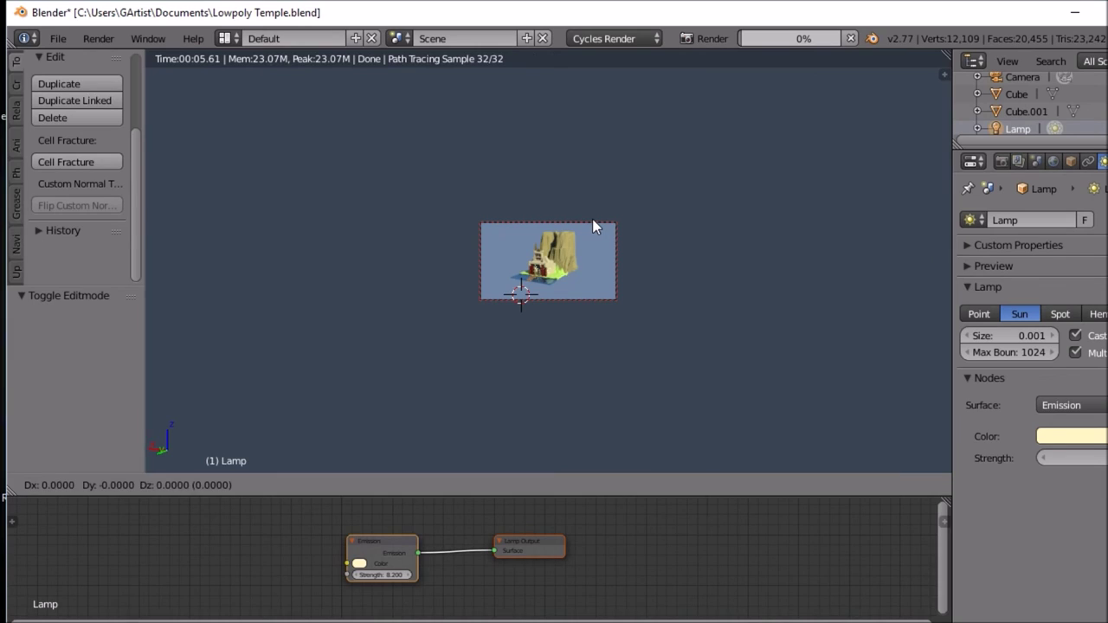
pyautogui.click(520, 230)
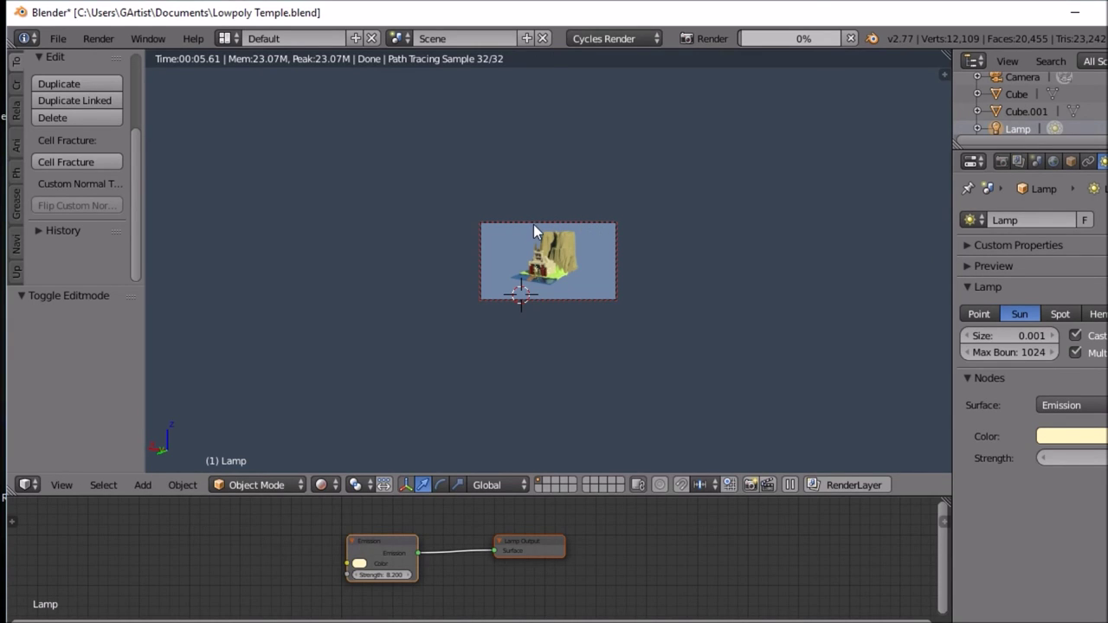
# Step: Reframe the camera closer to the temple and move it by (3.891, 2.085, 0.368) and (-0.959, -0.551, 0.092)
pyautogui.rightClick(533, 222)
pyautogui.press('g')
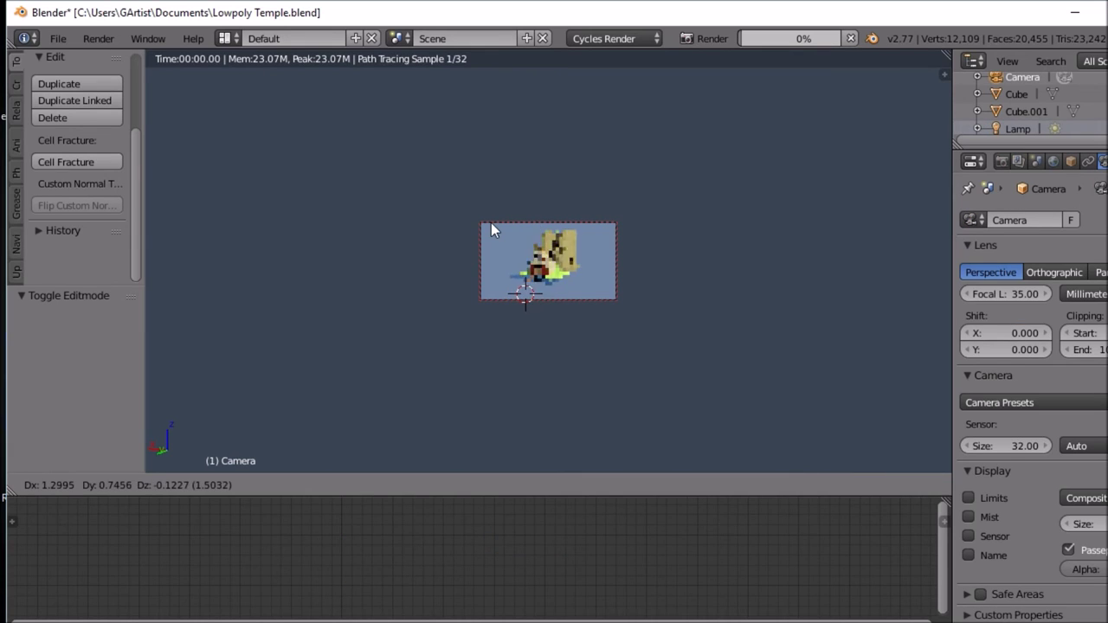
pyautogui.click(491, 224)
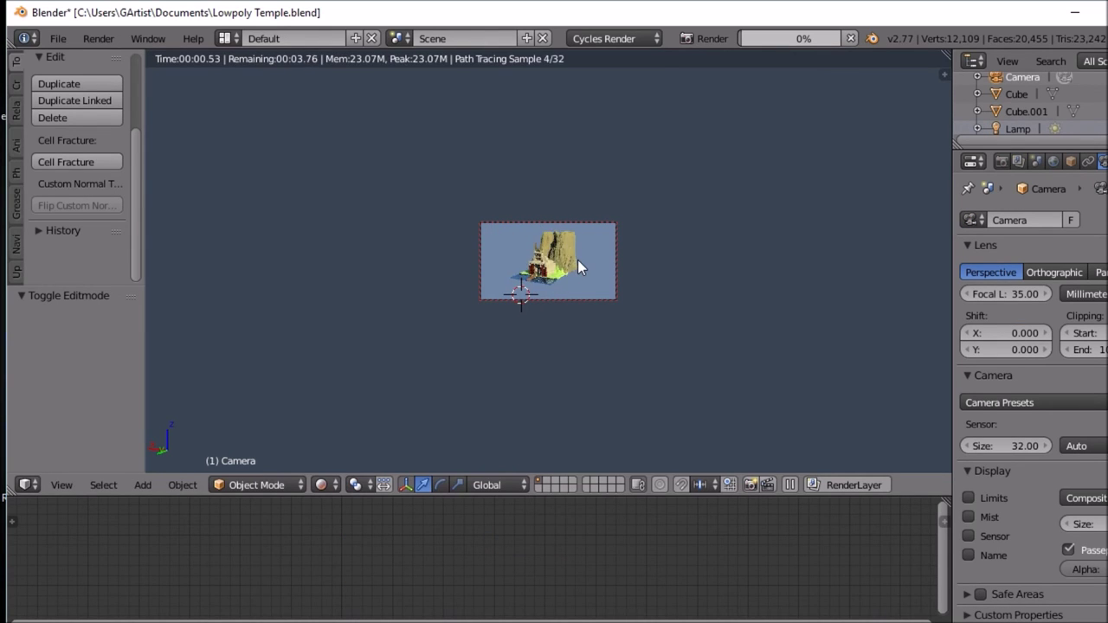
pyautogui.scroll(5, 578, 266)
pyautogui.scroll(-6, 577, 260)
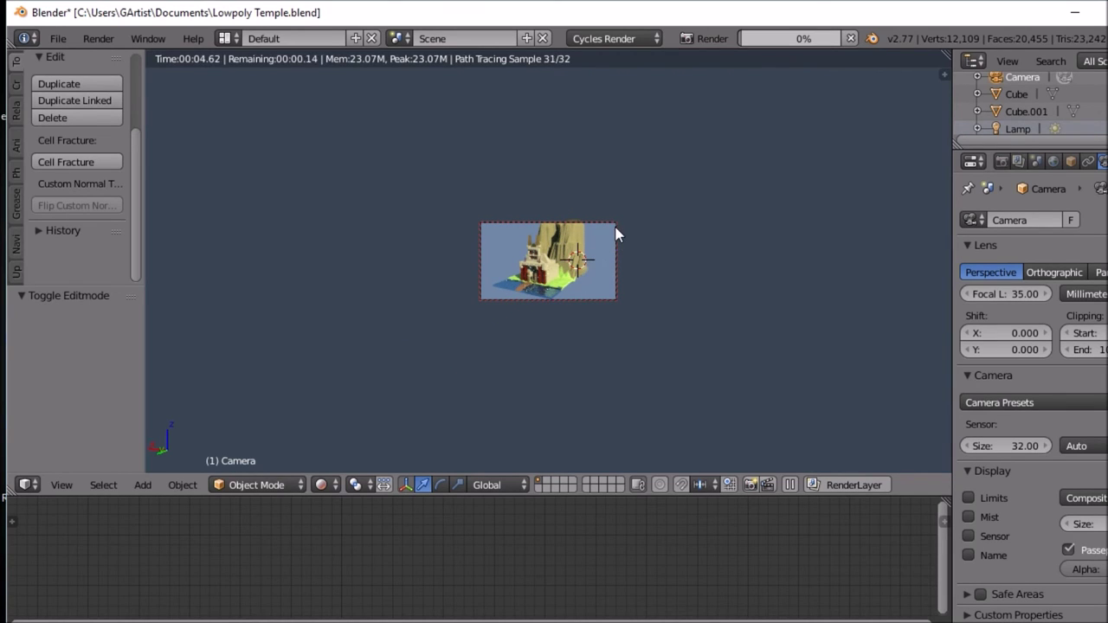
pyautogui.press('g')
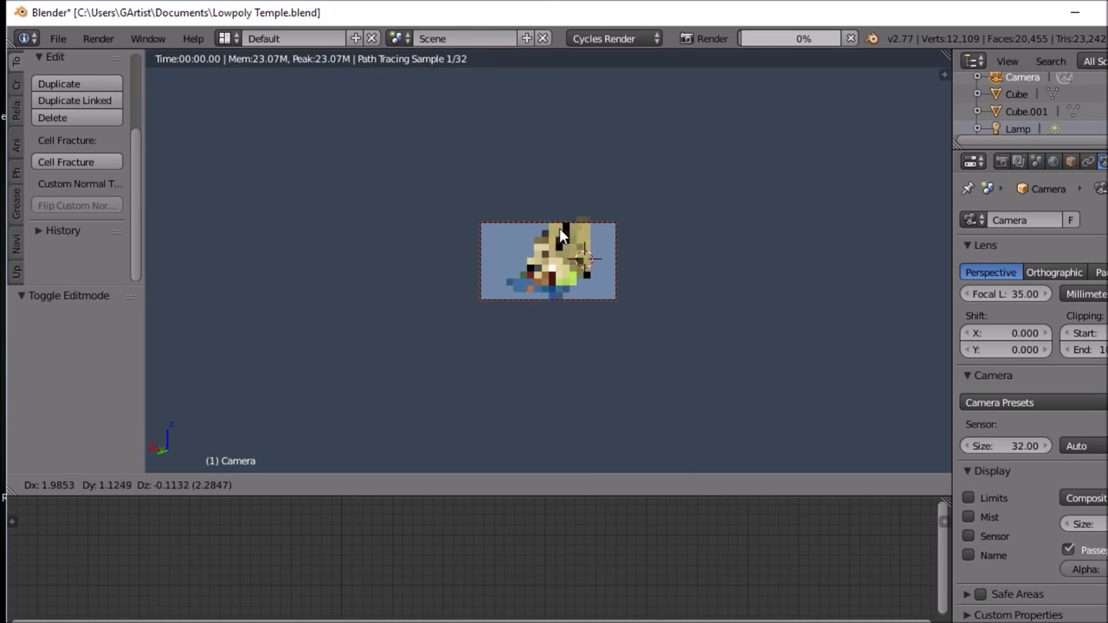
pyautogui.click(504, 218)
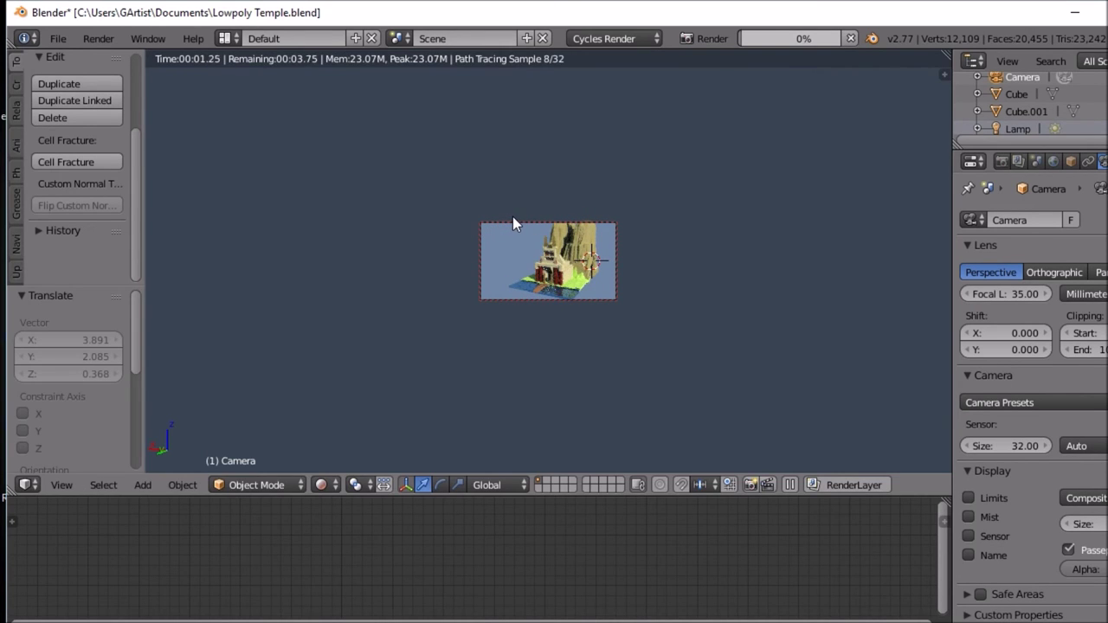
pyautogui.press('g')
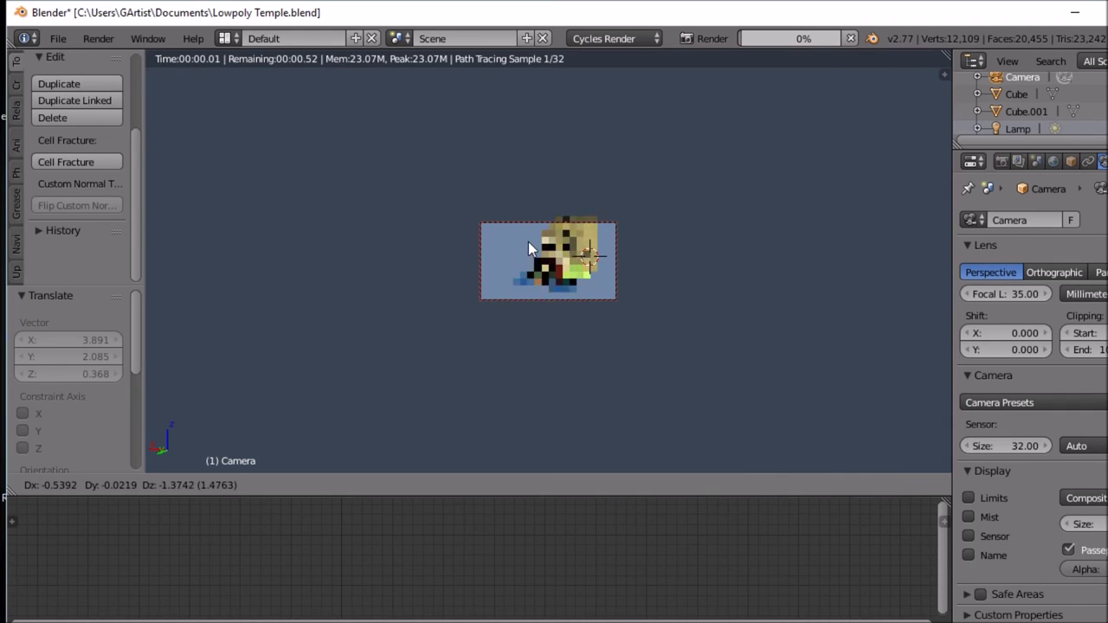
pyautogui.click(539, 214)
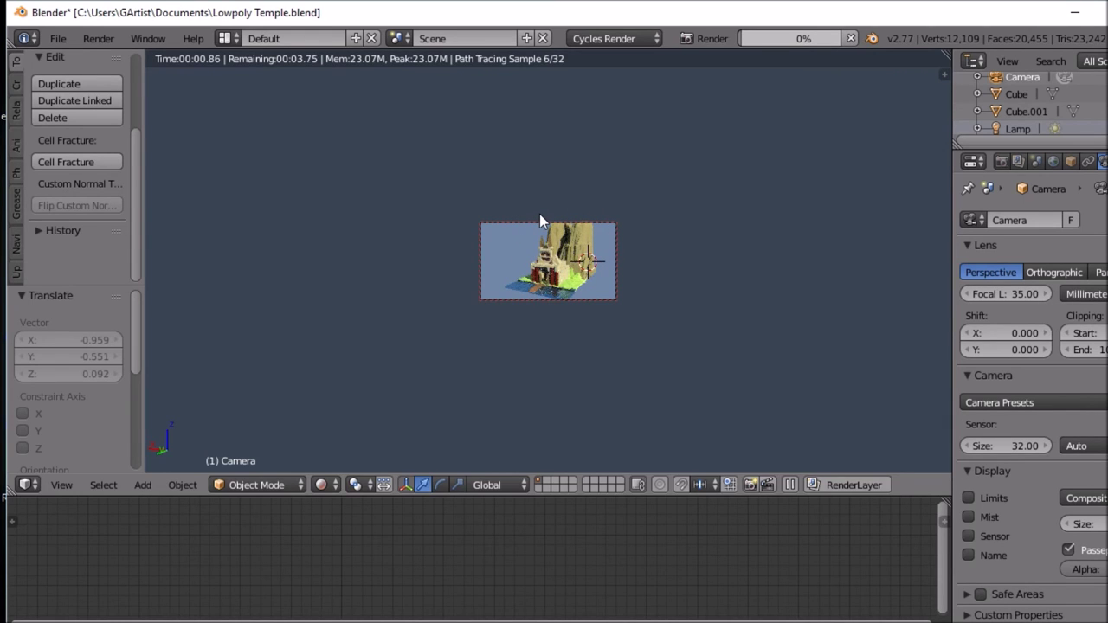
# Step: Pull the camera back 11.699 along its local Z axis and cancel the running render
pyautogui.press('g')
pyautogui.press('z')
pyautogui.press('z')
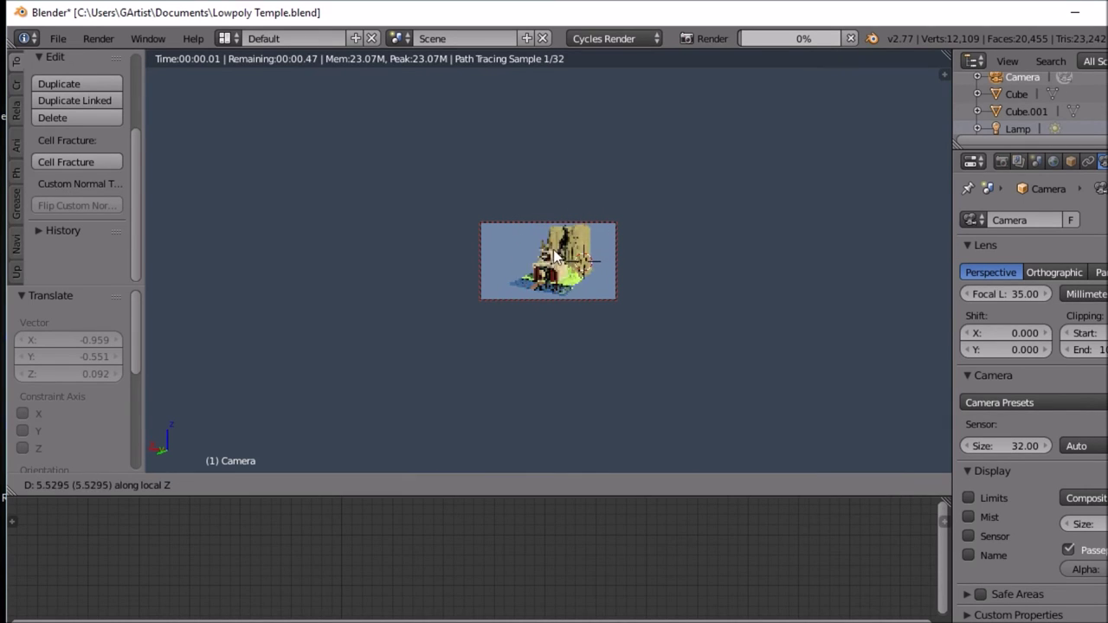
pyautogui.click(556, 263)
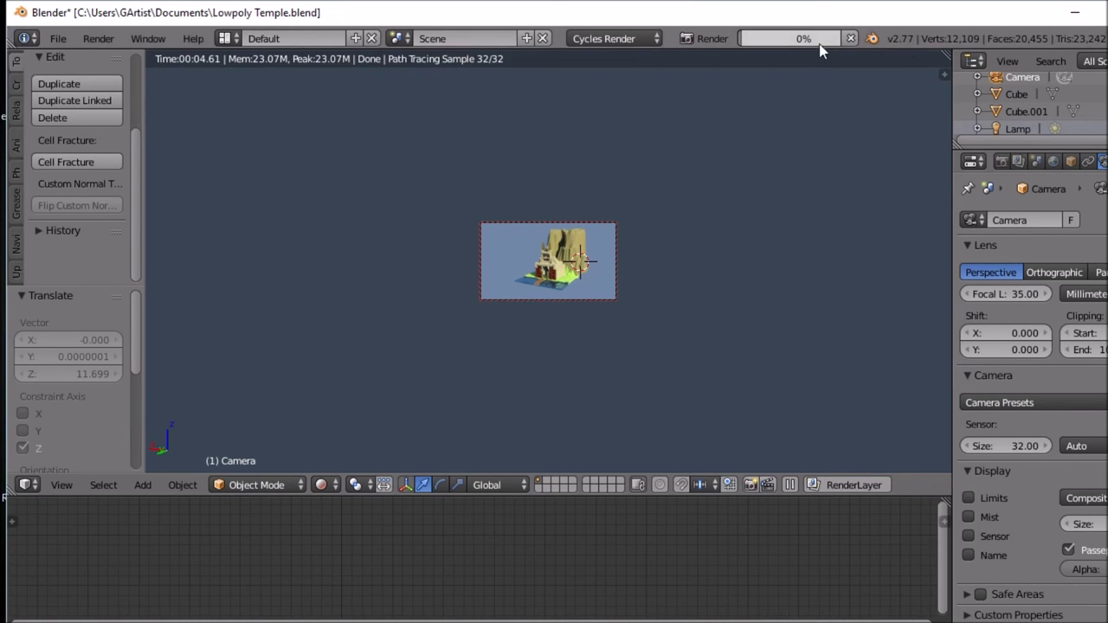
pyautogui.click(851, 38)
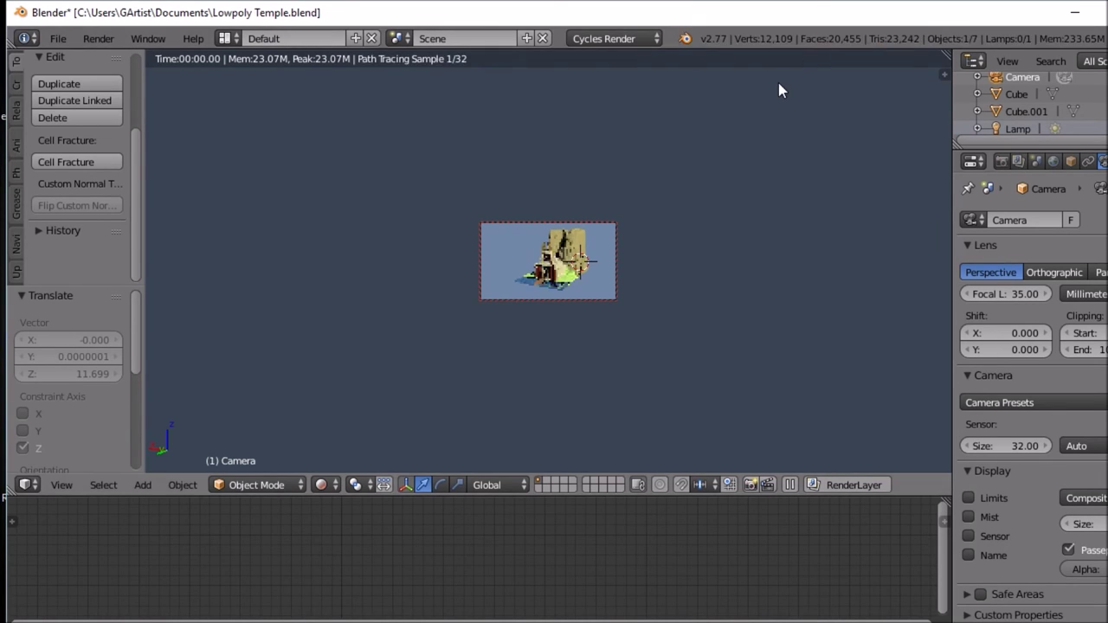
# Step: Render the temple scene from the camera, check the image and return to the 3D viewport
pyautogui.press('F12')
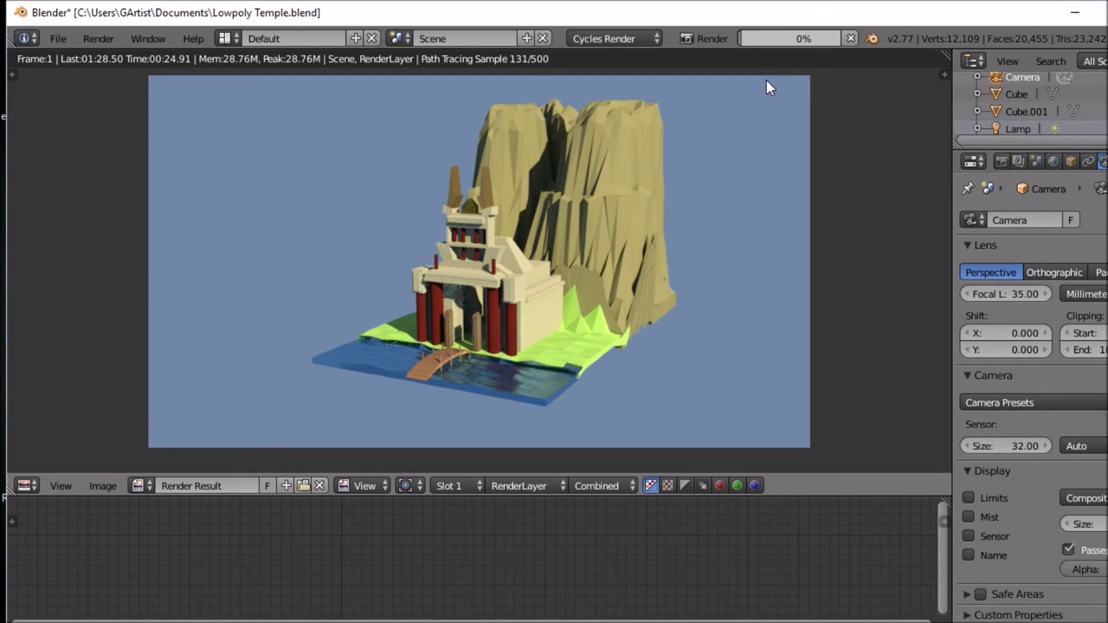
pyautogui.click(28, 486)
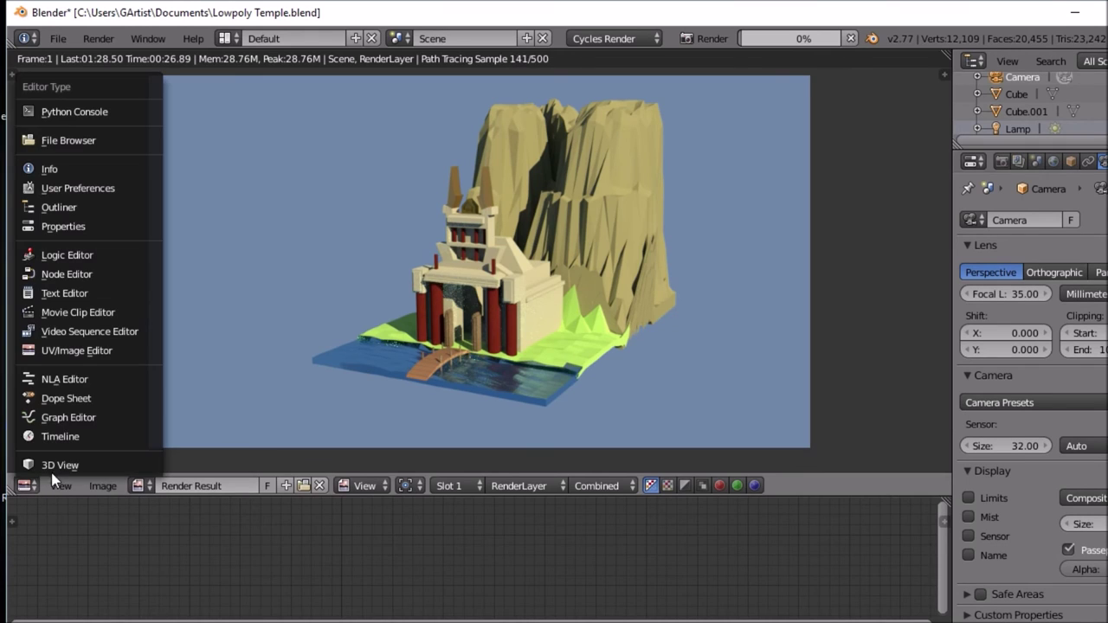
pyautogui.click(70, 464)
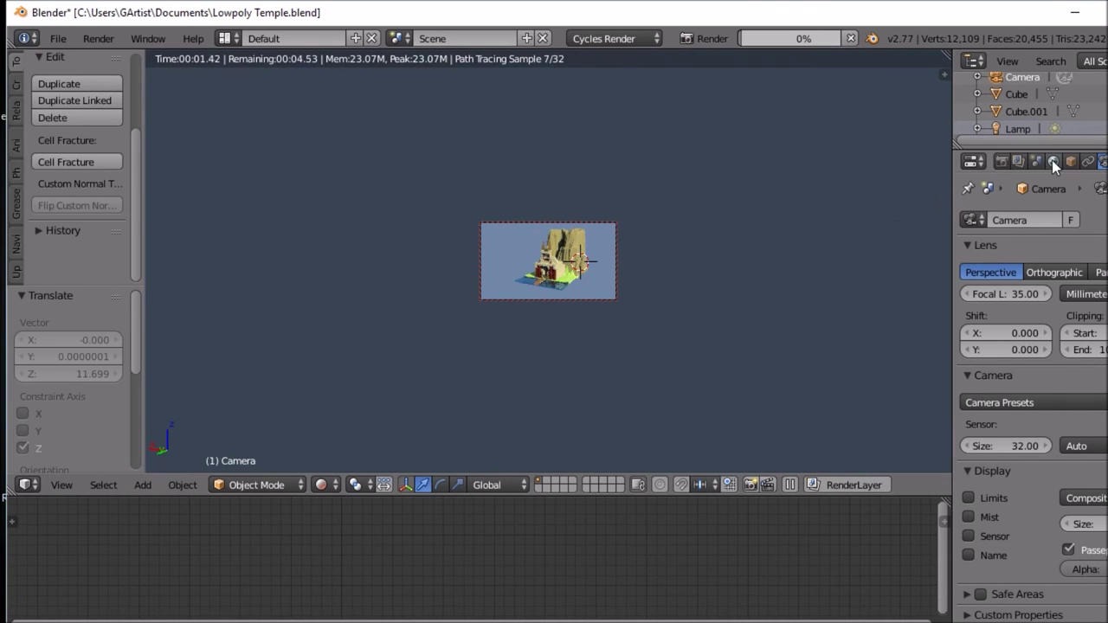
# Step: Select the ground plane and darken the green diffuse color of its Material.001
pyautogui.moveTo(950, 211); pyautogui.dragTo(892, 205)
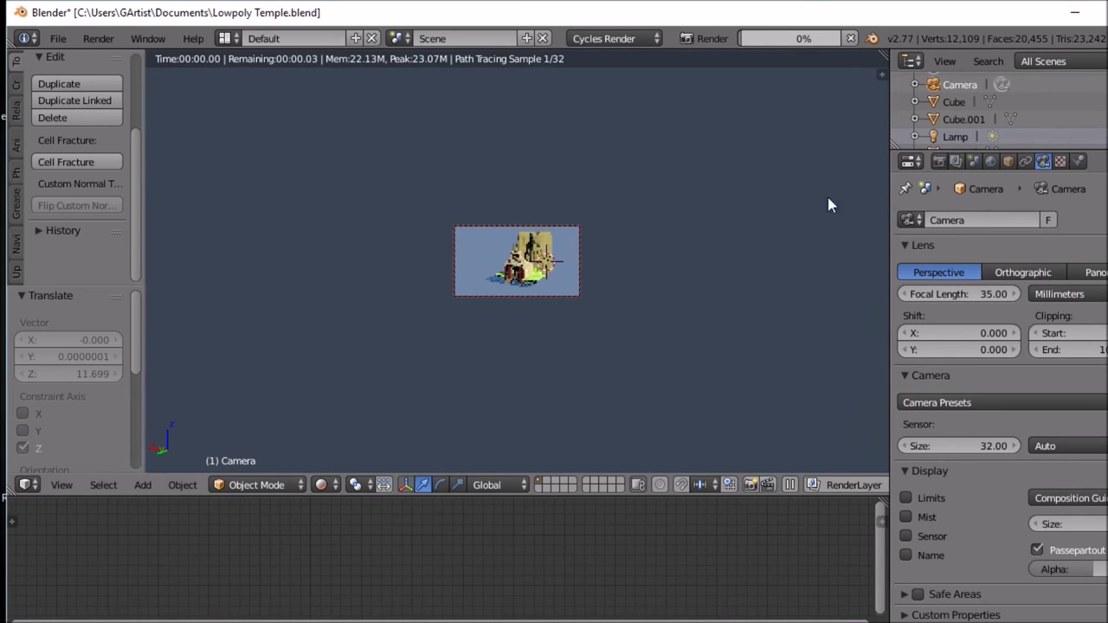
pyautogui.rightClick(539, 272)
pyautogui.click(949, 242)
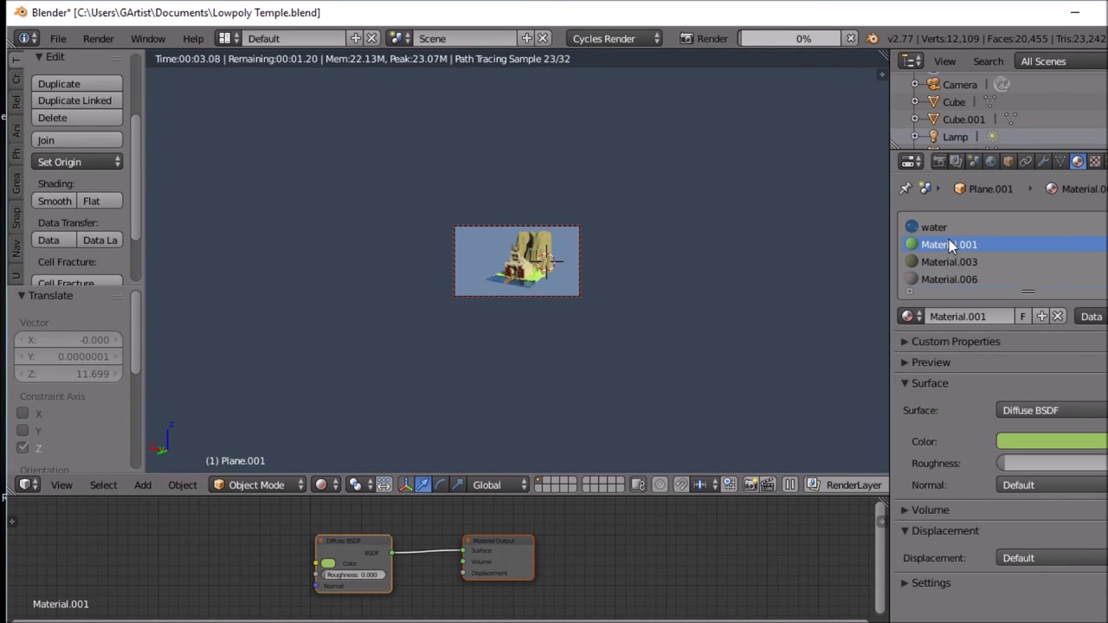
pyautogui.click(1052, 441)
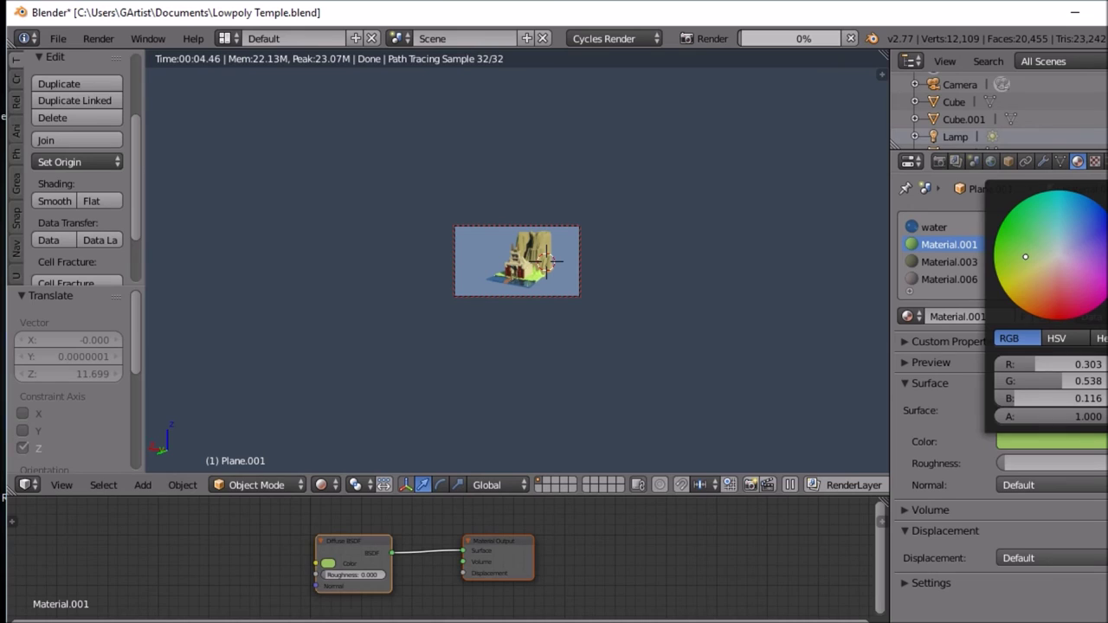
pyautogui.scroll(-3, 1052, 256)
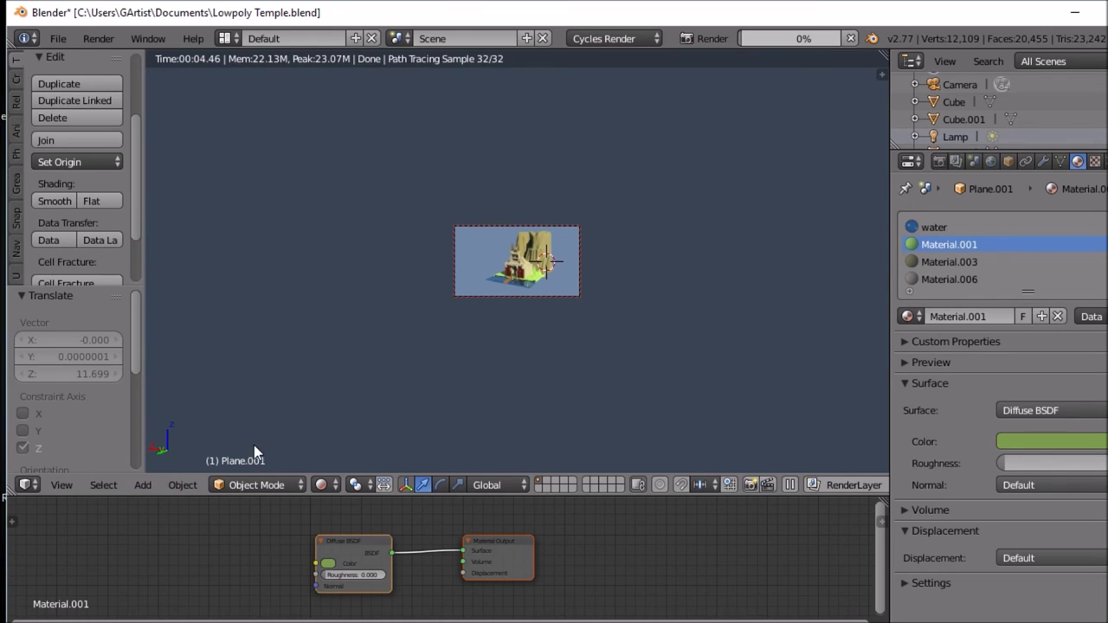
# Step: Stop the running render, render the scene again and save the result as a JPEG named "mountain temple" in Documents
pyautogui.click(854, 38)
pyautogui.press('F12')
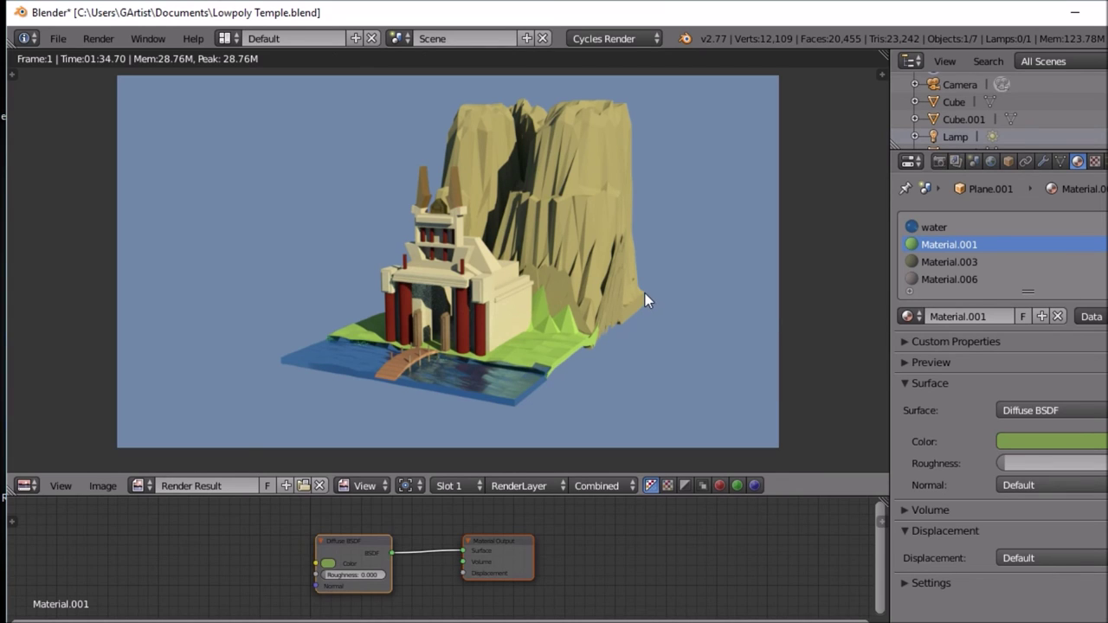
pyautogui.press('F3')
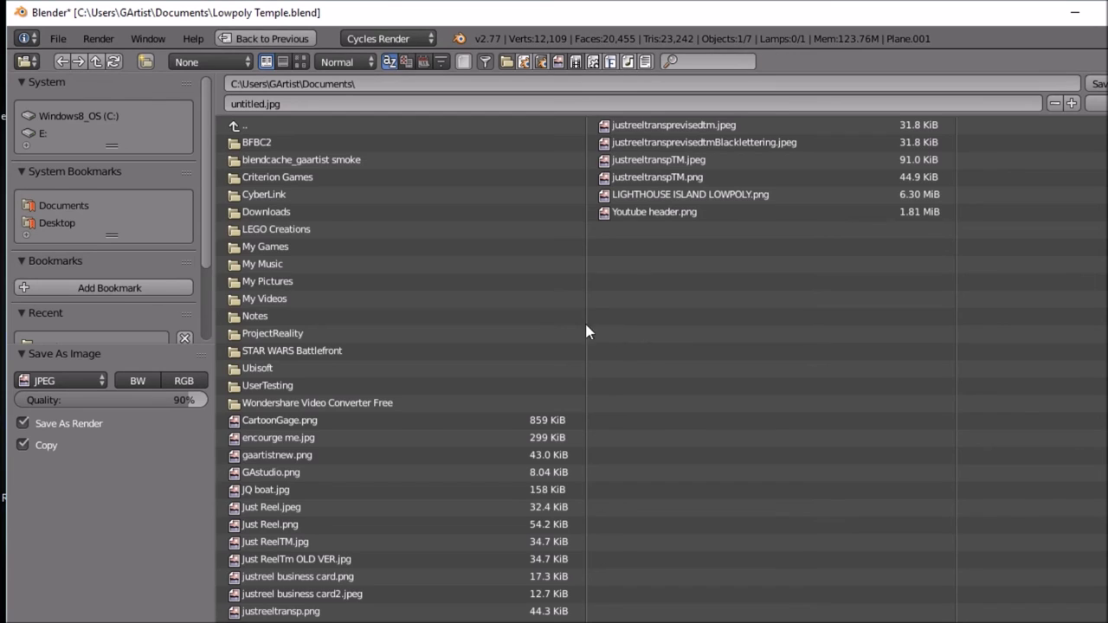
pyautogui.click(394, 104)
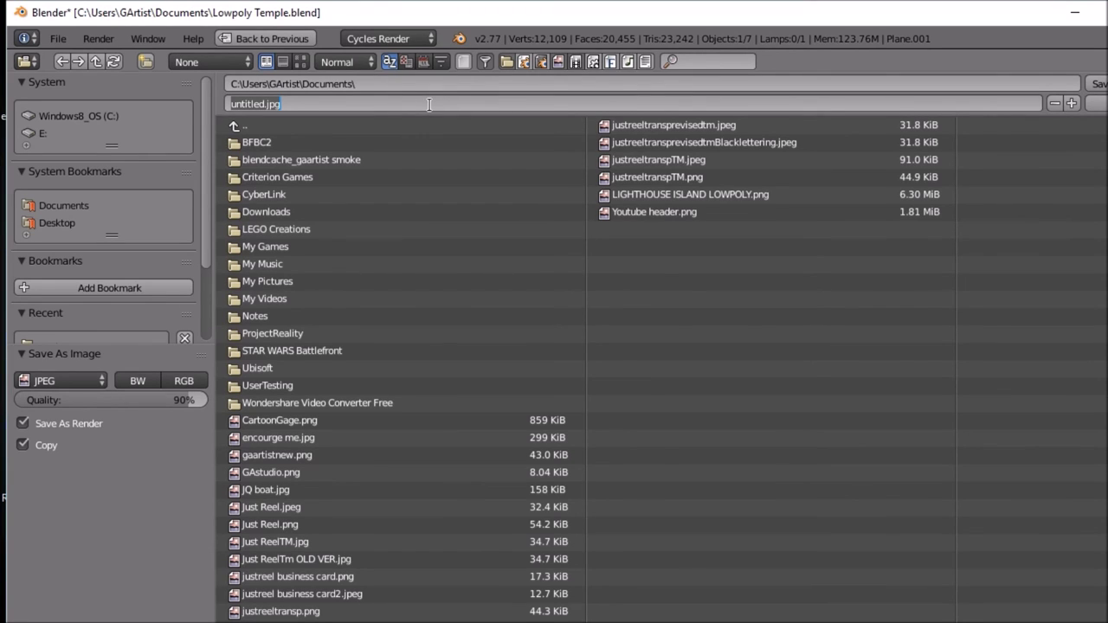
pyautogui.write('moun')
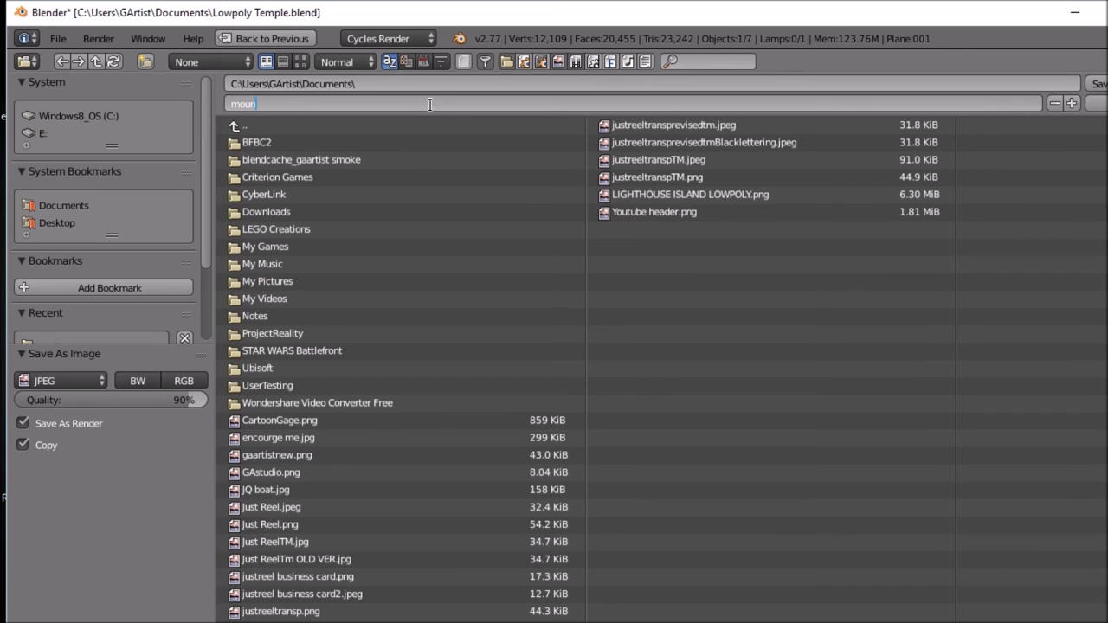
pyautogui.write('tain temple')
pyautogui.press('Return')
pyautogui.click(1096, 83)
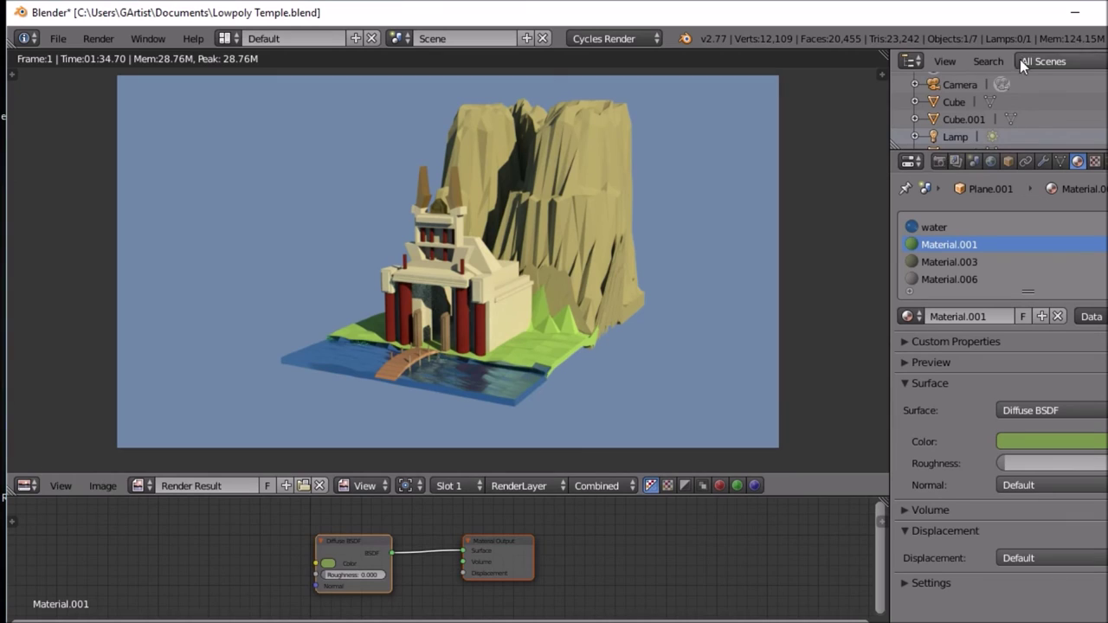
# Step: Turn off Ambient Occlusion in the world settings and render the scene again
pyautogui.click(991, 161)
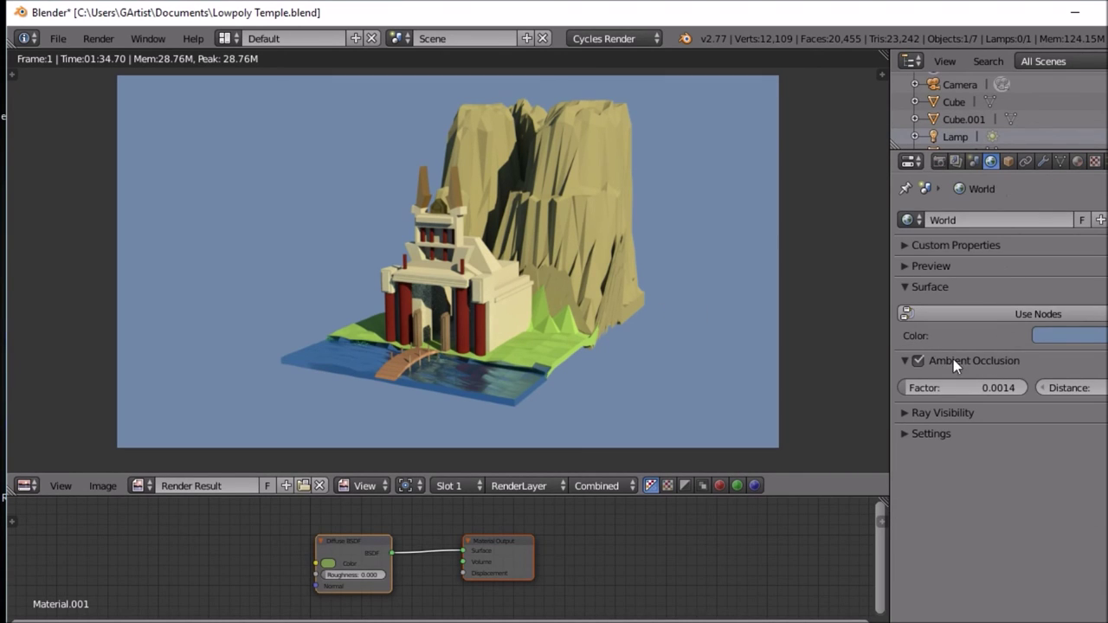
pyautogui.click(921, 360)
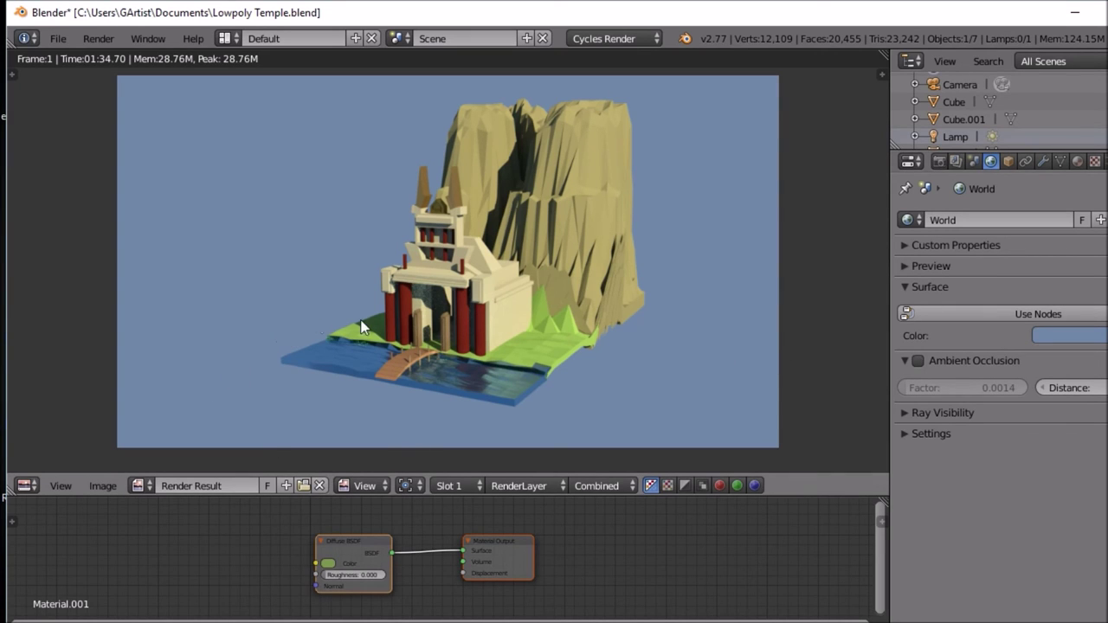
pyautogui.press('F12')
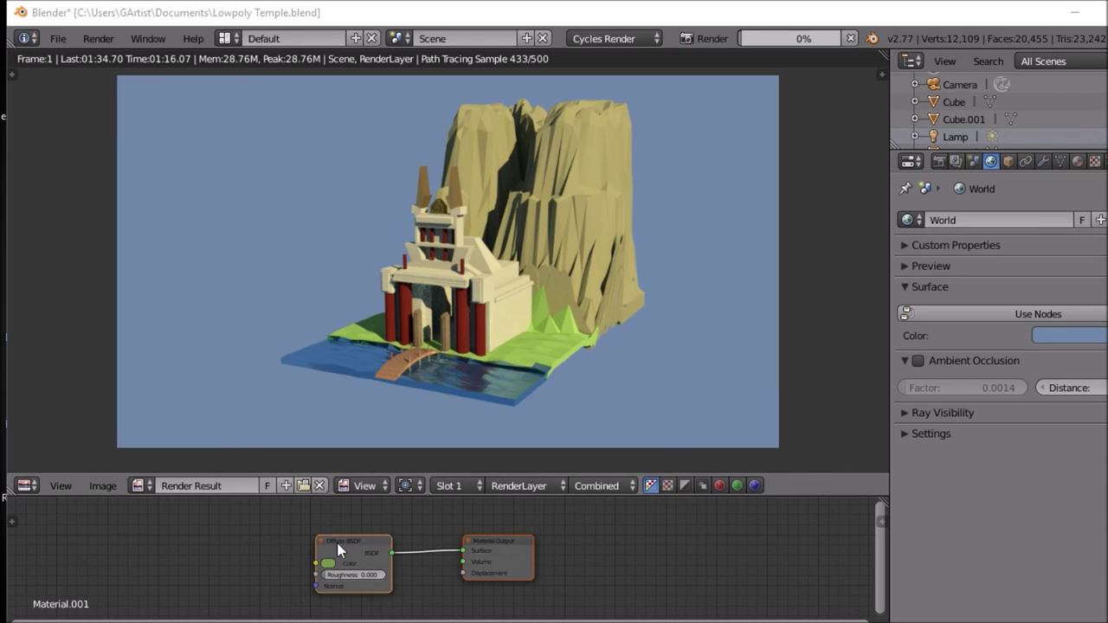
# Step: Return to the 3D viewport and cancel the running render
pyautogui.click(32, 485)
pyautogui.click(54, 464)
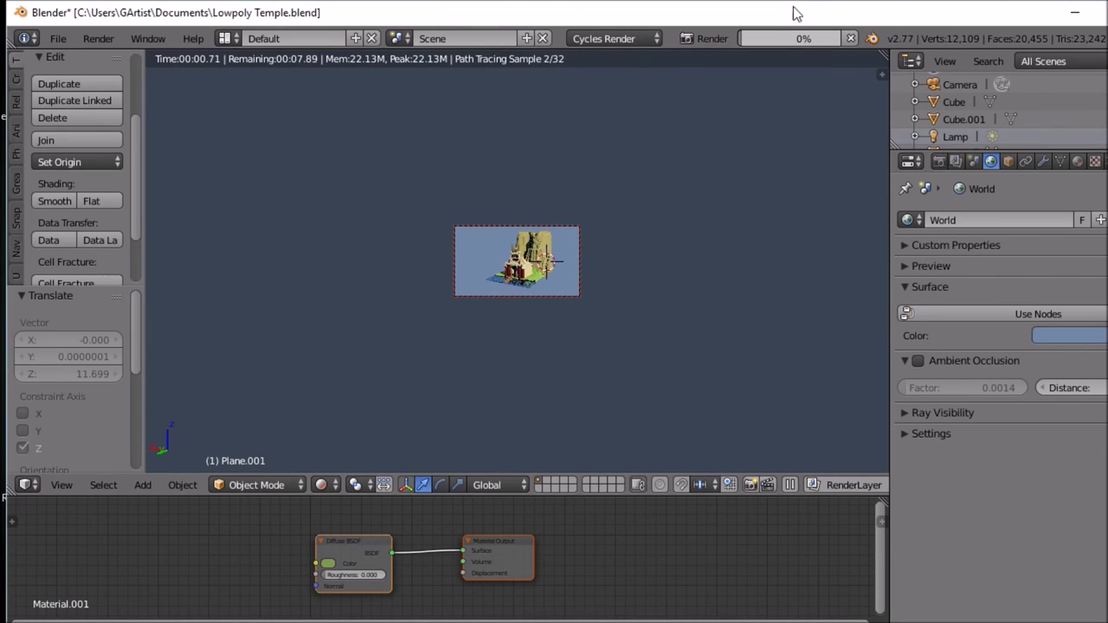
pyautogui.click(852, 39)
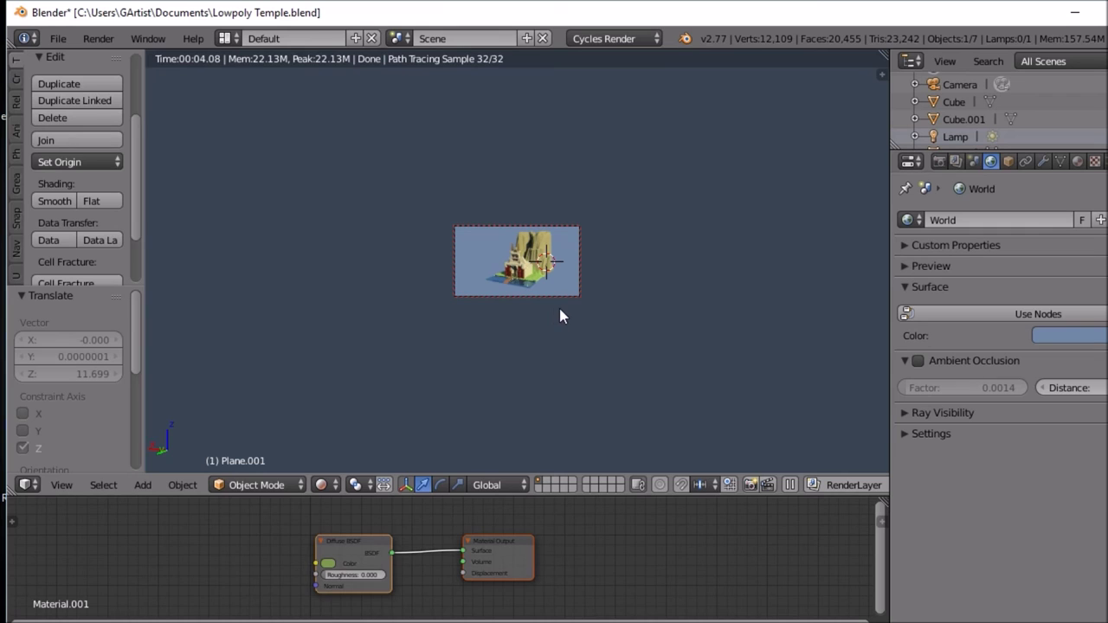
# Step: Select the temple object with its roof spires in close view and make its Material.002 slot active
pyautogui.scroll(5, 555, 314)
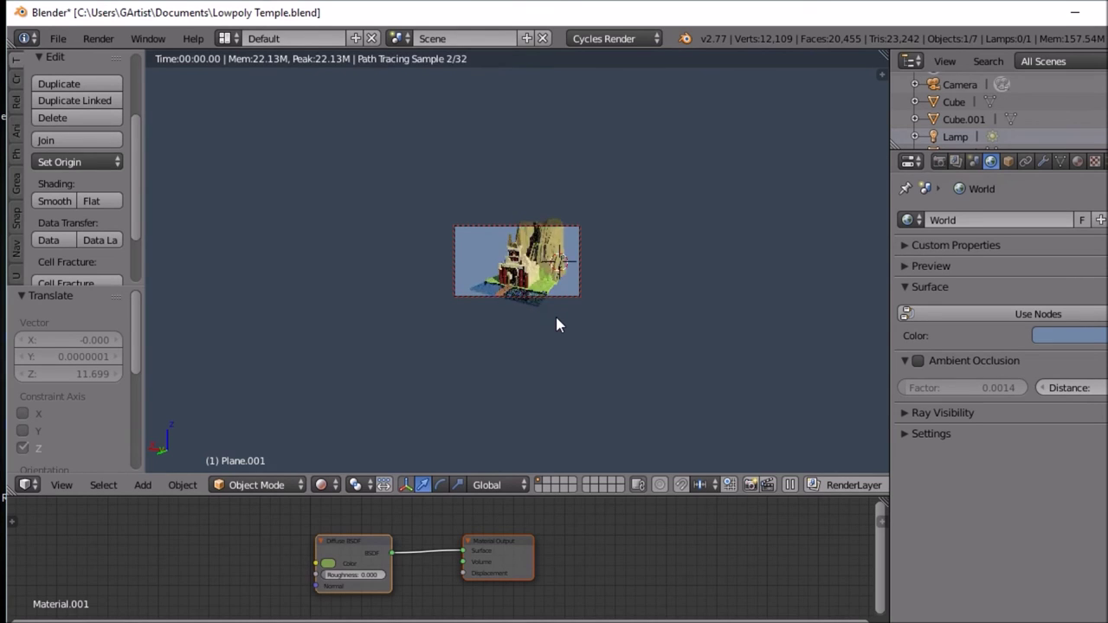
pyautogui.scroll(-4, 555, 328)
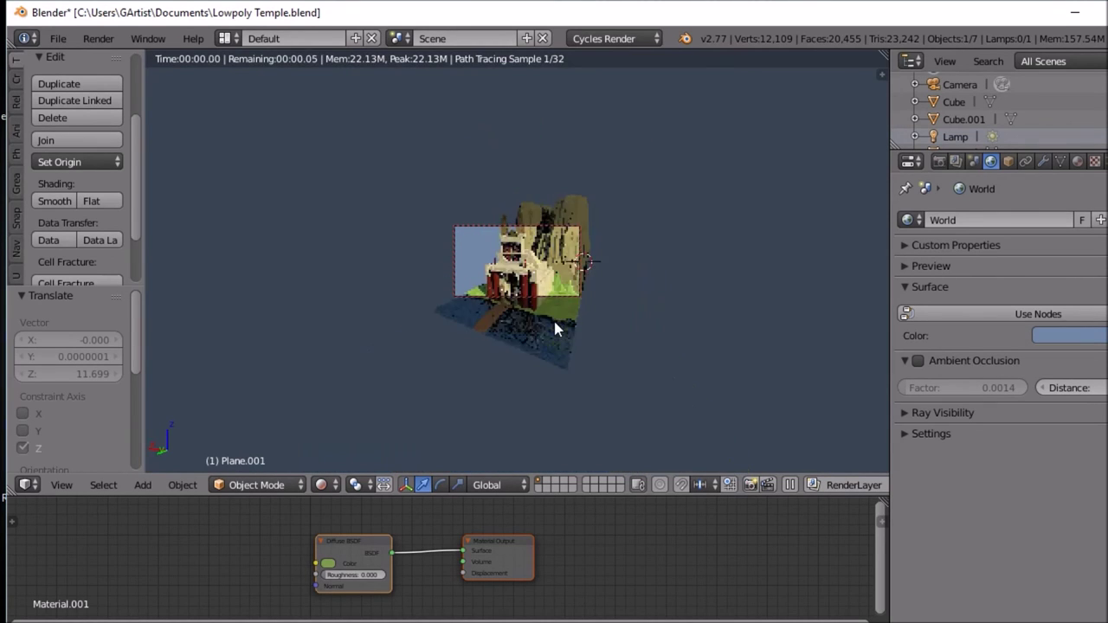
pyautogui.scroll(-2, 554, 328)
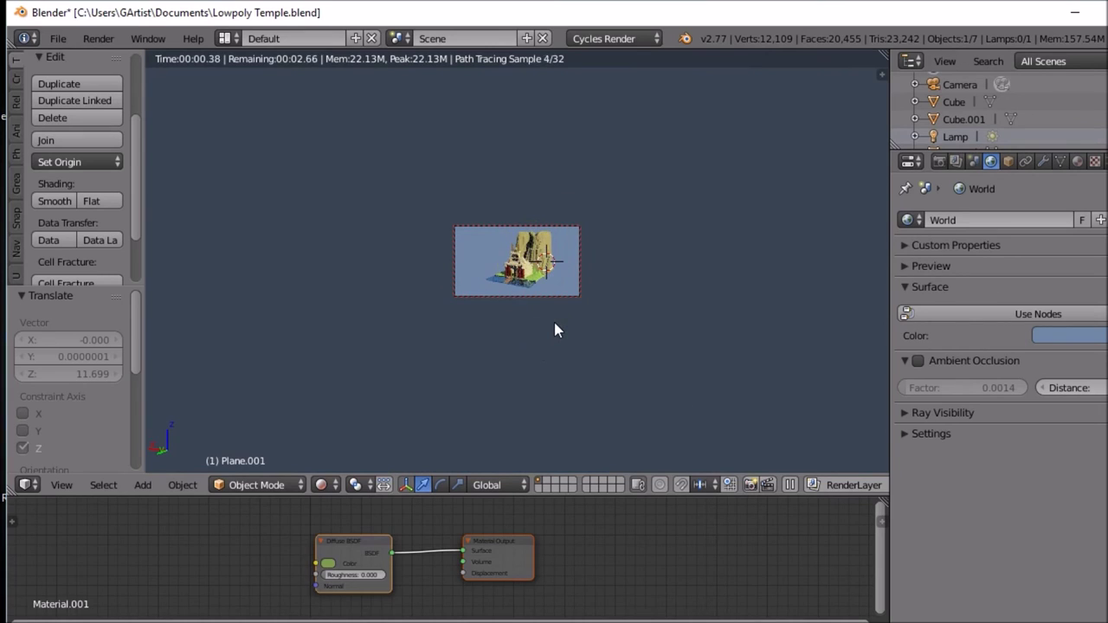
pyautogui.press('KP_0')
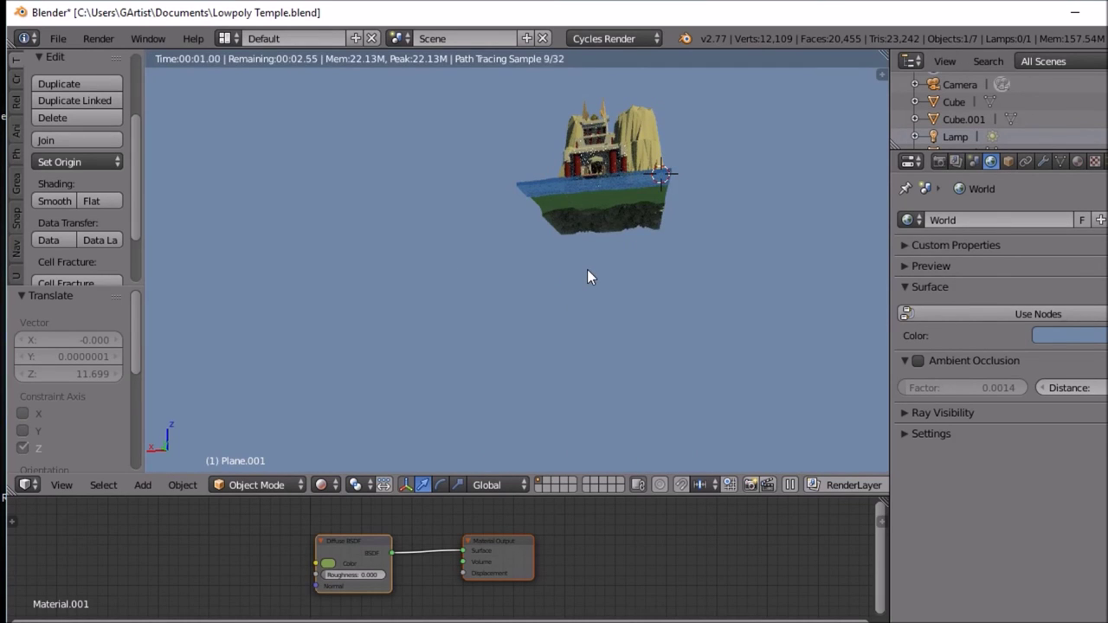
pyautogui.press('KP_1')
pyautogui.scroll(4, 626, 217)
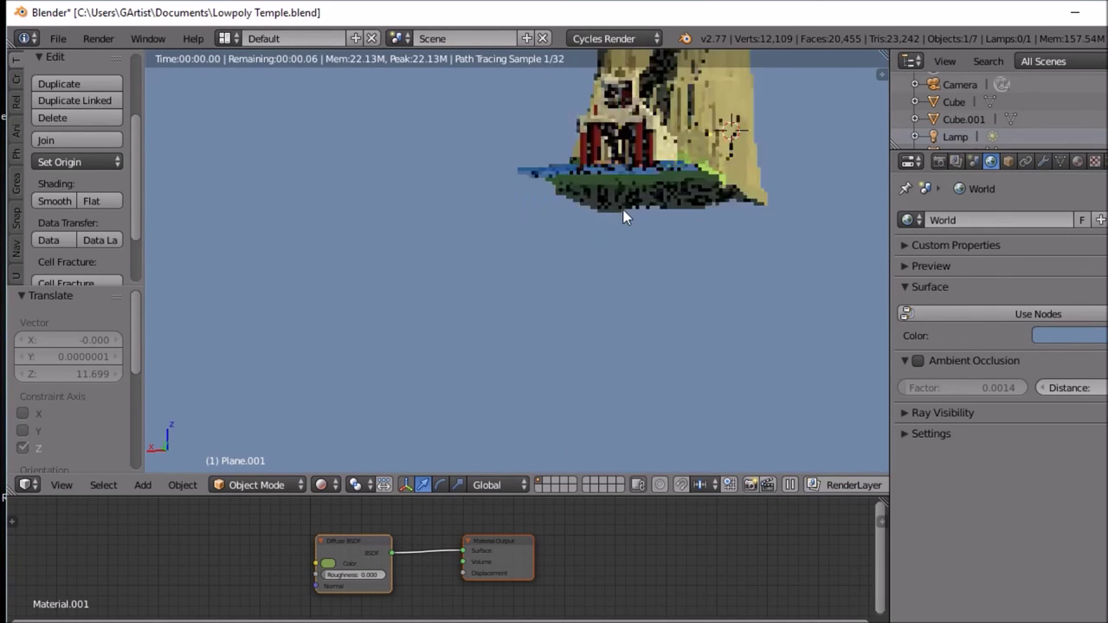
pyautogui.keyDown('shift'); pyautogui.moveTo(594, 280); pyautogui.dragTo(511, 411, button='middle'); pyautogui.keyUp('shift')
pyautogui.scroll(7, 510, 402)
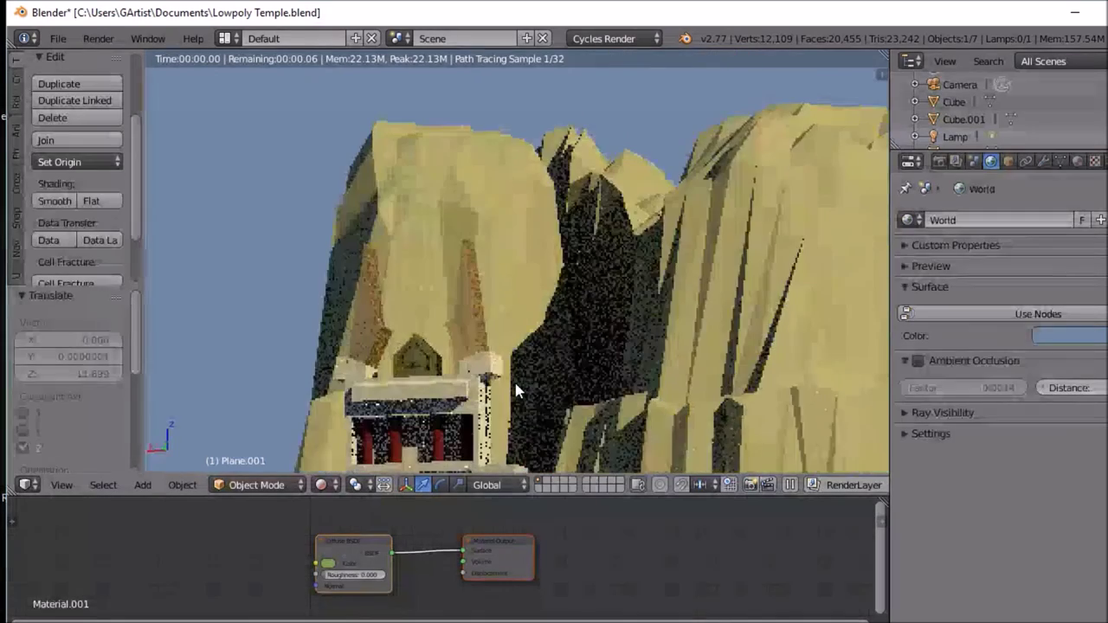
pyautogui.keyDown('shift'); pyautogui.moveTo(515, 391); pyautogui.dragTo(524, 324, button='middle'); pyautogui.keyUp('shift')
pyautogui.rightClick(593, 280)
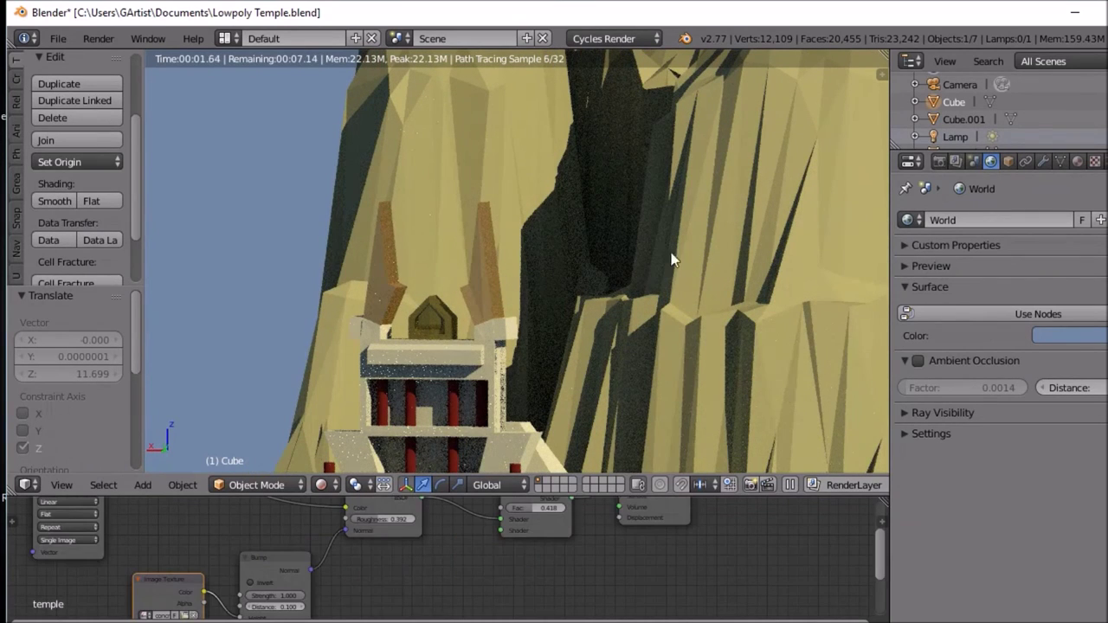
pyautogui.click(1077, 161)
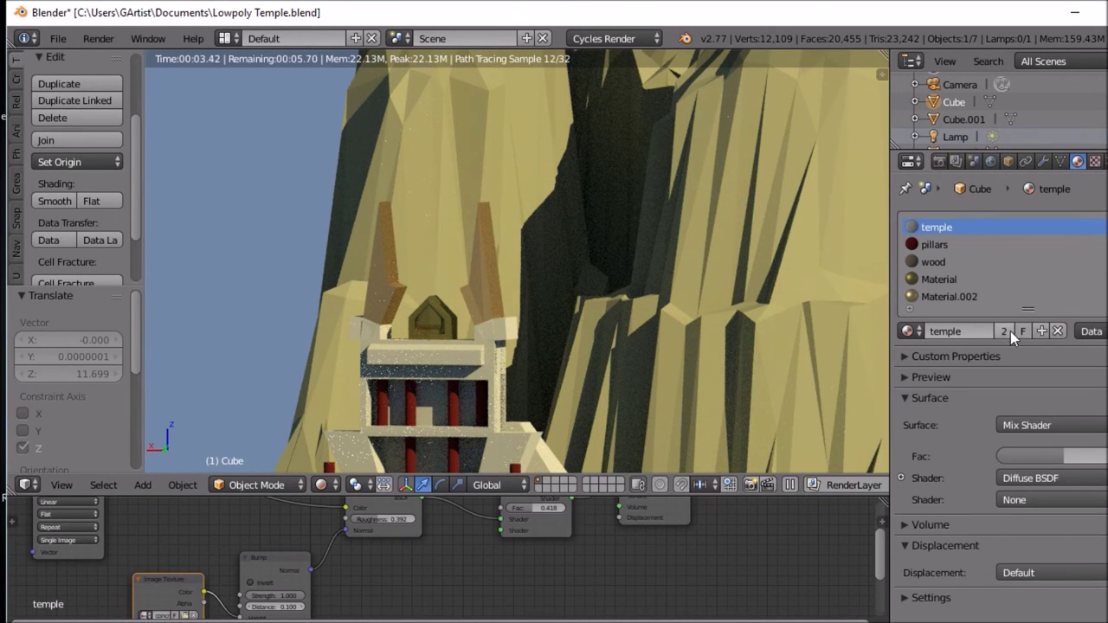
pyautogui.rightClick(490, 294)
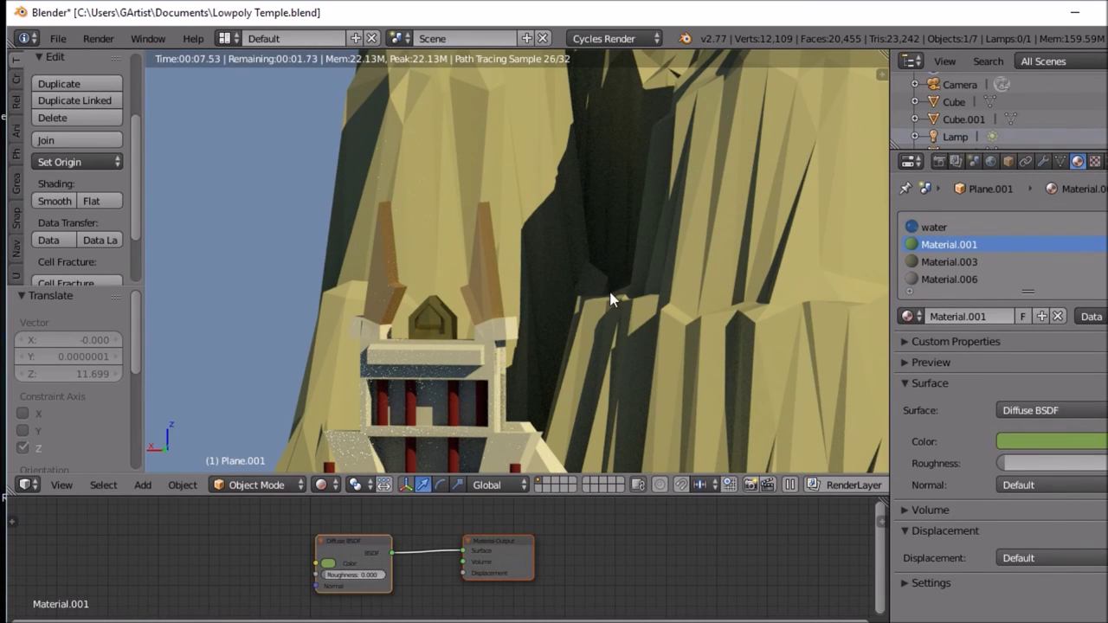
pyautogui.rightClick(482, 291)
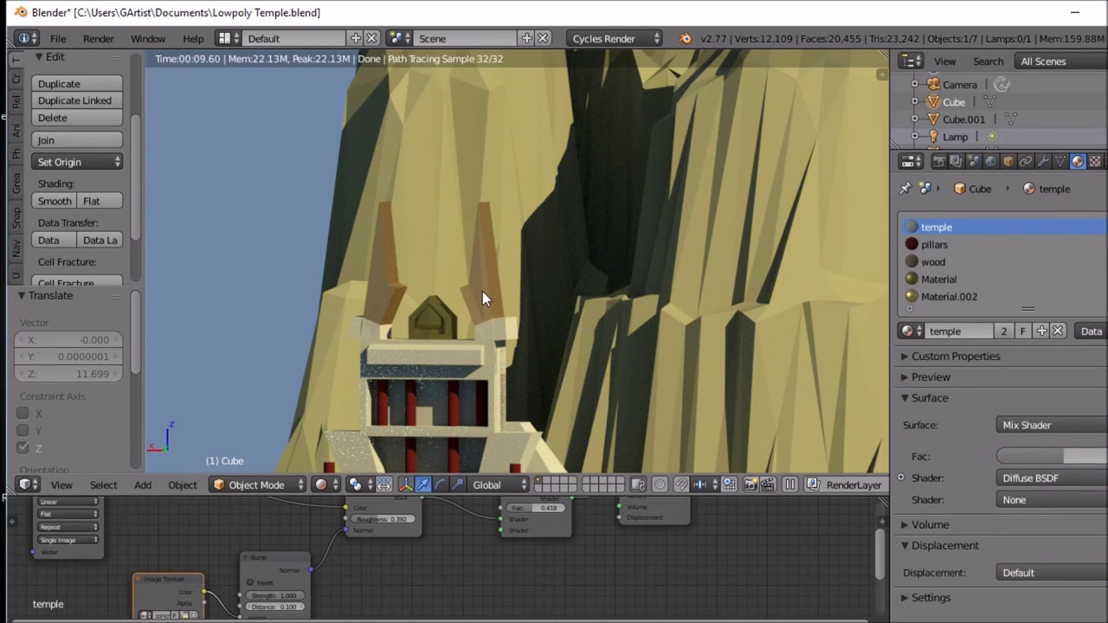
pyautogui.click(940, 295)
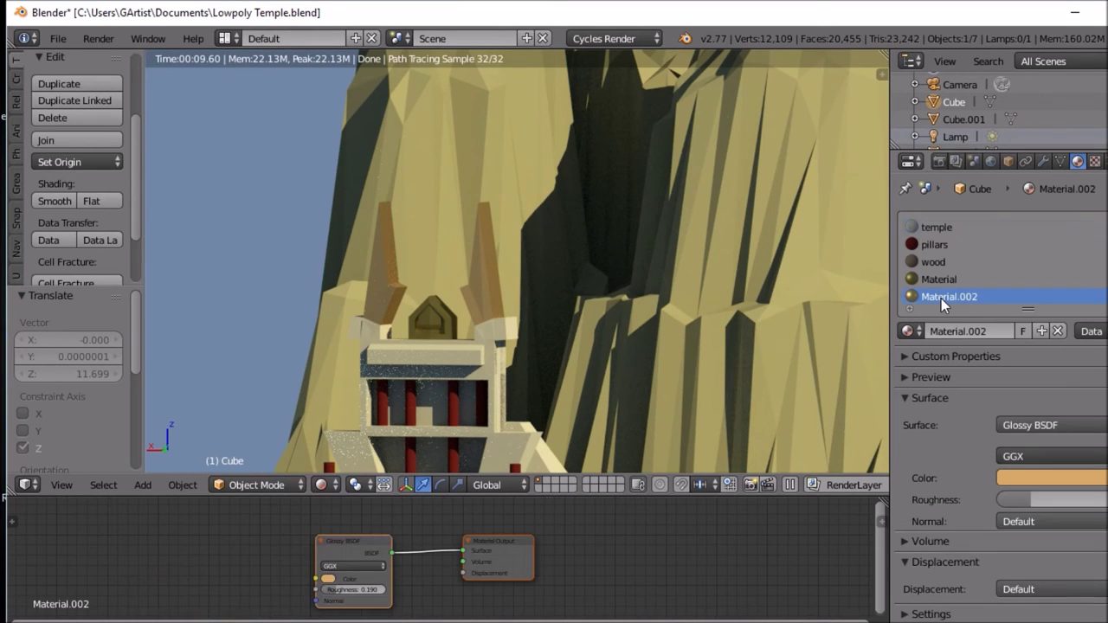
# Step: Try the Beckmann, Sharp and Ashikhmin-Shirley distributions on Material.002's Glossy shader, and settle on Beckmann
pyautogui.click(1052, 455)
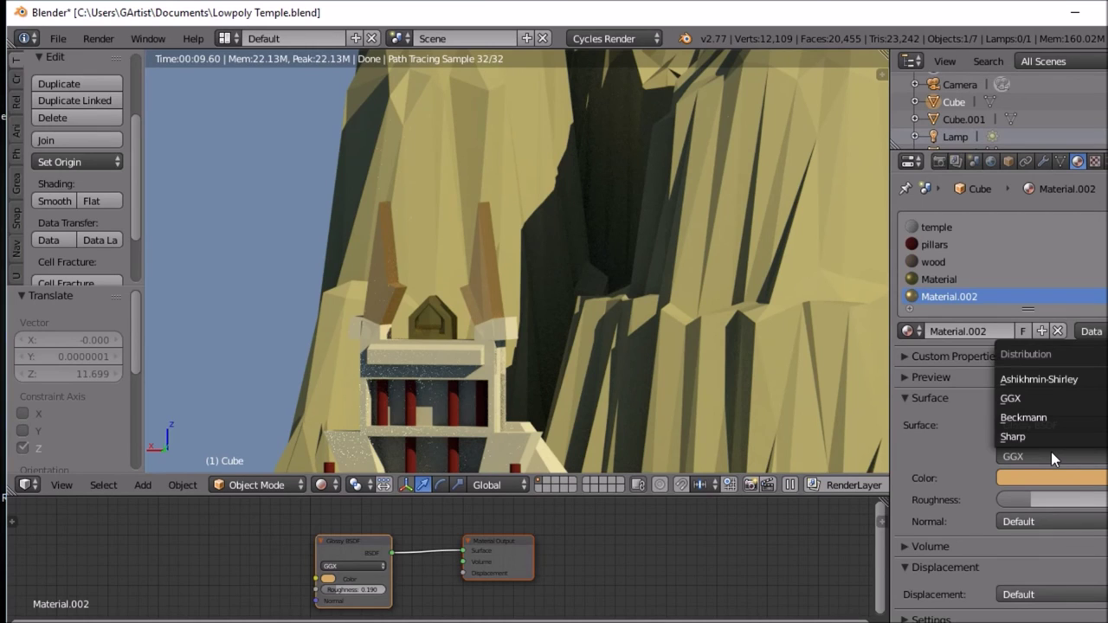
pyautogui.click(1033, 419)
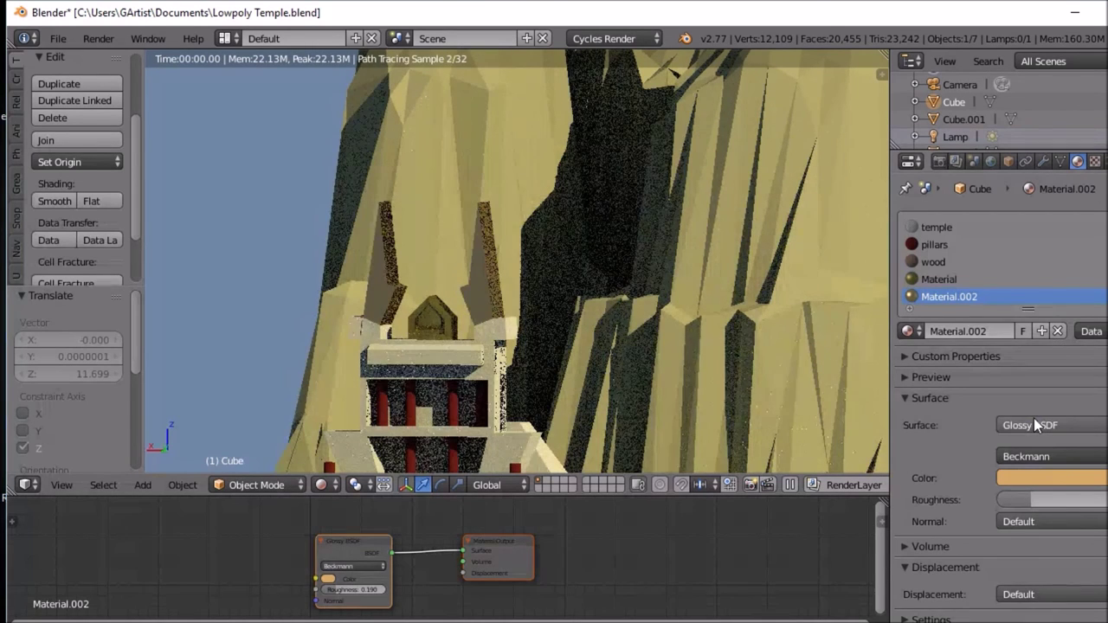
pyautogui.click(1053, 460)
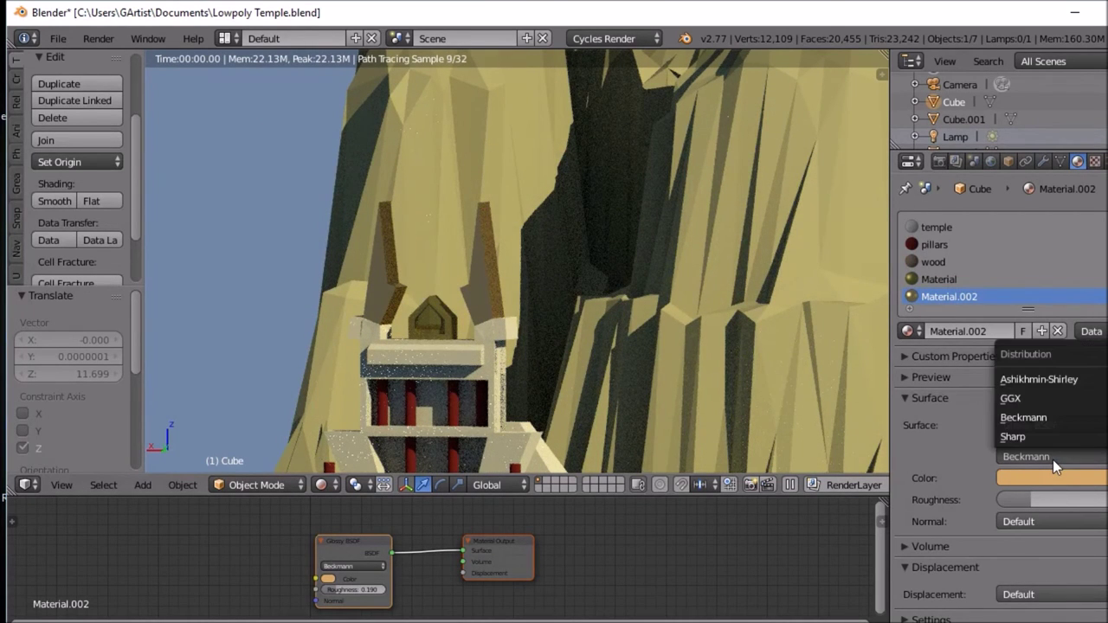
pyautogui.click(1031, 442)
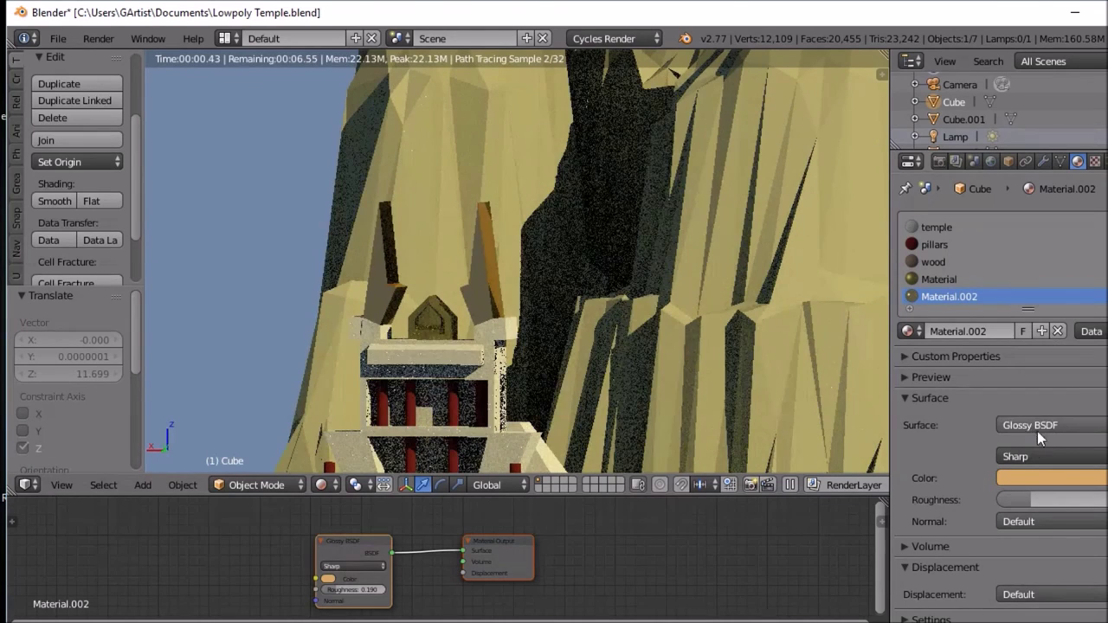
pyautogui.click(1045, 427)
pyautogui.click(1055, 457)
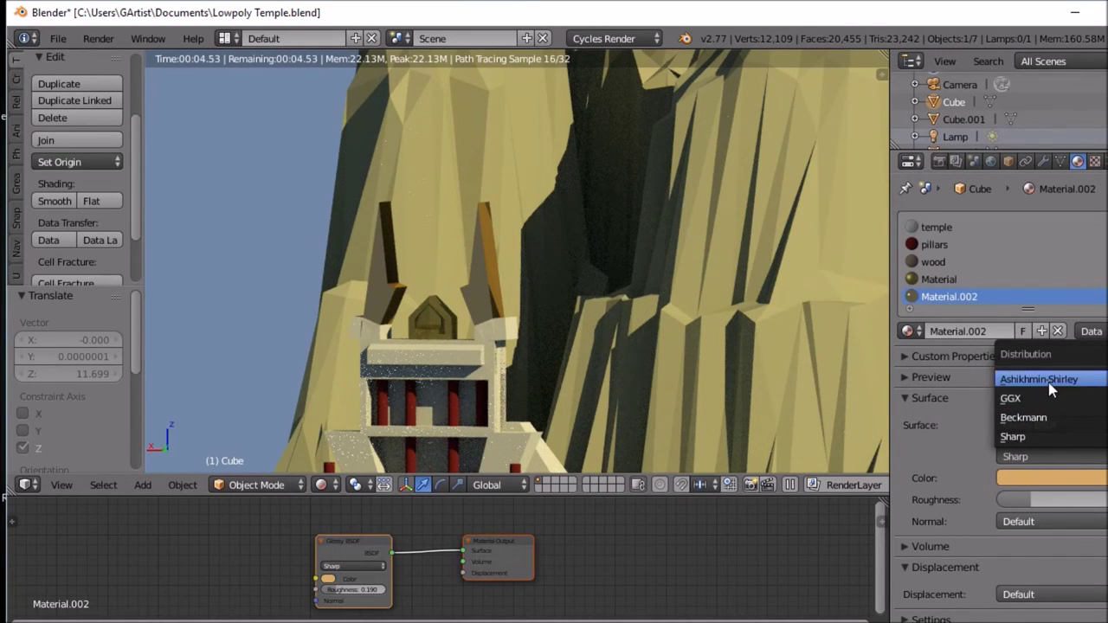
pyautogui.click(1049, 382)
pyautogui.click(1076, 459)
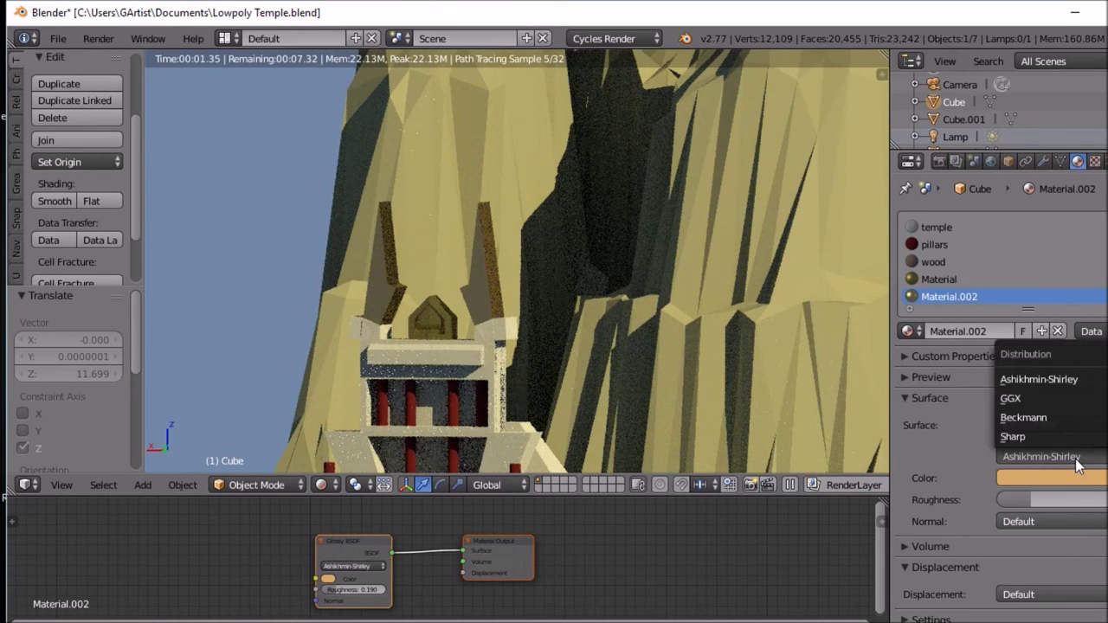
pyautogui.click(1047, 418)
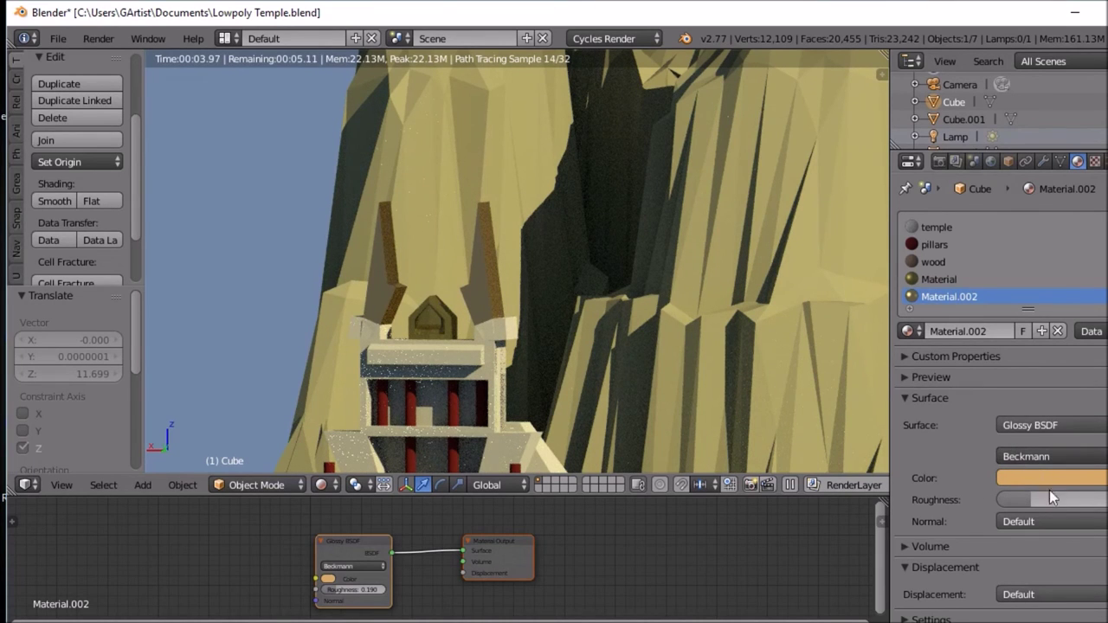
# Step: Try roughness values of 0 and 0.058 on Material.002's Glossy shader
pyautogui.moveTo(1015, 500); pyautogui.dragTo(1048, 500)
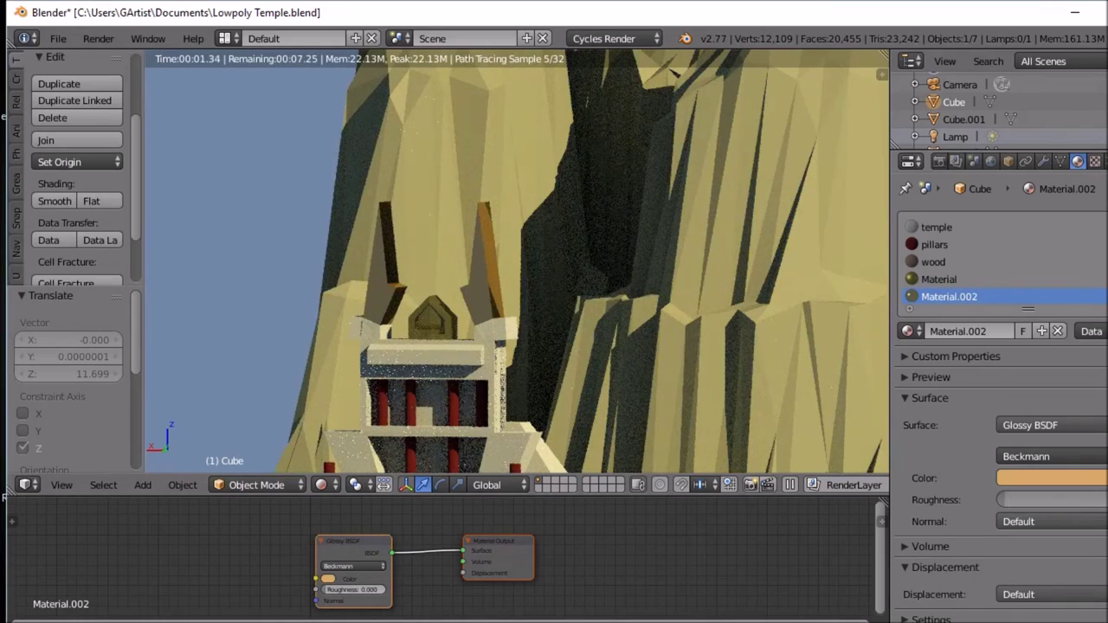
pyautogui.moveTo(1047, 499); pyautogui.dragTo(1058, 499)
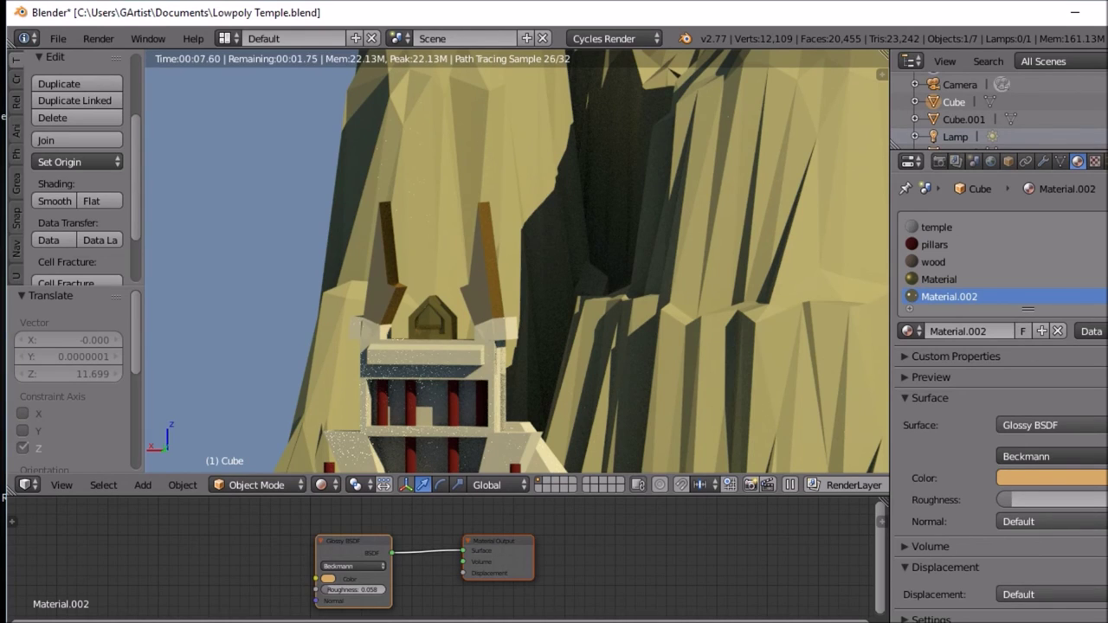
# Step: Select the temple object again and set the Glossy distribution of its slot named Material to Beckmann
pyautogui.rightClick(441, 322)
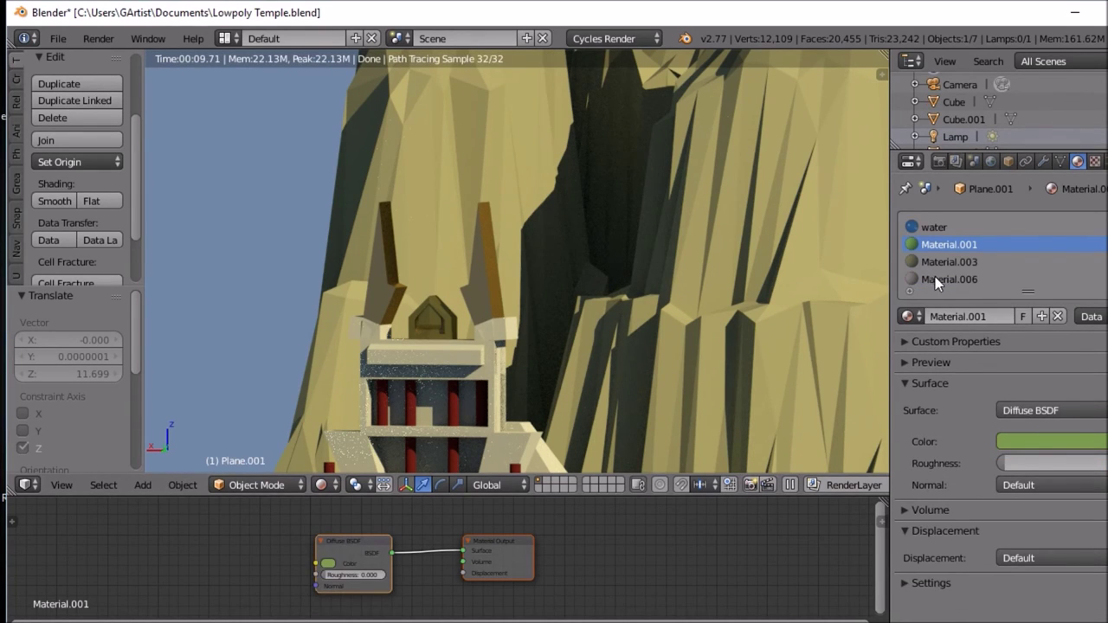
pyautogui.rightClick(439, 319)
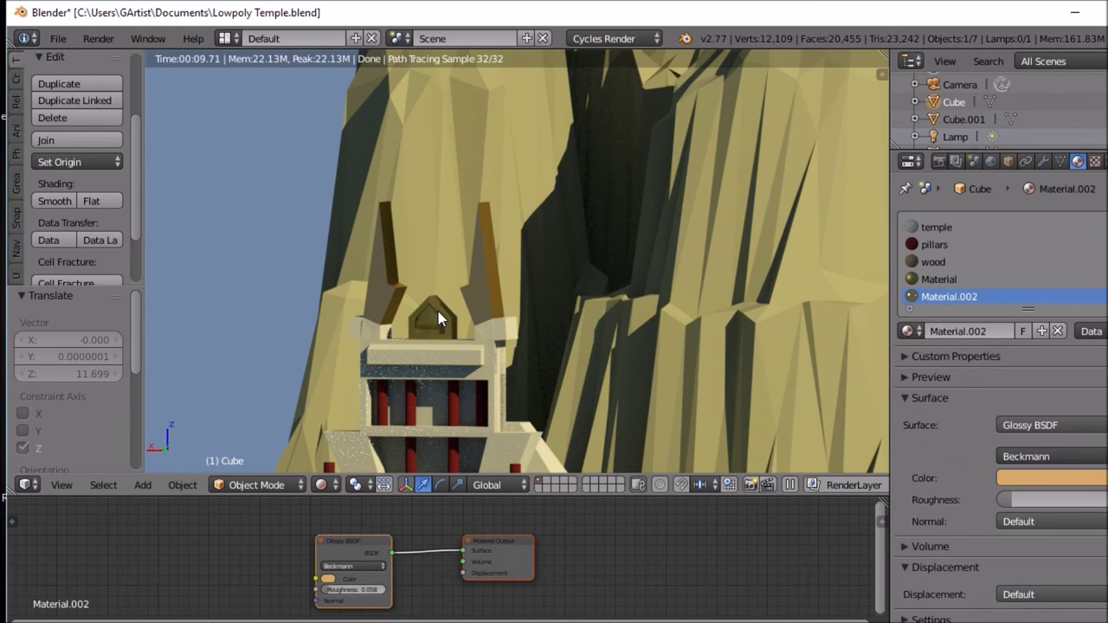
pyautogui.click(923, 283)
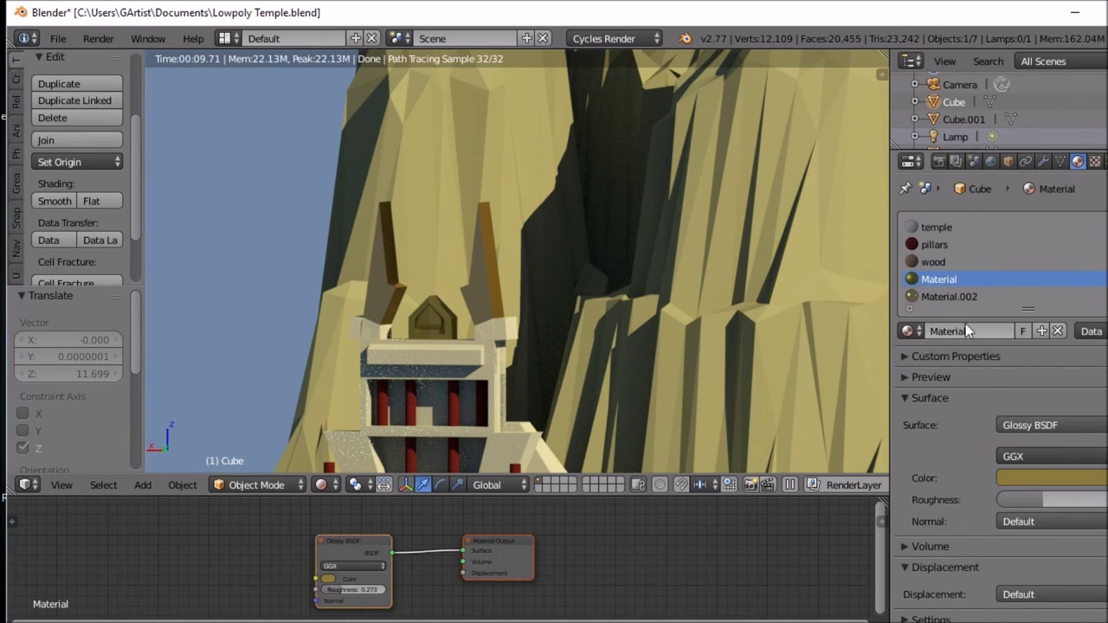
pyautogui.click(1043, 453)
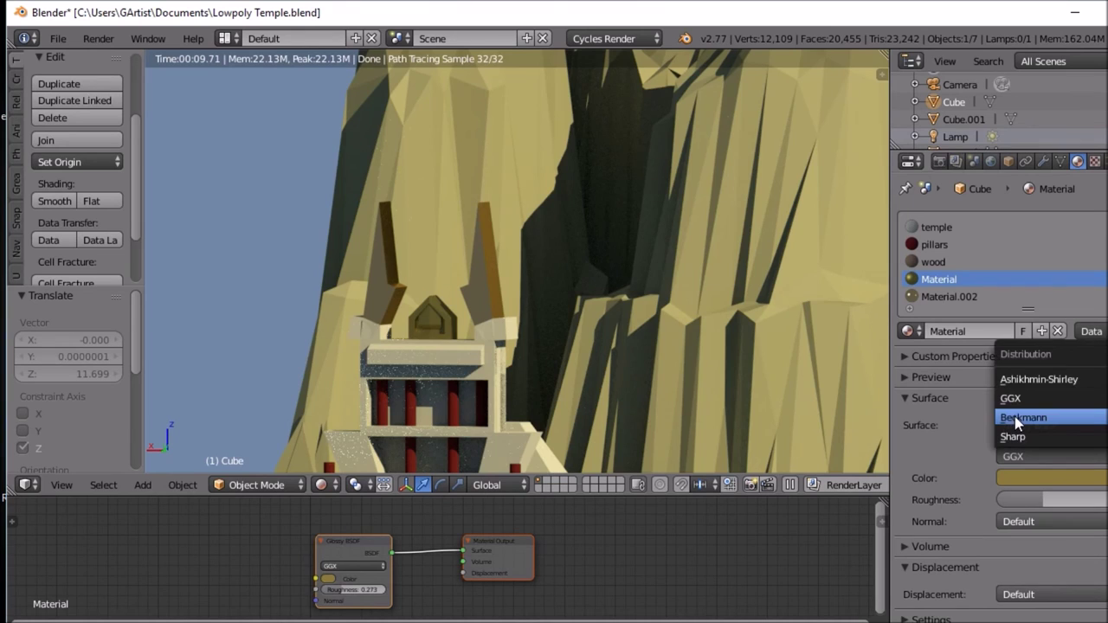
pyautogui.click(1015, 417)
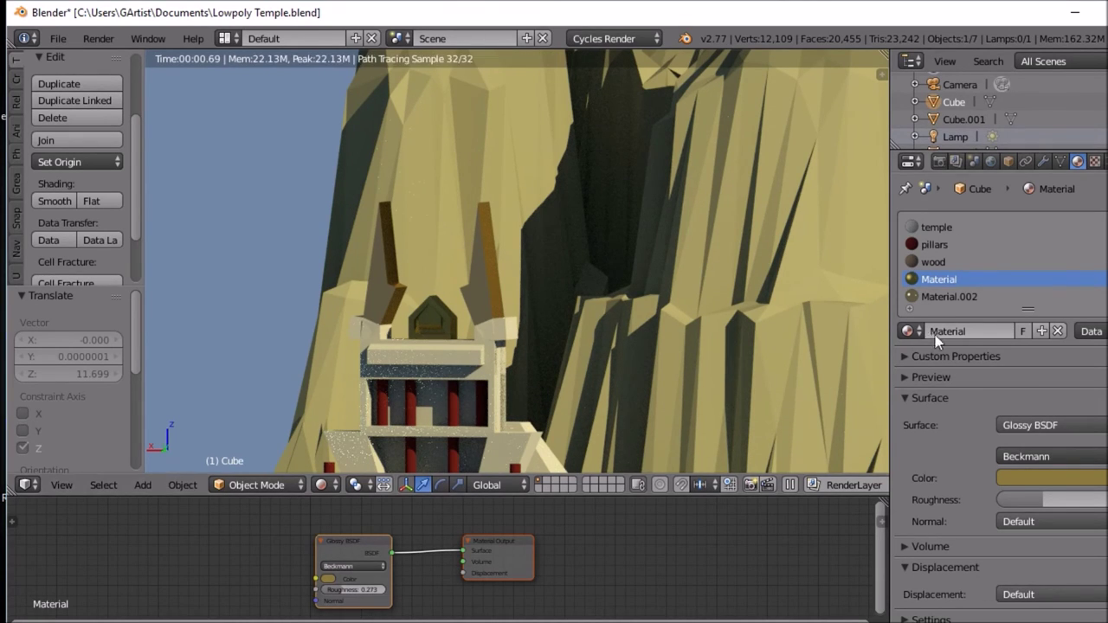
# Step: Show the preview of Material.002, try a roughness of 0.501, and set the roughness to 0
pyautogui.click(958, 297)
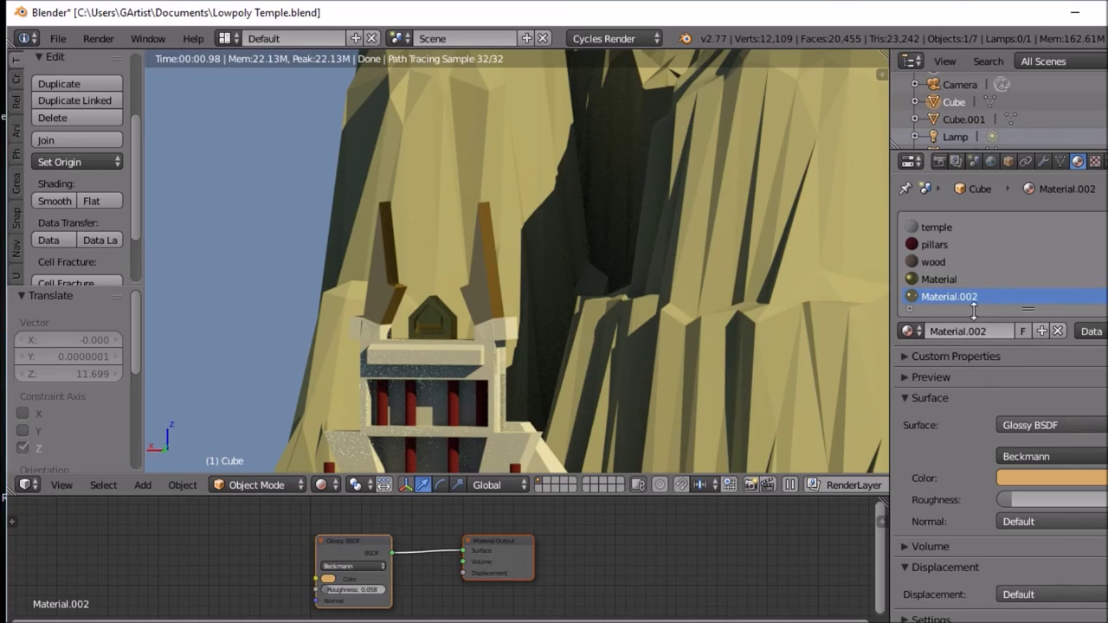
pyautogui.click(914, 379)
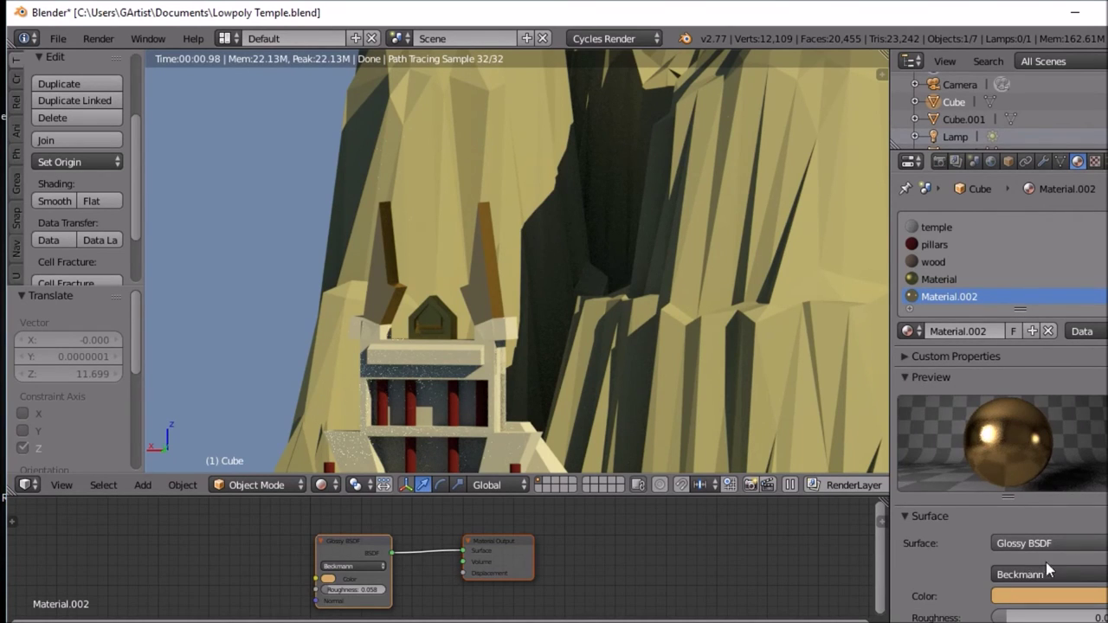
pyautogui.moveTo(1052, 618)
pyautogui.mouseDown()
pyautogui.moveTo(1107, 618)
pyautogui.moveTo(1067, 619)
pyautogui.mouseUp()
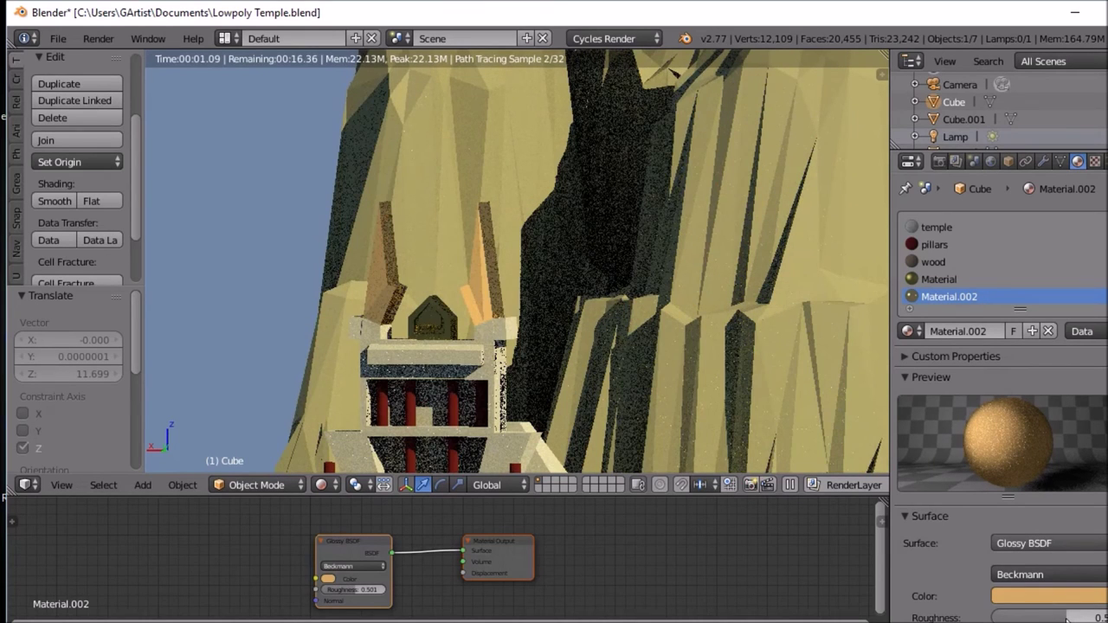
pyautogui.moveTo(1068, 619); pyautogui.dragTo(996, 617)
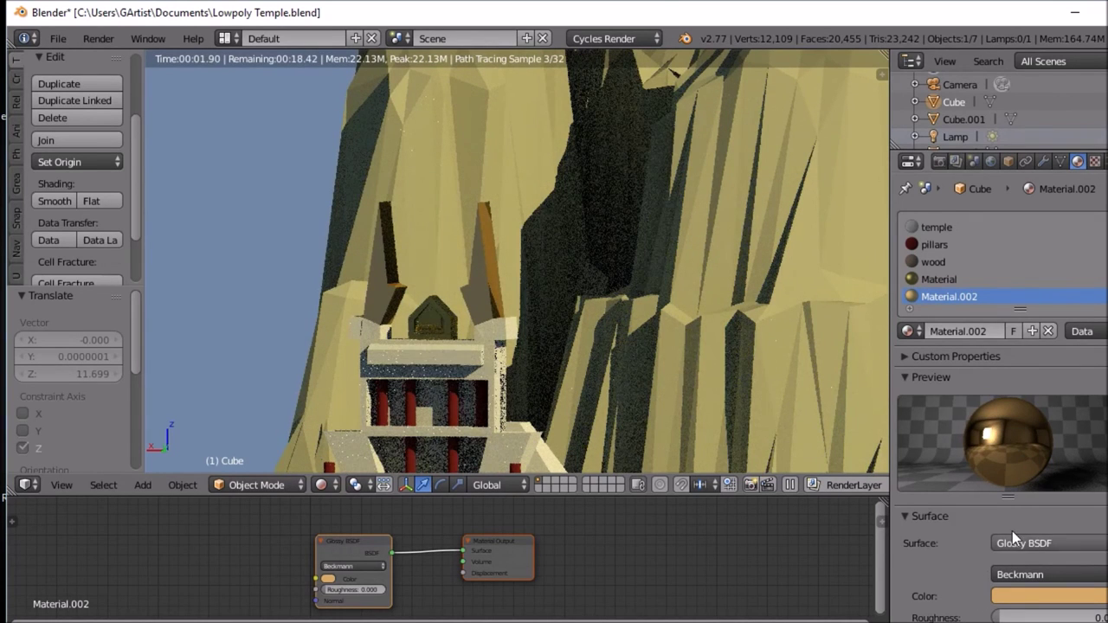
# Step: Lower the Glossy roughness of the temple's slot named Material to 0.010 and check the whole scene
pyautogui.click(970, 277)
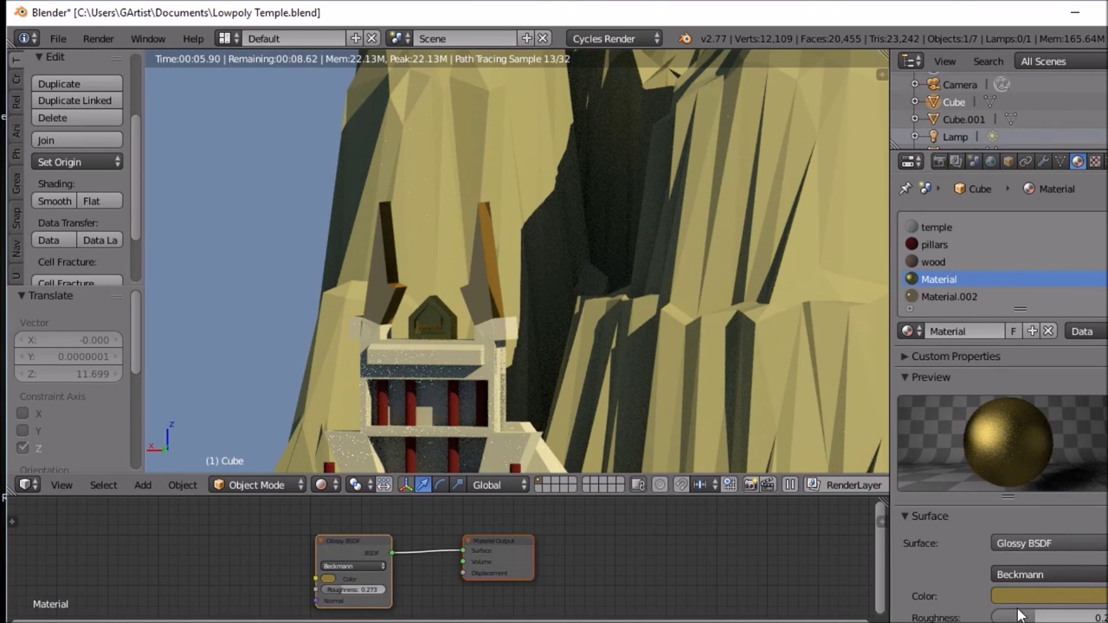
pyautogui.moveTo(1039, 618); pyautogui.dragTo(1004, 618)
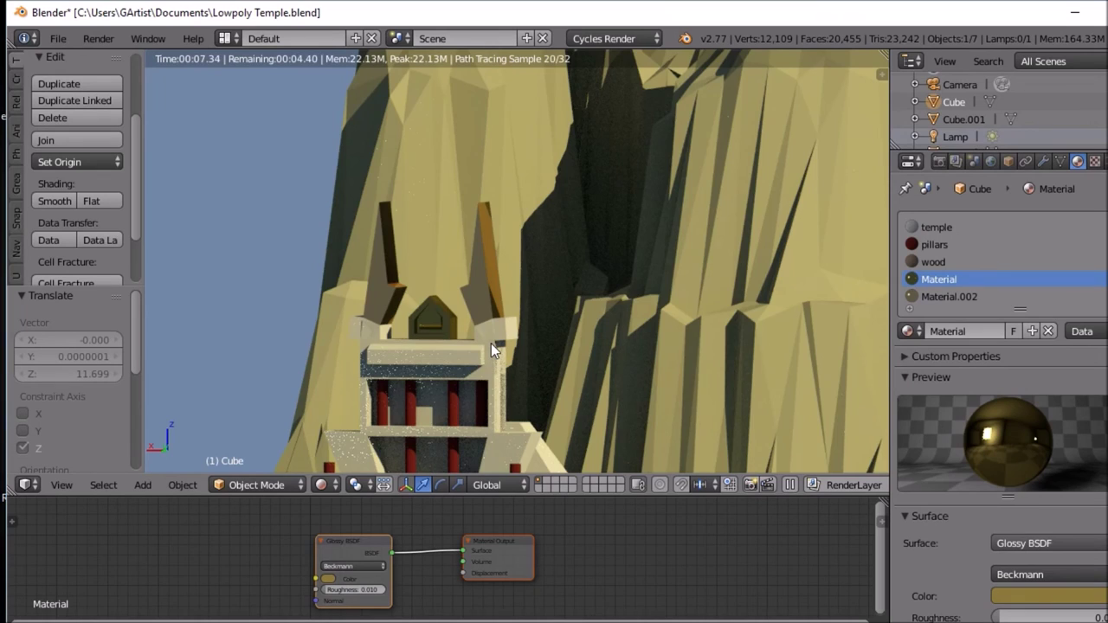
pyautogui.scroll(-6, 491, 343)
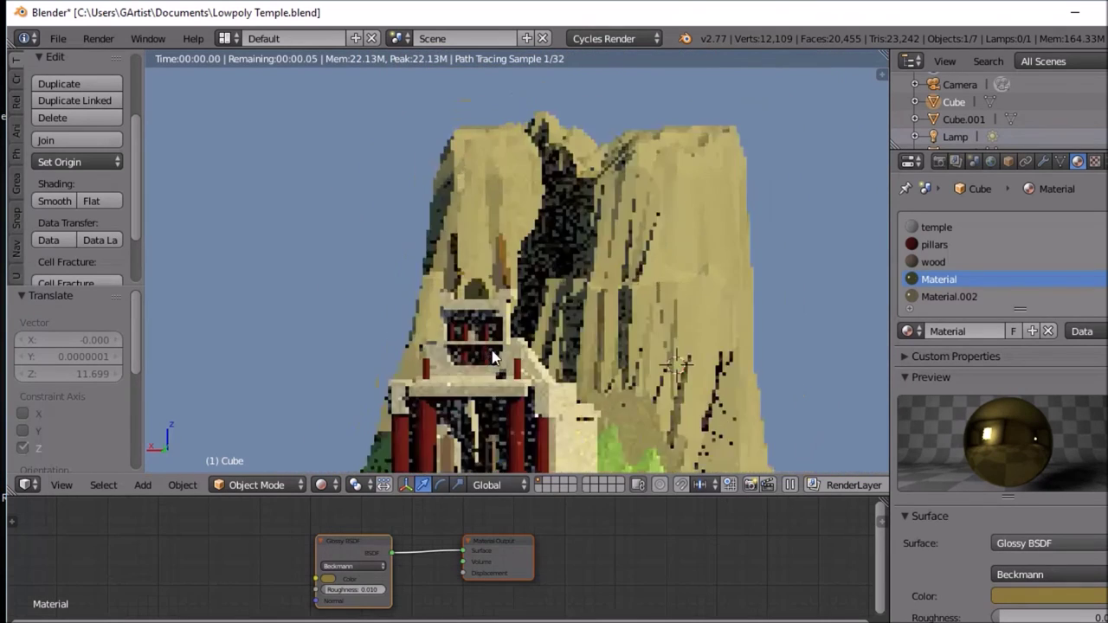
pyautogui.scroll(-1, 494, 357)
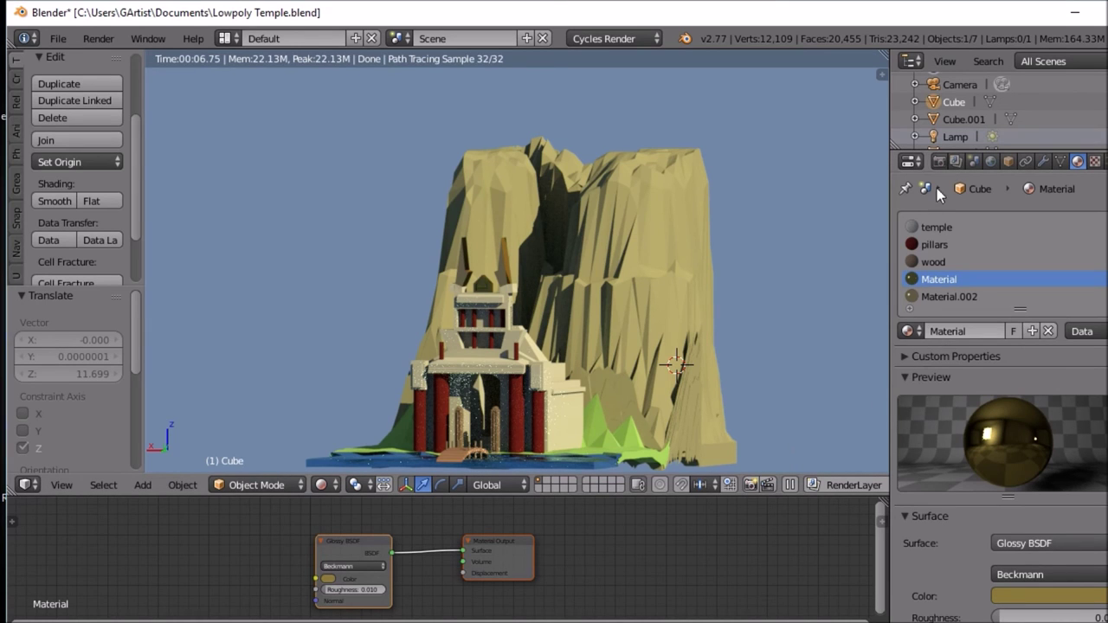
# Step: Enable Ambient Occlusion in the world settings, try a factor of 0.07, and set the factor to 0.0014
pyautogui.click(992, 161)
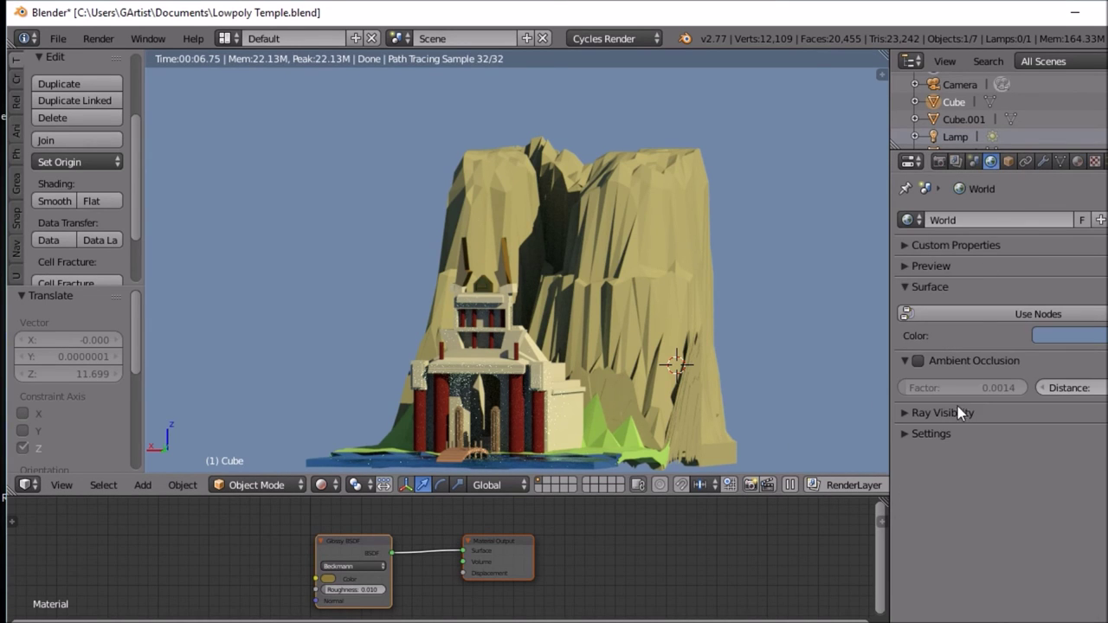
pyautogui.click(920, 364)
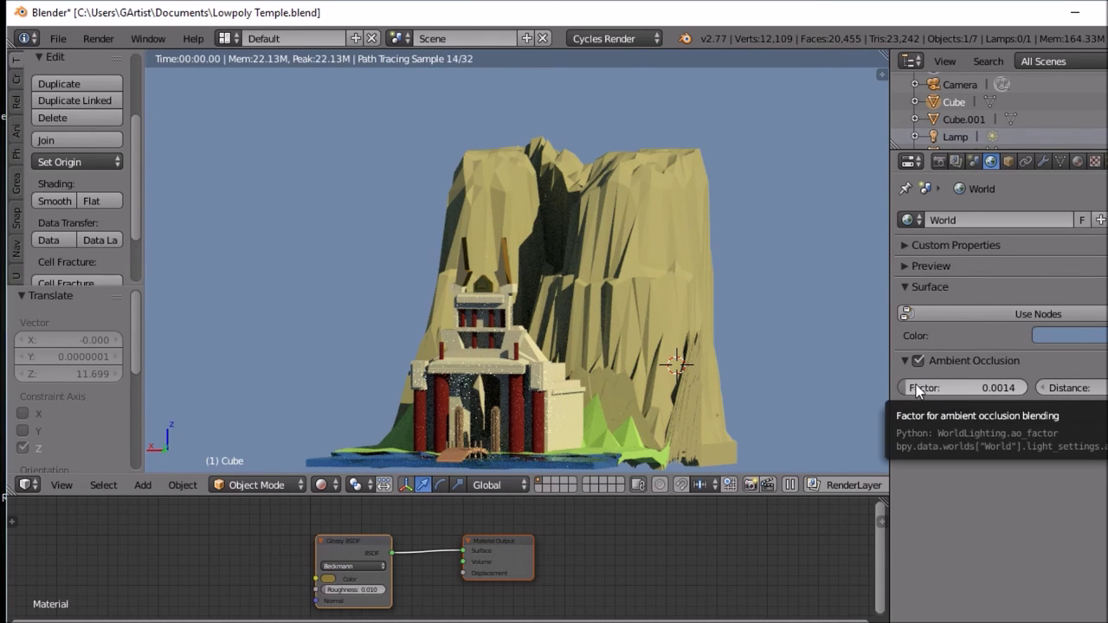
pyautogui.moveTo(913, 385)
pyautogui.mouseDown()
pyautogui.moveTo(1000, 387)
pyautogui.moveTo(922, 387)
pyautogui.mouseUp()
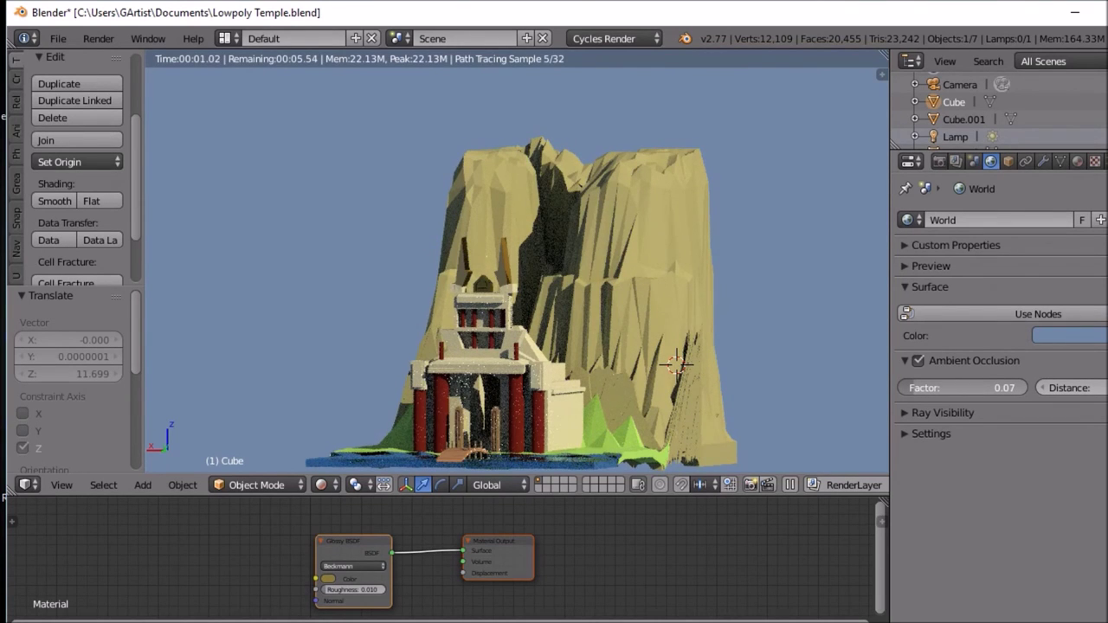
pyautogui.click(915, 387)
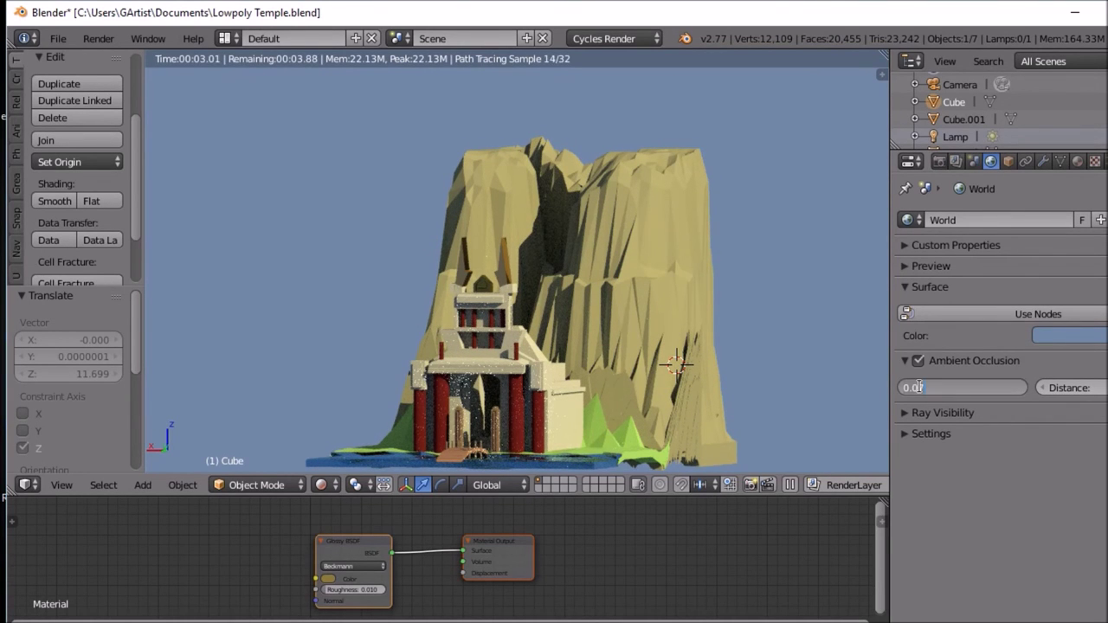
pyautogui.press('BackSpace')
pyautogui.press('BackSpace')
pyautogui.write('0014')
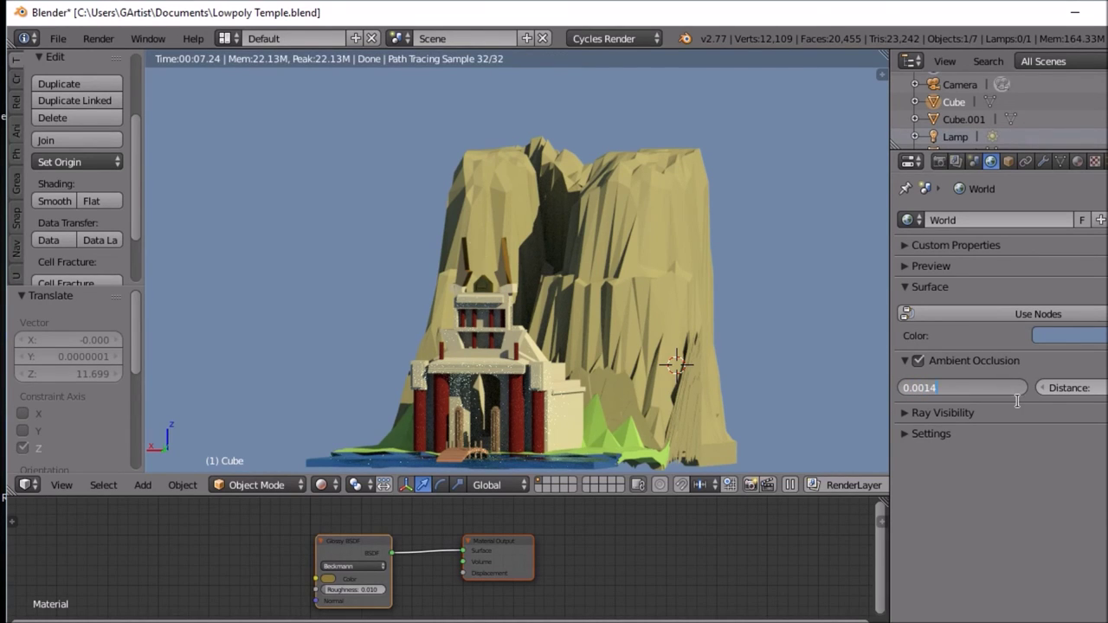
pyautogui.press('Return')
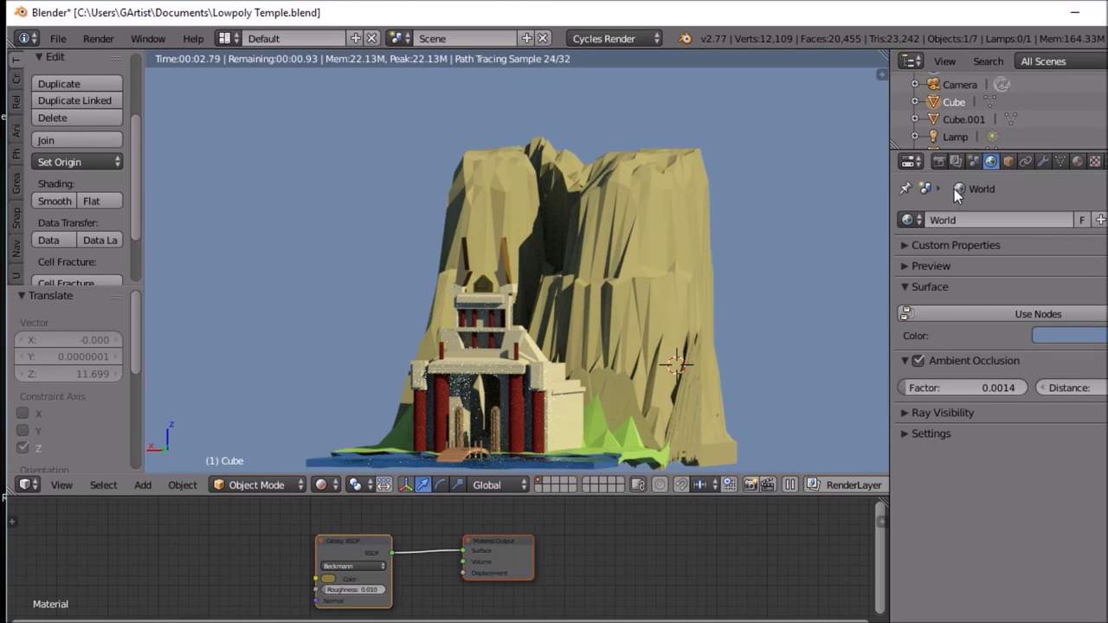
# Step: Select the sun lamp, try emission strengths between 4.6 and 20, and settle on 10.2
pyautogui.click(992, 137)
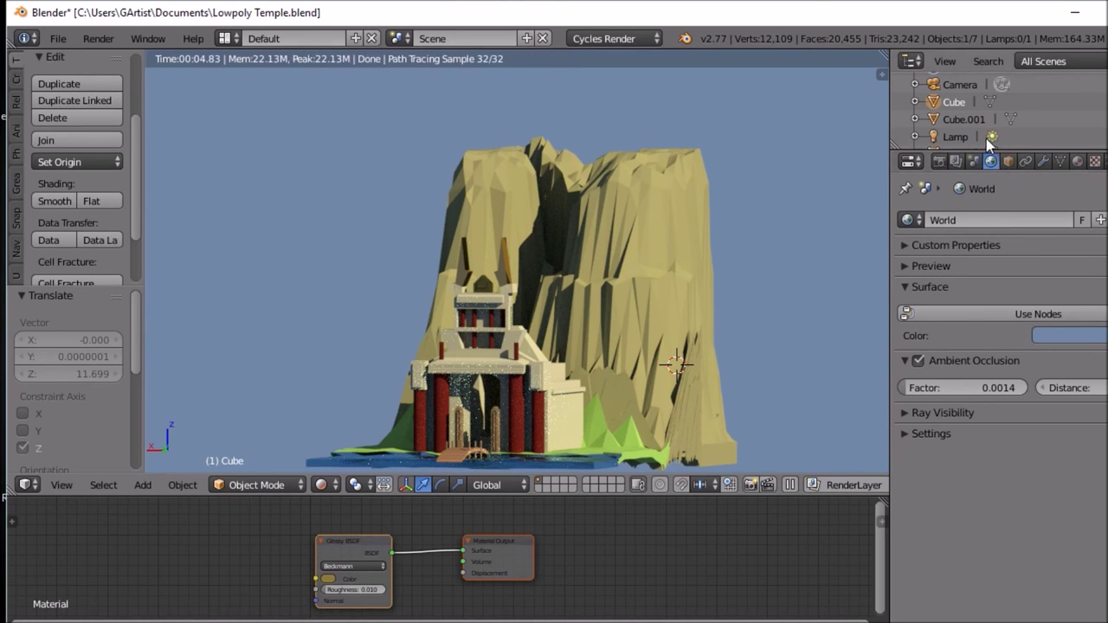
pyautogui.click(1042, 162)
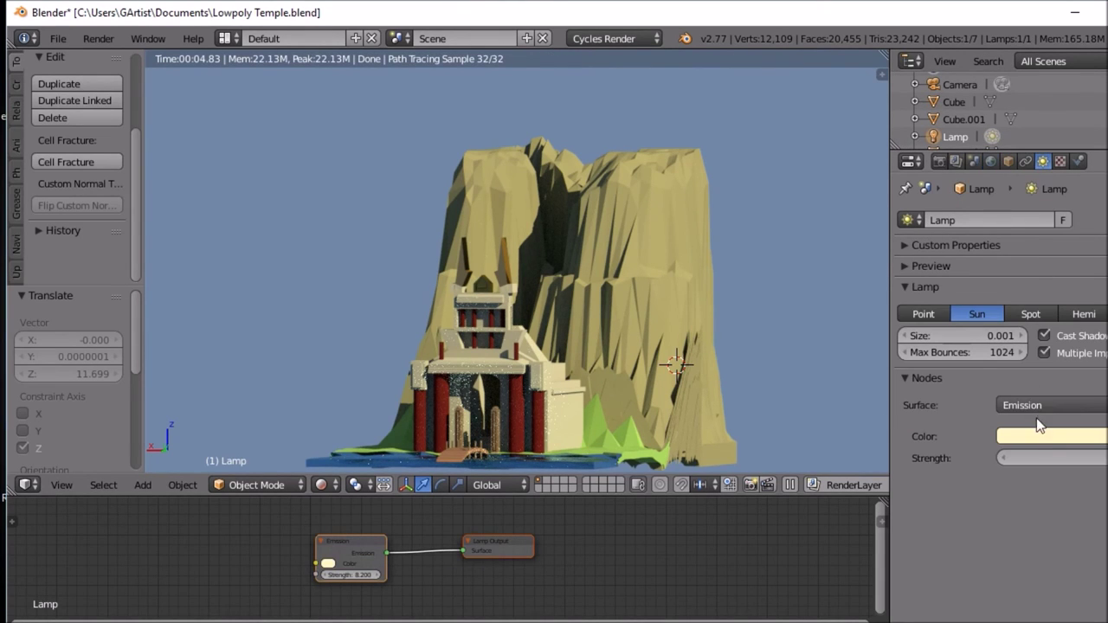
pyautogui.moveTo(1052, 458); pyautogui.dragTo(1013, 458)
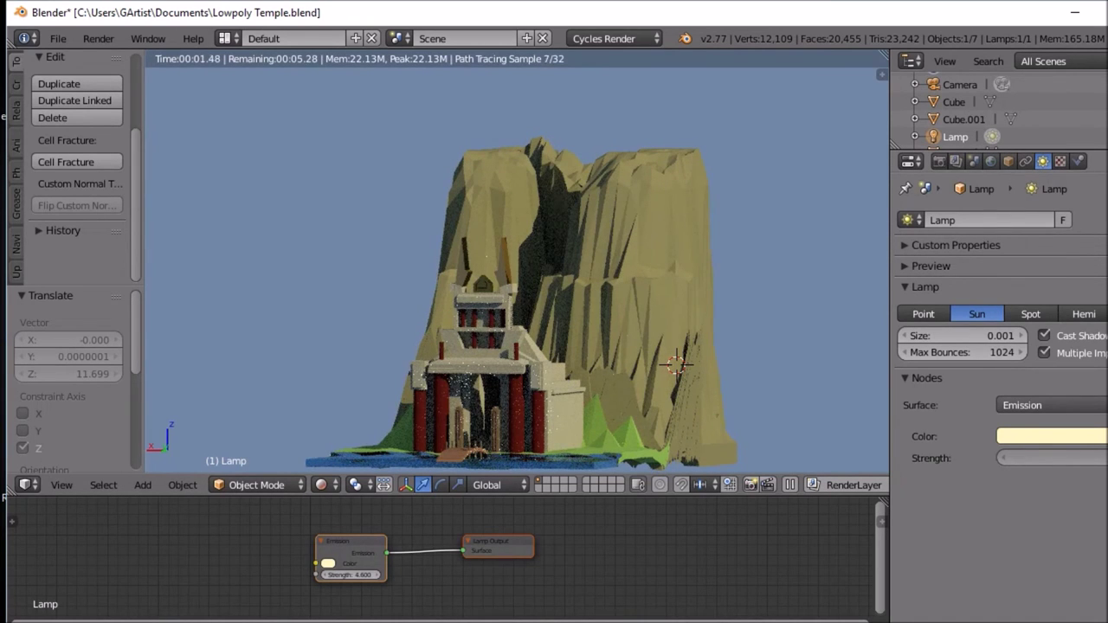
pyautogui.moveTo(1013, 458); pyautogui.dragTo(1088, 458)
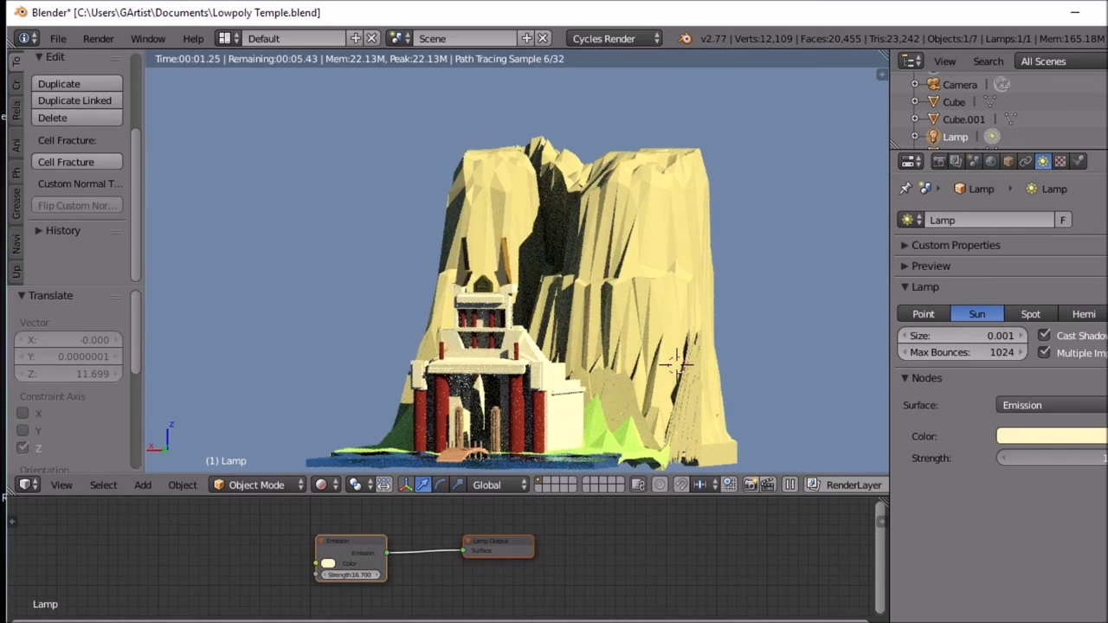
pyautogui.moveTo(1088, 458); pyautogui.dragTo(1106, 458)
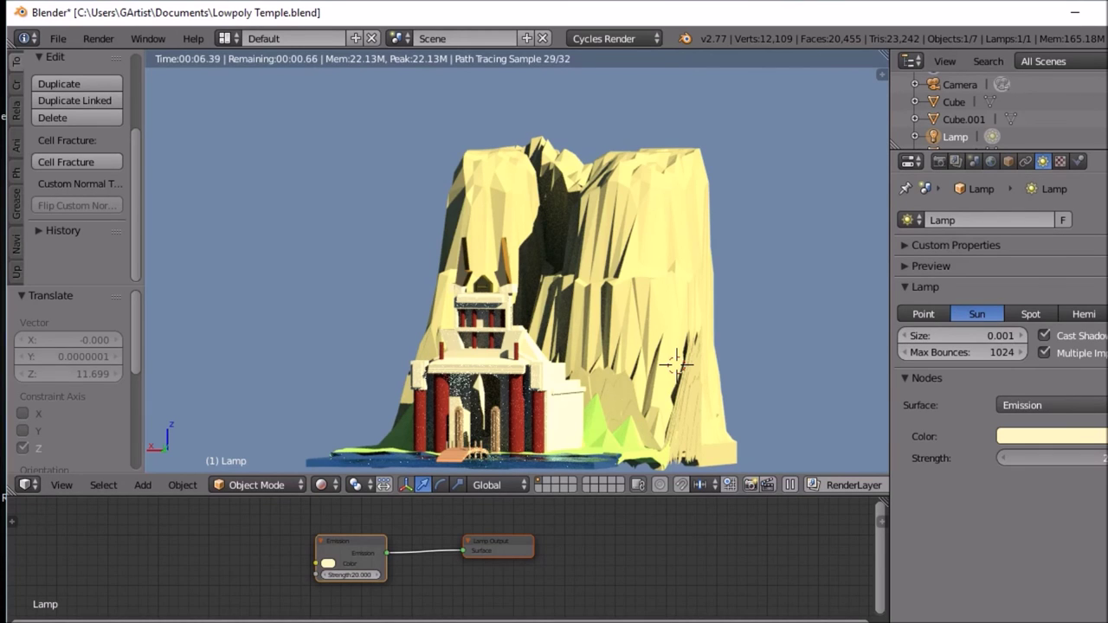
pyautogui.moveTo(1056, 458); pyautogui.dragTo(944, 458)
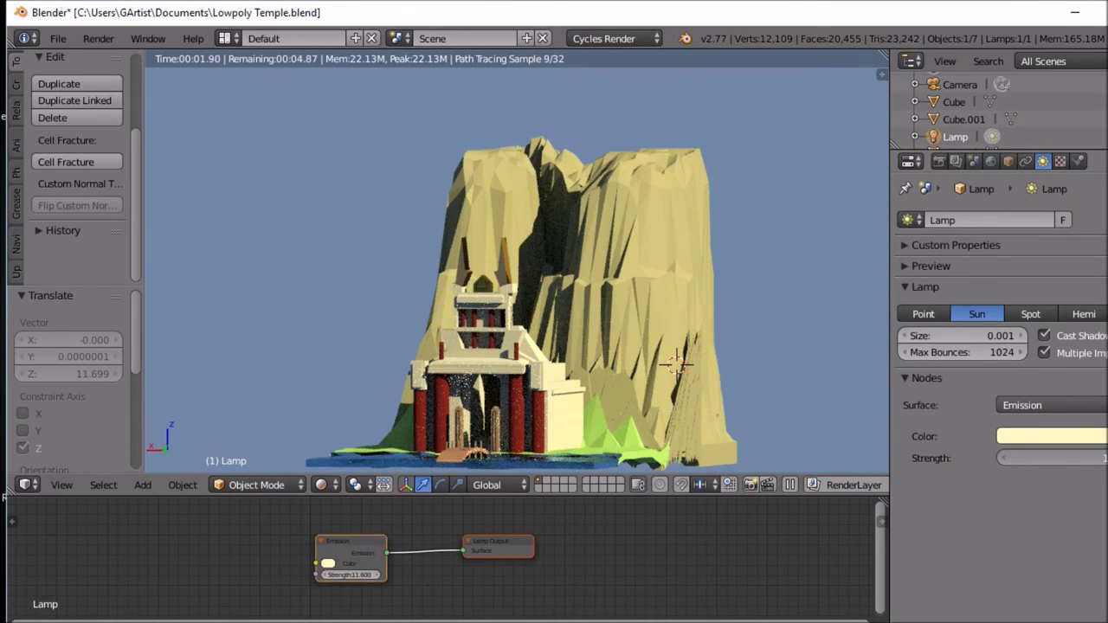
pyautogui.moveTo(944, 458); pyautogui.dragTo(938, 458)
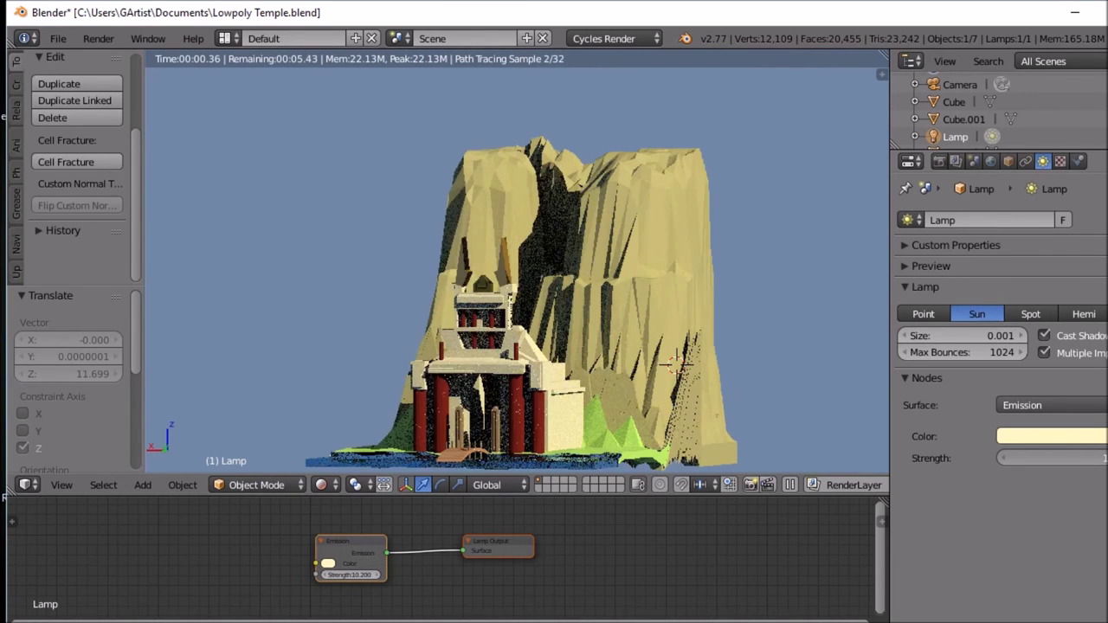
# Step: Compare peach and near-white colors for the sun lamp's emission, and settle on a pale peach-orange
pyautogui.click(1054, 435)
pyautogui.moveTo(1047, 259); pyautogui.dragTo(1050, 266)
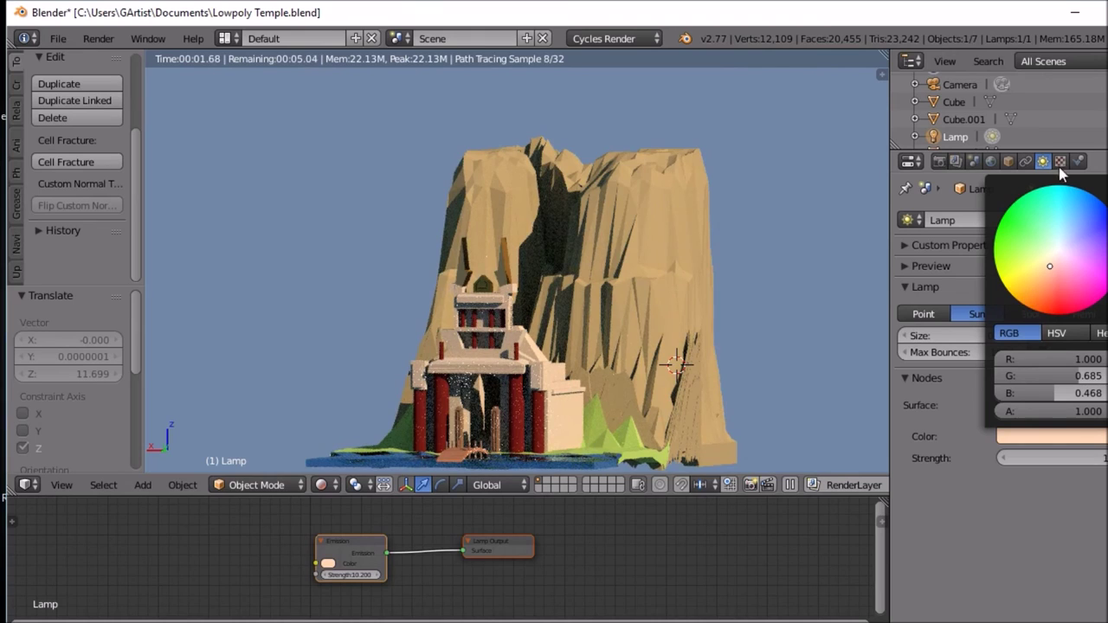
pyautogui.click(1058, 436)
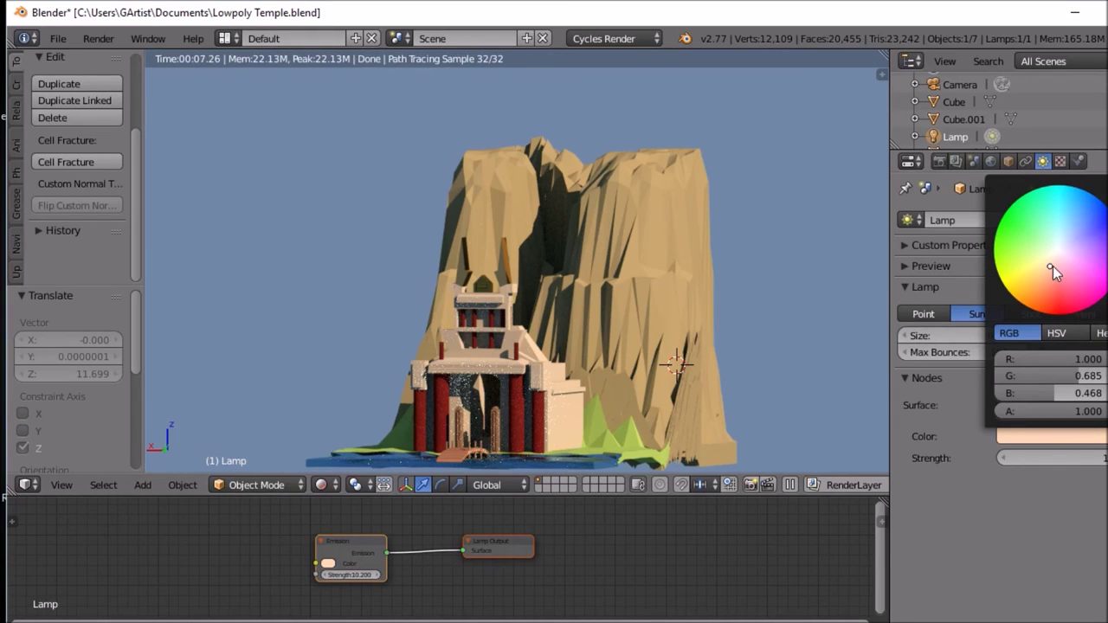
pyautogui.moveTo(1051, 268); pyautogui.dragTo(1056, 252)
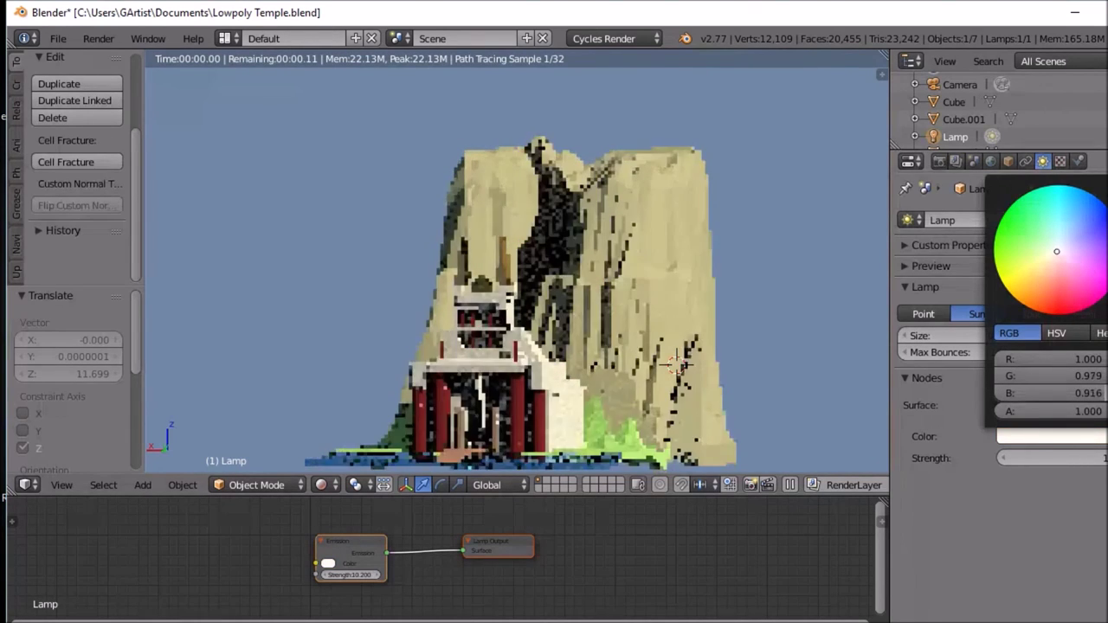
pyautogui.moveTo(1056, 252); pyautogui.dragTo(1048, 266)
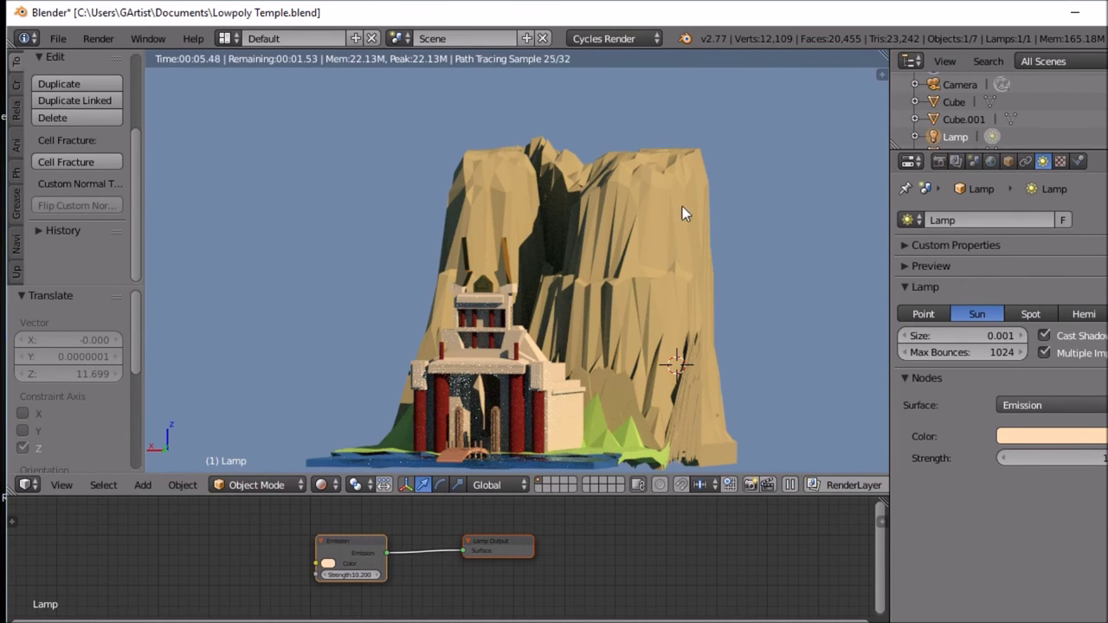
# Step: Select the camera and move it by about 3.645 in X, 1.790 in Y and -0.414 in Z
pyautogui.scroll(-8, 596, 259)
pyautogui.moveTo(549, 228)
pyautogui.mouseDown(button='middle')
pyautogui.moveTo(604, 205)
pyautogui.moveTo(558, 214)
pyautogui.mouseUp(button='middle')
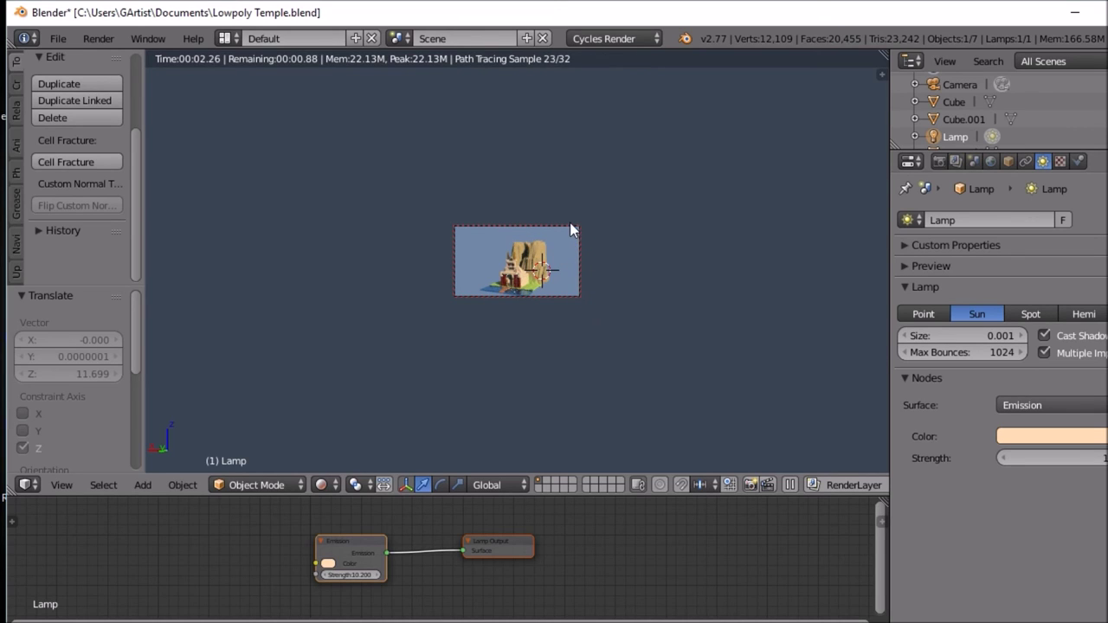
pyautogui.rightClick(571, 227)
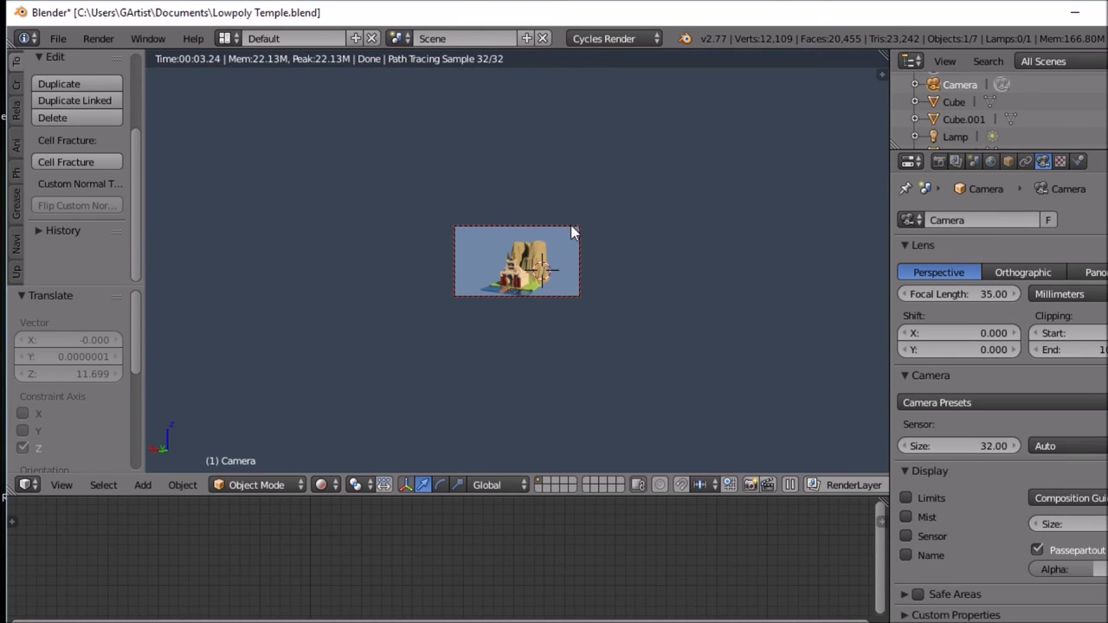
pyautogui.press('g')
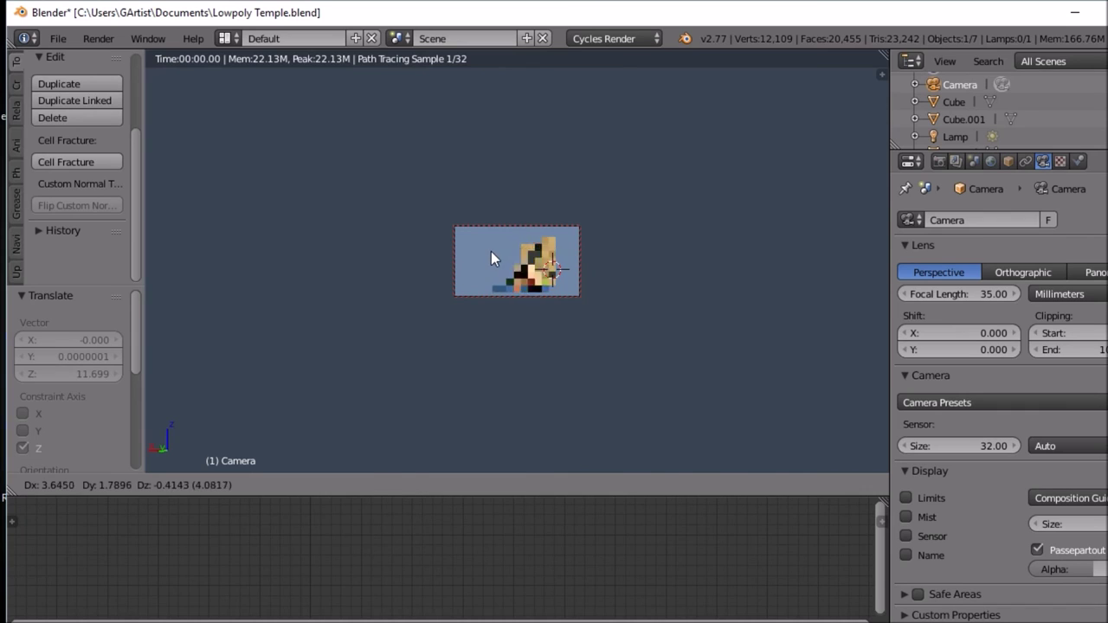
pyautogui.click(491, 253)
pyautogui.scroll(4, 578, 267)
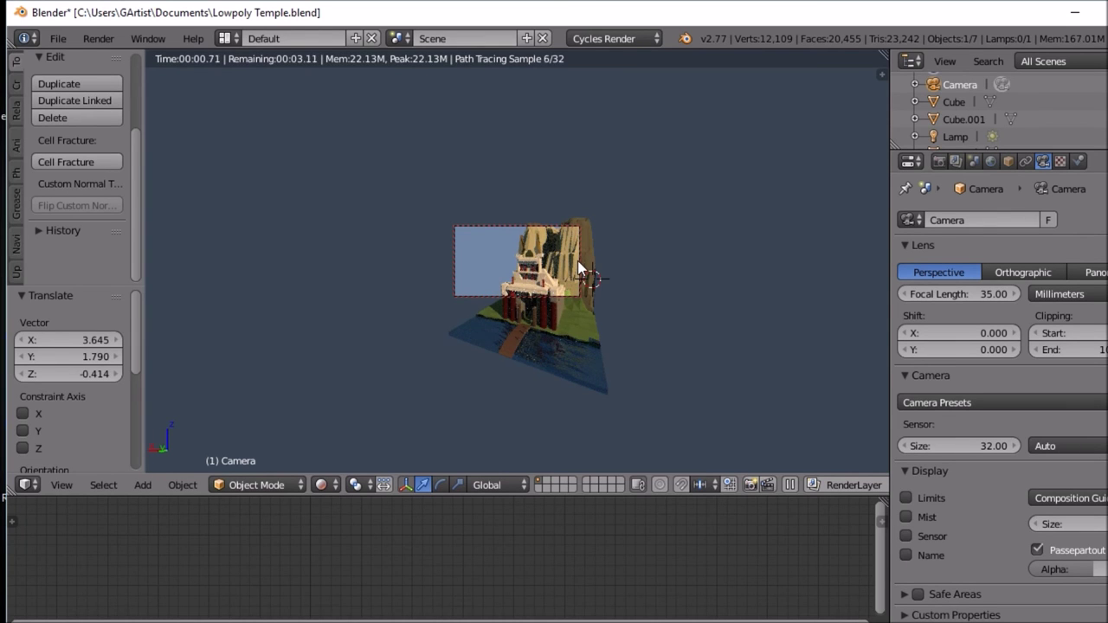
# Step: Try a free shift of the camera, and move it back about 27.6 units along its local Z axis
pyautogui.press('g')
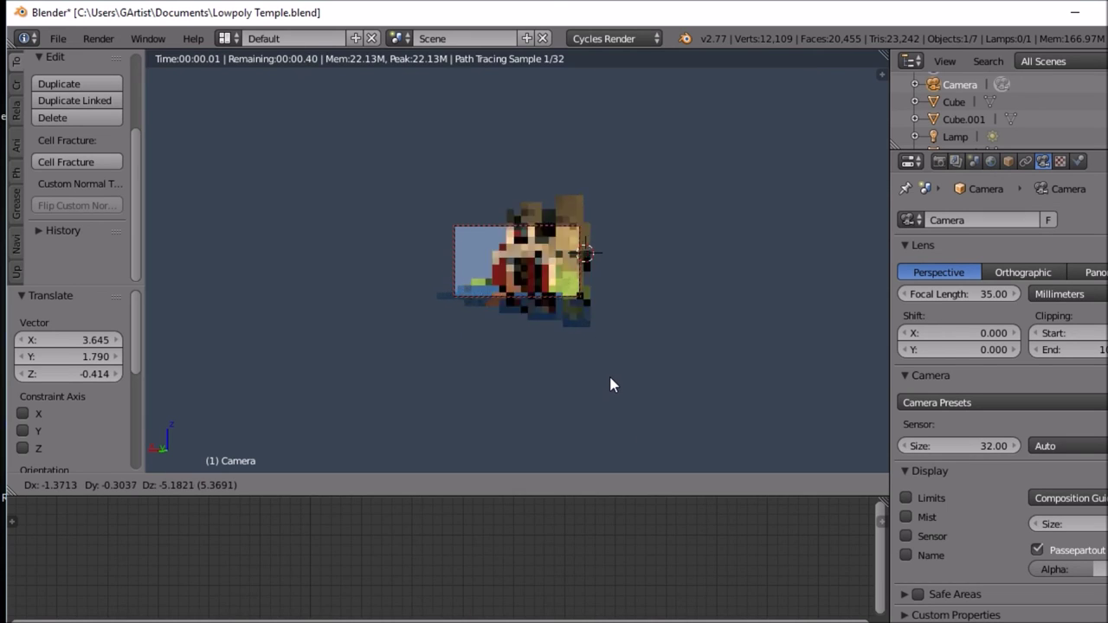
pyautogui.click(568, 314)
pyautogui.press('g')
pyautogui.press('z')
pyautogui.press('z')
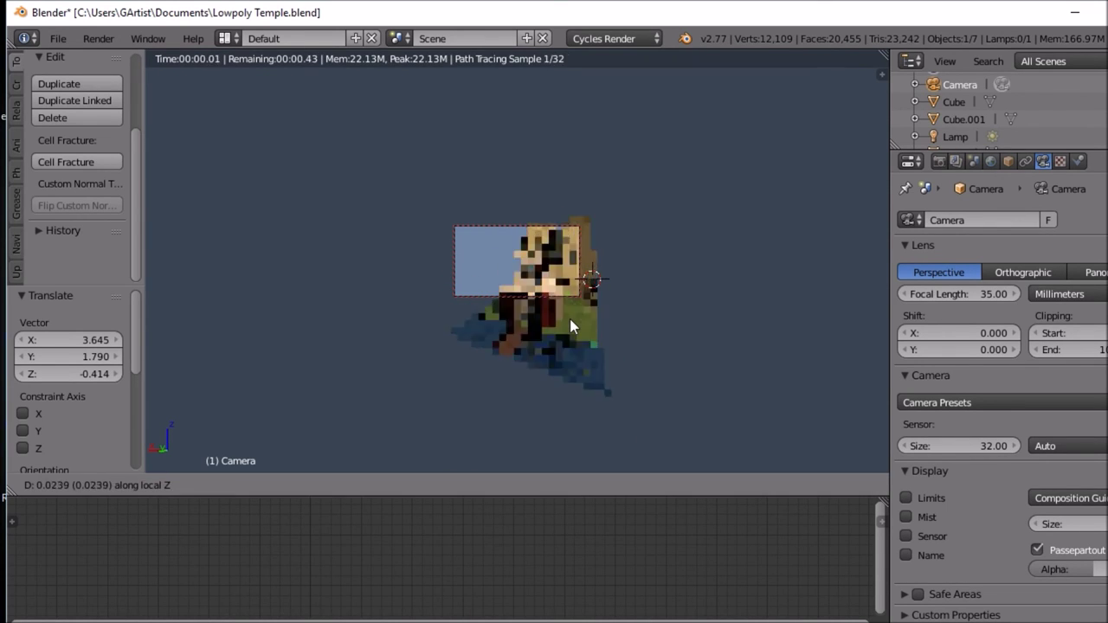
pyautogui.click(604, 367)
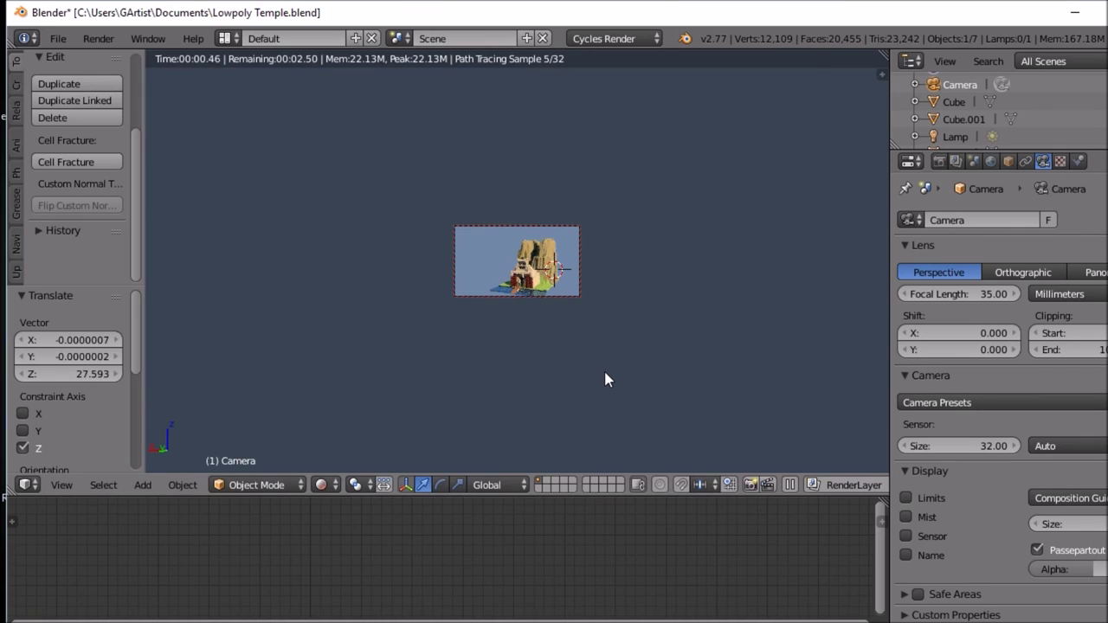
# Step: Fine-tune the scene's framing with two small camera moves, about -1.9 in Z, and then about -0.8 in X and -0.39 in Y
pyautogui.press('g')
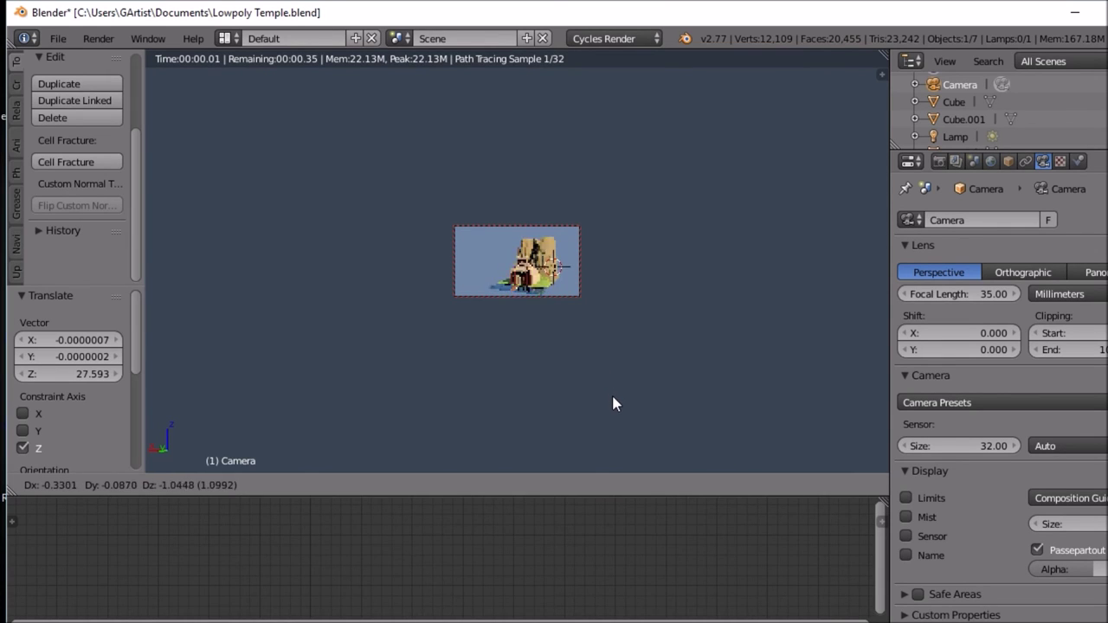
pyautogui.click(619, 416)
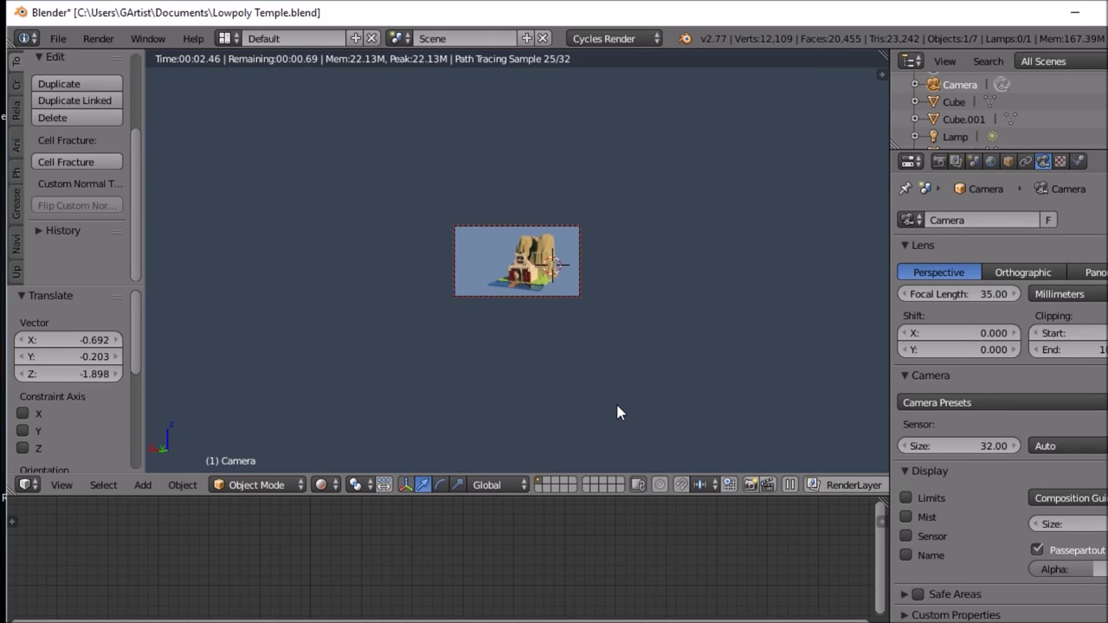
pyautogui.press('g')
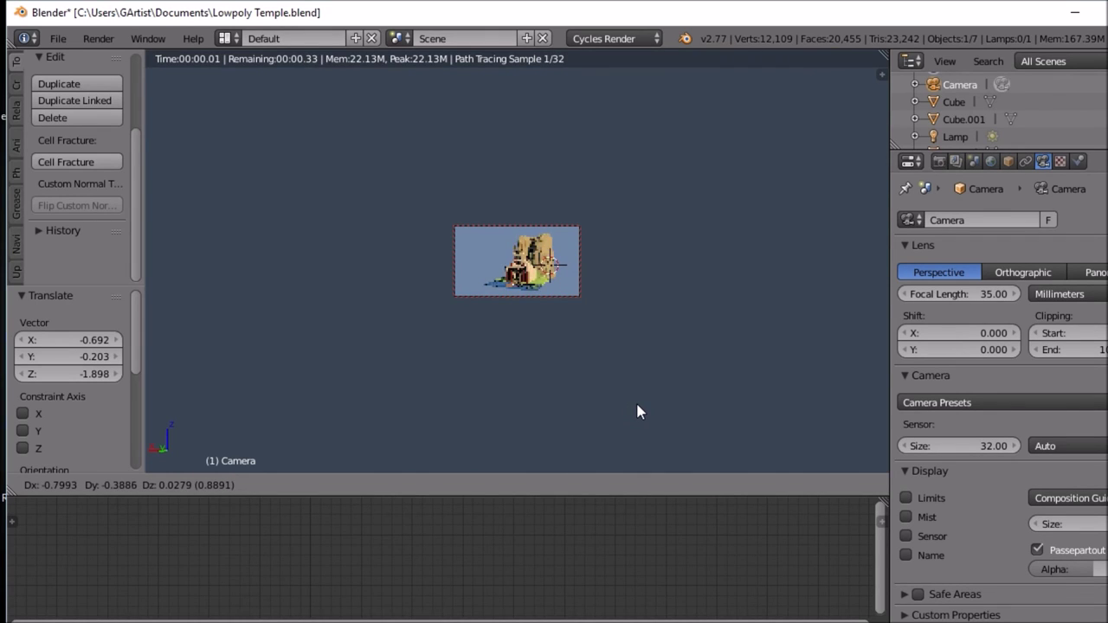
pyautogui.click(637, 412)
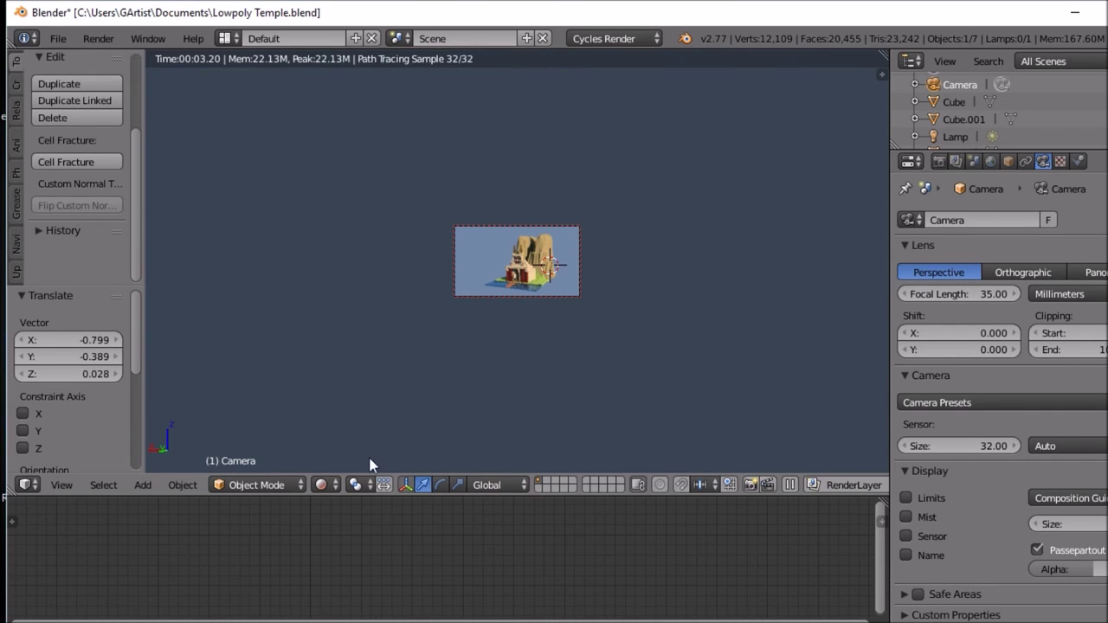
# Step: Run a test render of the camera view, return to the 3D view and cancel the render
pyautogui.press('F12')
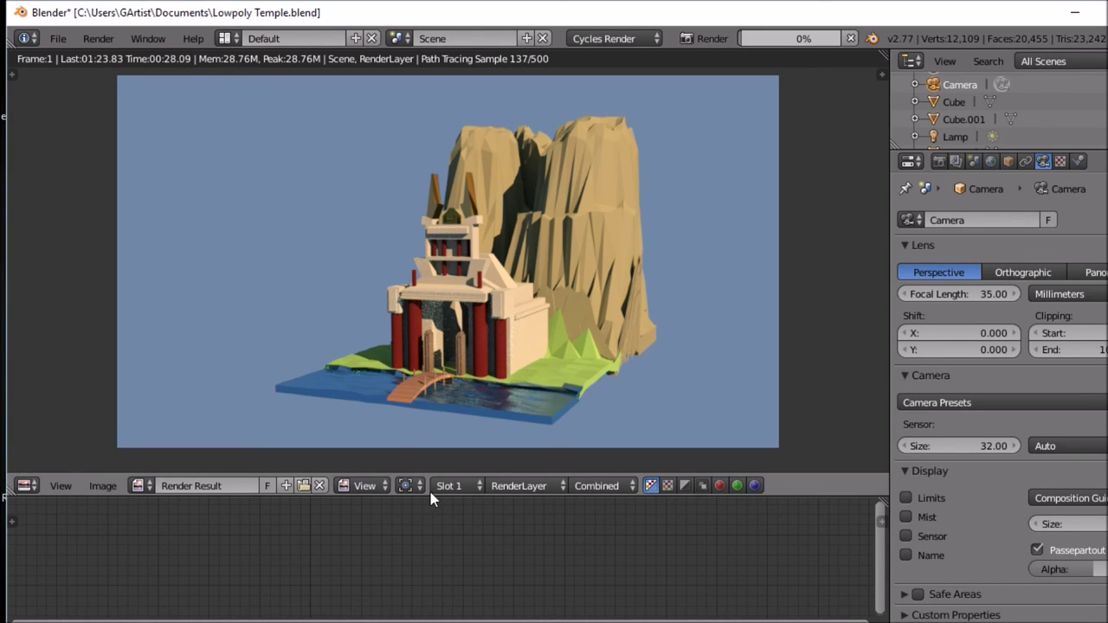
pyautogui.click(35, 487)
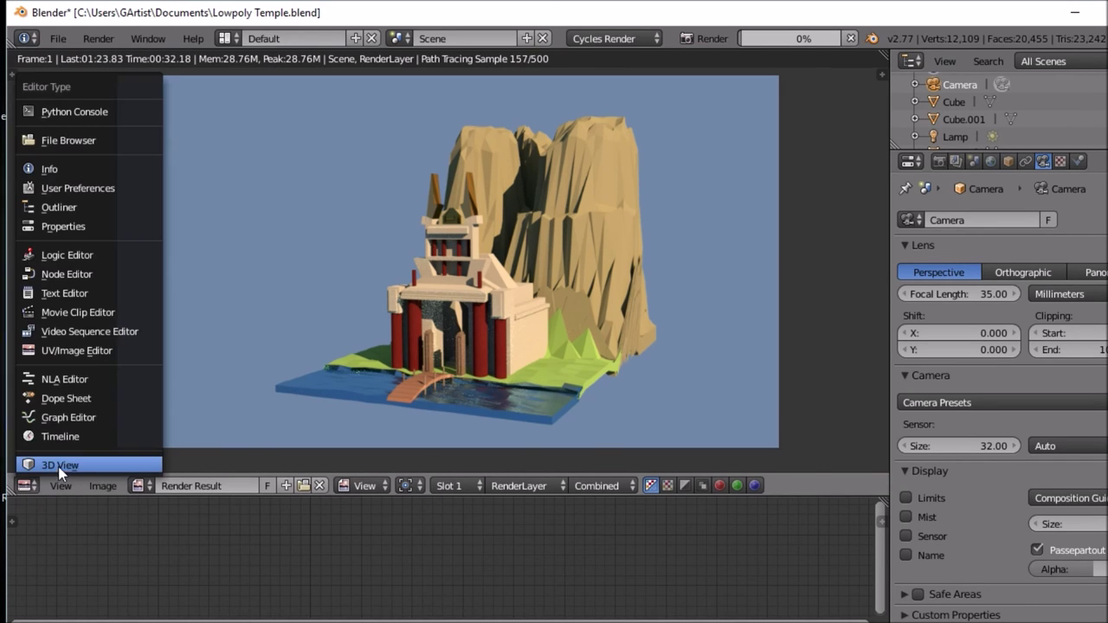
pyautogui.click(52, 461)
pyautogui.click(851, 39)
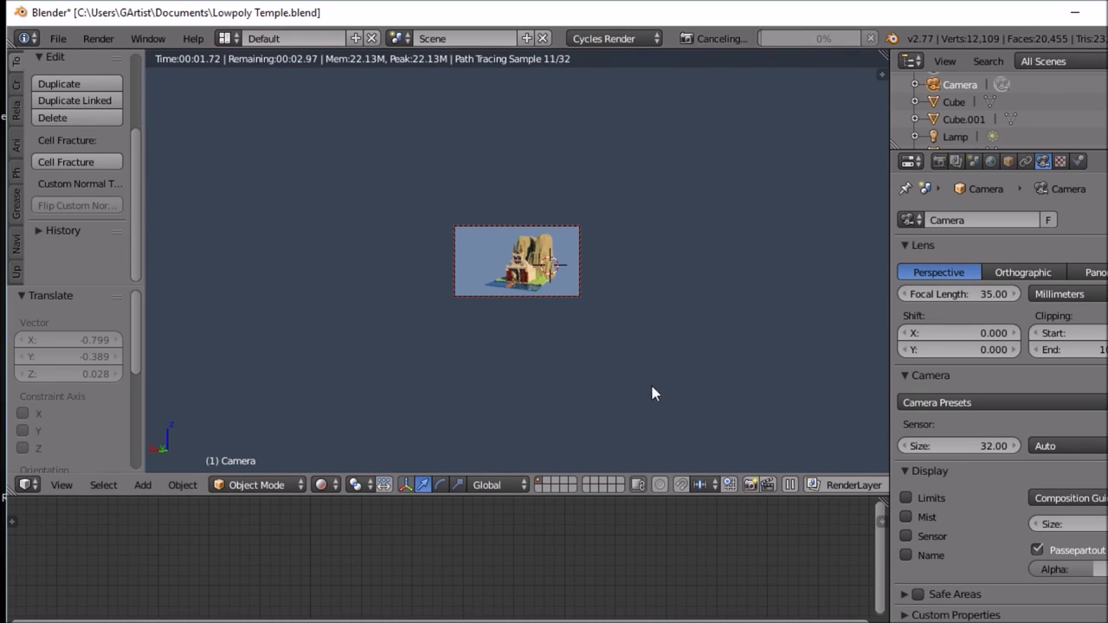
# Step: Select the front temple building and set the Mix Shader factor of its temple material to 0.200
pyautogui.press('Home')
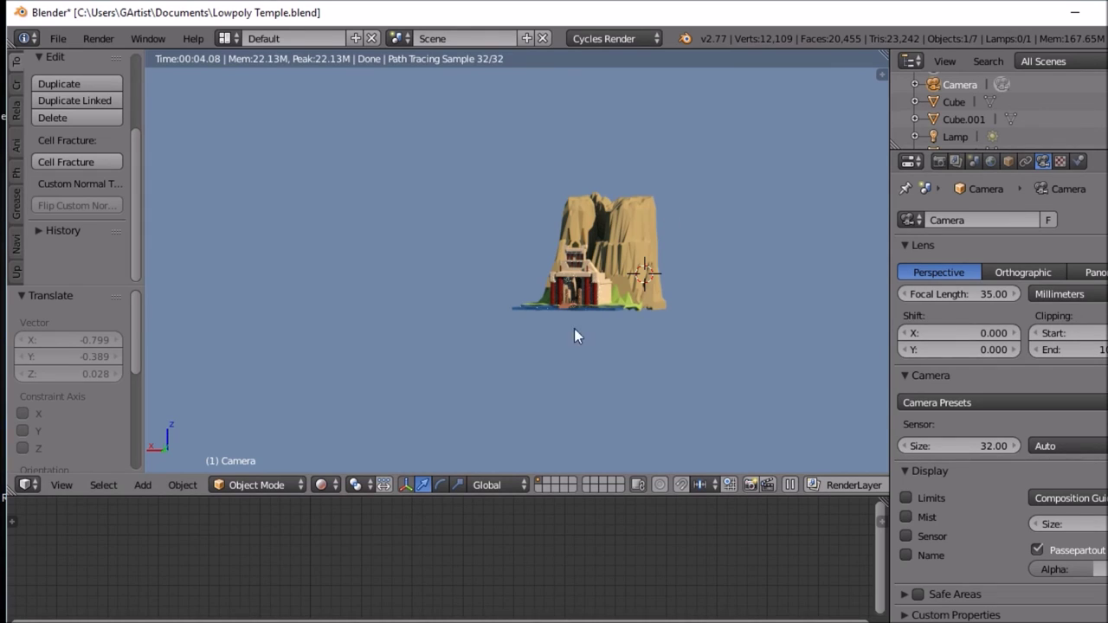
pyautogui.scroll(6, 597, 303)
pyautogui.moveTo(613, 271)
pyautogui.mouseDown(button='middle')
pyautogui.moveTo(663, 295)
pyautogui.moveTo(663, 266)
pyautogui.mouseUp(button='middle')
pyautogui.scroll(4, 664, 272)
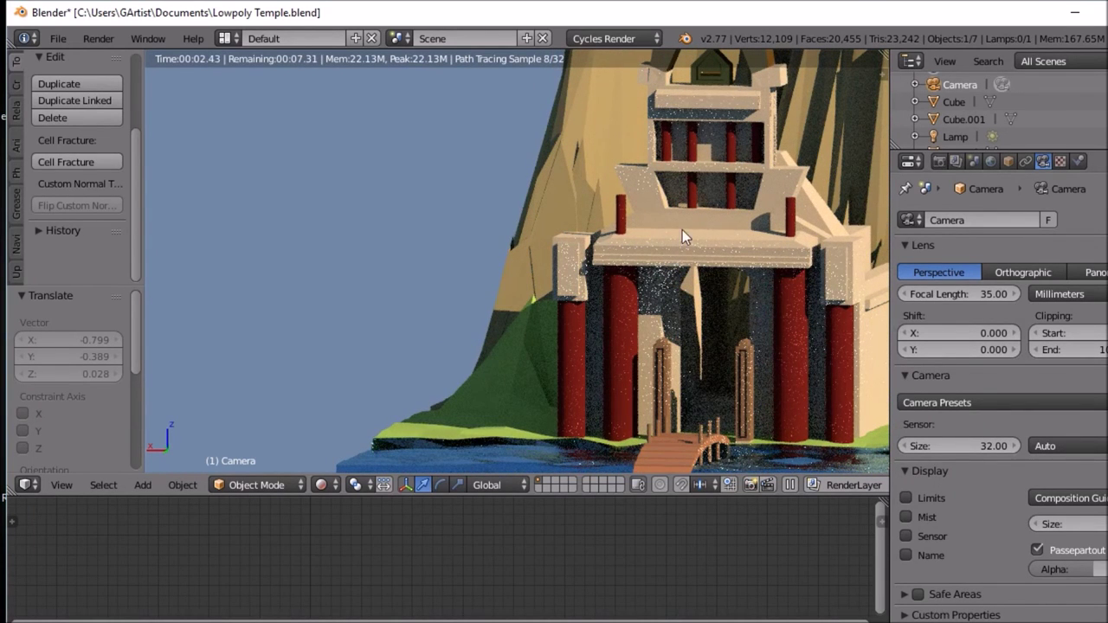
pyautogui.rightClick(682, 243)
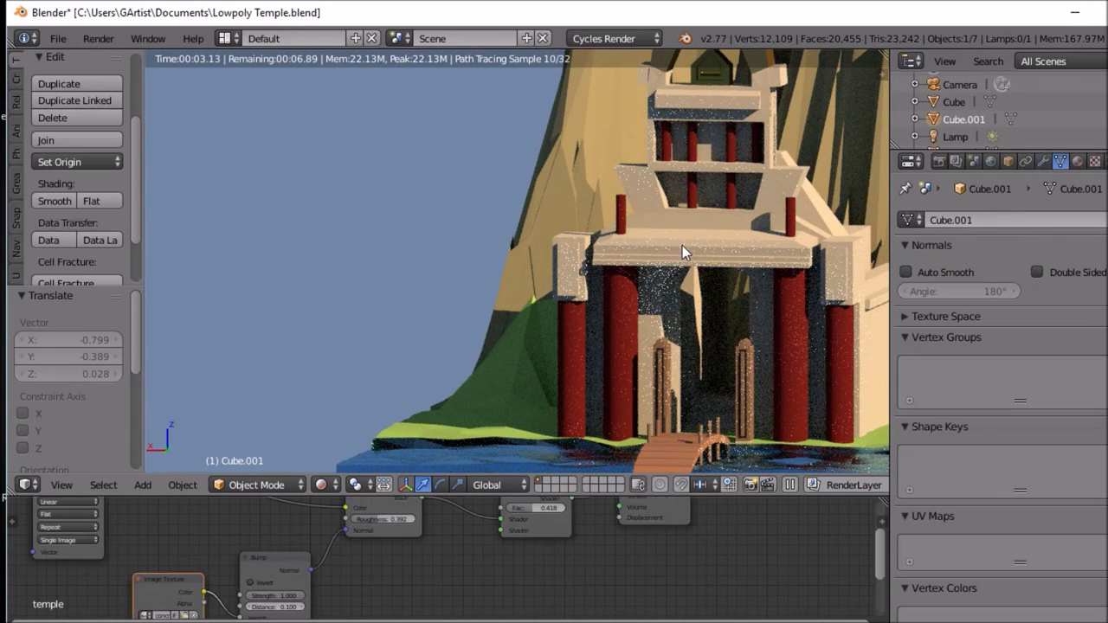
pyautogui.click(1078, 161)
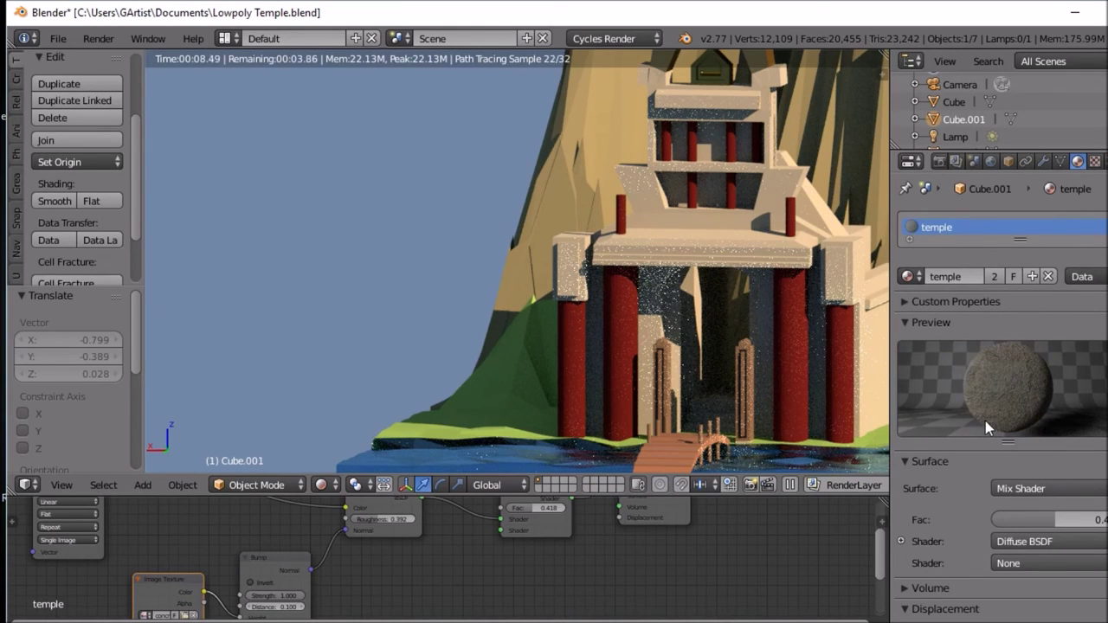
pyautogui.moveTo(1065, 520); pyautogui.dragTo(1027, 518)
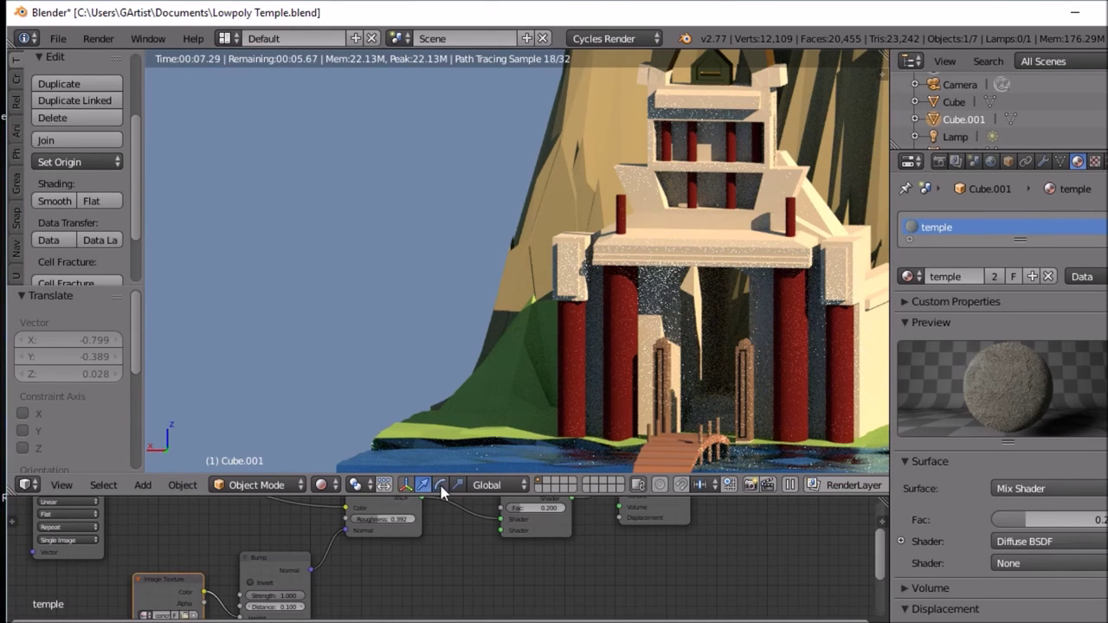
# Step: Enlarge the node editor, shift the lower Image Texture node aside, and unlink the upper image texture from the Diffuse BSDF's Color
pyautogui.moveTo(450, 497); pyautogui.dragTo(463, 423)
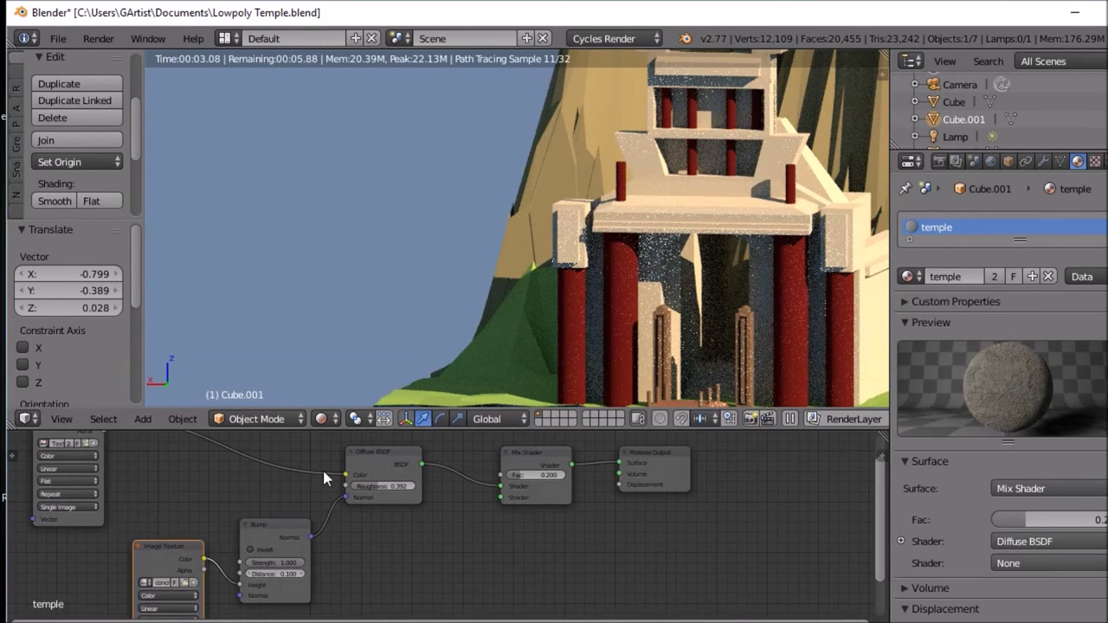
pyautogui.press('g')
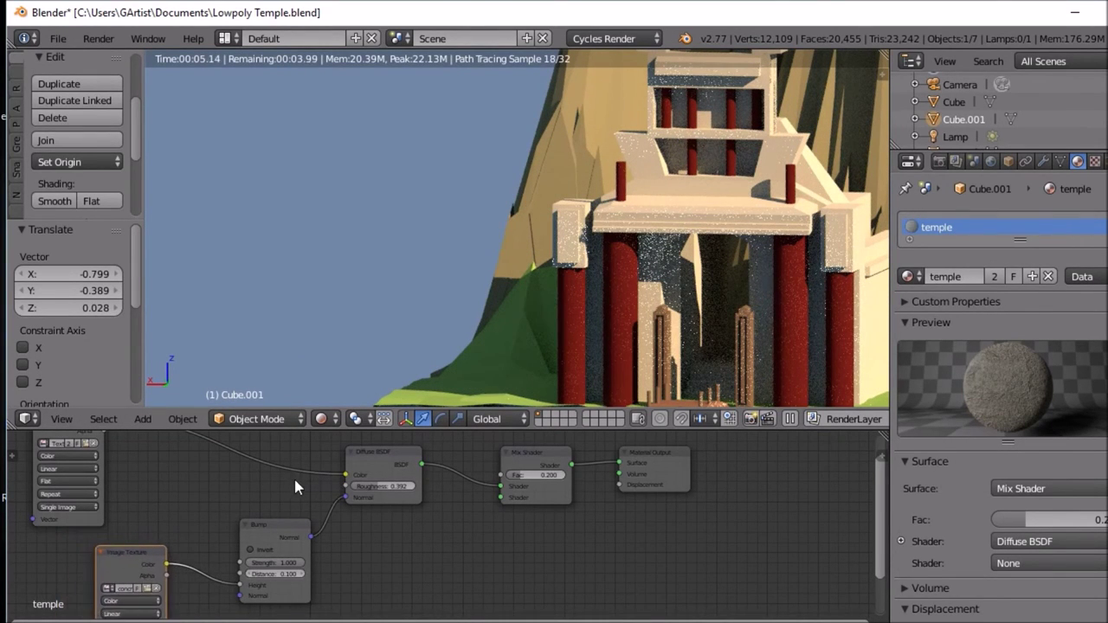
pyautogui.click(310, 476)
pyautogui.press('g')
pyautogui.click(336, 473)
pyautogui.moveTo(346, 475); pyautogui.dragTo(182, 445)
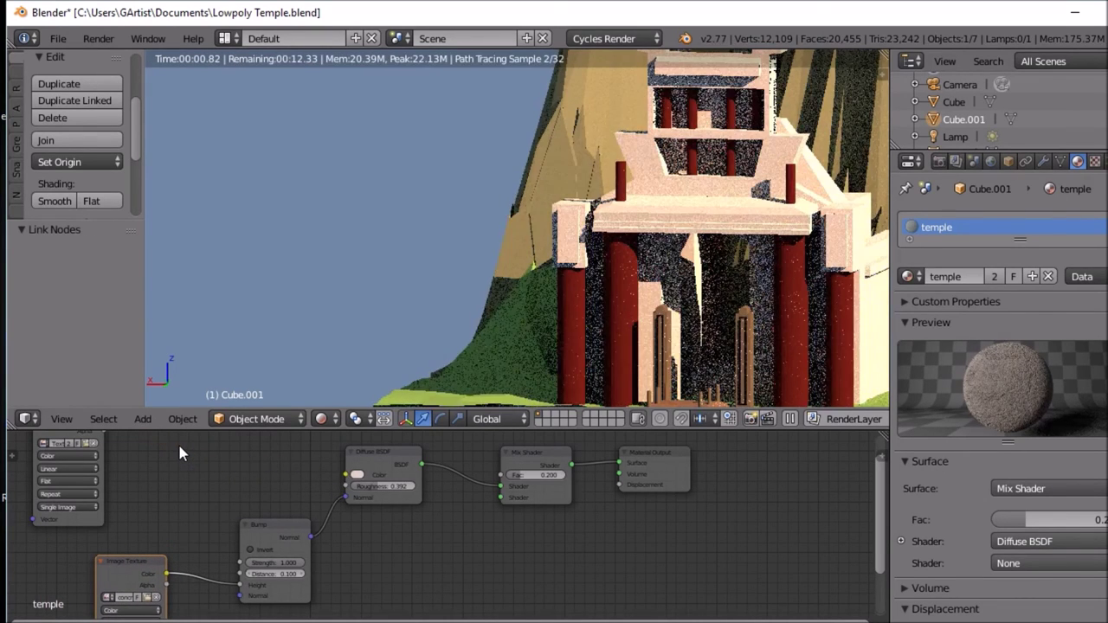
pyautogui.scroll(-1, 179, 433)
pyautogui.scroll(-1, 179, 434)
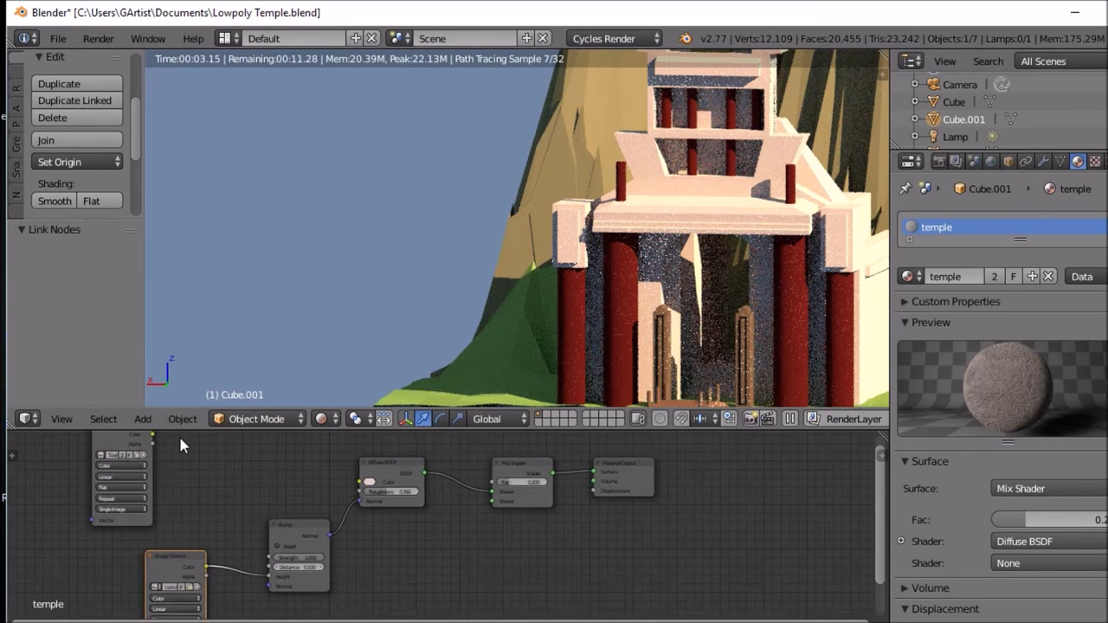
pyautogui.scroll(-1, 178, 434)
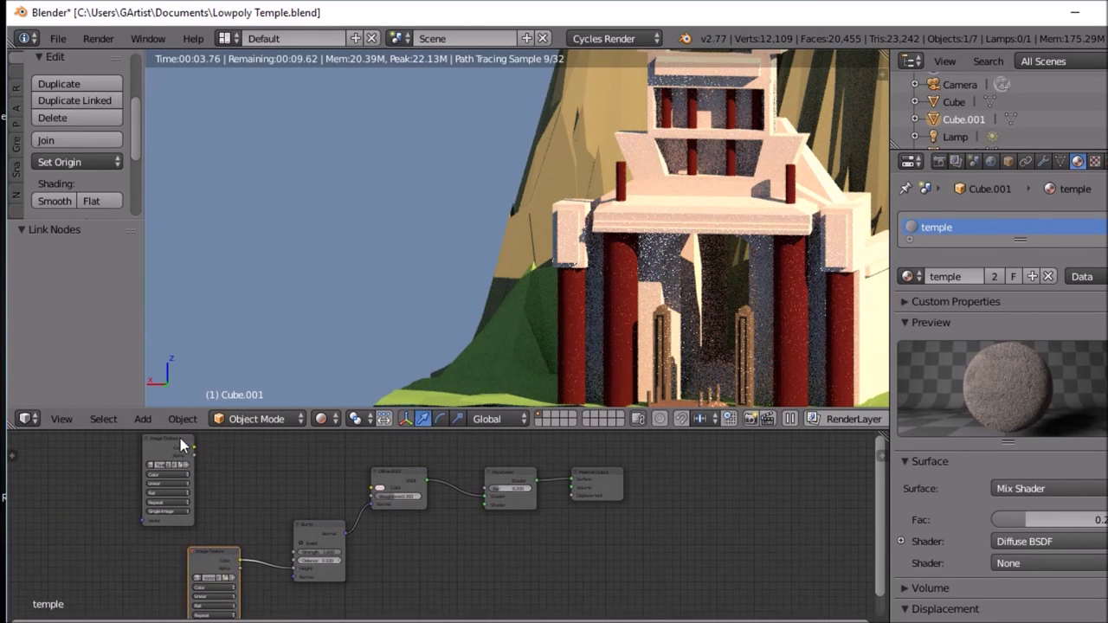
# Step: Link the Bump output to the Diffuse BSDF's Color, and reroute the lower image texture from Bump's Height to its Normal input
pyautogui.press('g')
pyautogui.click(361, 499)
pyautogui.moveTo(367, 490); pyautogui.dragTo(369, 495)
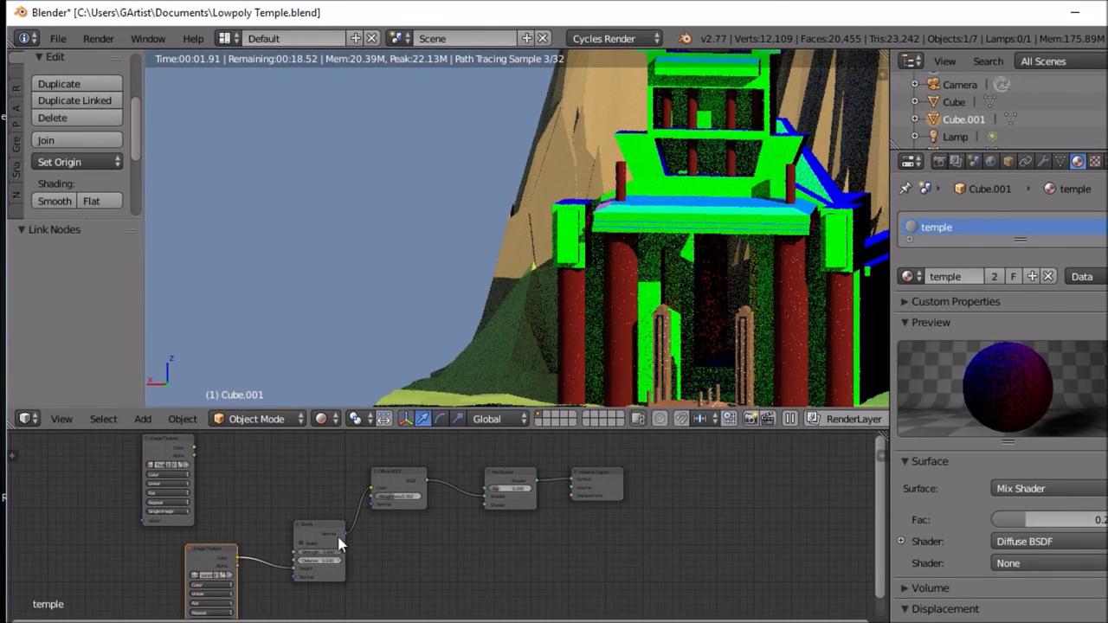
pyautogui.moveTo(288, 565); pyautogui.dragTo(295, 575)
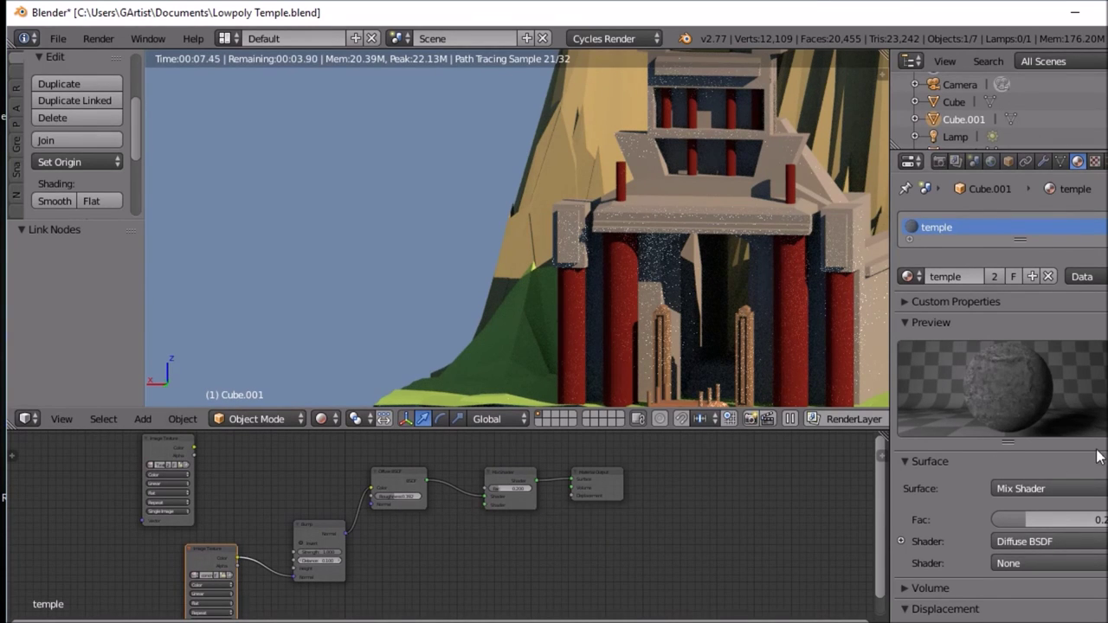
# Step: Set the mix factor to 0.000 and try the upper image texture on Diffuse Color with Bump on Diffuse Normal, then Bump on Color
pyautogui.moveTo(1021, 520); pyautogui.dragTo(991, 512)
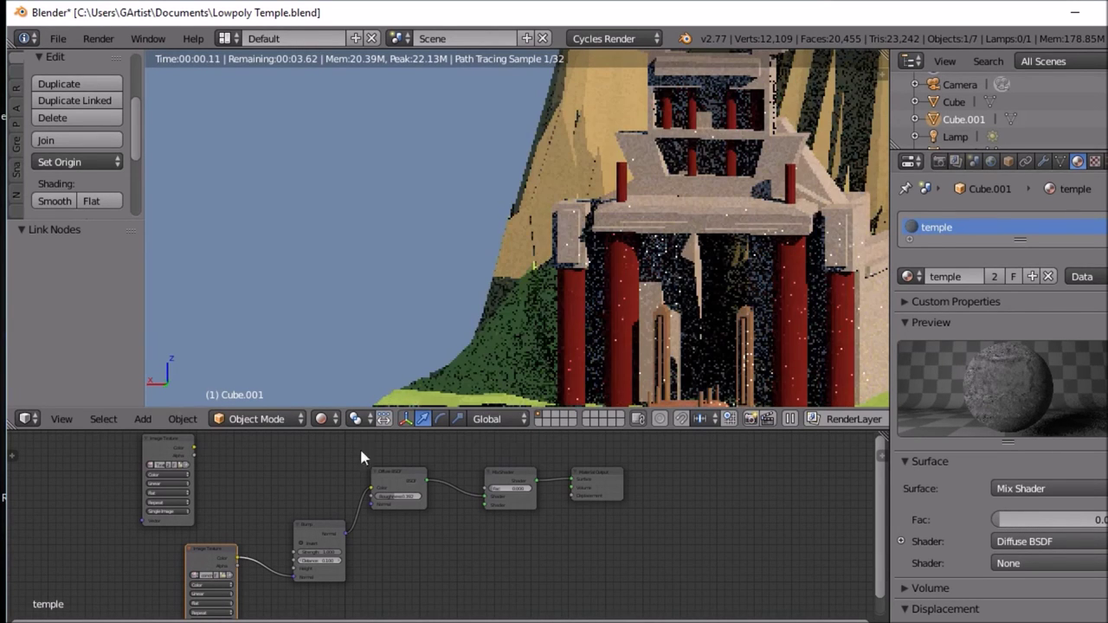
pyautogui.moveTo(194, 448); pyautogui.dragTo(367, 490)
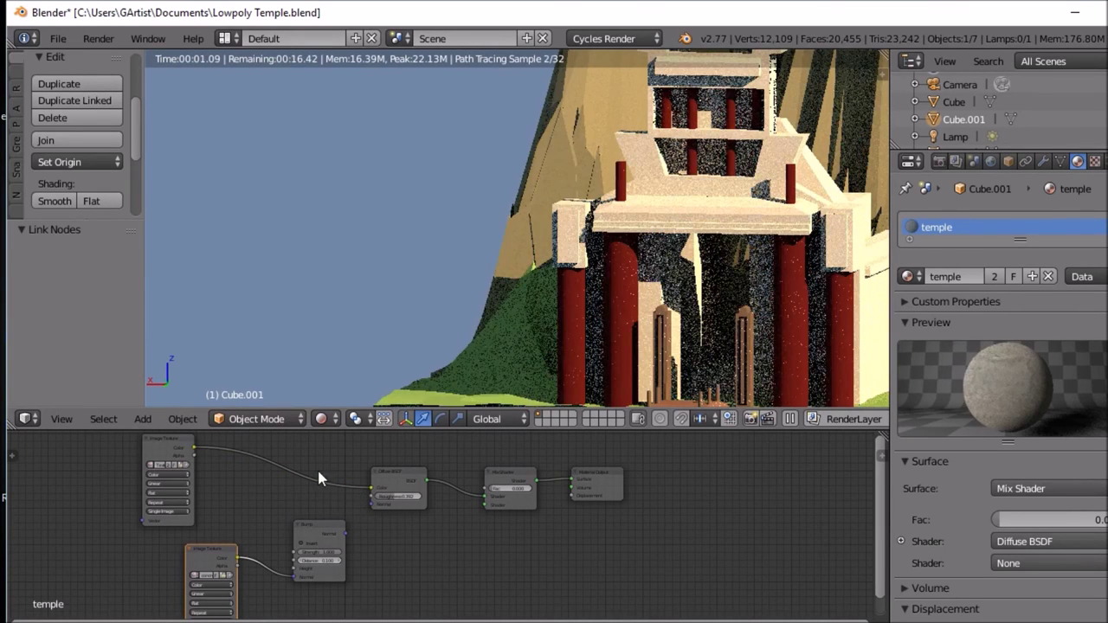
pyautogui.moveTo(346, 533); pyautogui.dragTo(358, 512)
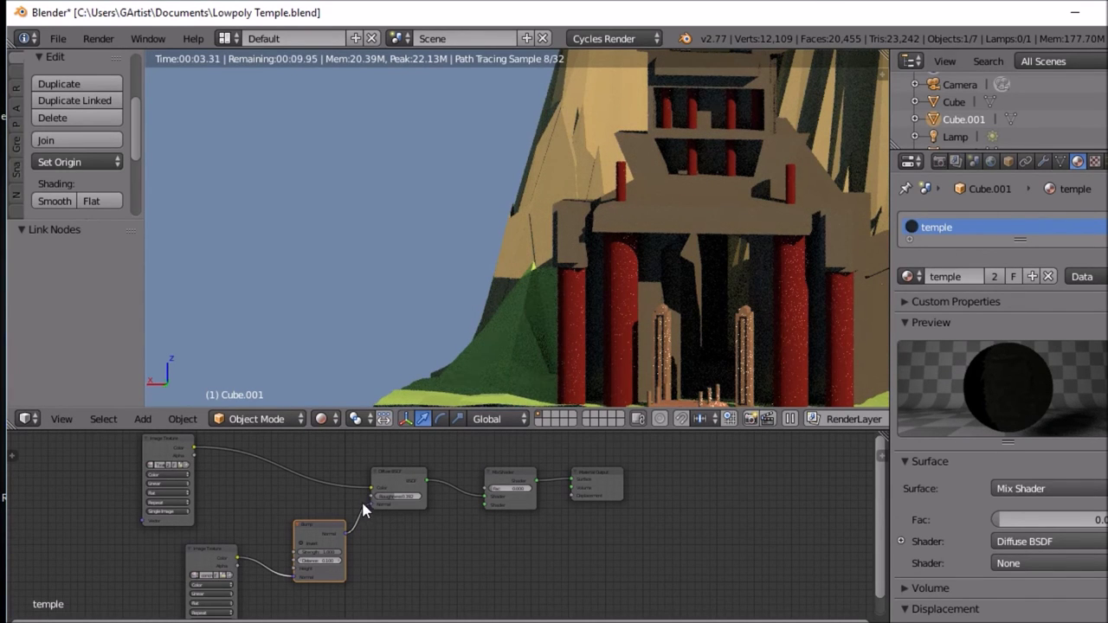
pyautogui.moveTo(367, 506); pyautogui.dragTo(371, 491)
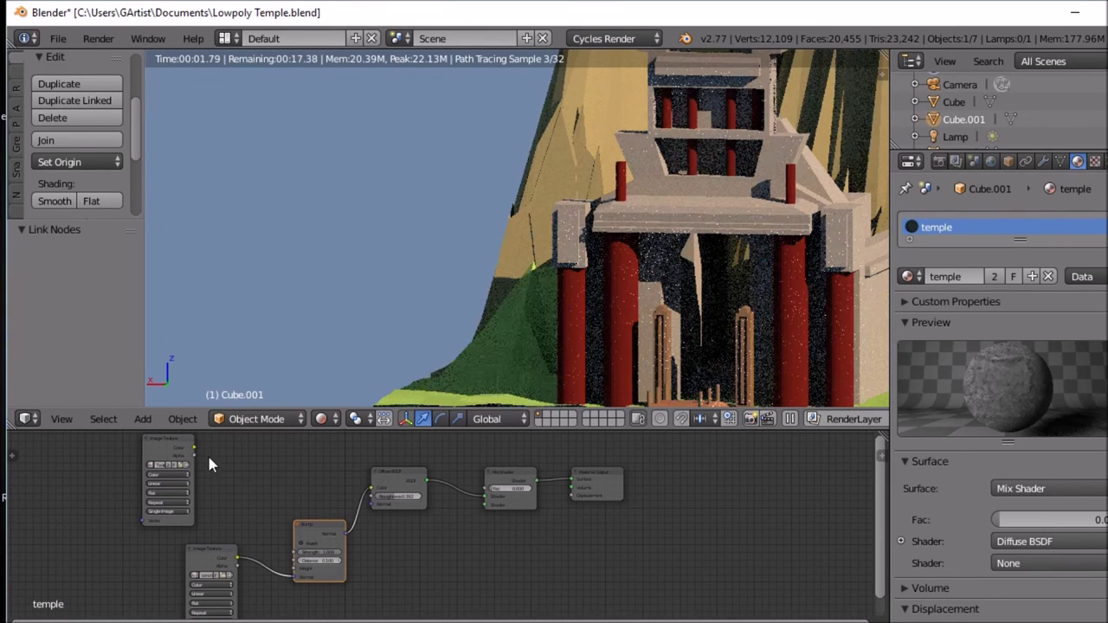
# Step: Set the mix factor to about 0.19 and try the upper image texture on the Diffuse BSDF's Normal and Roughness inputs
pyautogui.moveTo(1007, 527); pyautogui.dragTo(1027, 520)
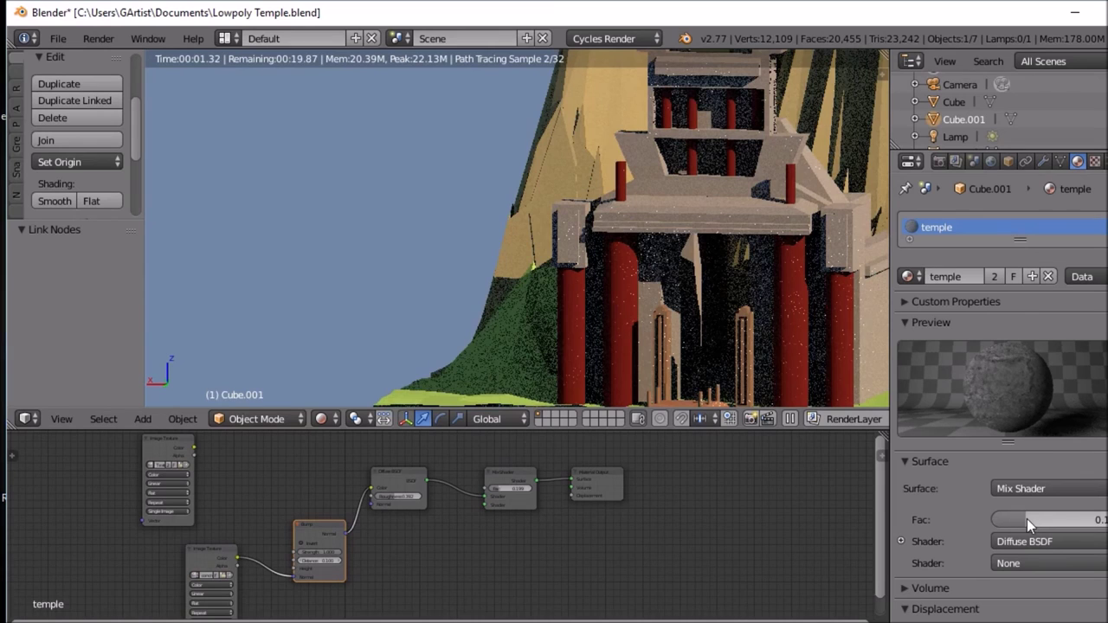
pyautogui.moveTo(194, 448); pyautogui.dragTo(378, 506)
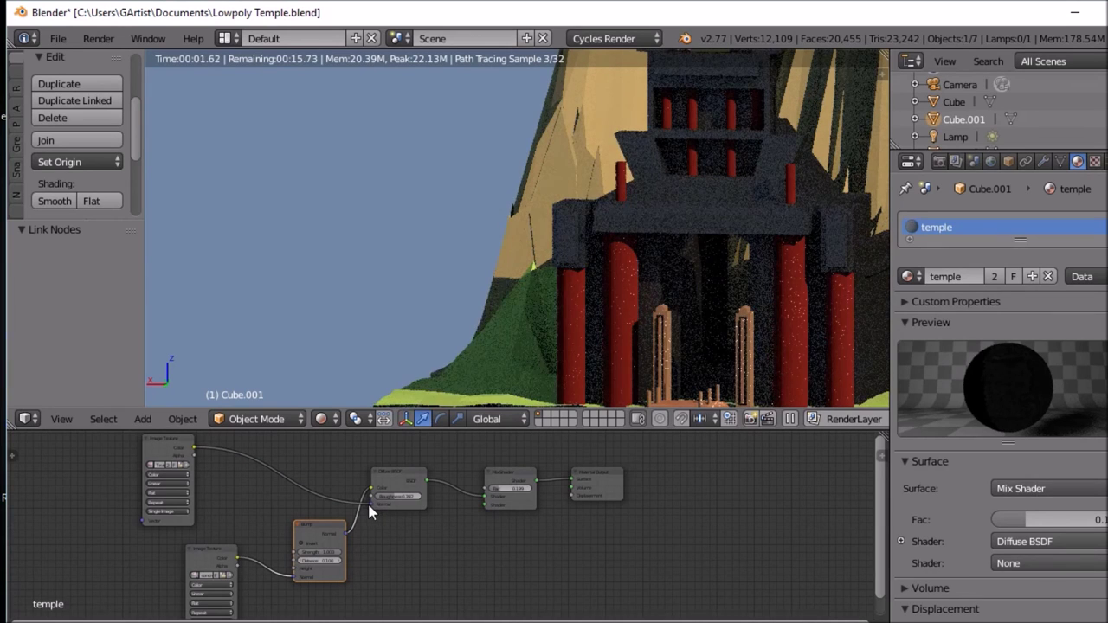
pyautogui.moveTo(367, 502); pyautogui.dragTo(370, 494)
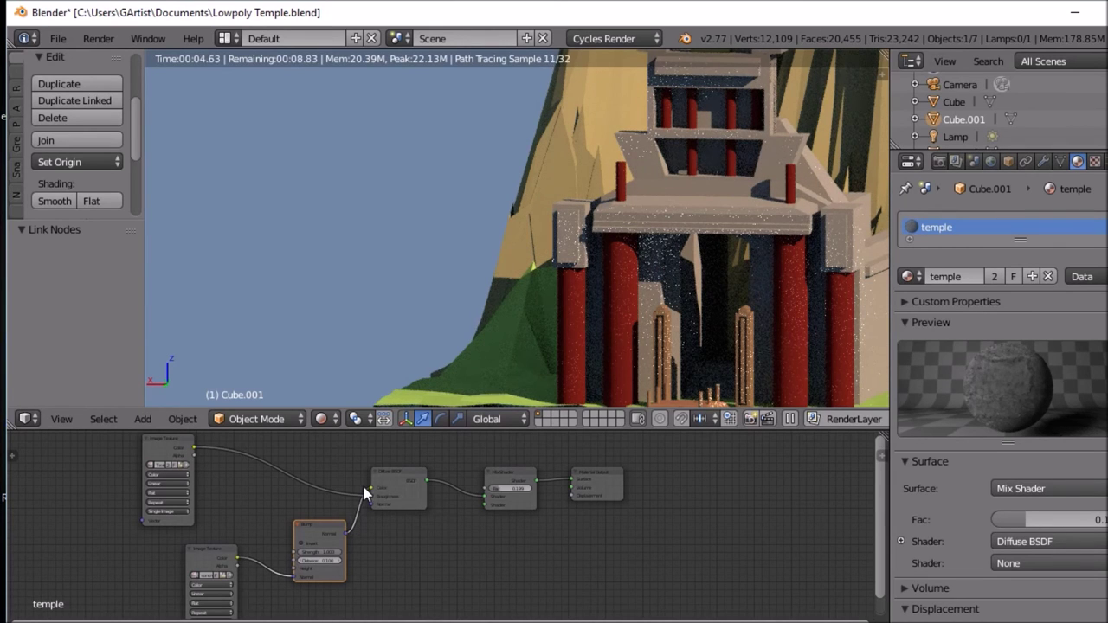
# Step: Reroute the Bump output to the Mix Shader's second Shader input and the upper image texture to the Diffuse BSDF's Color
pyautogui.moveTo(365, 487); pyautogui.dragTo(484, 504)
pyautogui.press('g')
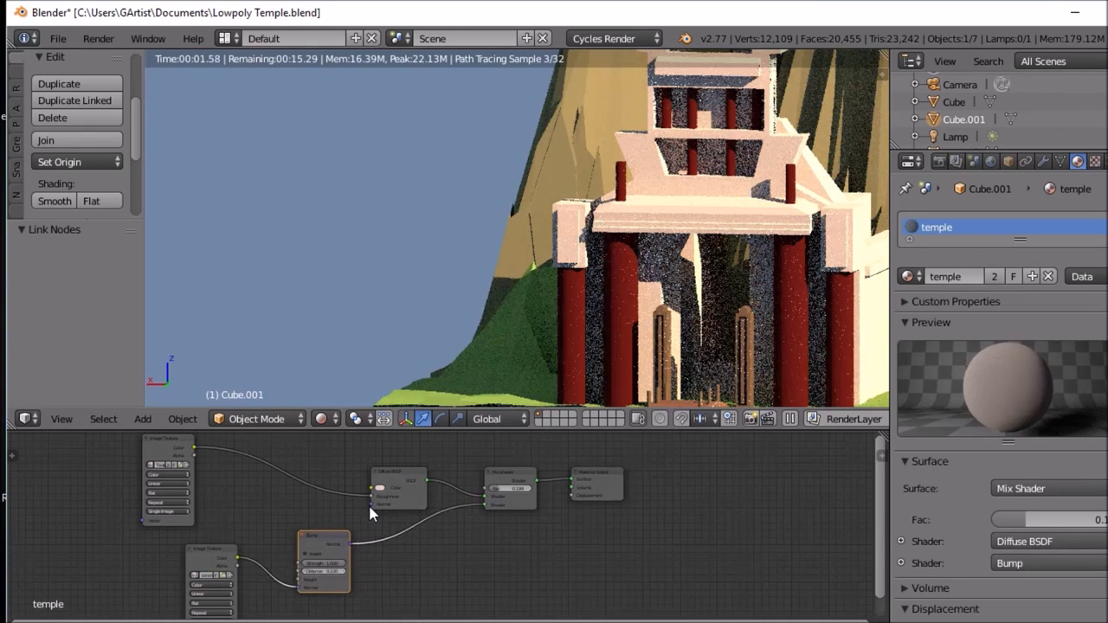
pyautogui.moveTo(370, 501); pyautogui.dragTo(368, 490)
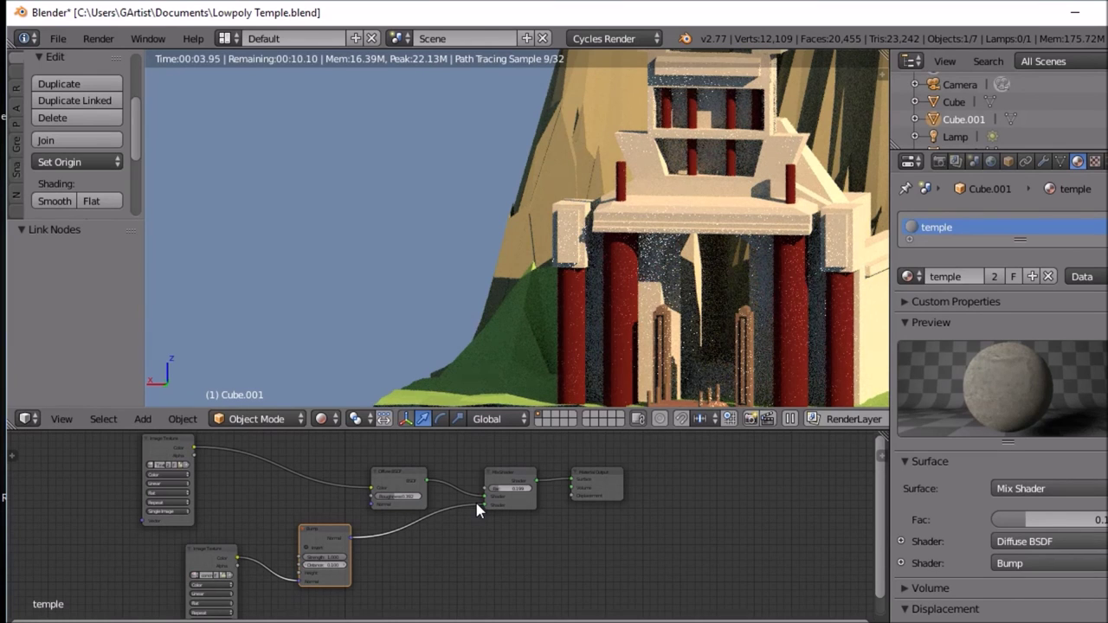
# Step: Set the mix factor to about 0.24 and the Diffuse BSDF's roughness to 0.700
pyautogui.moveTo(496, 489)
pyautogui.mouseDown()
pyautogui.moveTo(522, 489)
pyautogui.moveTo(496, 489)
pyautogui.mouseUp()
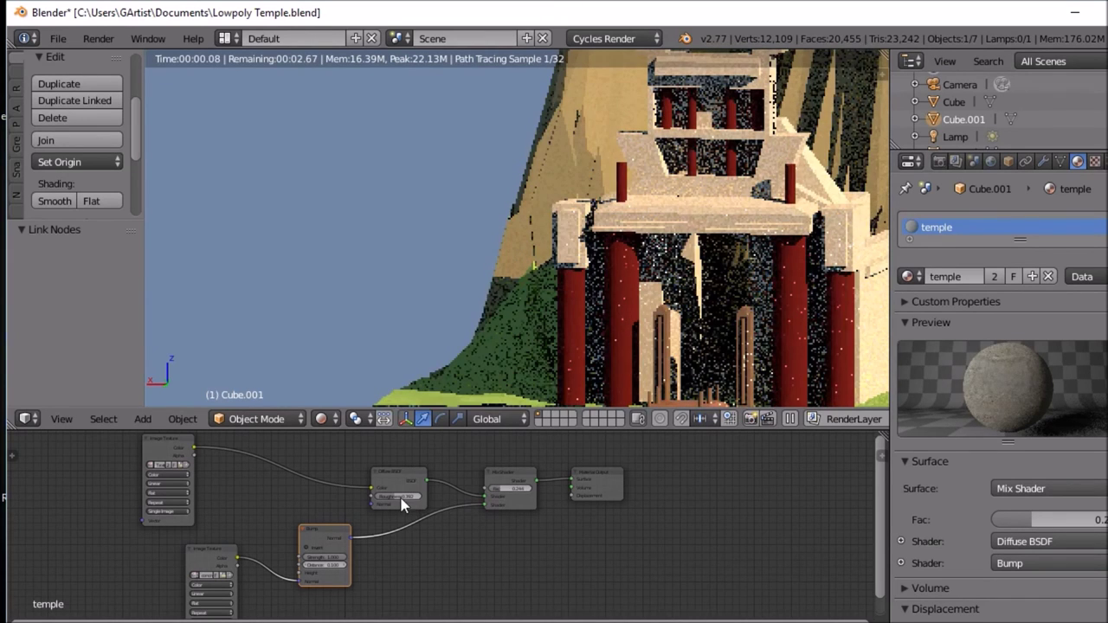
pyautogui.moveTo(496, 489); pyautogui.dragTo(488, 489)
pyautogui.moveTo(411, 497); pyautogui.dragTo(408, 495)
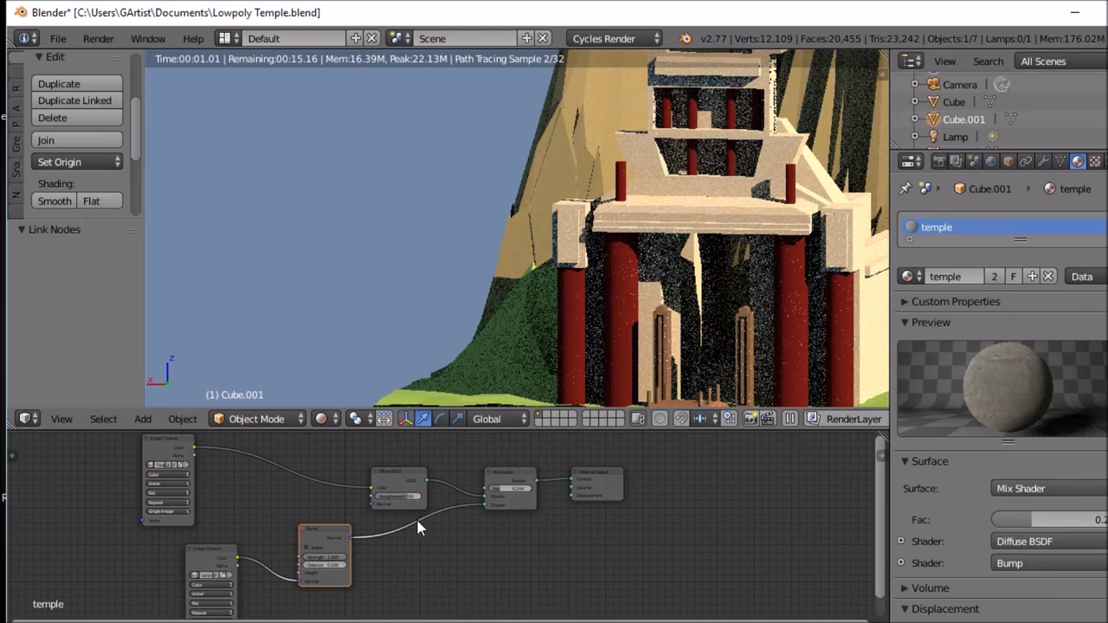
# Step: Reroute the Bump output from the Mix Shader to the Diffuse BSDF's Normal, keeping the upper image texture on its Color
pyautogui.press('g')
pyautogui.click(458, 520)
pyautogui.press('g')
pyautogui.click(479, 504)
pyautogui.moveTo(483, 504); pyautogui.dragTo(370, 501)
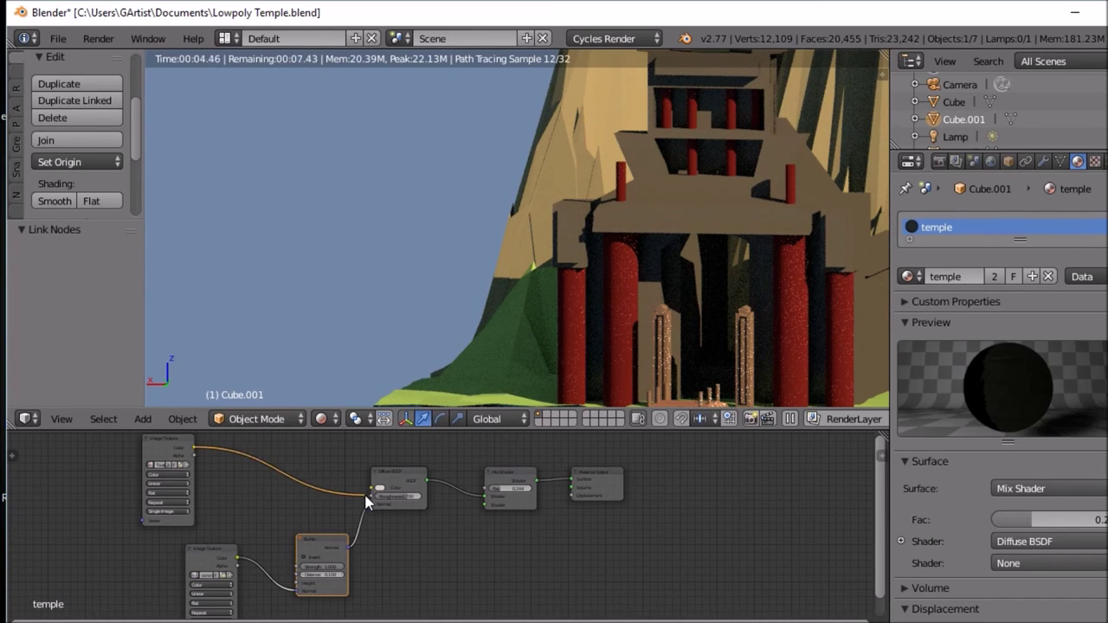
pyautogui.moveTo(374, 500); pyautogui.dragTo(372, 488)
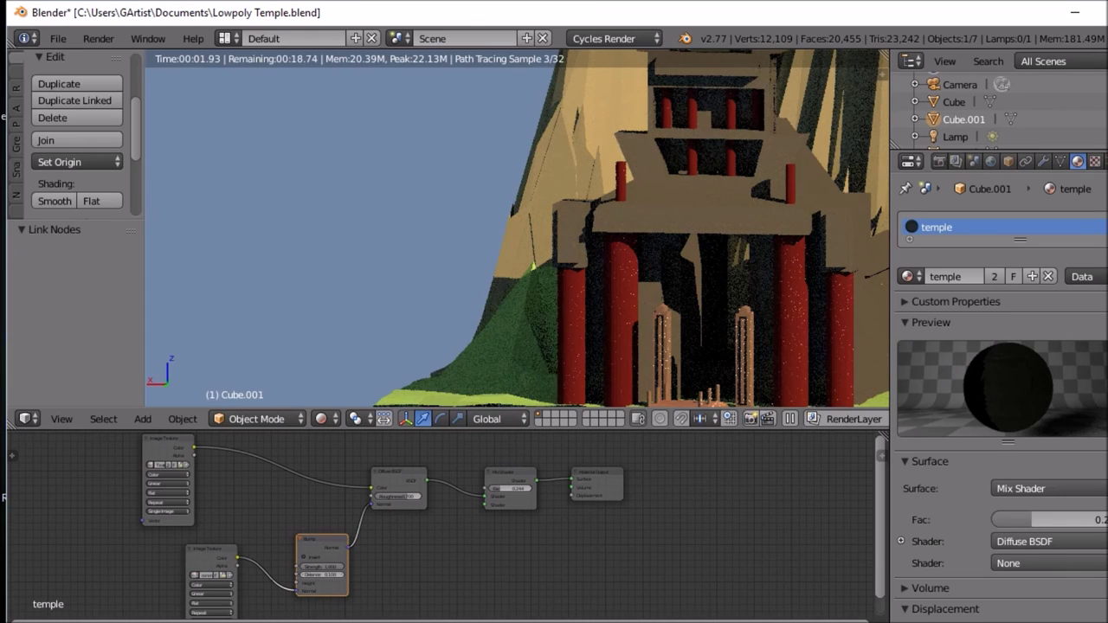
# Step: Add a Math converter node below the Diffuse BSDF and link its Value output to the Mix Shader's second Shader input
pyautogui.hotkey('shift', 'a')
pyautogui.moveTo(174, 541)
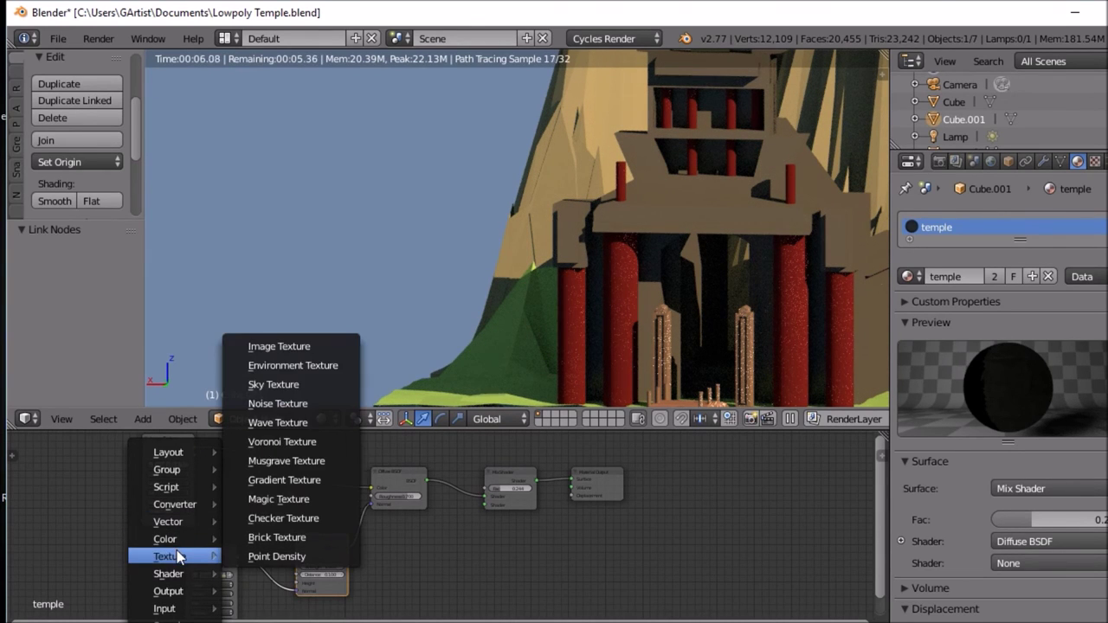
pyautogui.moveTo(164, 610)
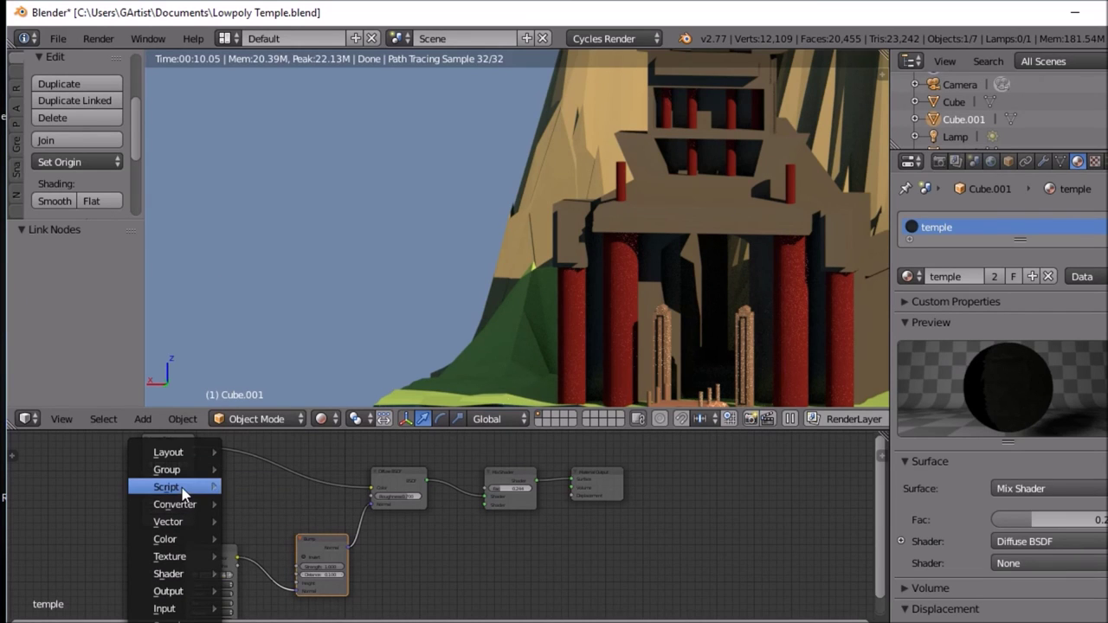
pyautogui.moveTo(185, 502)
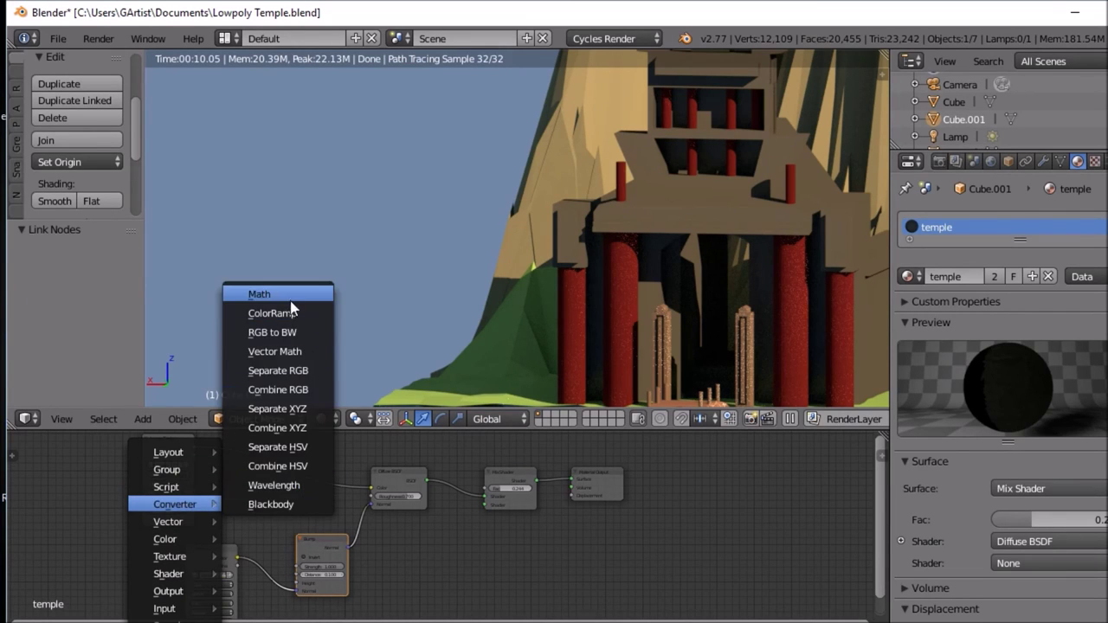
pyautogui.click(259, 295)
pyautogui.click(413, 536)
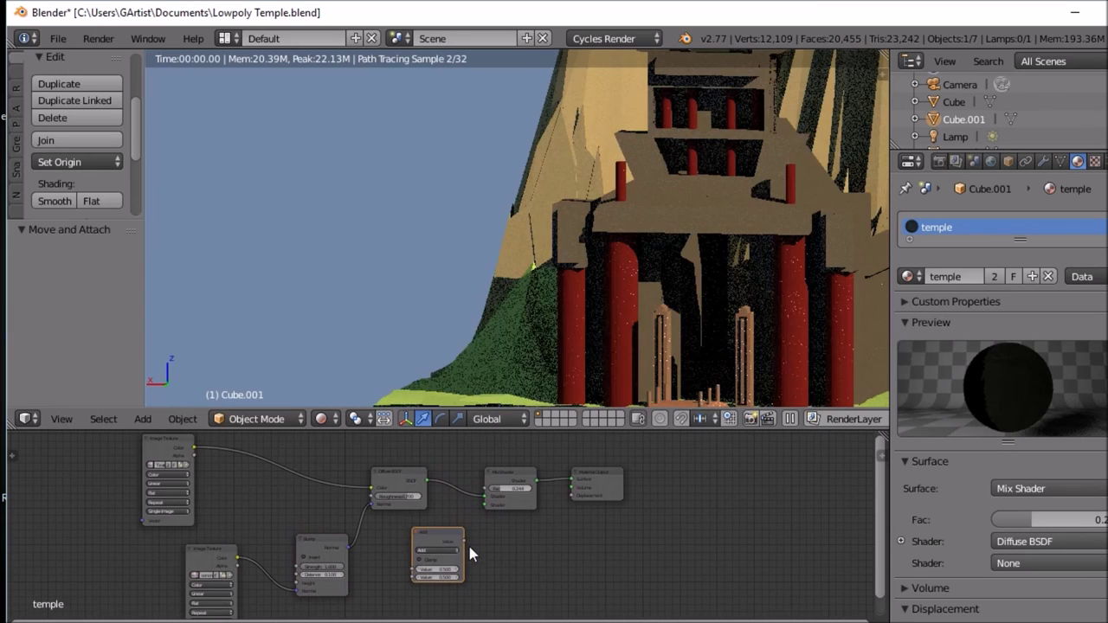
pyautogui.moveTo(466, 539); pyautogui.dragTo(485, 505)
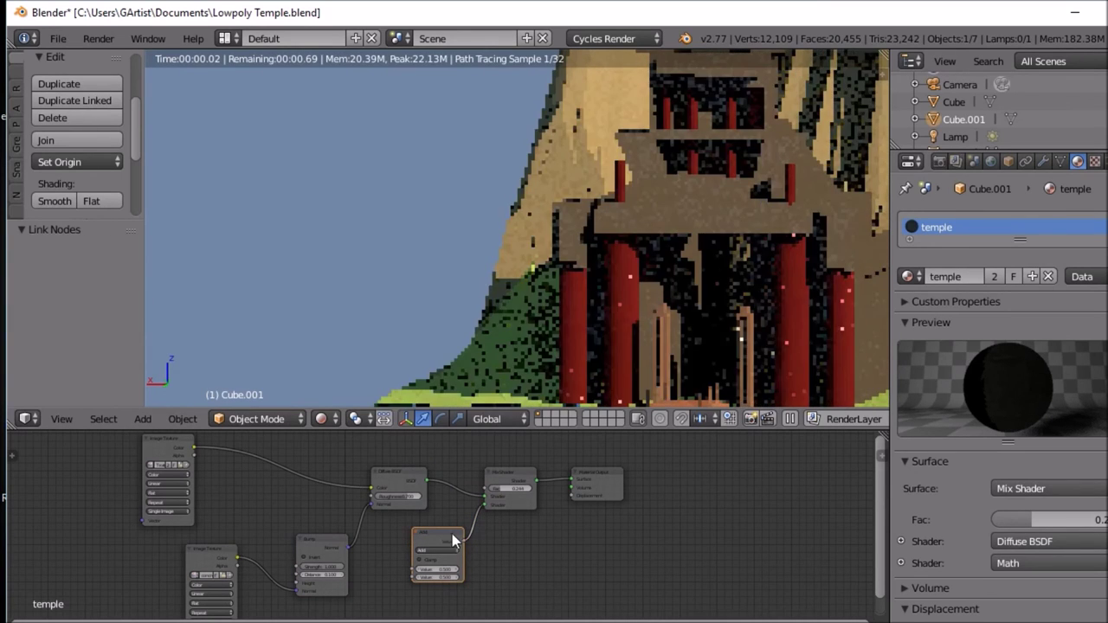
# Step: Switch the Math node's operation to Multiply and raise its first value
pyautogui.moveTo(436, 577); pyautogui.dragTo(435, 577)
pyautogui.click(442, 550)
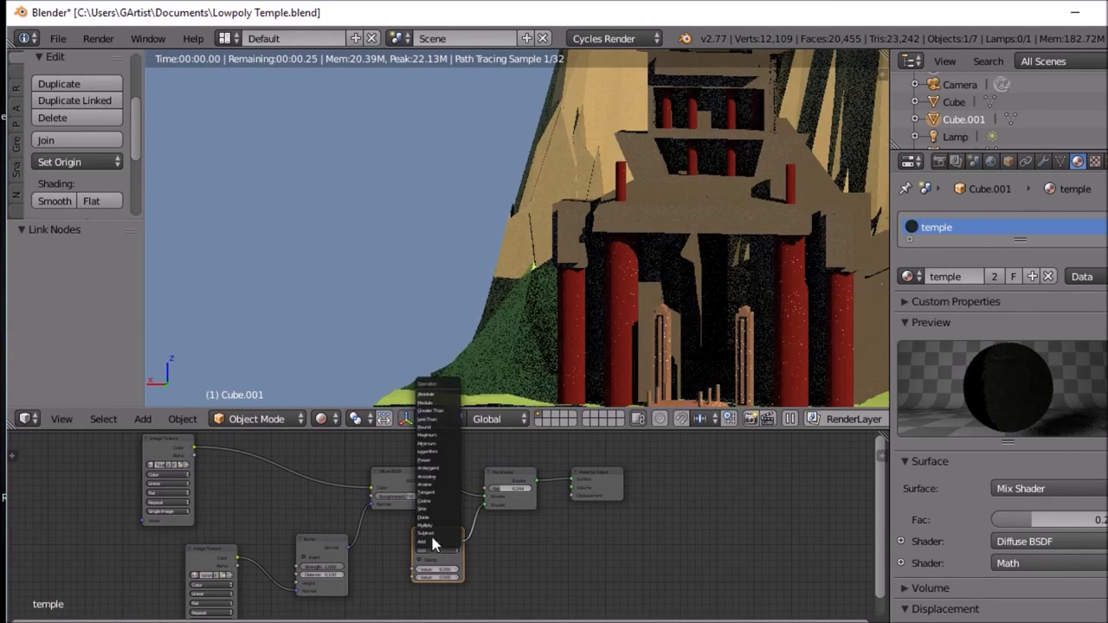
pyautogui.click(433, 526)
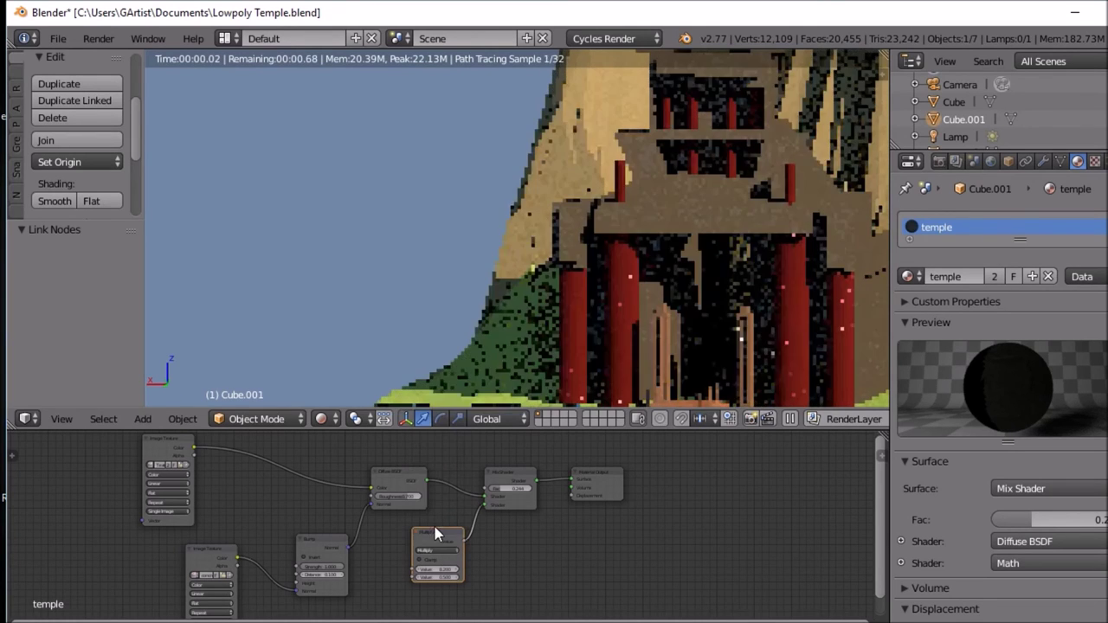
pyautogui.moveTo(437, 570); pyautogui.dragTo(437, 570)
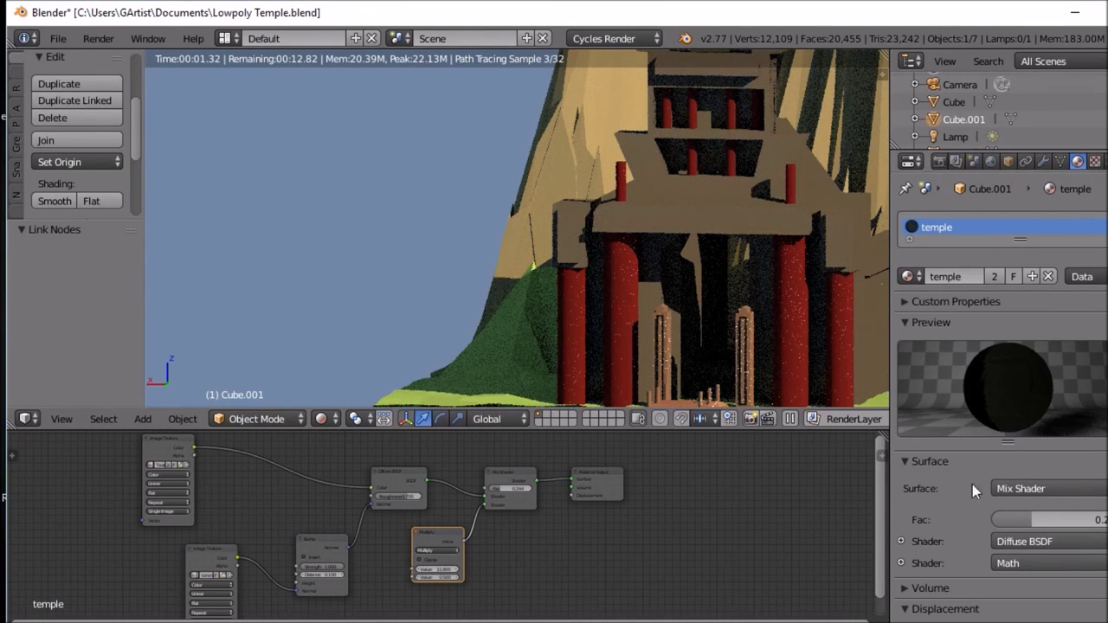
# Step: Set the mix factor to 0.000 and reroute the lower image texture from Bump's Normal to its Height input
pyautogui.moveTo(1024, 522); pyautogui.dragTo(996, 522)
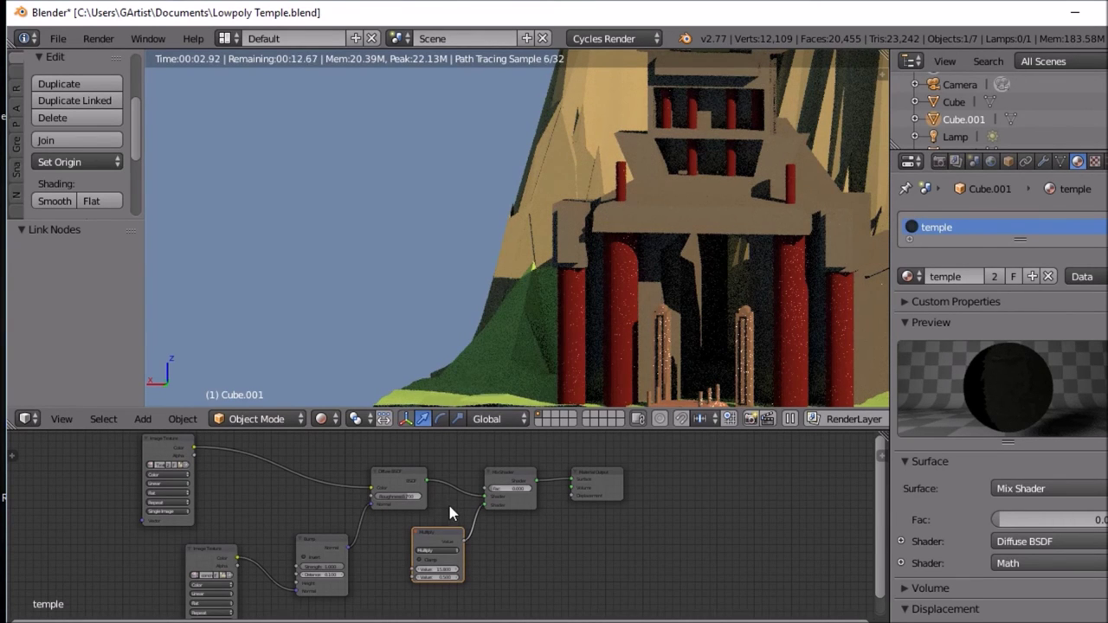
pyautogui.moveTo(448, 531); pyautogui.dragTo(445, 549)
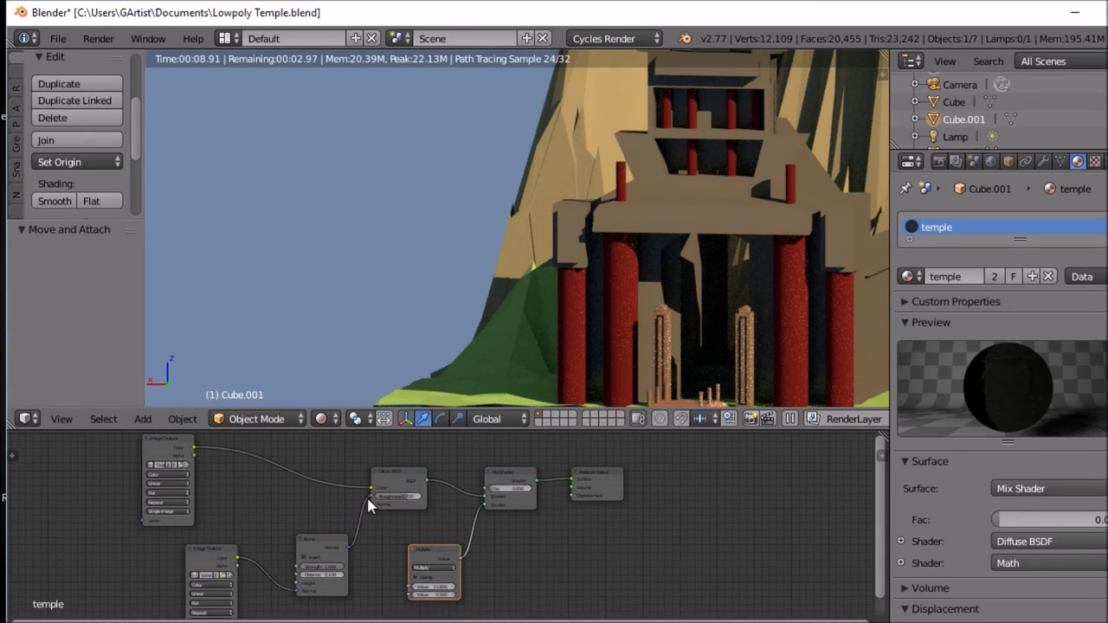
pyautogui.moveTo(365, 507); pyautogui.dragTo(369, 503)
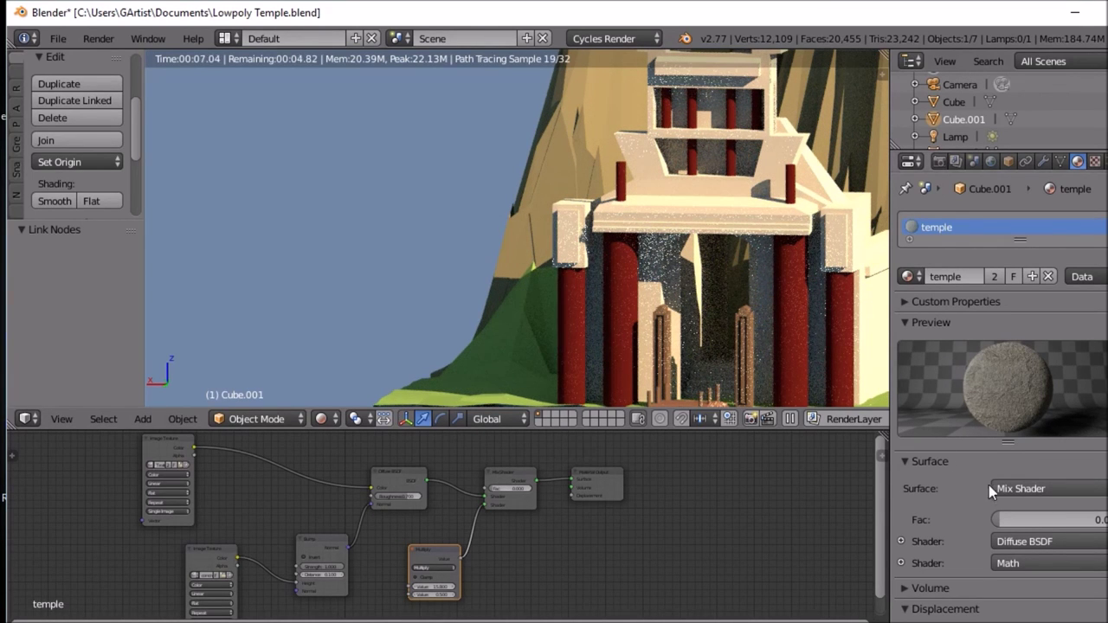
# Step: Set the mix factor to about 0.21 and the Multiply node's first value to 18.600
pyautogui.moveTo(1006, 518); pyautogui.dragTo(1026, 517)
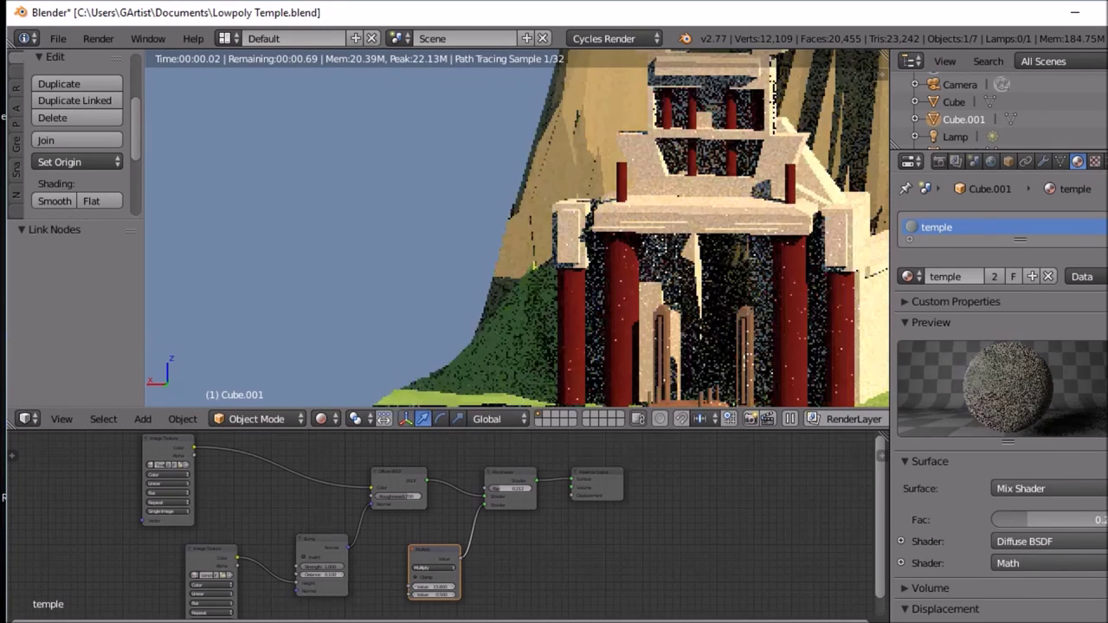
pyautogui.moveTo(435, 594); pyautogui.dragTo(467, 594)
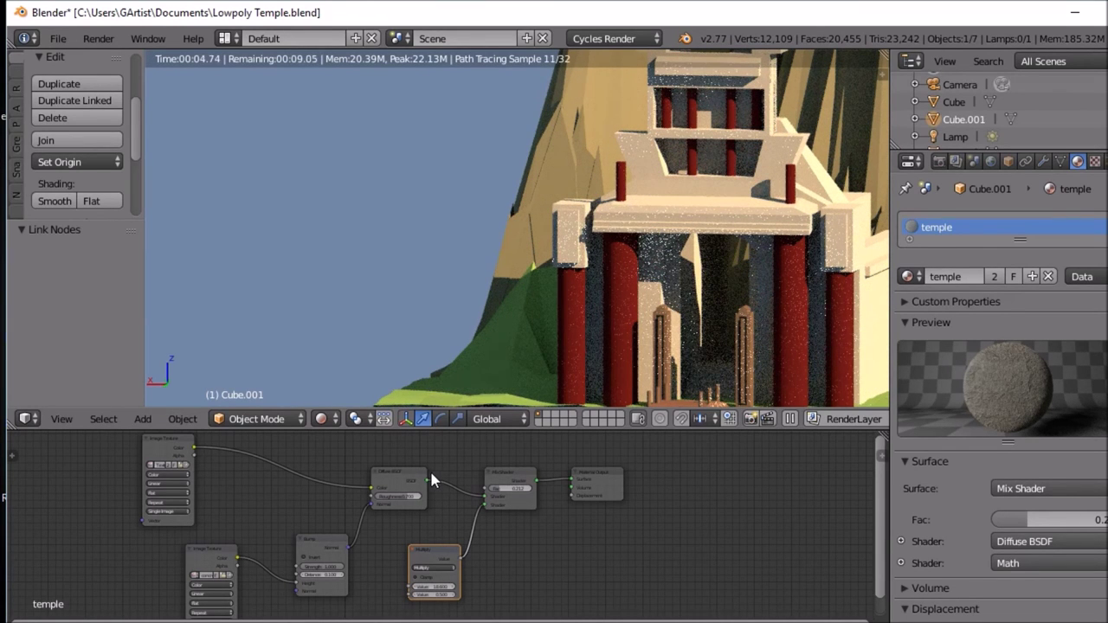
# Step: Space out the Mix Shader and Material Output nodes and set the mix factor to 0.548
pyautogui.click(602, 475)
pyautogui.moveTo(602, 474); pyautogui.dragTo(694, 472)
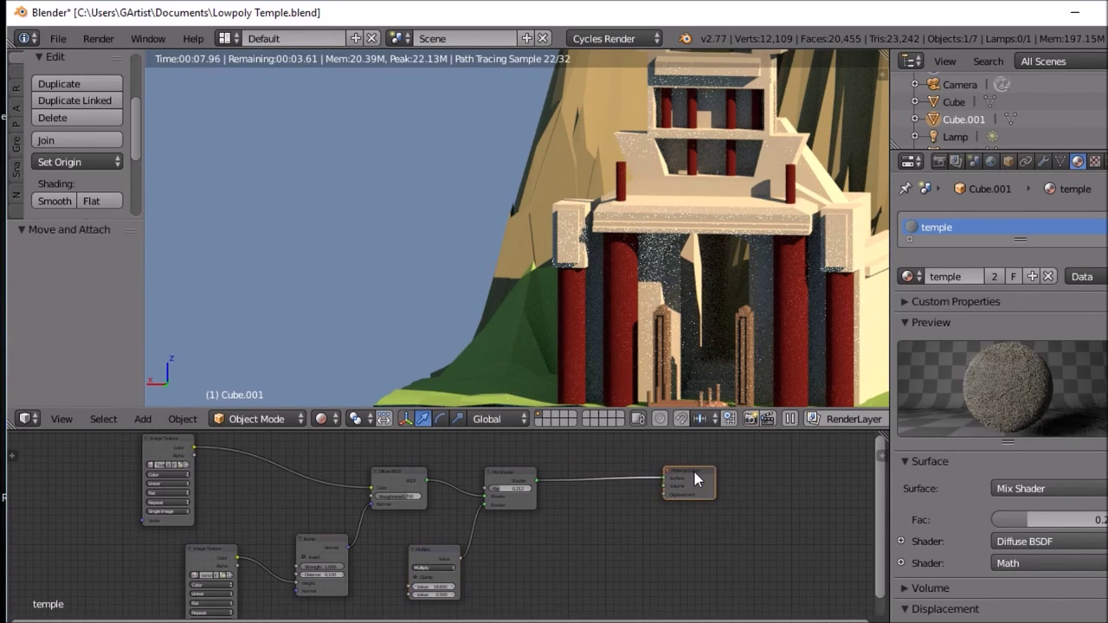
pyautogui.moveTo(512, 472); pyautogui.dragTo(611, 493)
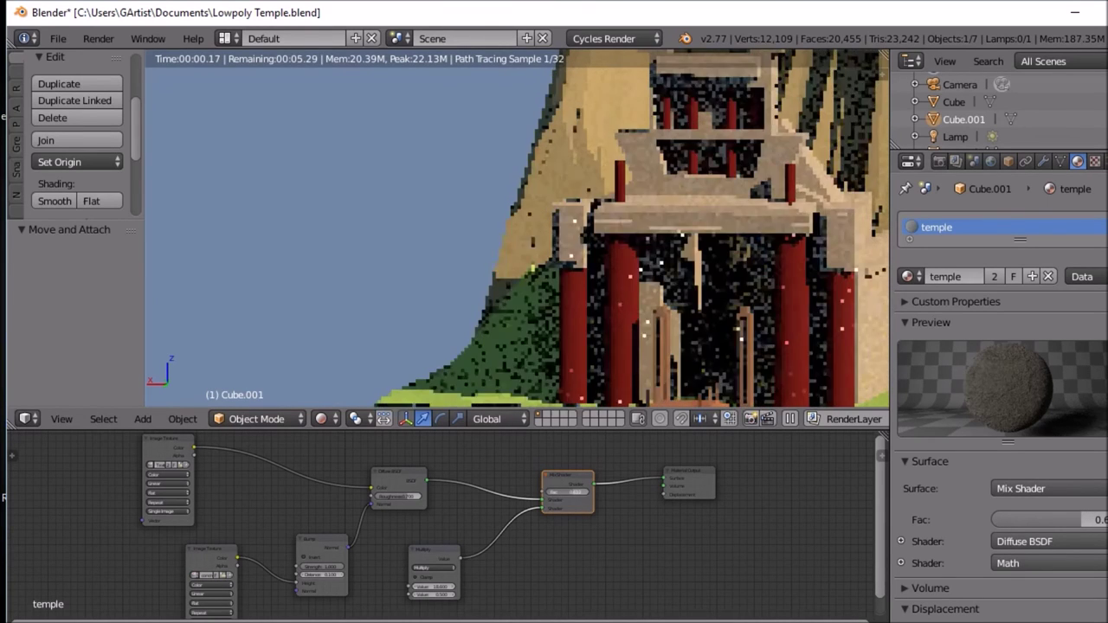
pyautogui.moveTo(611, 493); pyautogui.dragTo(571, 491)
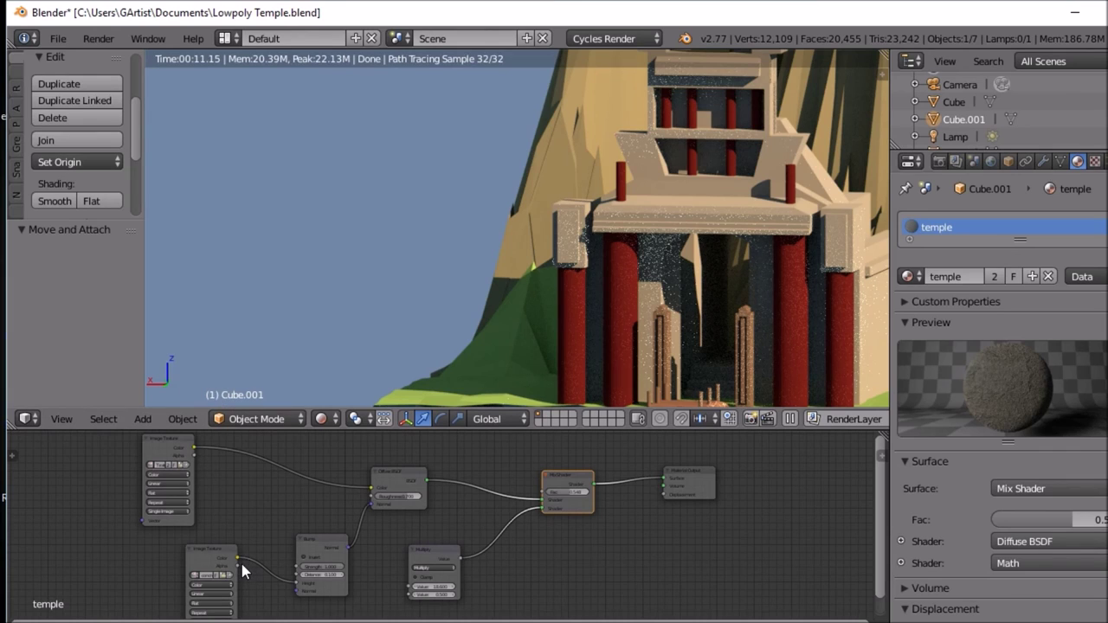
# Step: Set the Diffuse BSDF's roughness to 0.000 and expand that shader's settings in the temple material's surface properties
pyautogui.scroll(-3, 242, 564)
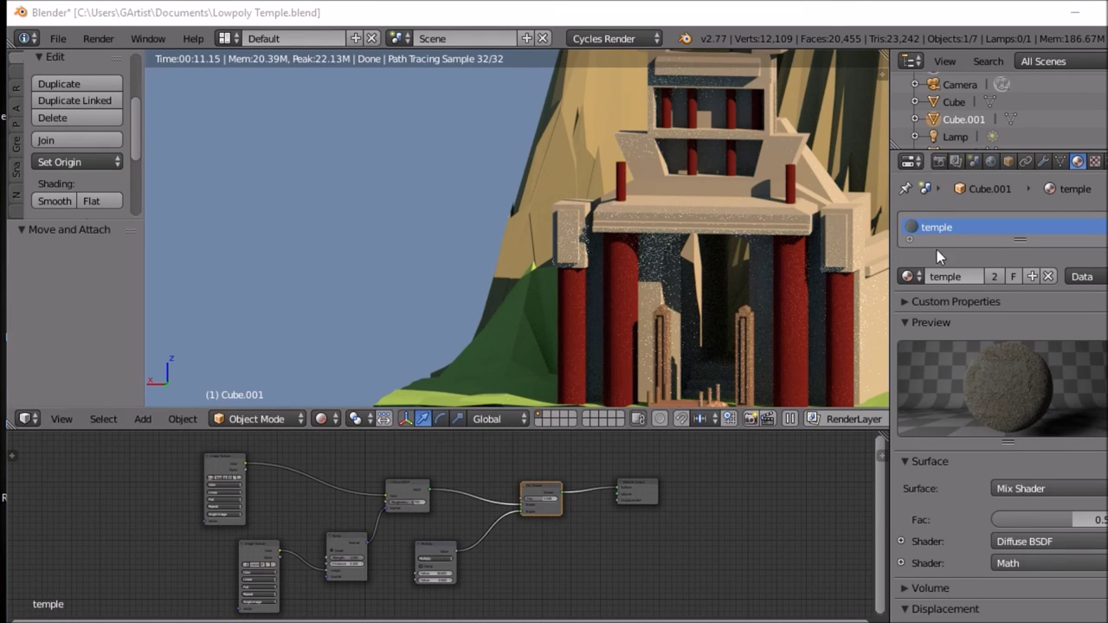
pyautogui.scroll(4, 384, 527)
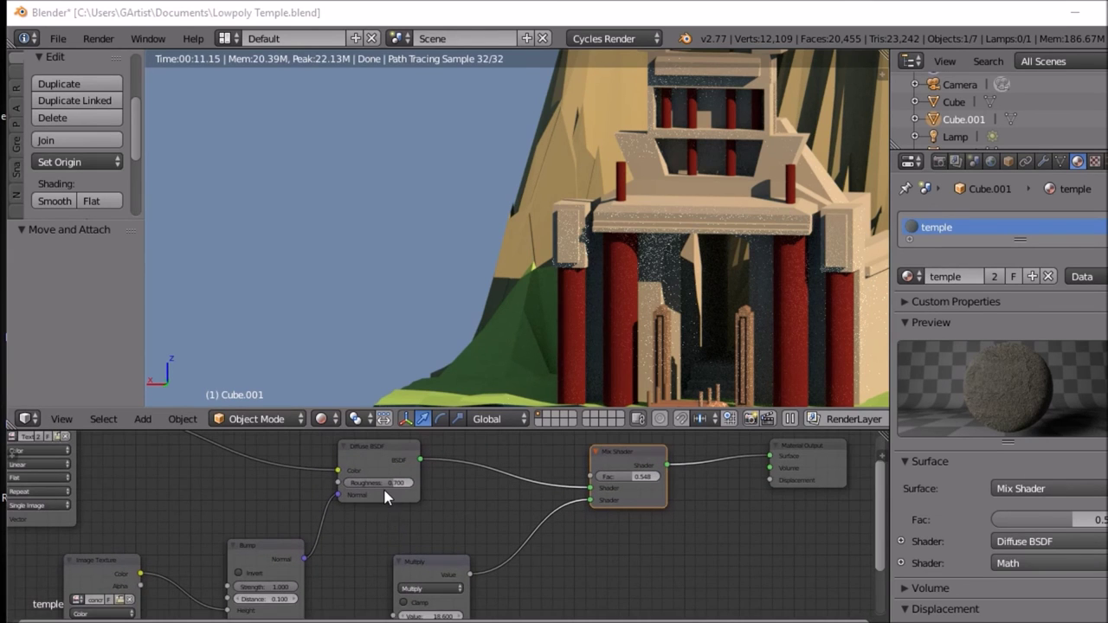
pyautogui.moveTo(386, 483); pyautogui.dragTo(349, 485)
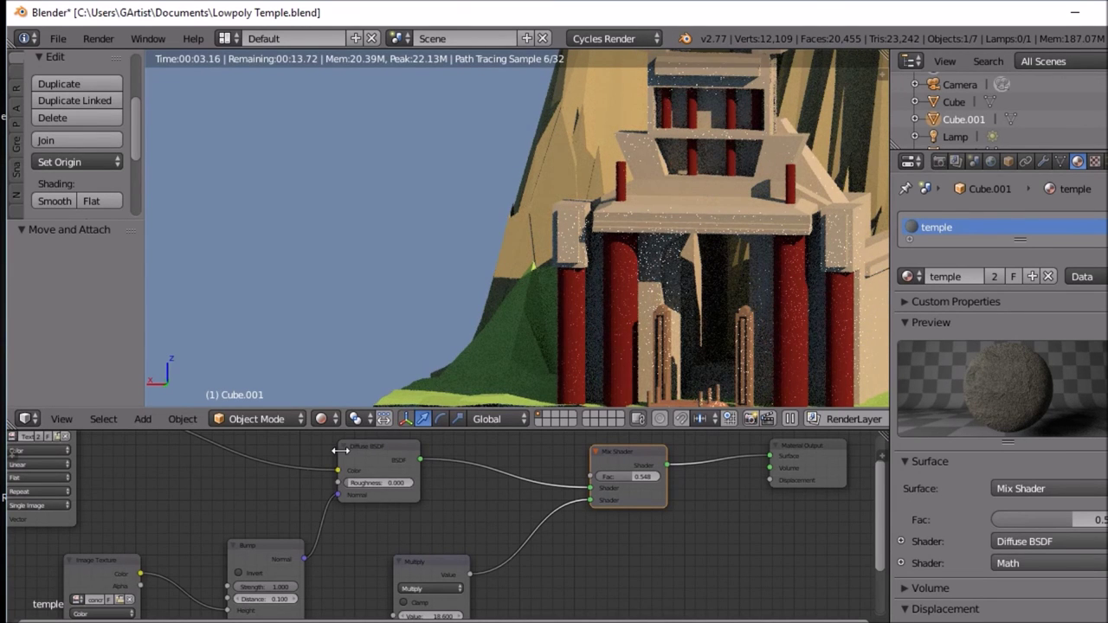
pyautogui.scroll(-1, 433, 498)
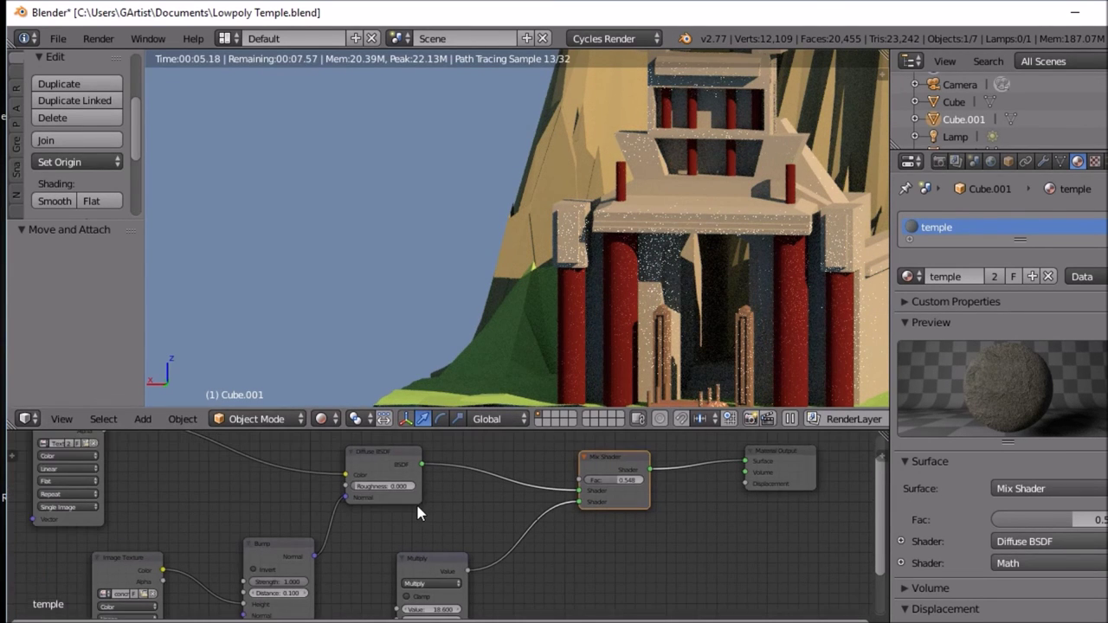
pyautogui.scroll(-2, 417, 508)
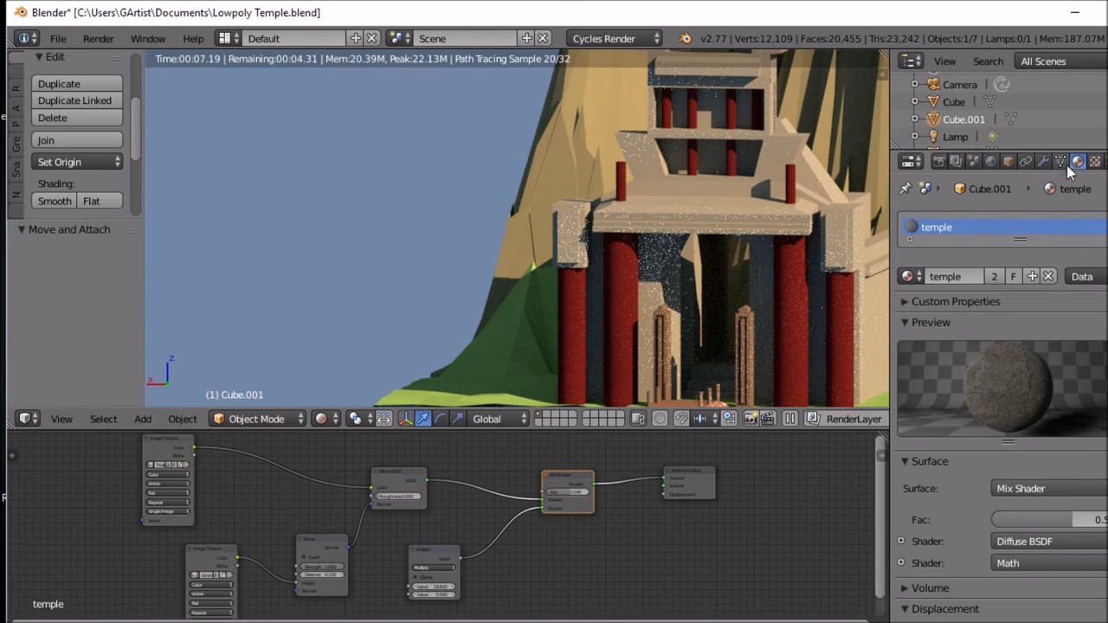
pyautogui.click(1011, 542)
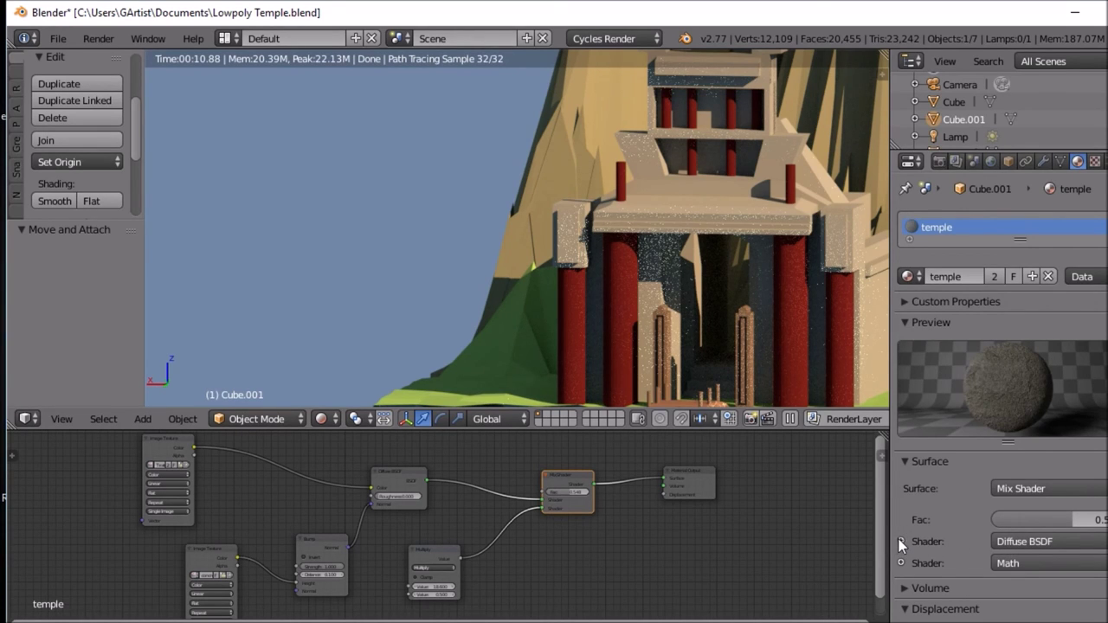
pyautogui.click(901, 542)
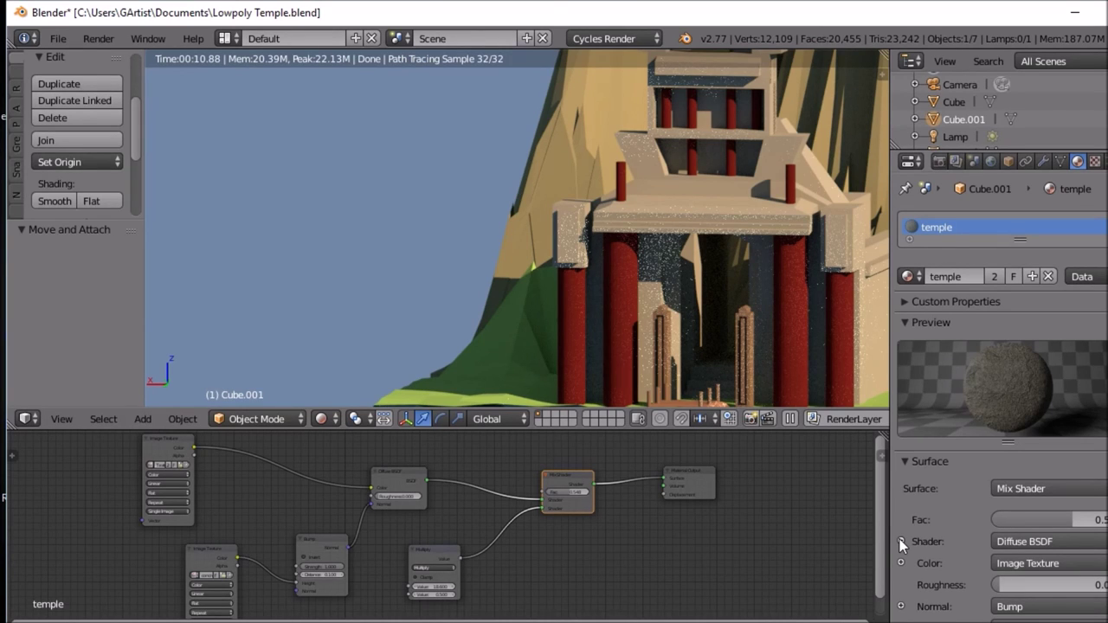
pyautogui.moveTo(1001, 589)
pyautogui.mouseDown()
pyautogui.moveTo(1017, 589)
pyautogui.moveTo(1002, 589)
pyautogui.mouseUp()
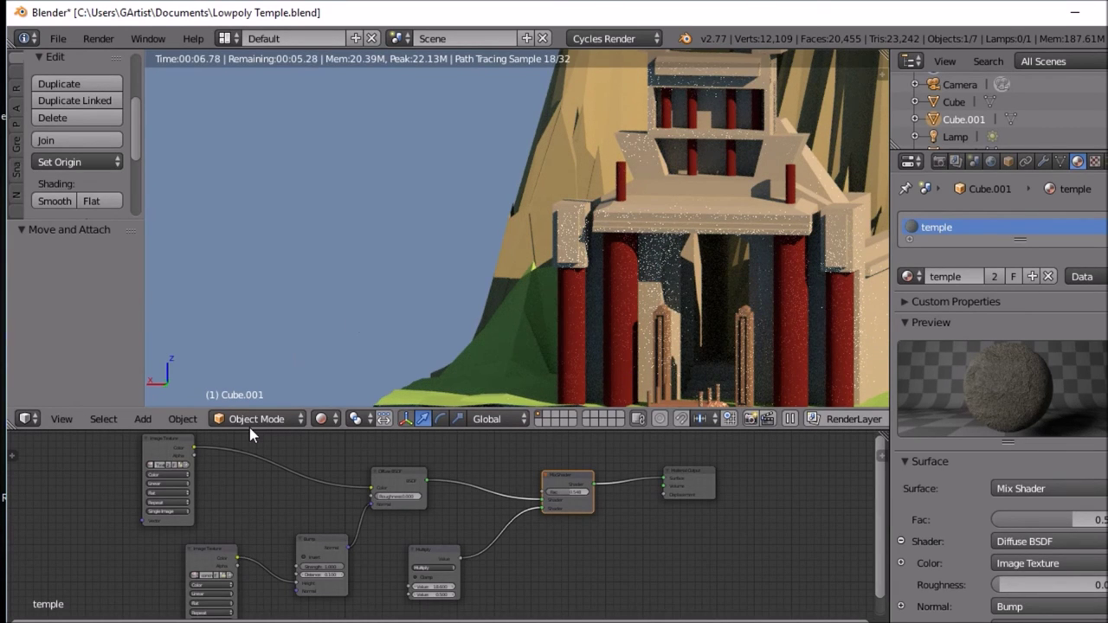
# Step: Move the upper image texture node farther from the Diffuse BSDF, then unlink and relink its Color output to compare the look
pyautogui.moveTo(179, 439); pyautogui.dragTo(120, 451)
pyautogui.press('g')
pyautogui.click(367, 495)
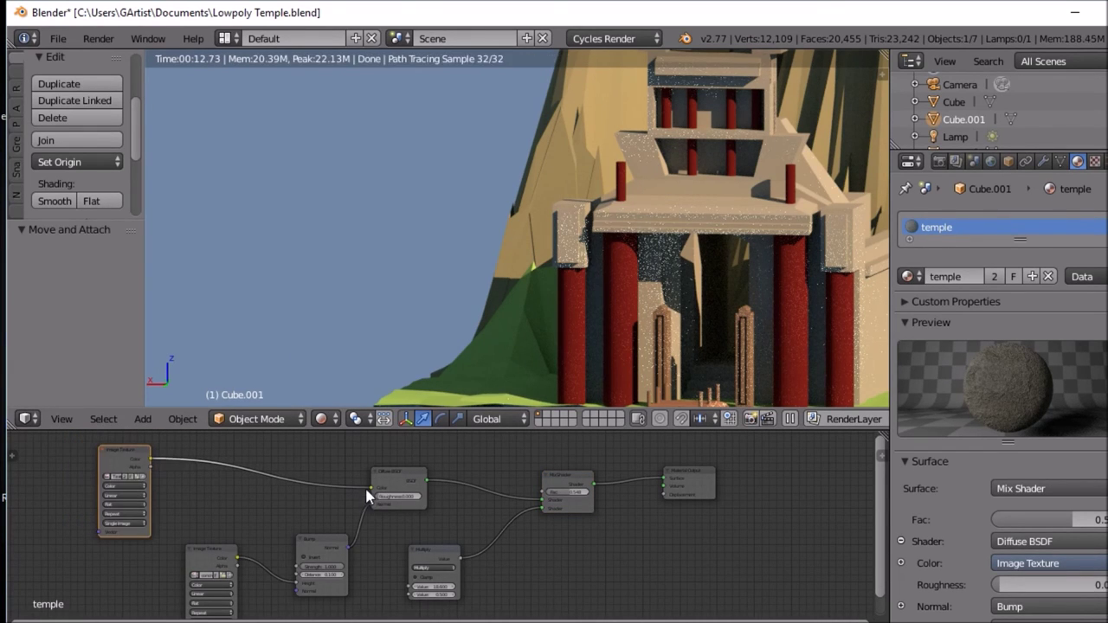
pyautogui.moveTo(368, 488); pyautogui.dragTo(172, 478)
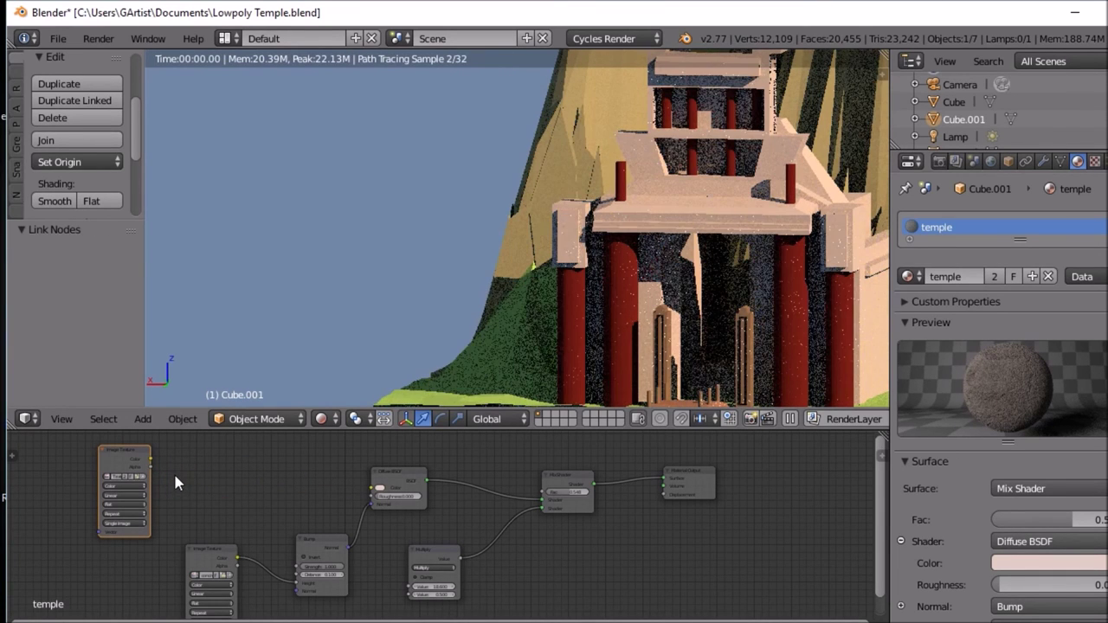
pyautogui.moveTo(151, 458); pyautogui.dragTo(371, 488)
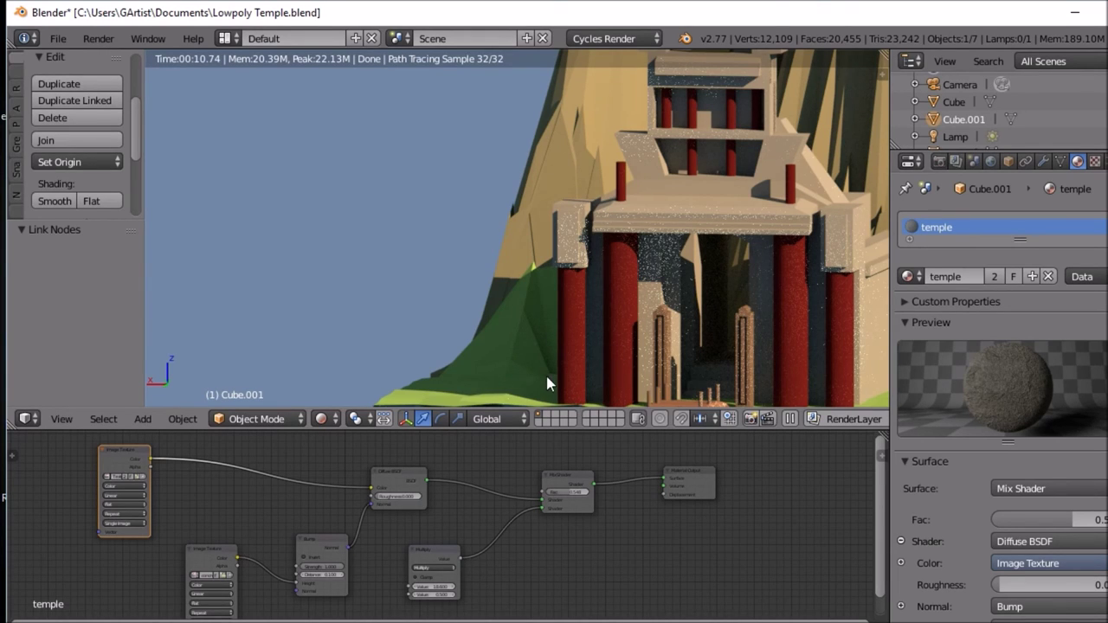
# Step: Start a render of the full camera view and open the scene's render settings
pyautogui.scroll(-6, 591, 320)
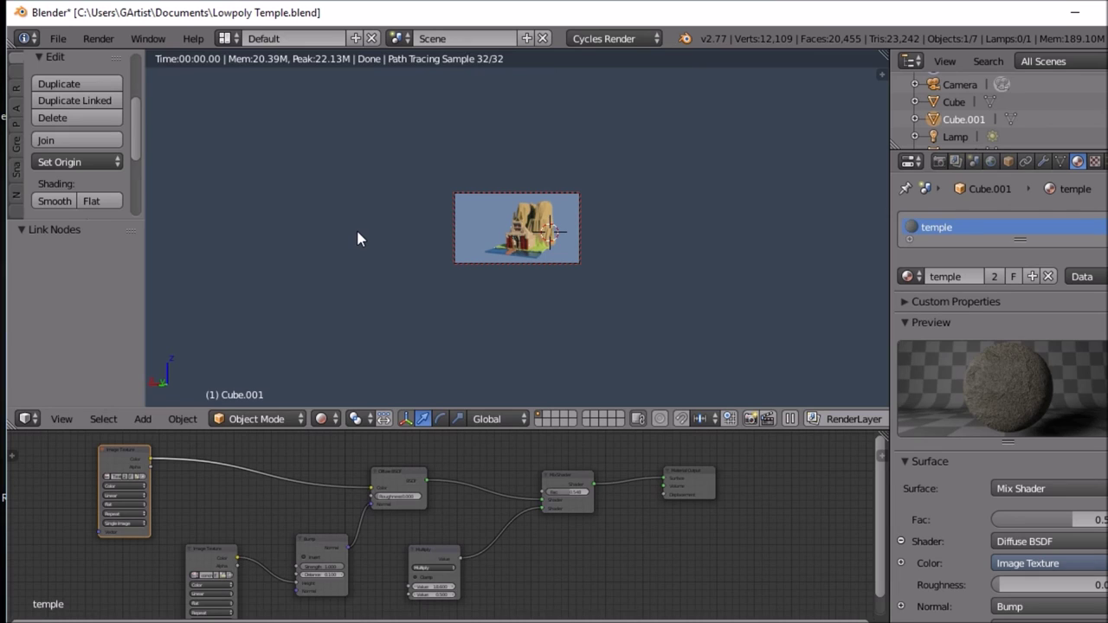
pyautogui.press('F12')
pyautogui.scroll(-2, 420, 235)
pyautogui.scroll(1, 420, 236)
pyautogui.scroll(-1, 420, 236)
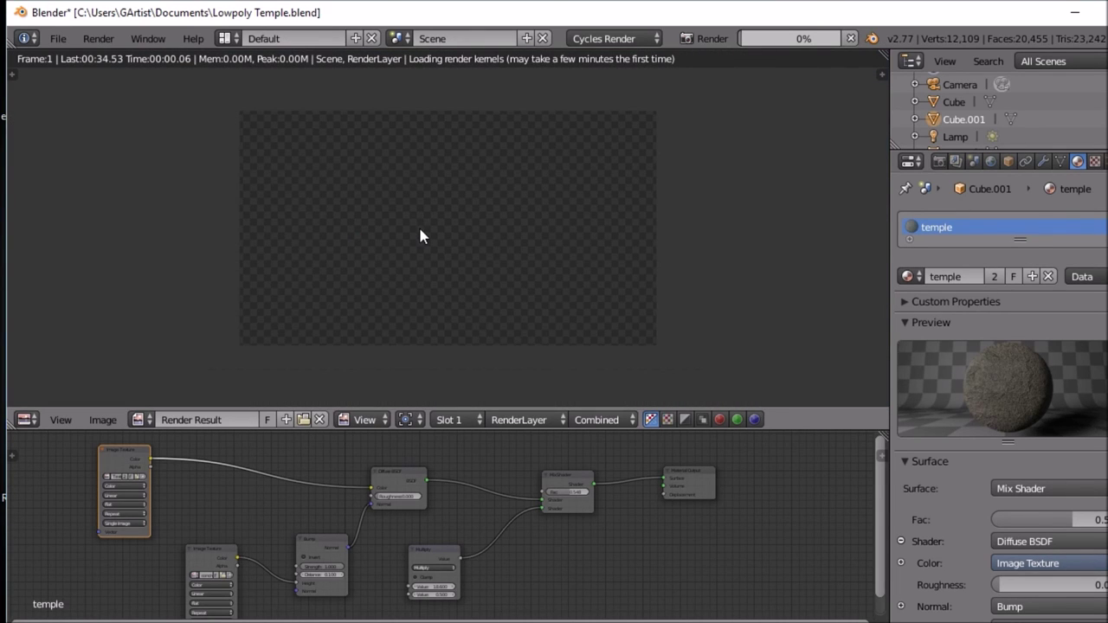
pyautogui.scroll(1, 420, 235)
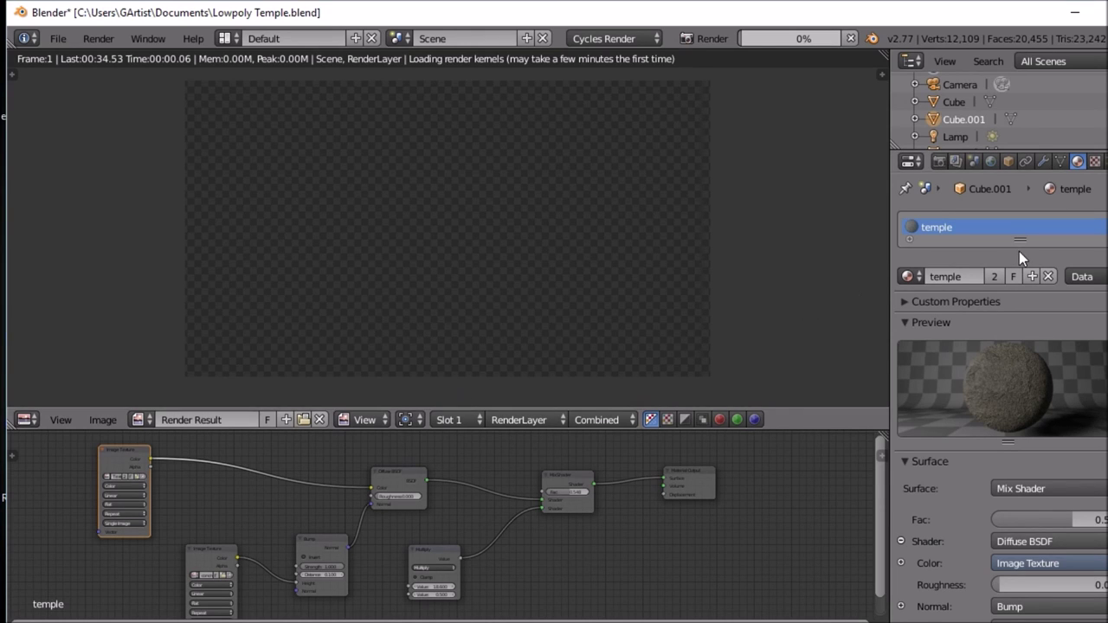
pyautogui.click(940, 161)
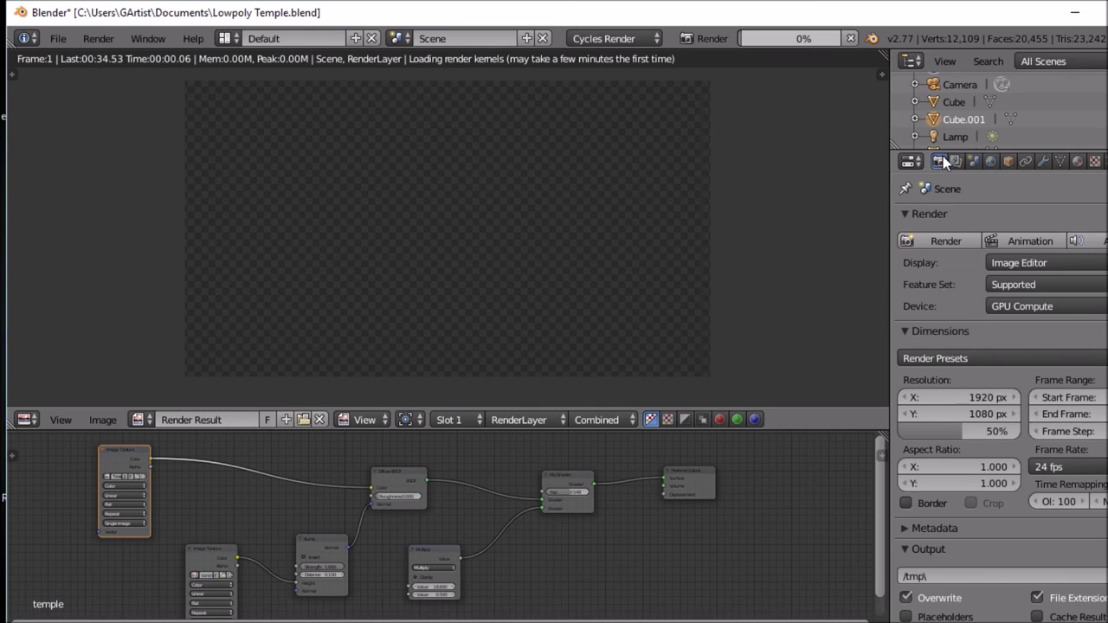
# Step: Expand the Bake settings in the scene's render settings and review the available bake types
pyautogui.scroll(-6, 977, 547)
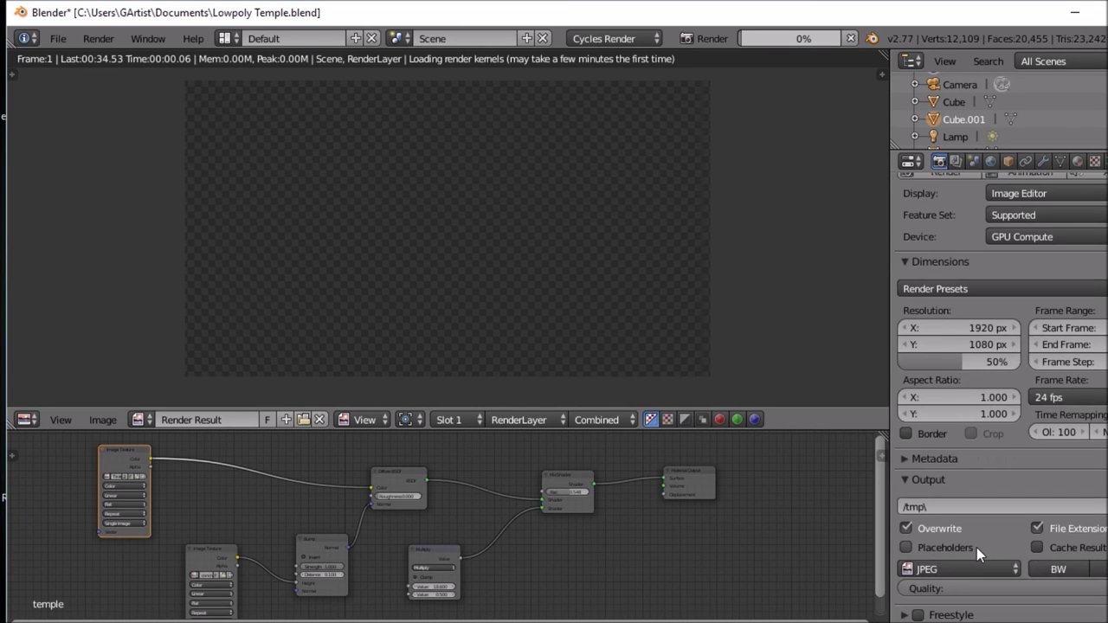
pyautogui.scroll(-7, 977, 547)
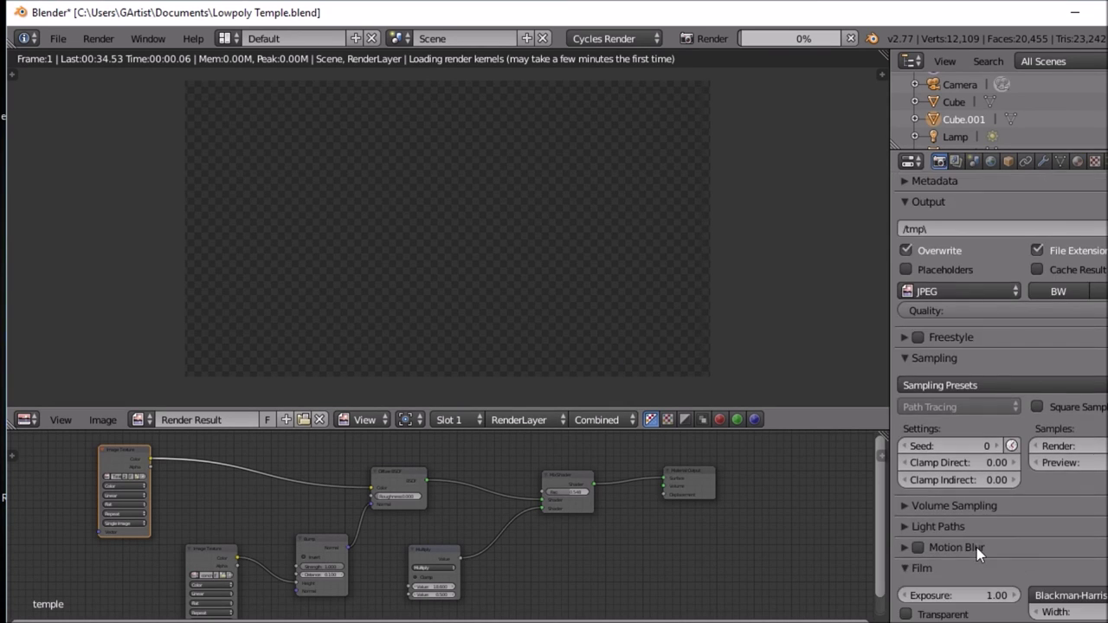
pyautogui.scroll(-7, 977, 547)
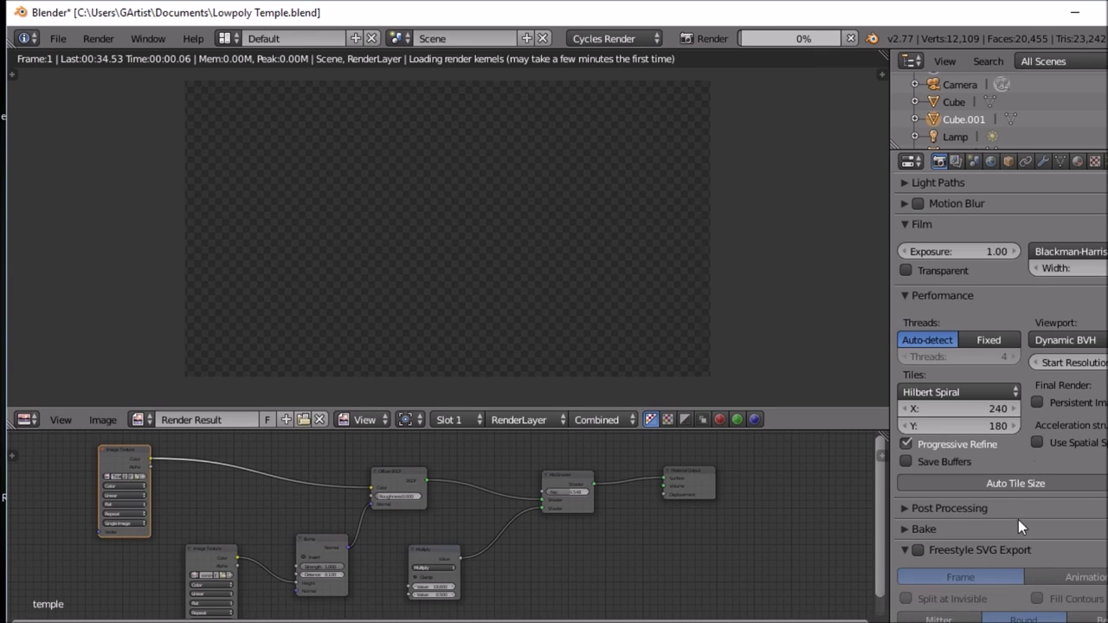
pyautogui.click(905, 530)
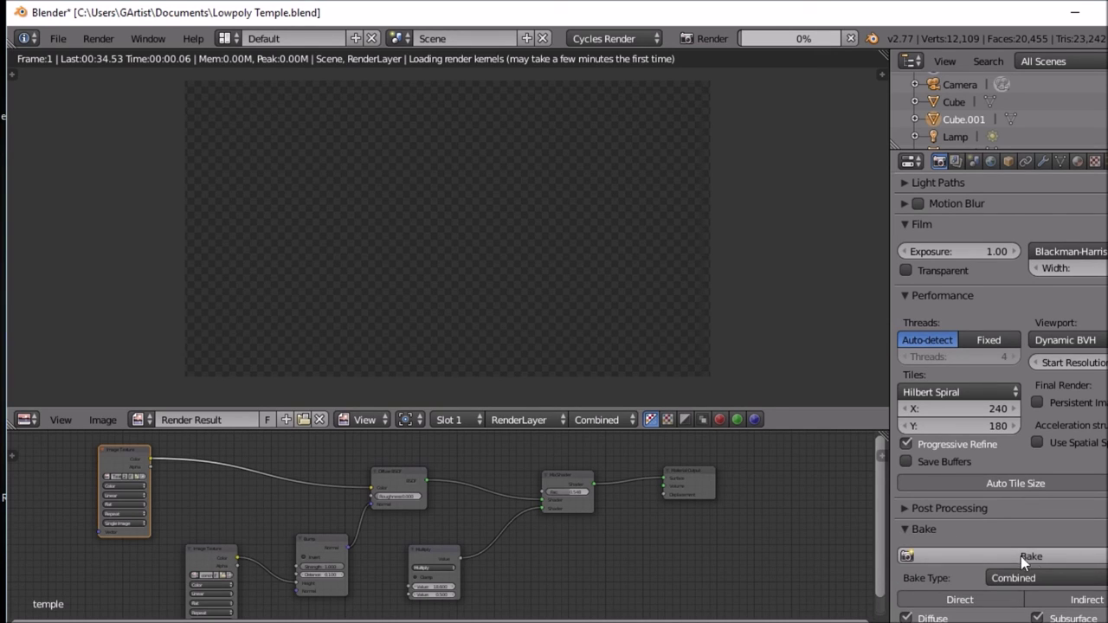
pyautogui.click(1056, 578)
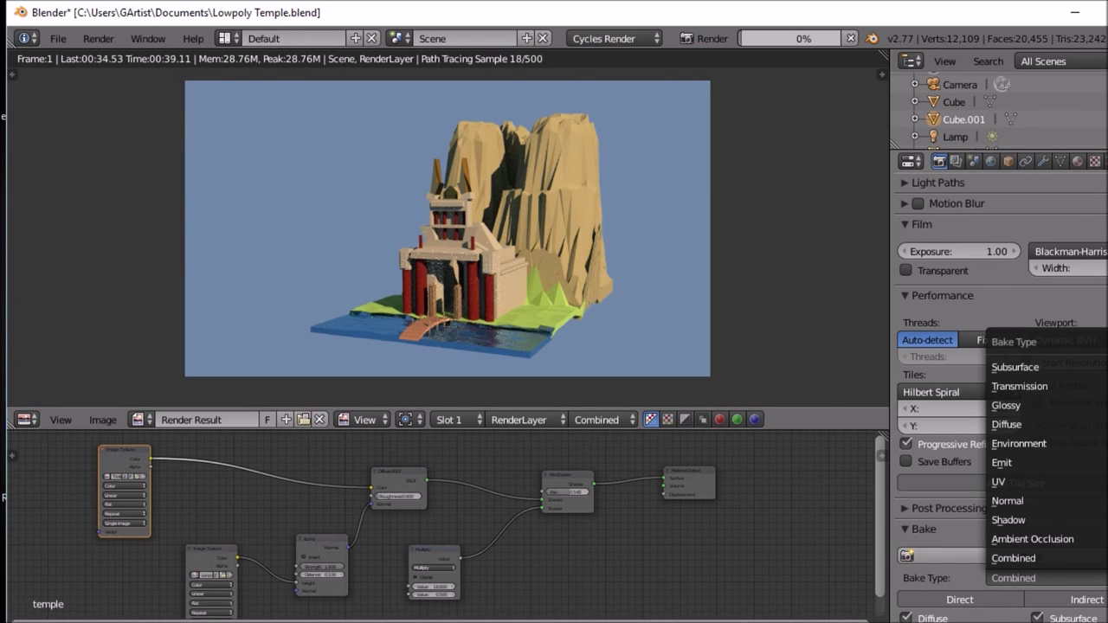
pyautogui.press('Escape')
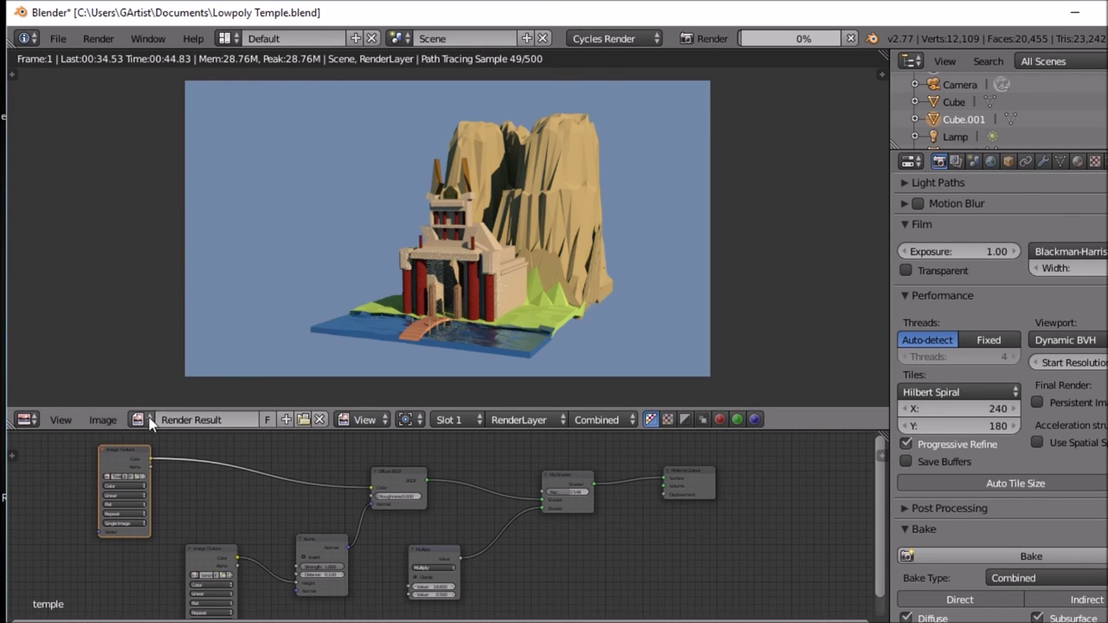
# Step: Show the 3D view in place of the render result and try to bake Cube.001 with the Combined bake type
pyautogui.click(28, 421)
pyautogui.click(47, 401)
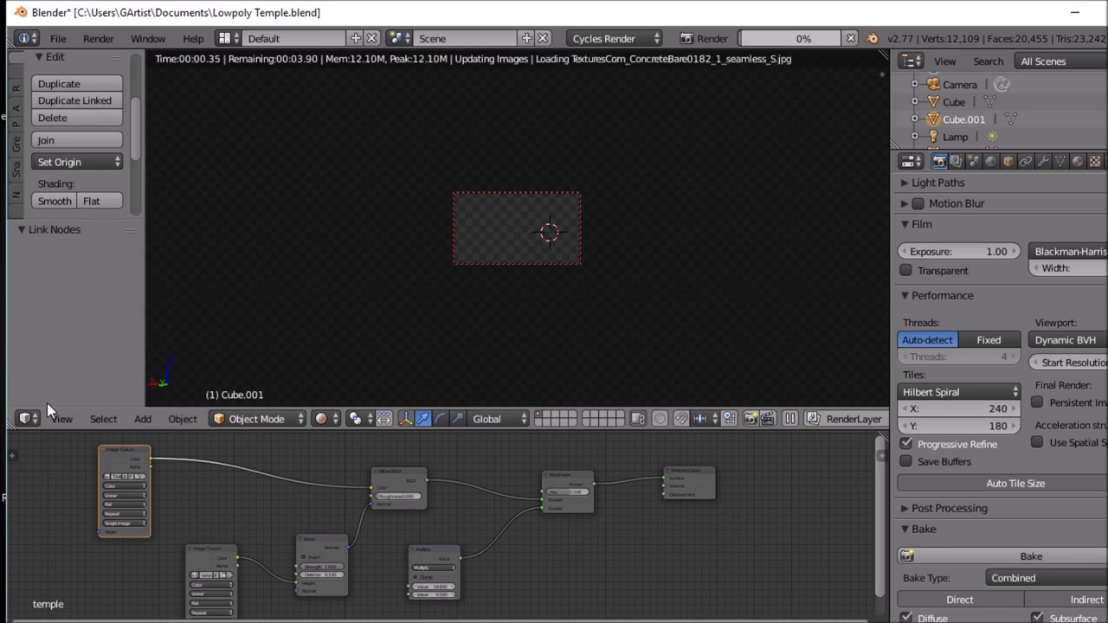
pyautogui.click(1026, 557)
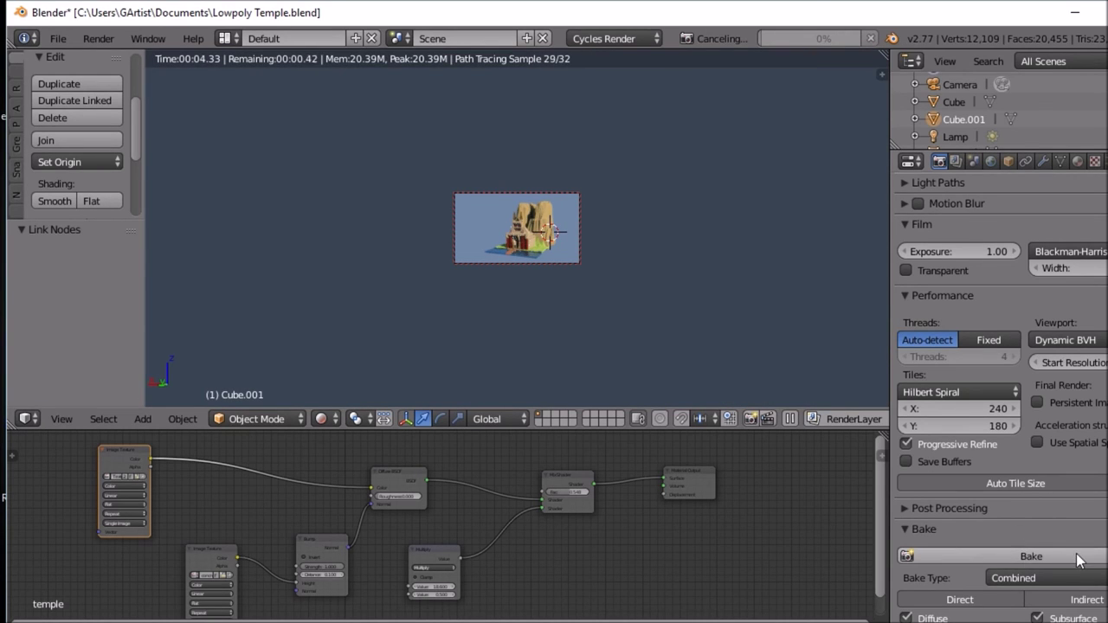
pyautogui.scroll(-3, 1078, 561)
pyautogui.scroll(-3, 1080, 561)
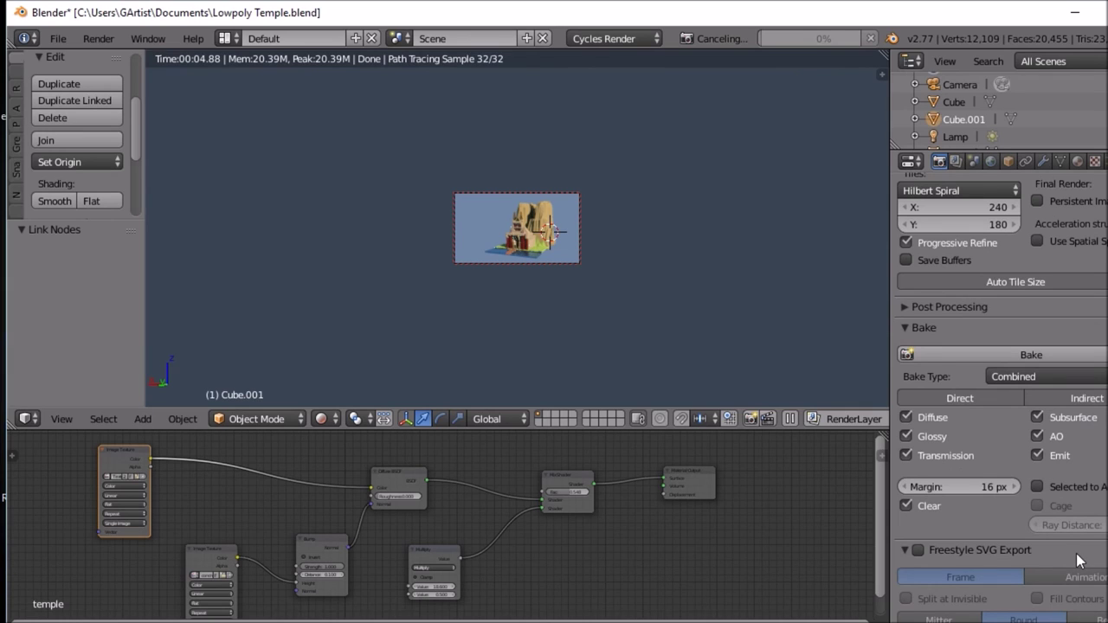
pyautogui.scroll(3, 1078, 561)
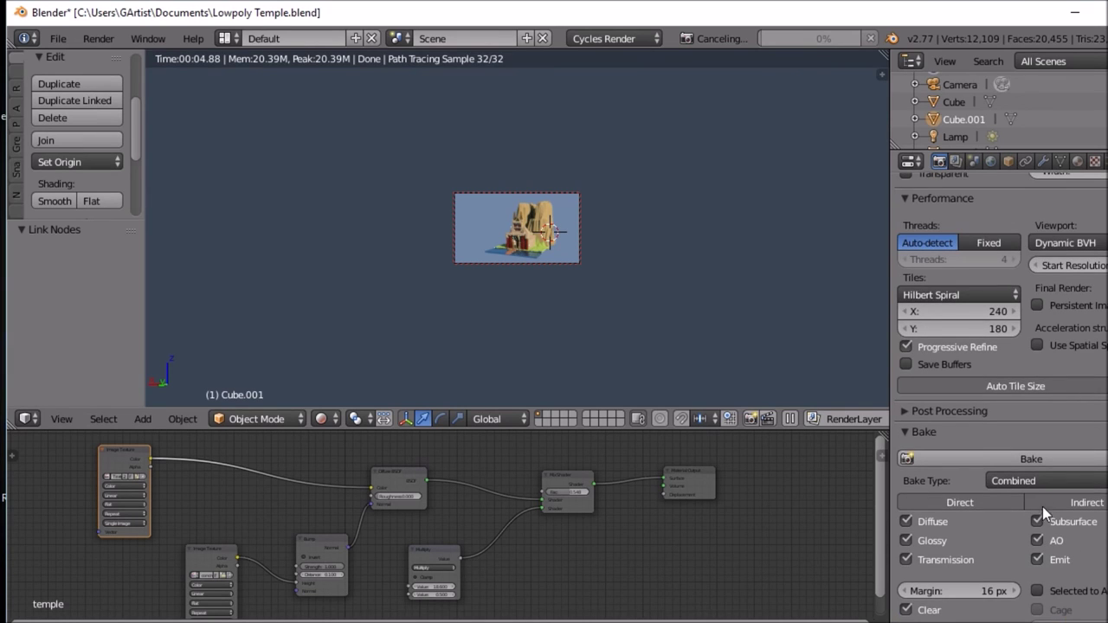
pyautogui.click(962, 503)
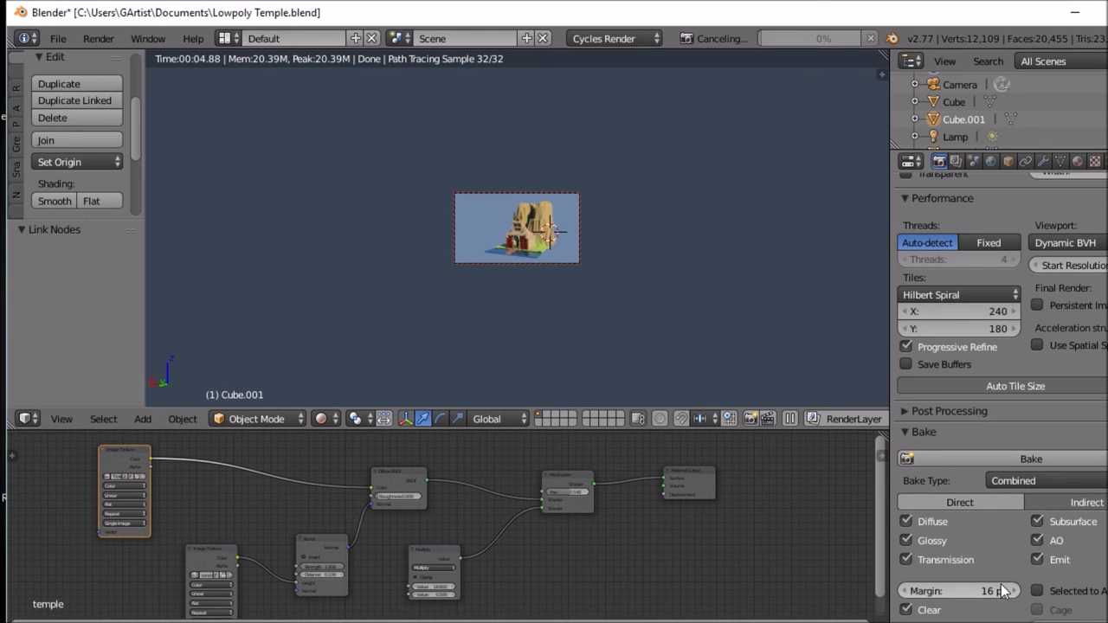
pyautogui.click(1032, 456)
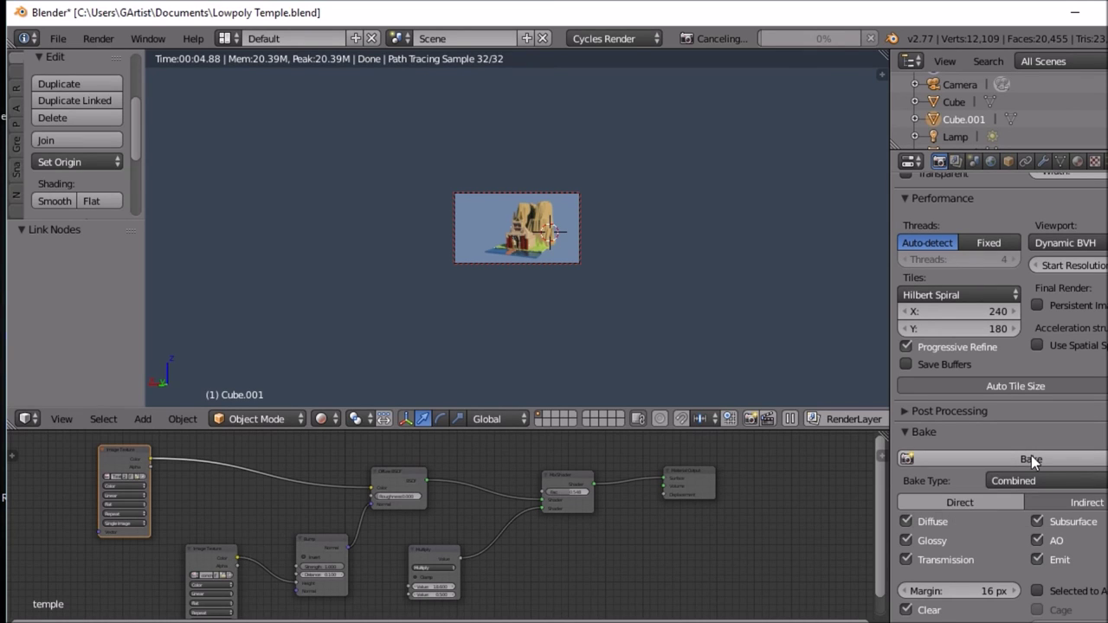
# Step: Set the bake type to Normal and try to bake Cube.001 in Tangent space
pyautogui.click(1062, 473)
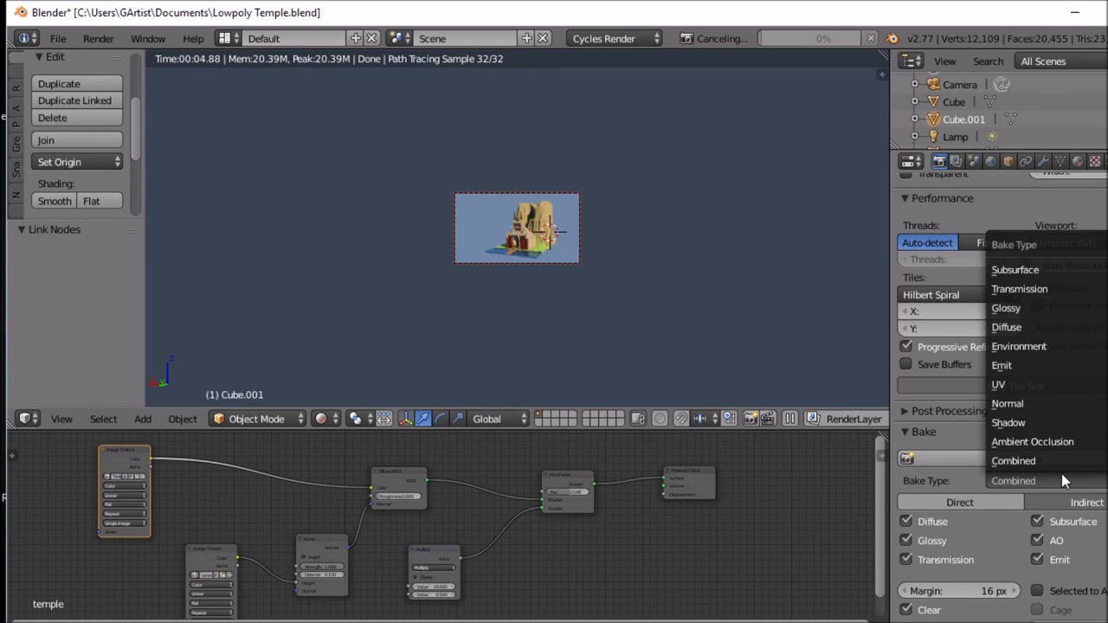
pyautogui.click(1043, 407)
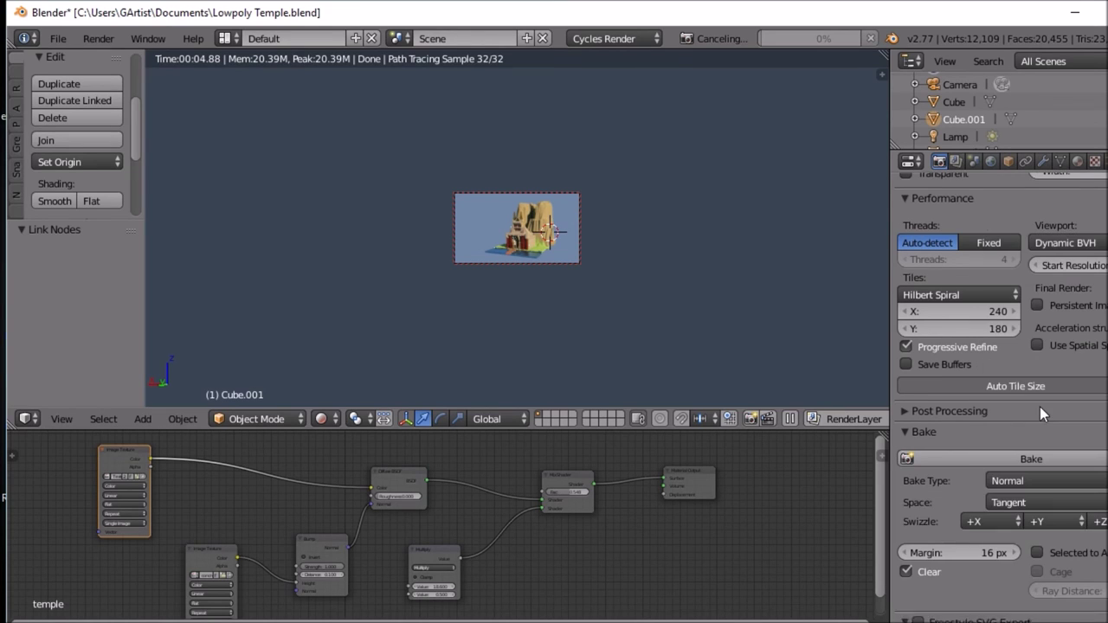
pyautogui.click(1040, 477)
pyautogui.click(1041, 476)
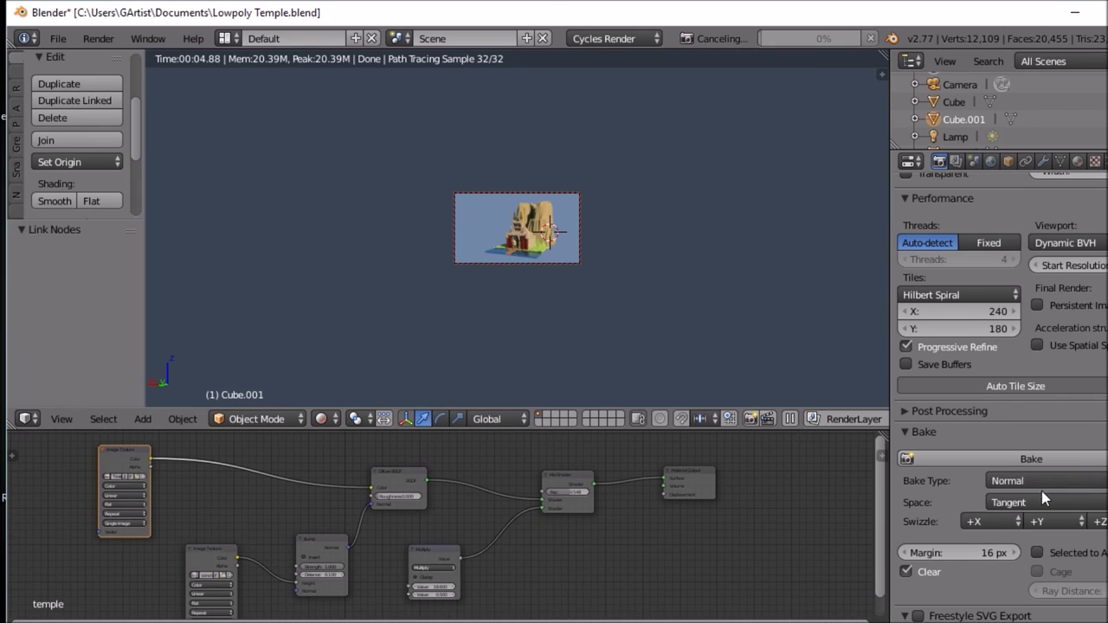
pyautogui.click(1042, 498)
pyautogui.click(1042, 498)
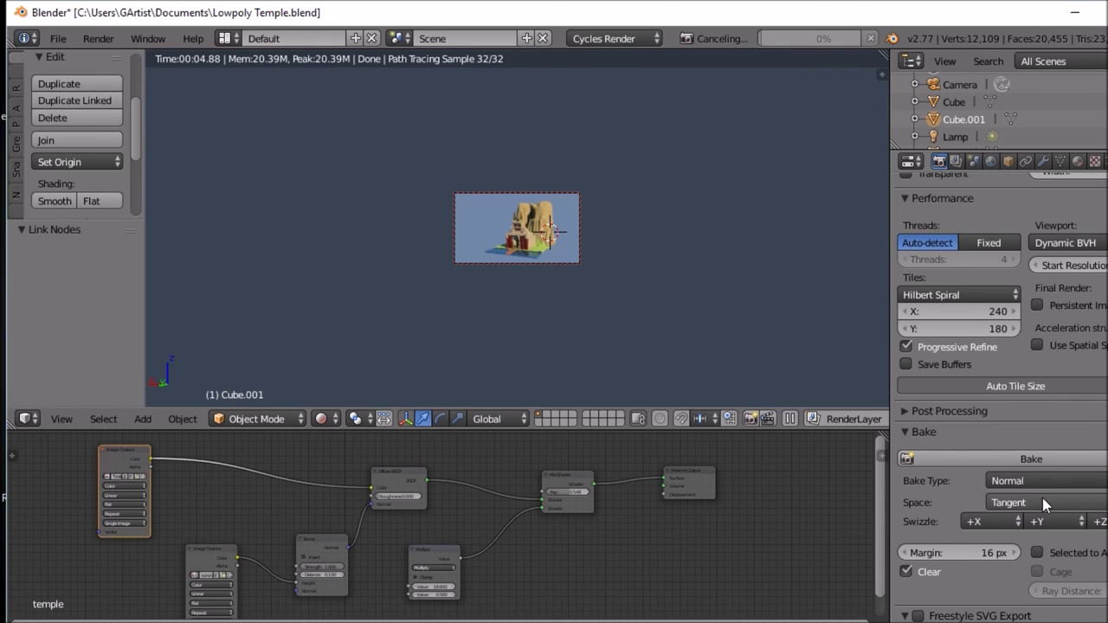
pyautogui.click(1024, 452)
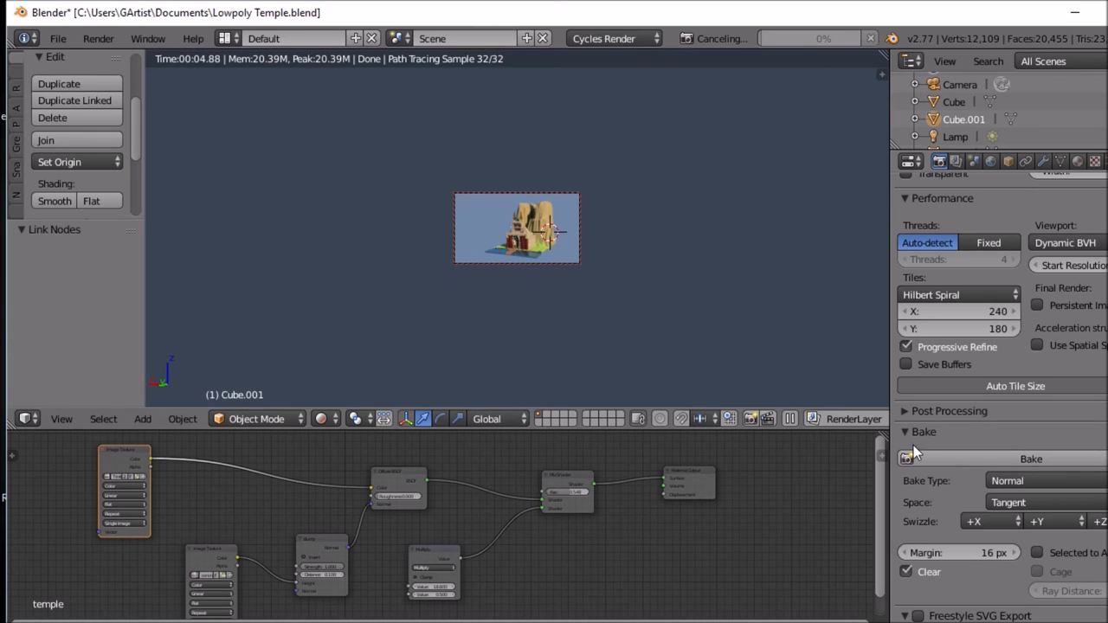
pyautogui.scroll(3, 999, 517)
pyautogui.scroll(5, 998, 513)
pyautogui.scroll(5, 999, 513)
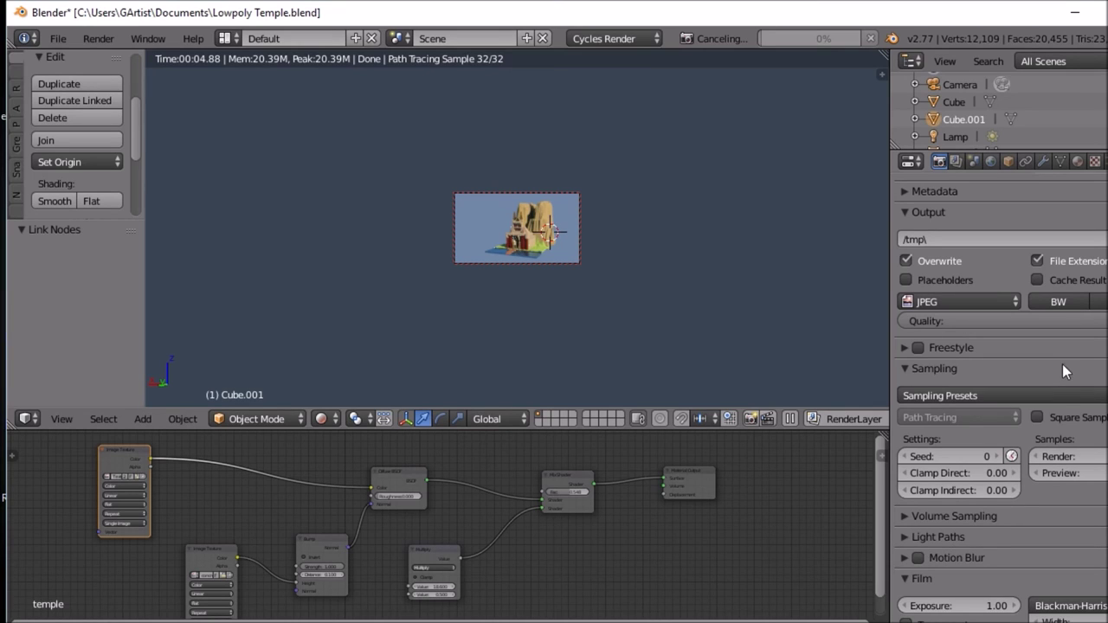
pyautogui.click(1100, 396)
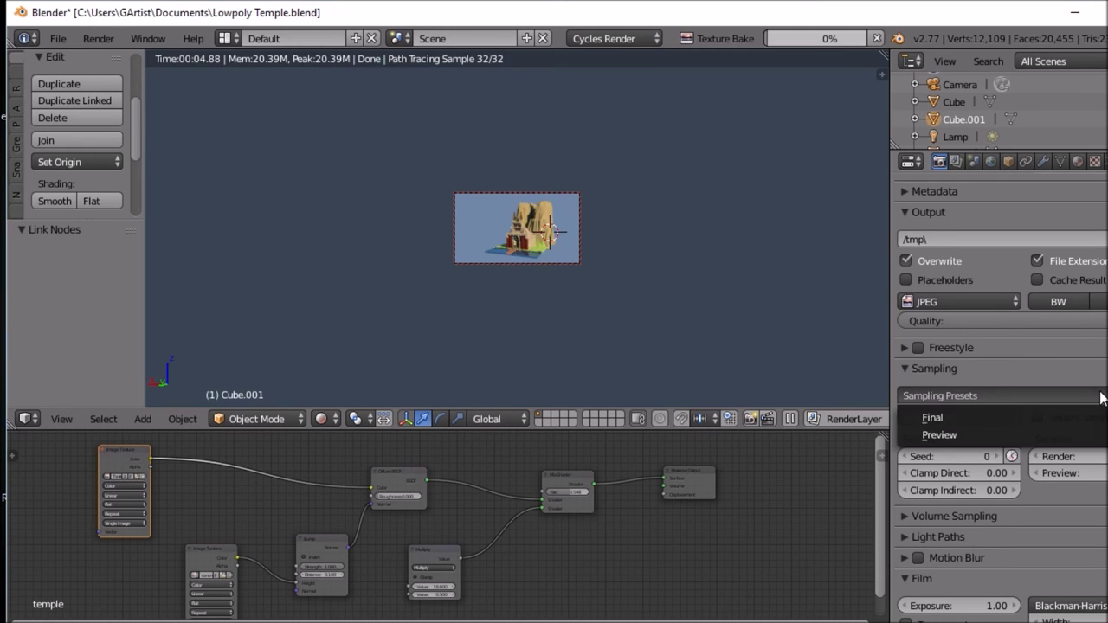
pyautogui.click(1099, 396)
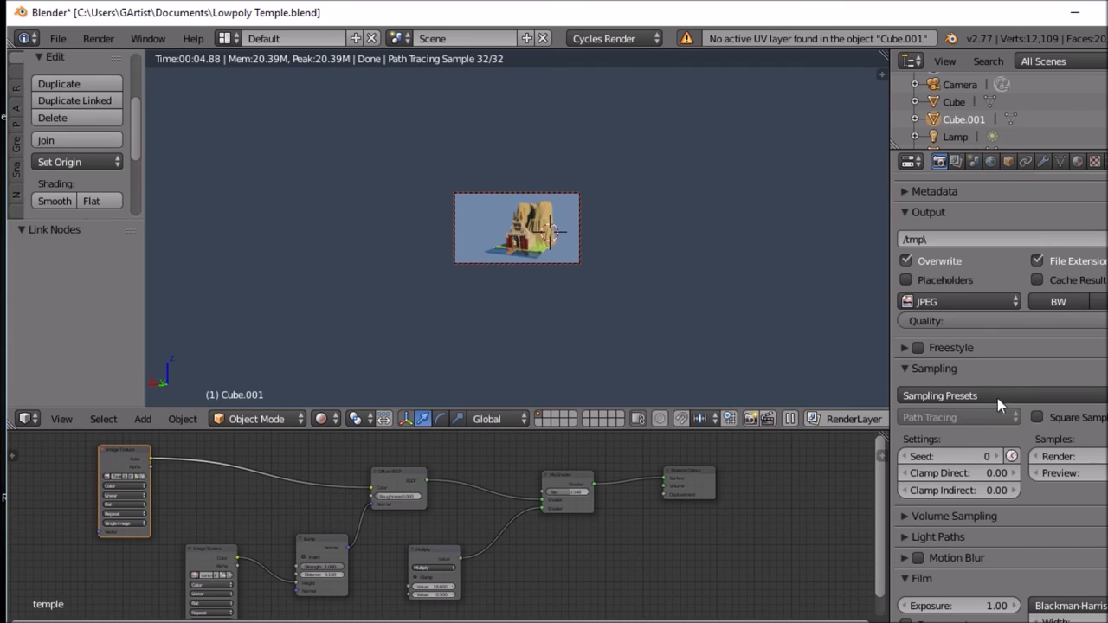
# Step: Set the bake type to Diffuse and try to bake Cube.001
pyautogui.scroll(-10, 1016, 467)
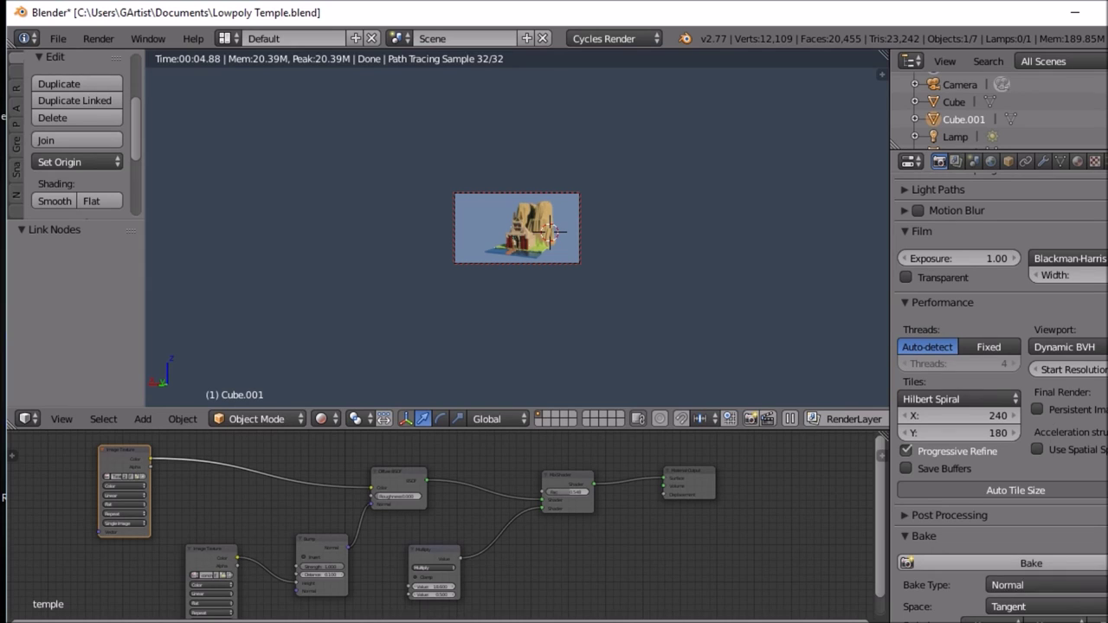
pyautogui.click(1047, 585)
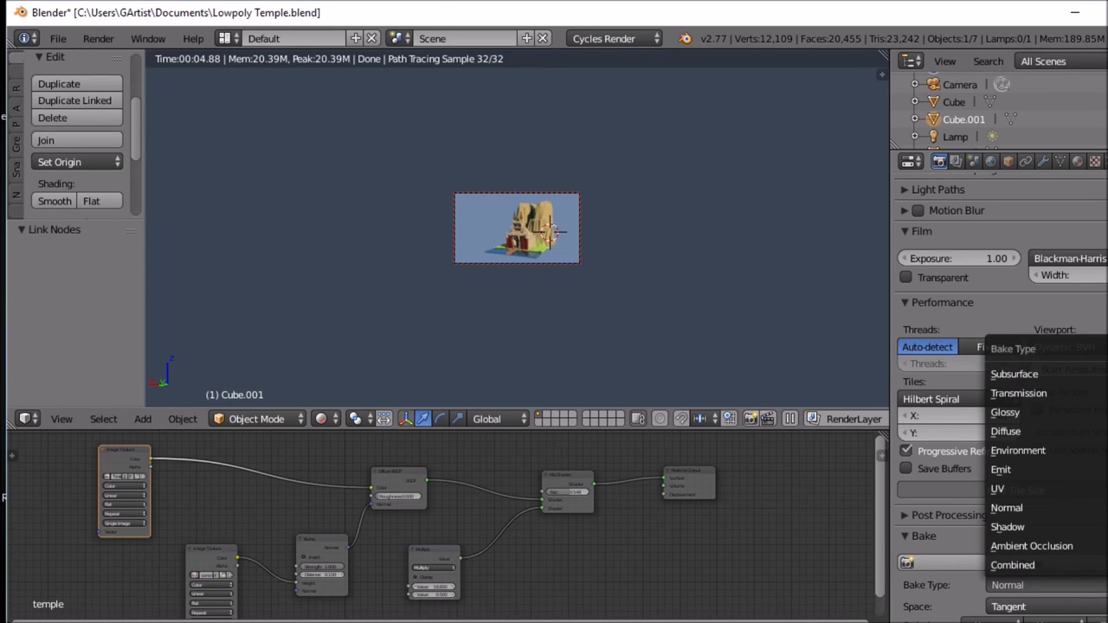
pyautogui.click(1067, 431)
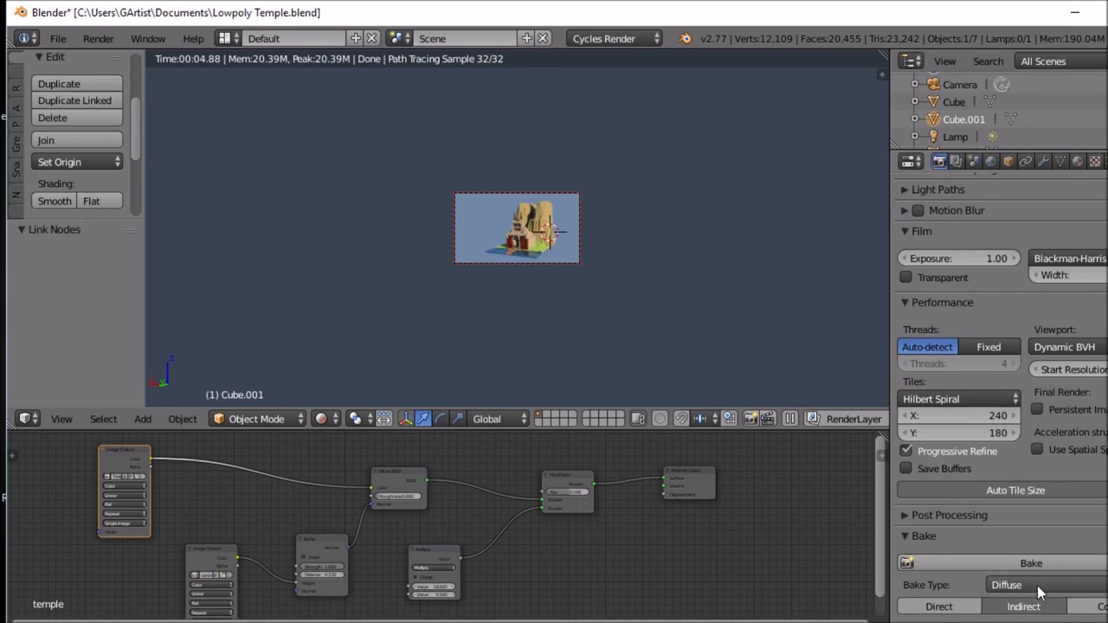
pyautogui.click(1019, 563)
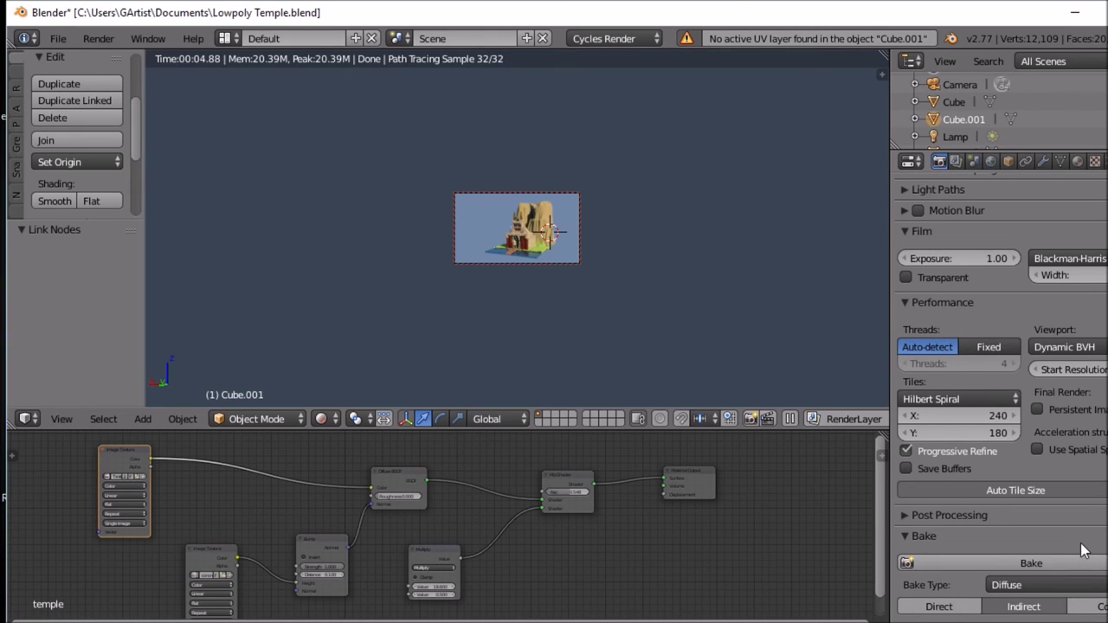
# Step: Apply the Final sampling preset and set the render samples to 500
pyautogui.scroll(2, 1083, 533)
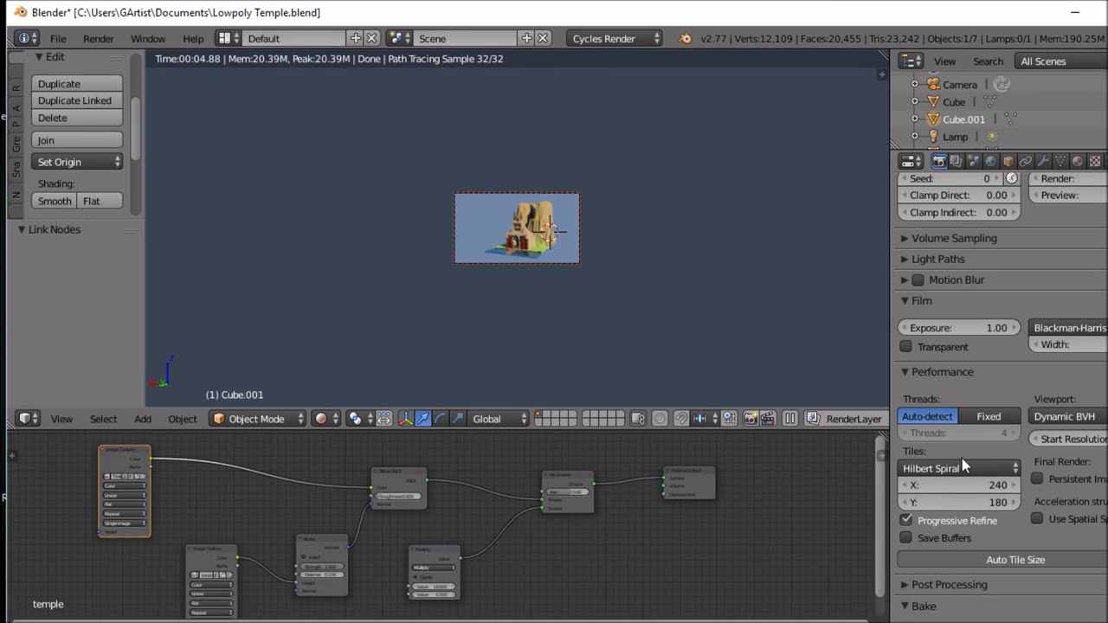
pyautogui.scroll(-6, 962, 458)
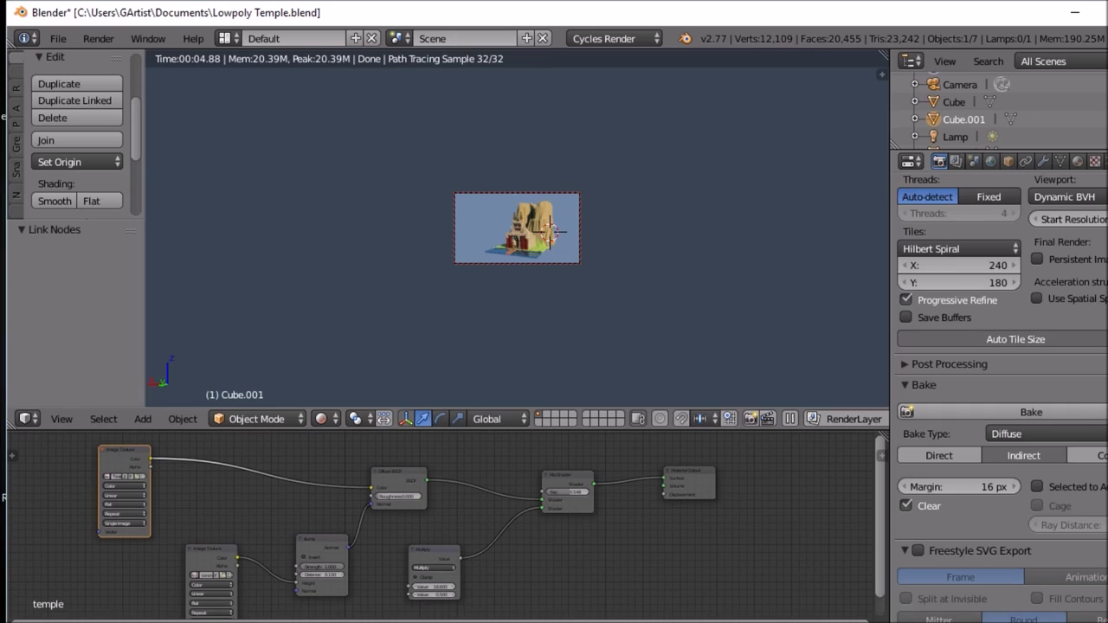
pyautogui.scroll(-2, 1002, 386)
pyautogui.scroll(3, 1002, 386)
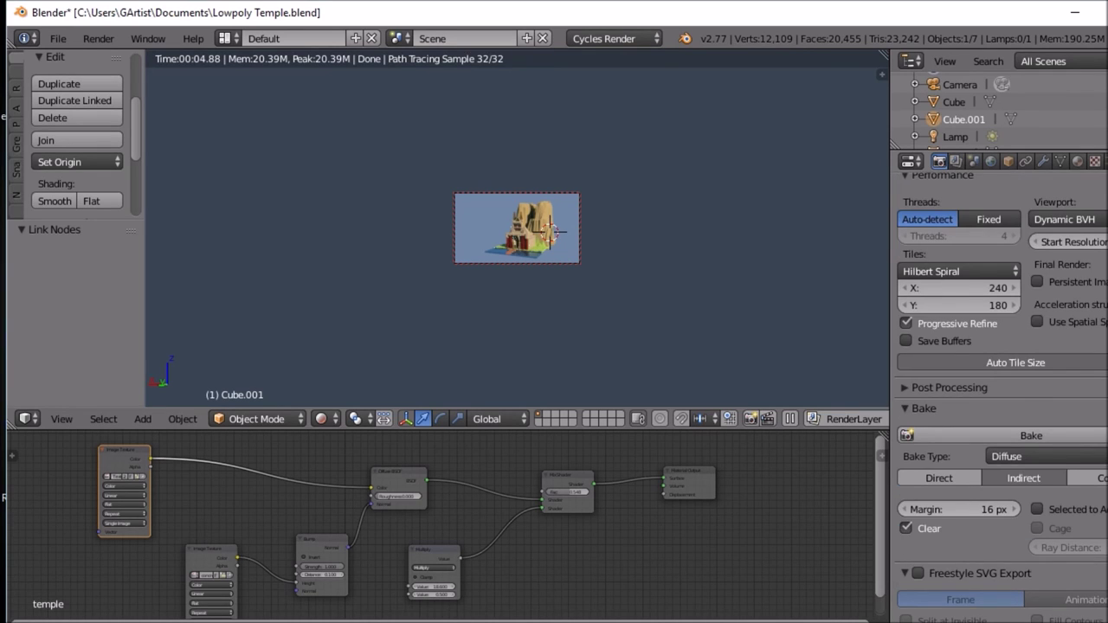
pyautogui.scroll(-3, 932, 613)
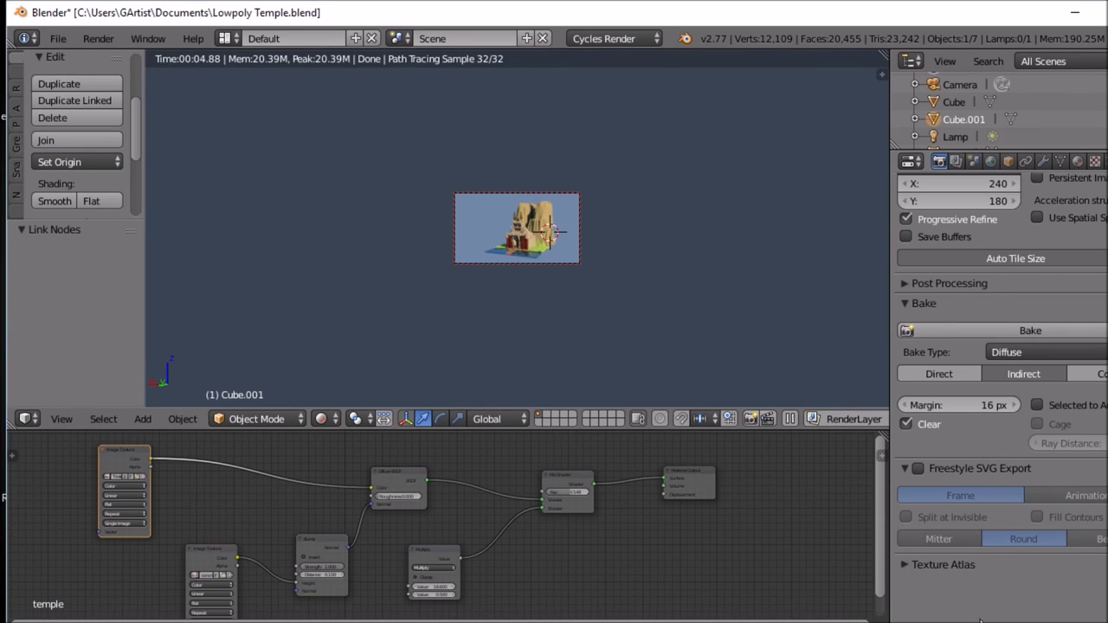
pyautogui.scroll(14, 964, 568)
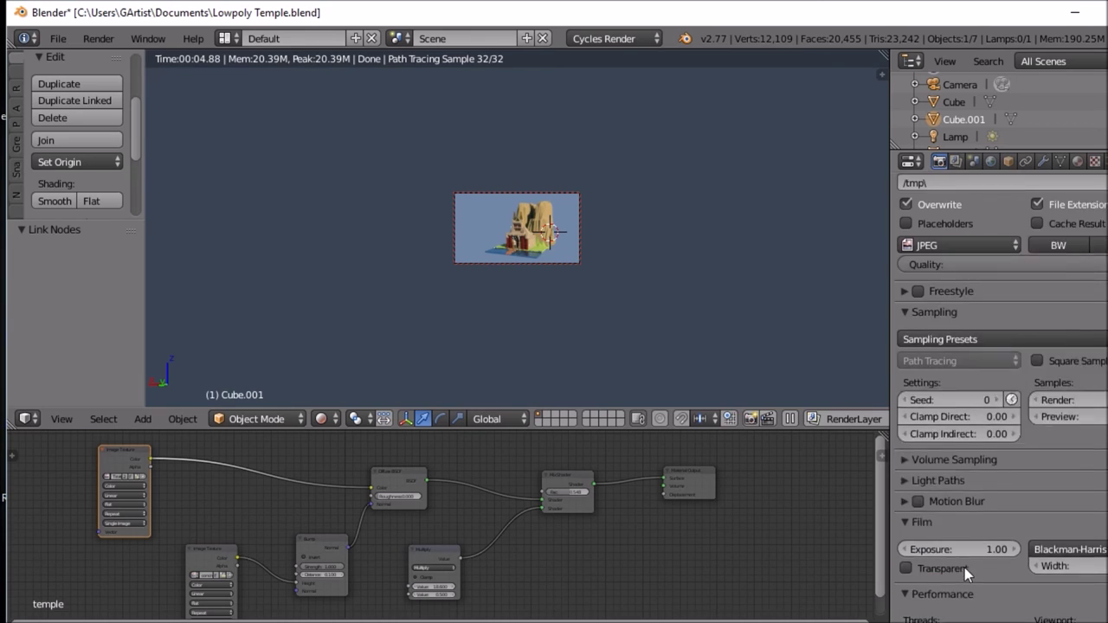
pyautogui.scroll(4, 964, 568)
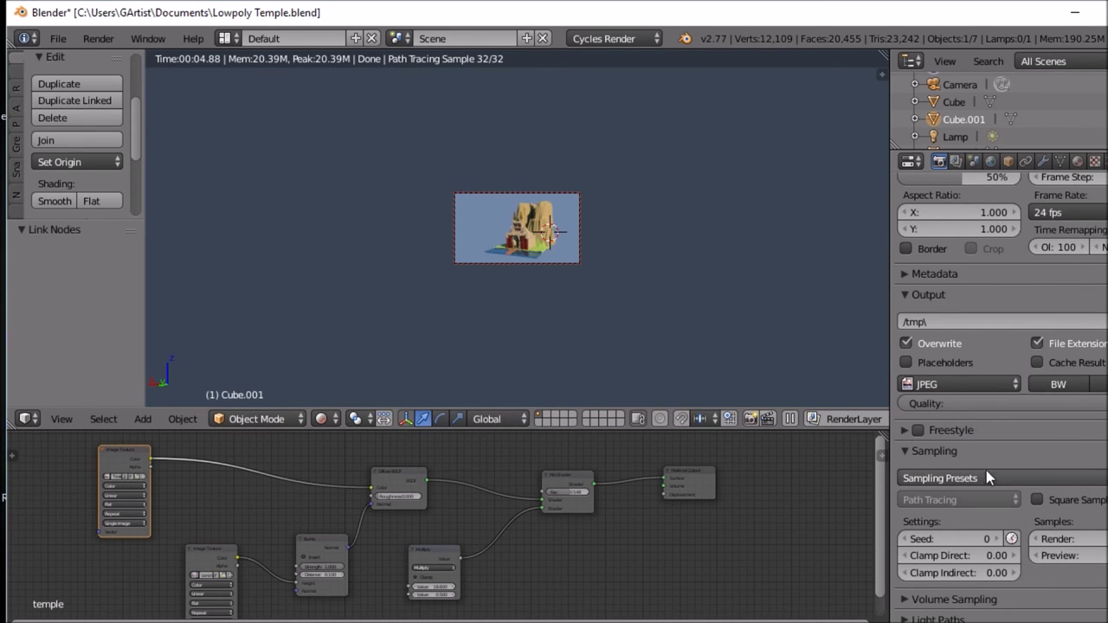
pyautogui.click(1056, 478)
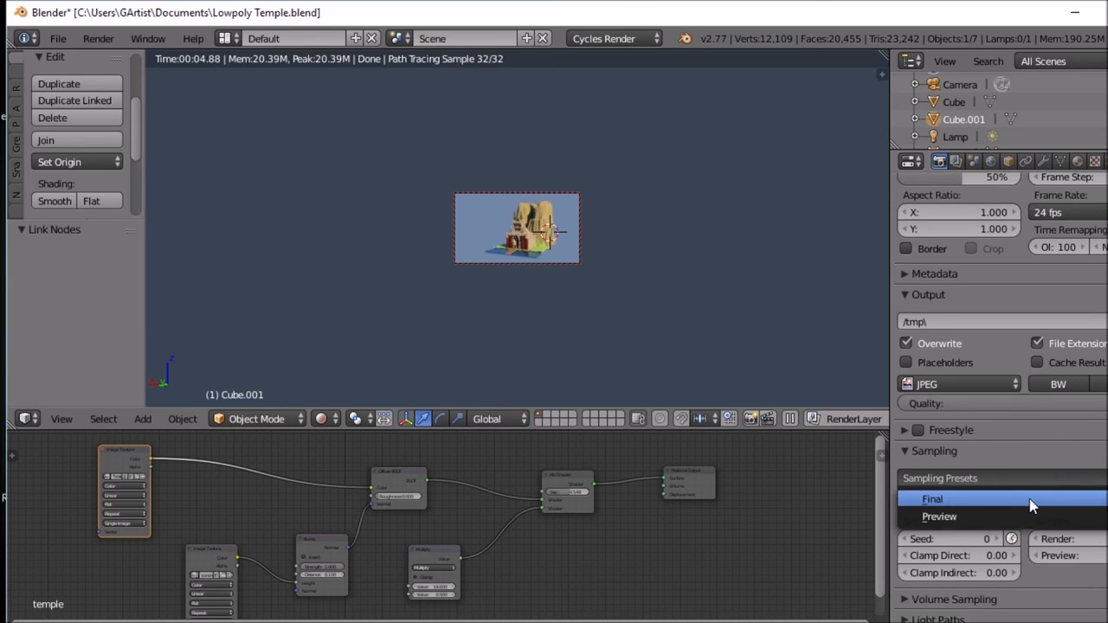
pyautogui.click(1030, 498)
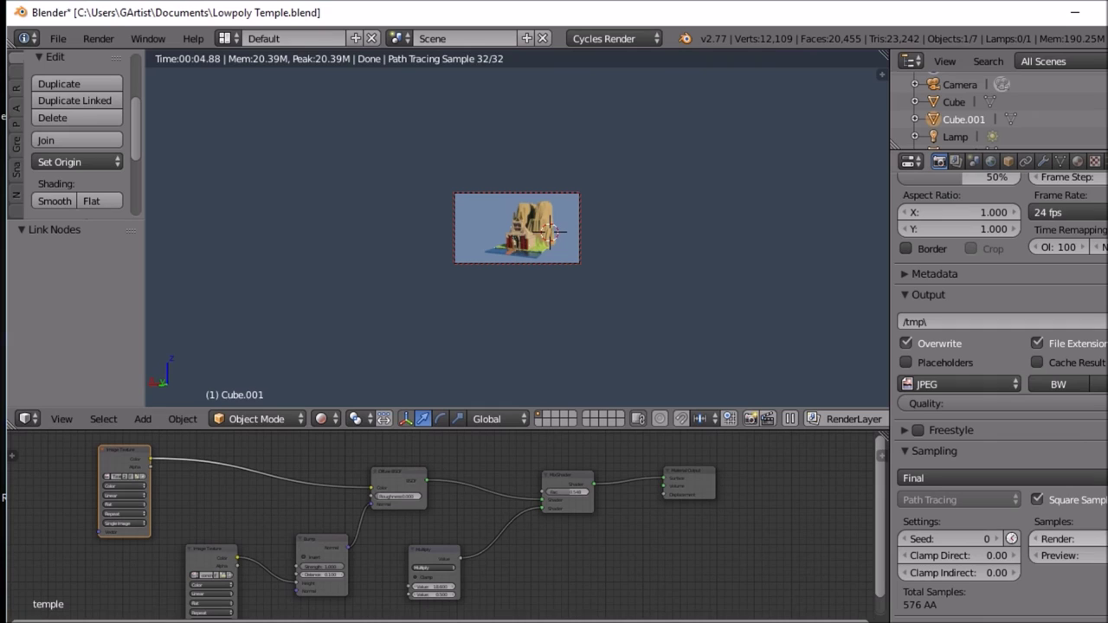
pyautogui.click(1074, 539)
pyautogui.write('500')
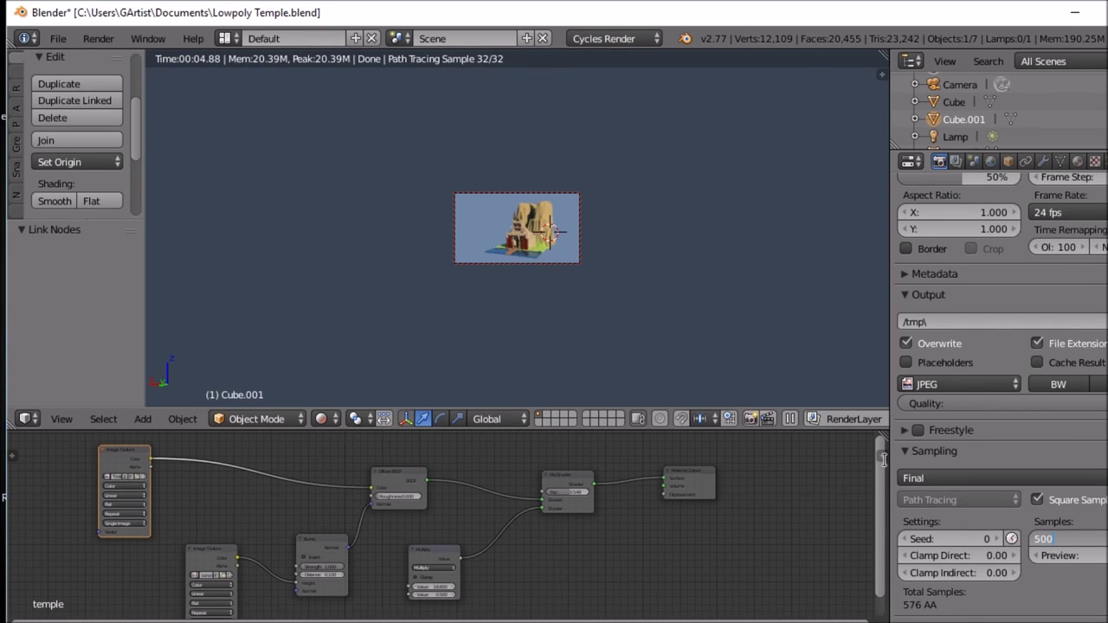
pyautogui.press('Return')
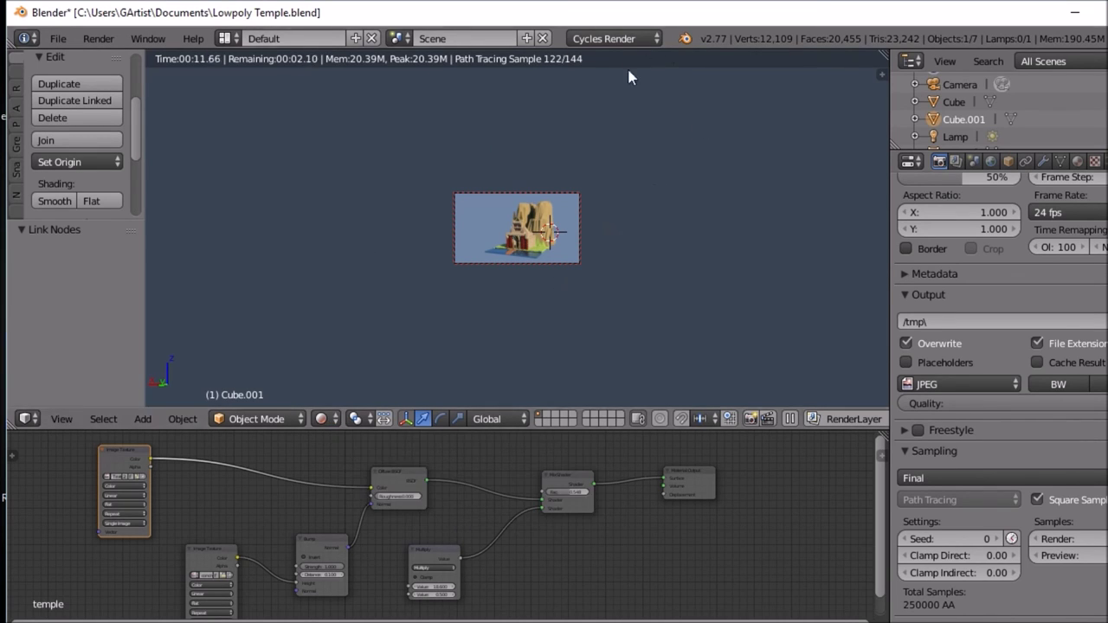
# Step: Set the viewport shading to Solid and render the scene
pyautogui.click(331, 420)
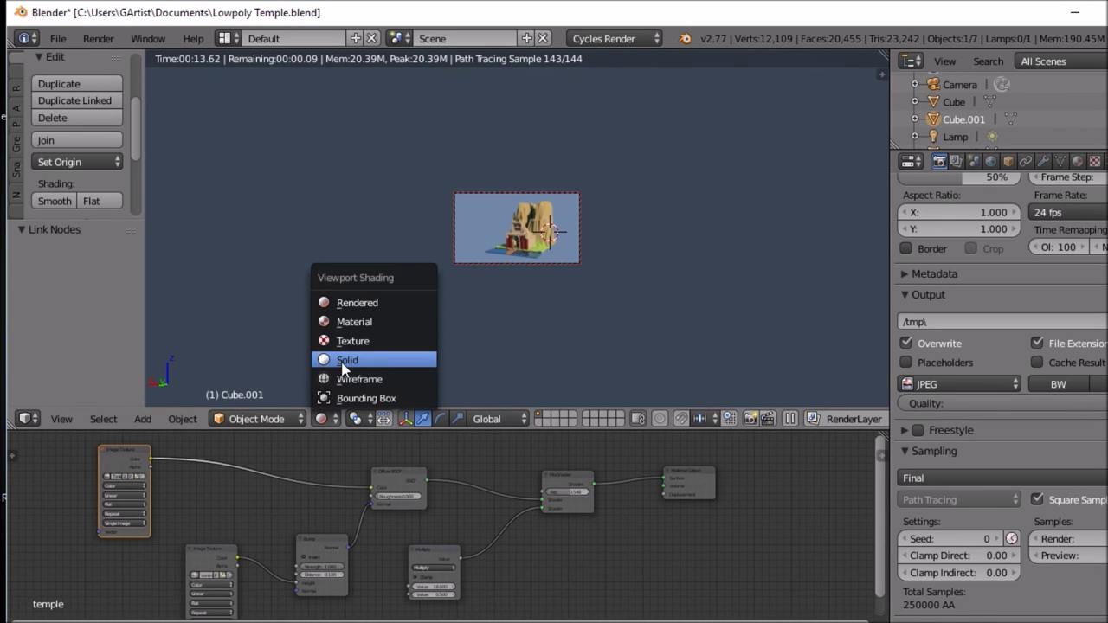
pyautogui.click(343, 360)
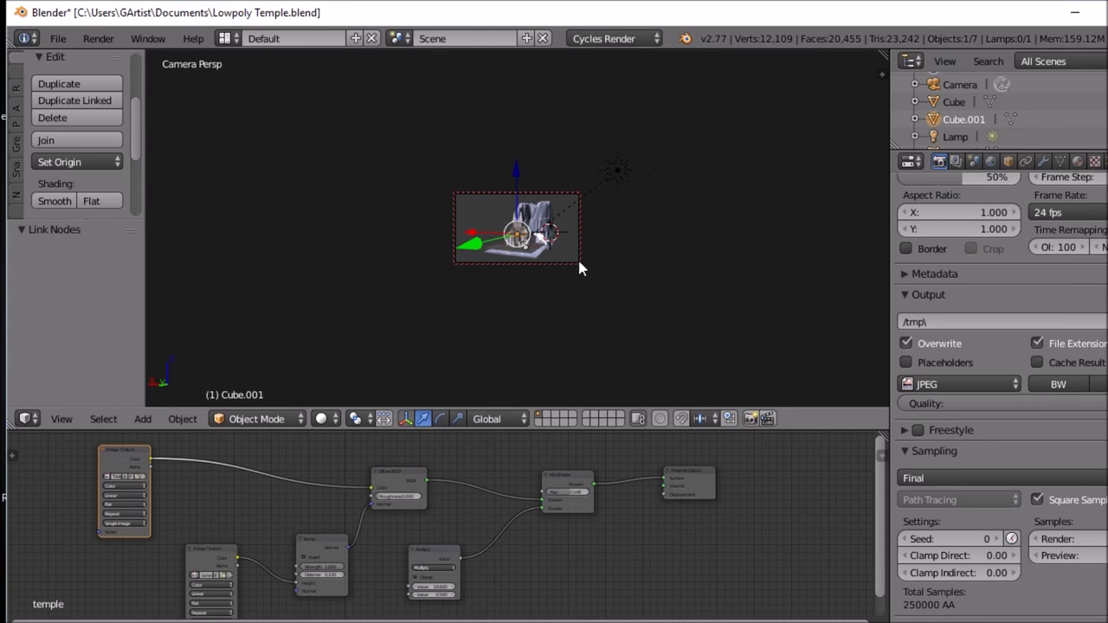
pyautogui.press('F12')
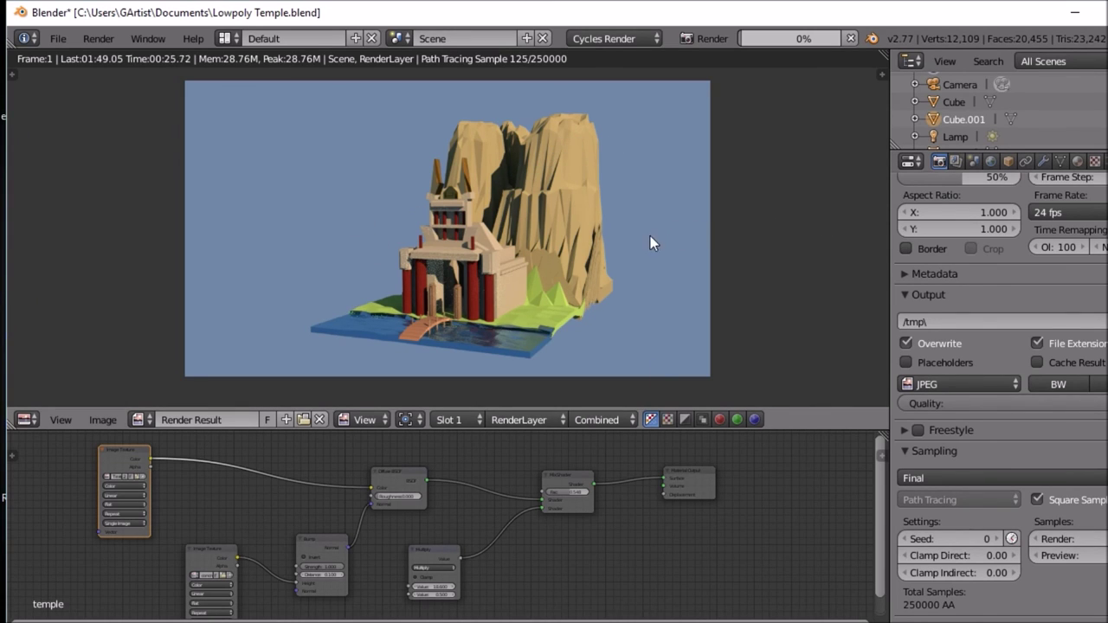
# Step: Show the 3D view in place of the render result, and apply the Preview sampling preset with Square Samples turned off
pyautogui.click(35, 418)
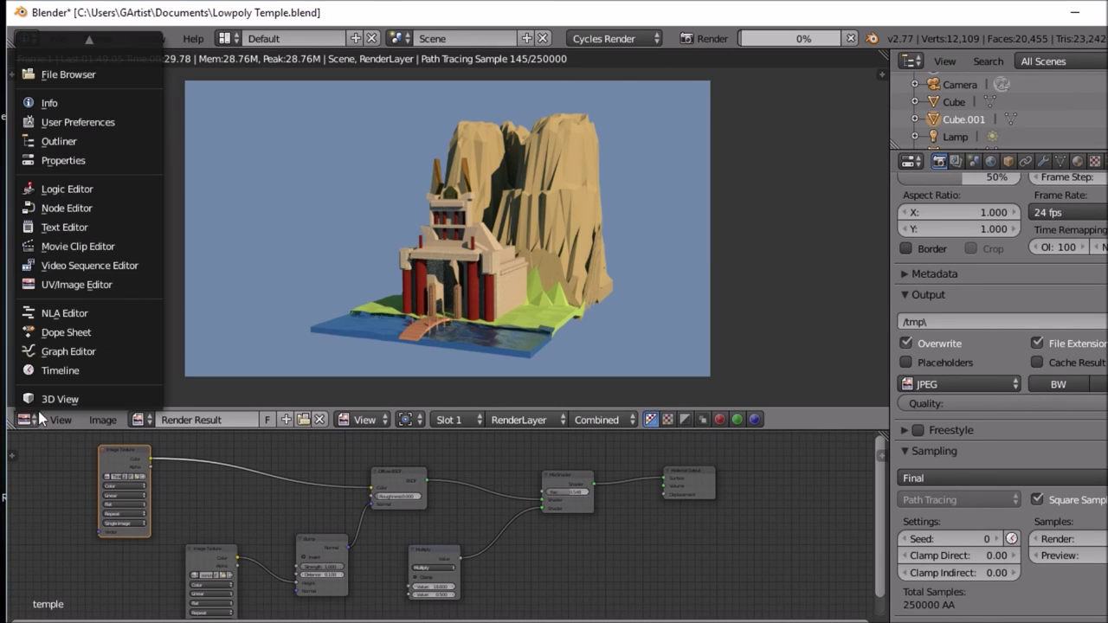
pyautogui.click(41, 400)
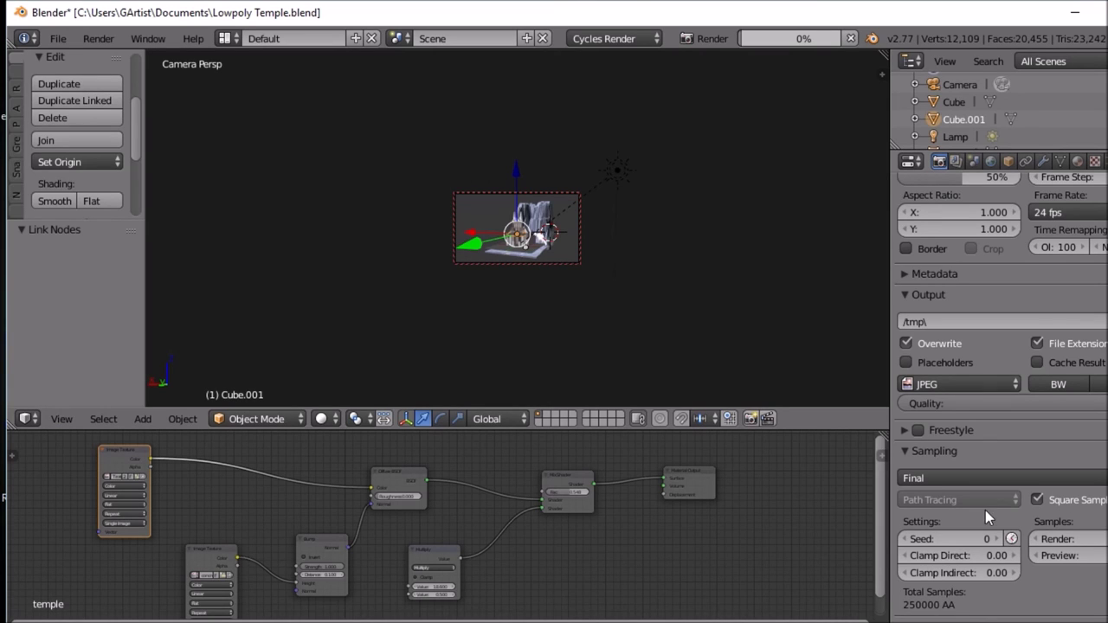
pyautogui.click(1075, 478)
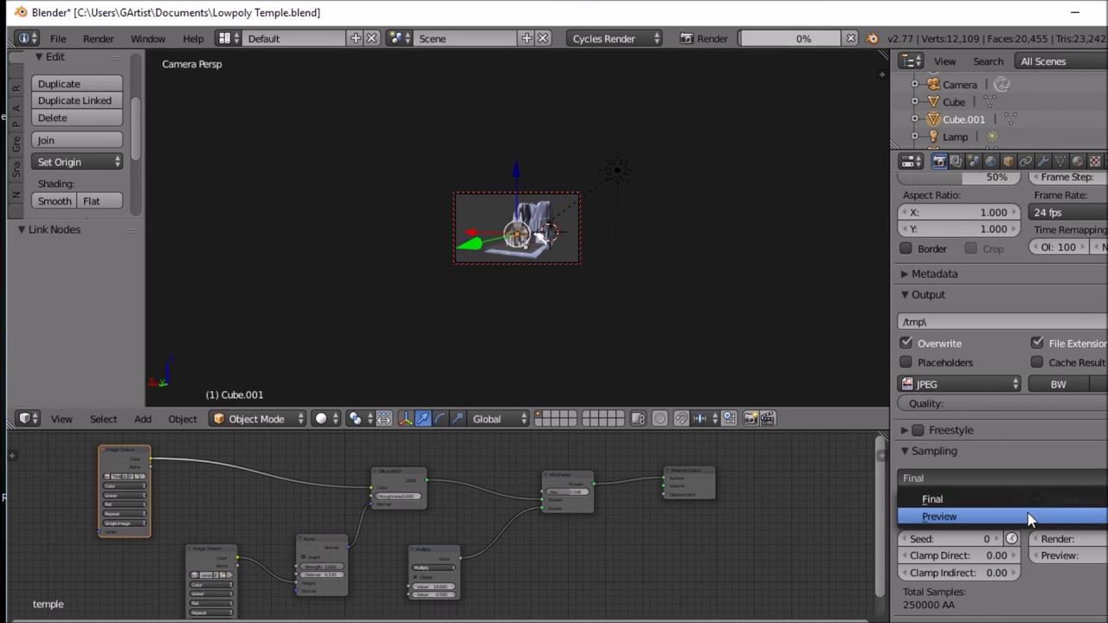
pyautogui.click(1028, 514)
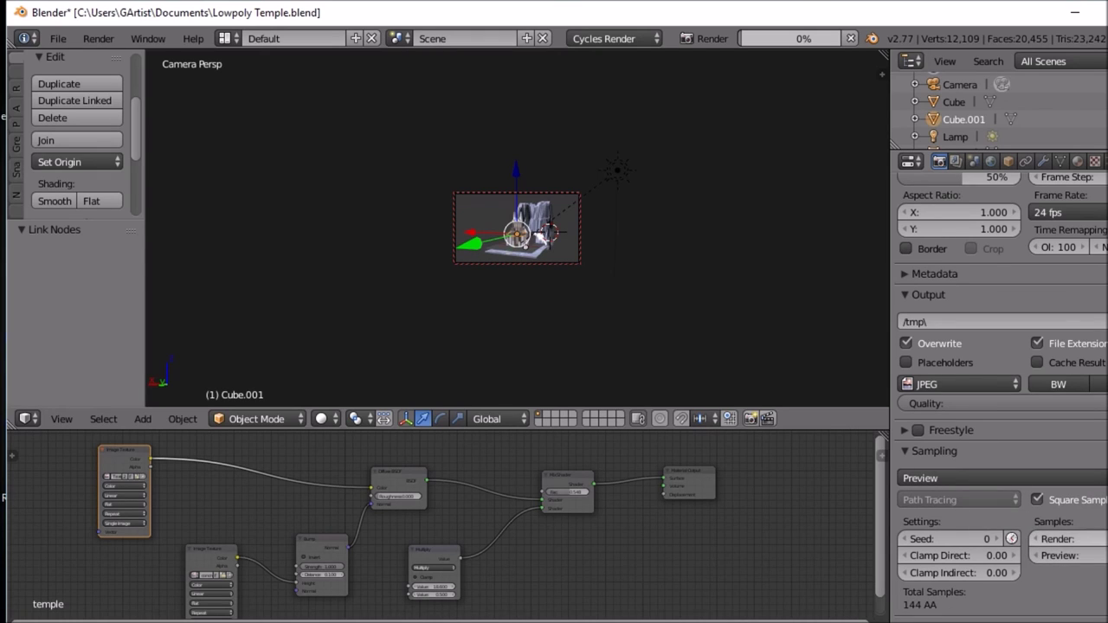
pyautogui.click(1066, 539)
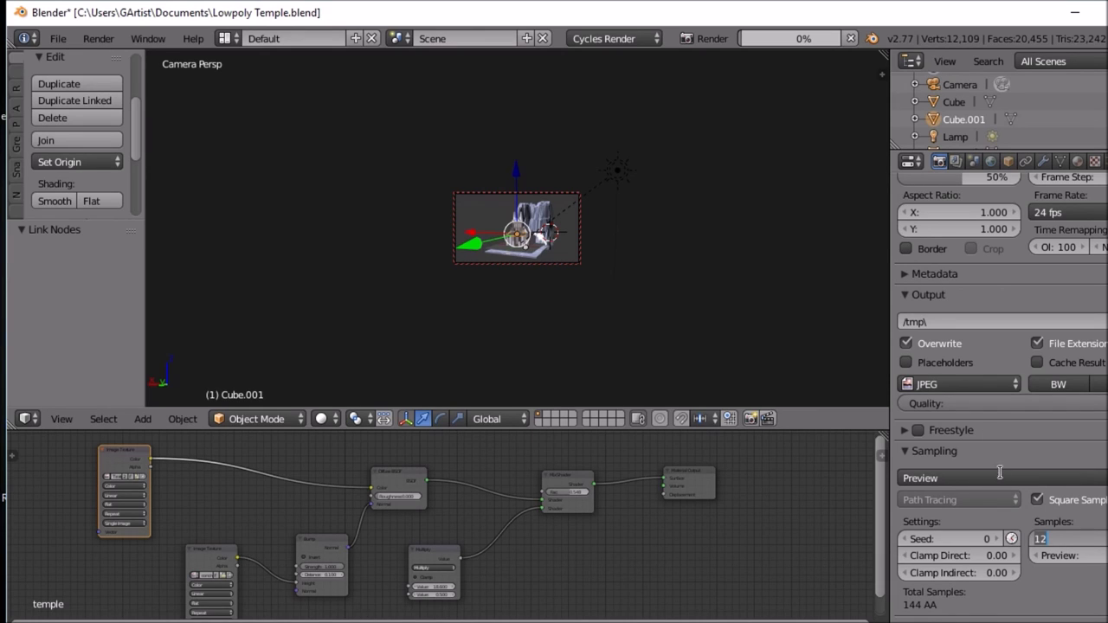
pyautogui.click(1039, 501)
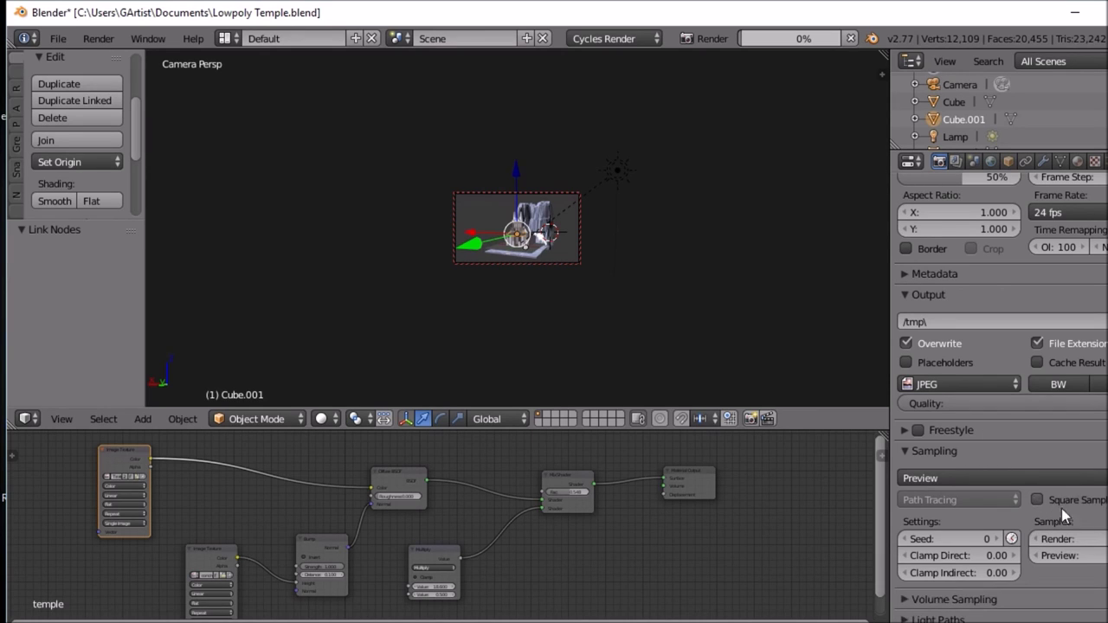
# Step: Apply the Final sampling preset and turn off Square Samples
pyautogui.click(992, 480)
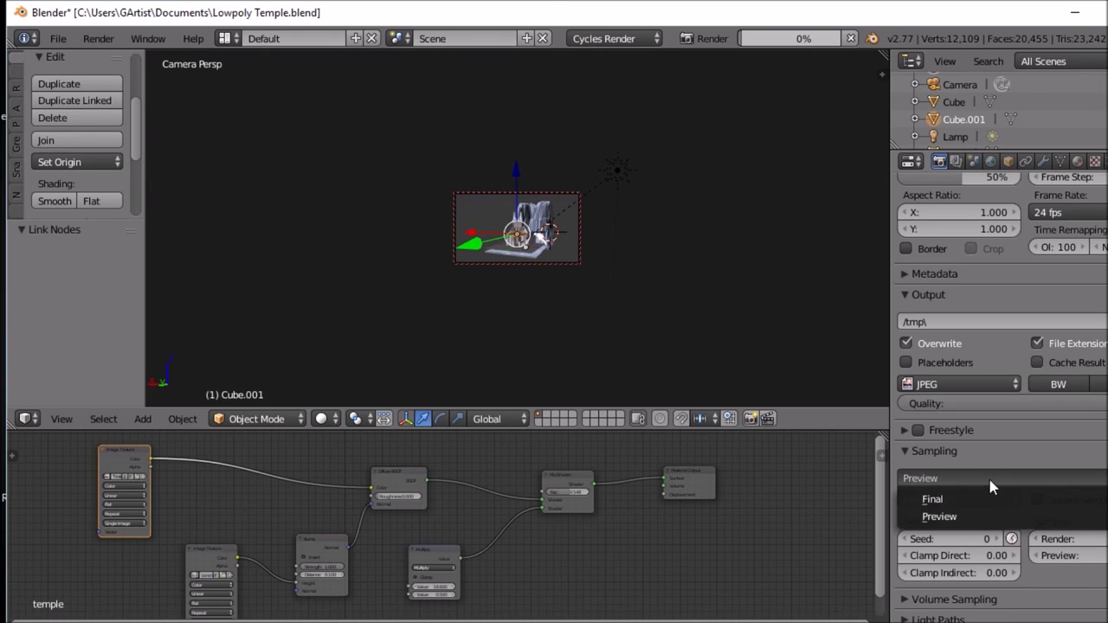
pyautogui.click(990, 480)
pyautogui.click(1059, 477)
pyautogui.click(1026, 491)
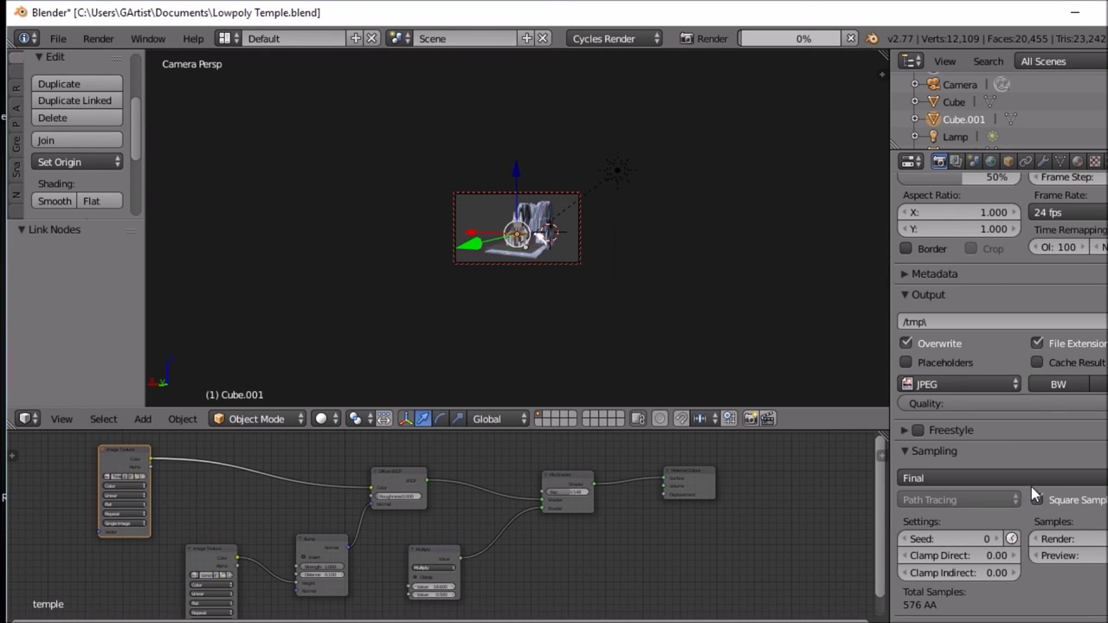
pyautogui.click(1038, 500)
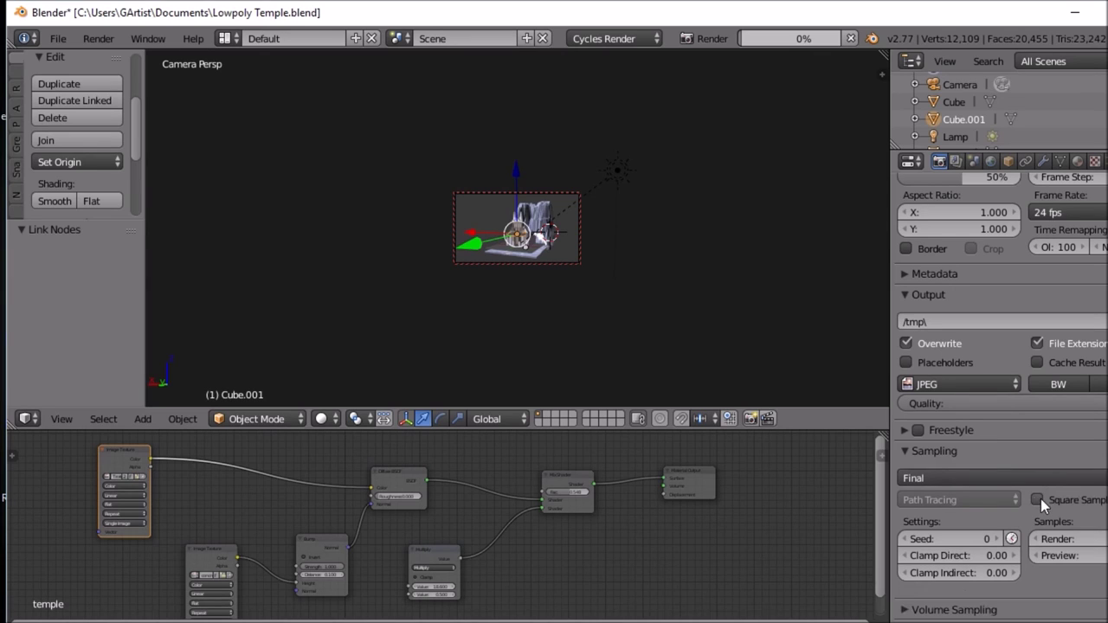
# Step: Set the render samples to 500 and restart the render in place of the running one
pyautogui.click(1105, 538)
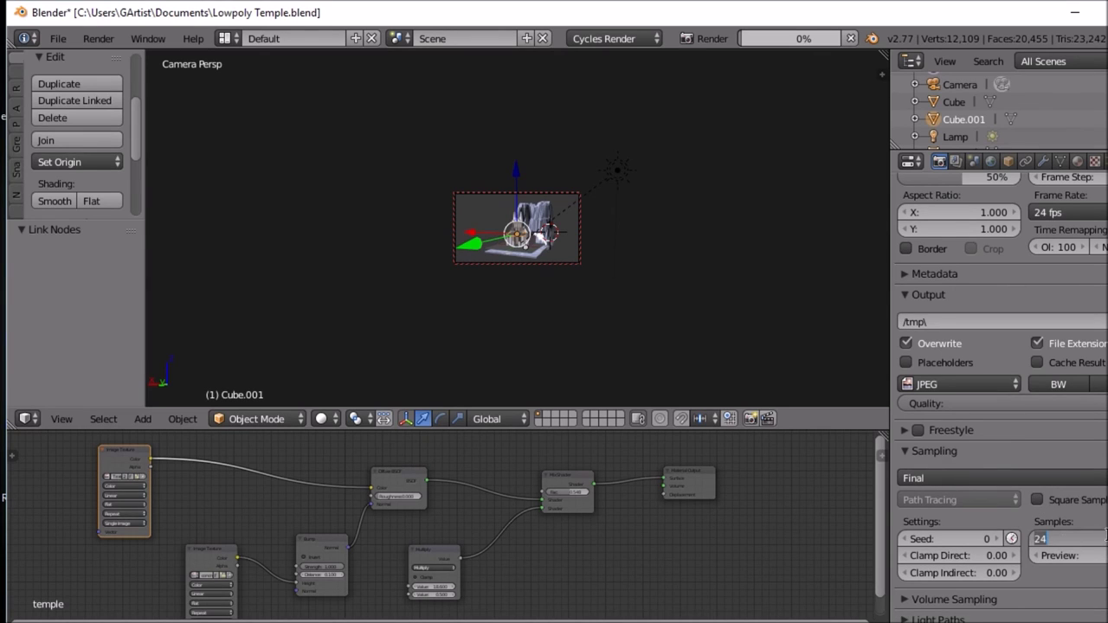
pyautogui.write('100')
pyautogui.press('Return')
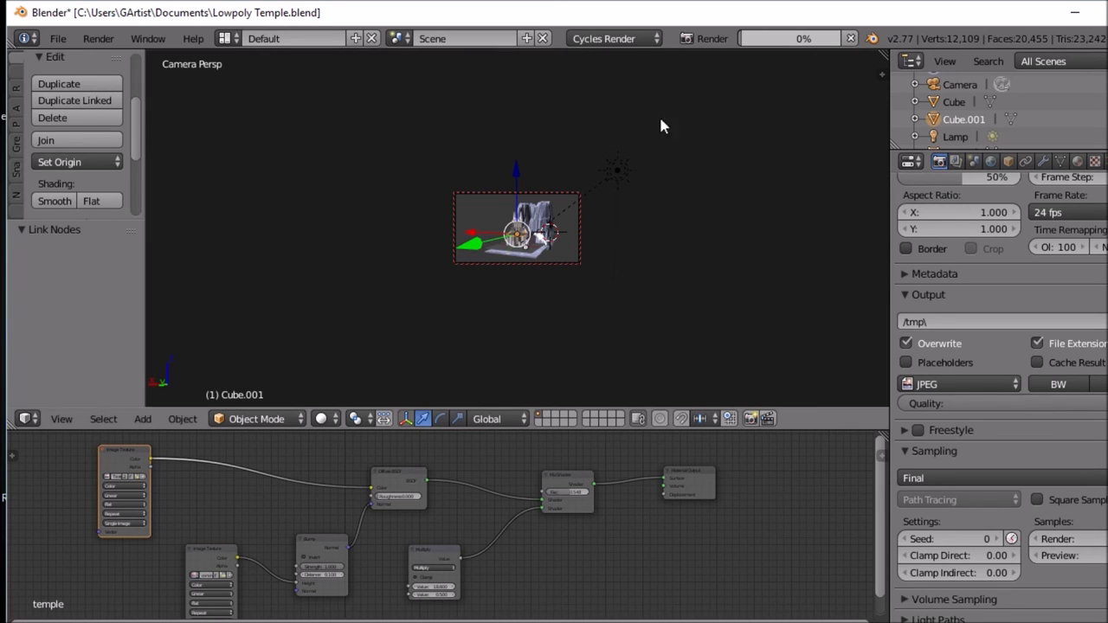
pyautogui.click(850, 38)
pyautogui.press('F12')
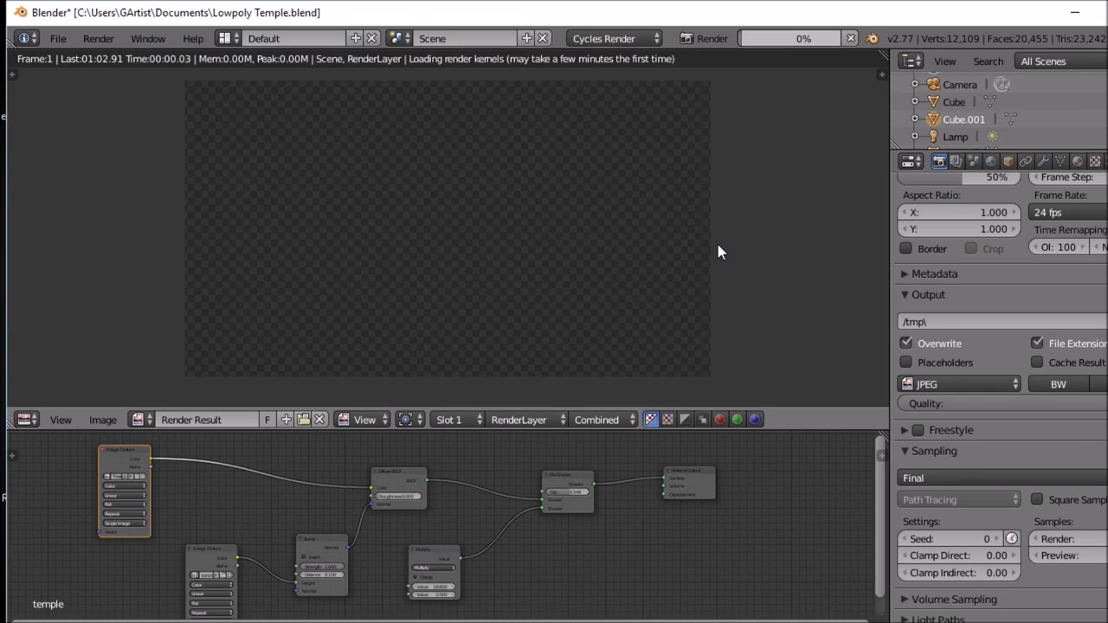
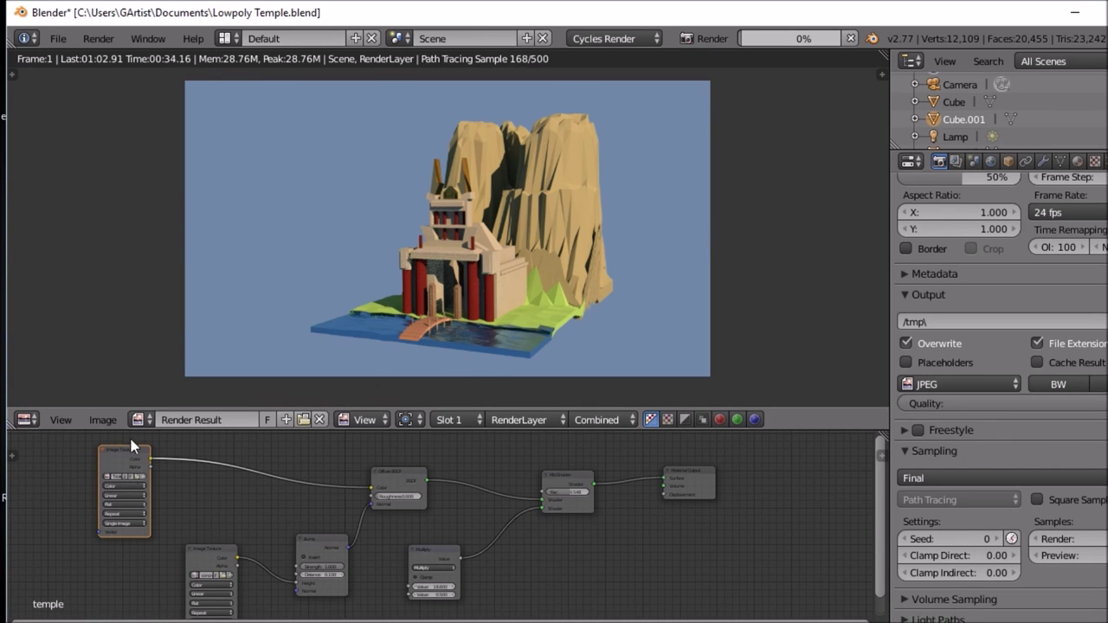
# Step: Show the 3D view in place of the render result
pyautogui.click(36, 418)
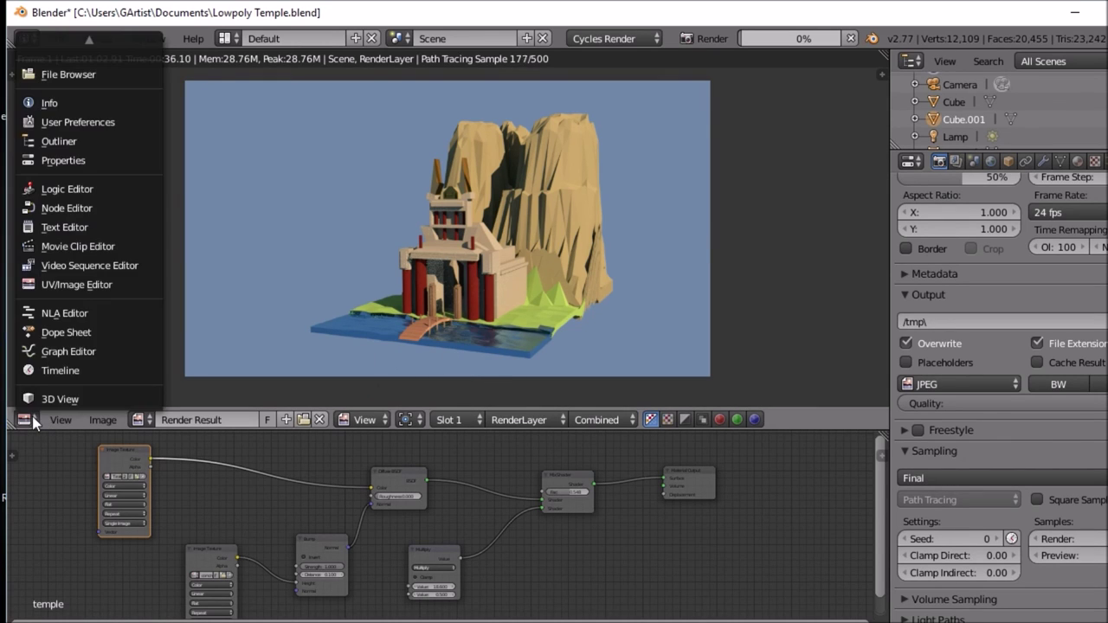
pyautogui.click(47, 398)
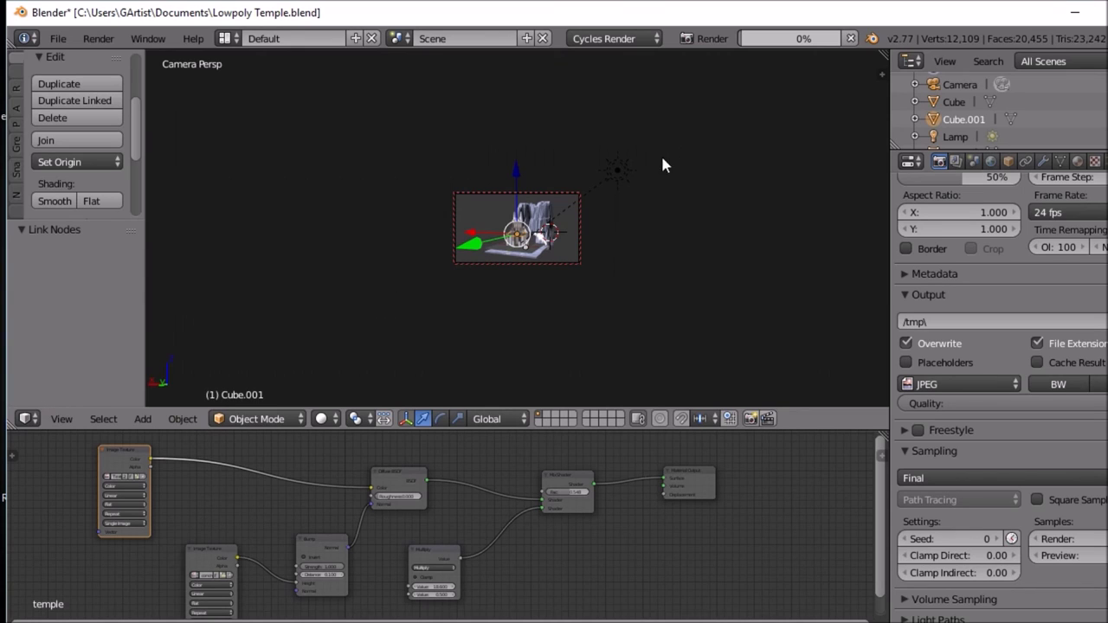
pyautogui.moveTo(649, 211); pyautogui.dragTo(449, 216, button='middle')
# Step: Select the lamp and try to move it to a new position relative to the temple
pyautogui.rightClick(442, 216)
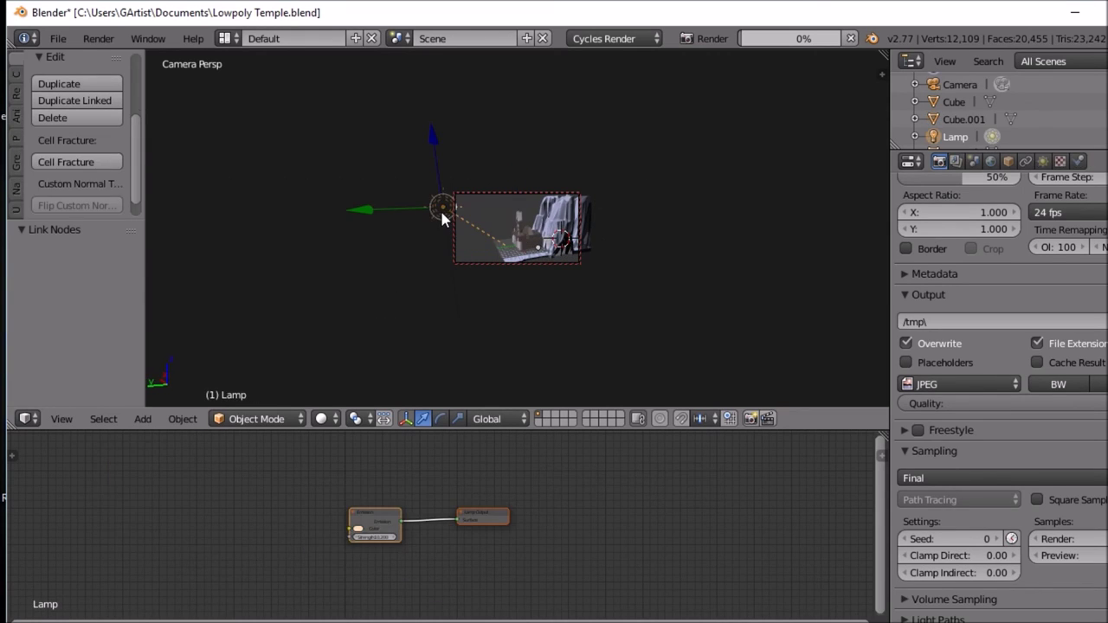
pyautogui.press('g')
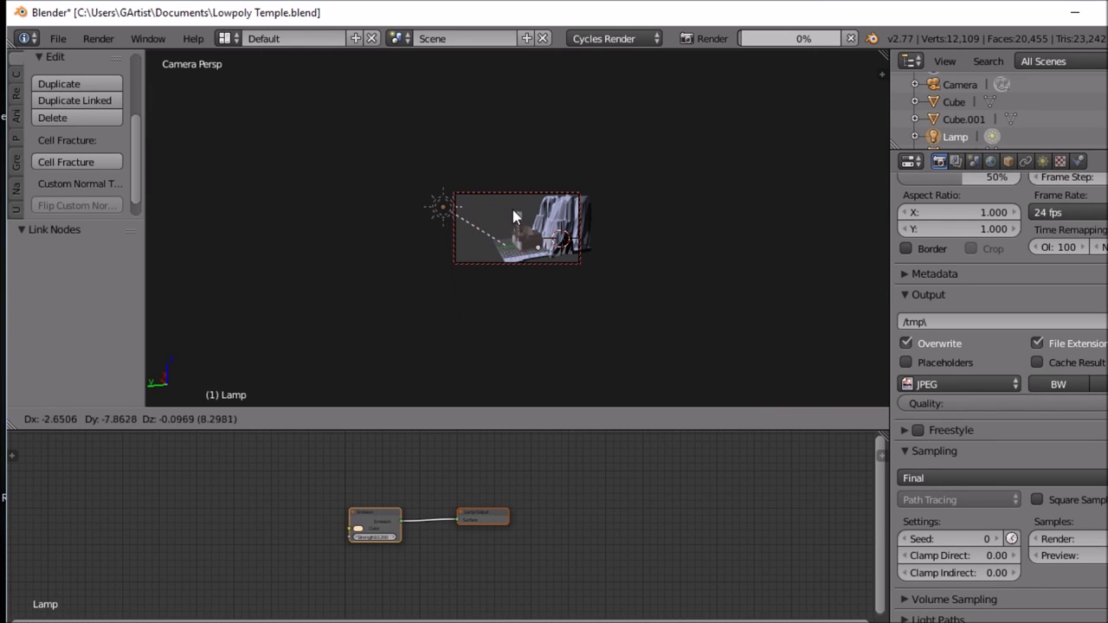
pyautogui.click(451, 218)
pyautogui.press('g')
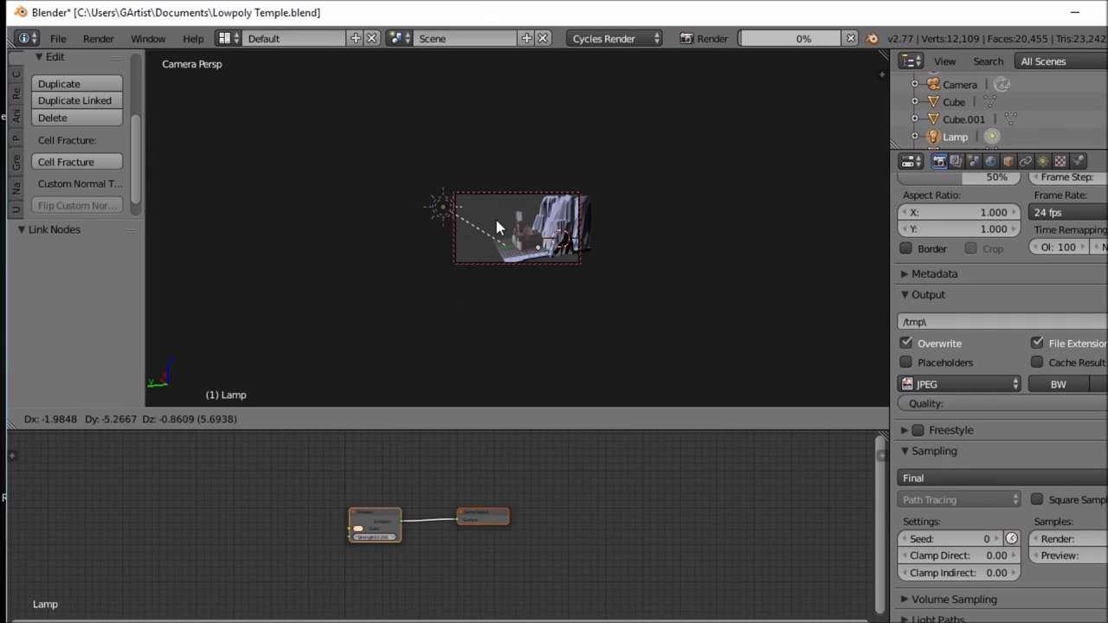
pyautogui.click(443, 208)
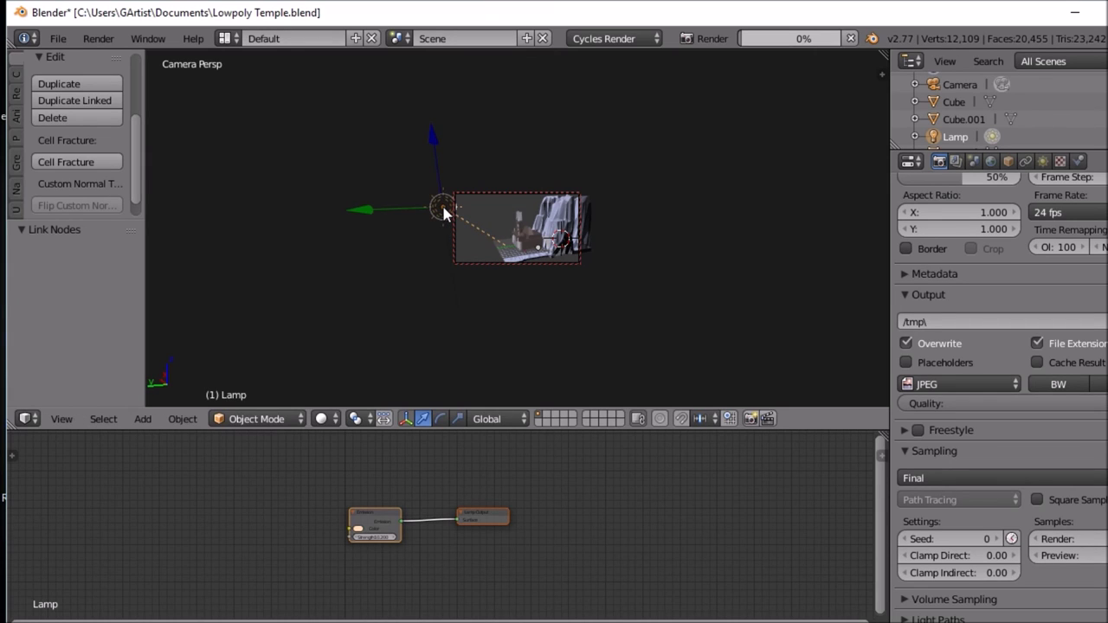
pyautogui.press('g')
pyautogui.click(443, 208)
pyautogui.press('g')
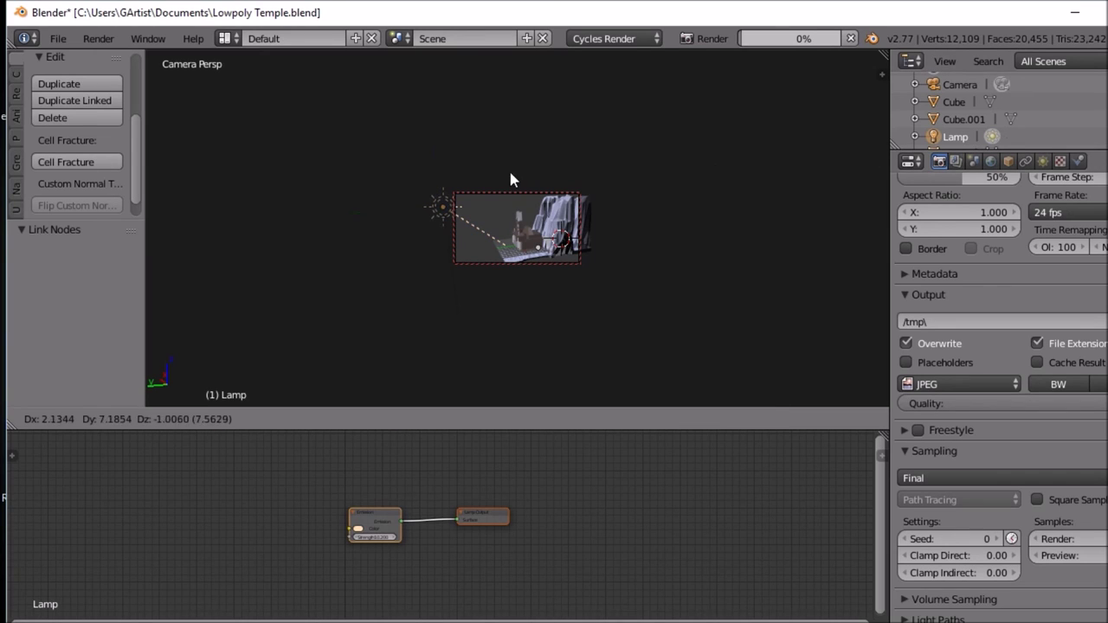
pyautogui.click(447, 212)
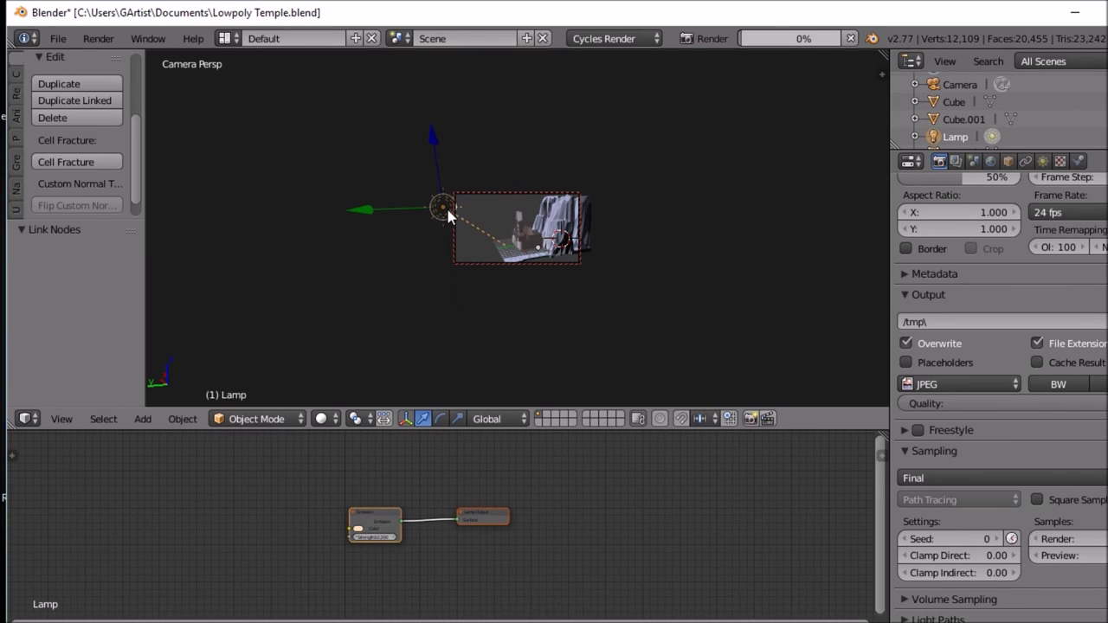
pyautogui.press('g')
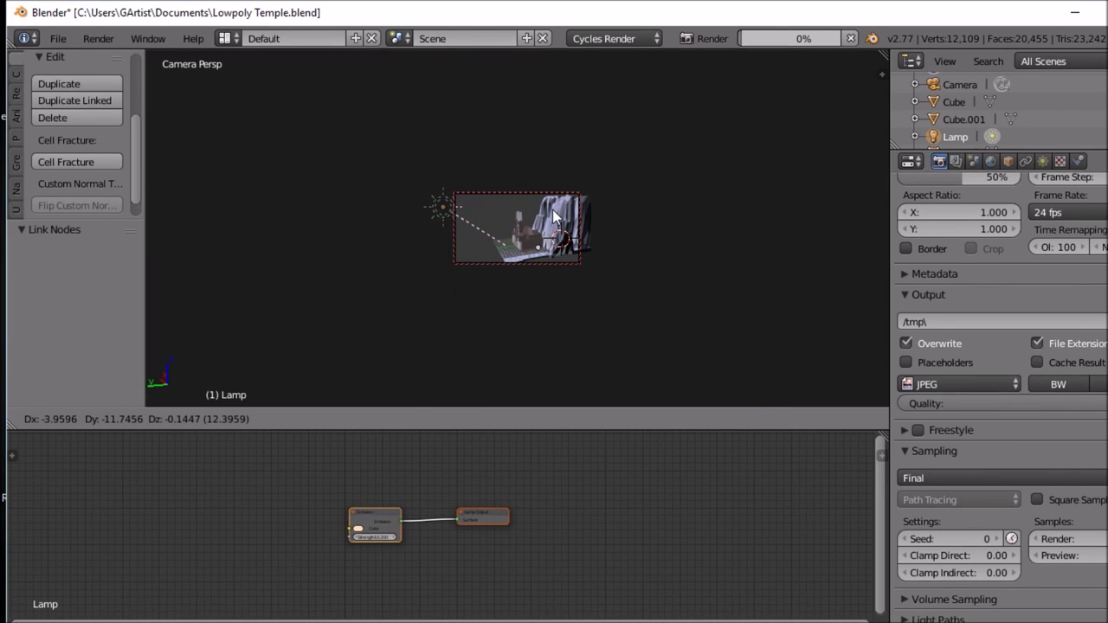
pyautogui.click(657, 243)
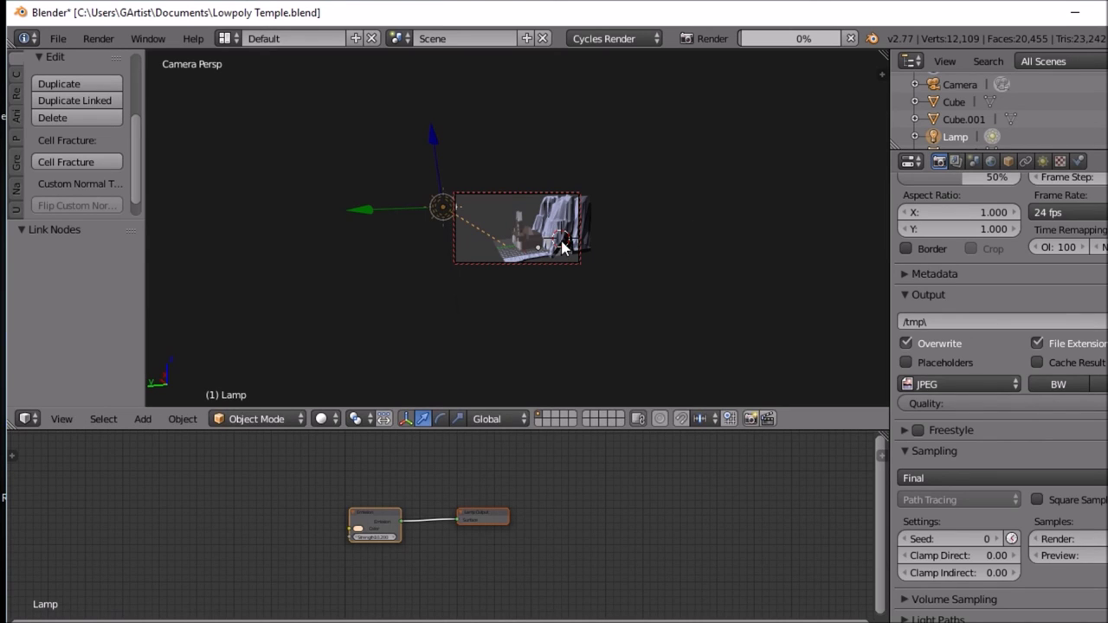
pyautogui.moveTo(564, 240); pyautogui.dragTo(509, 239, button='middle')
pyautogui.moveTo(509, 228); pyautogui.dragTo(614, 223, button='middle')
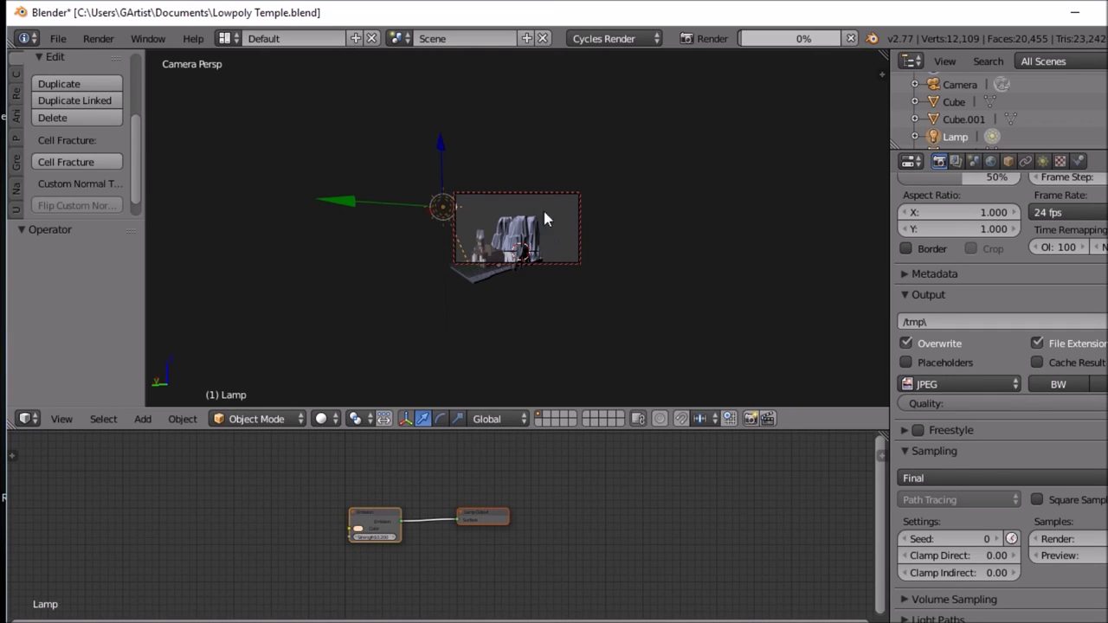
pyautogui.press('g')
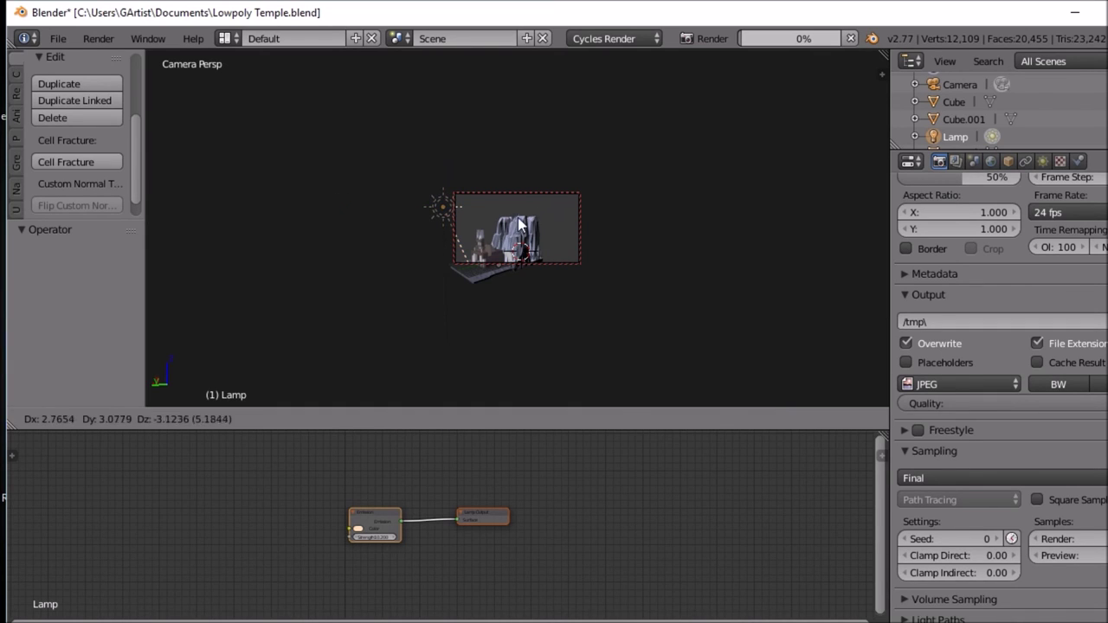
pyautogui.press('Escape')
pyautogui.press('g')
pyautogui.click(596, 293)
# Step: Select the camera and move it by about 15.6 in X, 16.6 in Y and -4.1 in Z
pyautogui.rightClick(553, 189)
pyautogui.press('g')
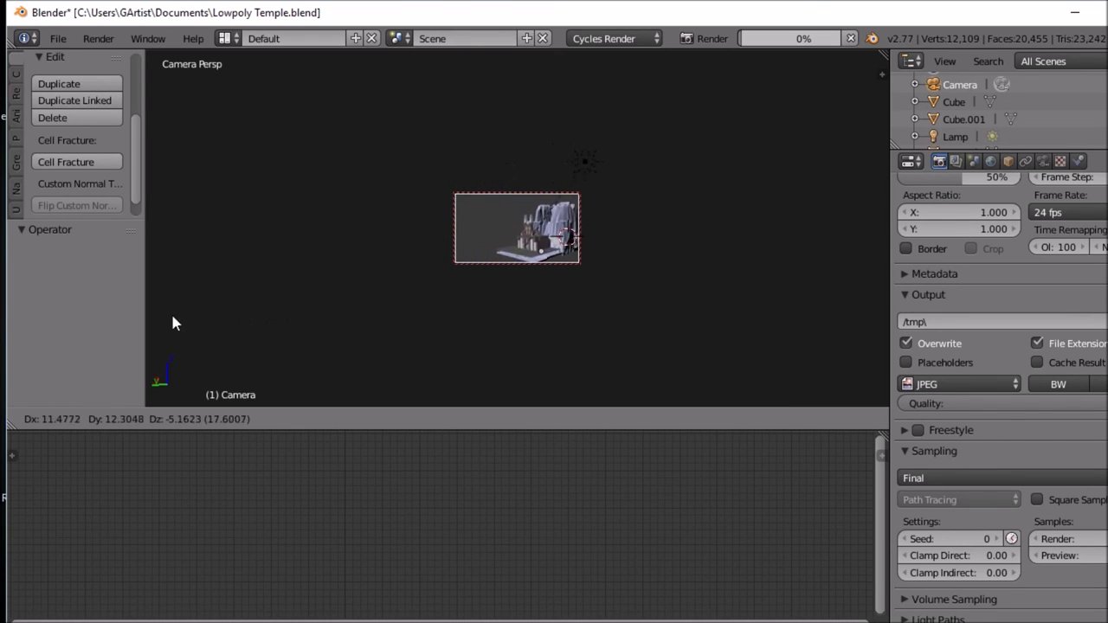
pyautogui.click(782, 300)
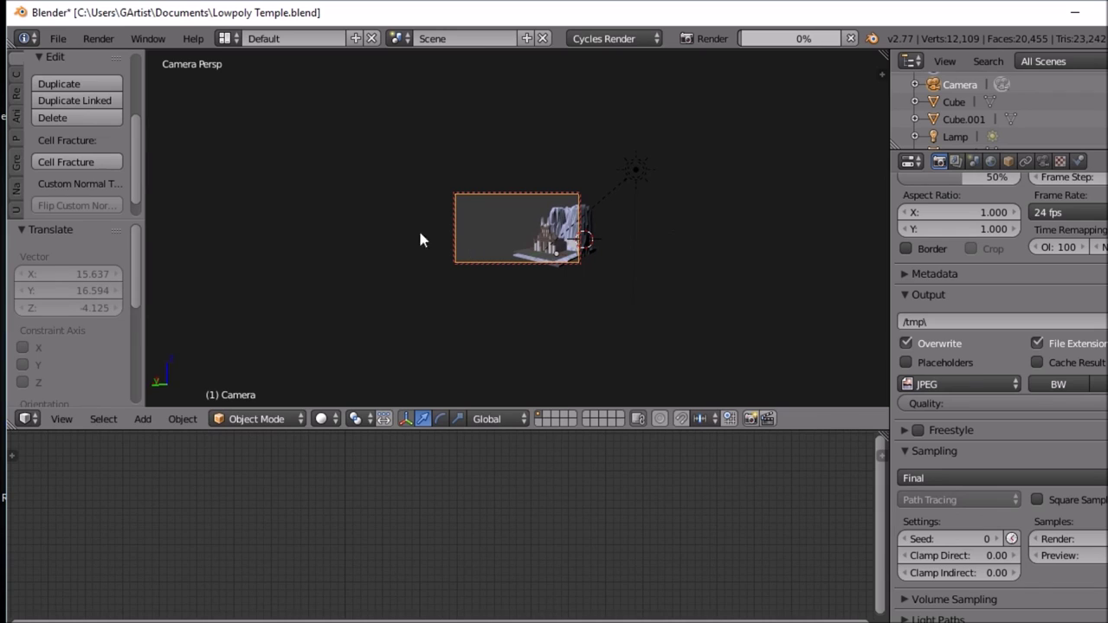
# Step: Reframe the temple by moving the camera about 9.4 in X, 4.4 in Y and -2.0 in Z, followed by two small nudges
pyautogui.moveTo(506, 235); pyautogui.dragTo(546, 244, button='middle')
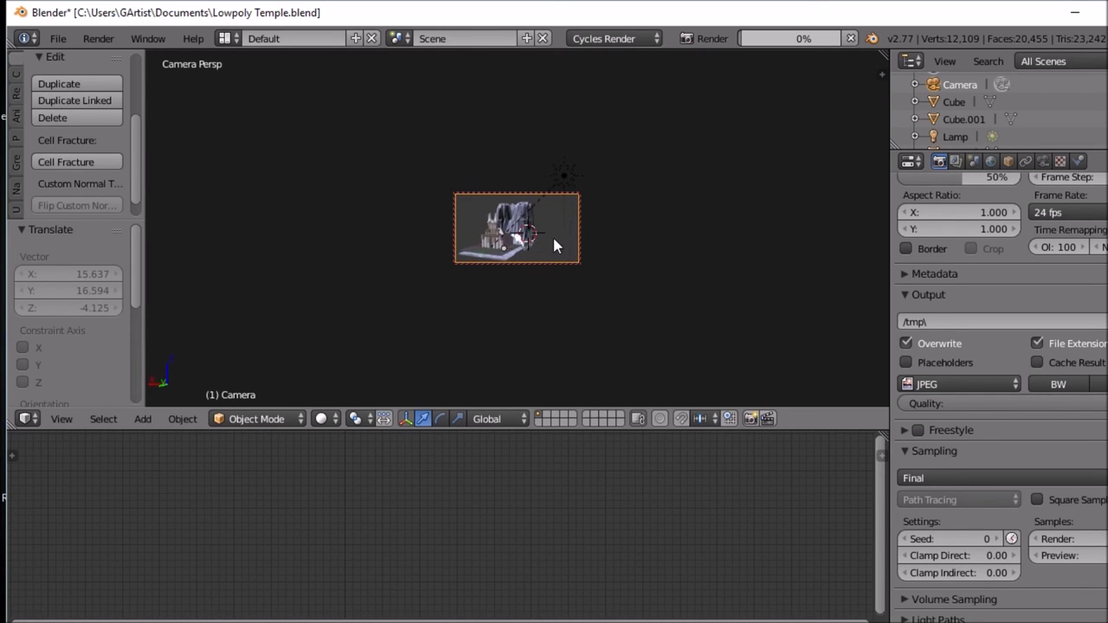
pyautogui.press('g')
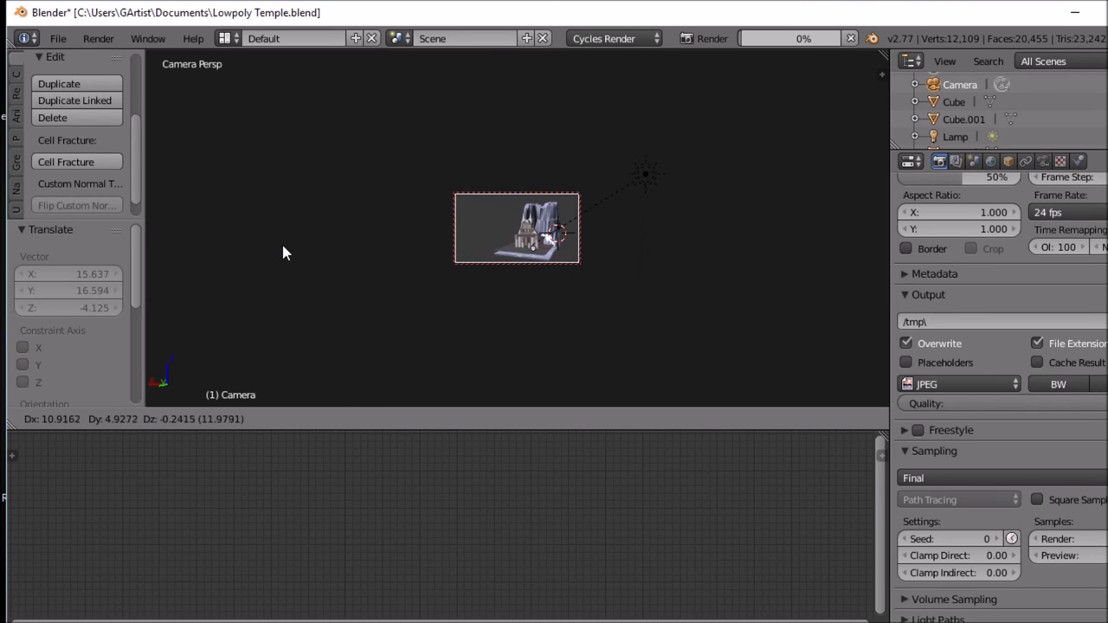
pyautogui.click(322, 287)
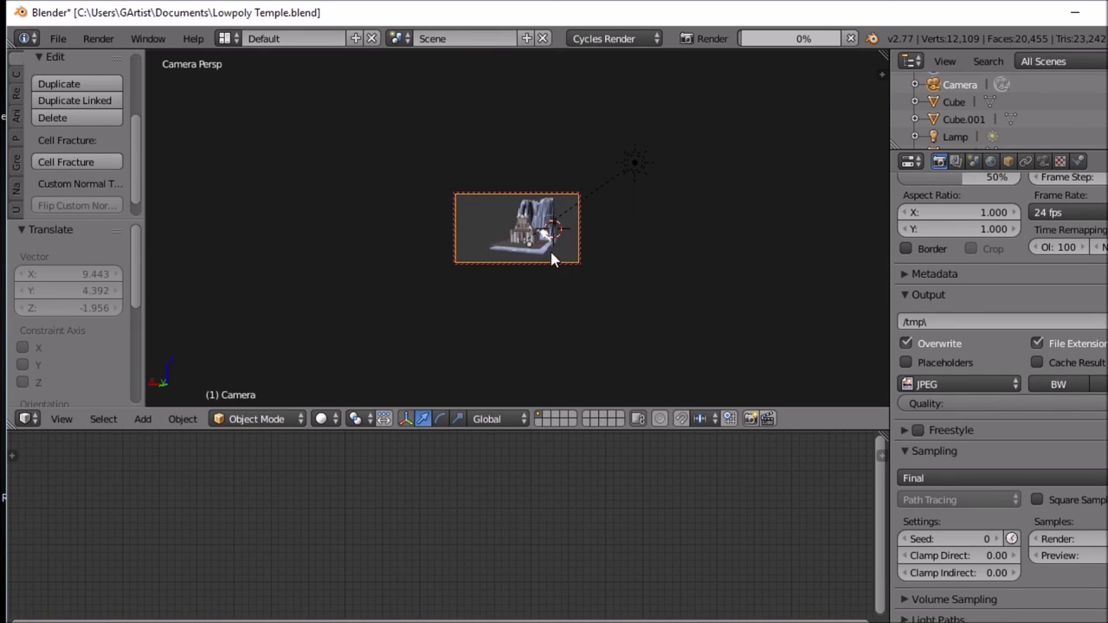
pyautogui.press('g')
pyautogui.click(593, 250)
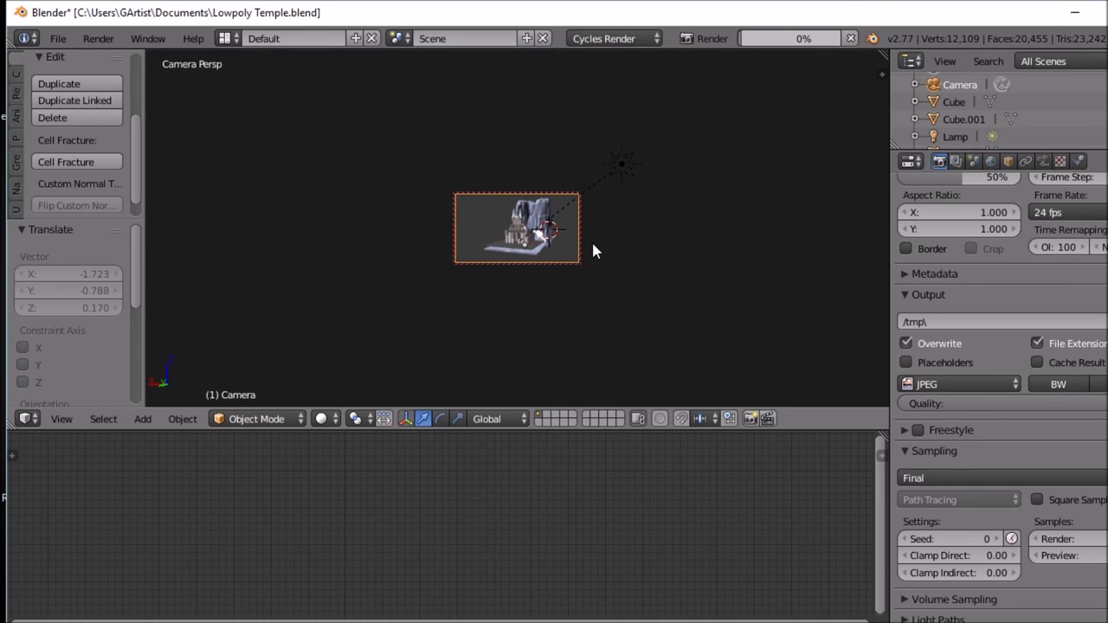
pyautogui.press('g')
pyautogui.click(606, 232)
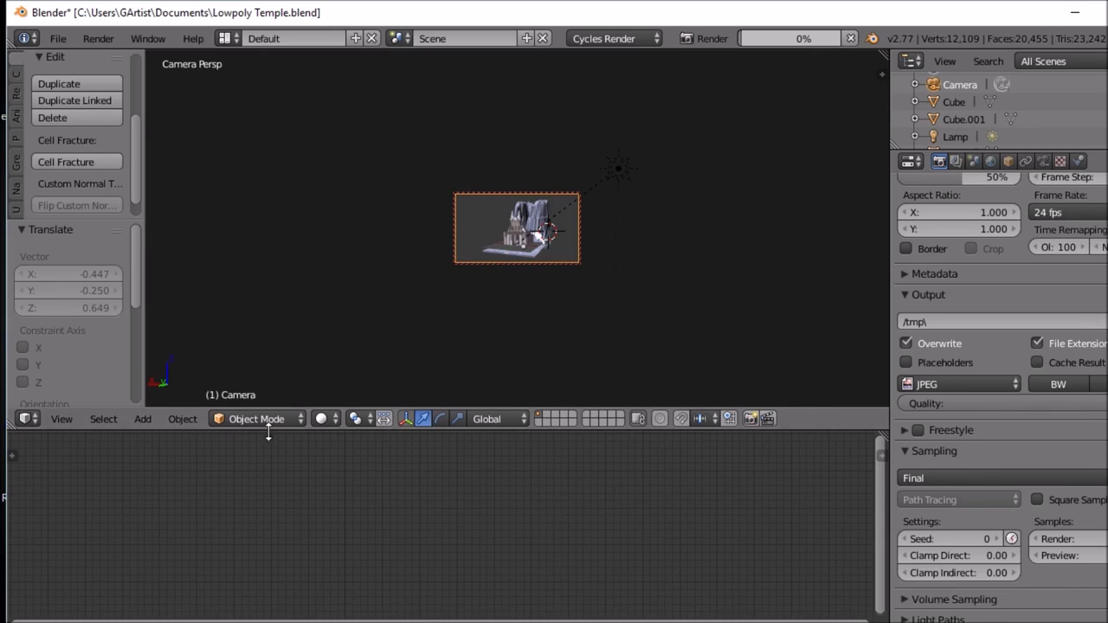
# Step: Check the camera framing in Rendered shading, switch back to Solid, and save the file
pyautogui.click(321, 419)
pyautogui.click(353, 303)
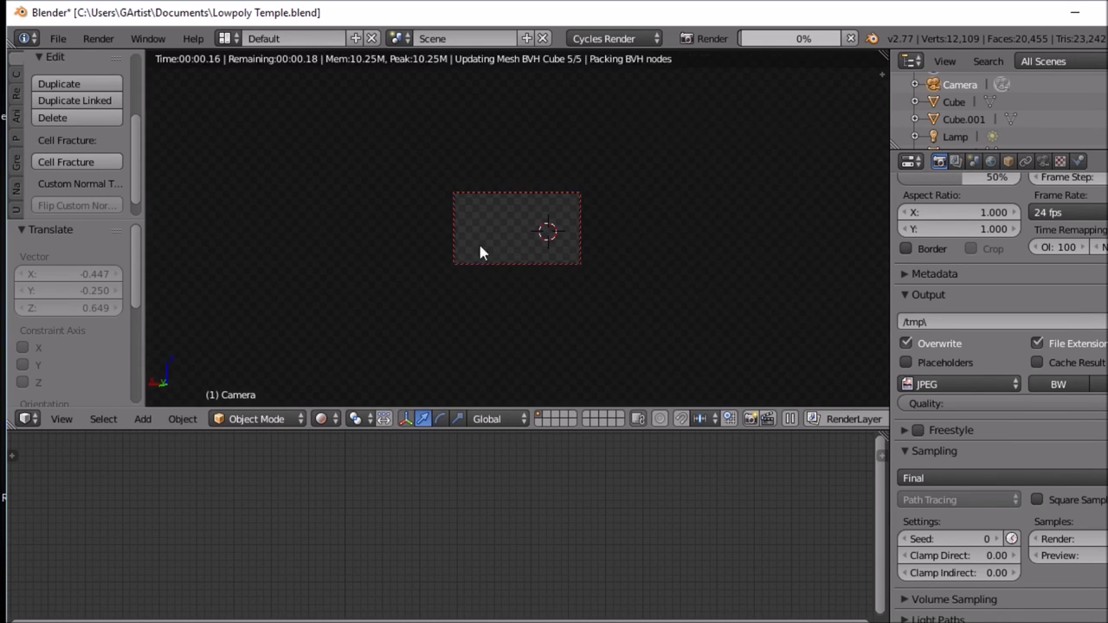
pyautogui.scroll(5, 557, 229)
pyautogui.scroll(-5, 556, 222)
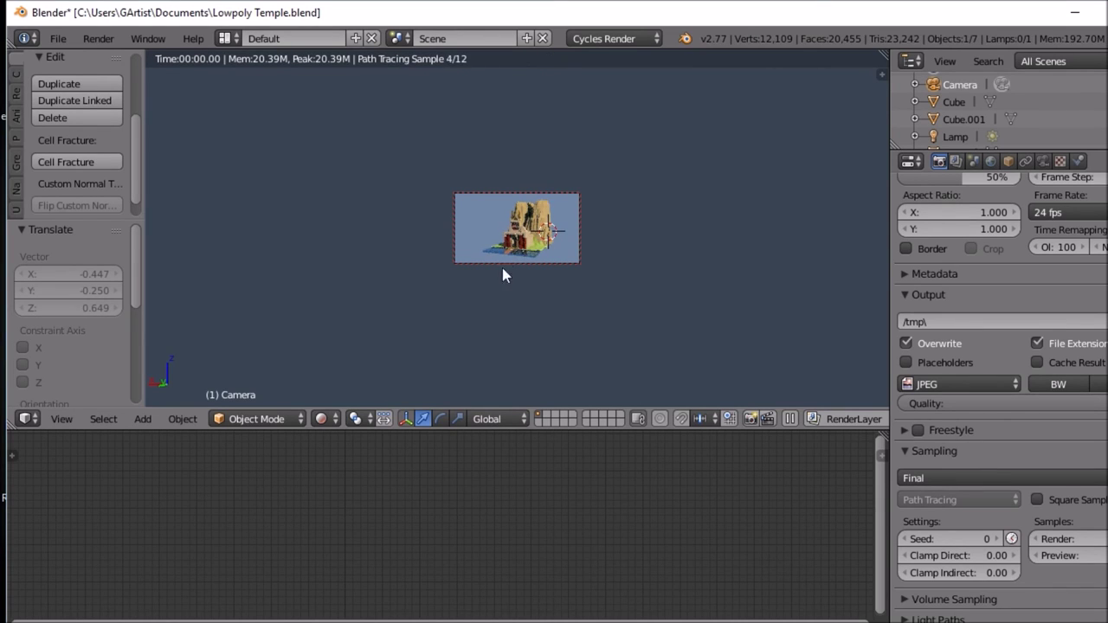
pyautogui.click(324, 418)
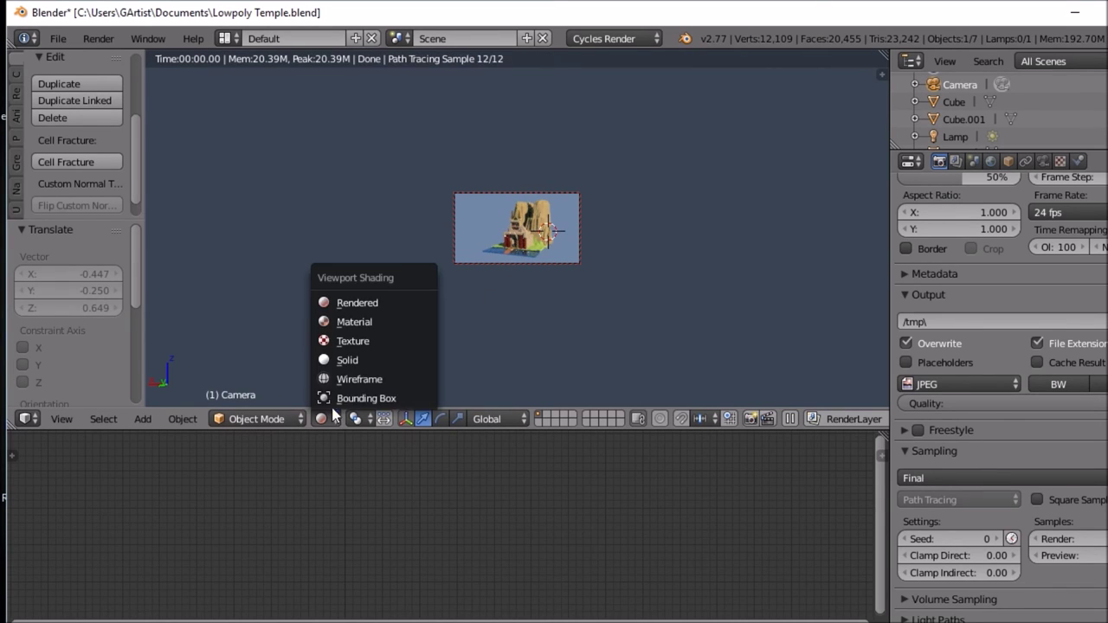
pyautogui.click(346, 361)
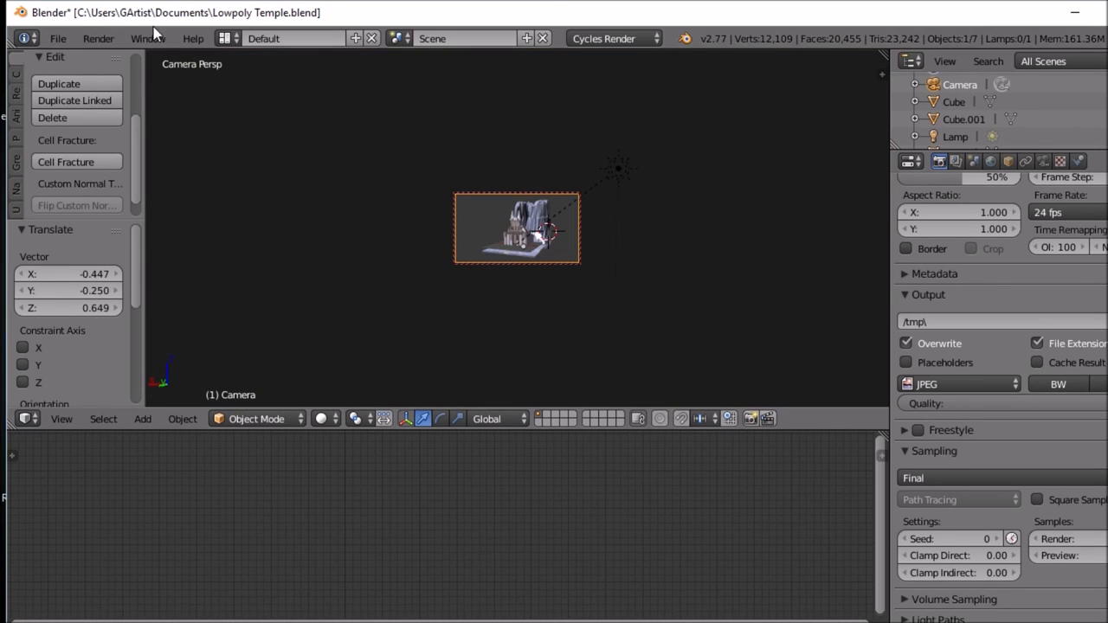
pyautogui.click(57, 39)
pyautogui.click(81, 171)
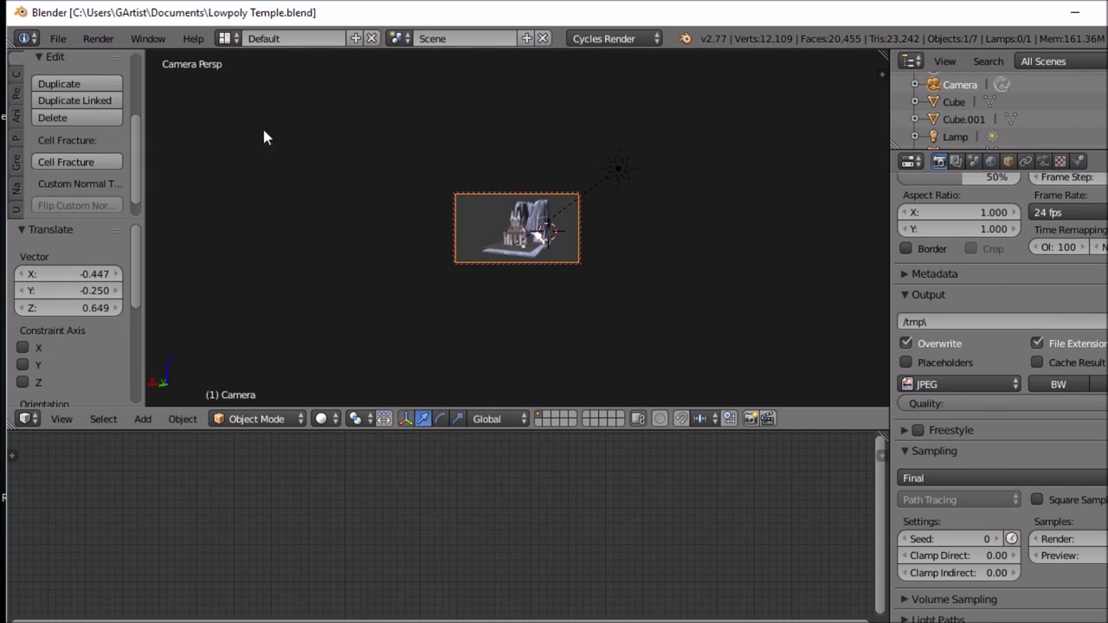
# Step: Select the lamp and move it by about -12.2 in X, -6.0 in Y and 7.0 in Z
pyautogui.rightClick(624, 168)
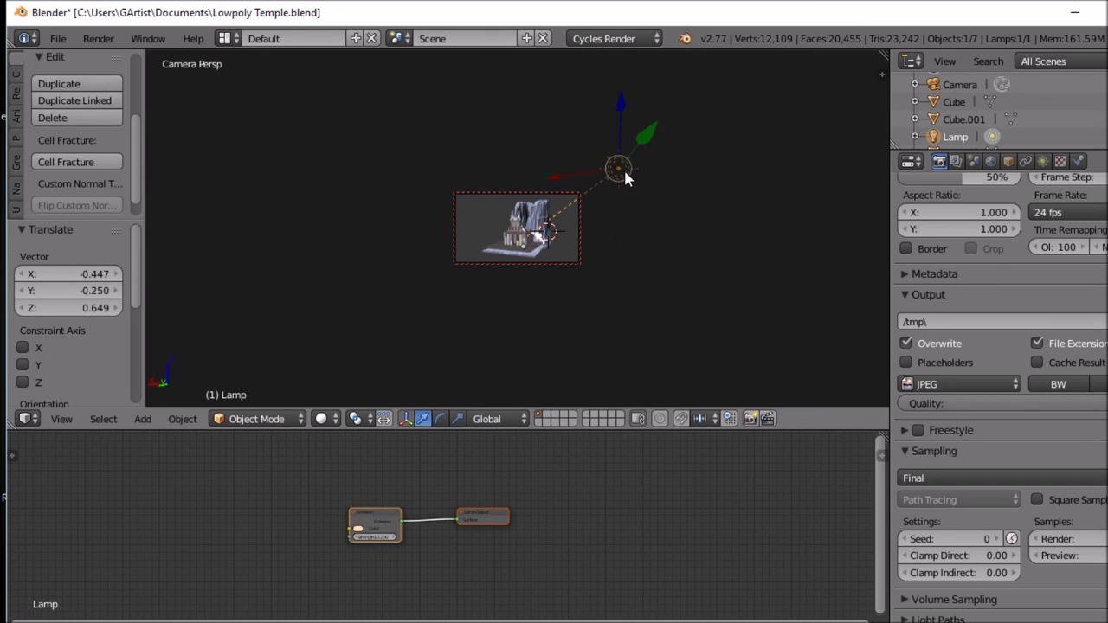
pyautogui.press('g')
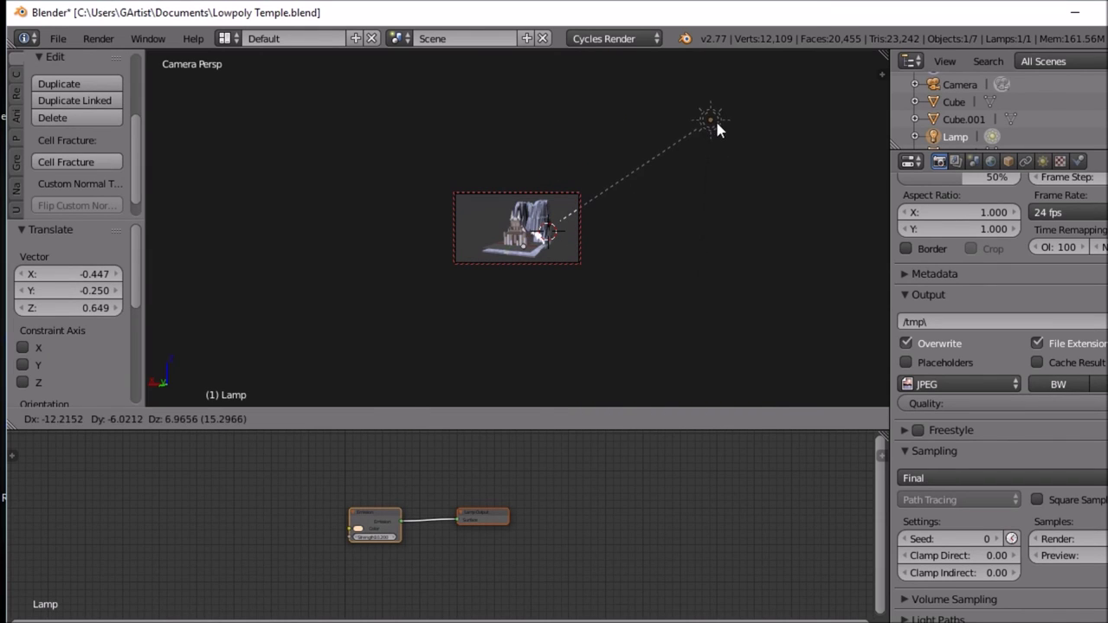
pyautogui.click(716, 118)
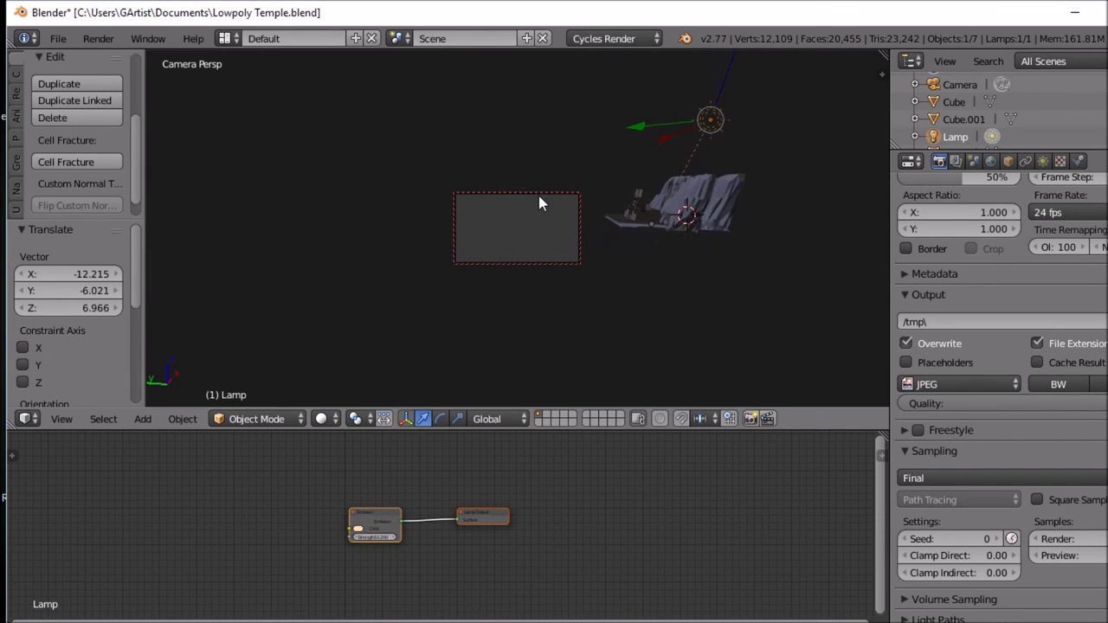
# Step: From an orthographic side view, move the lamp by about -2.6 in X, -9.1 in Y and 0.2 in Z
pyautogui.moveTo(502, 198); pyautogui.dragTo(719, 175, button='middle')
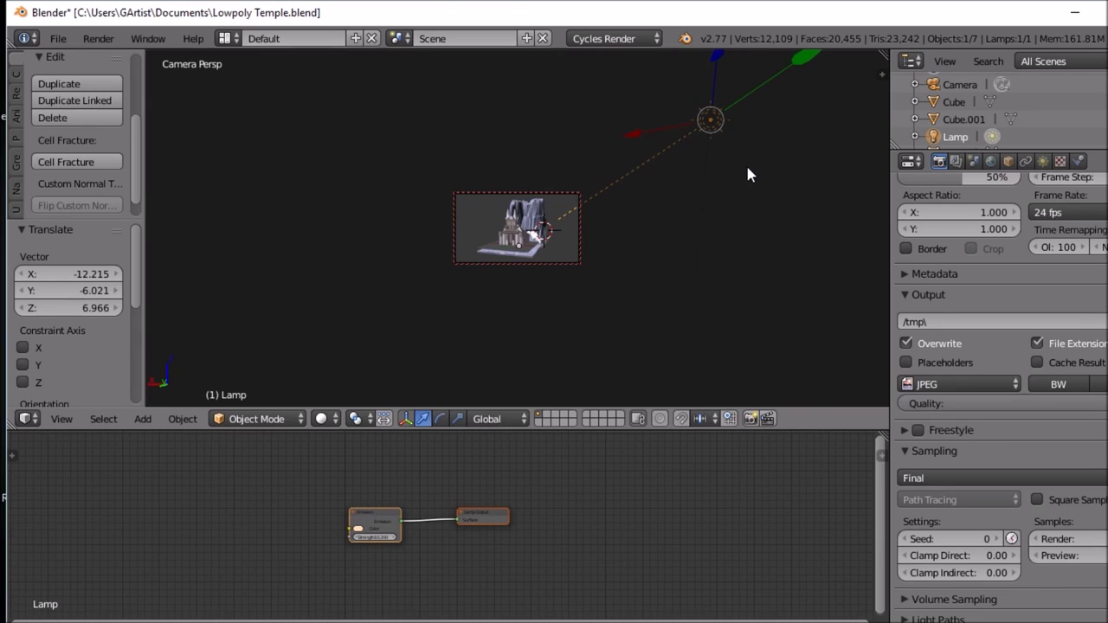
pyautogui.press('KP_5')
pyautogui.moveTo(739, 174); pyautogui.dragTo(552, 220, button='middle')
pyautogui.rightClick(699, 180)
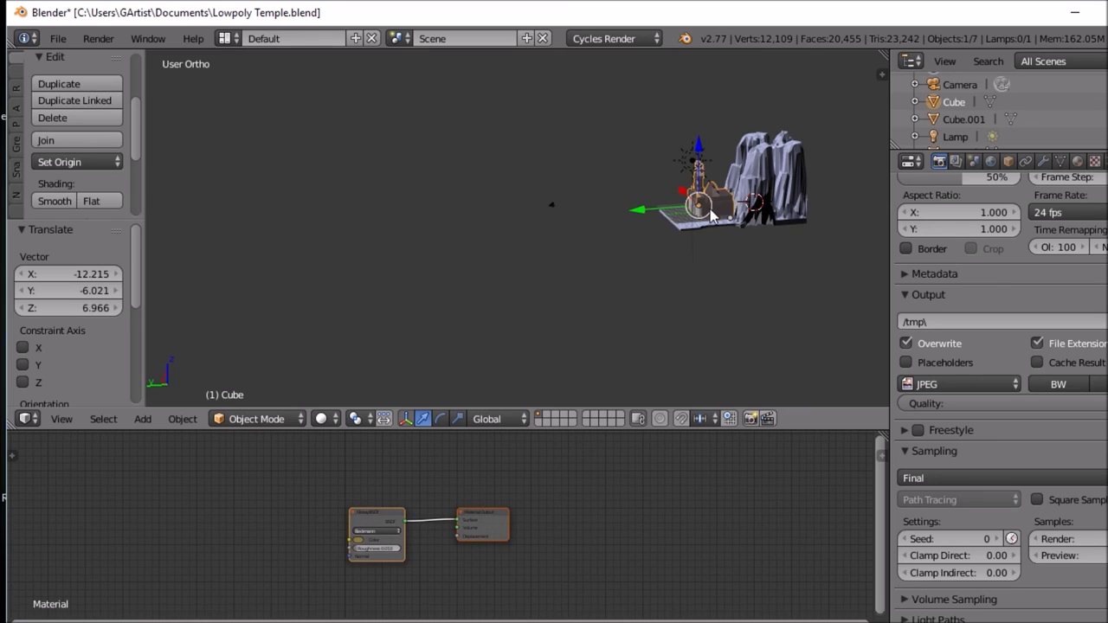
pyautogui.rightClick(694, 162)
pyautogui.press('g')
pyautogui.click(737, 170)
# Step: Rotate the lamp by about 87.1° and, from a slightly different viewing angle, by a further -9.9°
pyautogui.press('r')
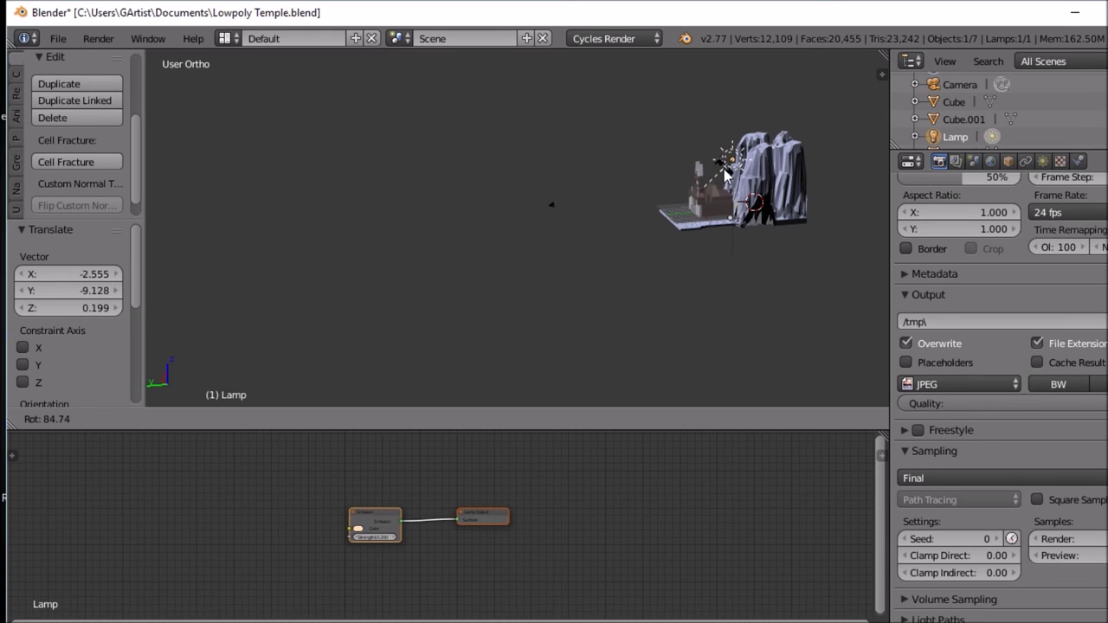
pyautogui.click(729, 173)
pyautogui.moveTo(737, 173)
pyautogui.mouseDown(button='middle')
pyautogui.moveTo(794, 153)
pyautogui.moveTo(754, 107)
pyautogui.moveTo(682, 114)
pyautogui.moveTo(668, 136)
pyautogui.moveTo(729, 163)
pyautogui.mouseUp(button='middle')
pyautogui.press('r')
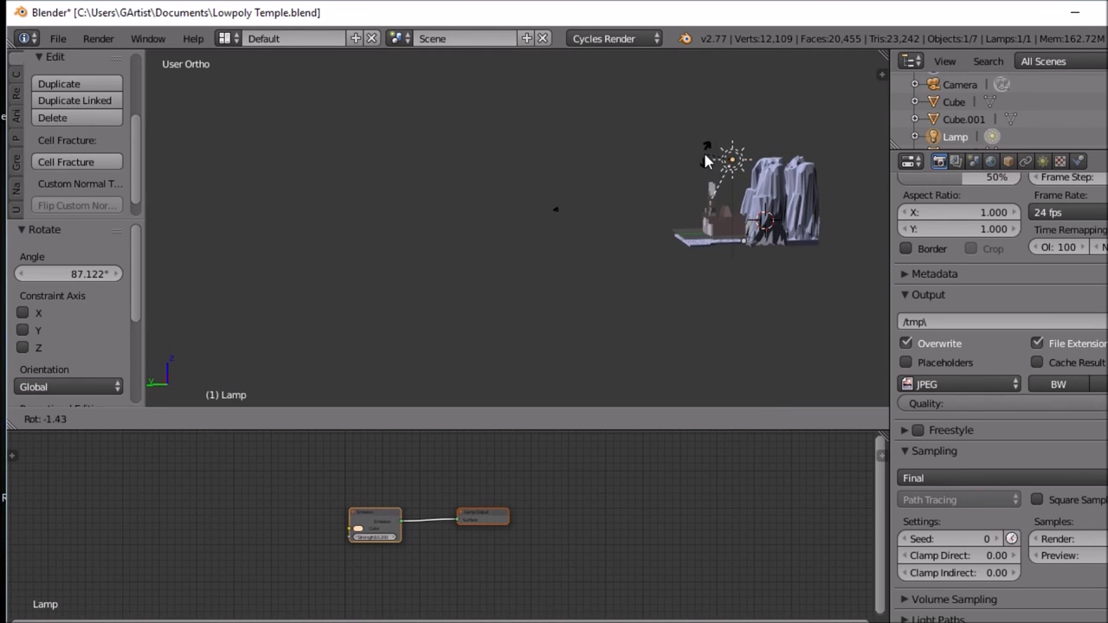
pyautogui.click(611, 162)
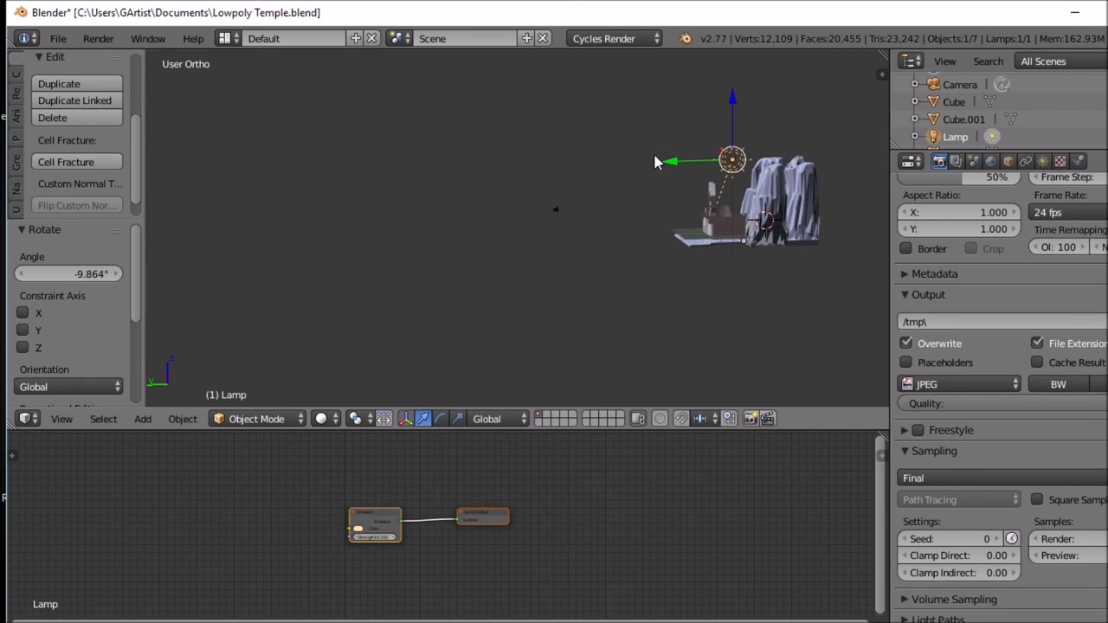
# Step: Examine the lighting on the temple and mountain in Rendered shading, close up and through the camera
pyautogui.click(325, 419)
pyautogui.click(345, 299)
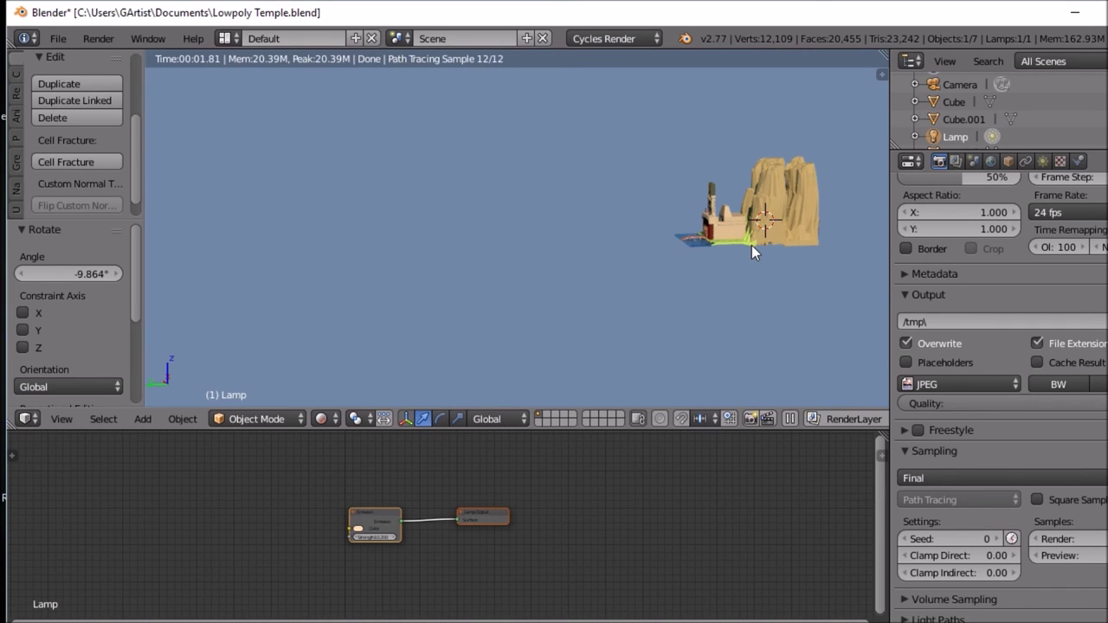
pyautogui.scroll(3, 751, 245)
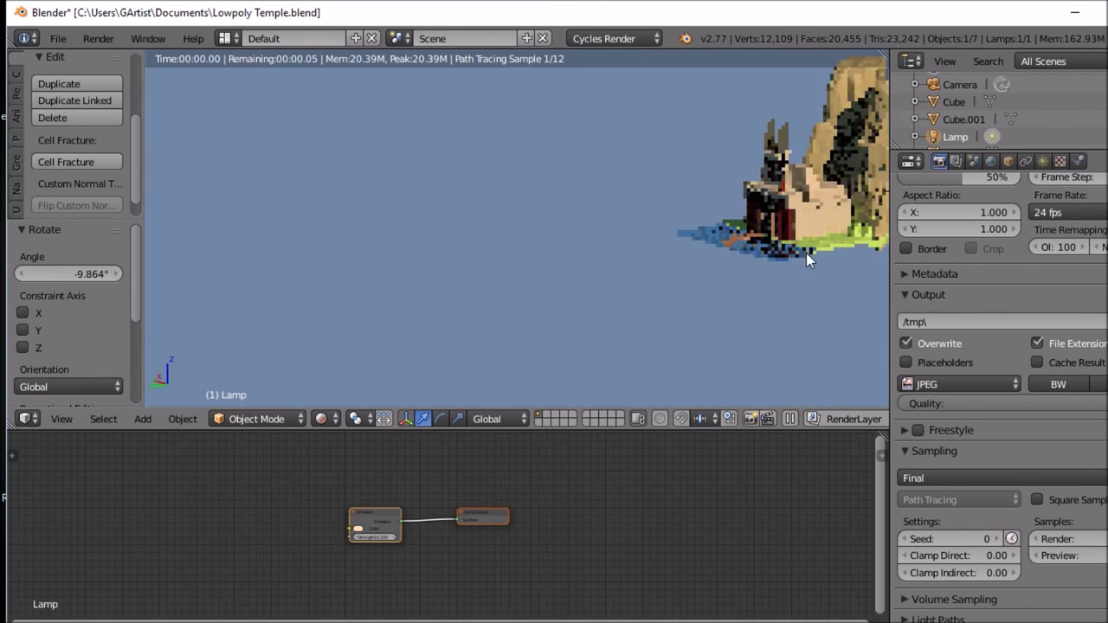
pyautogui.moveTo(846, 255); pyautogui.dragTo(808, 246, button='middle')
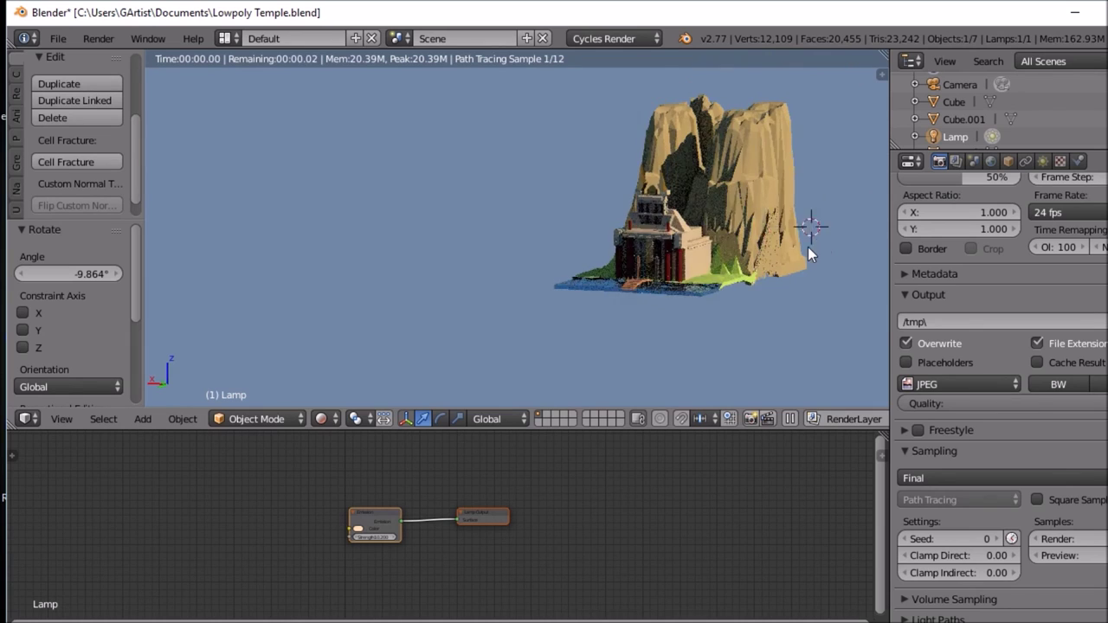
pyautogui.scroll(1, 808, 246)
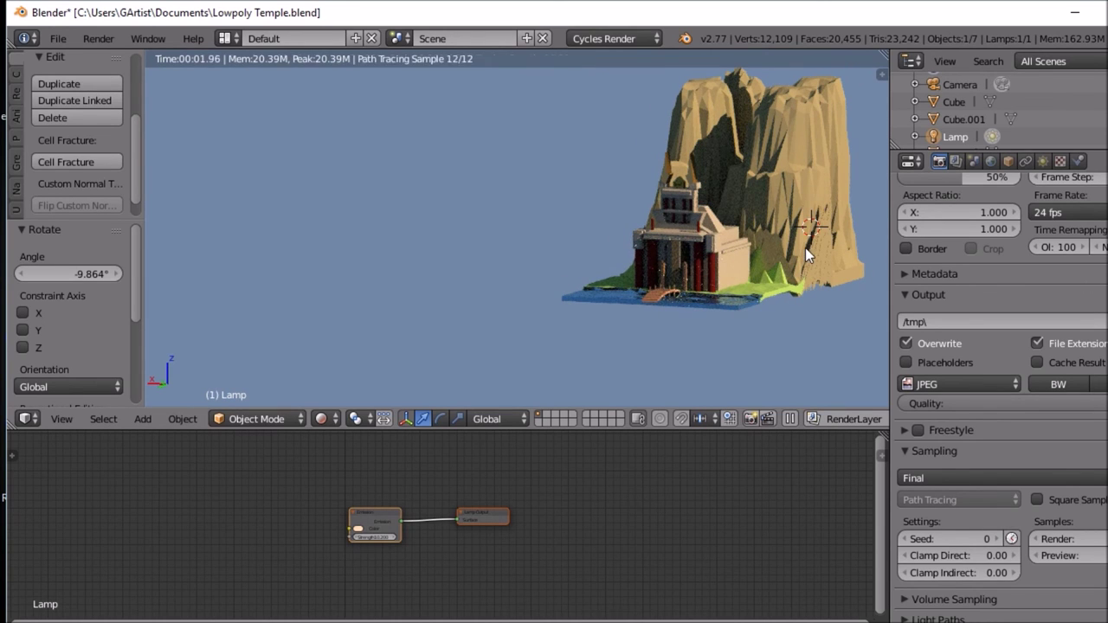
pyautogui.scroll(2, 805, 247)
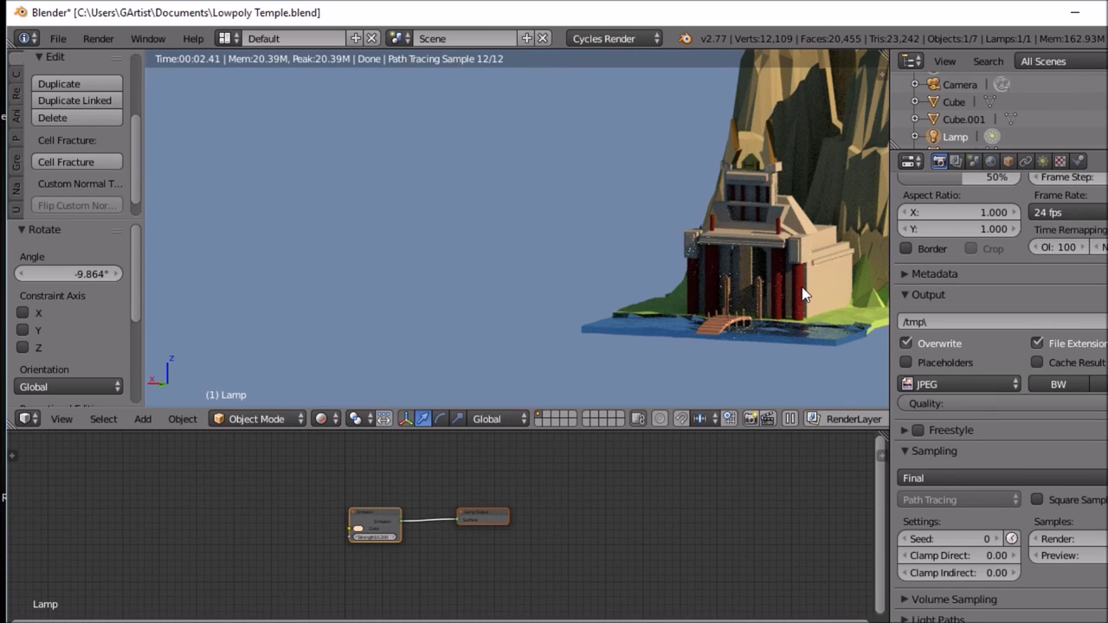
pyautogui.press('KP_6')
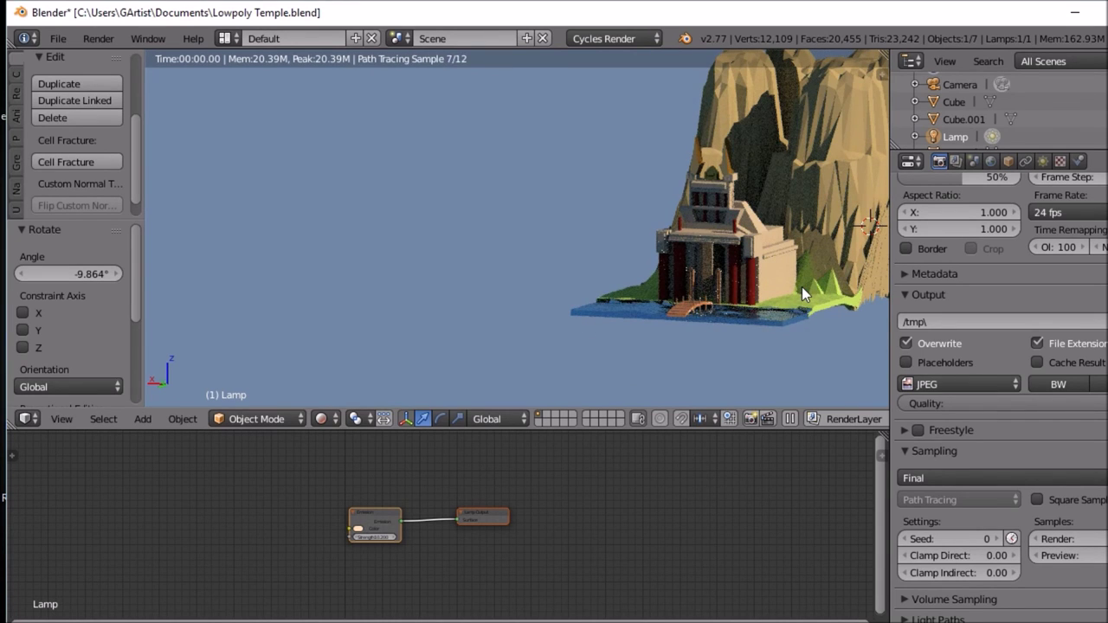
pyautogui.press('KP_0')
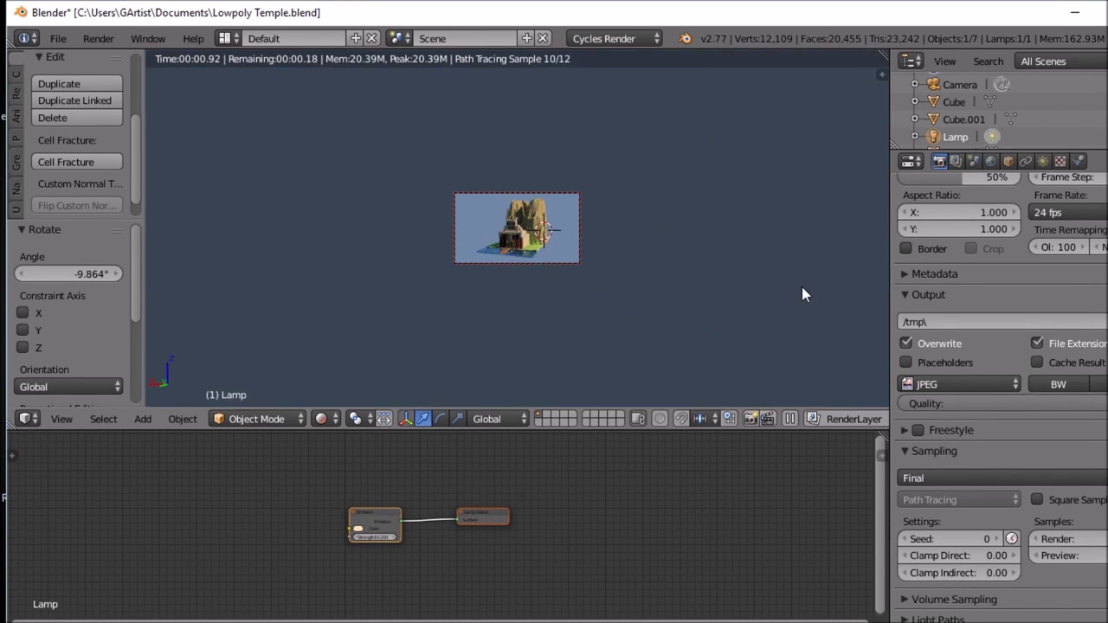
# Step: Render the scene to check the lamp's new direction, and bring back the 3D view
pyautogui.press('F12')
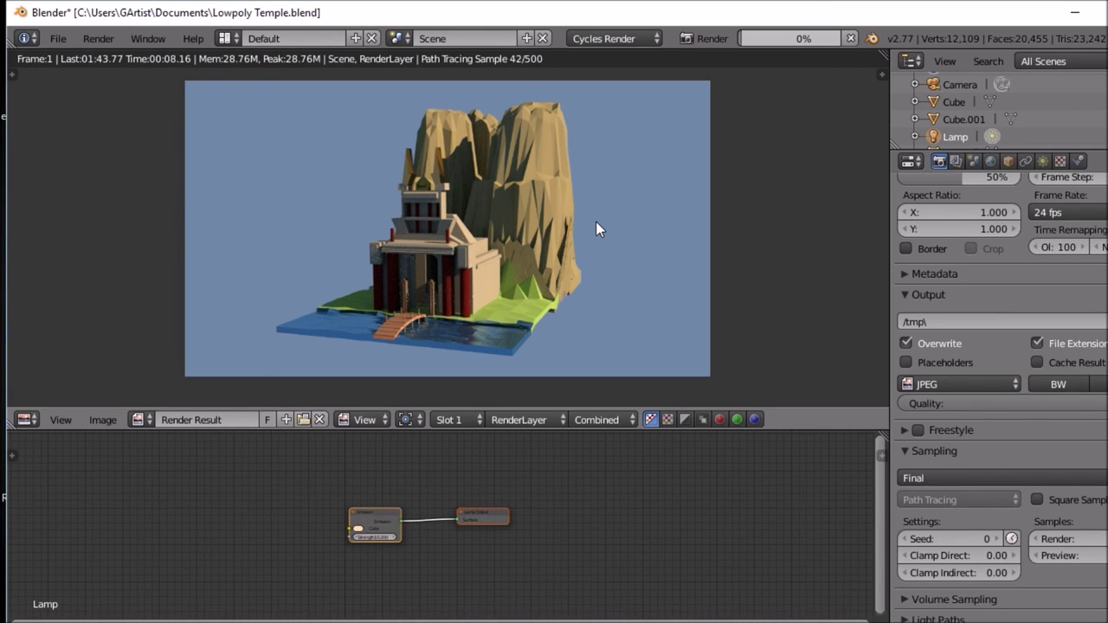
pyautogui.click(26, 419)
pyautogui.click(46, 400)
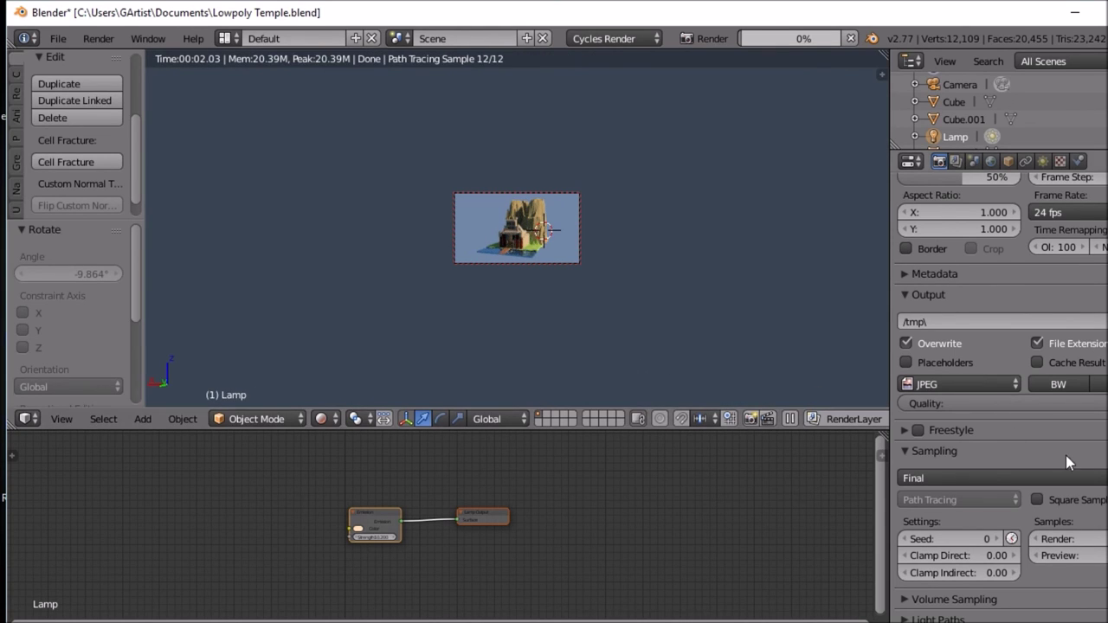
# Step: Review the sun lamp's settings and turn off the world's ray visibility for the camera, keeping the ambient occlusion distance
pyautogui.click(1045, 163)
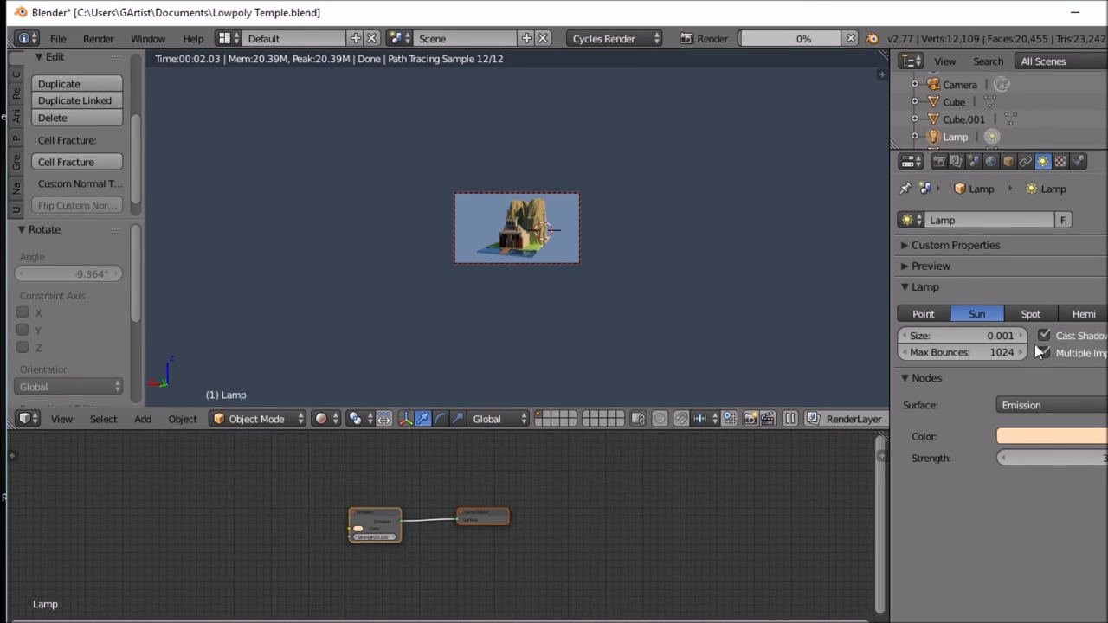
pyautogui.click(991, 162)
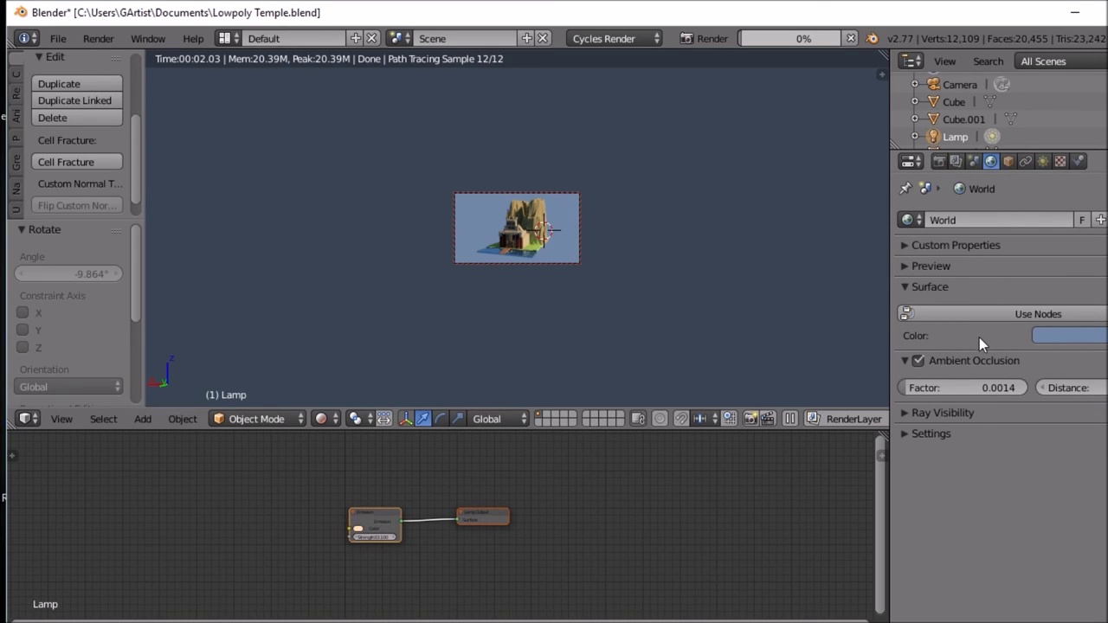
pyautogui.click(907, 413)
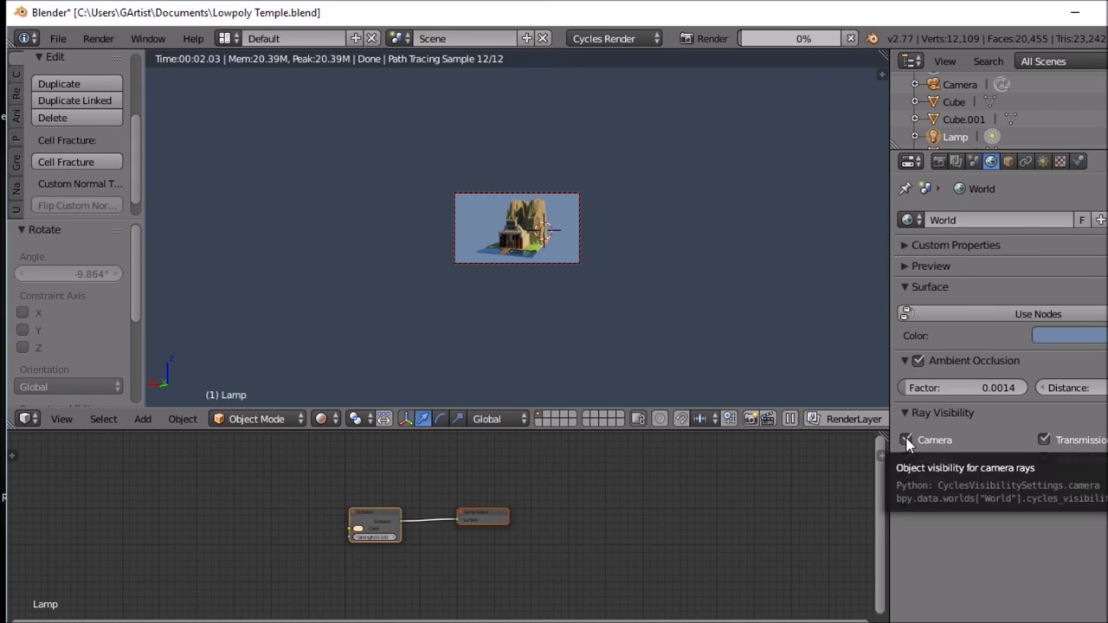
pyautogui.click(907, 441)
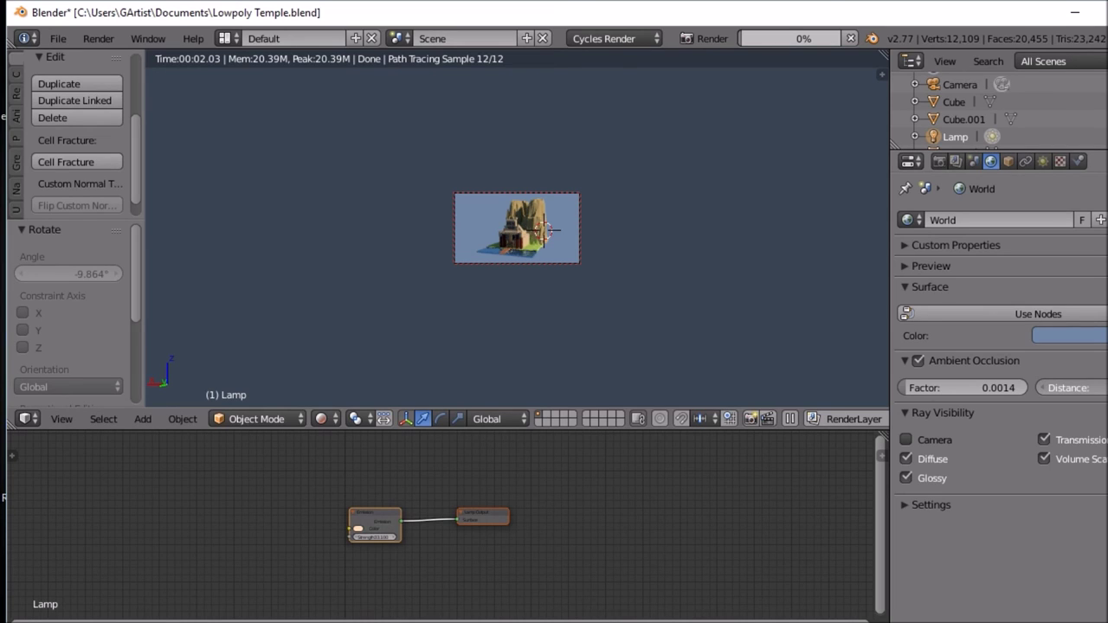
pyautogui.click(1099, 389)
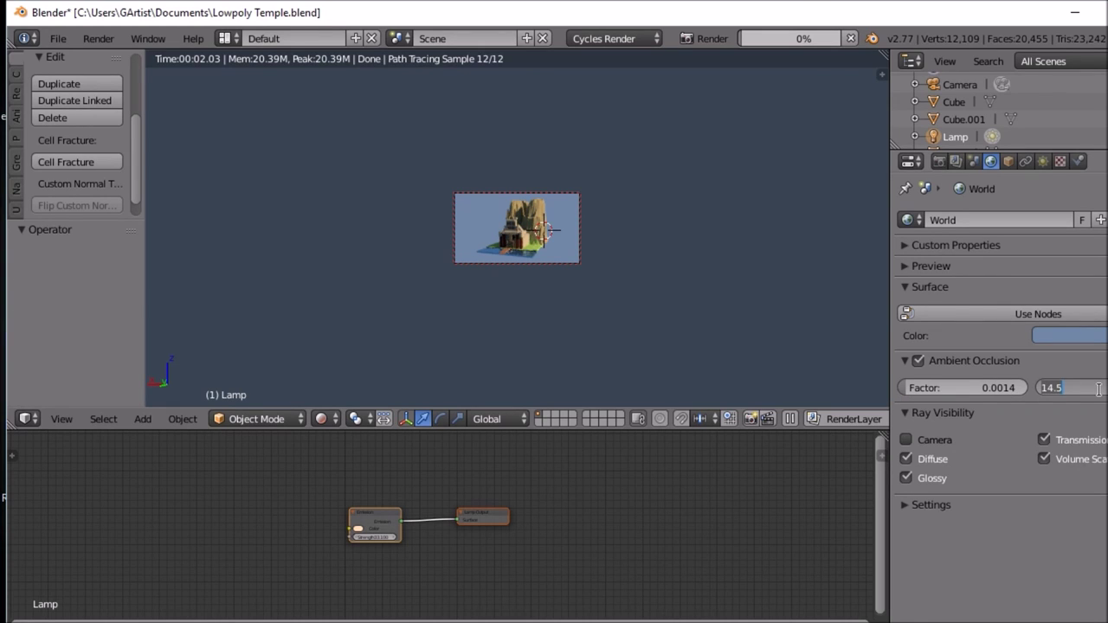
pyautogui.press('Return')
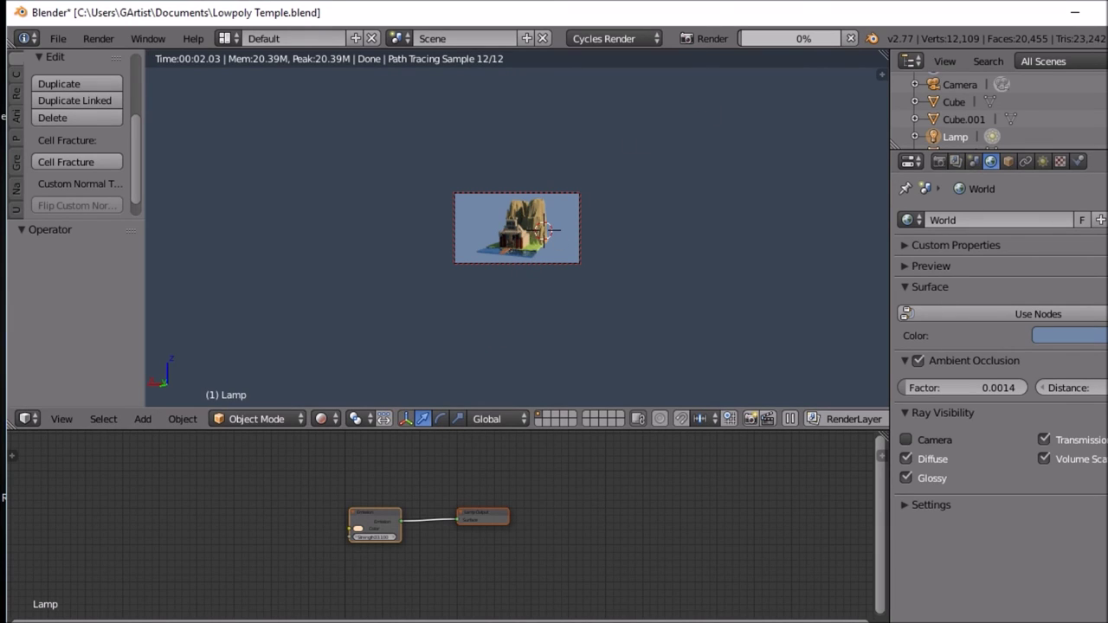
# Step: Cancel the running render and turn the world's camera ray visibility back on
pyautogui.click(850, 38)
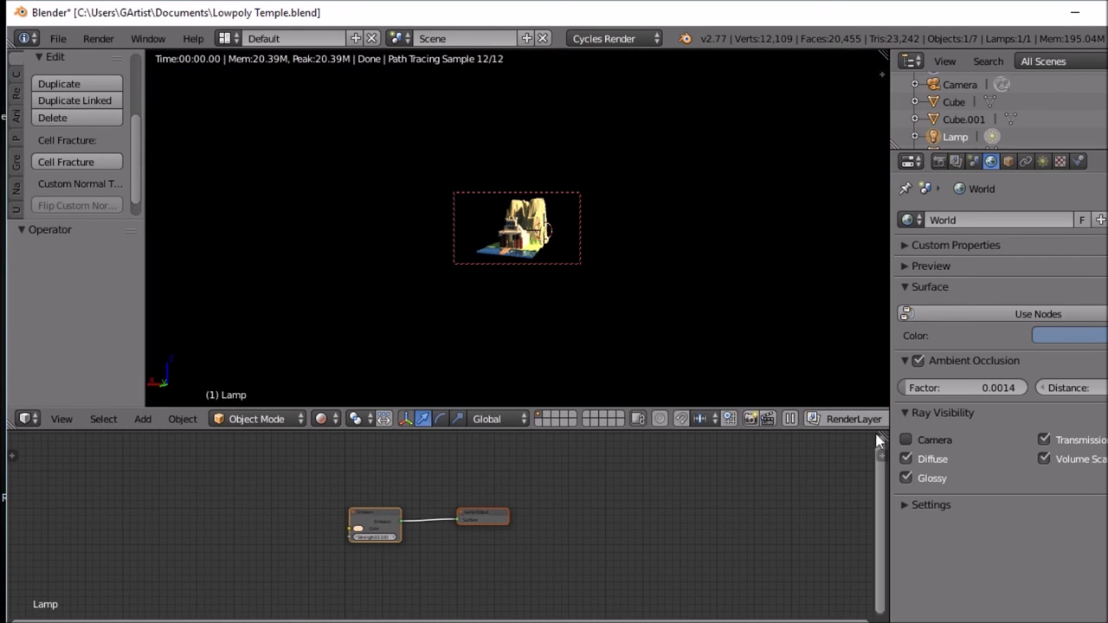
pyautogui.click(31, 419)
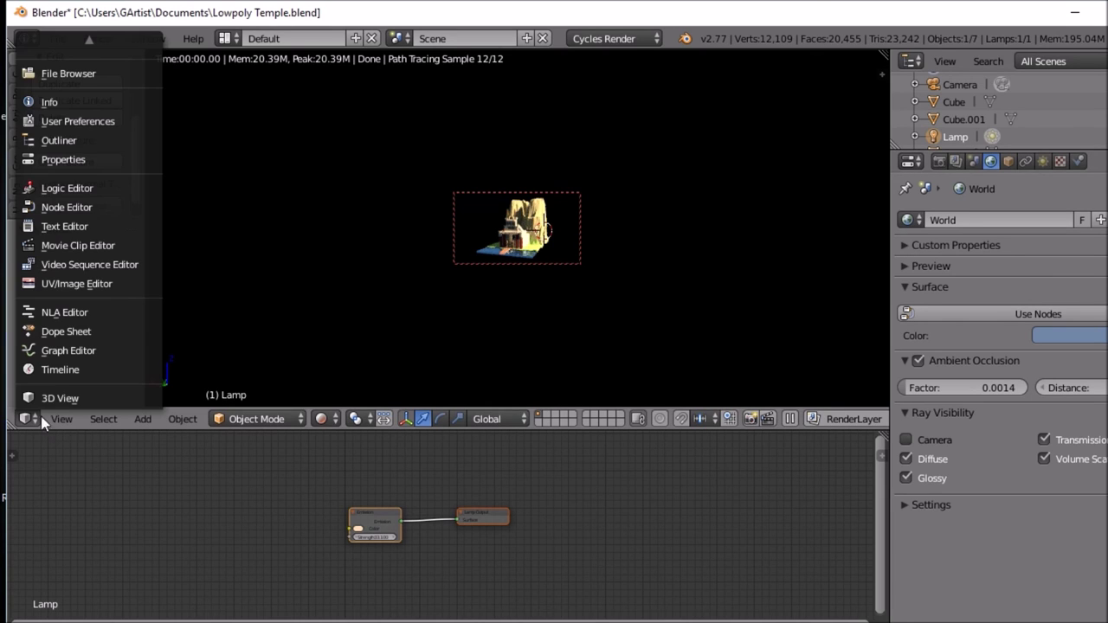
pyautogui.click(906, 440)
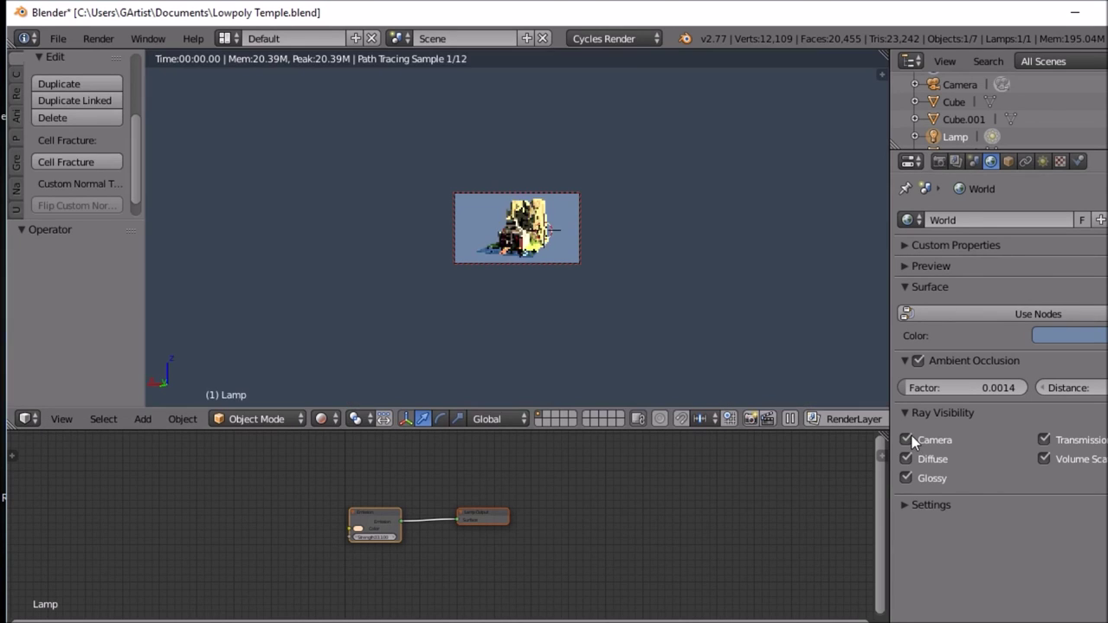
# Step: Render the scene again to check the brightness, open the sun lamp's settings and return to the 3D view
pyautogui.press('F12')
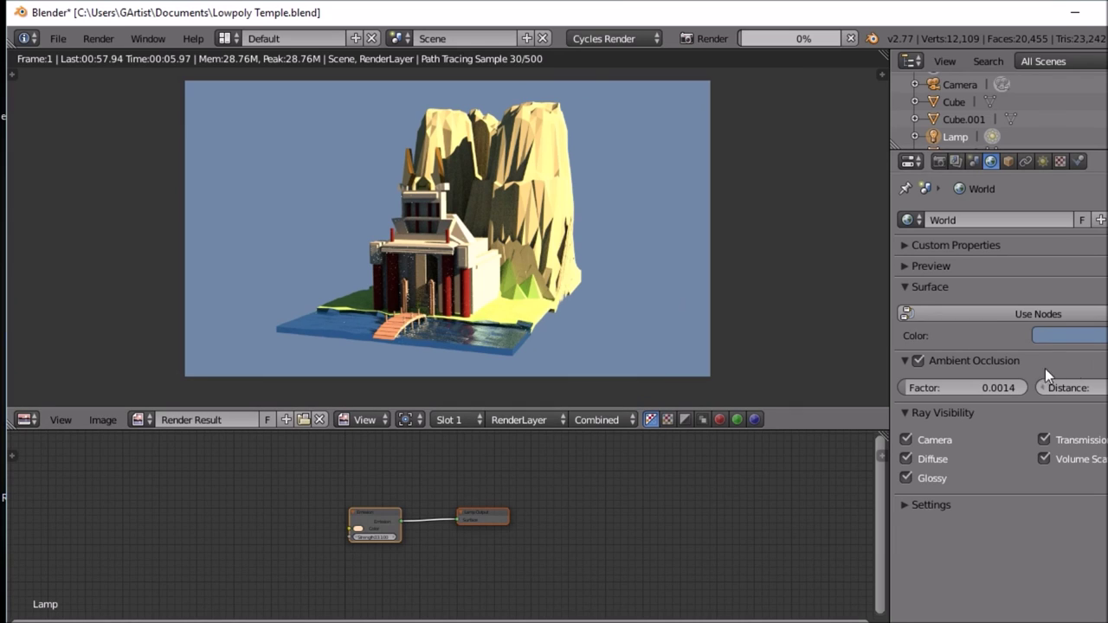
pyautogui.click(1043, 162)
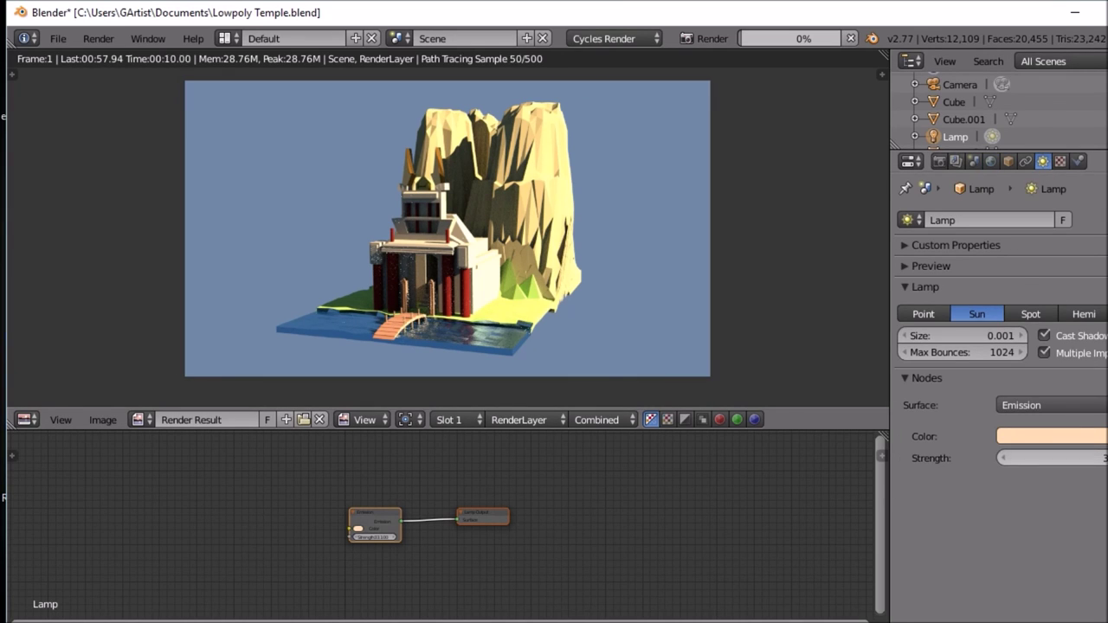
pyautogui.click(28, 420)
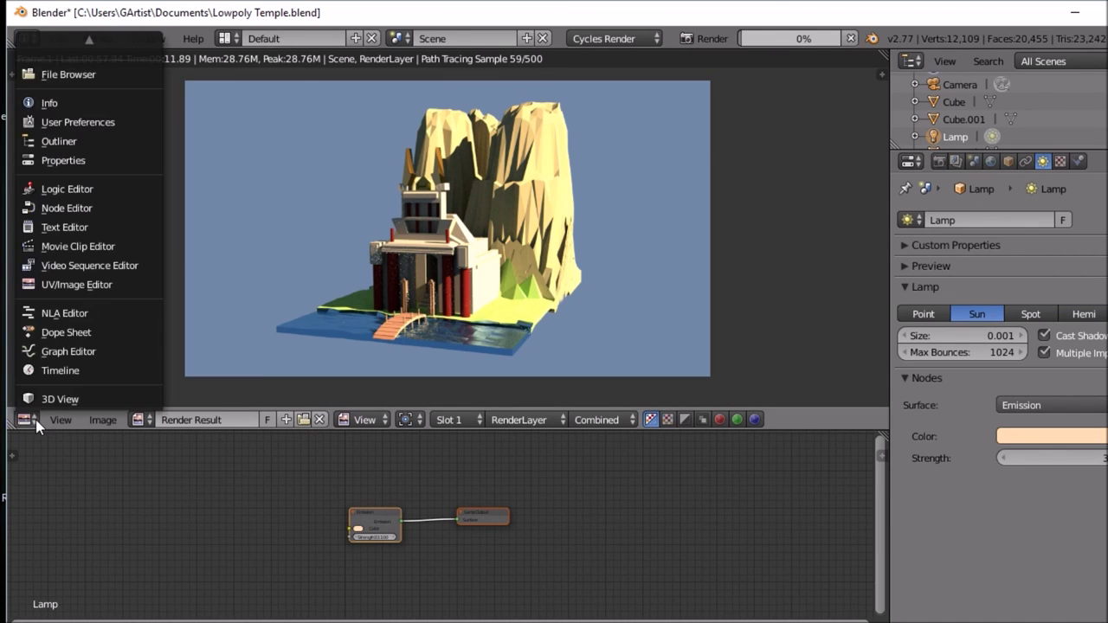
pyautogui.click(51, 399)
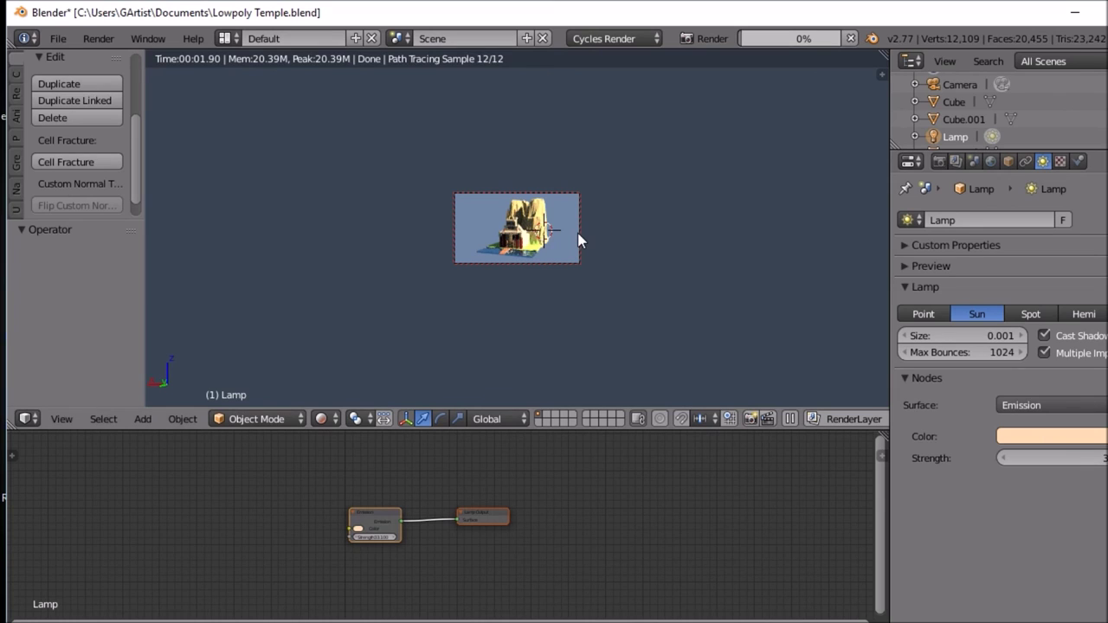
# Step: Clear the viewport's render border so the preview renders the whole mountain and temple, and check the lighting
pyautogui.scroll(4, 577, 236)
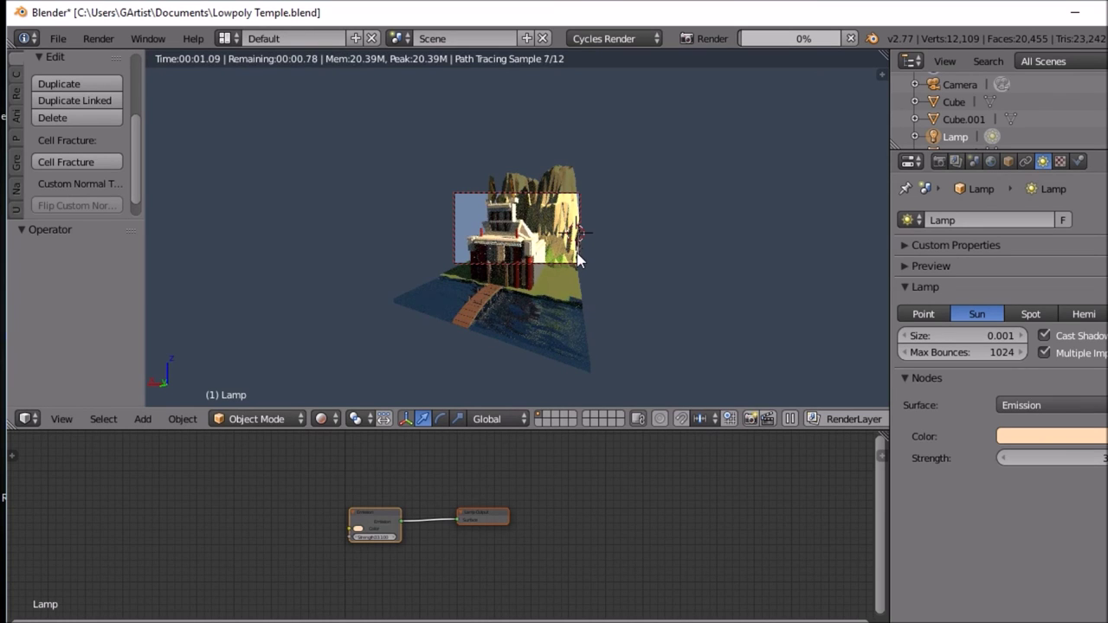
pyautogui.hotkey('ctrl', 'alt', 'b')
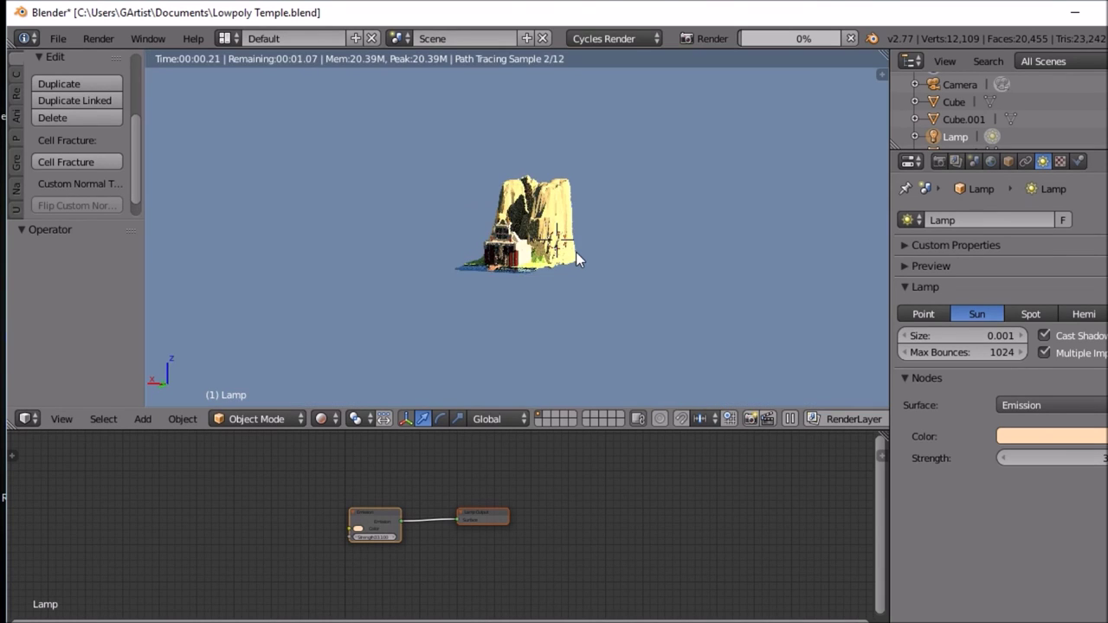
pyautogui.scroll(6, 576, 251)
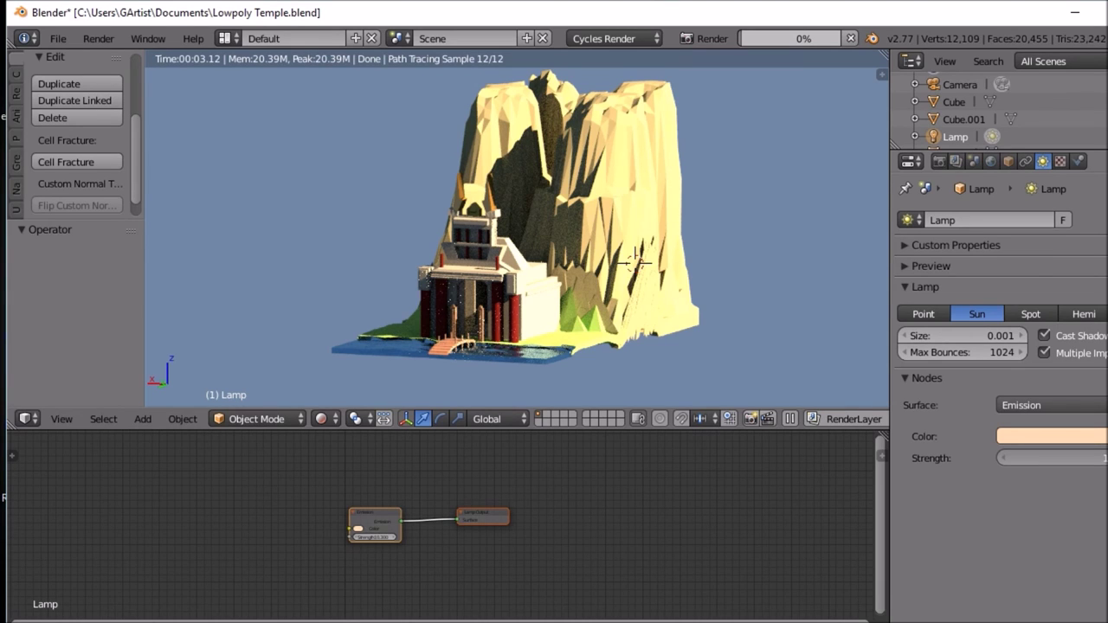
pyautogui.scroll(-1, 697, 252)
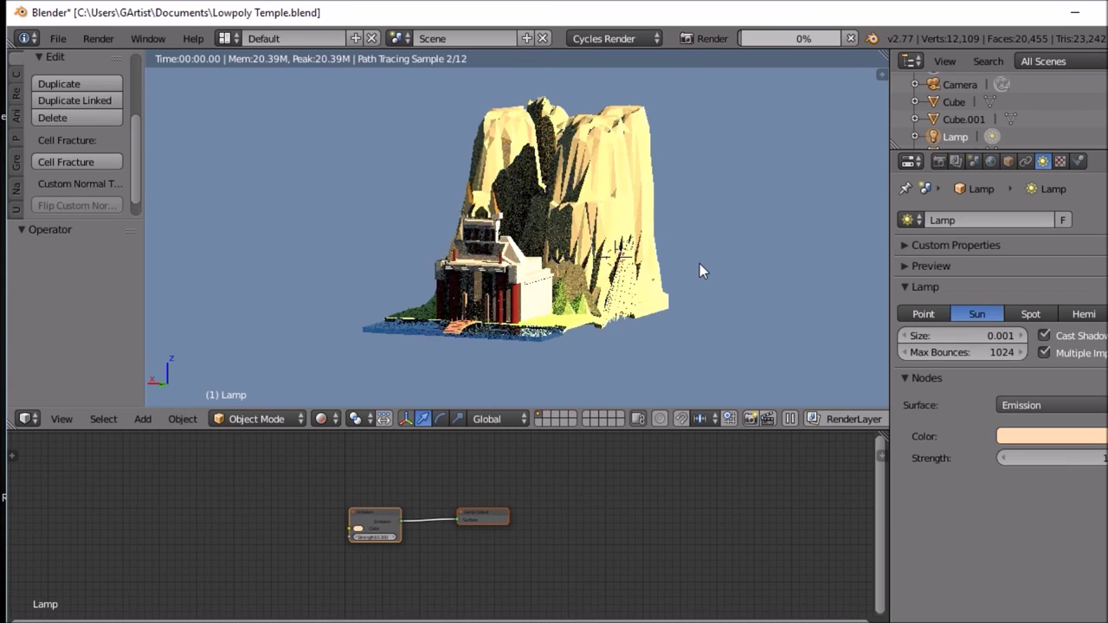
pyautogui.scroll(-1, 700, 263)
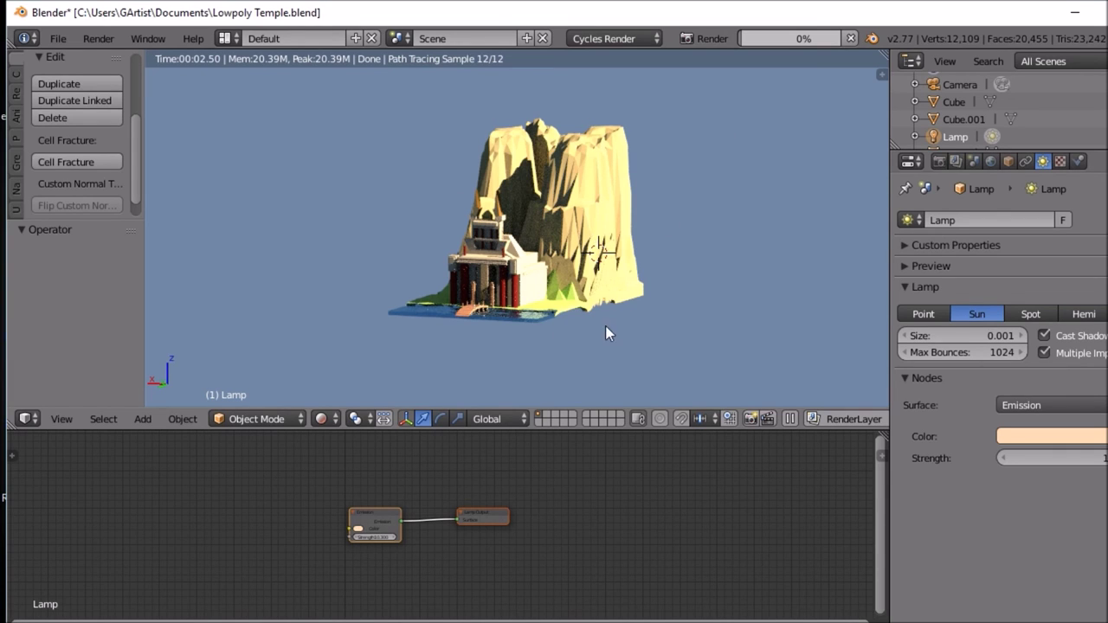
pyautogui.scroll(-1, 550, 264)
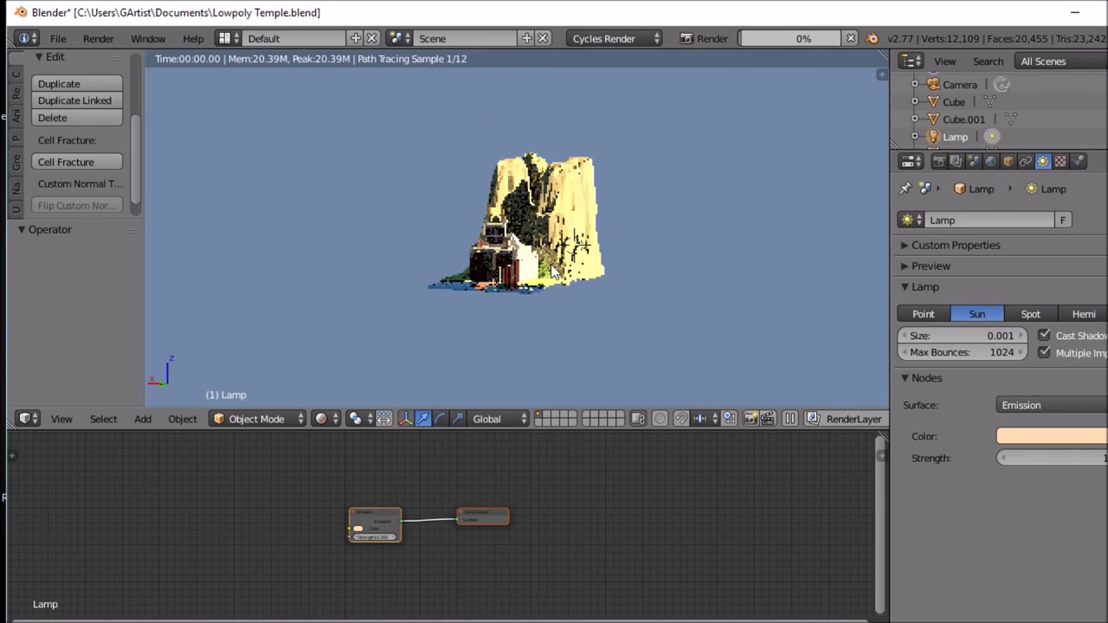
pyautogui.scroll(1, 551, 271)
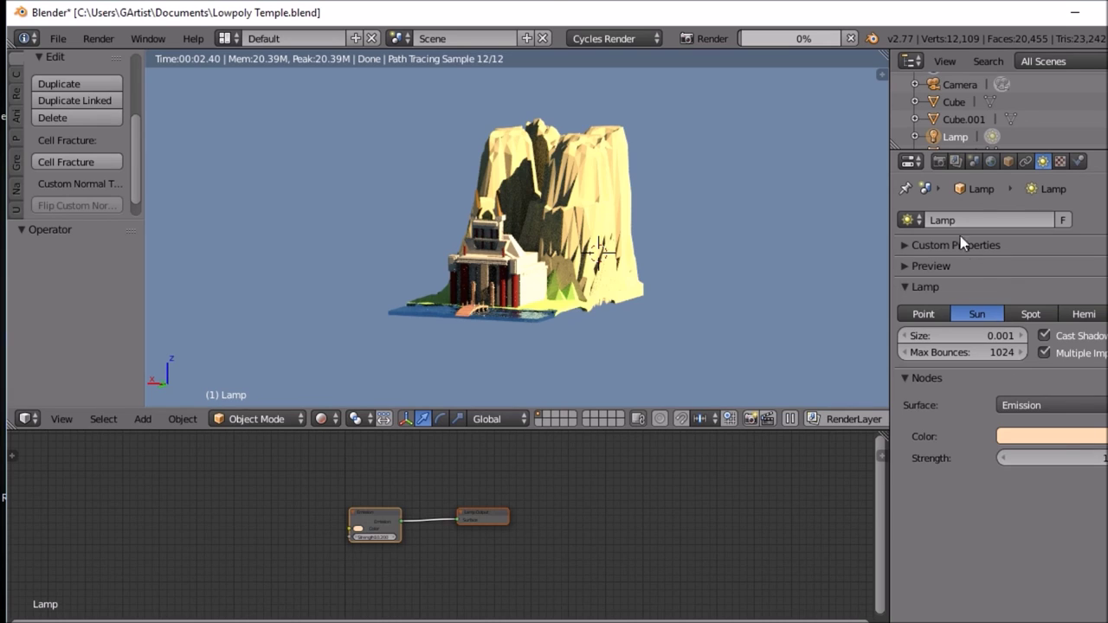
# Step: Try the scene without the world's ambient occlusion, then enable it again with the same factor
pyautogui.click(990, 162)
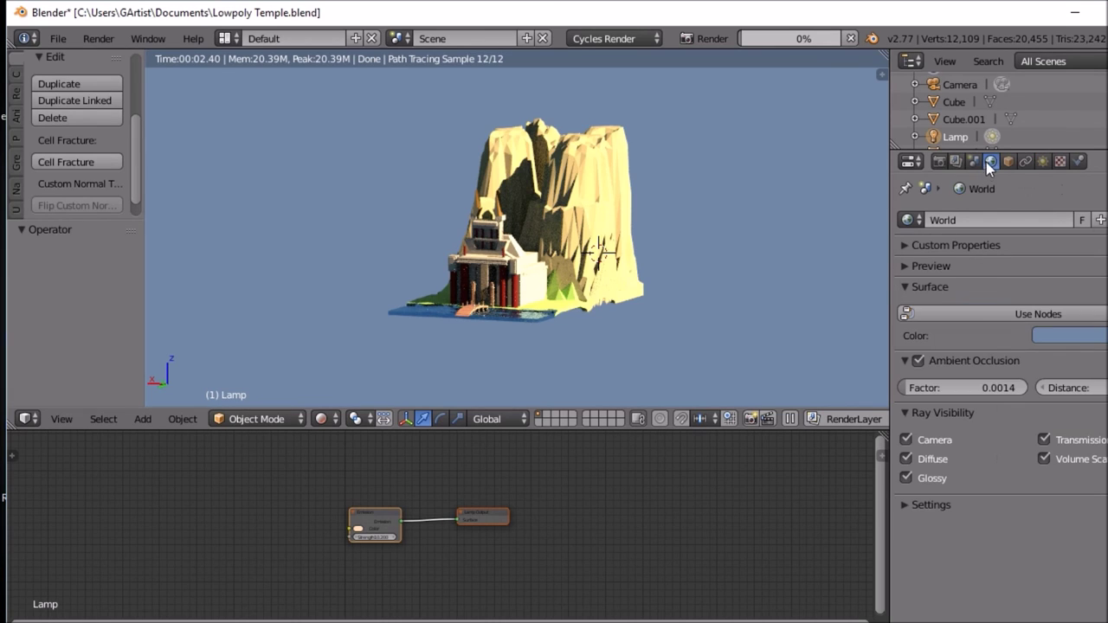
pyautogui.click(919, 361)
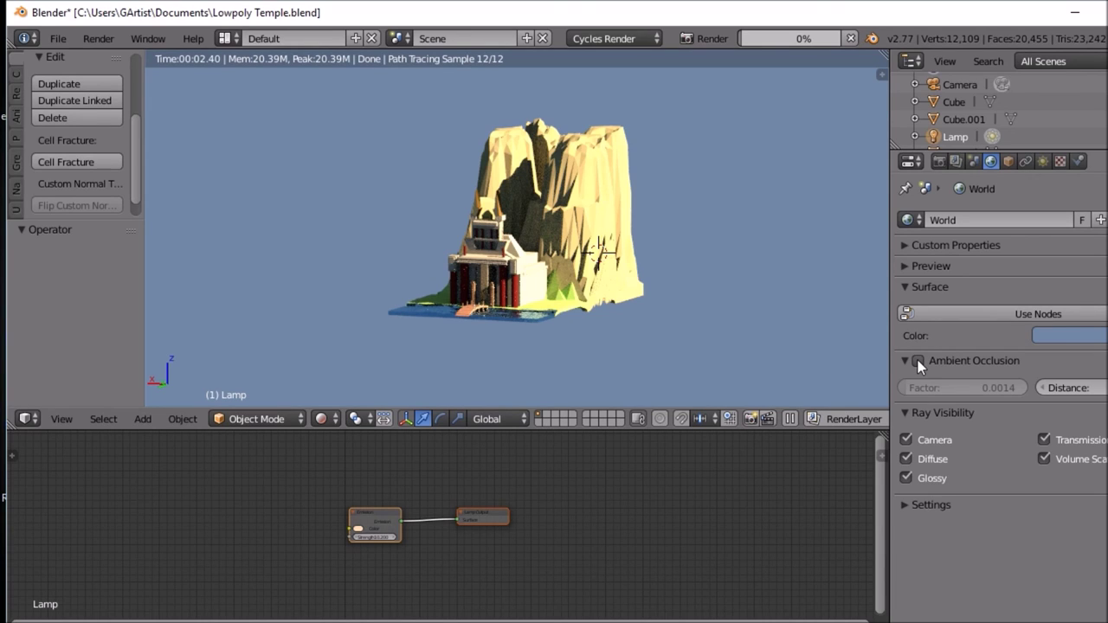
pyautogui.click(1043, 162)
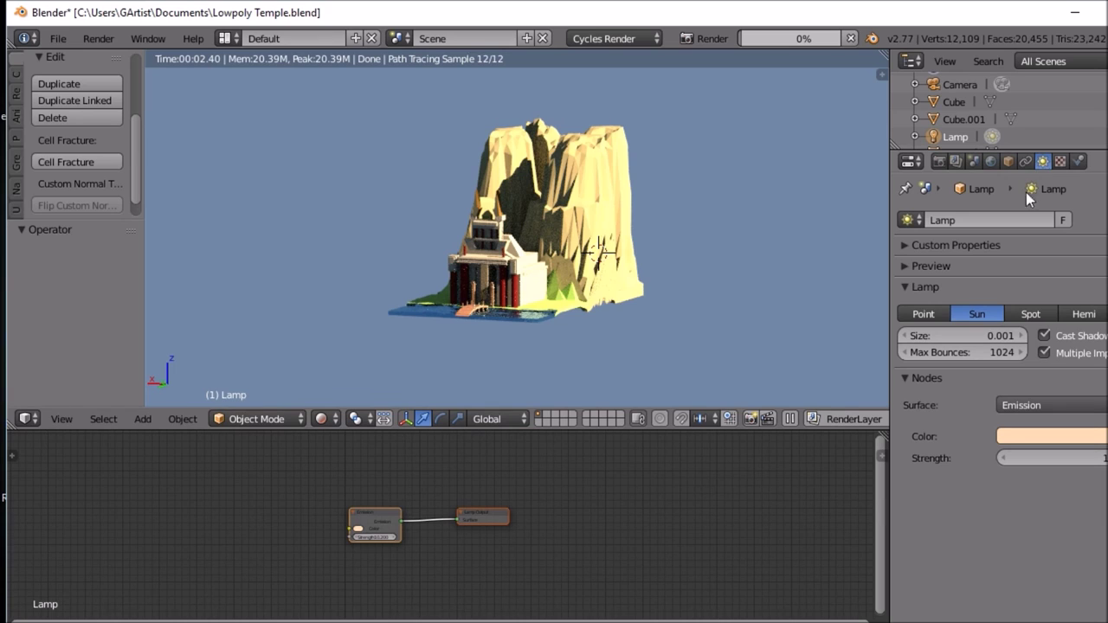
pyautogui.click(990, 162)
pyautogui.click(917, 361)
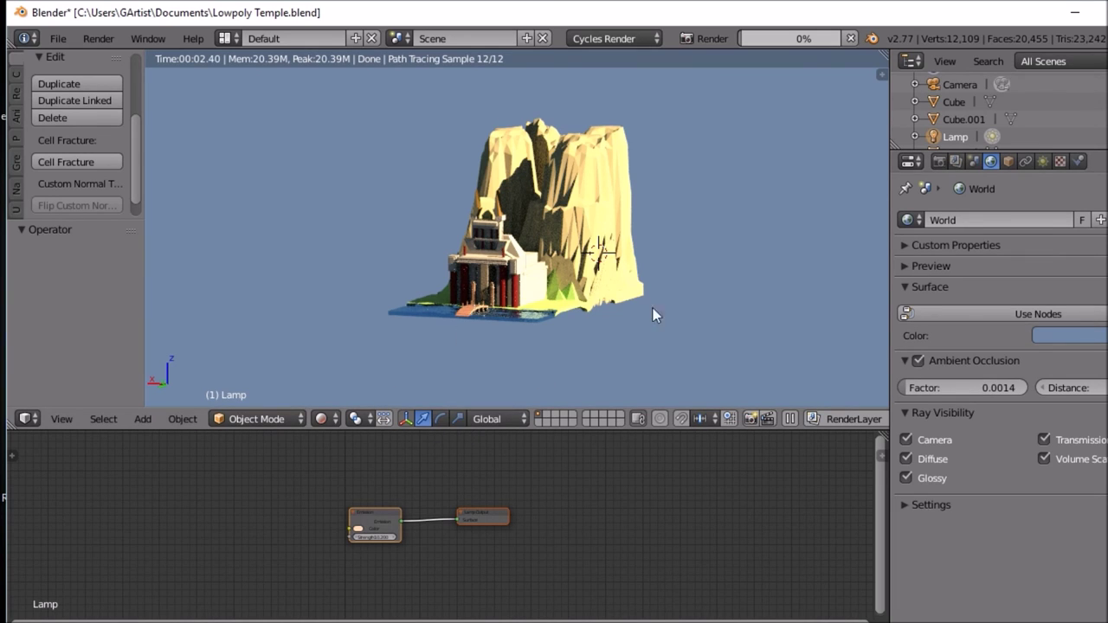
# Step: Set Clamp Indirect to 3.00 in the render sampling settings
pyautogui.click(939, 161)
pyautogui.scroll(-5, 1056, 435)
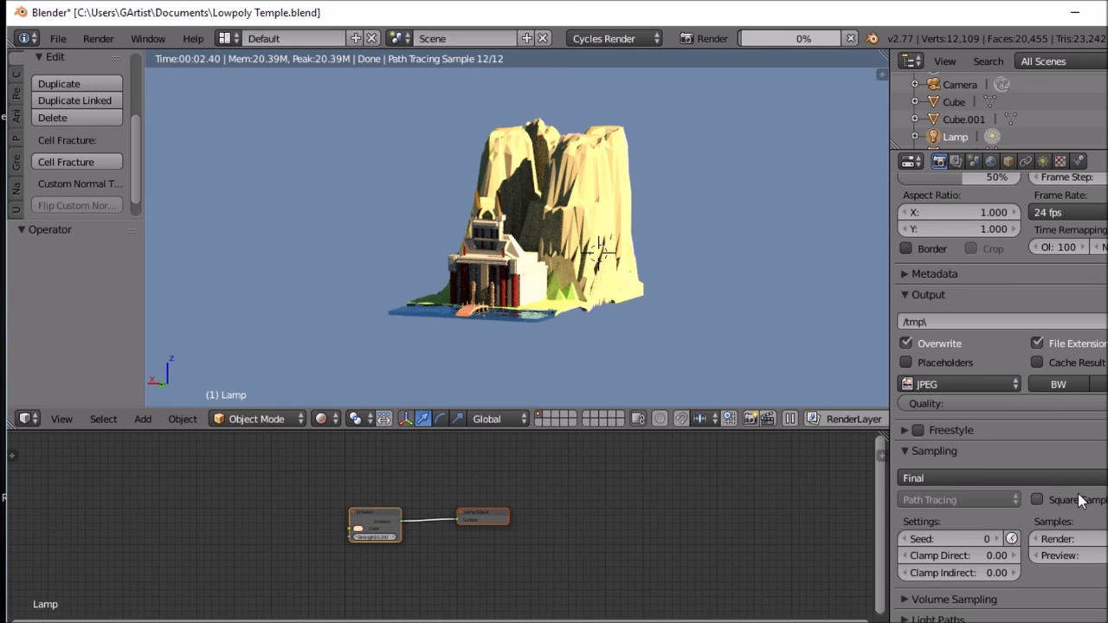
pyautogui.click(1011, 573)
pyautogui.click(997, 573)
pyautogui.write('3')
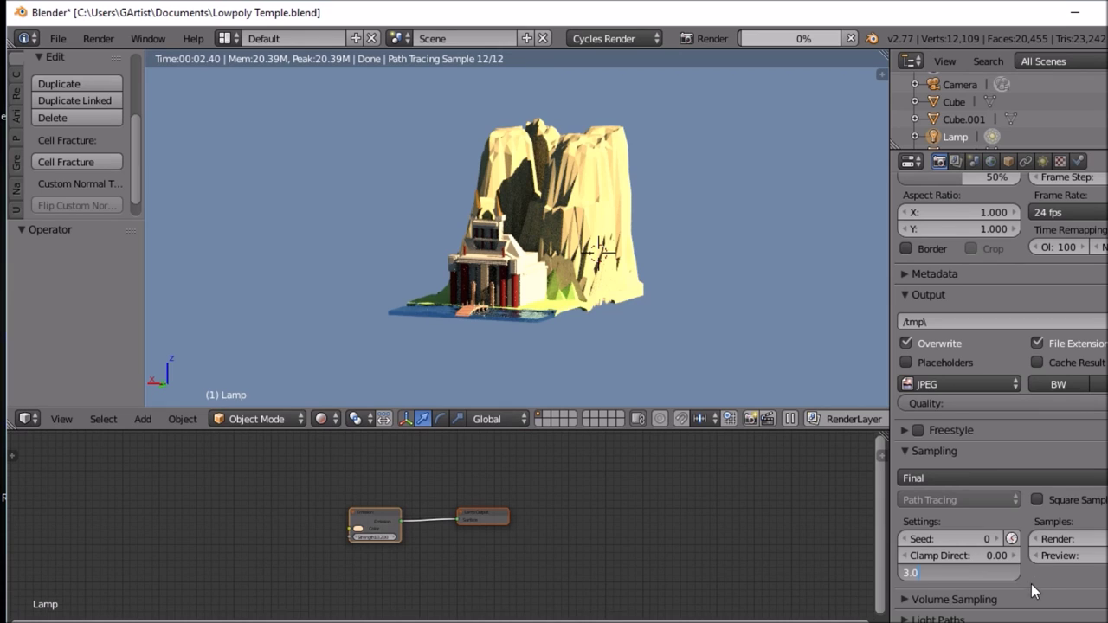
pyautogui.press('Return')
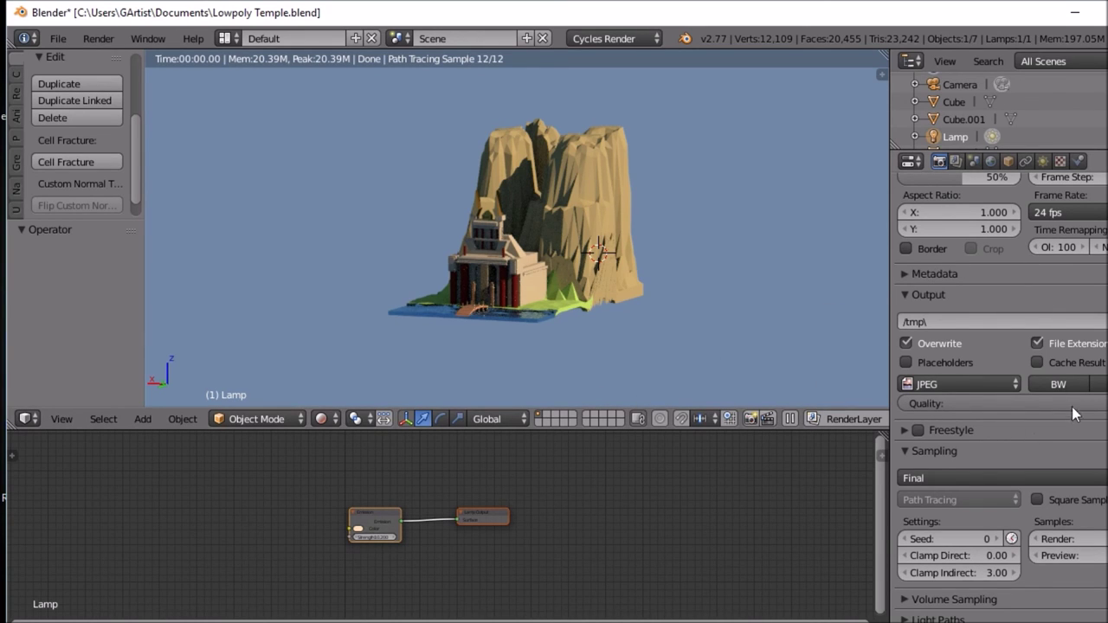
# Step: Raise the emission strength of the sun lamp in two increments
pyautogui.click(1043, 162)
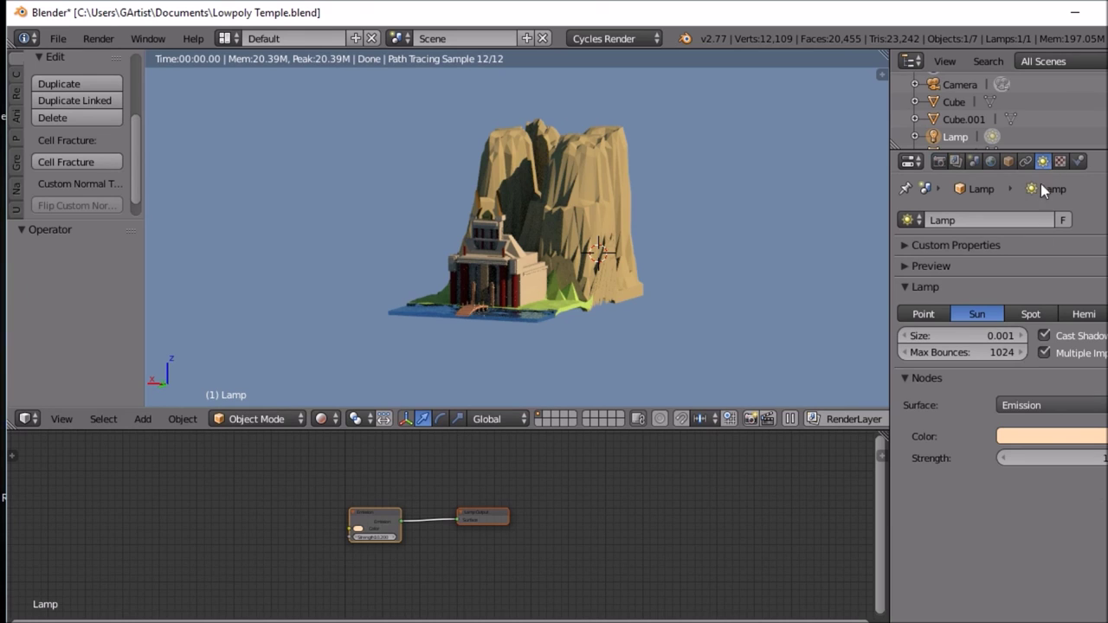
pyautogui.moveTo(1087, 459); pyautogui.dragTo(1098, 459)
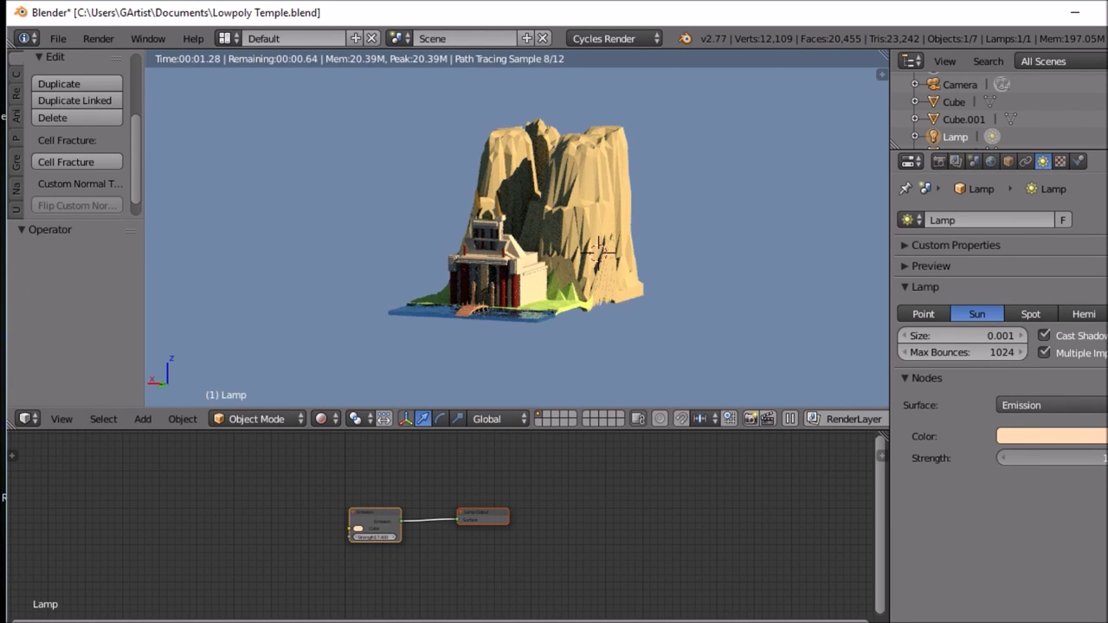
pyautogui.moveTo(1097, 459); pyautogui.dragTo(1107, 459)
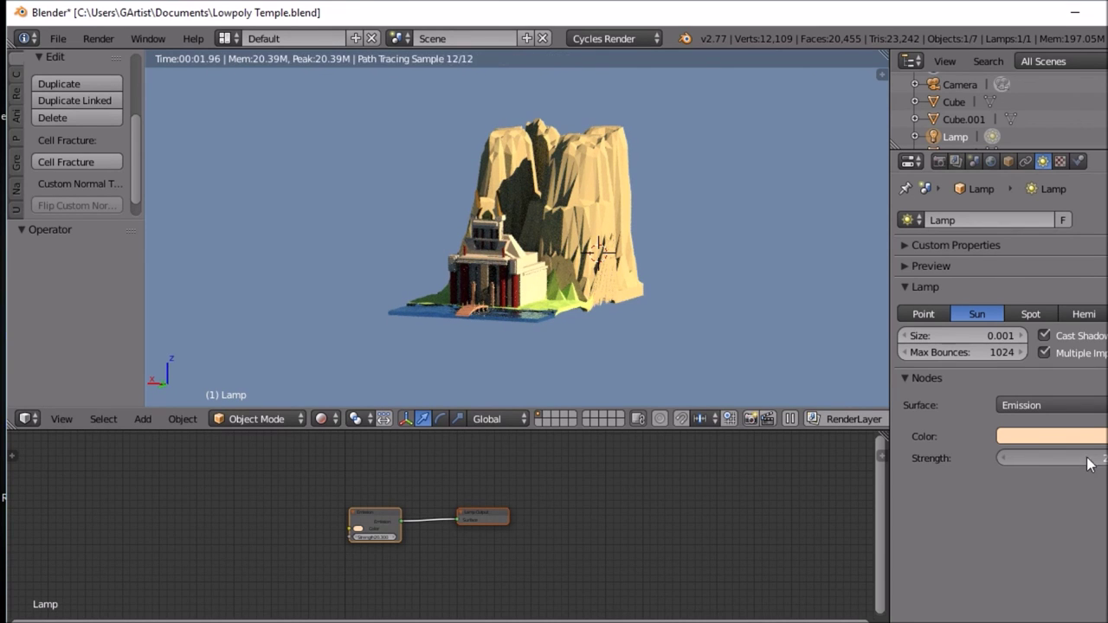
# Step: Toggle the world's ambient occlusion to compare its effect on the brighter sunlight, leaving it enabled
pyautogui.click(991, 161)
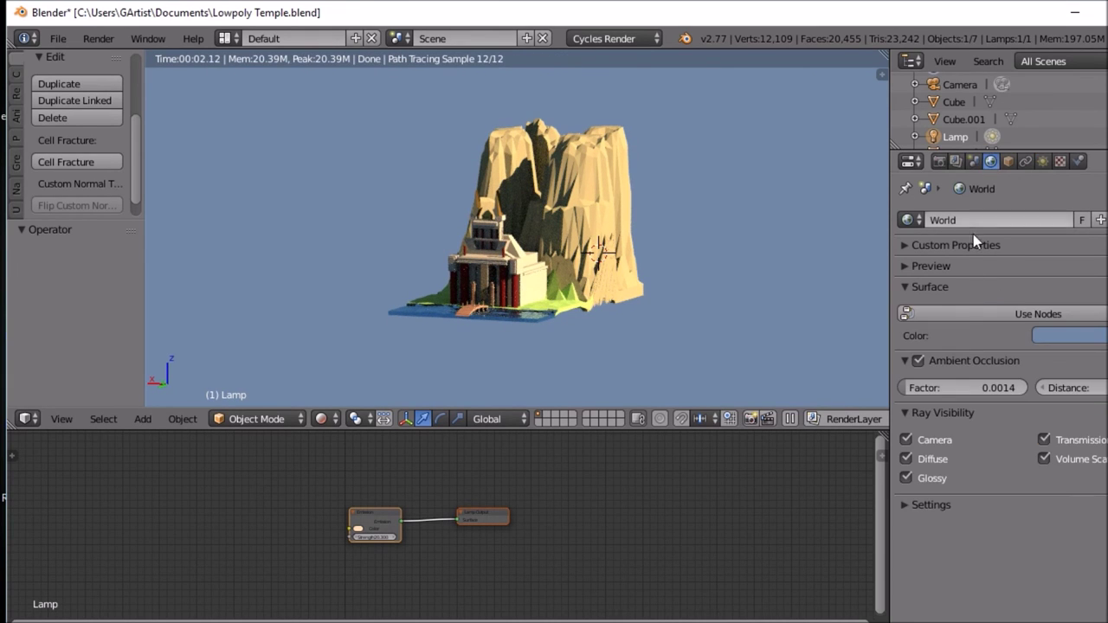
pyautogui.click(918, 359)
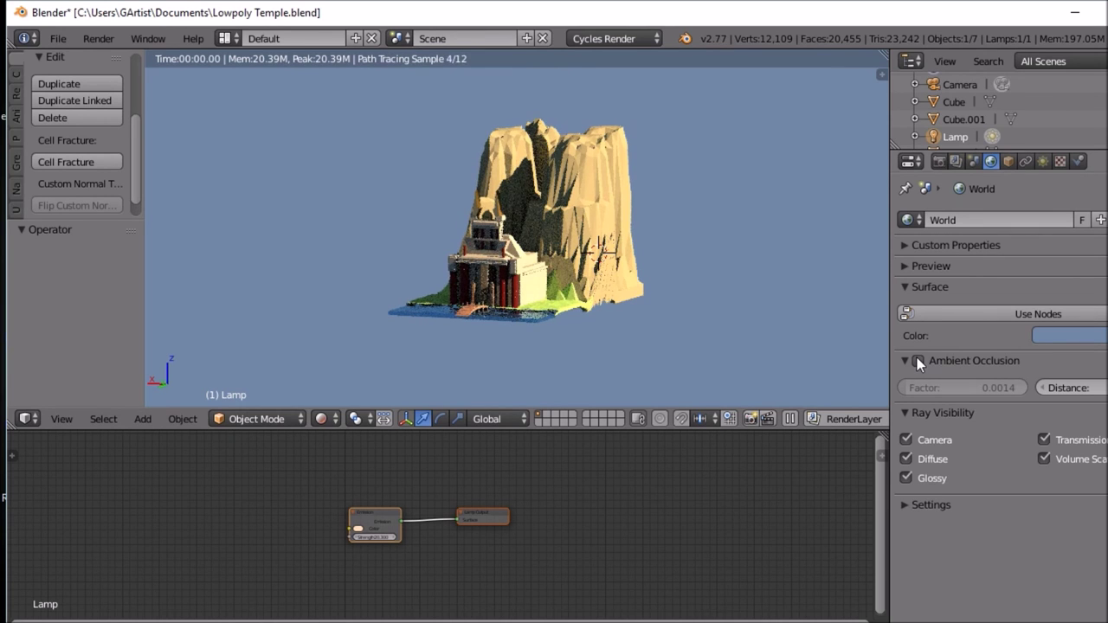
pyautogui.click(918, 359)
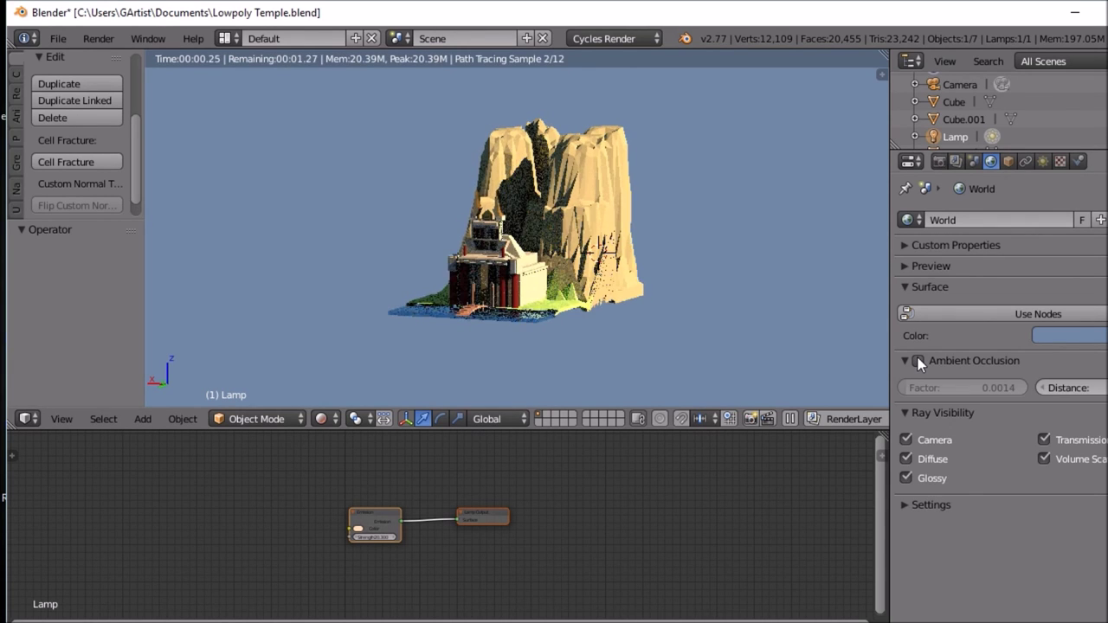
pyautogui.click(918, 359)
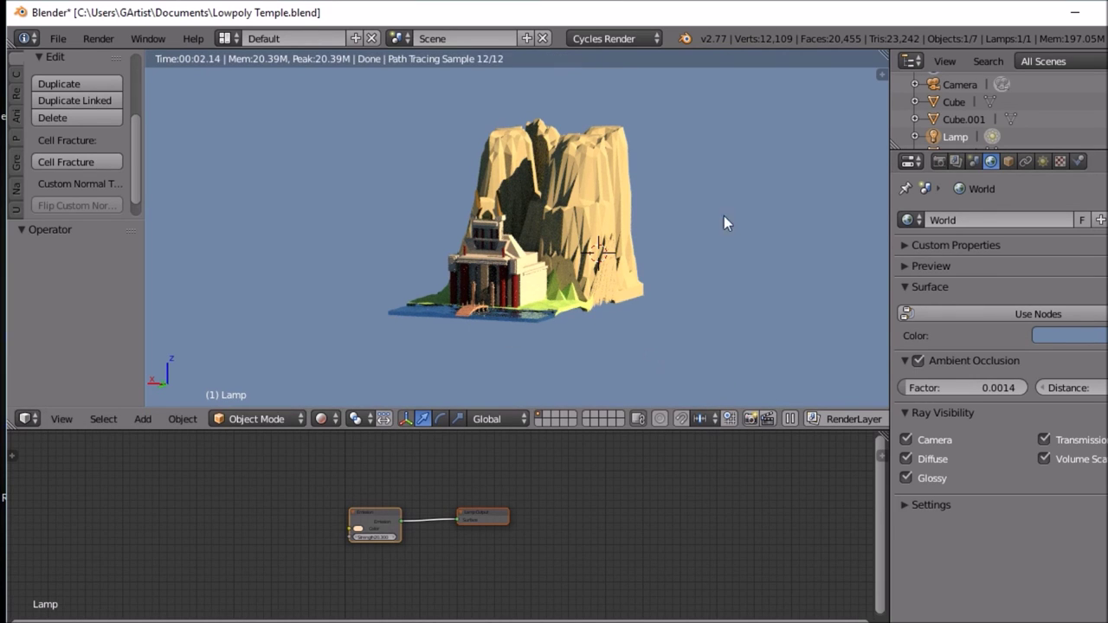
# Step: Select the temple building and disconnect the image texture from the Diffuse BSDF color in its material nodes
pyautogui.rightClick(533, 279)
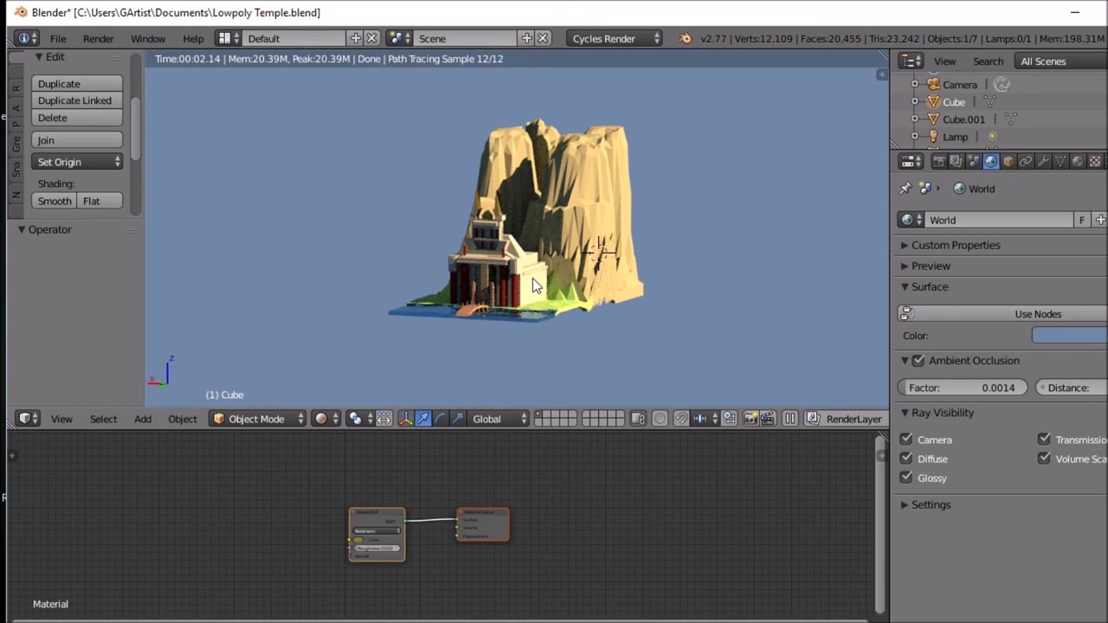
pyautogui.rightClick(531, 273)
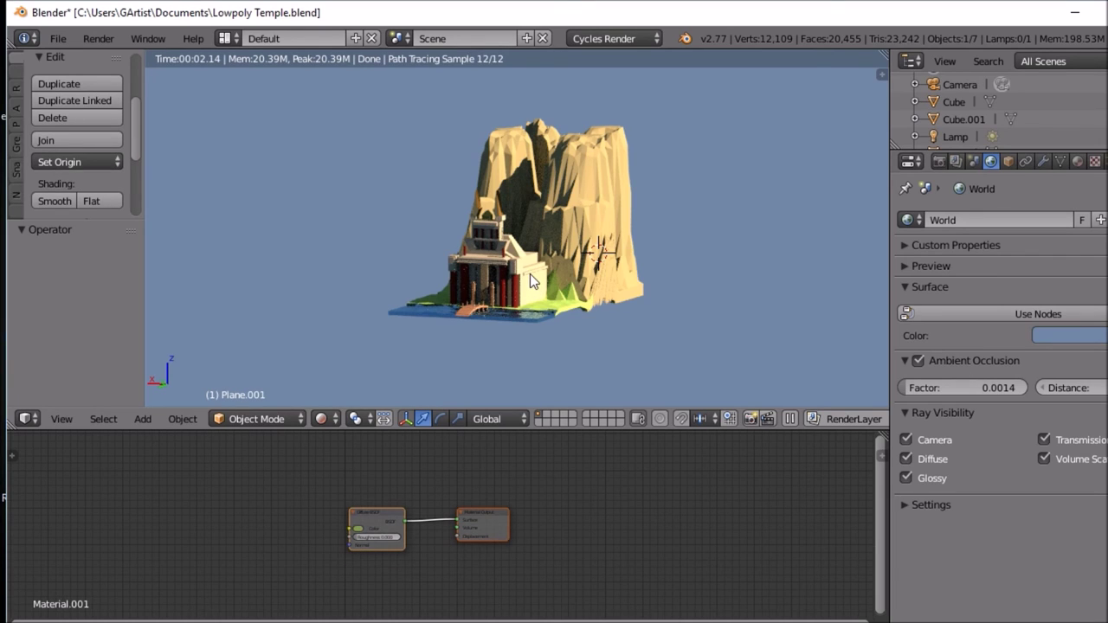
pyautogui.rightClick(527, 271)
pyautogui.rightClick(522, 270)
pyautogui.rightClick(516, 253)
pyautogui.rightClick(513, 247)
pyautogui.rightClick(503, 261)
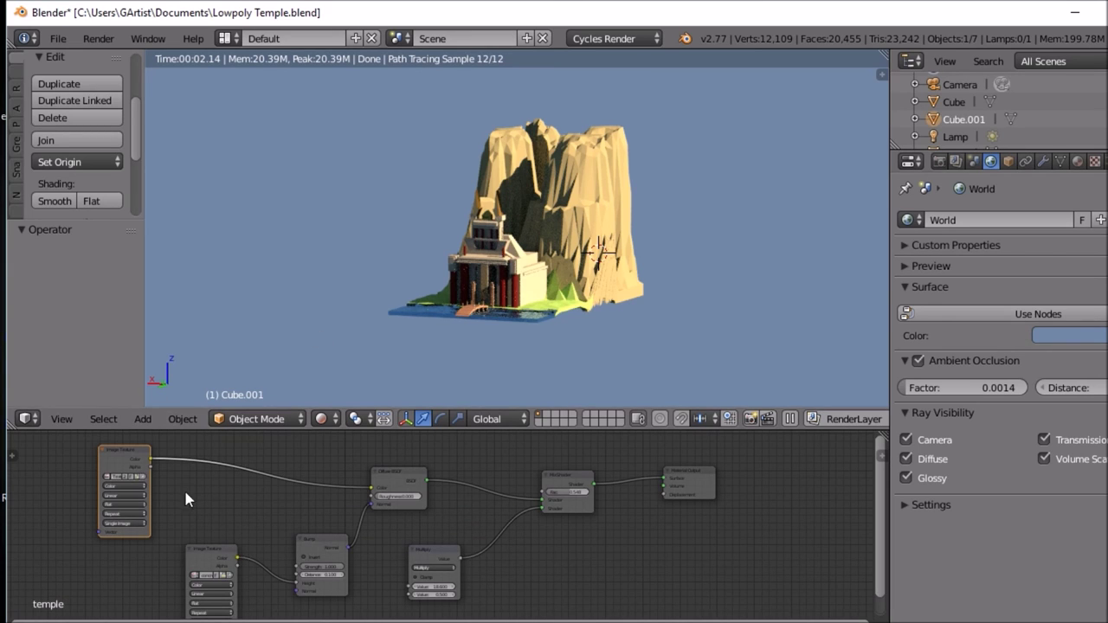
pyautogui.press('g')
pyautogui.click(381, 490)
pyautogui.moveTo(372, 490); pyautogui.dragTo(247, 477)
pyautogui.moveTo(159, 453); pyautogui.dragTo(381, 490)
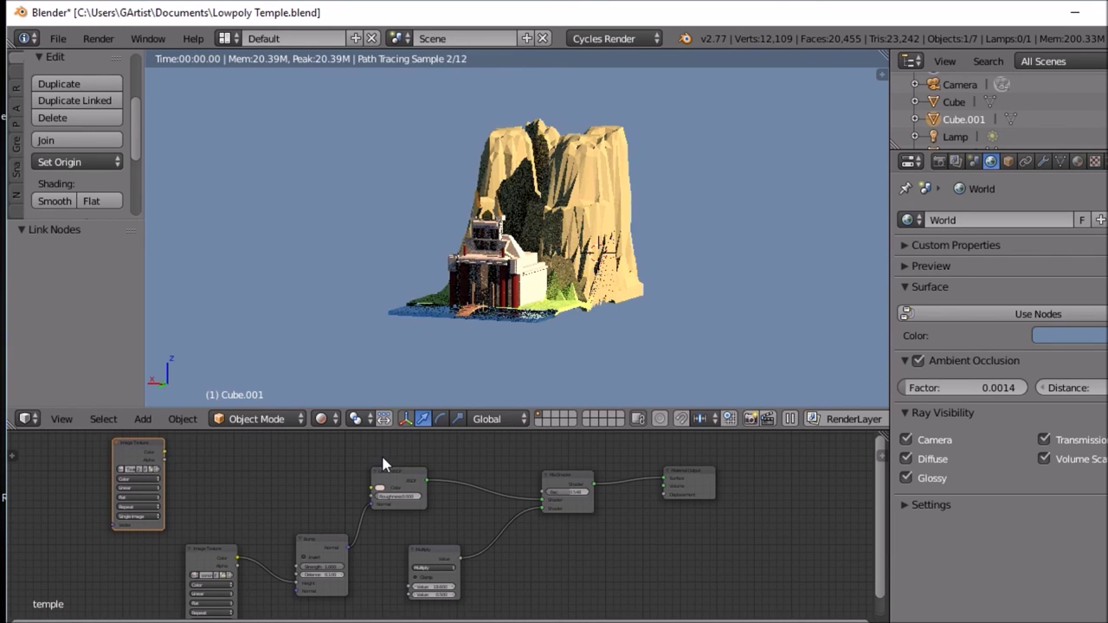
# Step: Darken the temple material's Diffuse BSDF color and tint it tan with RGB 0.384, 0.282, 0.173
pyautogui.click(381, 490)
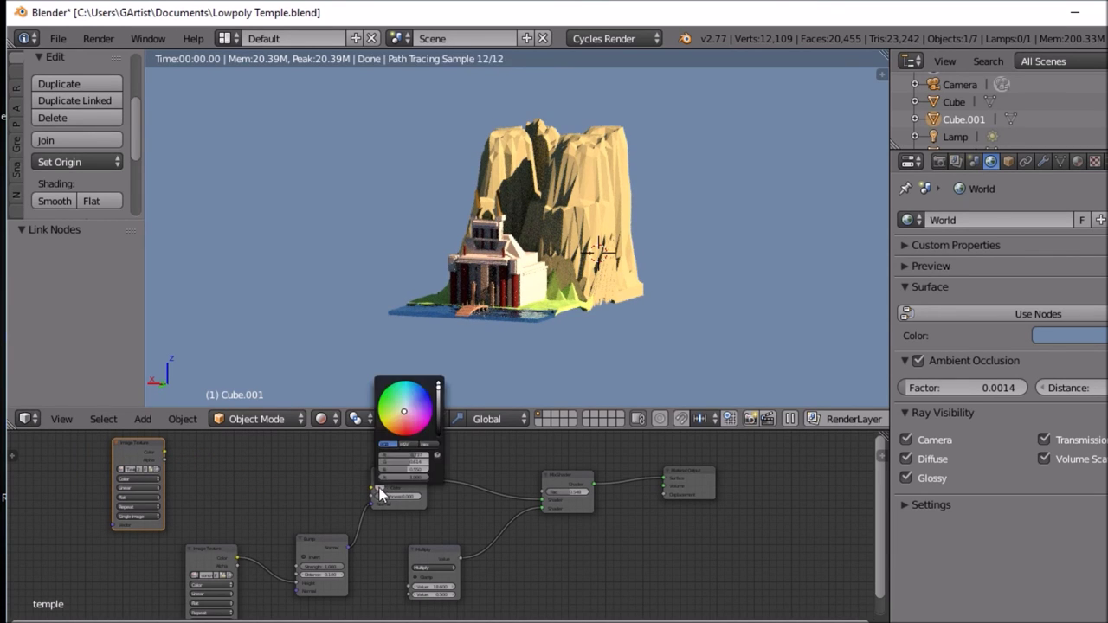
pyautogui.moveTo(440, 390); pyautogui.dragTo(440, 410)
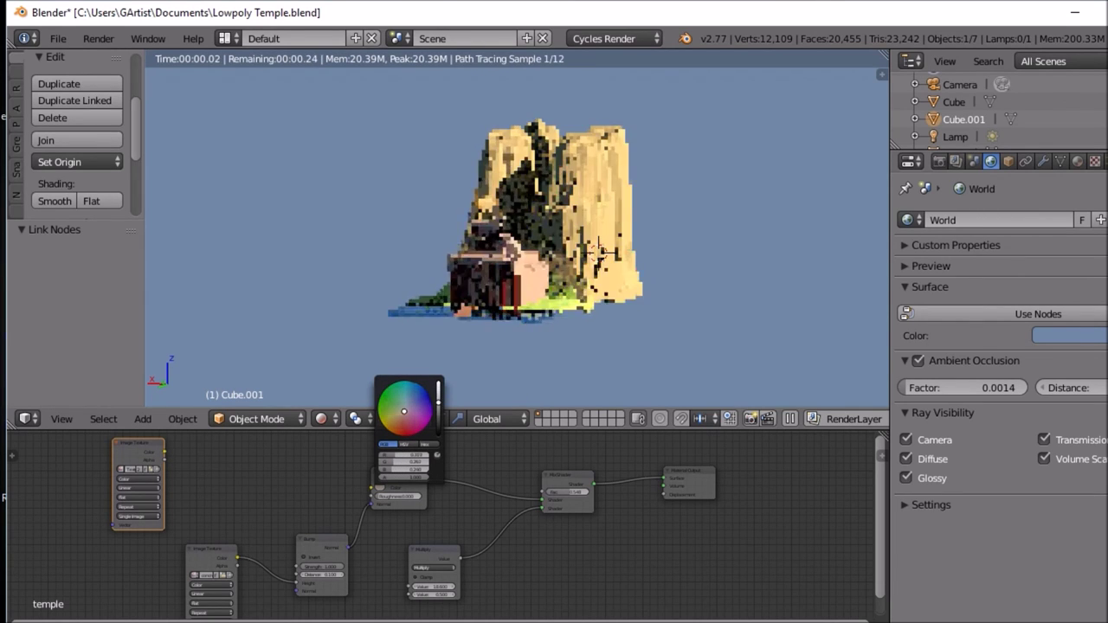
pyautogui.moveTo(419, 452); pyautogui.dragTo(422, 459)
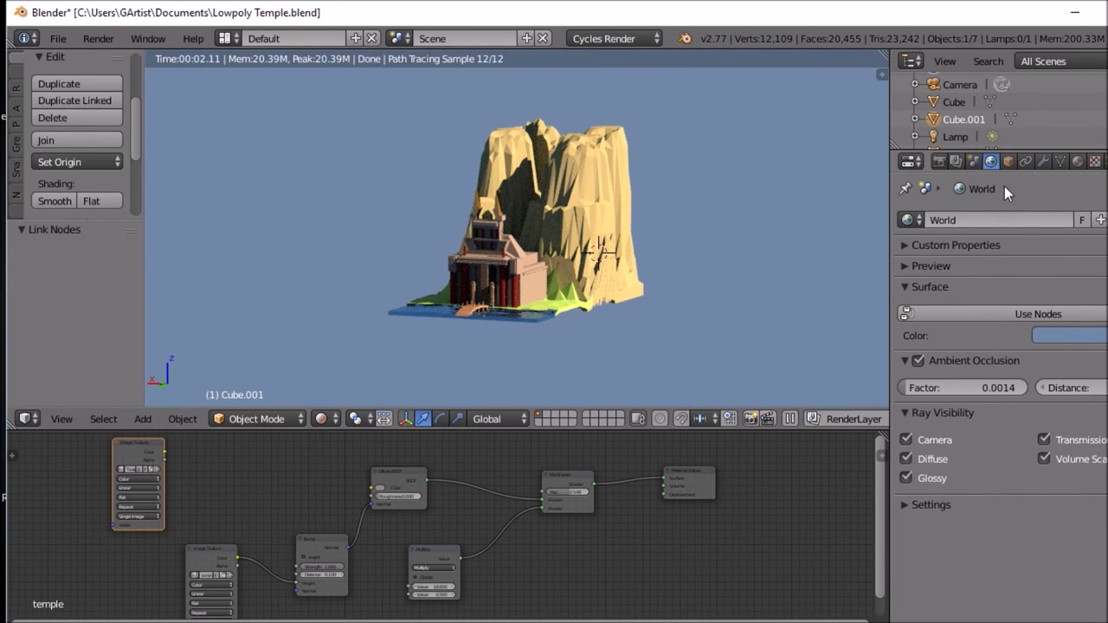
pyautogui.click(1079, 162)
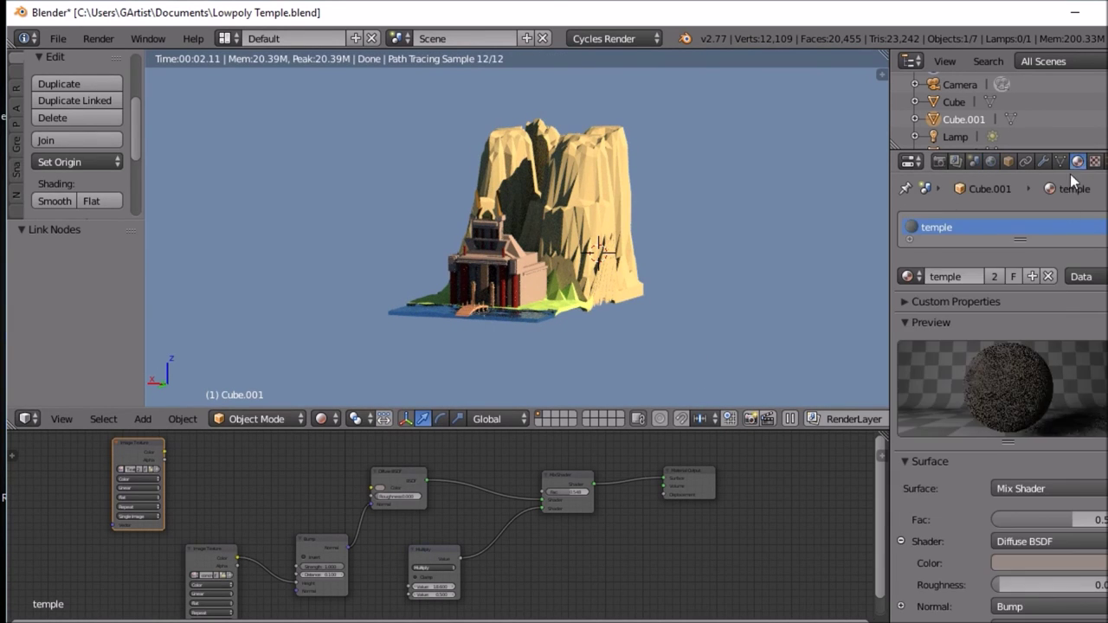
pyautogui.click(1064, 563)
pyautogui.moveTo(1105, 363)
pyautogui.mouseDown()
pyautogui.moveTo(1105, 407)
pyautogui.moveTo(1105, 351)
pyautogui.mouseUp()
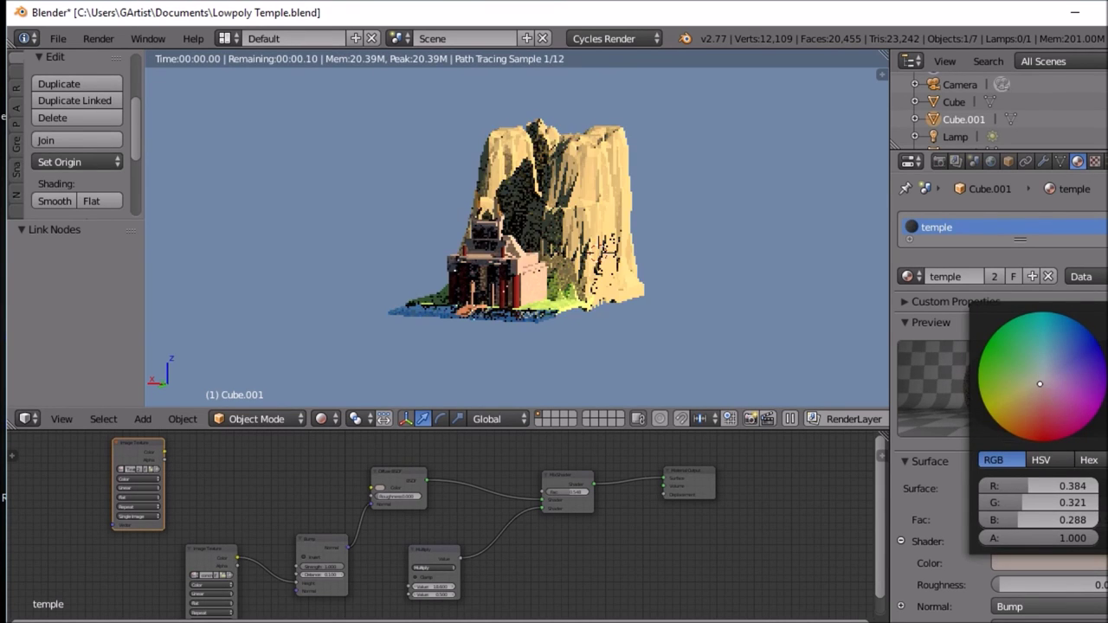
pyautogui.moveTo(1046, 386); pyautogui.dragTo(1032, 394)
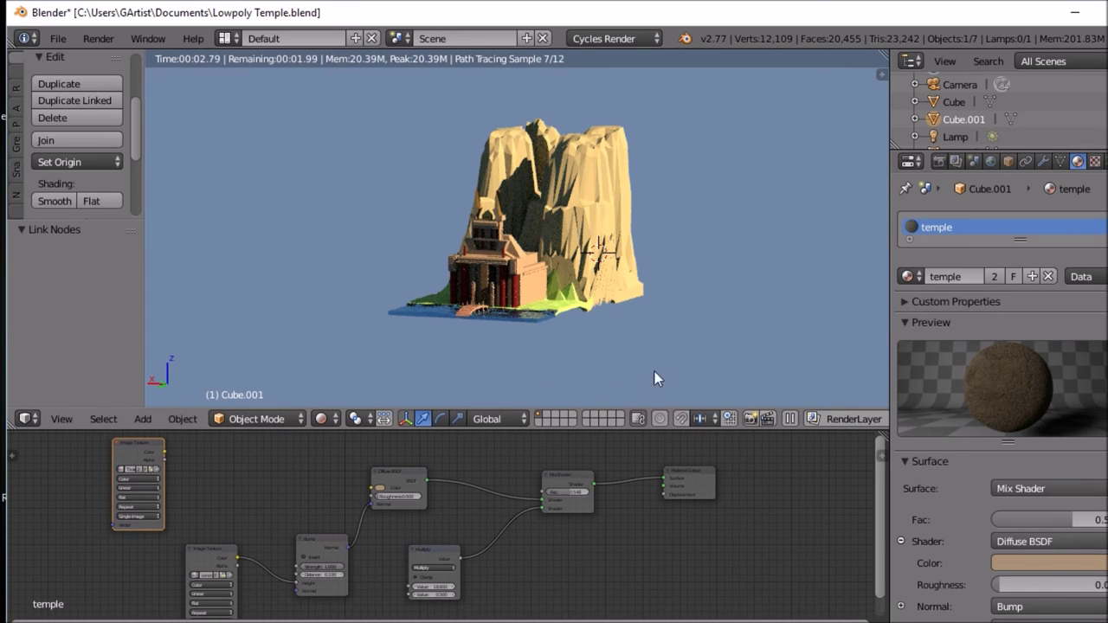
# Step: Brighten the temple's diffuse color to a light beige with a red value of 0.615, and fine-tune its tint
pyautogui.click(1059, 561)
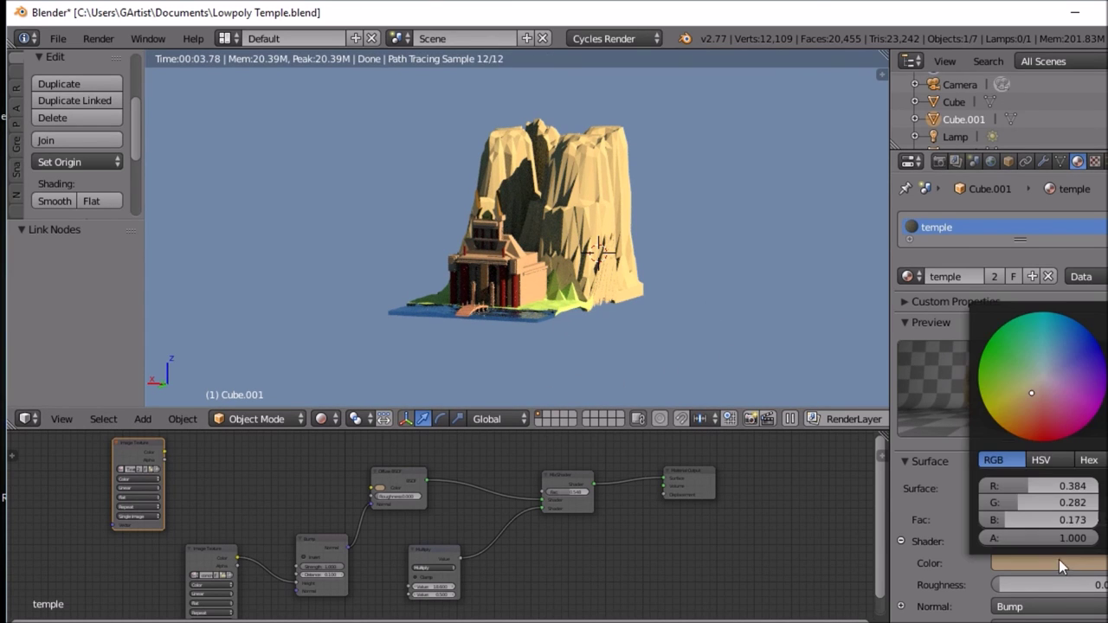
pyautogui.moveTo(1106, 407); pyautogui.dragTo(1106, 373)
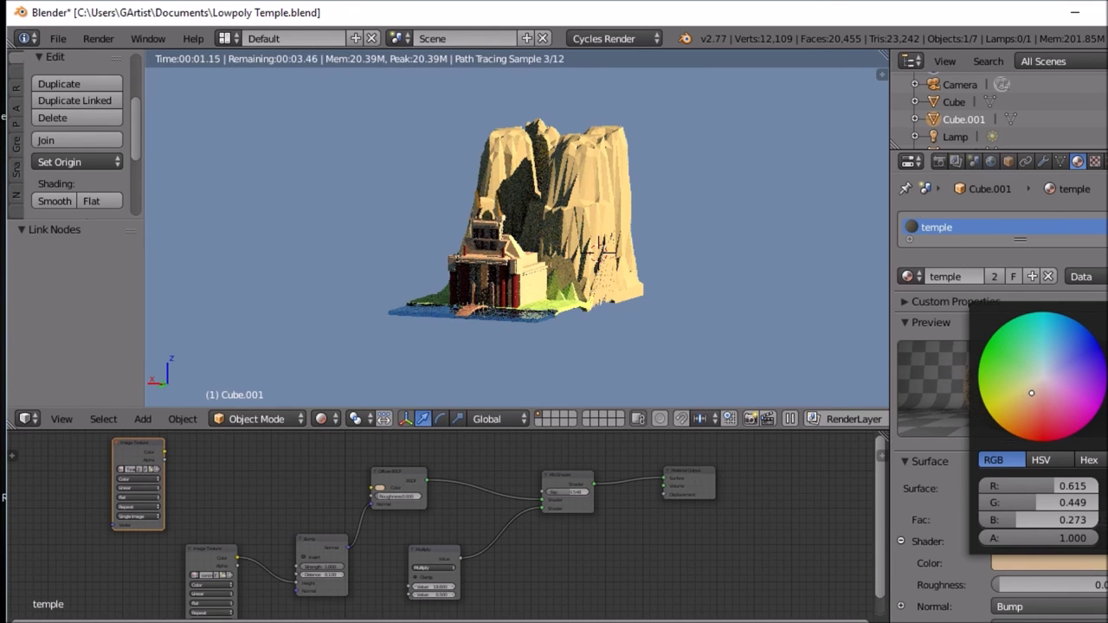
pyautogui.click(1031, 394)
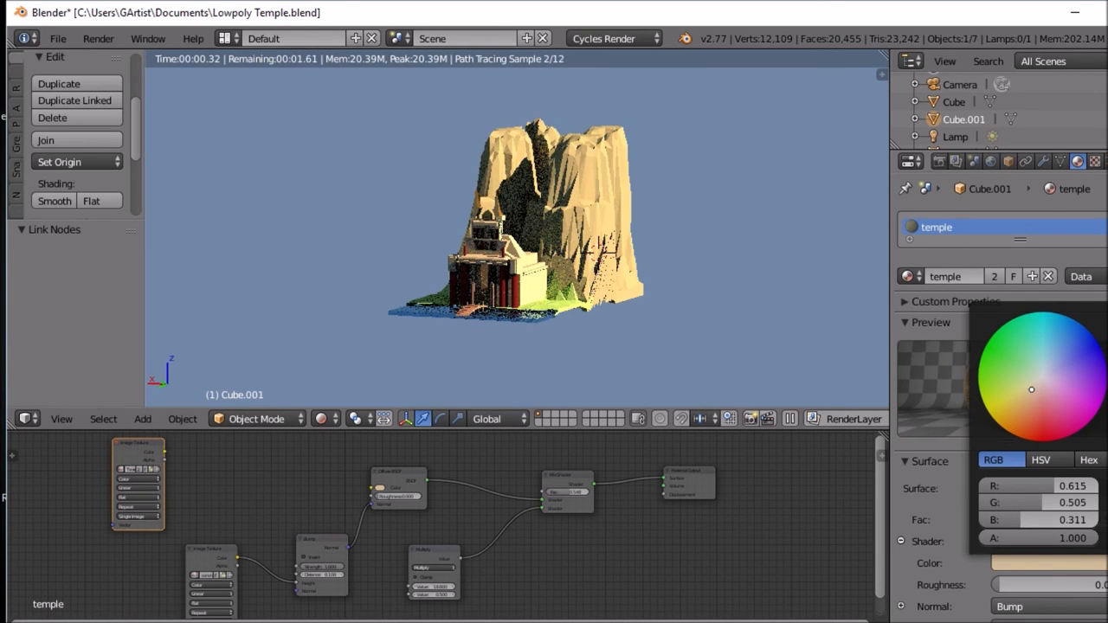
pyautogui.moveTo(1031, 393); pyautogui.dragTo(1032, 392)
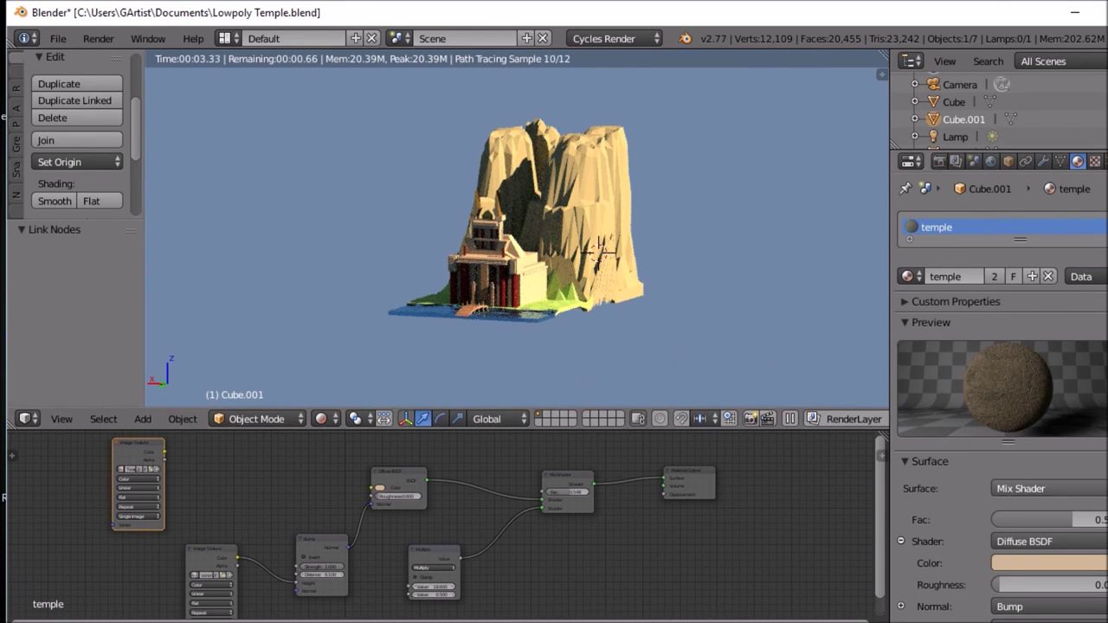
# Step: Lower the temple material's Mix Shader factor to about 0.08
pyautogui.moveTo(1064, 517); pyautogui.dragTo(987, 518)
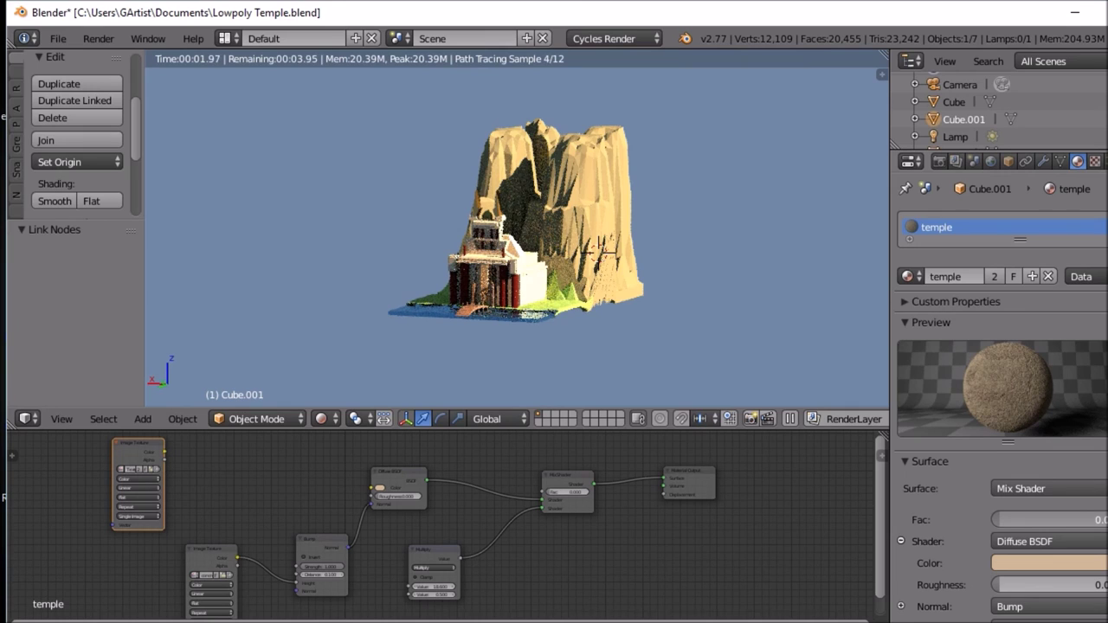
pyautogui.moveTo(987, 517); pyautogui.dragTo(1010, 518)
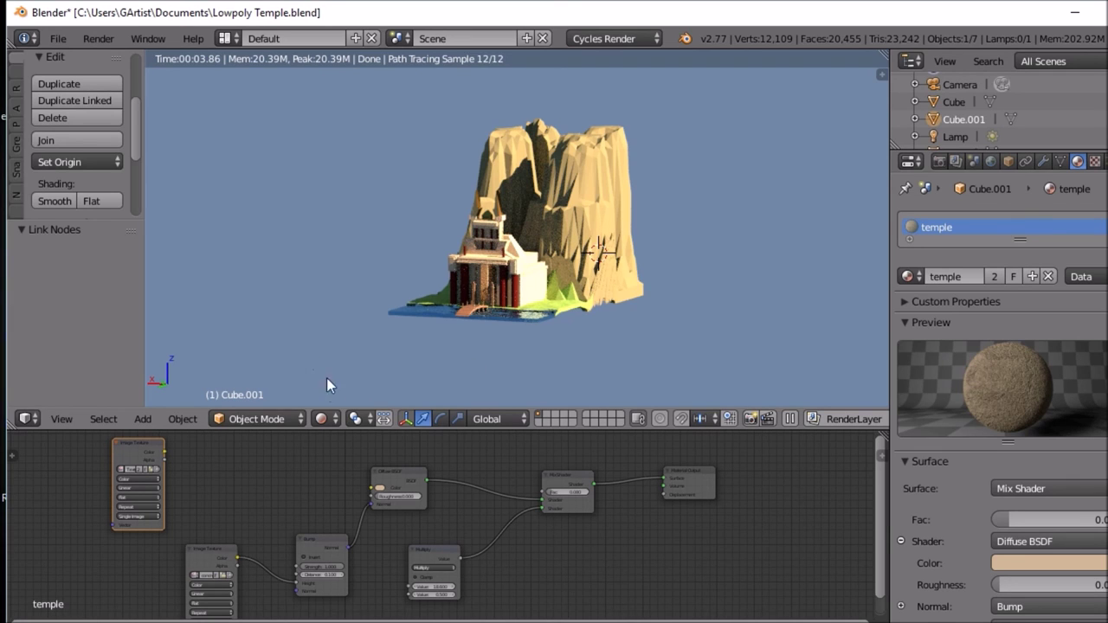
# Step: In solid shading, duplicate the sun lamp to the opposite side of the scene and rotate the copy about 244° to aim at the temple
pyautogui.click(324, 419)
pyautogui.click(348, 358)
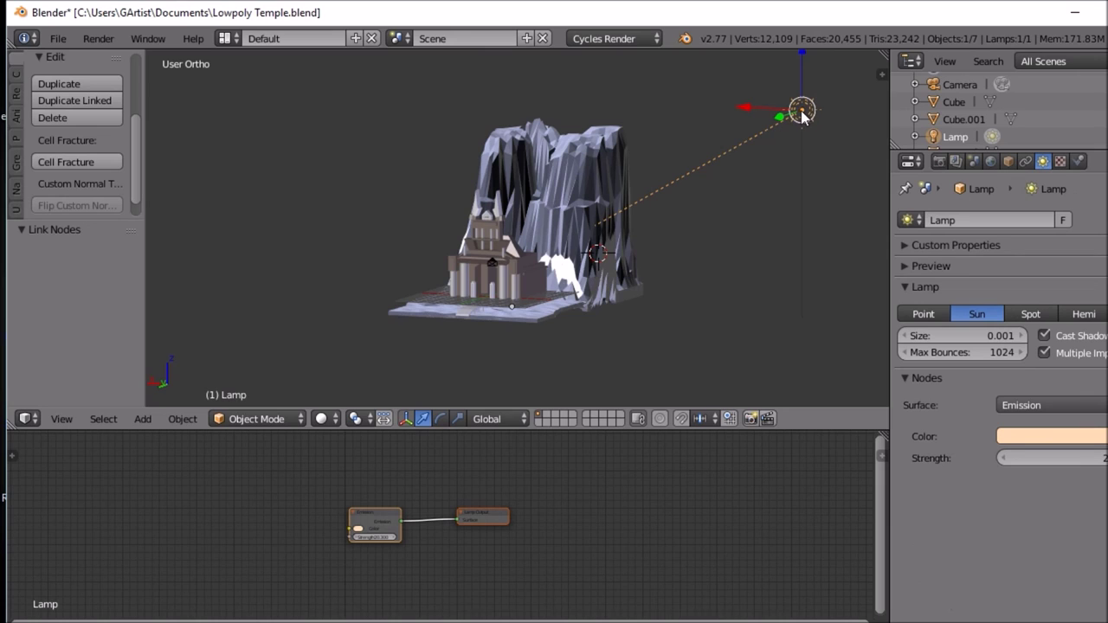
pyautogui.hotkey('shift', 'd')
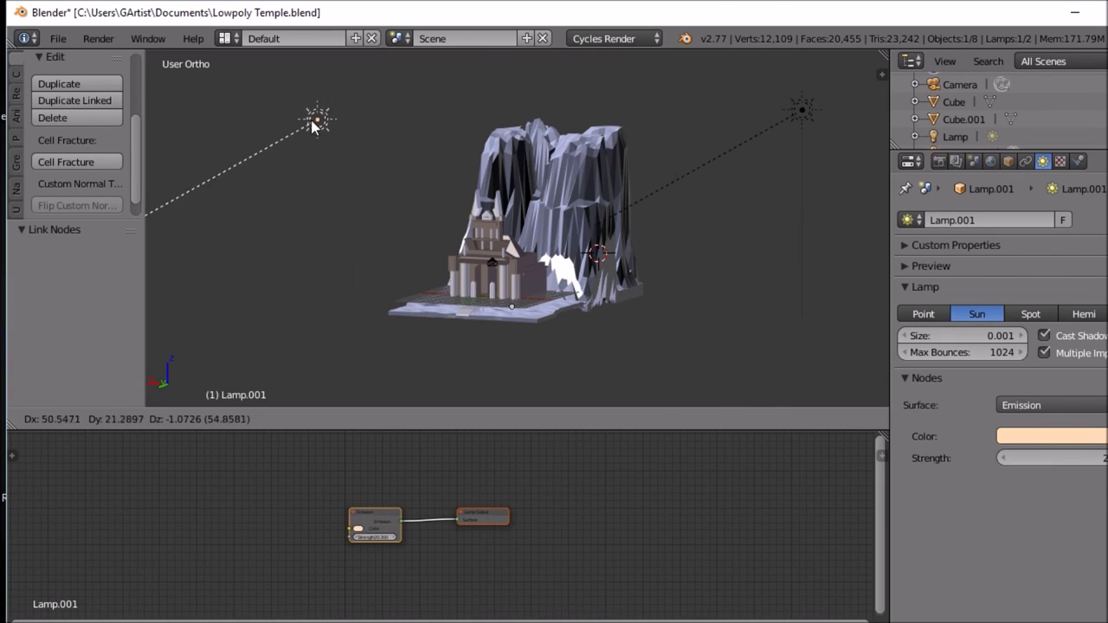
pyautogui.click(298, 123)
pyautogui.press('r')
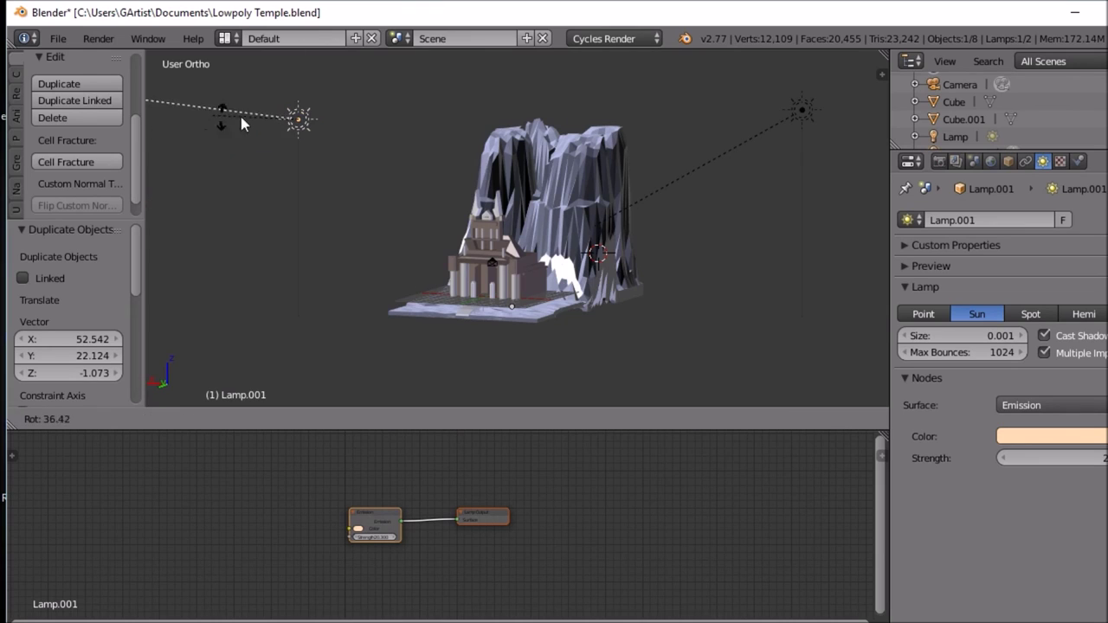
pyautogui.click(490, 240)
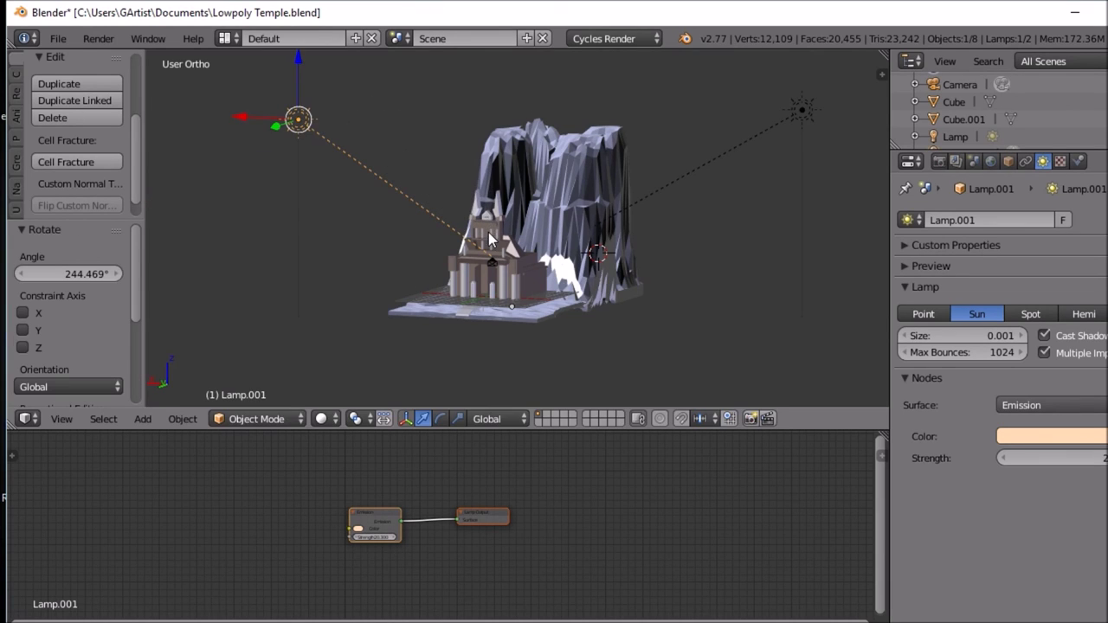
# Step: Move the duplicate sun lamp about 6.5 units along X towards the temple and preview the scene in rendered shading
pyautogui.moveTo(447, 263); pyautogui.dragTo(511, 250, button='middle')
pyautogui.press('g')
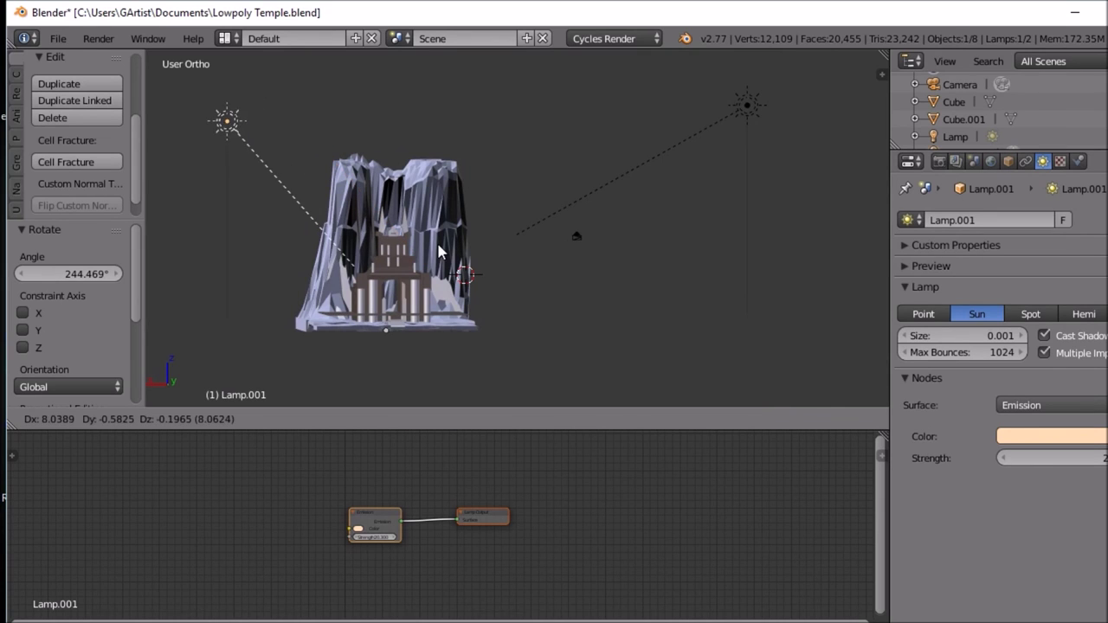
pyautogui.click(451, 248)
pyautogui.click(326, 419)
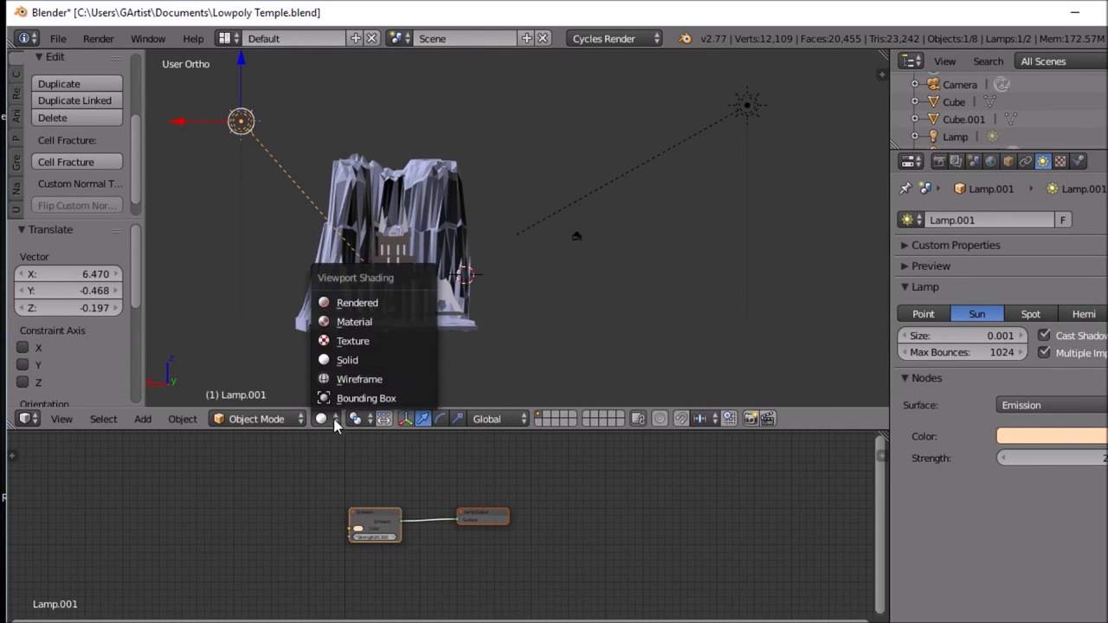
pyautogui.click(354, 304)
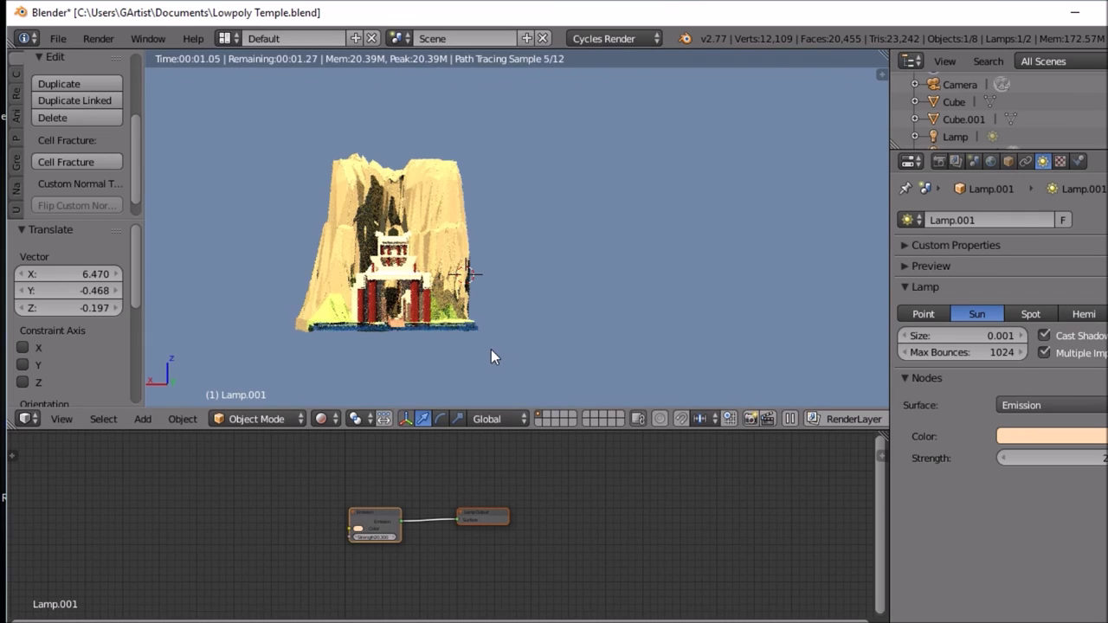
# Step: Lower the duplicate sun lamp's emission strength and render the scene from the camera
pyautogui.moveTo(487, 328)
pyautogui.mouseDown(button='middle')
pyautogui.moveTo(421, 325)
pyautogui.moveTo(498, 332)
pyautogui.mouseUp(button='middle')
pyautogui.press('KP_0')
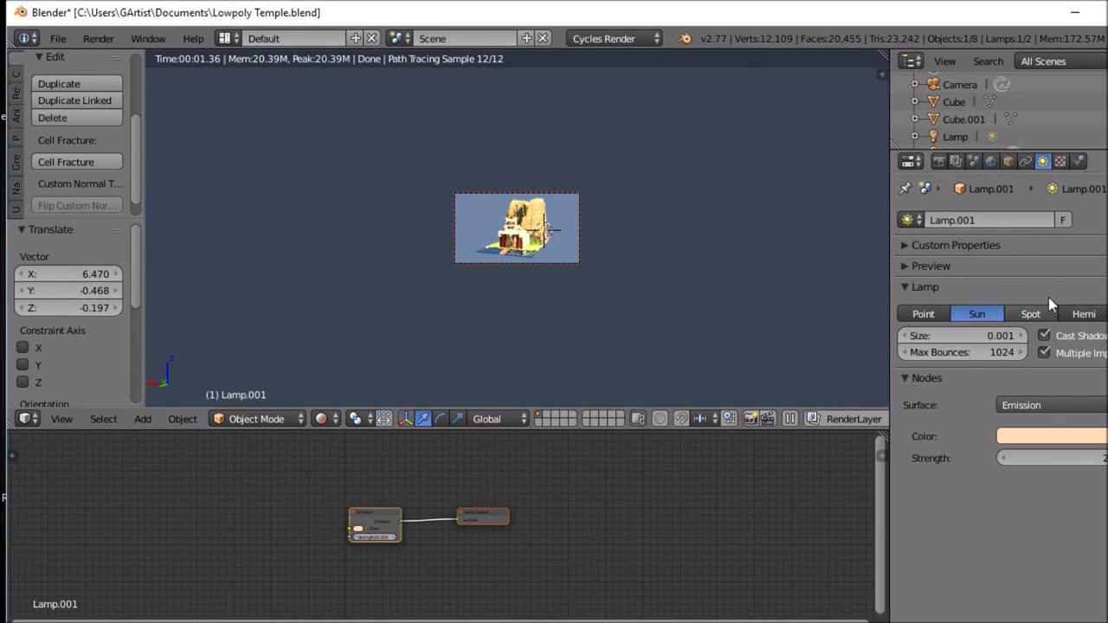
pyautogui.moveTo(1091, 458)
pyautogui.mouseDown()
pyautogui.moveTo(1065, 458)
pyautogui.moveTo(1082, 458)
pyautogui.mouseUp()
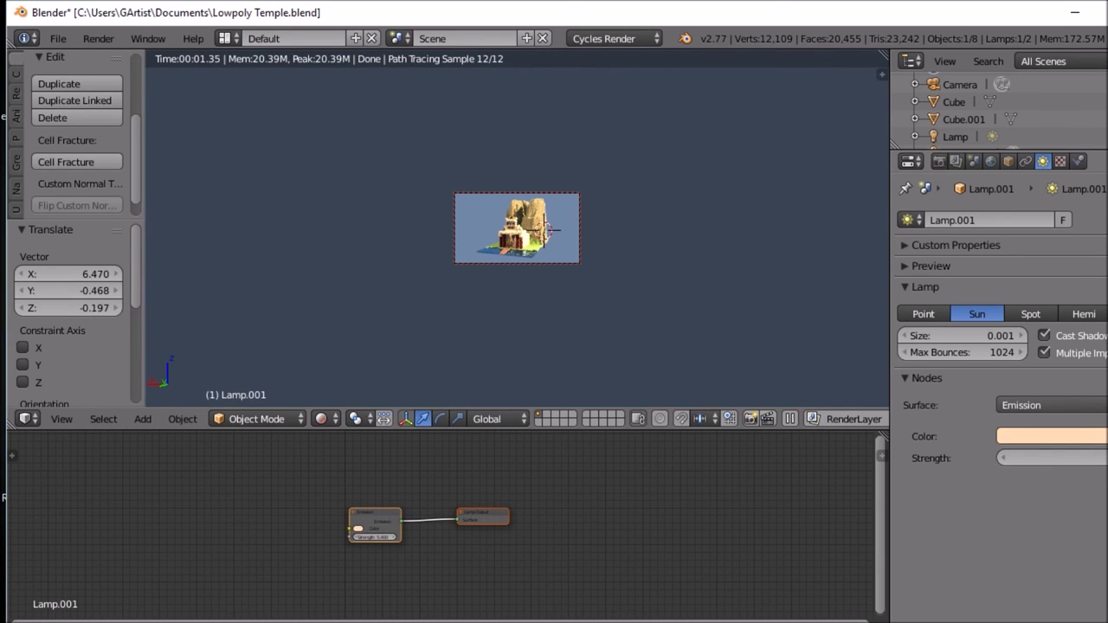
pyautogui.press('F12')
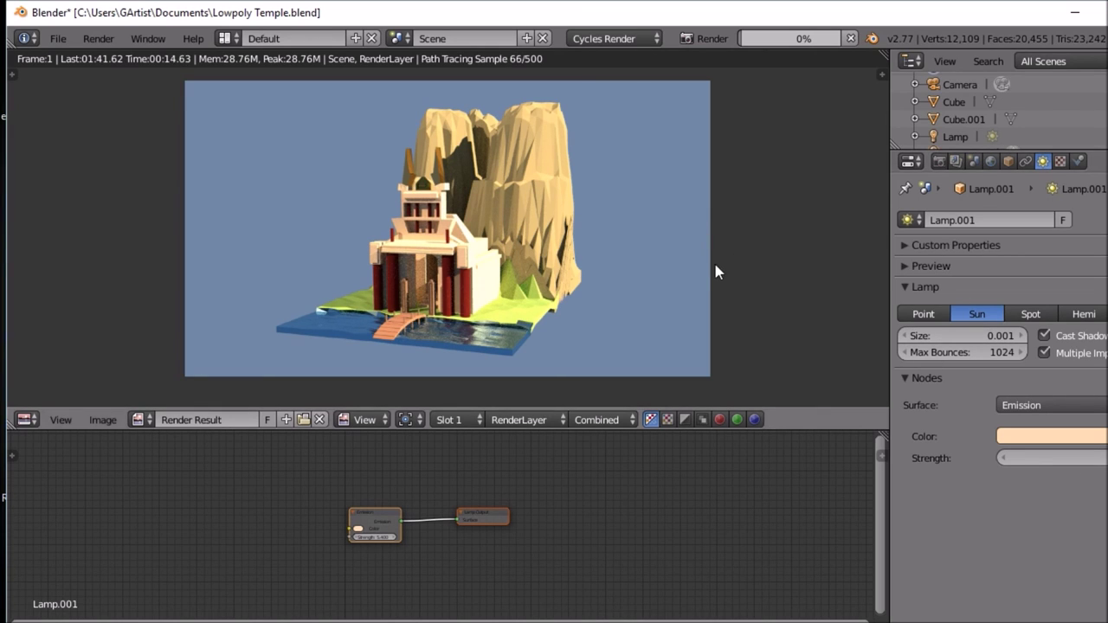
# Step: Stop the test render and reduce the original sun lamp's emission strength in the rendered 3D view
pyautogui.click(991, 137)
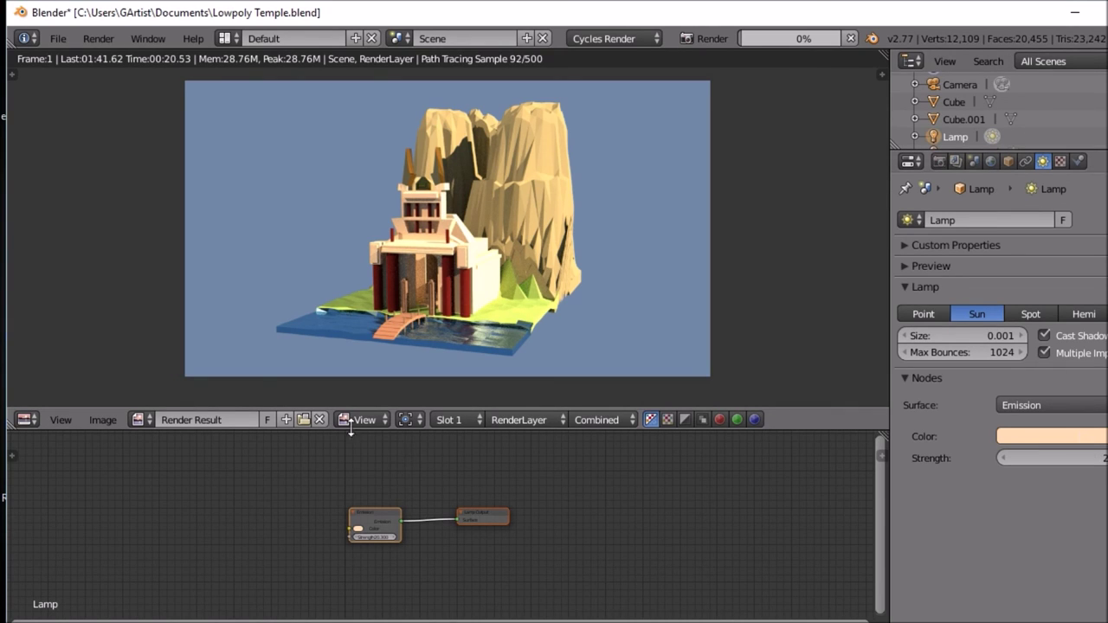
pyautogui.click(848, 38)
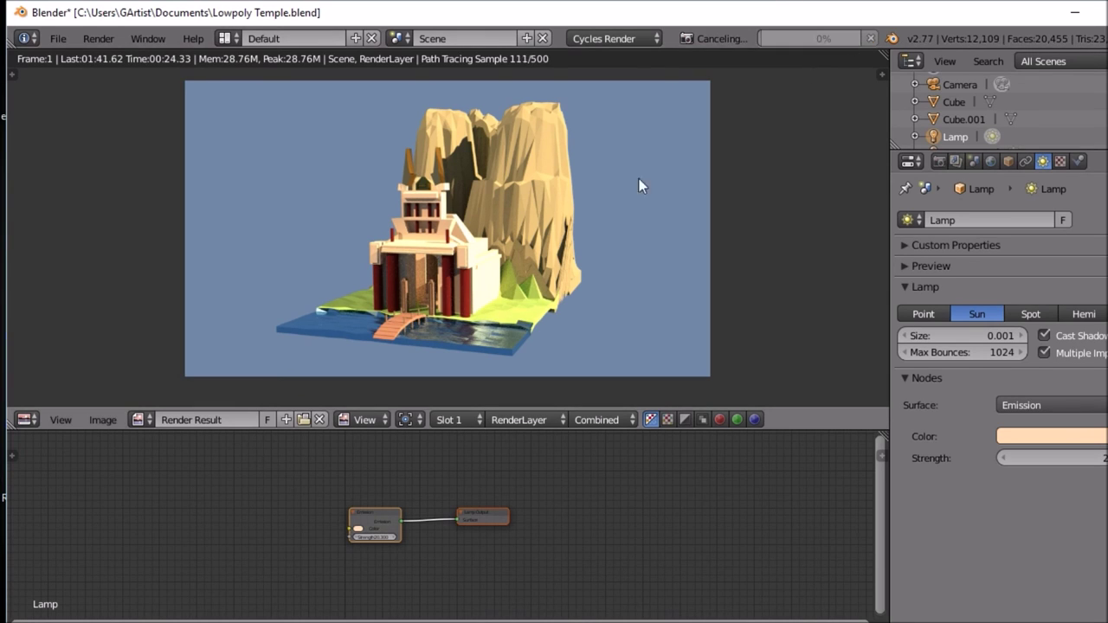
pyautogui.click(31, 420)
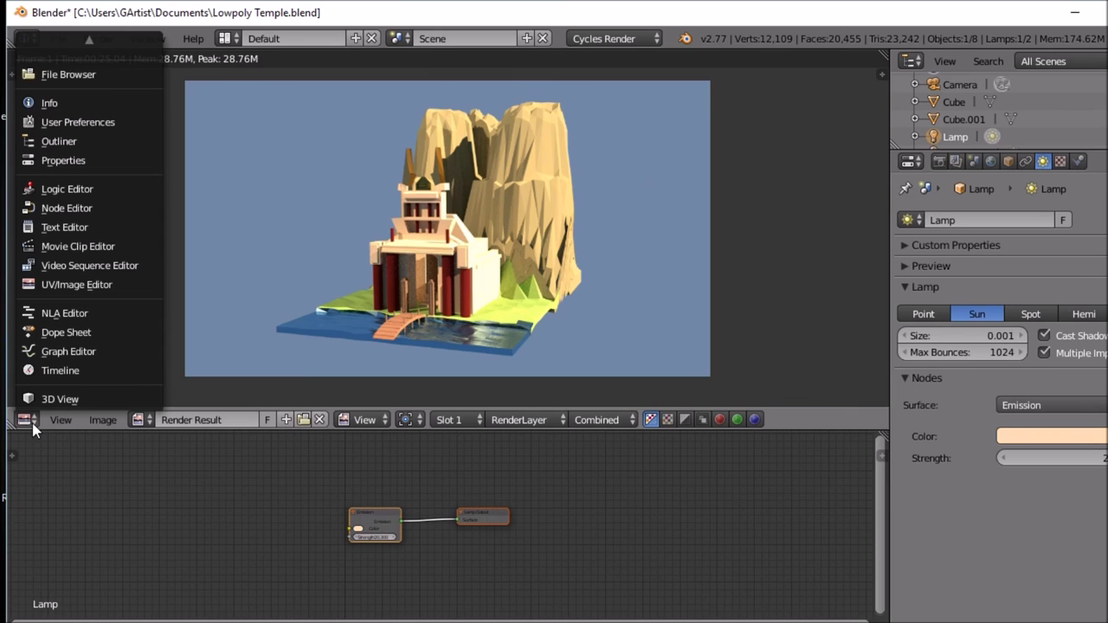
pyautogui.click(48, 399)
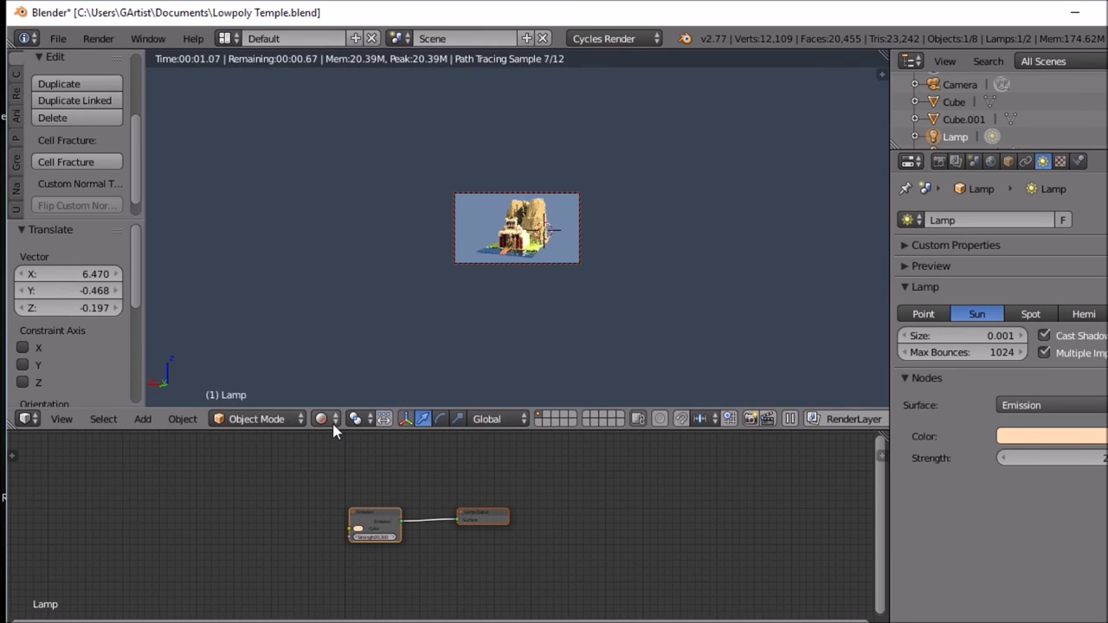
pyautogui.press('KP_0')
pyautogui.scroll(7, 567, 246)
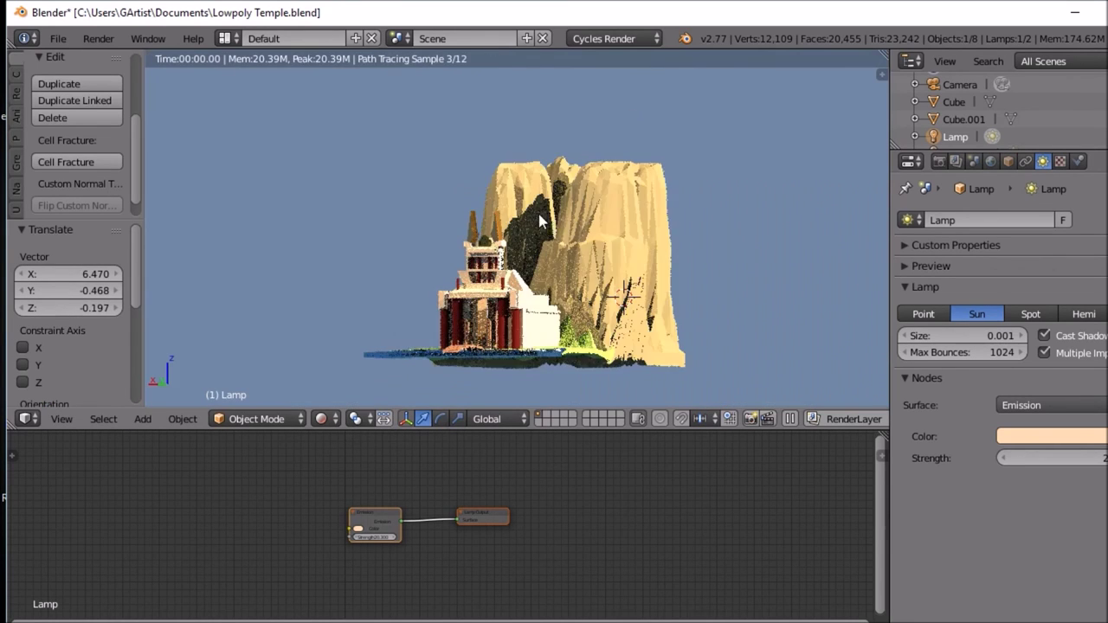
pyautogui.scroll(3, 567, 246)
pyautogui.scroll(2, 577, 275)
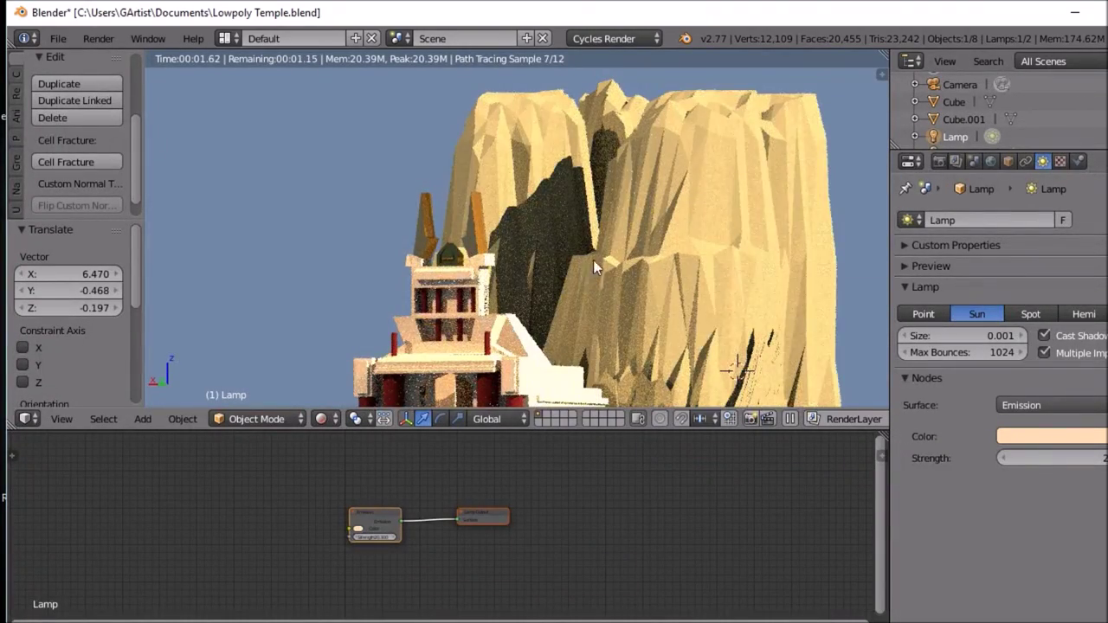
pyautogui.scroll(2, 593, 259)
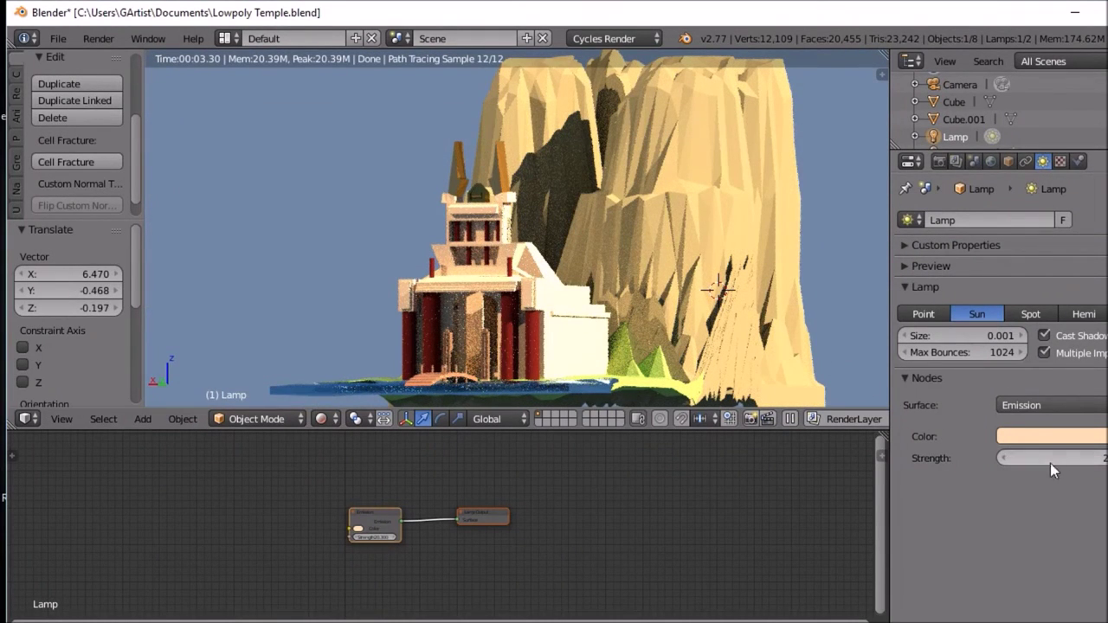
pyautogui.click(1099, 458)
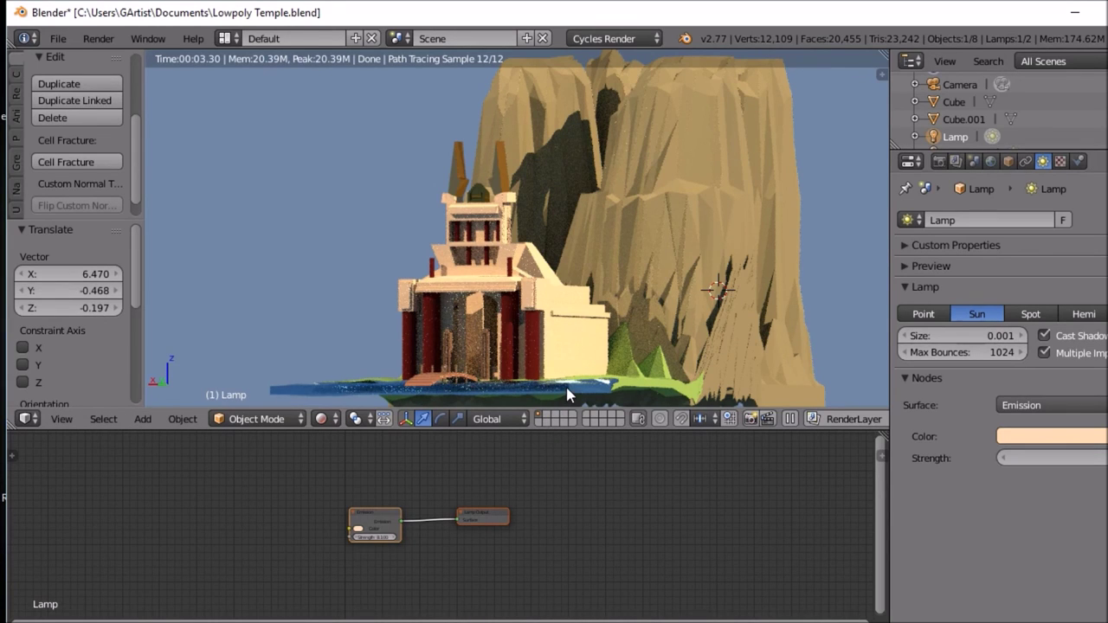
# Step: Run a test render of the camera view to check the dimmer sunlight, stopping it early and returning to the 3D view
pyautogui.scroll(-6, 567, 395)
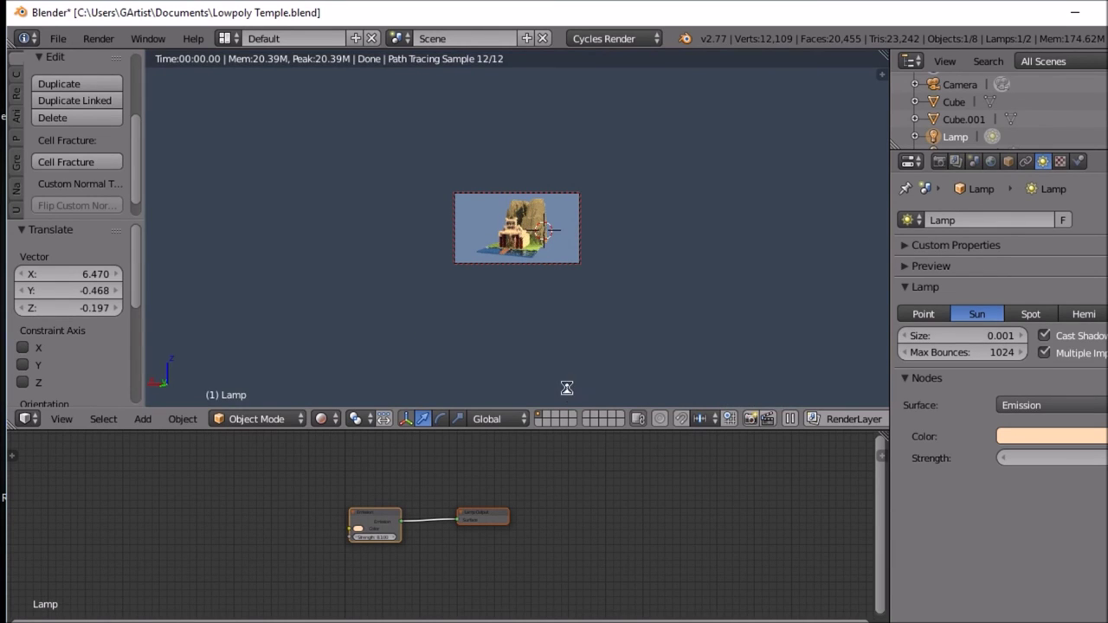
pyautogui.press('F12')
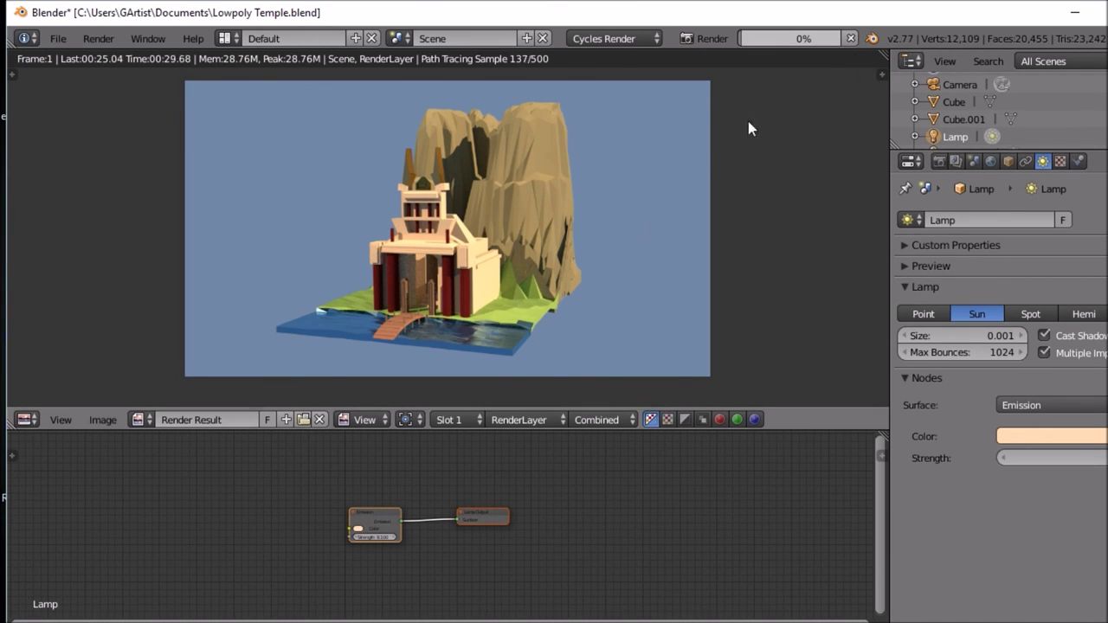
pyautogui.click(851, 39)
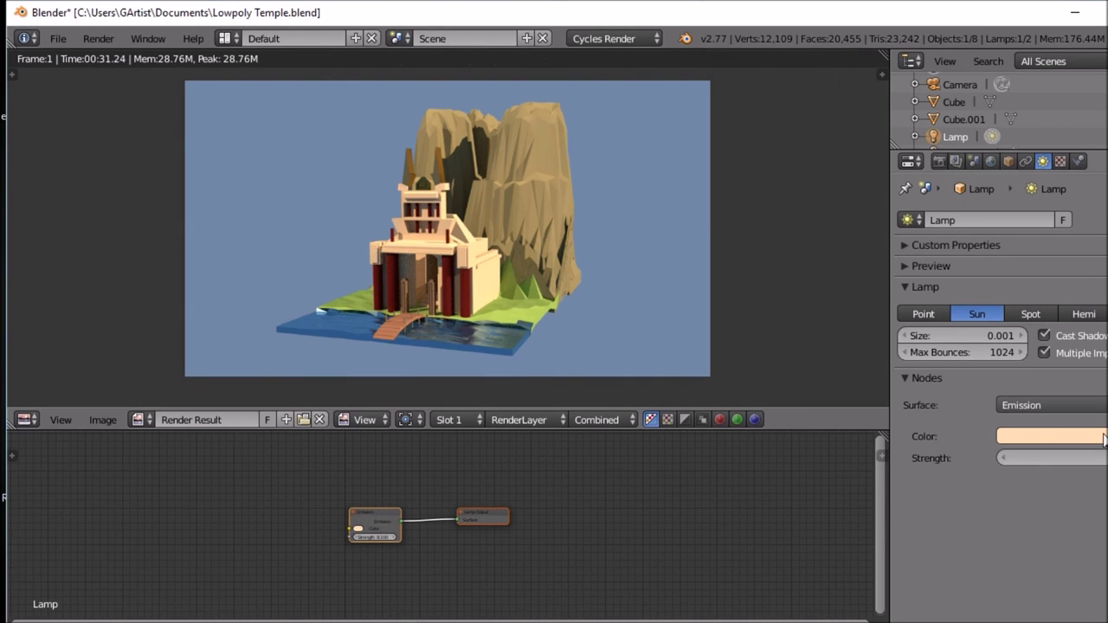
pyautogui.click(24, 421)
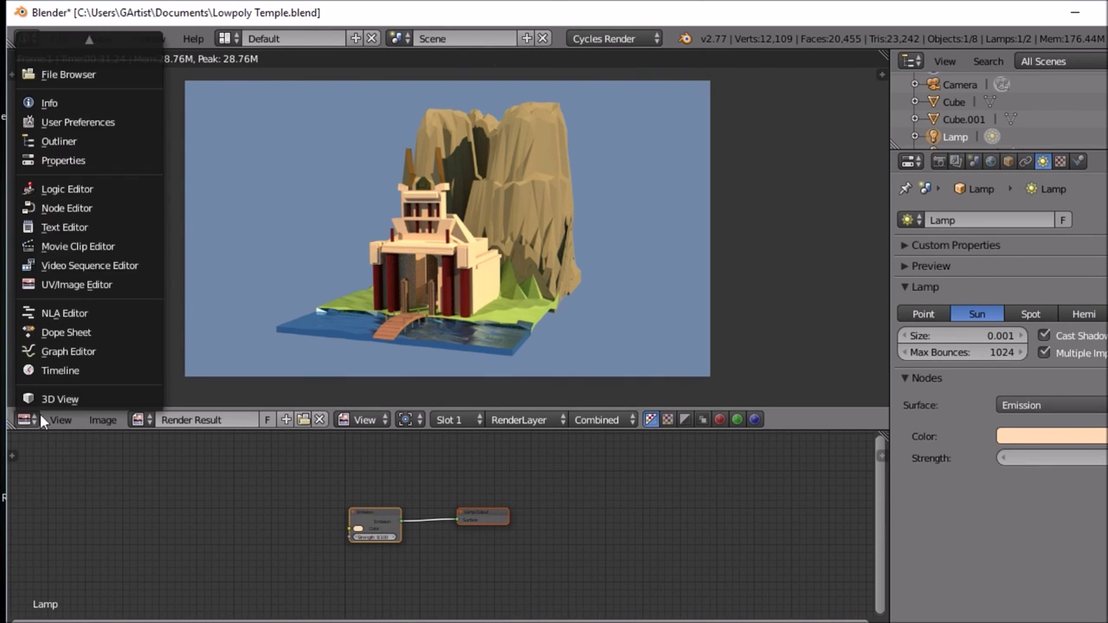
pyautogui.click(45, 397)
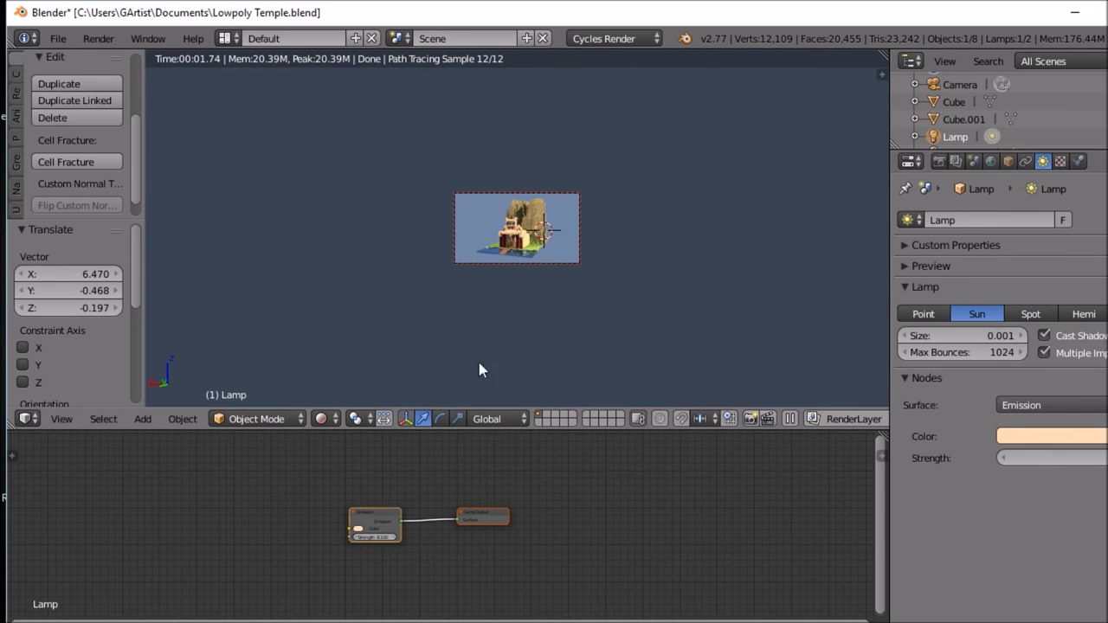
# Step: Examine the lighting on the mountain and temple from the back, side and front in rendered shading
pyautogui.press('KP_0')
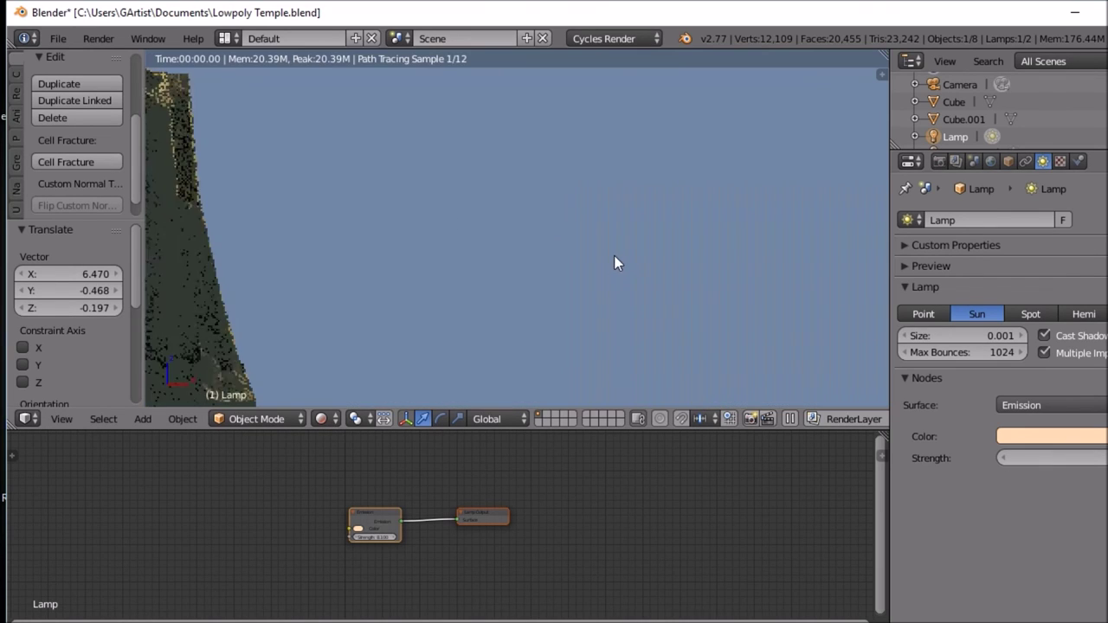
pyautogui.scroll(-5, 461, 319)
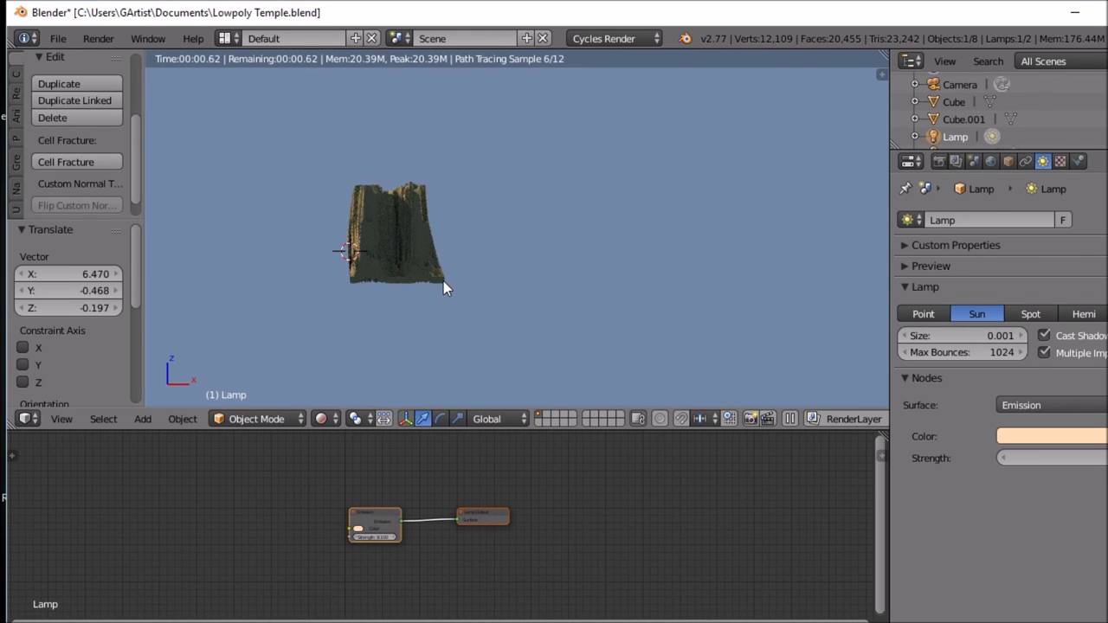
pyautogui.press('KP_3')
pyautogui.moveTo(304, 280); pyautogui.dragTo(875, 289, button='middle')
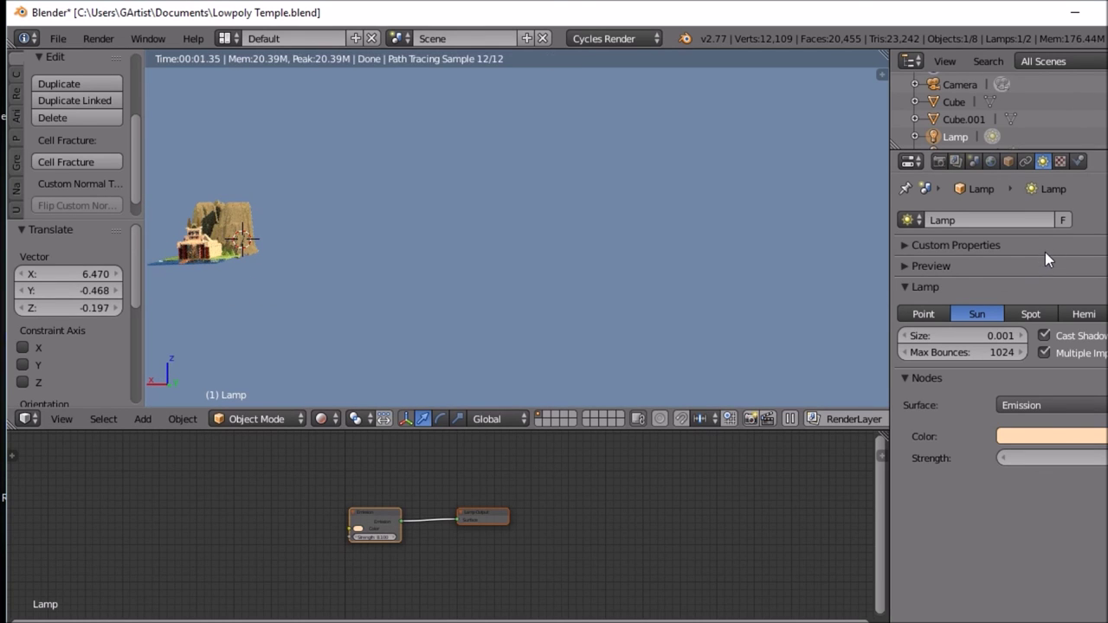
pyautogui.moveTo(528, 235); pyautogui.dragTo(581, 262, button='middle')
pyautogui.press('KP_1')
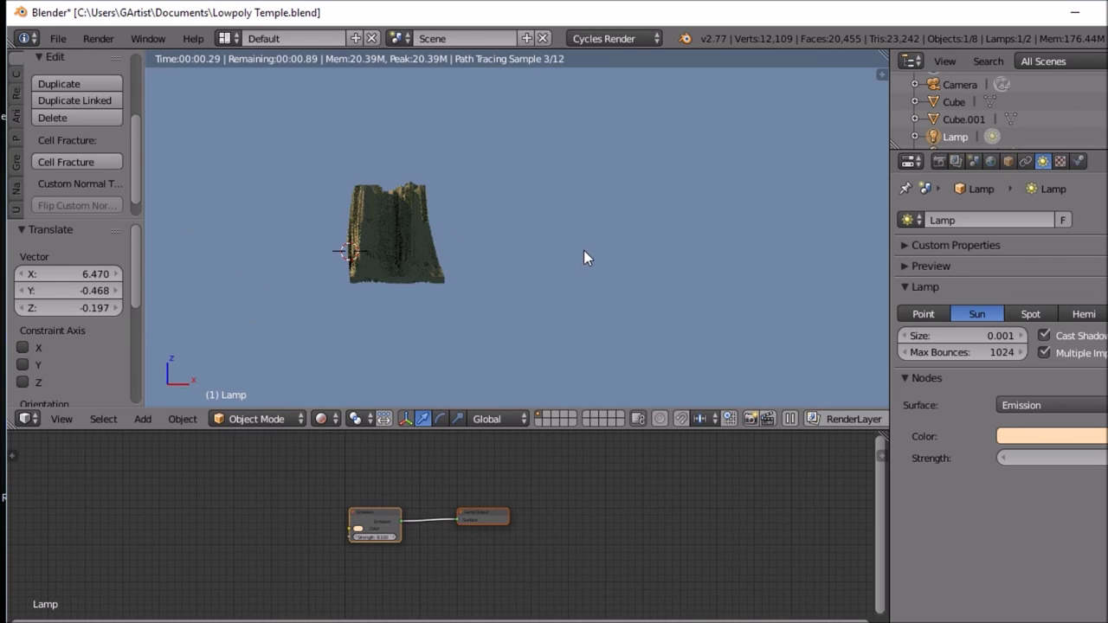
pyautogui.moveTo(539, 254); pyautogui.dragTo(525, 300, button='middle')
pyautogui.scroll(5, 510, 302)
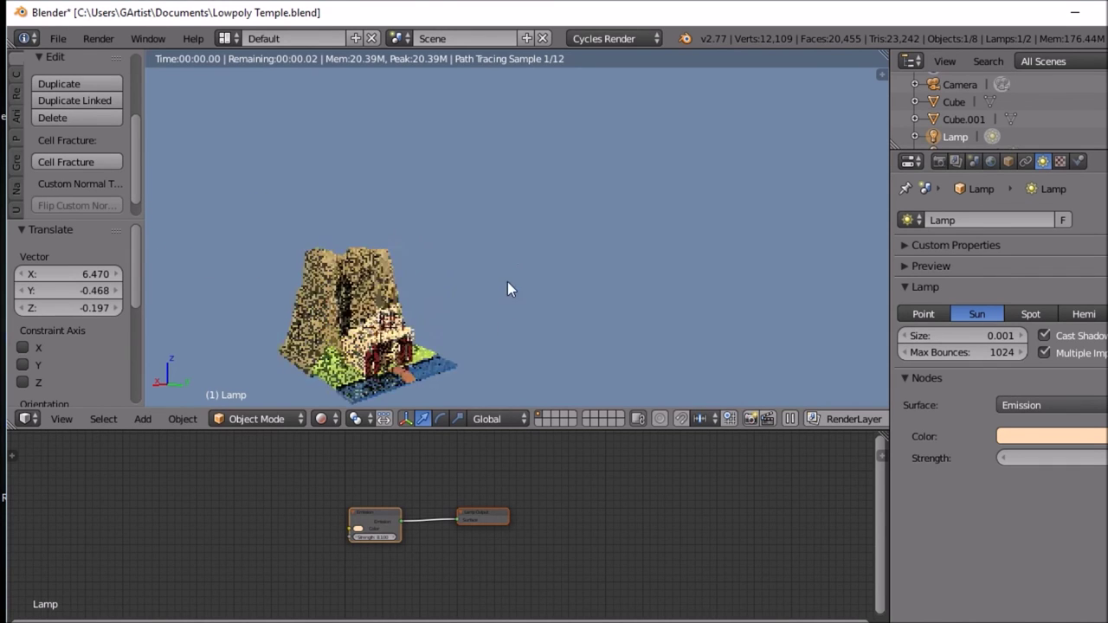
pyautogui.moveTo(443, 332); pyautogui.dragTo(397, 330, button='middle')
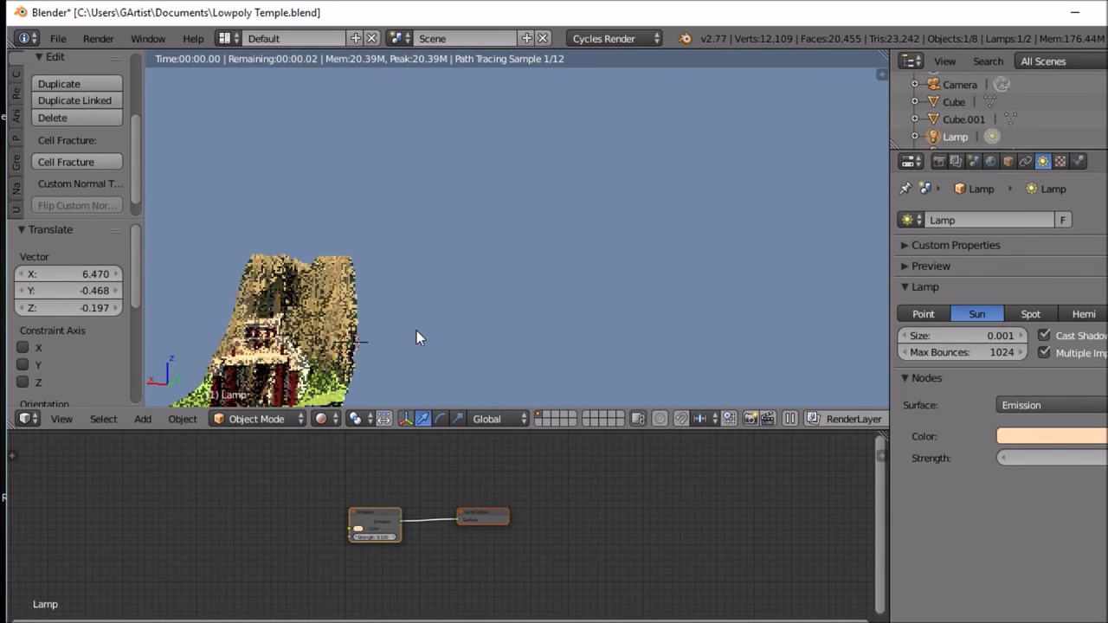
pyautogui.moveTo(324, 338); pyautogui.dragTo(373, 328, button='middle')
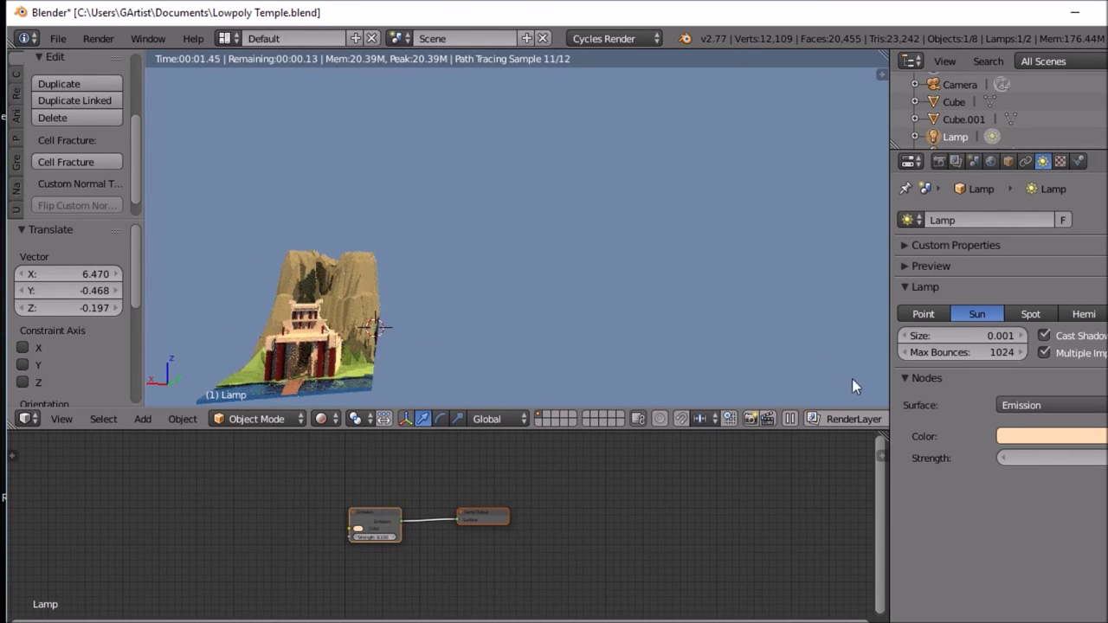
# Step: Darken the original sun lamp's emission color to a brown with RGB 0.208, 0.151, 0.098
pyautogui.click(1021, 438)
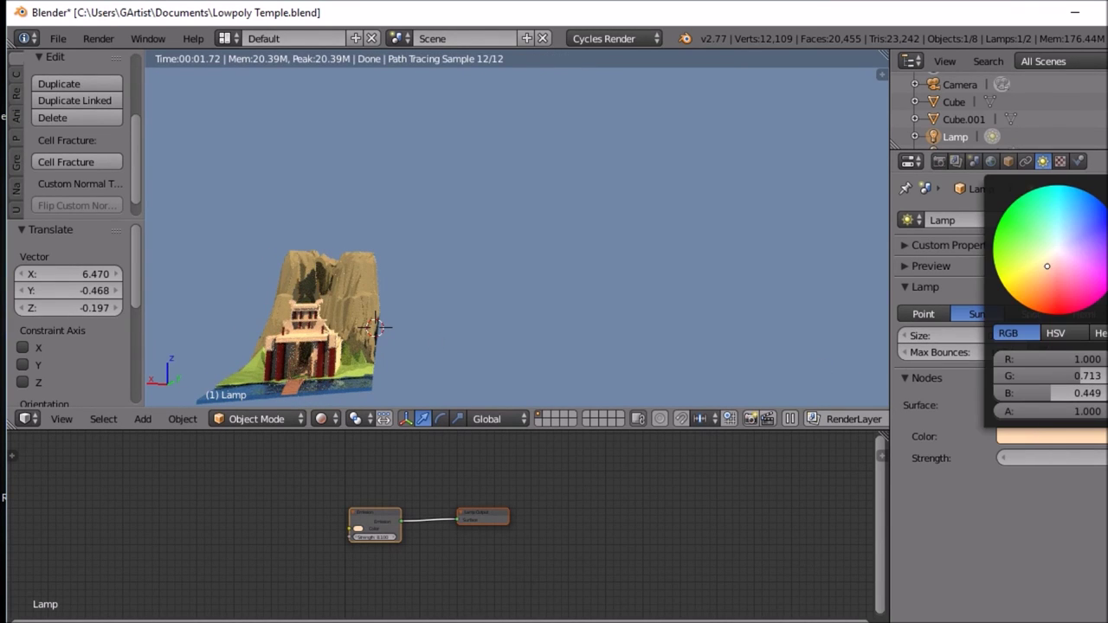
pyautogui.scroll(-15, 1052, 251)
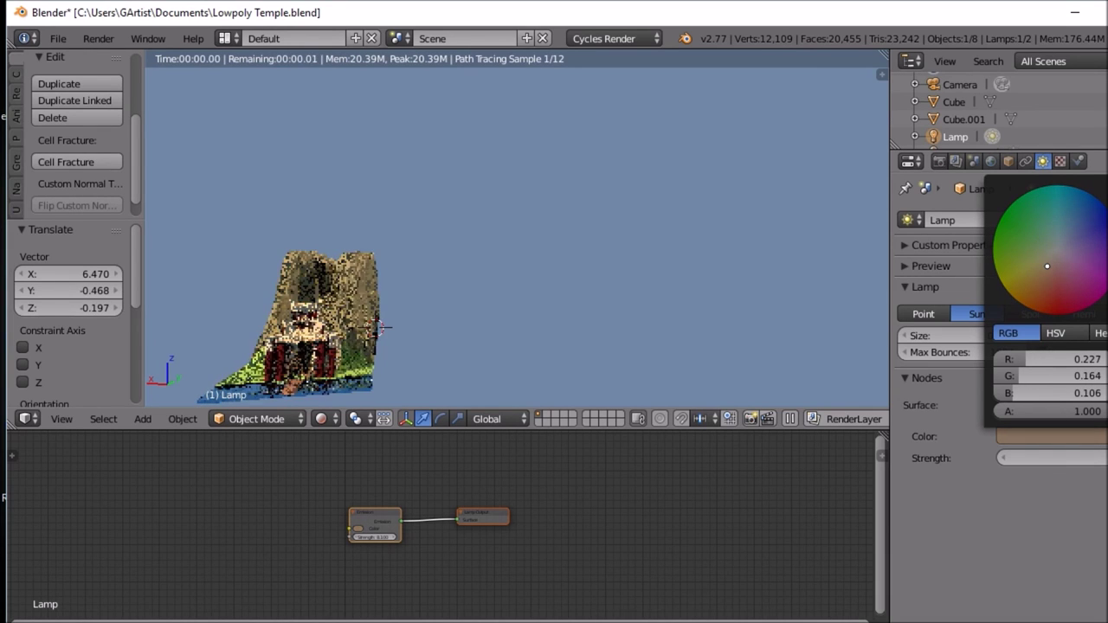
pyautogui.scroll(-1, 1049, 251)
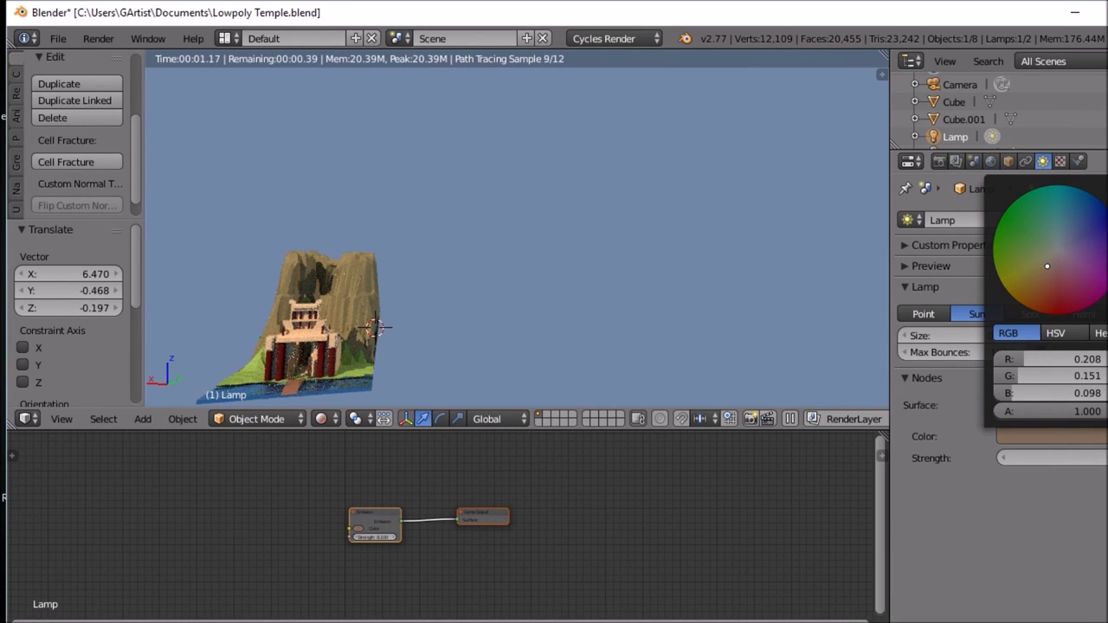
# Step: Shift the original sun lamp's emission color to a near-neutral gray with RGB 0.204, 0.208, 0.189 and start a test render of the camera view
pyautogui.moveTo(1056, 265); pyautogui.dragTo(1054, 251)
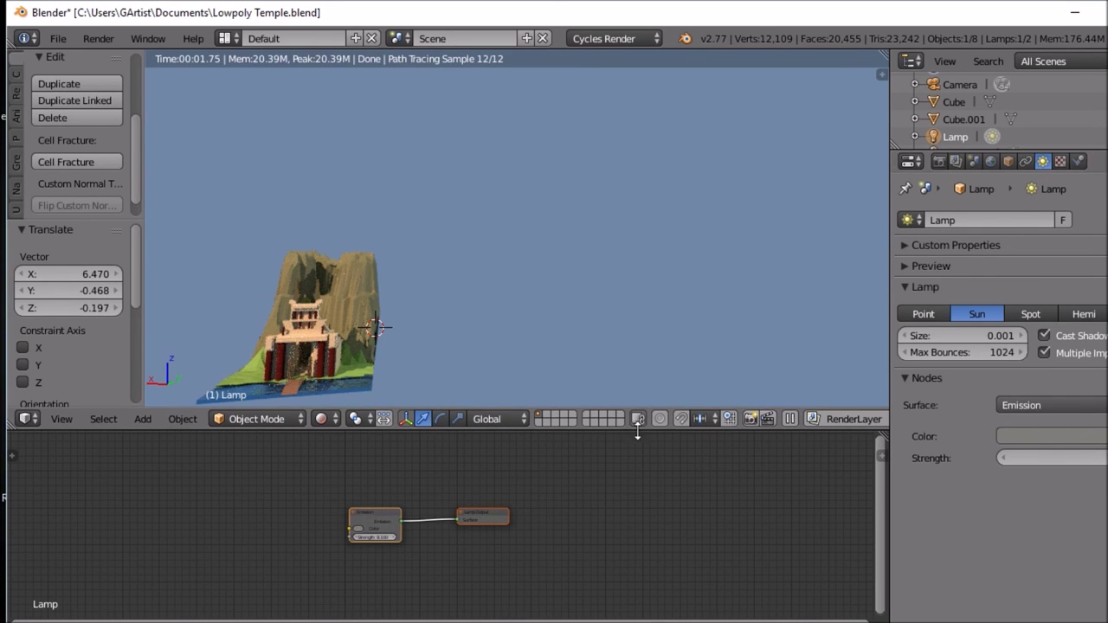
pyautogui.press('KP_0')
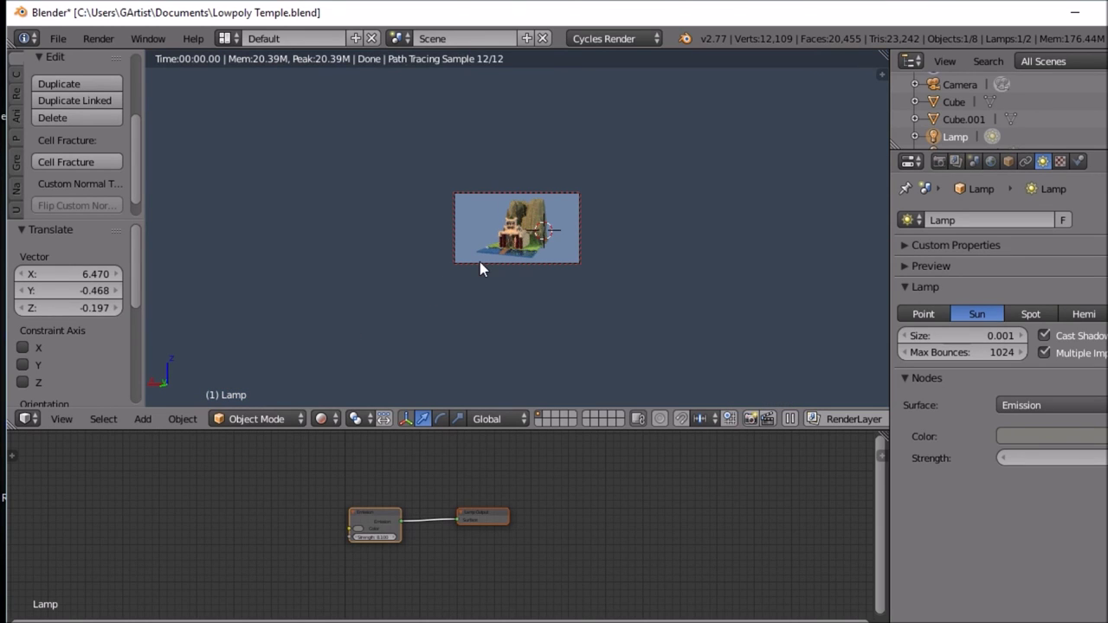
pyautogui.press('F12')
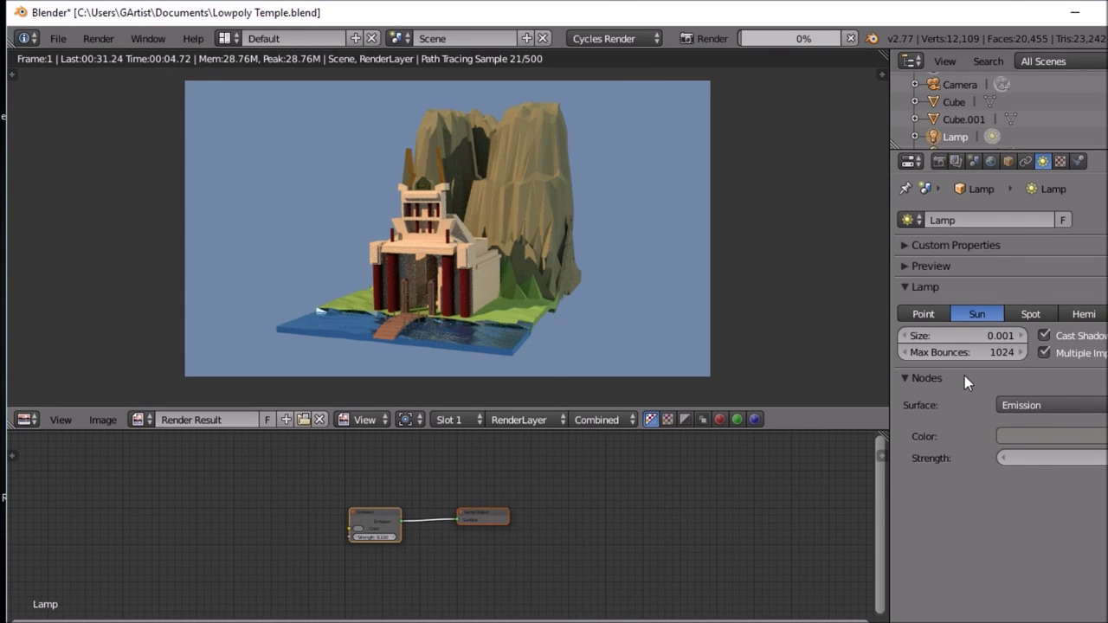
# Step: Brighten the original sun lamp's emission color to a pale, warm cream
pyautogui.click(1044, 437)
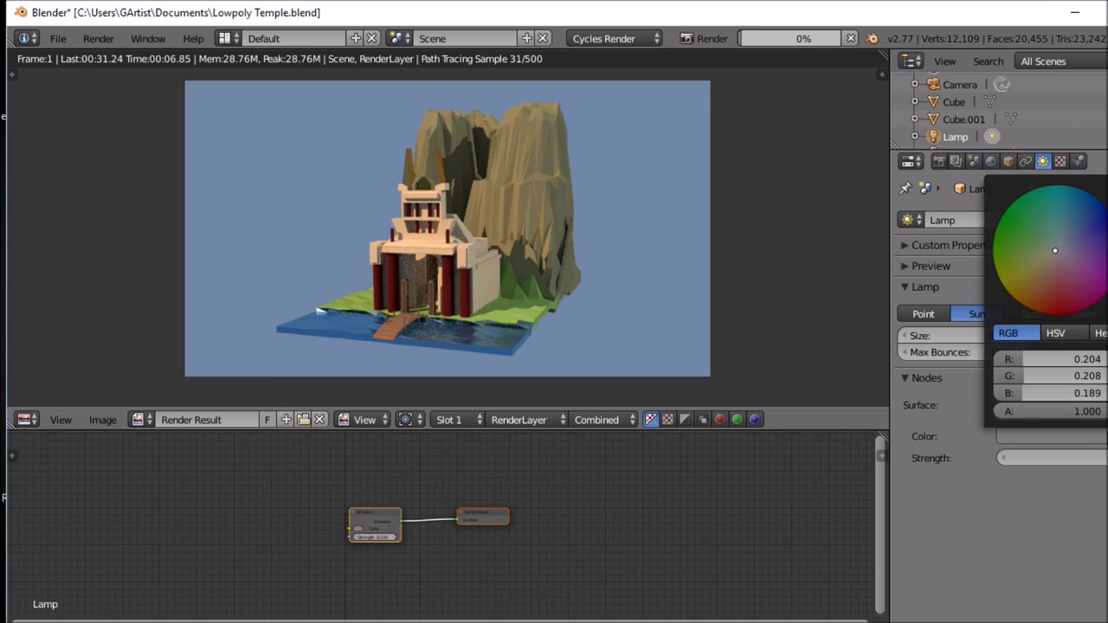
pyautogui.moveTo(1056, 253); pyautogui.dragTo(1040, 271)
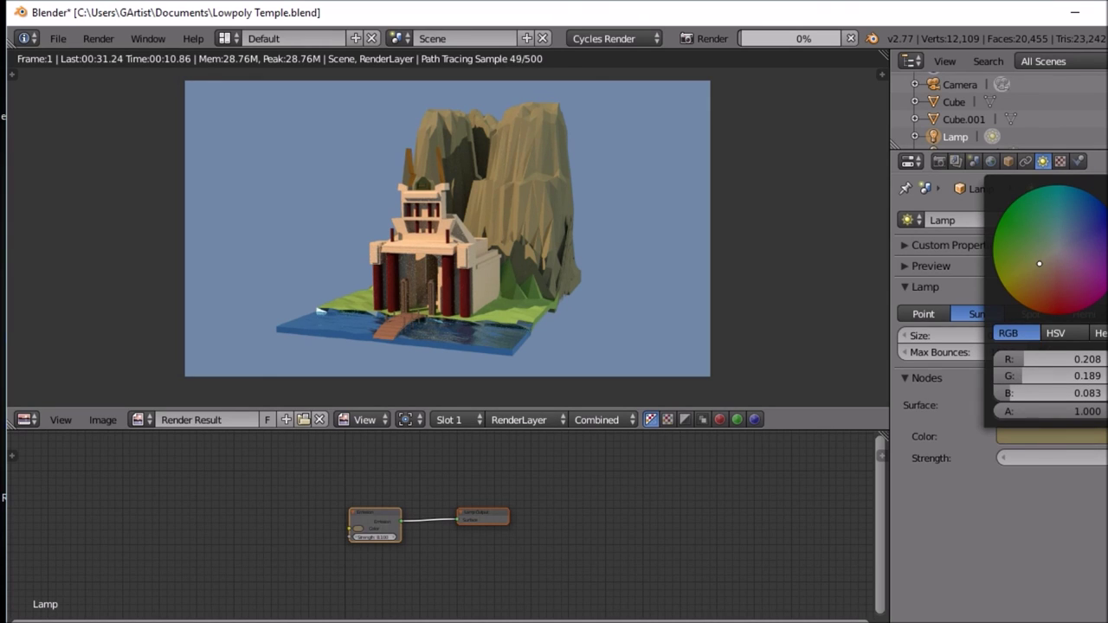
pyautogui.scroll(15, 1040, 271)
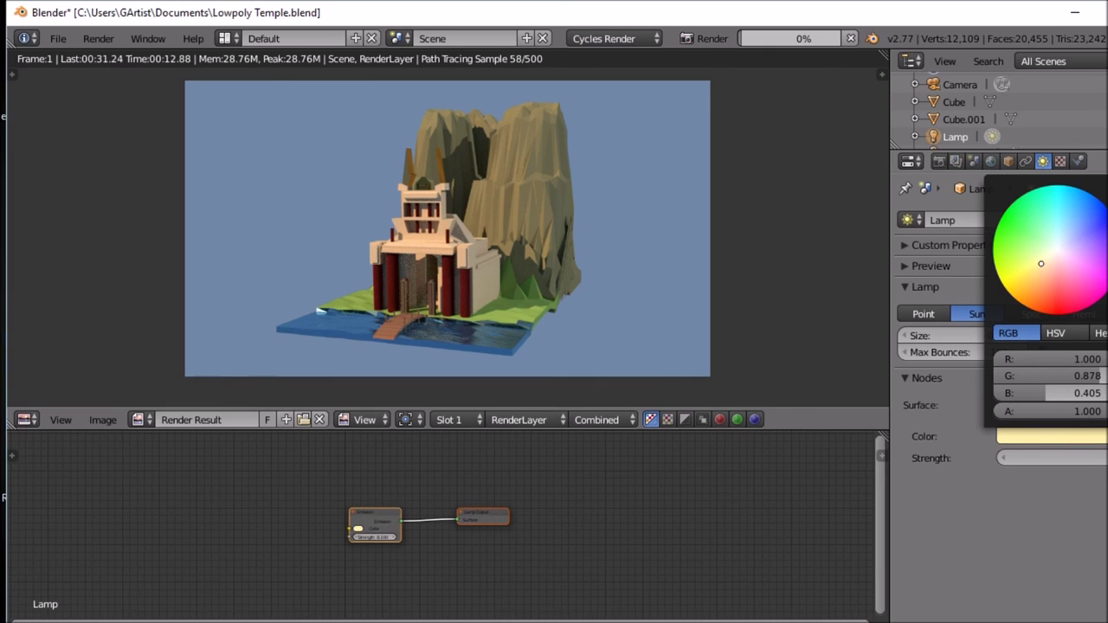
pyautogui.moveTo(1055, 270); pyautogui.dragTo(1046, 263)
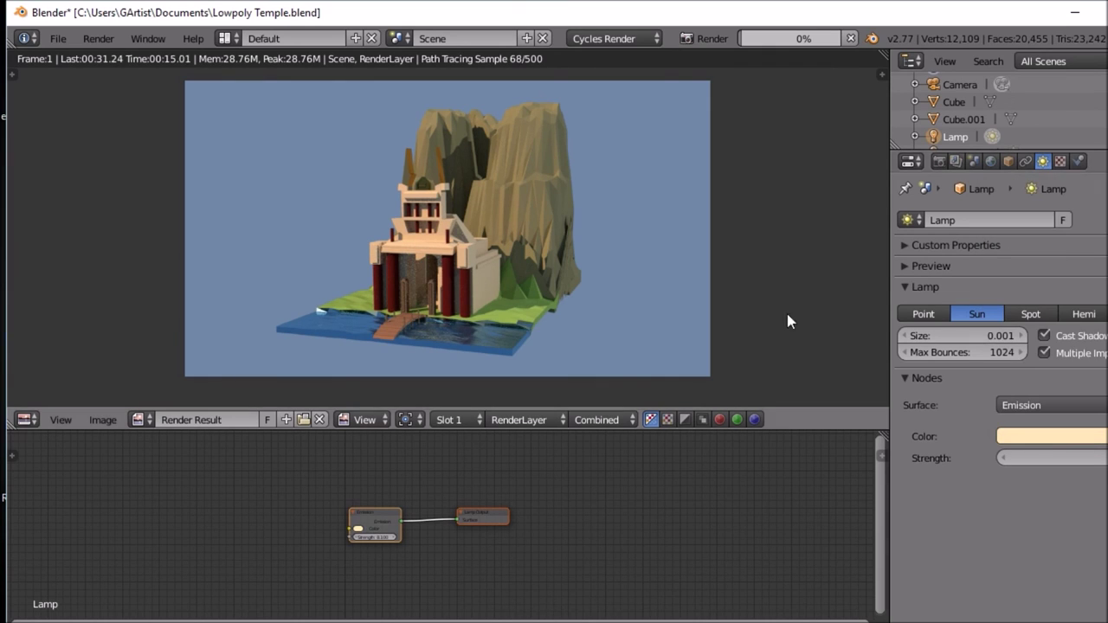
# Step: Stop the test render and examine how the warm sunlight falls on the temple and mountain in the rendered 3D view
pyautogui.click(853, 40)
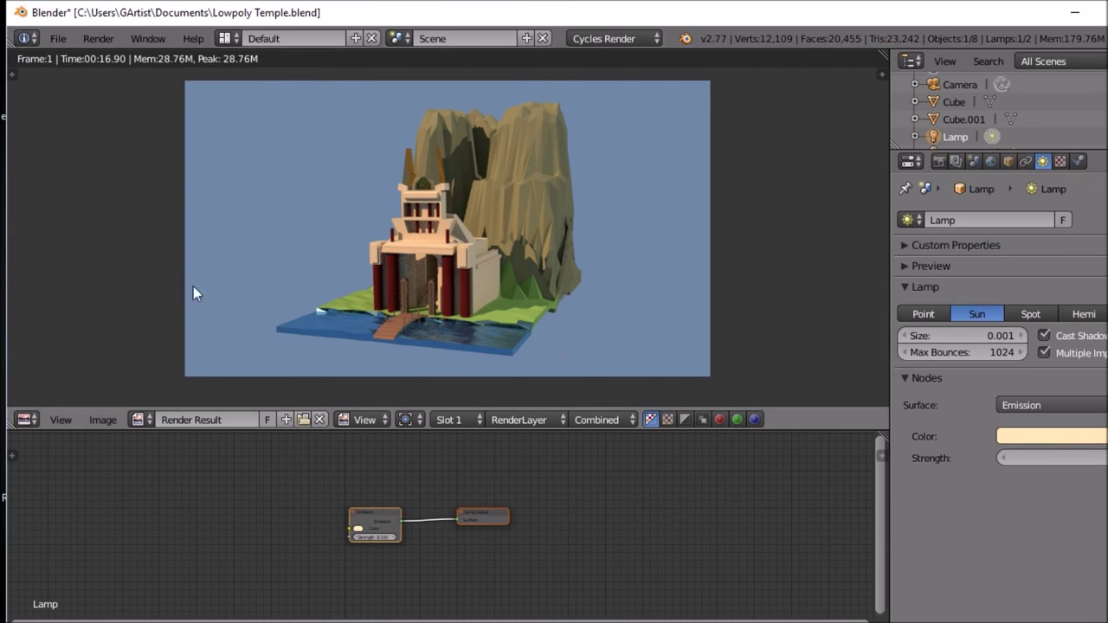
pyautogui.click(23, 420)
pyautogui.click(40, 401)
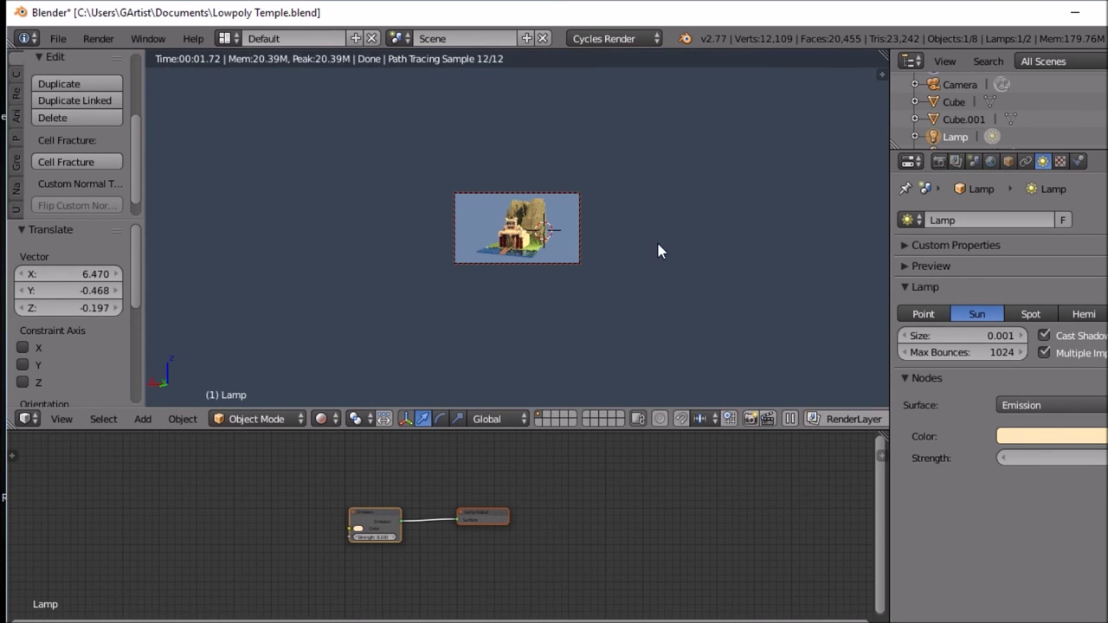
pyautogui.press('KP_0')
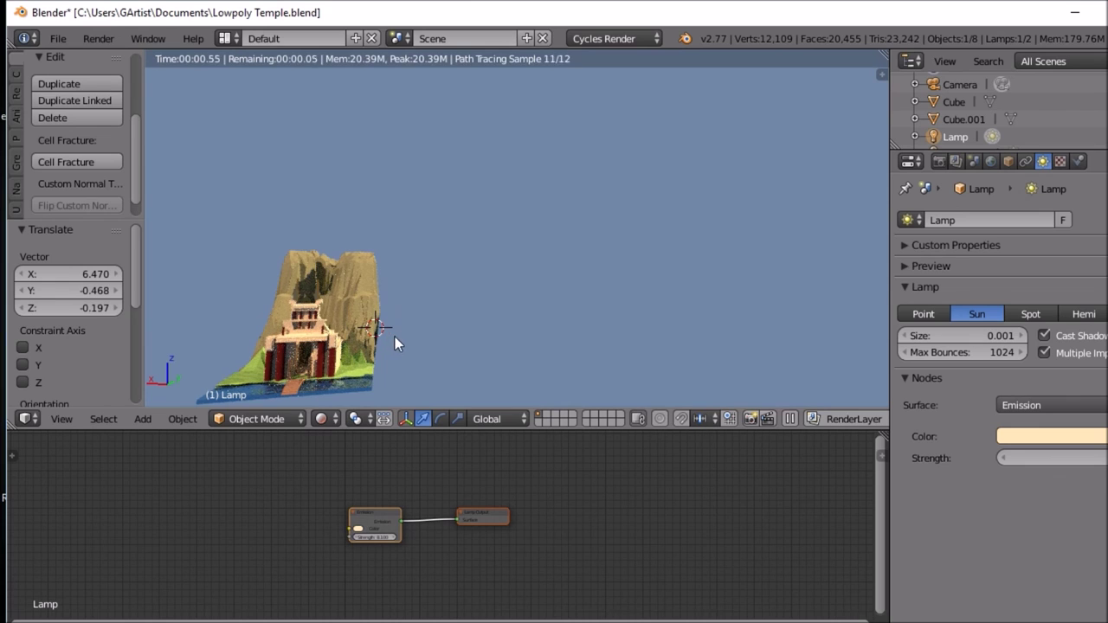
pyautogui.moveTo(421, 341); pyautogui.dragTo(813, 387, button='middle')
pyautogui.scroll(1, 498, 354)
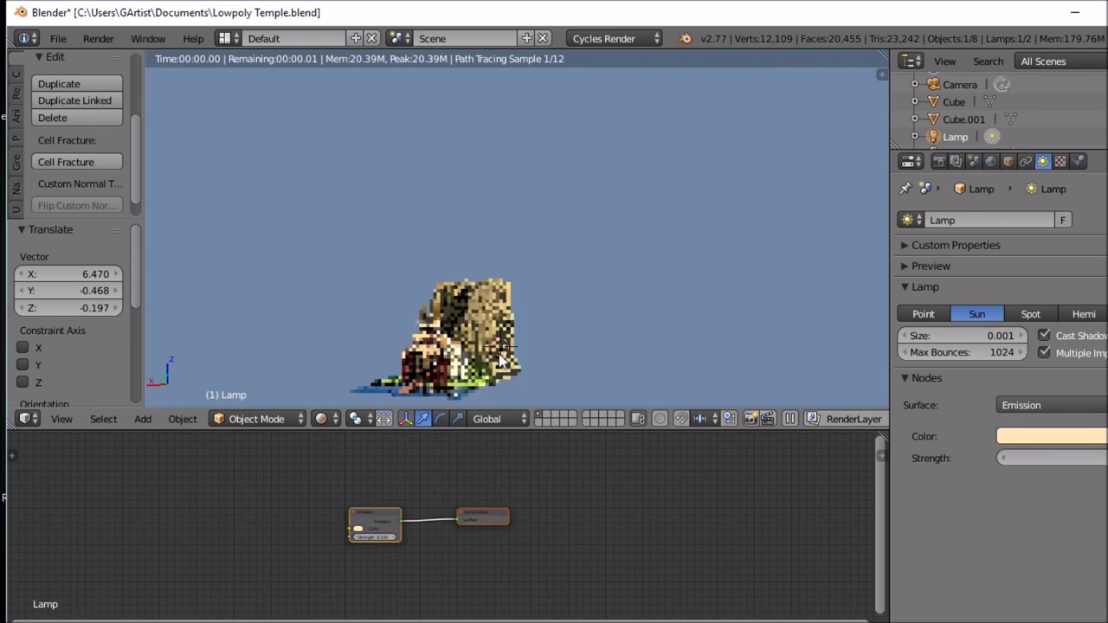
pyautogui.scroll(5, 499, 354)
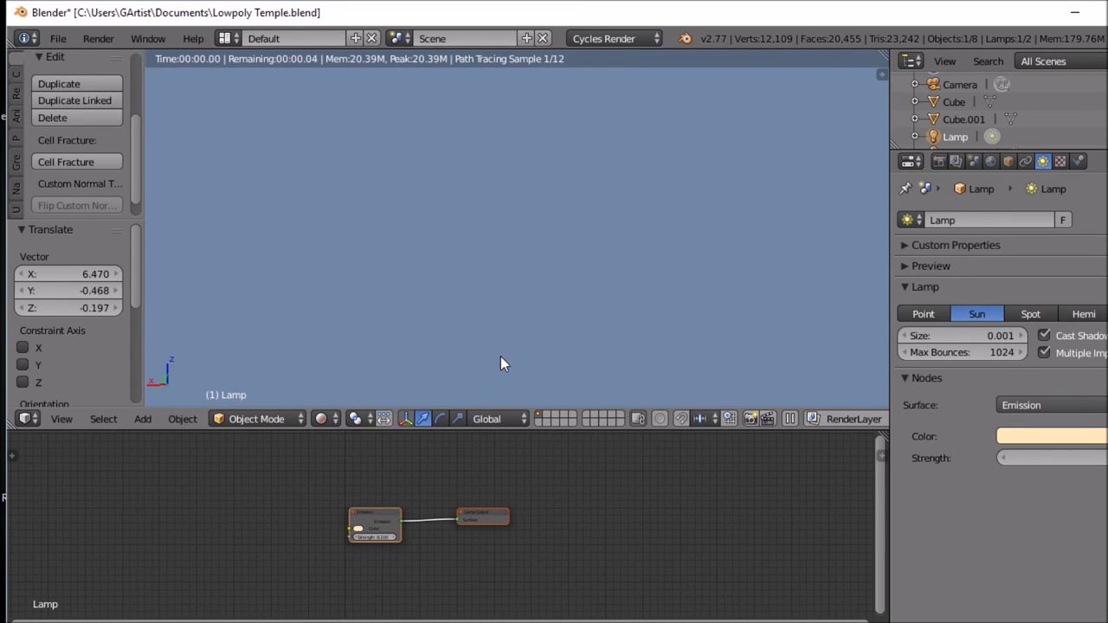
pyautogui.scroll(-5, 503, 355)
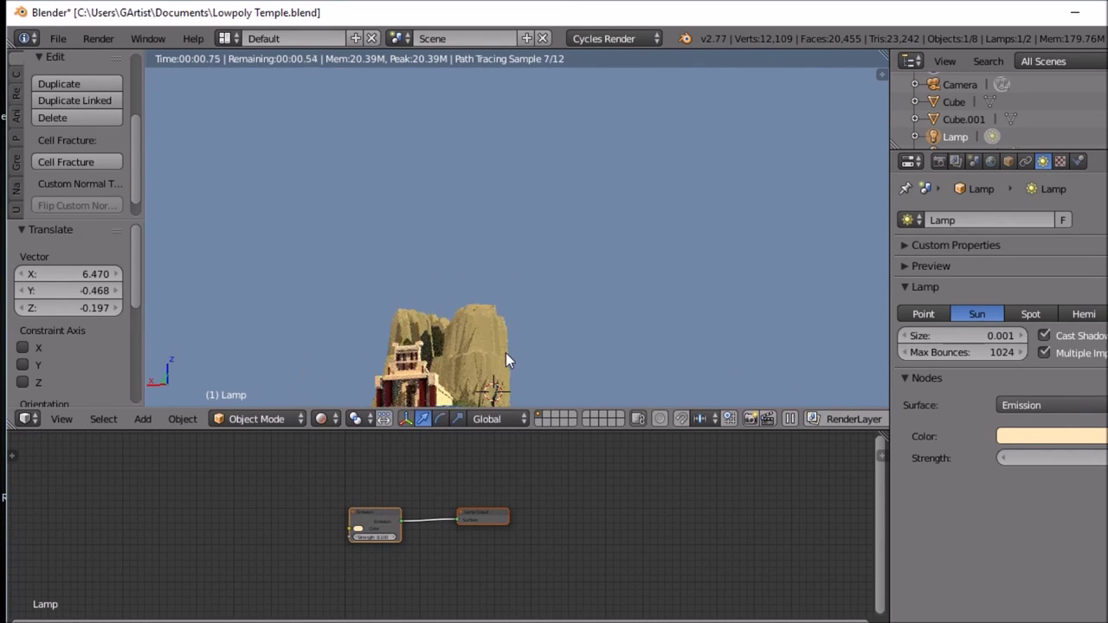
pyautogui.moveTo(508, 333)
pyautogui.mouseDown(button='middle')
pyautogui.moveTo(508, 303)
pyautogui.moveTo(496, 350)
pyautogui.mouseUp(button='middle')
pyautogui.scroll(5, 495, 342)
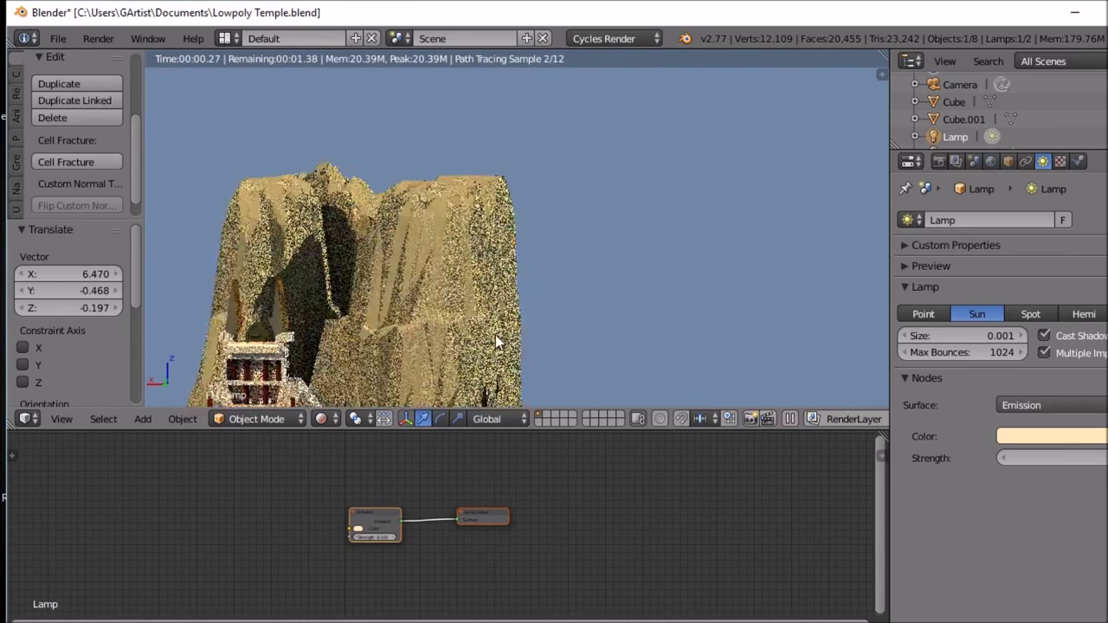
pyautogui.moveTo(519, 308); pyautogui.dragTo(552, 286, button='middle')
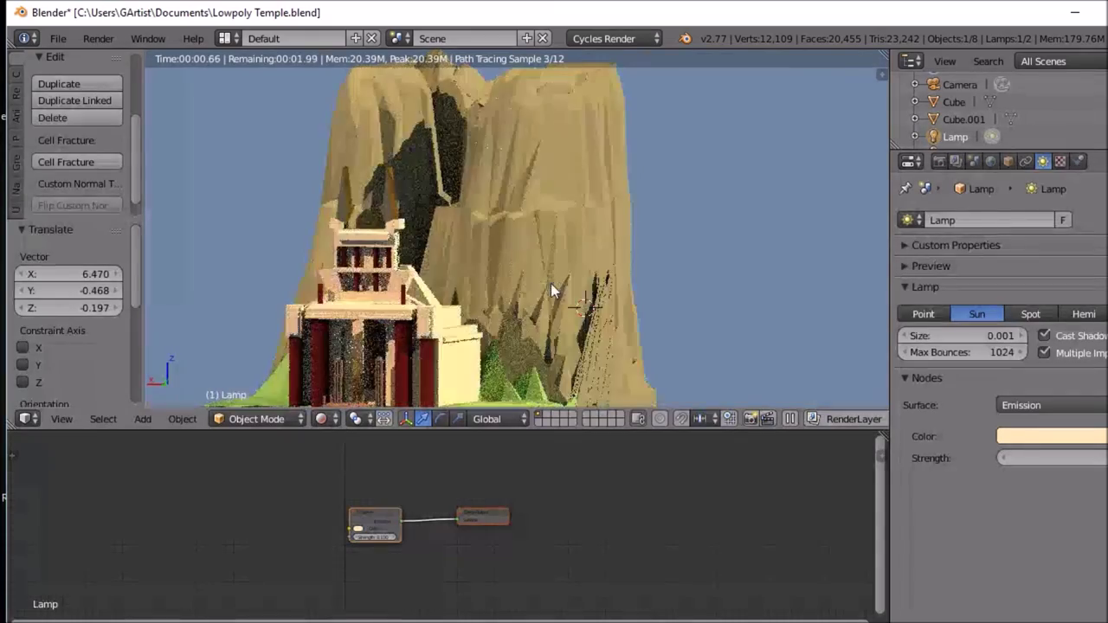
pyautogui.scroll(-2, 555, 285)
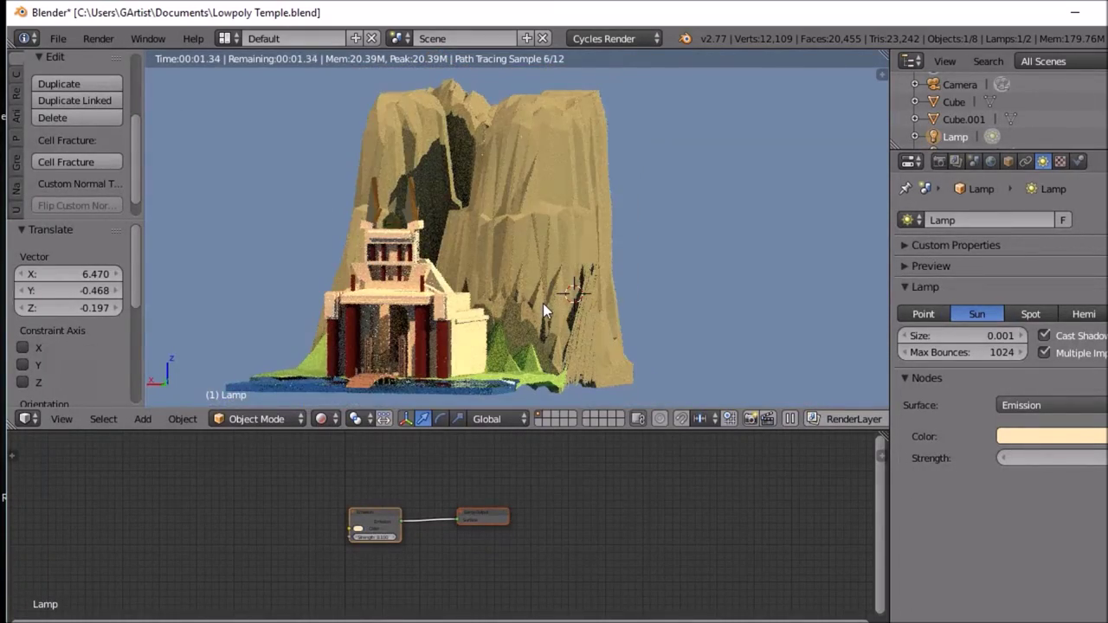
pyautogui.scroll(2, 542, 304)
pyautogui.scroll(2, 543, 305)
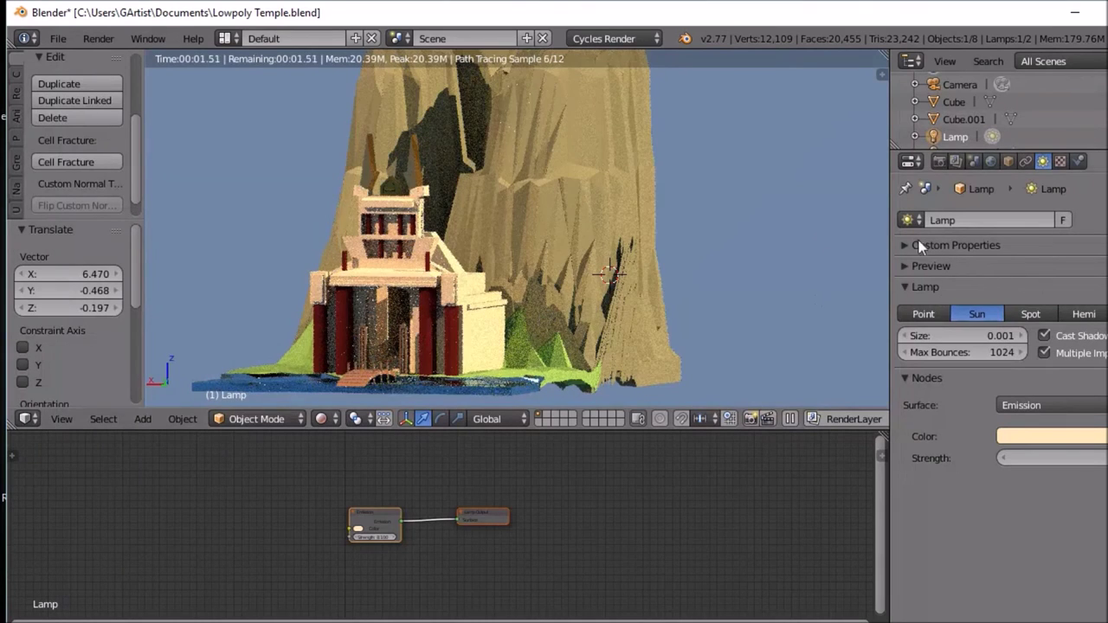
# Step: Select the temple object and darken the temple material's diffuse color to a muted brown with RGB 0.163, 0.138, 0.126
pyautogui.rightClick(488, 322)
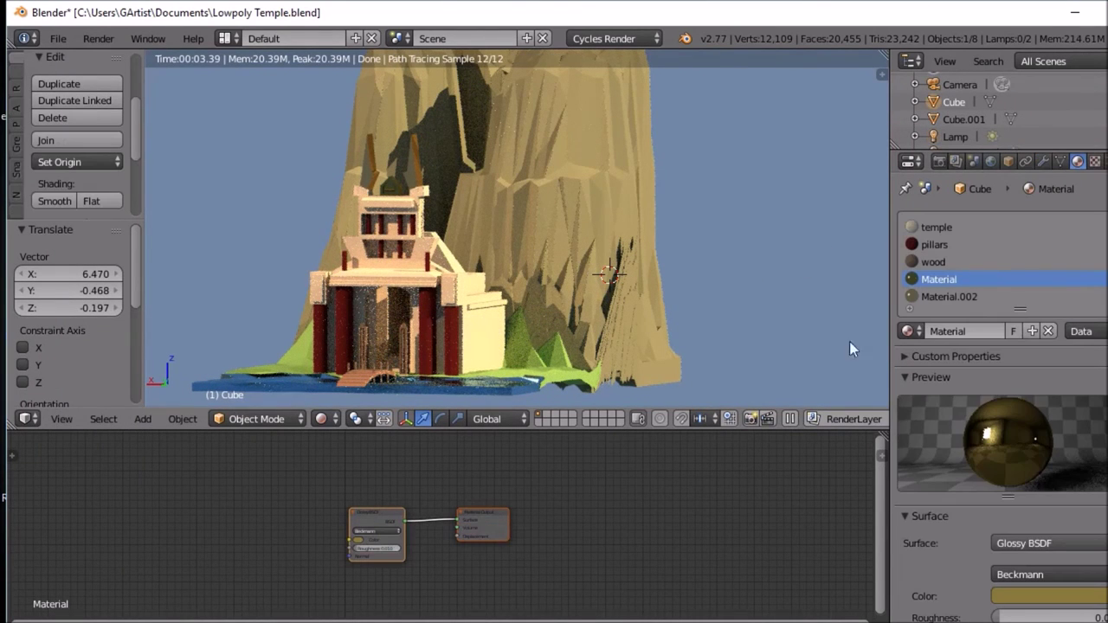
pyautogui.click(933, 227)
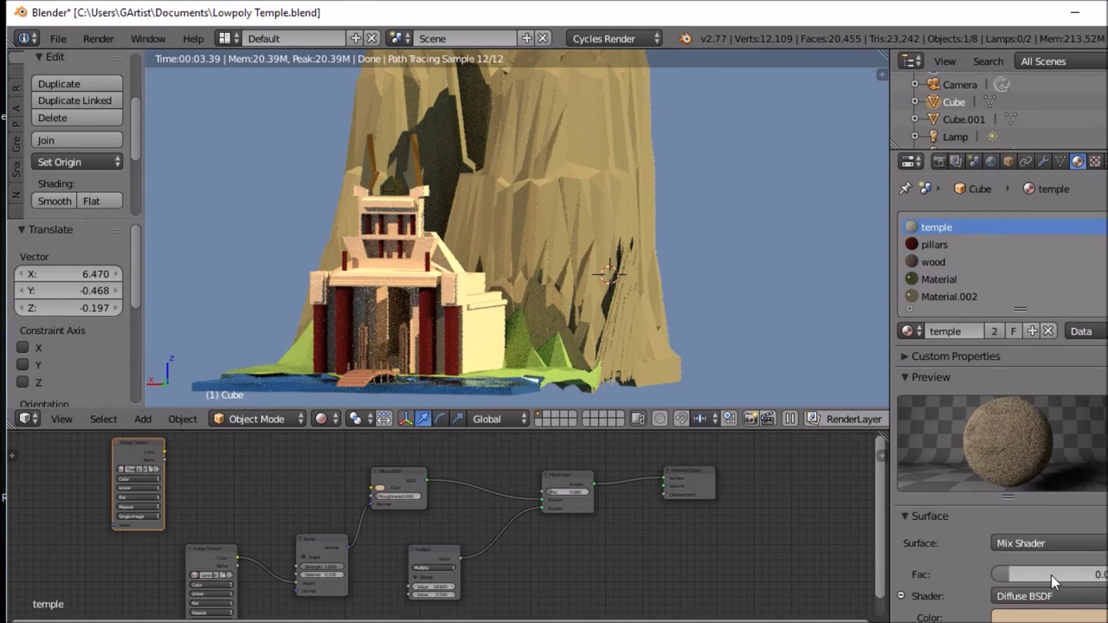
pyautogui.click(1050, 617)
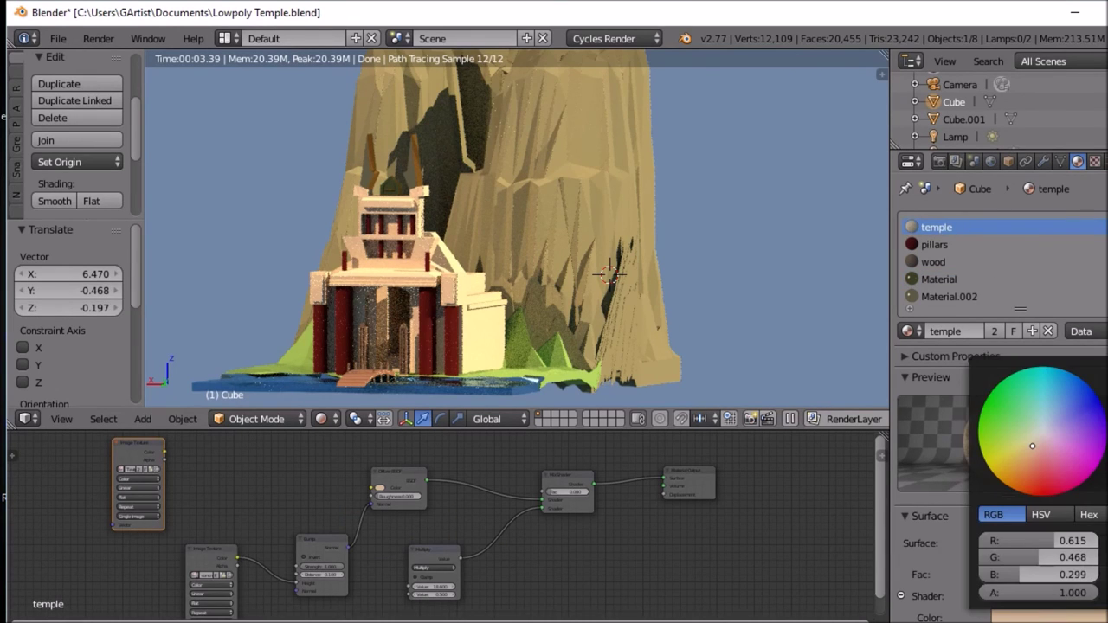
pyautogui.click(1036, 442)
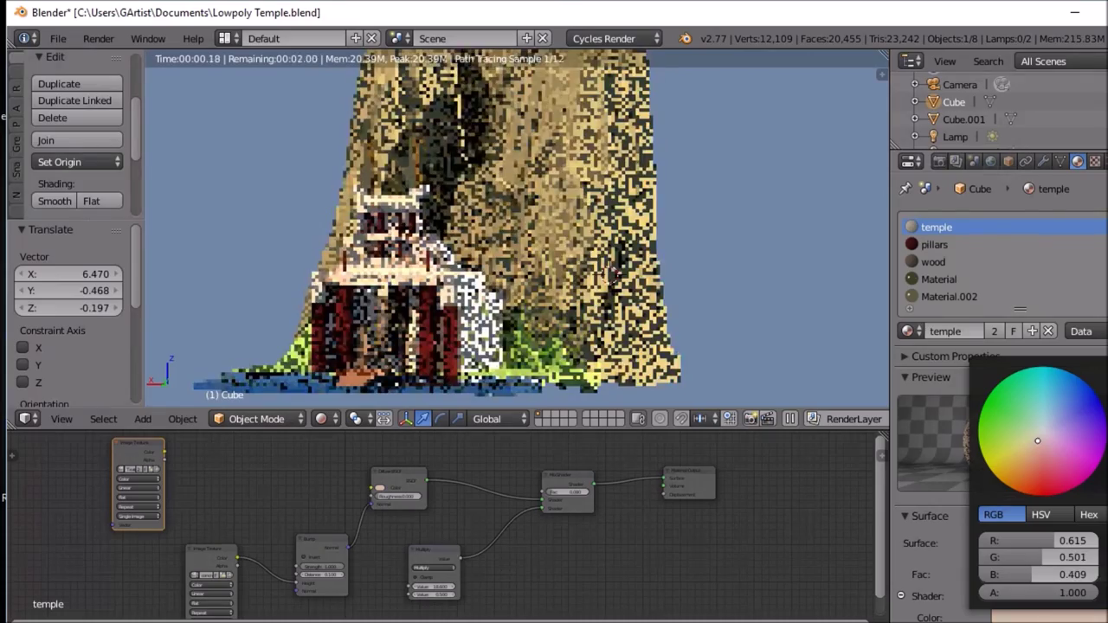
pyautogui.click(1042, 438)
pyautogui.click(1040, 439)
pyautogui.scroll(-4, 1040, 438)
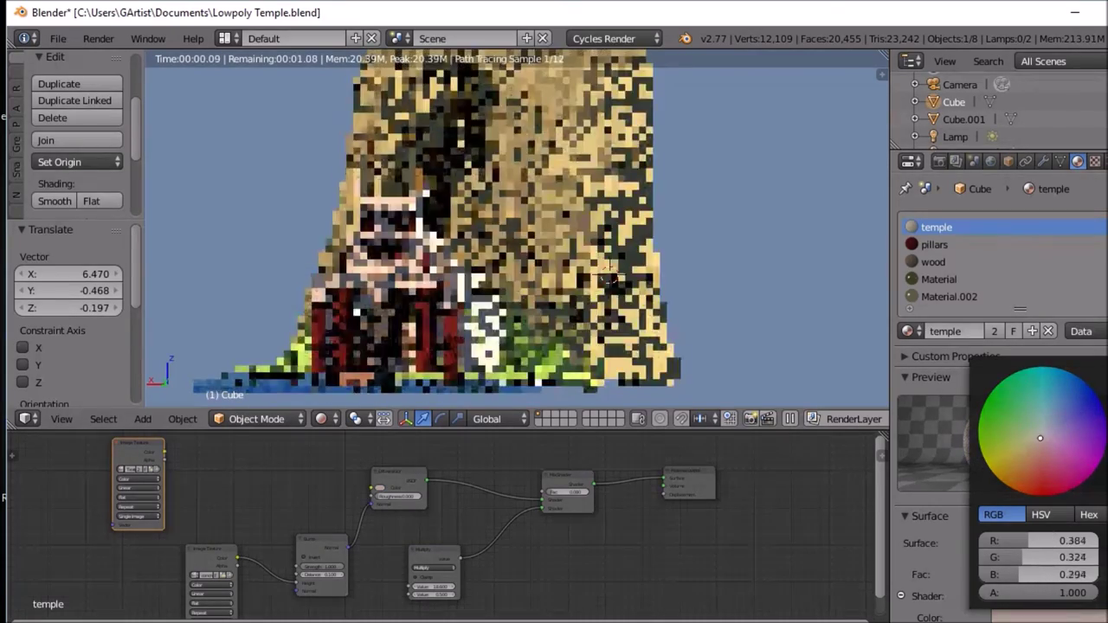
pyautogui.scroll(-3, 1039, 438)
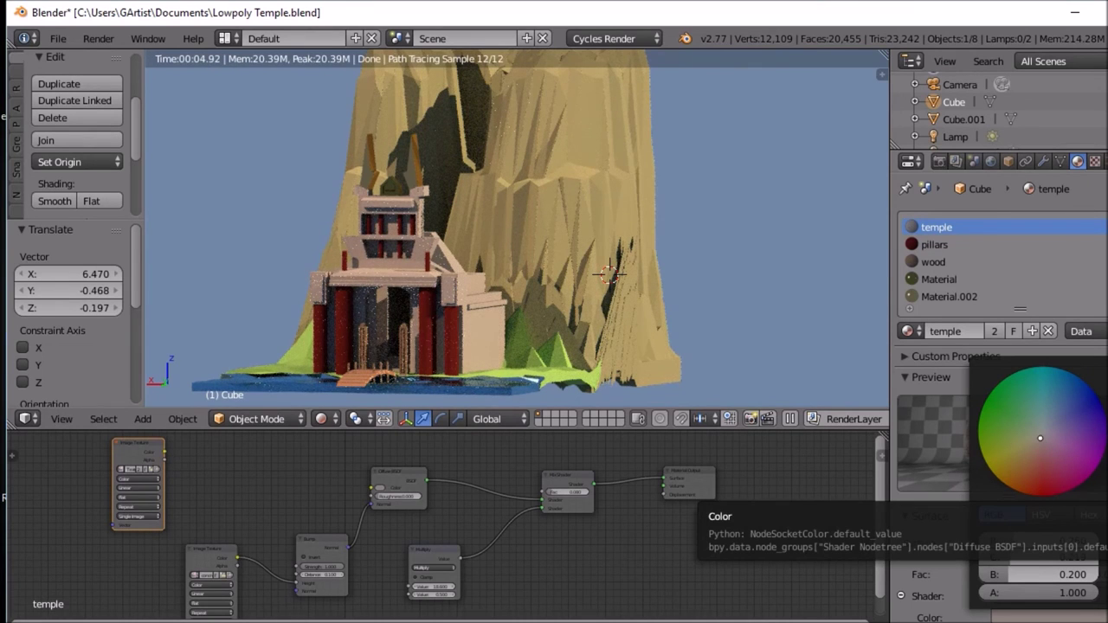
pyautogui.scroll(-2, 1050, 440)
pyautogui.scroll(-1, 1051, 440)
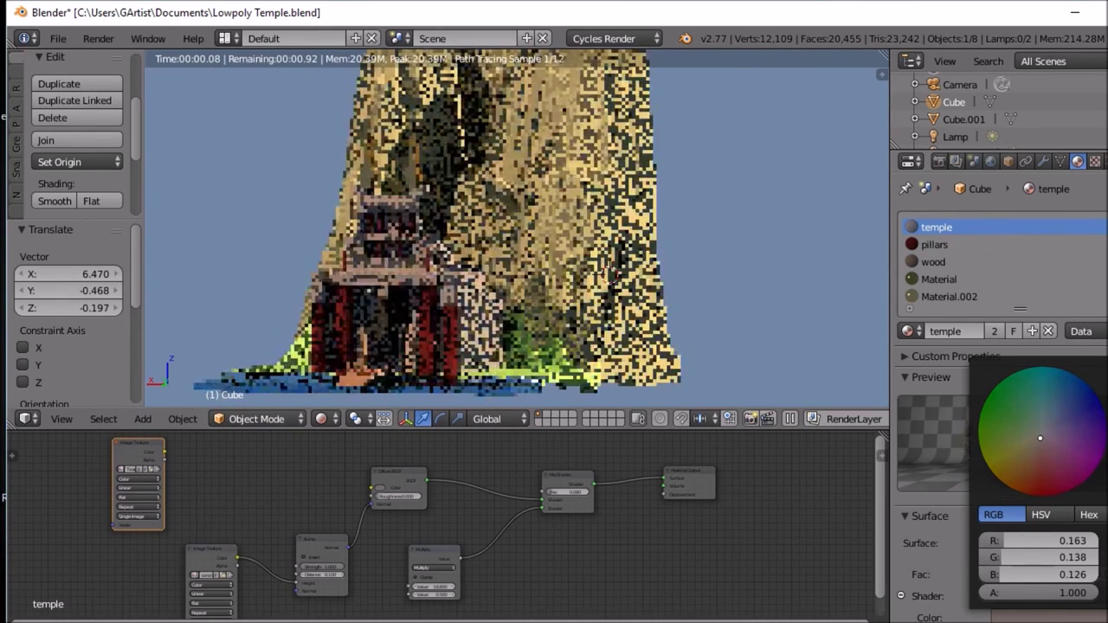
# Step: Neutralize and lighten the temple material's diffuse color to a gray with RGB 0.273, 0.281, 0.265
pyautogui.click(1042, 431)
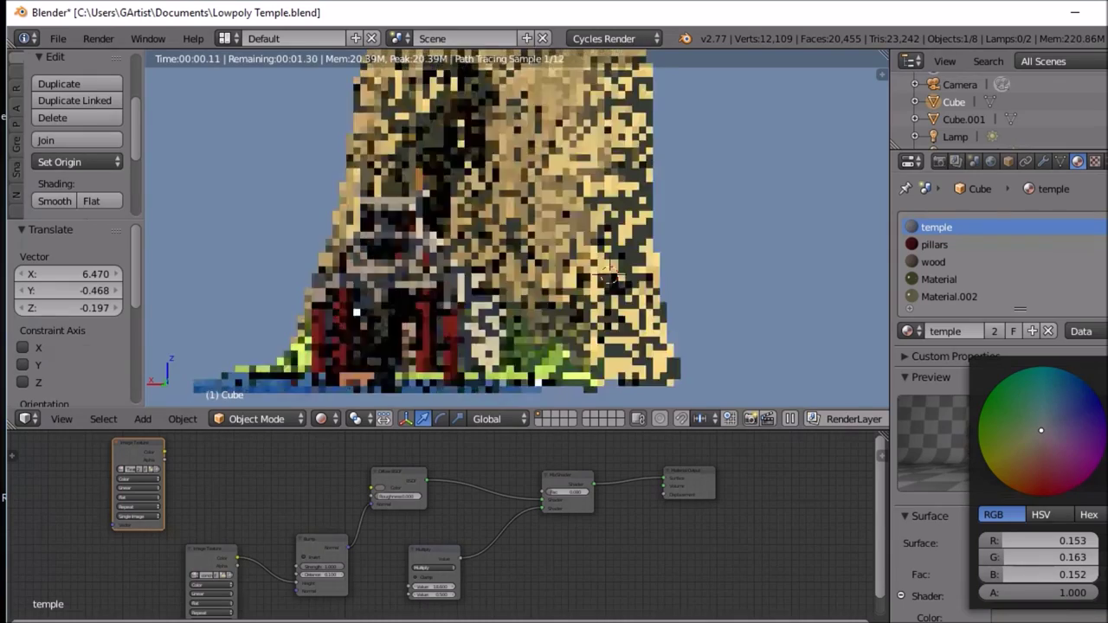
pyautogui.moveTo(1041, 431); pyautogui.dragTo(1041, 431)
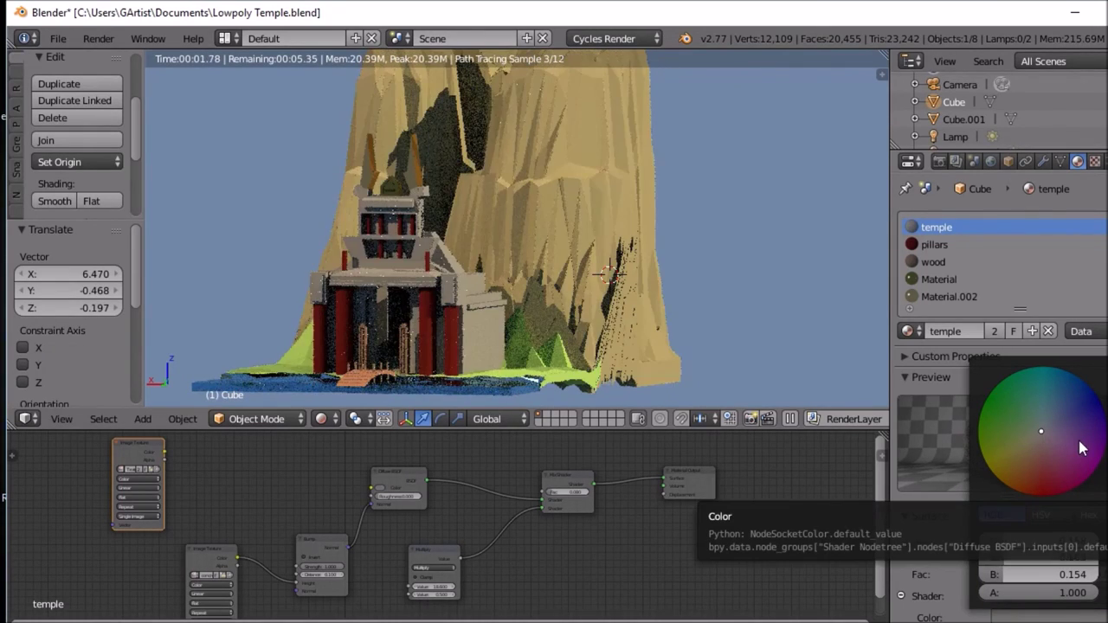
pyautogui.keyDown('ctrl'); pyautogui.scroll(3, 1042, 430); pyautogui.keyUp('ctrl')
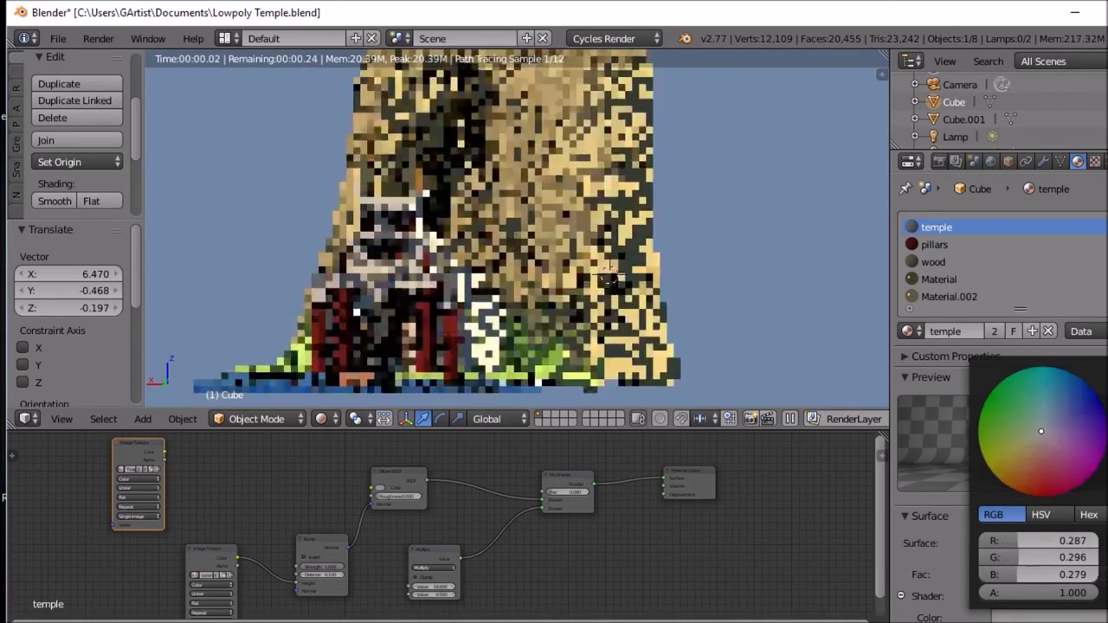
pyautogui.keyDown('ctrl'); pyautogui.scroll(-2, 1055, 439); pyautogui.keyUp('ctrl')
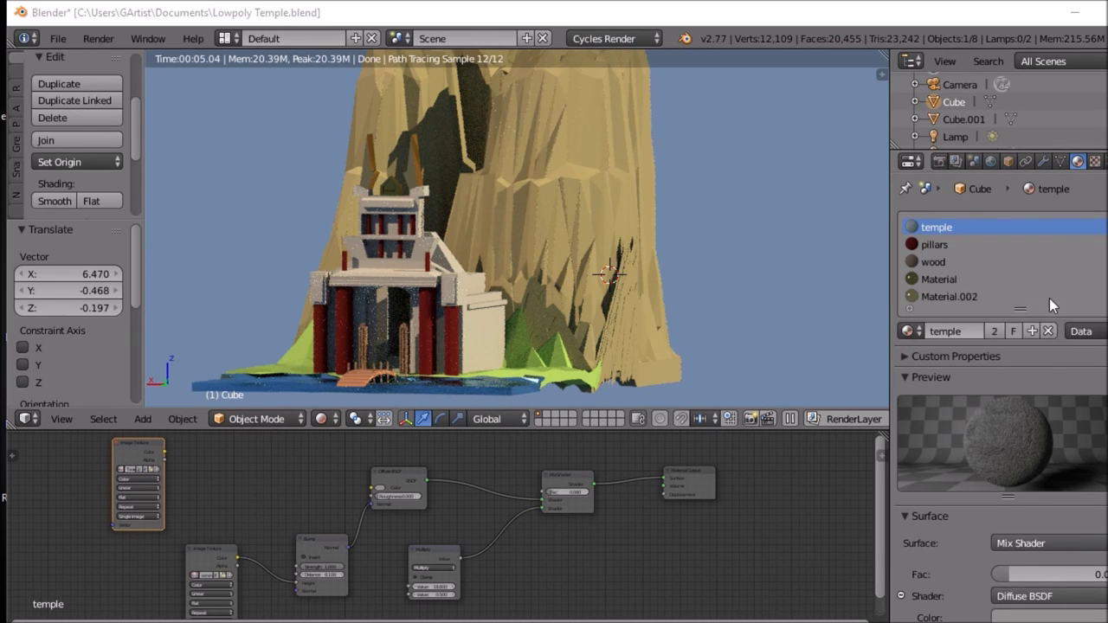
# Step: Tint the temple material's diffuse color to a warm tan and inspect the temple facade up close
pyautogui.click(1030, 617)
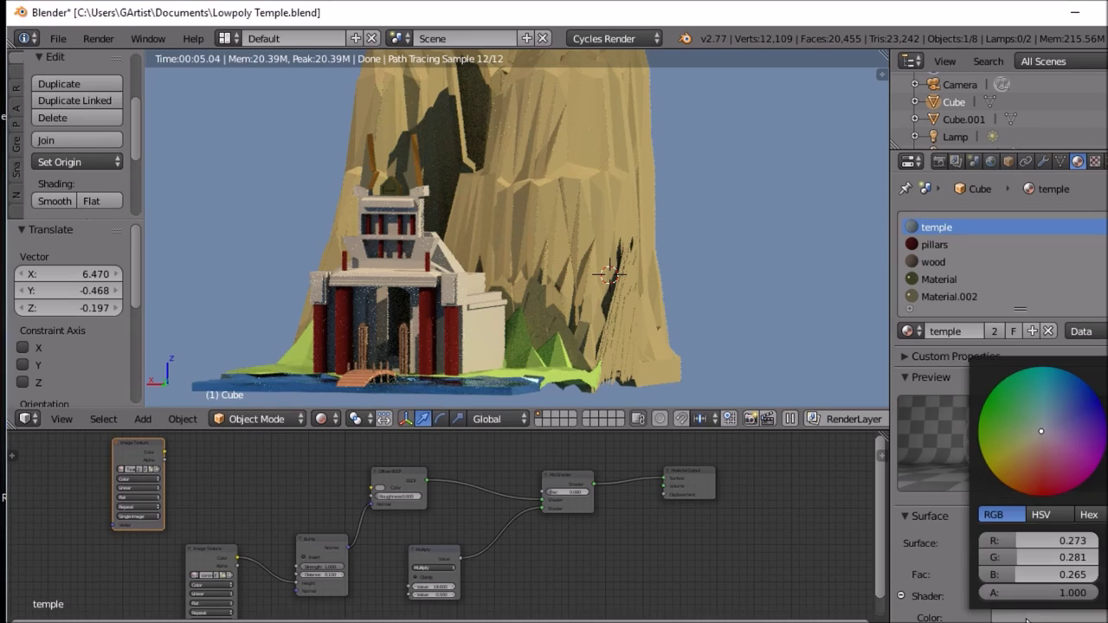
pyautogui.moveTo(1040, 433); pyautogui.dragTo(1034, 441)
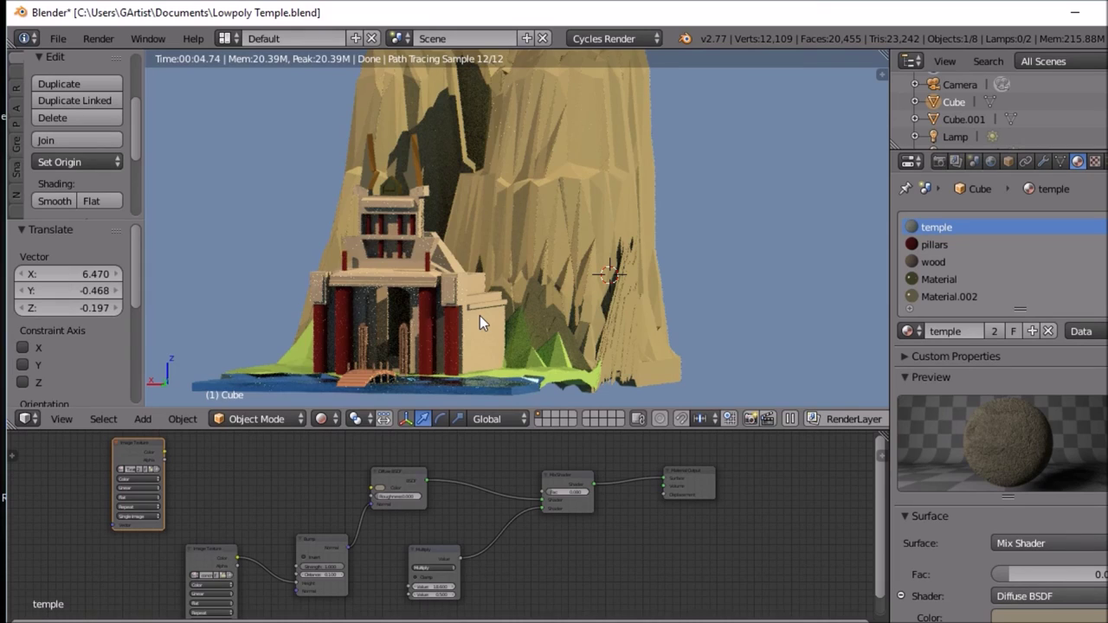
pyautogui.moveTo(479, 315); pyautogui.dragTo(500, 313, button='middle')
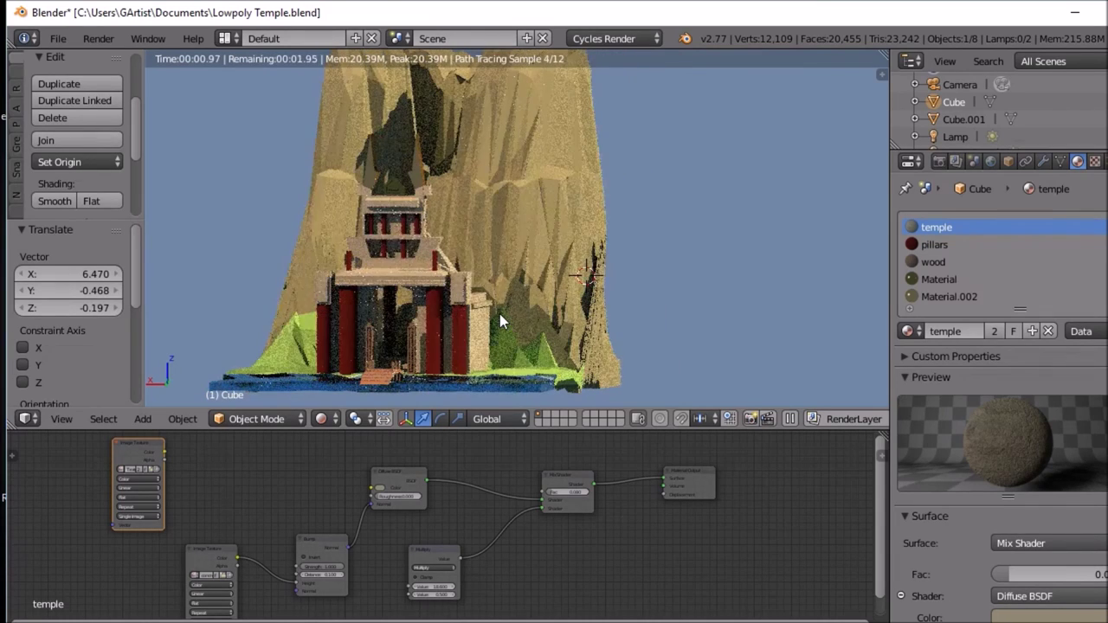
pyautogui.scroll(5, 424, 309)
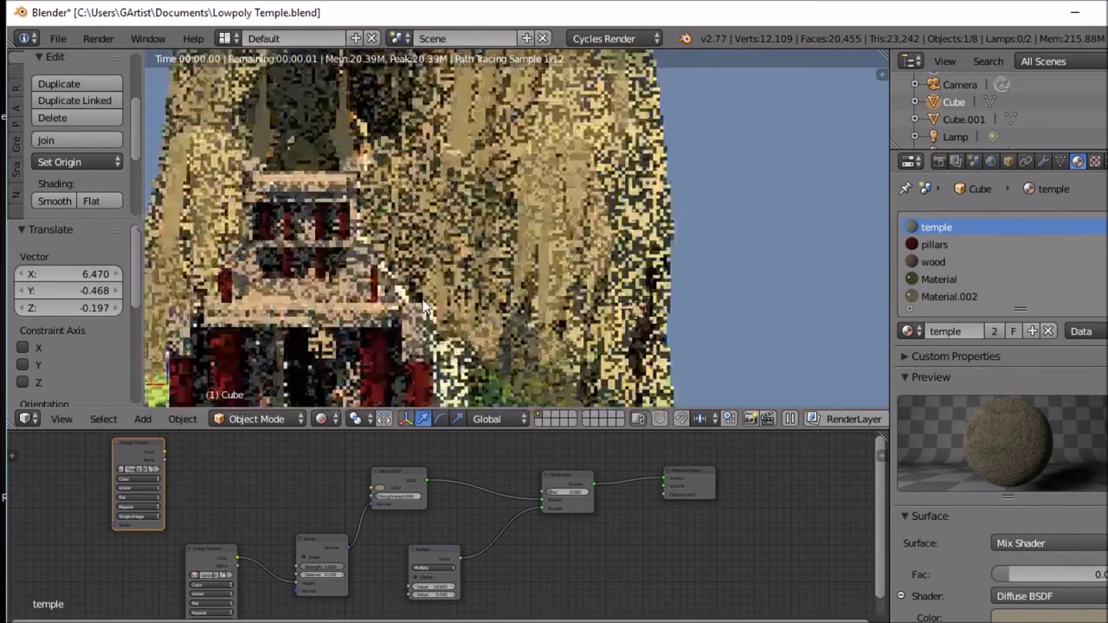
pyautogui.scroll(2, 424, 309)
pyautogui.moveTo(487, 250); pyautogui.dragTo(498, 282, button='middle')
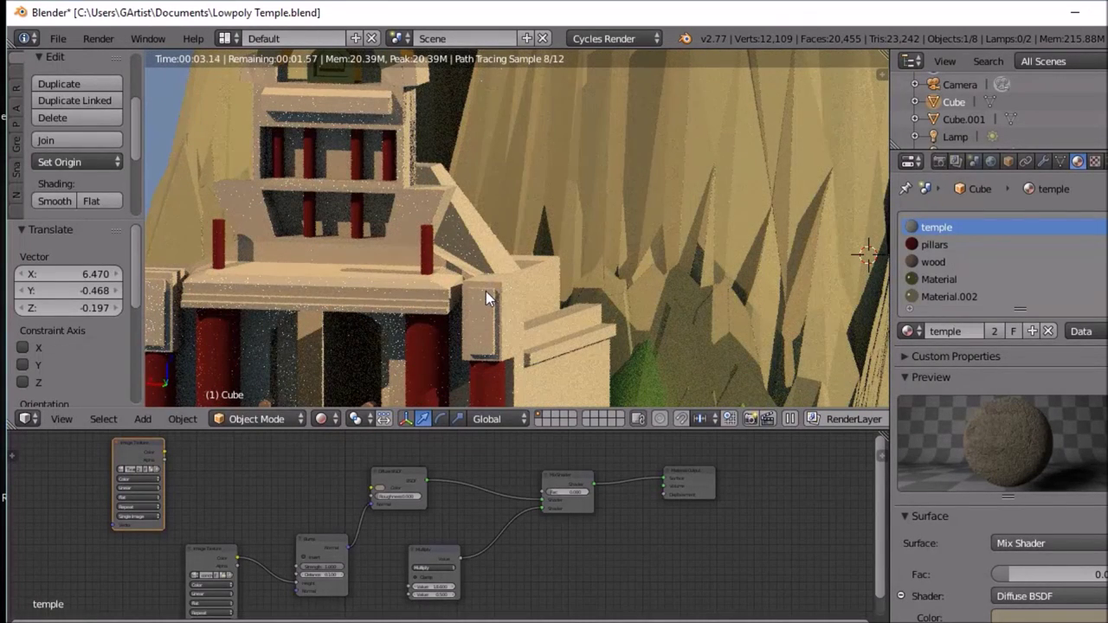
# Step: Compare the settings and lighting effect of the two sun lamps, and examine the whole temple scene in the rendered view
pyautogui.click(996, 137)
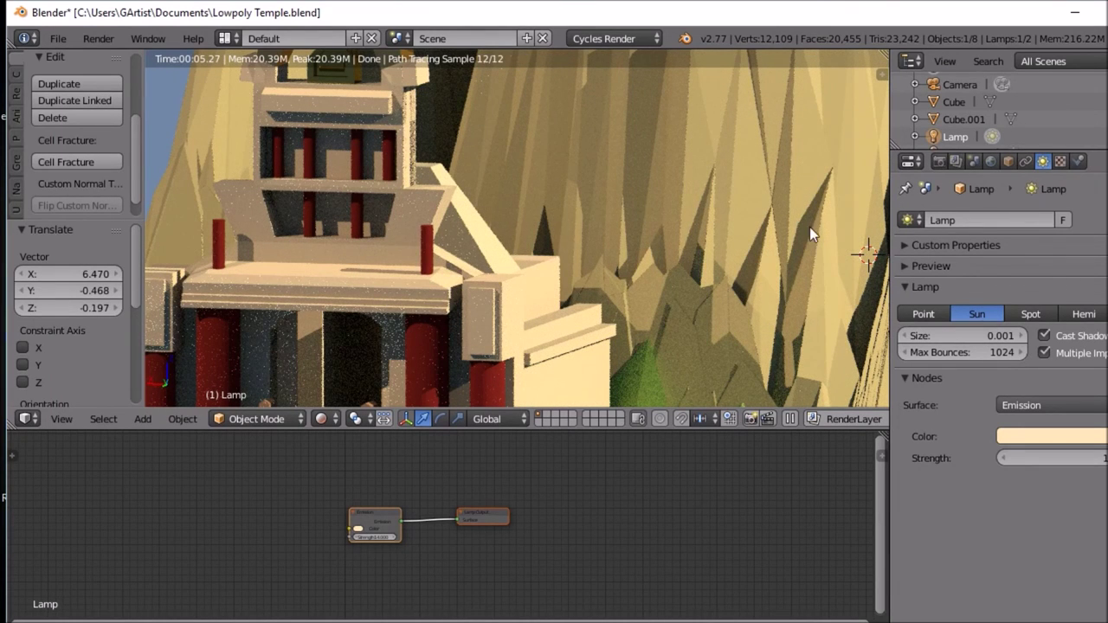
pyautogui.scroll(-2, 1056, 108)
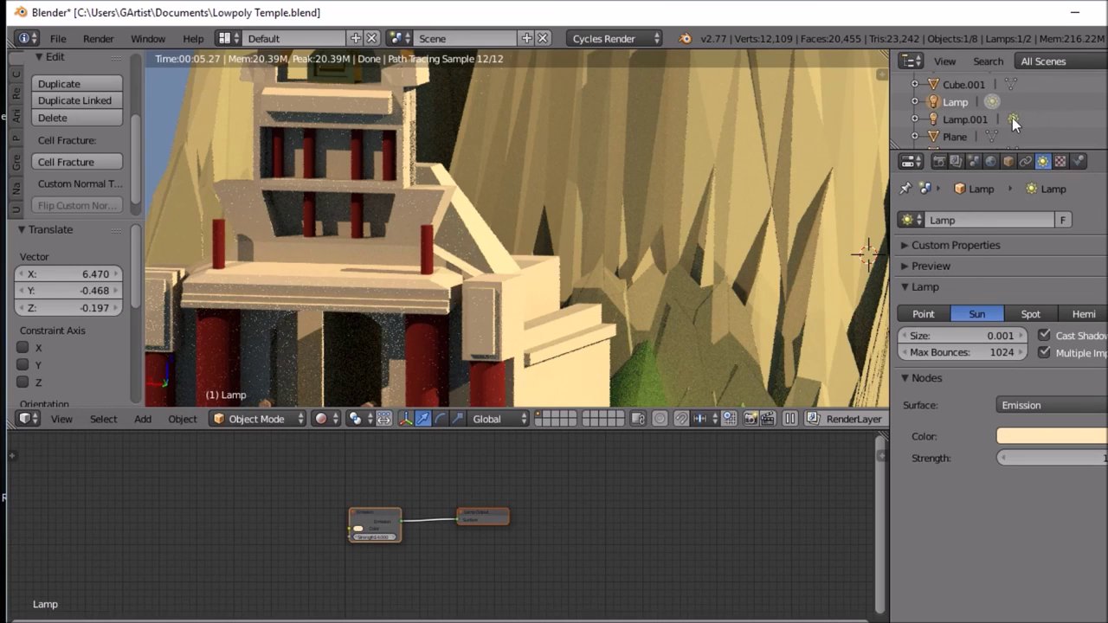
pyautogui.click(1012, 119)
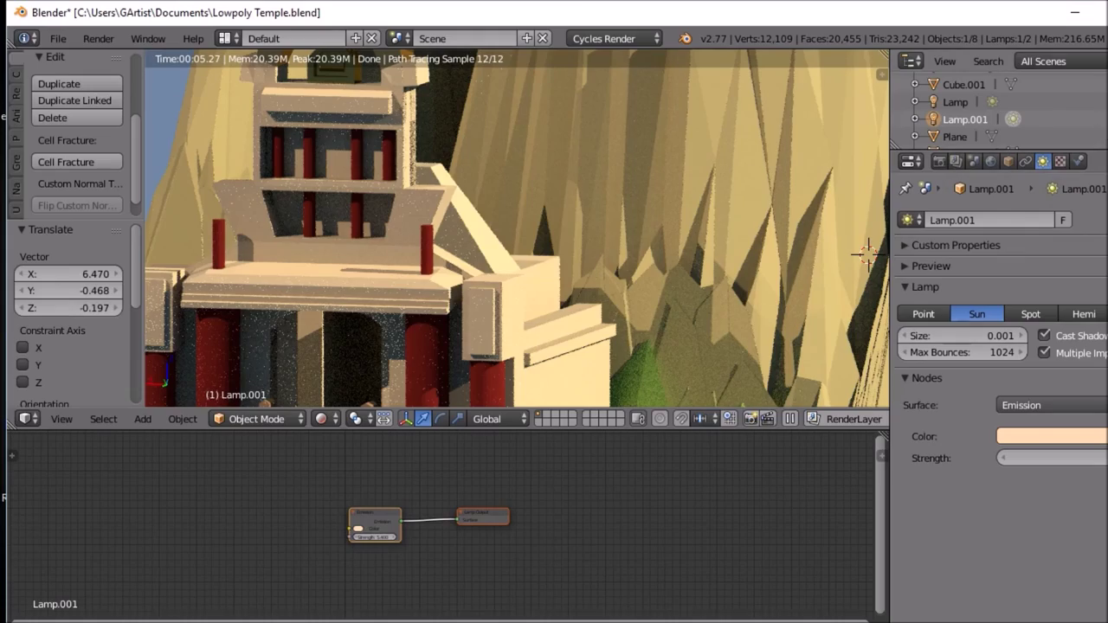
pyautogui.click(1104, 119)
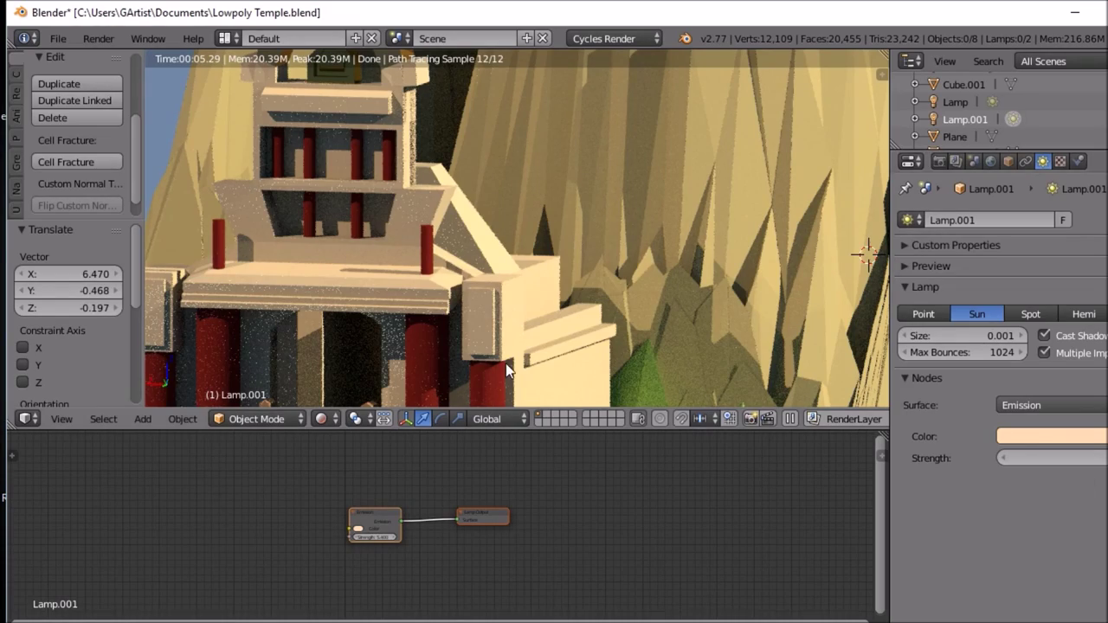
pyautogui.scroll(3, 517, 228)
pyautogui.scroll(-6, 412, 277)
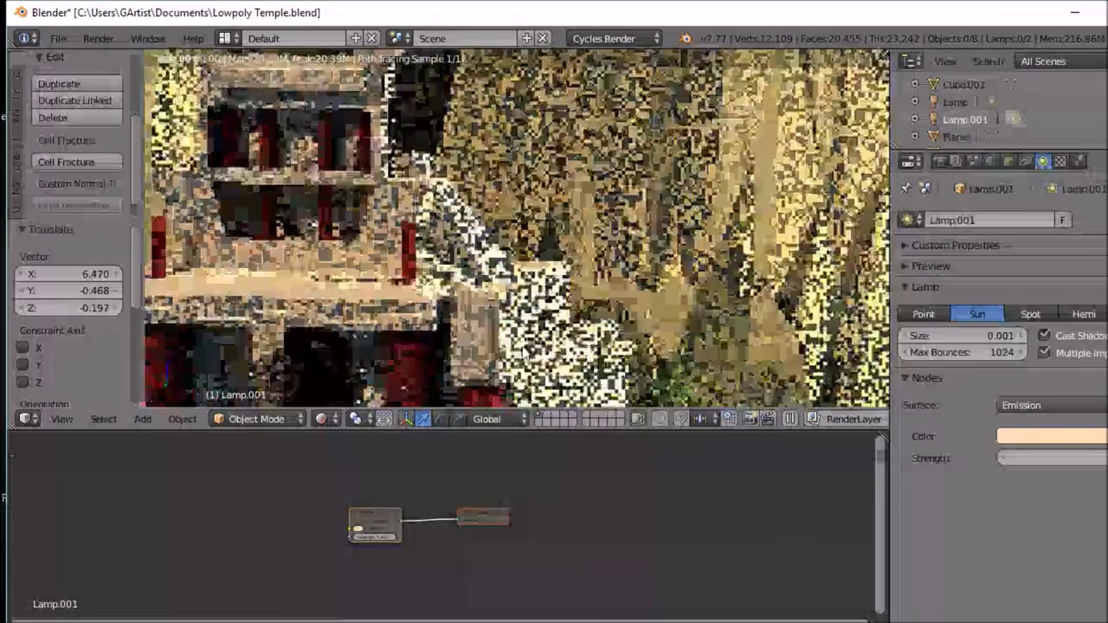
pyautogui.scroll(-5, 411, 277)
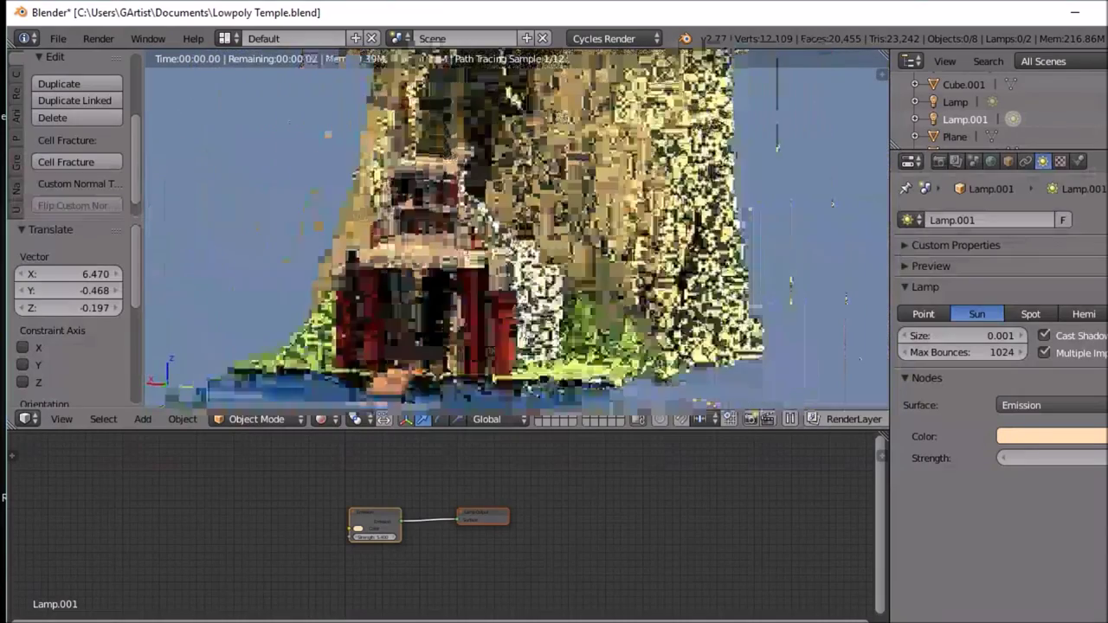
pyautogui.scroll(2, 526, 309)
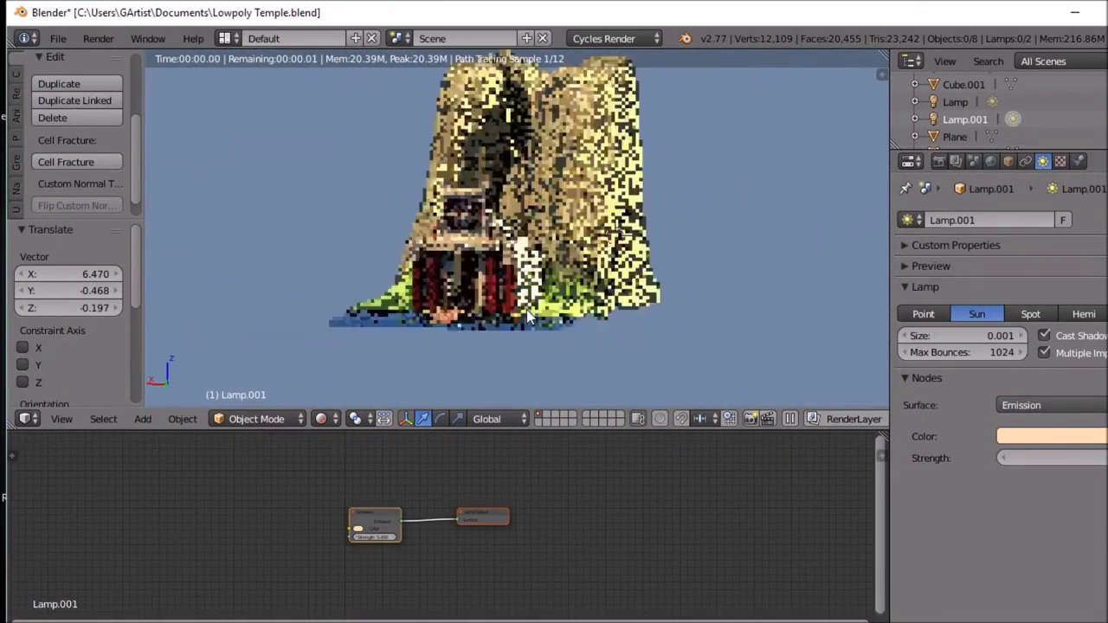
# Step: Render the scene from the camera and save the image as mountain temple.jpg in Documents, overwriting the existing file
pyautogui.press('F12')
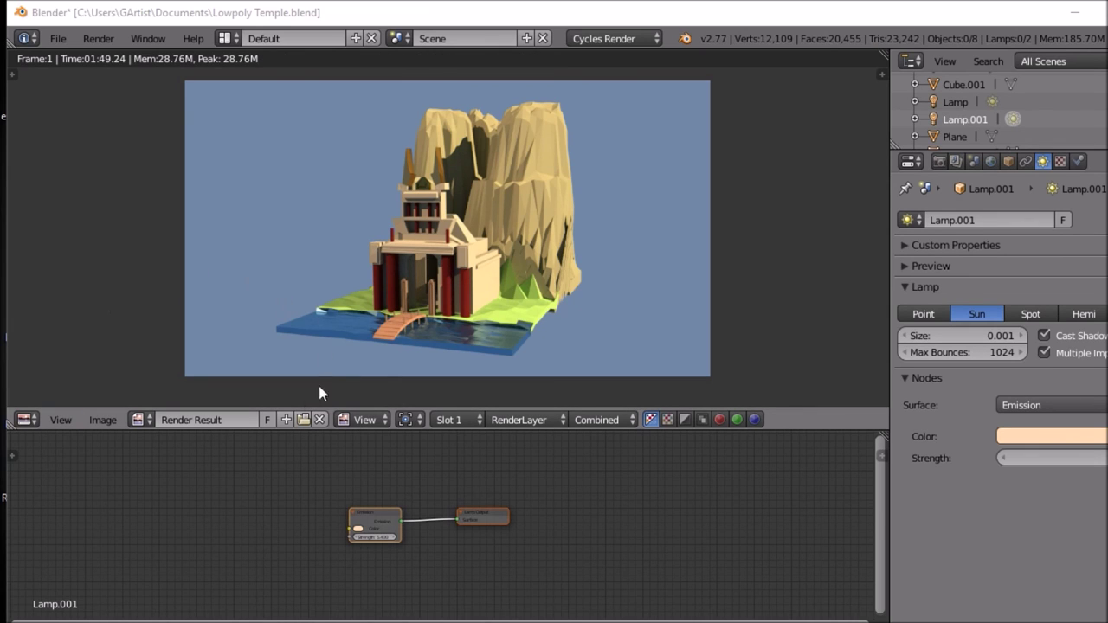
pyautogui.click(57, 38)
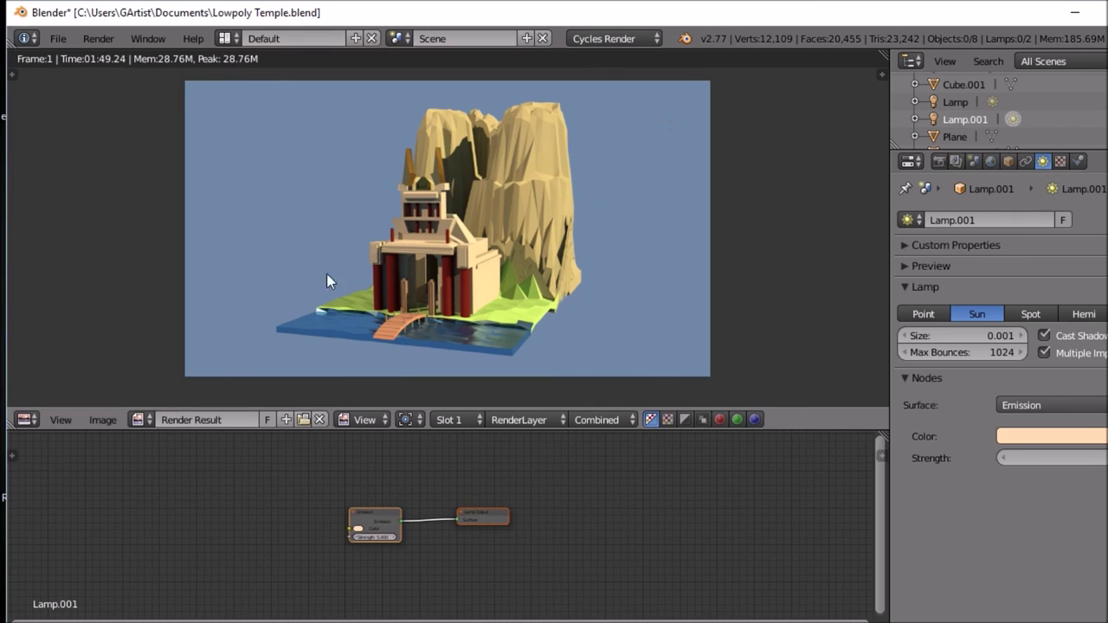
pyautogui.press('F3')
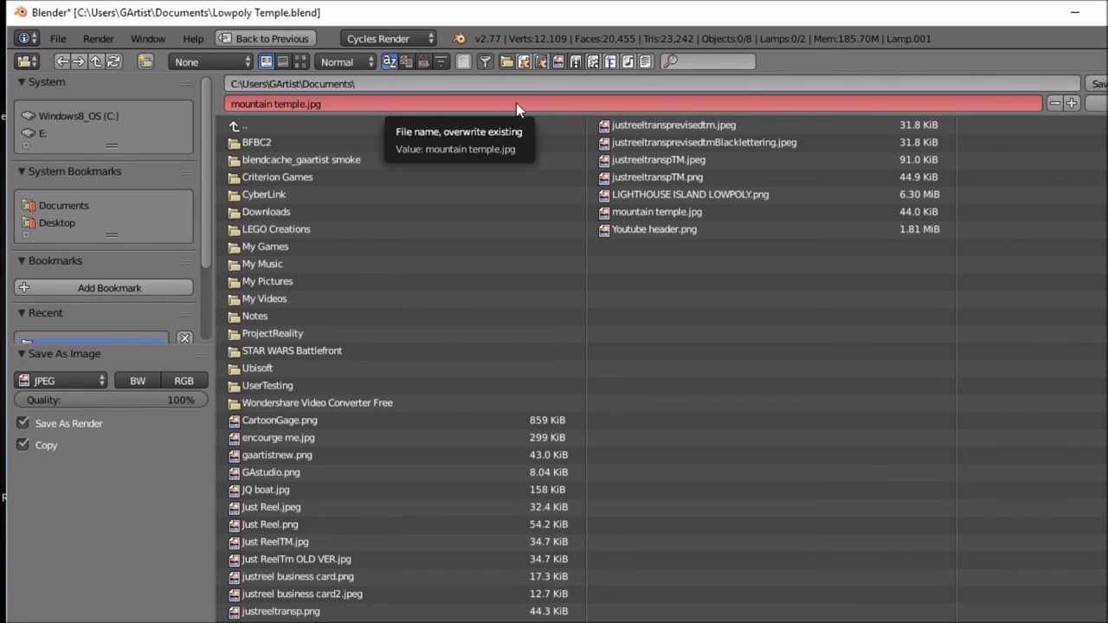
pyautogui.click(1096, 84)
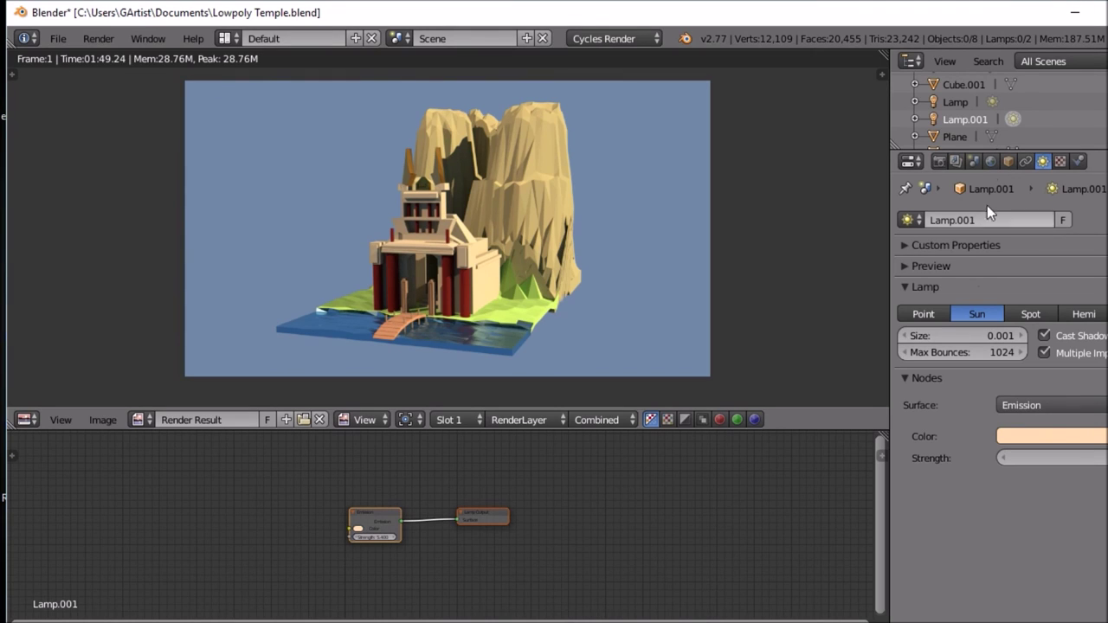
# Step: Change the world background color from its muted tone to a strongly saturated blue
pyautogui.click(992, 162)
pyautogui.click(1089, 336)
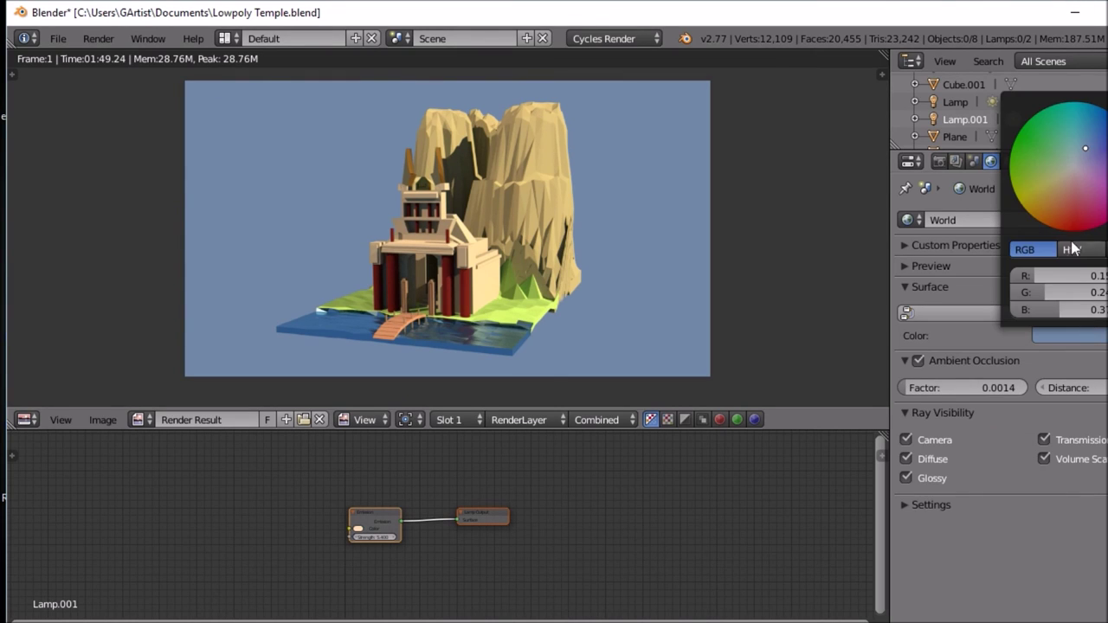
pyautogui.moveTo(1086, 149); pyautogui.dragTo(1075, 153)
pyautogui.moveTo(1043, 276); pyautogui.dragTo(1027, 275)
pyautogui.moveTo(1074, 136); pyautogui.dragTo(1093, 124)
pyautogui.moveTo(1107, 182); pyautogui.dragTo(1097, 128)
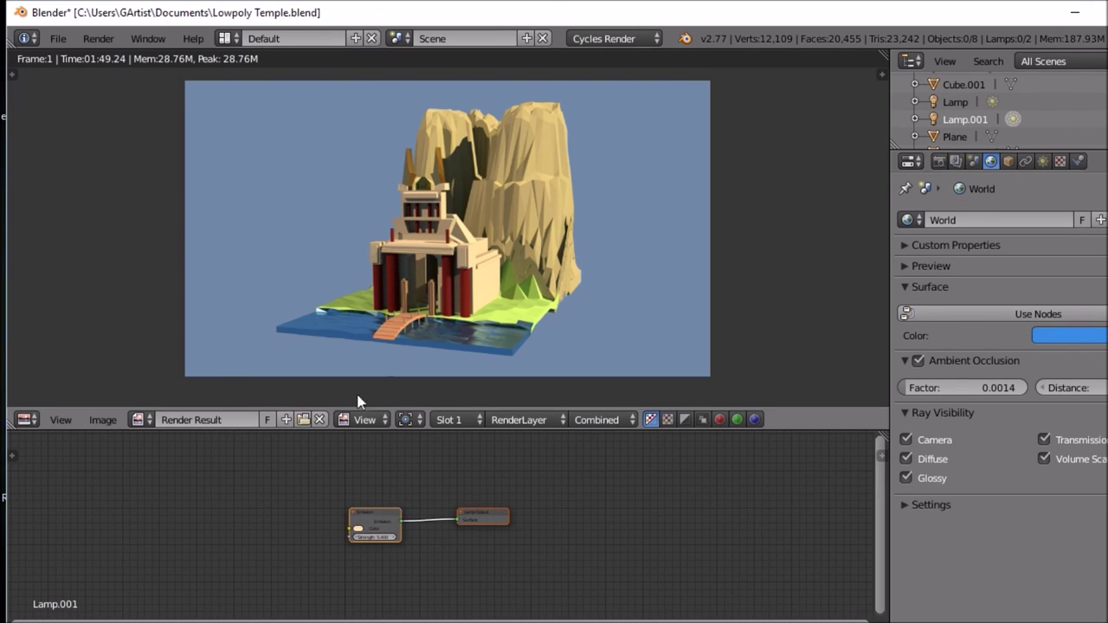
# Step: Return from the render result to the 3D view and shift the world background color to a lighter sky blue
pyautogui.click(26, 420)
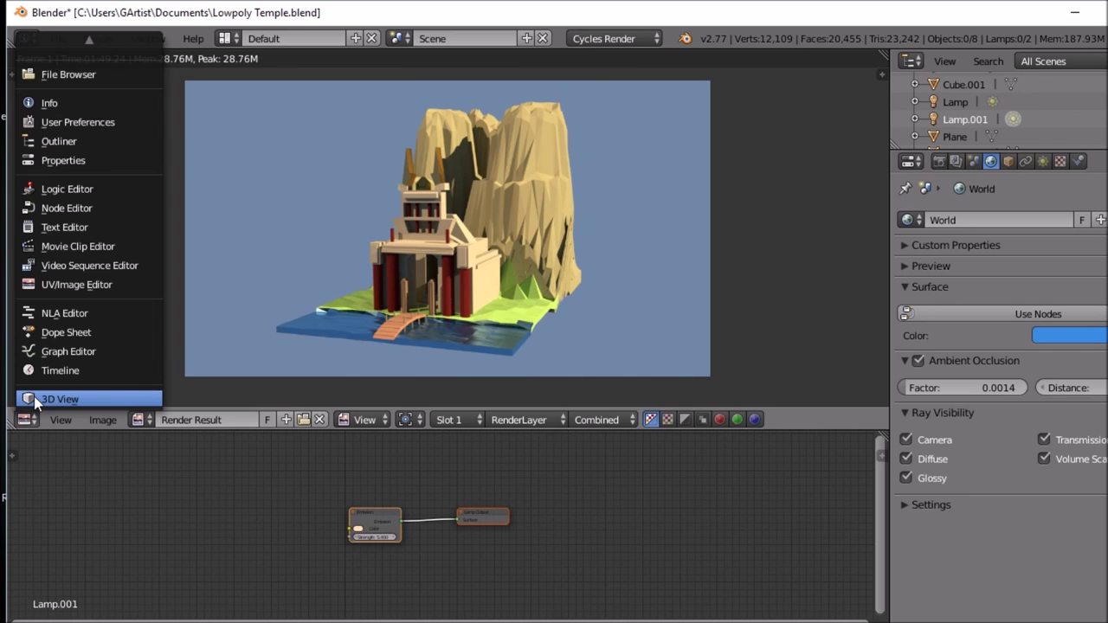
pyautogui.click(36, 400)
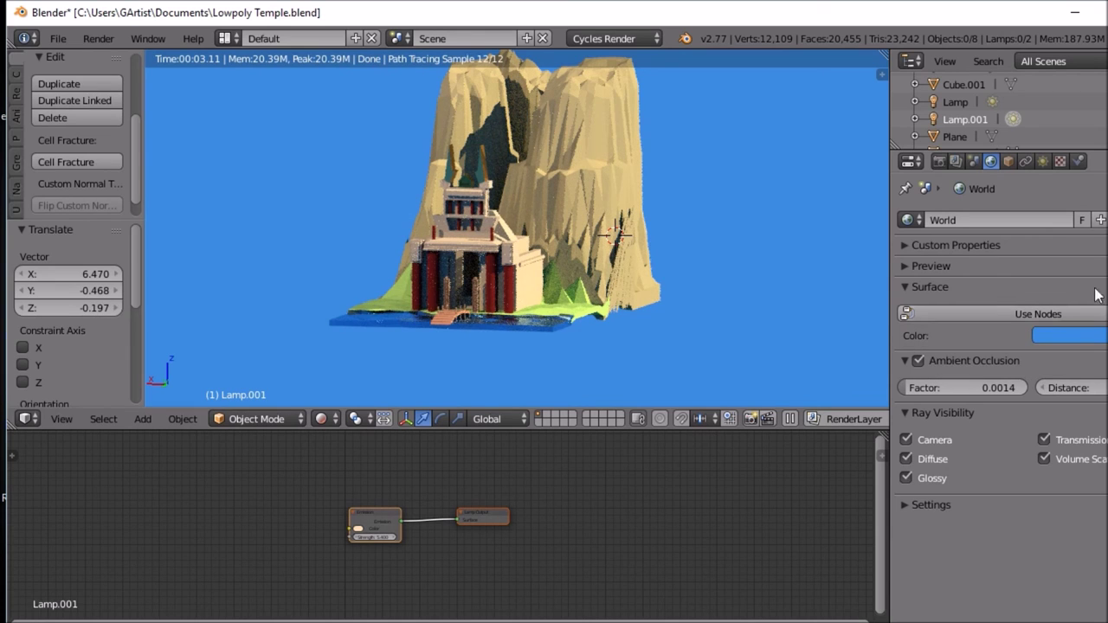
pyautogui.click(1069, 335)
pyautogui.moveTo(1098, 125); pyautogui.dragTo(1090, 126)
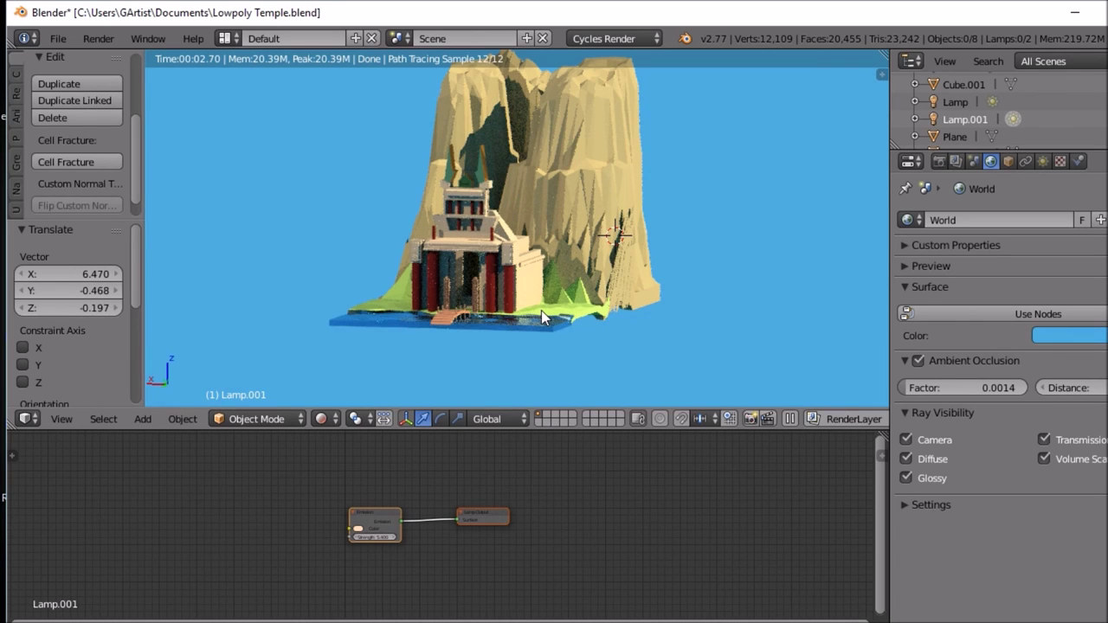
# Step: Render the scene with the sky-blue background and save the result over mountain temple.jpg in Documents
pyautogui.press('F12')
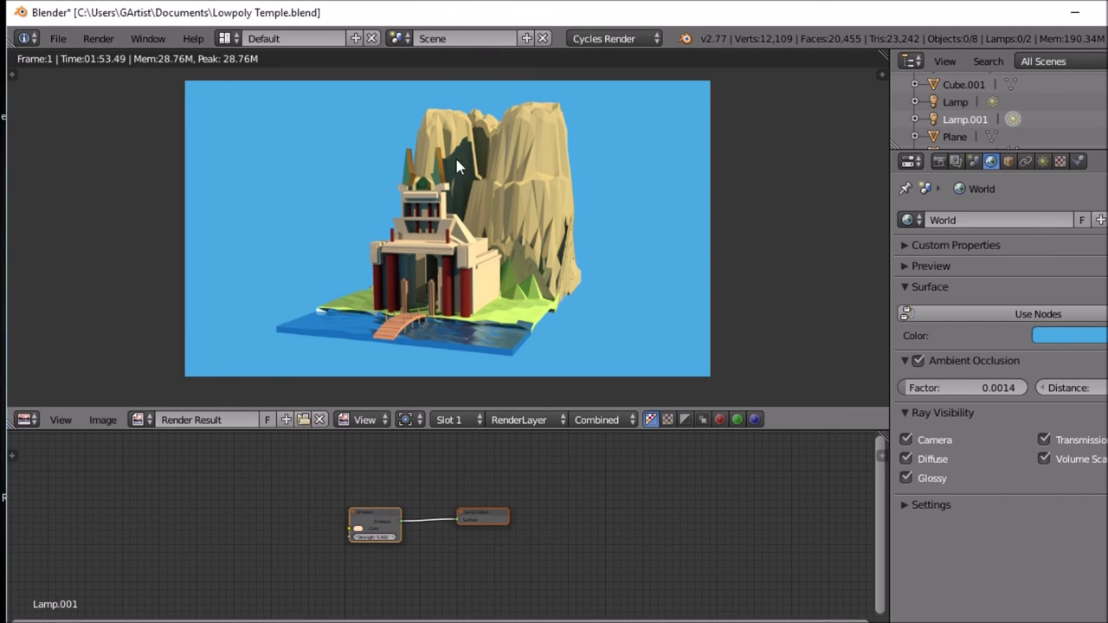
pyautogui.press('F3')
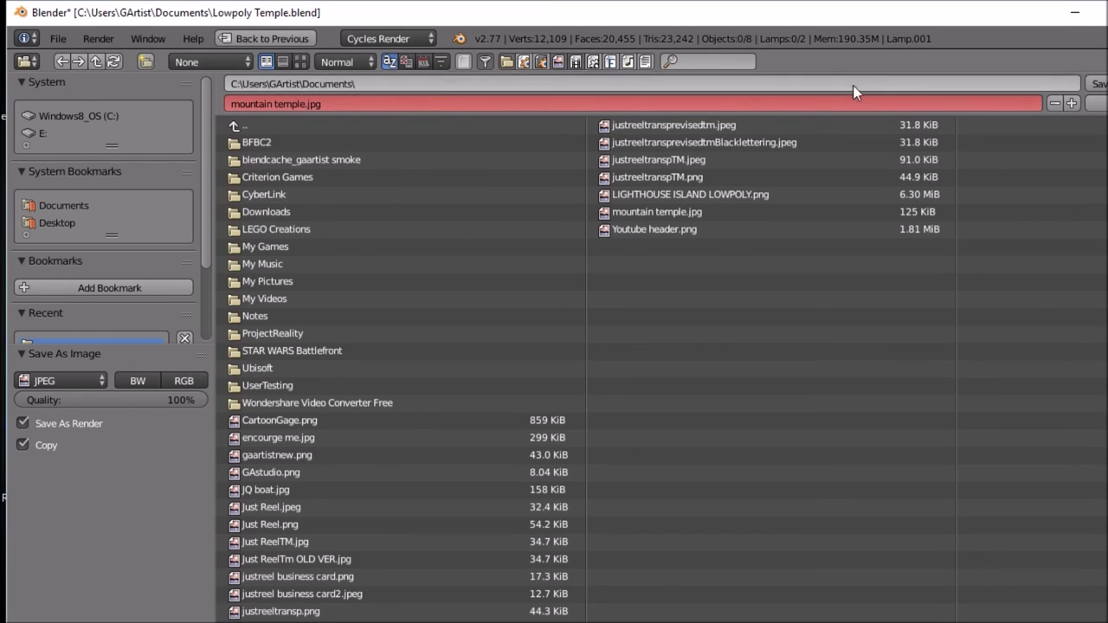
pyautogui.click(1096, 84)
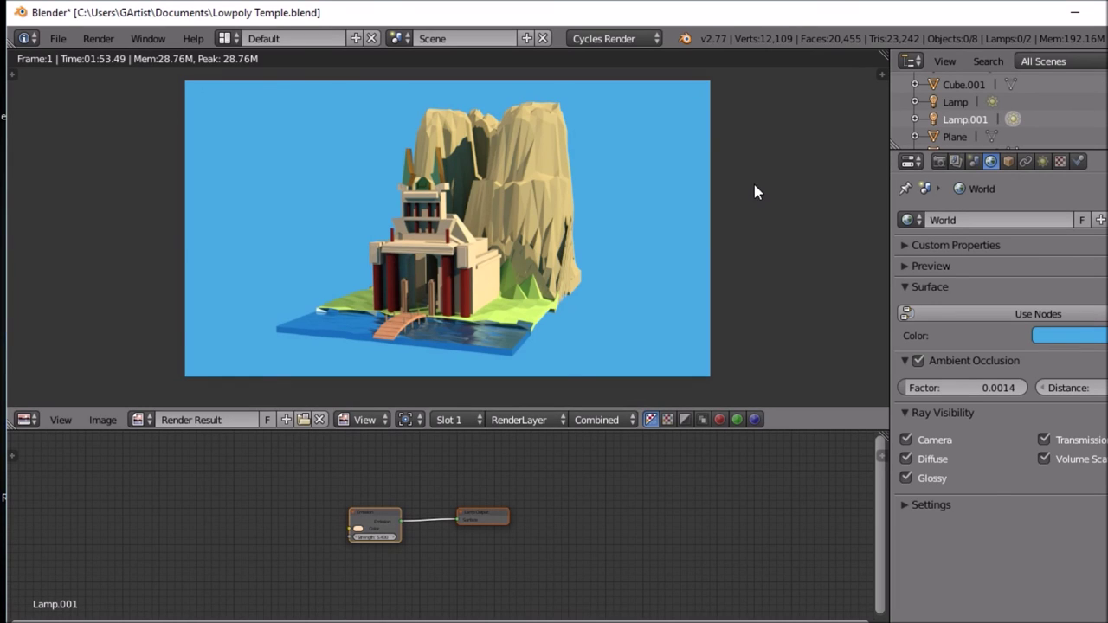